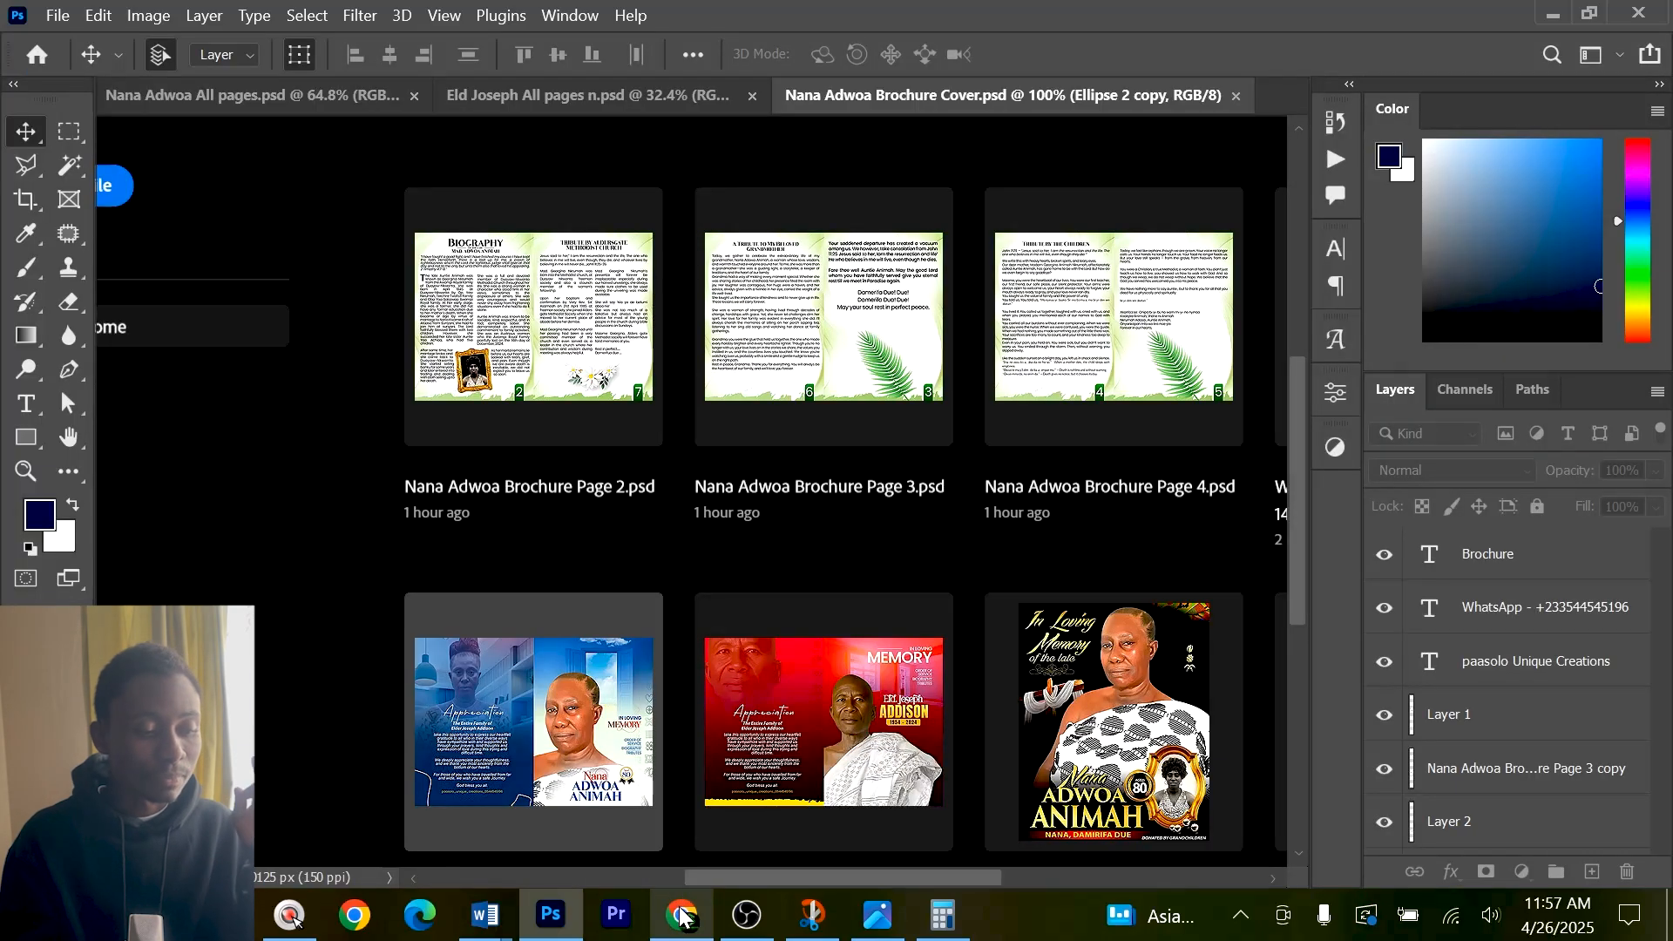
Switch to Chrome, search for "all template paystack" in a new tab and open the All Template shop.
left_click(681, 914)
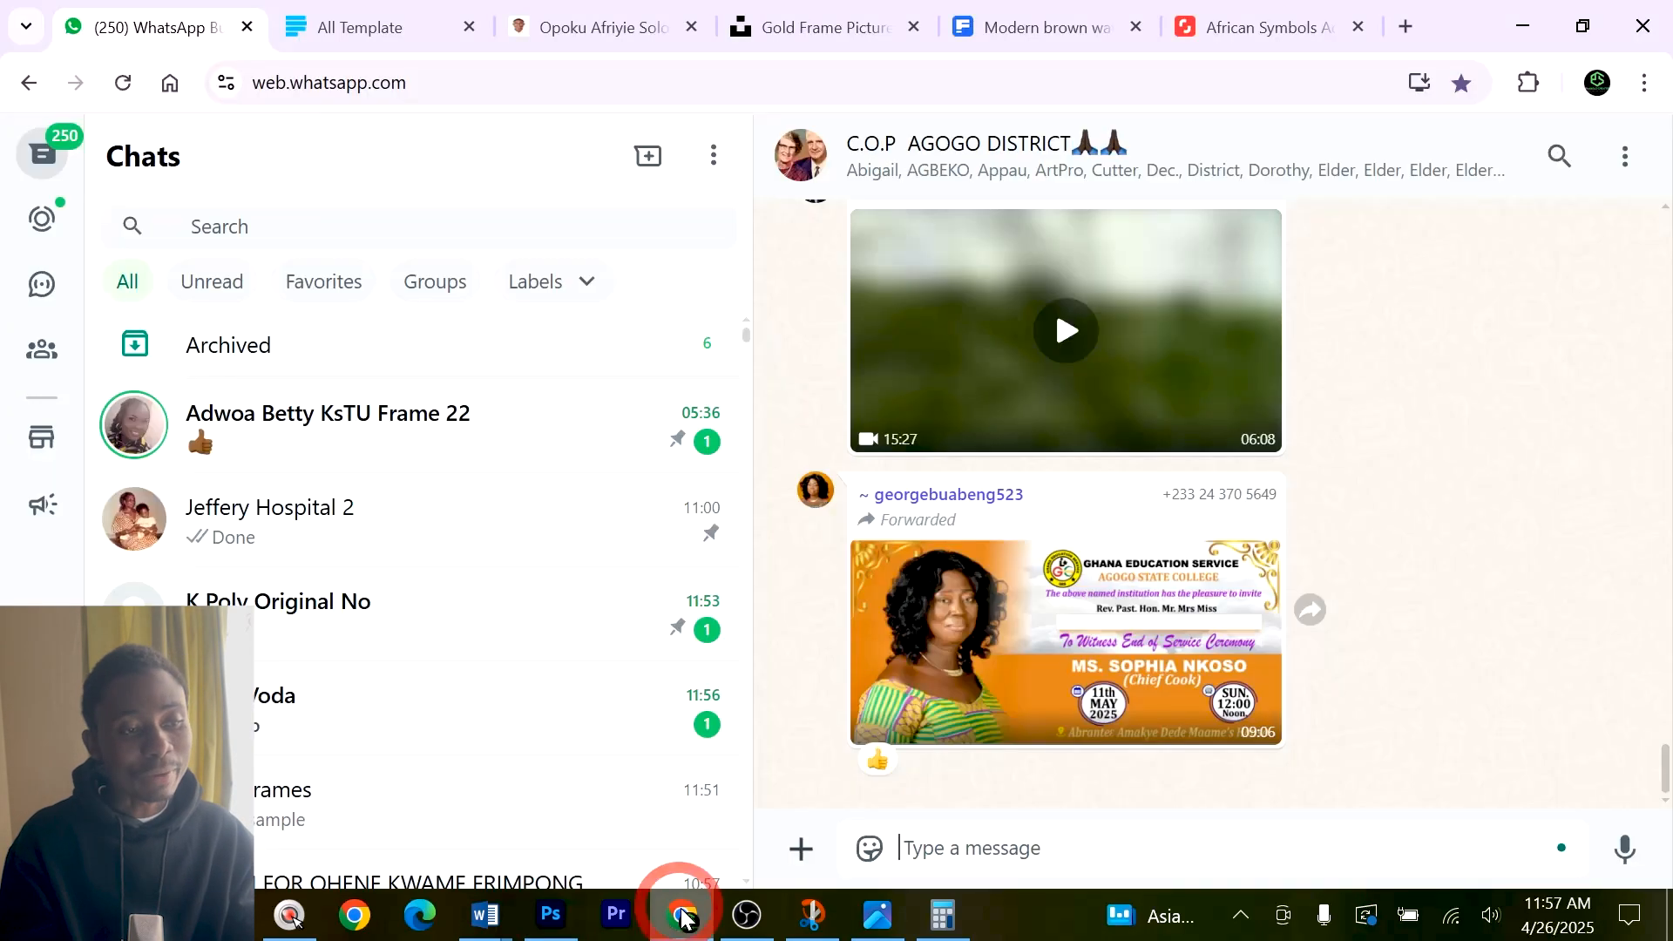
left_click(1404, 30)
type("ALL")
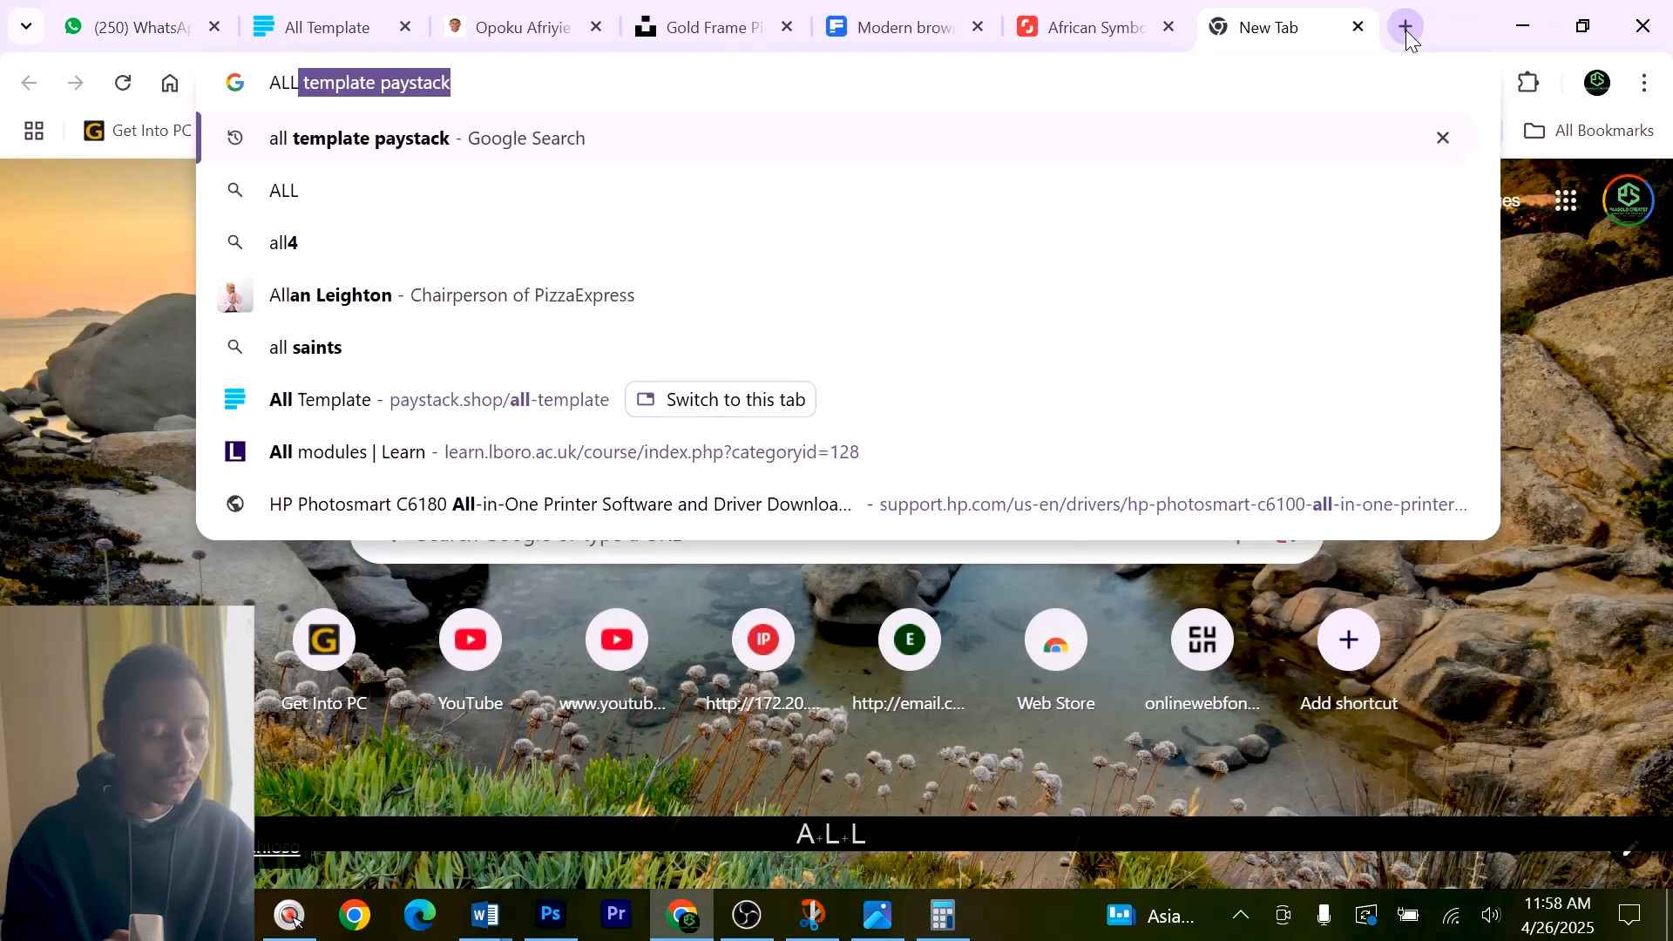
key("Return")
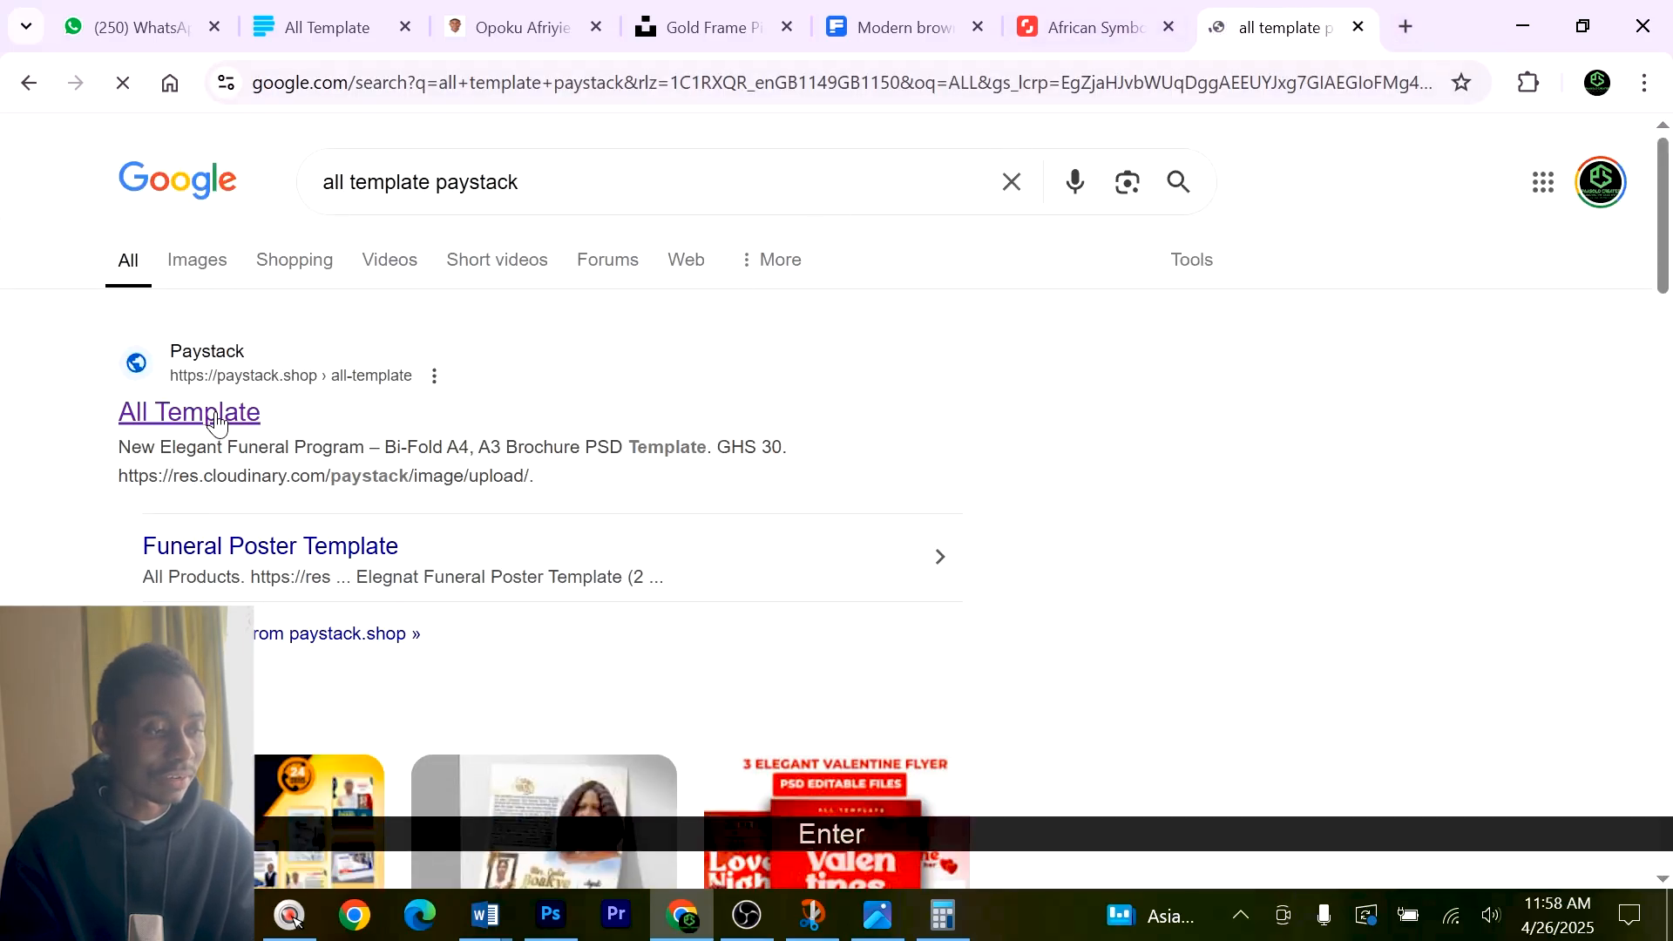
left_click(220, 403)
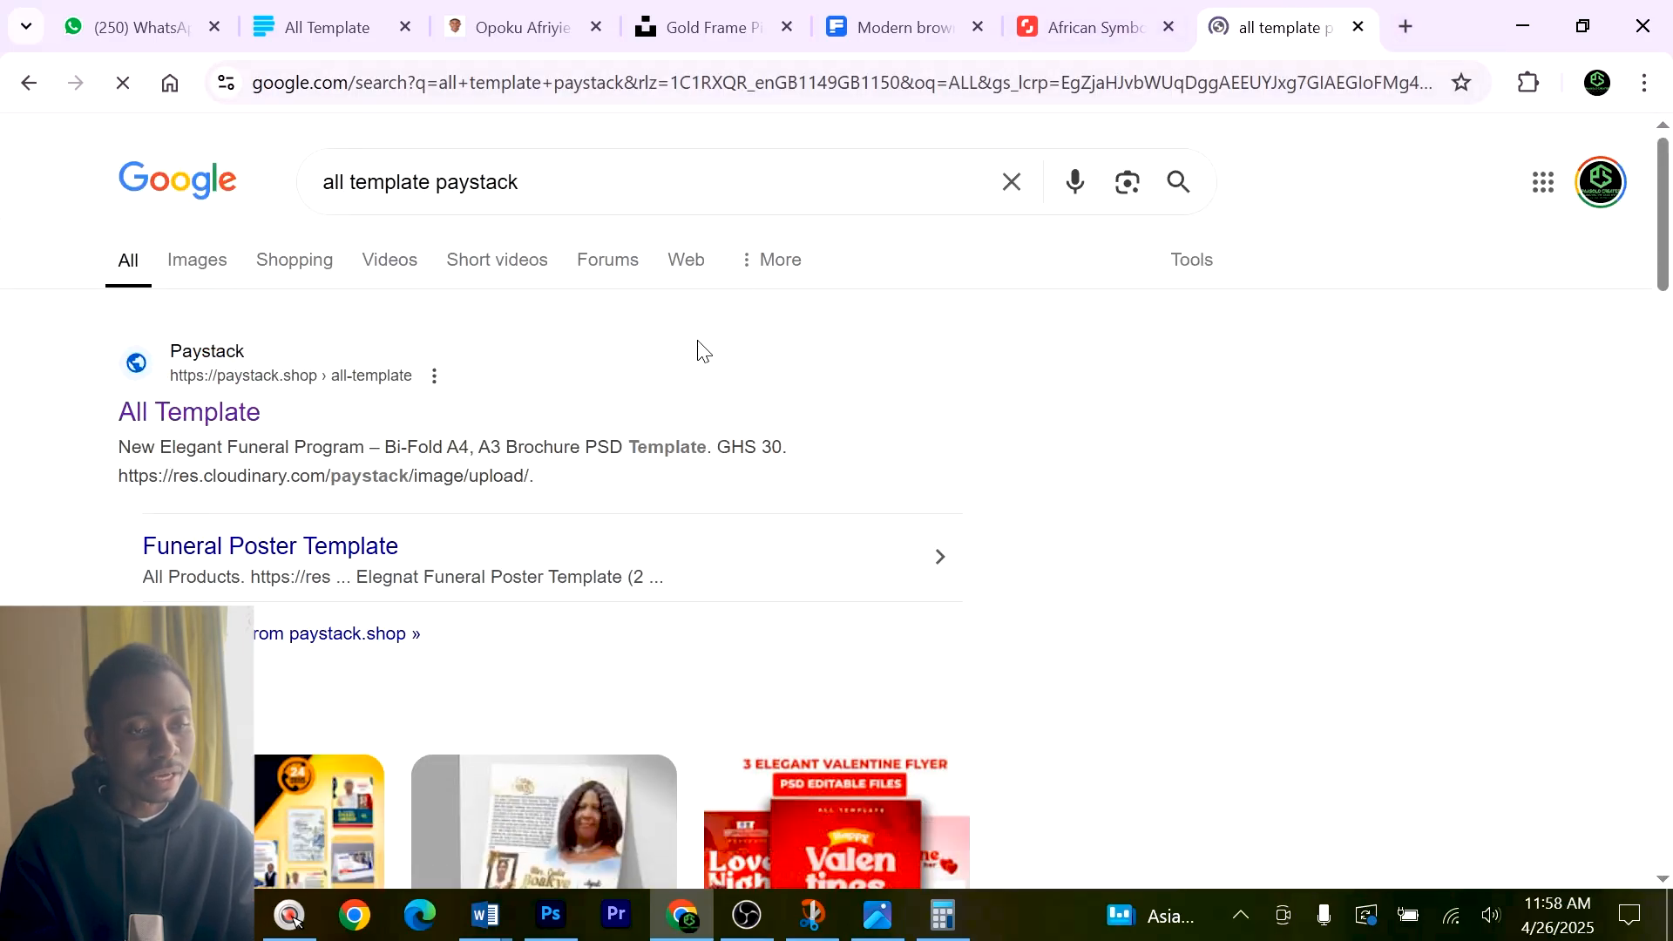
Look through the preview images of the New Elegant Funeral Program bi-fold brochure template and browse the shop's other products.
scroll(644, 453, "down", 2)
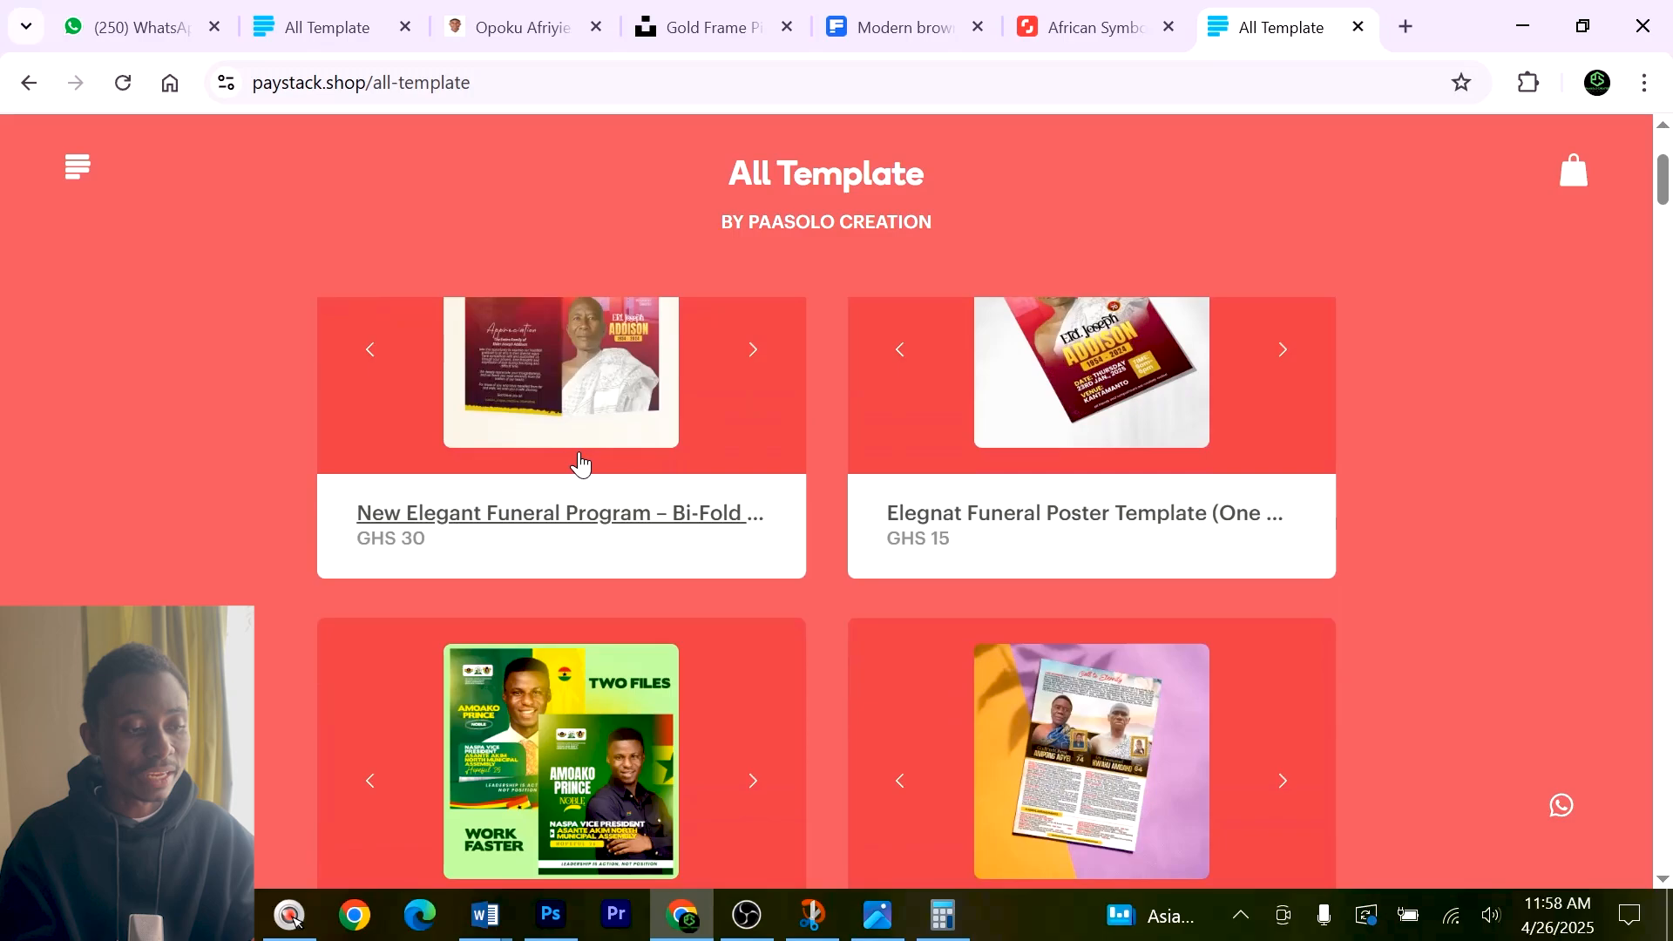
scroll(608, 429, "up", 2)
left_click(598, 489)
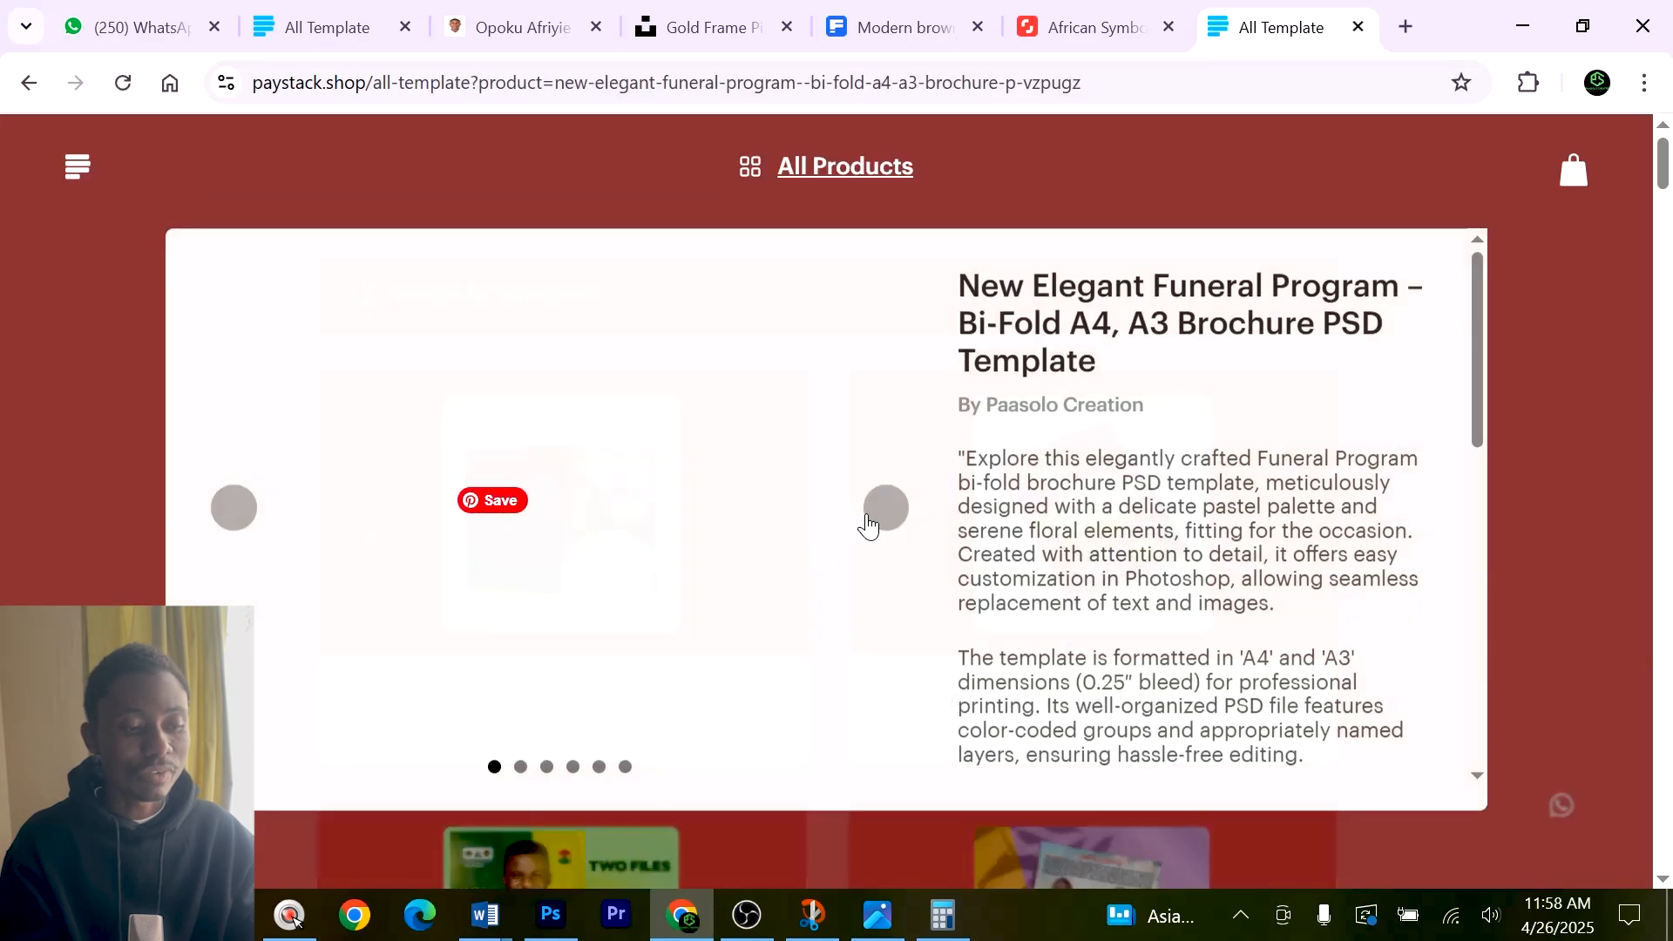
left_click(887, 511)
left_click(887, 511)
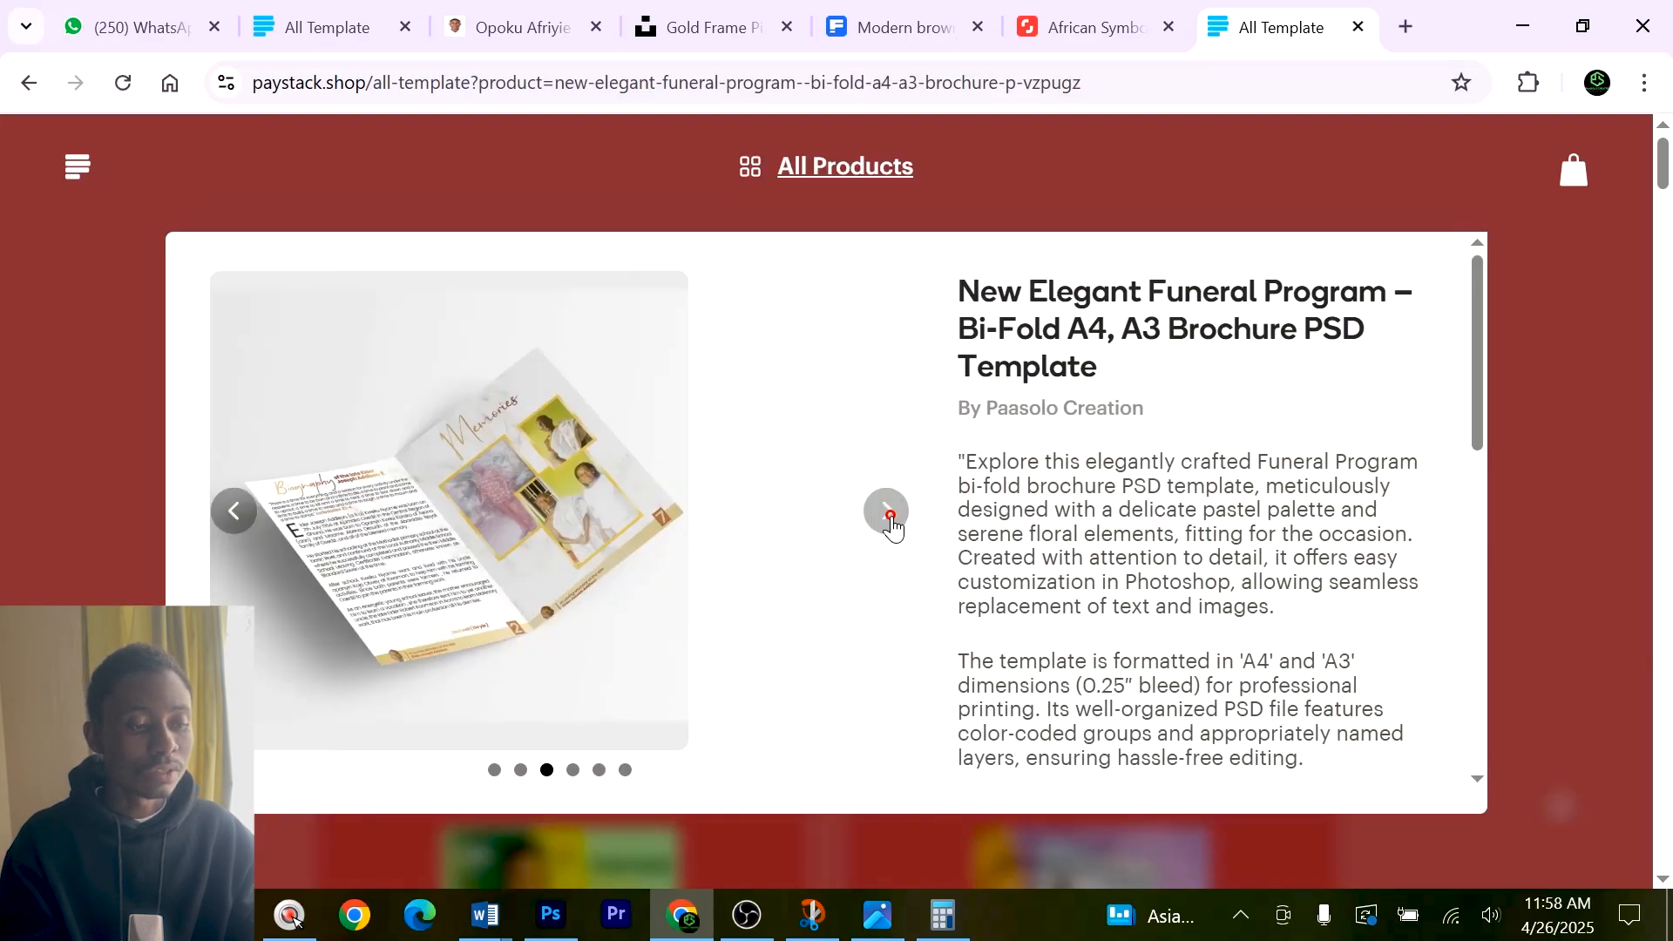
left_click(887, 511)
left_click(887, 511)
left_click(1527, 456)
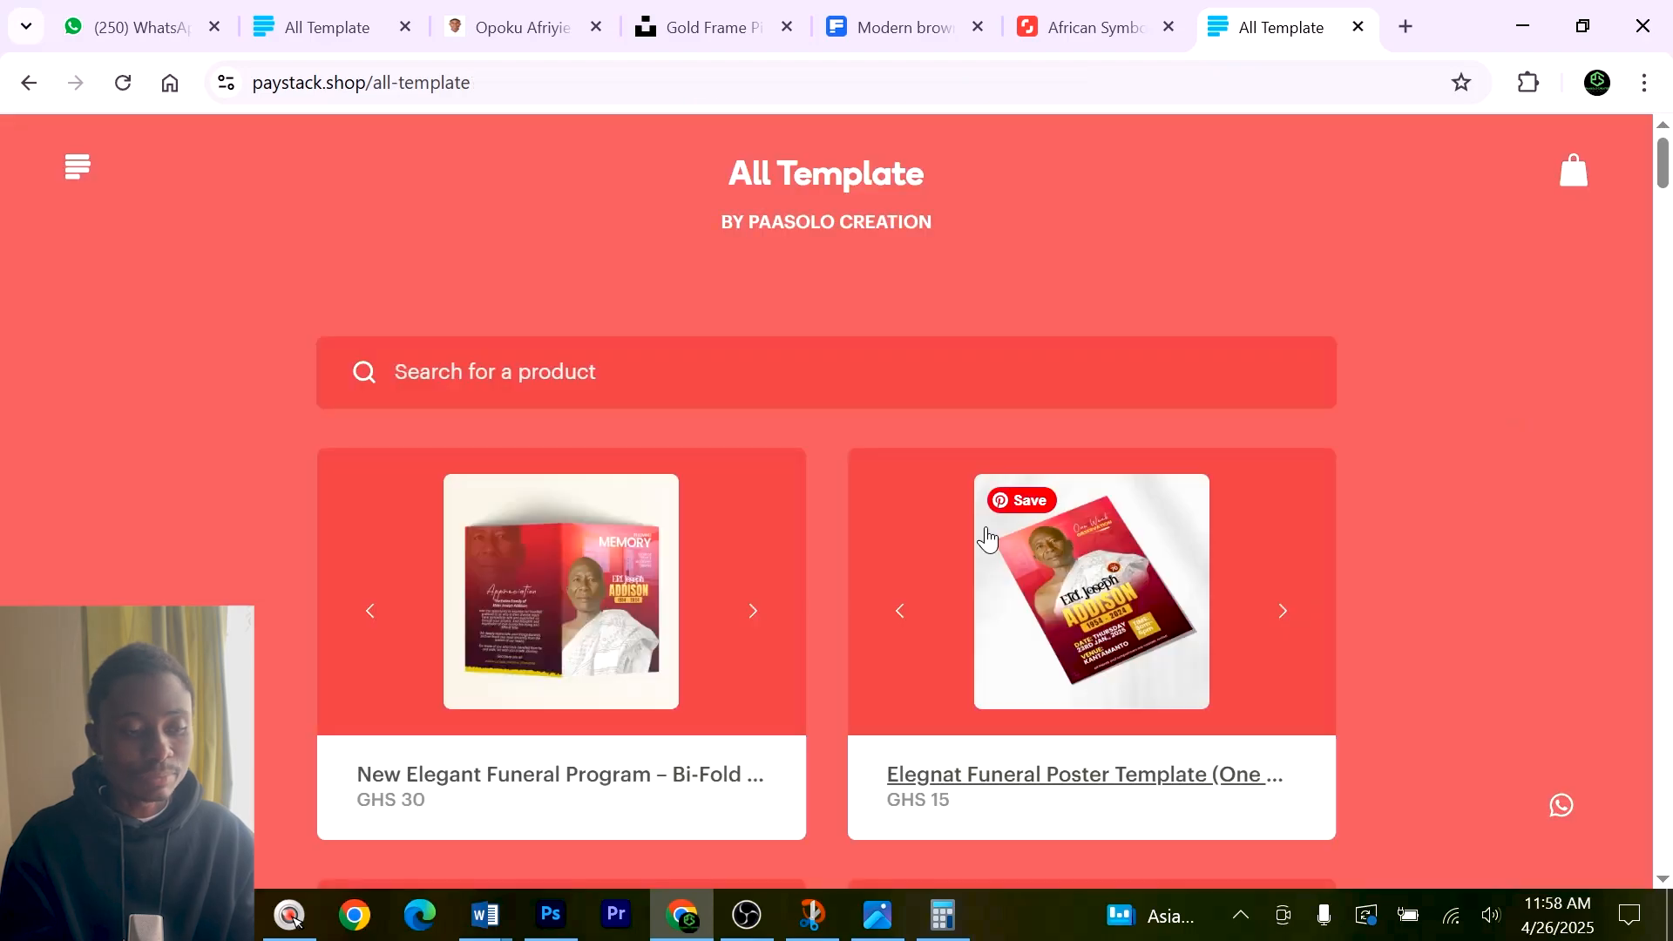
scroll(959, 582, "down", 4)
scroll(958, 582, "down", 3)
scroll(961, 570, "down", 2)
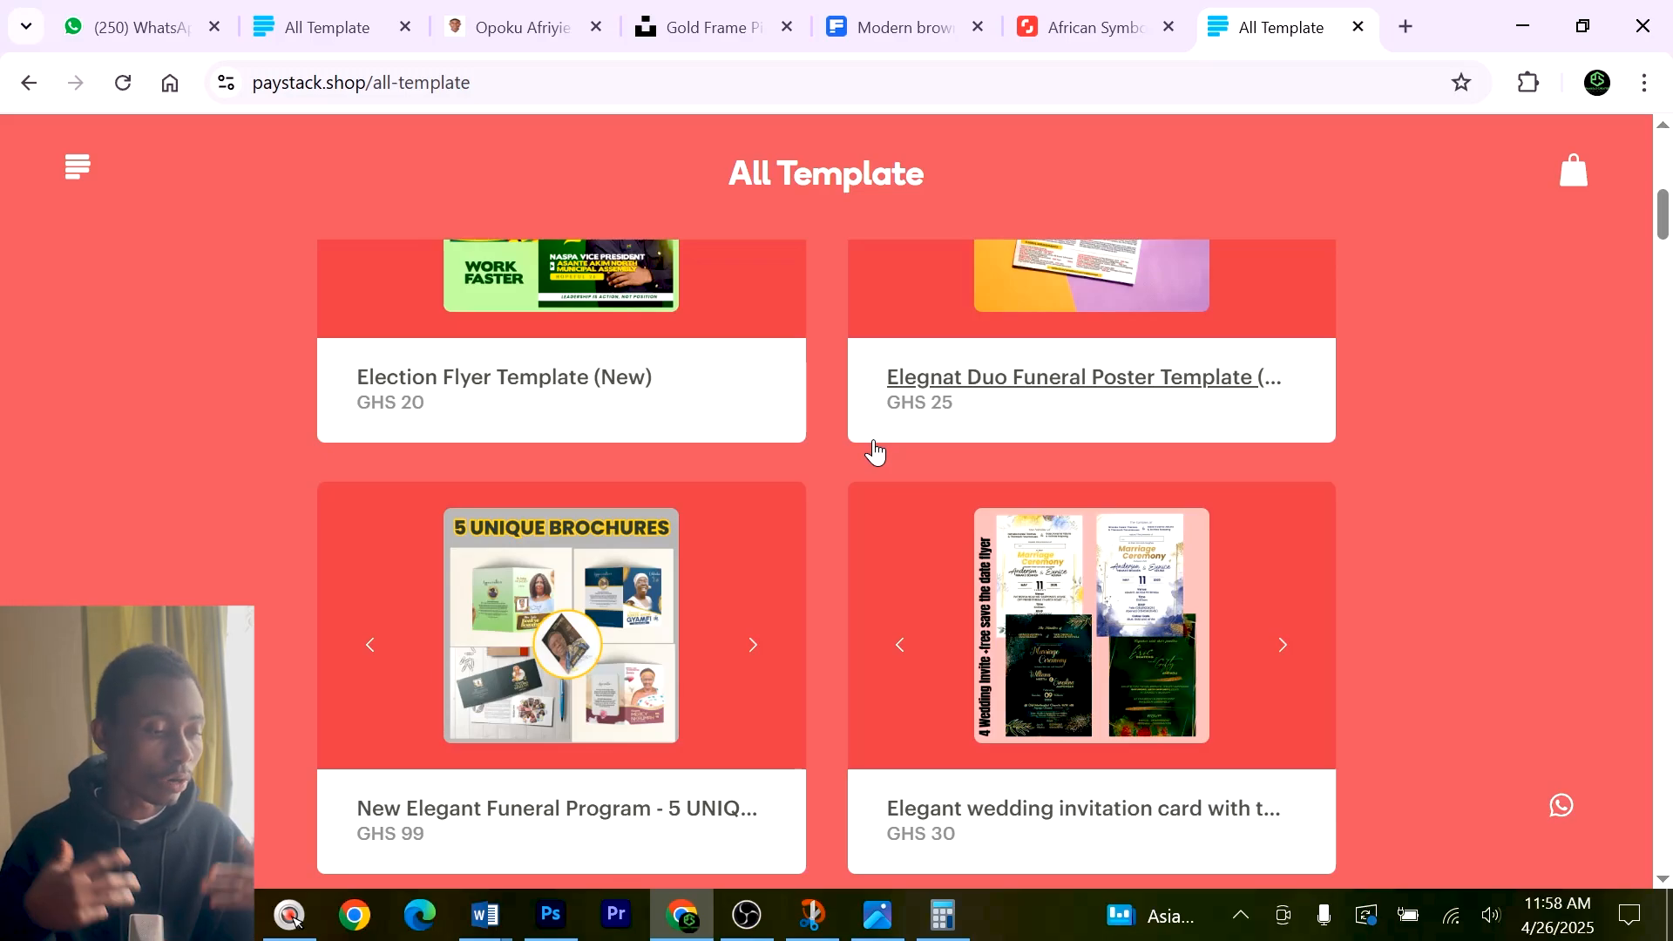
scroll(847, 449, "down", 8)
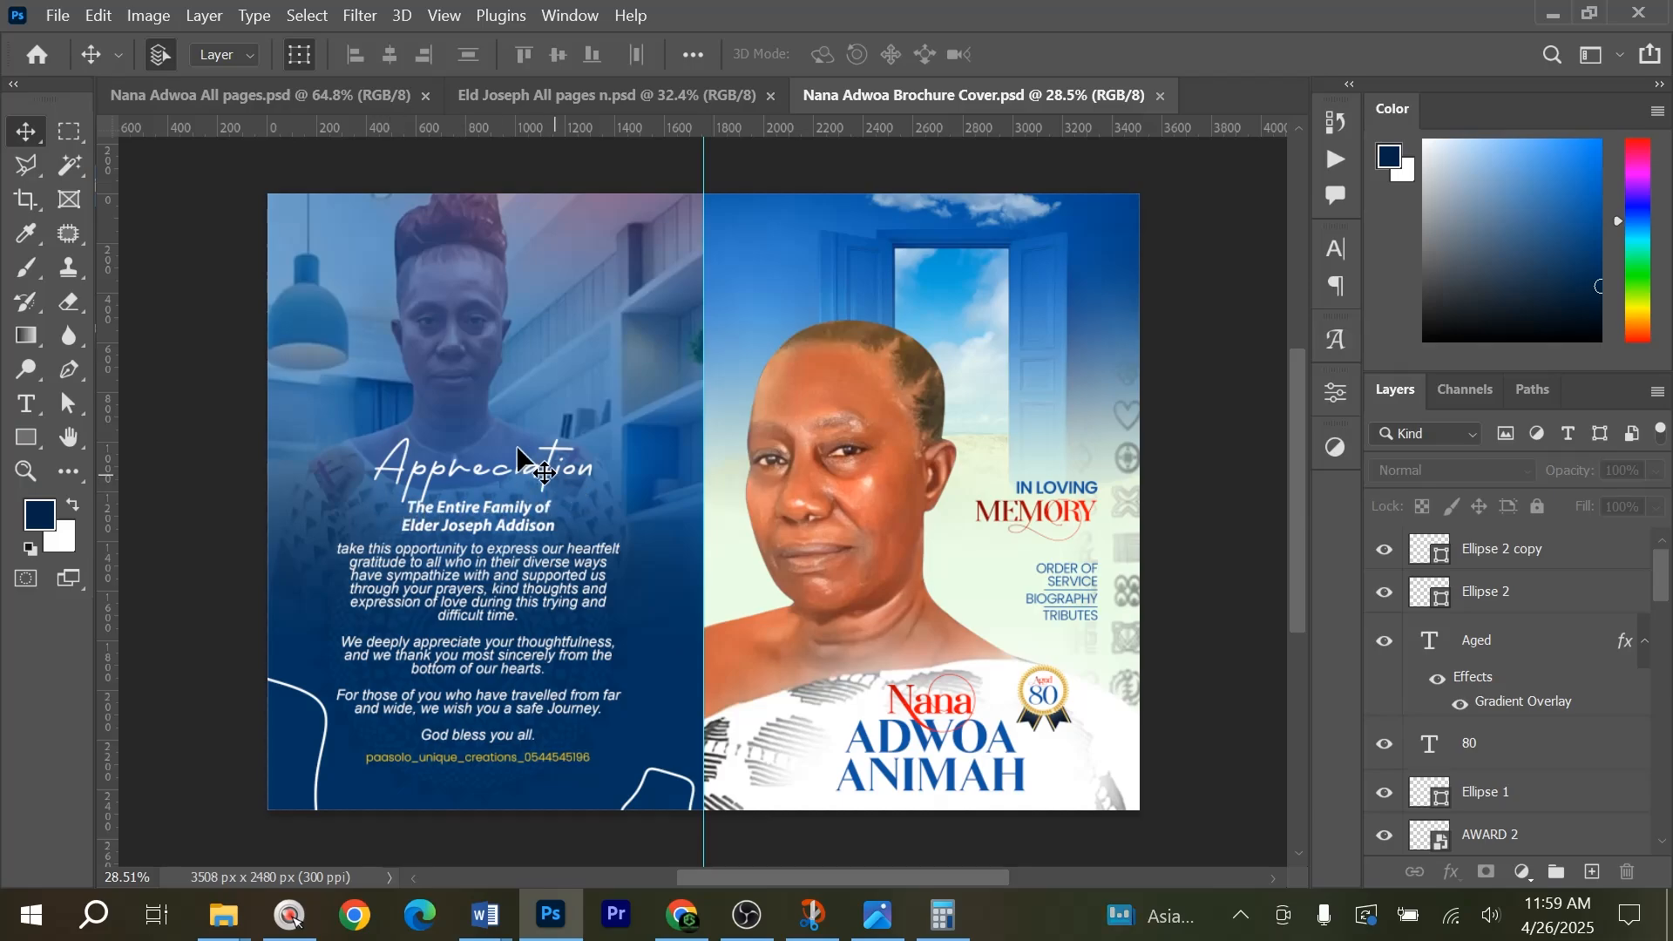
Create a new A4 print document in landscape orientation, 297 x 210 mm at 300 ppi.
left_click(58, 15)
left_click(97, 45)
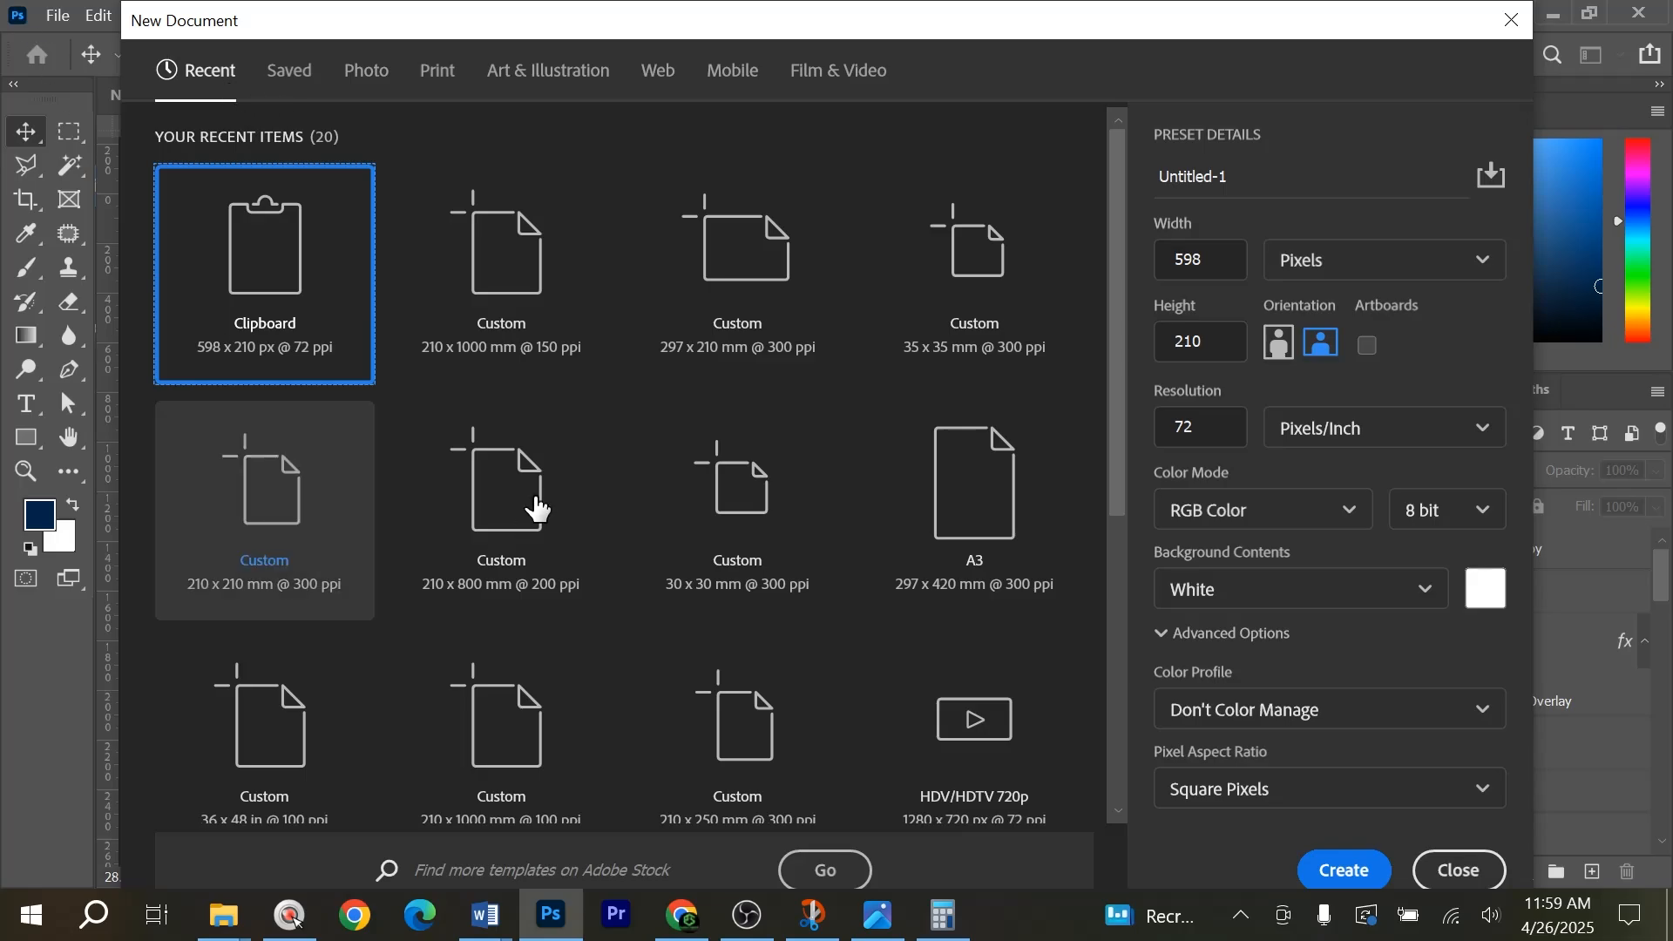
left_click(462, 69)
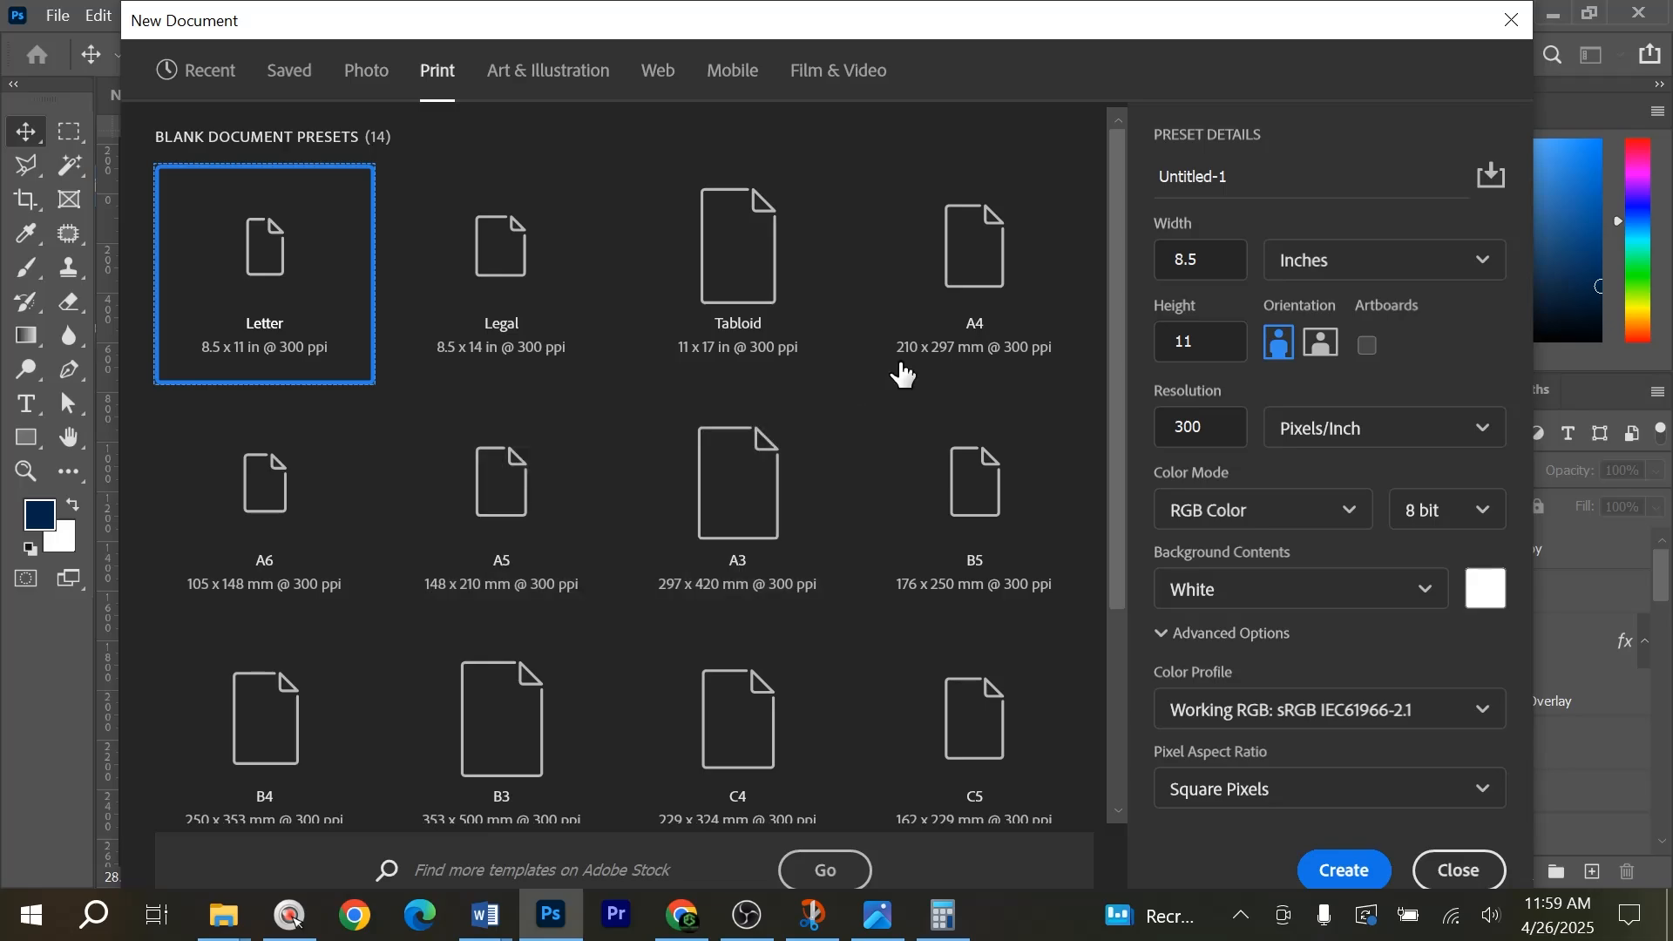
left_click(952, 317)
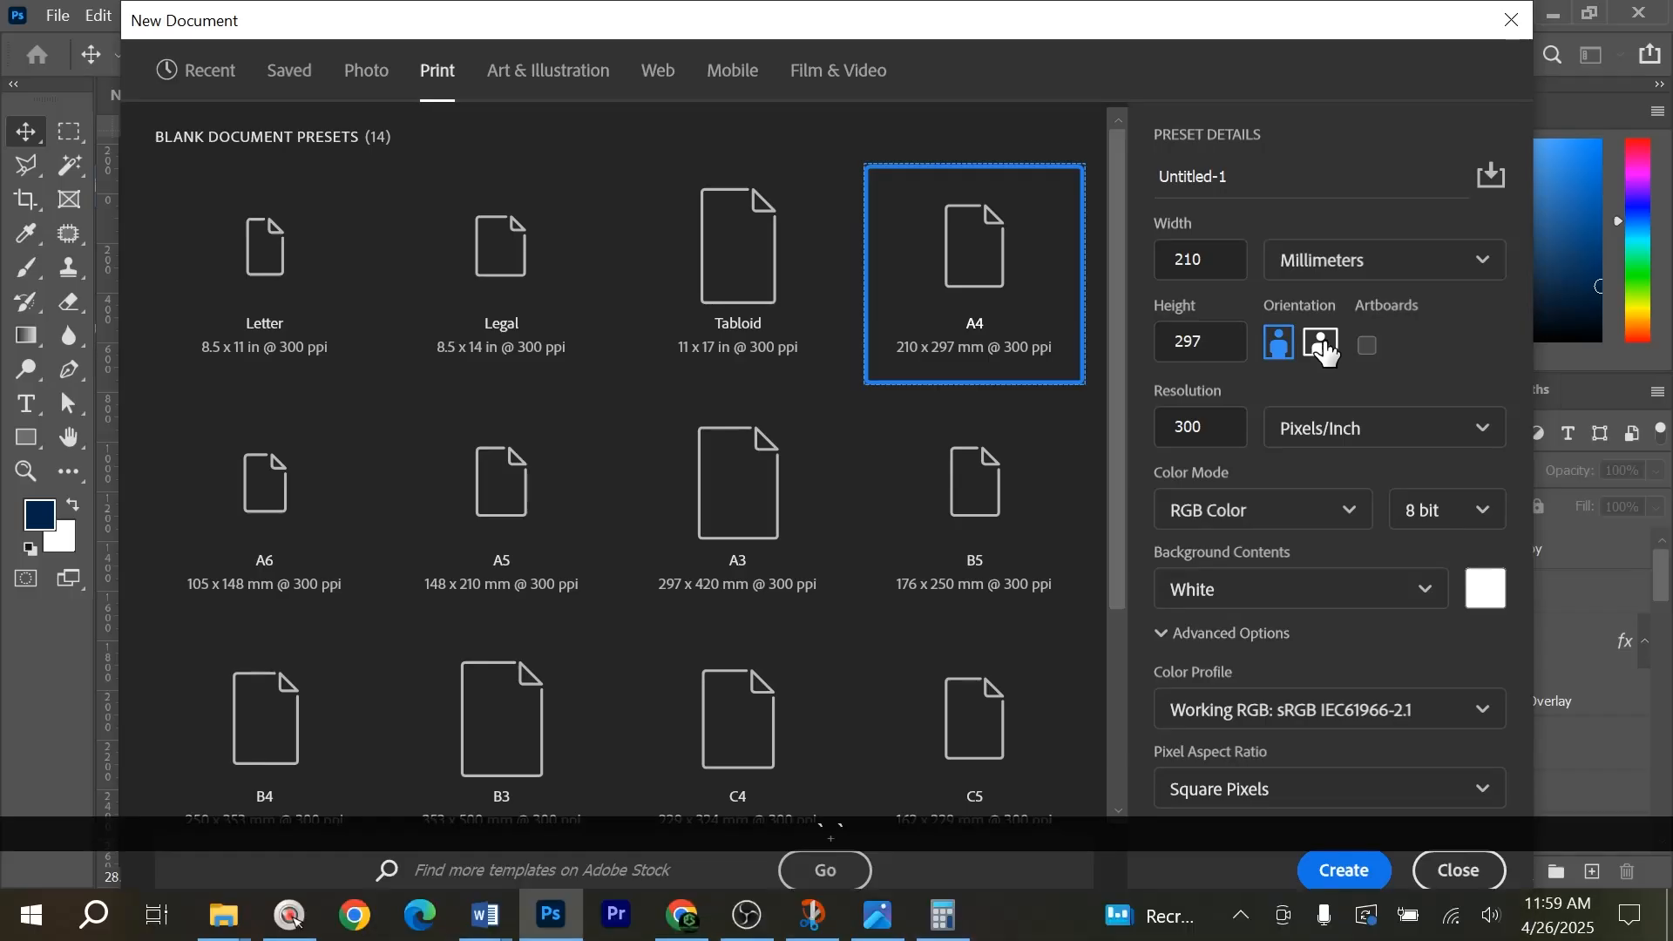
left_click(1321, 345)
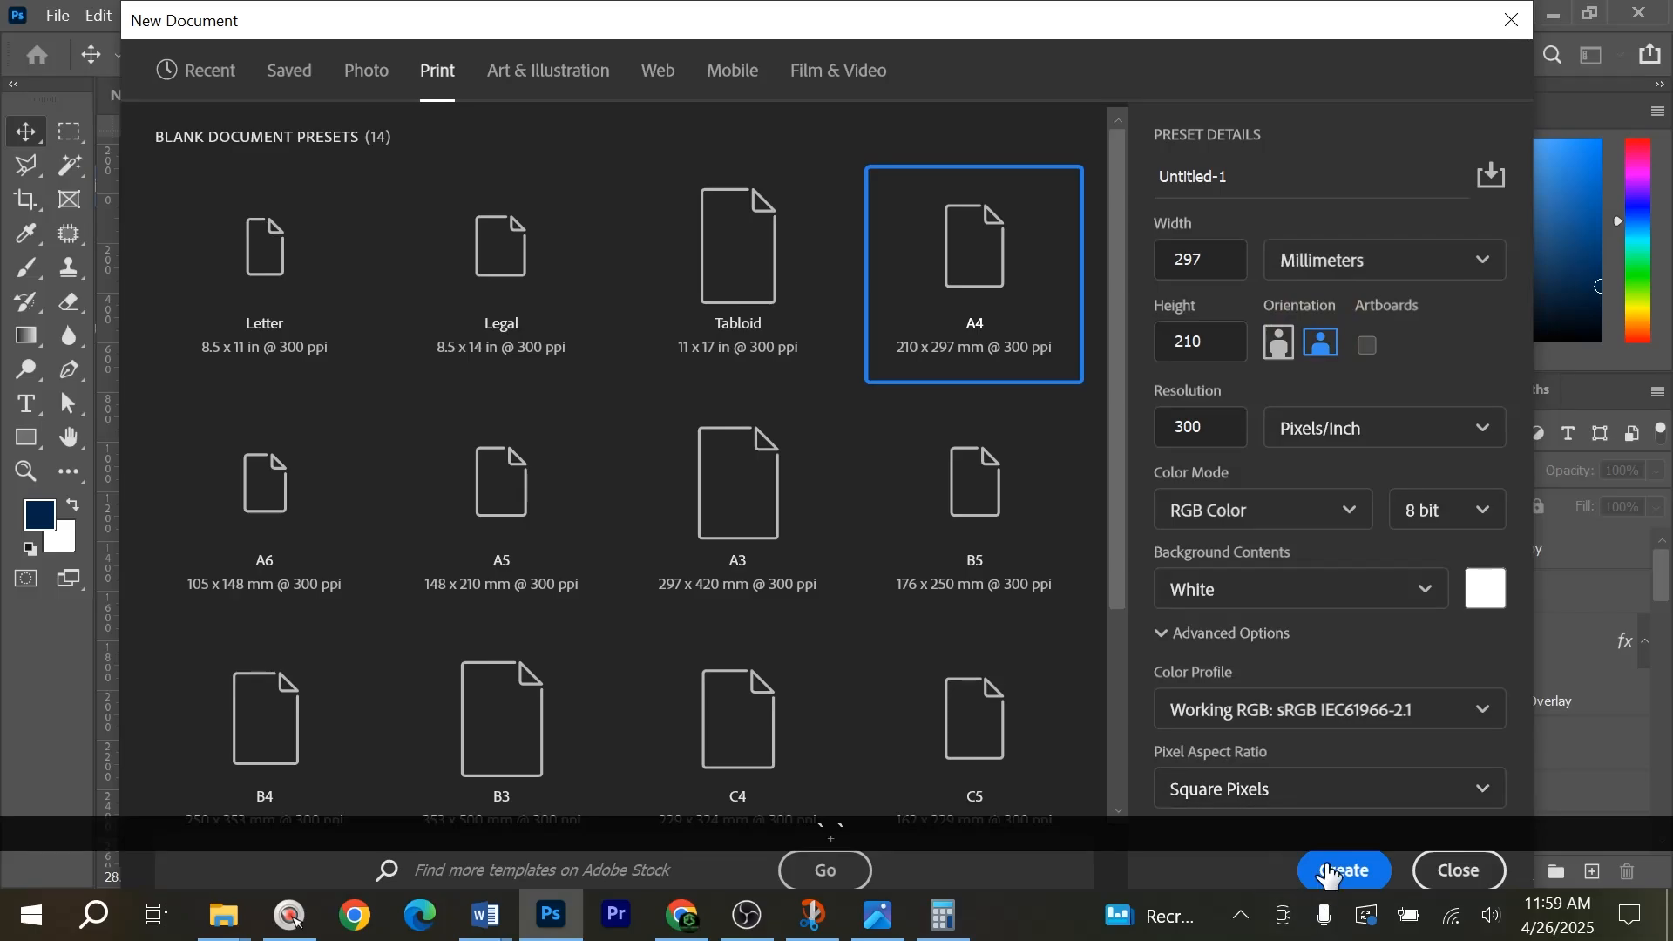
left_click(1342, 870)
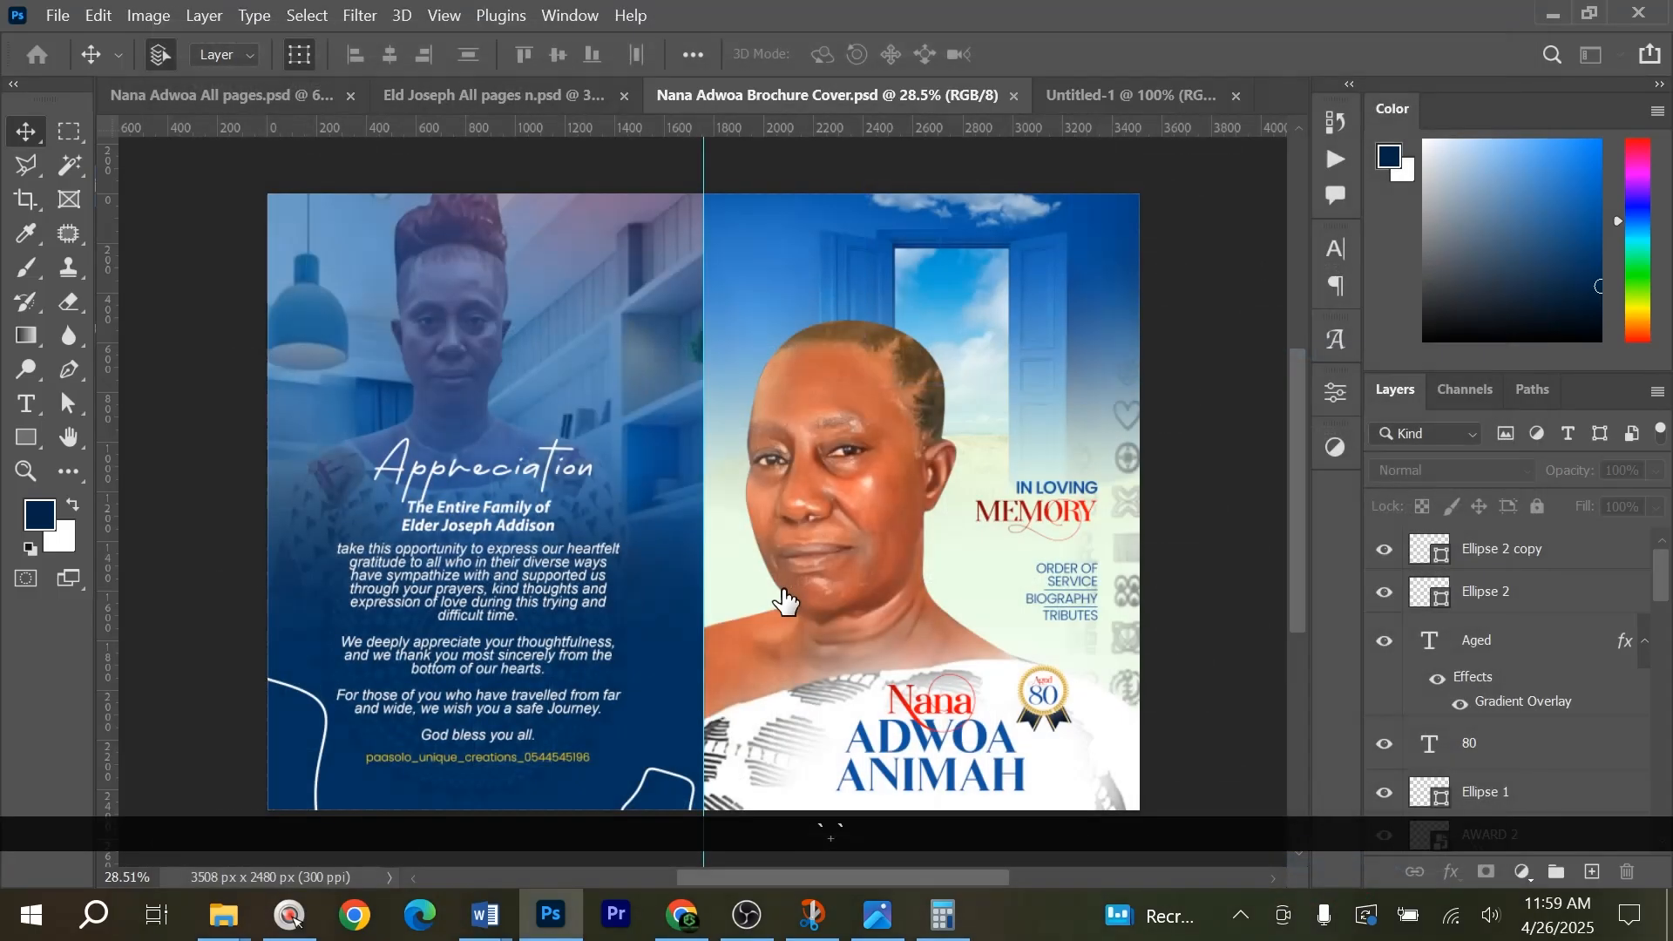
Place a vertical guide at the page's centre and draw a rectangle about 1778 x 2525 px covering the right half.
scroll(784, 560, "down", 1)
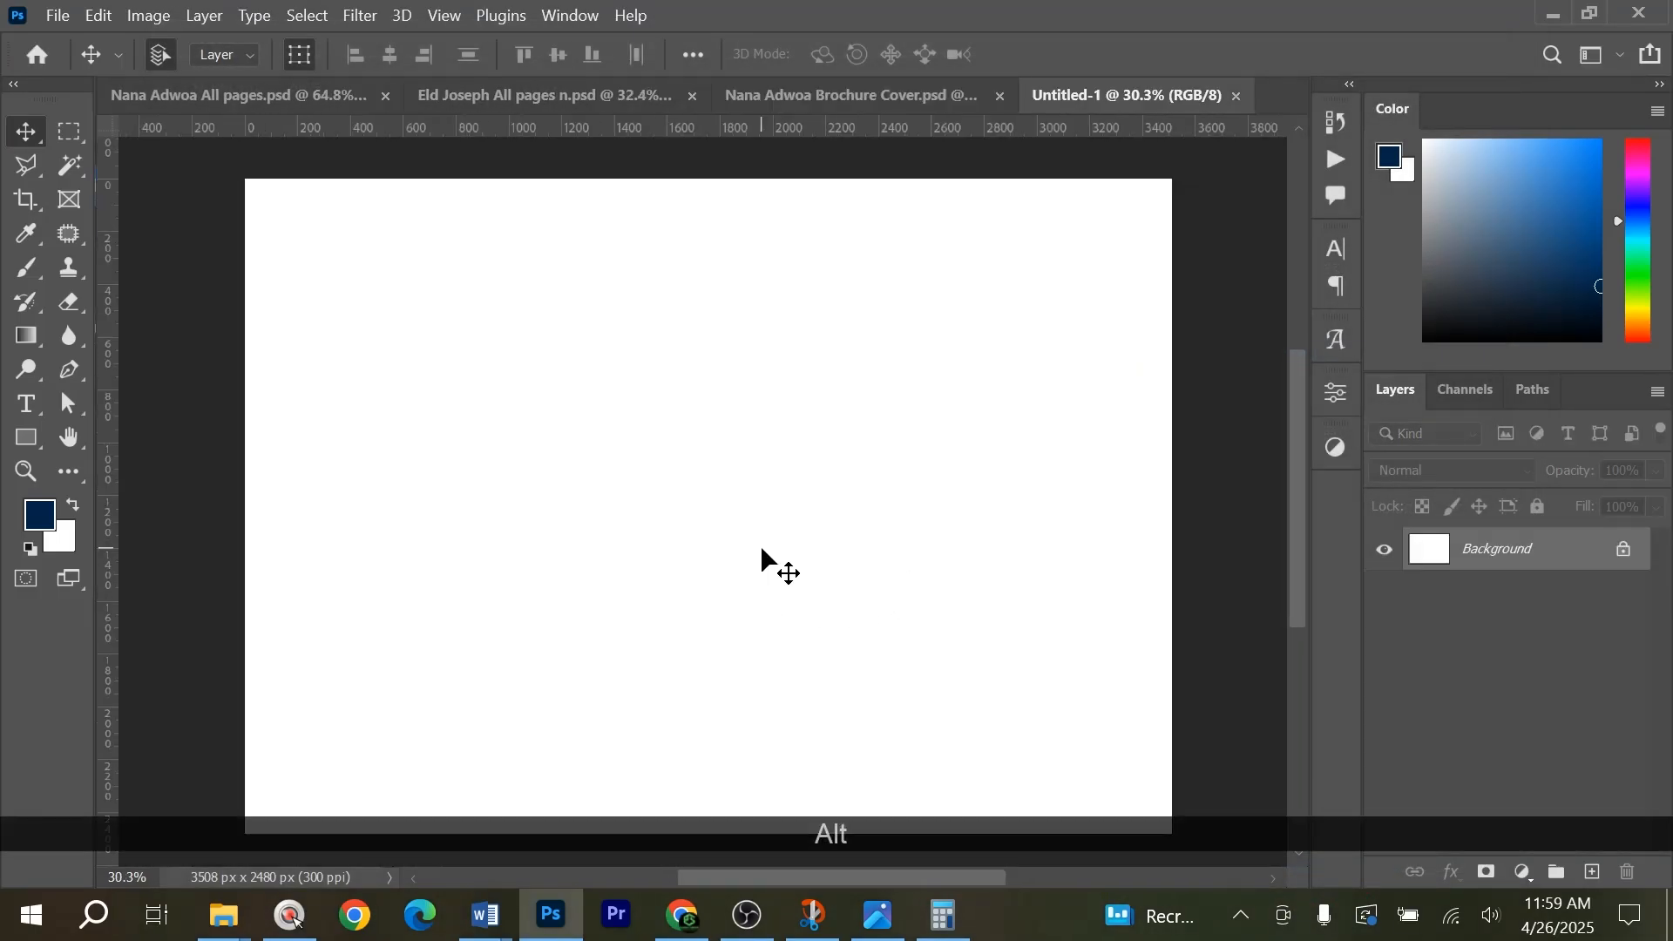
left_click_drag(108, 422, 720, 486)
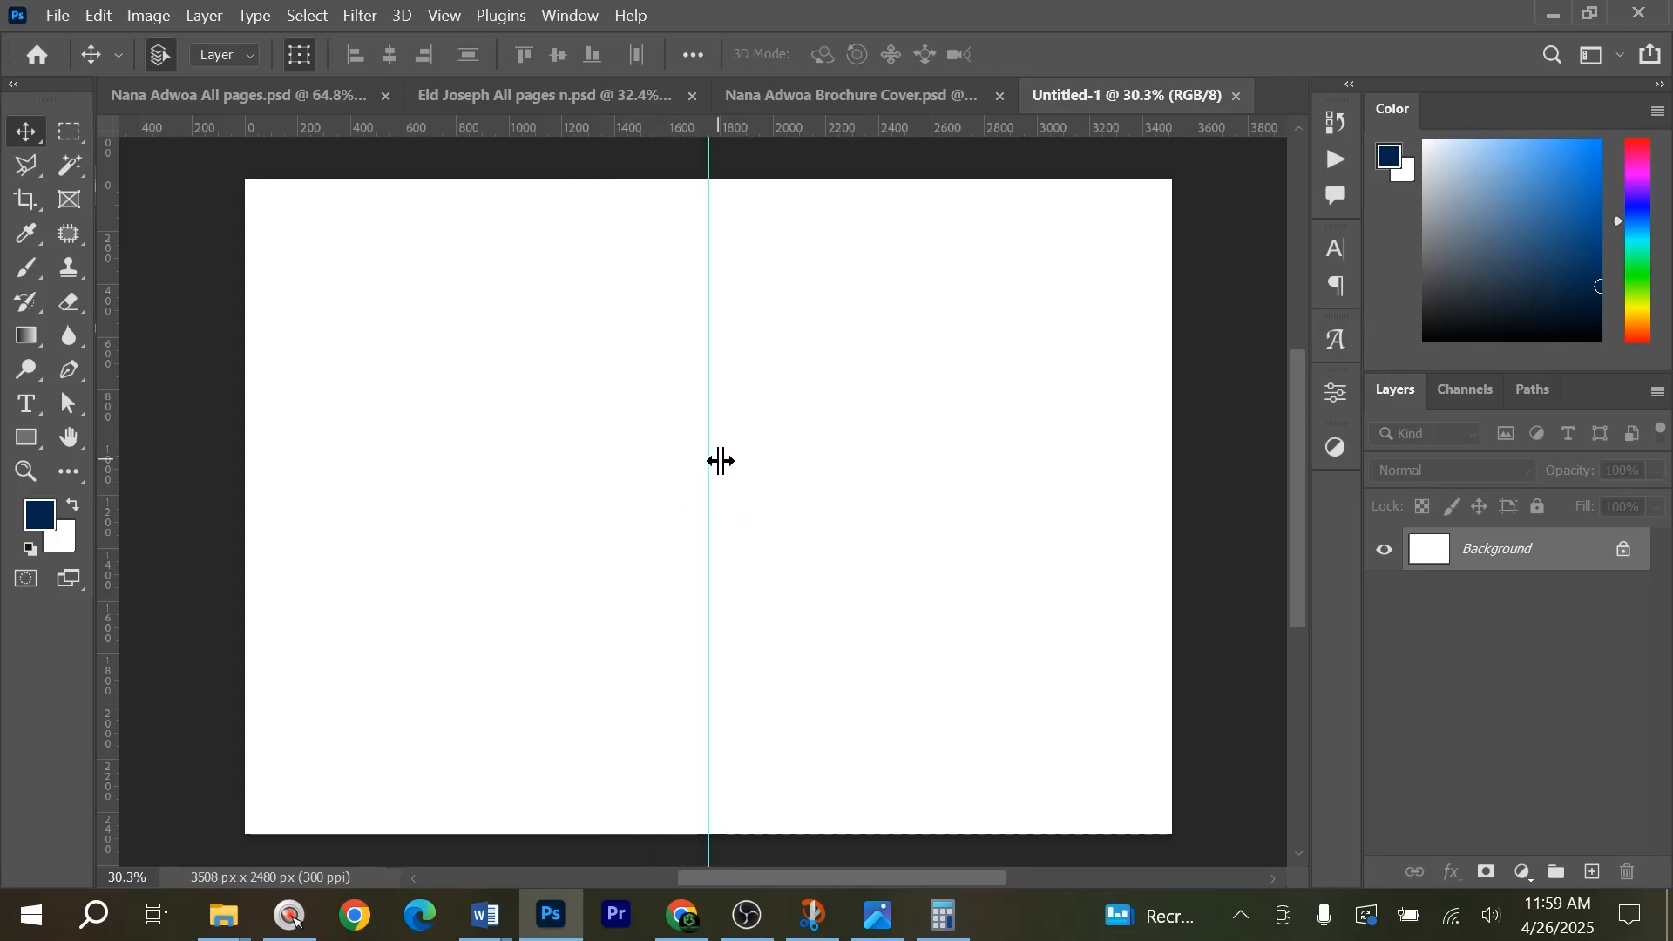
left_click(31, 442)
left_click(32, 443)
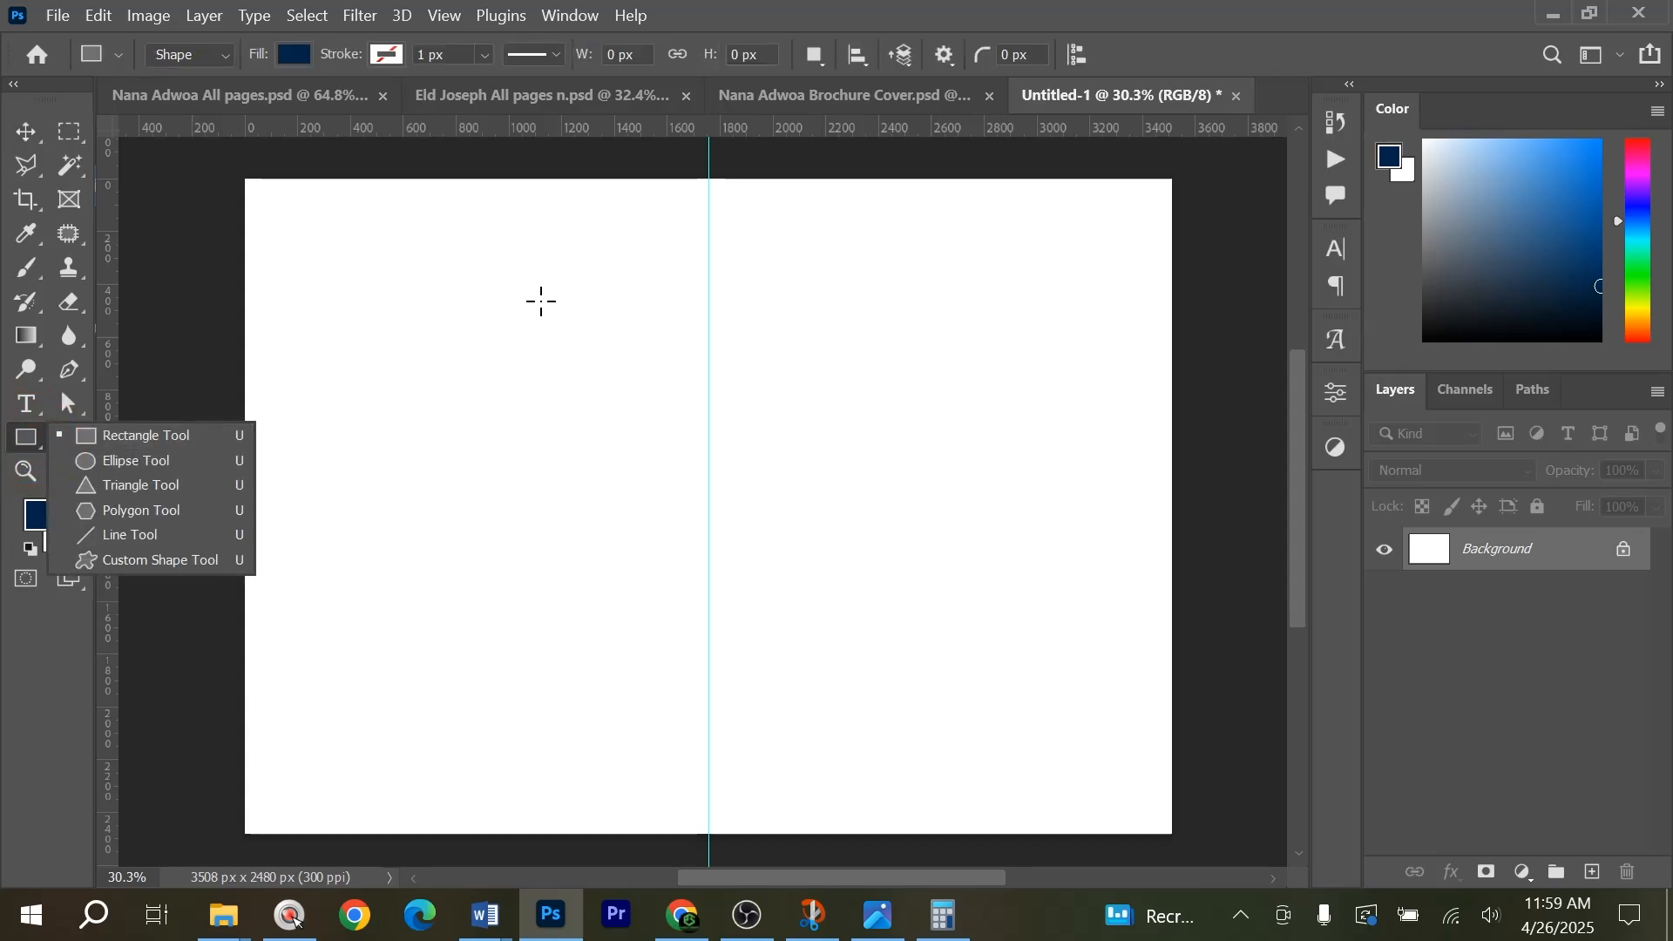
left_click_drag(706, 172, 1177, 839)
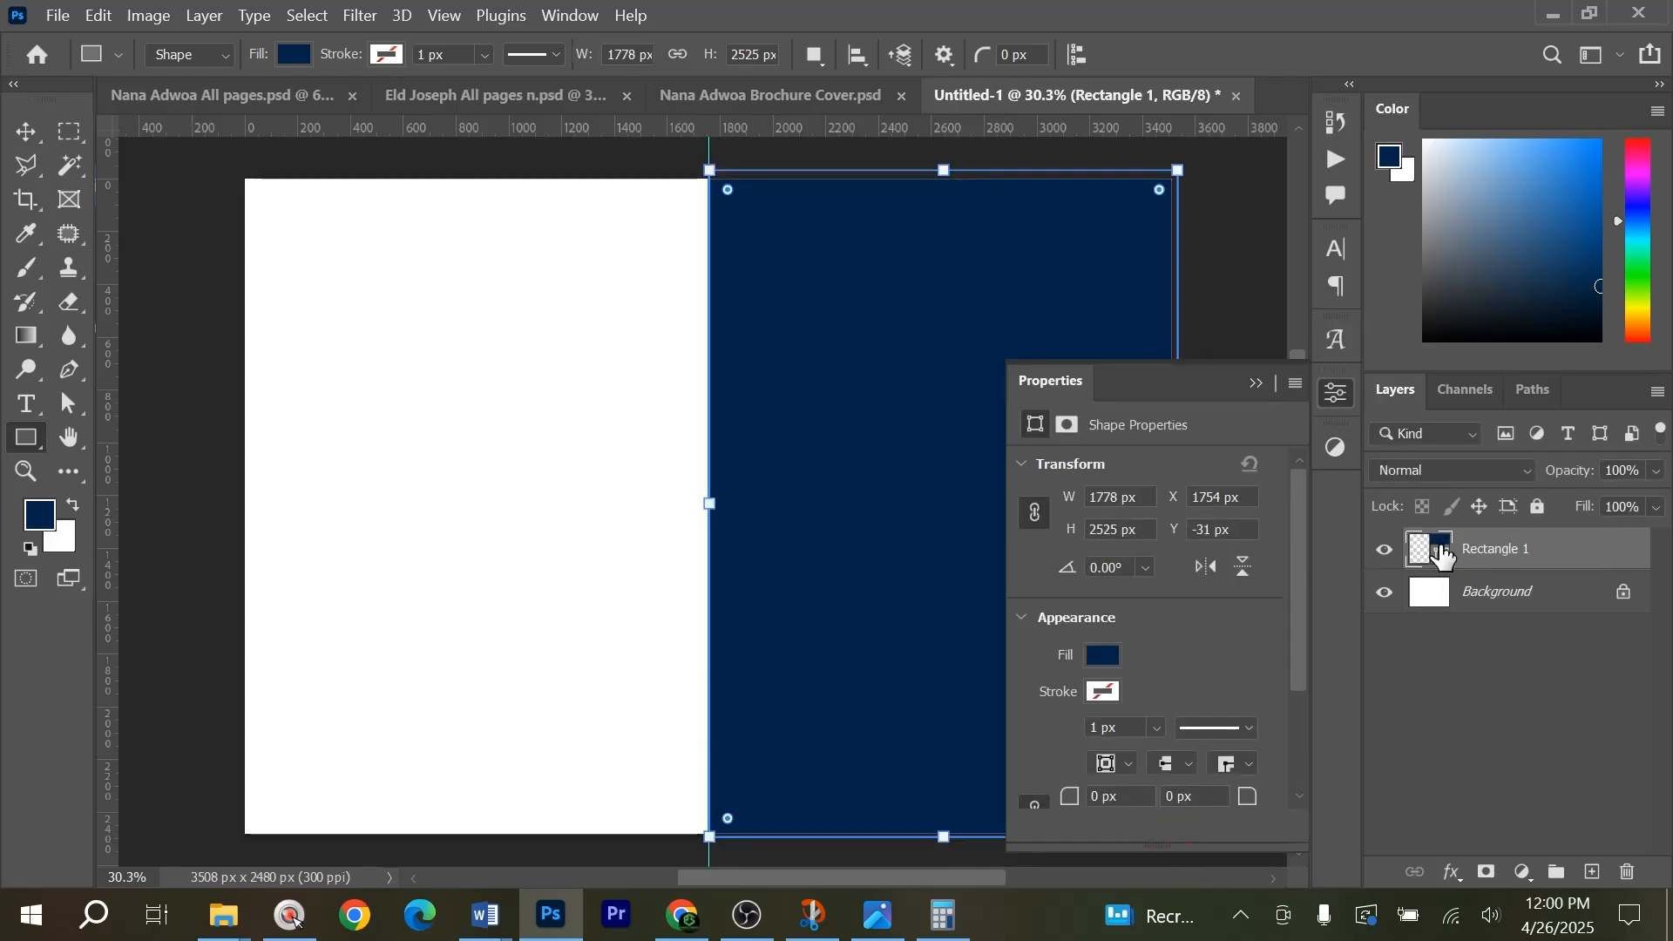
Change the rectangle's fill to the very pale green f5ffed.
double_click(1426, 545)
left_click_drag(1031, 265, 1003, 174)
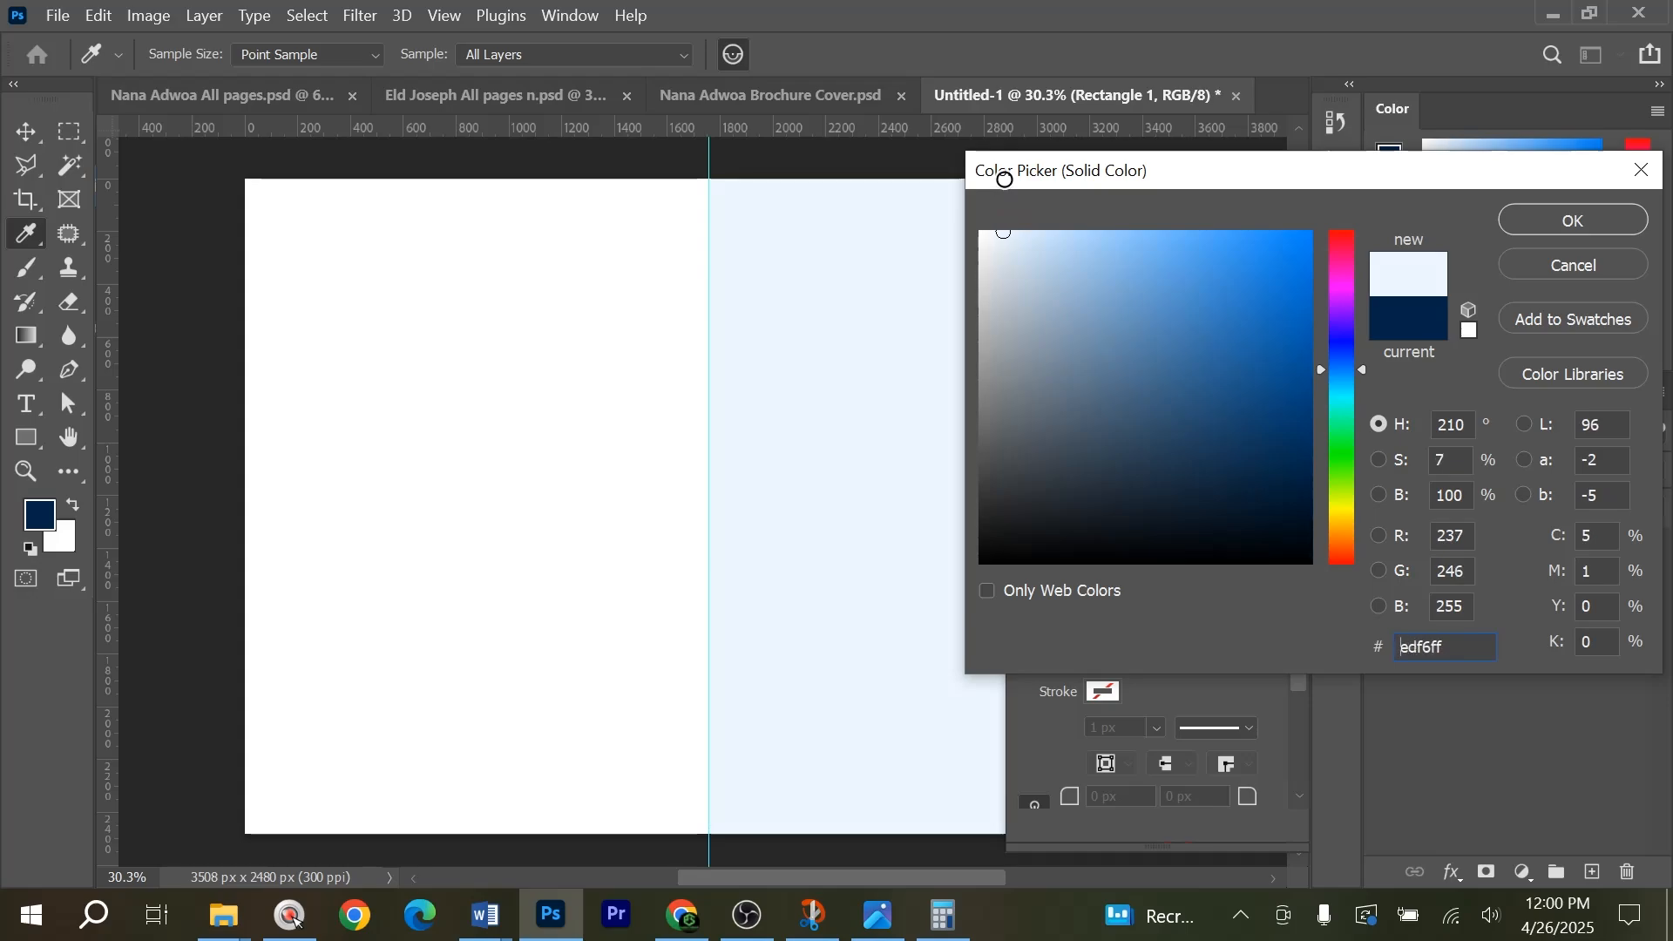
left_click(1351, 473)
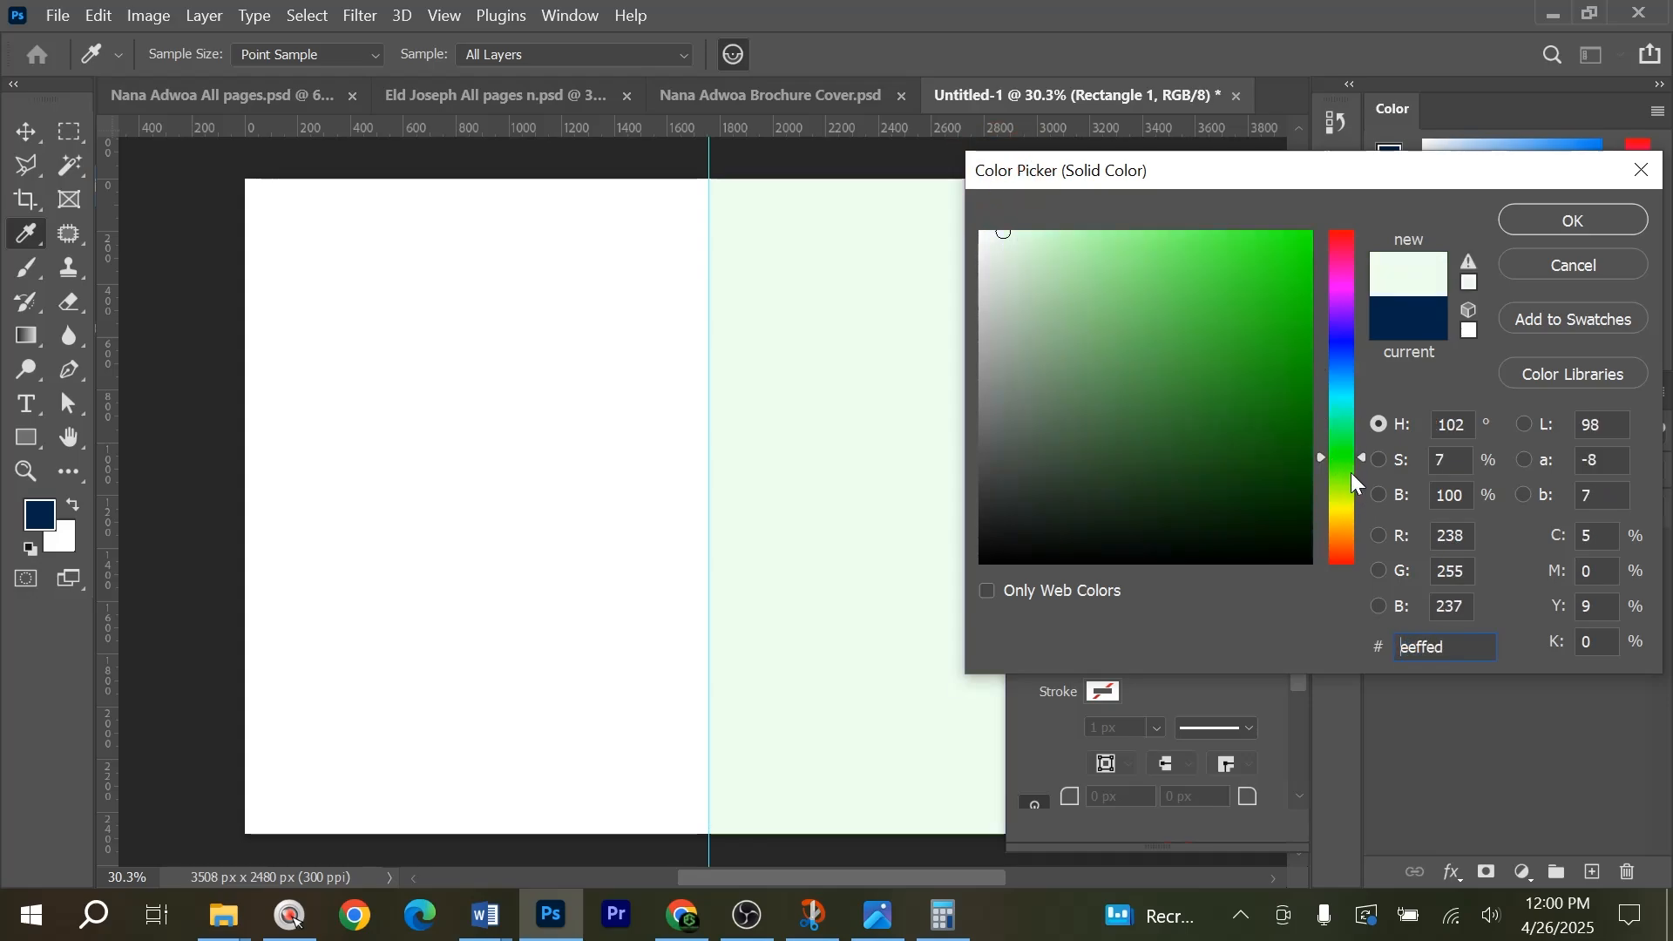
left_click_drag(1339, 465, 1346, 477)
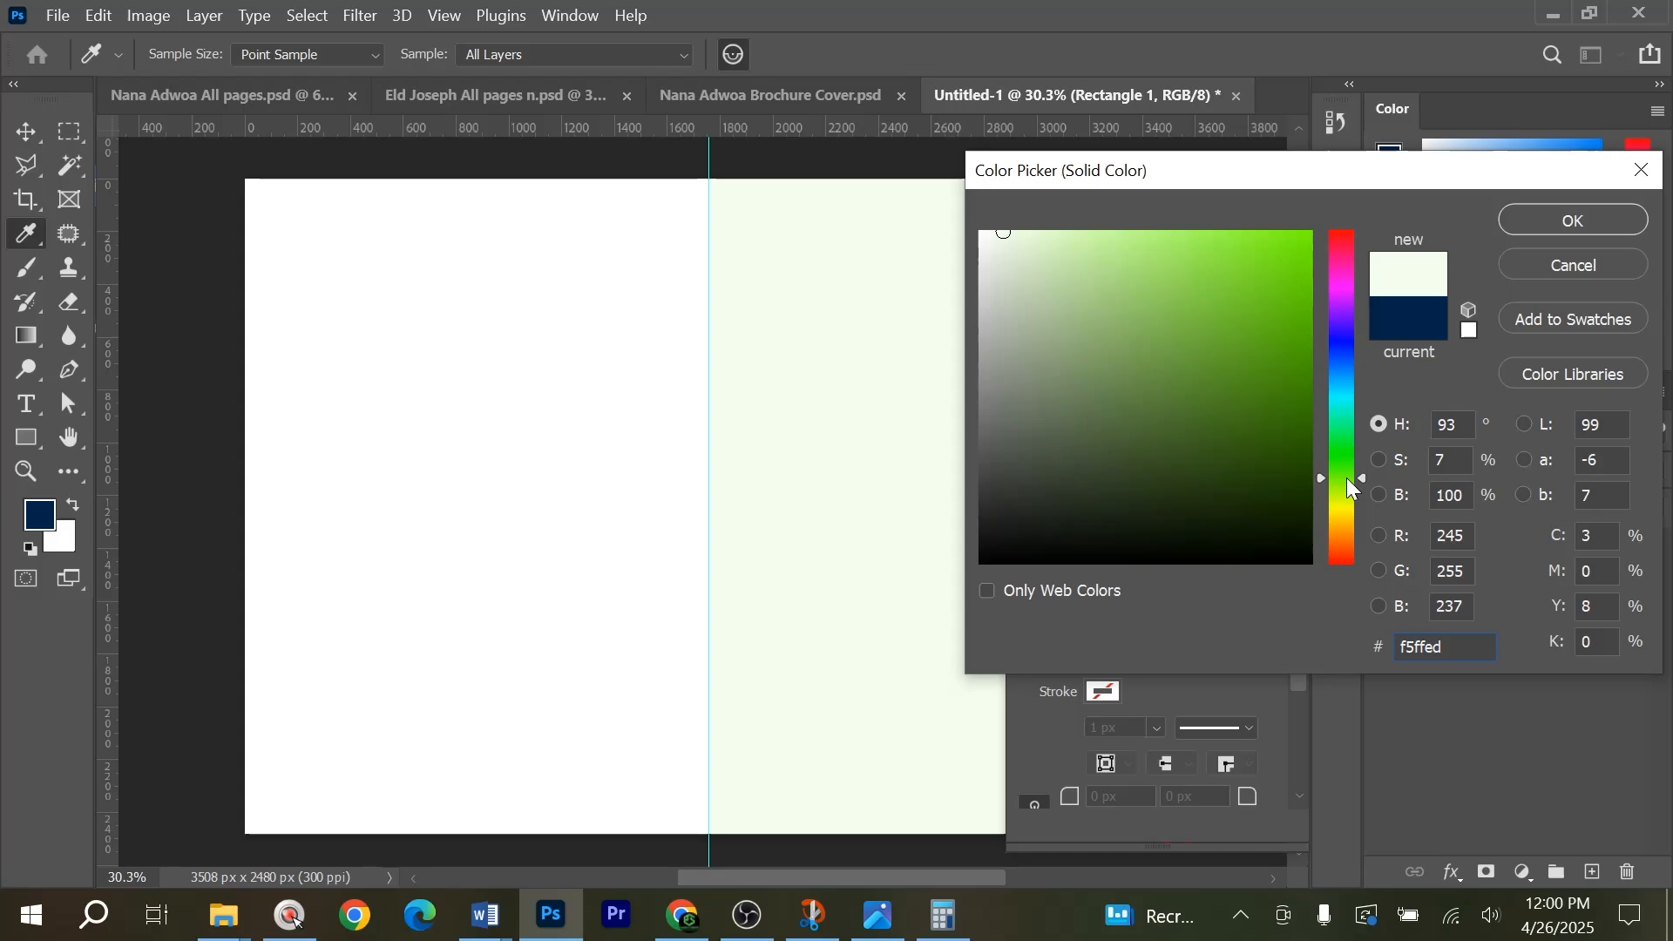
left_click(1534, 222)
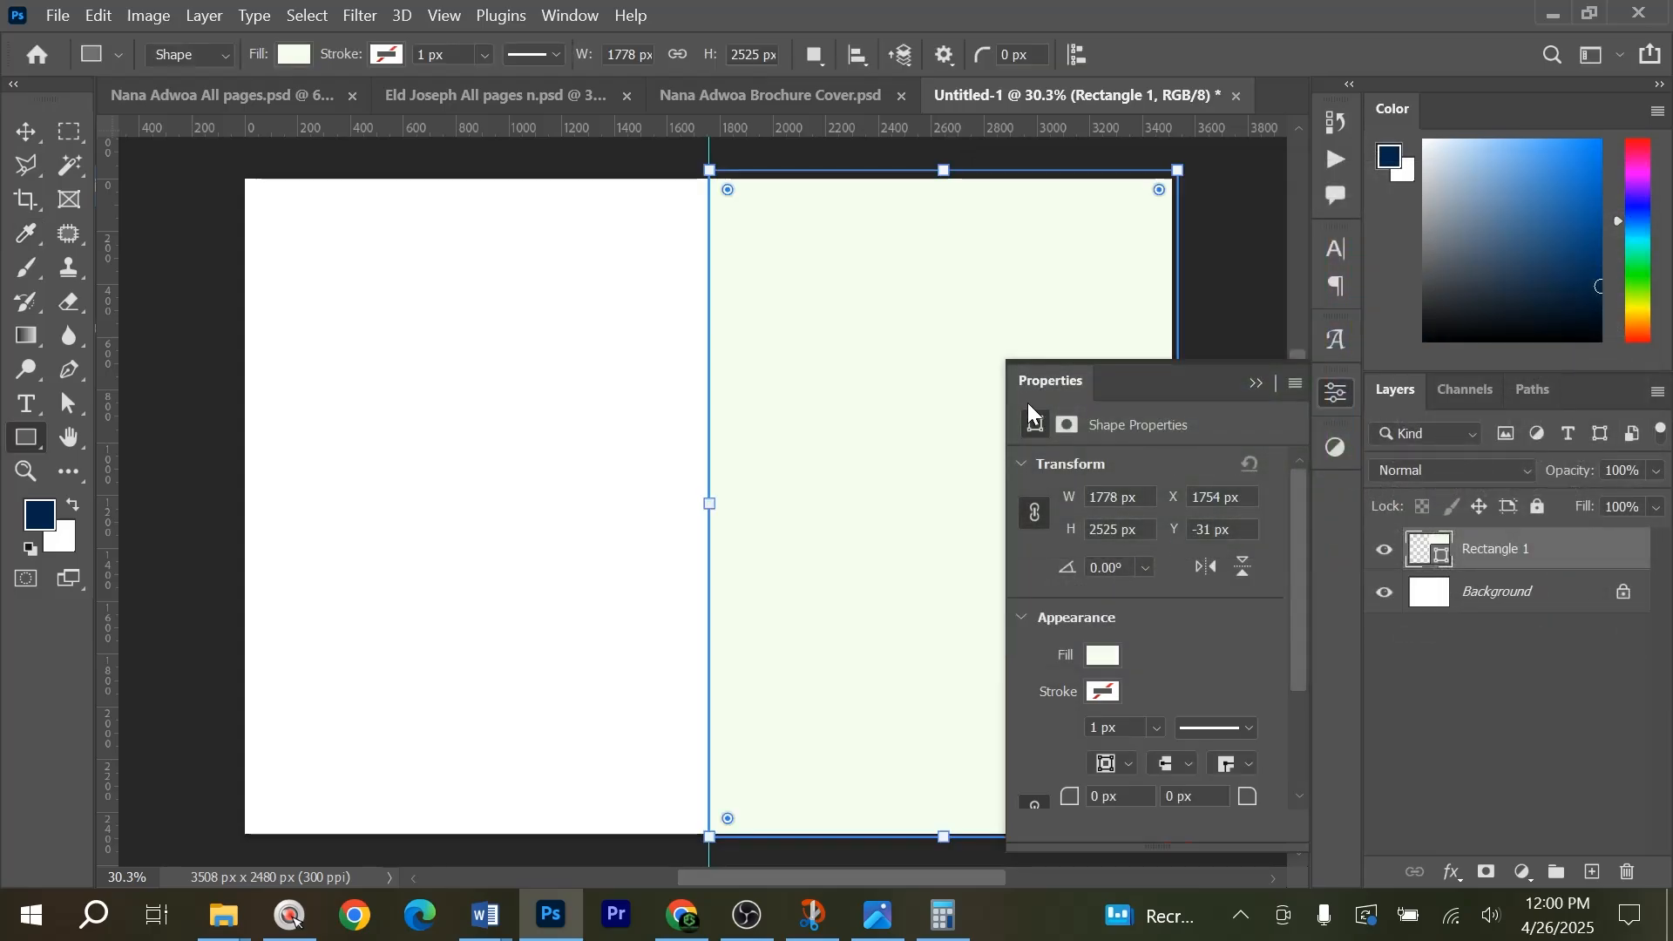
key("v")
left_click(1256, 383)
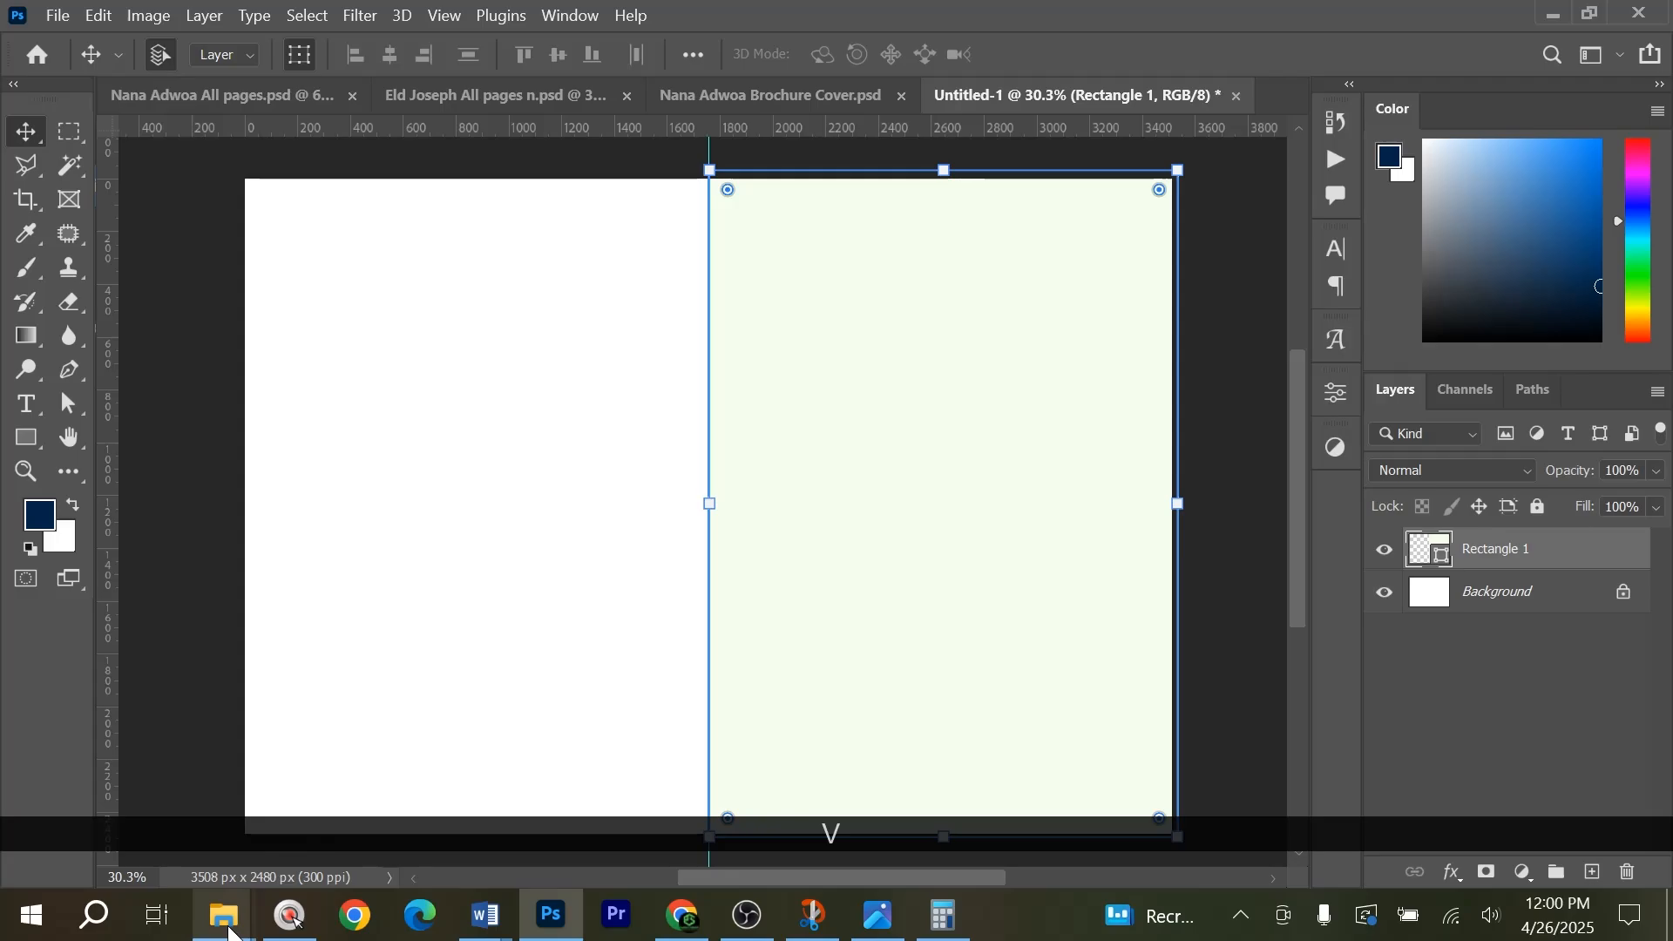
mouse_move(224, 915)
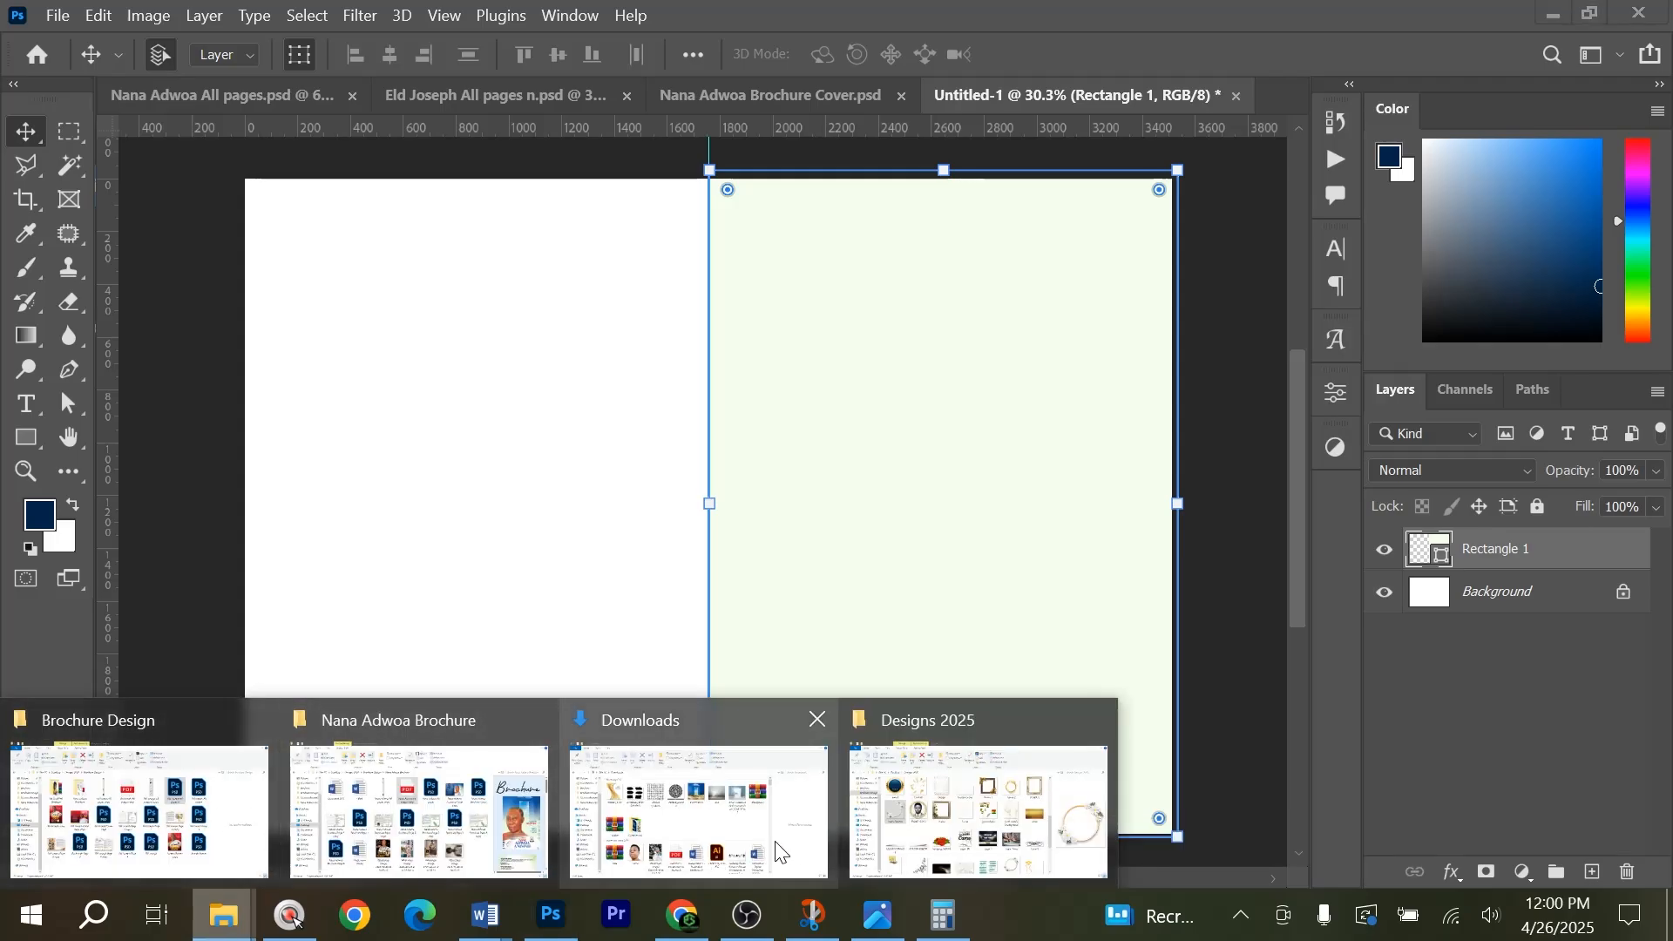
left_click(906, 828)
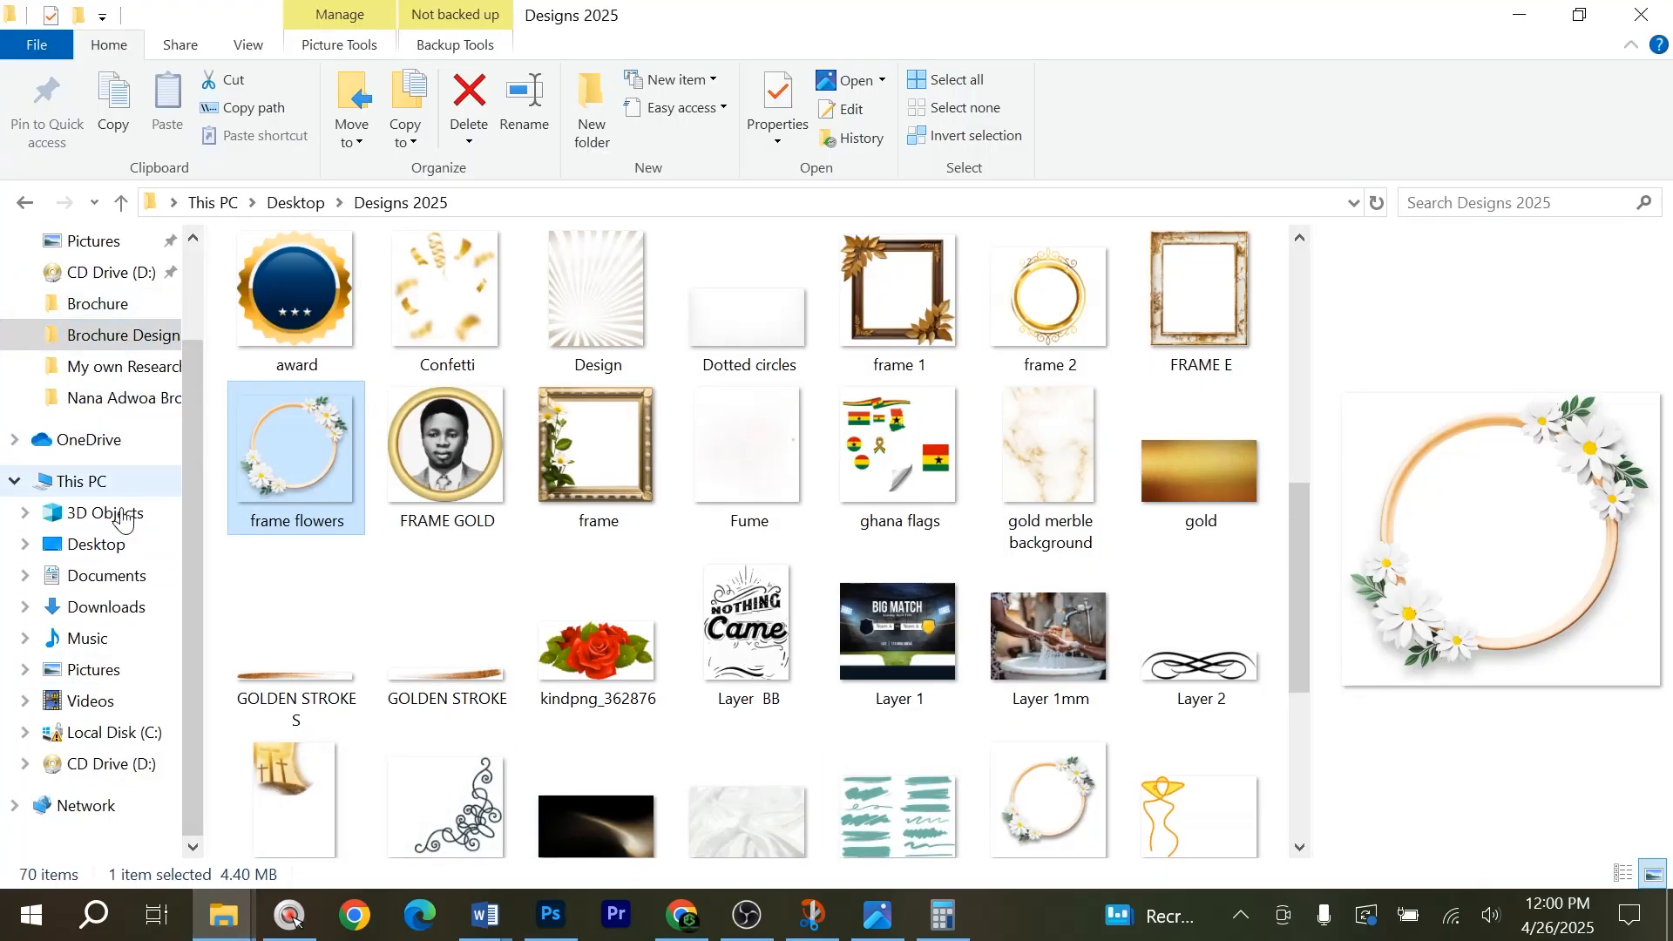
left_click(124, 607)
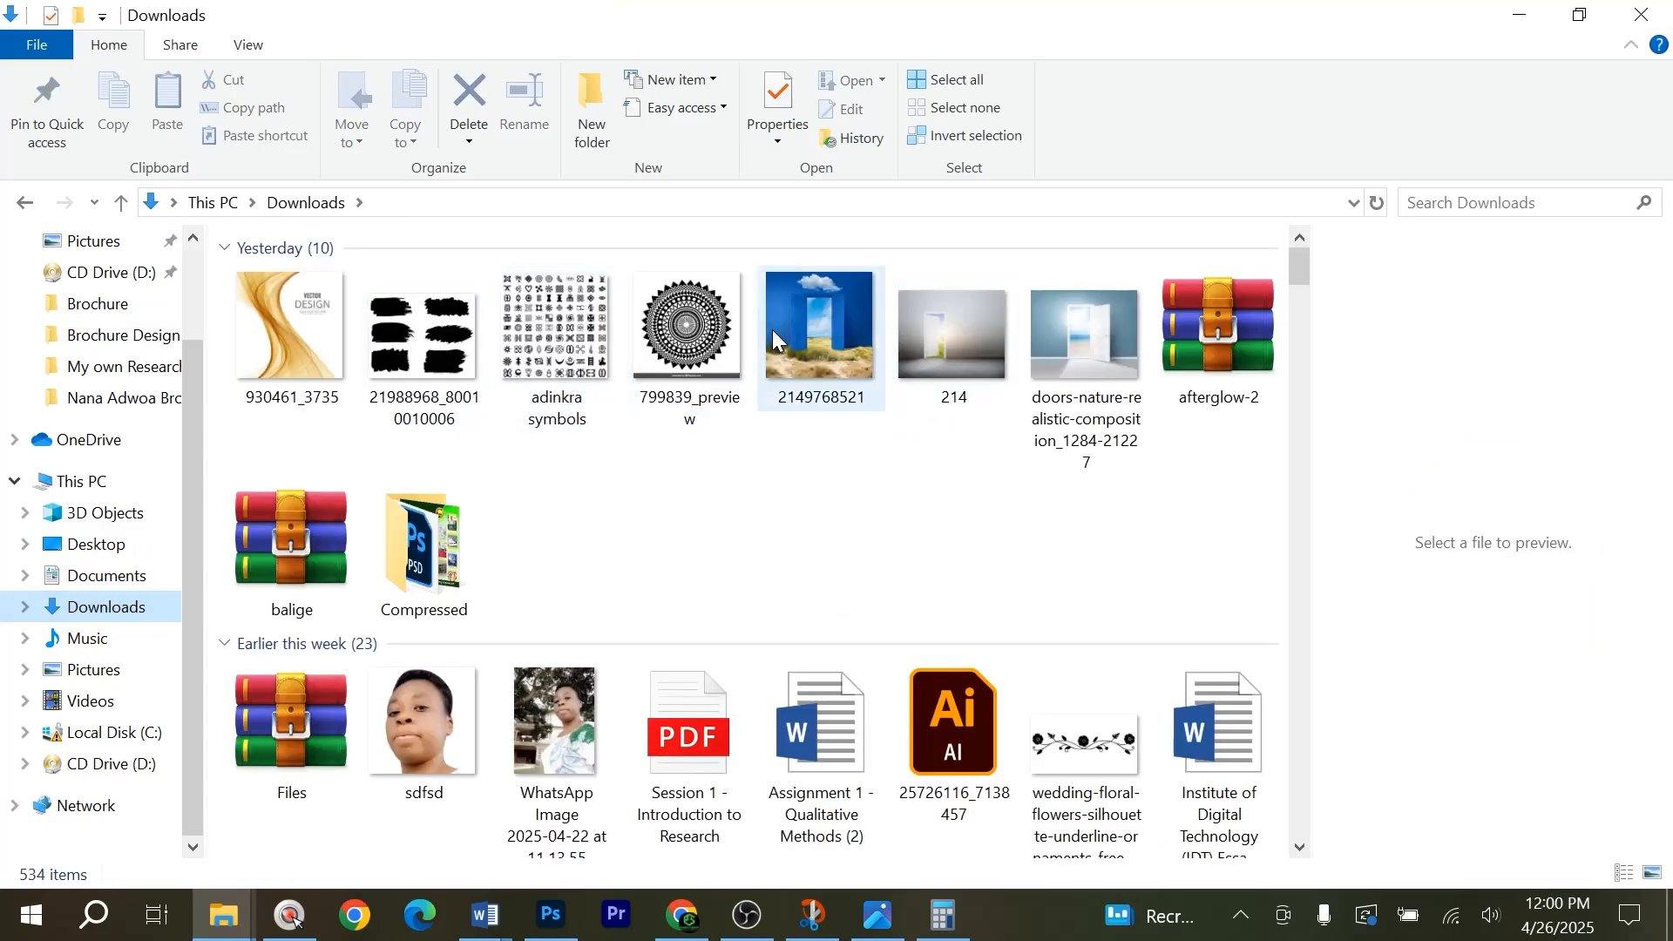
left_click_drag(815, 341, 782, 442)
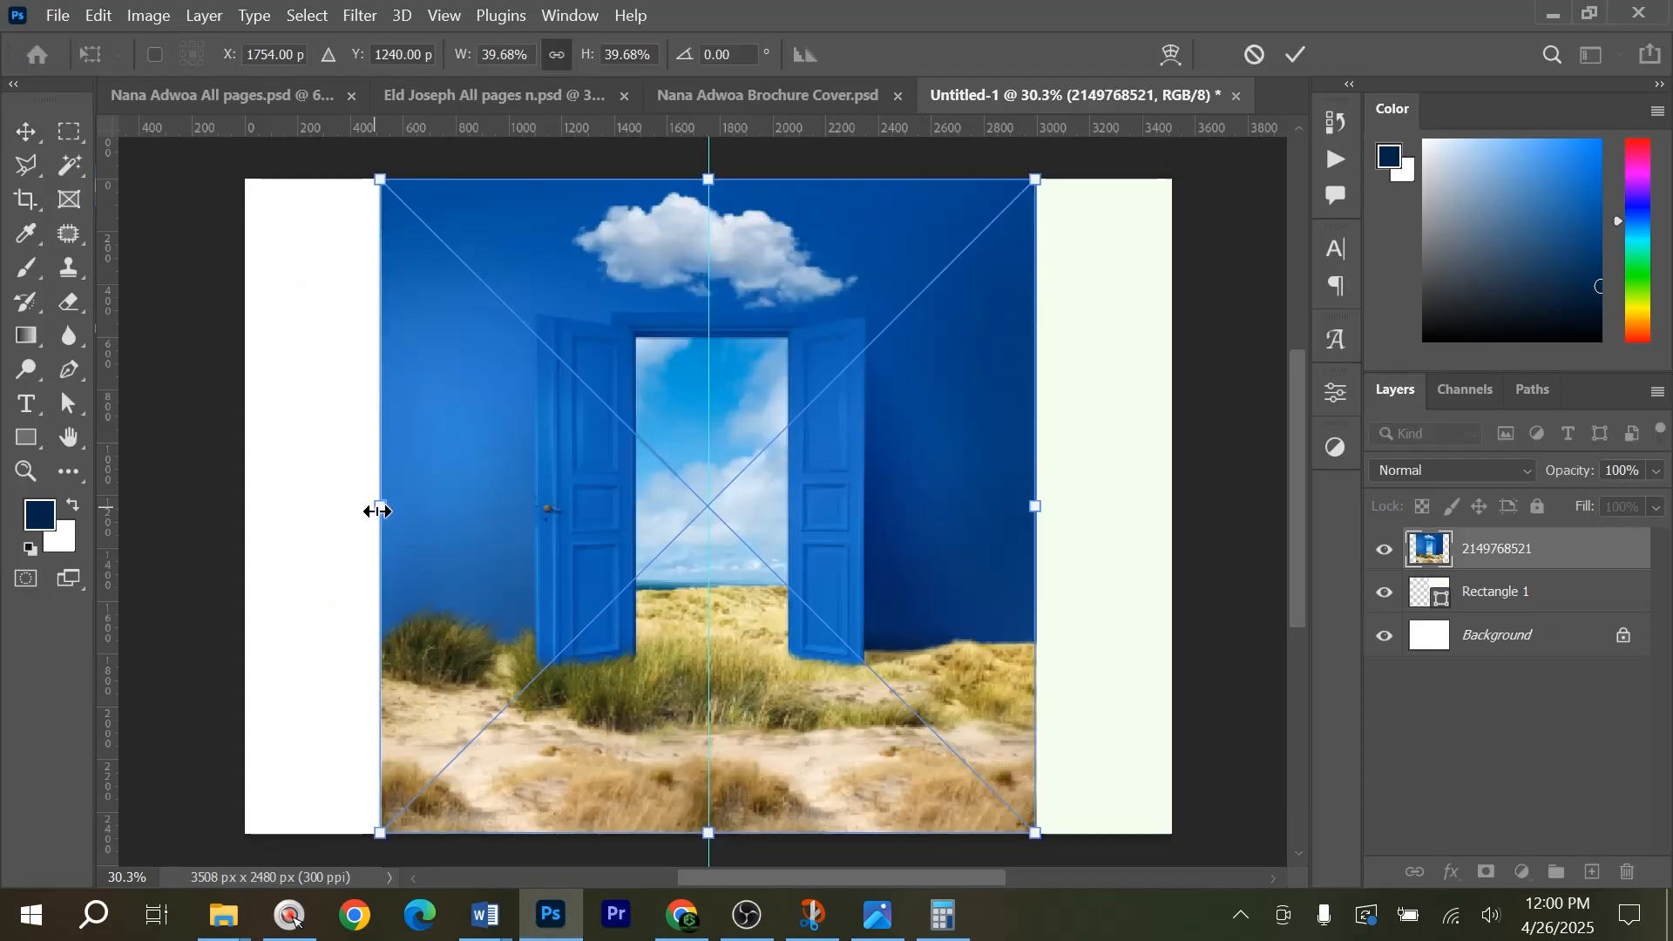
Scale down the door image and position it over the upper part of the right half, its left edge on the guide.
left_click_drag(377, 510, 498, 525)
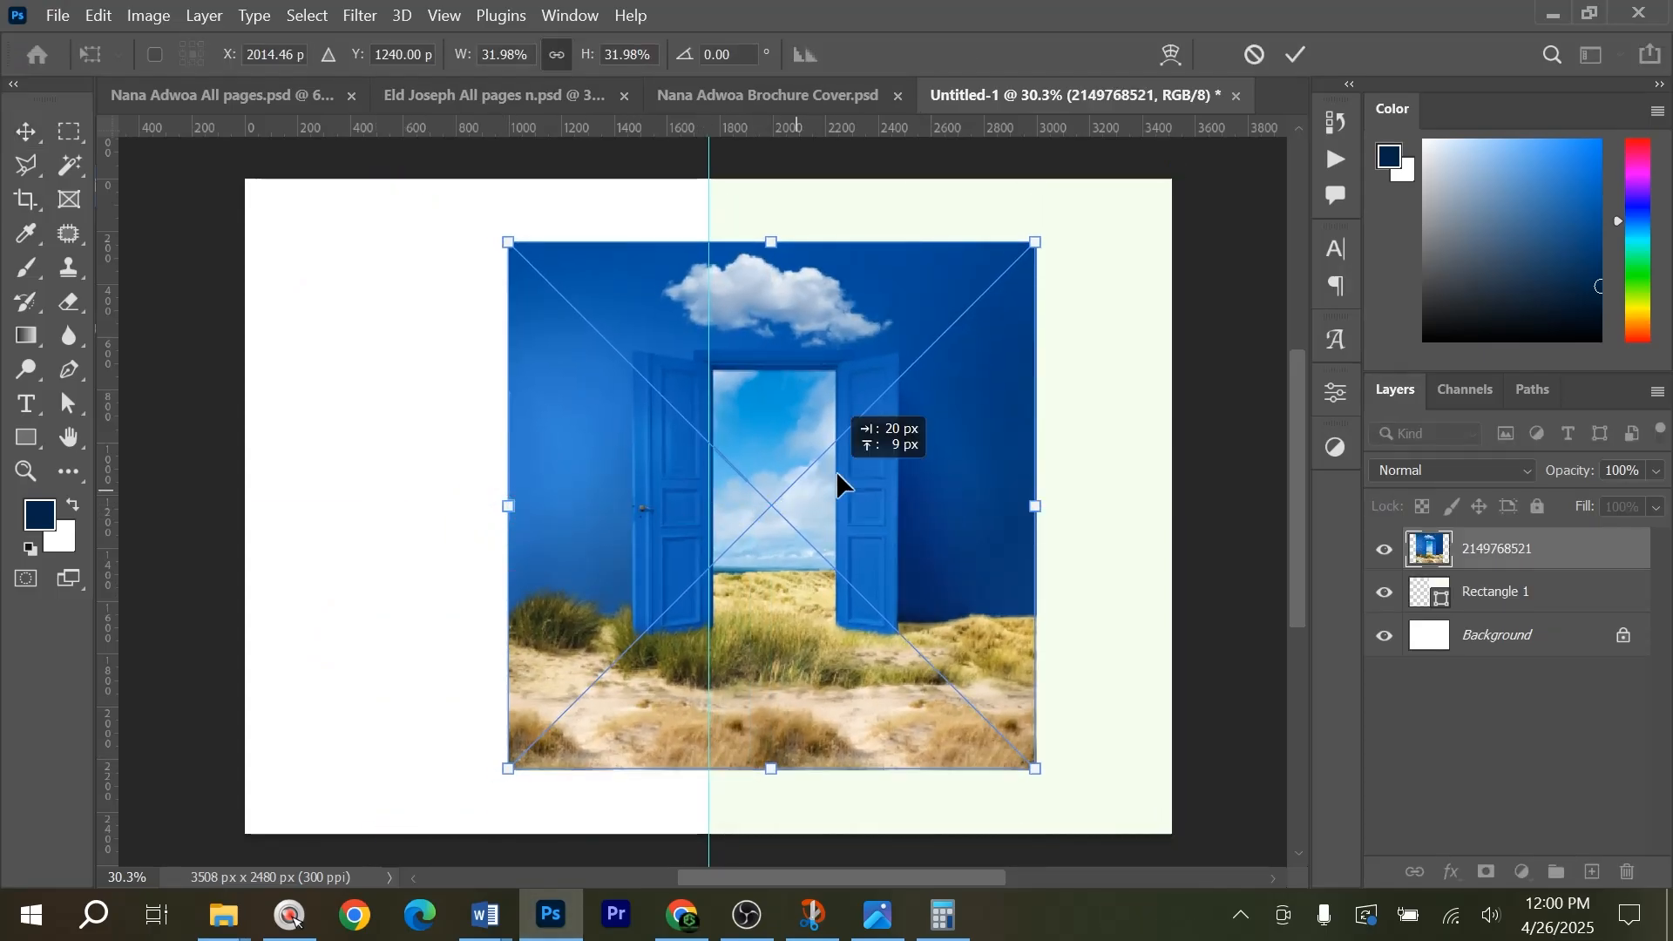
left_click_drag(837, 476, 975, 389)
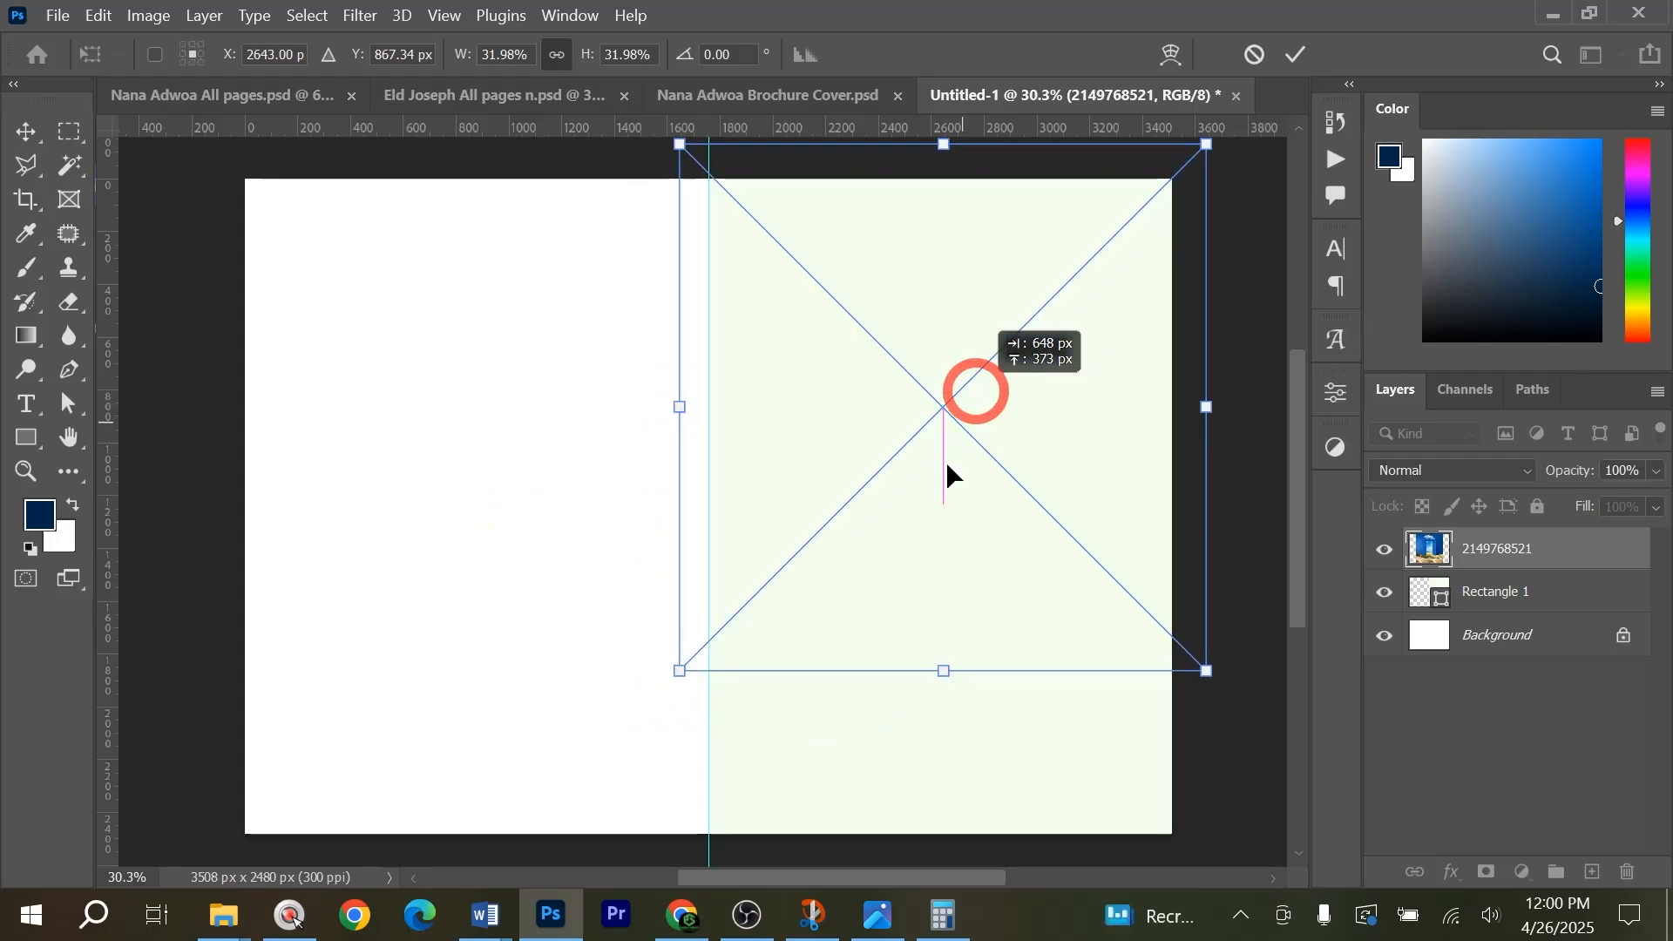
left_click_drag(939, 672, 937, 636)
left_click_drag(956, 529, 972, 487)
key("Return")
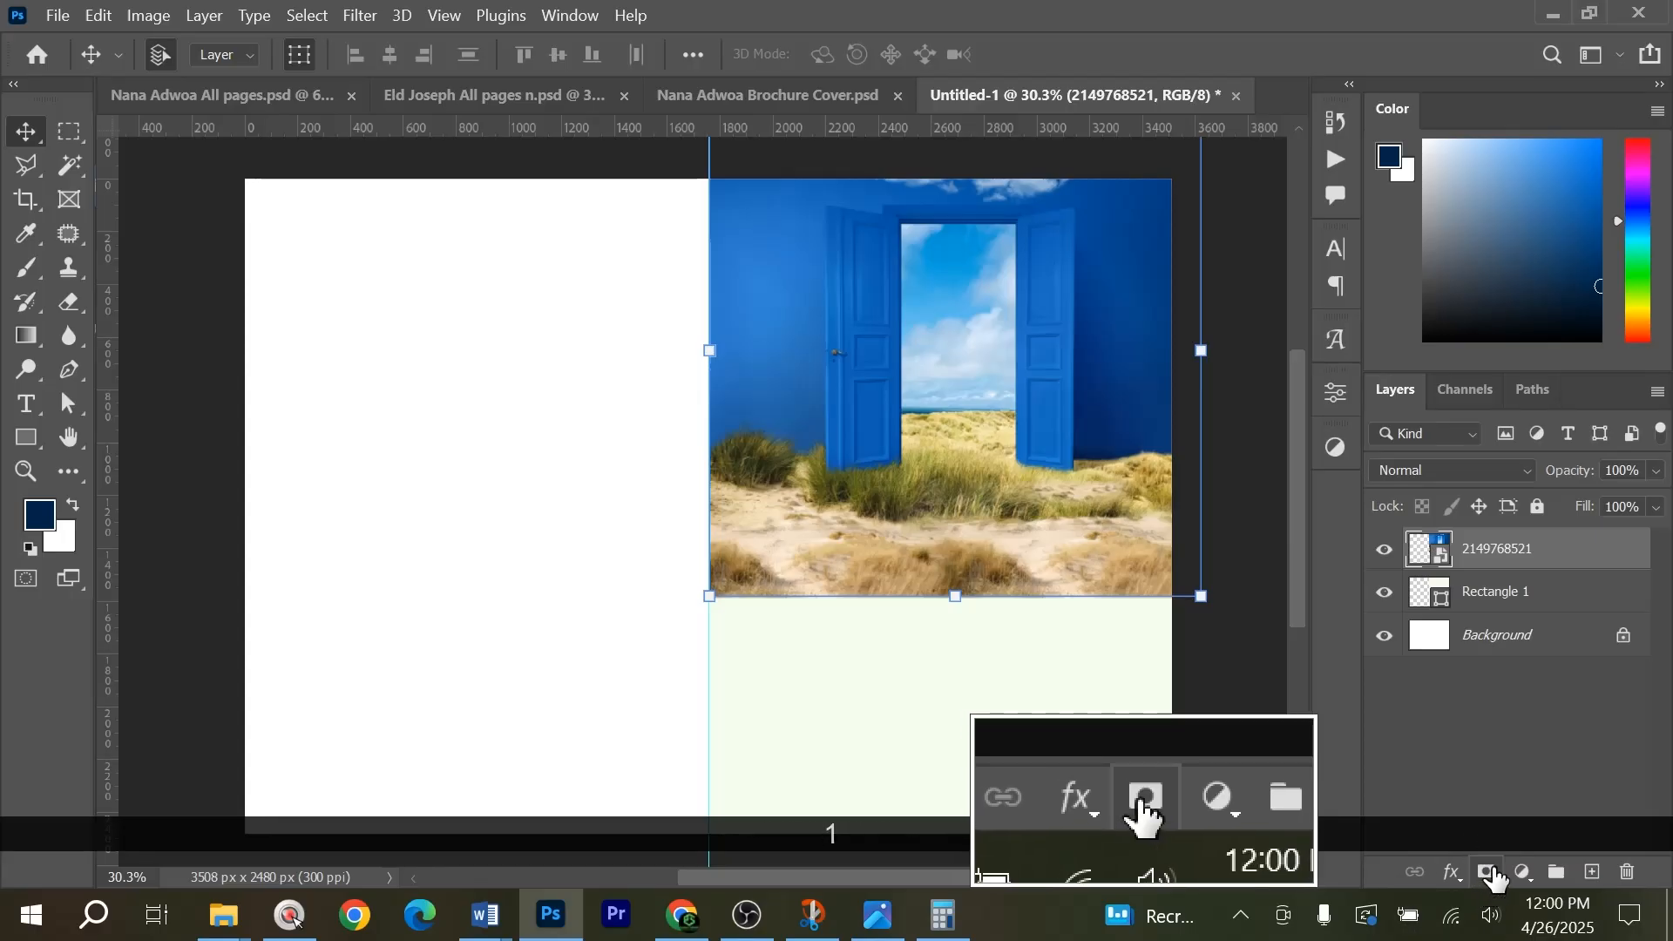
Add a layer mask to the door image and ready a black soft brush enlarged to 1457 px, undoing the stray test dab.
left_click(1488, 873)
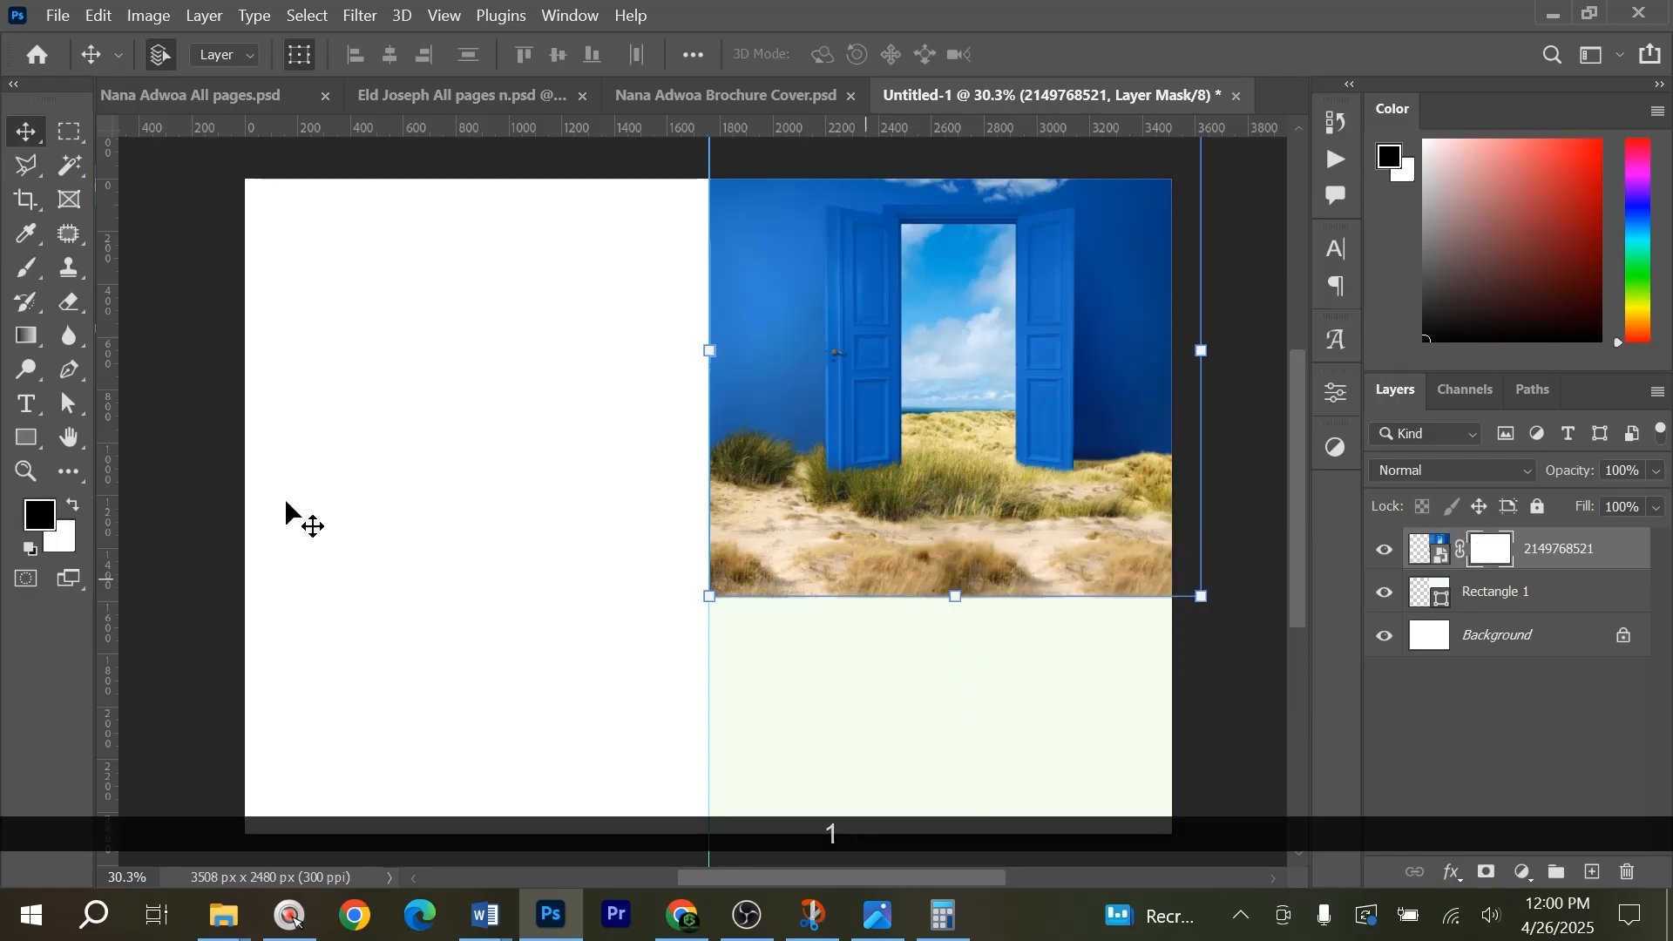
left_click(28, 271)
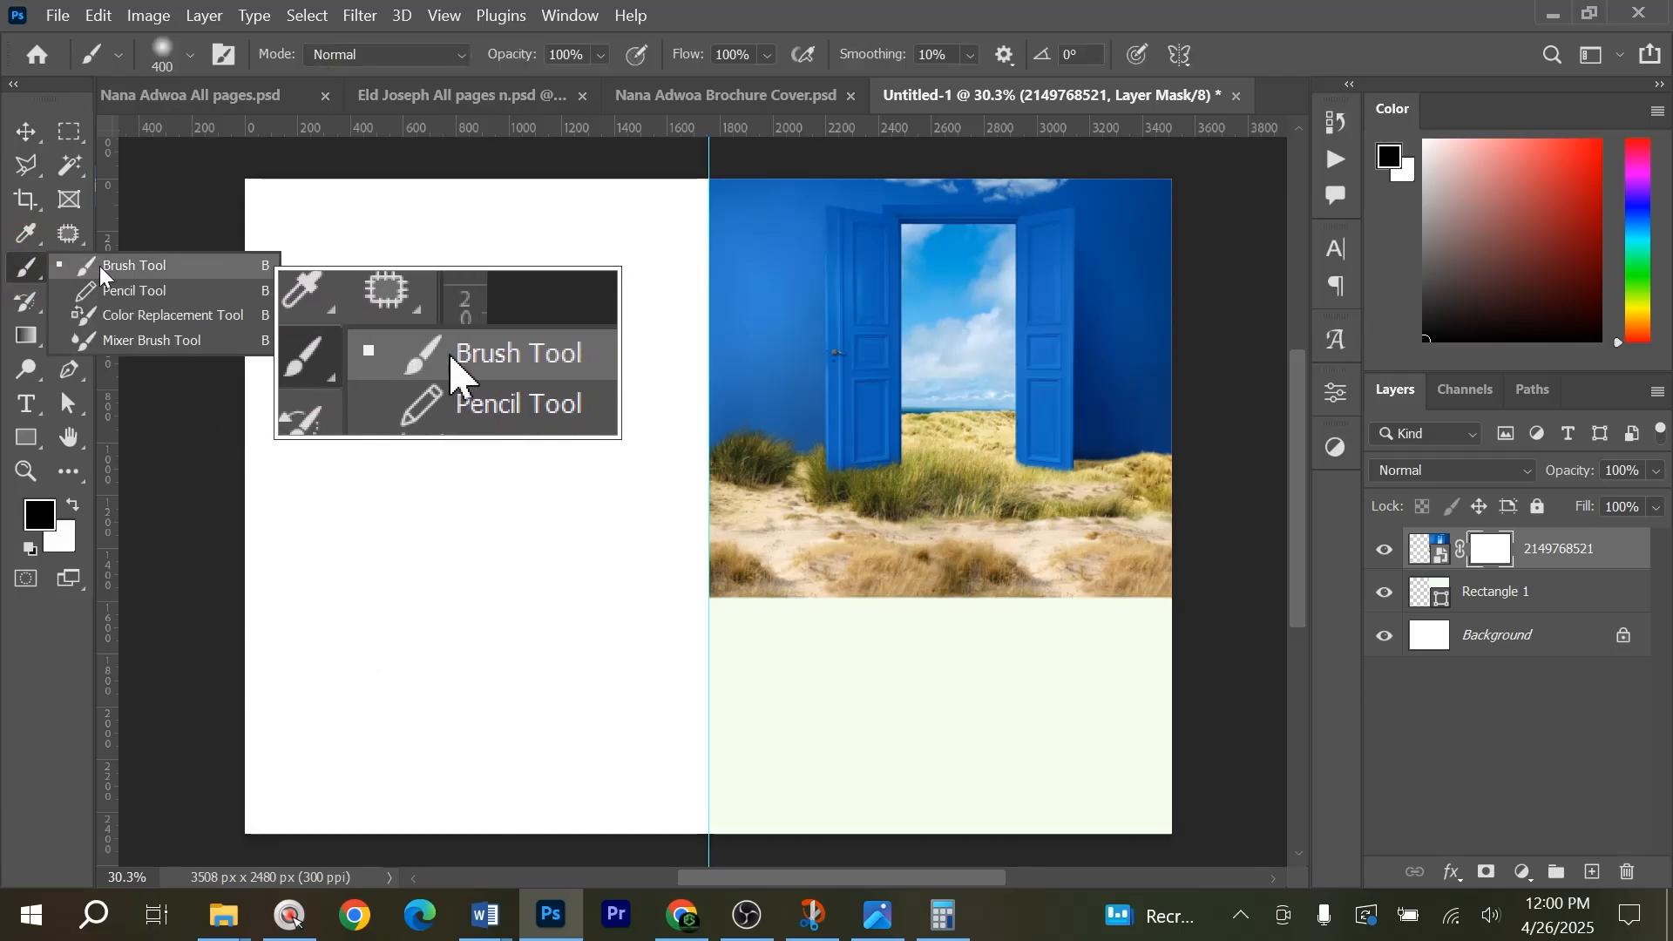
left_click(100, 270)
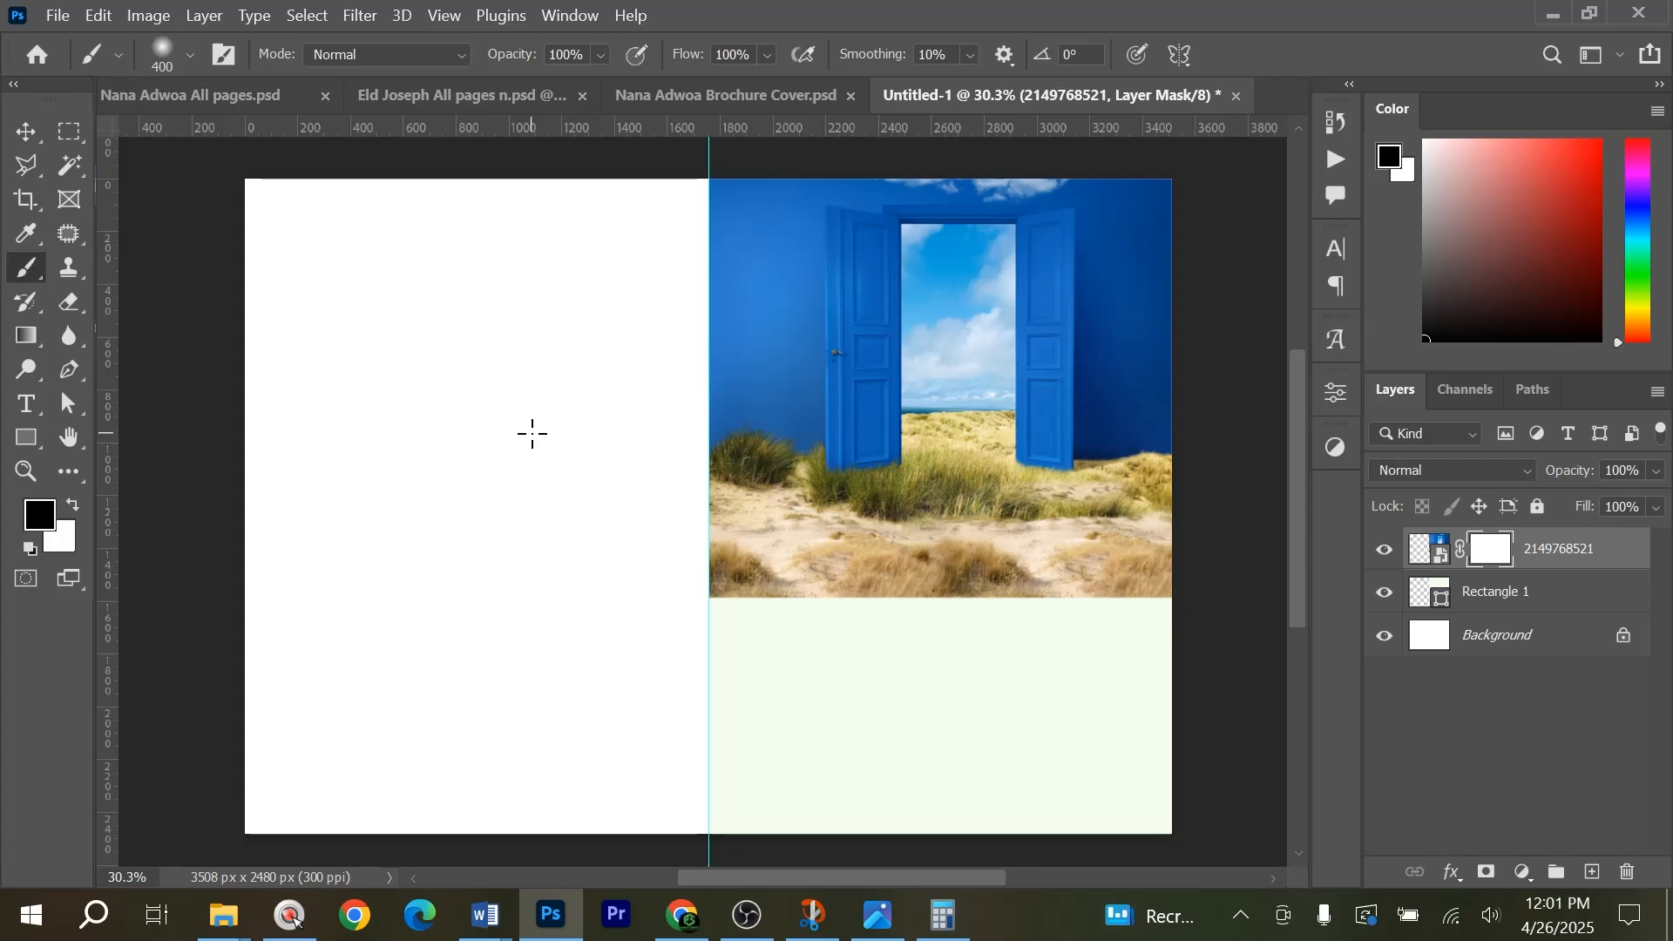
key("Caps_Lock")
key("bracketright")
key("bracketright")
right_click(545, 389)
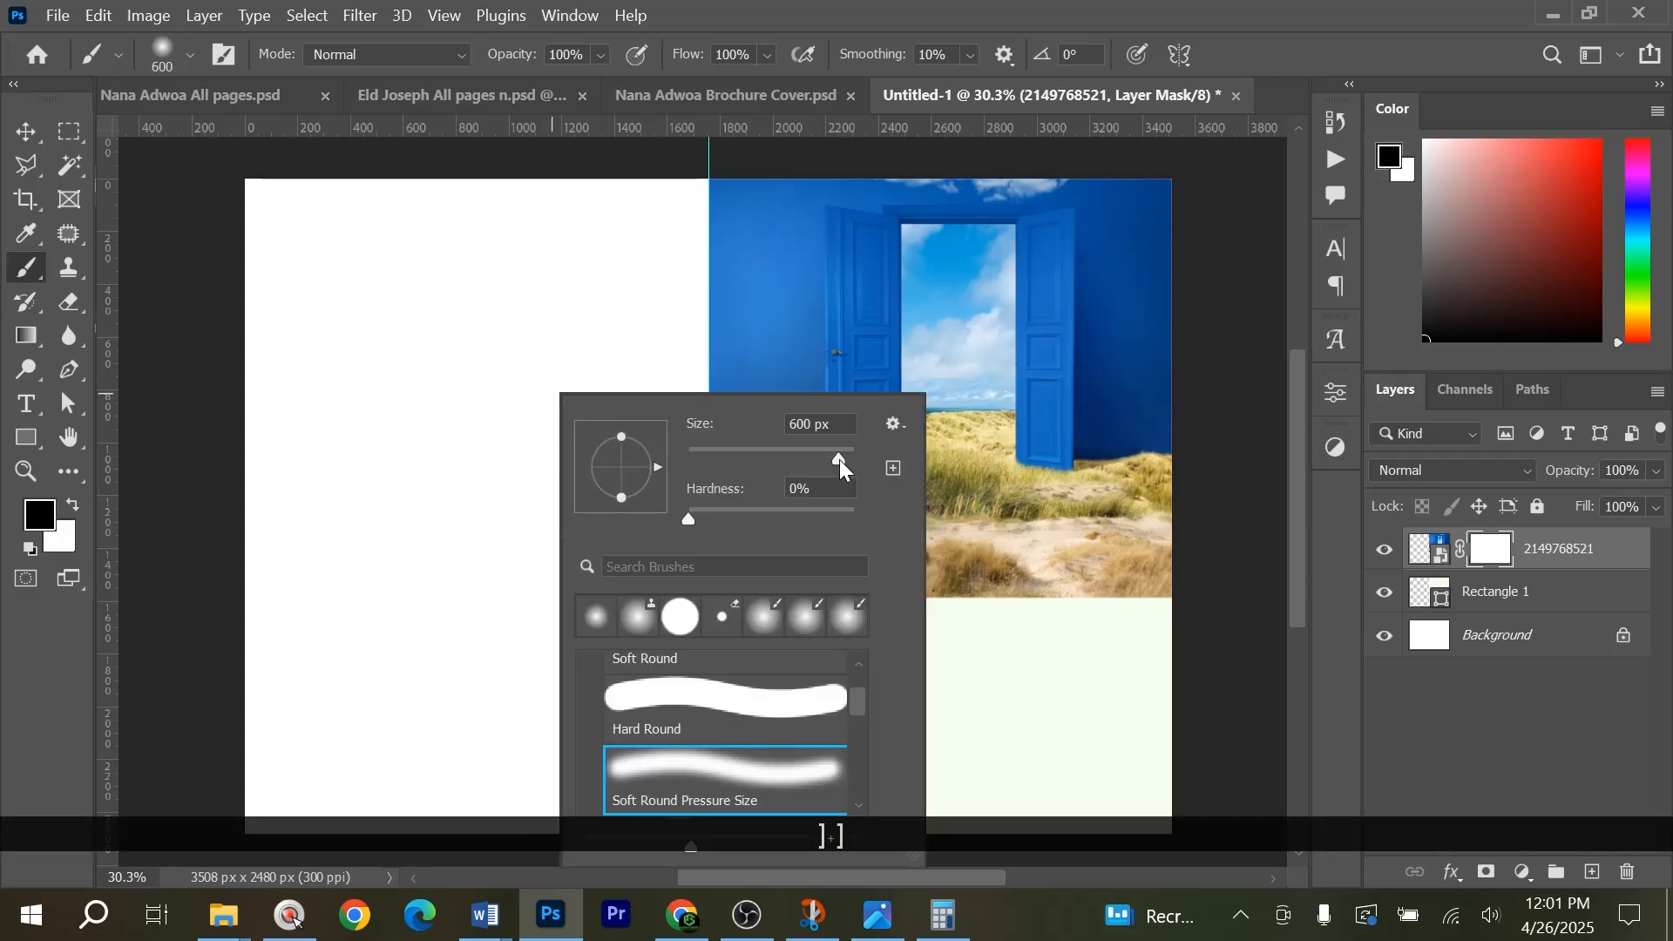
left_click_drag(839, 459, 842, 464)
left_click(426, 568)
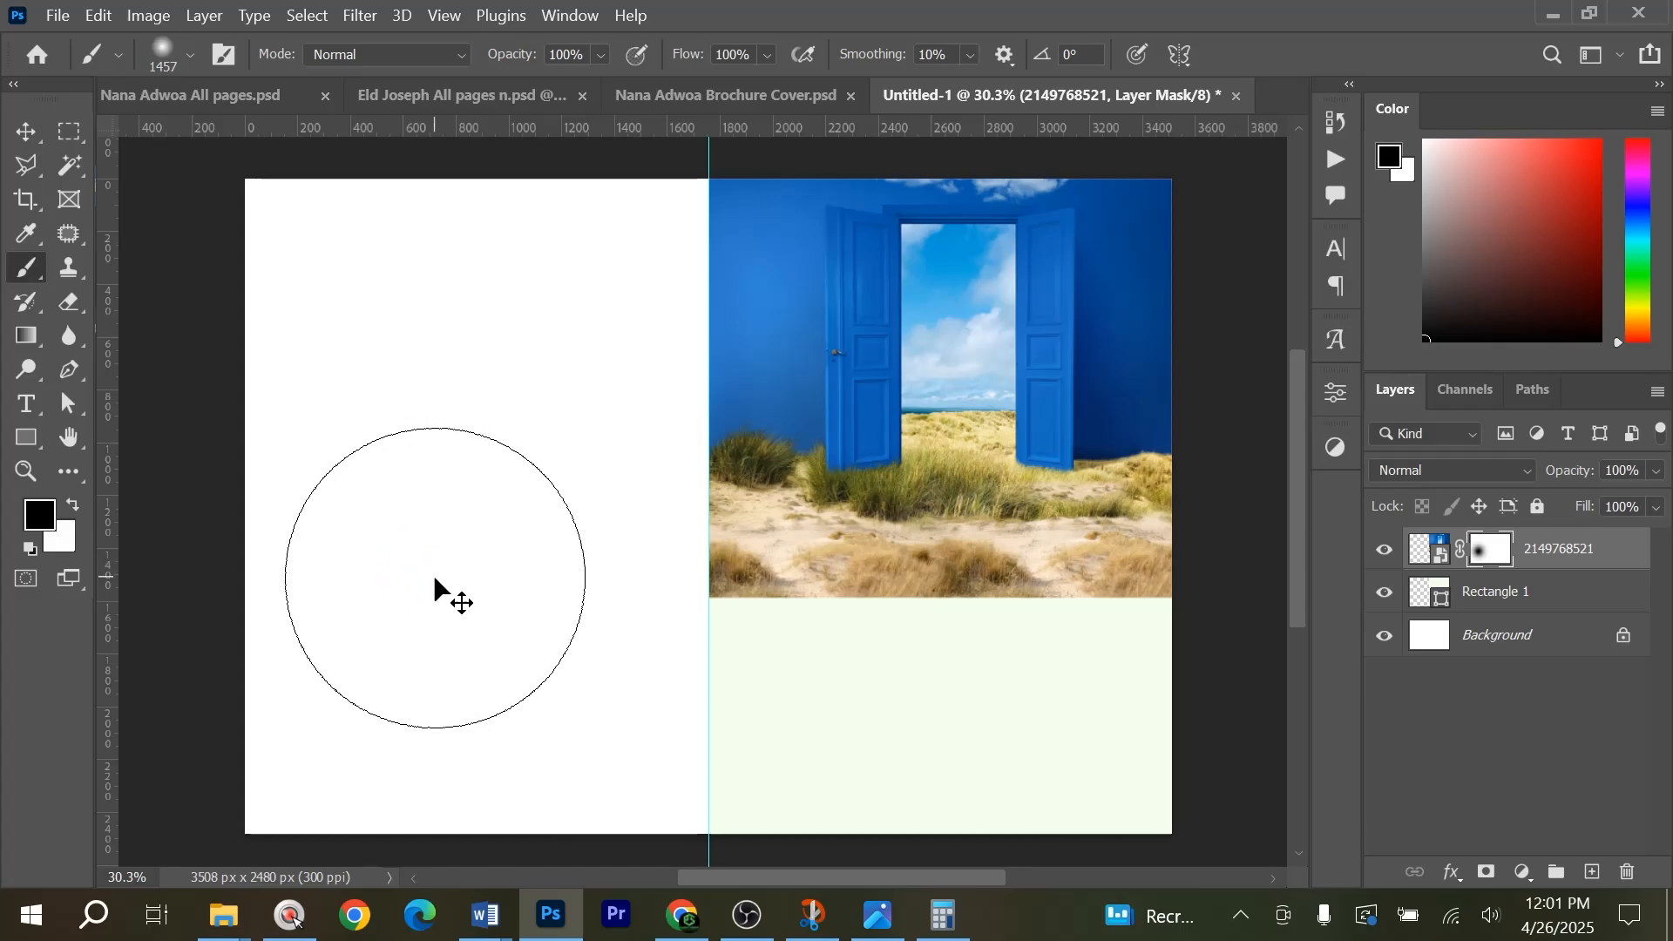
key("ctrl+z")
Reduce the brush to 1300 px and paint black on the mask to fade the door image's lower part into the pale green.
key("bracketleft")
key("bracketleft")
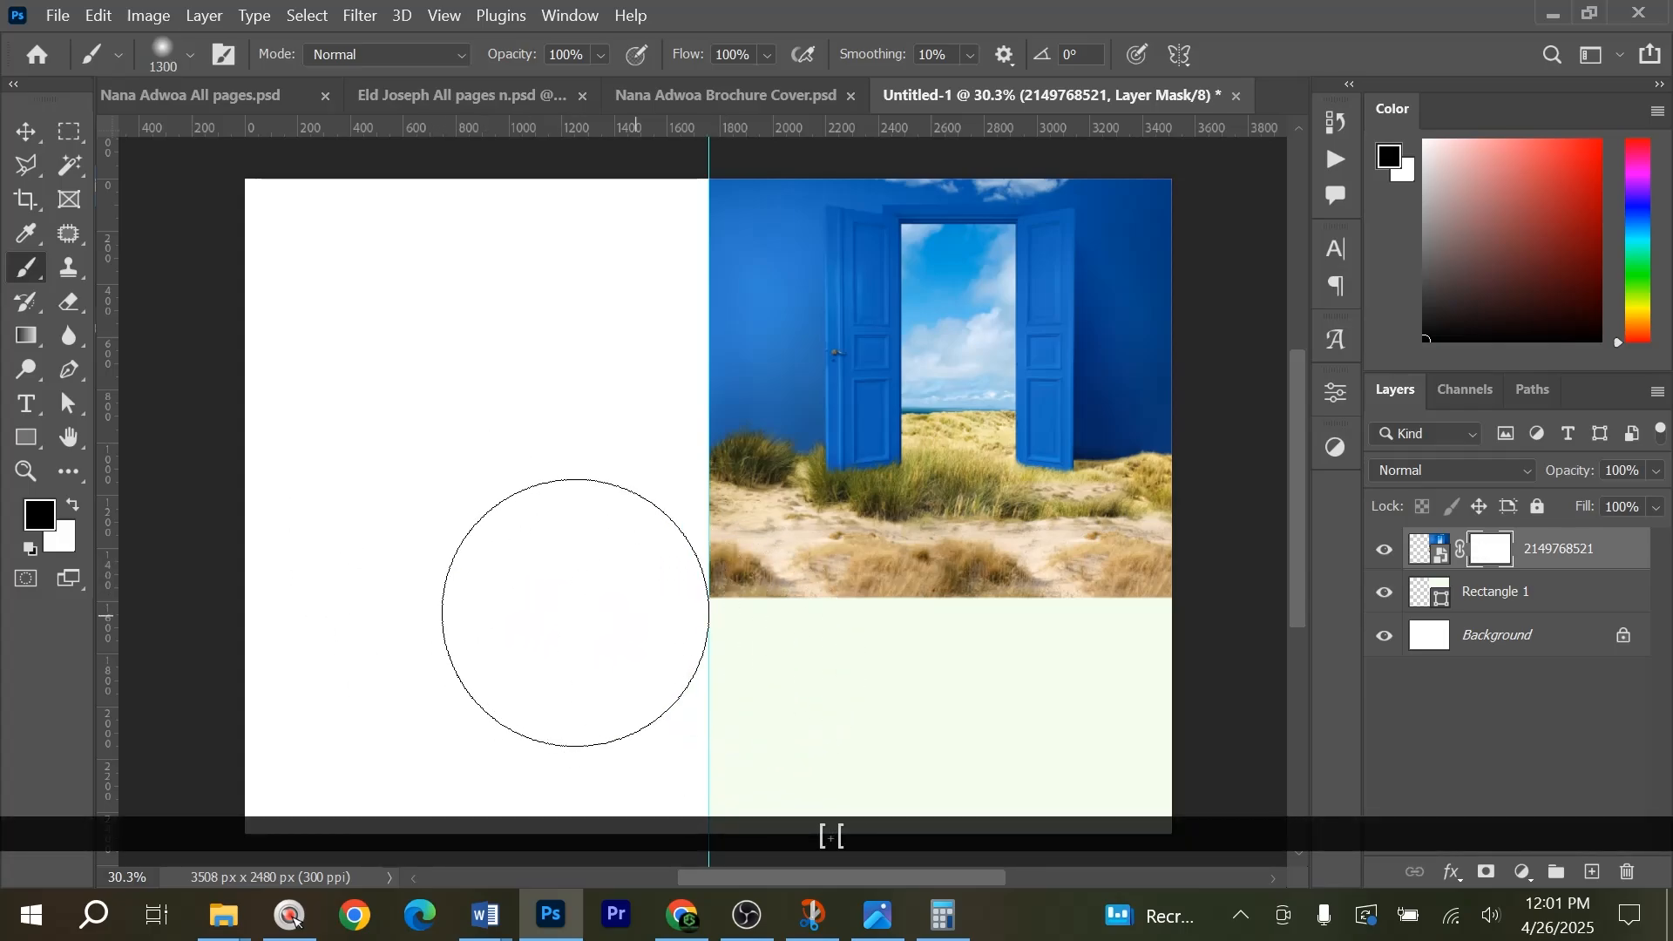
mouse_move(792, 642)
left_mouse_down()
mouse_move(1188, 656)
mouse_move(976, 673)
mouse_move(763, 645)
mouse_move(648, 600)
mouse_move(1022, 654)
mouse_move(1181, 598)
mouse_move(896, 622)
mouse_move(669, 590)
mouse_move(658, 536)
mouse_move(951, 599)
mouse_move(1184, 547)
mouse_move(988, 606)
mouse_move(688, 567)
mouse_move(740, 583)
mouse_move(734, 570)
mouse_move(757, 620)
mouse_move(871, 629)
mouse_move(783, 616)
mouse_move(1098, 596)
mouse_move(861, 583)
mouse_move(792, 558)
mouse_move(1140, 546)
mouse_move(768, 661)
mouse_move(904, 714)
mouse_move(974, 639)
mouse_move(761, 571)
left_mouse_up()
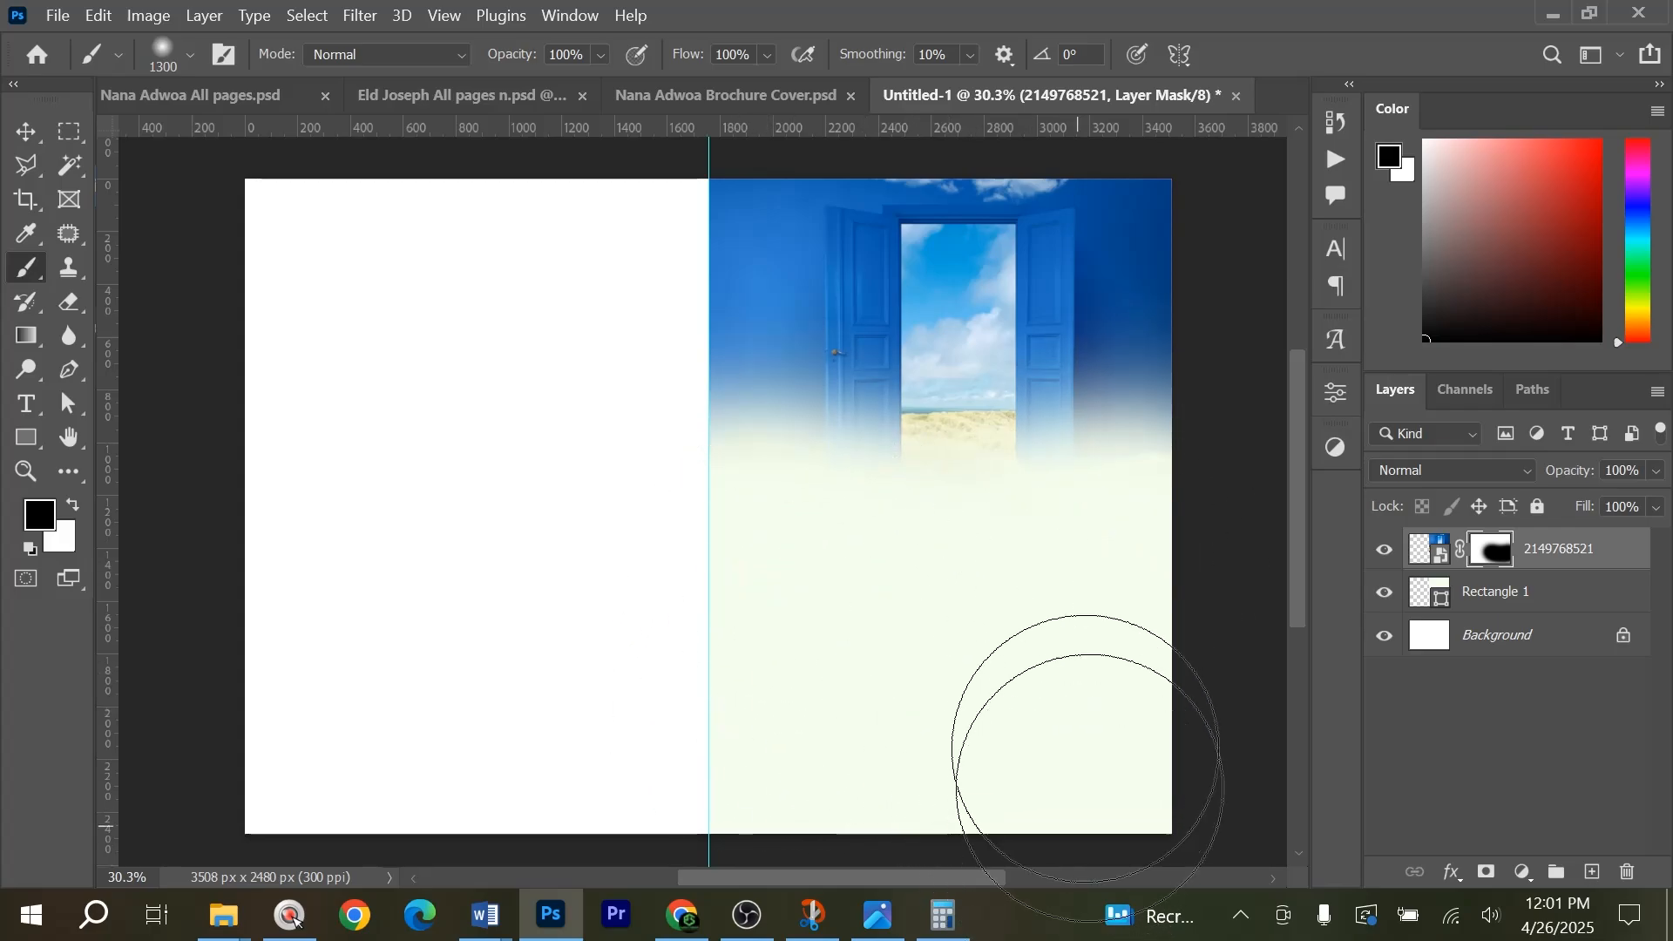
Paint the mask white with a 1000 px brush across the door and wall to restore their over-faded areas.
scroll(926, 446, "up", 1)
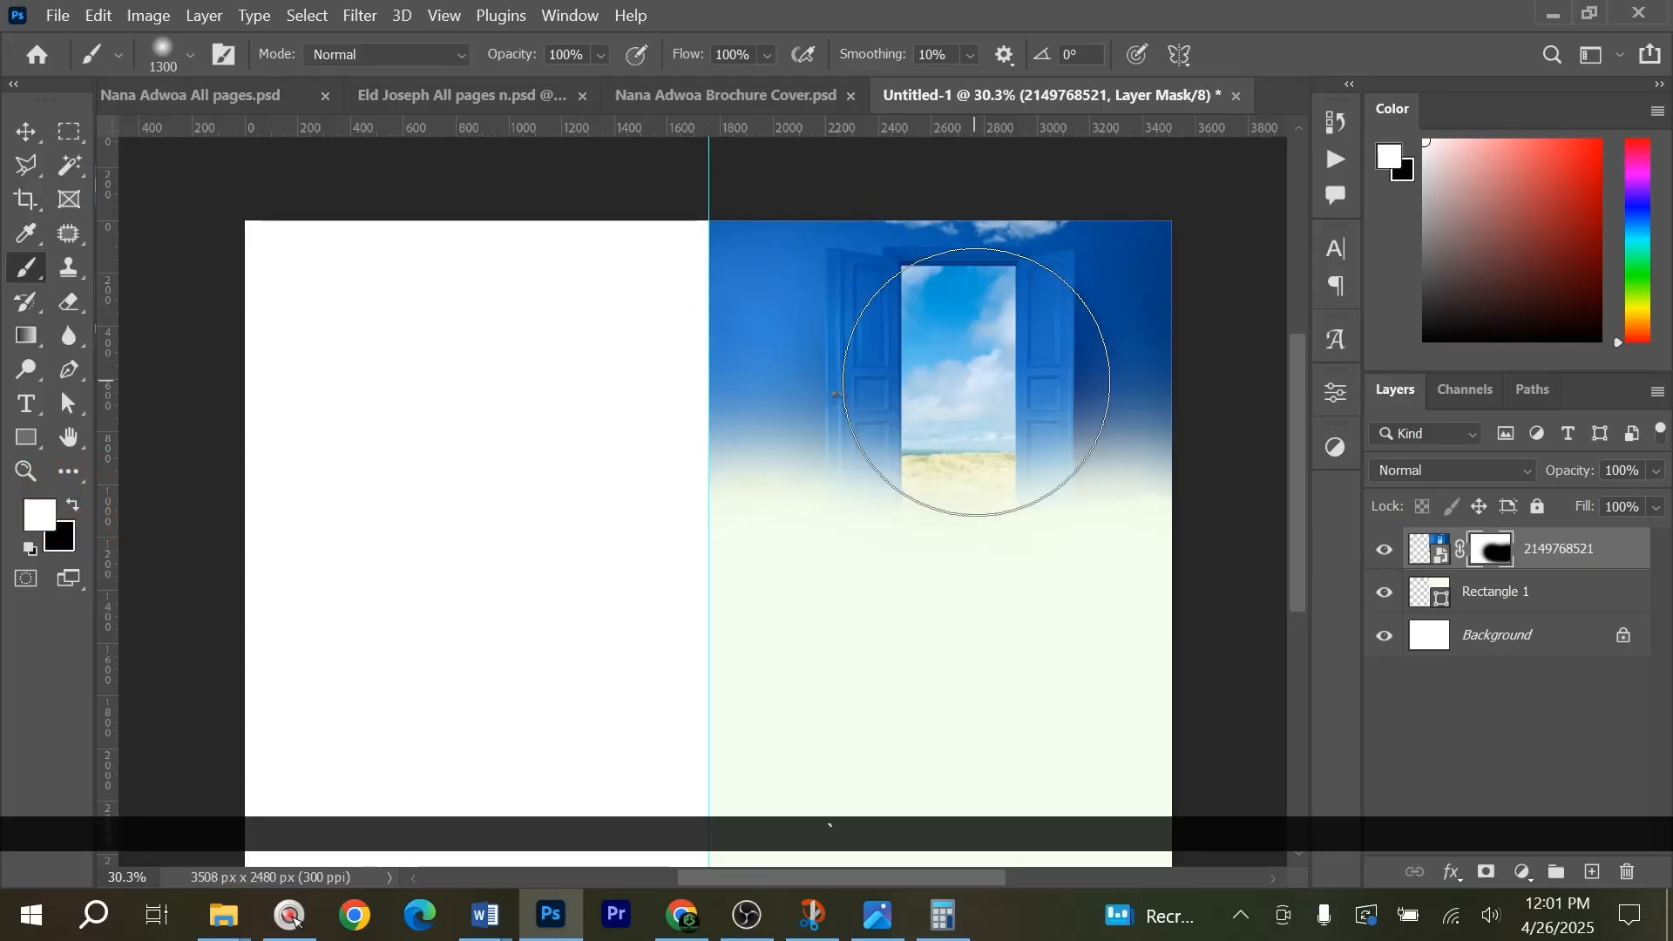
key("bracketleft")
key("bracketleft")
key("bracketleft")
mouse_move(772, 368)
left_mouse_down()
mouse_move(885, 380)
mouse_move(1190, 283)
left_mouse_up()
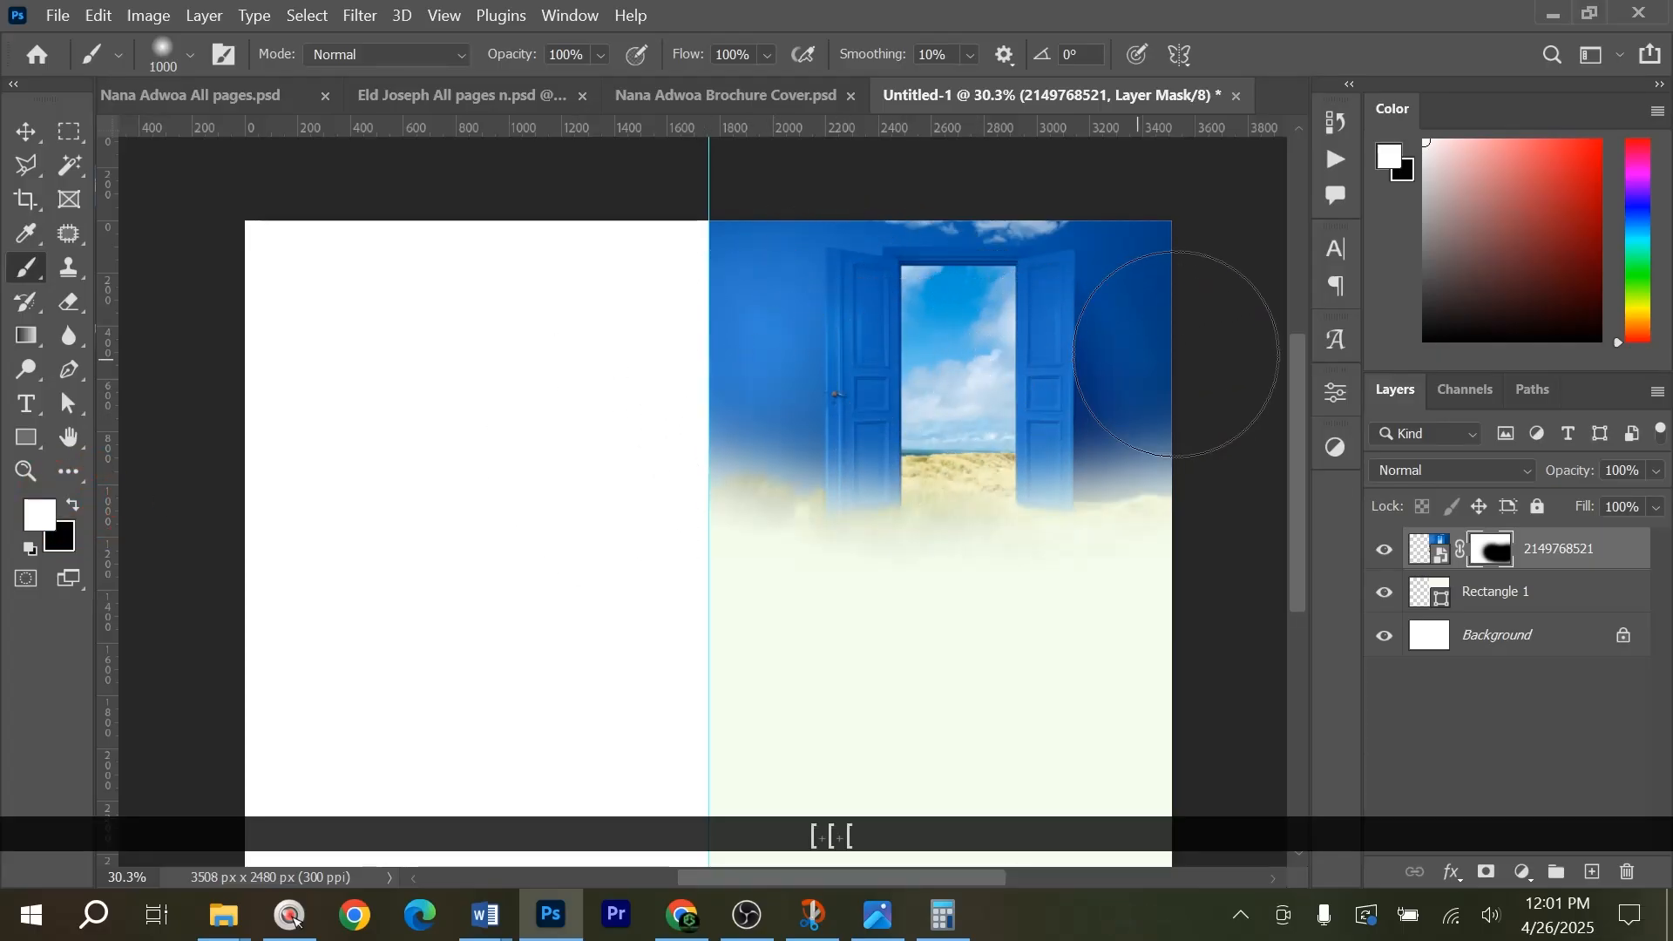
Paint black on the mask along the sand below the door to smooth the fade at its lower edge.
key("x")
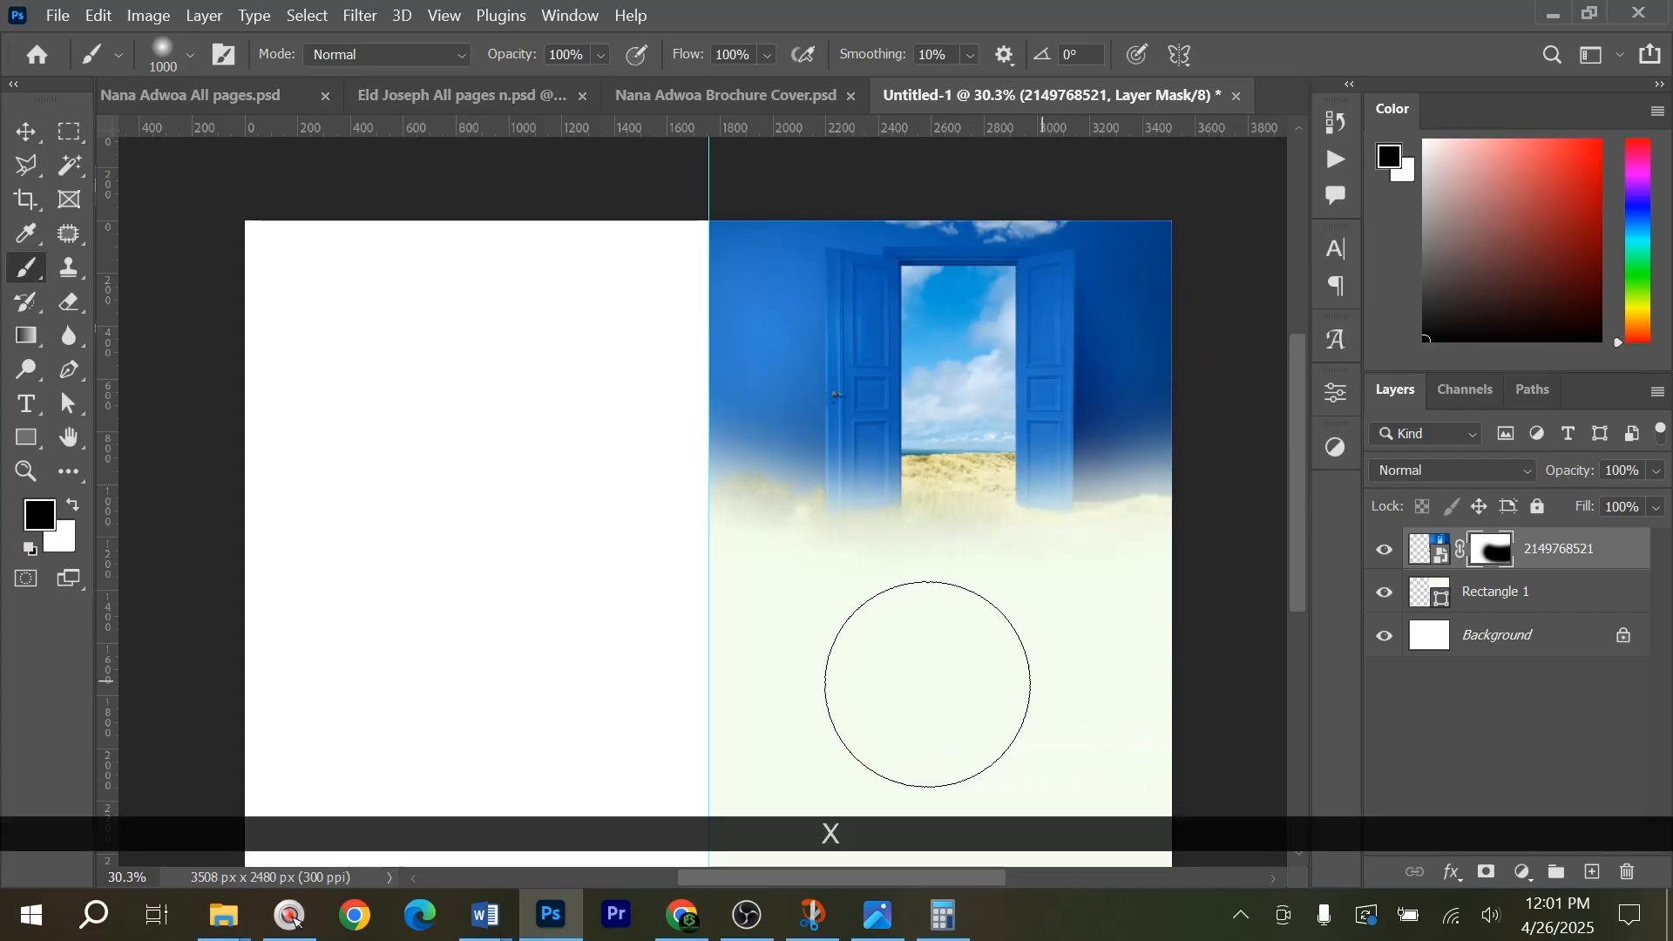
mouse_move(933, 623)
left_mouse_down()
mouse_move(1173, 609)
mouse_move(825, 631)
mouse_move(750, 609)
left_mouse_up()
key("v")
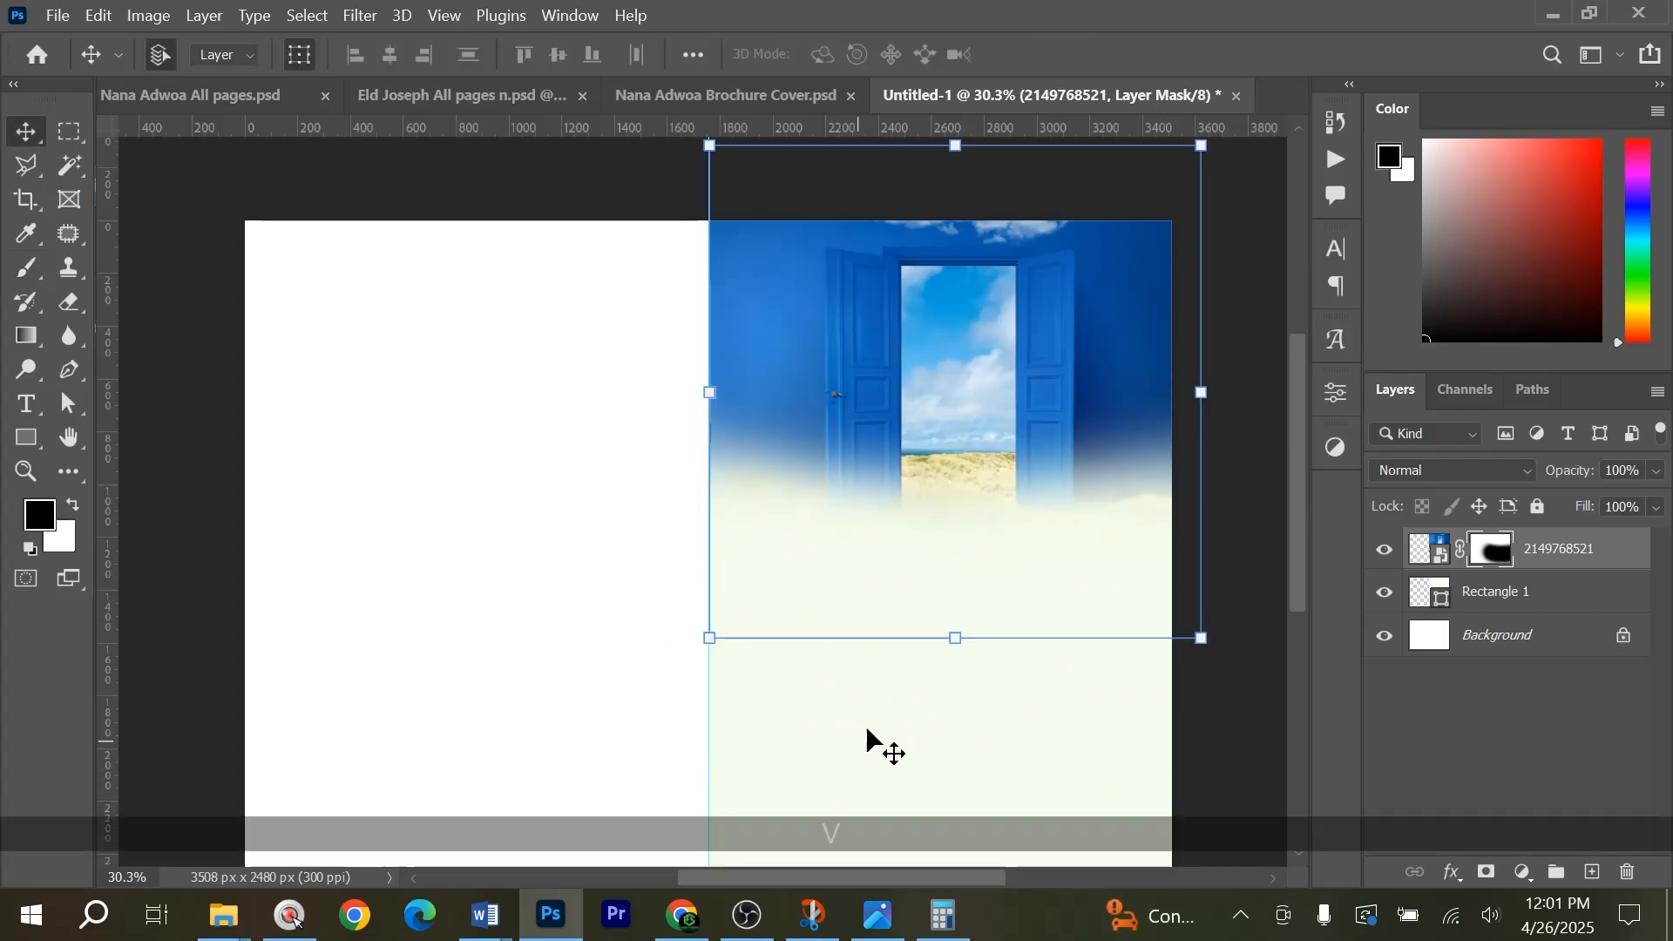
Preview the poster photo ending in 14.55.17 in the brochure project folder as the portrait's source.
mouse_move(224, 915)
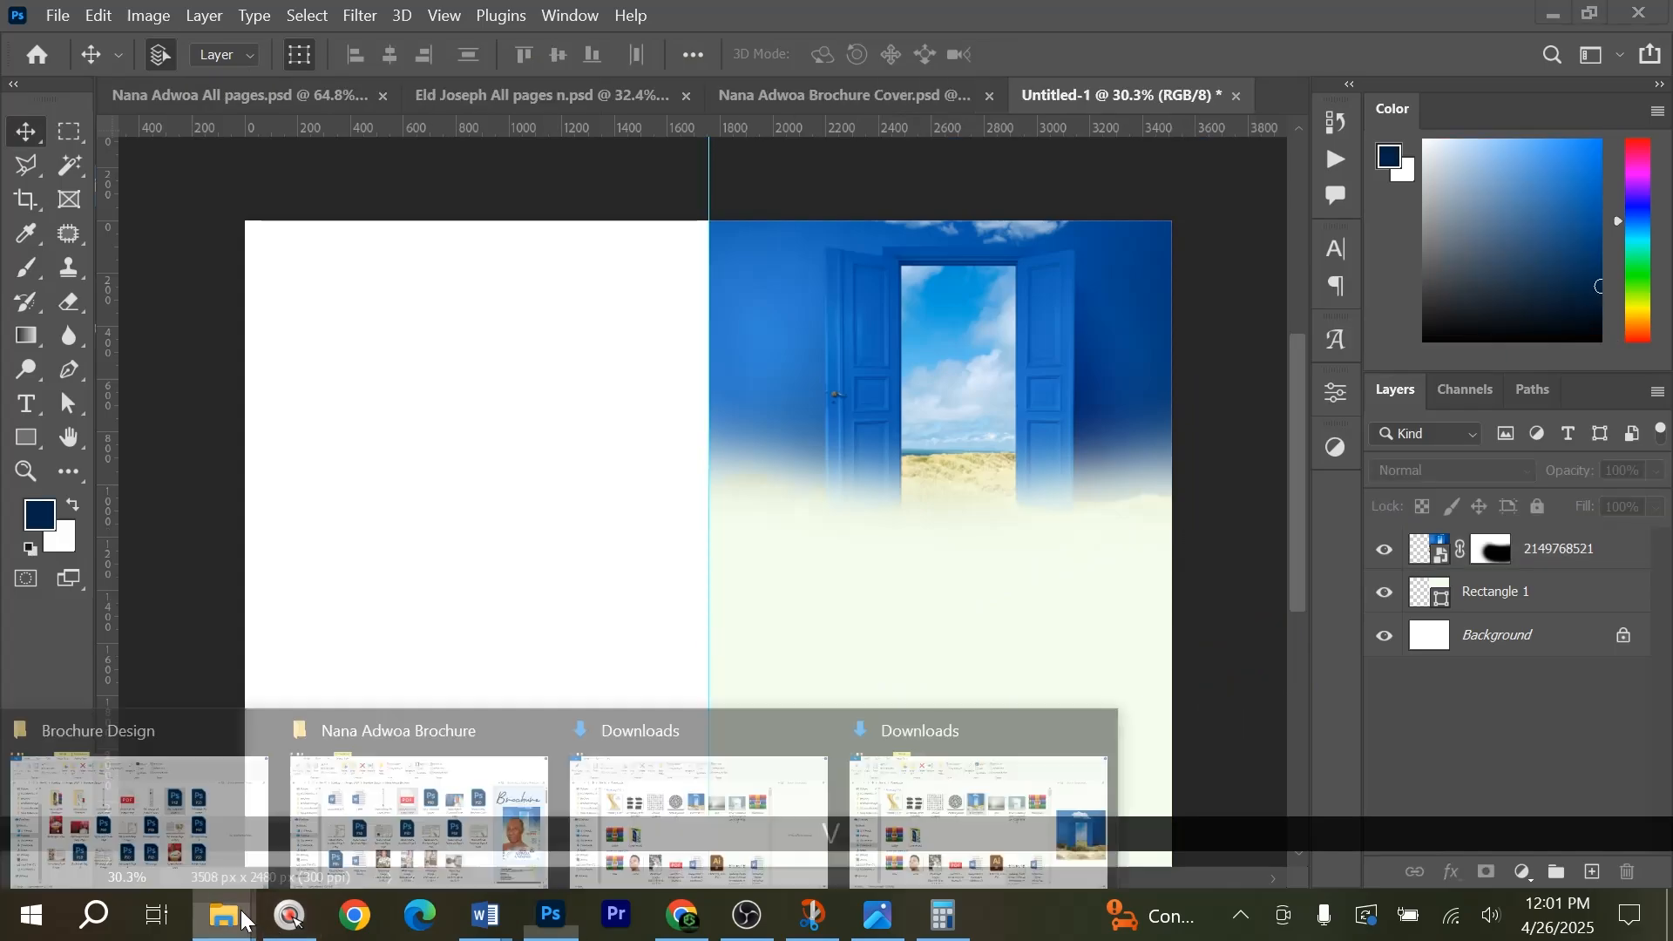
mouse_move(493, 761)
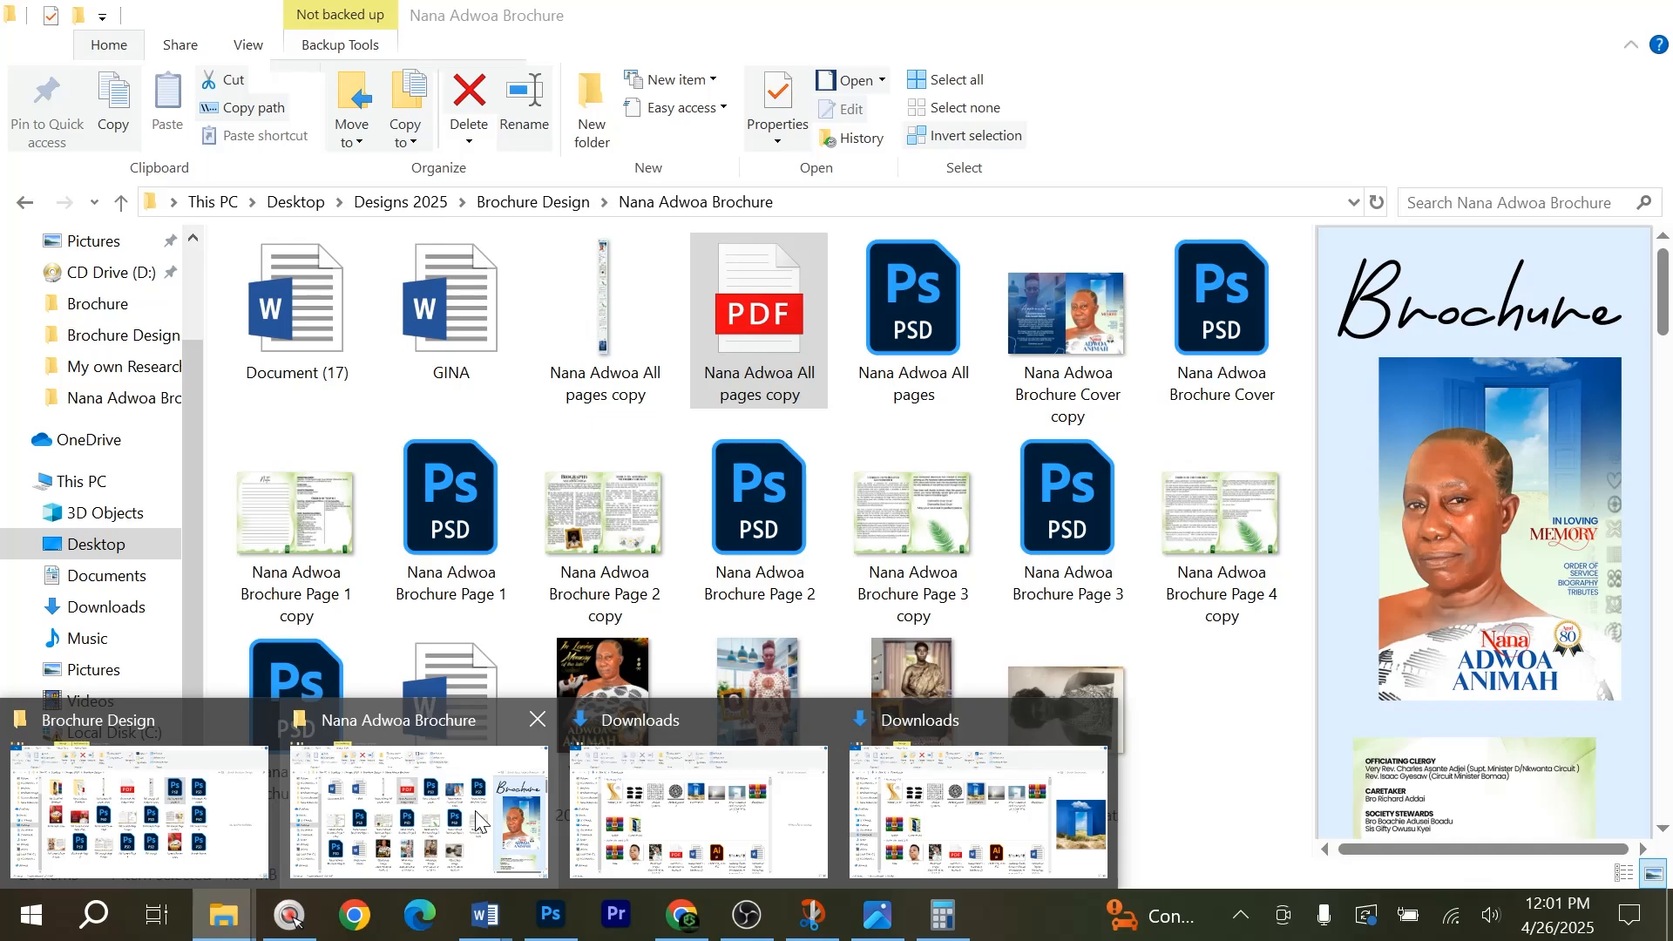
left_click(476, 822)
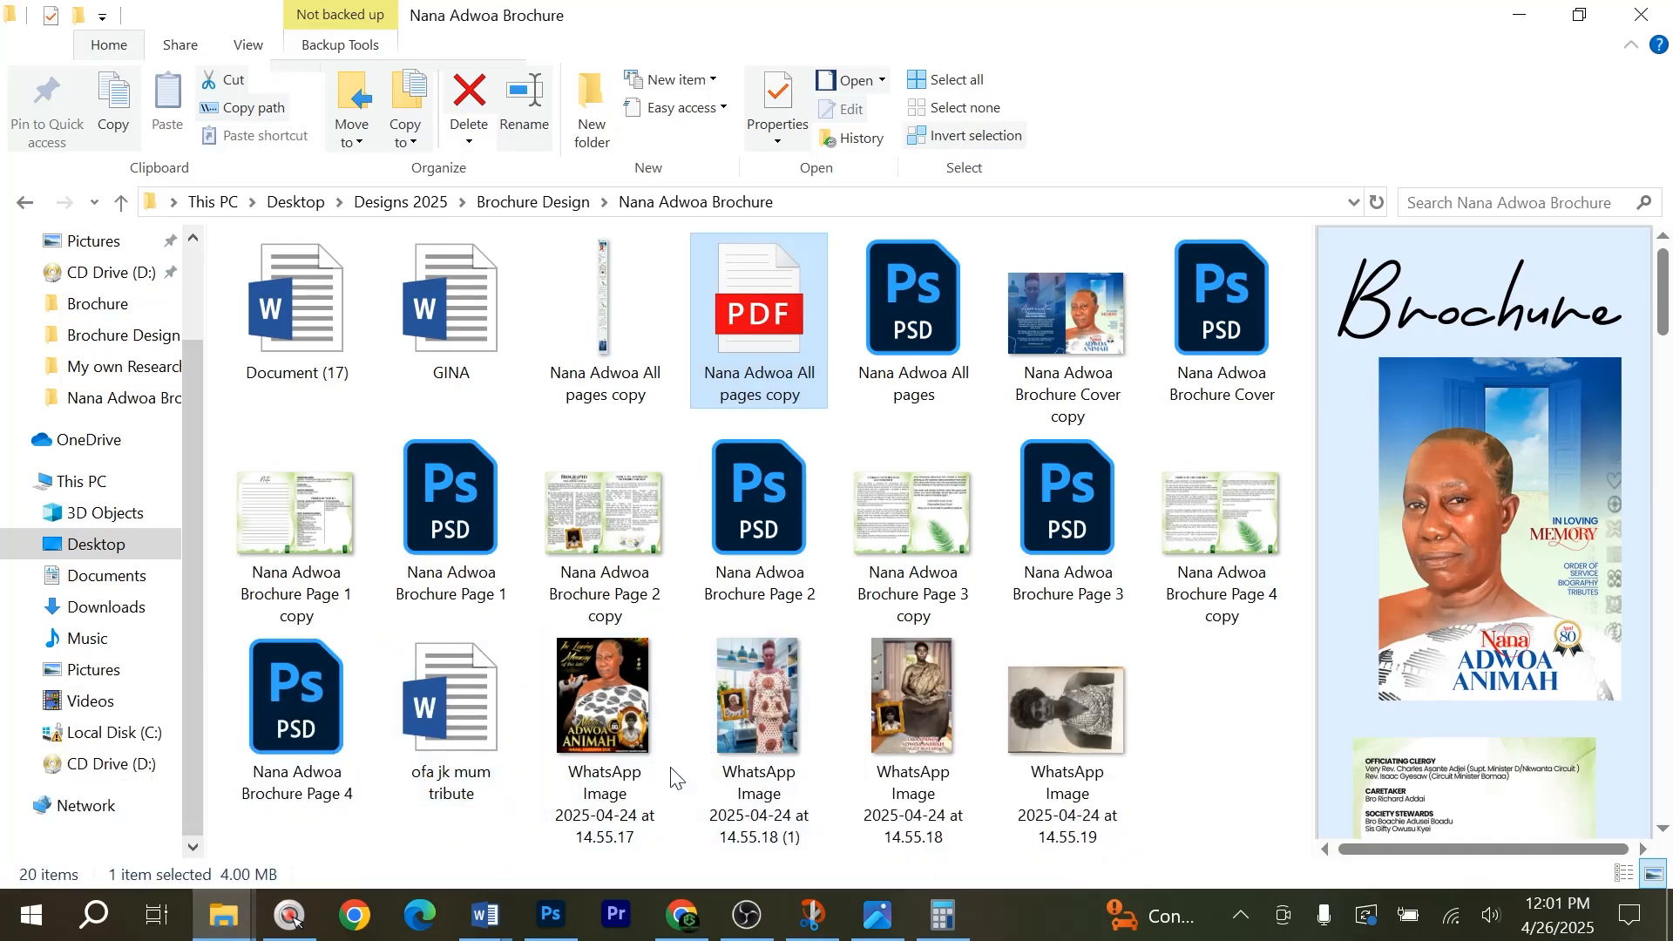
left_click(609, 688)
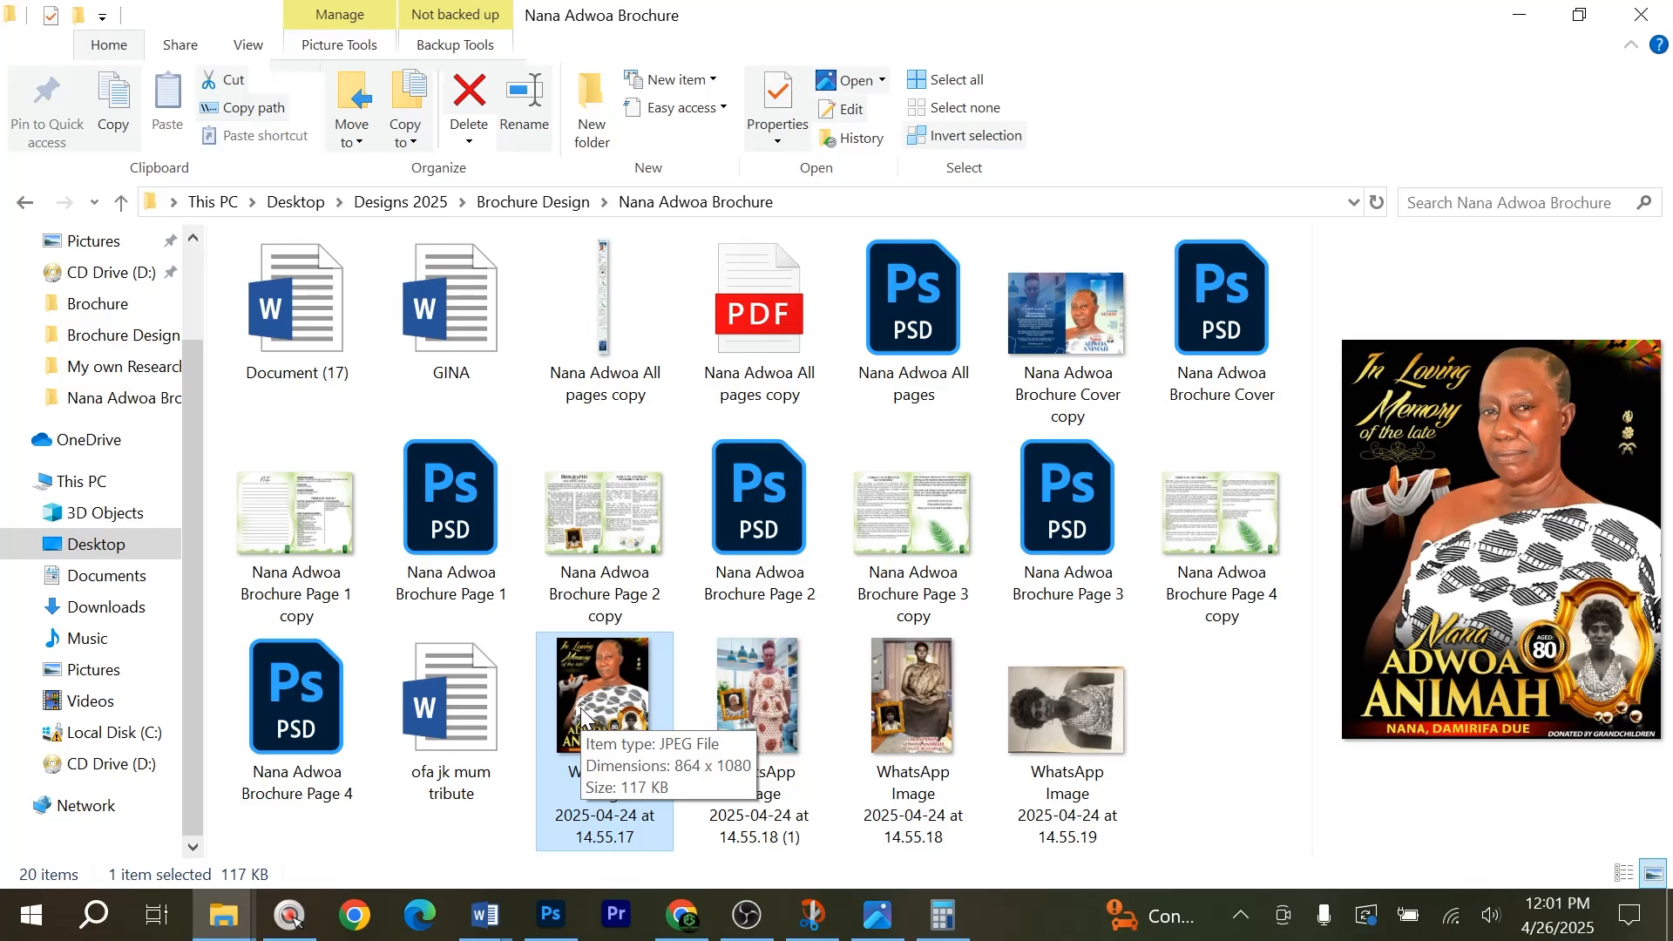
key("alt+Tab")
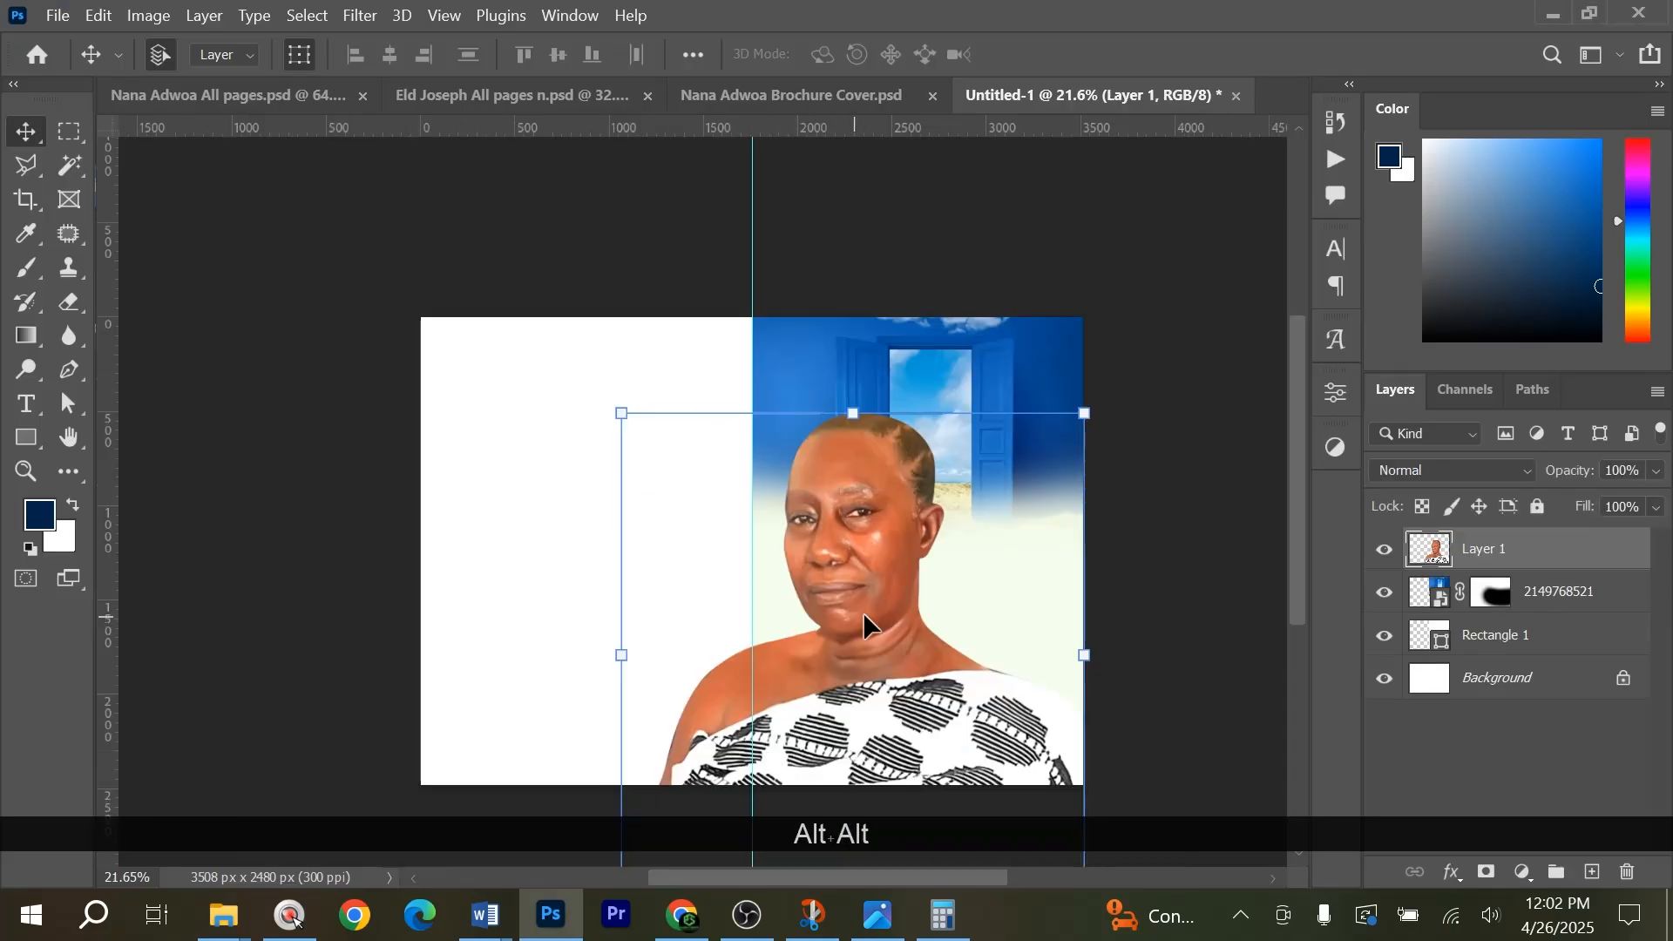
Place the cut-out portrait of the woman over the front half, in front of the faded door image.
left_click_drag(862, 612, 885, 422)
key("ctrl+z")
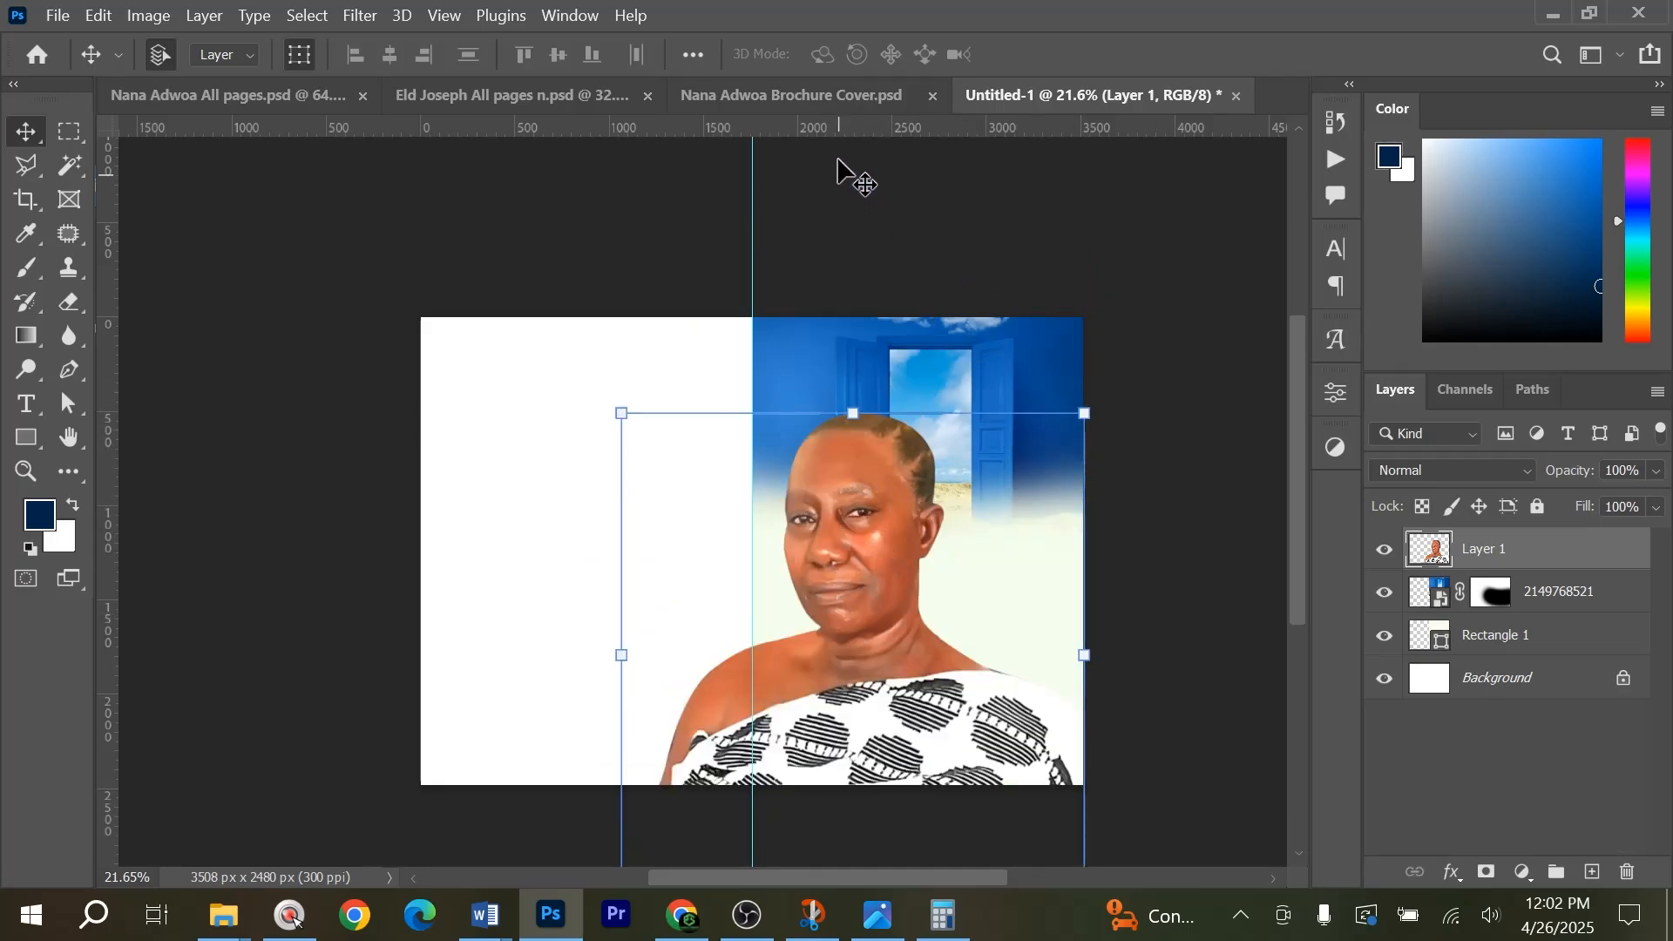
left_click(817, 96)
left_click(1105, 96)
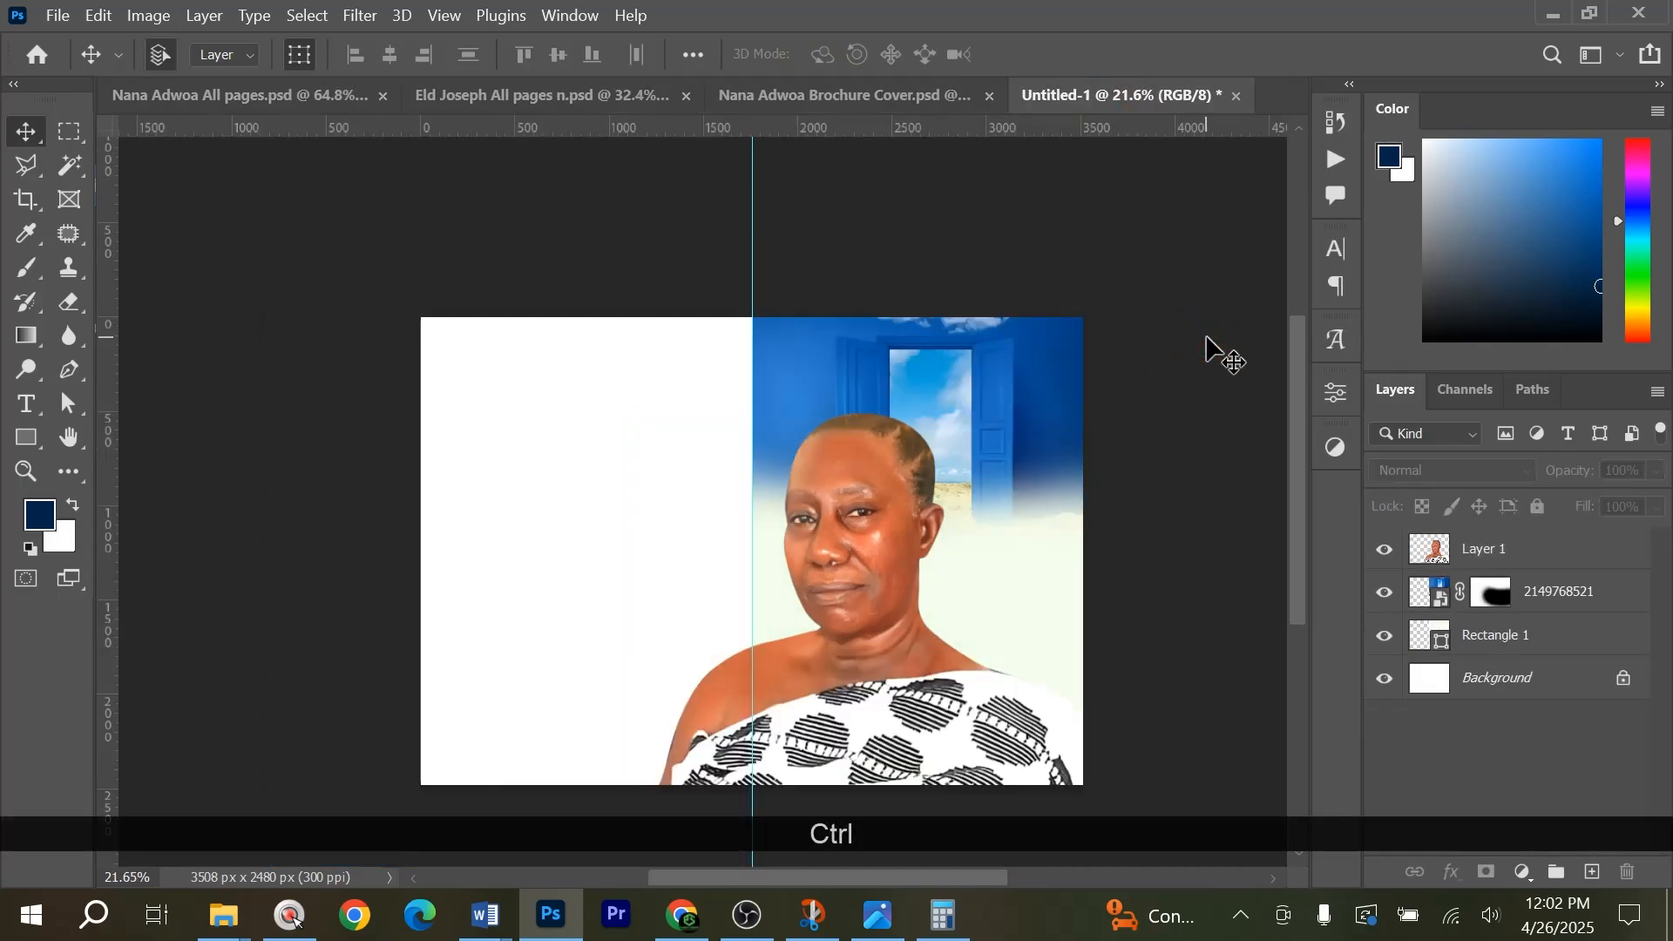
key("ctrl+0")
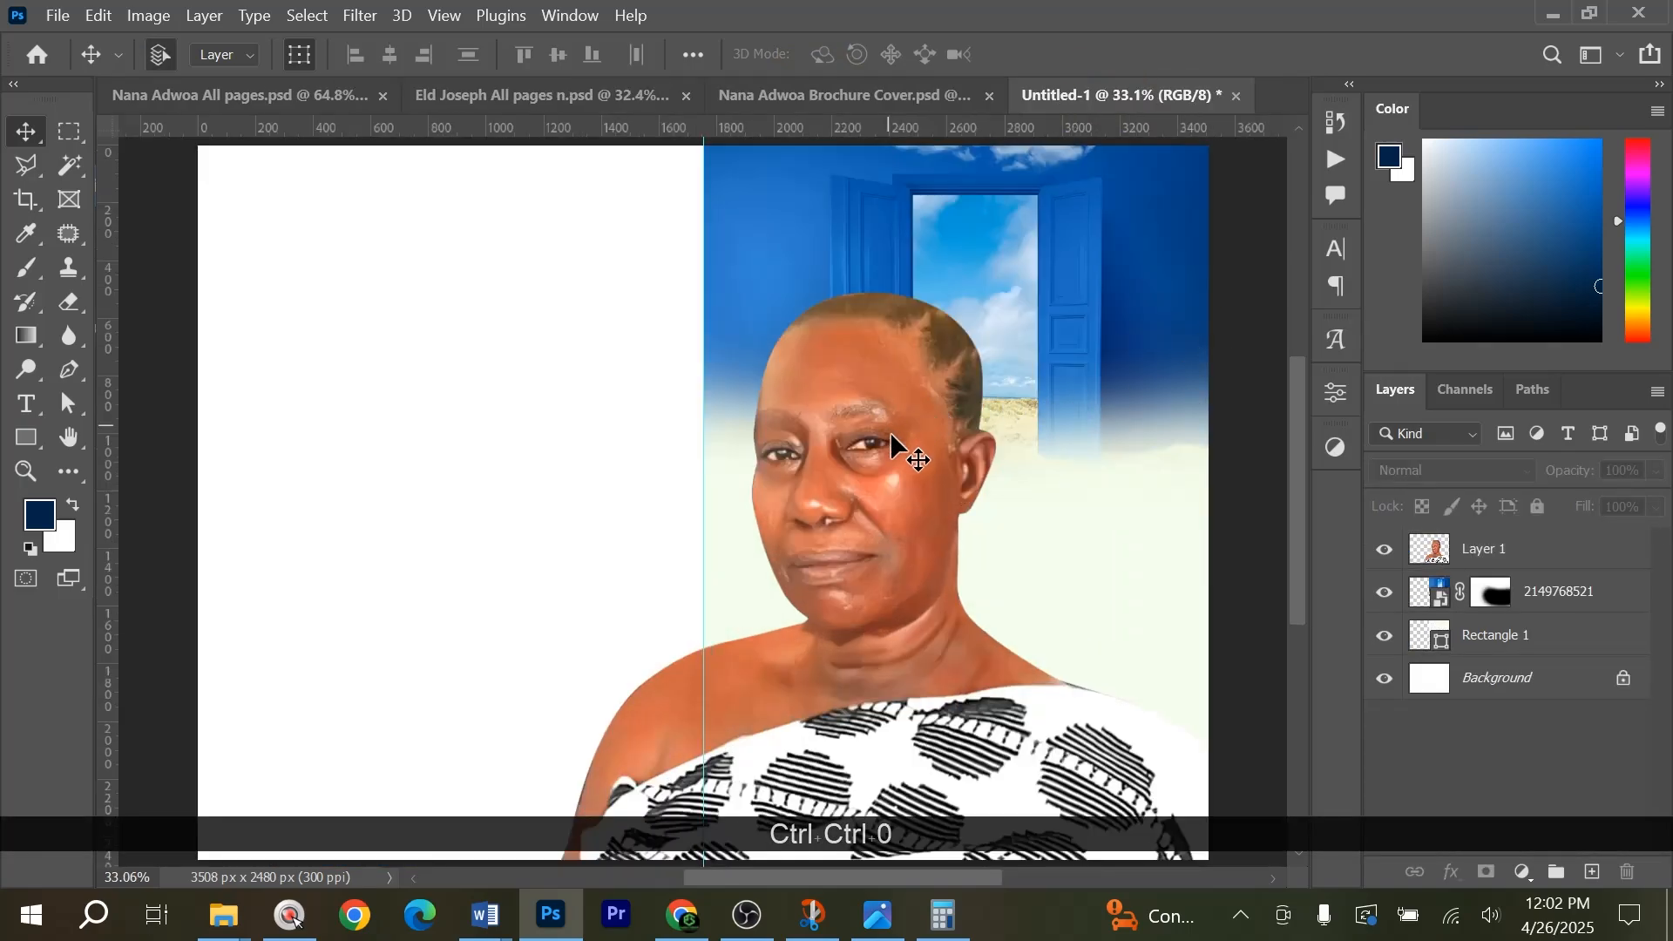
Make a rectangular selection of the portrait's part beyond the centre guide and hide that part with a layer mask.
scroll(777, 634, "down", 2)
left_click(681, 669)
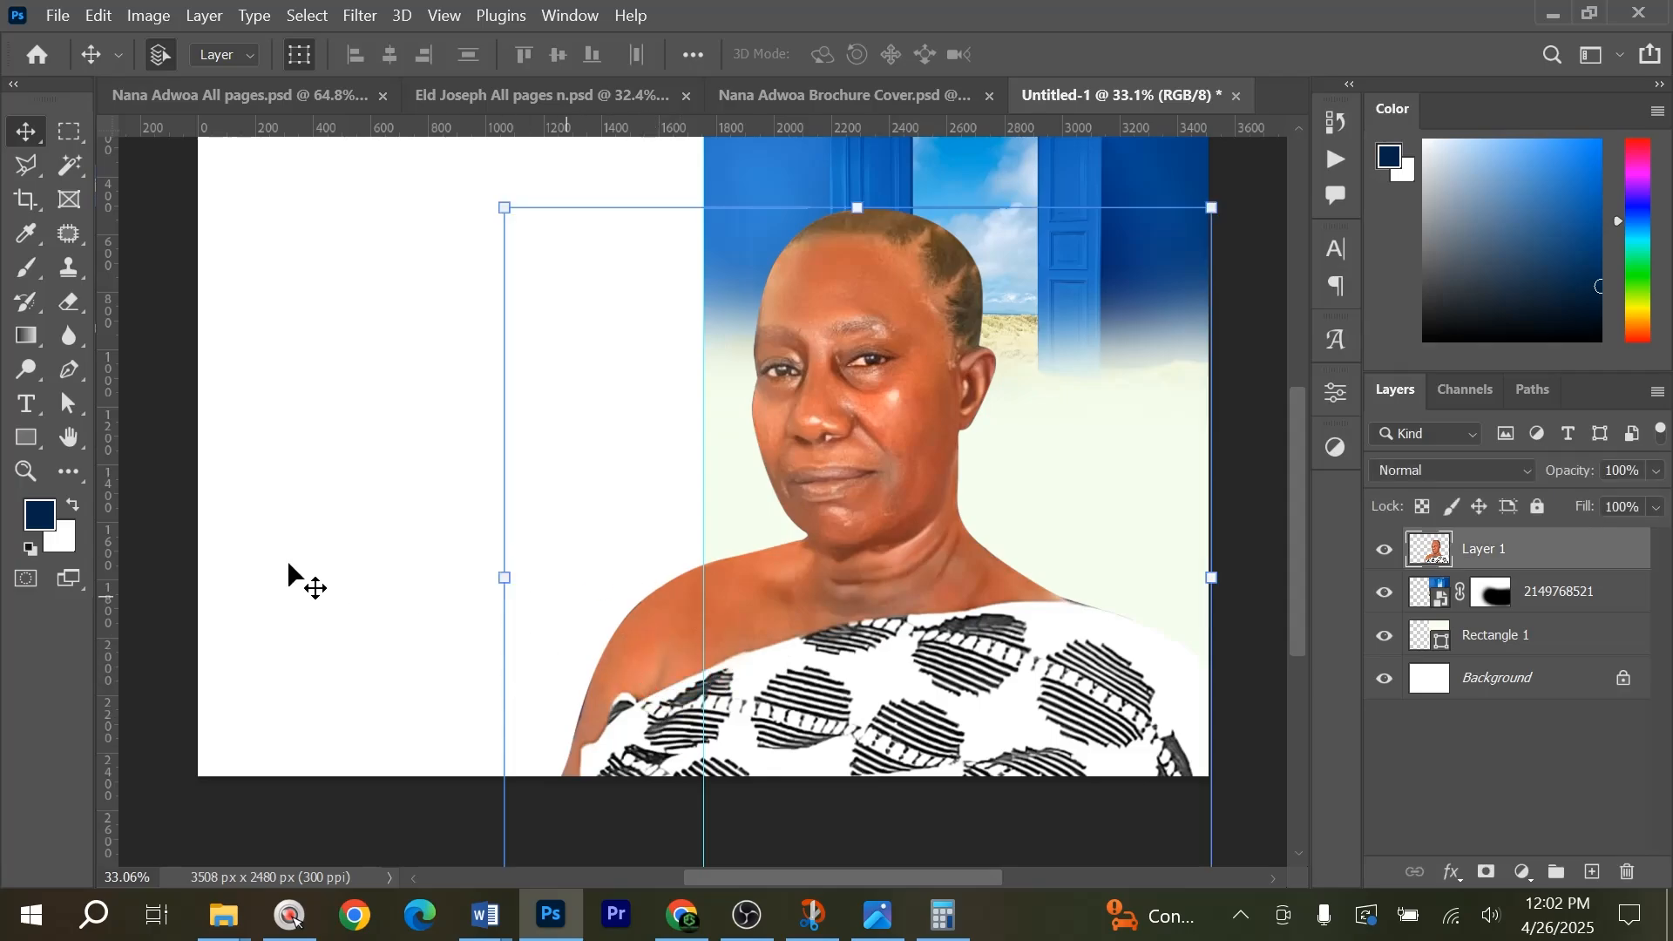
left_click(72, 131)
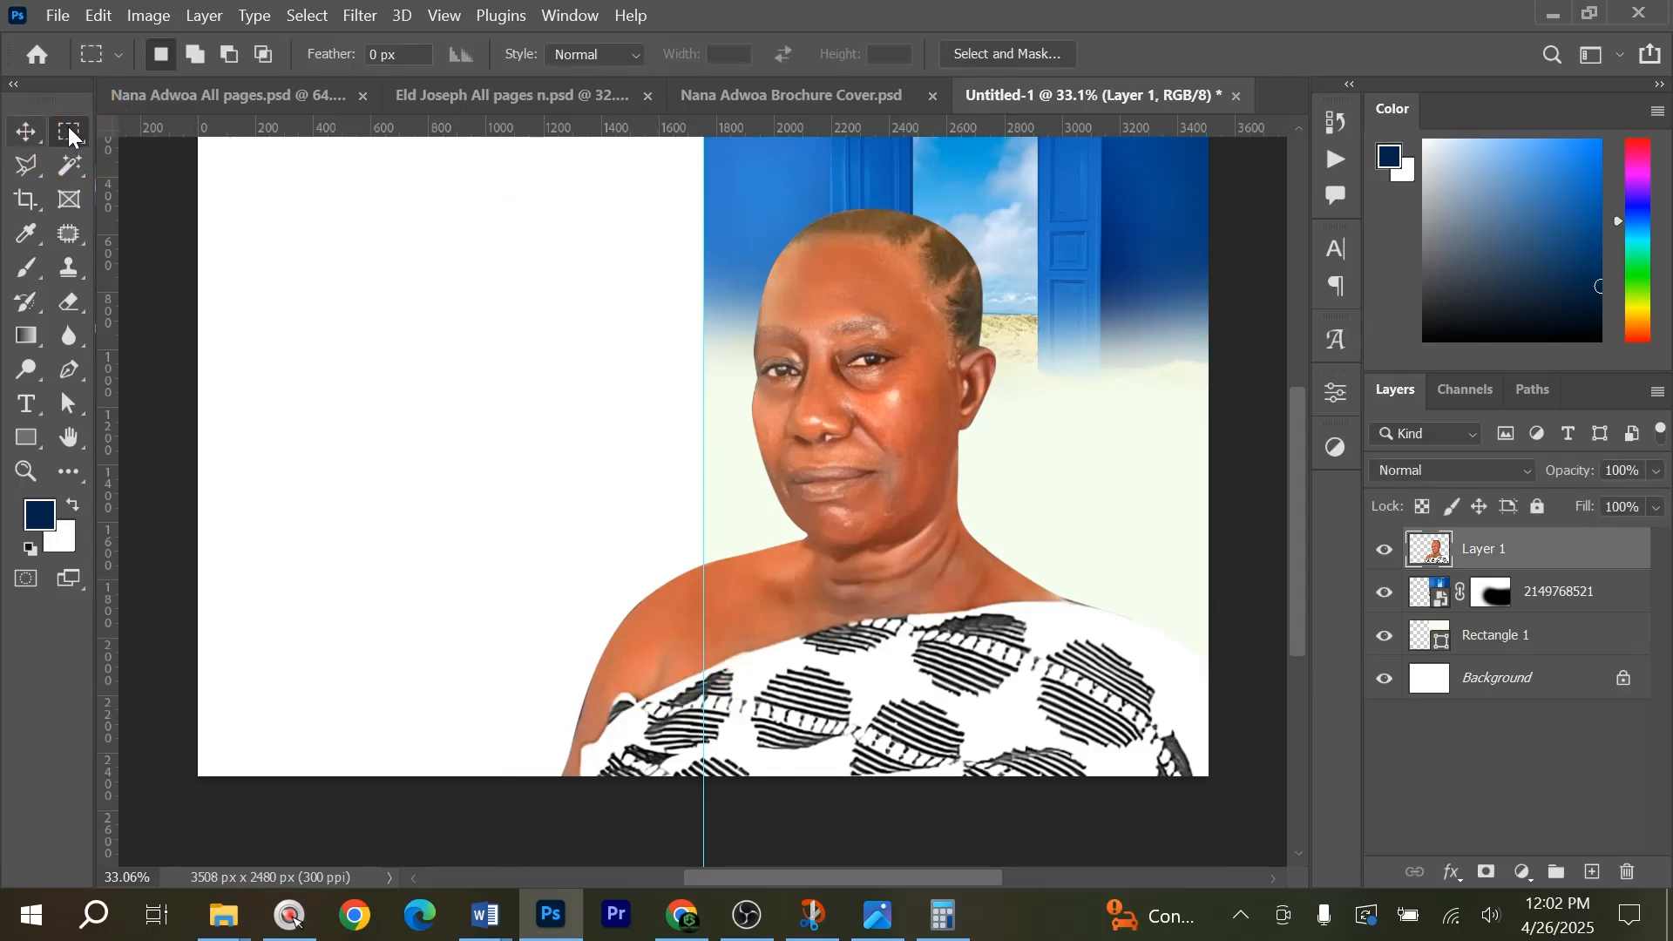
right_click(69, 133)
left_click(154, 129)
left_click_drag(540, 440, 706, 861)
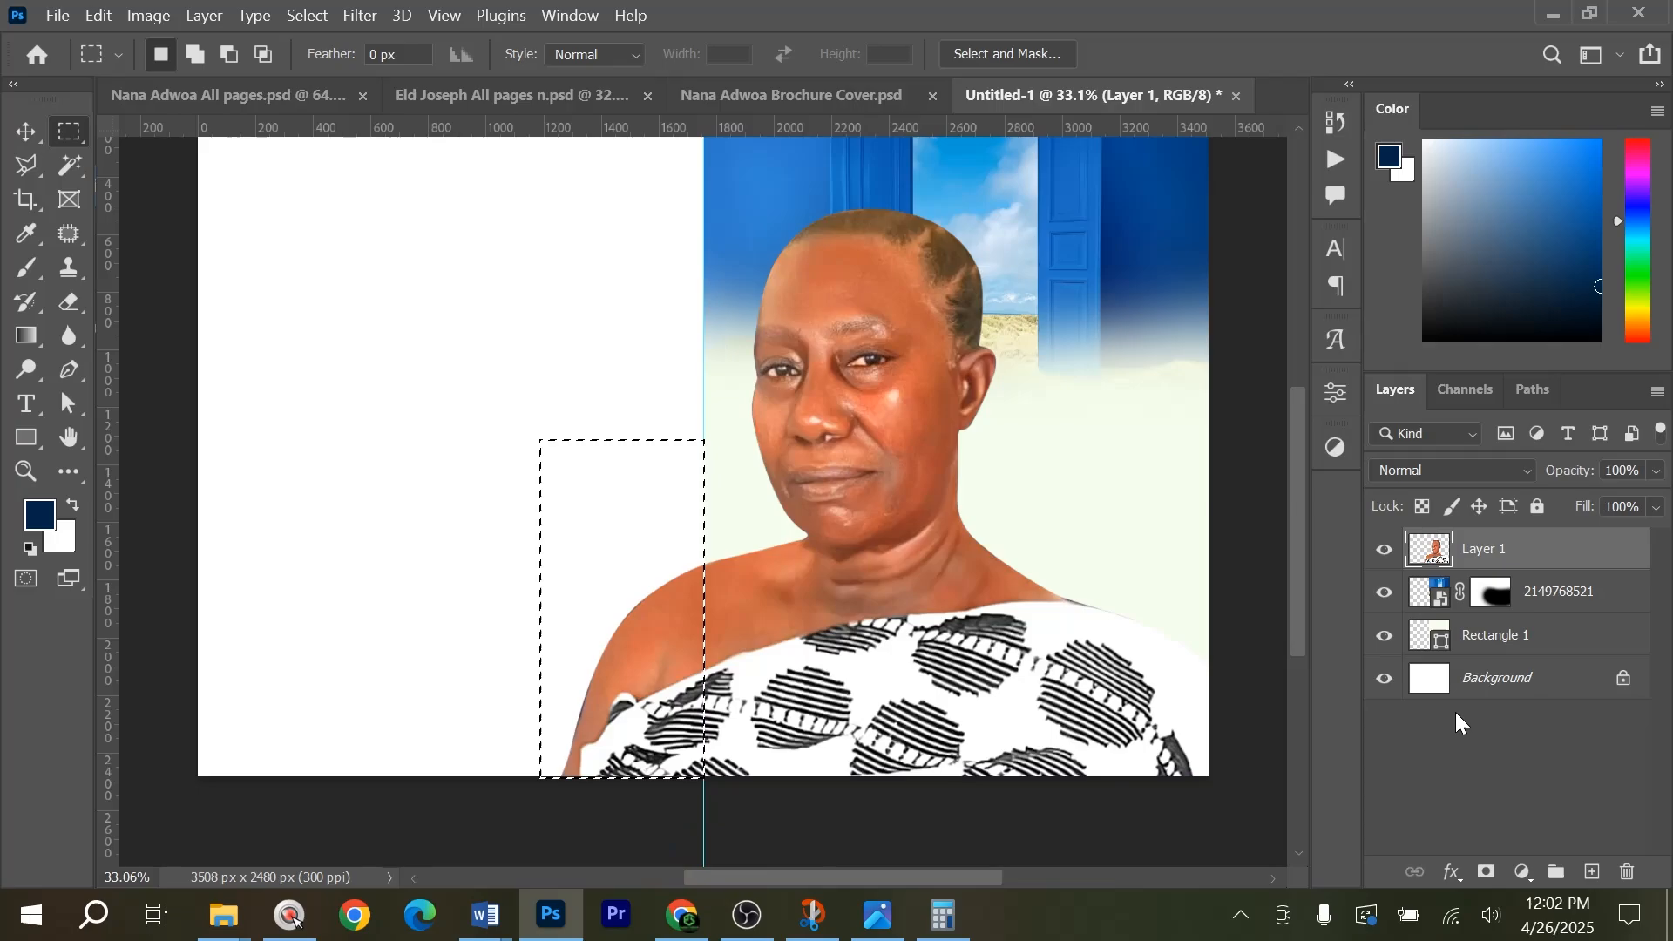
left_click(1488, 872, "alt")
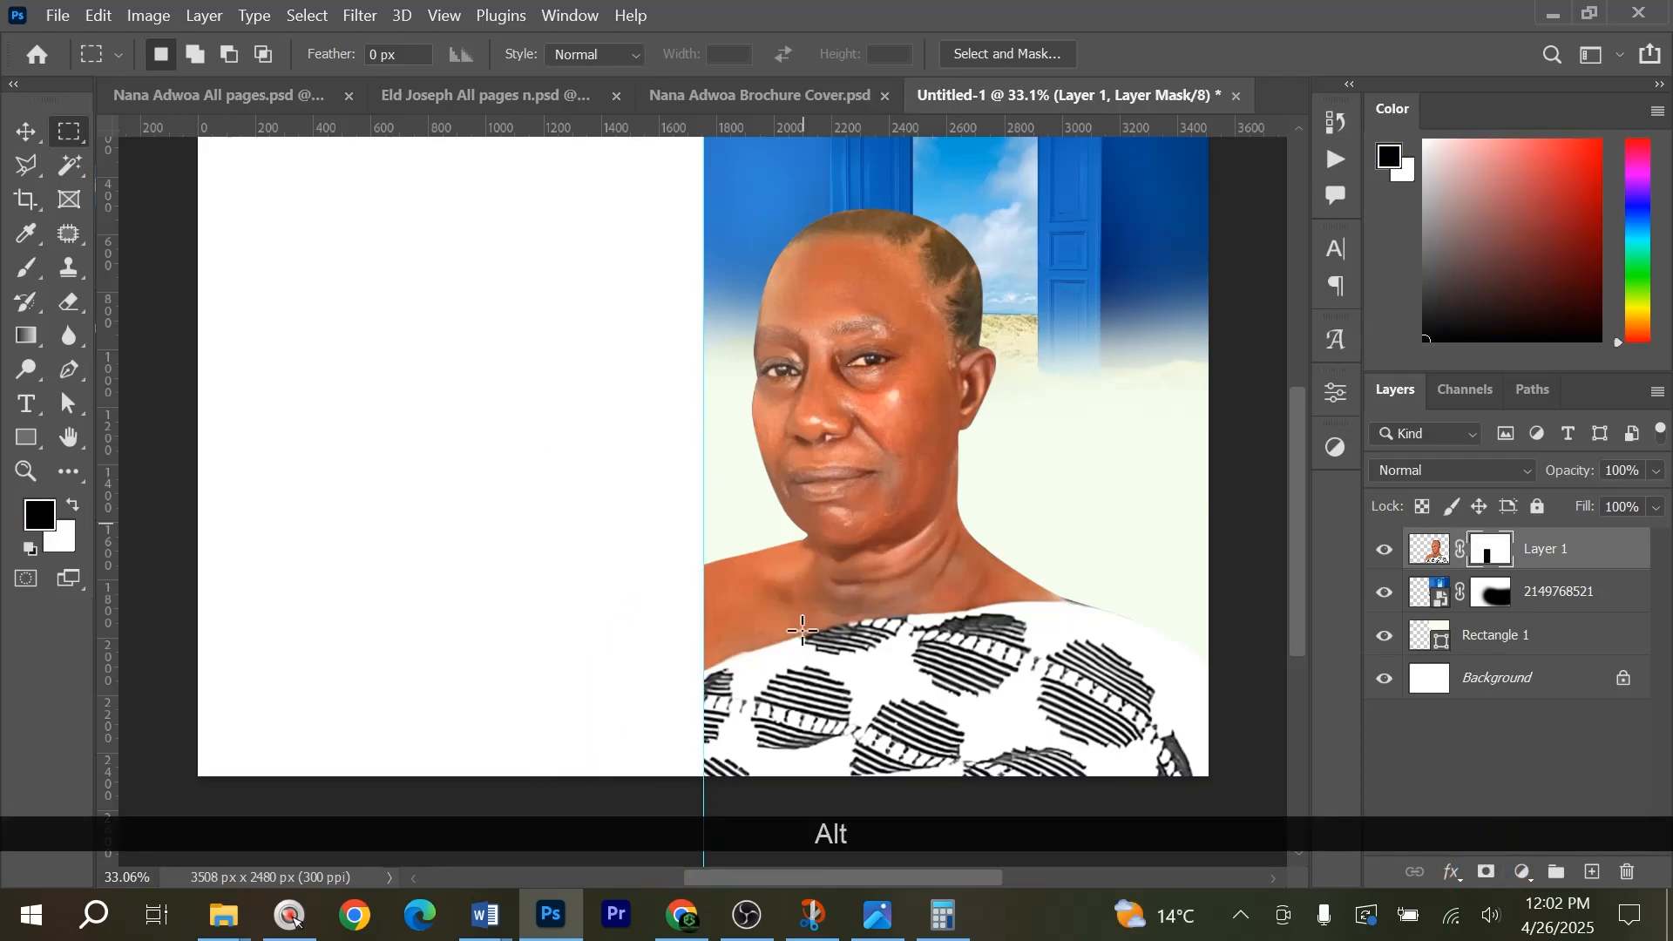
key("alt+v")
scroll(865, 599, "down", 1)
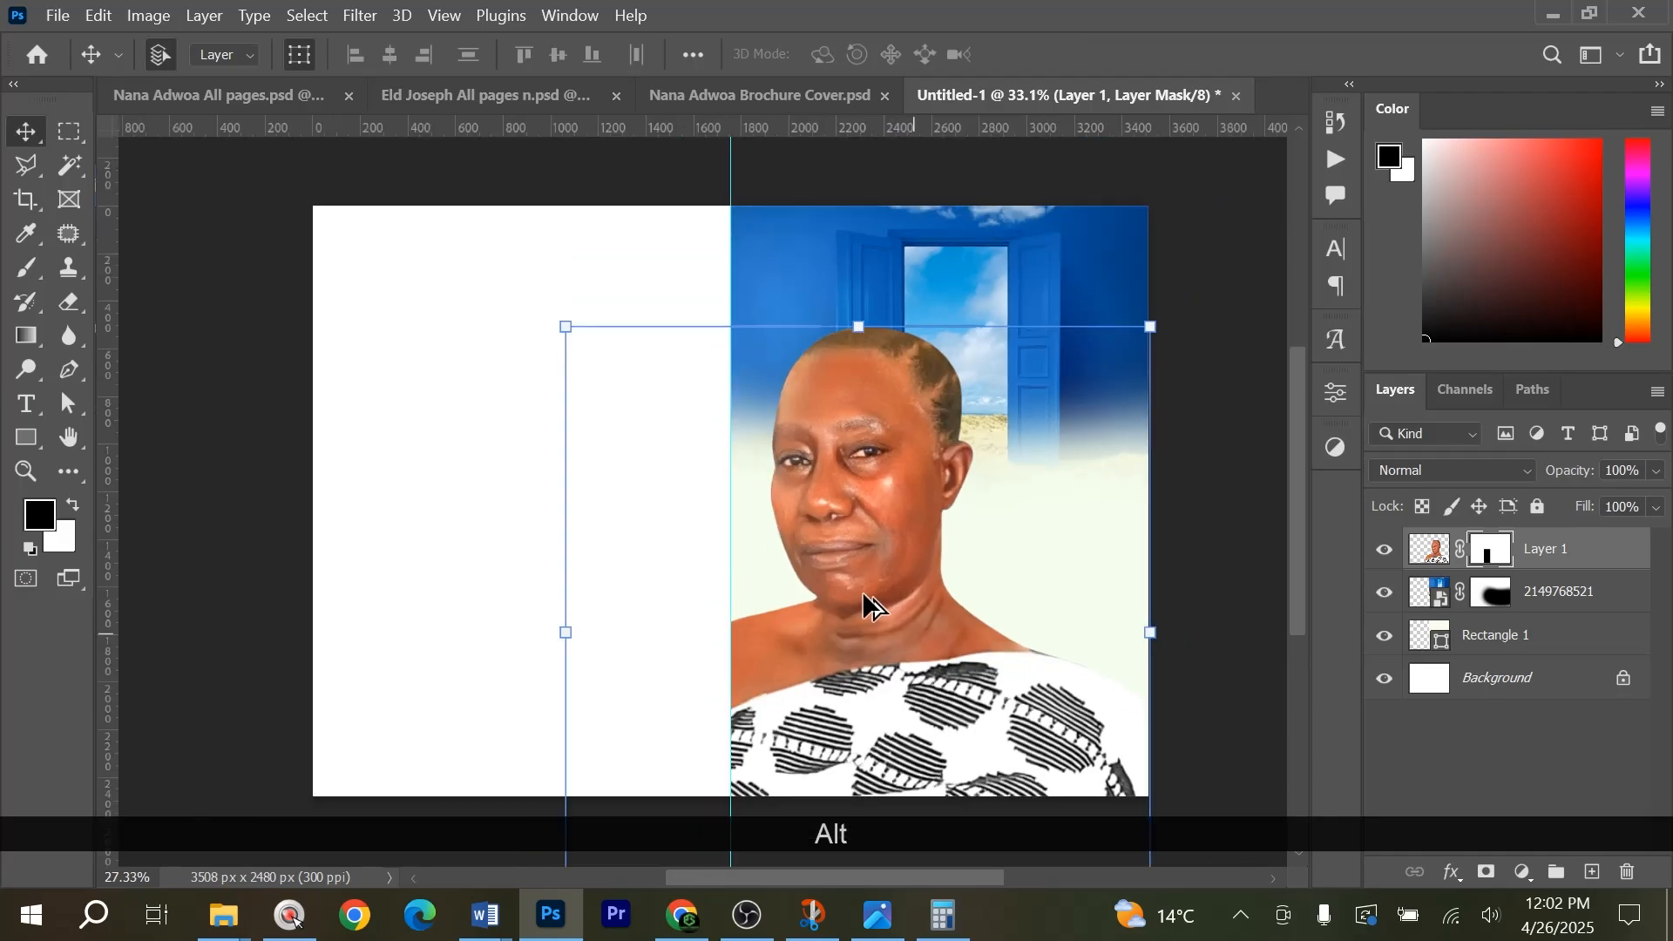
left_click(1251, 453)
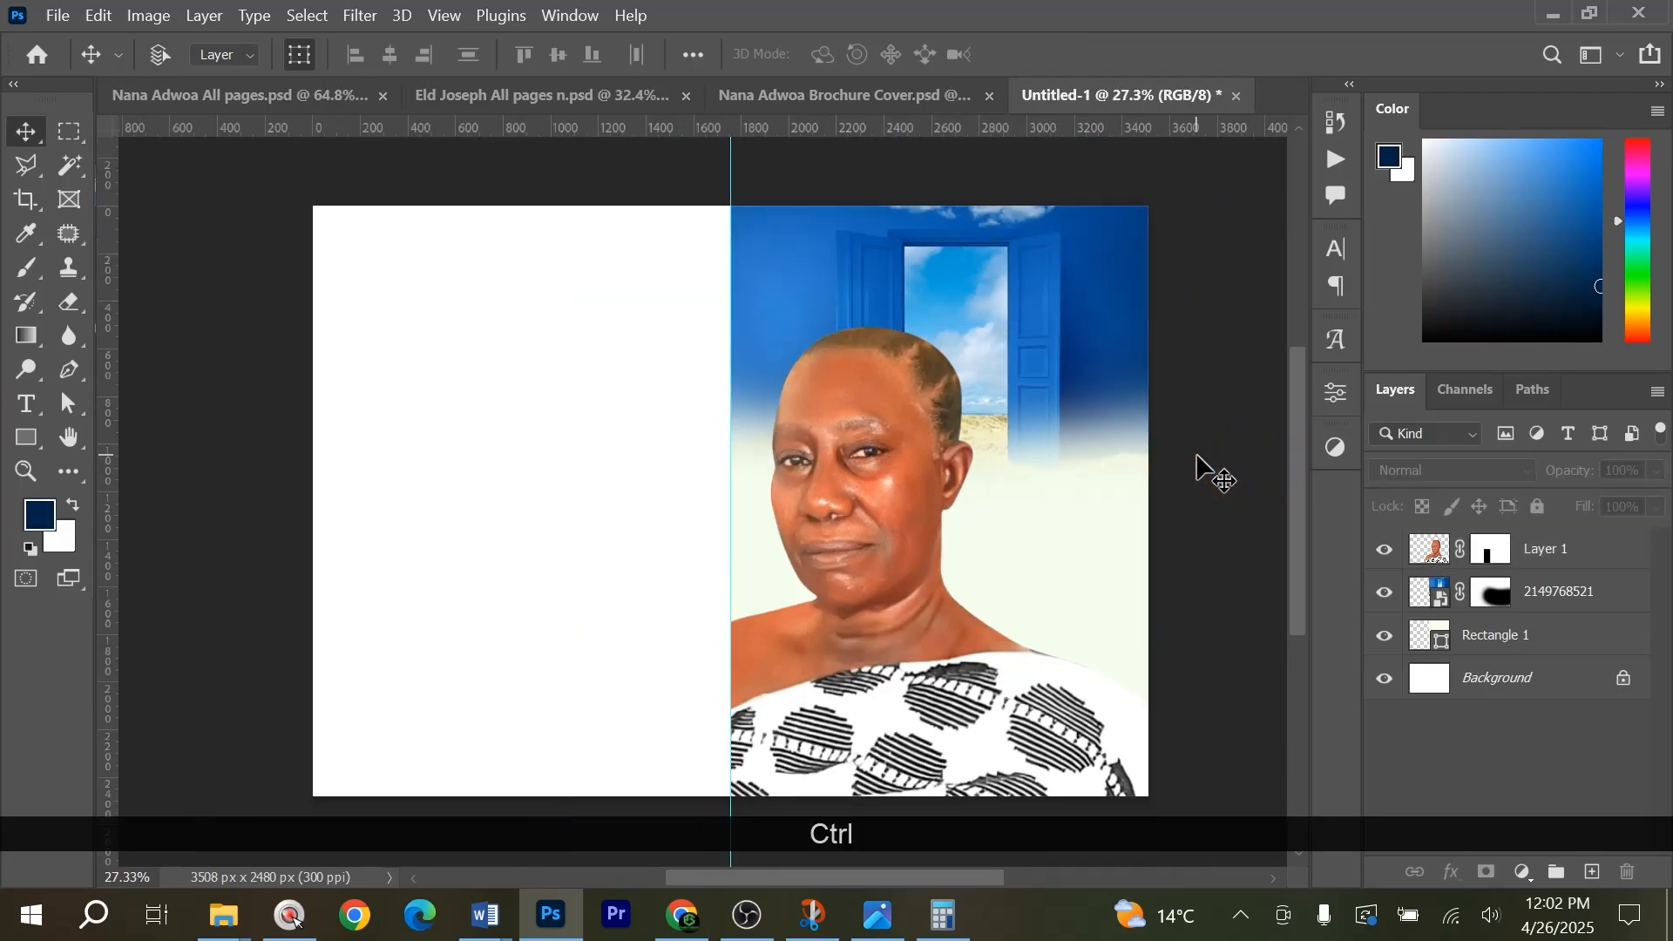
key("ctrl+0")
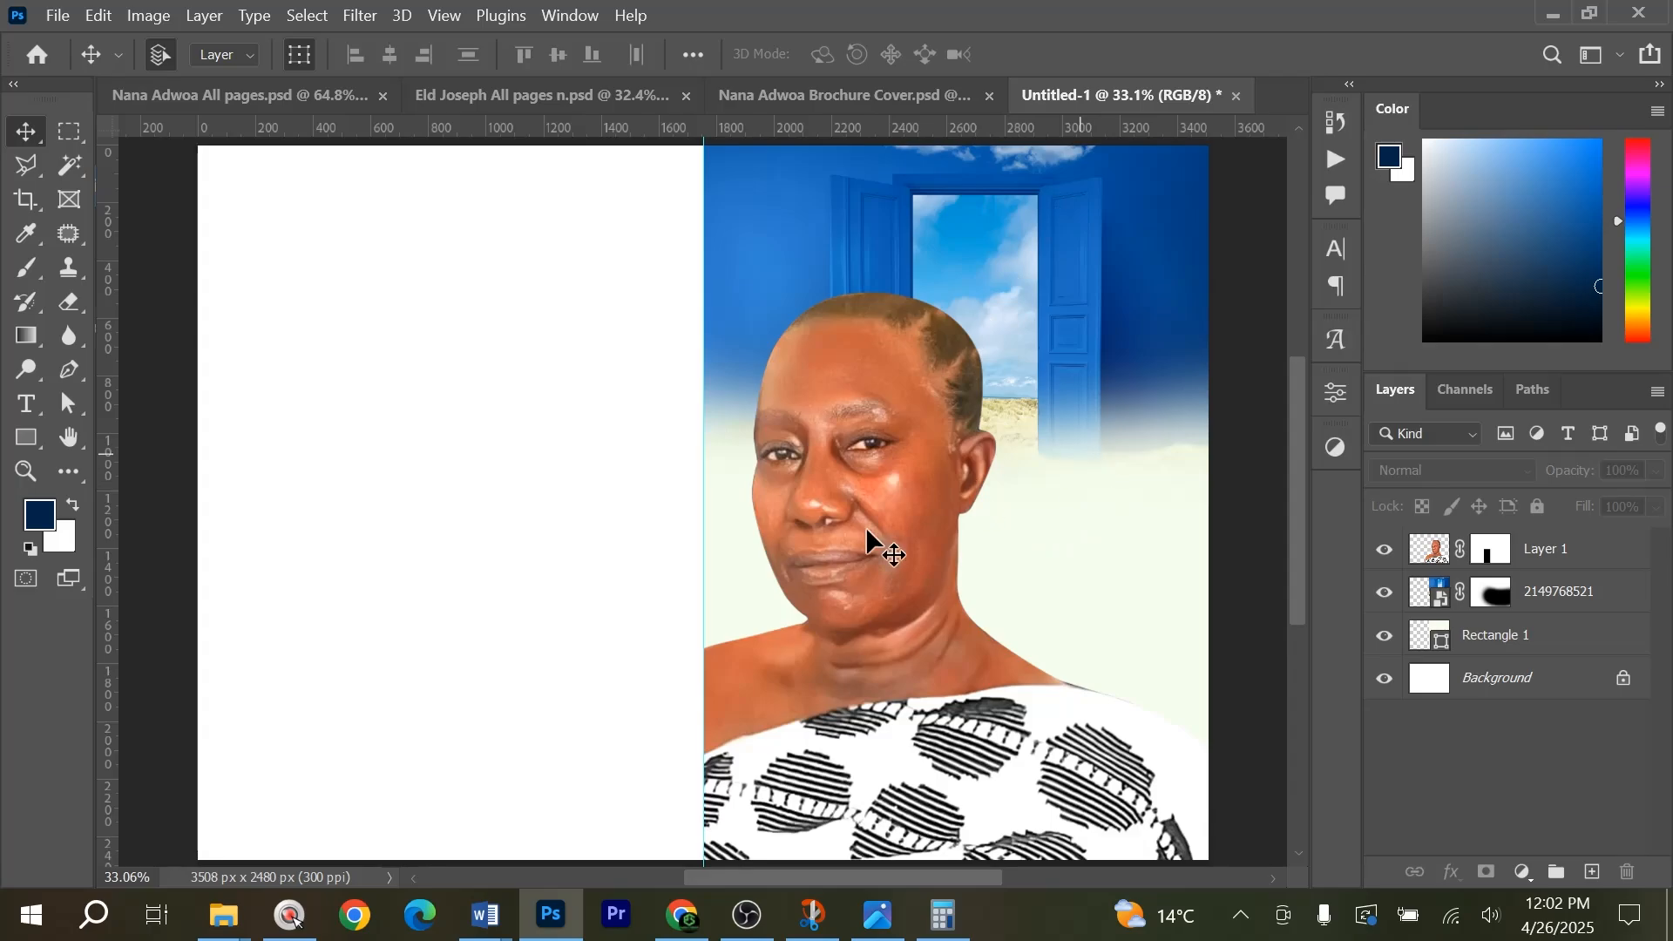
Add the first word of the deceased's name as 8.5 pt black handwriting-style text on the patterned cloth.
left_click(27, 404)
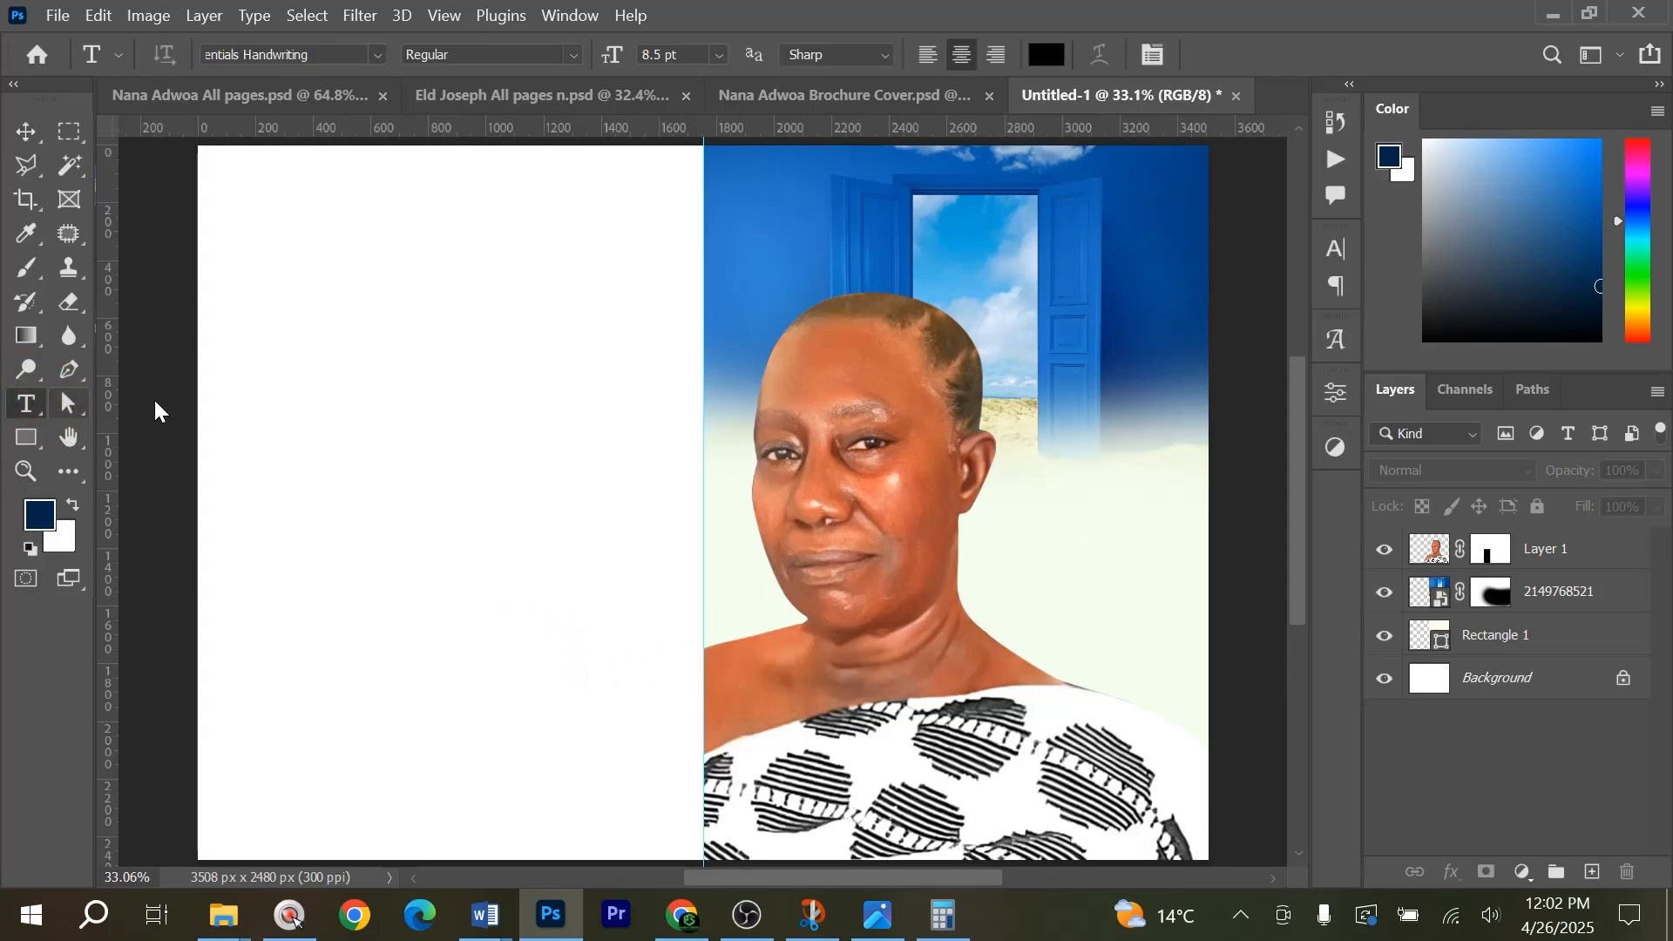
left_click(920, 773)
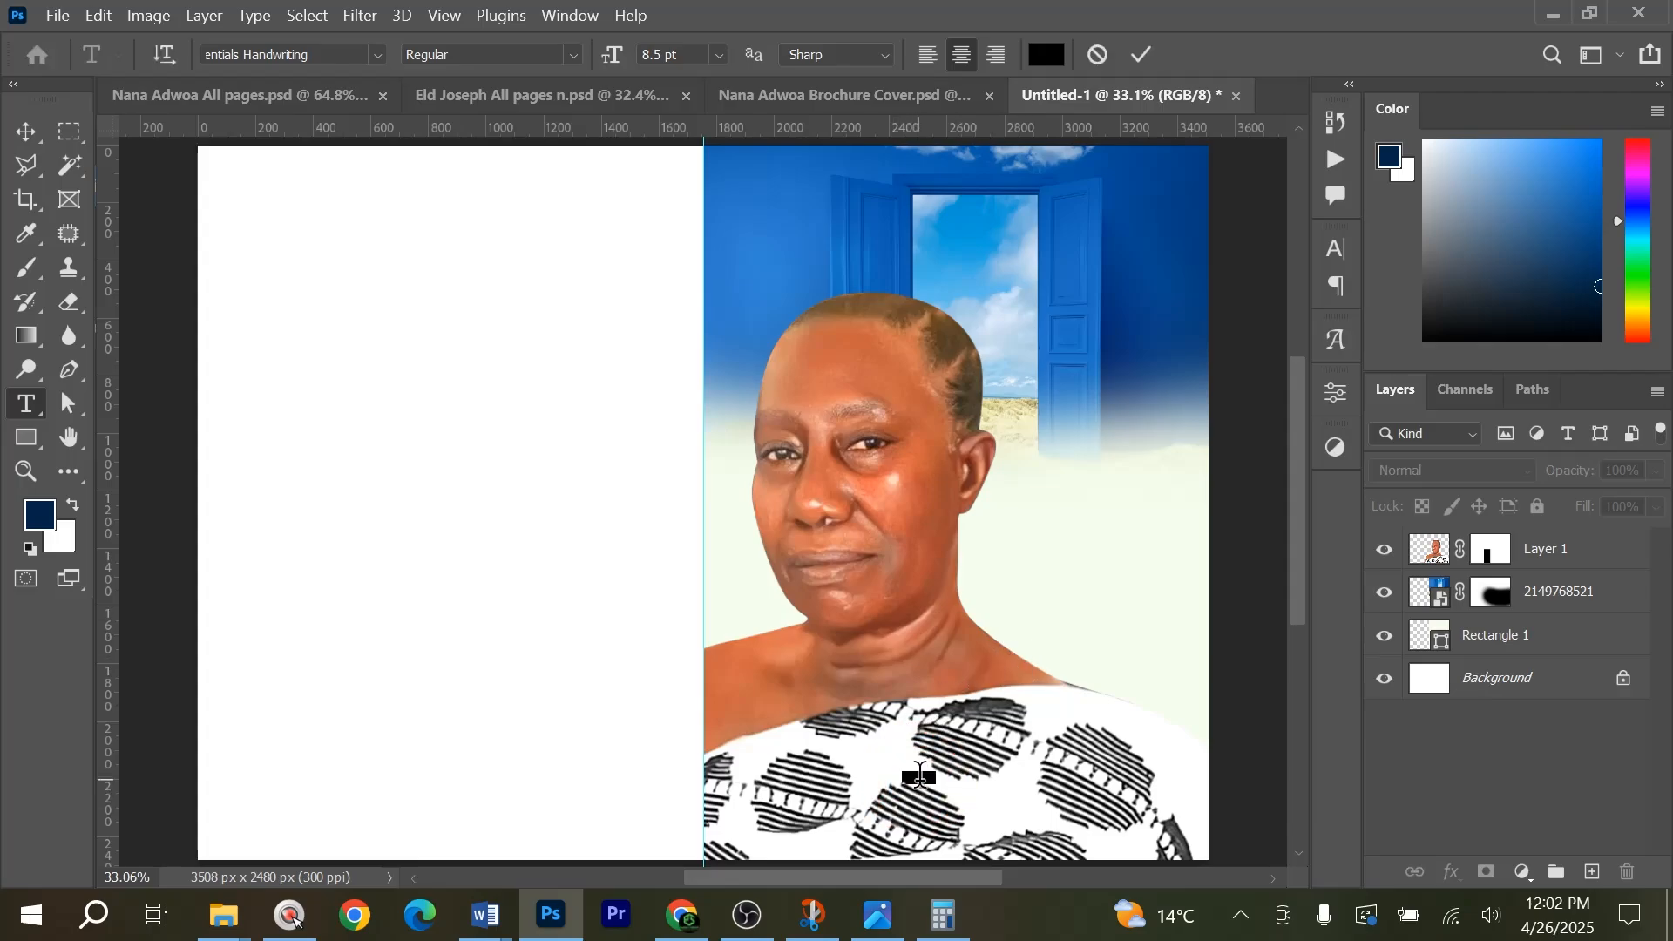
type("NANA")
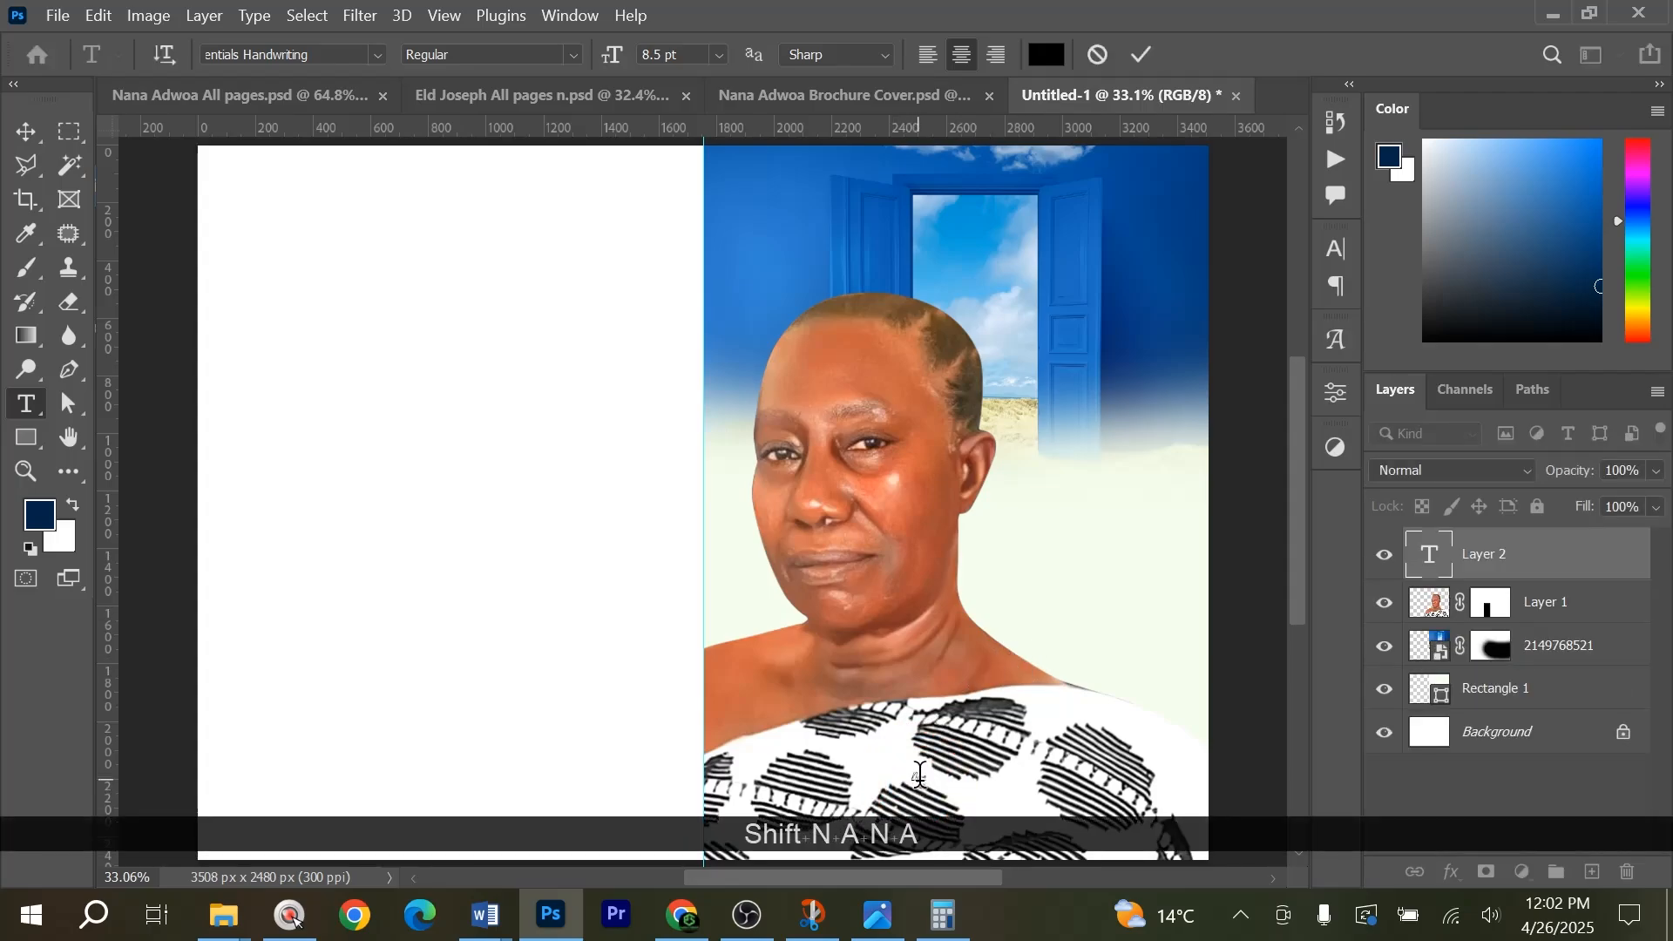
key("ctrl+Return")
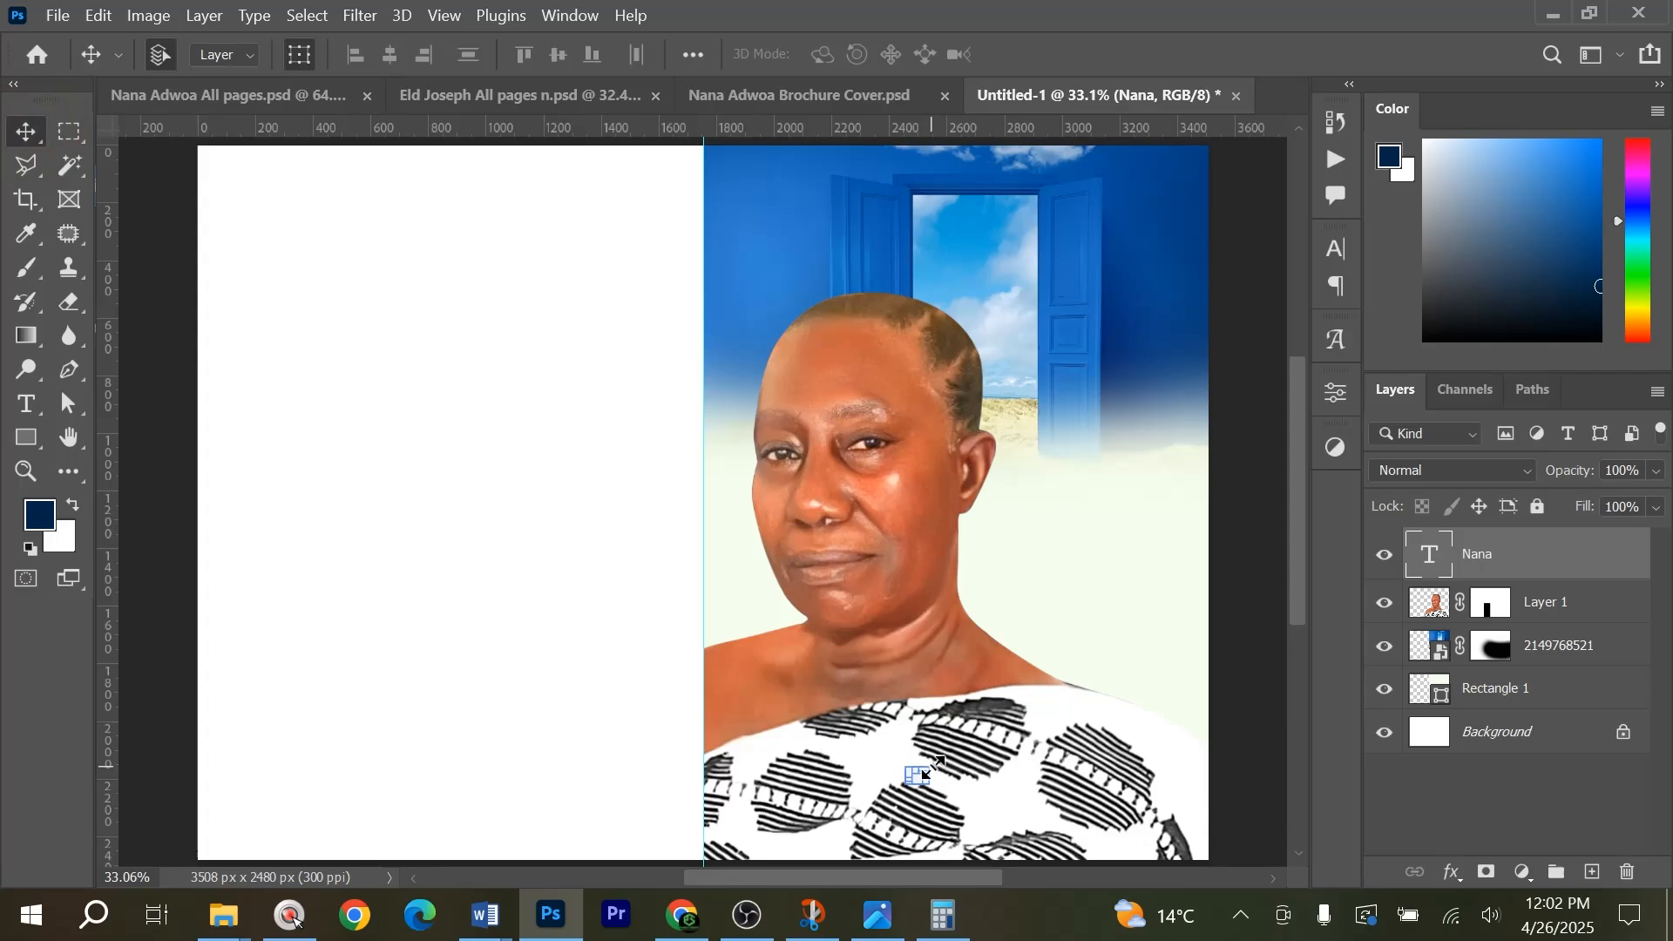
Scale the name text up to about 730% and move it slightly down on the patterned cloth.
key("ctrl+t")
left_click_drag(930, 767, 1063, 709)
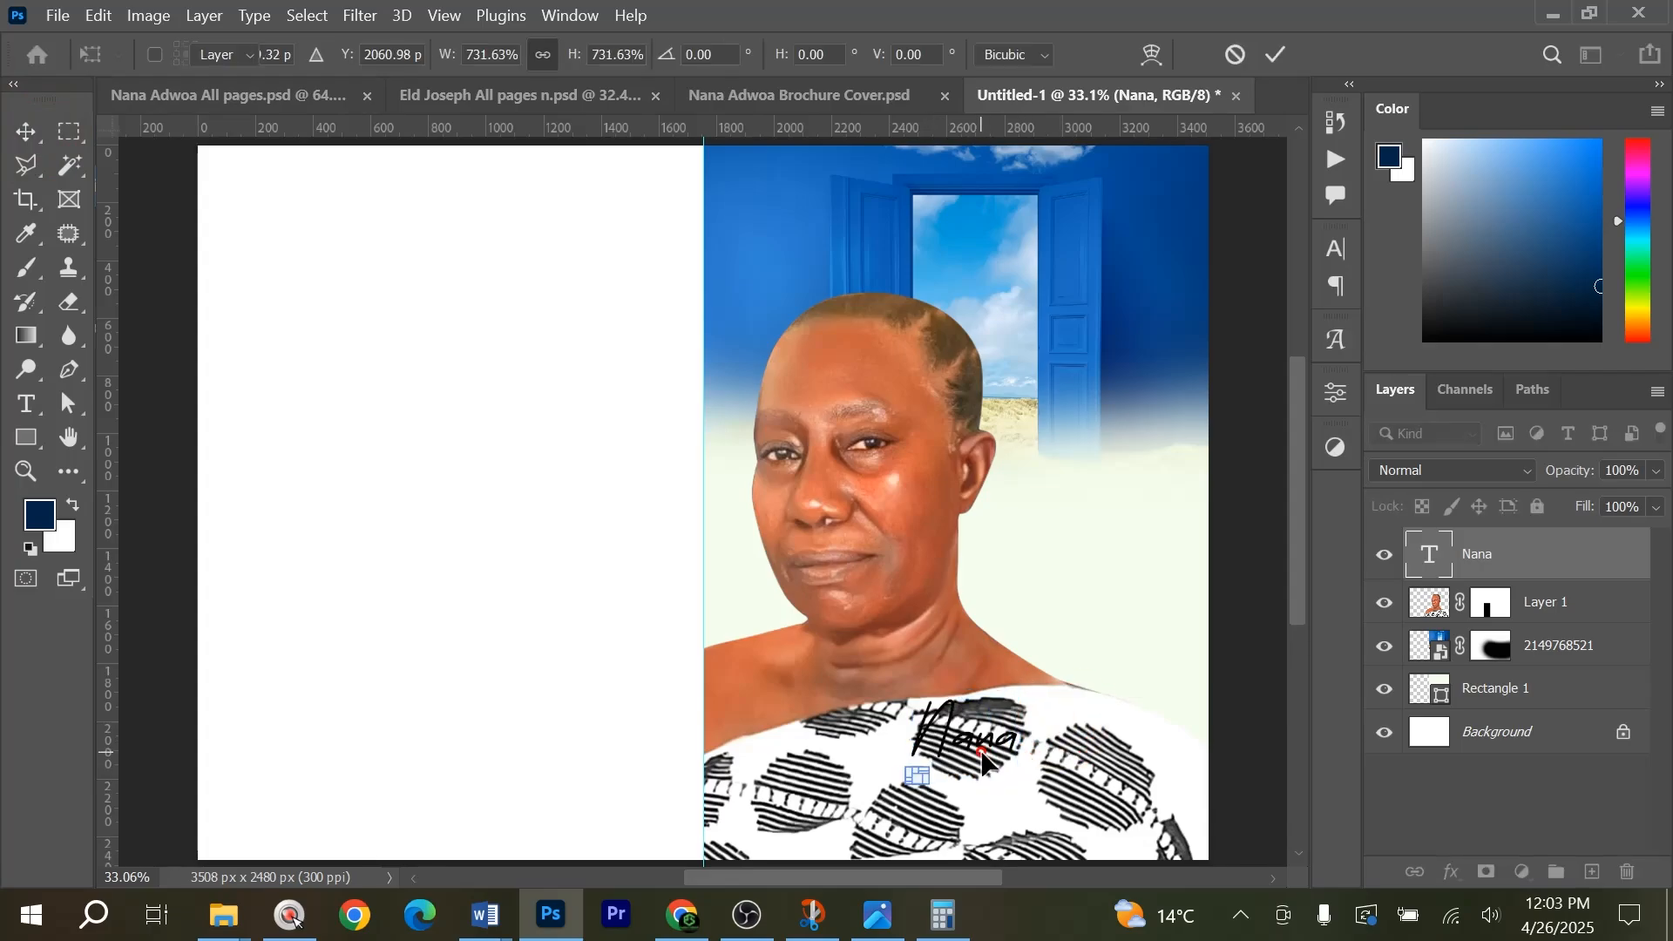
key("Return")
key("ctrl+t")
left_click_drag(964, 755, 959, 784)
key("Return")
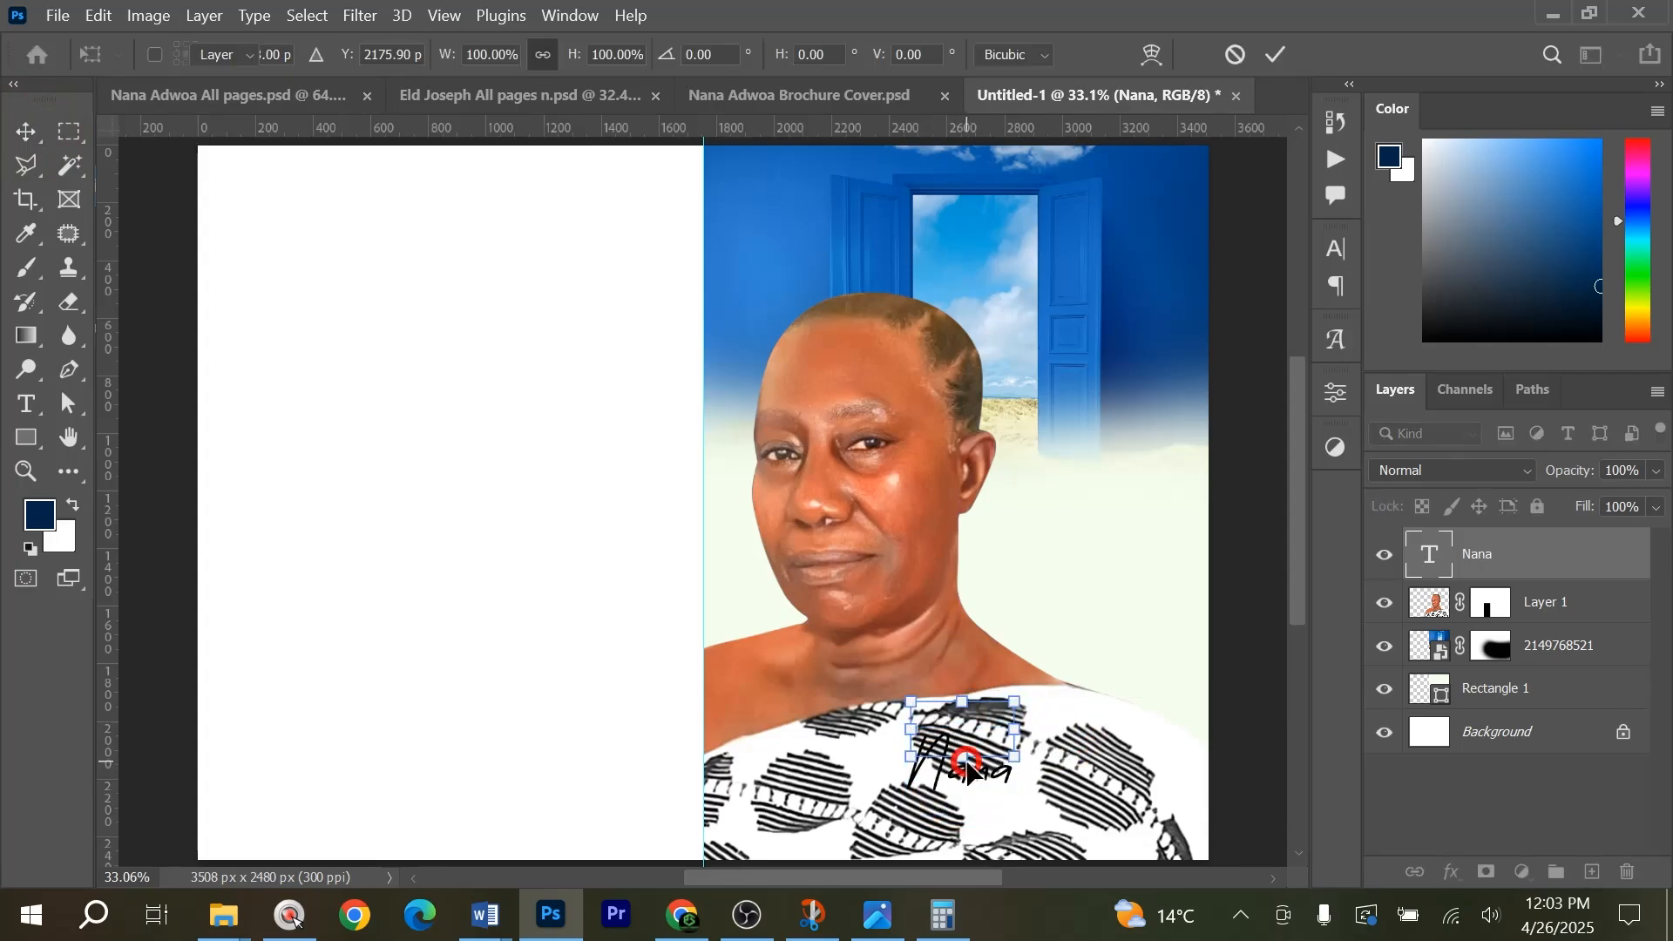
Toggle the portrait layer's visibility to check it and add an empty layer directly above it, below the name text.
left_click(1553, 610)
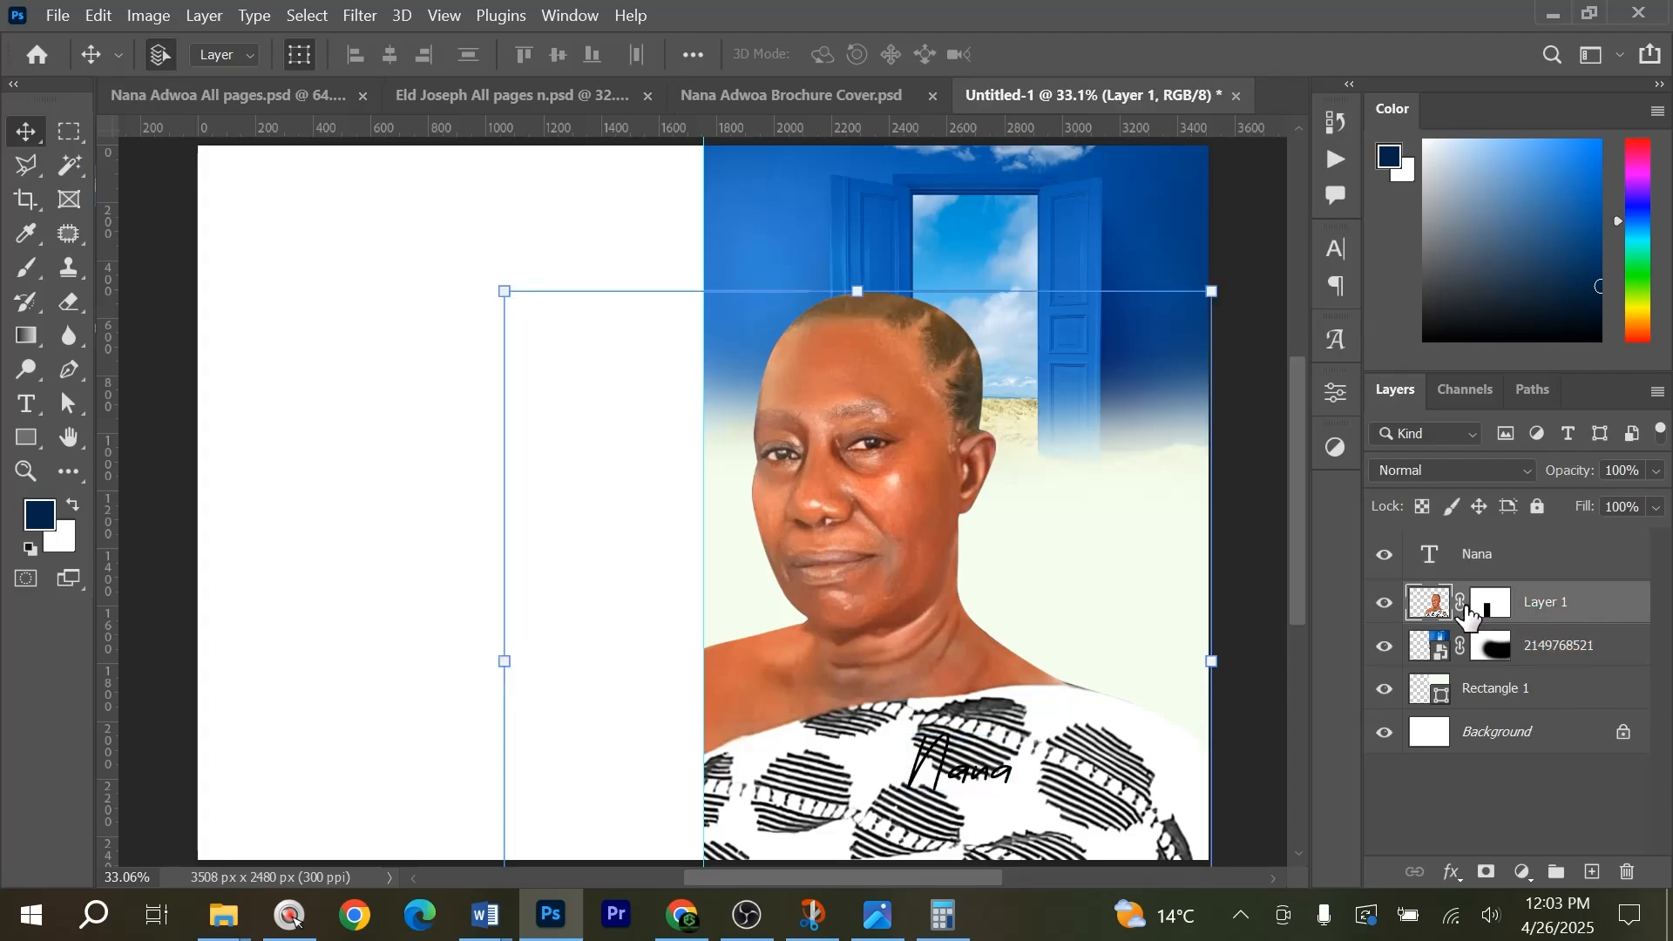
left_click(1384, 602)
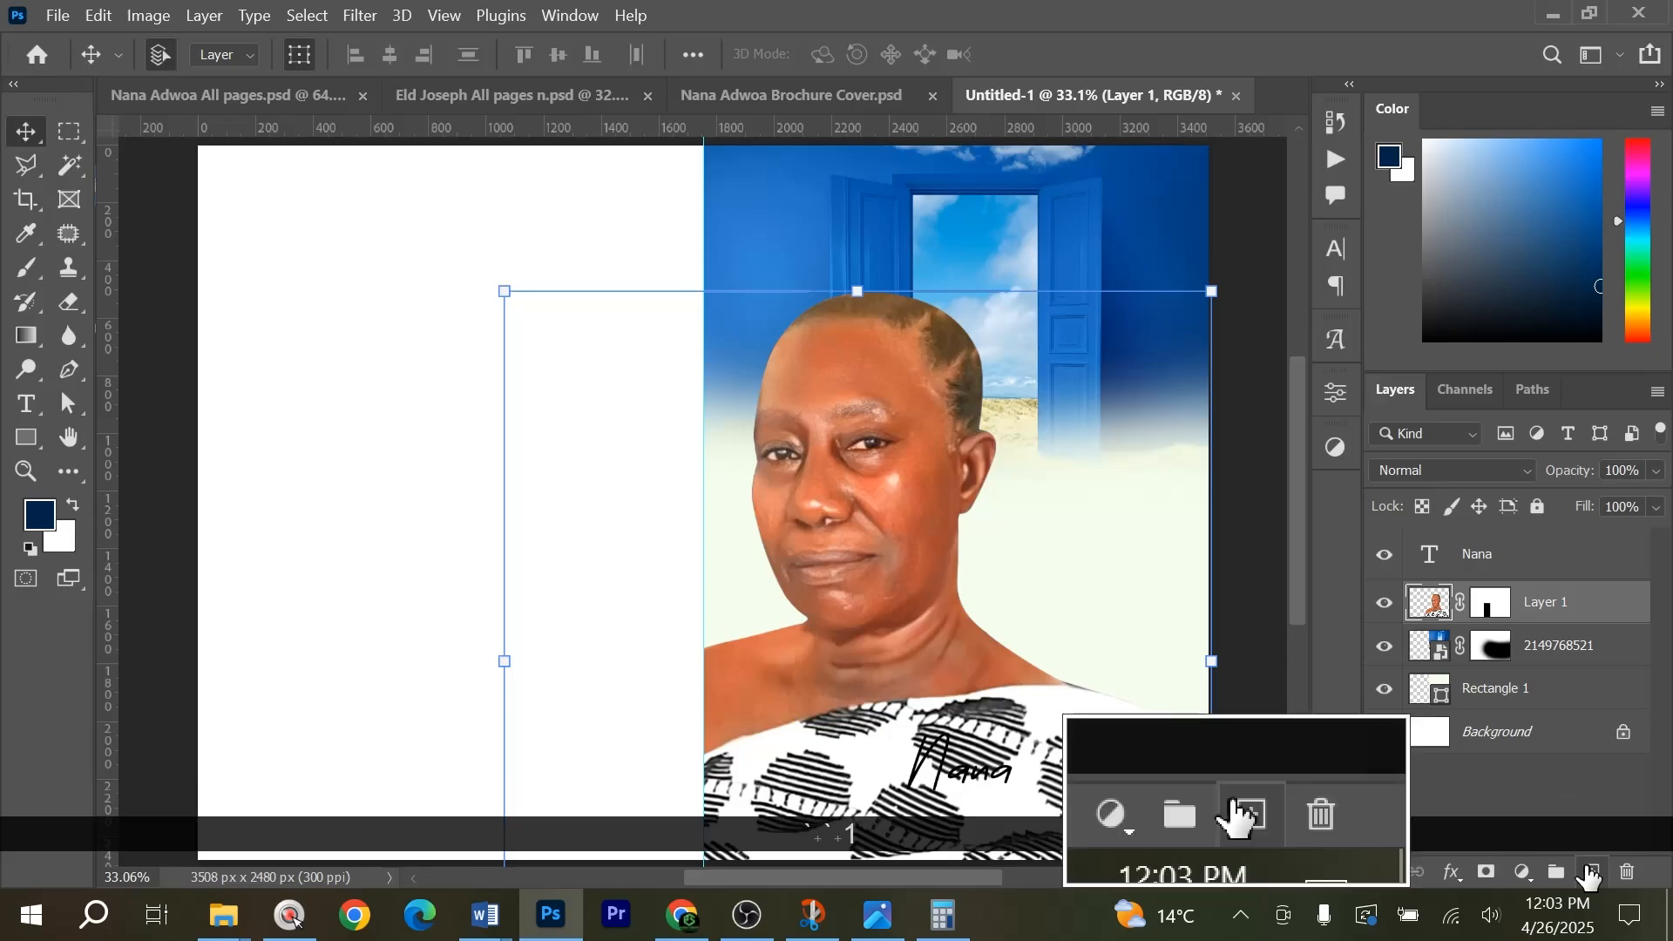
left_click(1590, 872)
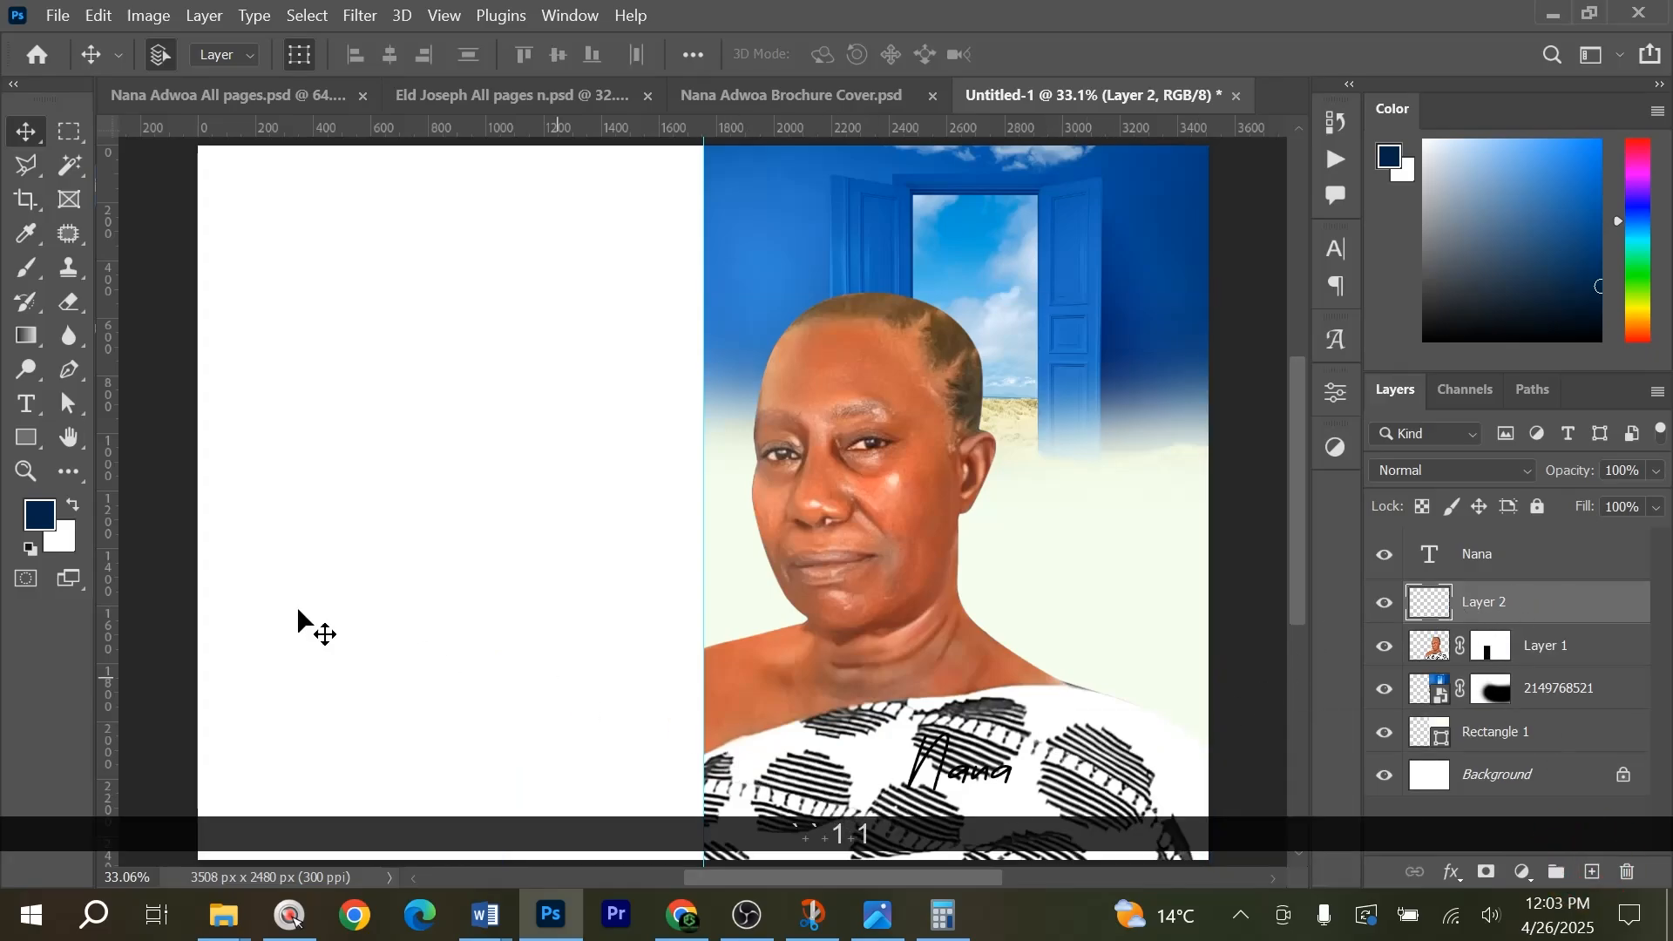
Paint the cloth pattern behind the name text with a soft white brush of size 700 on the empty layer.
left_click(27, 272)
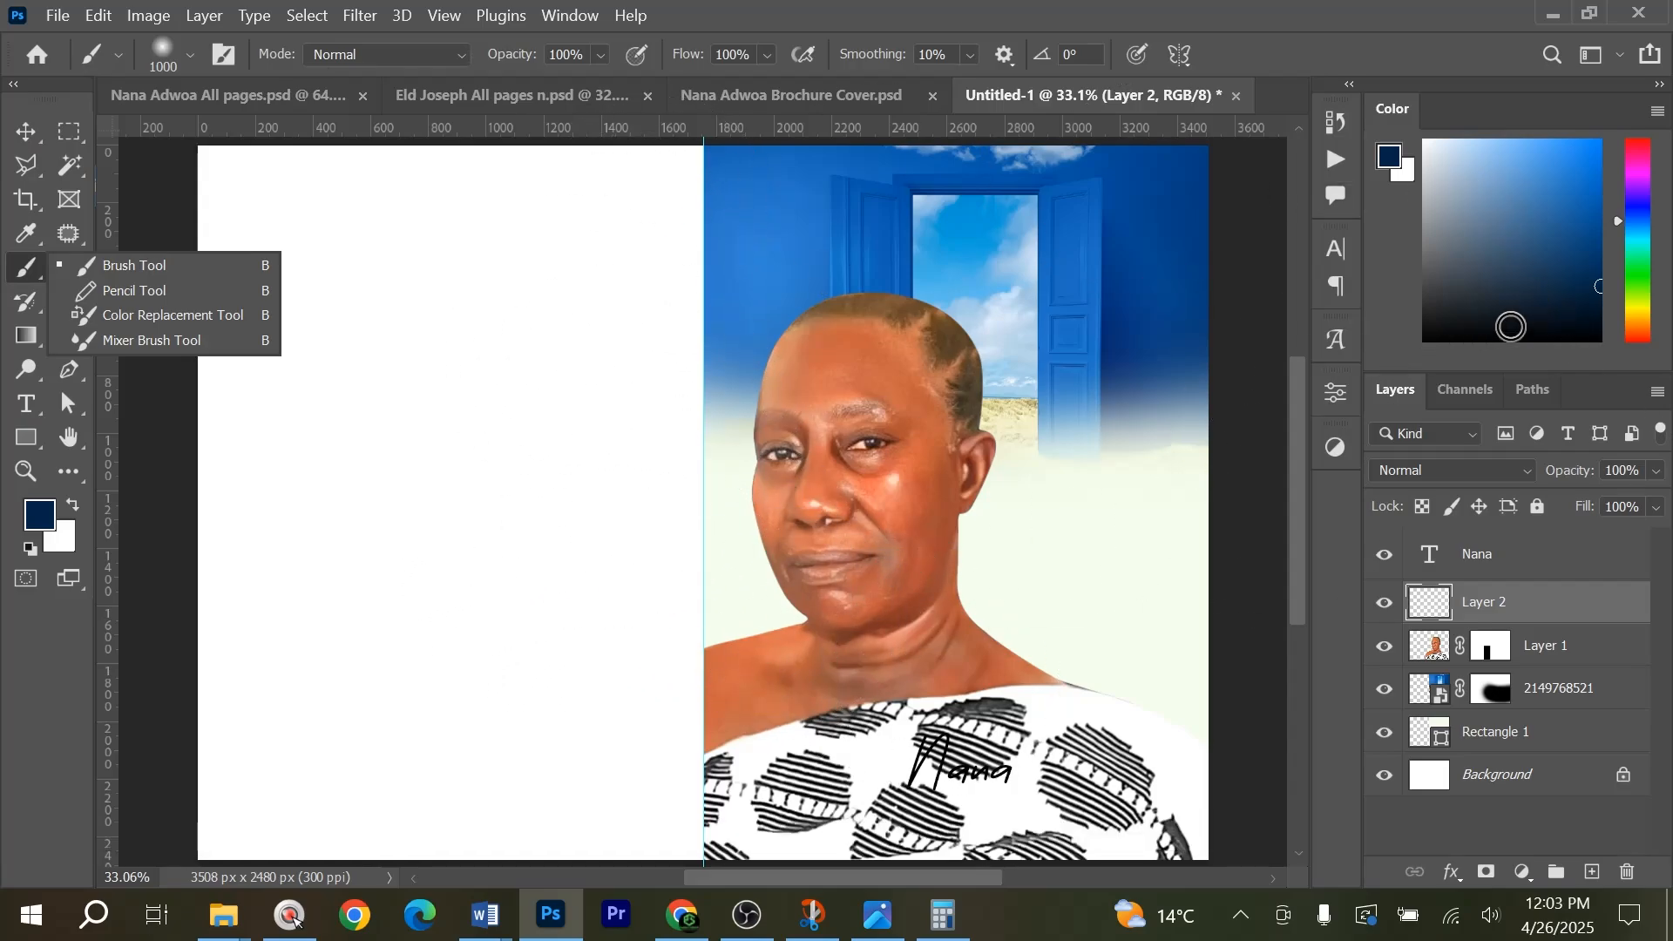
left_click(1425, 141)
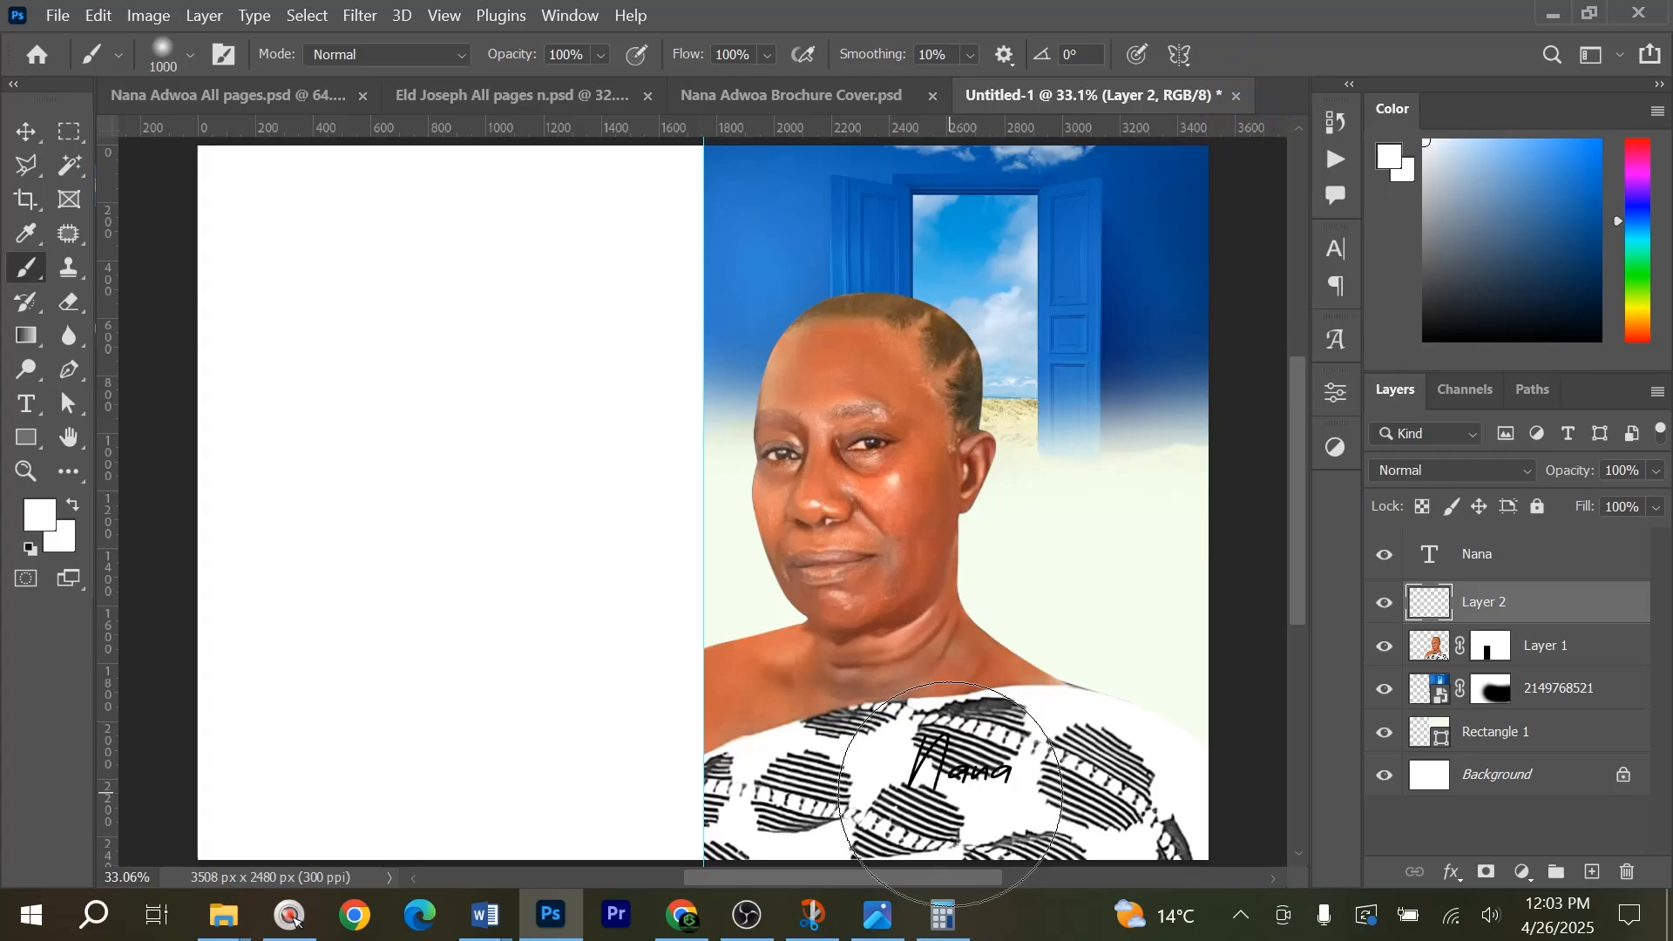
key("bracketleft")
key("bracketleft")
key("bracketleft")
mouse_move(1002, 806)
left_mouse_down()
mouse_move(906, 801)
mouse_move(1043, 798)
mouse_move(869, 811)
mouse_move(1077, 823)
left_mouse_up()
scroll(1045, 810, "down", 2)
left_click(1037, 725)
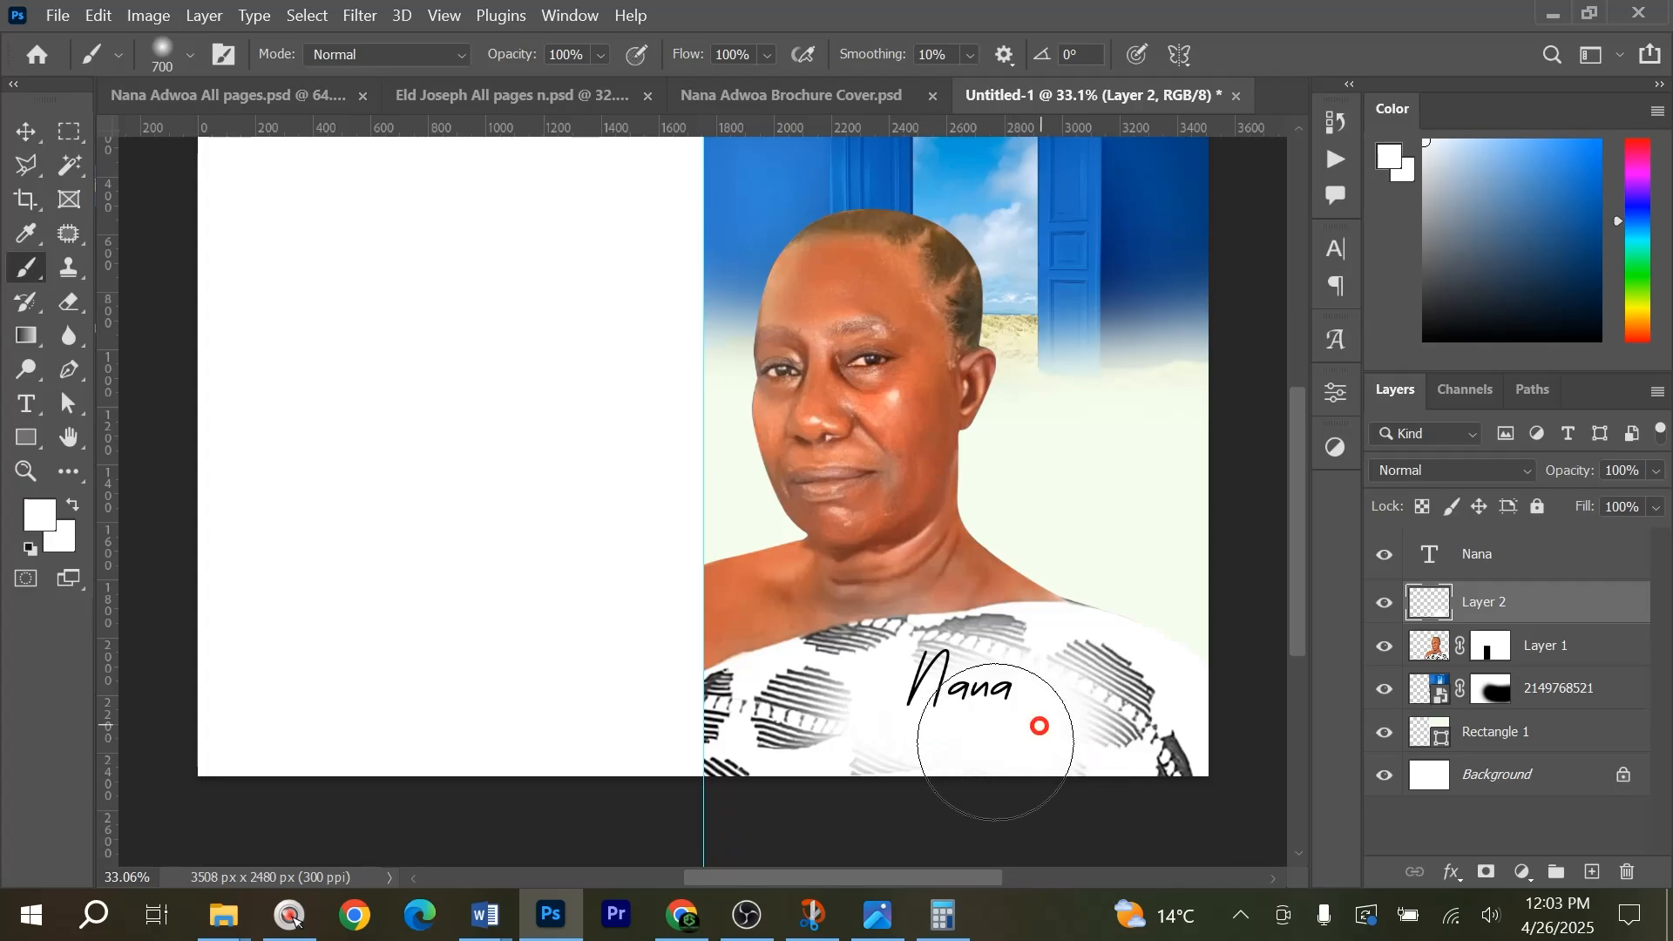
Toggle the white brush layer's visibility to compare the cloth with and without the faded pattern.
key("b")
key("v")
left_click(1385, 603)
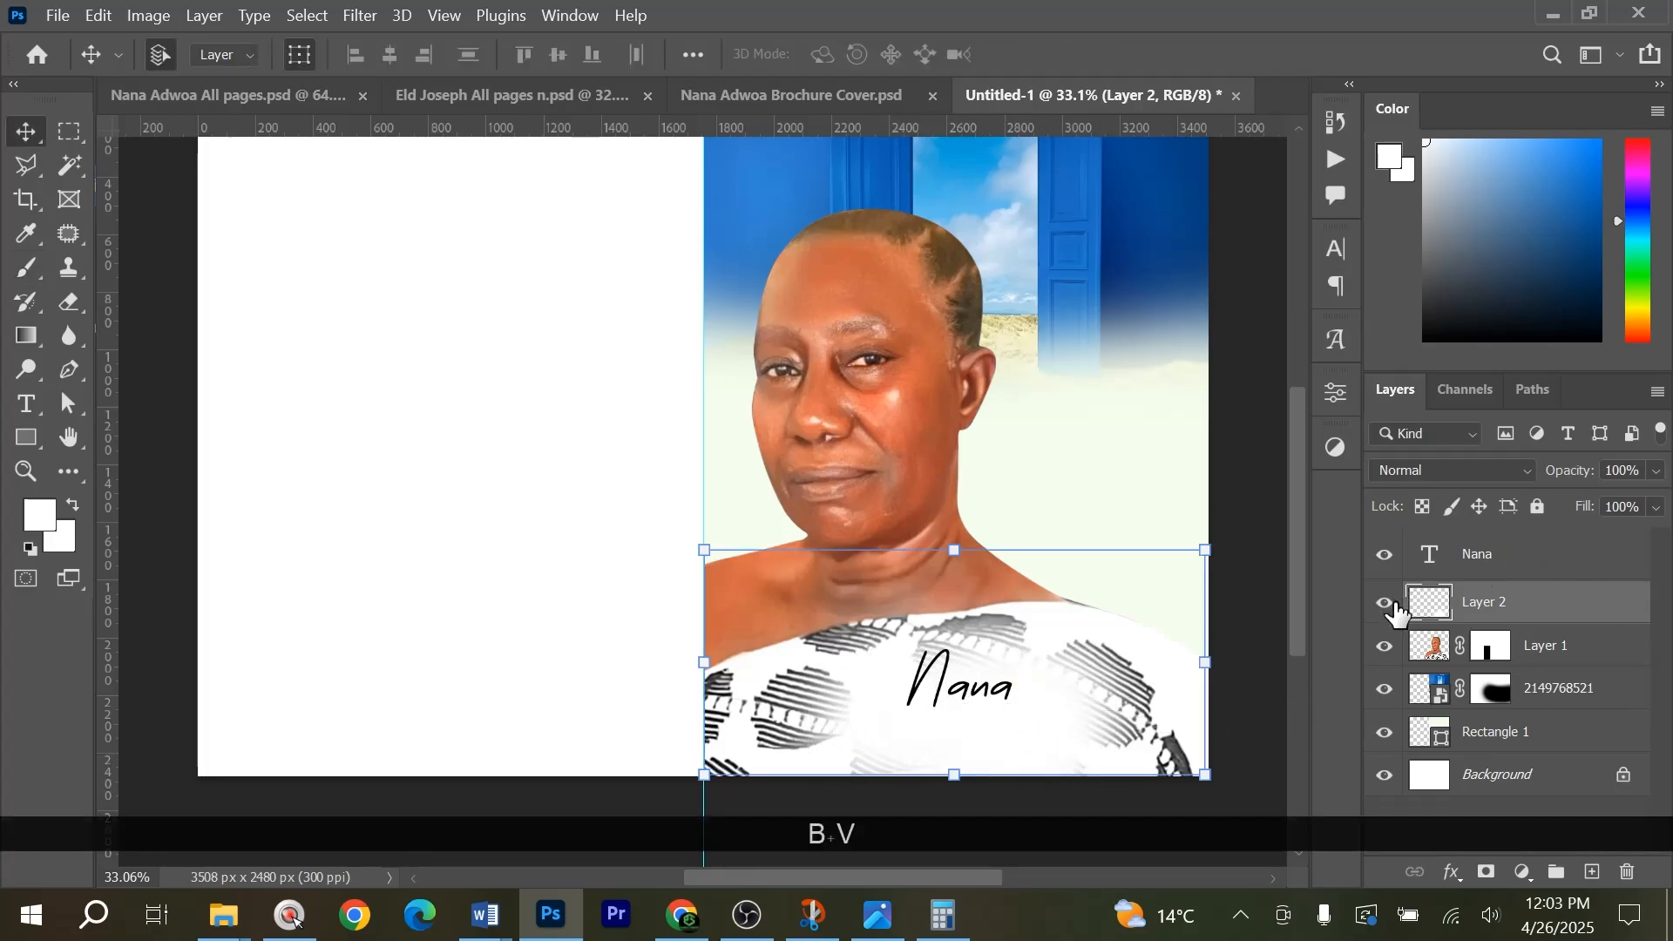
left_click(1387, 603)
left_click(1390, 604)
left_click(1388, 603)
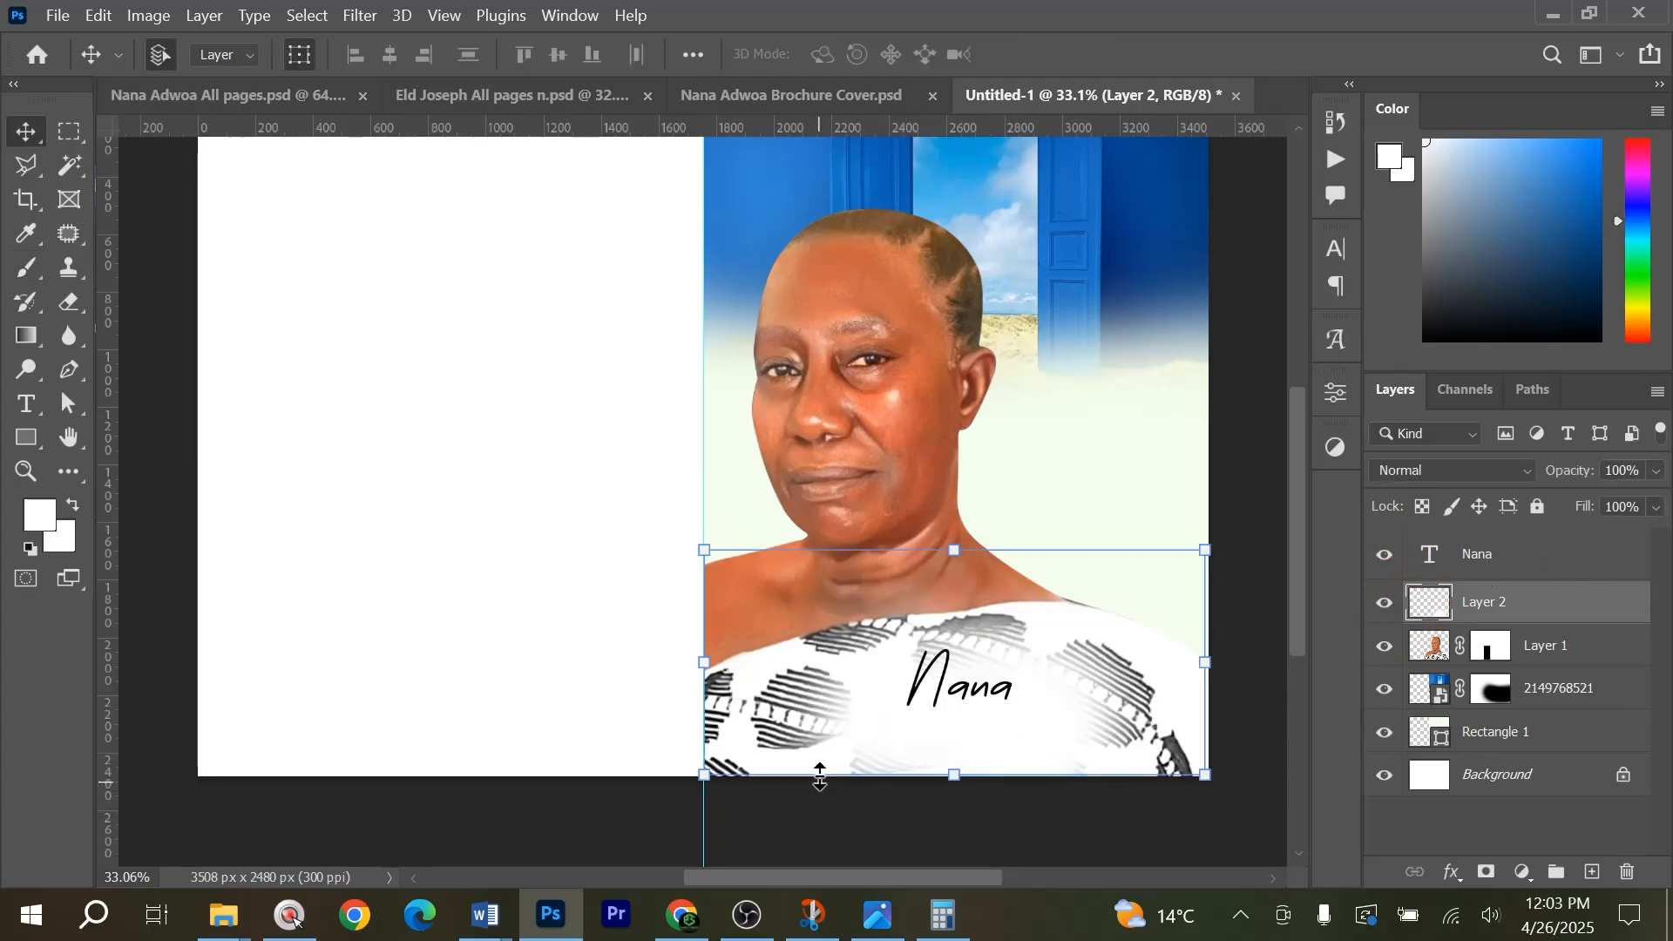
mouse_move(974, 693)
left_mouse_down()
mouse_move(987, 675)
mouse_move(973, 667)
left_mouse_up()
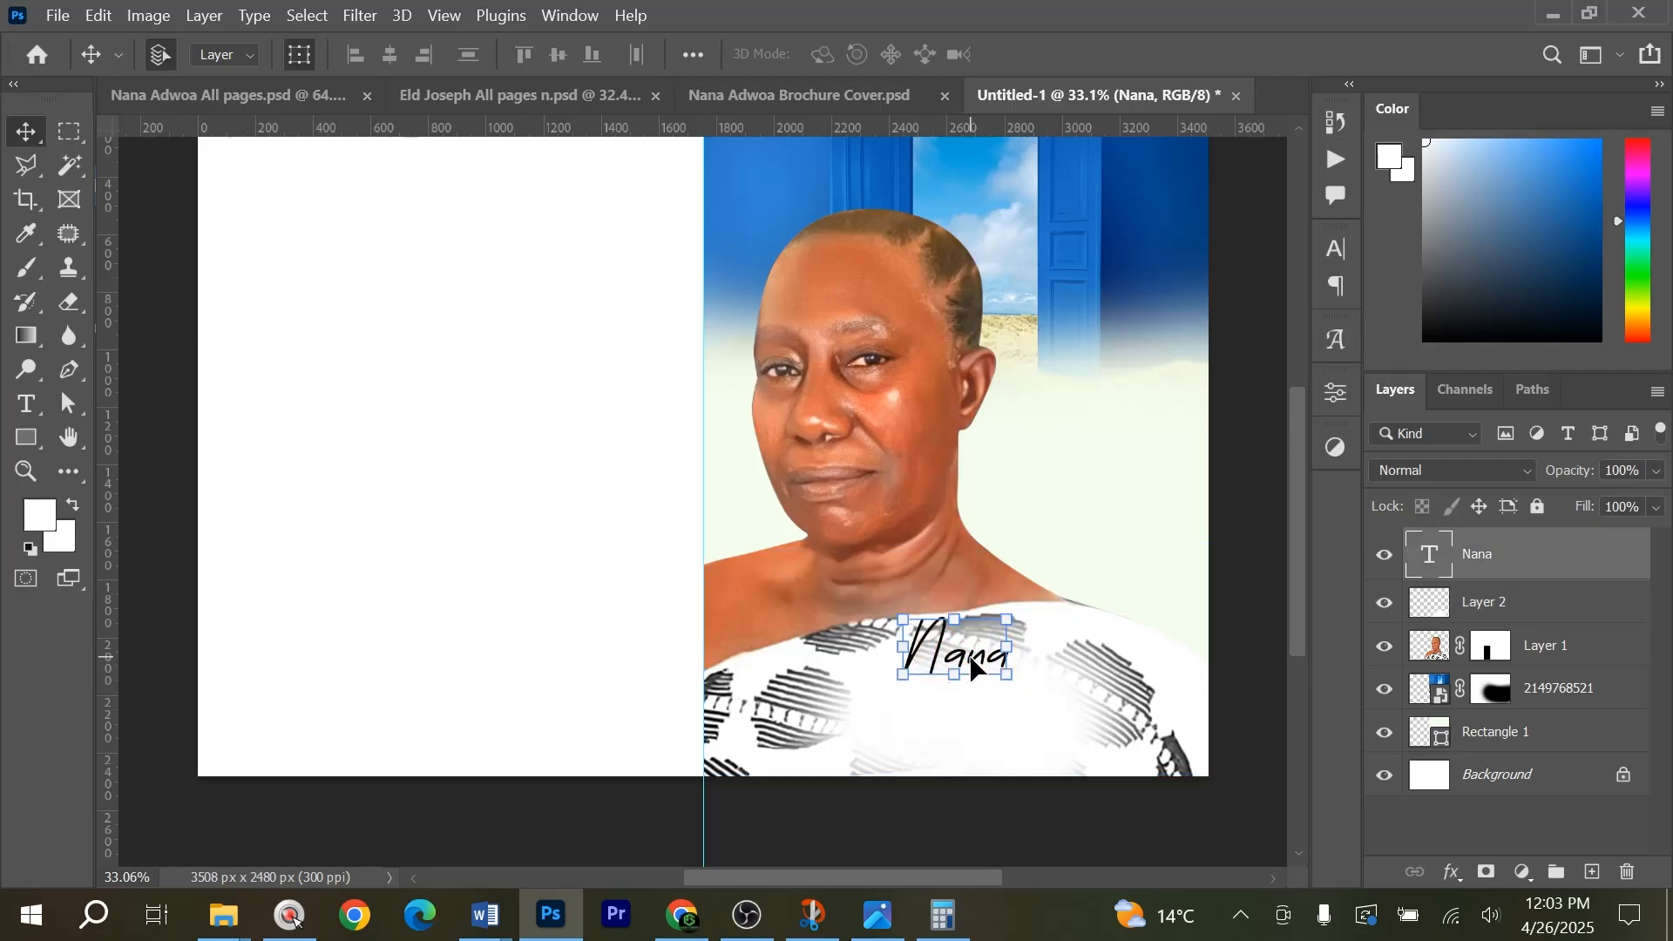
left_click(29, 425)
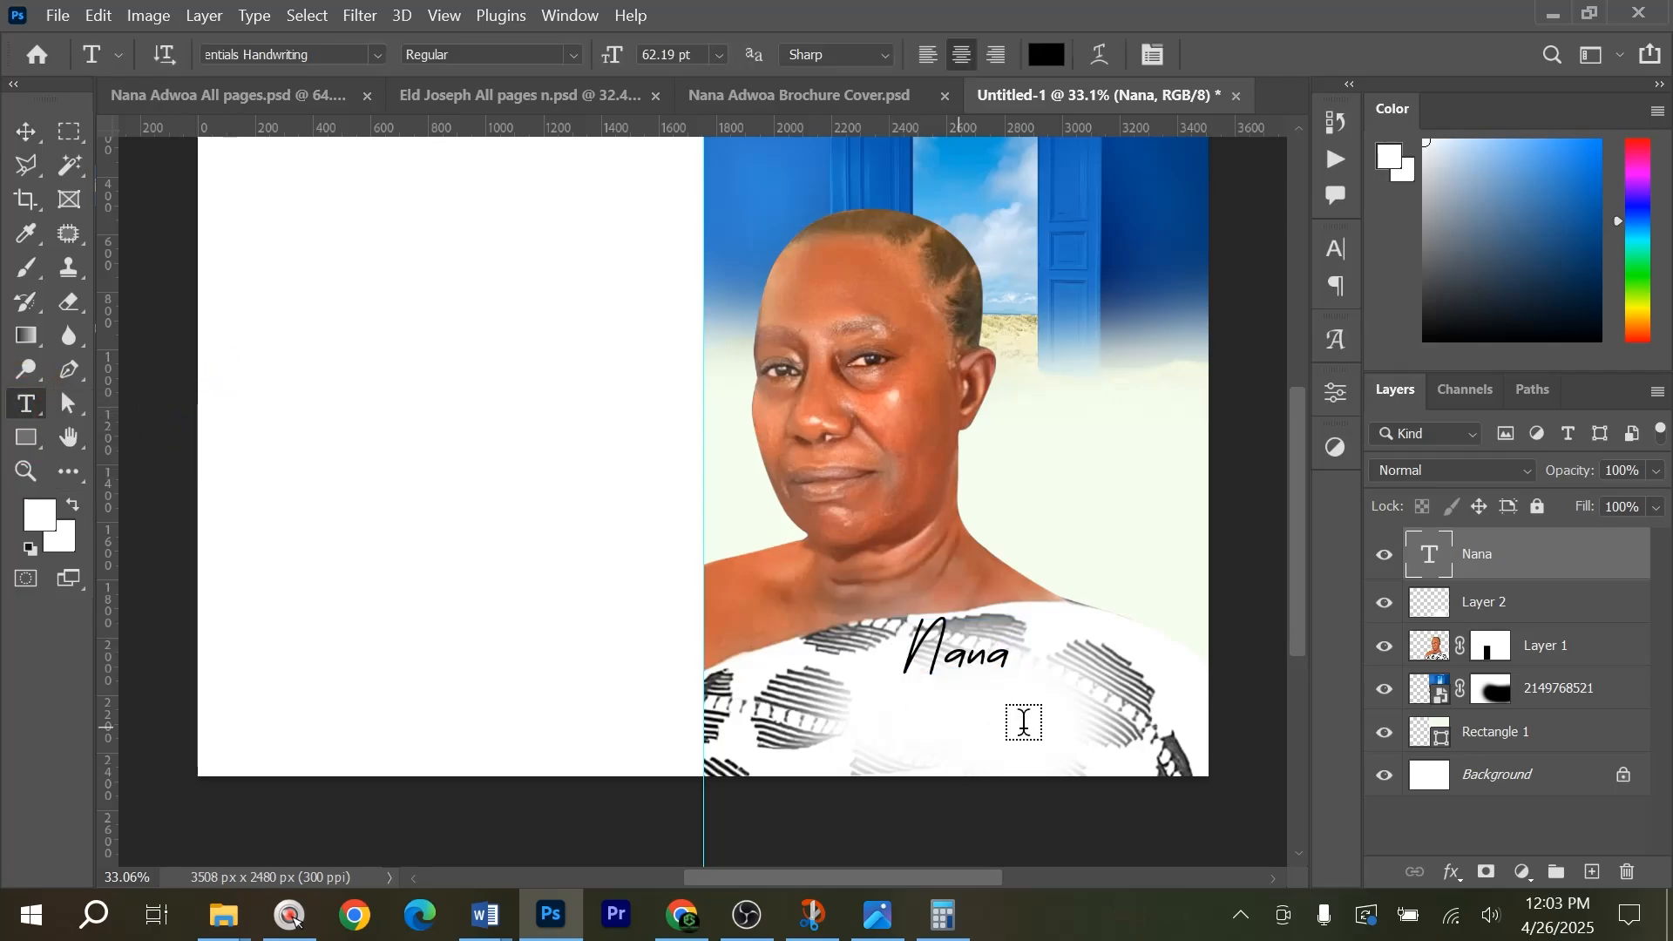
left_click(888, 711)
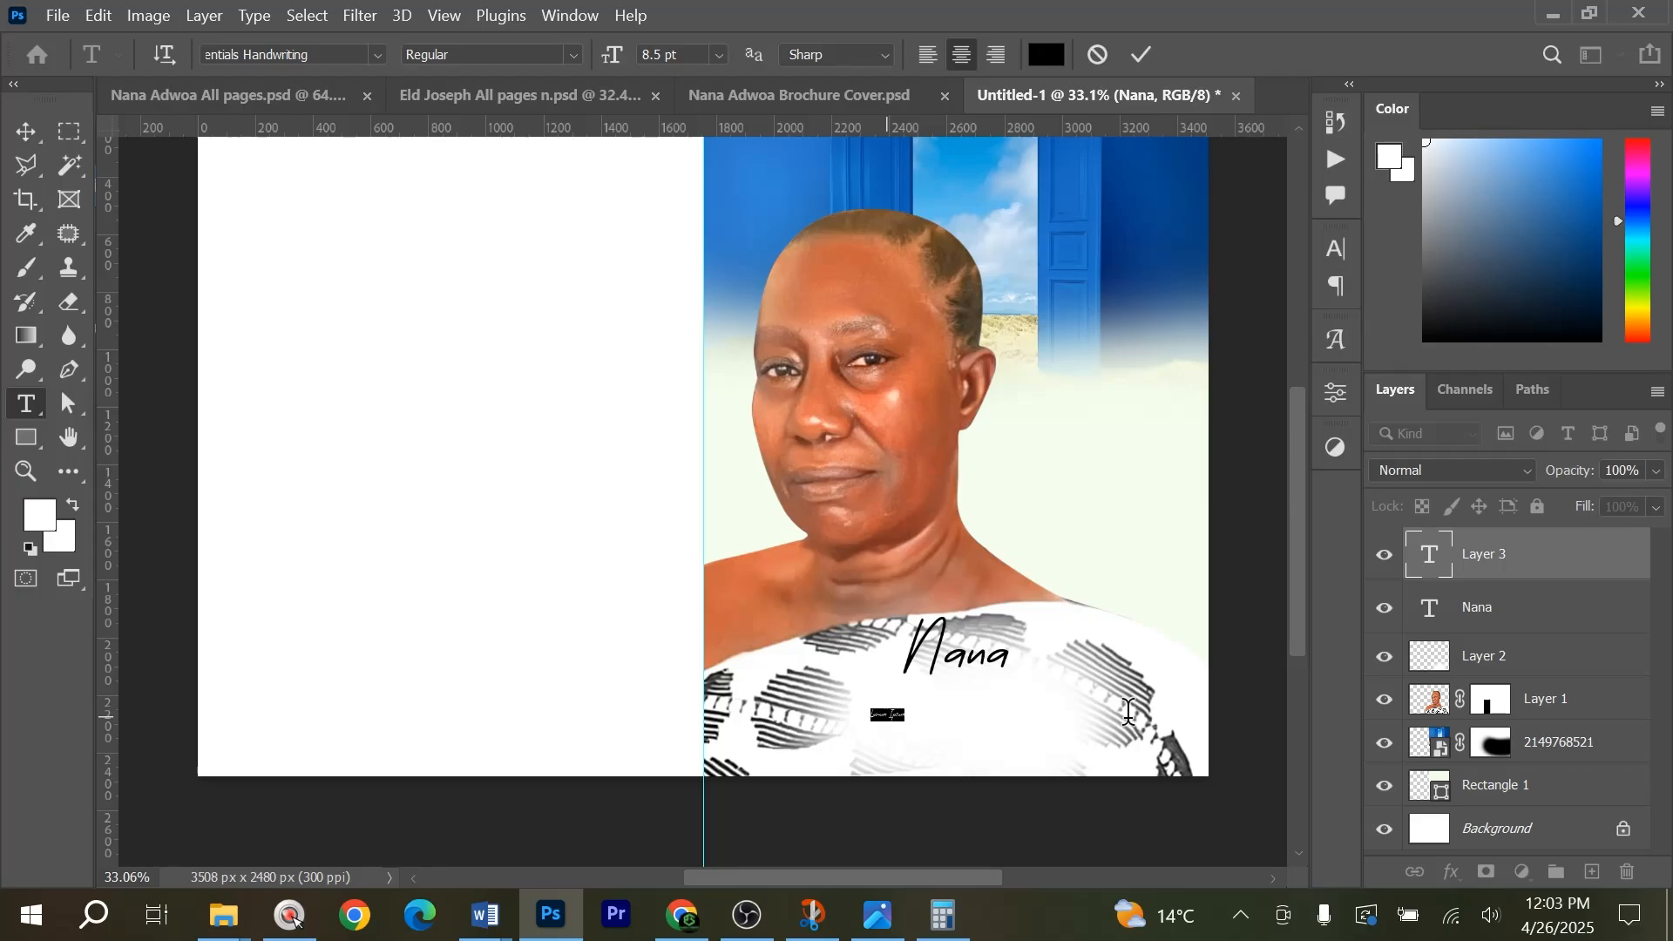
left_click(1108, 57)
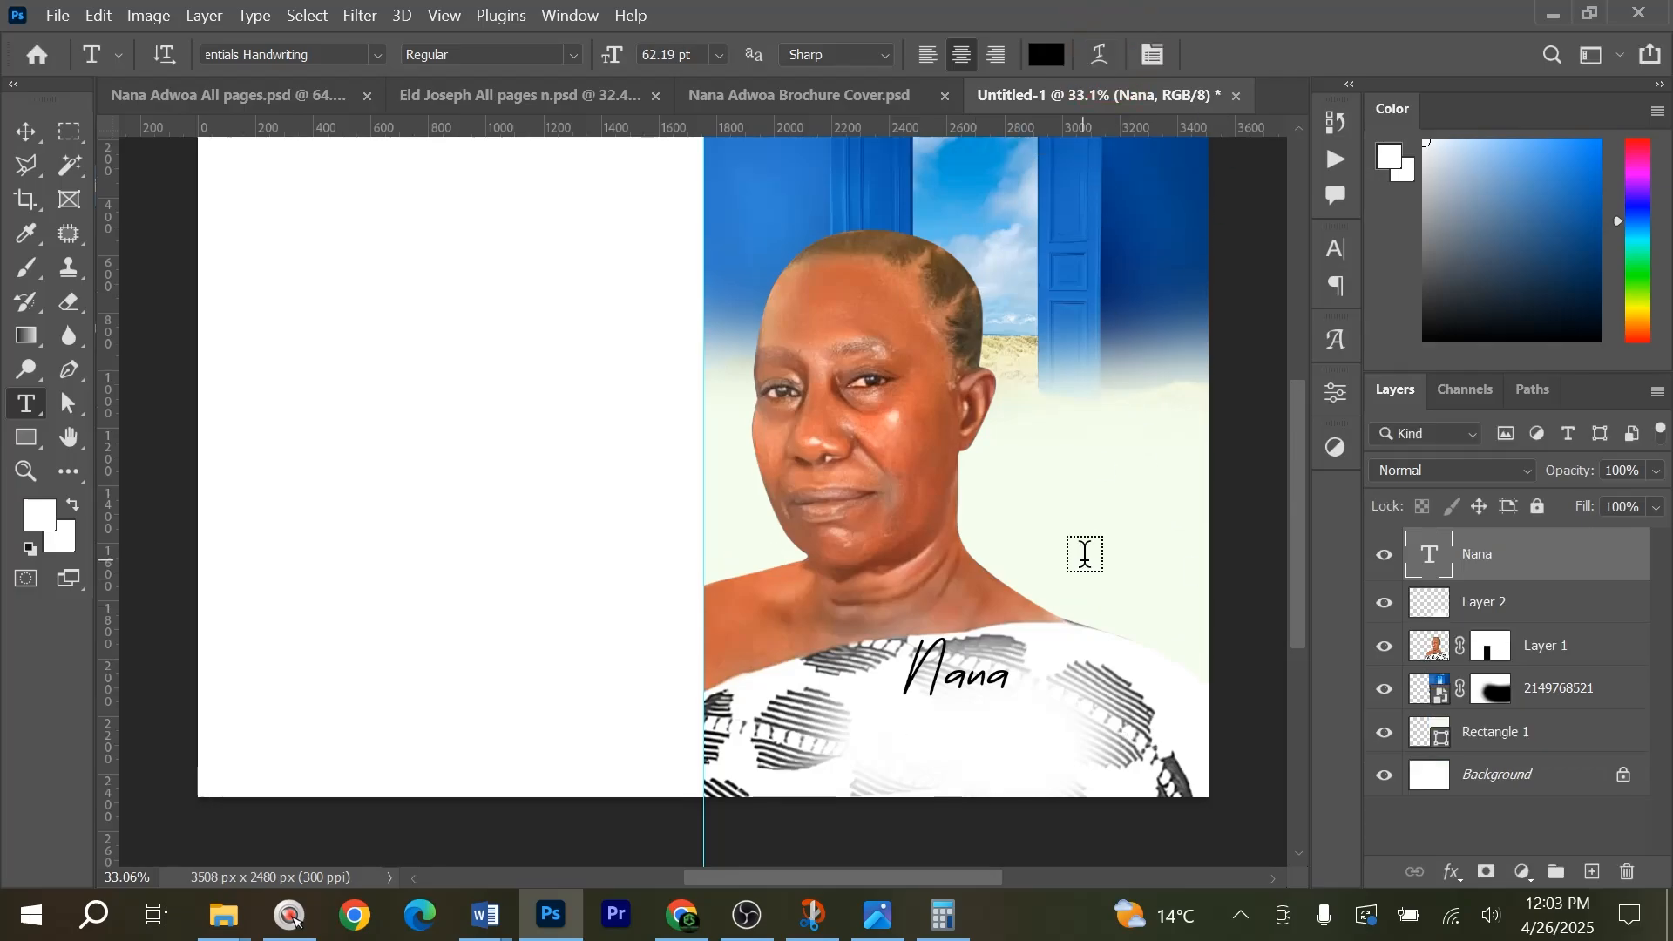
Replace the handwriting-style name text with the finished cover's styled red and blue name text on the faded cloth.
key("Delete")
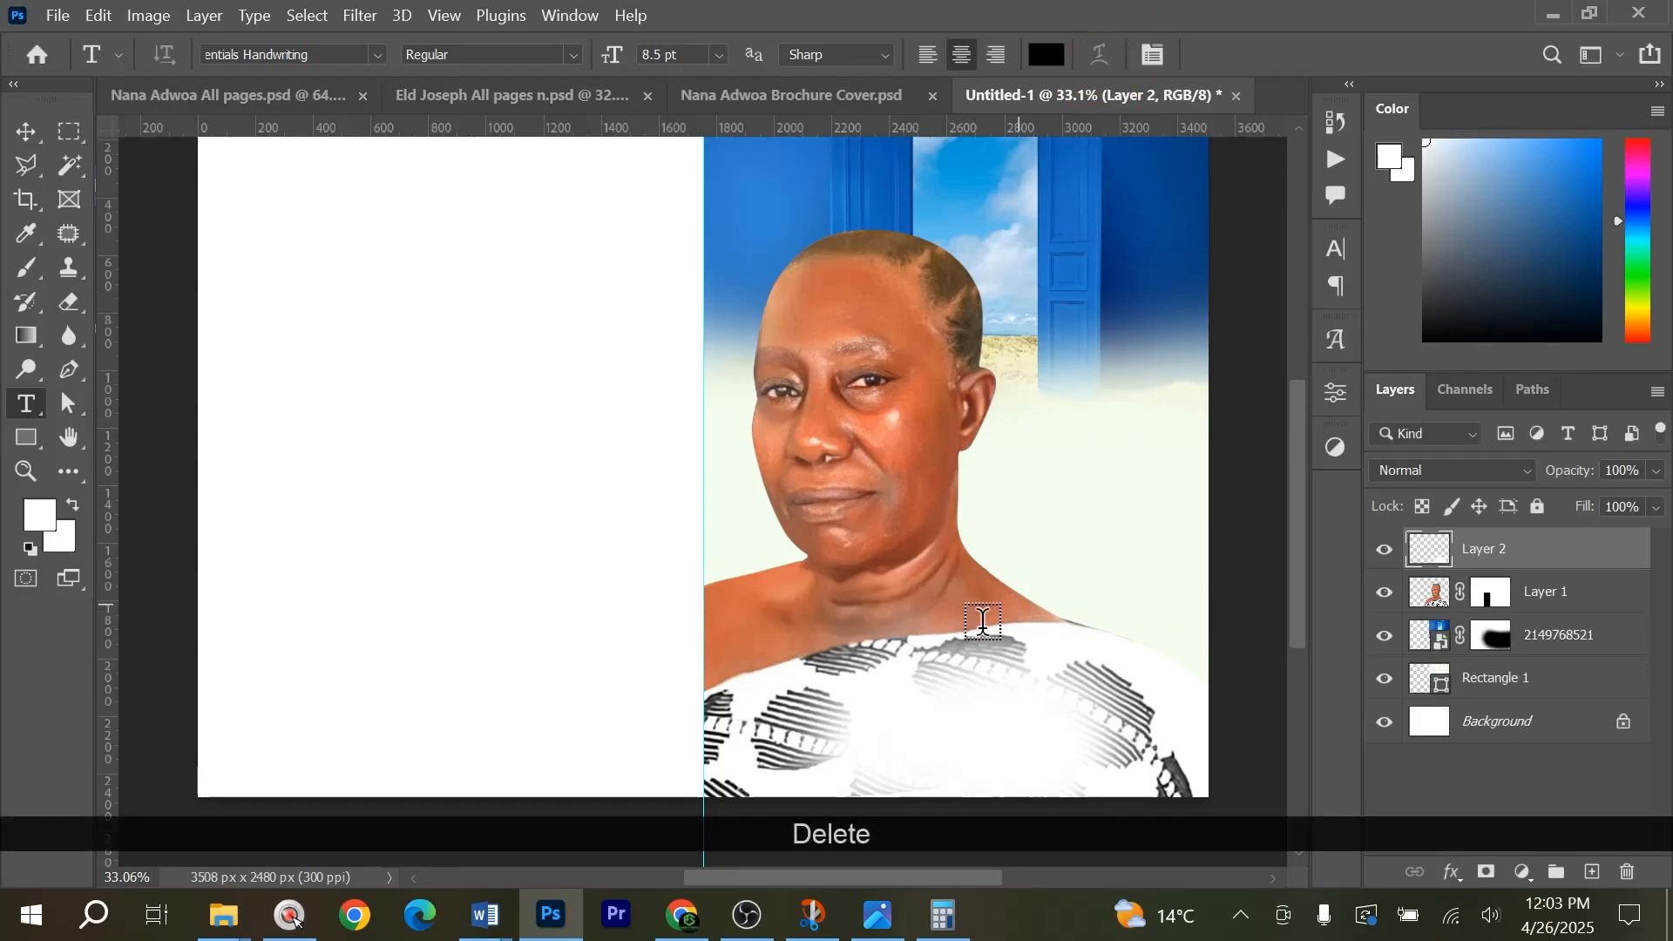
key("v")
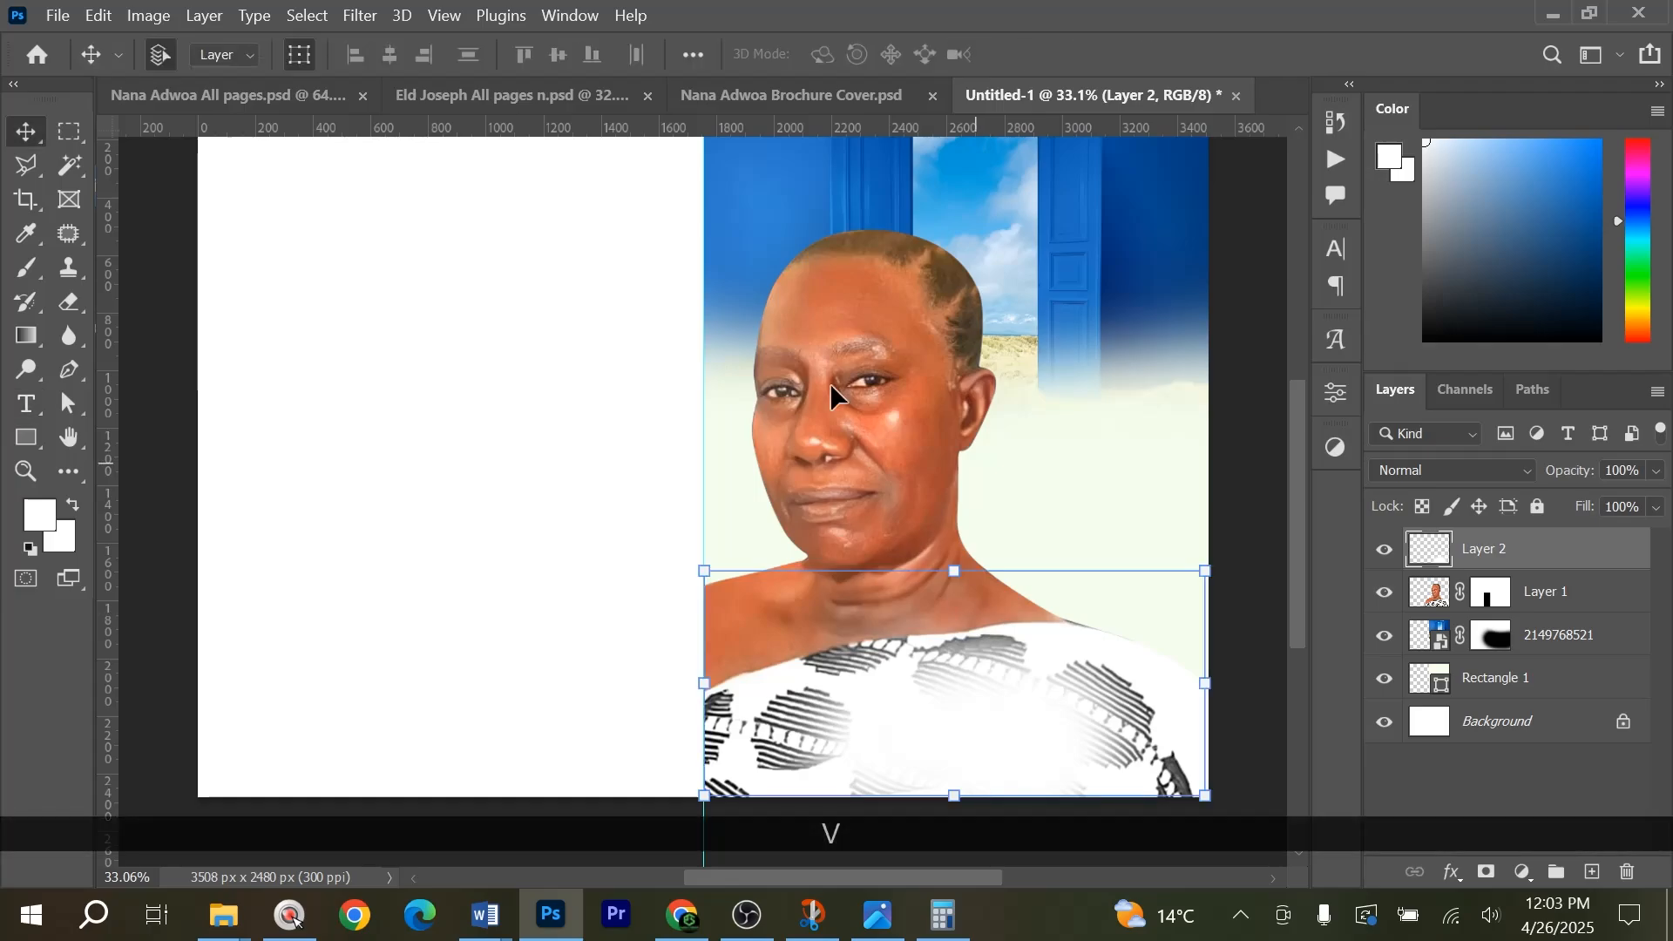
key("ctrl+z")
scroll(1054, 671, "up", 4)
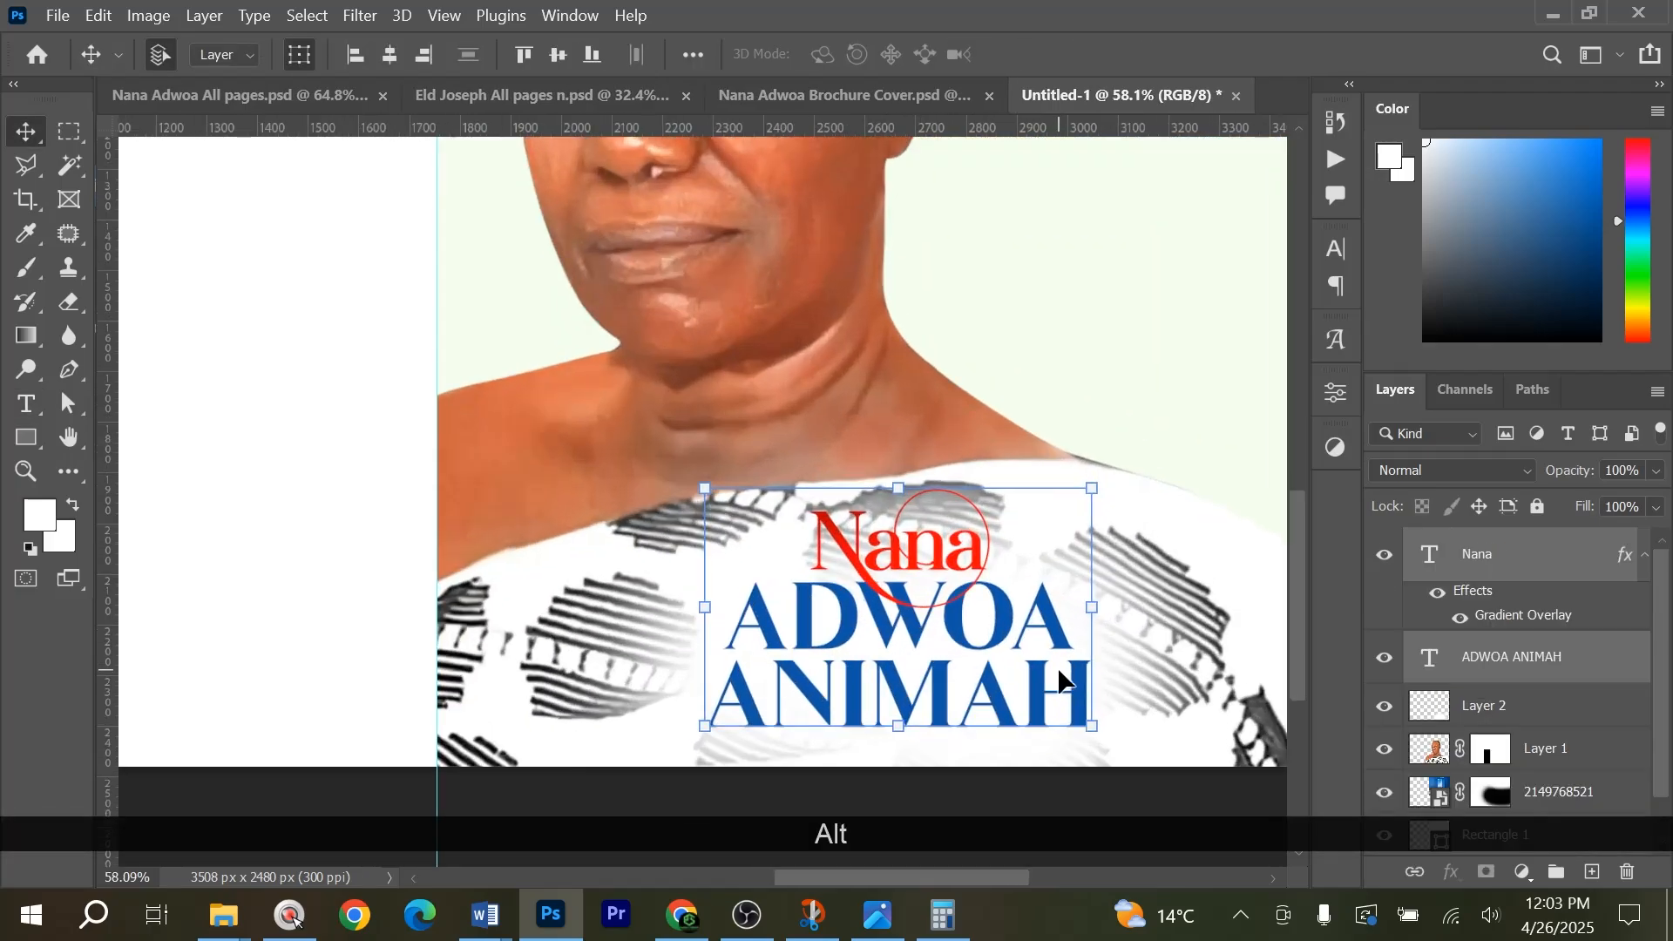
scroll(990, 767, "down", 2)
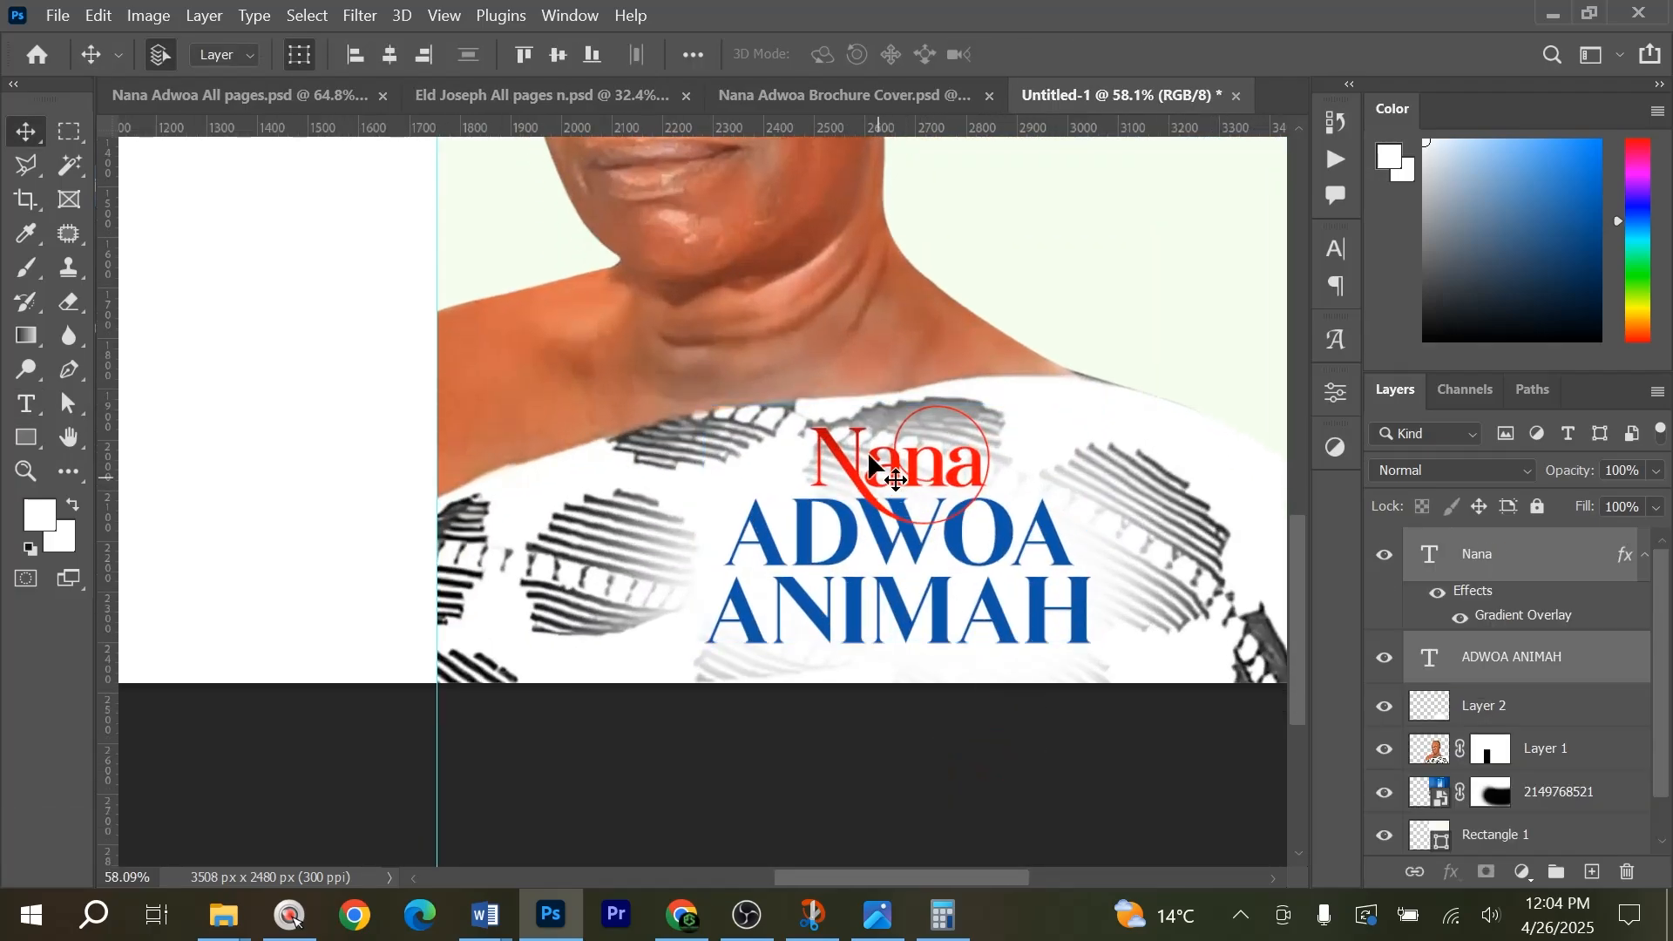
left_click_drag(849, 427, 859, 467)
key("ctrl+z")
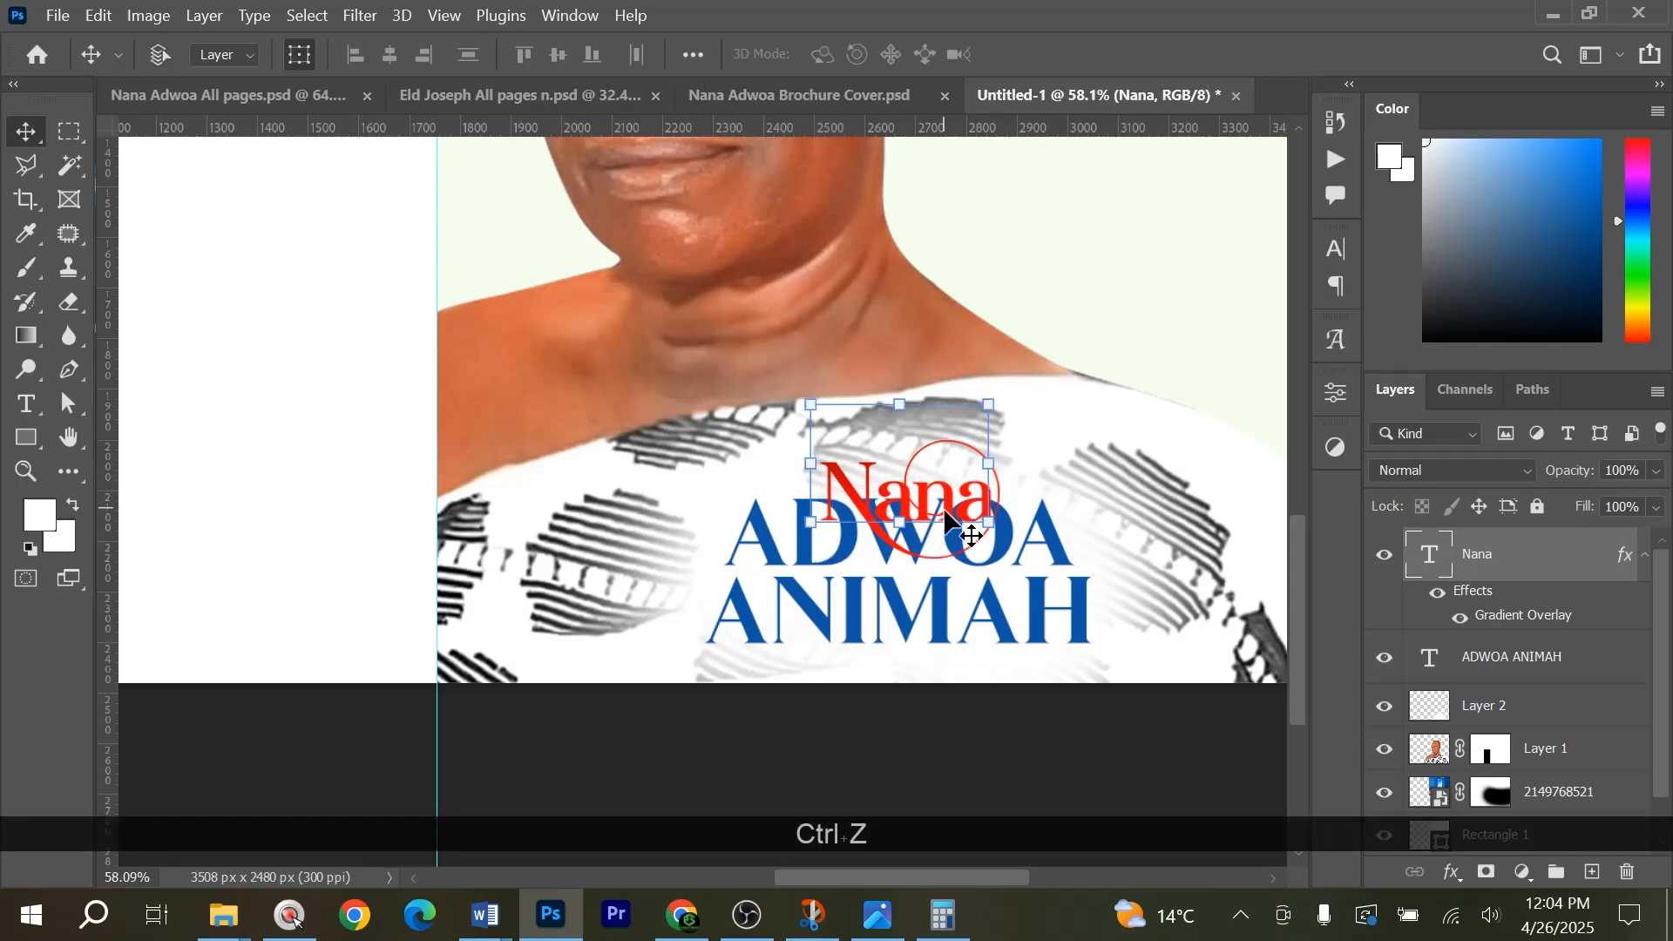
Show the character settings of the red first word and copy its font name, Afterglow.
left_click(1337, 250)
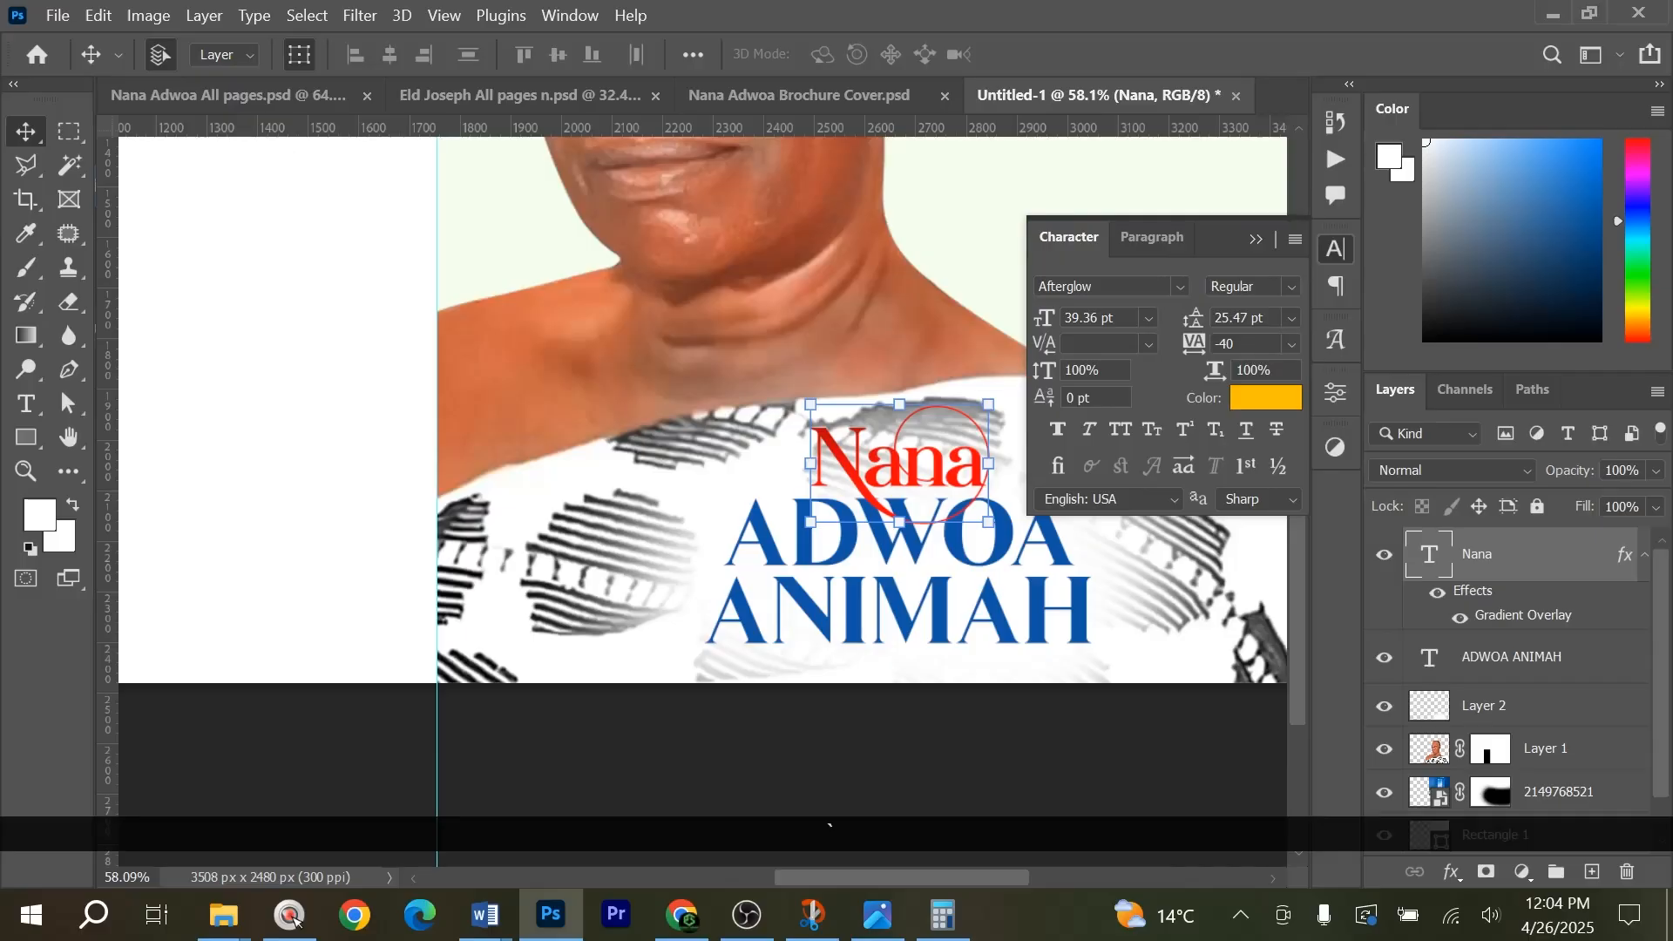
scroll(1235, 443, "down", 1)
left_click(1102, 285)
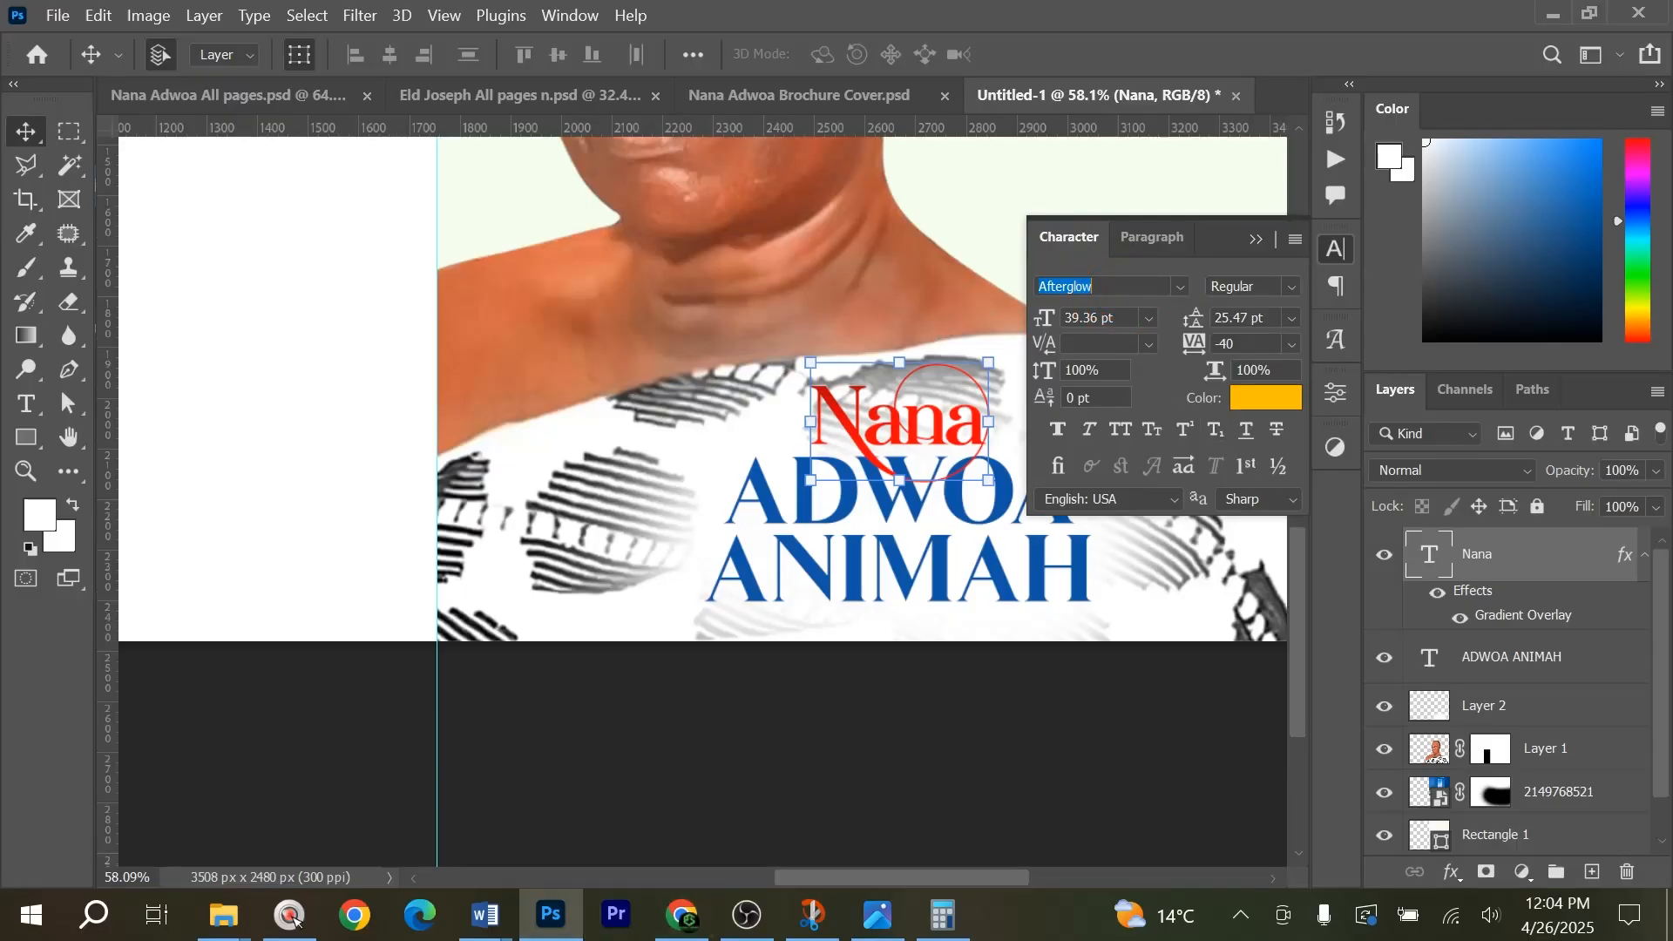
key("ctrl+c")
Switch to Chrome and search for "afterglow font" in a new tab.
left_click(684, 915)
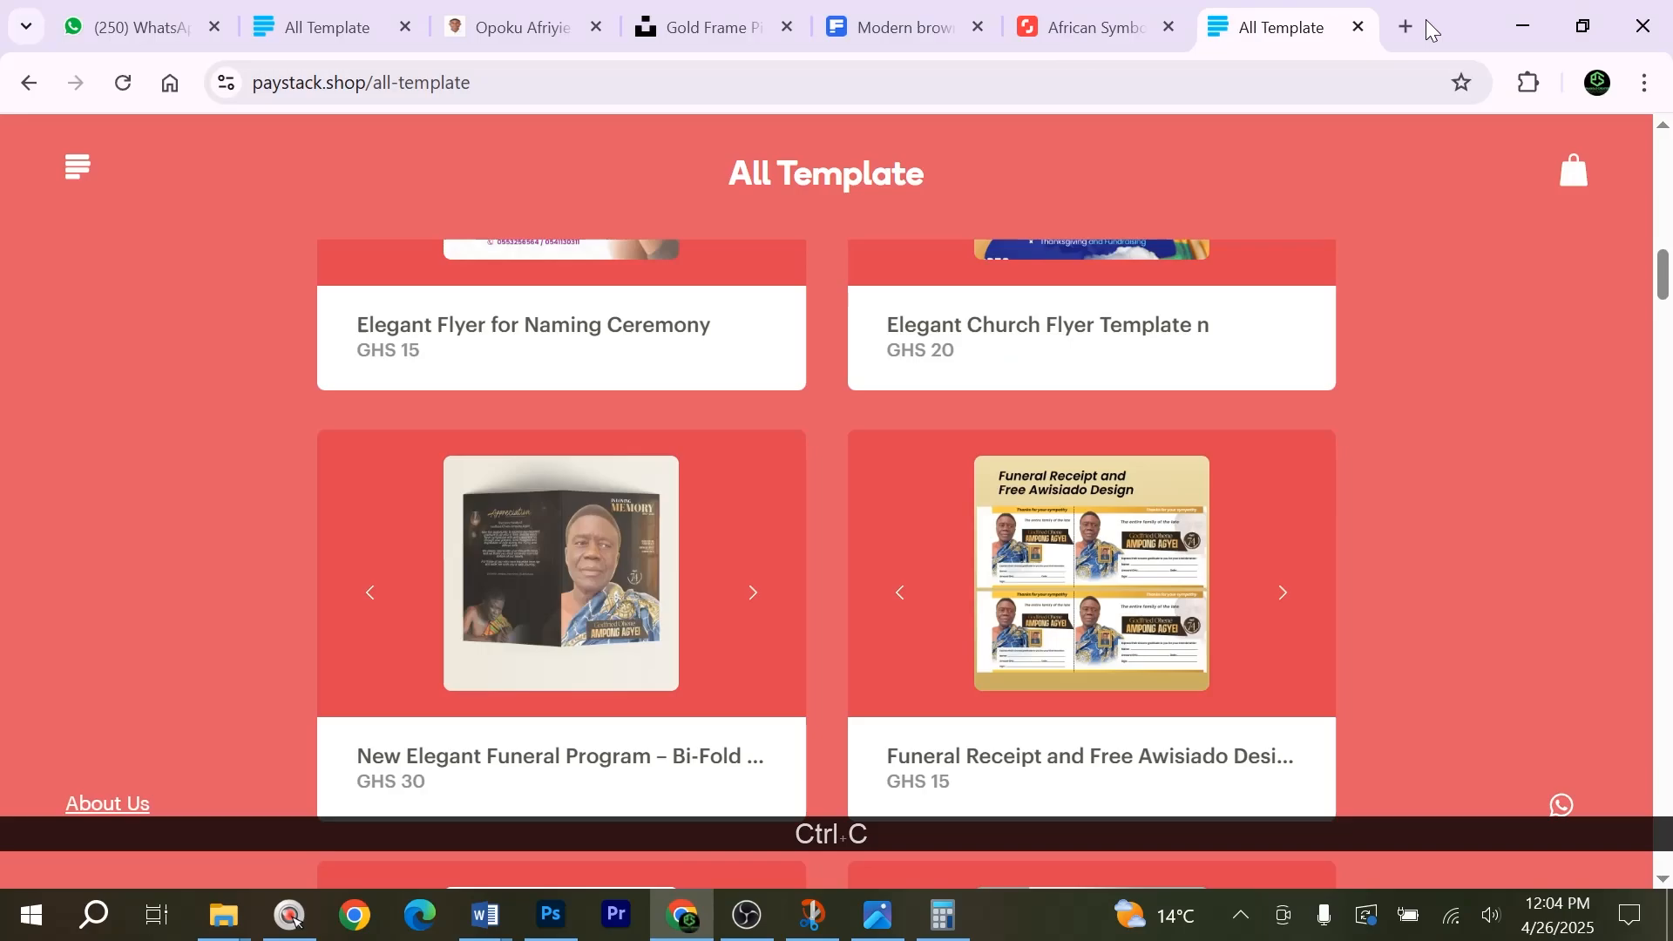
left_click(1403, 34)
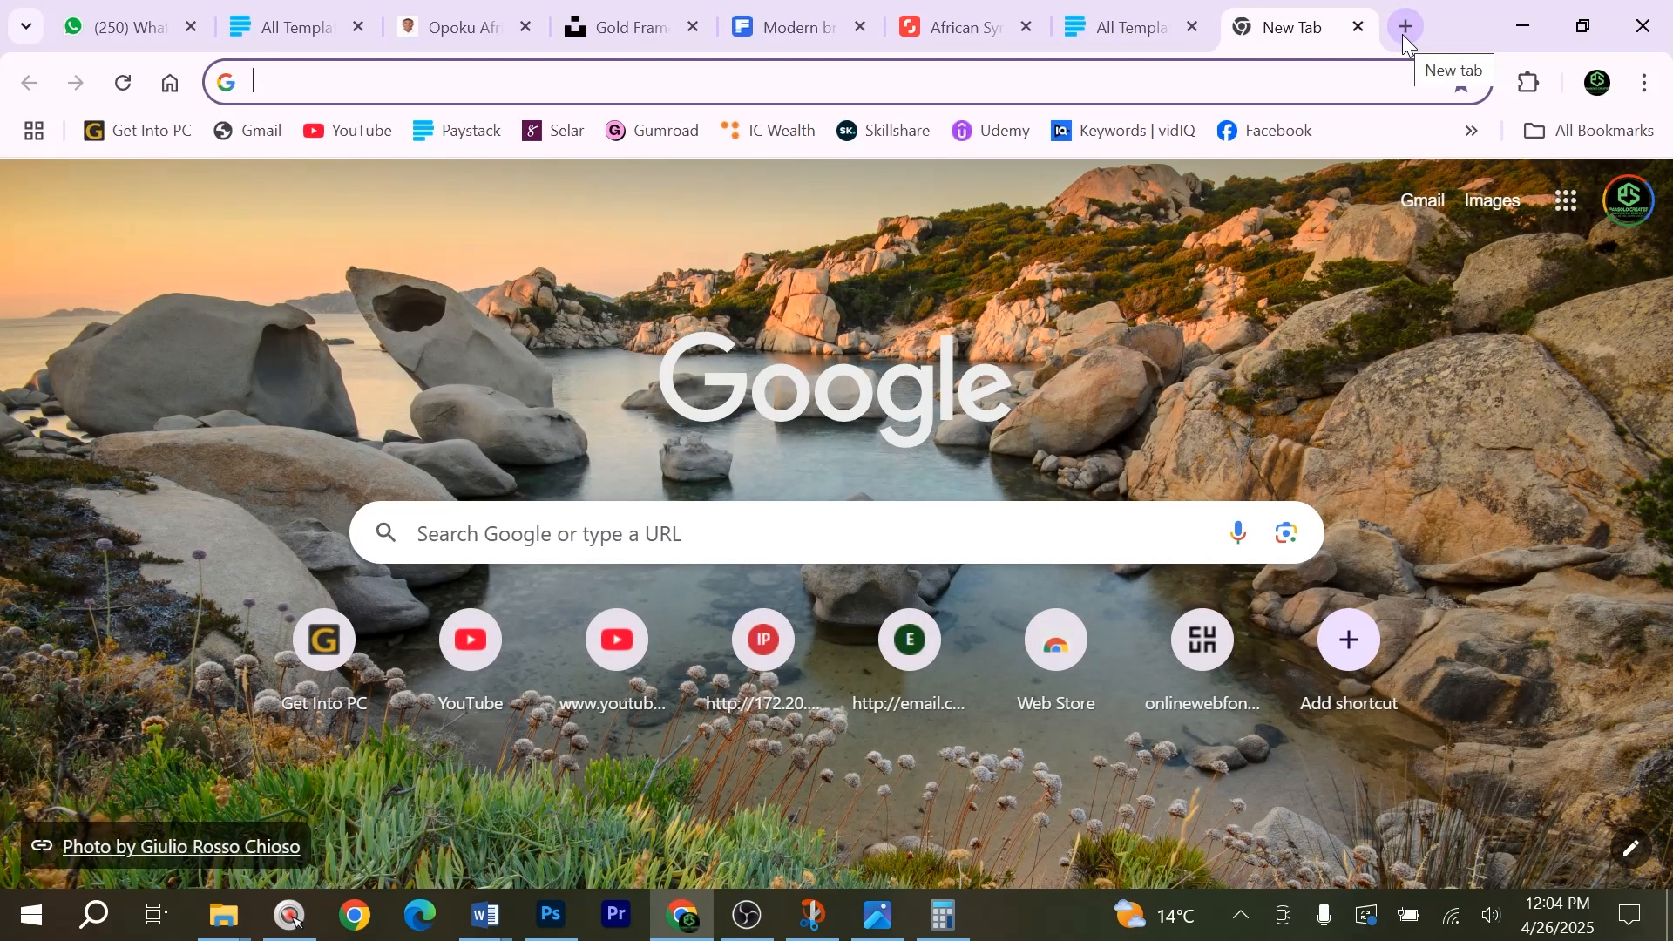
key("ctrl+v")
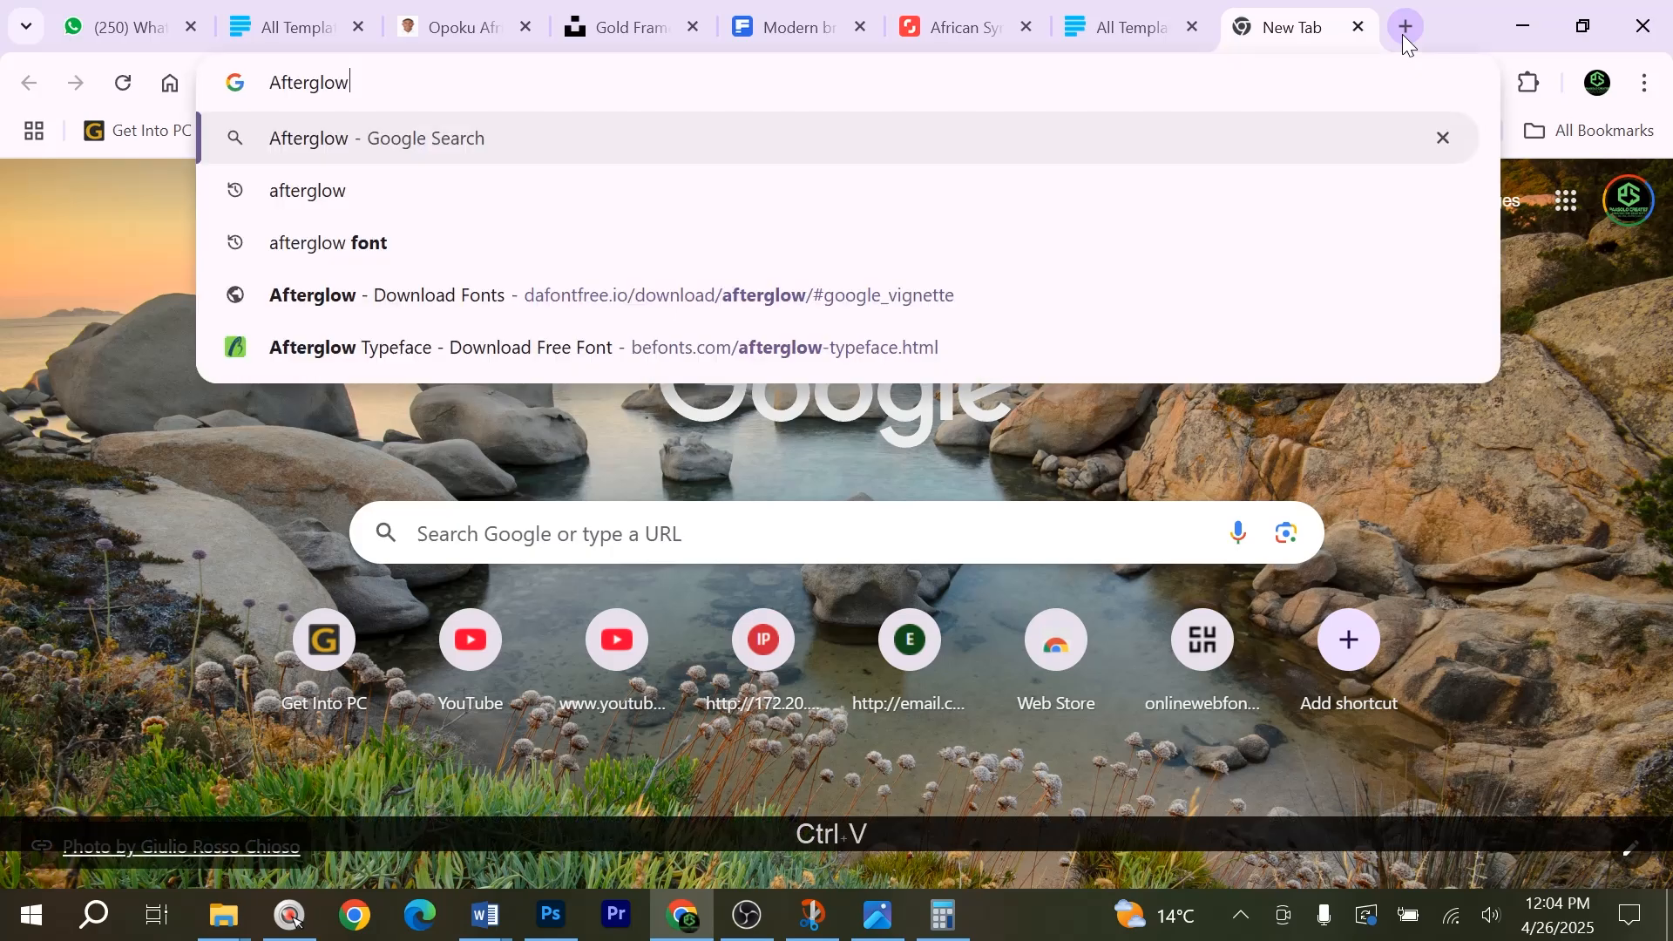
left_click(371, 247)
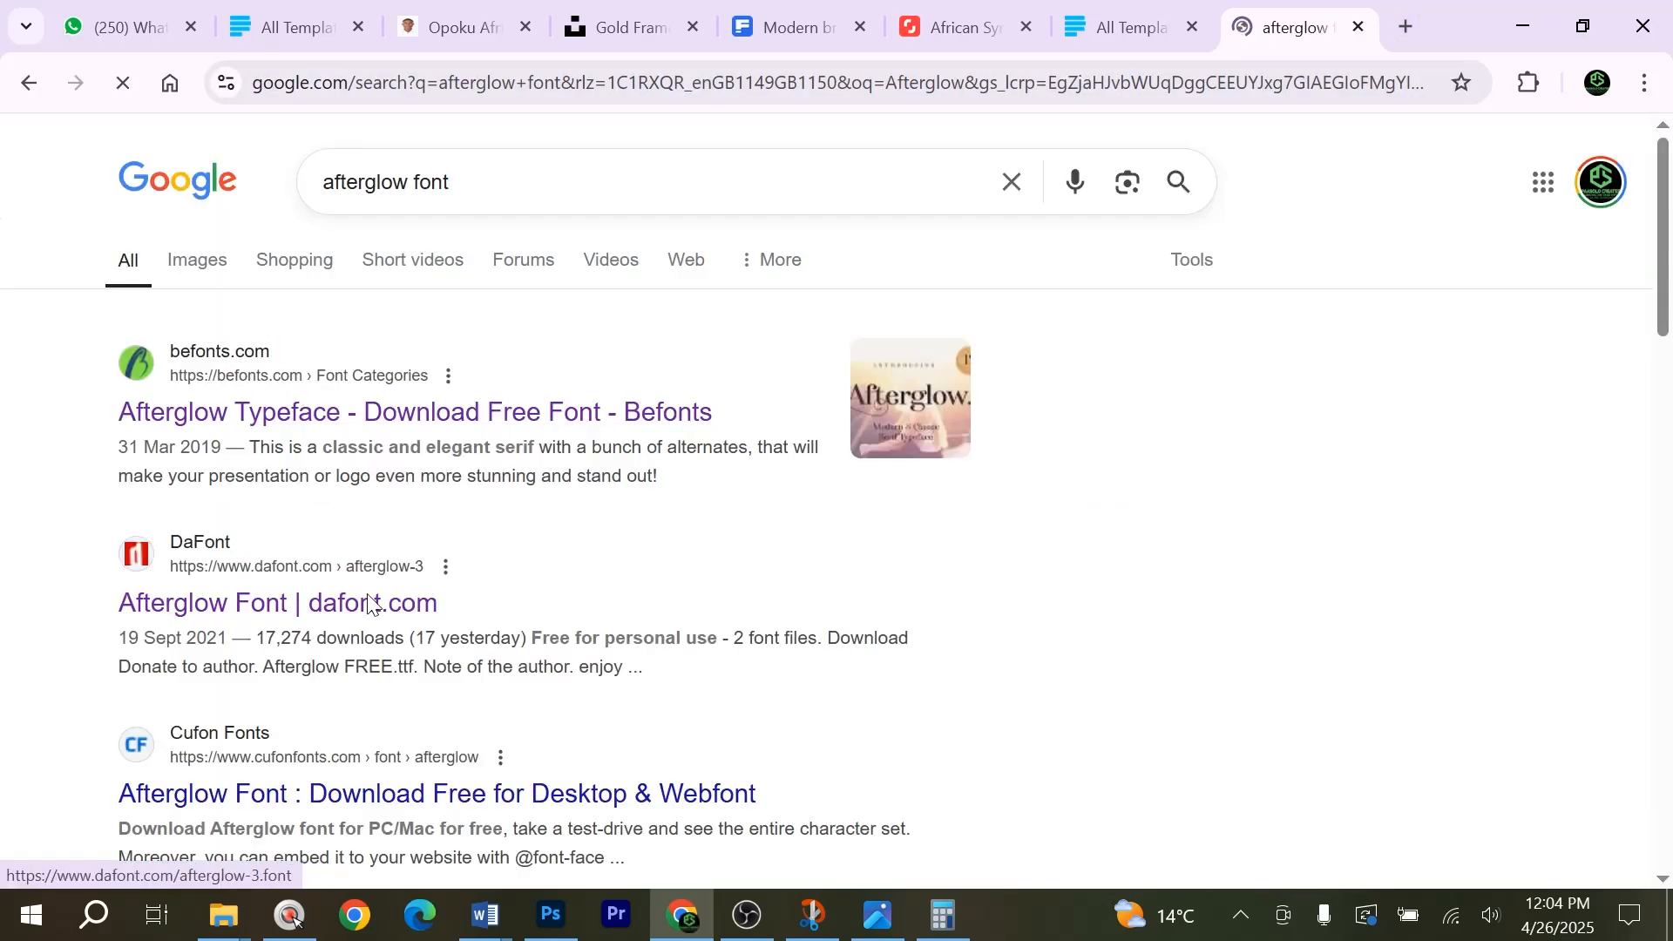
Open the dafontfree.io Afterglow Typeface result and its download page down to afterglow-2.zip.
scroll(370, 601, "down", 5)
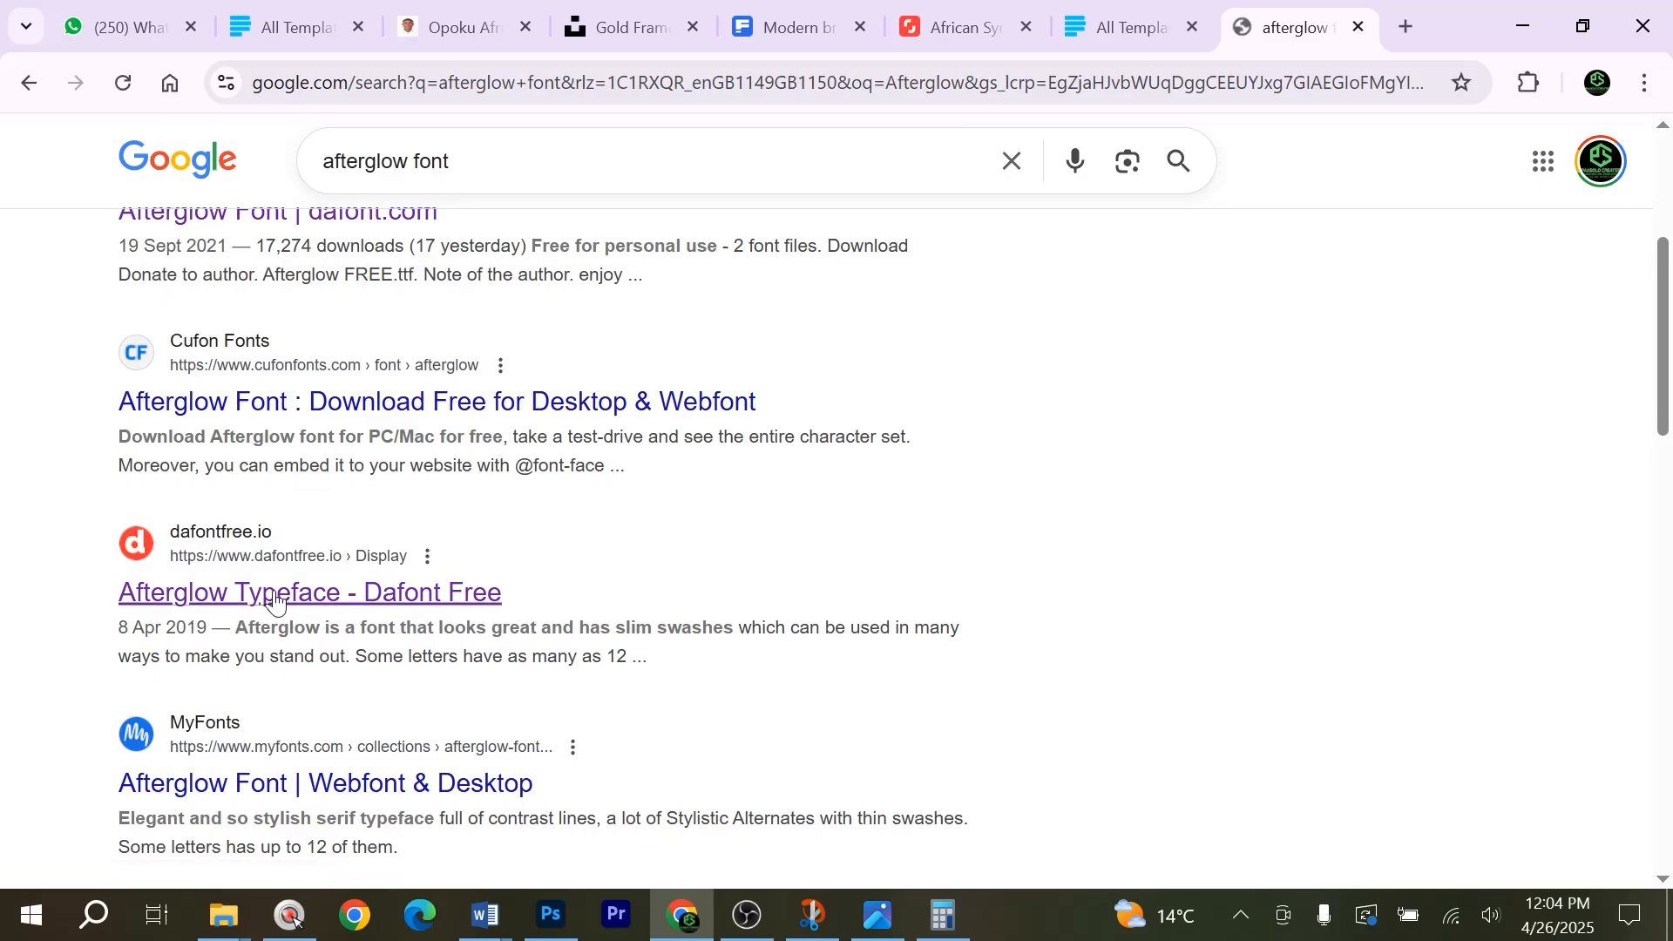
left_click(274, 598)
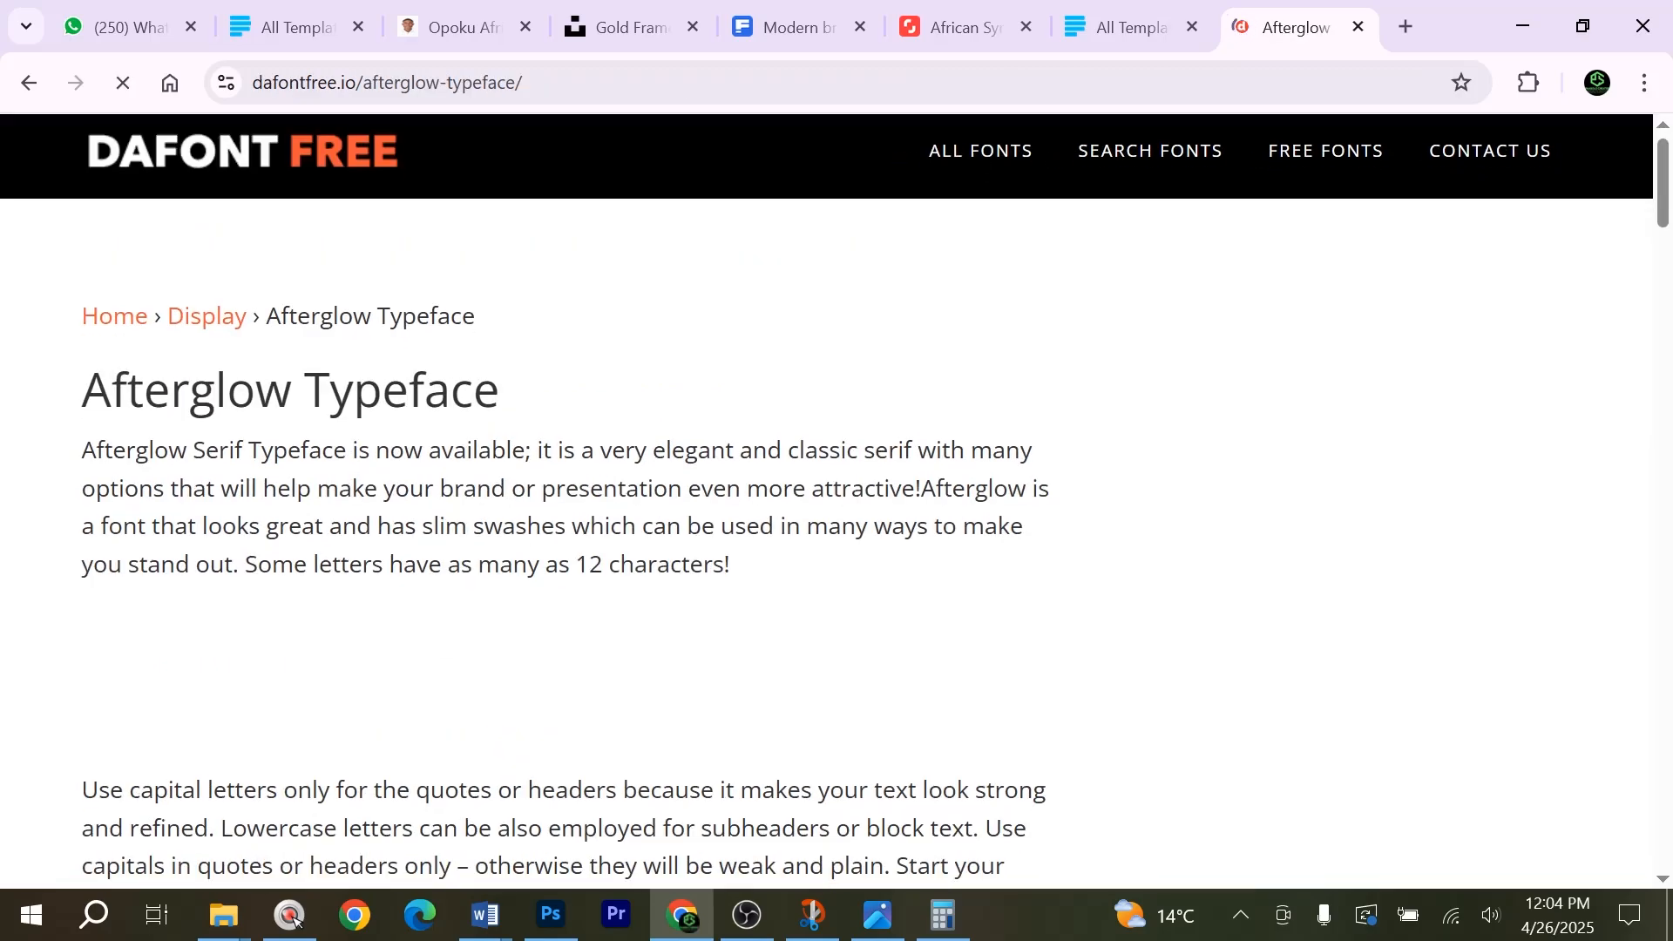
scroll(460, 548, "down", 5)
scroll(633, 558, "down", 10)
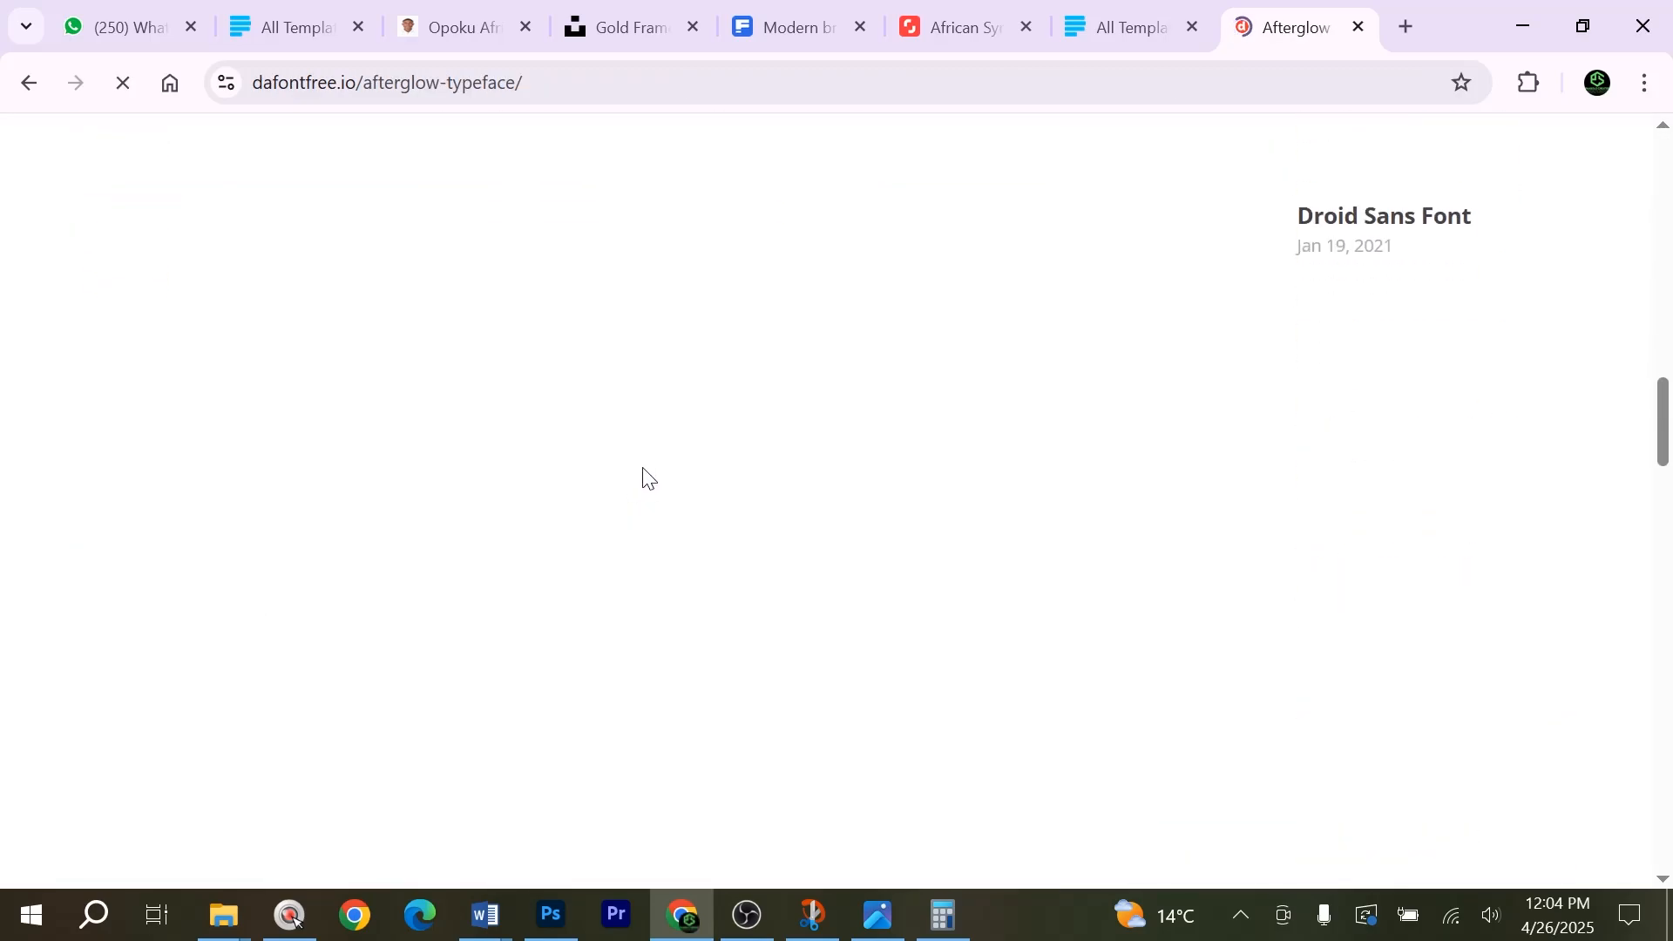
scroll(662, 619, "down", 13)
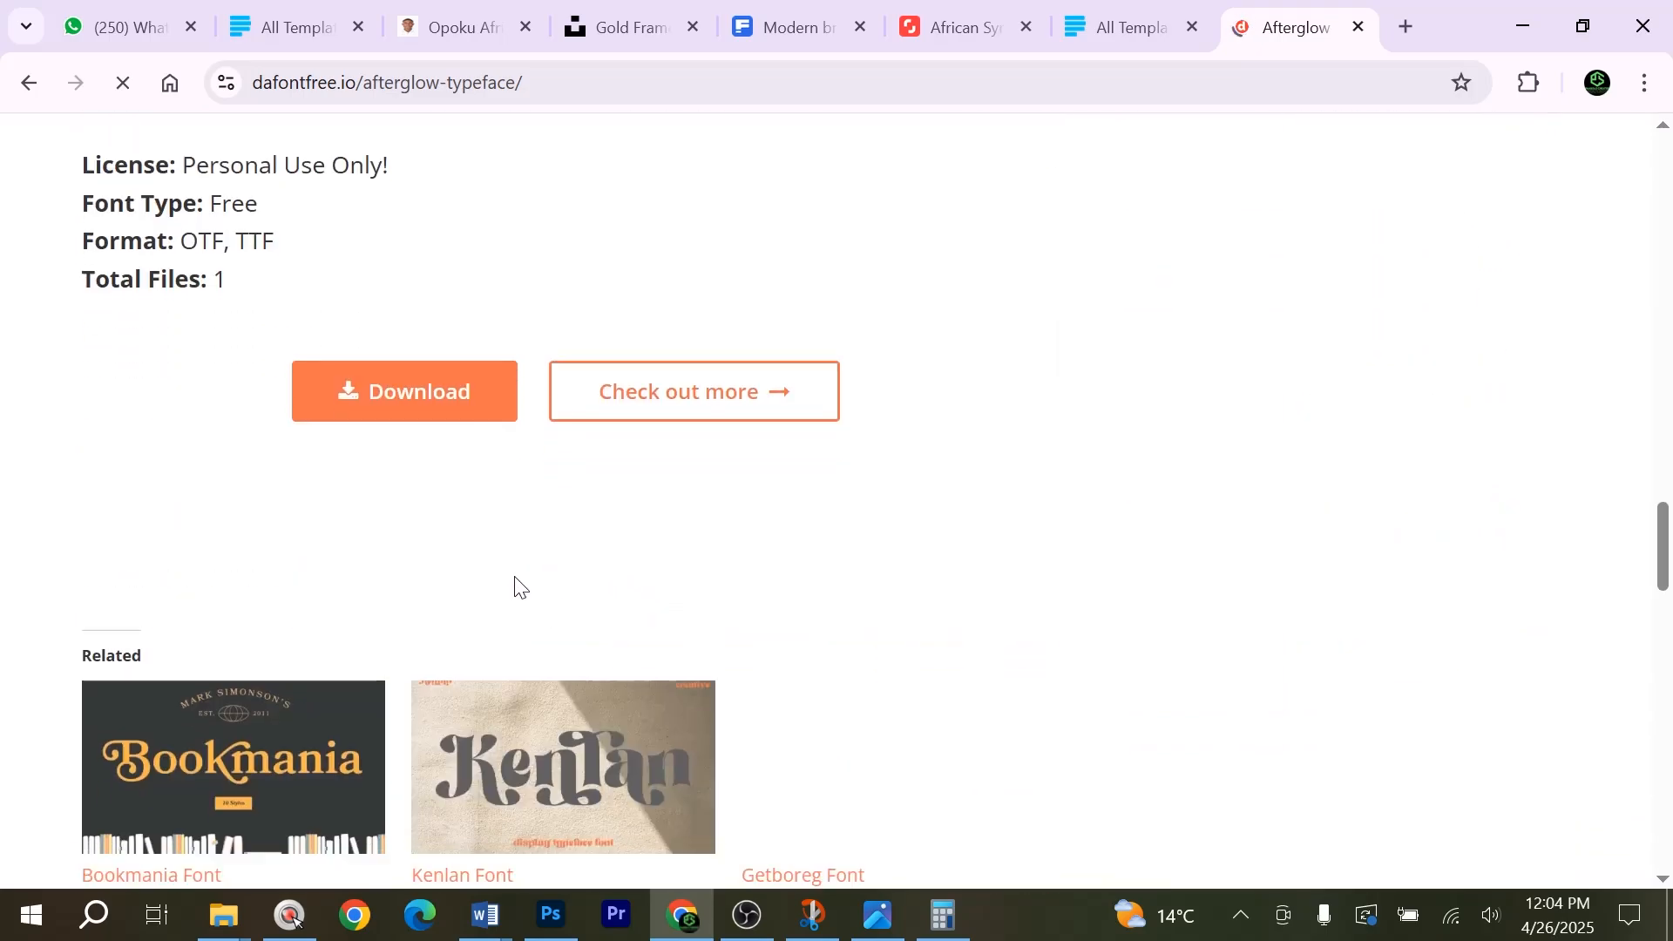
left_click(412, 318)
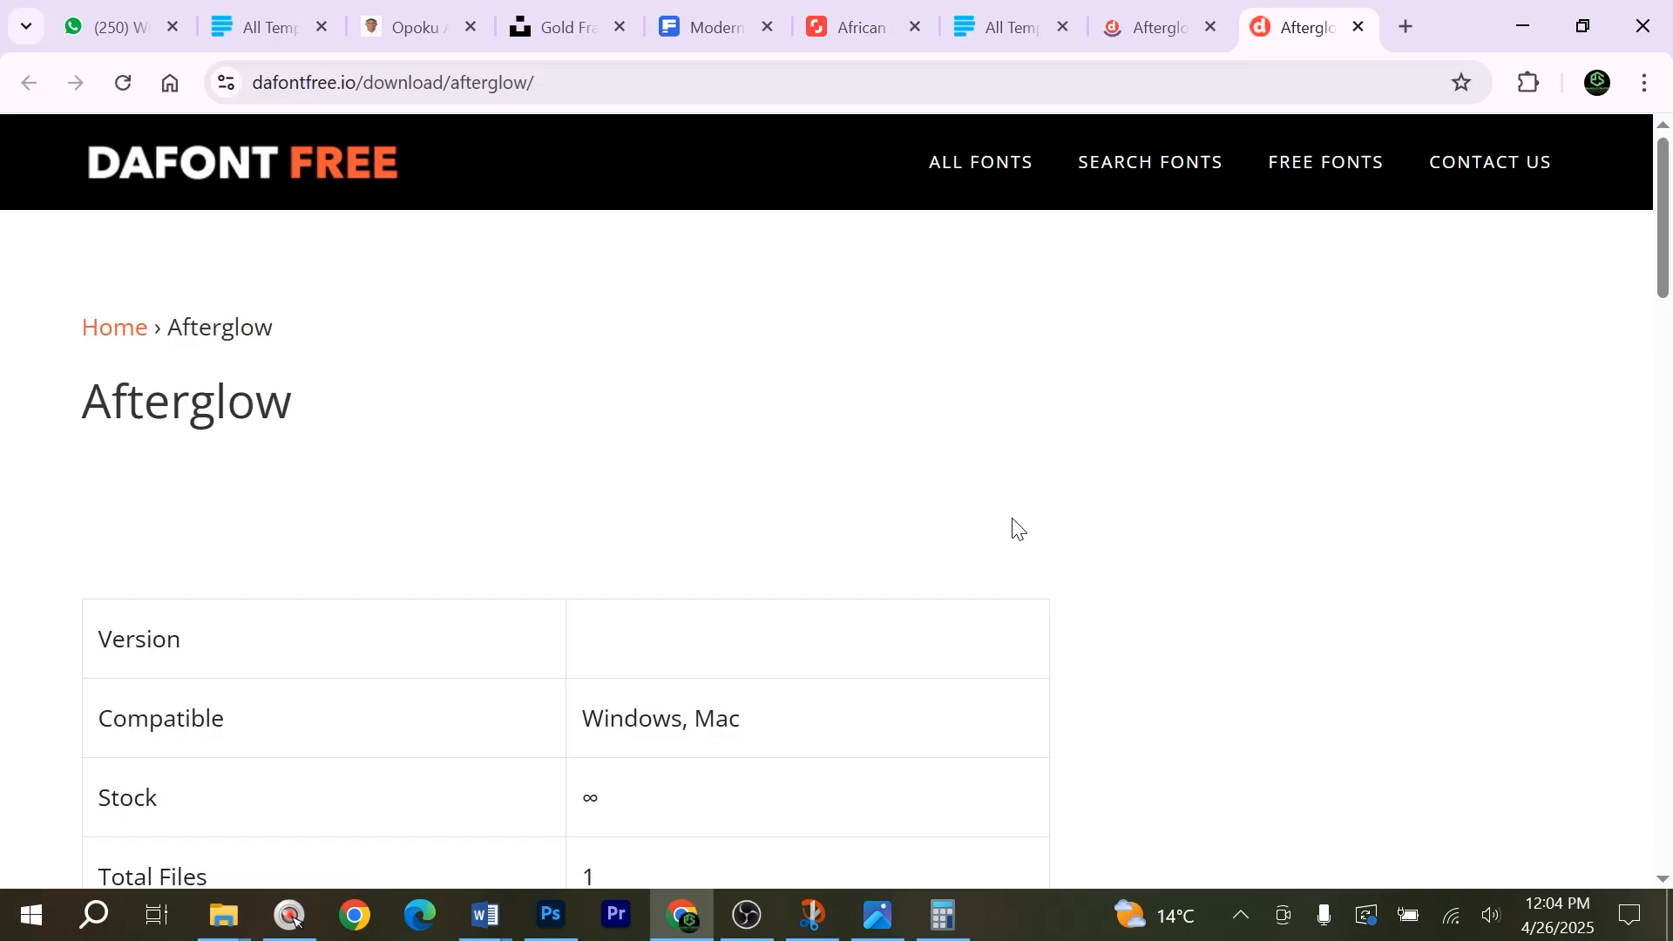
scroll(1017, 529, "down", 9)
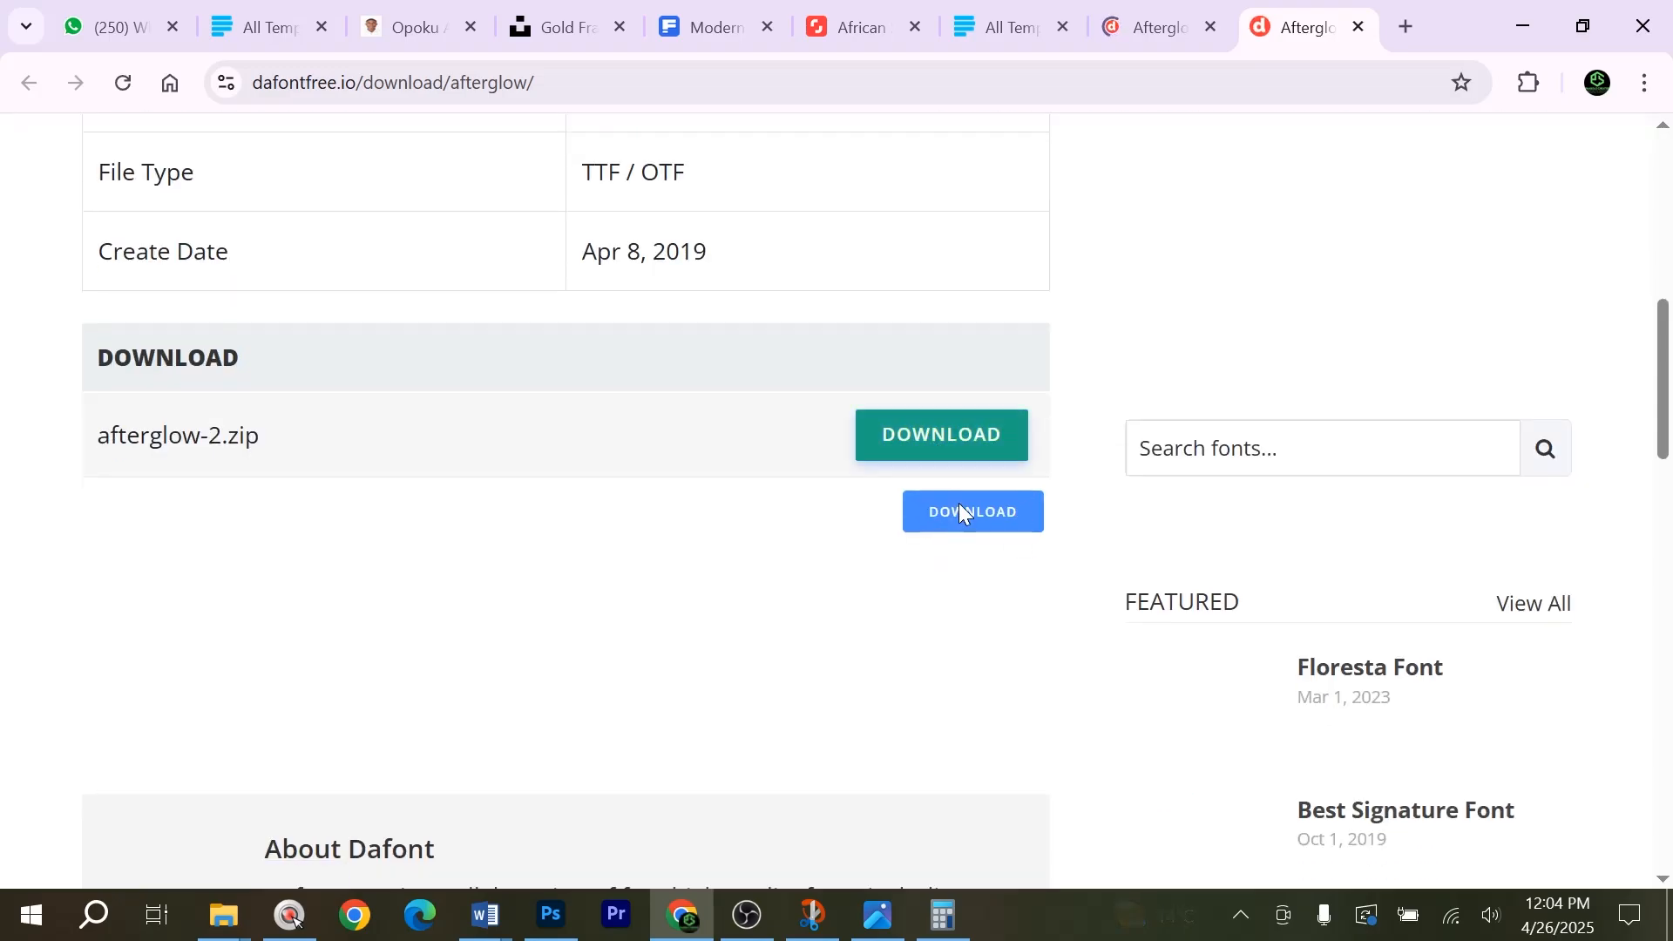
Switch back to Photoshop, examine the font of the blue part of the name text and close the character settings.
left_click(1547, 35)
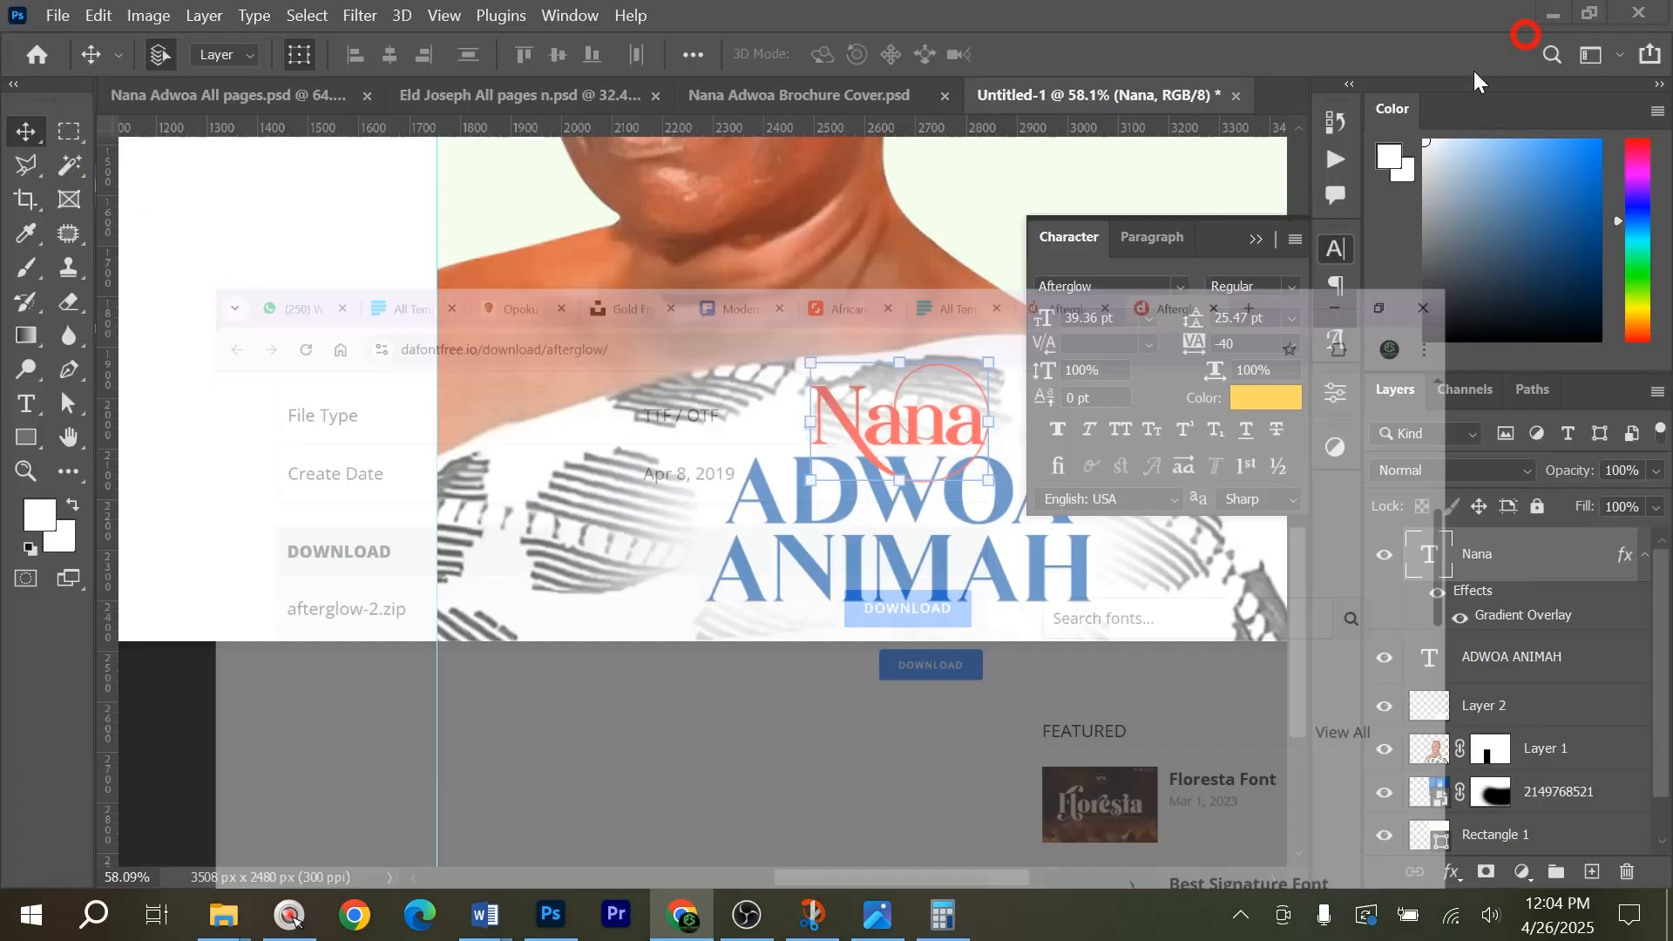
scroll(1246, 202, "up", 3)
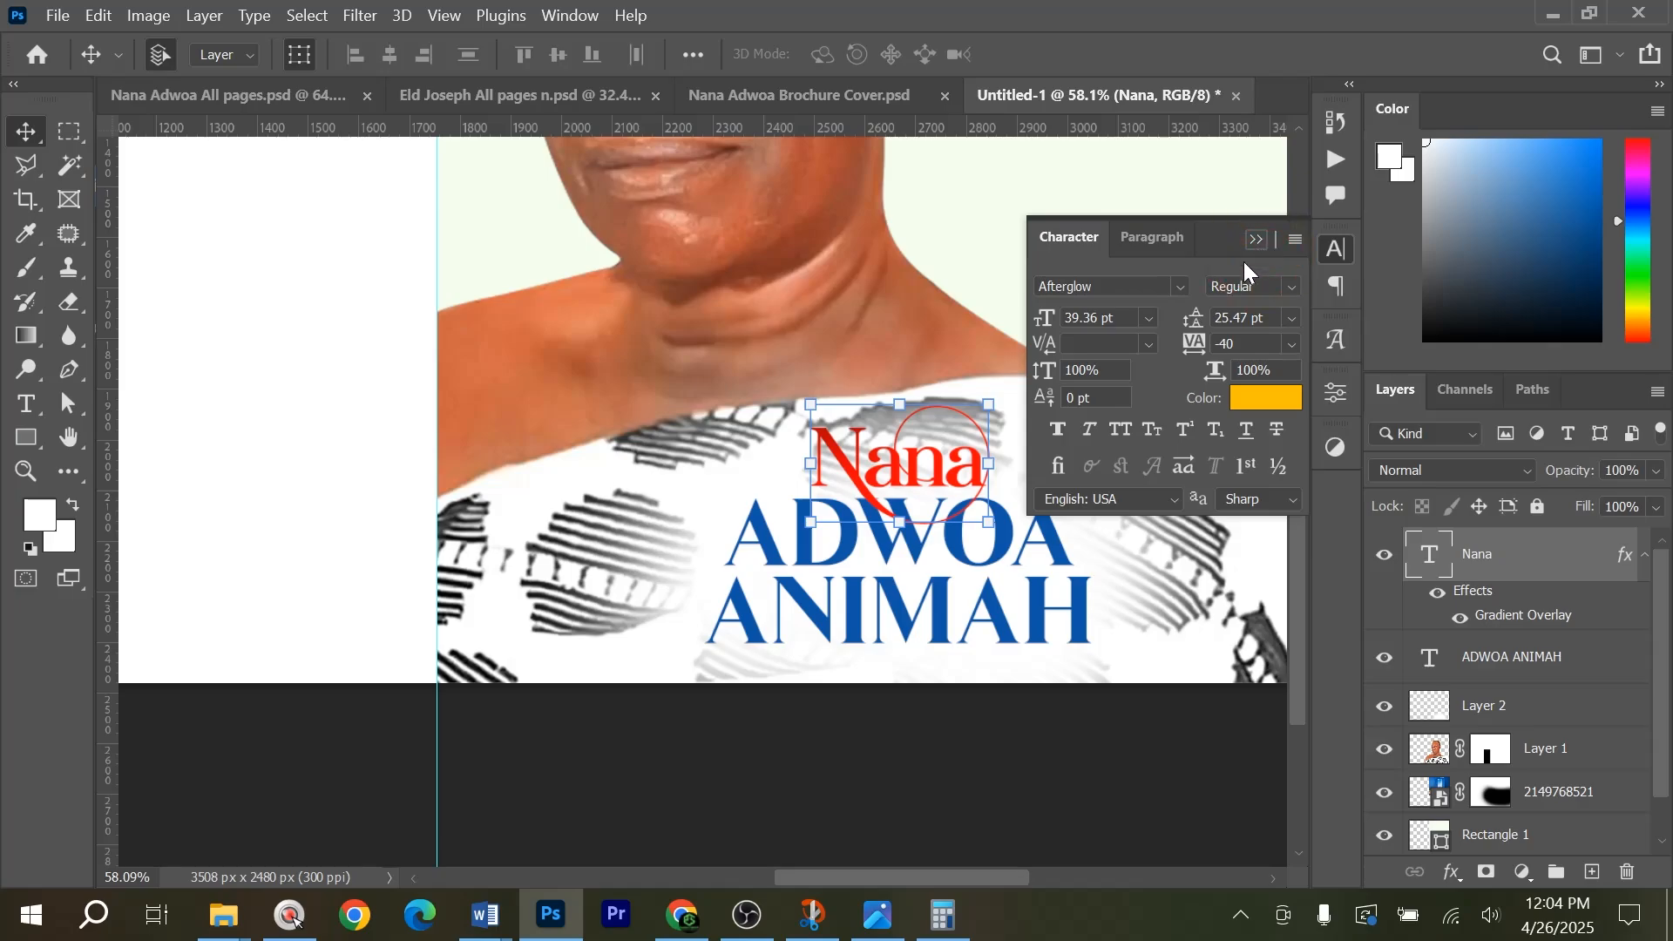
key("space")
left_click_drag(906, 453, 753, 505)
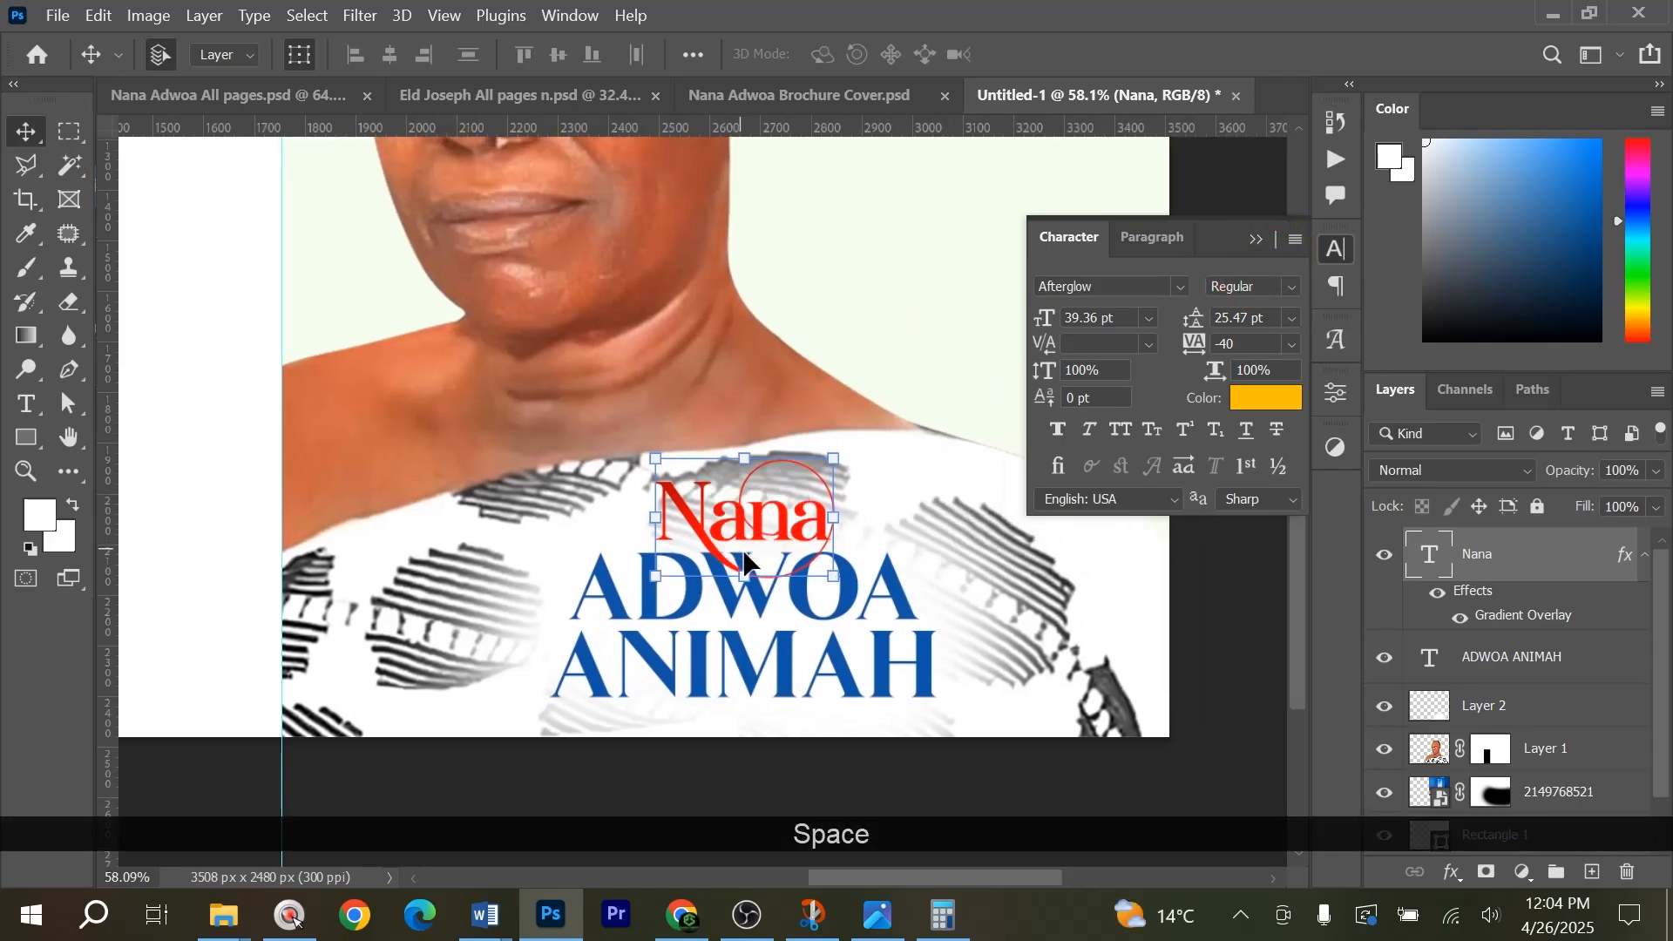
left_click_drag(819, 675, 819, 696)
left_click(814, 684)
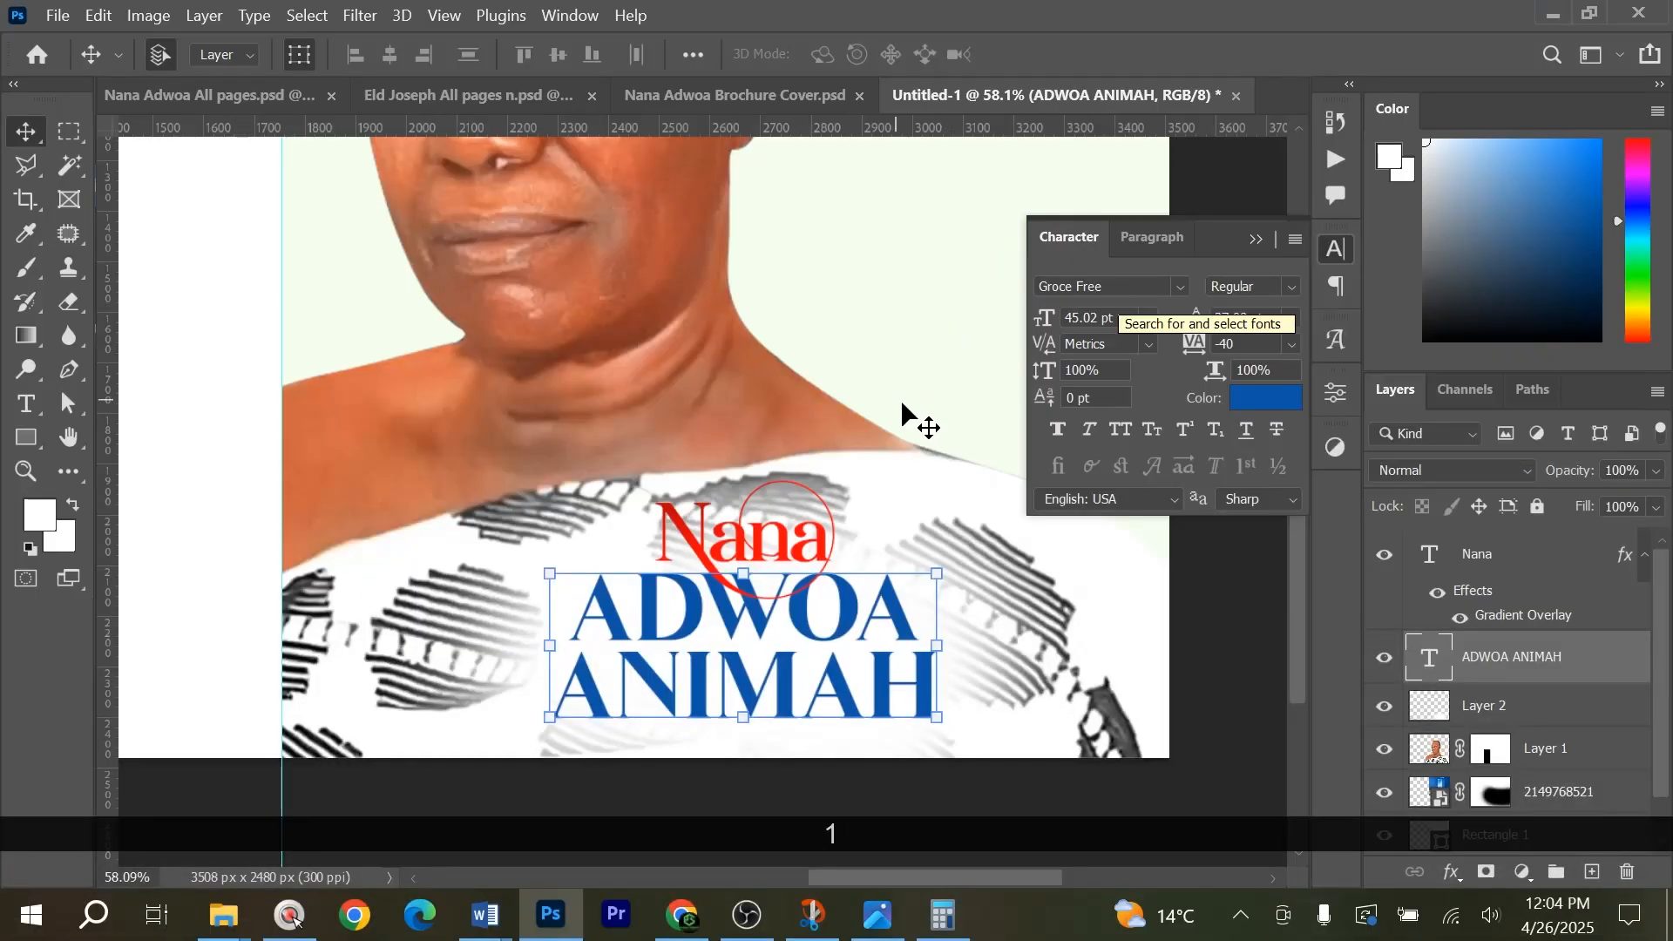
scroll(927, 474, "down", 3, "alt")
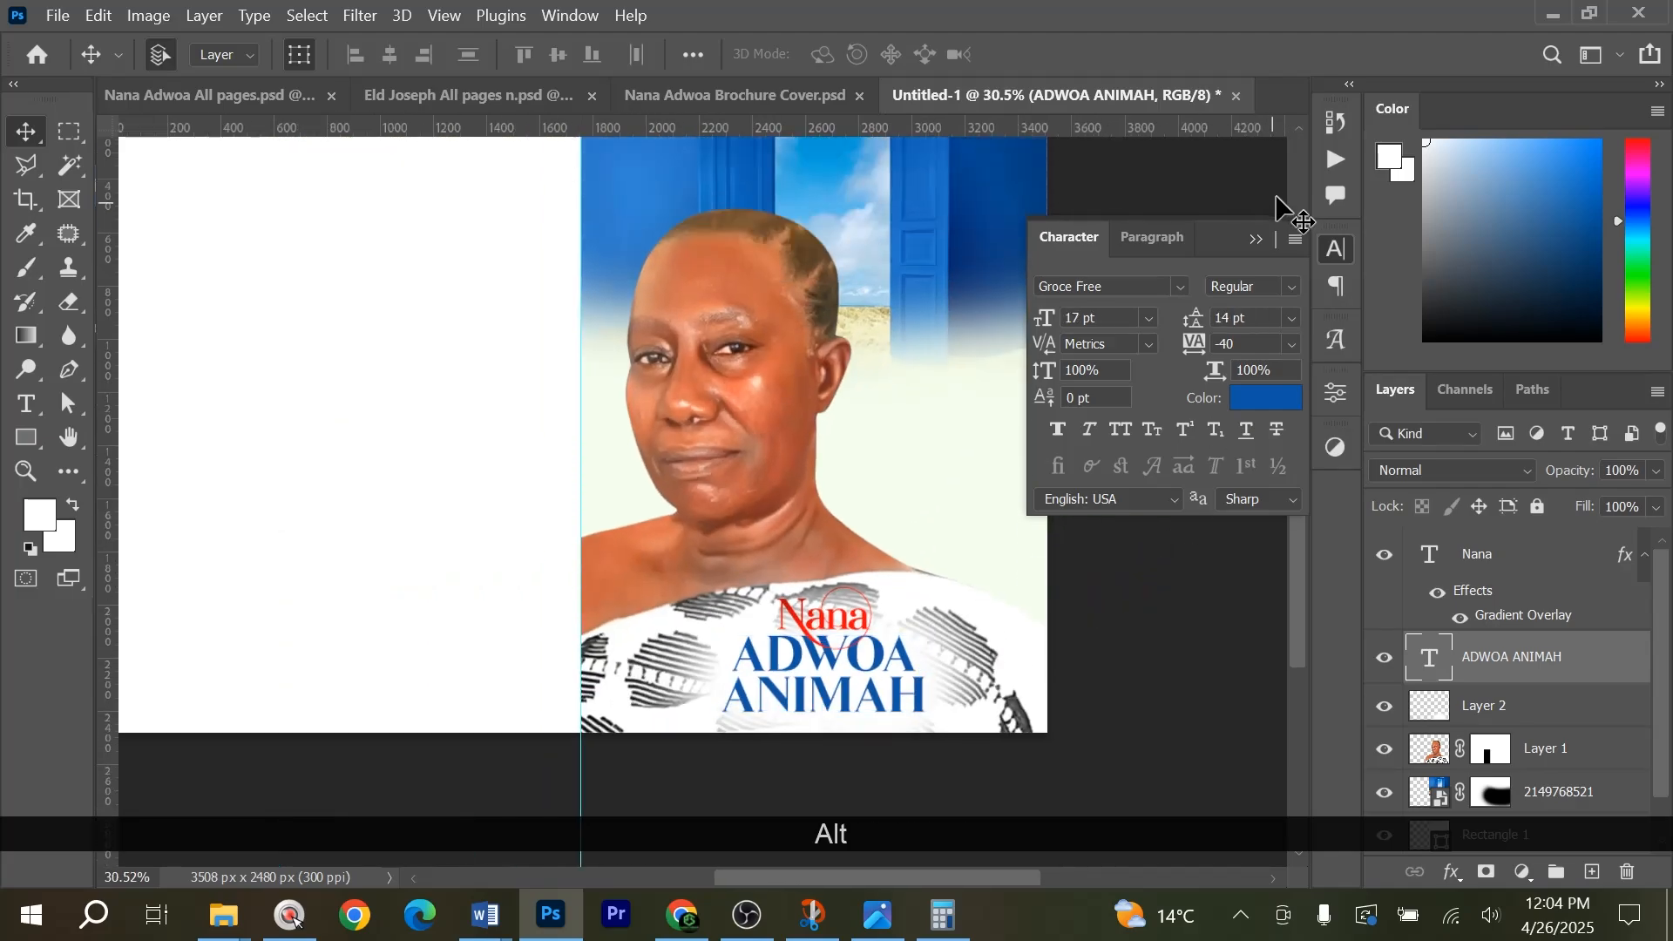
left_click(1276, 198)
left_click(1256, 240)
Copy the IN LOVING MEMORY heading and the ORDER OF SERVICE, BIOGRAPHY, TRIBUTES list with its divider lines from Nana Adwoa Brochure Cover.psd into Untitled-1.
scroll(1146, 298, "up", 1)
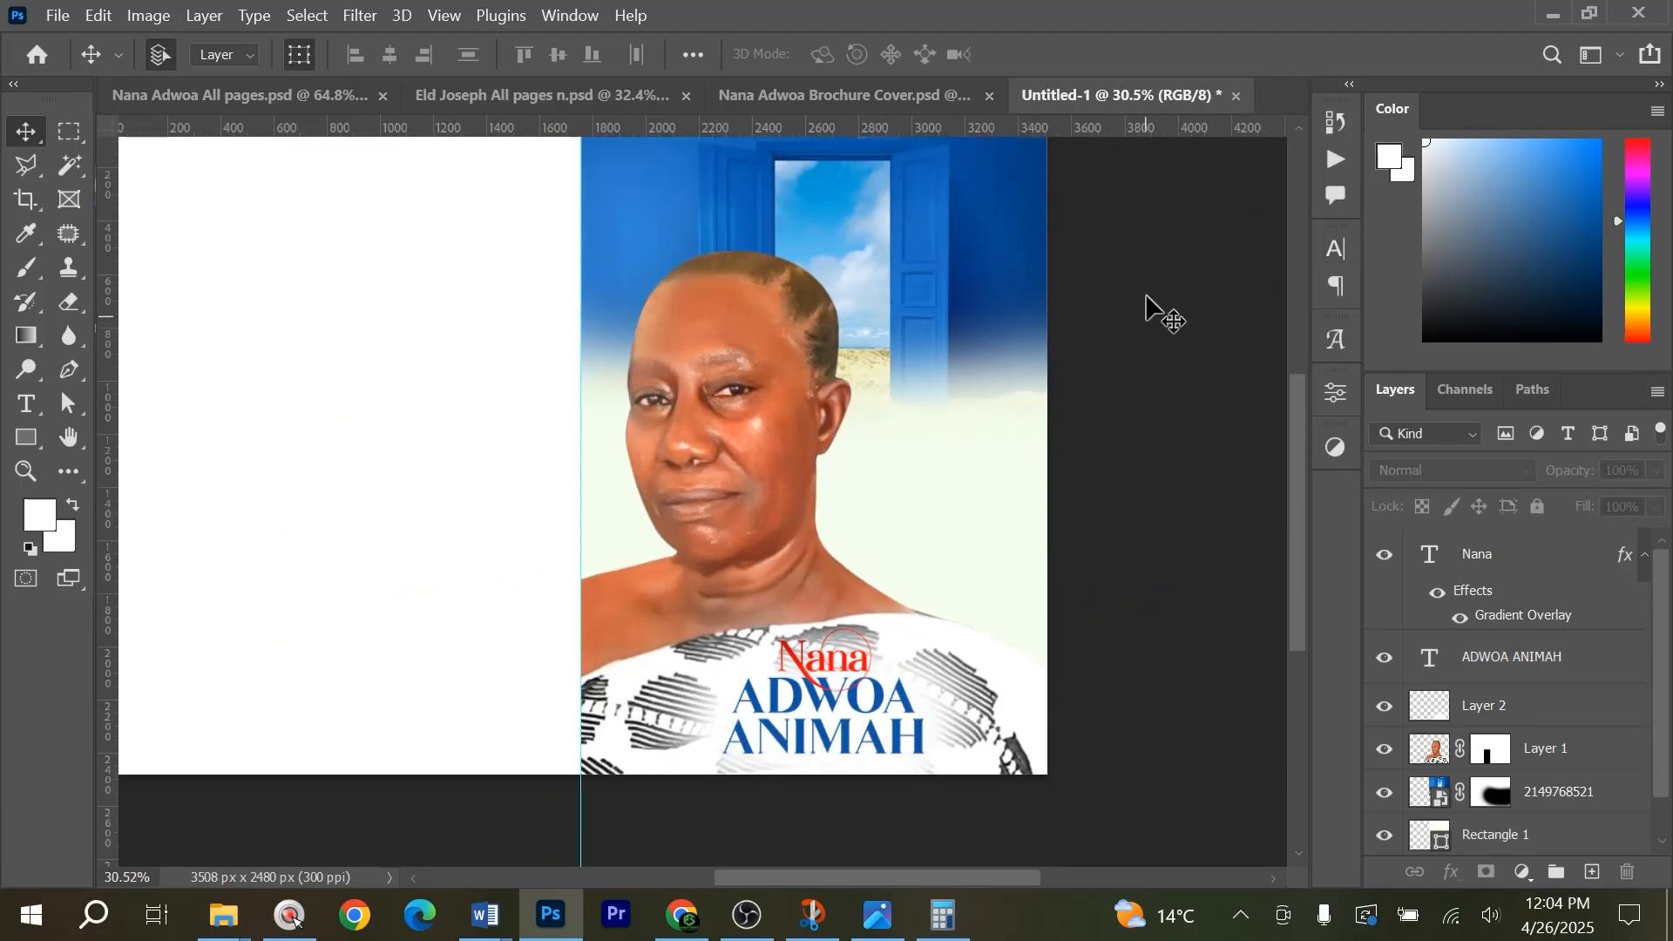
left_click(857, 80)
key("ctrl+z")
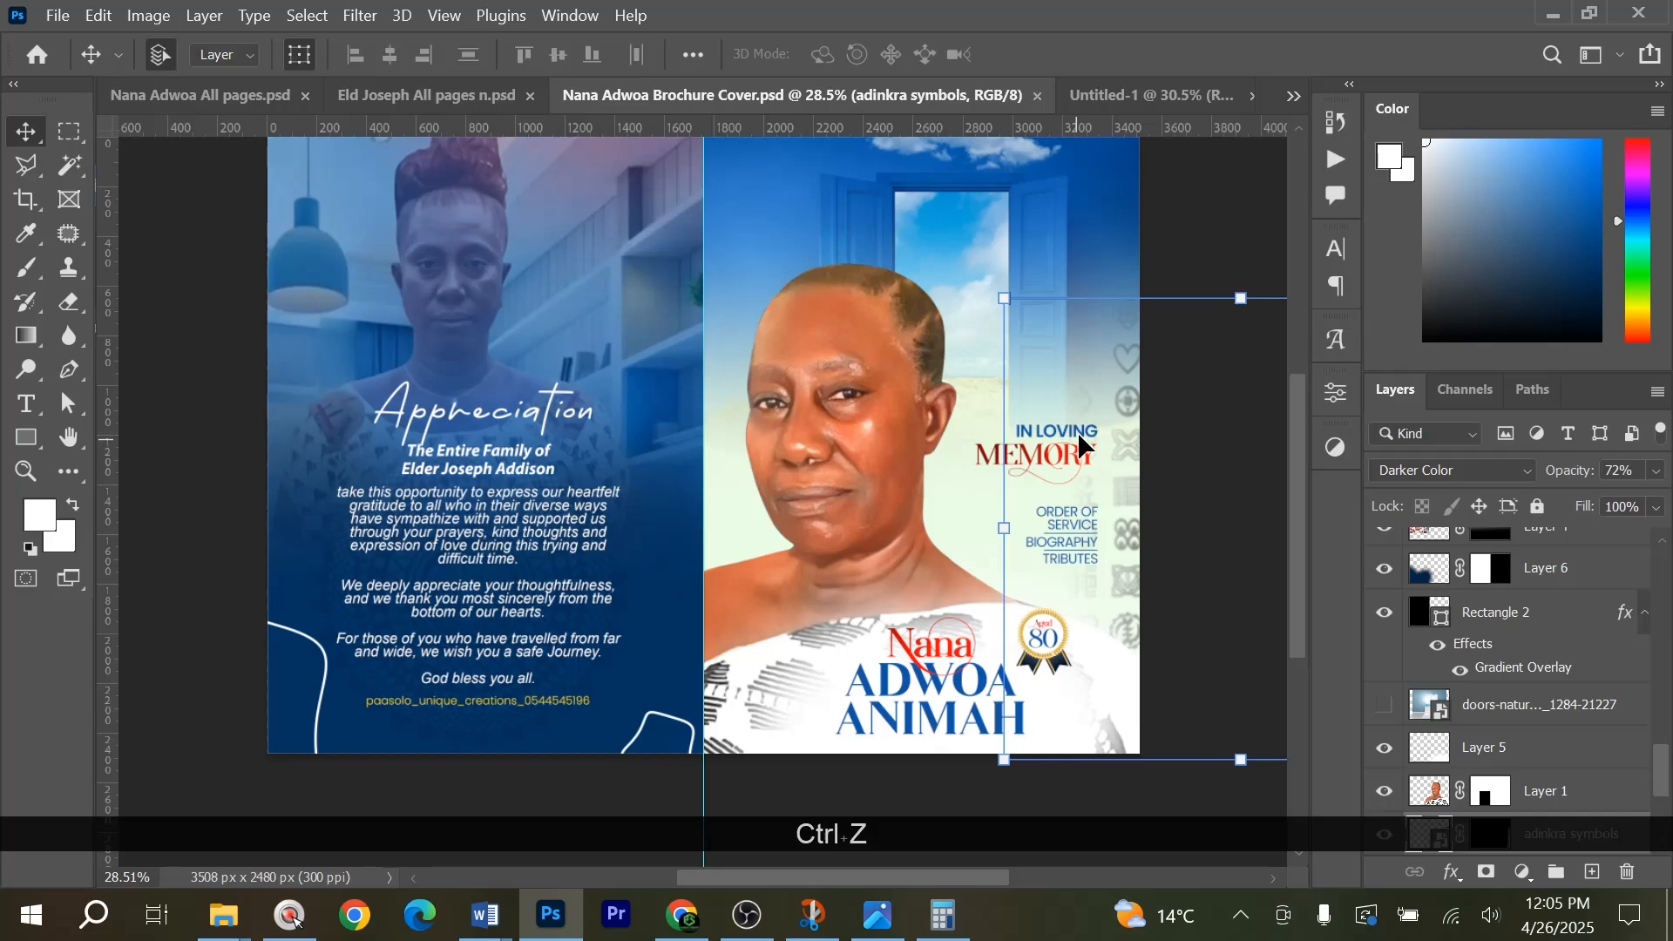
left_click(1065, 431)
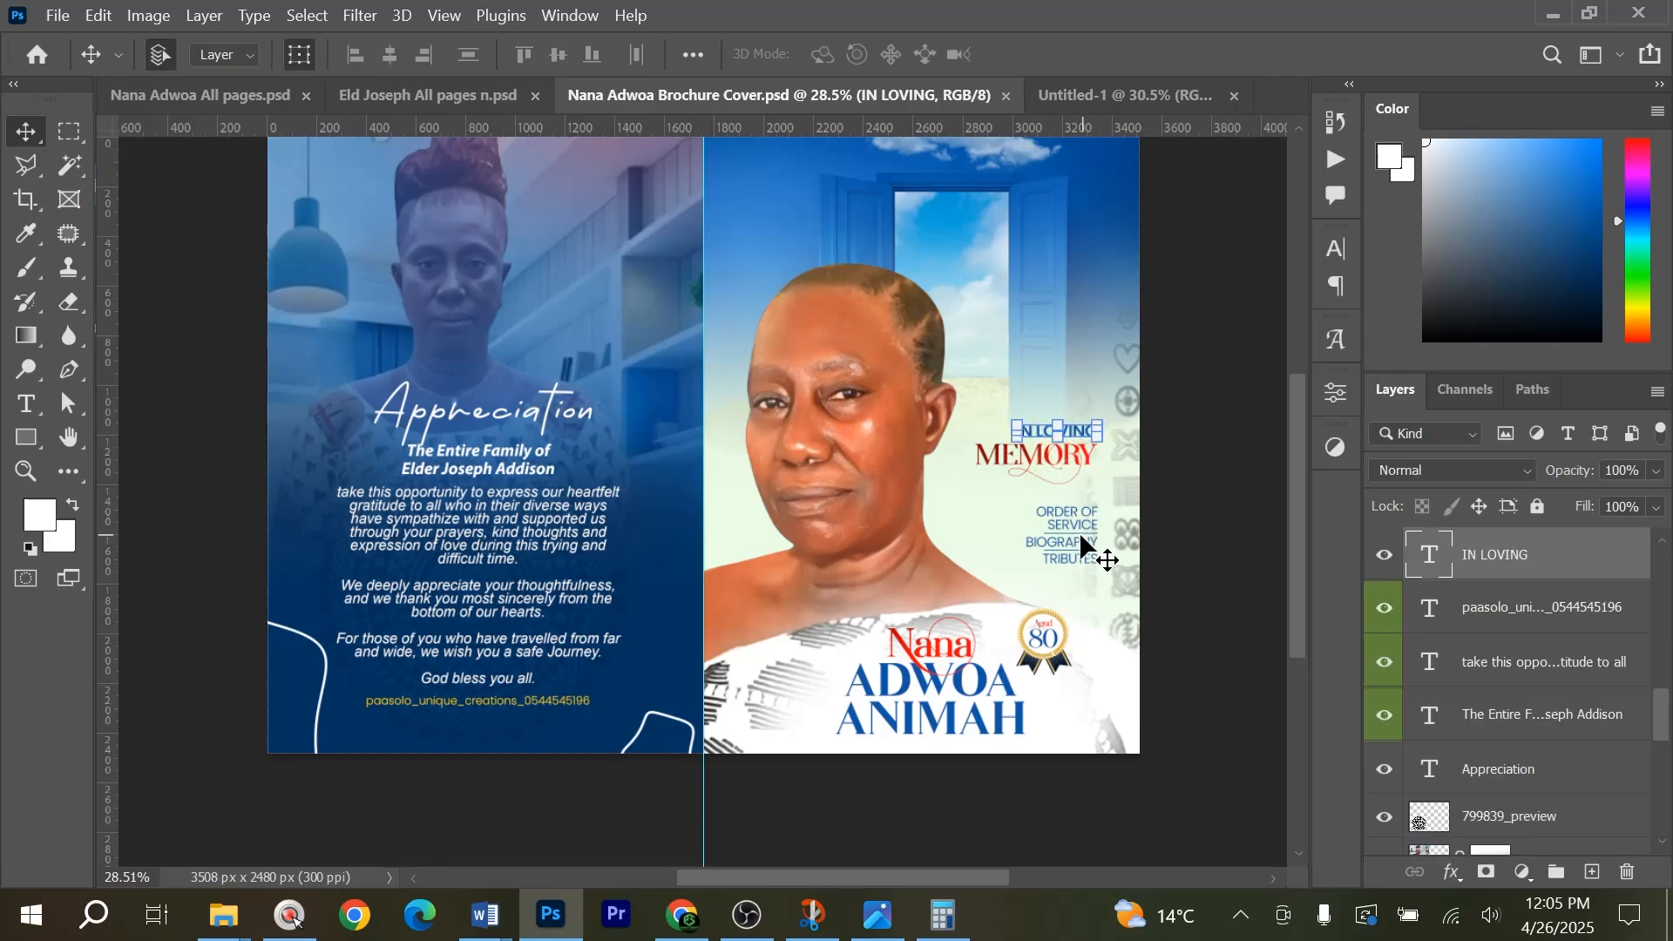
scroll(1037, 662, "up", 5, "alt")
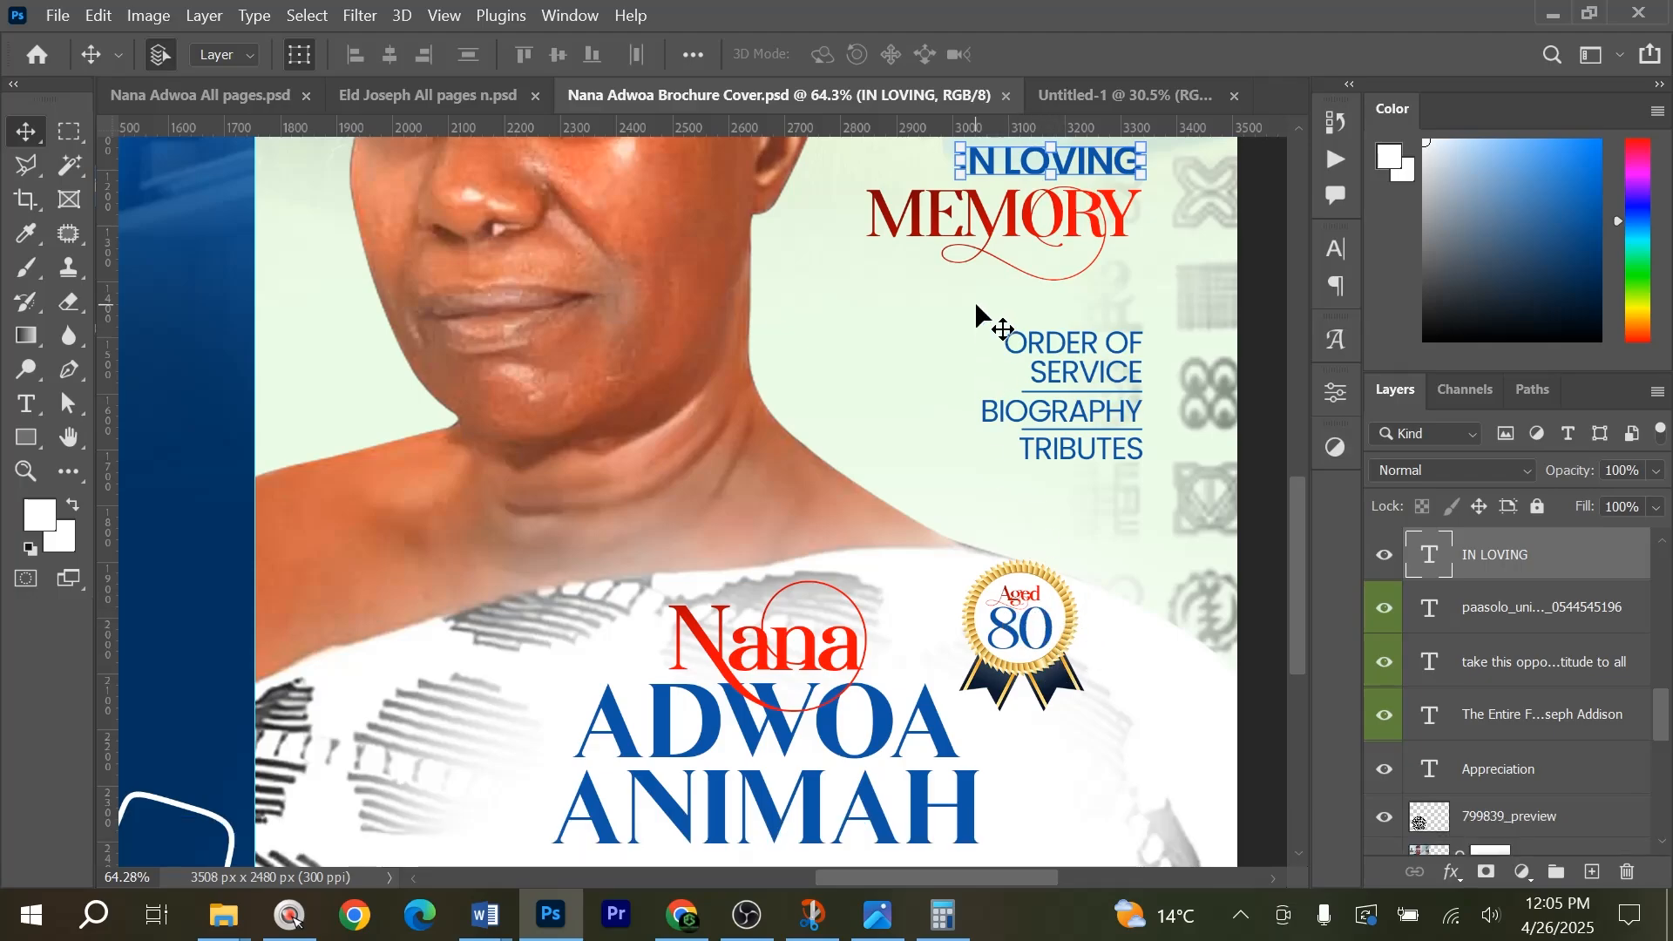
left_click_drag(1101, 92, 988, 383)
scroll(1011, 429, "down", 2)
scroll(1009, 419, "up", 2)
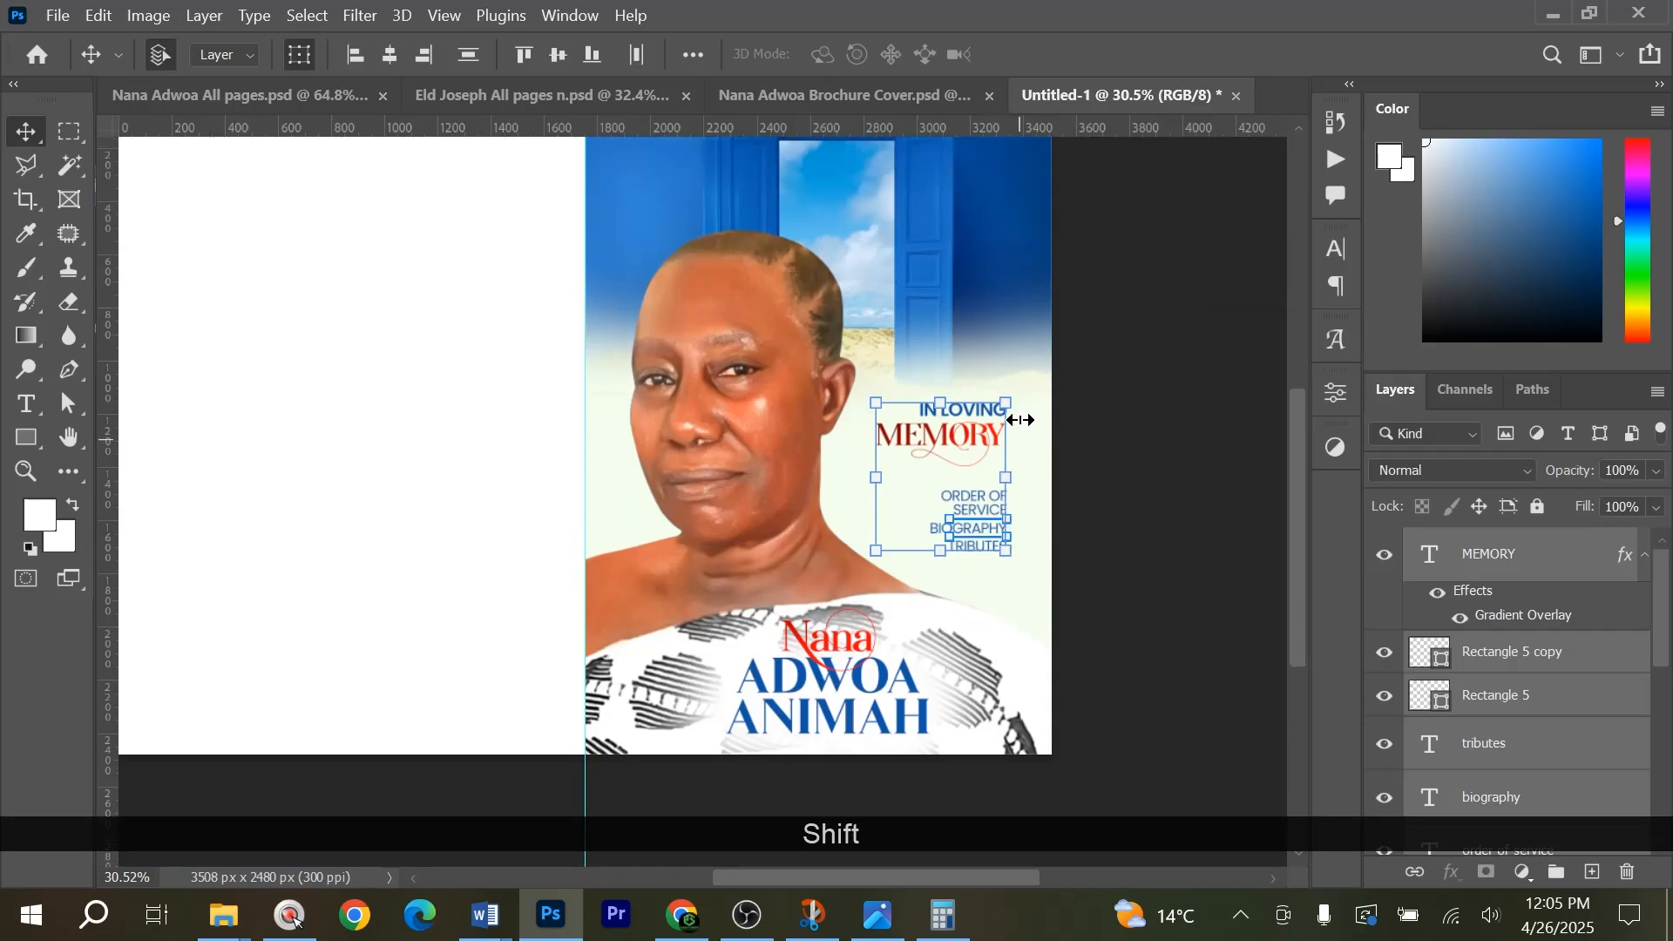
left_click(1151, 479)
Examine the font settings of the word MEMORY and close the character settings.
scroll(973, 502, "up", 5)
scroll(972, 500, "up", 3)
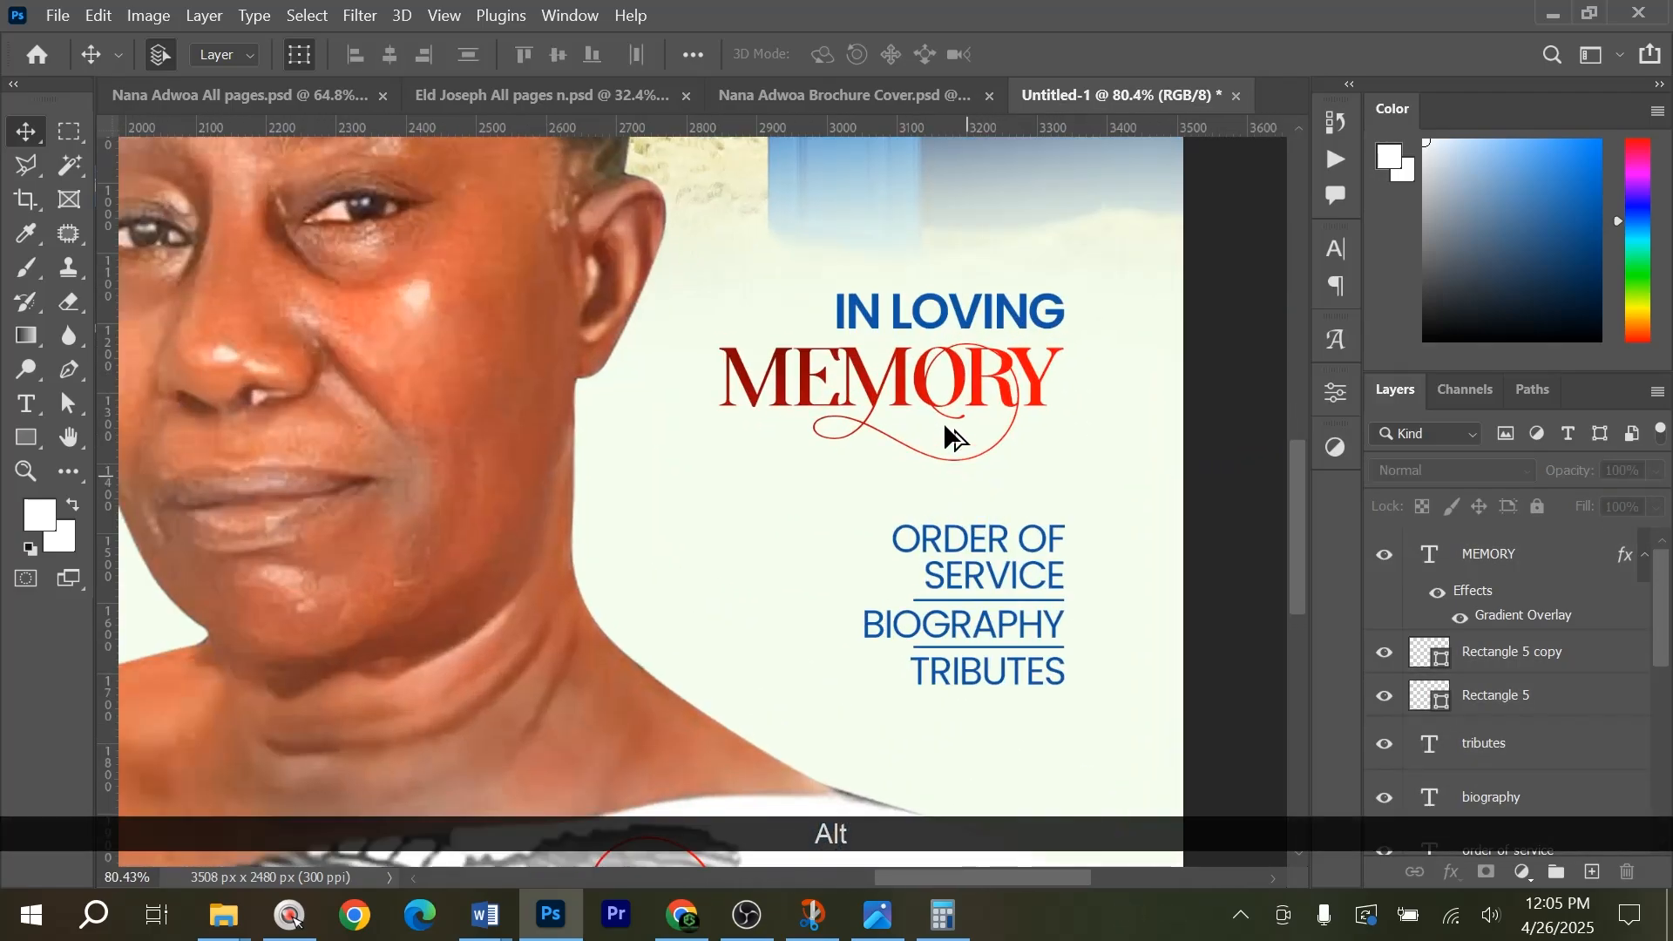
scroll(1054, 387, "down", 2)
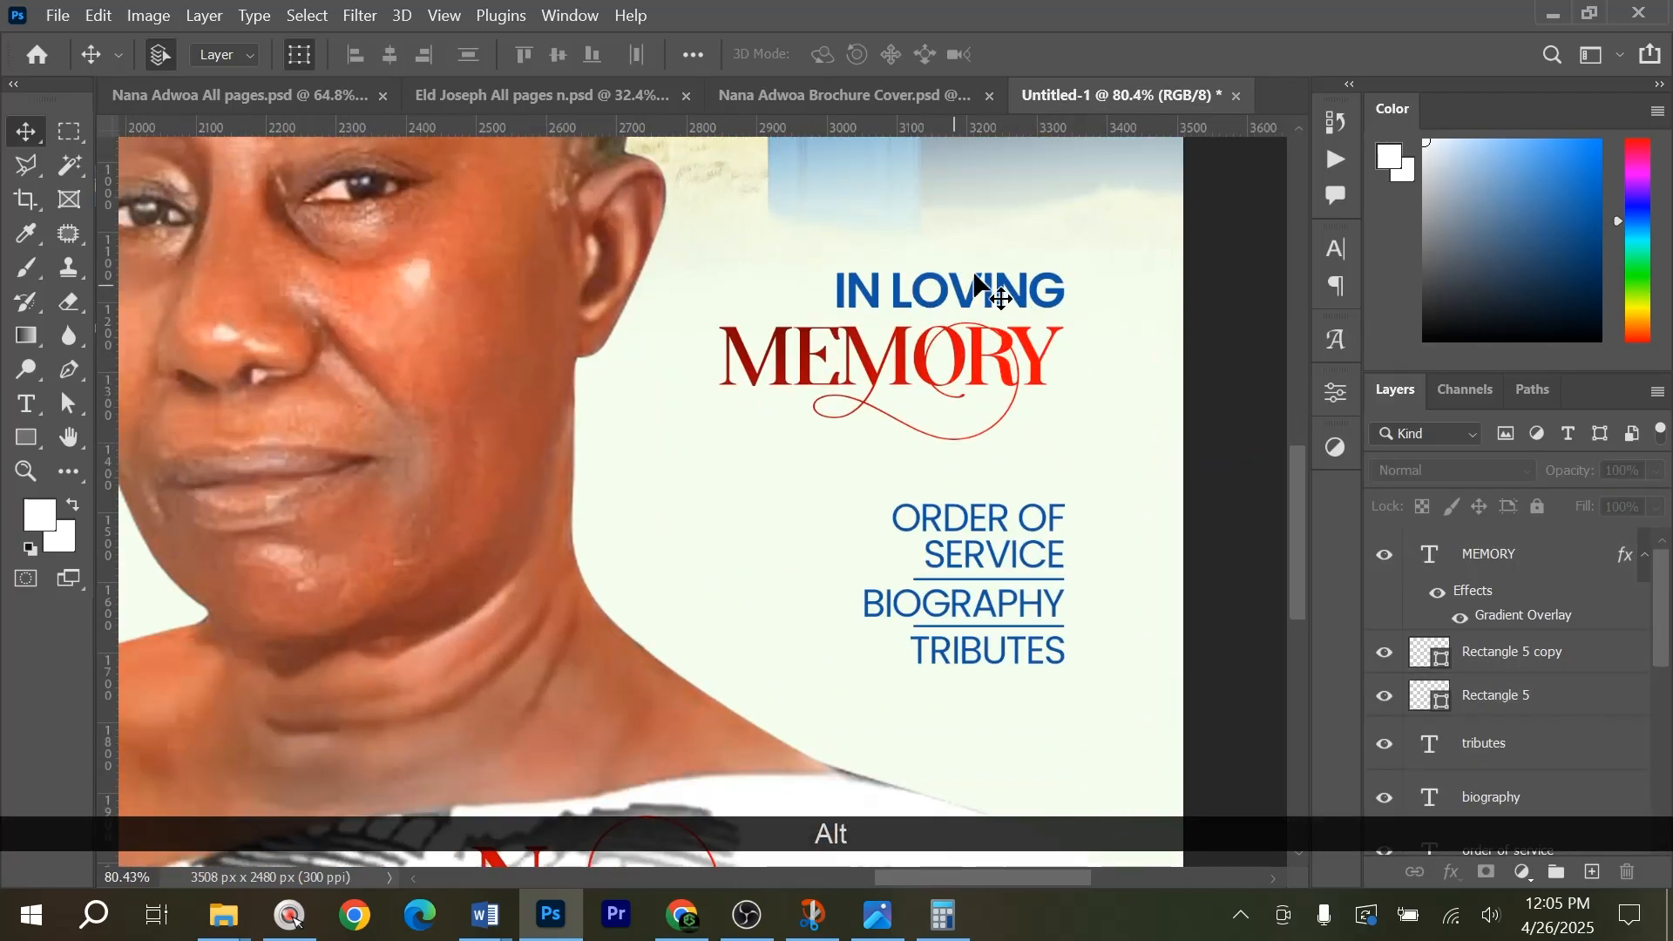
left_click(1015, 353)
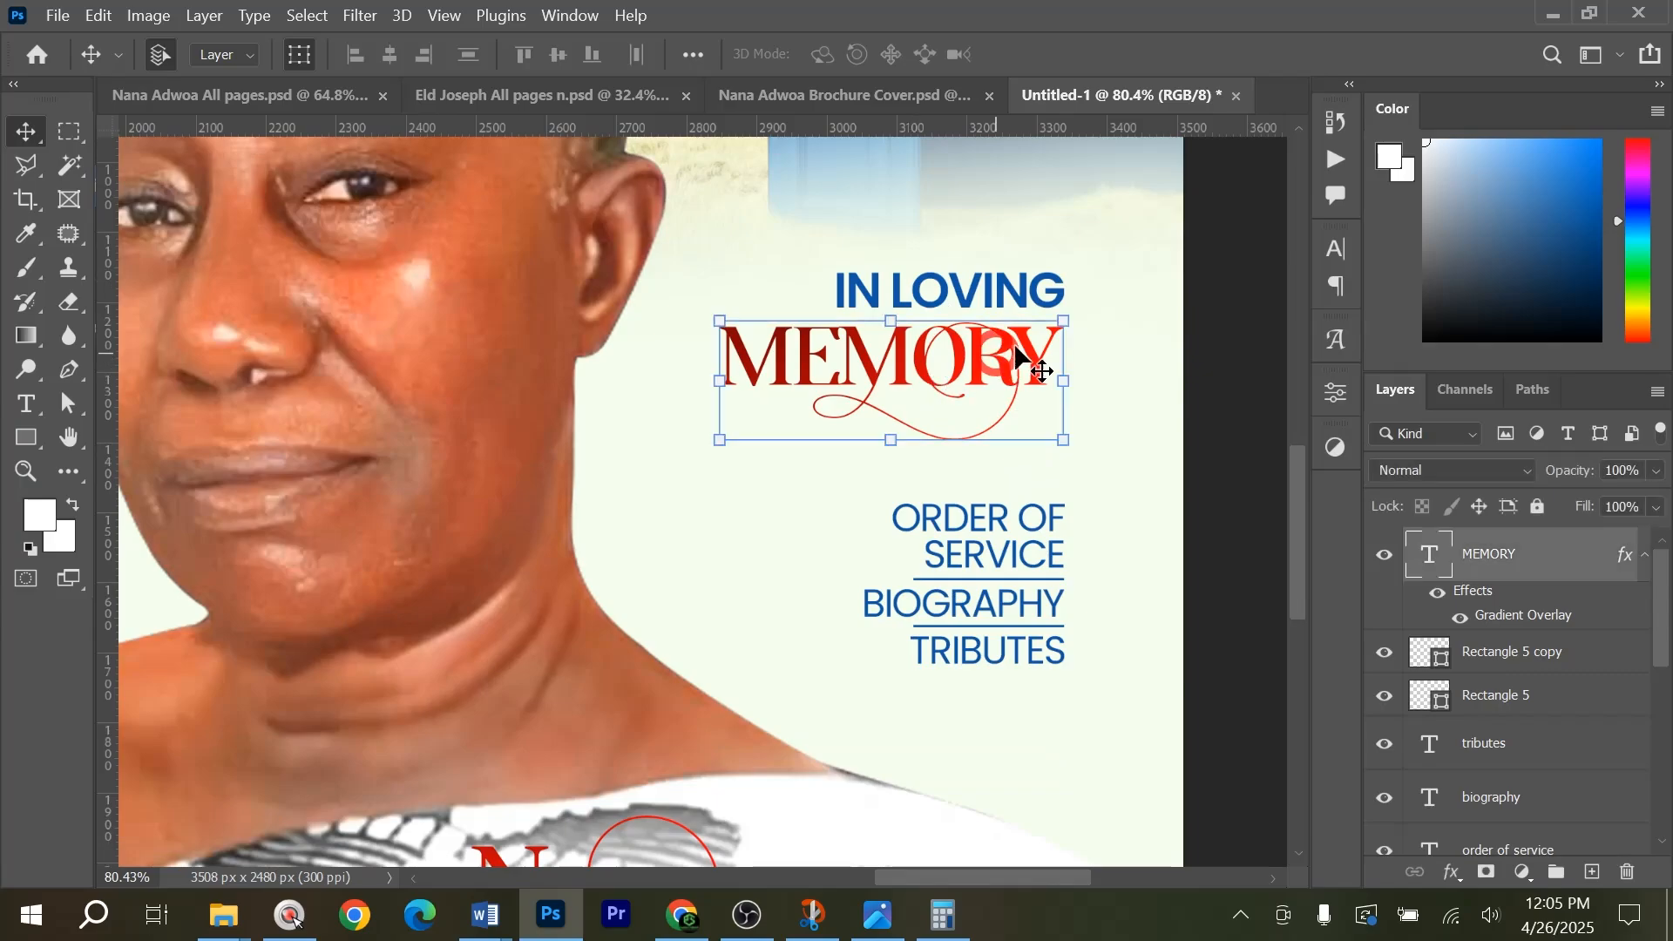
left_click(1340, 250)
left_click(1256, 239)
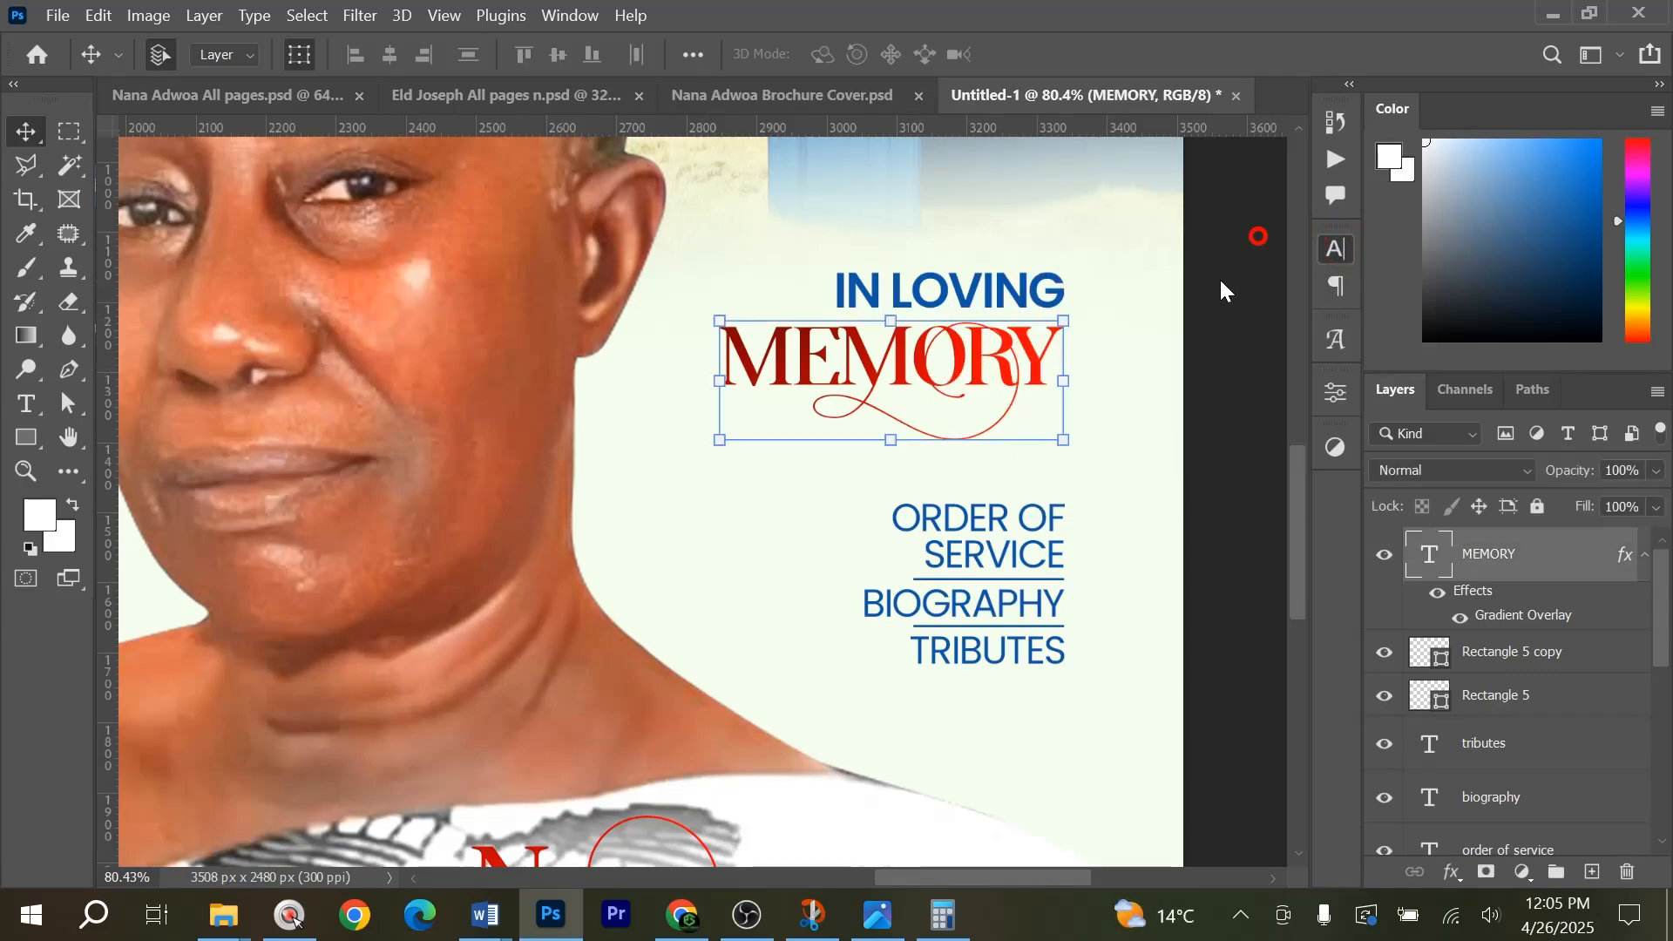
left_click(1213, 470)
scroll(1021, 477, "down", 5)
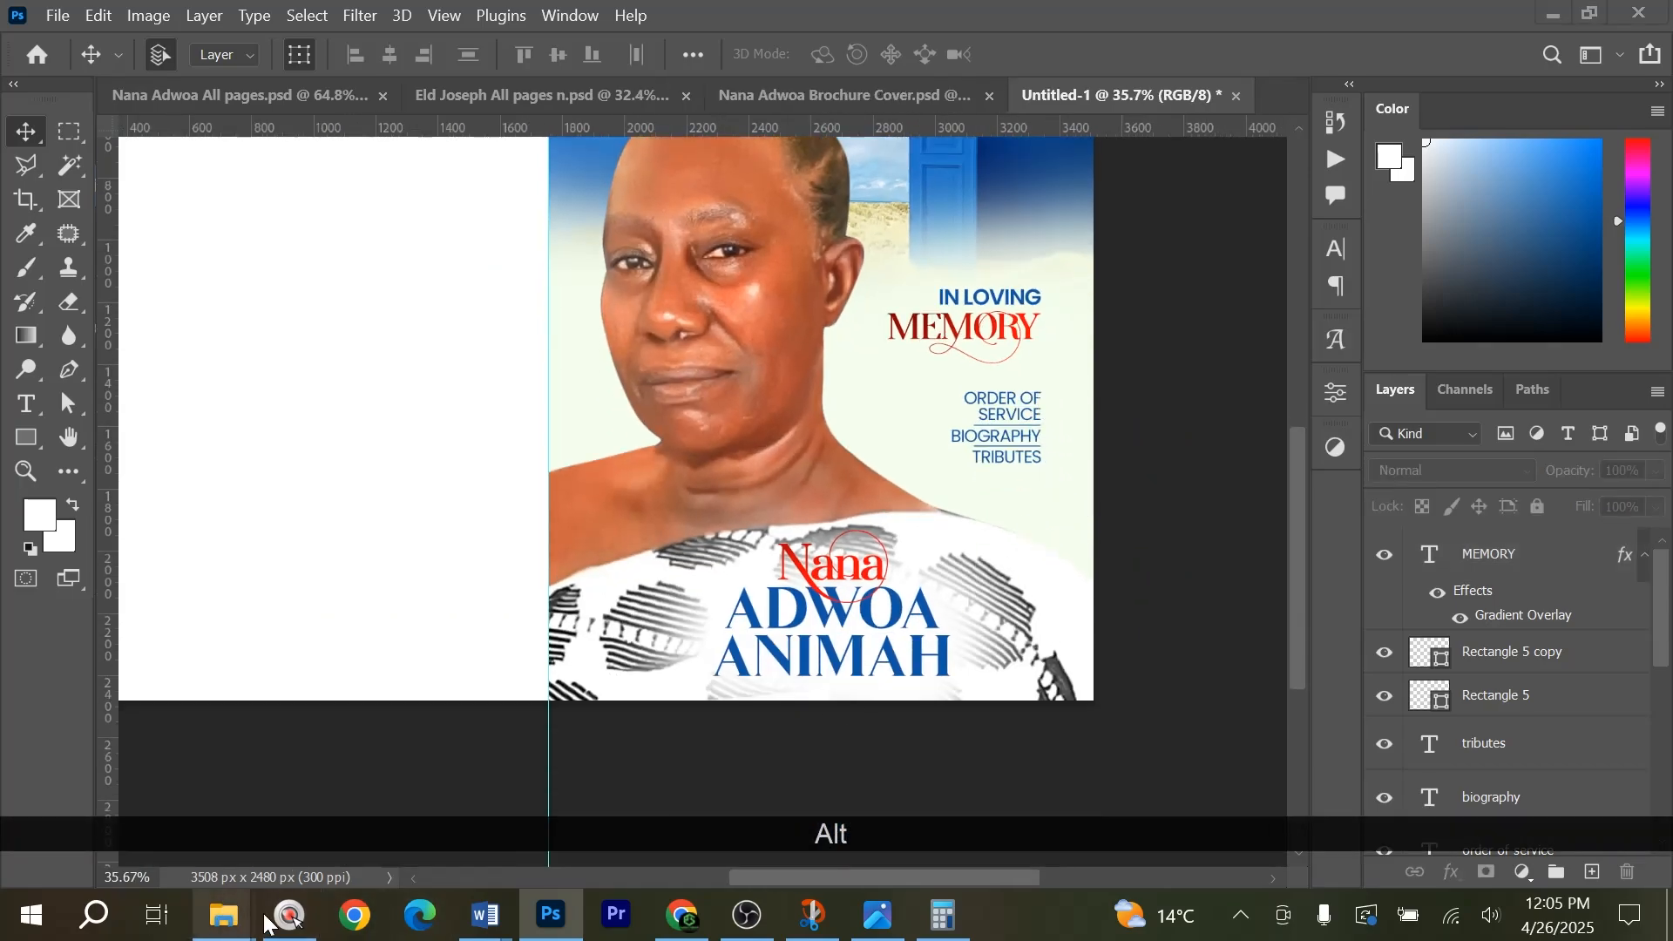
Switch to File Explorer, open the Designs 2025 folder and bring the AWARD 2 image into the Photoshop cover document.
mouse_move(264, 921)
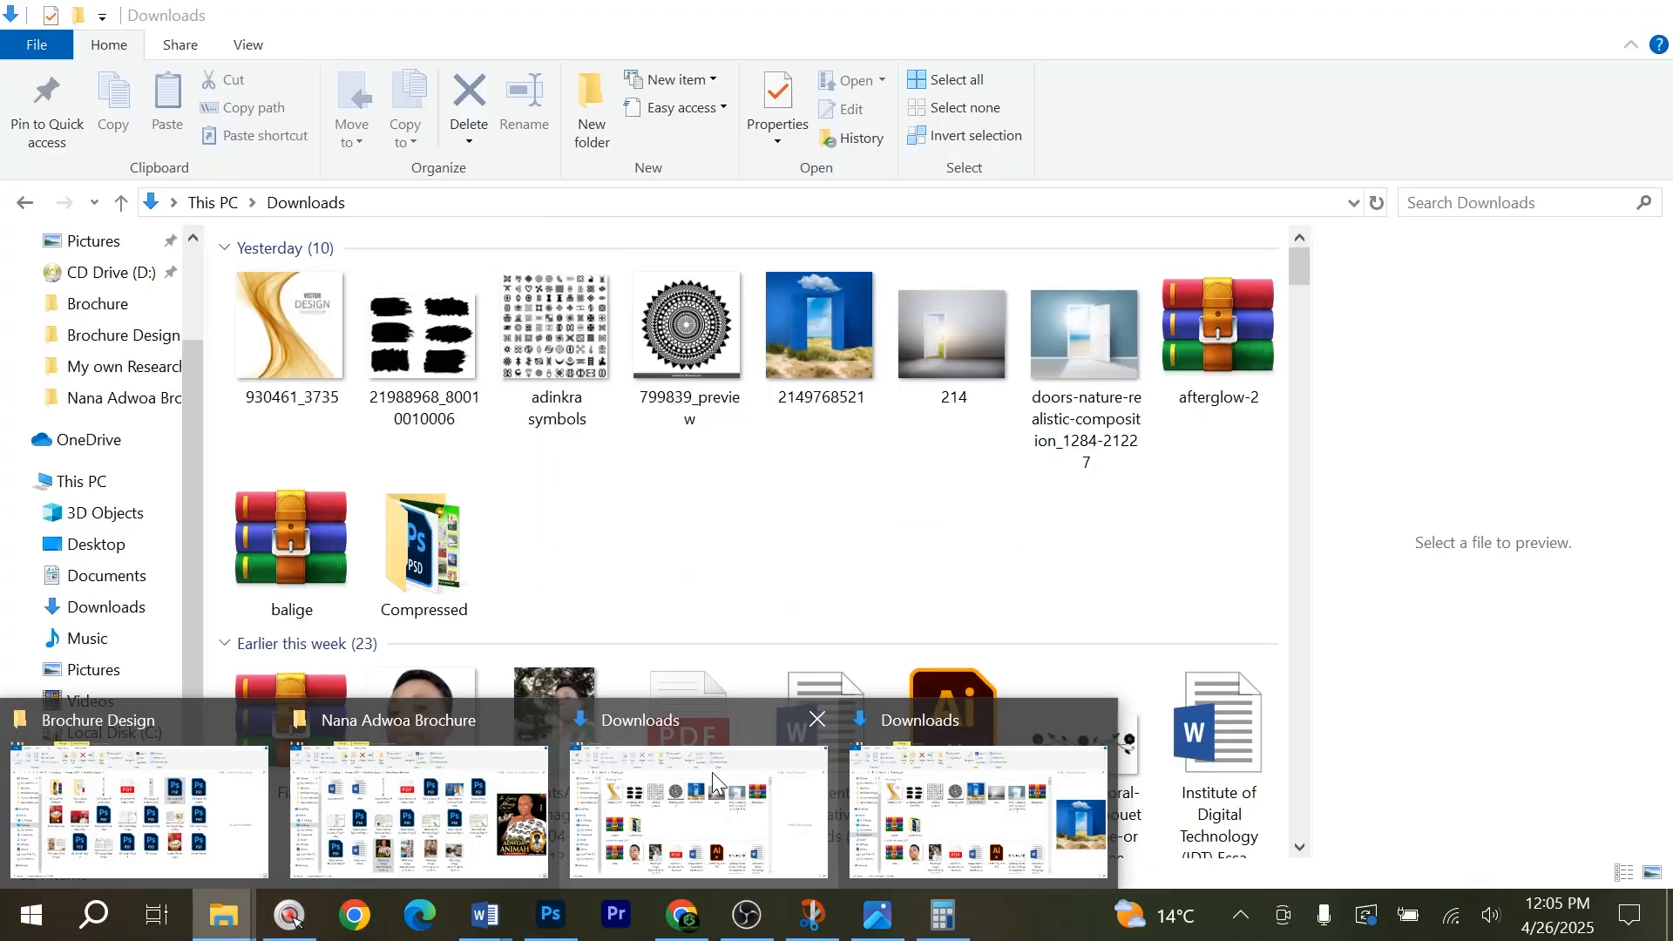
left_click(712, 772)
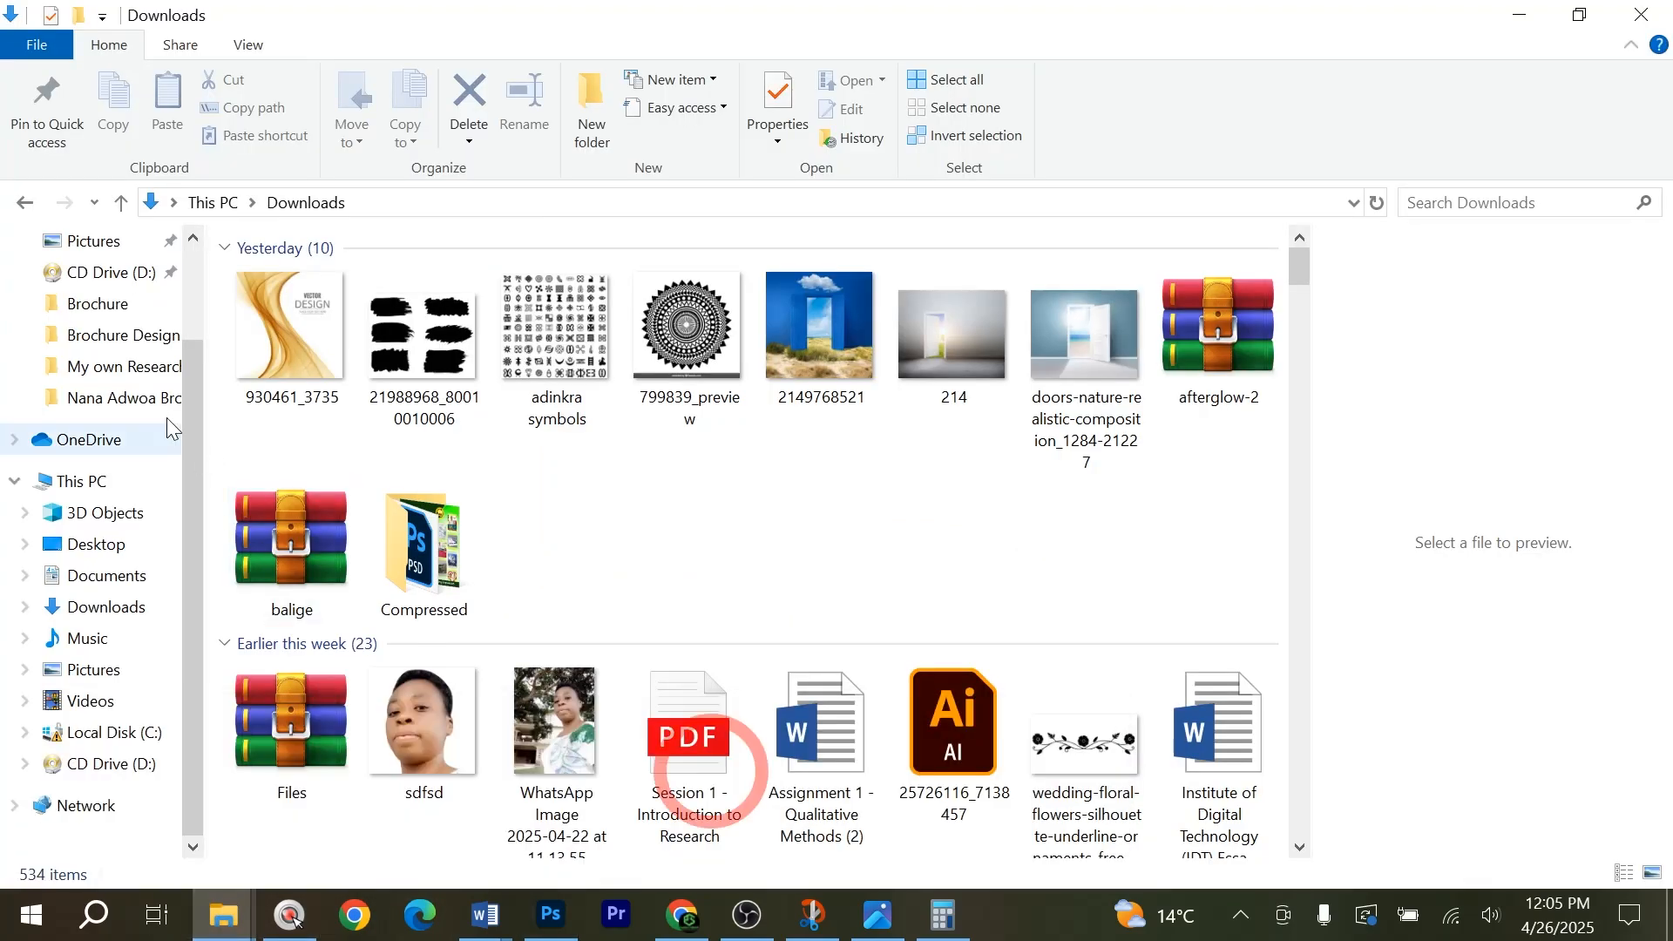
left_click(120, 335)
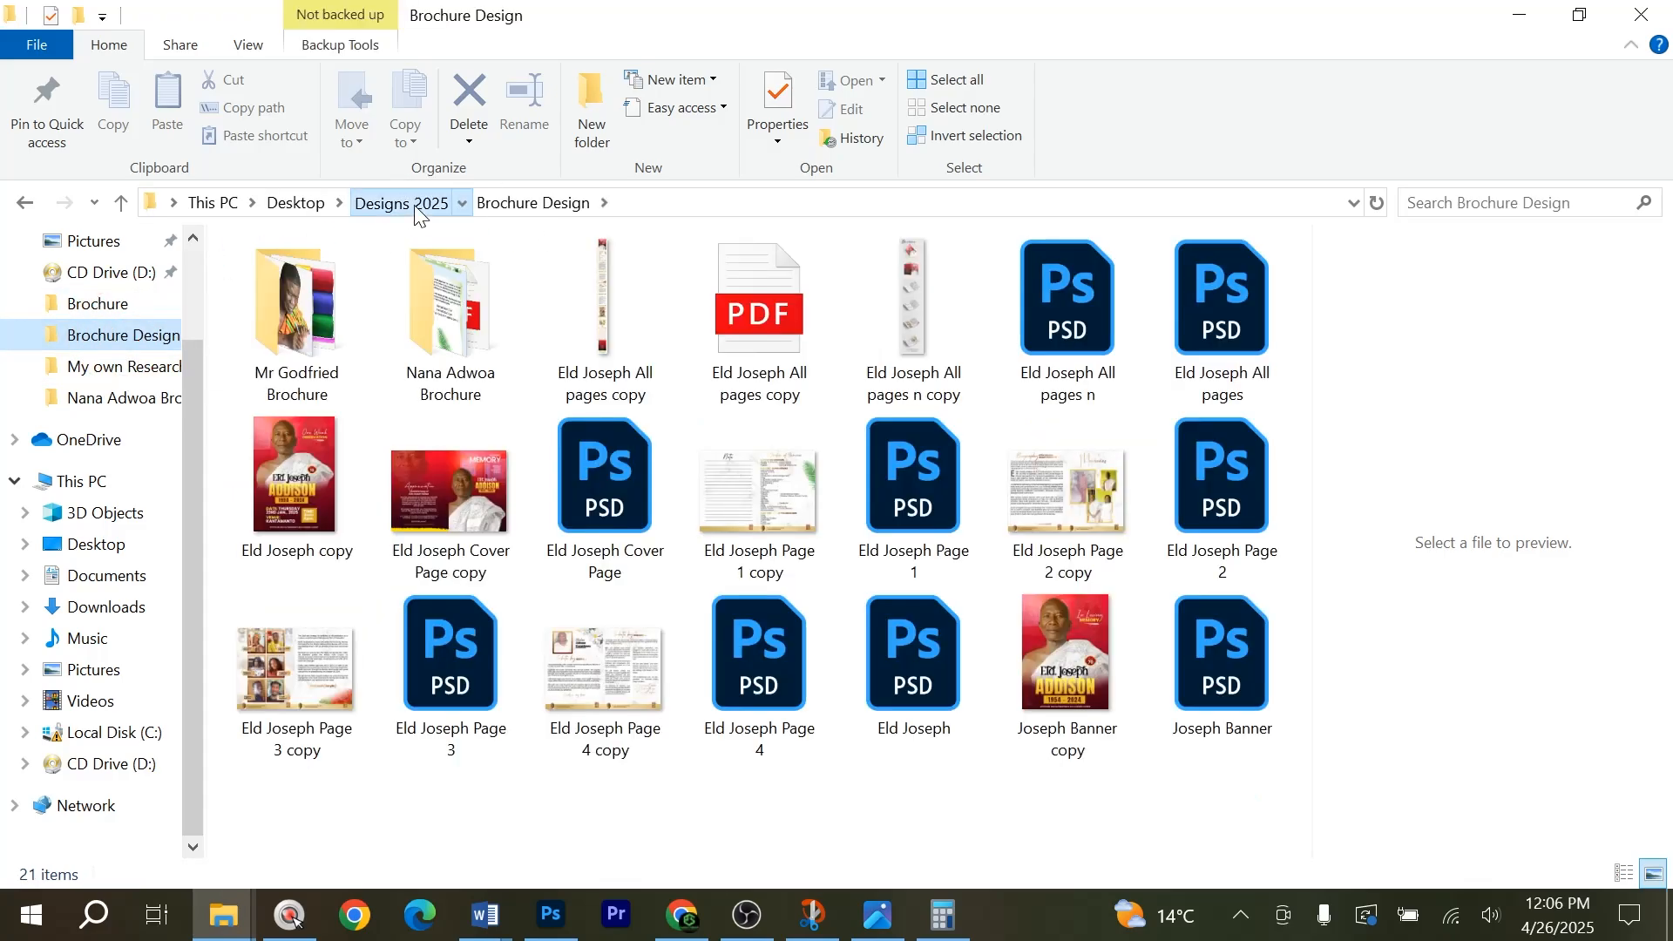
left_click(416, 208)
scroll(1096, 467, "down", 5)
scroll(1096, 467, "up", 1)
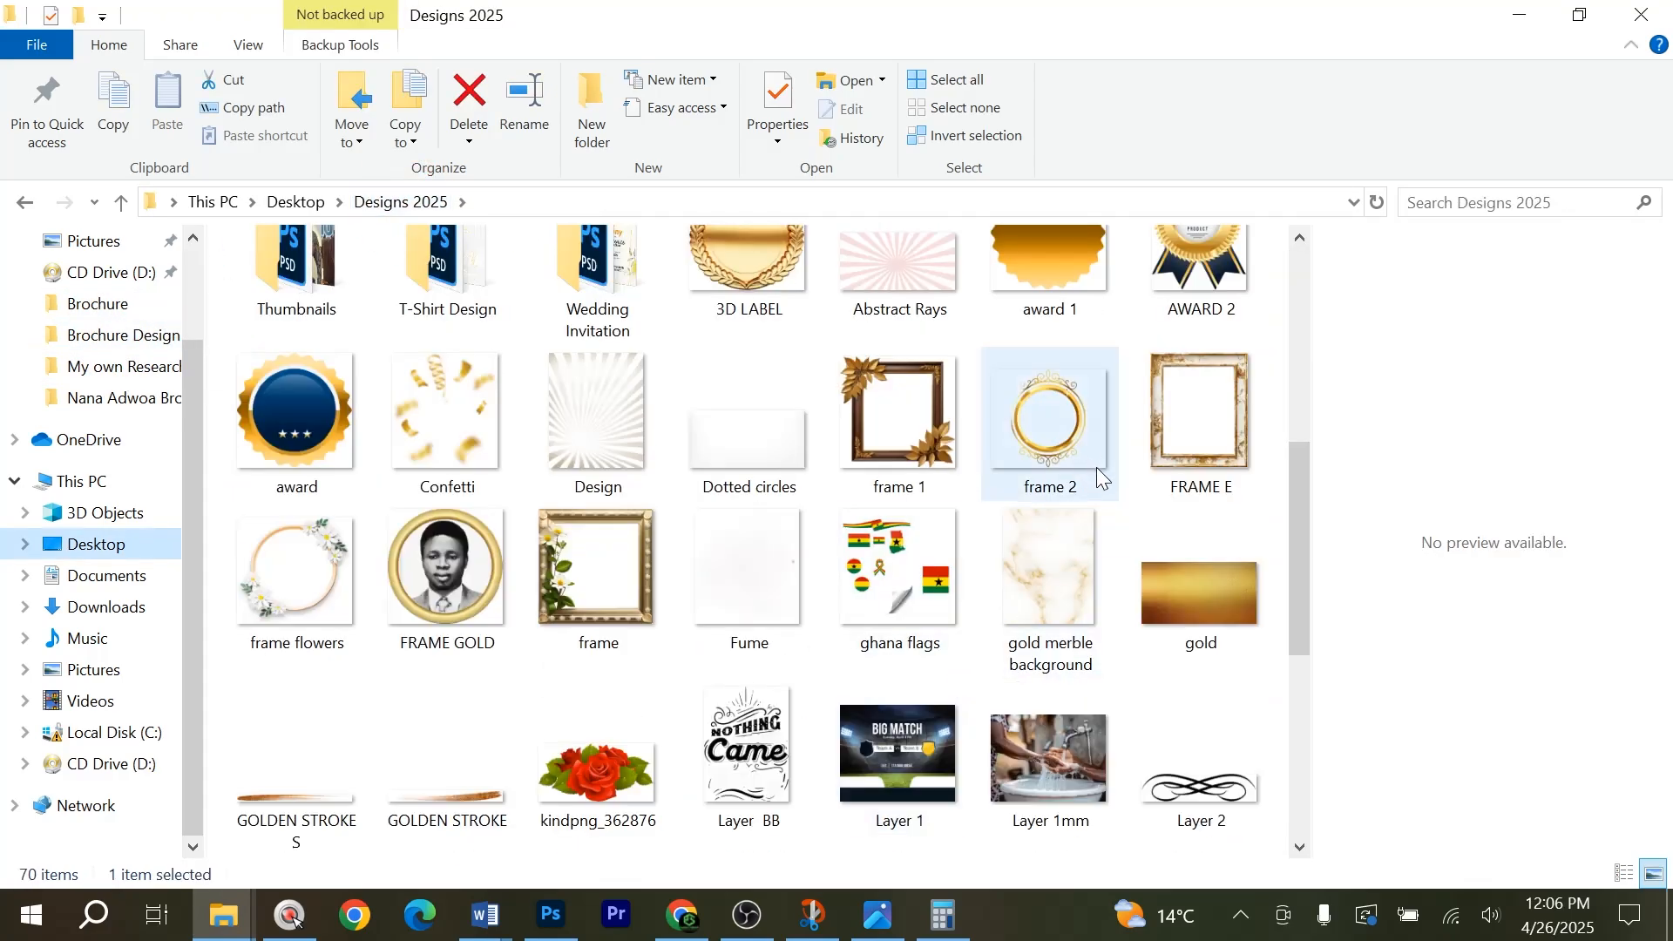
scroll(1084, 409, "up", 3)
left_click_drag(1195, 488, 549, 436)
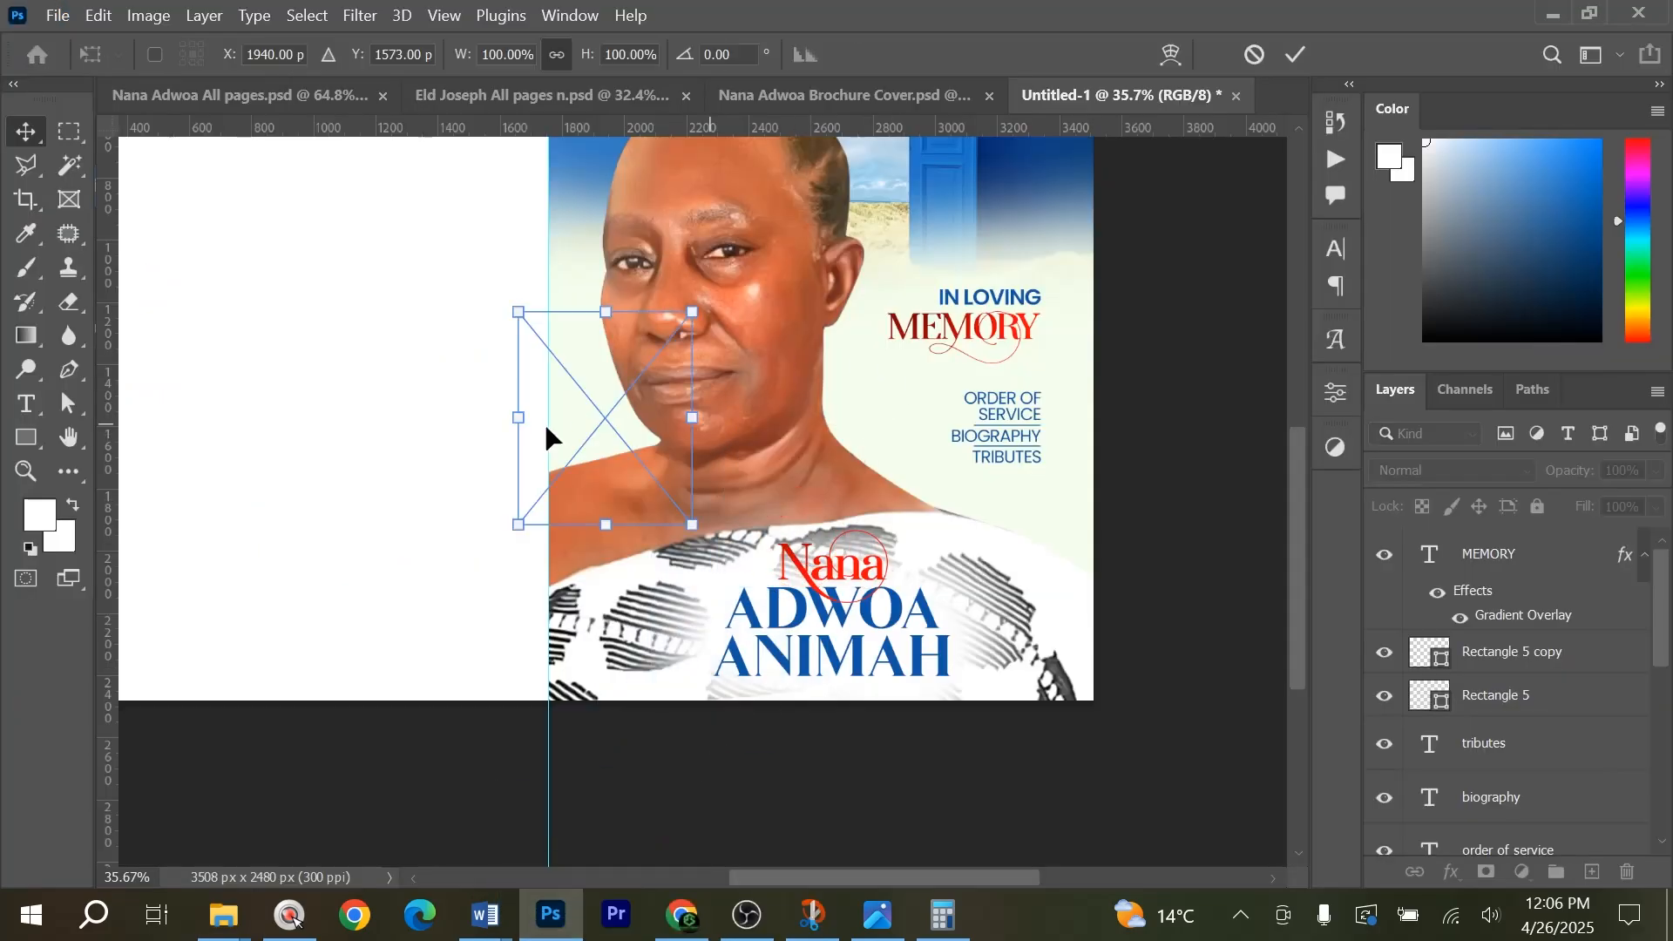
Scale the AWARD 2 badge to about 46% and place it below TRIBUTES, beside the name text.
left_click_drag(754, 435, 1032, 545)
left_click_drag(992, 440, 997, 558)
scroll(986, 655, "up", 3, "alt")
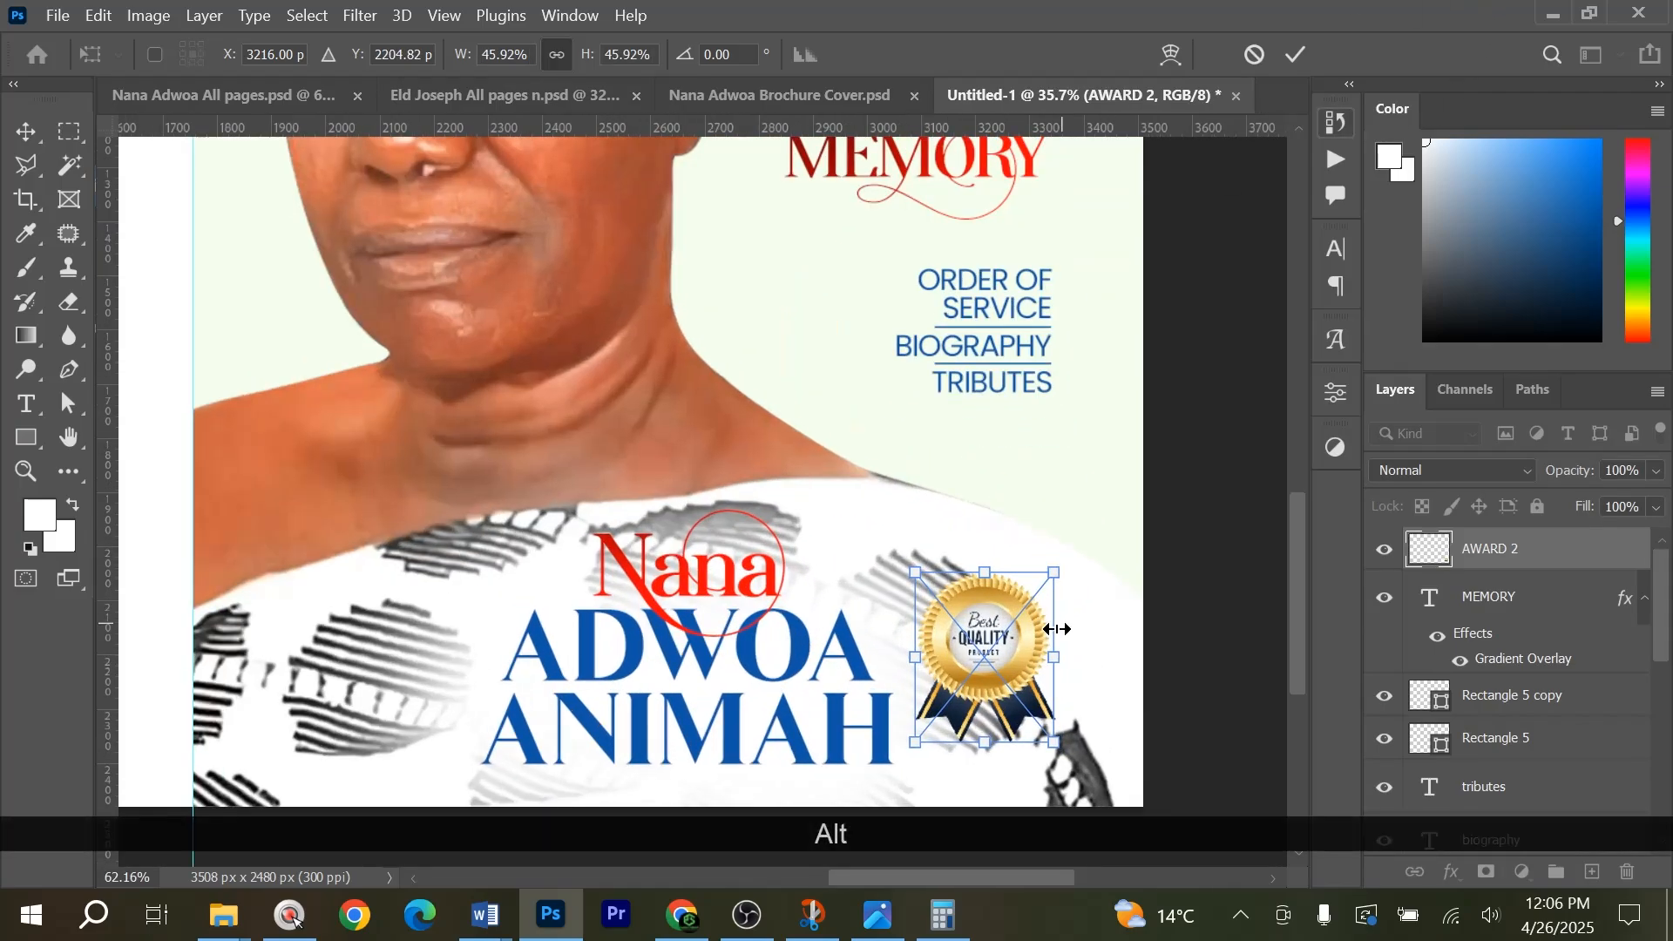
left_click_drag(995, 689, 970, 552)
key("Return")
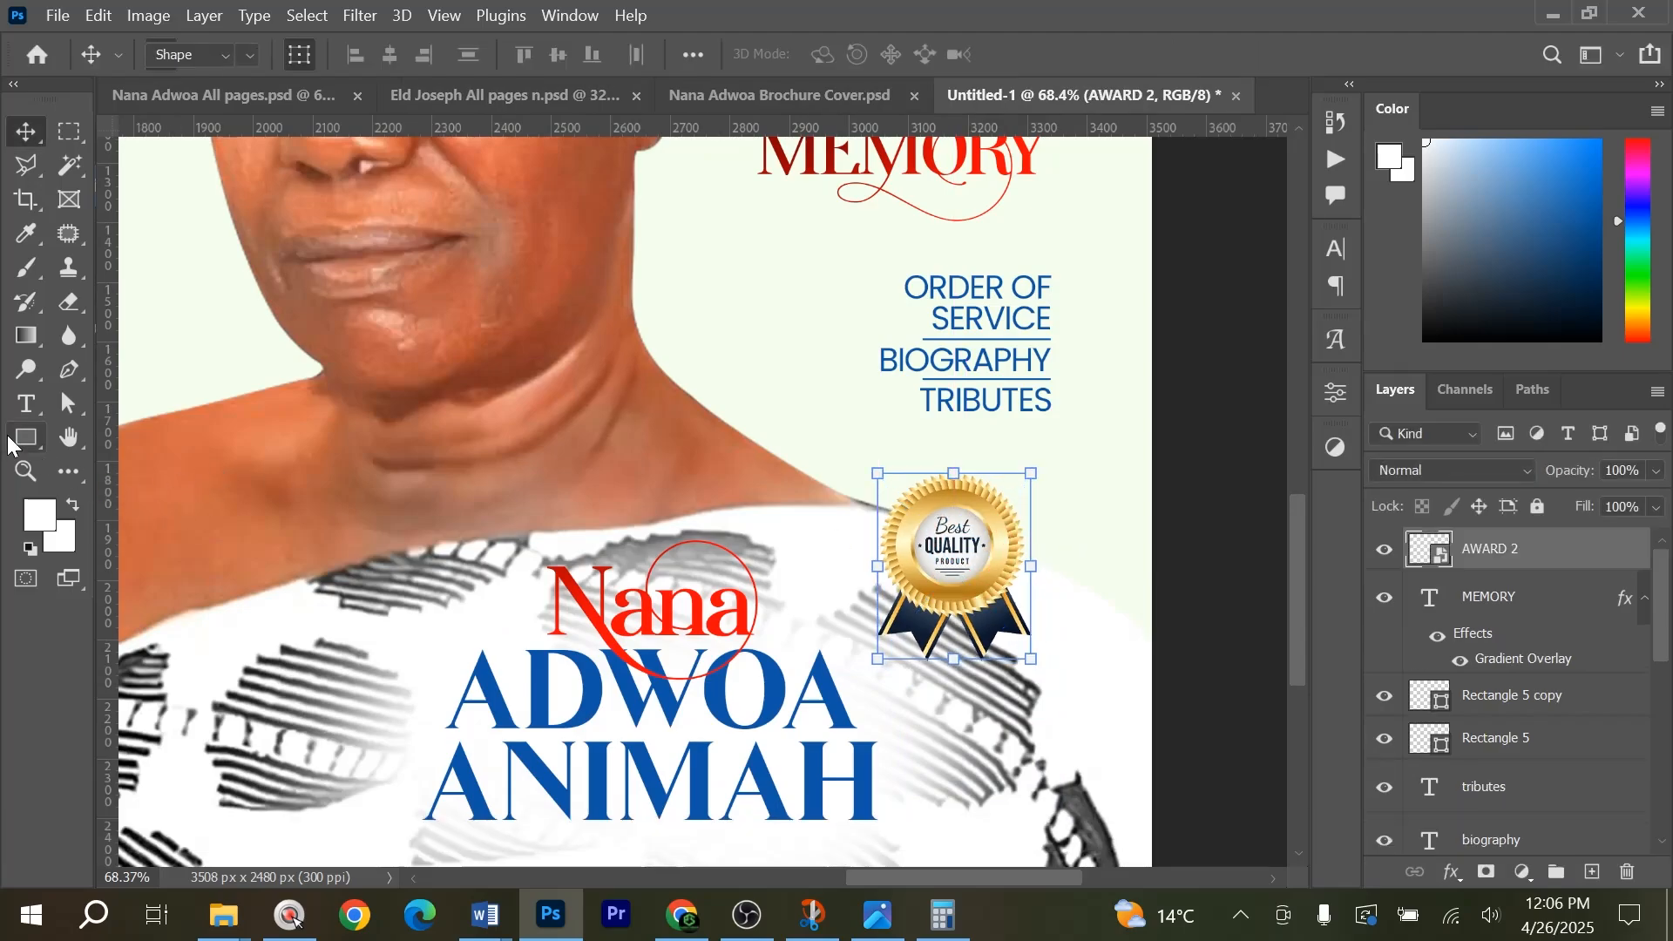
Draw a white circle about 205 px in diameter and place it over the wording at the badge's centre.
left_click(8, 445)
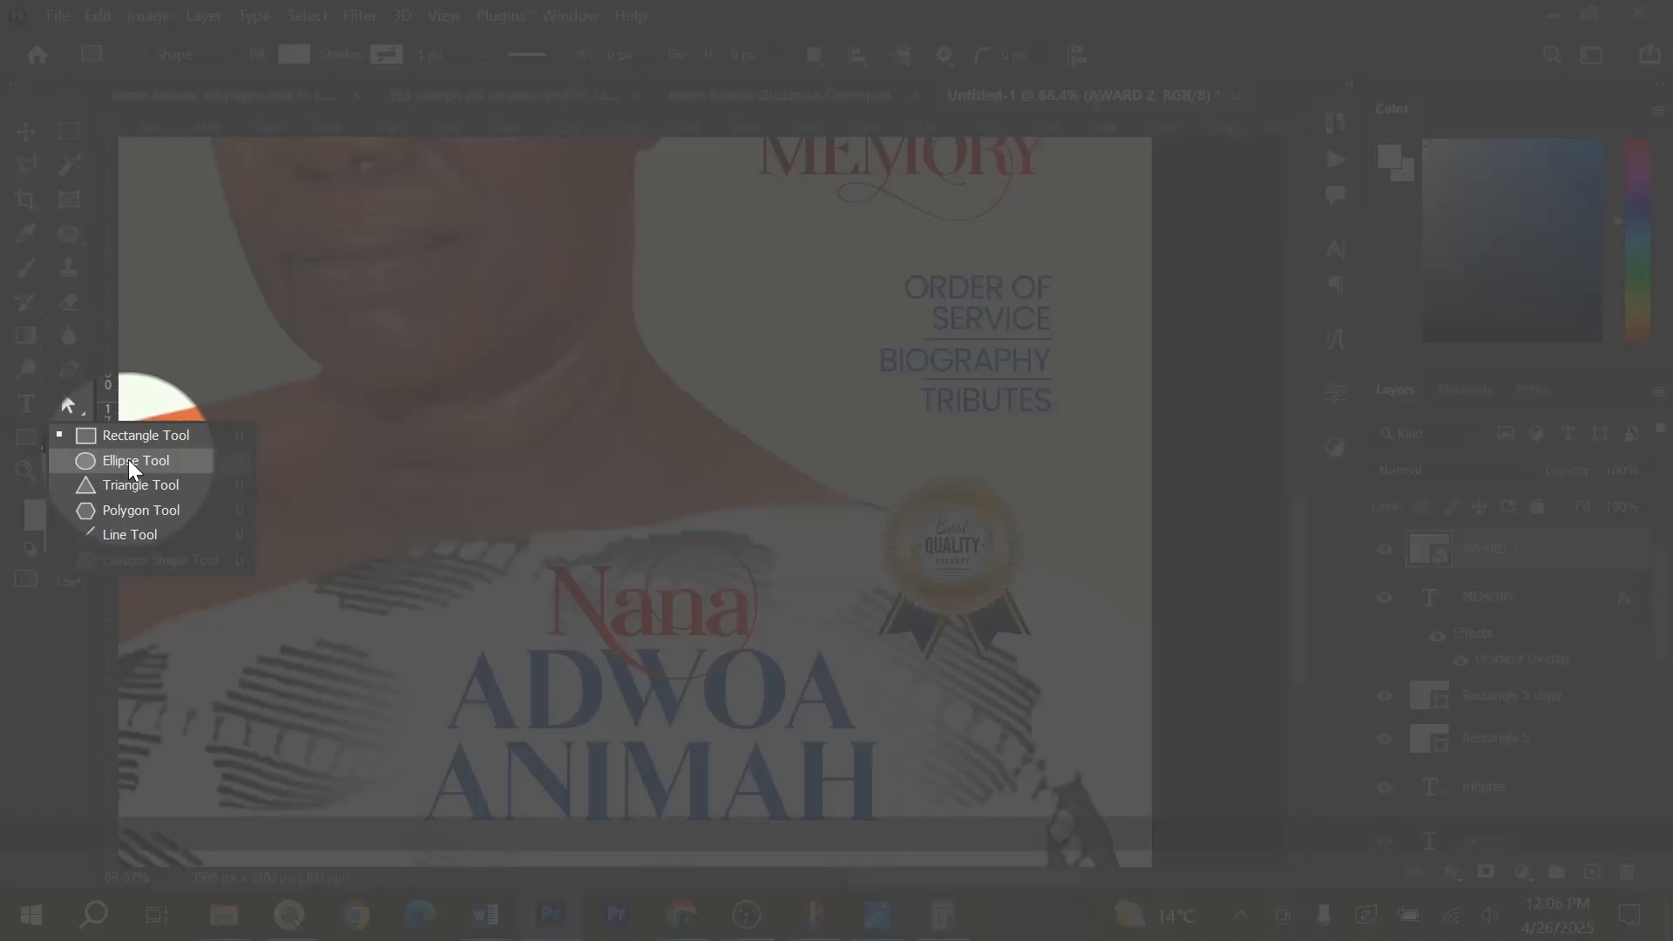
left_click(131, 460)
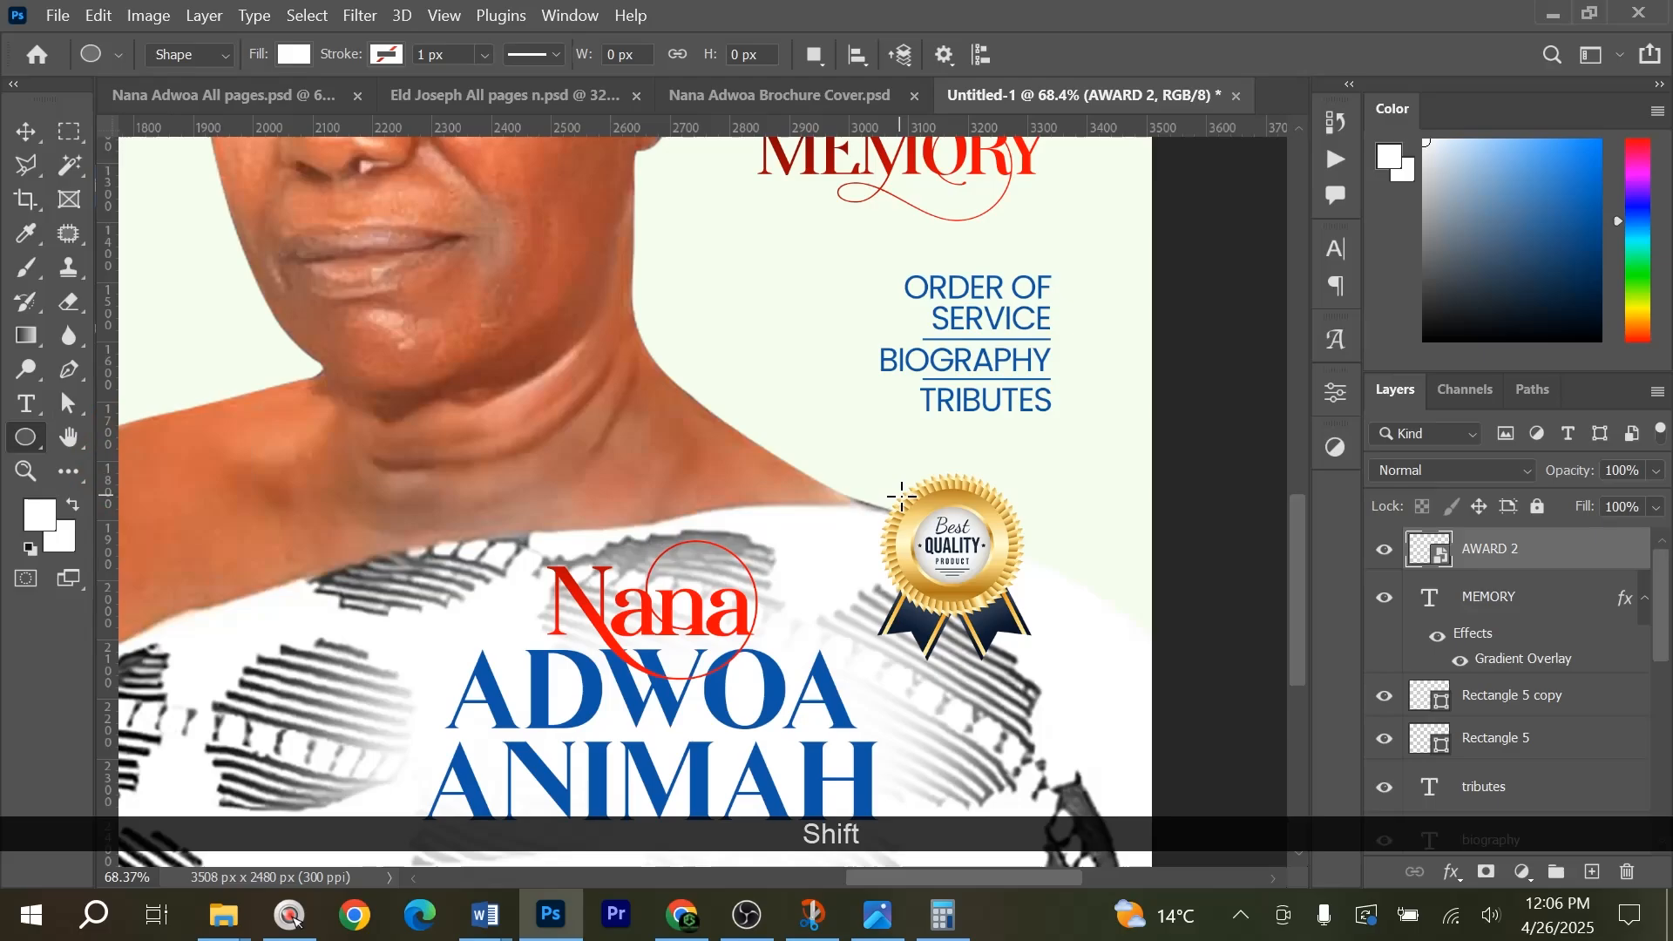
left_click_drag(901, 495, 1024, 618)
key("v")
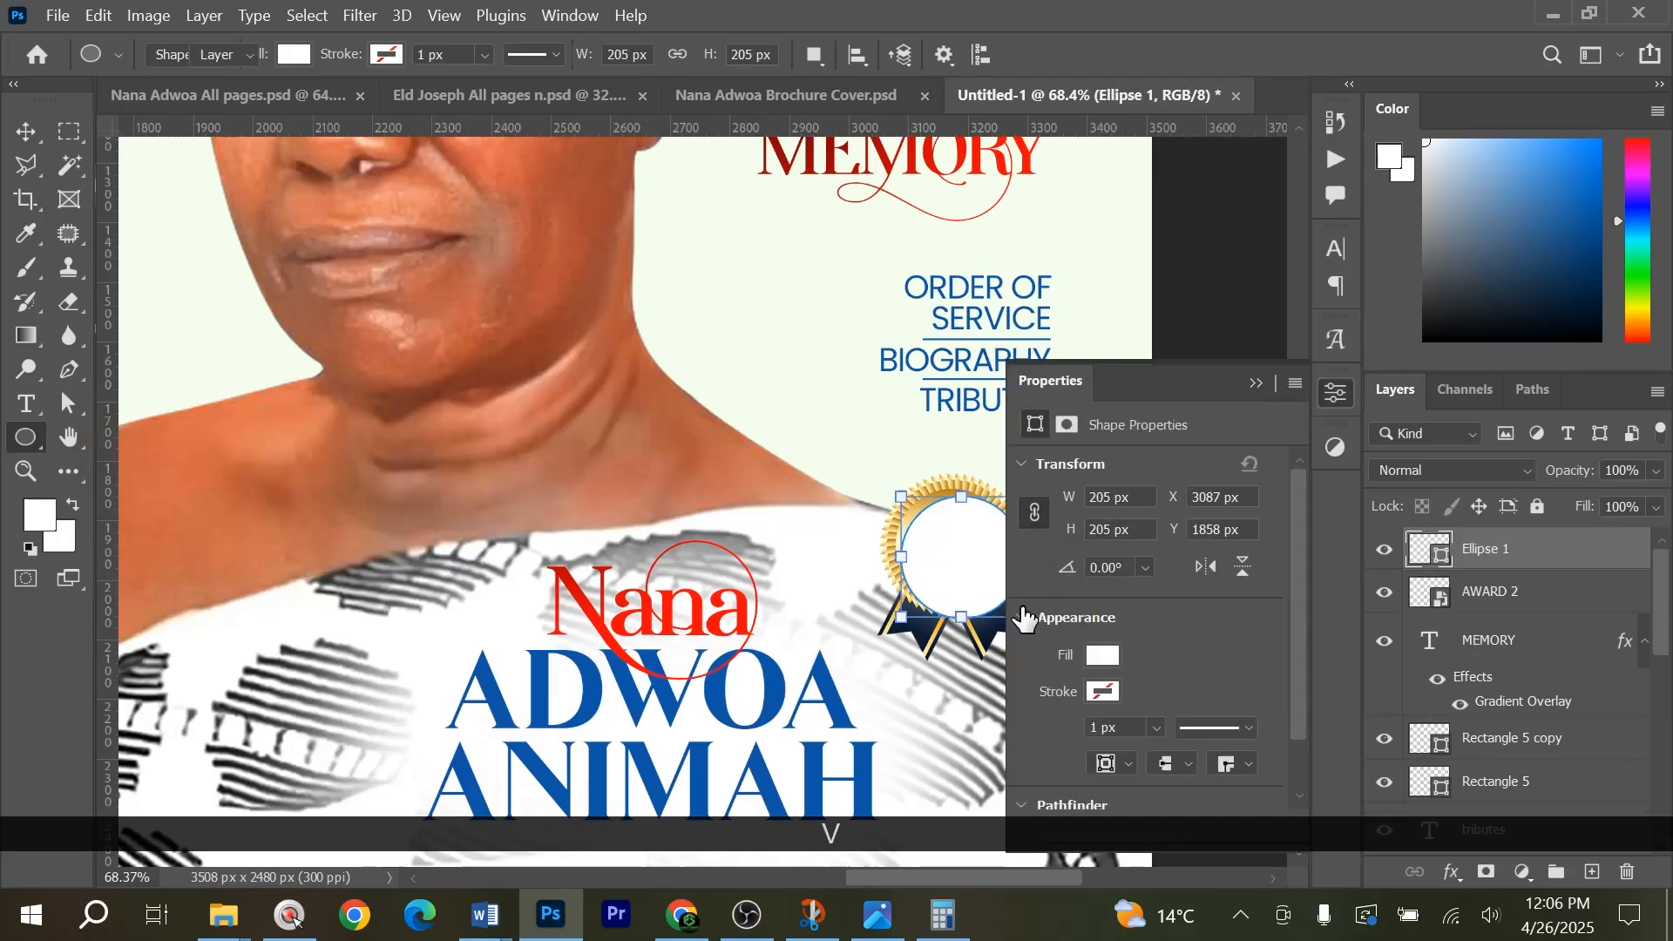
scroll(981, 546, "up", 3)
left_click_drag(839, 523, 679, 469)
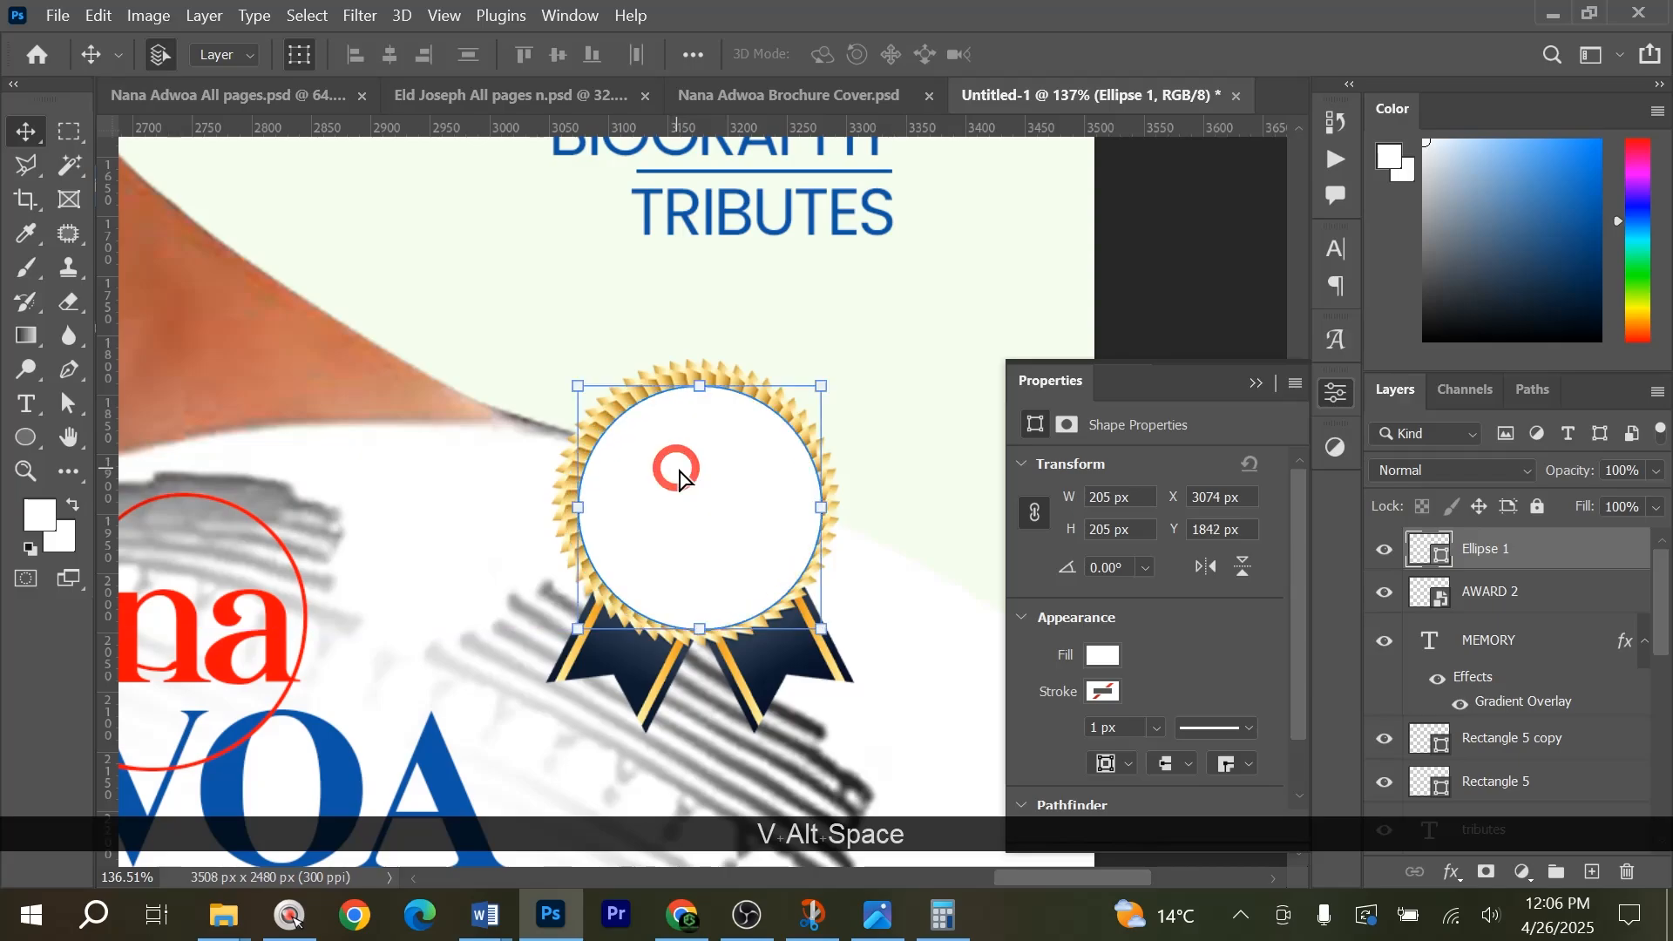
Nudge the white circle slightly up and to the left to centre it inside the badge's gold ring.
key("Left")
key("Left")
key("Up")
key("Up")
key("Up")
key("Up")
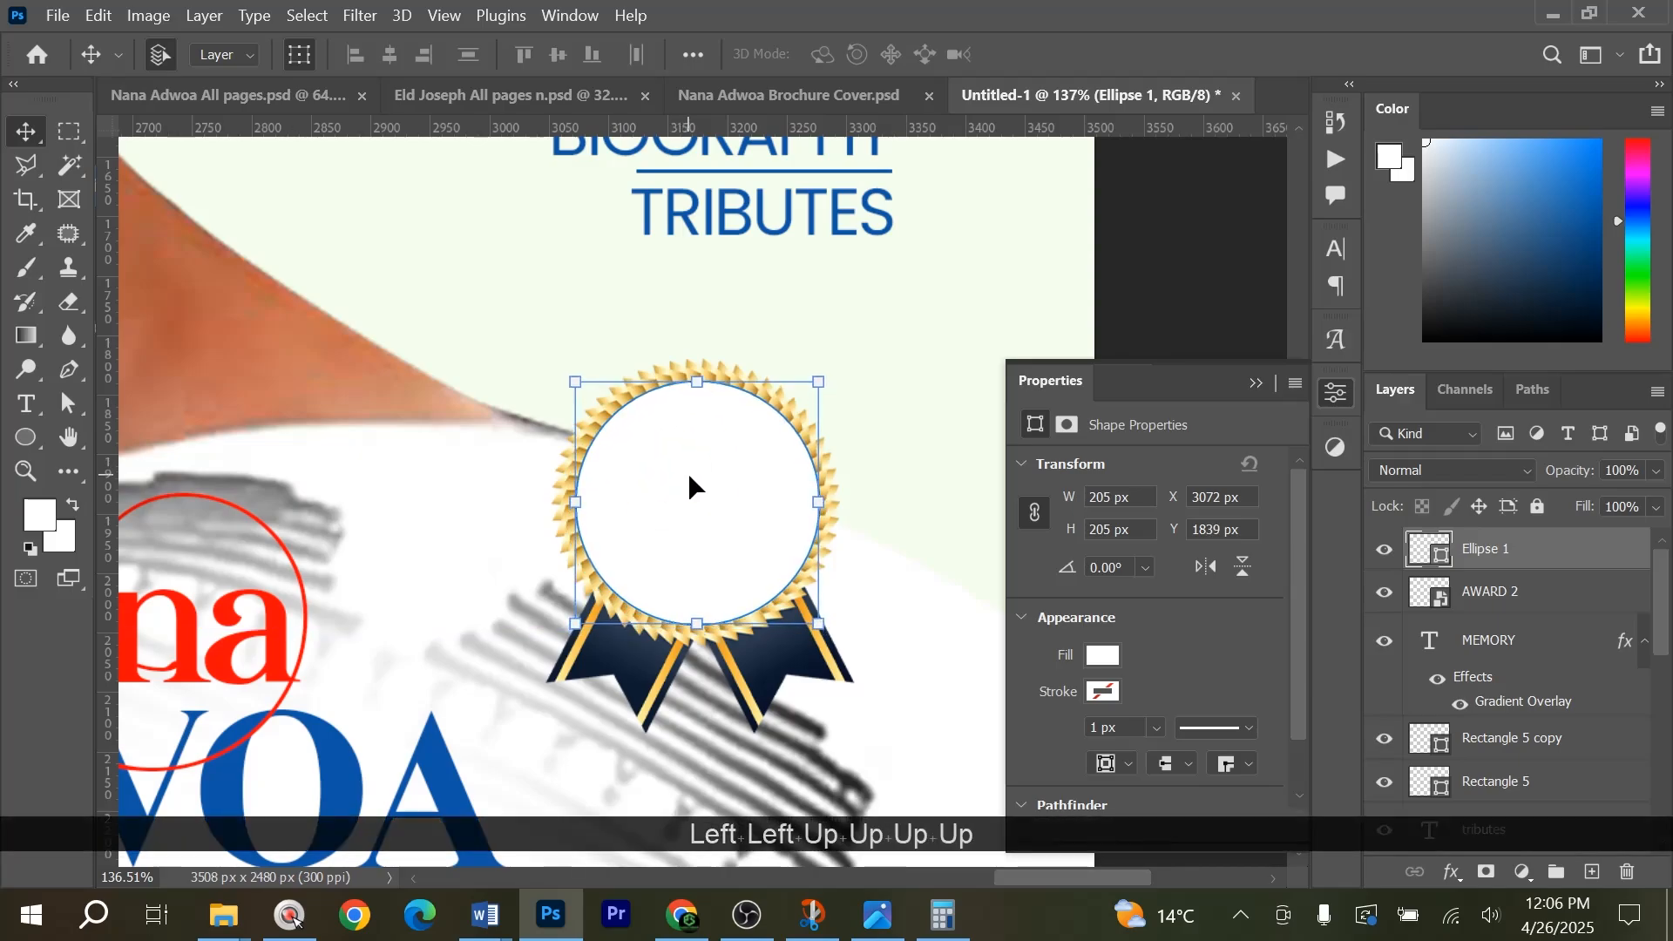
key("Left")
key("Down")
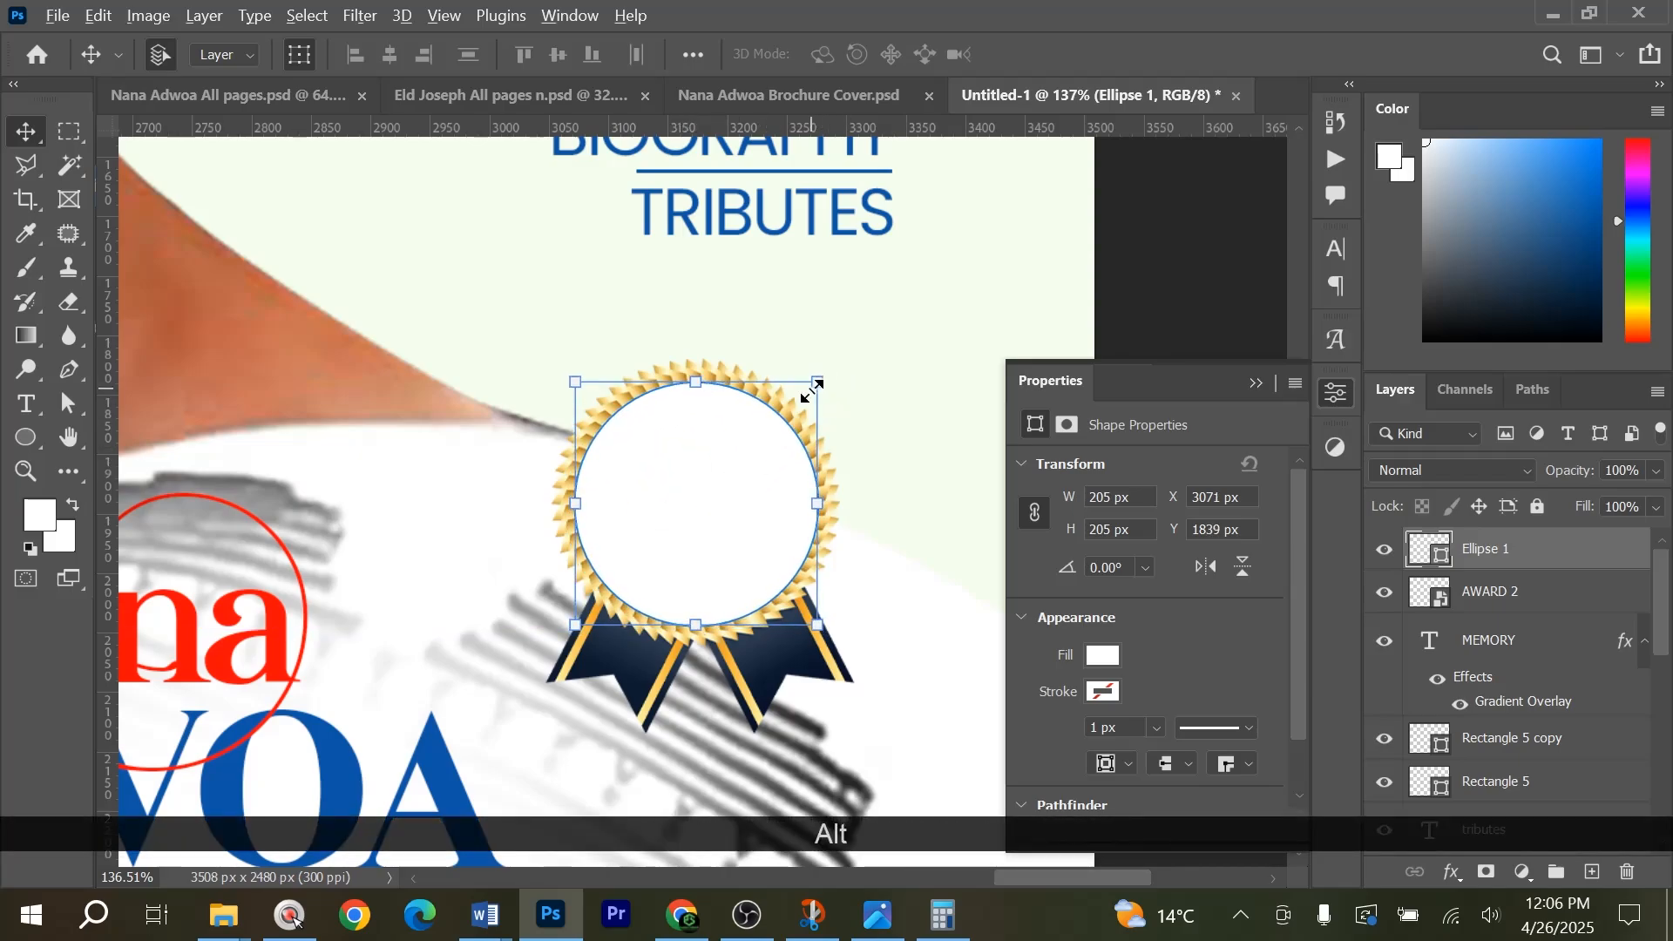
Shrink the white circle to 90% about its centre, fine-tune its position in the badge and close its properties.
left_click_drag(819, 382, 805, 395)
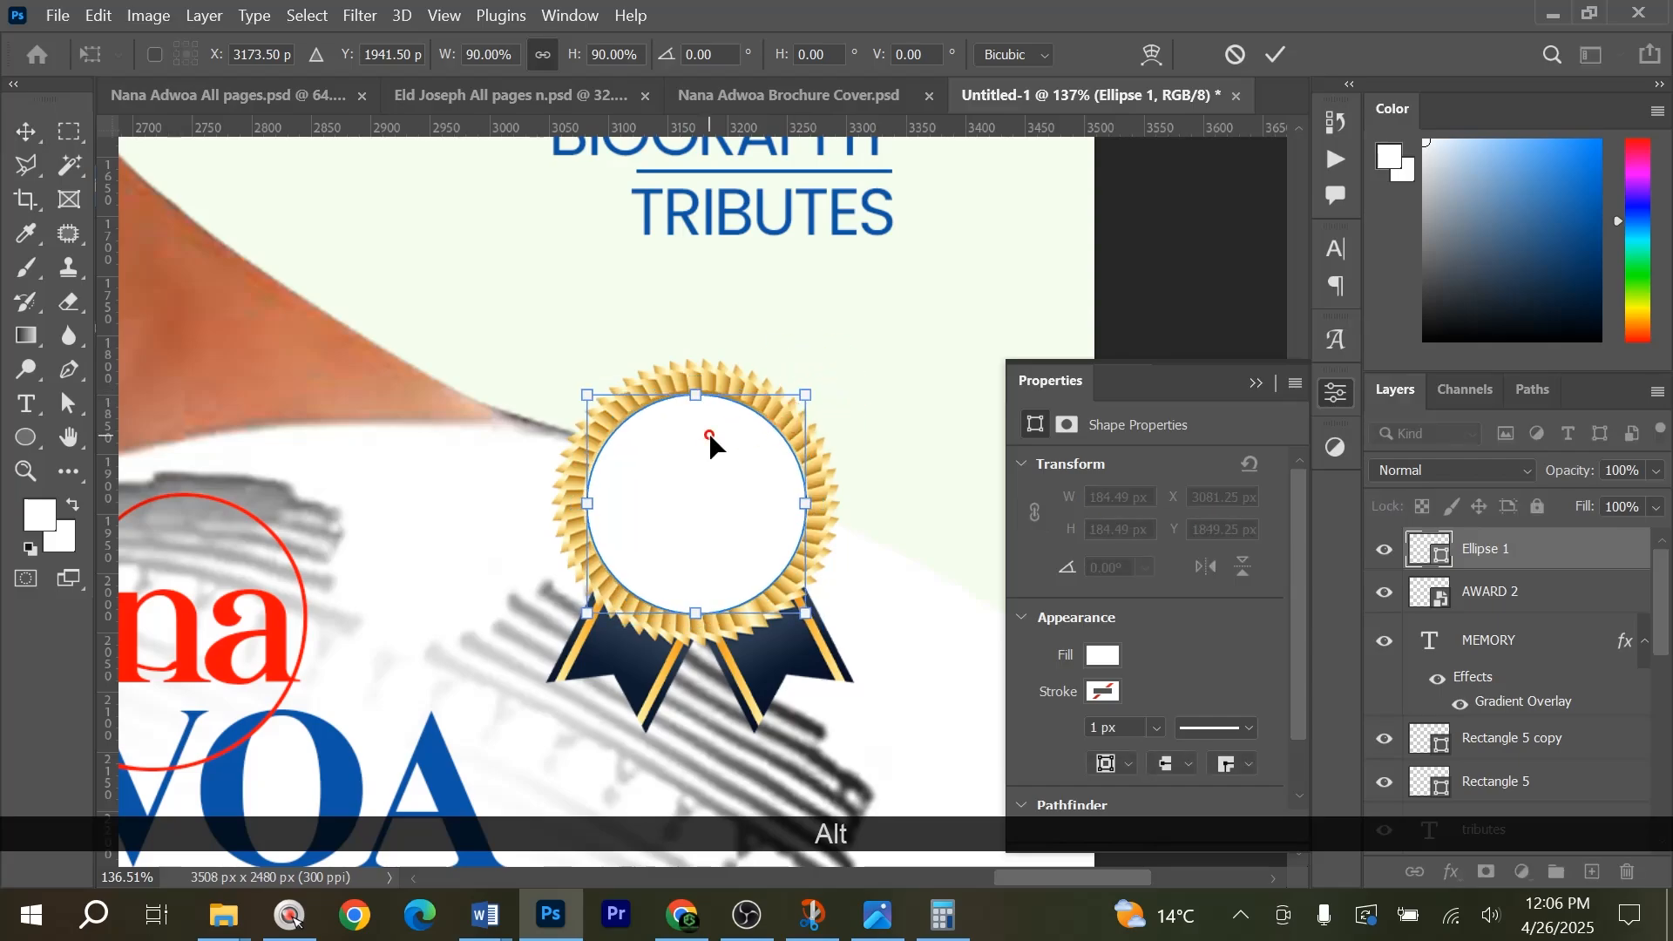
key("Left")
key("Return")
key("Up")
key("Down")
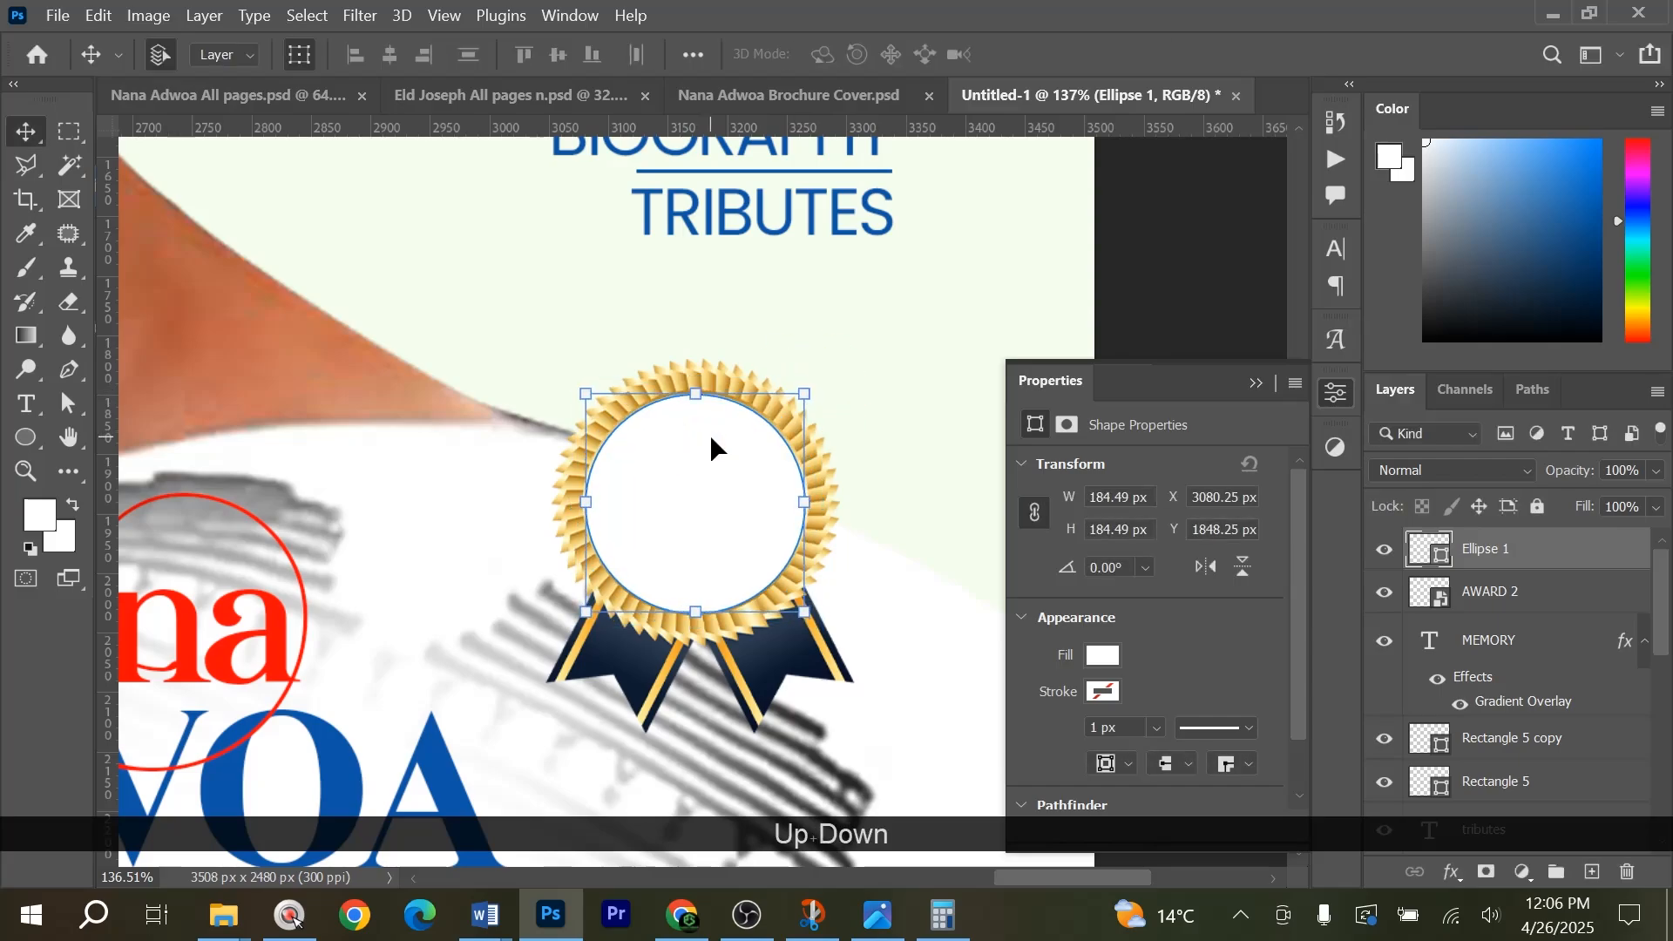
key("Right")
scroll(820, 506, "down", 6)
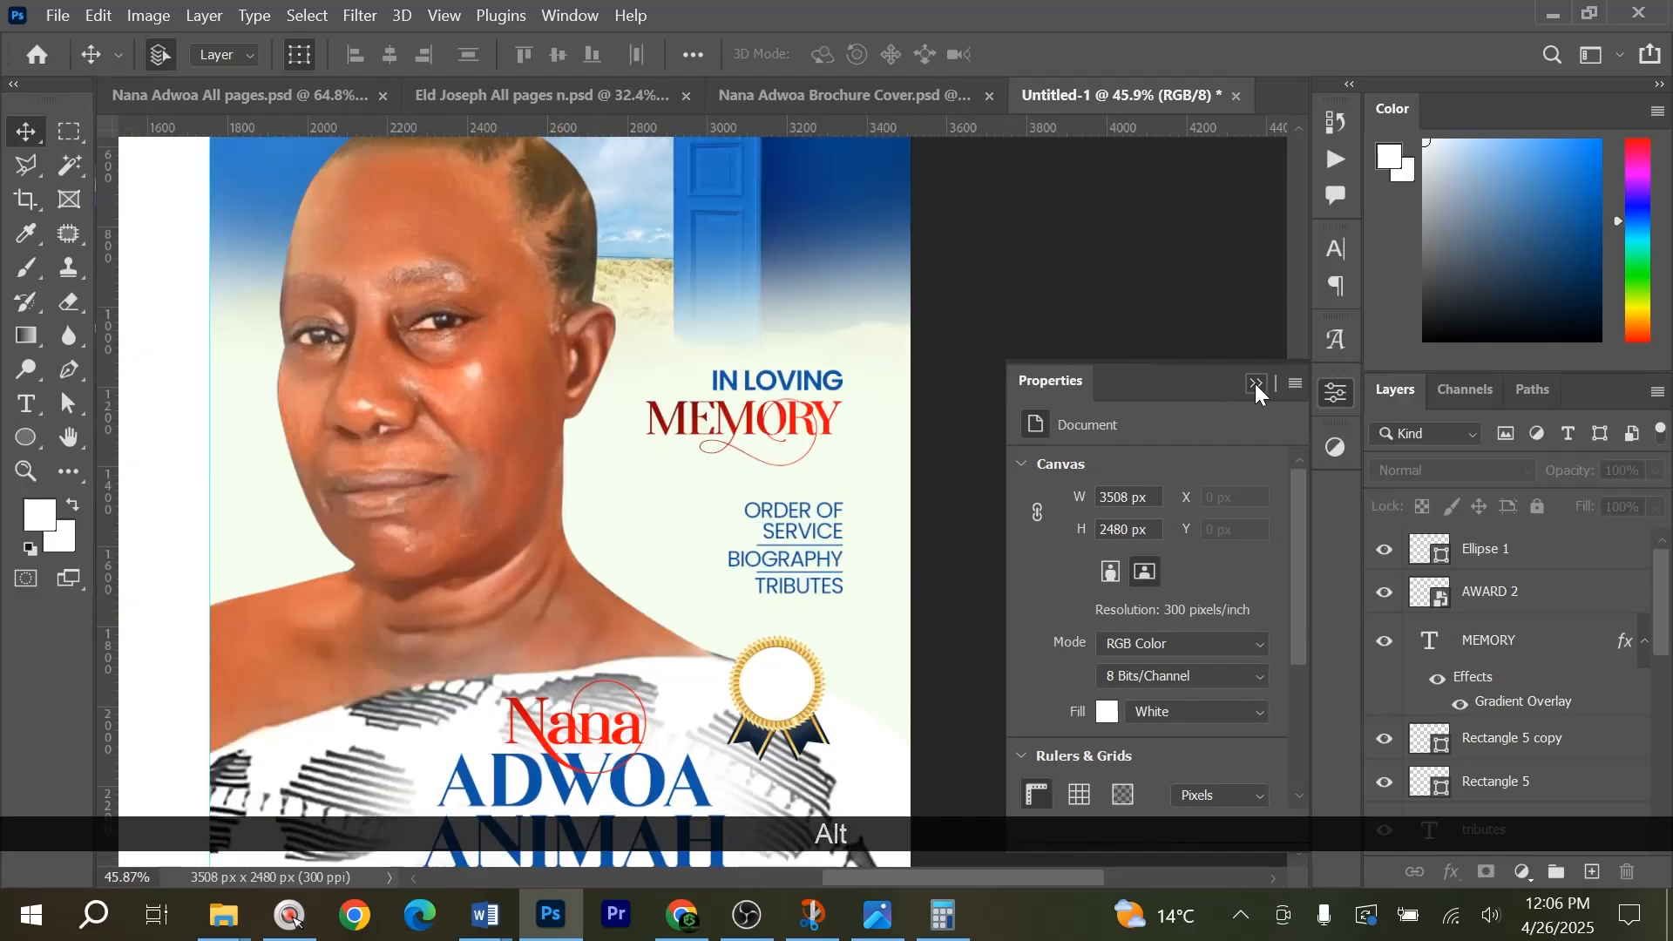
left_click(1255, 384)
scroll(801, 636, "down", 2)
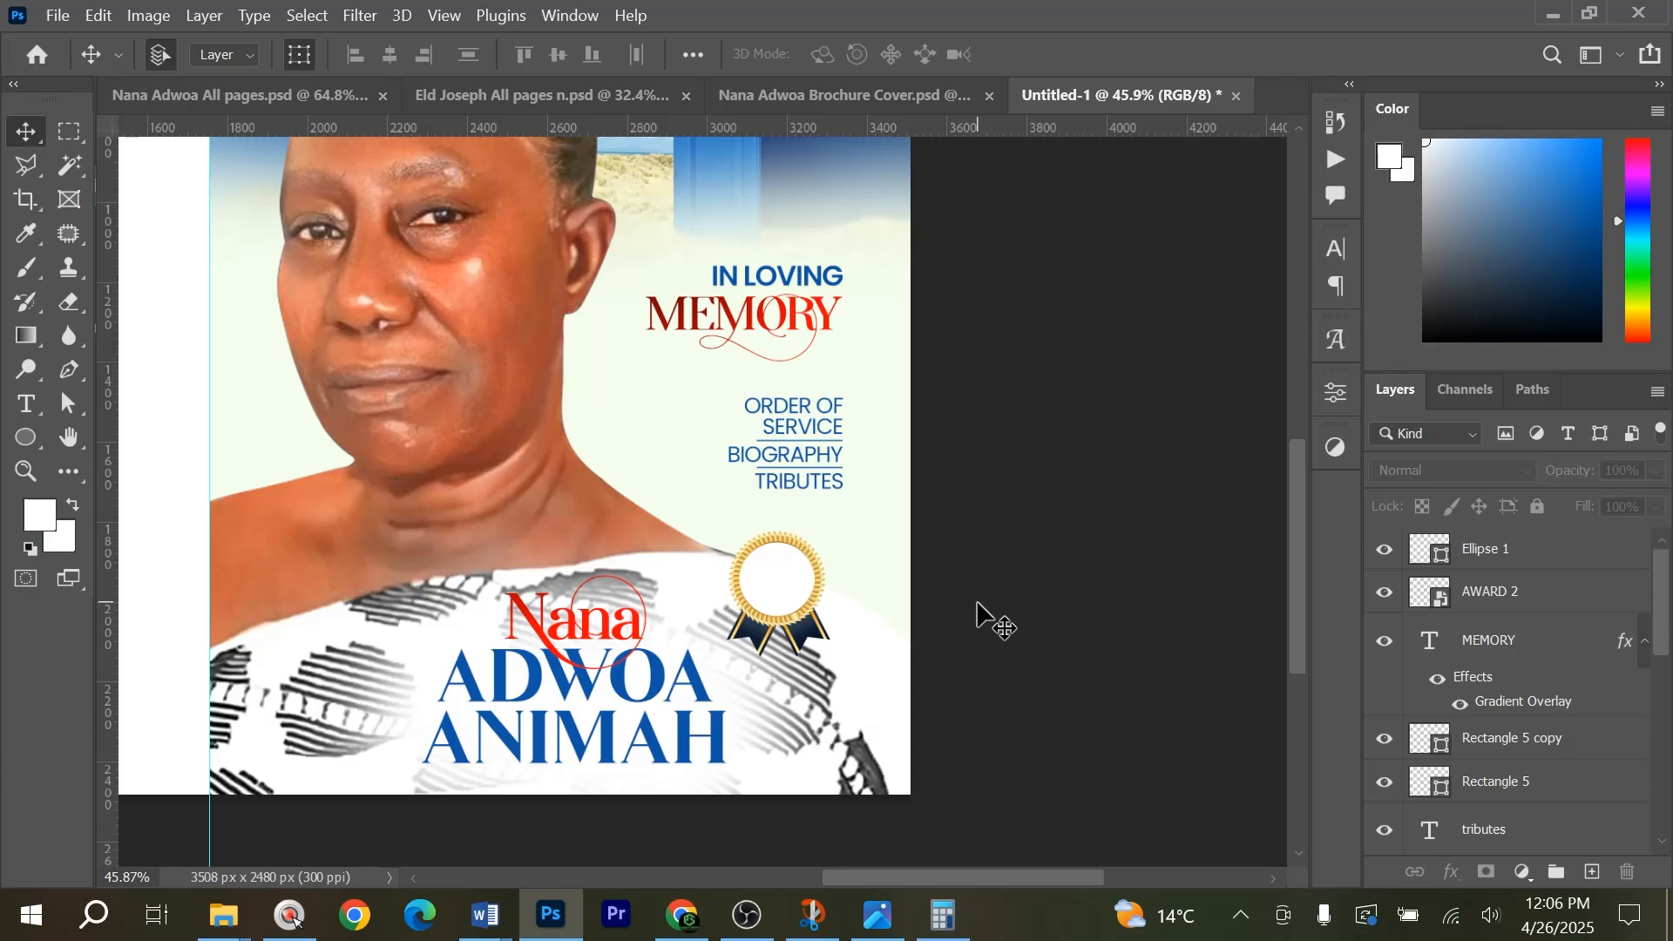
Copy the Aged 80 text from Nana Adwoa Brochure Cover.psd and place it inside the badge's white circle in Untitled-1.
scroll(1013, 598, "up", 1)
left_click(922, 97)
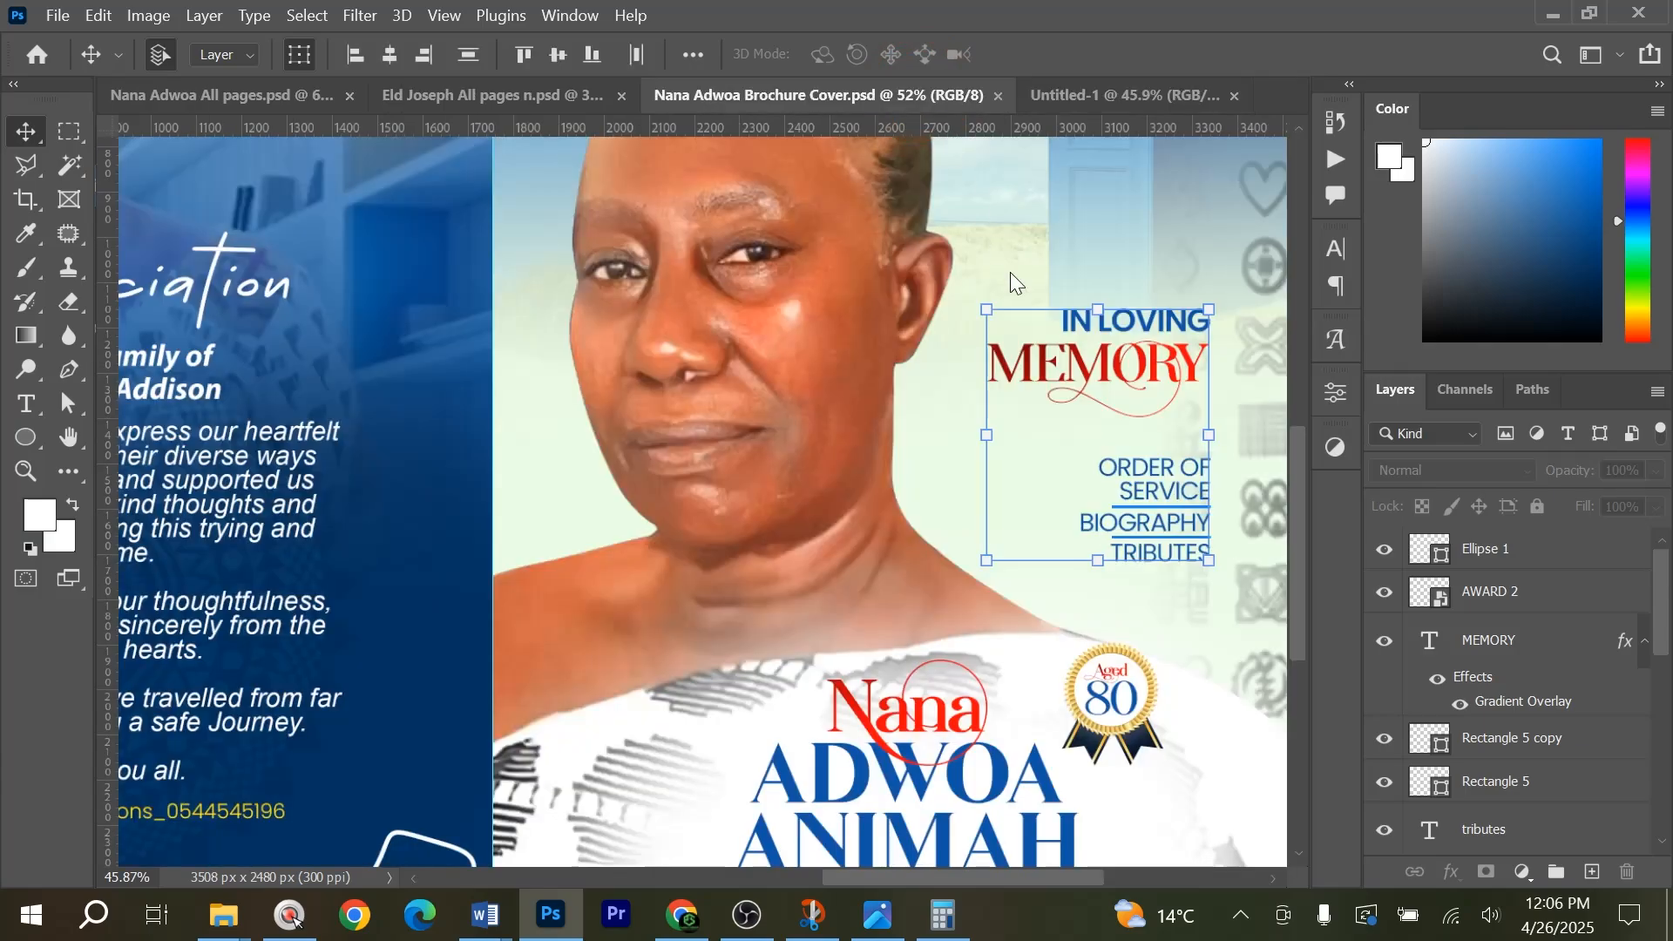
scroll(1118, 638, "up", 5)
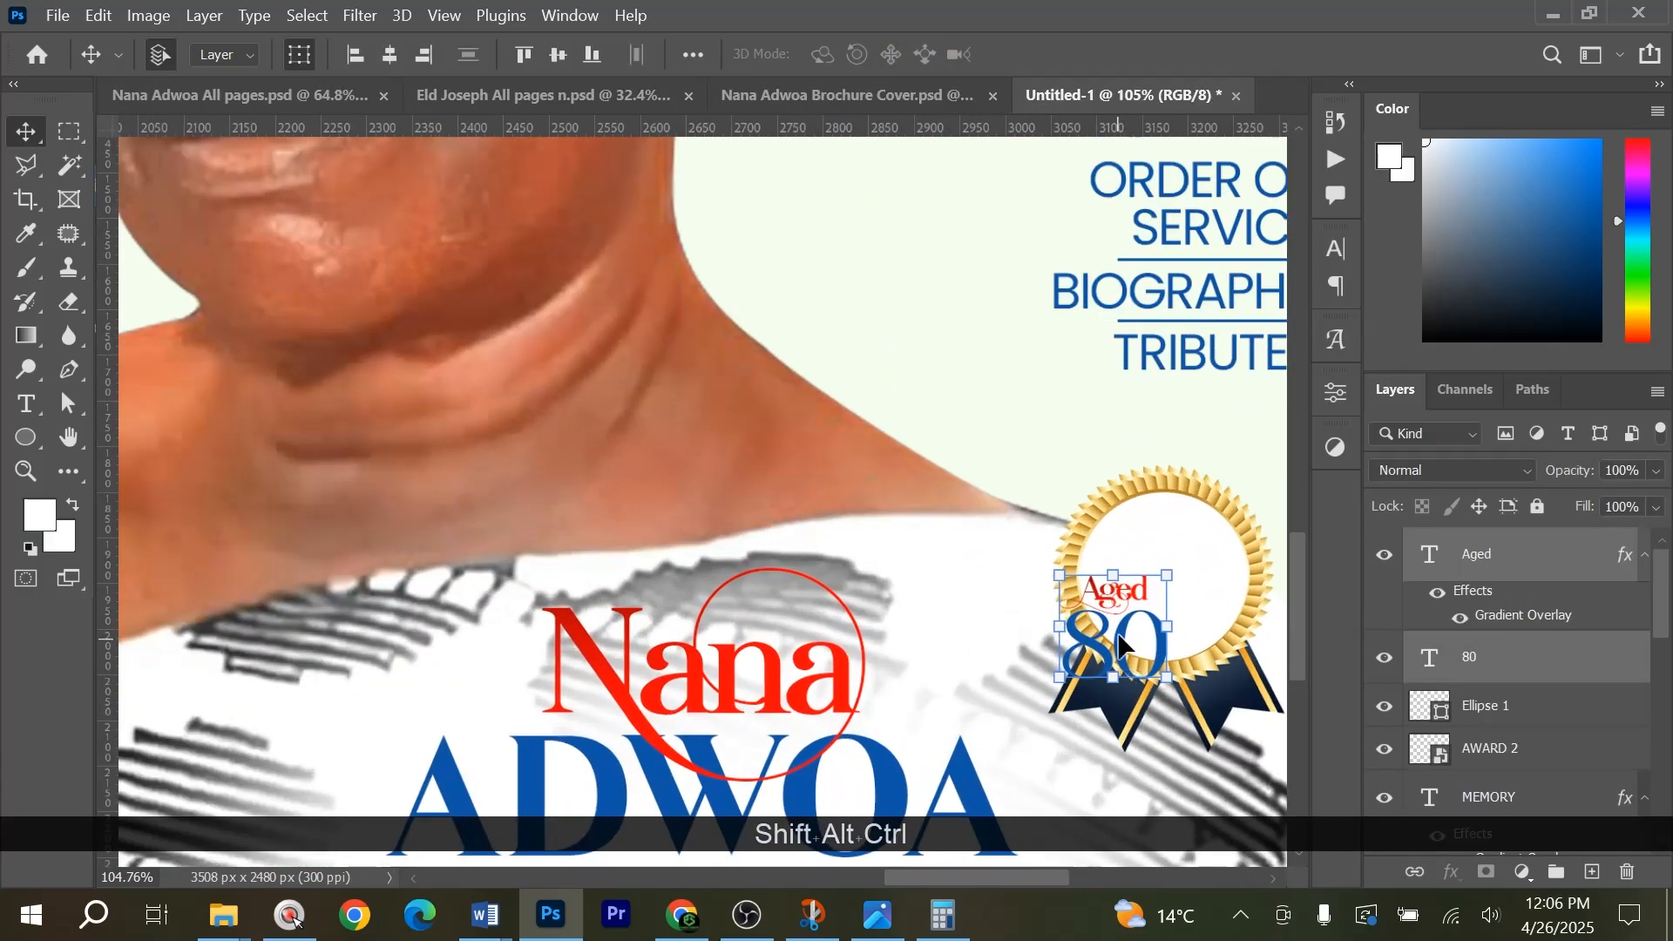
left_click_drag(1118, 638, 1167, 601)
key("ctrl")
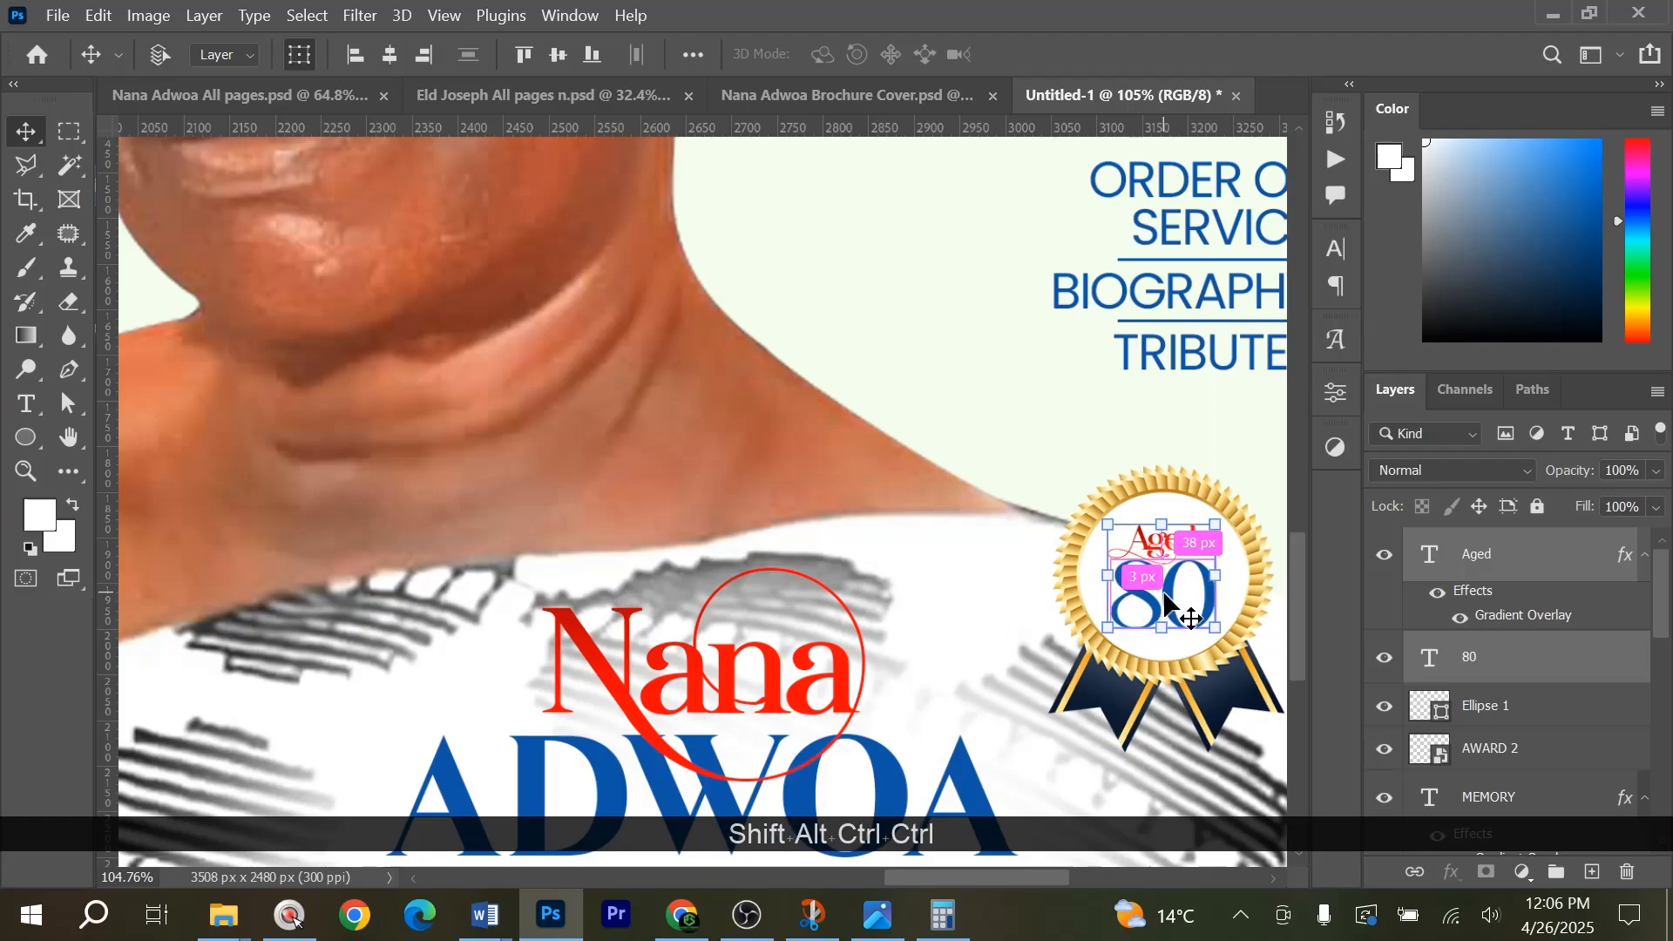
key("alt")
scroll(1168, 559, "up", 1)
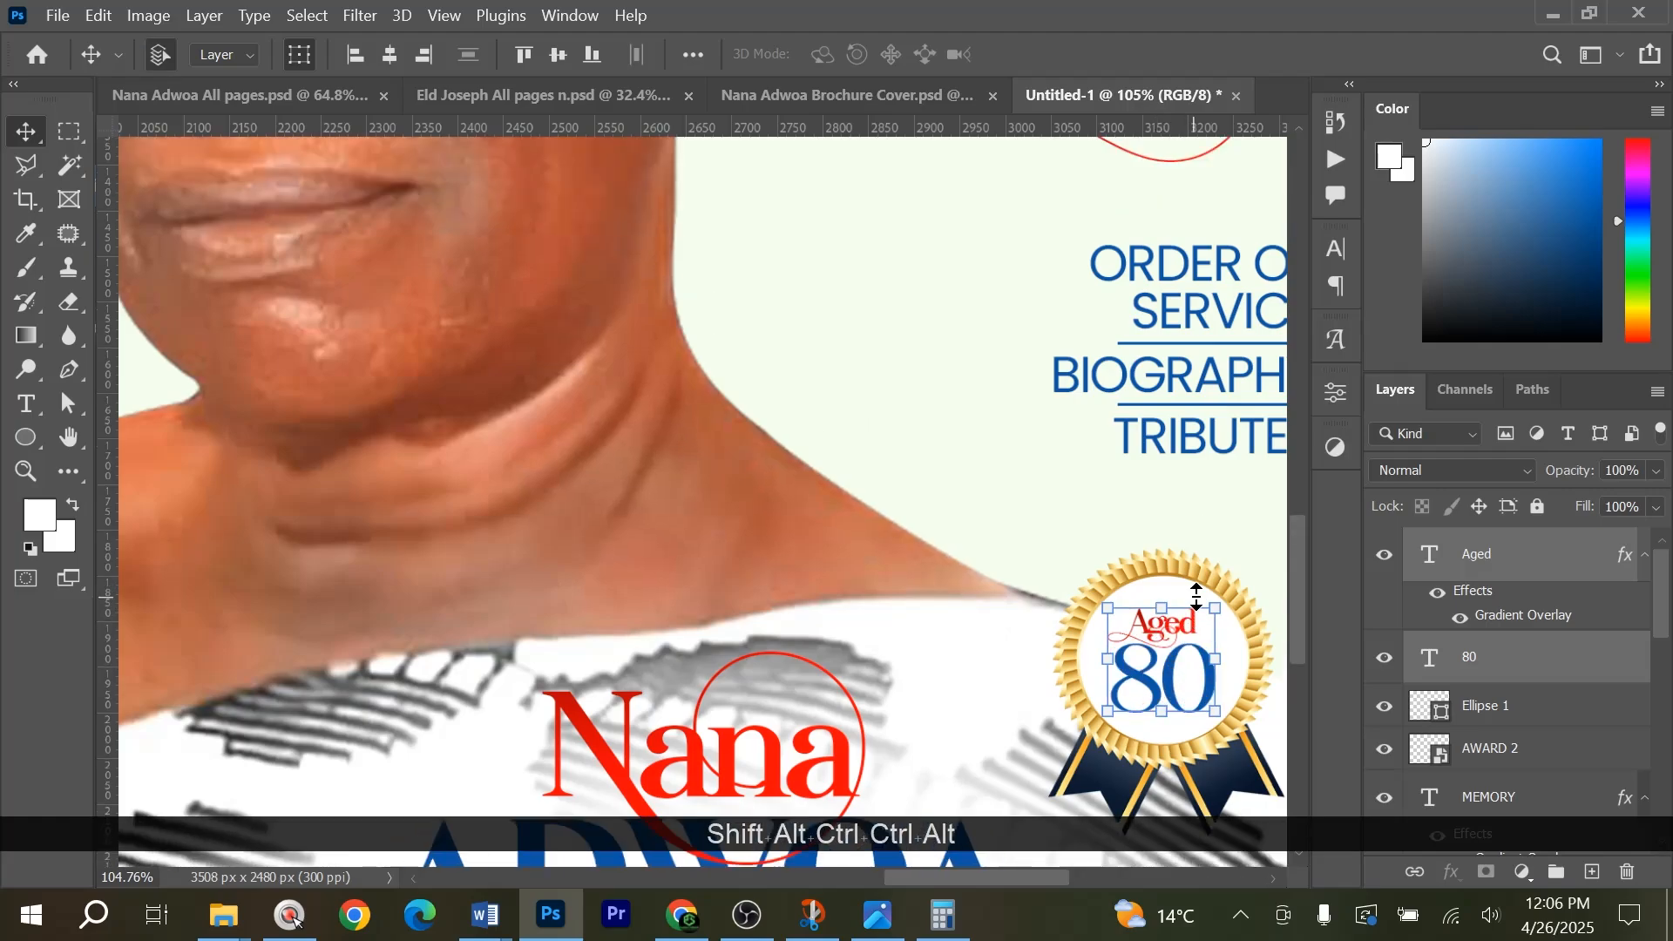
scroll(1126, 610, "down", 6)
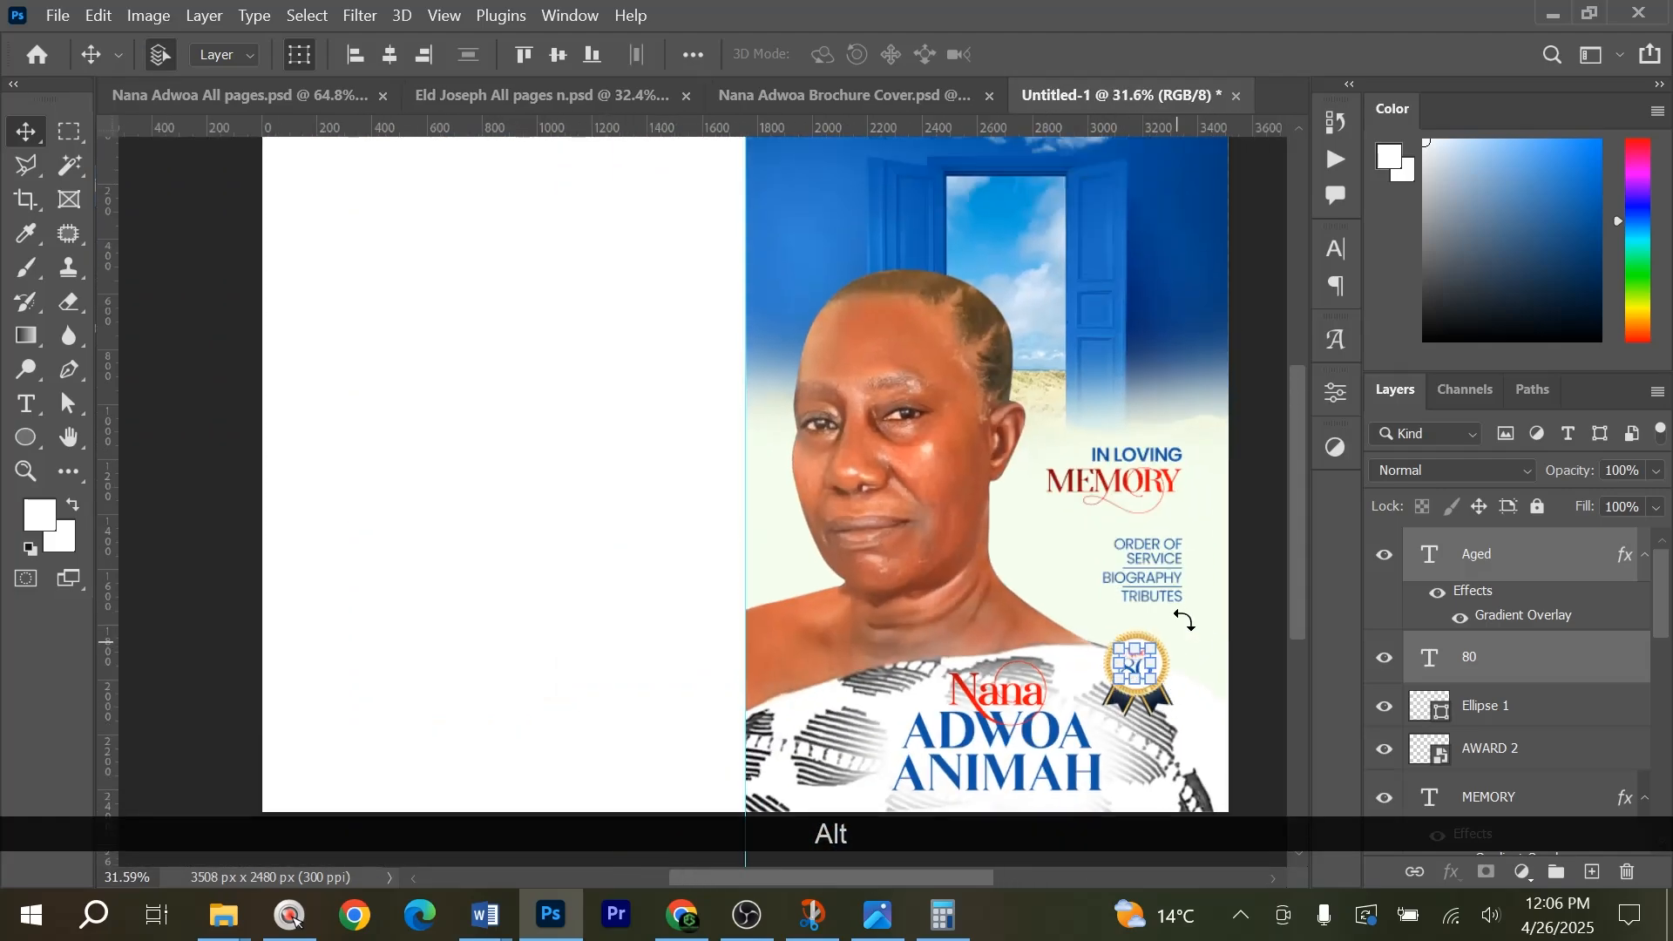
scroll(823, 582, "down", 2)
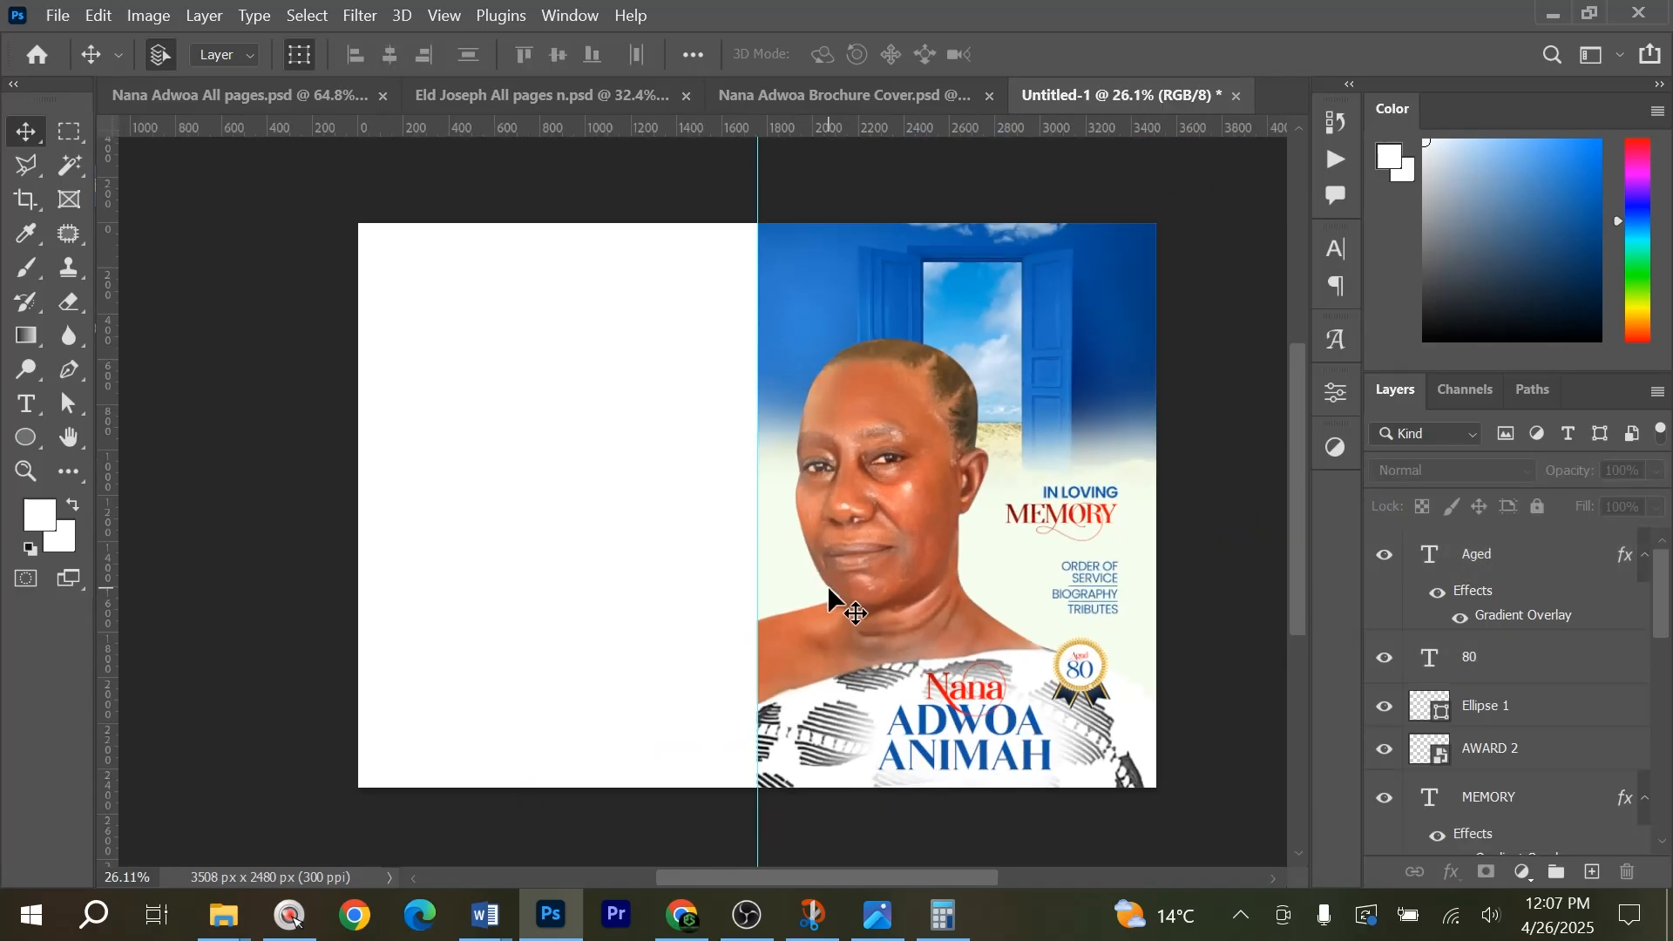
Draw a white rectangle about 1792 × 2539 px covering the blank left half of the page up to the centre guide.
left_click(27, 439)
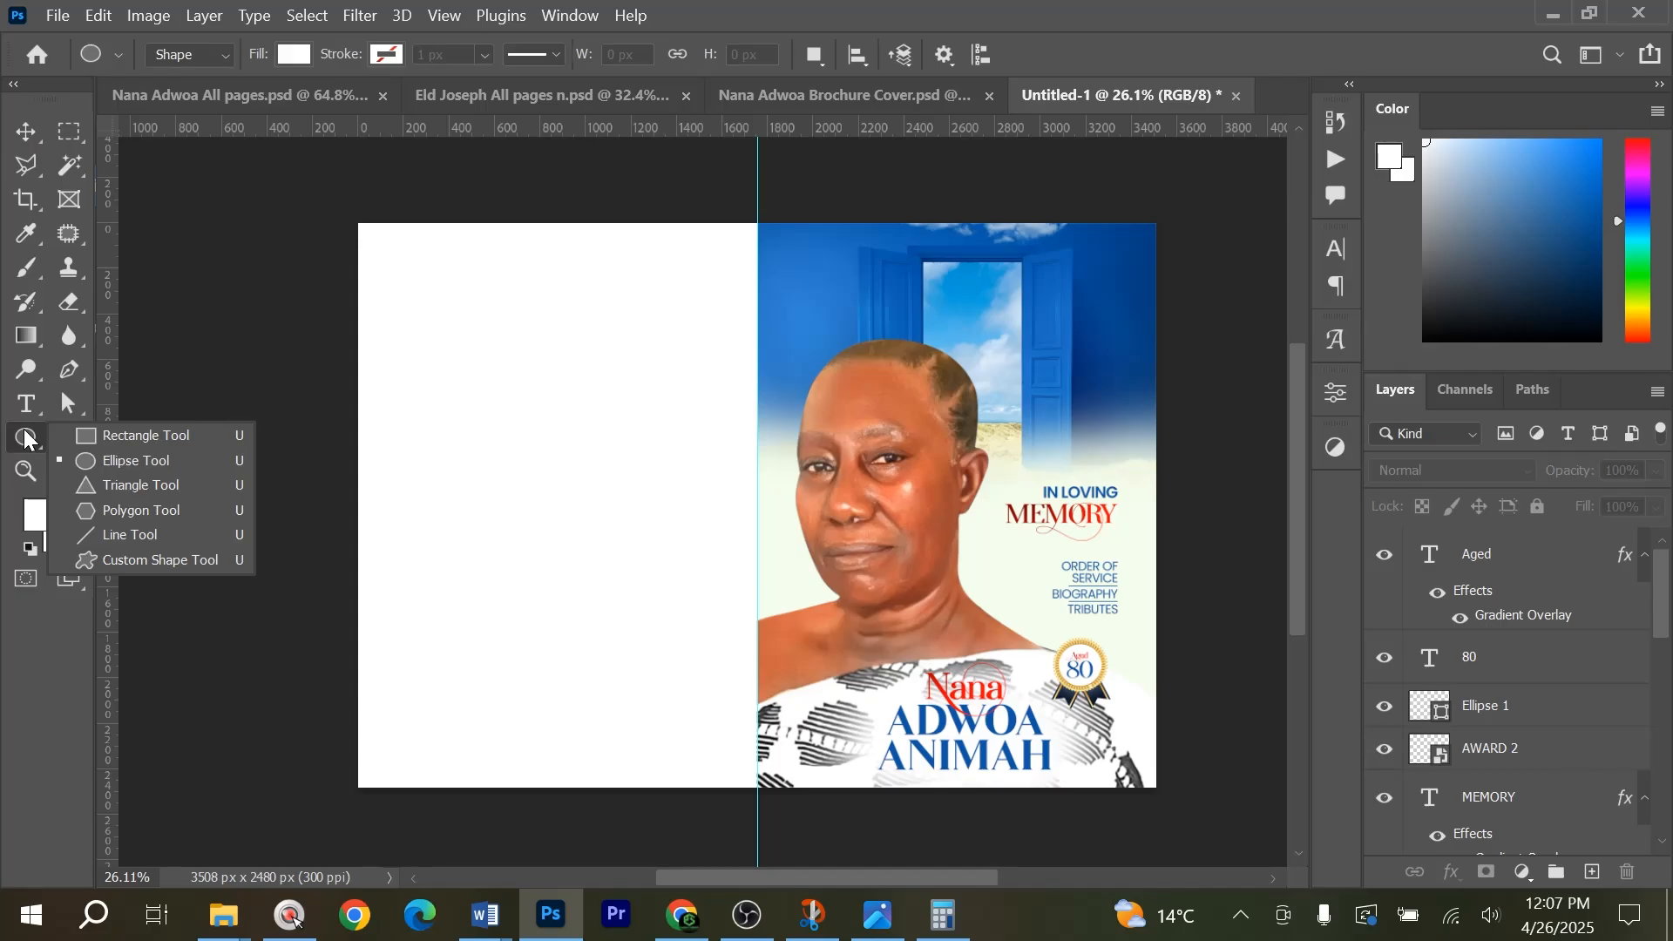
left_click(140, 436)
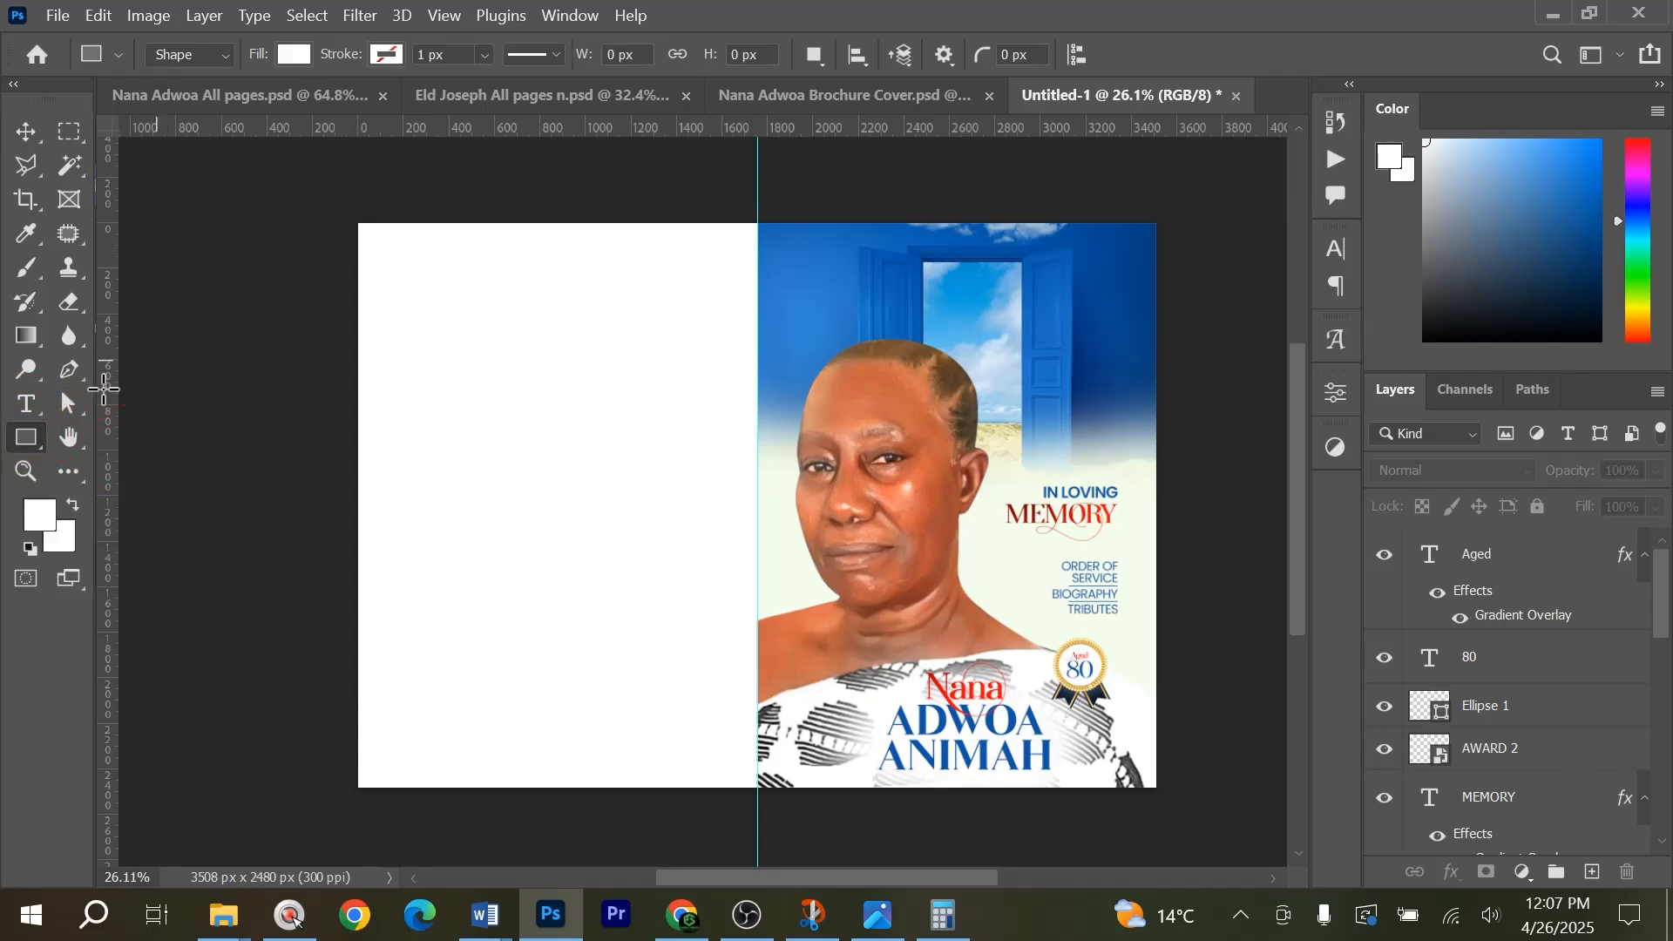
left_click_drag(350, 216, 756, 791)
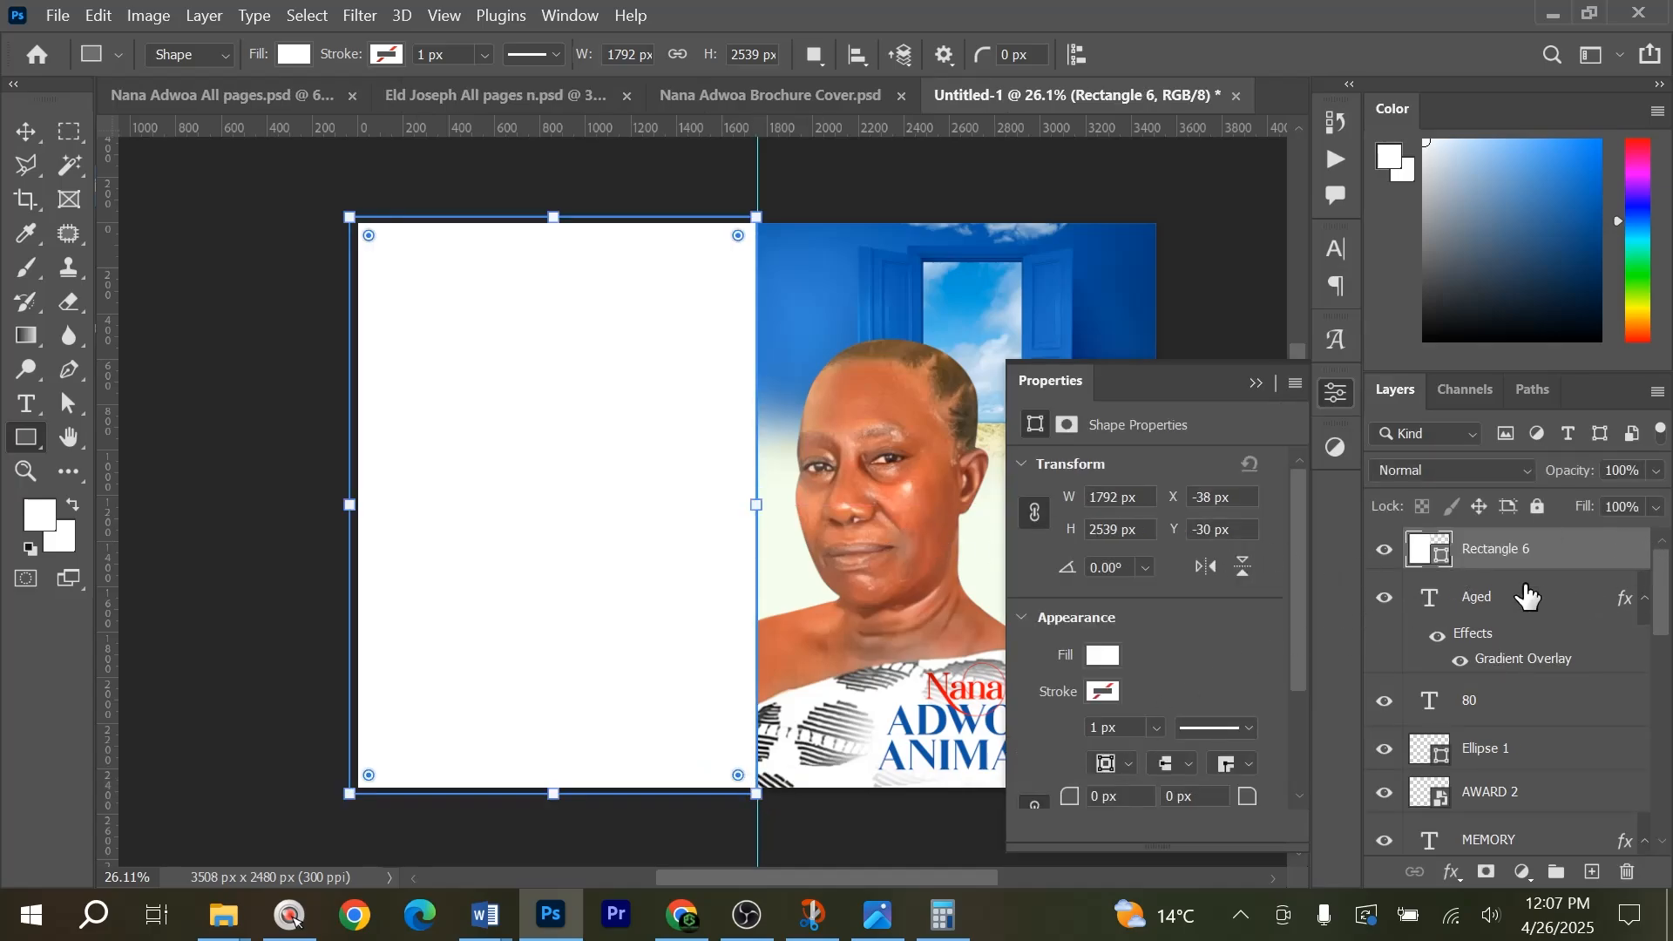
left_click(1466, 849)
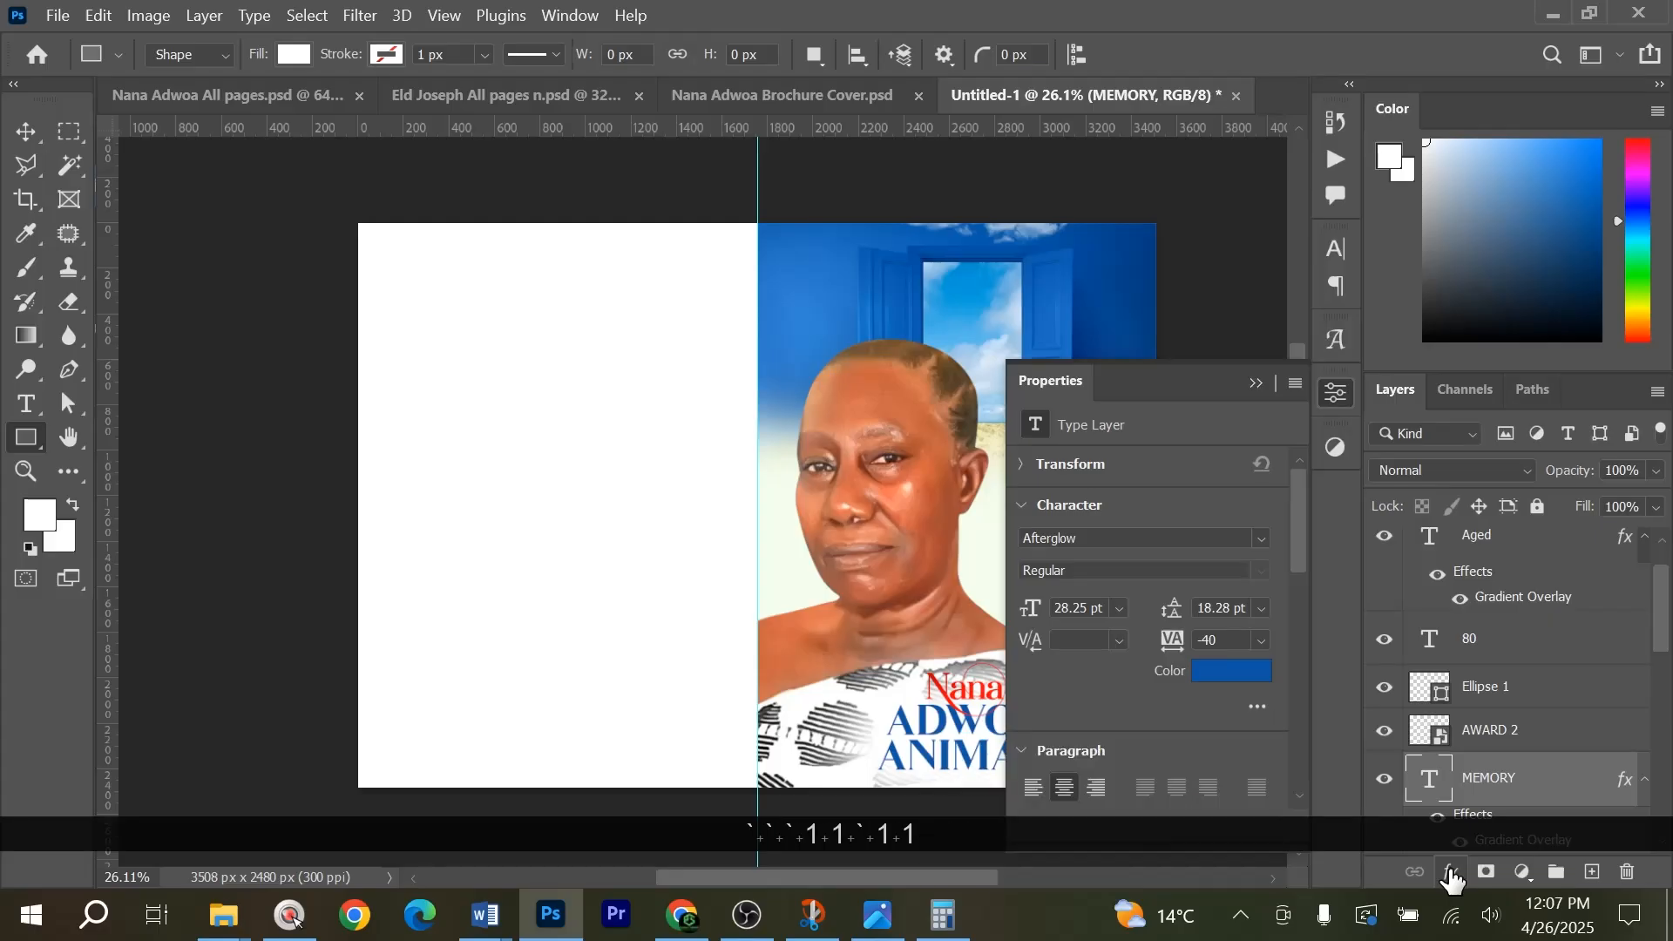
left_click(1452, 874)
left_click(1508, 787)
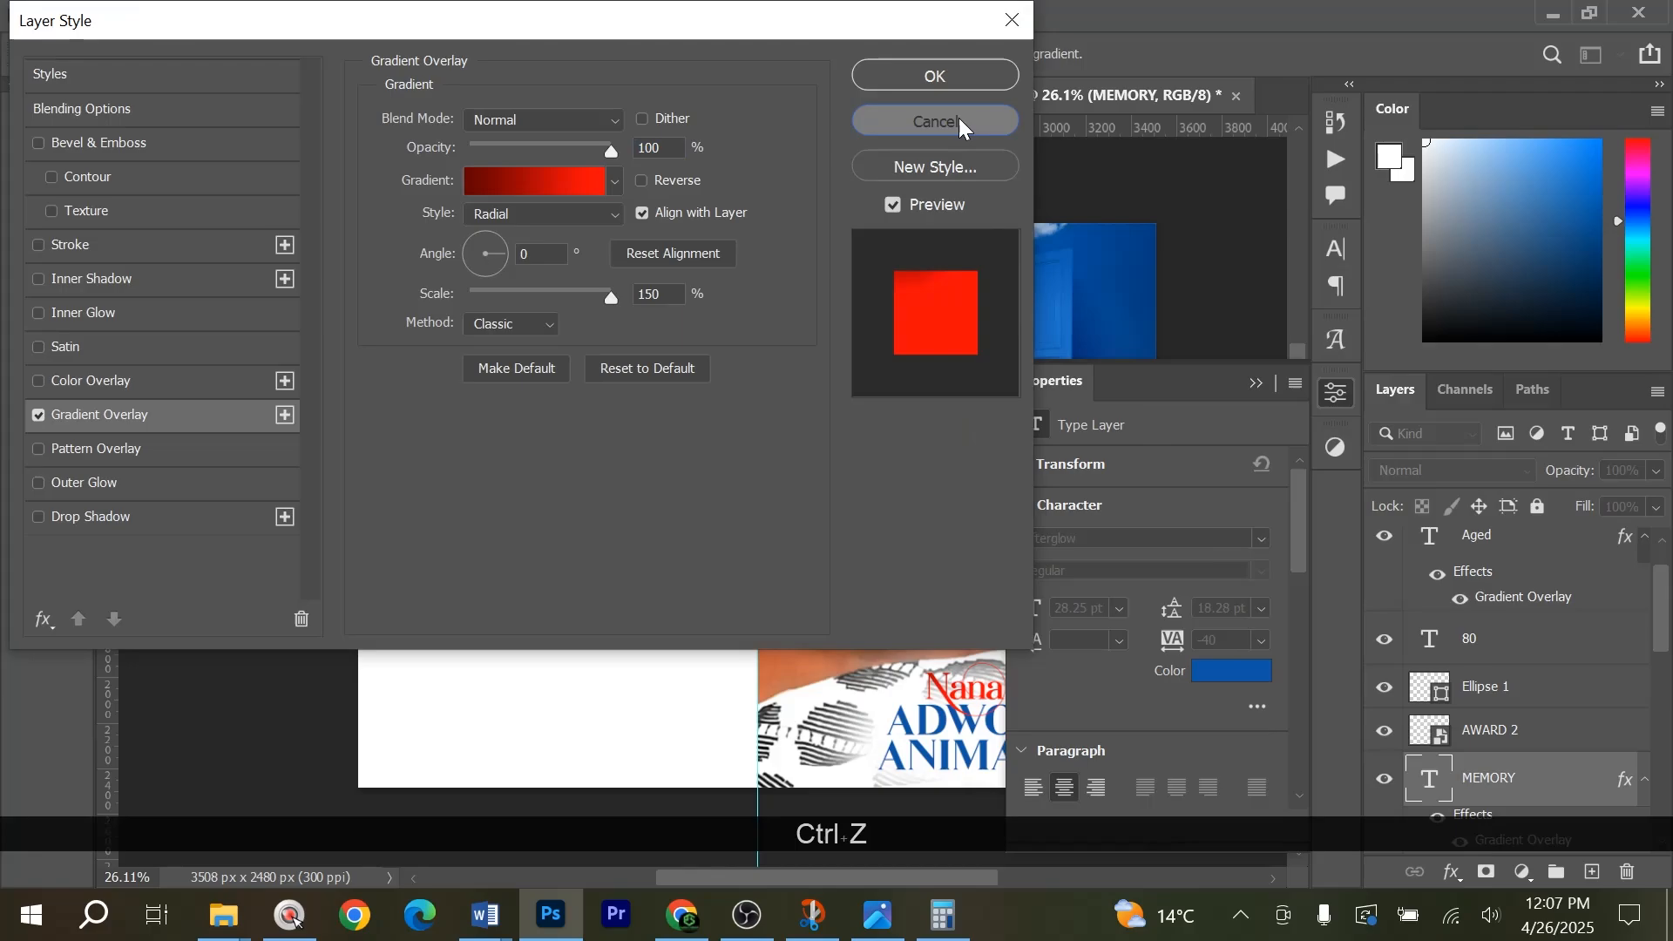
left_click(935, 121)
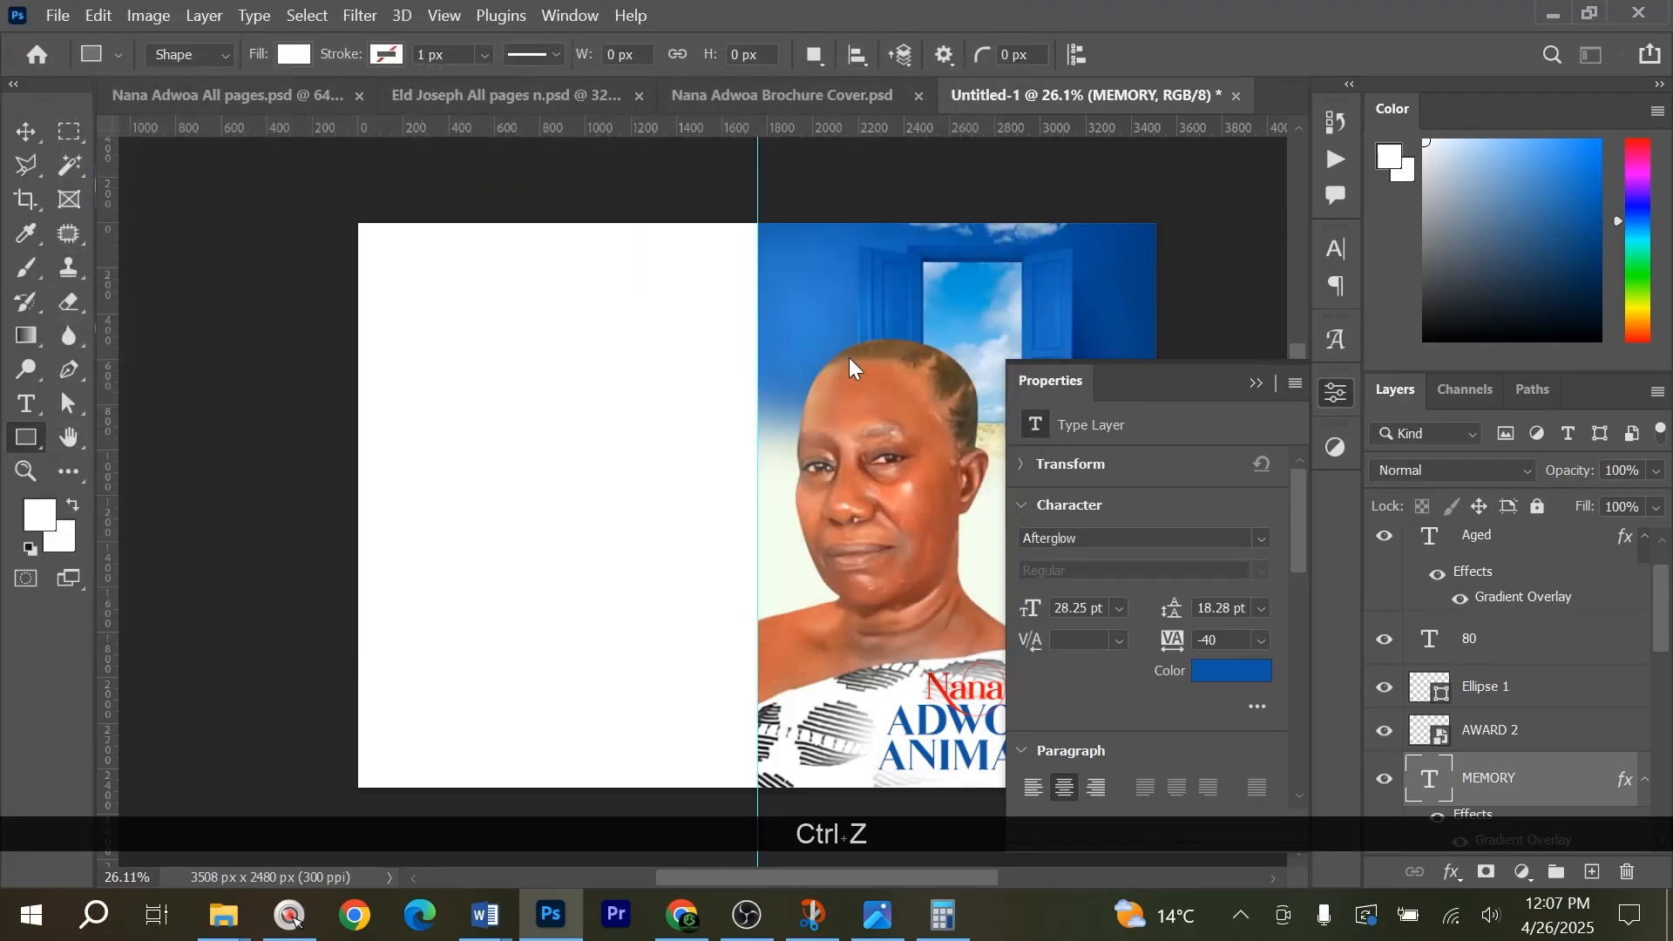
Add a Gradient Overlay effect to the white rectangle covering the left half of the page.
left_click(722, 446)
left_click(1448, 872)
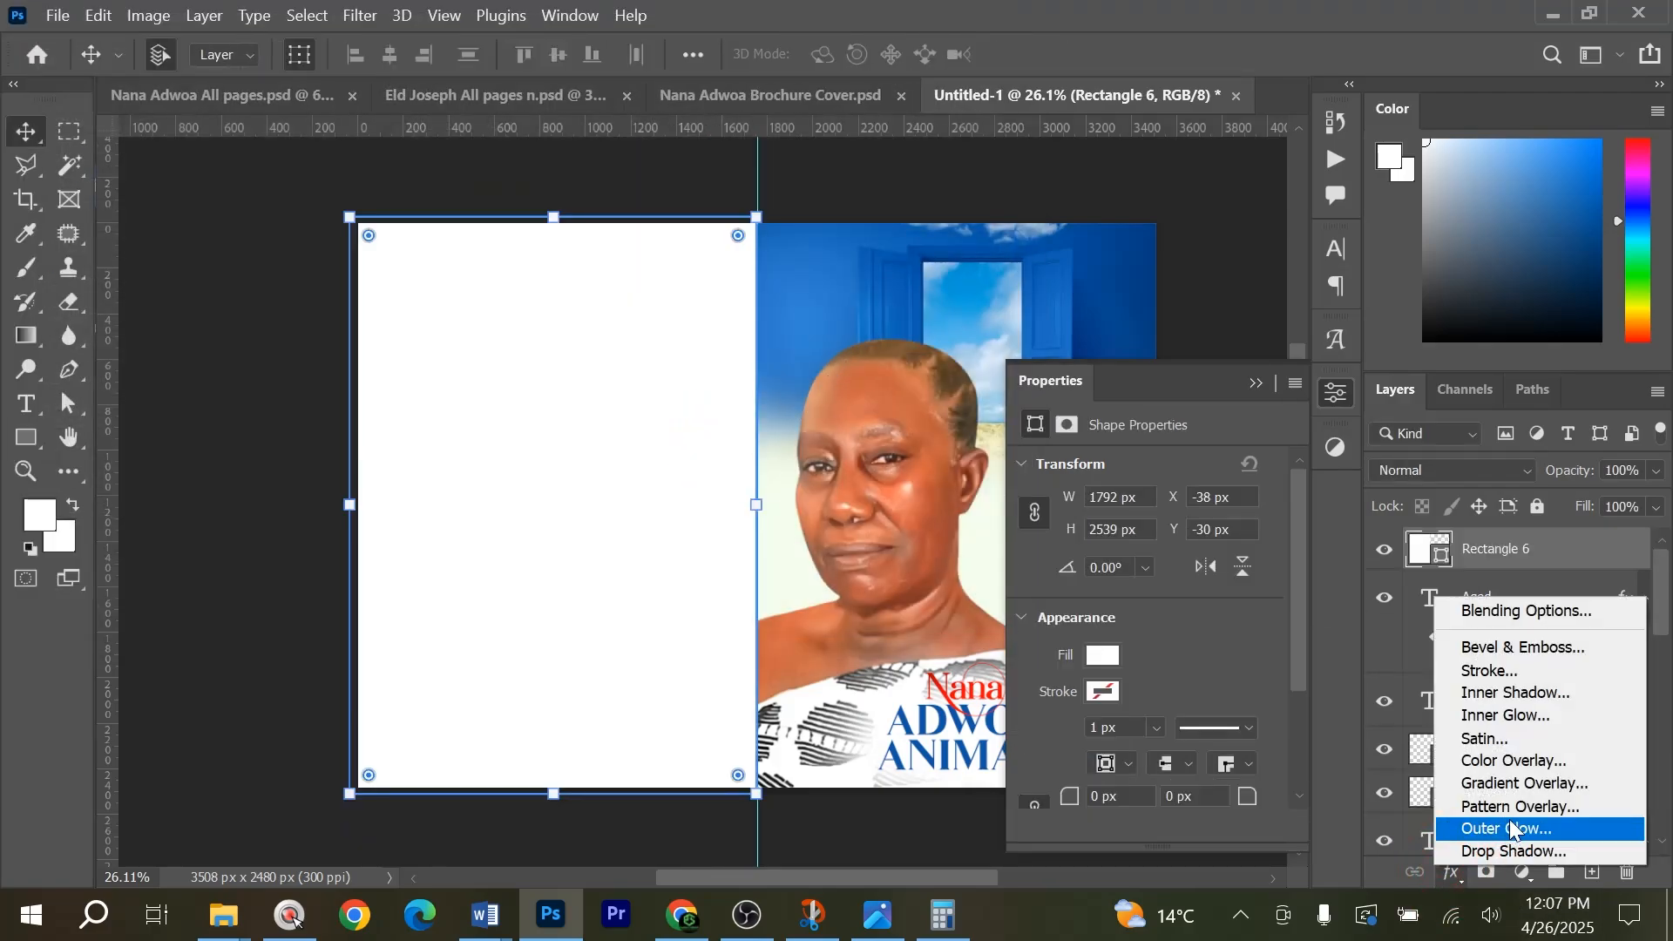
left_click(1519, 786)
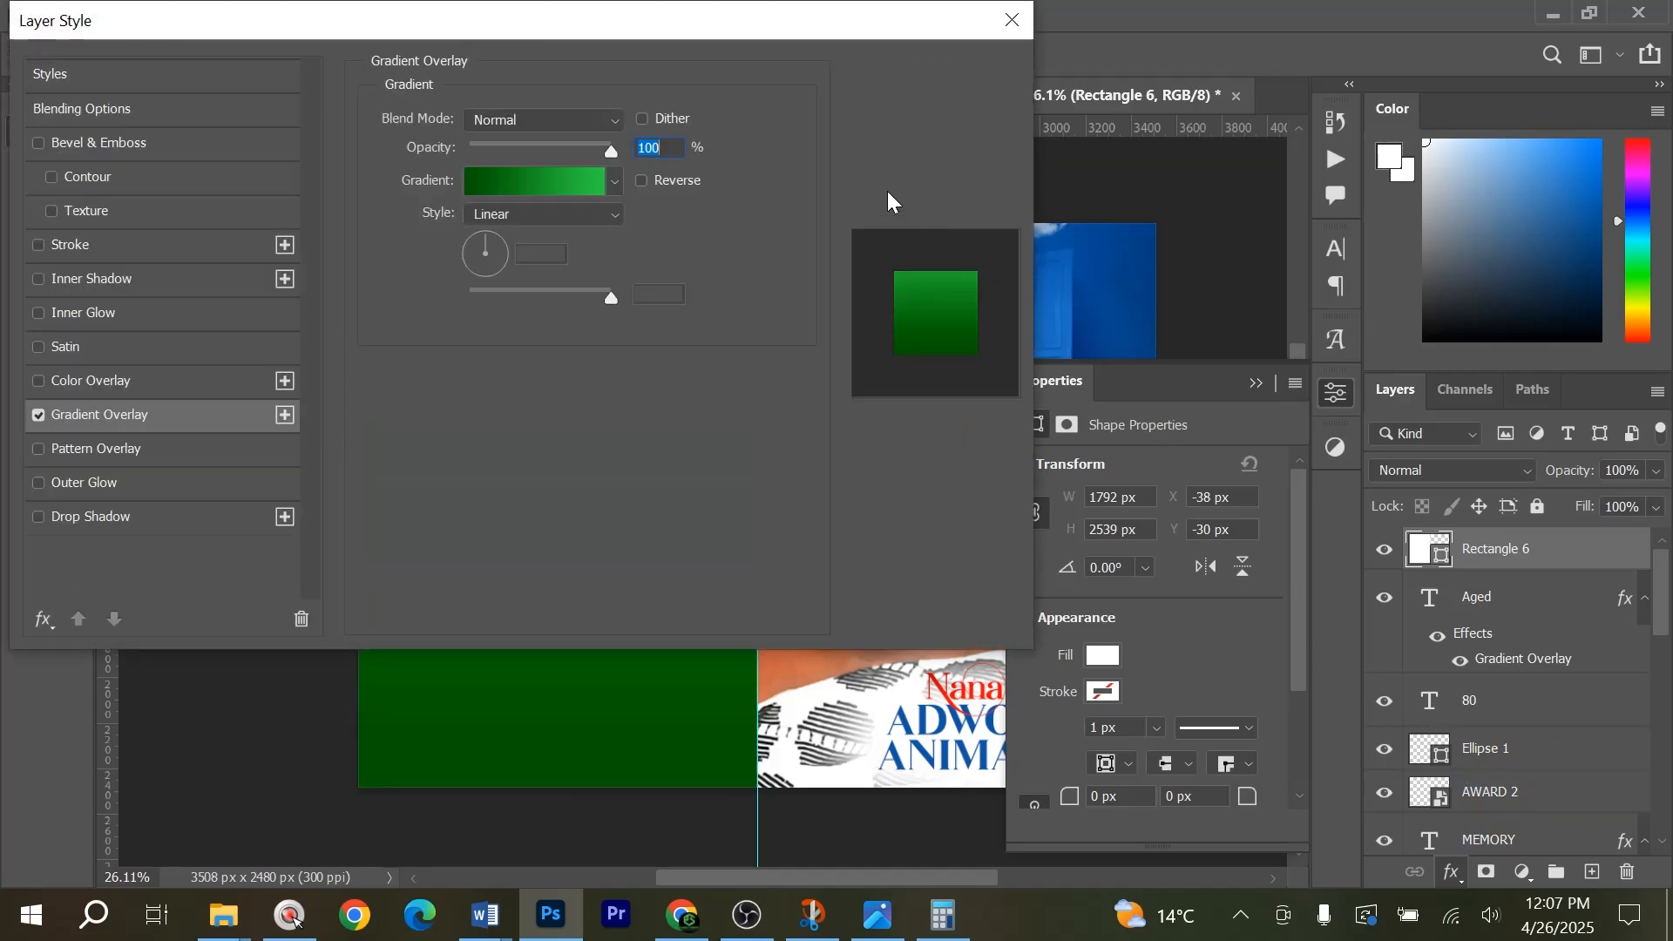
left_click_drag(735, 20, 1670, 48)
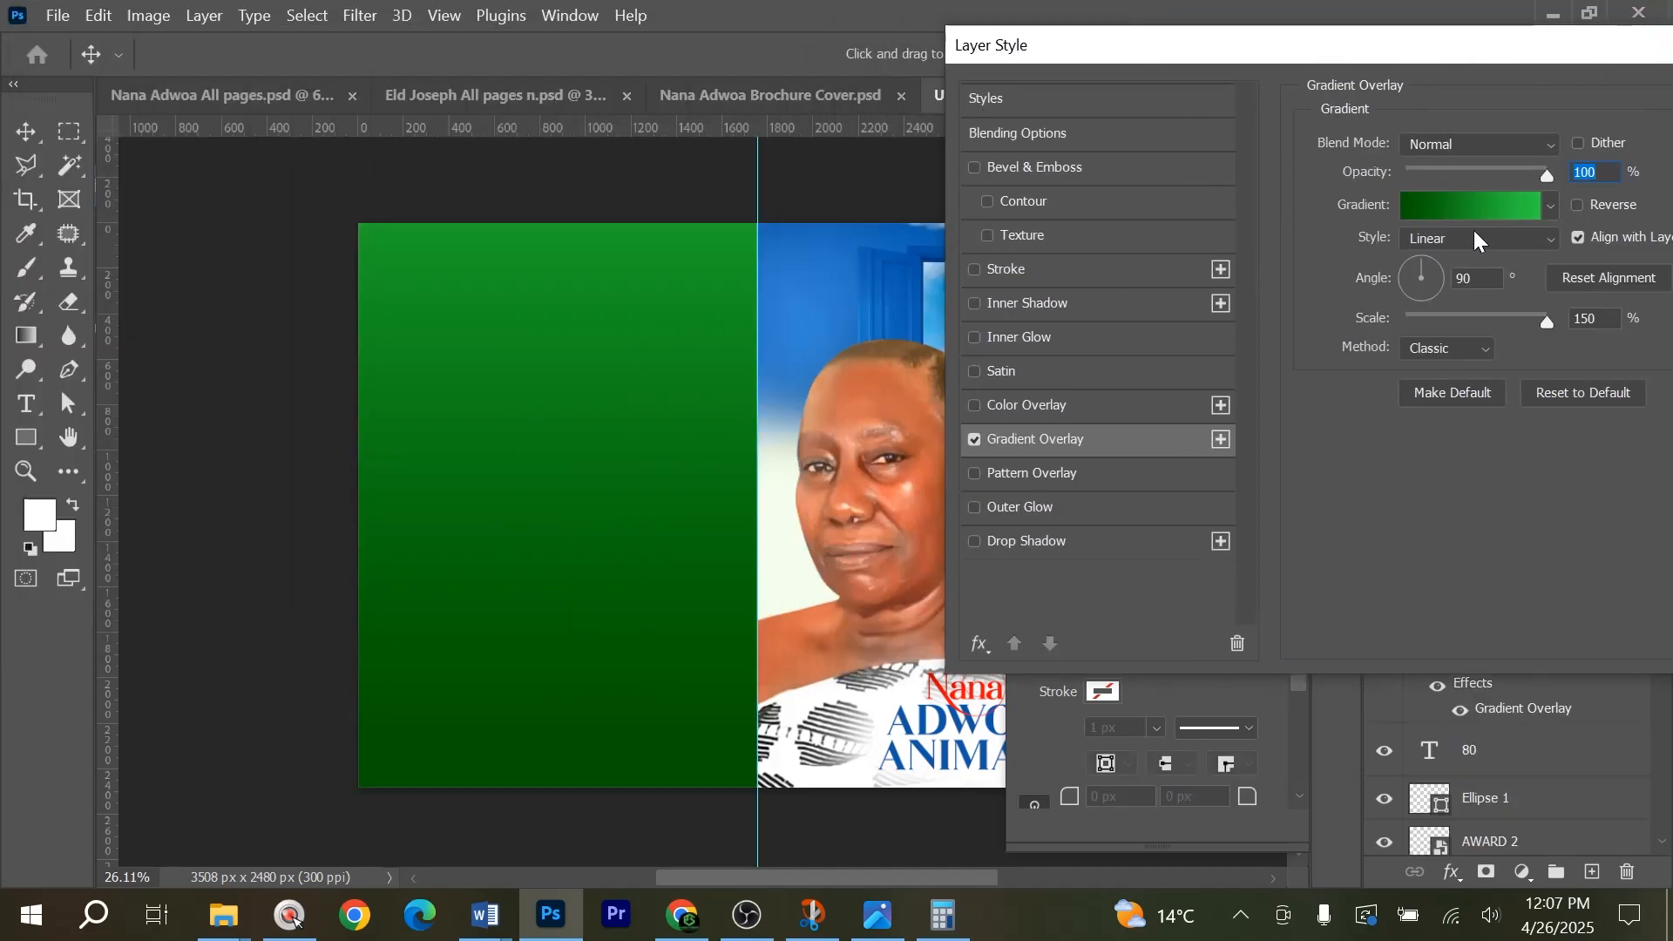
Try the dark purple and dark blue gradient presets on the left rectangle's overlay.
left_click(1483, 208)
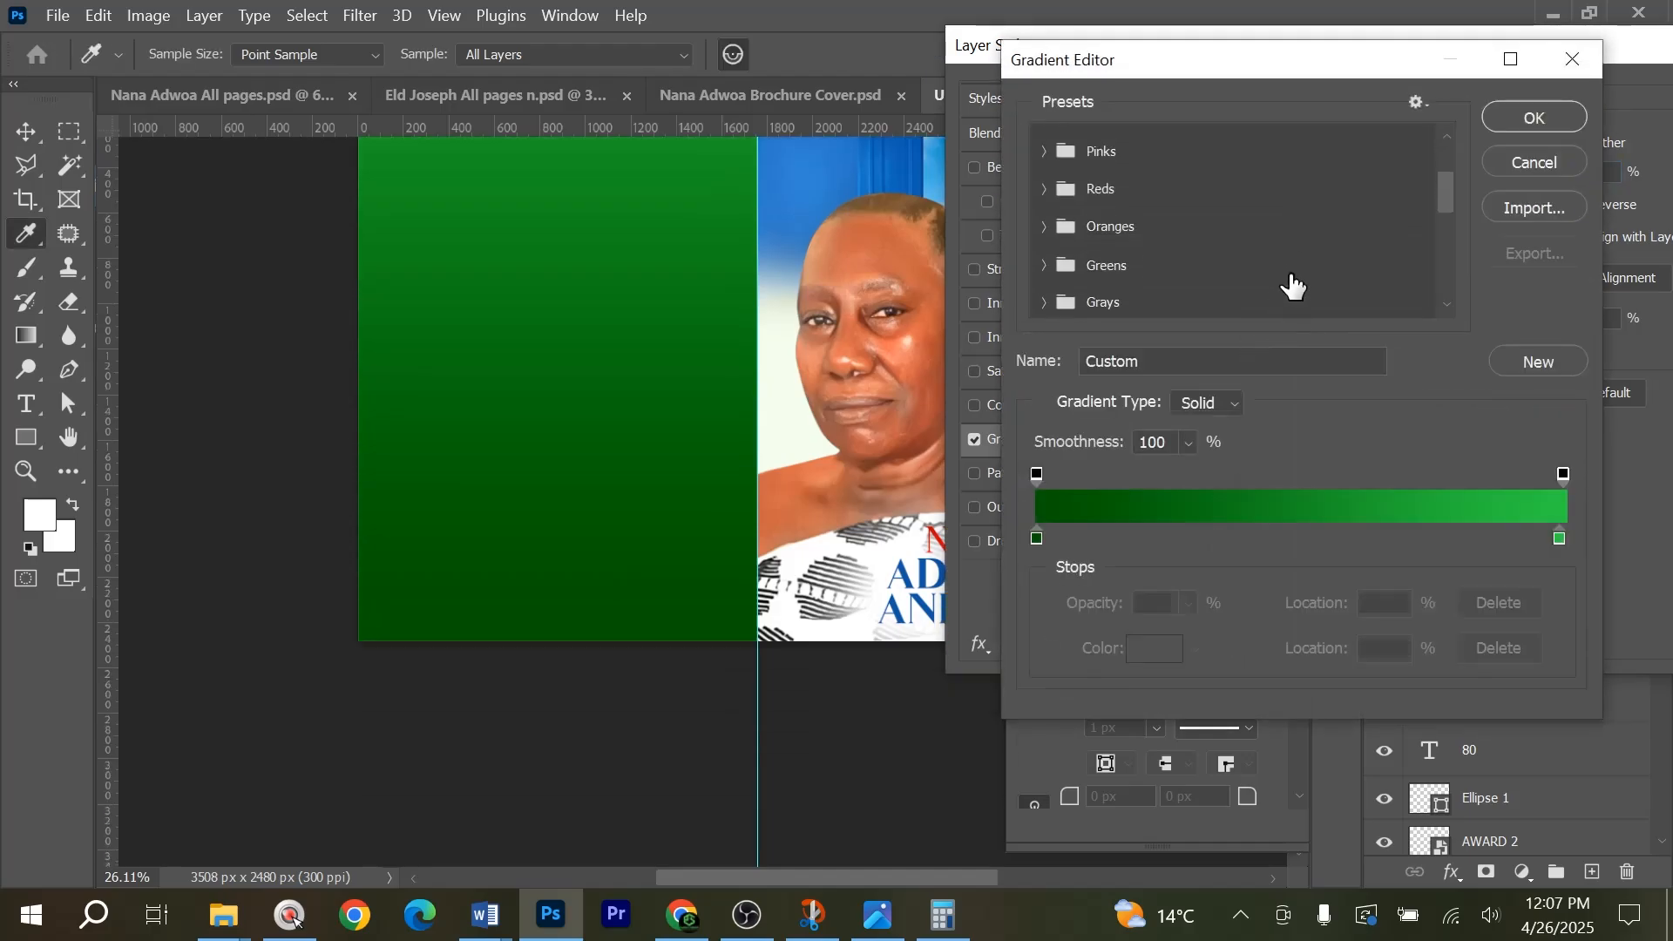
scroll(1447, 266, "down", 5)
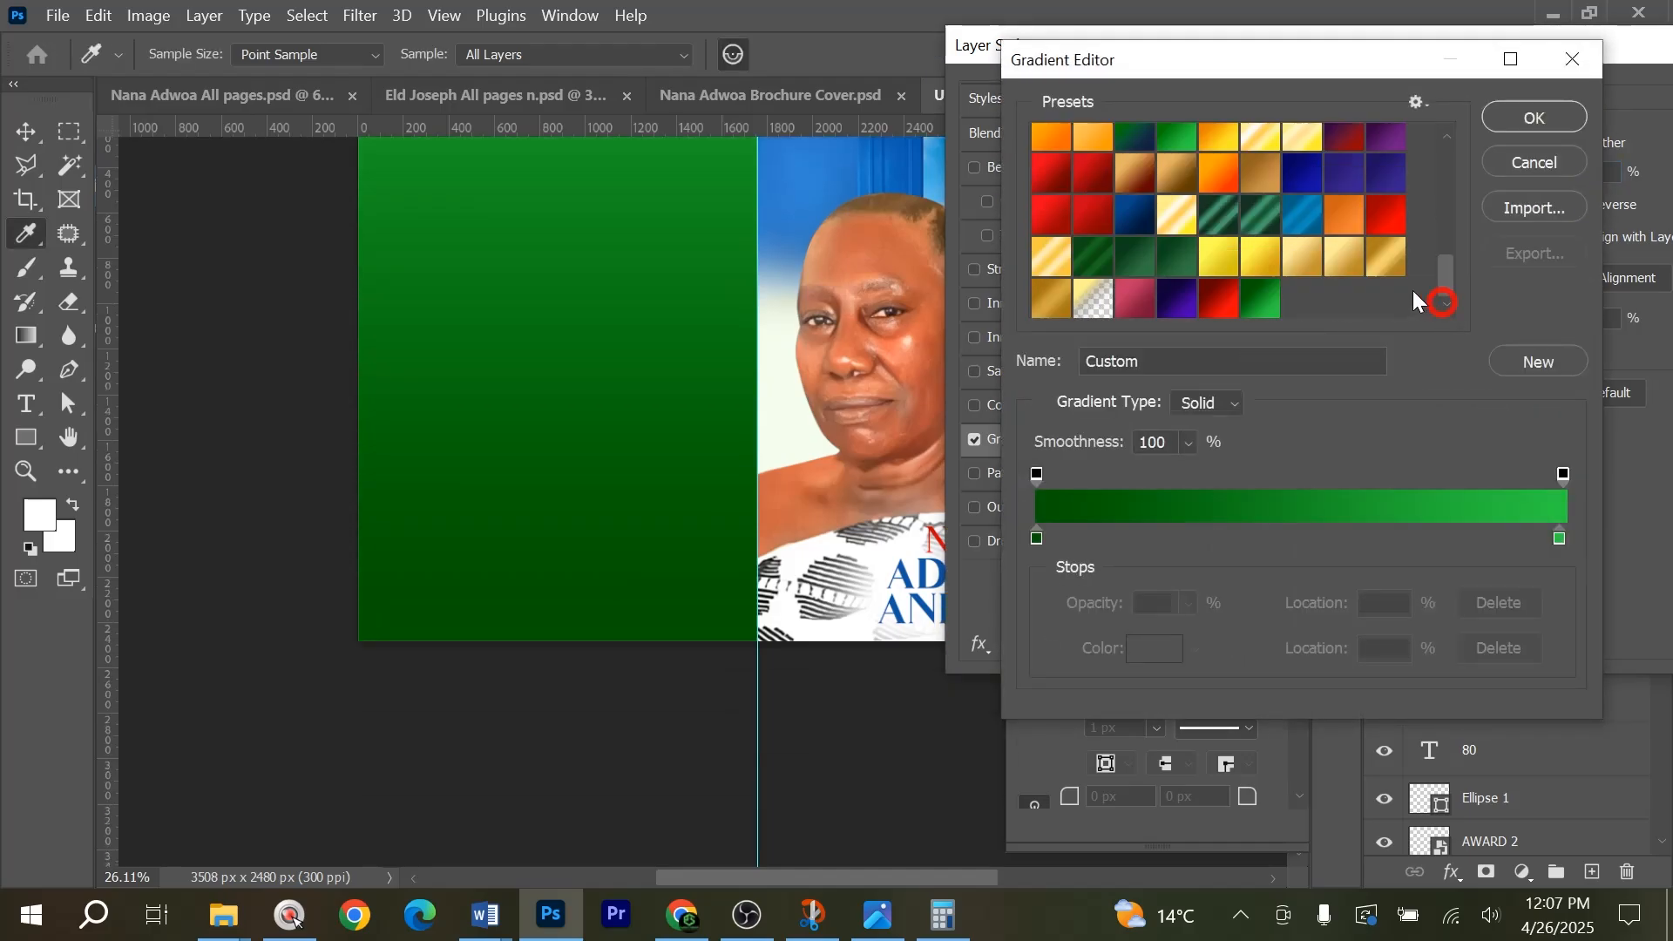
left_click(1181, 296)
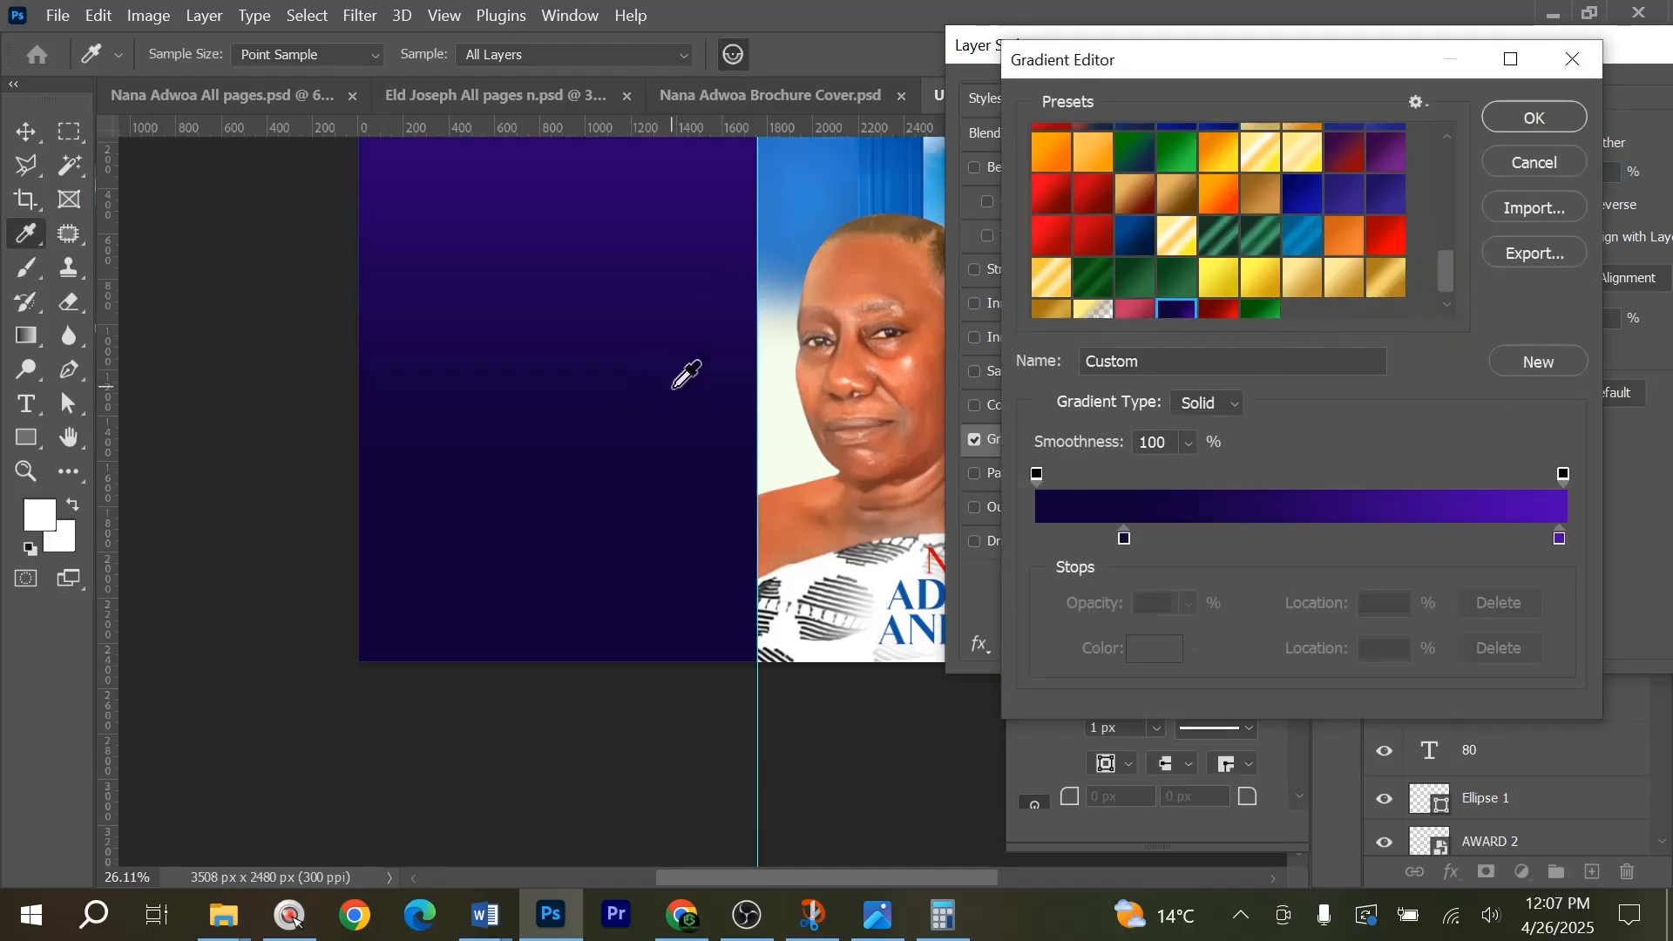
scroll(683, 384, "up", 3)
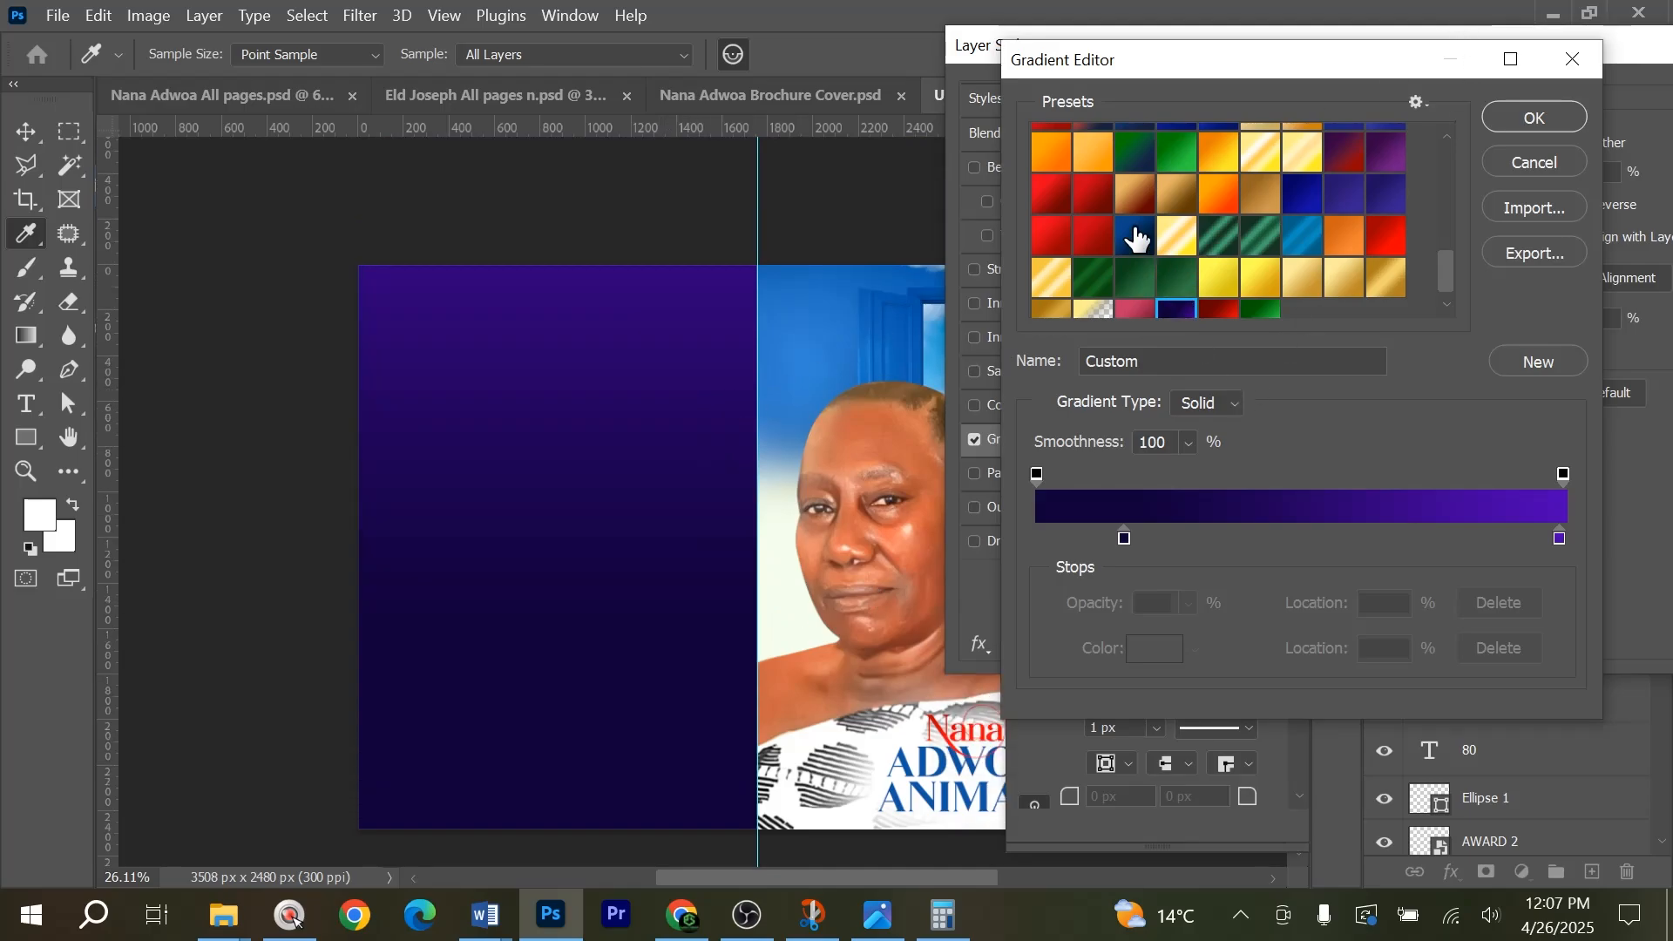
left_click(1135, 237)
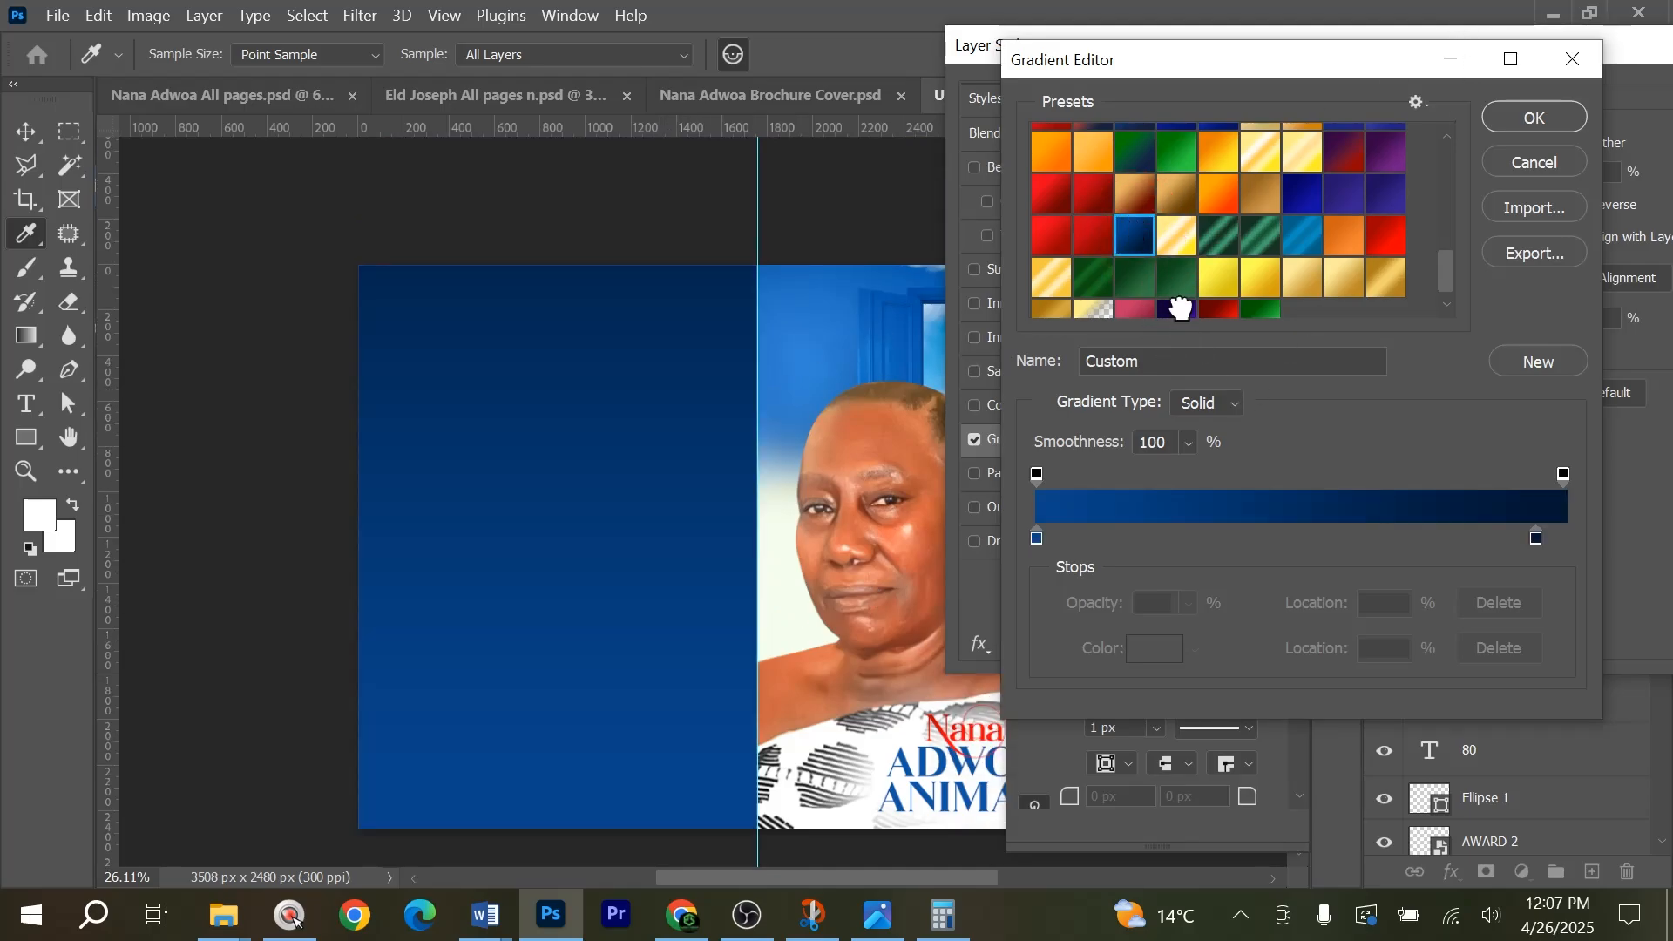
left_click(1180, 306)
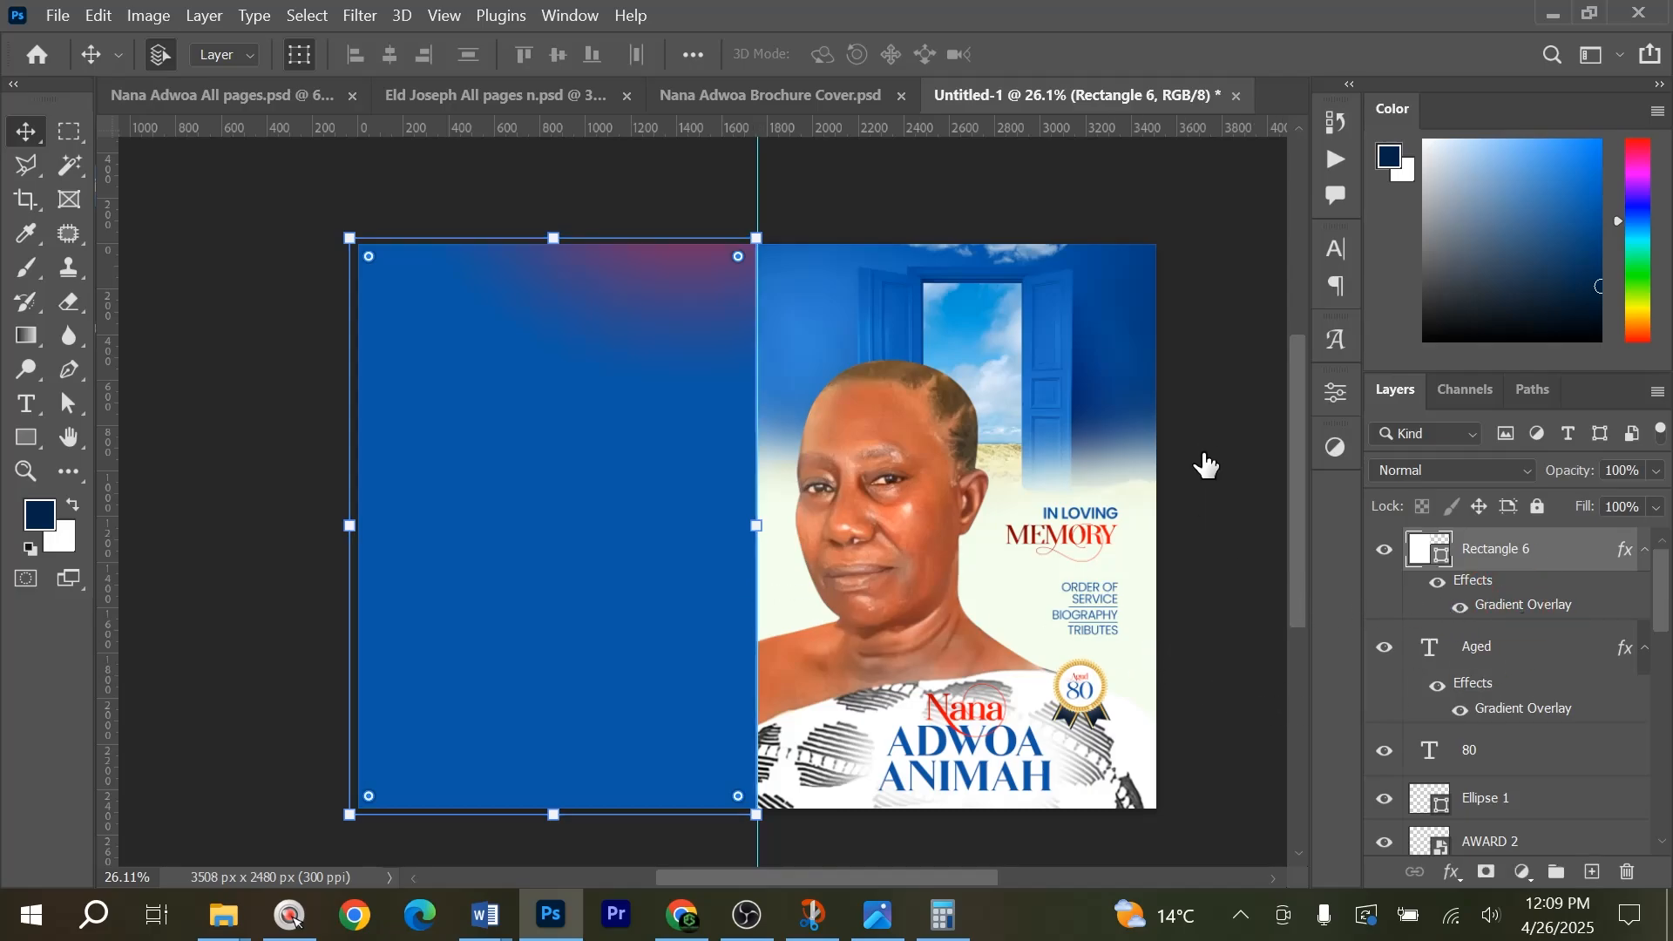
Reopen the left rectangle's Gradient Overlay, keep the Radial style and save its red-to-blue gradient as a new preset.
double_click(1523, 604)
left_click_drag(1130, 50, 1461, 54)
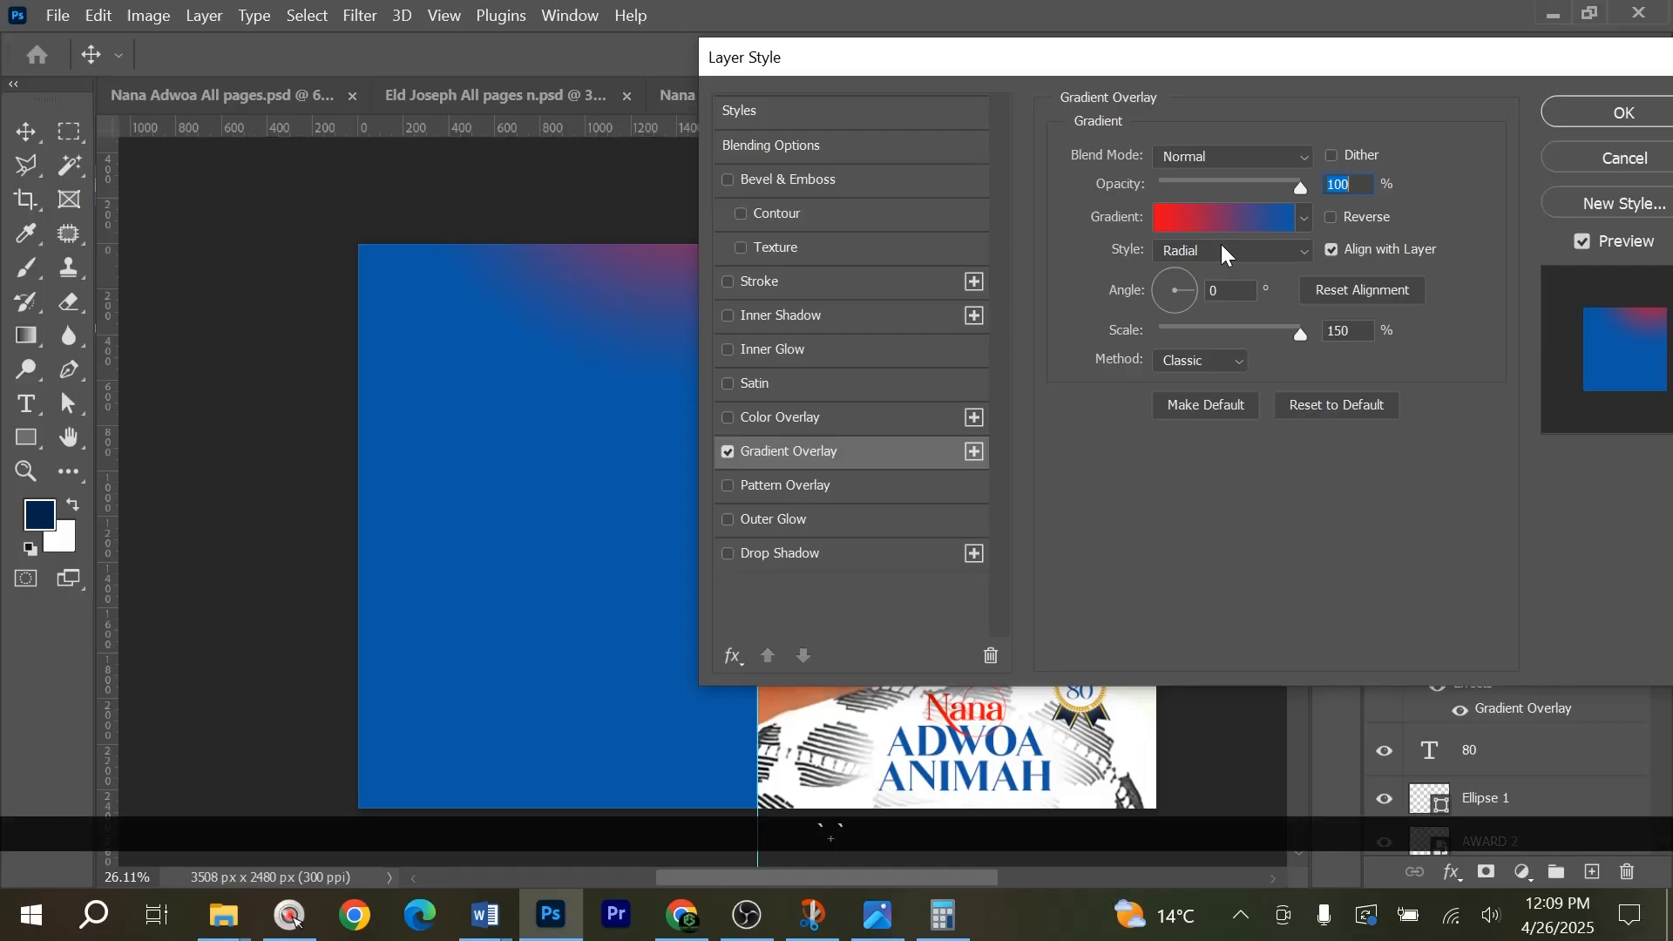
left_click(1222, 247)
left_click(1221, 246)
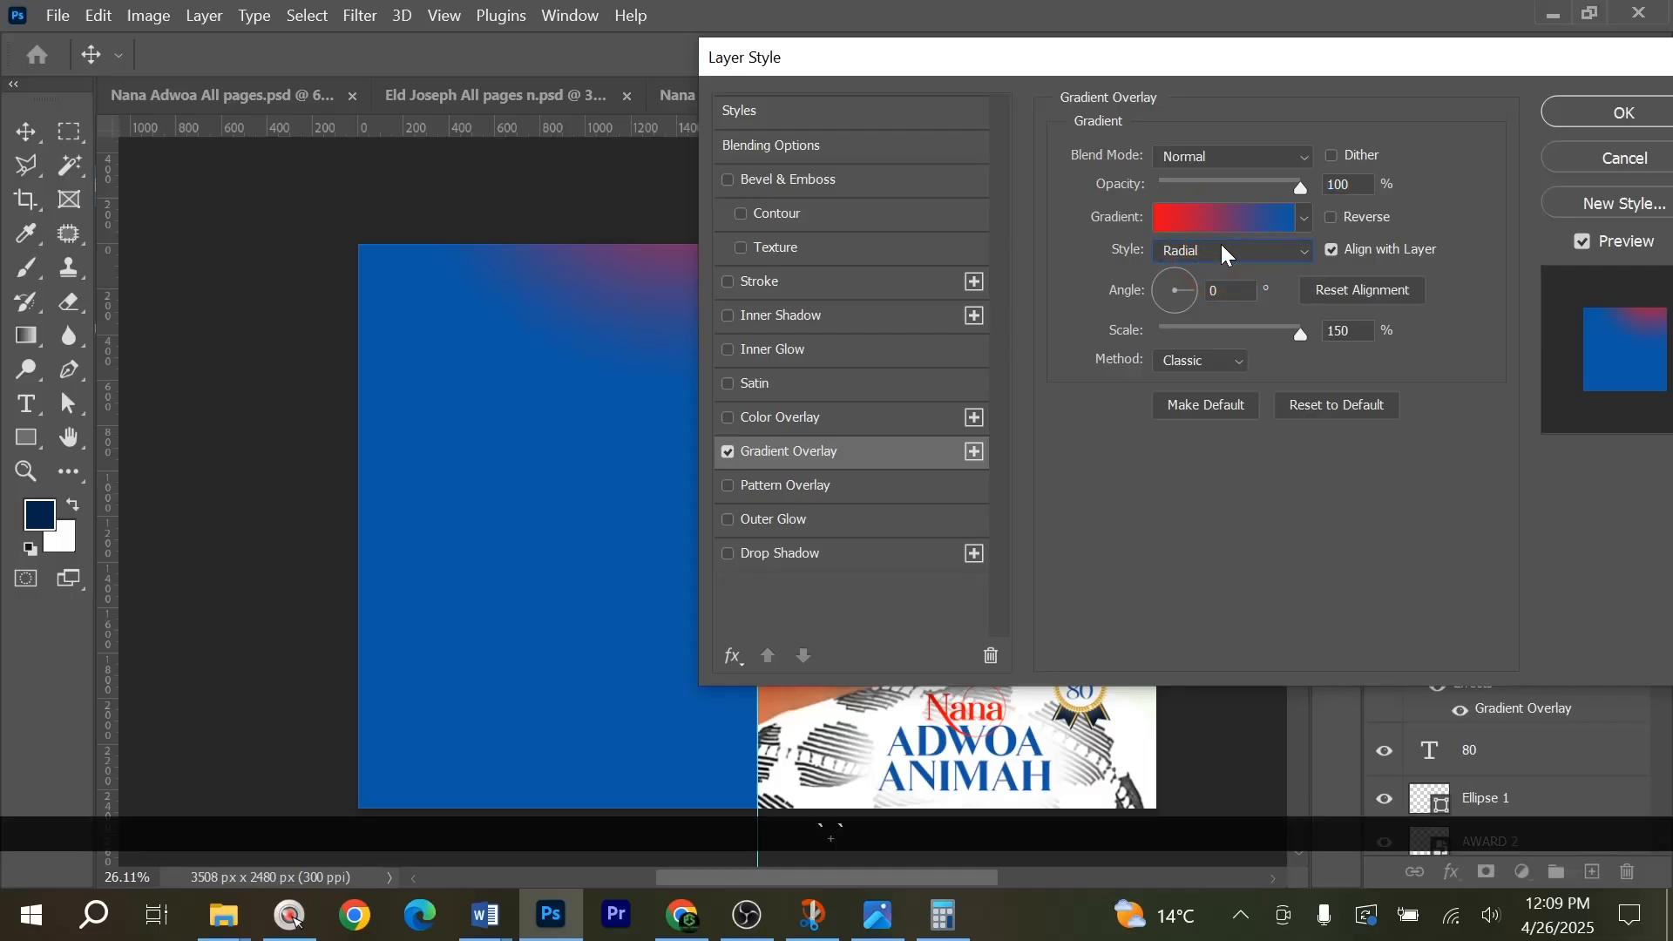
left_click(1251, 230)
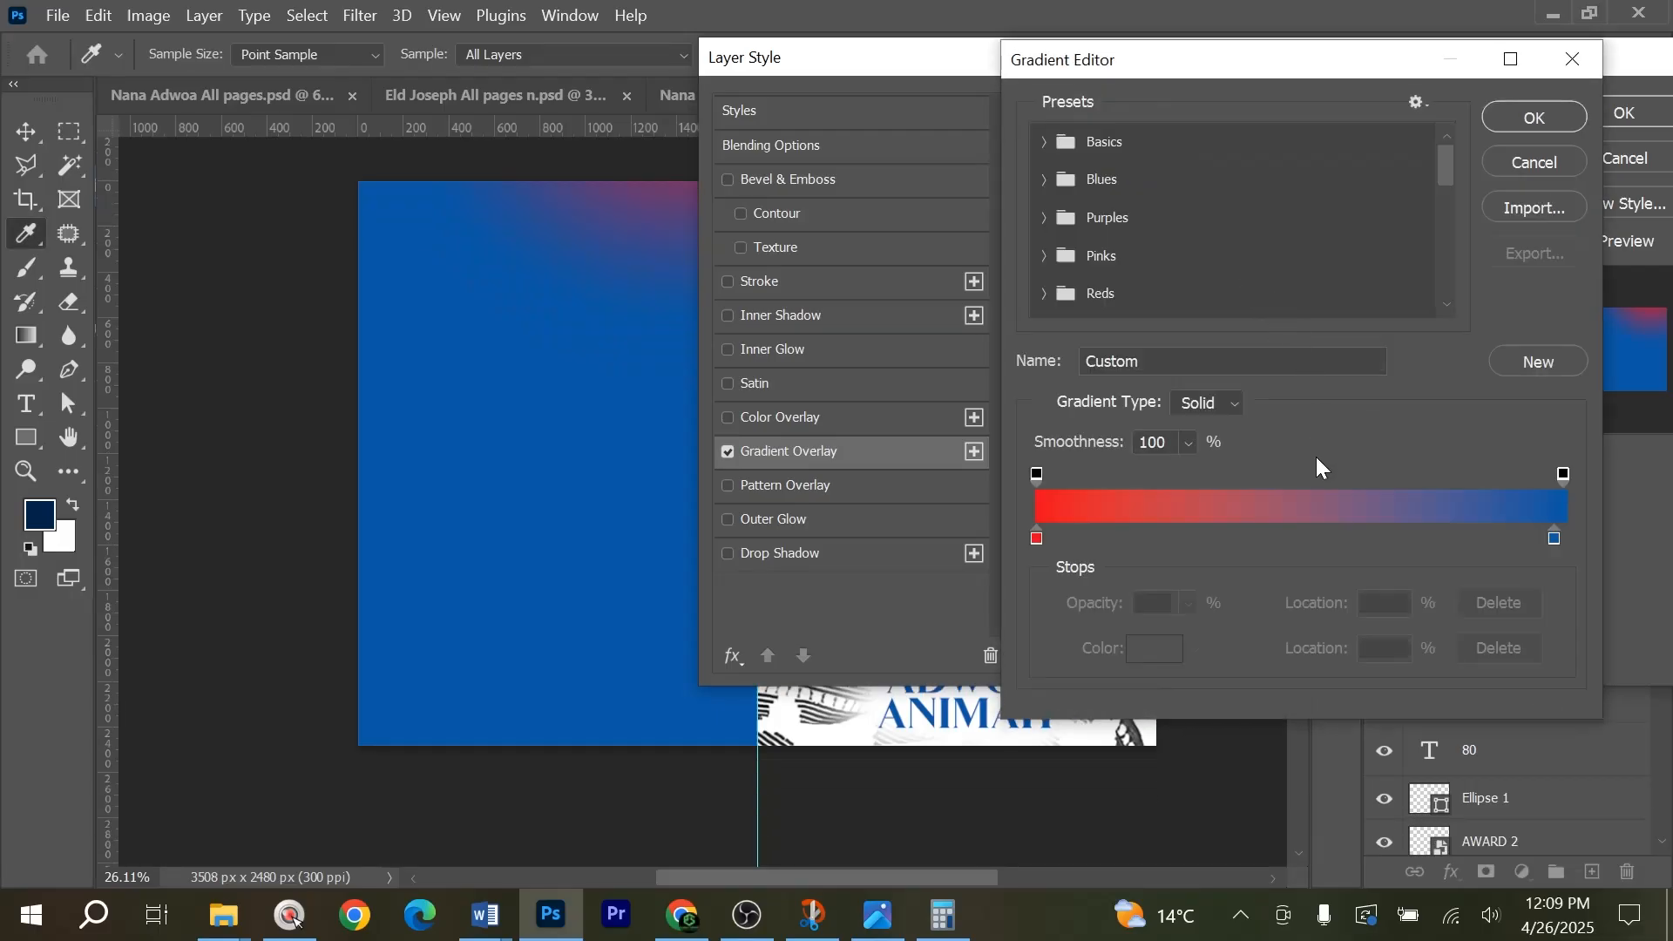
left_click(1538, 361)
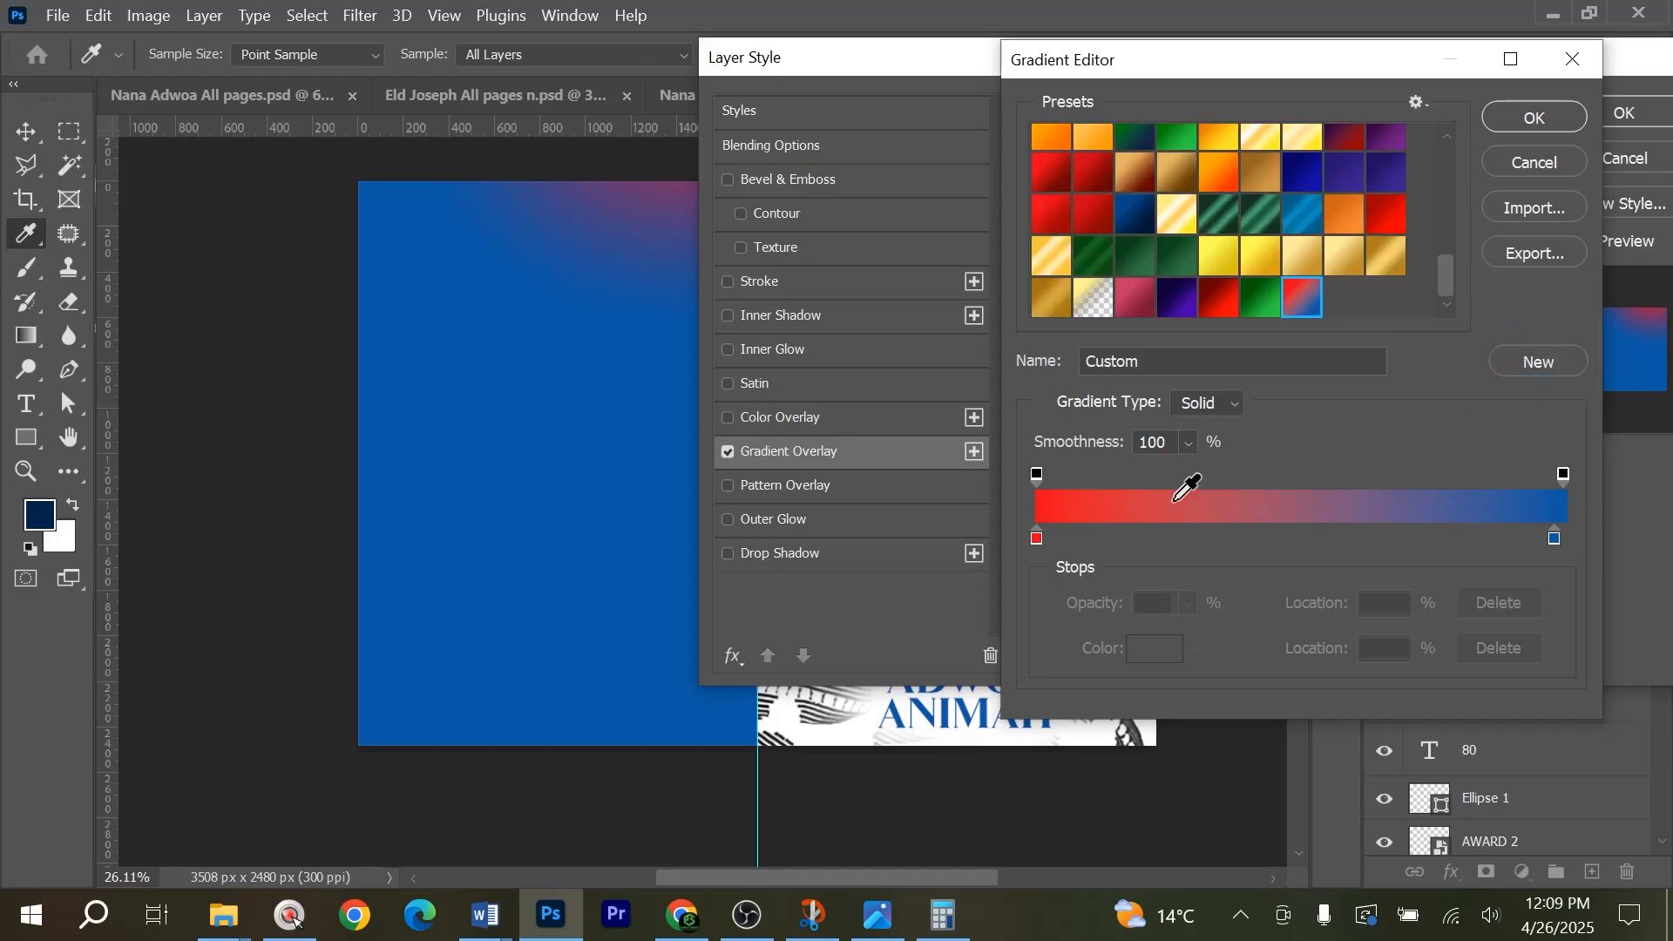
Check the hex colours of the gradient's blue and red stops and accept the overlay settings.
double_click(1554, 538)
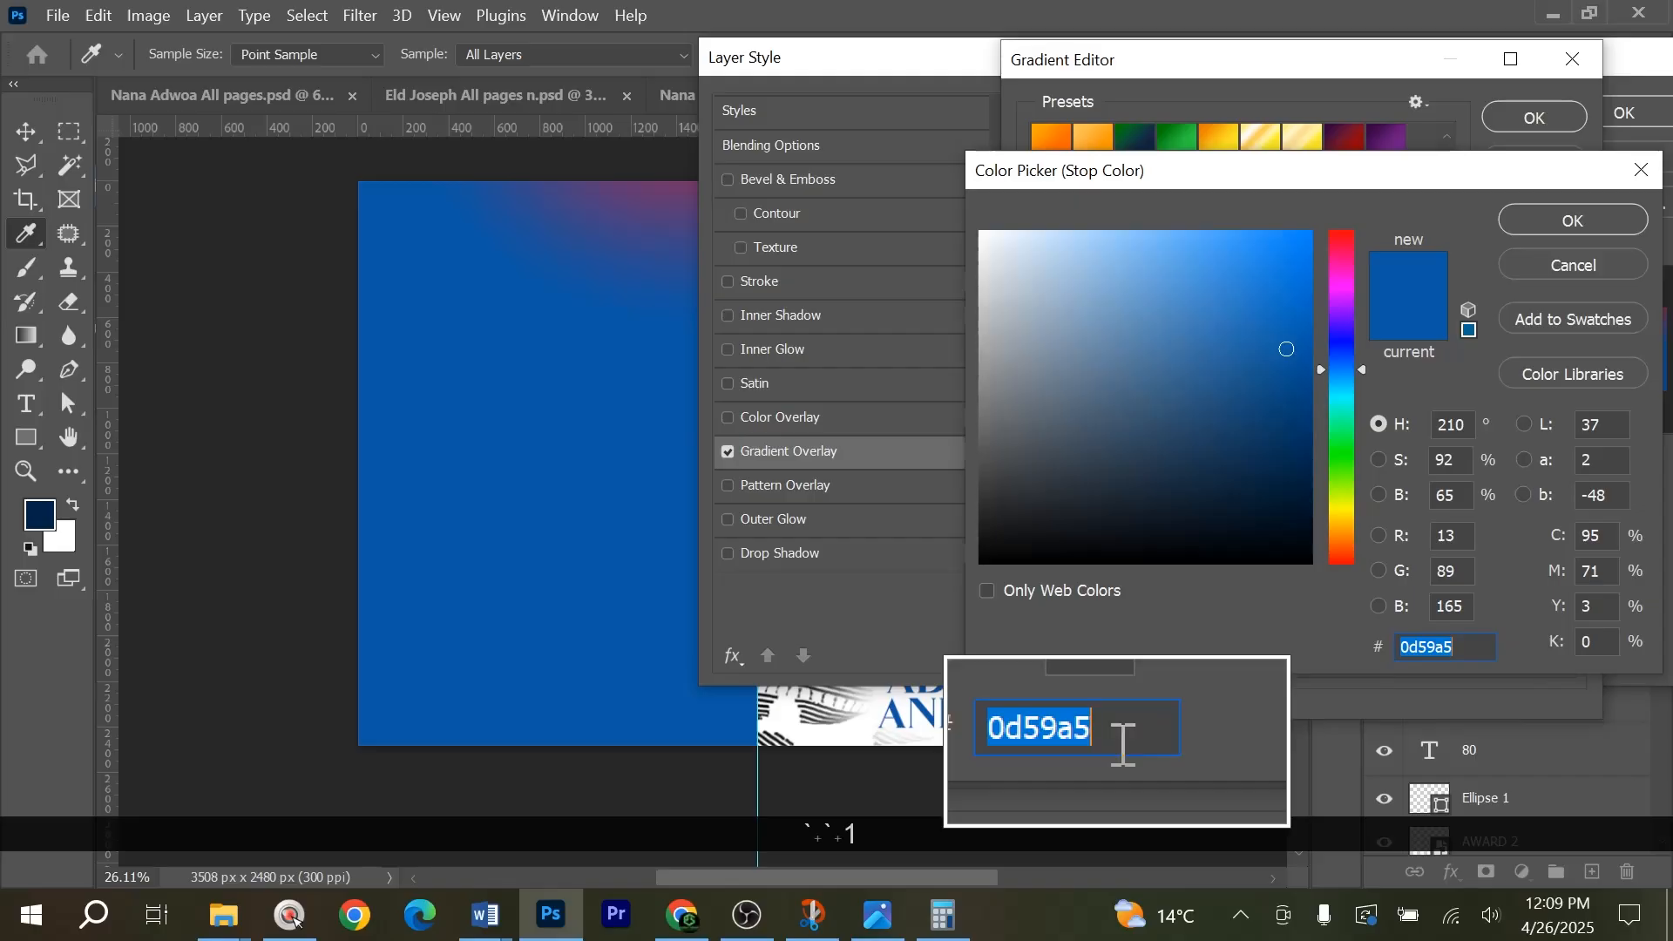
left_click(1612, 224)
double_click(1036, 539)
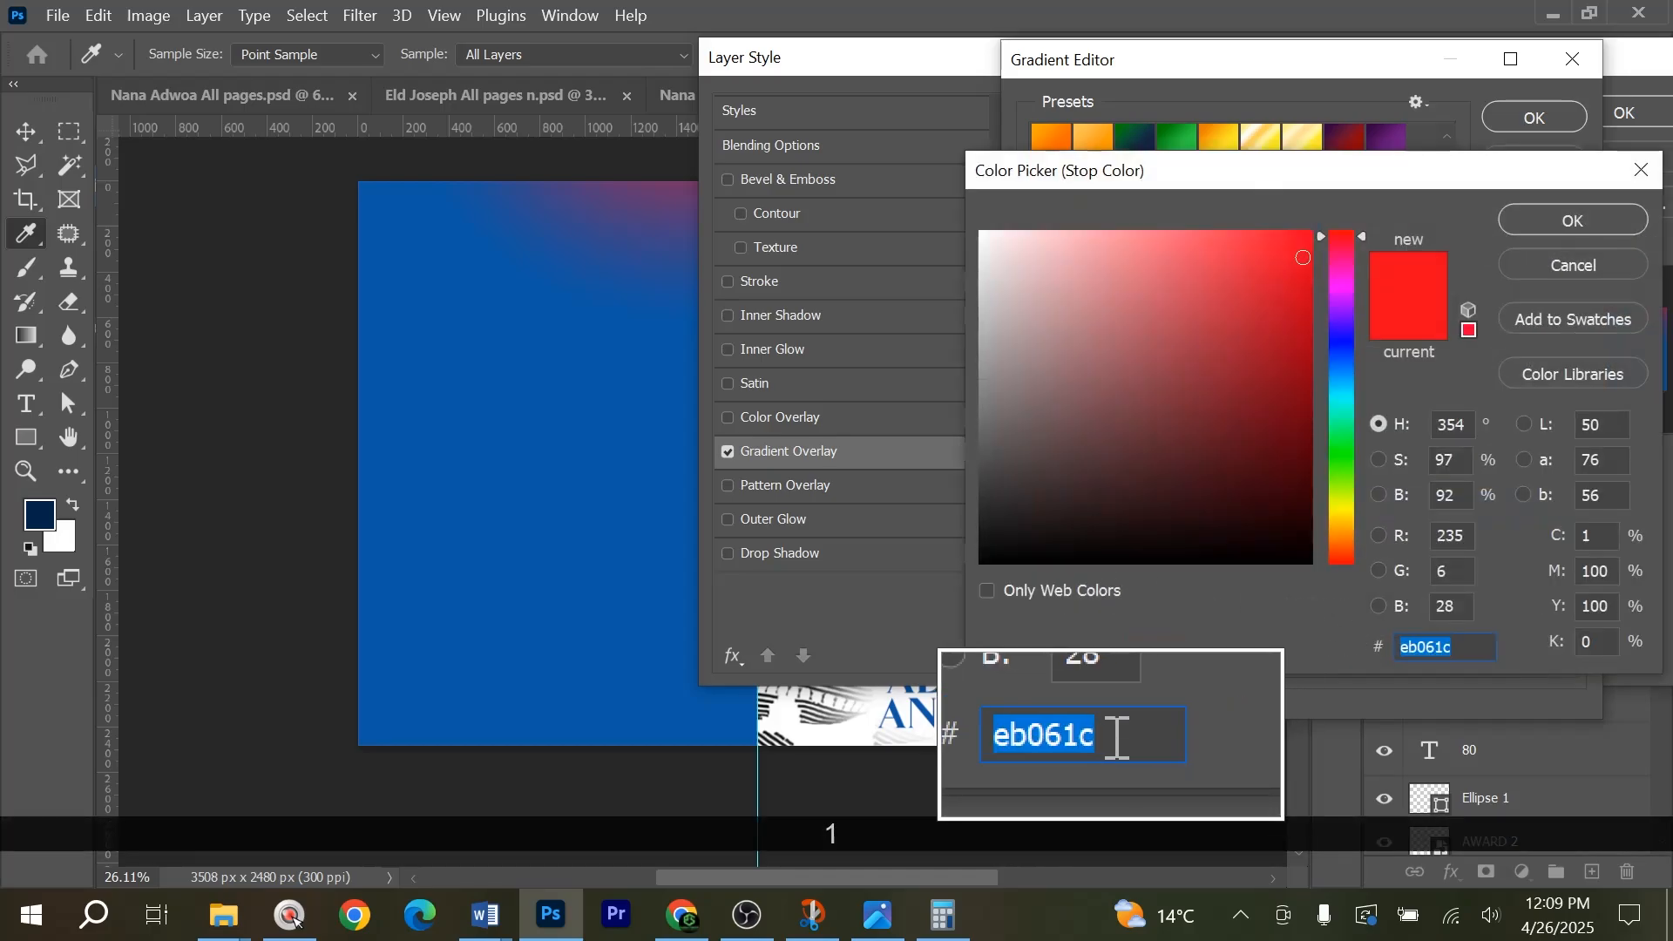
left_click(1638, 222)
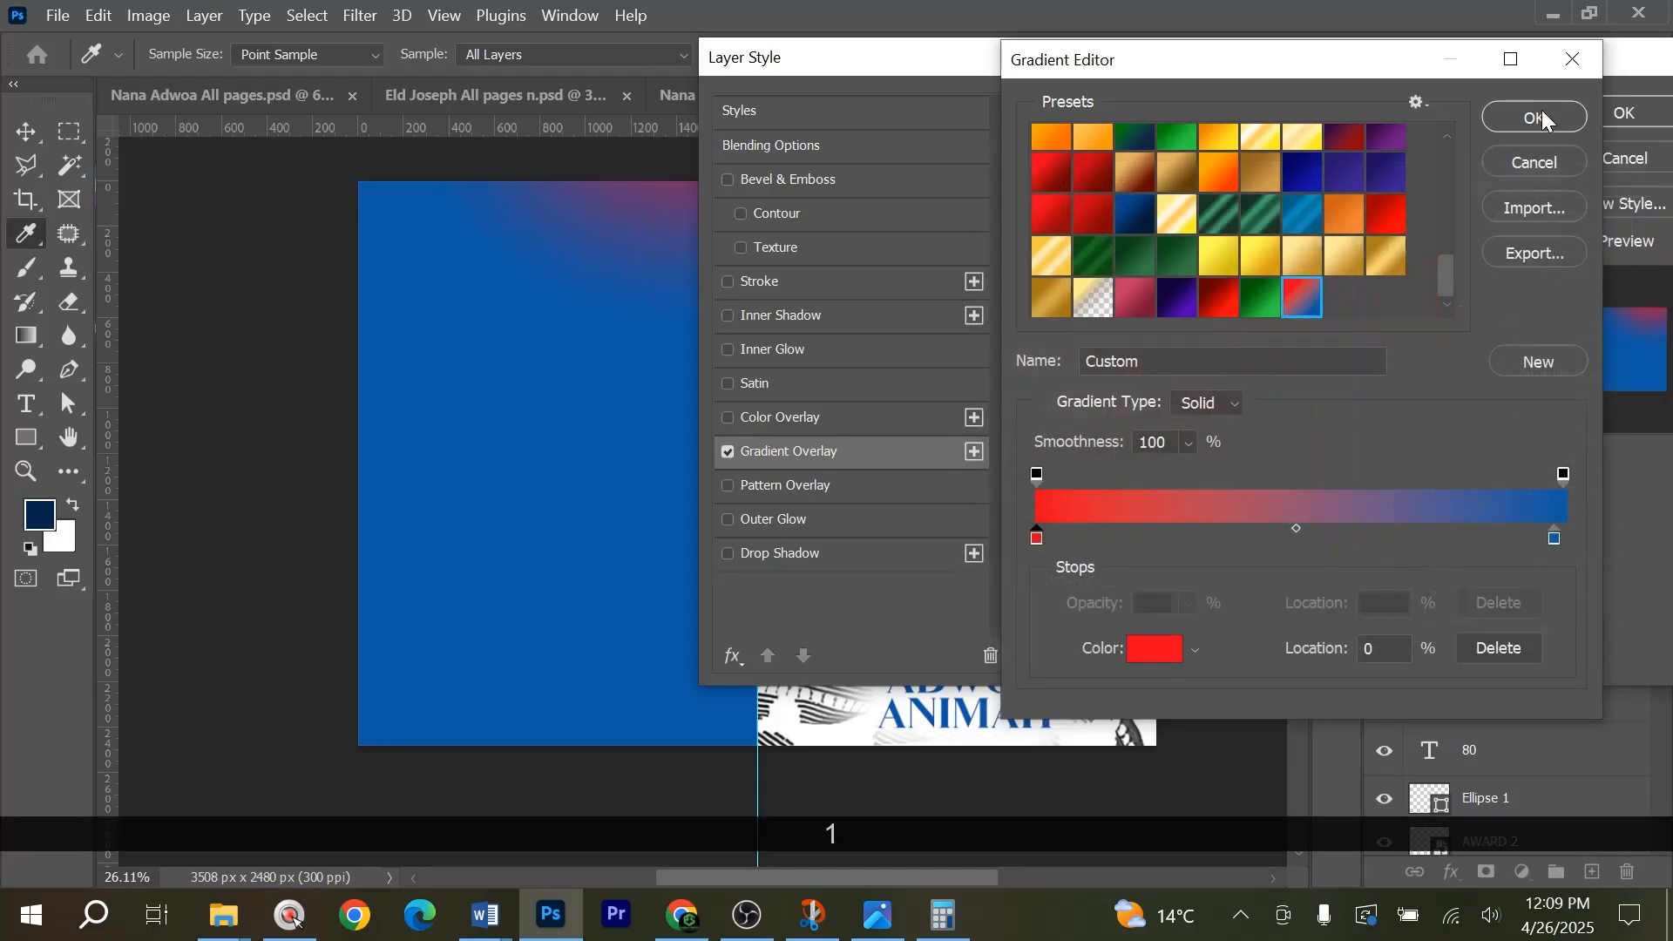
left_click(1537, 115)
left_click(1572, 108)
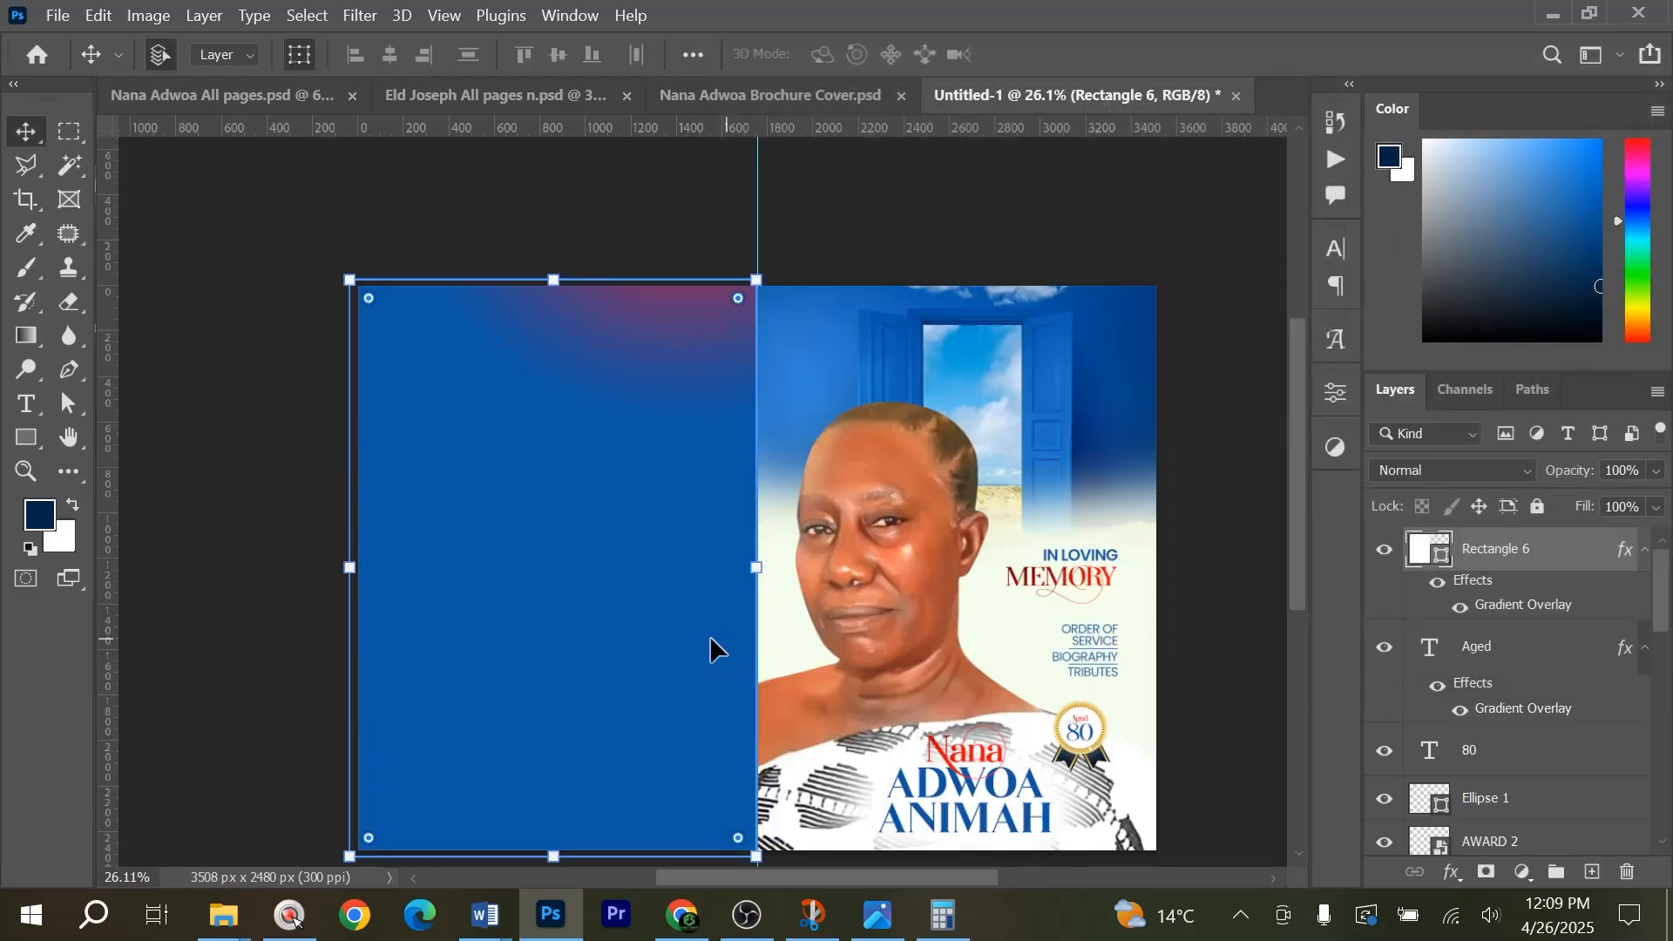
Place the photo of the woman standing in a blue living room from the Nana Adwoa Brochure folder into Untitled-1.
key("alt+Tab")
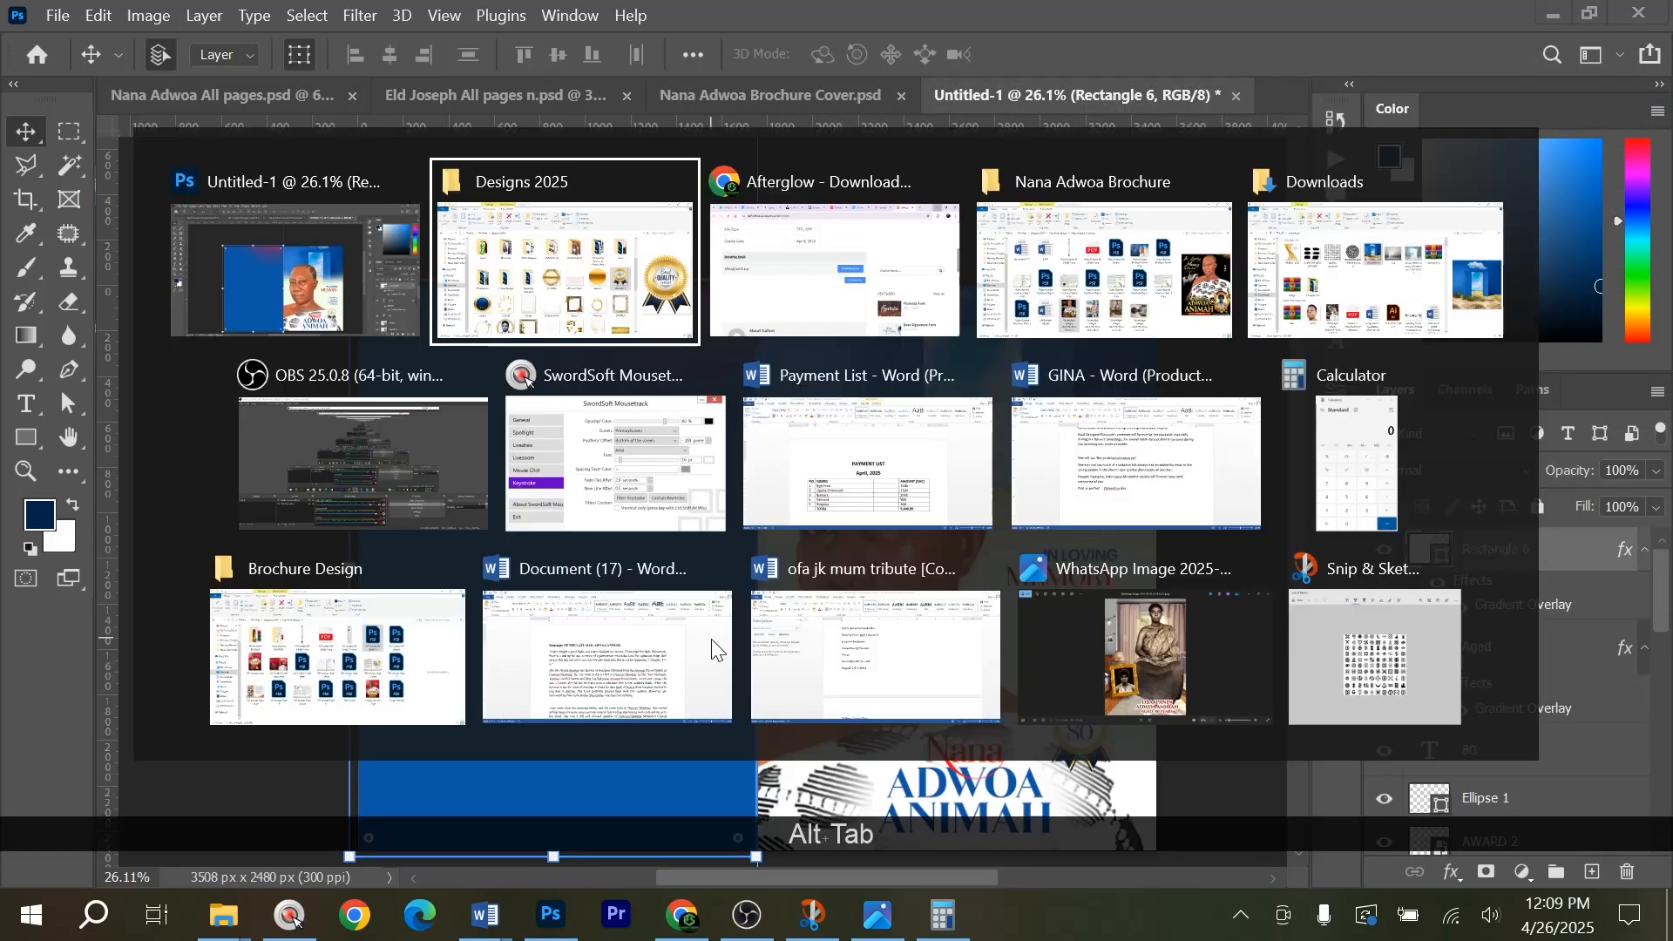
key("Tab")
key("Tab")
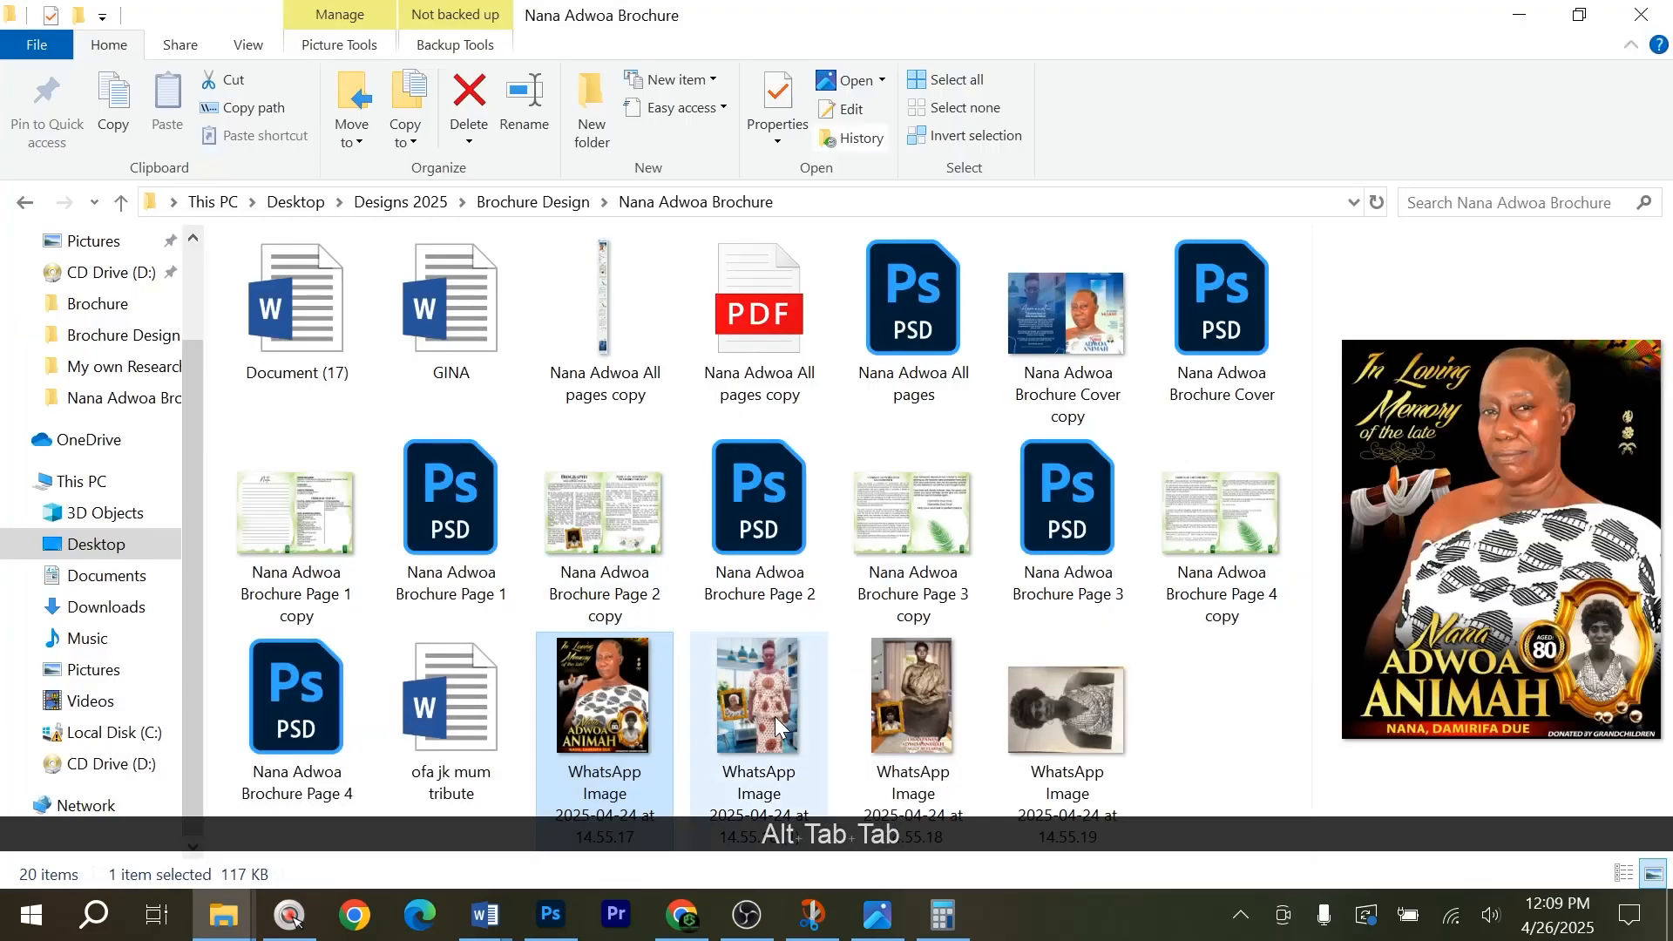
left_click_drag(776, 723, 531, 589)
key("alt+Tab")
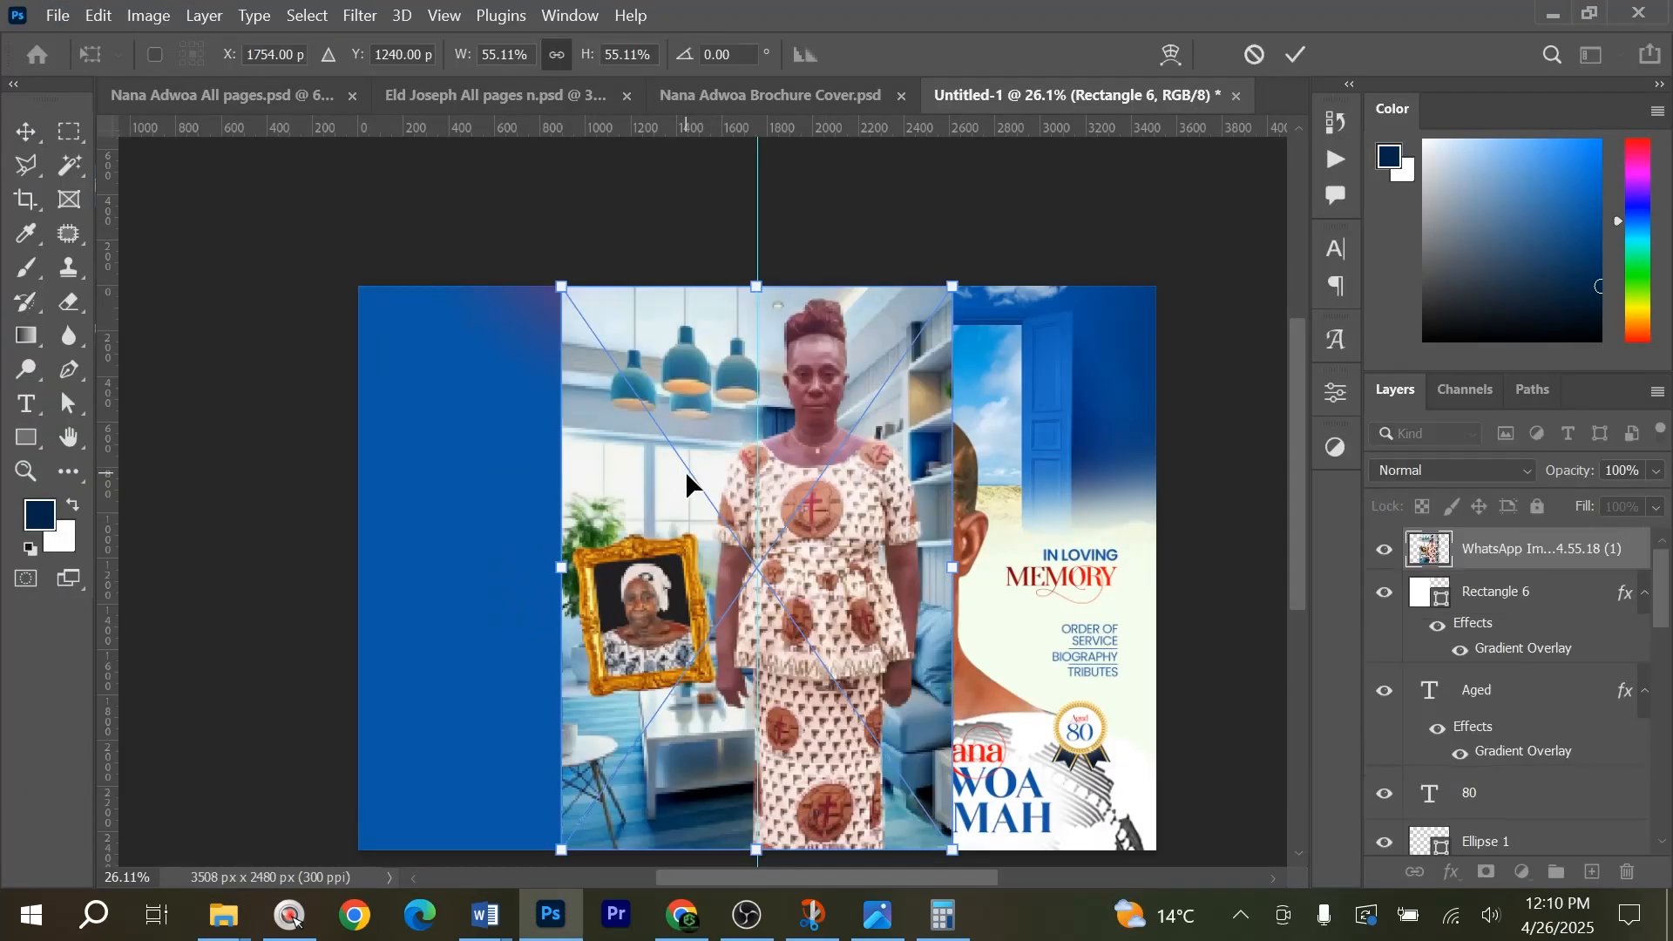
key("Return")
Copy the standing woman's head and upper body to a new layer and remove the rest of the placed photo.
key("m")
left_click_drag(721, 287, 966, 609)
left_click_drag(716, 296, 942, 596)
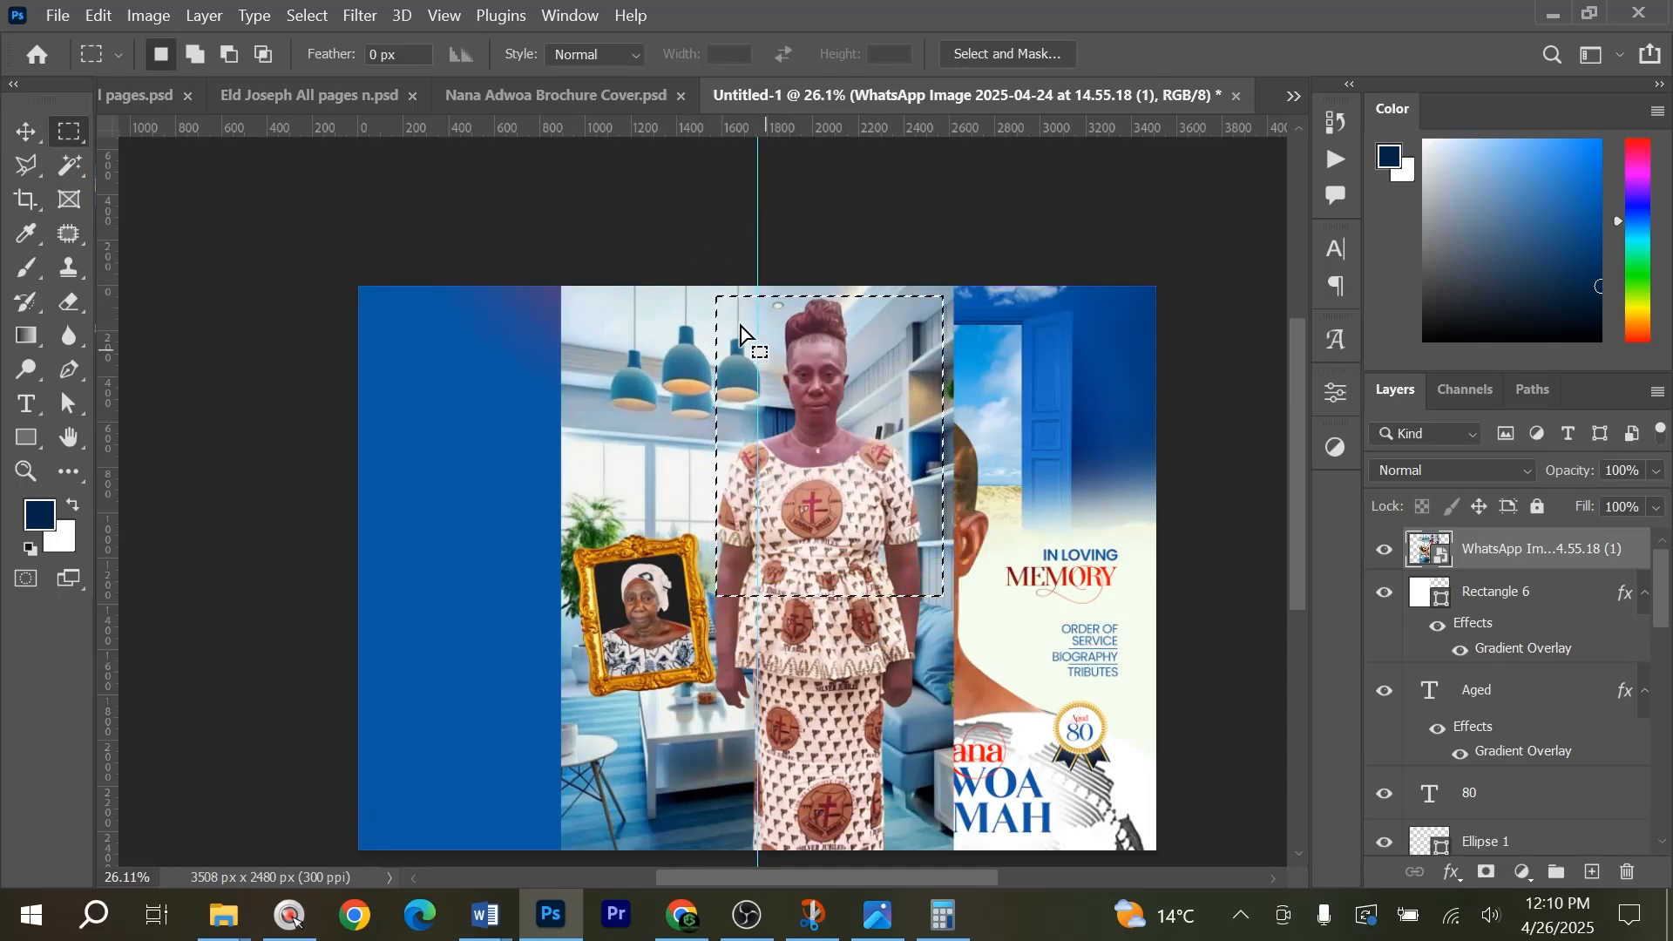
left_click_drag(701, 277, 962, 593)
key("ctrl+j")
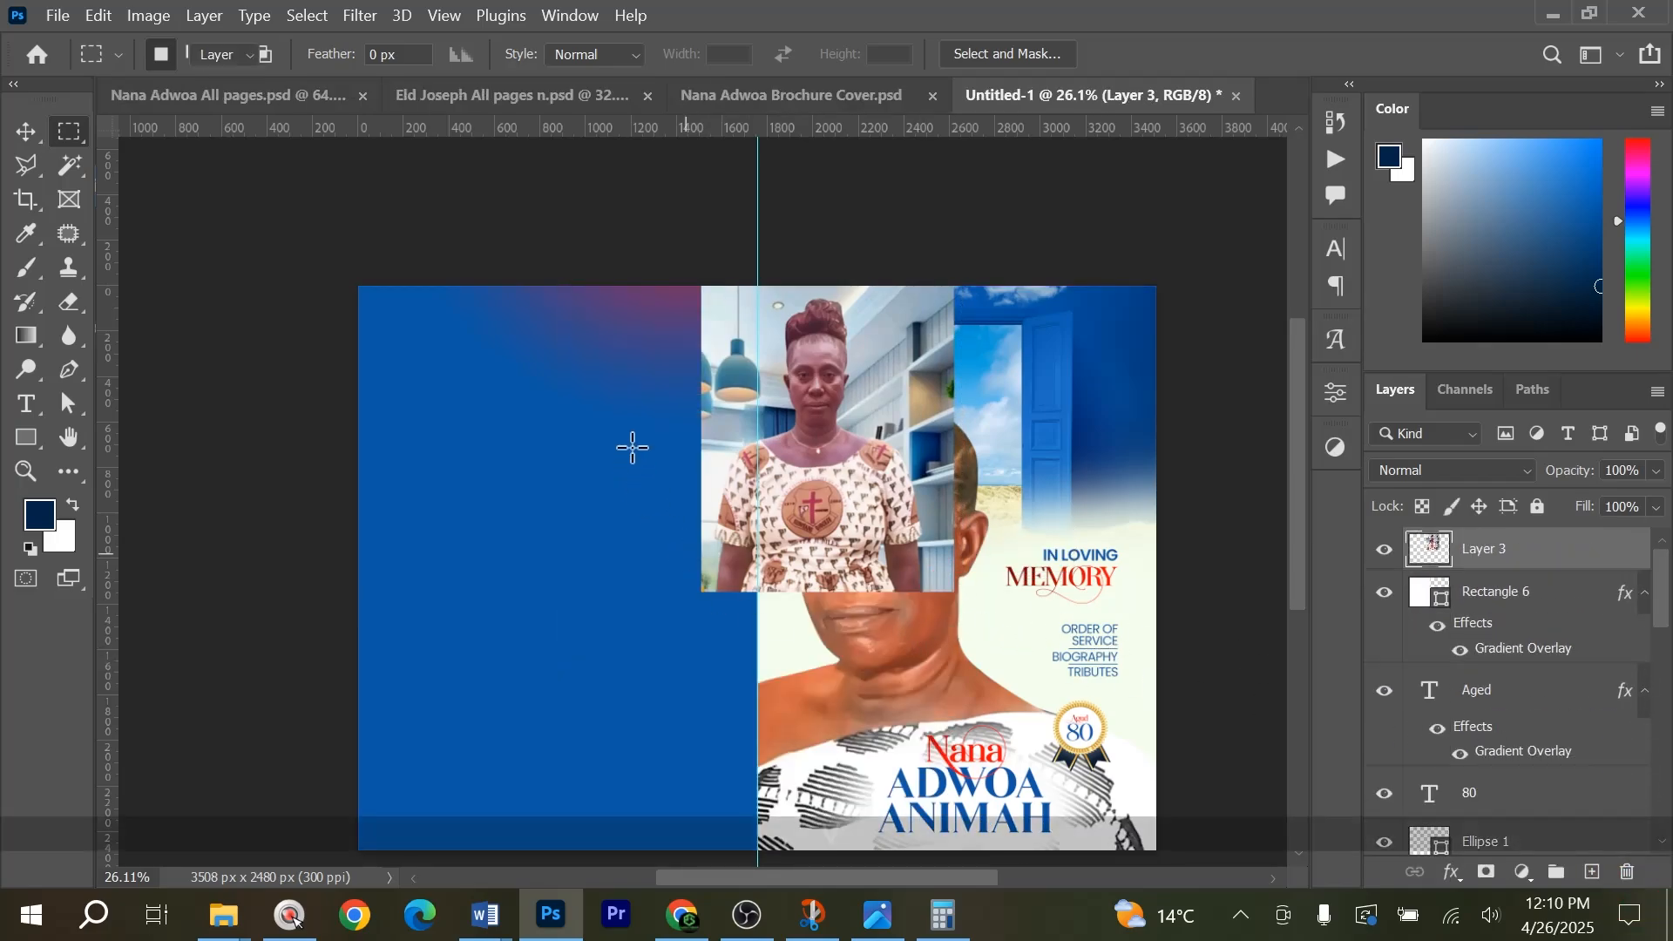
Move the cropped photo onto the left half and scale it to 158.50% so it spans the half's full width.
key("v")
left_click_drag(780, 434, 537, 444)
key("ctrl+t")
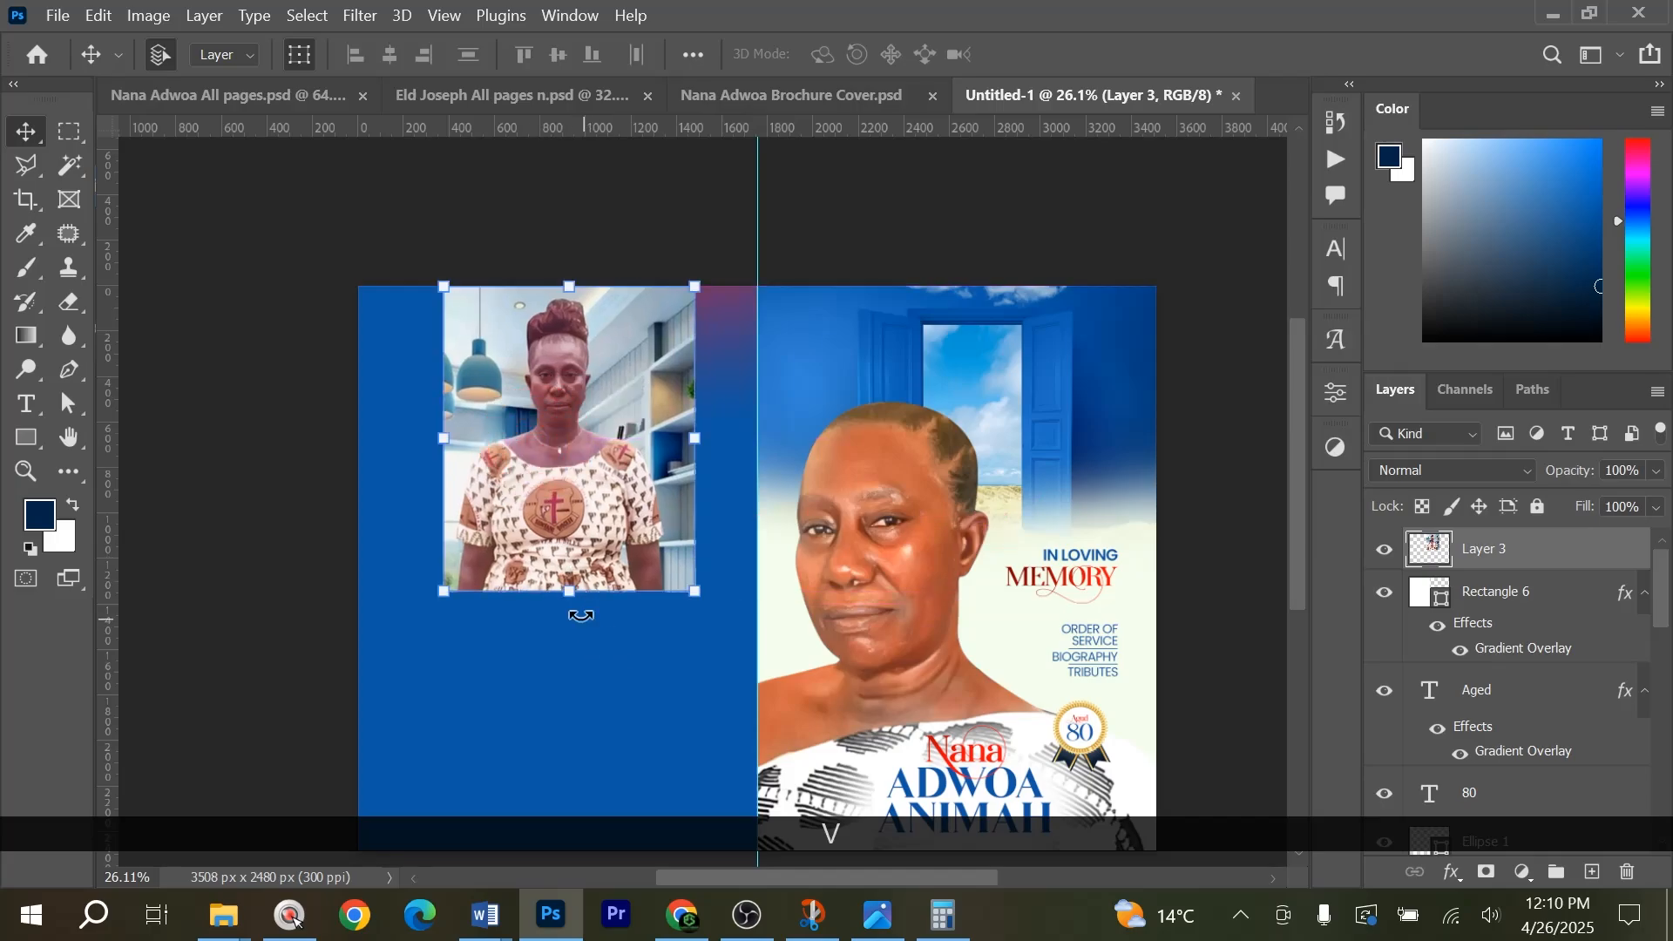
left_click_drag(578, 592, 578, 751)
left_click_drag(514, 426, 504, 420)
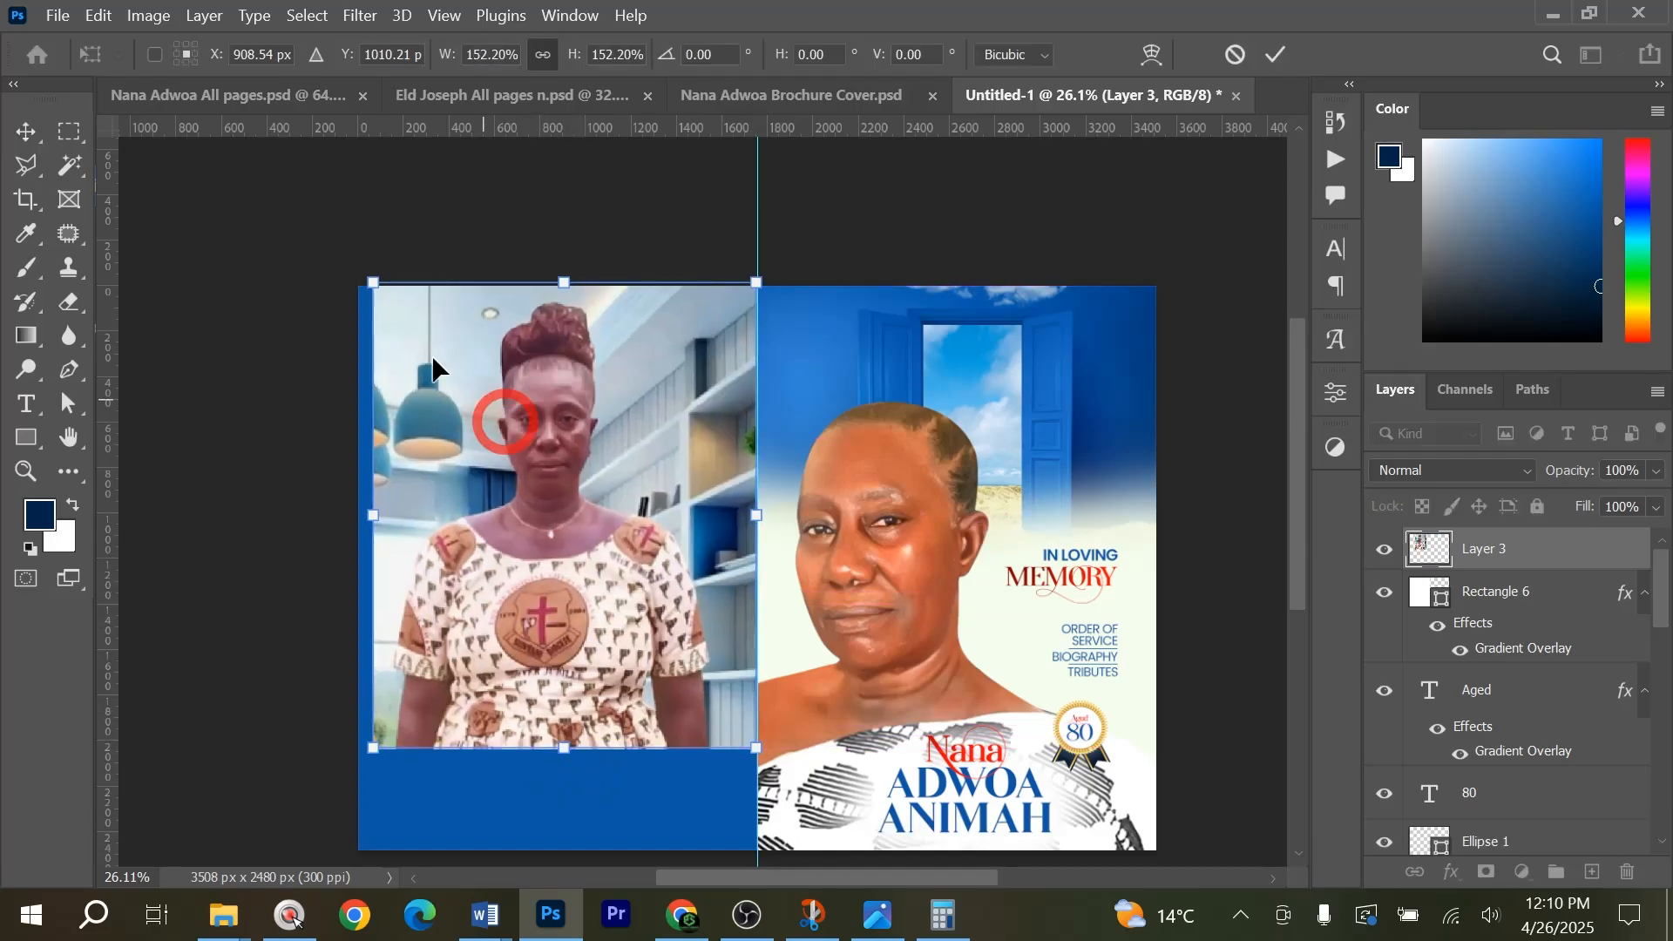
left_click_drag(373, 283, 358, 258)
key("Return")
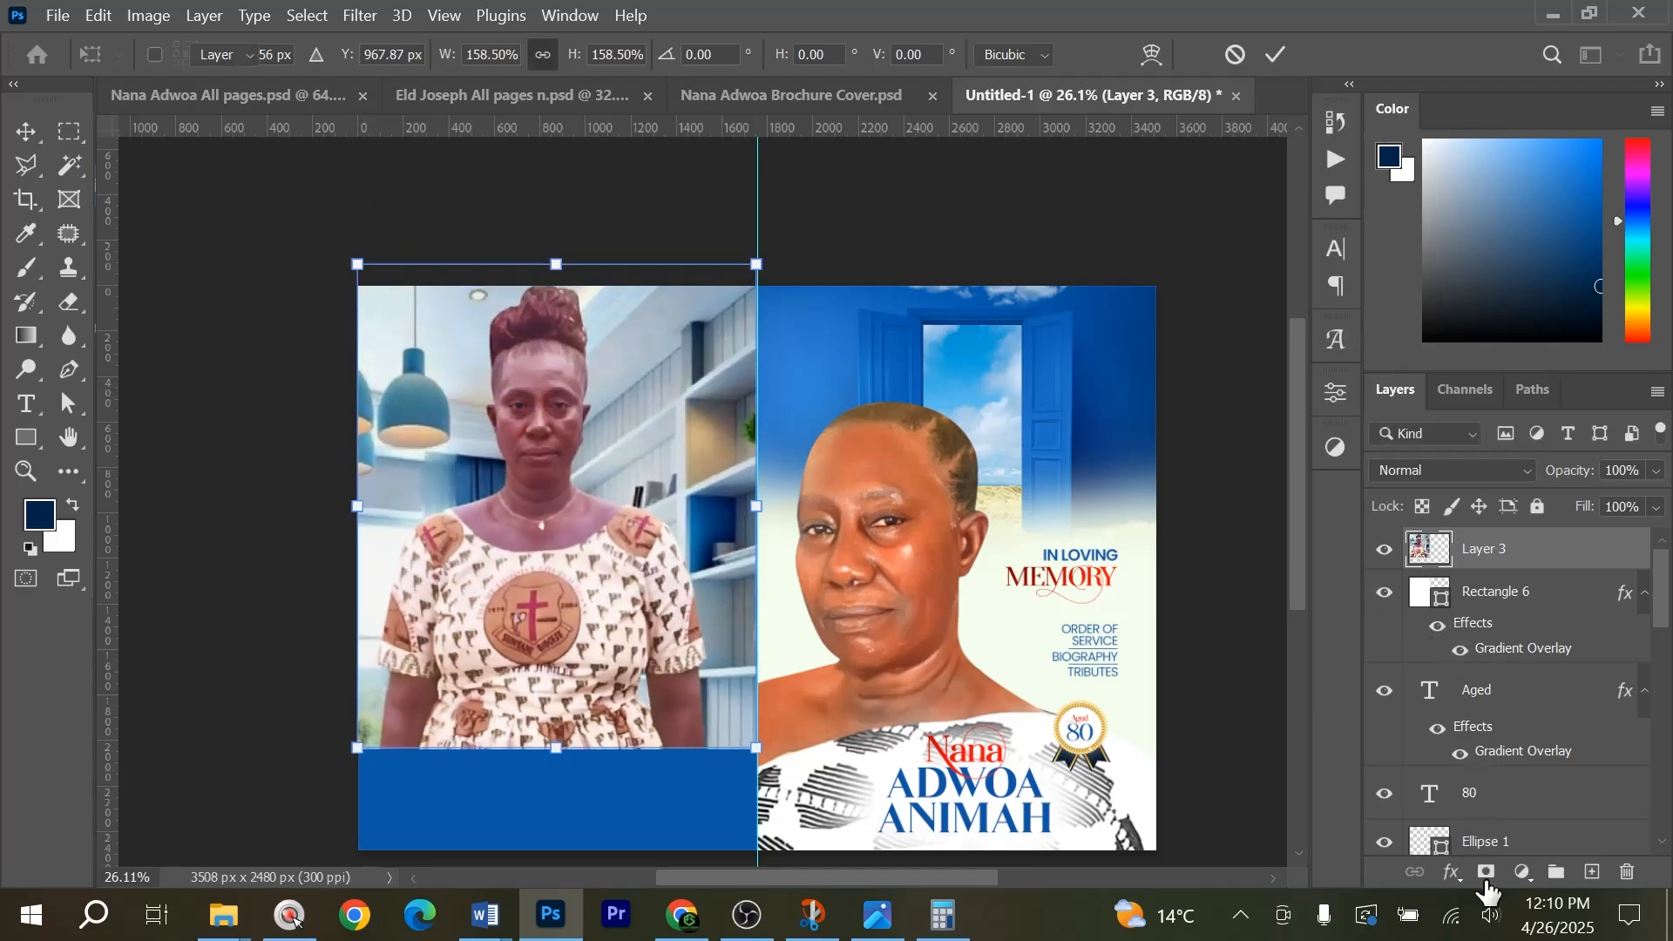
Add a layer mask to the cropped photo and fade its lower part into the blue background with upward black-to-transparent gradients.
left_click(1486, 872)
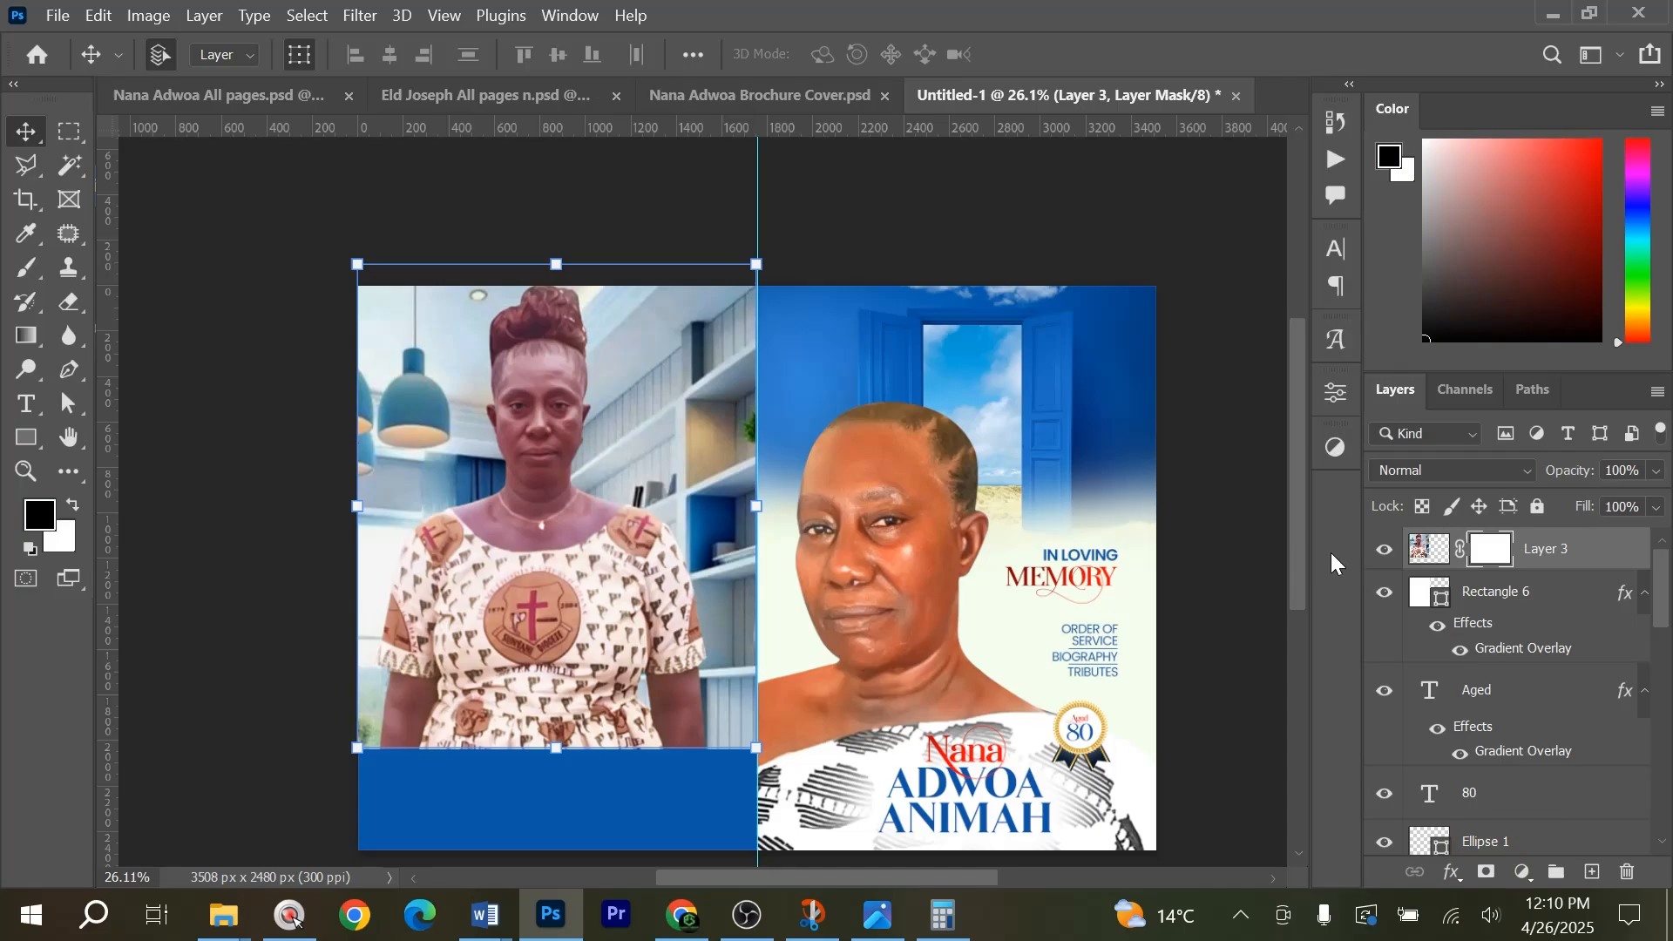
left_click(33, 334)
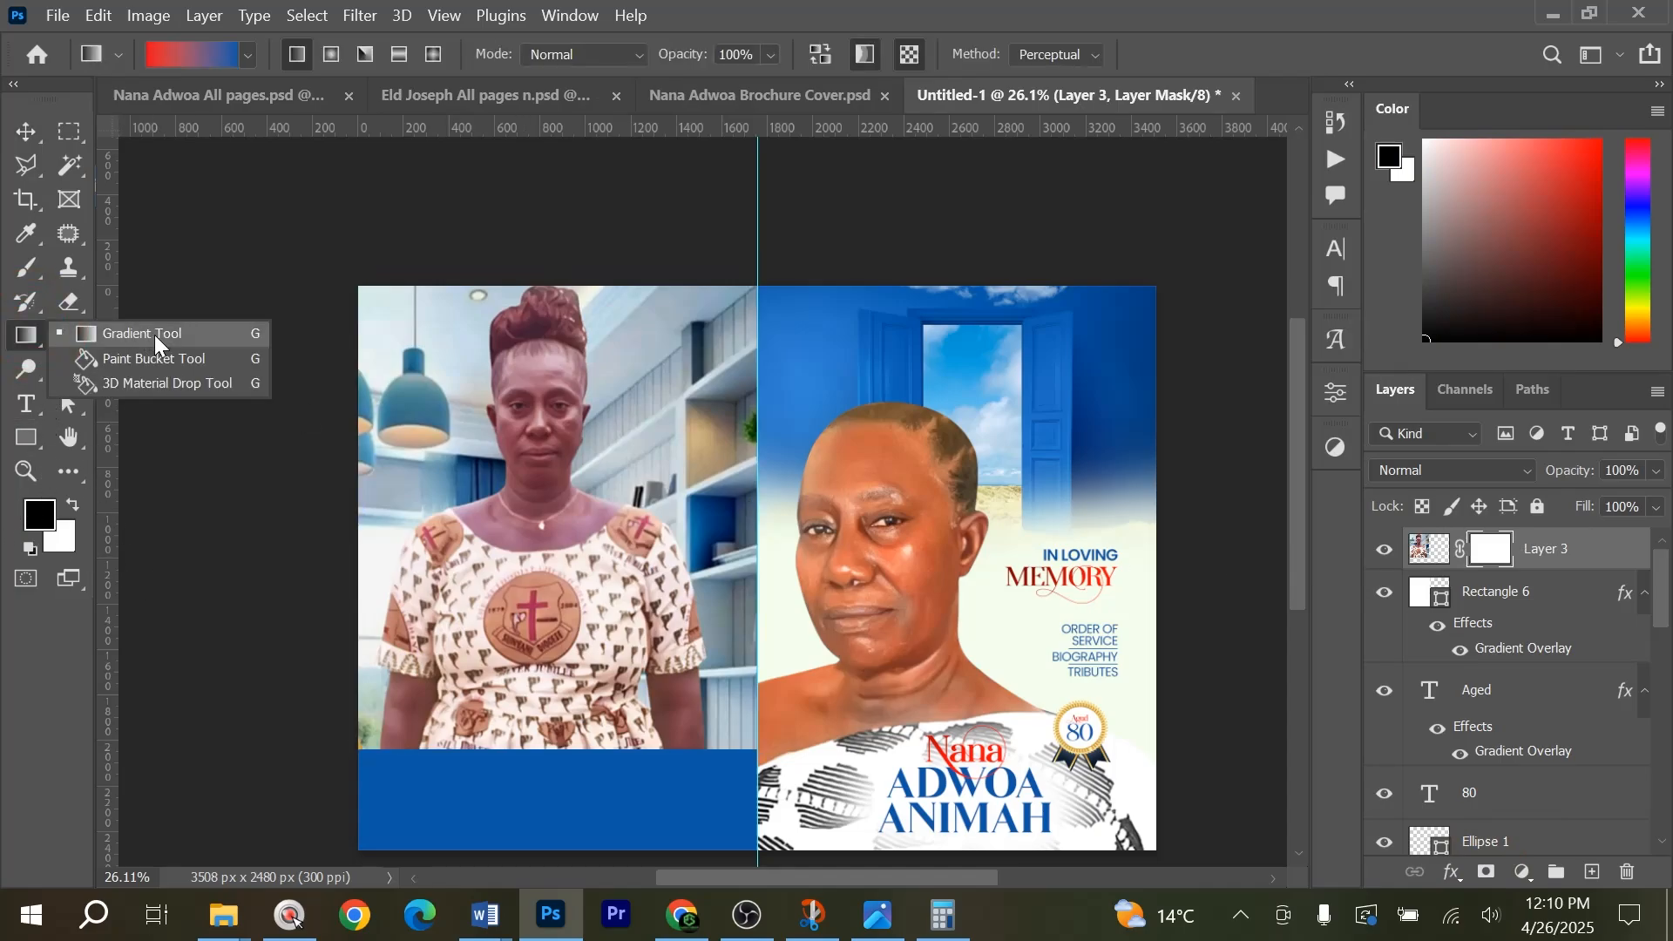
key("g")
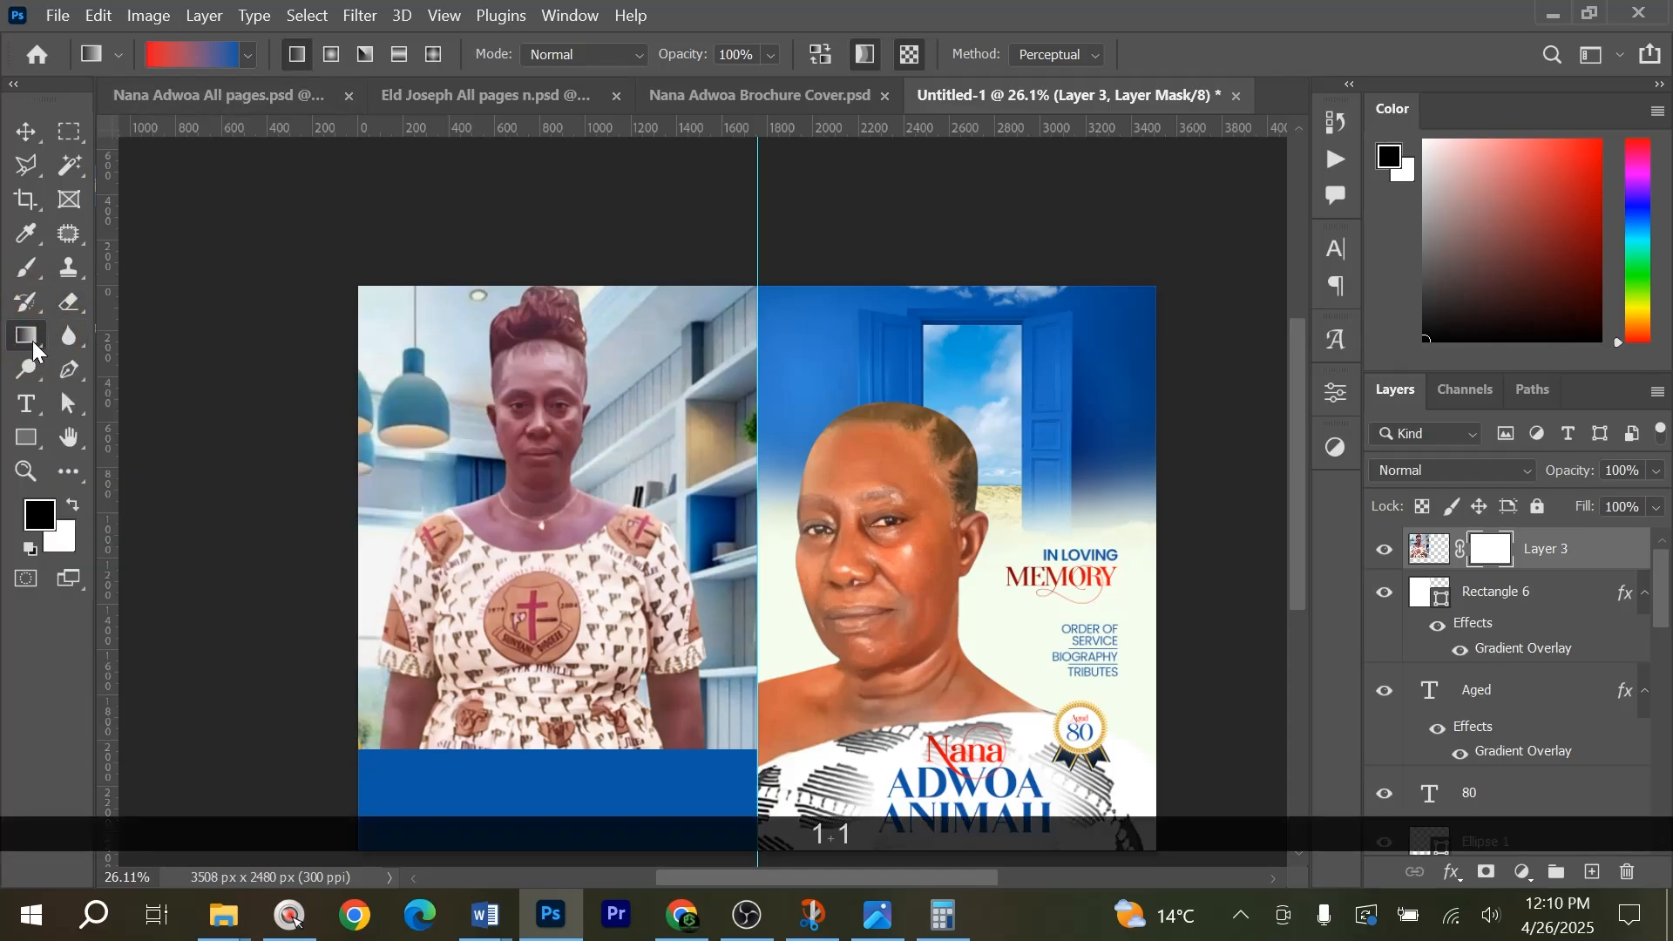
left_click(247, 56)
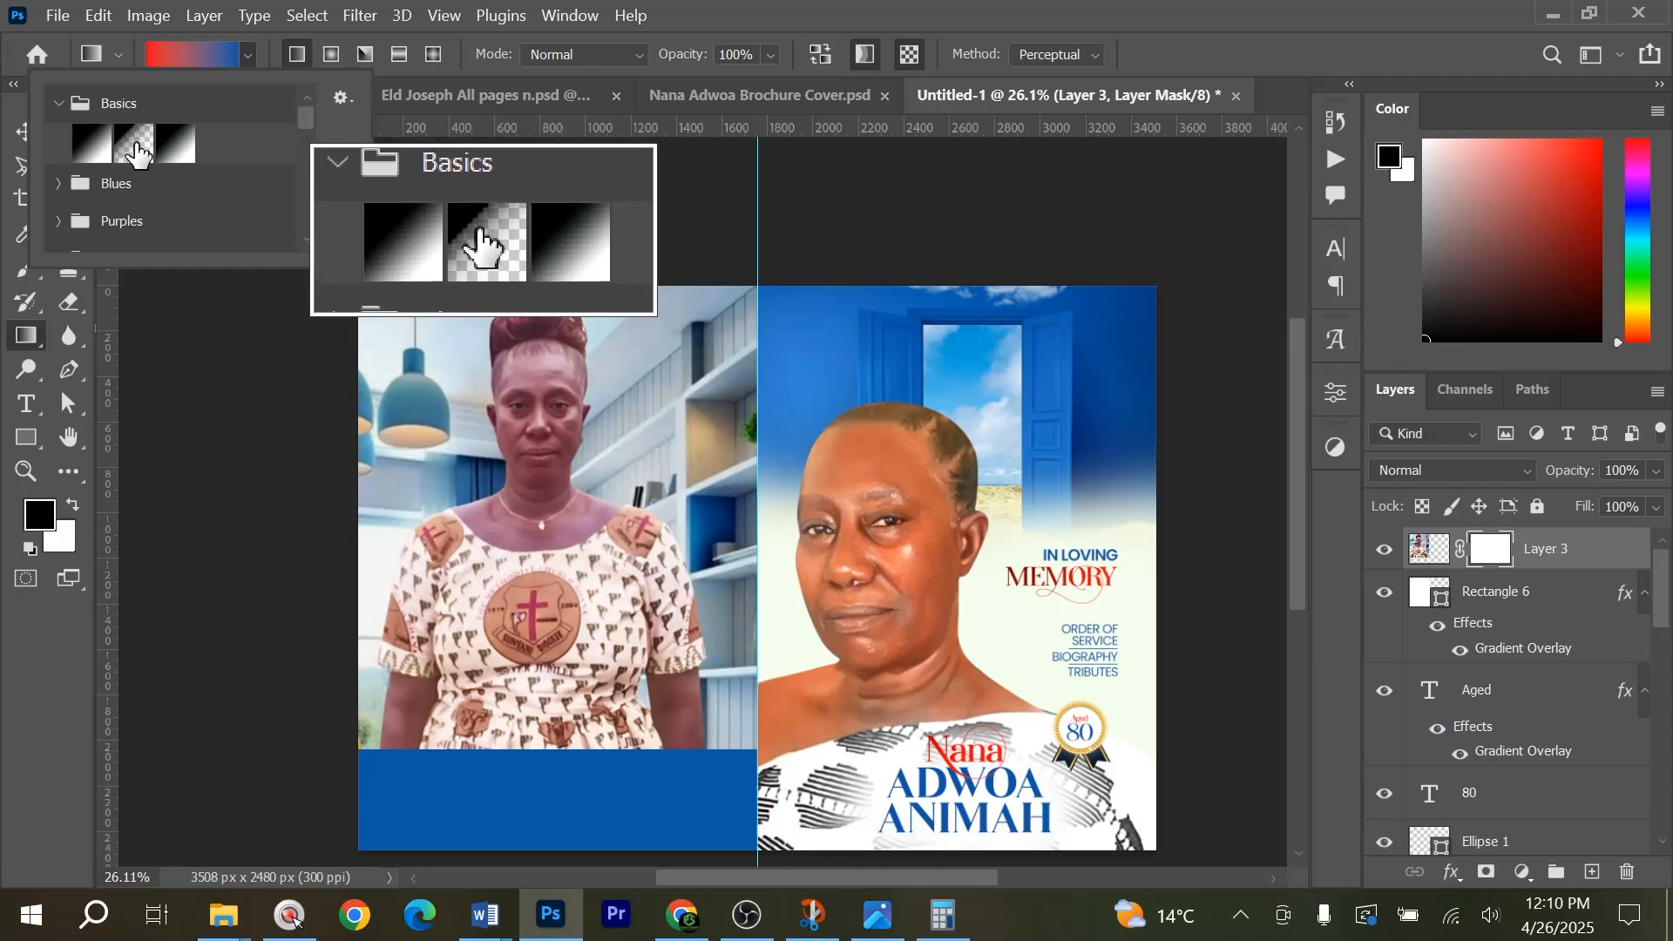
left_click(135, 152)
scroll(582, 680, "down", 2)
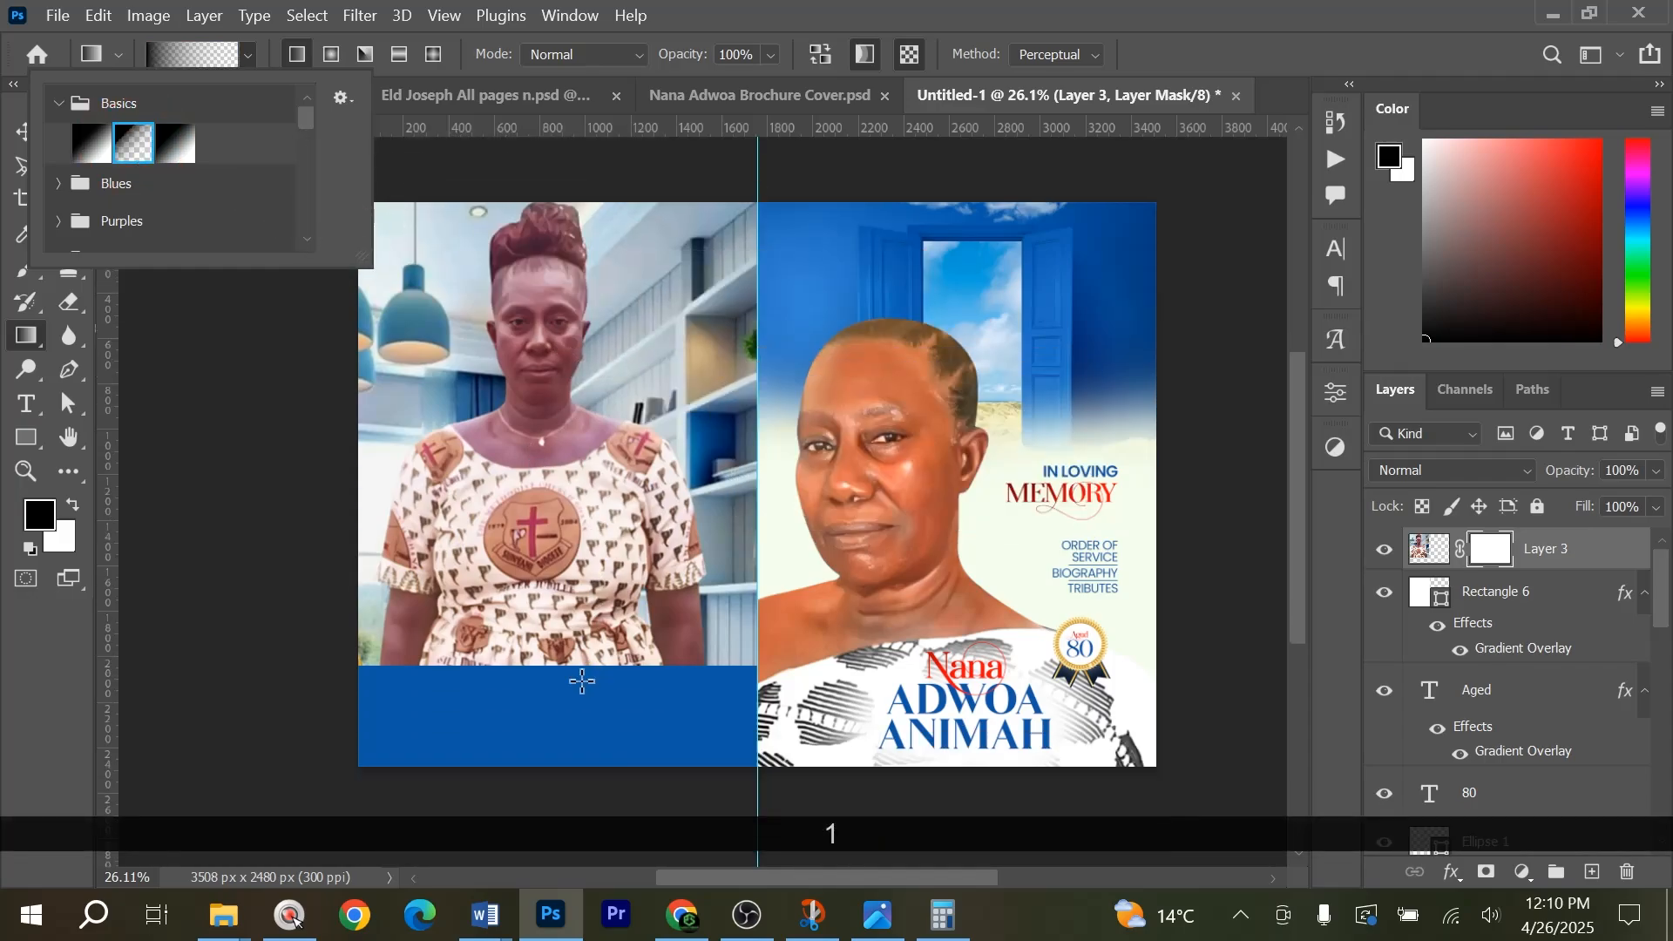
left_click(550, 688)
left_click_drag(523, 700, 528, 390)
left_click_drag(527, 334, 526, 333)
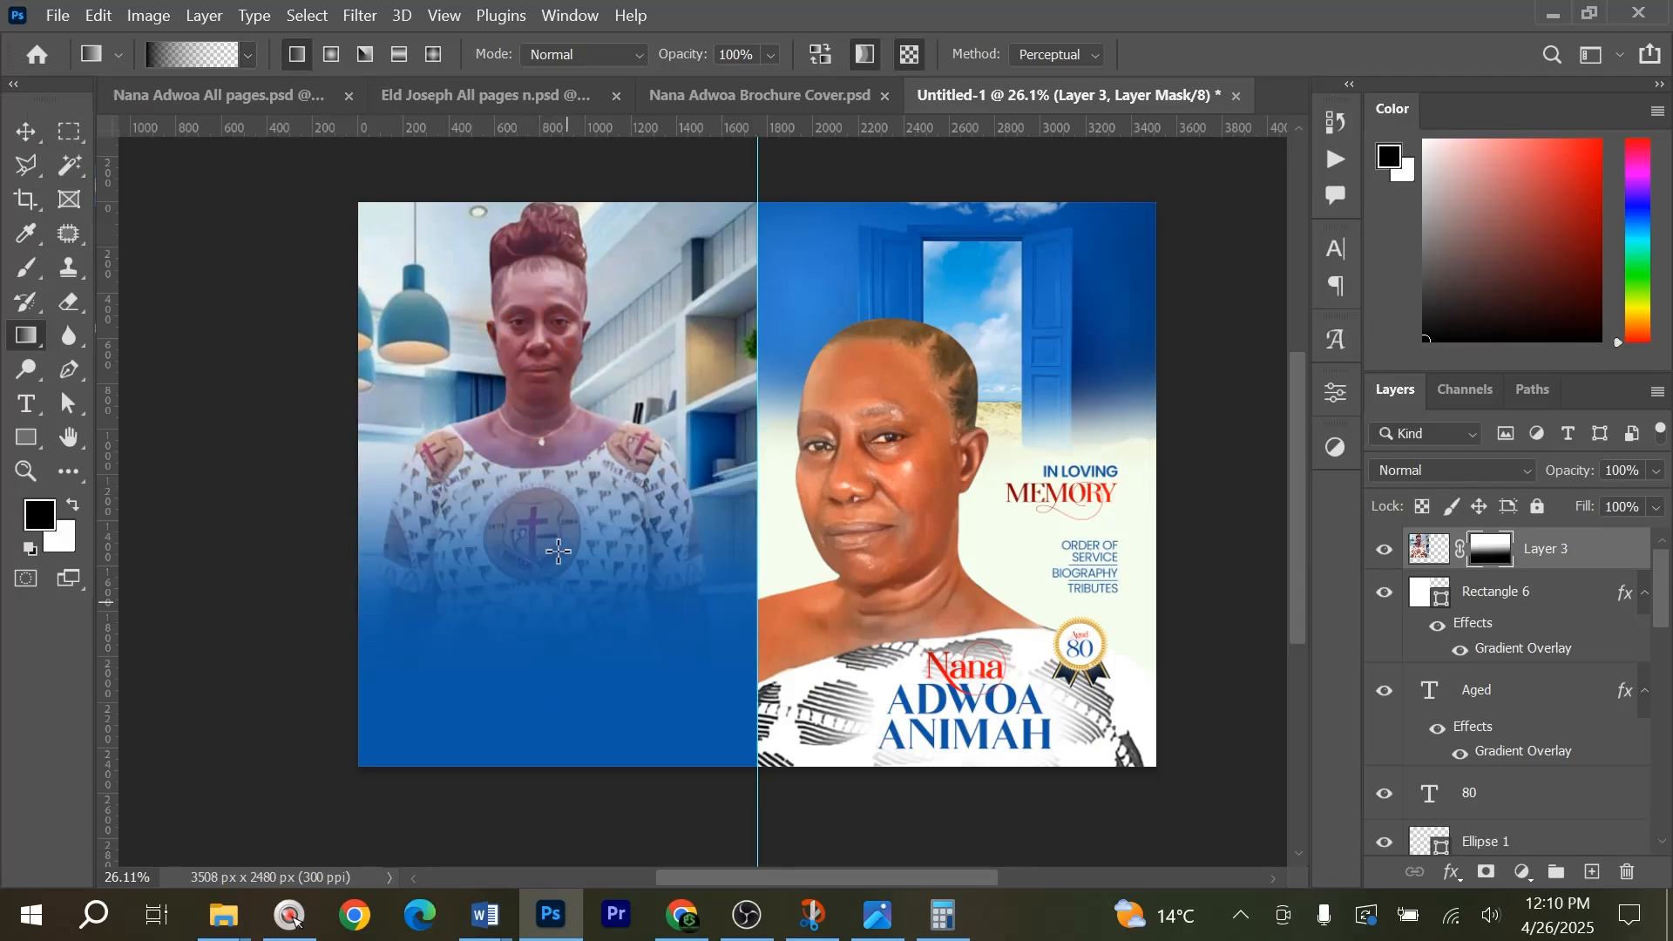
left_click_drag(558, 551, 544, 380)
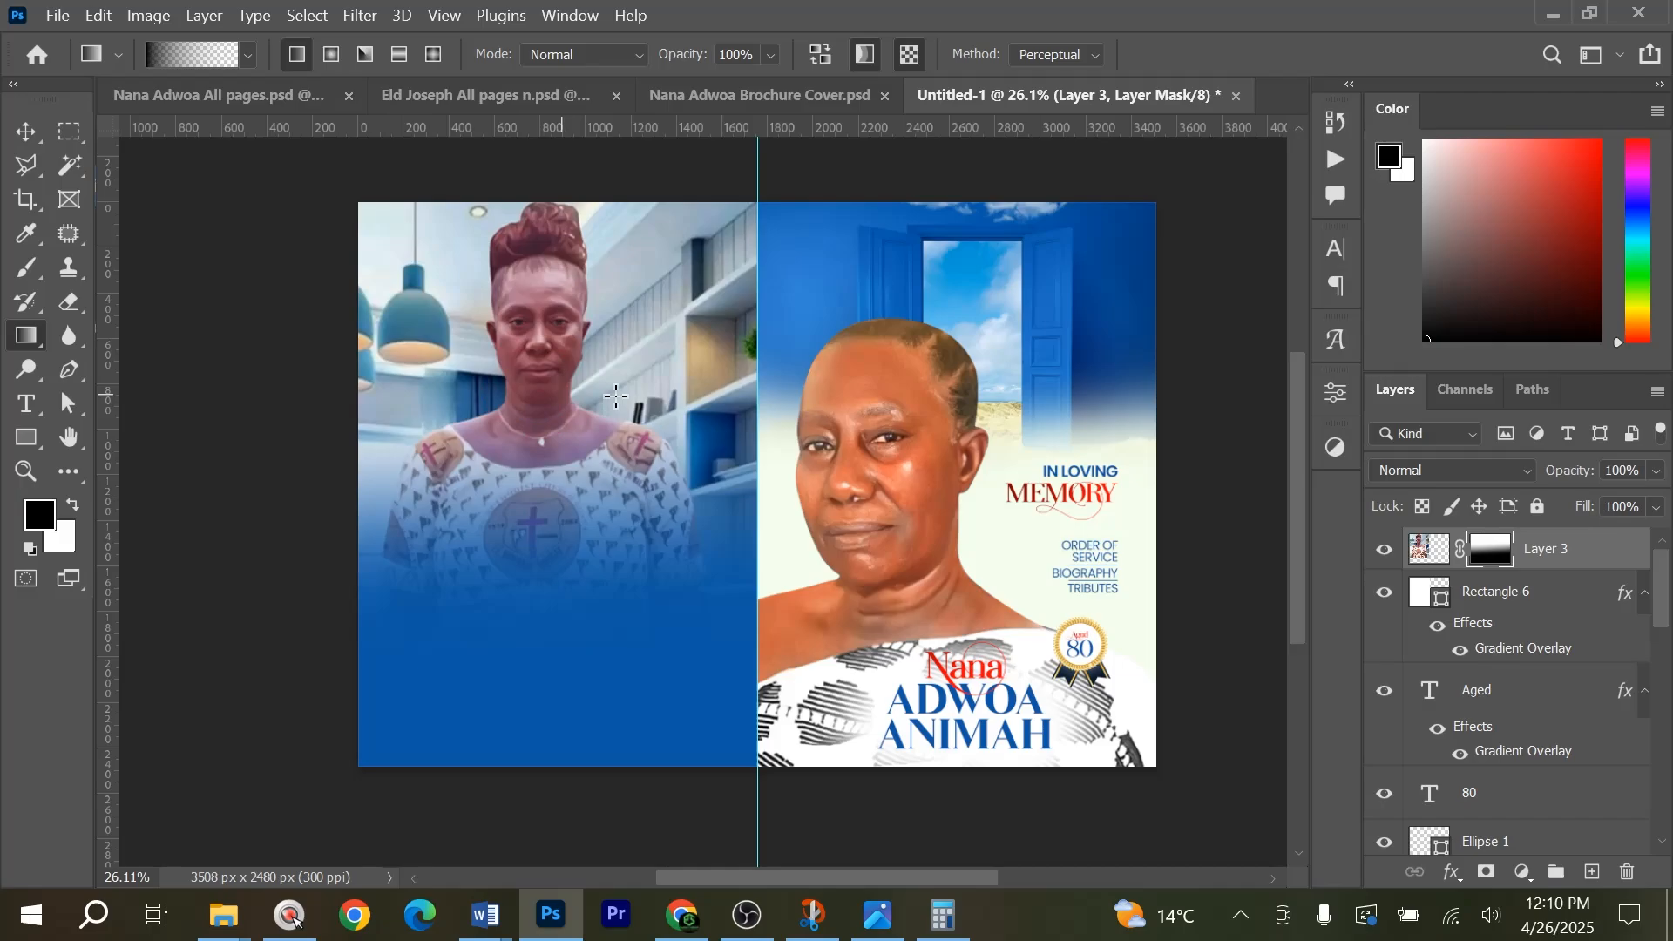
key("v")
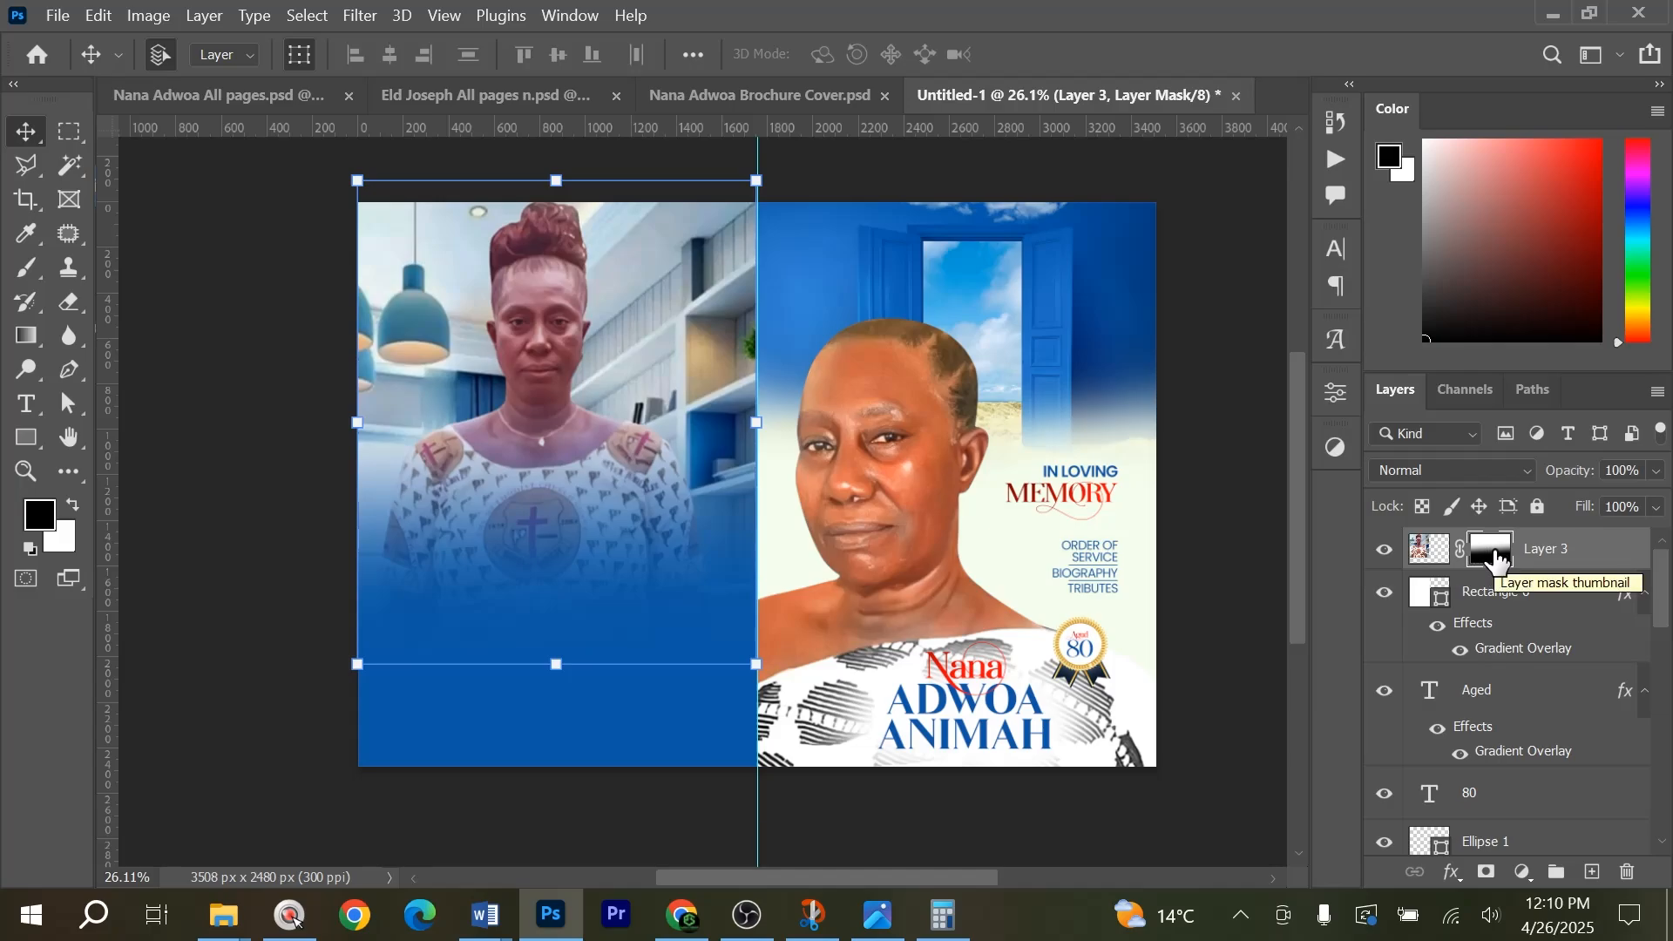
key("b")
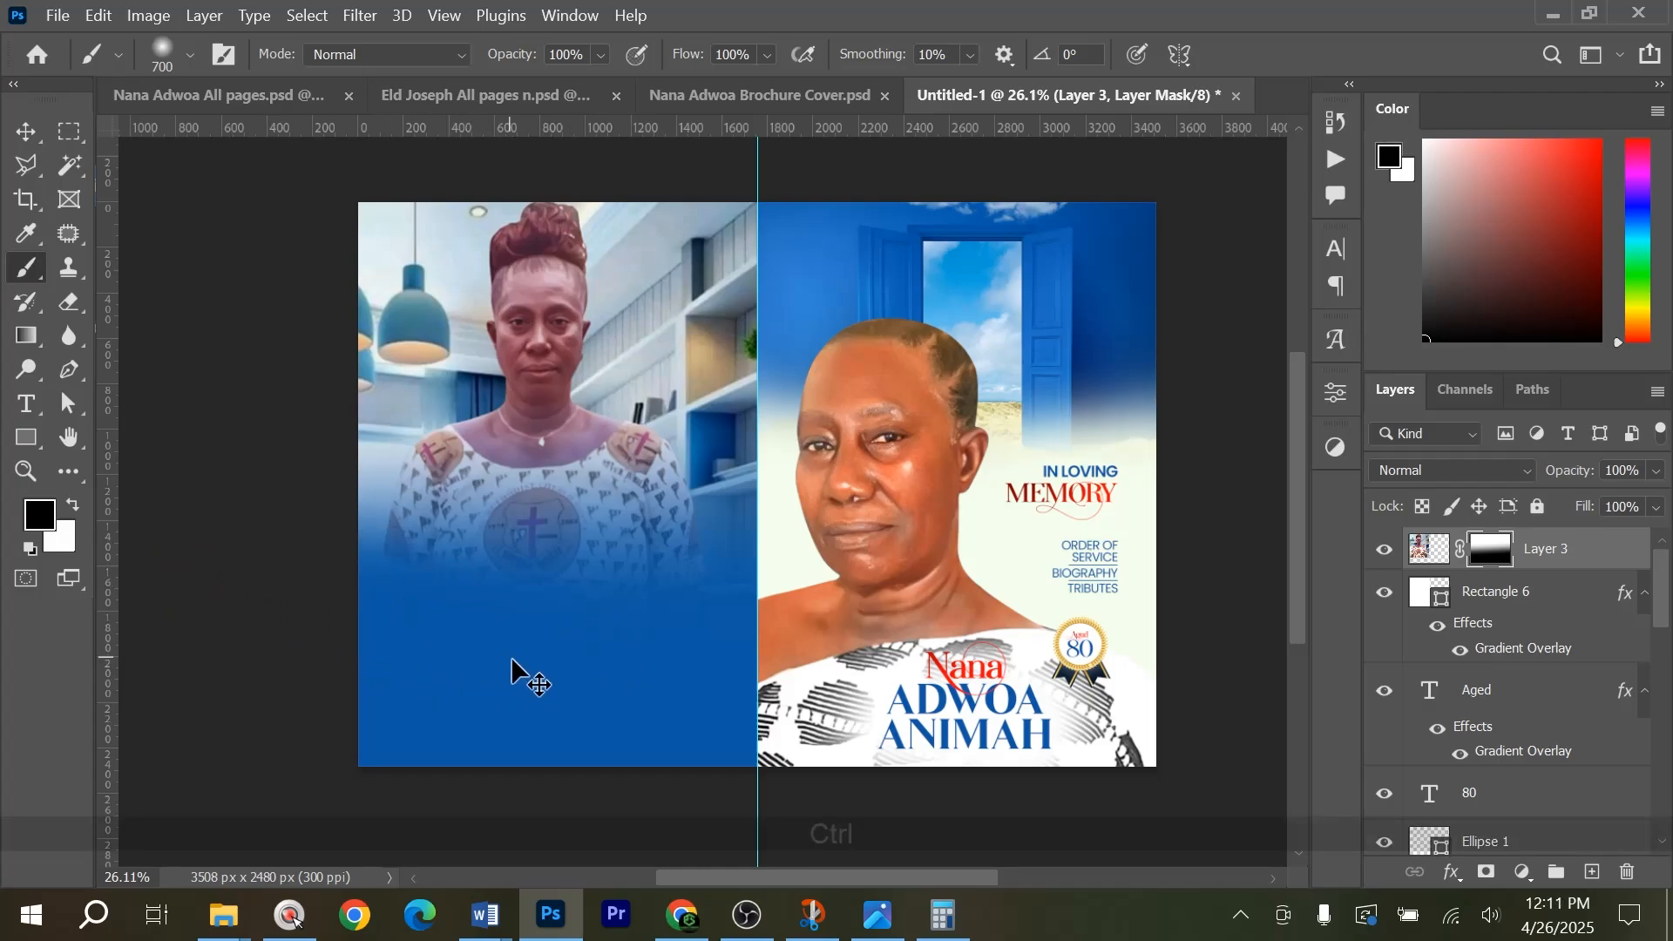
key("ctrl+z")
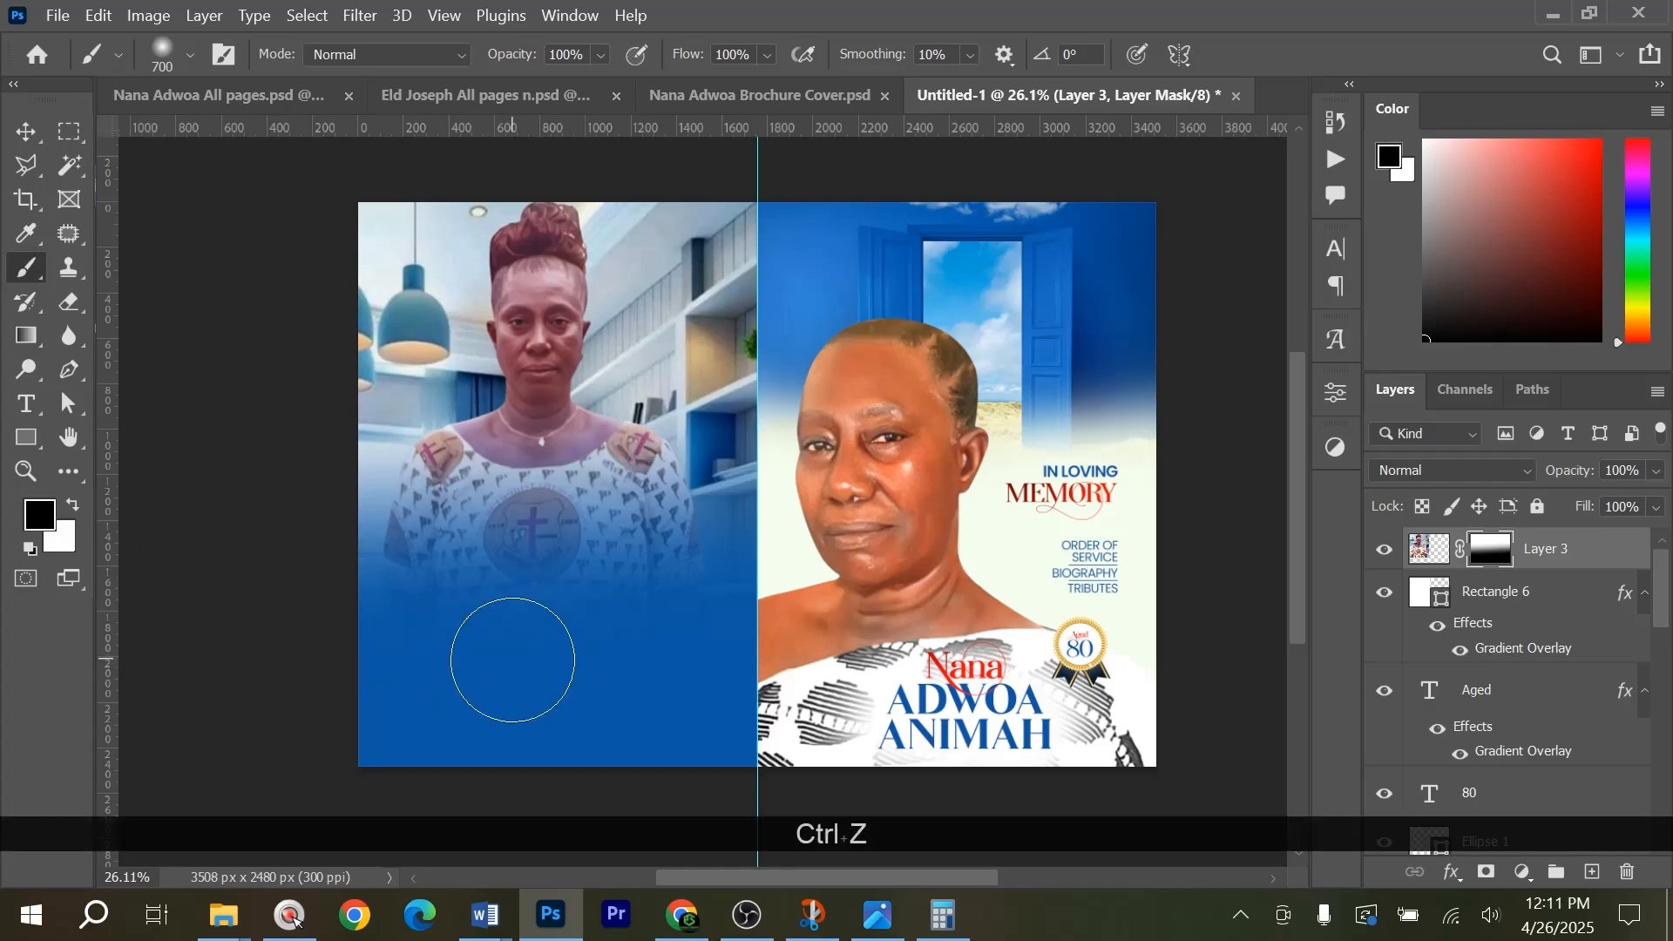
Reduce the opacity of the masked standing-woman photo layer to 44% so it blends into the blue background.
key("v")
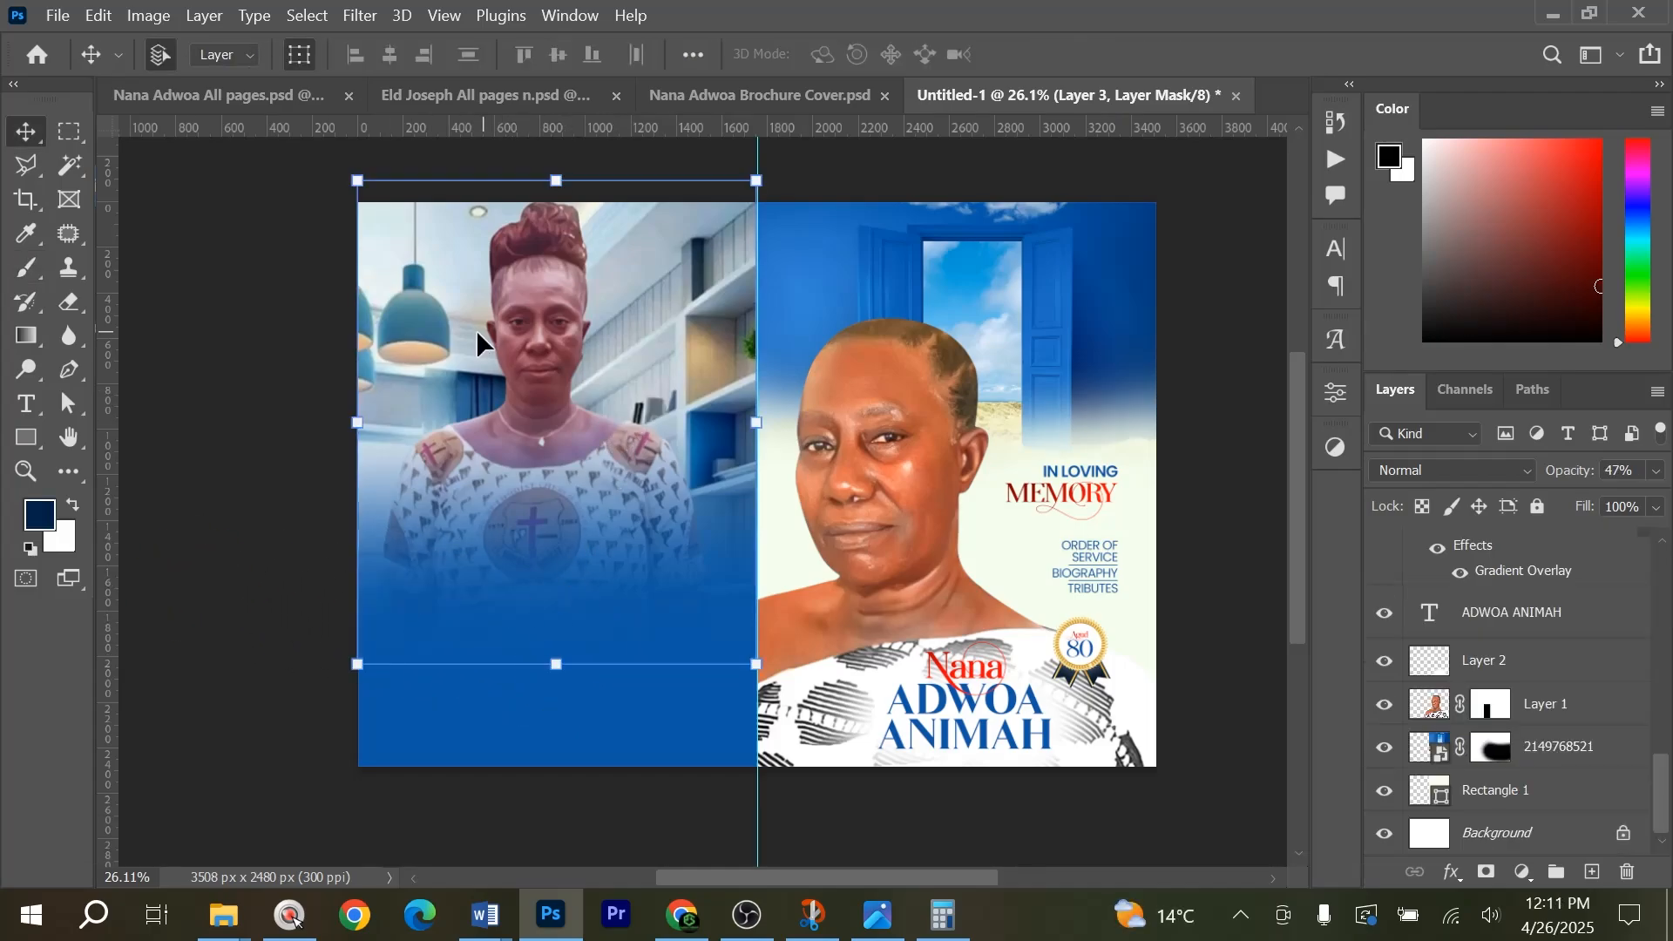
left_click(499, 294)
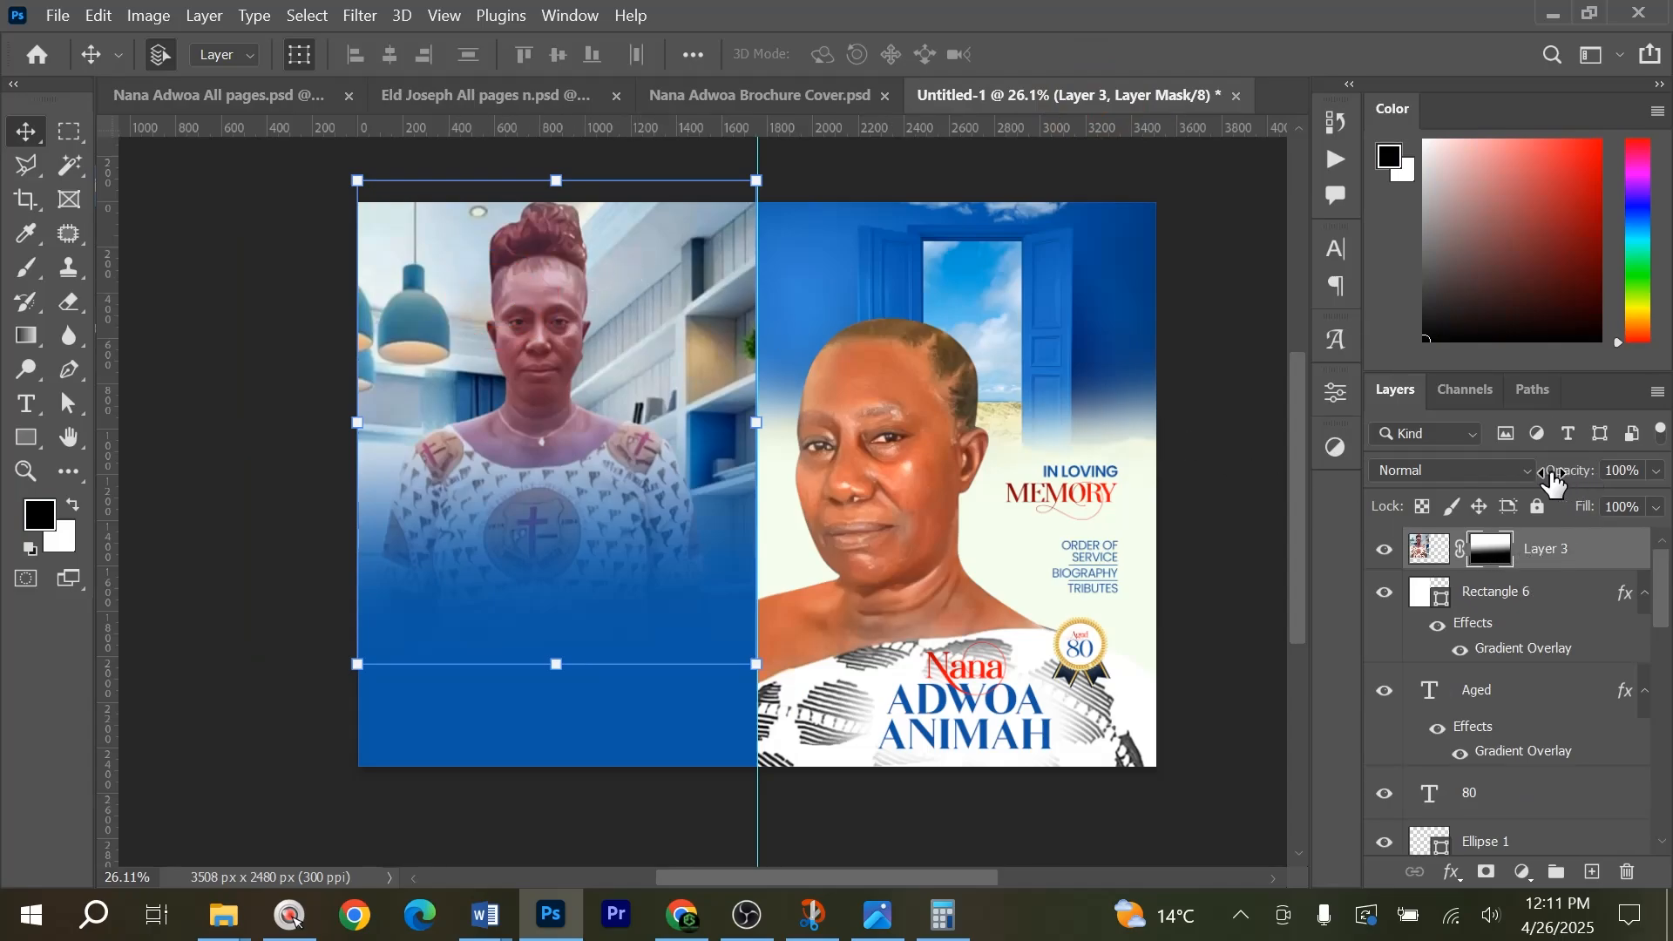
left_click_drag(1462, 482, 1488, 485)
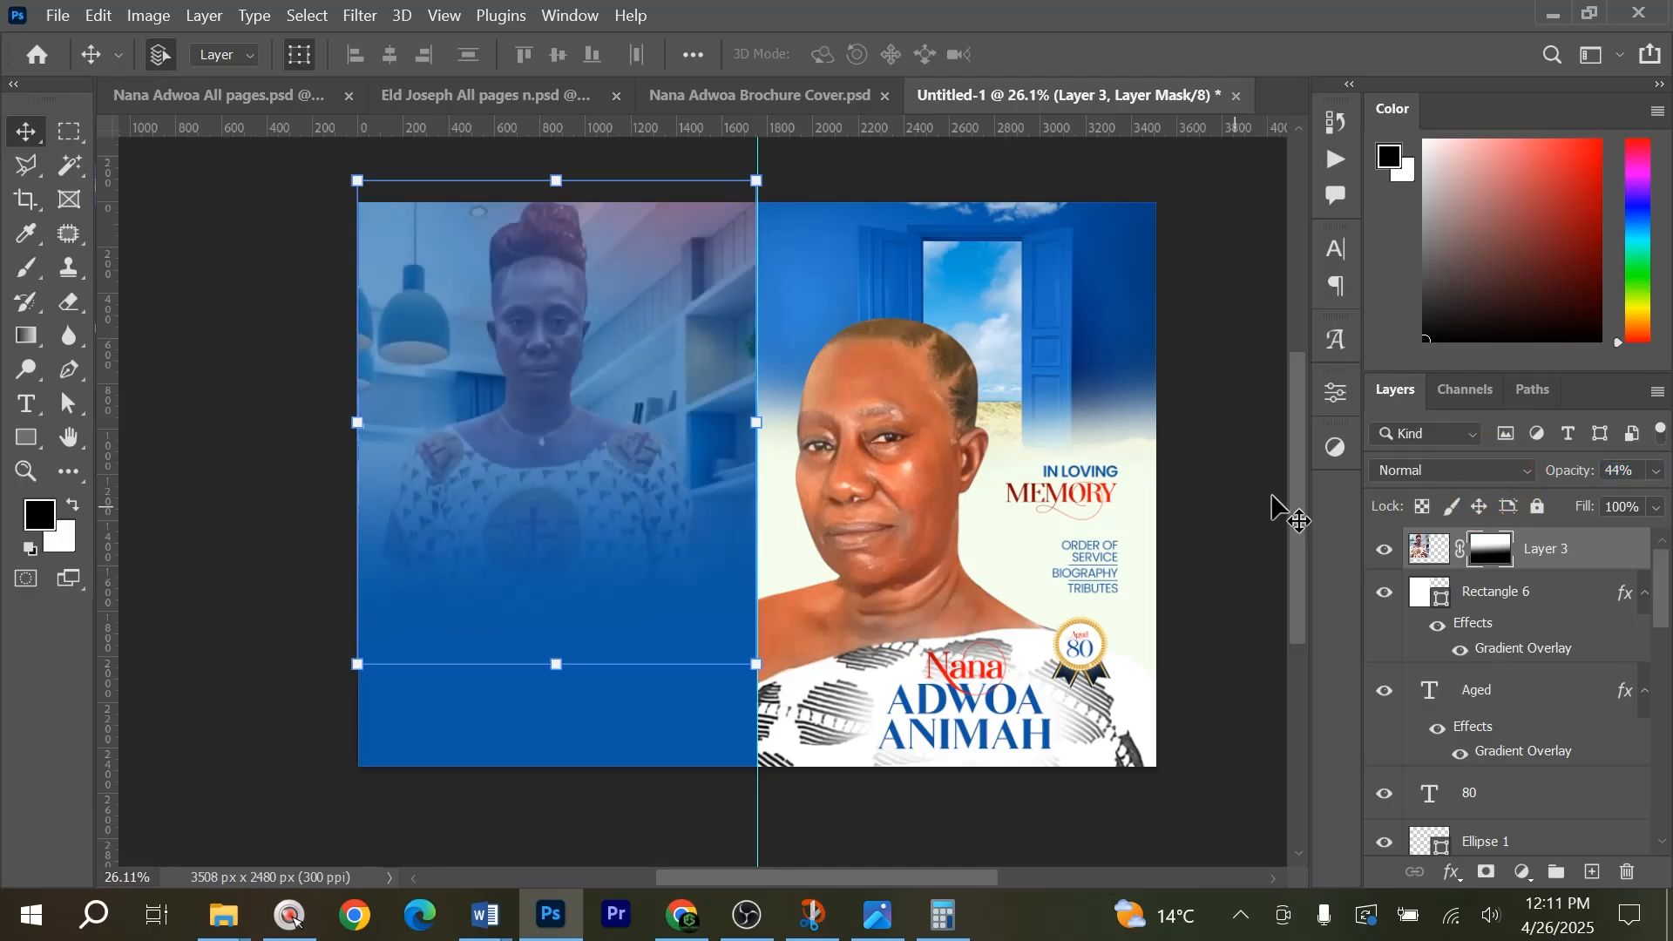
left_click(1098, 181)
Add a new empty layer above the faded photo and use dark blue 002447 as the foreground colour.
left_click(1544, 550)
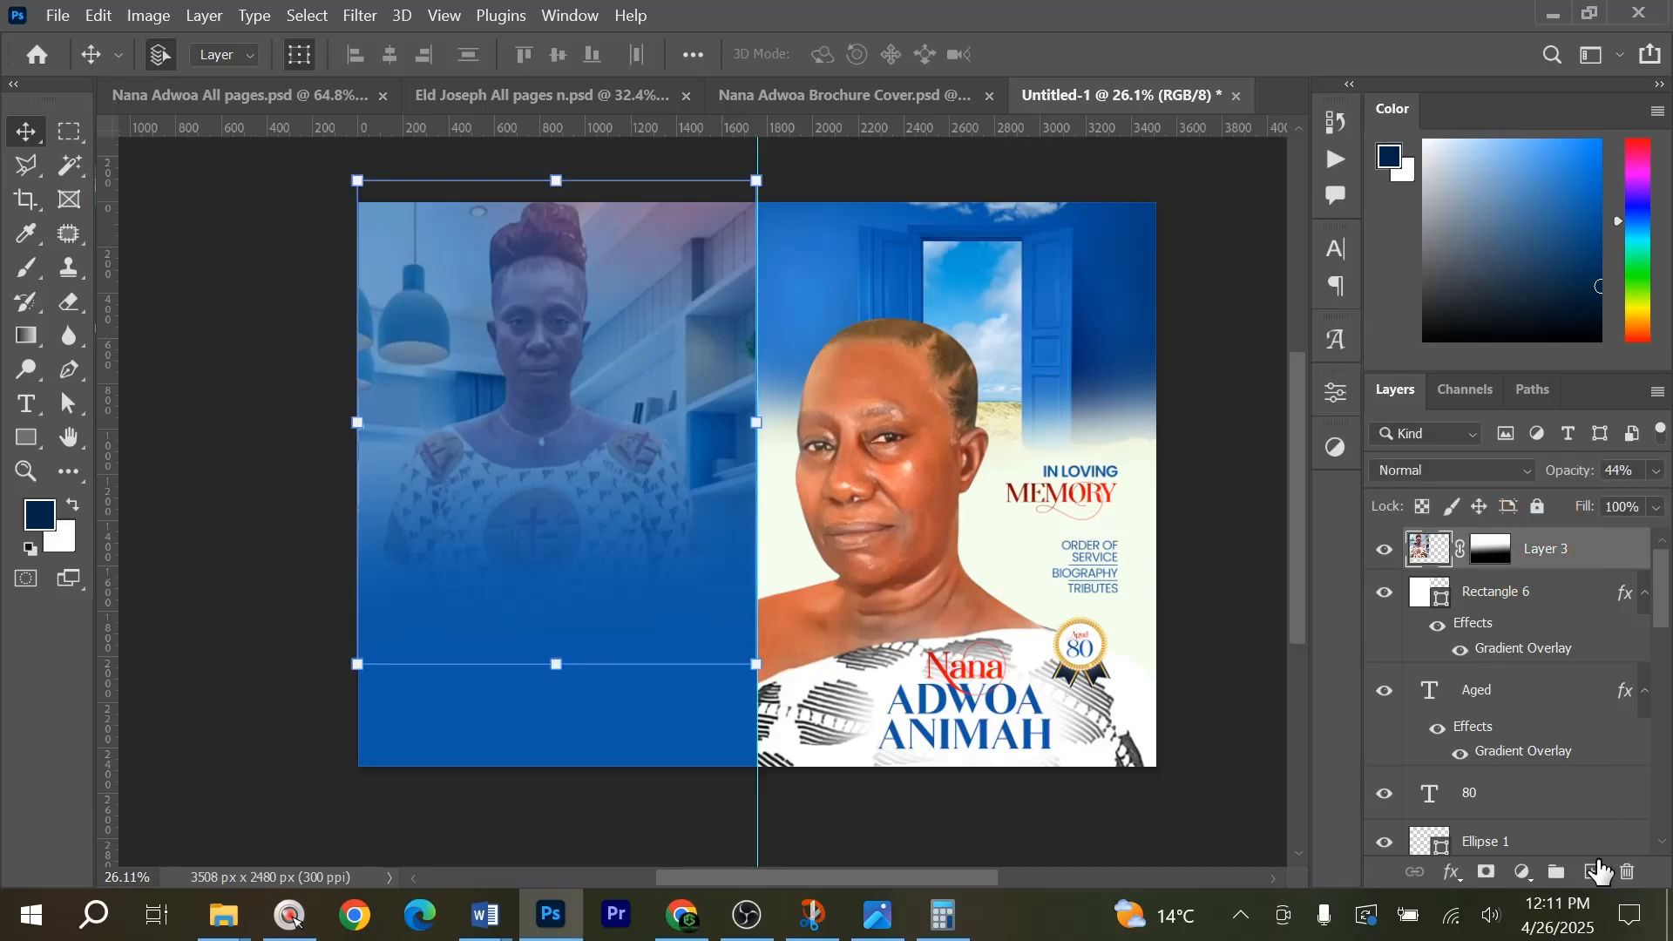
left_click(1592, 872)
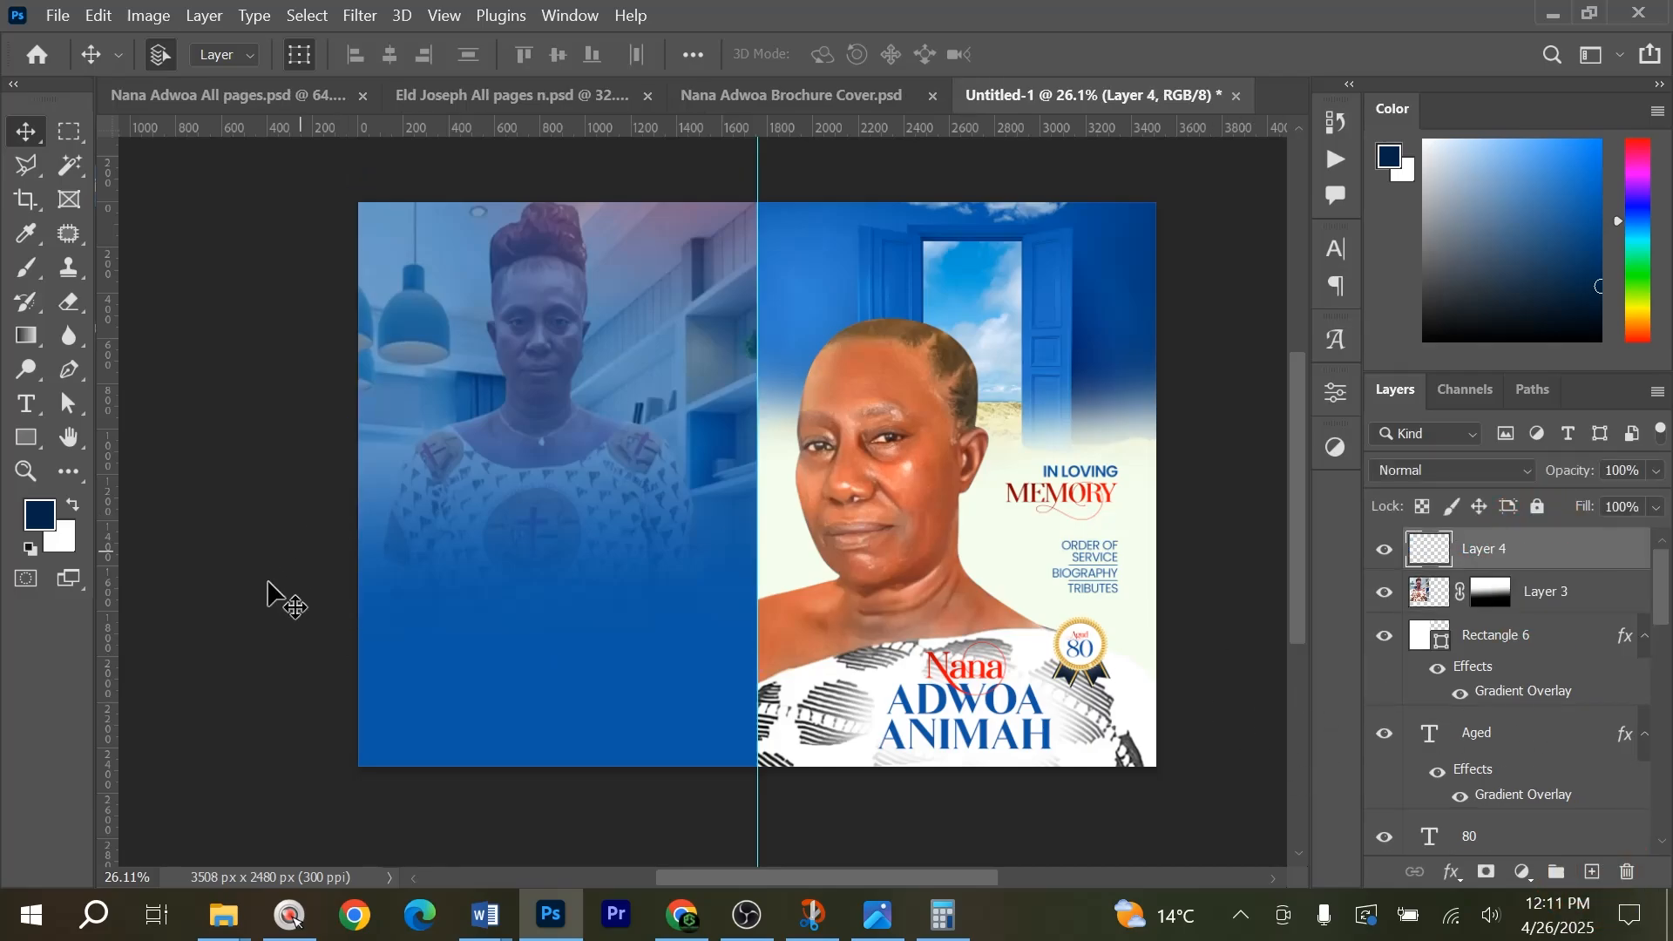
left_click(39, 514)
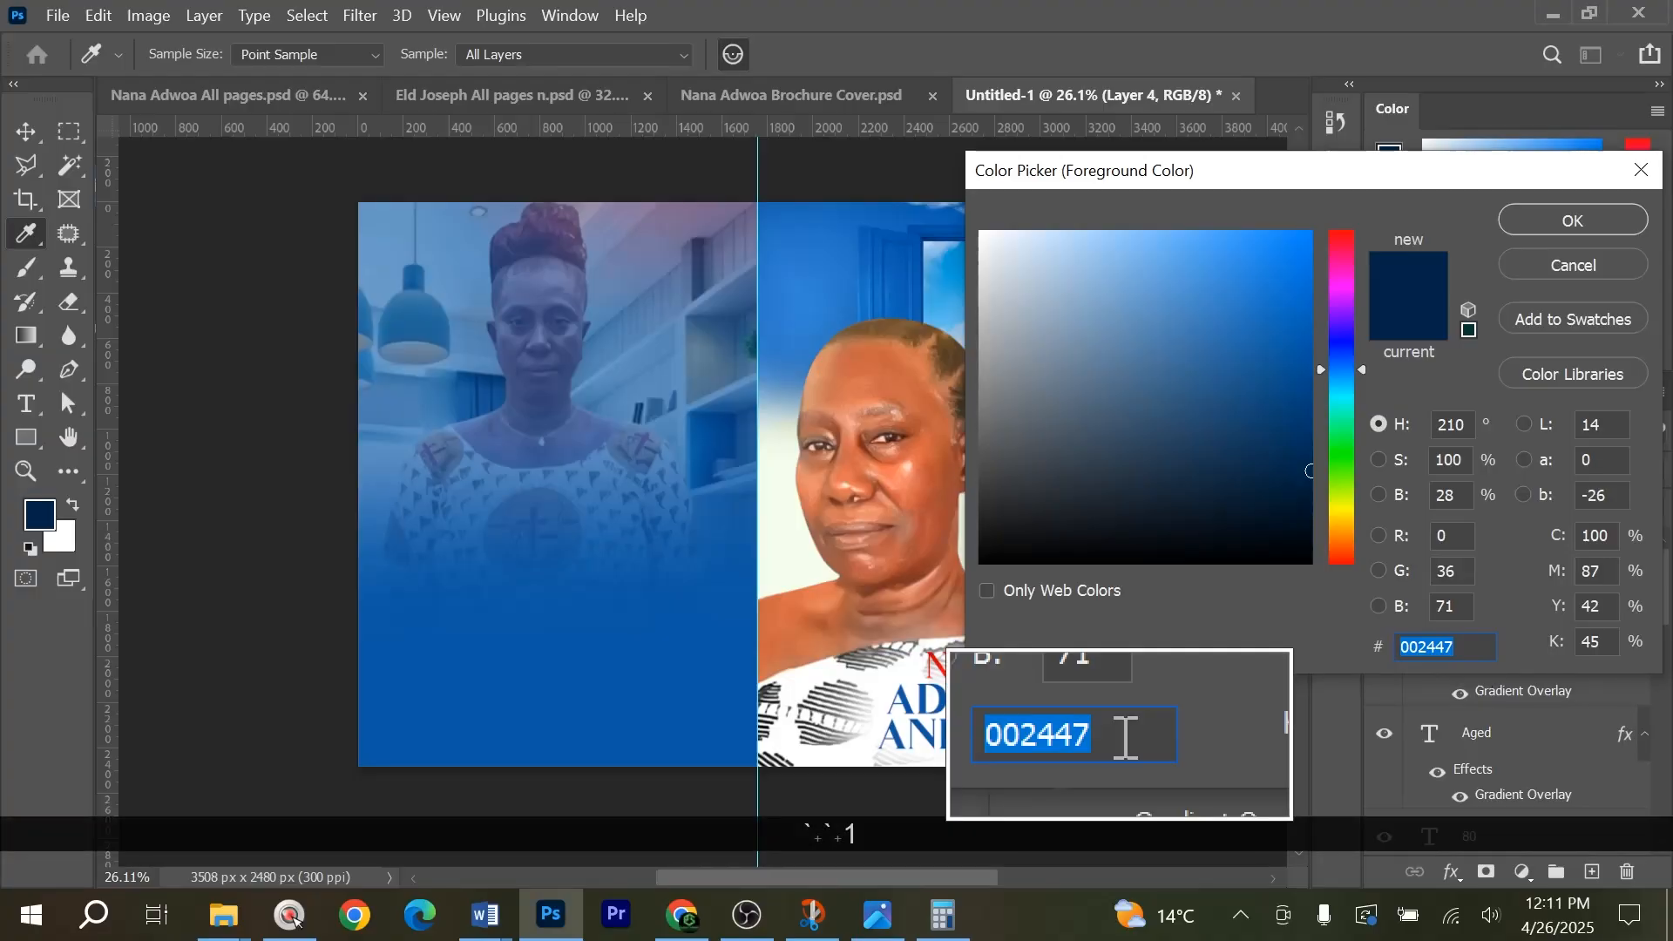
left_click(1572, 220)
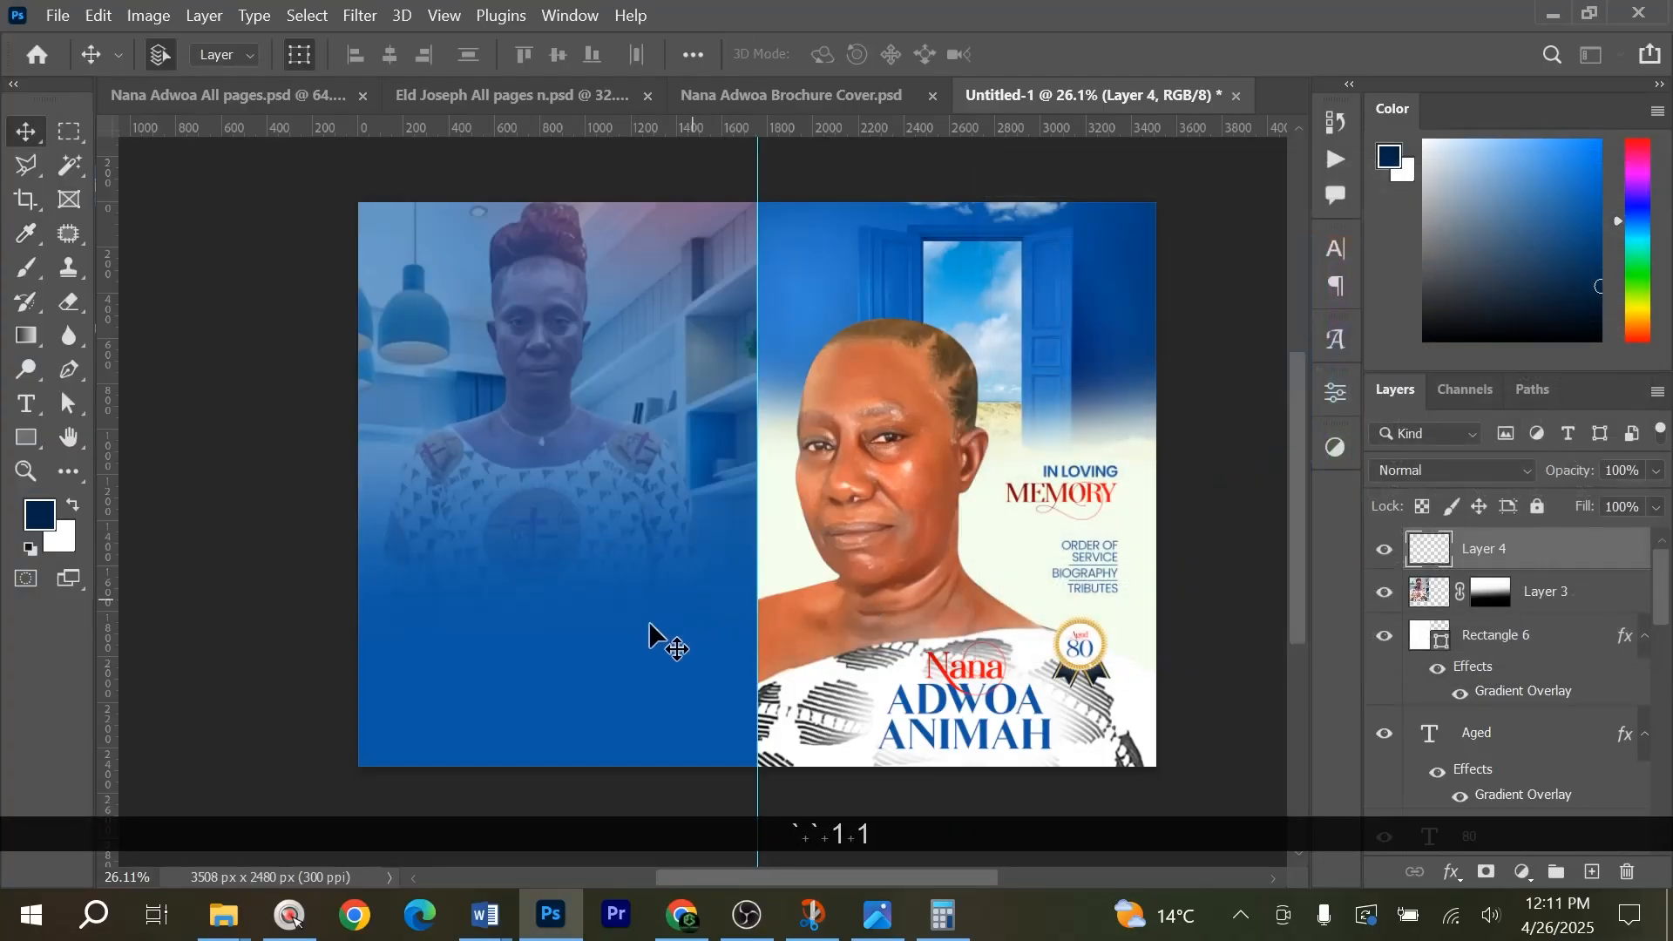
Paint dark blue over the lower part of the back page with a soft 1000 px brush, up to the woman's chest.
key("b")
key("bracketright")
key("bracketright")
key("bracketright")
key("bracketright")
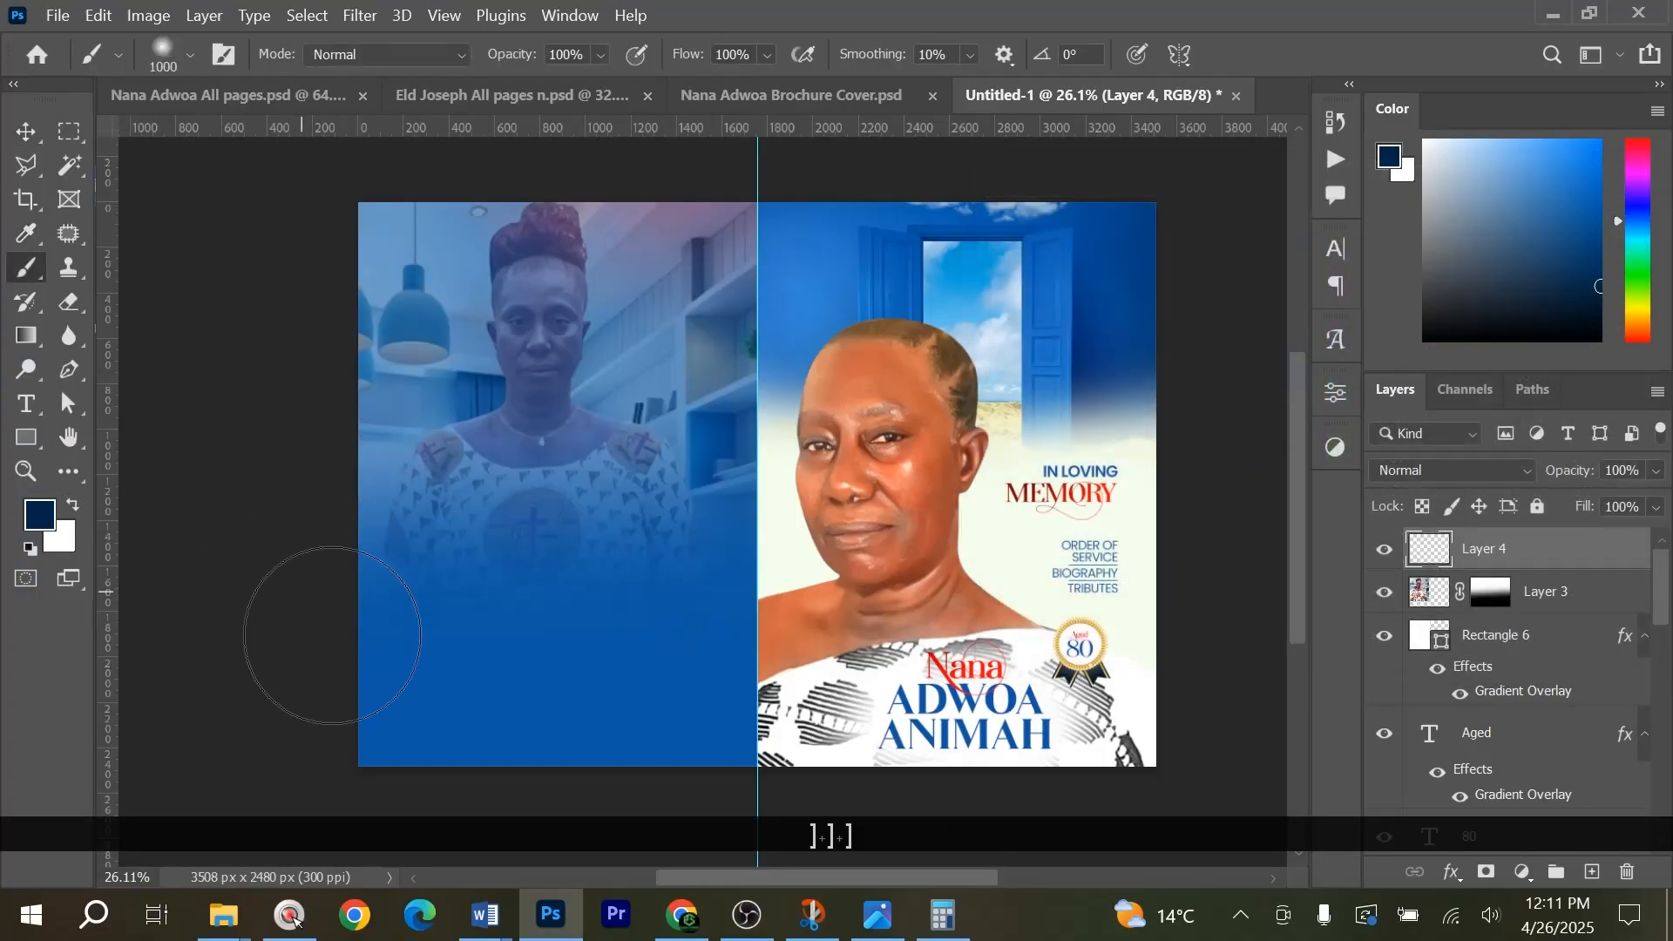
mouse_move(405, 730)
left_mouse_down()
mouse_move(624, 771)
mouse_move(669, 742)
mouse_move(690, 581)
mouse_move(572, 685)
mouse_move(412, 622)
mouse_move(359, 628)
mouse_move(379, 716)
mouse_move(674, 774)
mouse_move(738, 762)
mouse_move(722, 552)
mouse_move(457, 604)
mouse_move(339, 513)
mouse_move(411, 623)
mouse_move(623, 802)
mouse_move(706, 757)
mouse_move(677, 506)
left_mouse_up()
key("v")
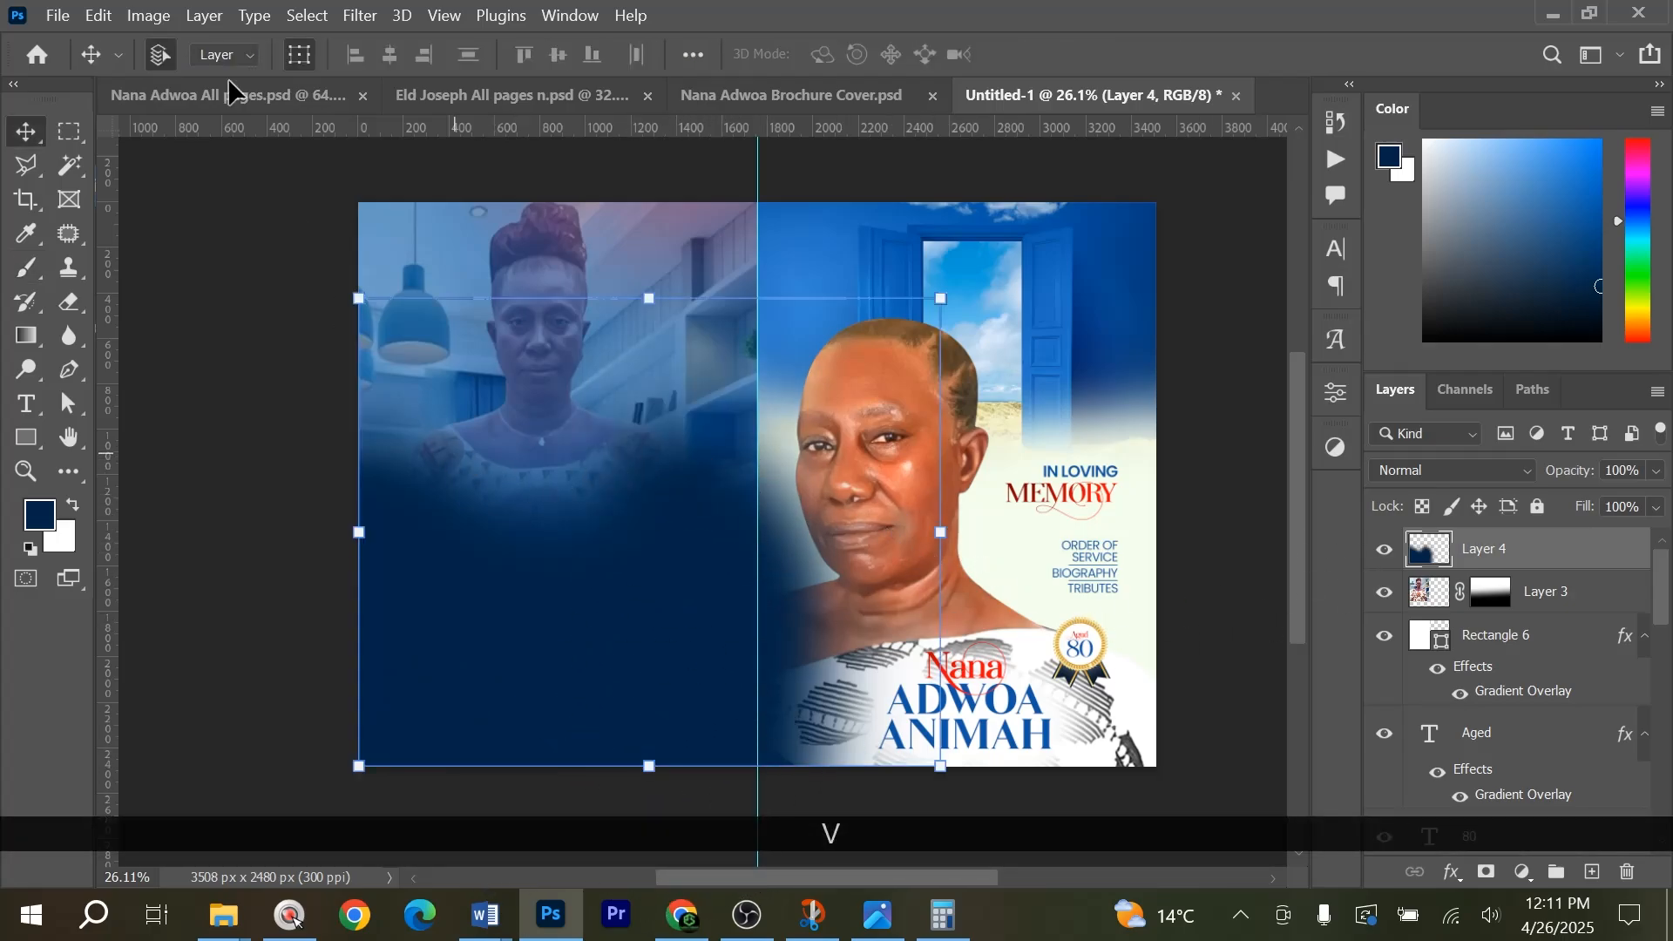
Set the dark blue paint layer's blend mode to Luminosity and its opacity to 75%, comparing the page with and without it.
left_click(1466, 472)
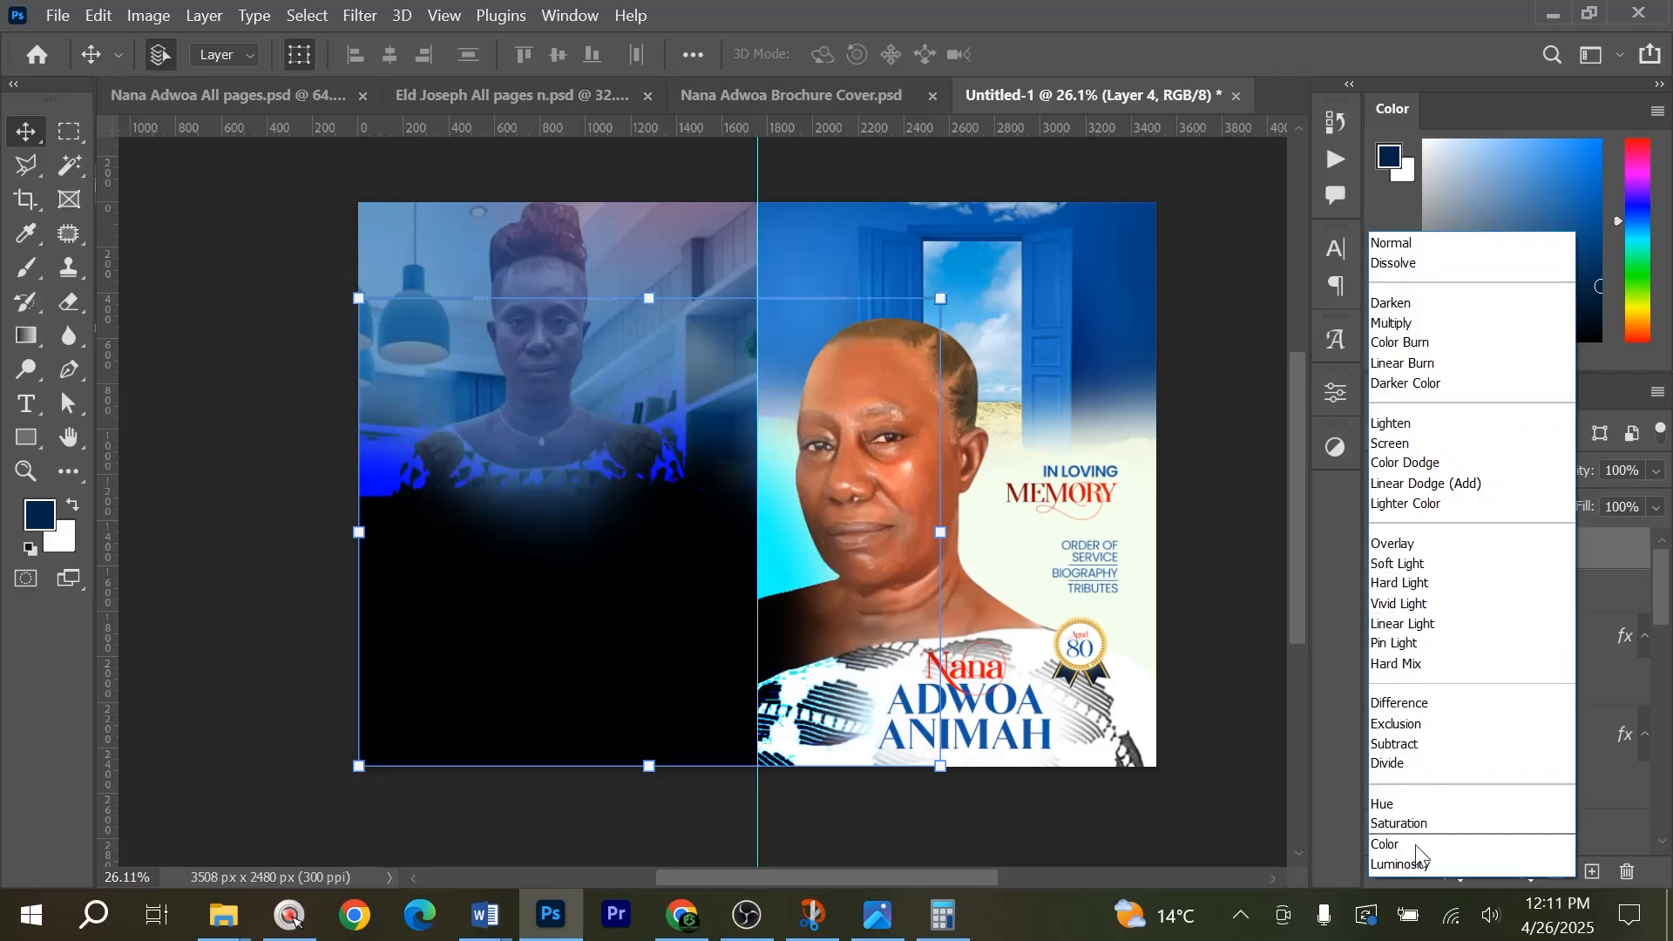
left_click(1424, 864)
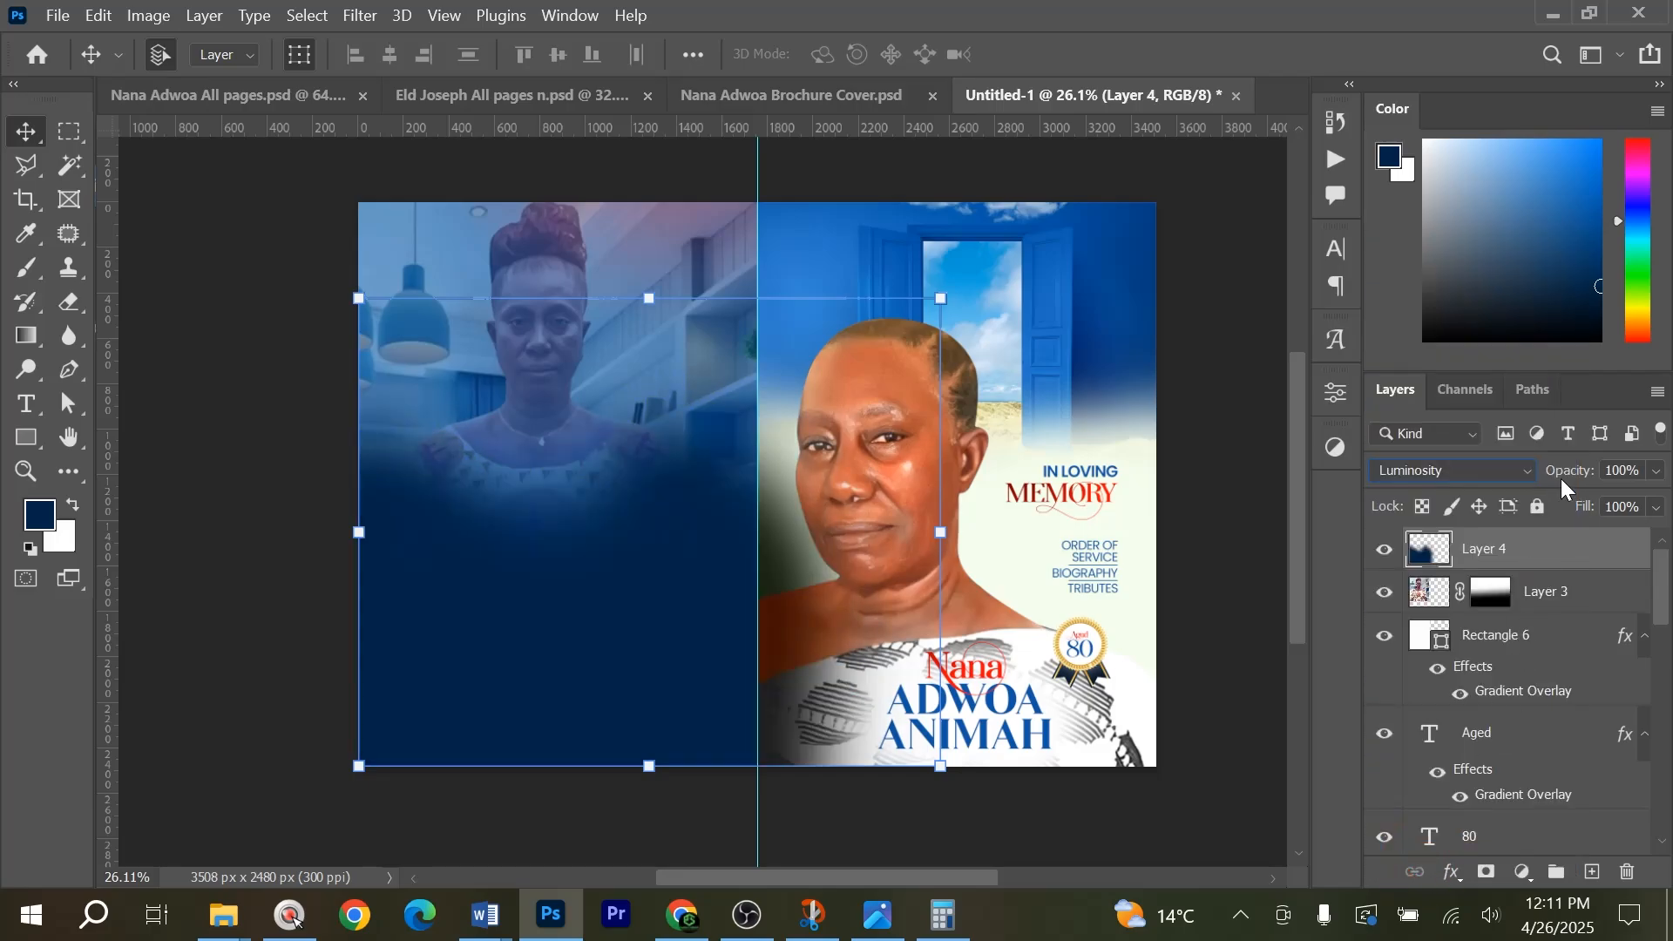
left_click_drag(1538, 484, 1531, 484)
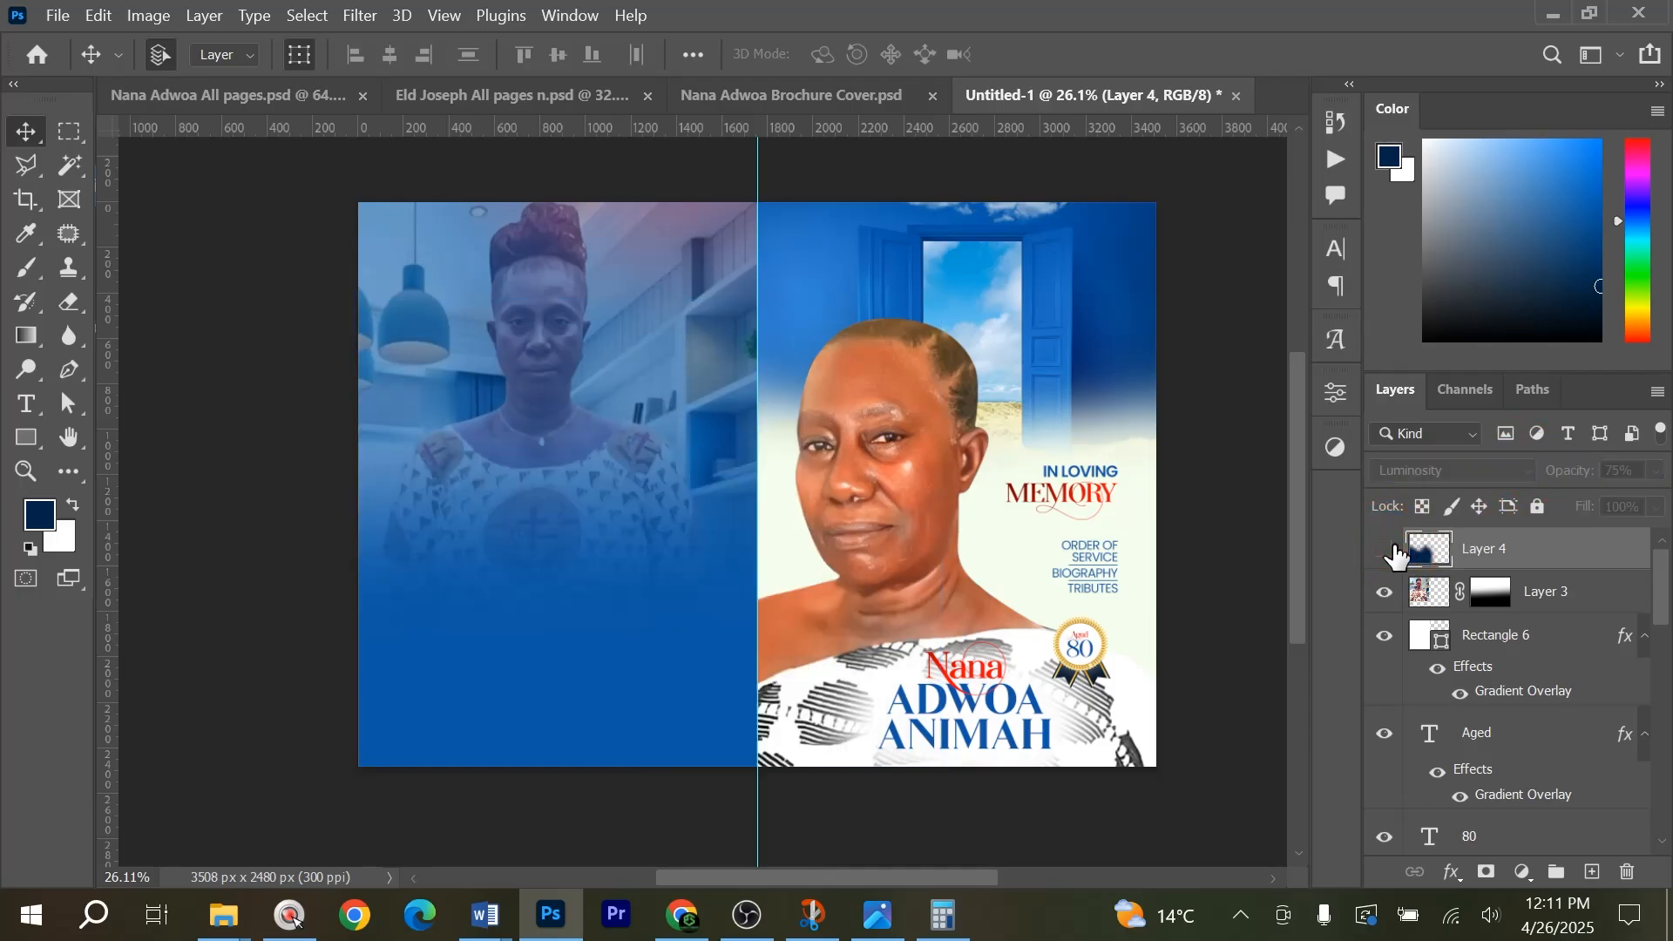
left_click(1389, 549)
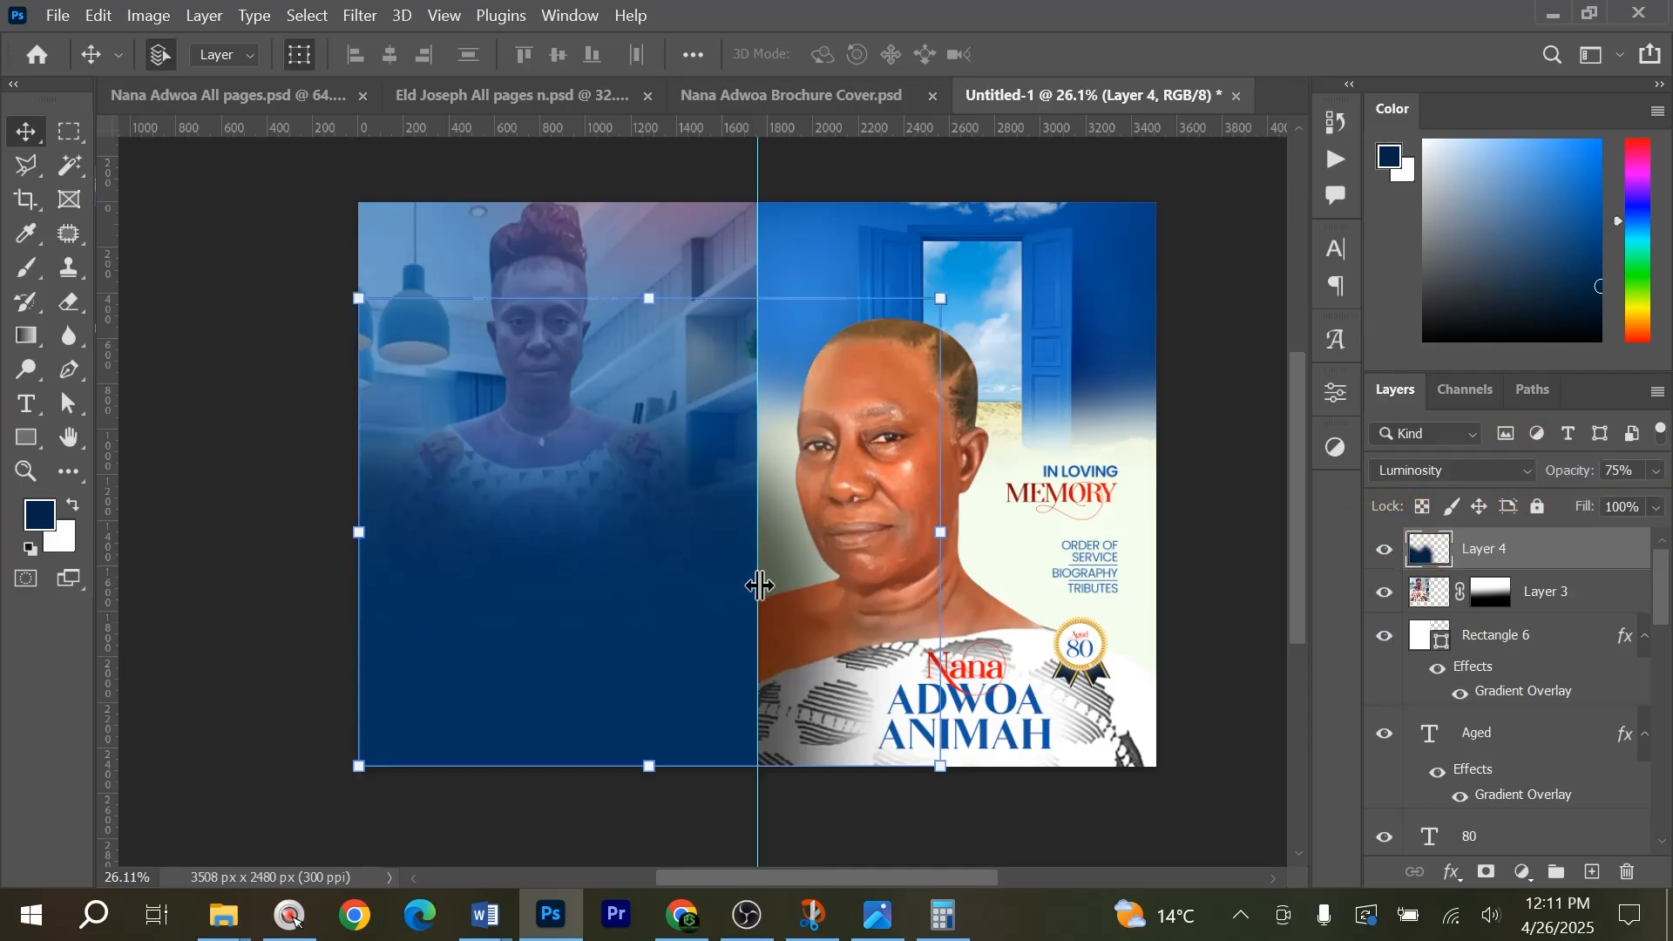
Mask out the dark blue paint that spills past the centre guide onto the front cover, using a rectangular selection.
left_click(70, 132)
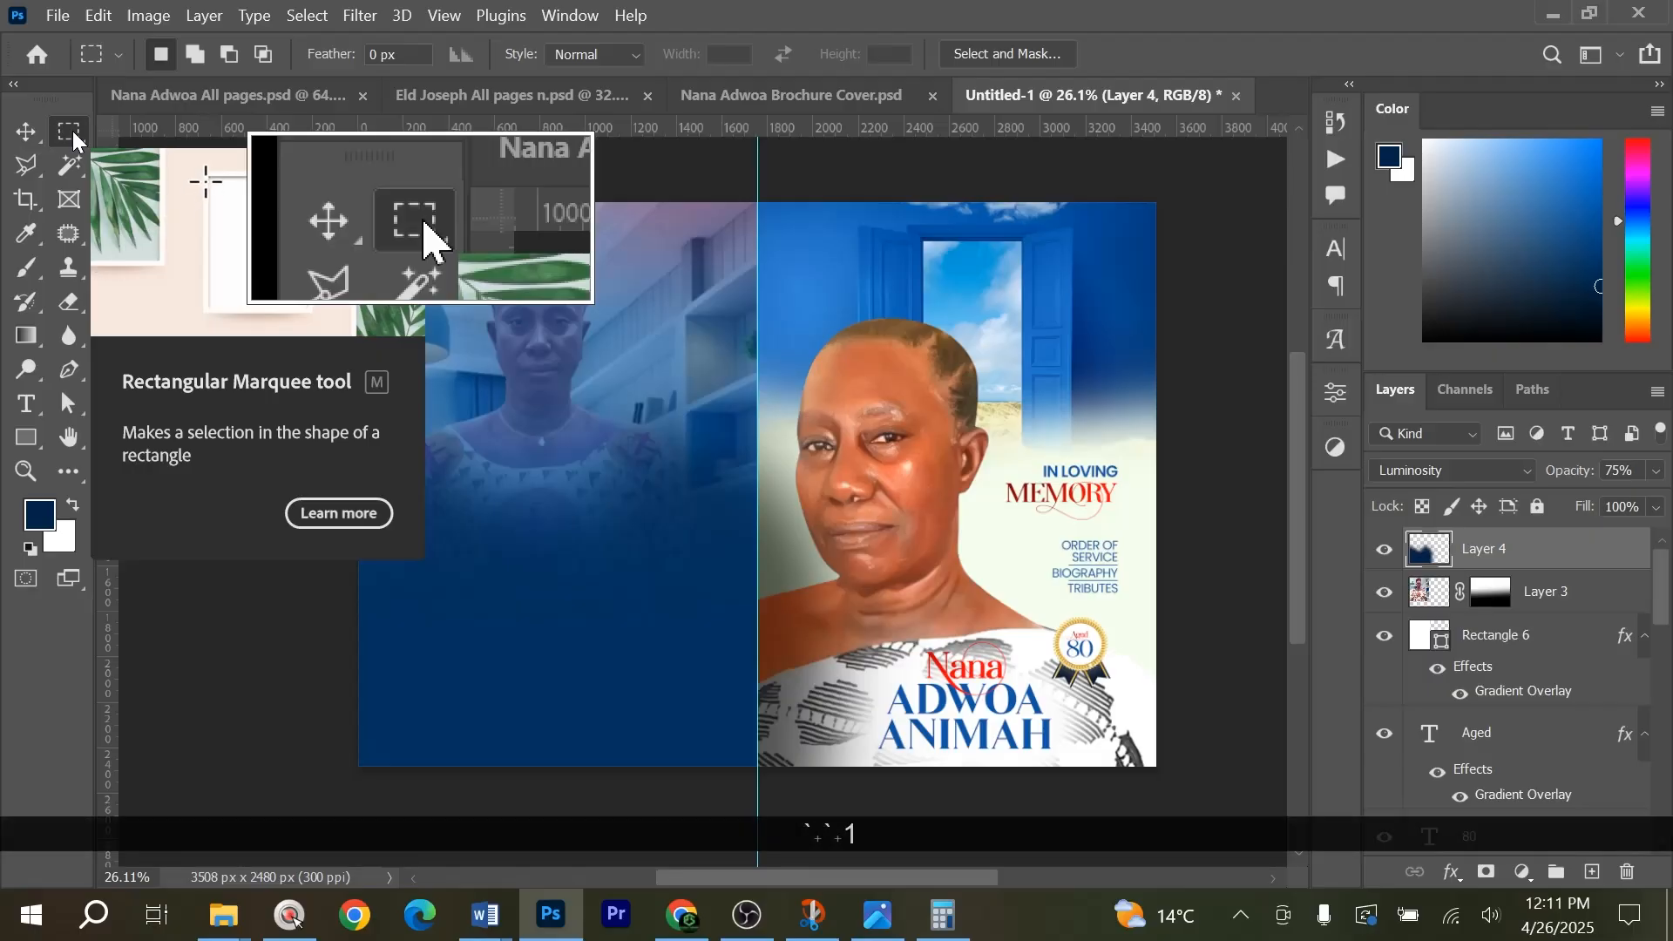
left_click_drag(972, 768, 756, 202)
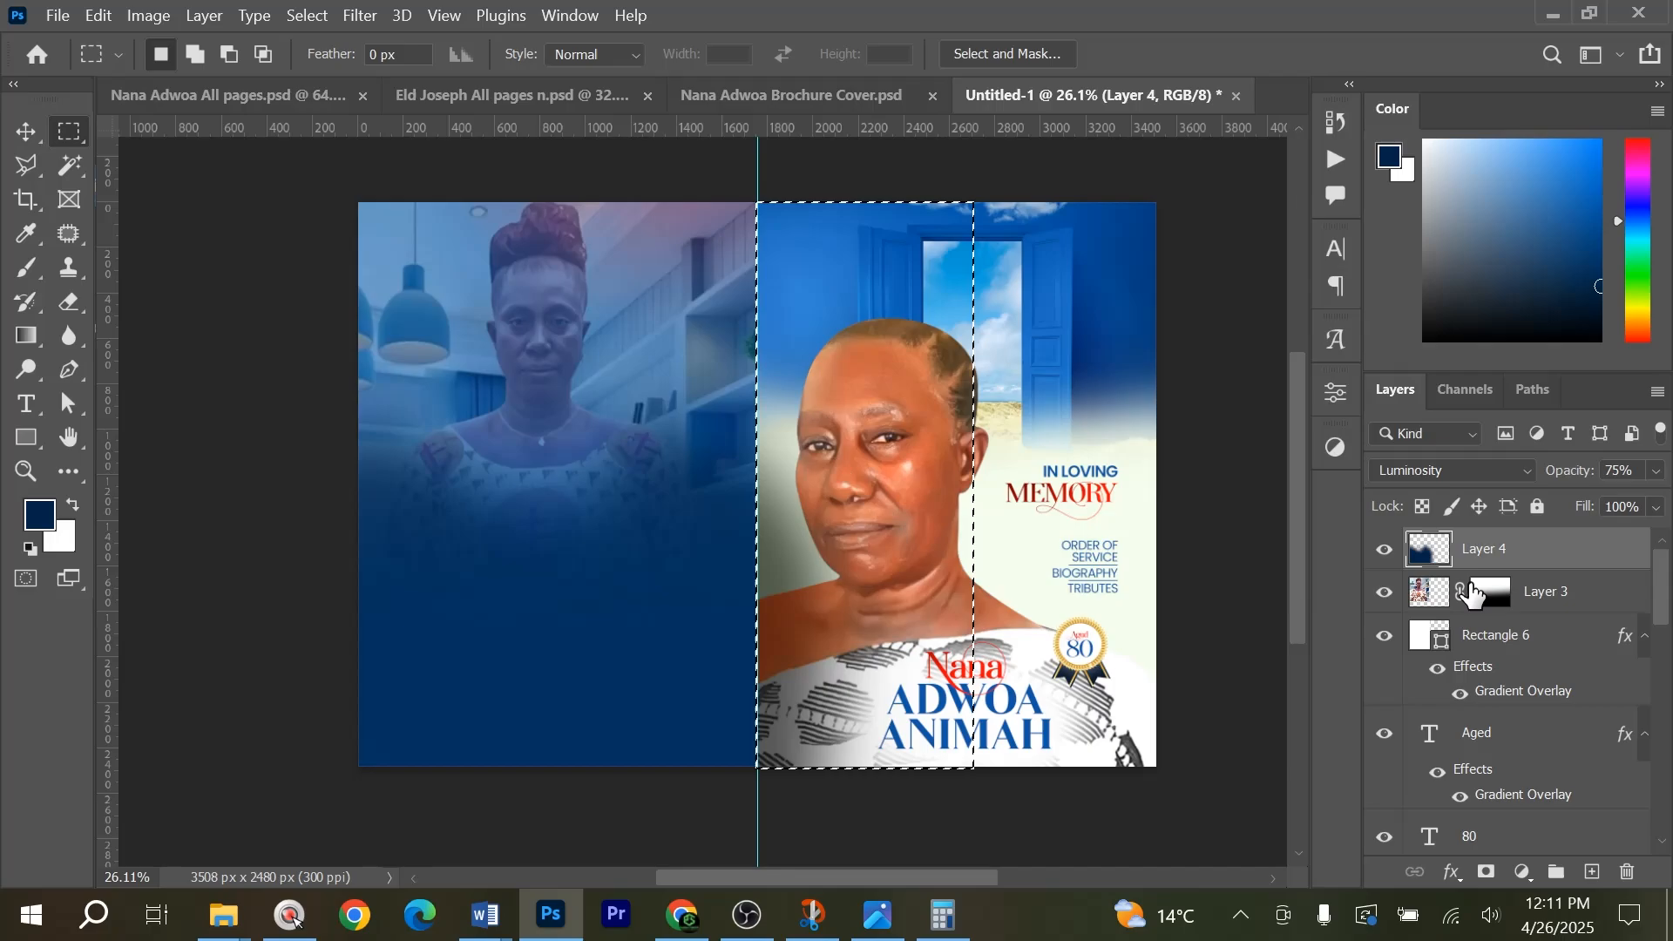
key("alt")
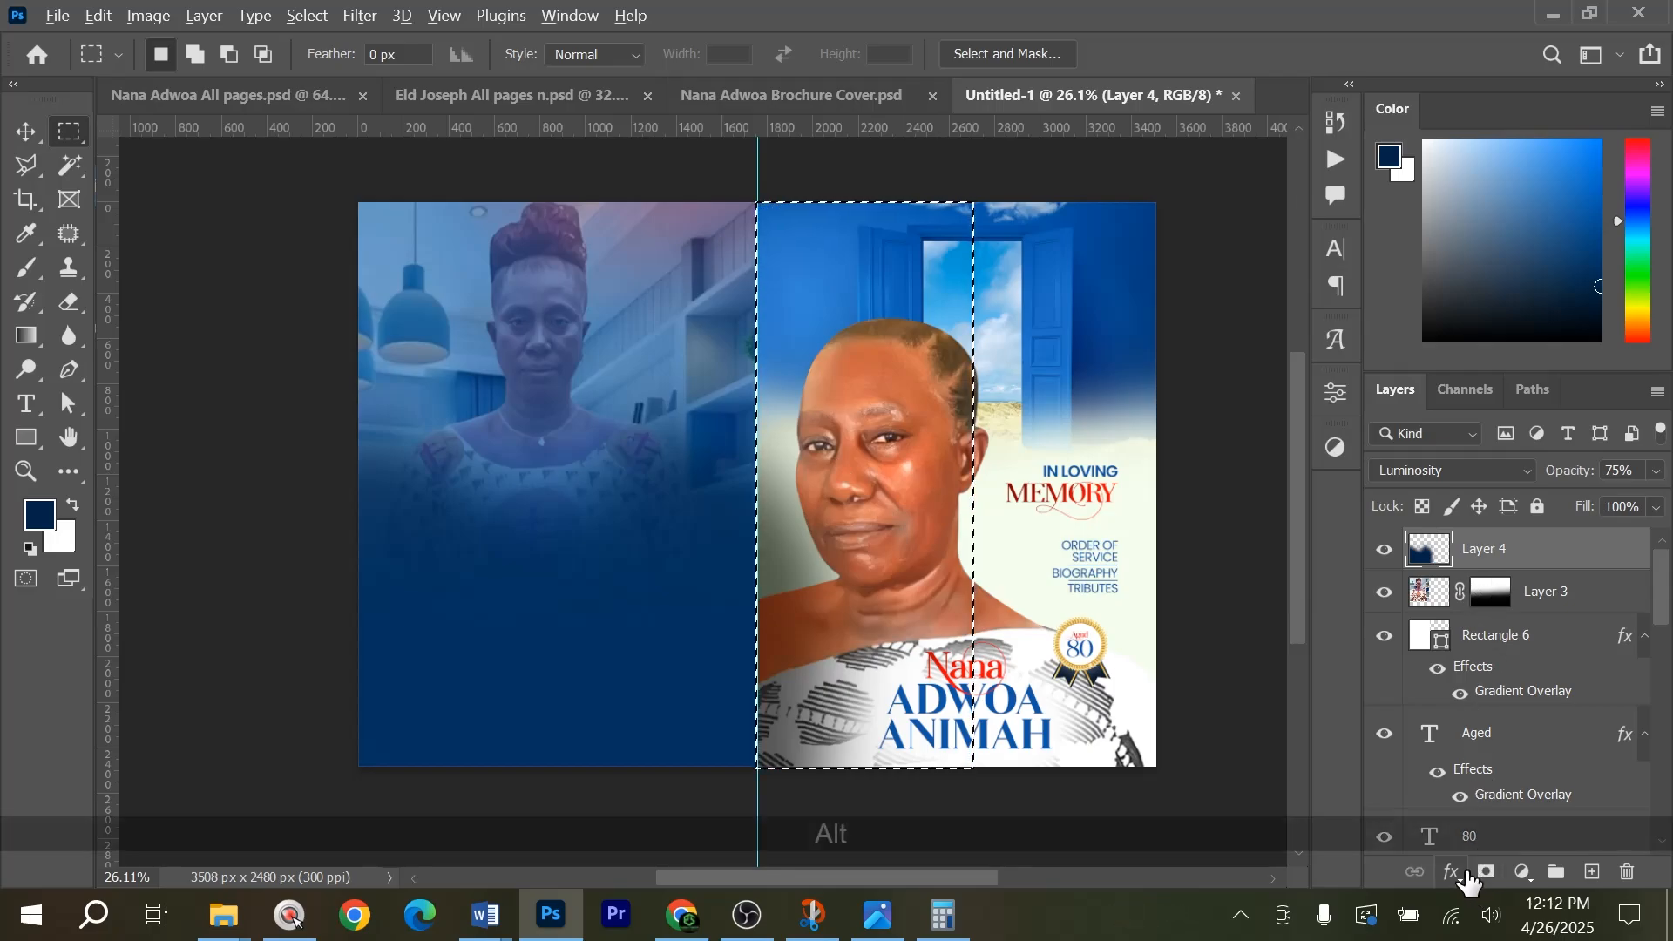
left_click(1484, 874, "alt")
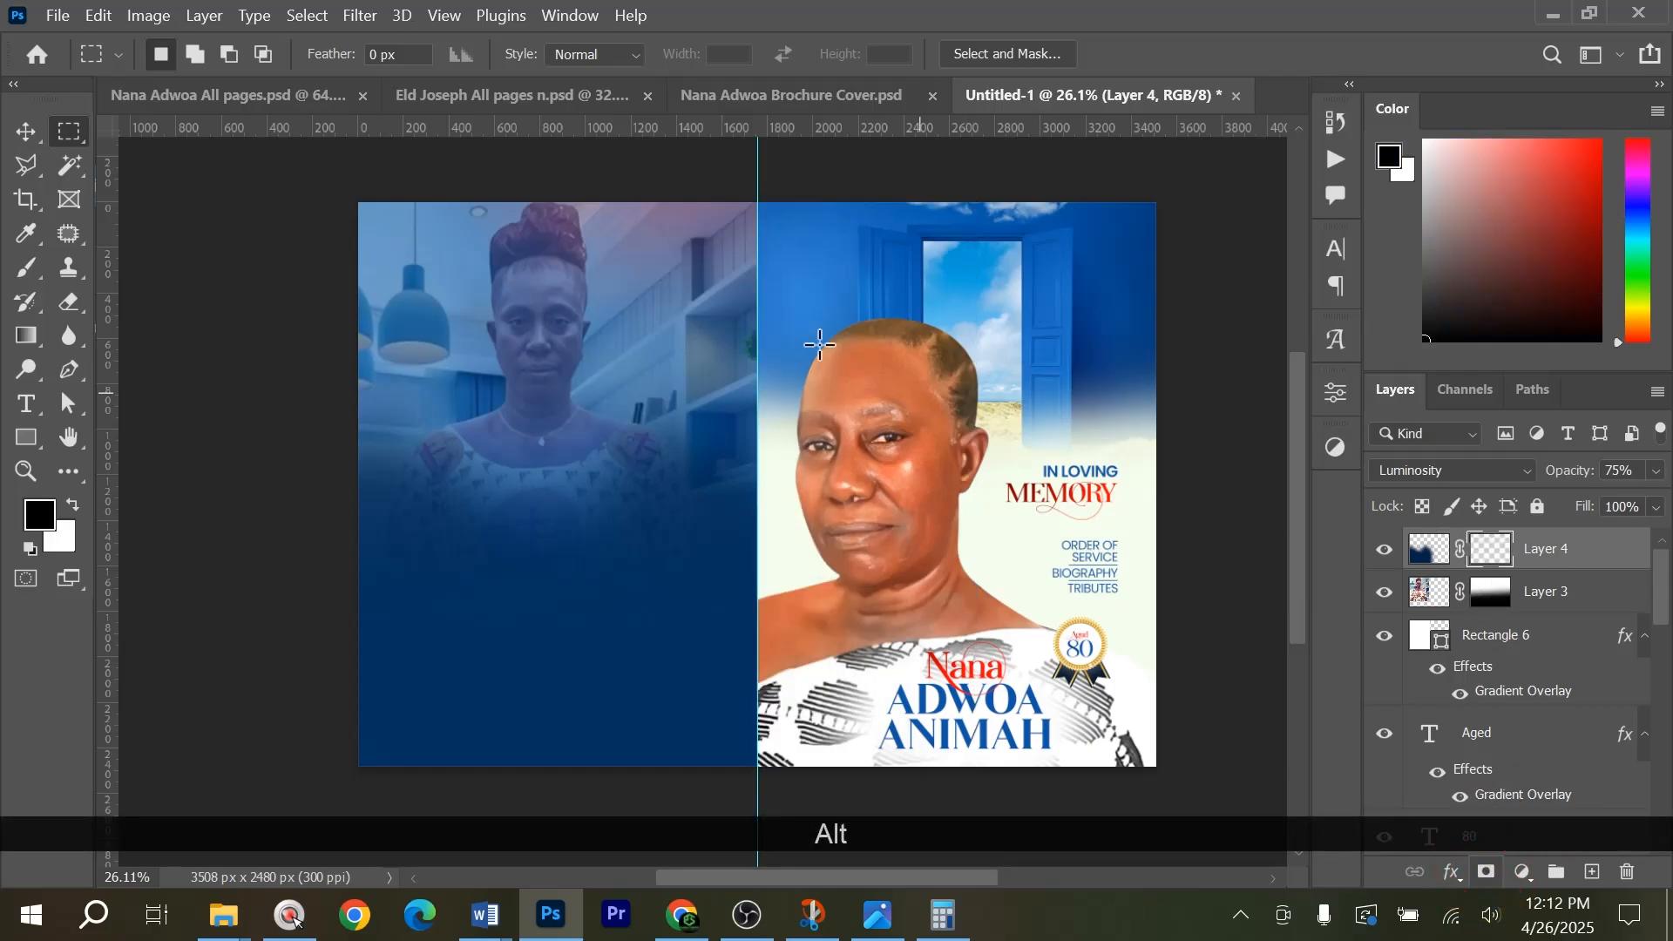
key("v")
left_click(1176, 431)
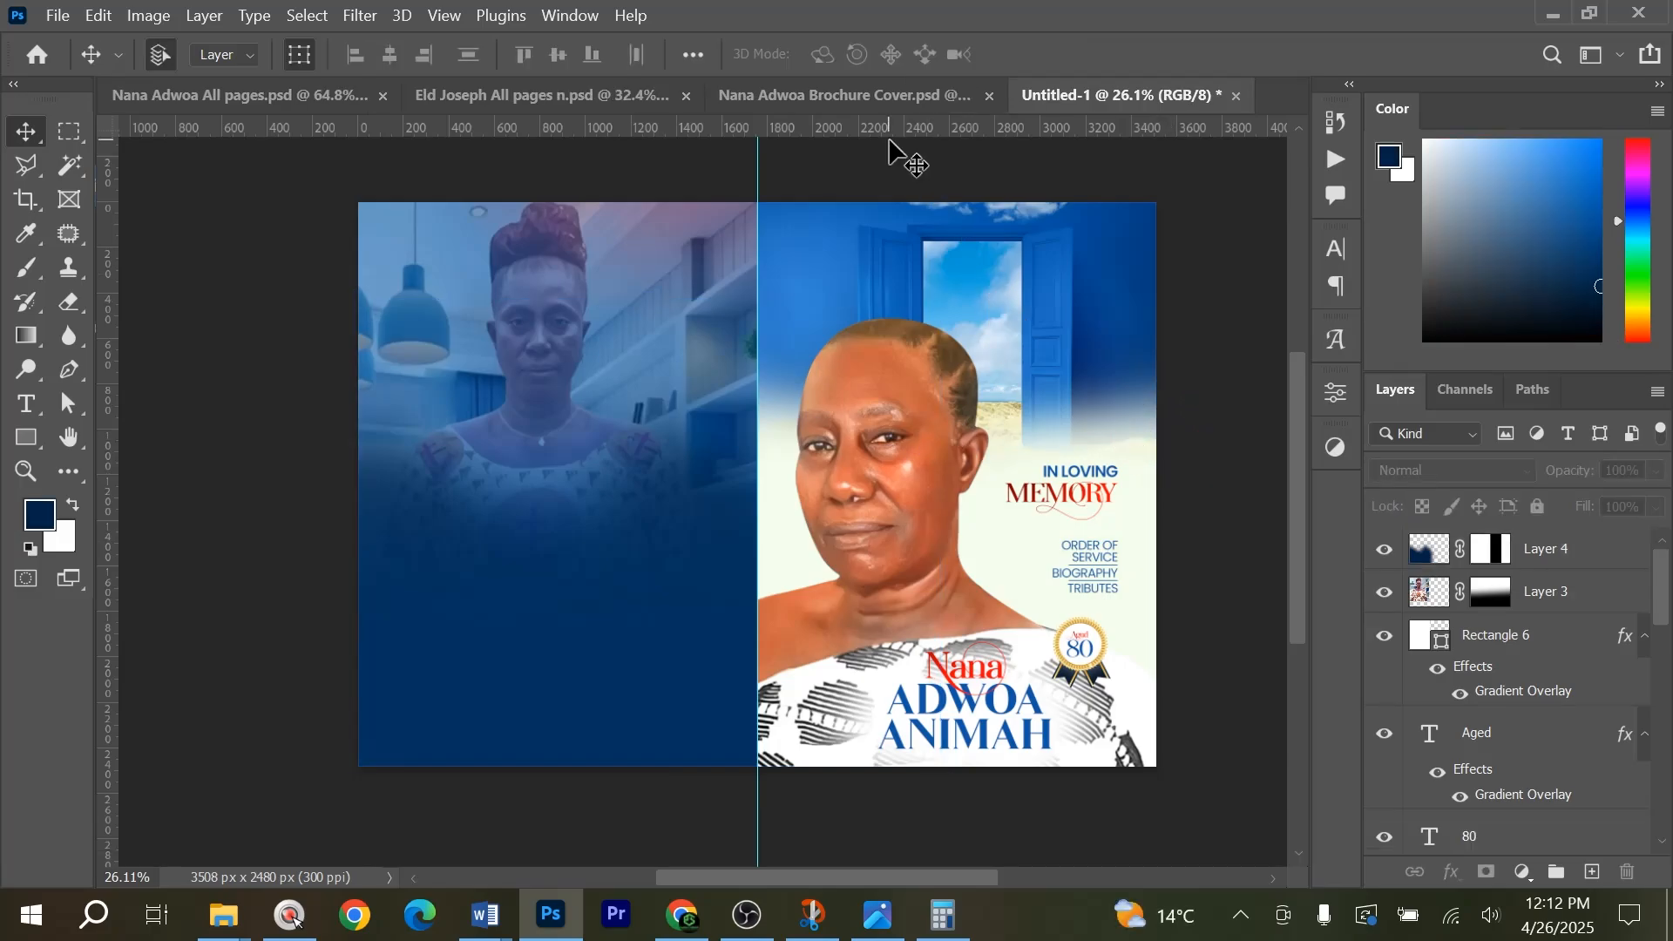
Copy the Appreciation heading, family line, message and yellow credit text from the Brochure Cover PSD onto the back page in Untitled-1.
left_click(840, 95)
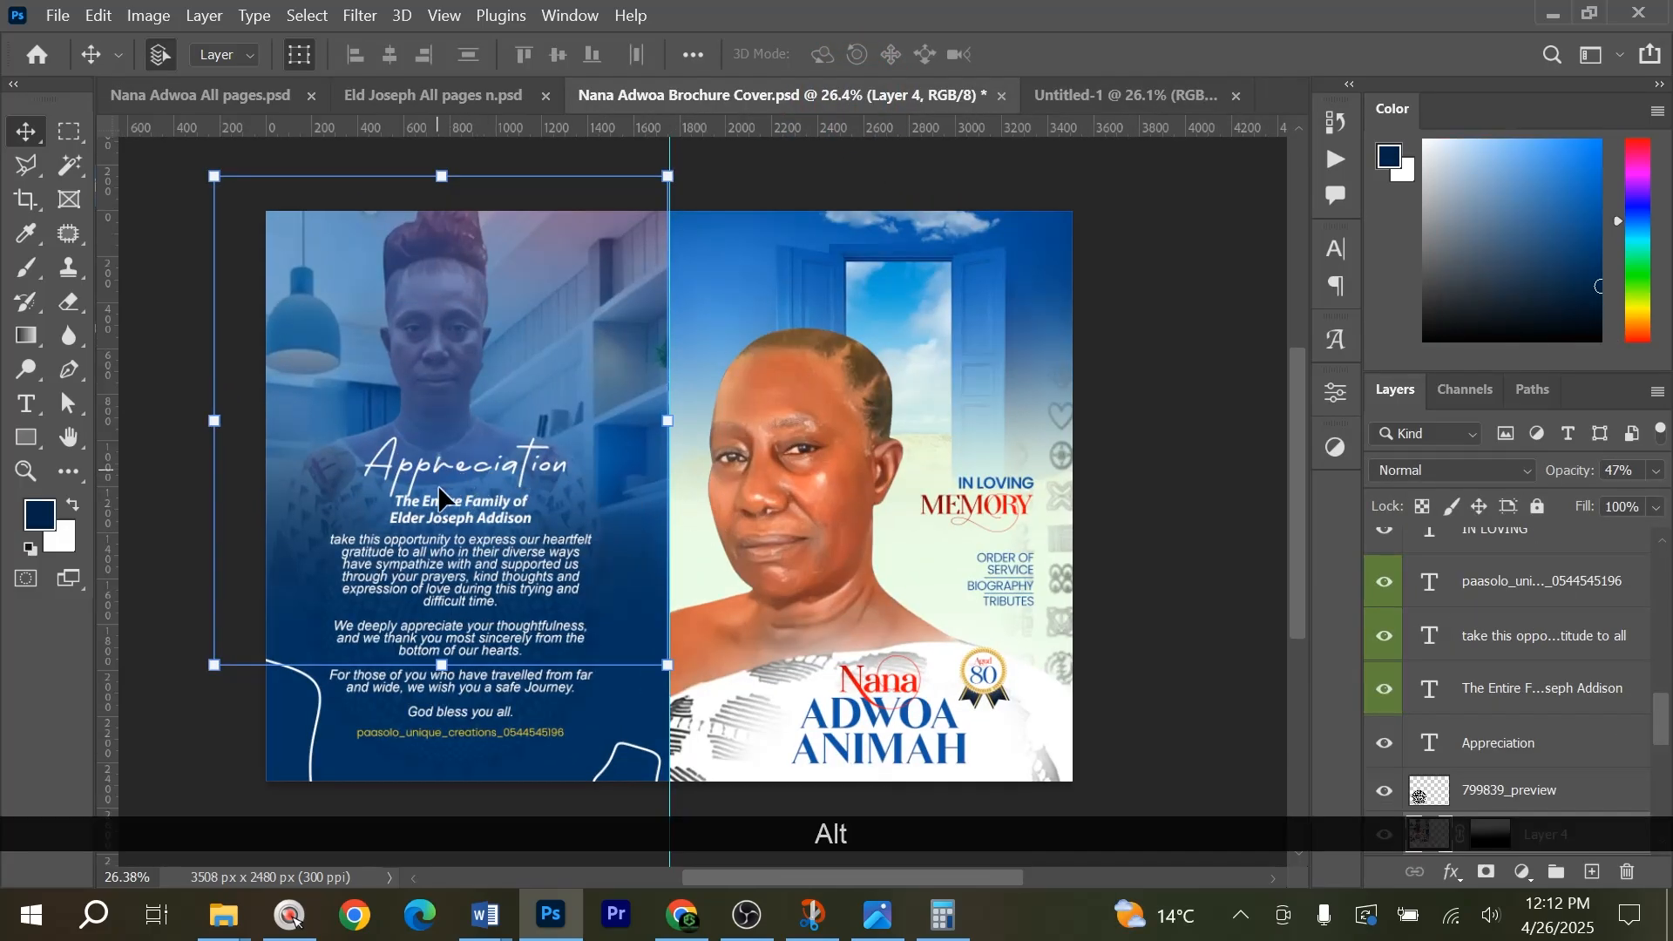
left_click(1096, 111)
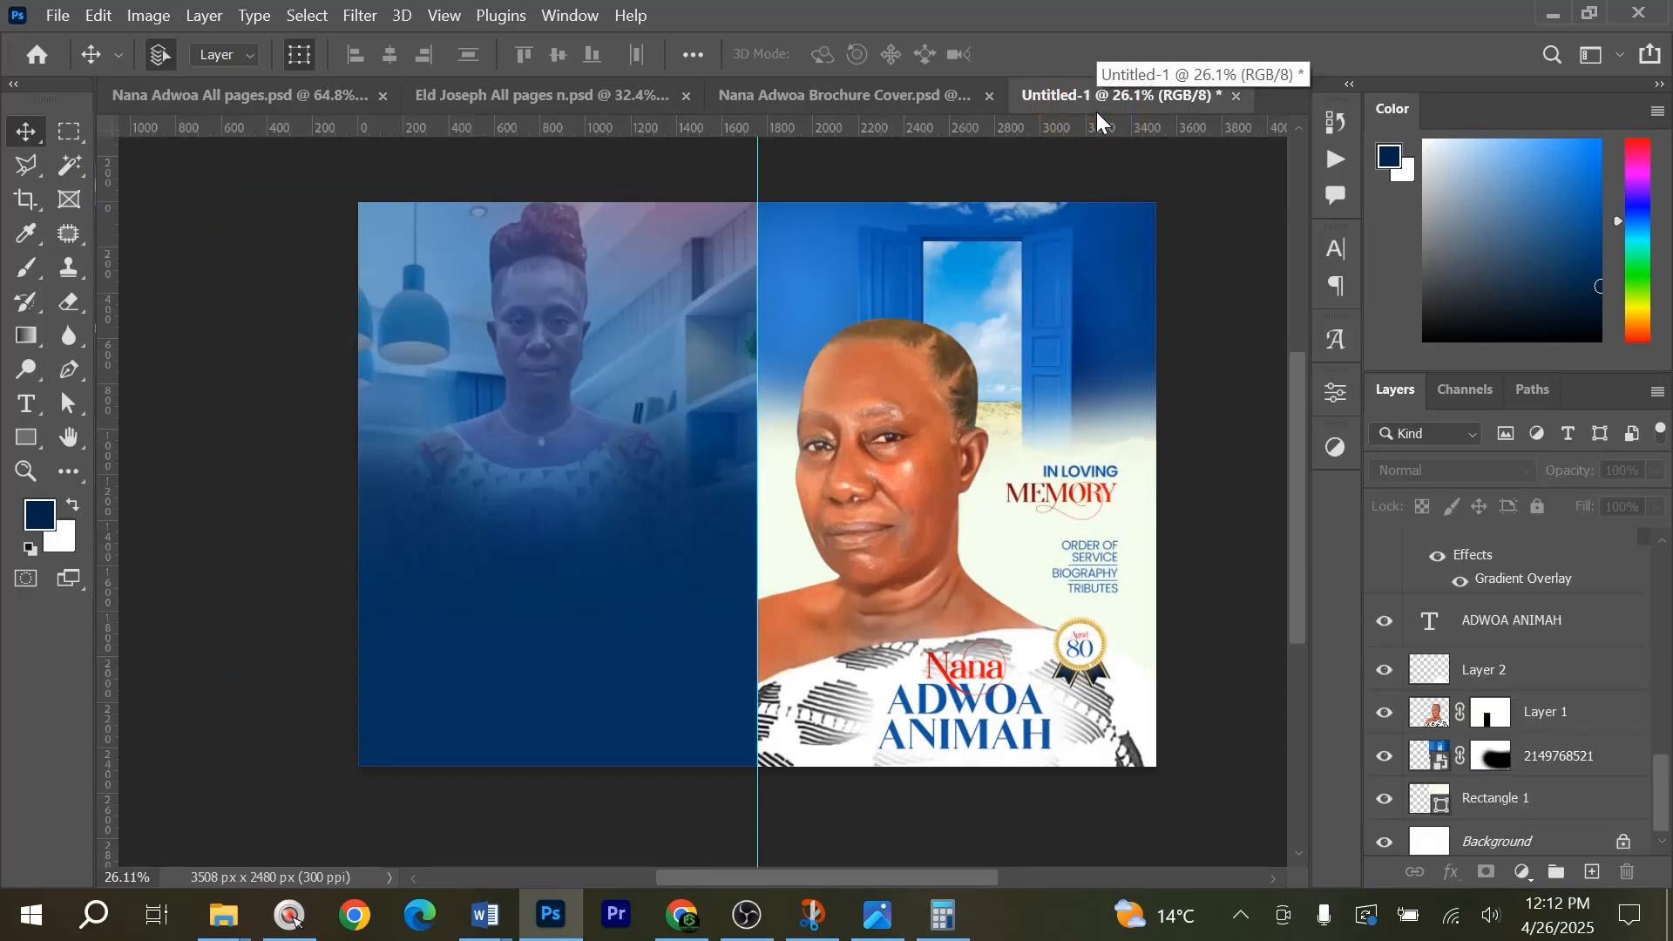
left_click(923, 100)
scroll(465, 705, "up", 6)
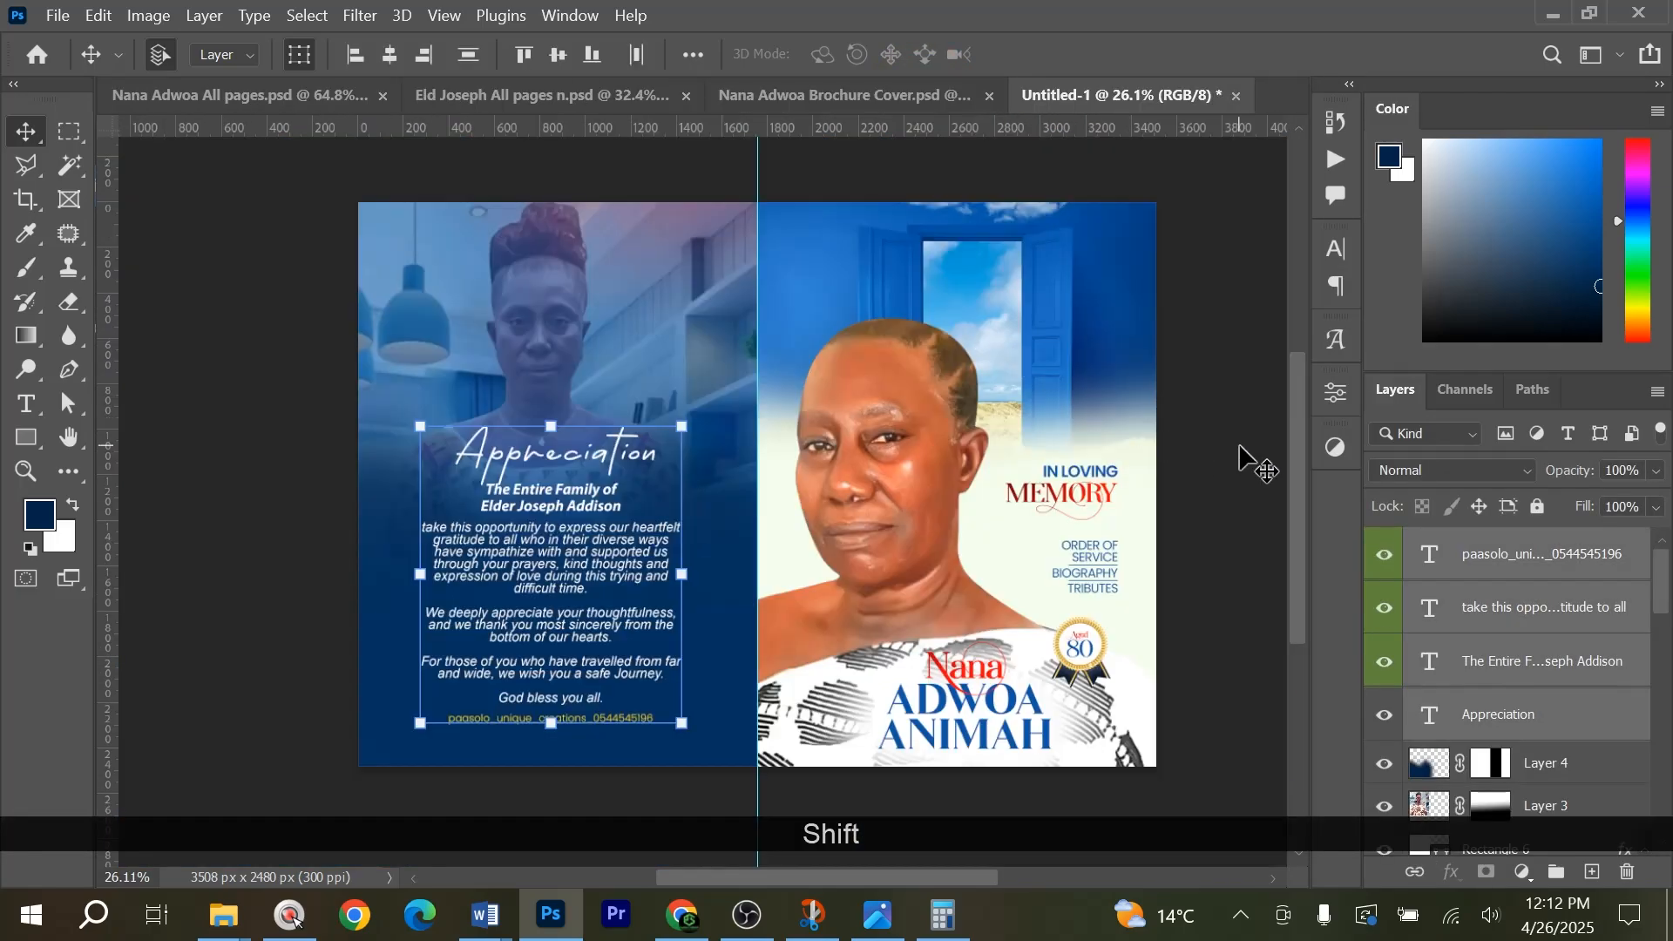
left_click(1192, 468)
Examine the font and size settings of the Appreciation heading, message text and family line, and view the whole spread.
scroll(548, 672, "up", 6)
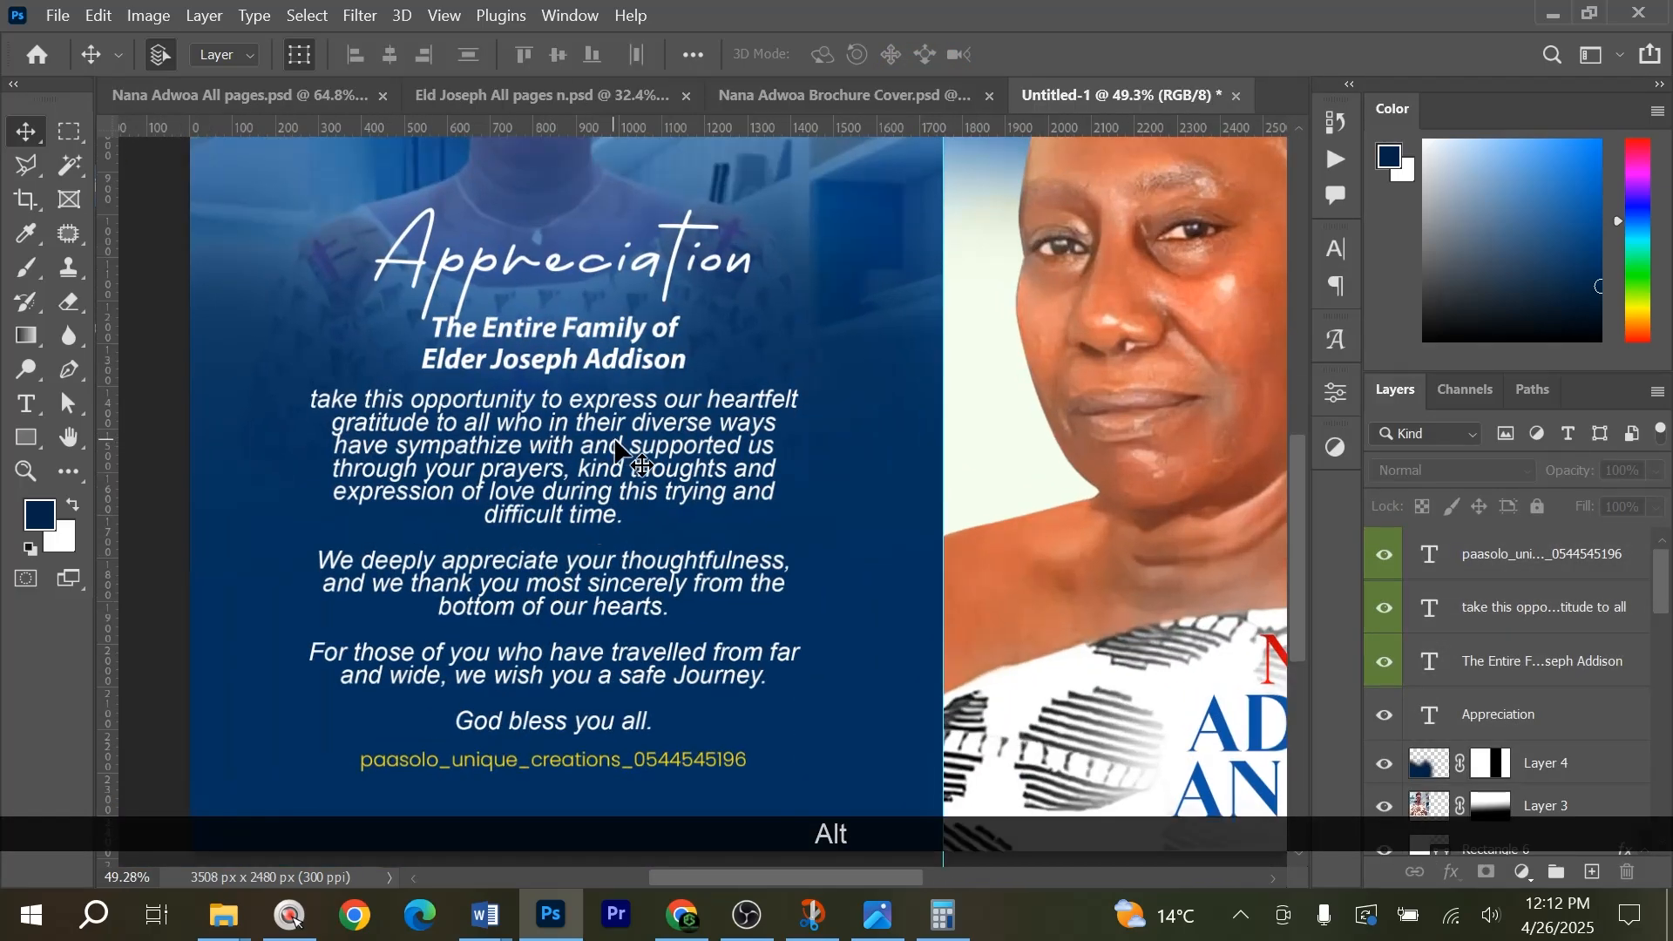
scroll(615, 449, "up", 2)
left_click(690, 322)
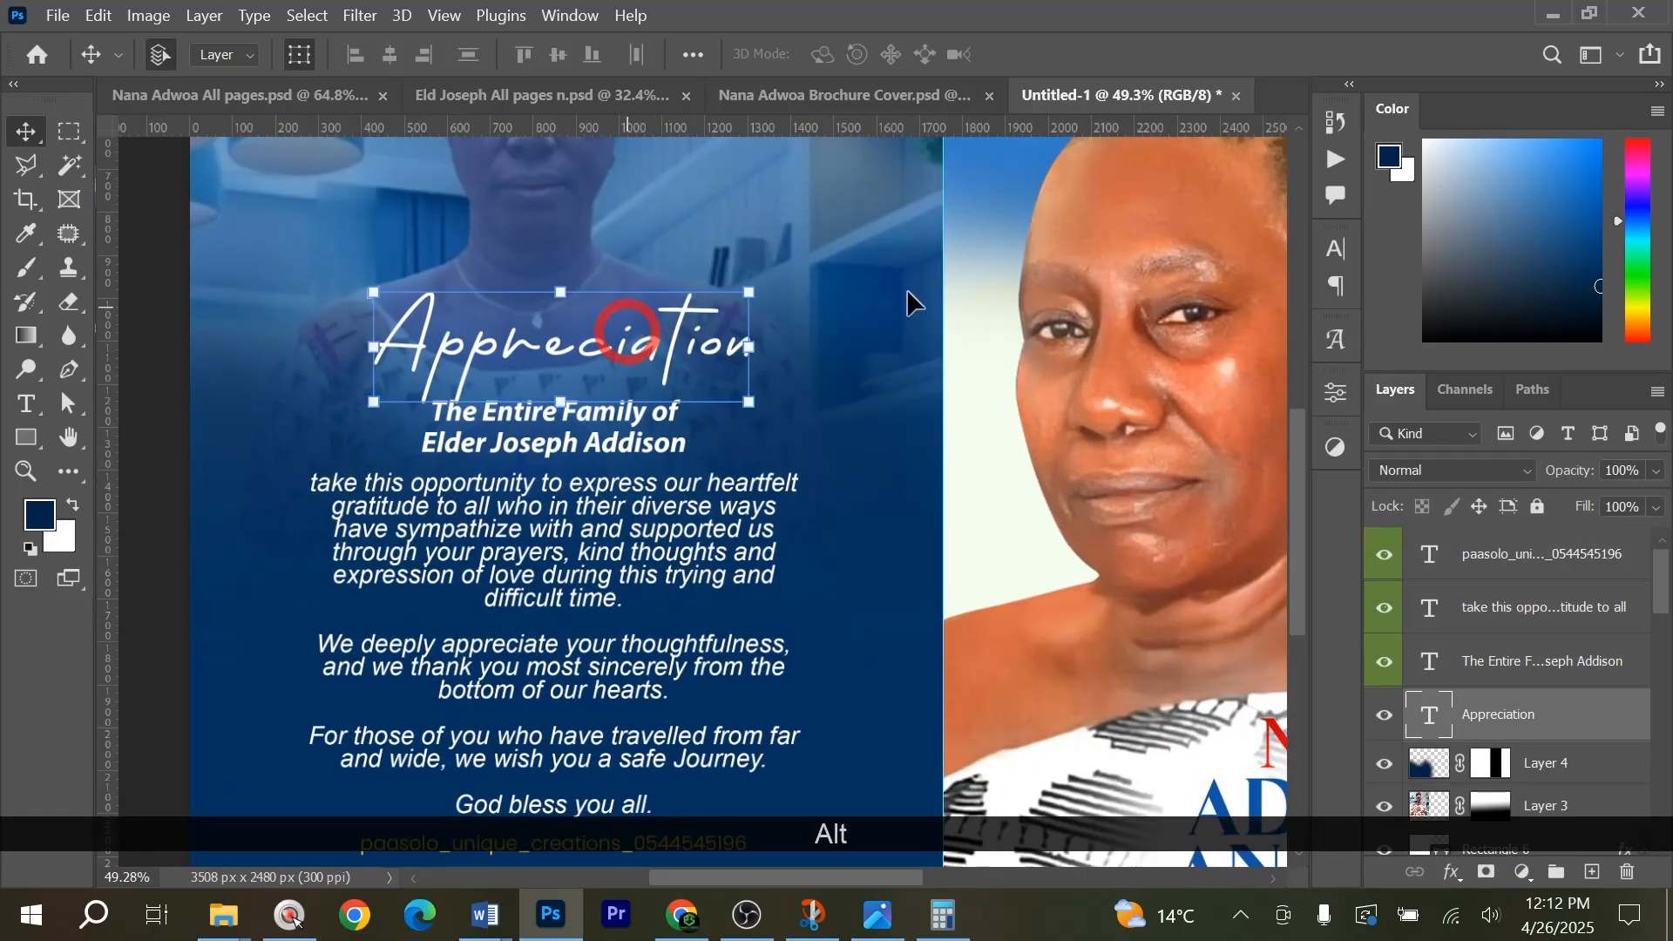
left_click(1340, 253)
key("grave")
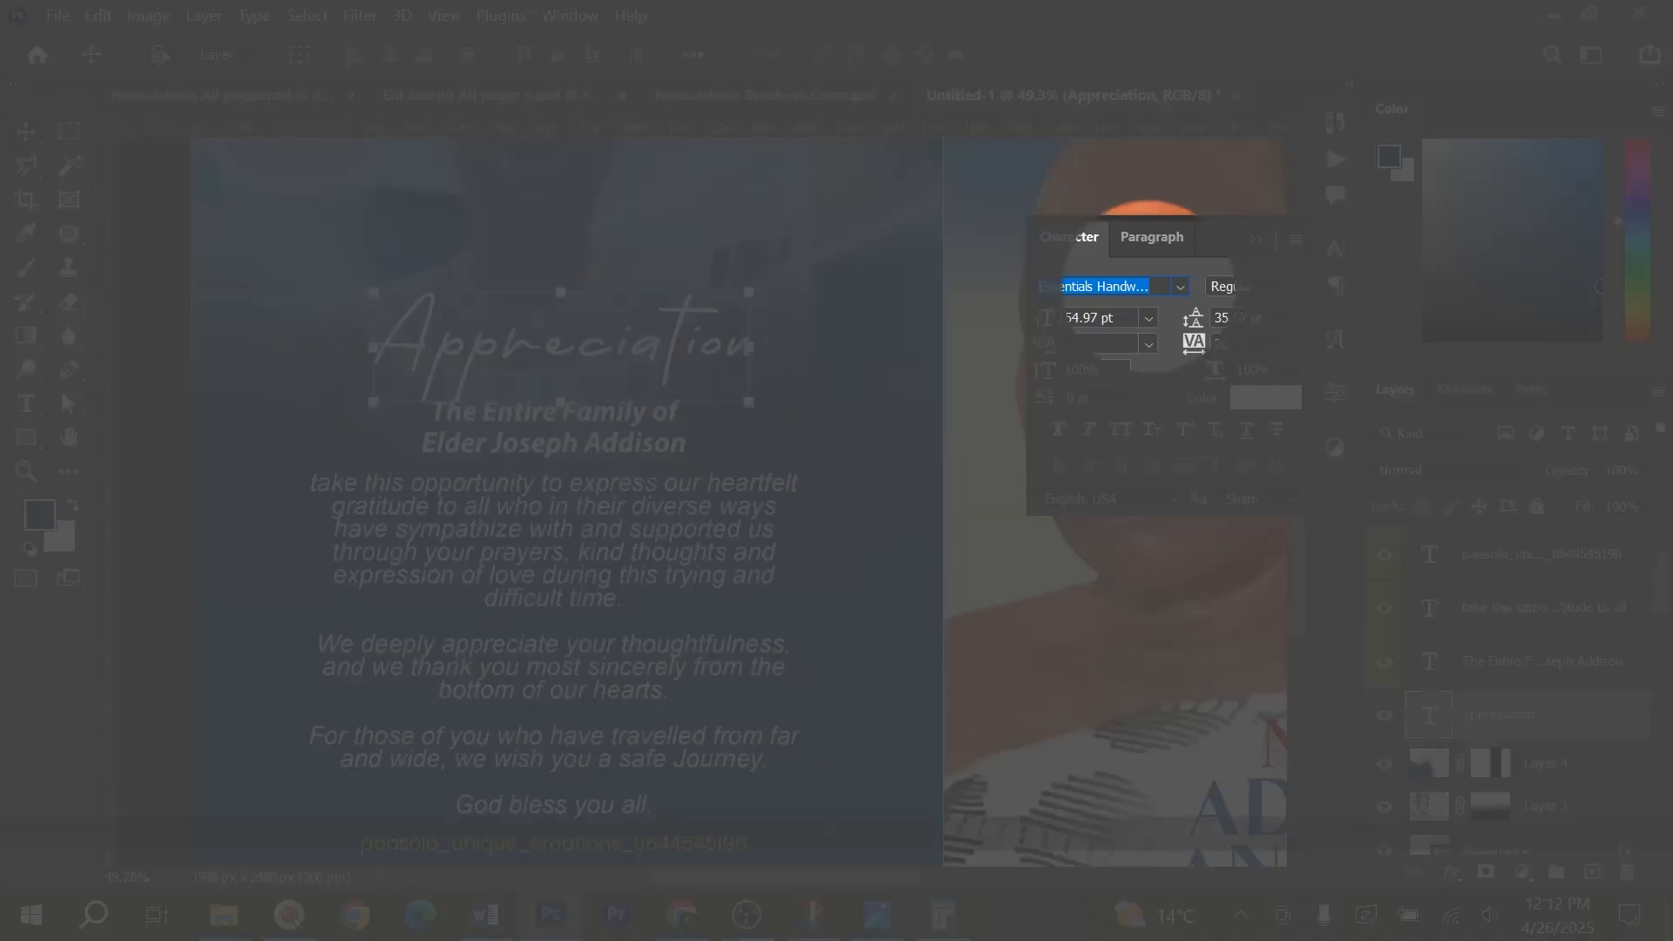
key("1")
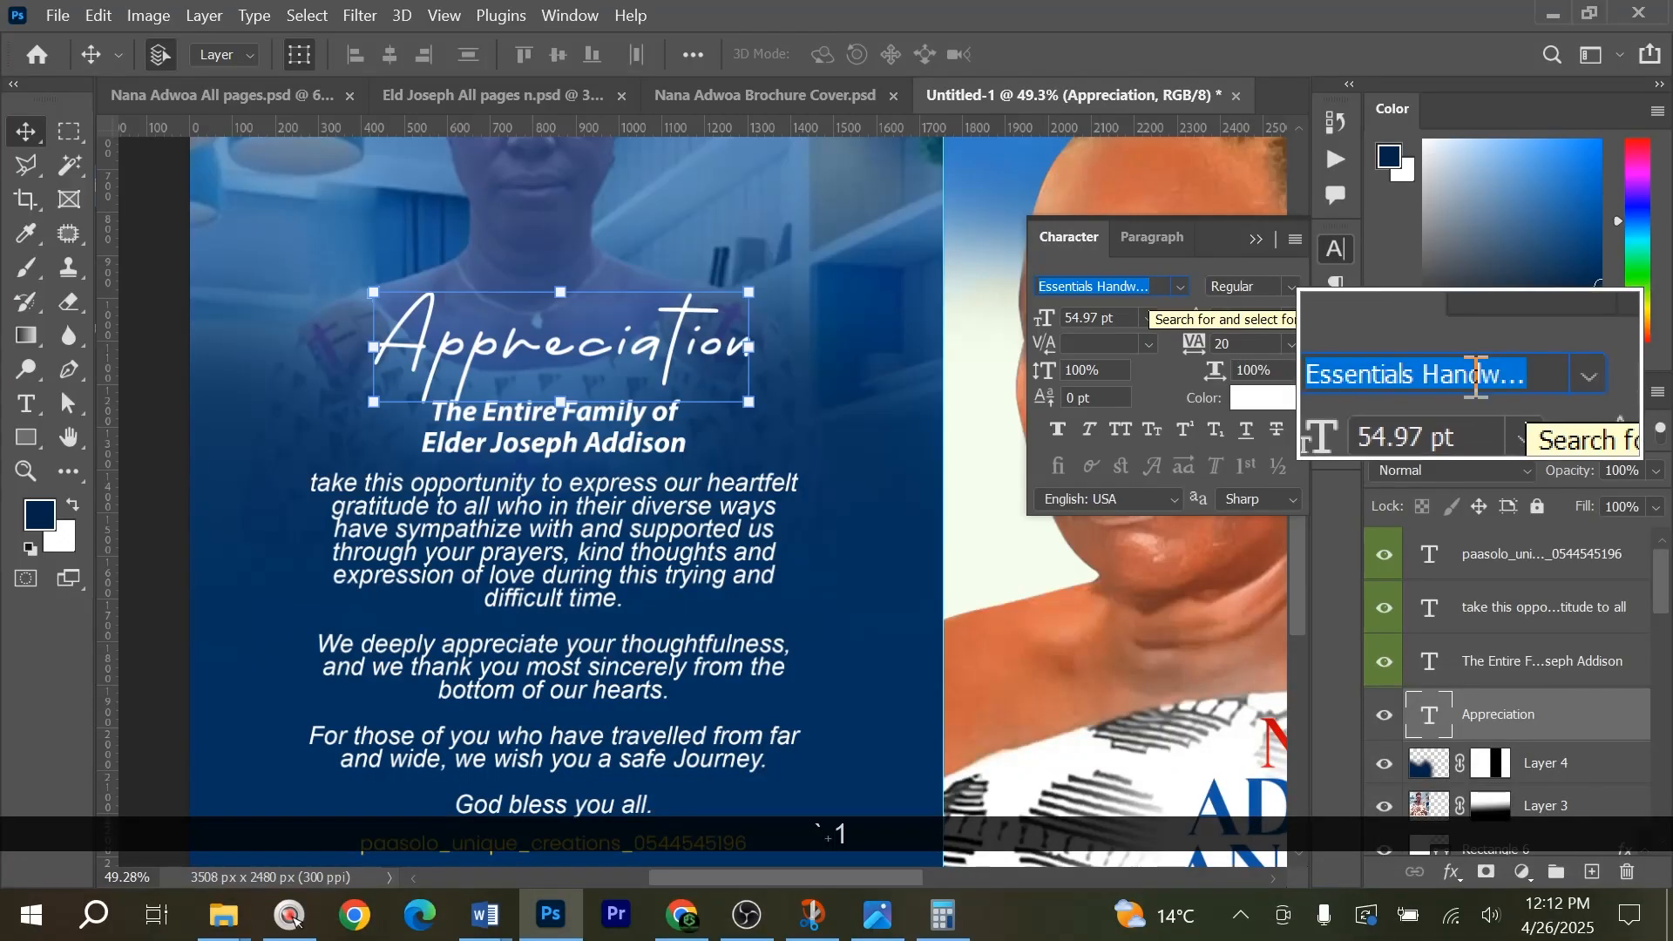
key("1")
left_click(568, 490)
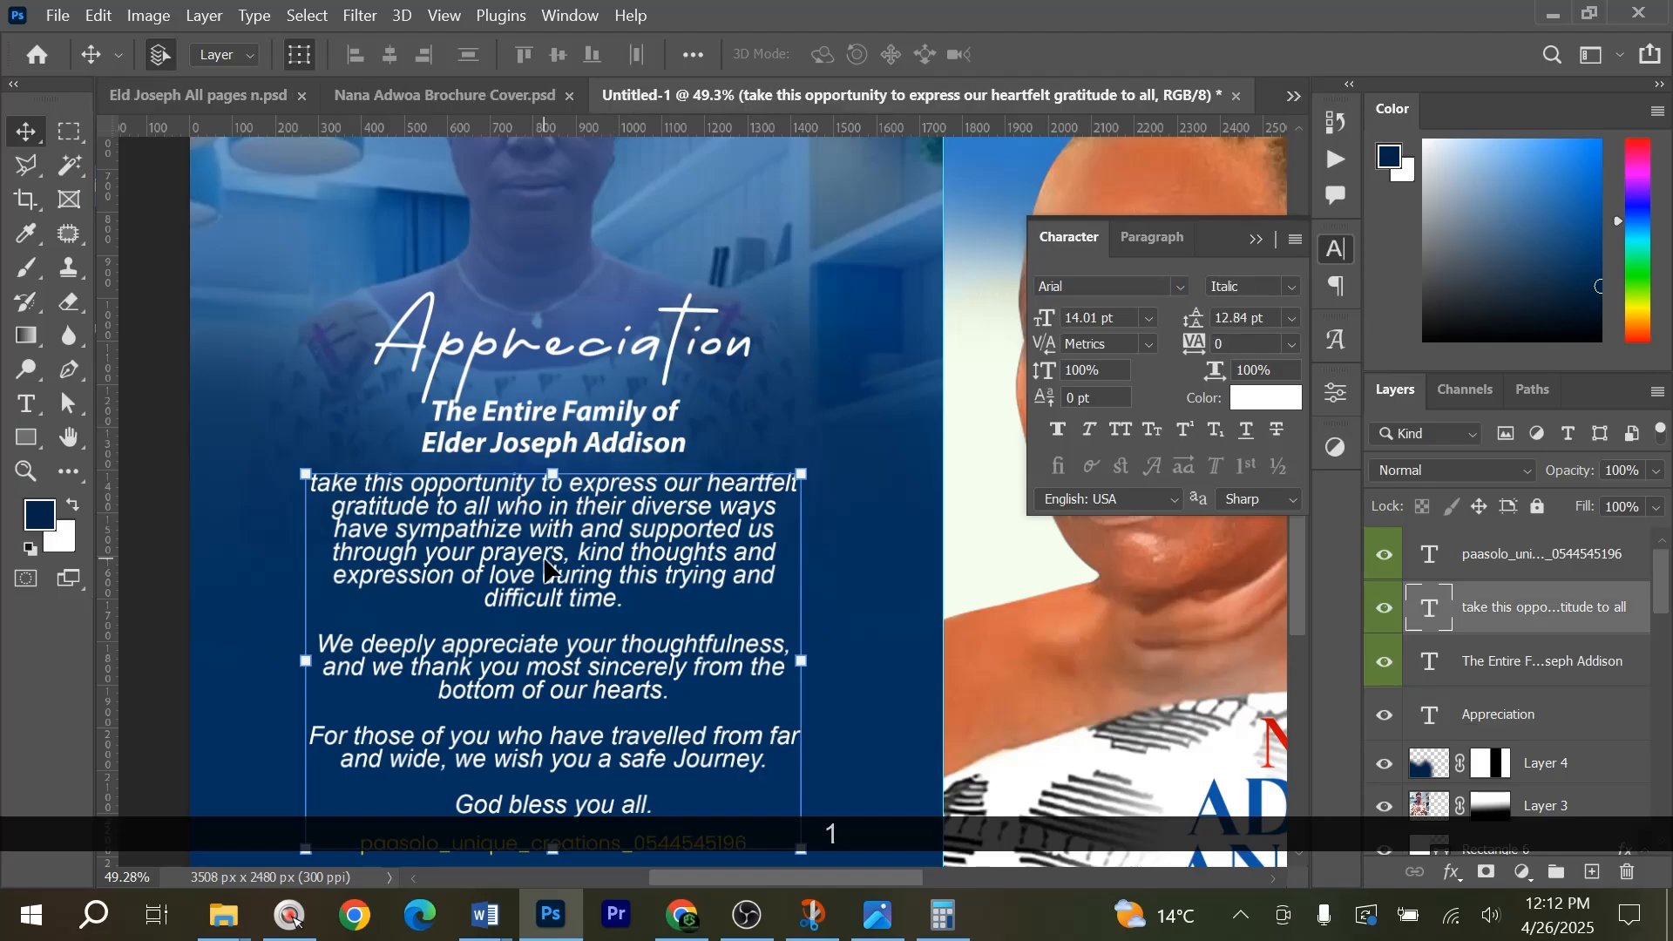
key("grave")
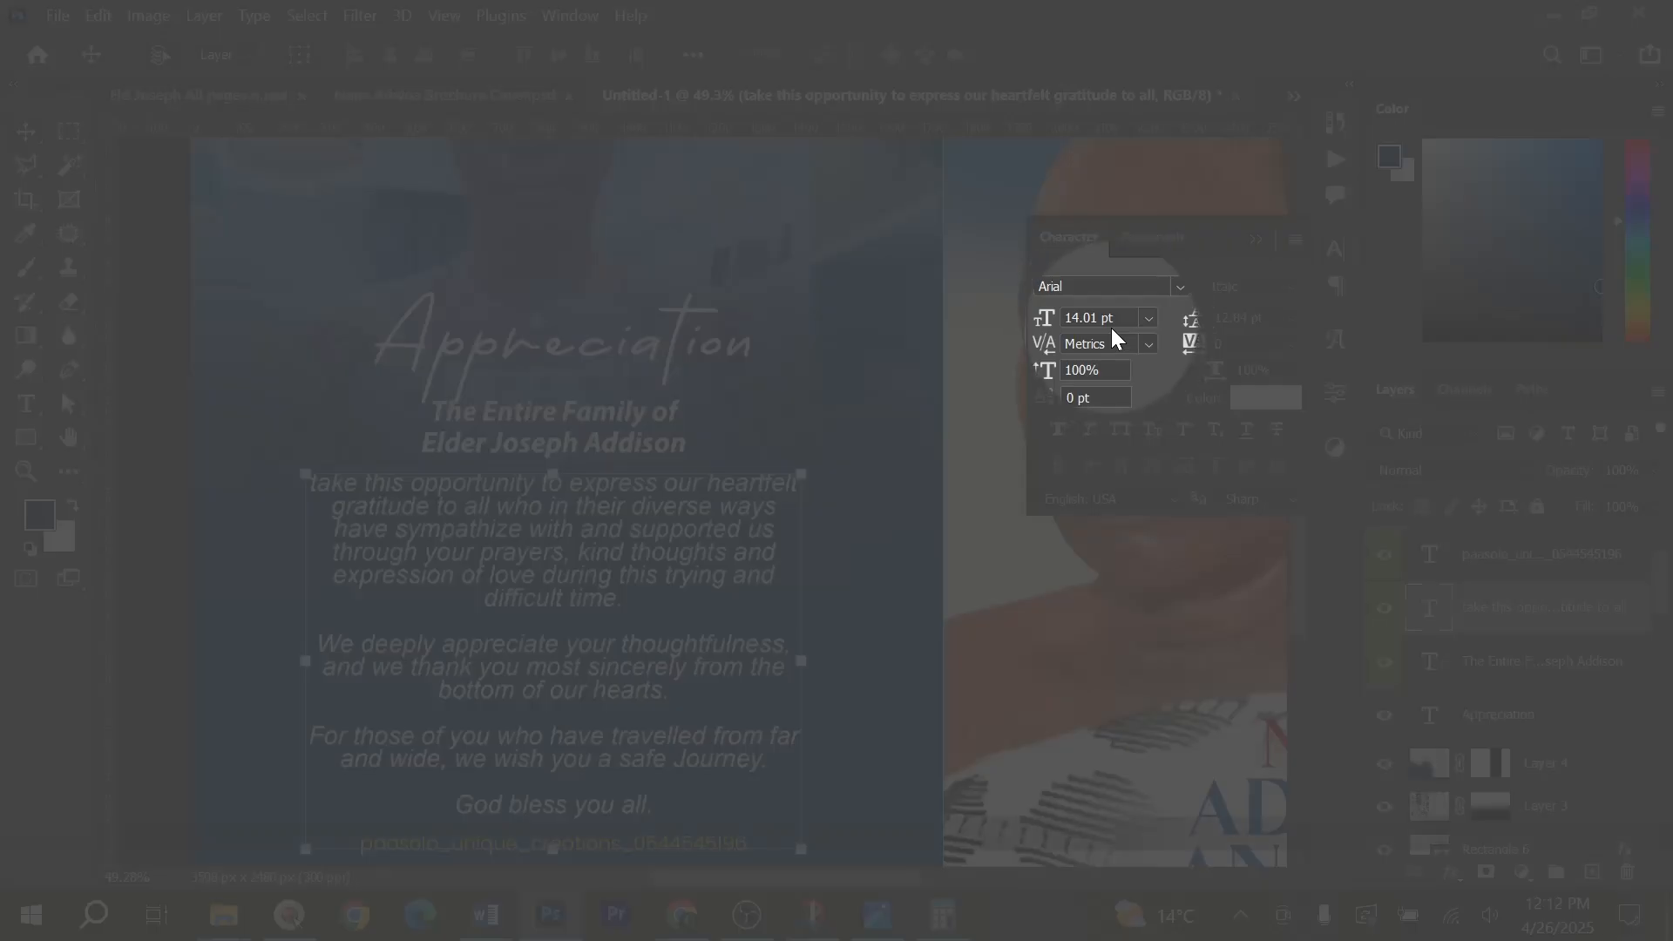
key("1")
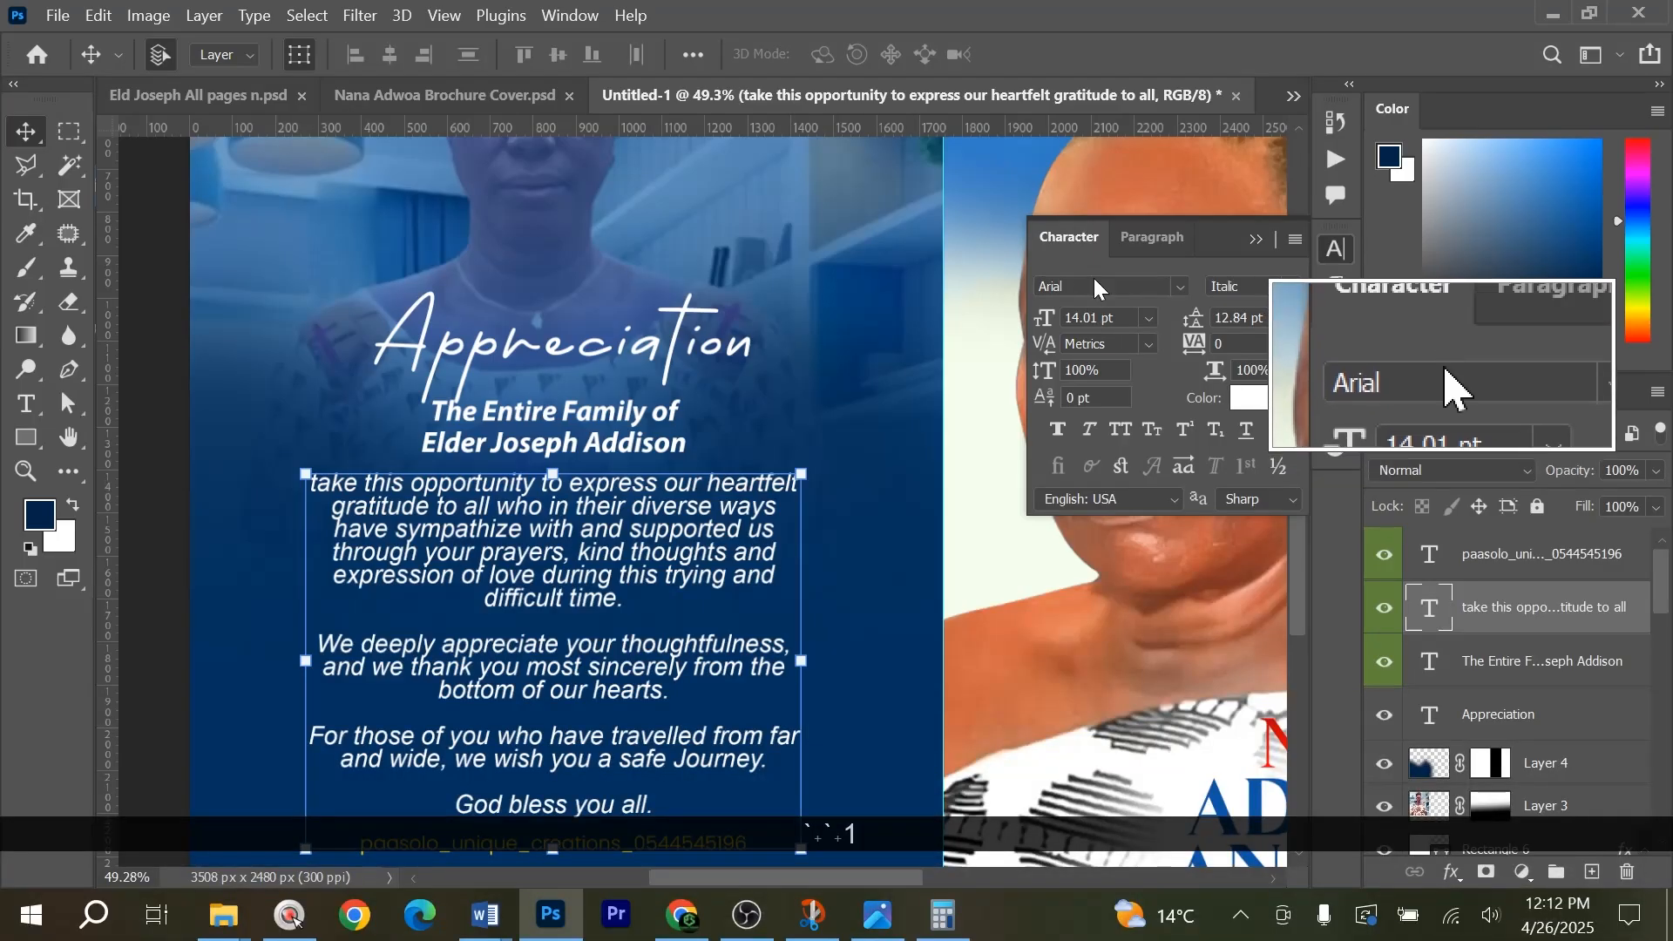
left_click(557, 431)
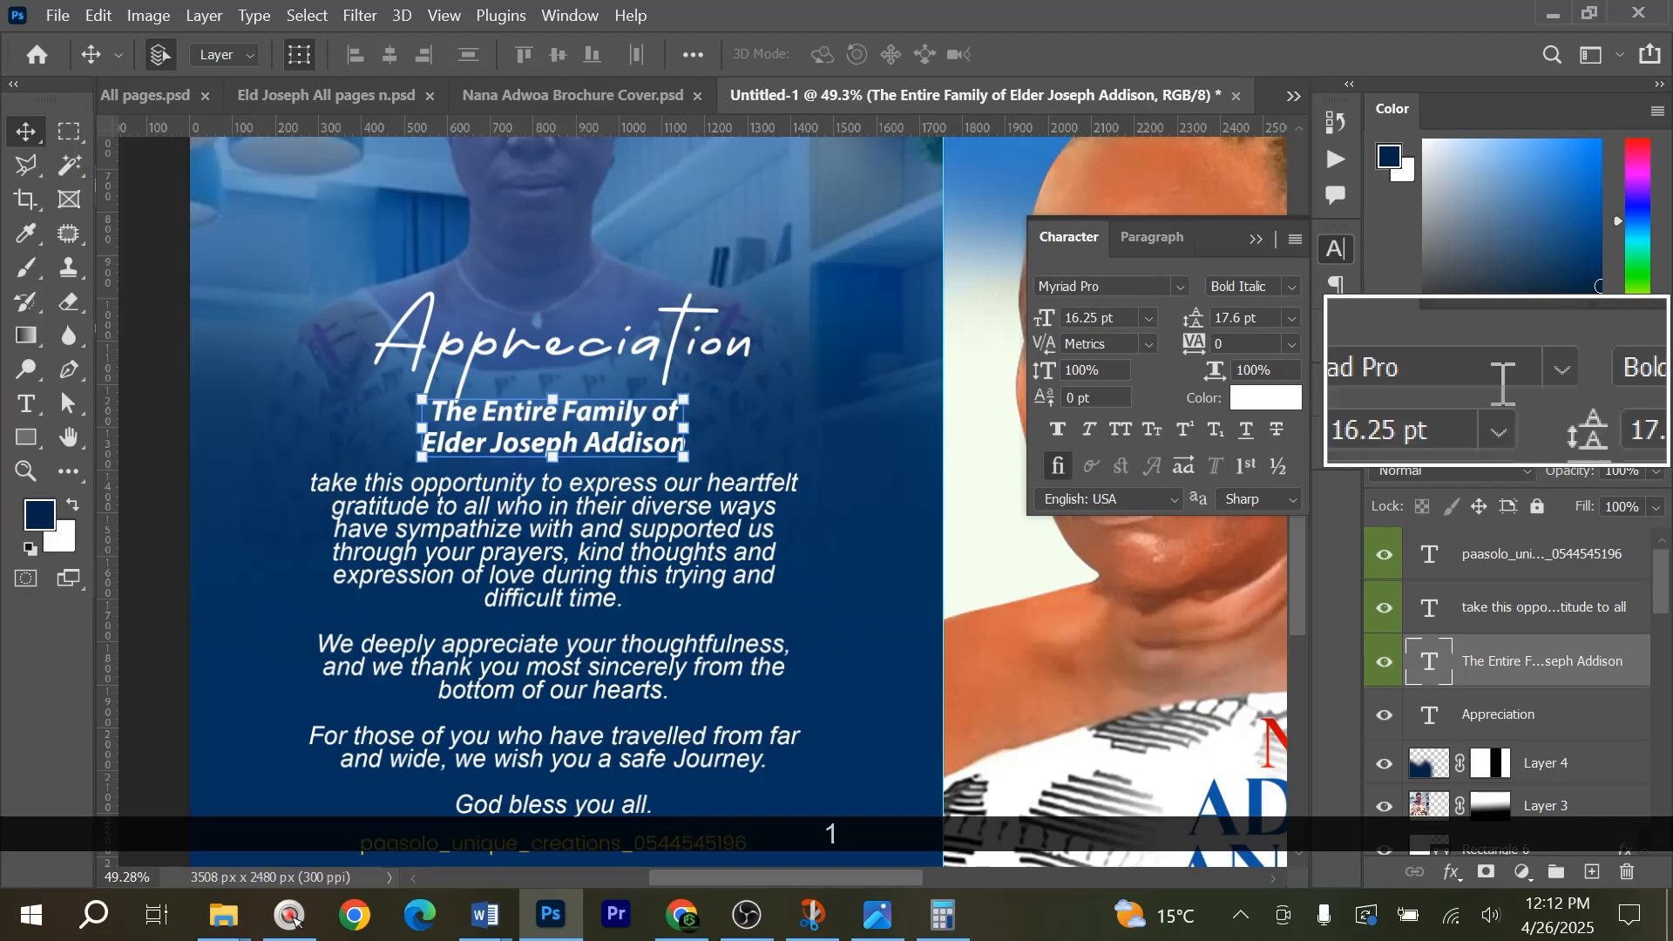
key("1")
scroll(489, 510, "down", 3)
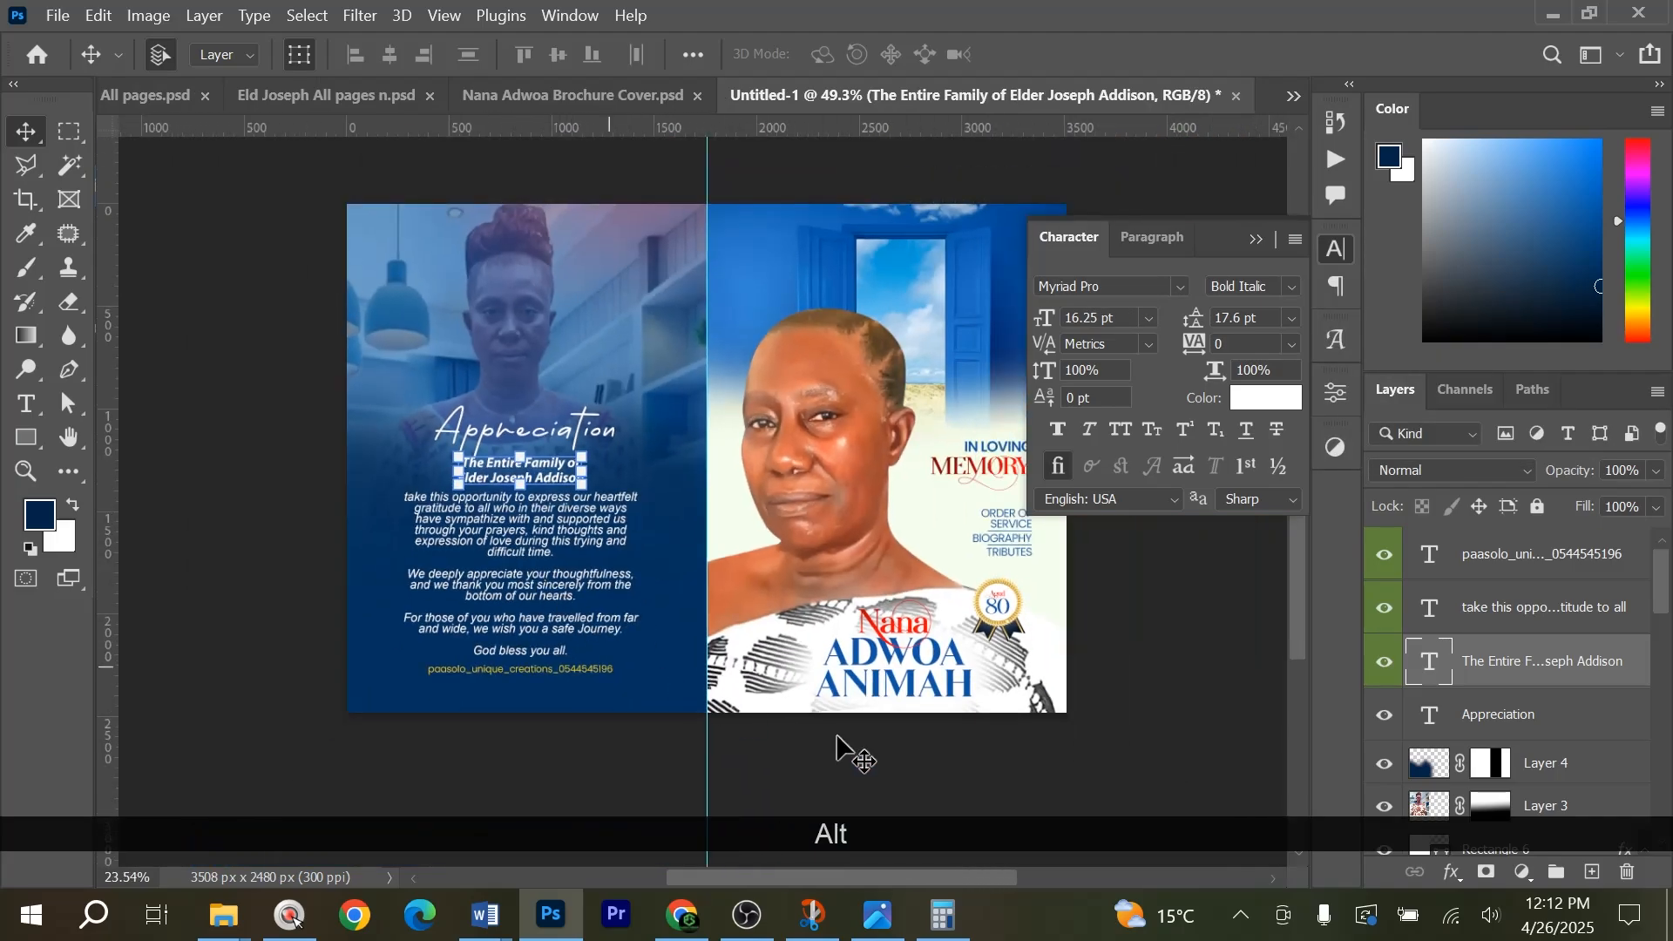
left_click(1169, 713)
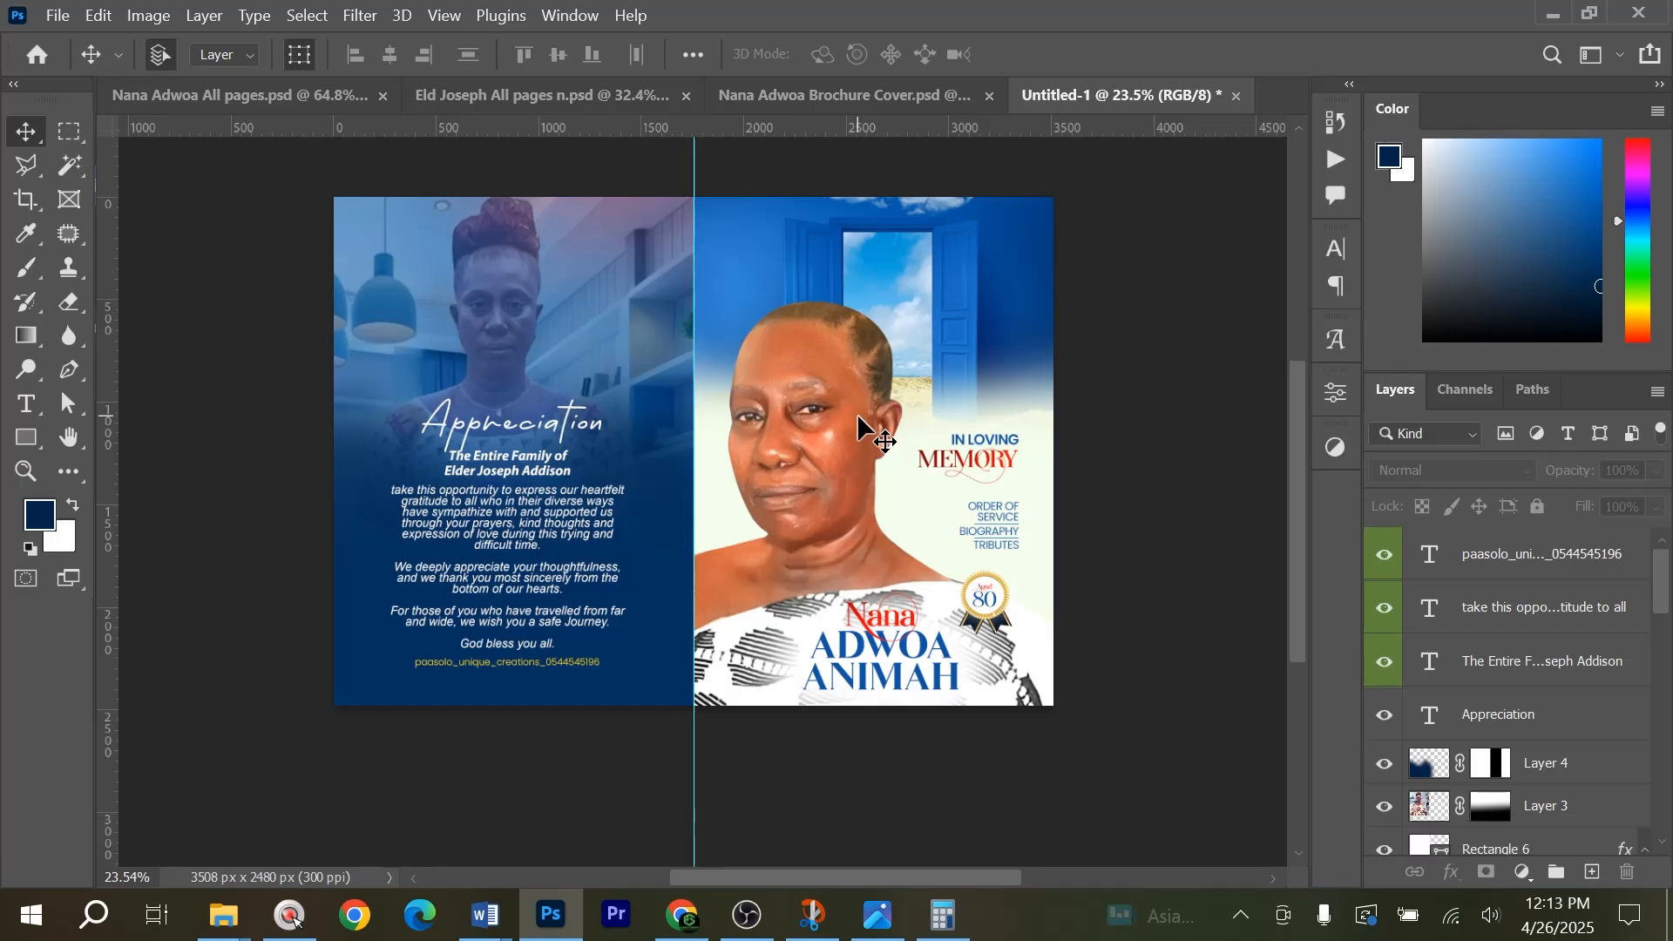
scroll(858, 427, "up", 1)
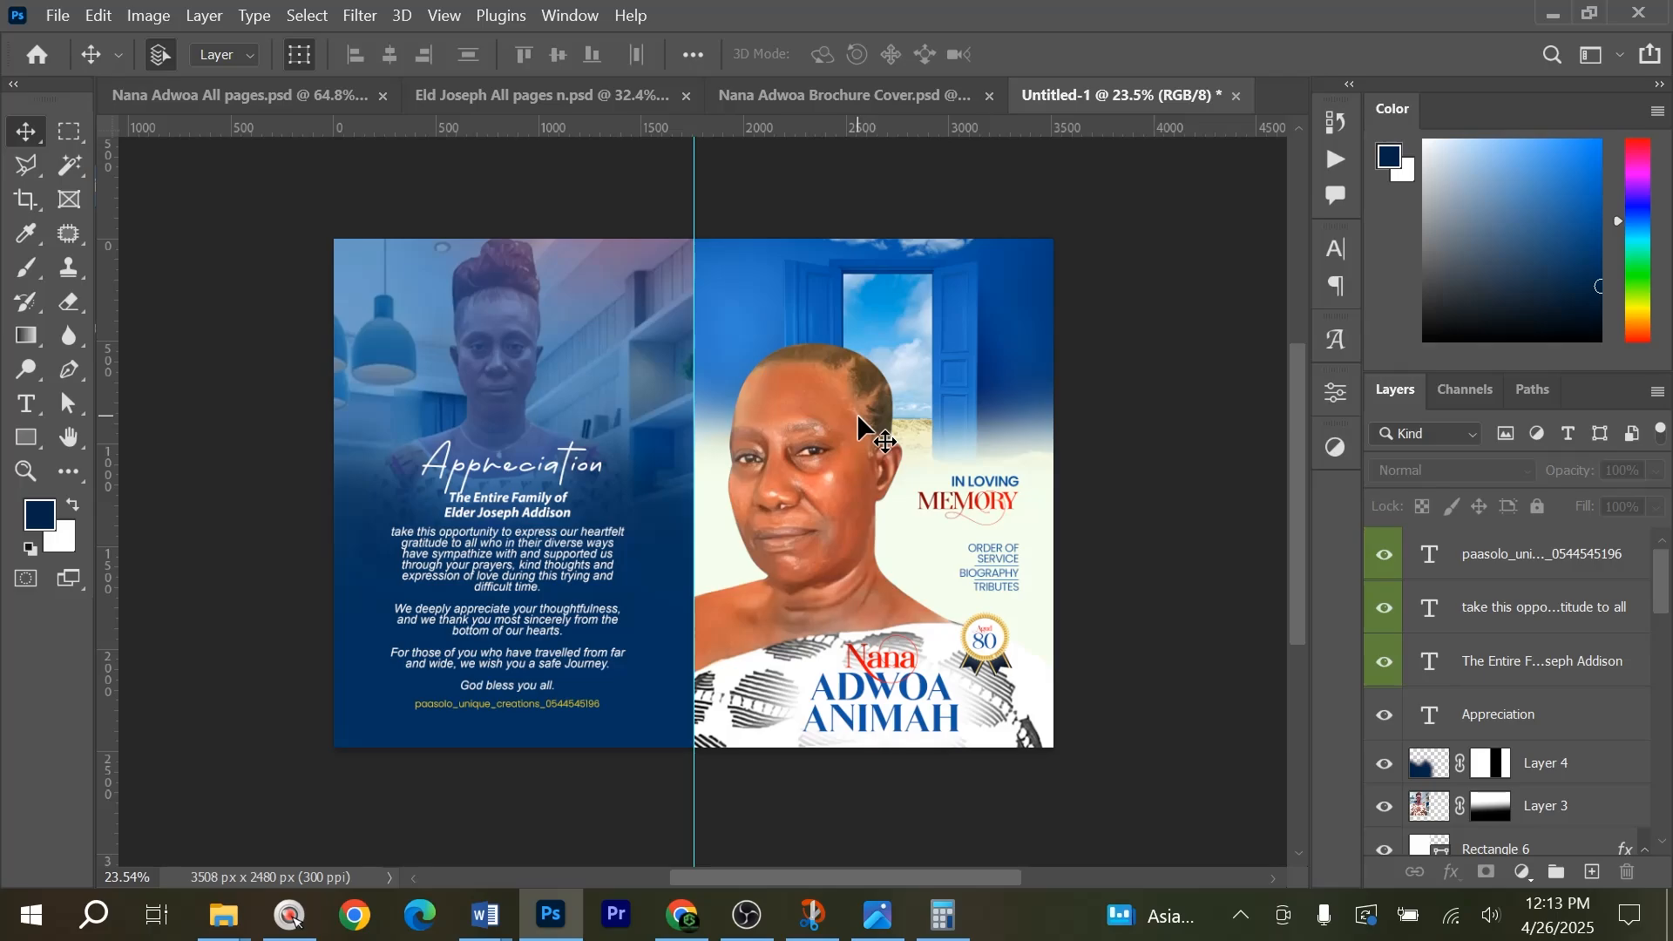
Create a new 297 × 210 mm RGB document at 300 ppi and place a vertical guide down its centre.
left_click(1064, 378)
key("ctrl+0")
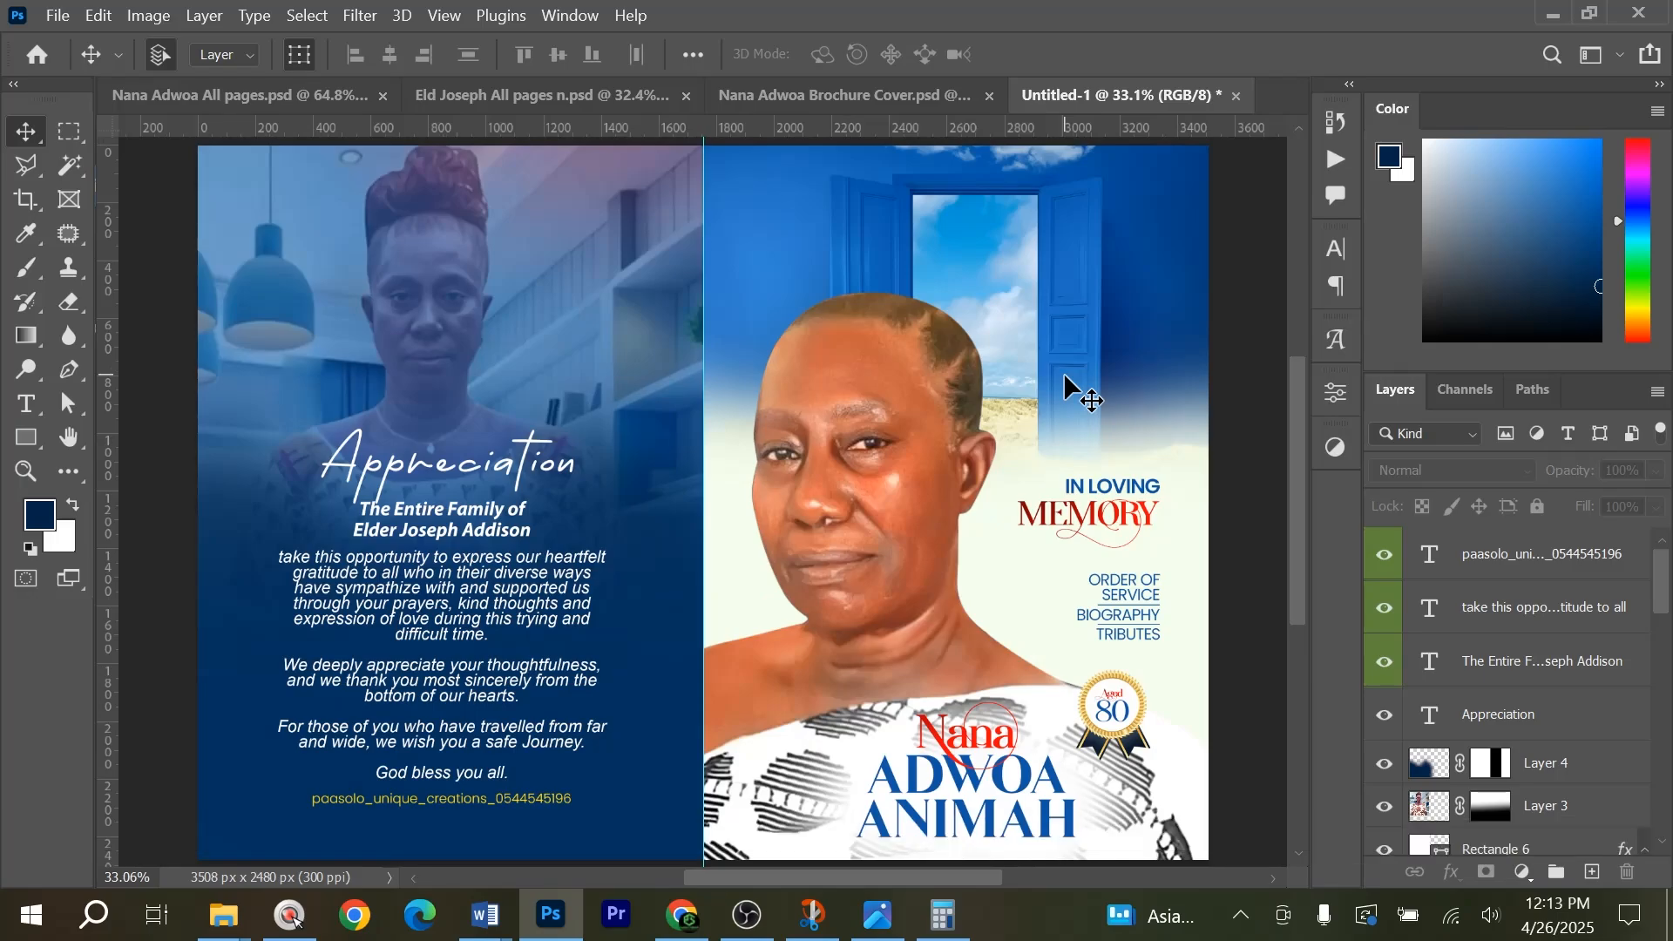
key("ctrl+n")
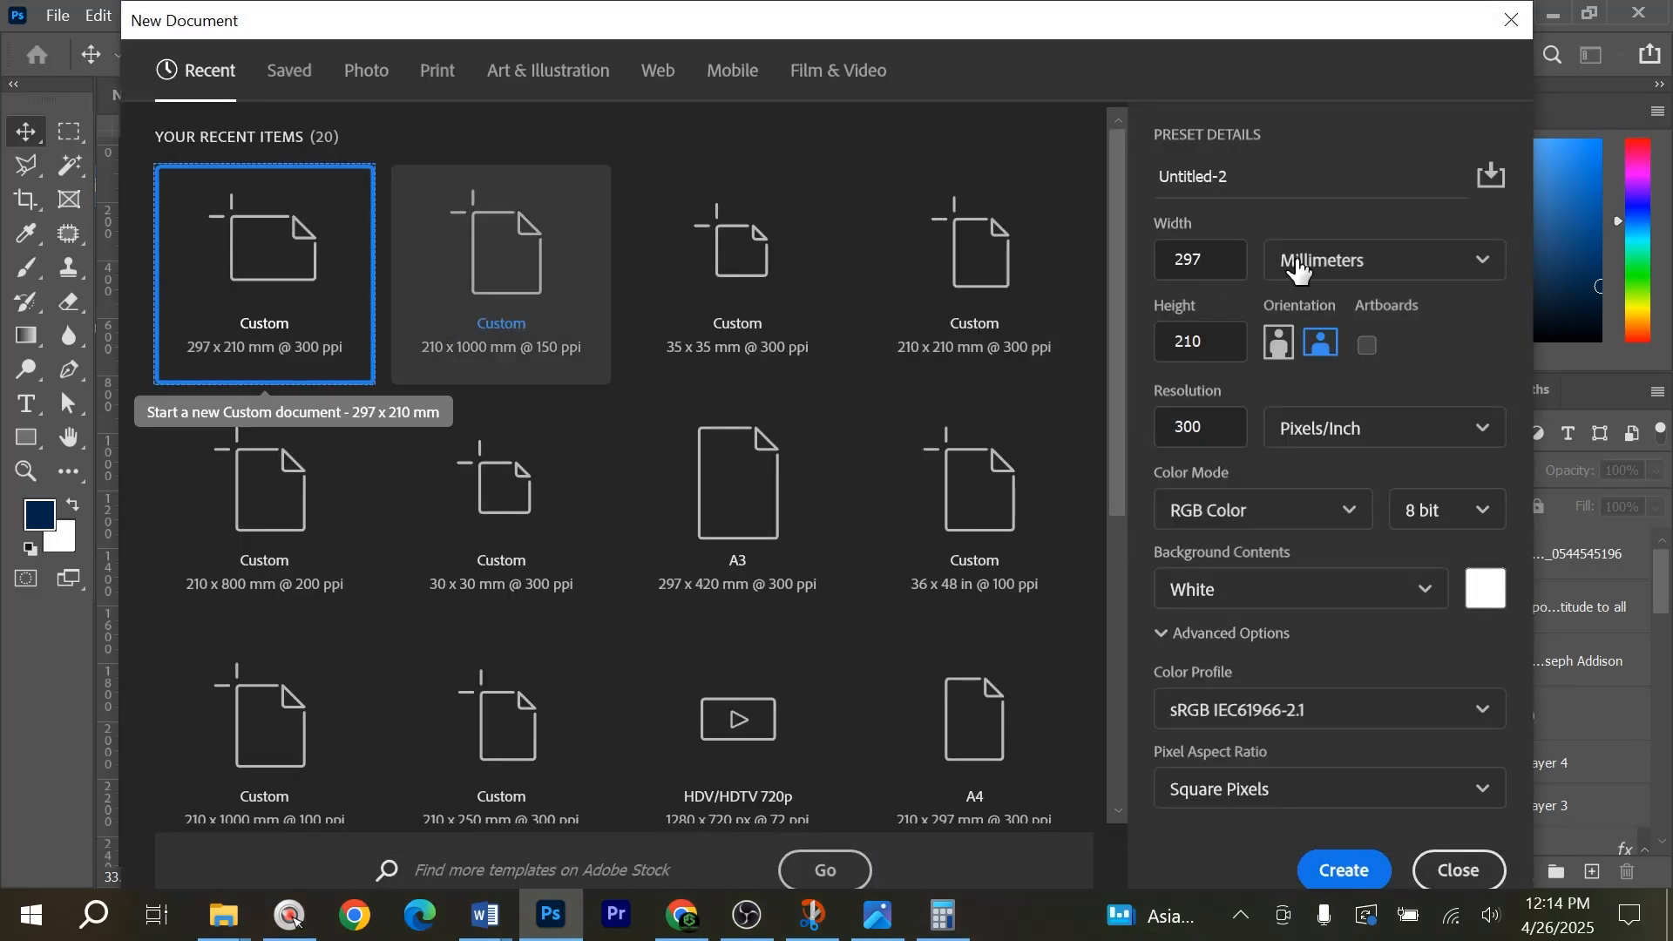
left_click(1370, 874)
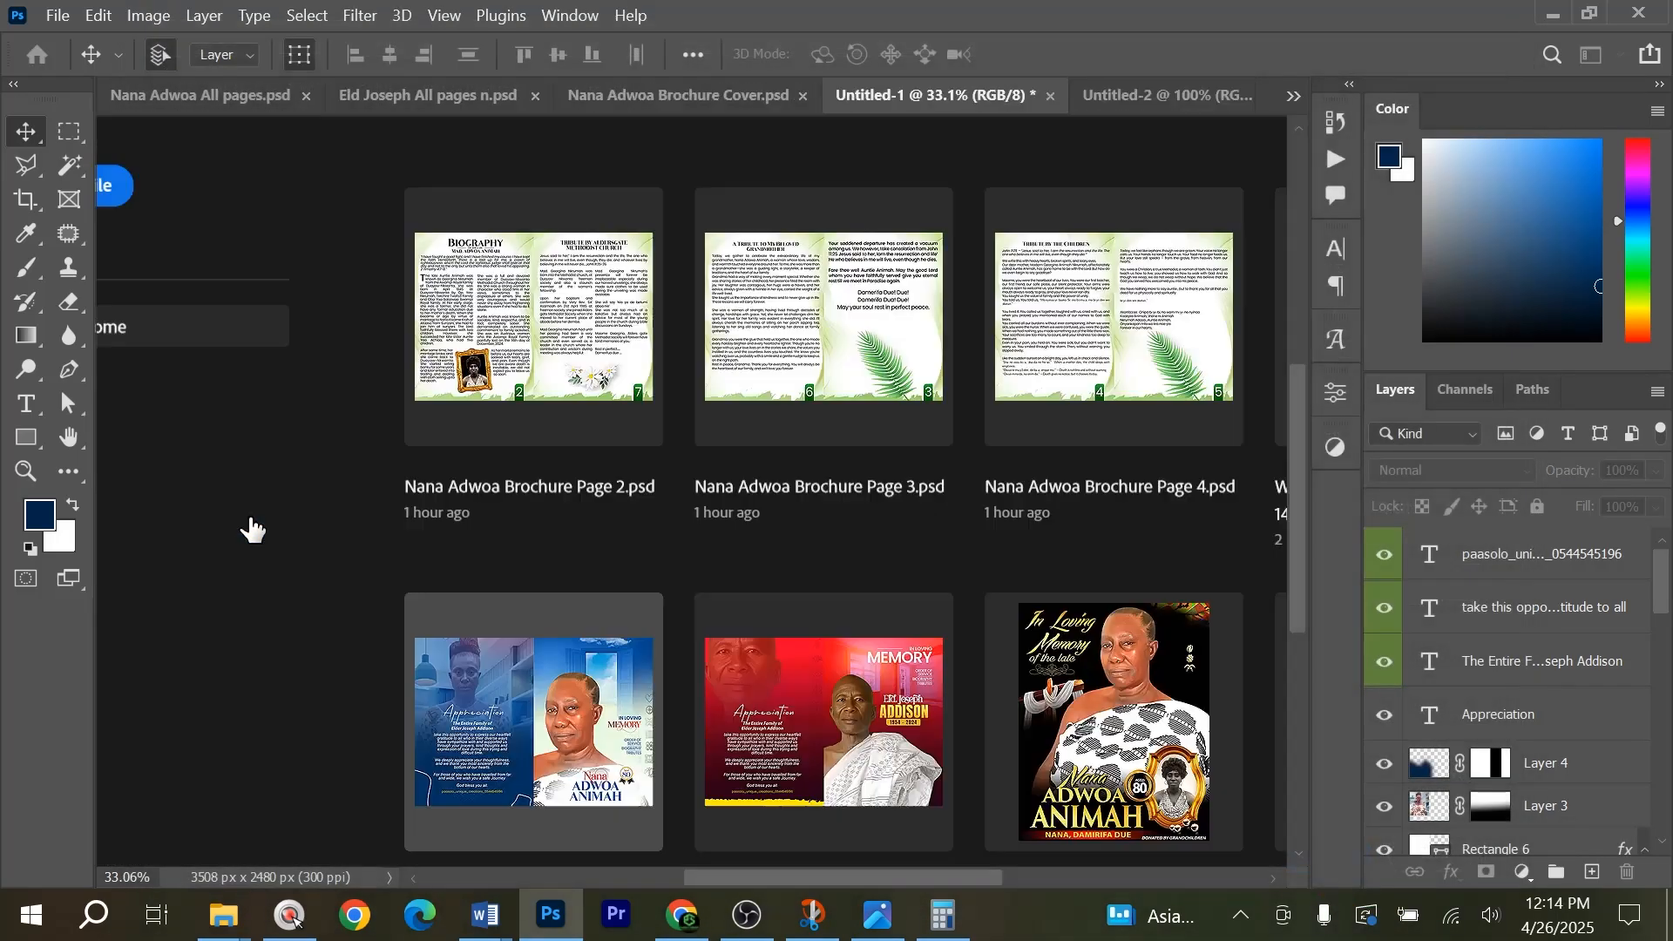
left_click_drag(119, 461, 705, 361)
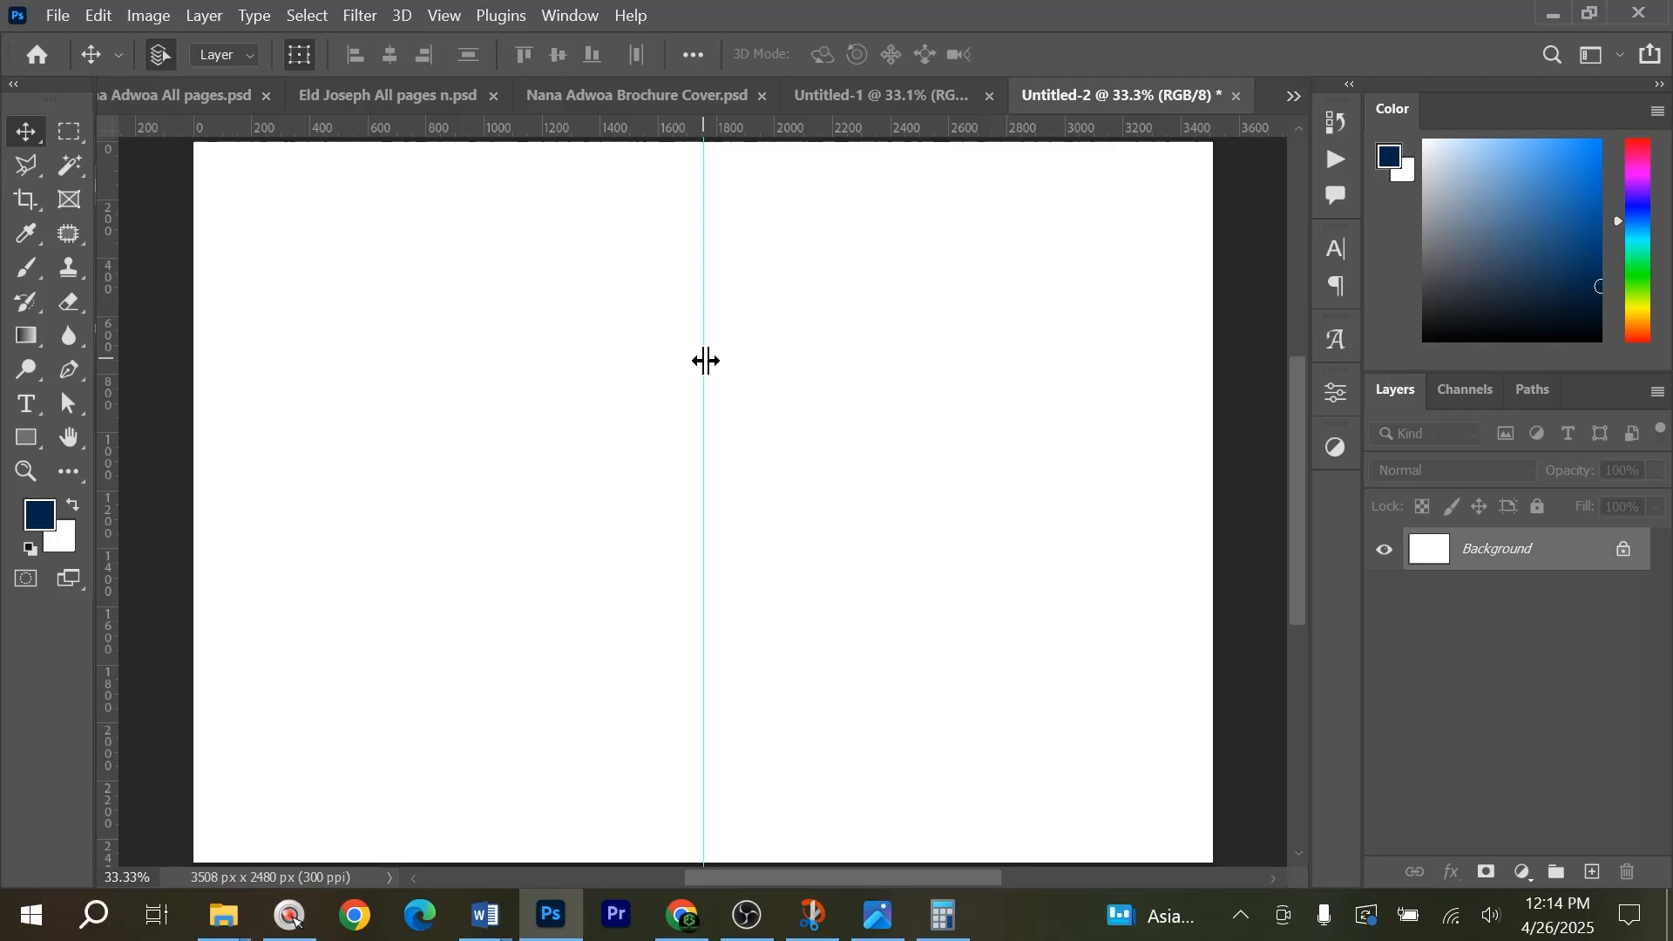
Place the gold wave image 930461_3735 from Downloads and position it so the wave runs along the page's right edge at full height.
mouse_move(224, 910)
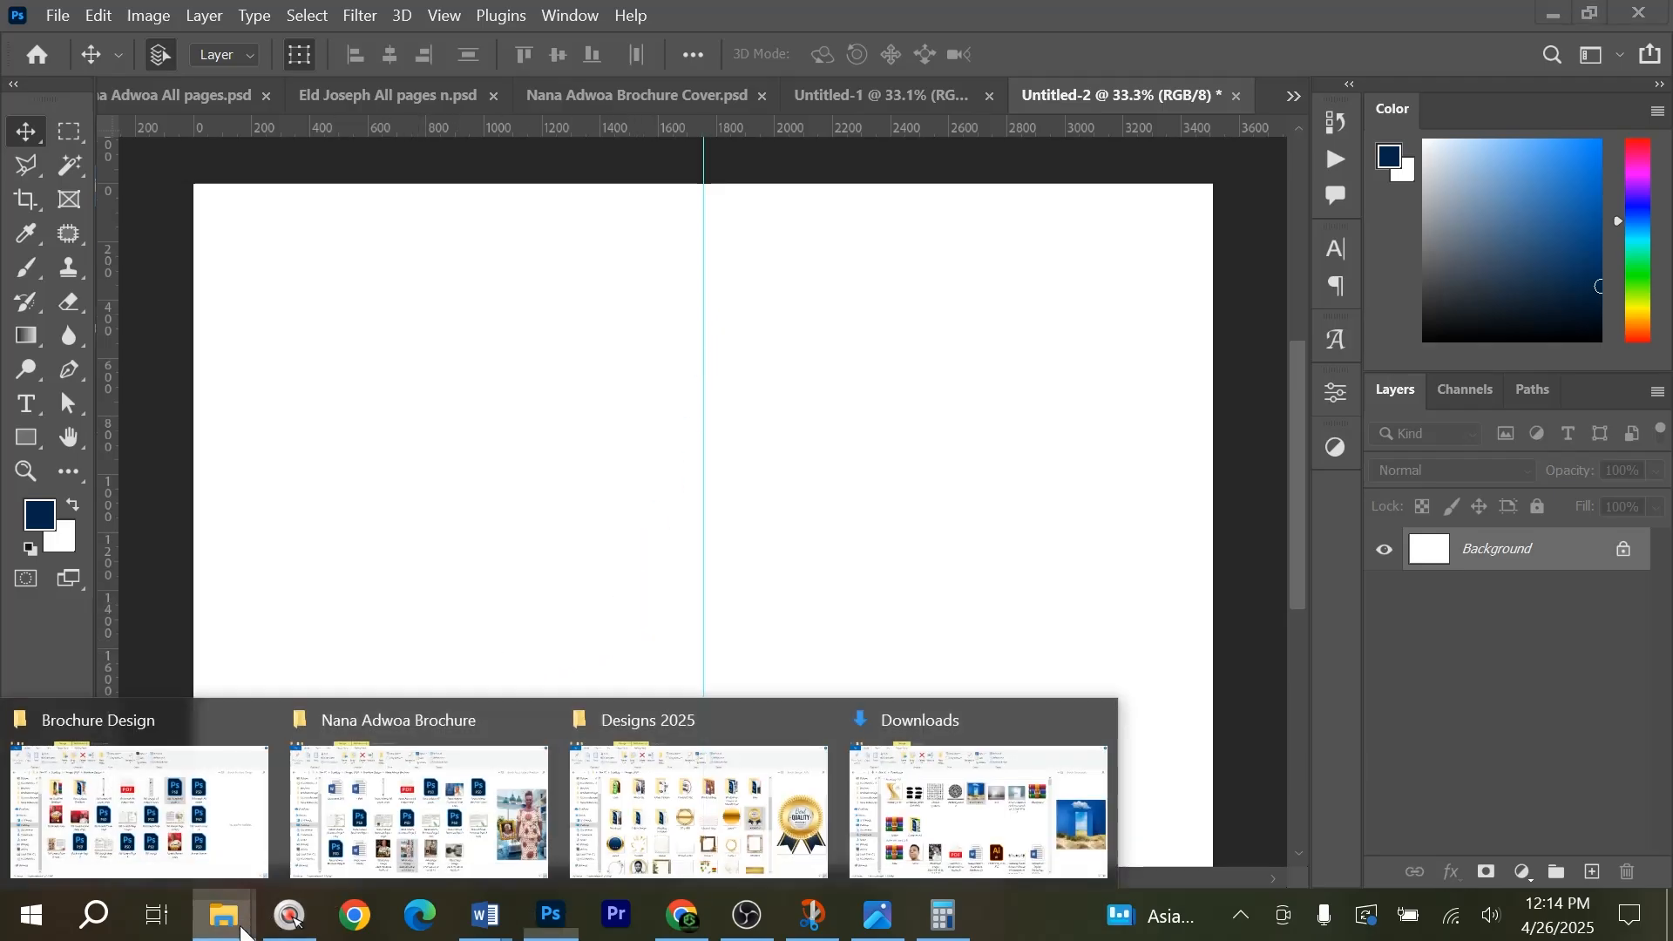
left_click(975, 810)
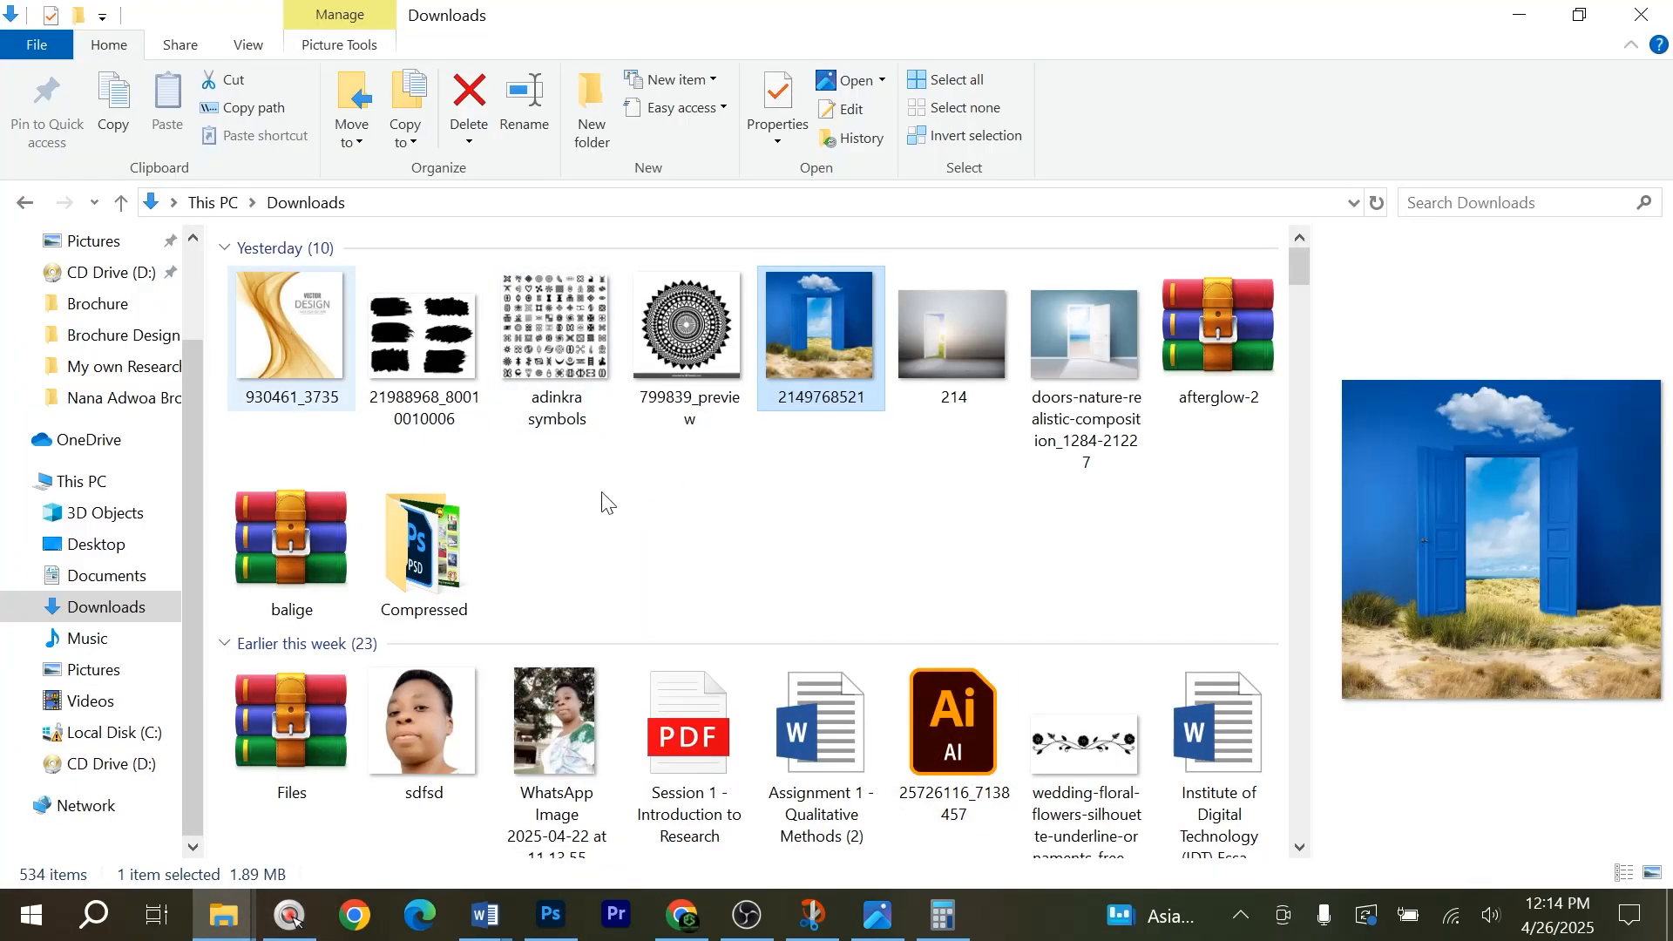
left_click_drag(291, 335, 1004, 447)
key("alt+Tab")
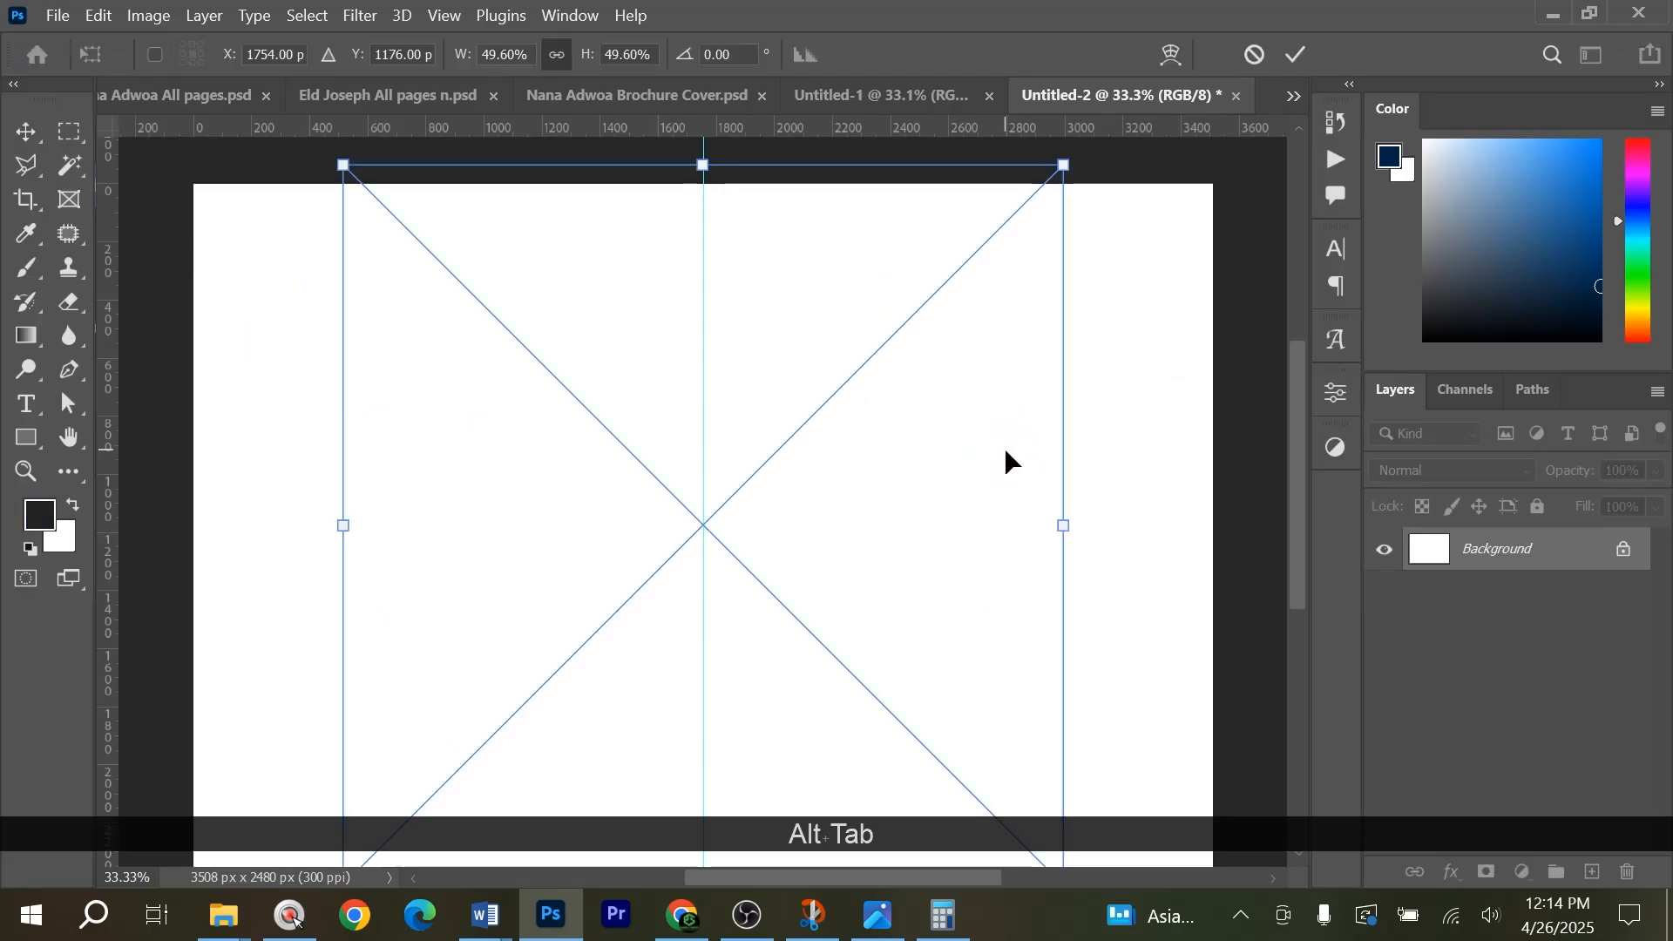
scroll(1004, 447, "down", 1)
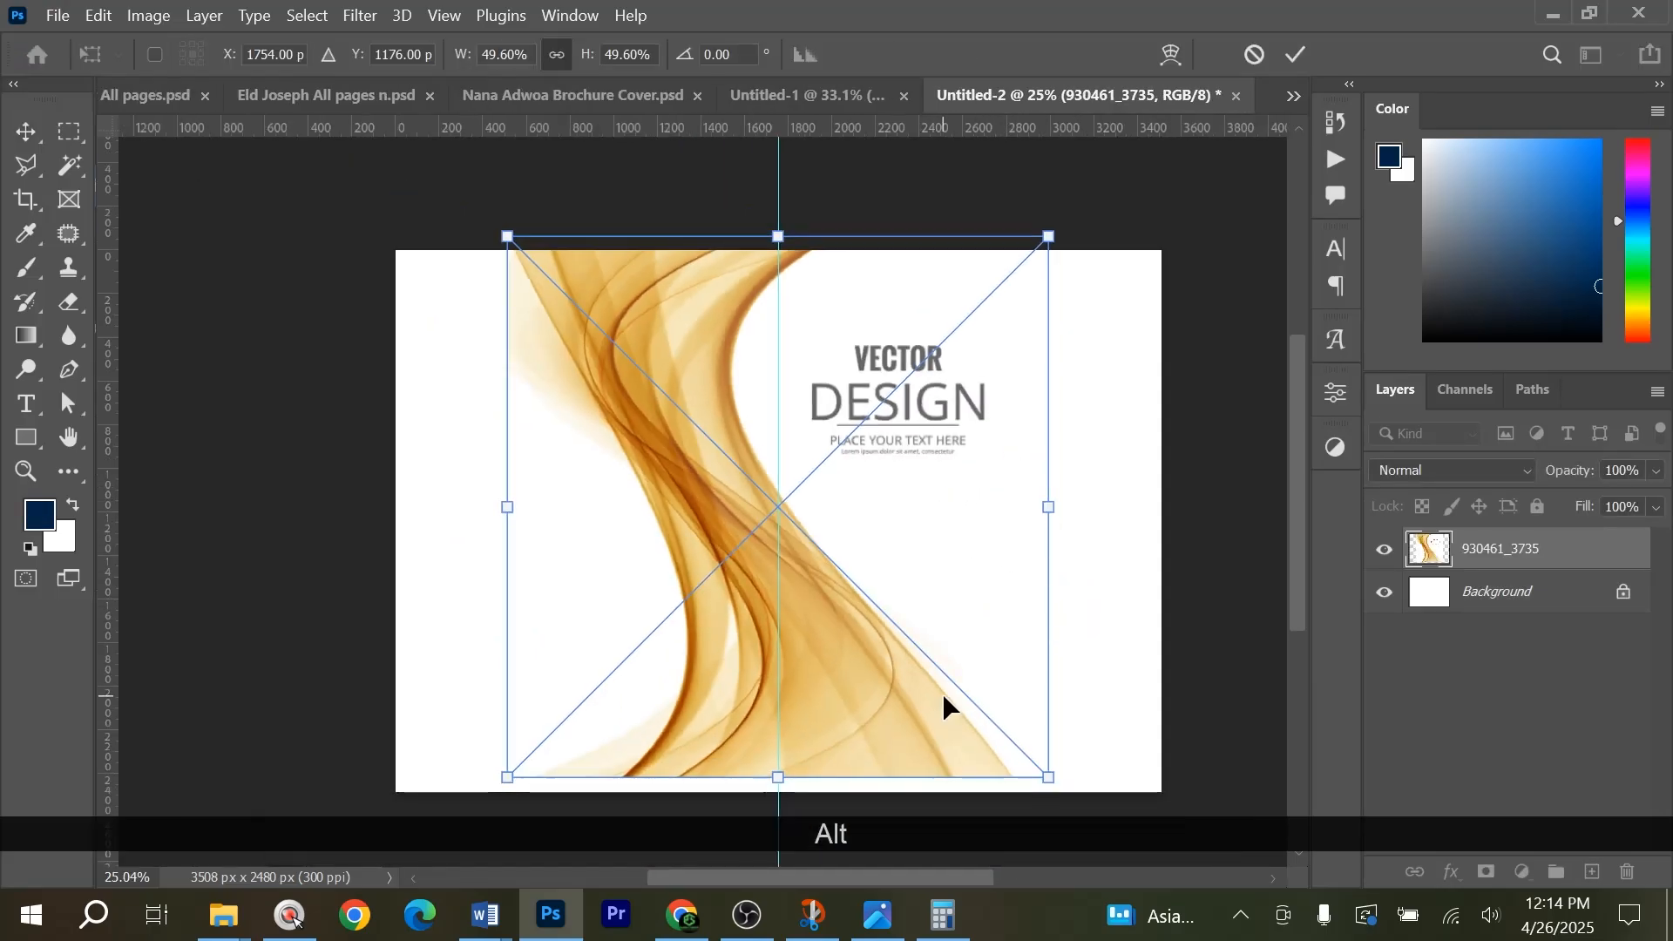
left_click_drag(845, 690, 1237, 705)
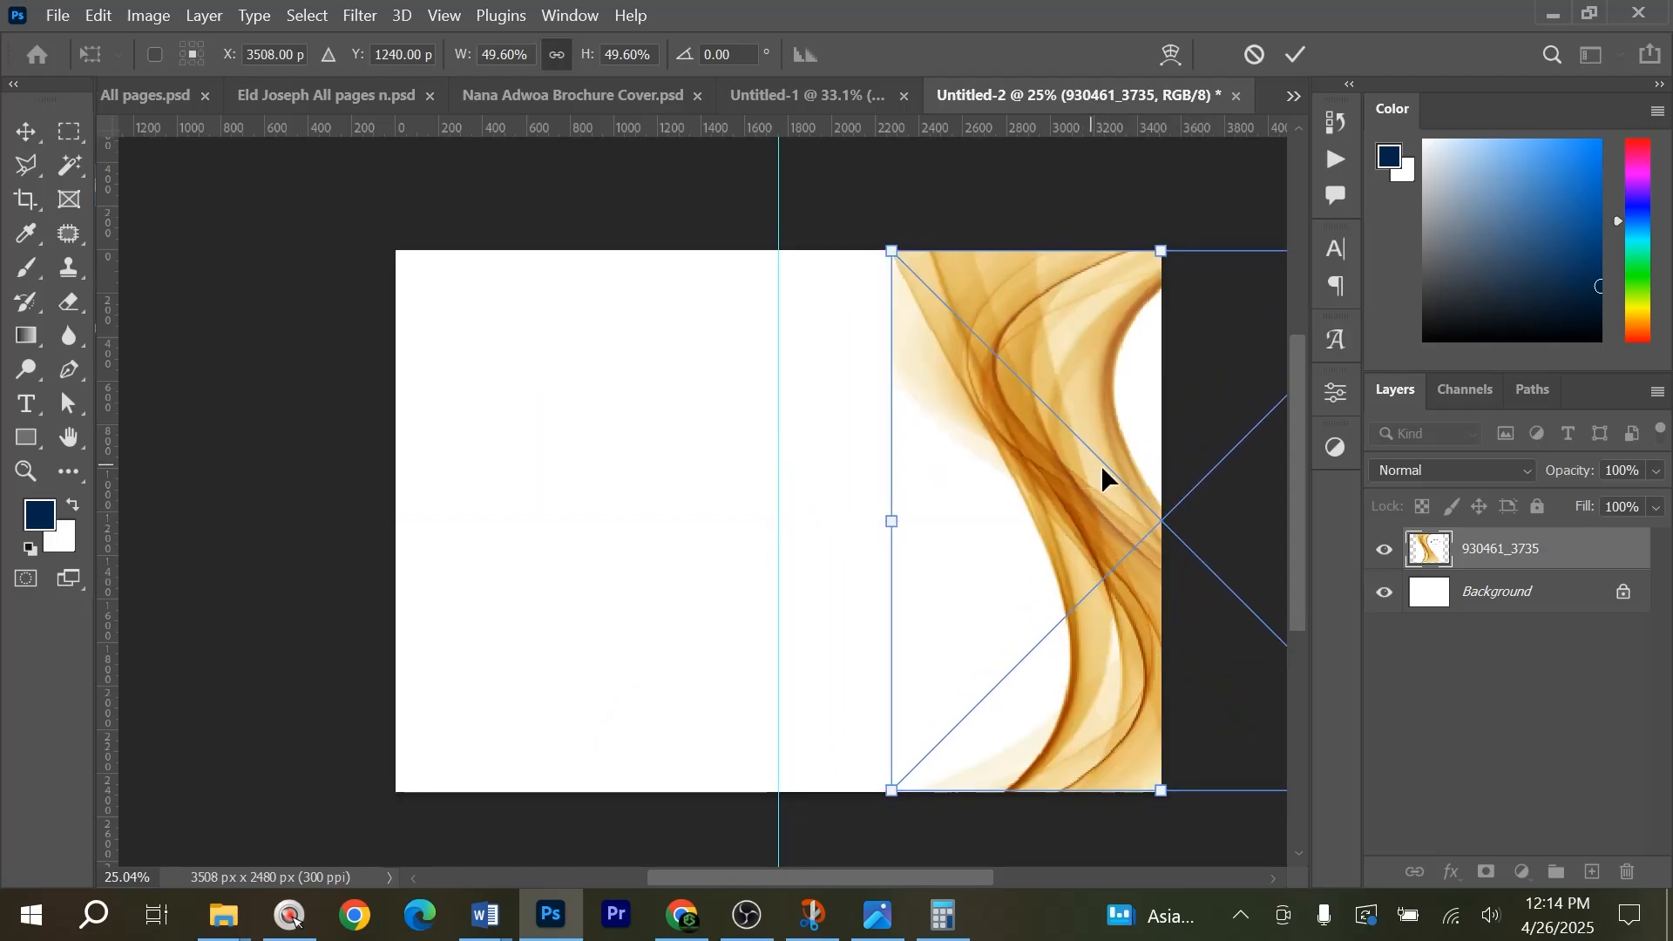
left_click_drag(1102, 471, 1142, 473)
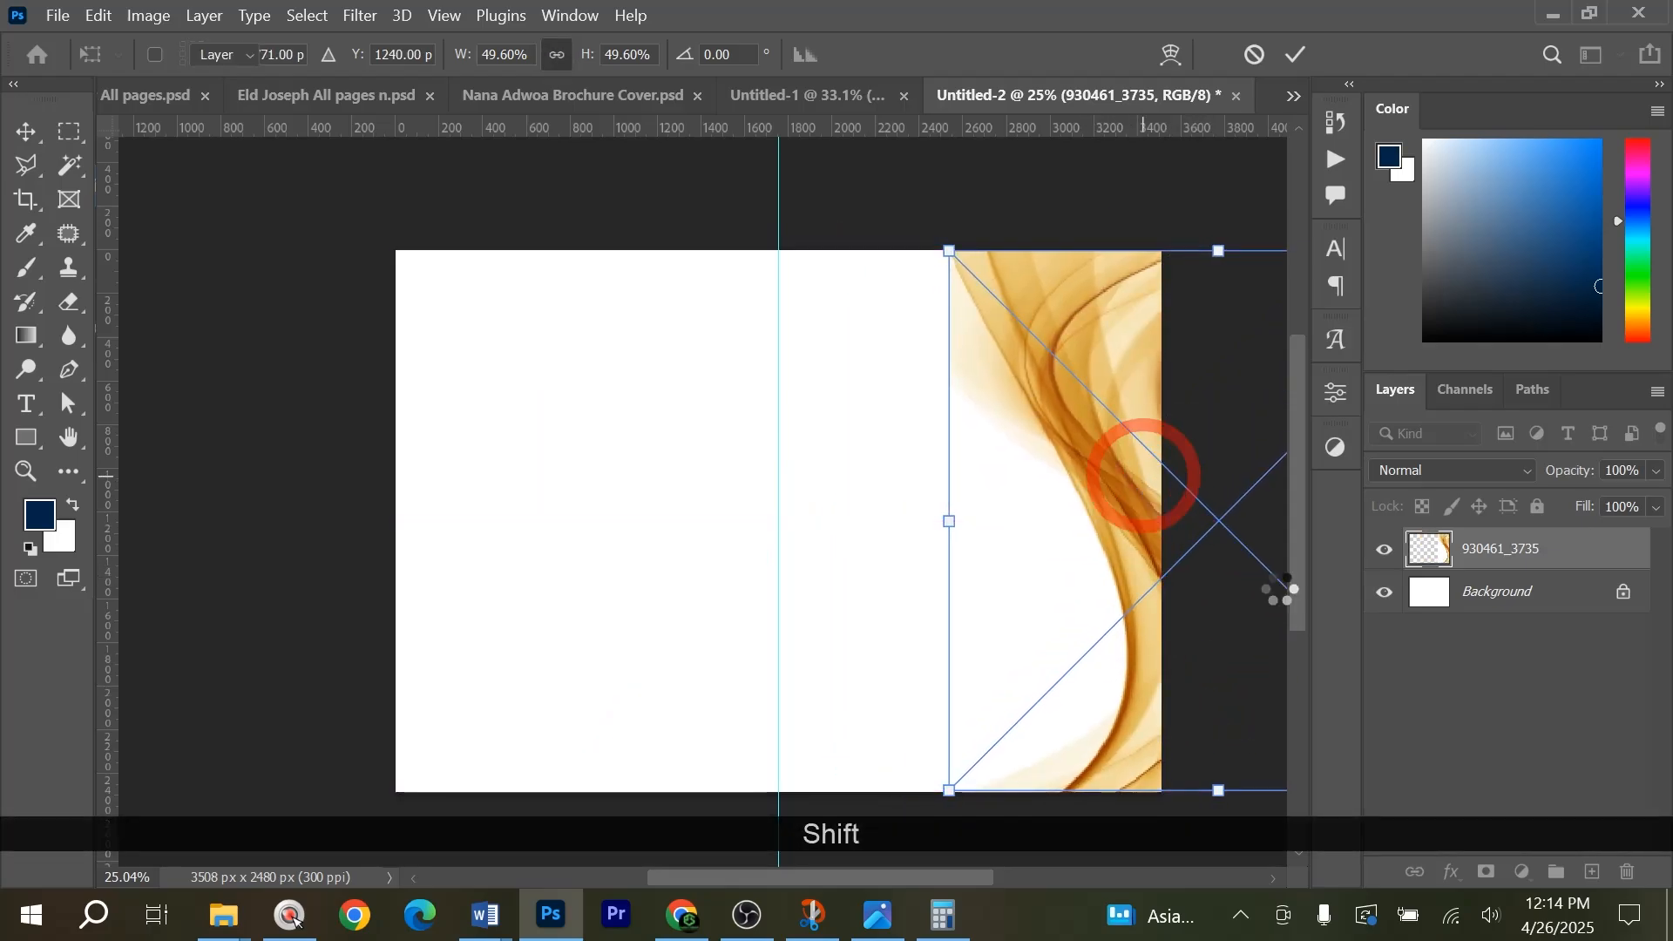
Add a layer mask to the gold wave and softly fade its inner part with a black brush, keeping faint colour at the page edge.
left_click(1472, 872)
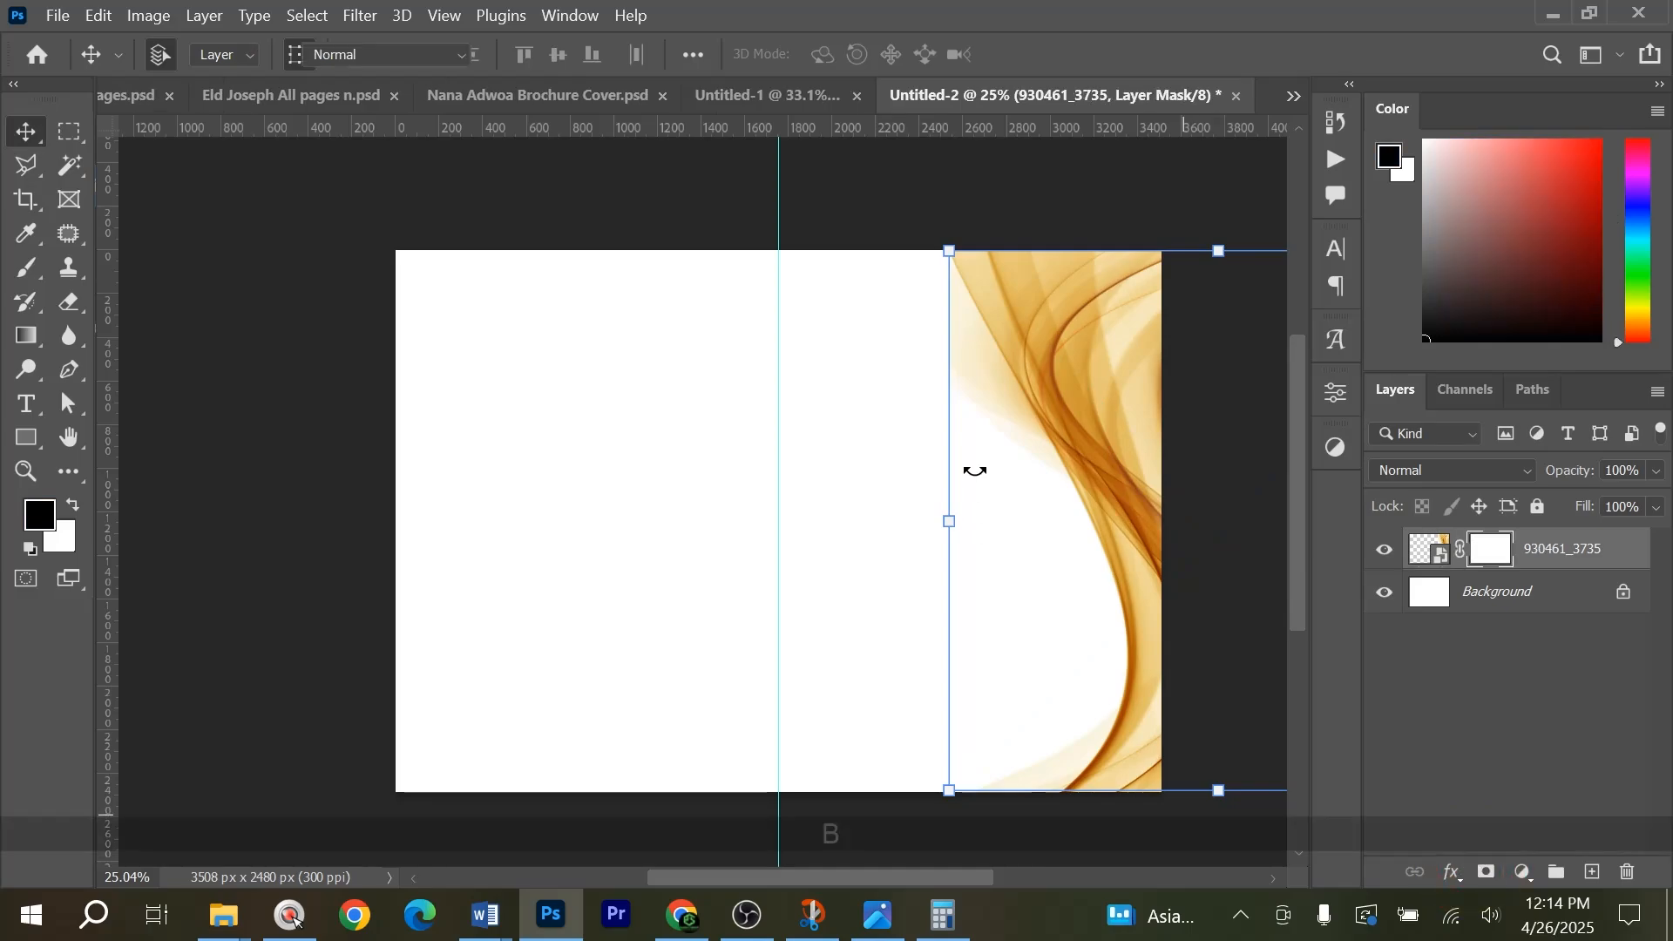
key("b")
mouse_move(914, 297)
left_mouse_down()
mouse_move(962, 303)
mouse_move(1005, 388)
mouse_move(1033, 373)
mouse_move(1062, 391)
mouse_move(1107, 316)
mouse_move(1069, 432)
mouse_move(1003, 530)
mouse_move(1100, 522)
mouse_move(1037, 677)
mouse_move(1064, 756)
mouse_move(1125, 648)
mouse_move(1083, 560)
mouse_move(1031, 581)
mouse_move(966, 736)
mouse_move(1063, 775)
mouse_move(1001, 762)
mouse_move(1030, 623)
mouse_move(1077, 566)
mouse_move(1017, 549)
mouse_move(1042, 534)
mouse_move(853, 629)
mouse_move(918, 763)
left_mouse_up()
key("v")
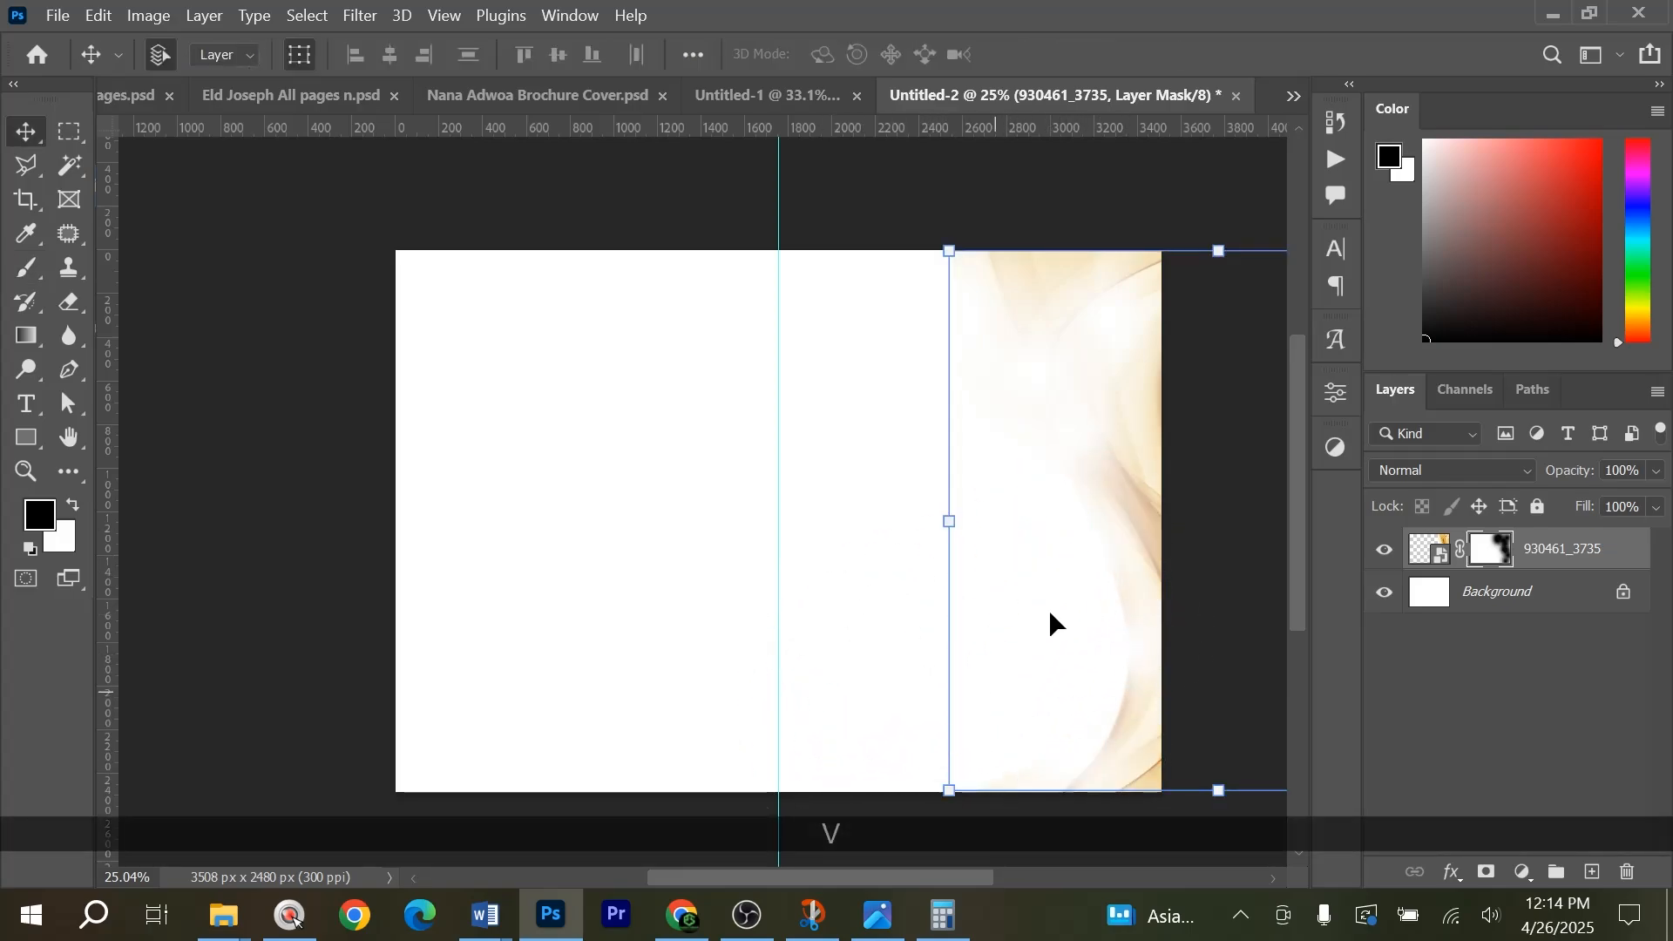
Duplicate the gold wave across the centre guide, delete the copy's mask, and mask out everything on the left page.
left_click_drag(1137, 508, 757, 491)
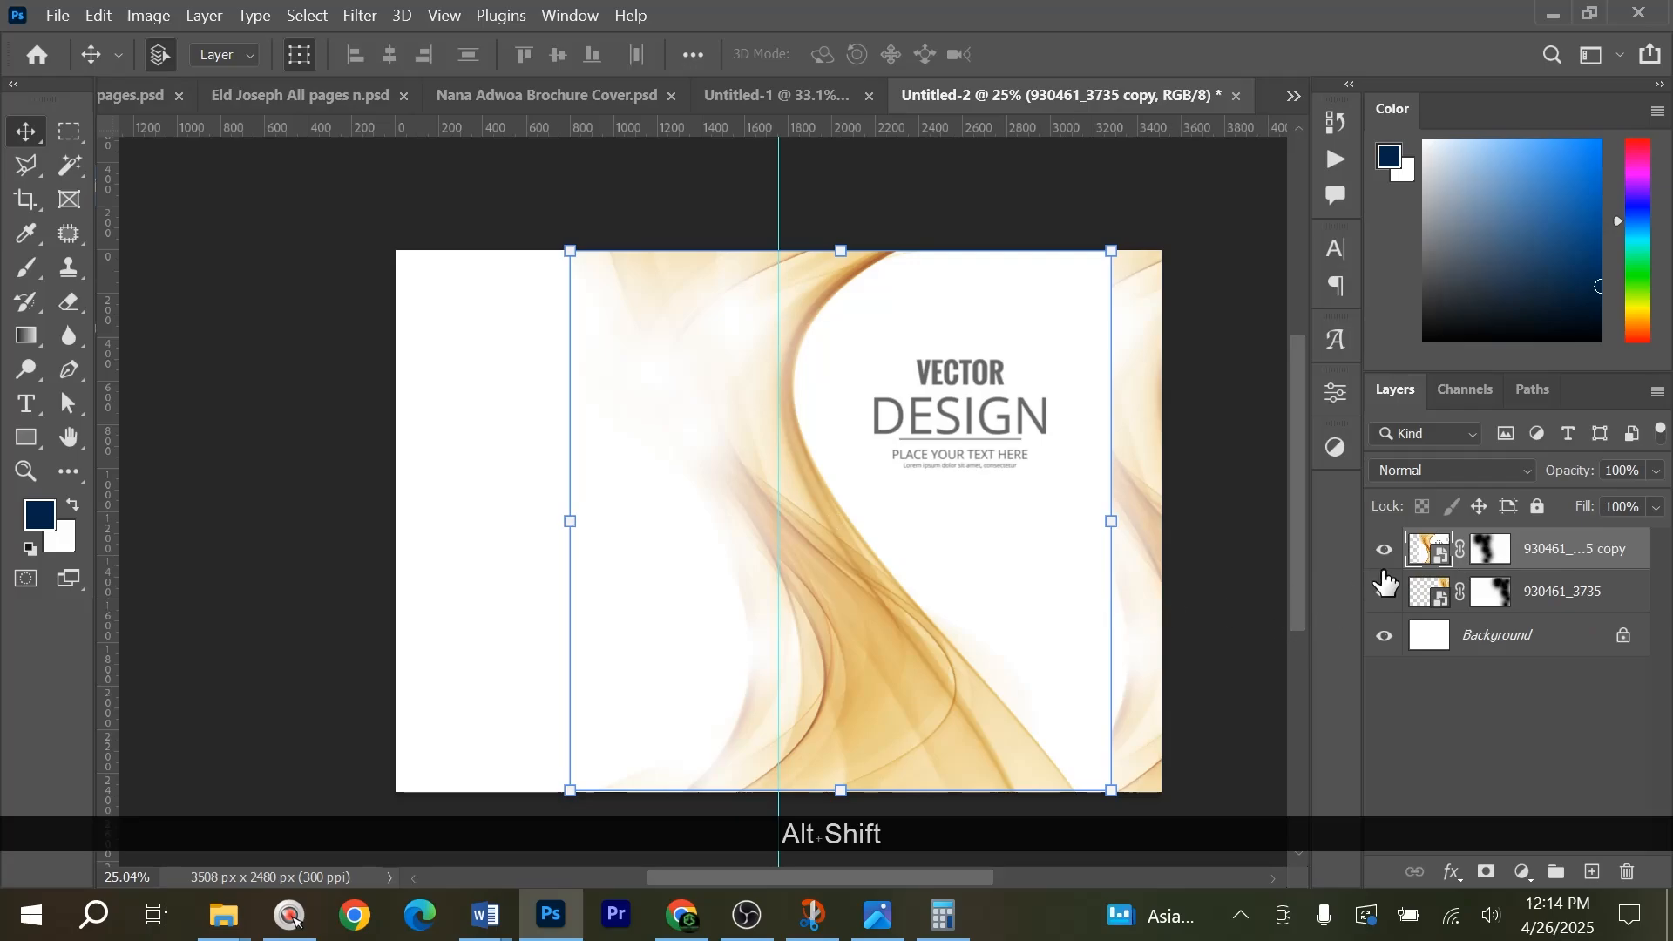
right_click(1490, 558)
left_click(1464, 599)
key("m")
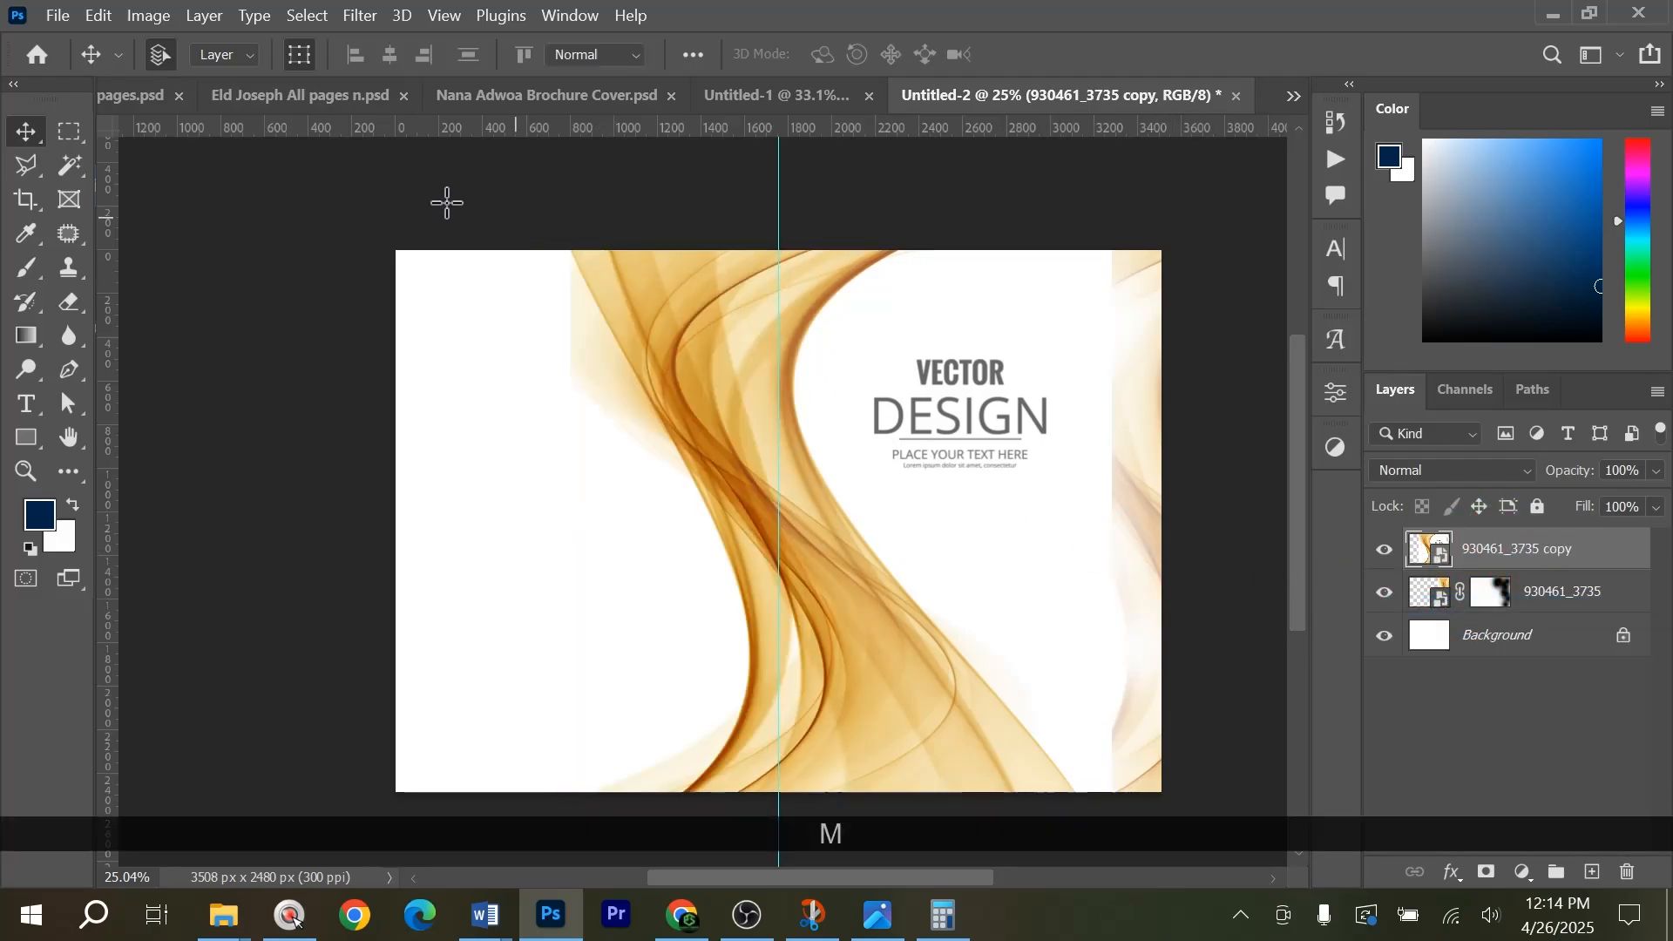
left_click_drag(426, 248, 778, 836)
left_click(1486, 874, "alt")
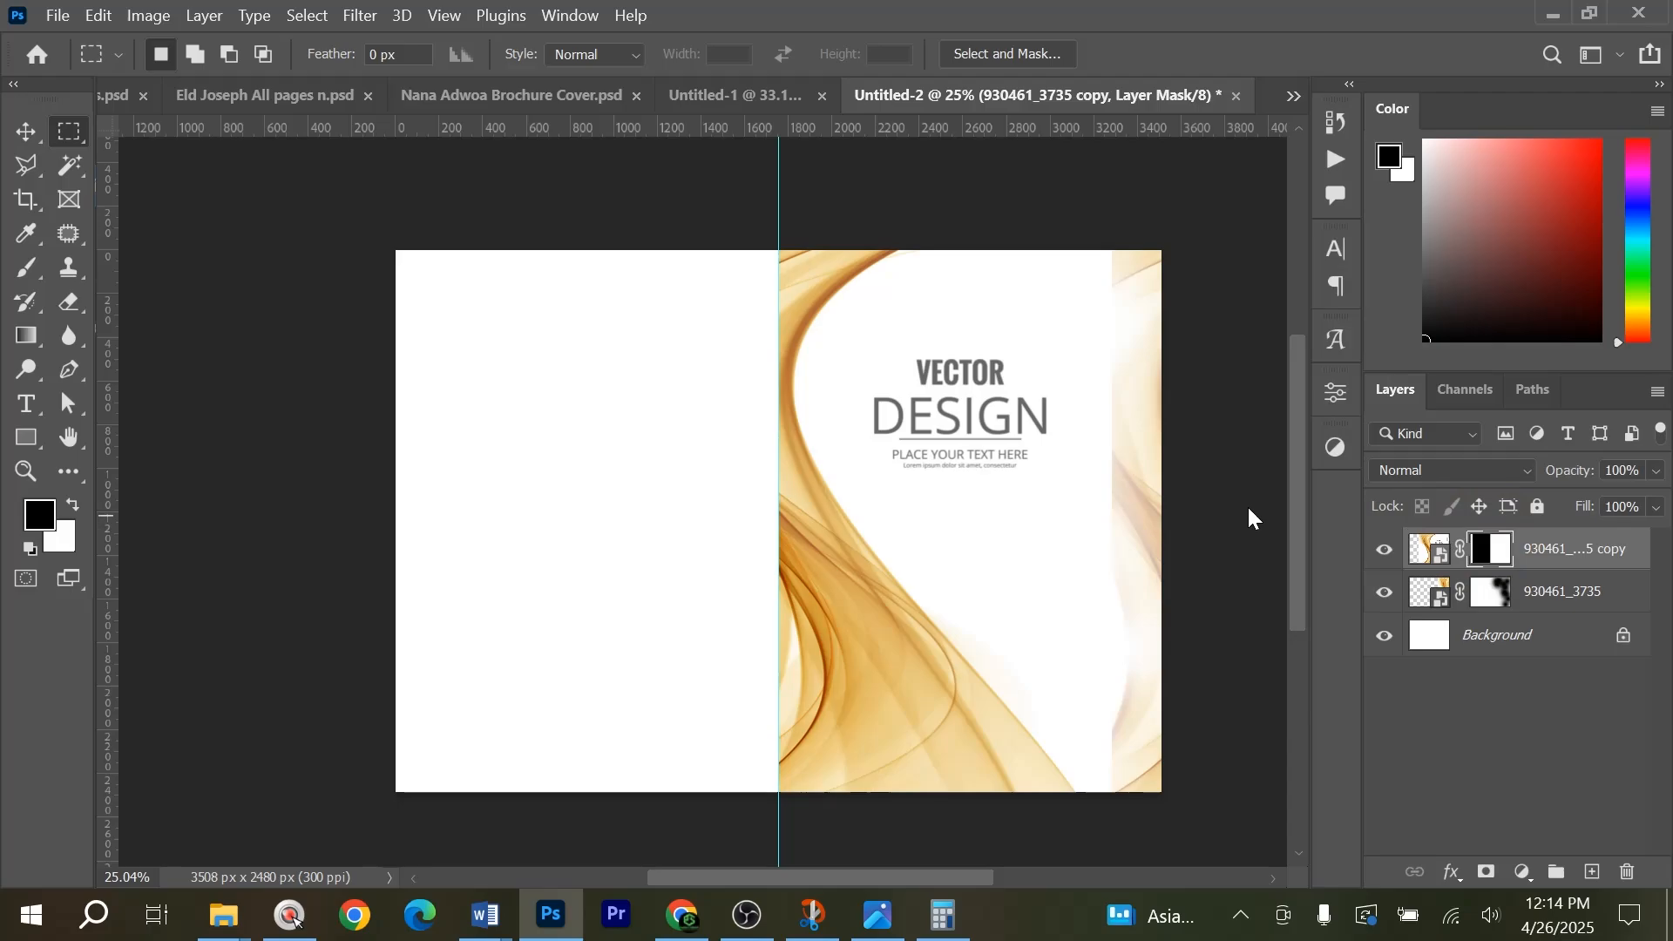
Paint black on the copy's mask to remove the VECTOR DESIGN text and fade the wave to faint colour beside the centre guide.
key("b")
mouse_move(1054, 402)
left_mouse_down()
mouse_move(931, 426)
mouse_move(960, 392)
left_mouse_up()
mouse_move(879, 293)
left_mouse_down()
mouse_move(838, 335)
mouse_move(870, 569)
mouse_move(906, 654)
mouse_move(974, 720)
mouse_move(906, 739)
mouse_move(857, 663)
mouse_move(833, 569)
mouse_move(854, 486)
mouse_move(1004, 593)
mouse_move(1019, 711)
mouse_move(1055, 771)
mouse_move(1006, 771)
mouse_move(917, 698)
mouse_move(885, 553)
mouse_move(887, 443)
mouse_move(1102, 316)
mouse_move(1033, 344)
mouse_move(935, 522)
mouse_move(873, 449)
left_mouse_up()
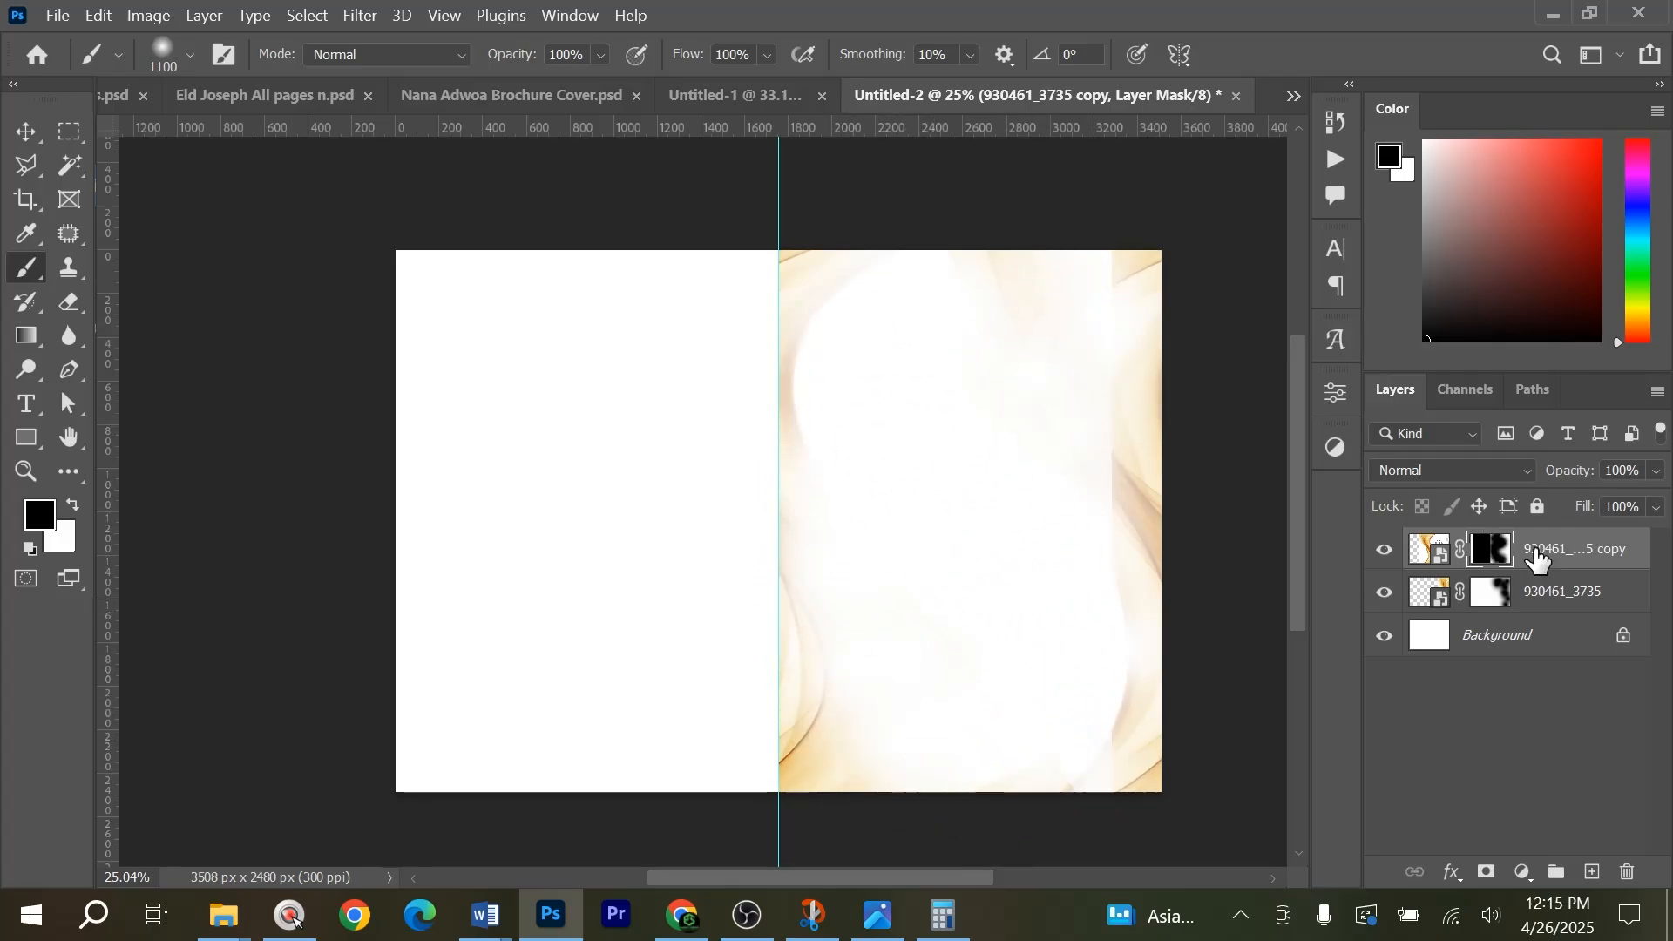
Rasterize the 930461_3735 copy layer after comparing the page with and without it.
left_click(1500, 597)
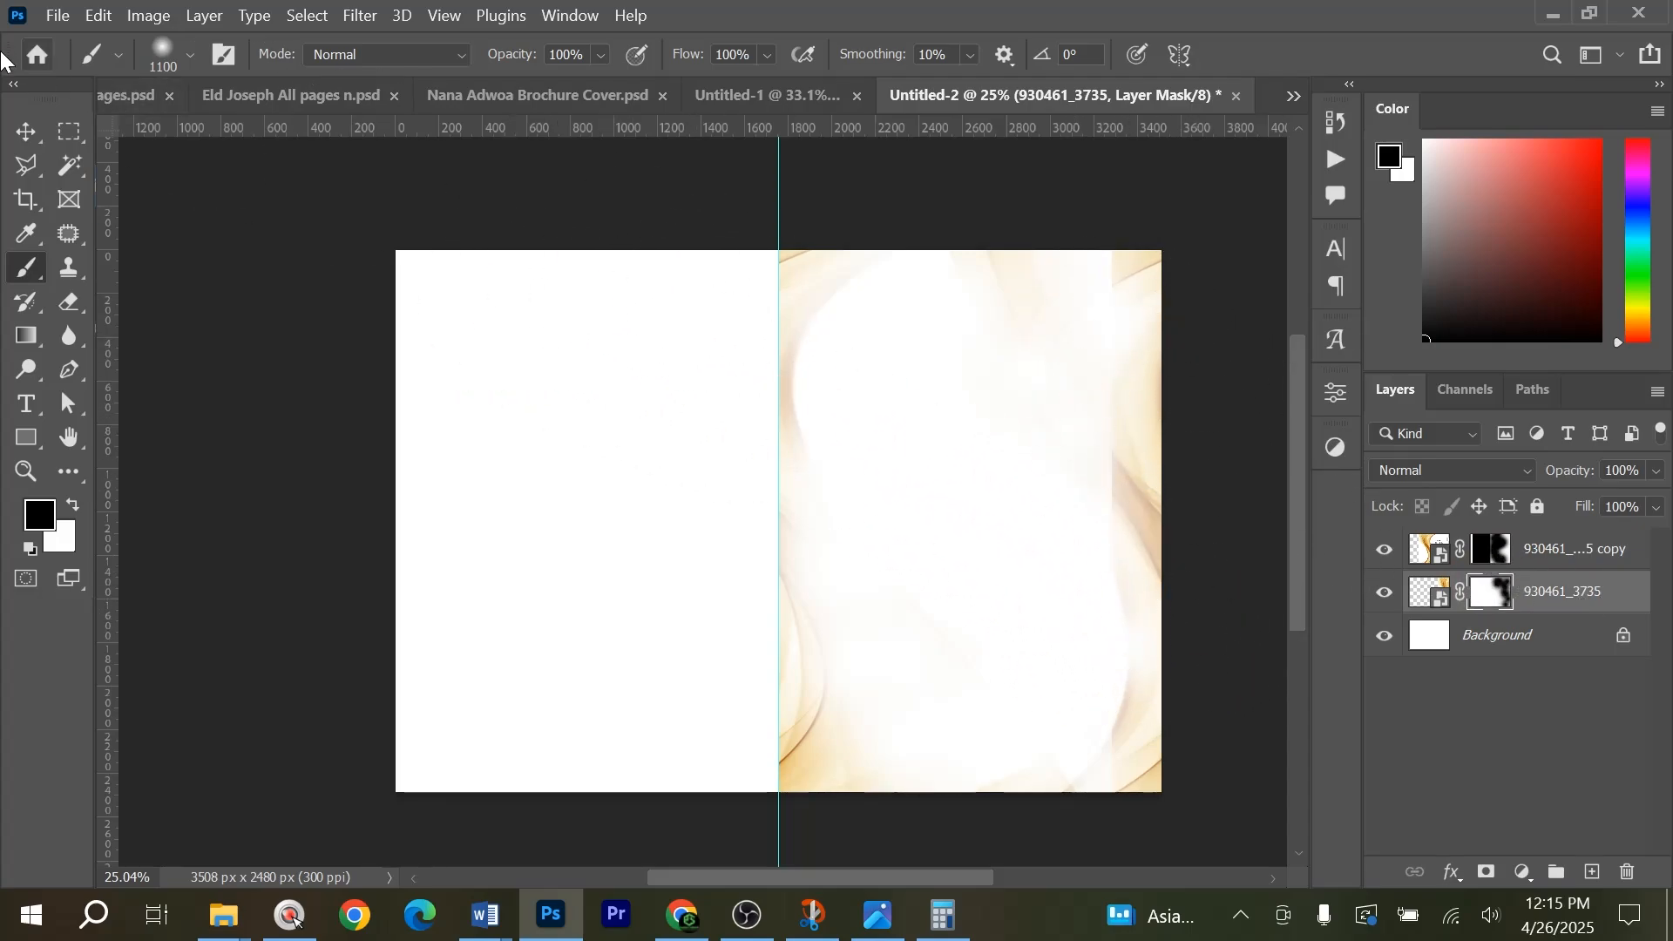
left_click(33, 173)
left_click(1546, 567)
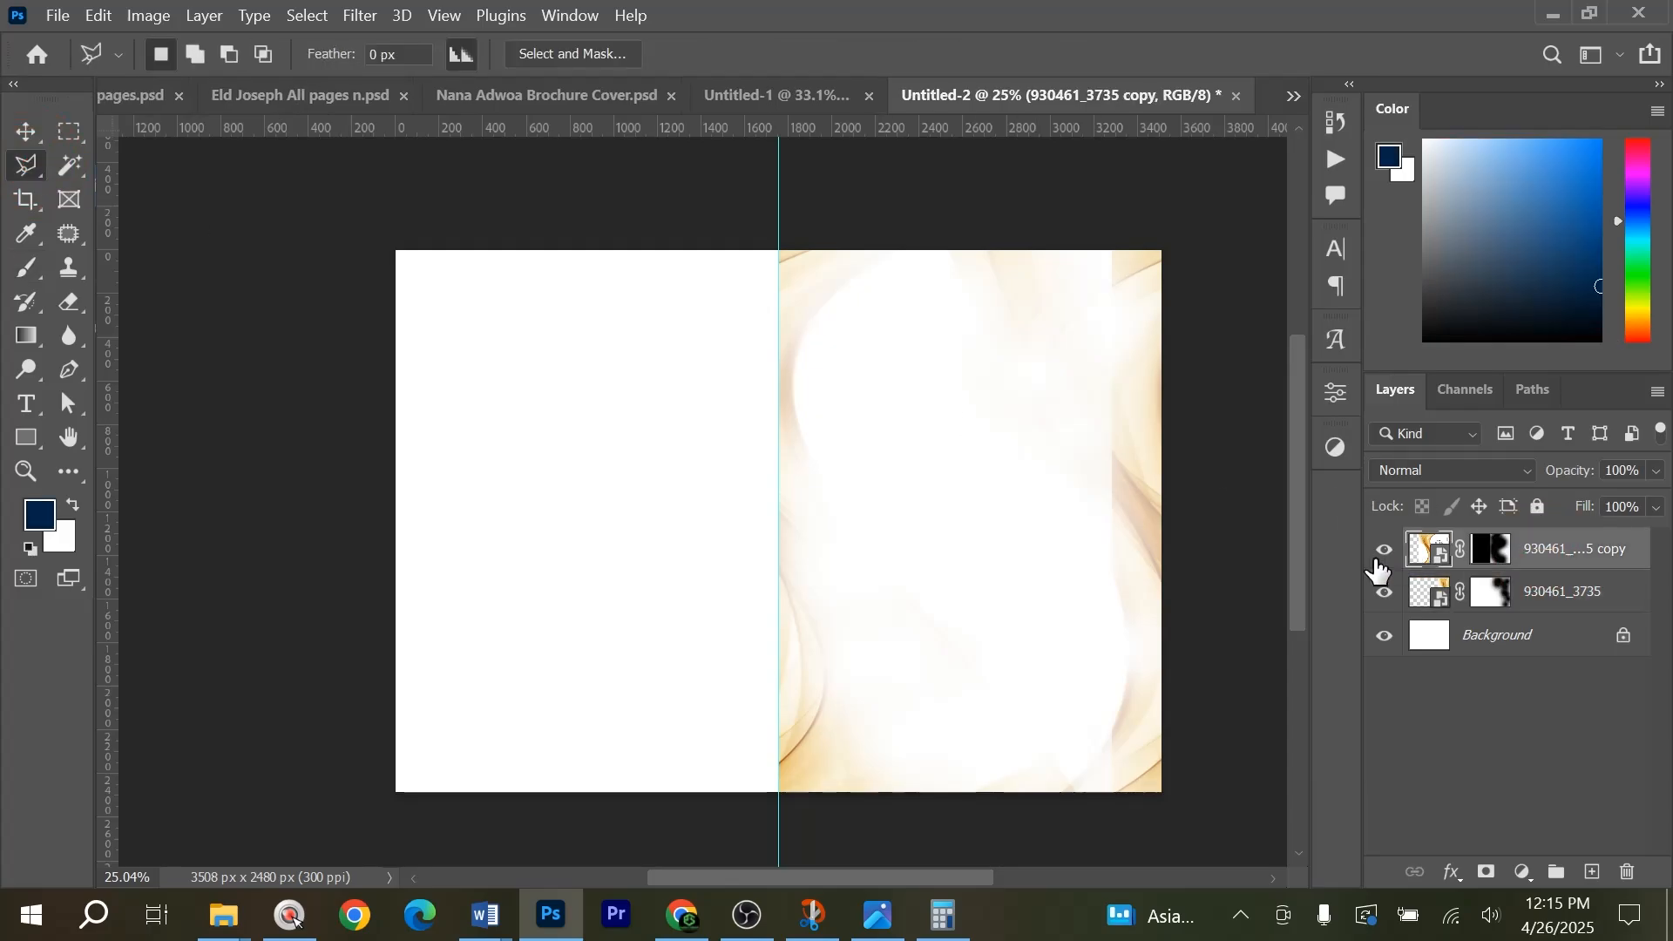
left_click(1385, 550)
left_click(1385, 550)
right_click(1592, 558)
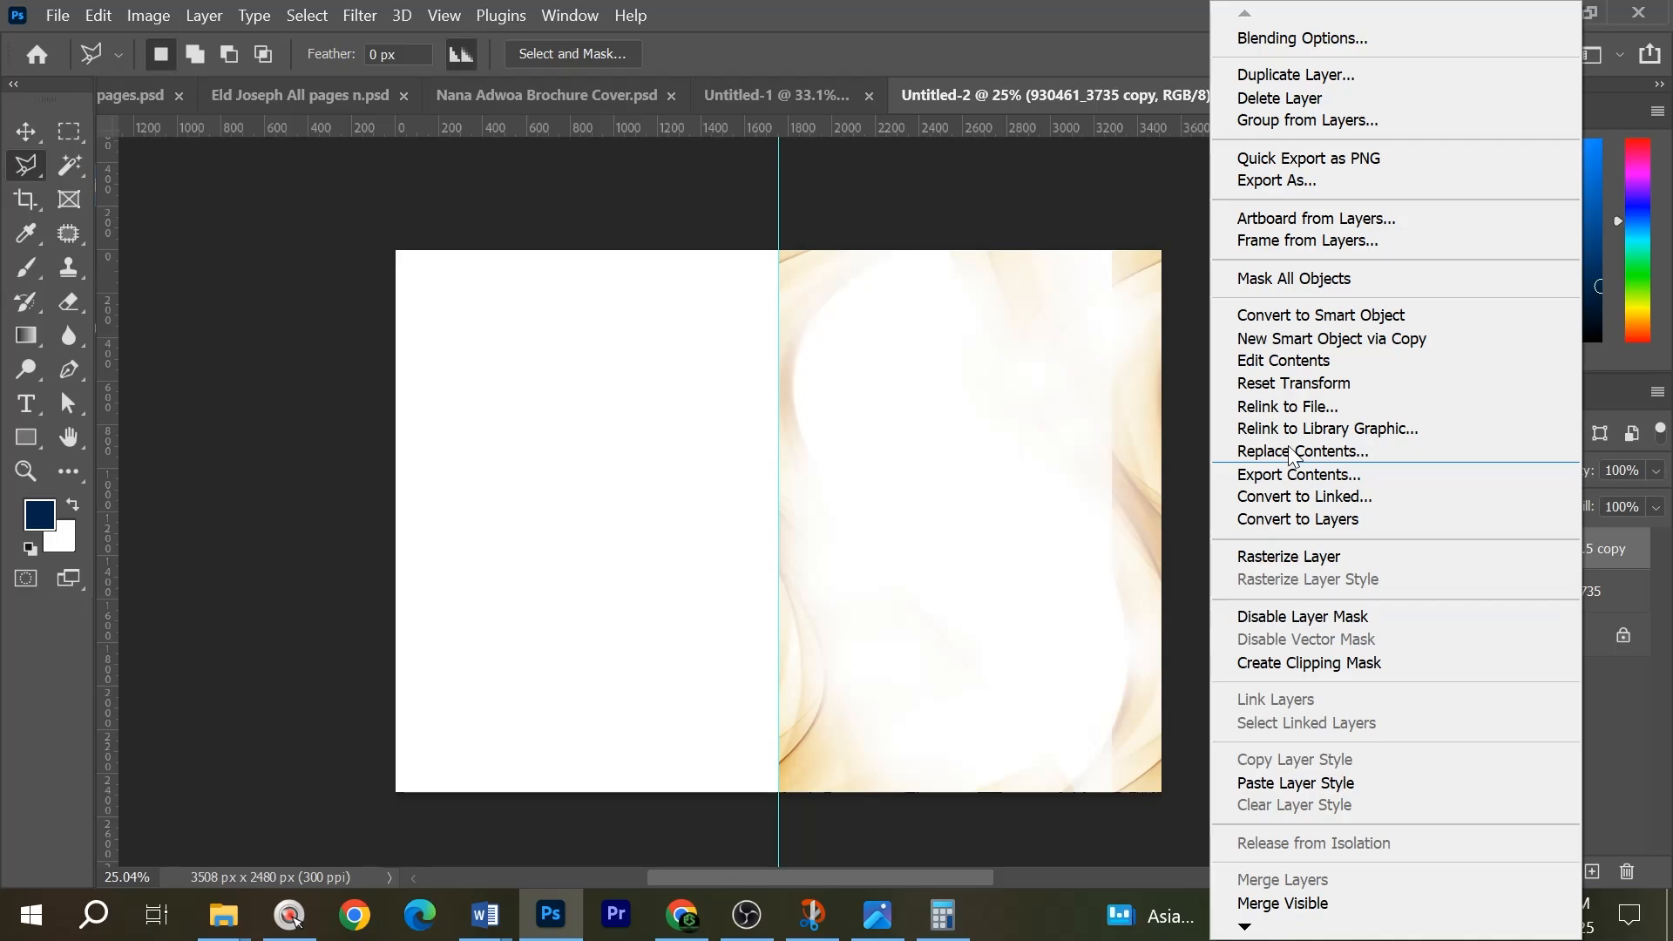
left_click(1310, 561)
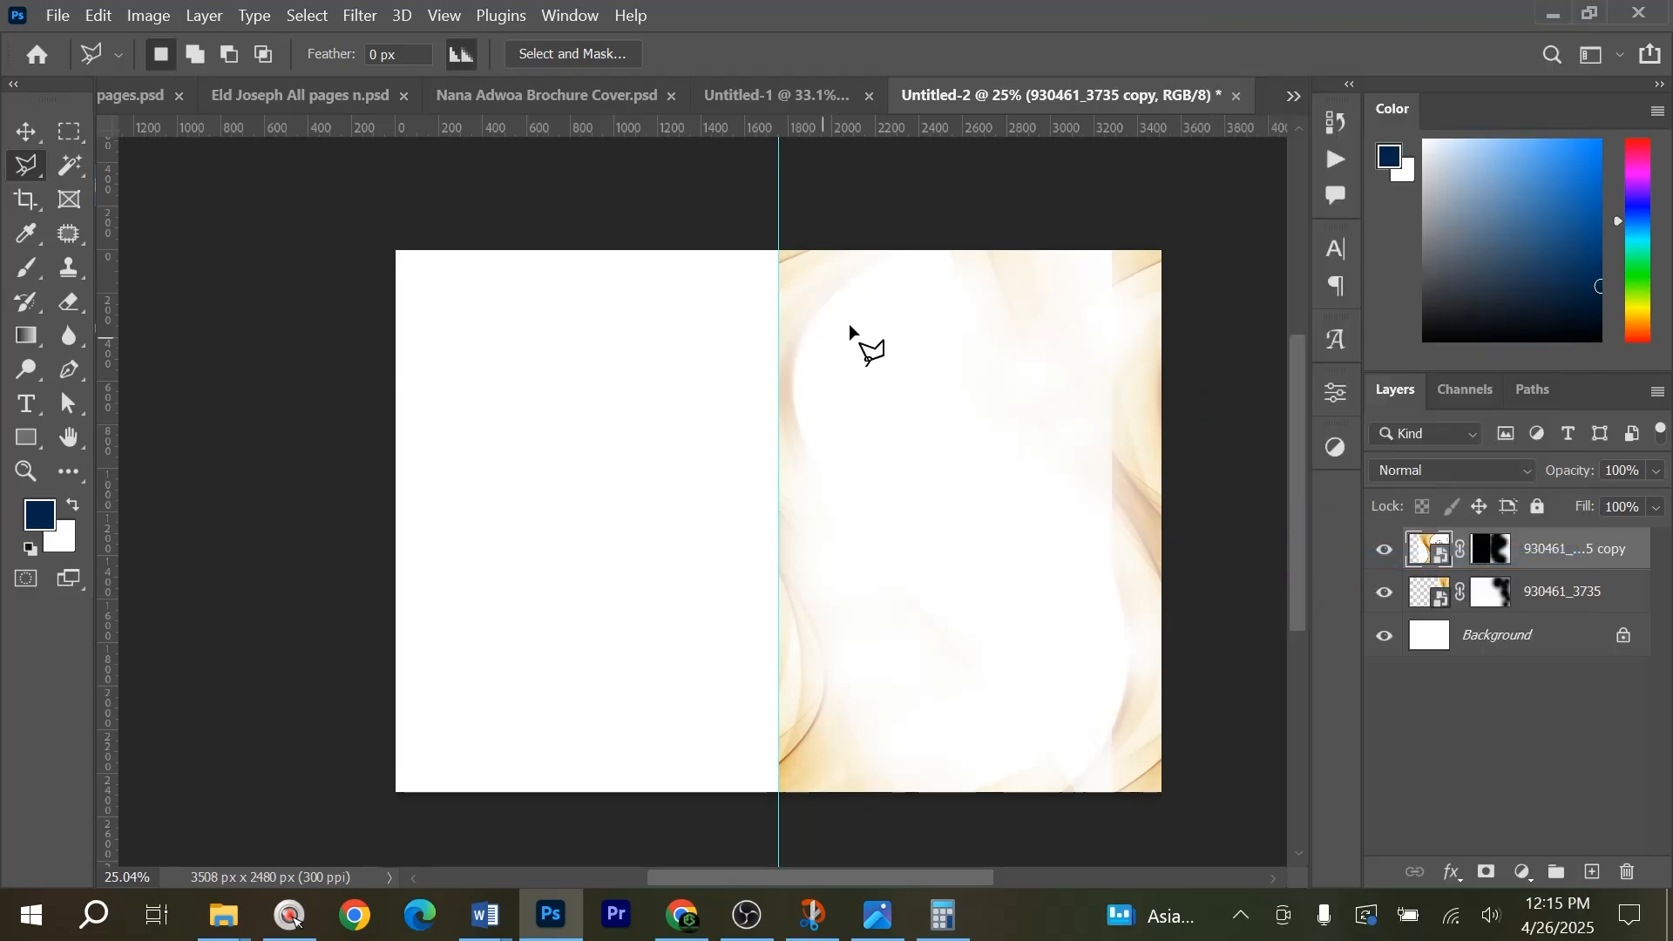
Delete the right-hand part of the 930461_3735 copy layer using a polygonal lasso selection, and deselect.
left_click(954, 223)
left_click(887, 440)
left_click(943, 826)
left_click(1084, 809)
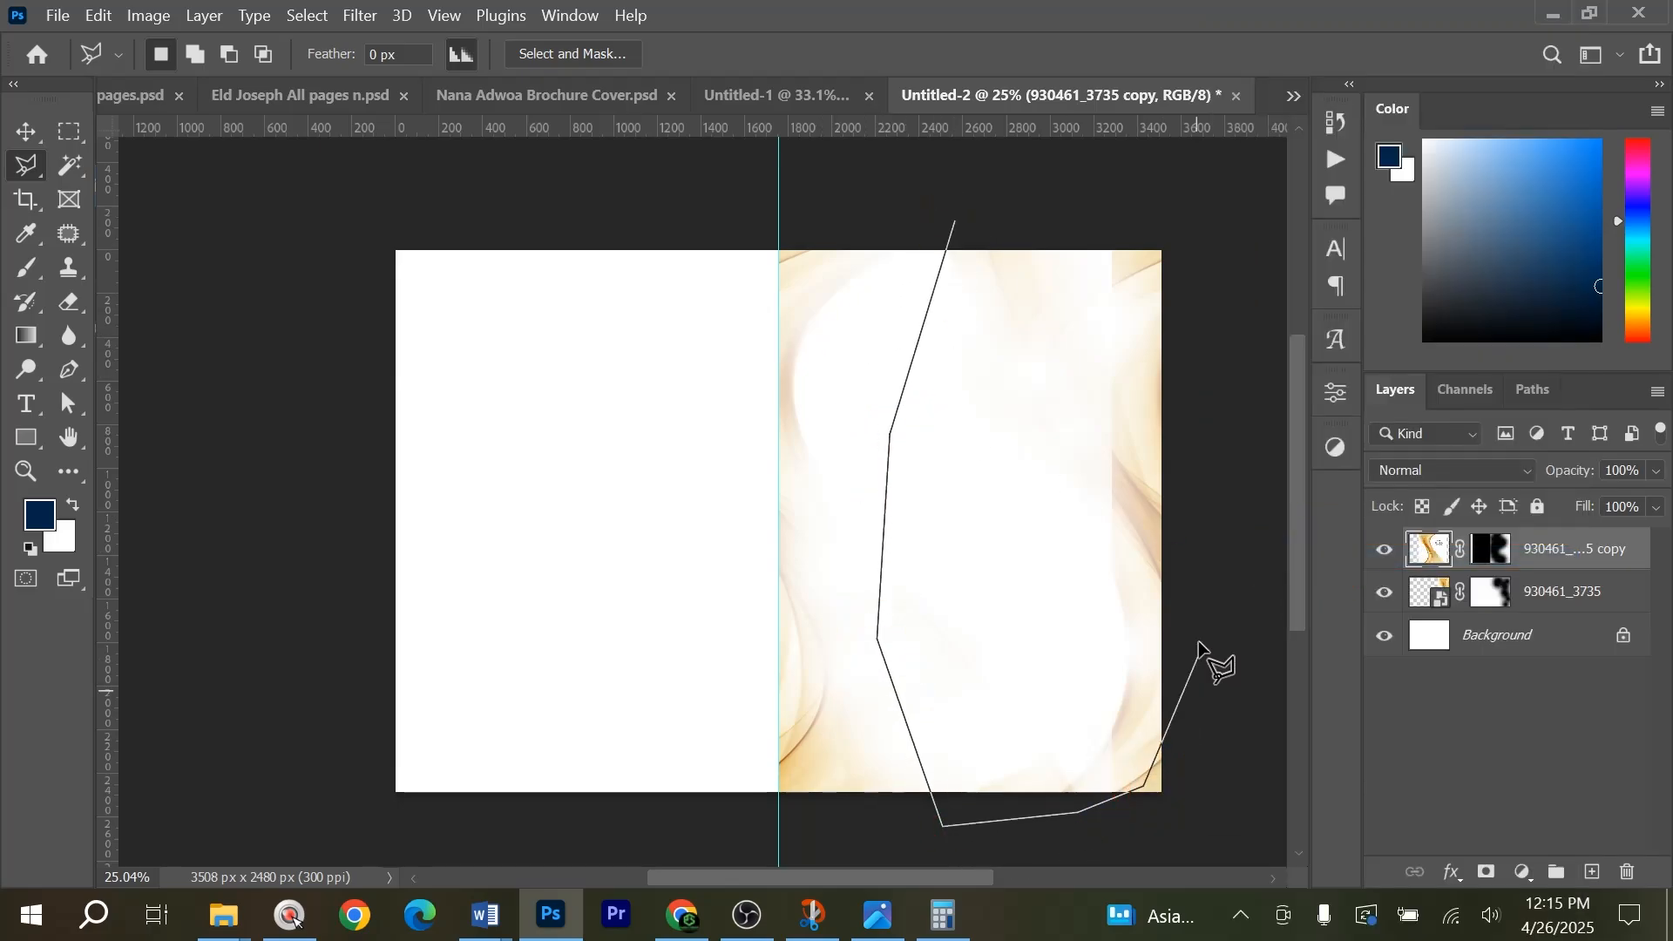
double_click(1184, 228)
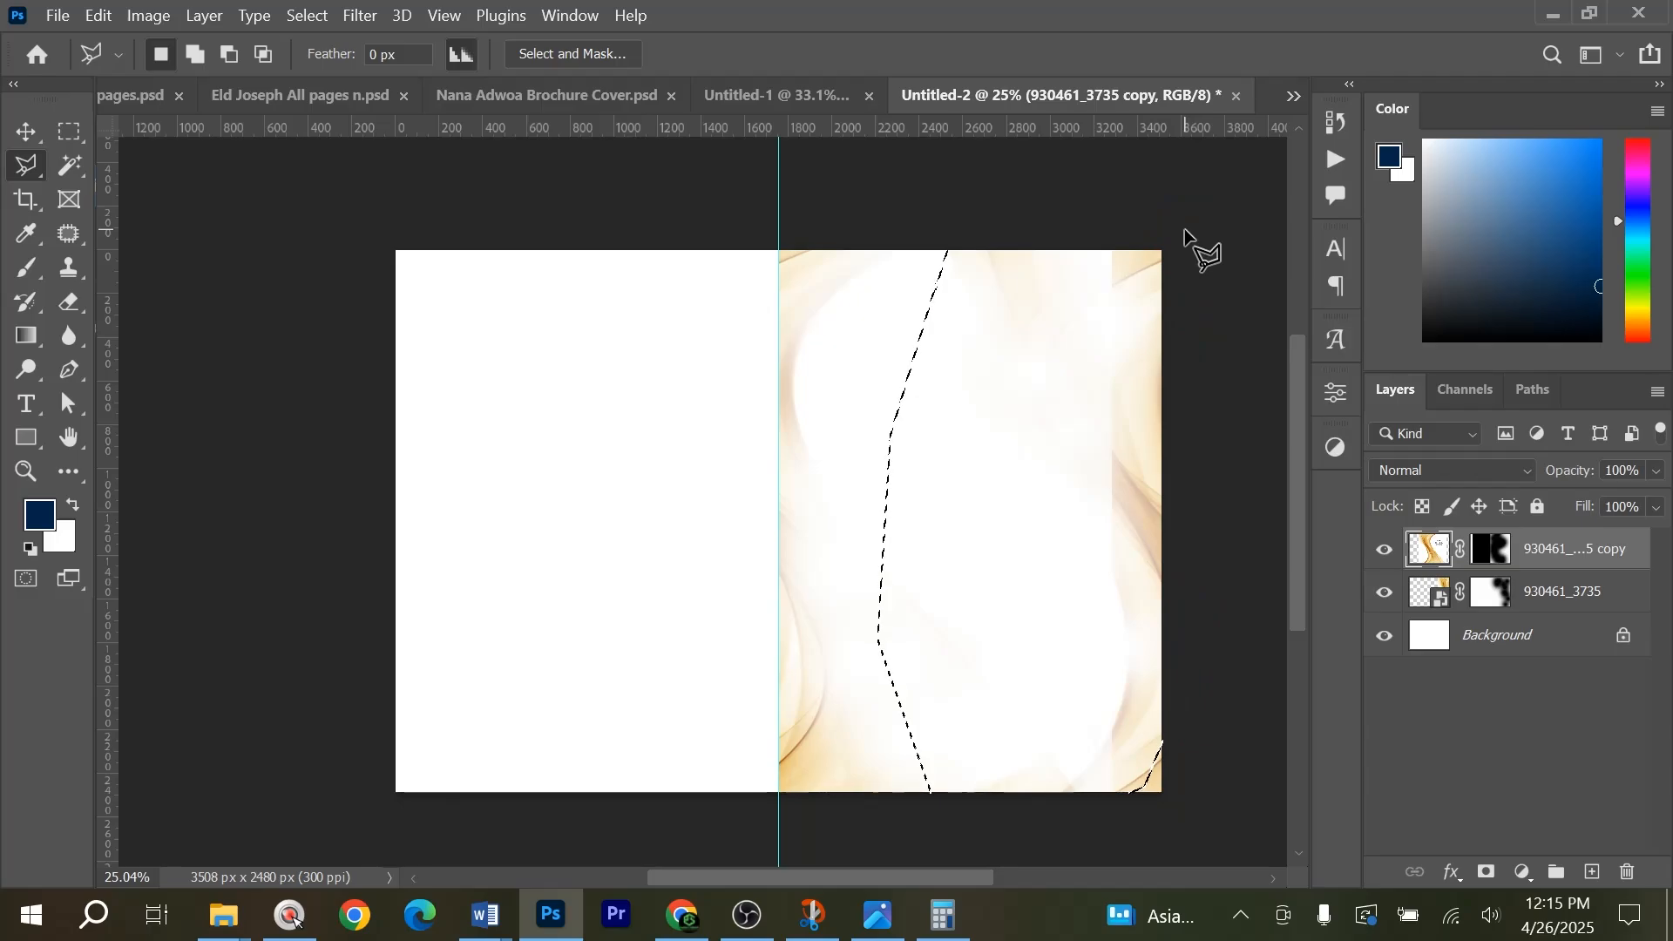
key("Delete")
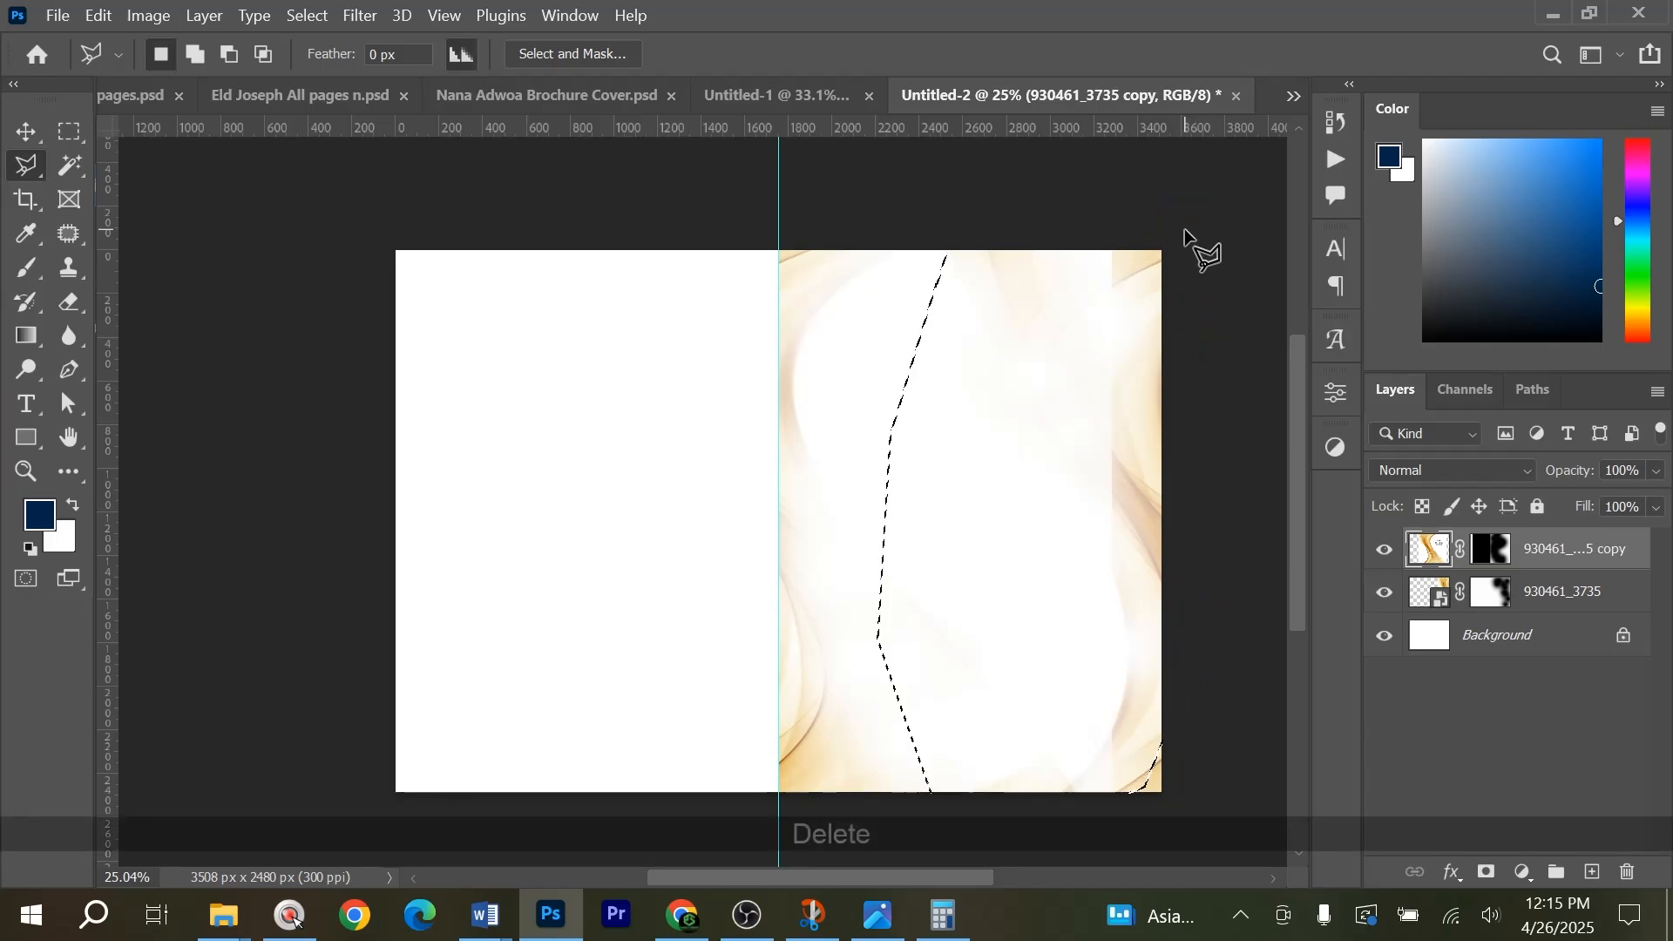
key("ctrl+d")
key("v")
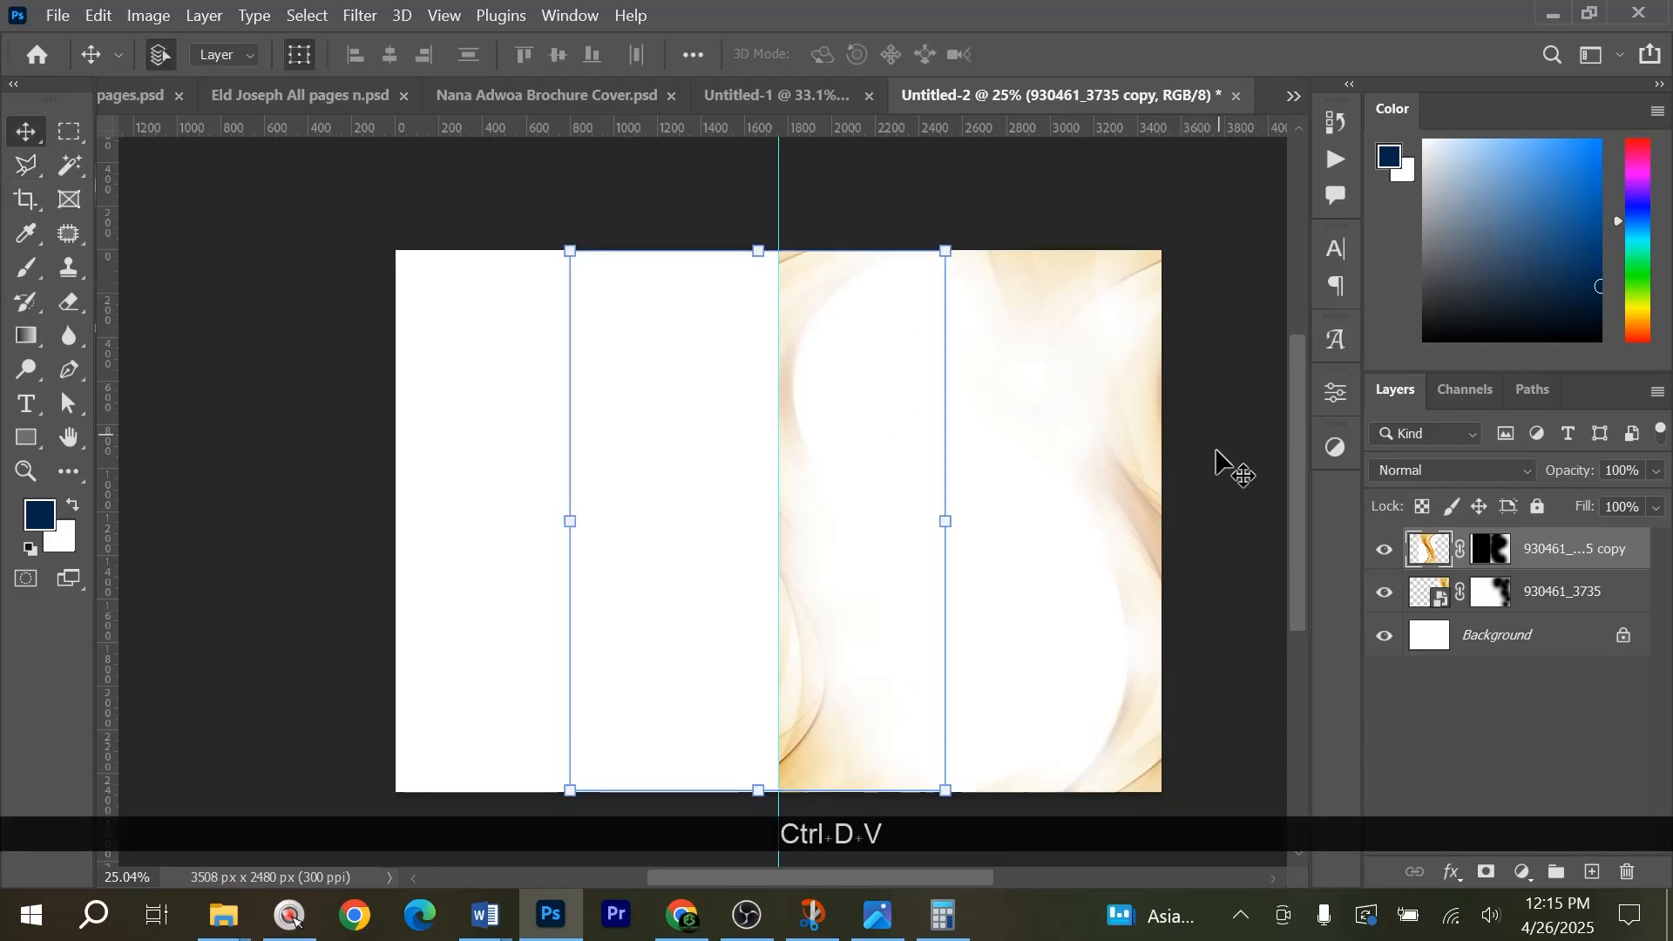
Duplicate both gold wave layers onto the left page and nudge the copies left to align with the centre guide.
left_click(1171, 453)
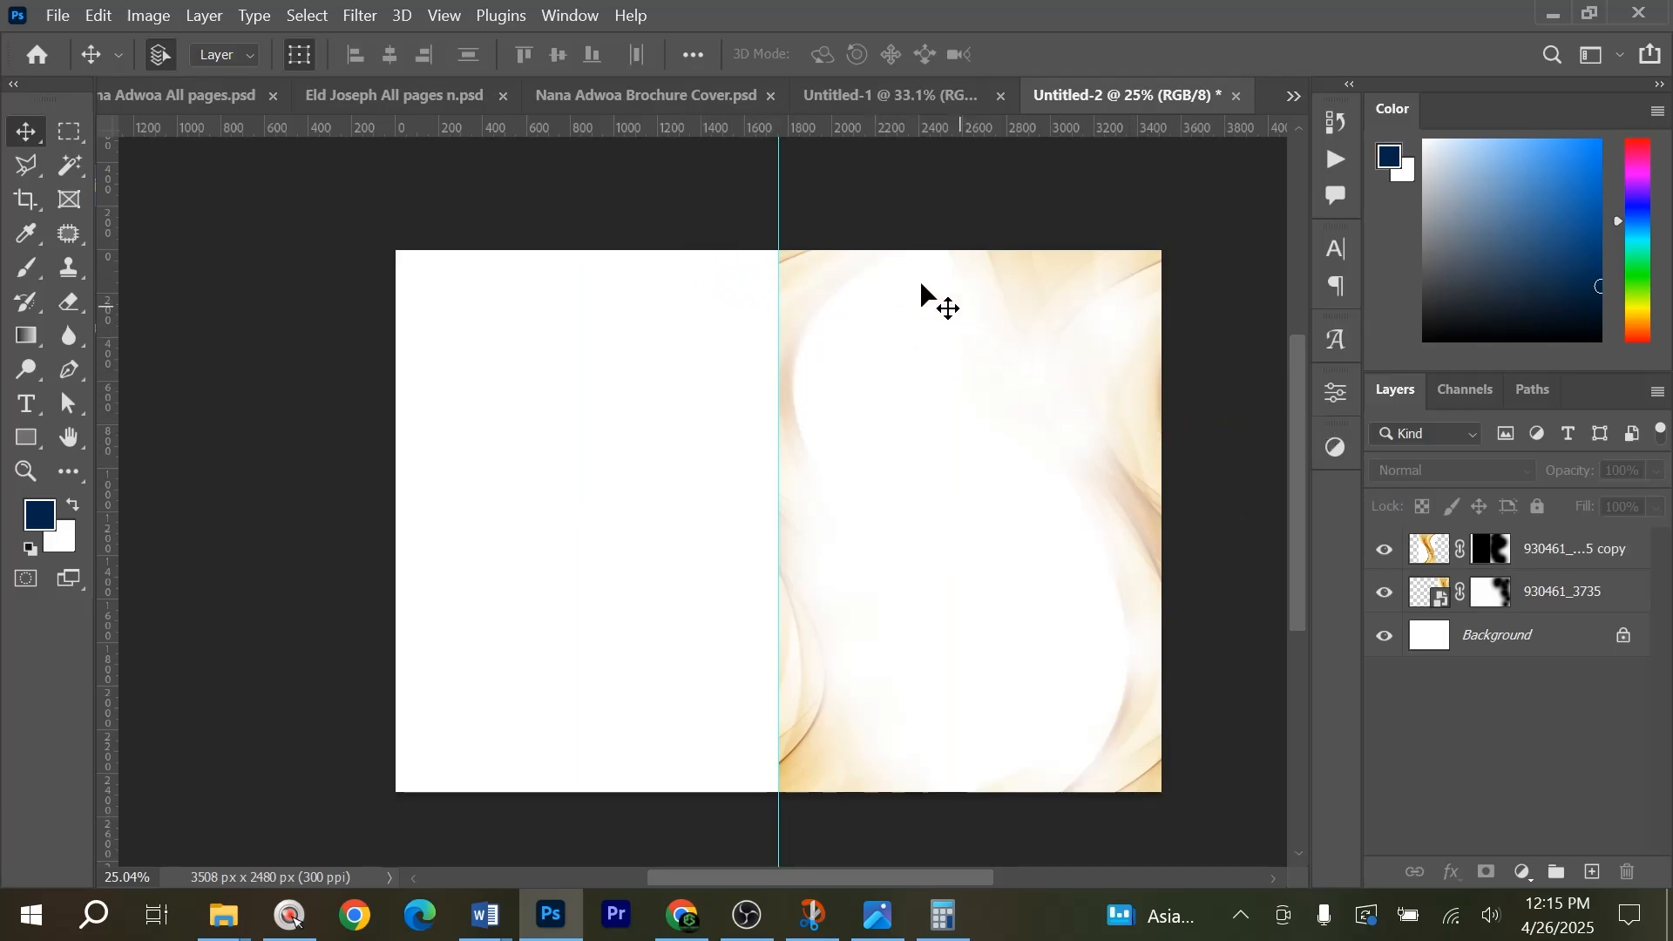
left_click_drag(708, 222, 1220, 779)
left_click_drag(1124, 512, 744, 439)
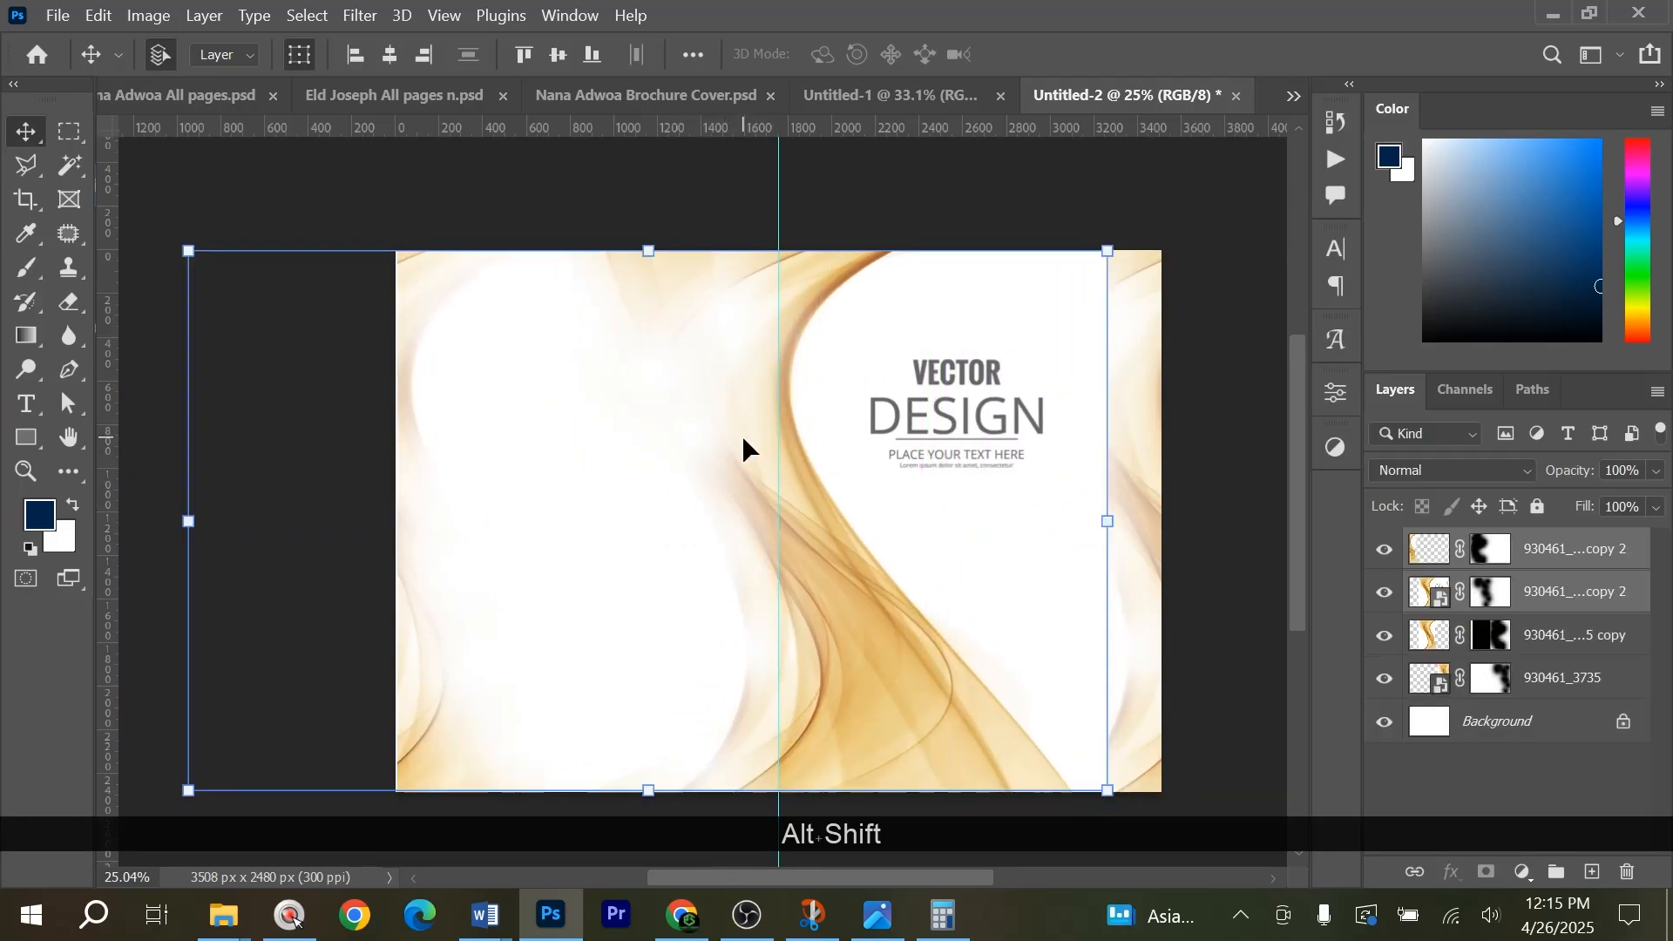
key("alt+shift+Left")
key("alt+shift+Left")
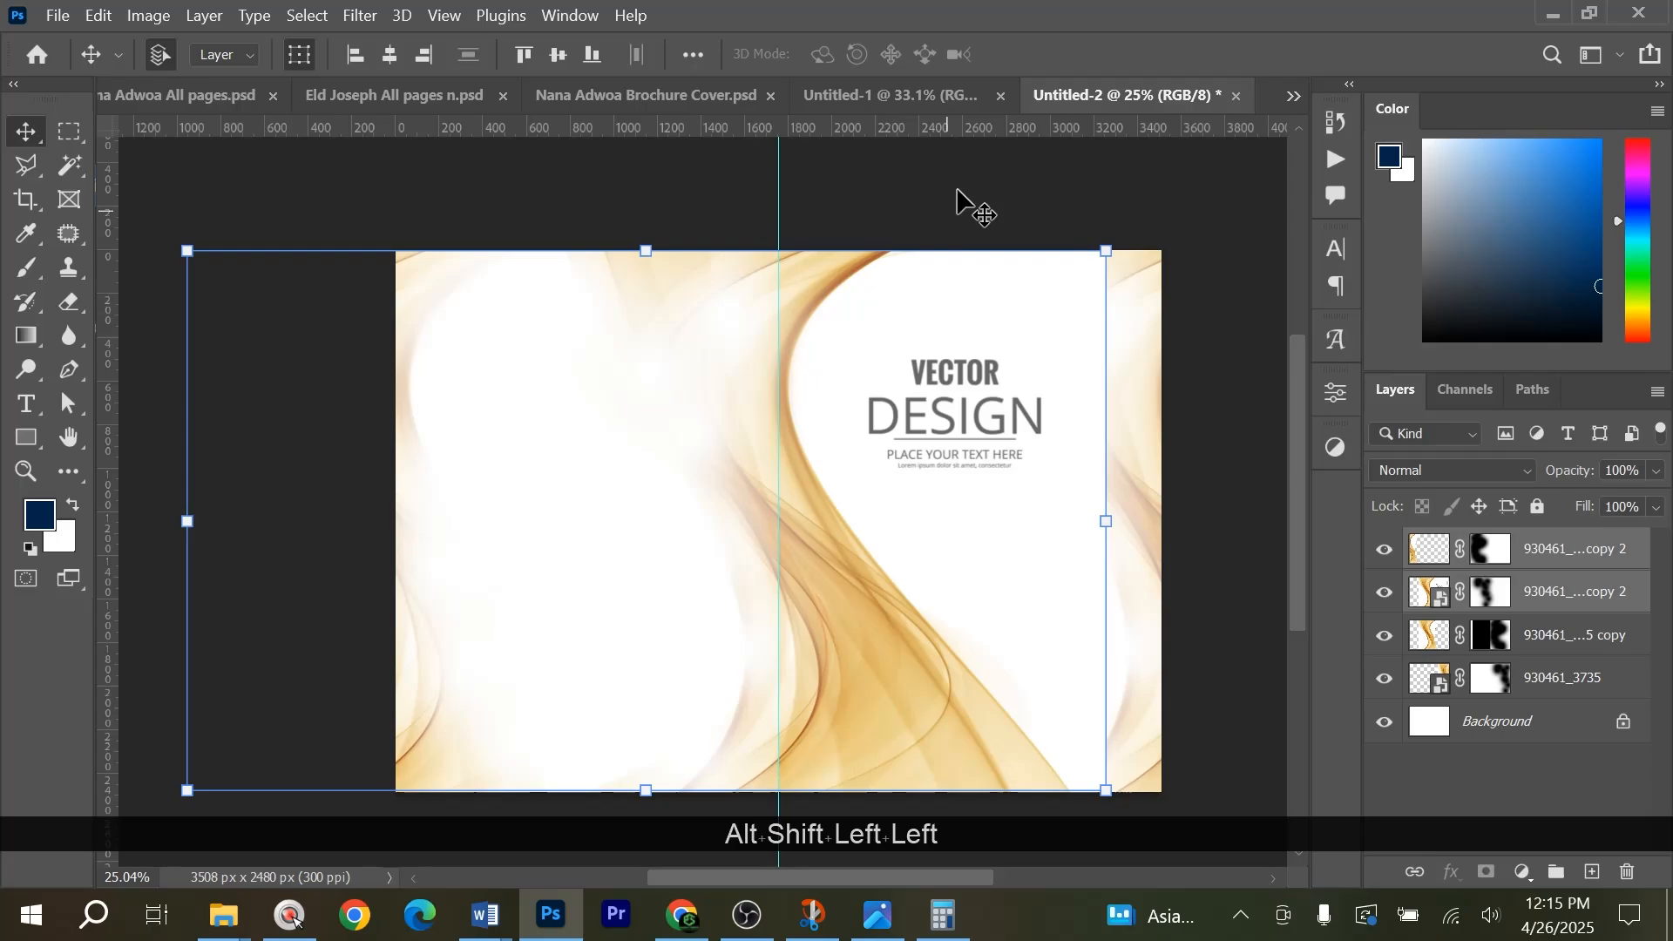
Hide the duplicated wave's spill onto the right page by filling a rectangular selection on its layer mask with black, and deselect.
left_click(841, 284)
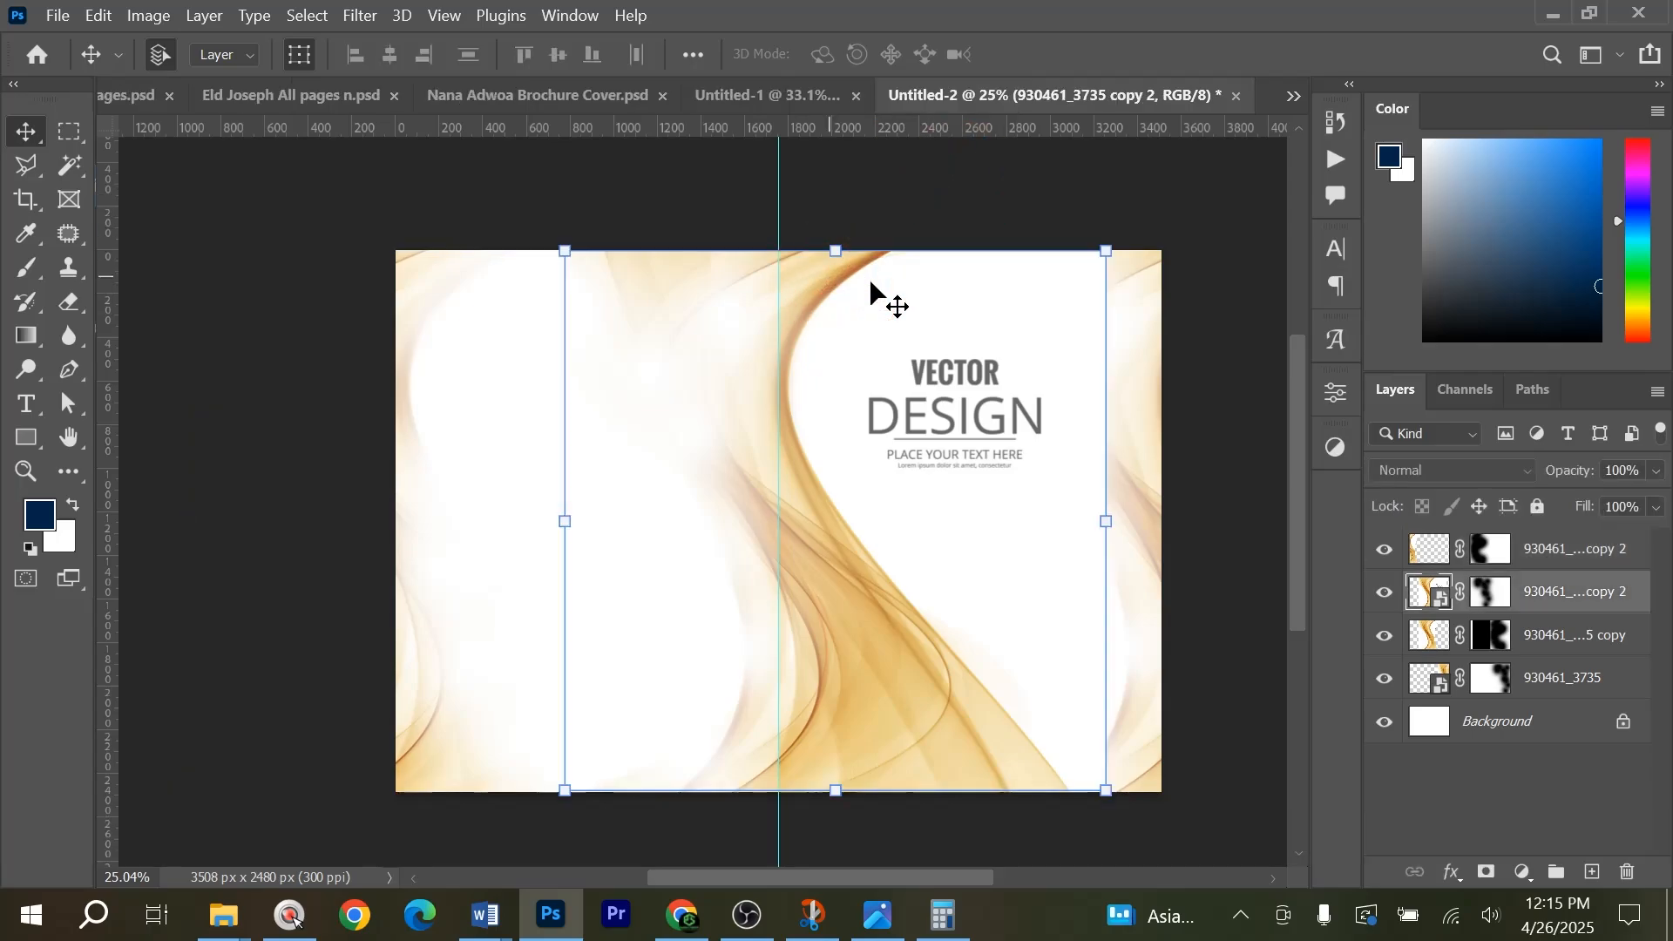
right_click(1494, 607)
key("Escape")
key("m")
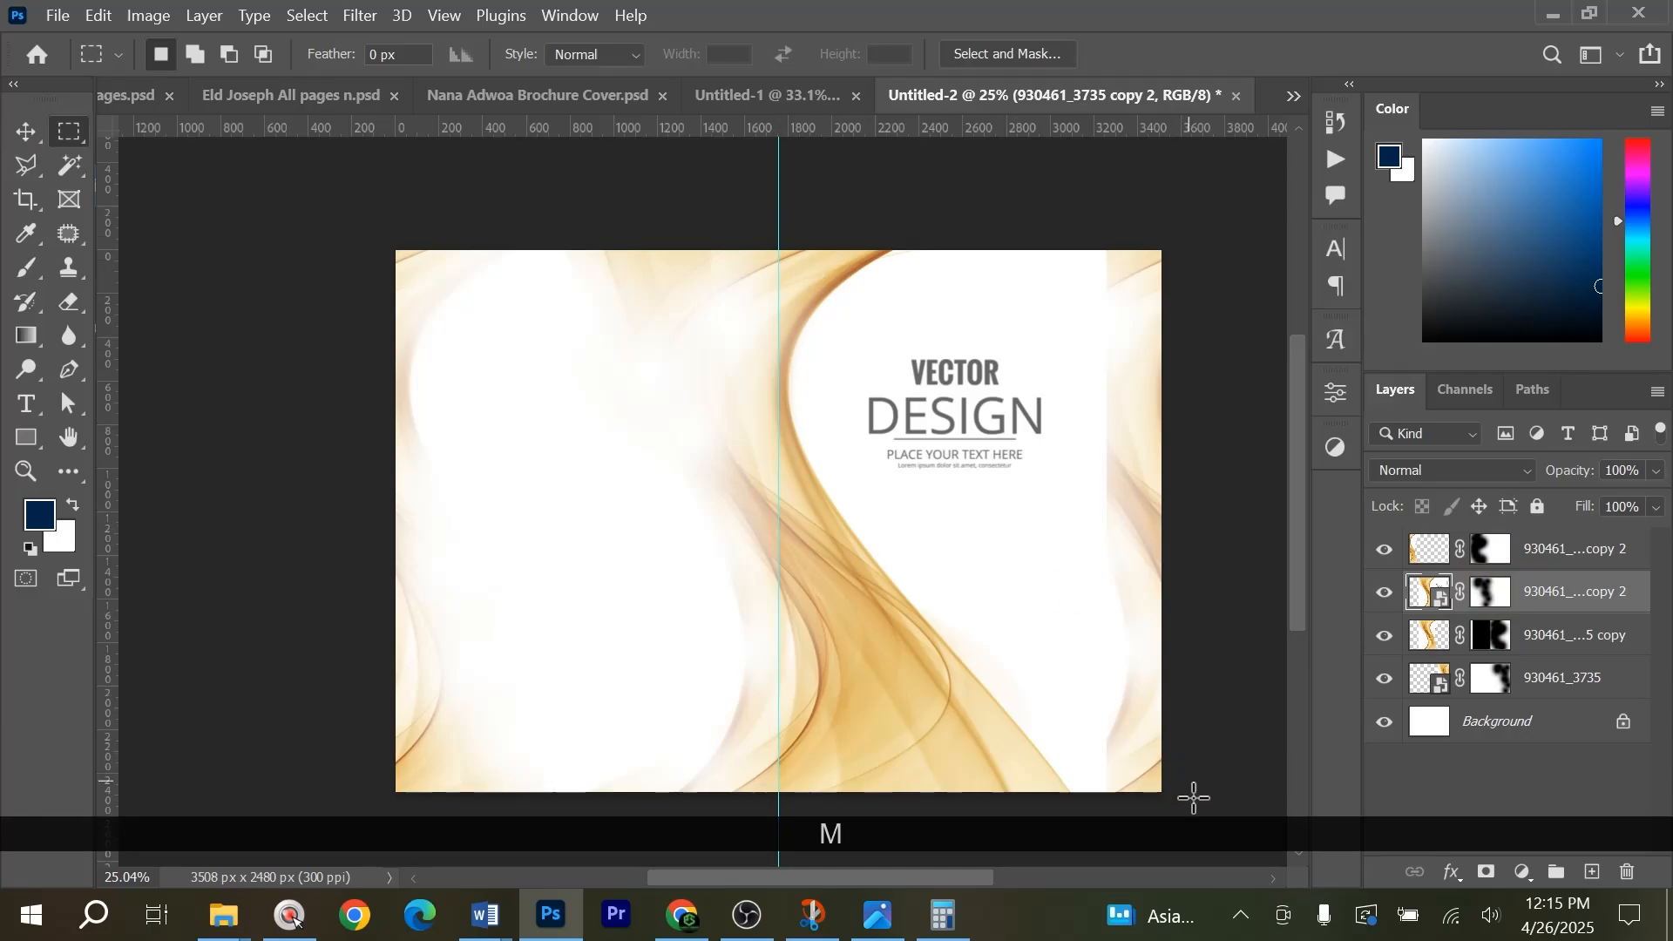
left_click_drag(1194, 798, 776, 174)
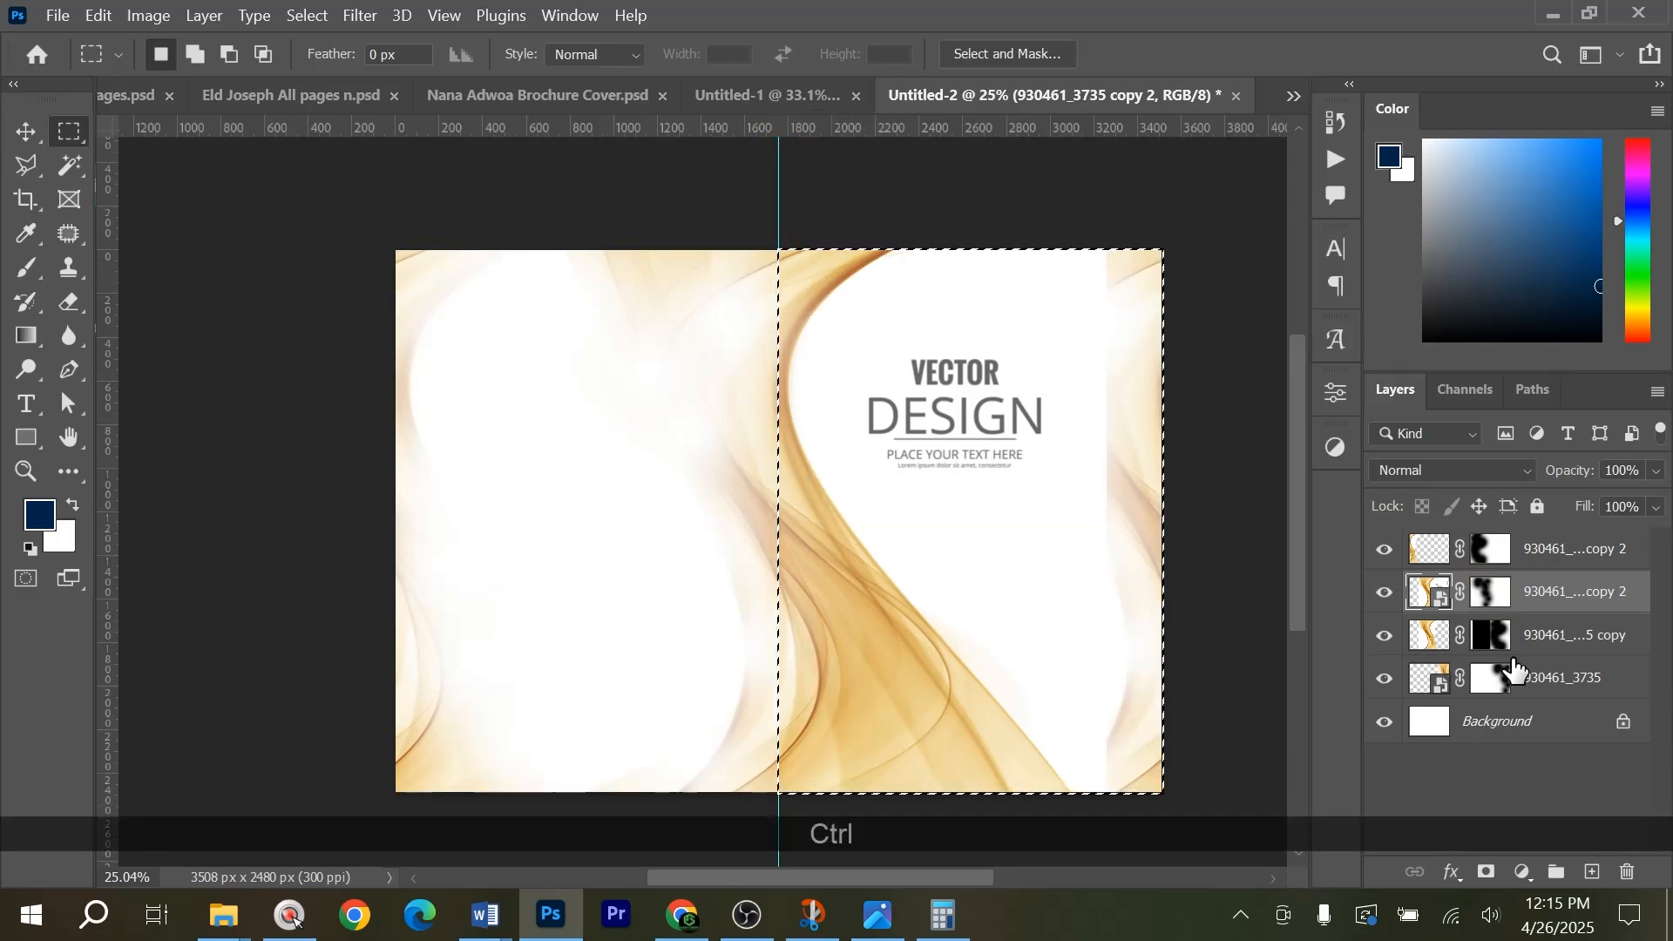
key("ctrl+BackSpace")
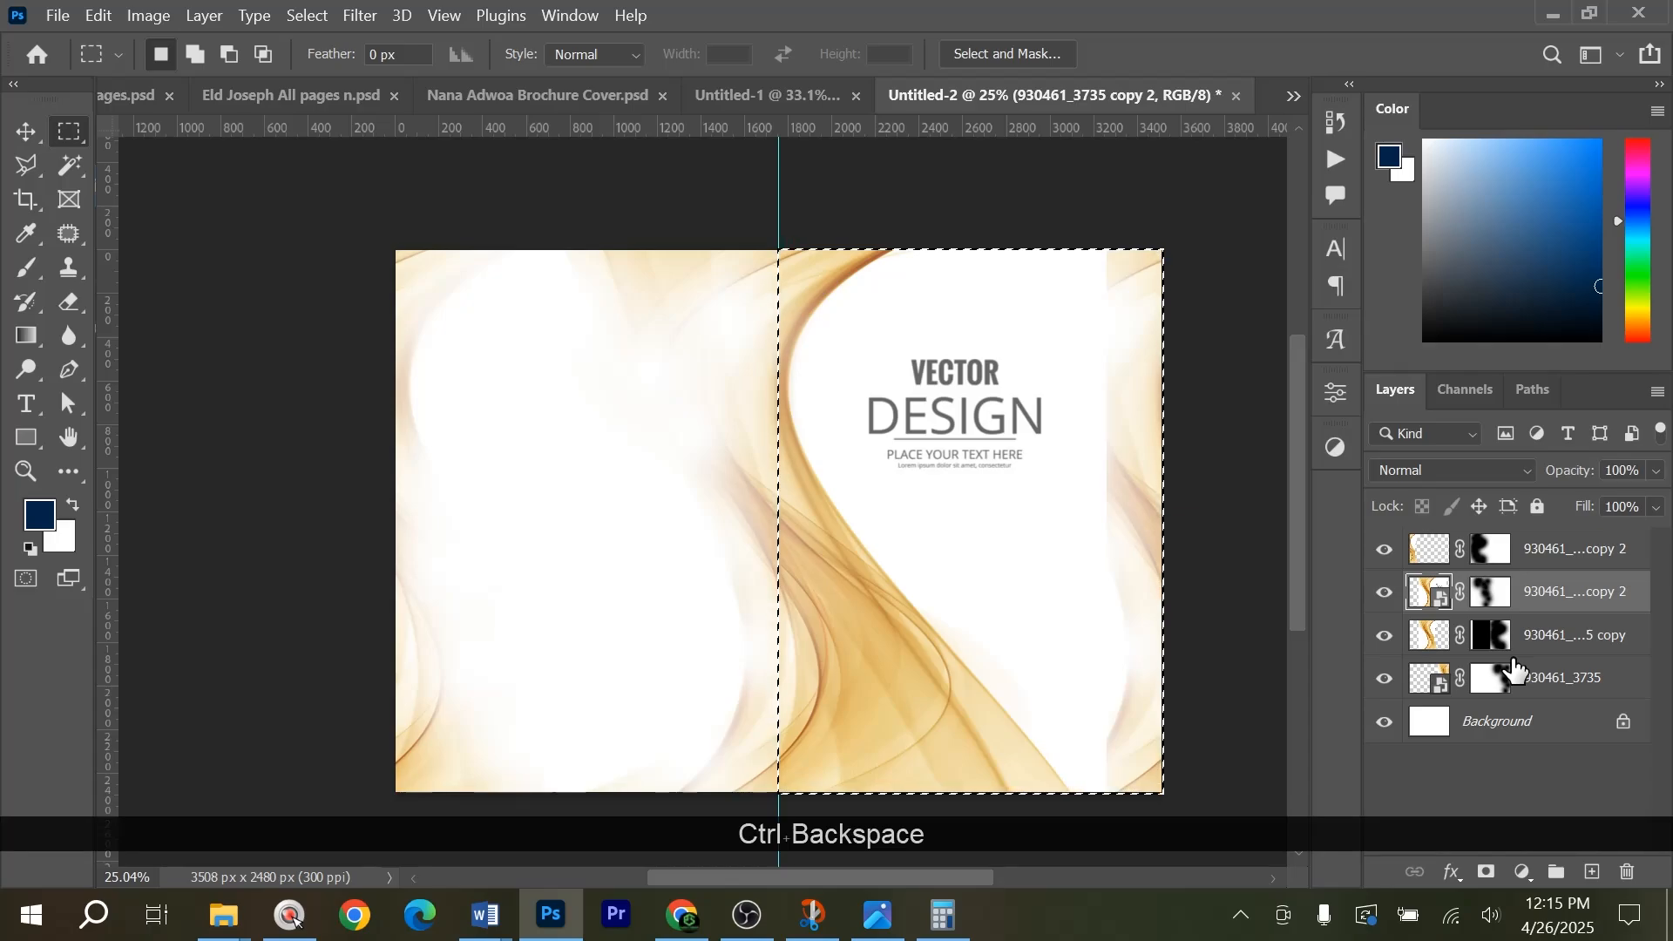
key("alt+BackSpace")
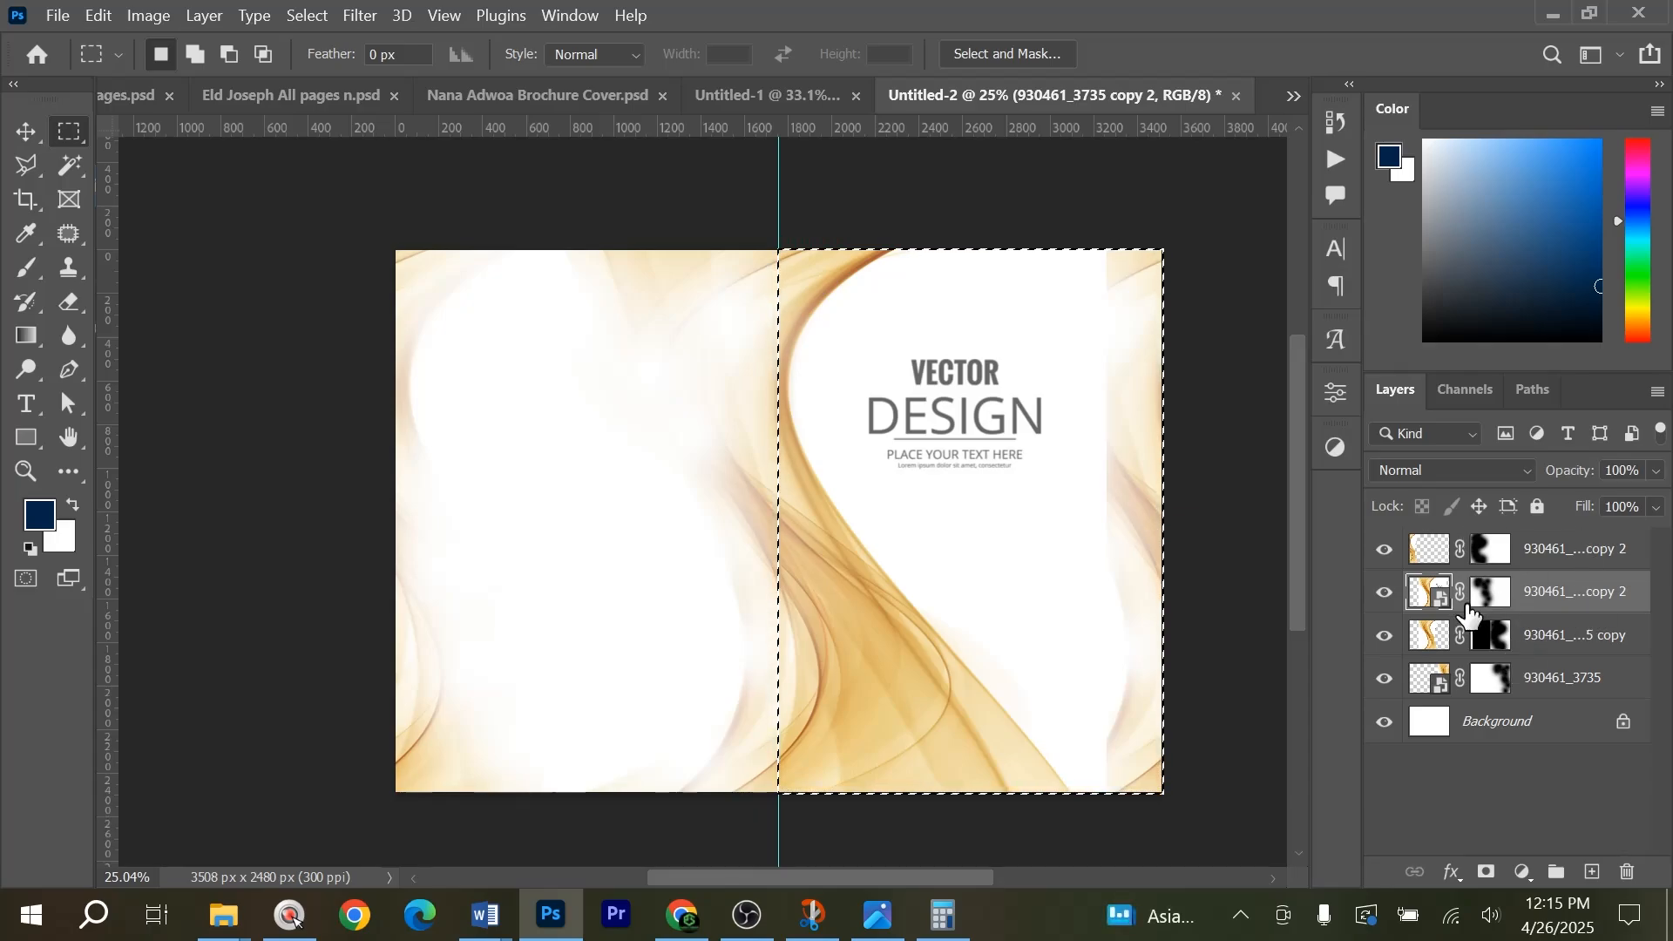
left_click(1496, 591)
key("alt+BackSpace")
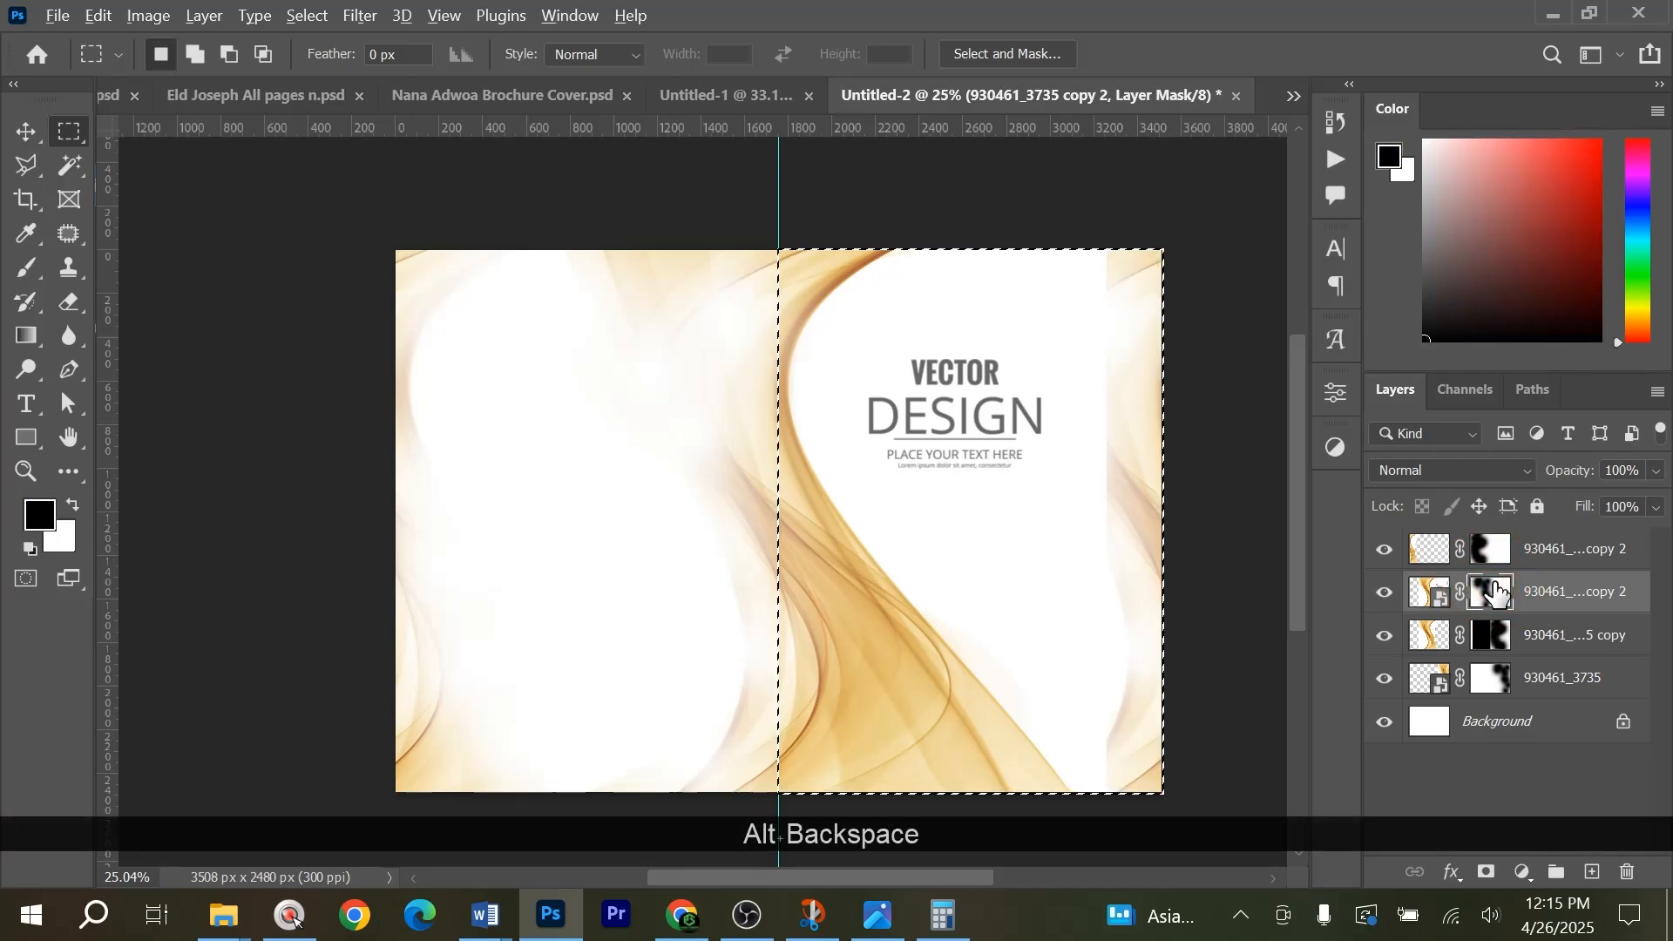
key("ctrl+s")
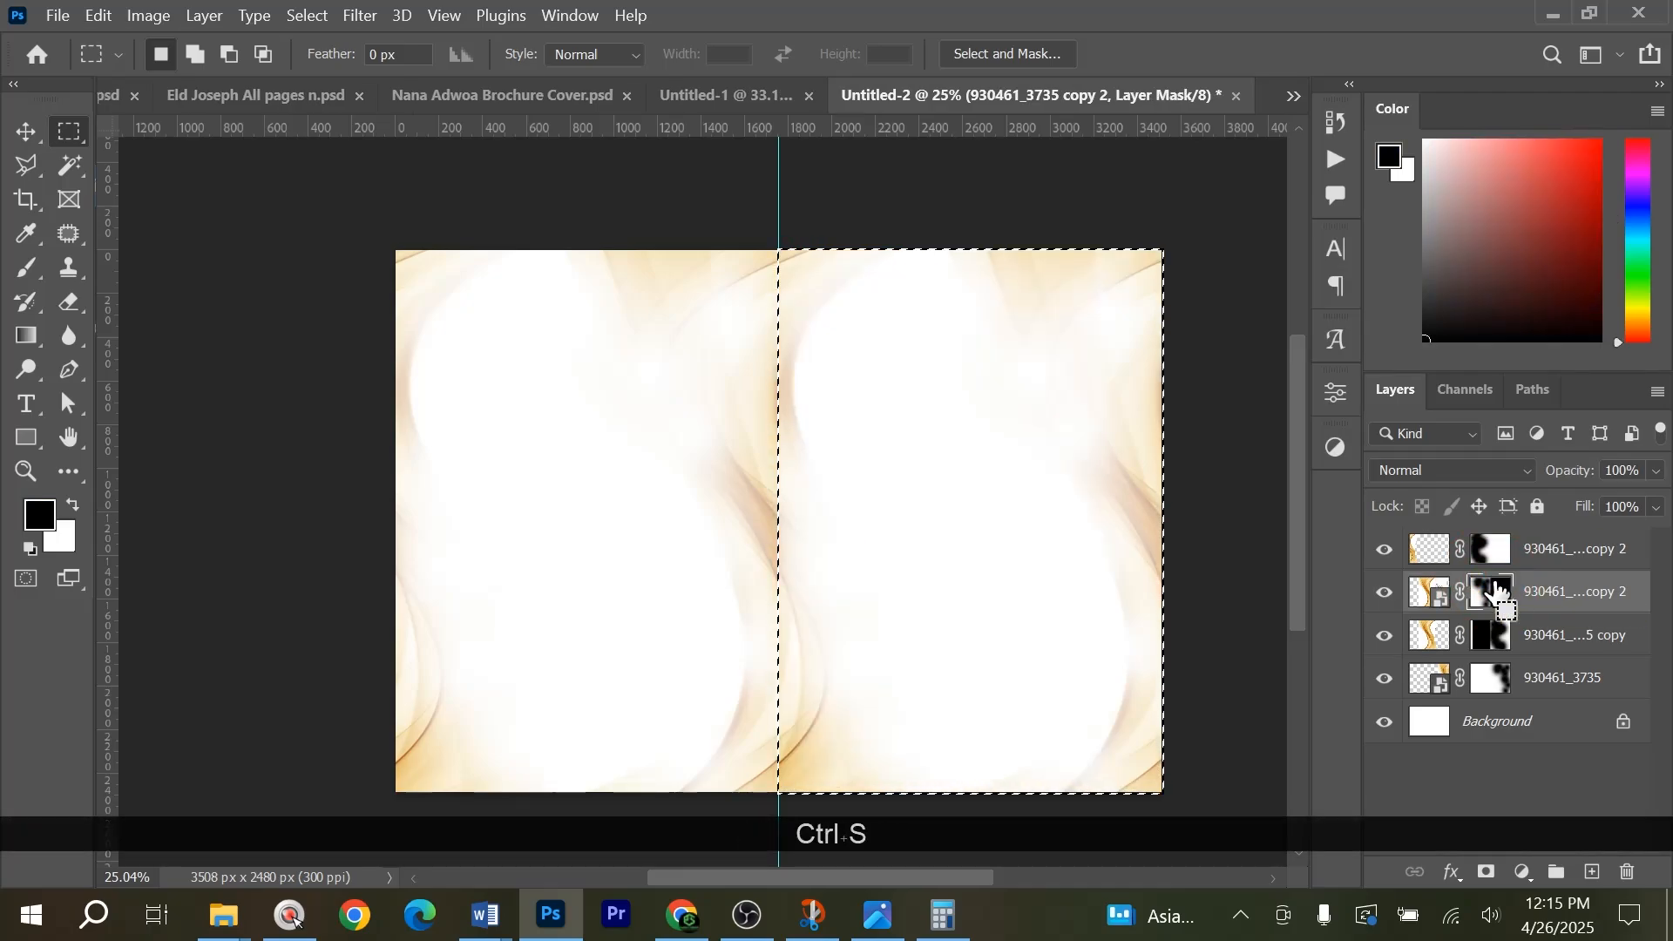
key("Escape")
key("ctrl+d")
key("v")
left_click(1207, 448)
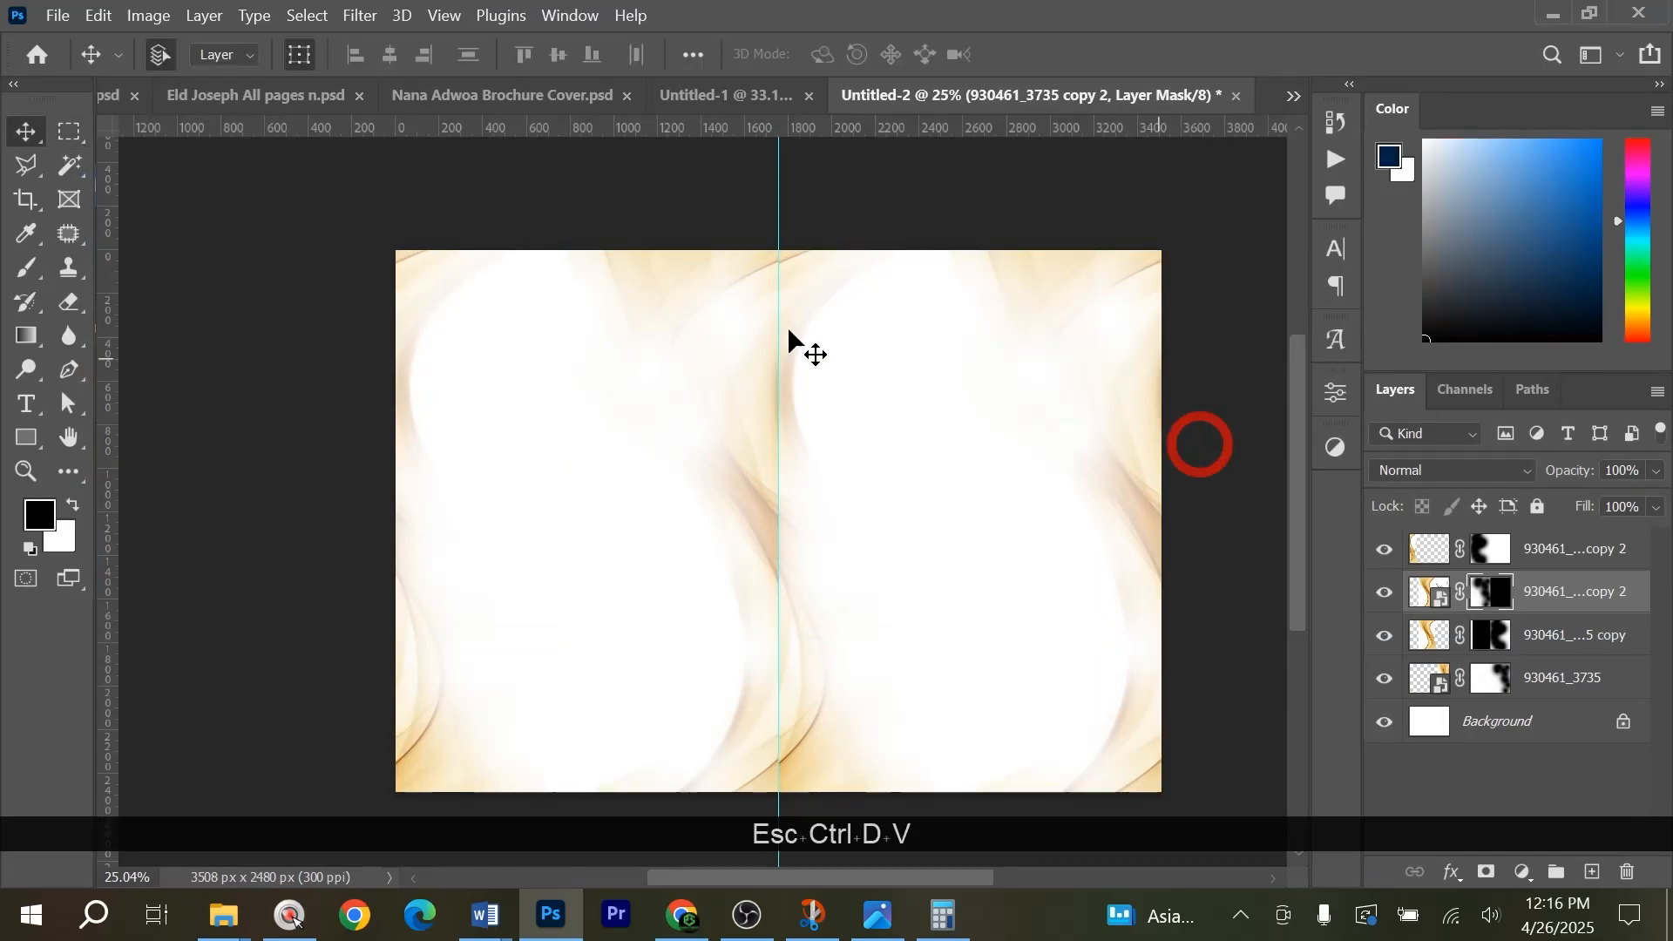
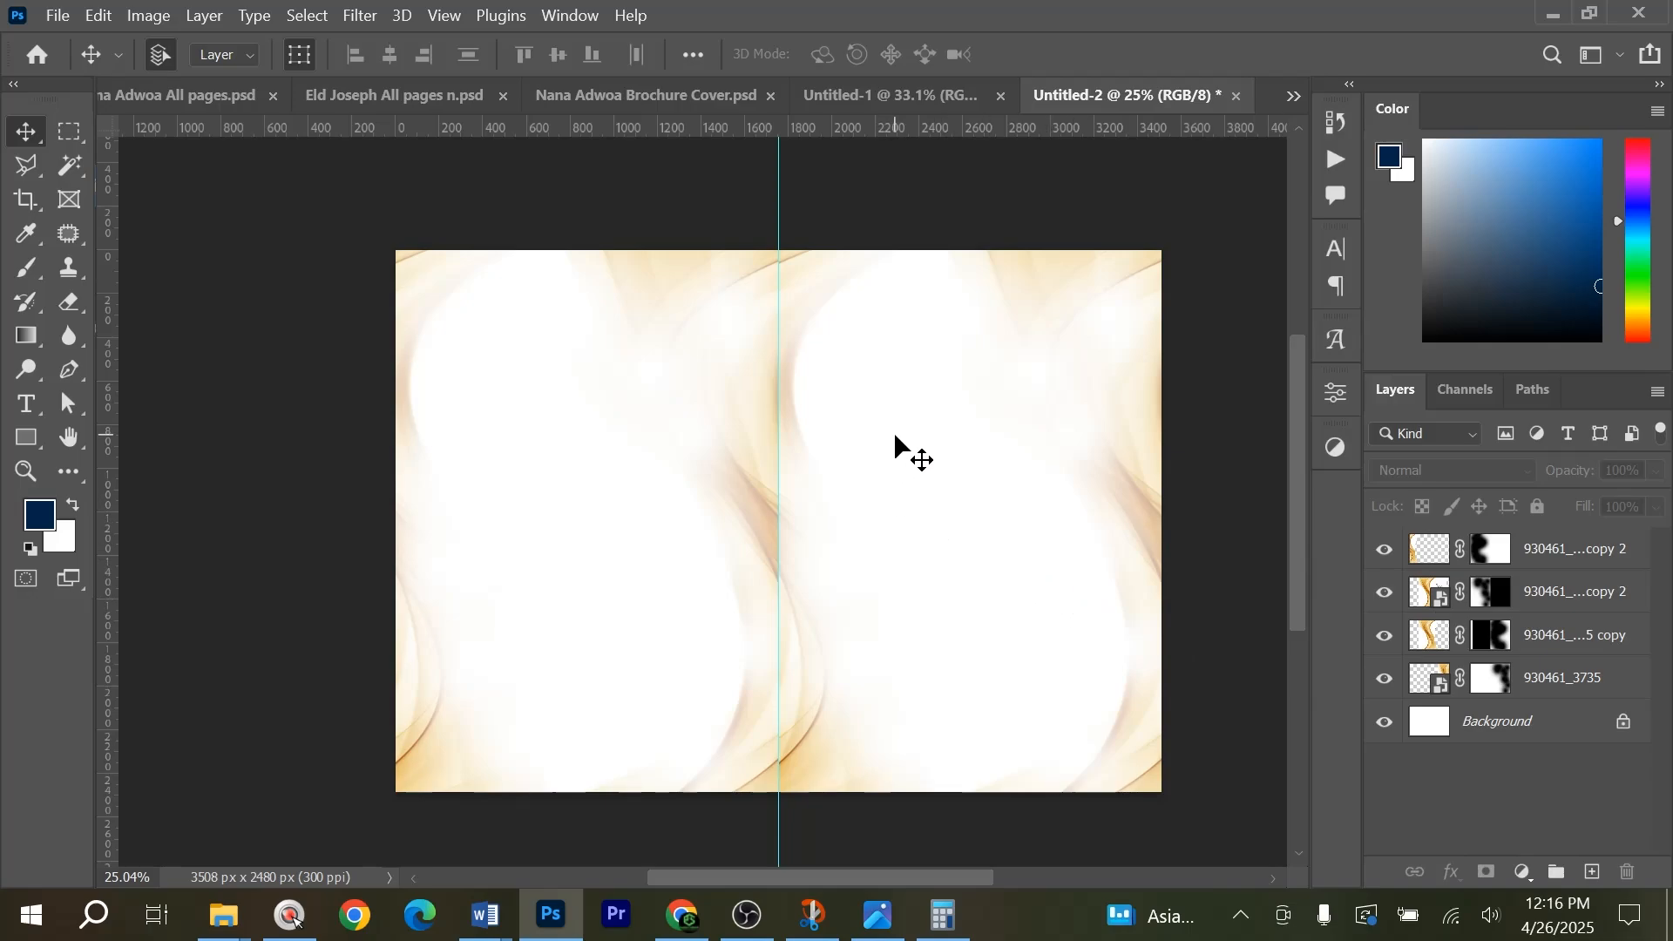
Add a Hue/Saturation adjustment layer above the wave layers and shift the hue until the gold background turns light green.
left_click(1520, 872)
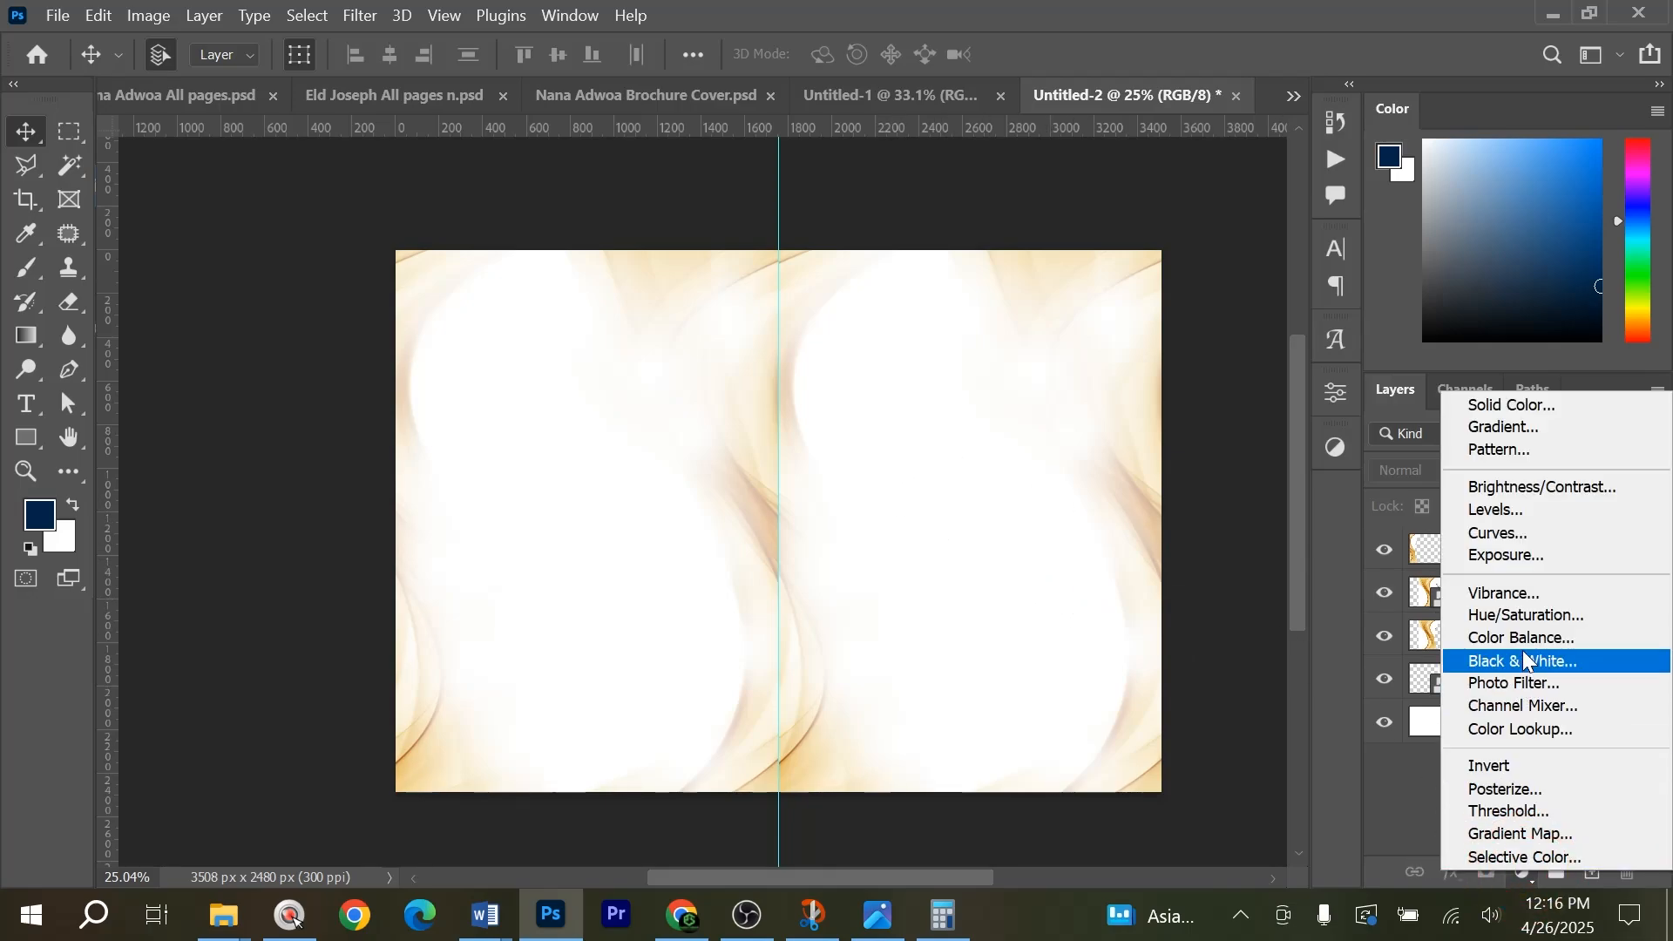
left_click(1337, 773)
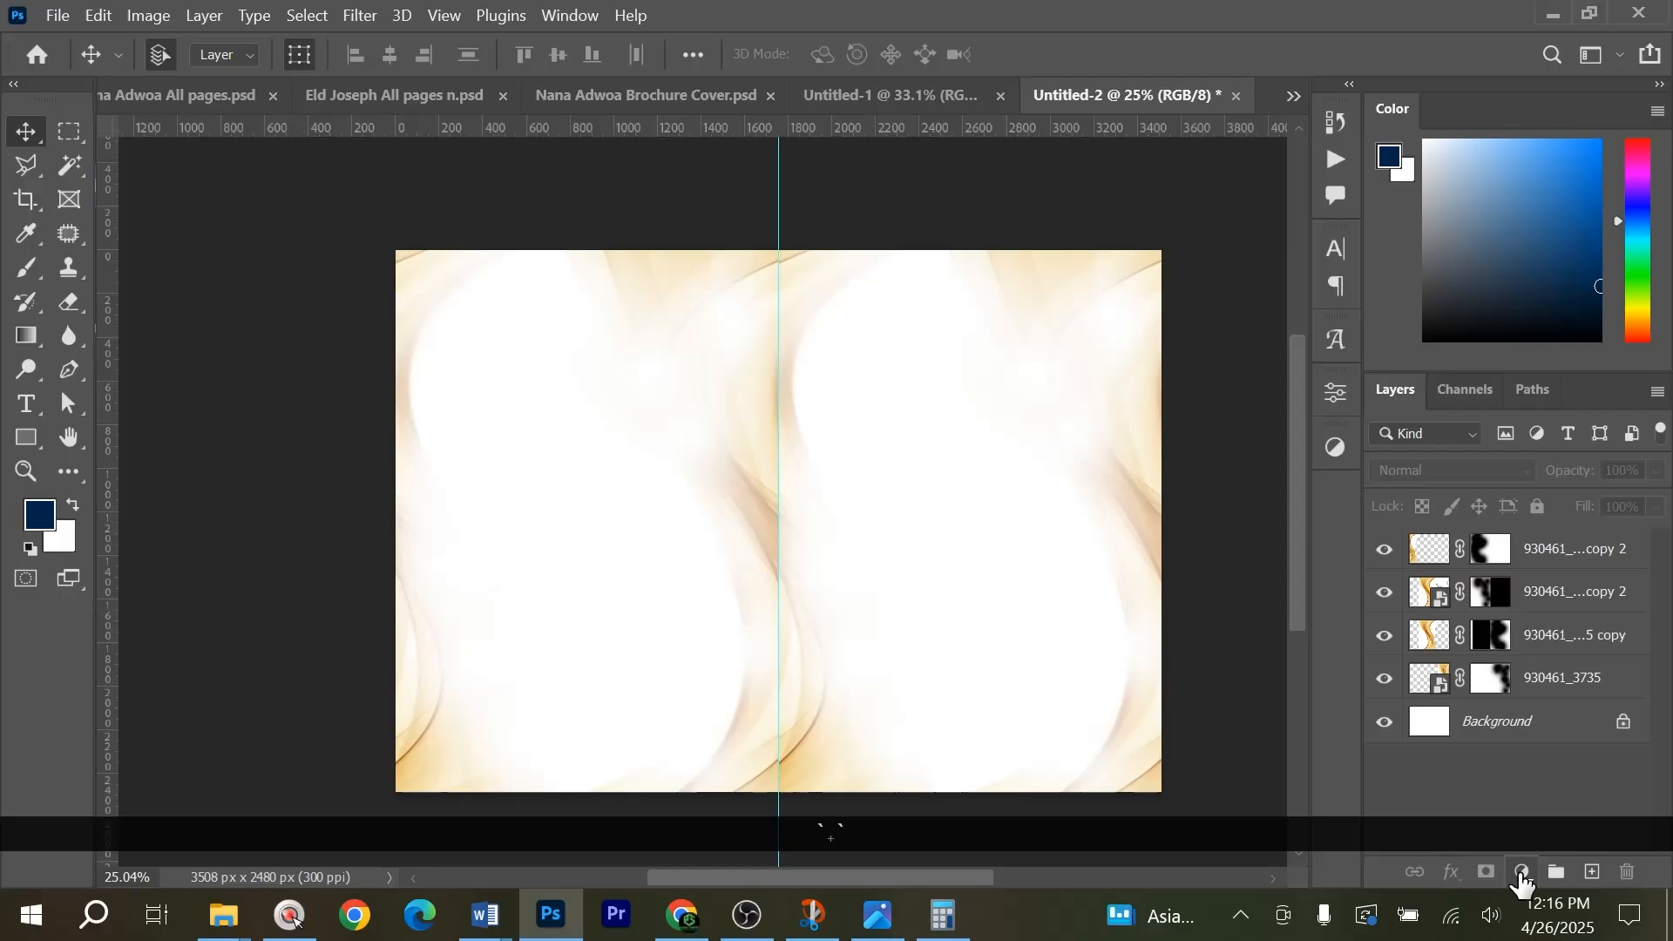
left_click(1522, 873)
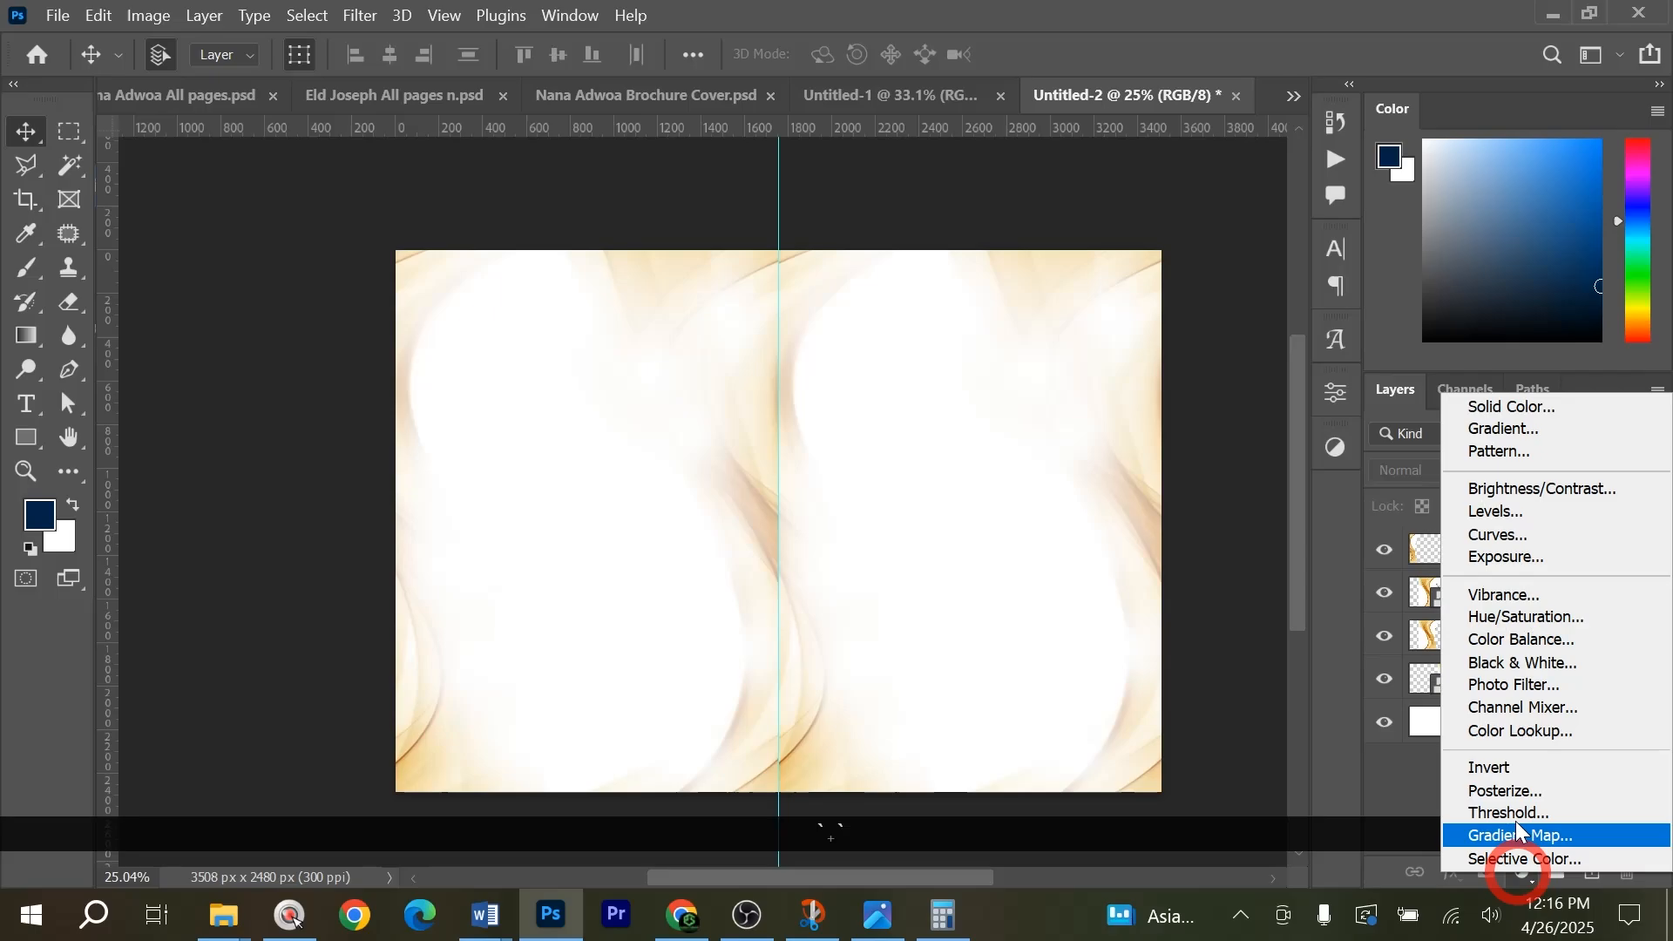
left_click(1537, 617)
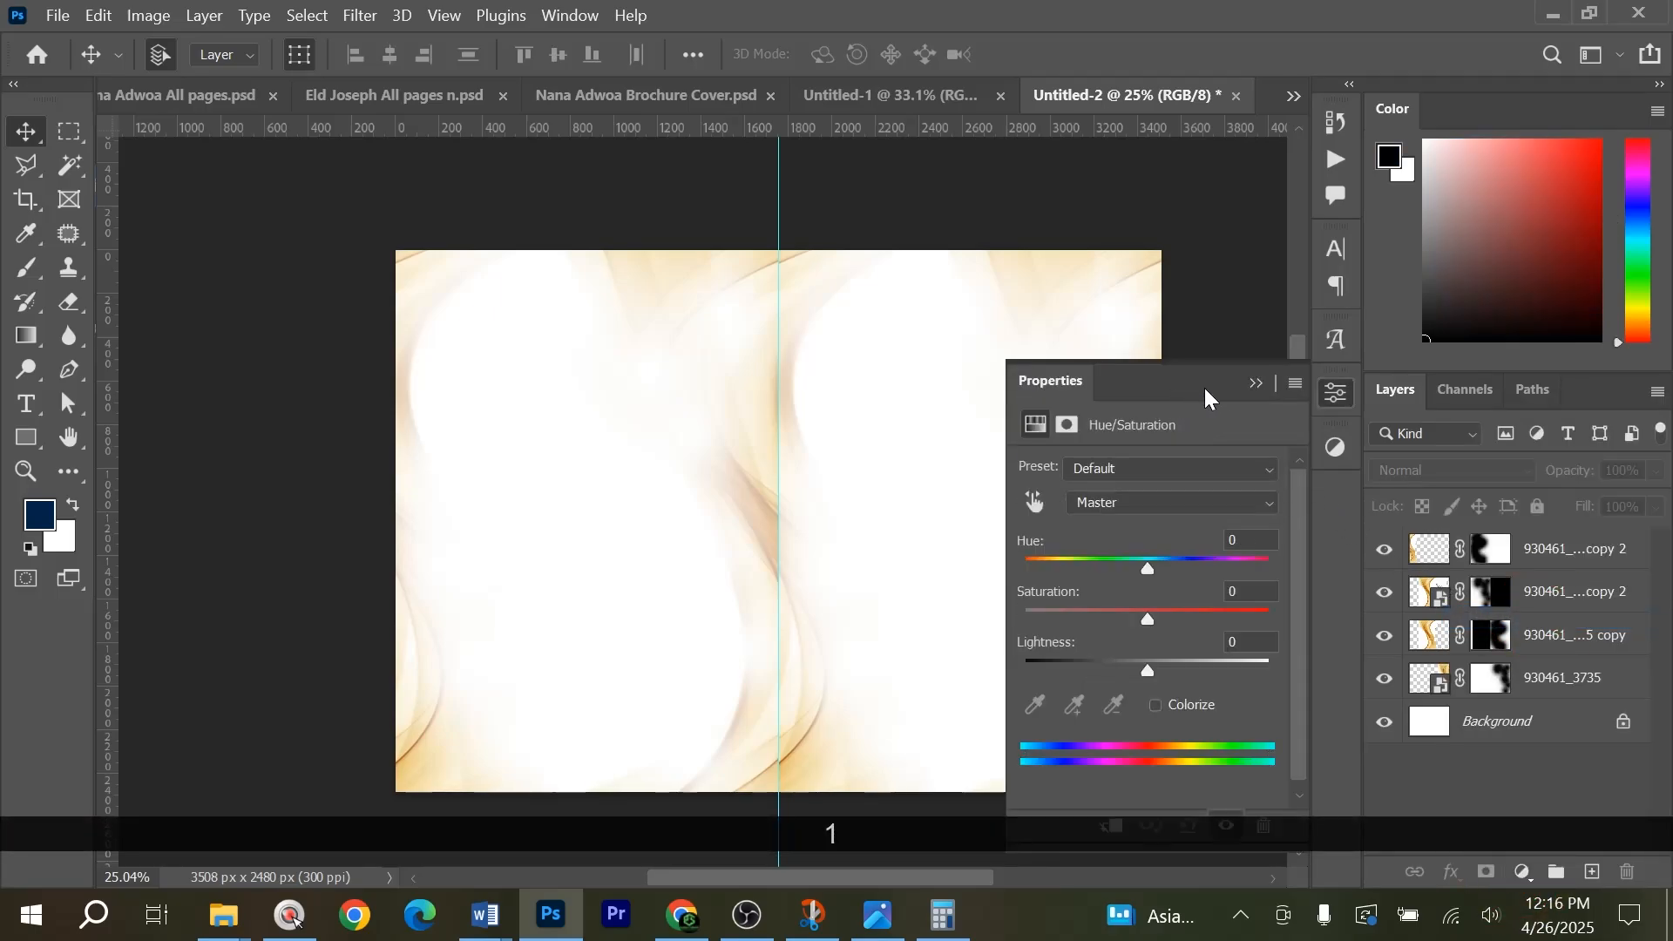
left_click_drag(1145, 572, 1191, 576)
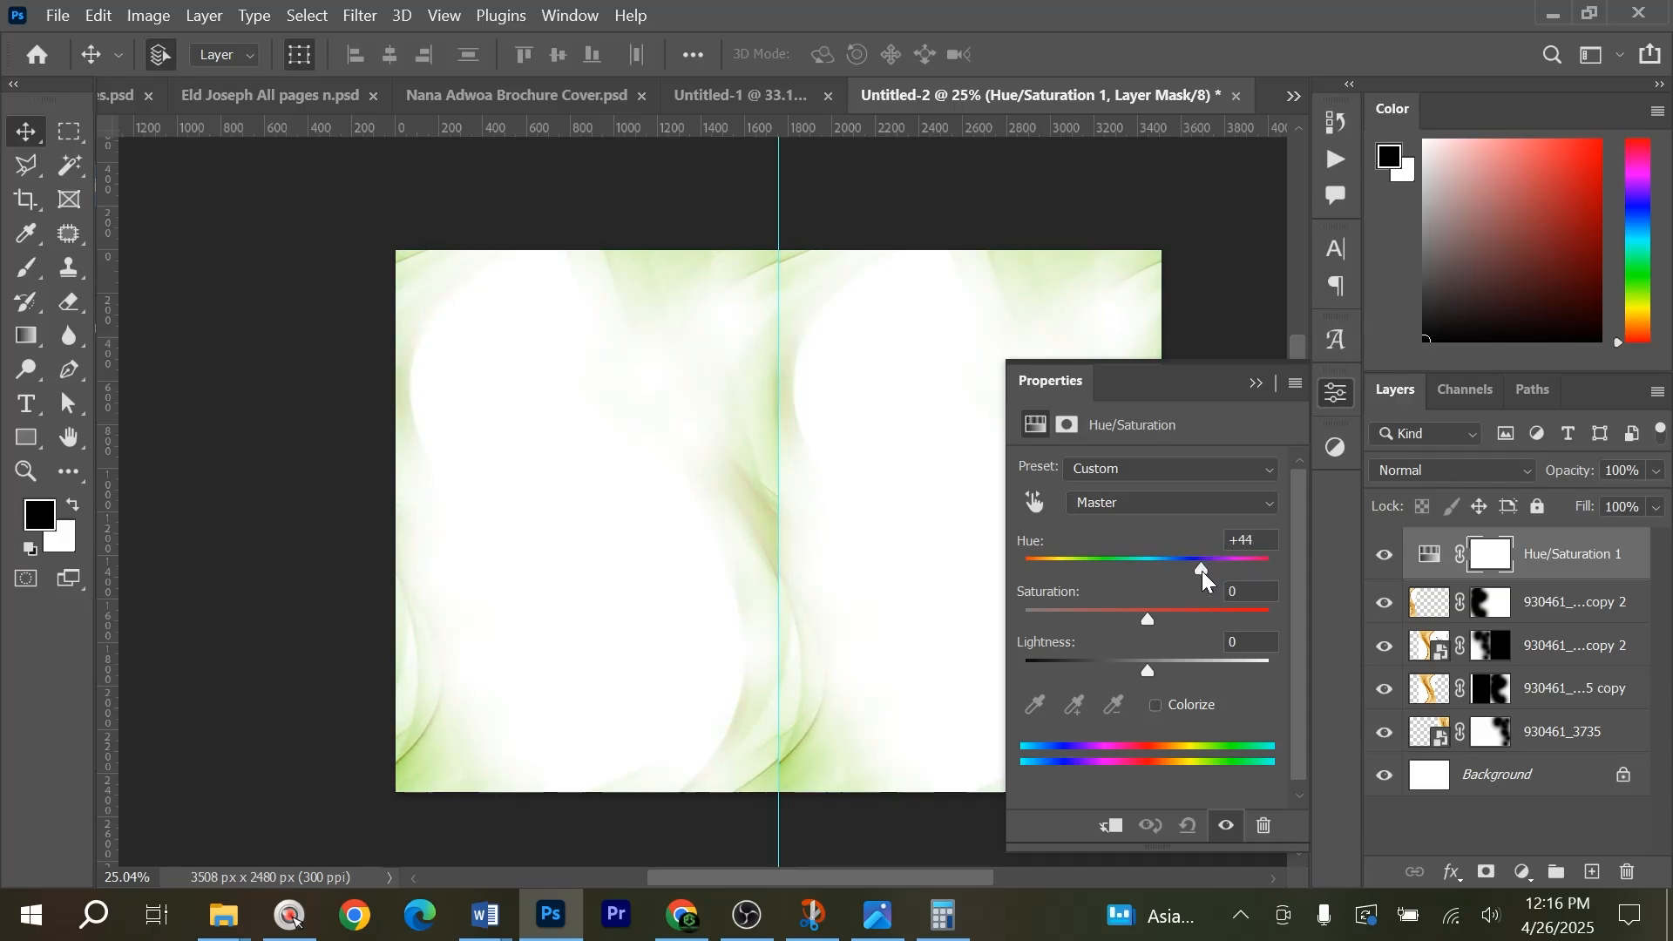
left_click_drag(1200, 573, 1193, 573)
left_click(1255, 385)
left_click(1244, 399)
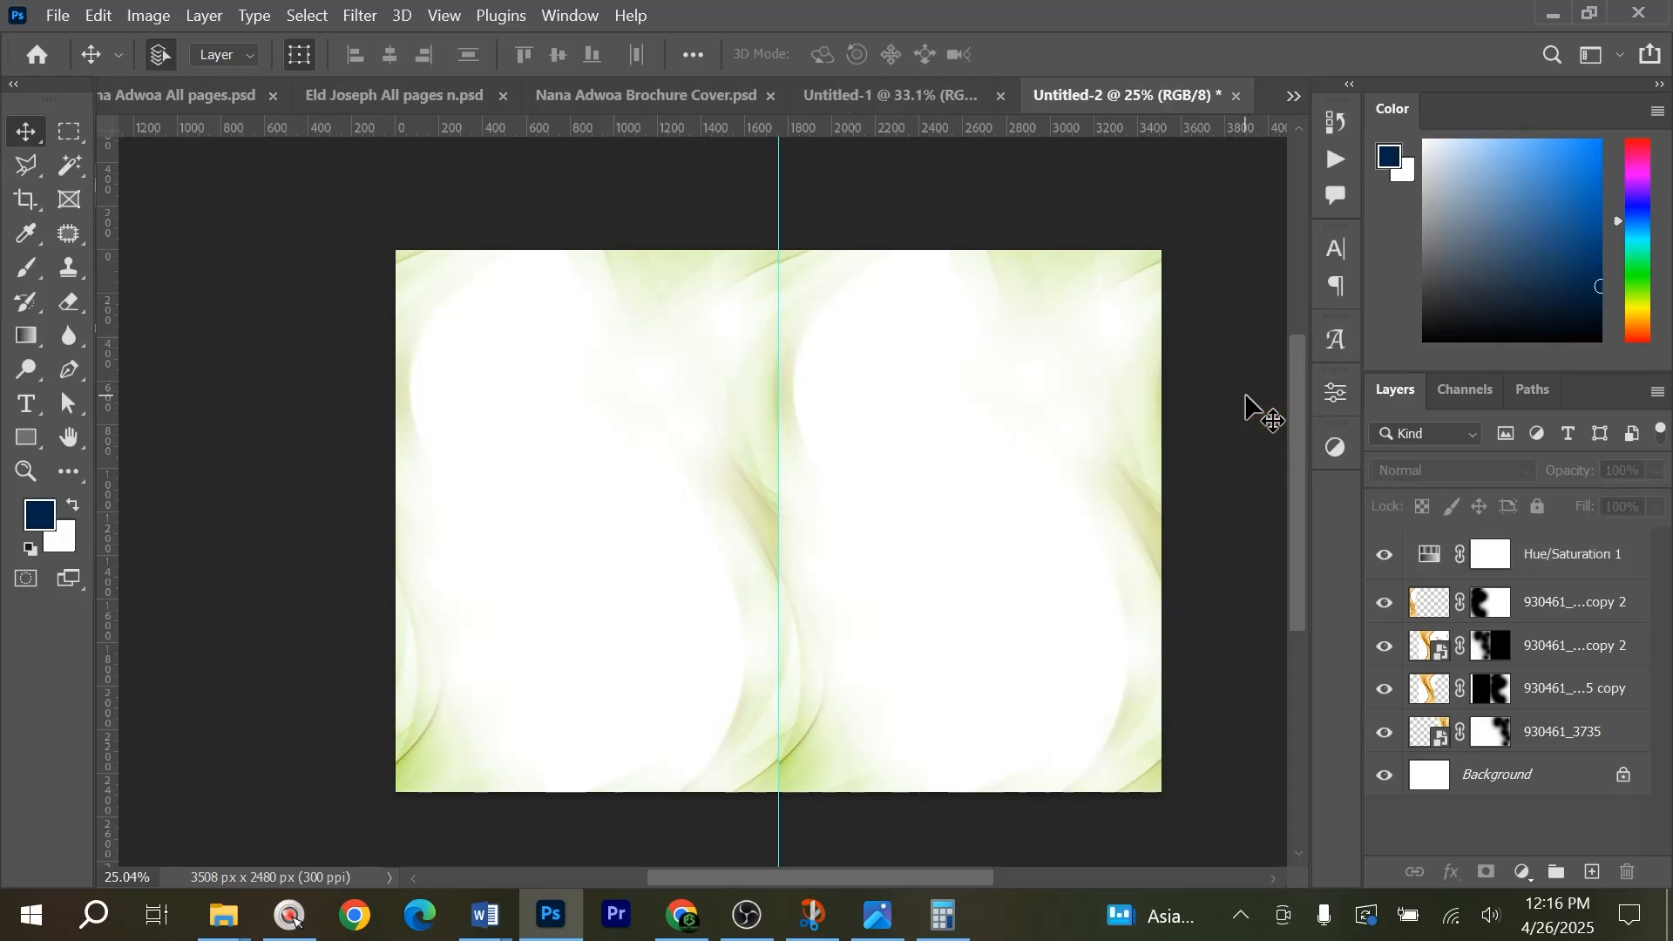
key("ctrl+0")
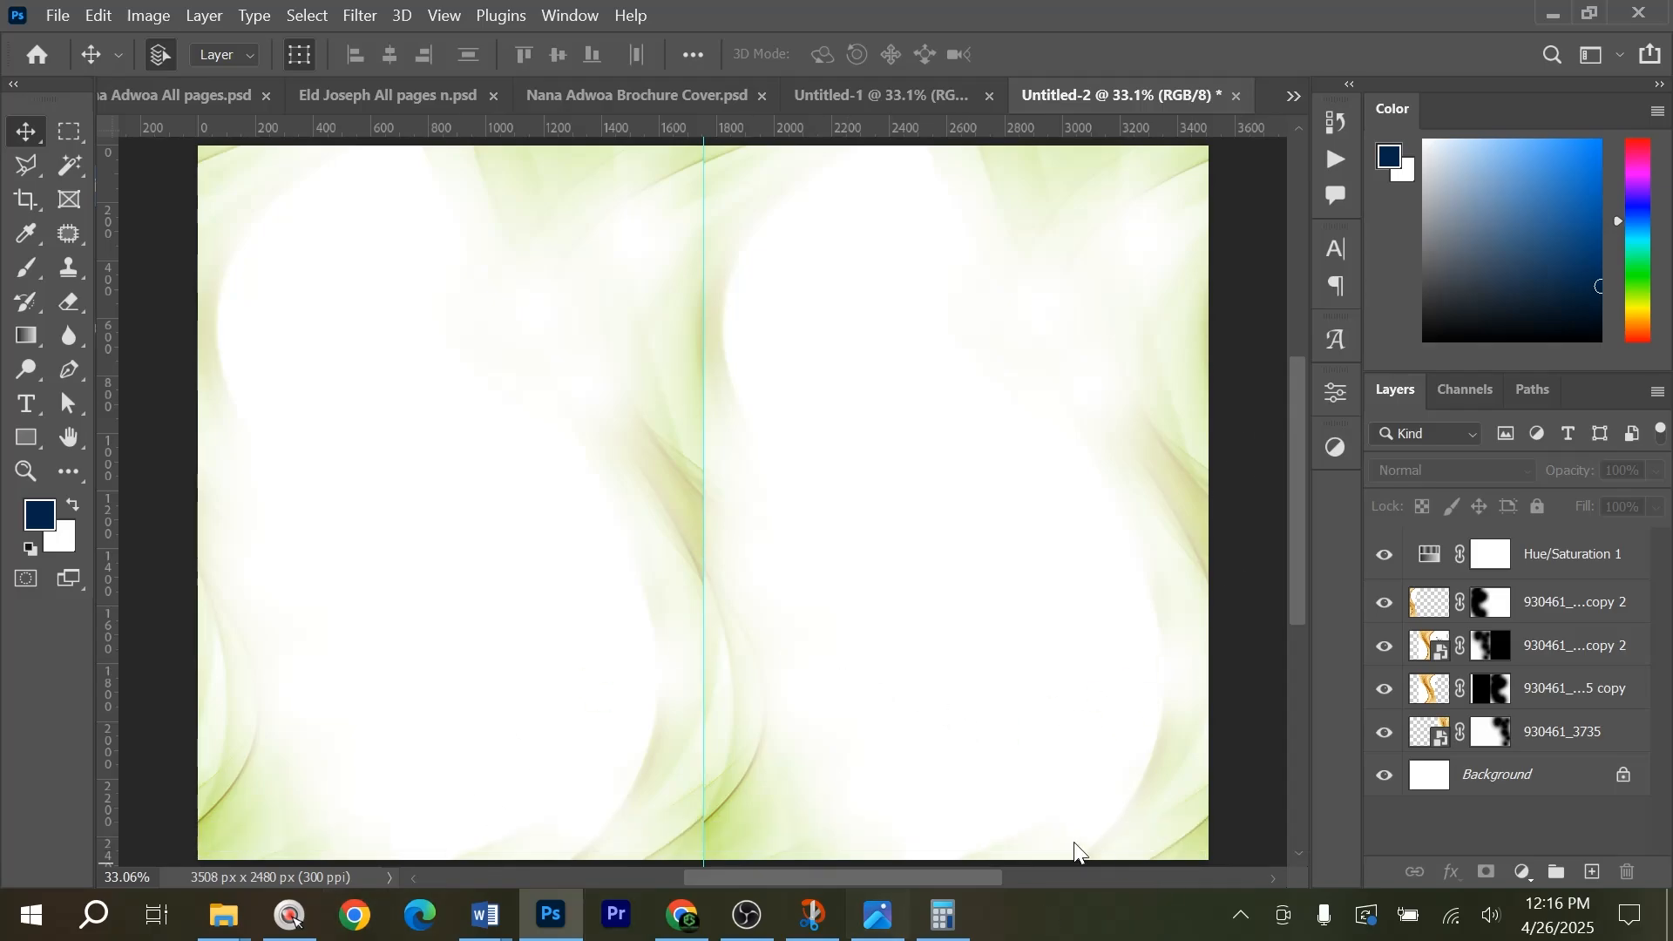
Switch to the Nana Adwoa All pages document and examine the brush-edged footer of page 8.
left_click(214, 921)
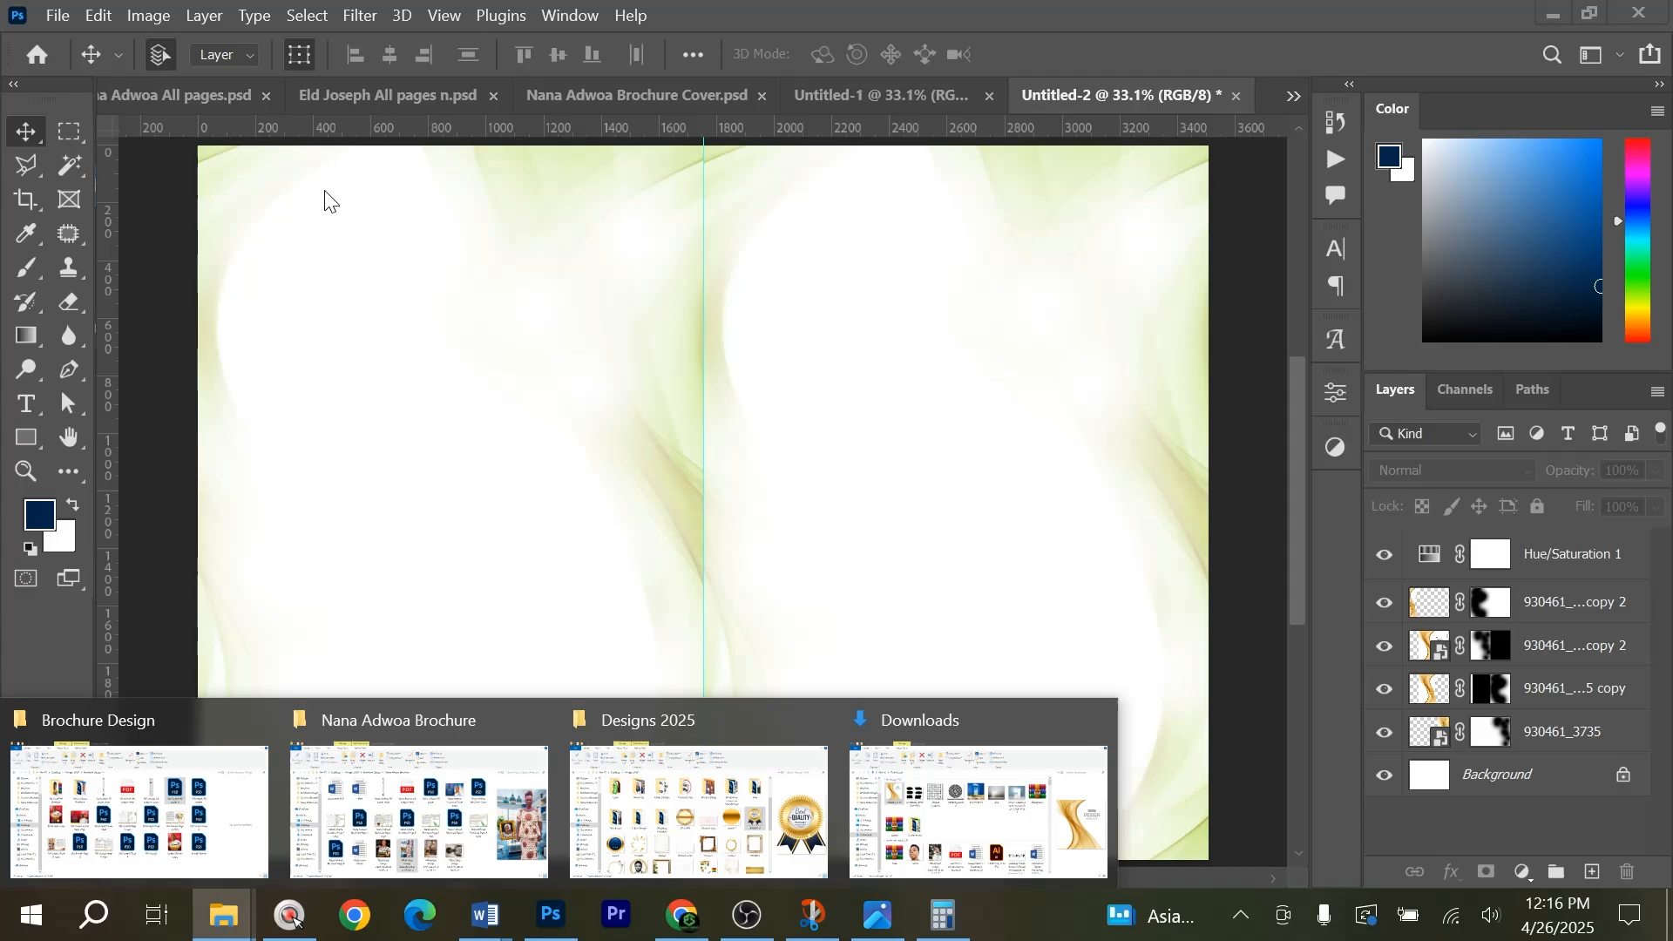
left_click(352, 98)
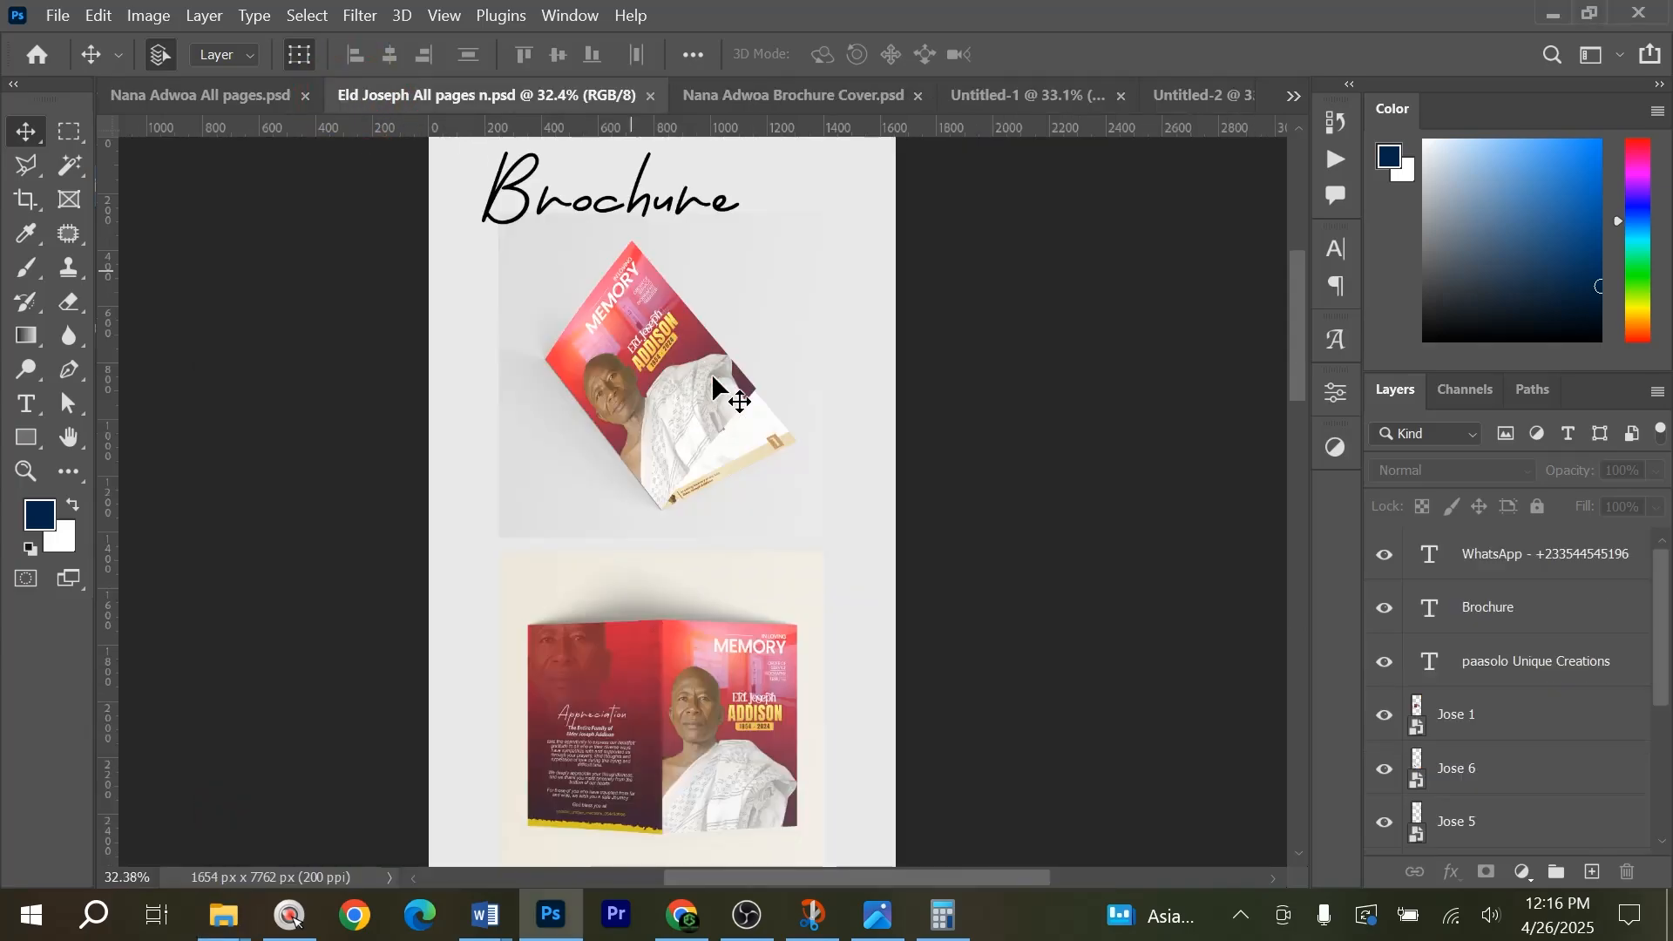
left_click(213, 96)
scroll(717, 368, "up", 3)
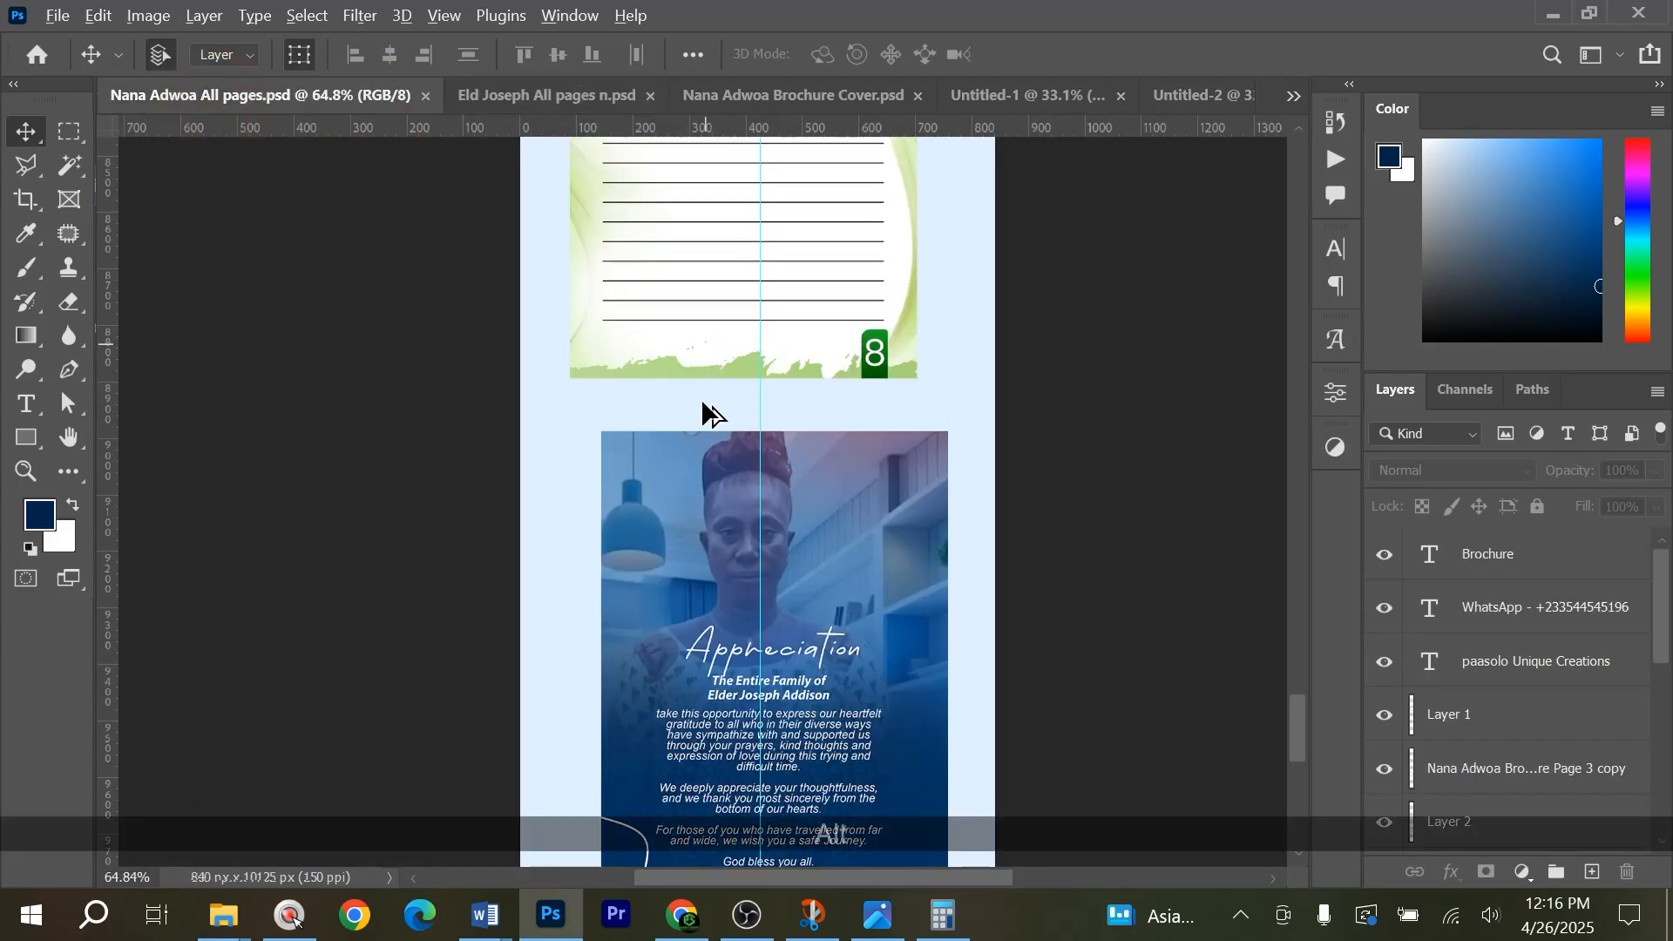
scroll(703, 373, "up", 3)
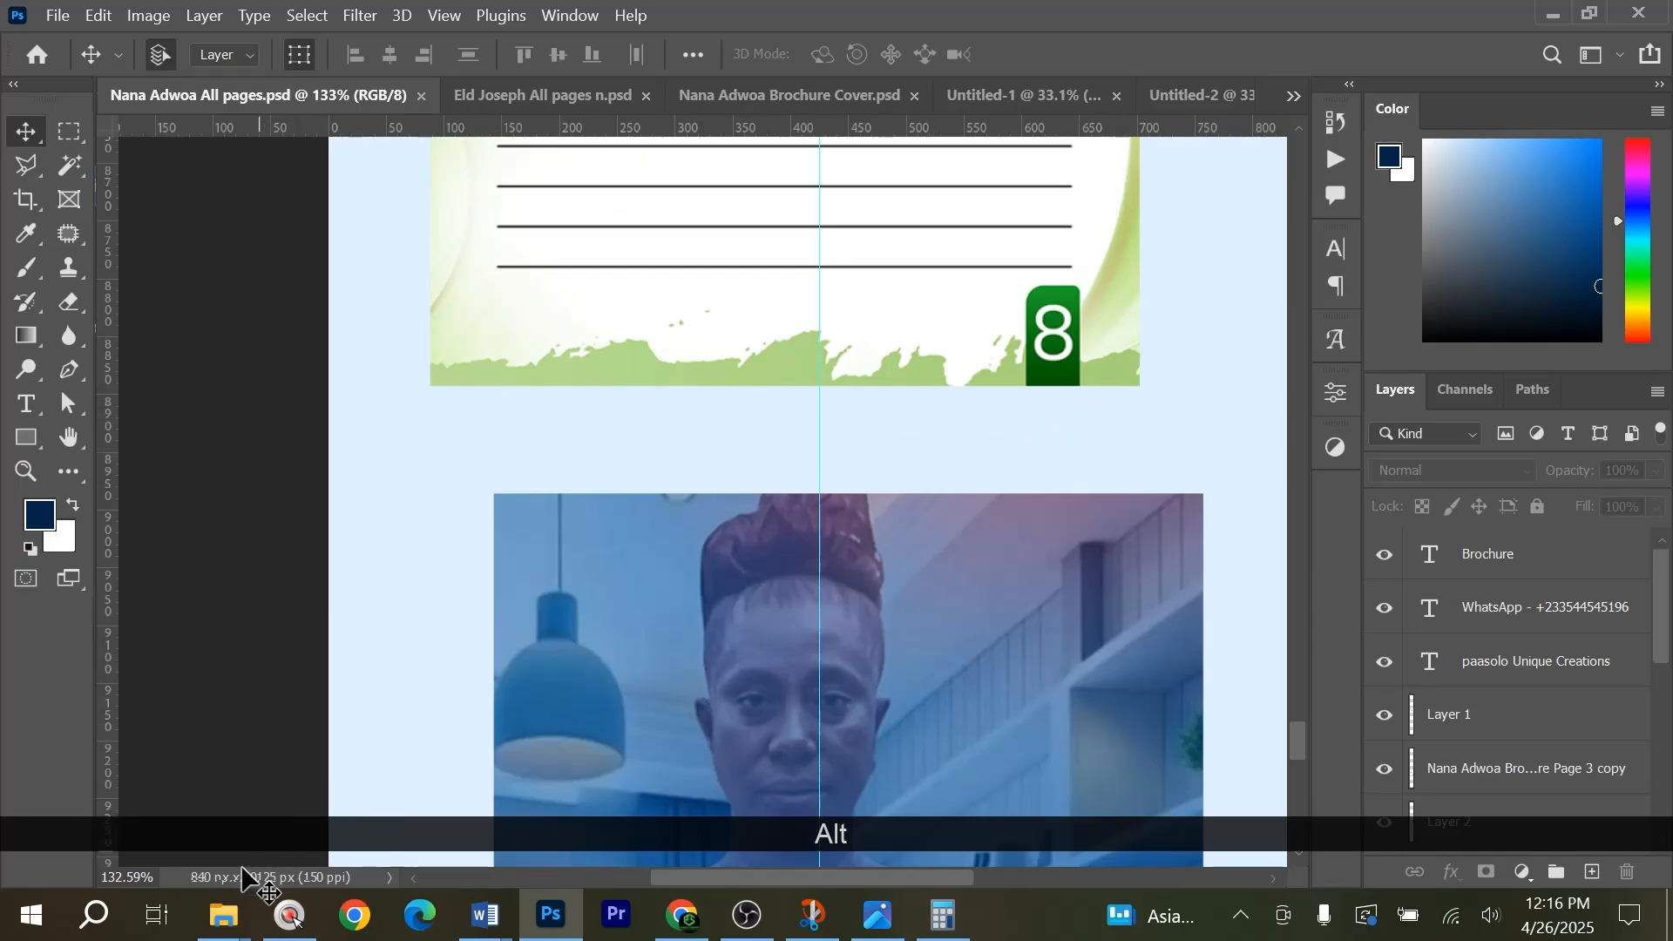
mouse_move(224, 915)
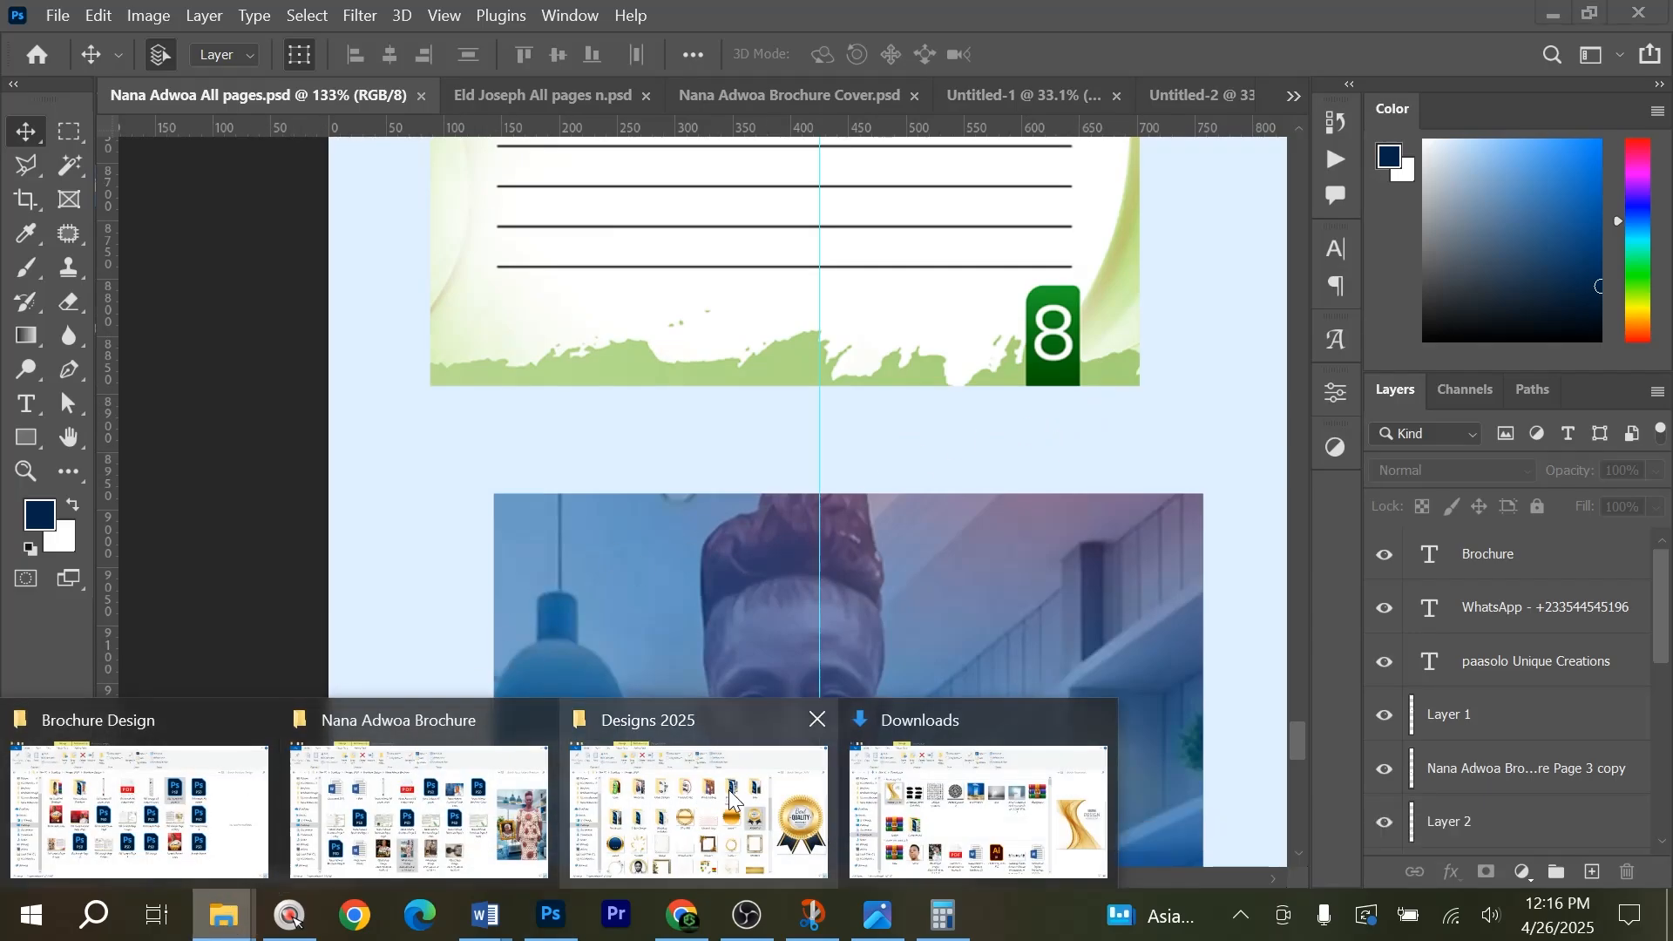
mouse_move(730, 800)
left_click(915, 794)
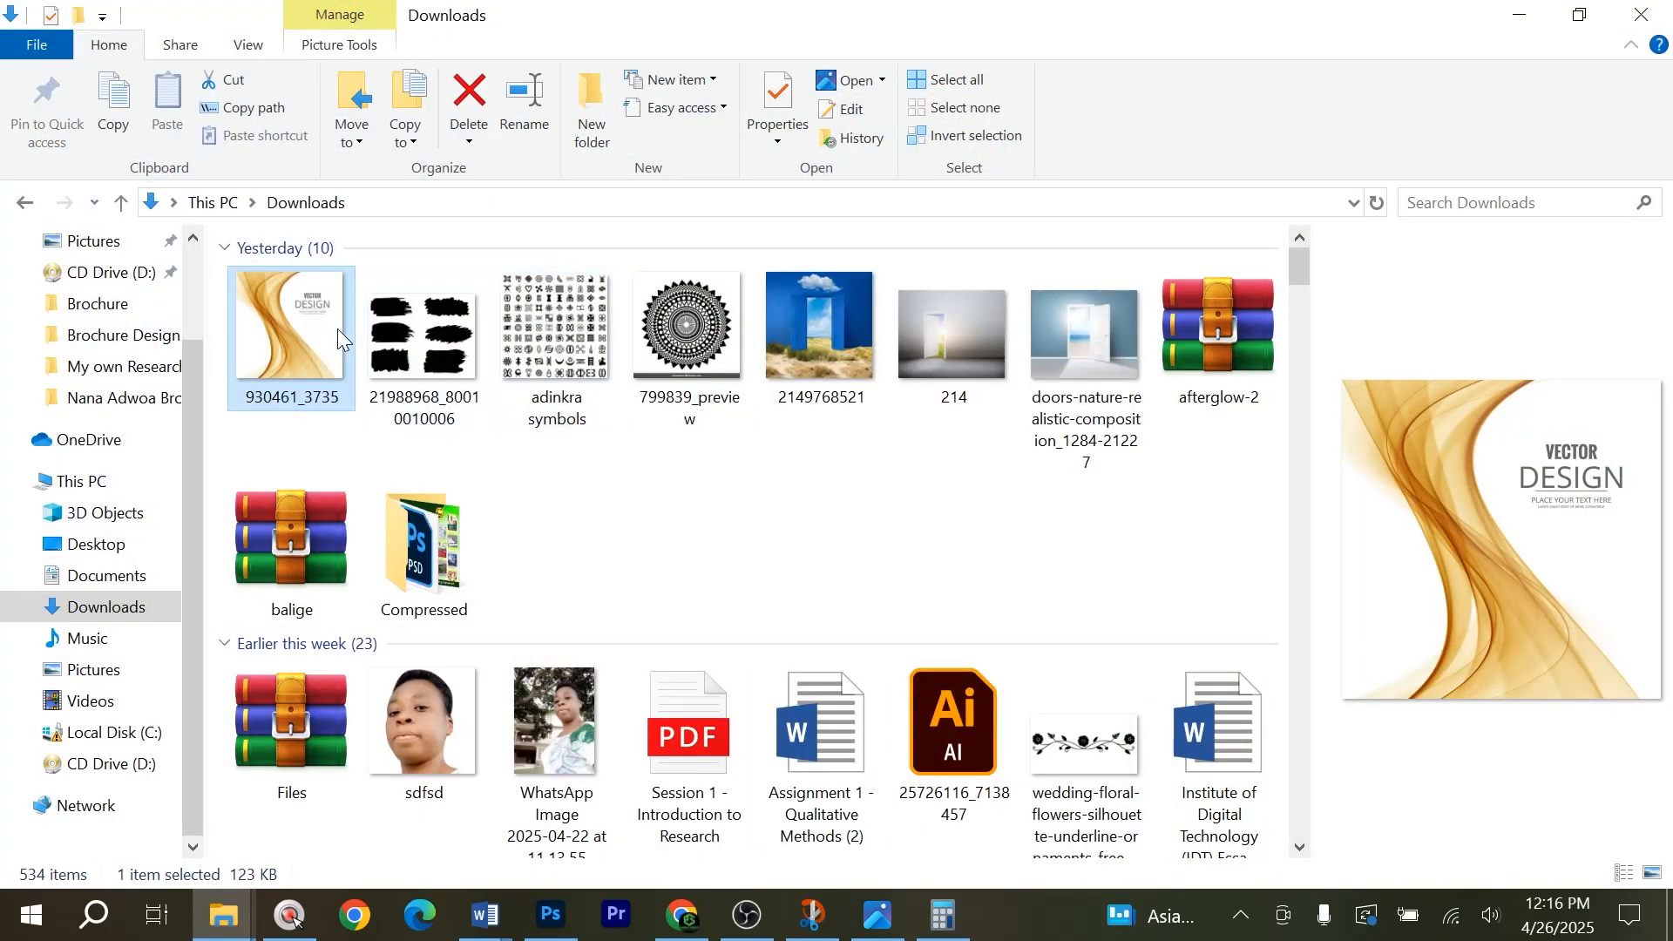
left_click(423, 369)
left_click_drag(510, 917, 964, 522)
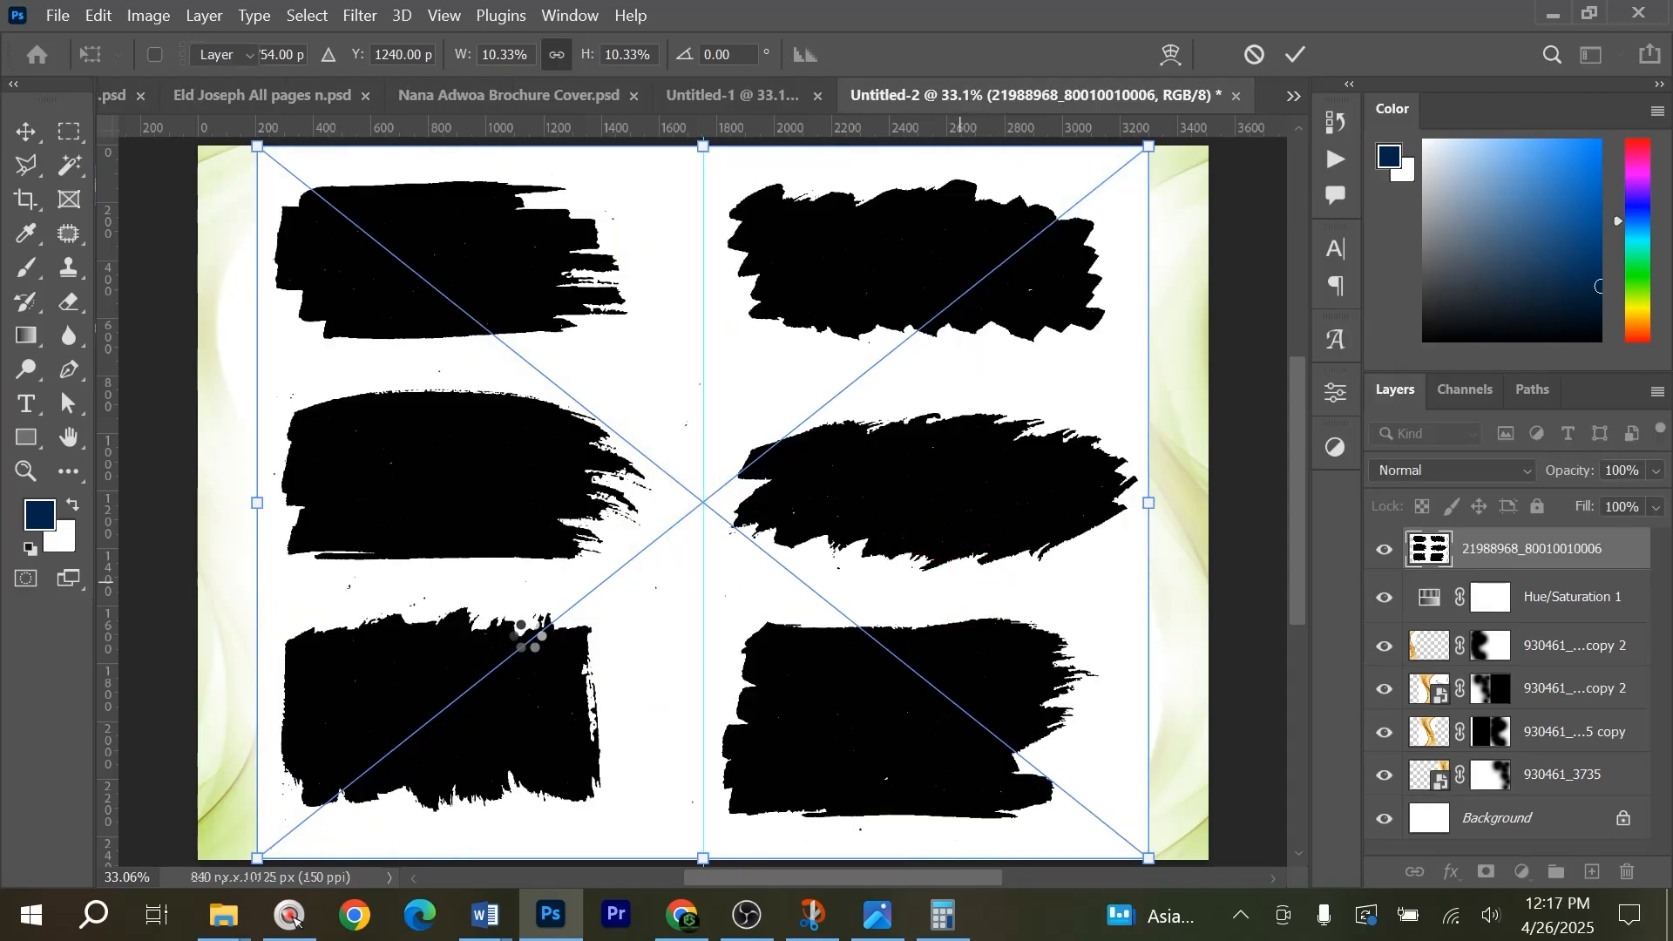
key("Return")
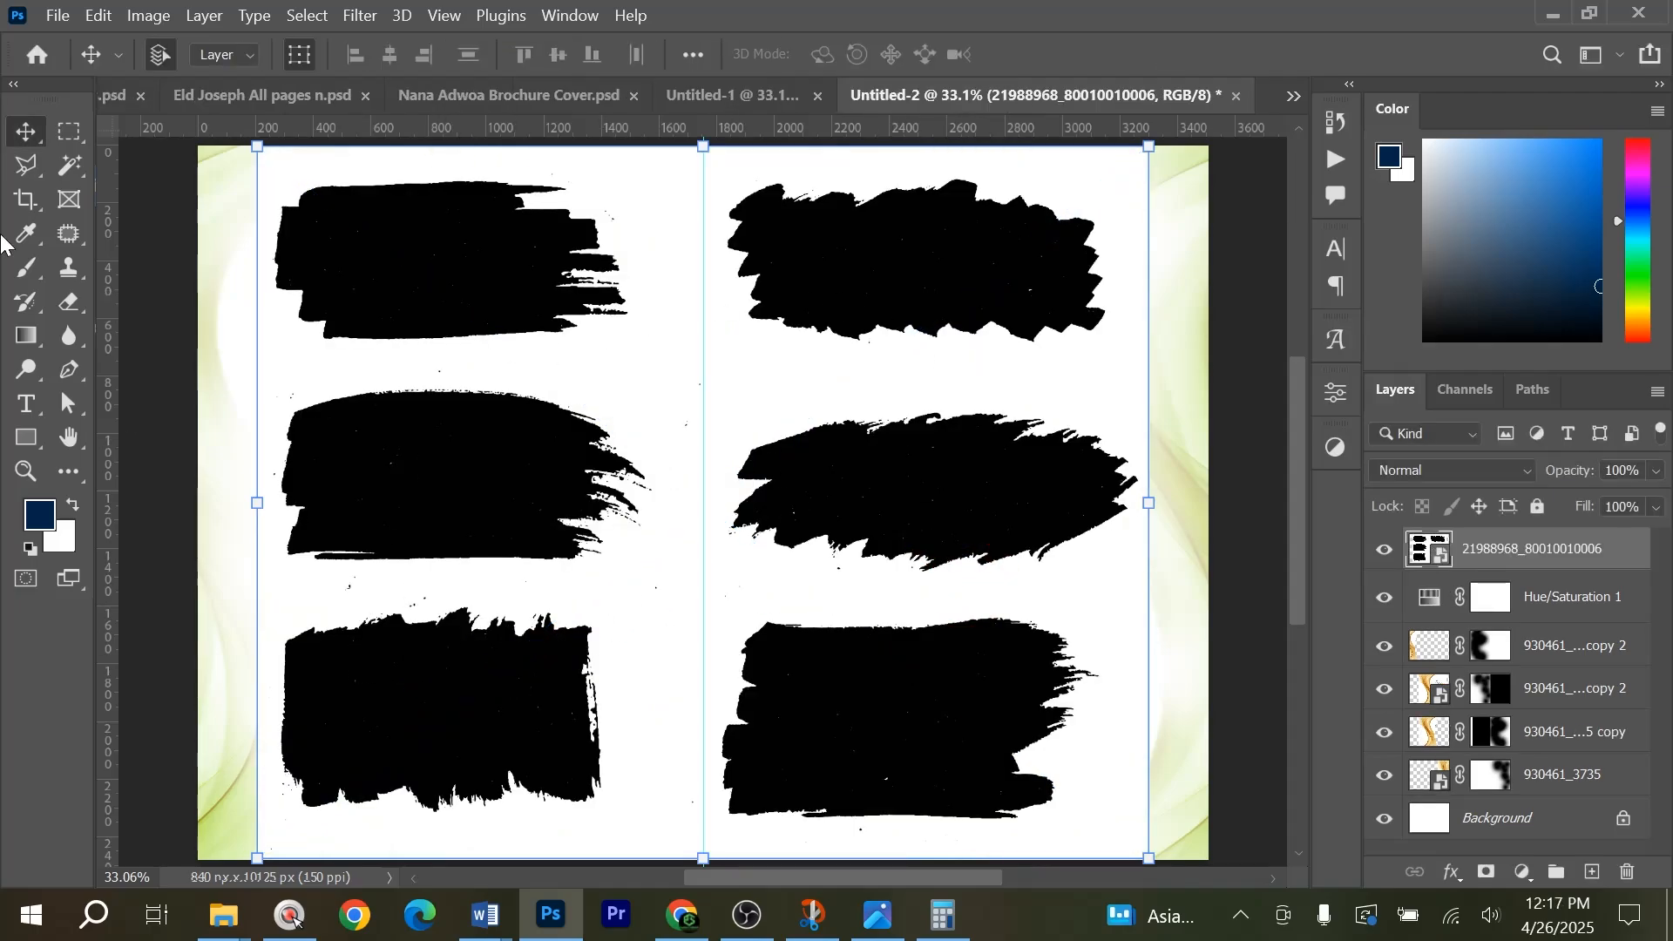
left_click(66, 133)
mouse_move(247, 605)
left_mouse_down()
mouse_move(546, 710)
mouse_move(620, 819)
left_mouse_up()
key("shift+ctrl+j")
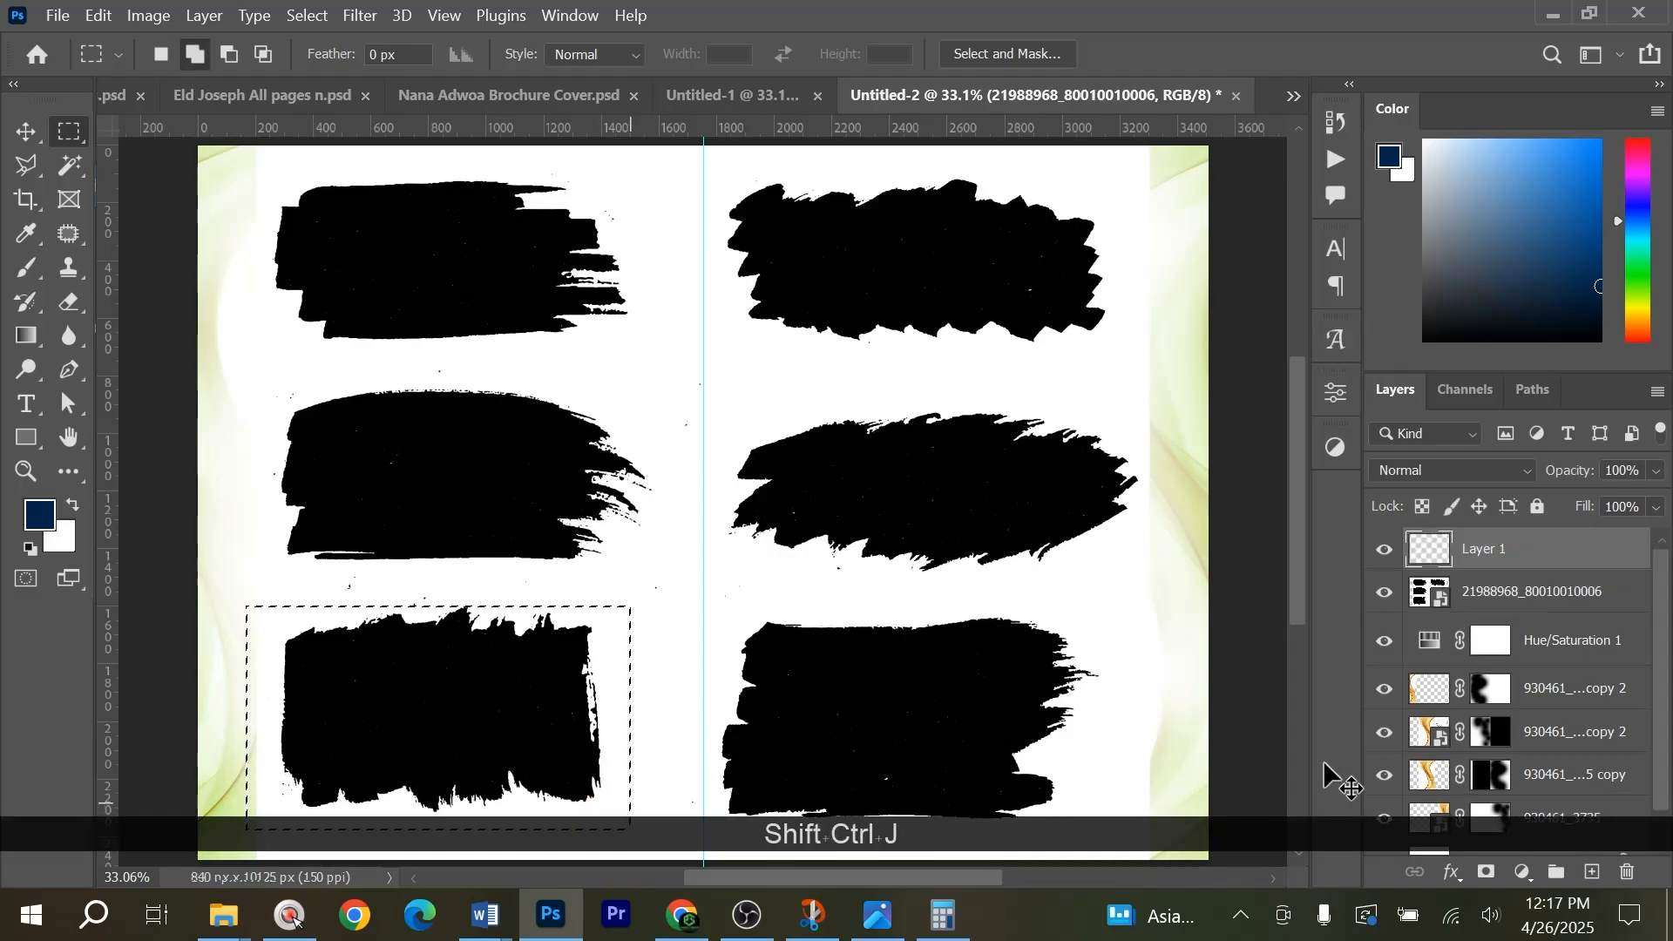
left_click_drag(1473, 591, 1626, 872)
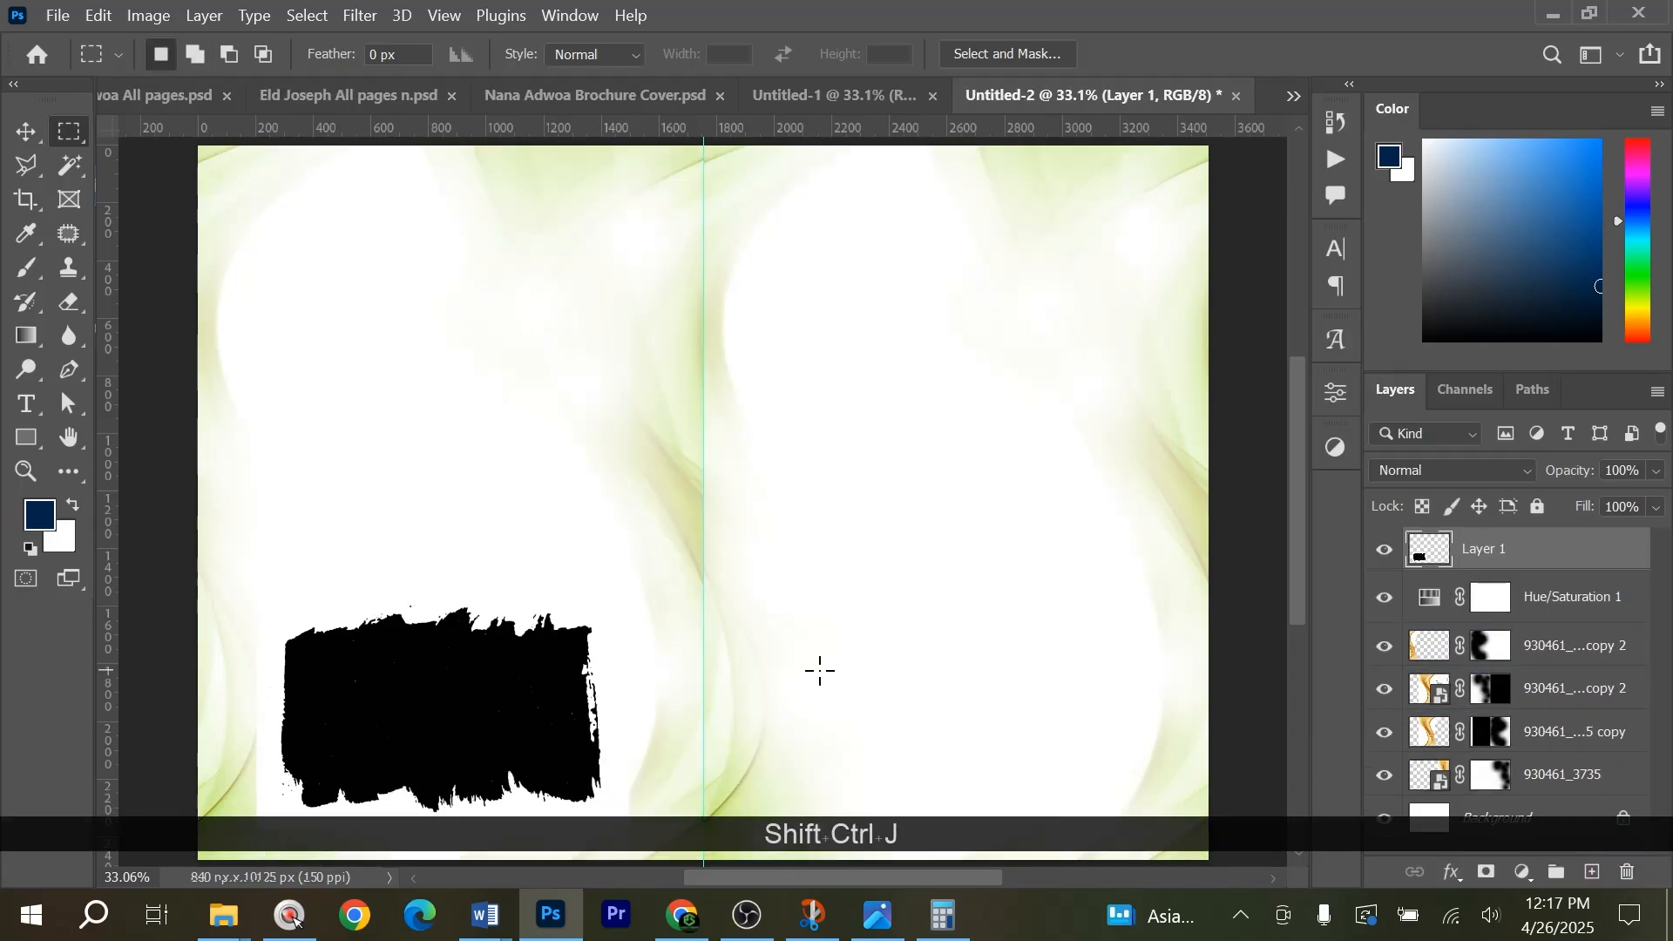
Move the brush stroke up, then remove its white background with a Magic Wand selection and deselect.
key("v")
mouse_move(467, 653)
left_mouse_down()
mouse_move(541, 627)
mouse_move(558, 602)
mouse_move(447, 771)
mouse_move(374, 672)
mouse_move(436, 529)
left_mouse_up()
scroll(557, 601, "down", 1)
scroll(557, 601, "down", 1)
key("w")
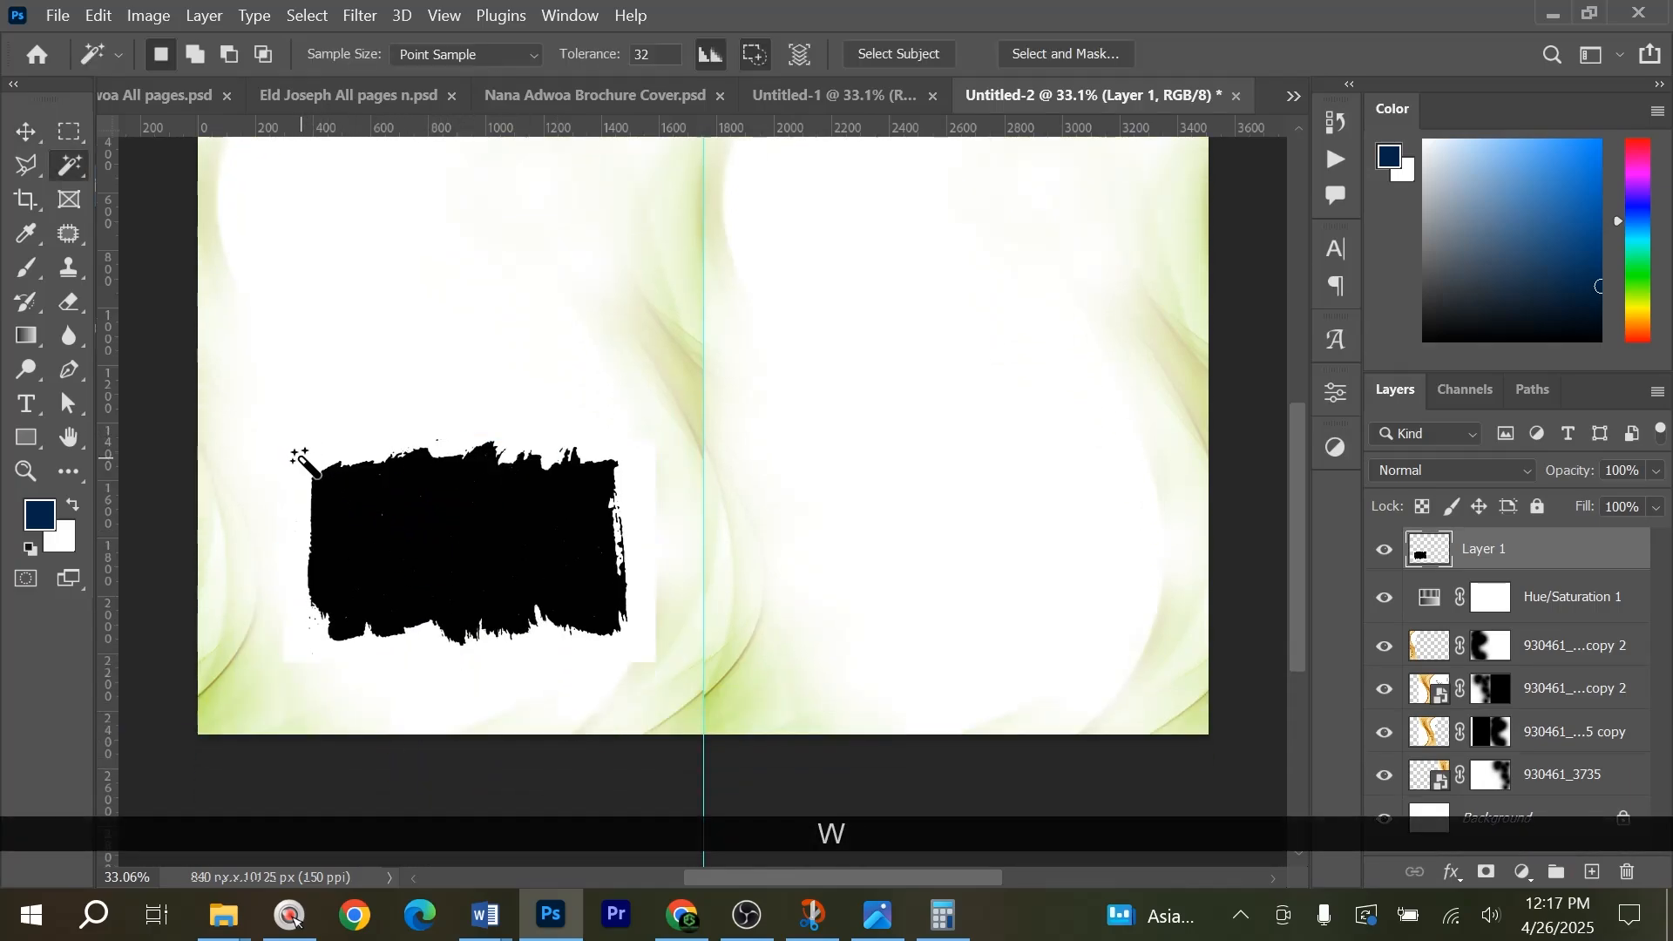
left_click(375, 458)
key("Delete")
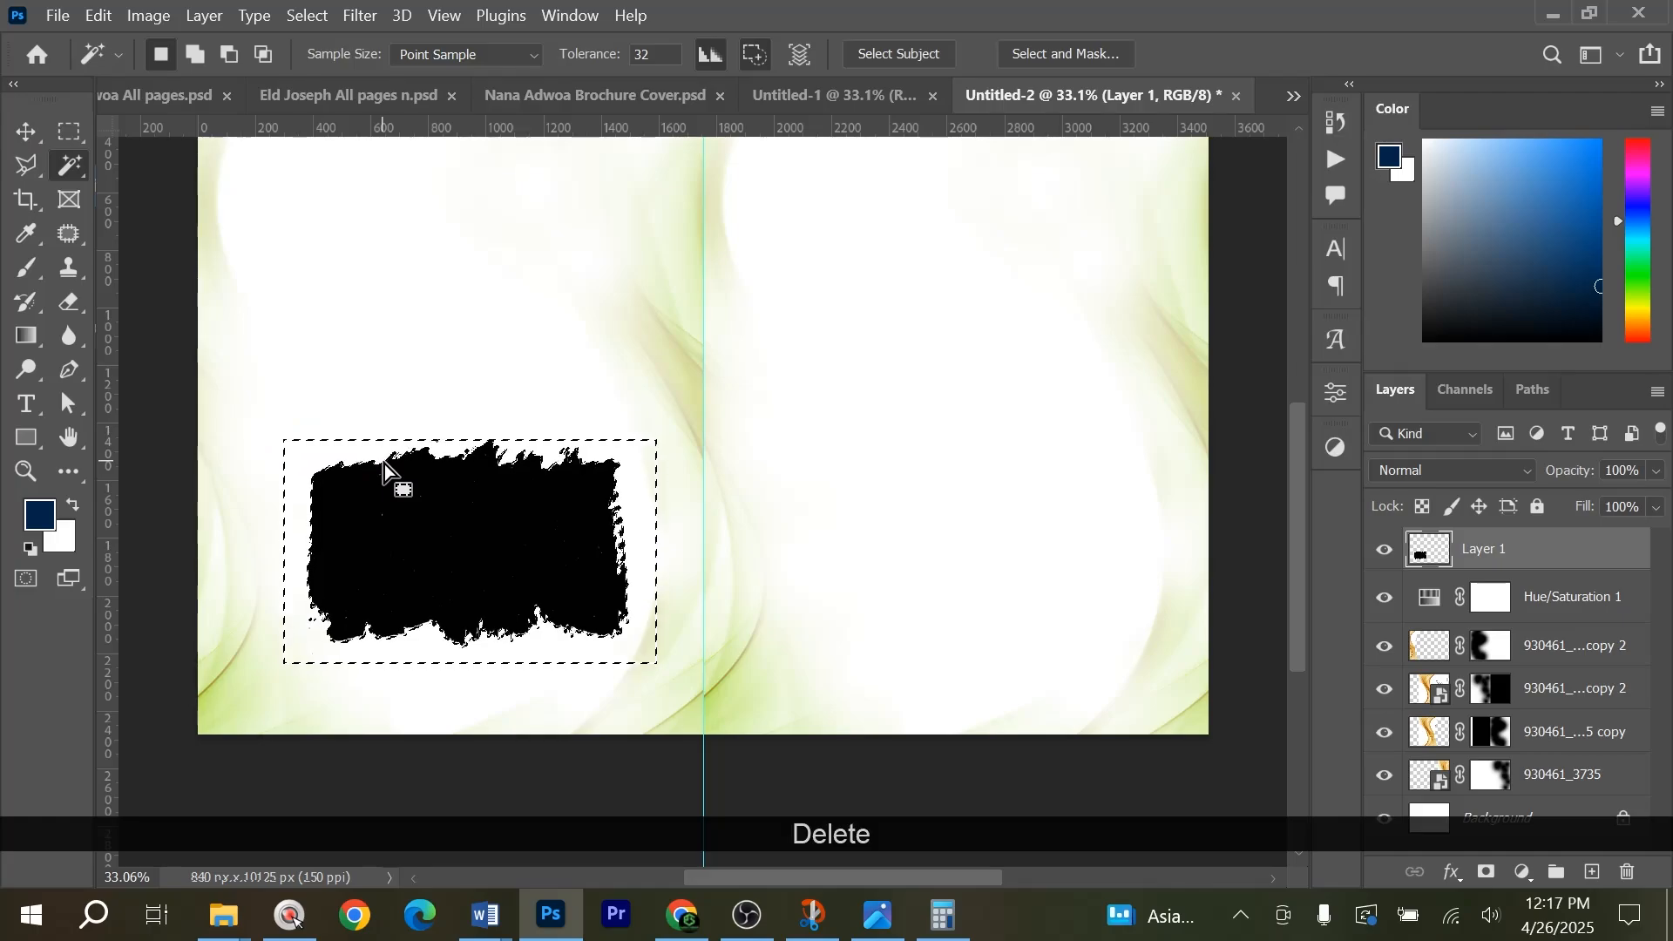
key("ctrl+d")
right_click(69, 162)
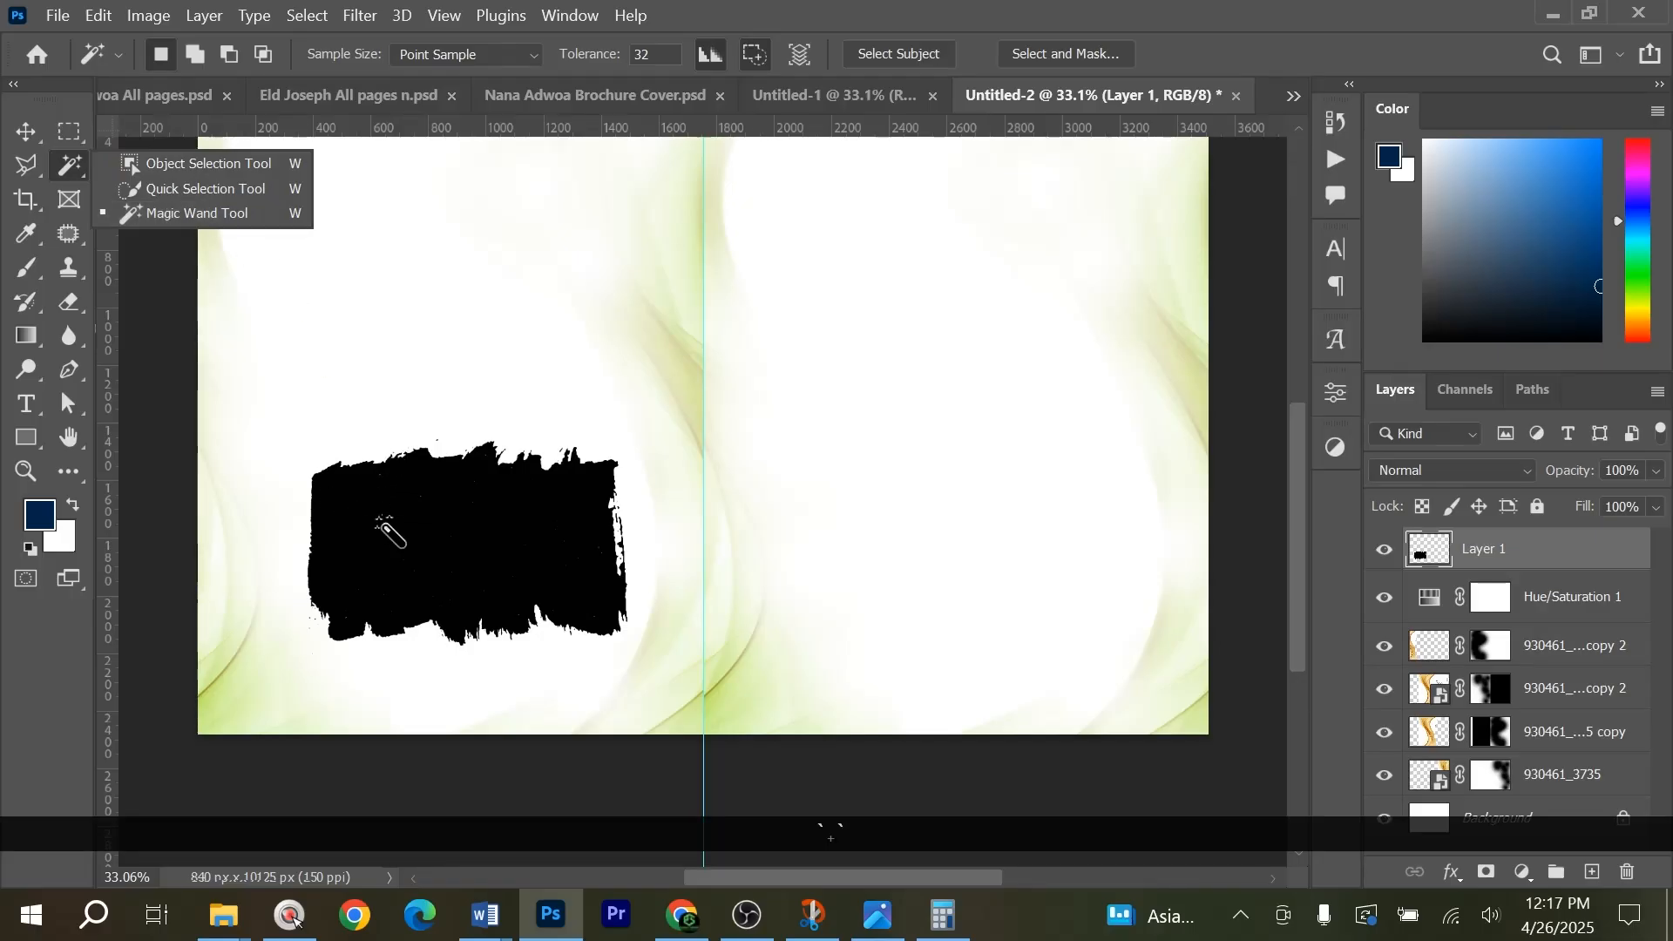
key("c")
Scale the brush stroke to about 172% and position it so only its ragged top edge covers the left page's bottom.
key("v")
left_click_drag(441, 534, 427, 709)
left_click_drag(430, 567, 441, 471)
scroll(689, 767, "down", 2)
scroll(699, 741, "down", 1)
left_click_drag(699, 713, 726, 733)
left_click_drag(658, 624, 664, 773)
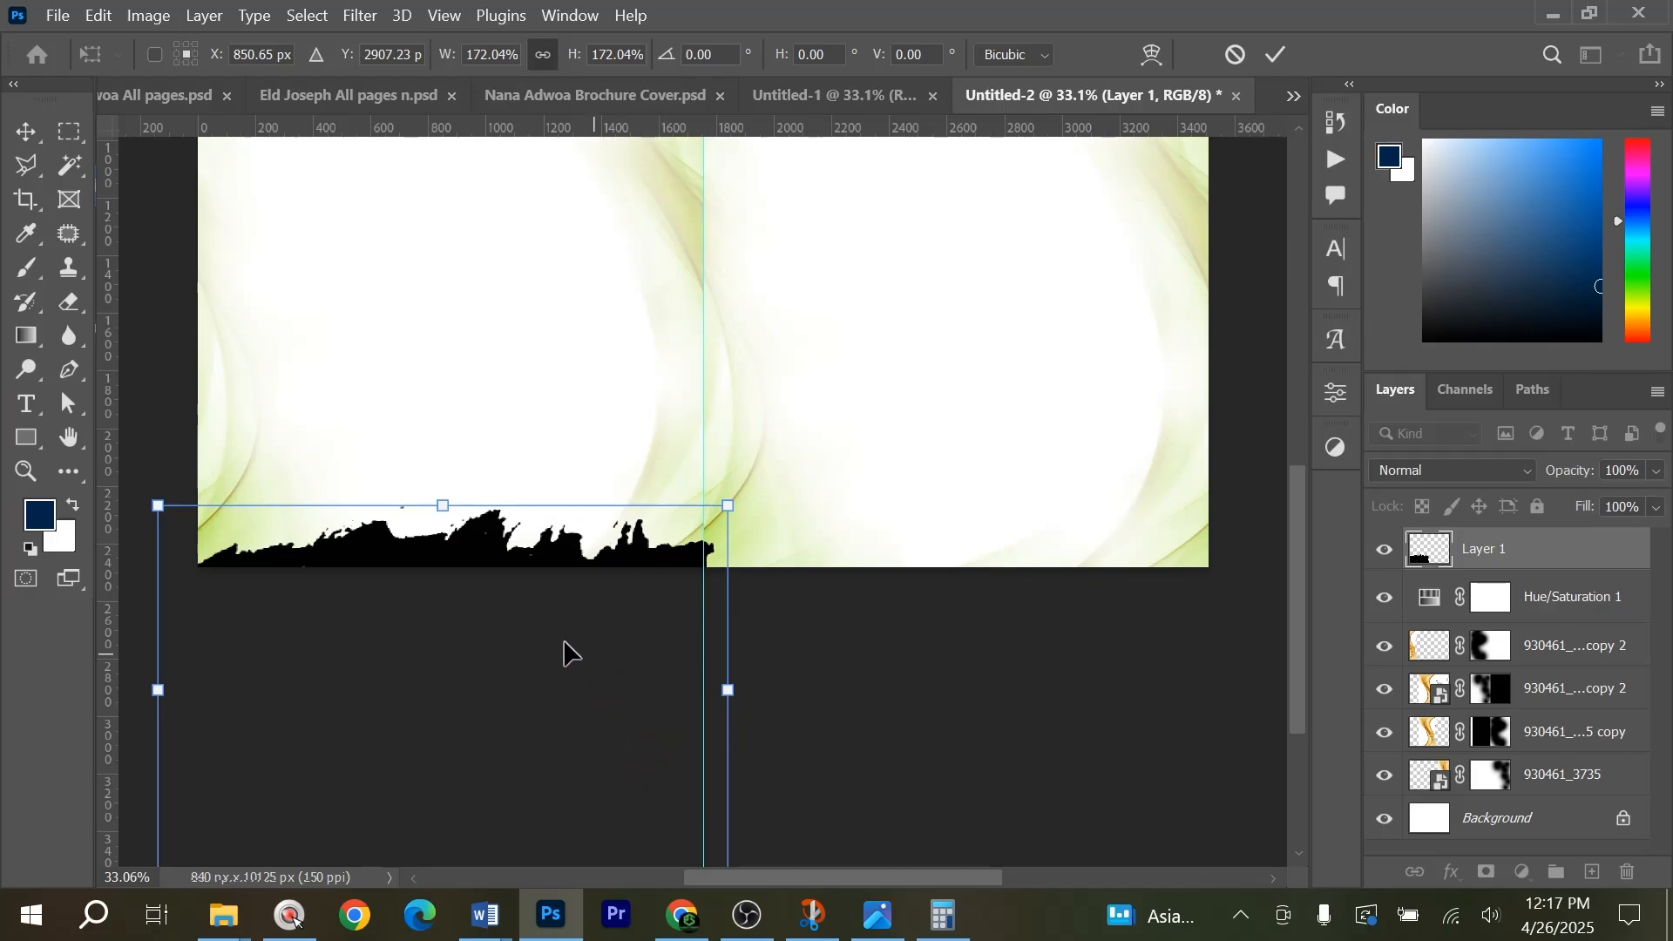
double_click(515, 559)
key("Up")
key("Up")
key("Up")
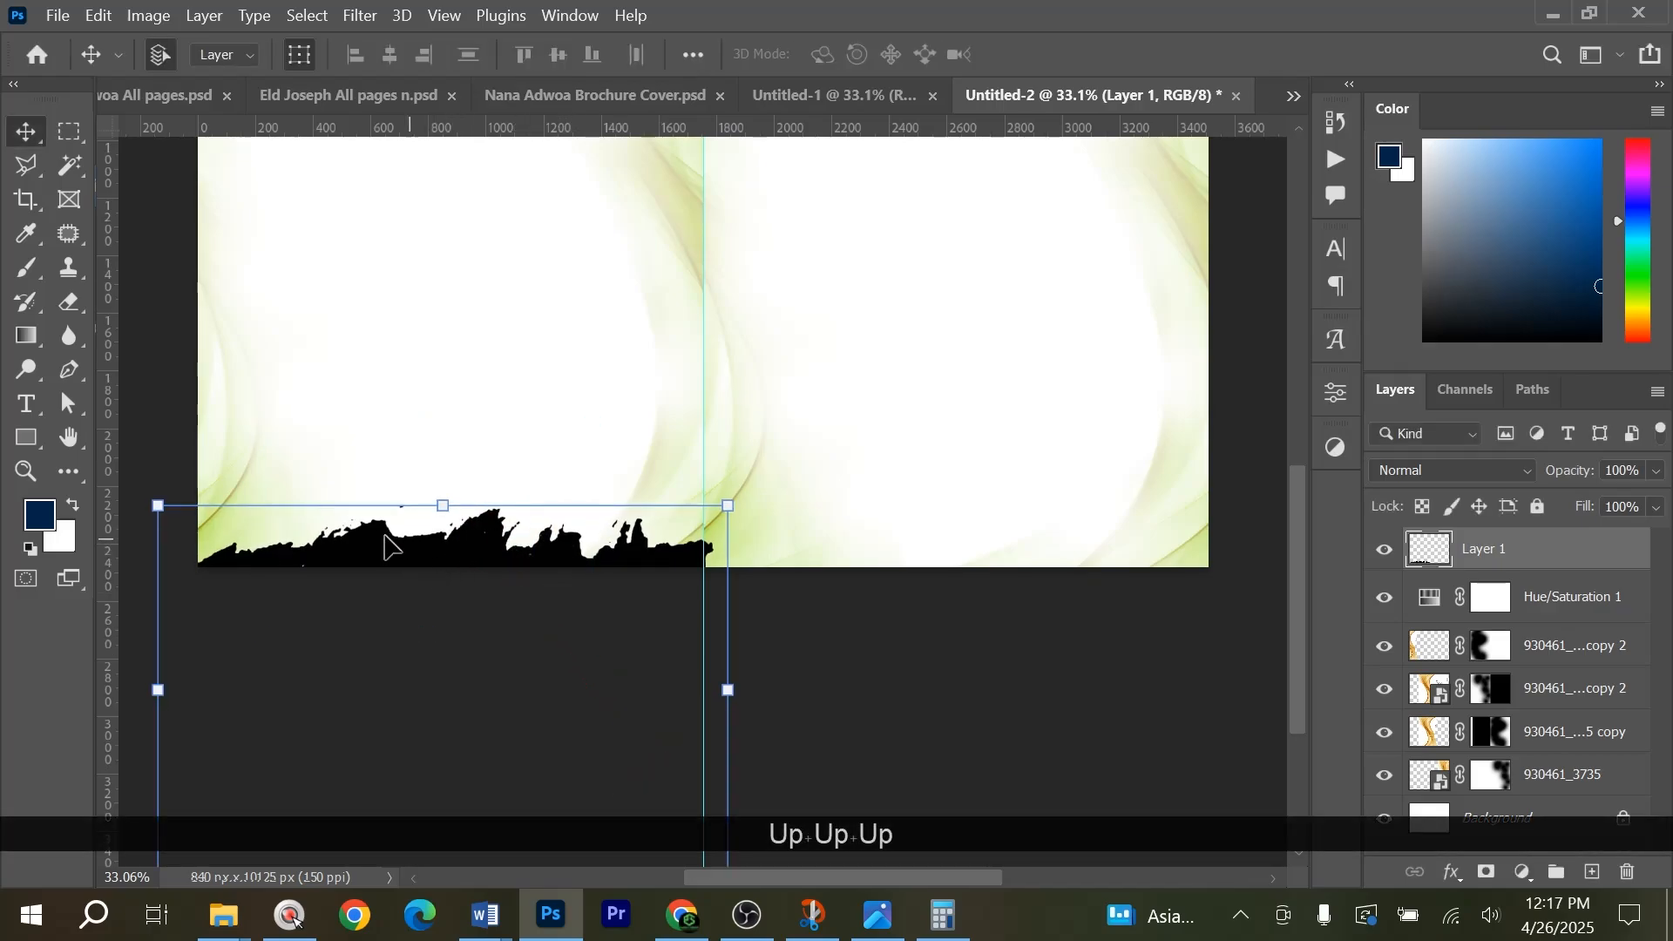
key("ctrl+t")
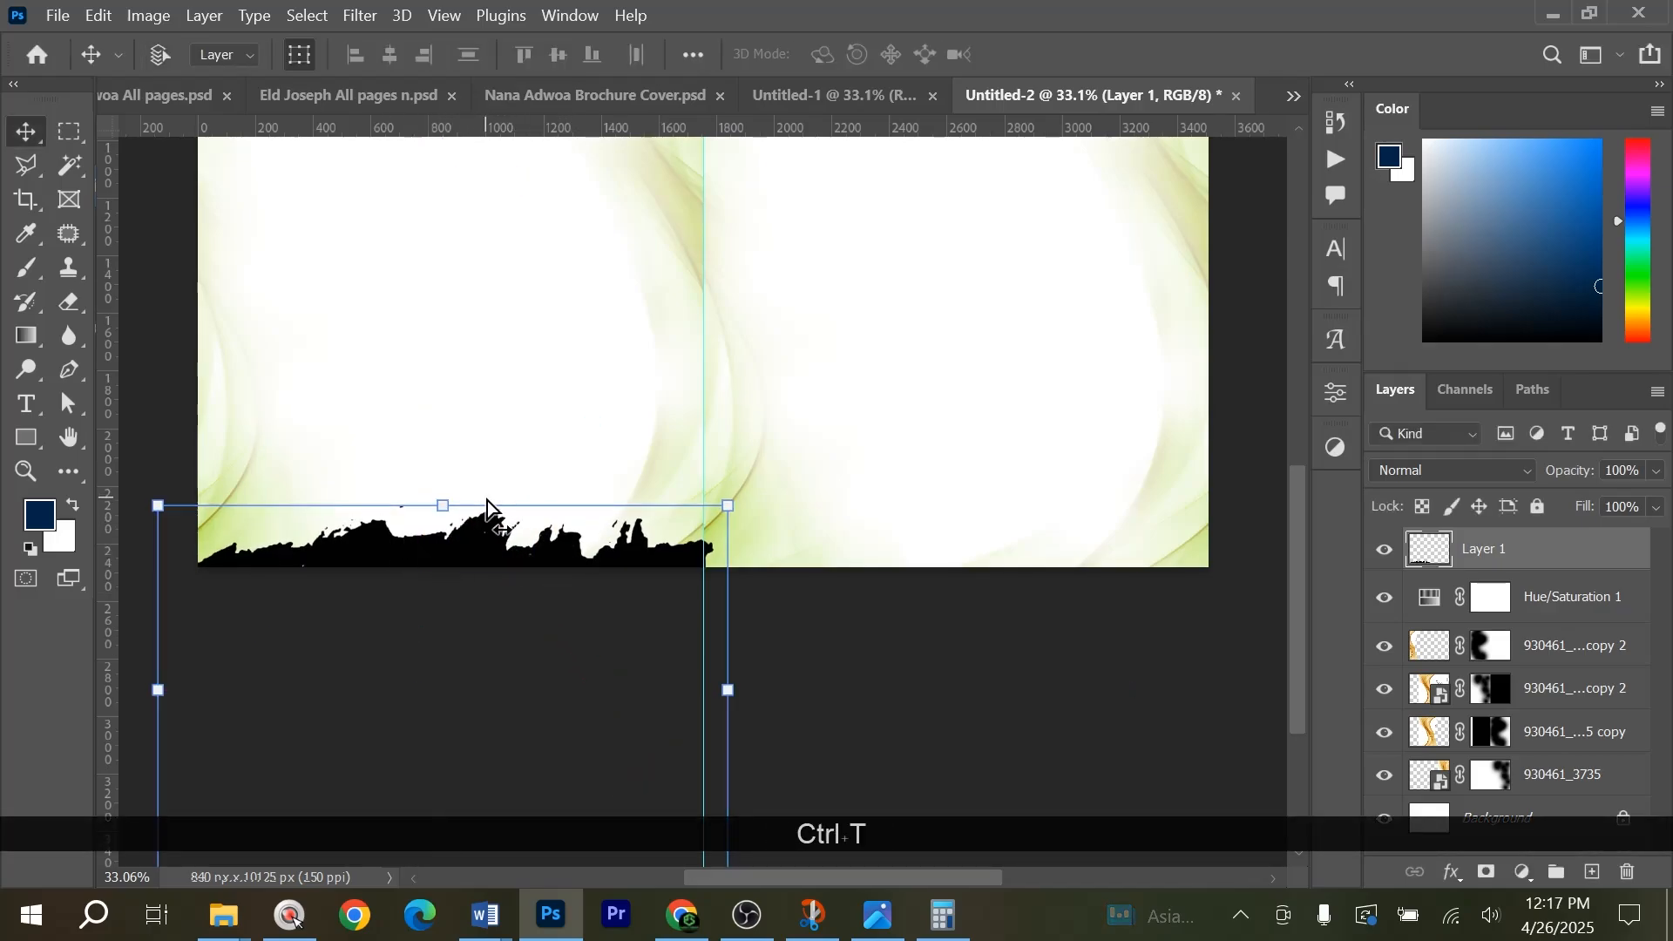
right_click(528, 547)
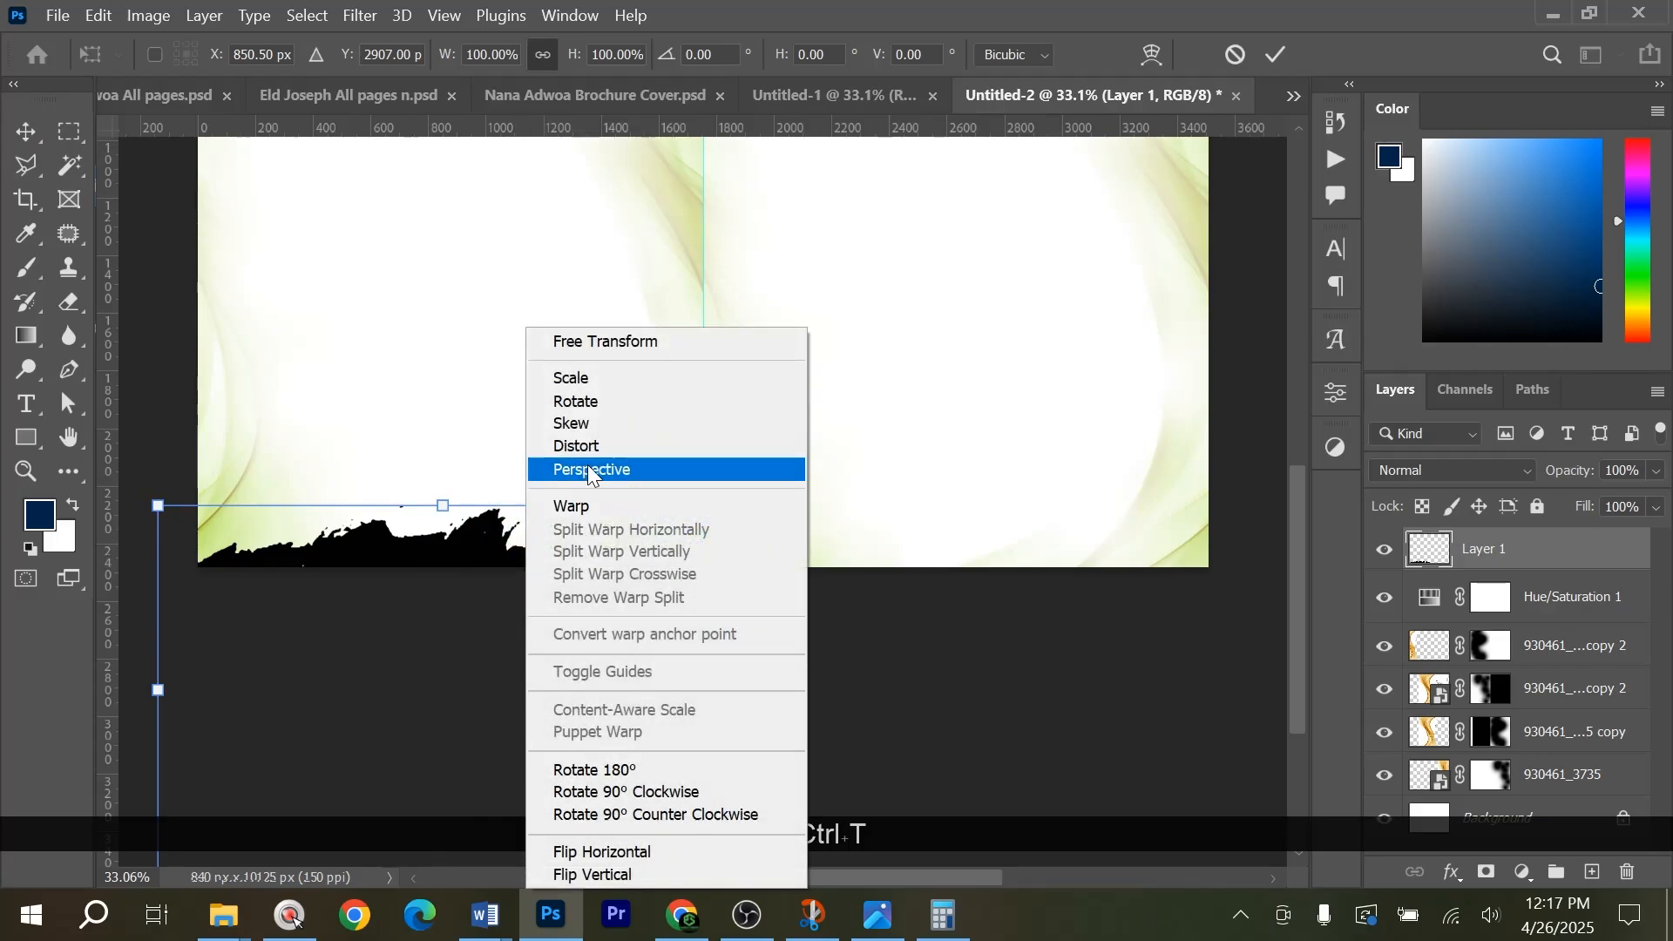
left_click(1286, 65)
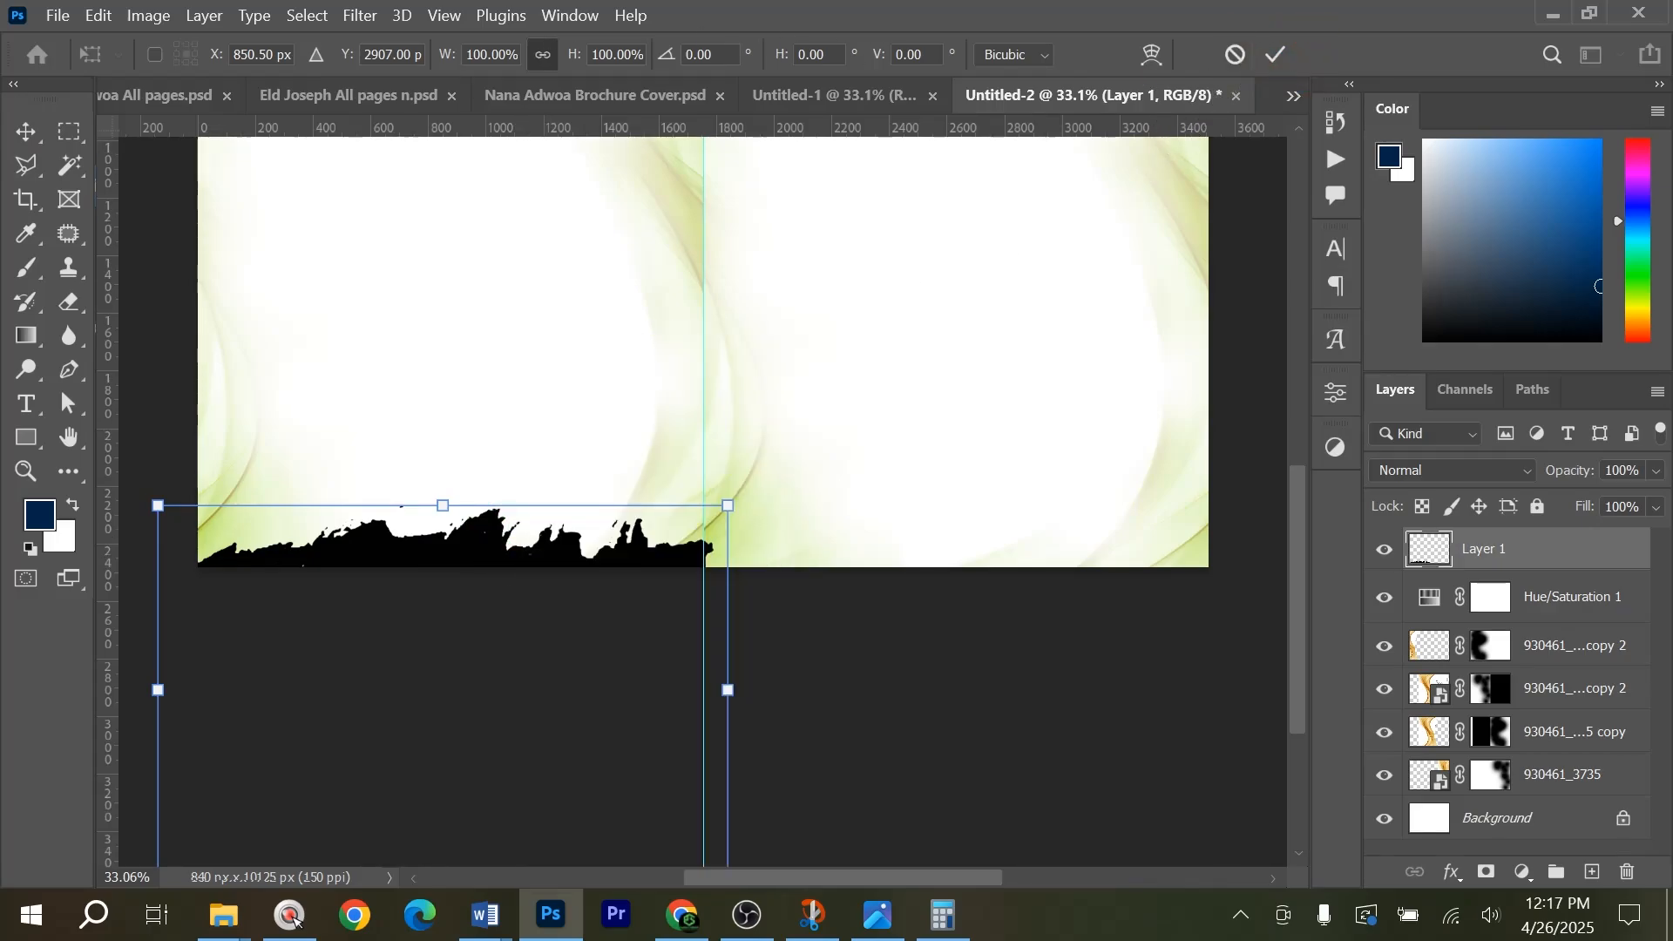
left_click(1274, 55)
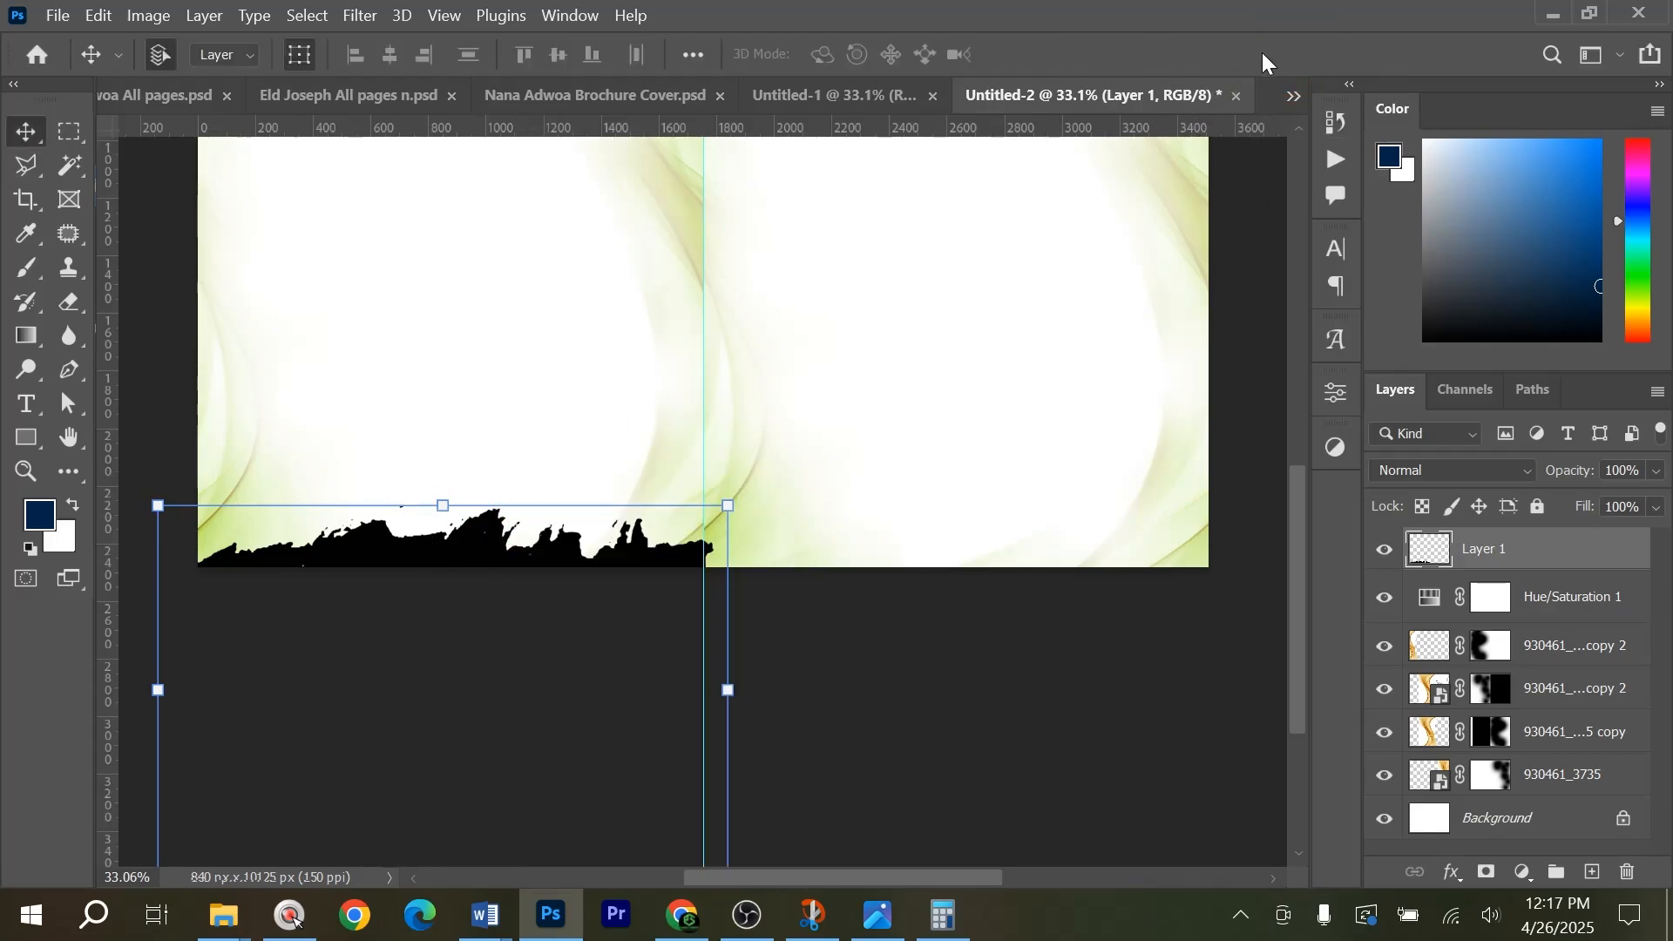
Warp the brush stroke by pulling its upper edge down so the strip along the left page's bottom becomes flatter.
left_click(99, 15)
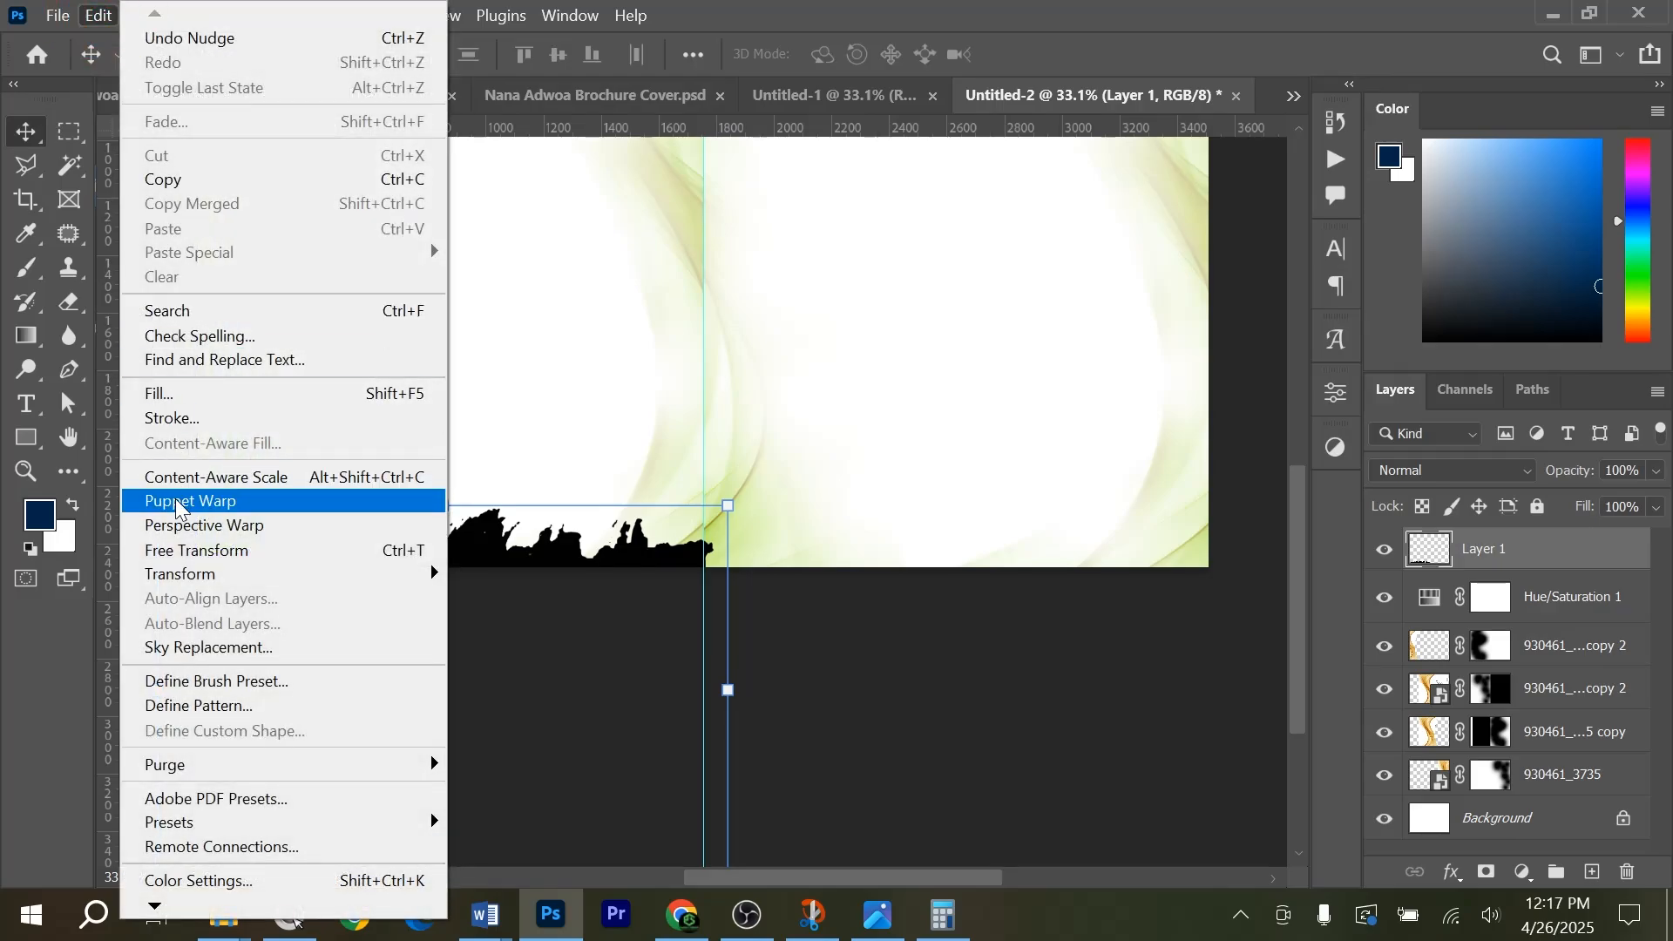
mouse_move(244, 582)
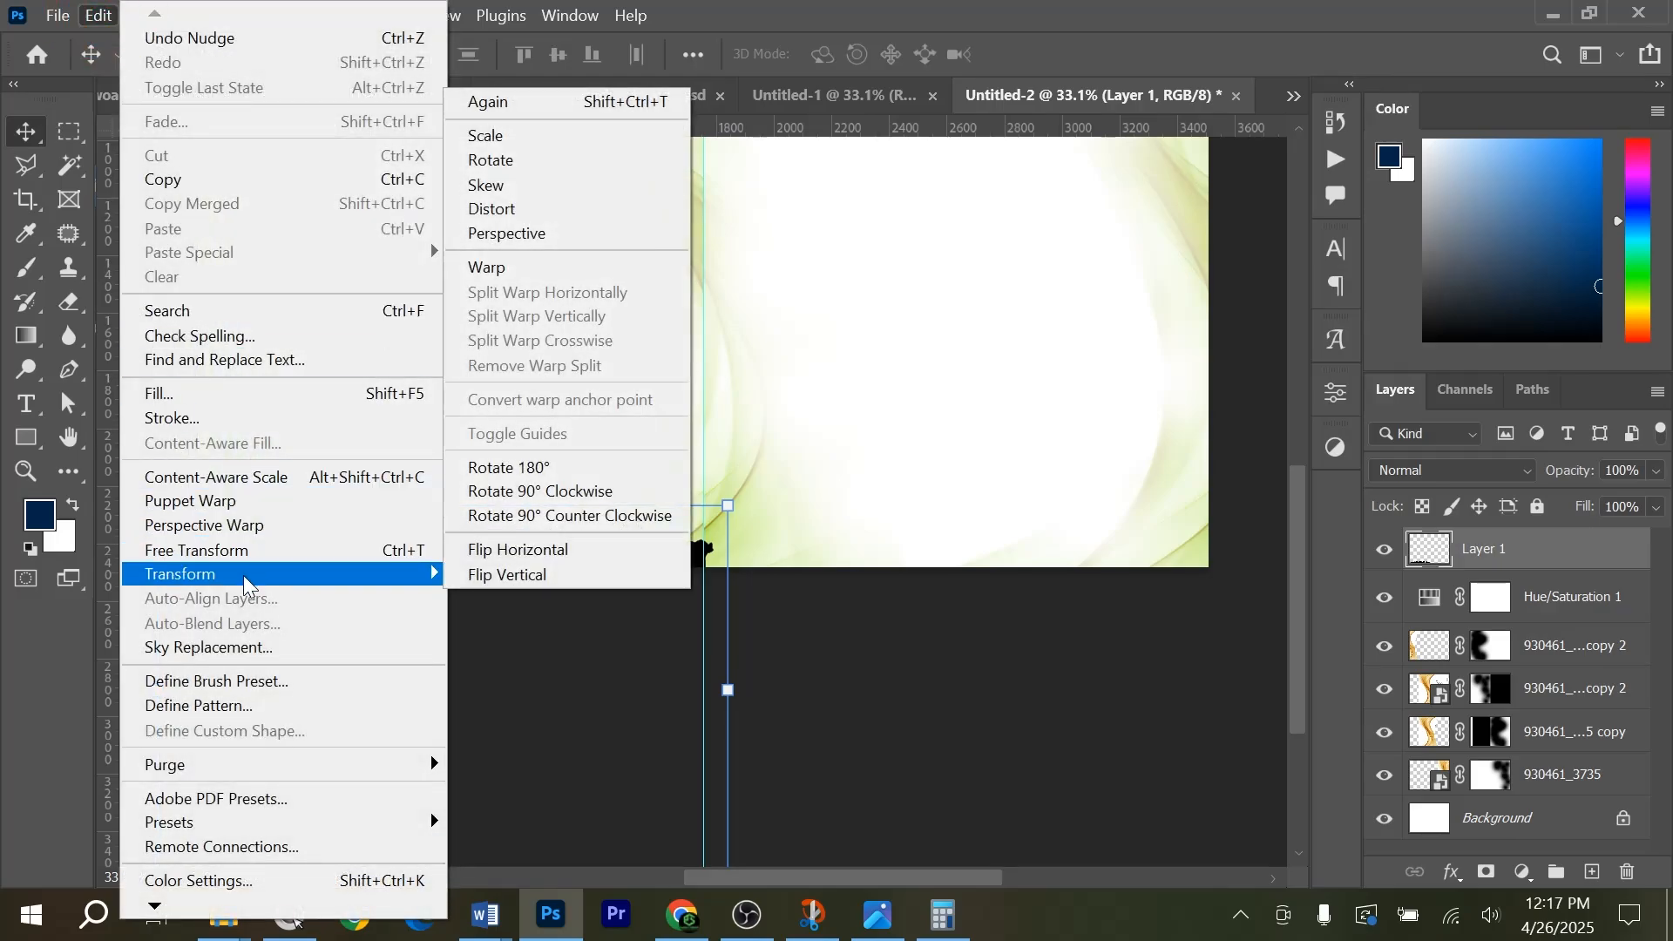
left_click(538, 269)
left_click_drag(423, 490, 403, 520)
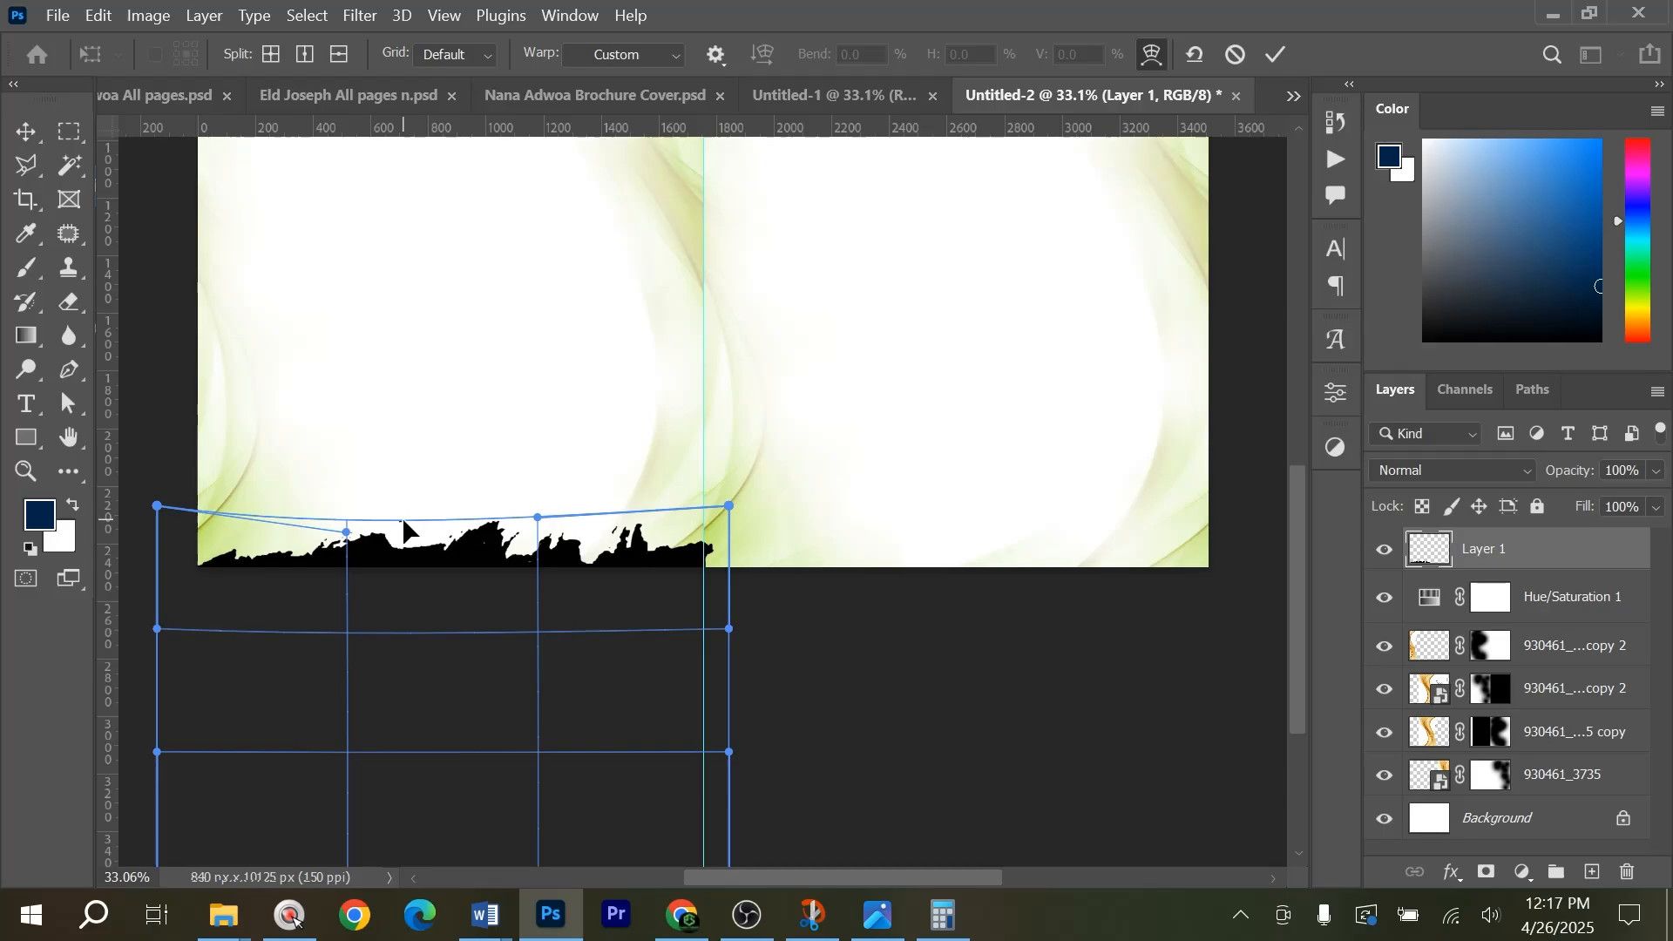
left_click_drag(538, 518, 524, 531)
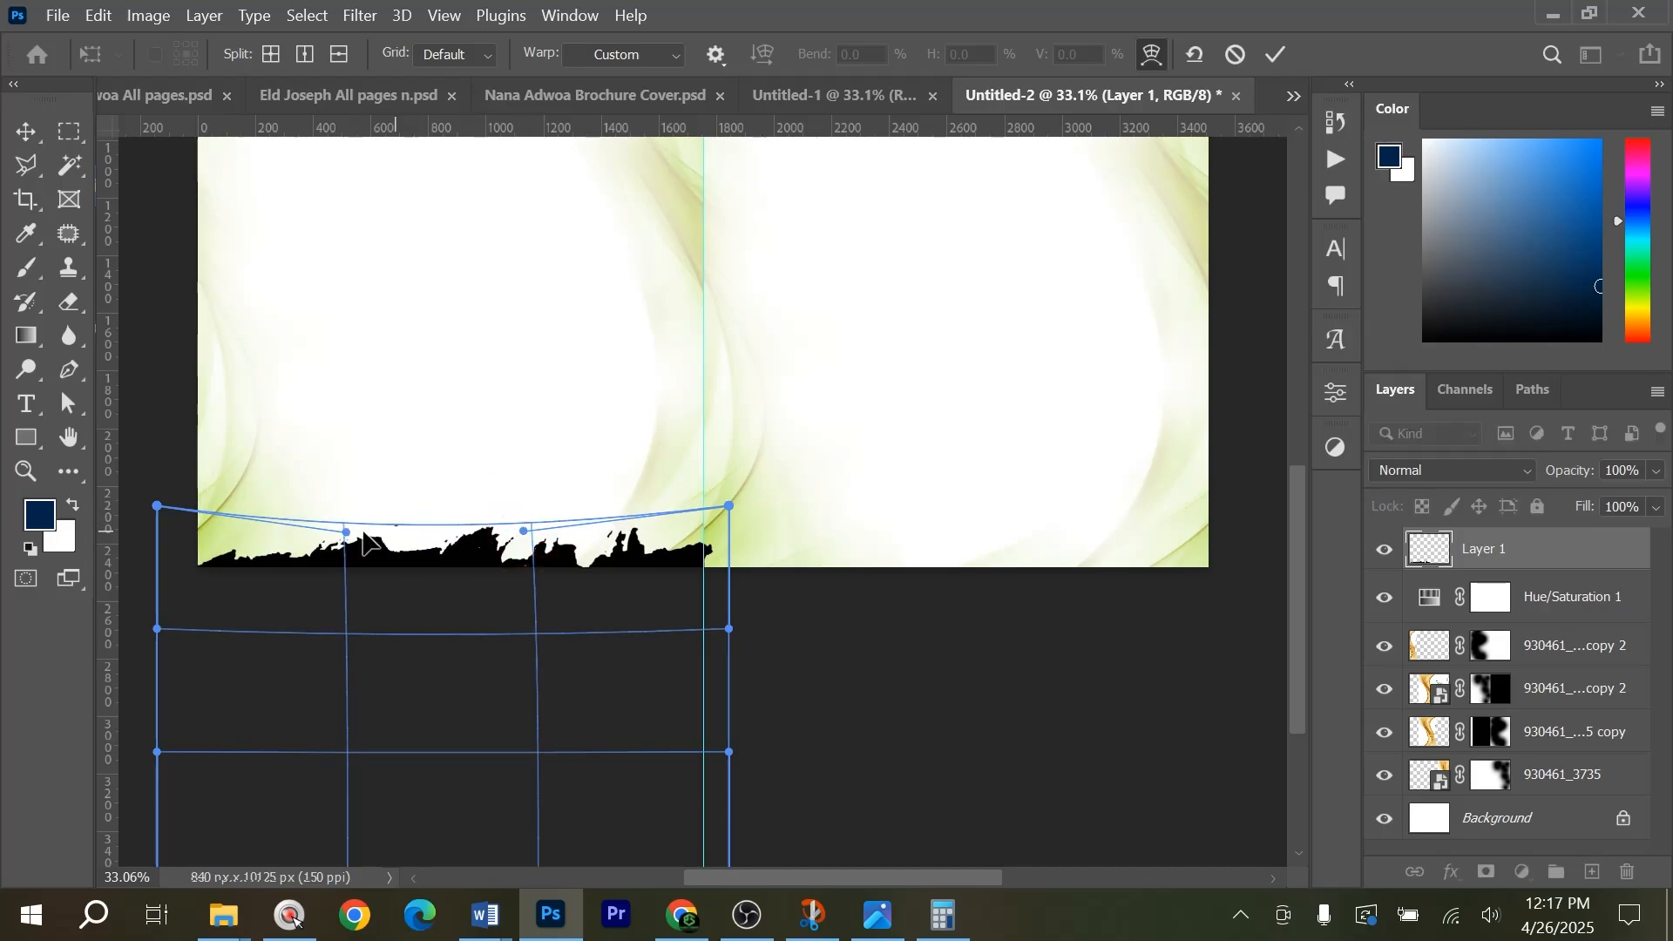
left_click_drag(352, 538, 358, 542)
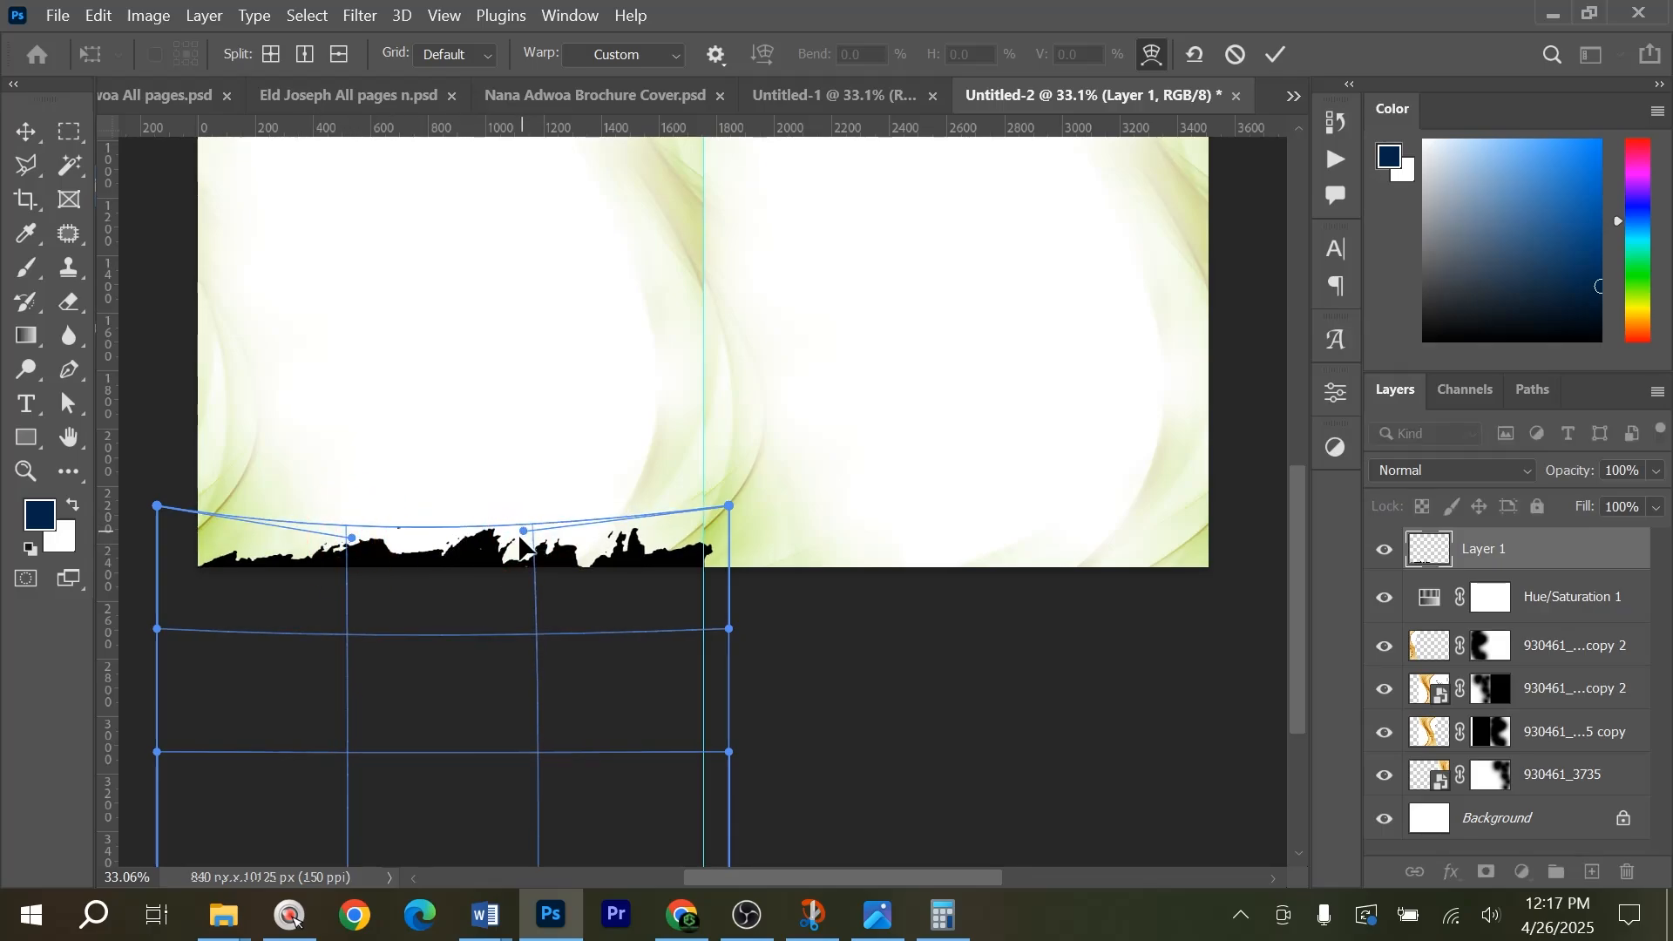
left_click_drag(519, 539, 520, 542)
key("Return")
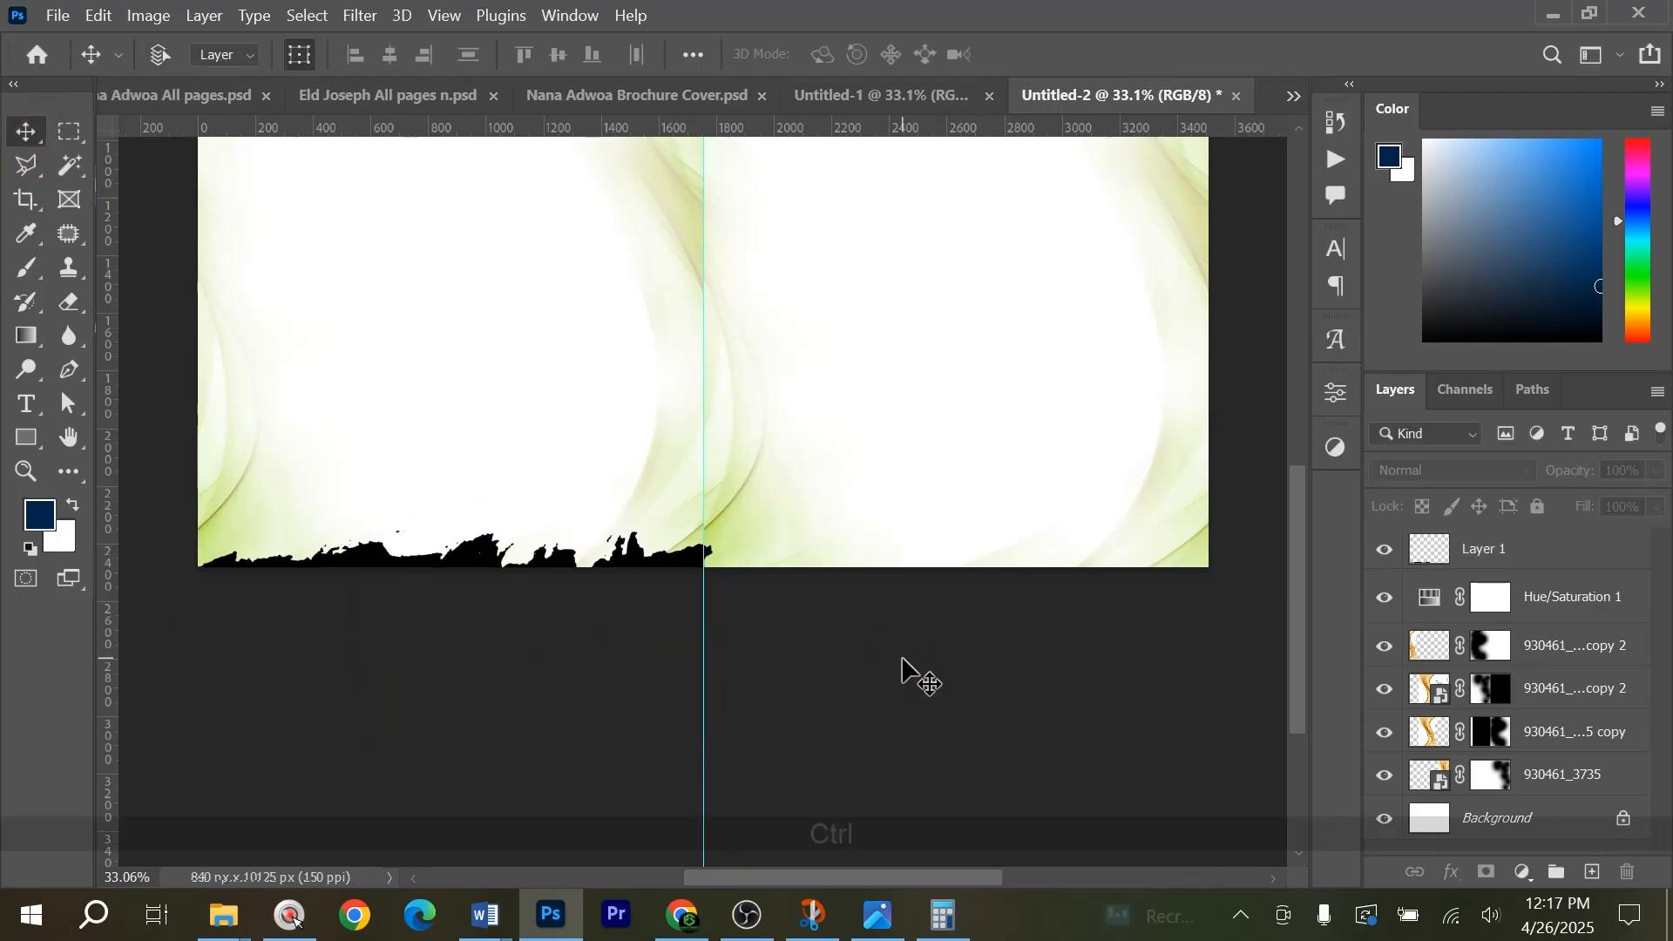
Duplicate the brush-edge strip horizontally onto the bottom of the right page, starting at the centre guide.
key("ctrl+0")
scroll(517, 671, "down", 2)
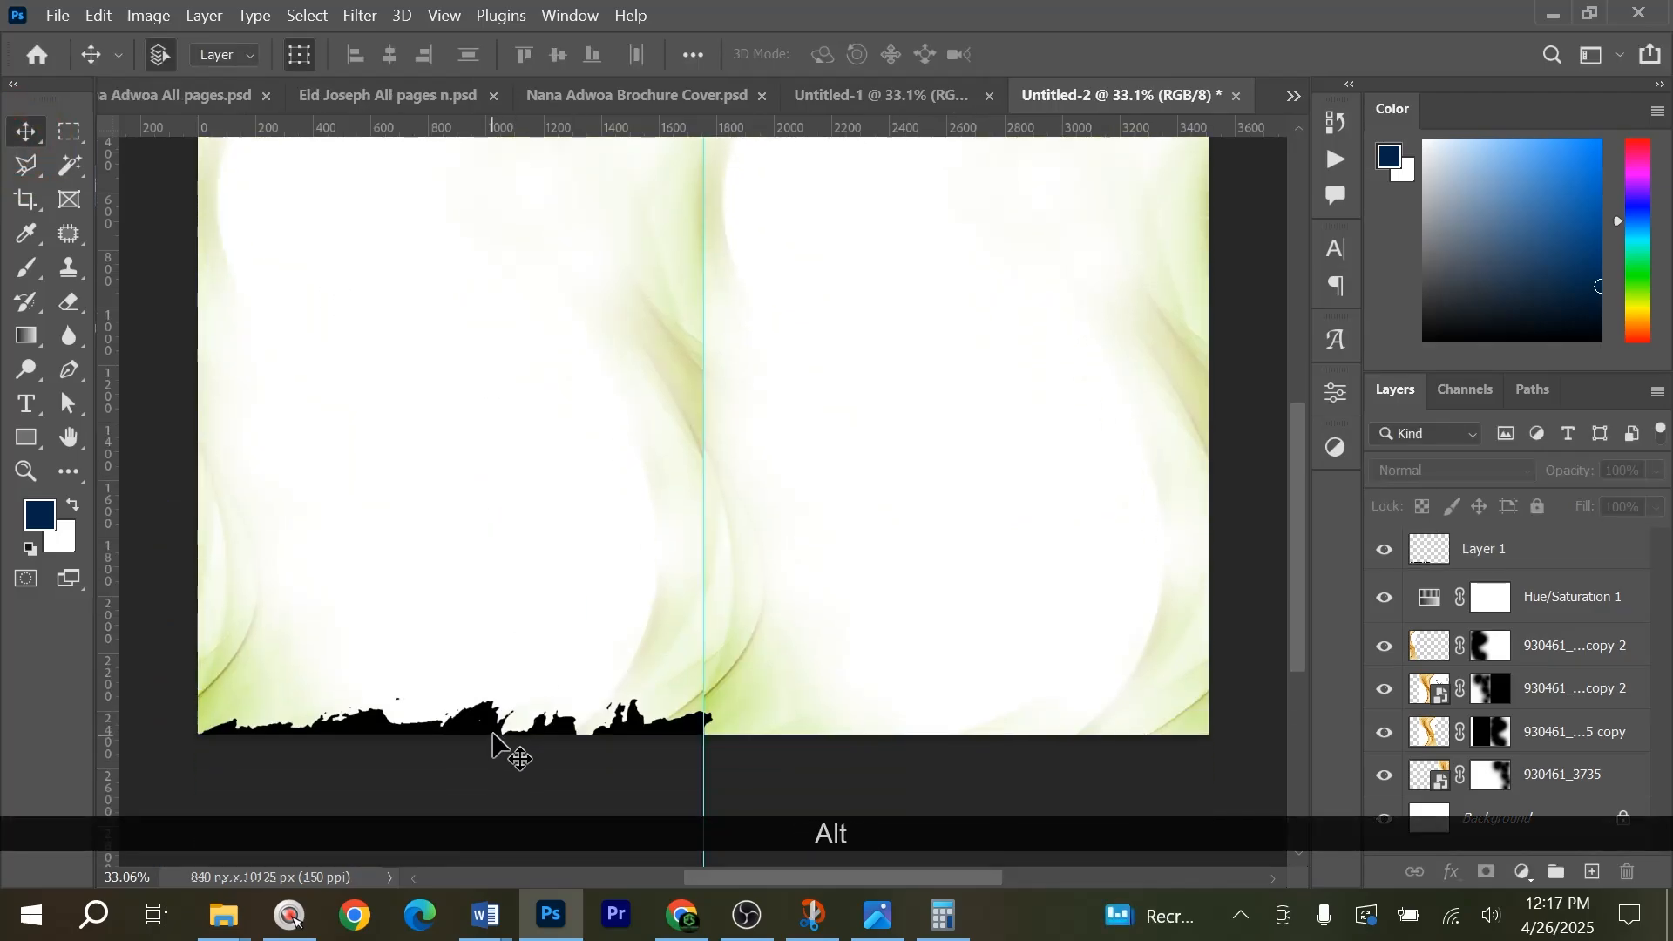
left_click_drag(806, 747, 984, 730)
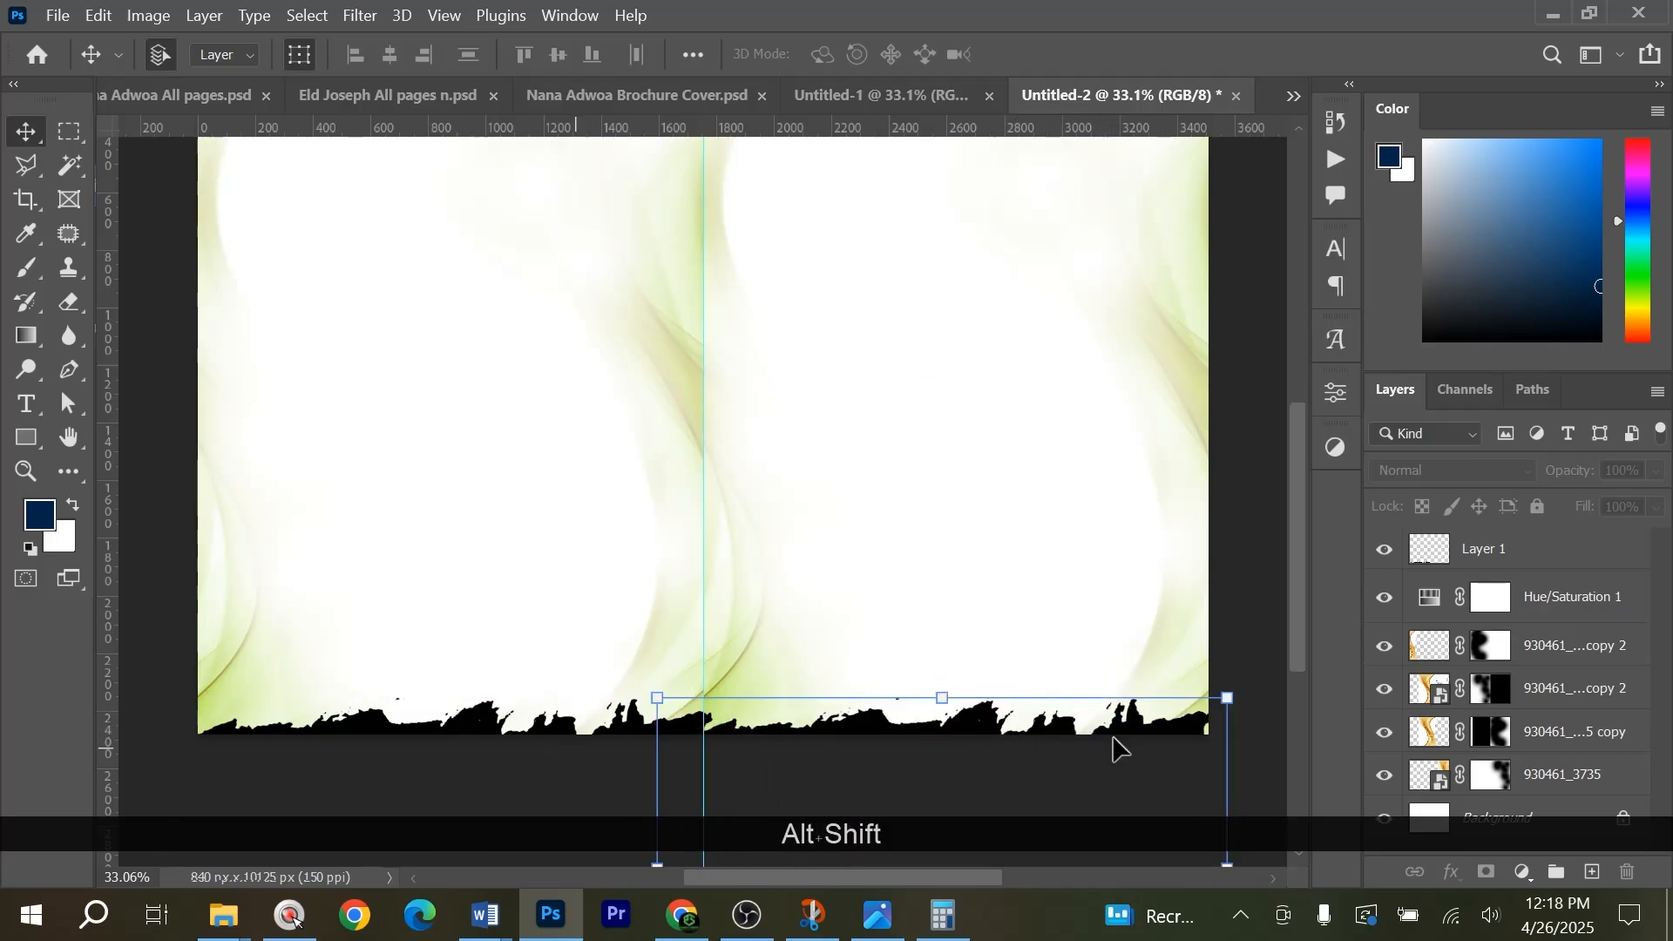
Combine the two black brush-edge strip layers into one smart object and deselect it.
left_click(1518, 601, "shift")
right_click(1514, 592)
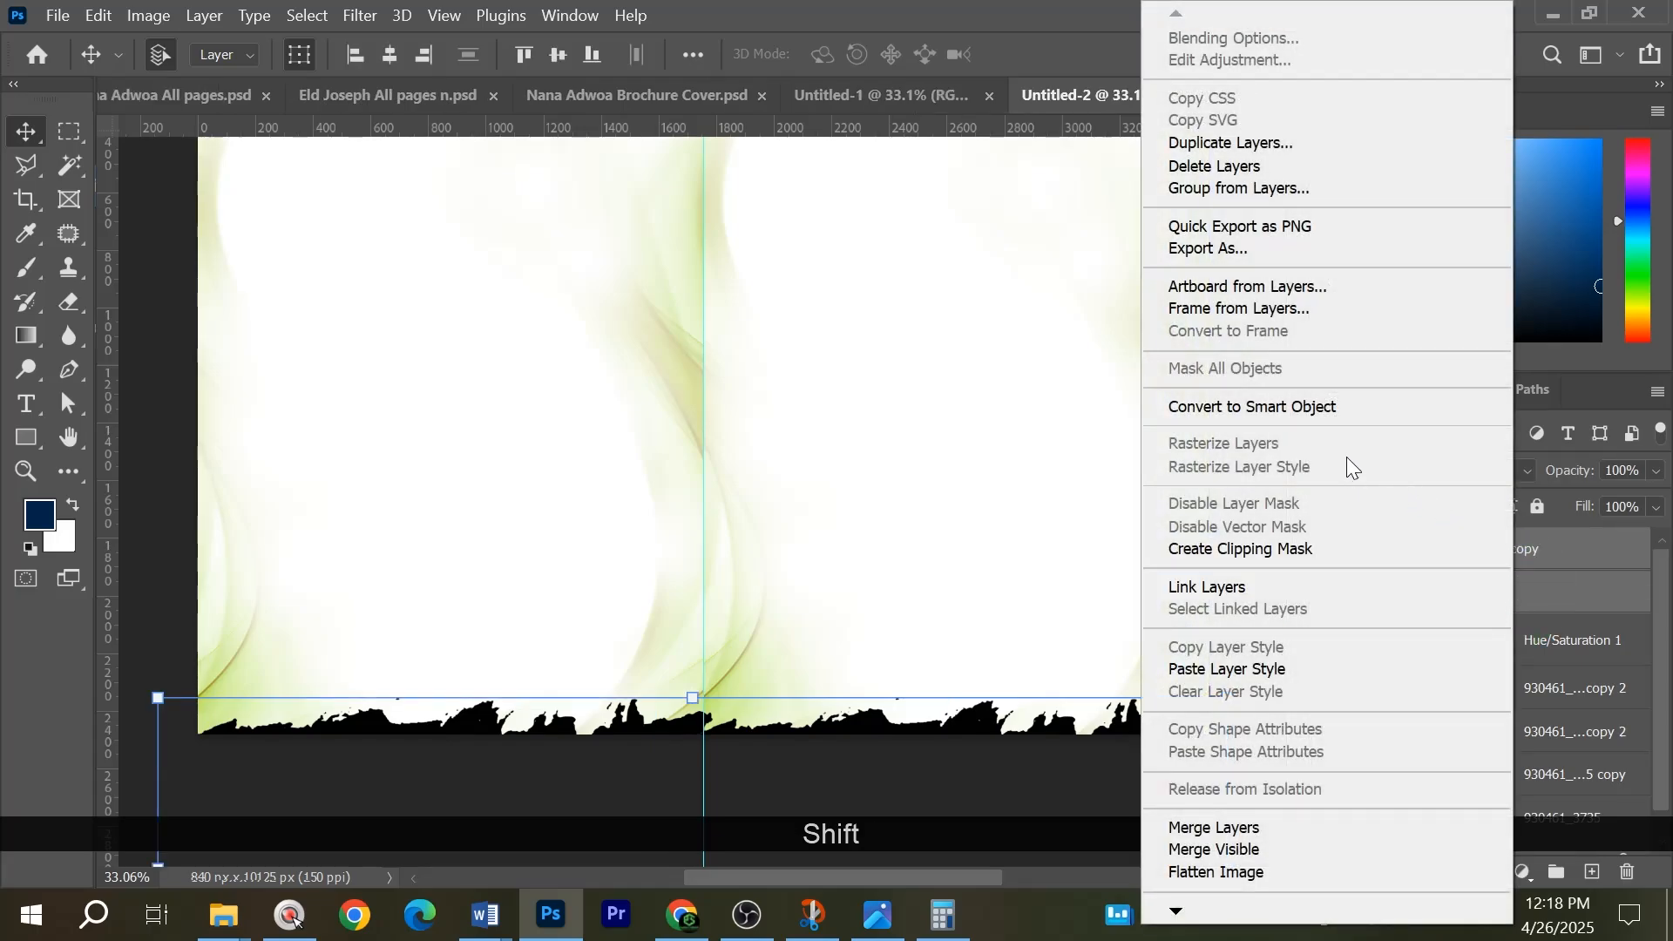
left_click(1336, 400)
left_click(1241, 551)
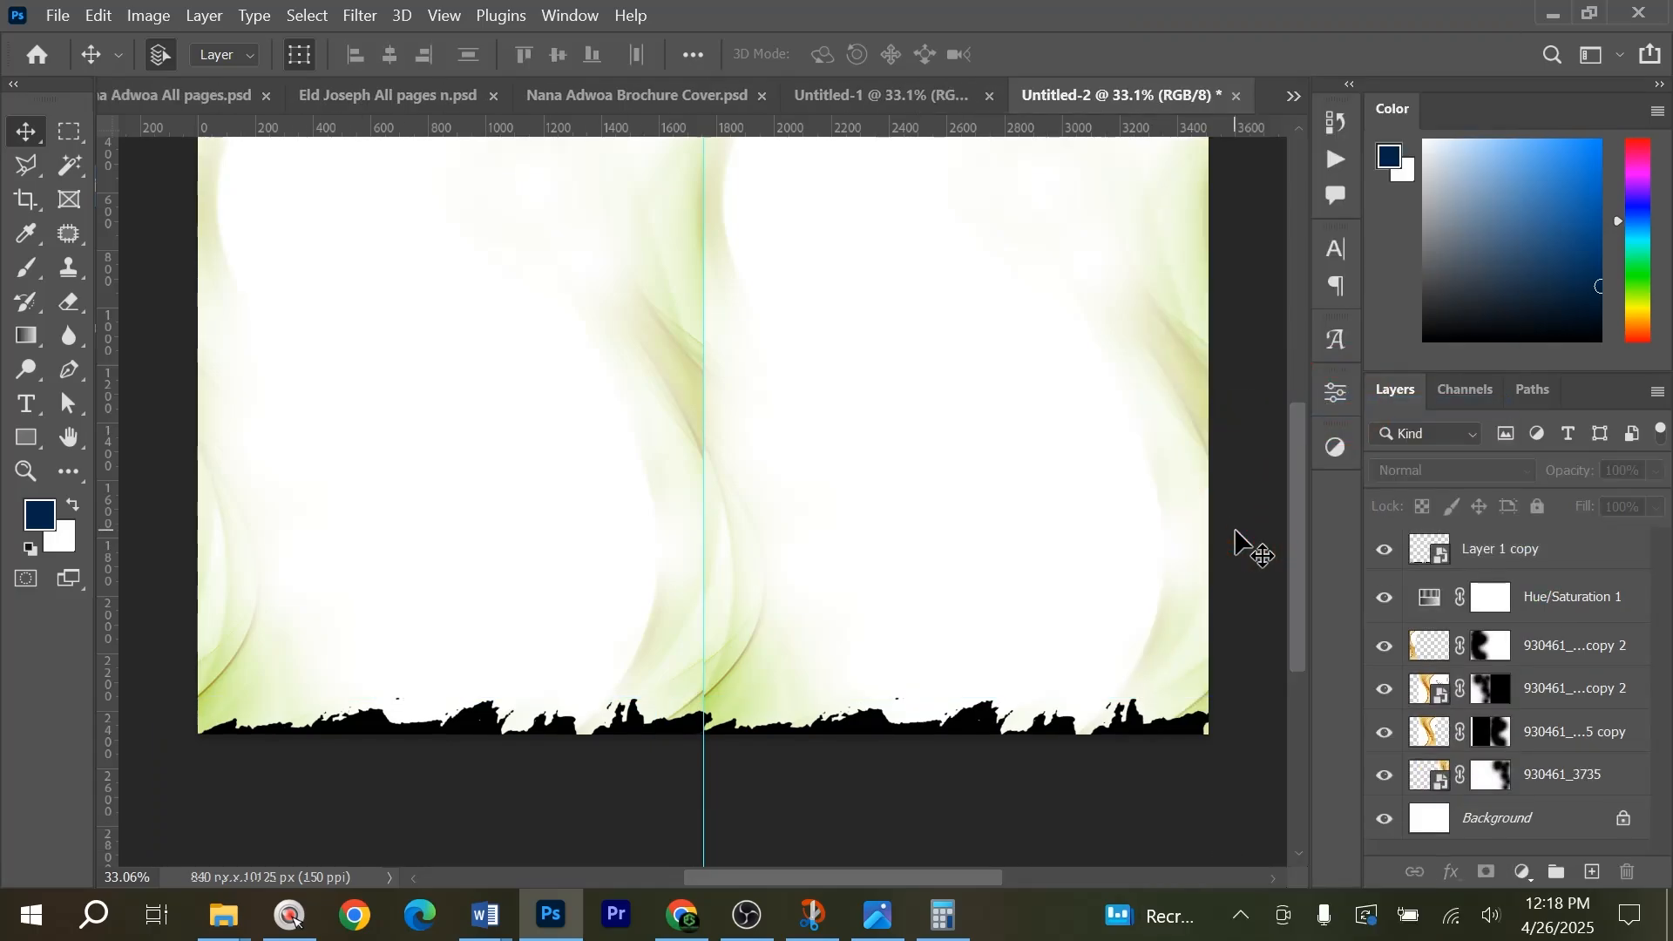
Paste the copied layer style onto the footer strip, leaving only its gold Gradient Overlay visible and Color Overlay hidden.
scroll(1237, 569, "up", 1)
scroll(1213, 652, "down", 1)
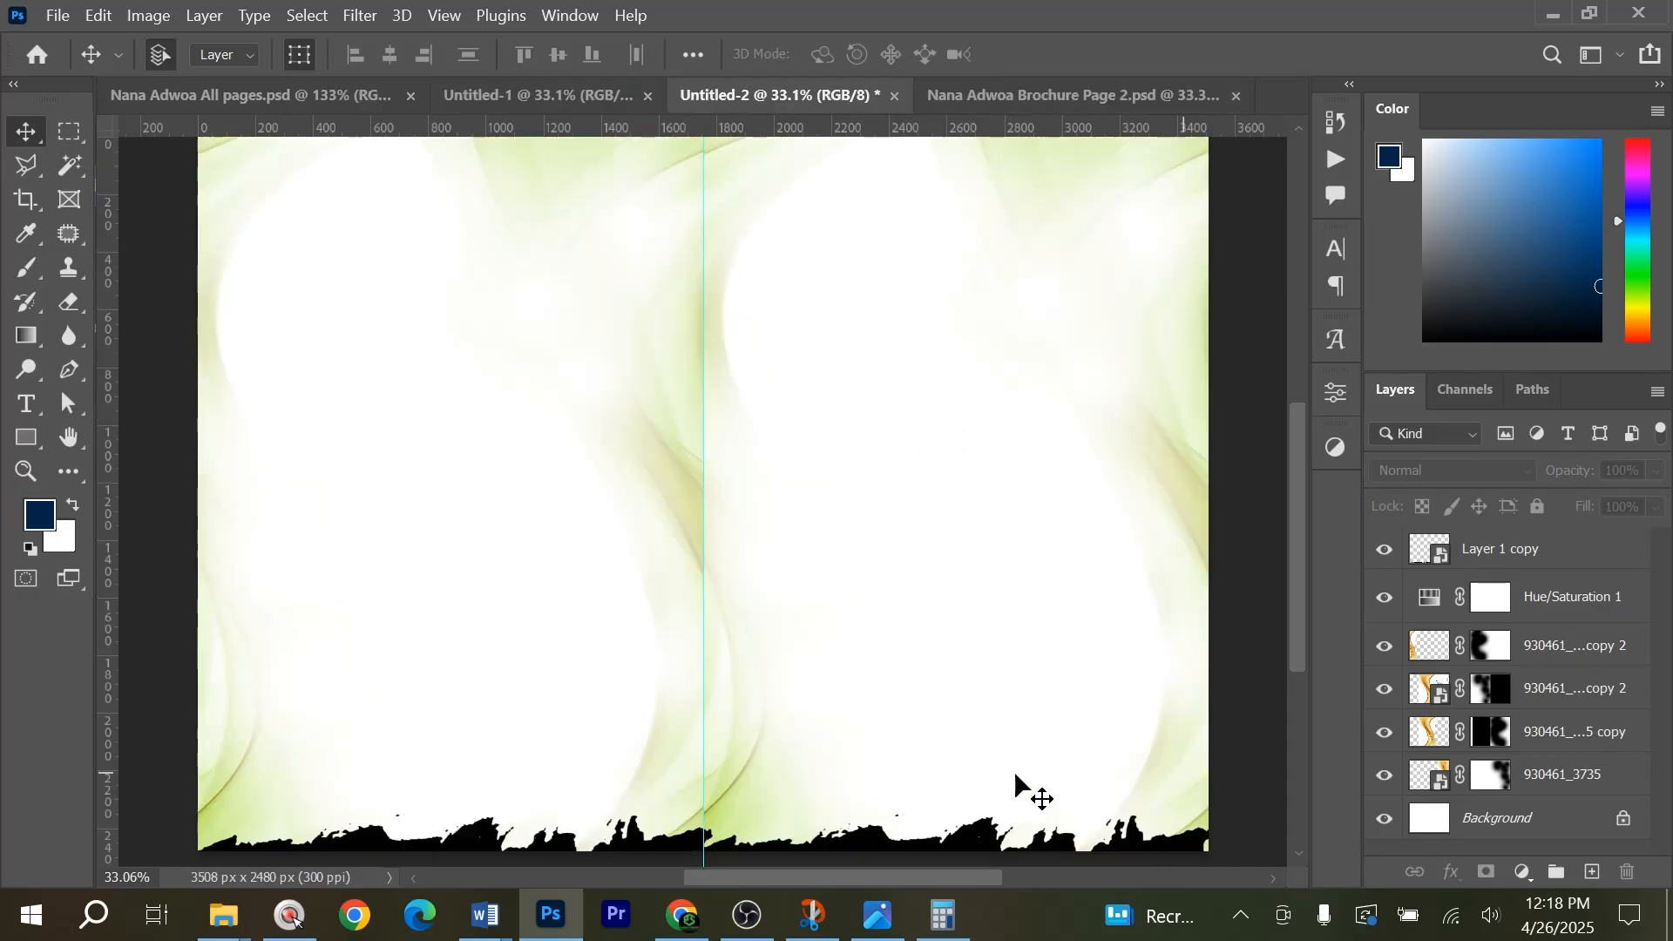
left_click(485, 845)
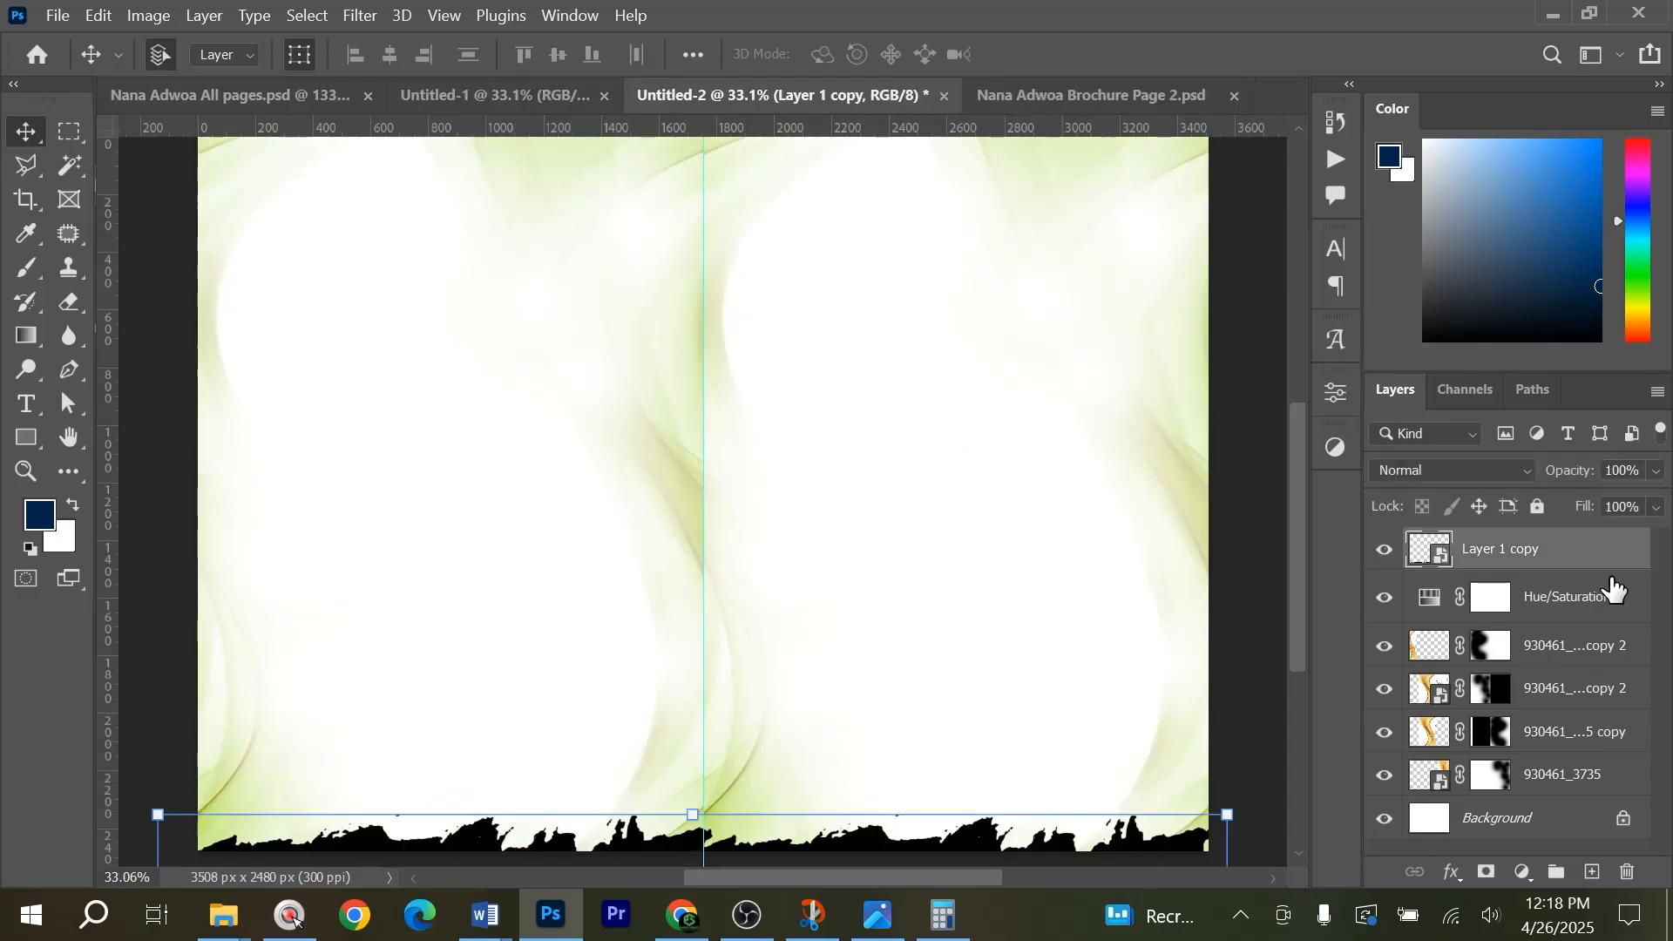
right_click(1531, 551)
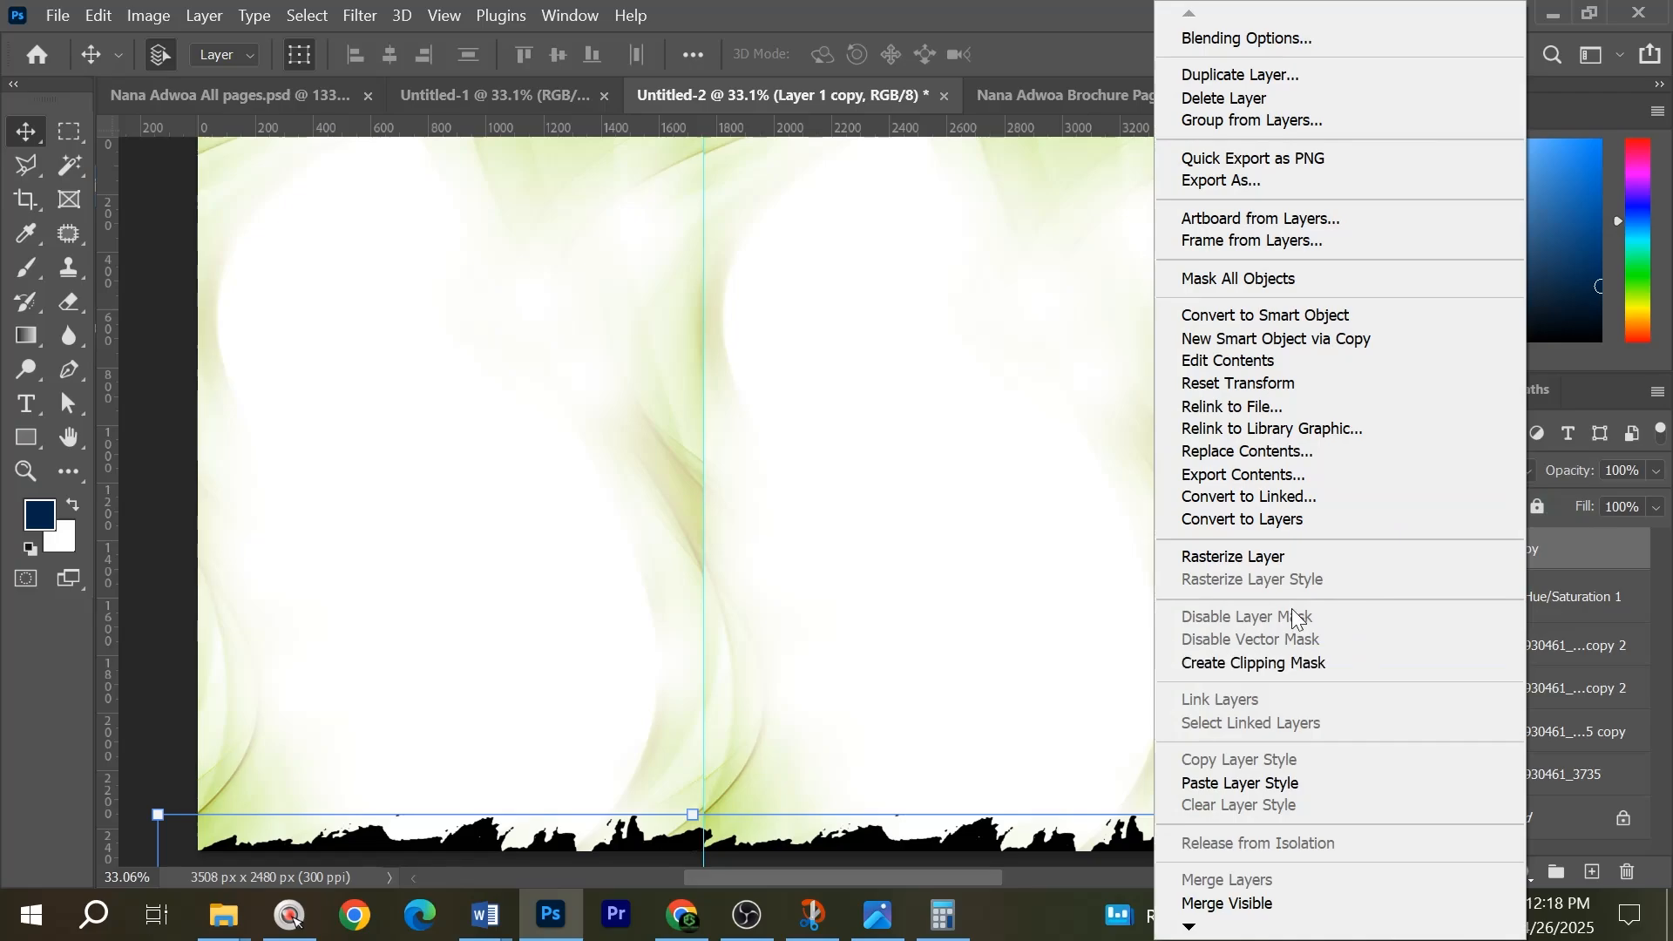
left_click(1257, 783)
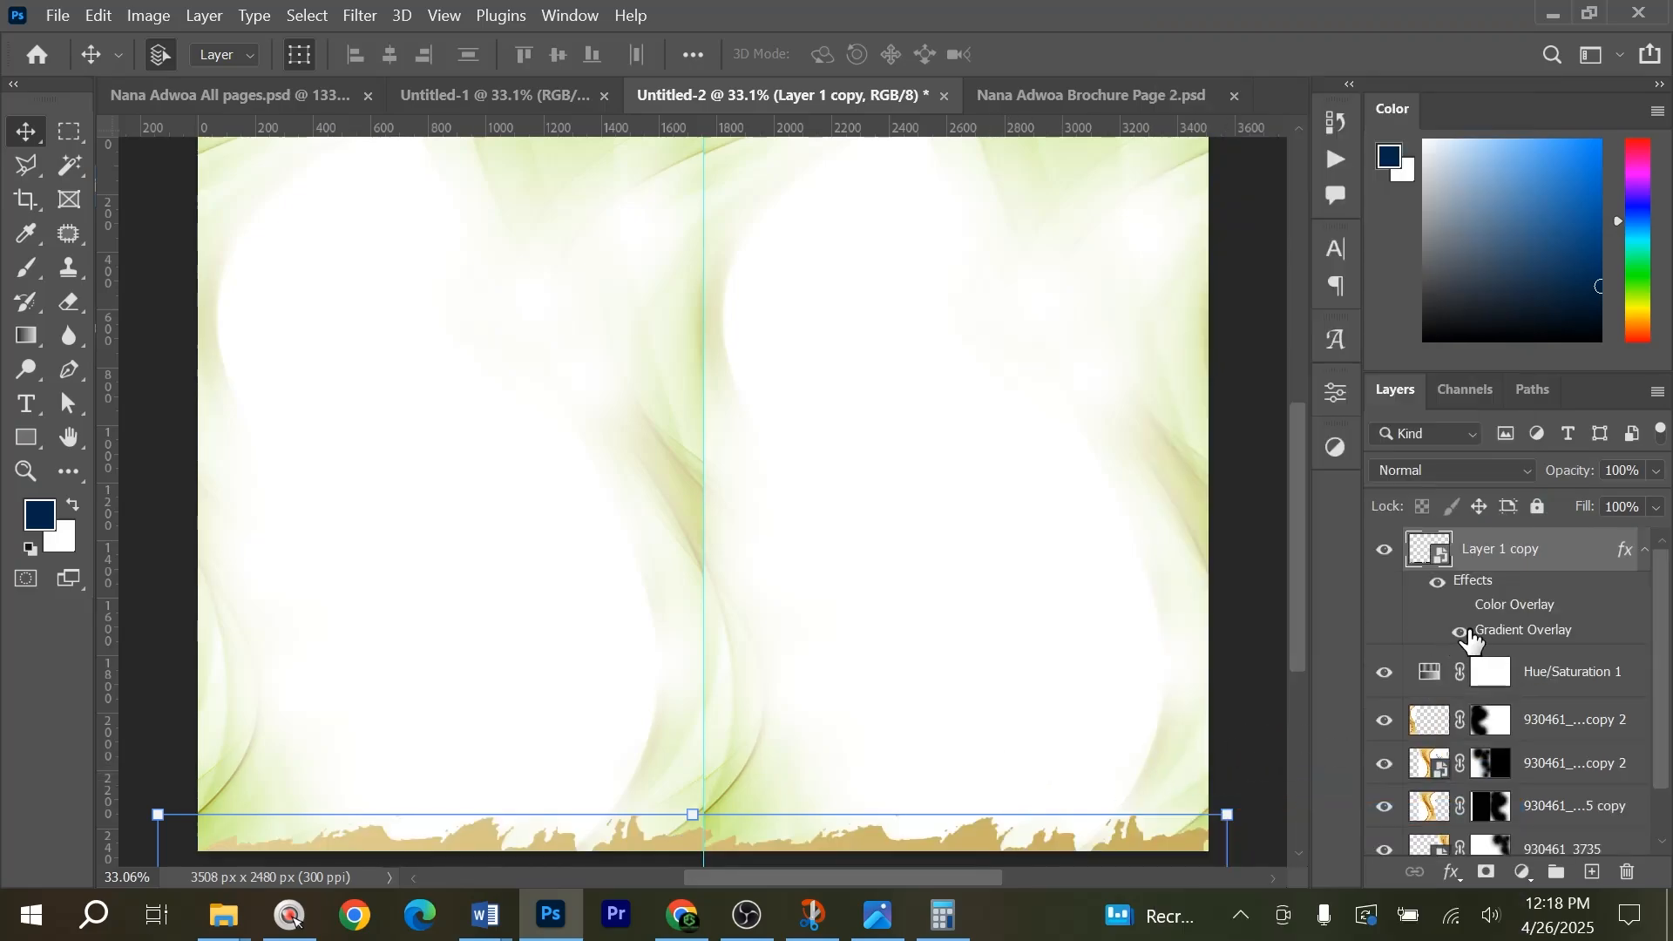
key("ctrl")
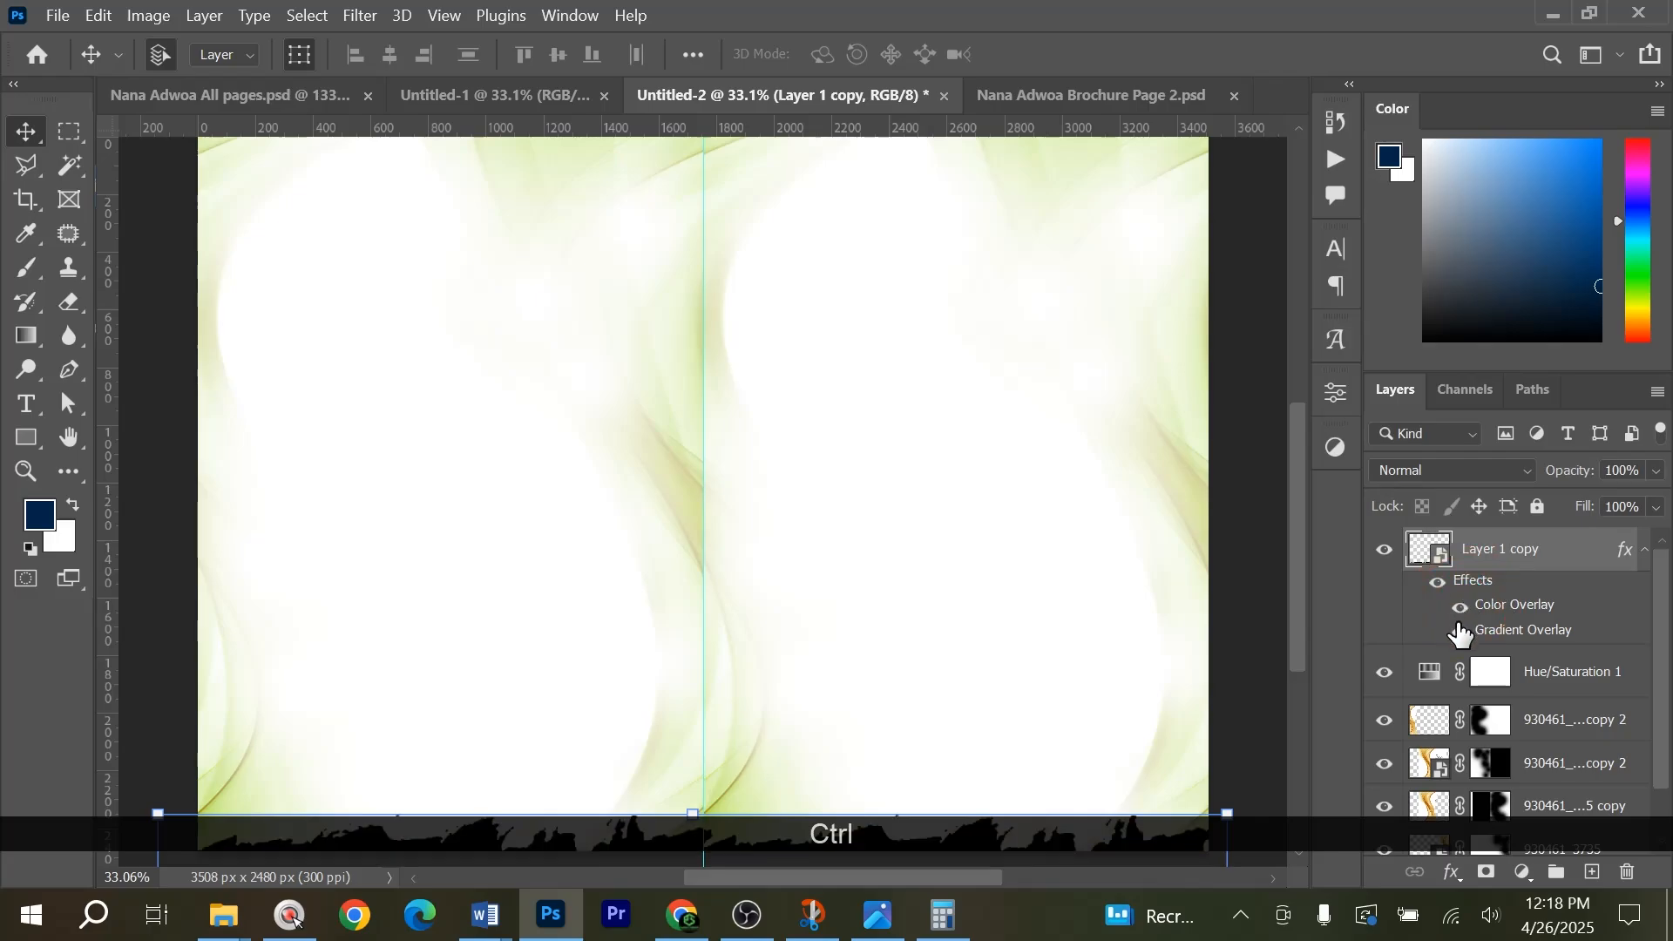
left_click(1461, 609)
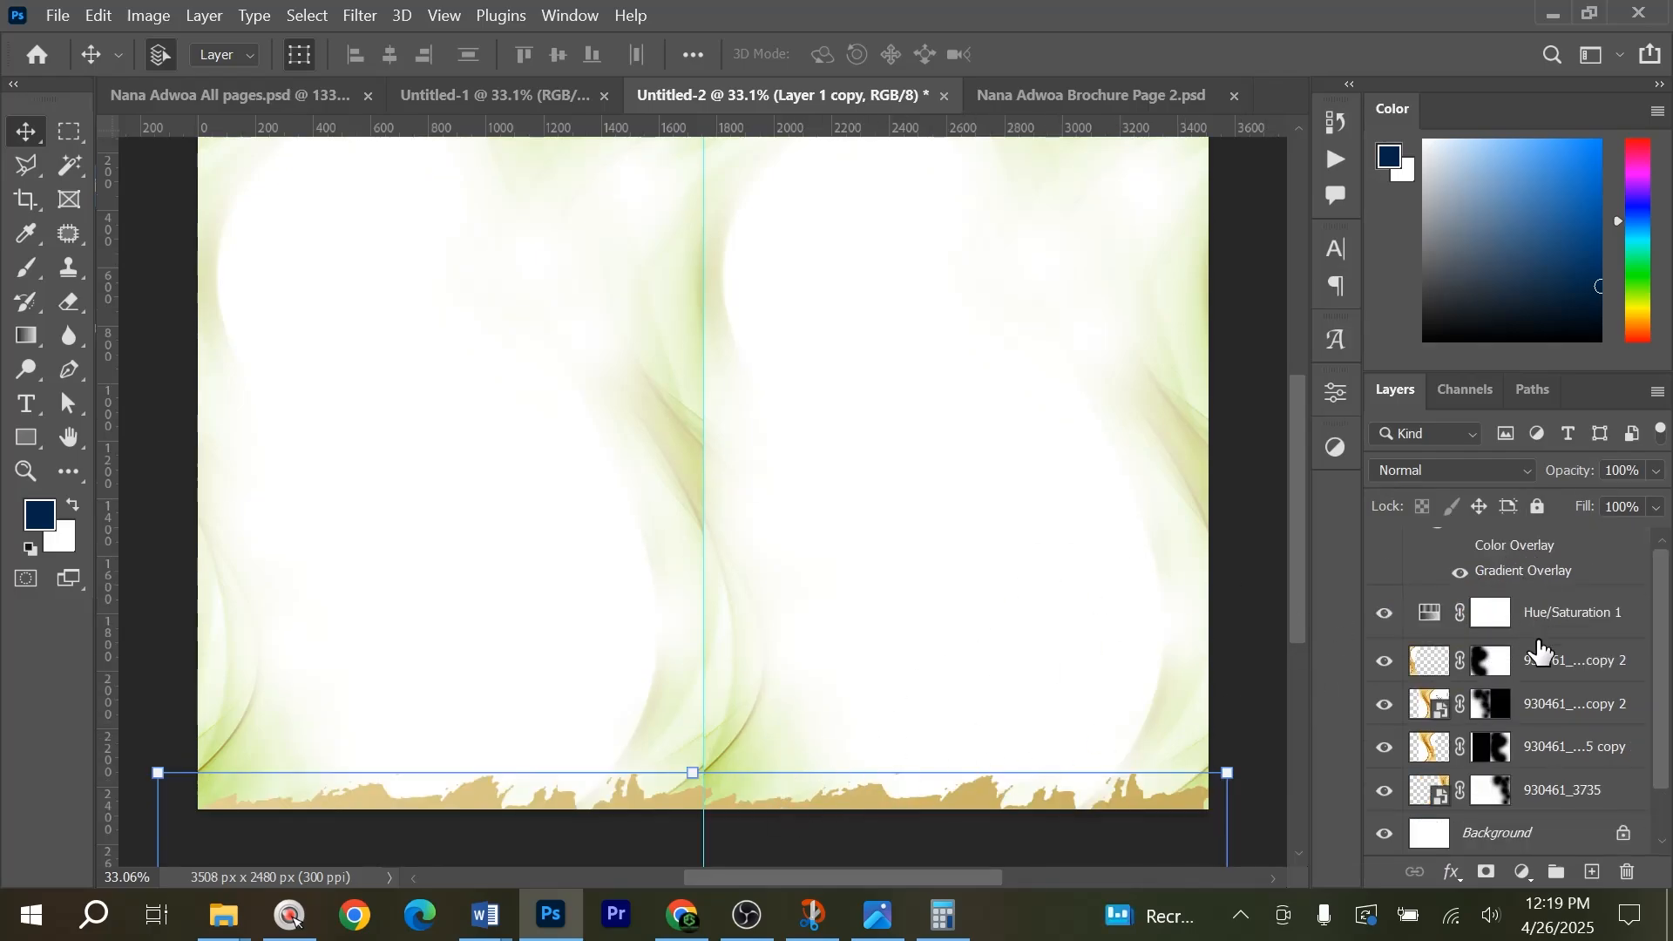
Move the footer strip layer directly below the Hue/Saturation 1 adjustment so the strip takes on the green tint.
scroll(1527, 562, "up", 1)
left_click_drag(1526, 558, 1420, 694)
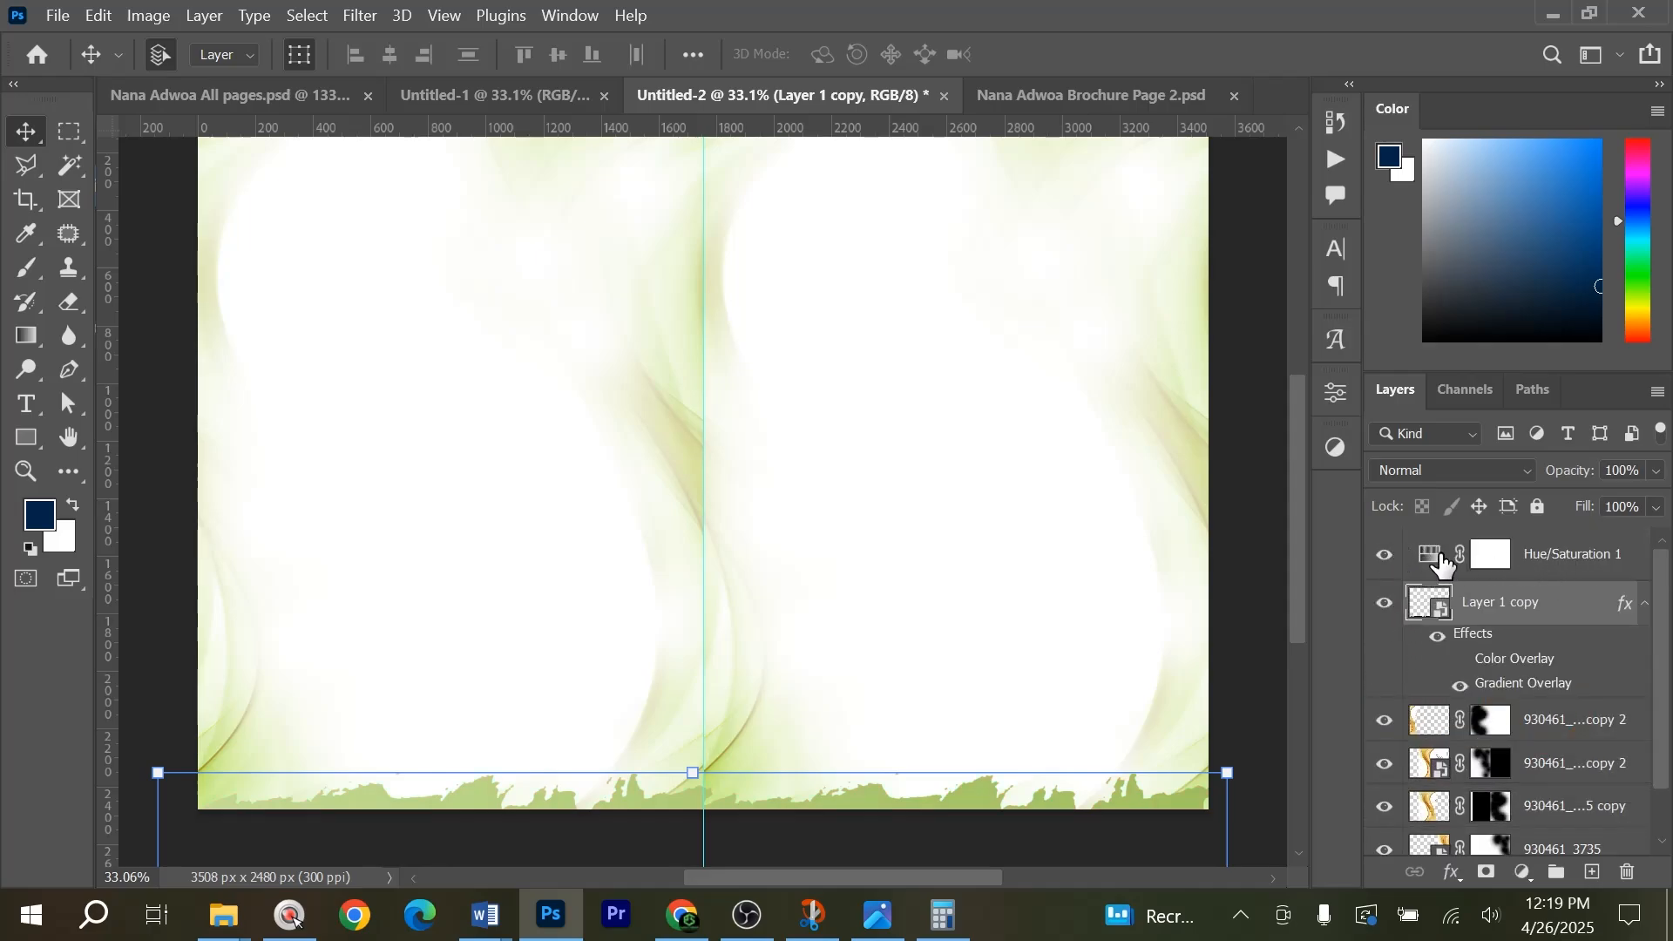
left_click(1238, 633)
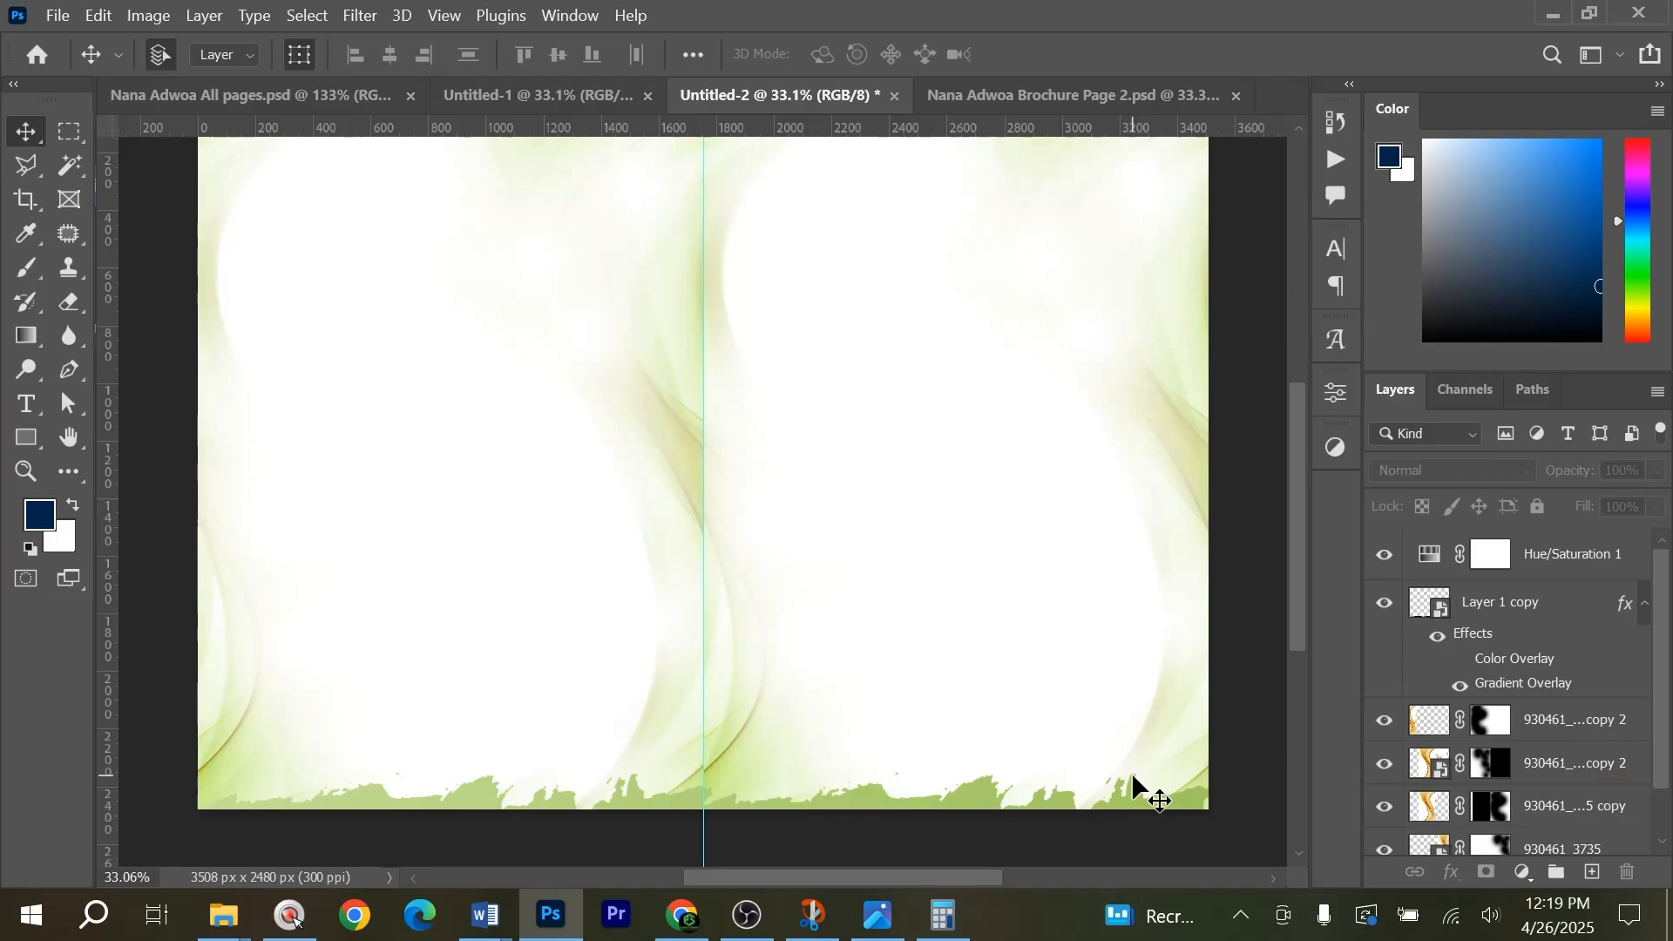
scroll(1142, 789, "up", 1)
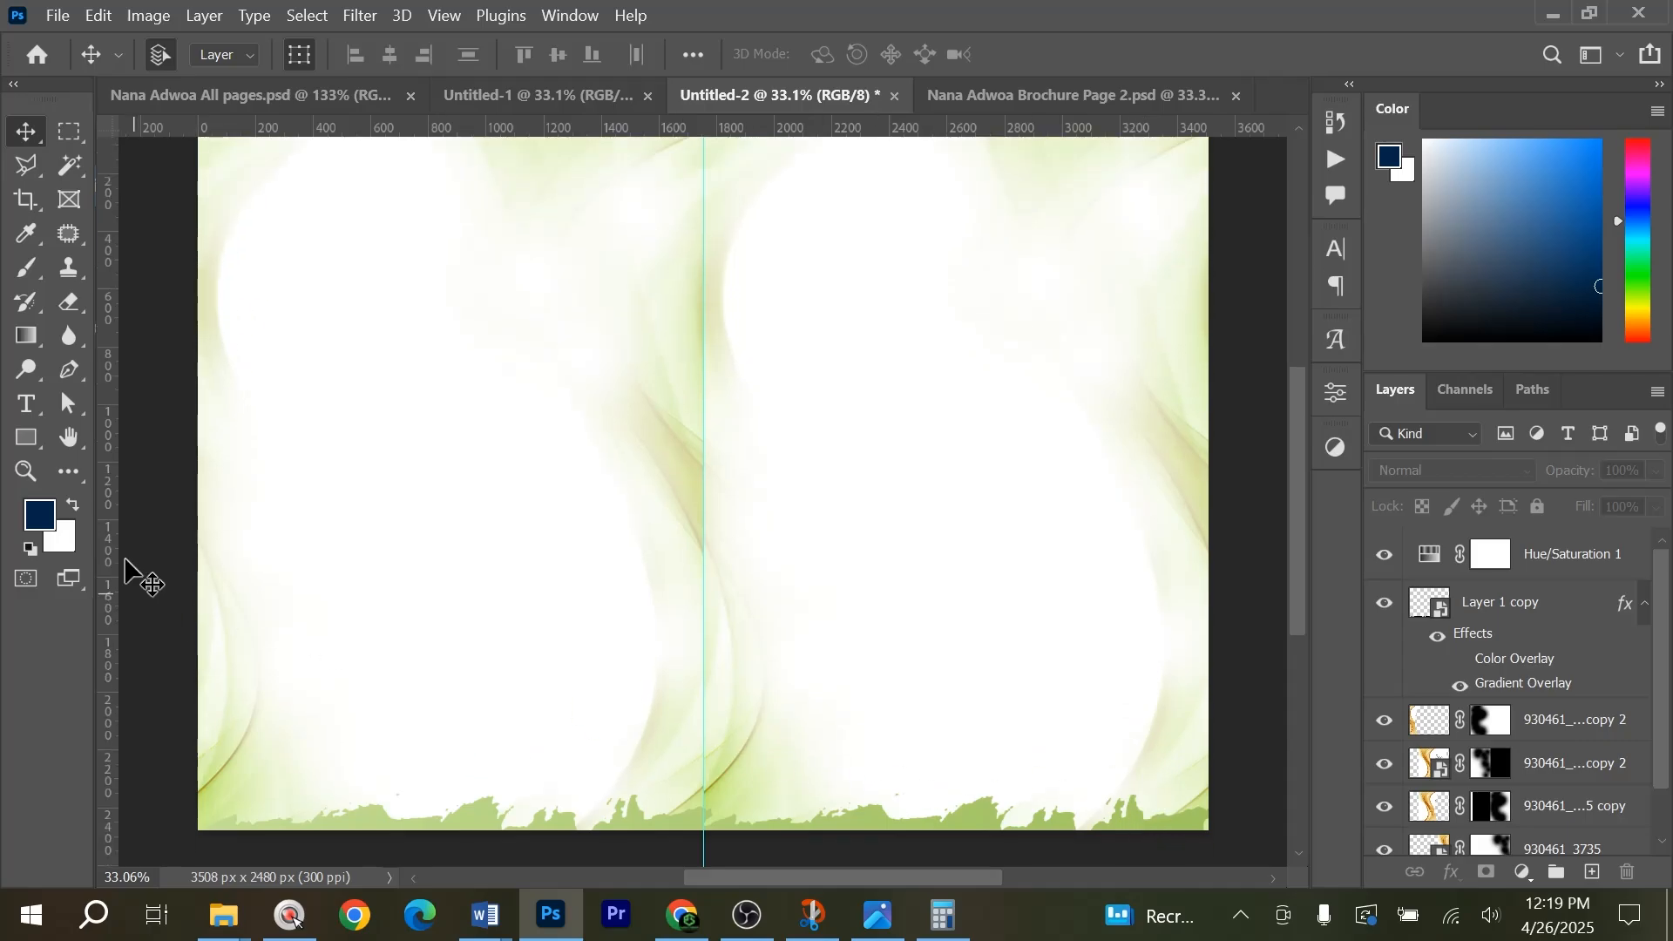
Draw a small upright dark-blue rectangle over the footer near the right page's outer corner and stretch its height to about 120.6%.
right_click(29, 452)
right_click(30, 449)
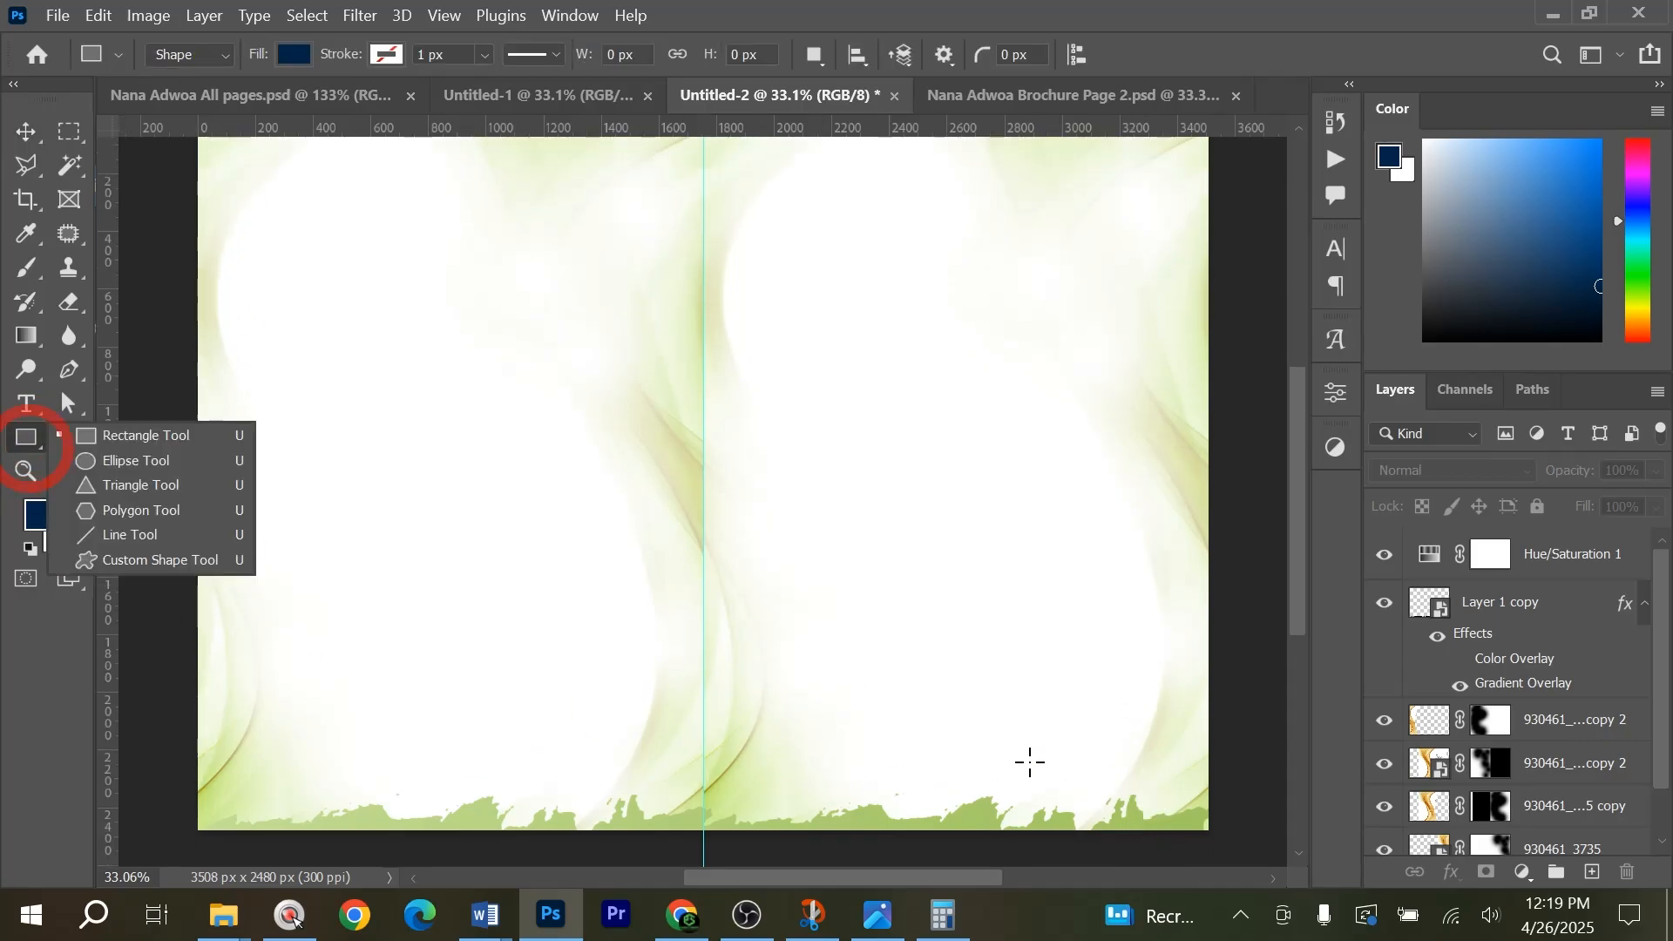
scroll(1175, 780, "down", 5)
scroll(1175, 780, "up", 5)
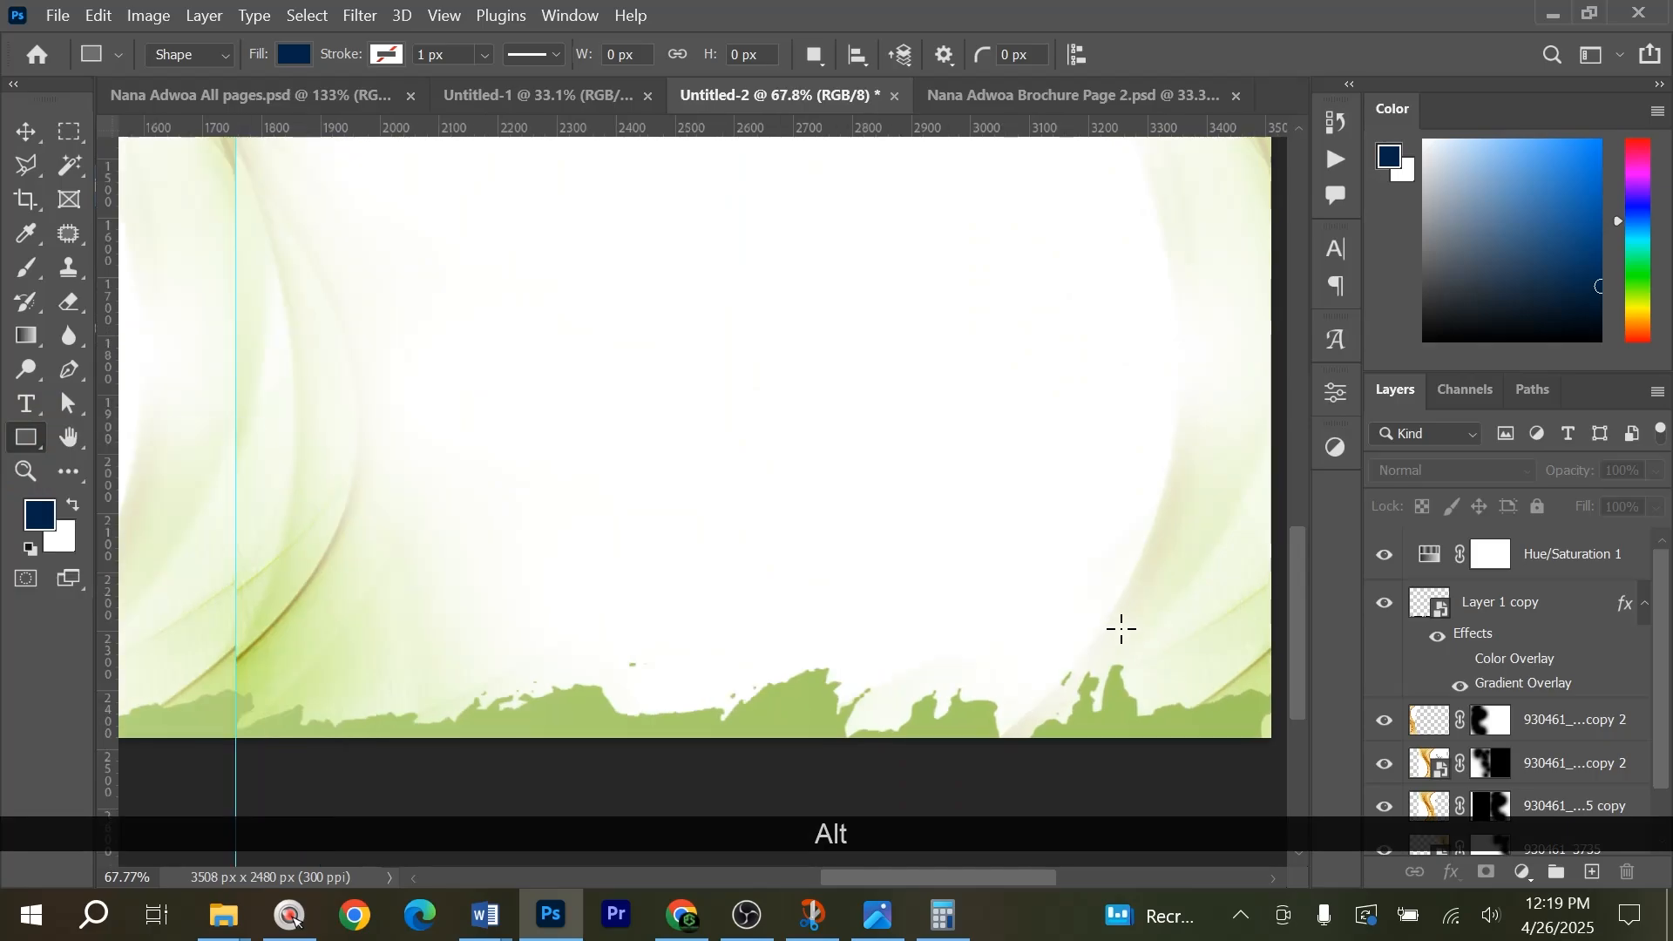
left_click_drag(1121, 618, 1183, 713)
key("v")
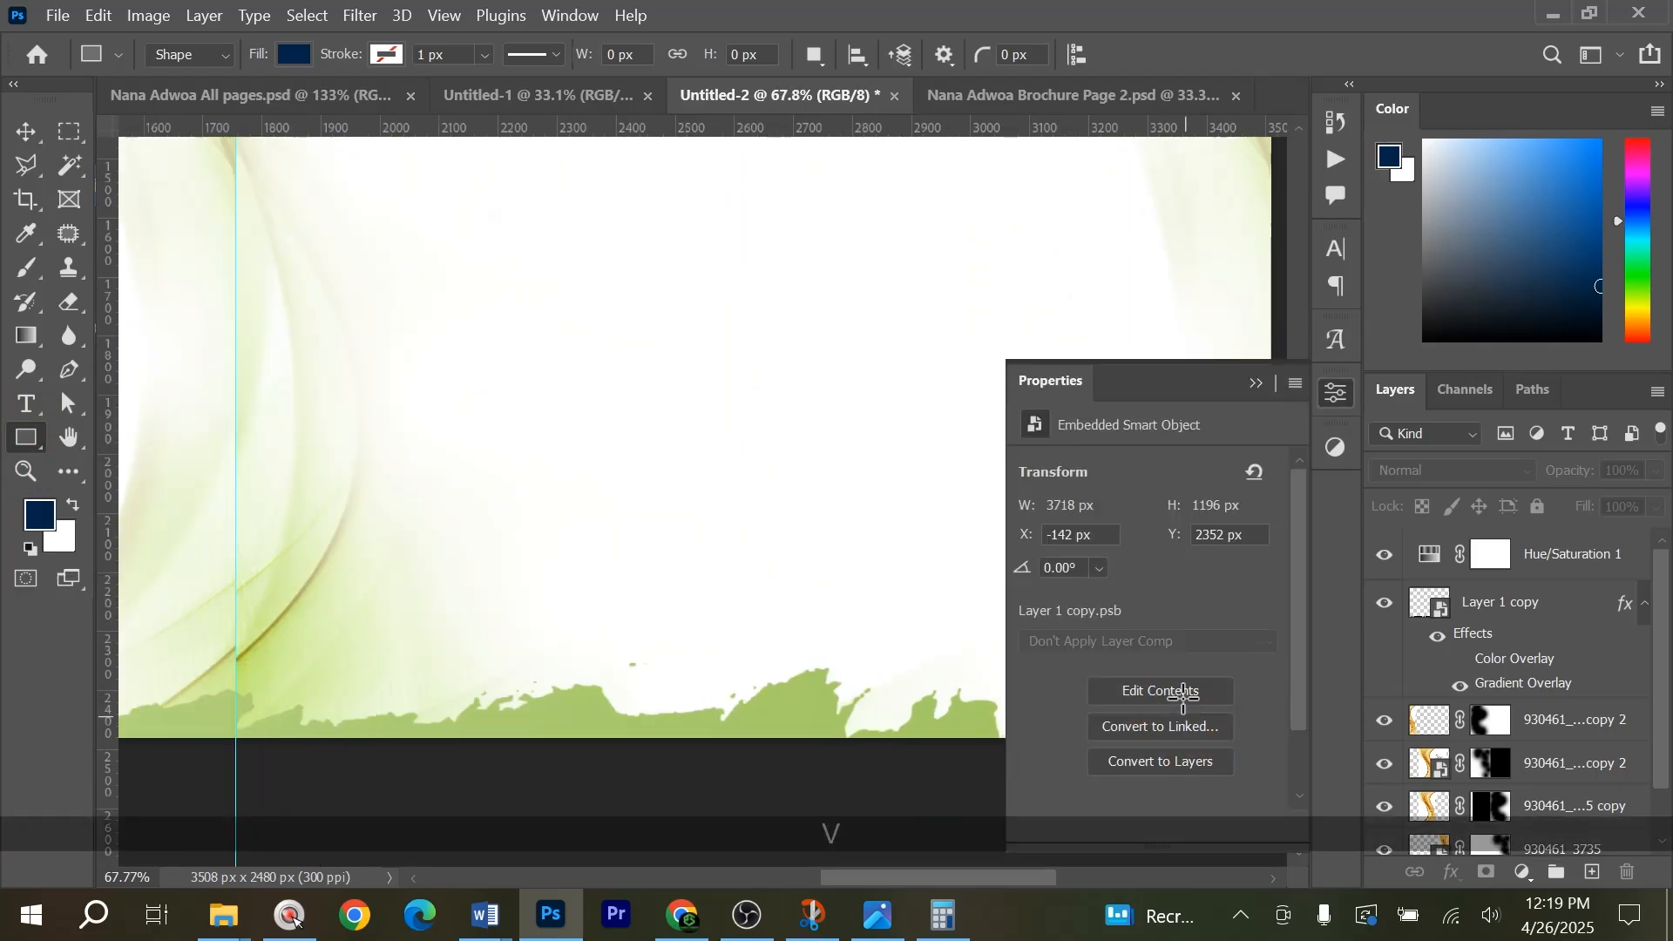
left_click(1256, 383)
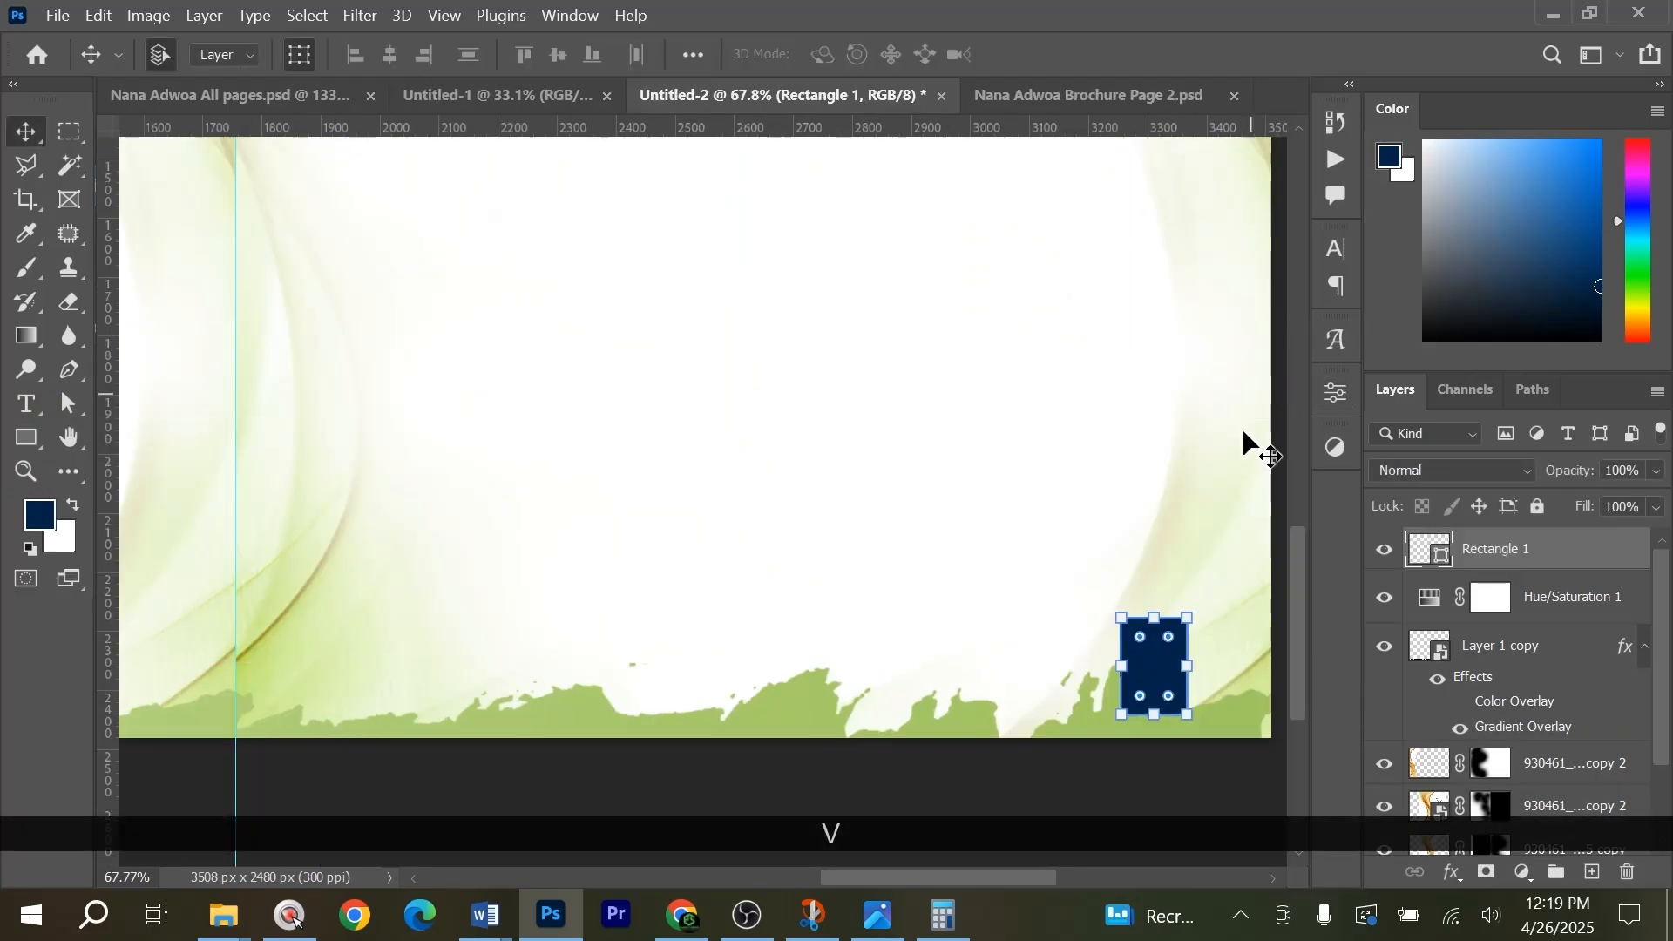
left_click_drag(1153, 618, 1154, 608)
double_click(1150, 636)
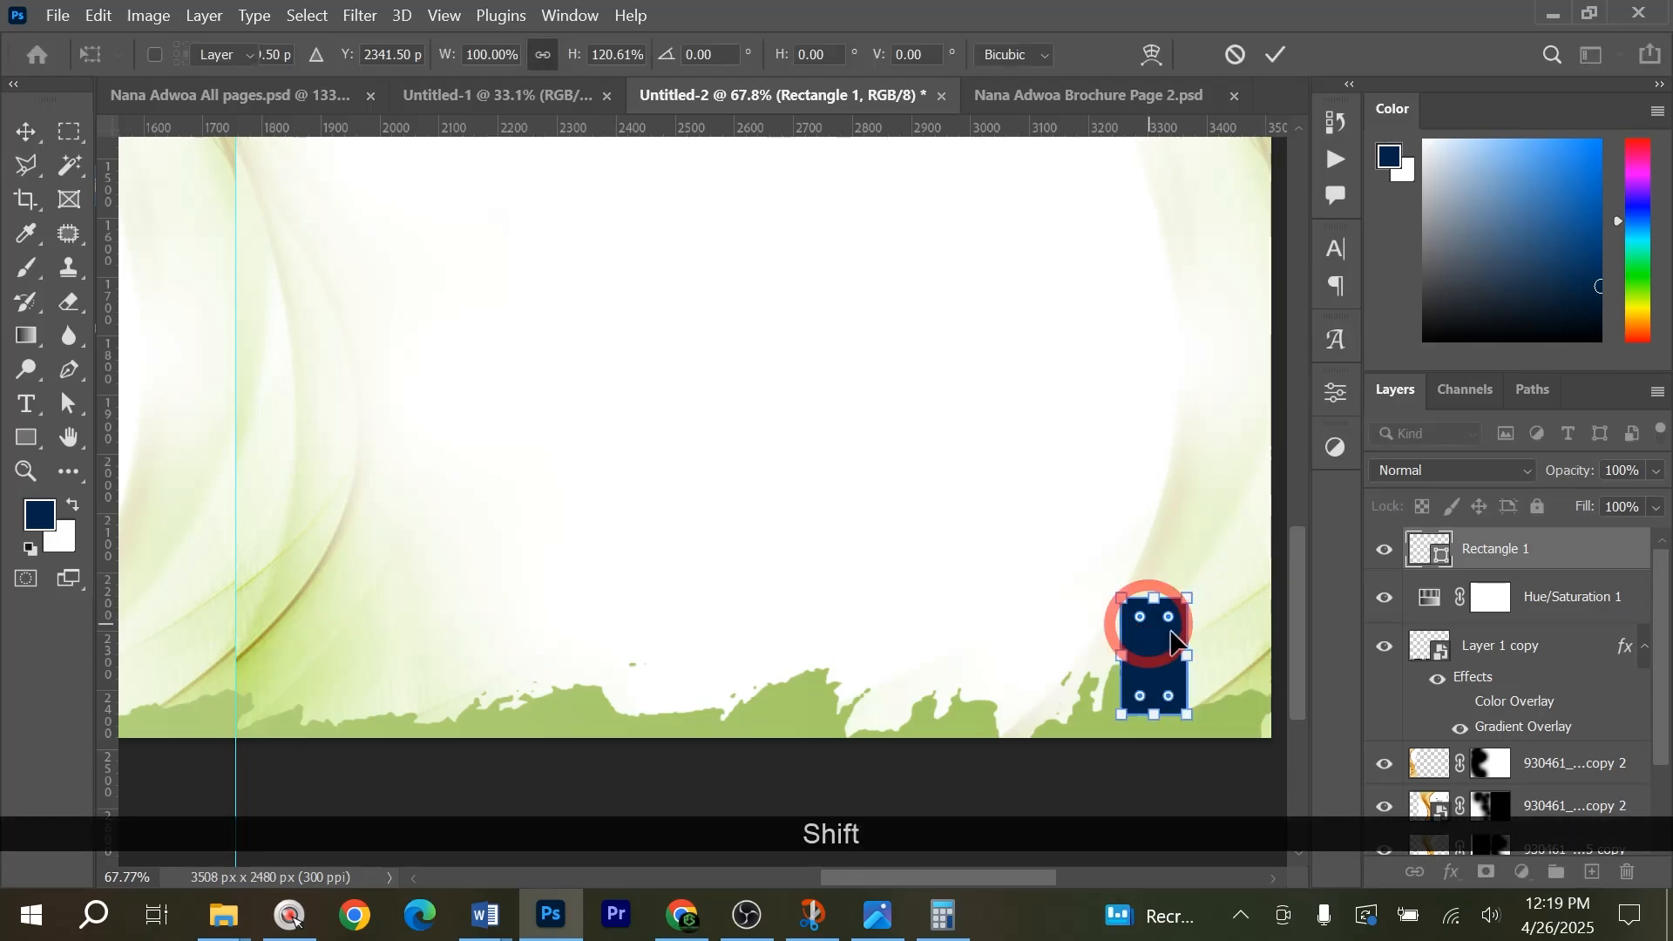
Round the dark-blue rectangle's corners, giving its upper-left corner a larger radius than the other three.
scroll(1151, 634, "up", 4)
left_click_drag(1084, 579, 1094, 592)
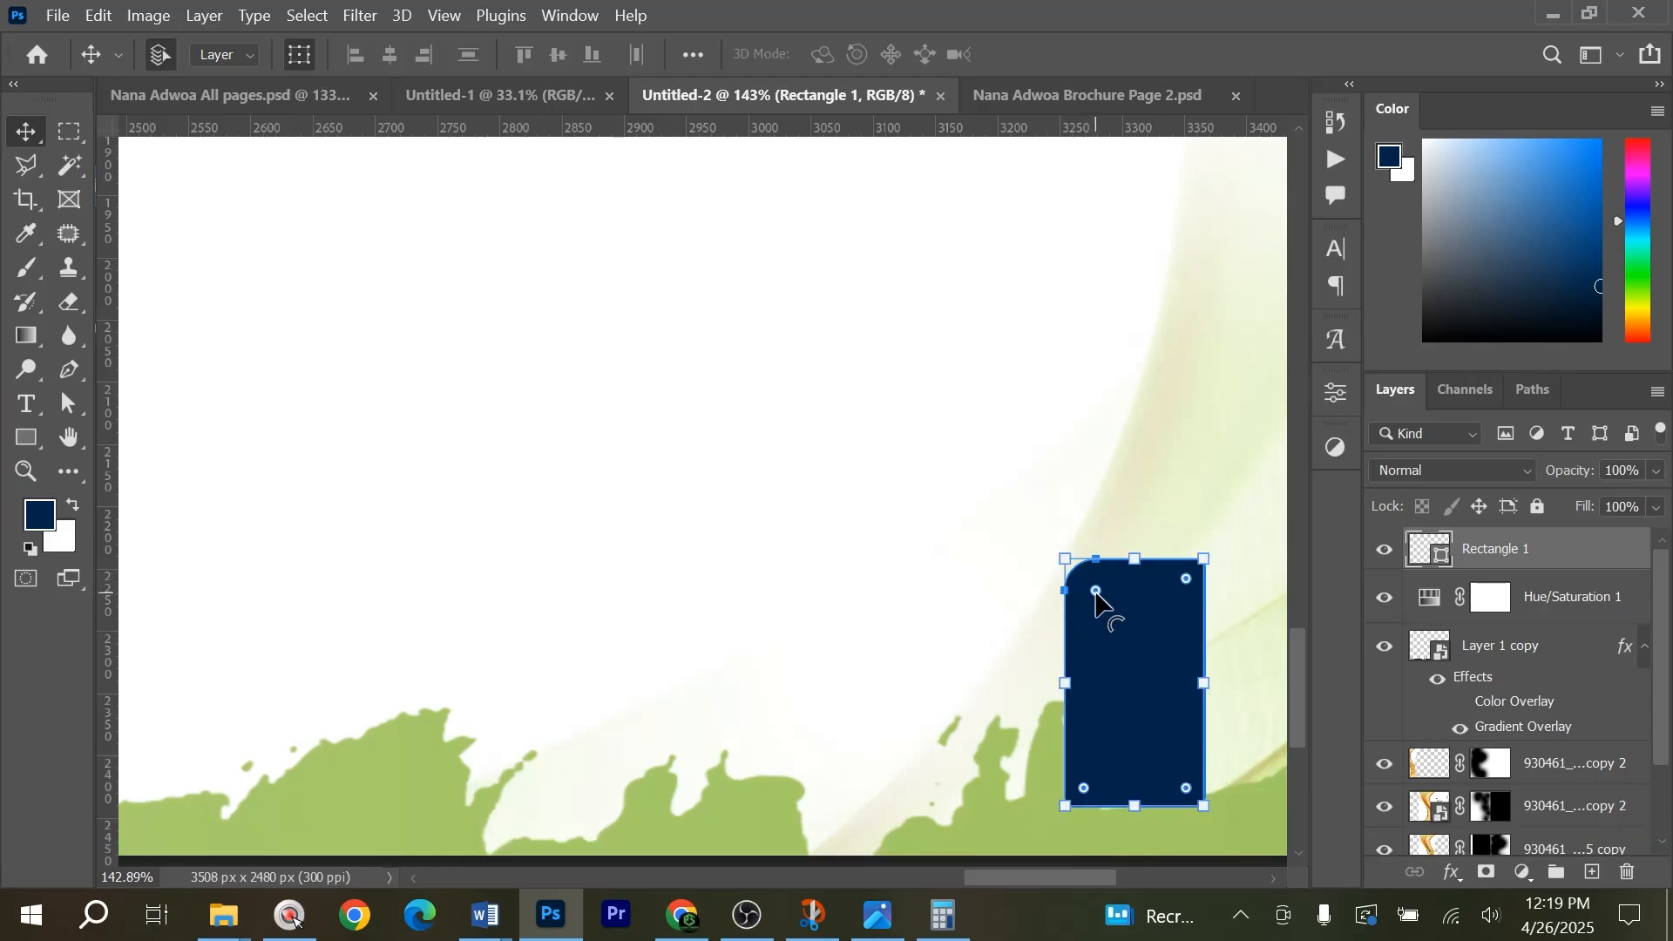
left_click_drag(1187, 581, 1194, 577)
scroll(1089, 774, "down", 4)
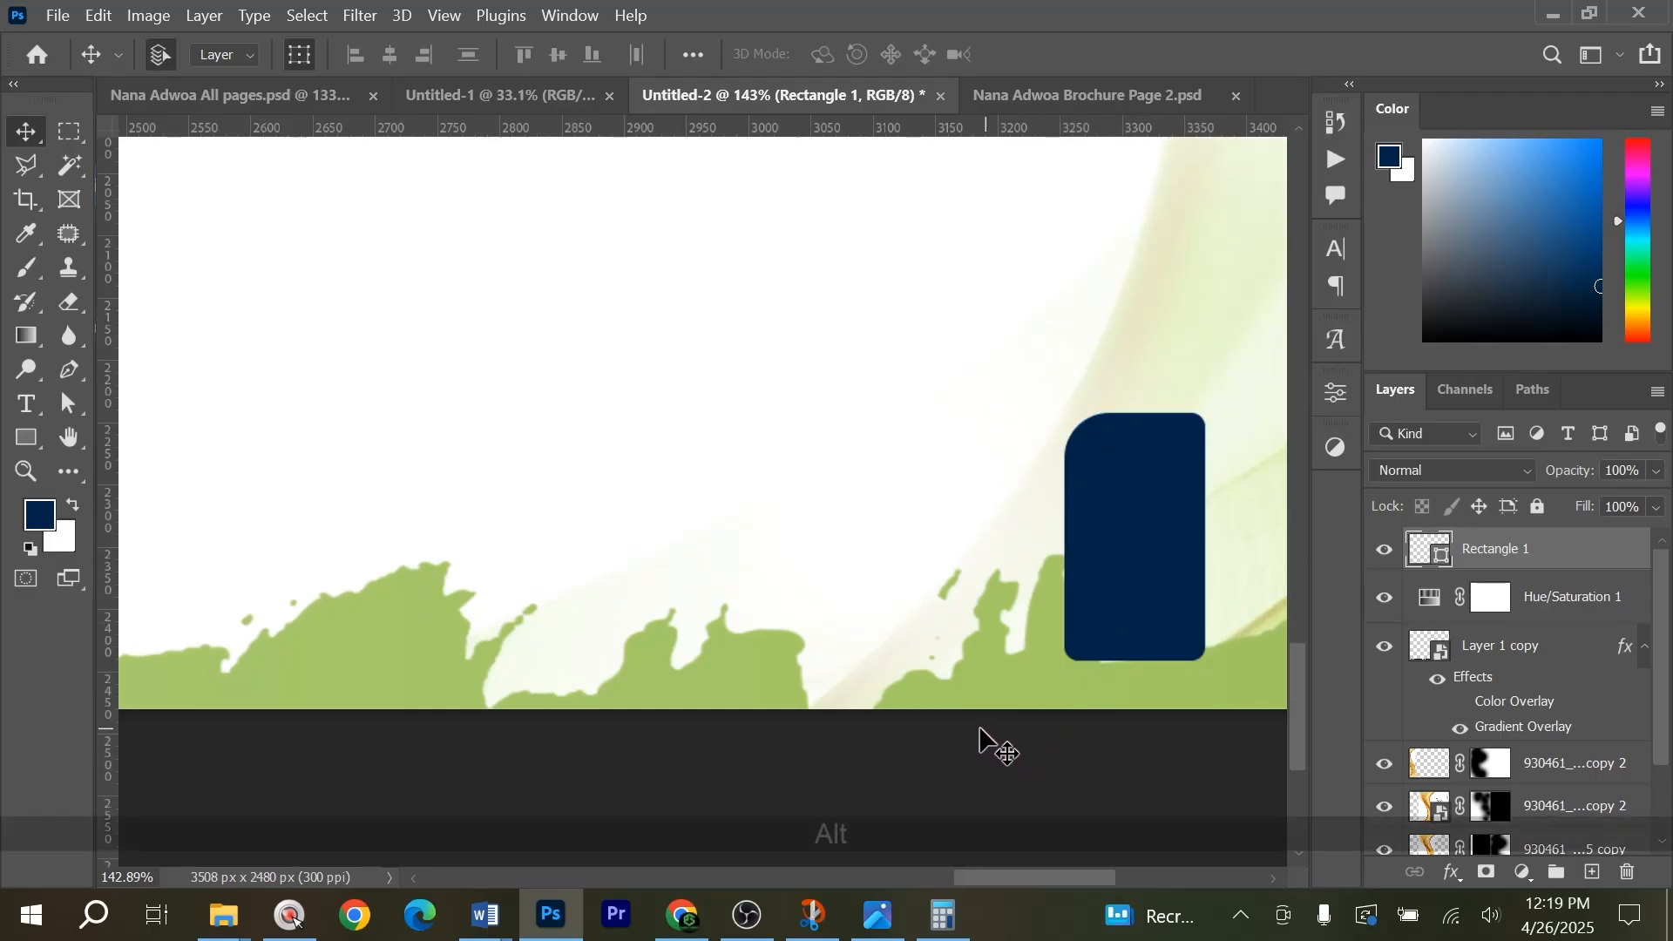
Reposition the rounded rectangle over the footer and compare it with the page-number tabs in the finished Brochure Page 2 document.
scroll(982, 740, "down", 5)
left_click(882, 624)
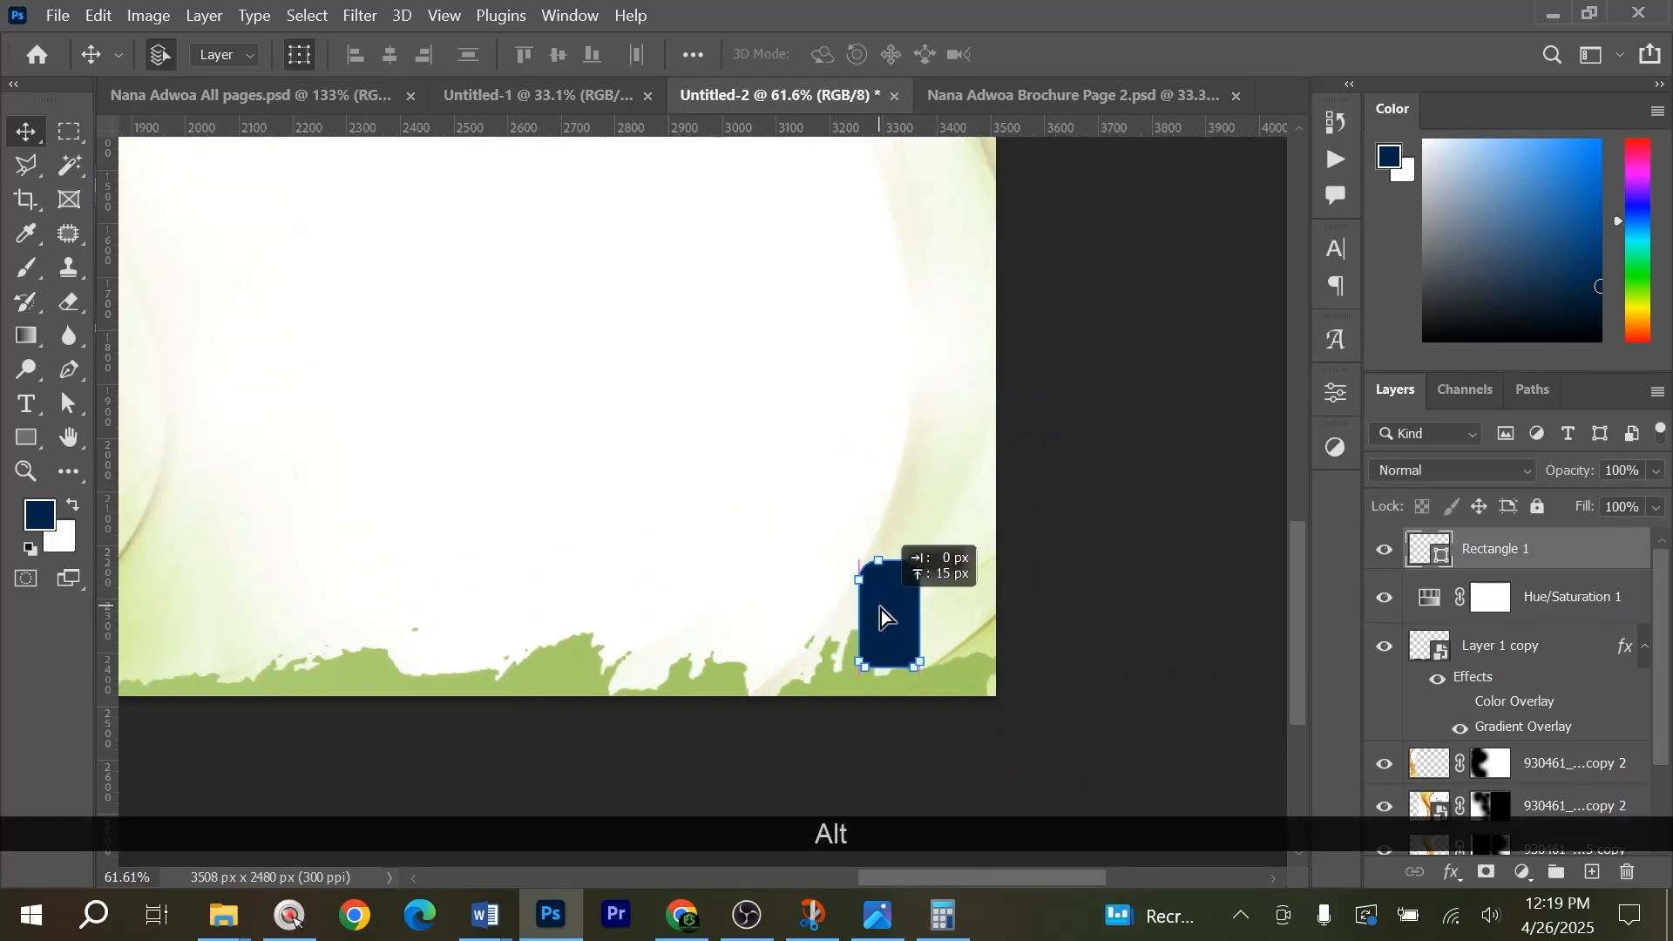
left_click(986, 87)
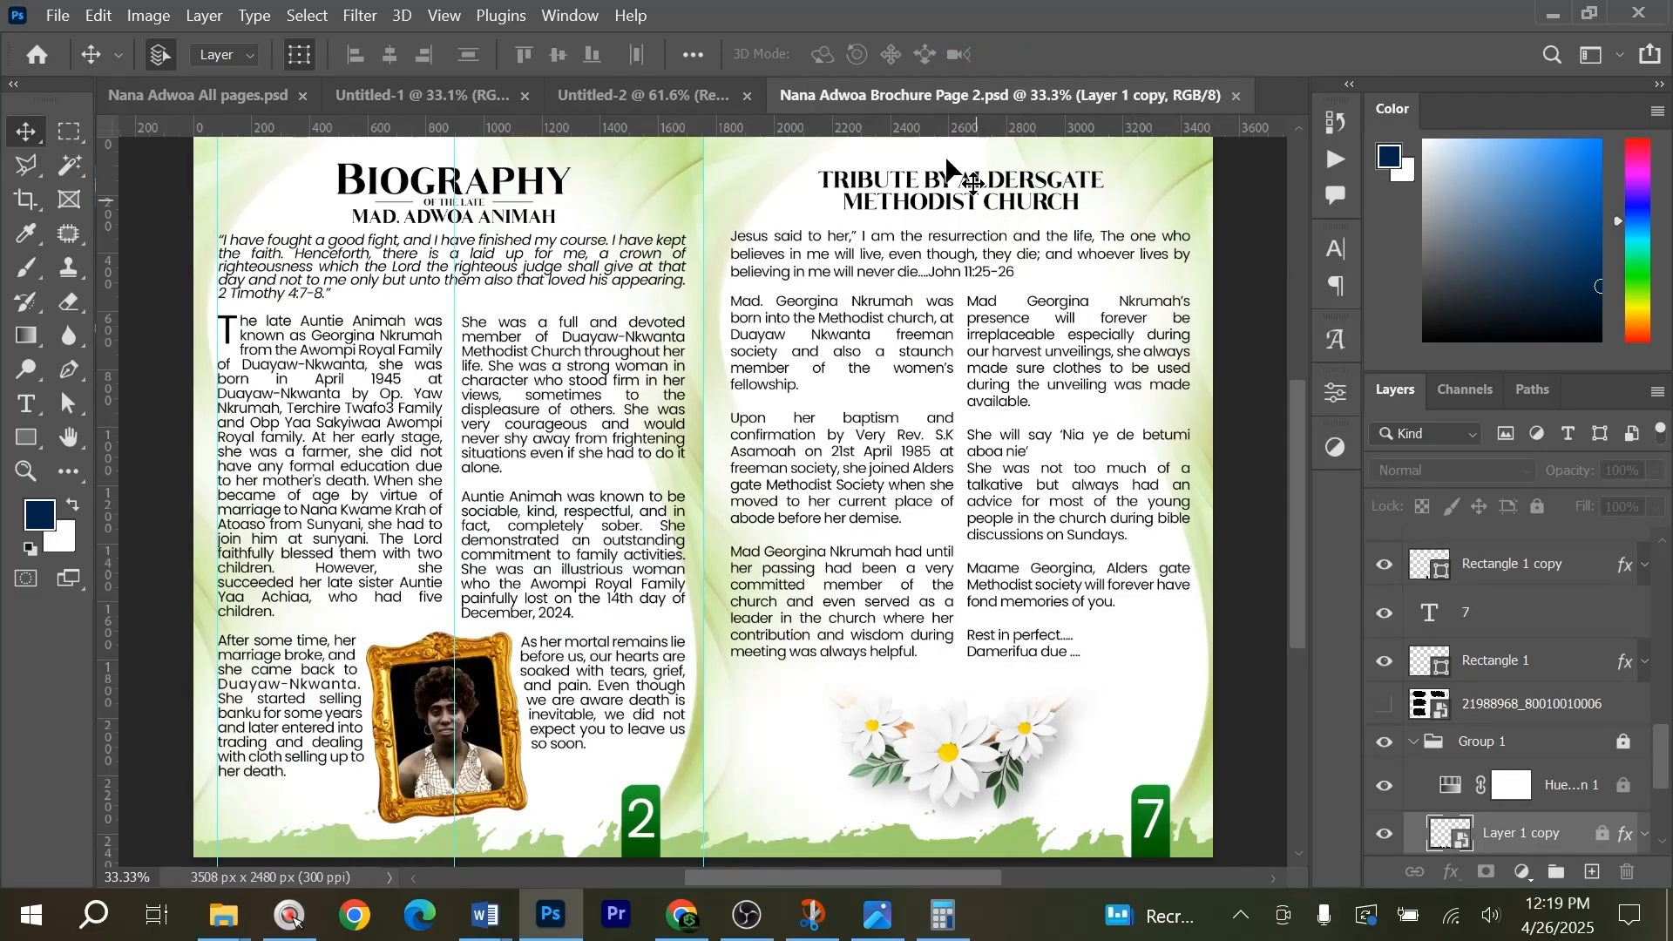
left_click(665, 97)
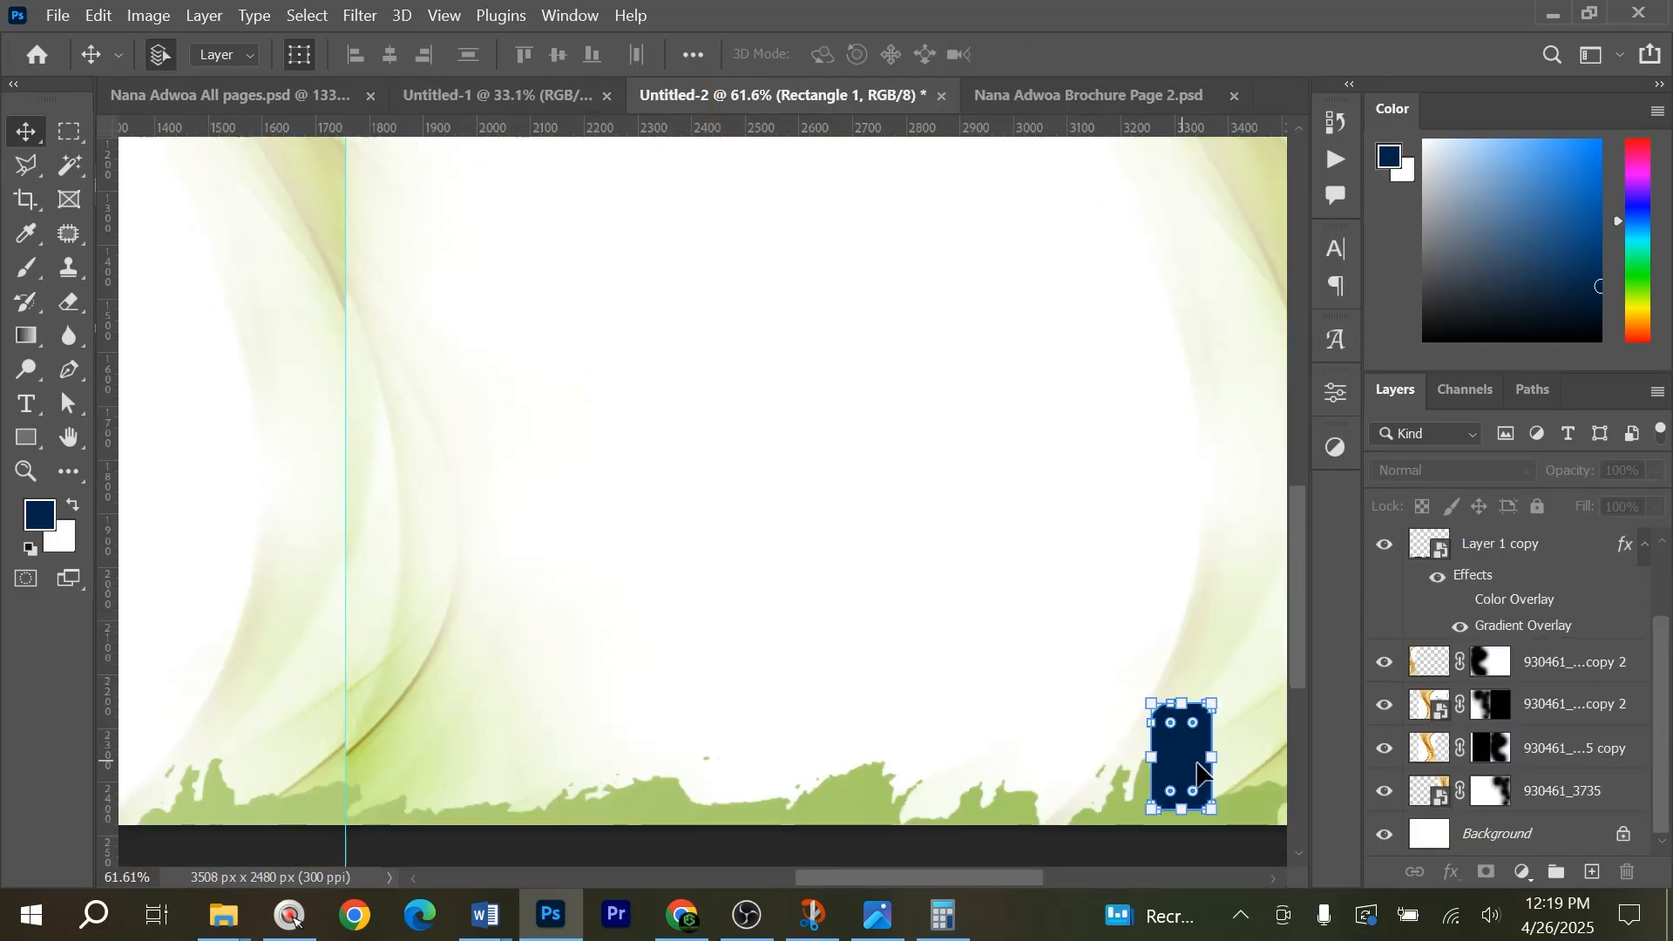
Add a Gradient Overlay to the rounded rectangle using the dark-green to bright-green preset.
left_click(1451, 872)
left_click(1460, 798)
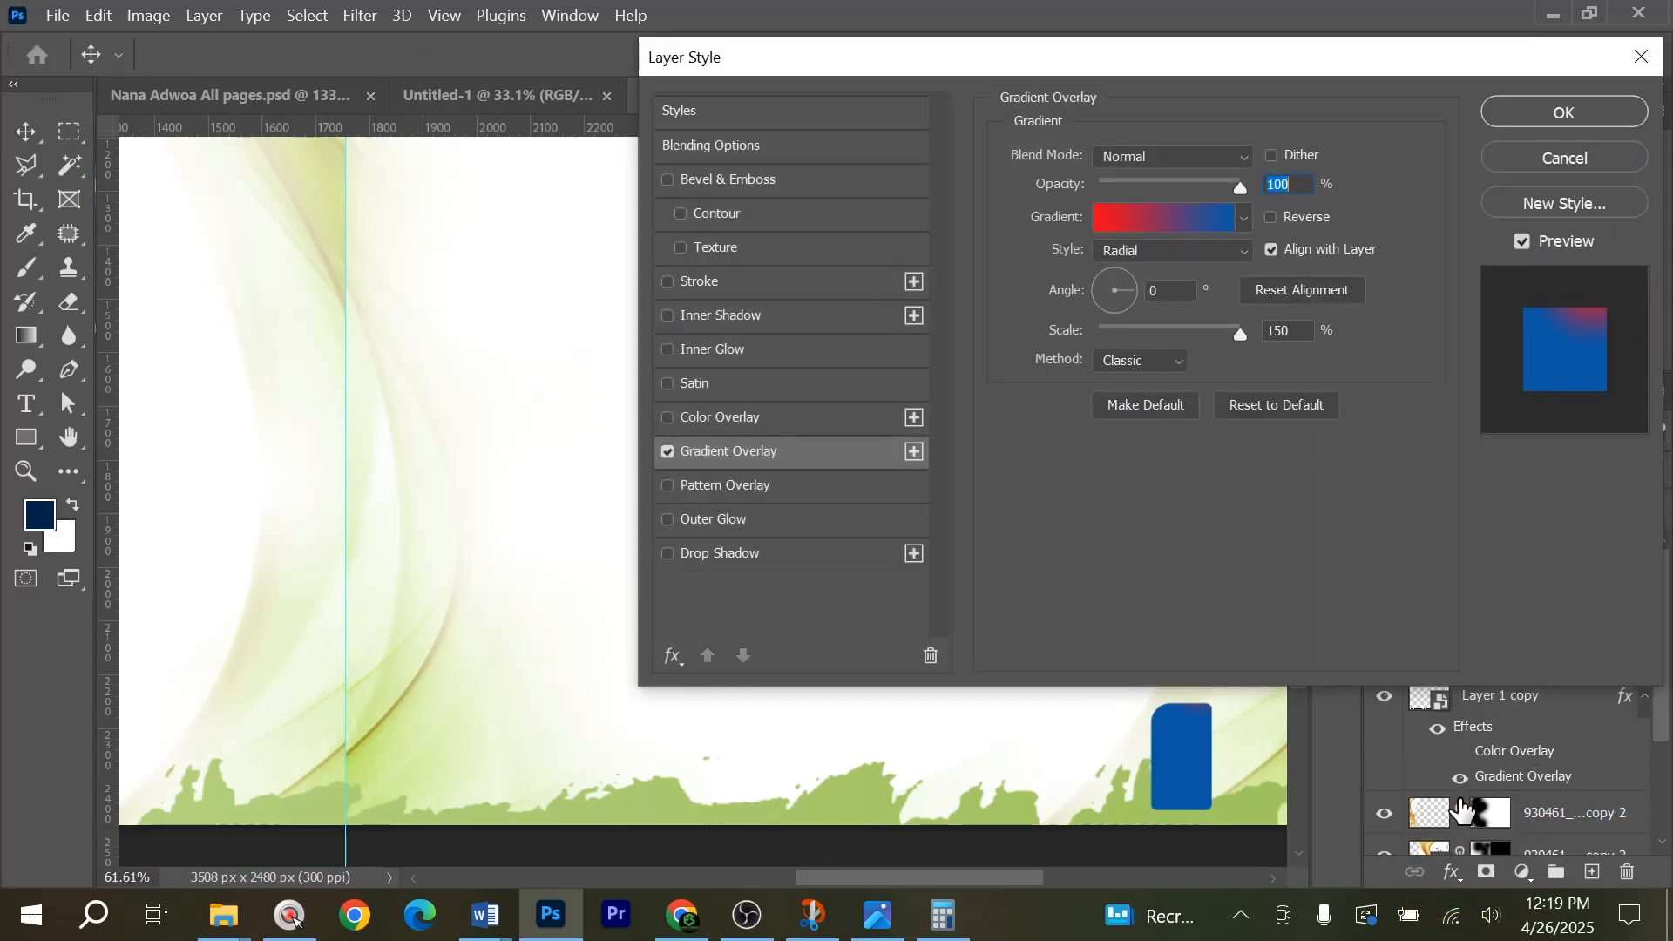
left_click(1141, 219)
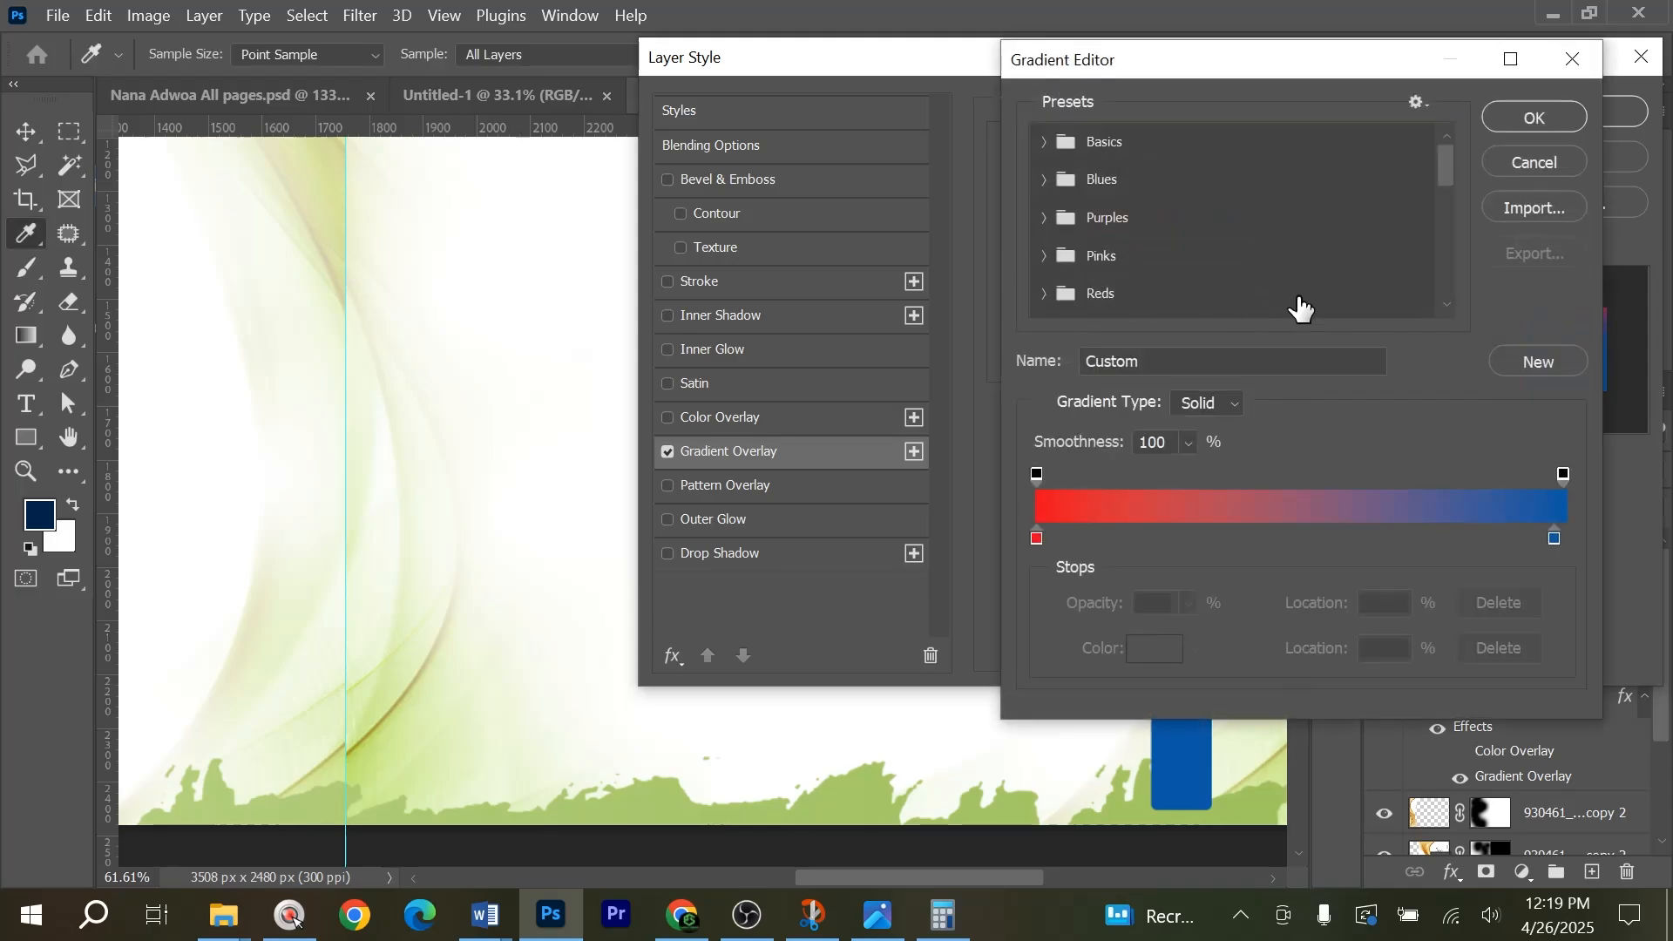
scroll(1299, 315, "down", 6)
scroll(1451, 231, "down", 3)
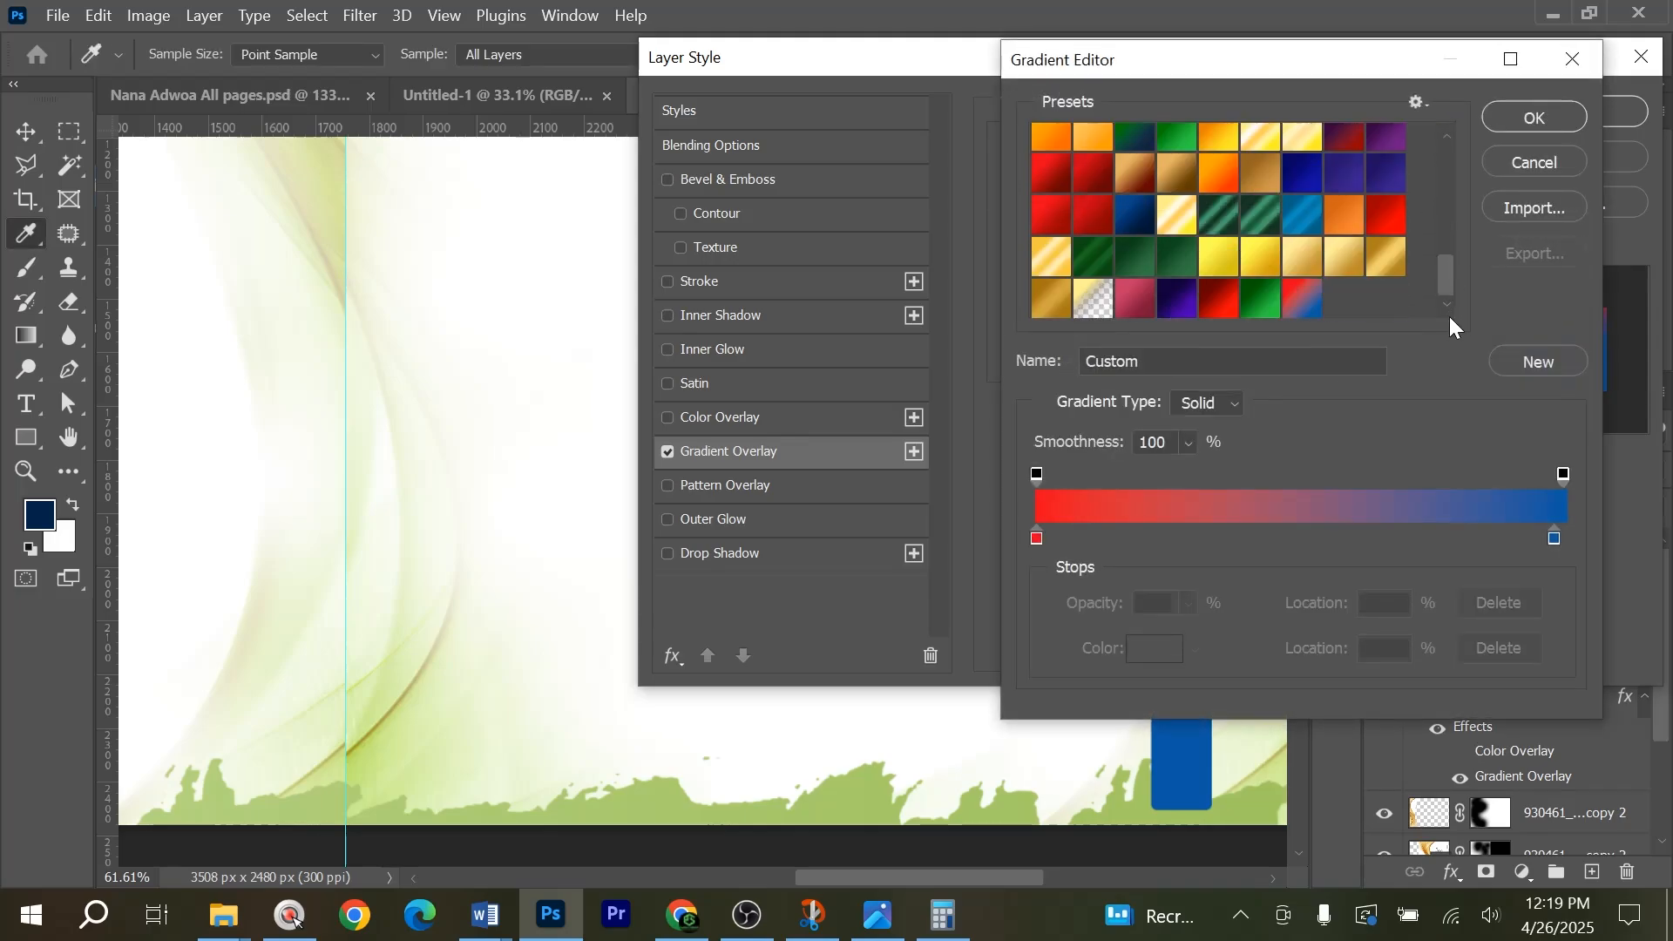
left_click(1263, 301)
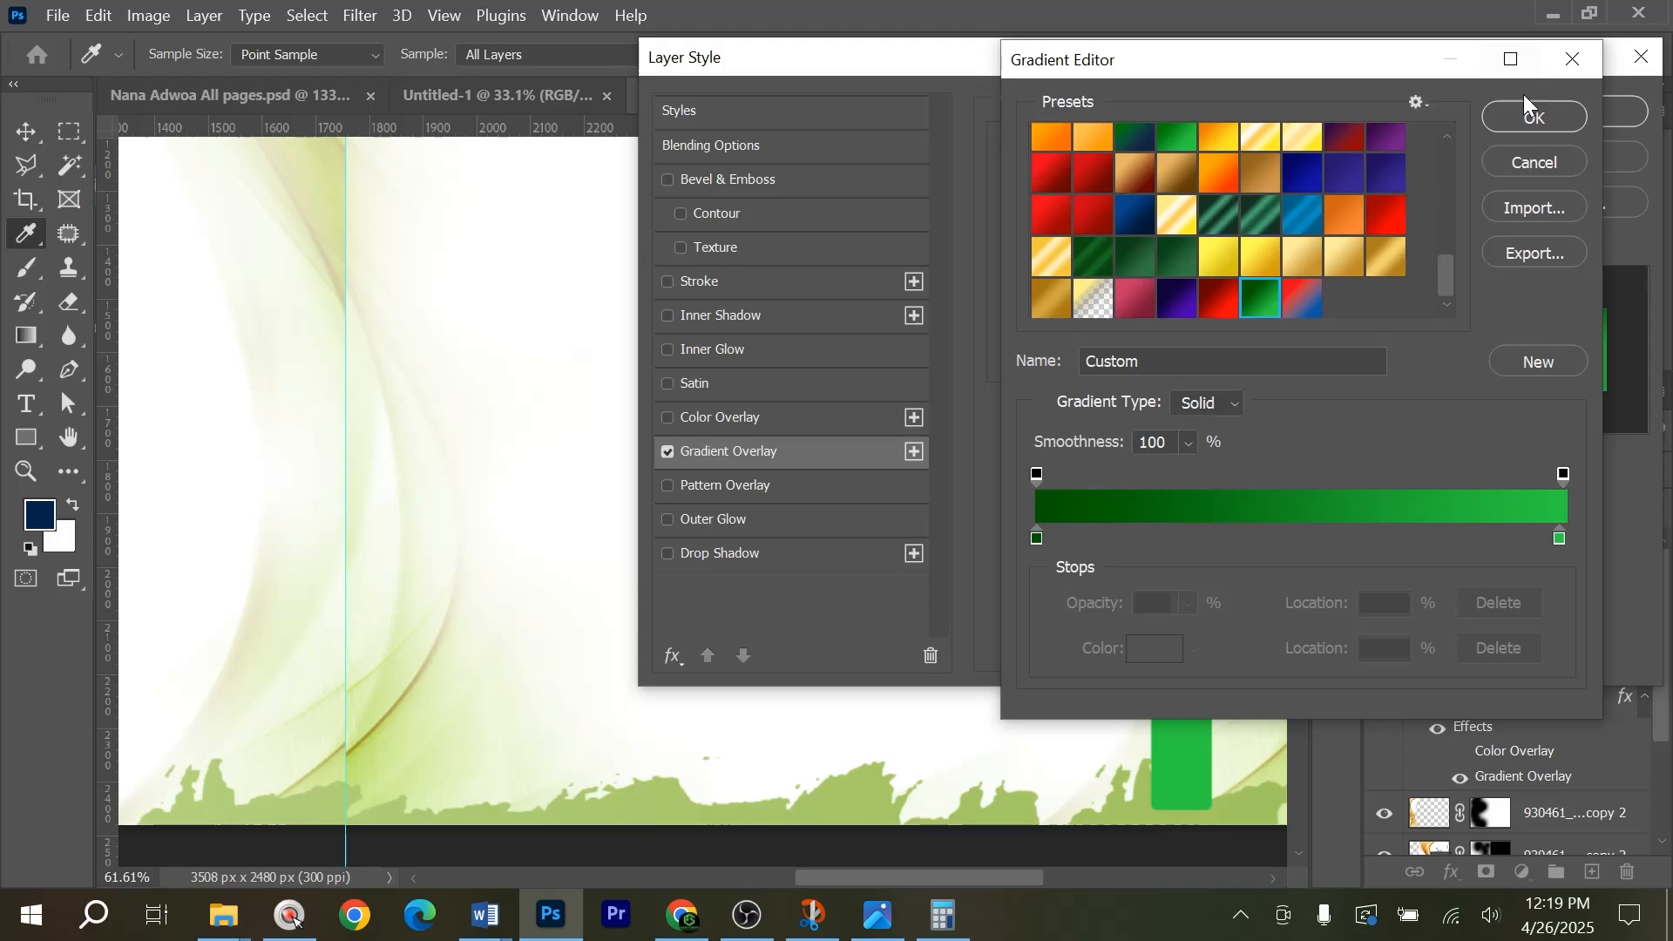
left_click(1533, 117)
Set the rectangle's gradient overlay to Linear style with a 90° angle.
left_click(1174, 255)
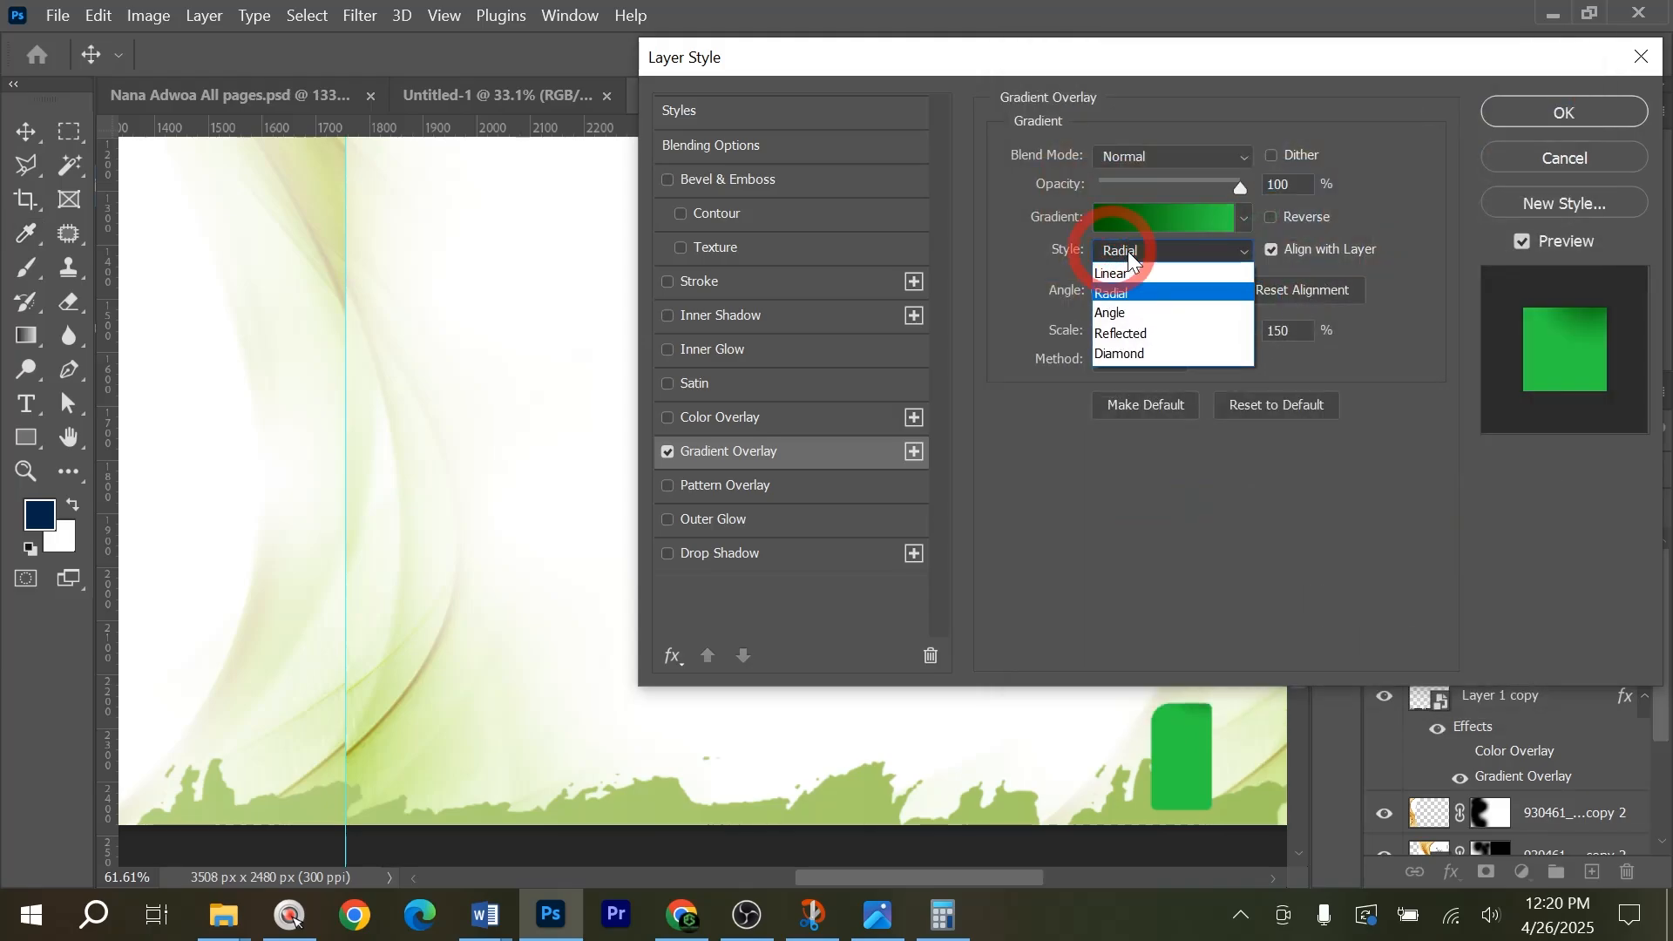
left_click(1136, 267)
left_click_drag(1209, 55, 1071, 19)
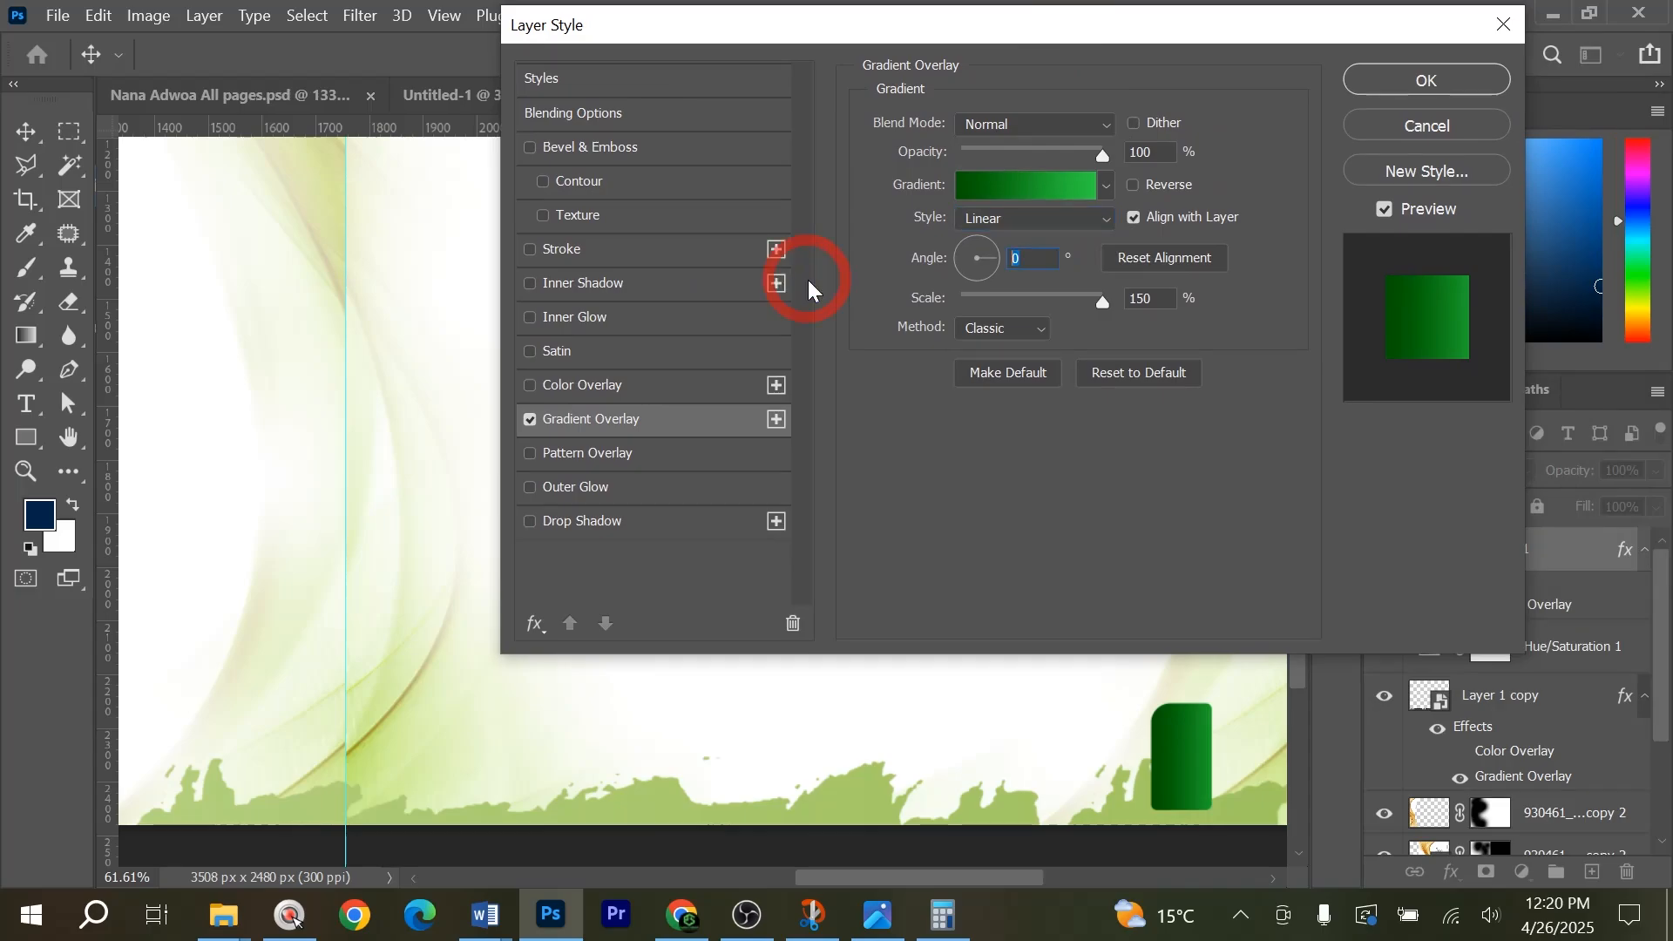
type("90")
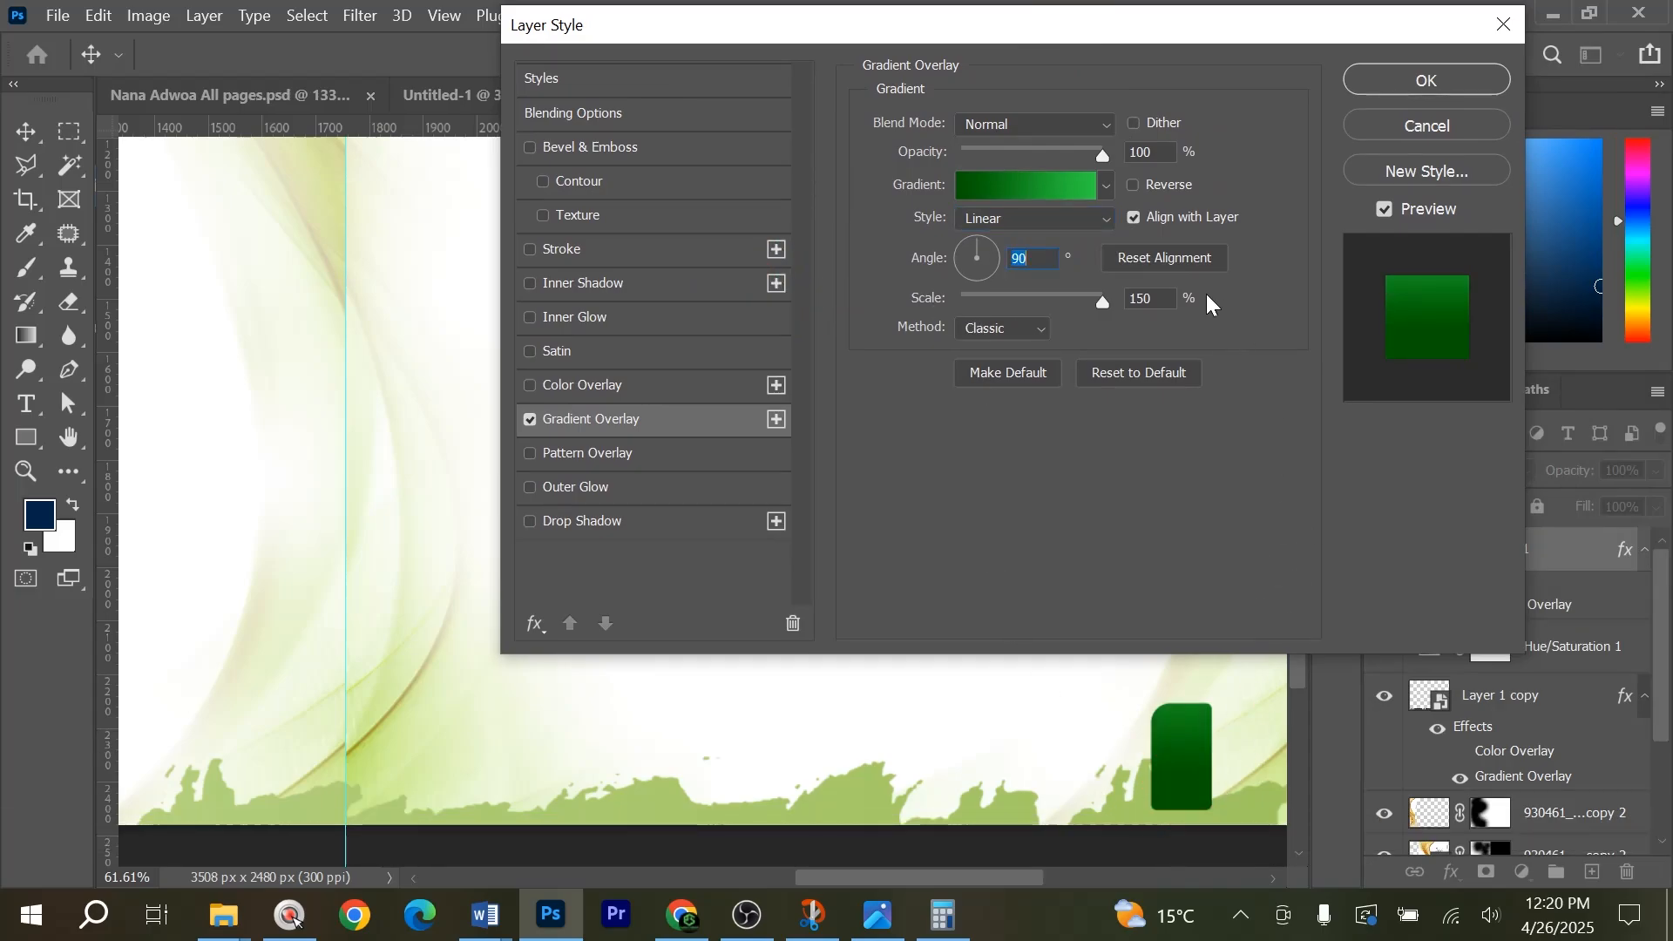
Try the gradient reversed, comparing it with the page-number tab in the exported all-pages PDF, and restore the unreversed direction.
left_click(1143, 194)
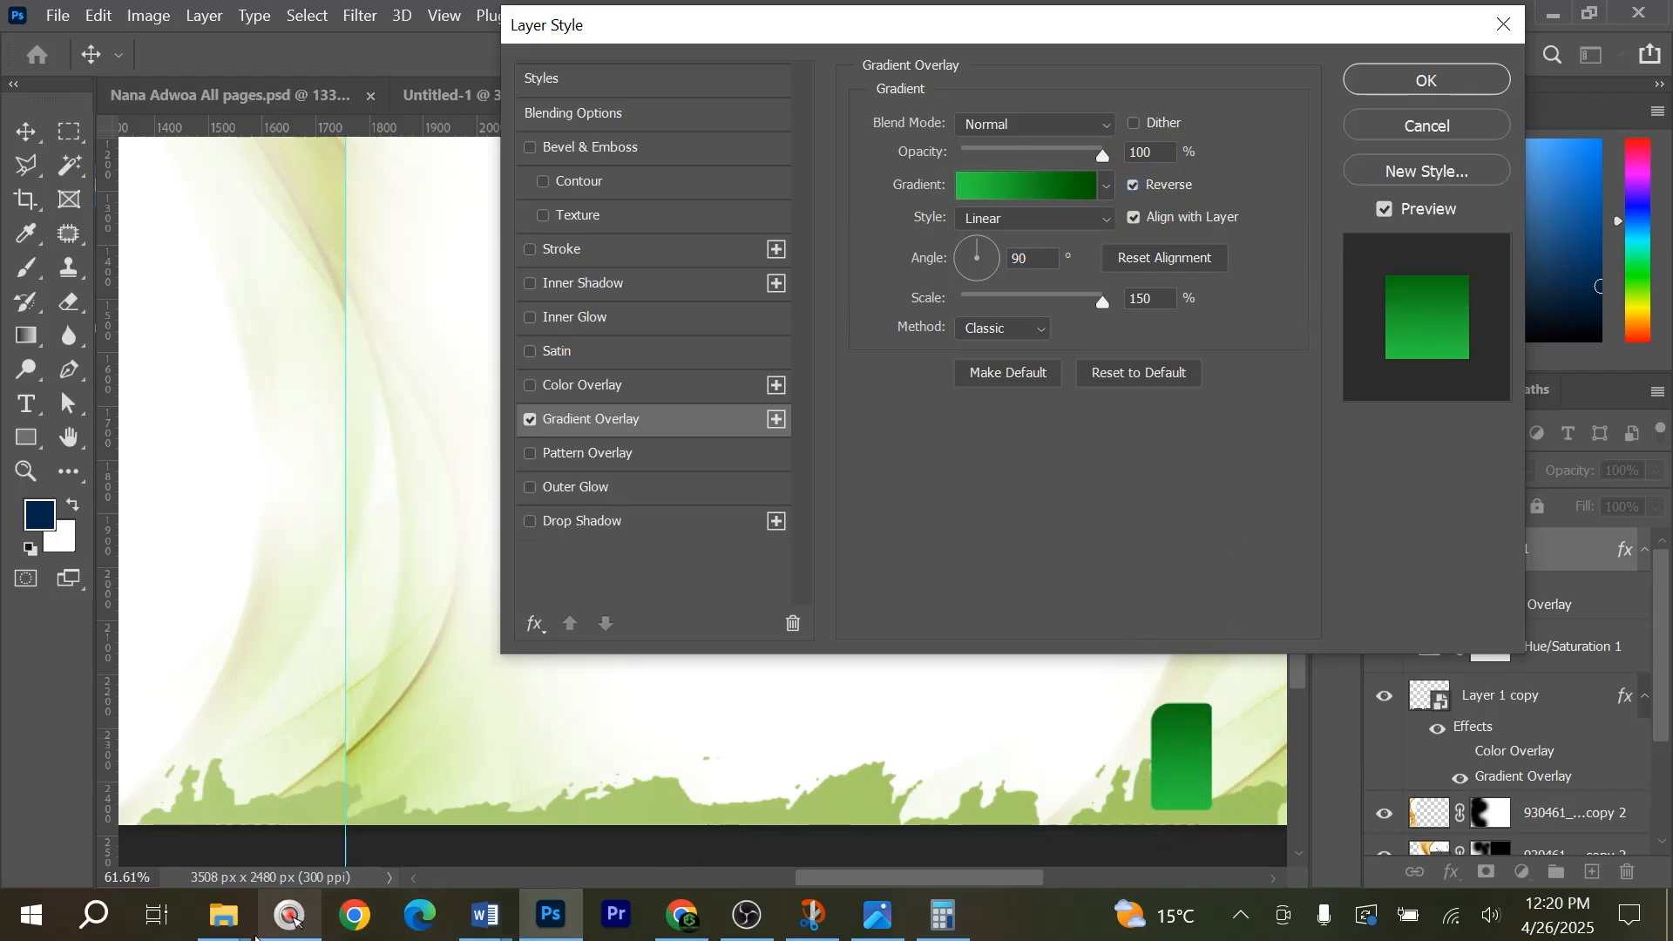
left_click(223, 915)
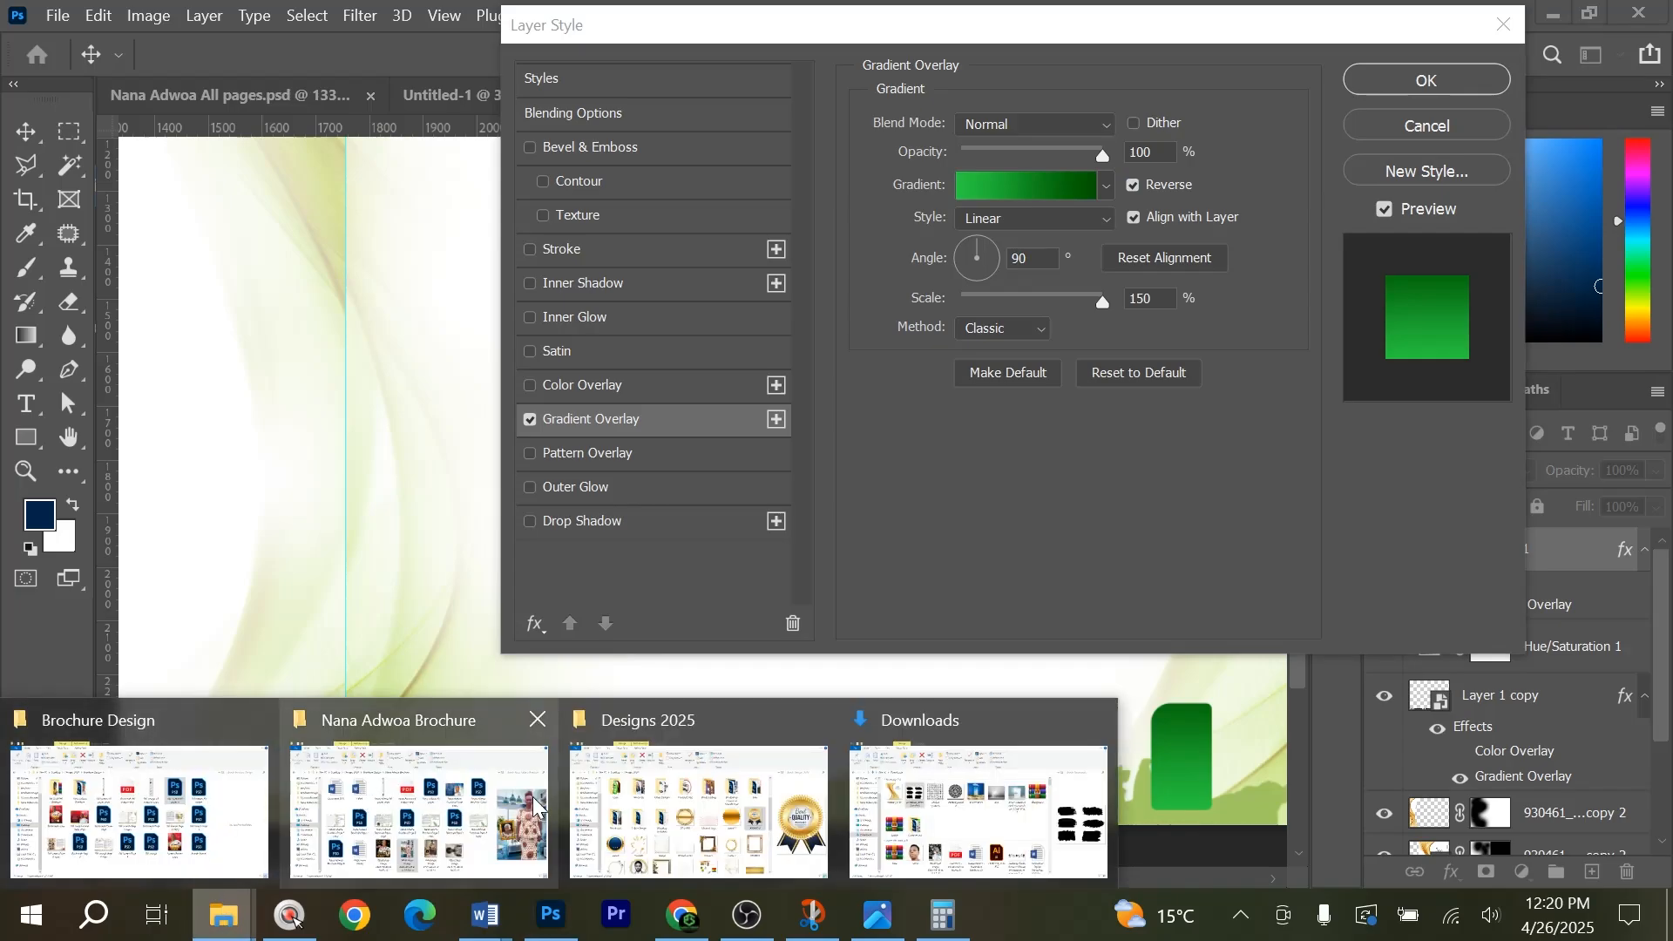
left_click(456, 804)
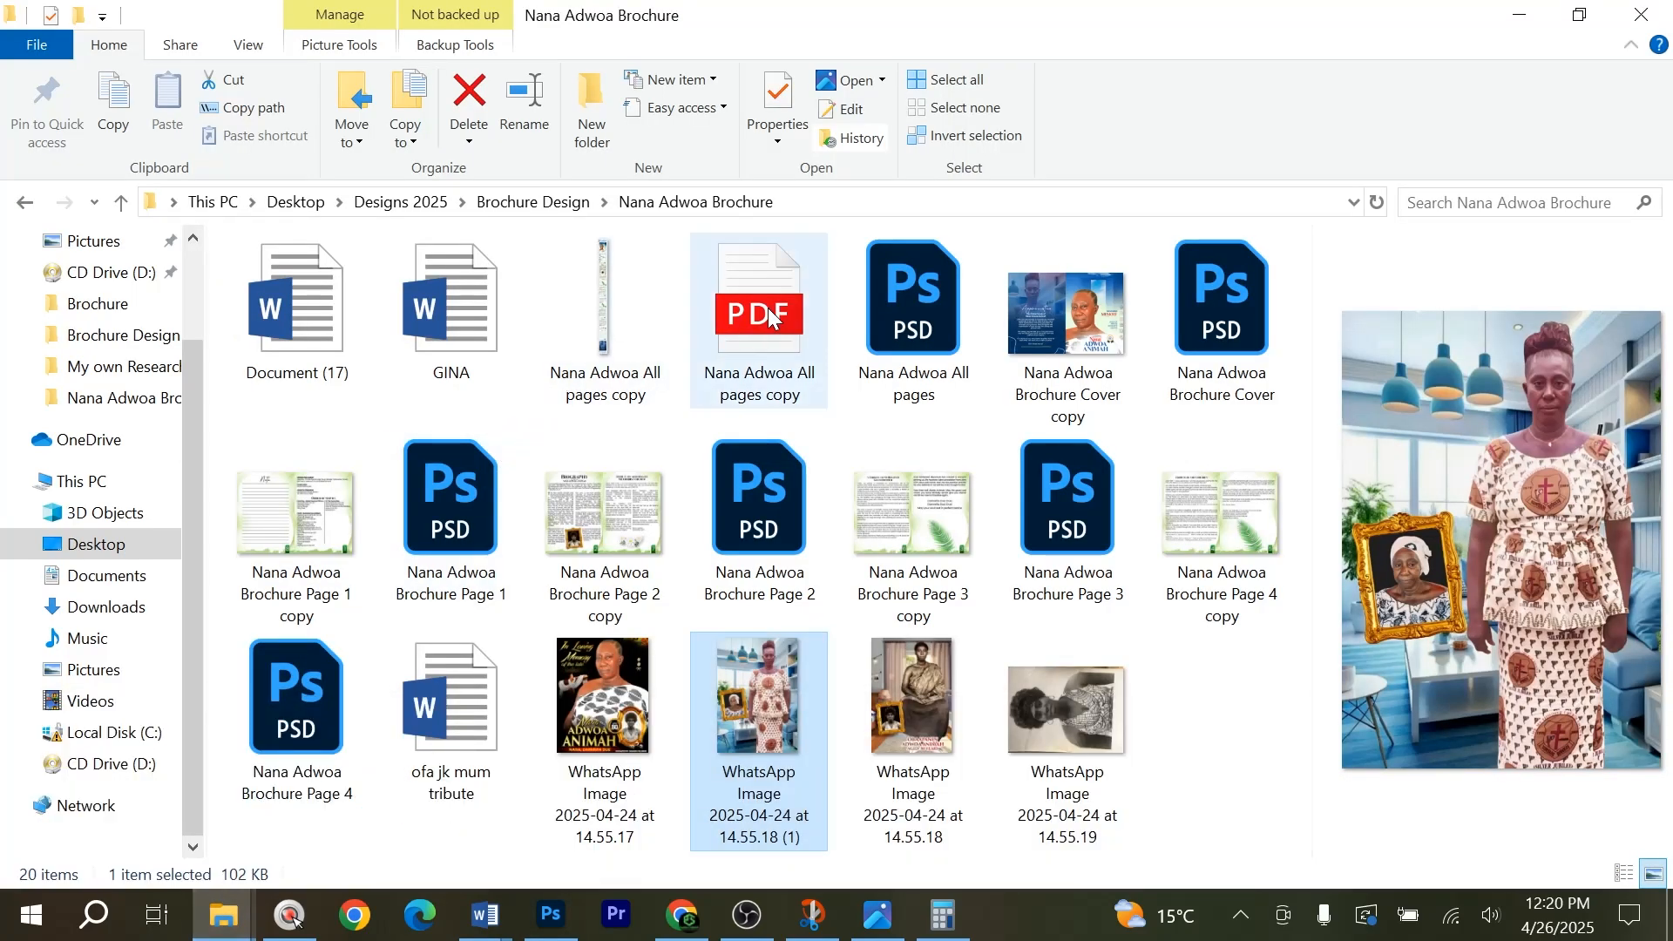
left_click(767, 306)
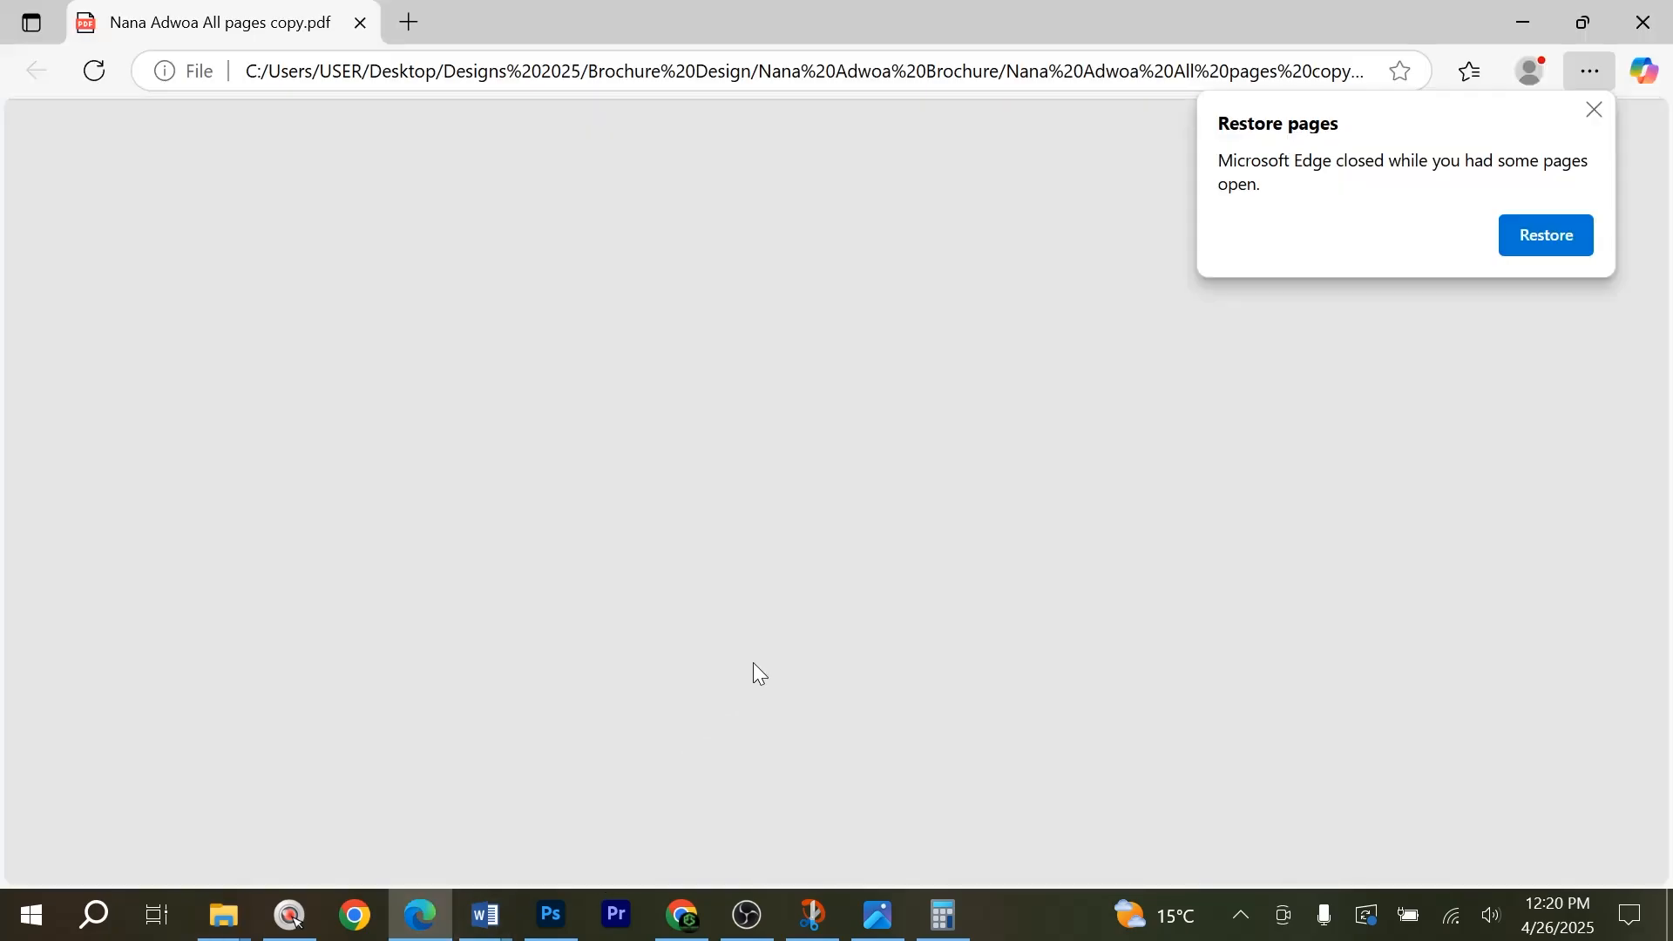
scroll(988, 566, "down", 10)
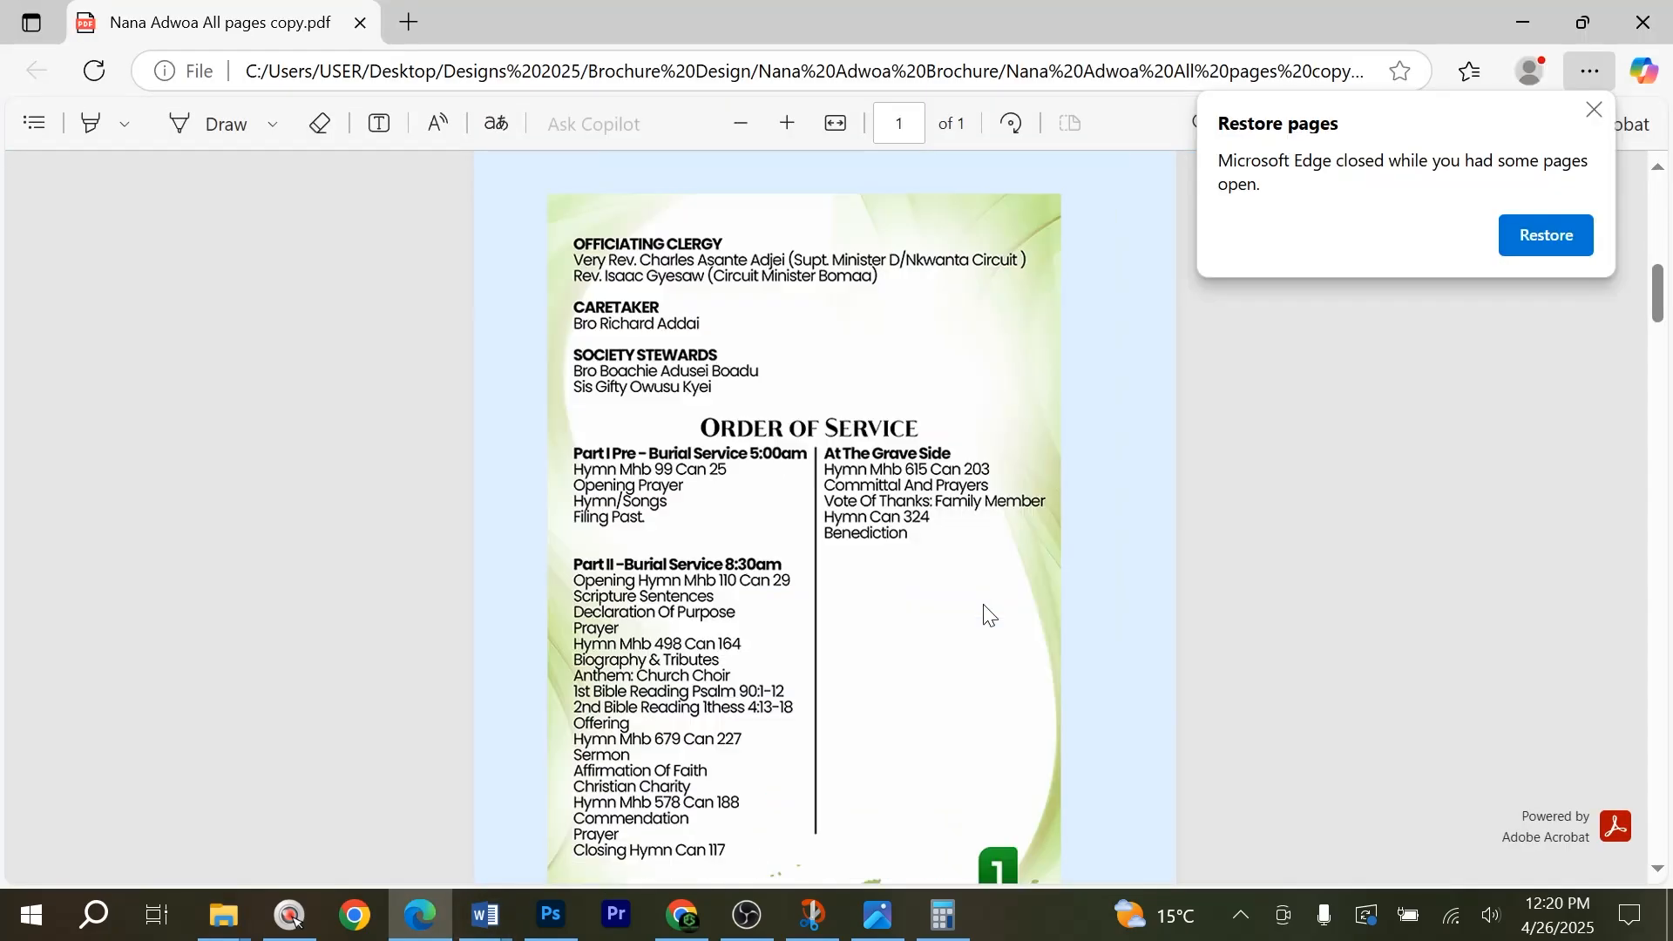
left_click(550, 915)
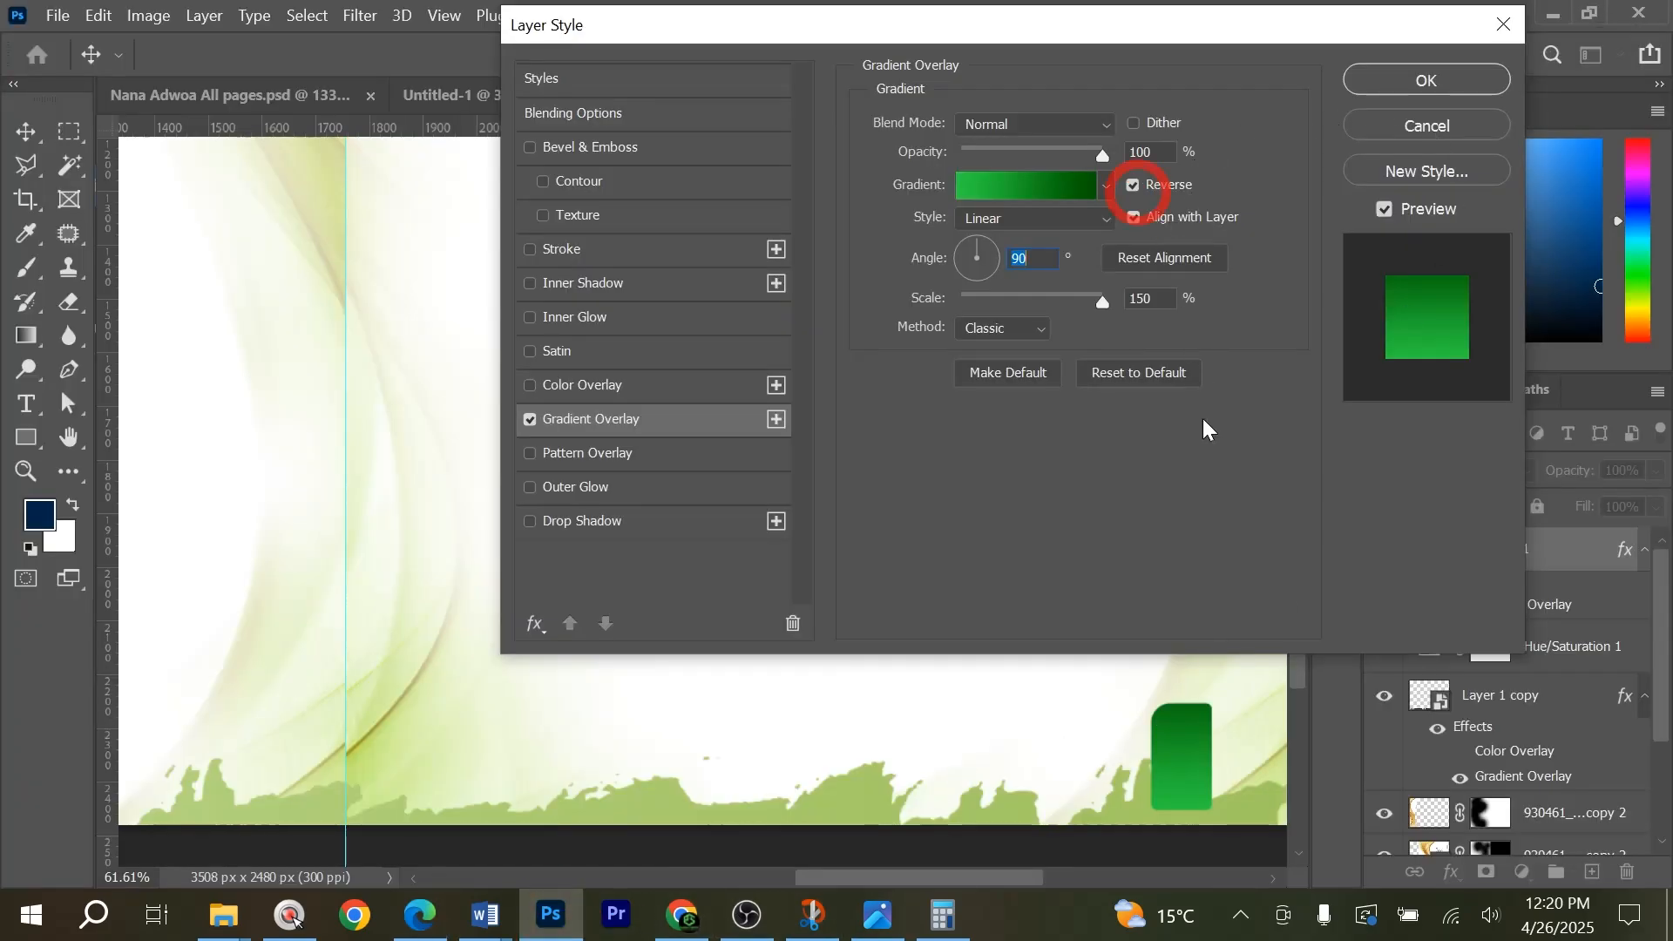
left_click(1132, 186)
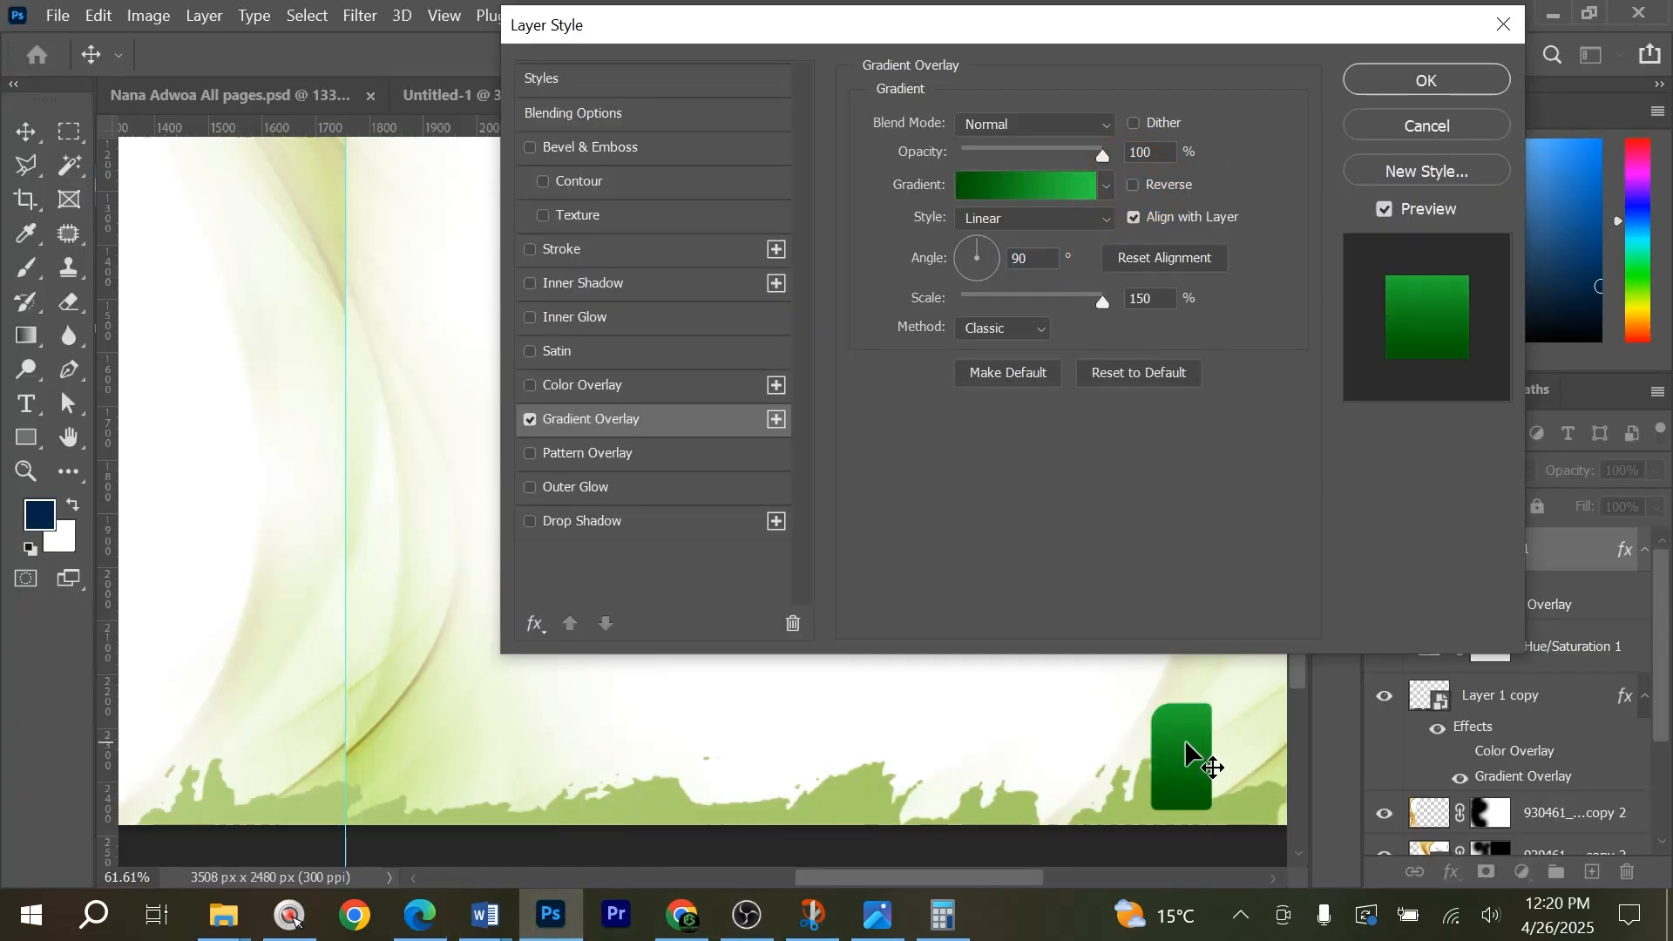
Apply the rounded rectangle's gradient overlay and add a separate text layer reading "2" in the blank area above it.
left_click(1426, 79)
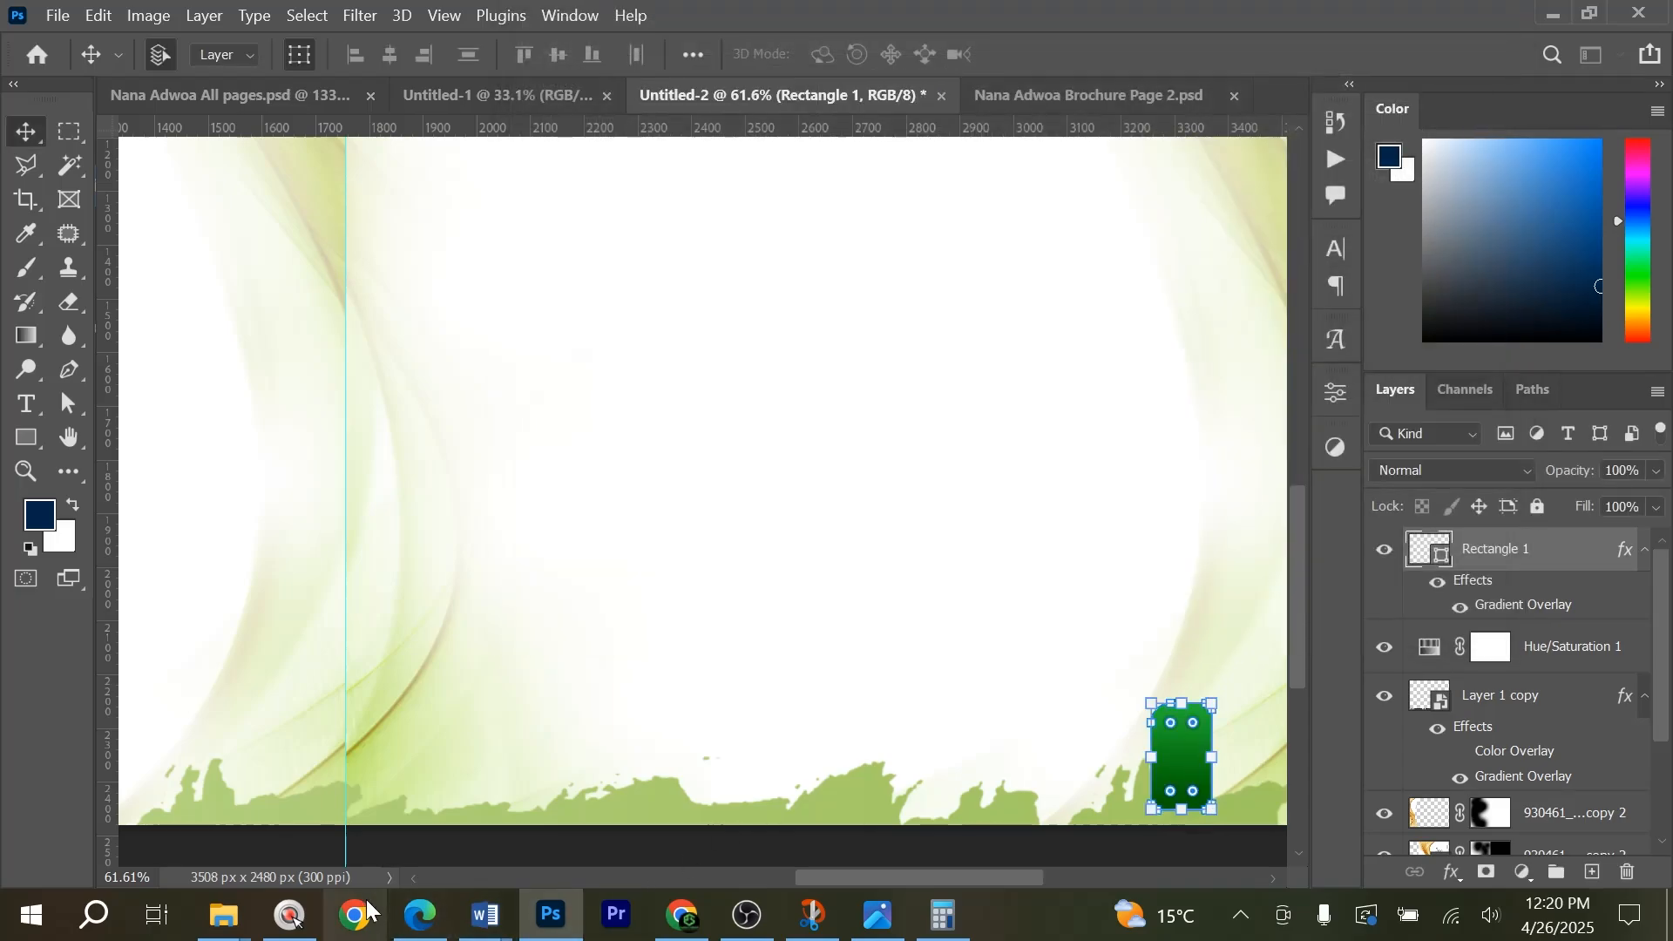
left_click(416, 922)
left_click(416, 922)
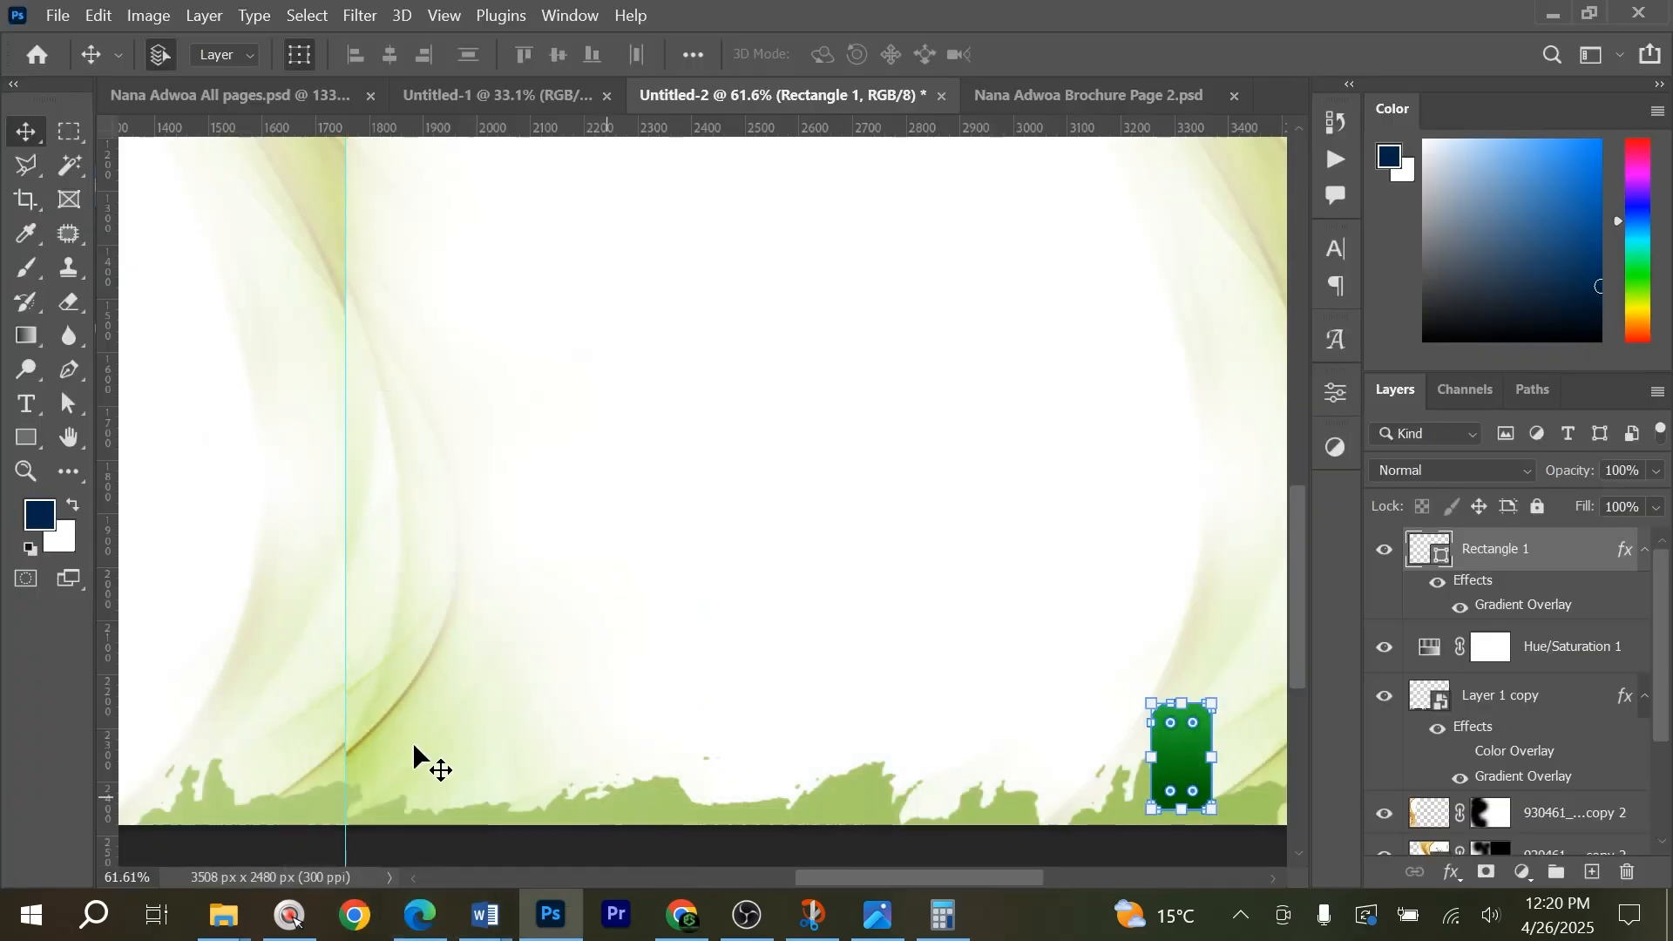
key("t")
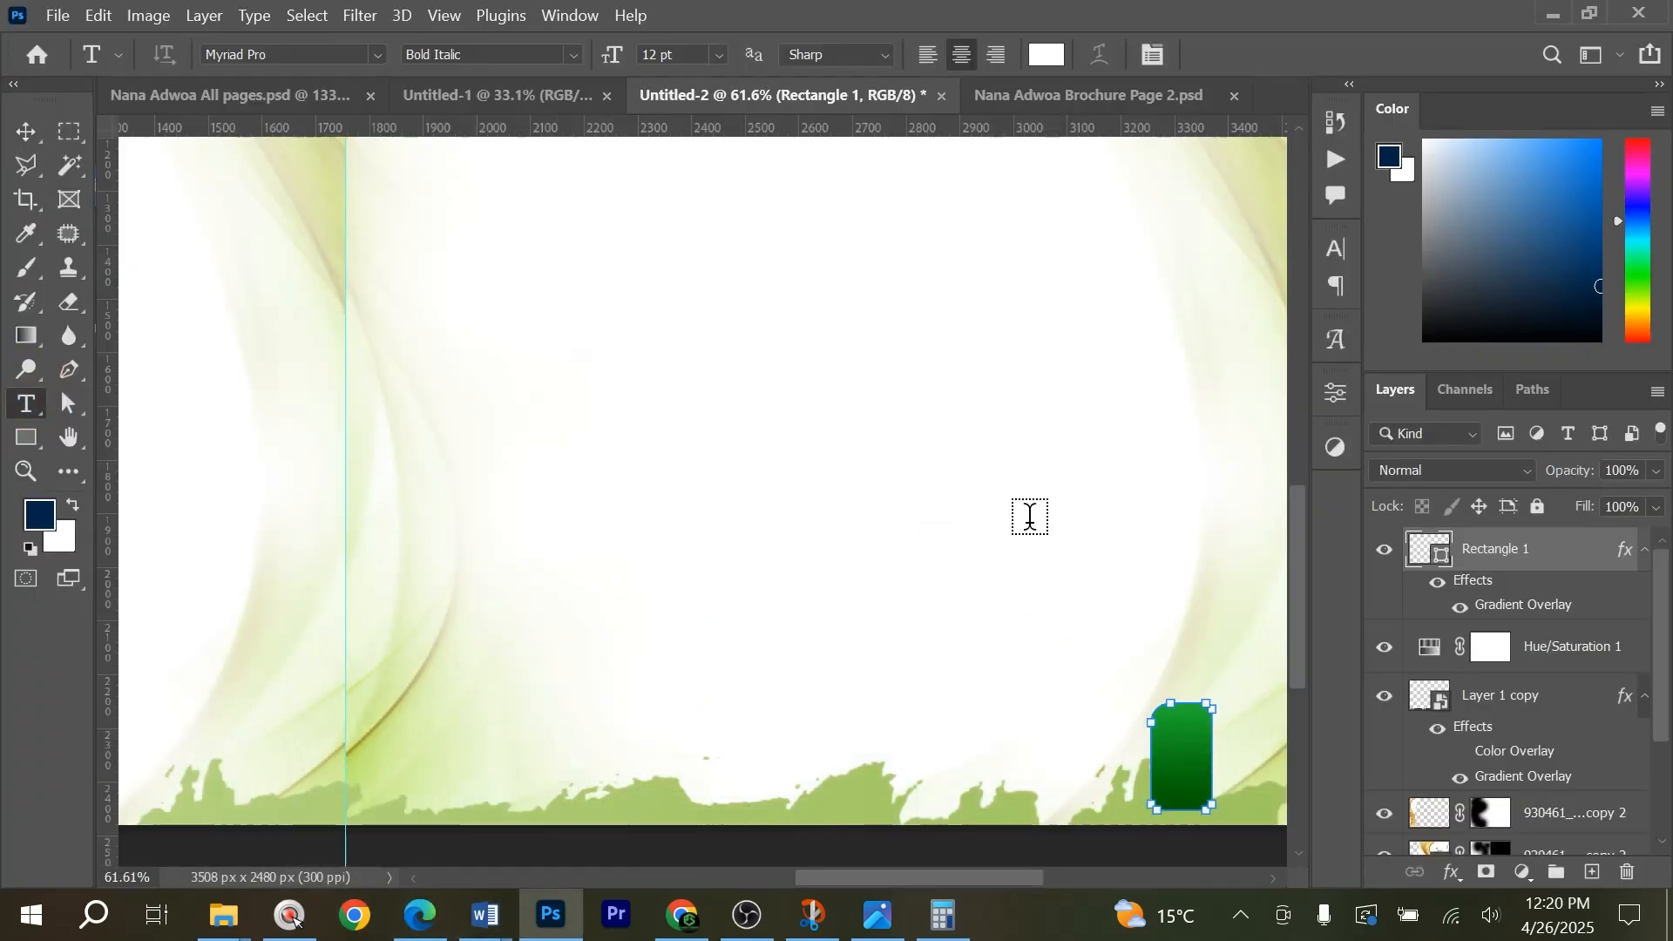
left_click(1030, 516)
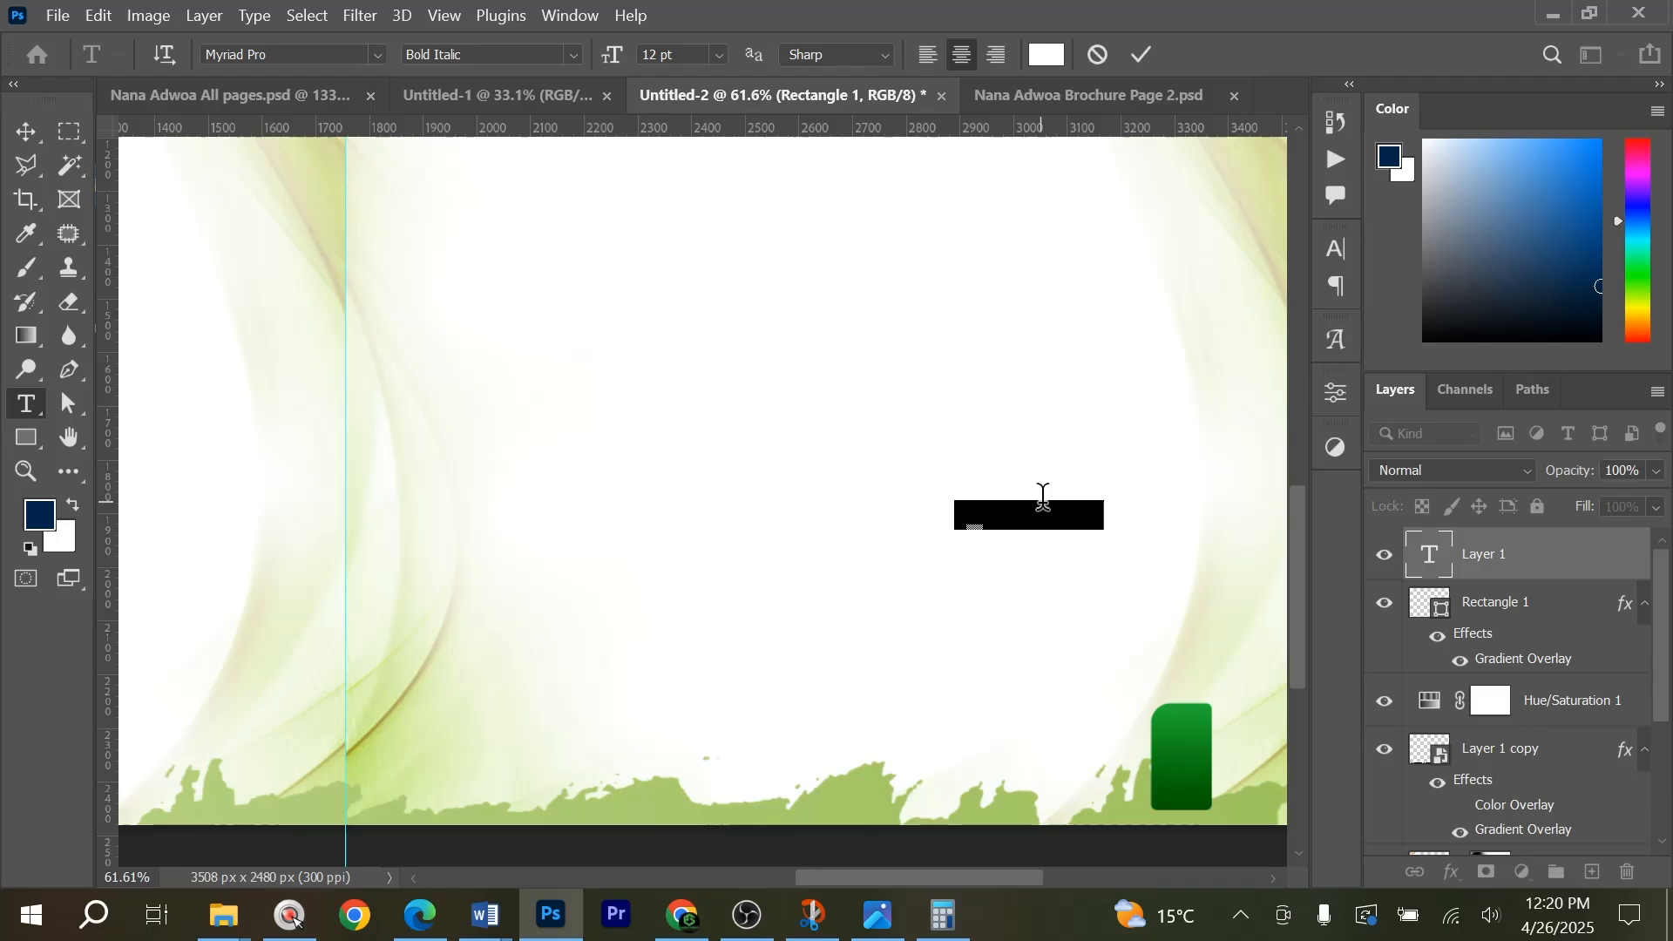
type("2")
left_click(1141, 52)
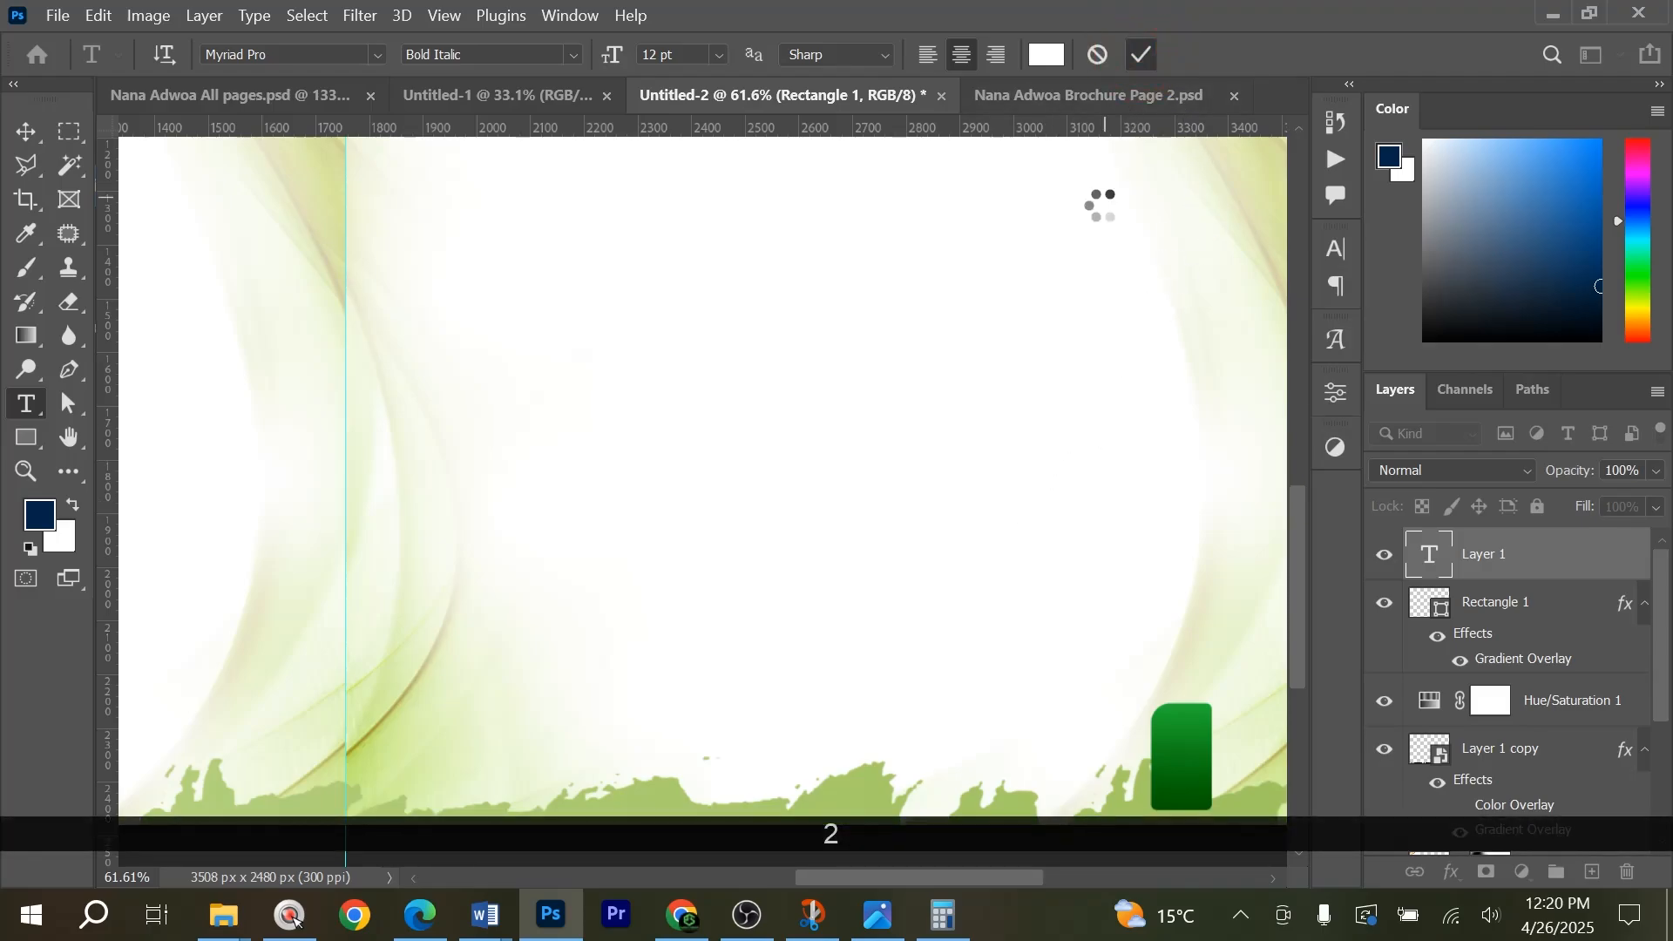
Scale the "2" text up to about 268% and place it over the green rounded rectangle.
key("v")
key("ctrl+t")
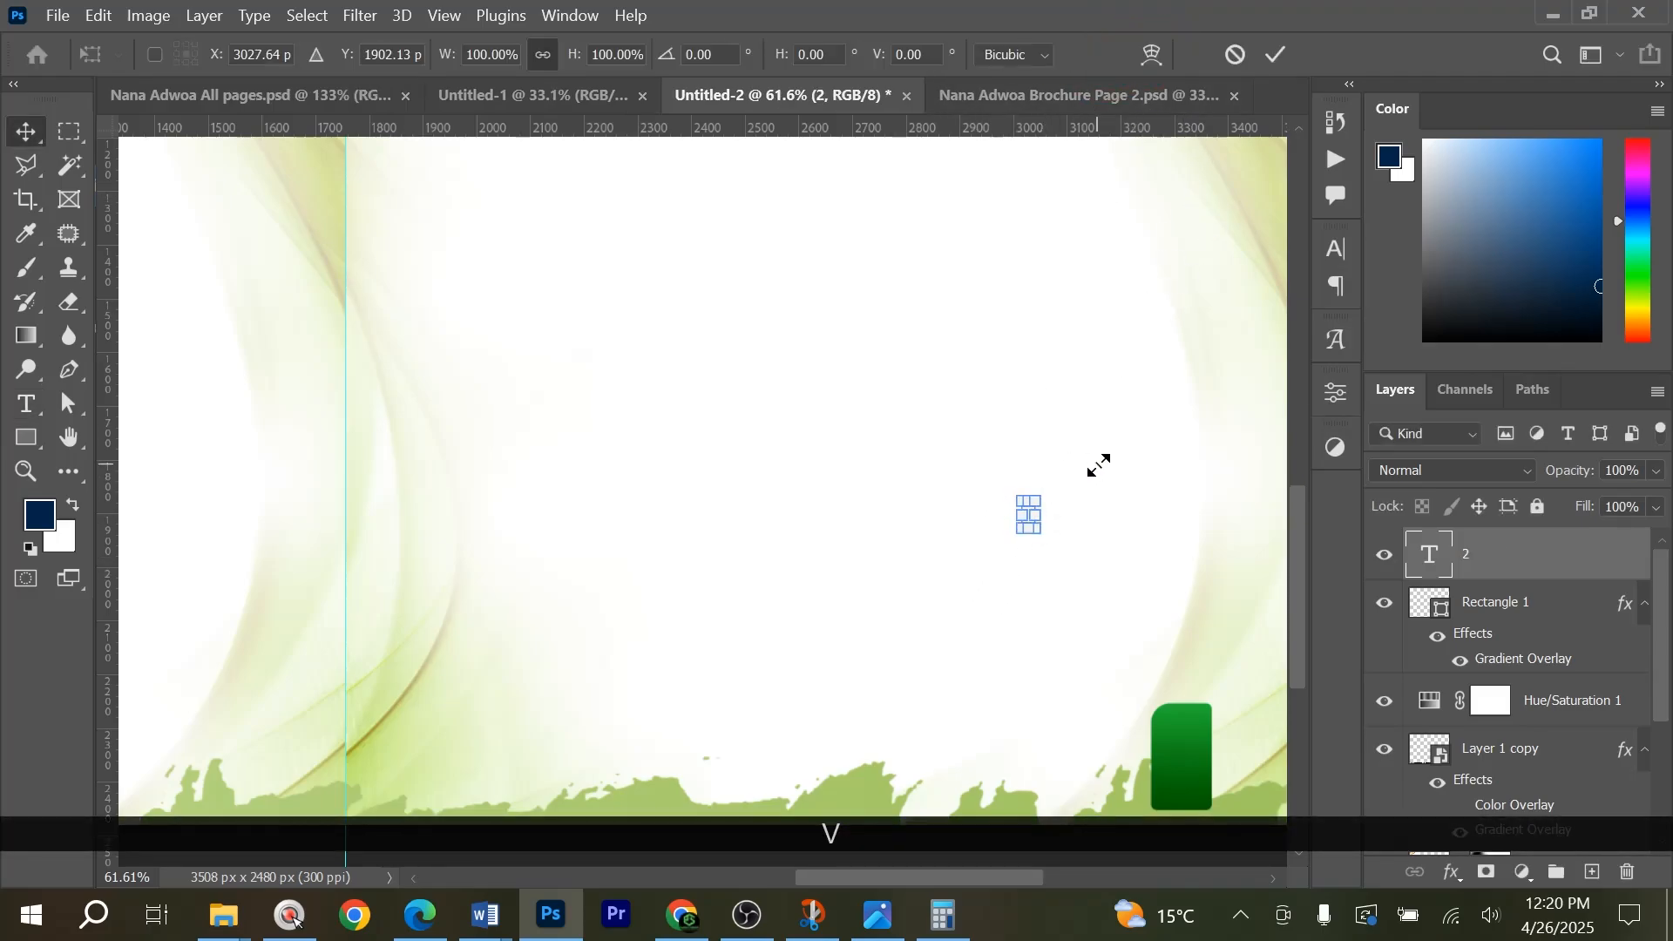
key("Return")
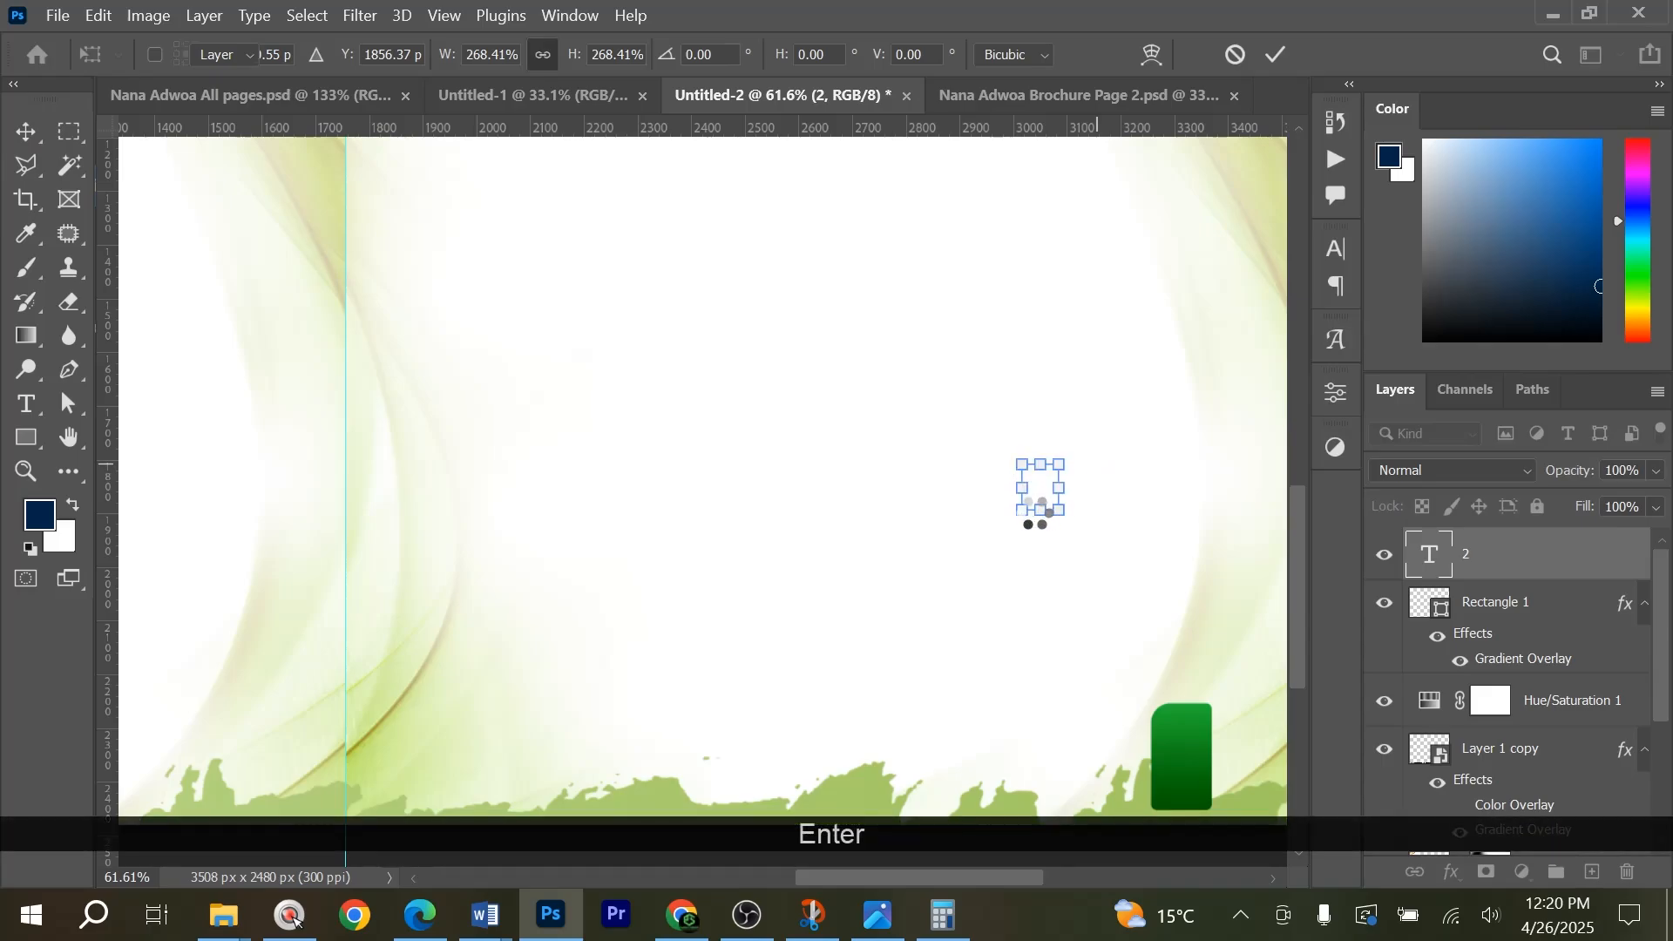
scroll(1041, 481, "up", 1, "alt")
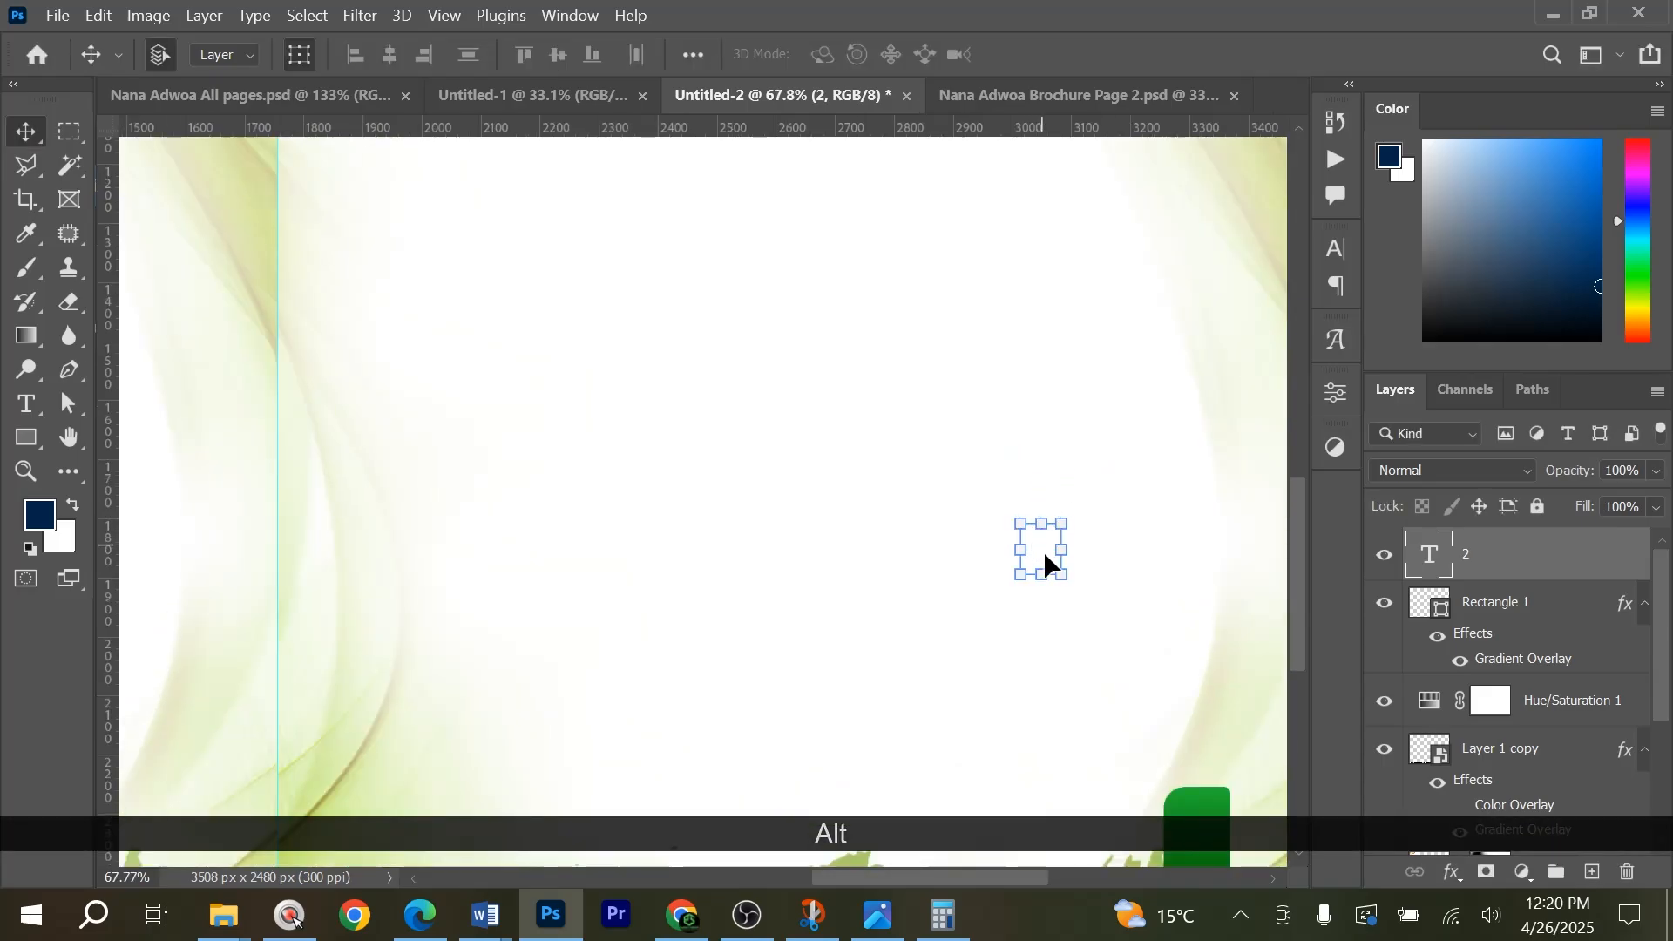
left_click_drag(1045, 556, 1206, 793)
scroll(1205, 793, "down", 3)
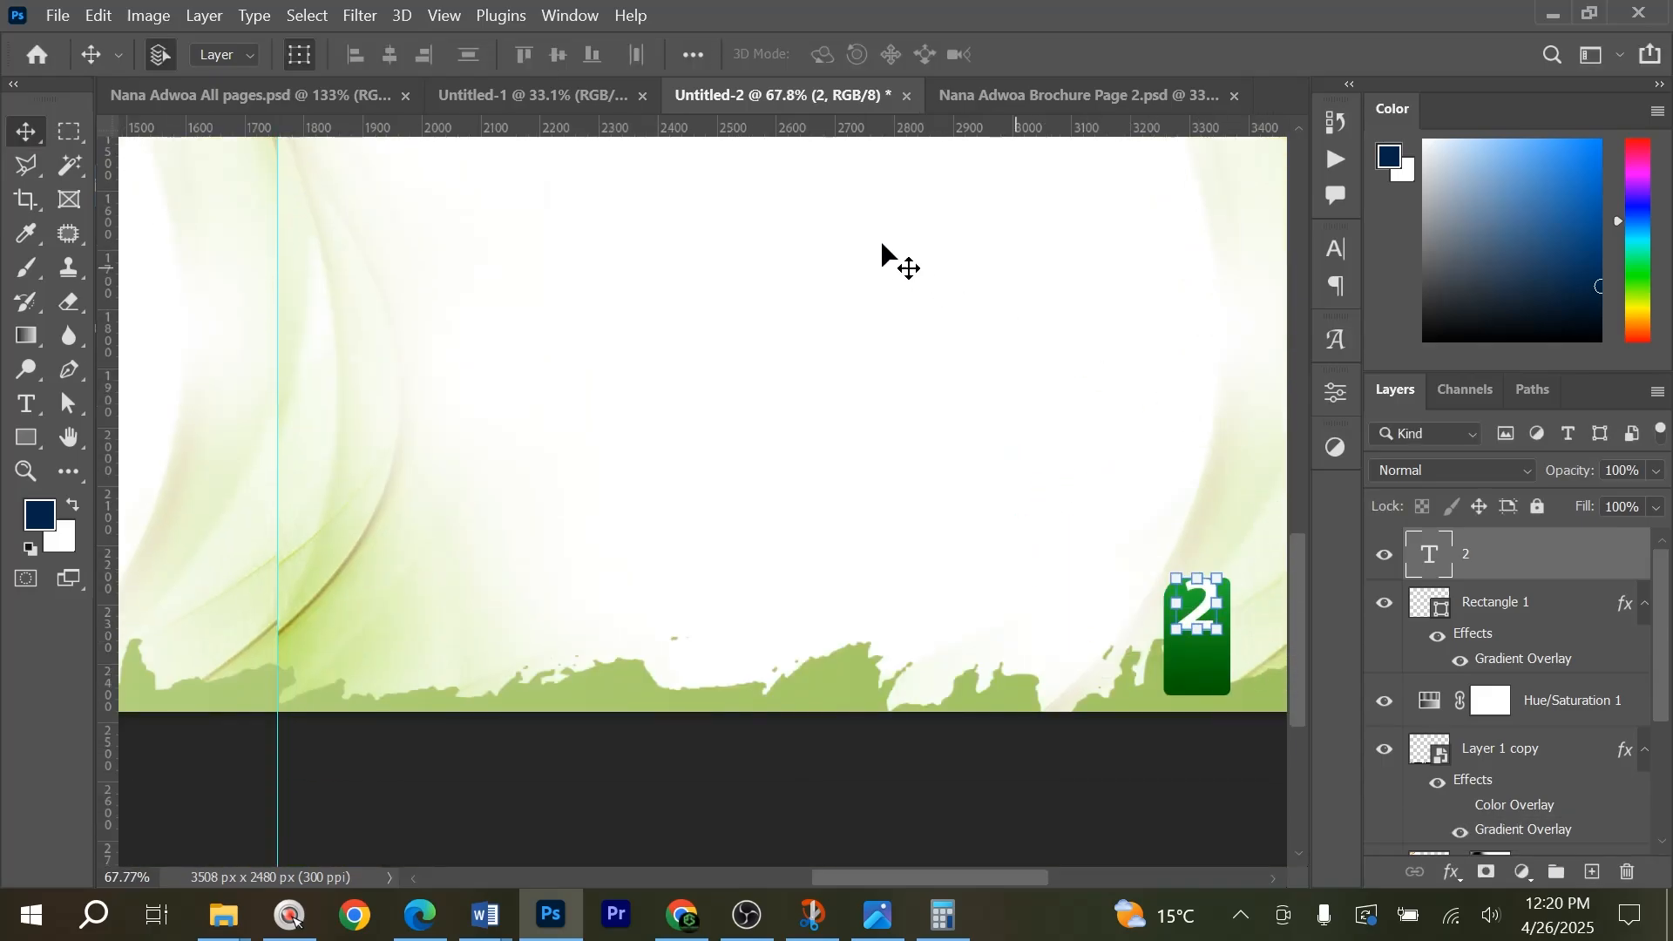
Set the page number's font to Poppins Regular and centre it on the green tab.
left_click(1339, 250)
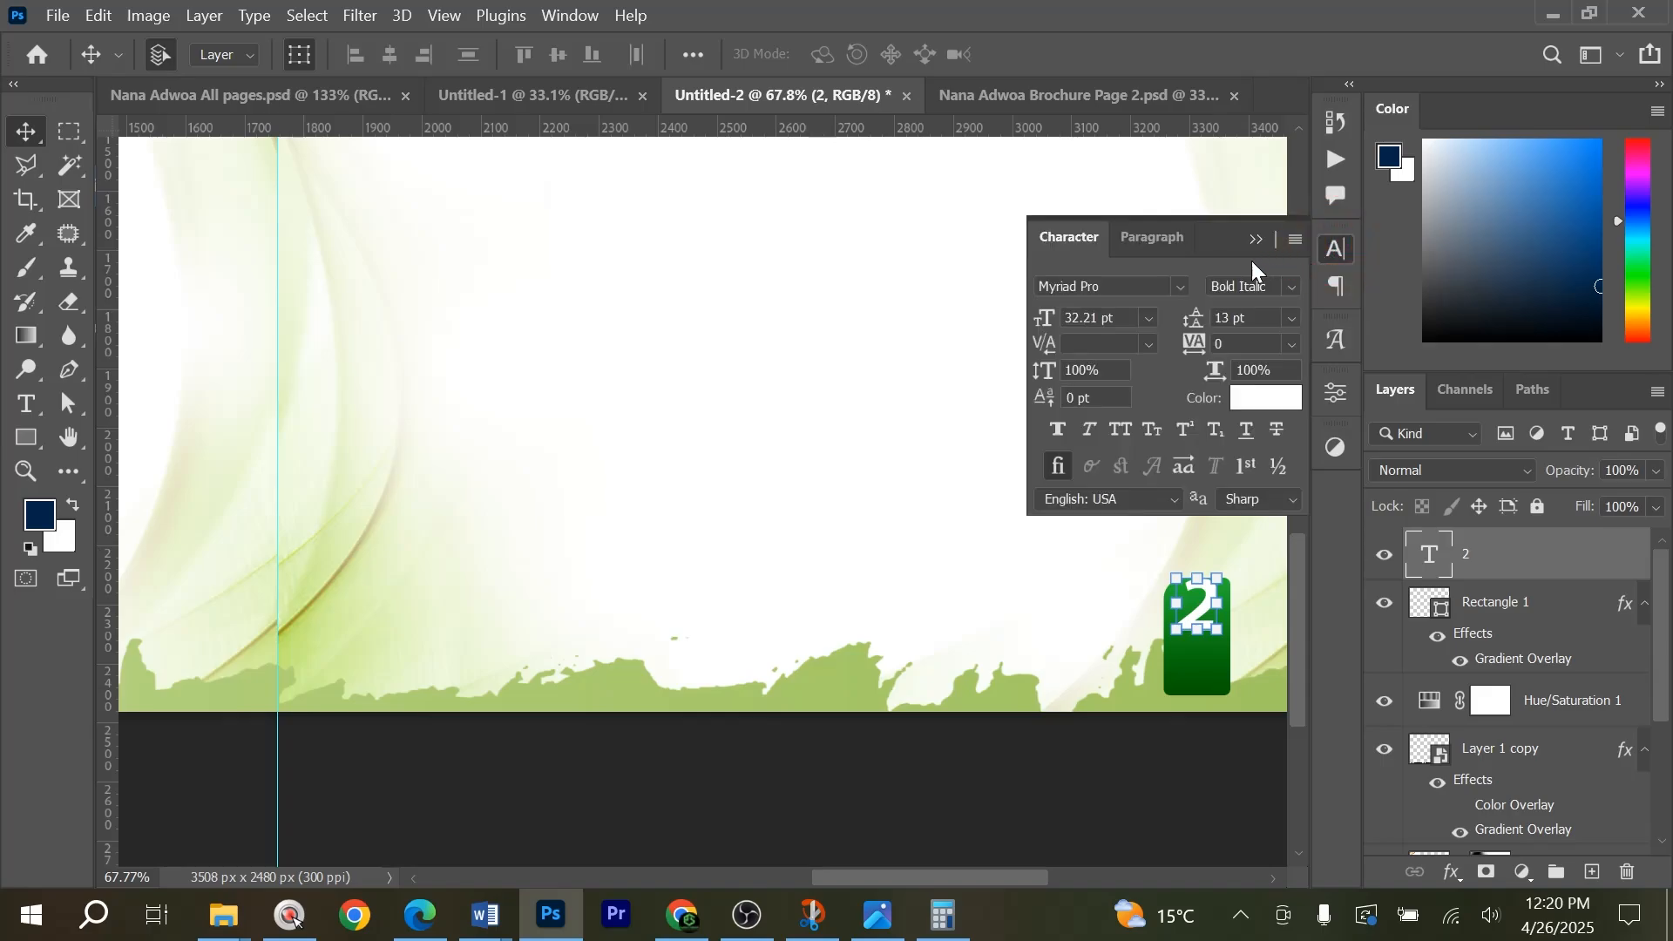
left_click(1184, 288)
left_click_drag(1533, 646, 1540, 366)
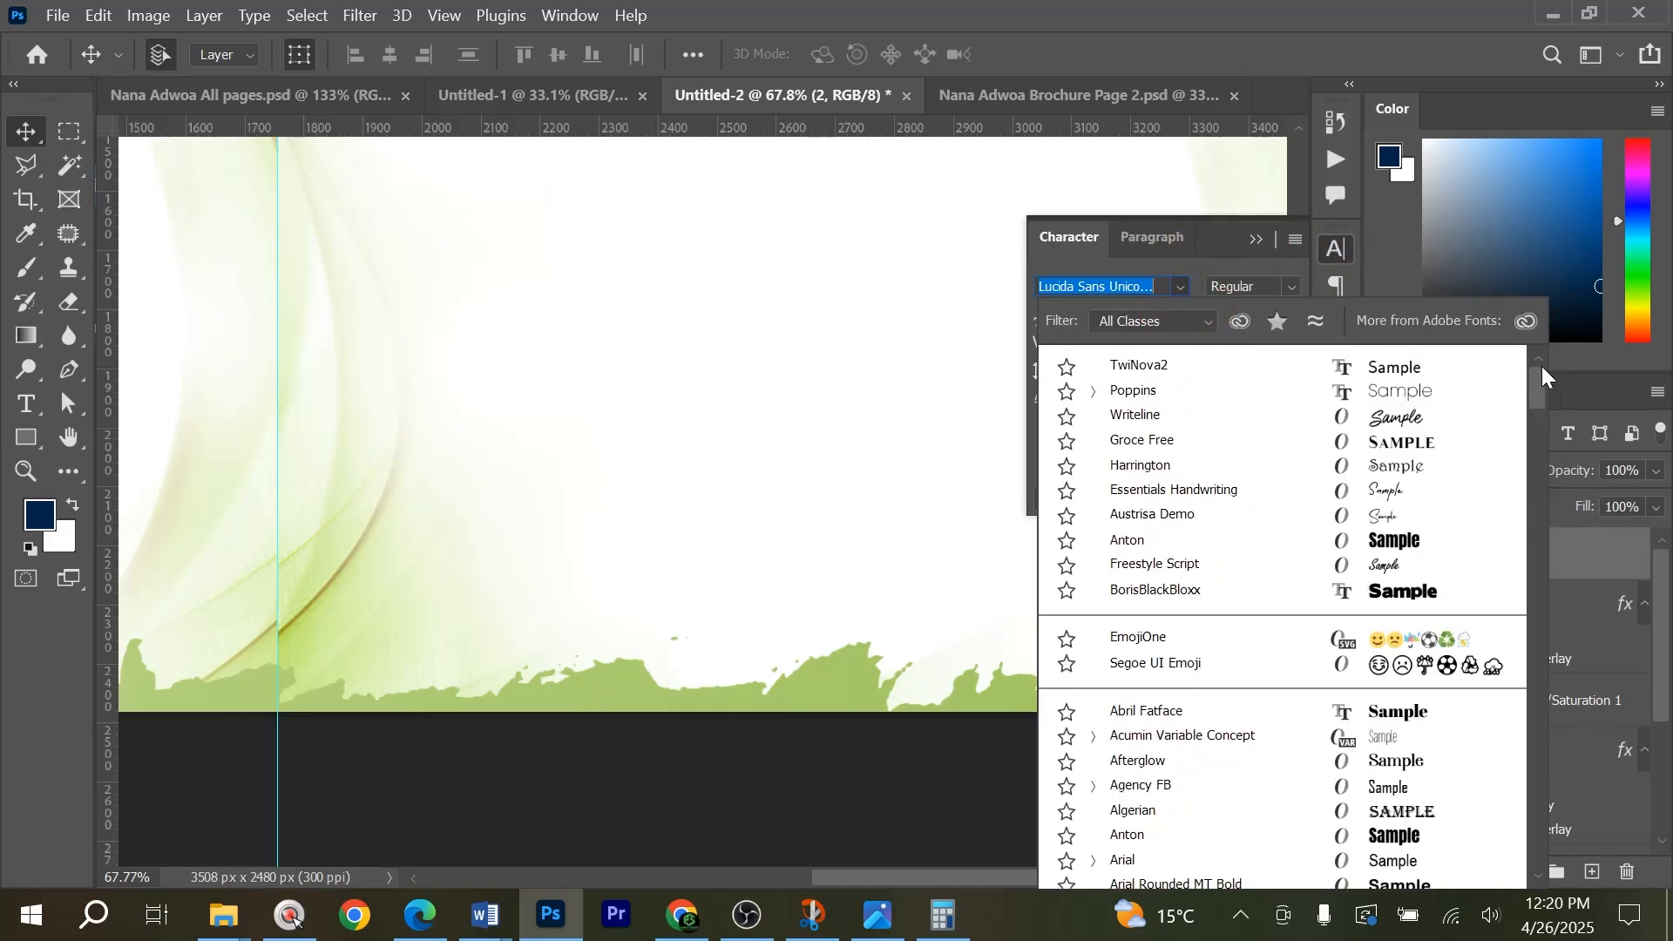
left_click(1188, 391)
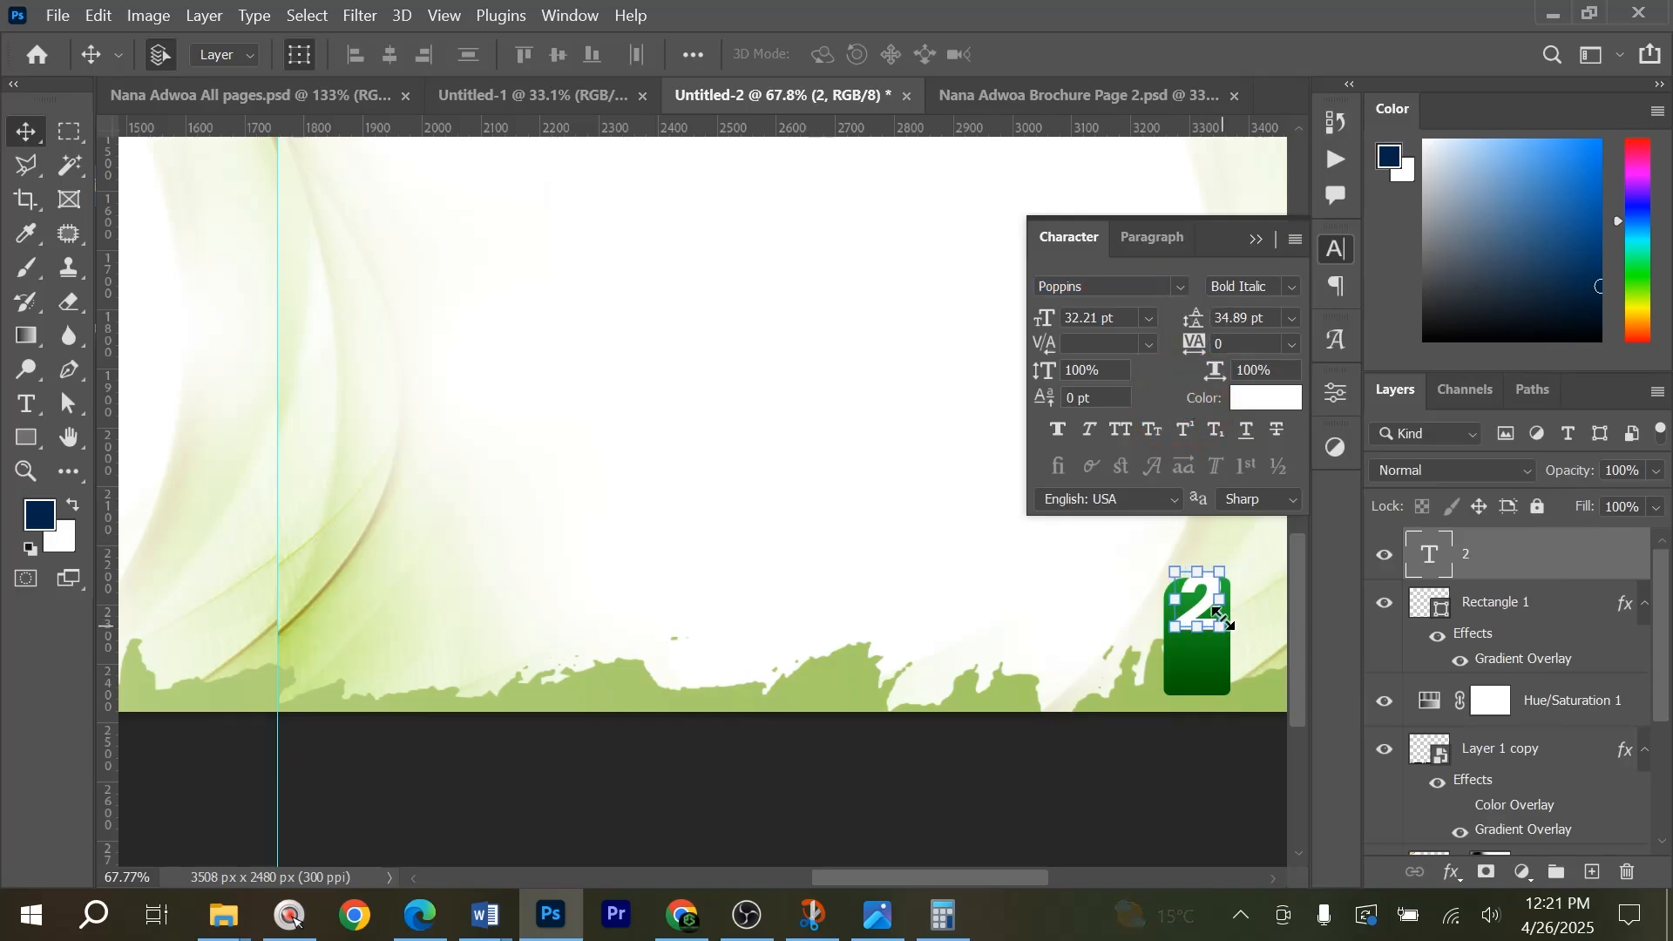
left_click_drag(1197, 606, 1198, 645)
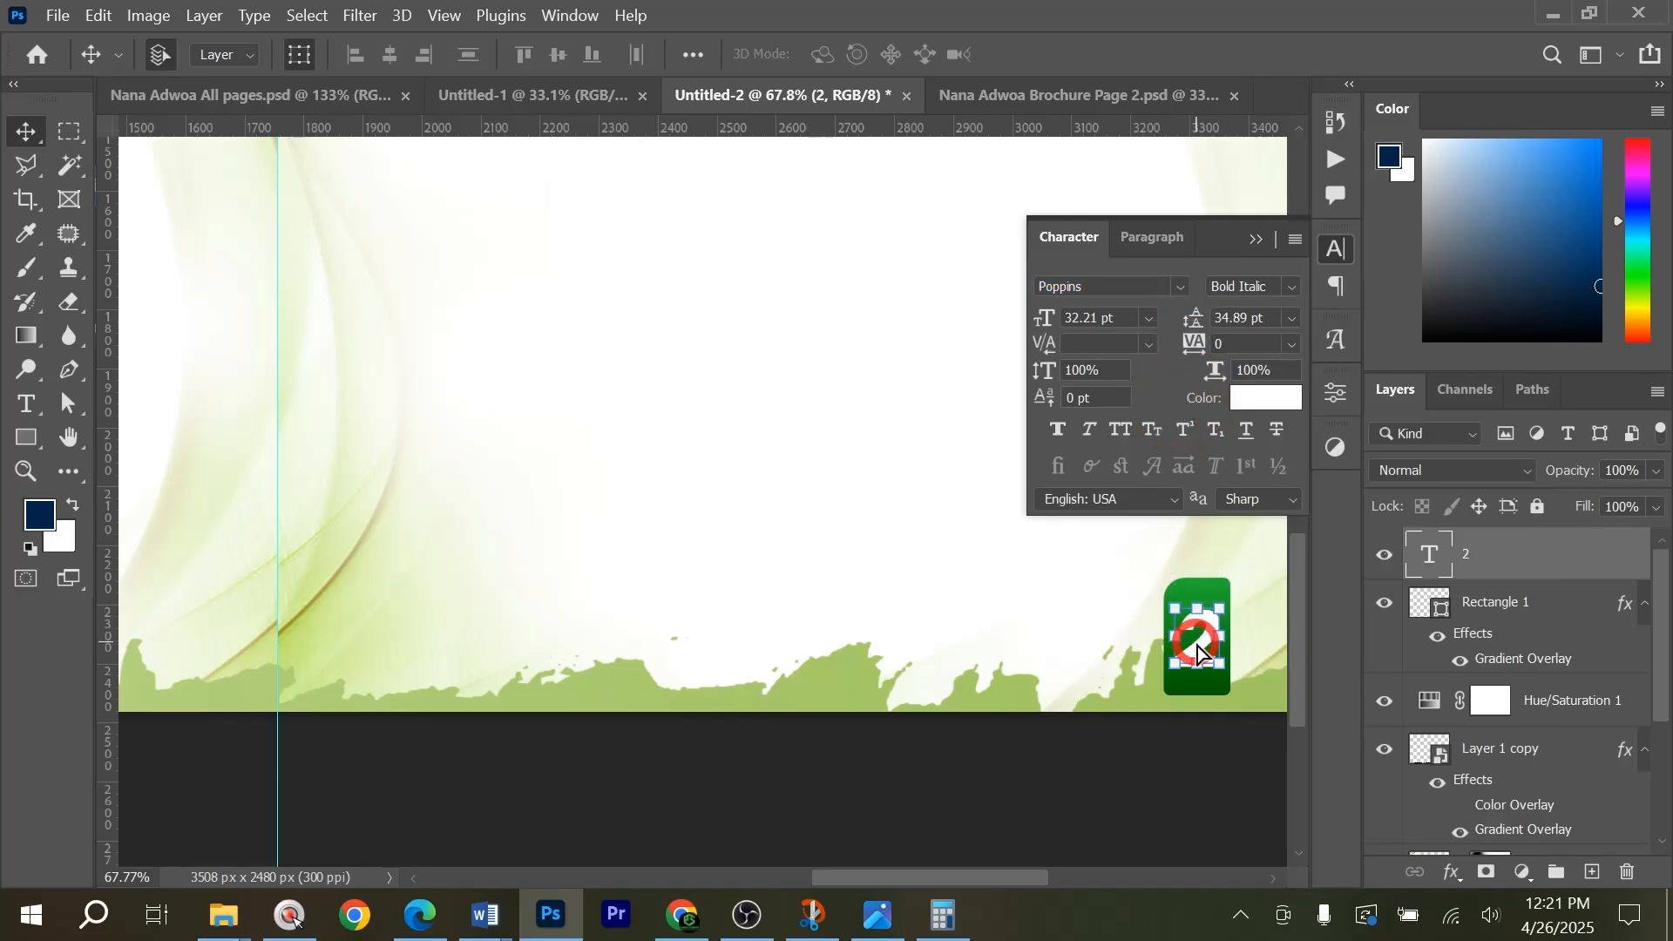
left_click(1292, 286)
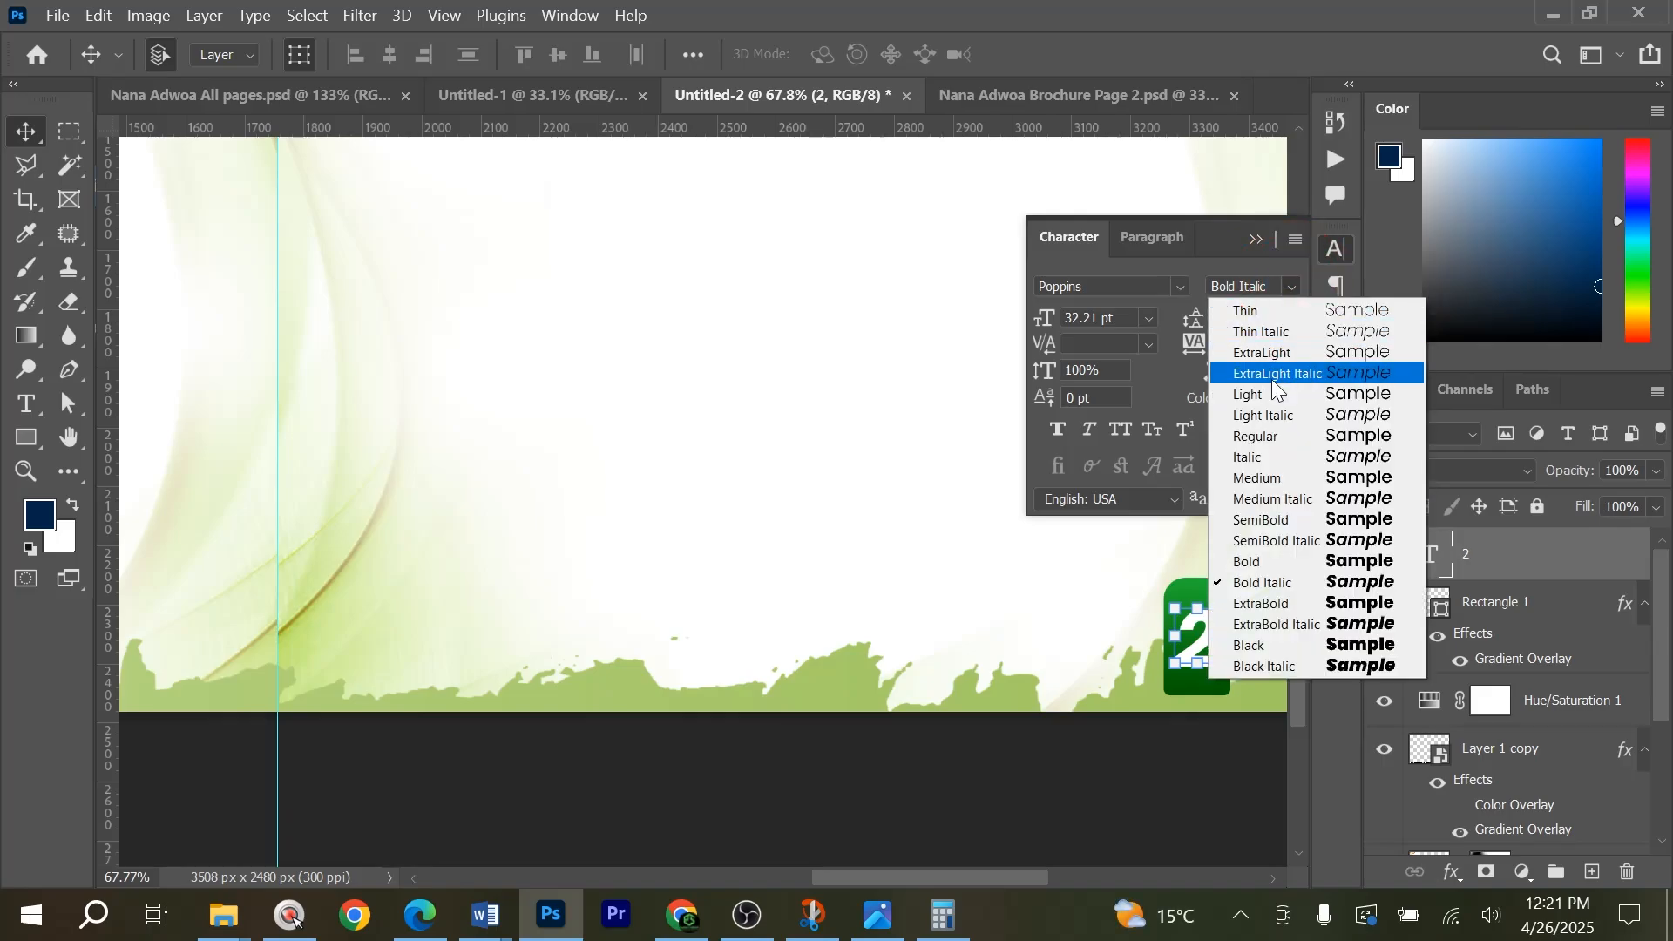
left_click(1270, 436)
left_click(1232, 795)
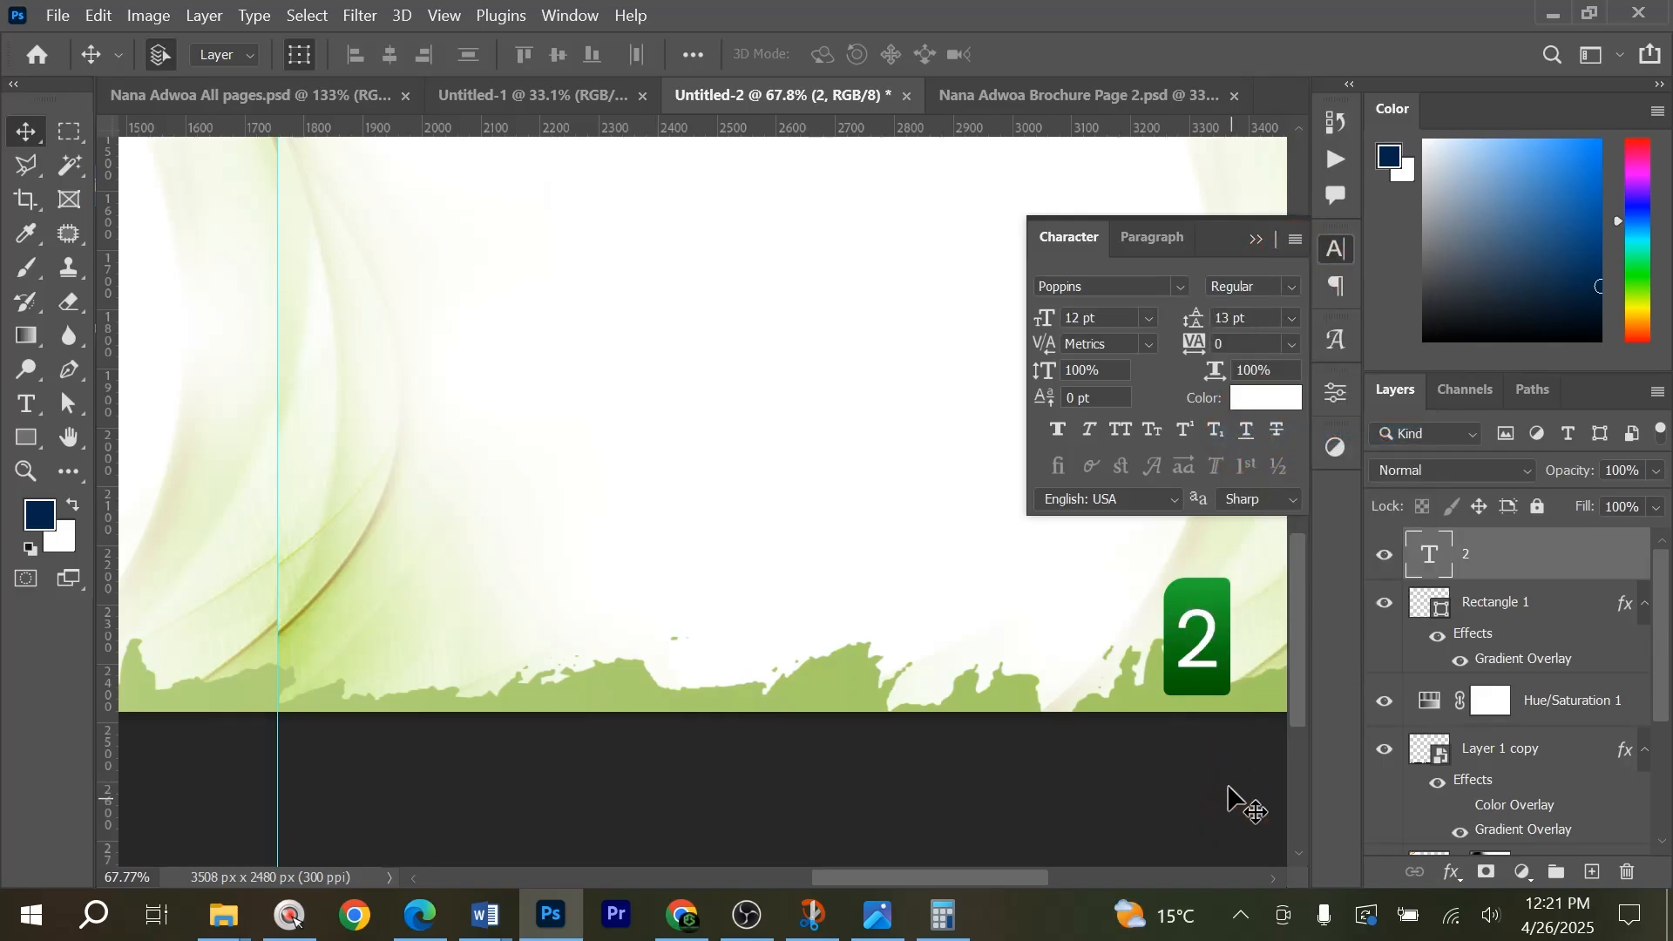
Copy the digit 1 from the Payment List document in Word and replace the tab's page number in Photoshop with it.
scroll(869, 708, "up", 3)
scroll(1002, 732, "down", 3)
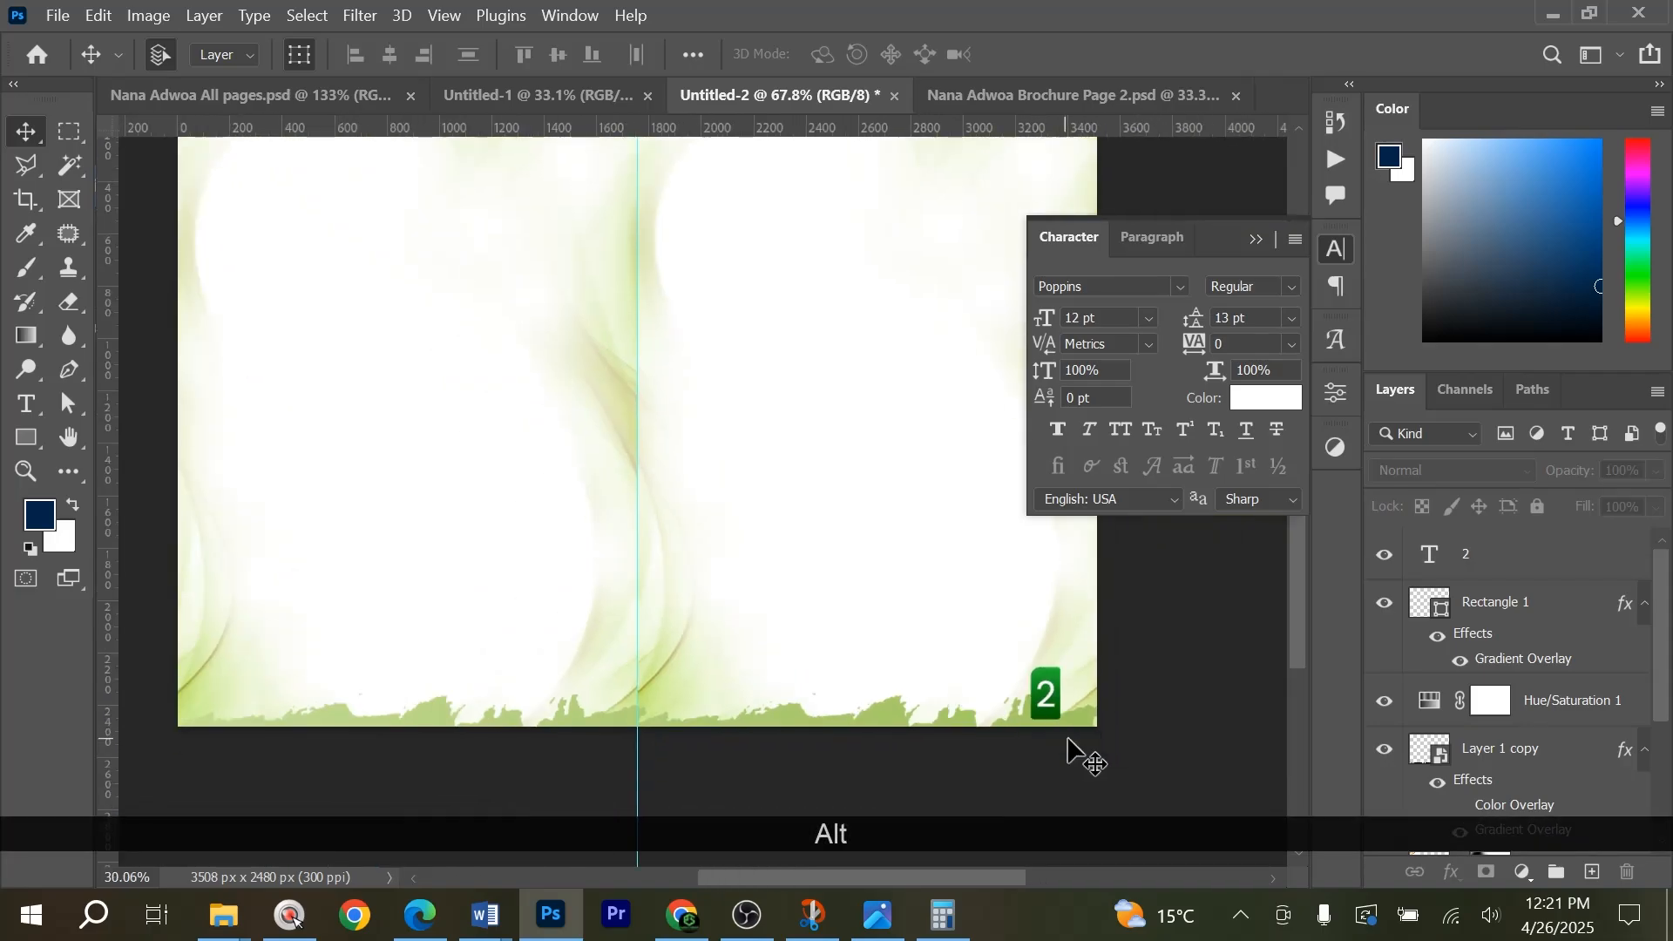
scroll(871, 741, "up", 2)
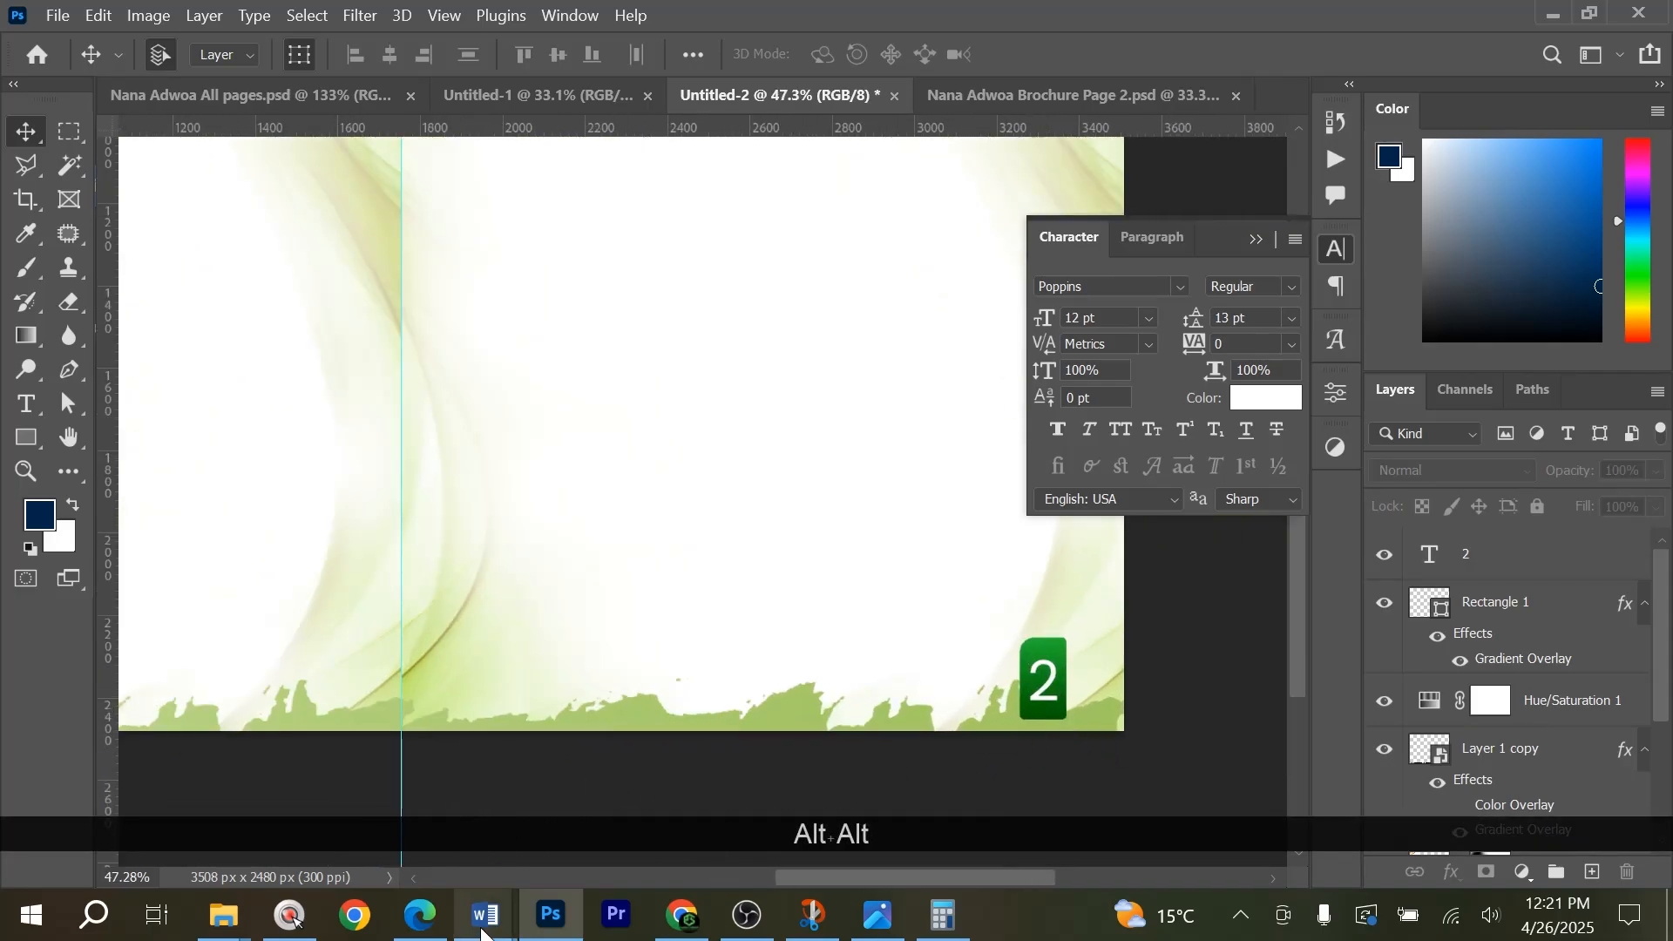
mouse_move(484, 923)
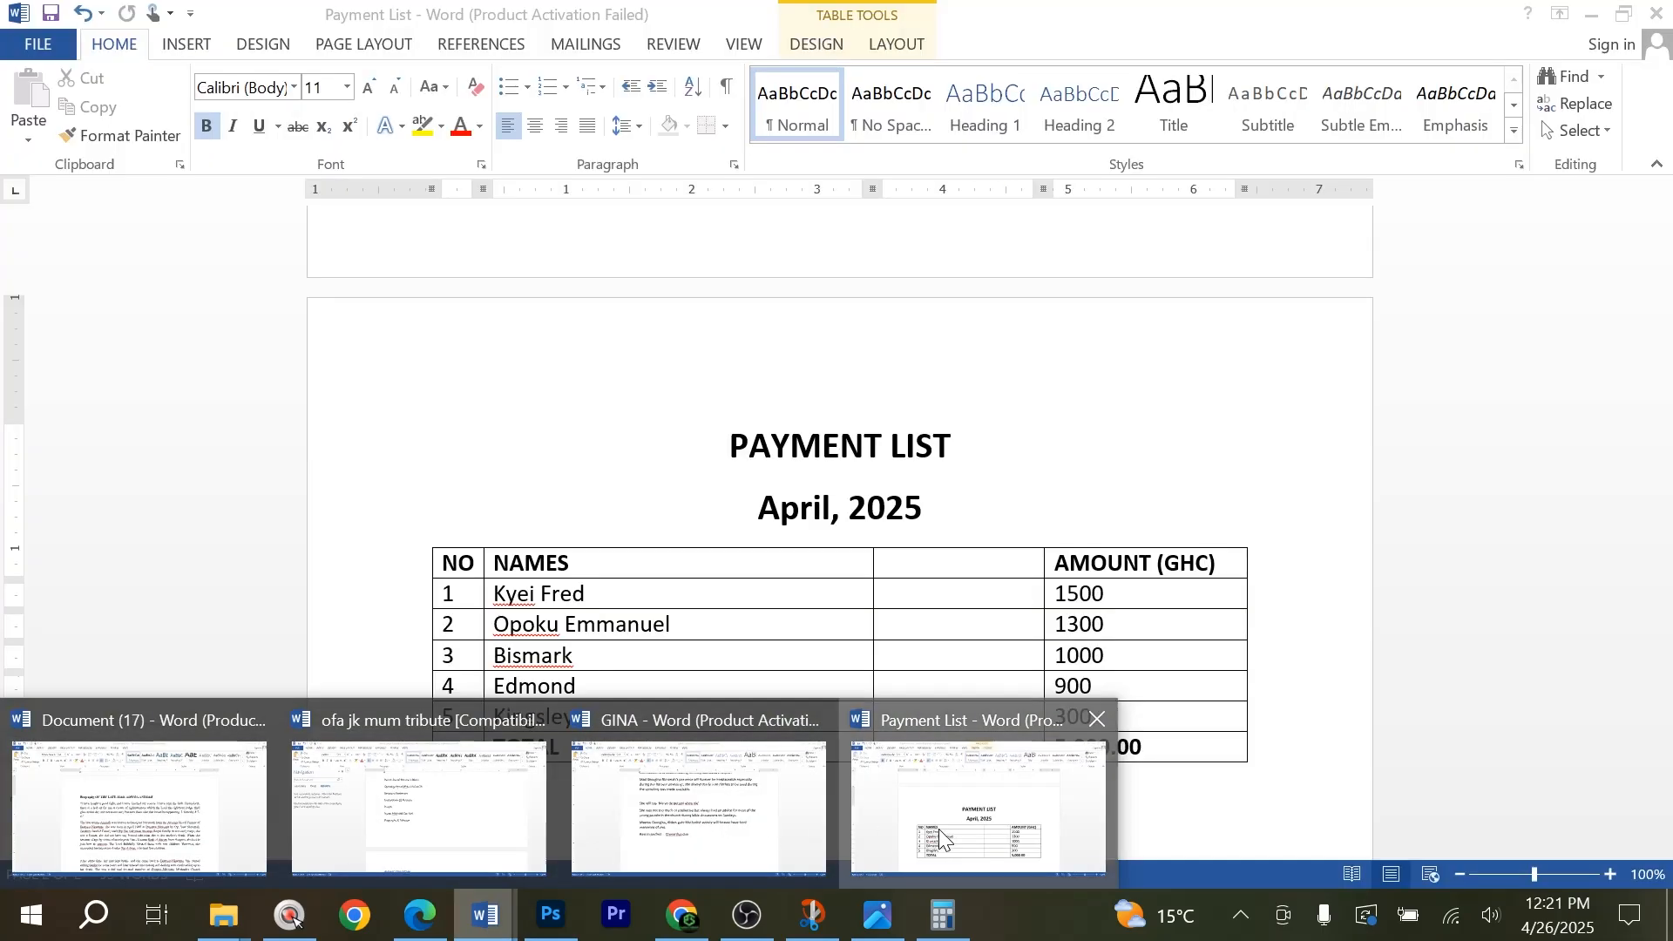
left_click(940, 839)
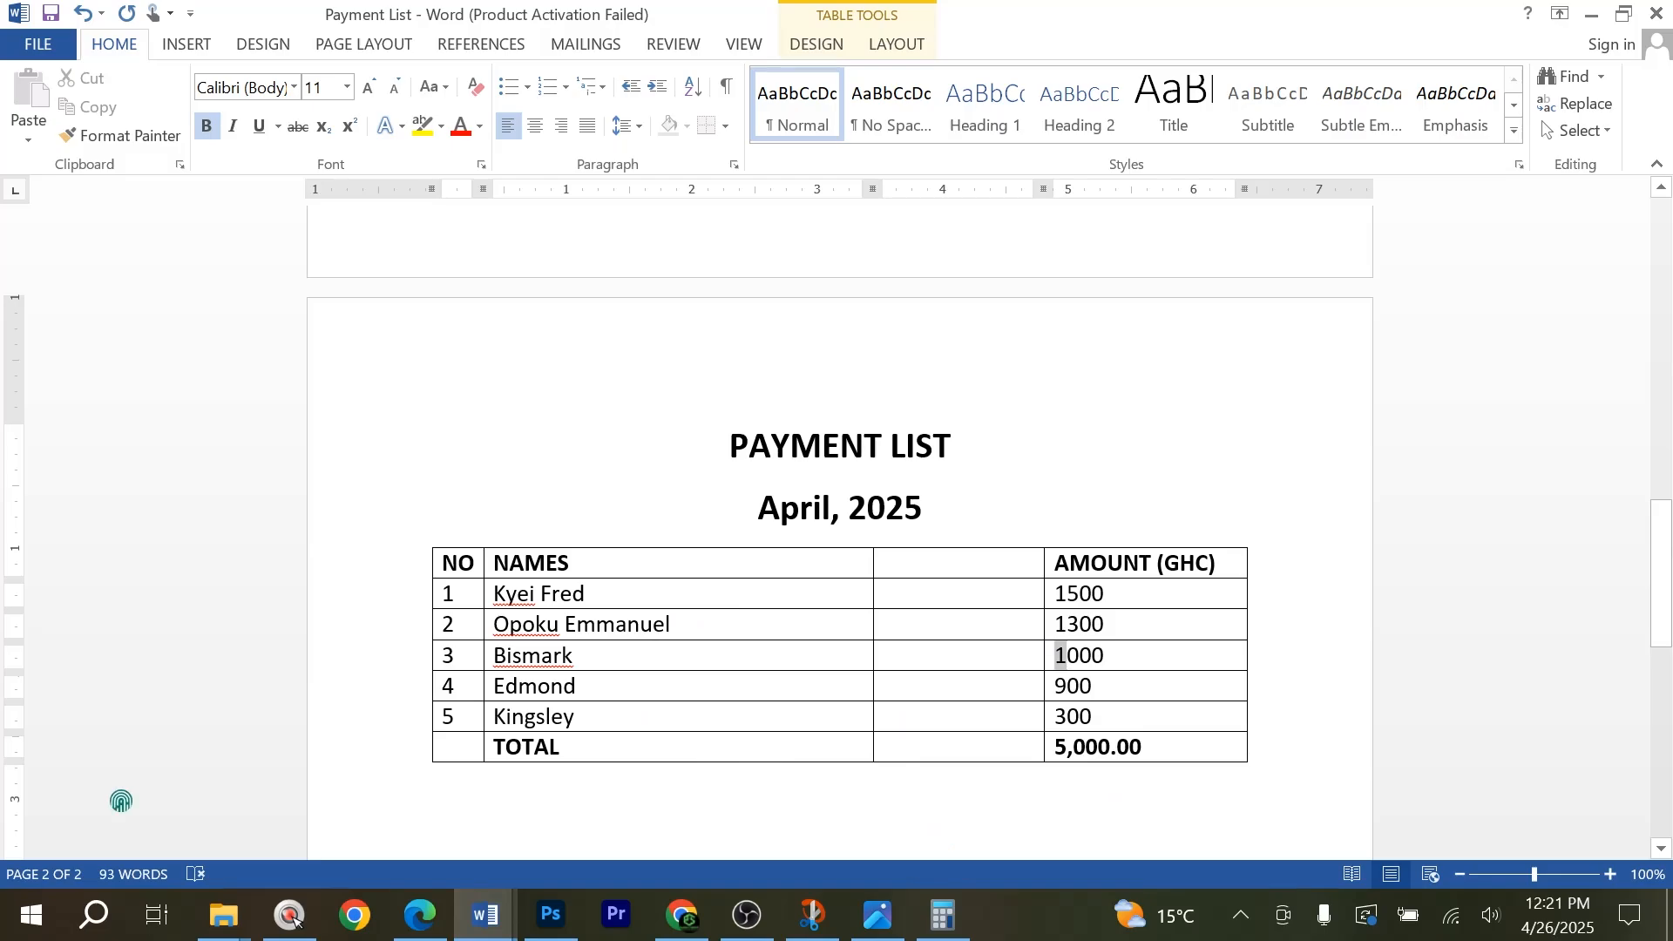
key("ctrl+c")
left_click(551, 915)
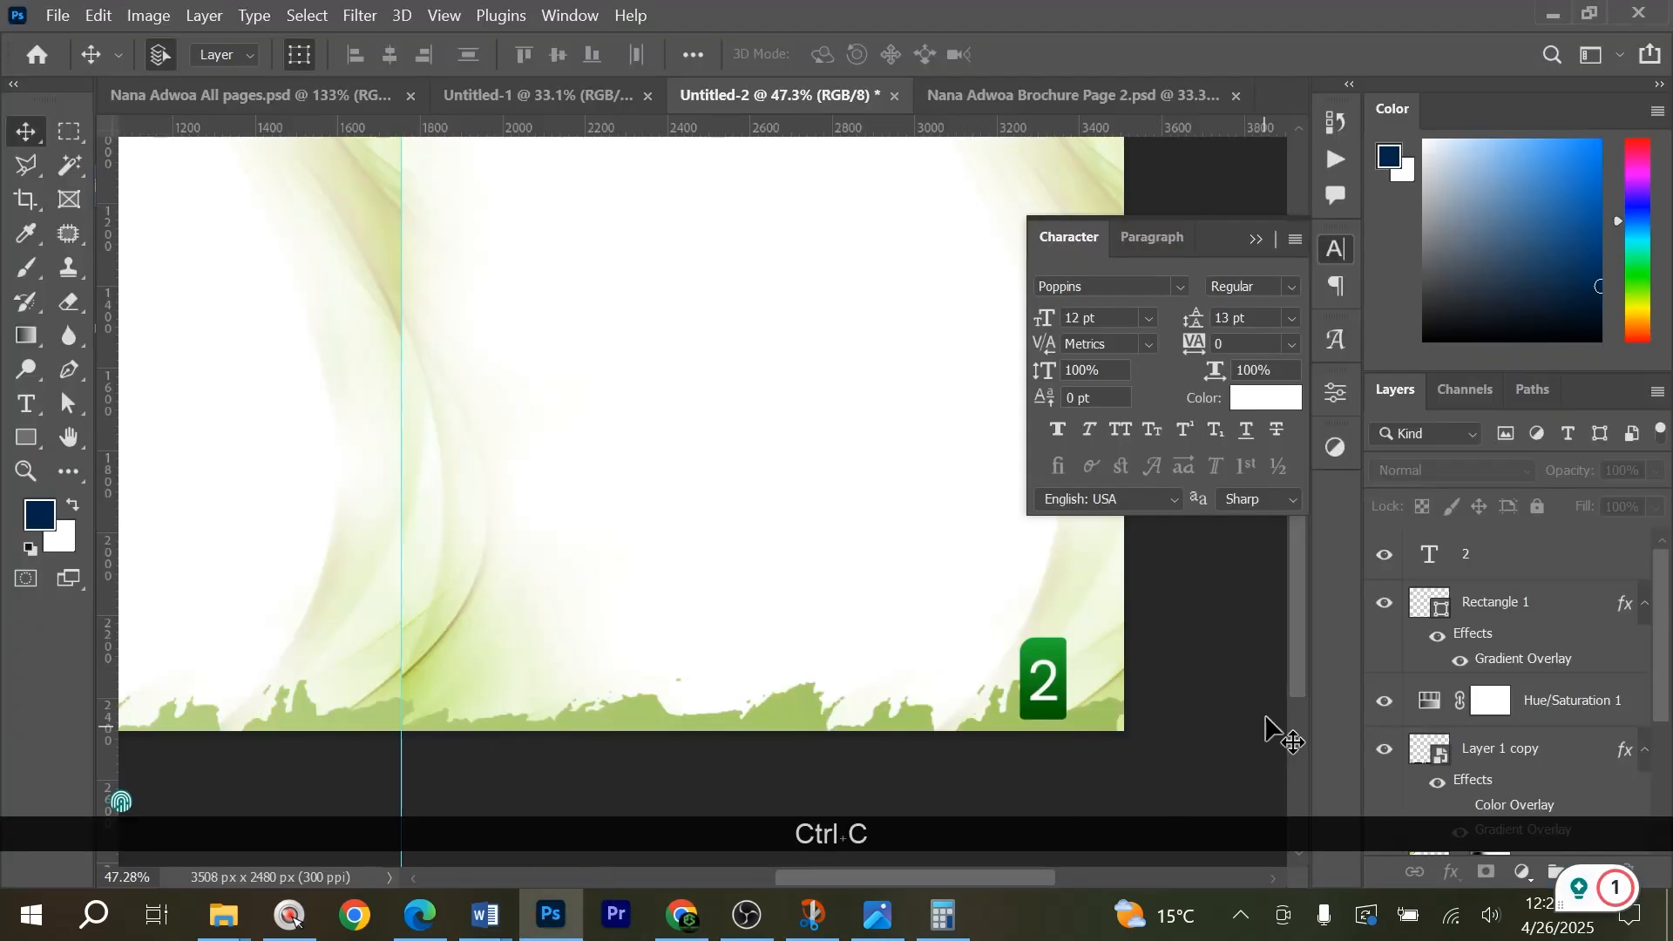
double_click(1422, 557)
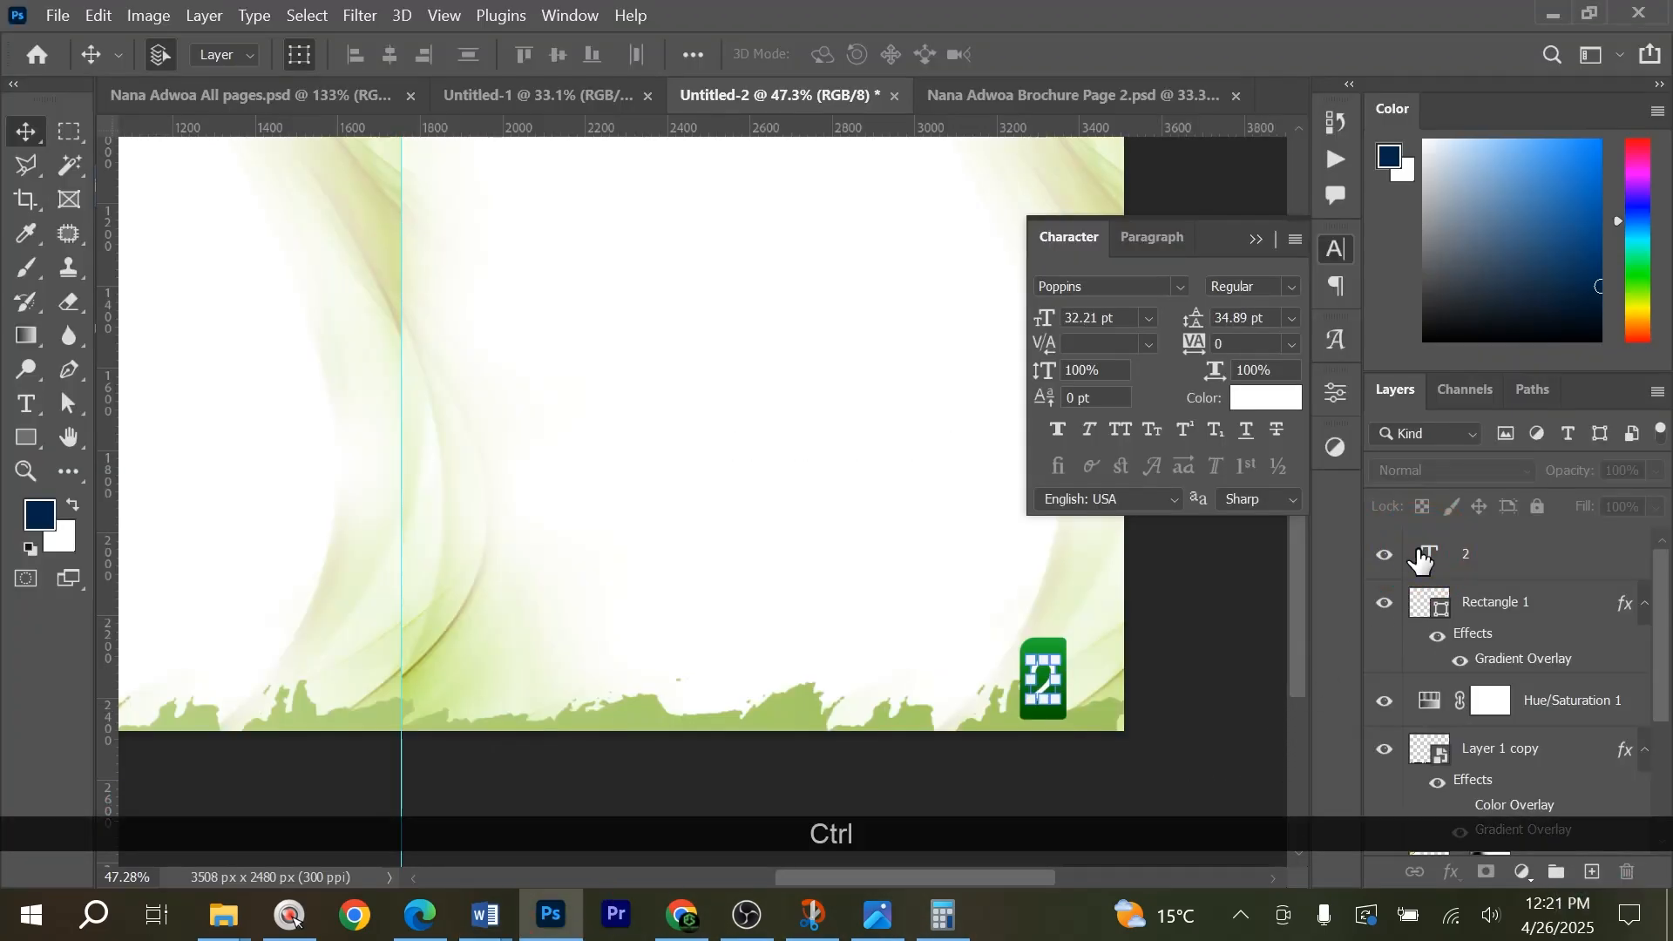
key("ctrl+v")
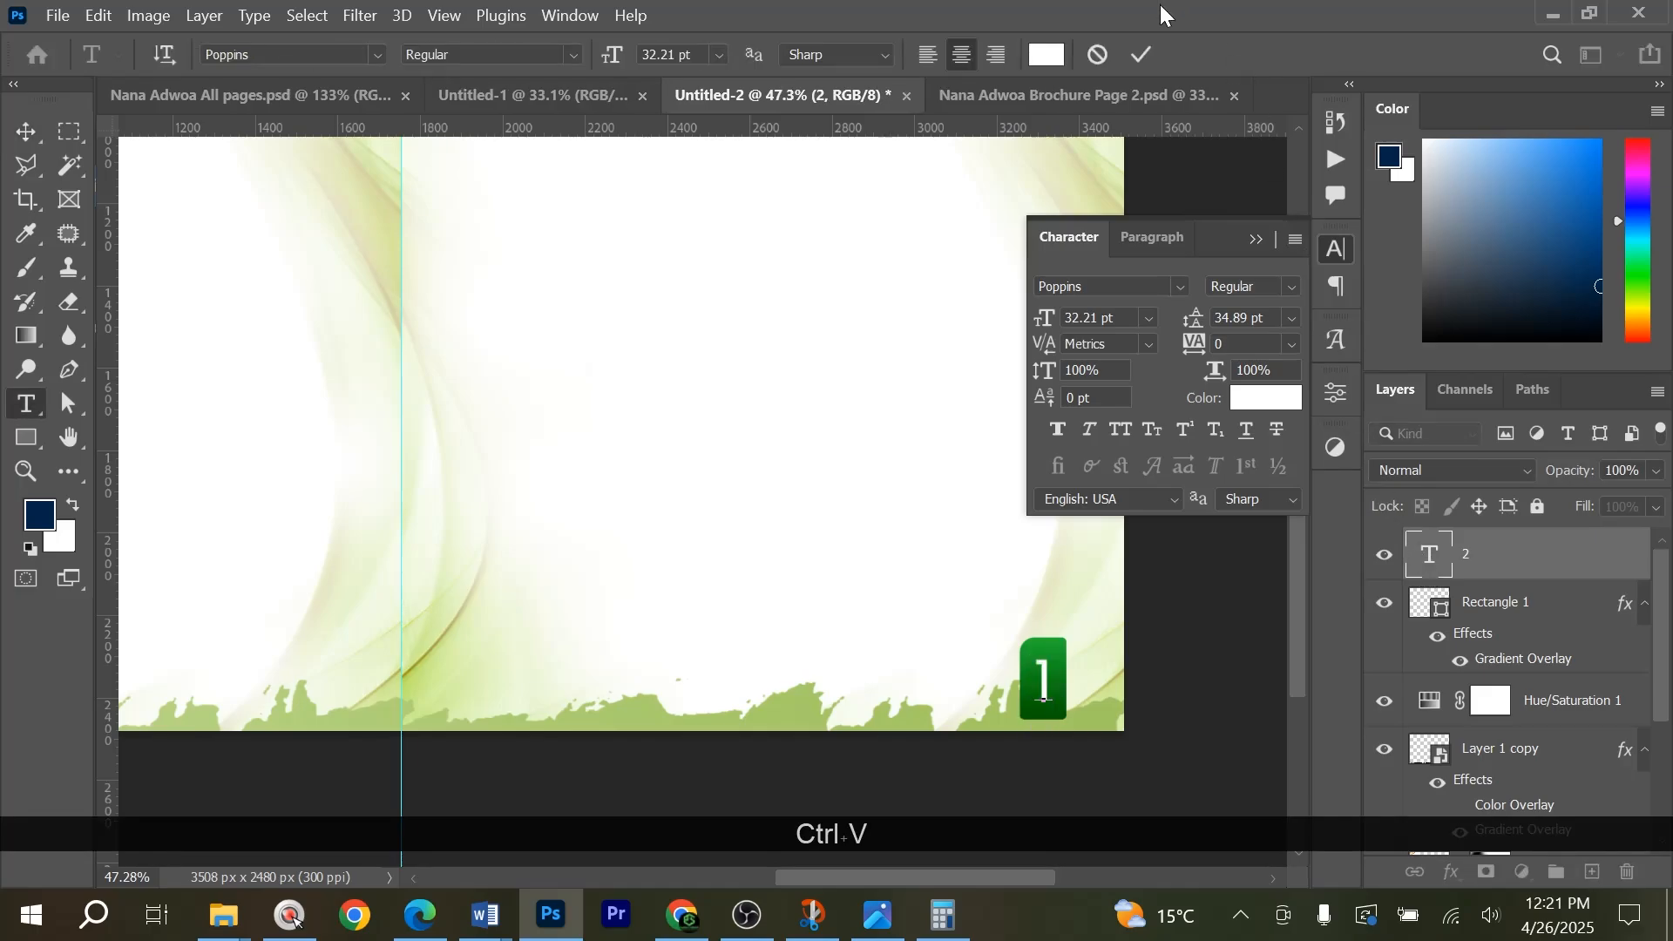
left_click(1141, 57)
left_click(1187, 663)
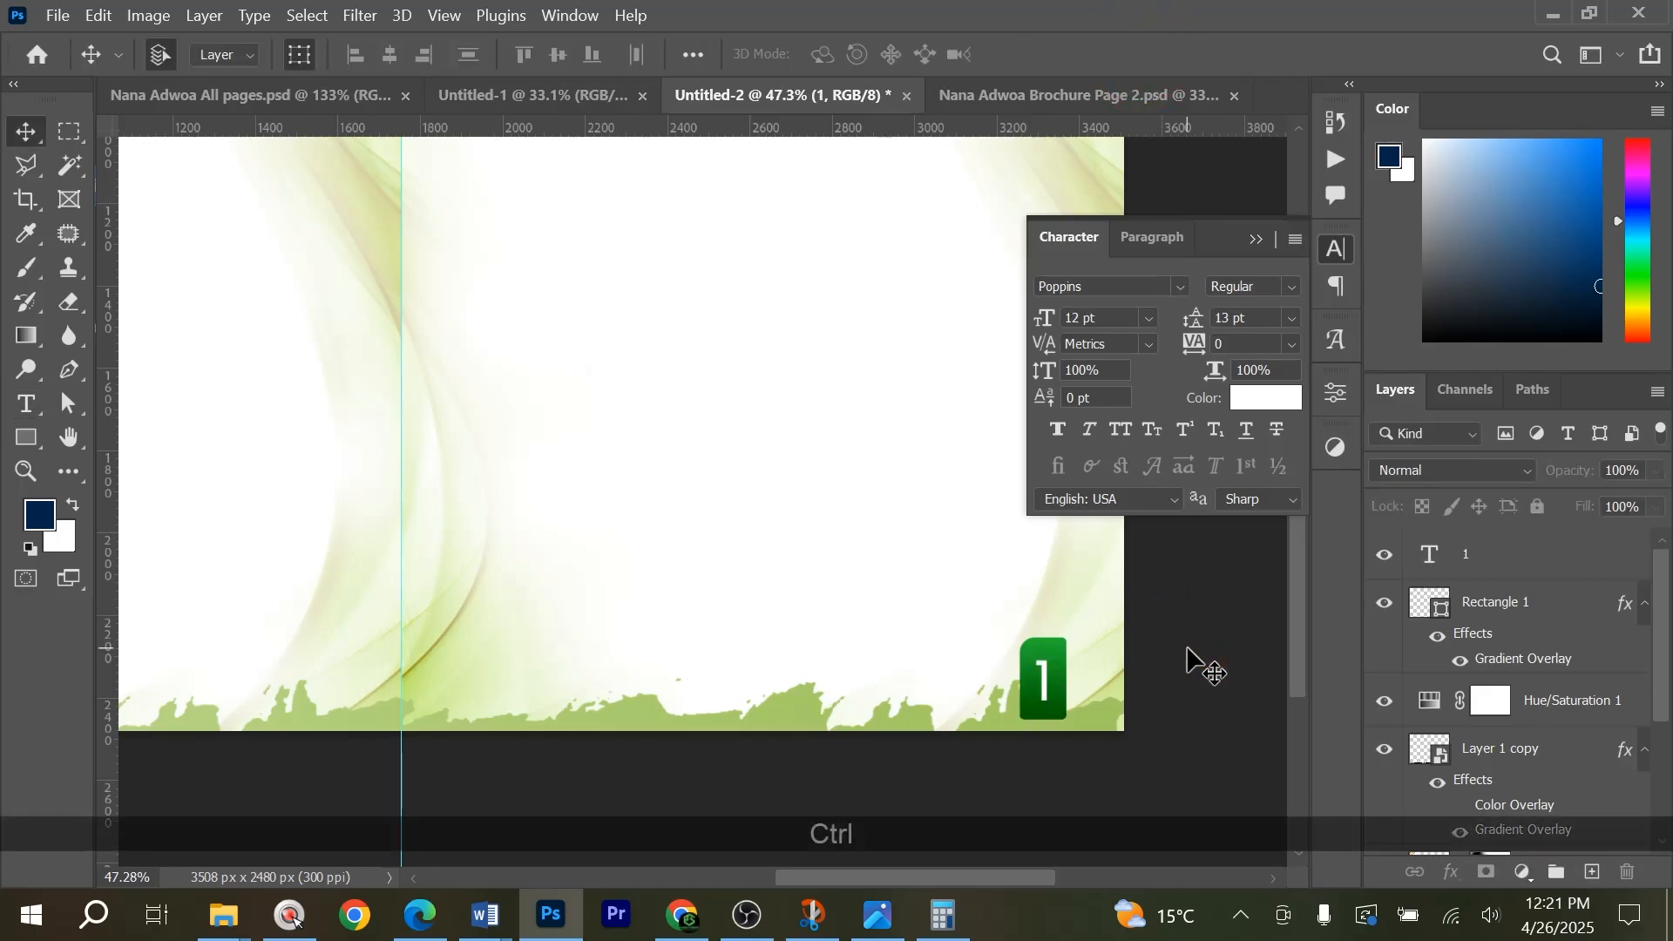
Copy the text from Officiating Clergy through Society Stewards in the Word document "ofa jk mum tribute" and return to Photoshop.
key("ctrl+0")
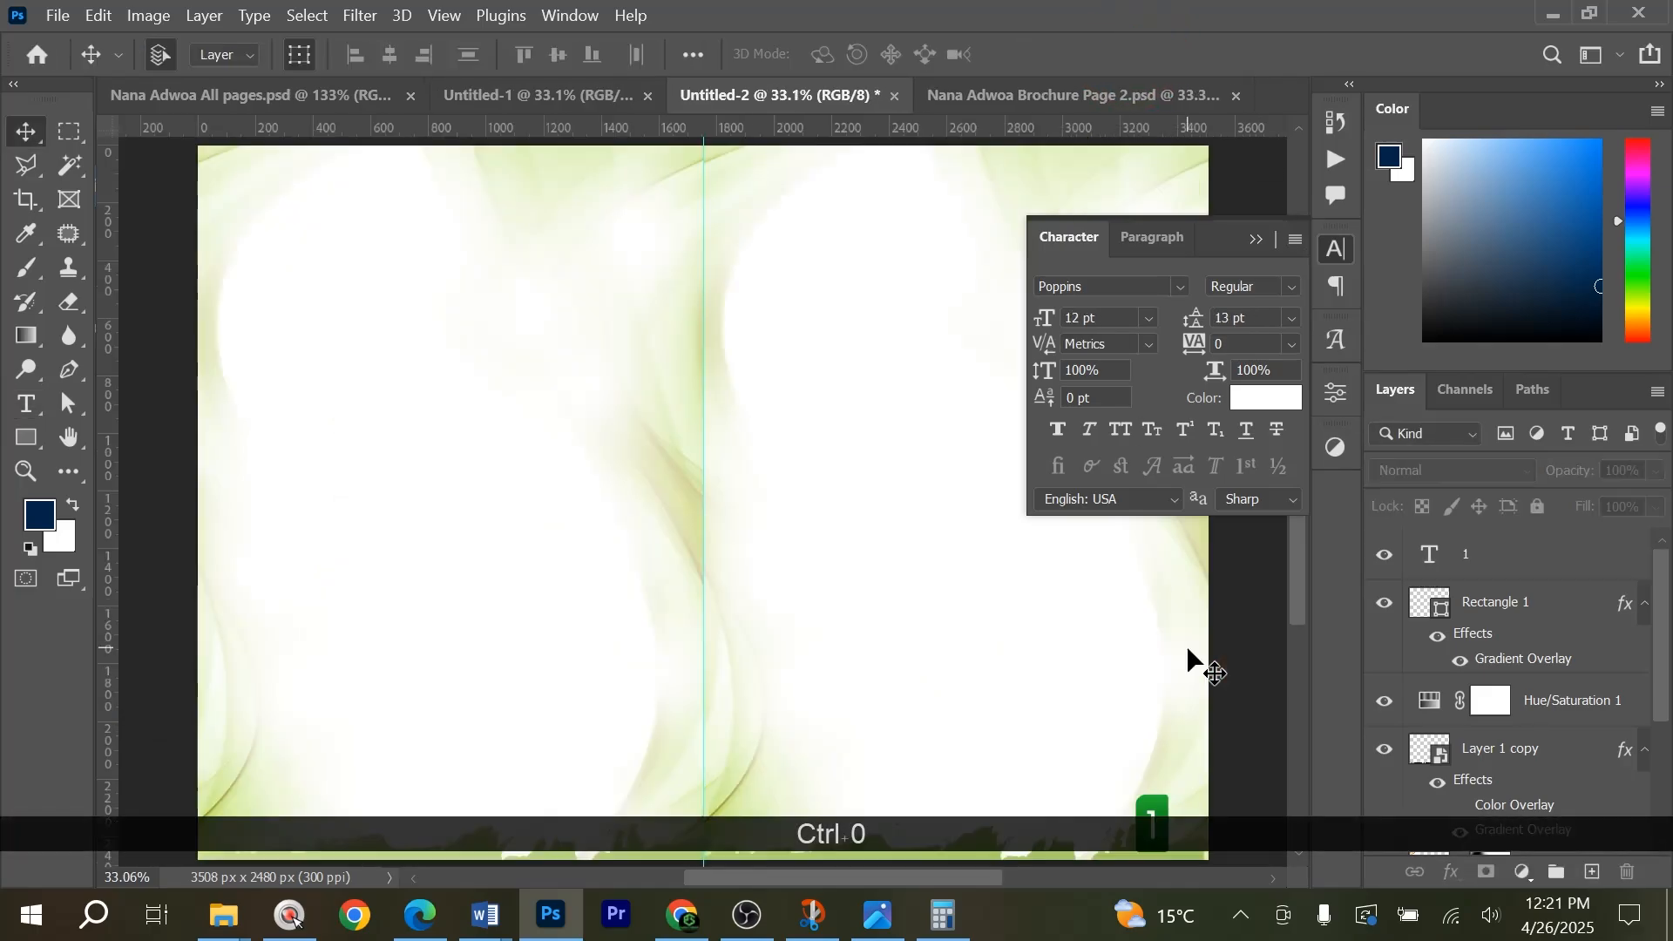
left_click(1255, 240)
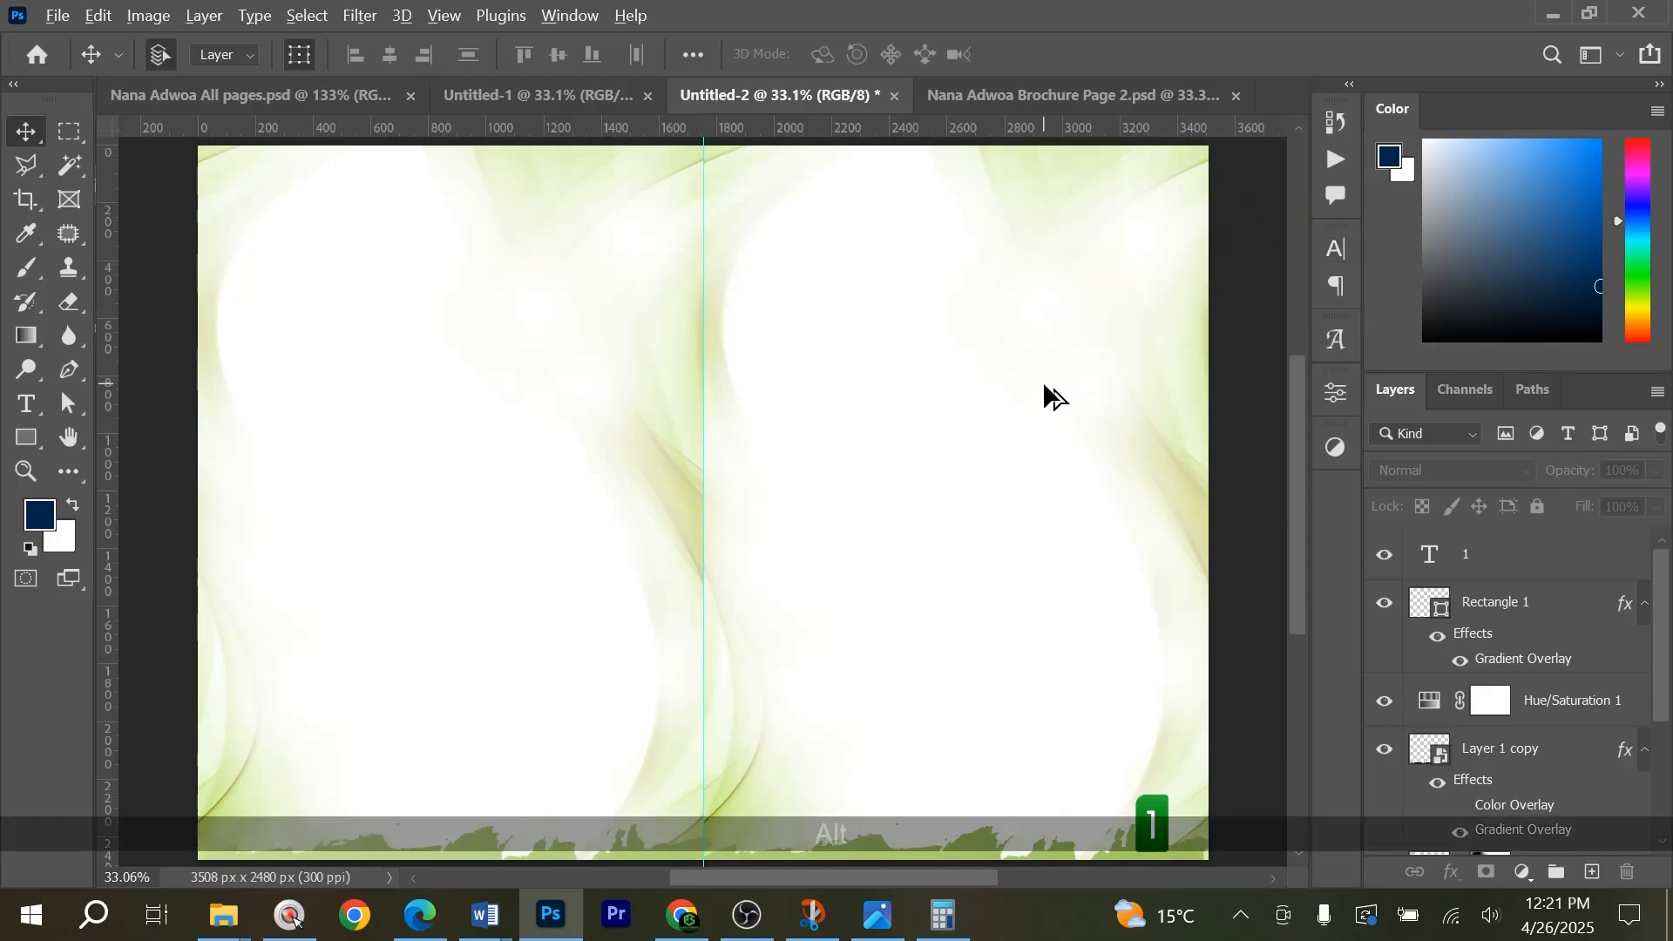
scroll(1046, 388, "down", 1)
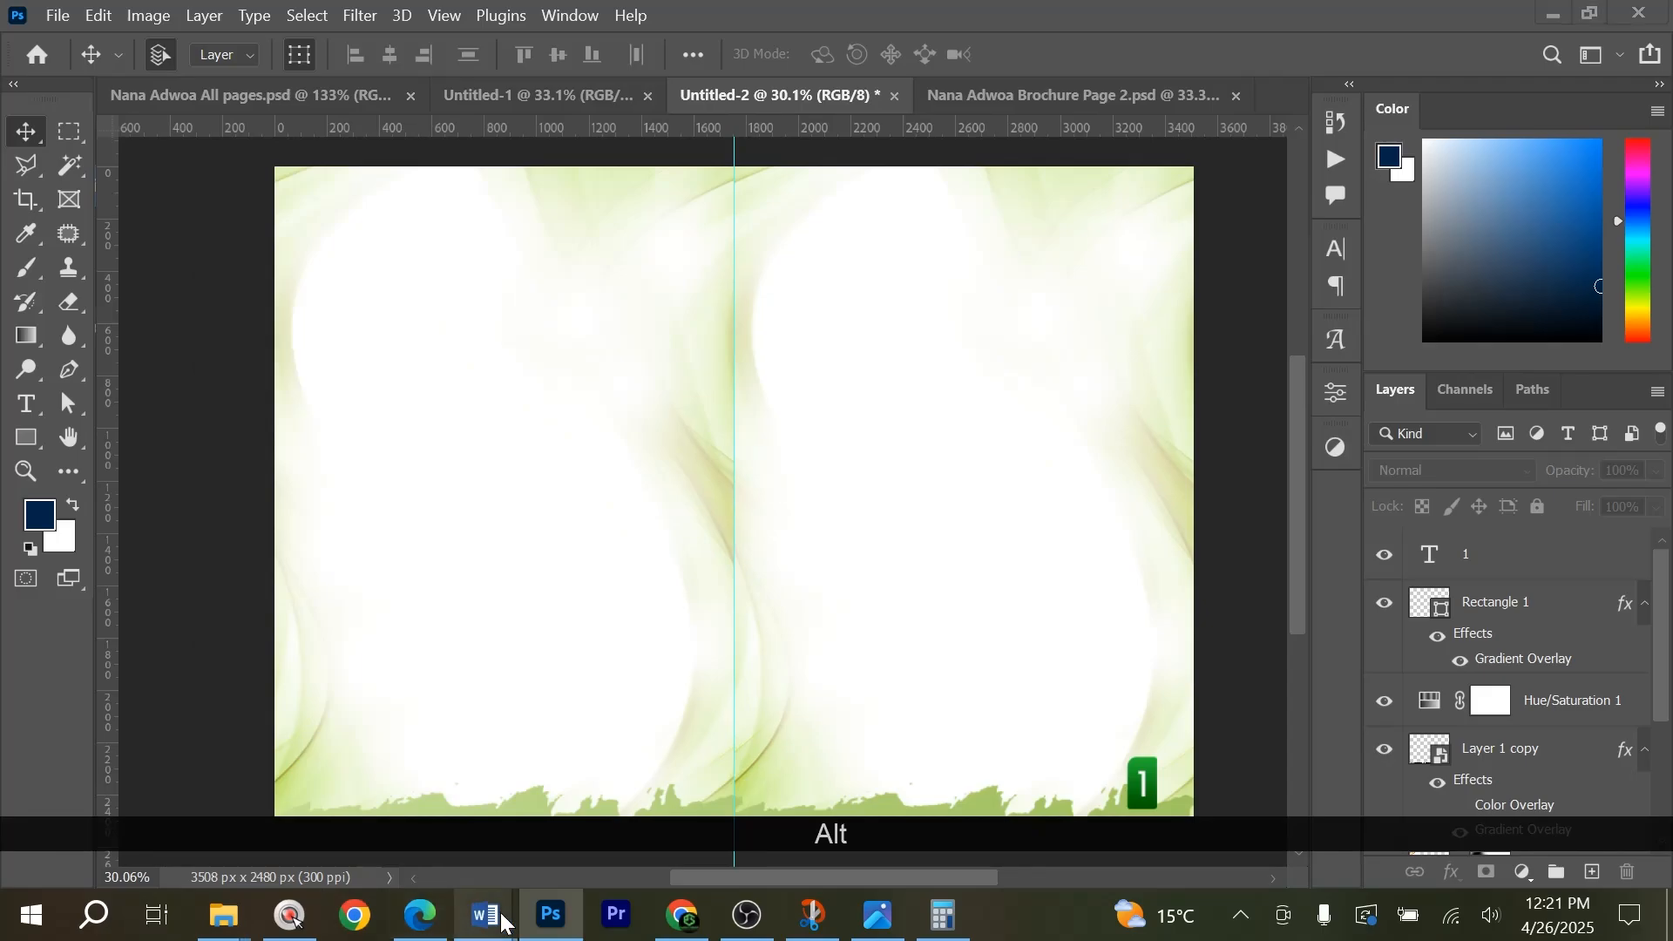
mouse_move(462, 906)
mouse_move(732, 813)
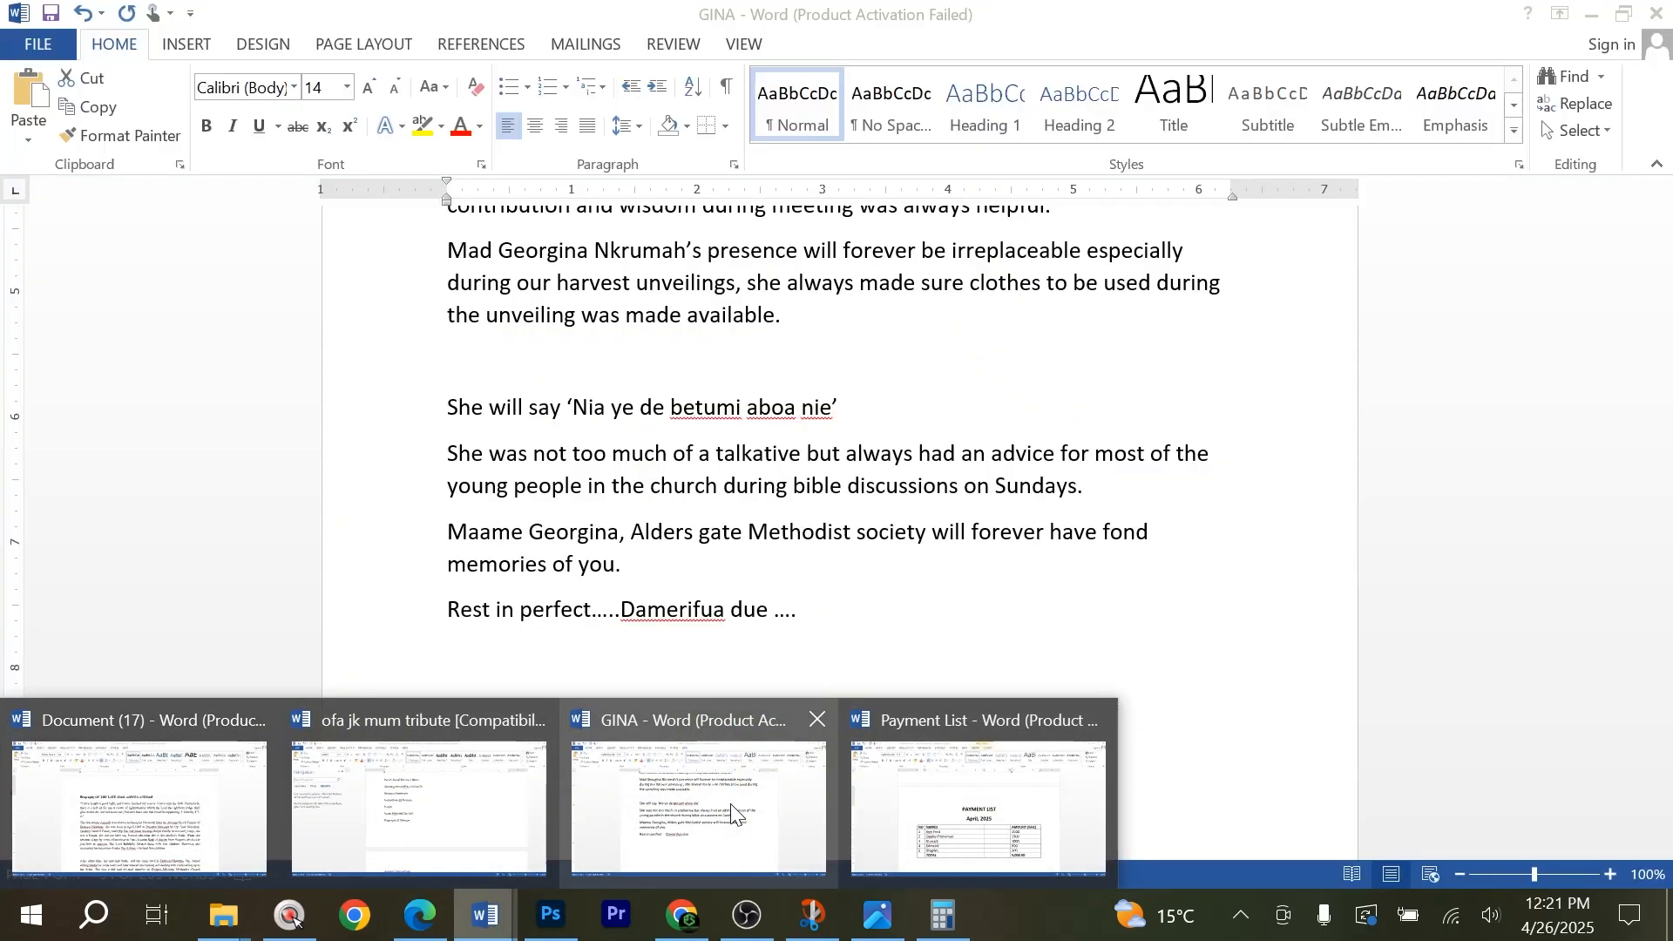
left_click(429, 814)
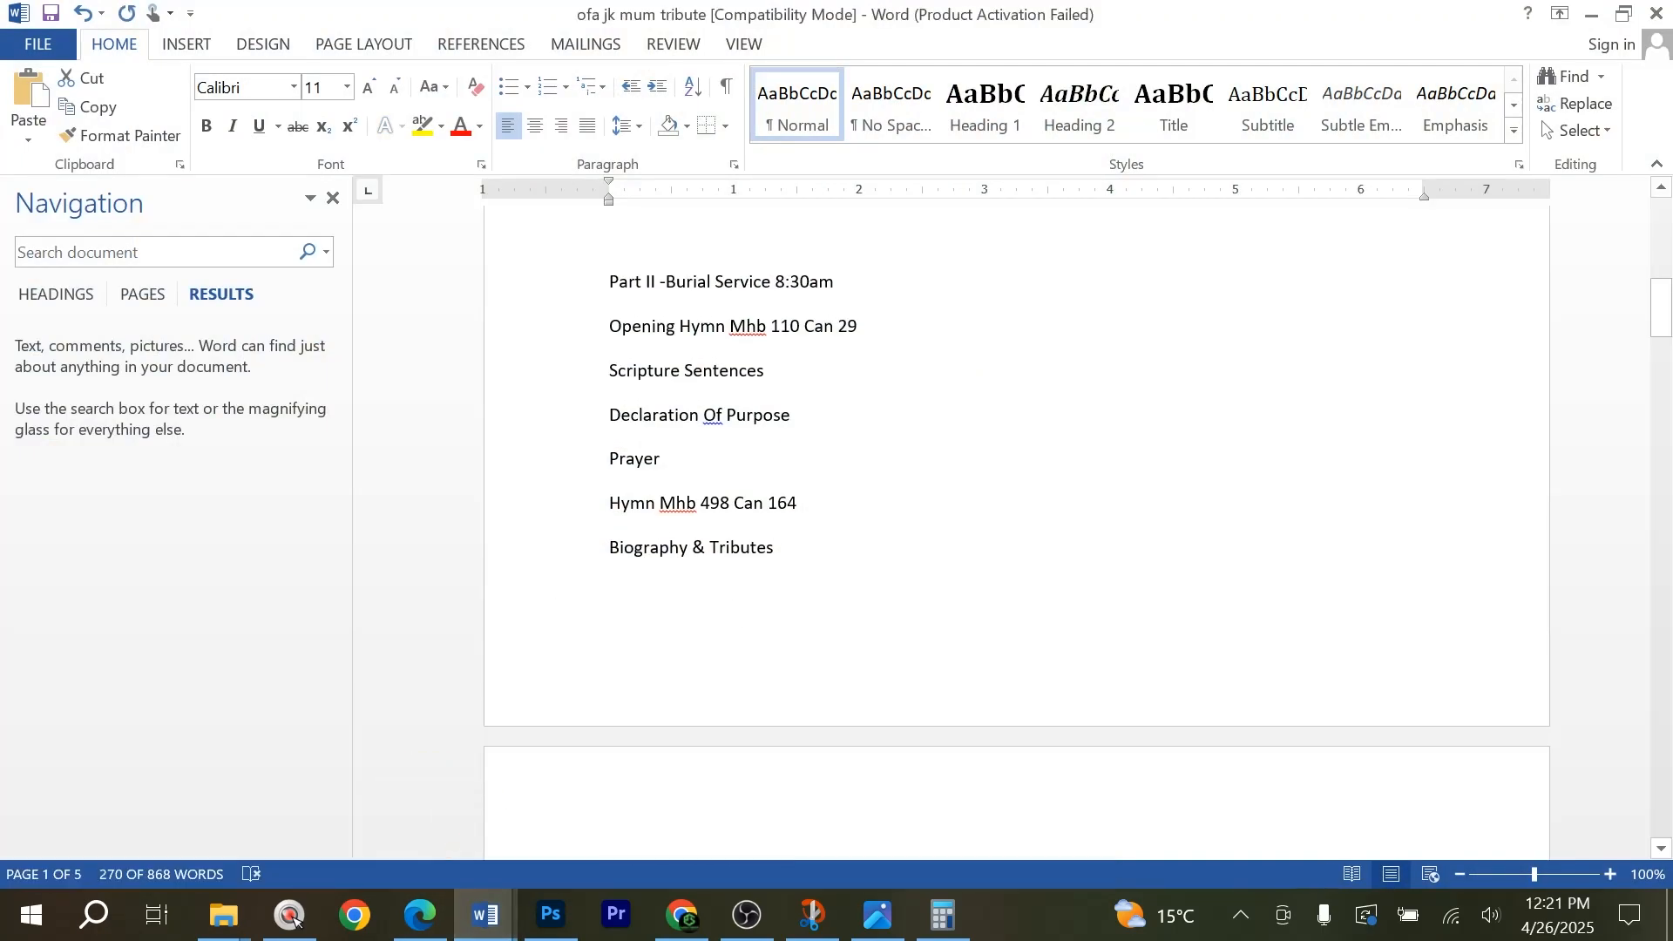
scroll(429, 813, "up", 10)
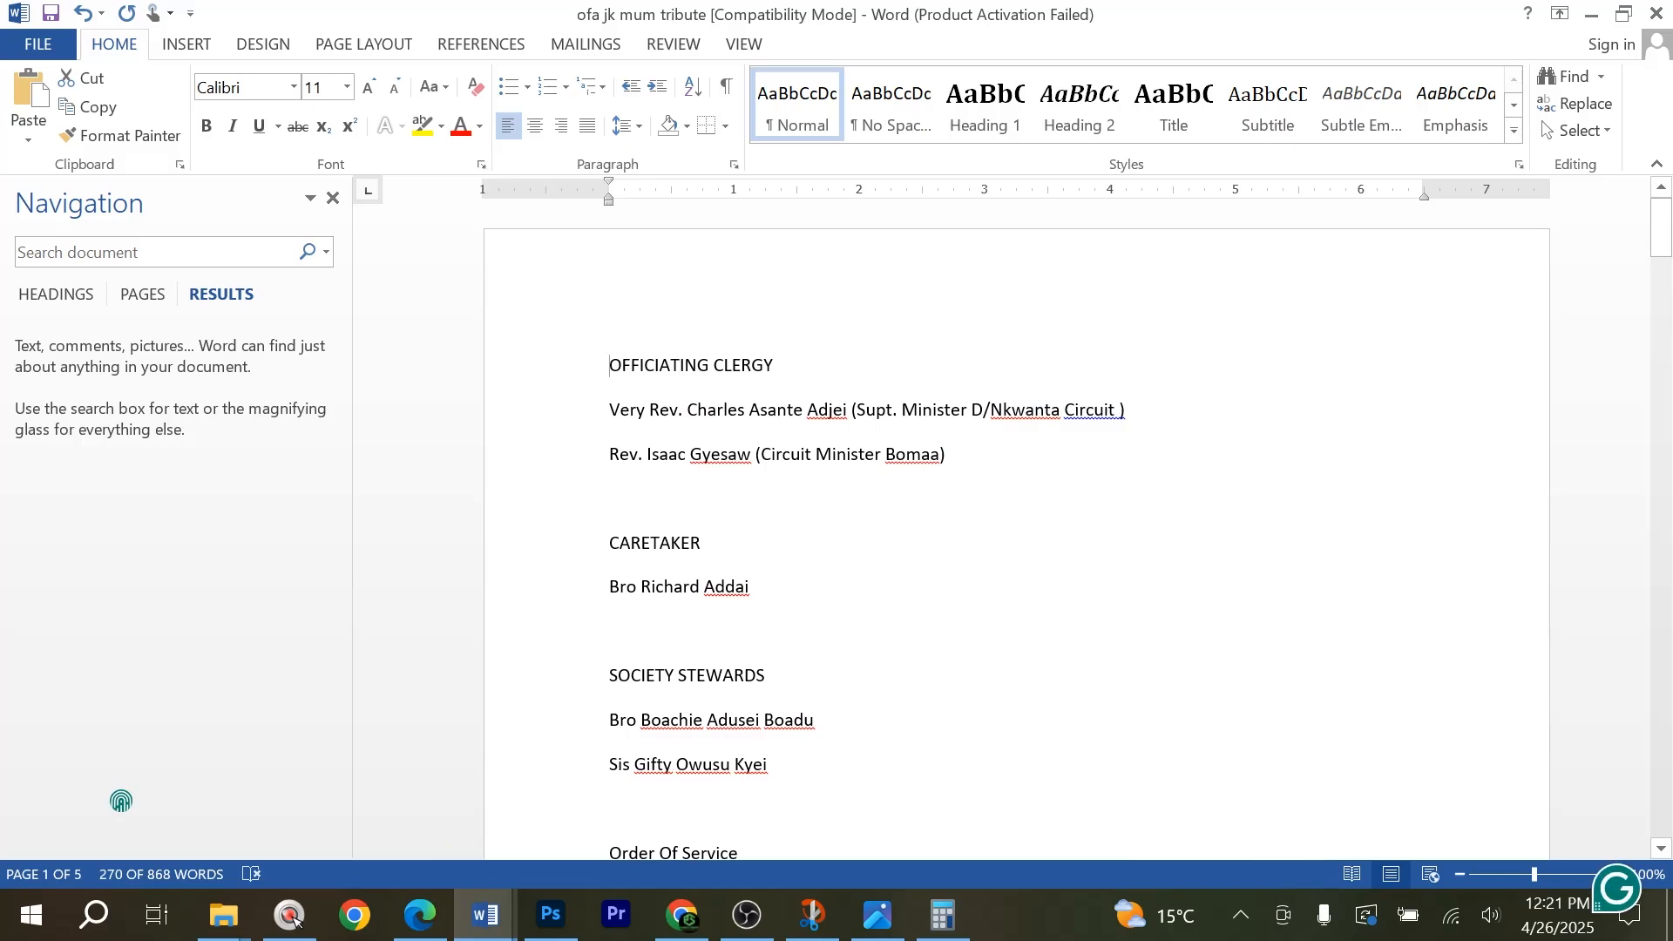
key("ctrl+a")
key("ctrl+c")
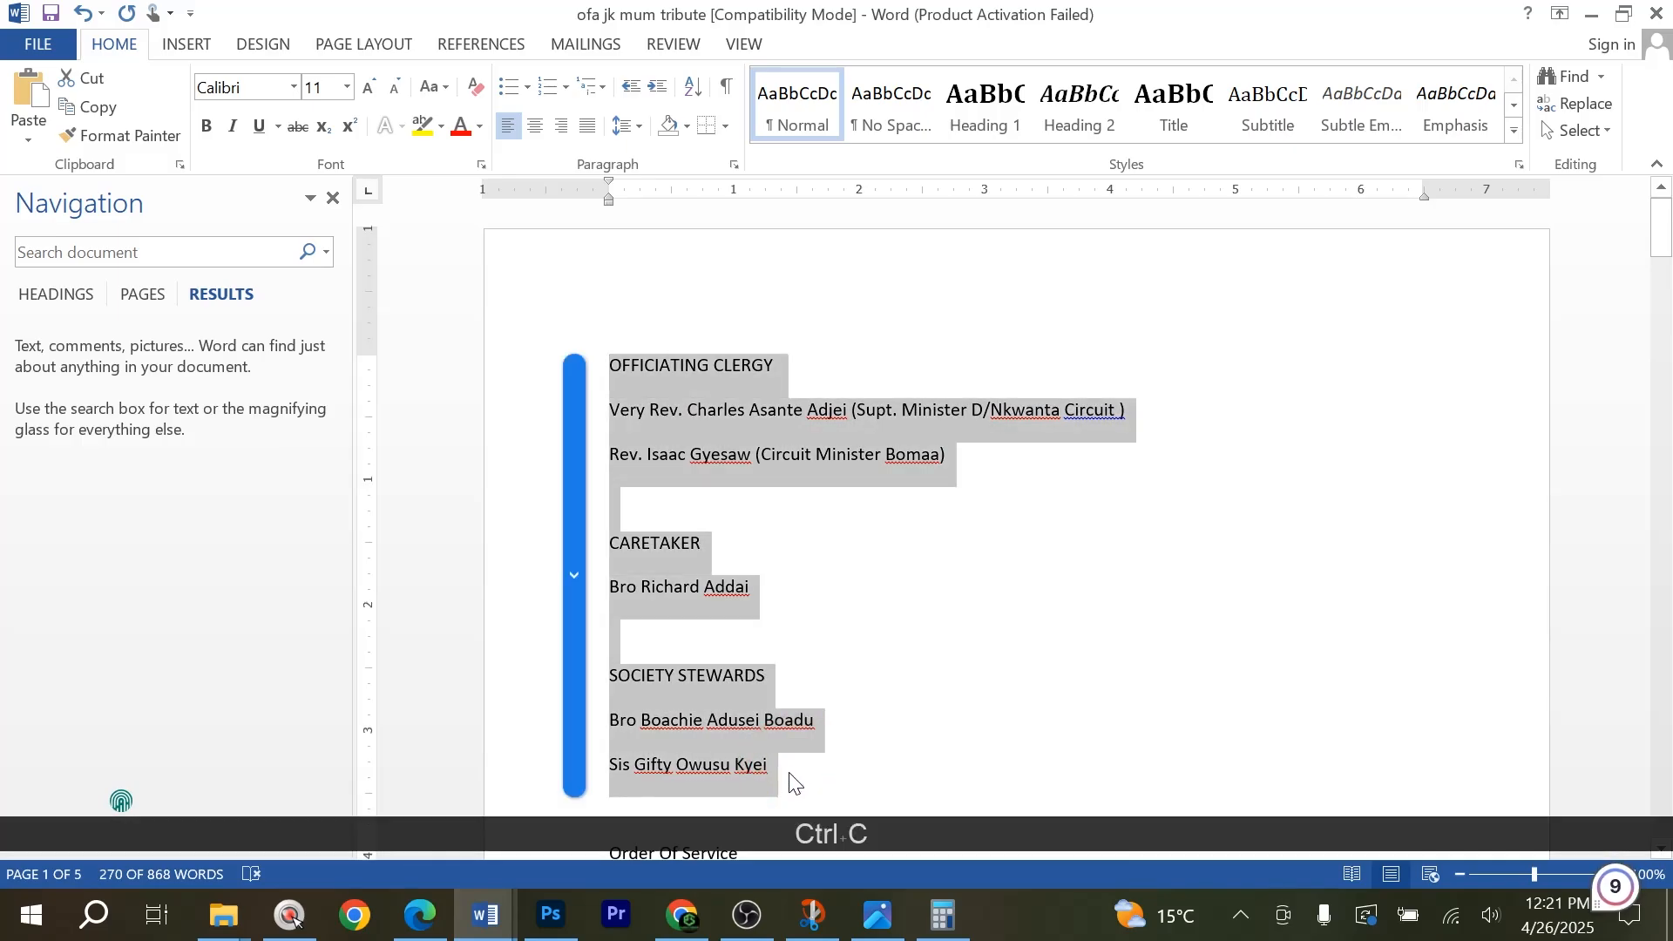
key("alt+Tab")
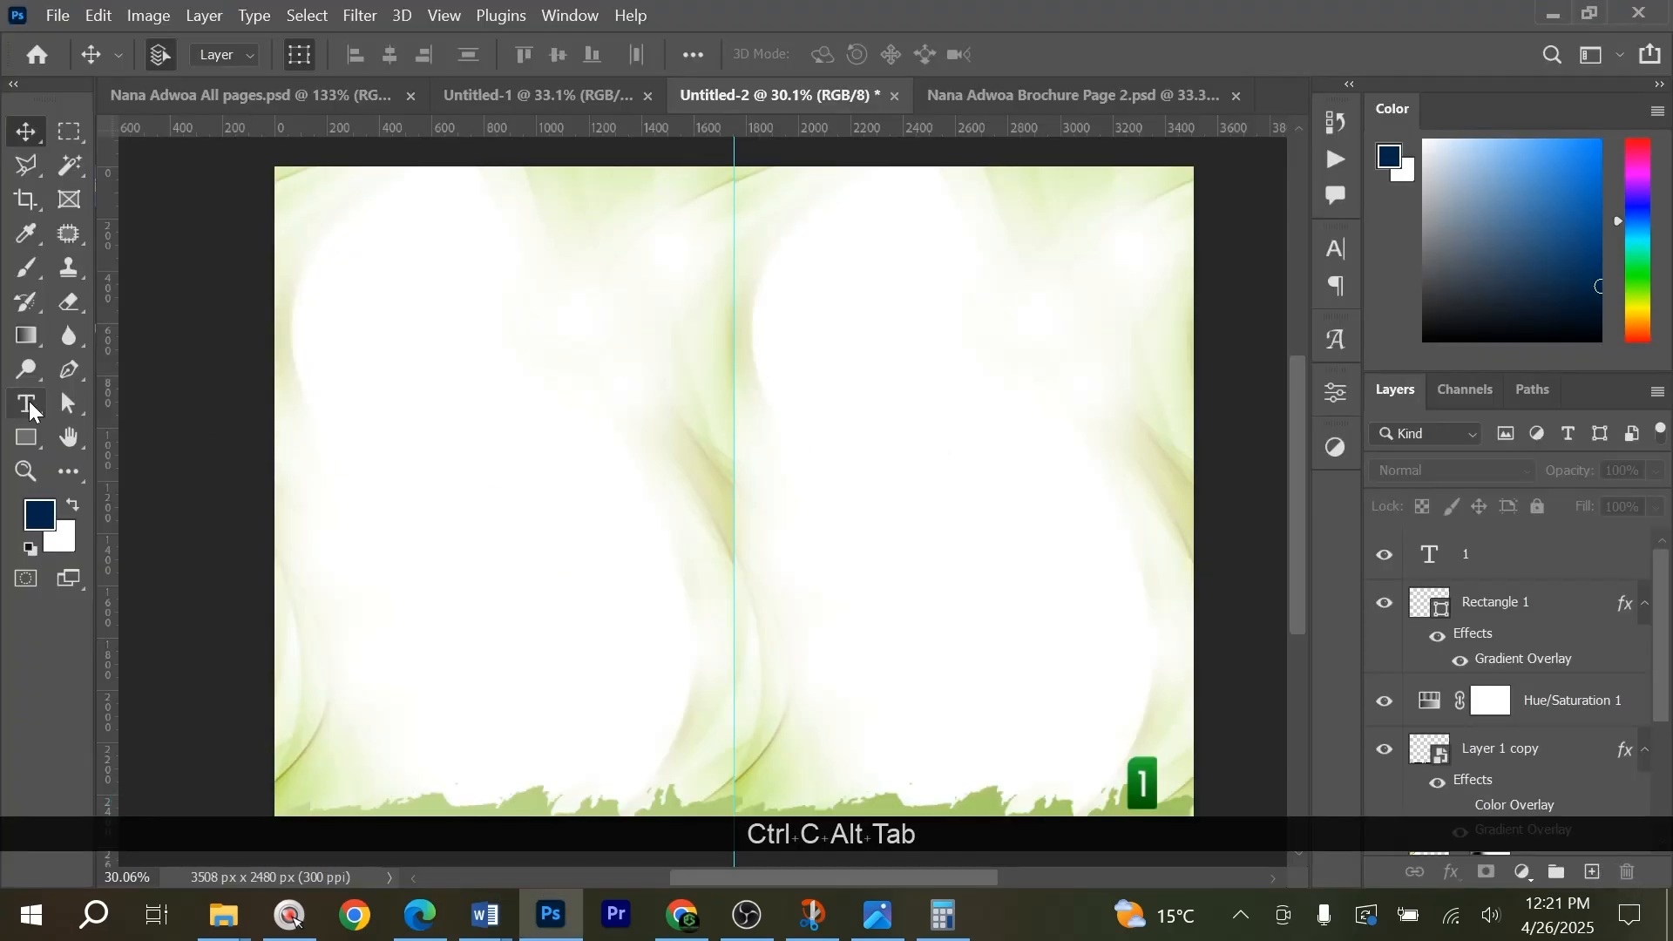
Paste the copied clergy, caretaker and stewards text as a new text layer near the top of the right-hand page.
left_click(29, 406)
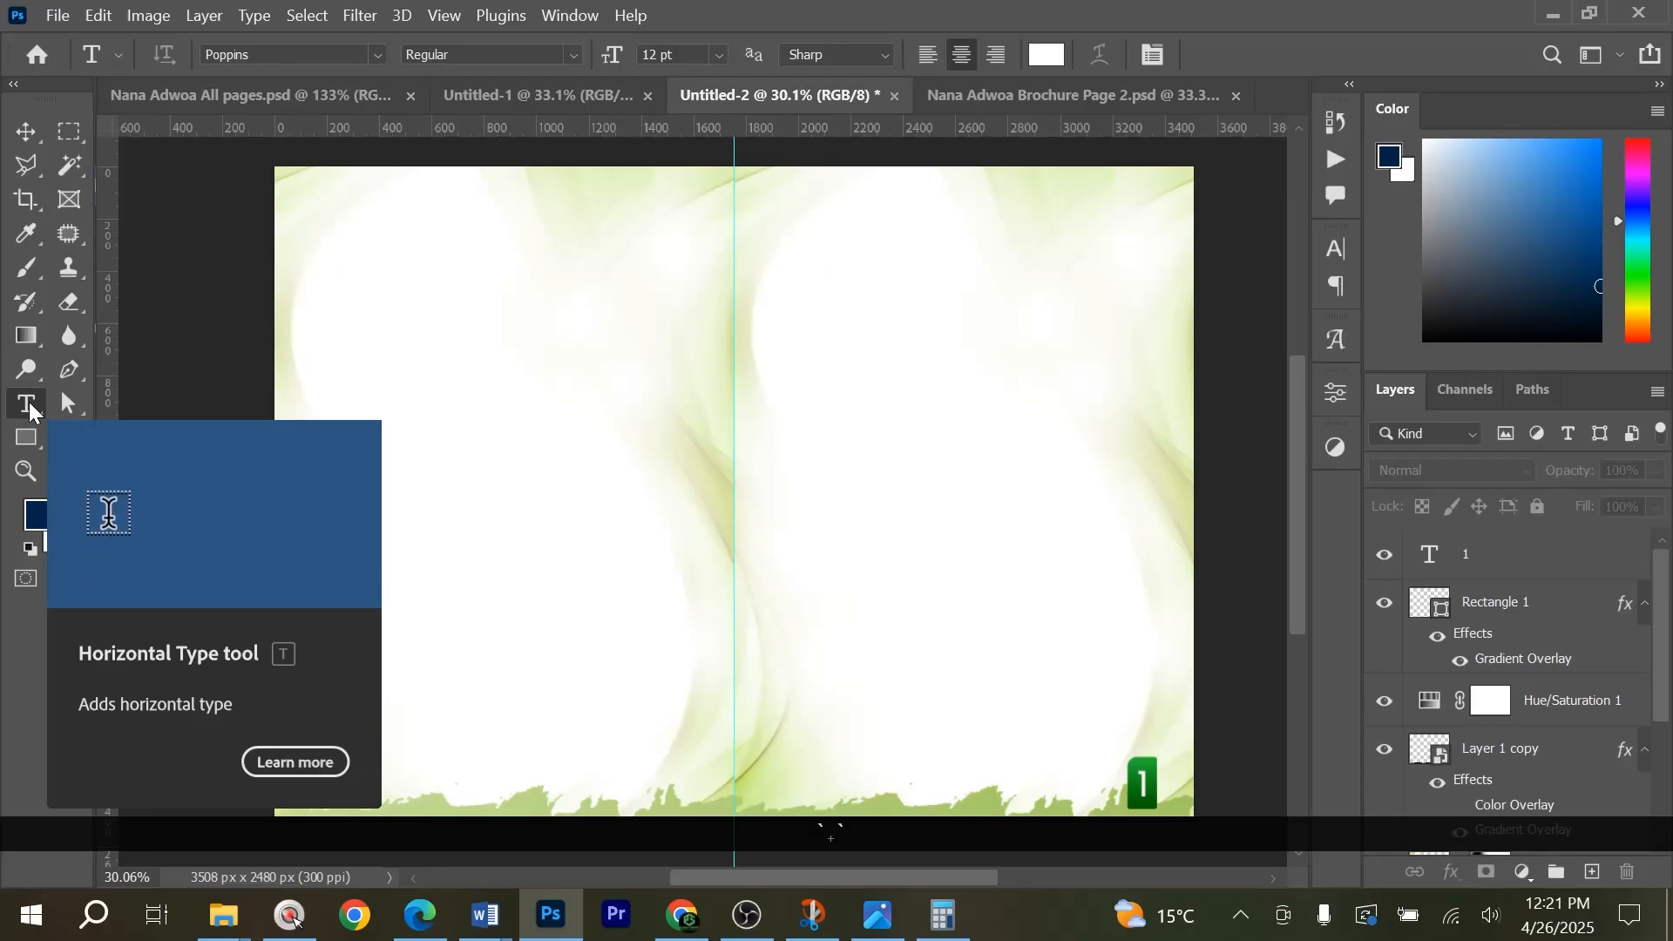
left_click(756, 217)
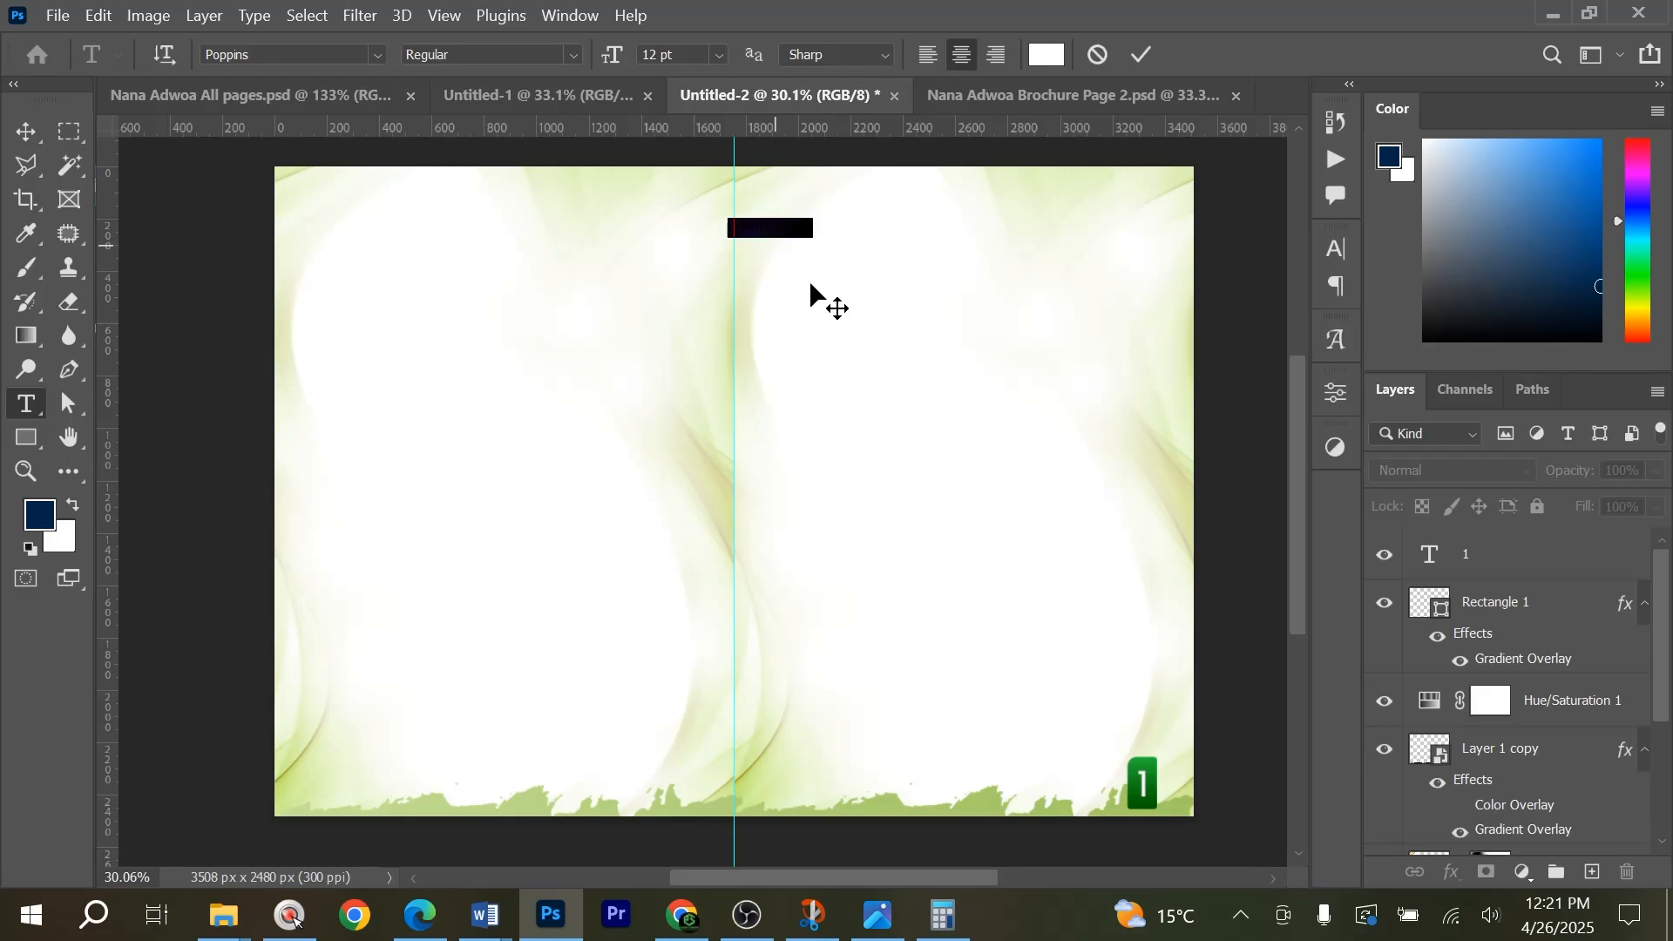
key("ctrl+v")
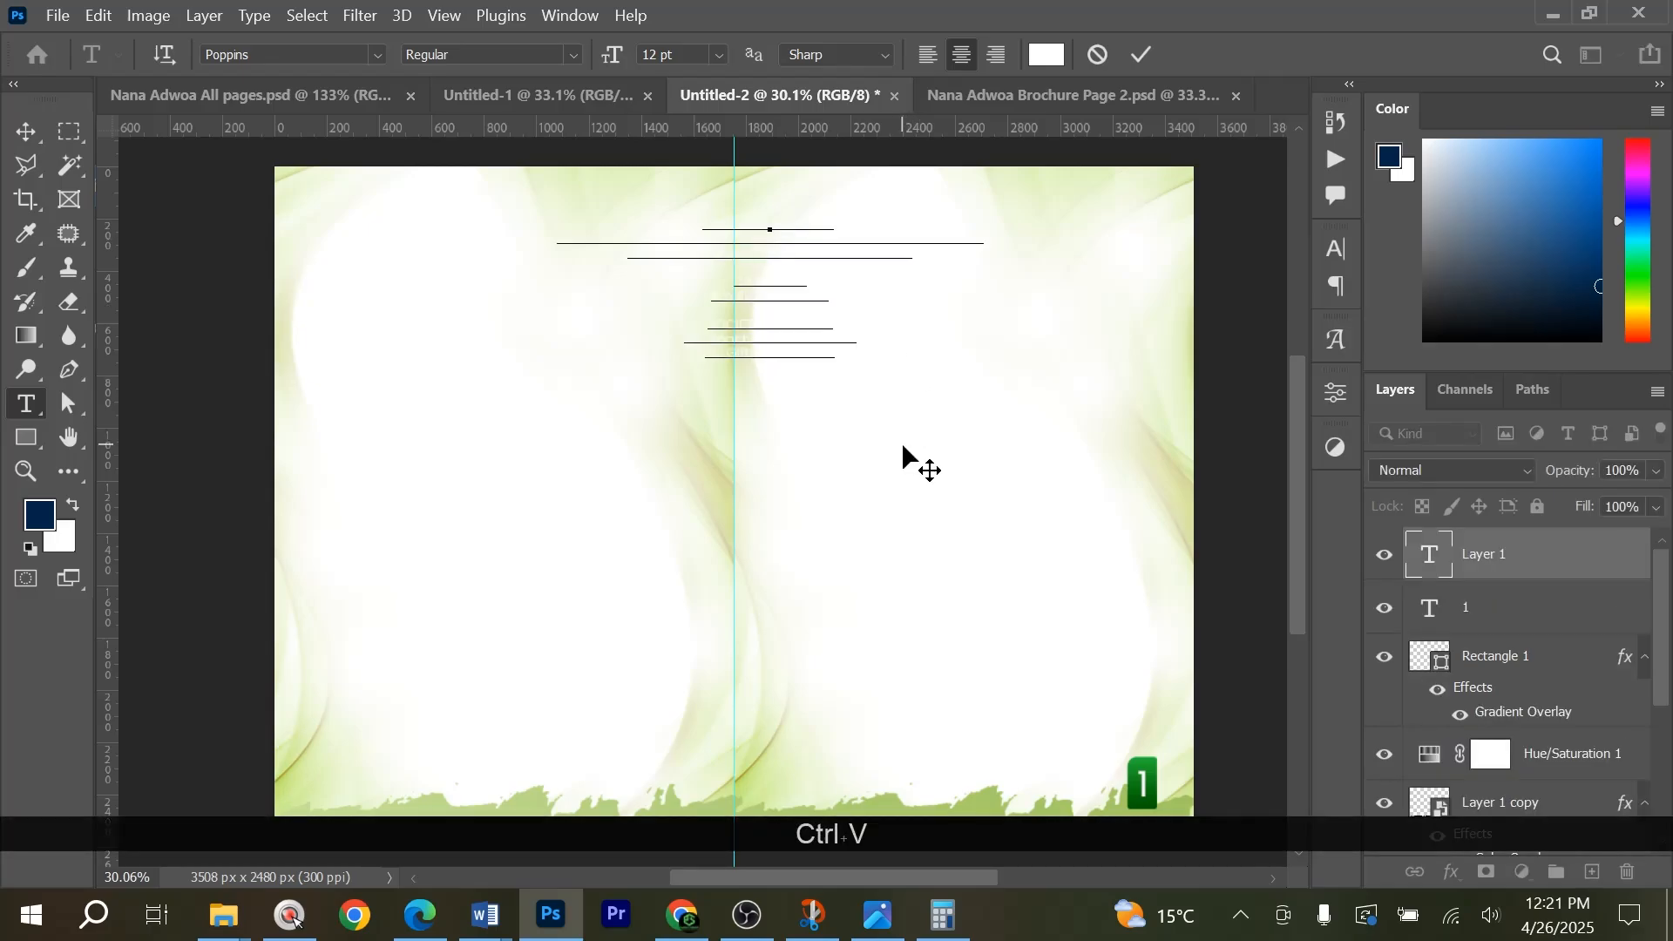
Colour the pasted clergy text black (#000000), left-align it and shift it within the right-hand page.
key("ctrl+a")
left_click(1046, 54)
type("000000")
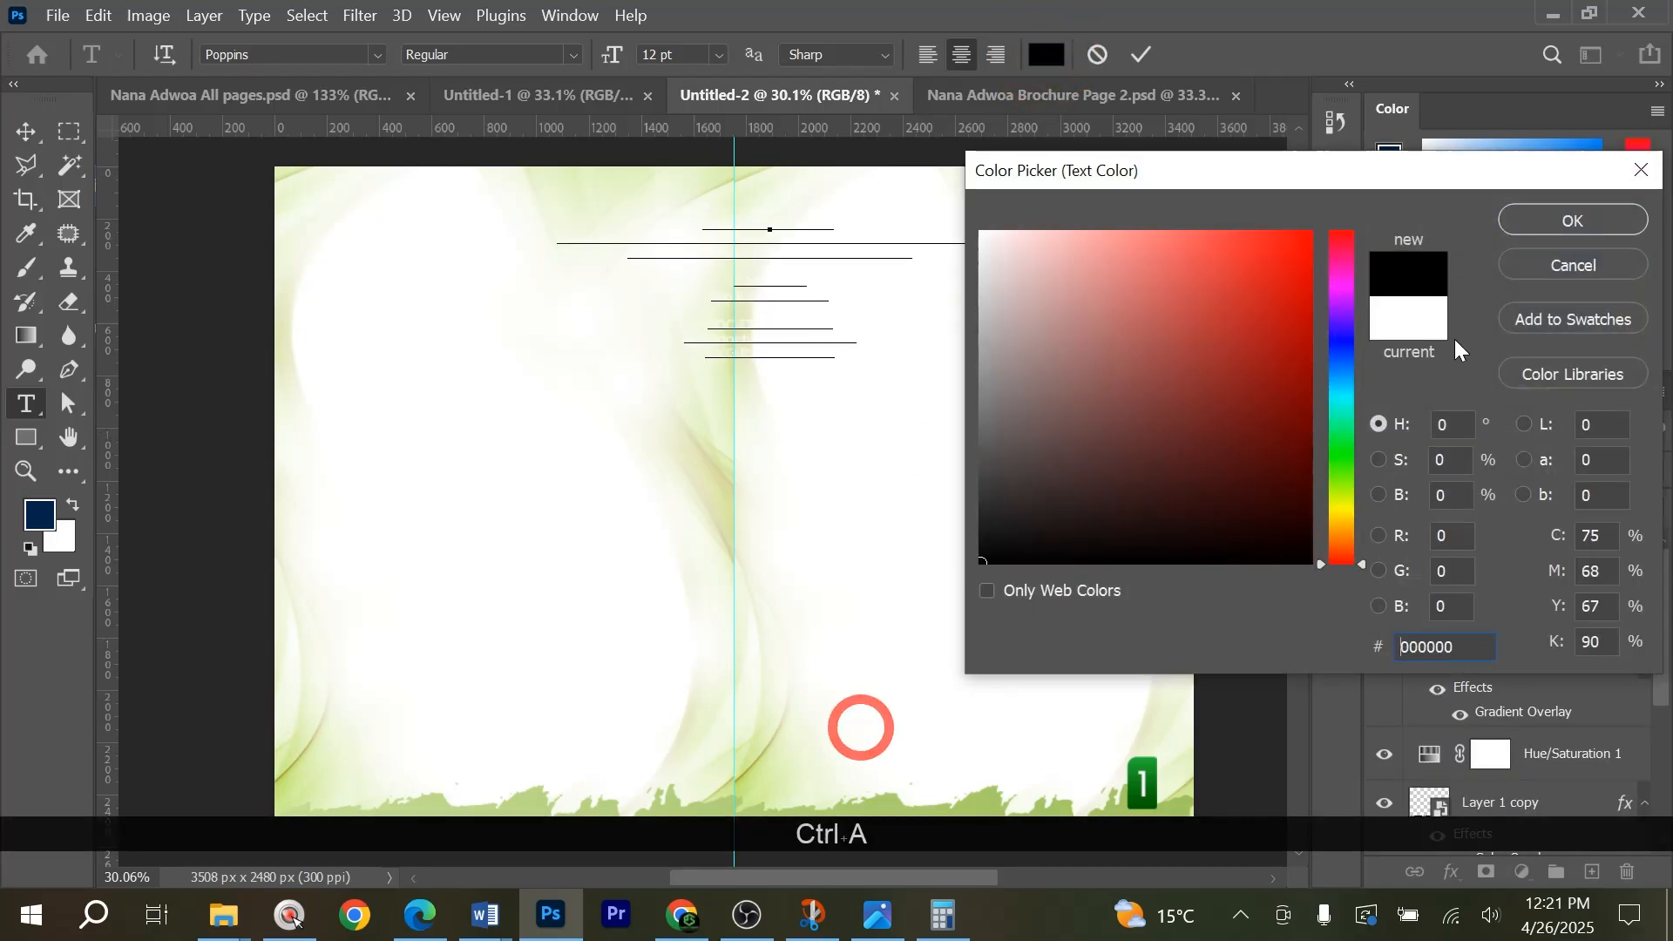
left_click(1547, 224)
left_click(925, 54)
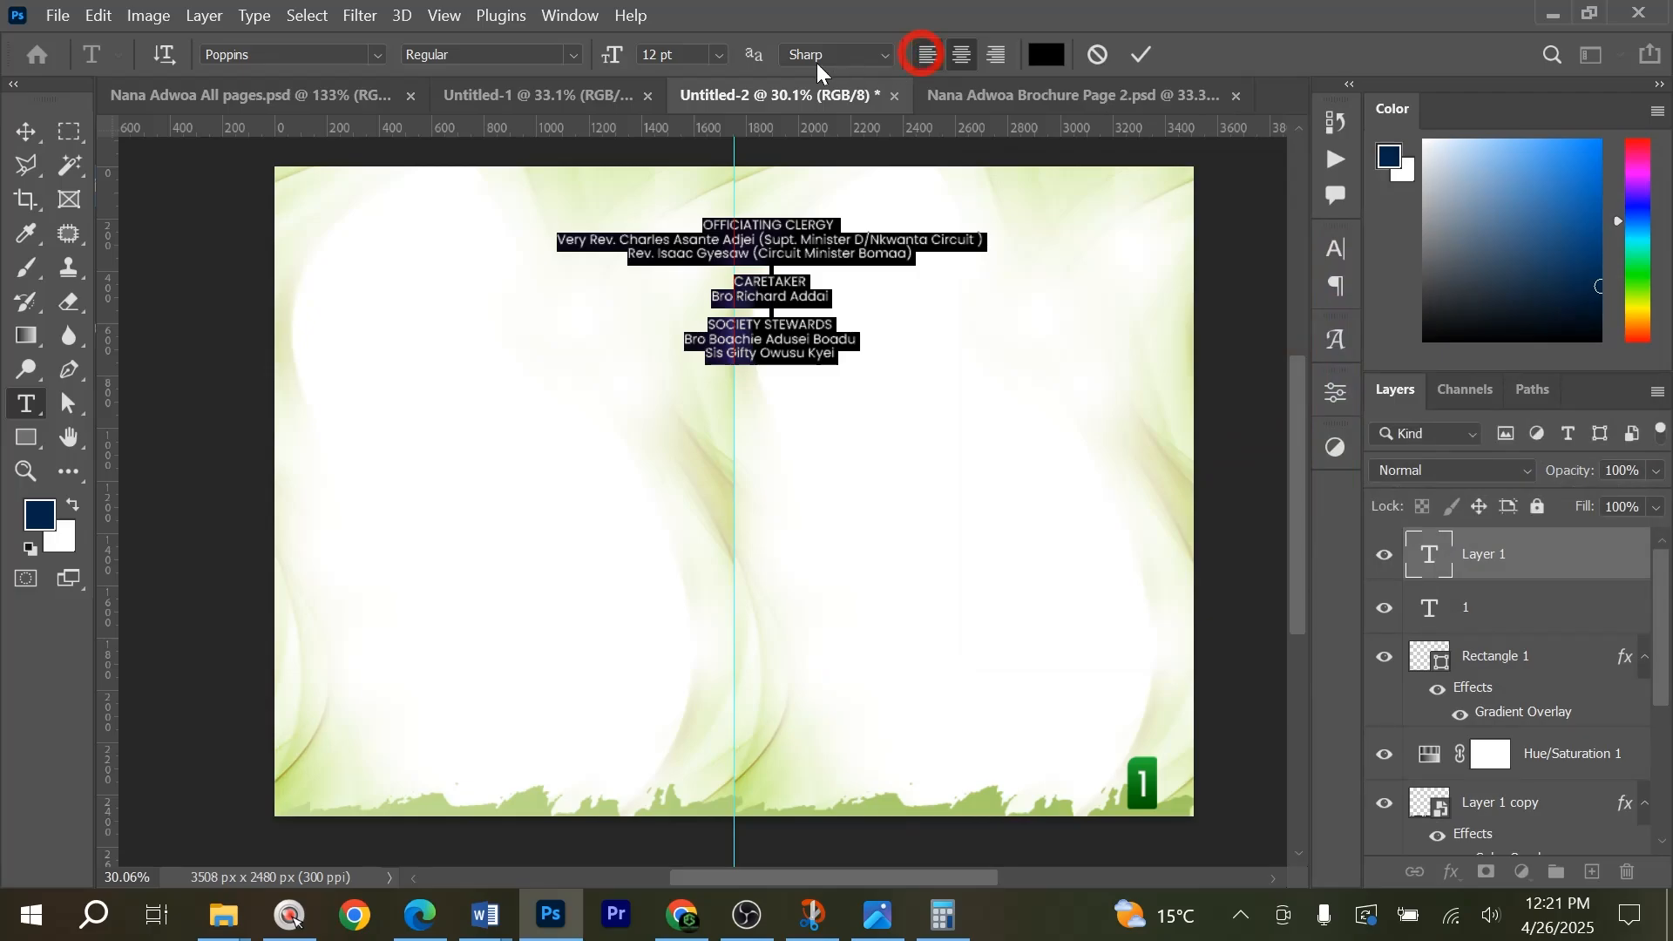
left_click(35, 129)
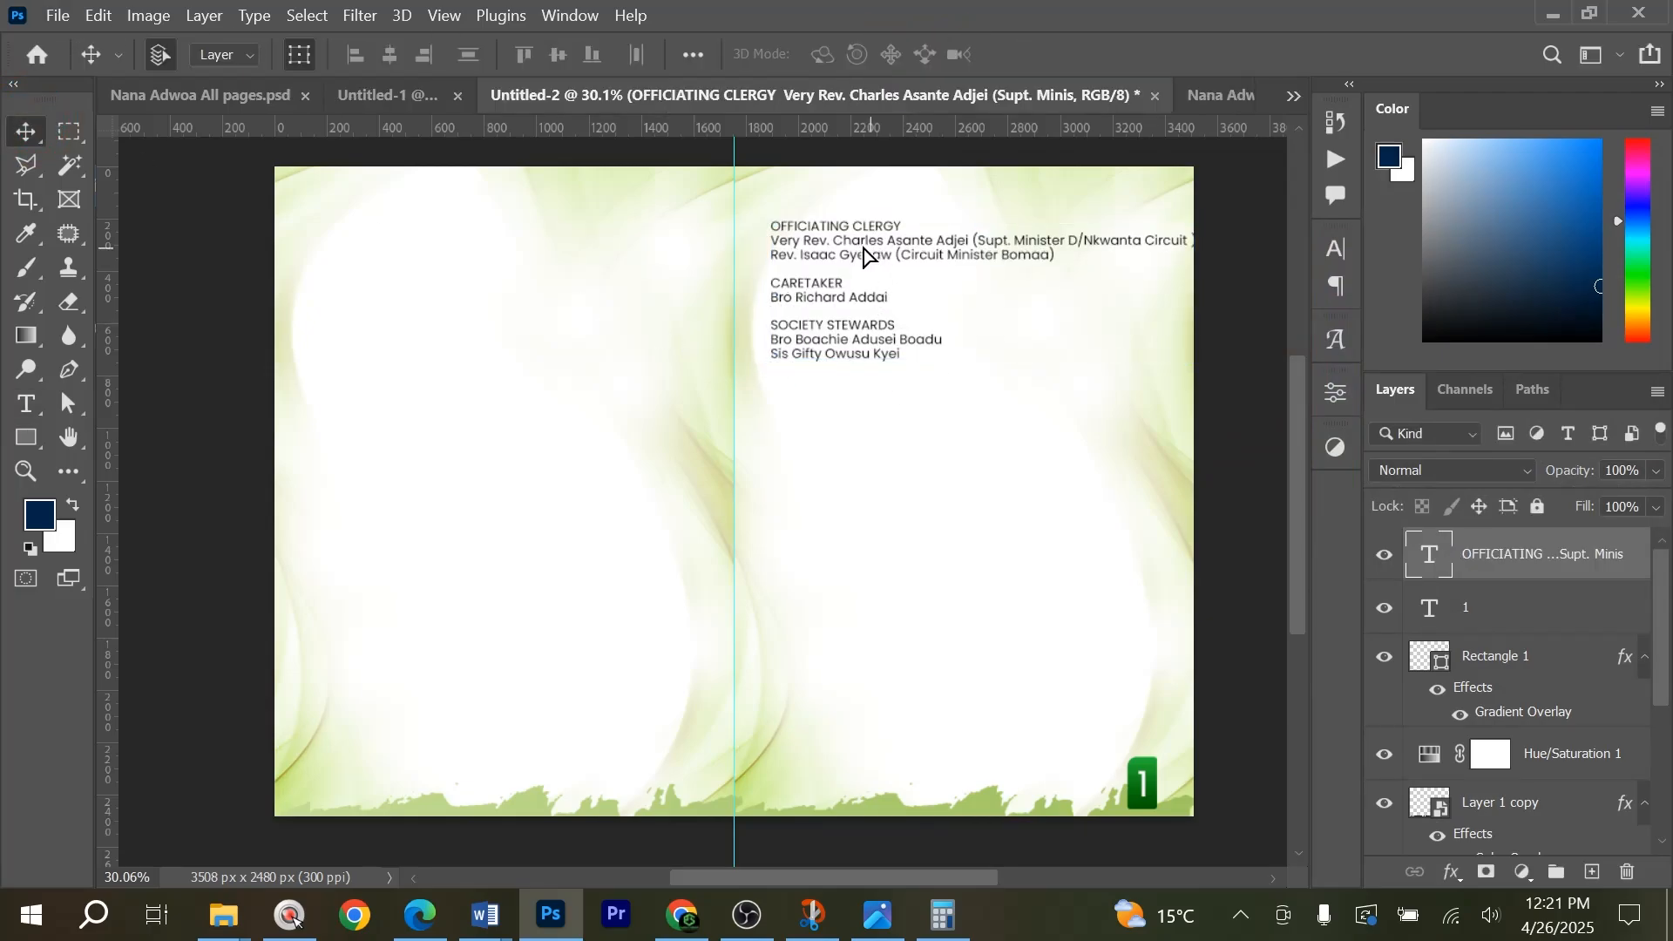
left_click_drag(872, 261, 849, 237)
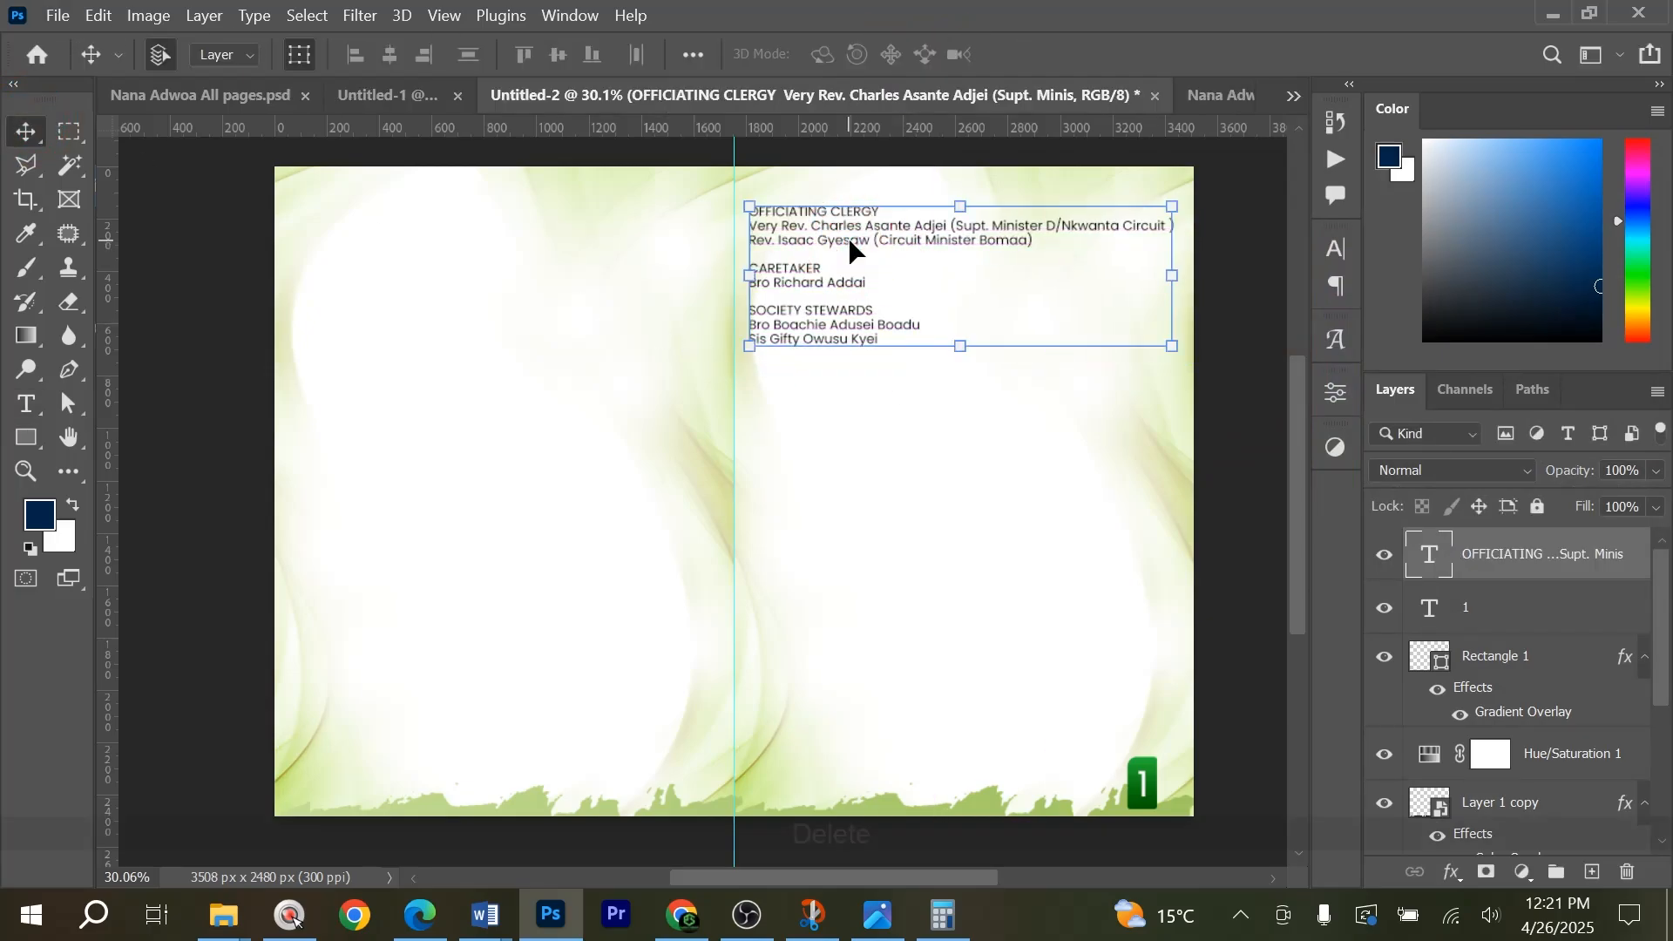
Delete the clergy text layer and draw a paragraph text box about 1643 px wide across the top of the right-hand page.
key("Delete")
left_click(23, 410)
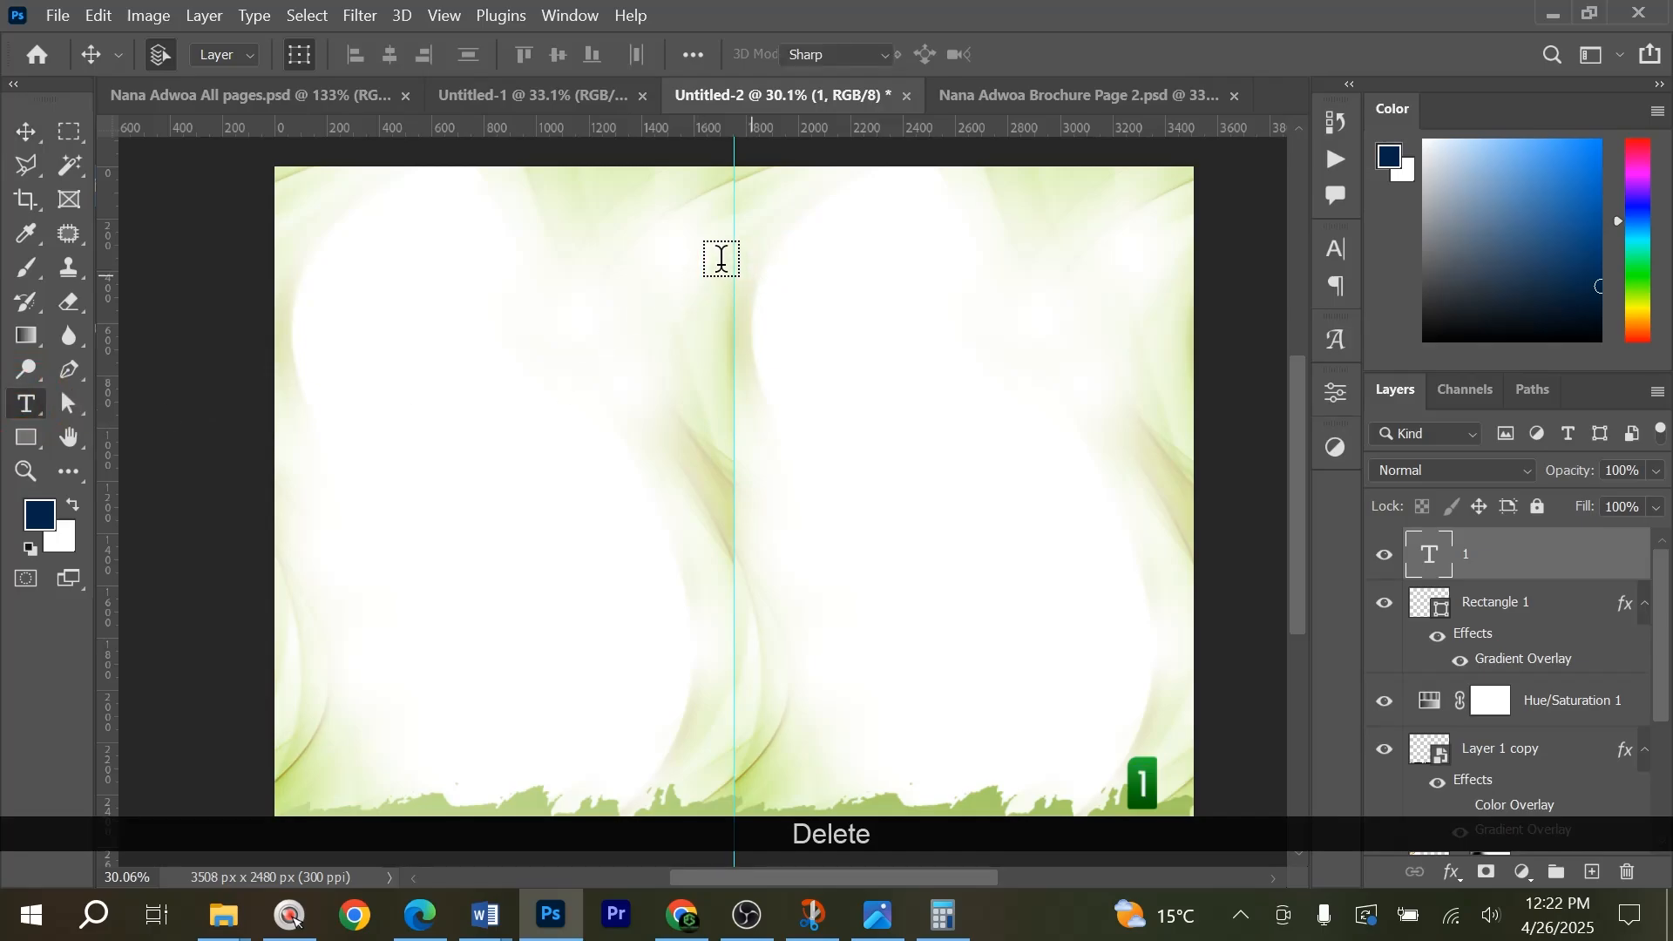
left_click_drag(751, 198, 1183, 320)
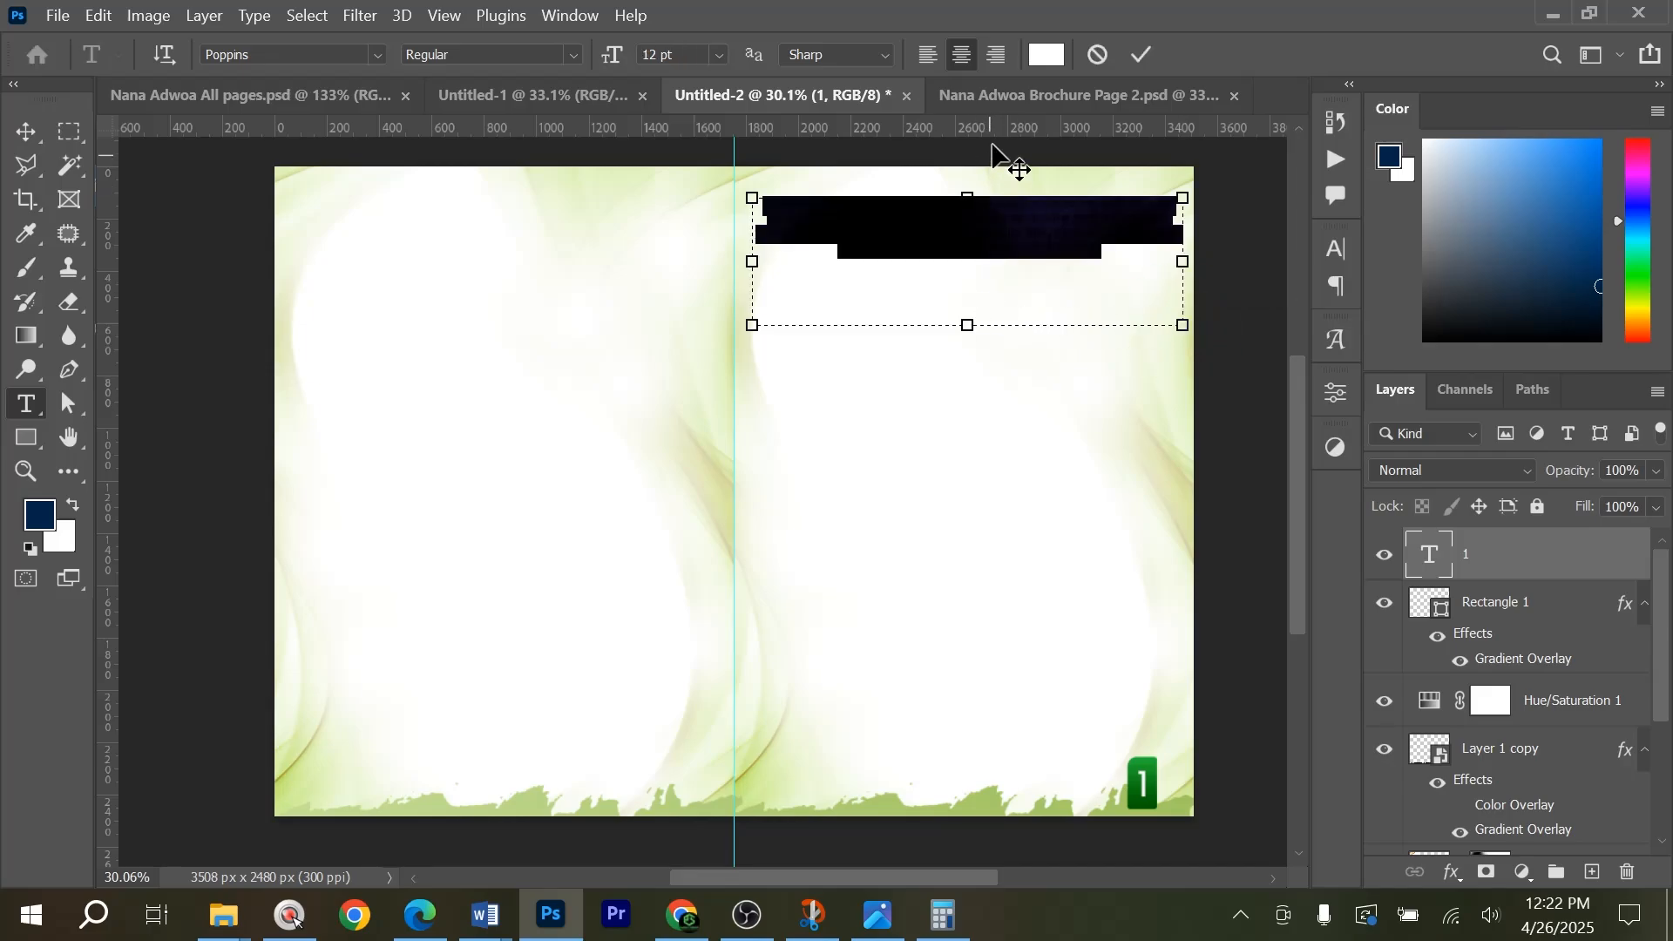
Justify the text box's paragraph with the last line left-aligned and set its text colour to black.
left_click(1342, 260)
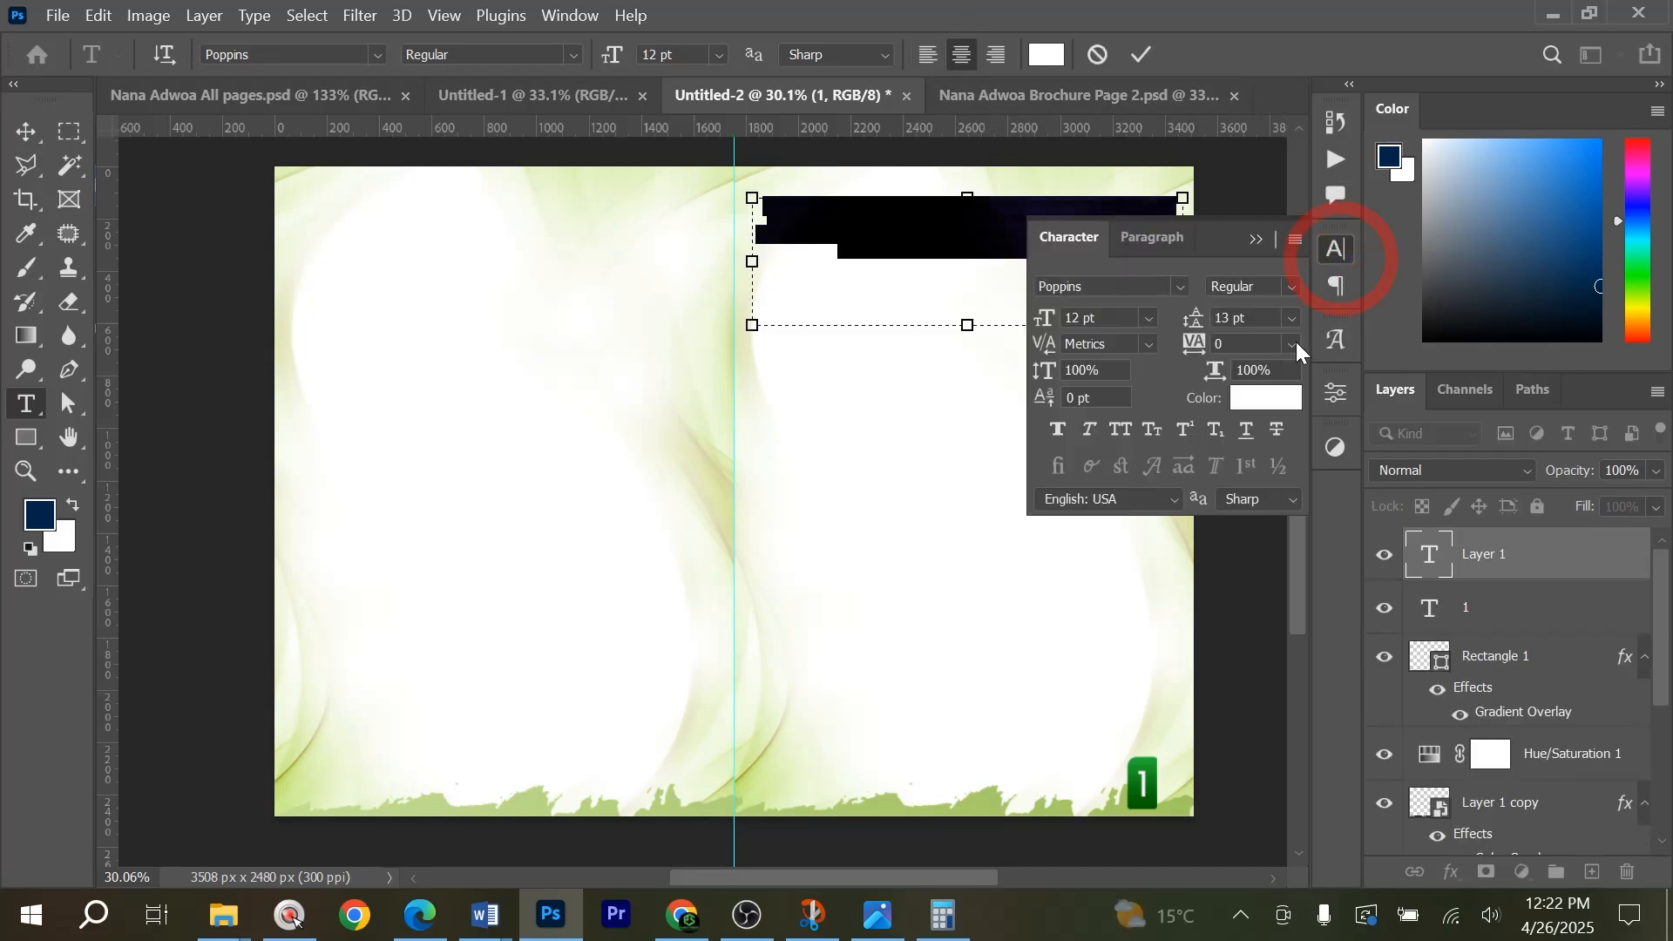
left_click(1133, 249)
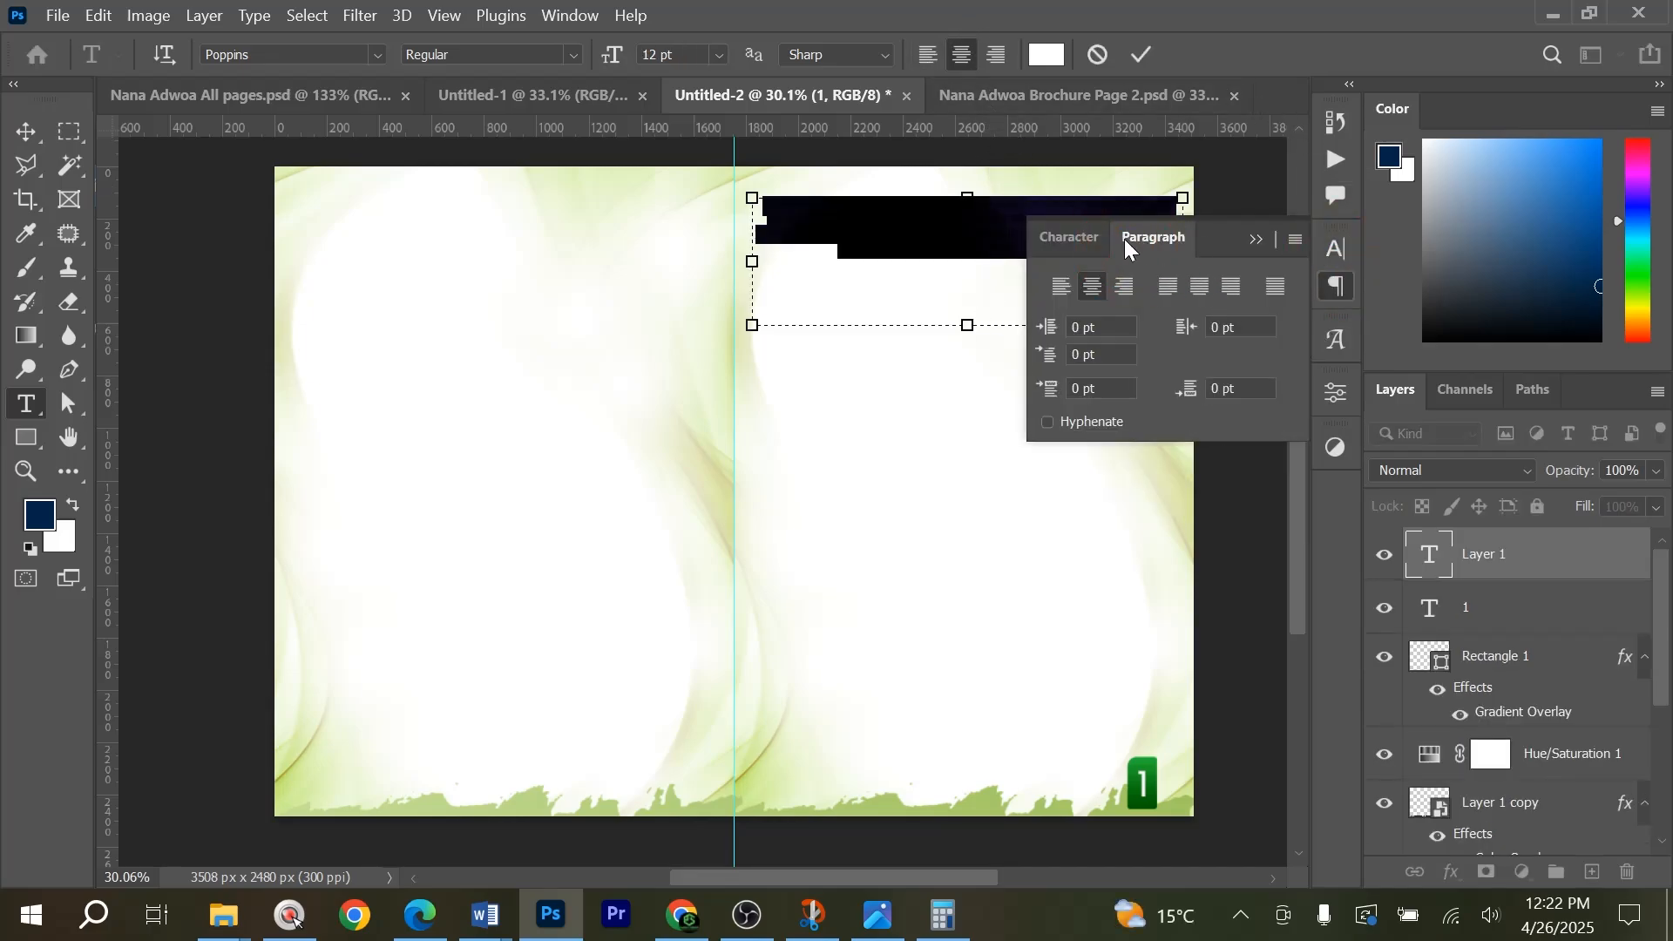
left_click(1164, 286)
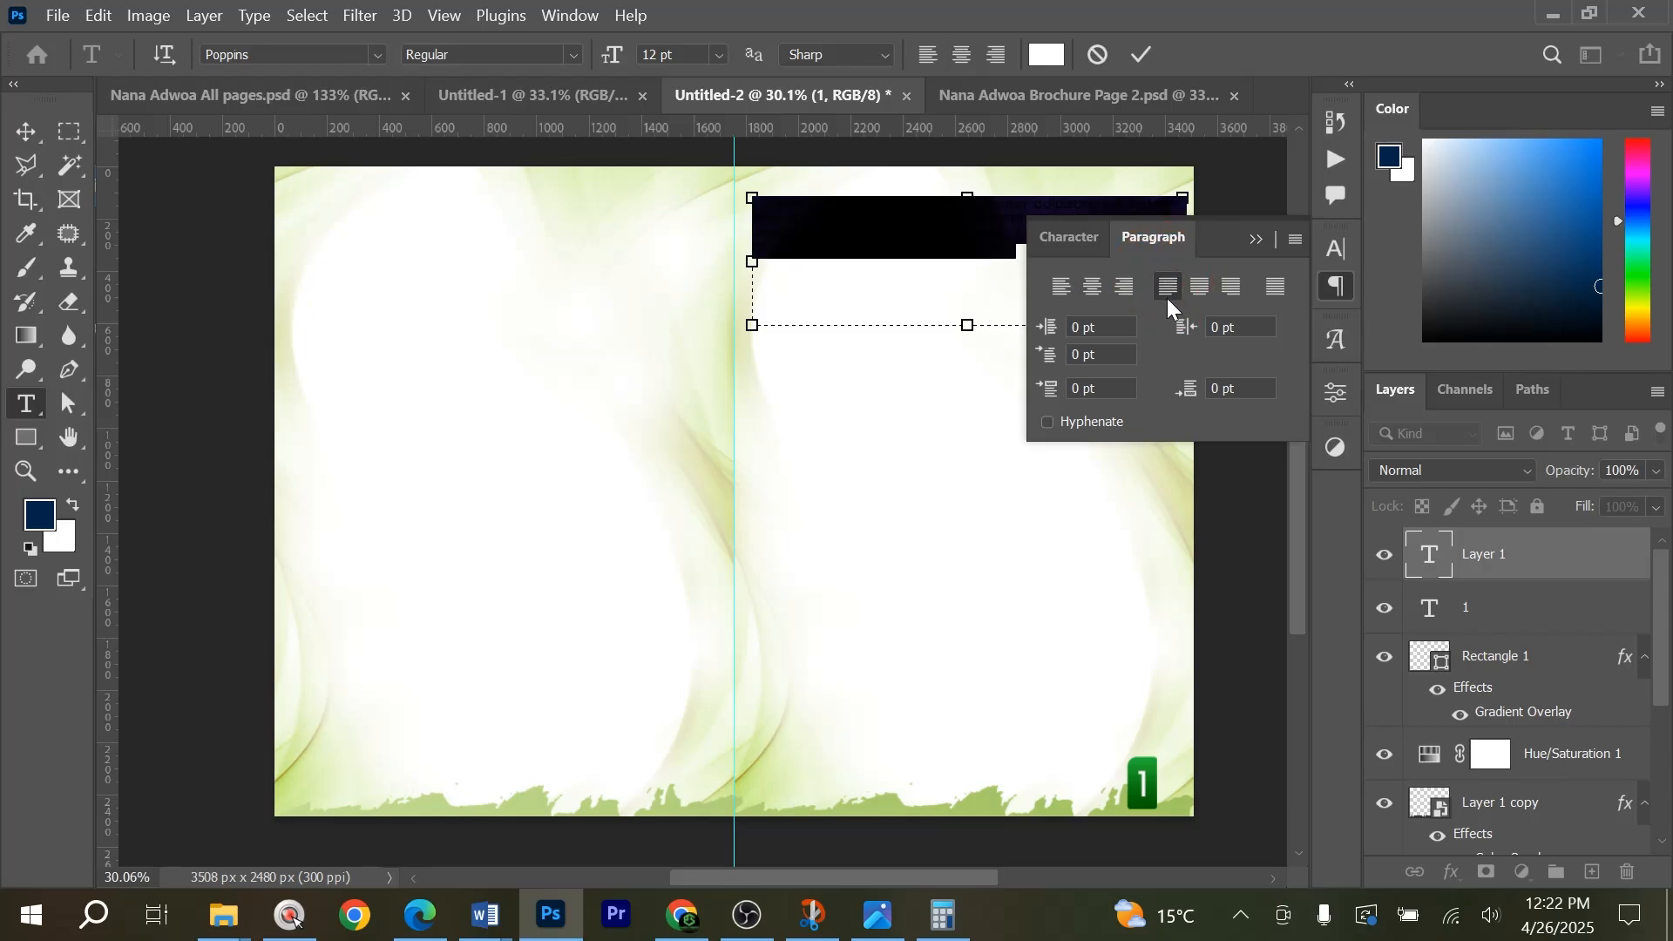
left_click(1063, 248)
left_click(1265, 401)
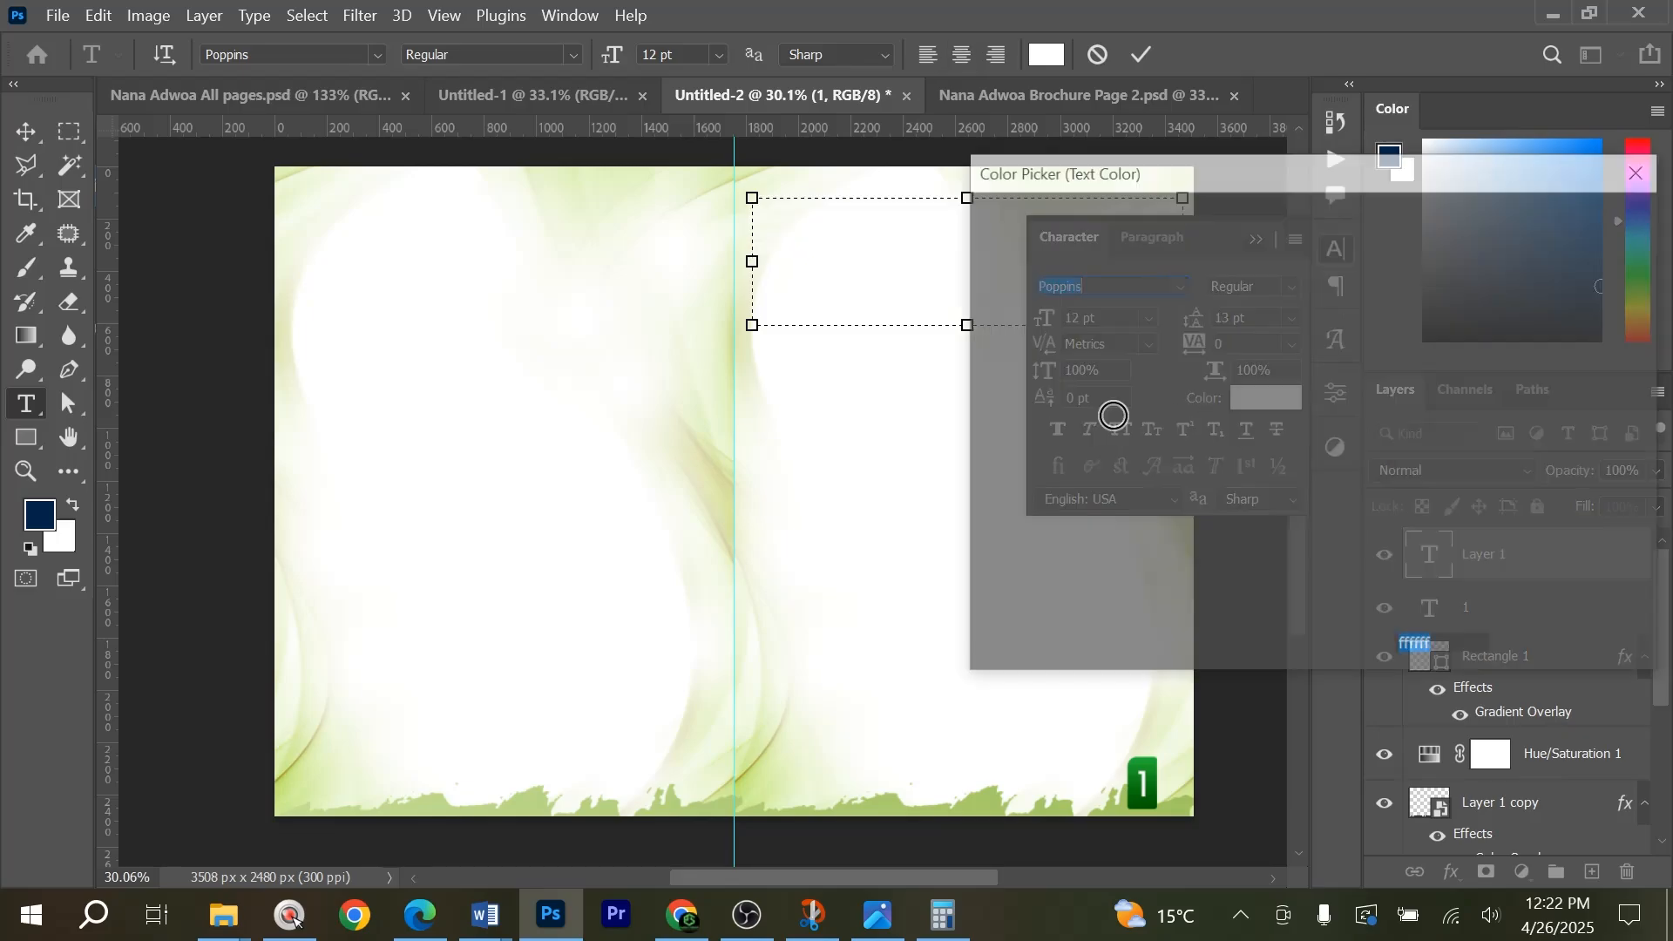
left_click(1574, 221)
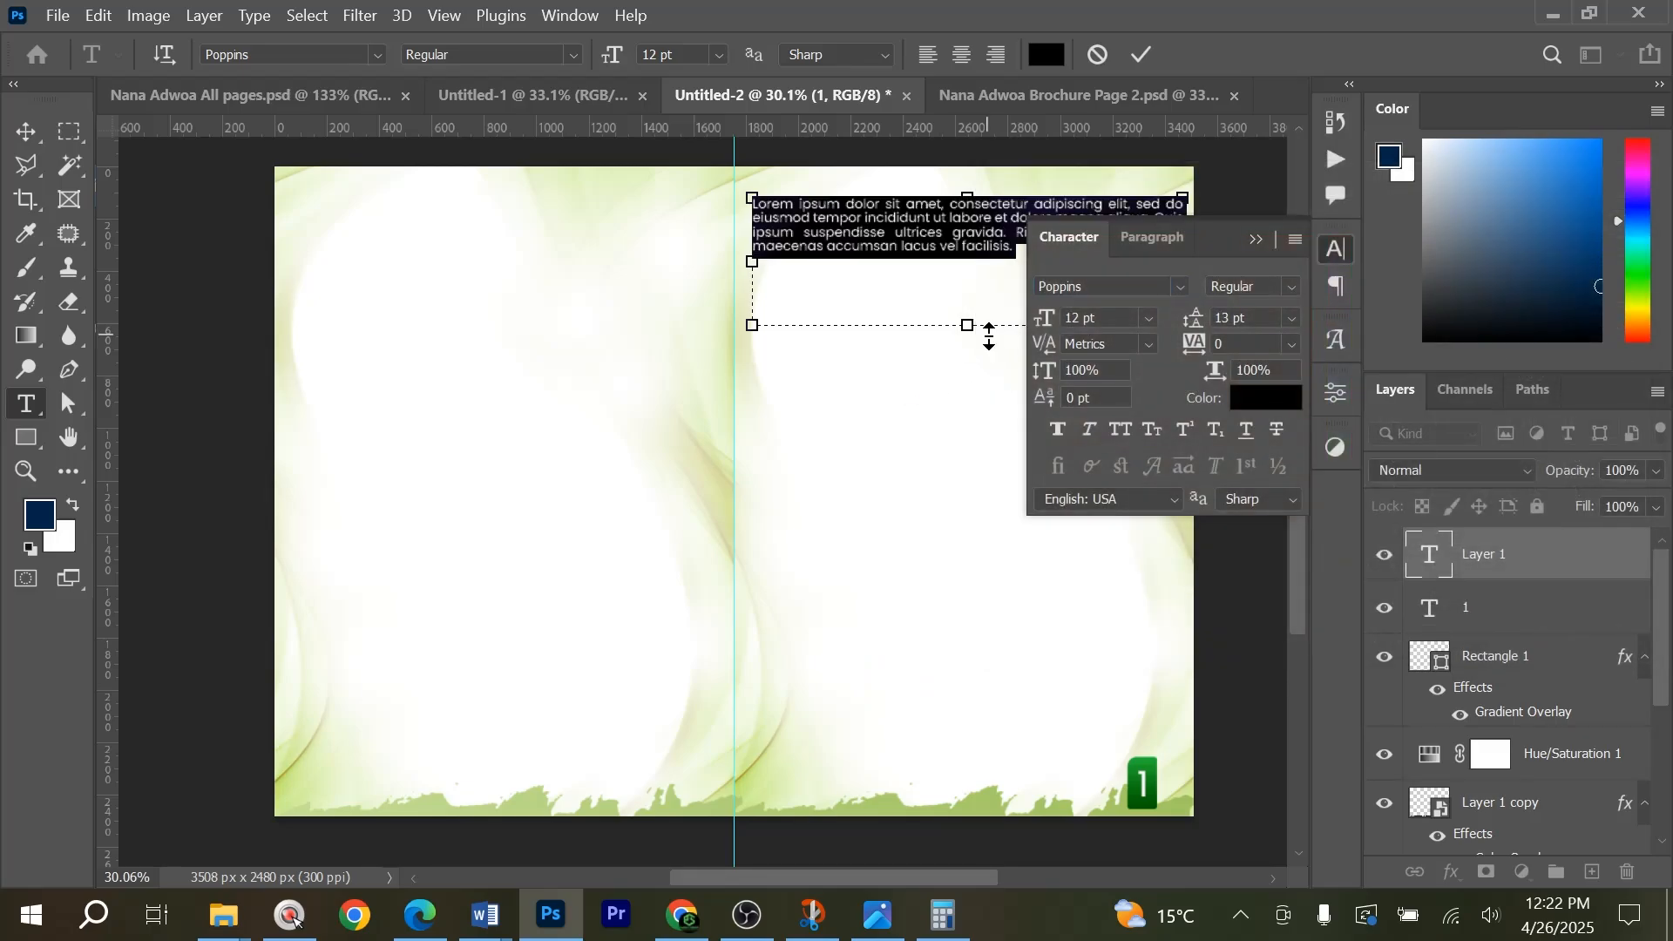
Paste the clergy, caretaker and stewards text into the box and extend its height to about 585 px.
key("ctrl+v")
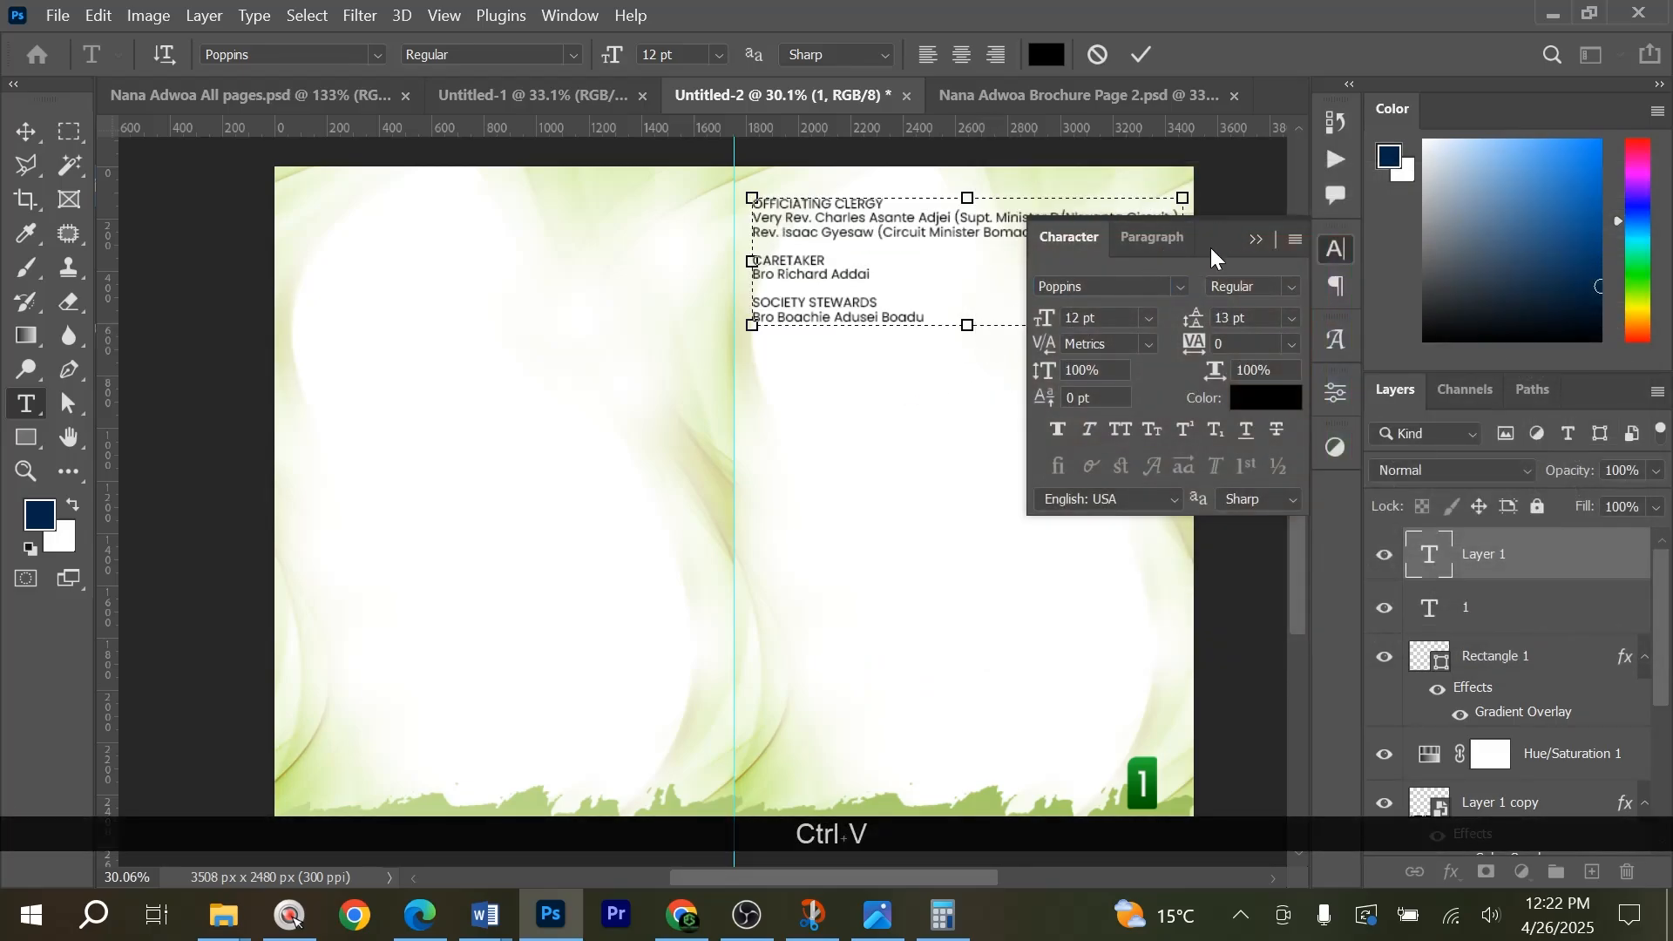
left_click(1258, 231)
left_click_drag(967, 325, 970, 355)
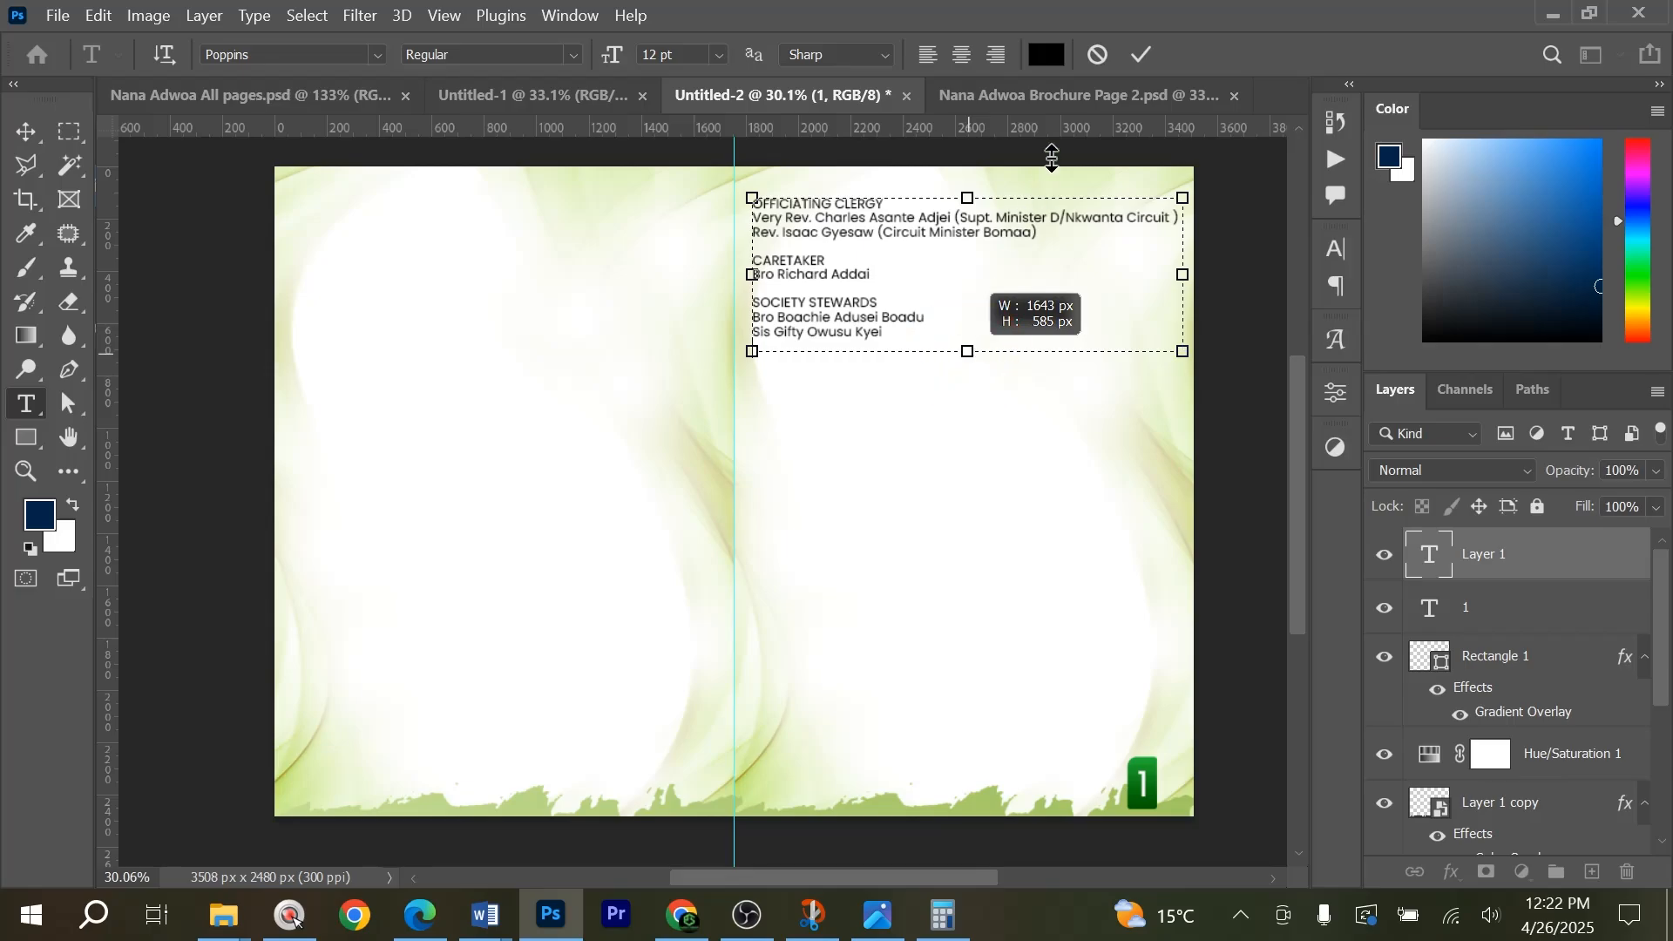
left_click(1139, 55)
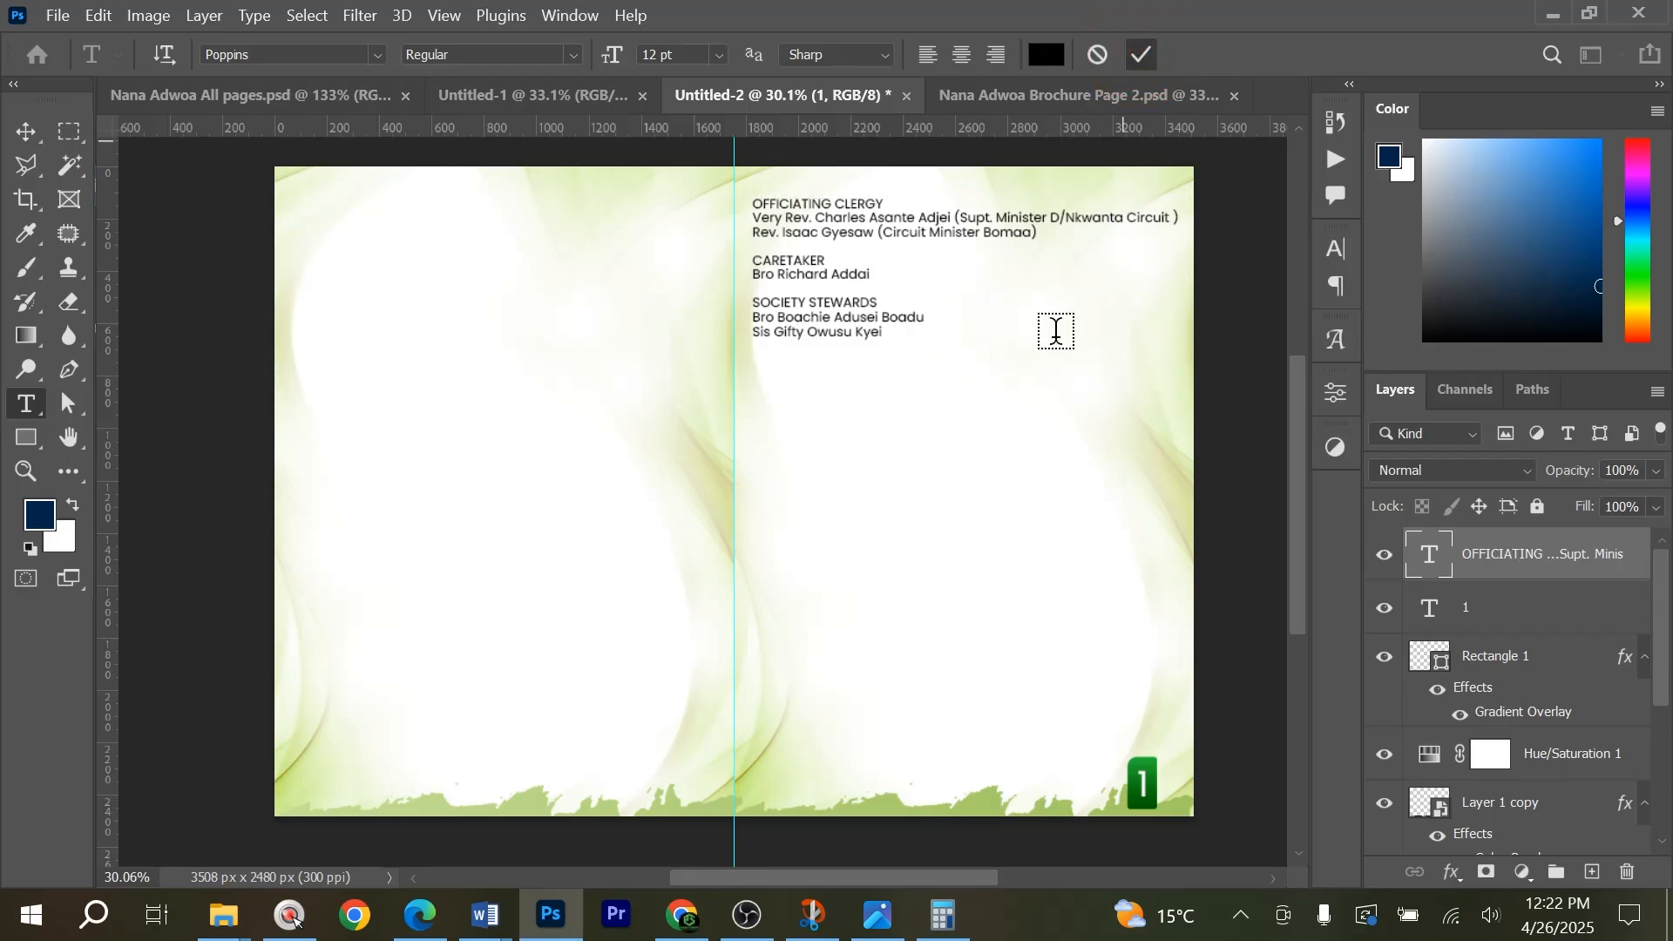
key("v")
Copy the "Order Of Service" line from the Word document "ofa jk mum tribute" and return to Photoshop.
key("alt+Tab")
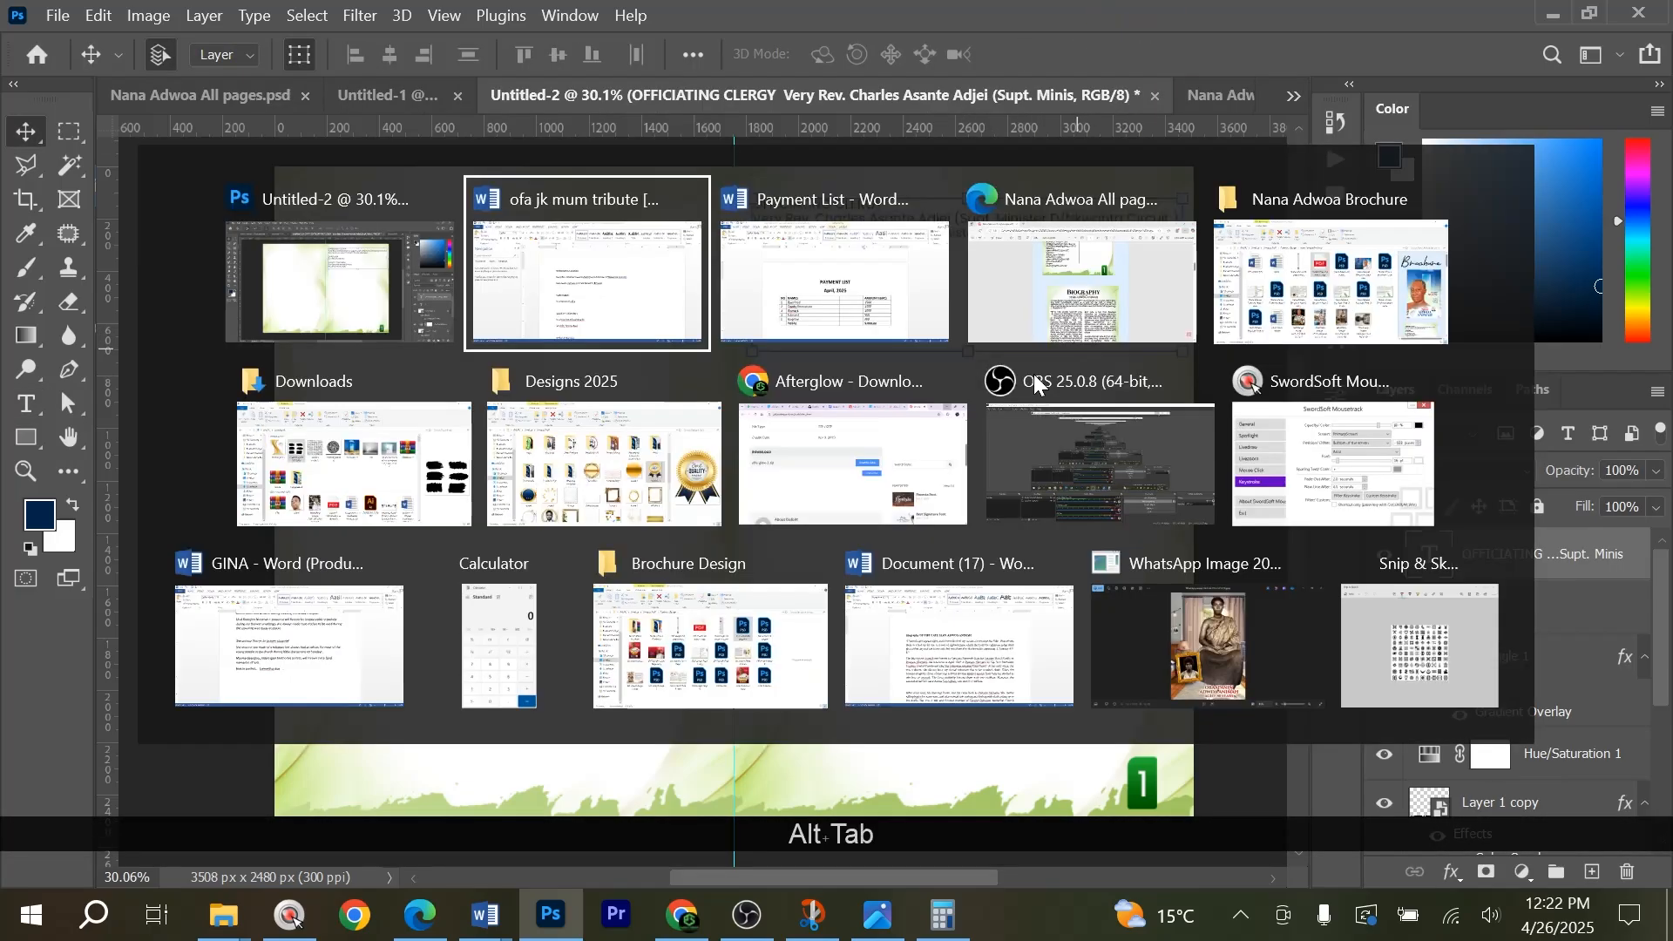
scroll(295, 916, "down", 3)
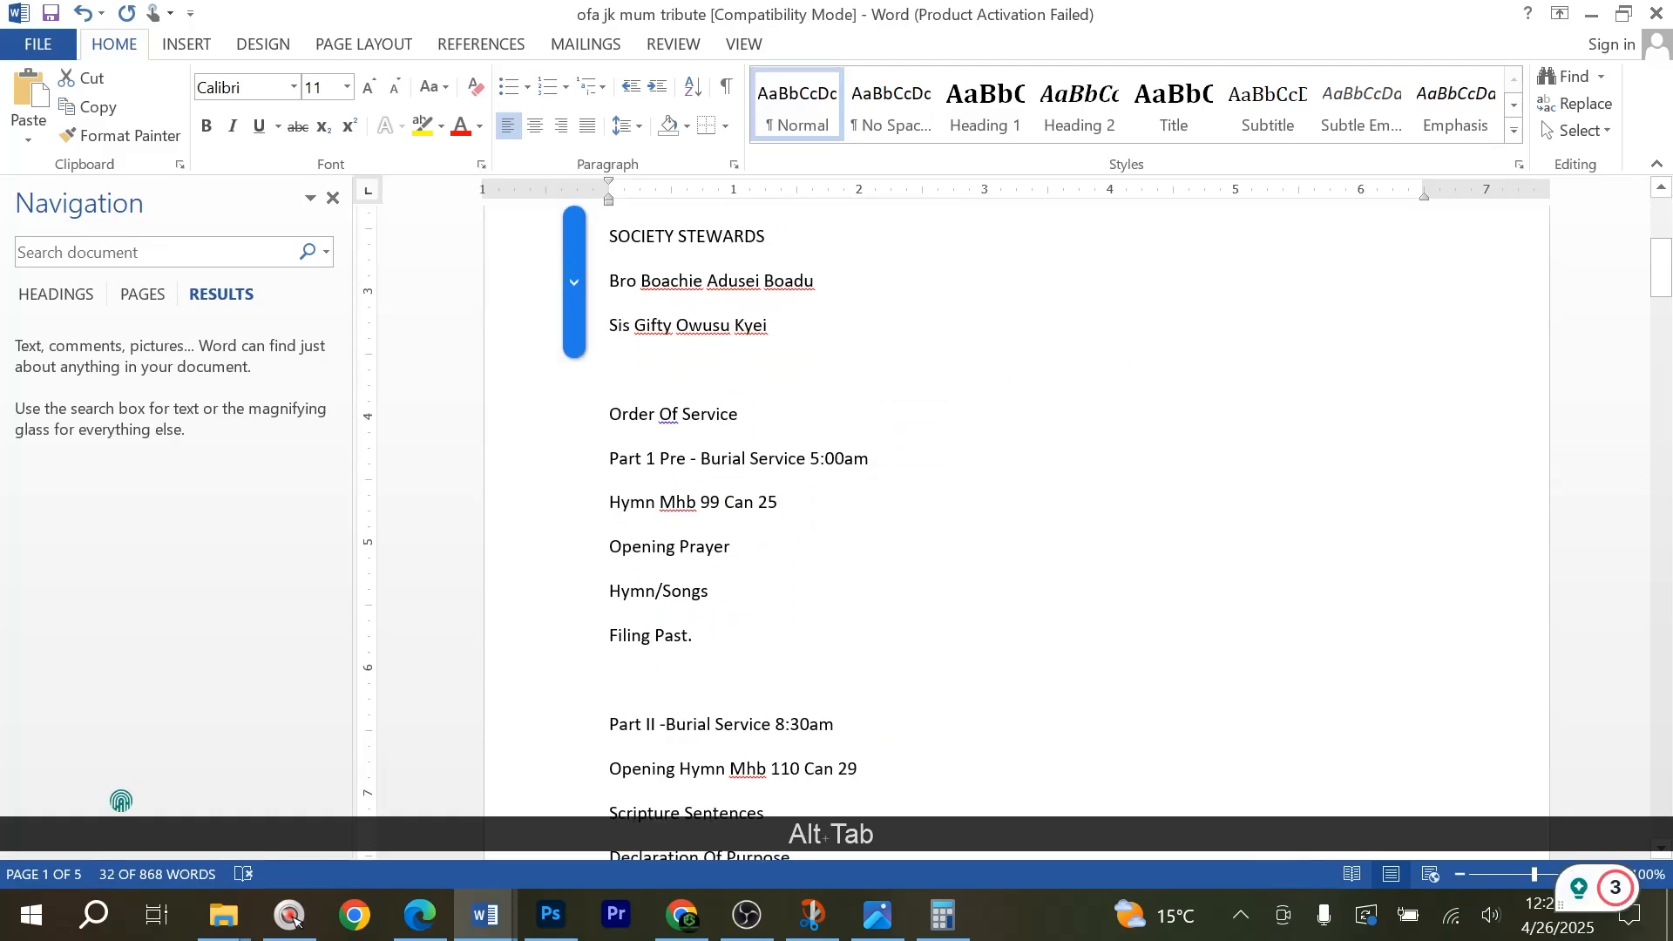
left_click(575, 427)
key("ctrl+c")
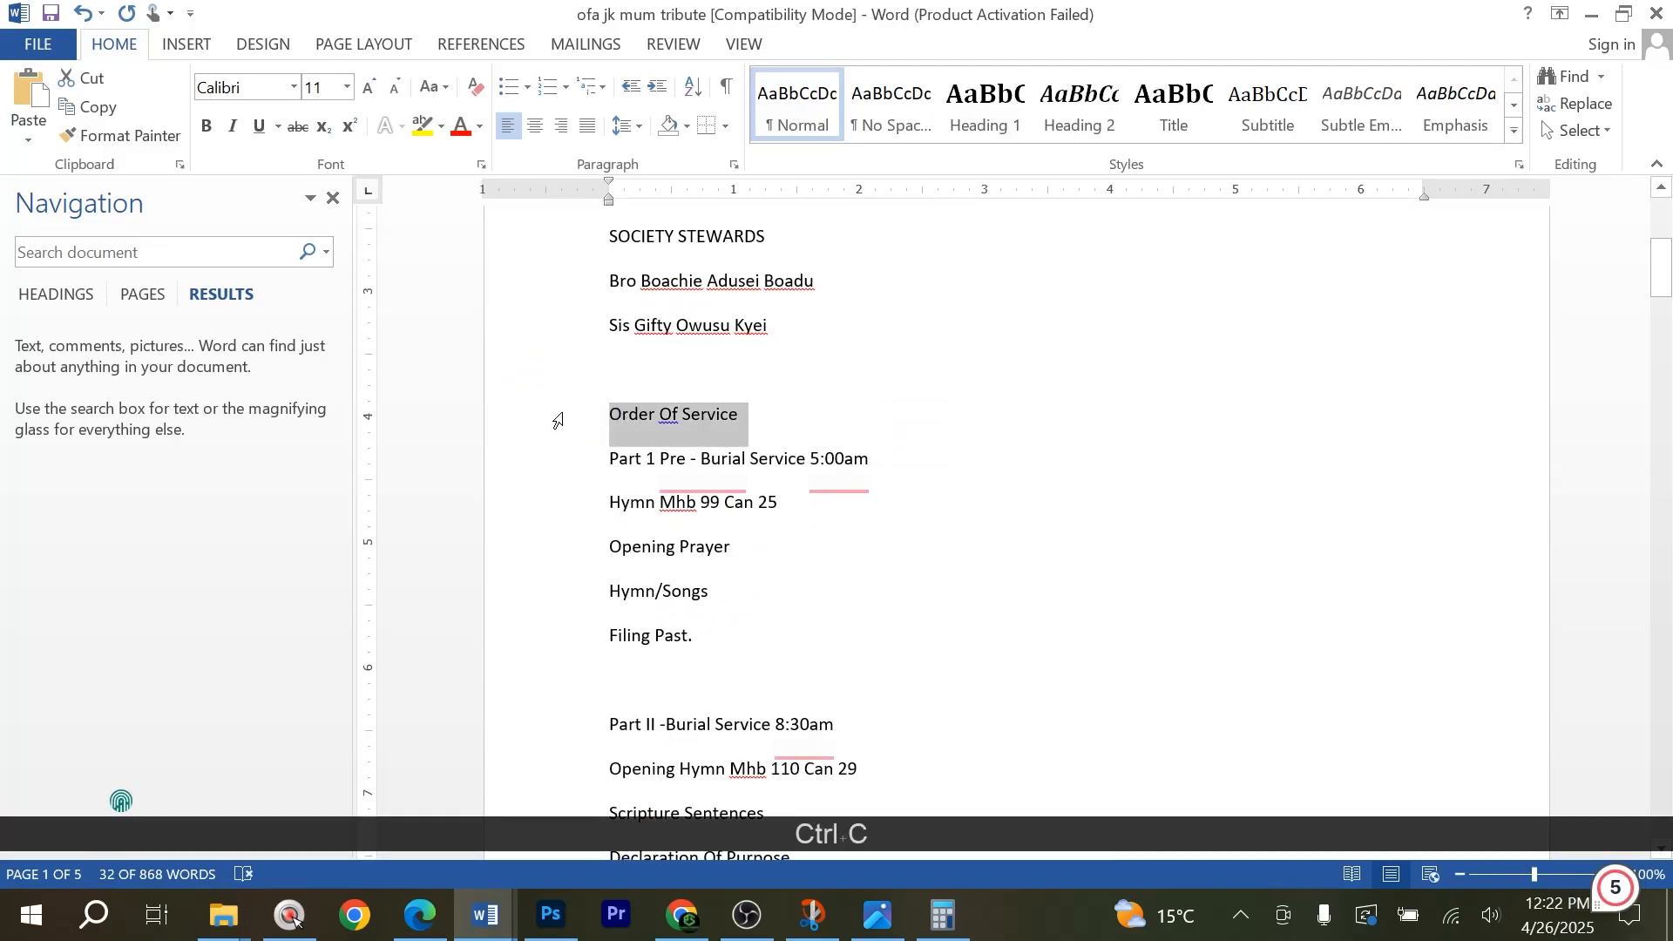
key("alt+Tab")
Paste "Order Of Service" as a new text layer just below the stewards' names on the right-hand page.
left_click(24, 415)
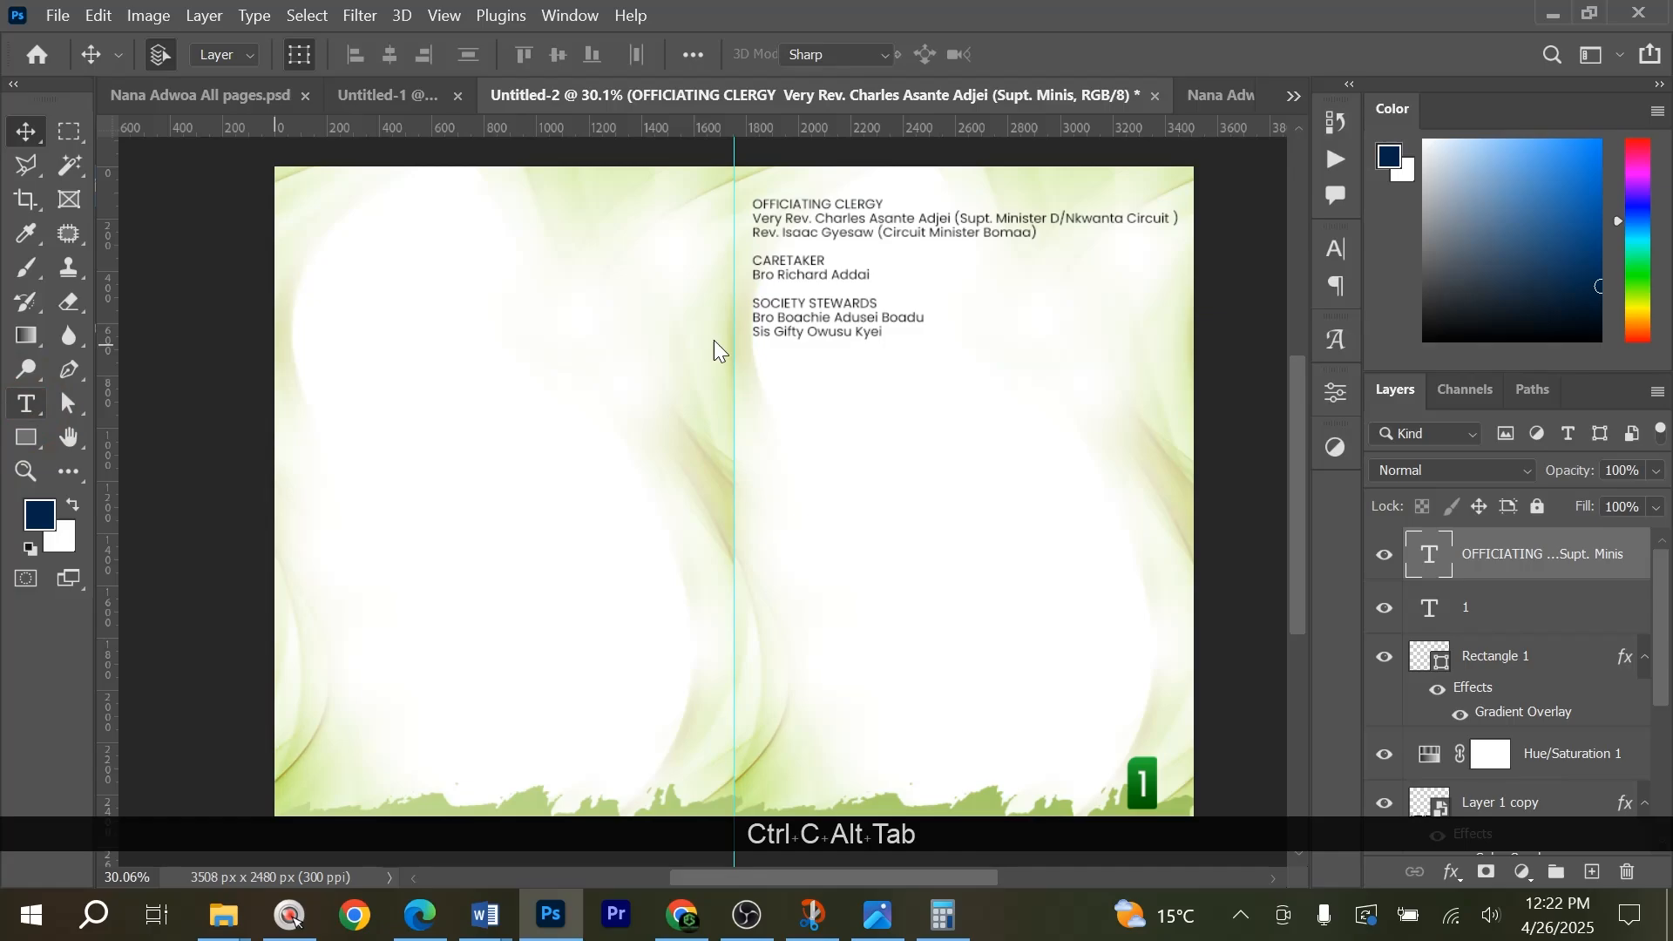
left_click(888, 346)
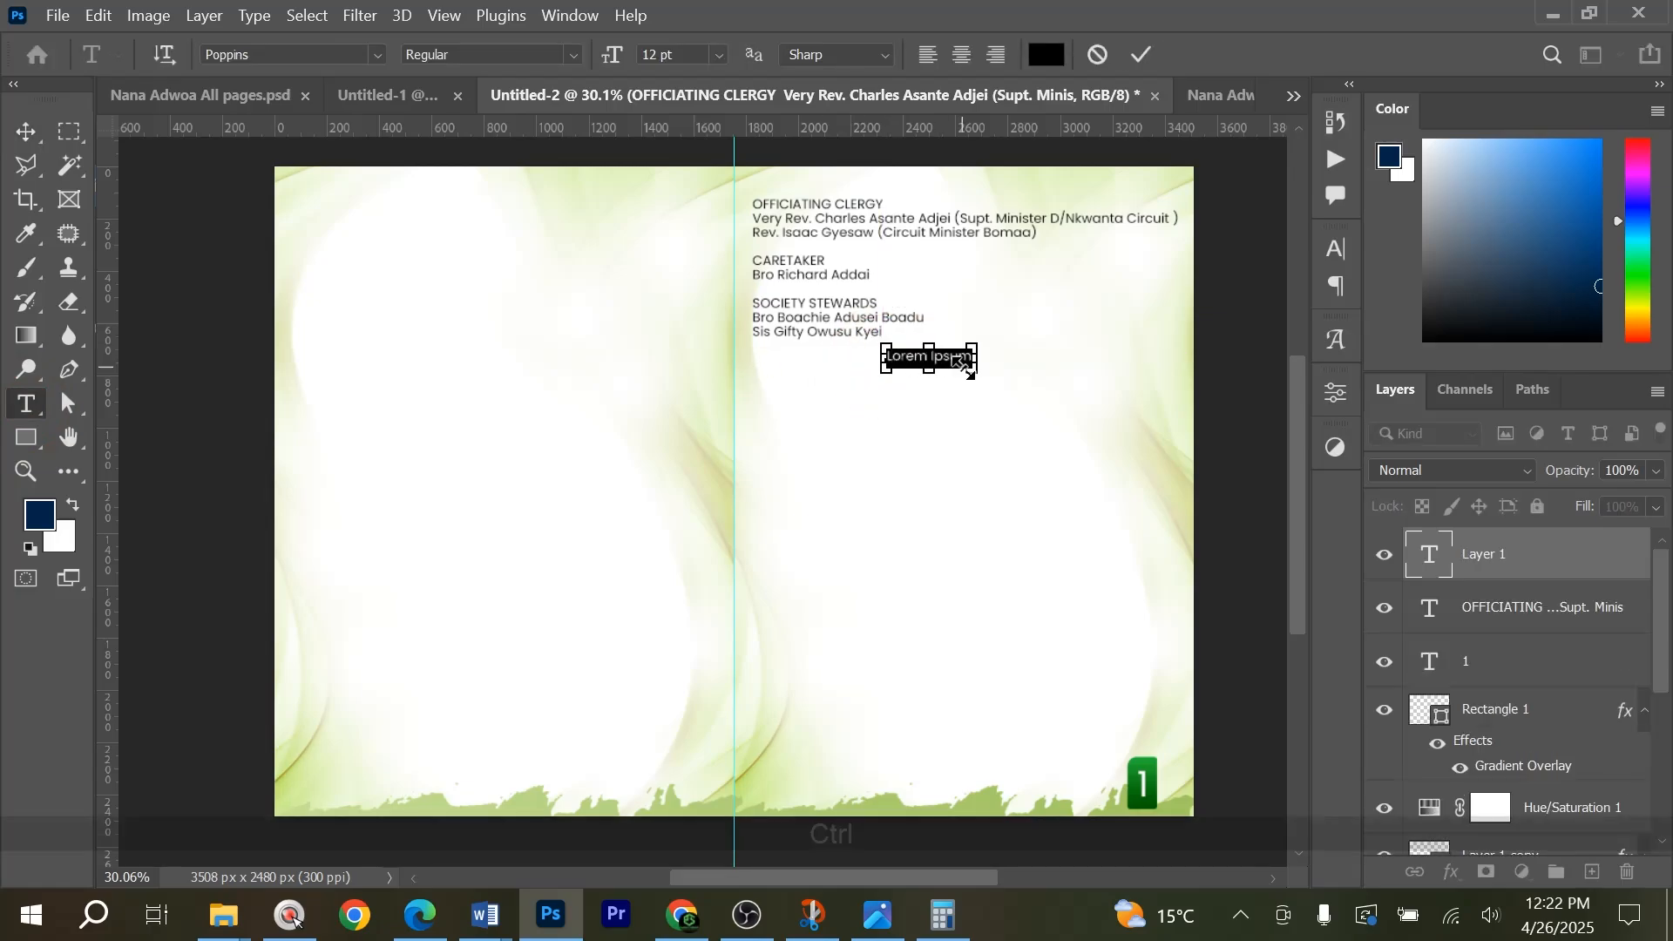
key("ctrl+v")
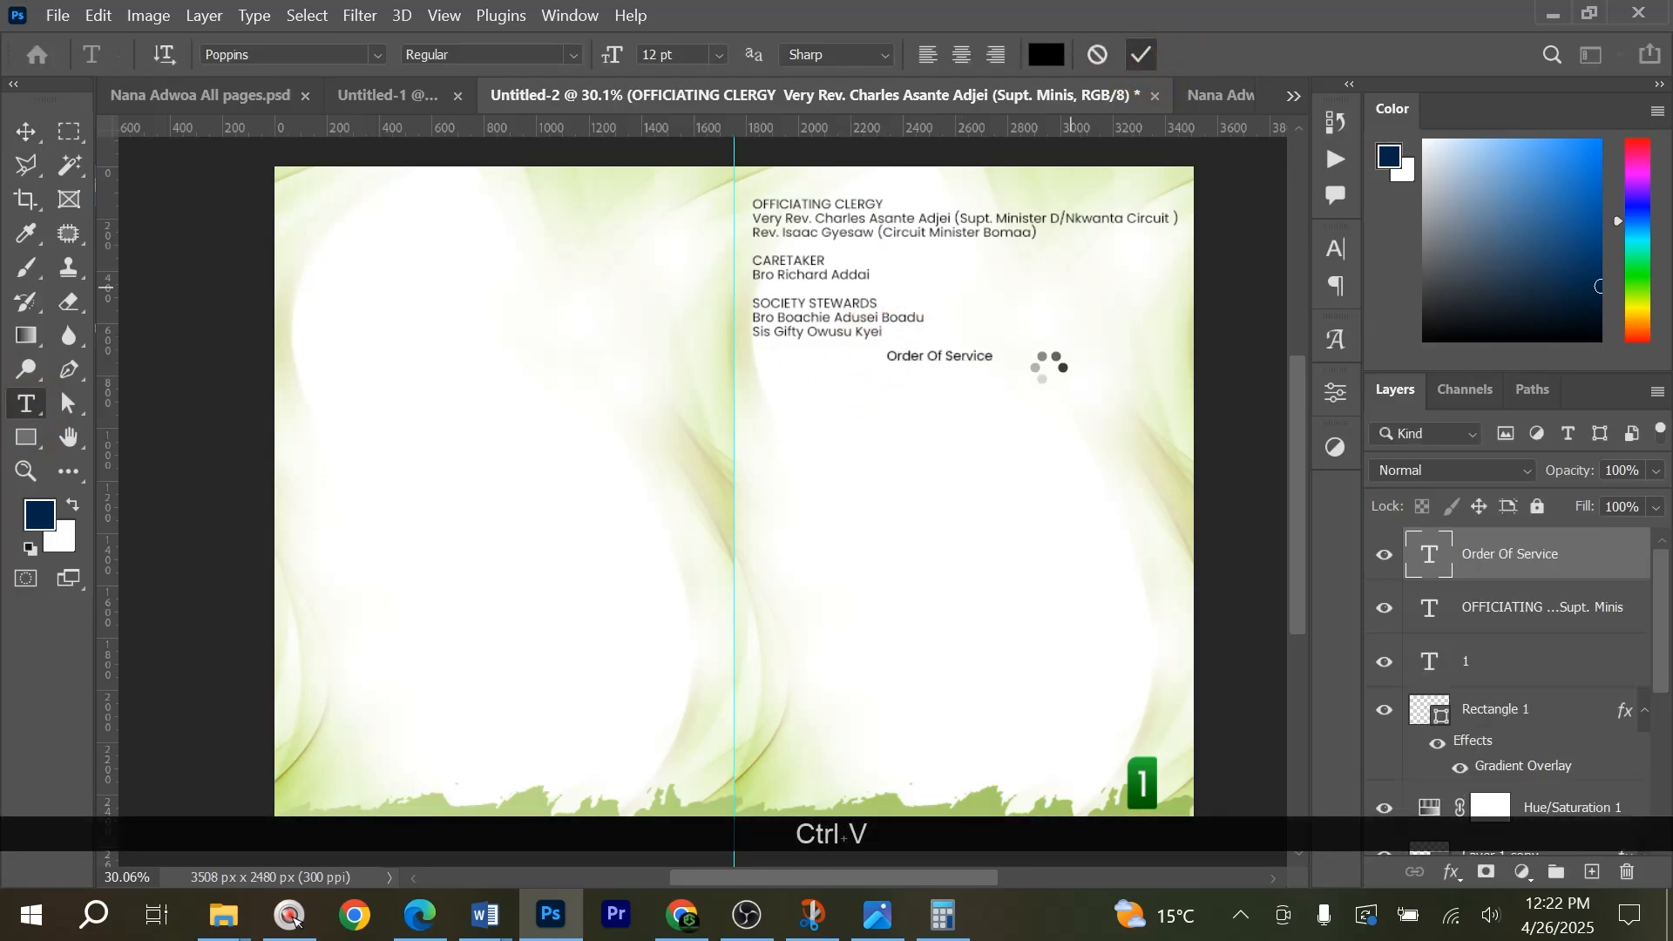
key("v")
Enlarge the Order Of Service heading to about 24 pt and set its font to Groce Free.
left_click_drag(992, 367, 1104, 378)
key("Return")
left_click(1341, 247)
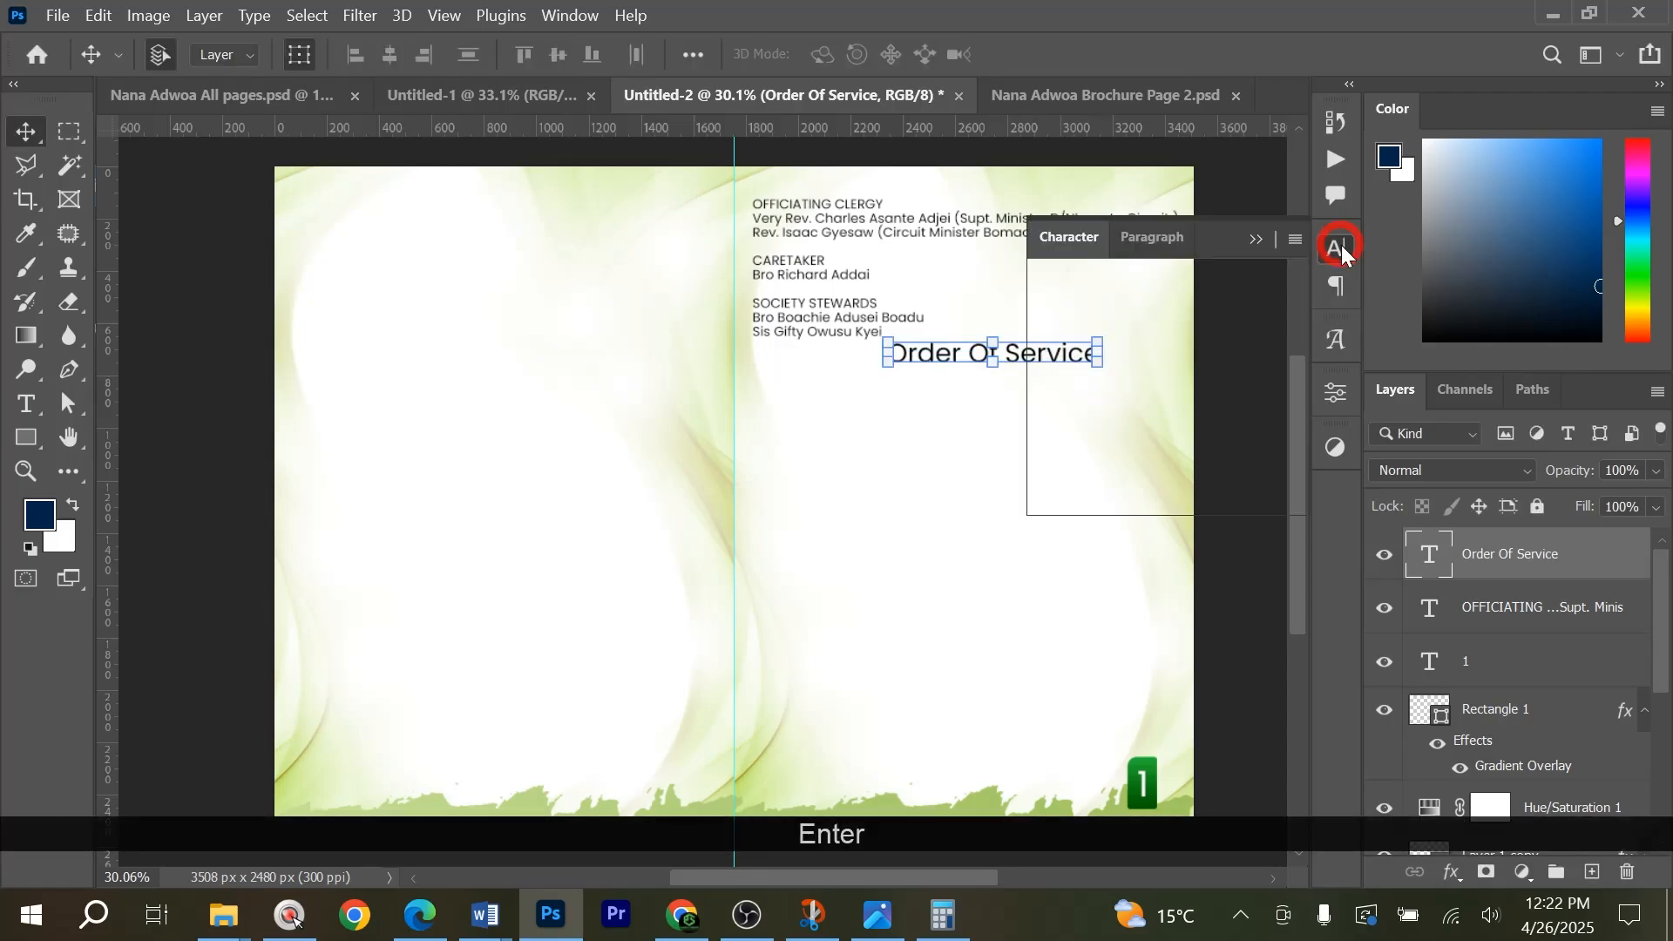
left_click(1182, 284)
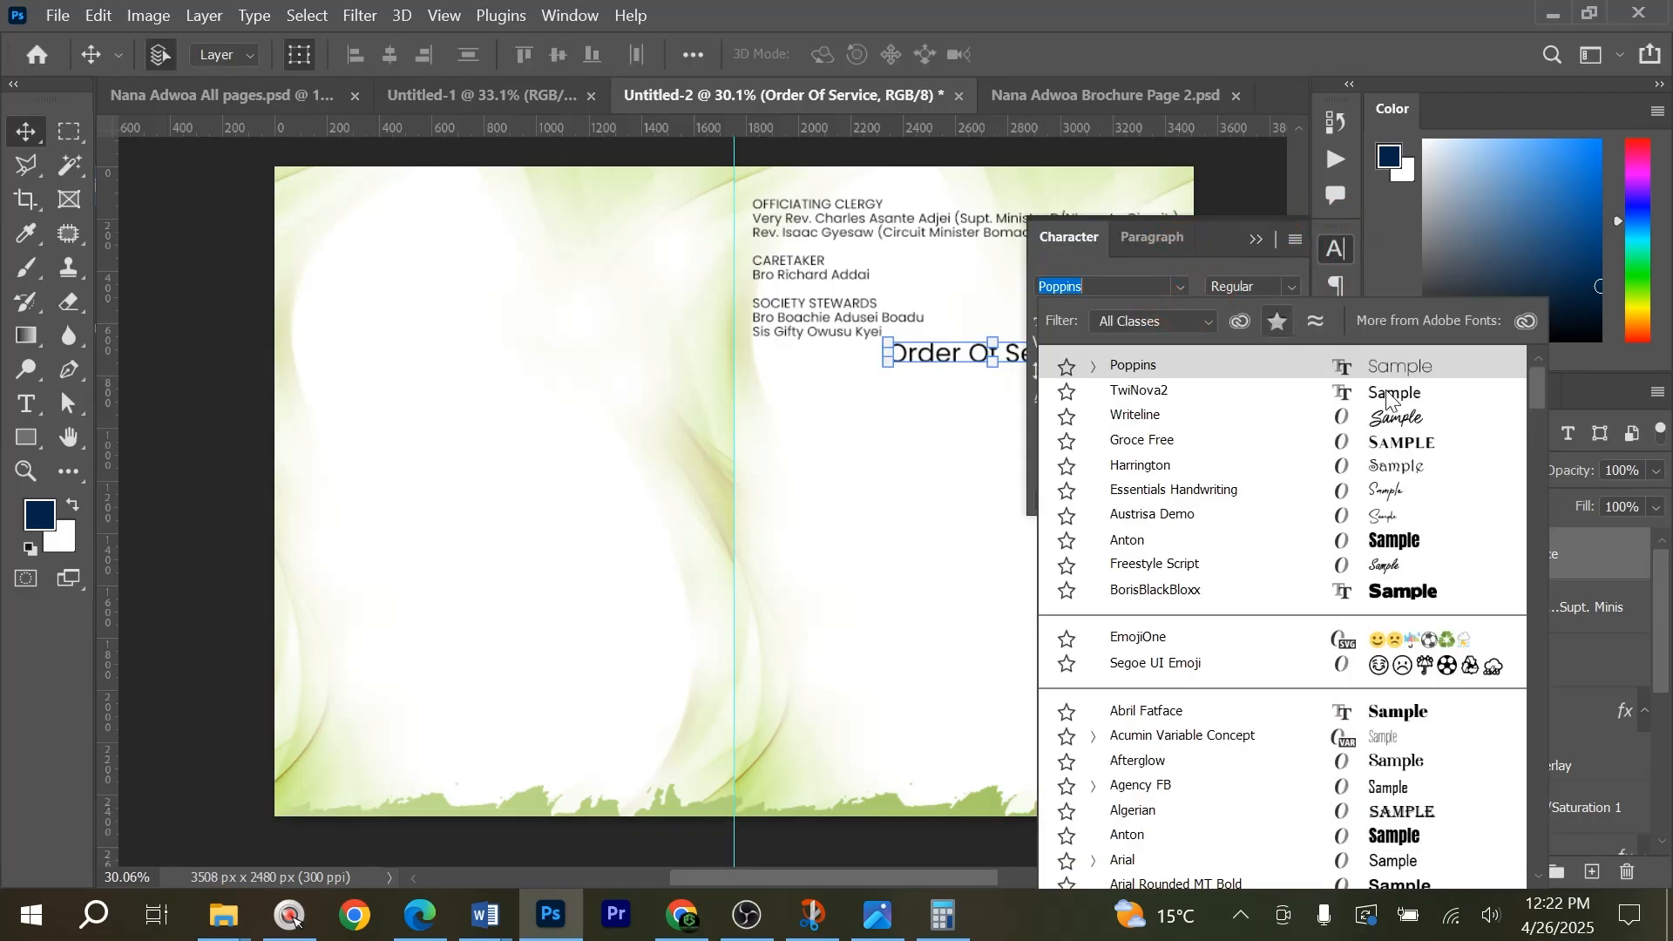
left_click(1218, 442)
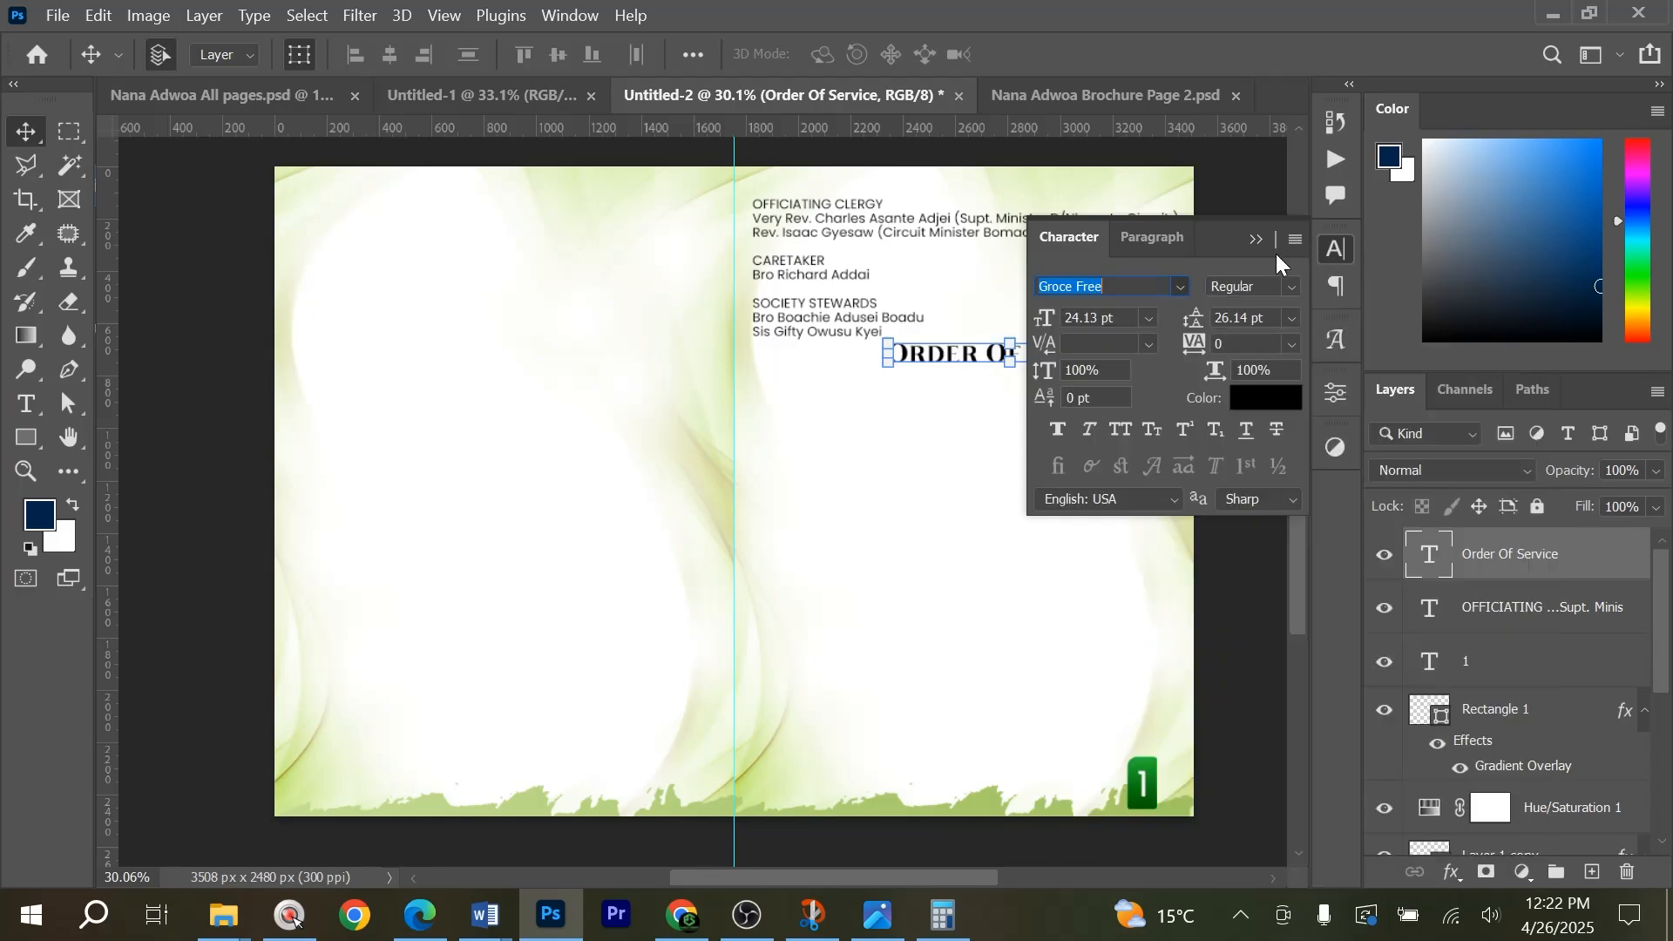
left_click(1256, 240)
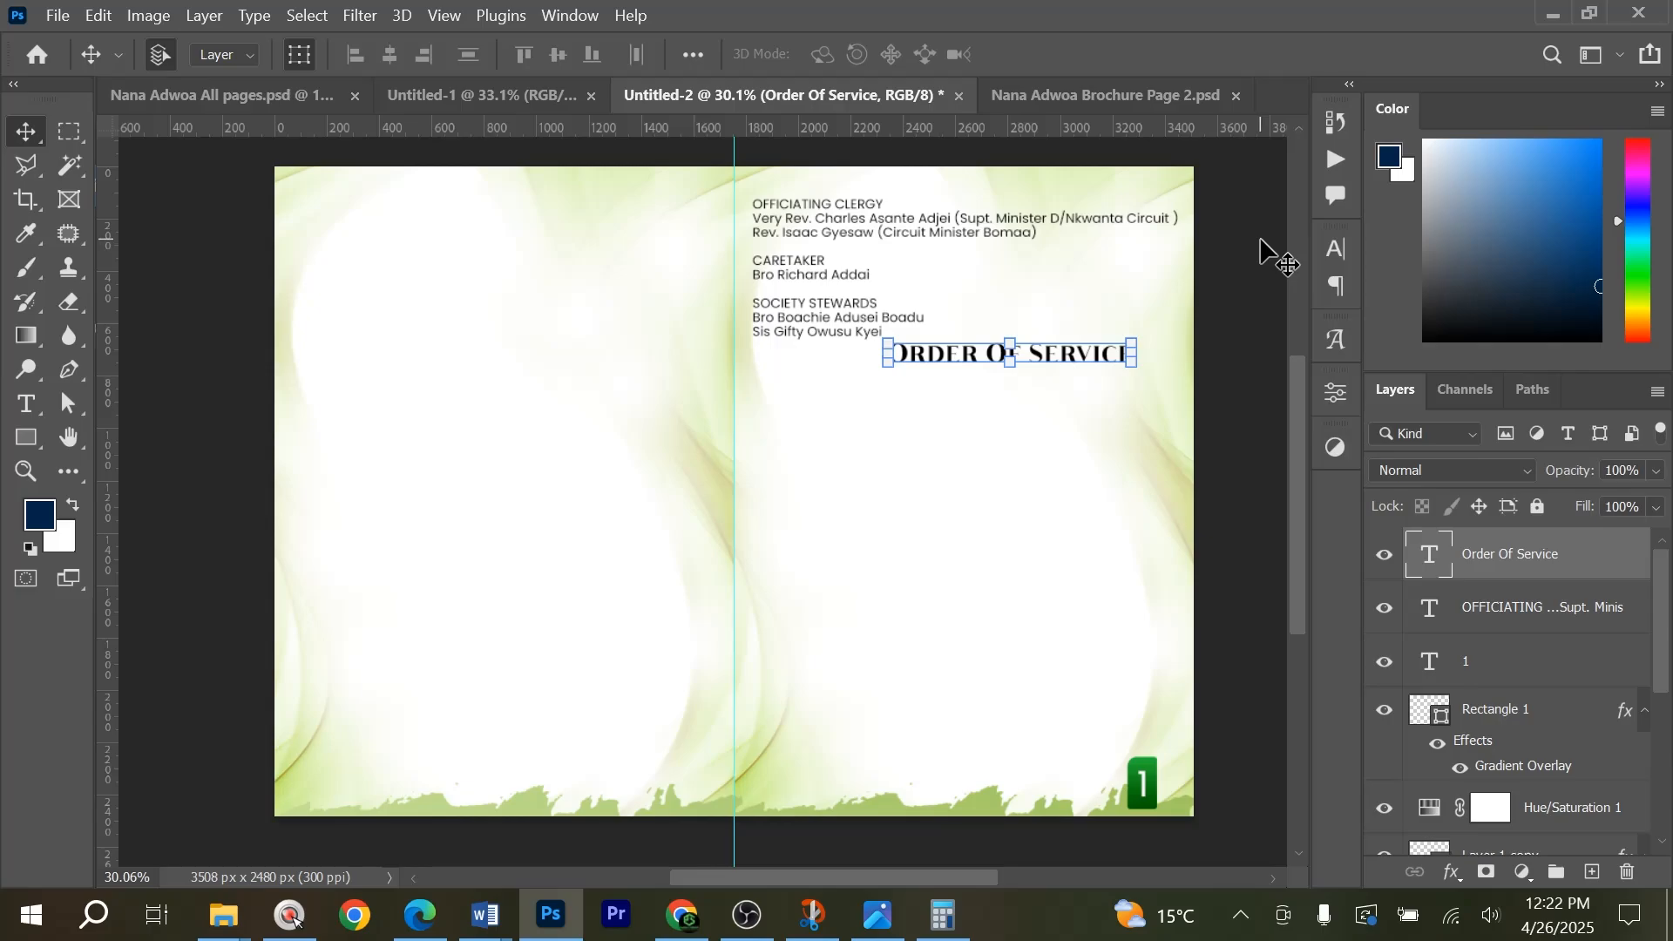
Centre the Order Of Service heading below the clergy text and nudge both text layers slightly down the page.
left_click_drag(1052, 354, 1016, 362)
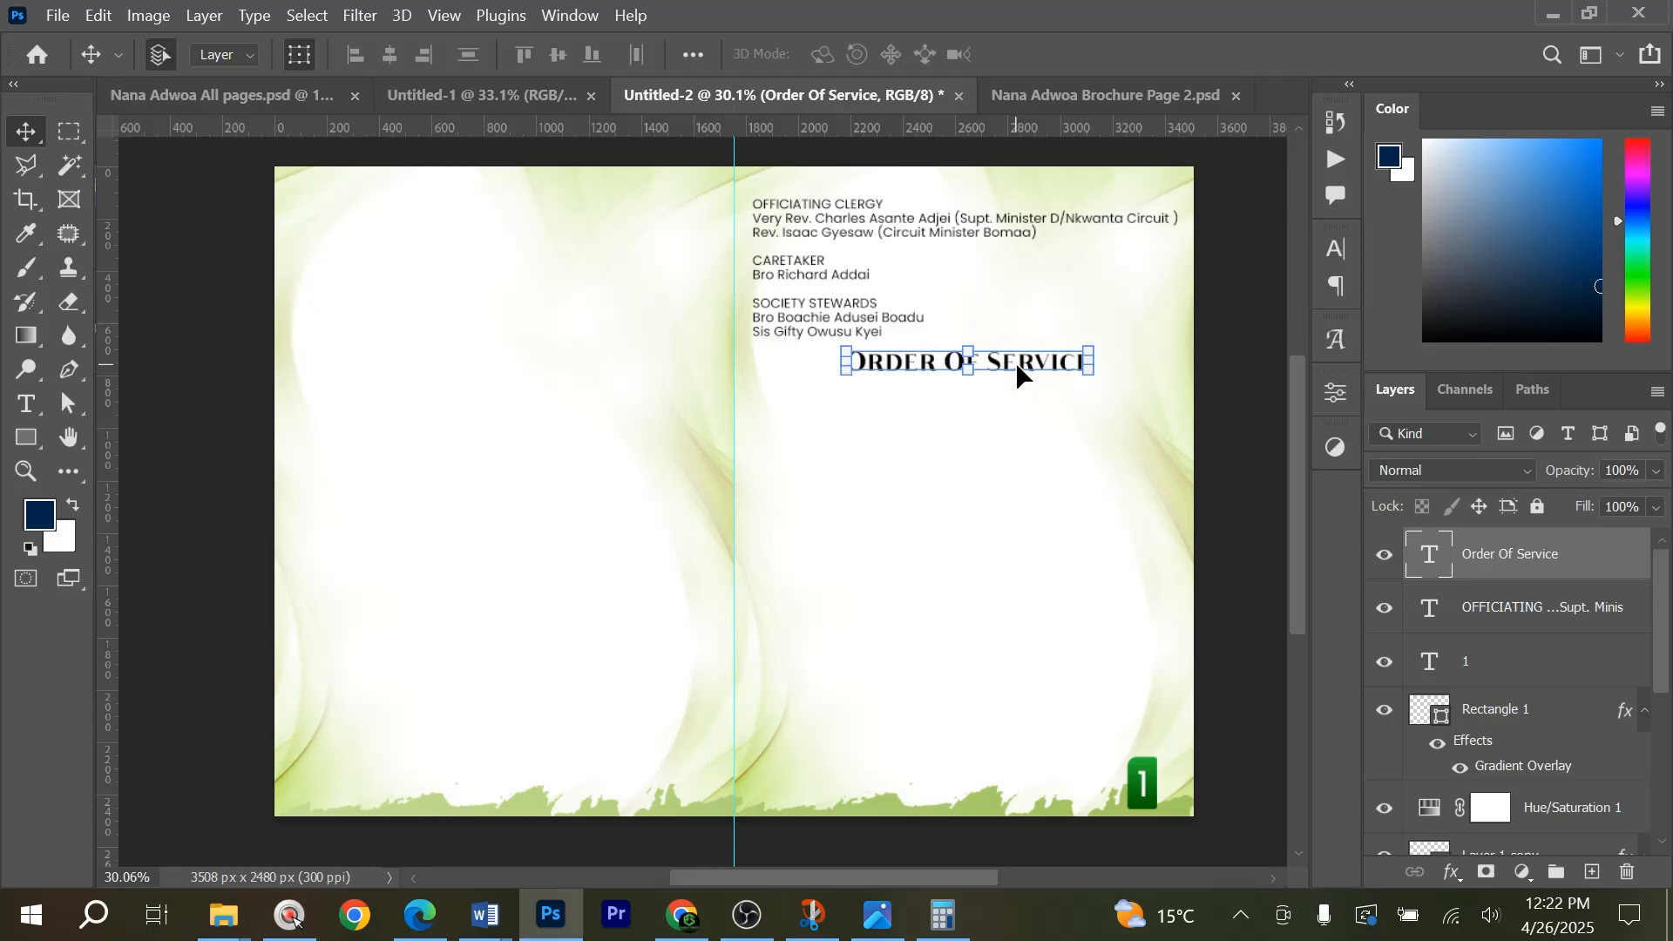
key("Down")
key("Down")
key("Down")
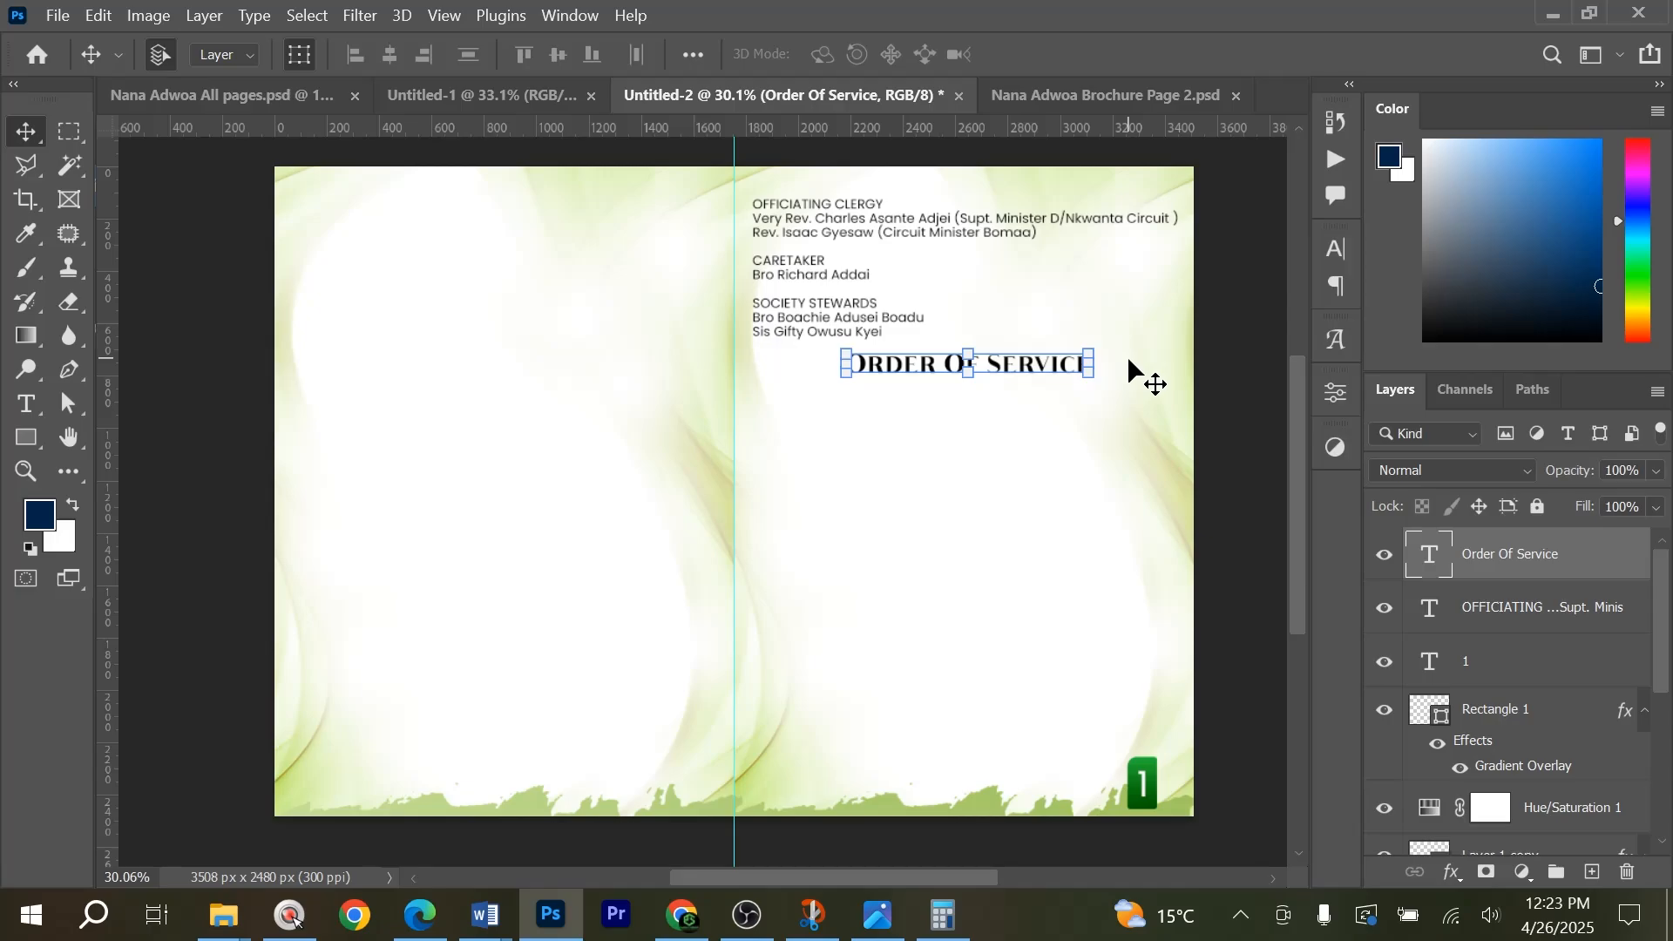
left_click(786, 263, "shift")
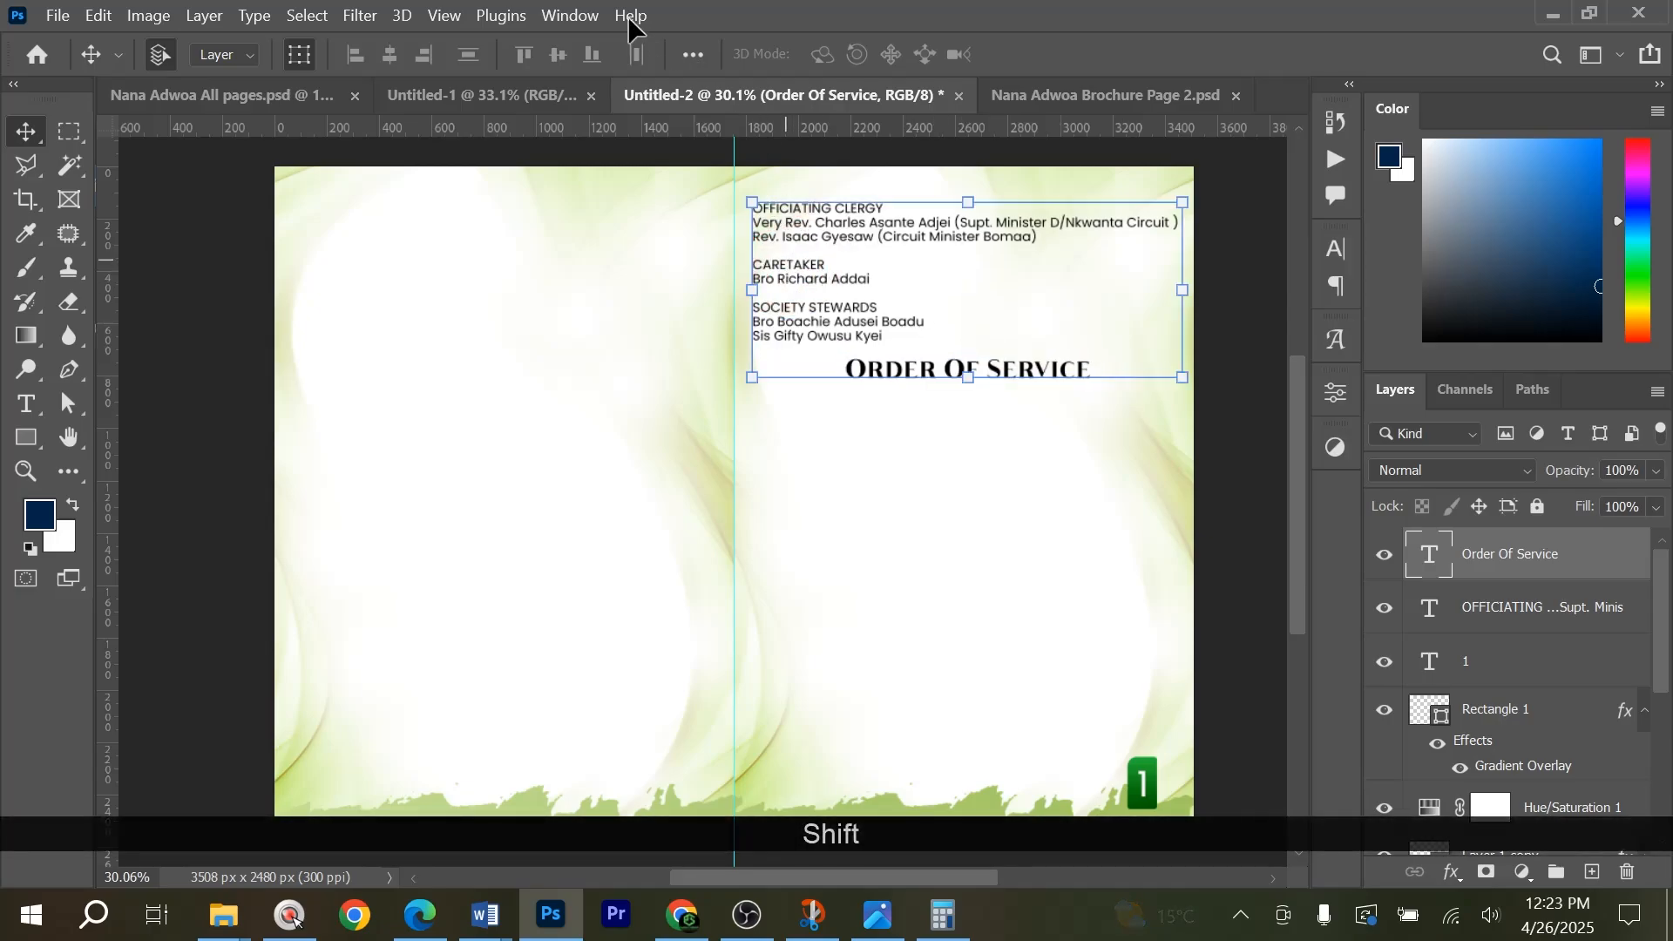
left_click(1253, 493)
key("alt")
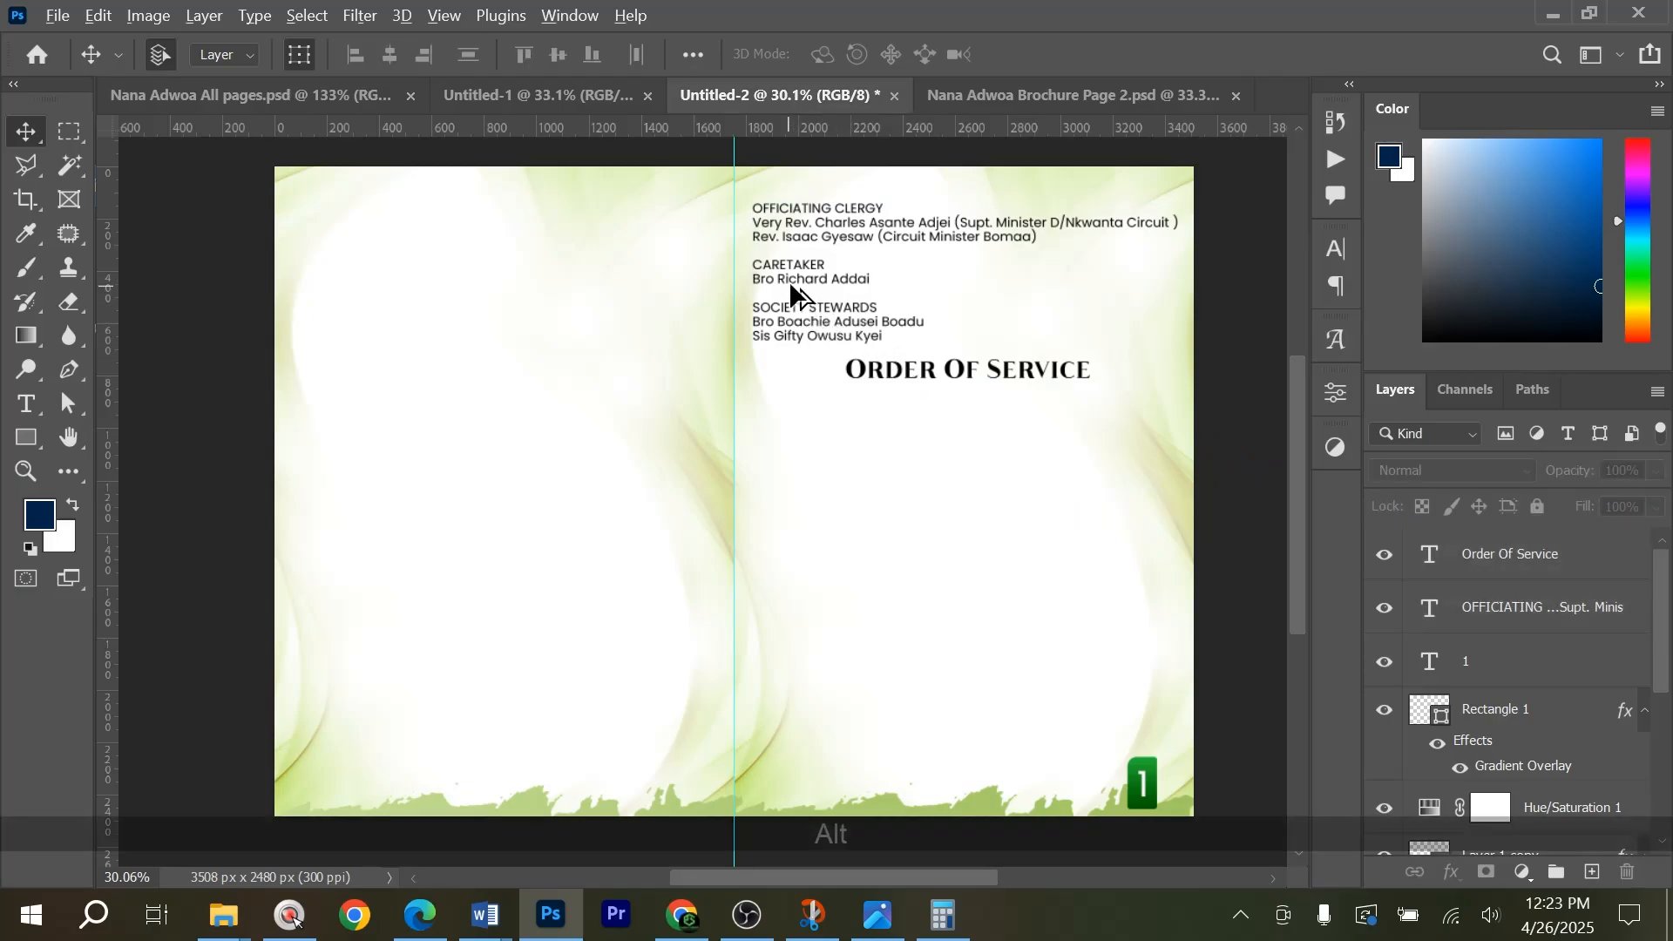
left_click_drag(791, 285, 806, 467)
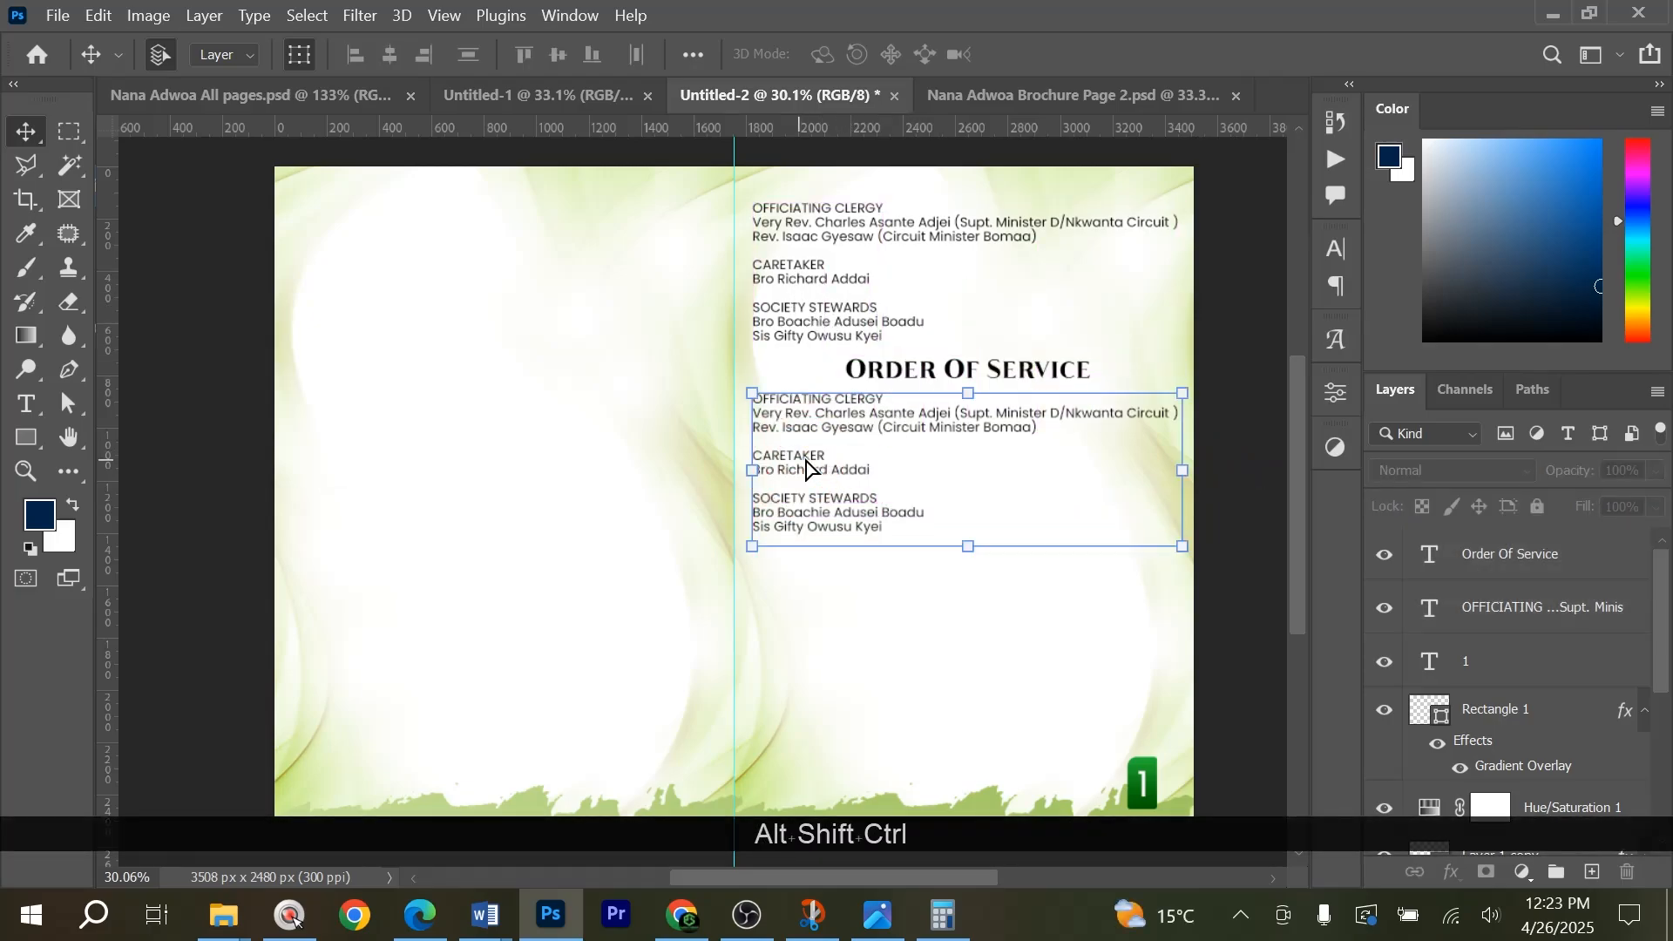
key("ctrl+alt+shift+z")
key("ctrl+alt+shift+z")
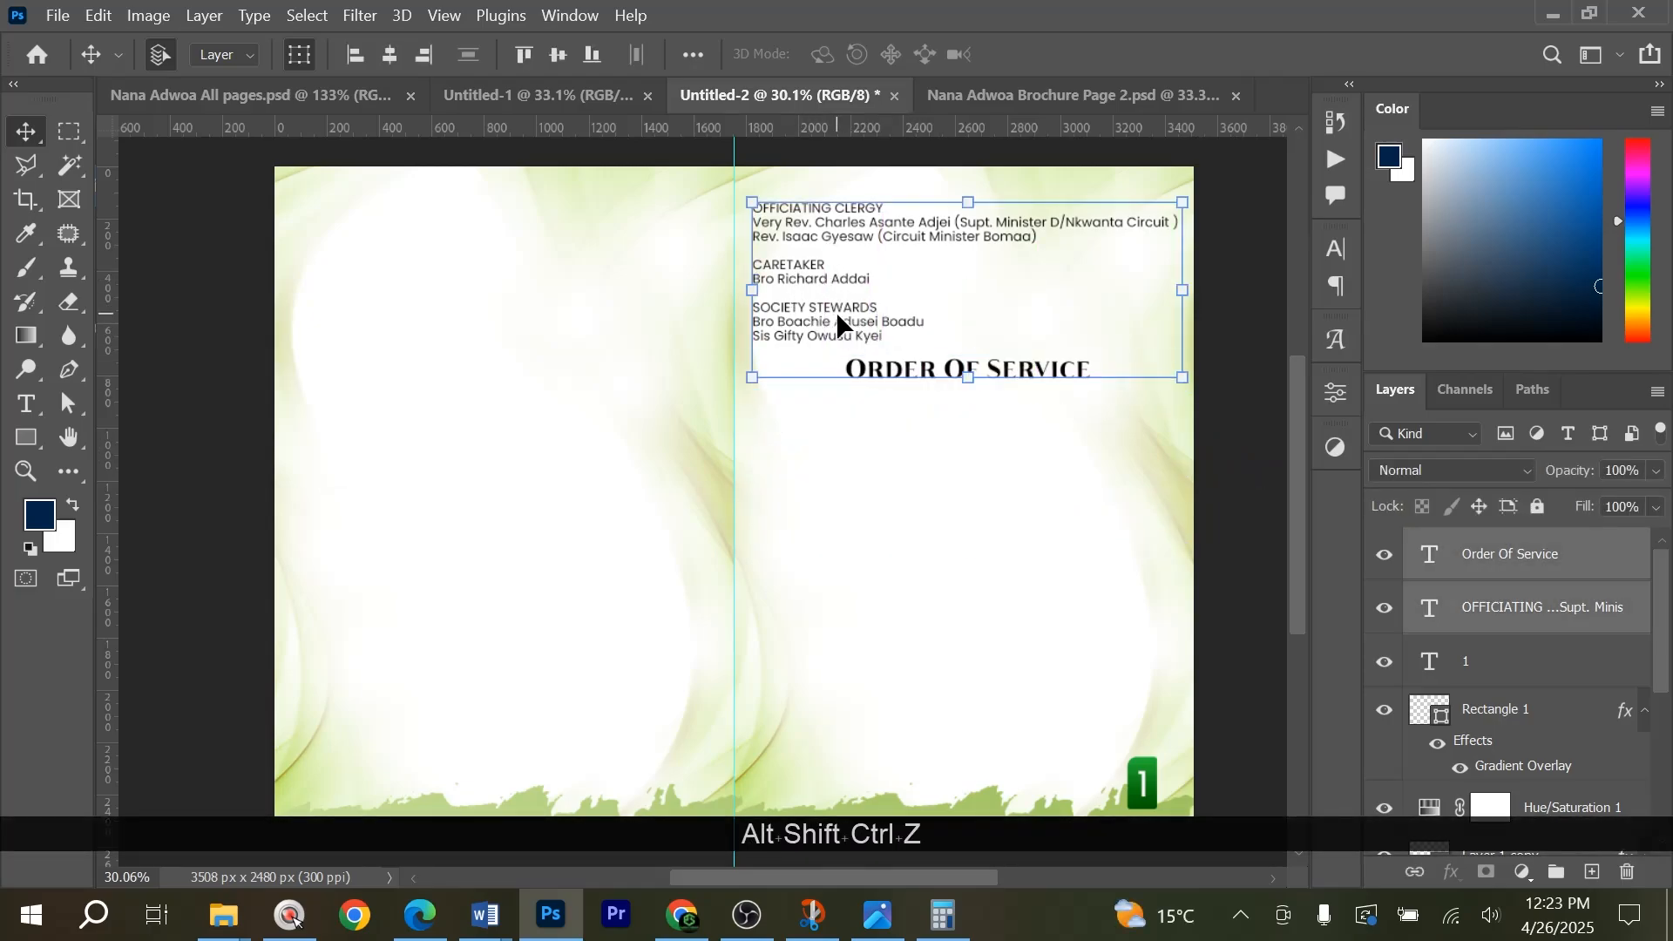
Duplicate the Officiating Clergy text layer on its own.
left_click(1503, 574)
left_click(1209, 401)
left_click(803, 269)
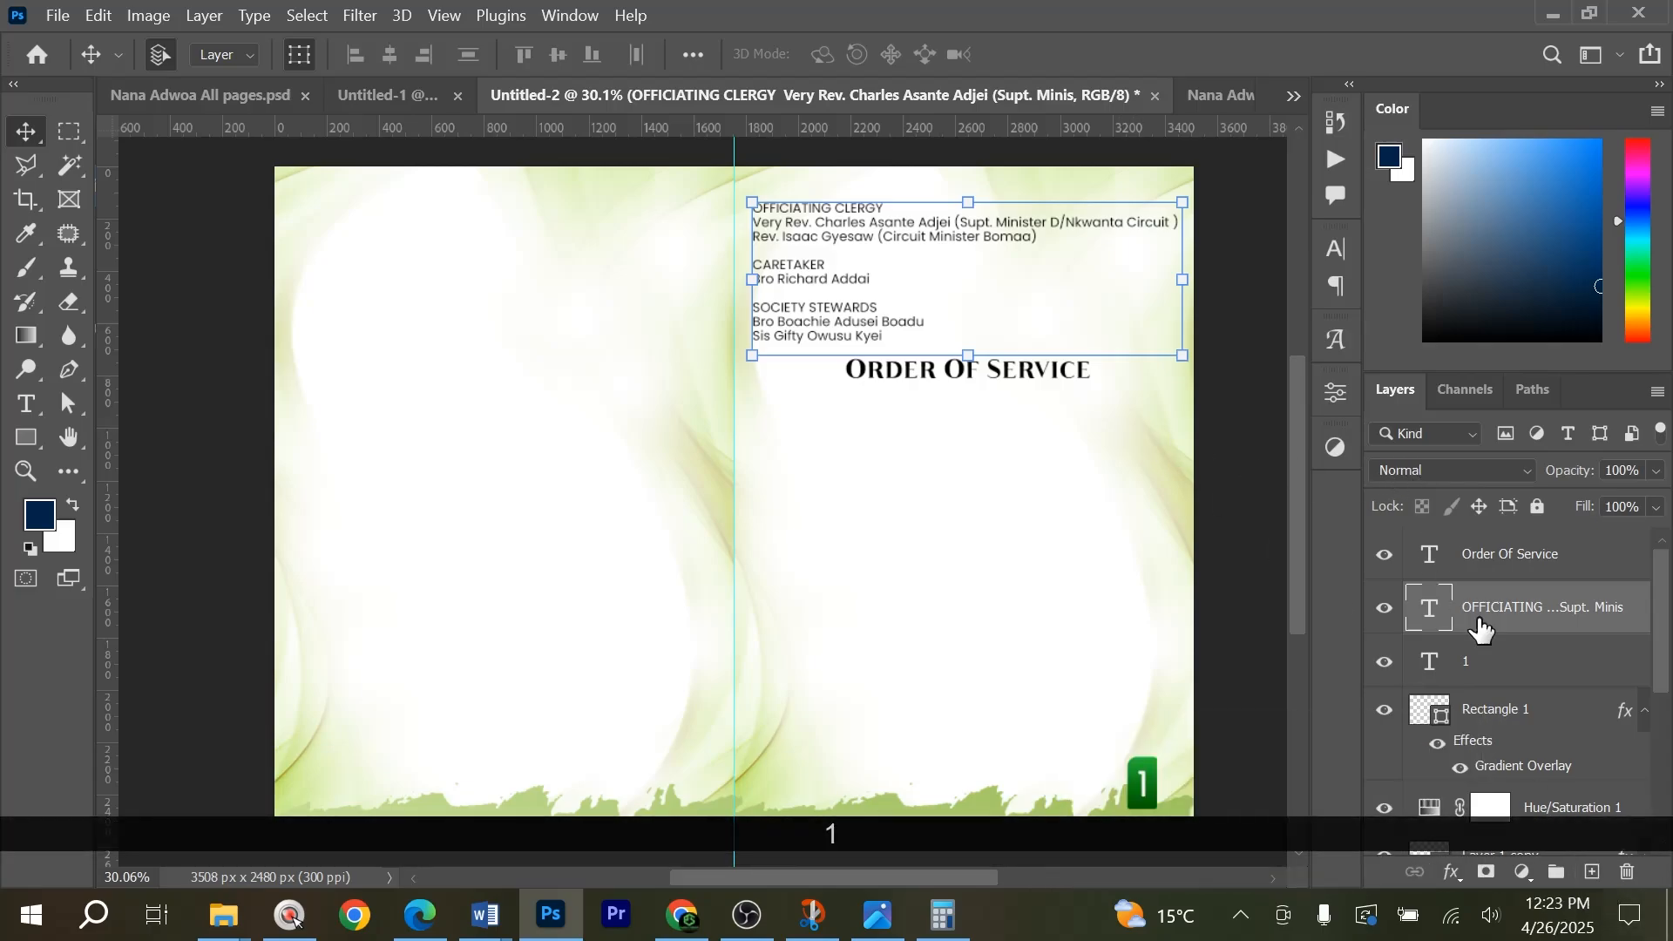
left_click_drag(1520, 623, 1590, 871)
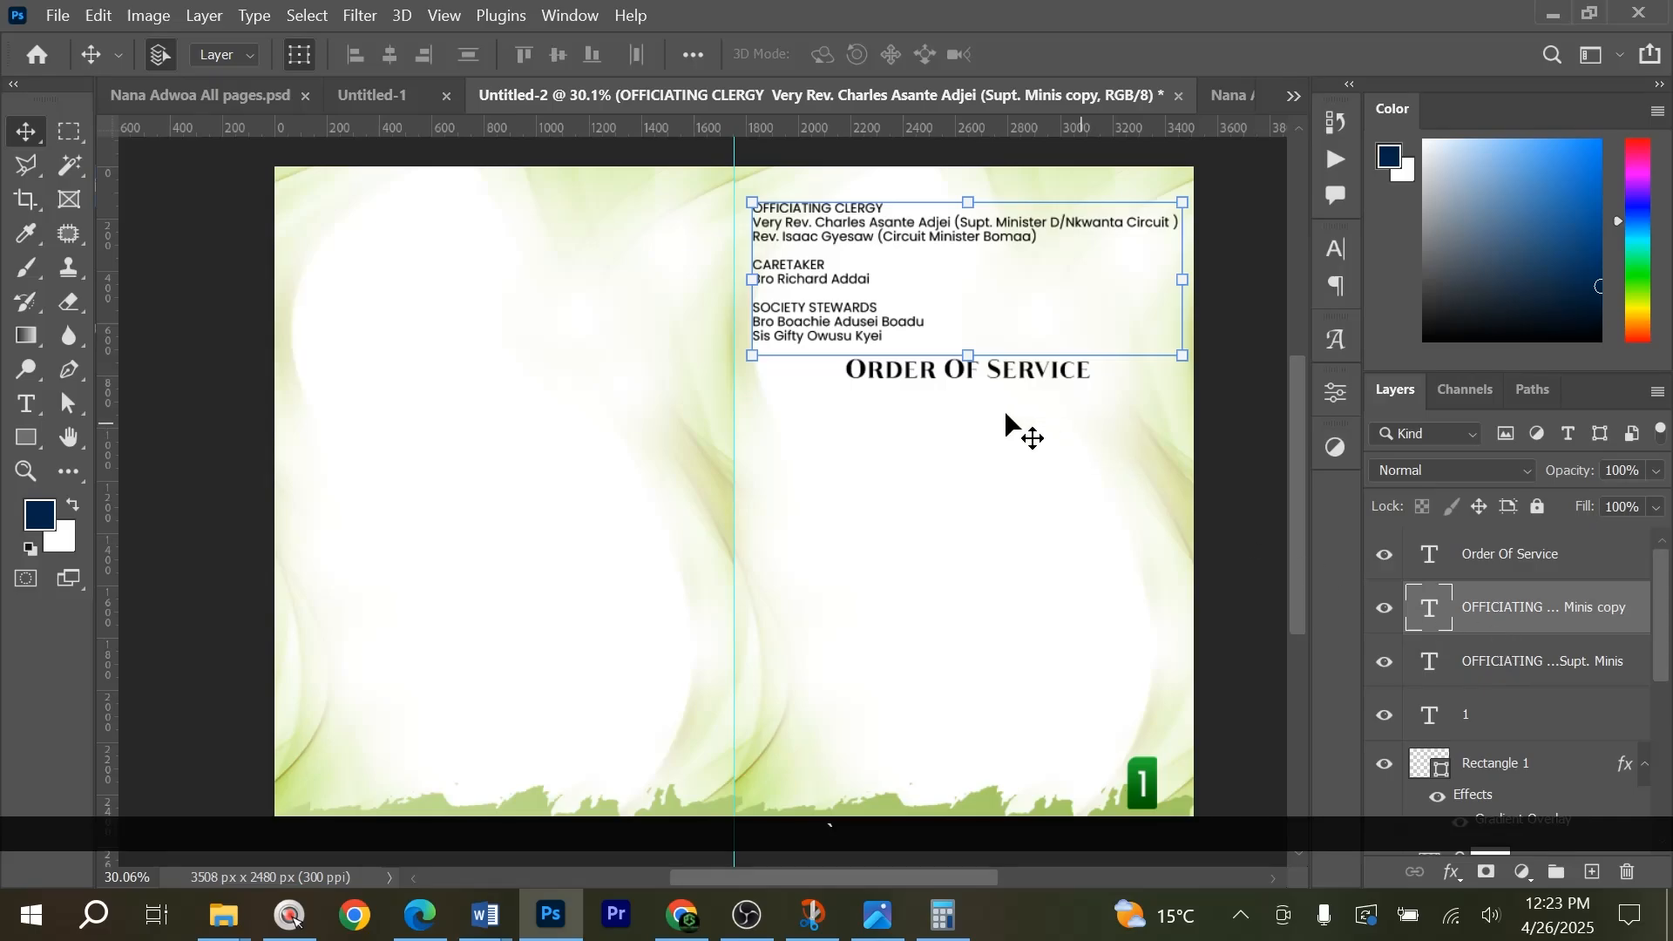
Move the duplicated clergy text straight down to sit just below the Order Of Service heading.
left_click_drag(839, 336, 775, 524)
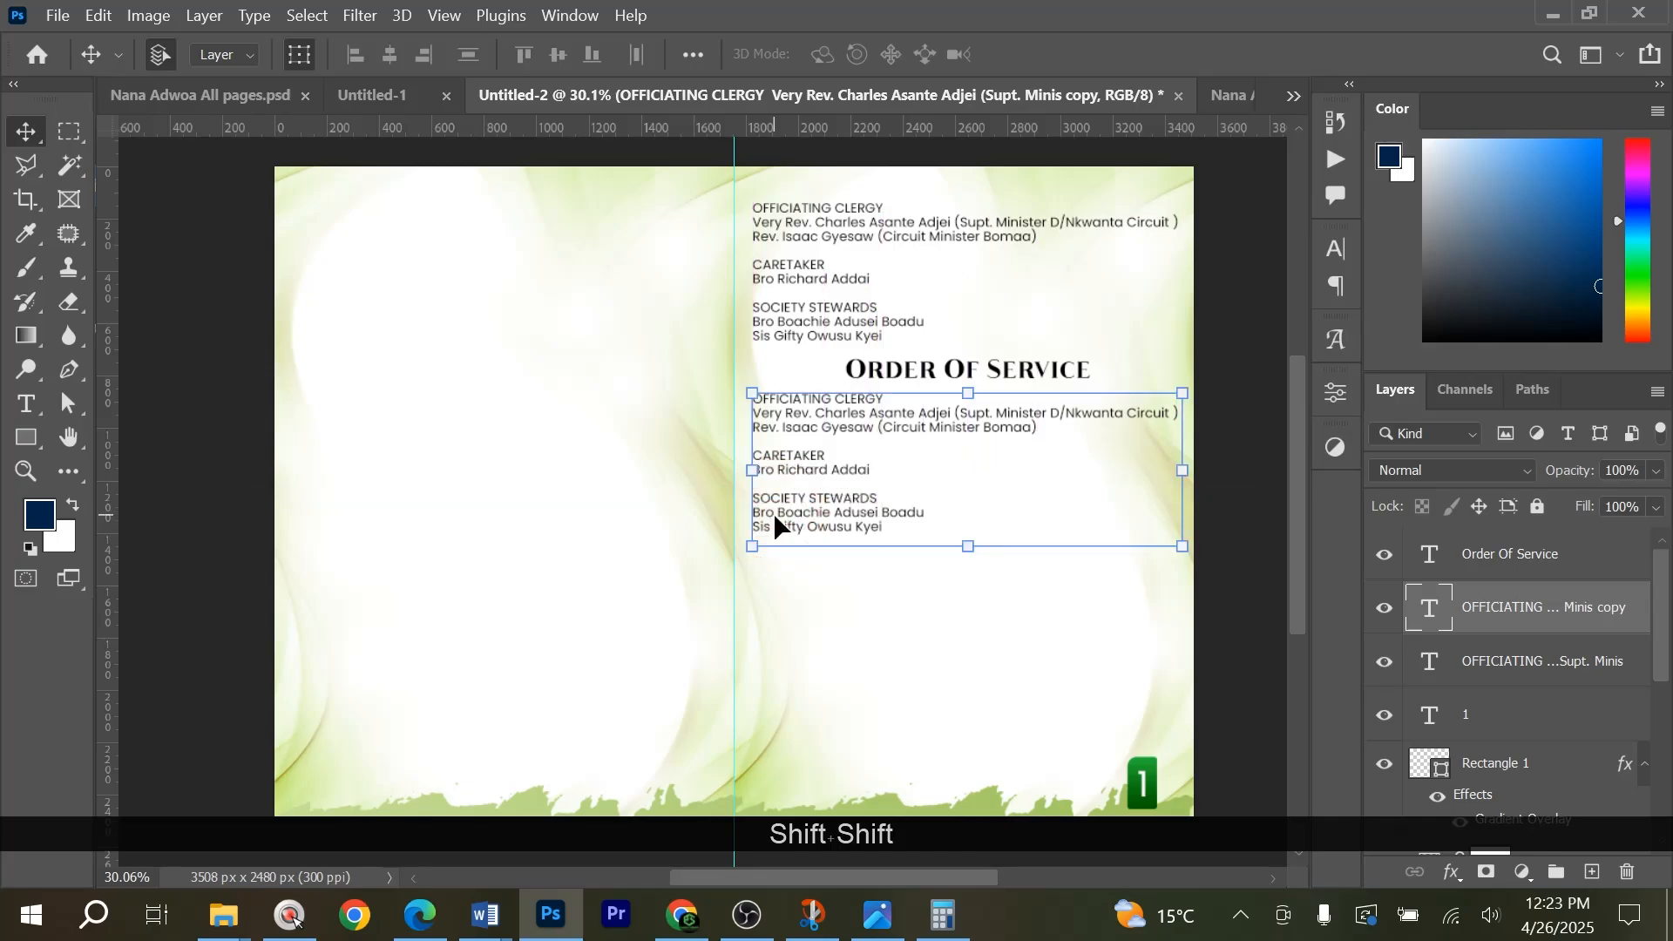
key("Up")
key("Up")
key("Up")
key("Up")
key("Up")
key("Up")
key("Up")
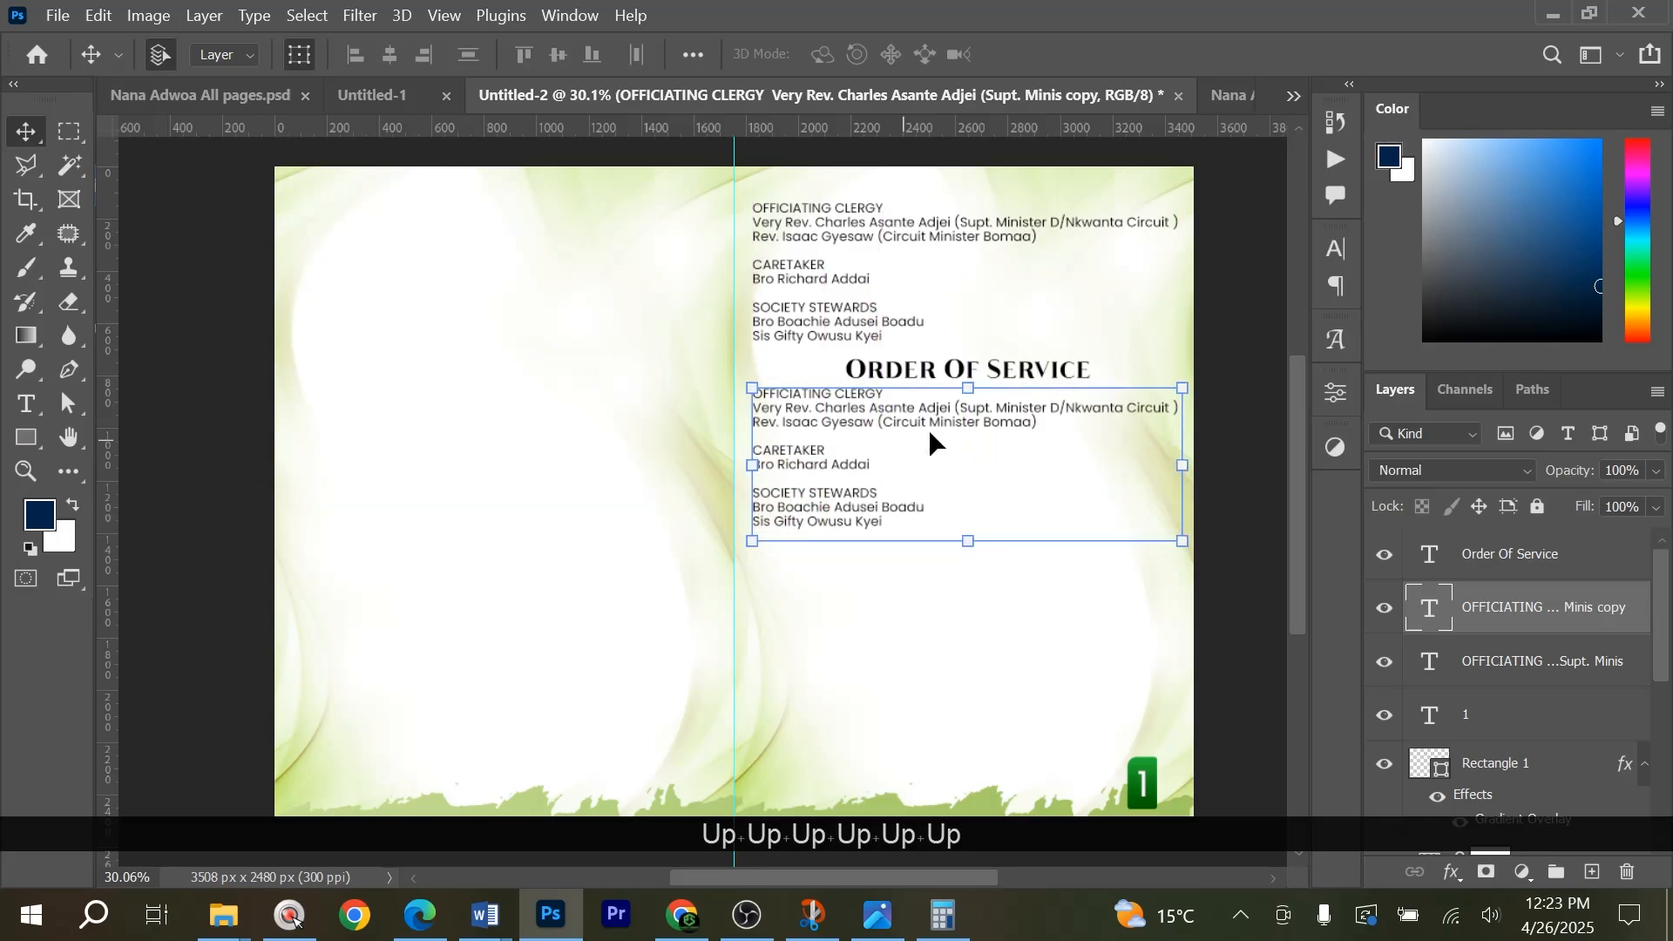
scroll(924, 380, "up", 3)
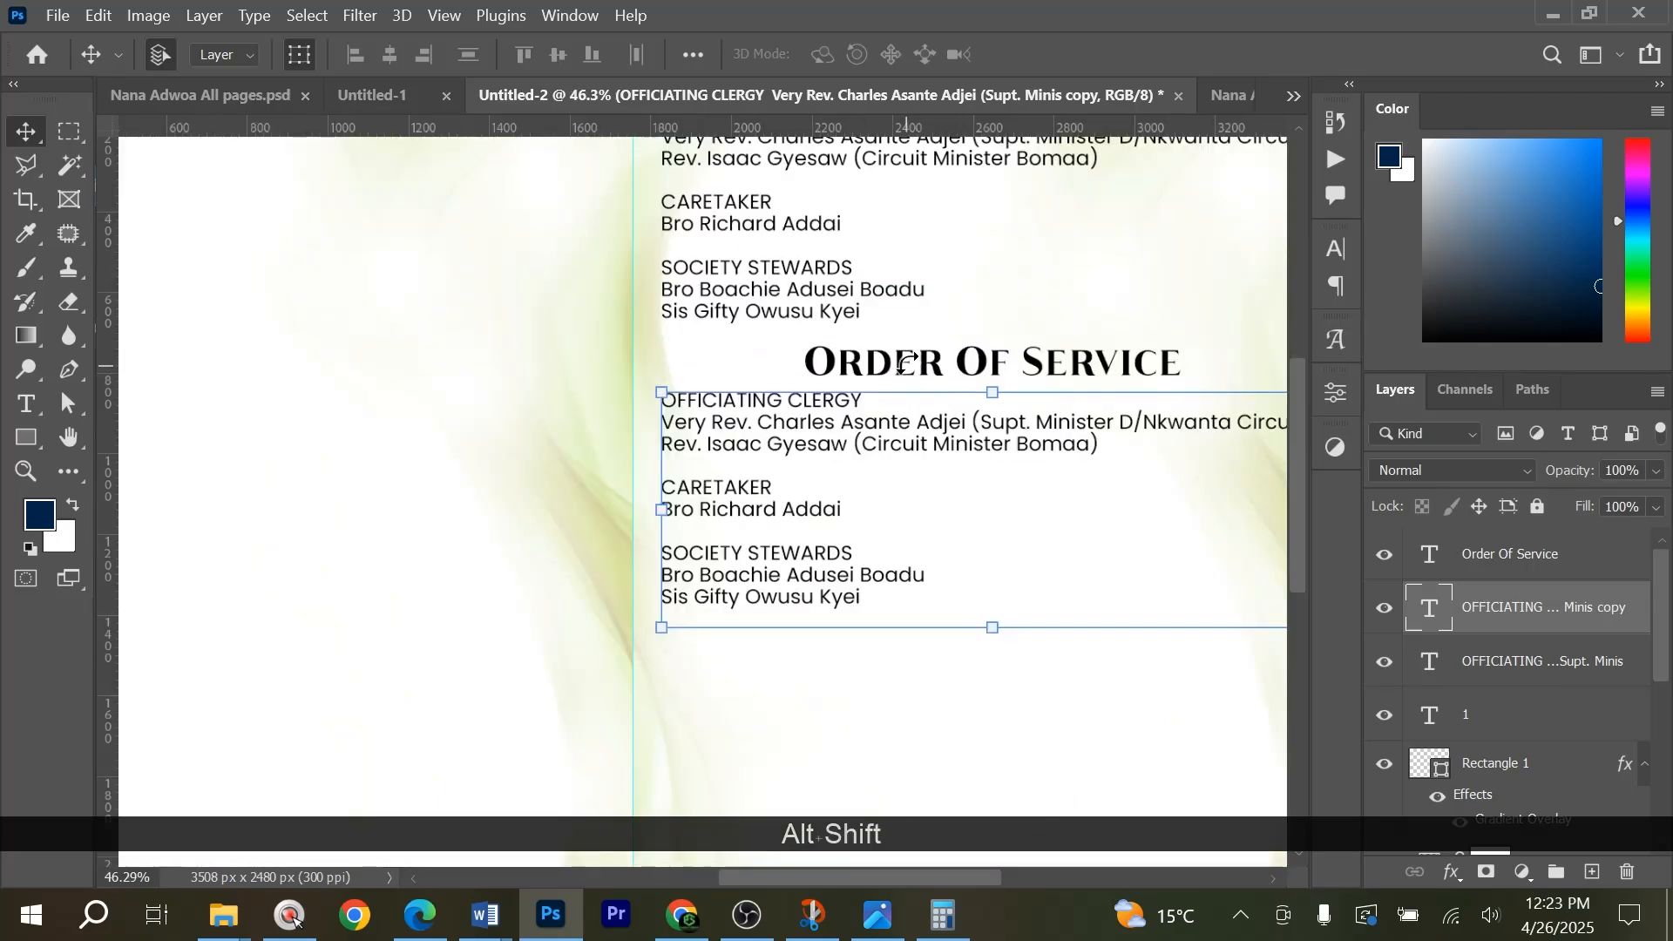
Nudge the Order Of Service heading and the duplicated clergy text slightly down together, and deselect them.
left_click(915, 365, "alt+shift")
key("Down")
key("Down")
key("Down")
key("Down")
key("Down")
key("Down")
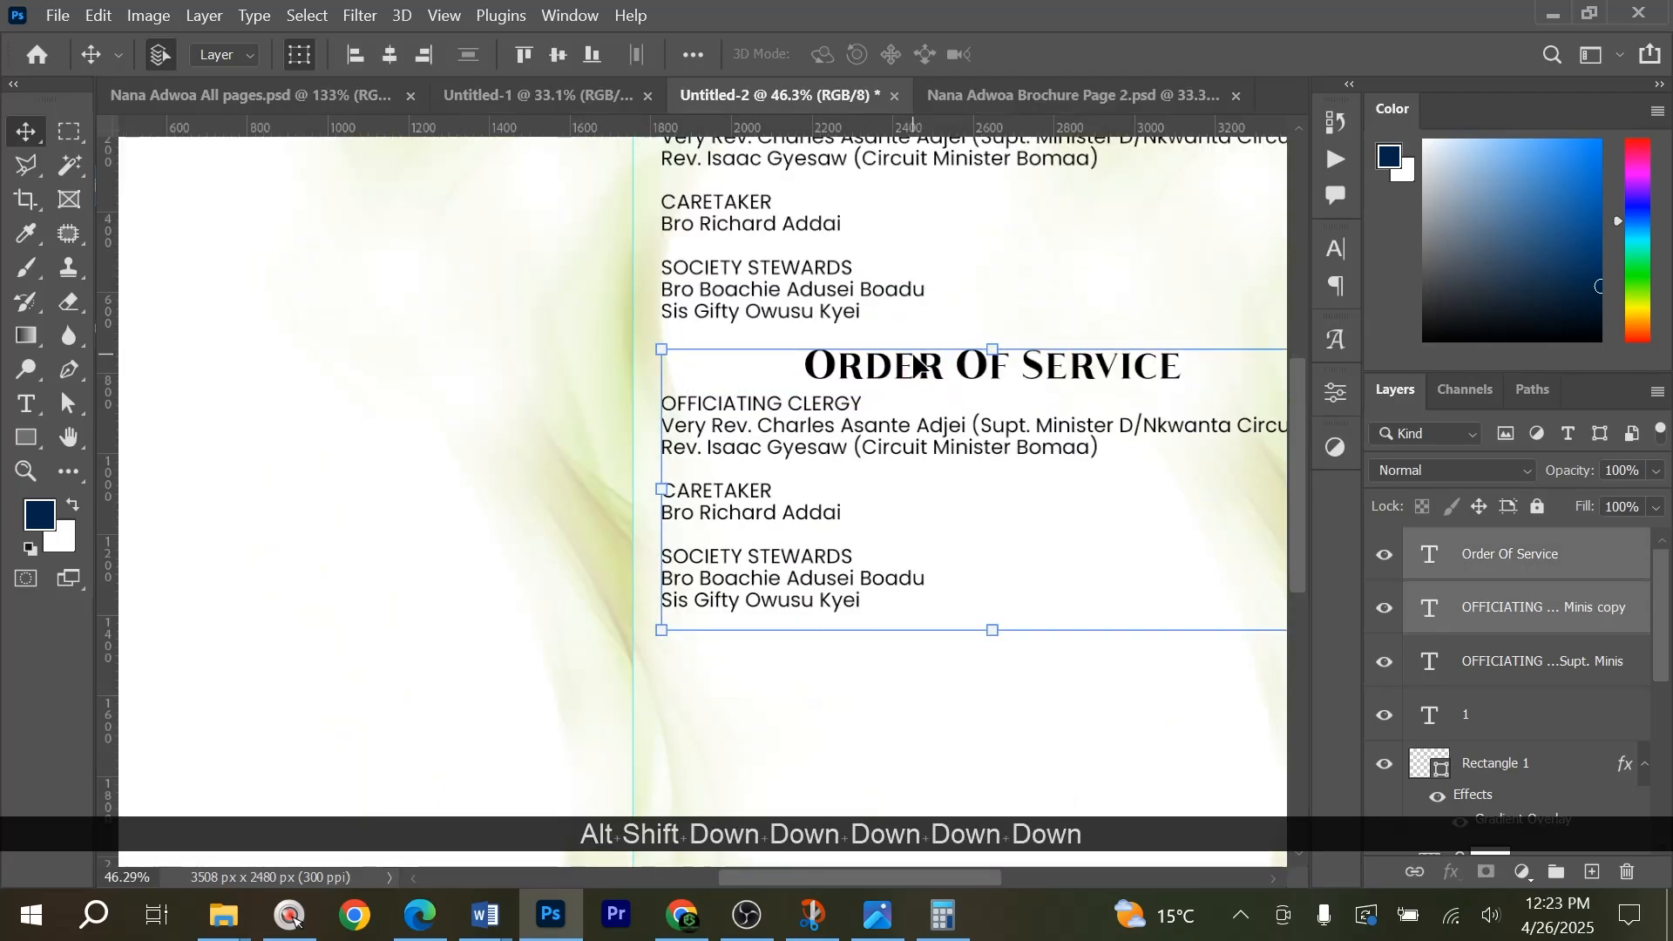
key("ctrl")
key("ctrl+0")
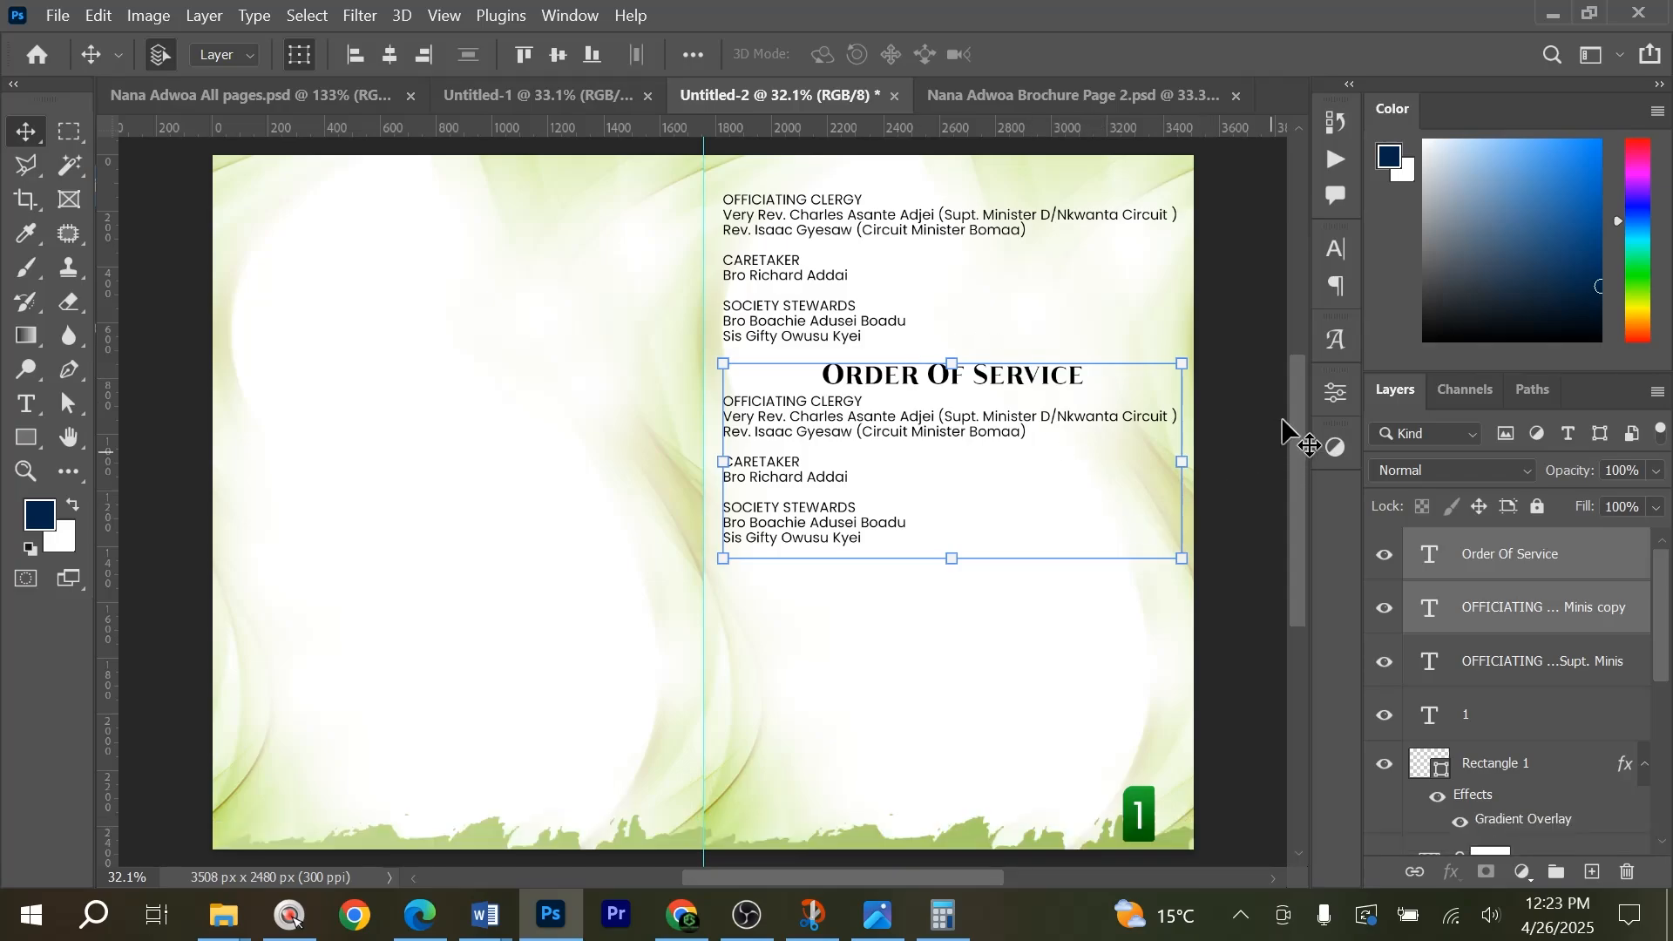
left_click(1246, 401)
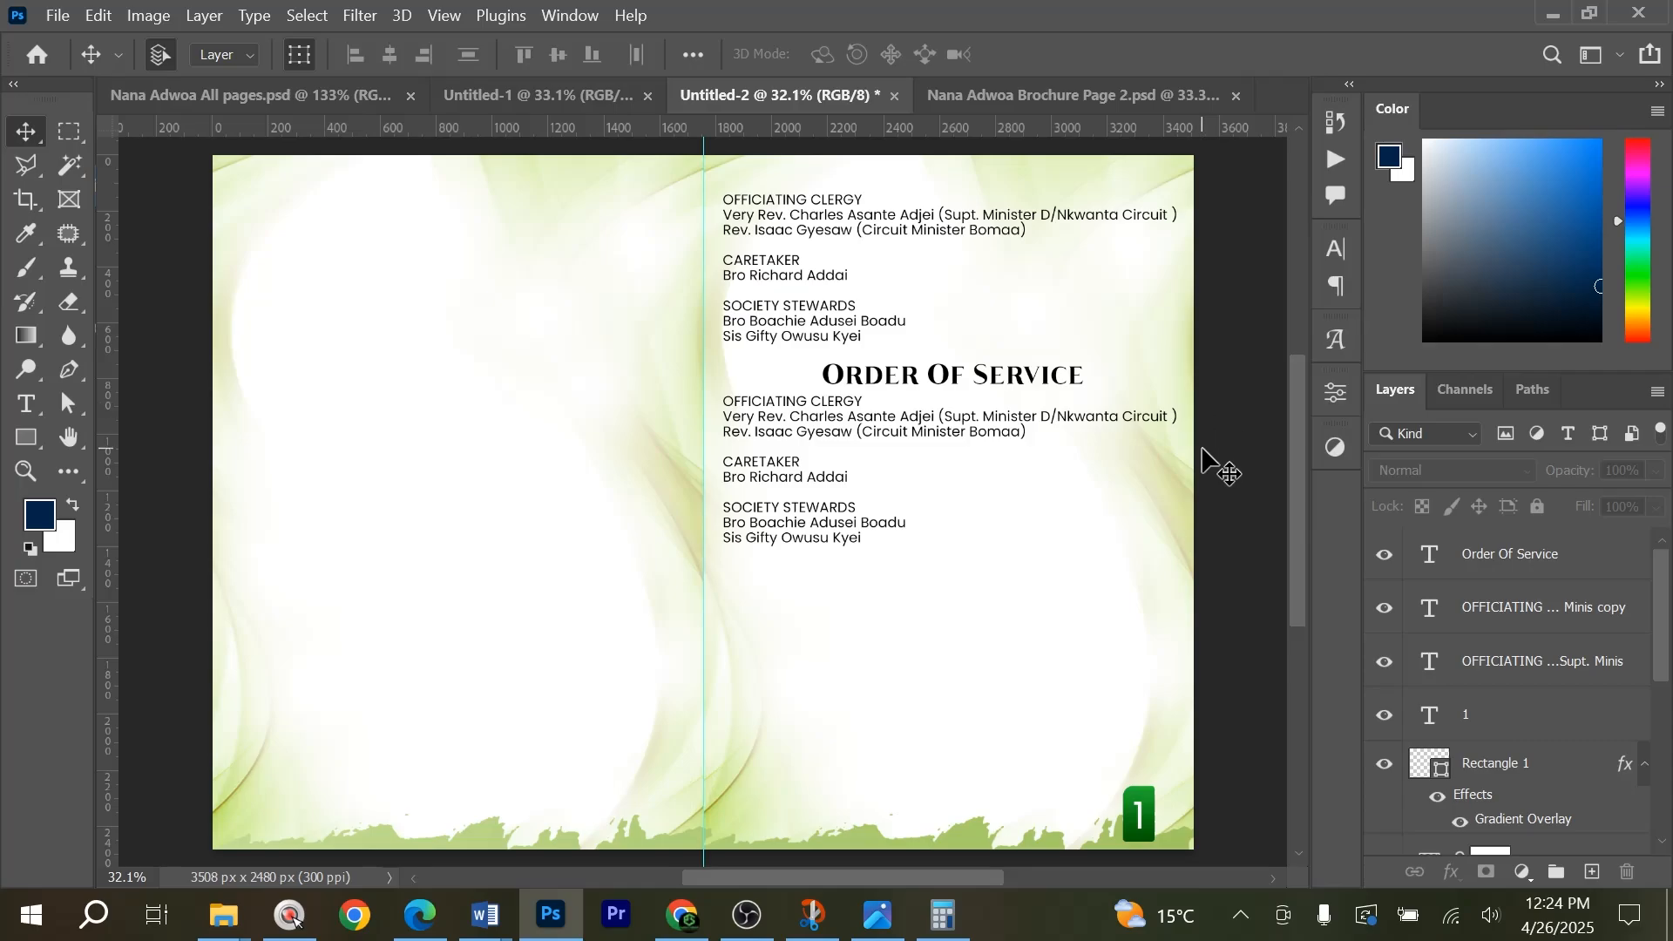
Switch to the tribute document in Word and copy the service text from Part 1 Pre - Burial Service through Closing Hymn Can 117.
key("alt+Tab")
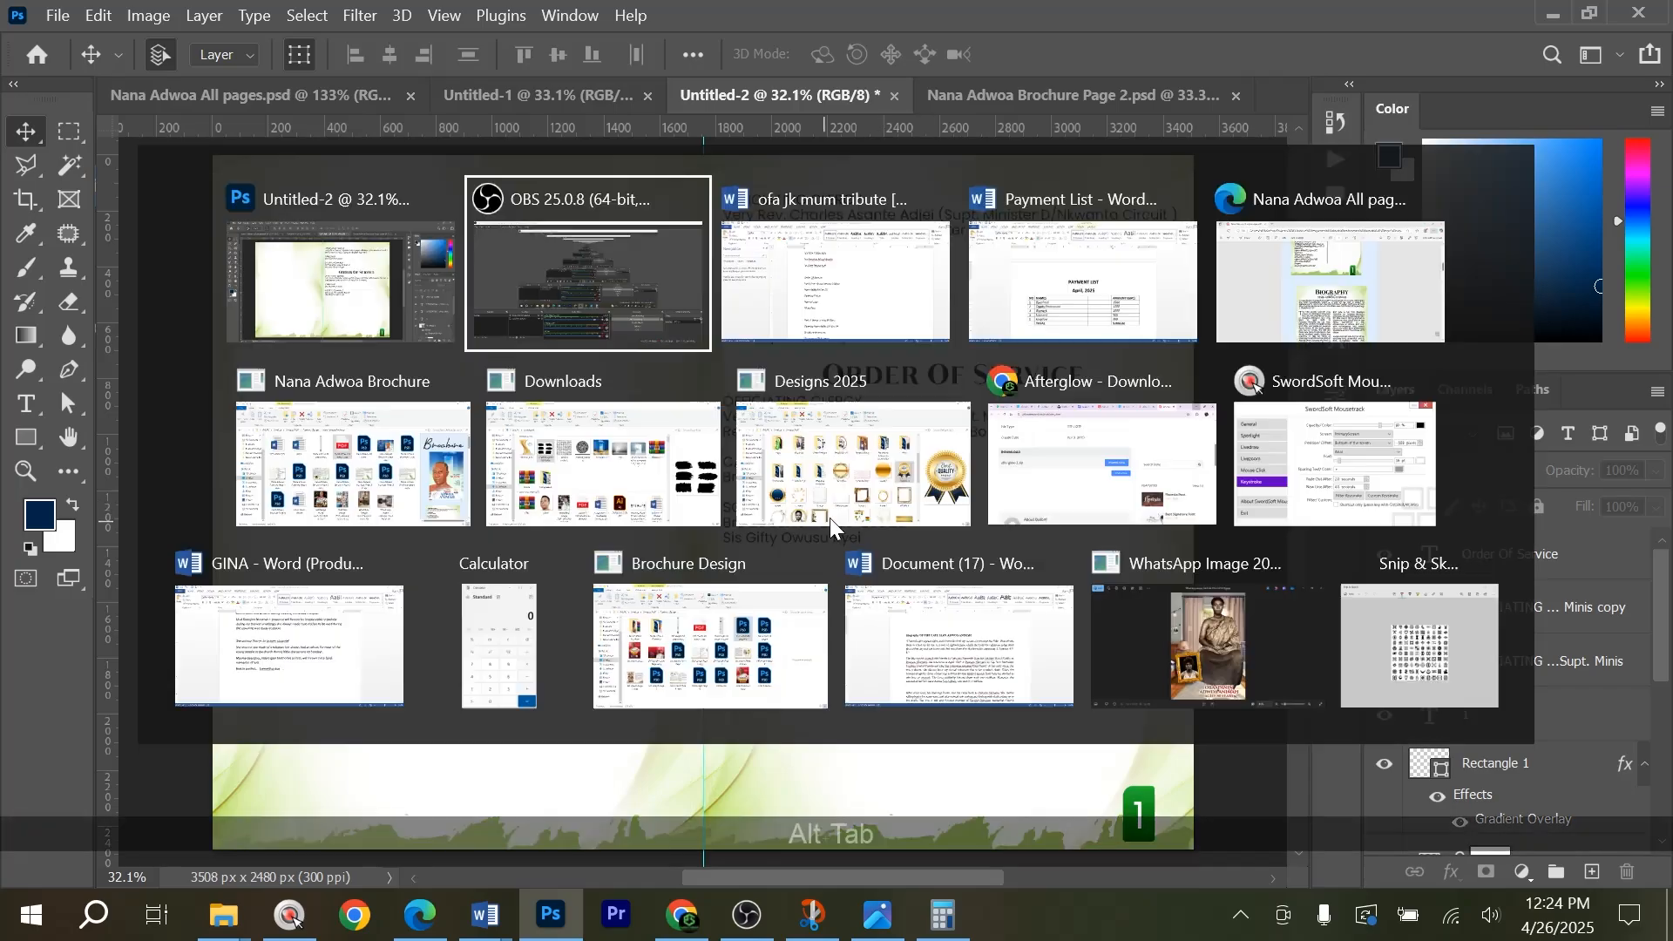
key("alt+Tab")
key("alt+Tab")
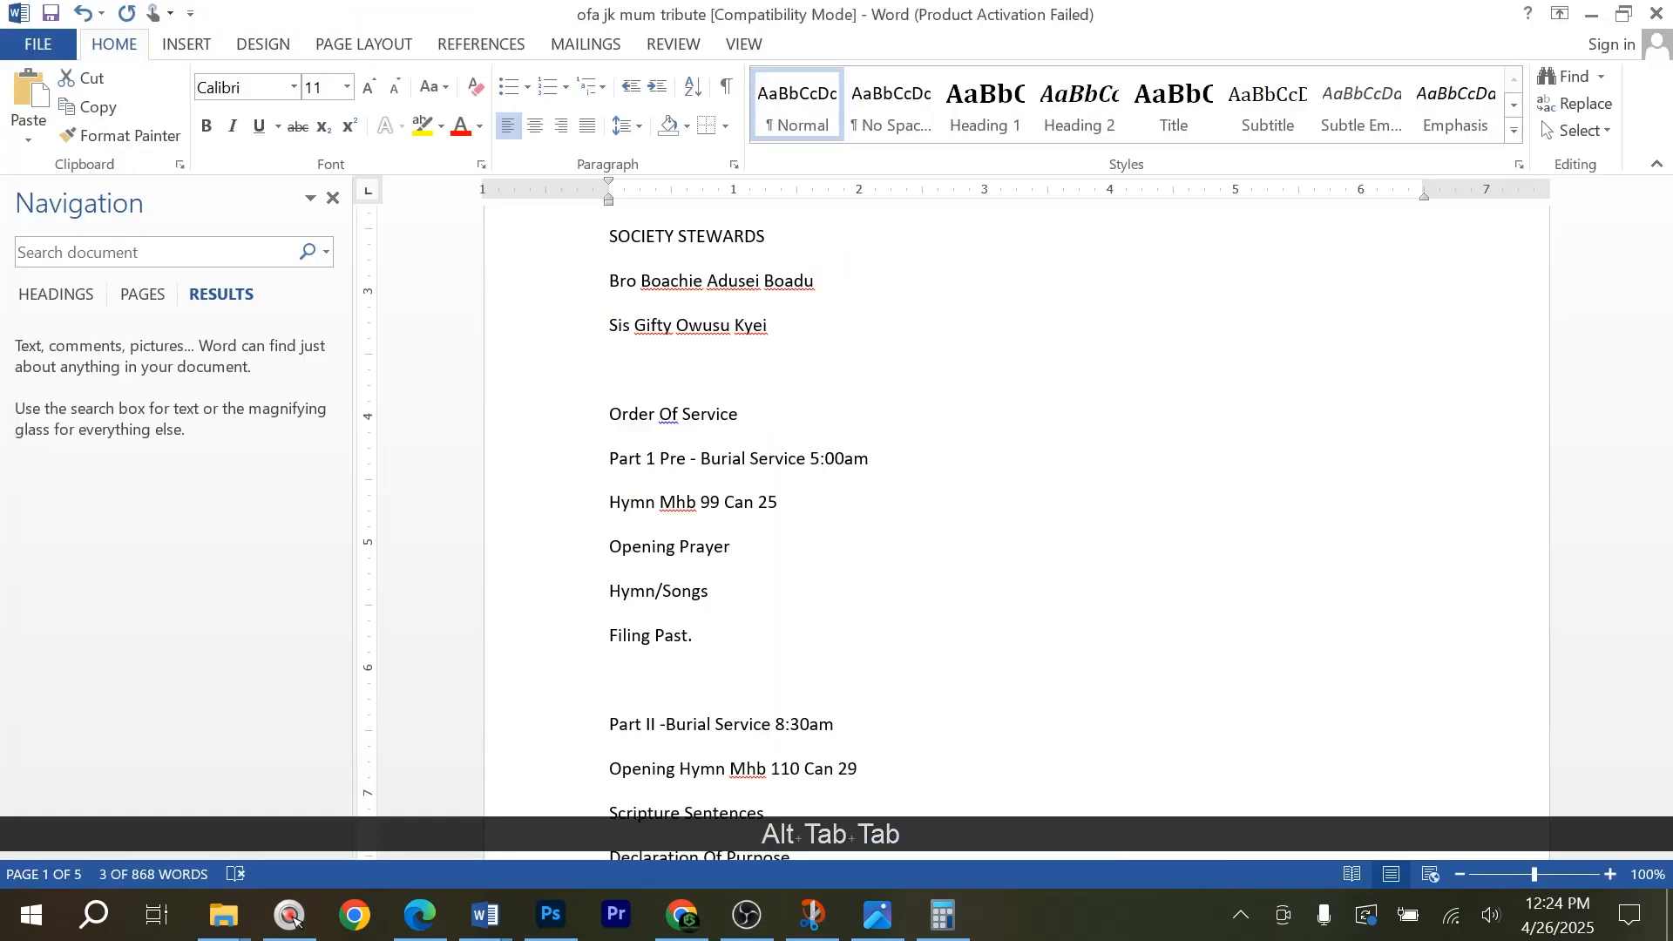
left_click_drag(597, 458, 662, 530)
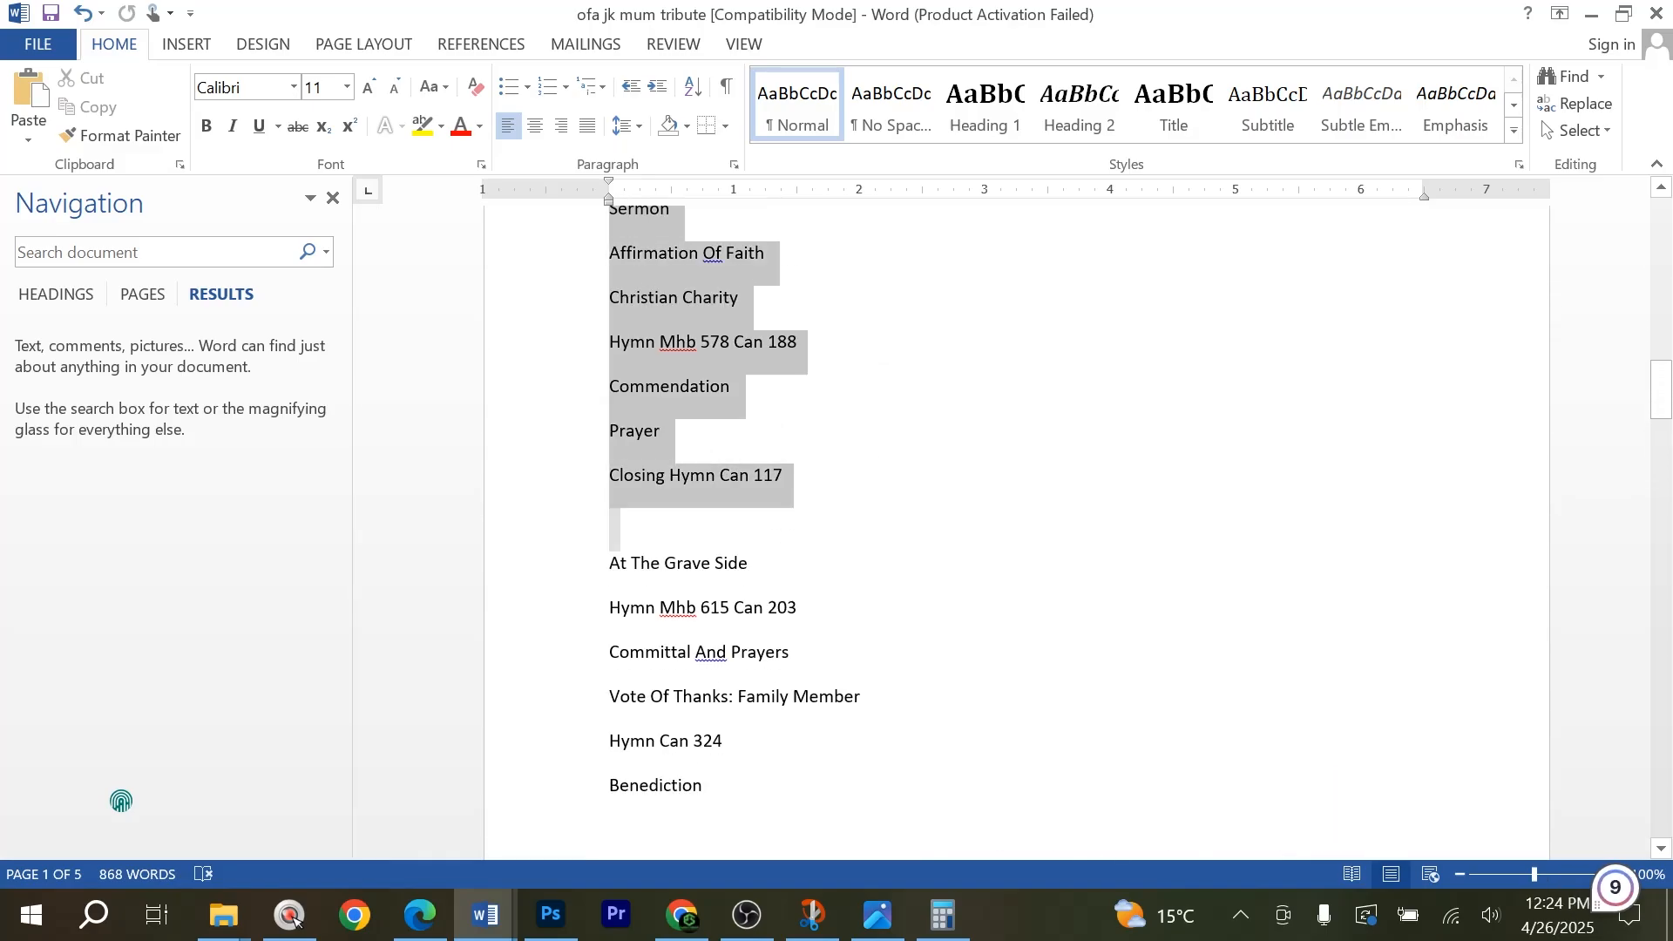
key("ctrl+c")
Back in Photoshop, replace the duplicated clergy text with the copied service text and extend its text box down near the page bottom.
key("alt+Tab")
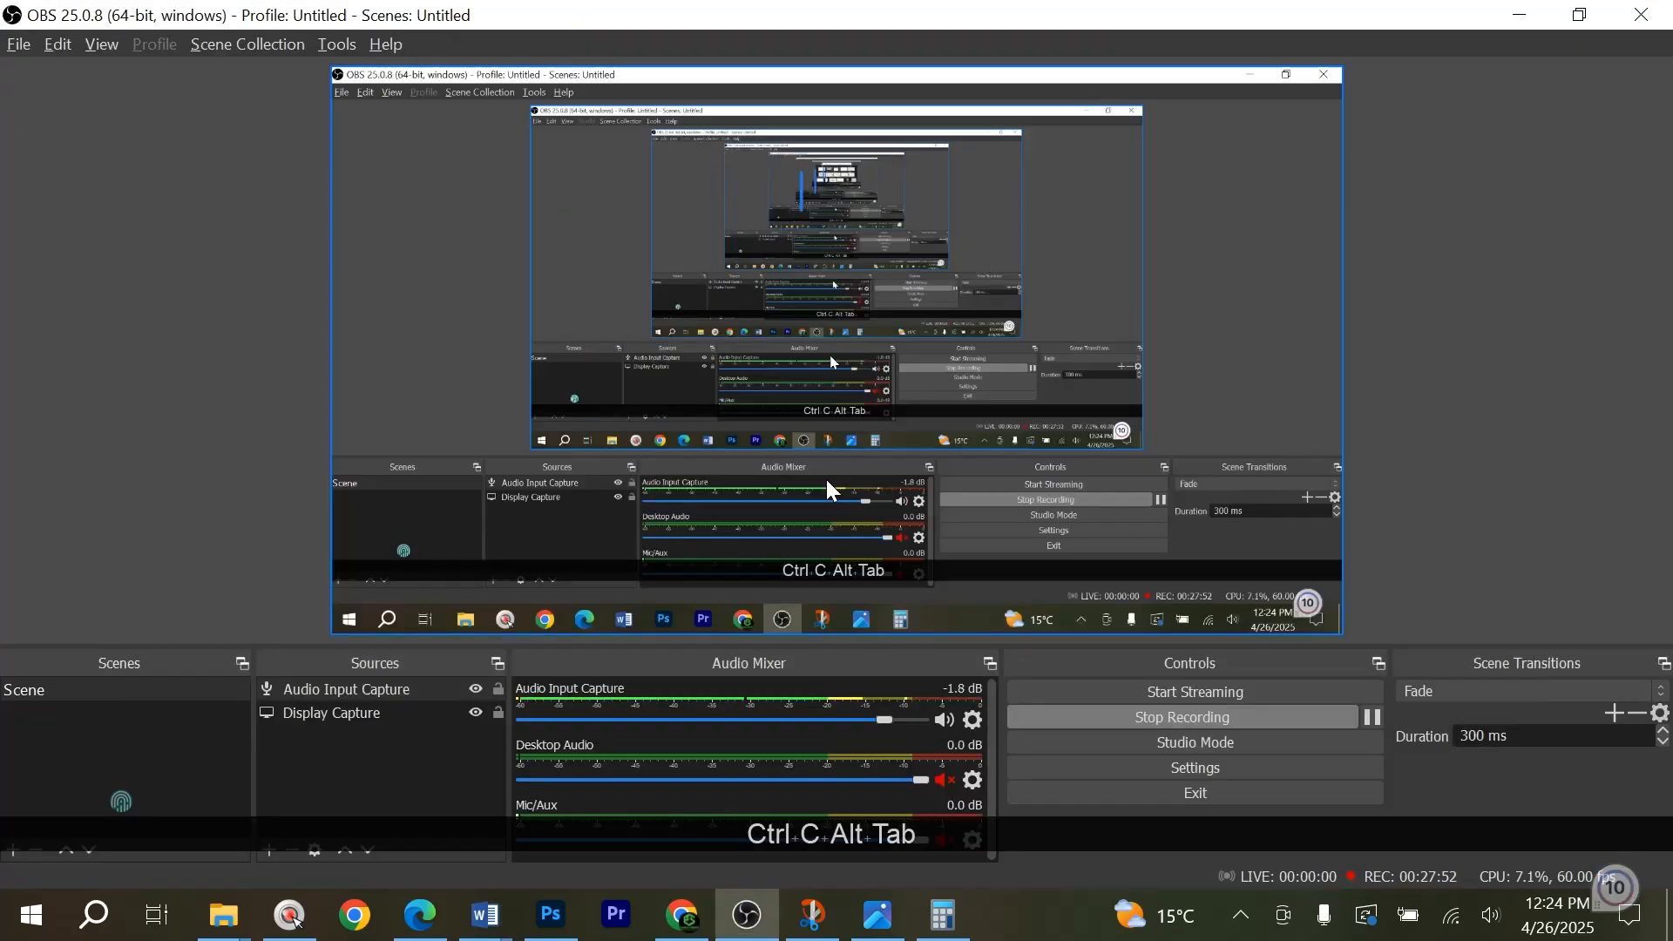
key("alt+Tab")
key("alt+Tab")
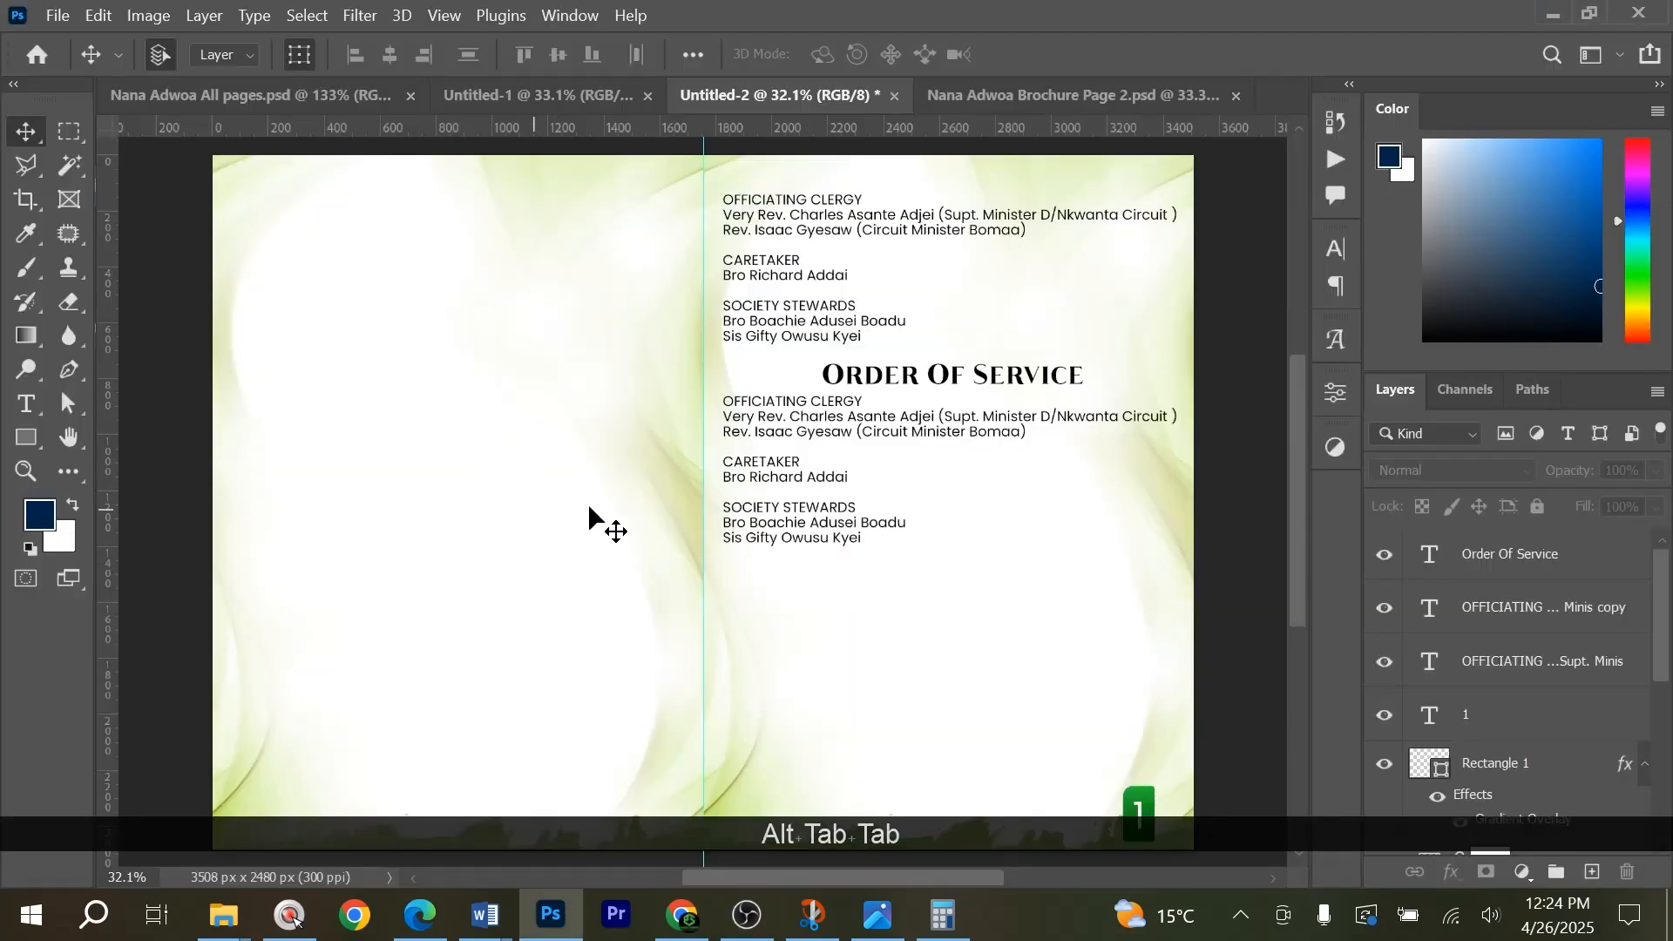
left_click(26, 406)
left_click(778, 515)
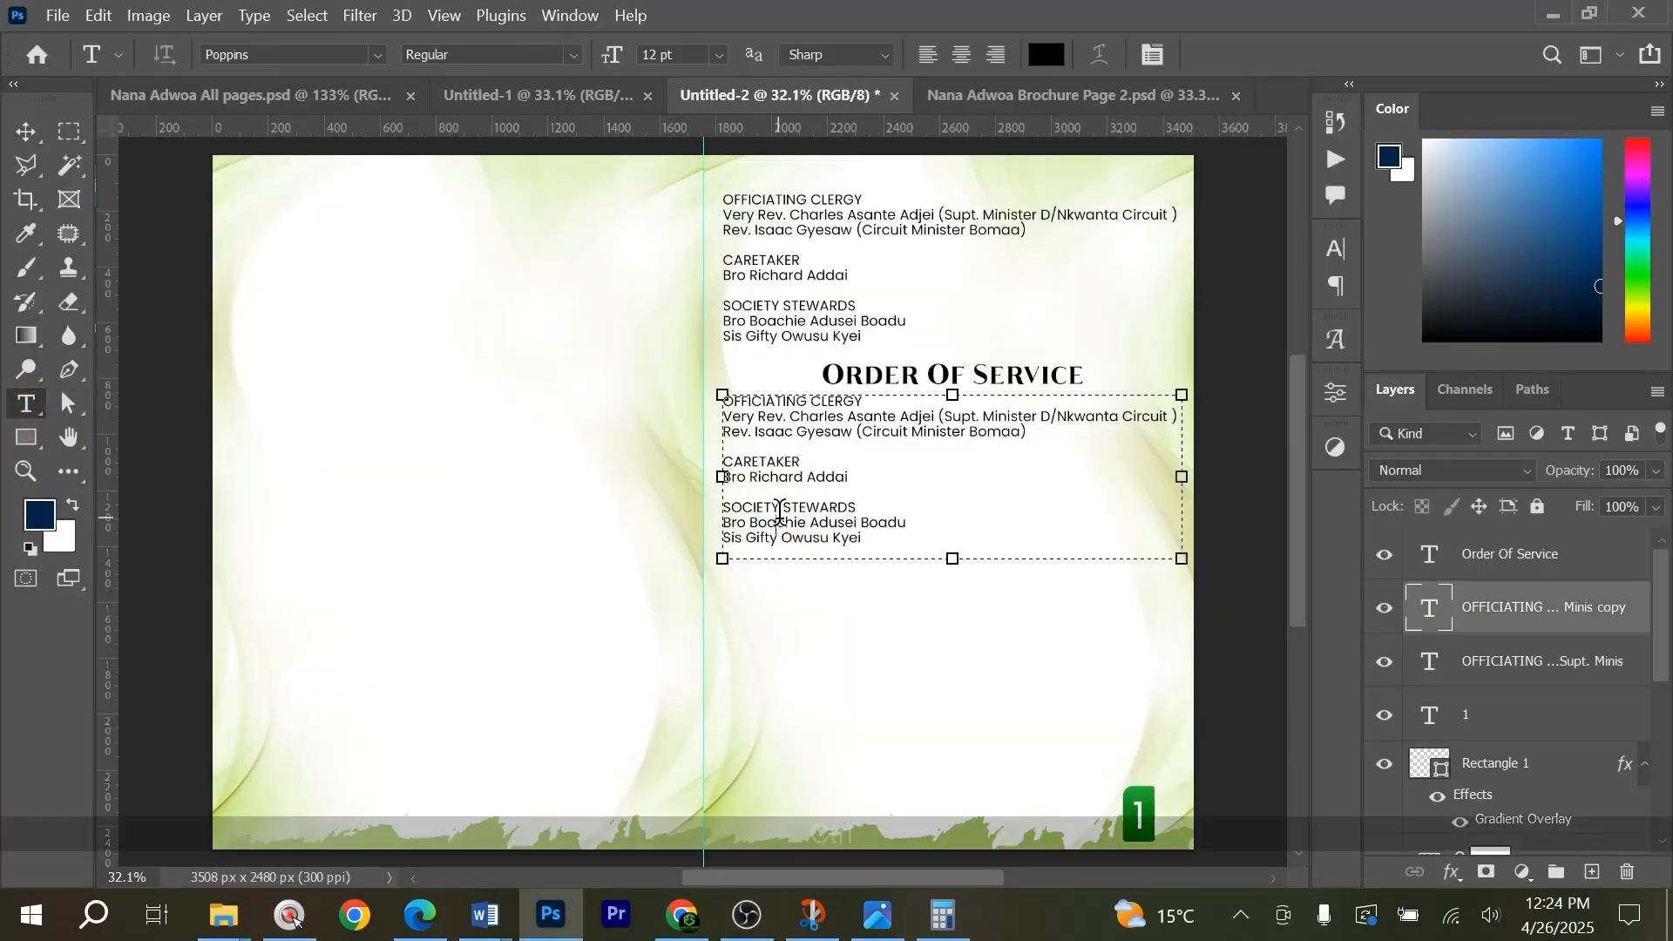
key("ctrl+a")
key("ctrl+v")
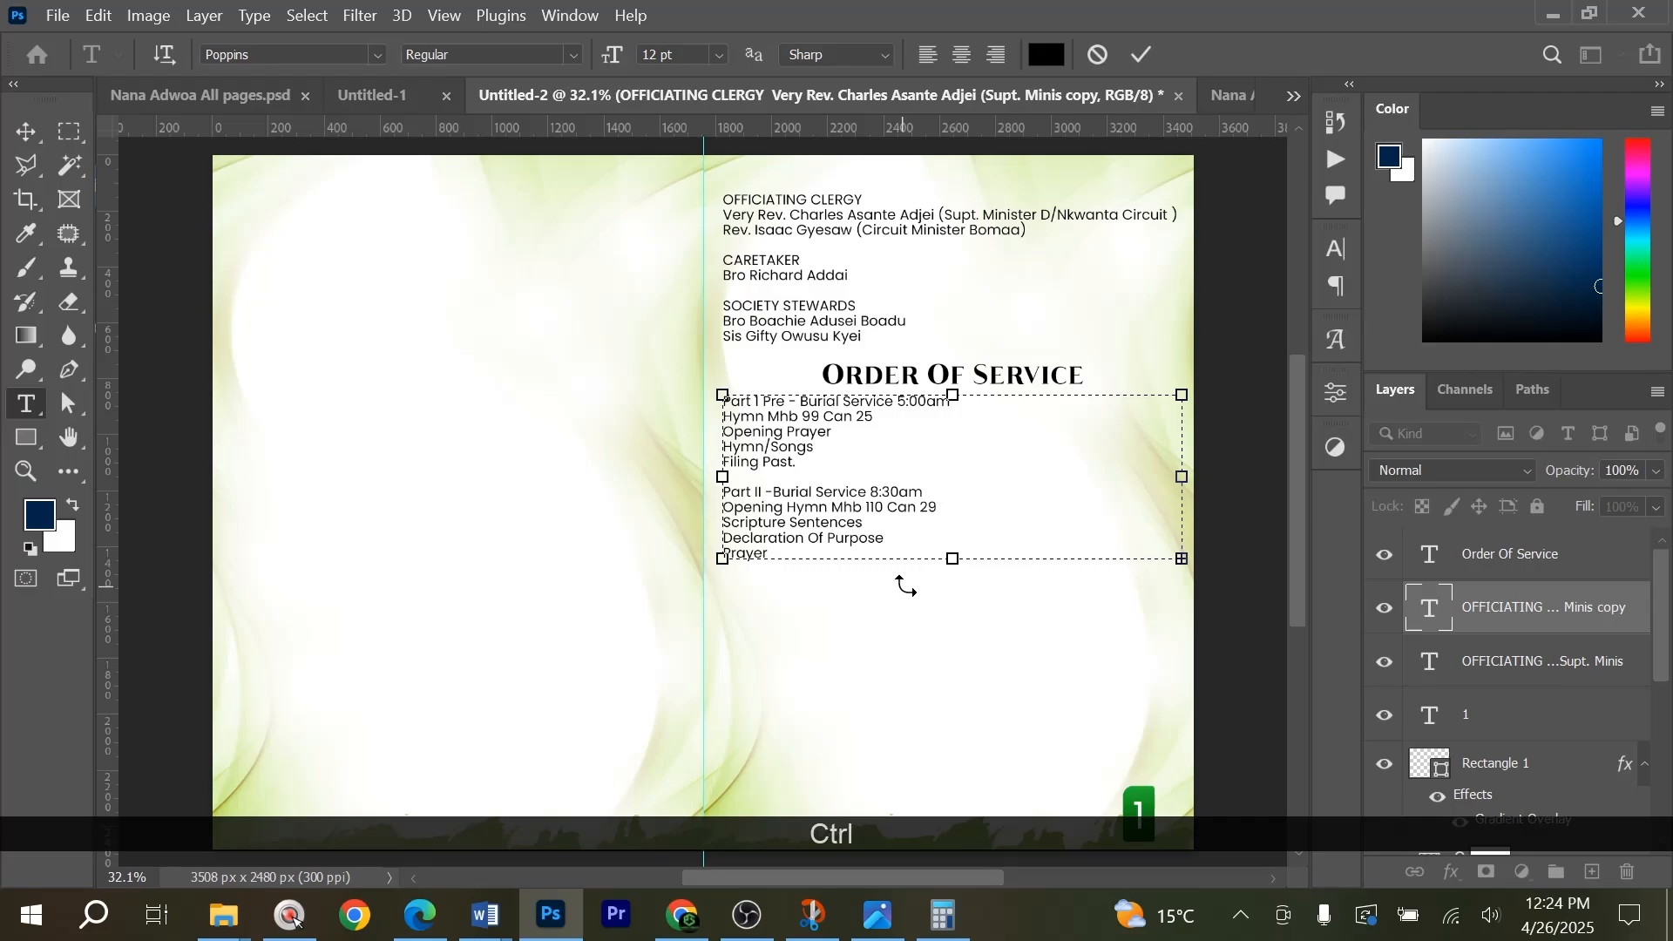
key("ctrl+Caps_Lock")
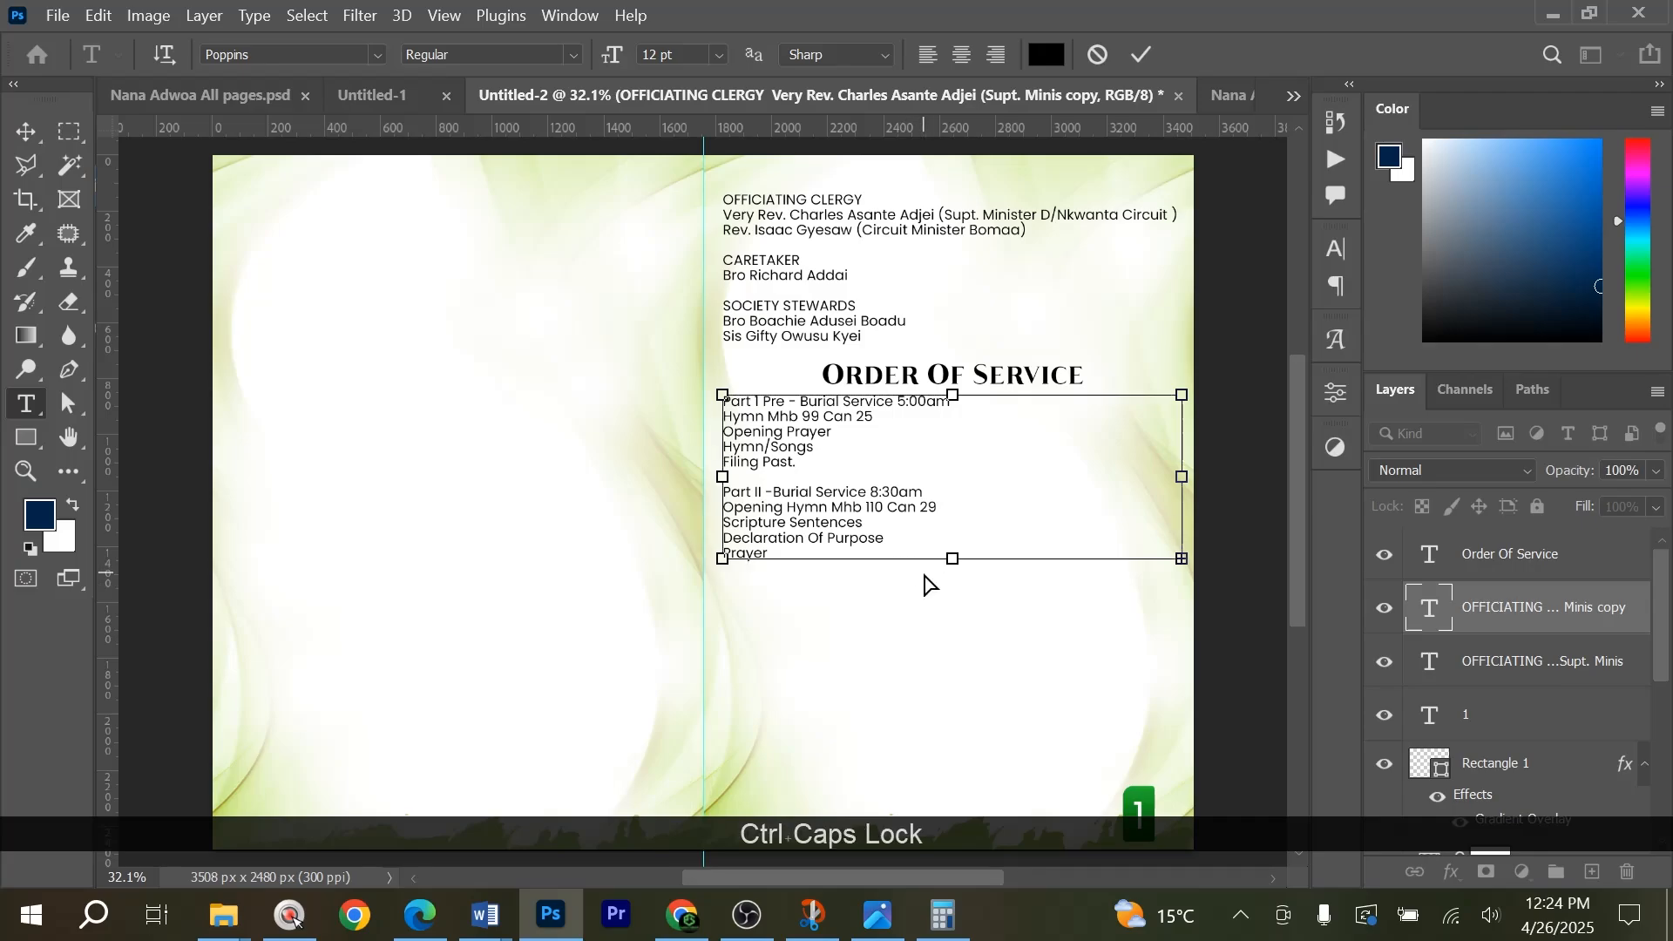
key("ctrl+a")
key("ctrl+v")
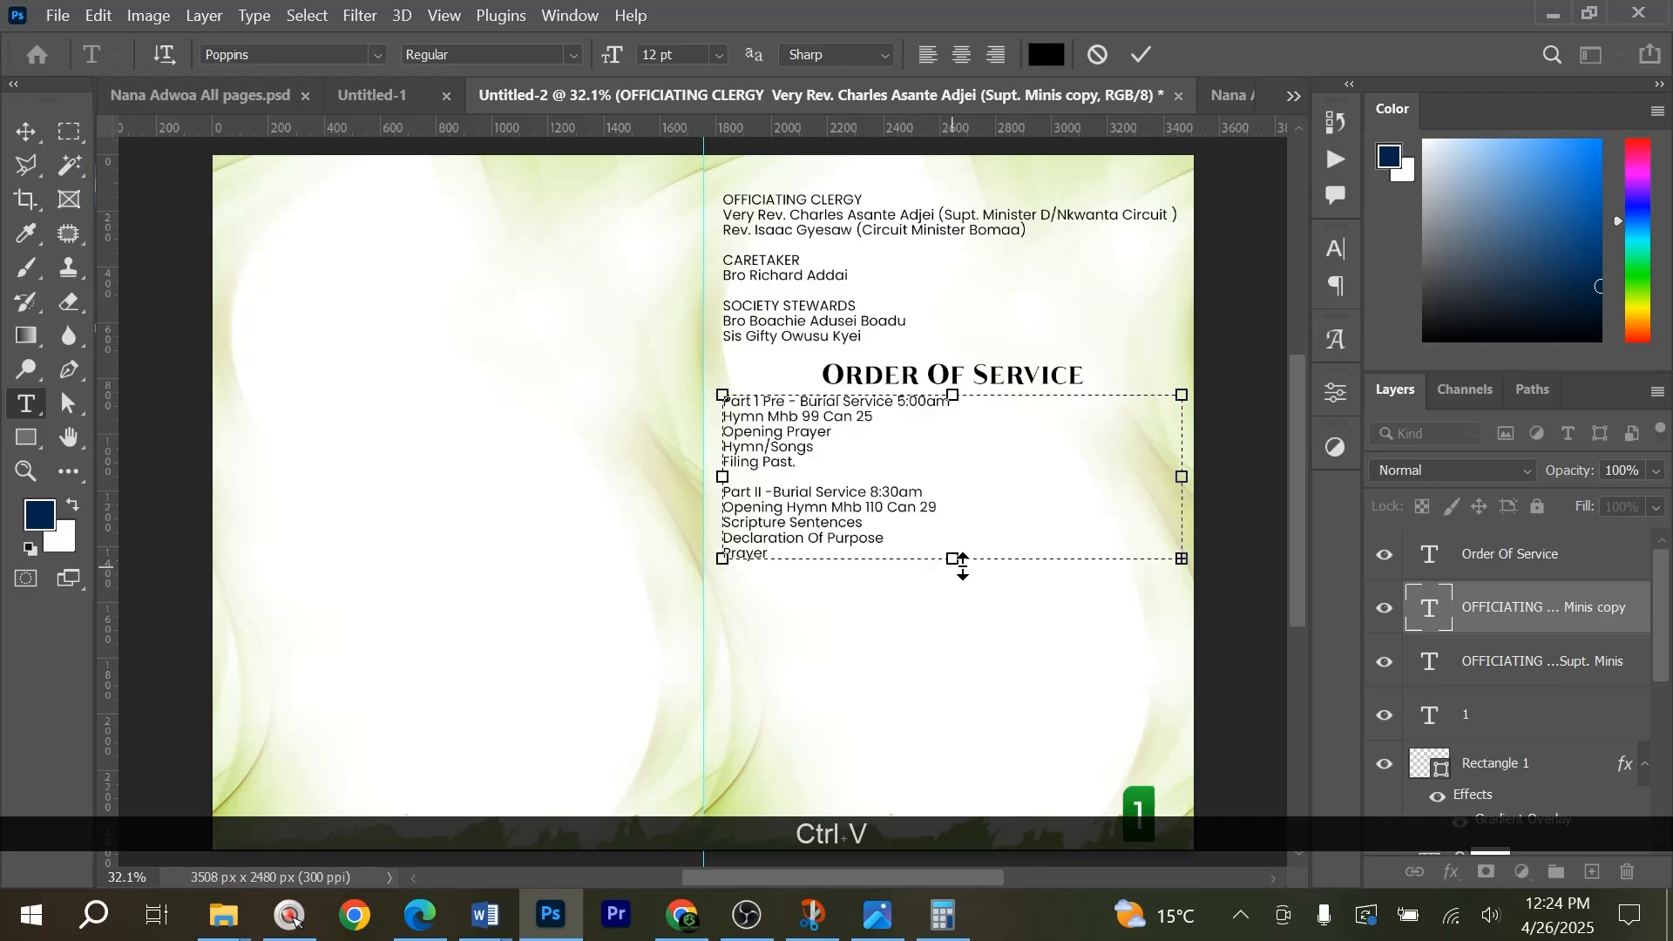
scroll(962, 564, "down", 3)
left_click_drag(950, 475, 943, 722)
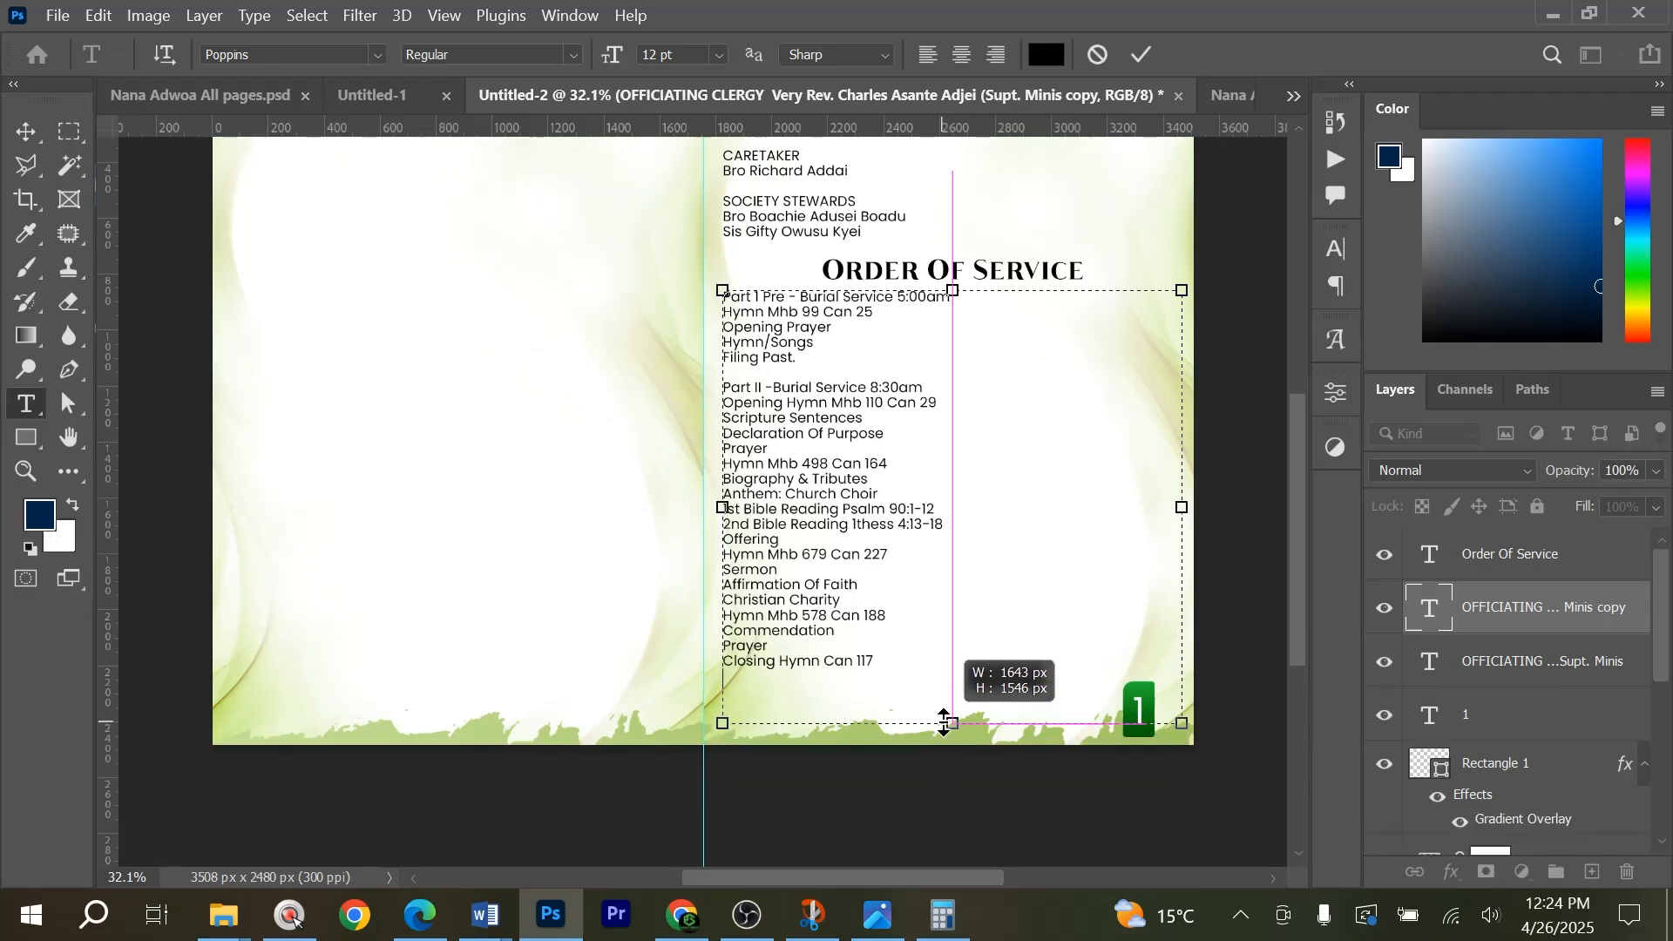
left_click(947, 508)
key("Return")
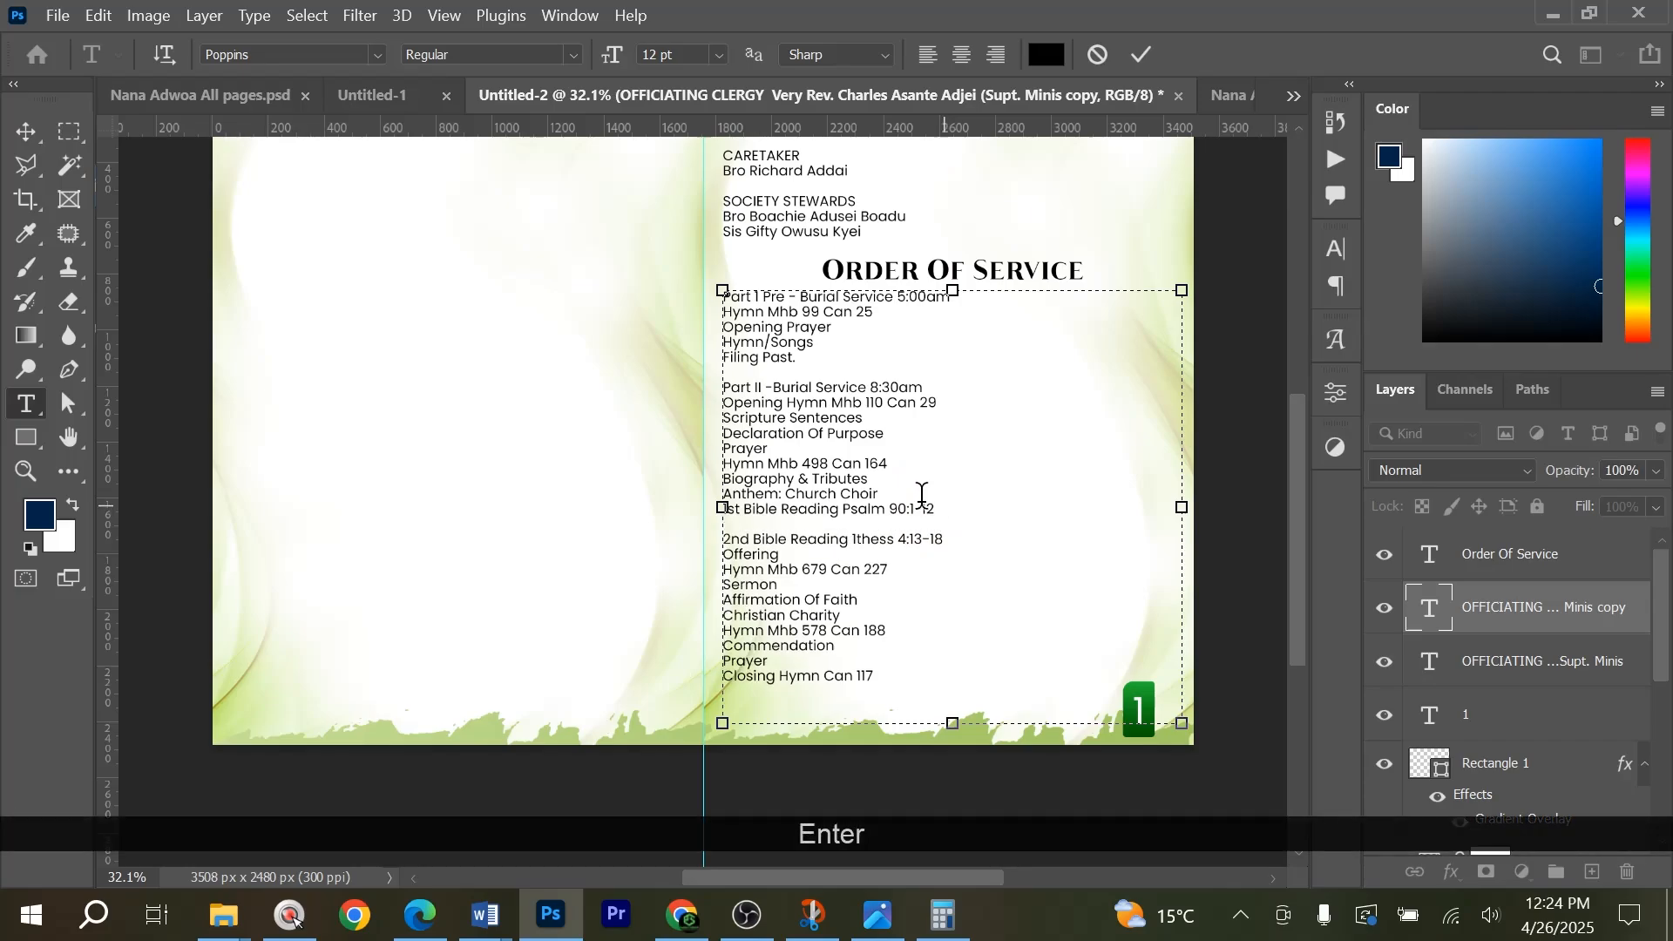
key("BackSpace")
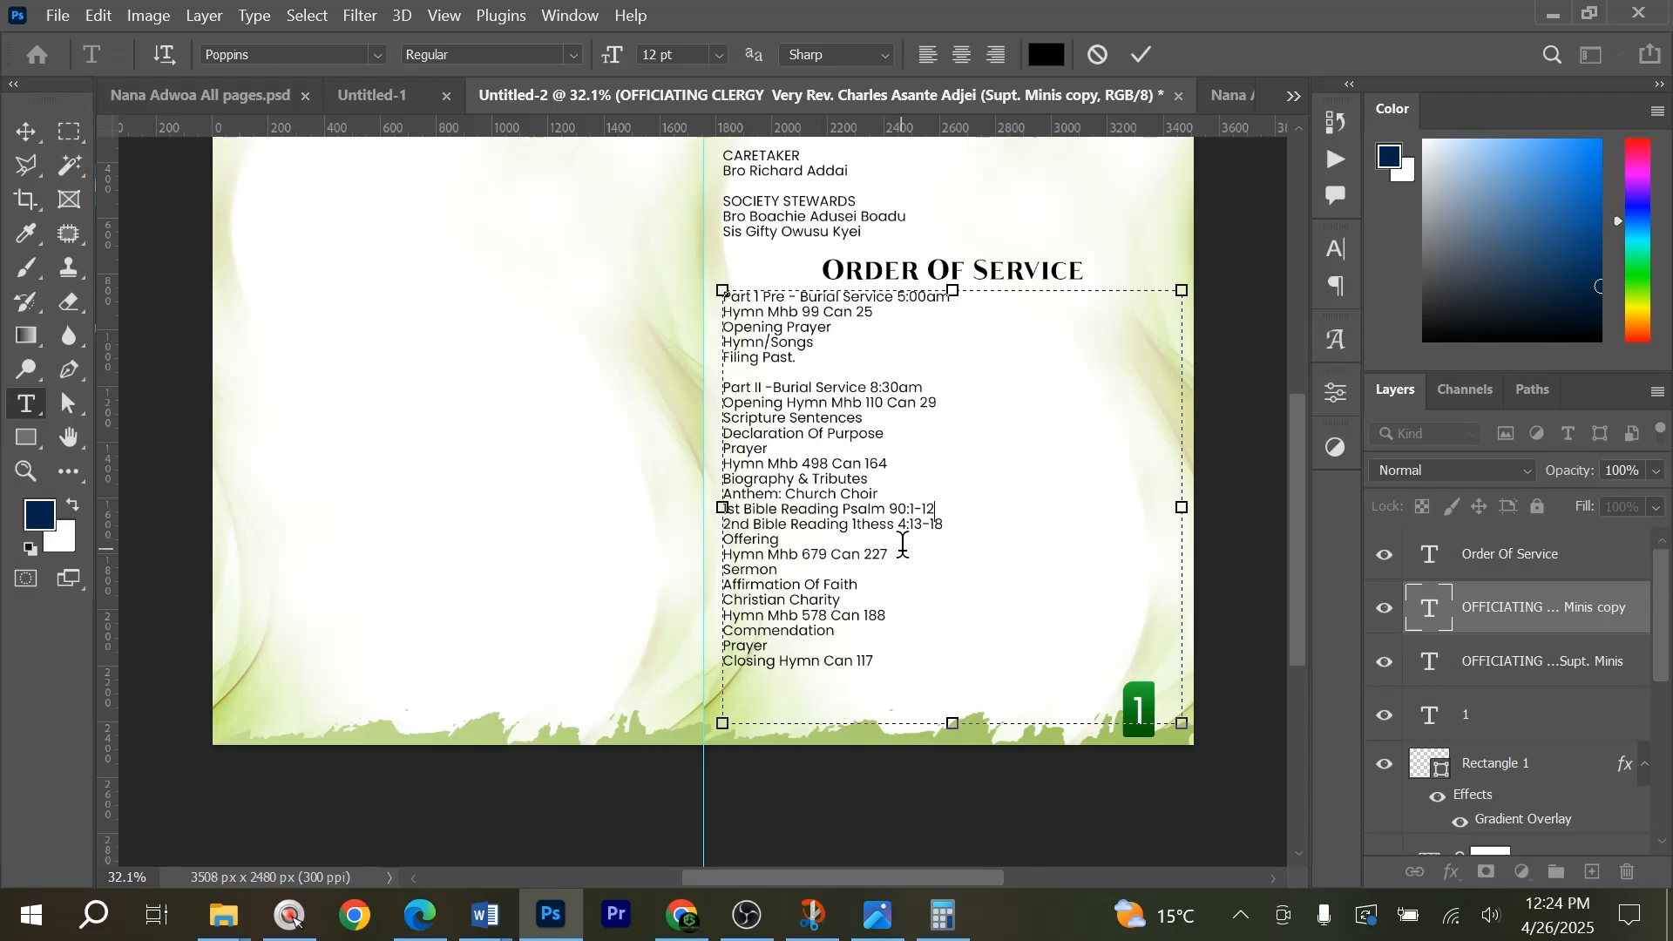
Switch to Word and review the service items of Part 1 and Part II in the source document.
key("alt+Tab")
key("alt+Tab")
key("alt+Tab")
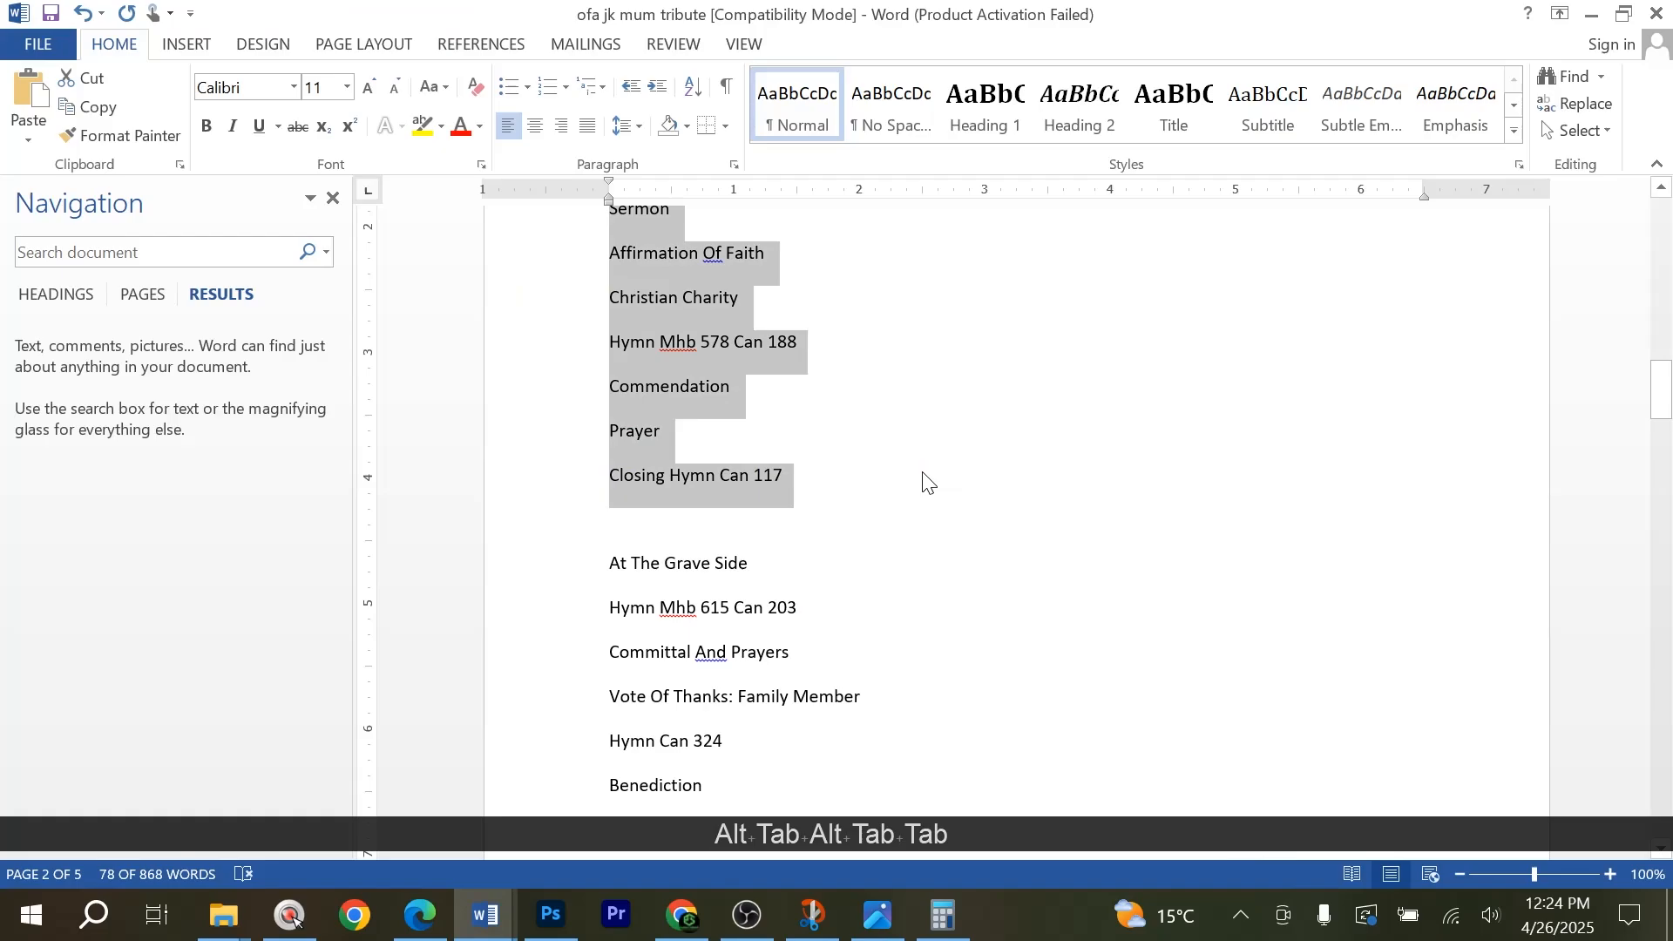
left_click(891, 453)
scroll(897, 540, "up", 4)
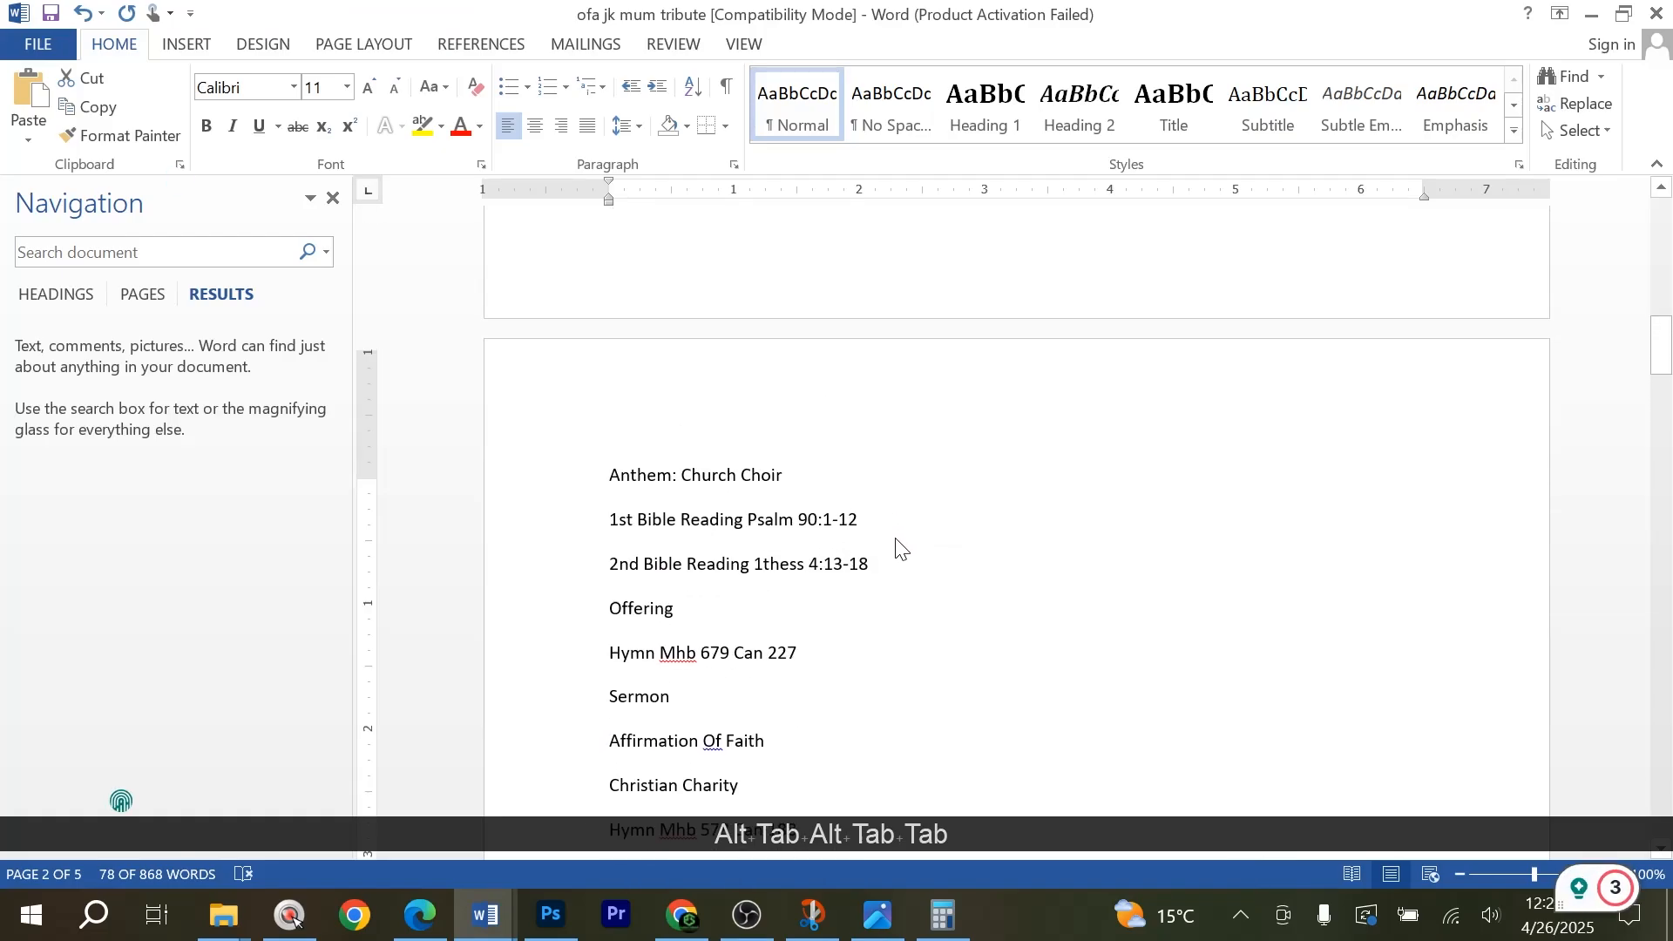
scroll(899, 547, "up", 5)
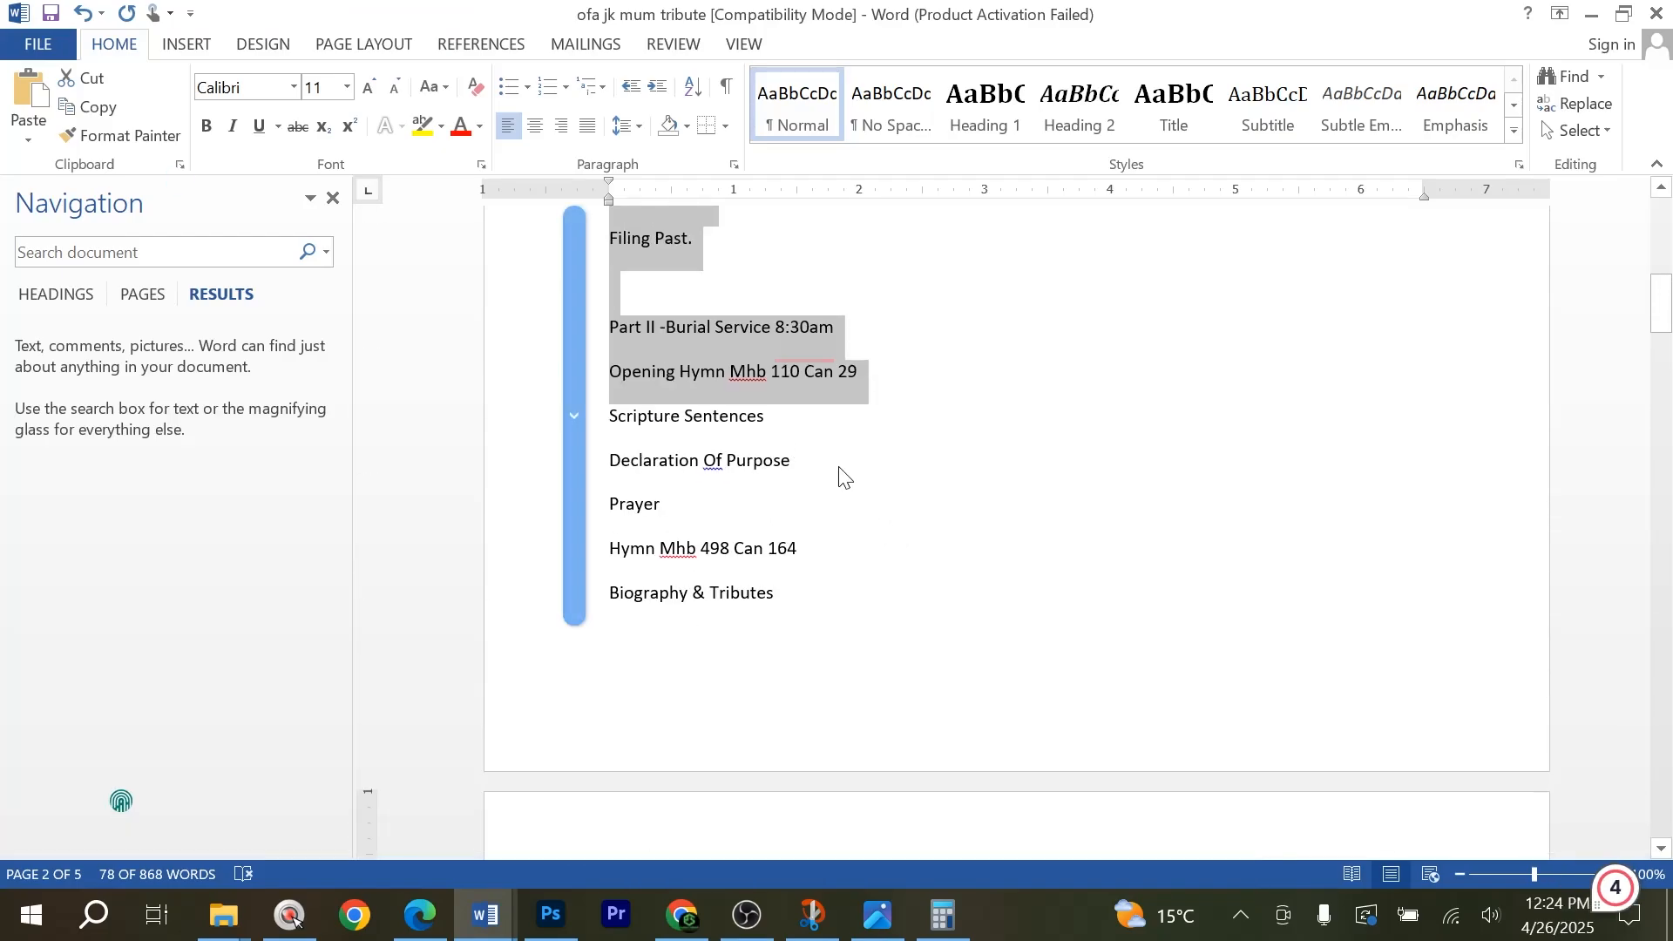
scroll(839, 475, "down", 5)
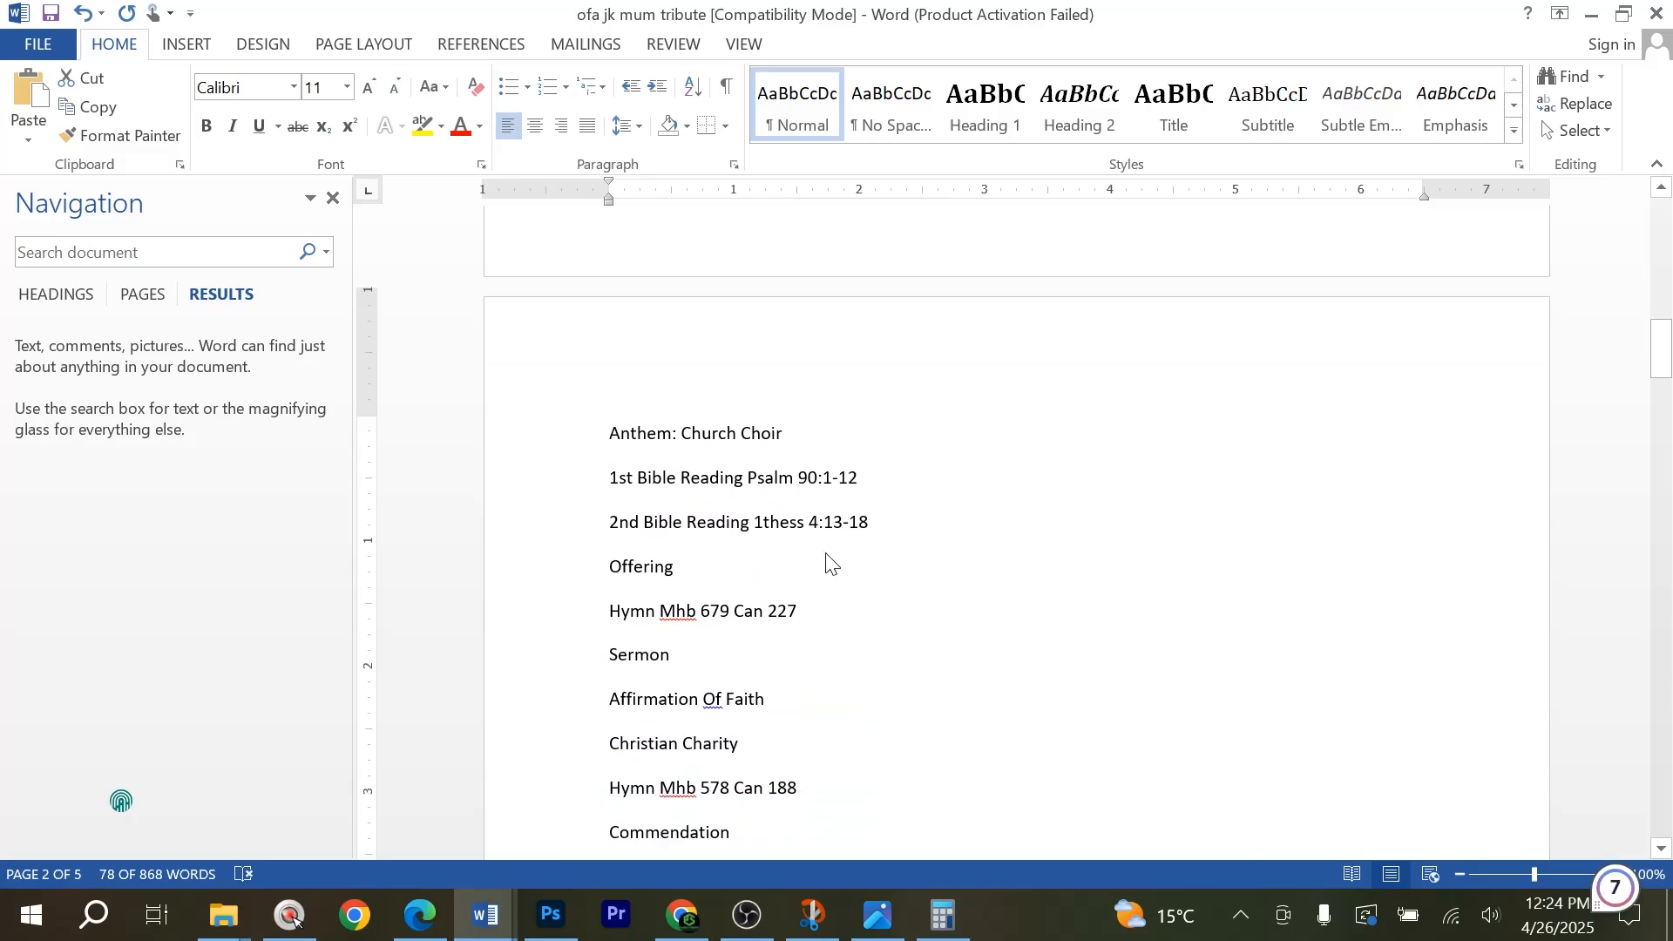
scroll(826, 558, "down", 2)
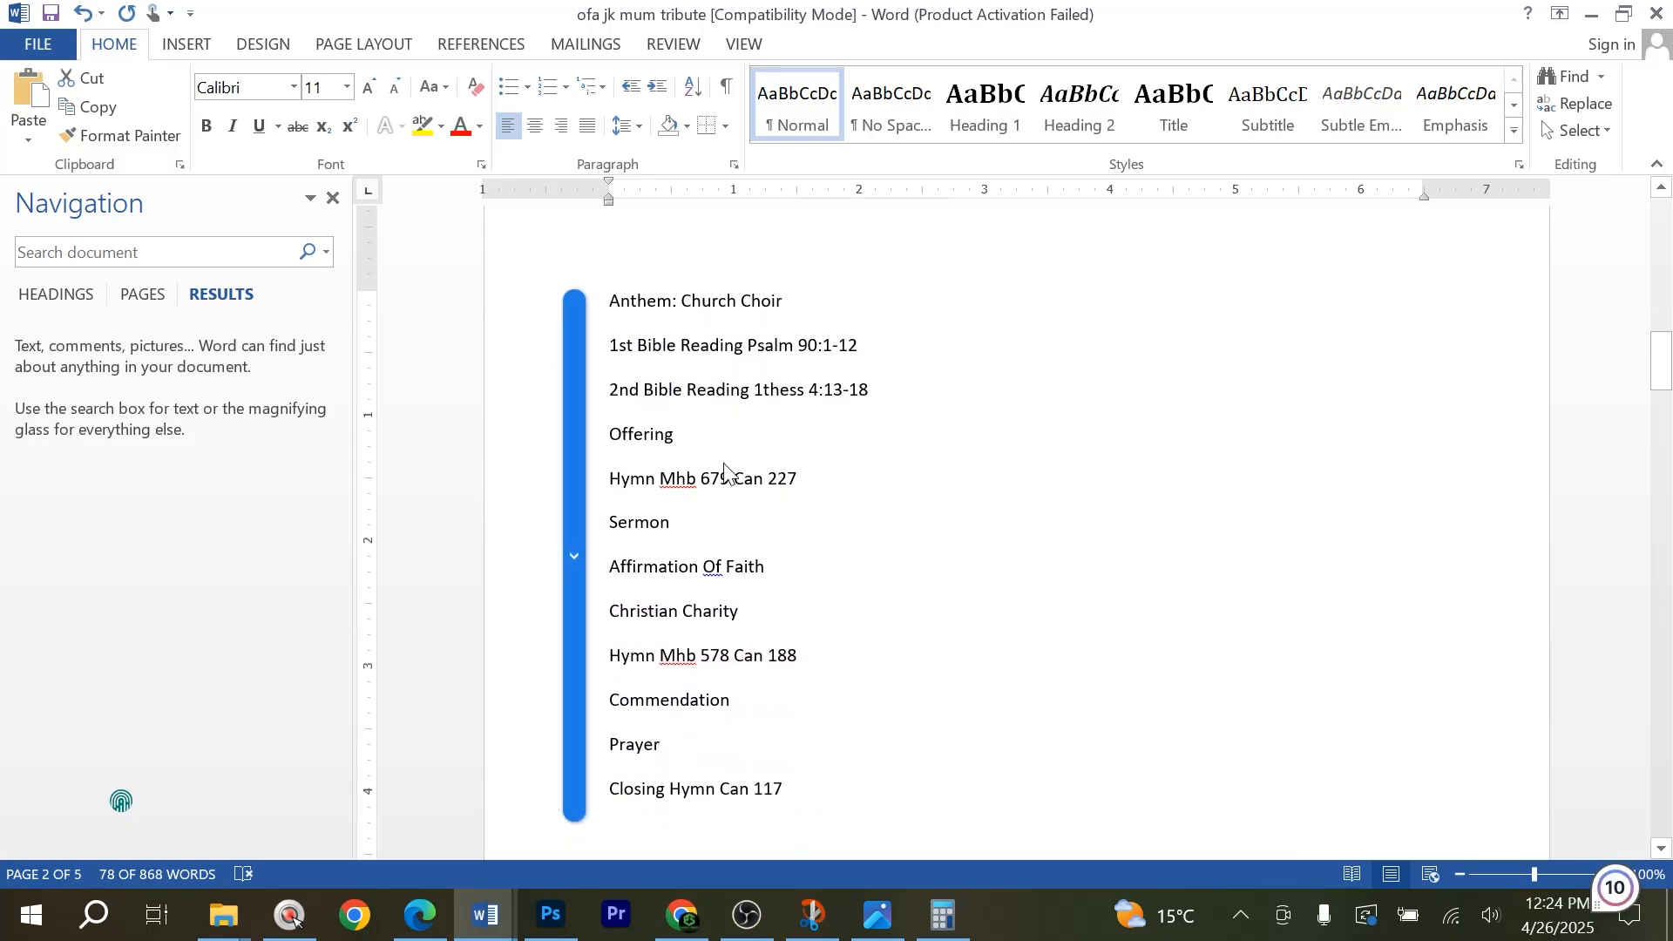
scroll(803, 598, "down", 2)
scroll(826, 601, "up", 8)
Return to Photoshop, commit the service text and narrow its text box to about half the page's text width.
key("alt+Tab")
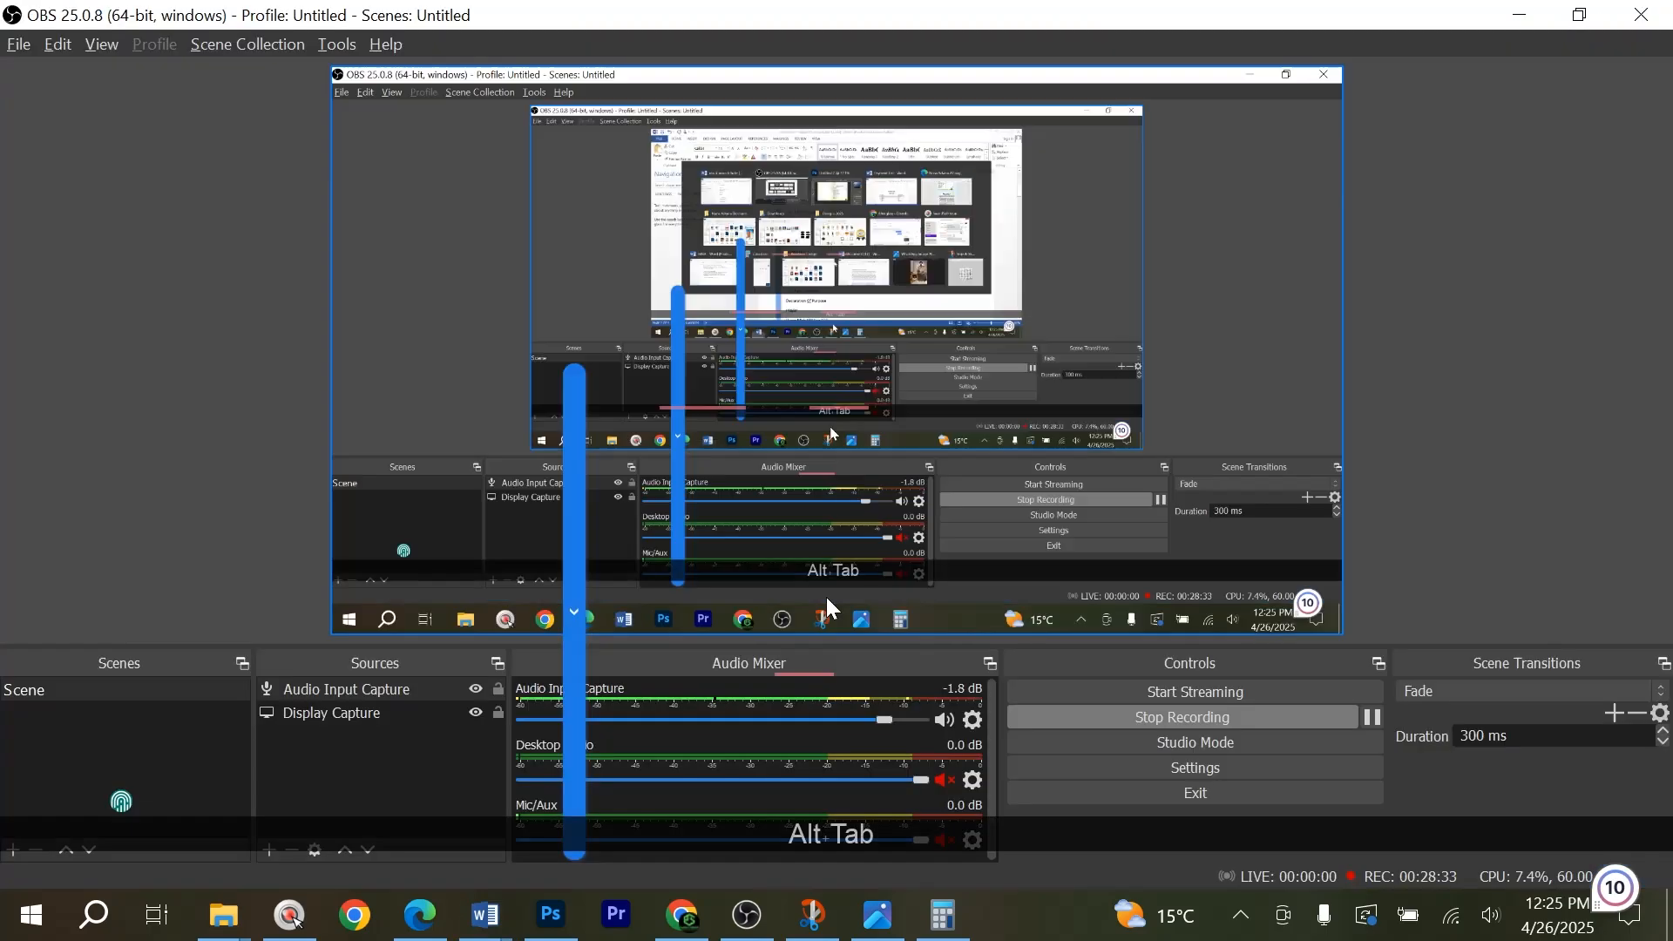
key("alt+Tab")
key("alt+Tab")
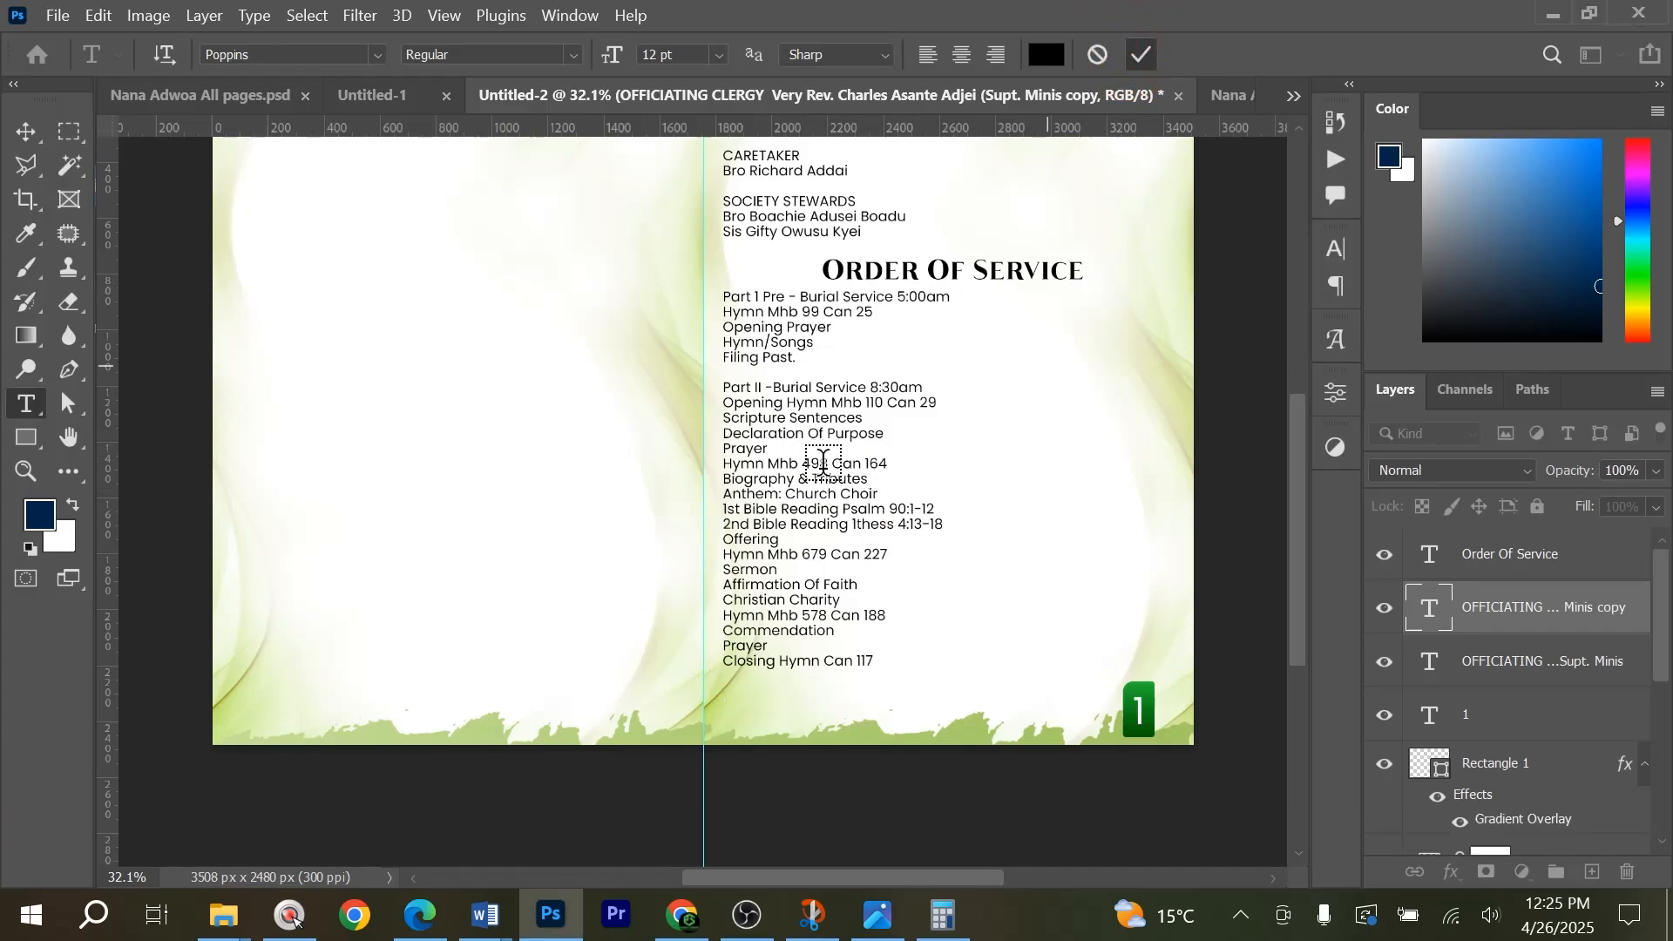
key("v")
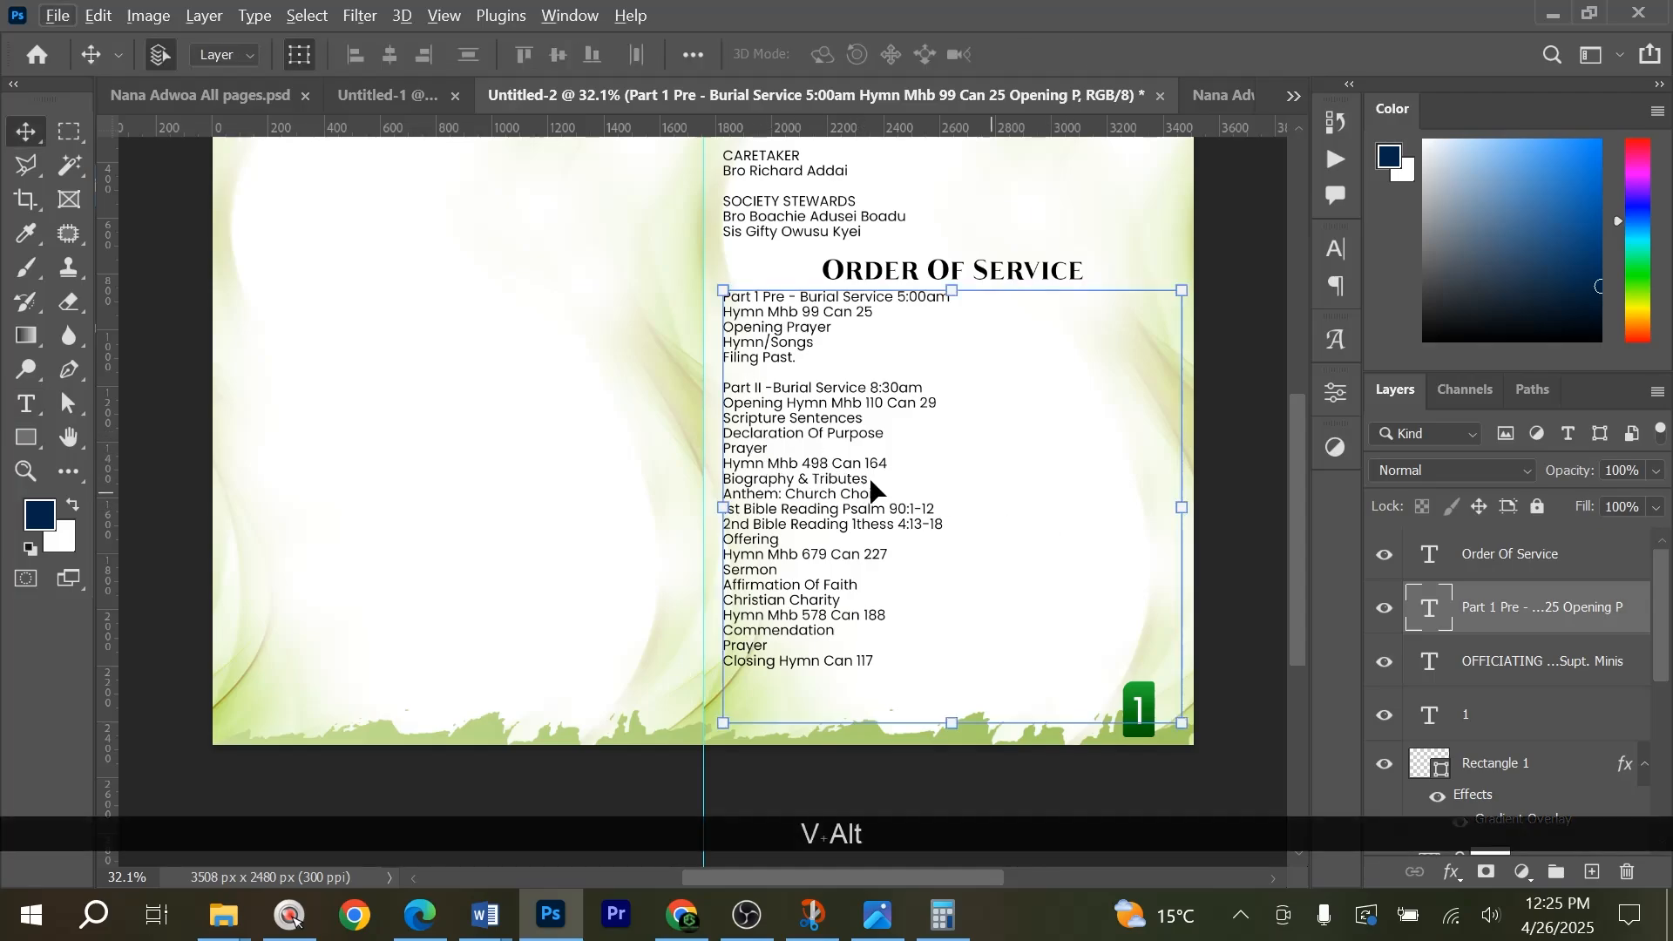
double_click(1103, 469)
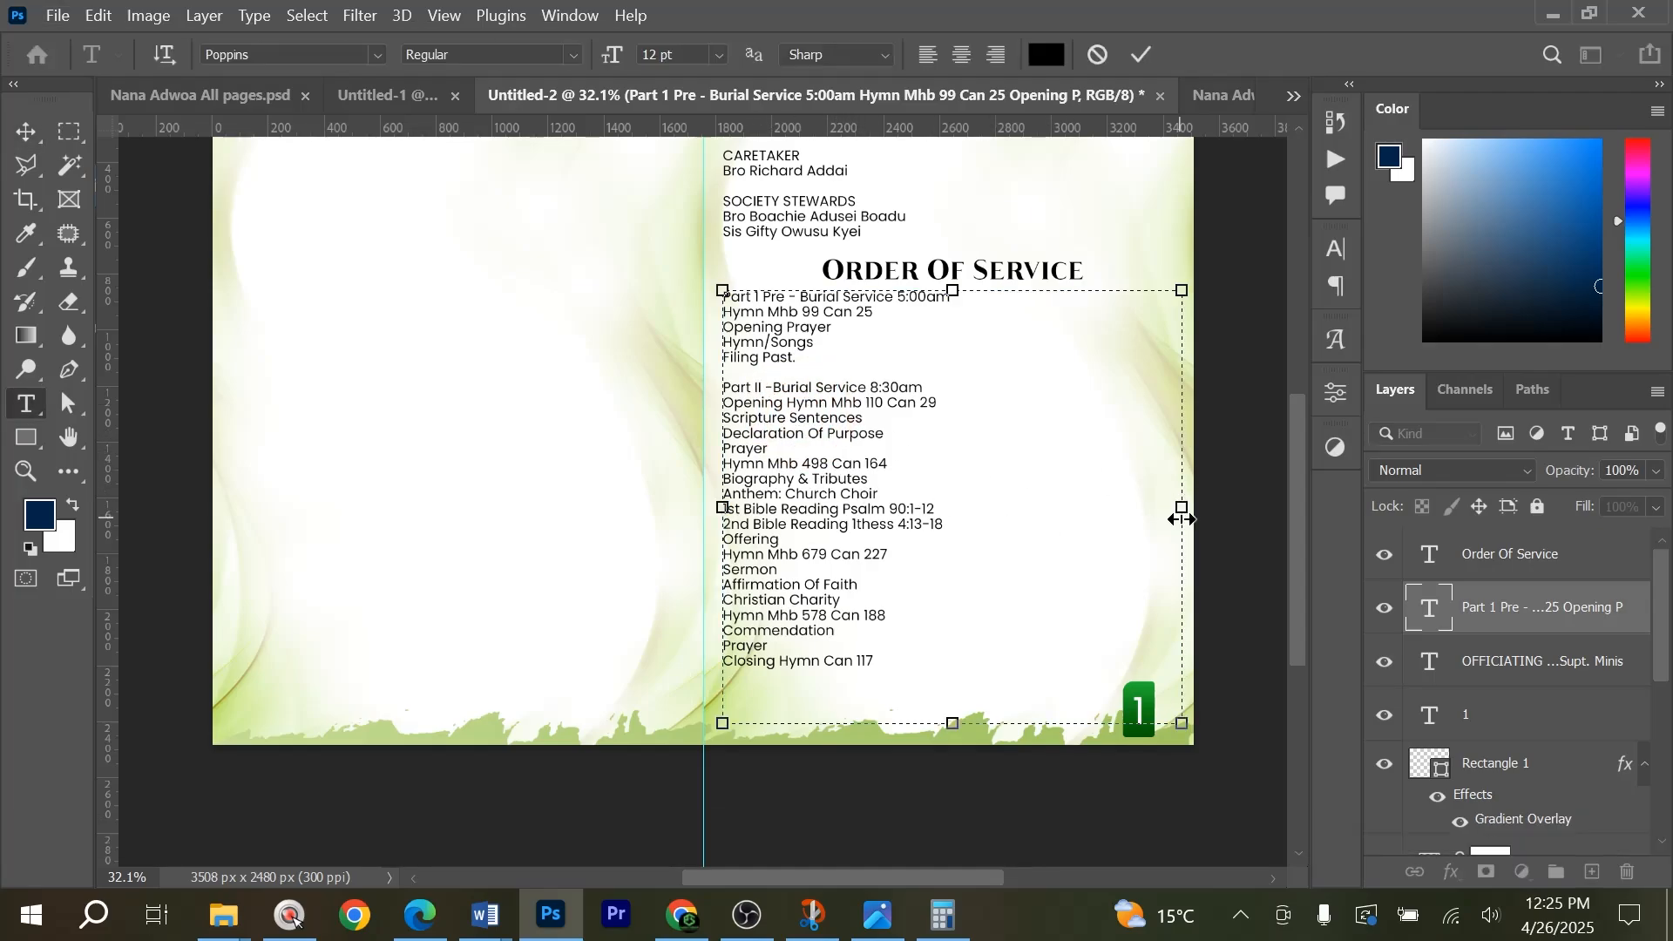
left_click_drag(1181, 507, 952, 526)
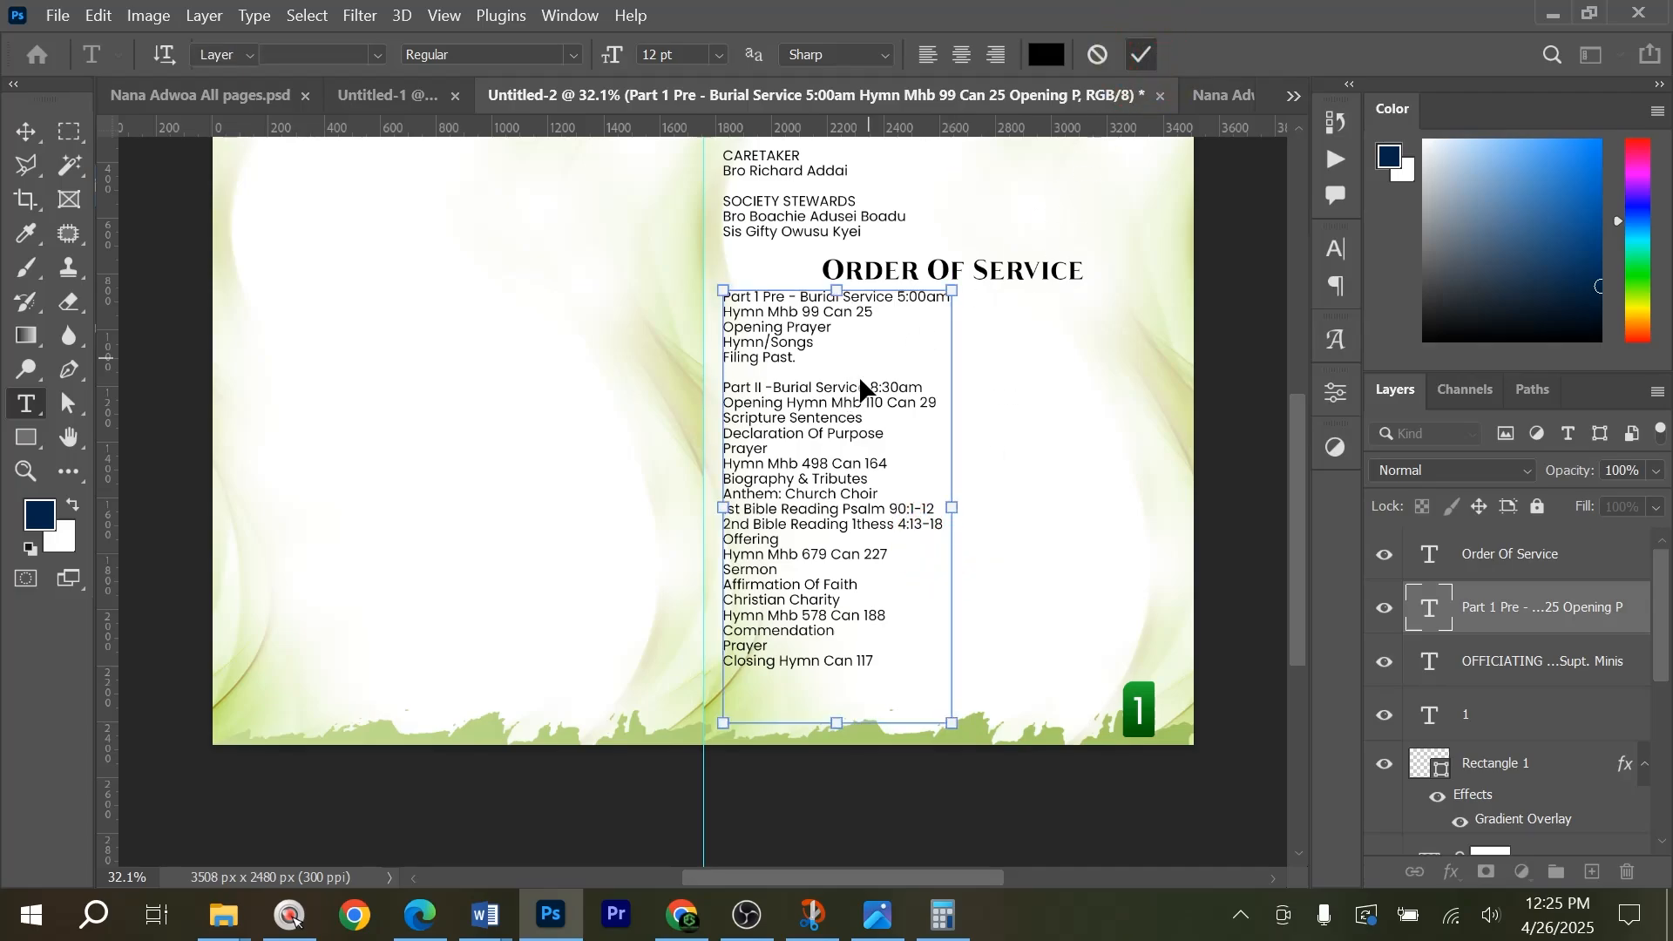
Set the line Part 1 Pre - Burial Service 5:00am to Poppins Bold and commit the text.
scroll(862, 383, "up", 5)
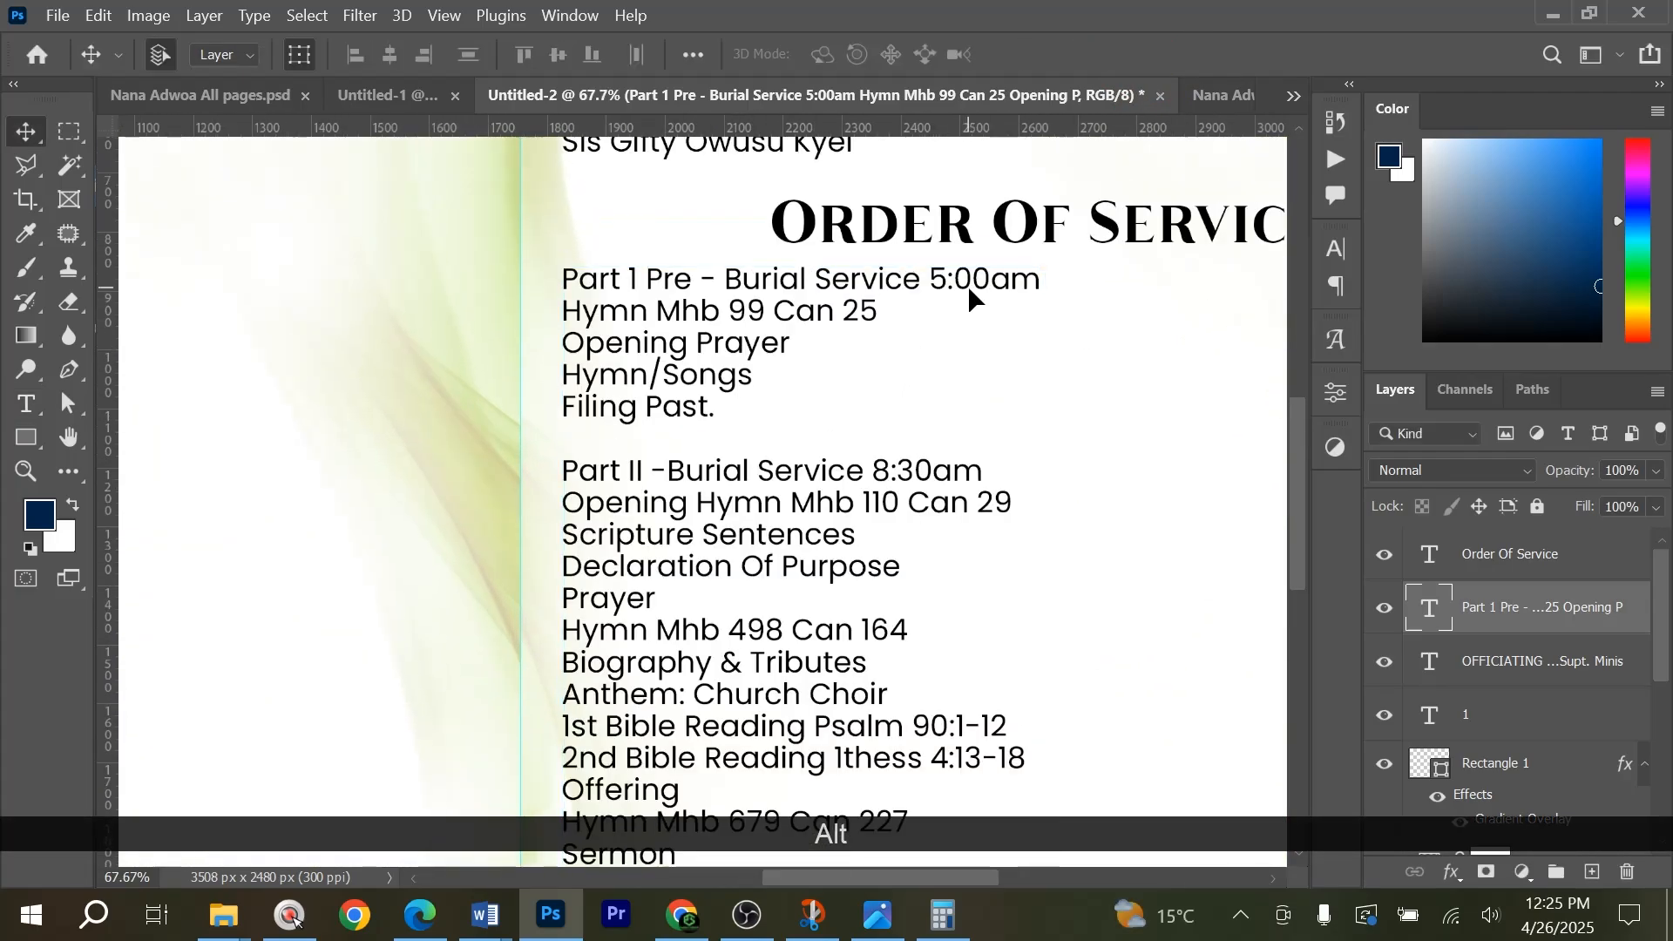
double_click(978, 280)
left_click_drag(1040, 279, 515, 269)
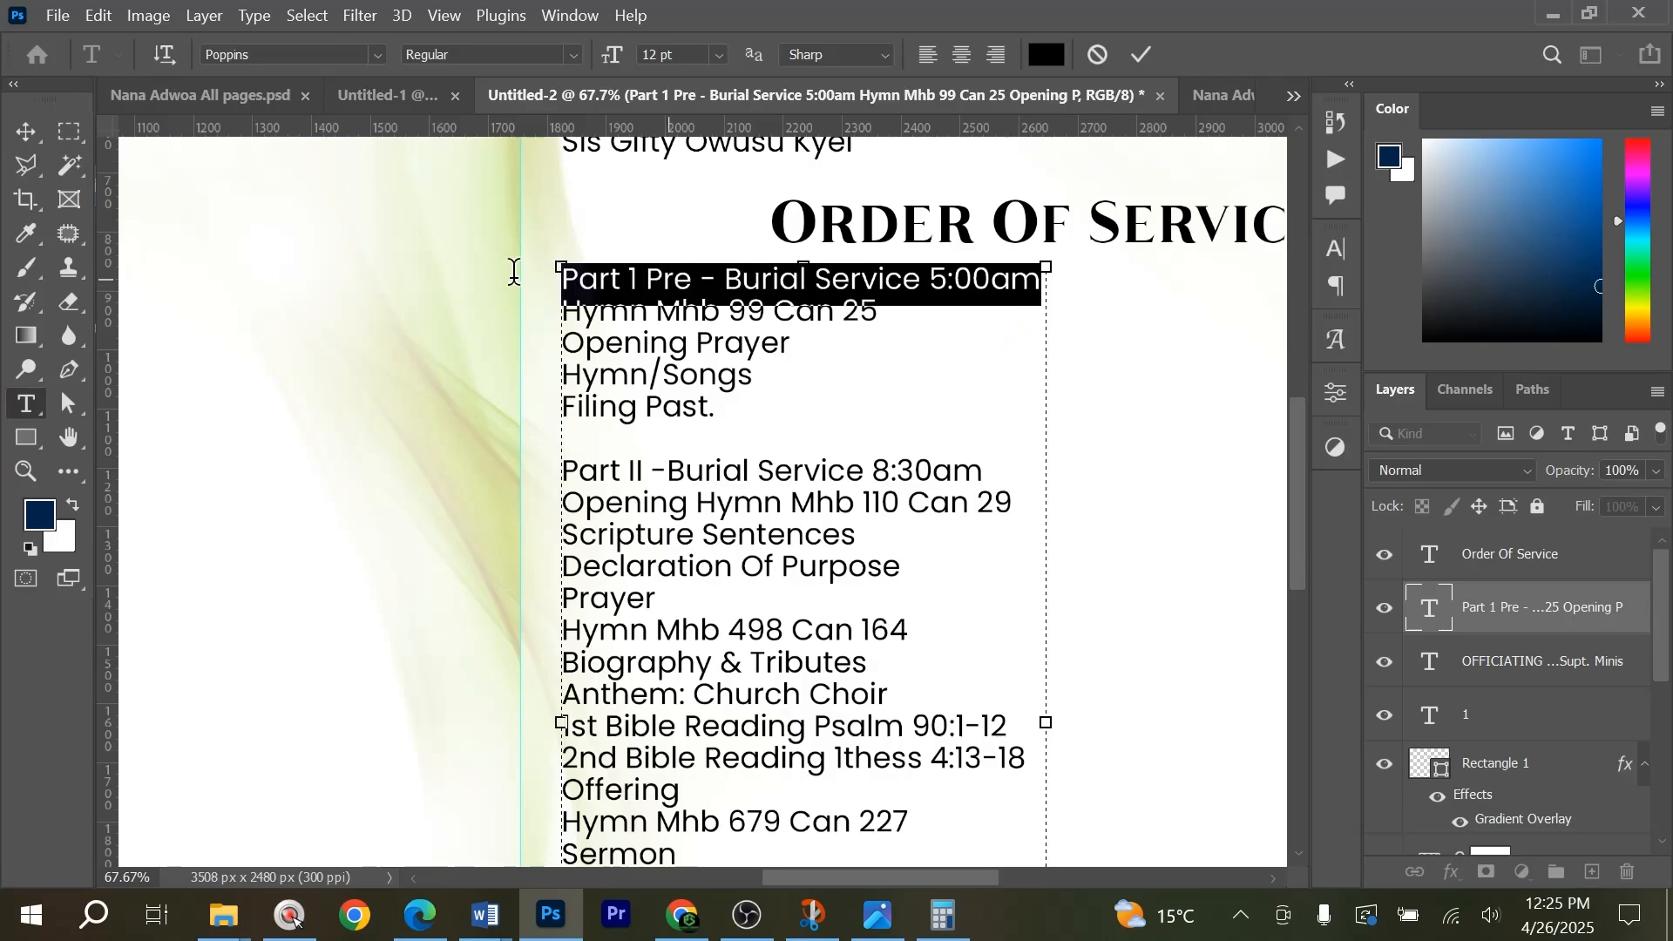
left_click(572, 54)
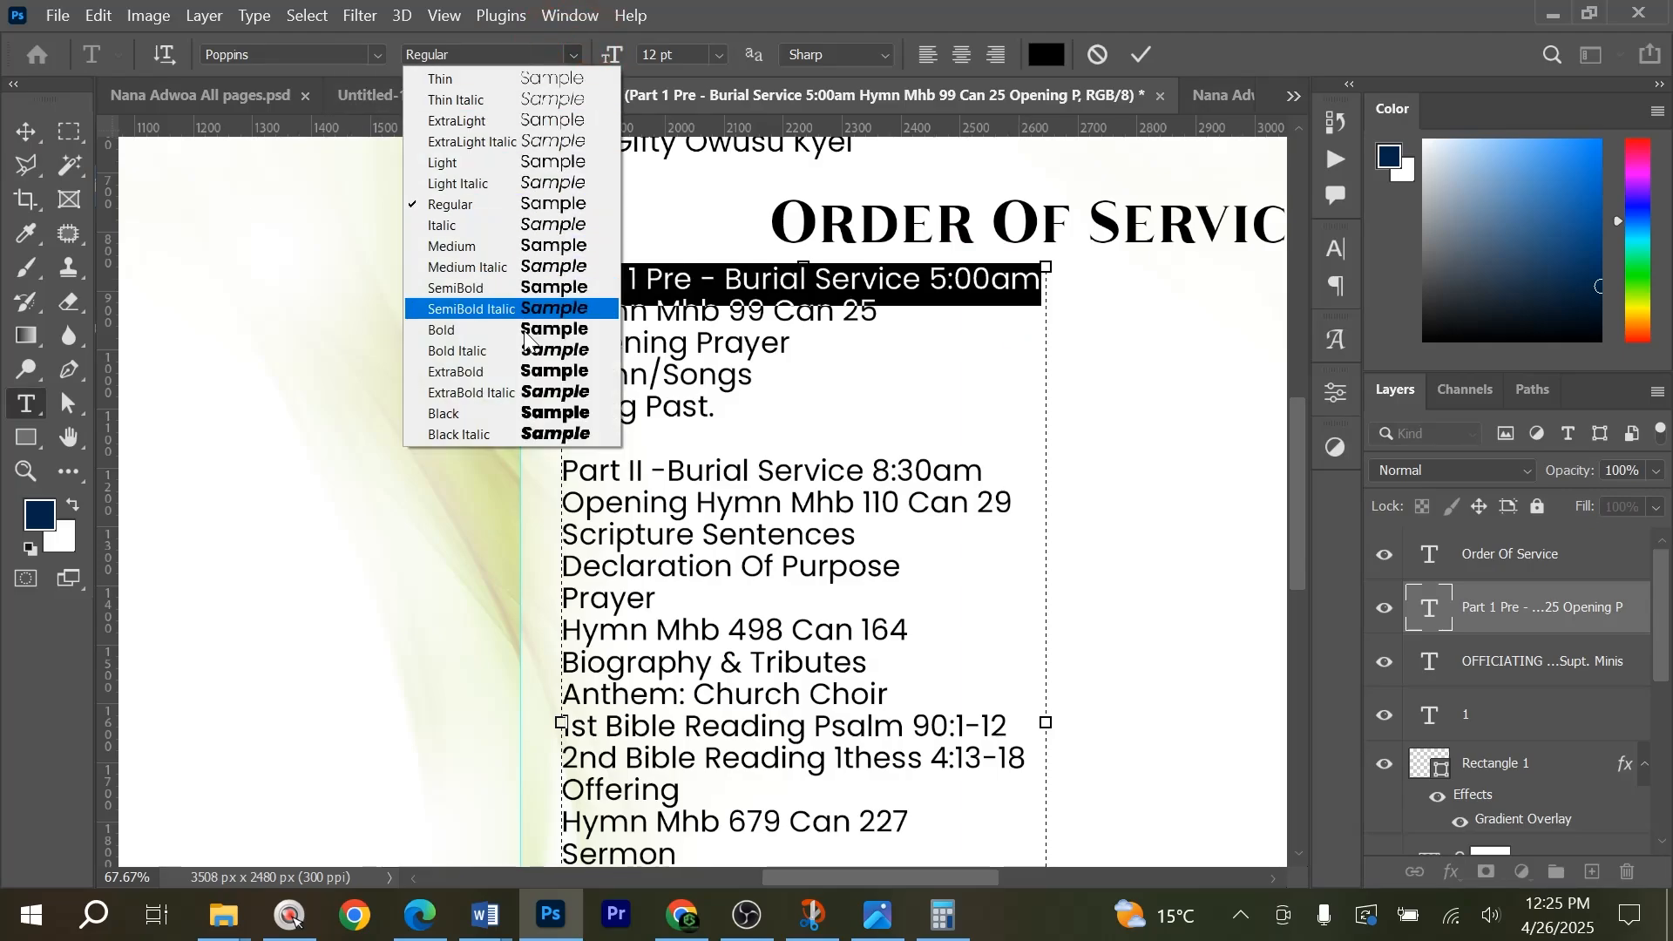
left_click(479, 336)
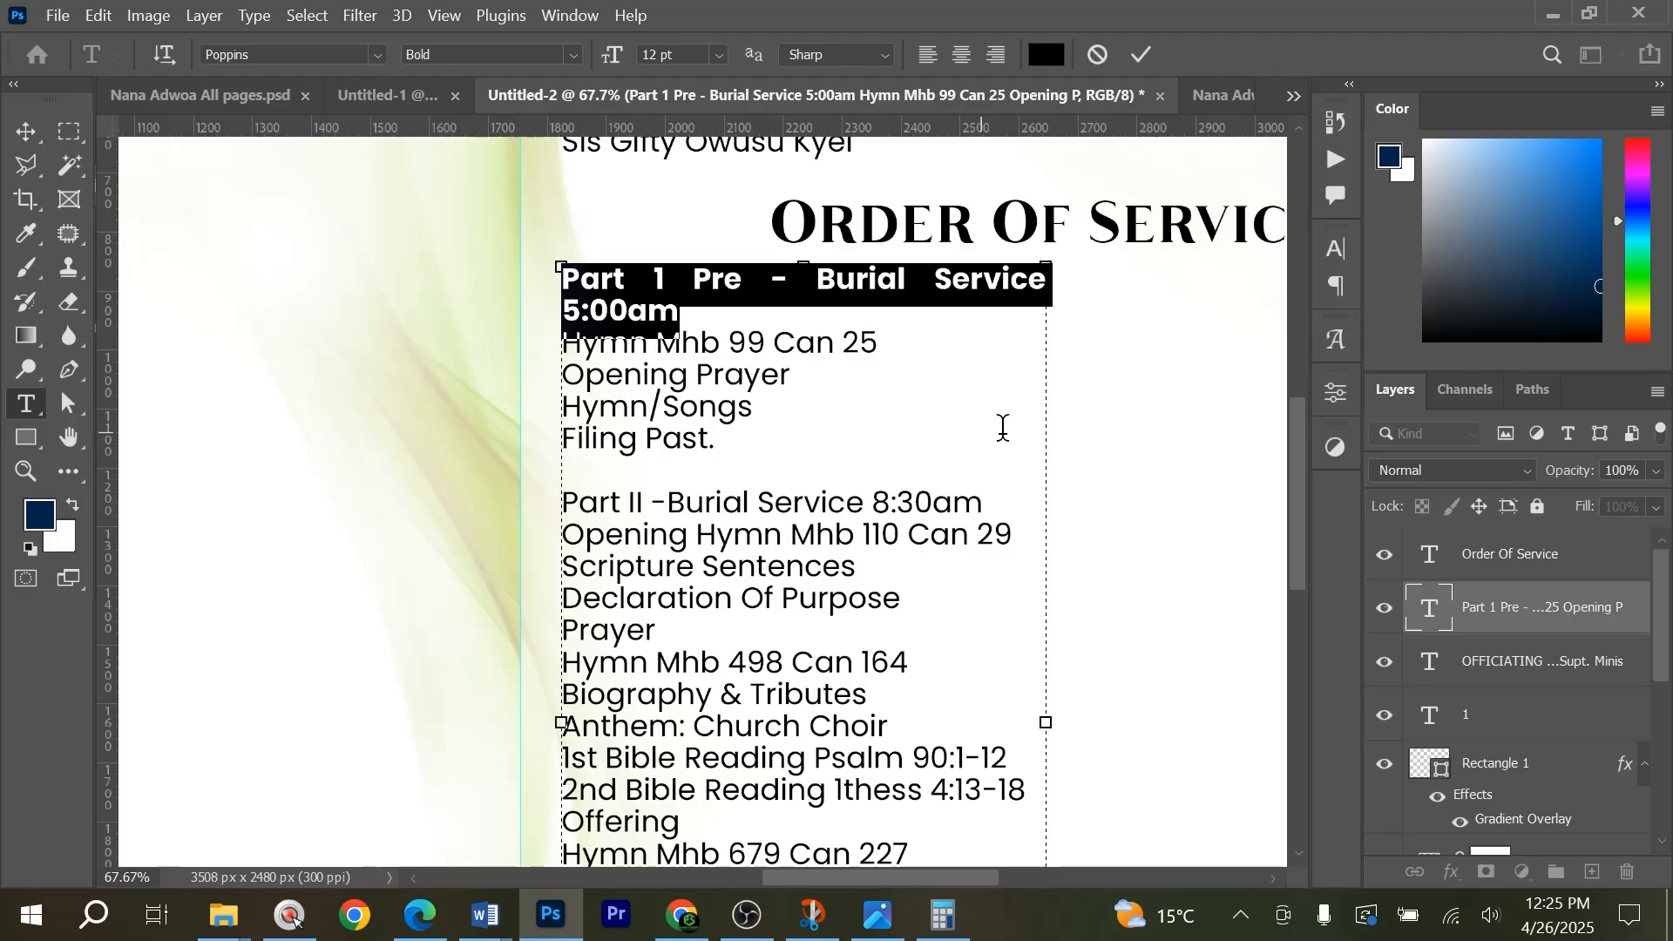
left_click(1142, 56)
key("v")
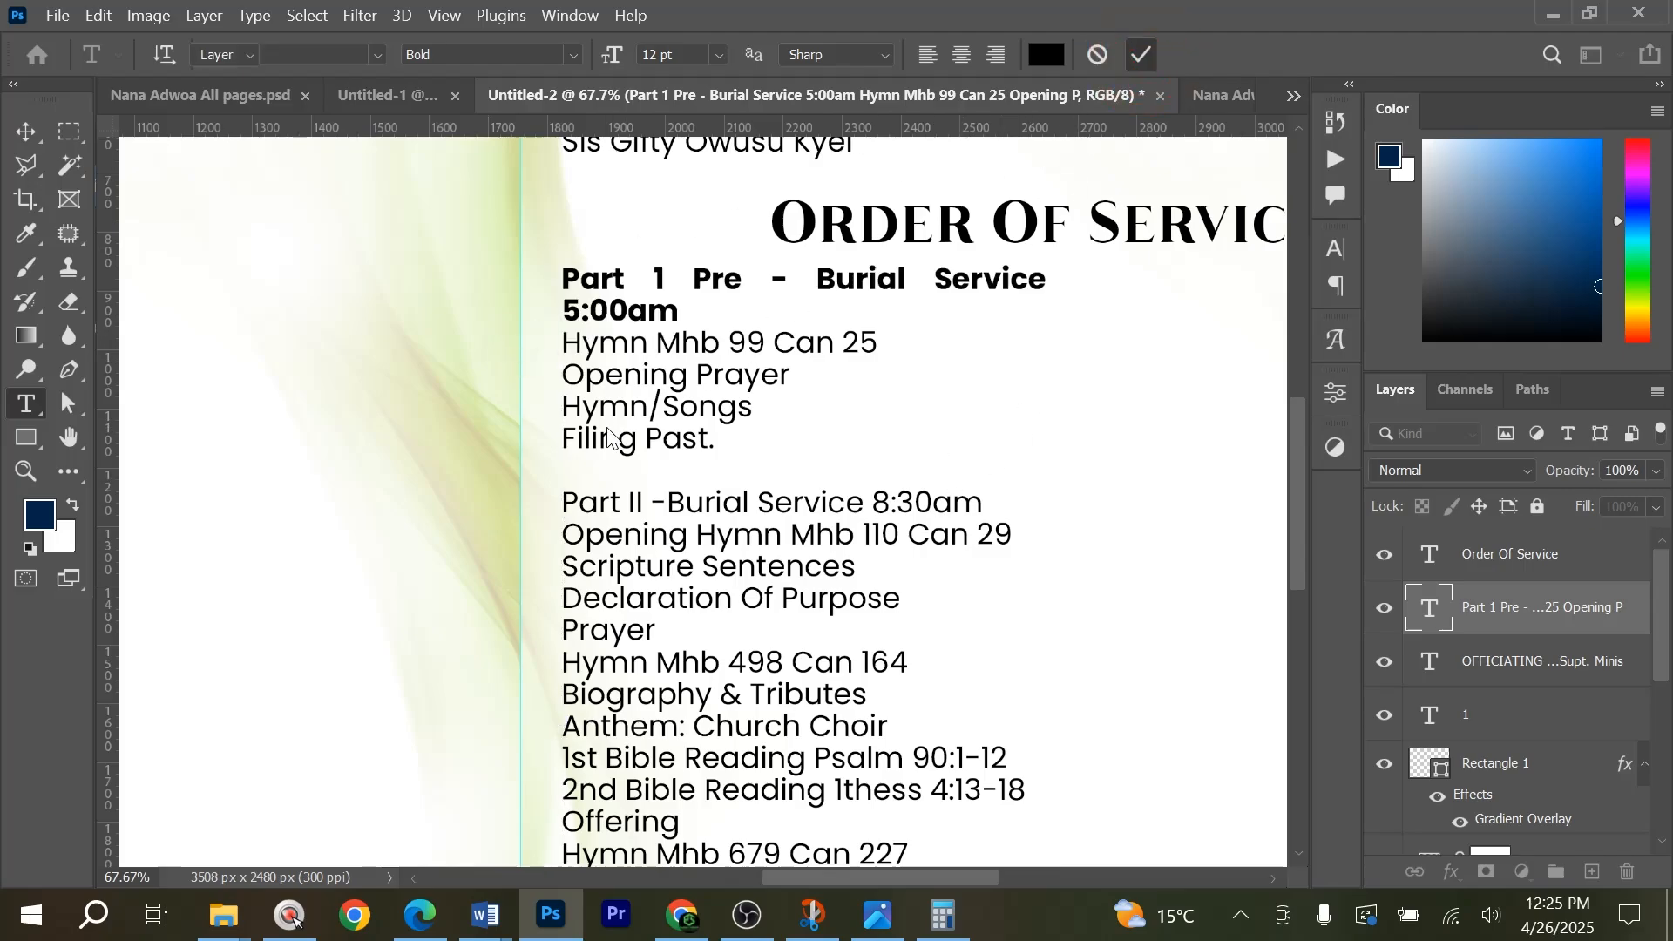
Duplicate the service text as a second column beside the original and scale both columns down slightly together.
scroll(604, 448, "down", 3)
left_click_drag(610, 533, 852, 521)
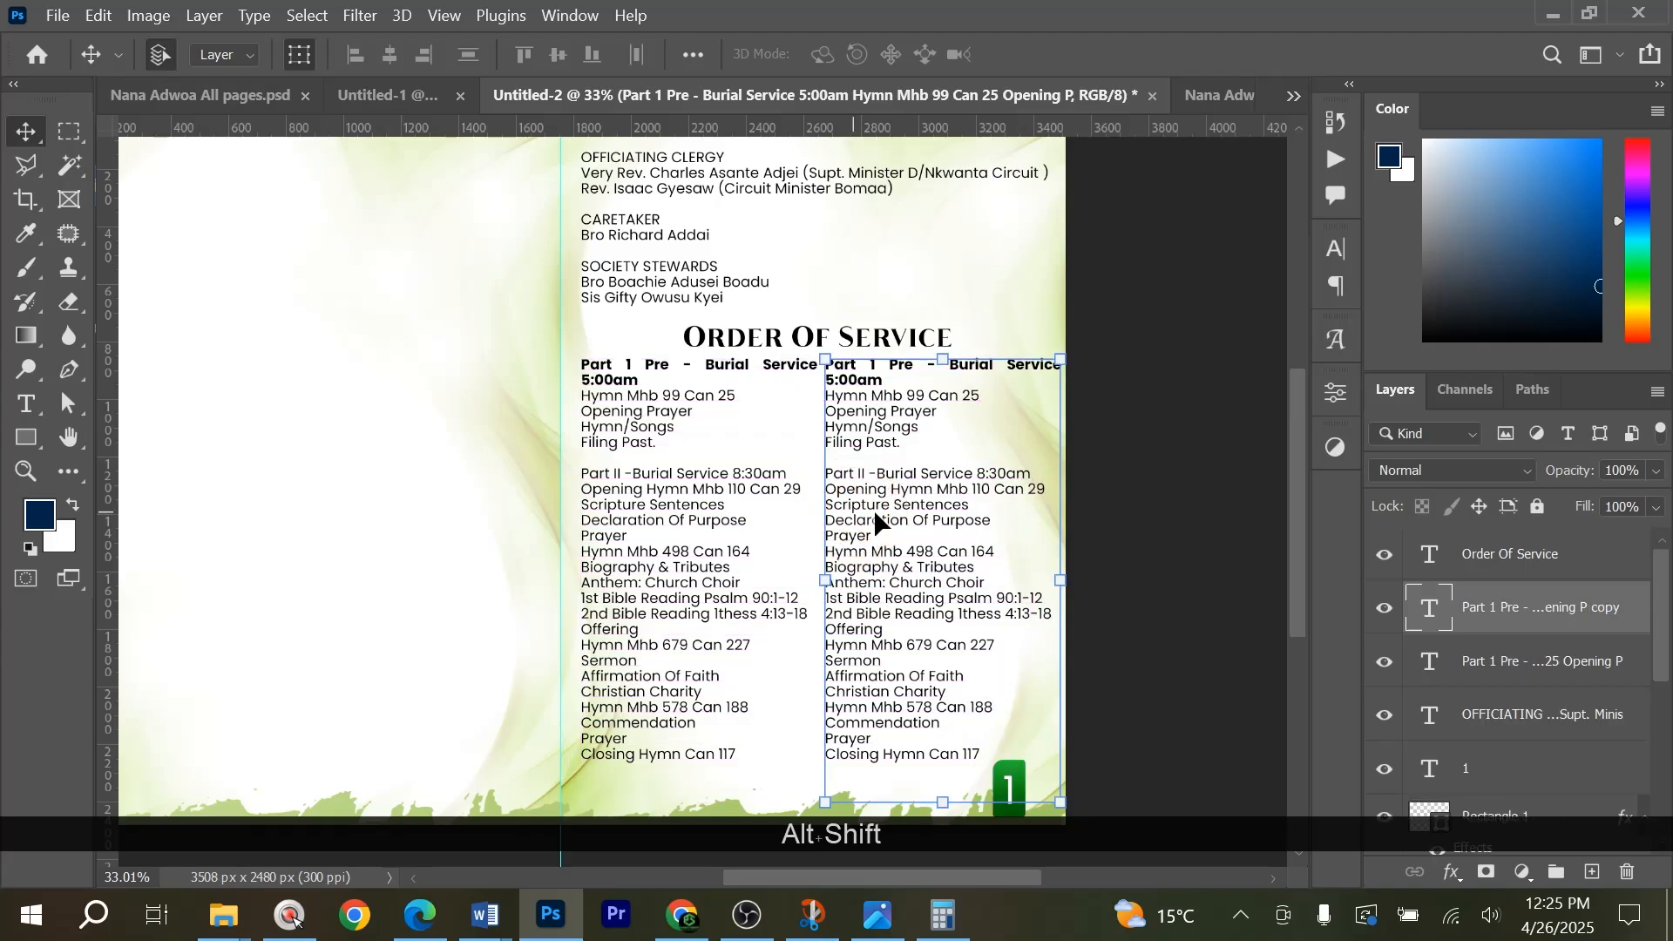
left_click(627, 616, "shift")
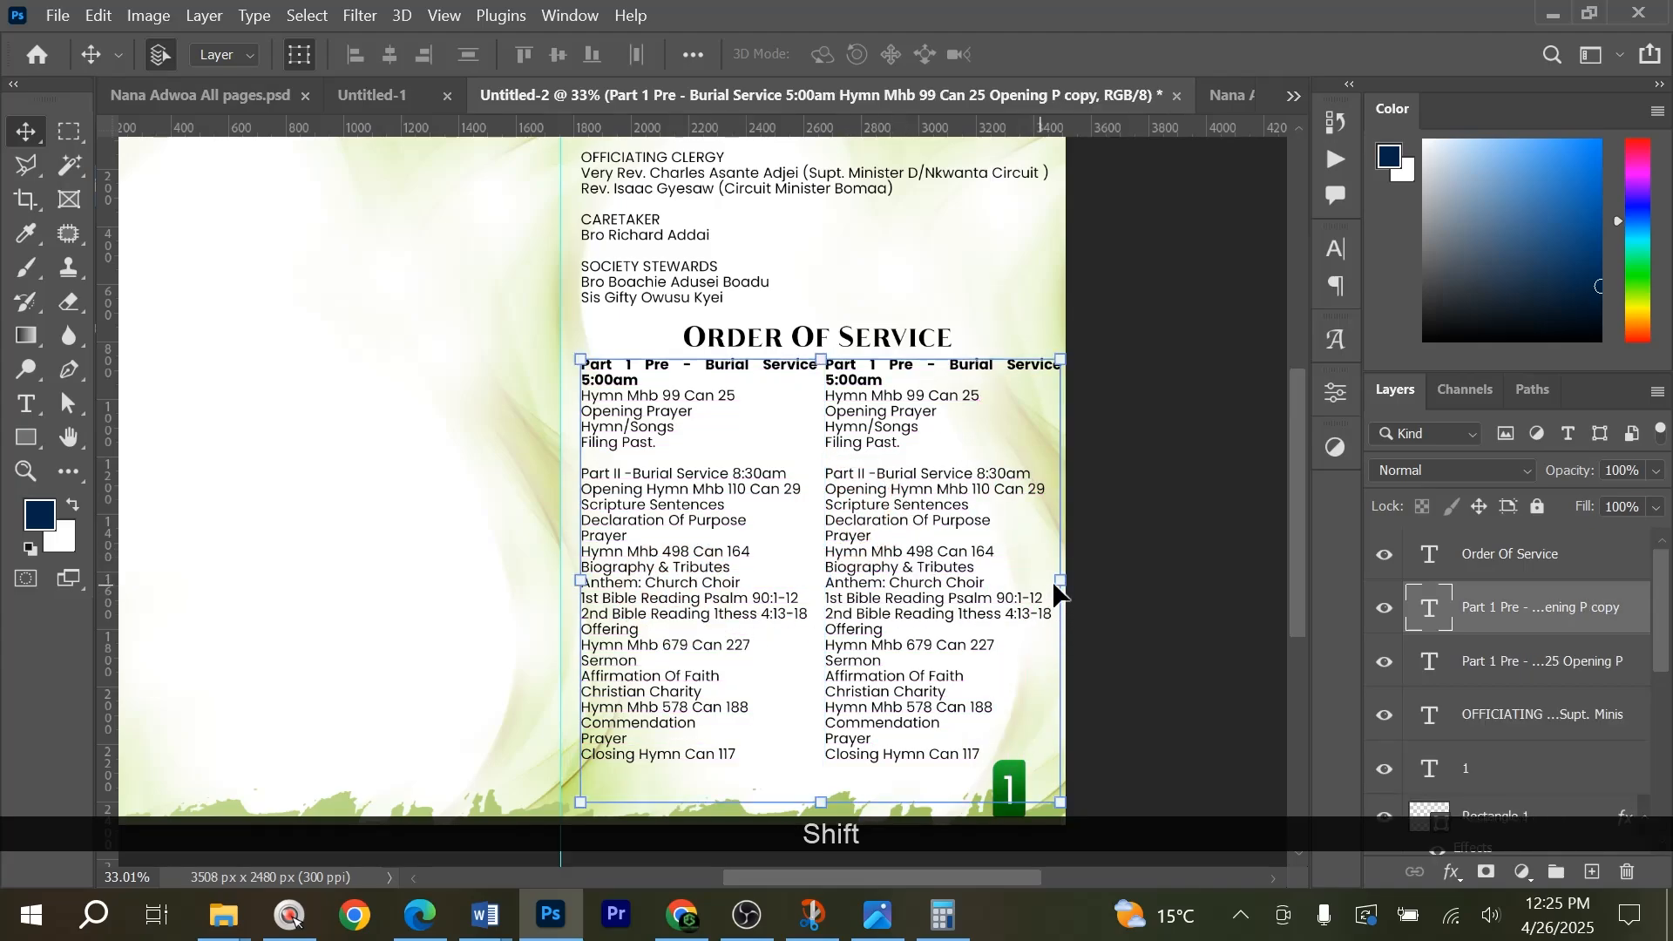
key("ctrl+t")
left_click_drag(1060, 581, 1053, 583)
double_click(949, 563)
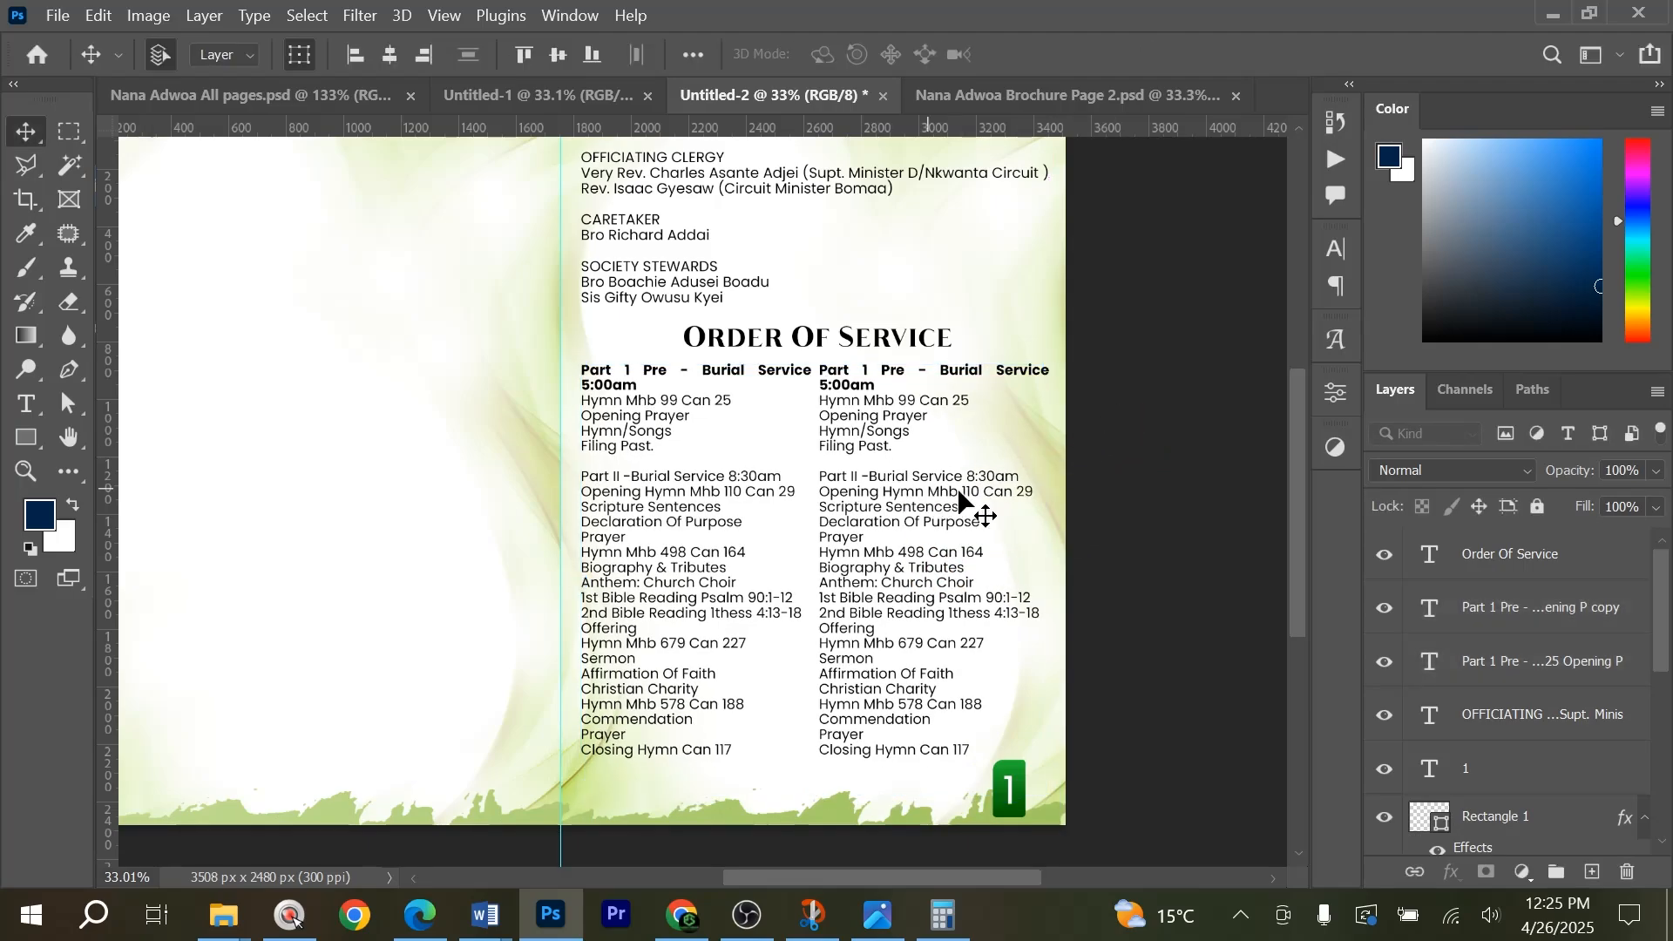
Nudge the second service text column slightly to the right to widen the gap between the columns.
left_click(852, 514)
key("Right")
key("Right")
key("Right")
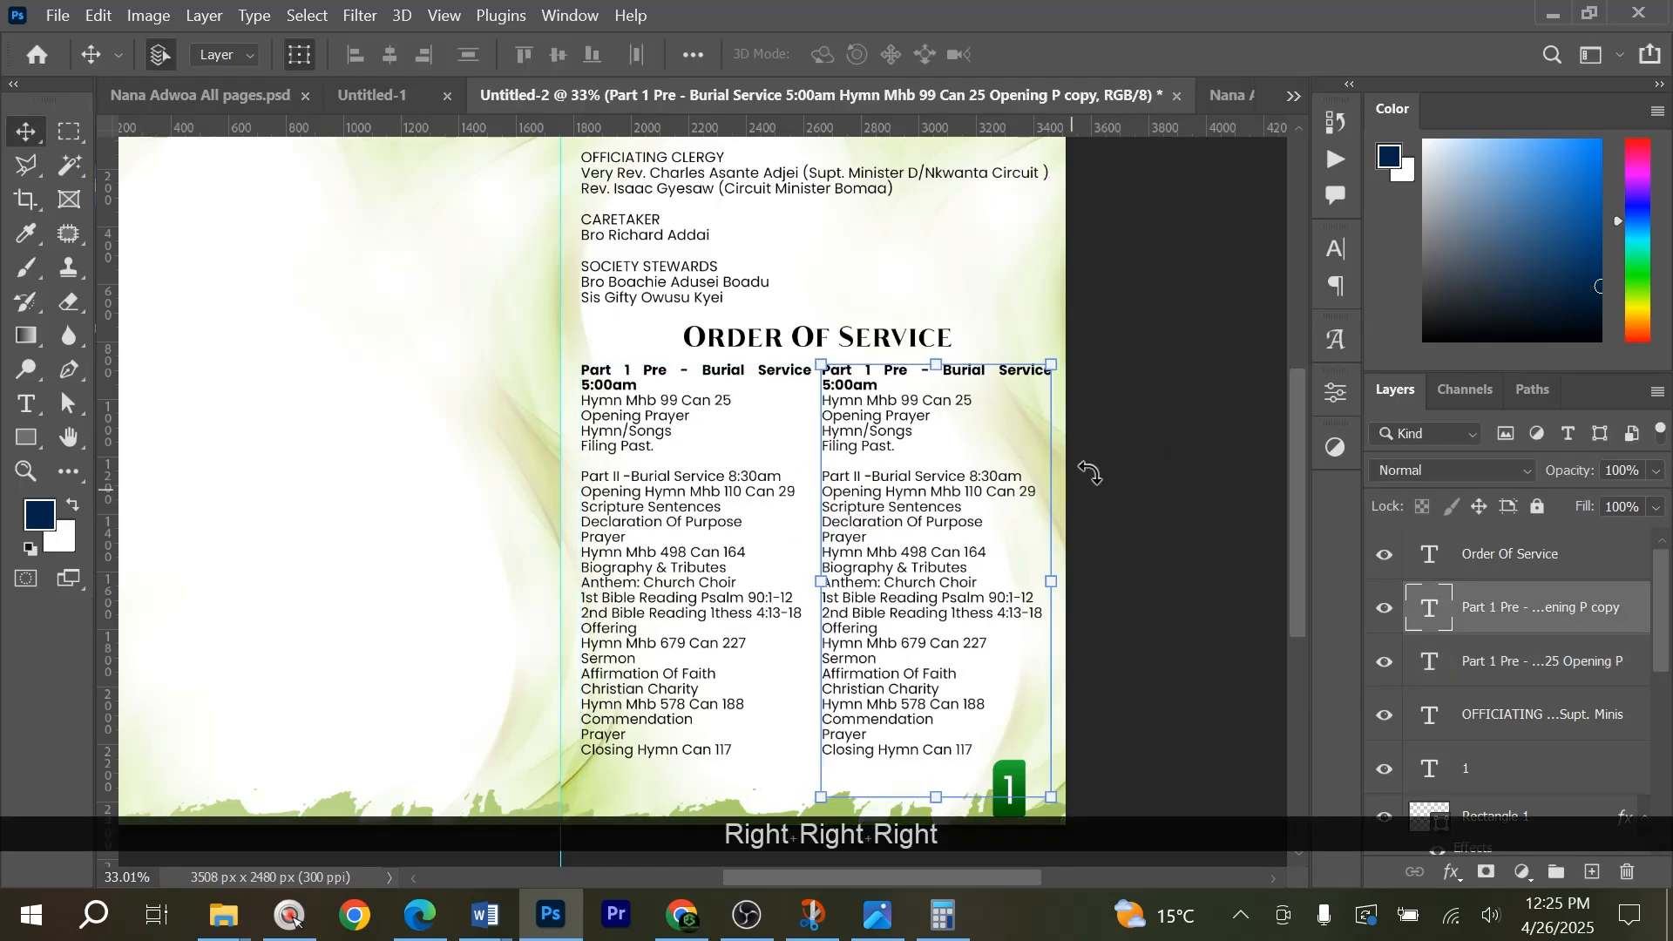
Switch to Word and copy the At The Grave Side section, from its heading through Benediction.
key("alt+Tab")
key("alt+Tab")
key("Tab")
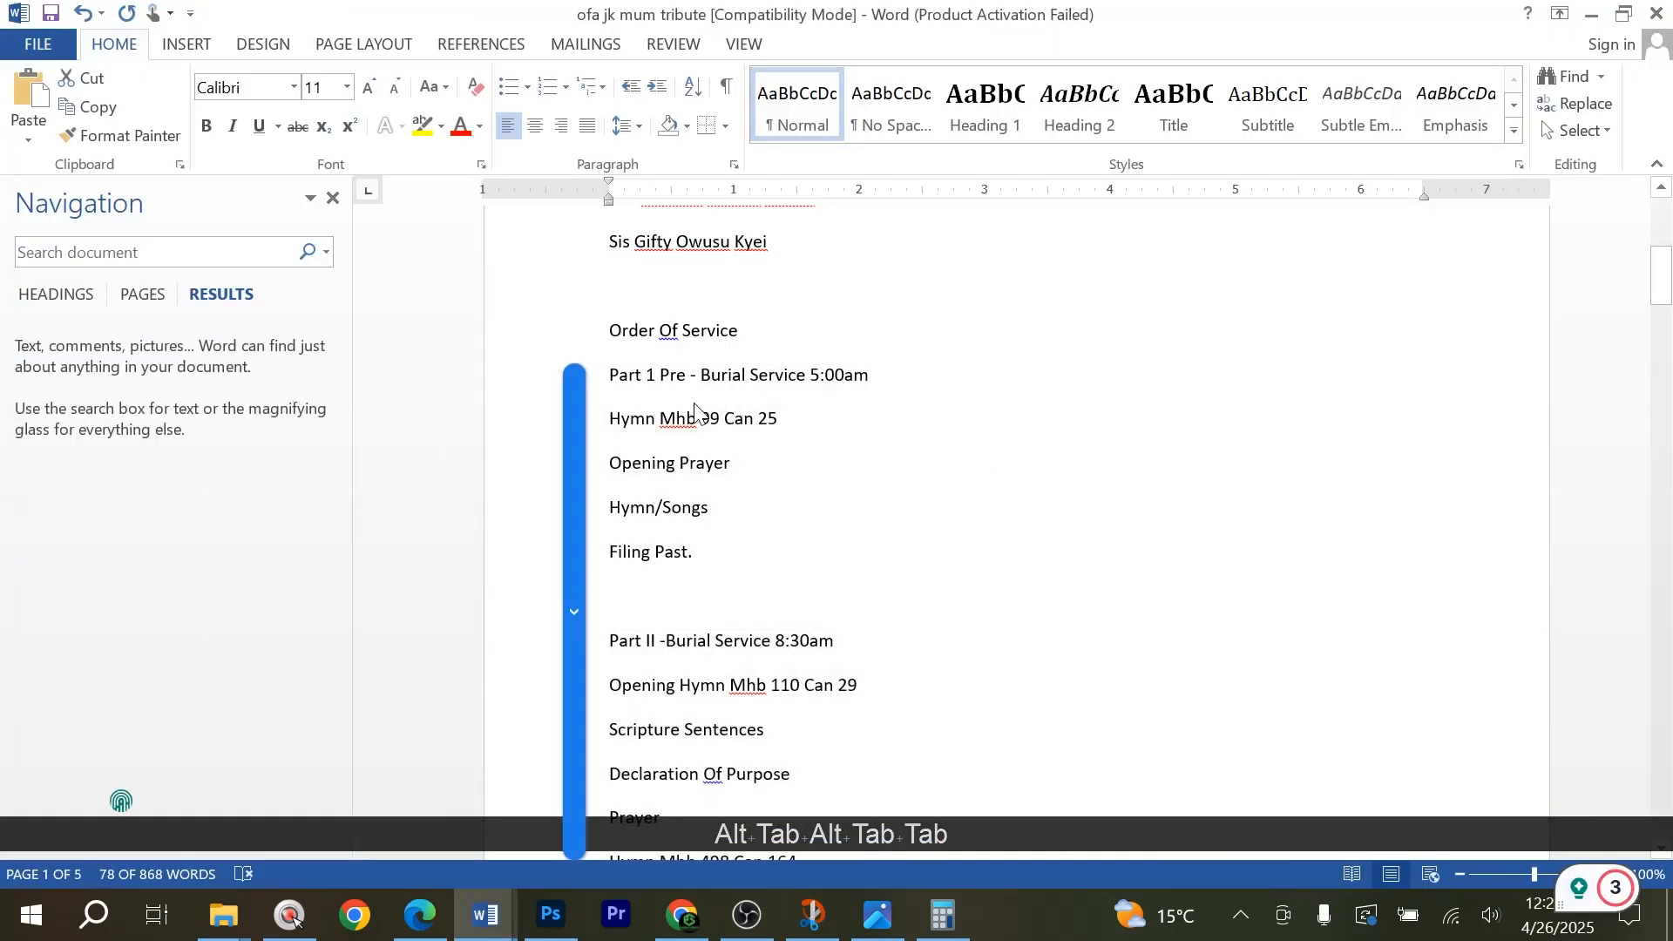
scroll(794, 608, "down", 5)
scroll(795, 608, "down", 20)
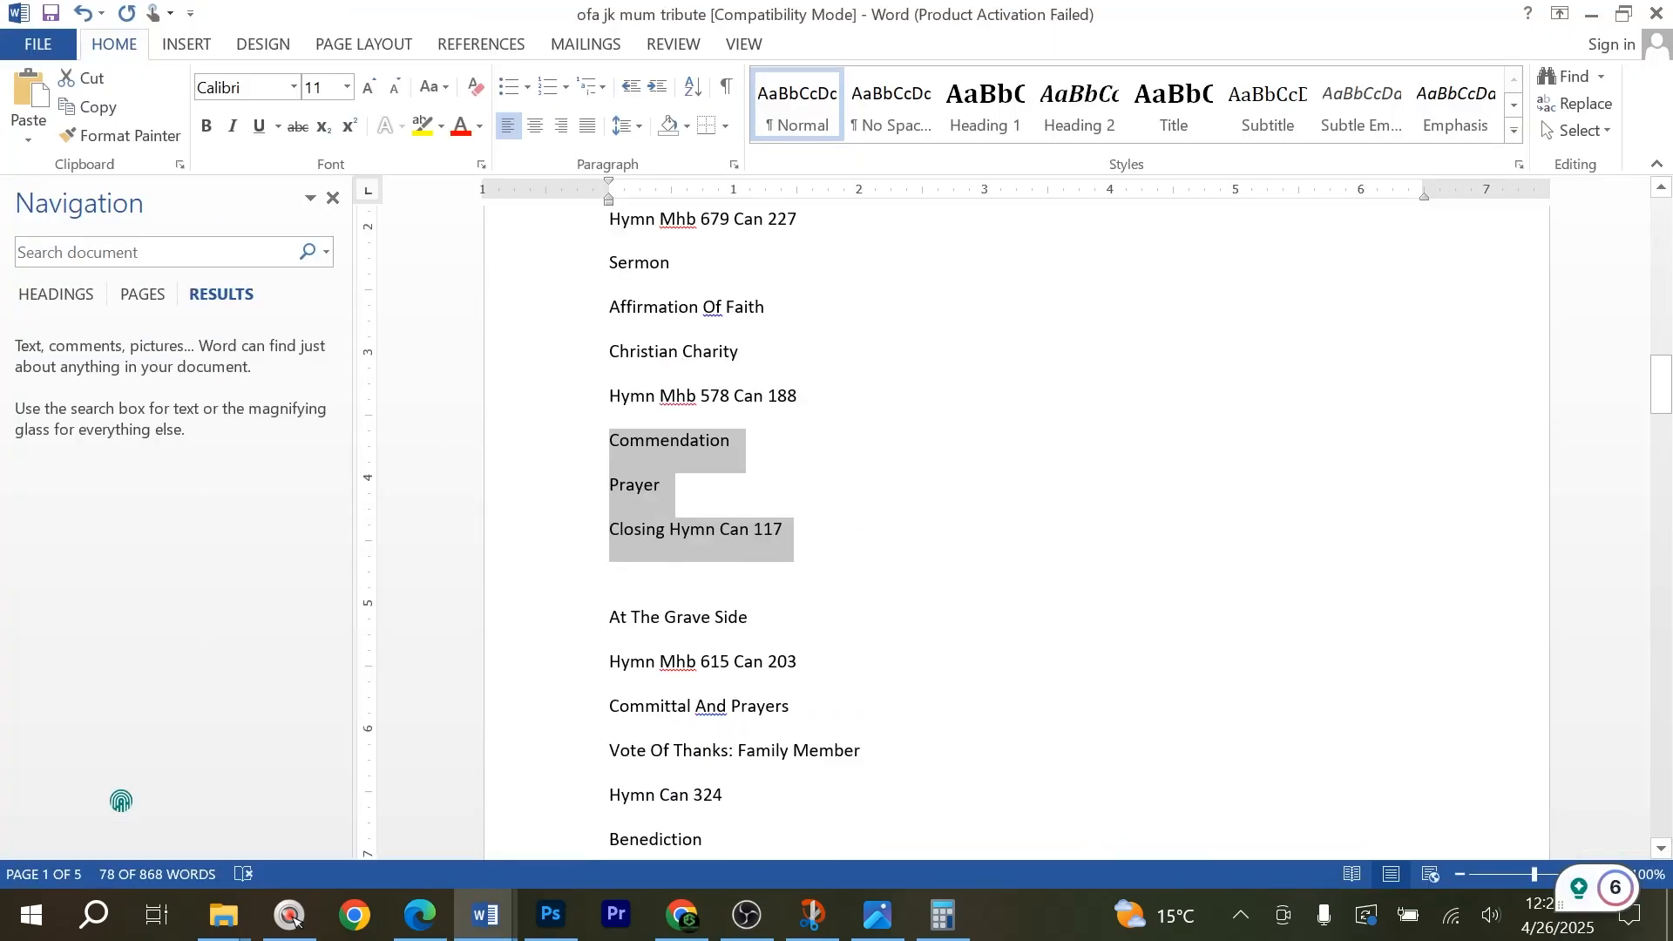
left_click_drag(609, 307, 735, 571)
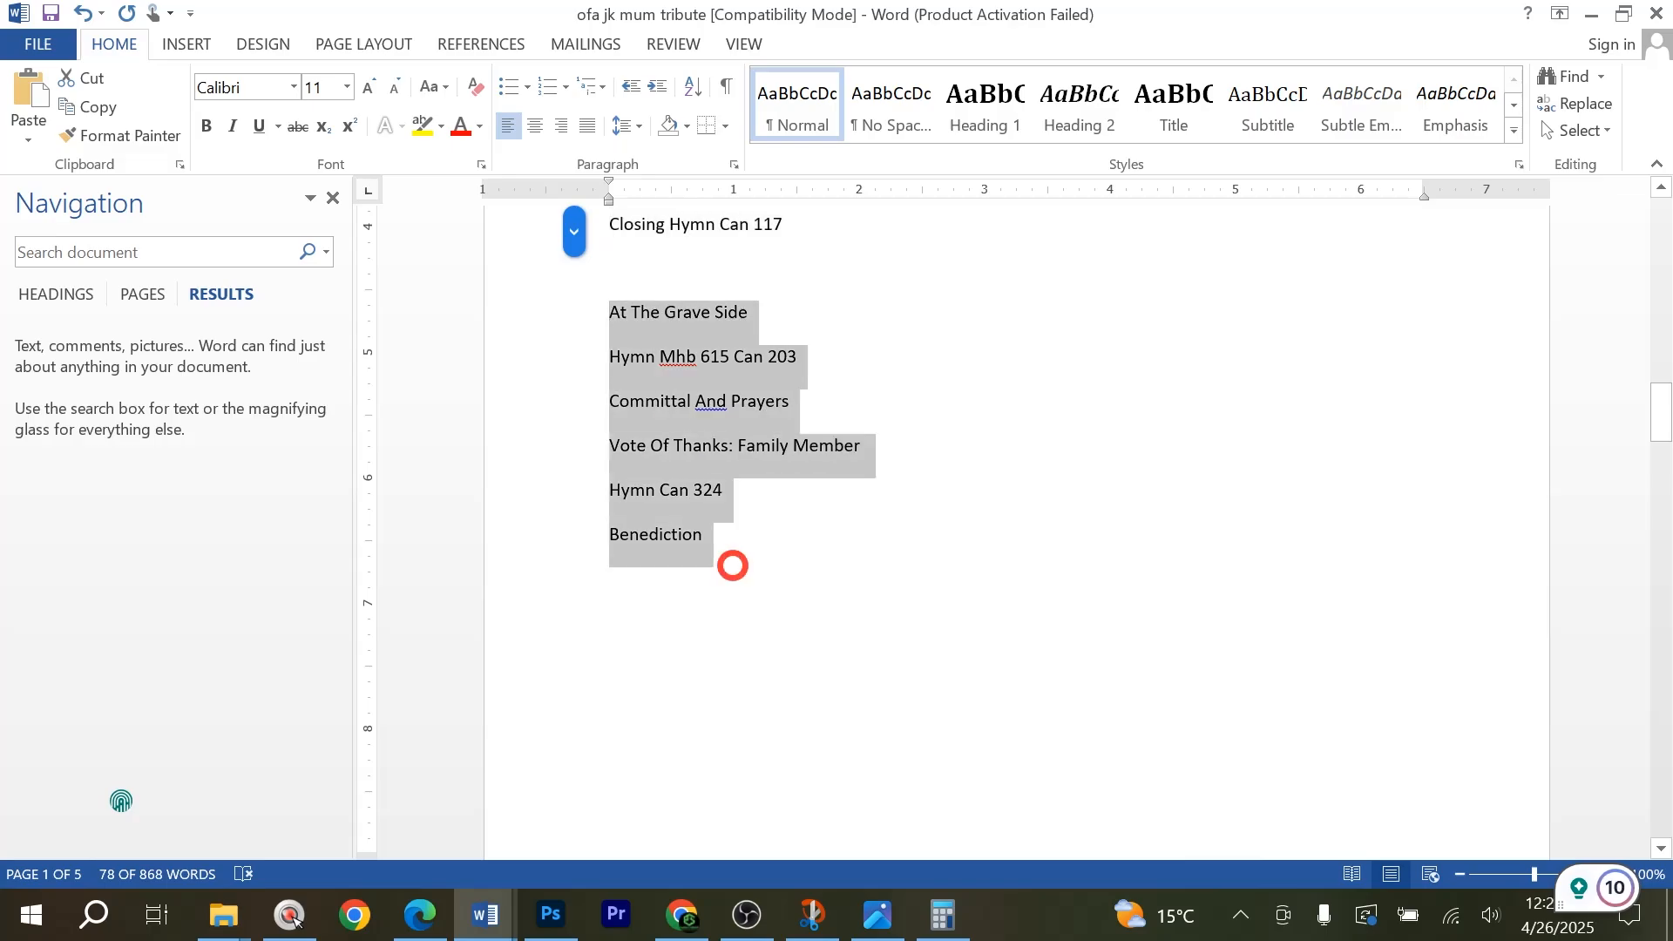
key("ctrl+c")
Return to Photoshop and replace all the lines under the second column's bold heading with the copied grave side section.
key("alt+Tab")
key("alt+Tab")
key("Tab")
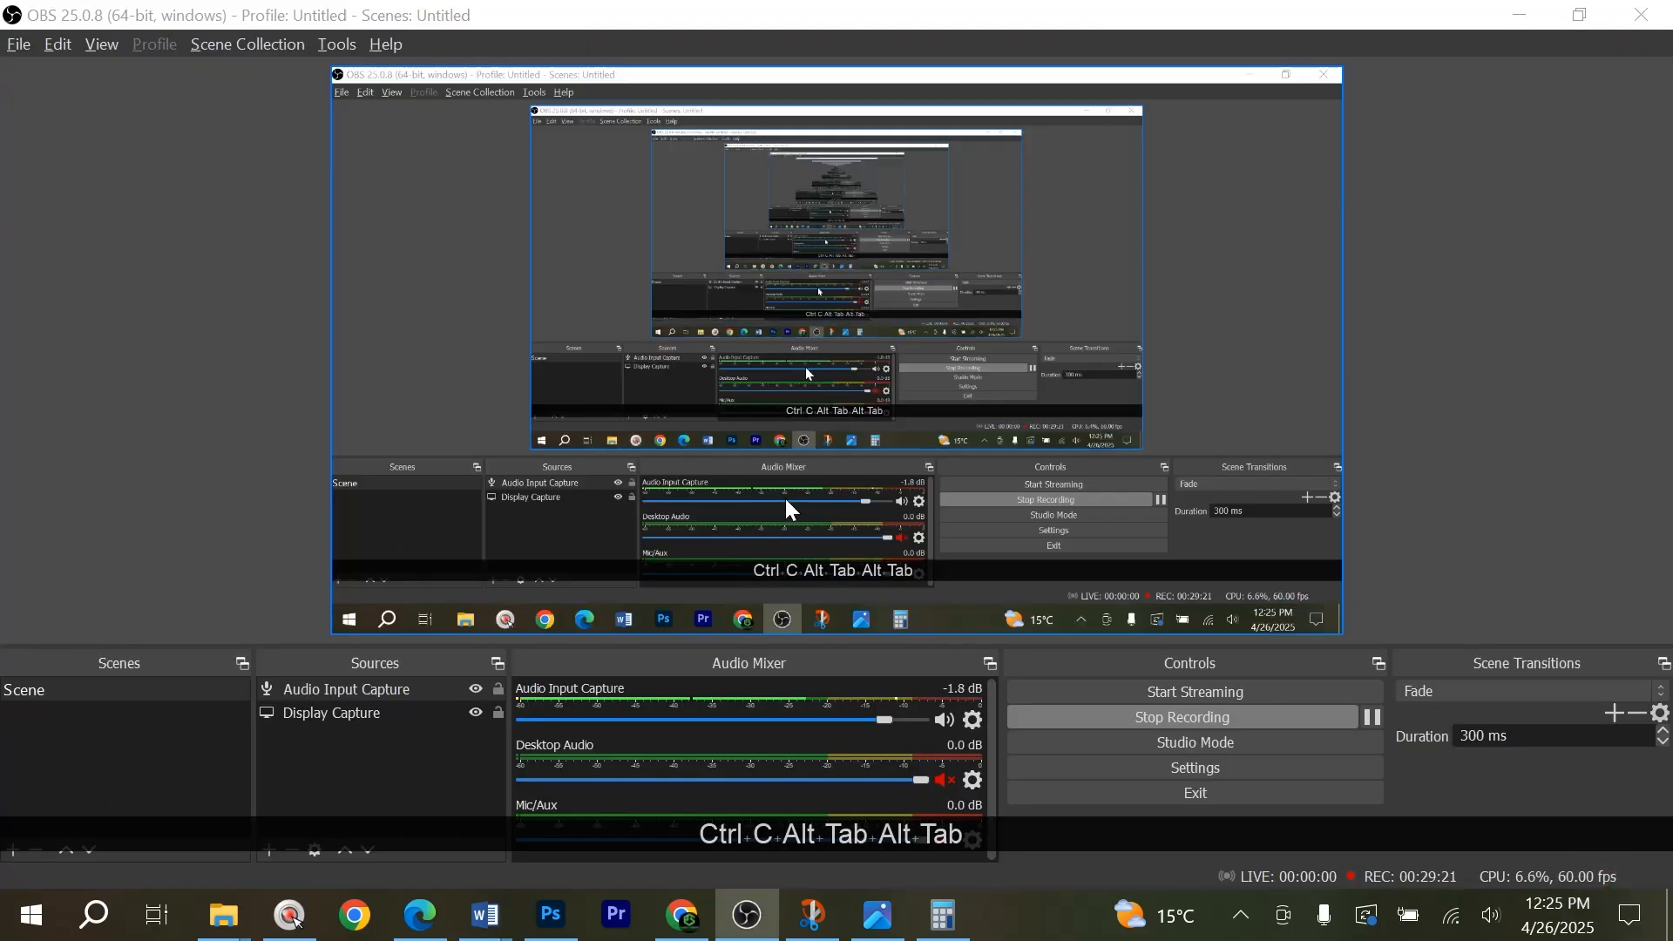
scroll(871, 418, "up", 2)
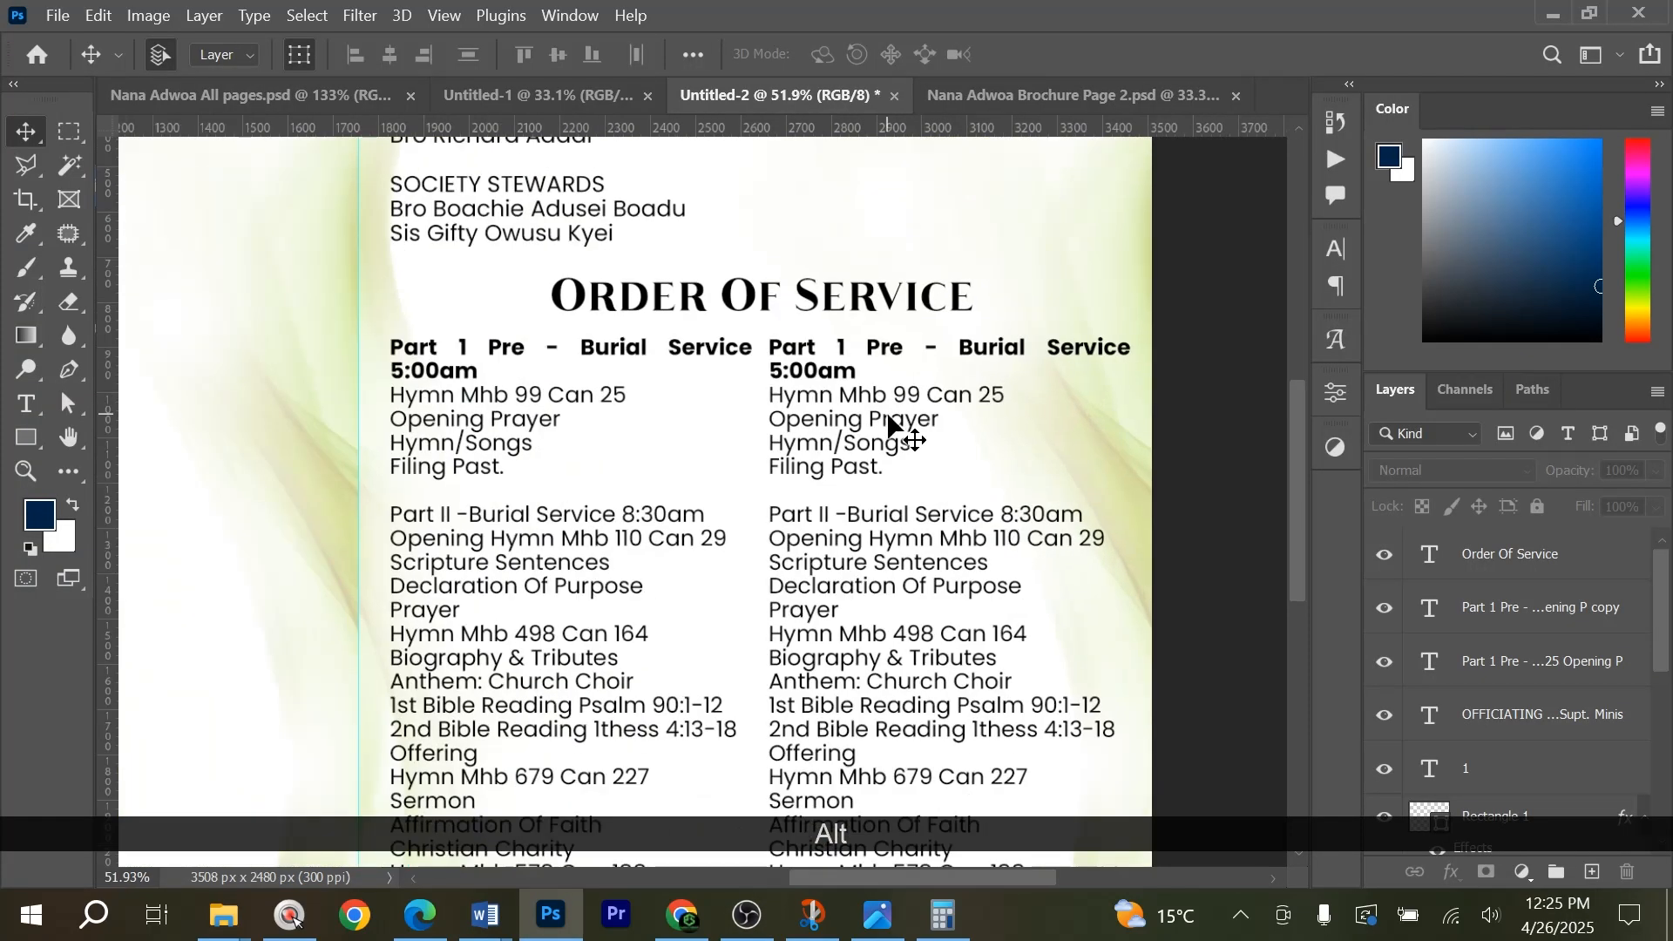
double_click(889, 409)
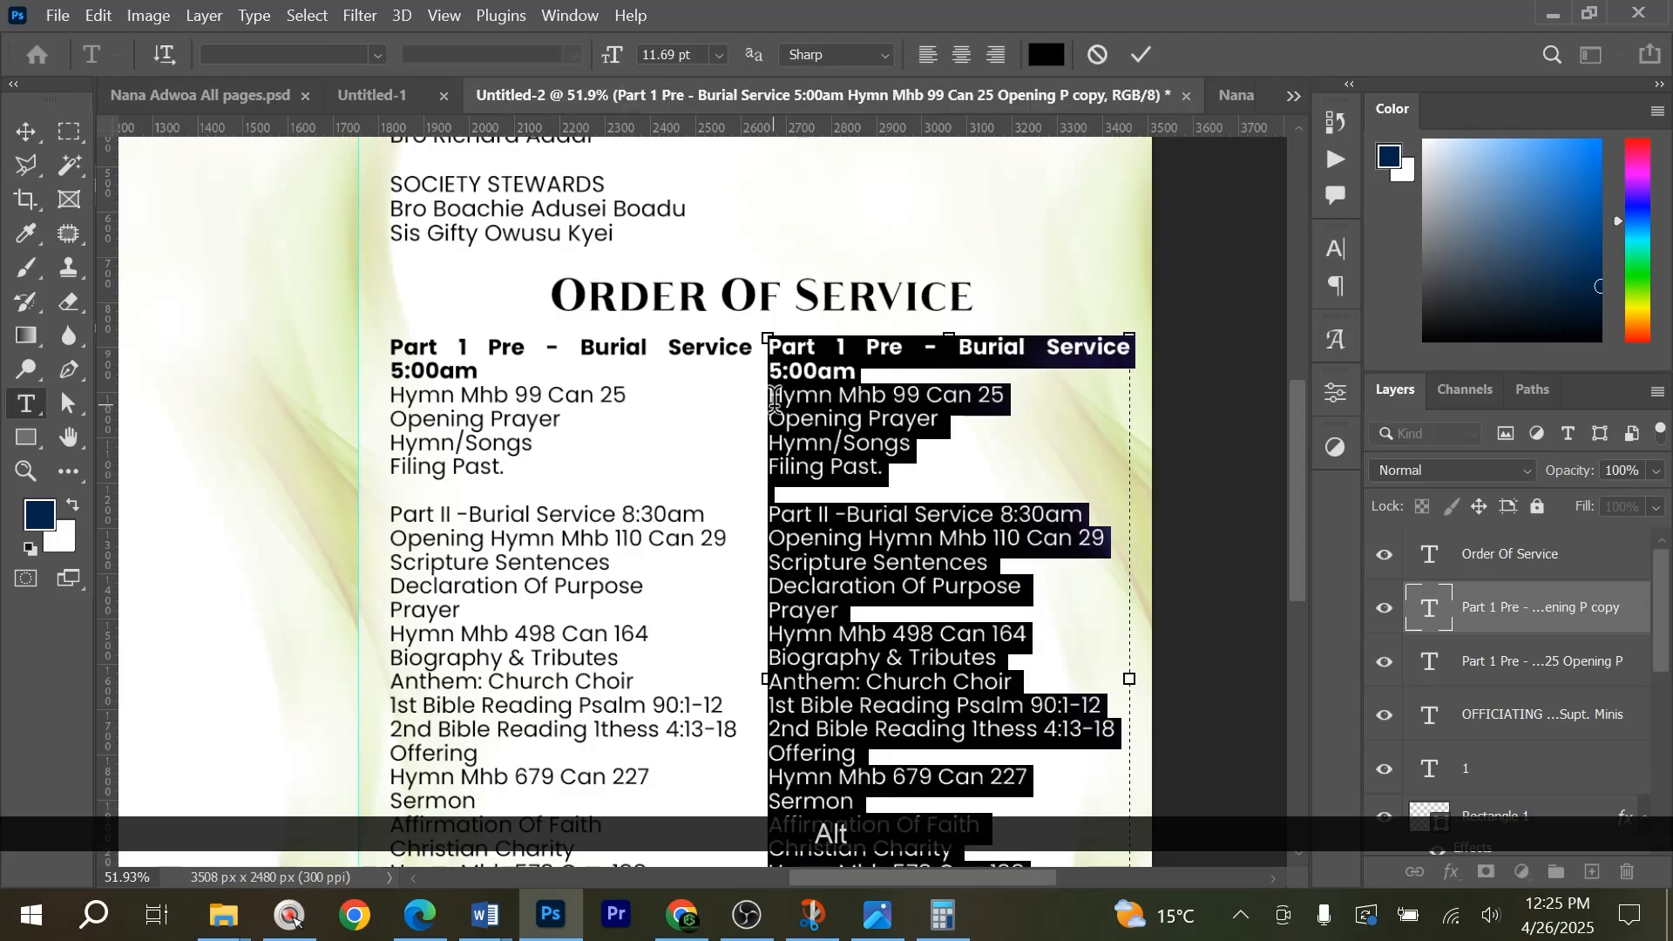
left_click_drag(774, 399, 969, 854)
scroll(902, 331, "down", 2)
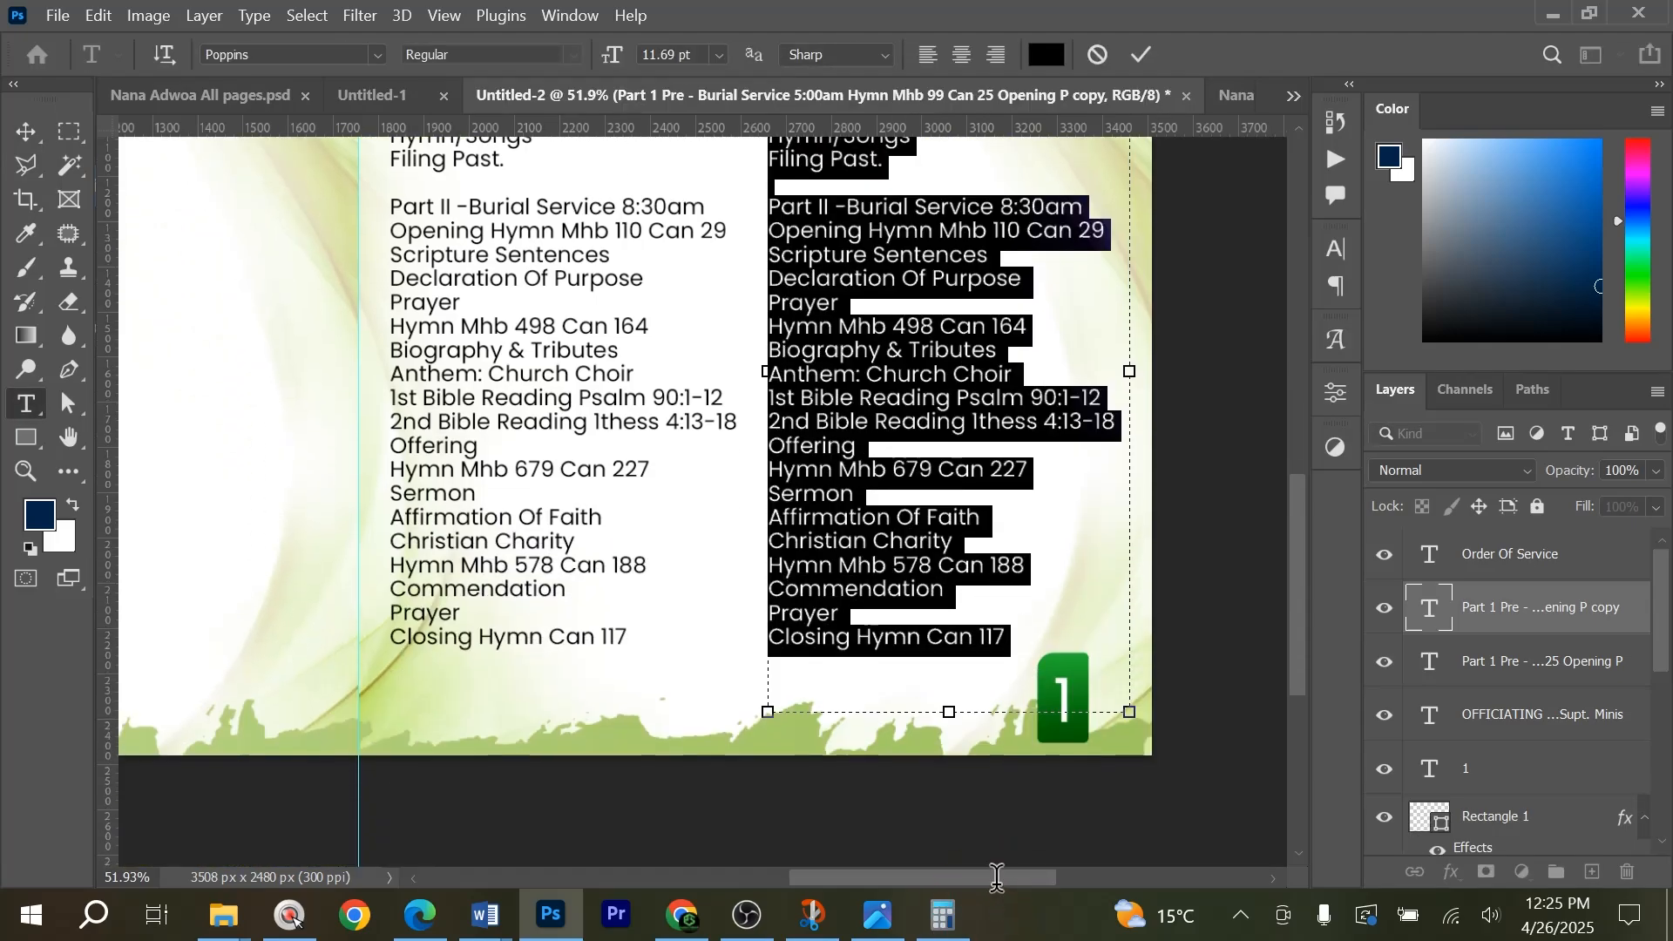
key("ctrl+v")
scroll(902, 331, "up", 4)
scroll(902, 331, "up", 1)
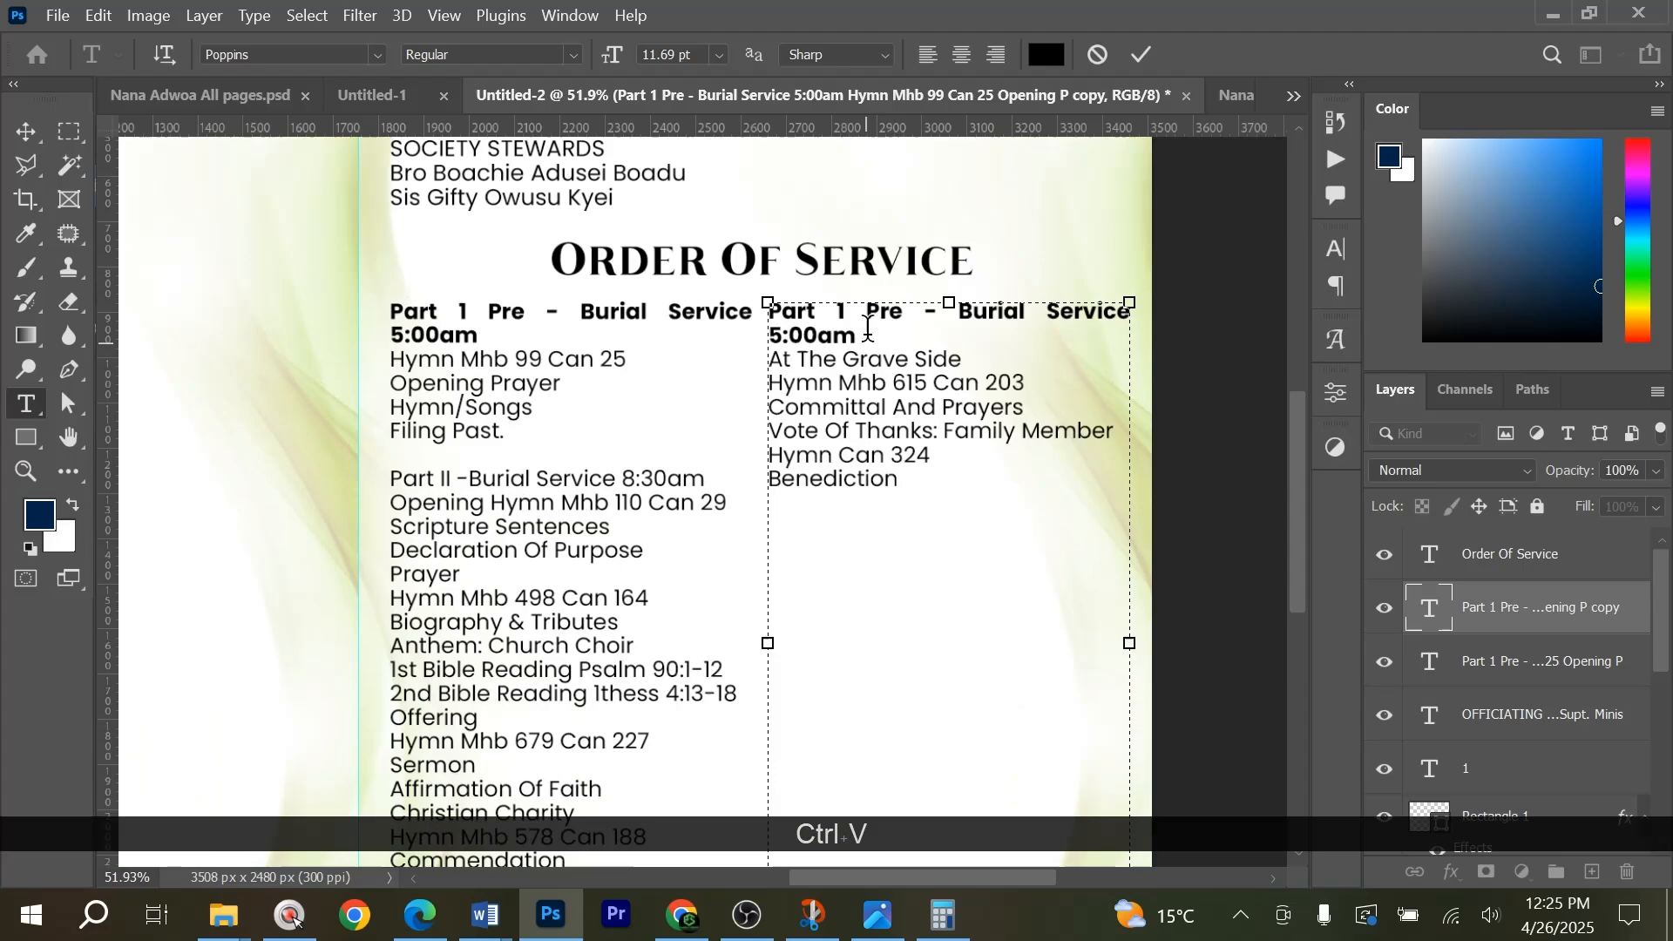
Cut the line At The Grave Side from the second column's body and select the bold heading above it.
left_click_drag(963, 359, 725, 357)
key("ctrl+x")
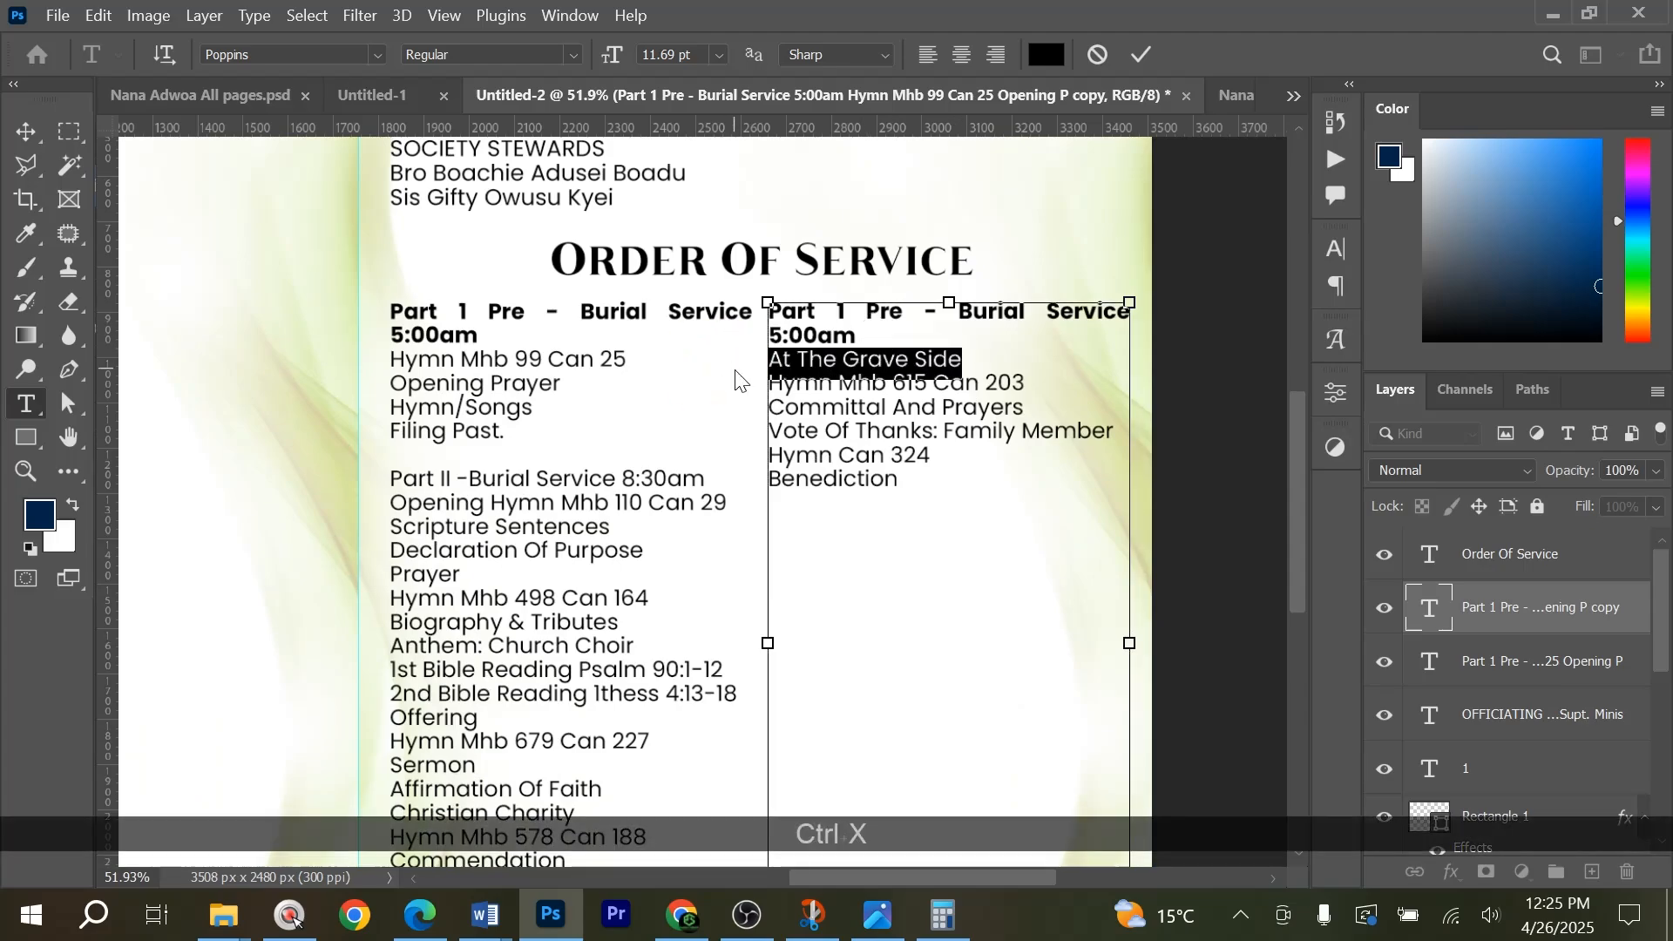
left_click_drag(852, 335, 684, 277)
key("ctrl+c")
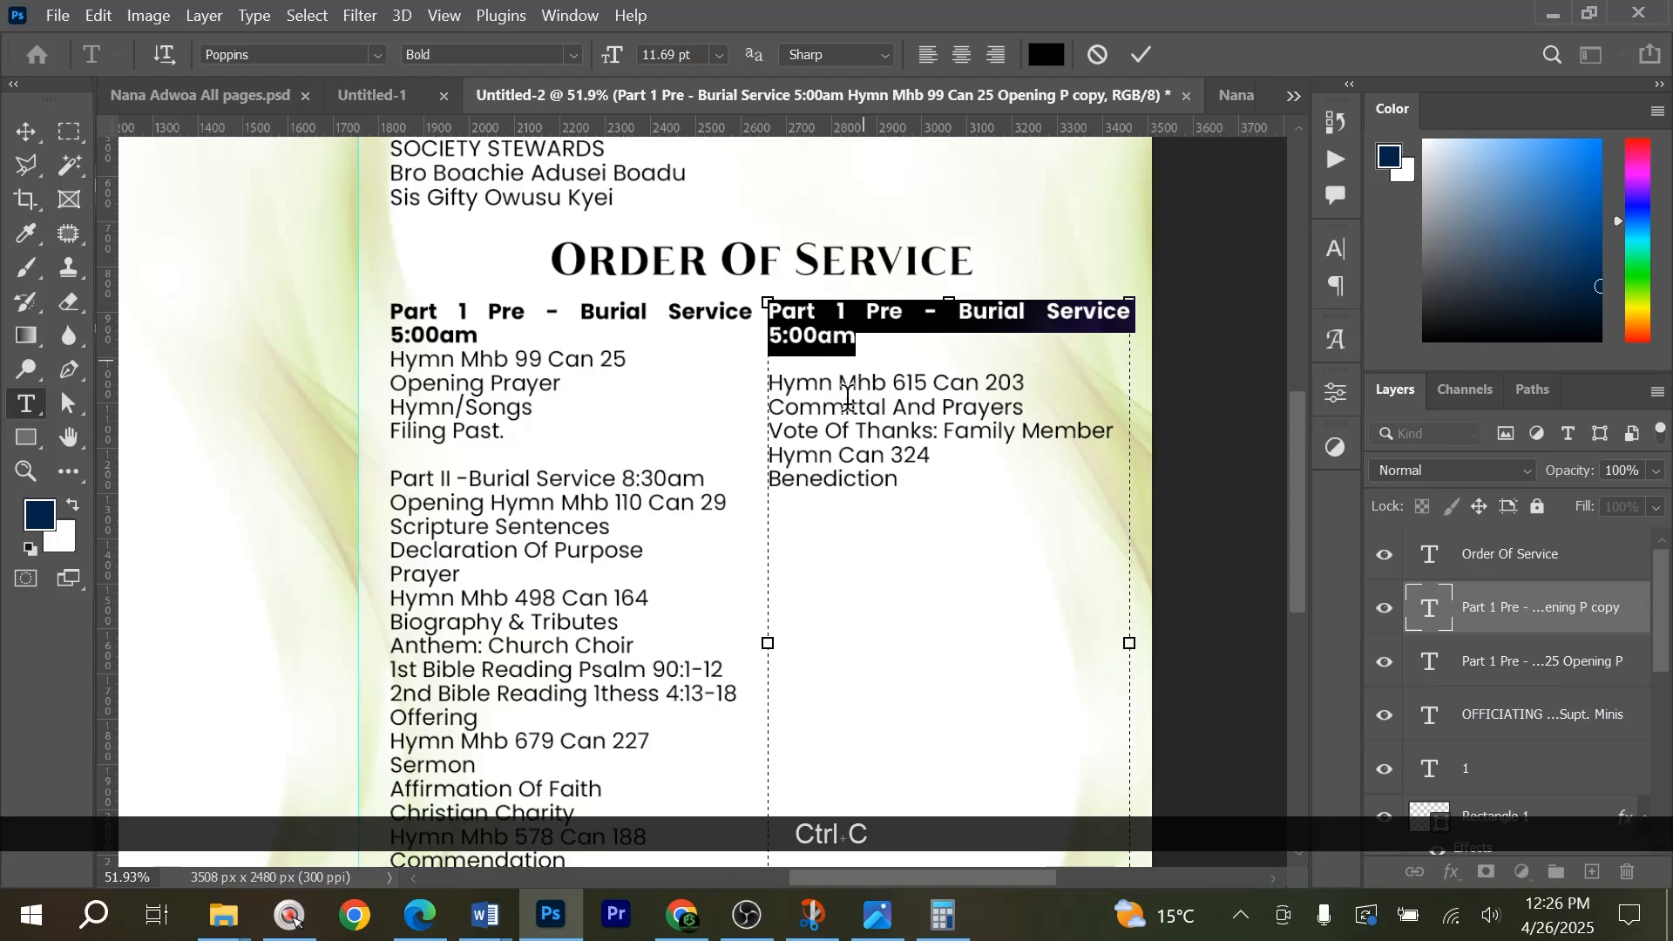
Switch to Word and copy only the line At The Grave Side.
key("alt+Tab")
key("alt+Tab")
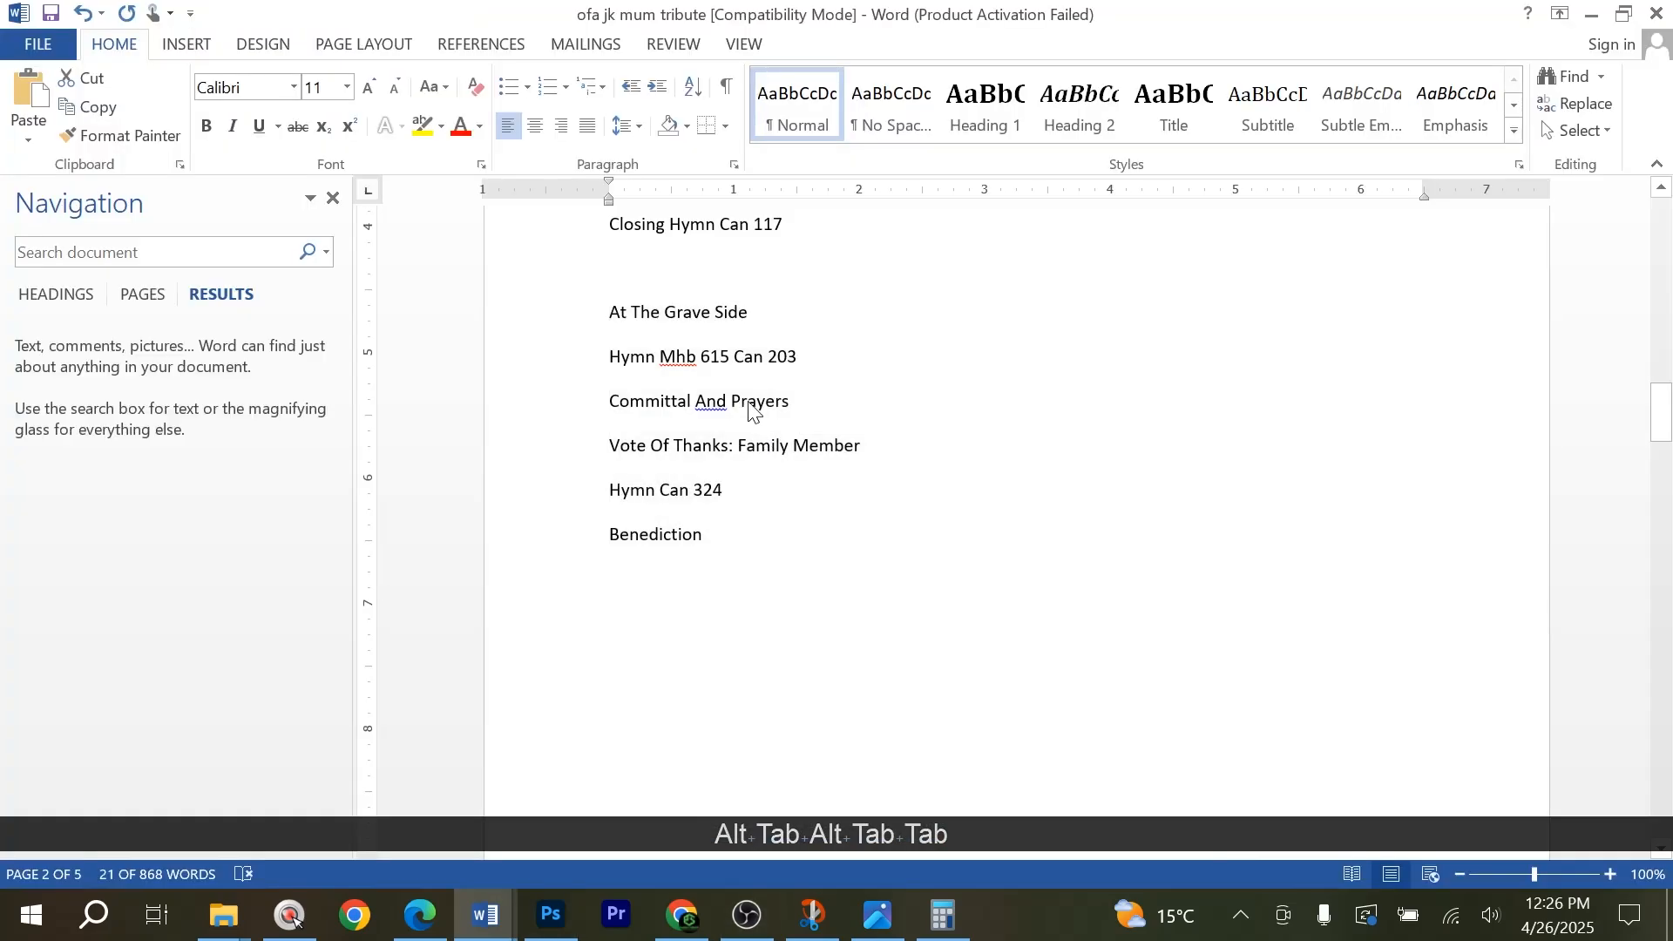
left_click(568, 319)
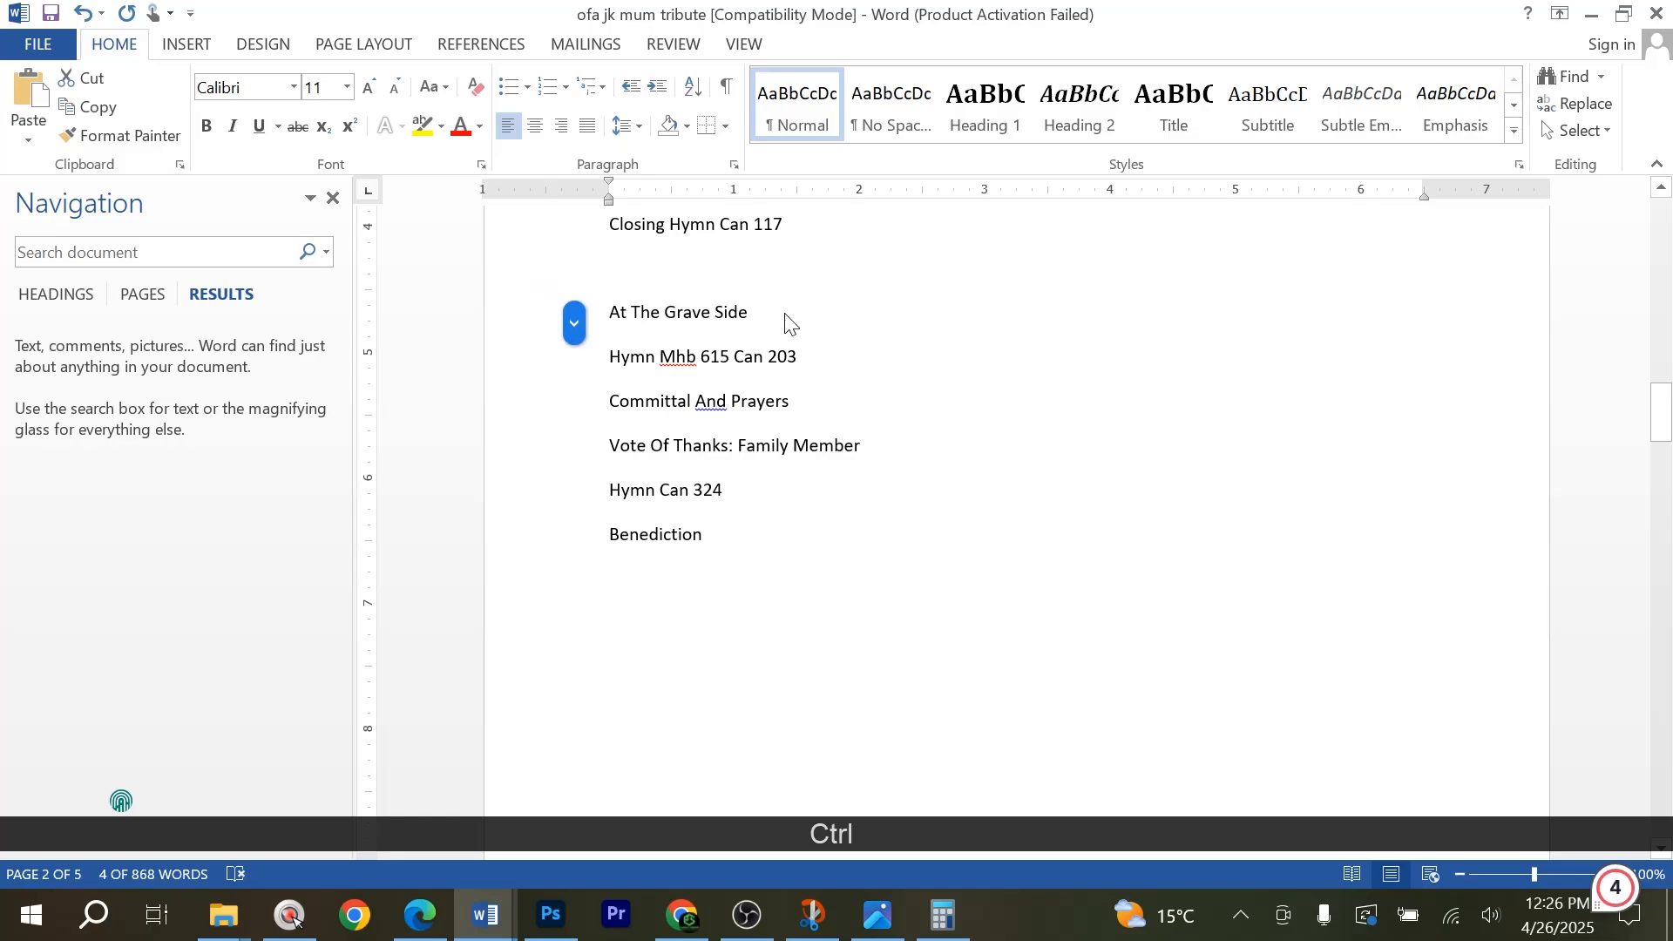
left_click(580, 312)
key("ctrl+c")
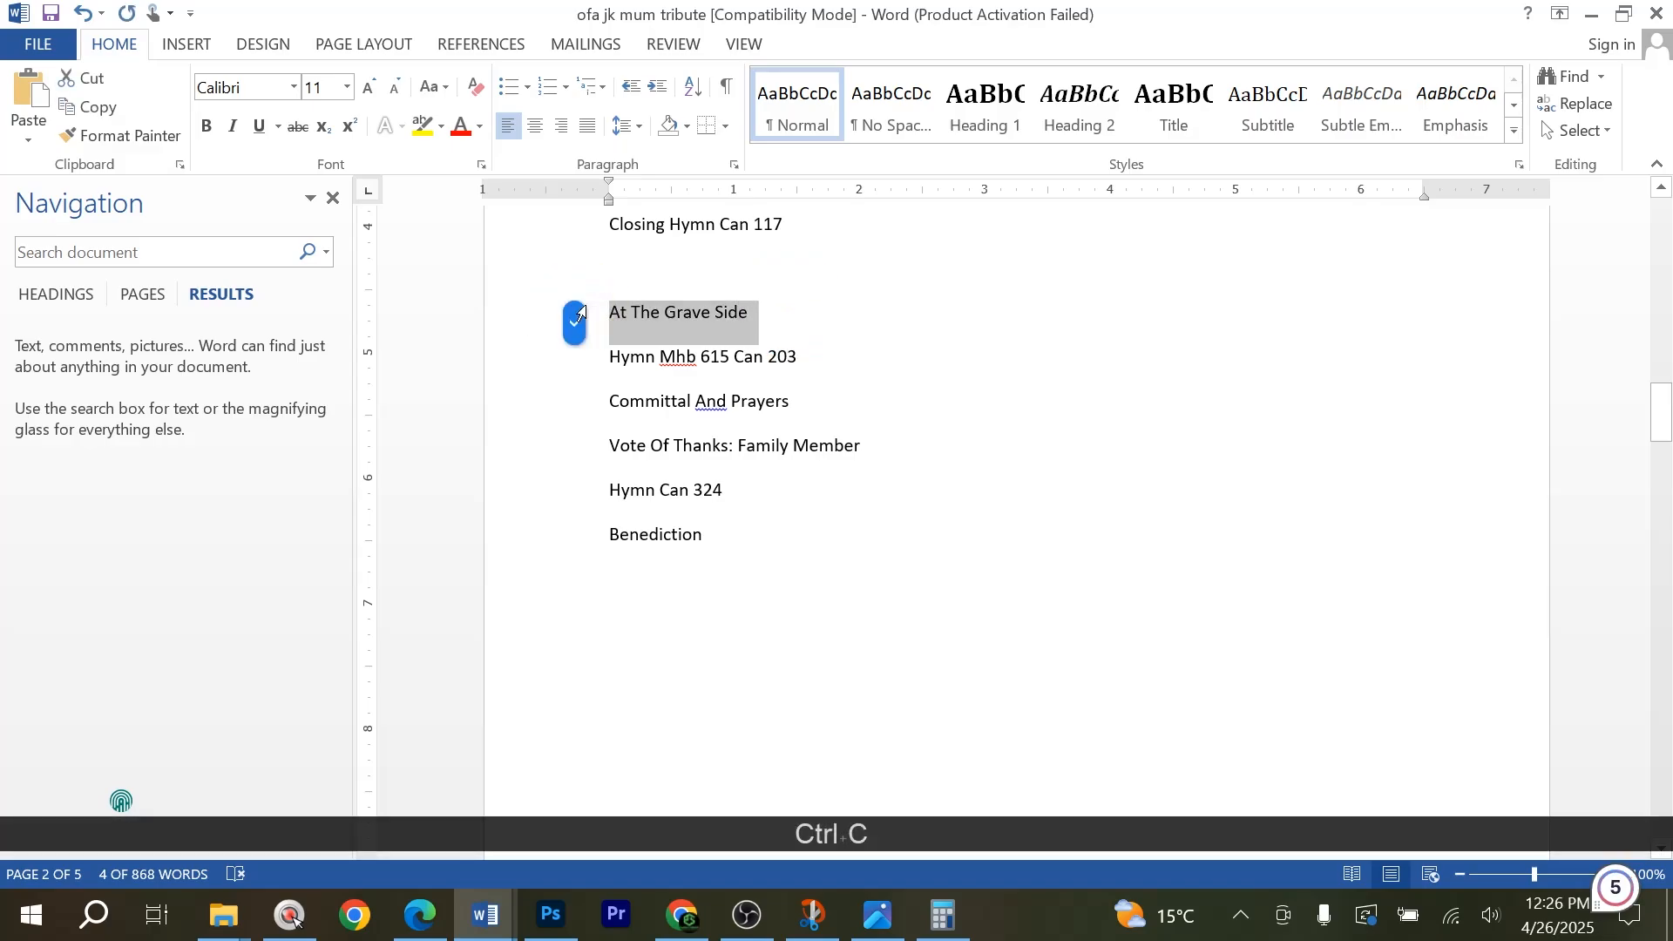
Back in Photoshop, replace the second column's bold heading with At The Grave Side, remove the blank line below it and commit the text.
key("alt+Tab")
key("alt+Tab")
key("Tab")
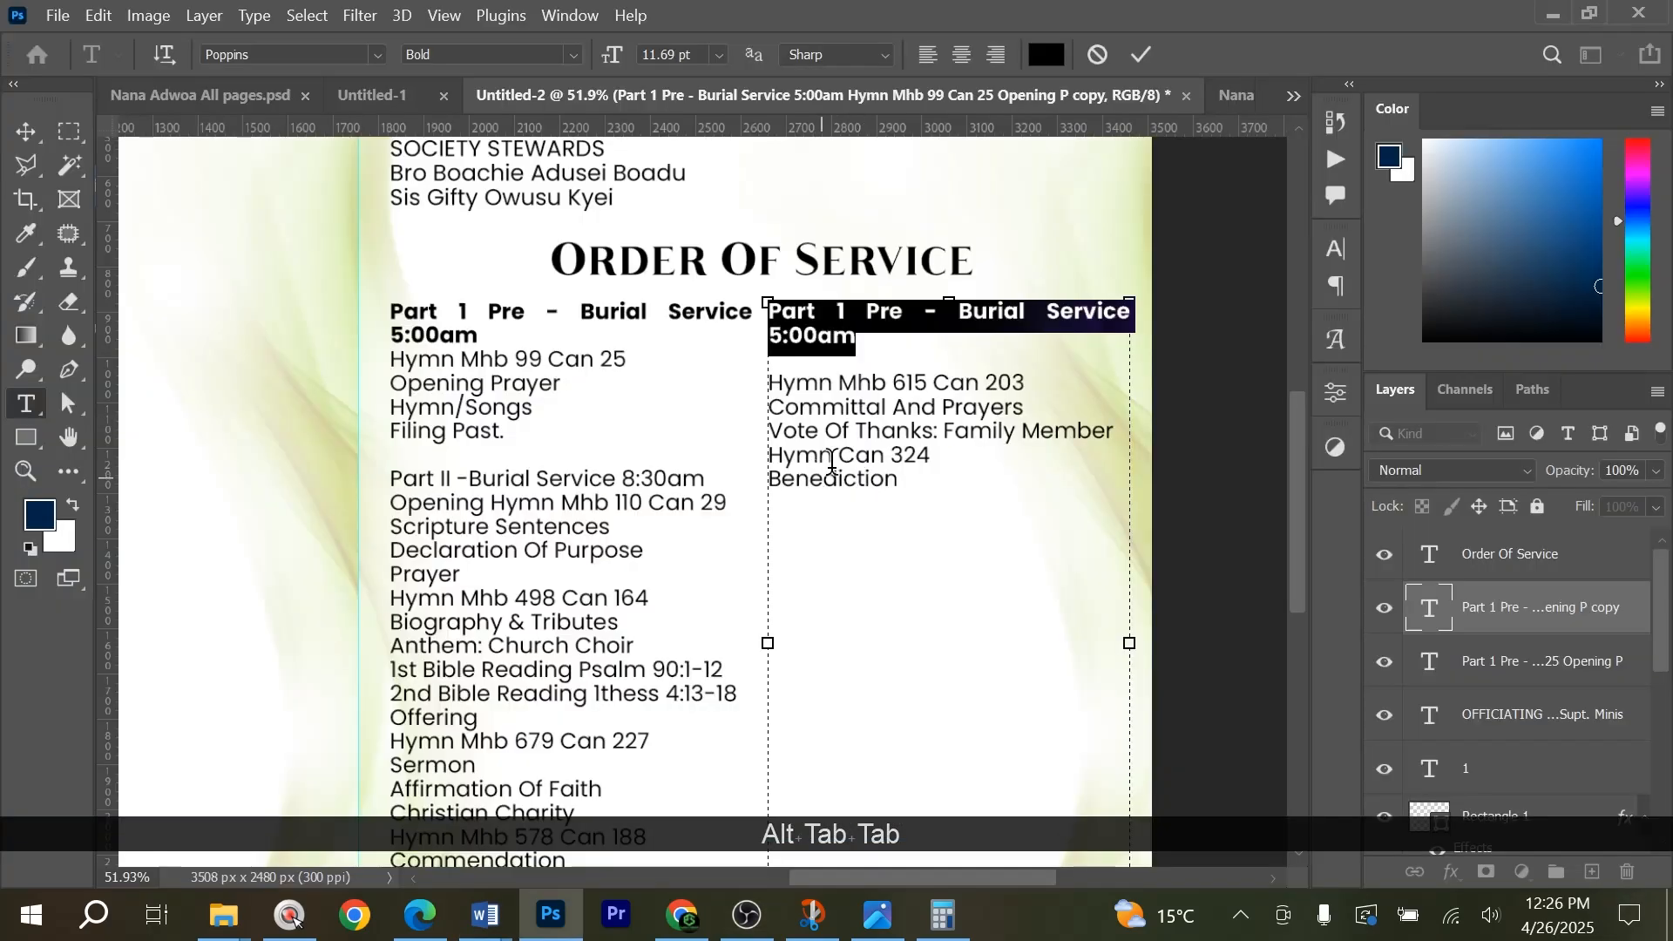
key("ctrl+v")
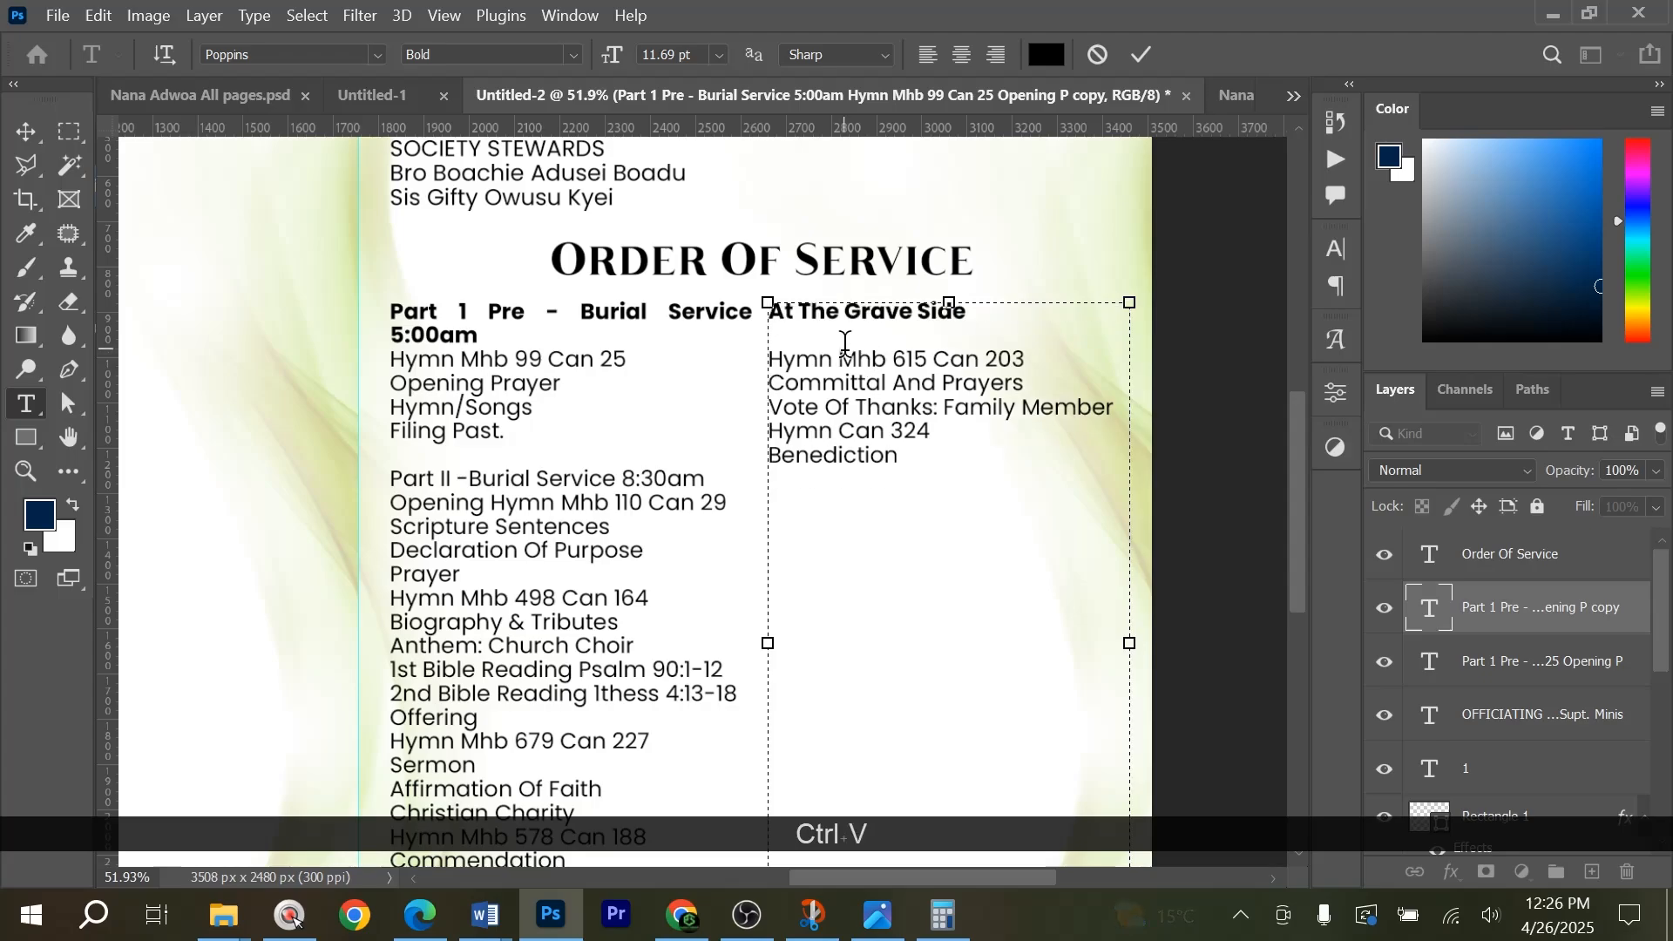
left_click(850, 332)
key("Delete")
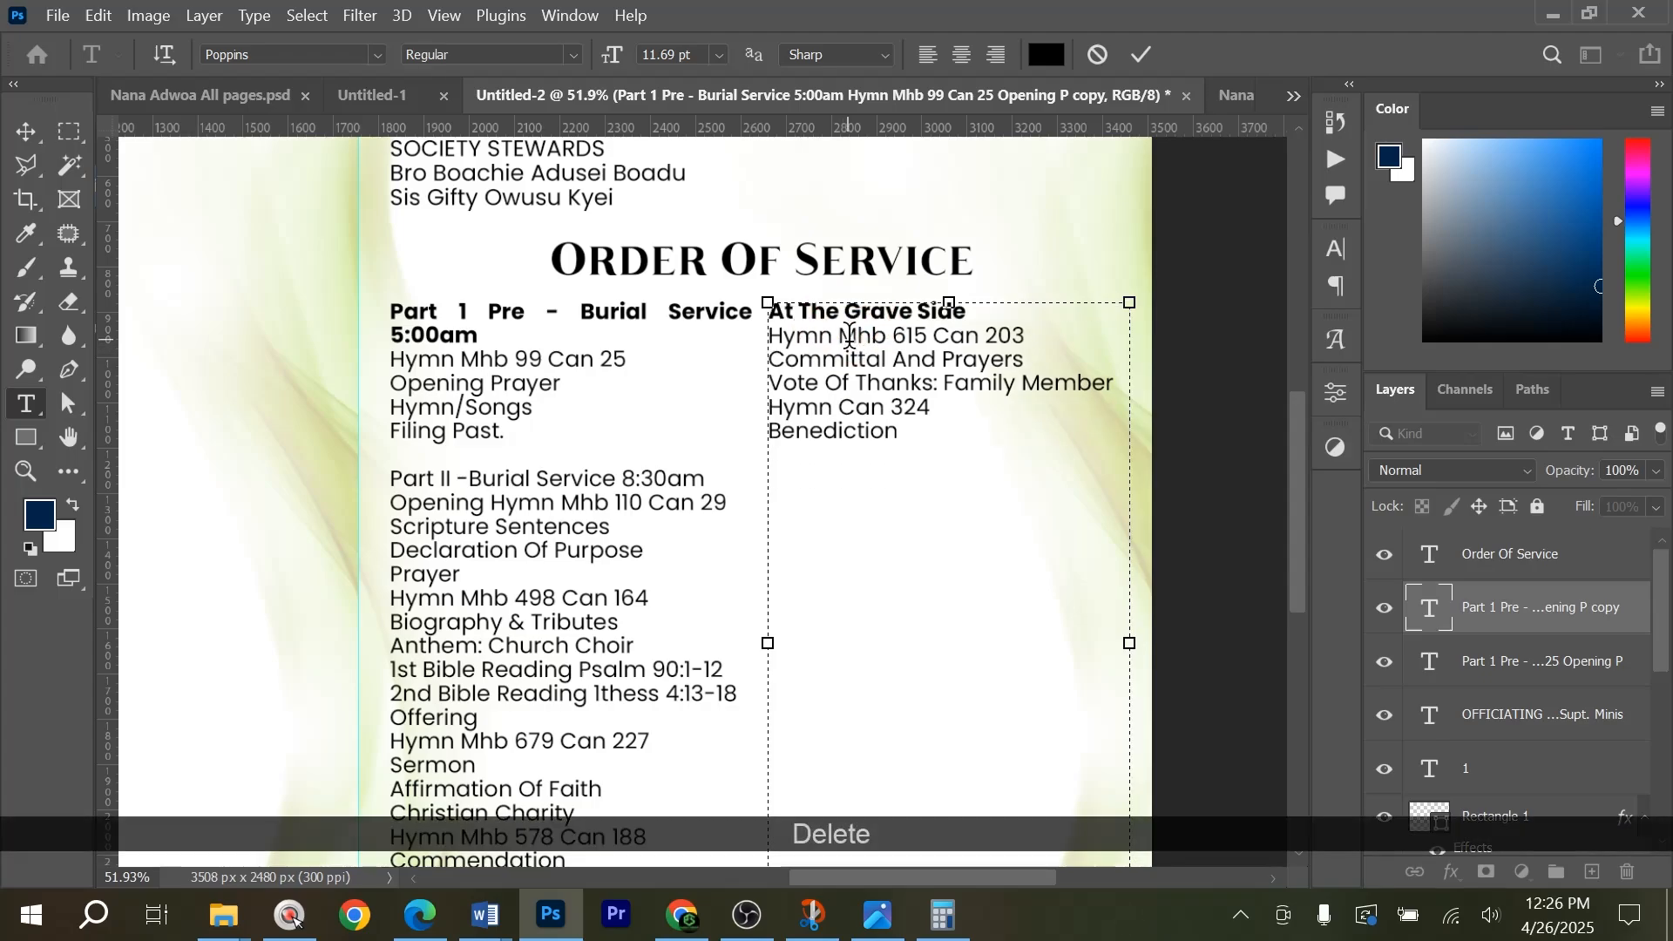
left_click(1145, 58)
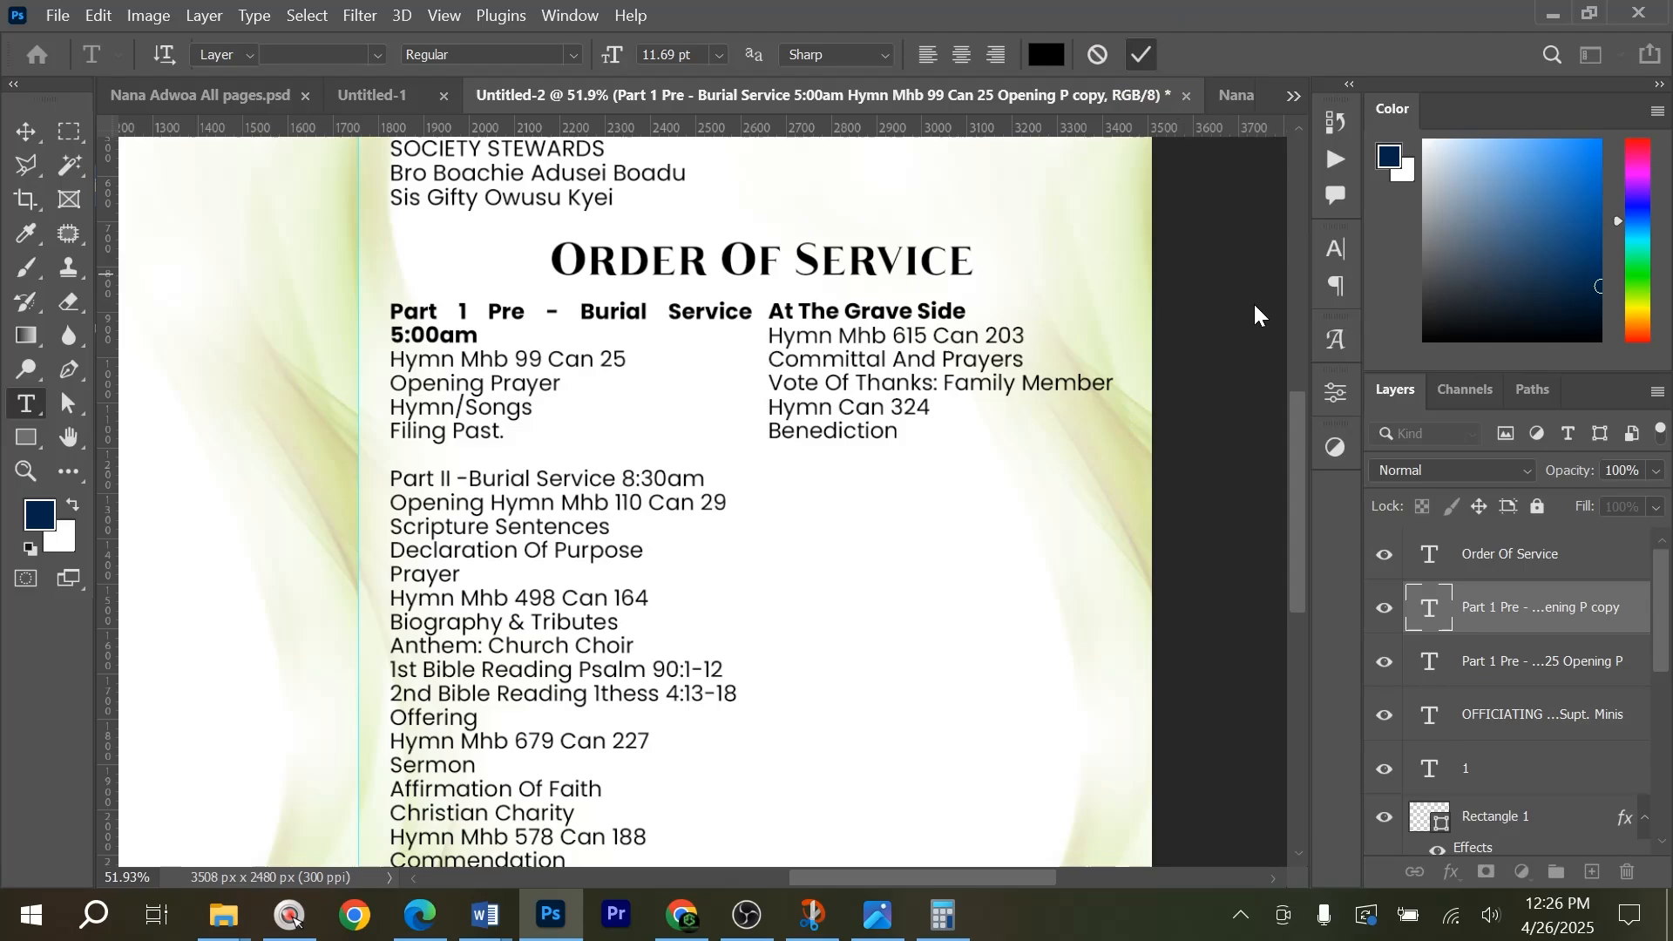
Move the At The Grave Side column down slightly, deselect it and fit the whole spread in view.
key("v")
left_click_drag(913, 419, 913, 529)
left_click(1225, 329)
key("ctrl+0")
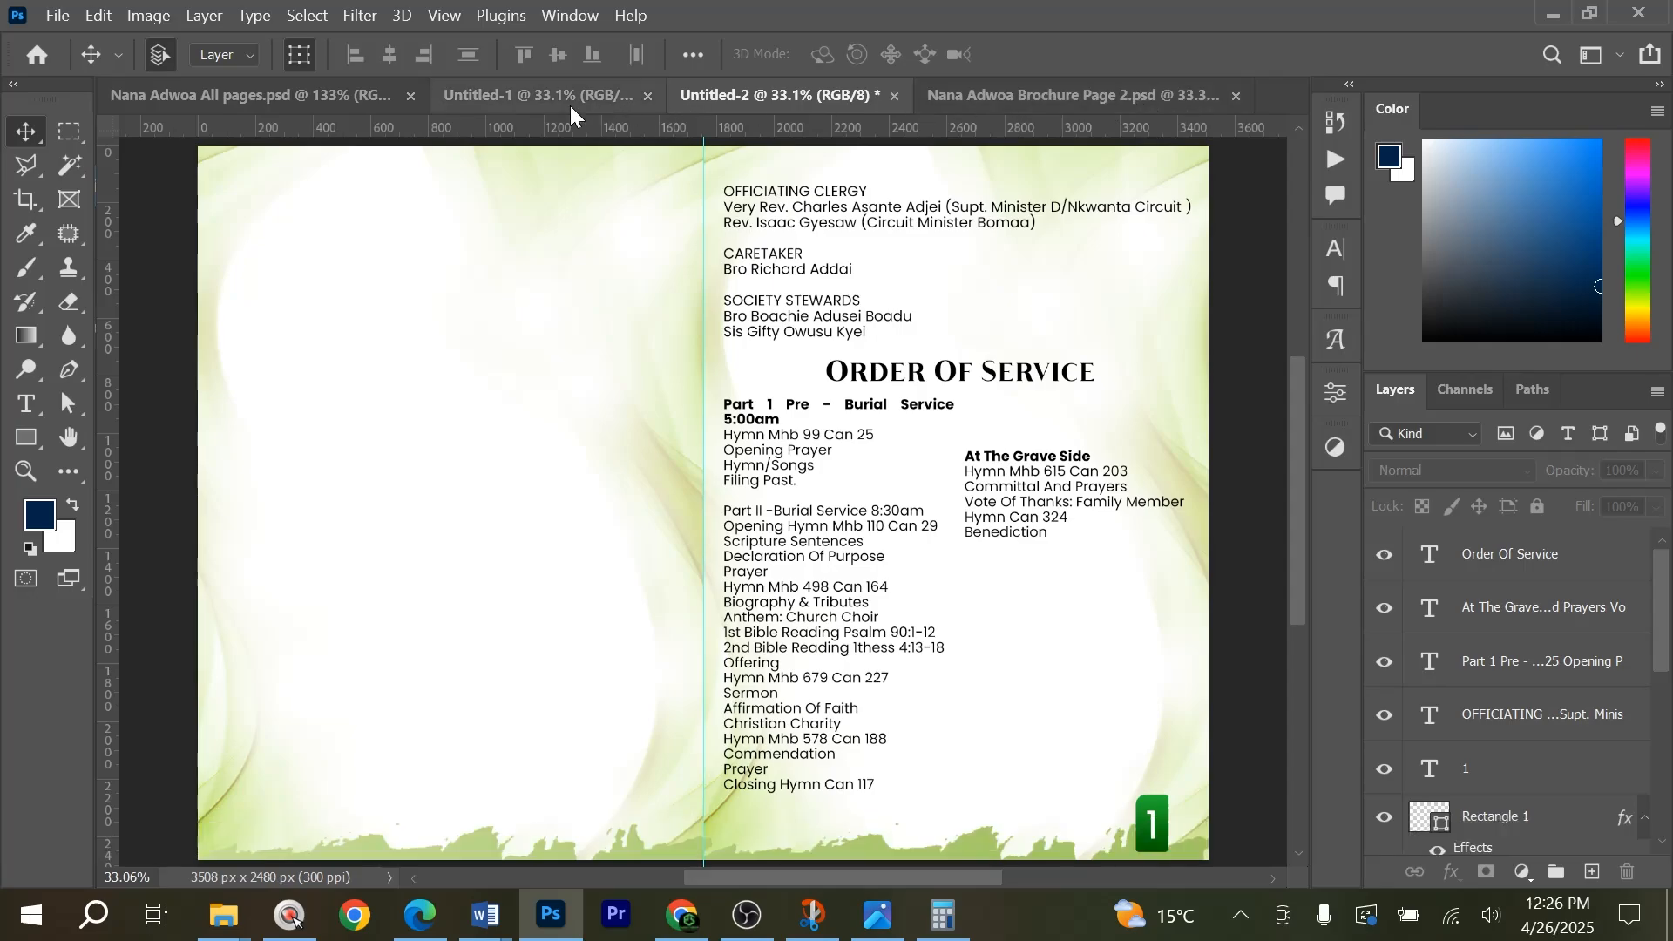
Examine the order-of-service and biography layouts in Nana Adwoa All pages.psd and Nana Adwoa Brochure Page 2.psd, and return to Untitled-2.
left_click(228, 96)
scroll(924, 523, "up", 3)
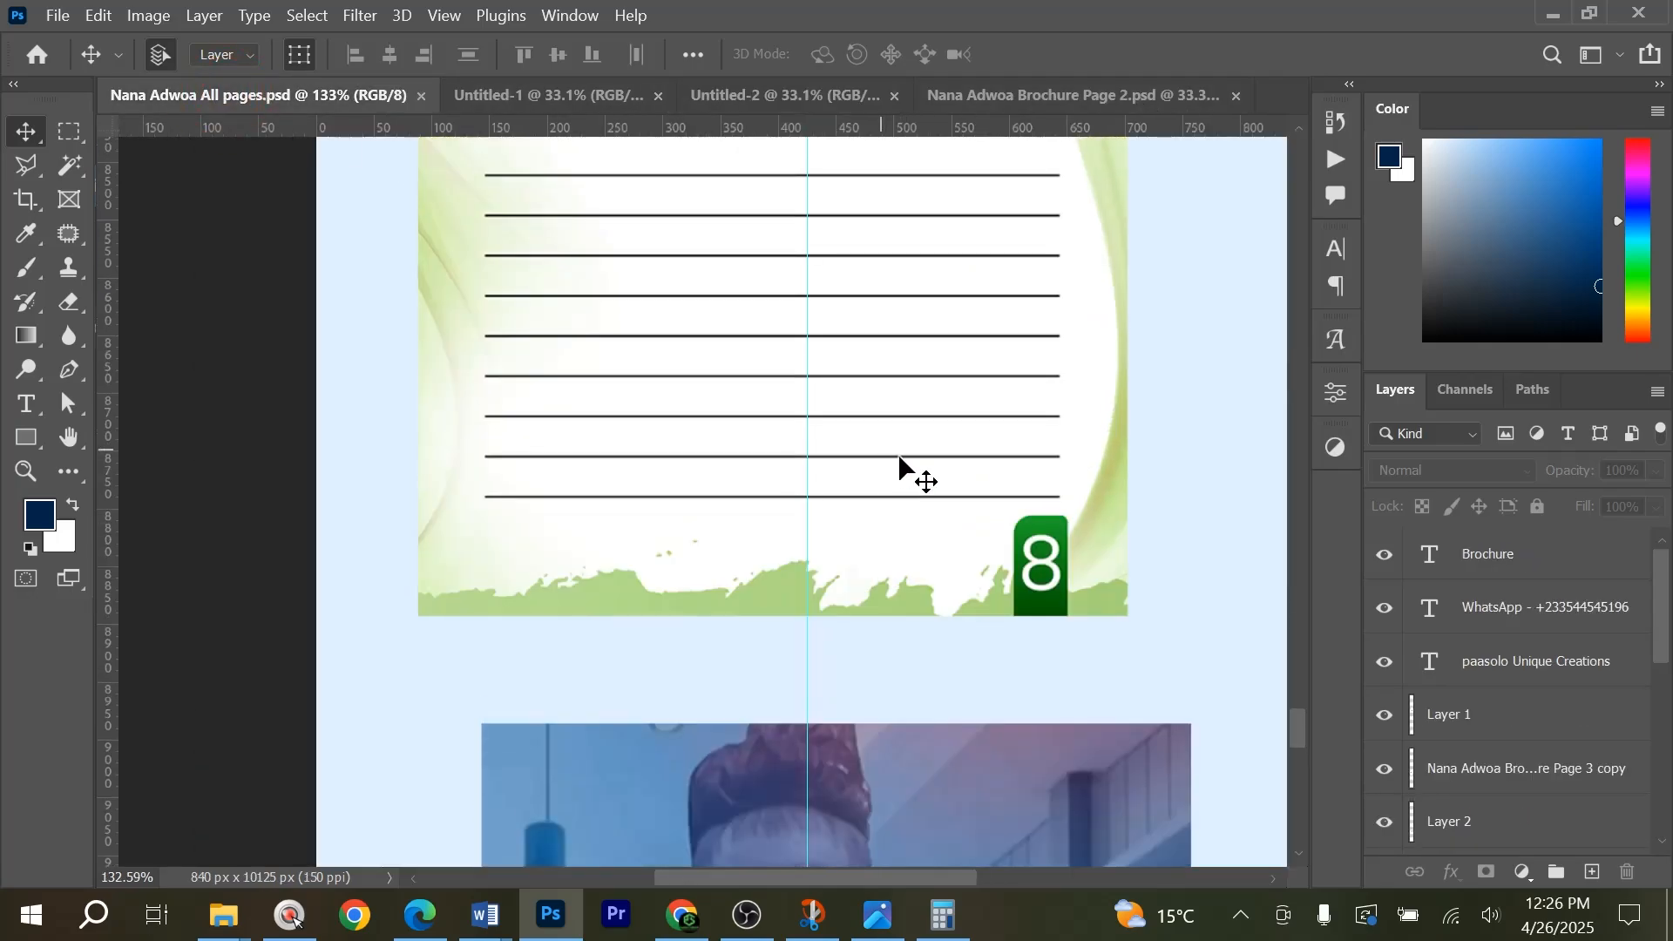
left_click_drag(1303, 736, 1324, 249)
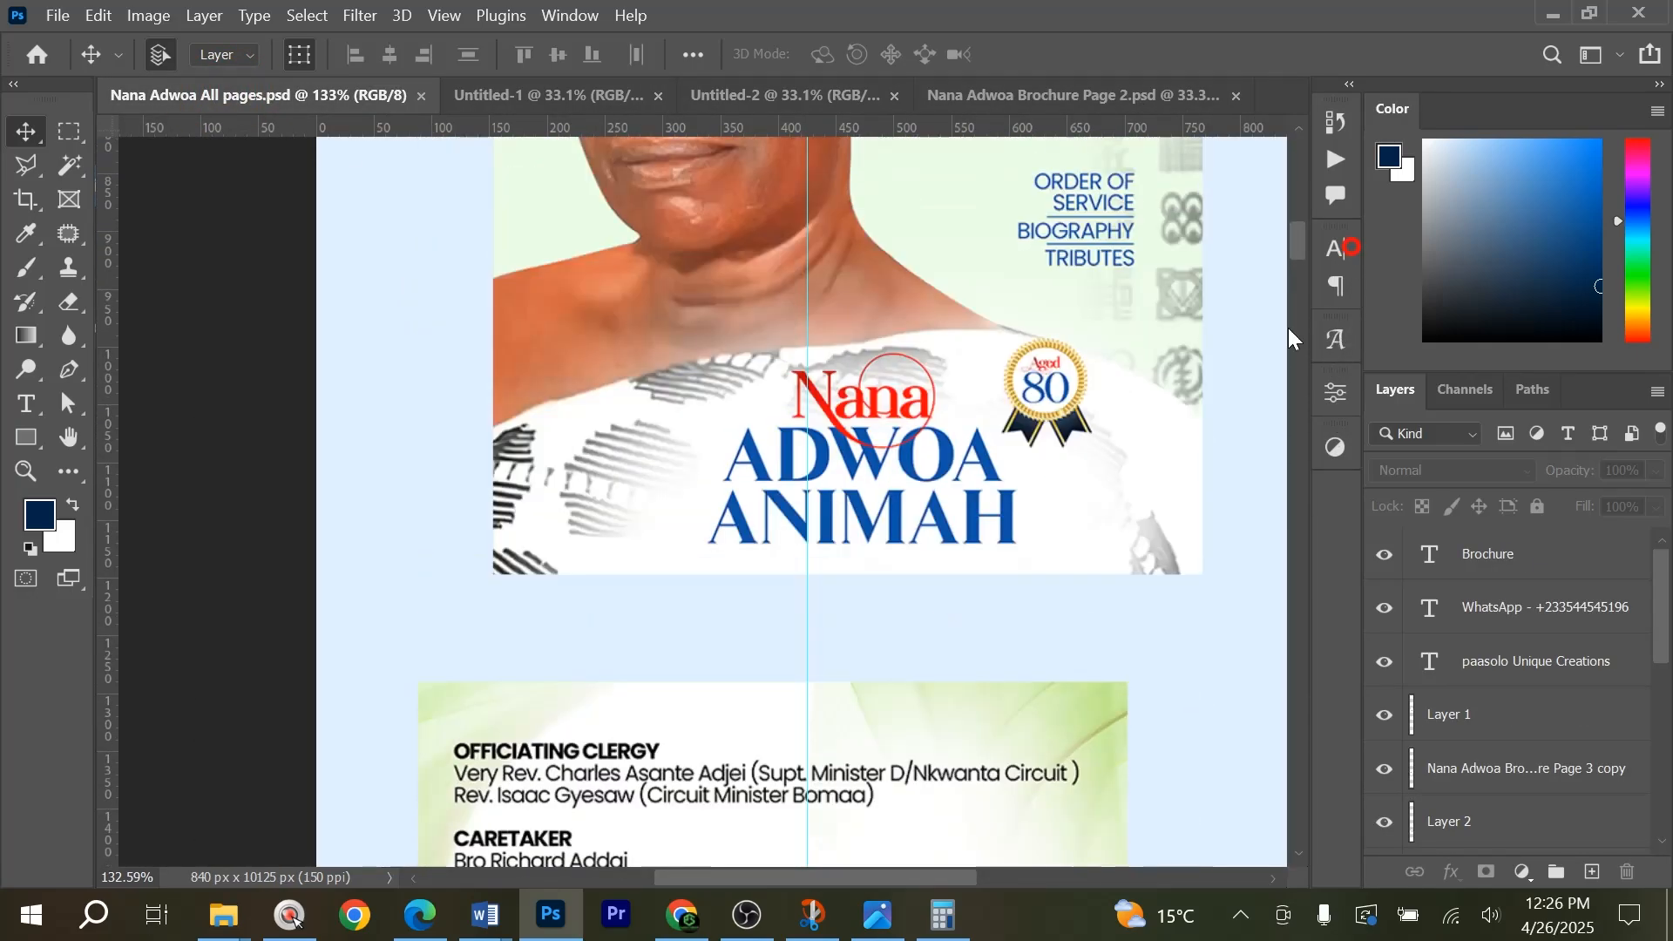
scroll(1122, 460, "down", 1)
scroll(1122, 460, "up", 2)
scroll(1188, 500, "down", 5)
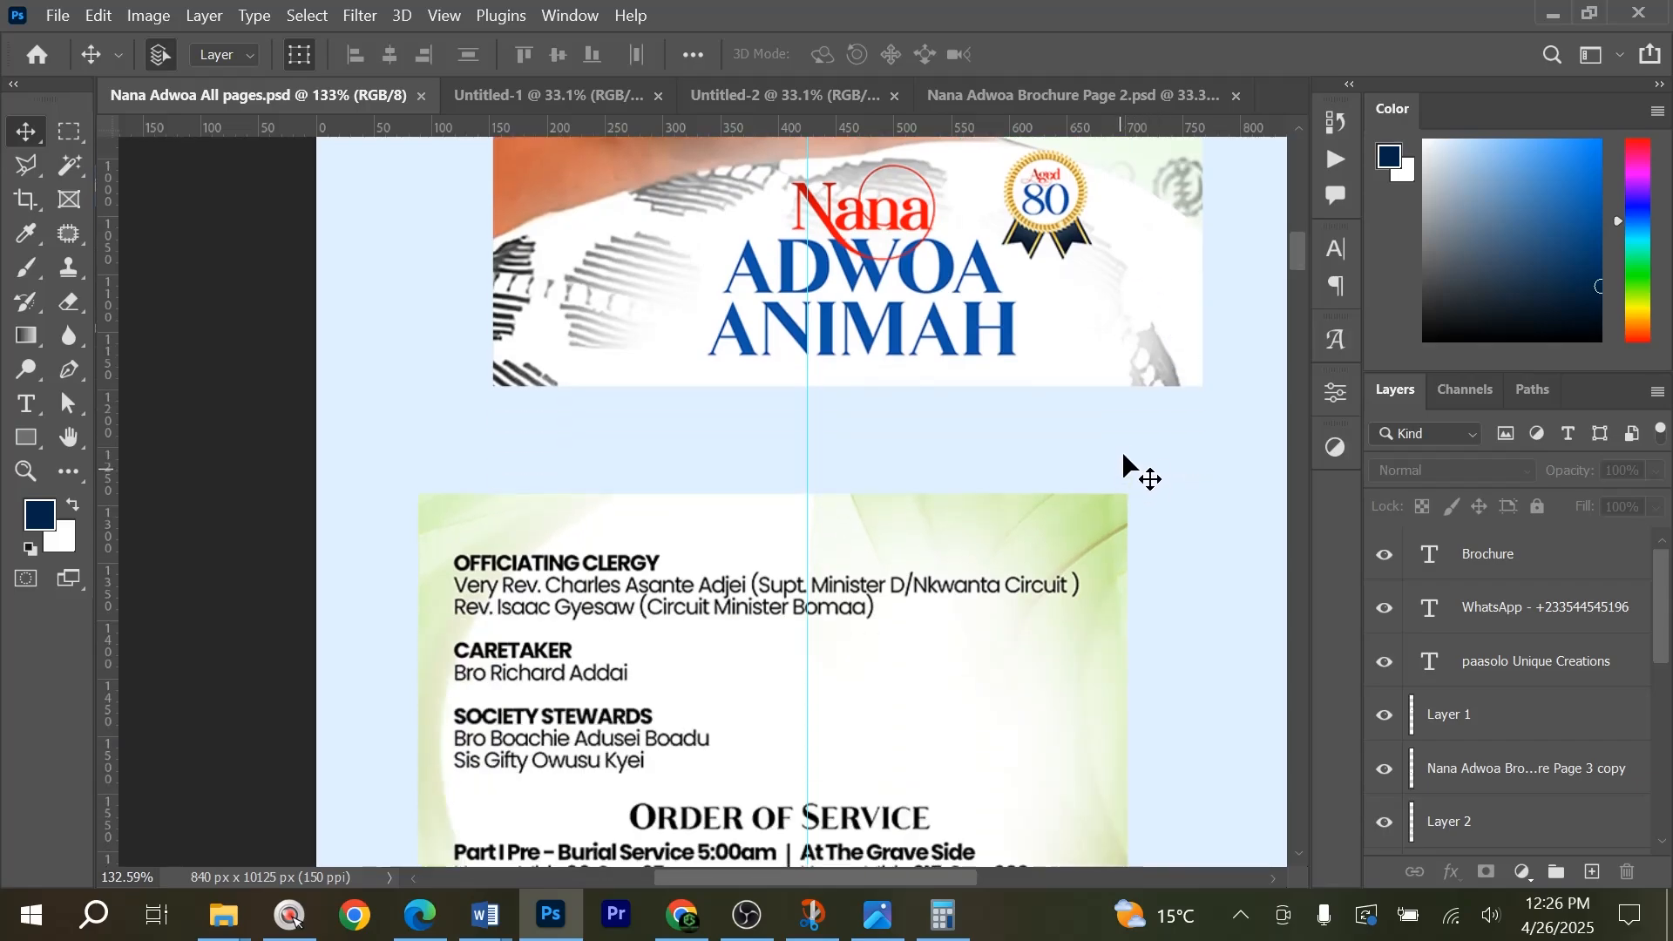
scroll(702, 366, "down", 1)
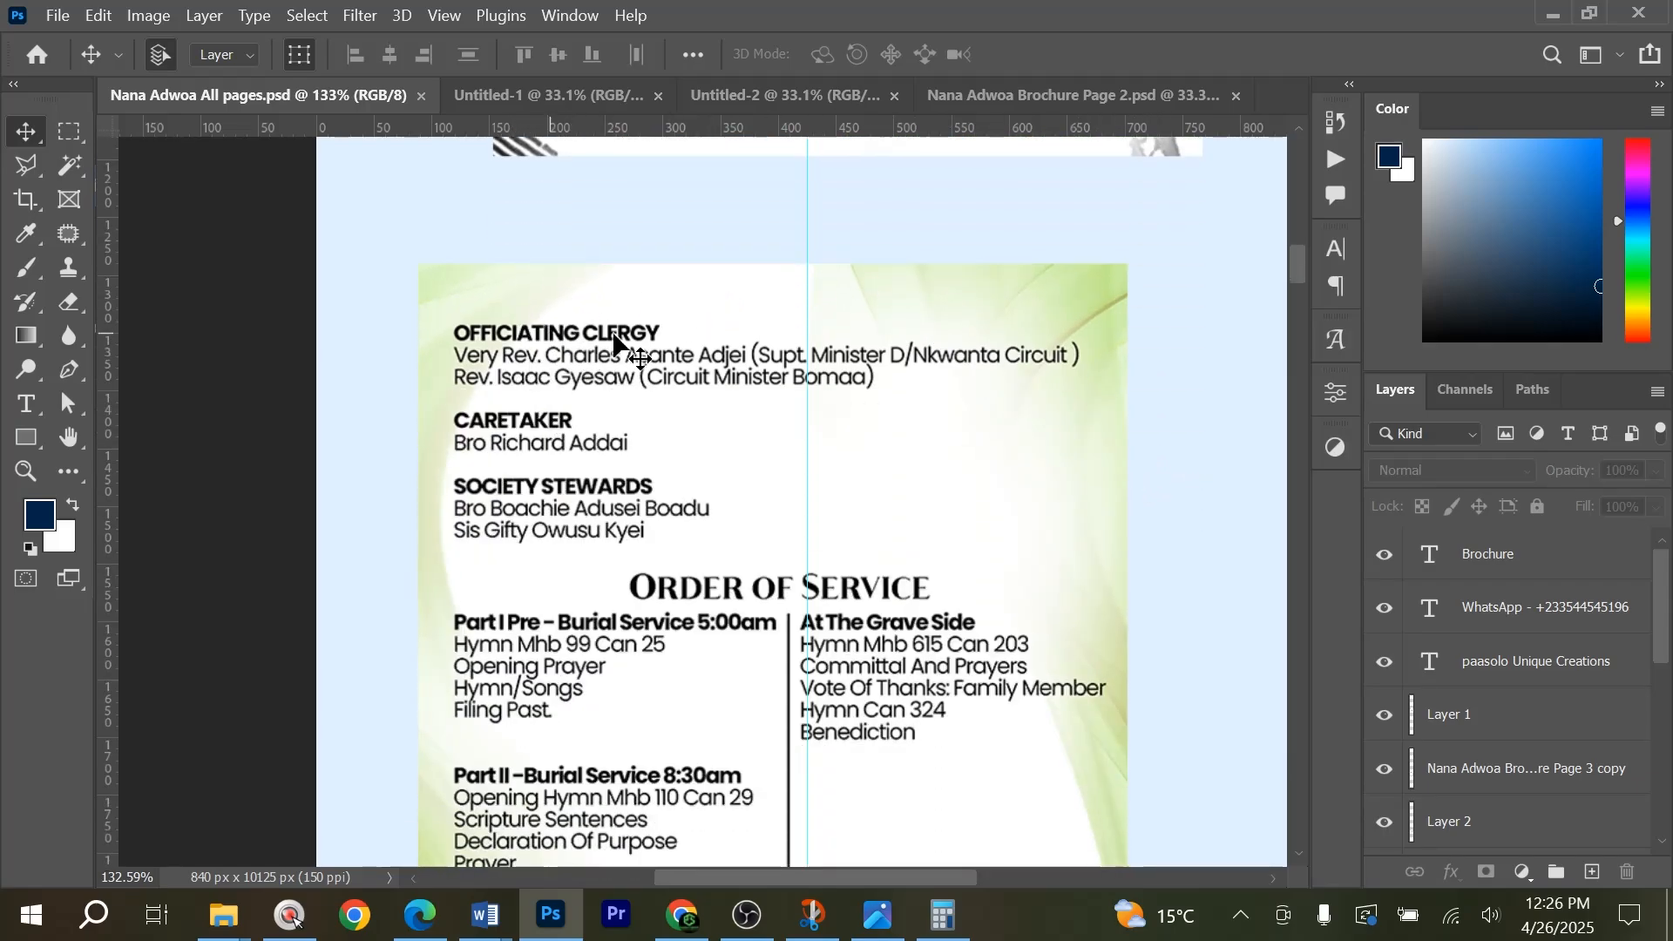
scroll(679, 557, "down", 2)
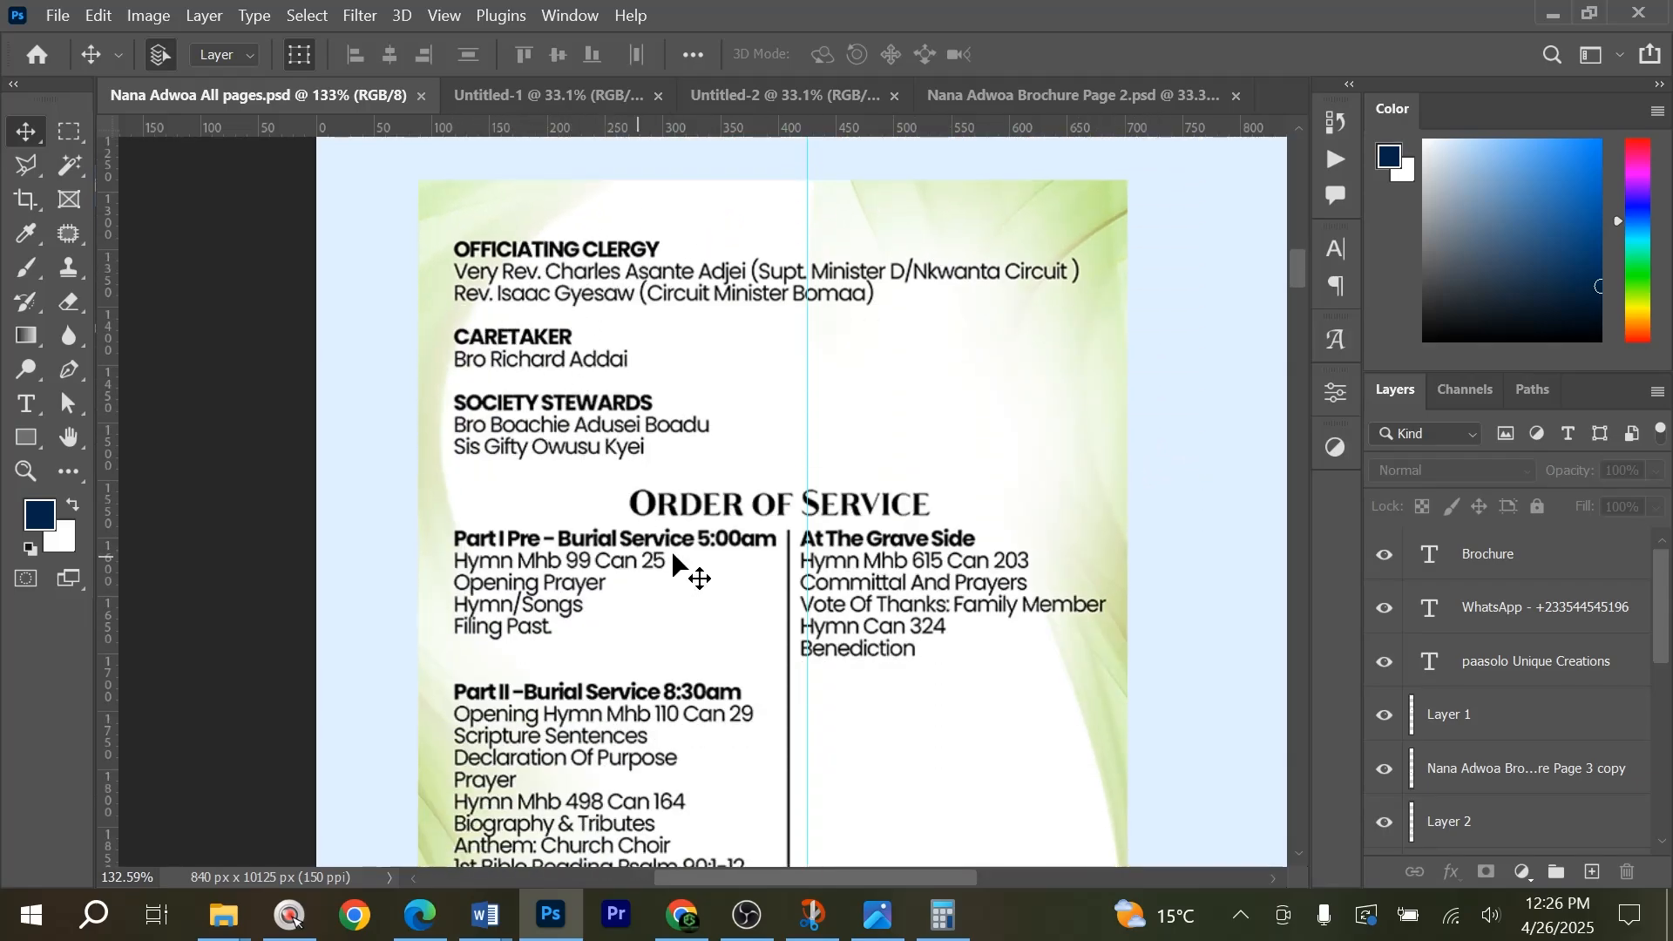
scroll(789, 448, "down", 2)
scroll(789, 627, "down", 1)
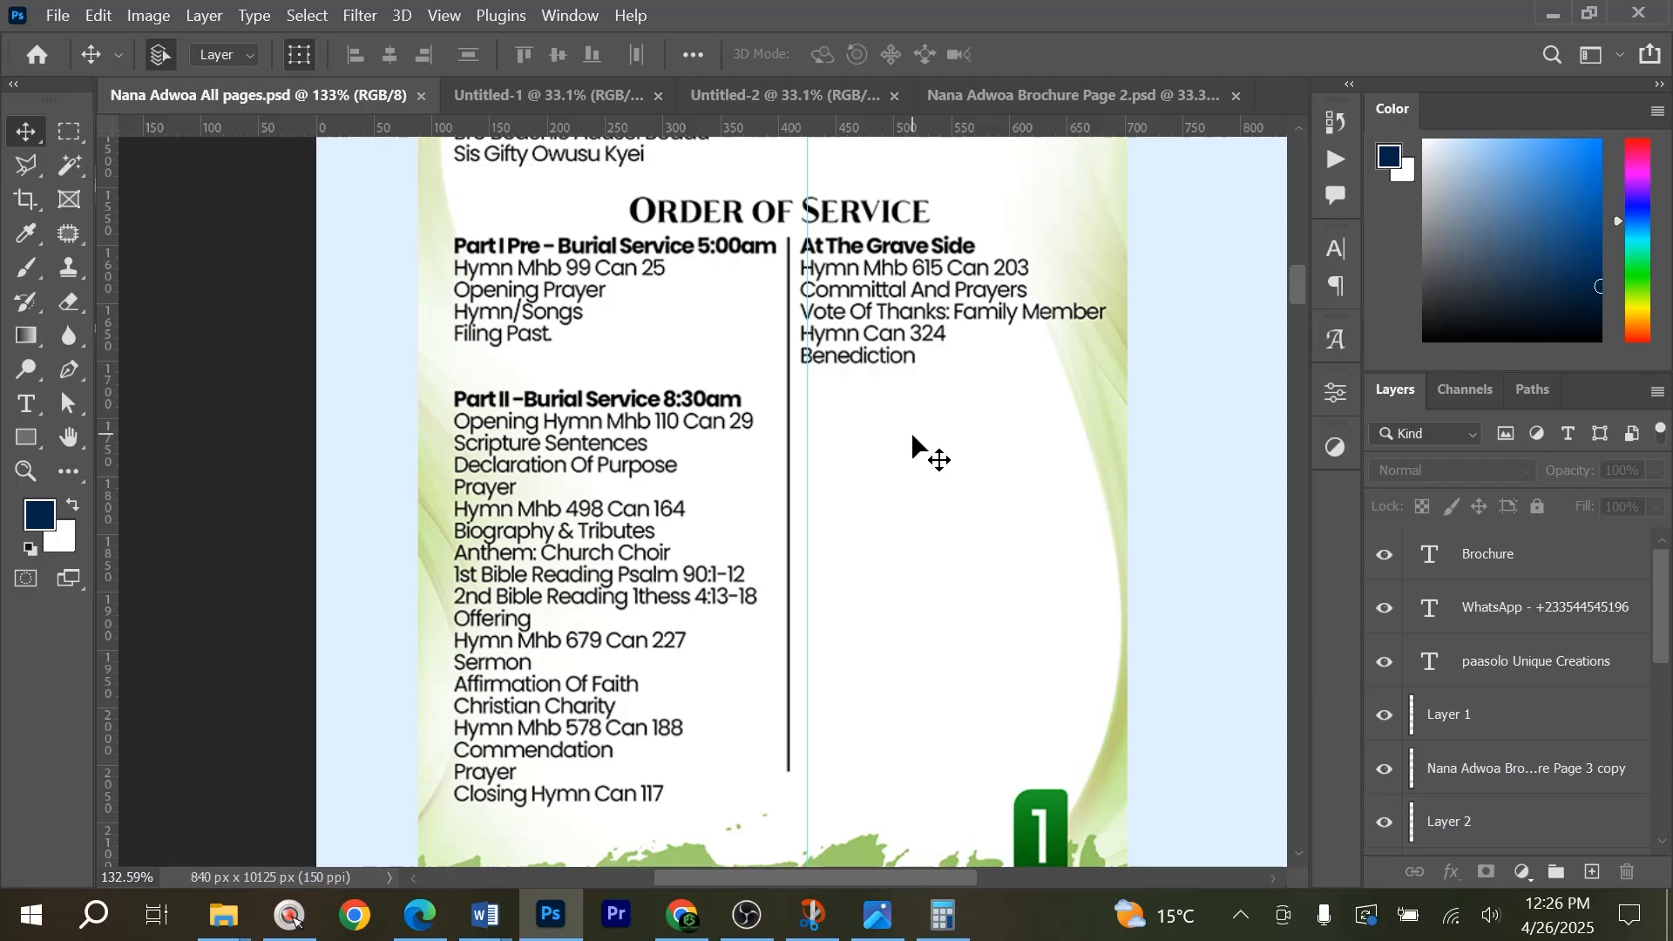
scroll(567, 598, "down", 3)
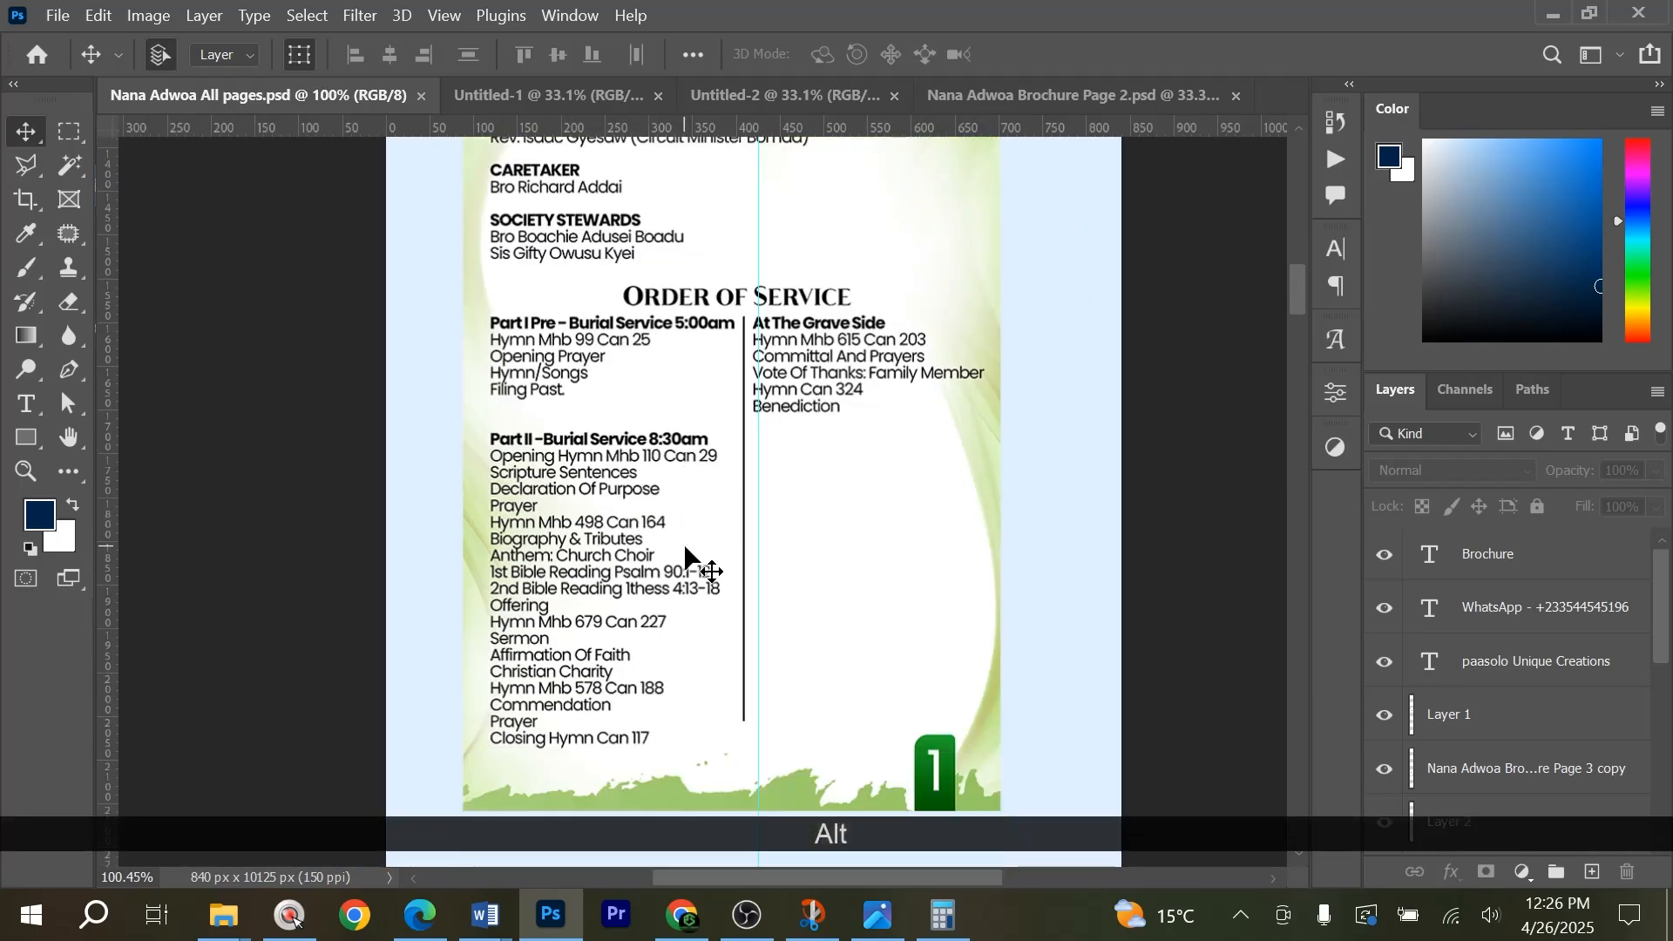
scroll(848, 410, "up", 1)
scroll(852, 464, "down", 4)
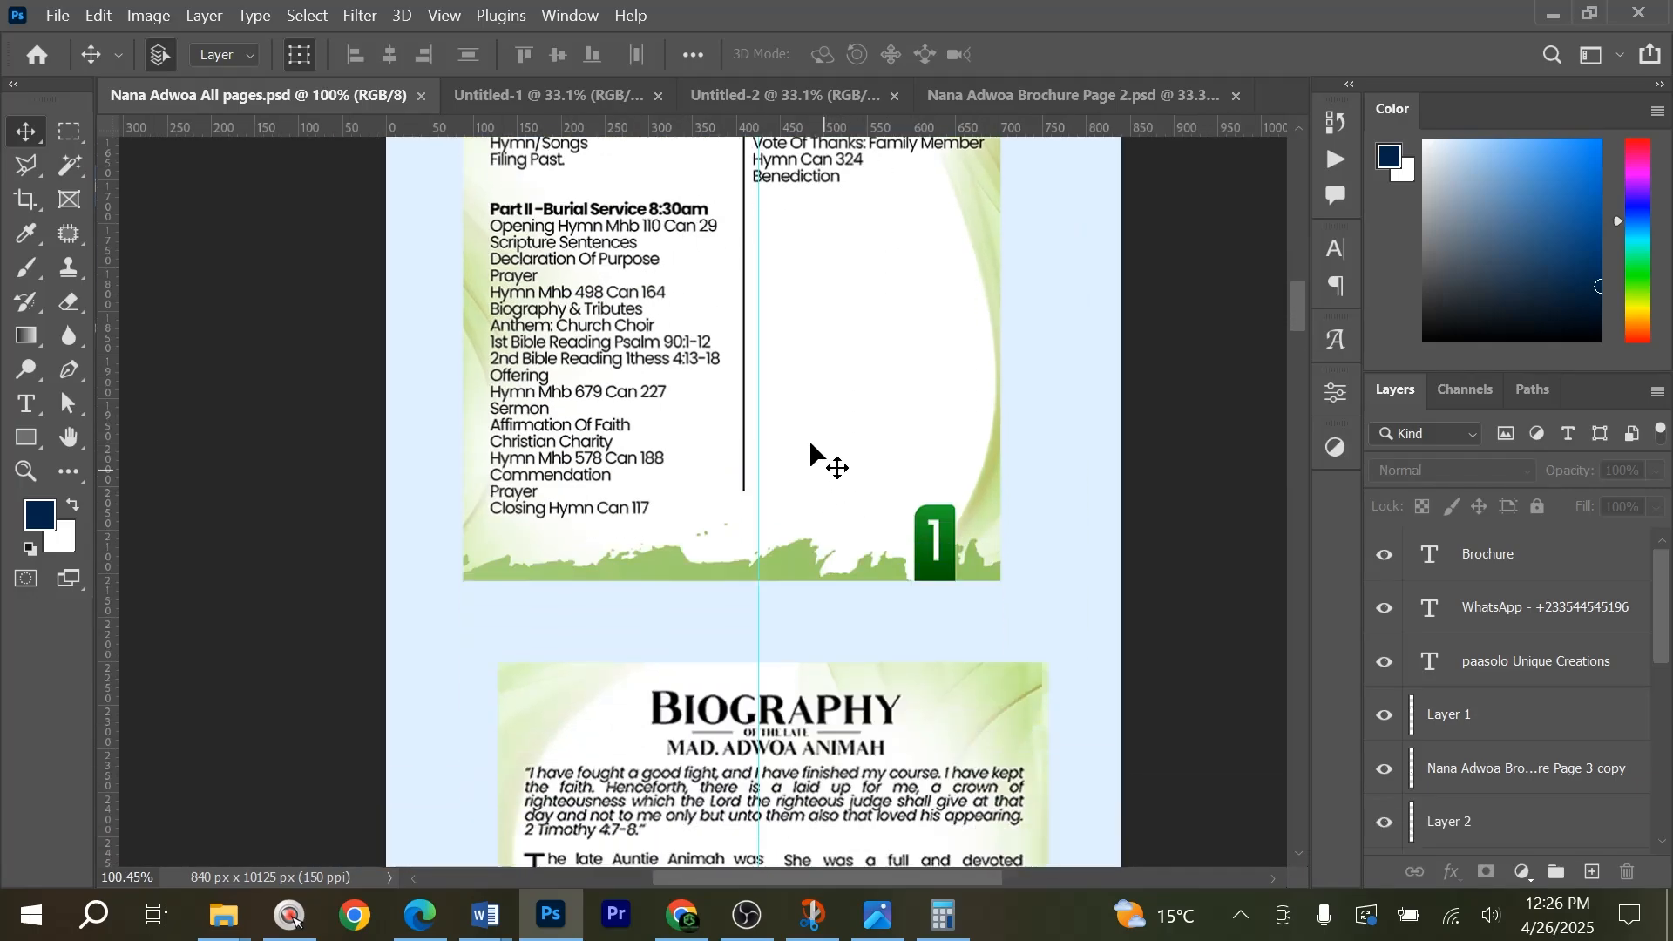
scroll(815, 440, "down", 4)
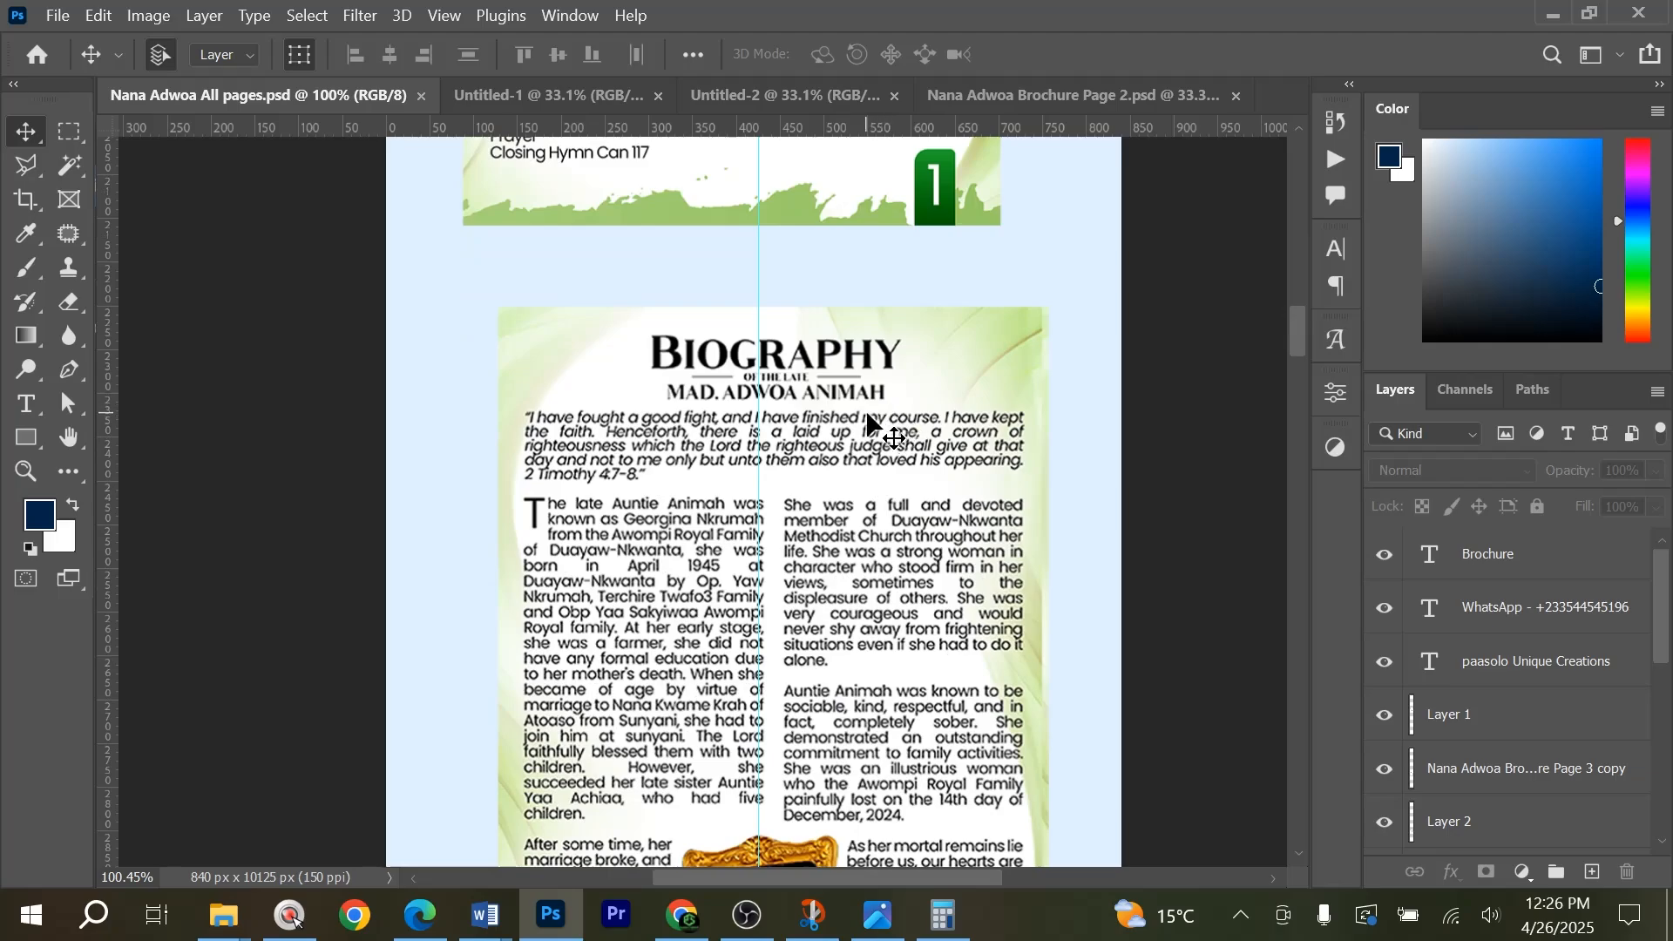
scroll(868, 418, "down", 4)
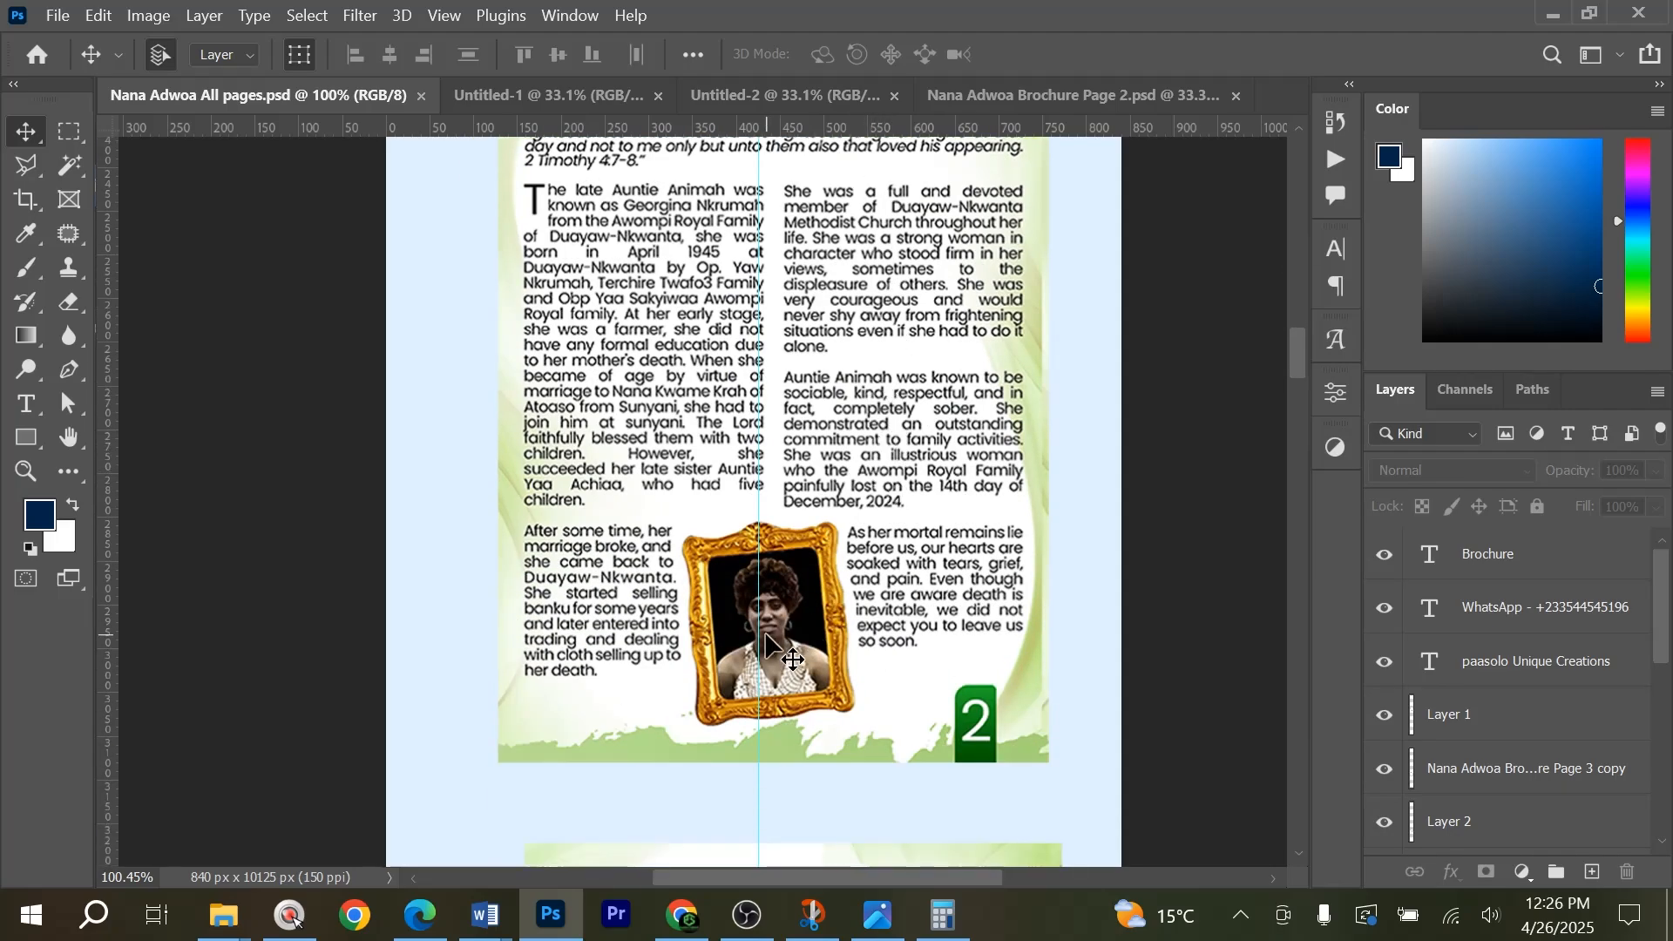
left_click(1103, 94)
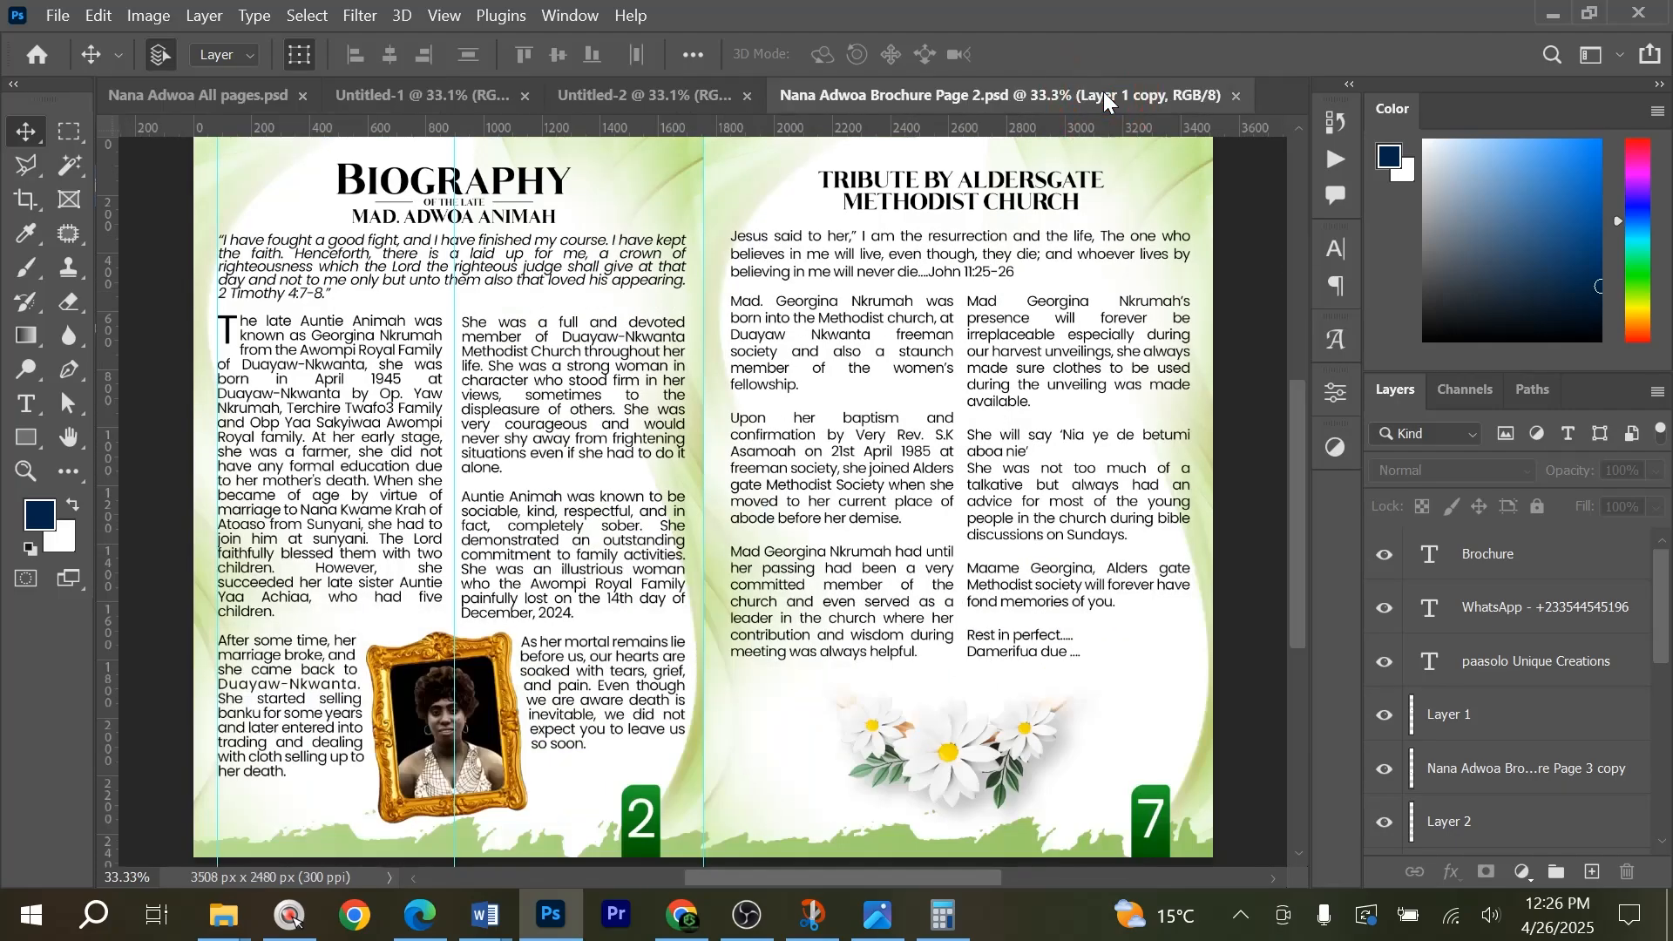
left_click(681, 95)
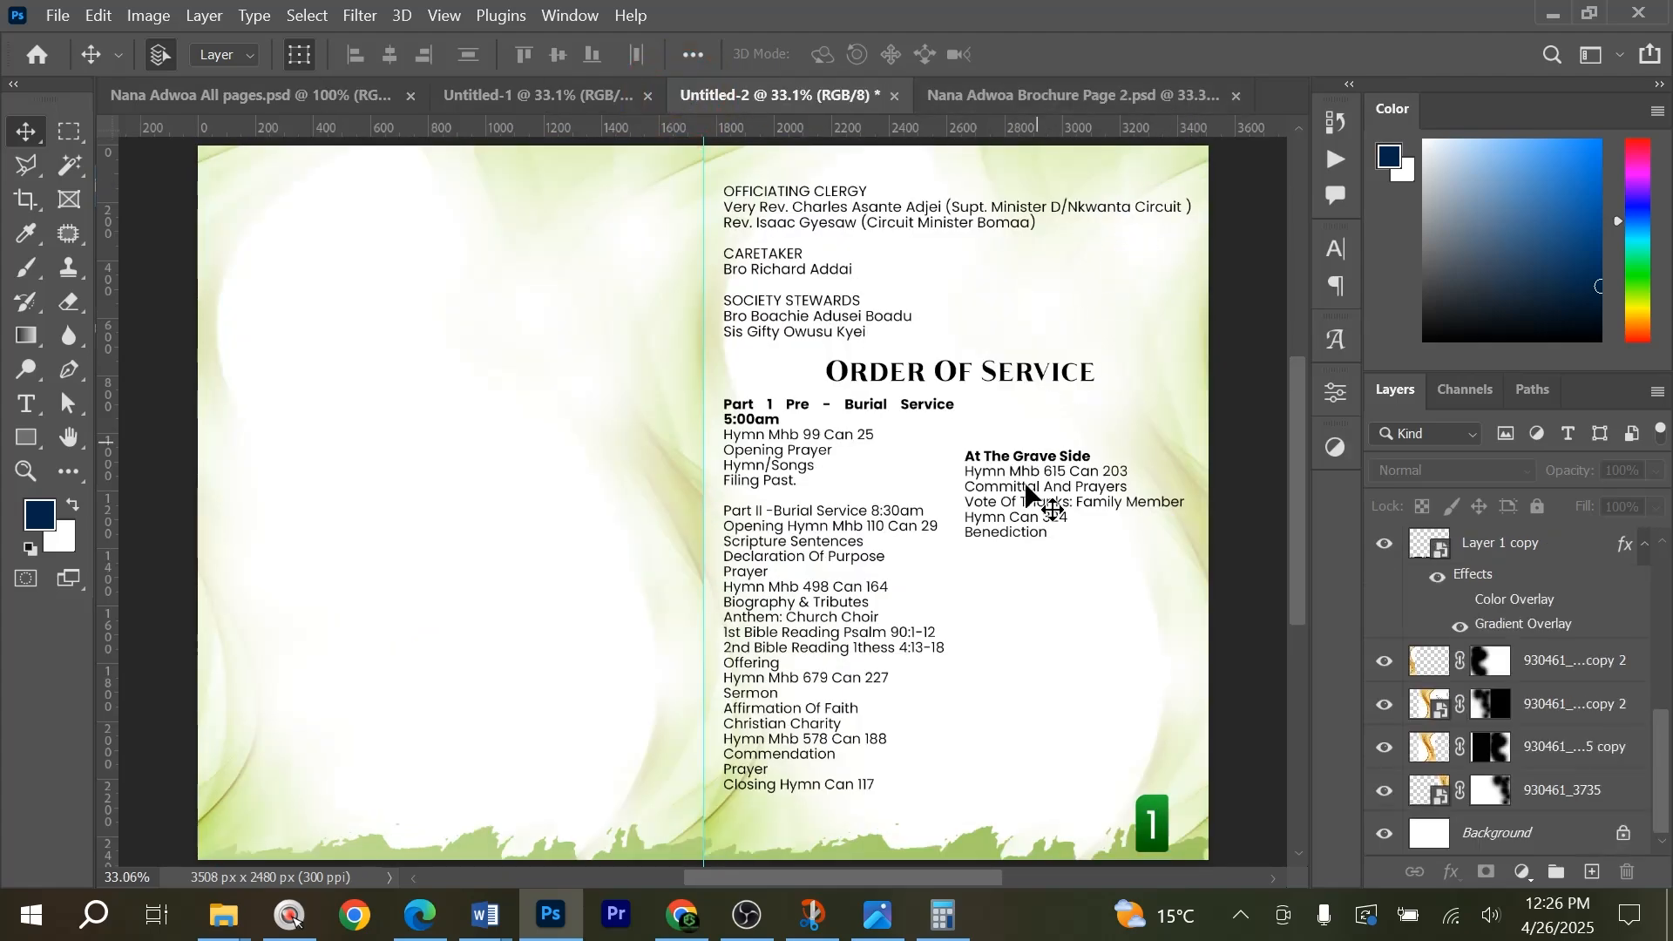
Try to duplicate the green page-number rectangle together with its number 1 text layer.
scroll(1026, 489, "down", 1)
left_click(1161, 794)
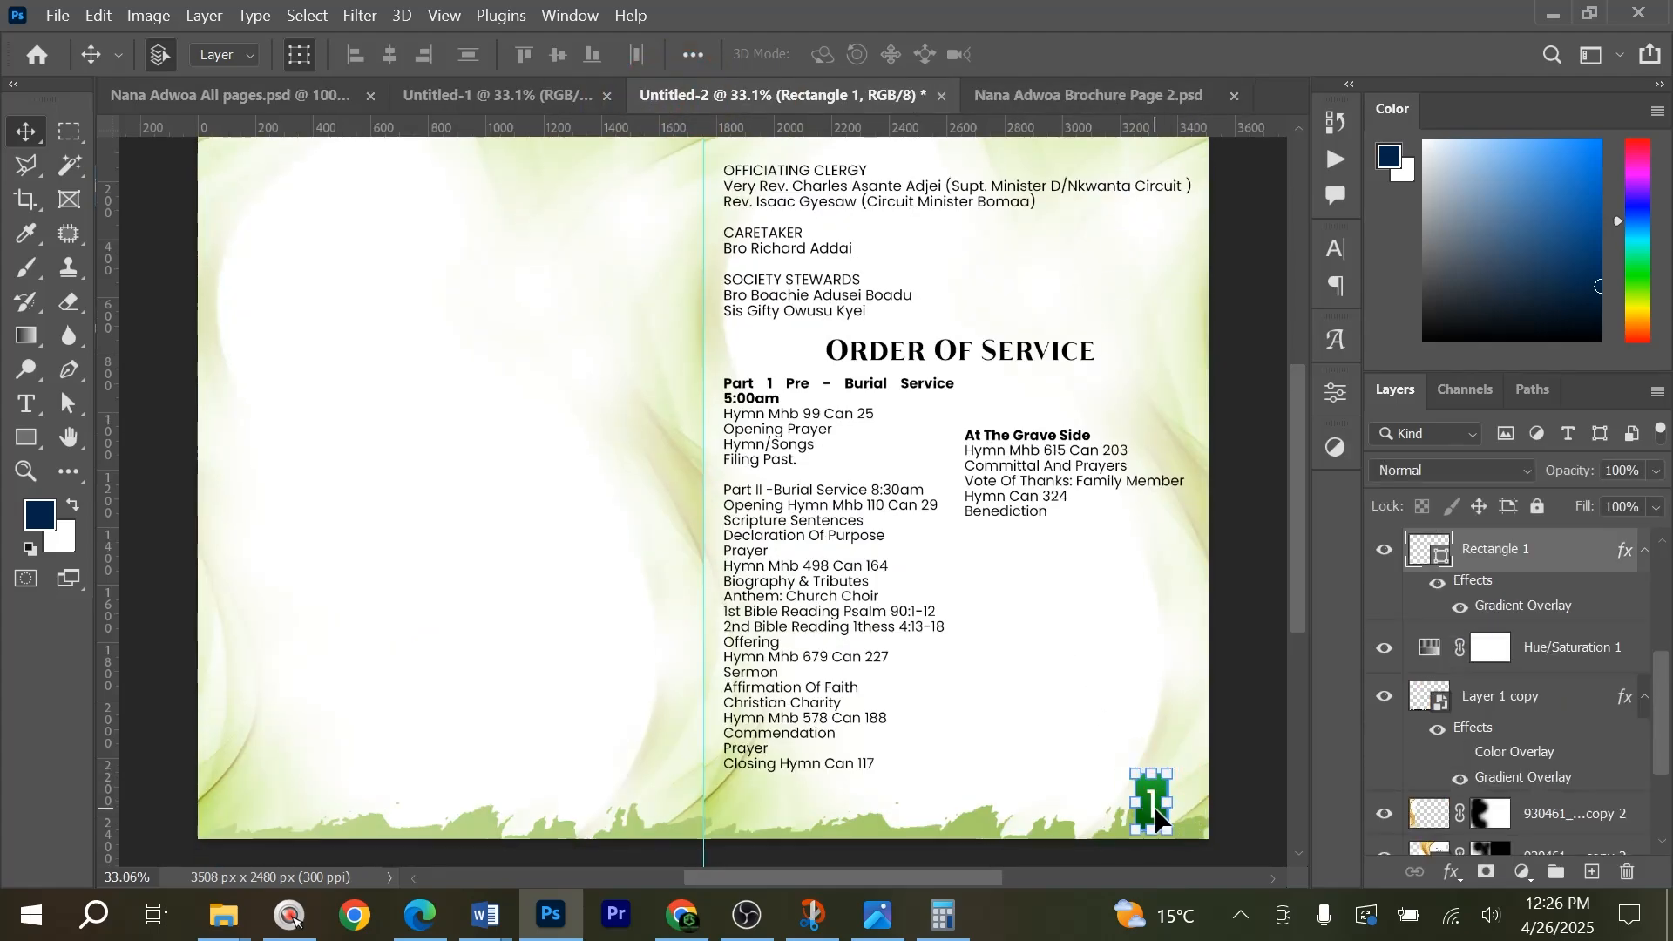
scroll(1505, 637, "up", 2)
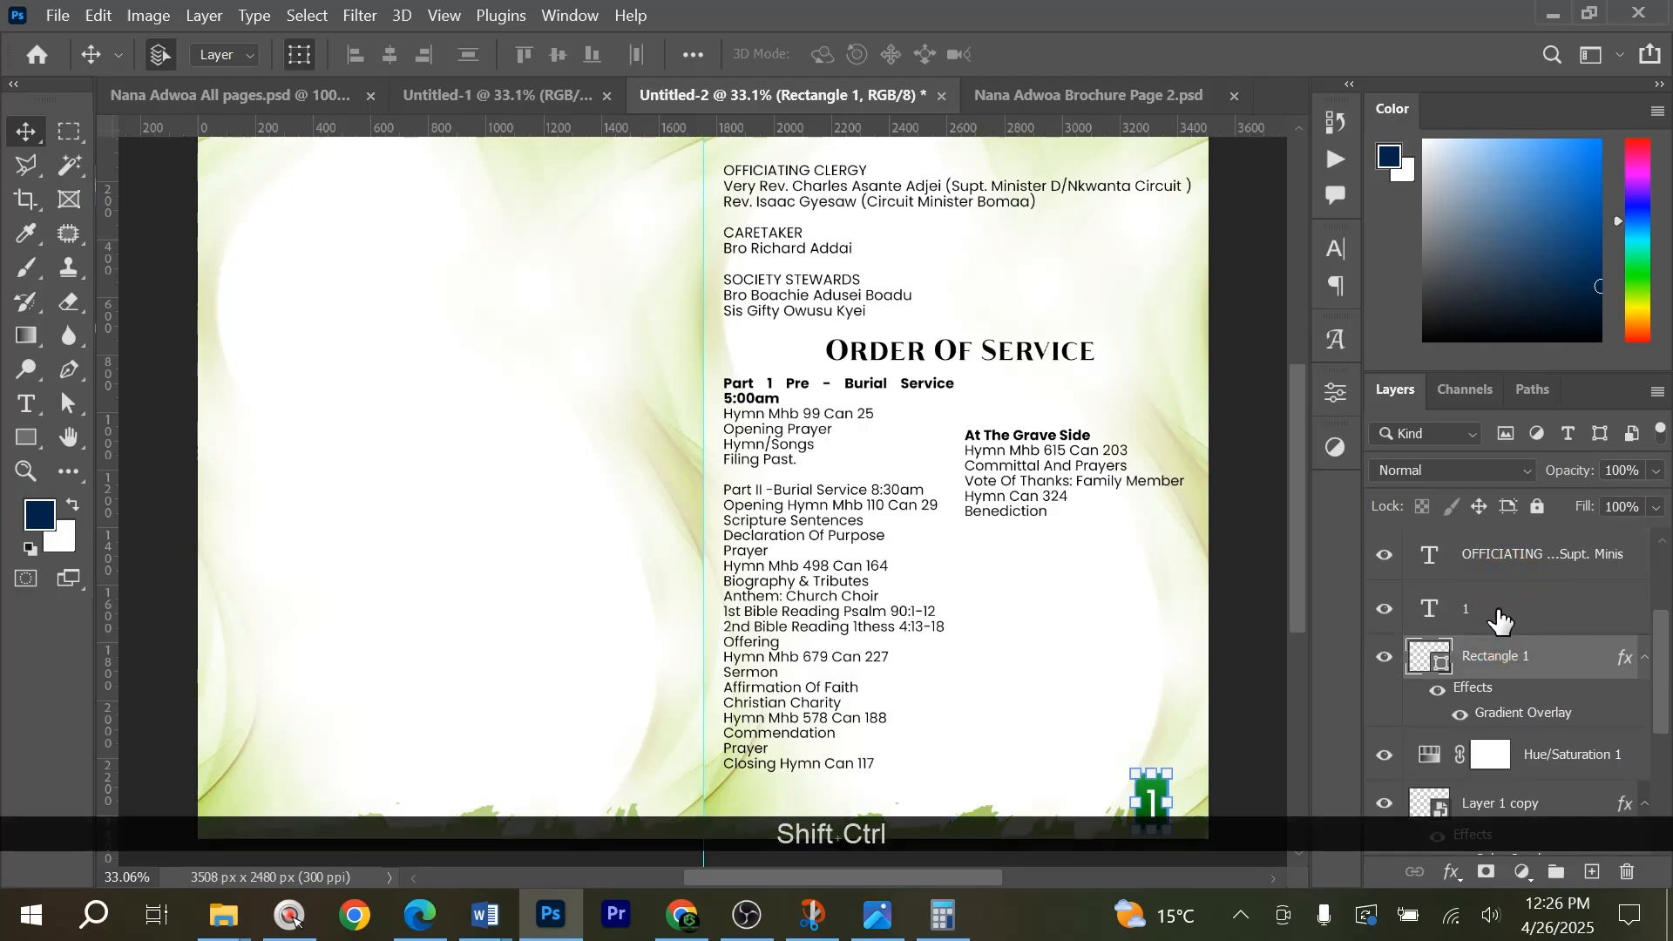
left_click(1498, 612, "ctrl+shift")
key("ctrl+shift+j")
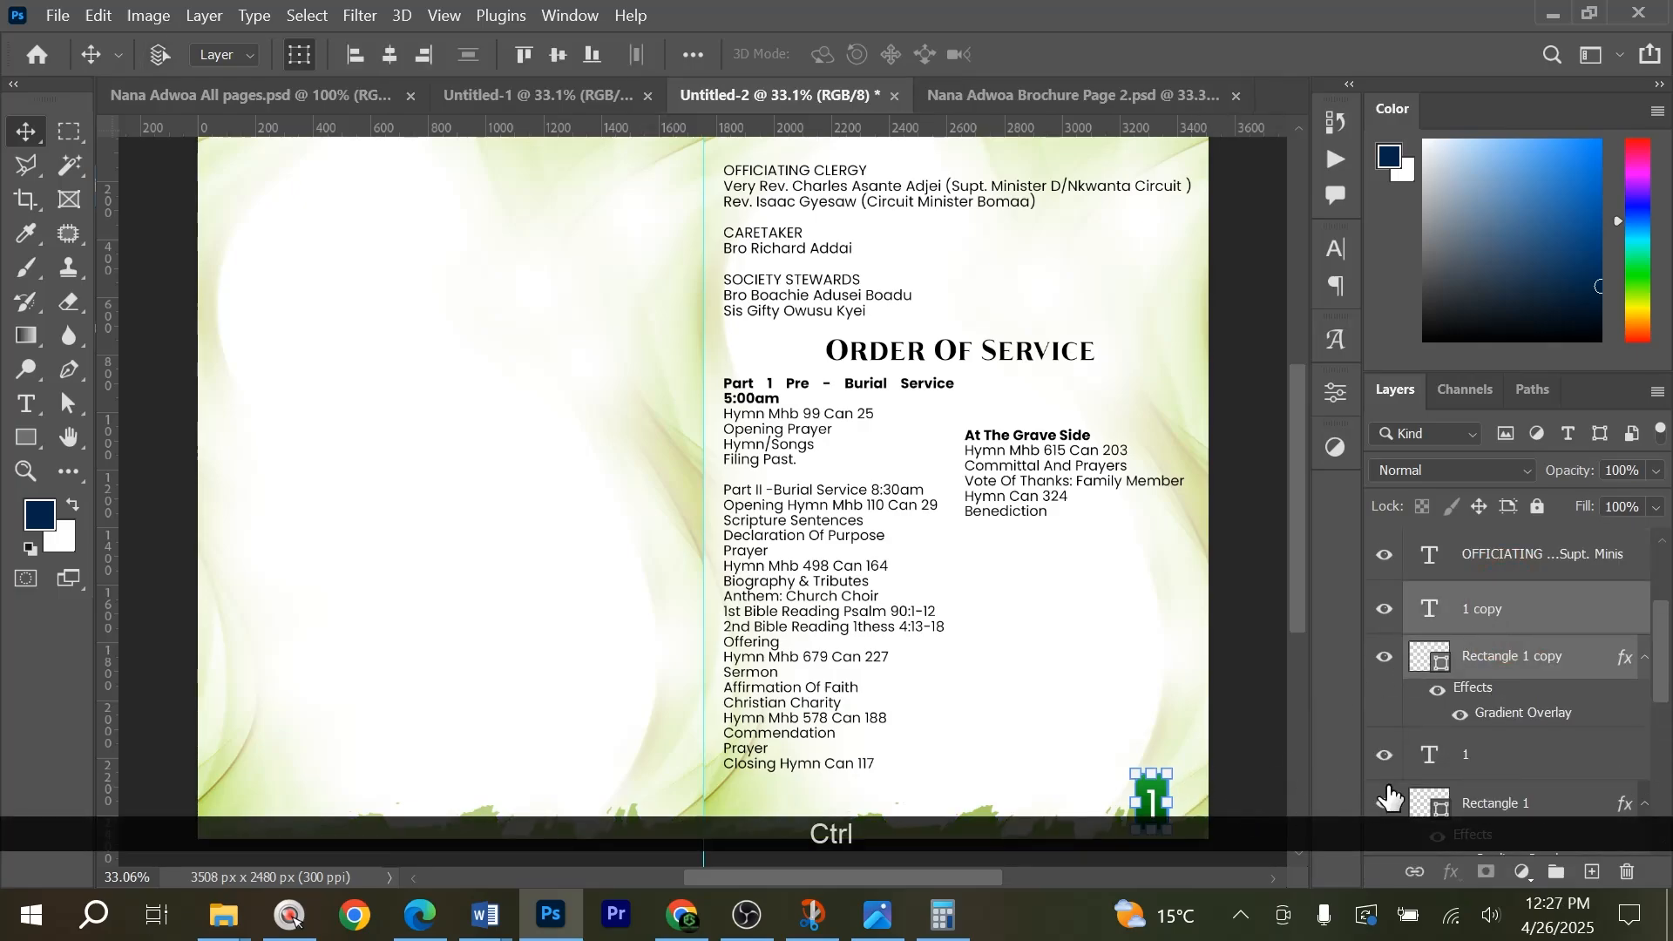
key("ctrl+z")
Duplicate the green page-number rectangle with its number 1 text, and move the copies to the bottom corner of the left page beside the fold.
scroll(1516, 612, "up", 1)
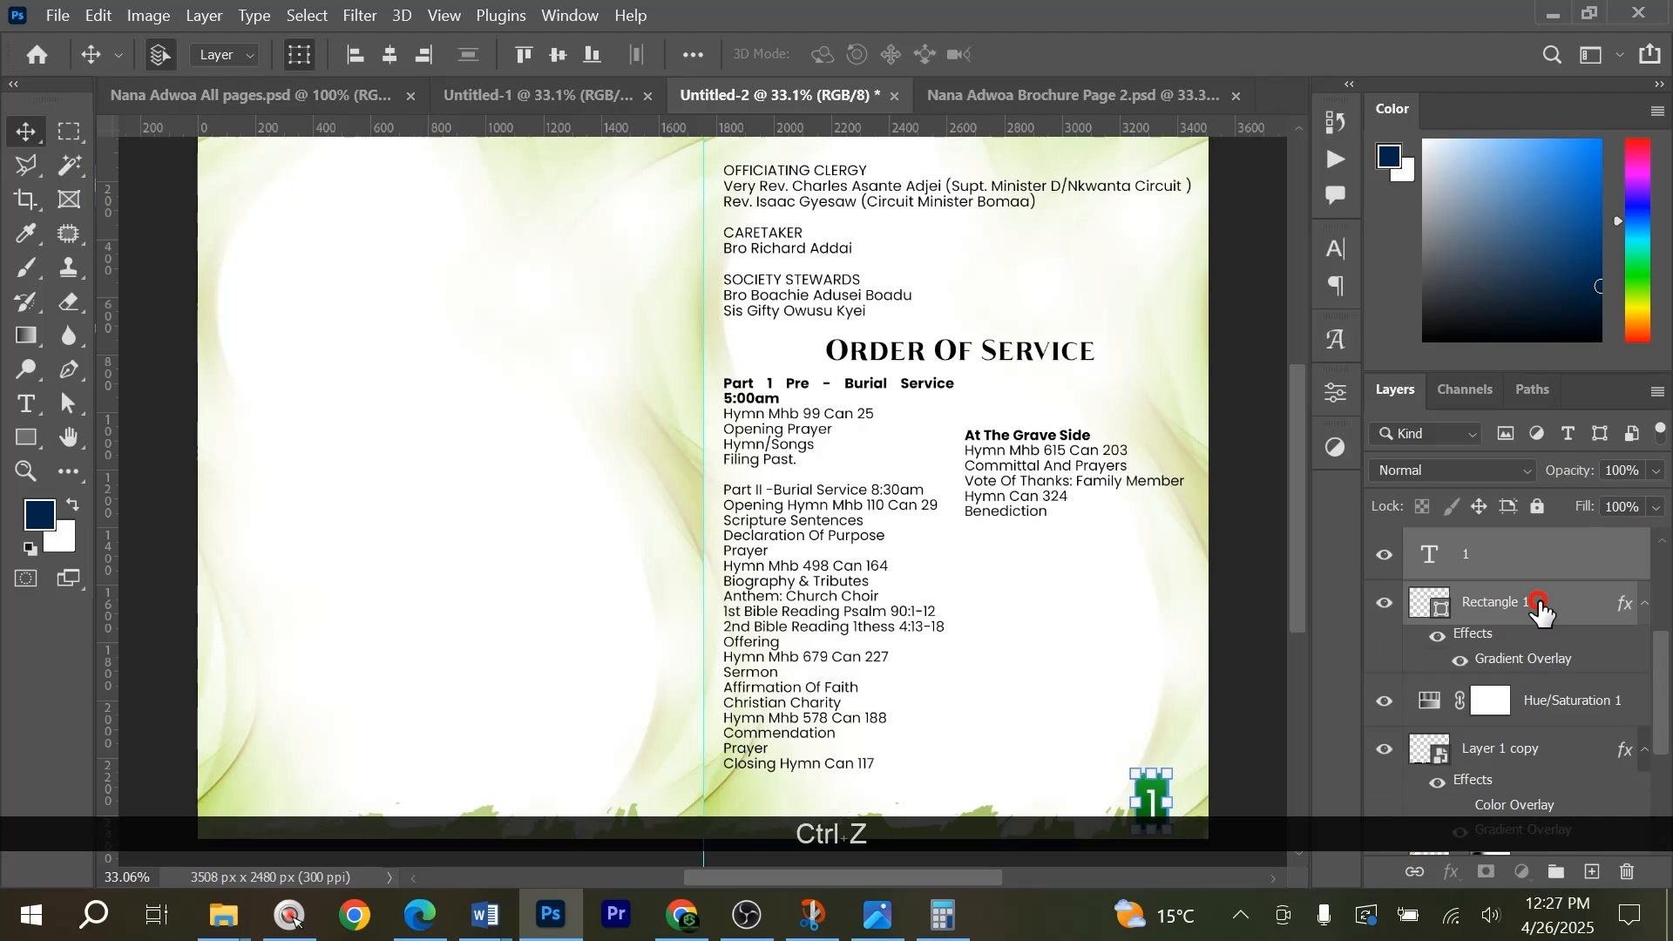
left_click(1540, 610)
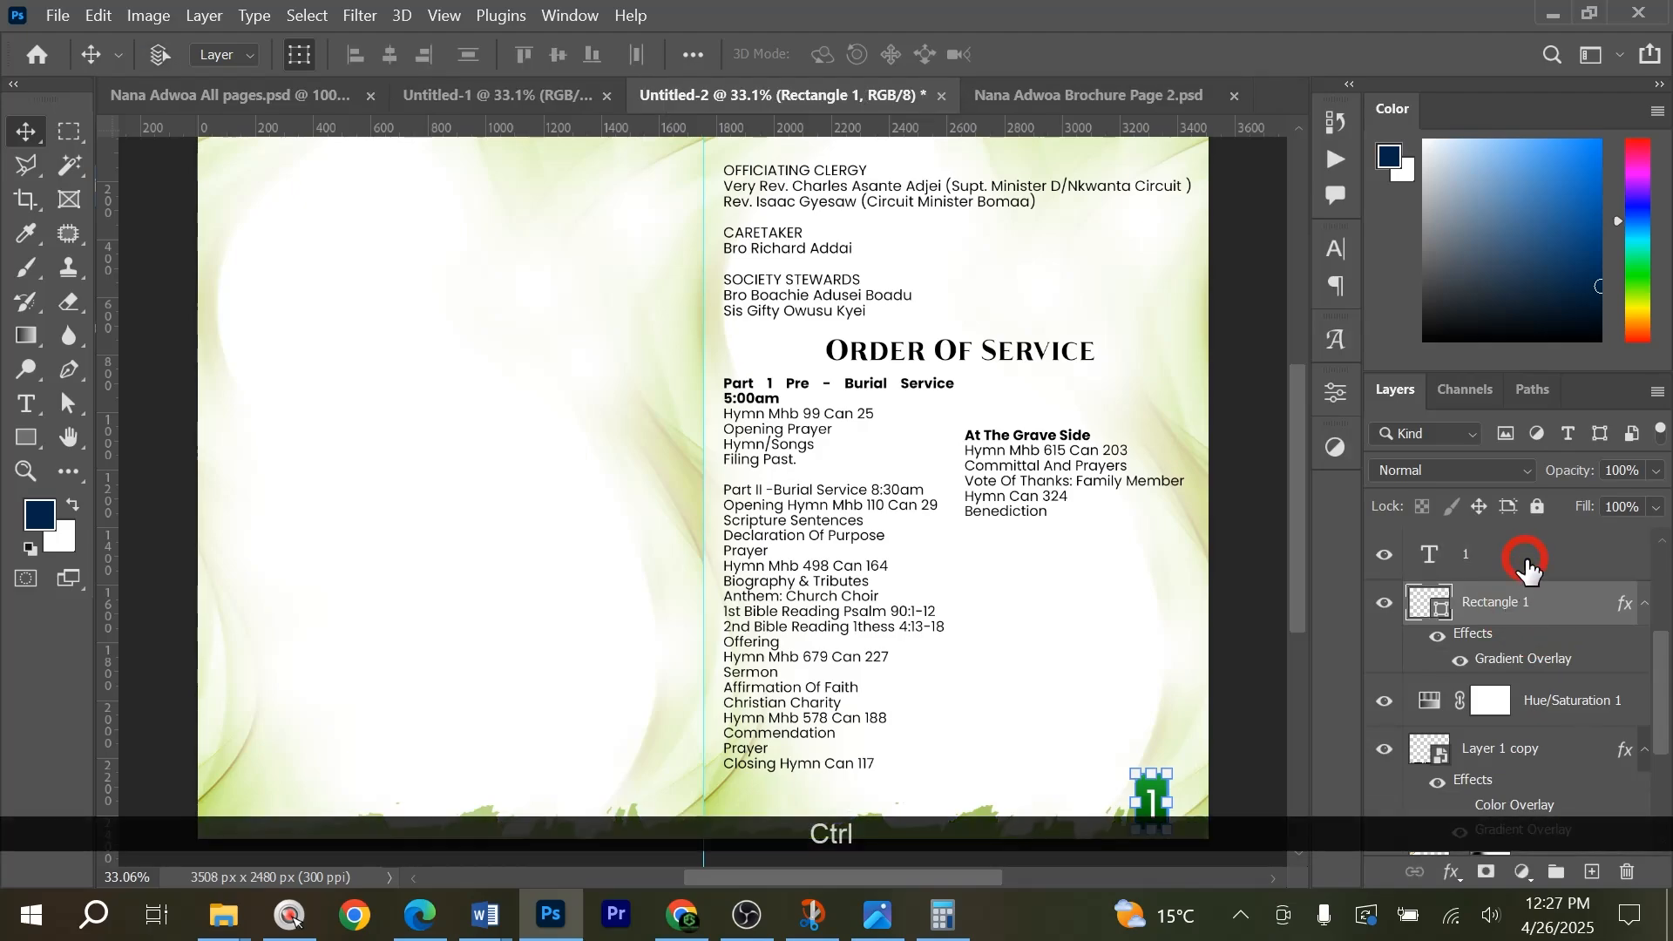
left_click(1527, 568, "ctrl")
left_click_drag(1537, 614, 1593, 867)
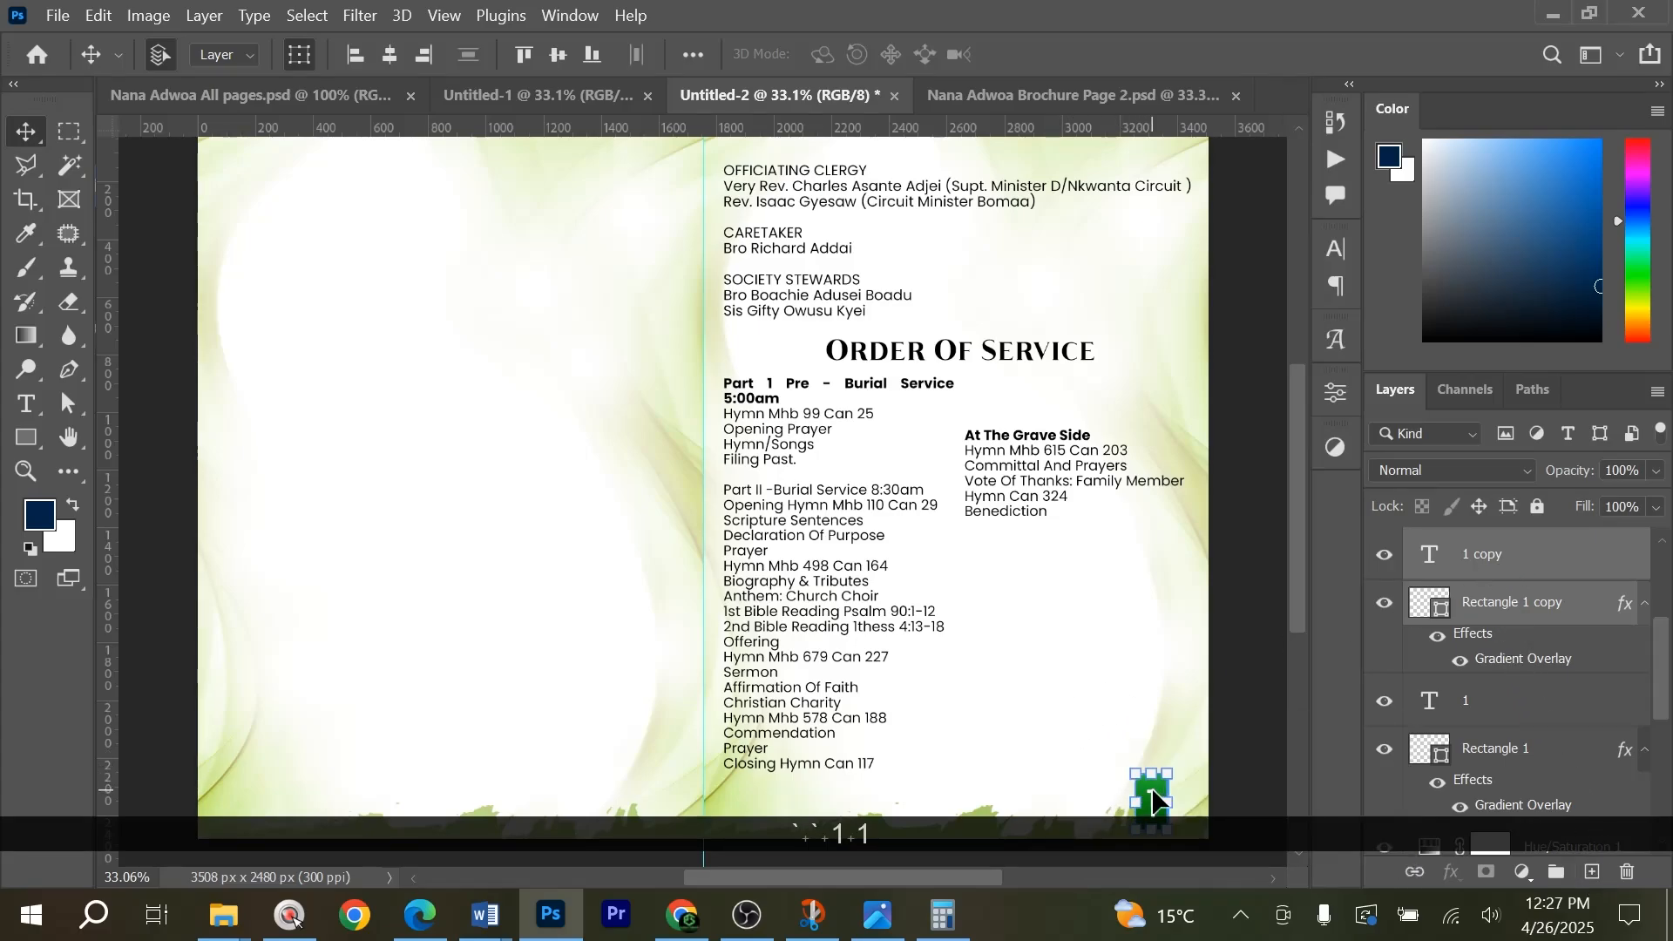
left_click_drag(1154, 800, 633, 803)
Change the number on the left page's copied green badge to 8 and commit the text.
scroll(392, 610, "down", 2)
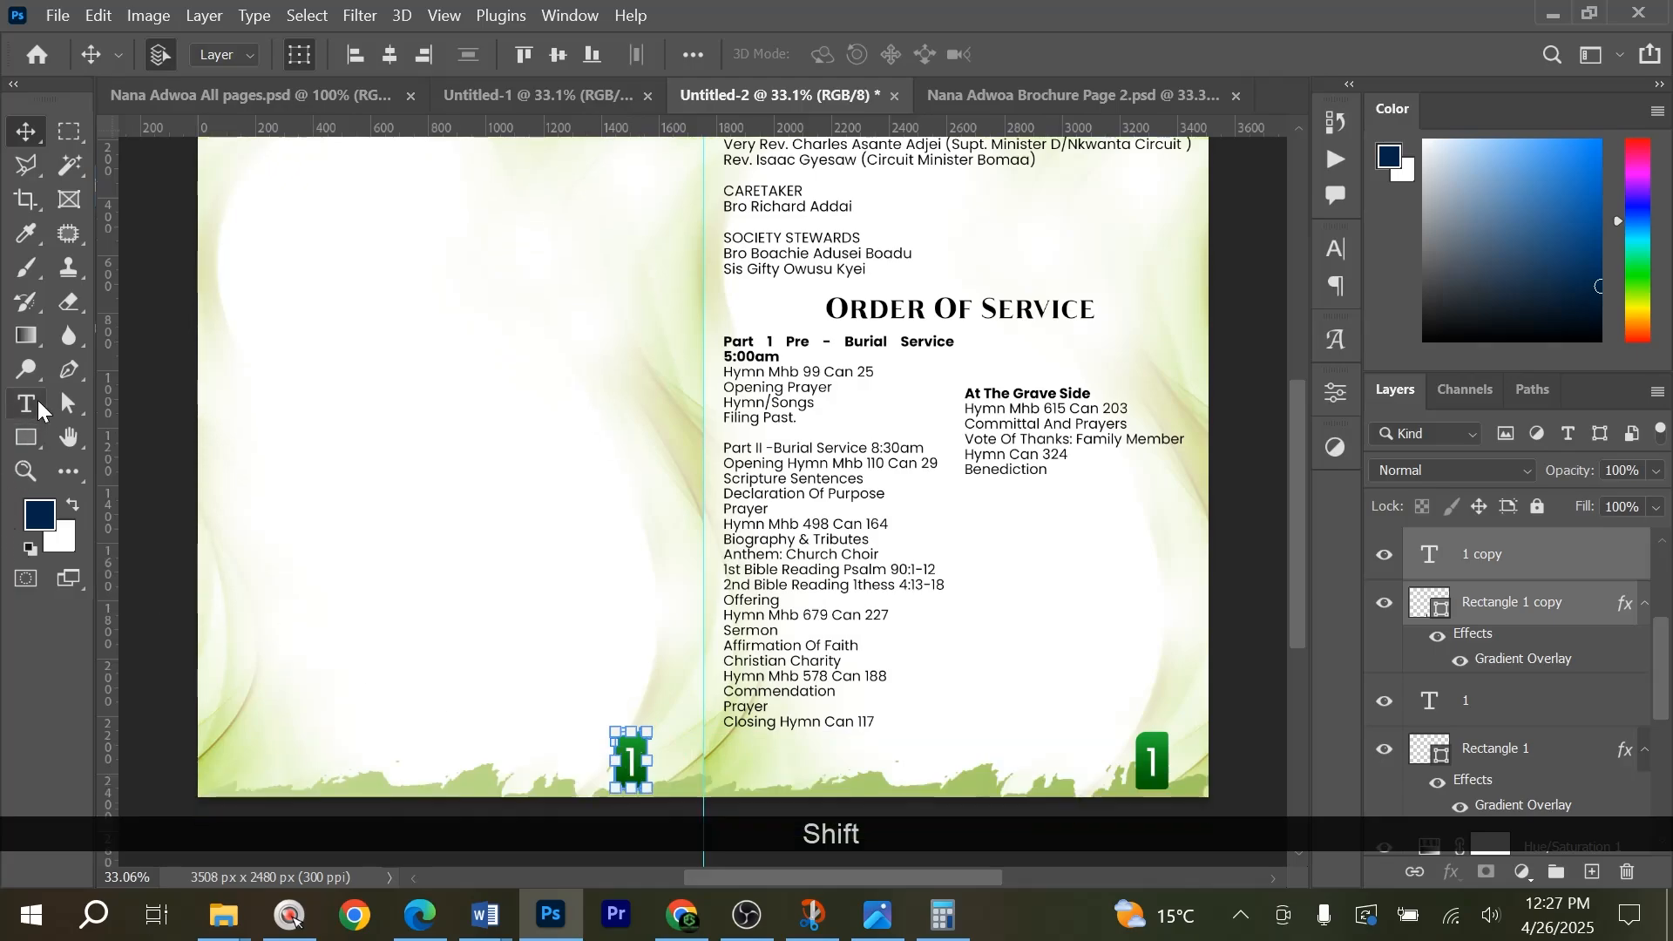
left_click(38, 409)
left_click(1433, 557)
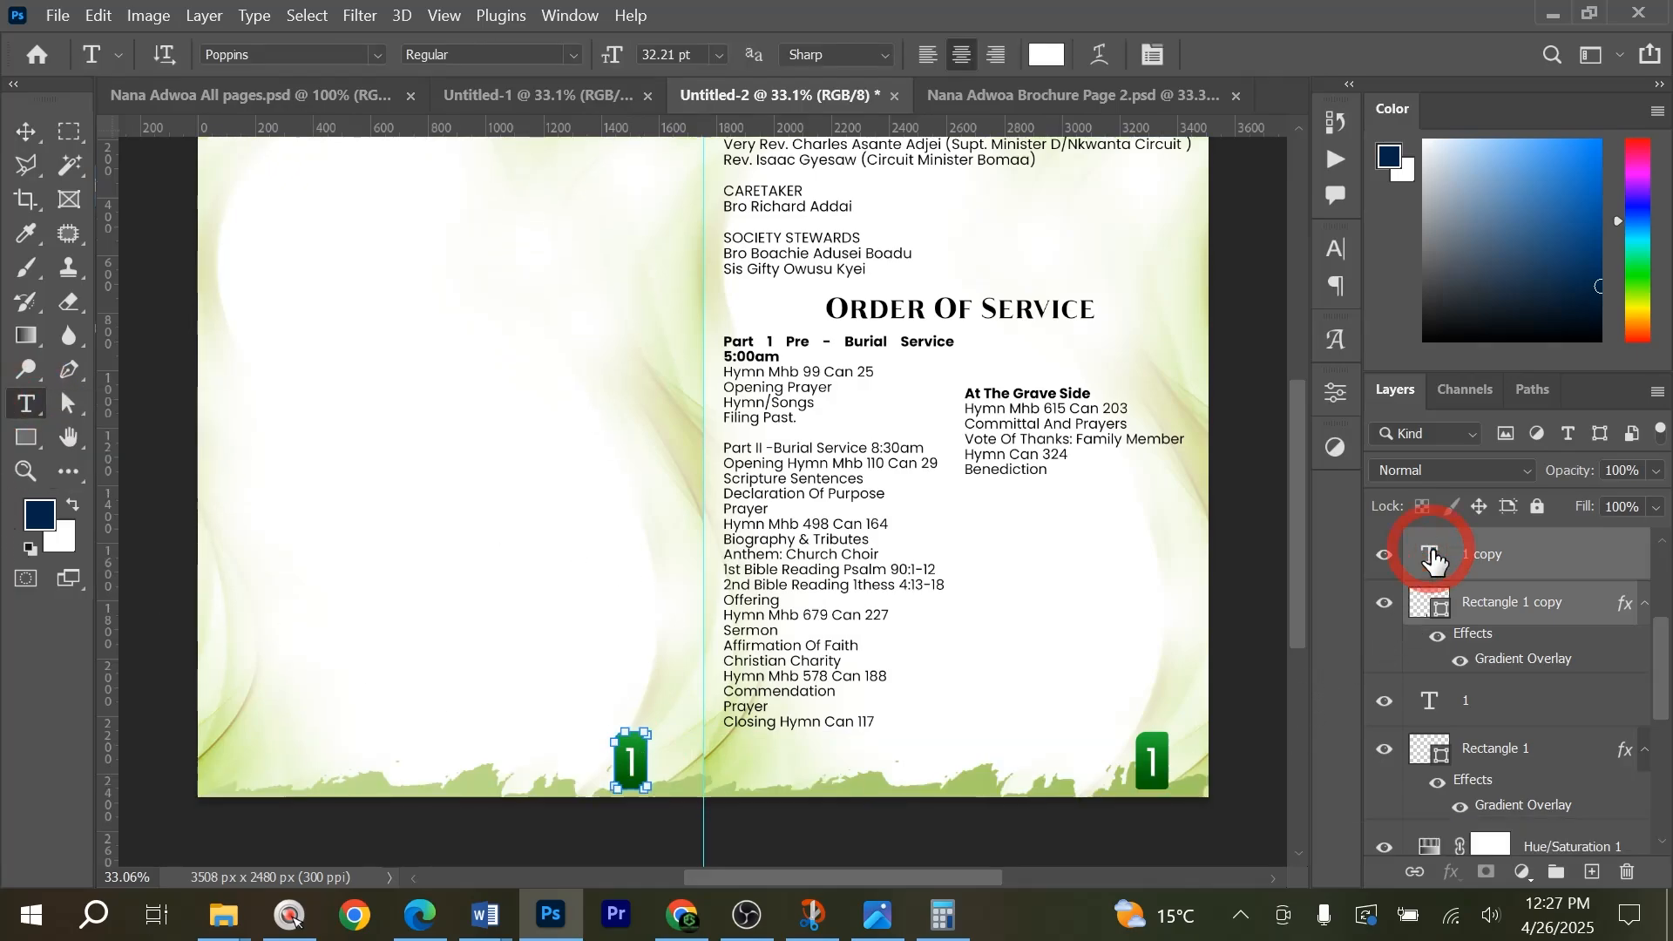
double_click(1433, 558)
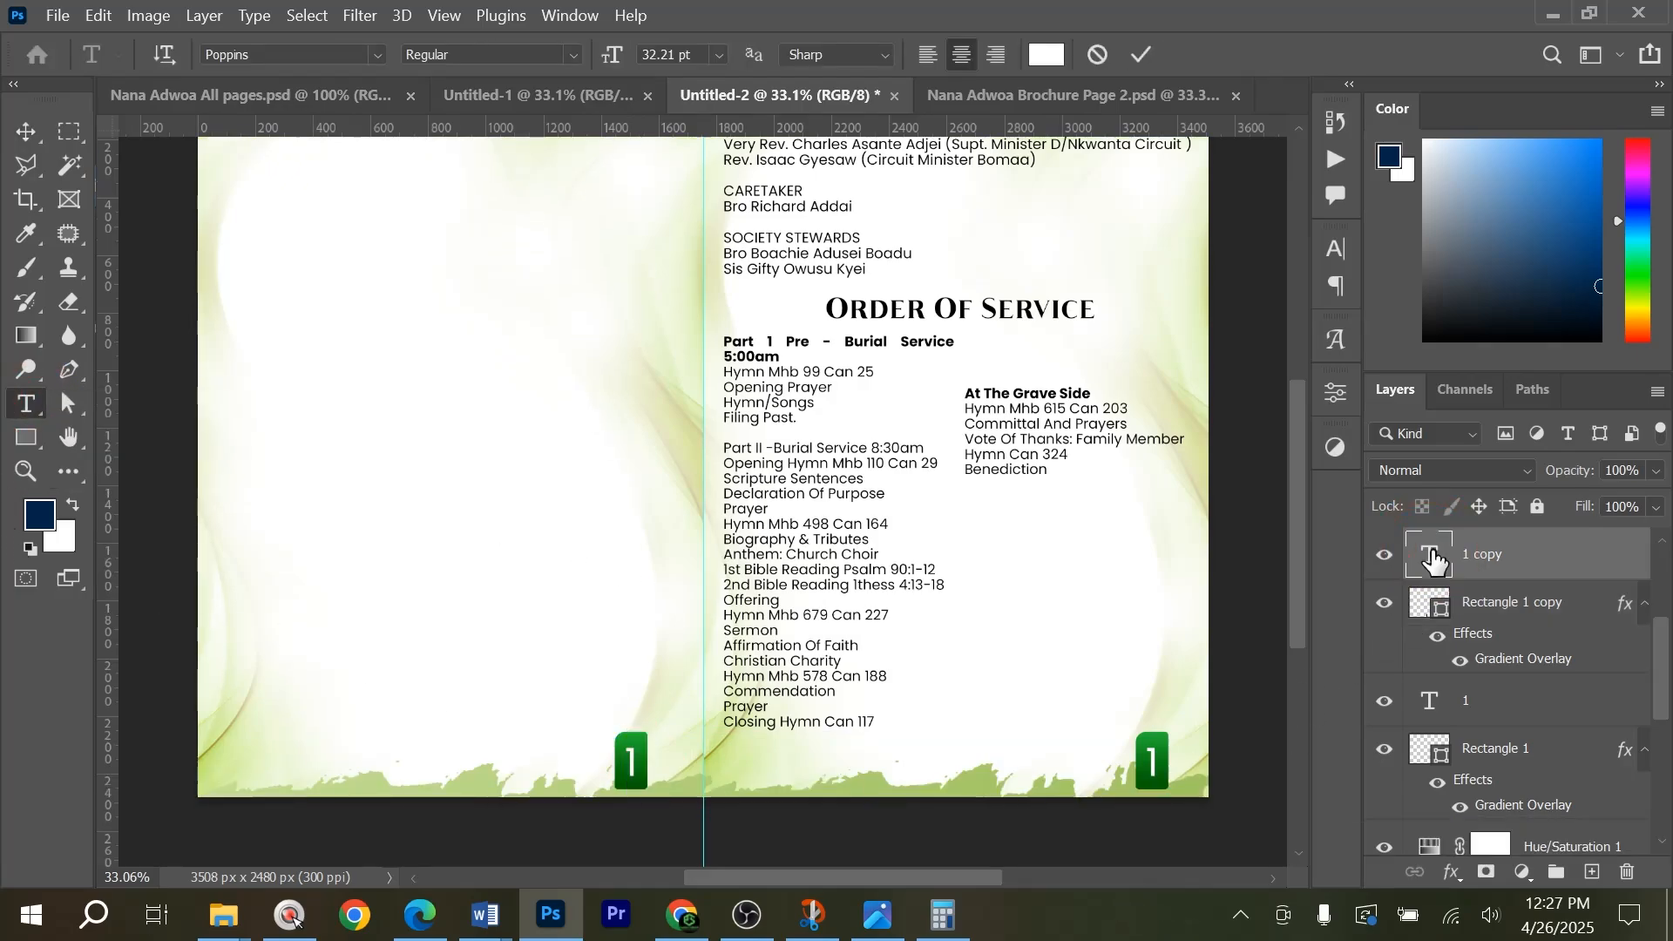
left_click(1434, 557)
double_click(1433, 557)
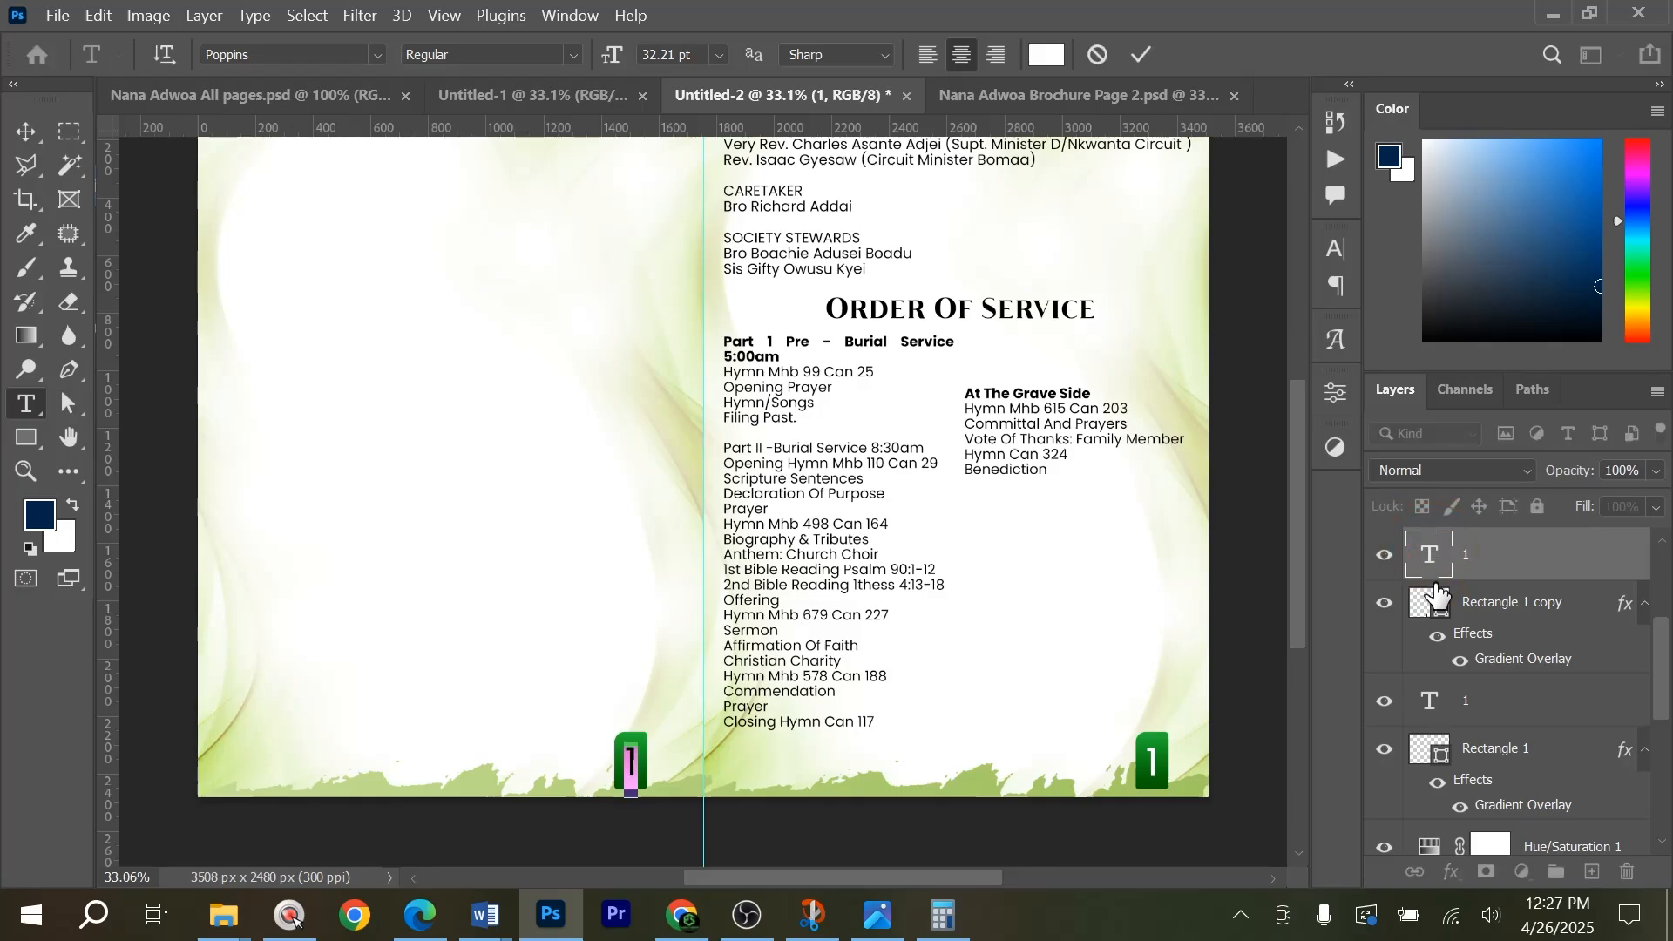
left_click(1434, 558)
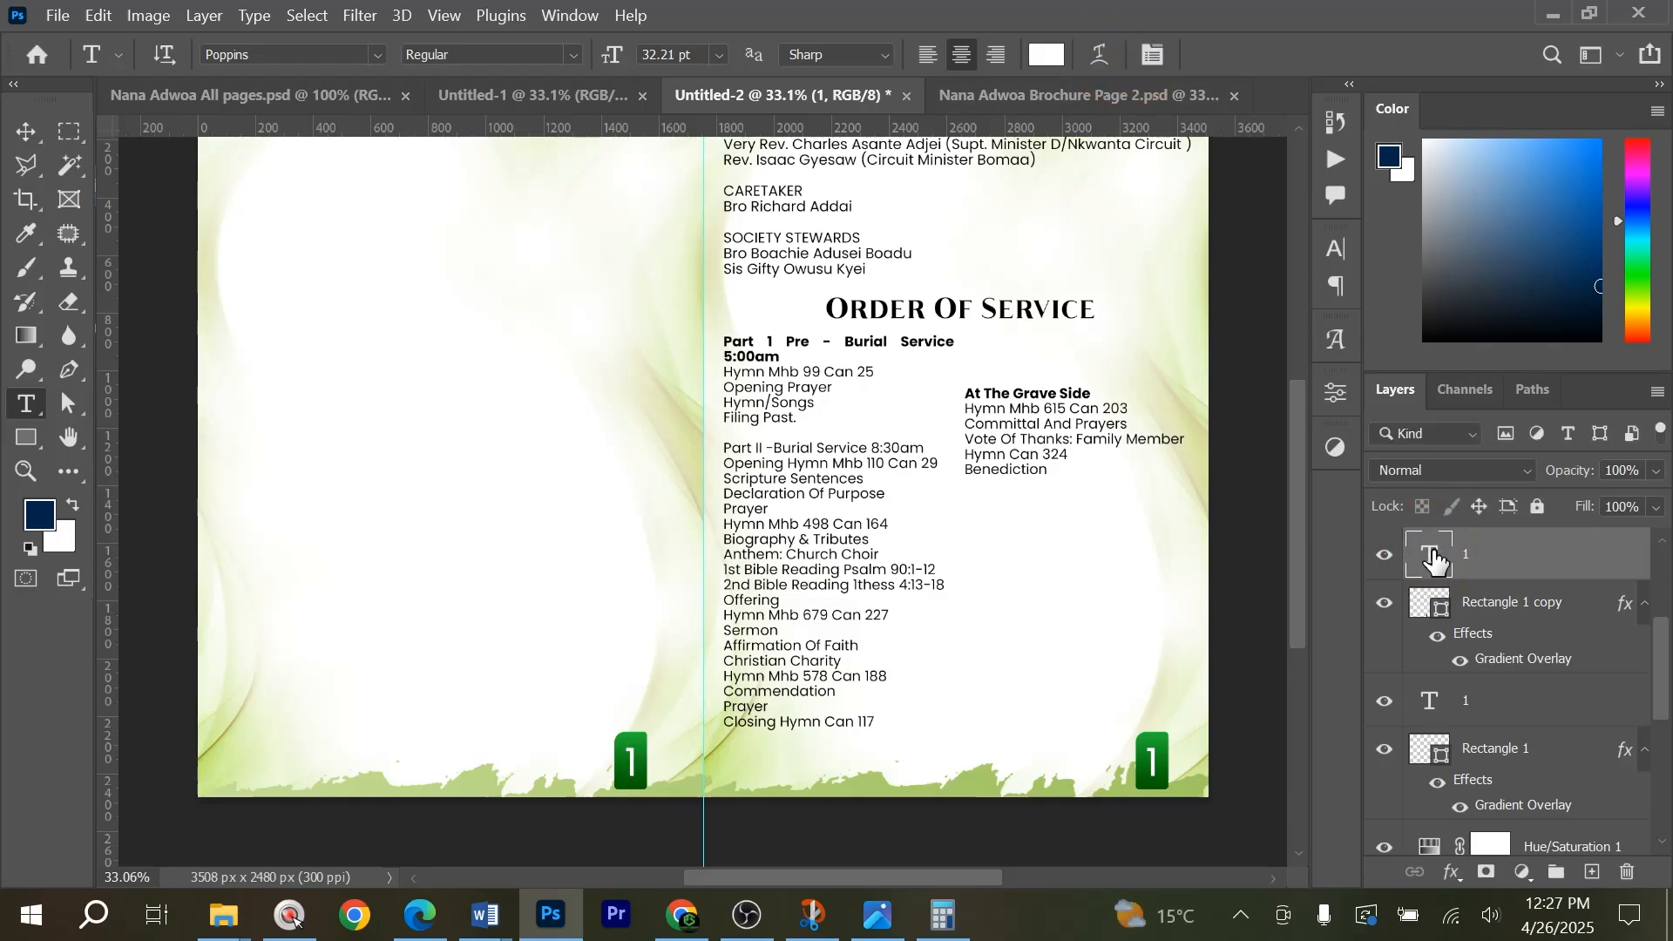
double_click(1433, 542)
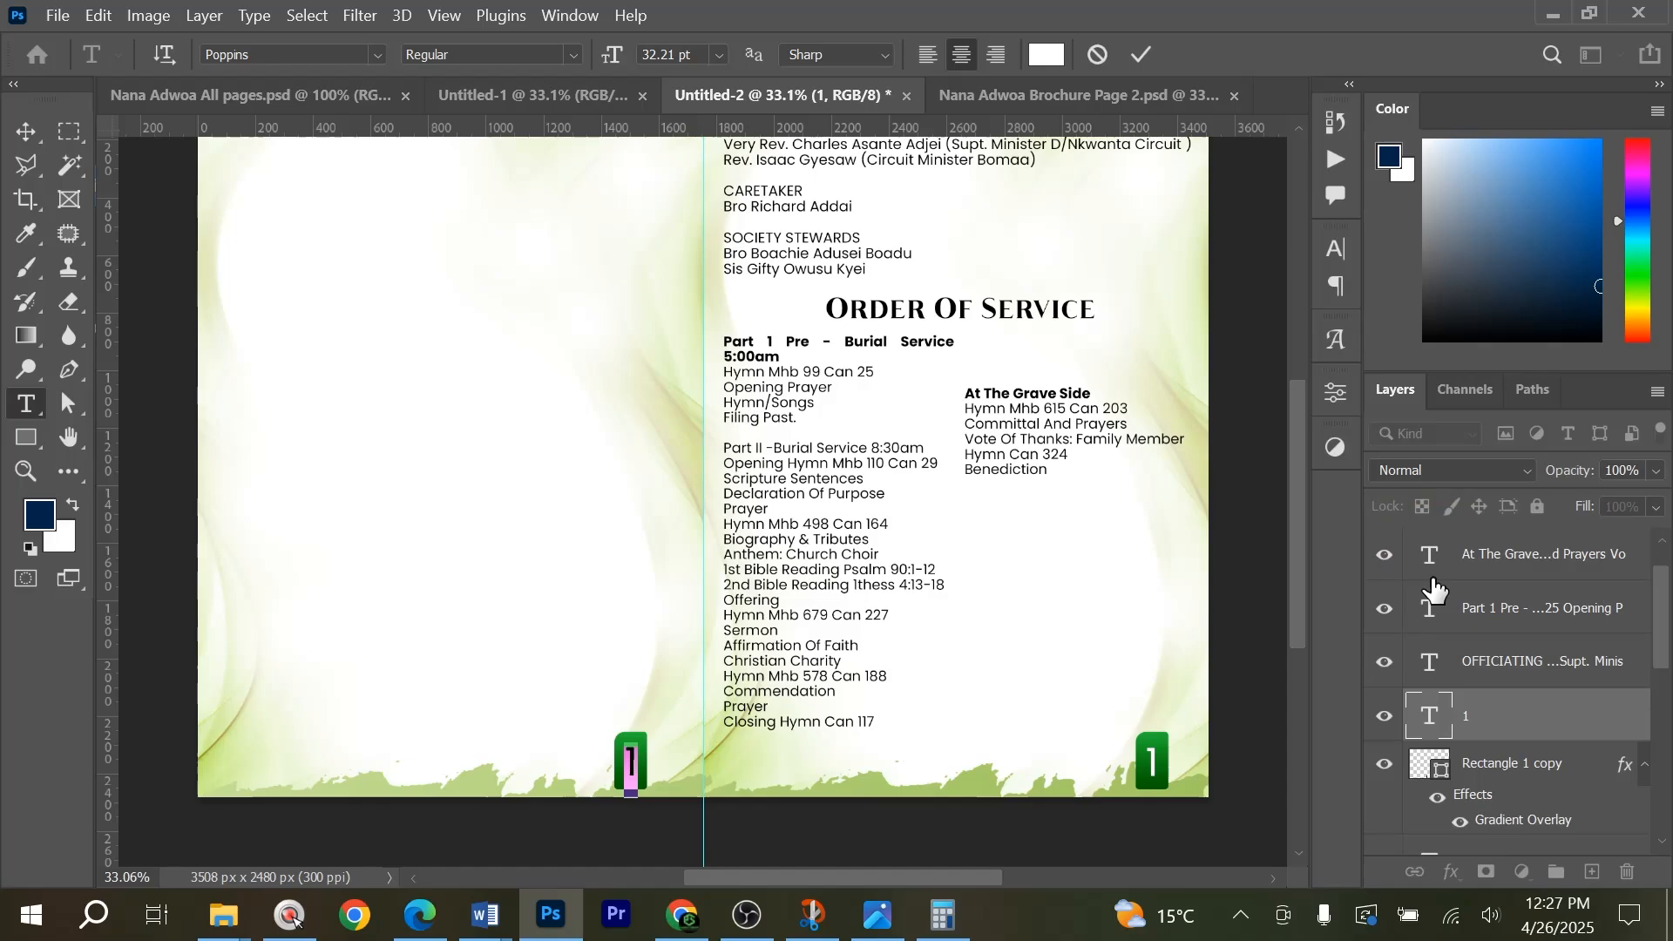
scroll(1433, 610, "up", 3)
type("8")
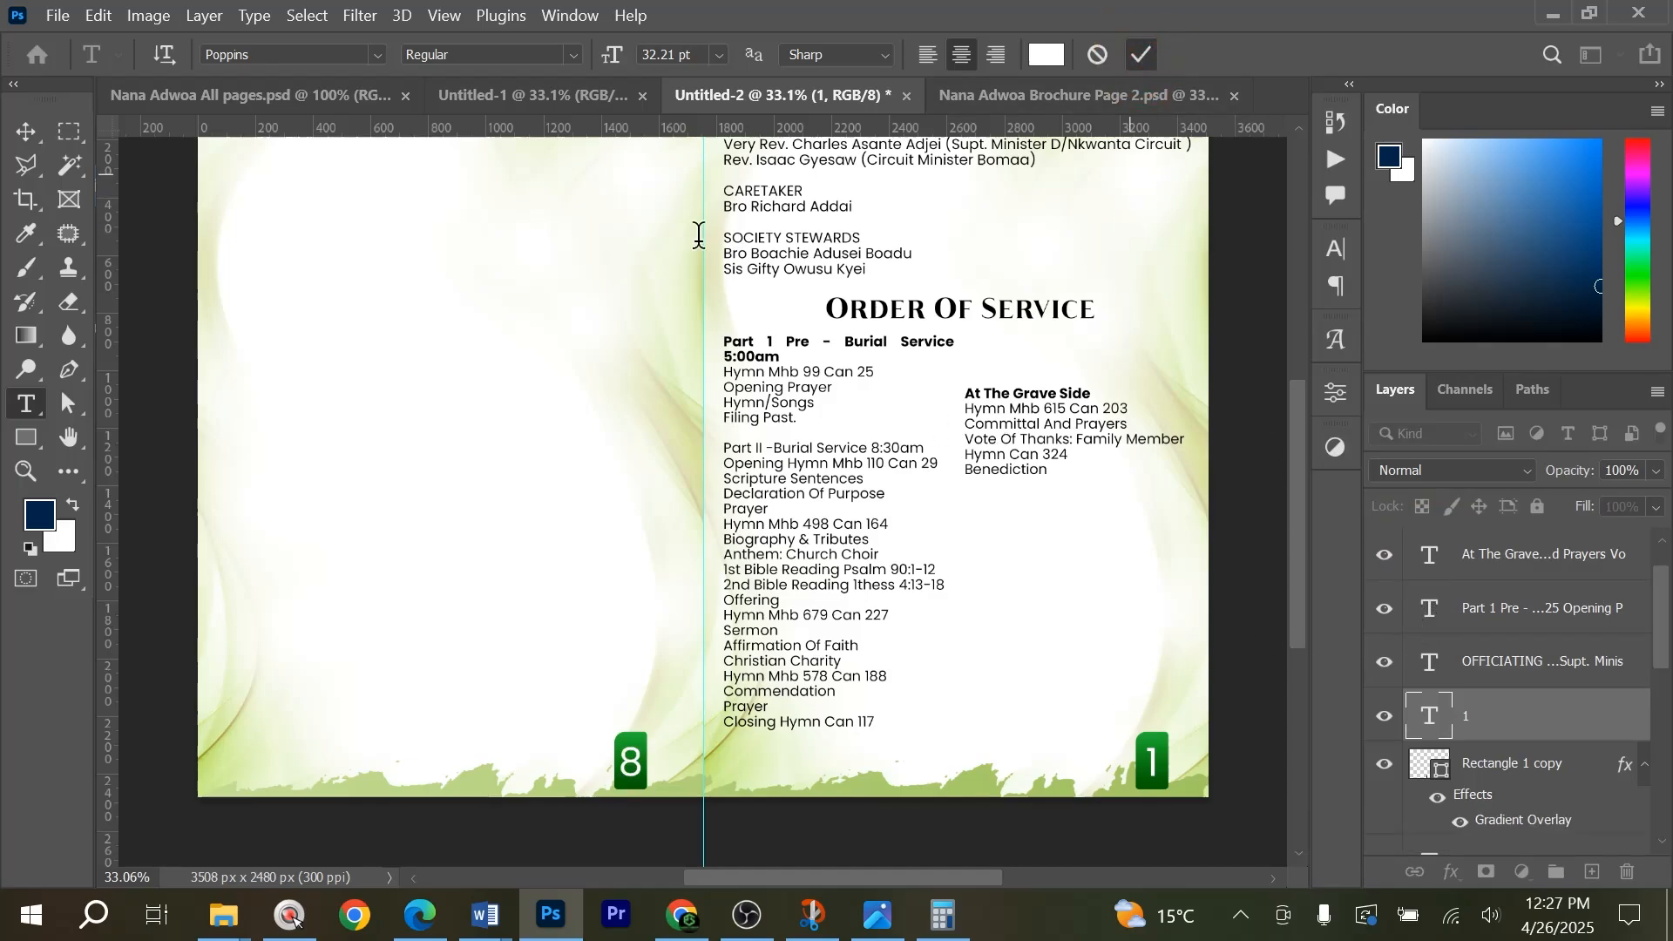
left_click(1141, 60)
Compare the page numbering in Nana Adwoa Brochure Page 2.psd and the cover in Untitled-1, and return to Untitled-2.
left_click(1080, 95)
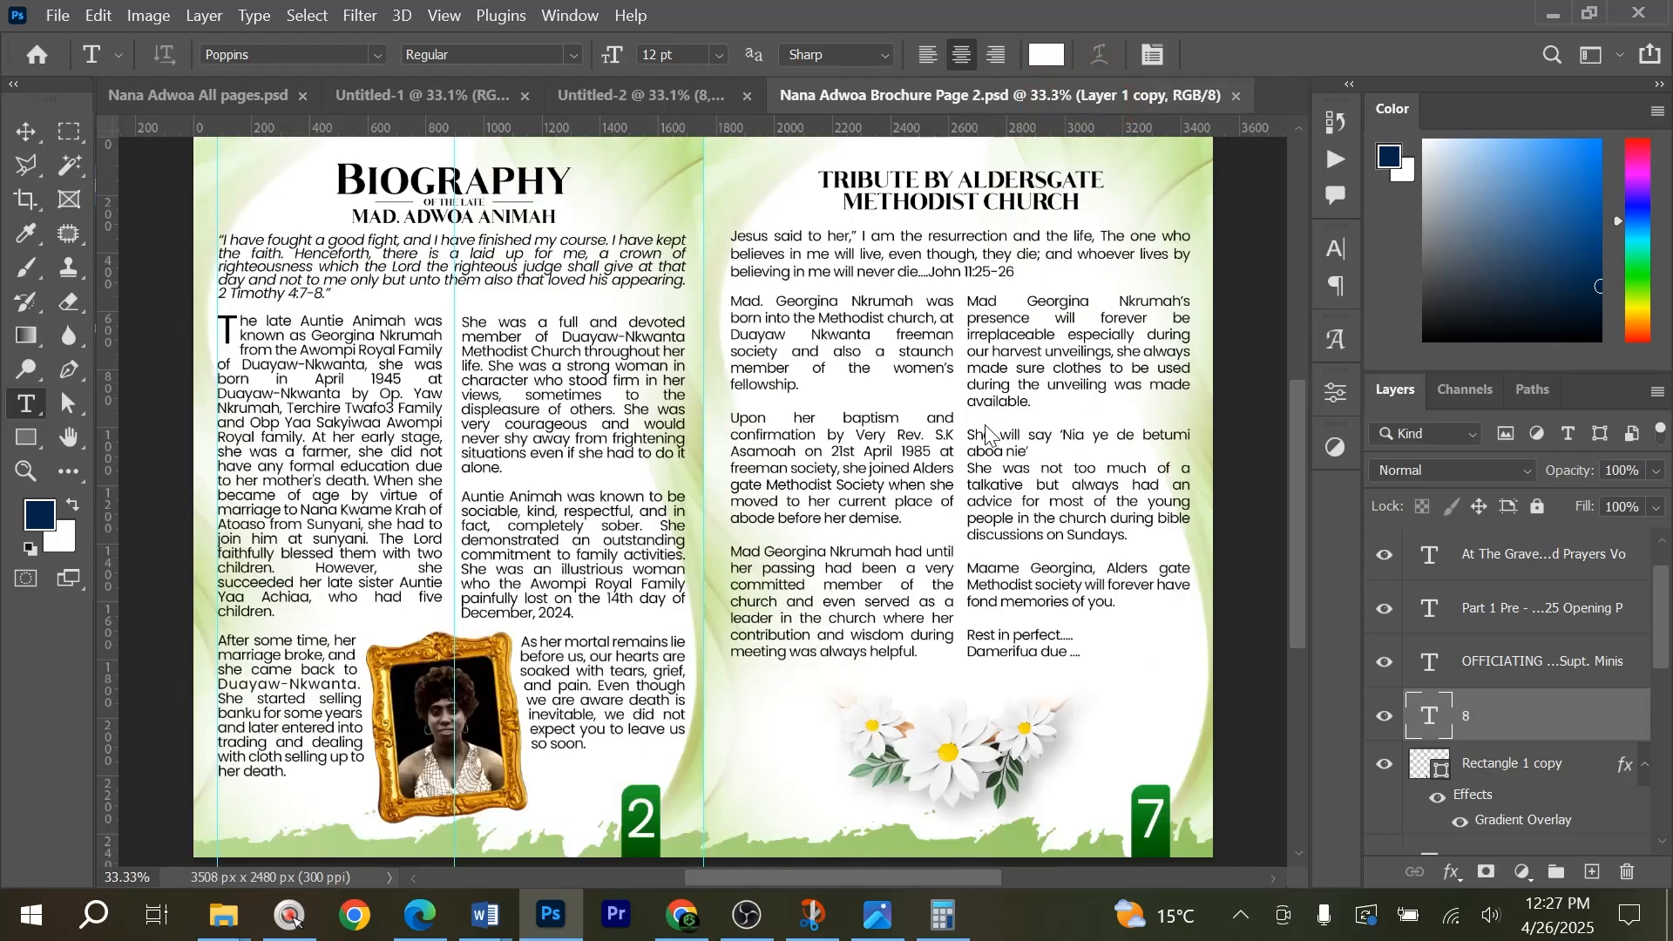
left_click(625, 98)
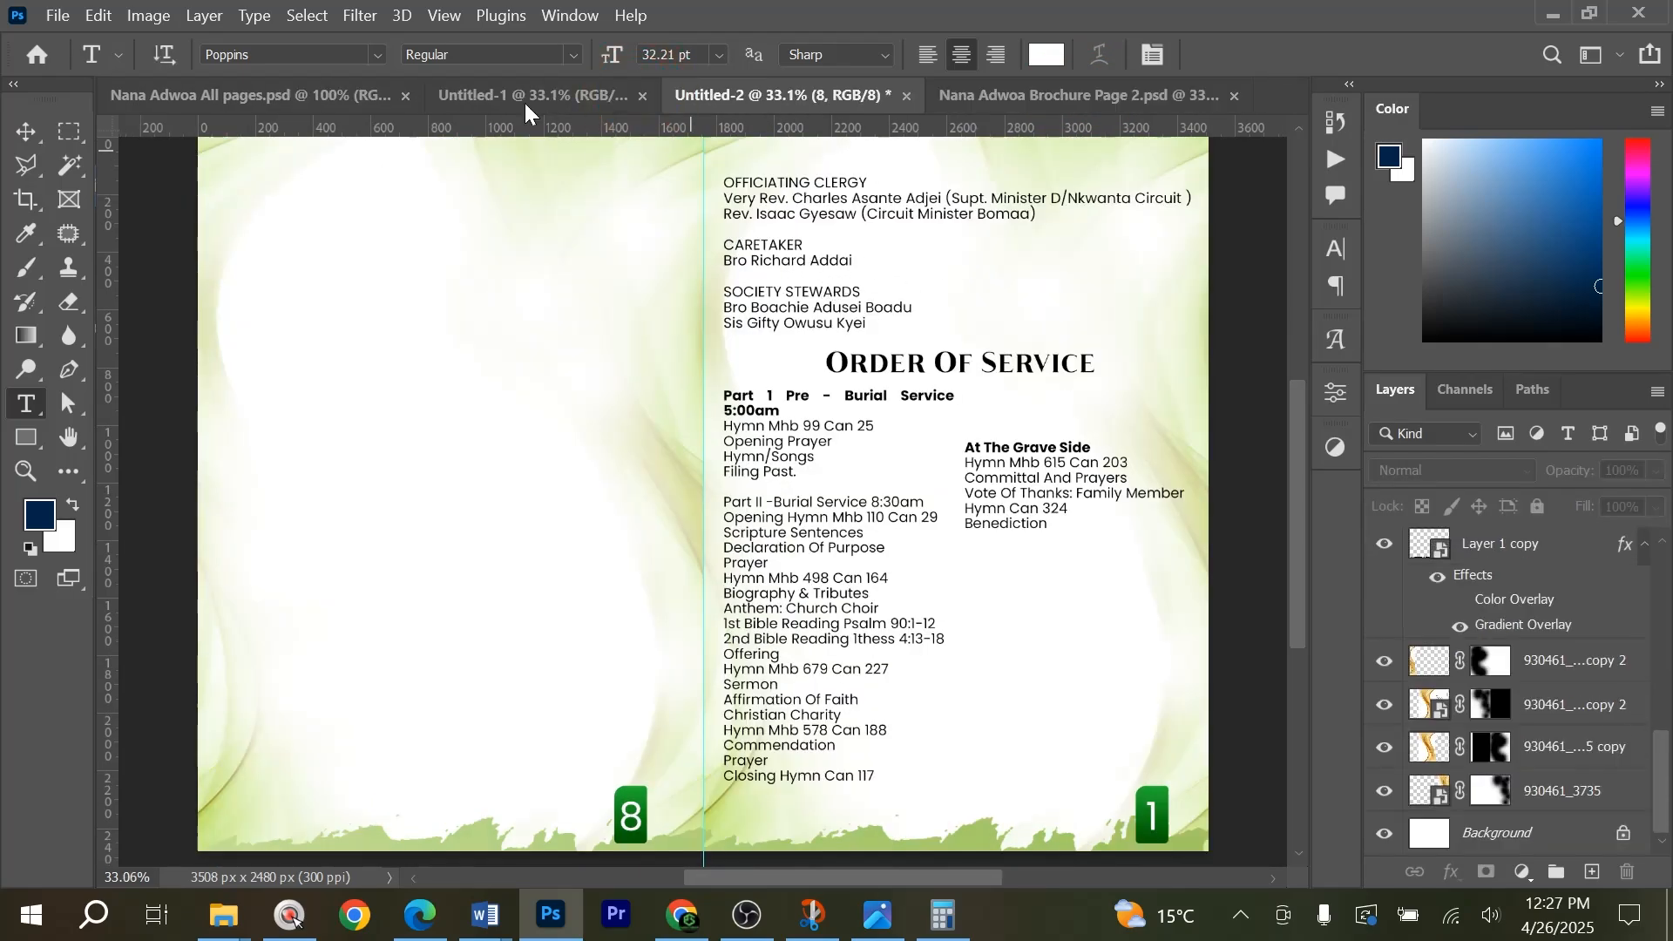
left_click(551, 98)
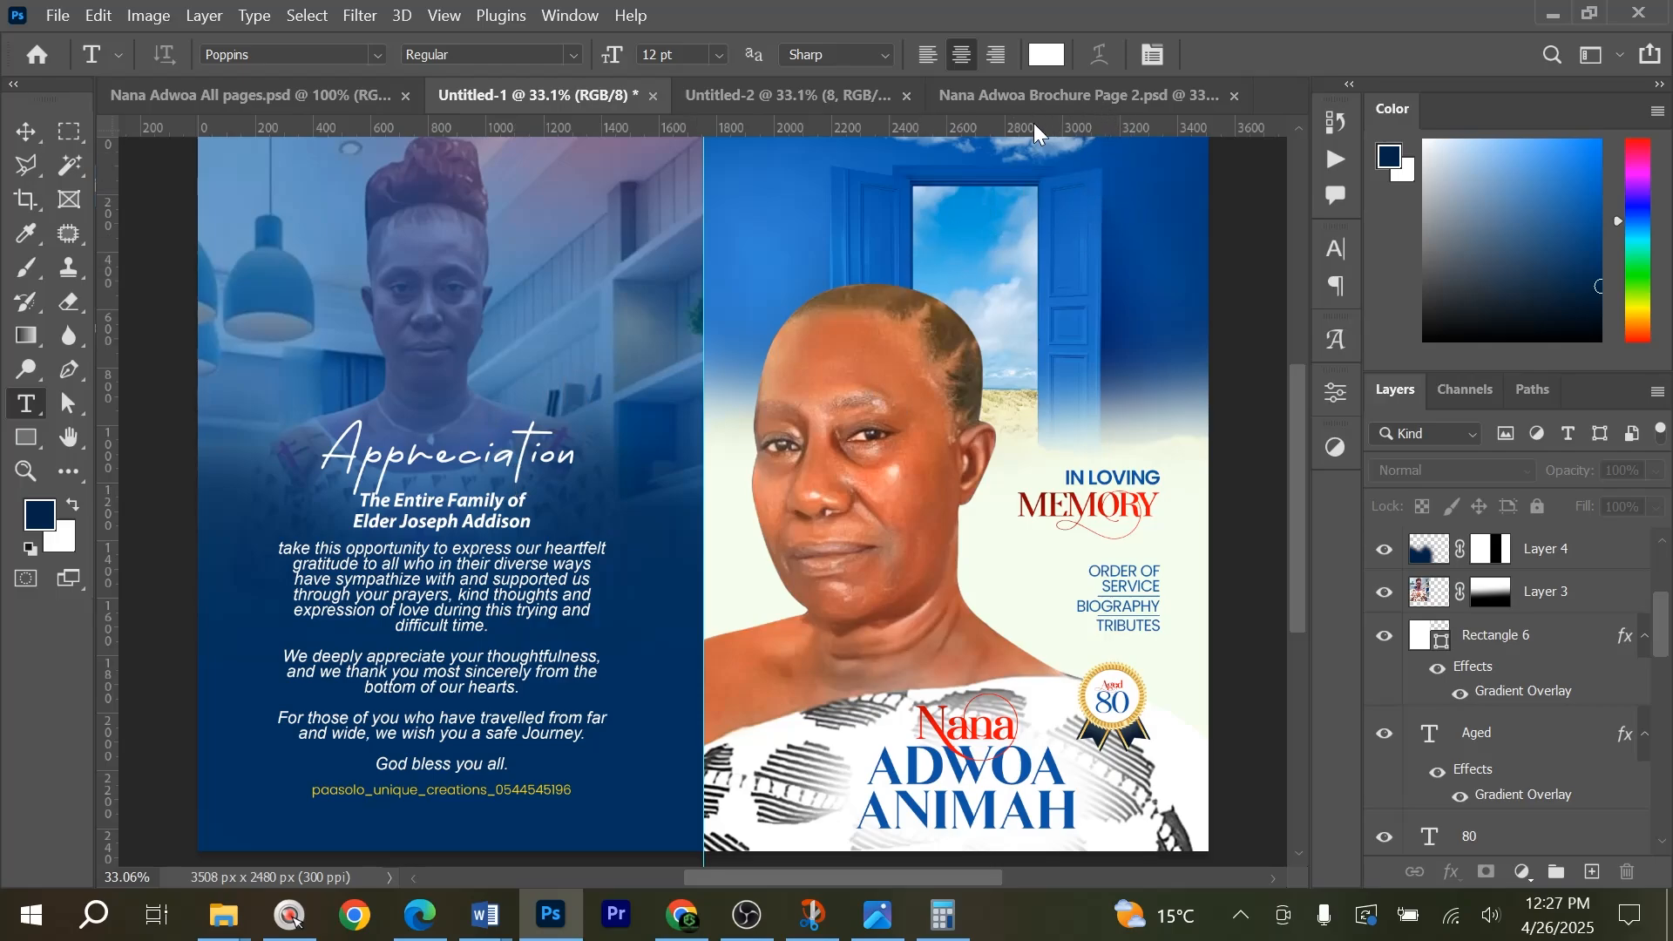
left_click(1017, 87)
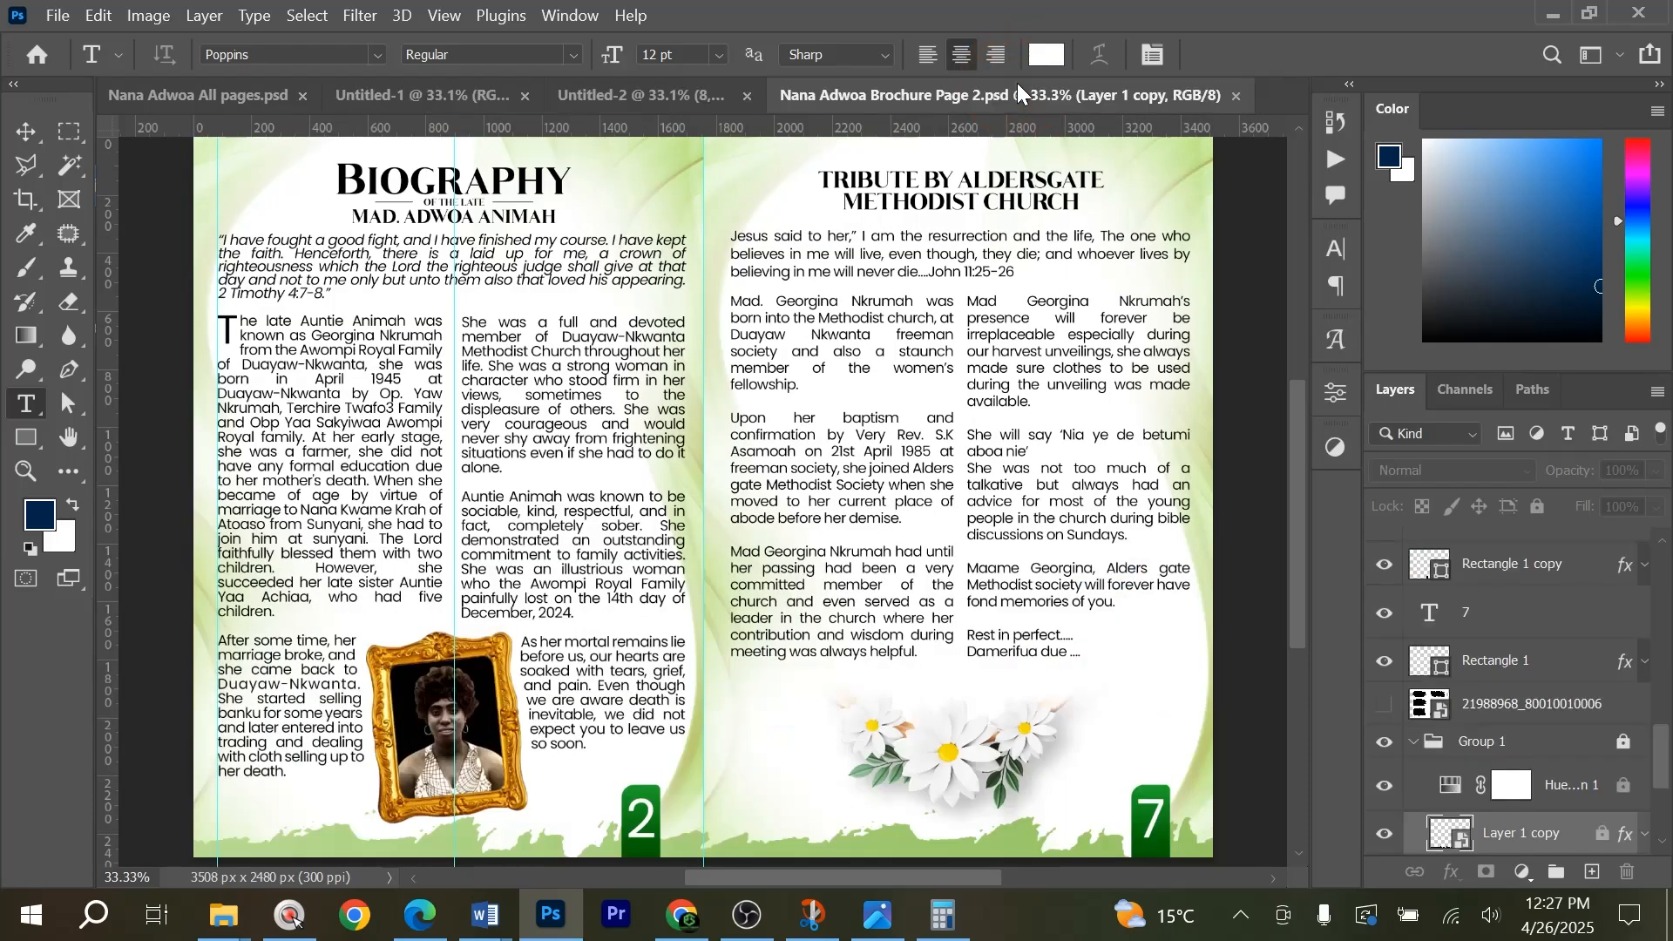
left_click(692, 92)
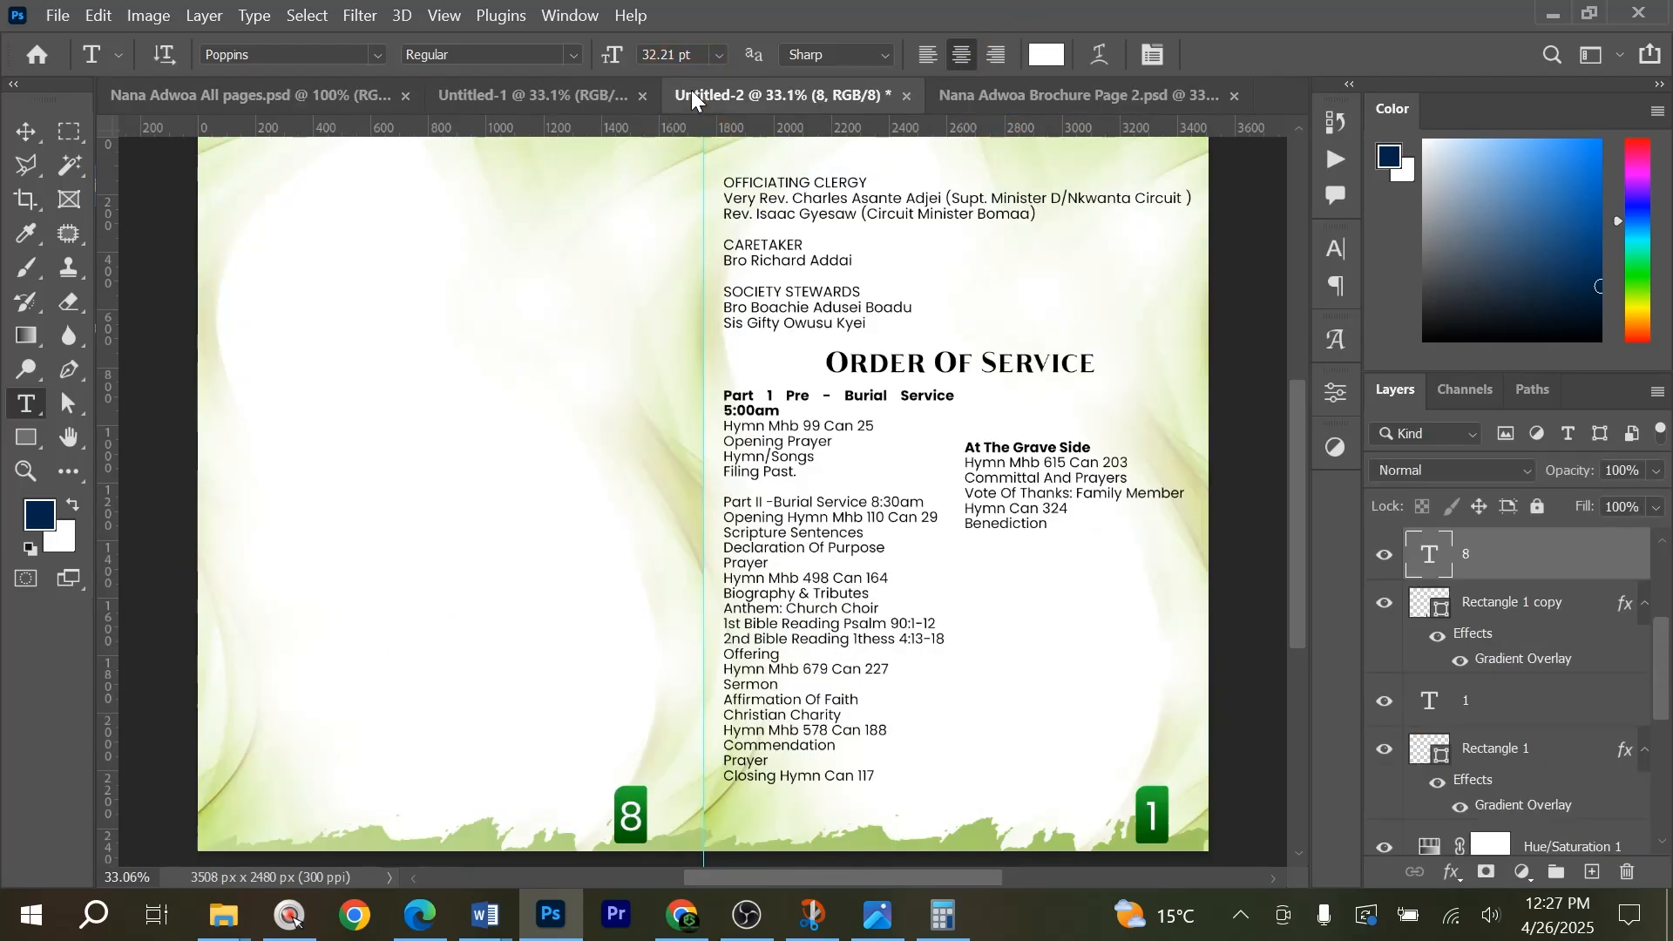
Deselect the number 8 layer in Untitled-2 and close Nana Adwoa Brochure Page 2.psd.
key("v")
left_click(1231, 326)
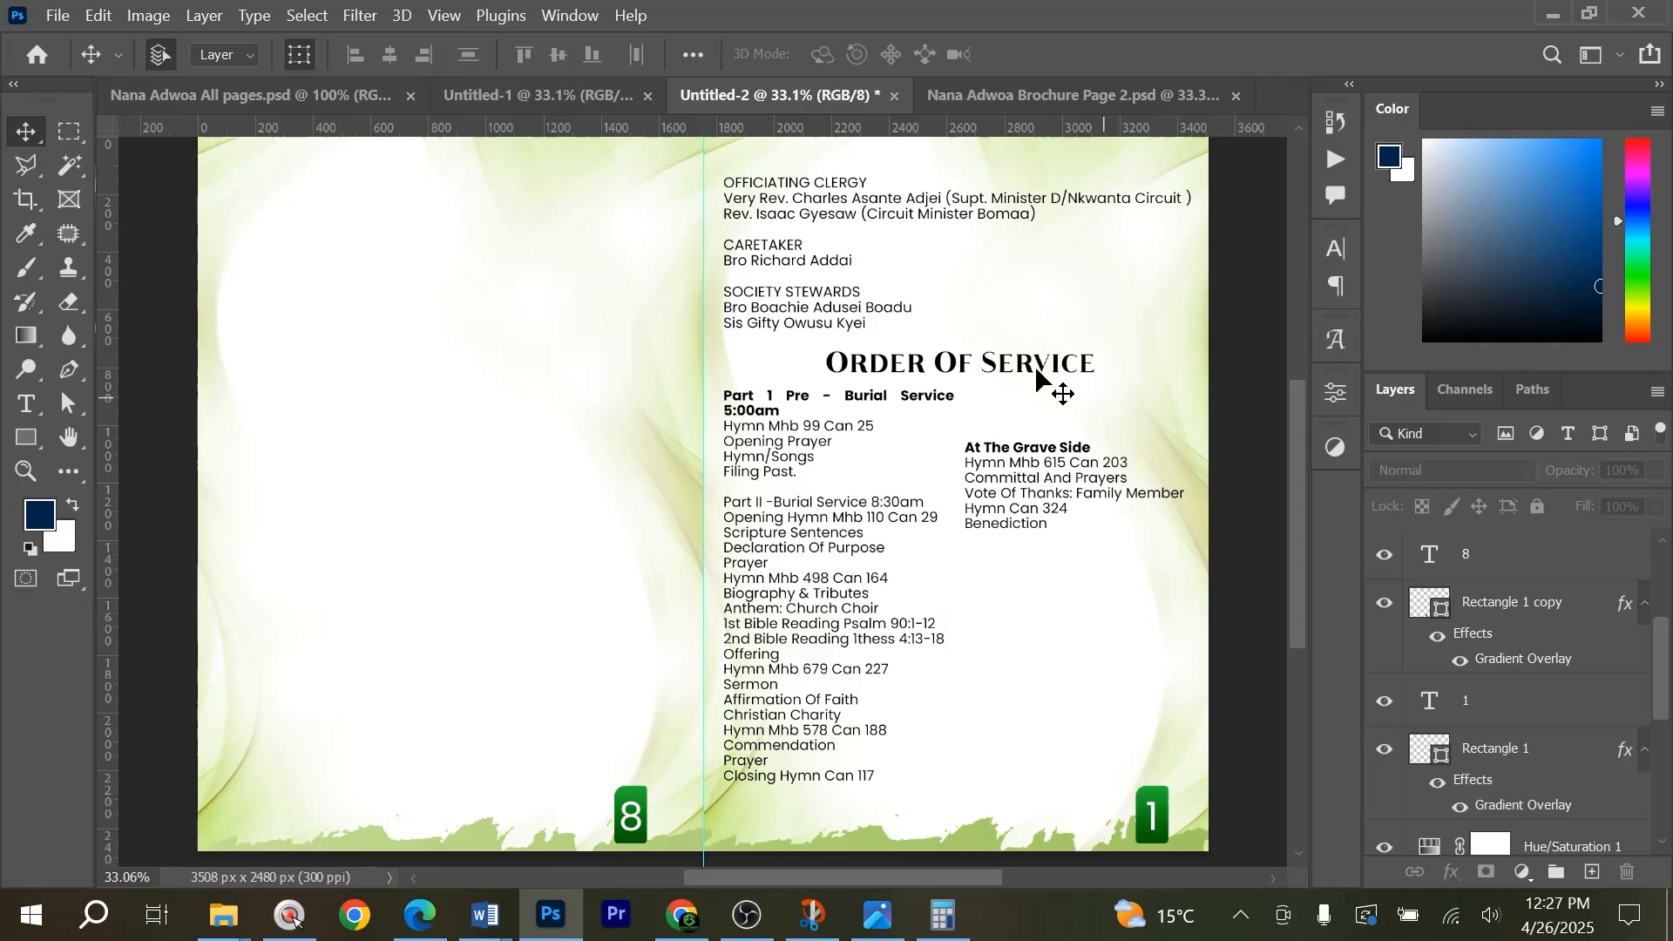
left_click(1026, 101)
left_click(1235, 97)
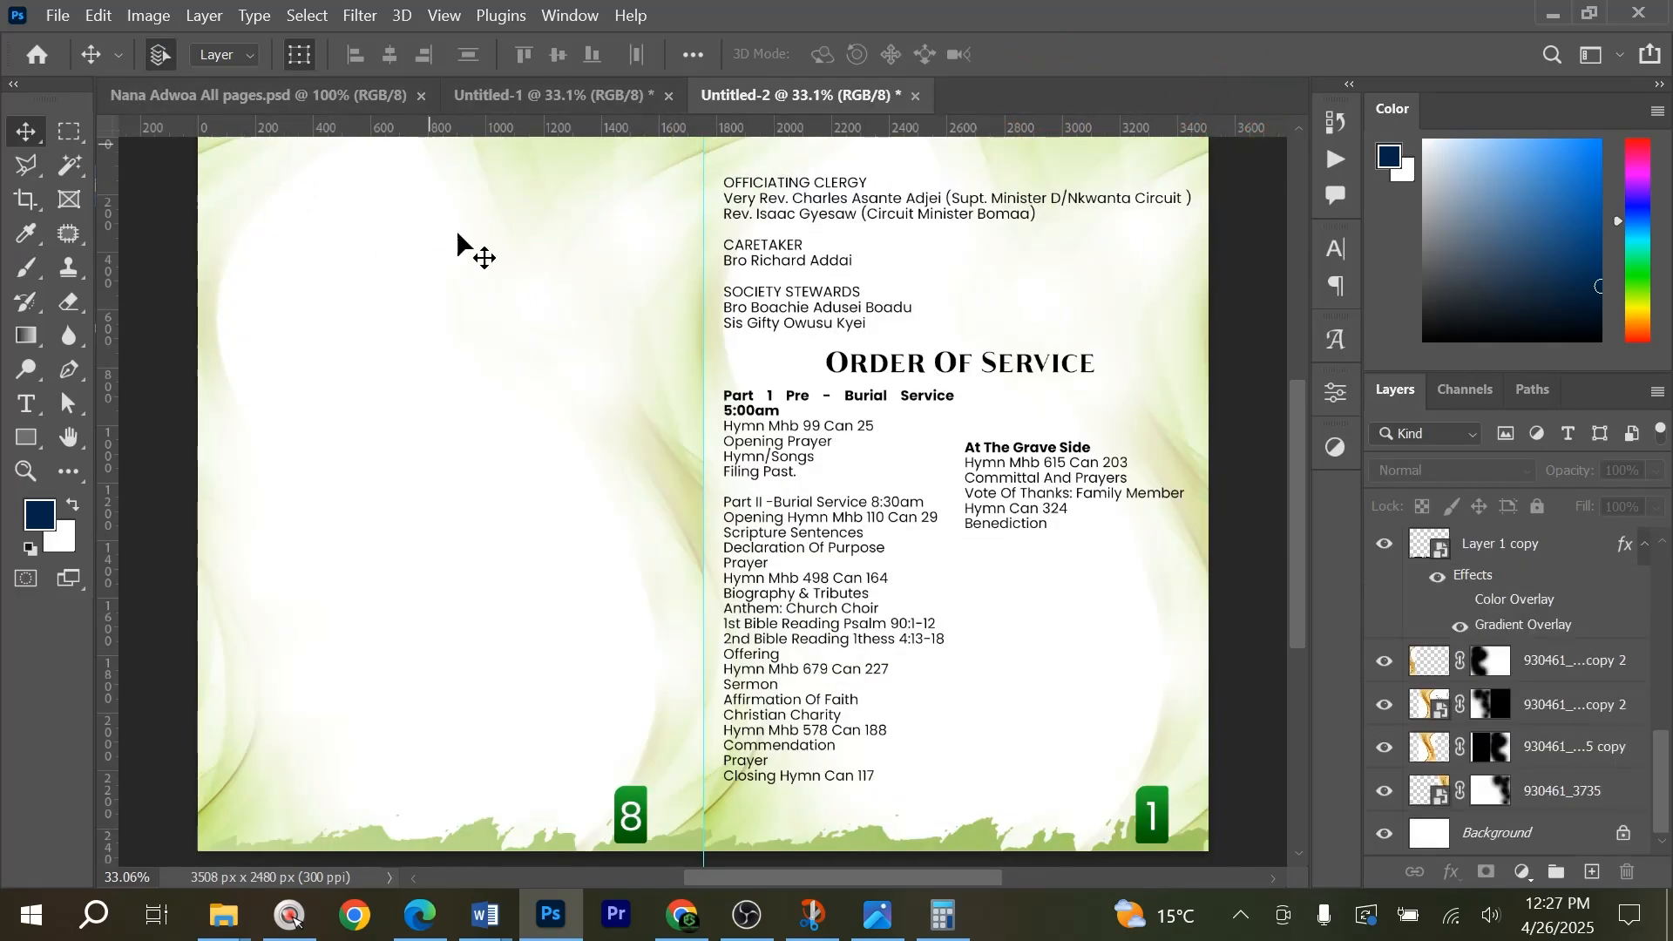
scroll(972, 537, "down", 1)
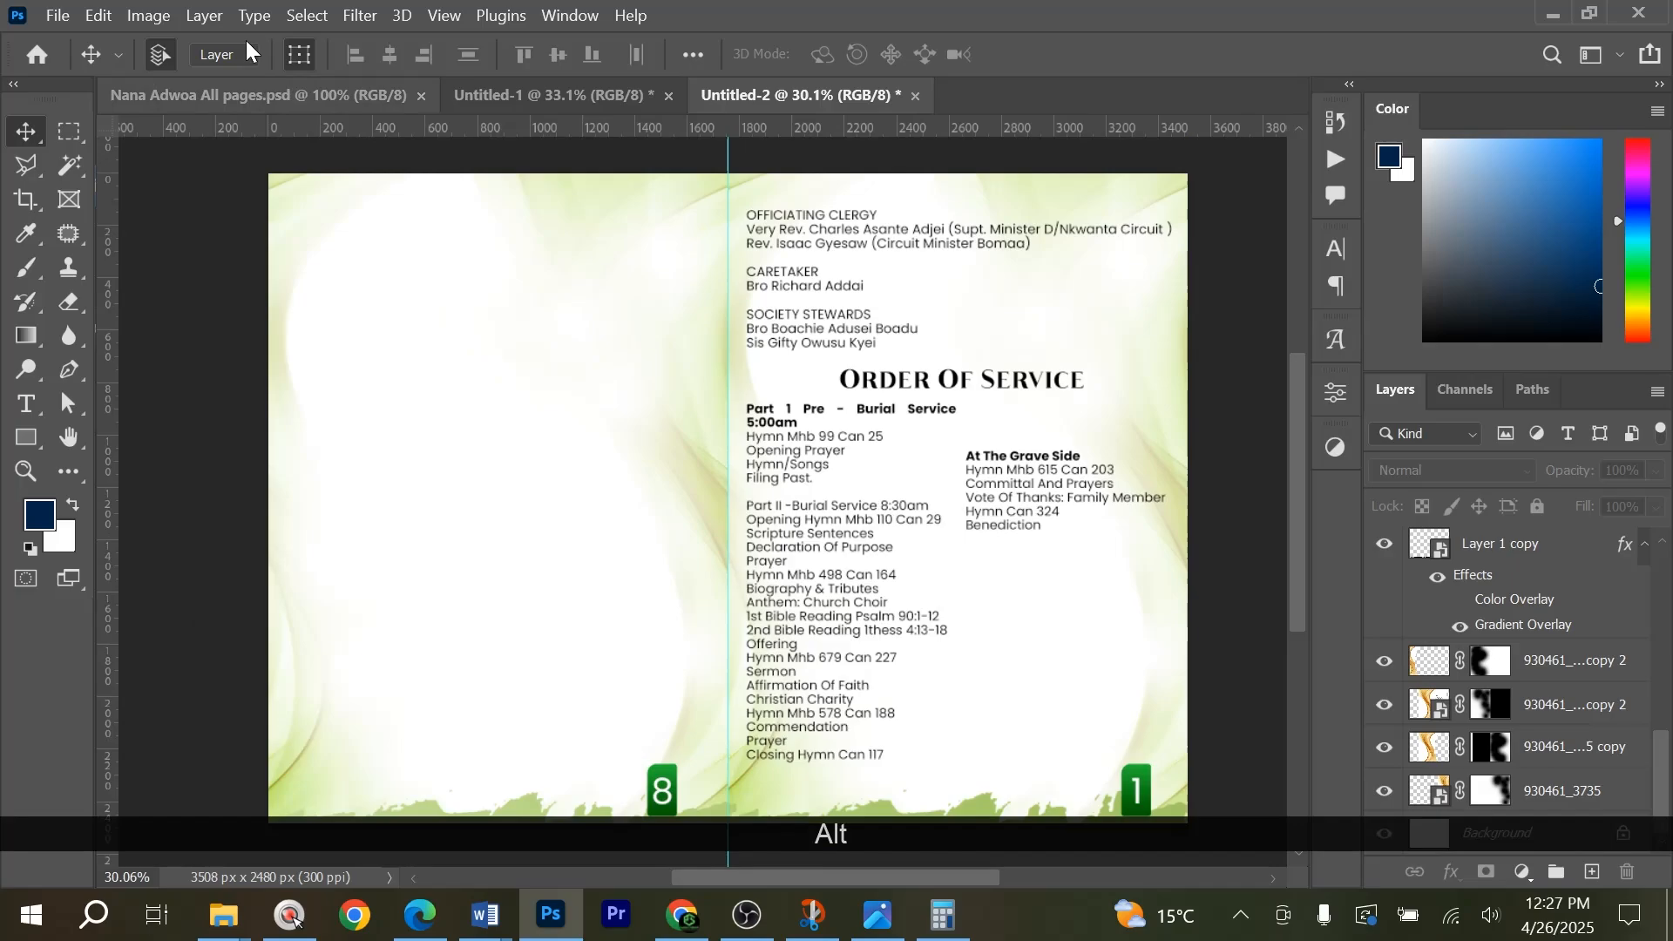
left_click(148, 15)
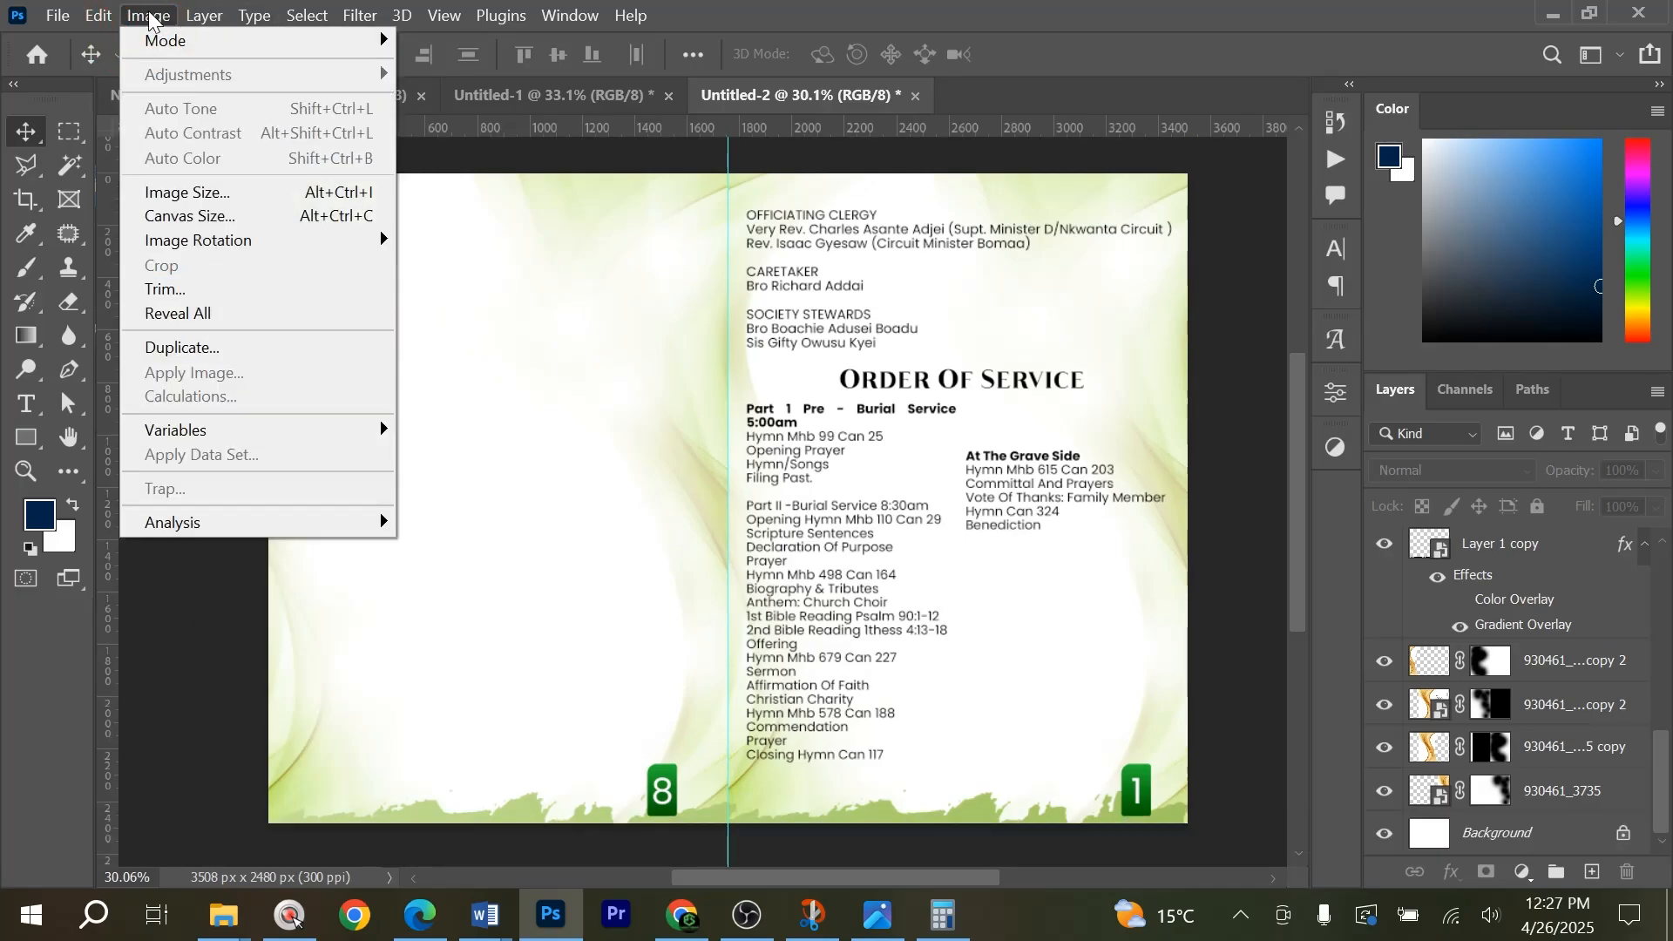
left_click(196, 346)
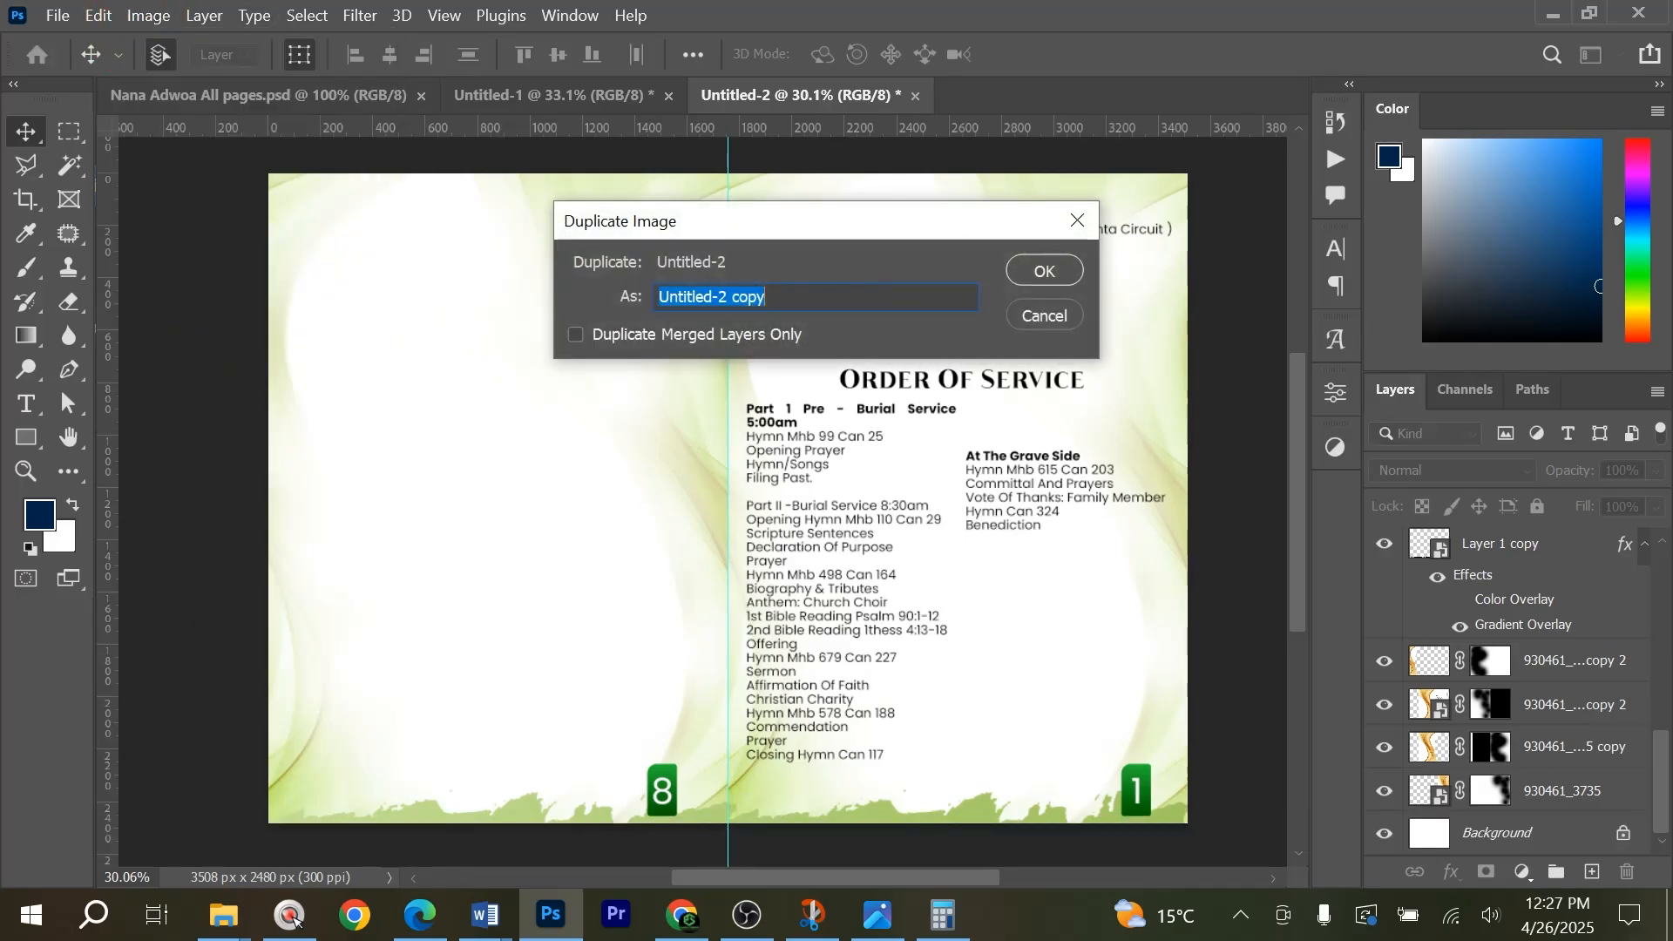
left_click(772, 301)
key("ctrl+a")
type("Page")
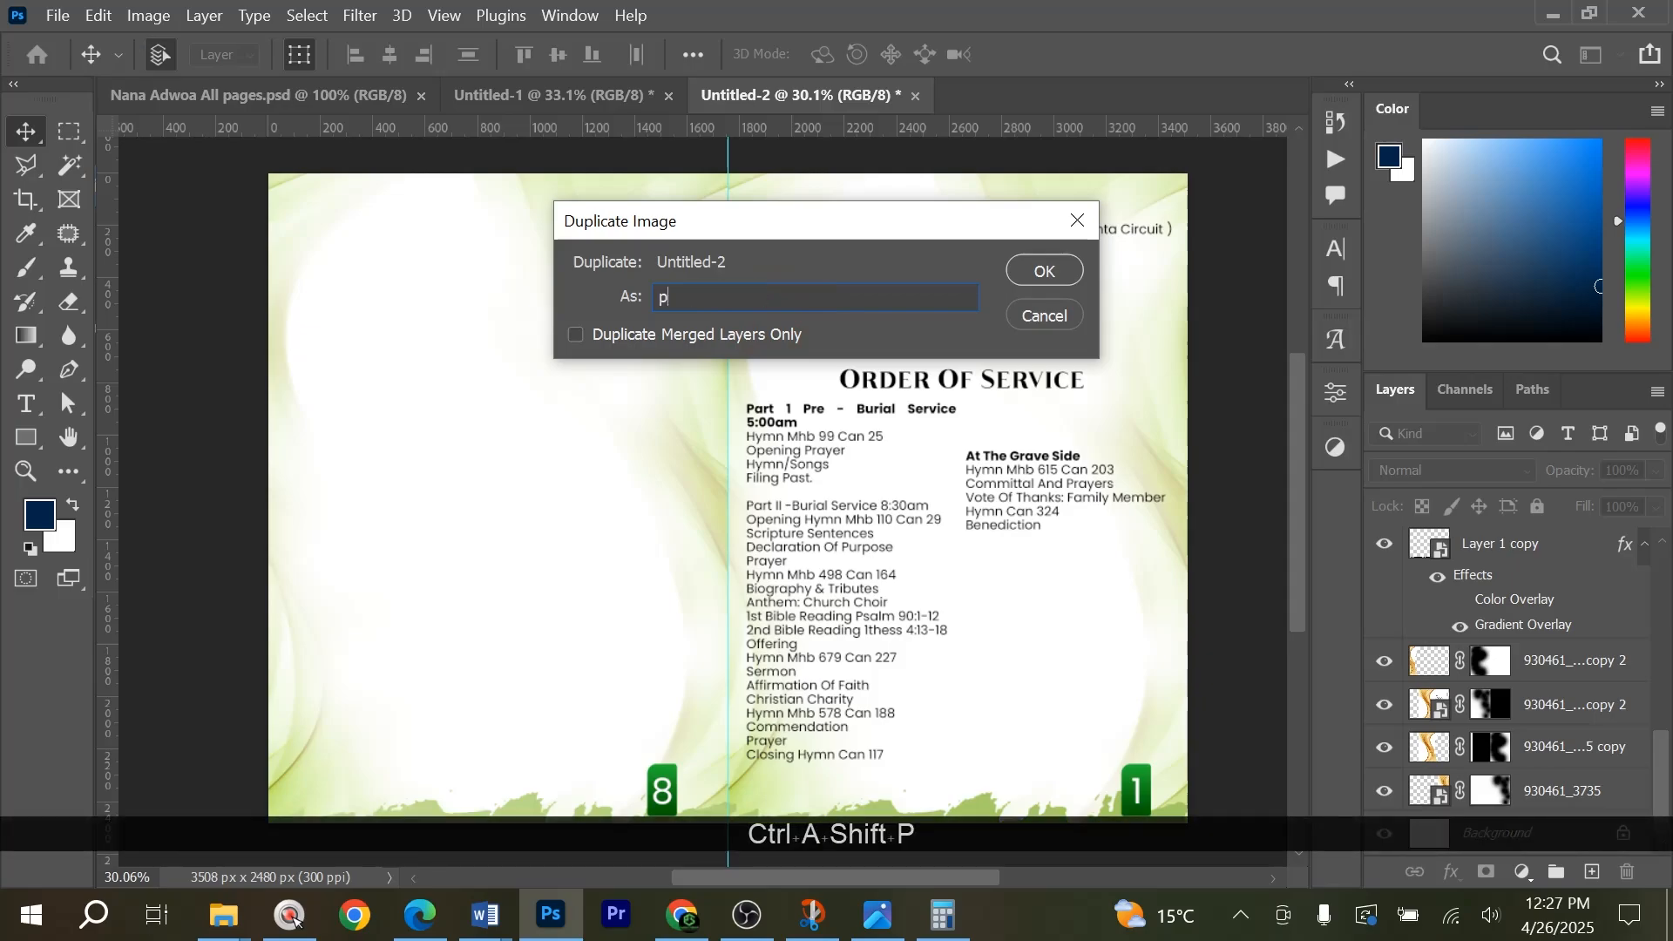
key("Return")
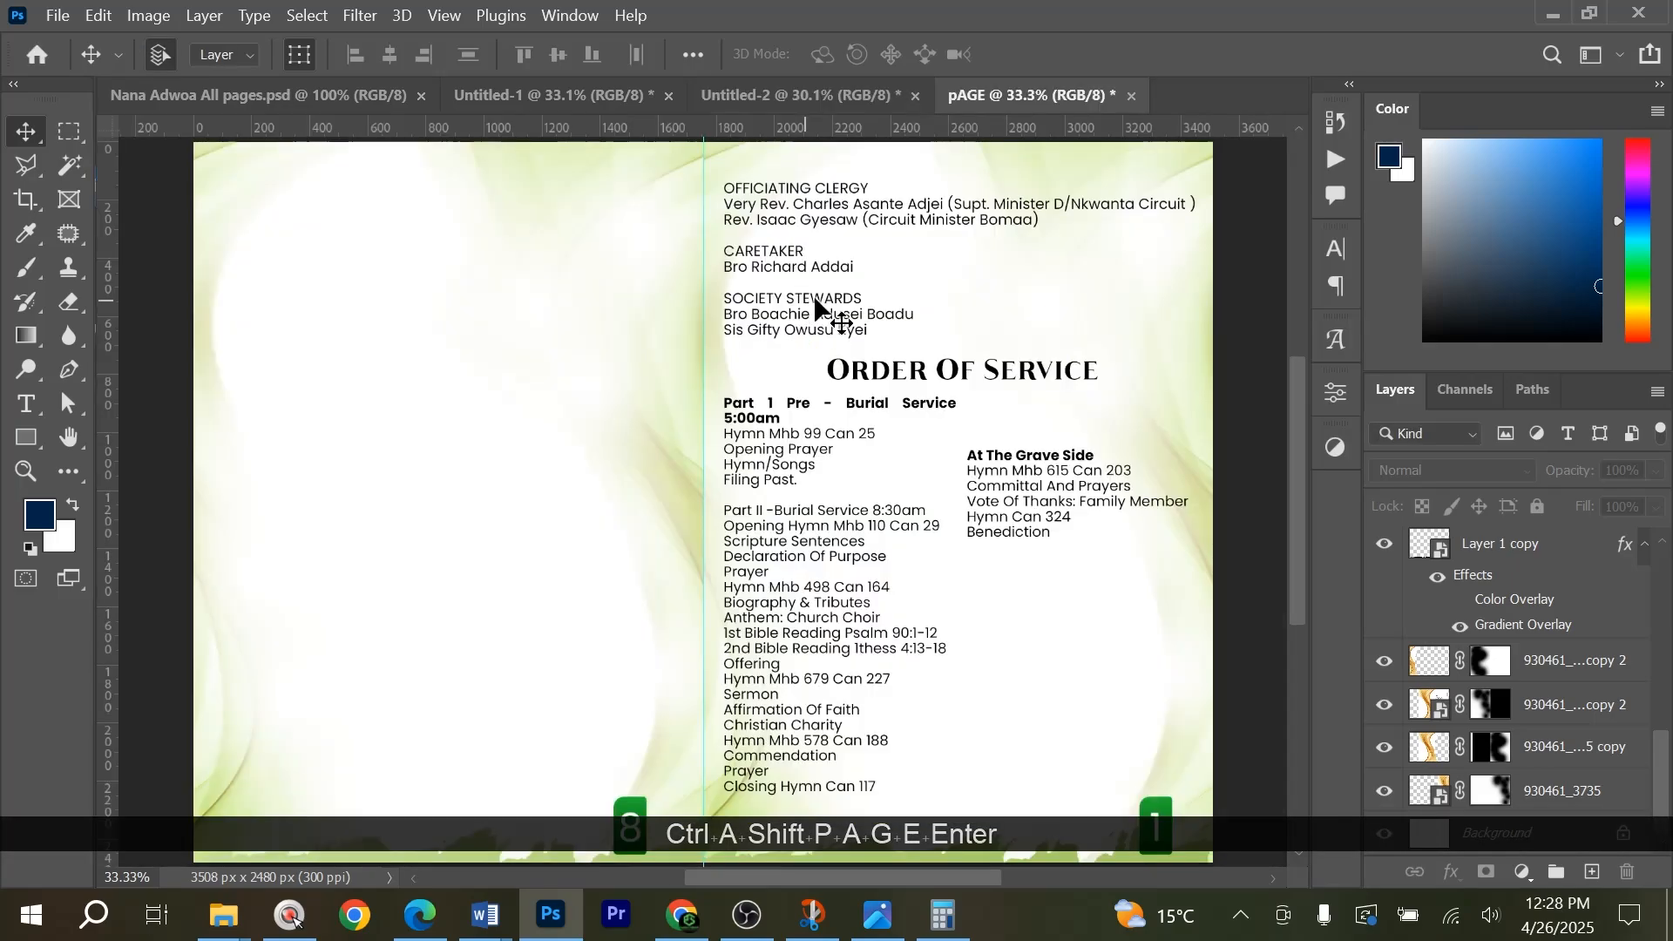
left_click(1132, 96)
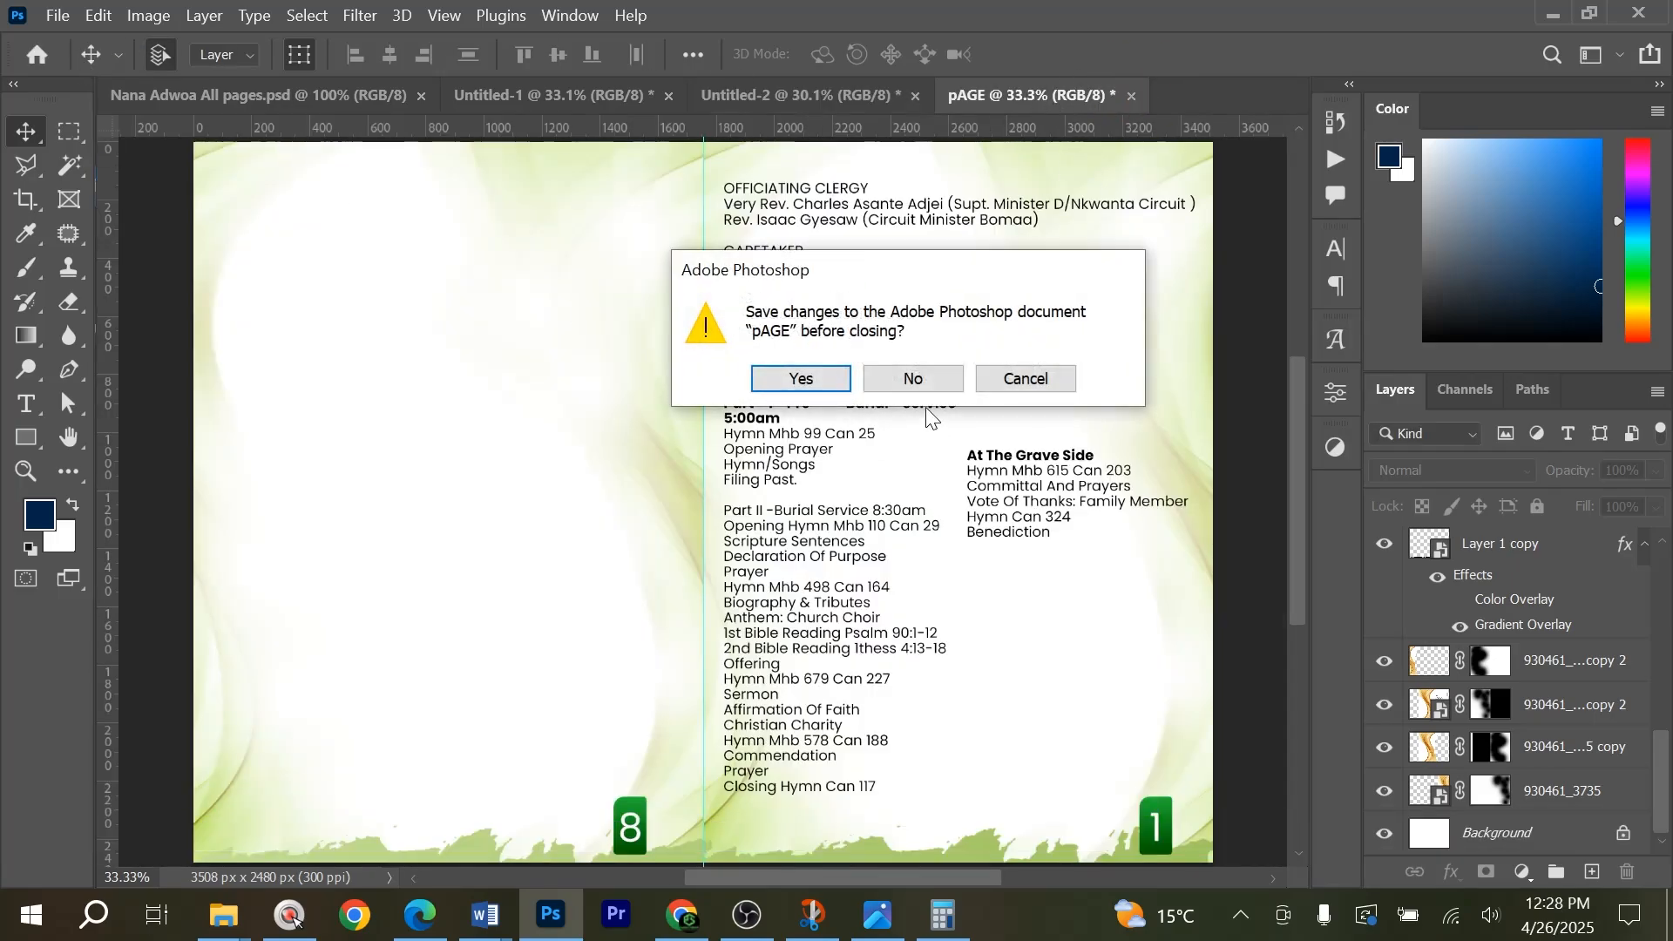
left_click(913, 380)
Duplicate the Untitled-2 document with all its layers as a new document named Adwoa Page 2.
left_click(139, 21)
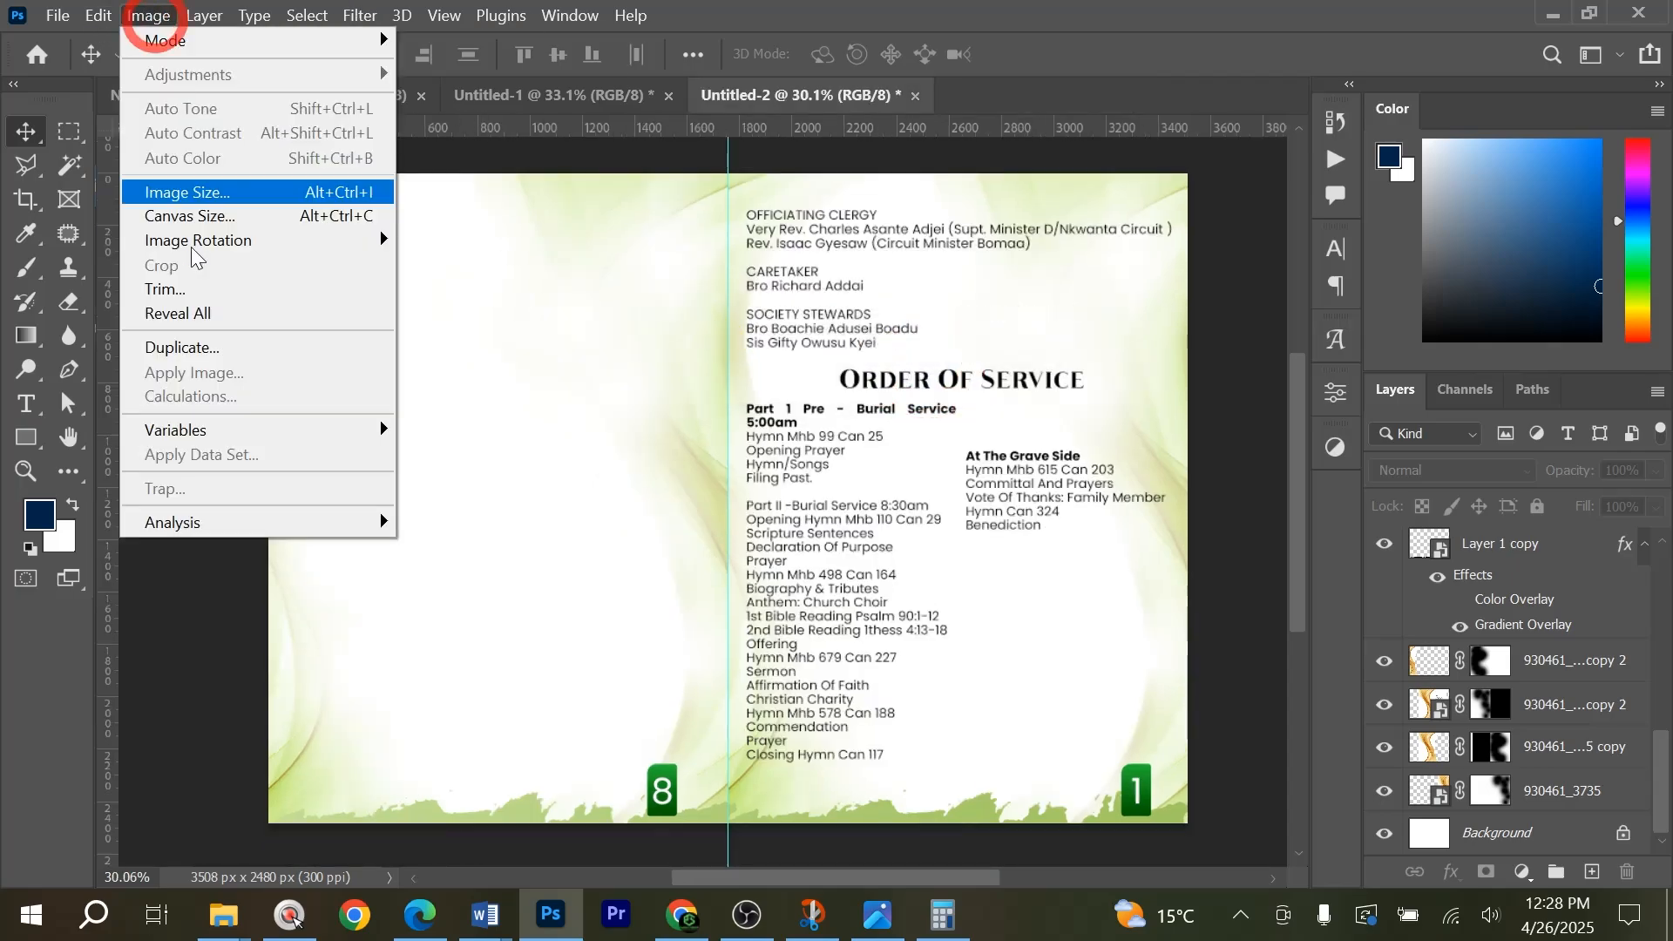
left_click(197, 352)
left_click(818, 298)
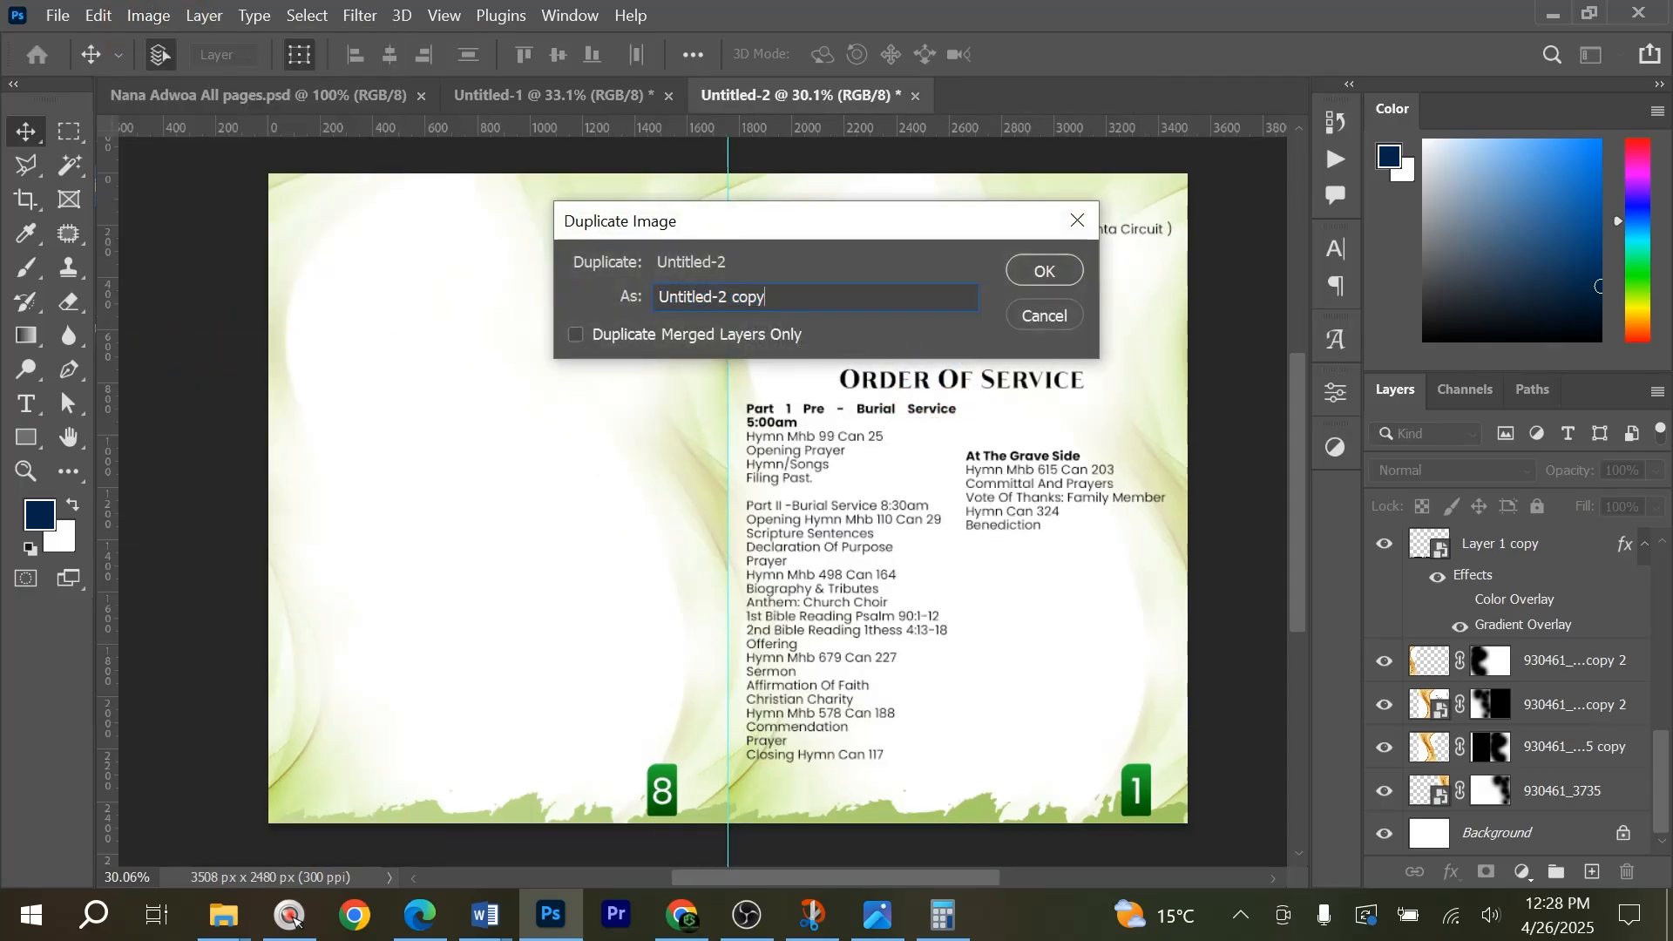
key("ctrl+a")
key("Caps_Lock")
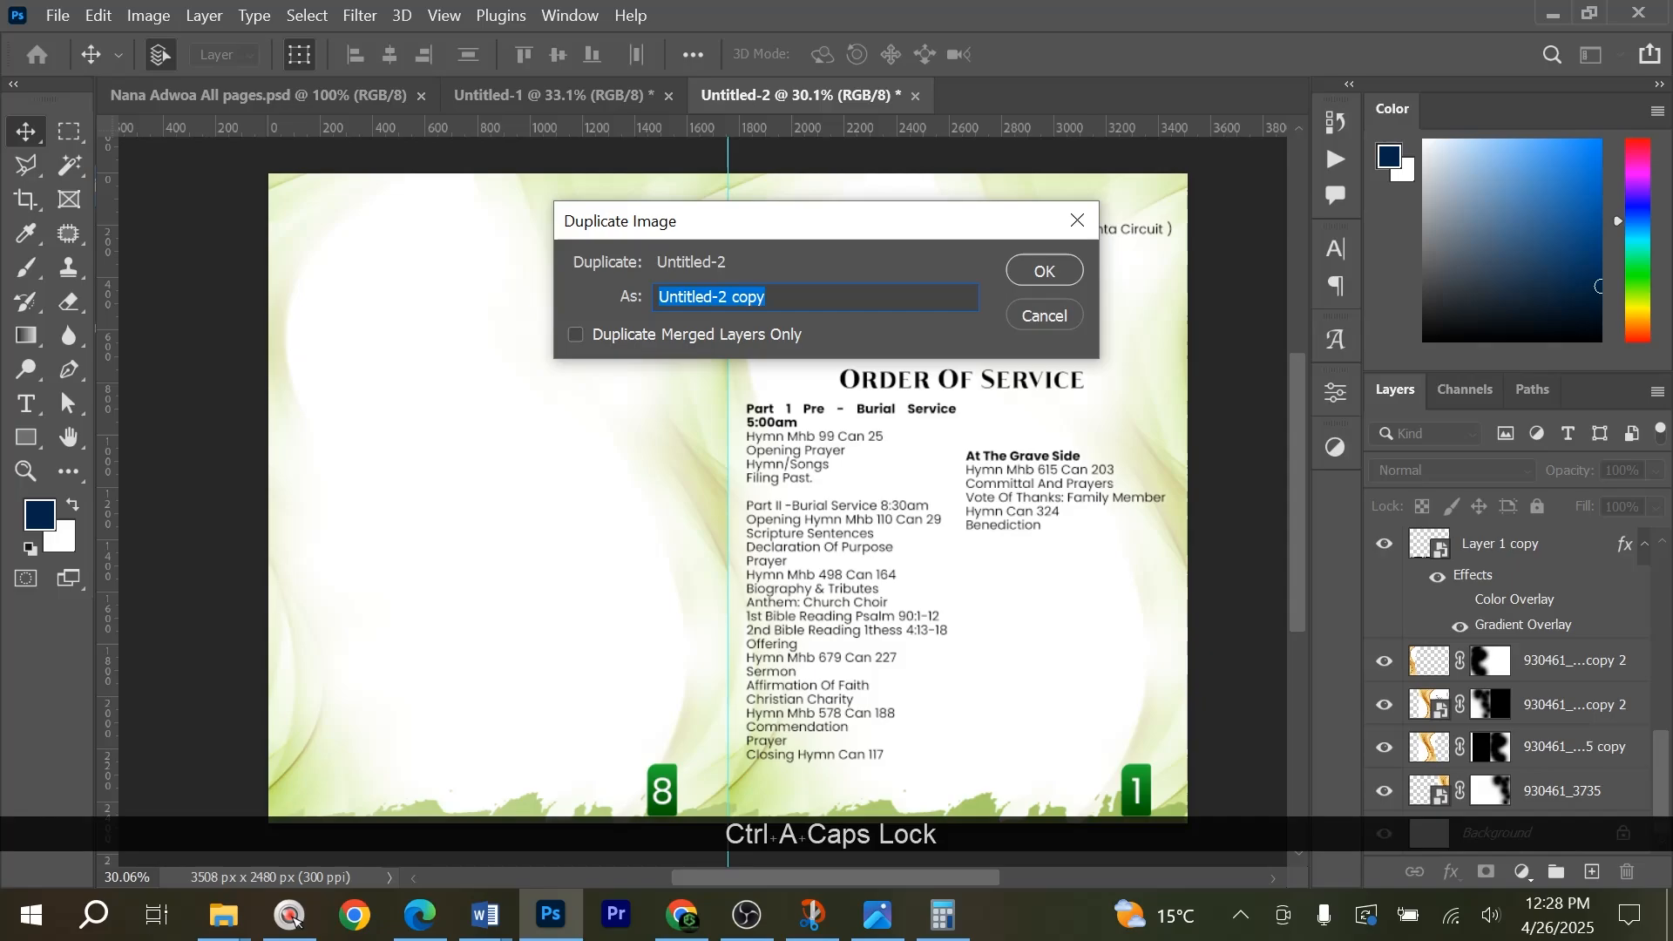
type("nANA")
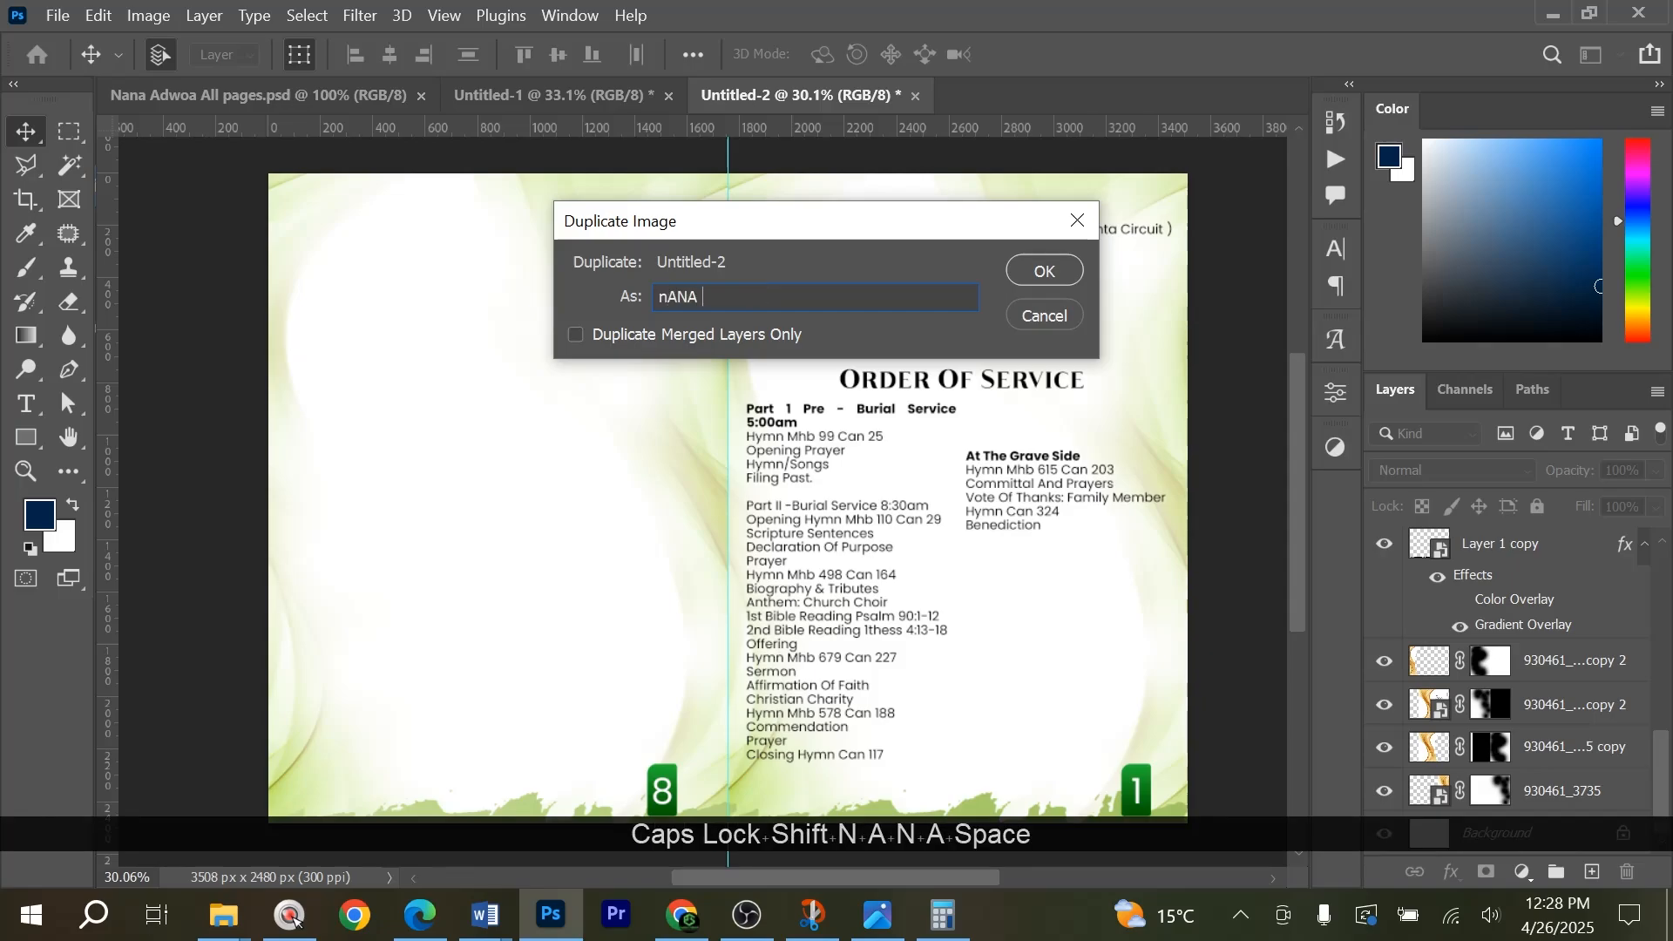
key("ctrl+a")
key("Caps_Lock")
type("Asd")
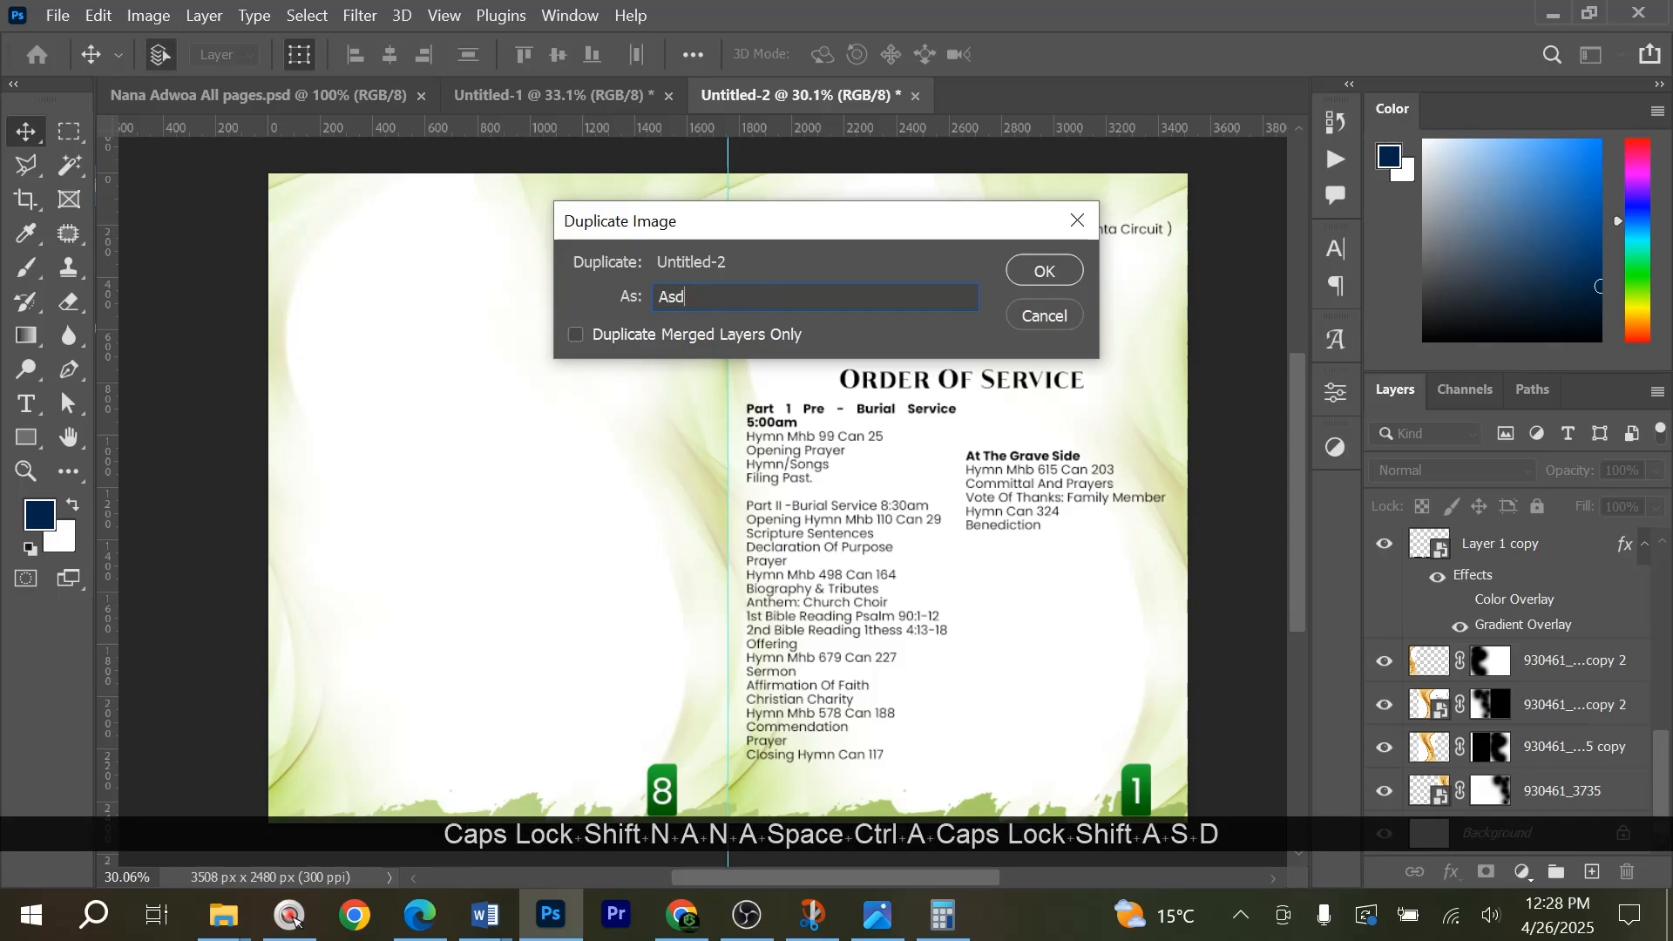
key("BackSpace")
key("BackSpace")
type("do")
key("BackSpace")
type("w")
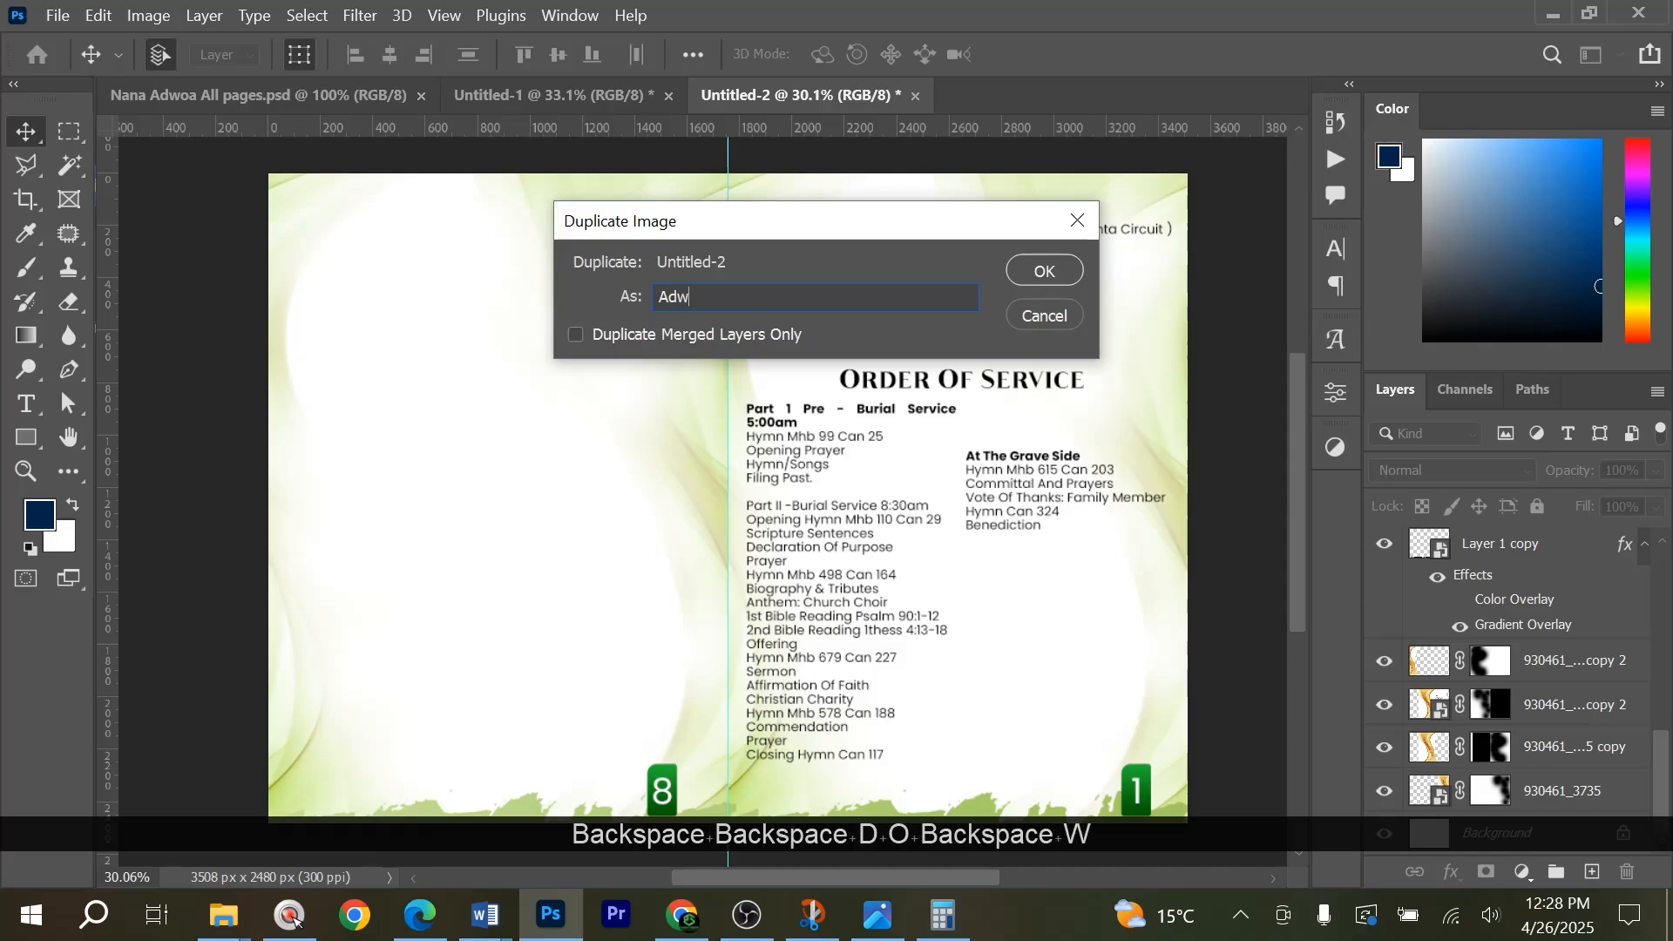
type("oa Pag")
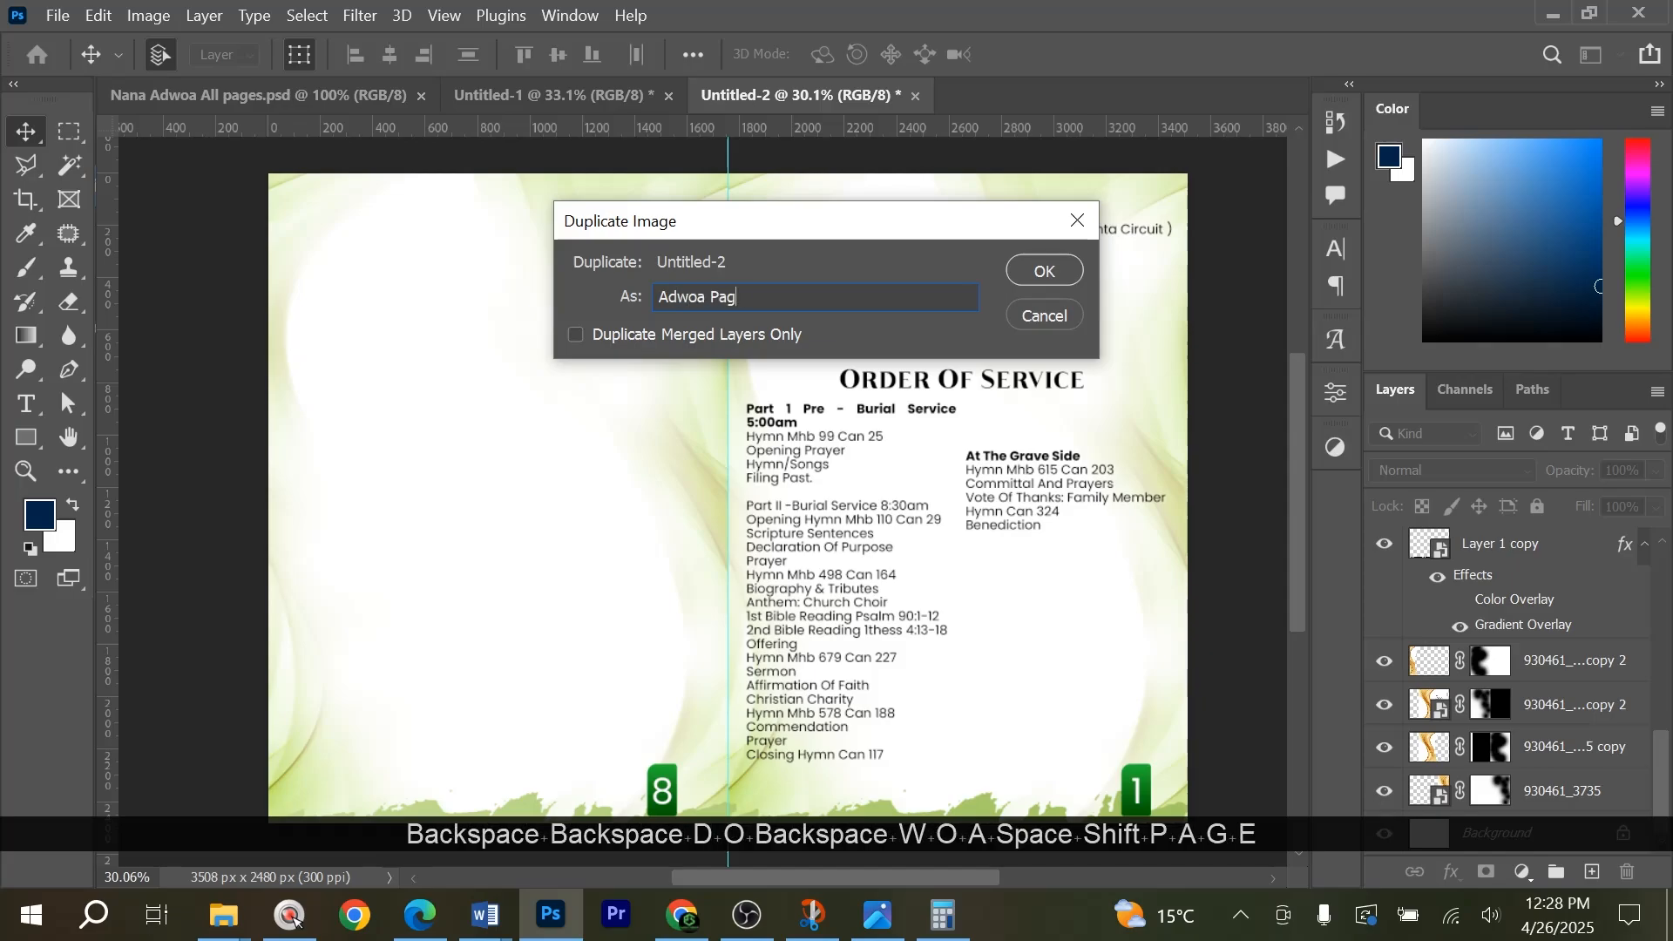
type("e 2]")
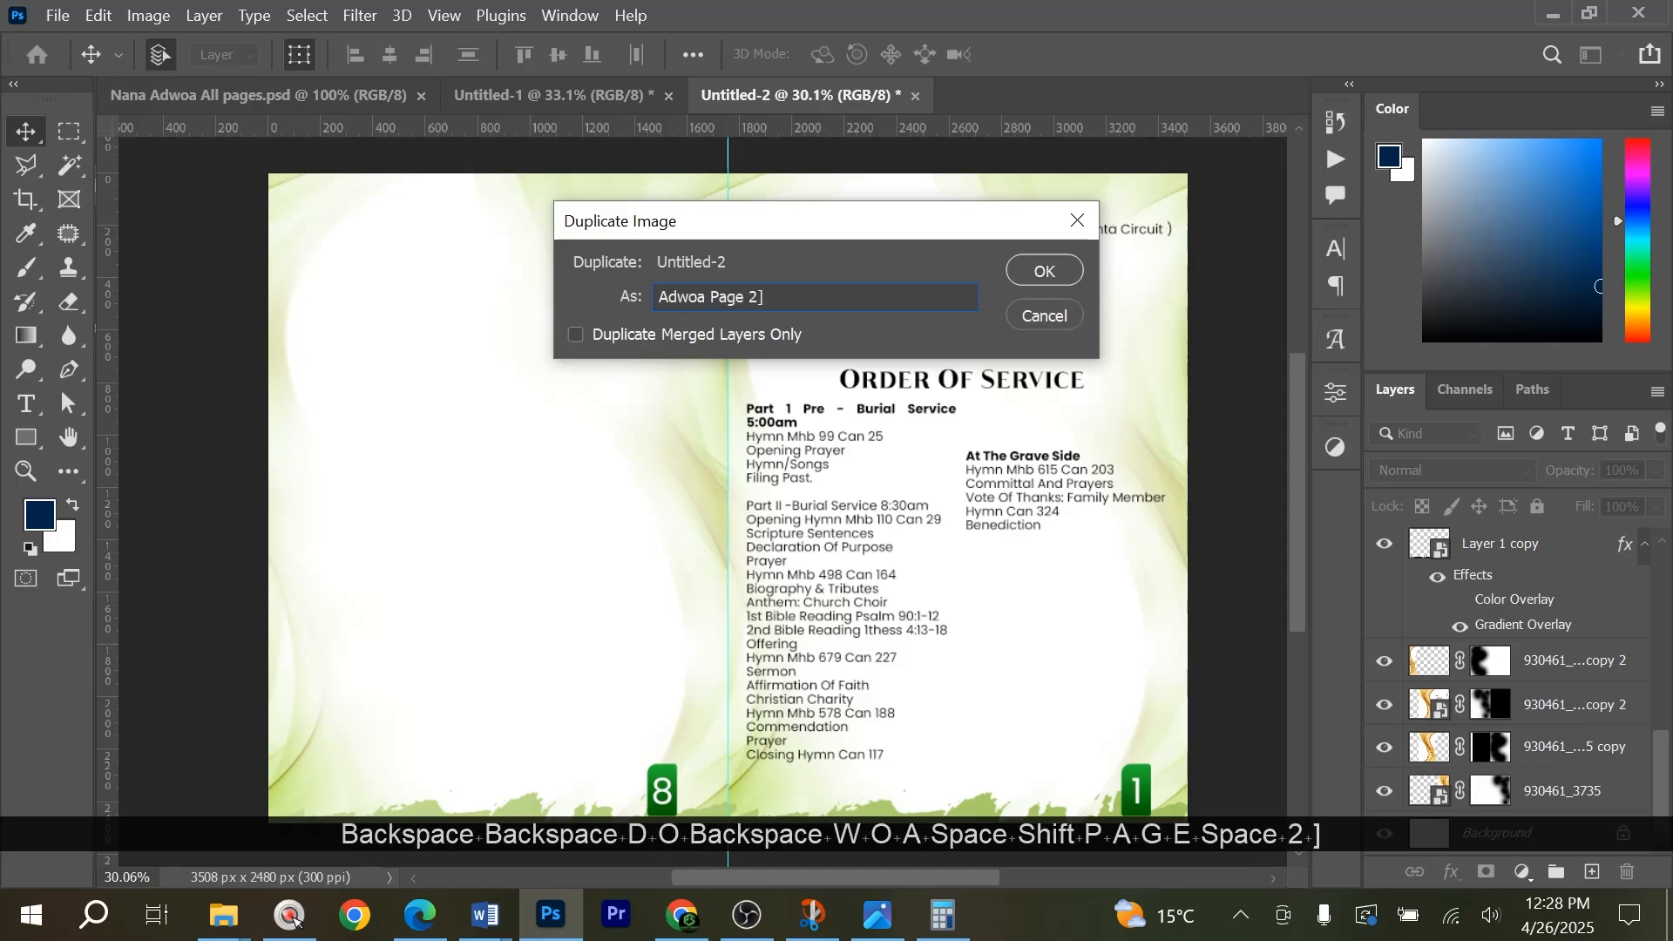
key("BackSpace")
key("Return")
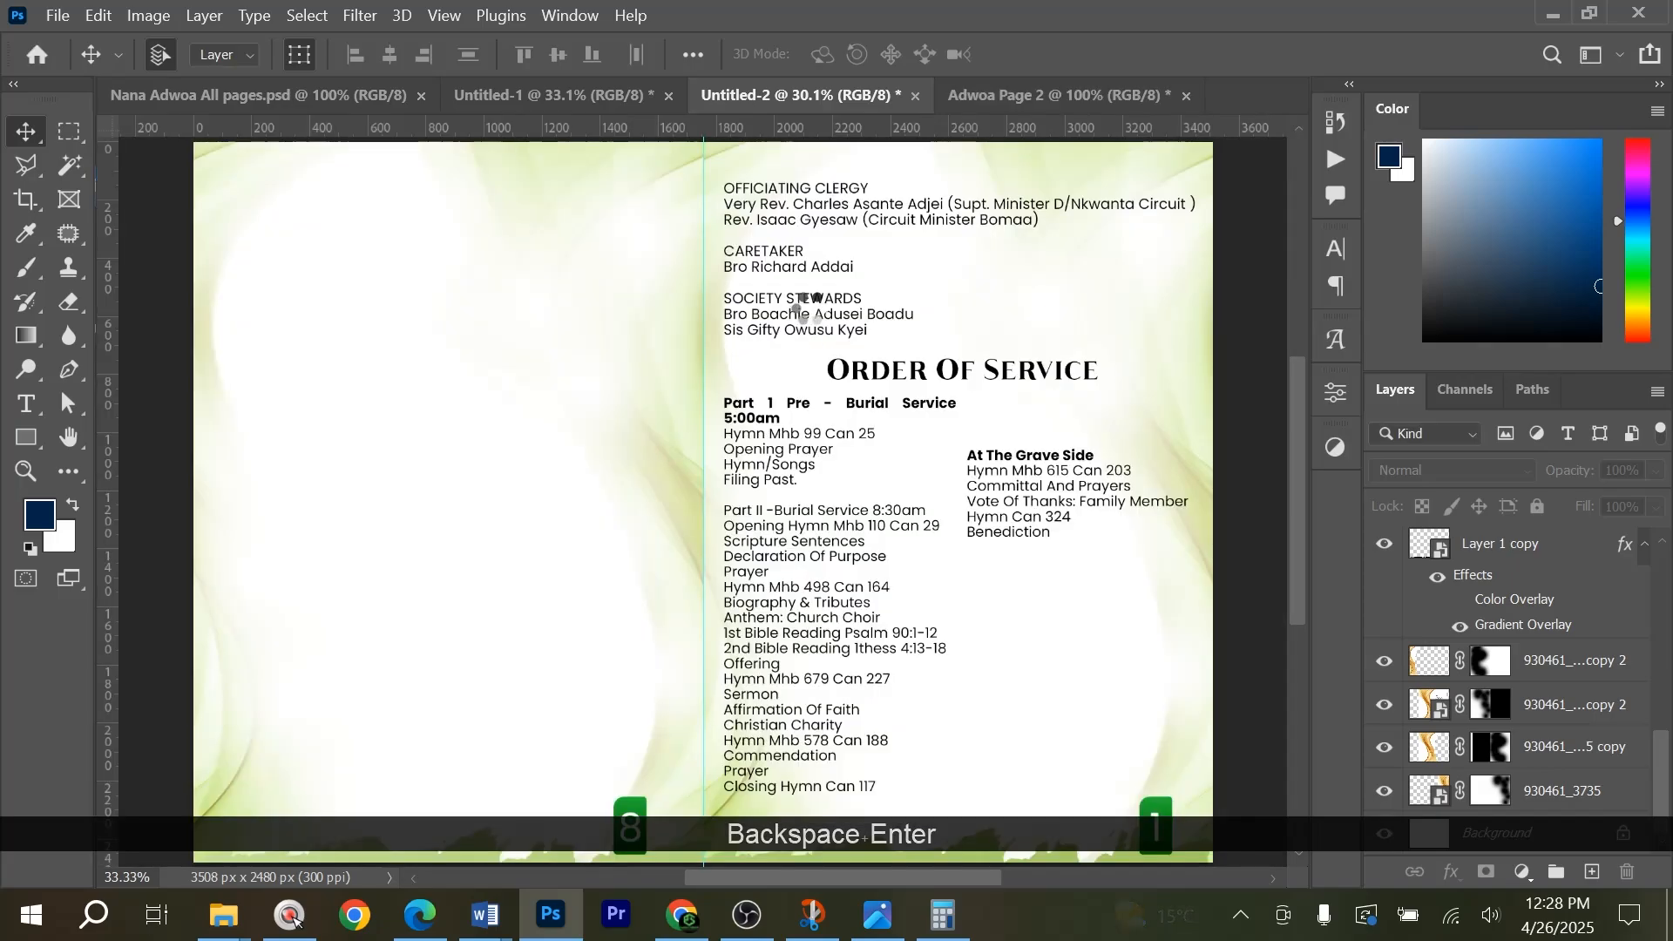
In Adwoa Page 2, replace the right page's badge number with 7.
scroll(697, 680, "down", 3)
key("t")
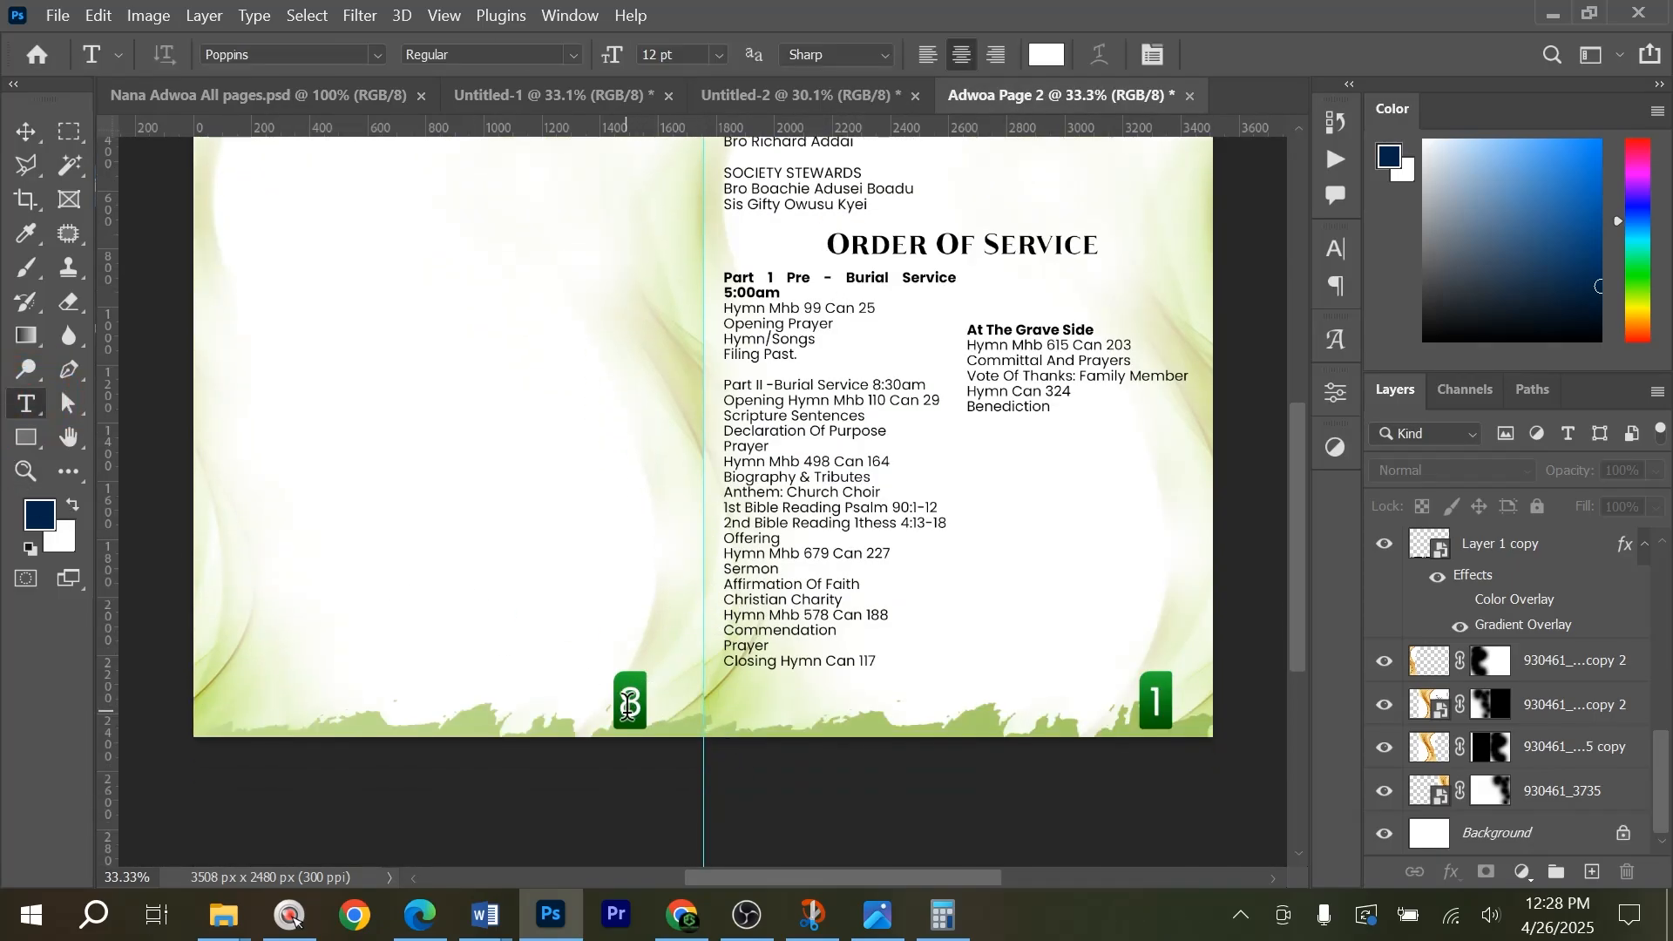
left_click(1157, 703)
key("ctrl+a")
type("9")
key("BackSpace")
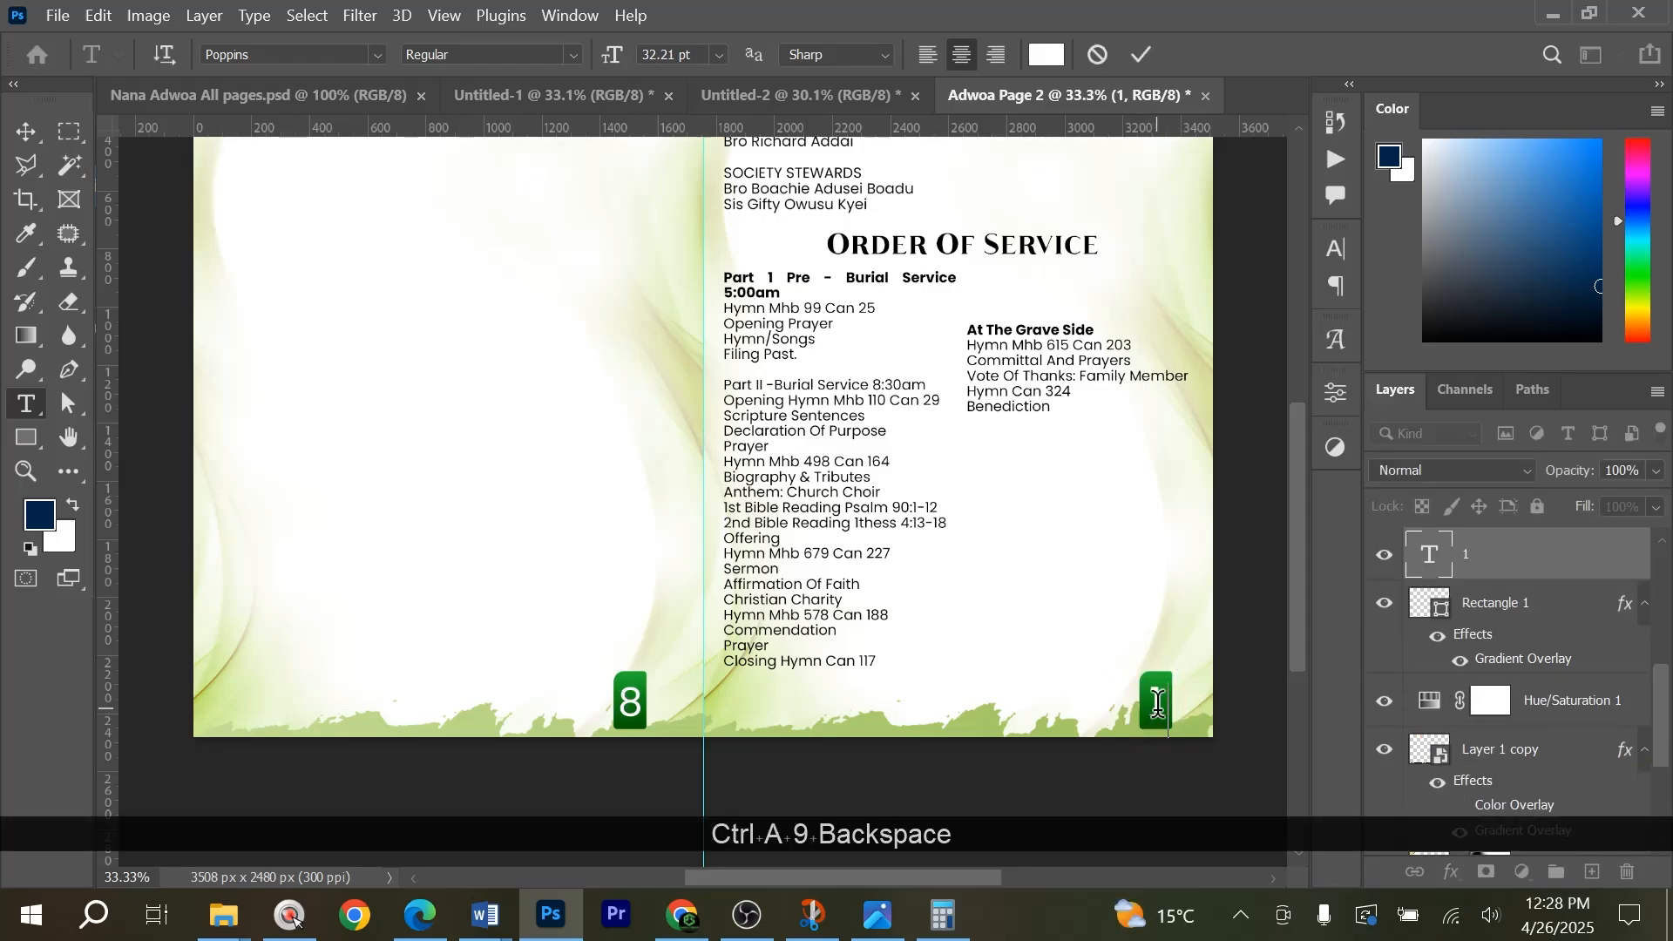
key("BackSpace")
key("BackSpace")
type("7")
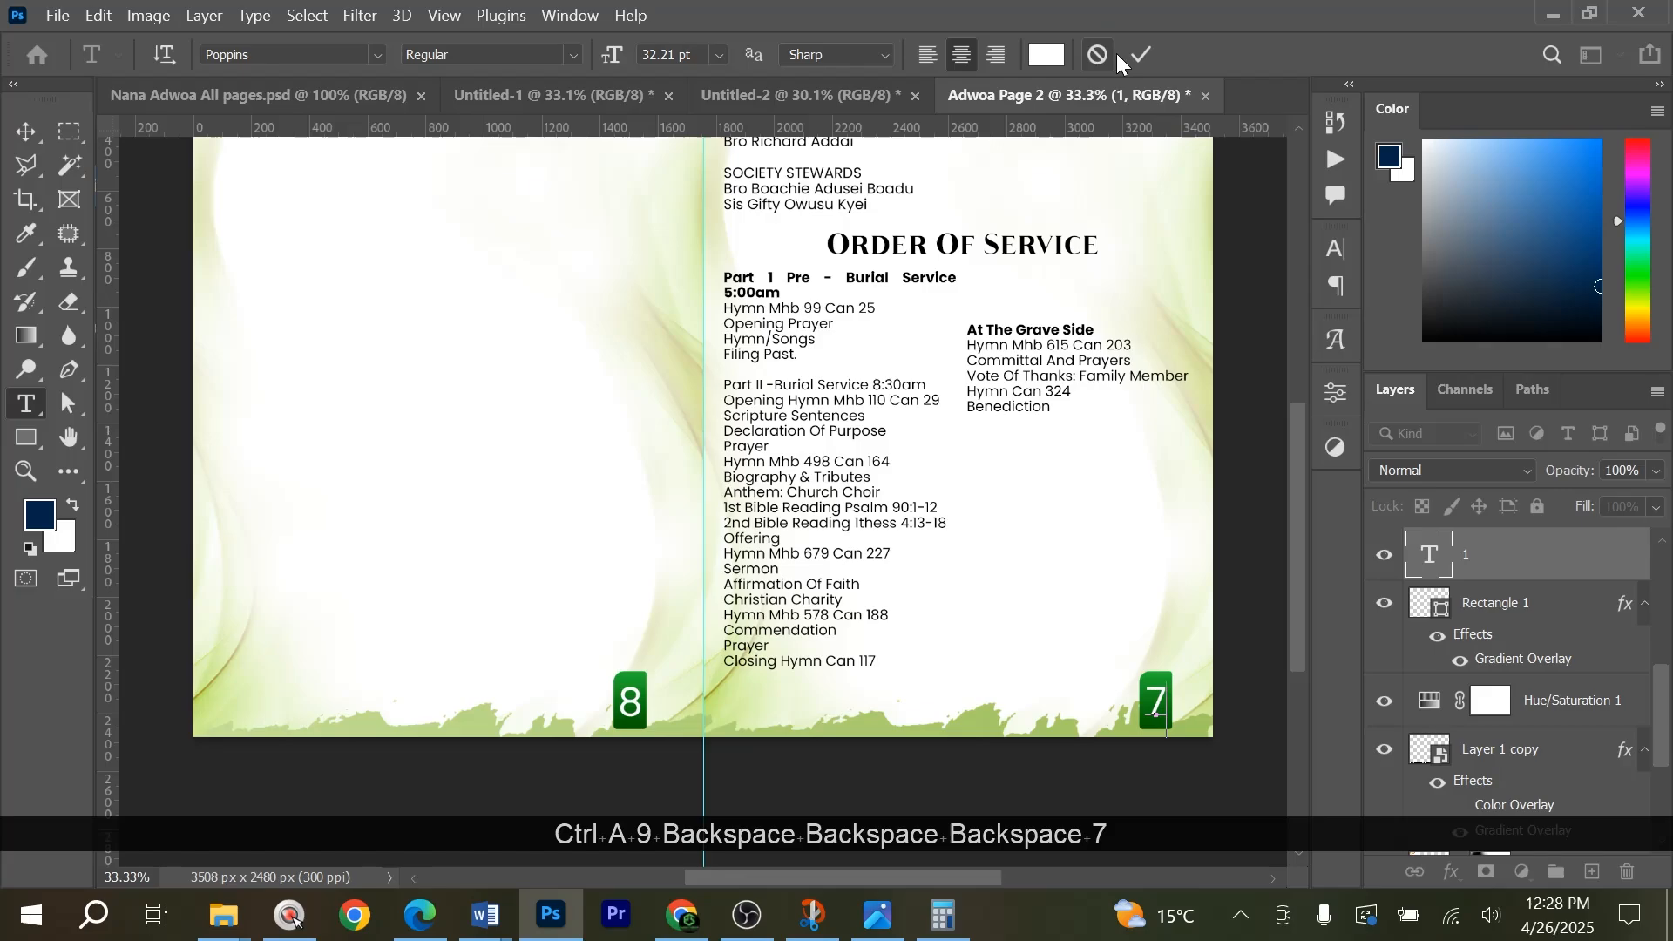
Replace the left page's badge number with 2, commit the text and switch to the Move tool.
left_click(629, 702)
key("ctrl+a")
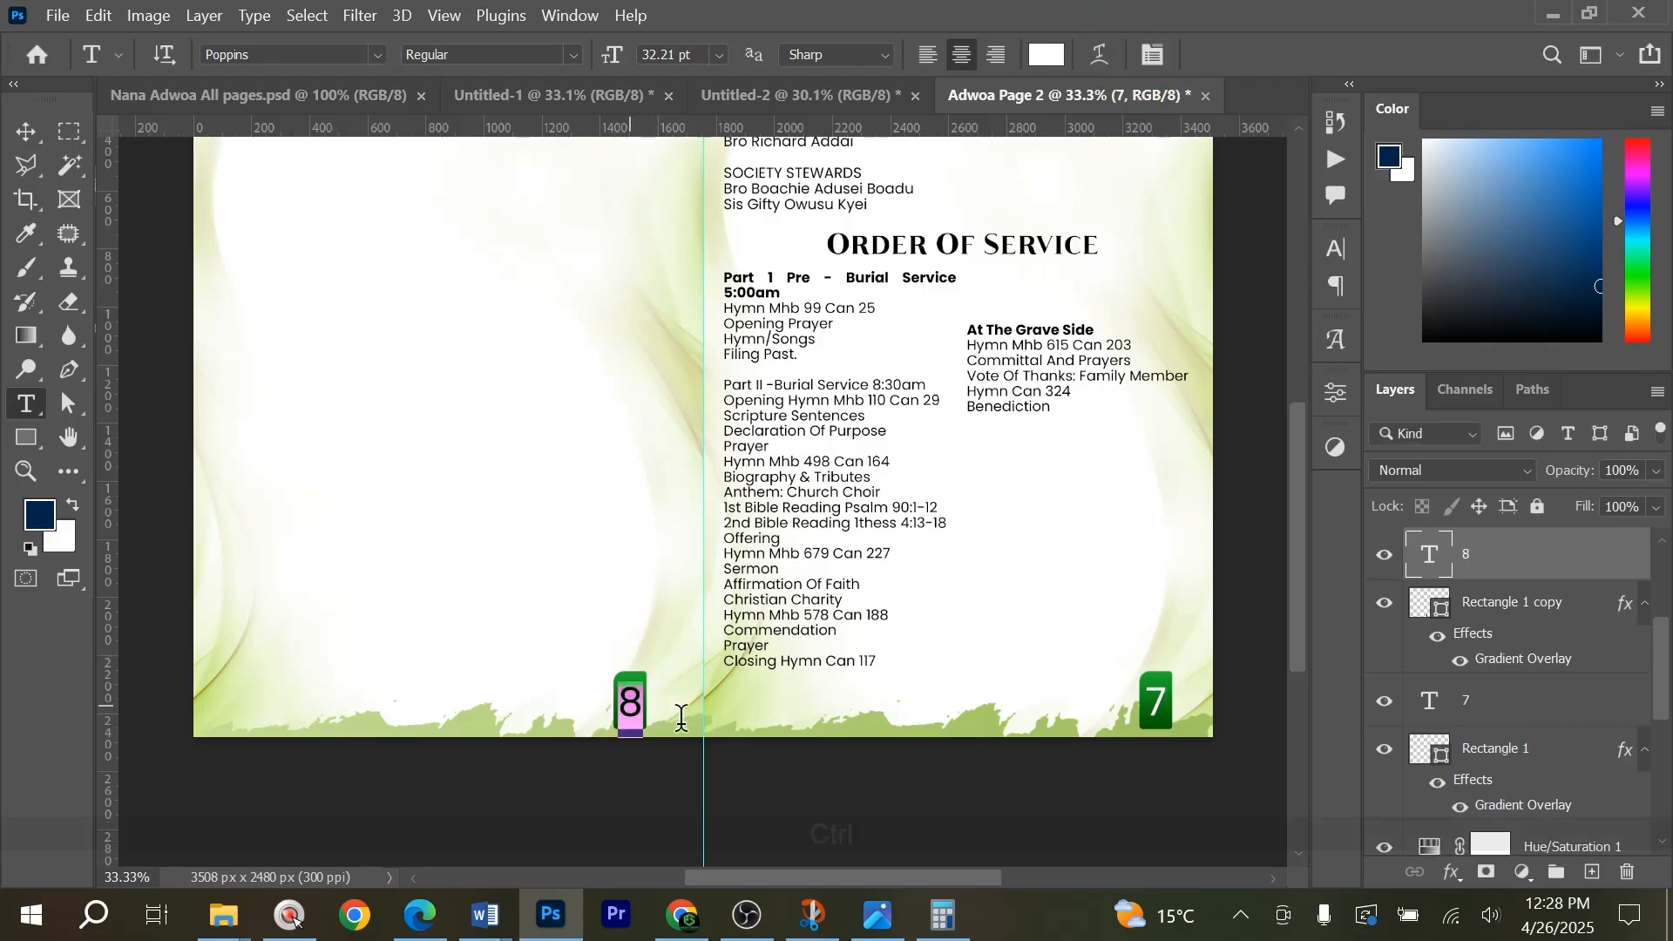
type("2")
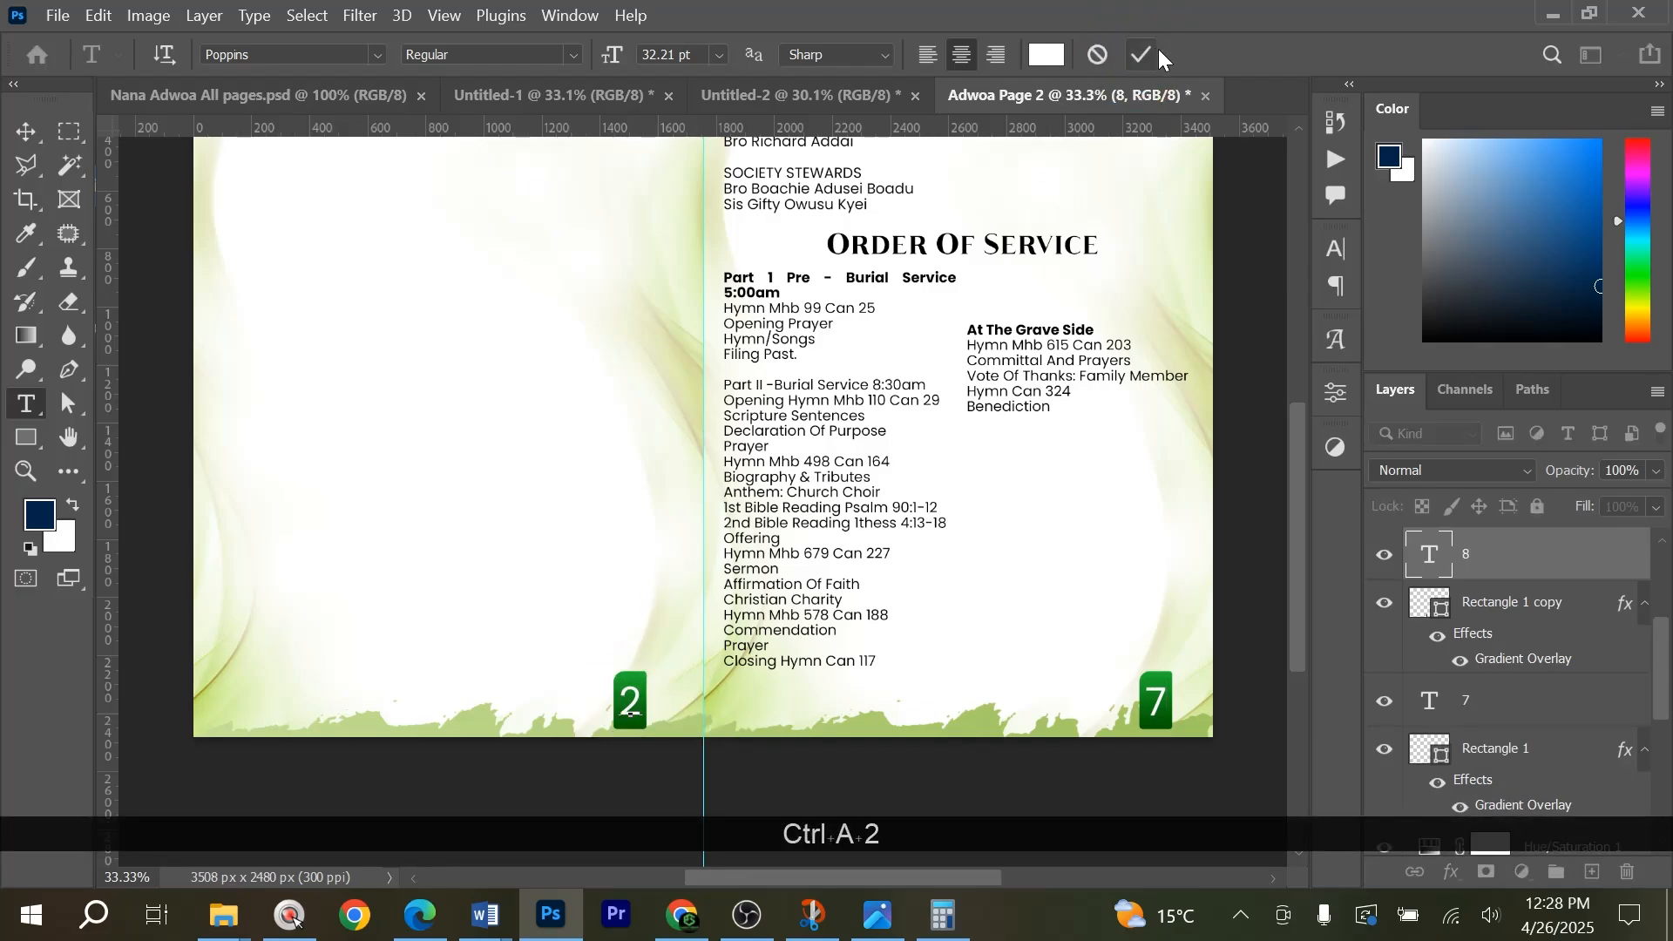
left_click(1143, 55)
scroll(1144, 467, "up", 1)
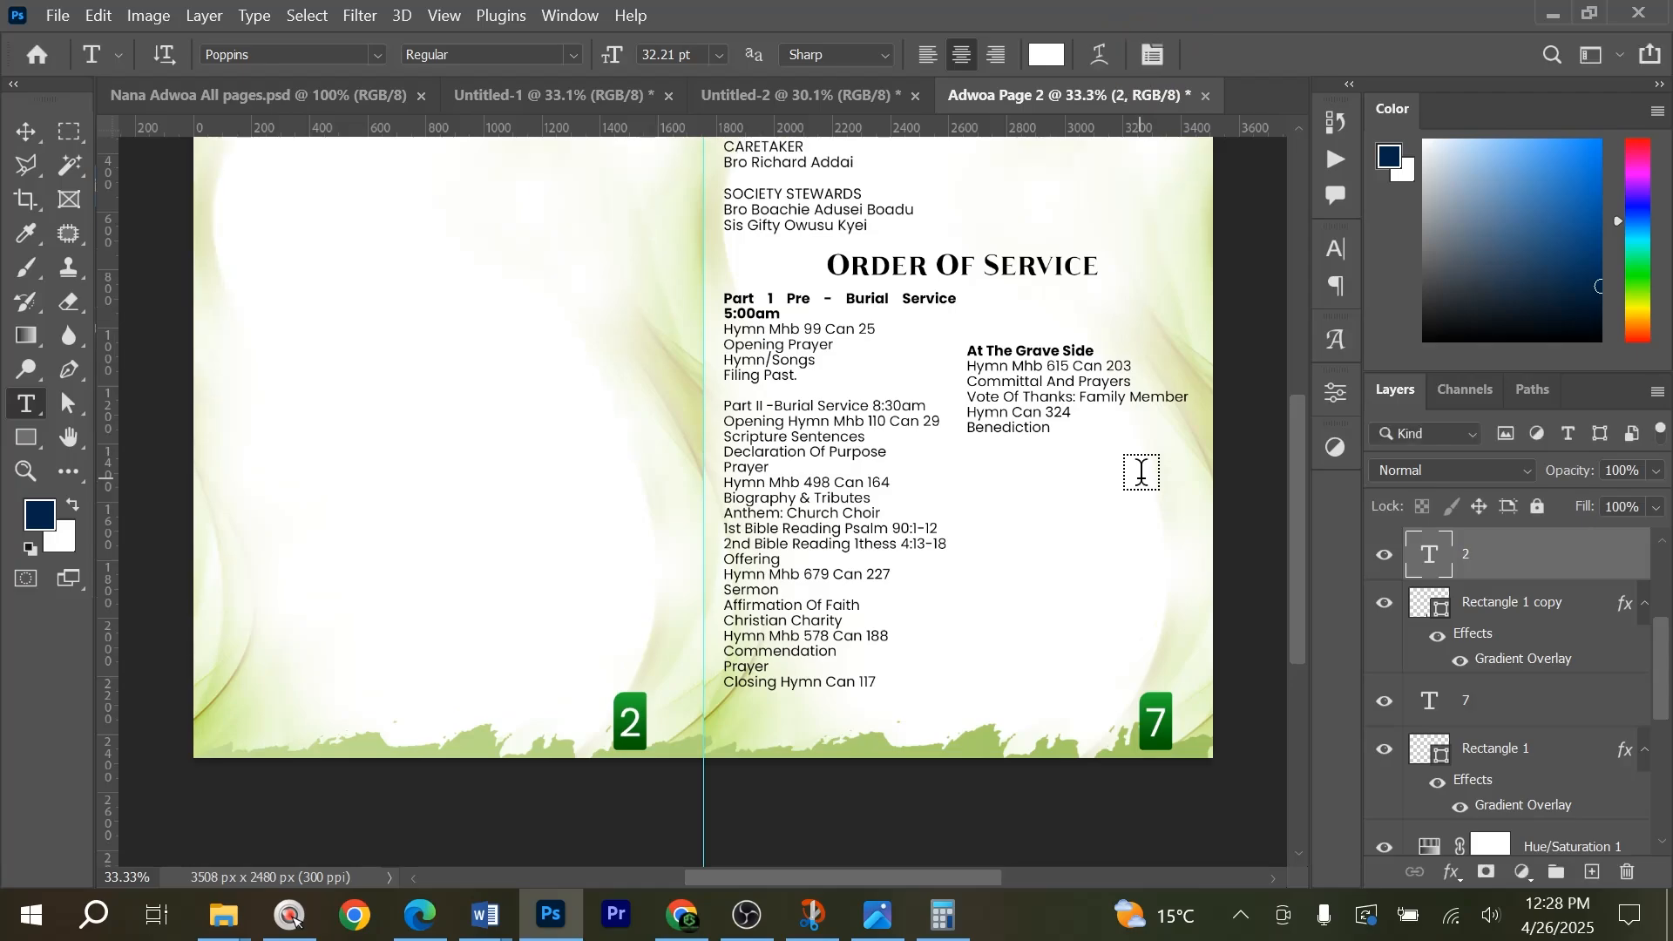
key("v")
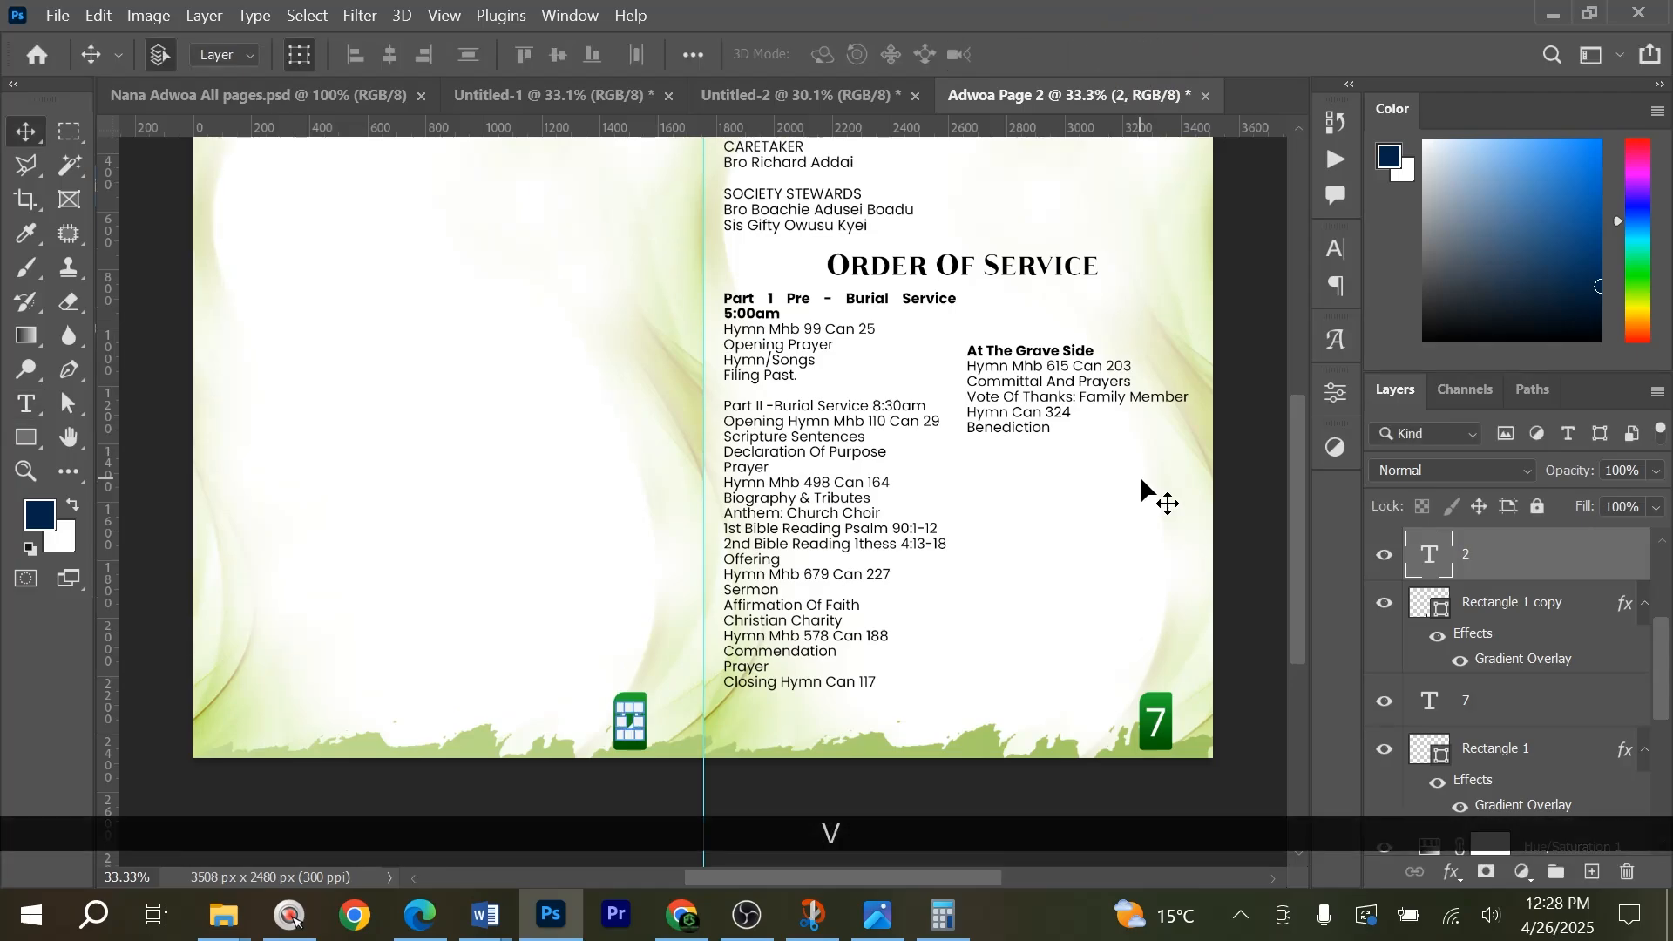
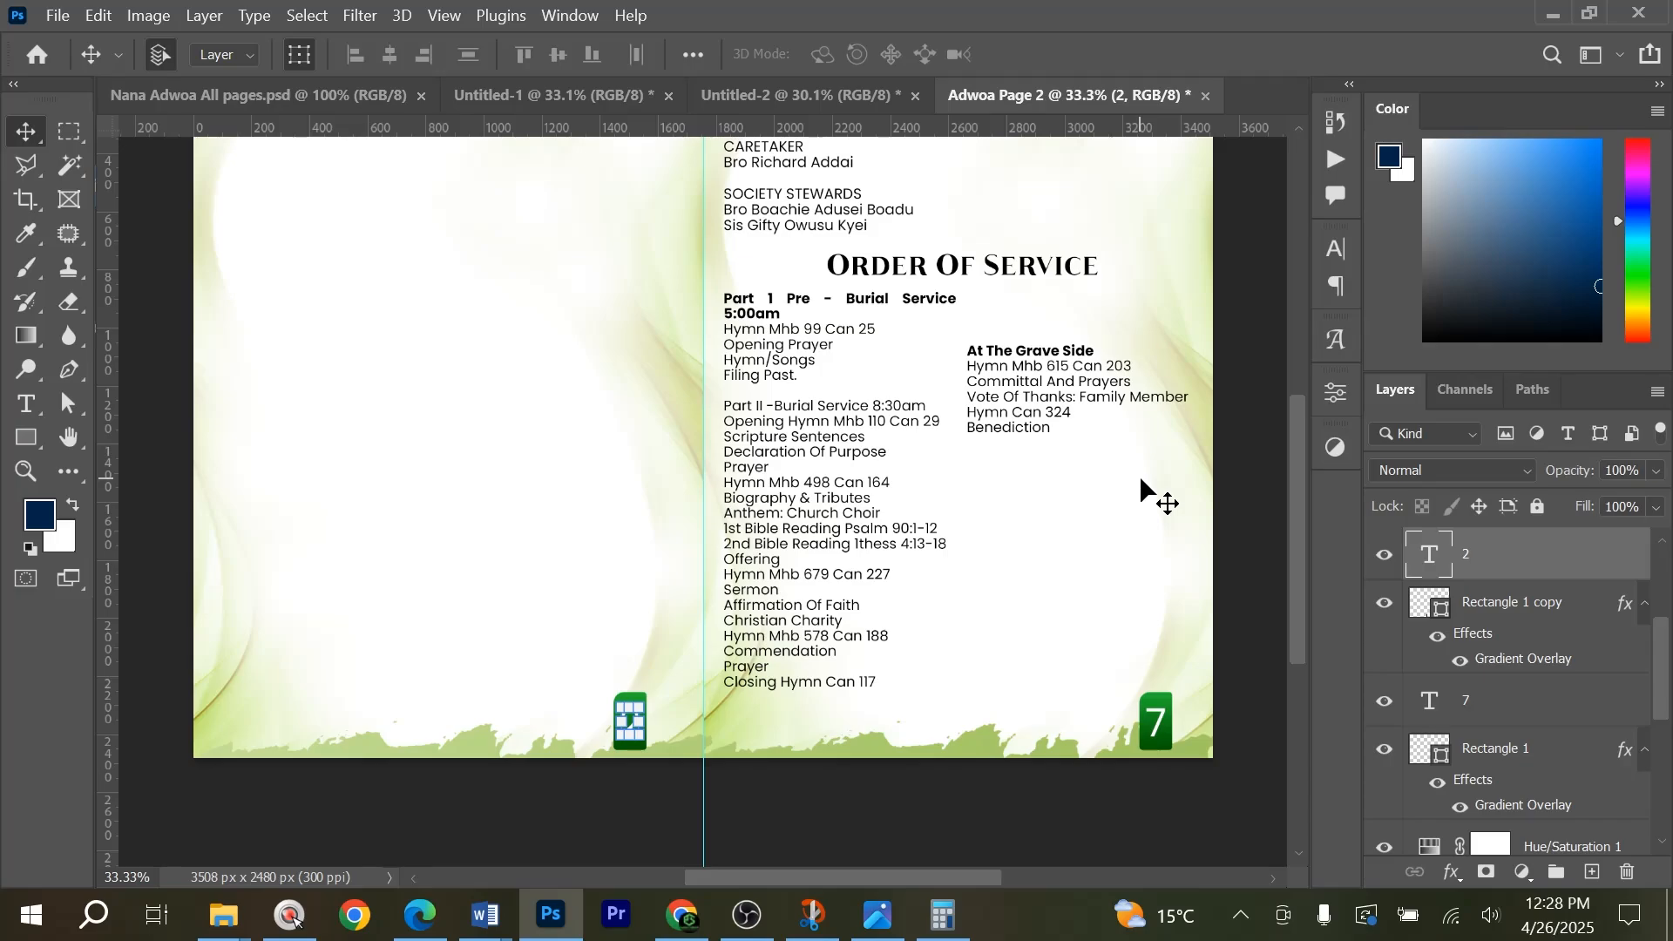
Deselect the page number layer and fit the whole spread in the window.
scroll(1098, 487, "up", 2)
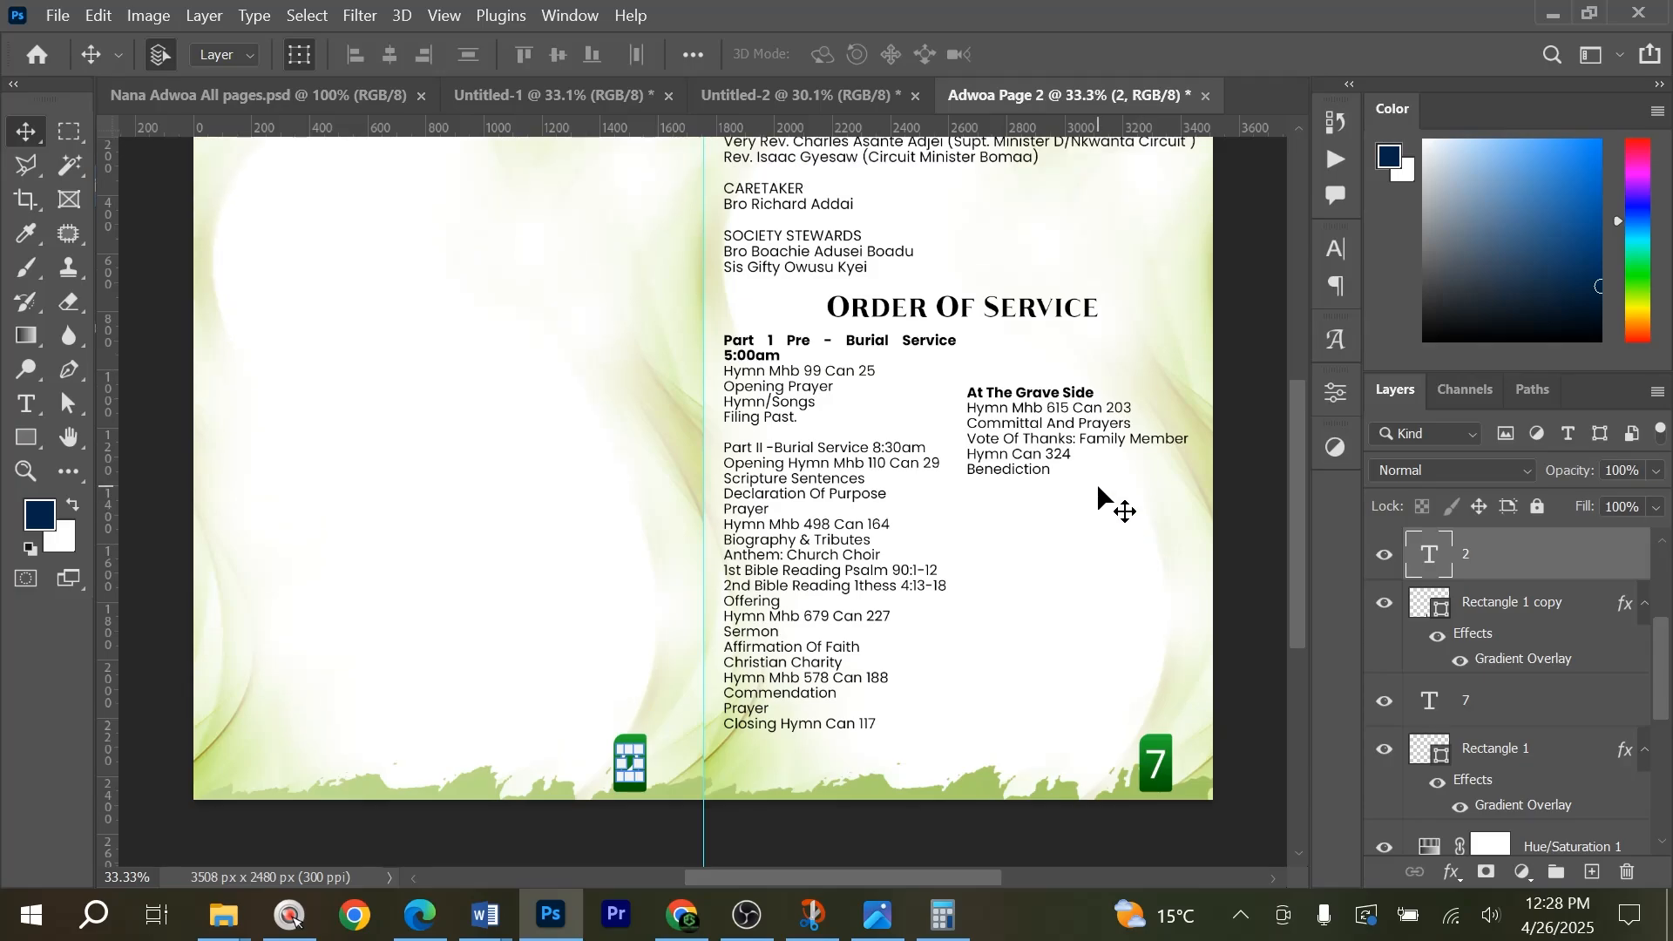
scroll(723, 610, "down", 1)
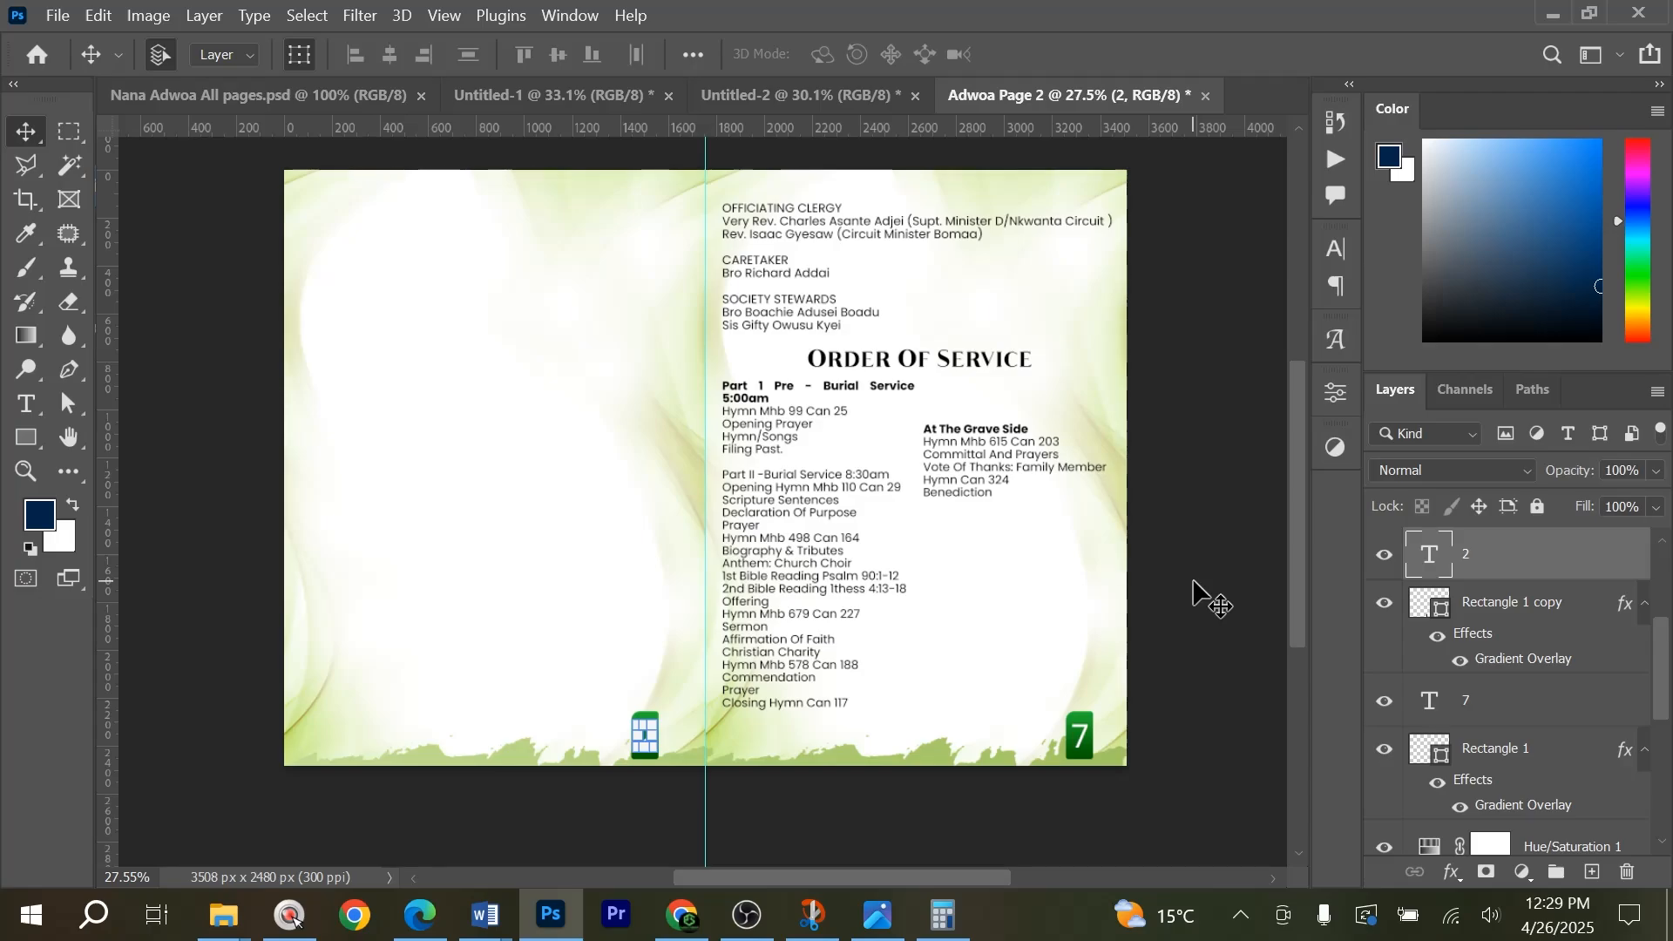
left_click(1244, 536)
key("ctrl+0")
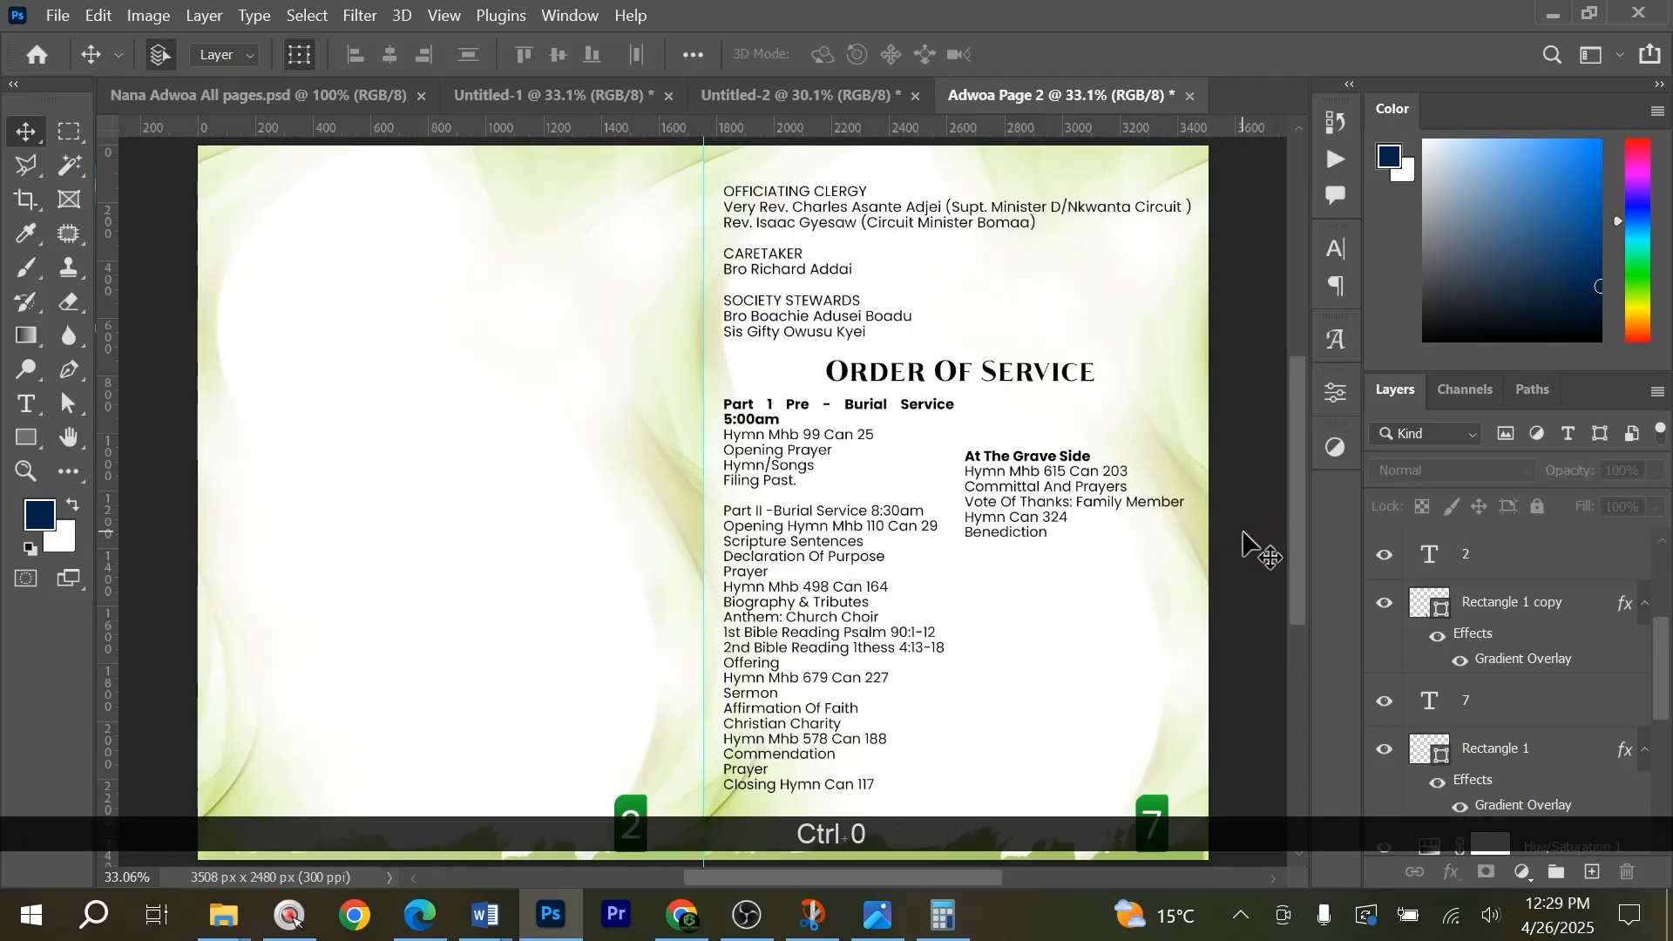
key("alt")
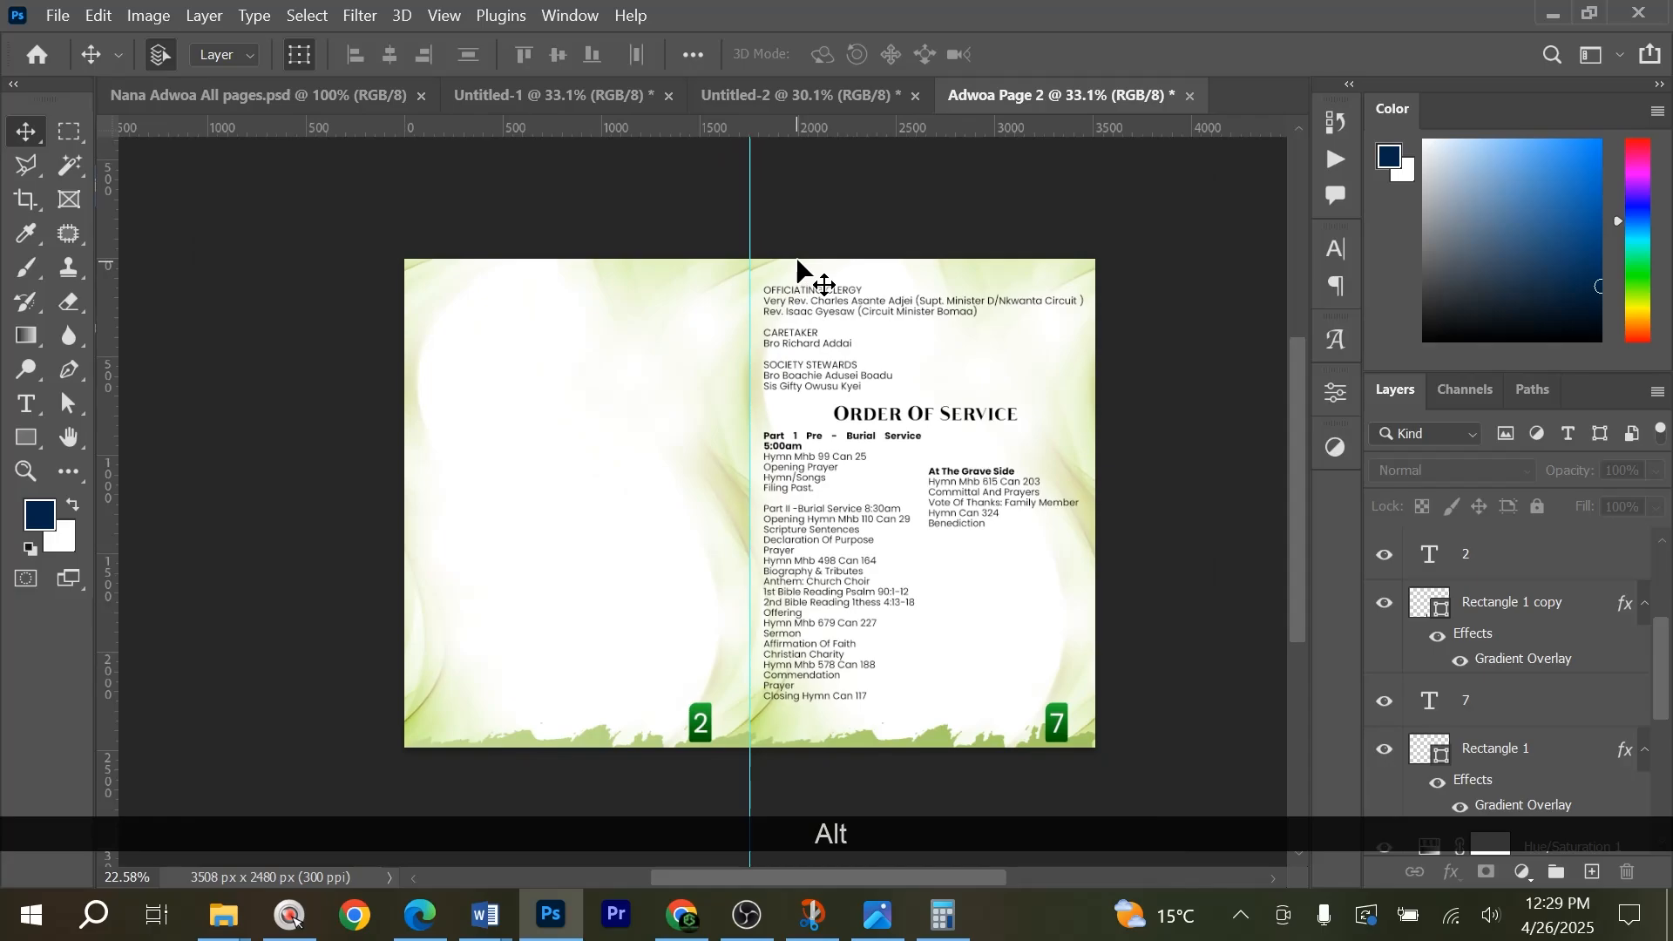
Group the background layers from Hue/Saturation 1 down to 930461_3735 and lock the group.
scroll(1481, 636, "down", 5)
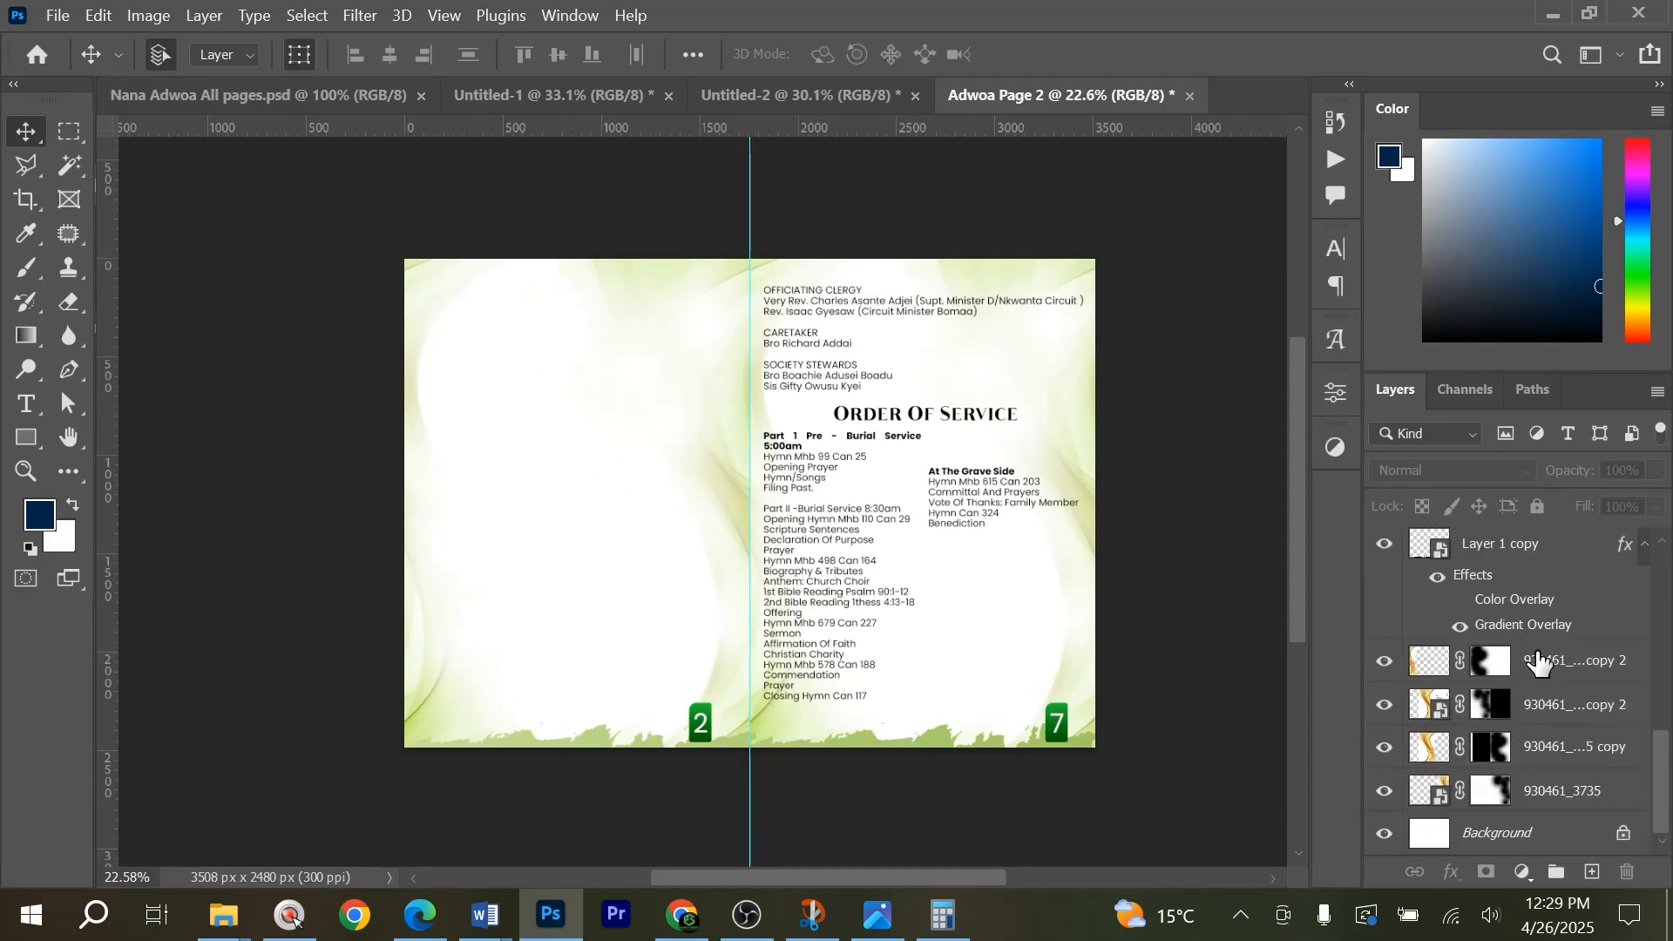
scroll(1533, 618, "up", 2)
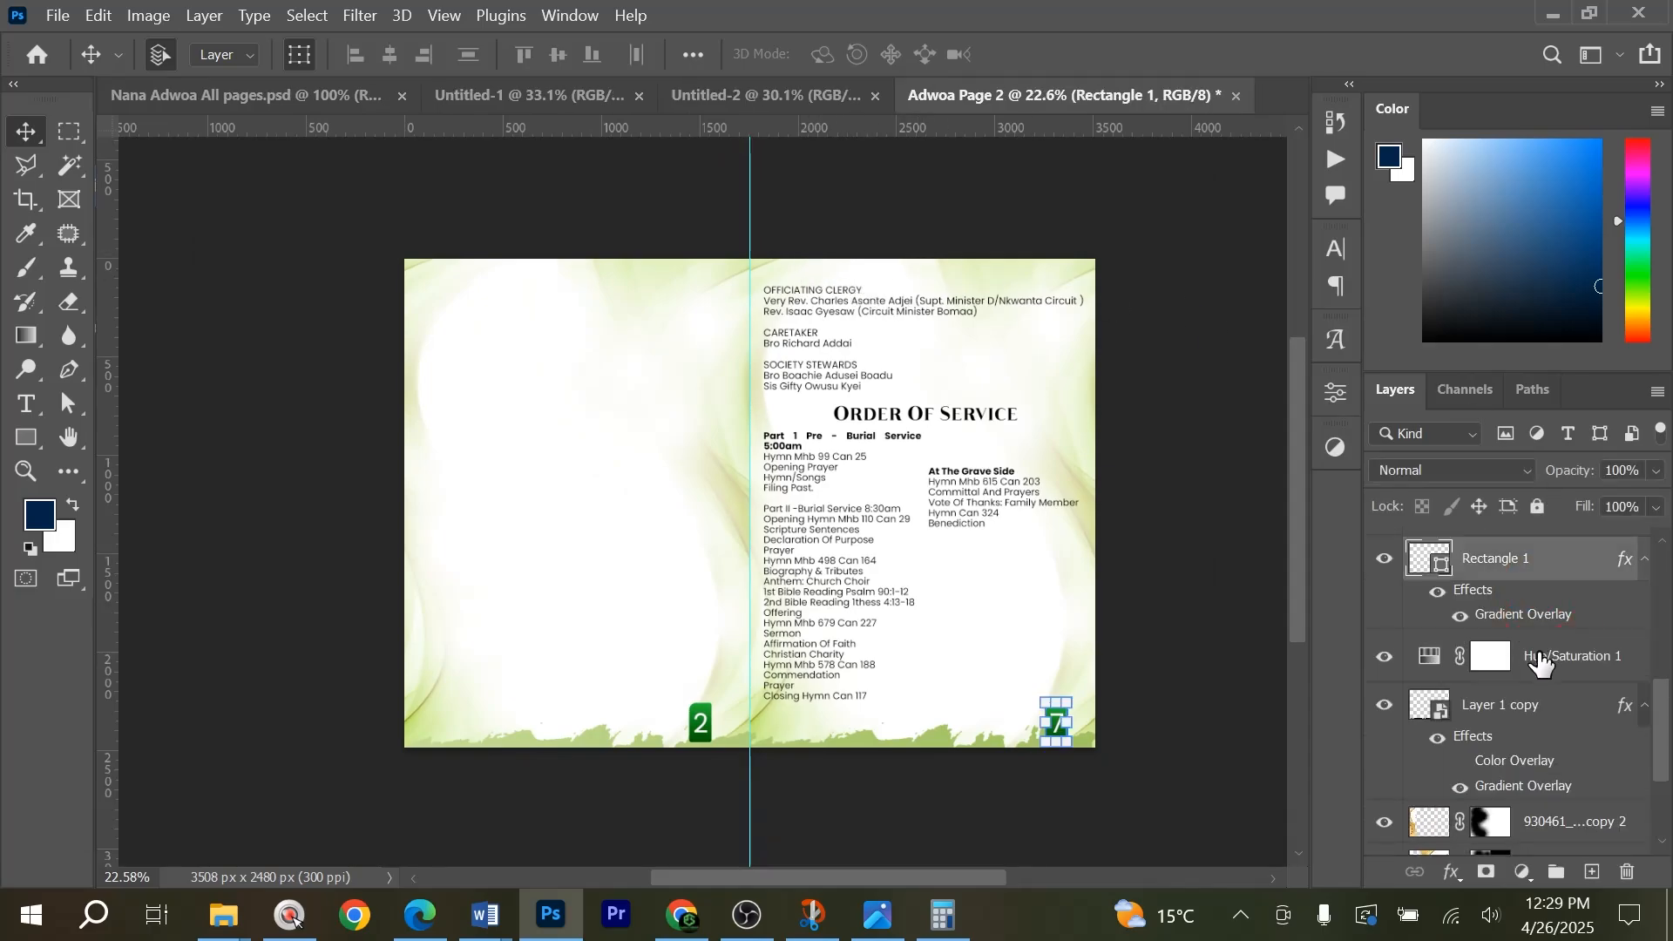
scroll(1537, 722, "down", 3)
left_click(1532, 793, "shift")
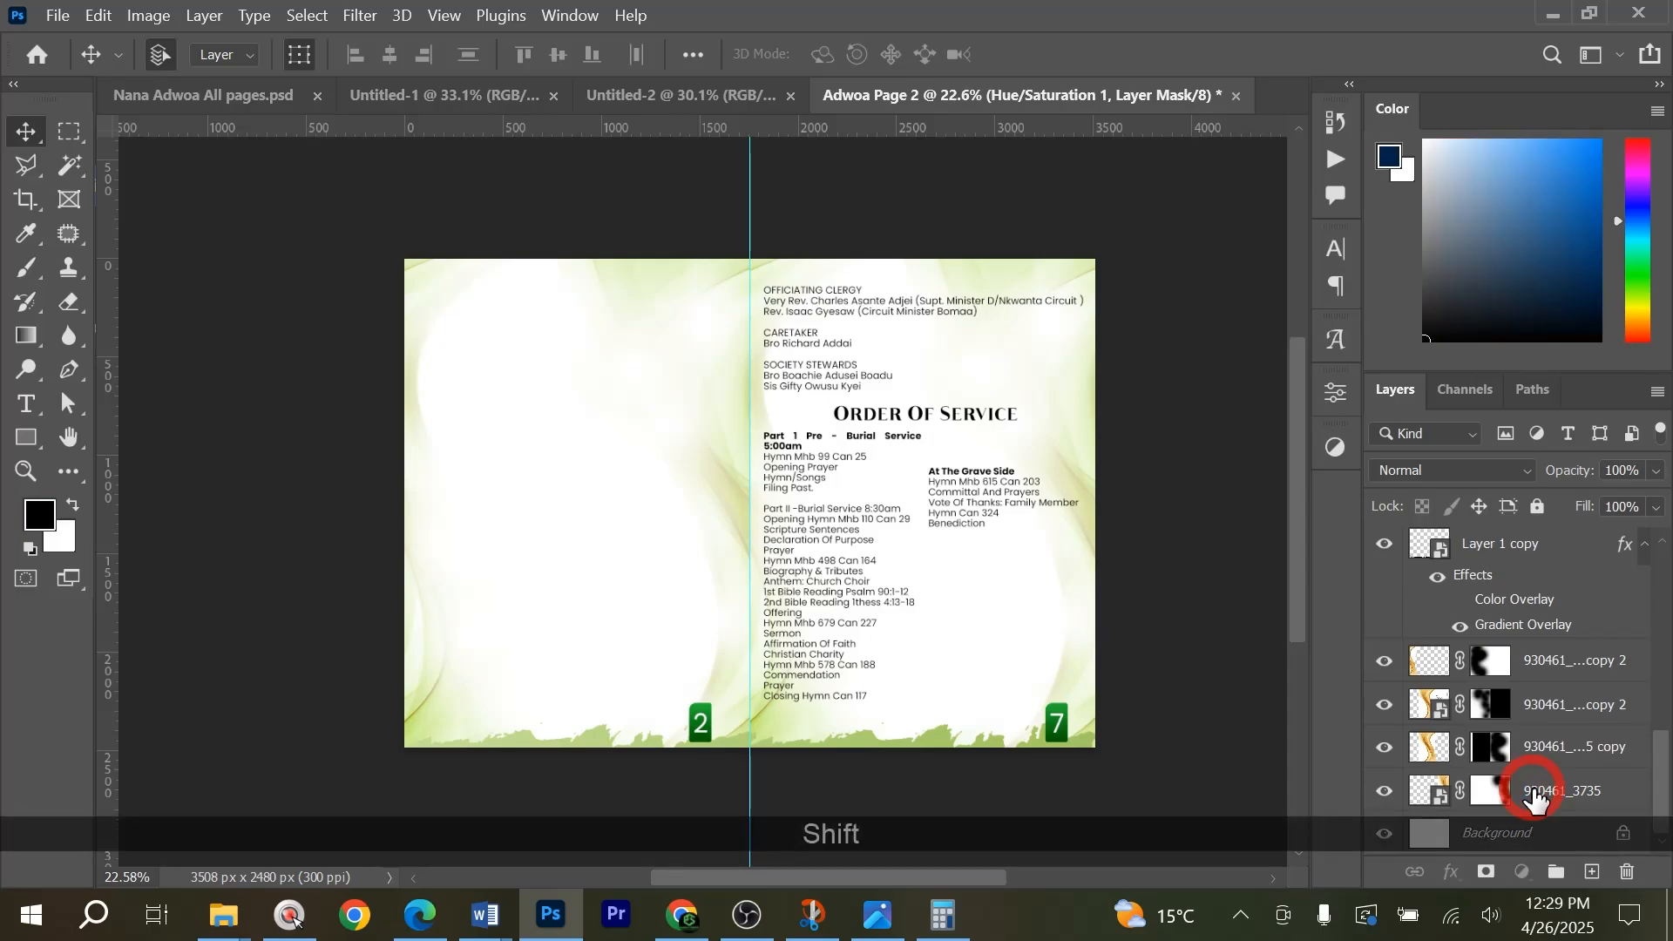
key("ctrl+shift+g")
left_click(1538, 507)
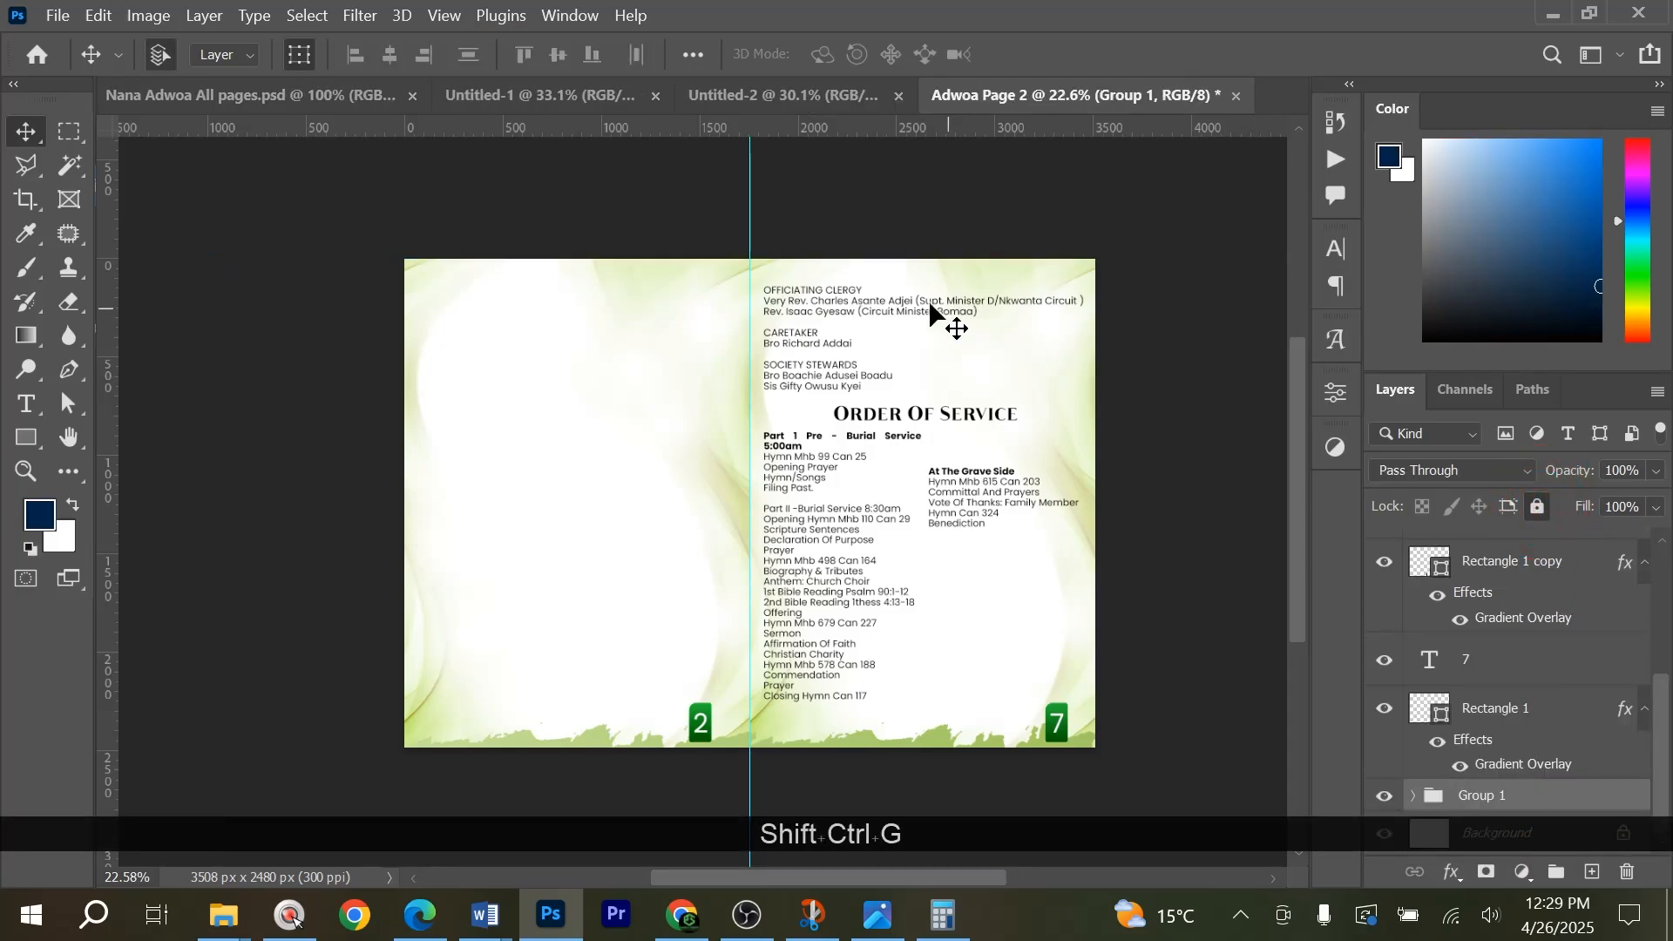
left_click_drag(849, 238, 970, 589)
left_click(1146, 455)
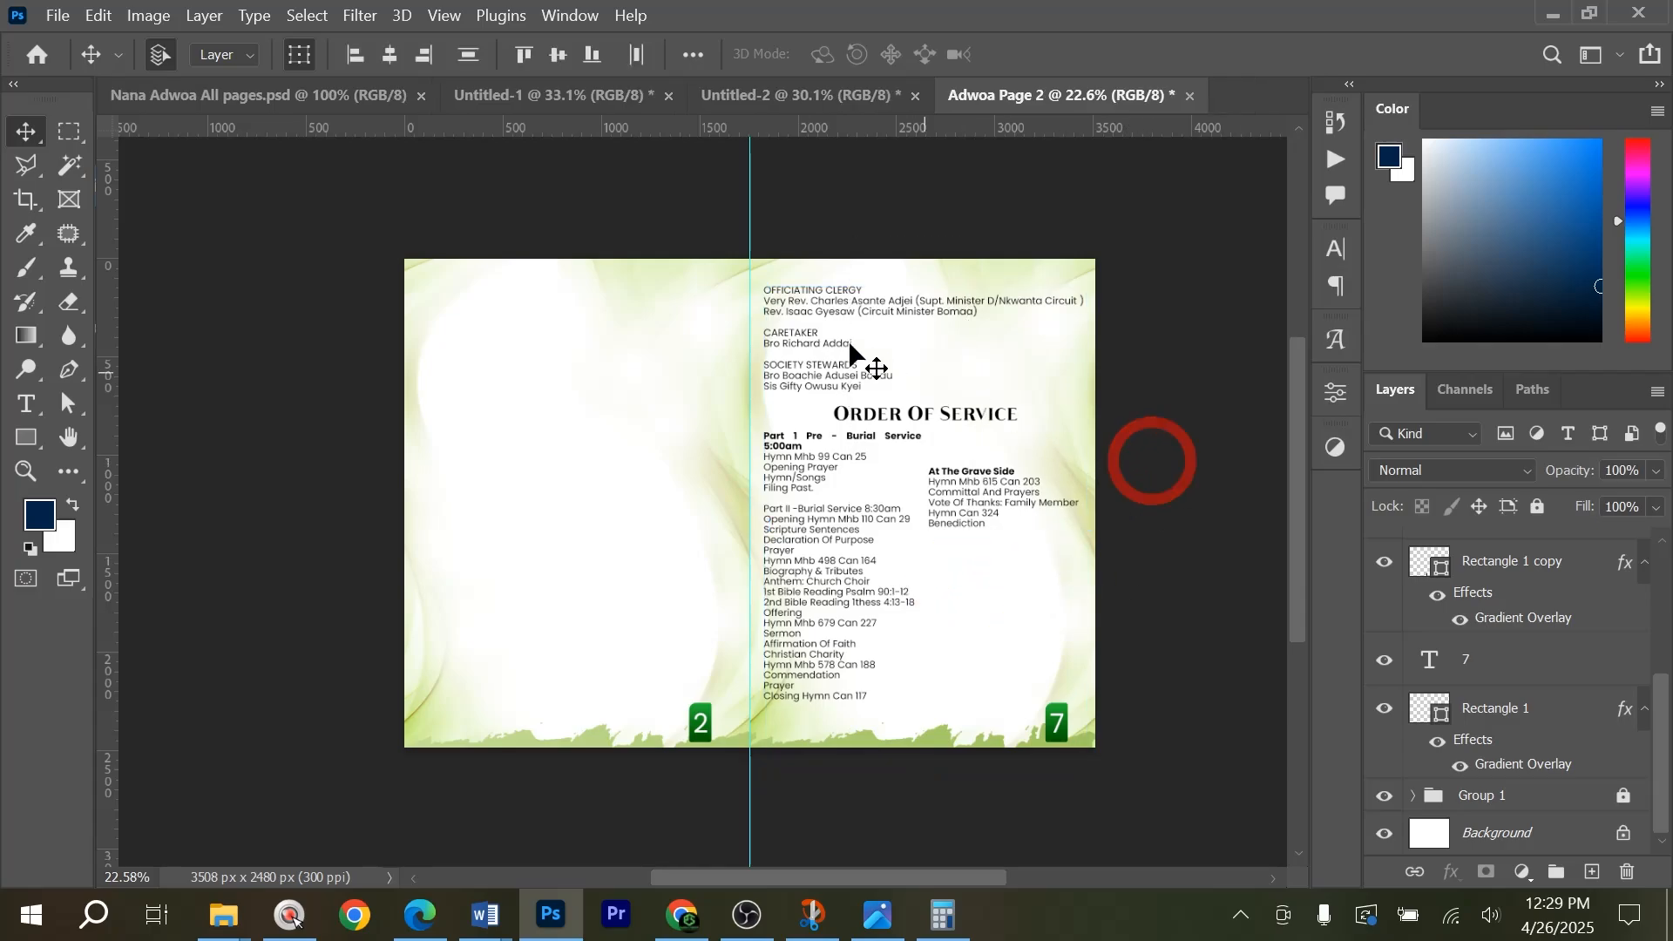
left_click_drag(870, 362, 514, 296)
key("ctrl+shift+z")
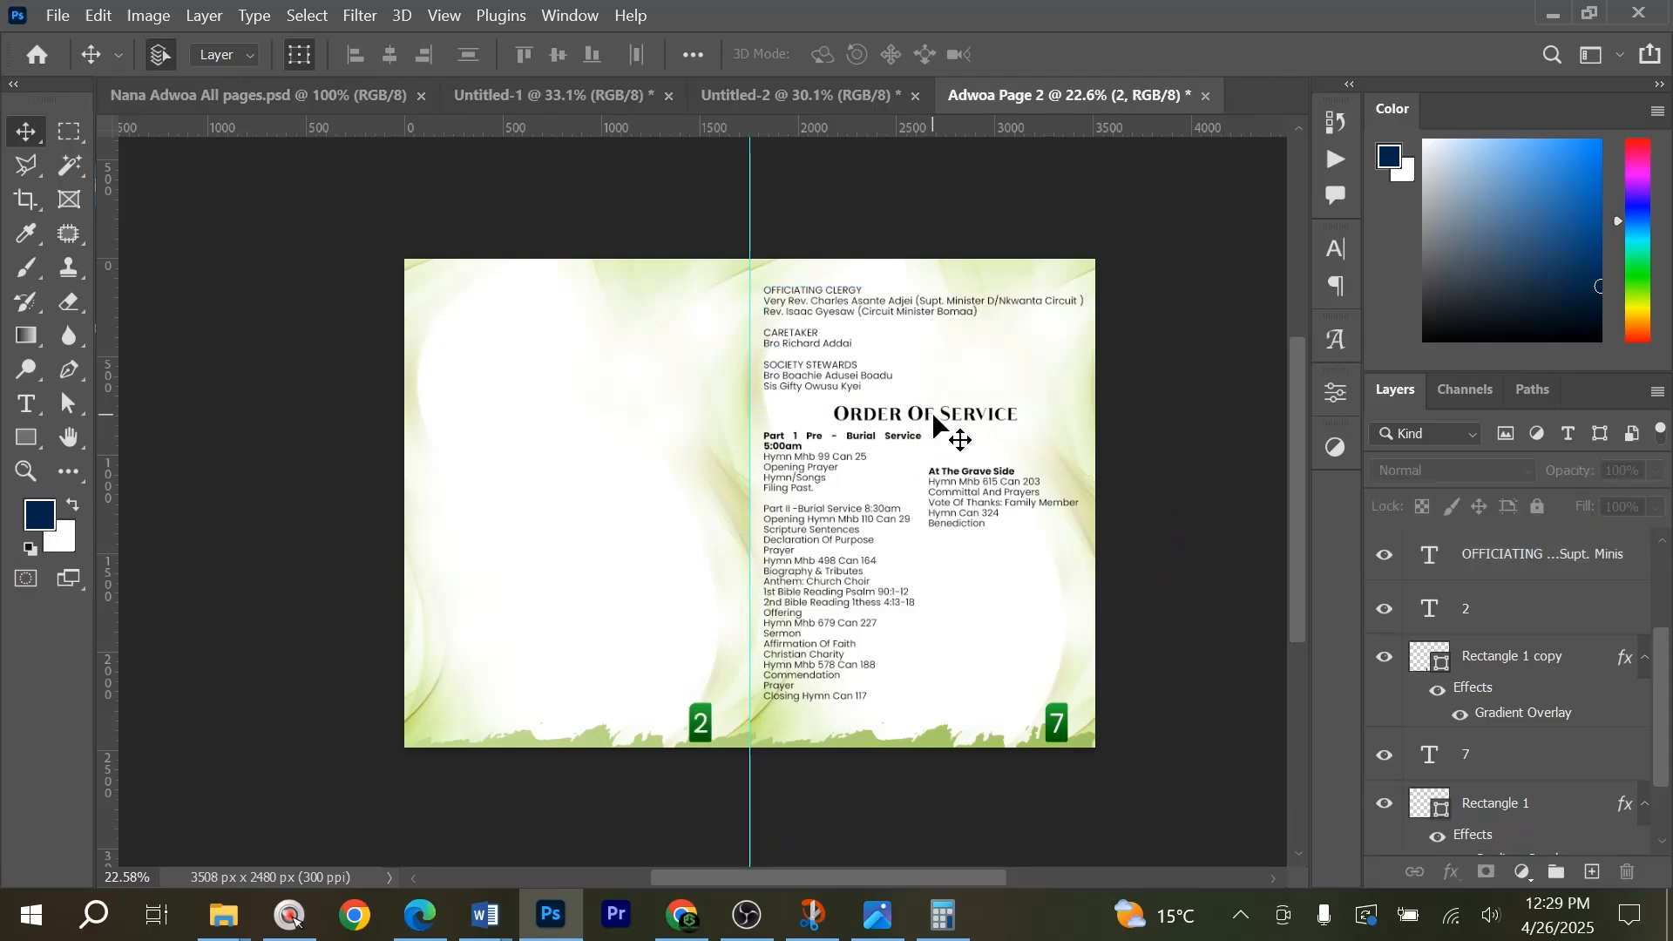
Copy the Order Of Service heading and move the officiating clergy block to the left page's top, then delete the right page's texts.
scroll(884, 409, "up", 2)
left_click_drag(900, 425, 438, 275)
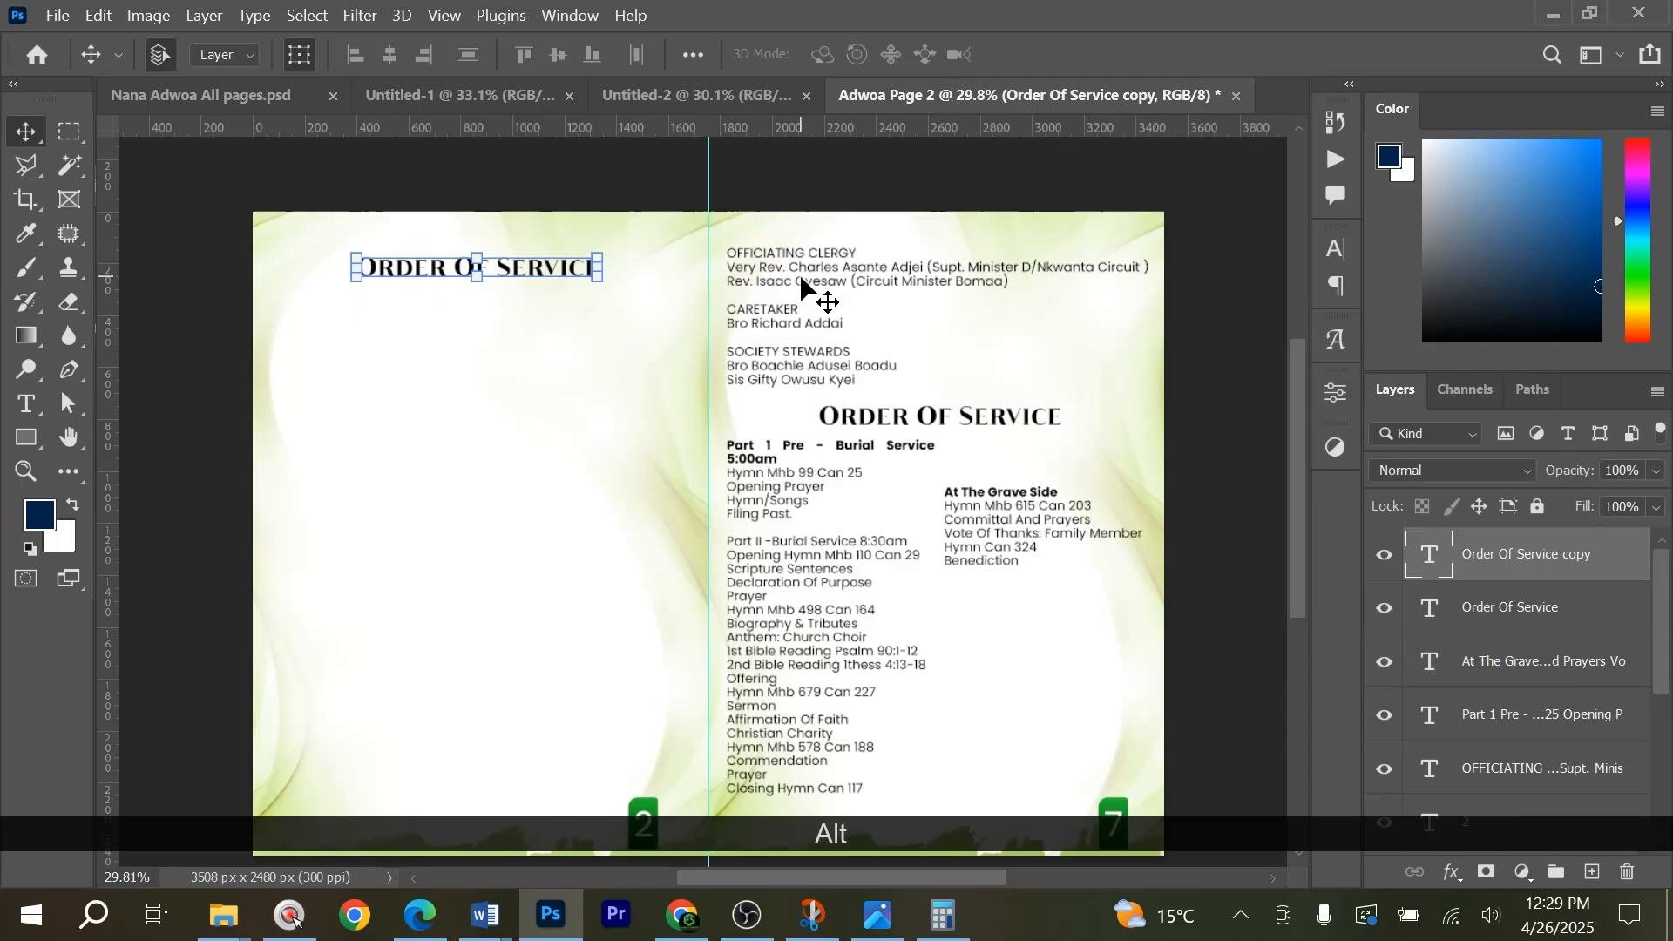
left_click_drag(801, 285, 350, 325)
left_click_drag(704, 333, 1059, 720)
key("Delete")
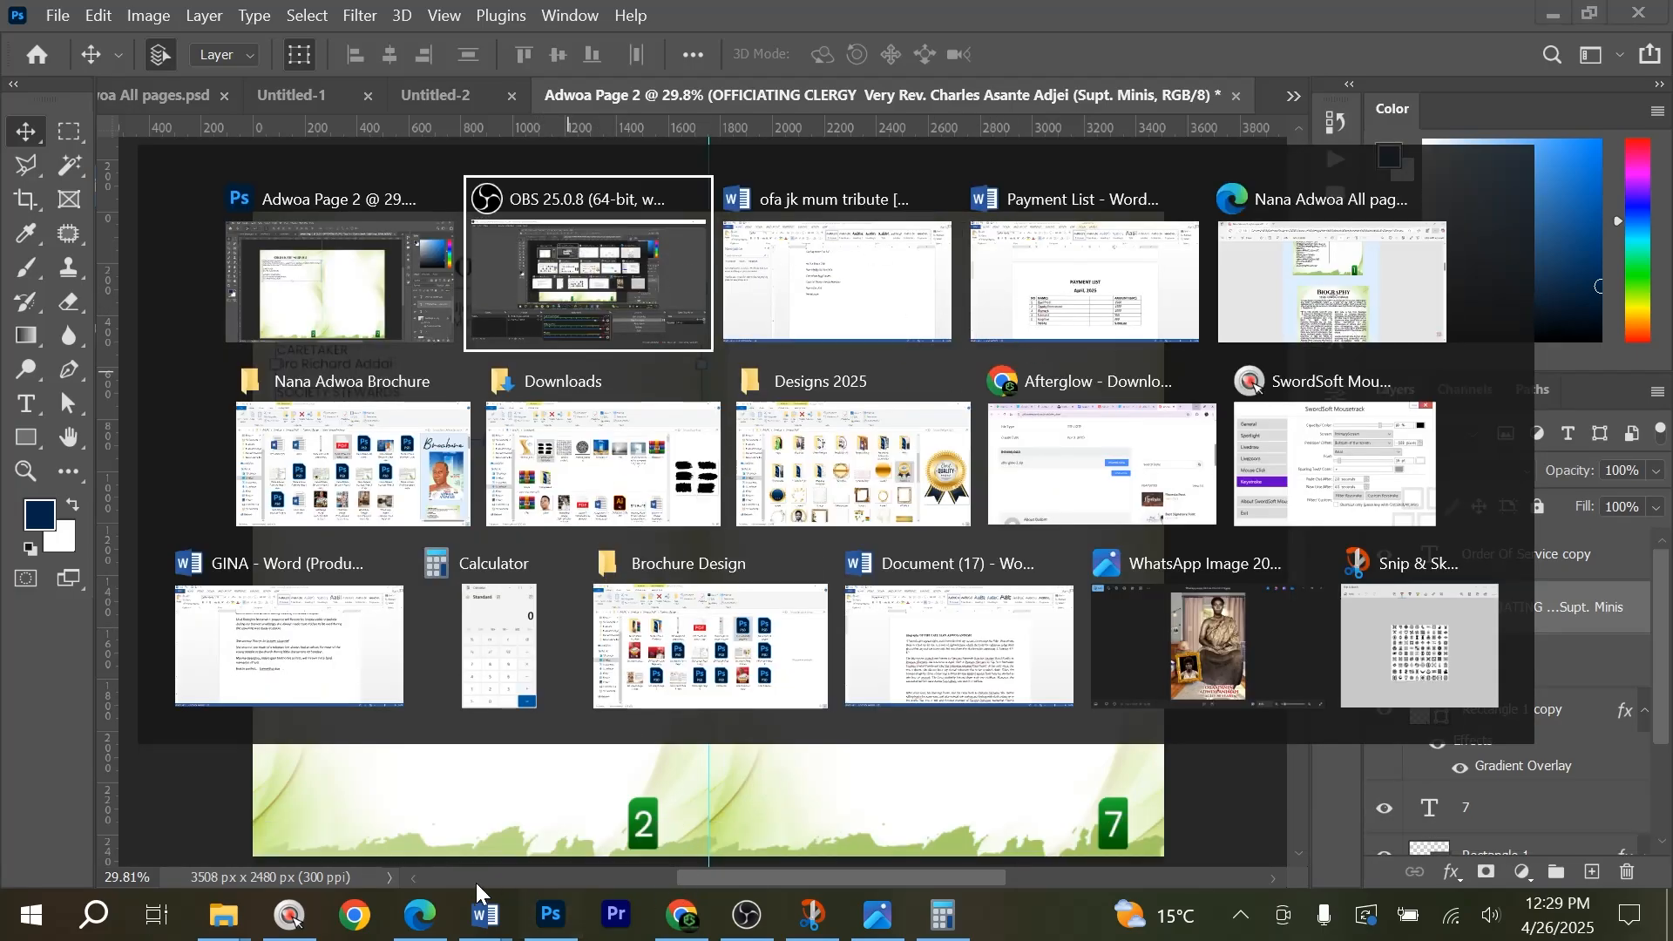
Switch to Word and copy the word Biography from the title of Document (17).
left_click(485, 914)
mouse_move(949, 808)
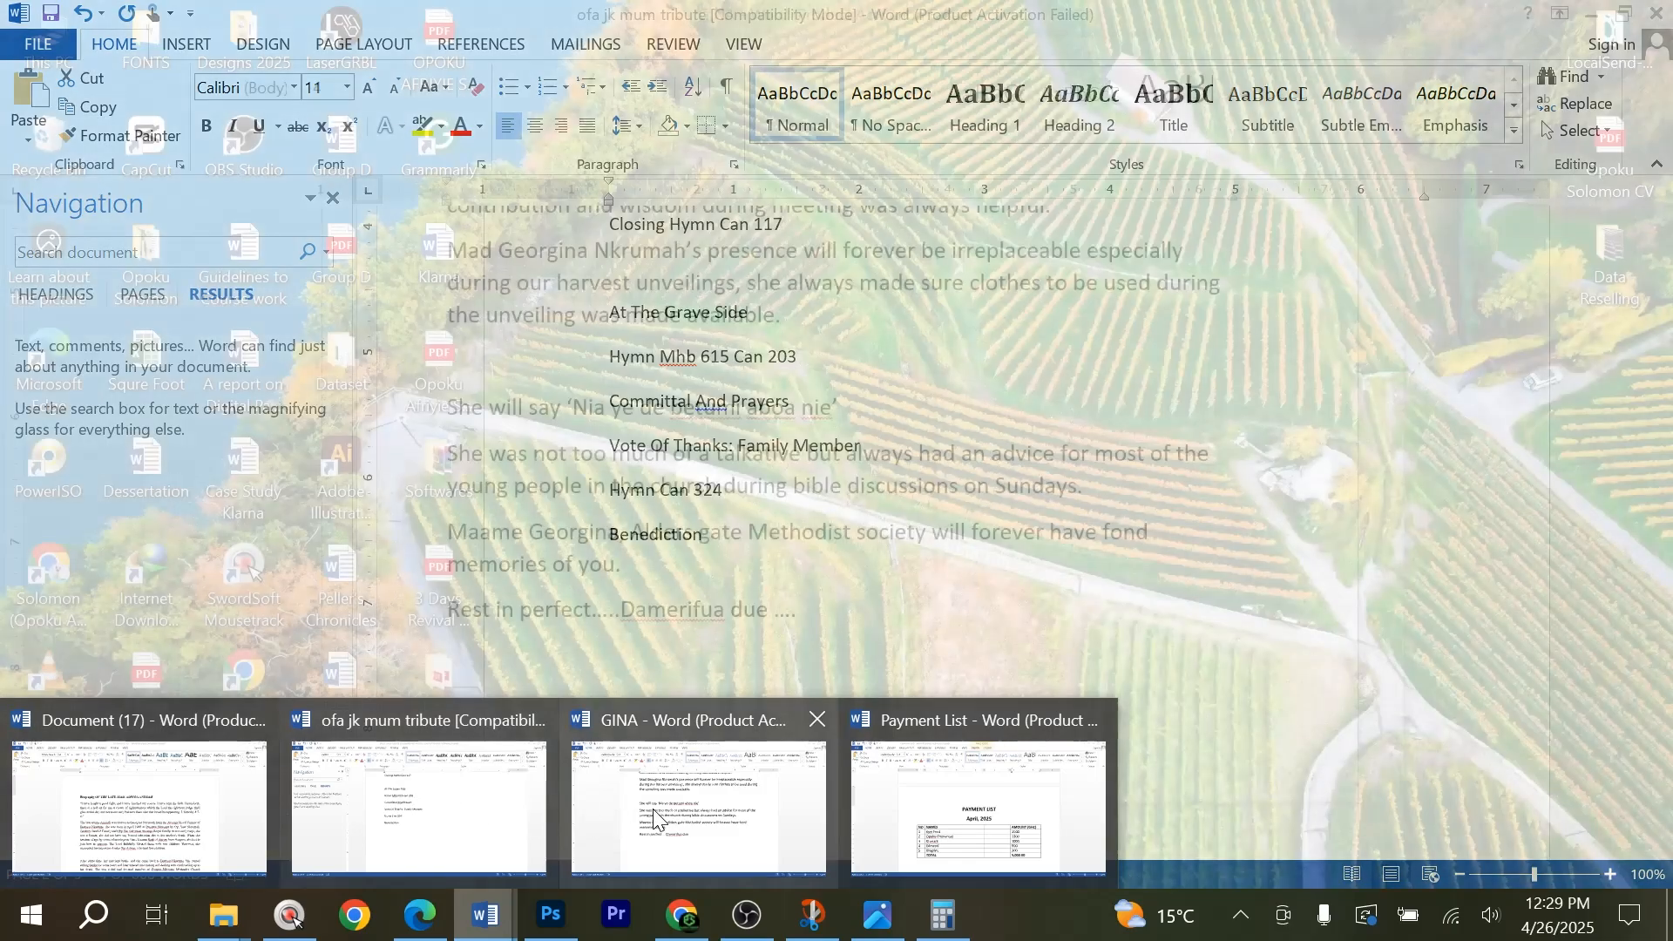
mouse_move(651, 809)
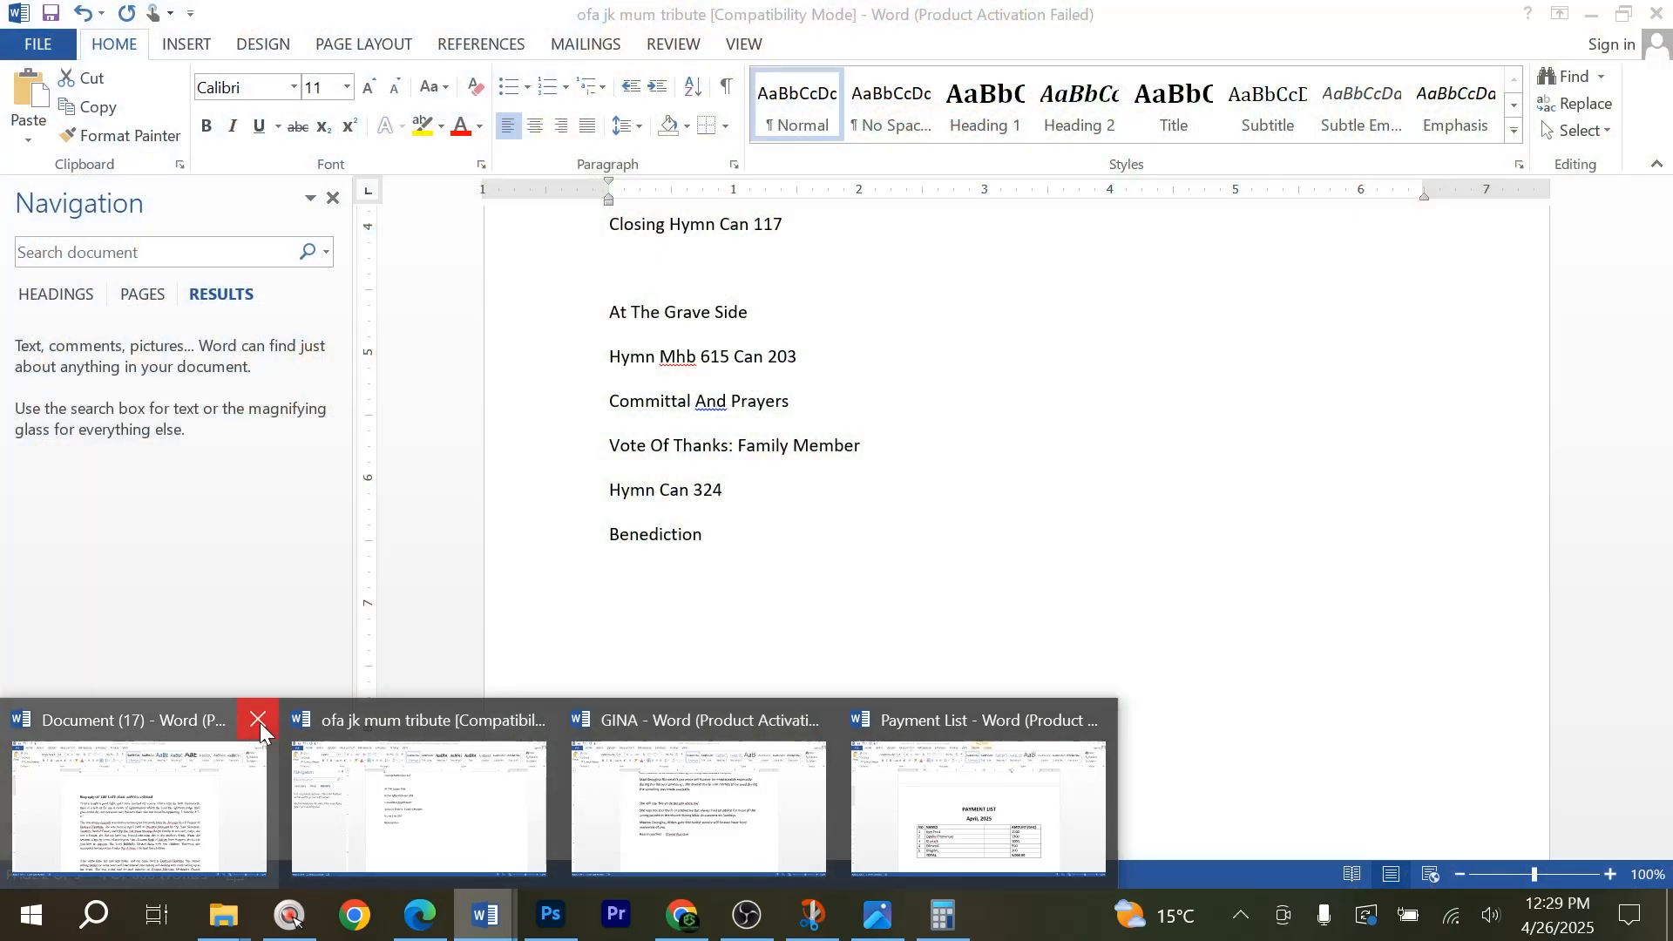
left_click(183, 756)
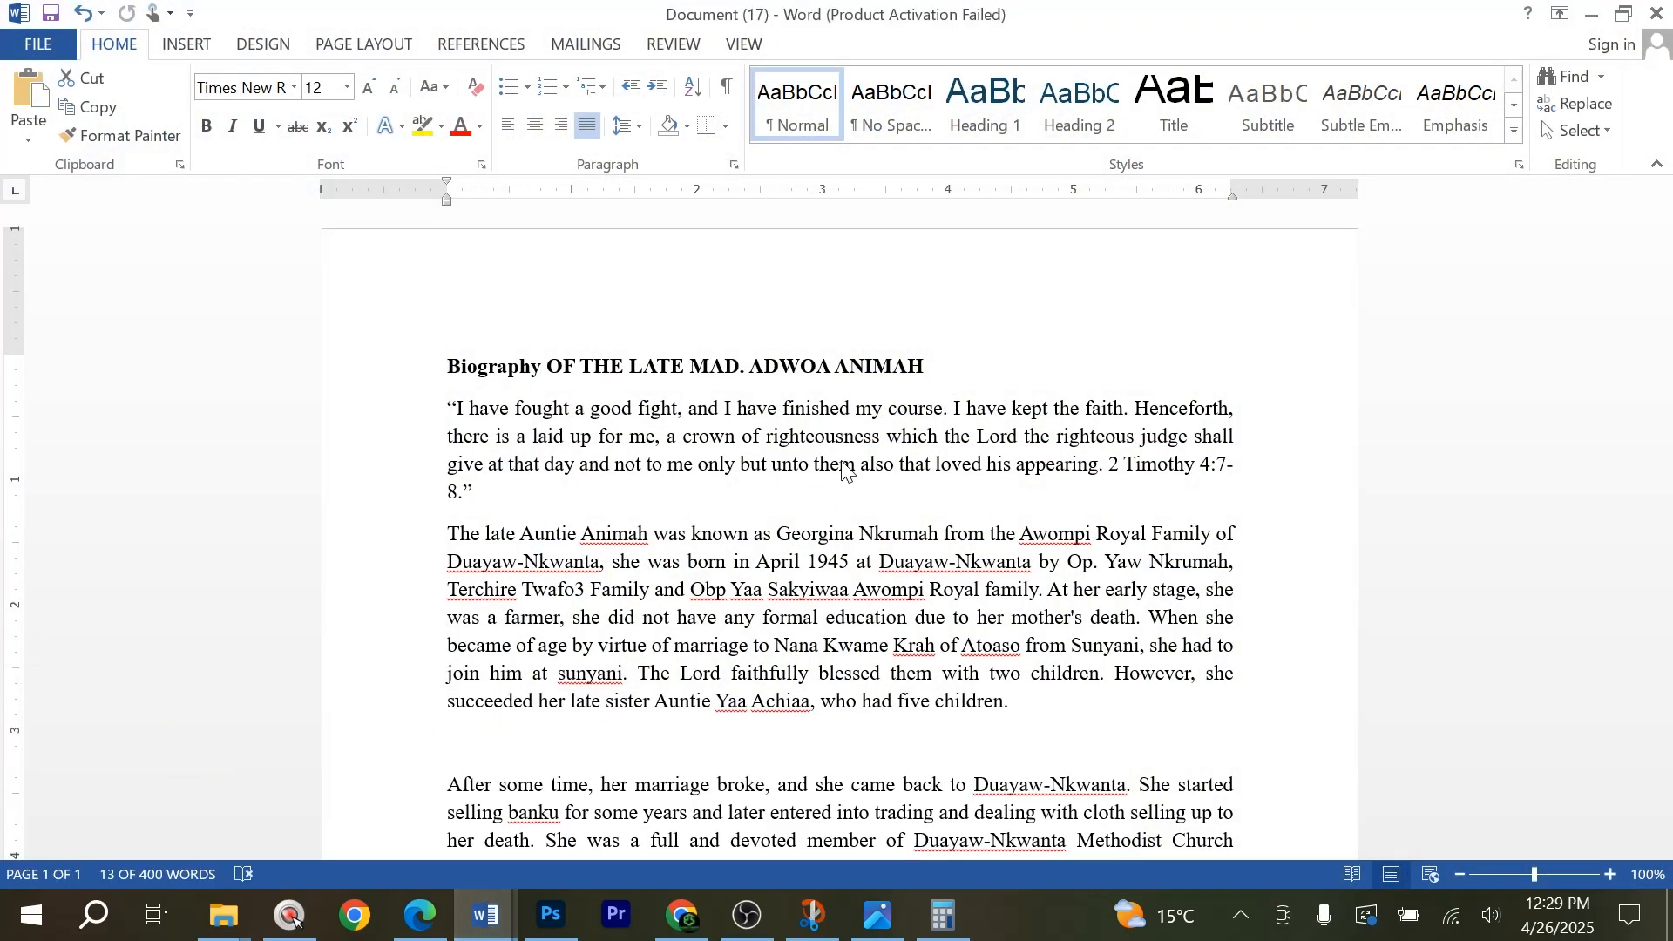
key("alt")
double_click(479, 368)
key("ctrl+c")
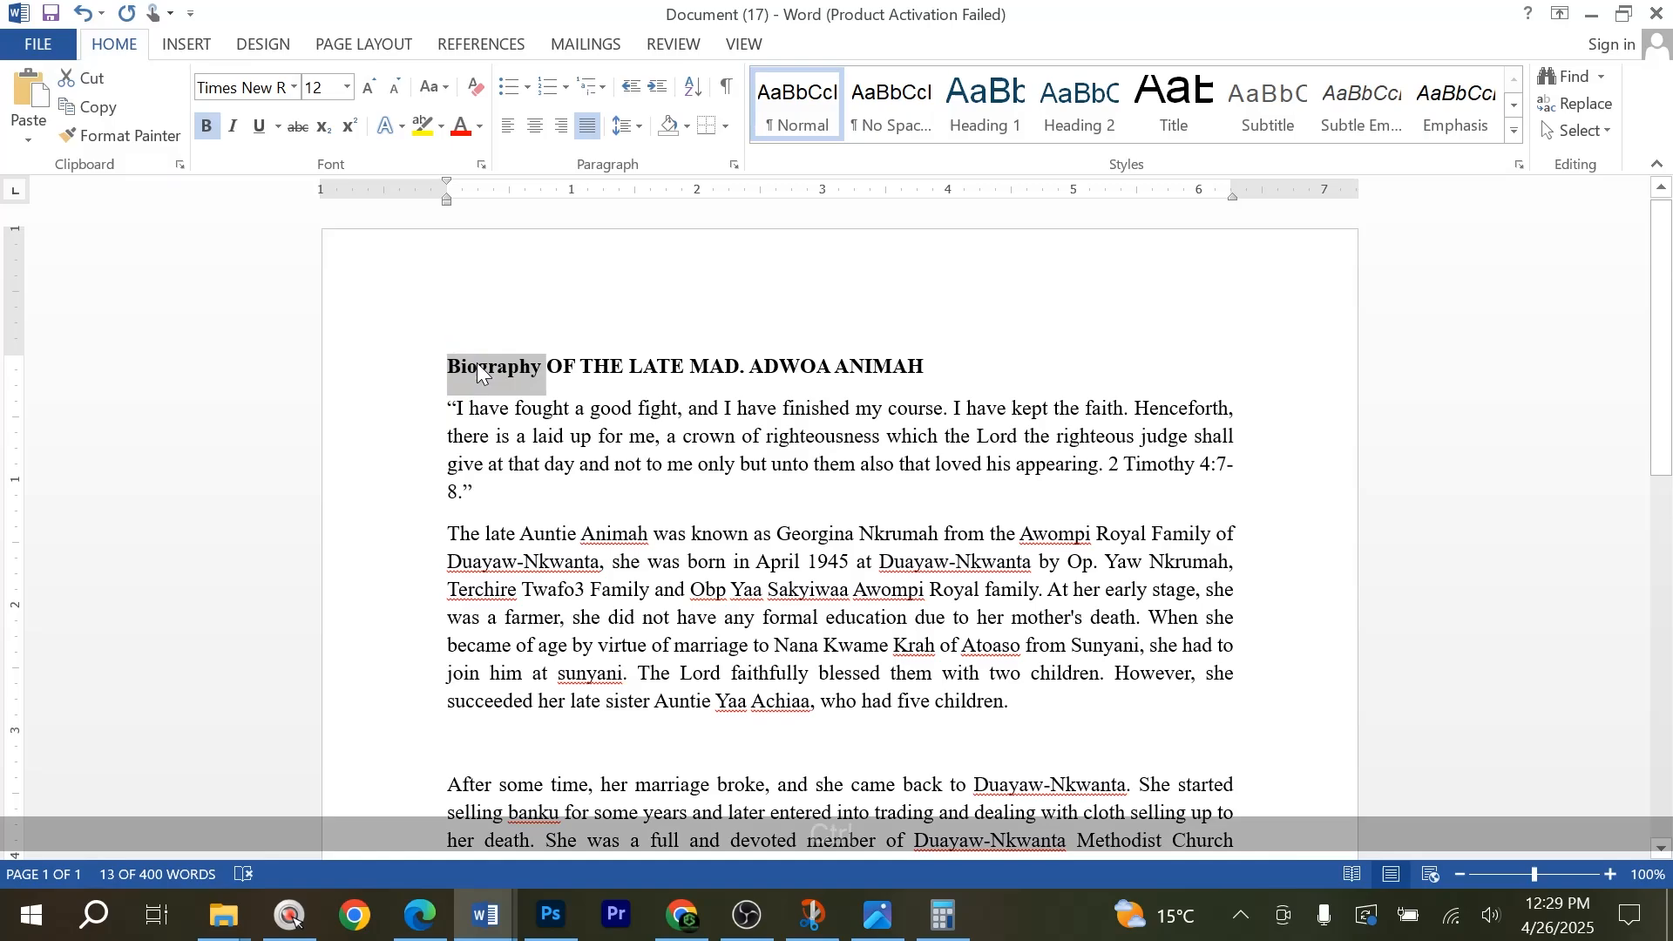
Return to Photoshop and replace the left page's Order Of Service heading with the copied word Biography.
left_click(553, 919)
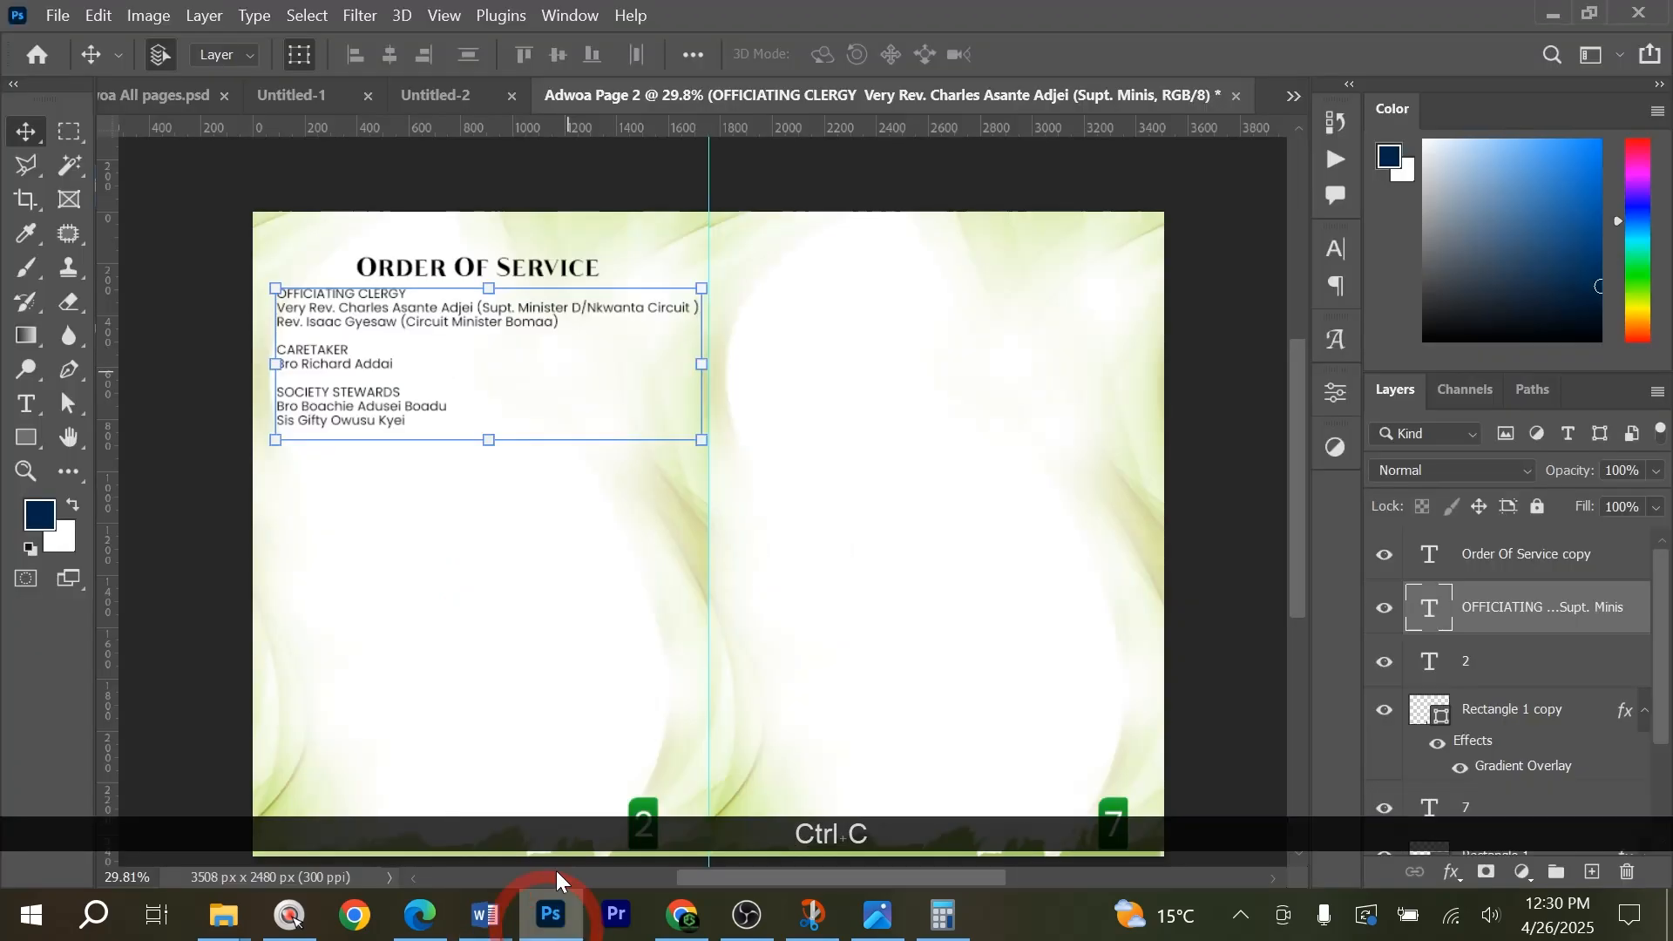
left_click(357, 161)
scroll(511, 251, "up", 1)
scroll(514, 262, "up", 1)
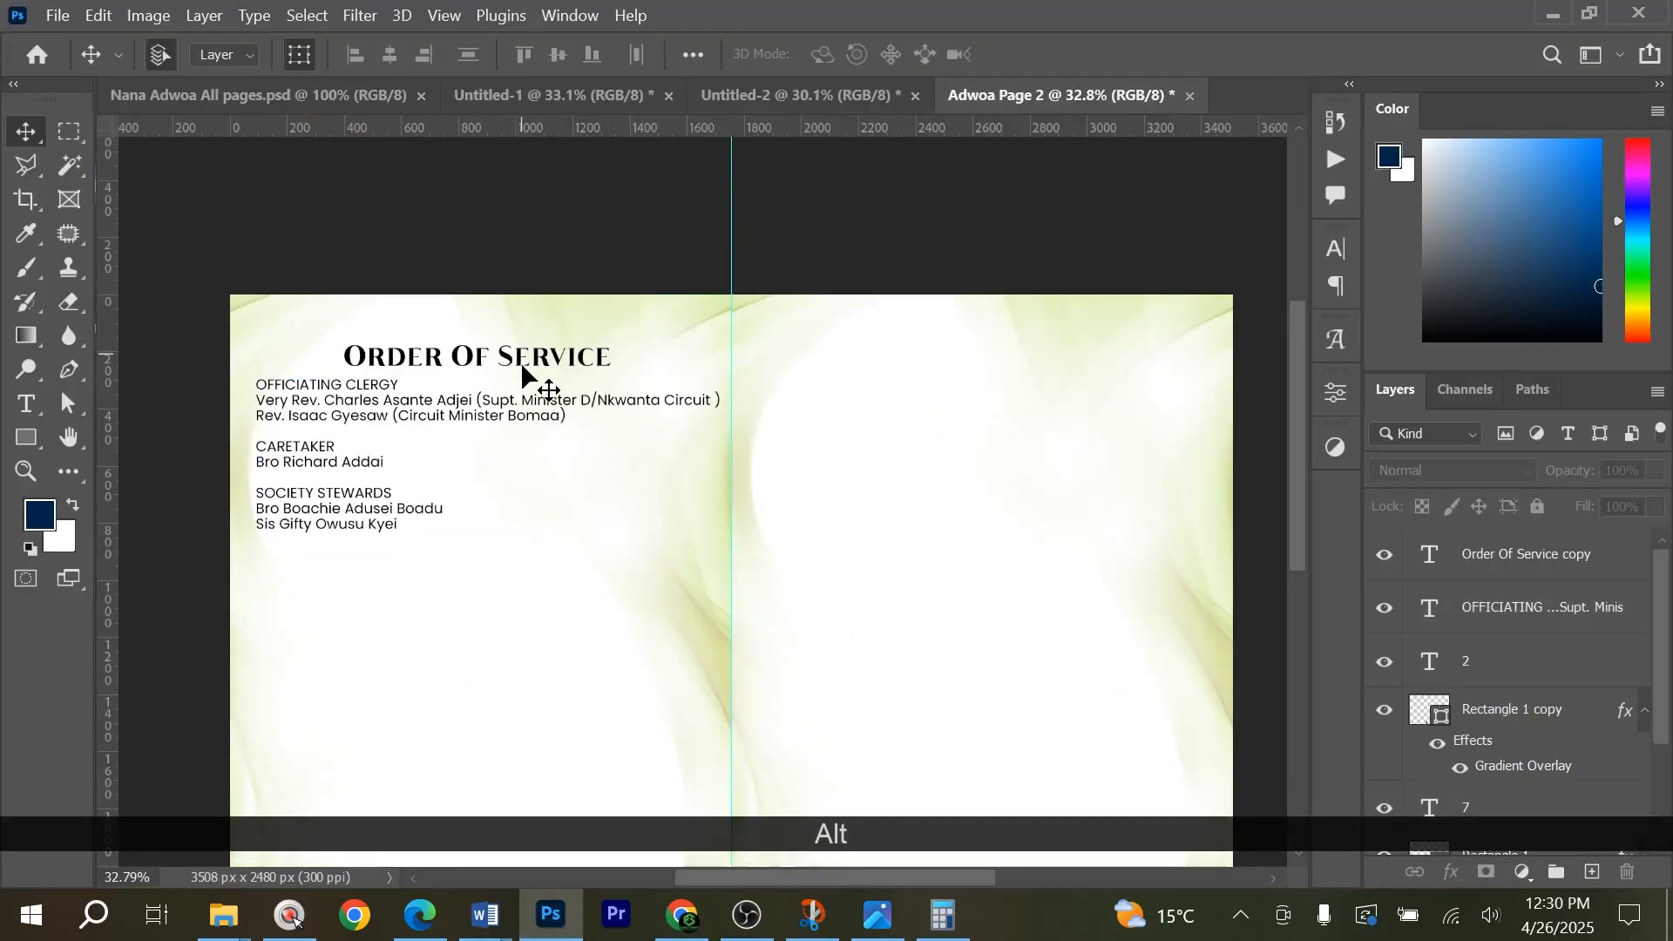
left_click(528, 359)
double_click(528, 359)
key("ctrl+v")
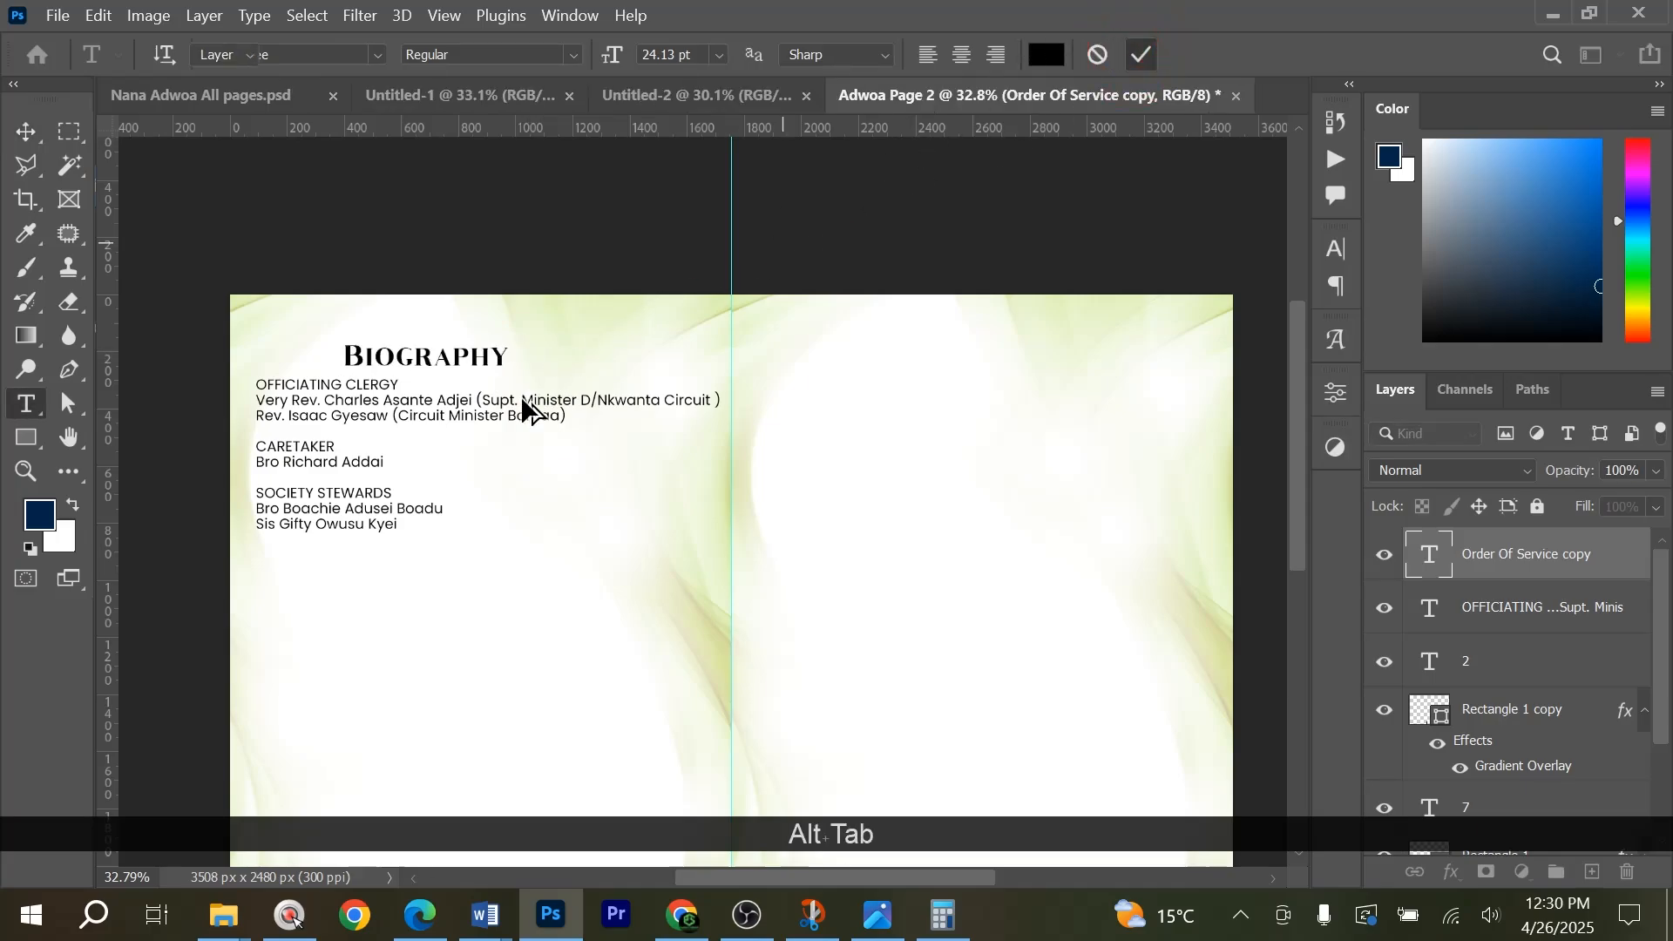
Copy OF THE LATE from the biography title in Word and return to the Photoshop spread.
key("alt+Tab")
left_click_drag(546, 365, 936, 365)
key("ctrl+c")
left_click(655, 336)
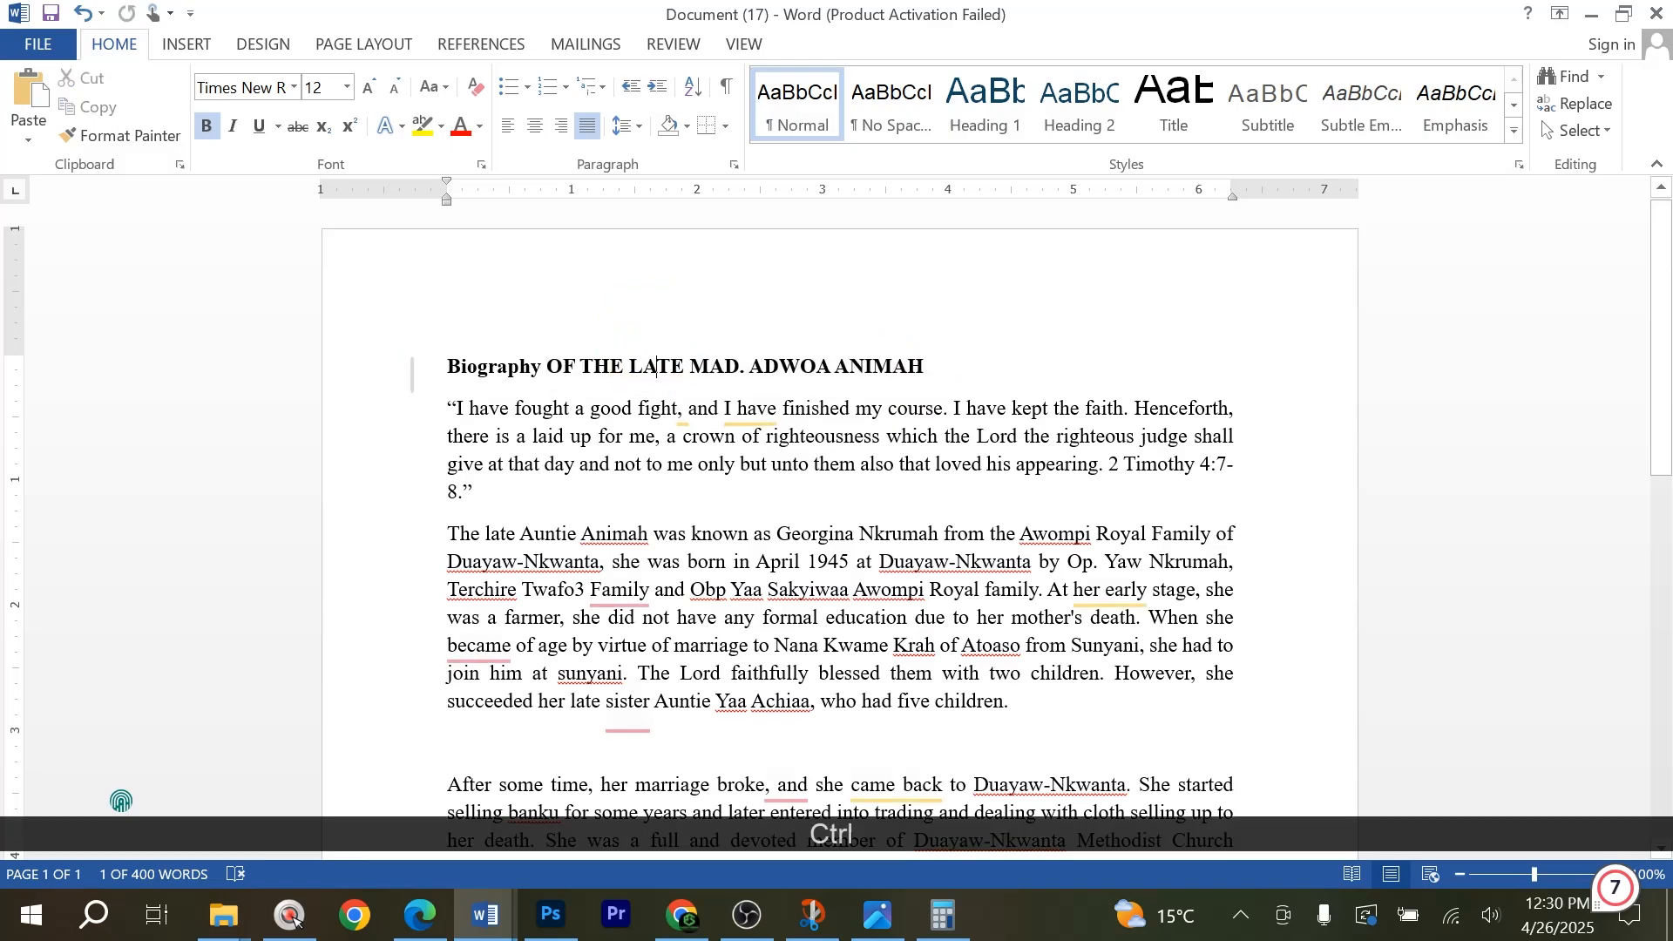
left_click_drag(546, 366, 670, 366)
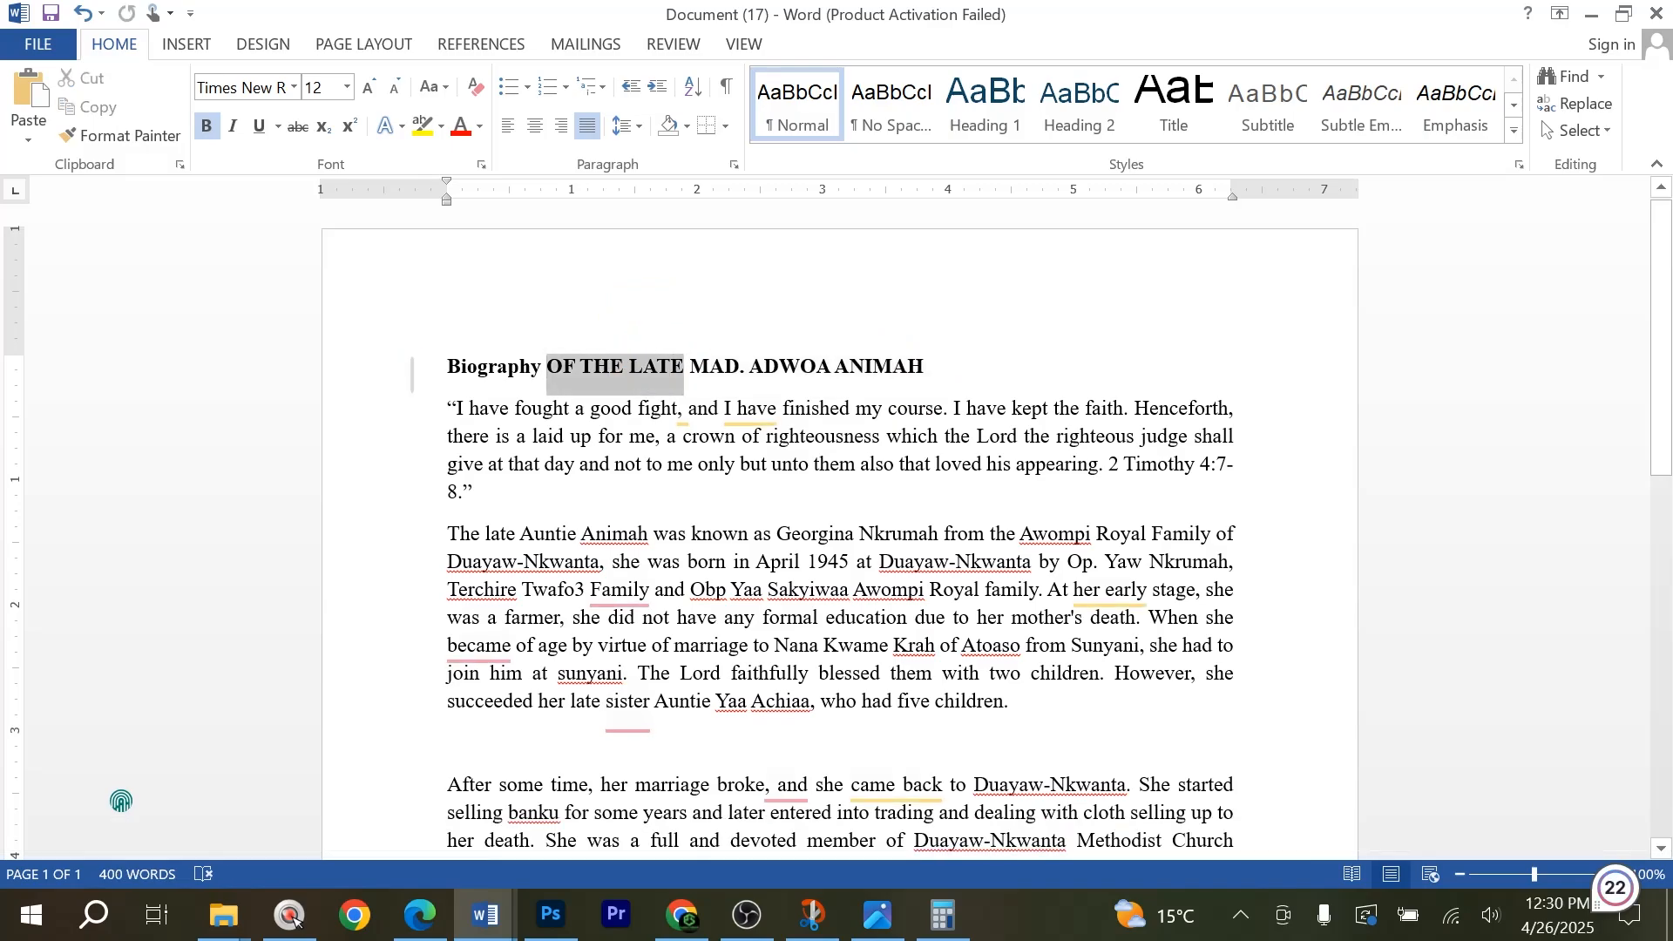
key("ctrl+c")
key("alt+Tab")
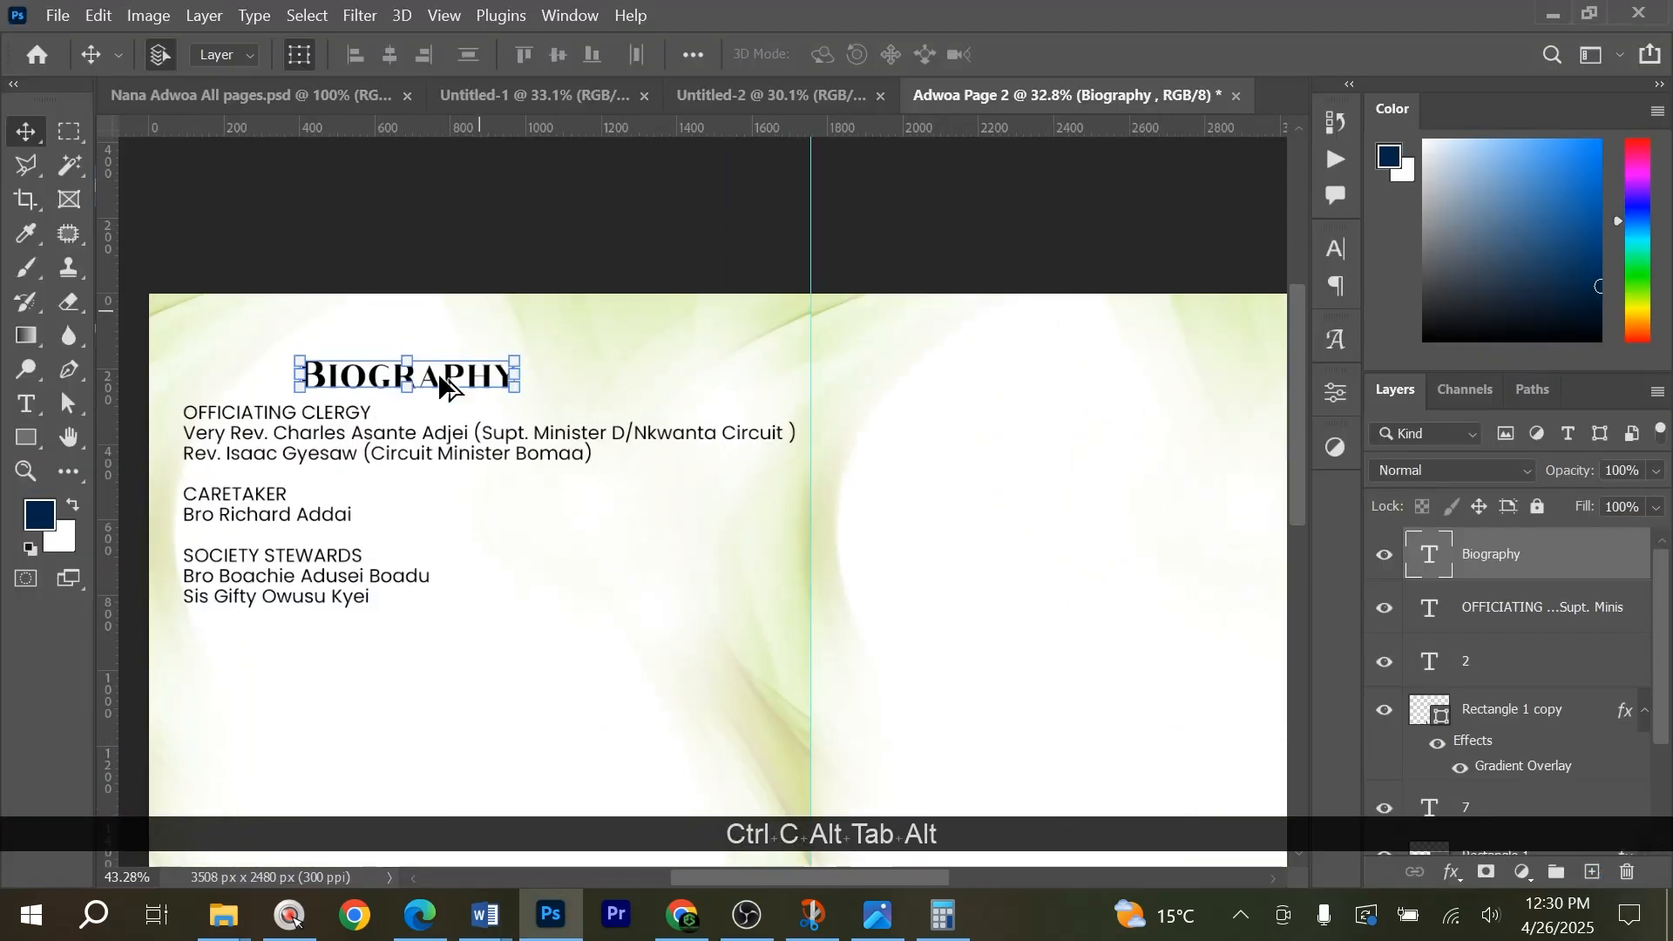
Move the Biography heading toward the left page's centre and shift the officiating clergy block down beneath it.
scroll(444, 384, "up", 3)
left_click_drag(459, 384, 739, 326)
left_click_drag(678, 453, 677, 497)
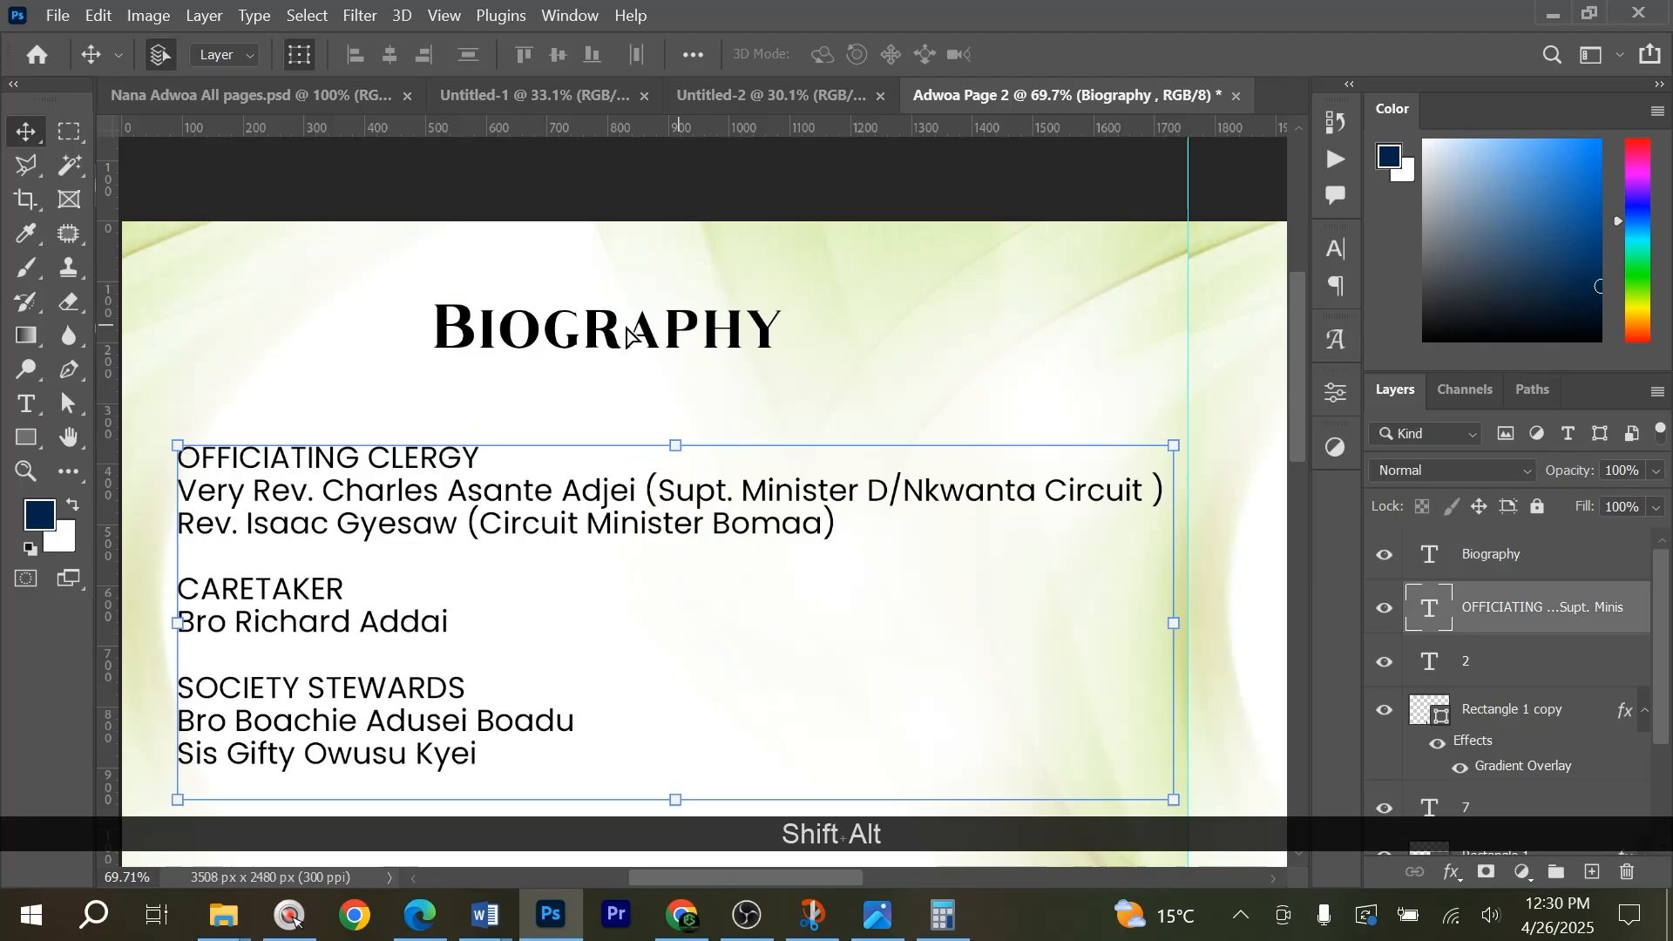
Enlarge the Biography heading from its centre to about 116%.
scroll(627, 335, "up", 3)
left_click(709, 329)
key("ctrl+t")
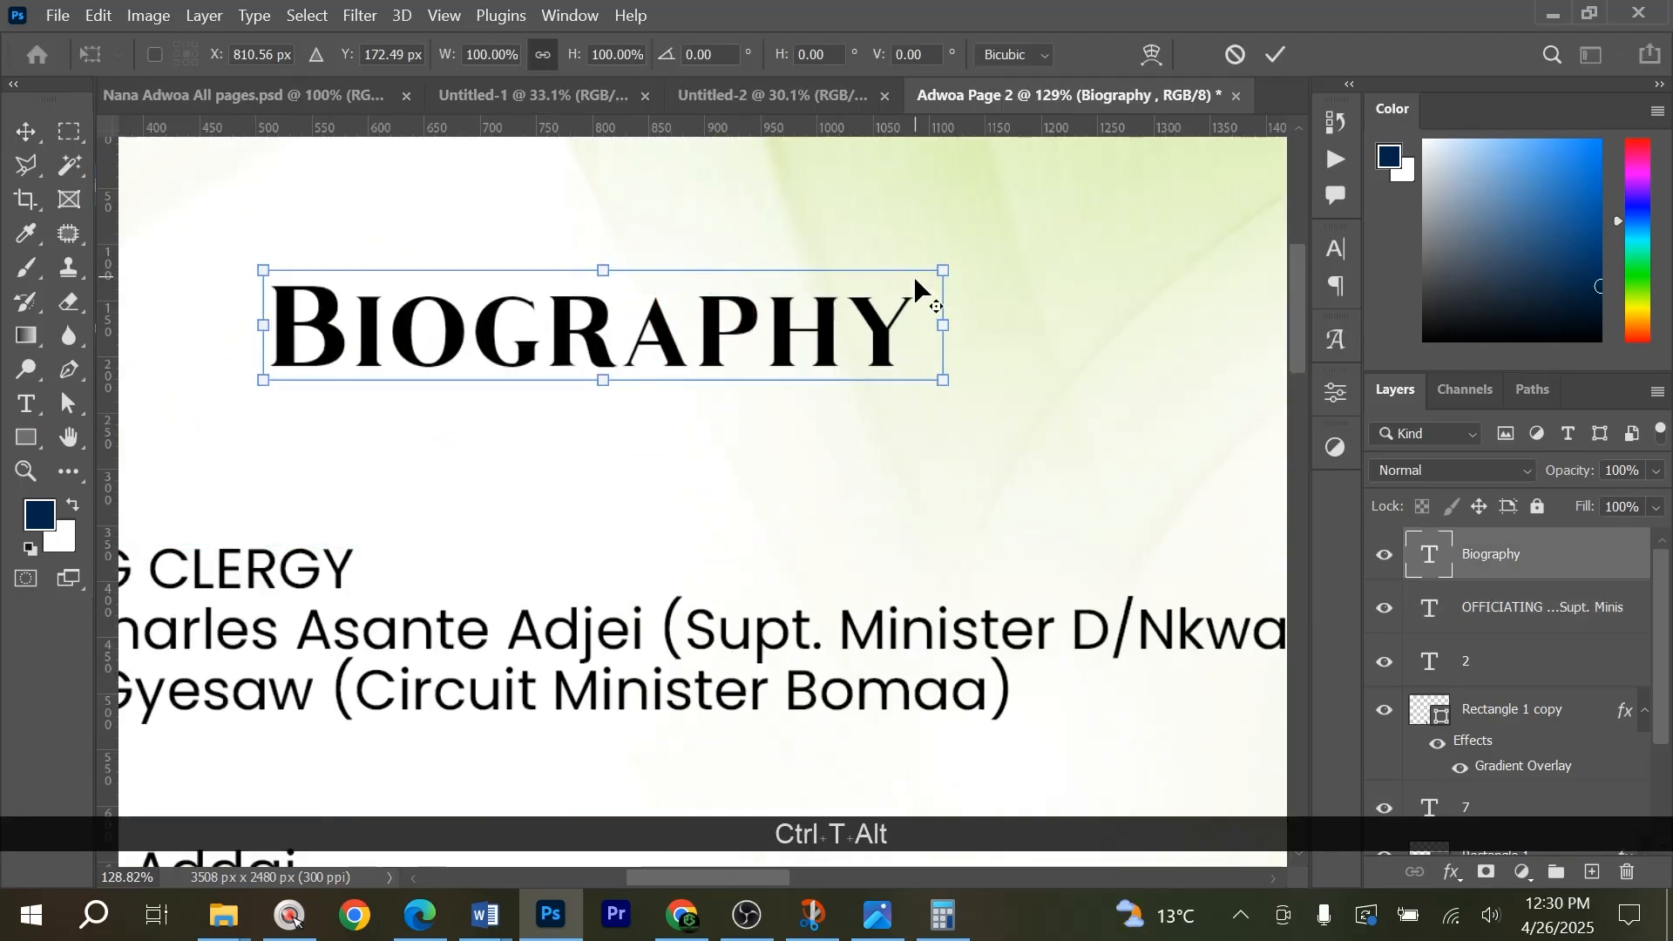
left_click_drag(940, 266, 998, 259)
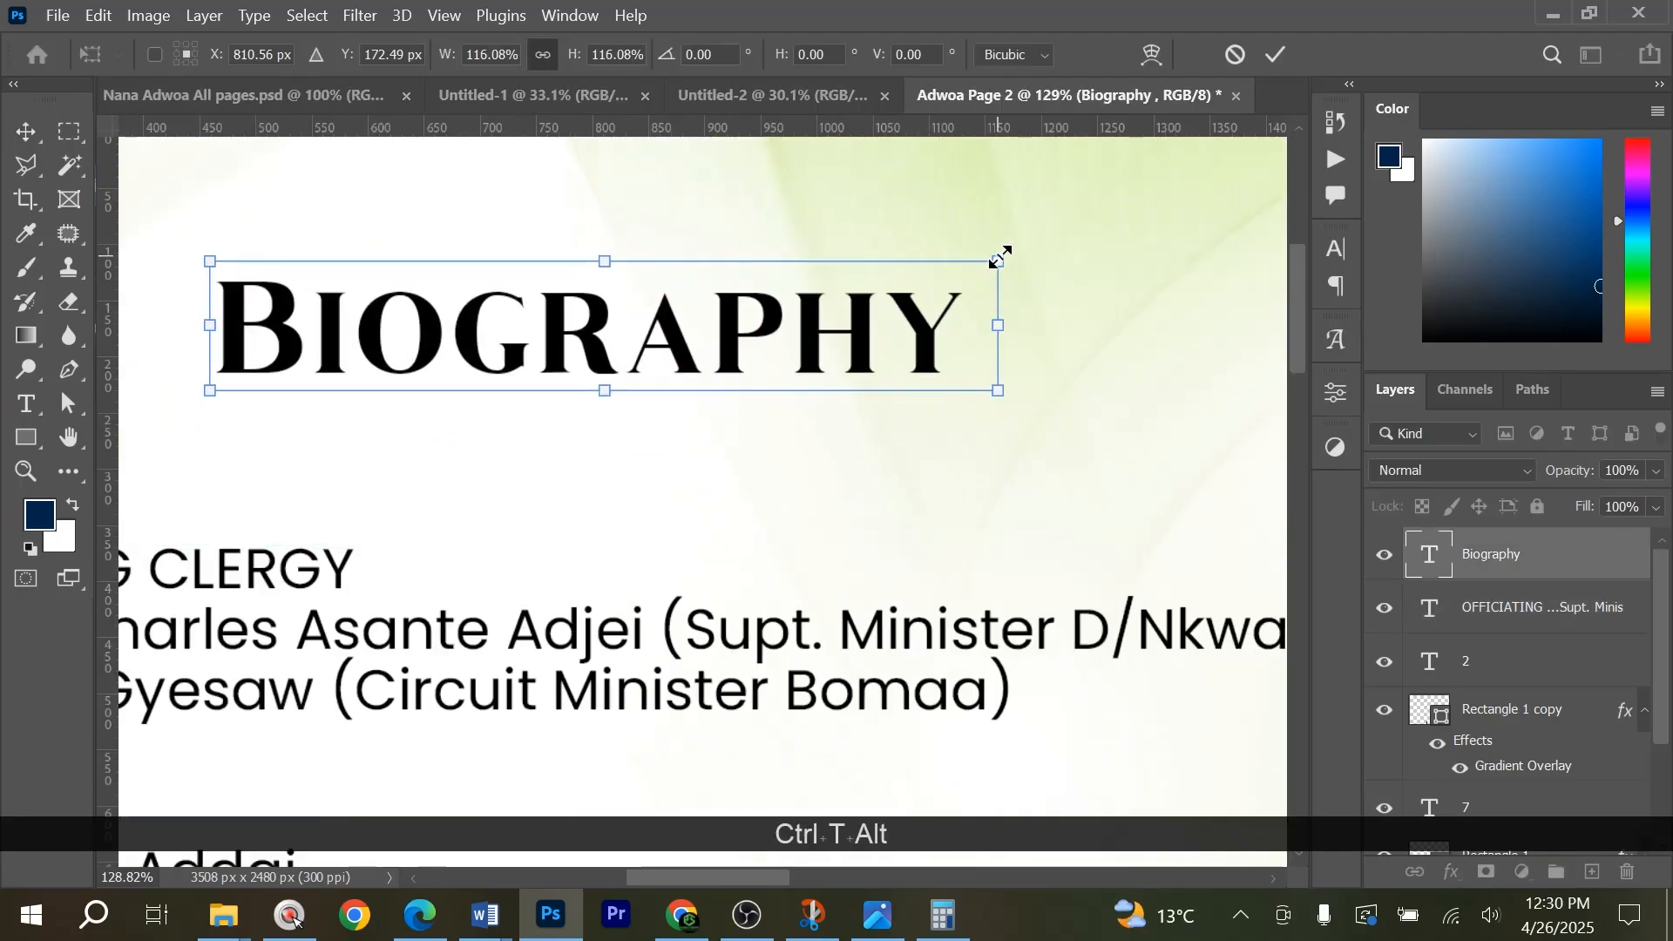
Duplicate the Biography heading directly below itself and scale the copy down to about 36%.
scroll(780, 538, "down", 3)
left_click_drag(799, 508, 824, 542)
key("ctrl+t")
key("Return")
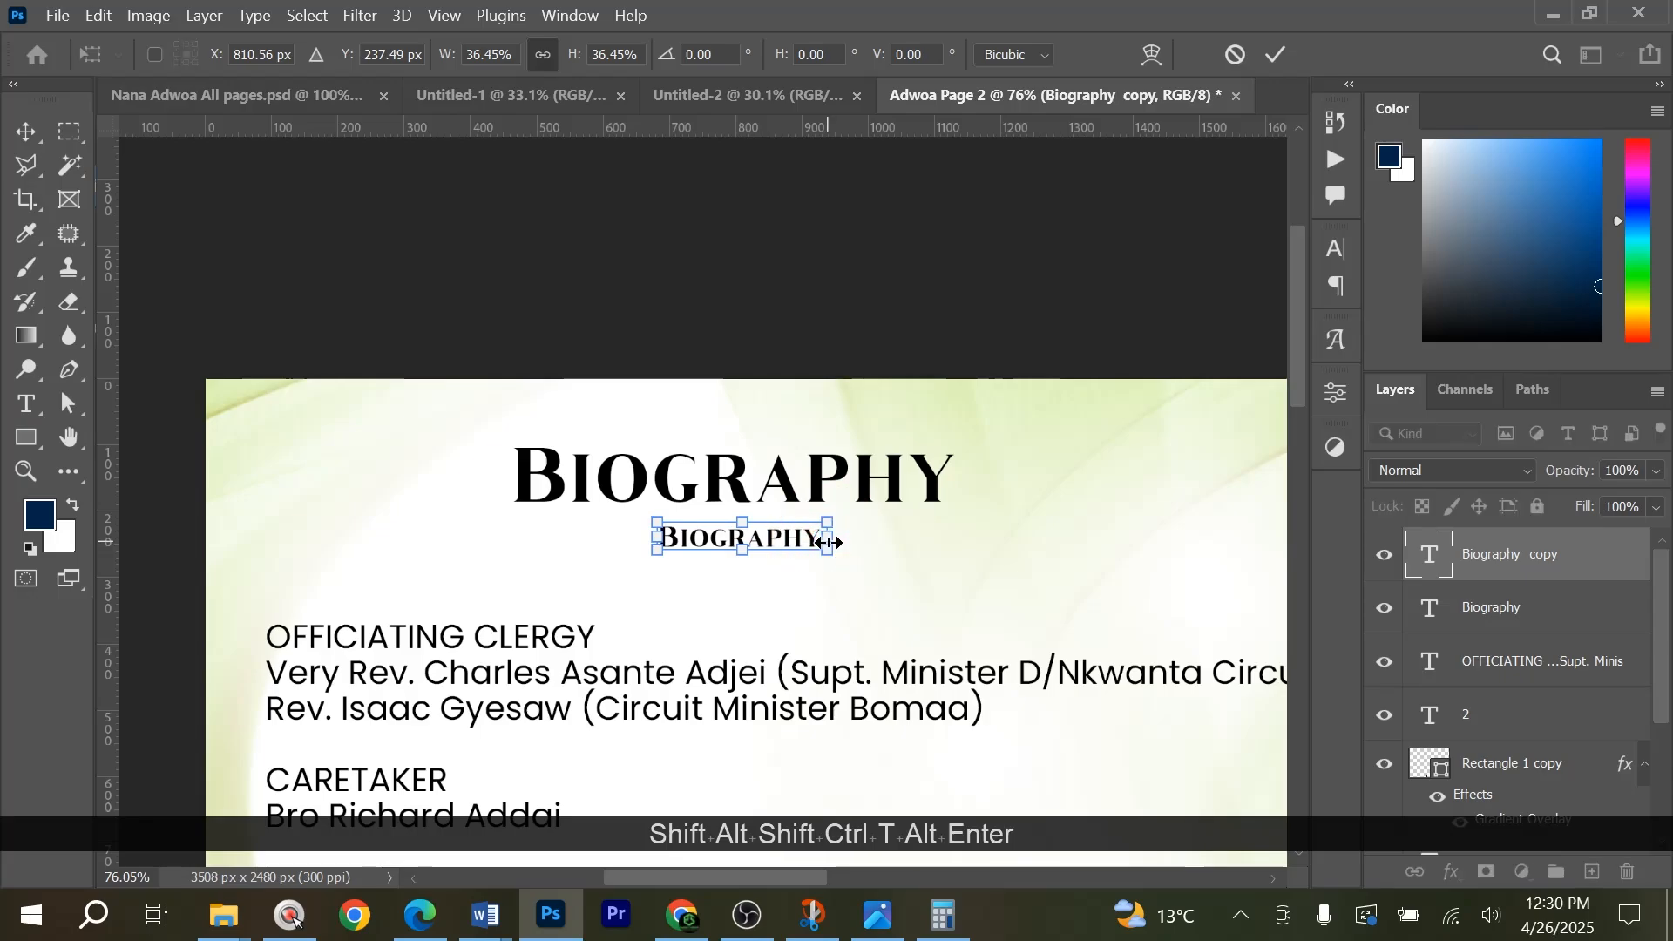
Replace the small Biography copy's text with OF THE LATE and switch to the Move tool.
left_click(27, 403)
left_click(701, 545)
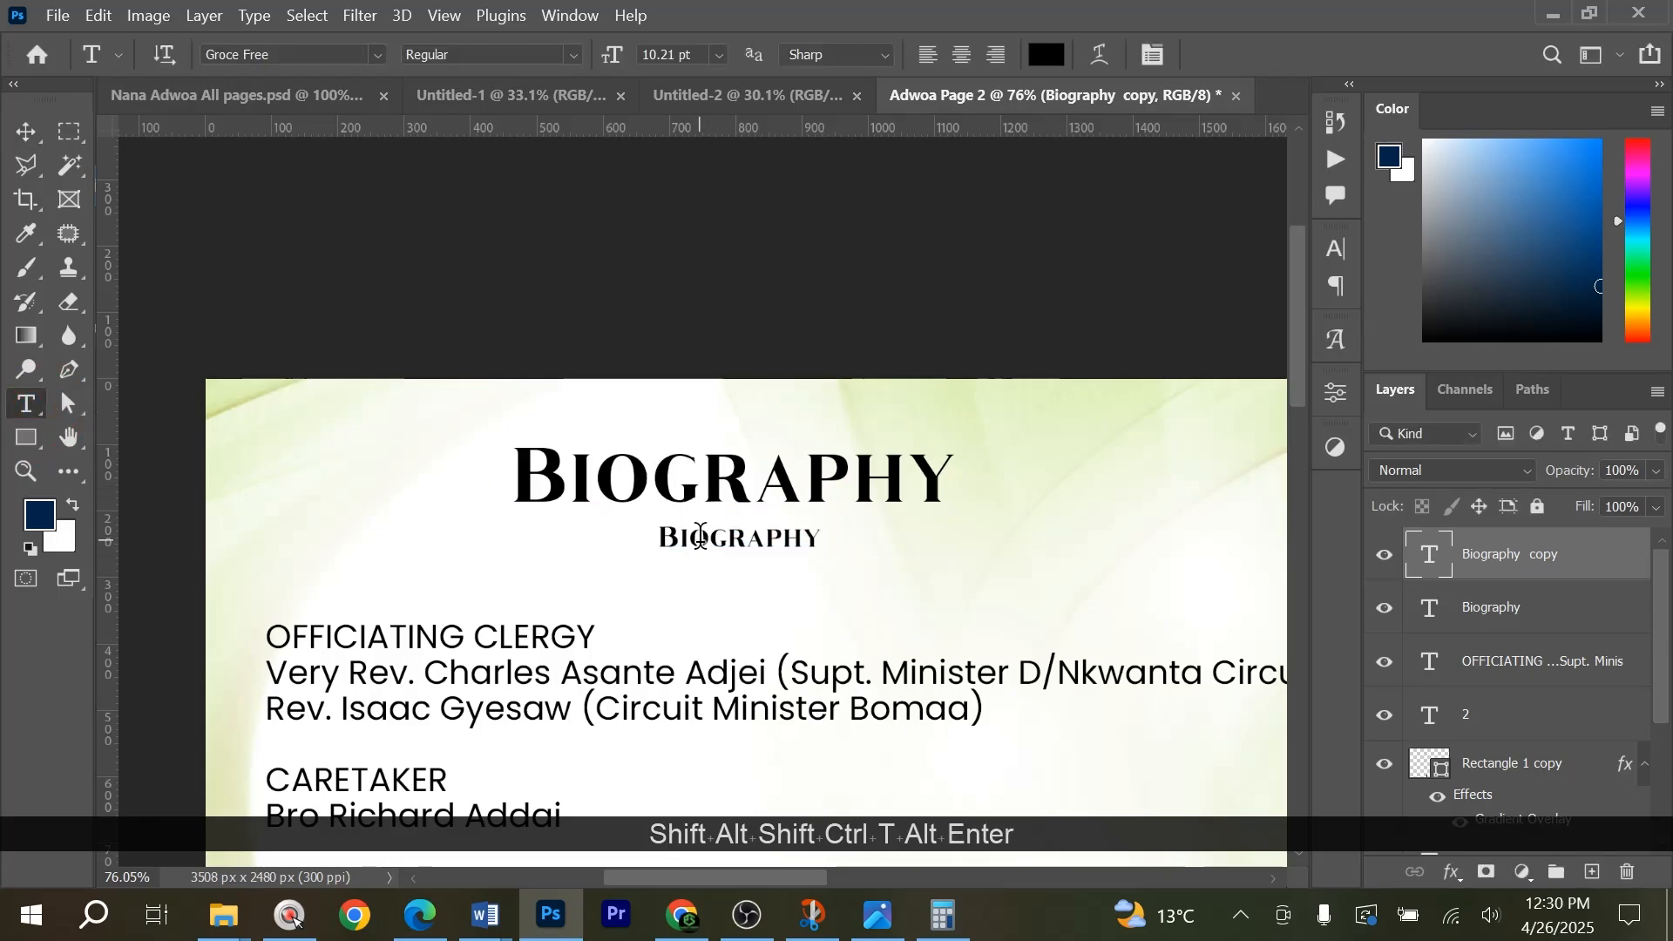
key("ctrl+a")
key("ctrl+v")
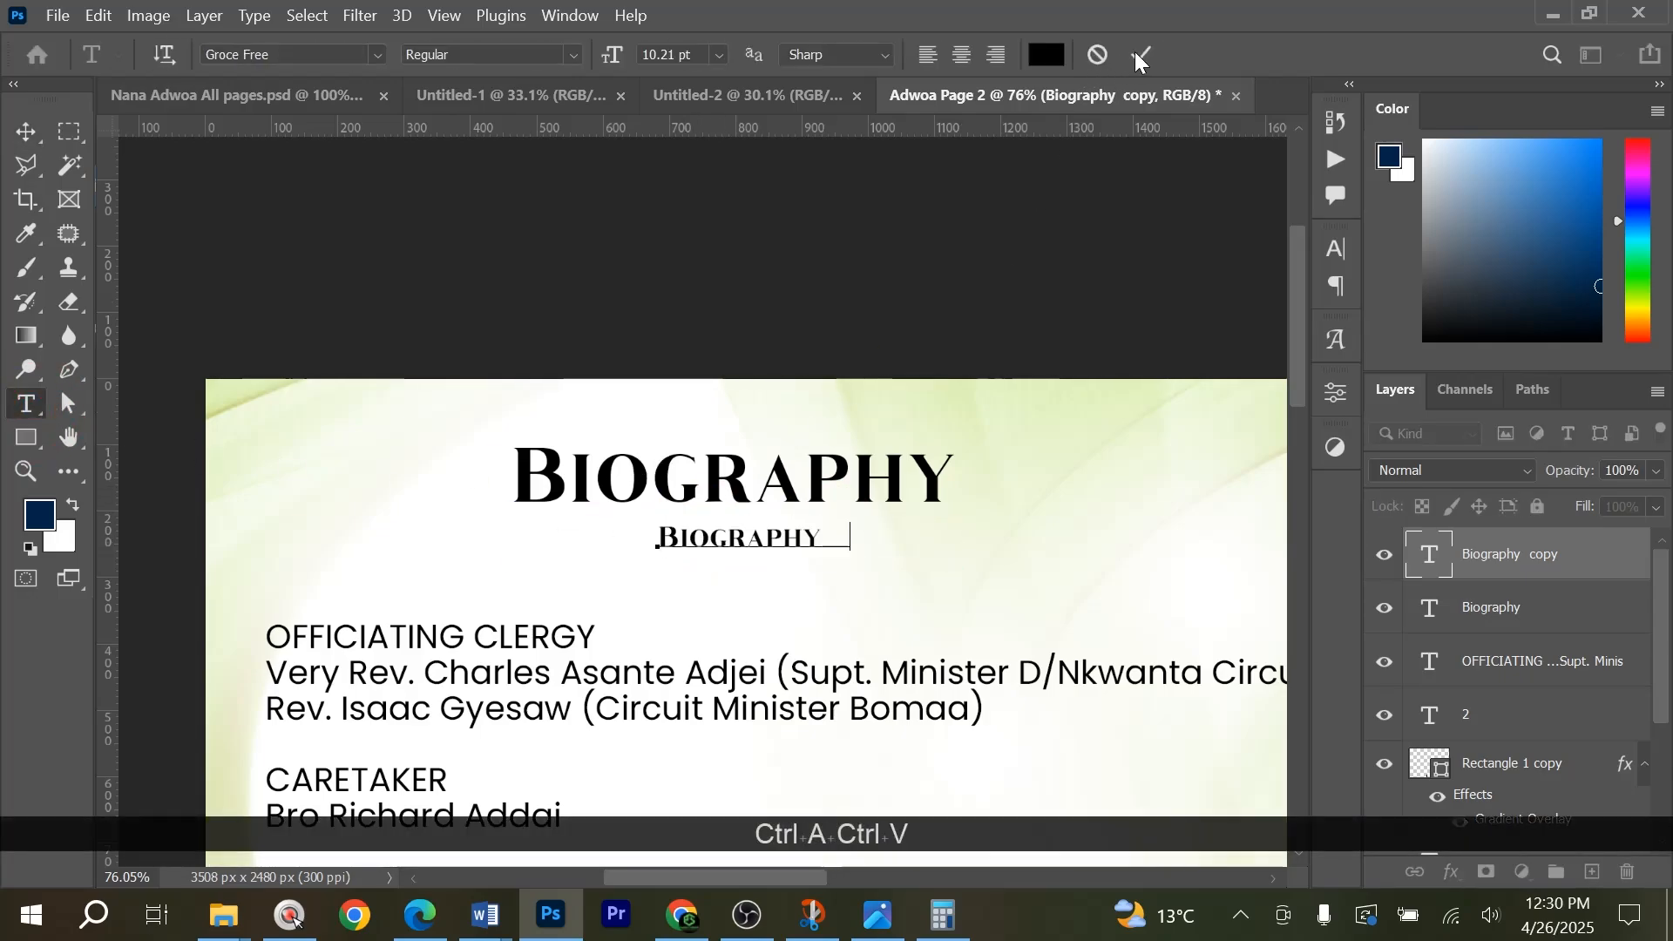
left_click(26, 132)
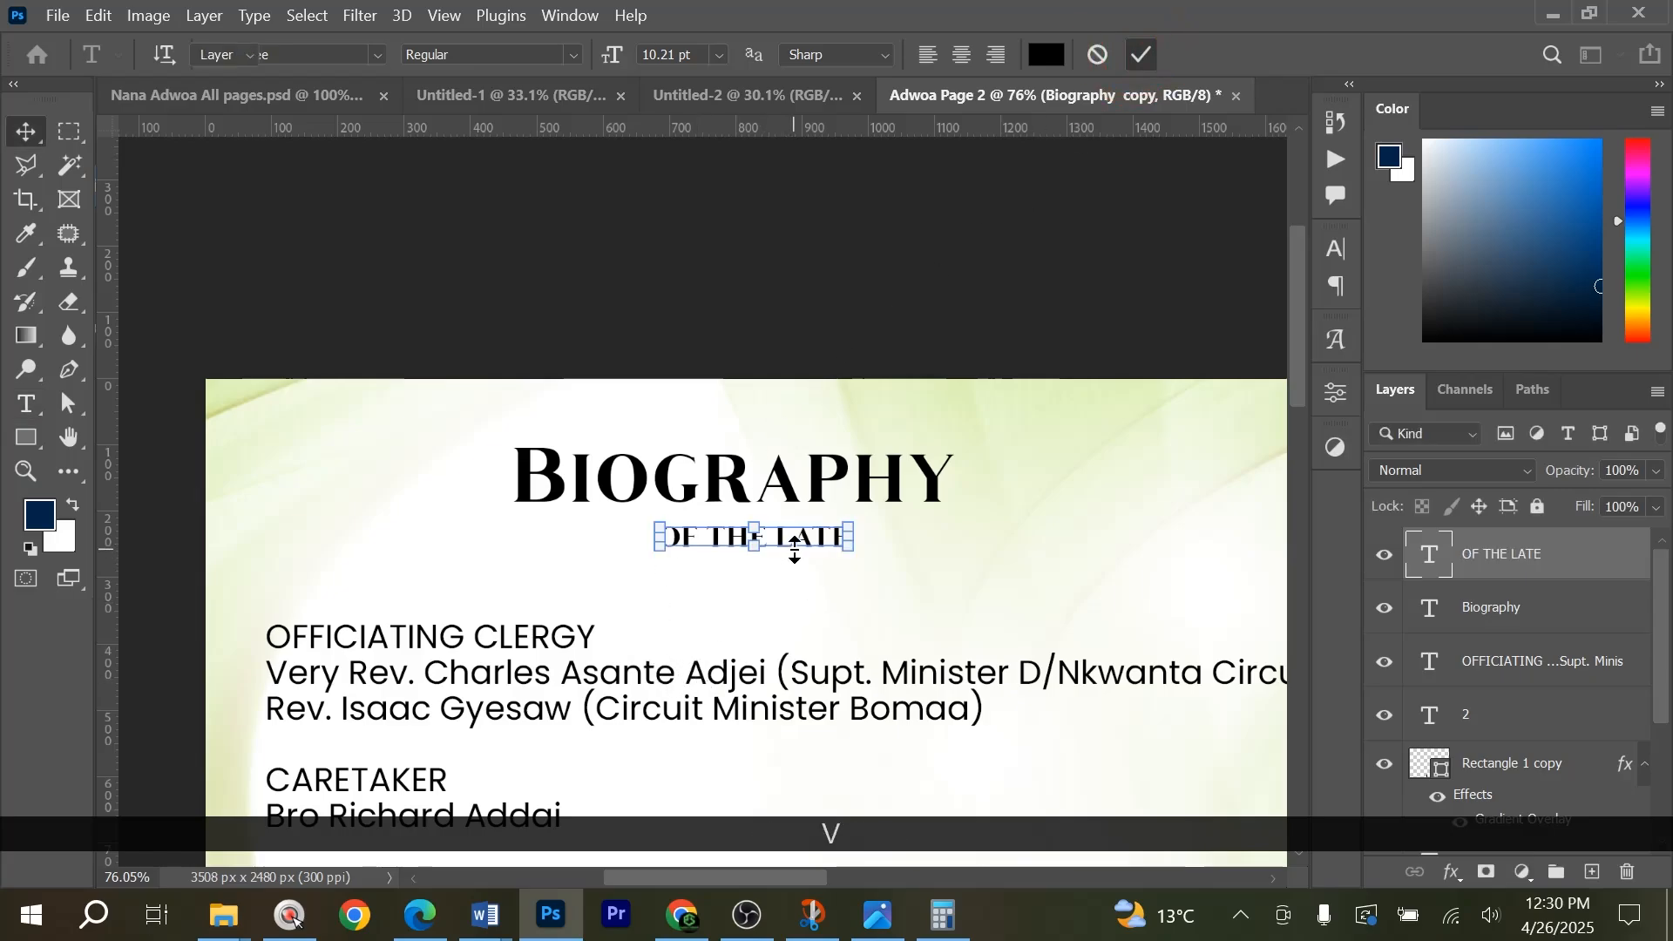
Center OF THE LATE horizontally under the Biography heading and move it slightly closer.
left_click(797, 481, "shift")
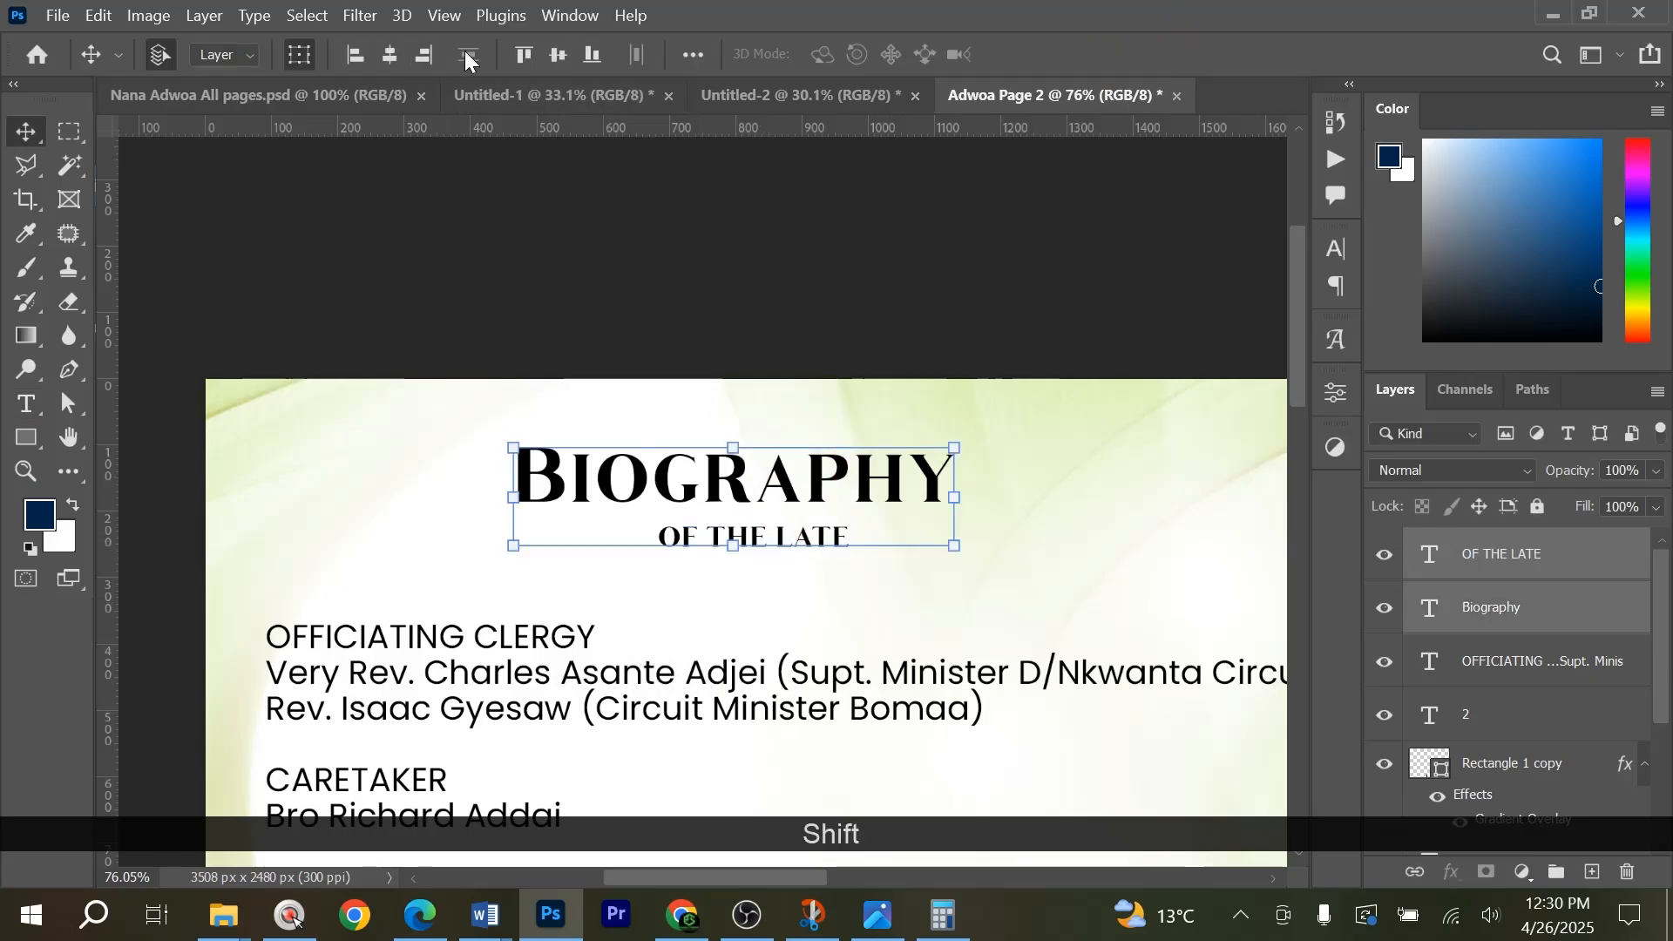
left_click(389, 54)
left_click(767, 550)
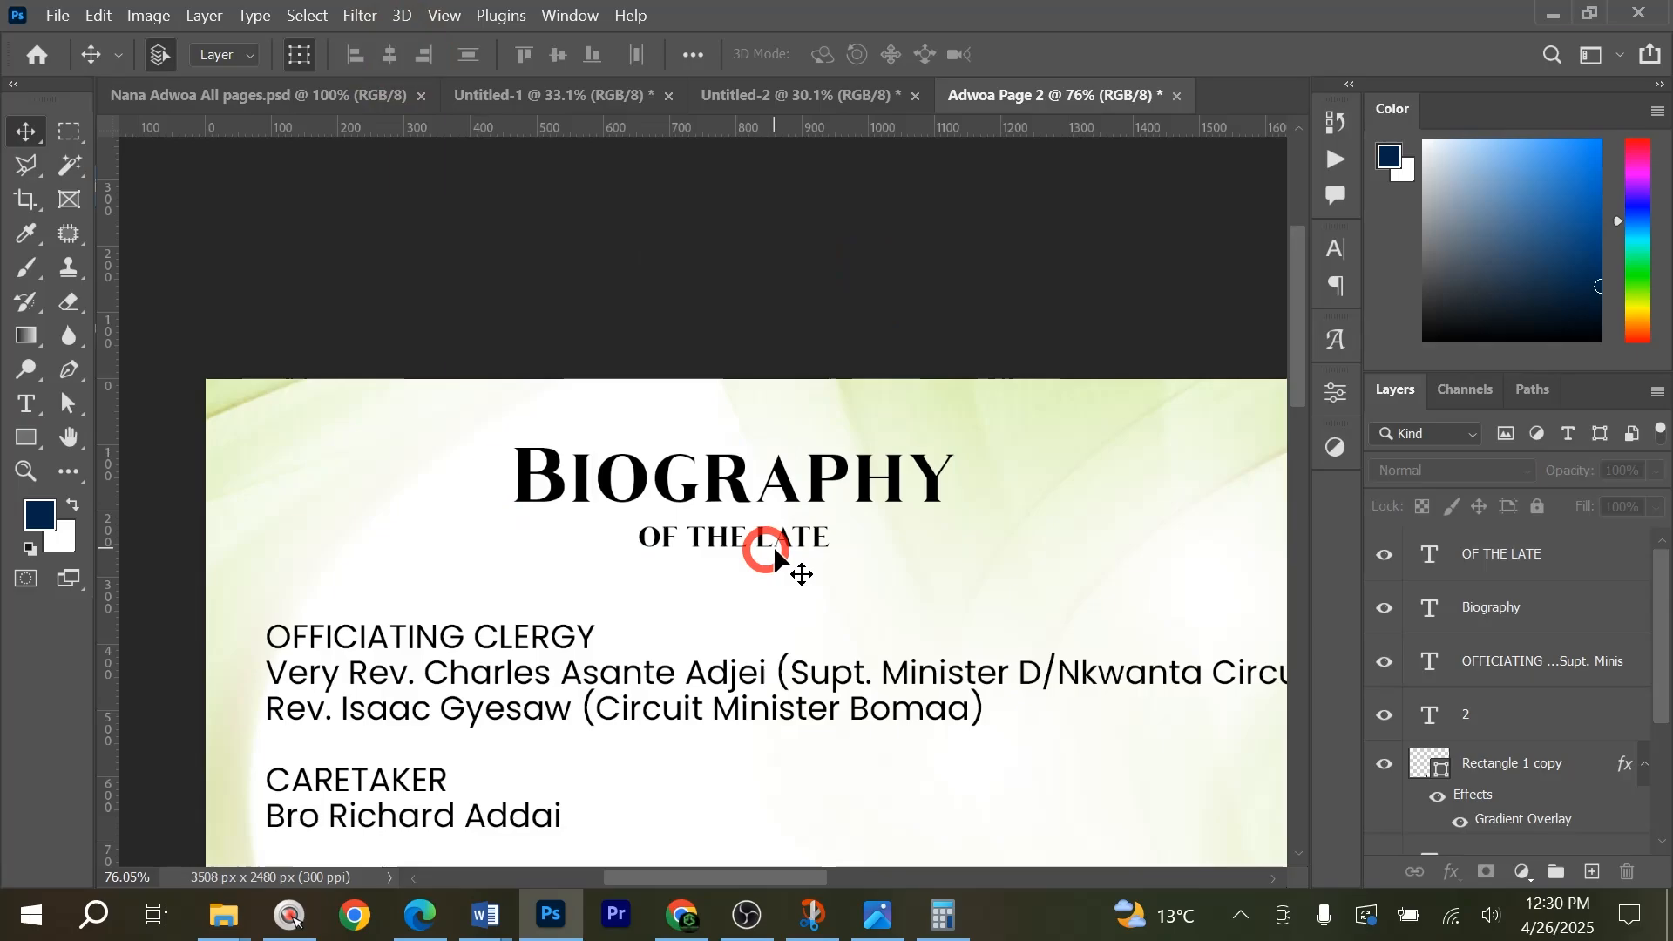
Duplicate the Biography heading below OF THE LATE and scale the copy down to about 66%.
left_click_drag(800, 540, 836, 562)
key("ctrl+t")
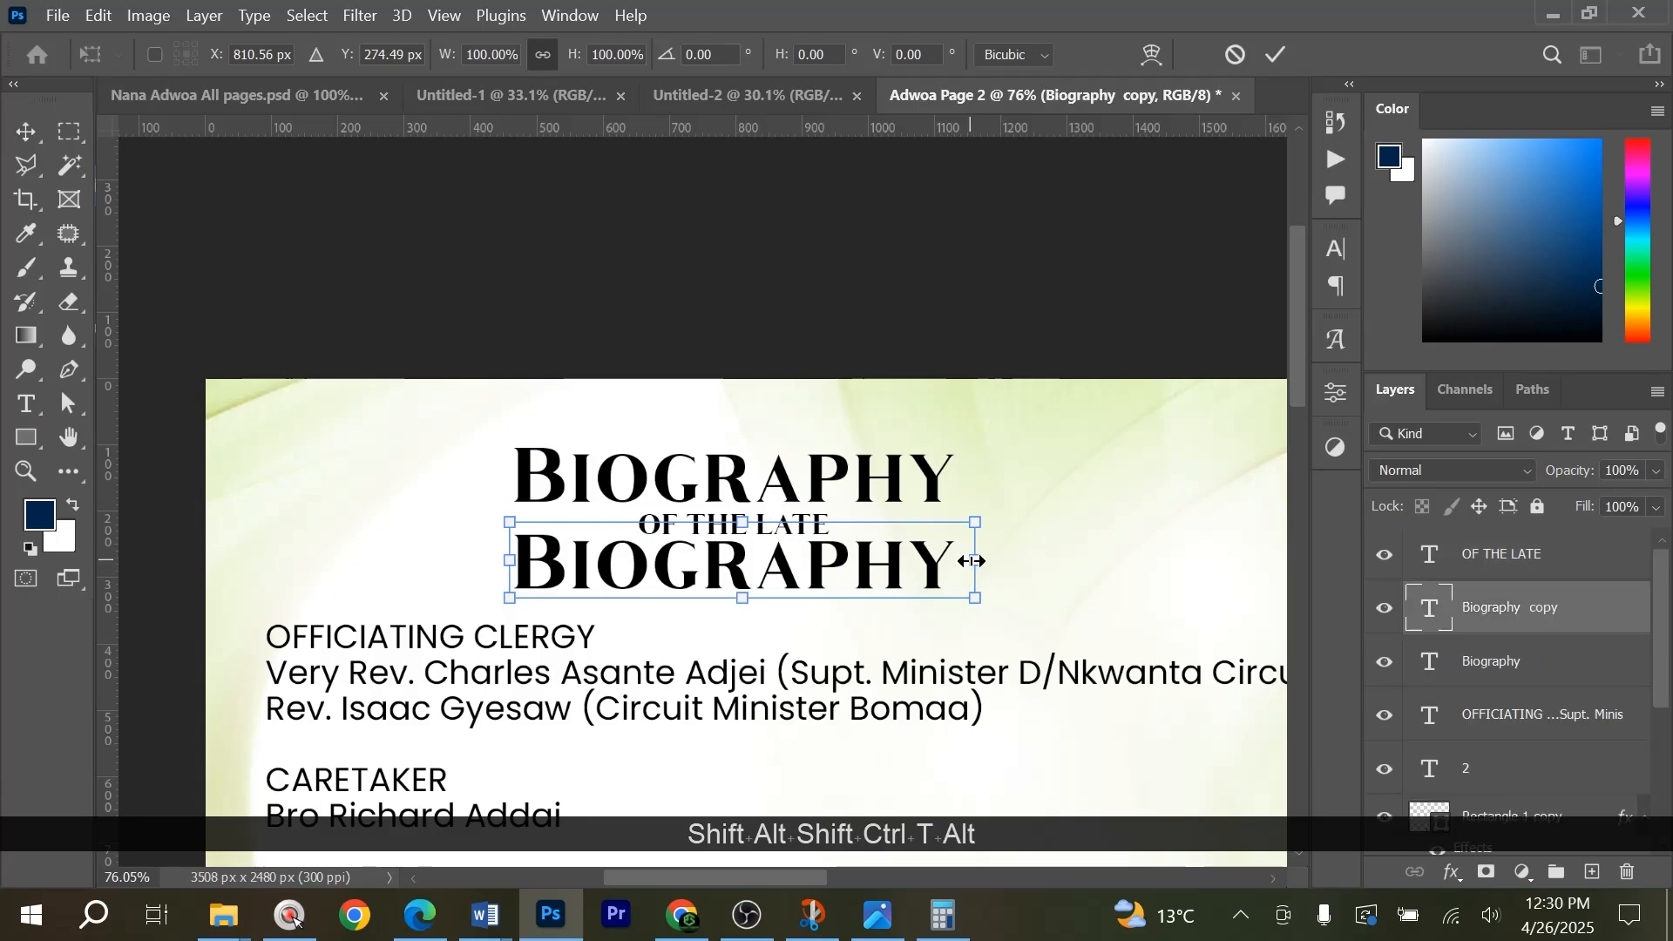
left_click_drag(961, 562, 897, 562)
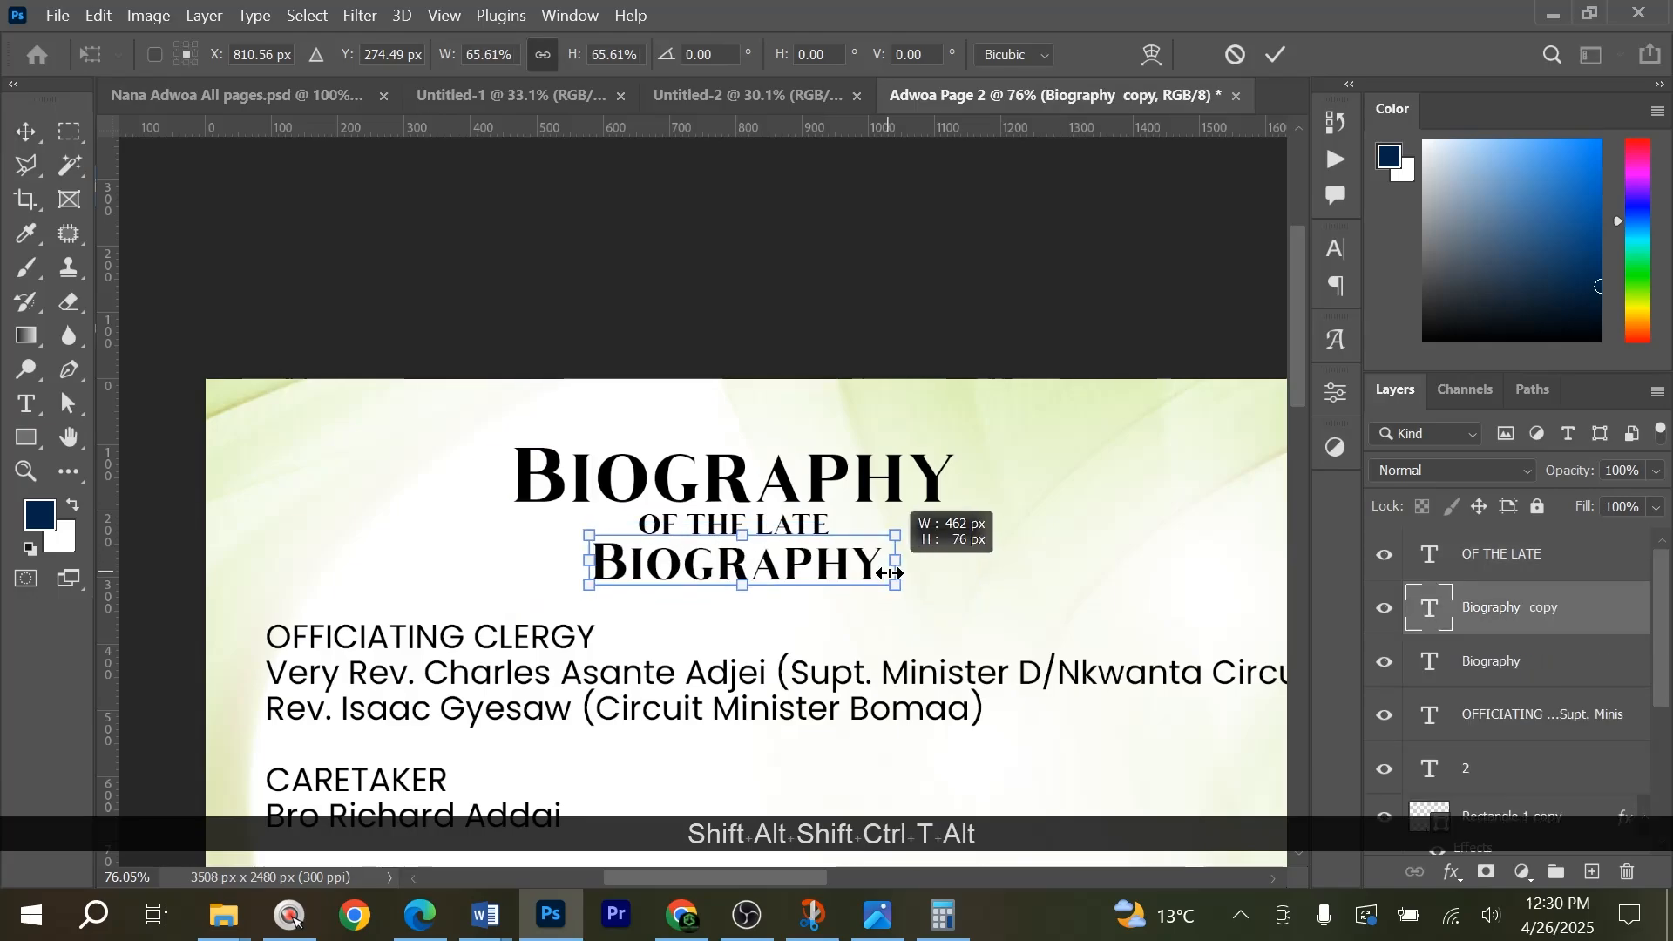
Copy the deceased's name from the biography title in Word and return to the Photoshop spread.
key("alt+Tab")
key("ctrl+c")
key("alt+Tab")
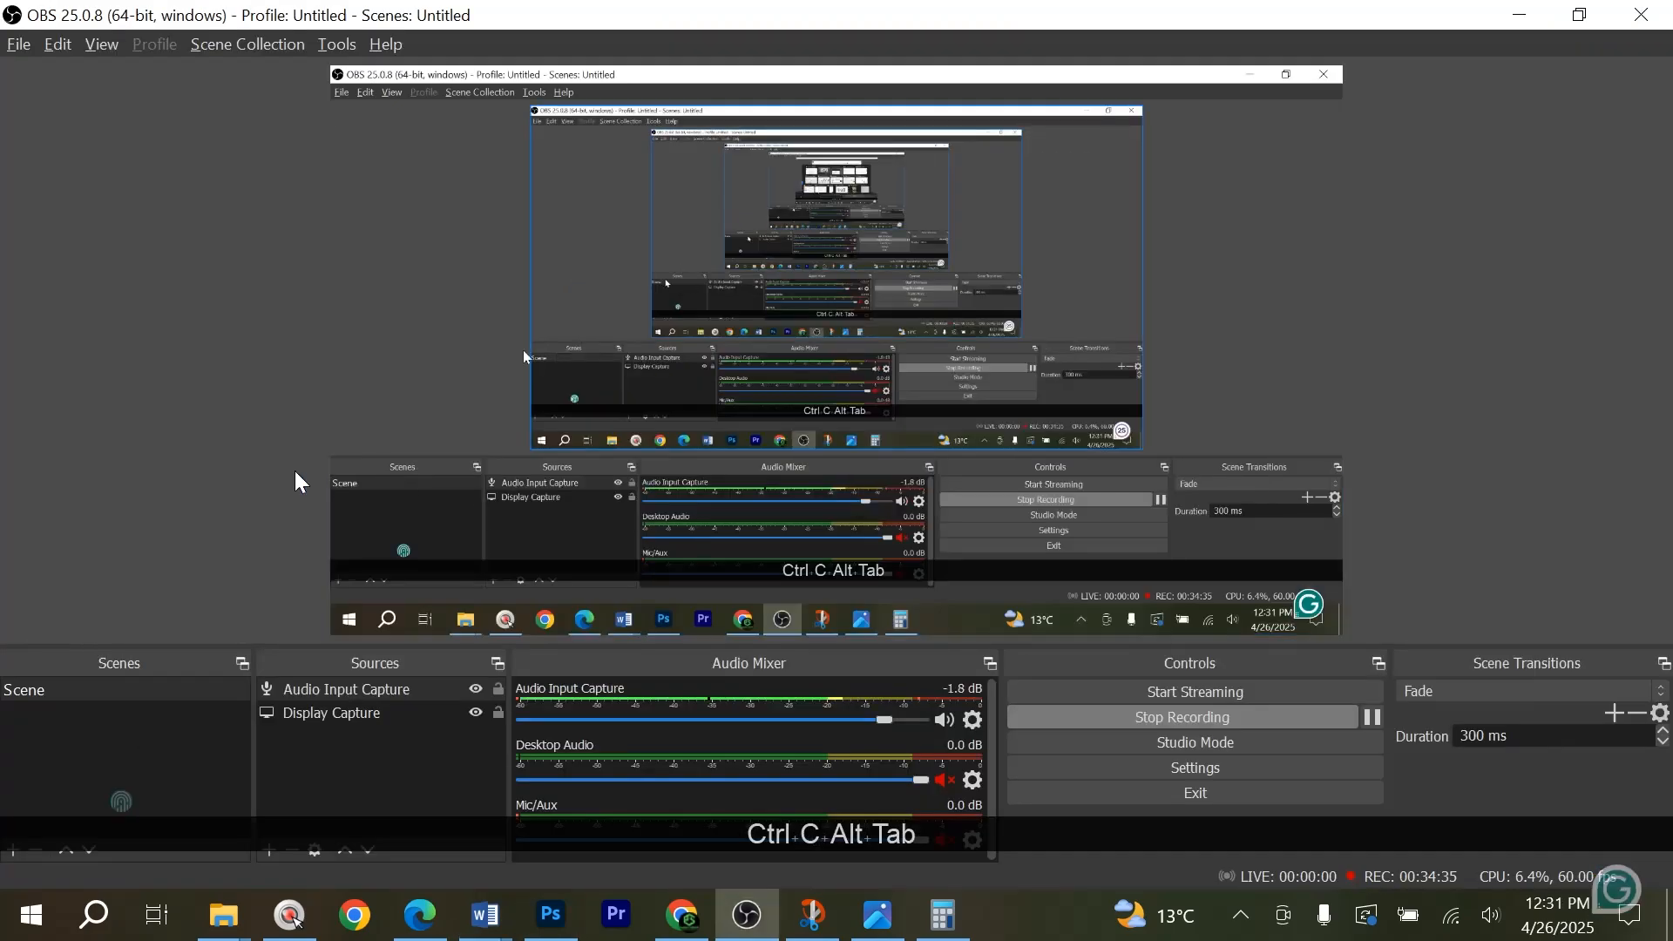
key("alt+Tab")
key("Tab")
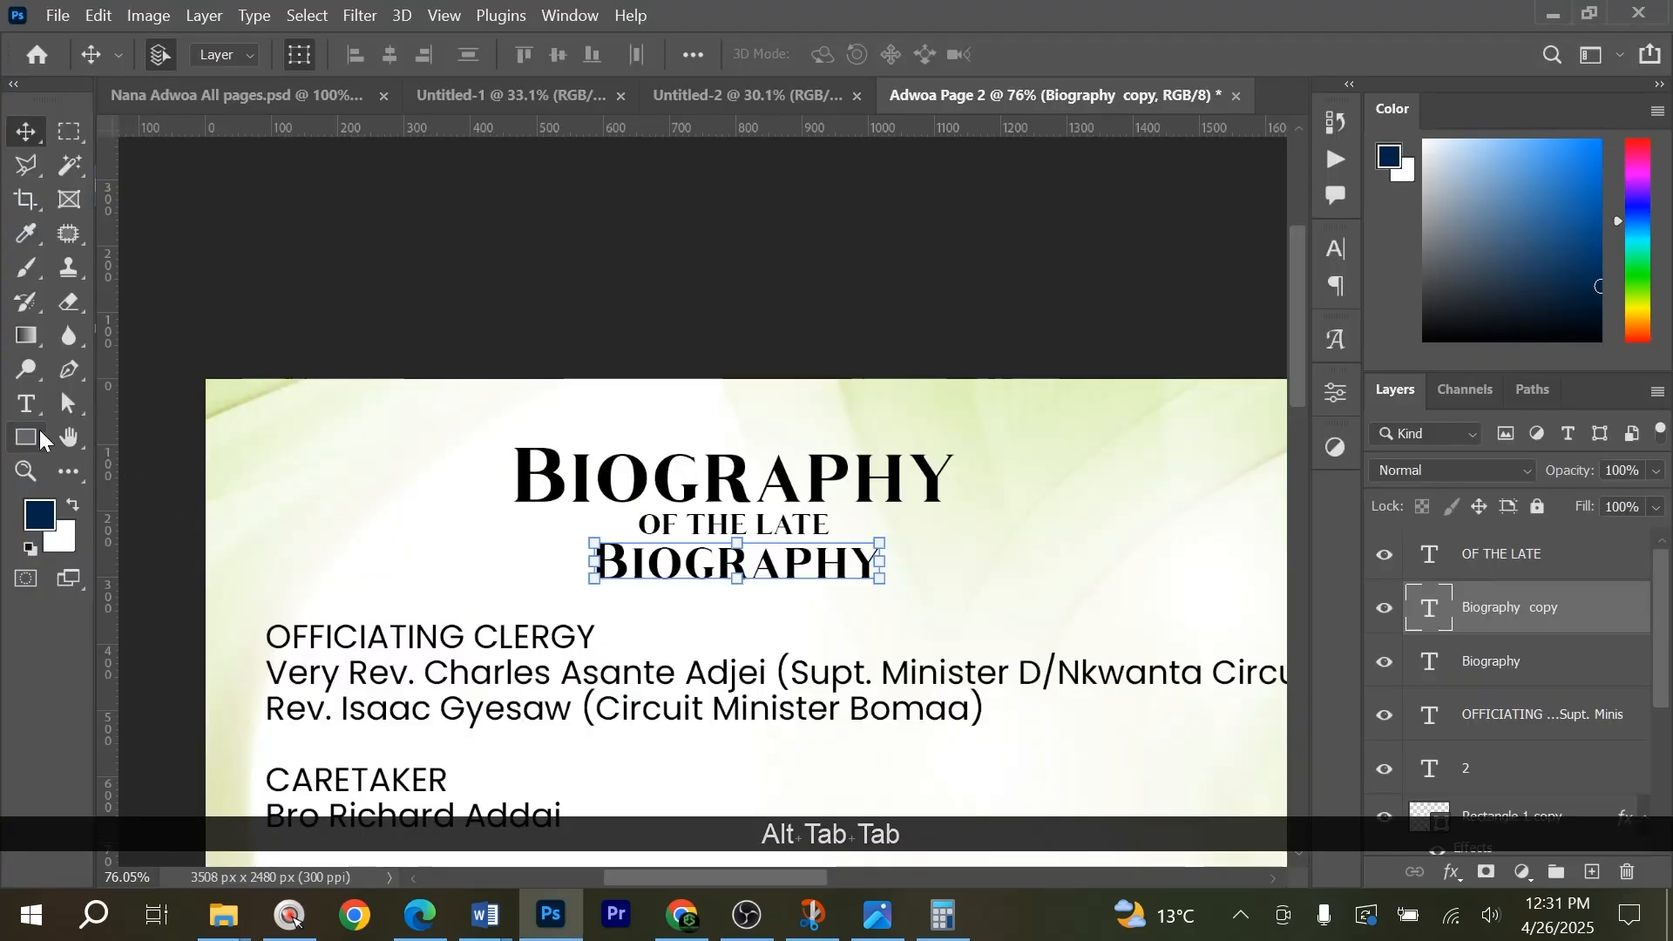
Replace the lower Biography copy's text with the deceased's copied name and centre the line under OF THE LATE.
left_click(27, 403)
left_click(797, 554)
key("ctrl+a")
key("ctrl+v")
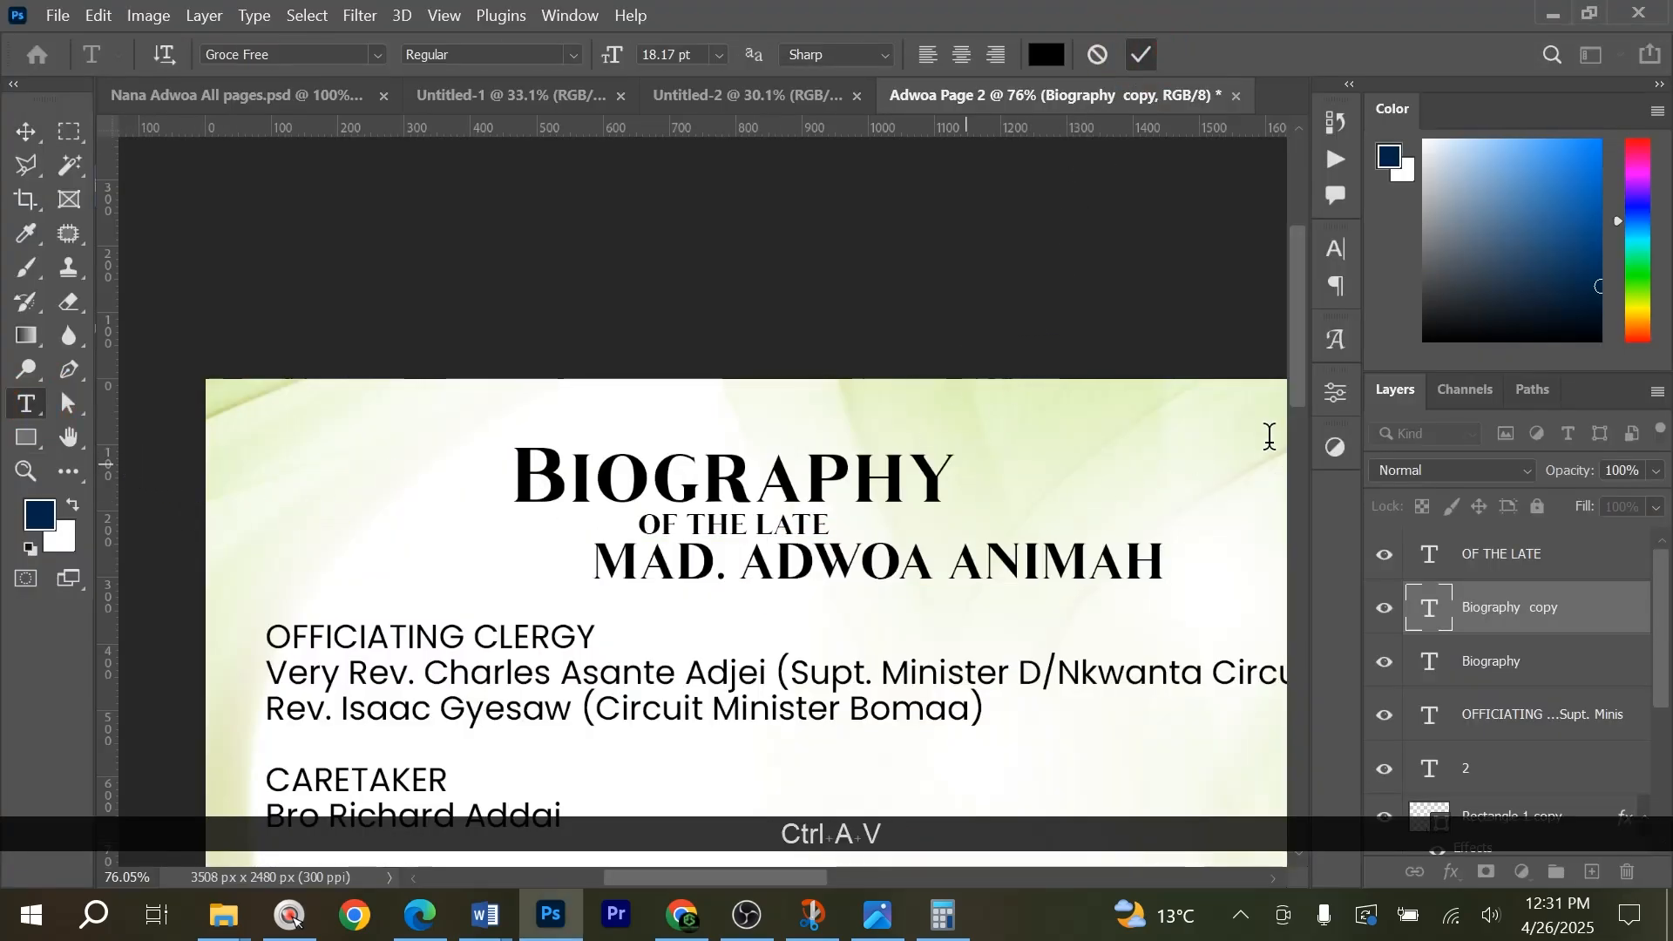
left_click(1272, 298)
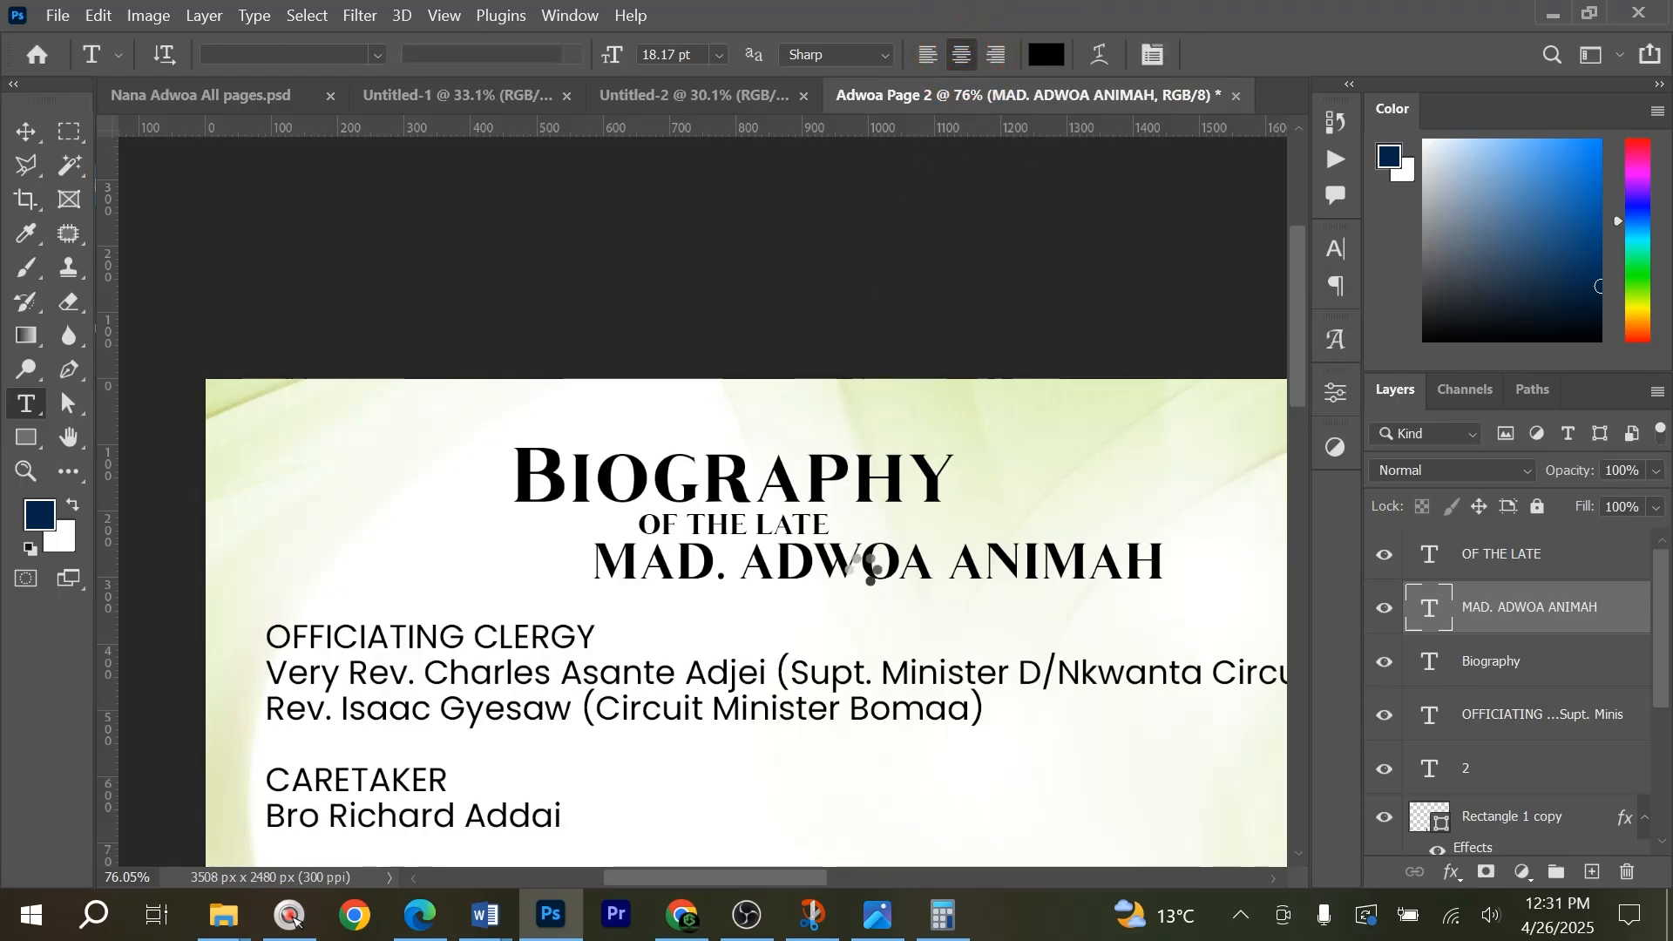
key("v")
left_click_drag(704, 577, 867, 579)
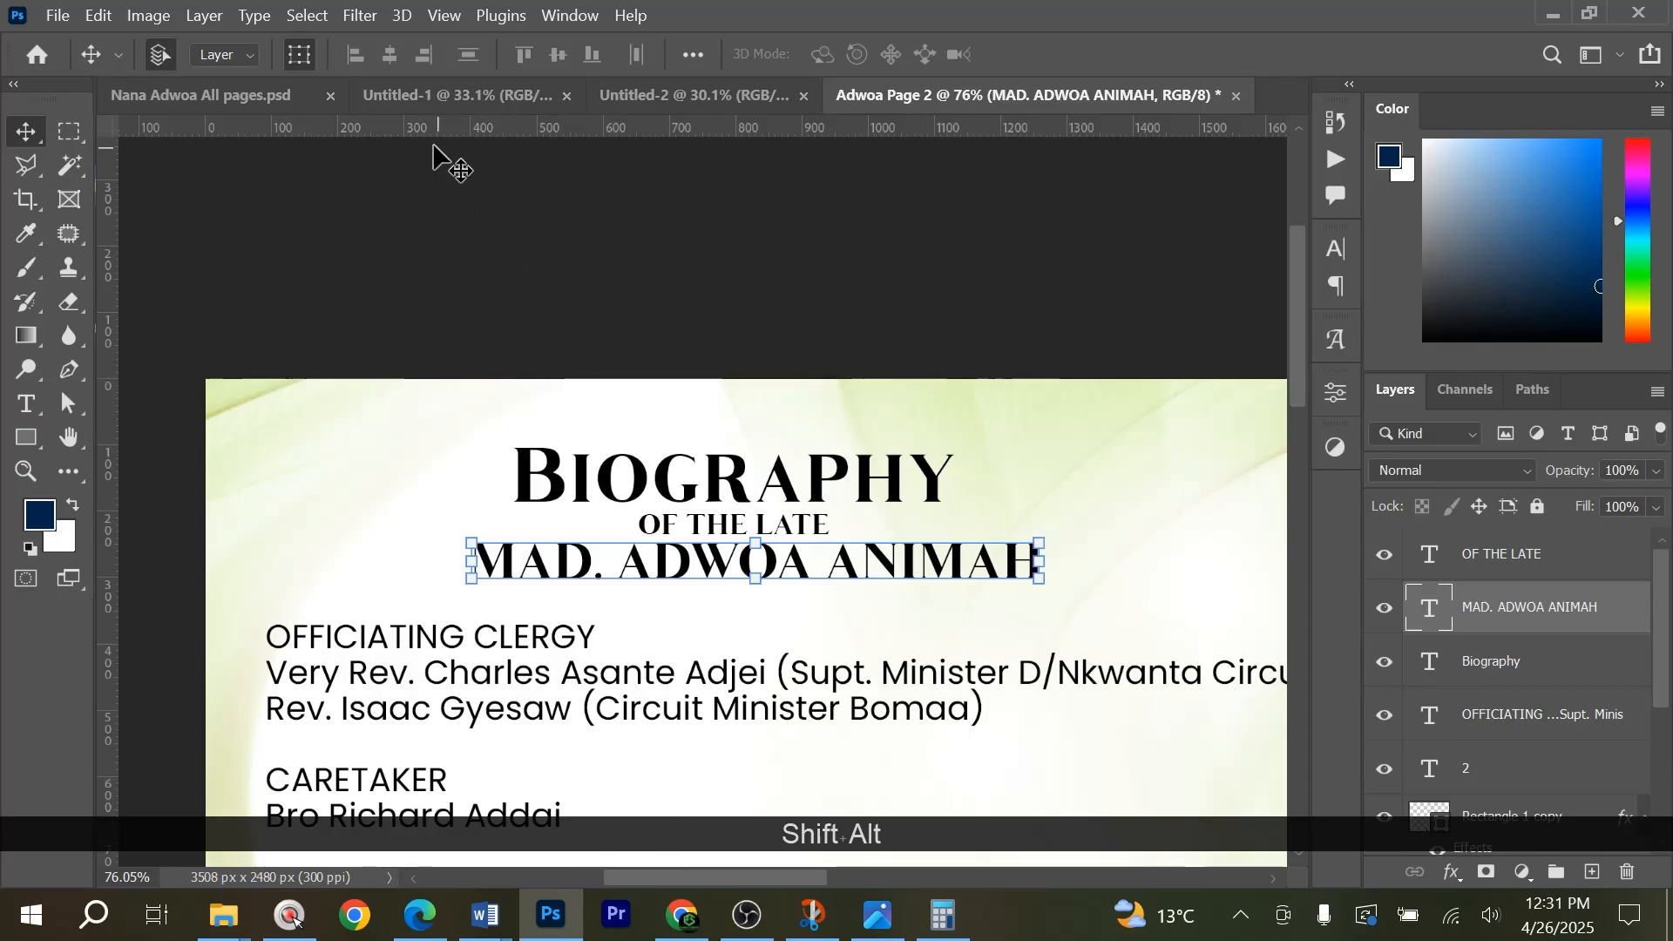
Check the heading in the all-pages reference file, and enlarge the spread's main Biography heading about its centre to about 127%.
left_click(218, 96)
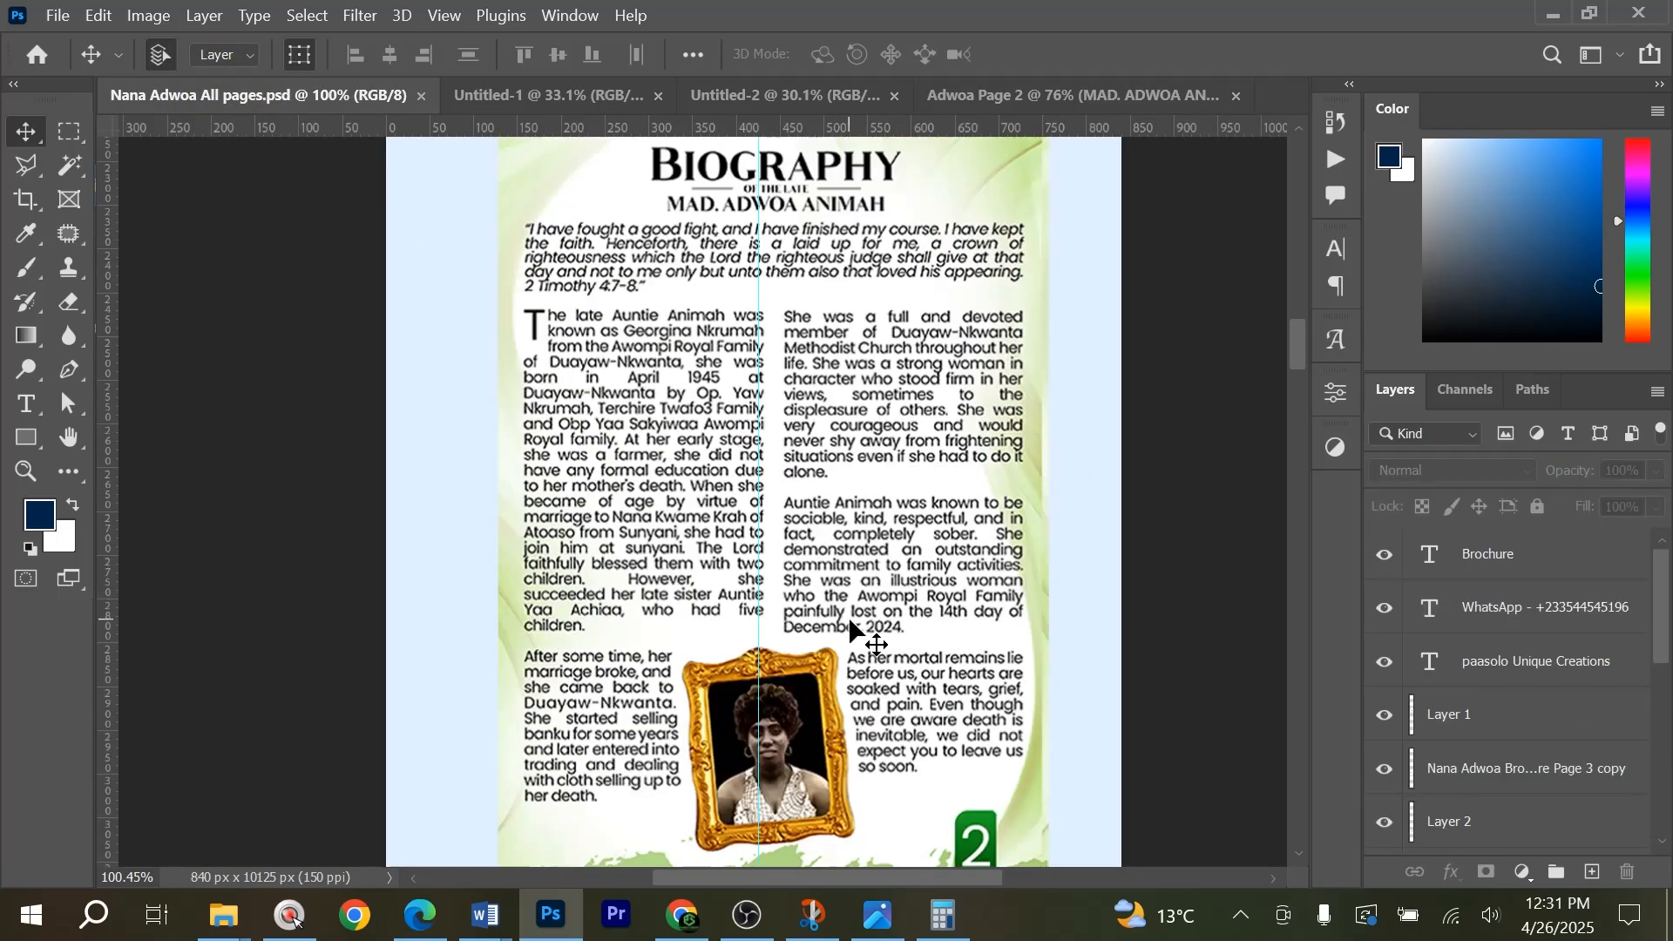
left_click(1080, 92)
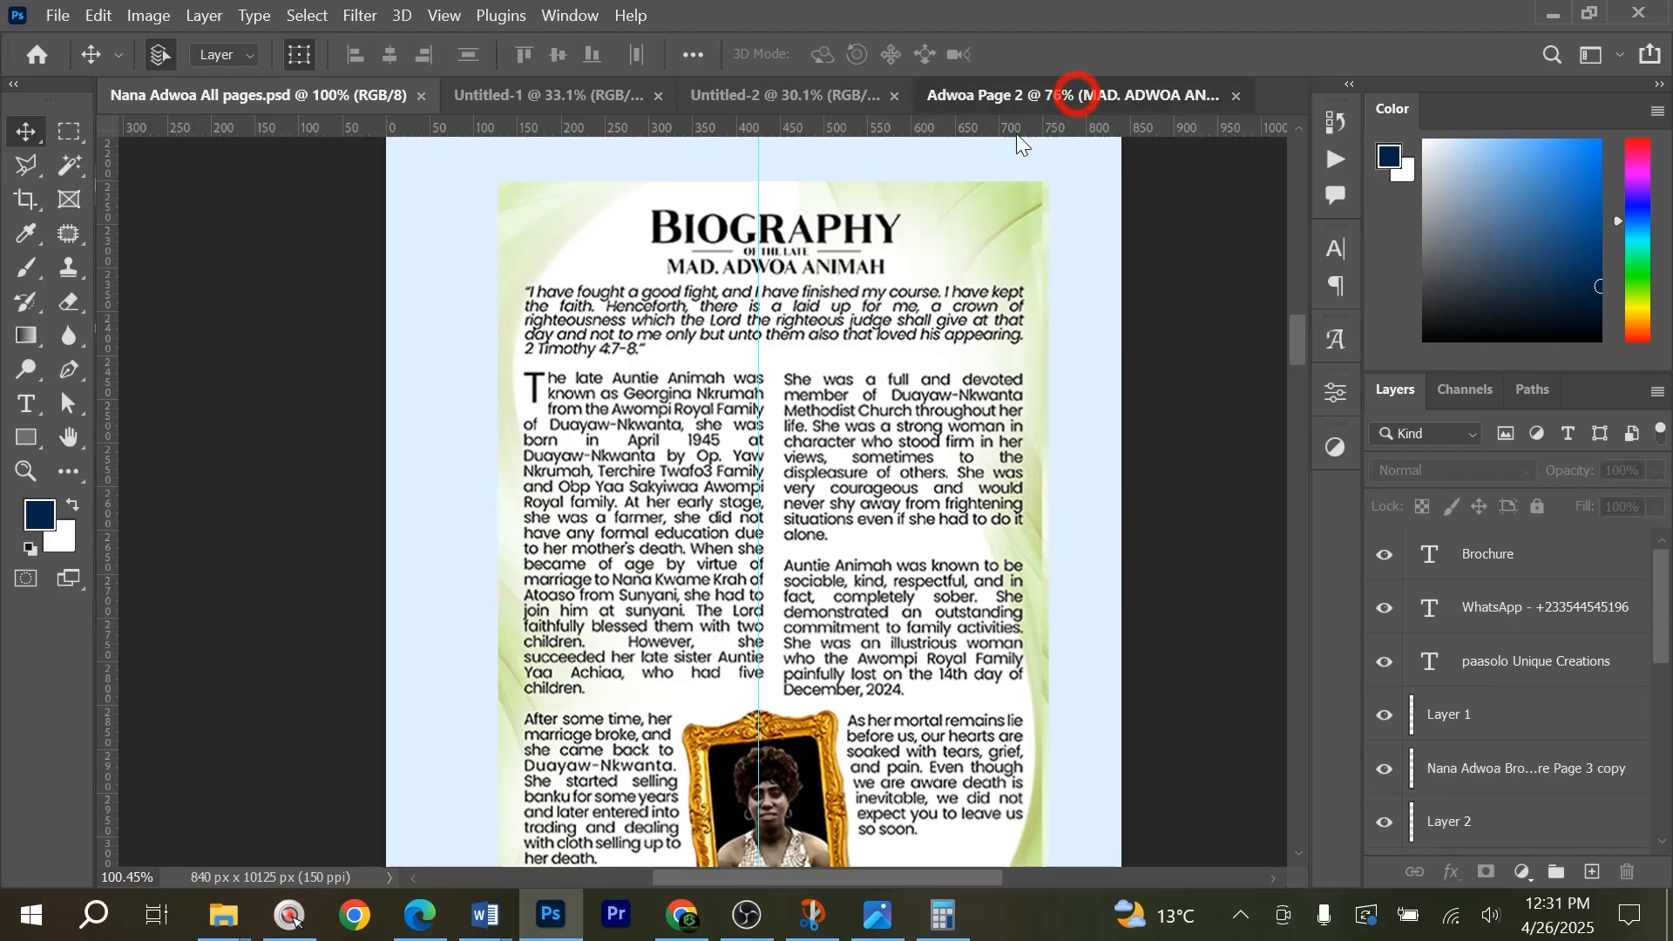
left_click(773, 268)
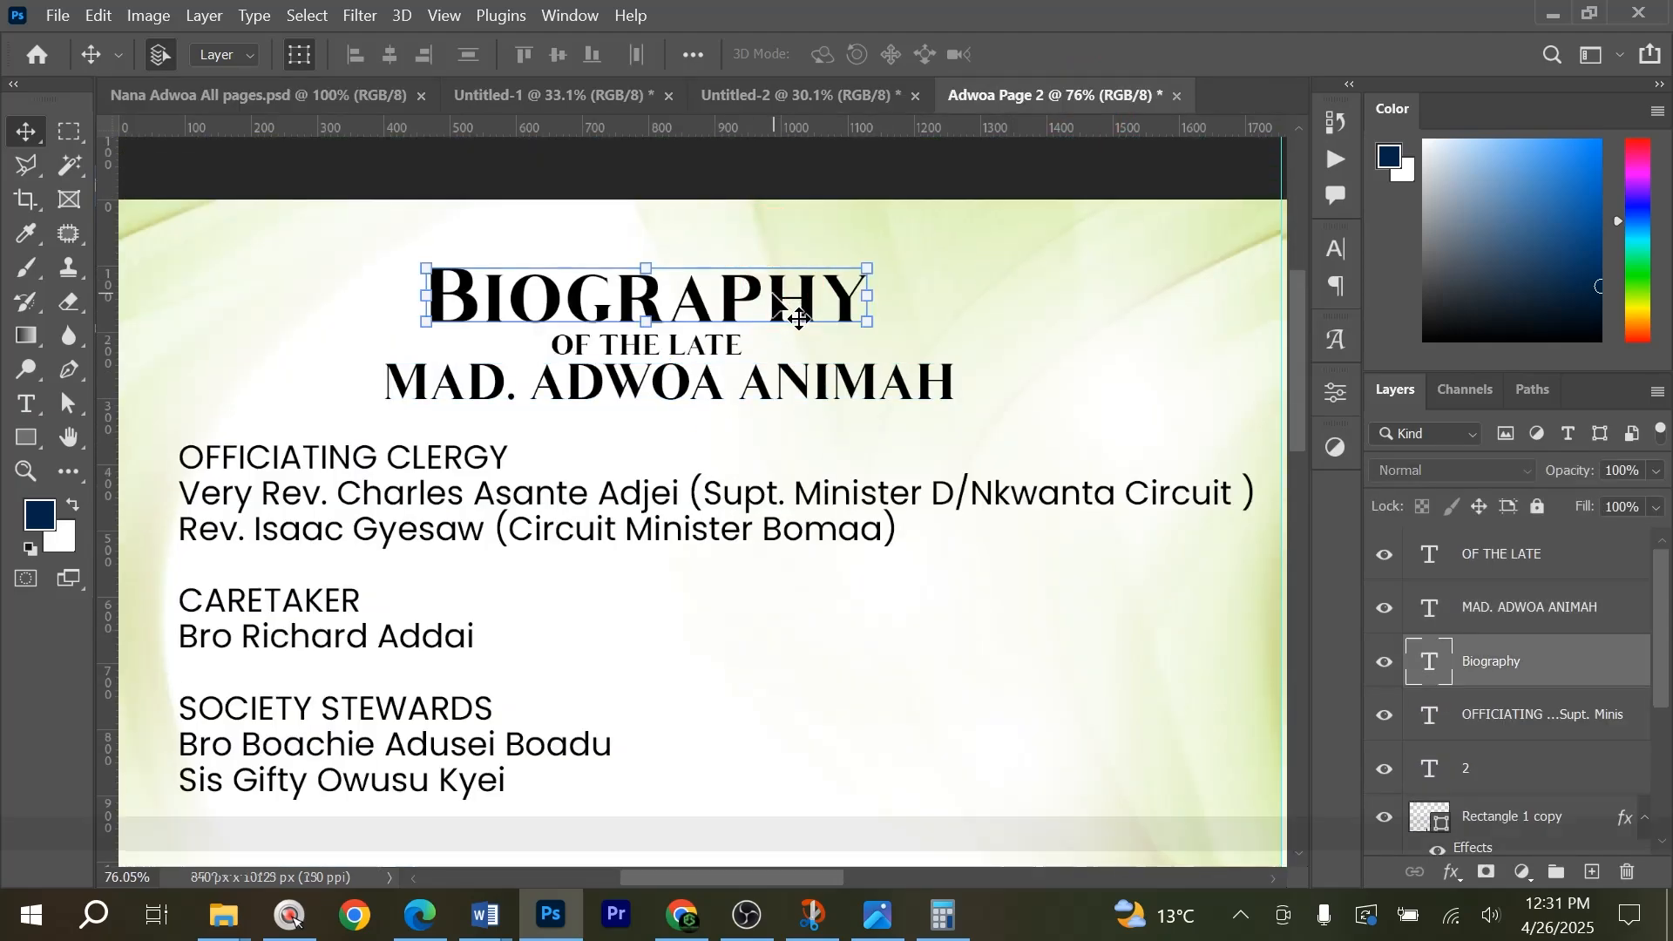
key("ctrl+t")
left_click_drag(880, 292, 956, 292)
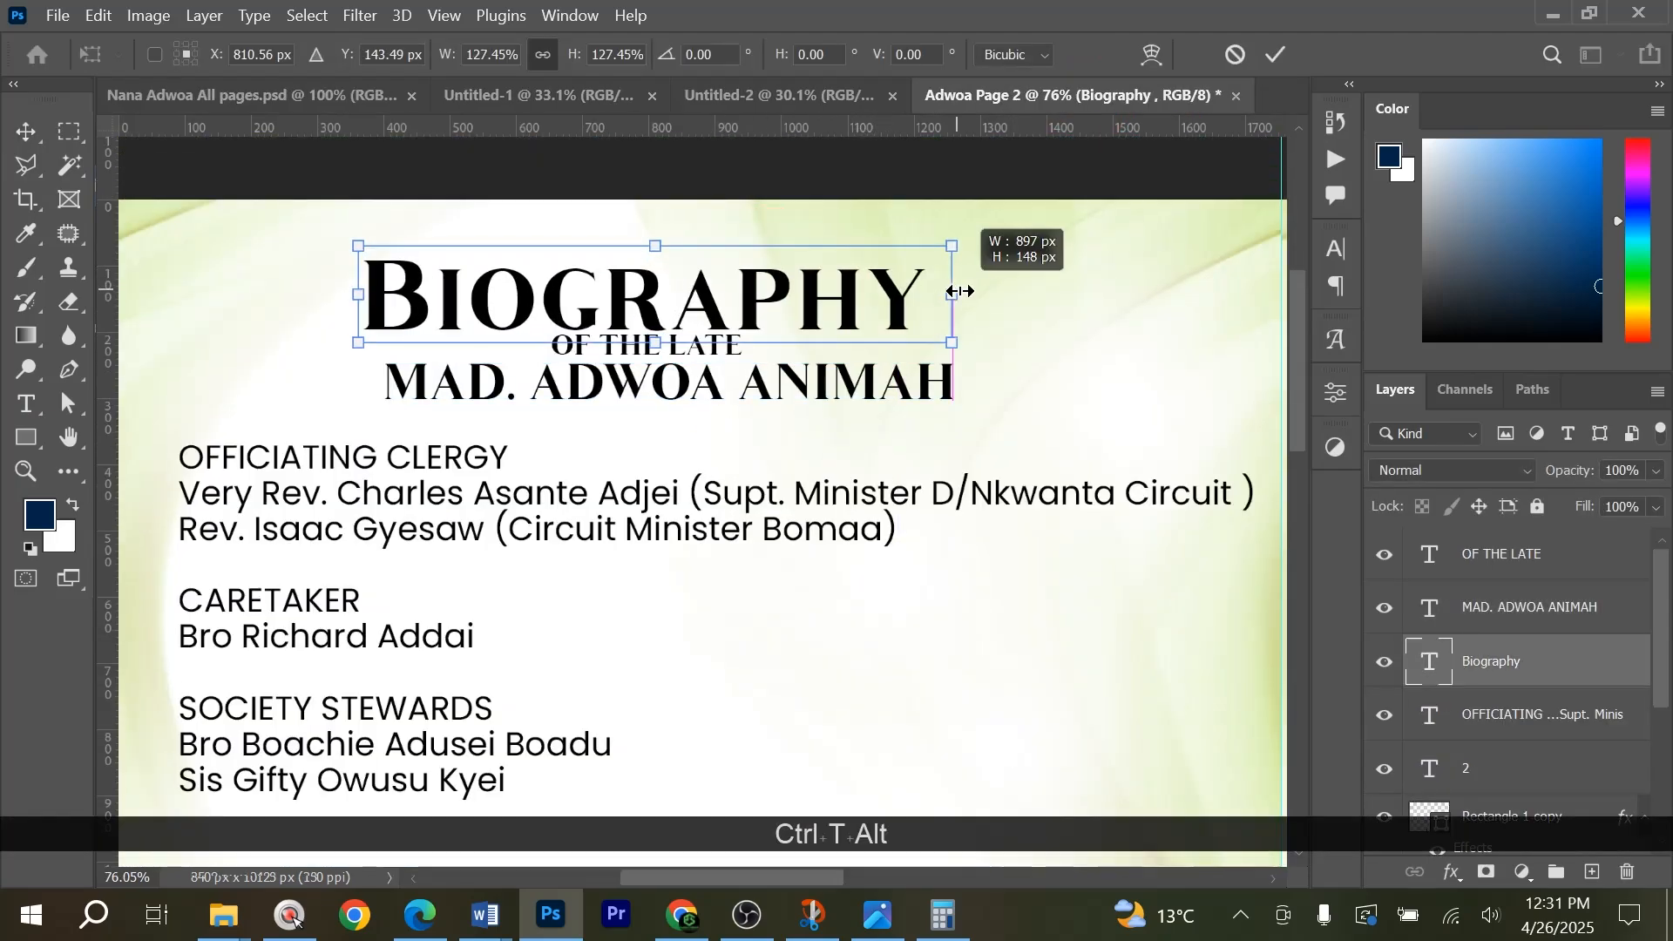
Scale the deceased's name line down about its centre until narrower than the Biography heading, and compare it with the all-pages reference.
left_click(919, 383)
left_click(941, 383)
key("ctrl+t")
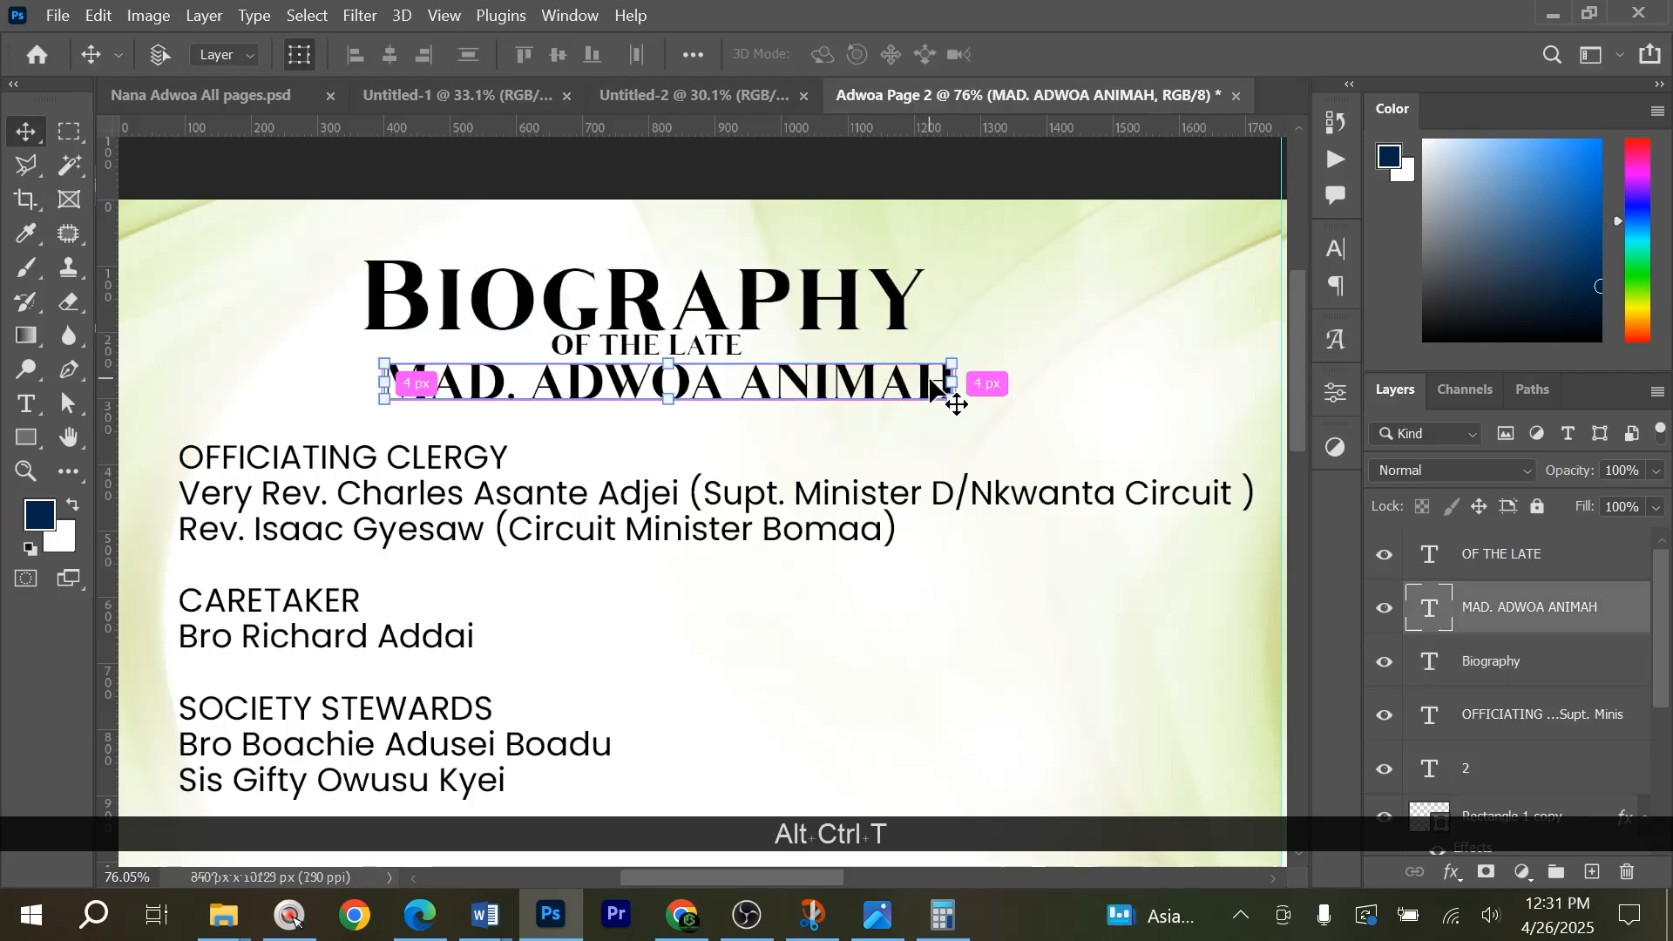
left_click_drag(951, 382, 881, 383)
double_click(807, 381)
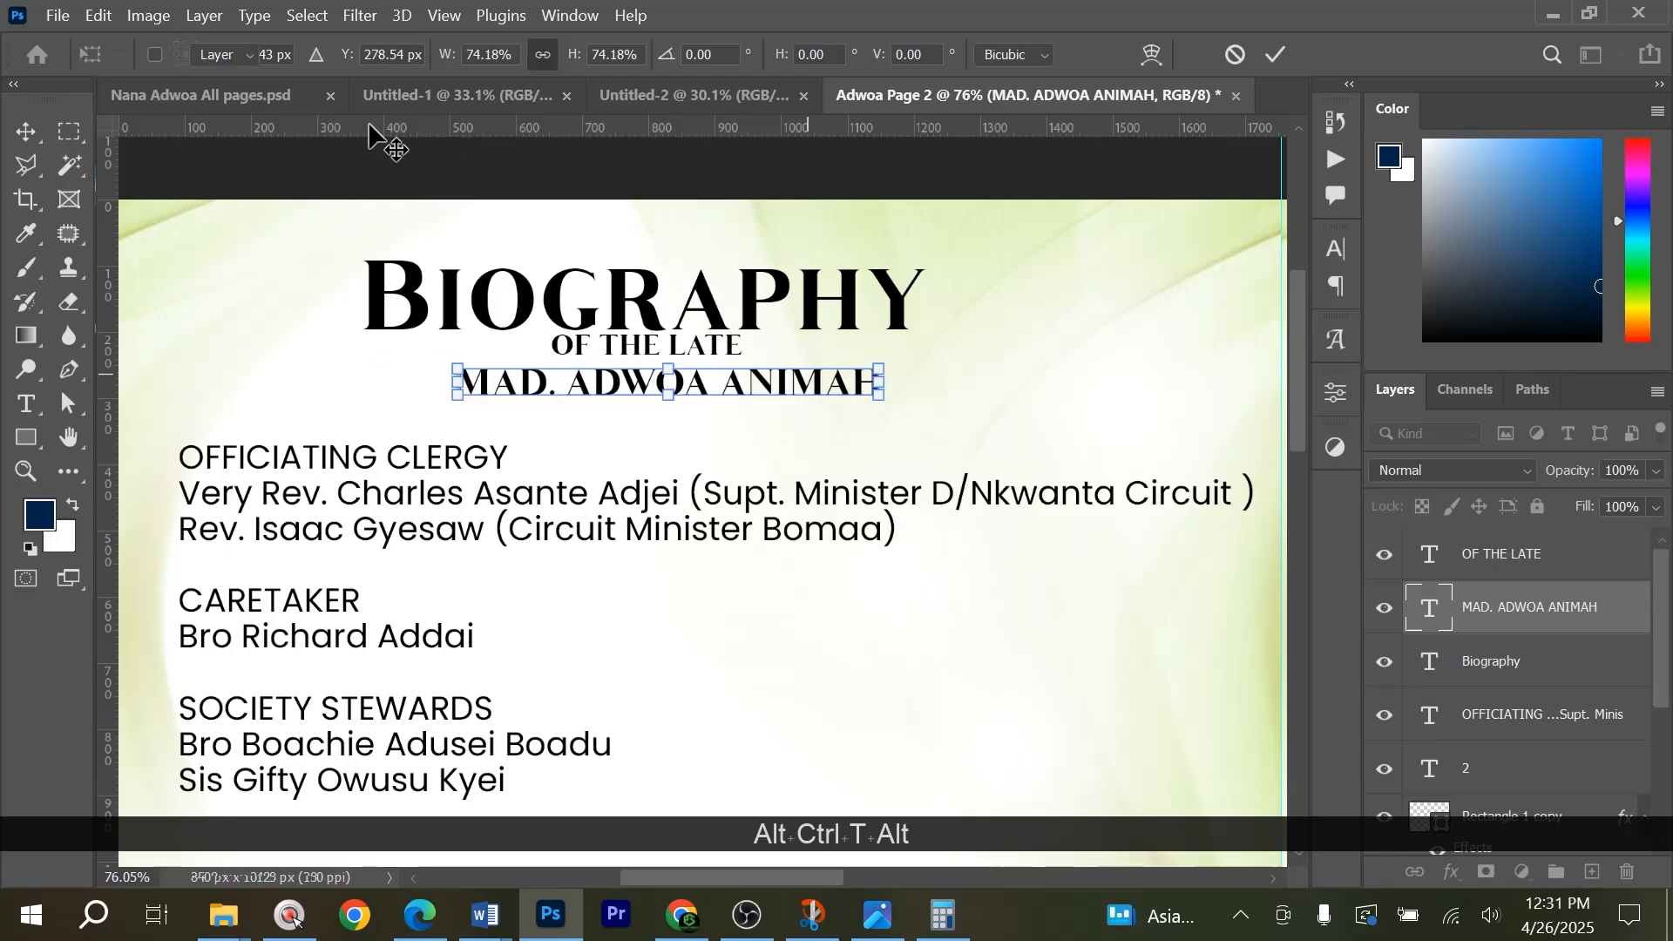
left_click(233, 98)
scroll(787, 340, "up", 3, "alt")
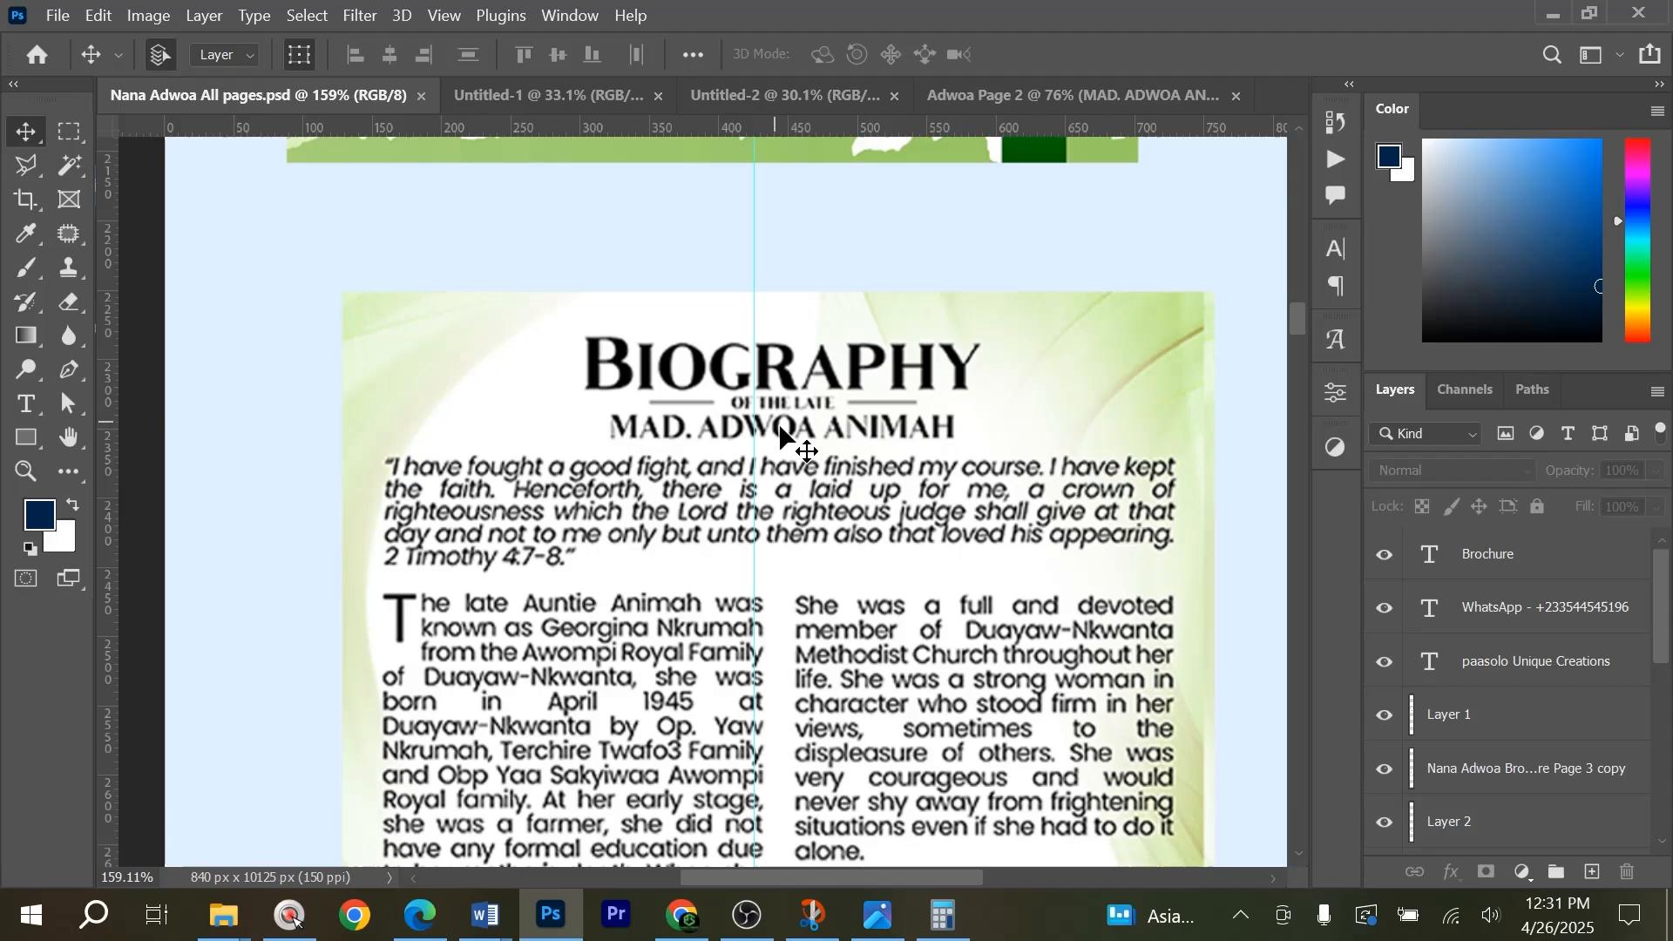
left_click(1102, 98)
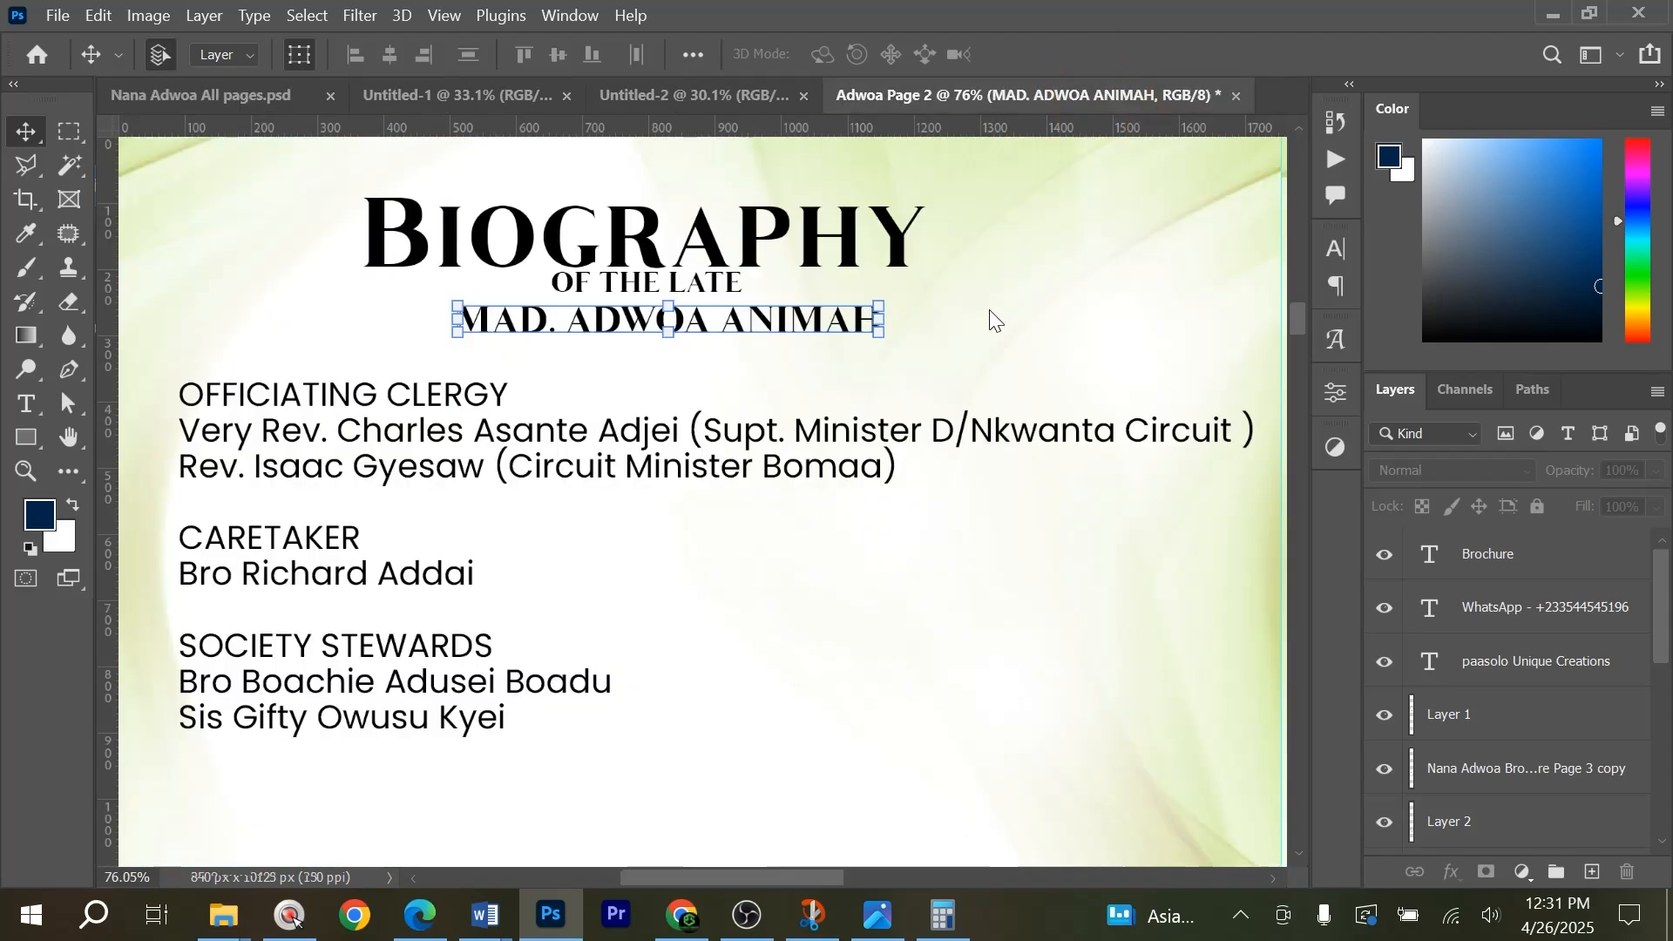
Switch to the biography document in Word and copy the 2 Timothy 4:7-8 quotation below the title.
scroll(784, 422, "down", 5, "alt")
scroll(784, 439, "down", 2)
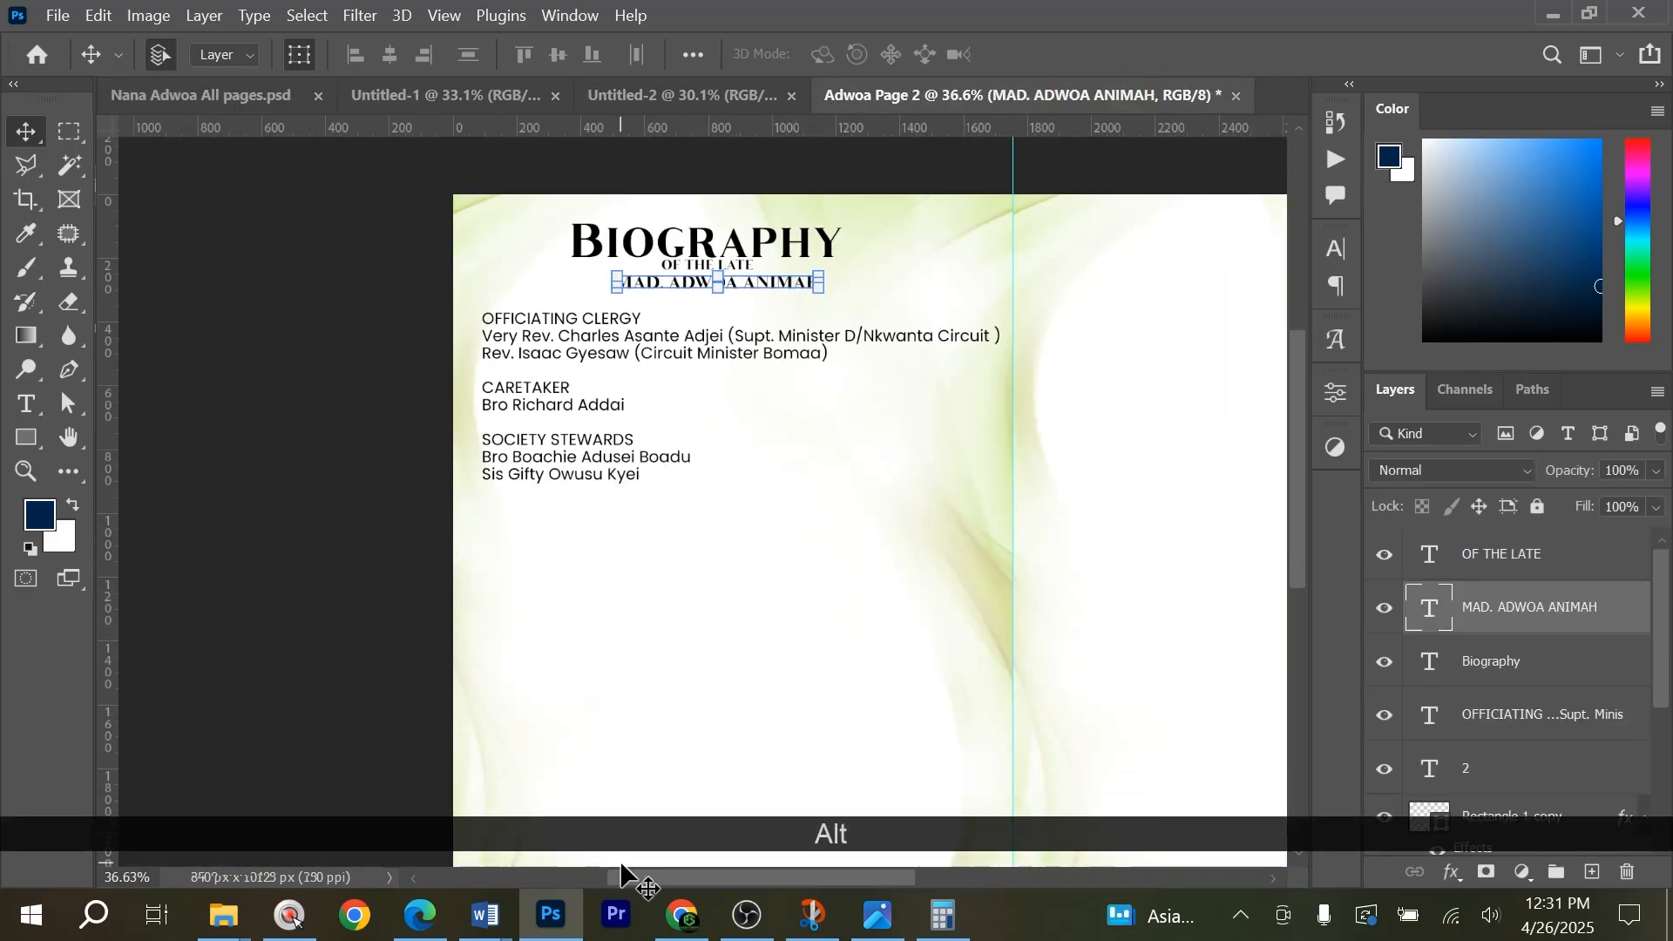
scroll(652, 883, "right", 2)
scroll(652, 882, "down", 1)
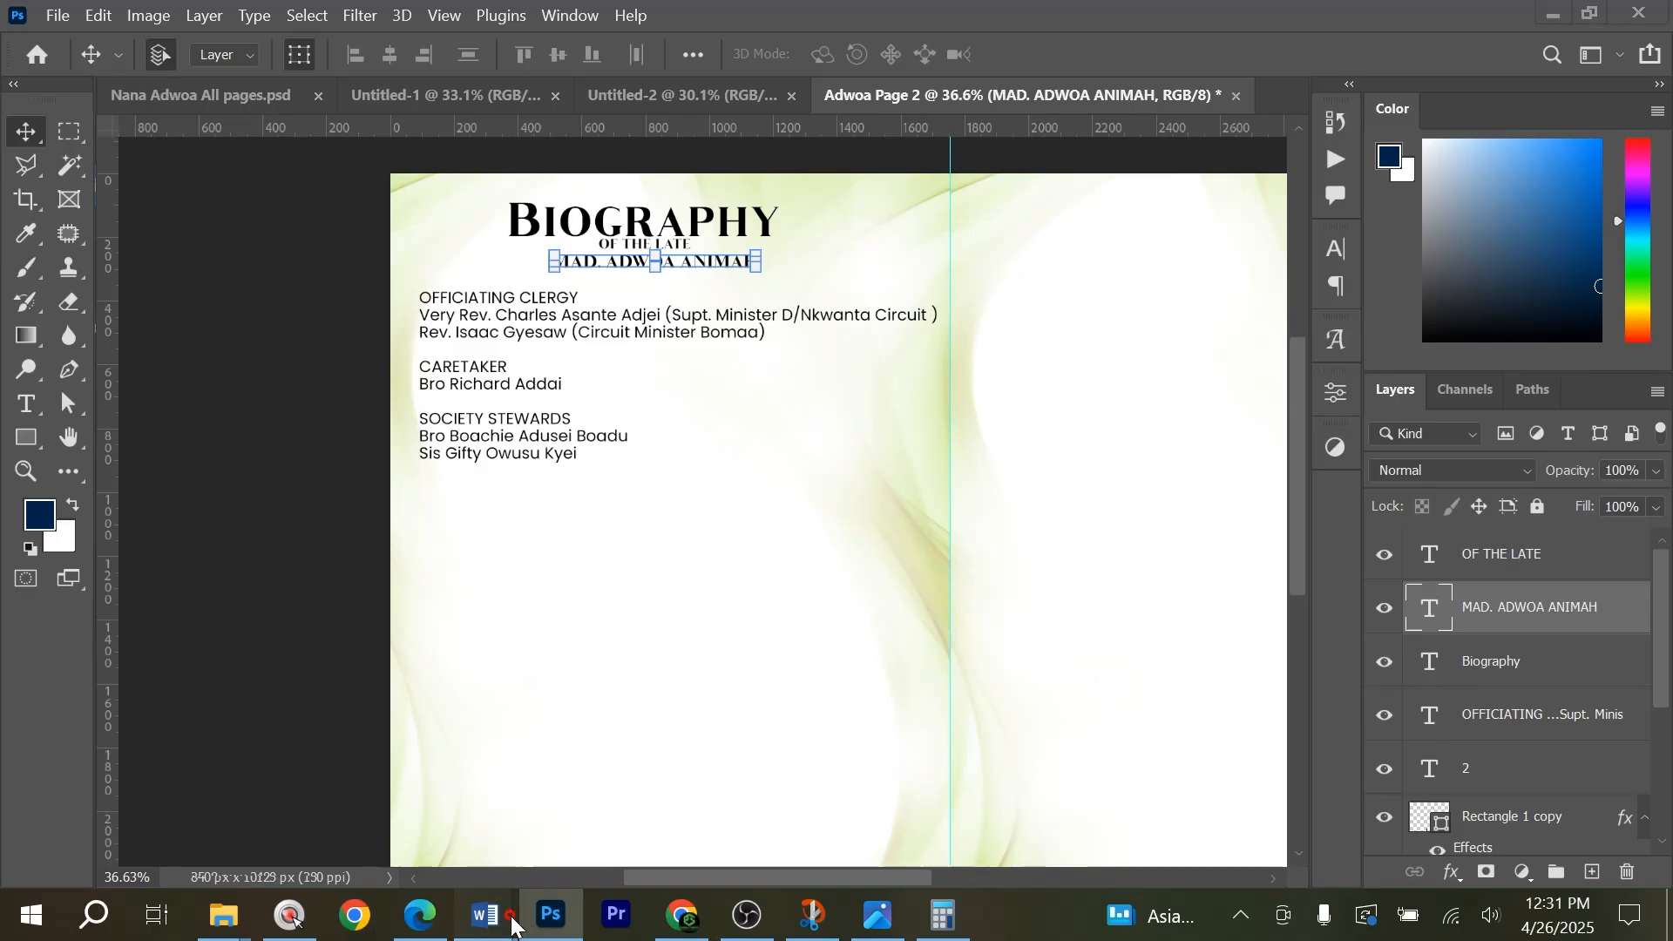
mouse_move(485, 914)
mouse_move(688, 841)
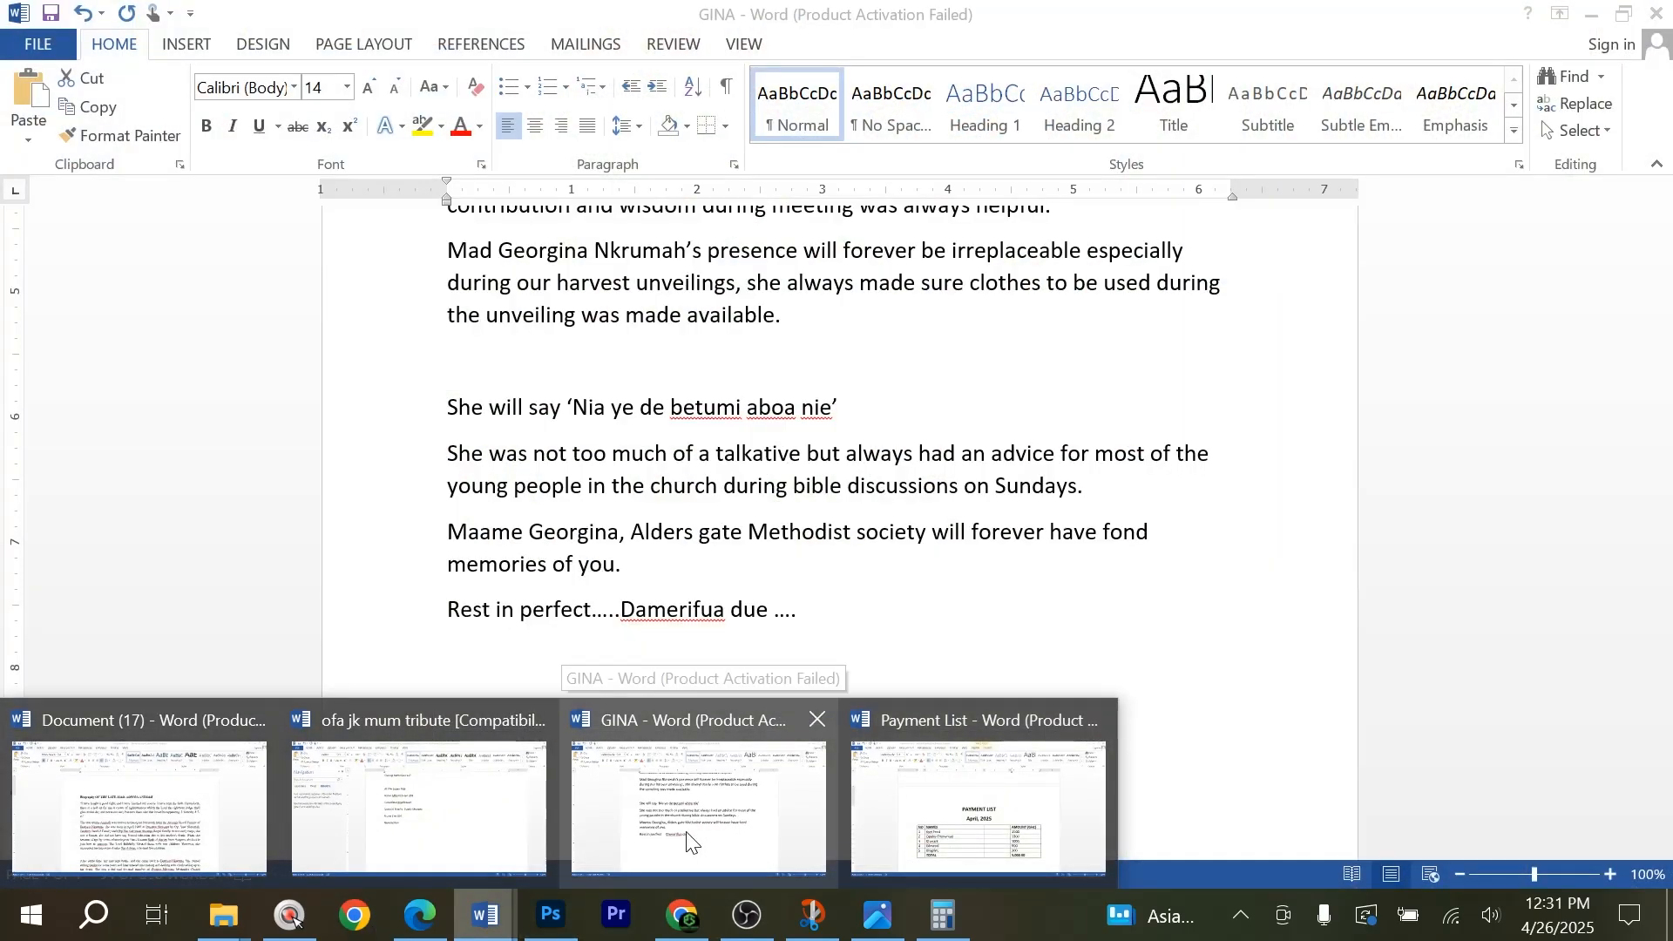
left_click(180, 812)
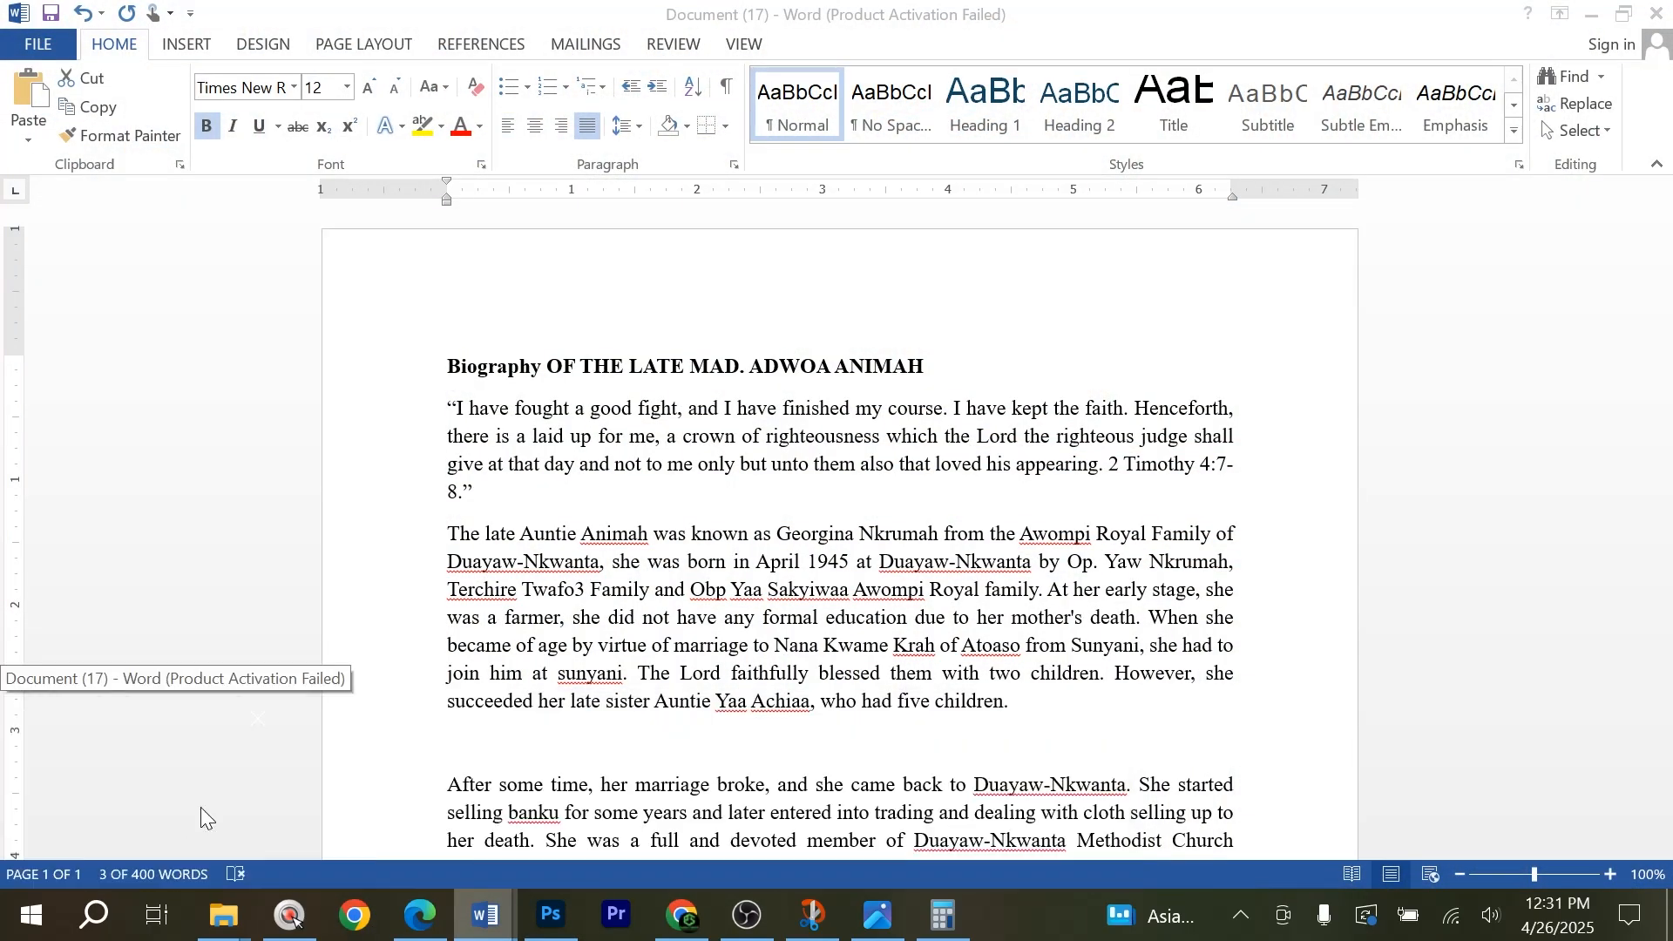
left_click_drag(446, 529, 436, 412)
key("ctrl+c")
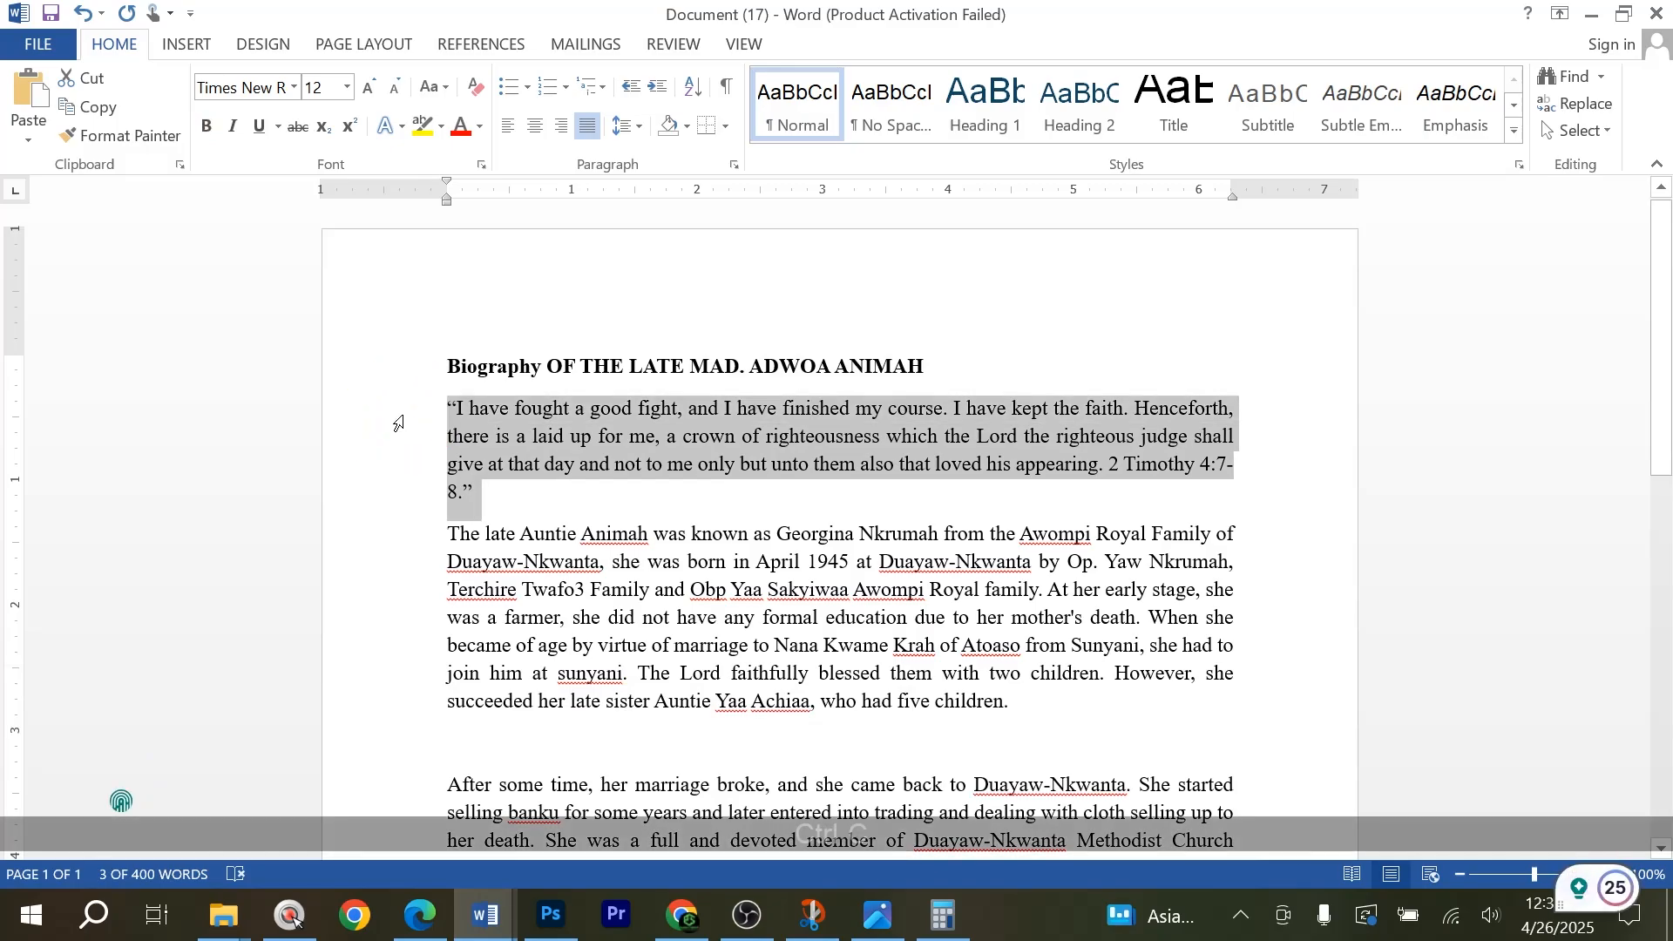
Return to the Photoshop spread and replace all the officiating clergy text with the copied 2 Timothy 4:7-8 quotation.
key("alt+Tab")
left_click(514, 324, "ctrl")
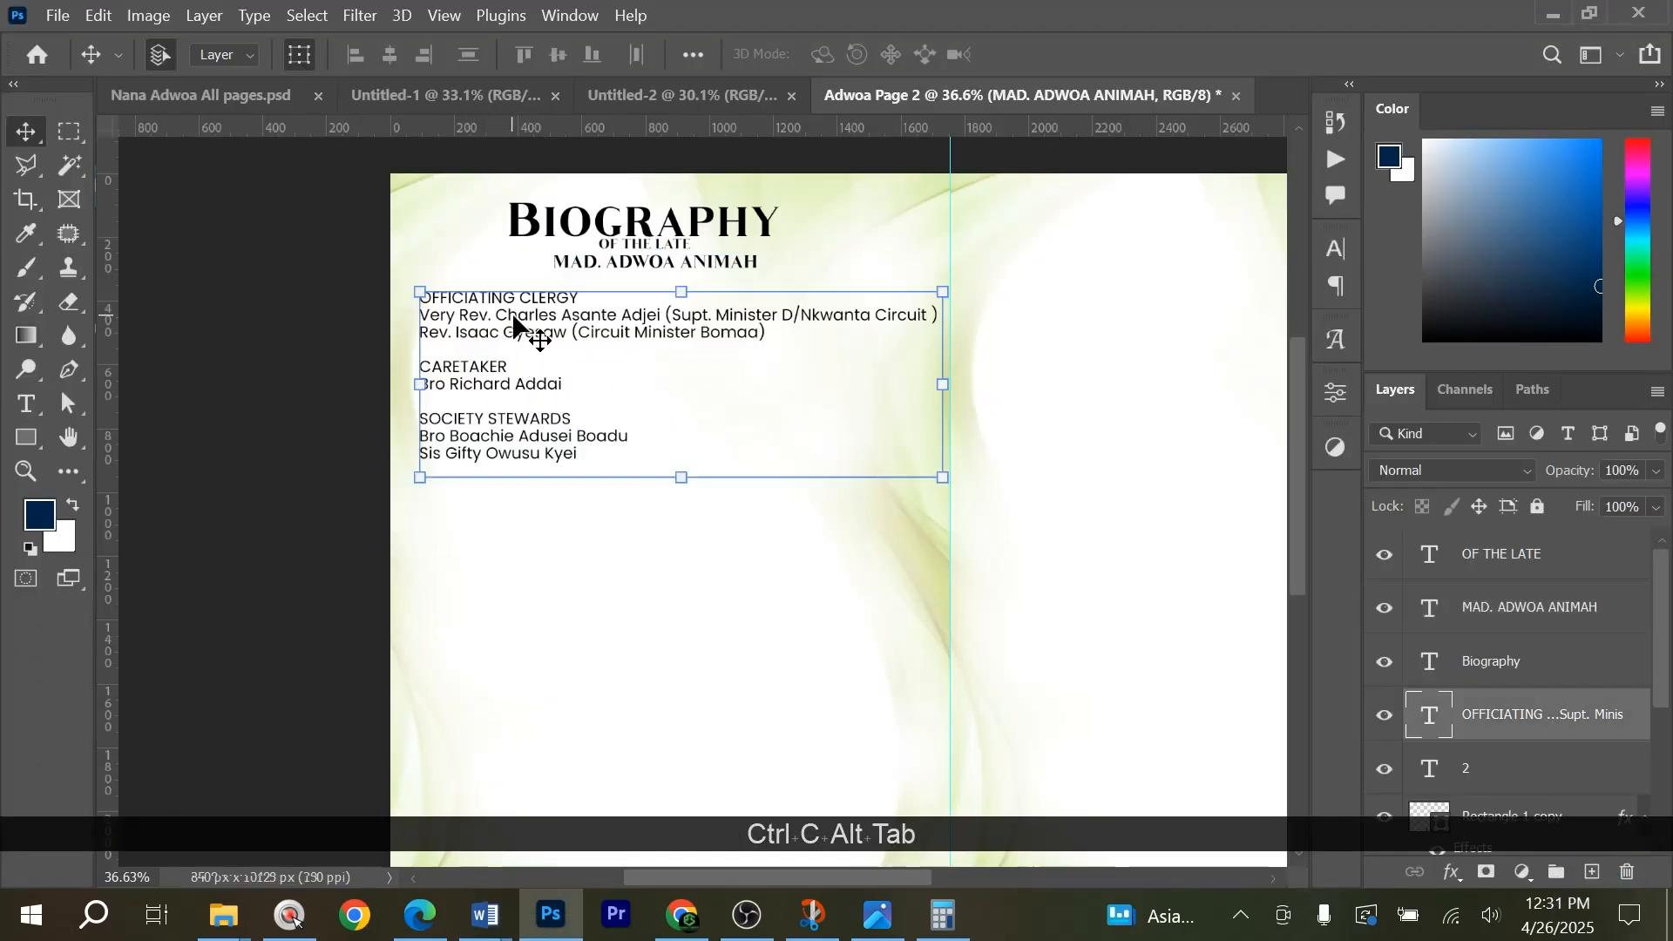
double_click(514, 324)
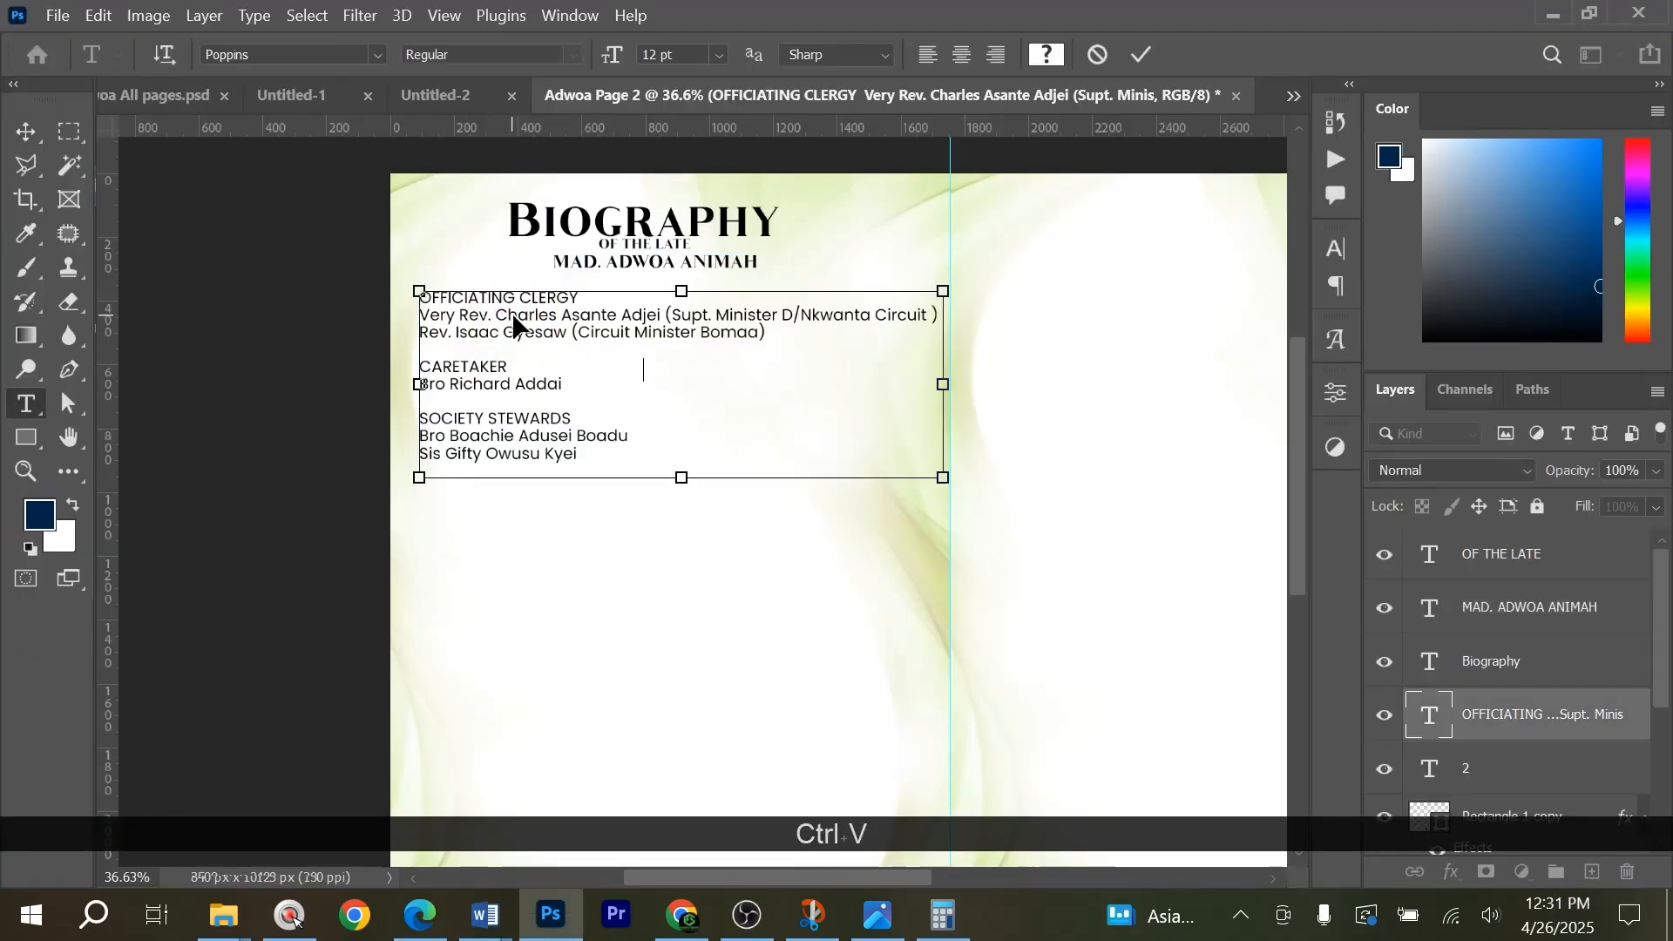
key("ctrl+v")
key("ctrl+a")
key("ctrl+v")
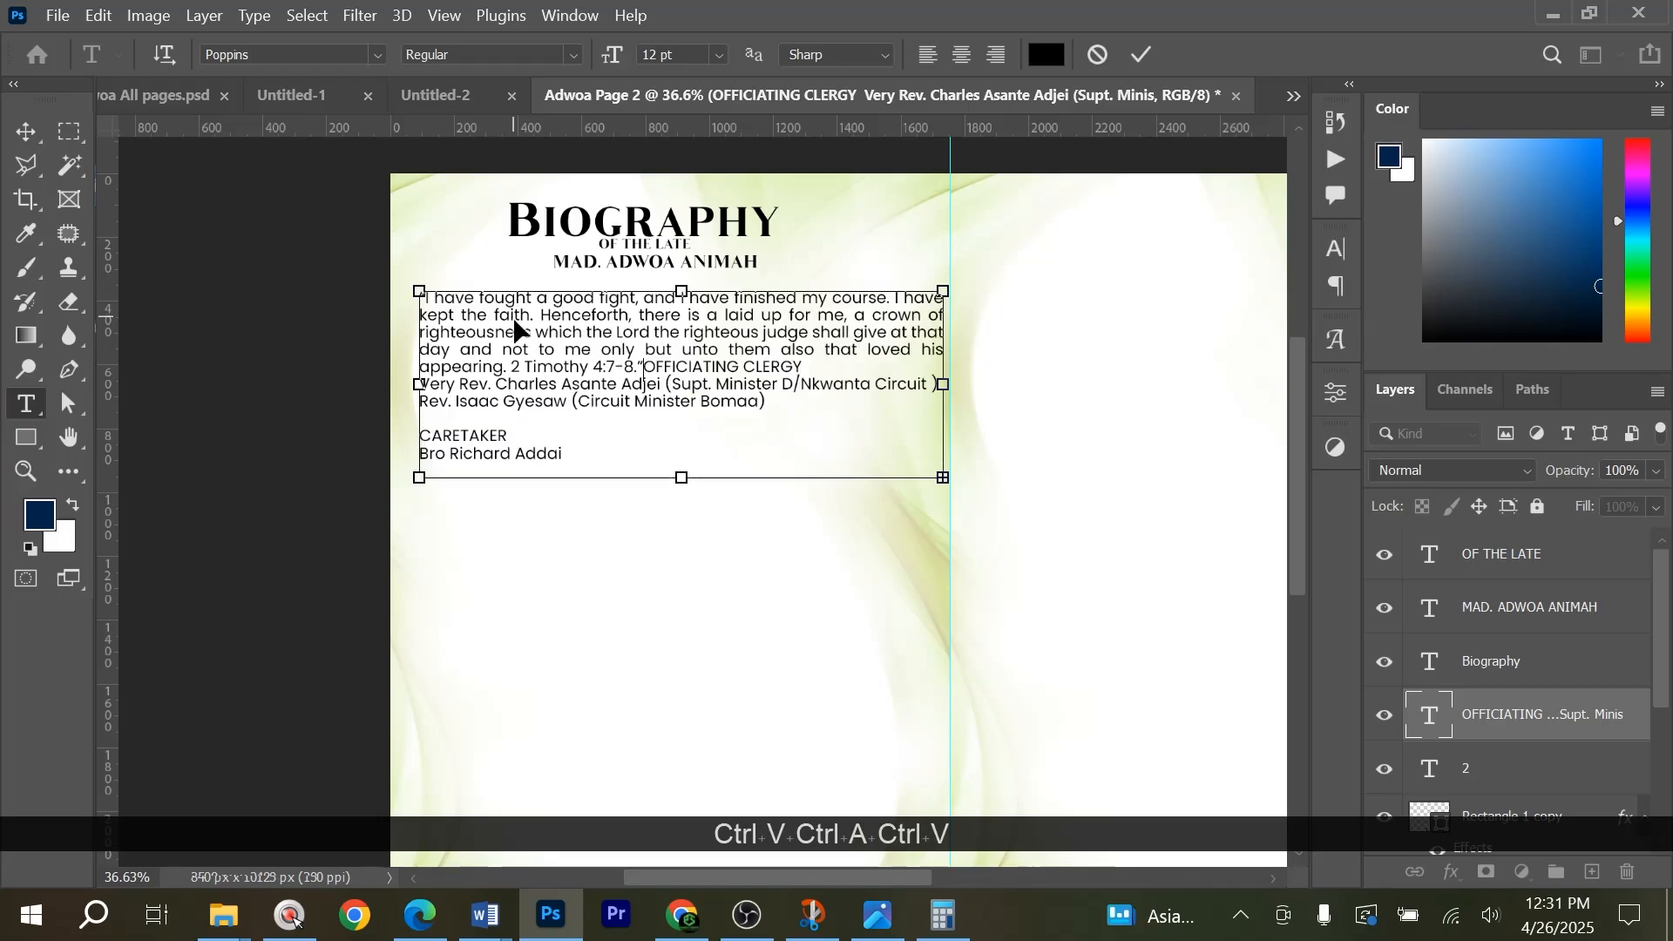
Shorten the quotation's text box to fit its five lines and narrow it slightly away from the spread's centre guide.
left_click_drag(693, 488, 699, 414)
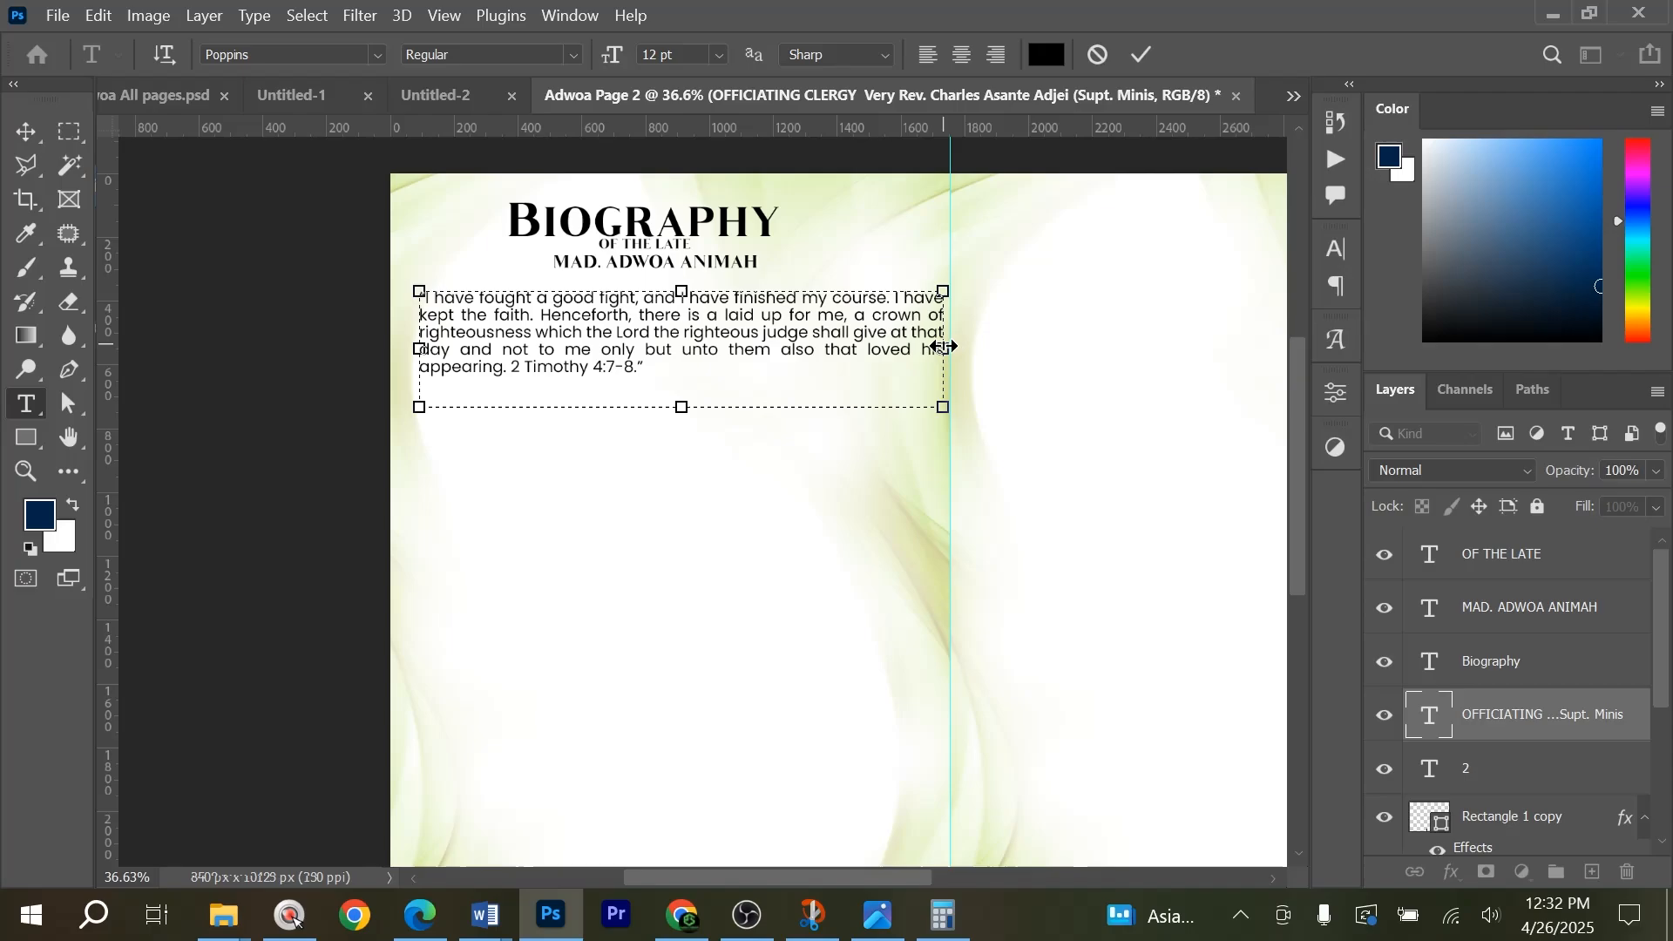
left_click_drag(943, 347, 921, 349)
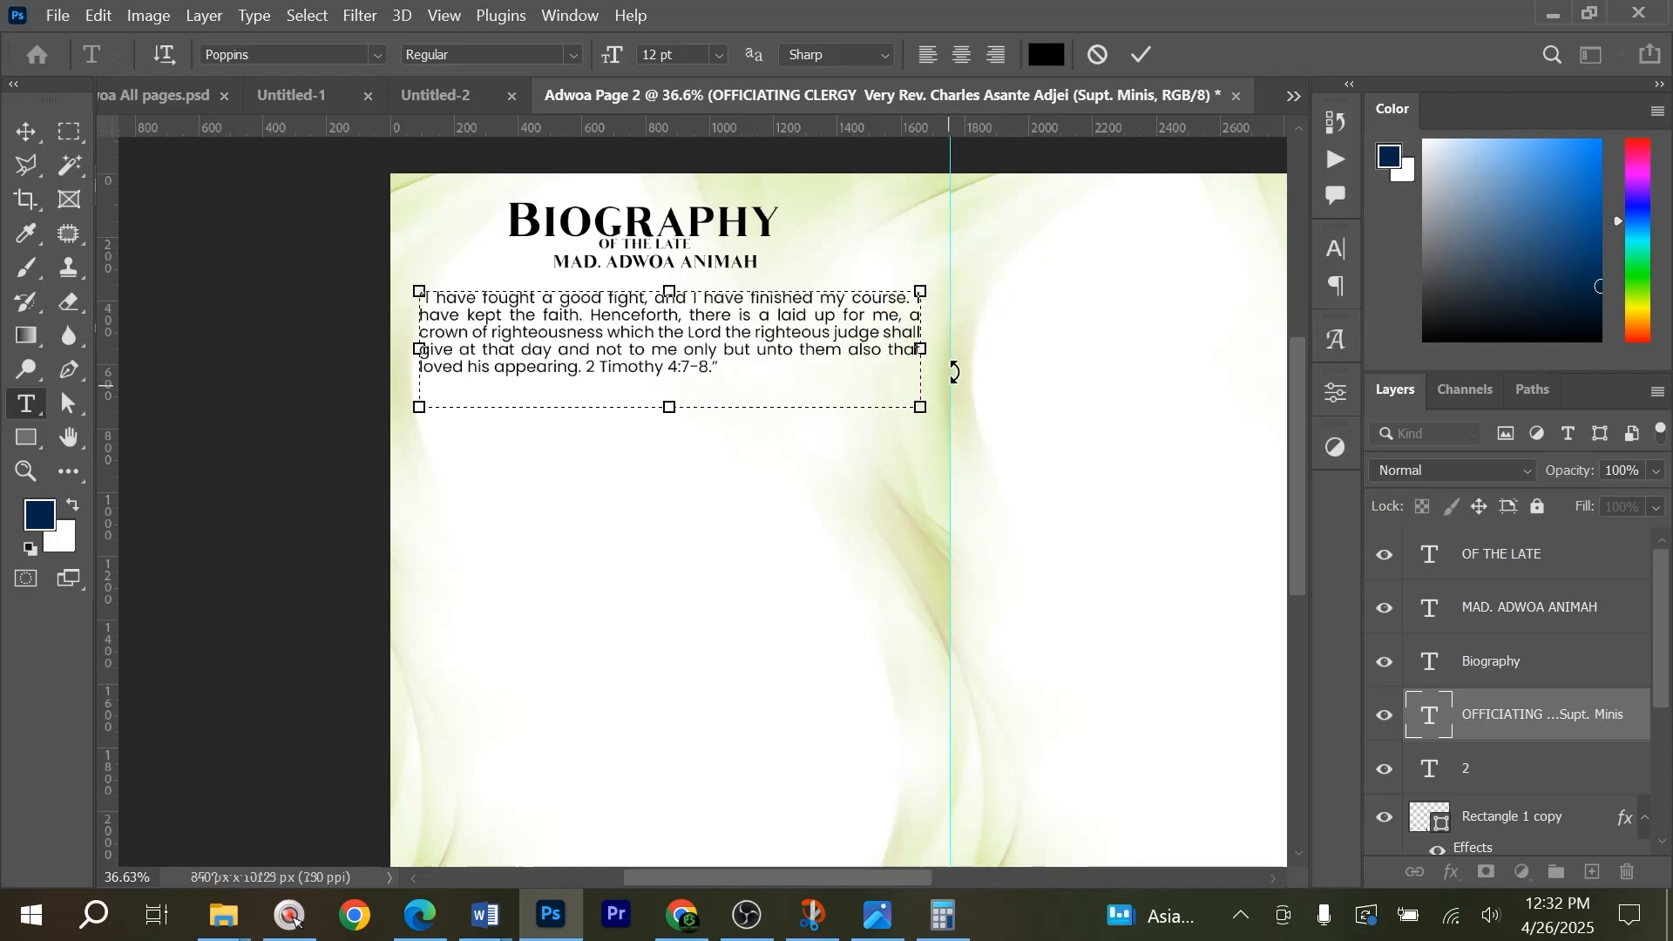
left_click(1130, 59)
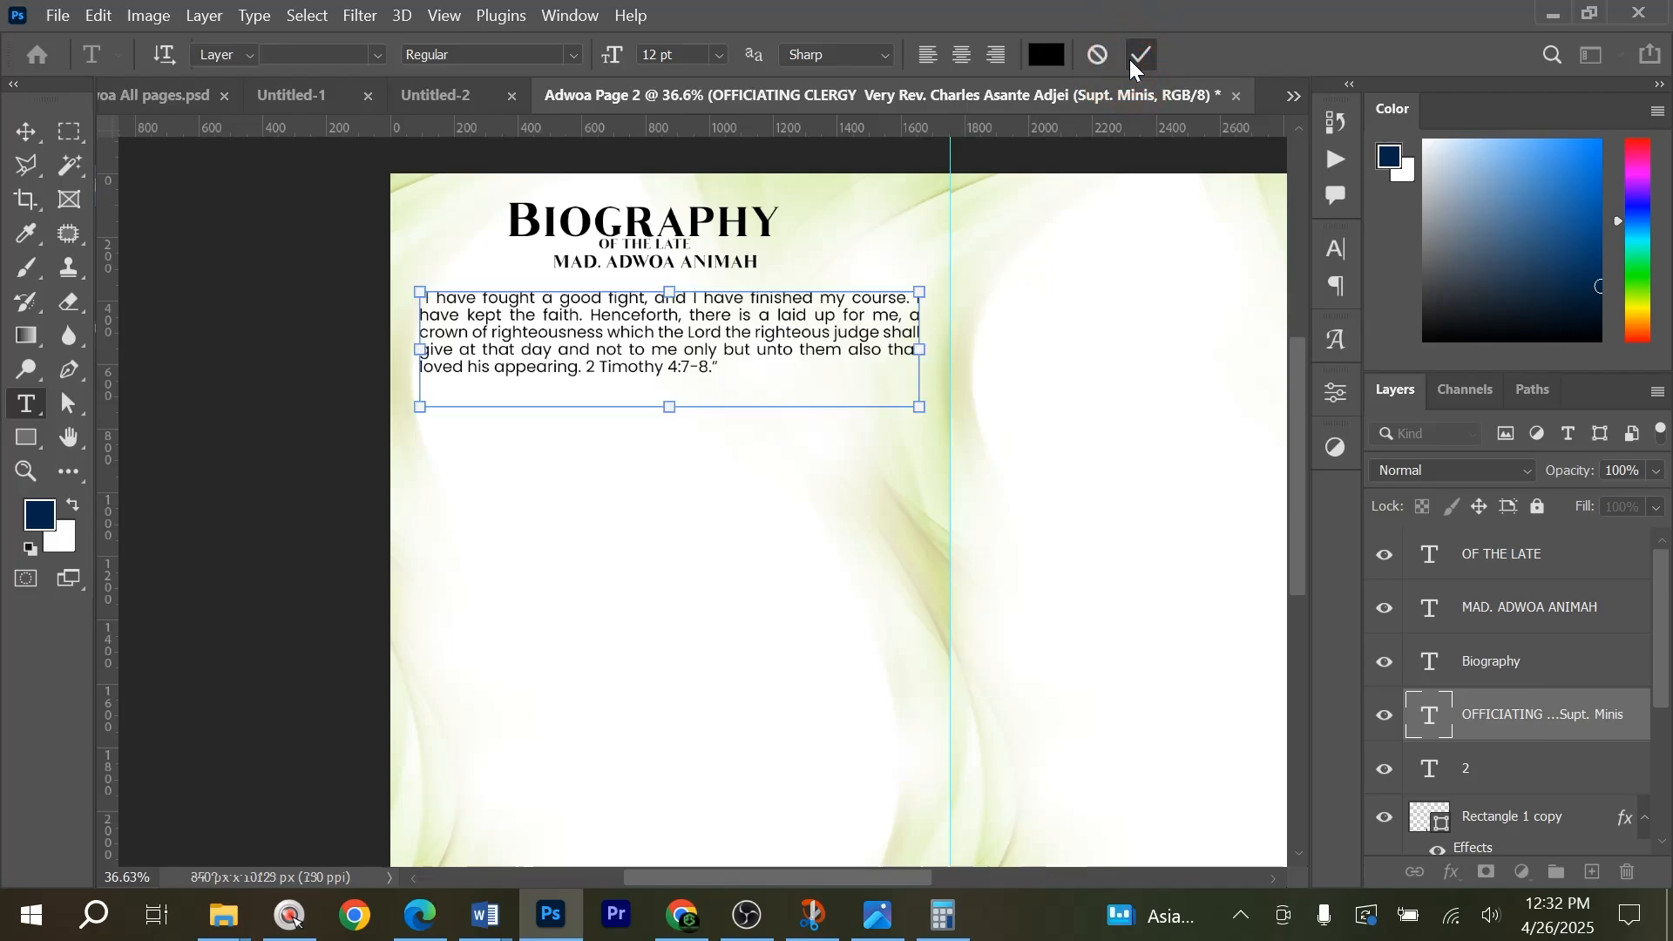
Centre the three Biography heading lines horizontally over the quotation and move them down closer to it.
scroll(697, 290, "up", 3)
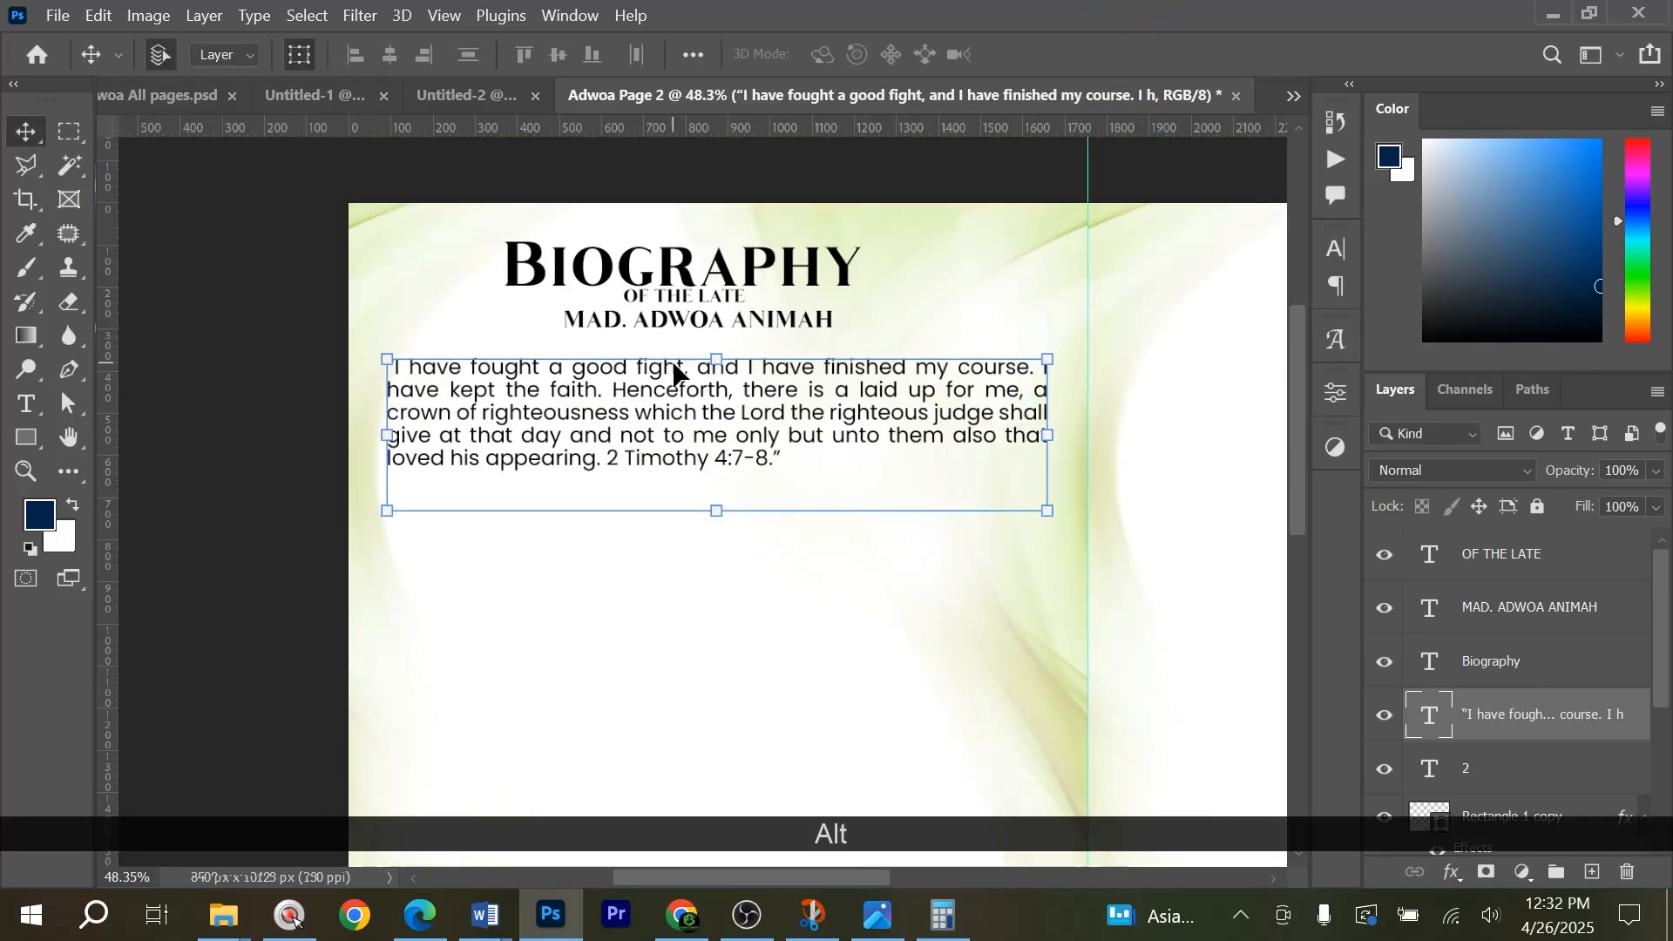
left_click_drag(665, 227, 743, 582)
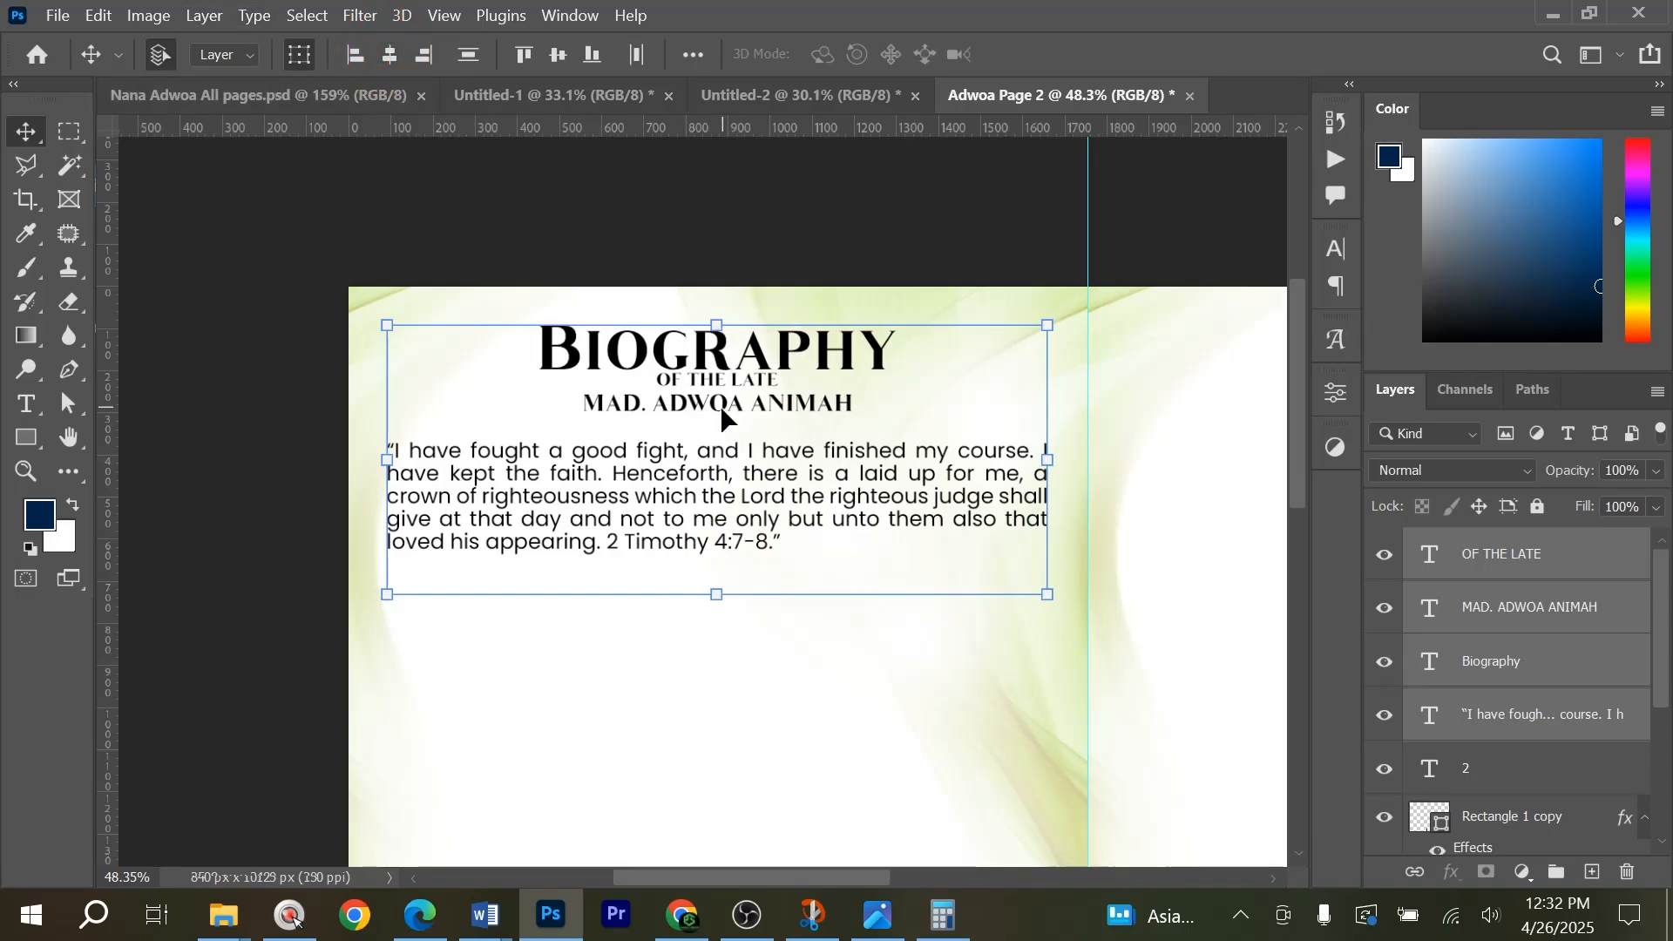
scroll(707, 438, "down", 2)
scroll(704, 427, "up", 1)
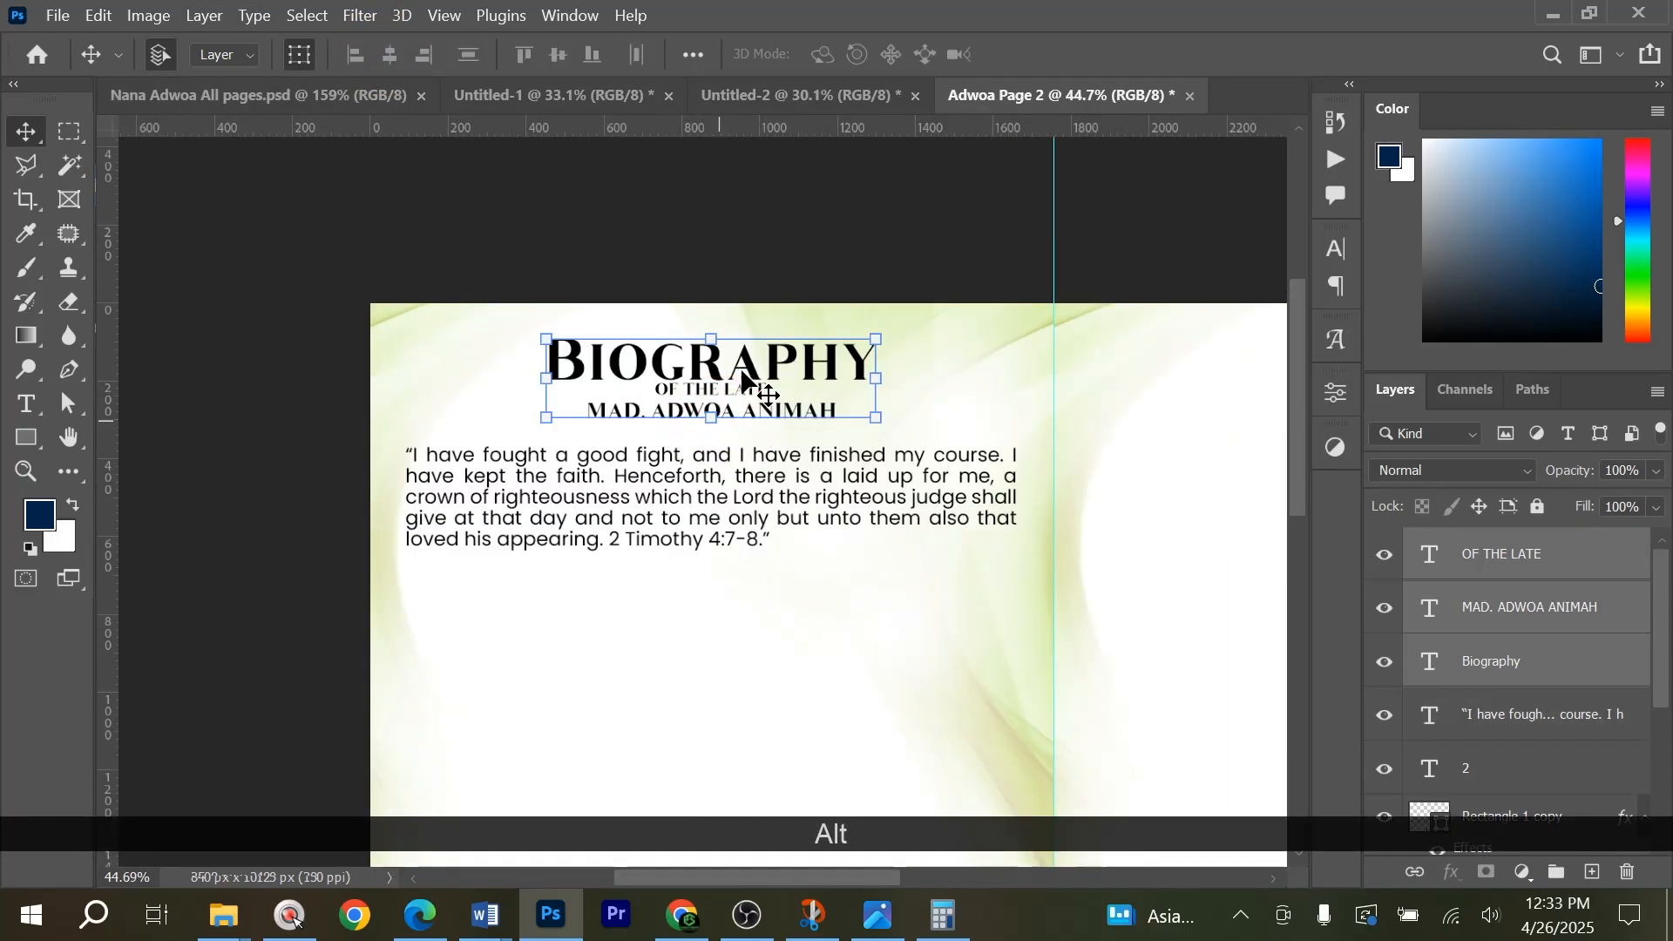
key("shift+Down")
key("shift+Down")
key("shift+Down")
key("shift+Down")
key("shift+Down")
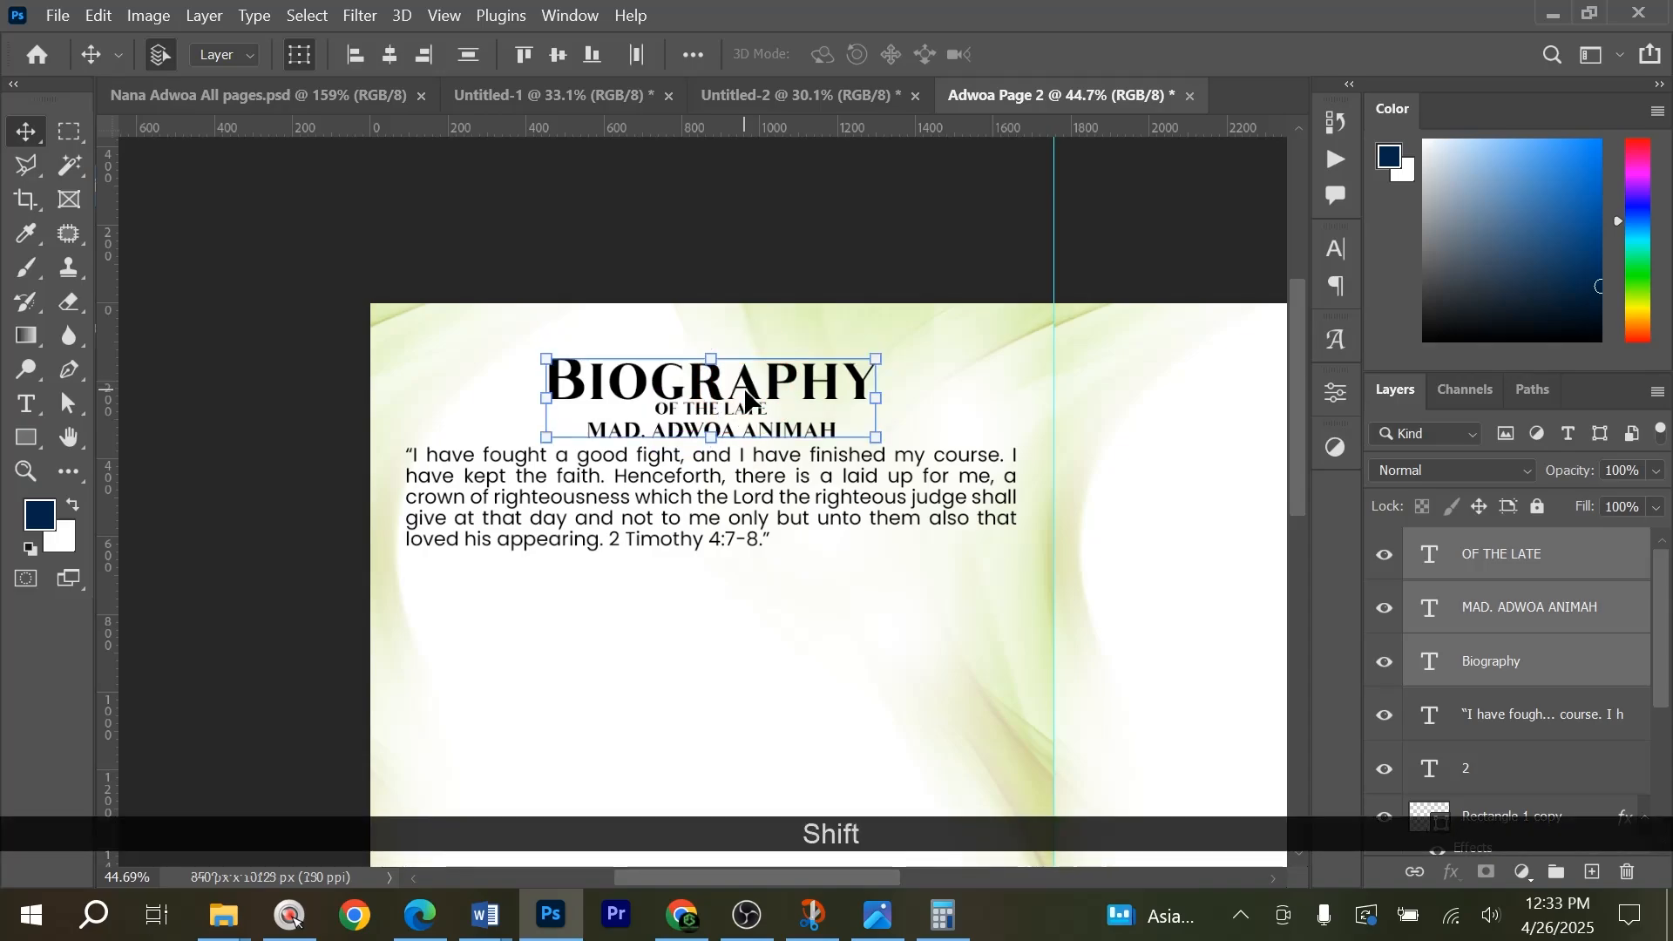
key("Up")
key("Up")
key("Up")
key("Up")
key("Up")
key("Up")
key("Up")
key("Up")
key("Up")
left_click(832, 238)
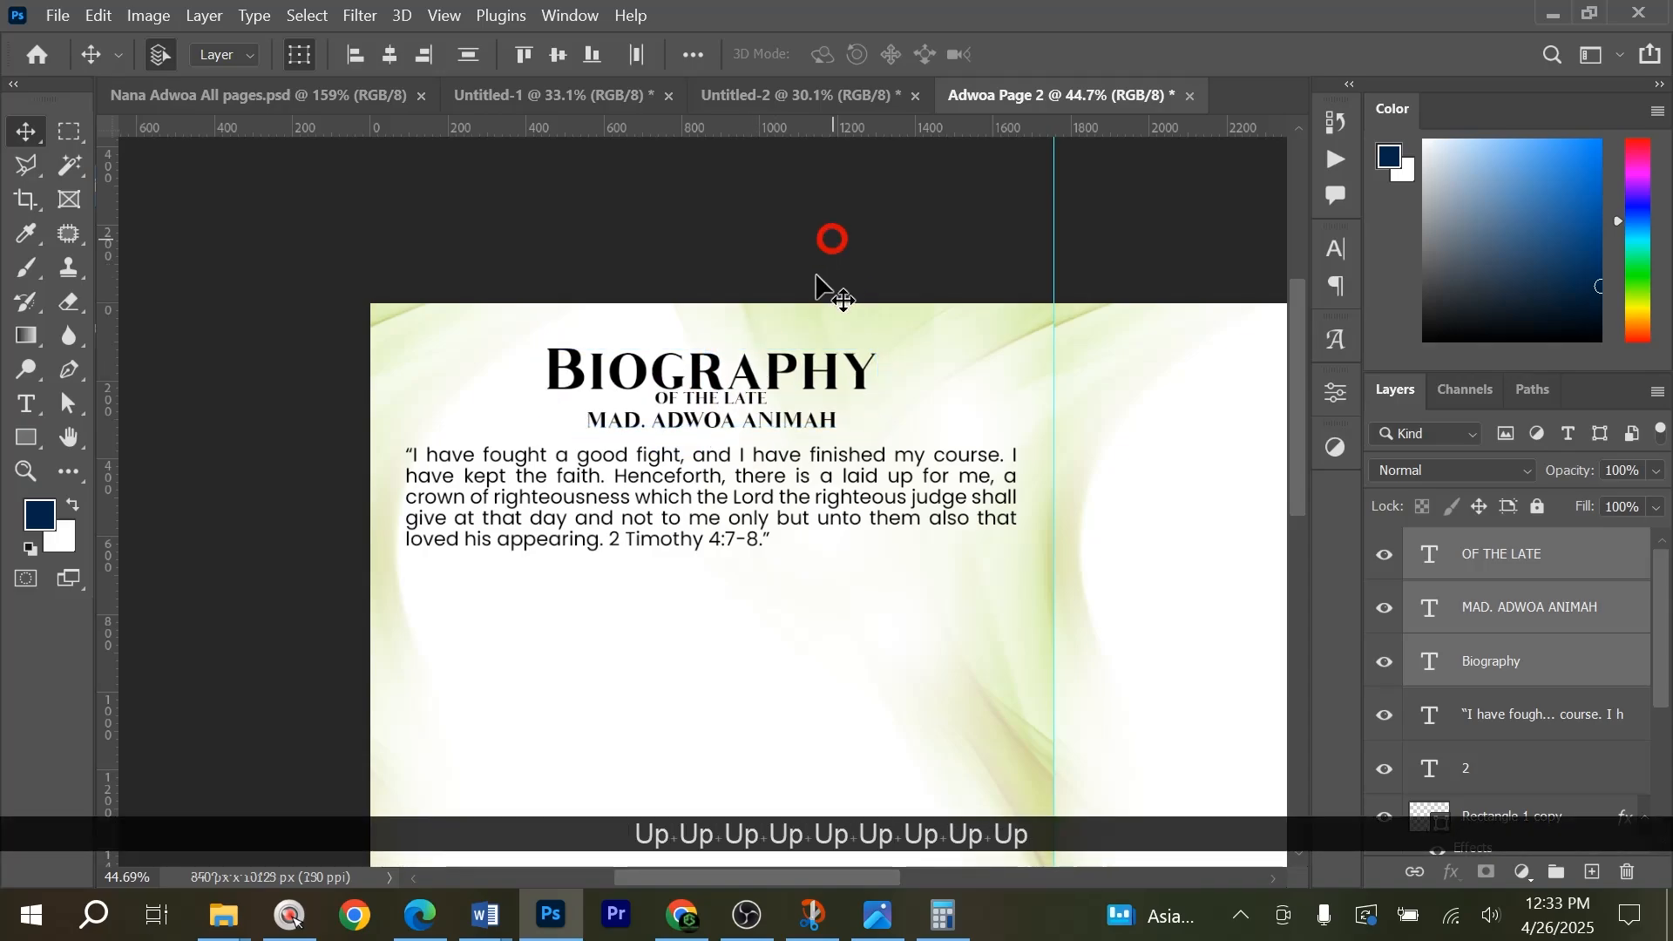
Place a vertical guide through the horizontal centre of the Biography heading.
scroll(816, 277, "down", 4)
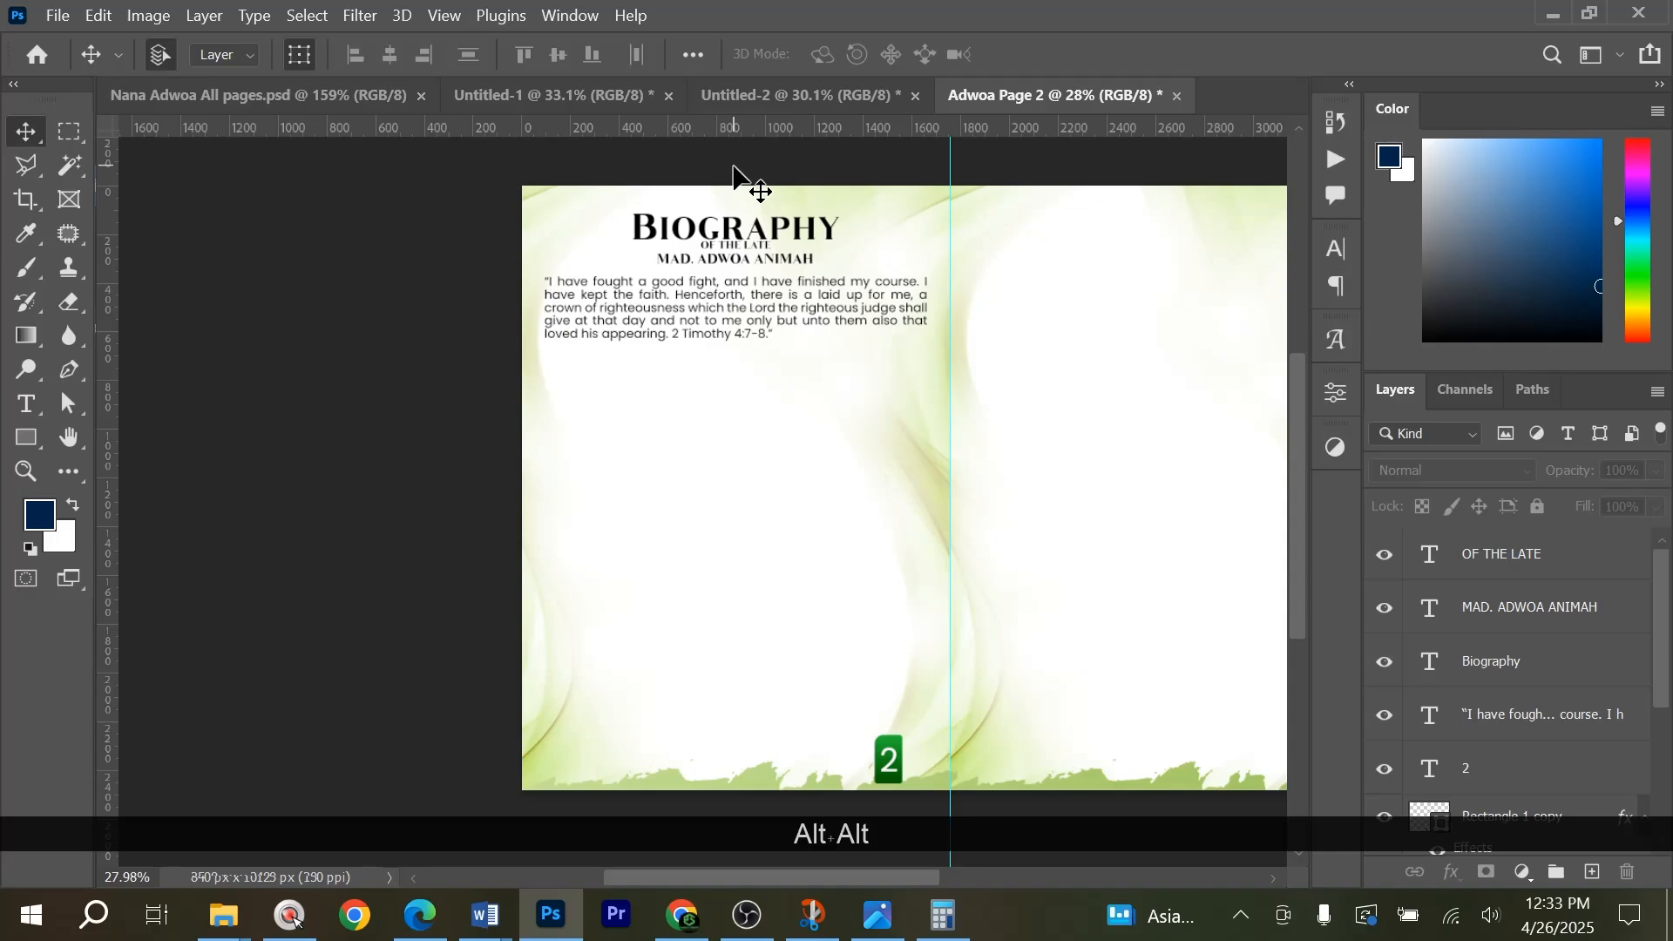
left_click(730, 237)
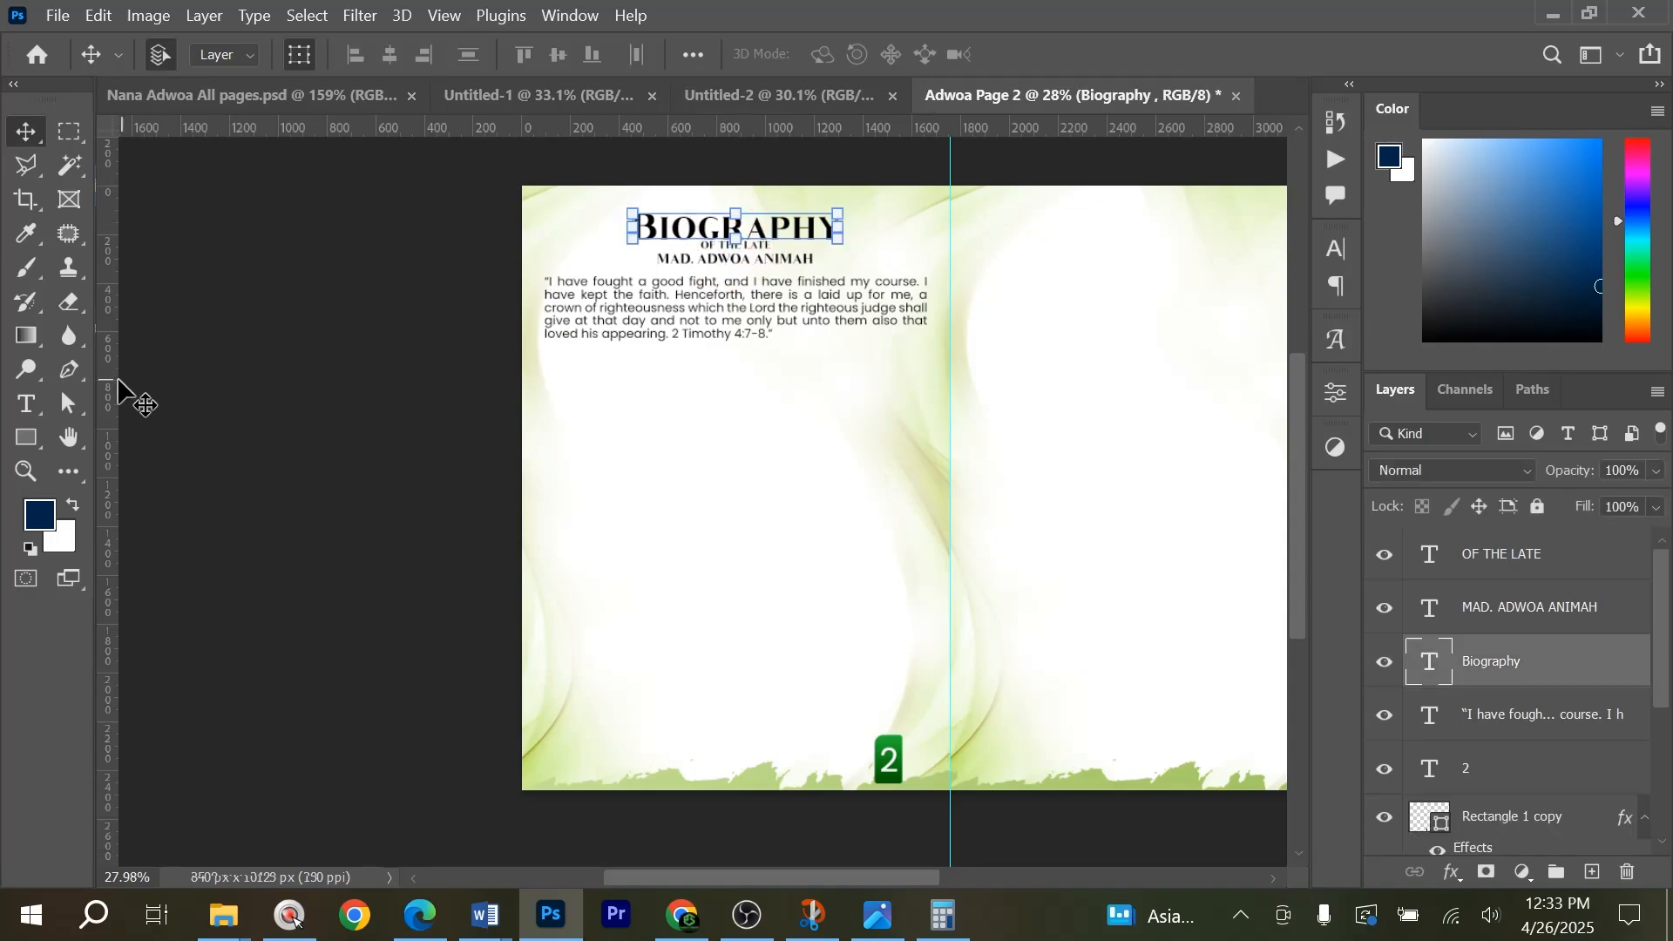
left_click_drag(106, 392, 735, 365)
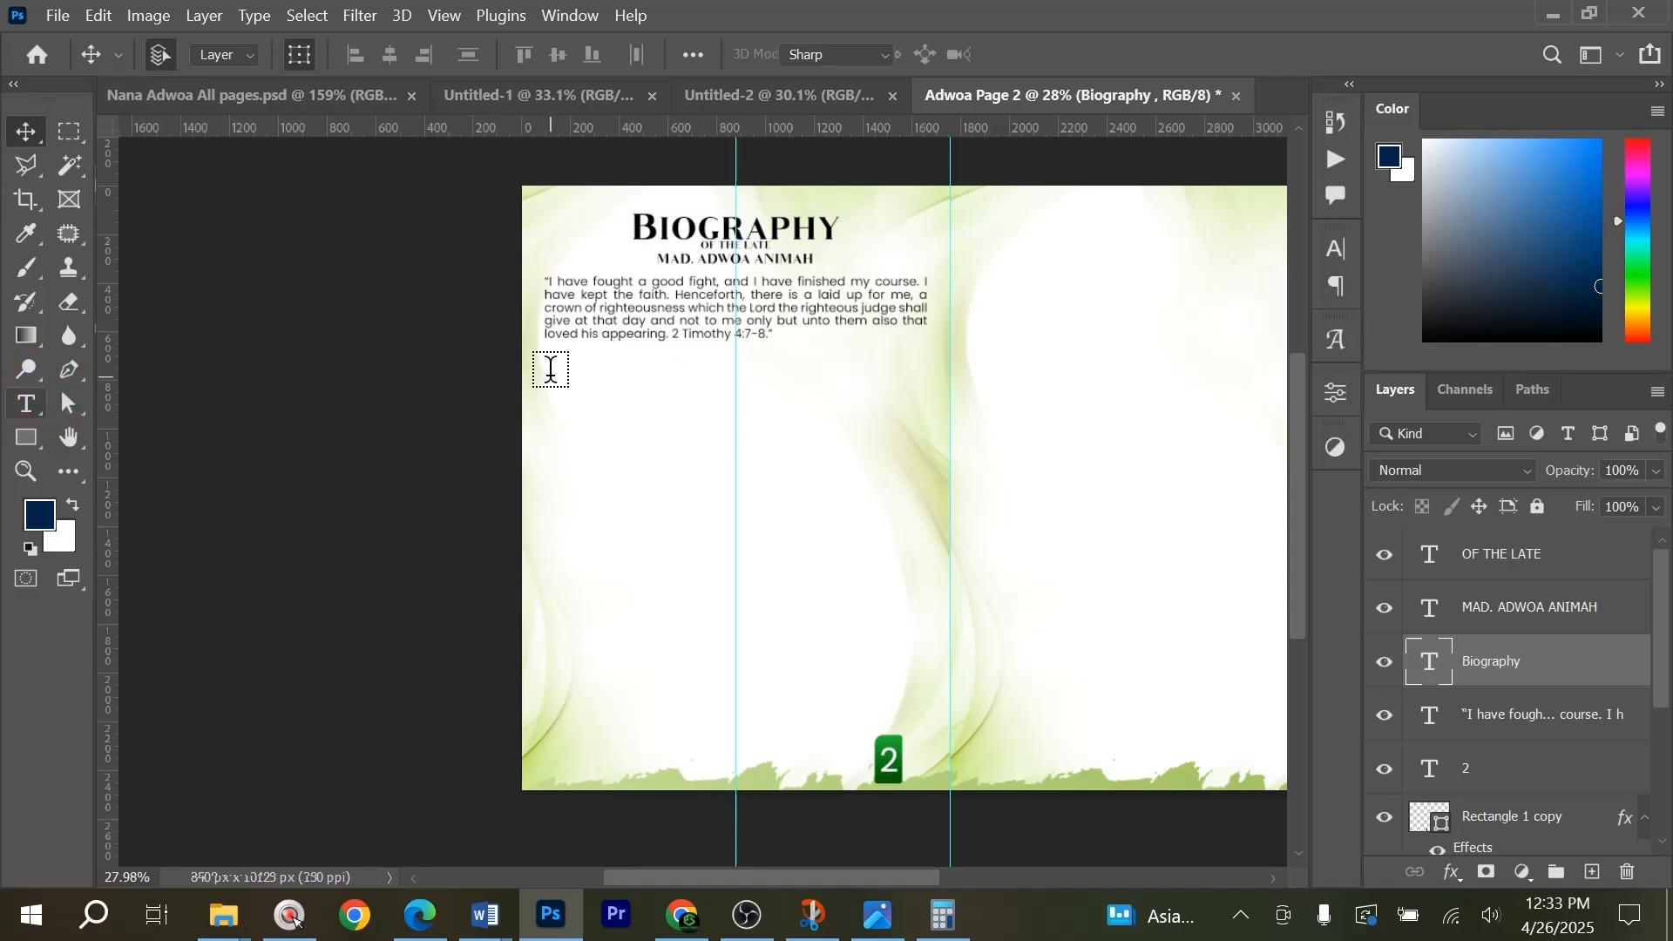
Create a tall paragraph text box for the left column below the quotation, leaving a small gap before the new guide.
left_click_drag(544, 364, 728, 764)
scroll(739, 564, "up", 4)
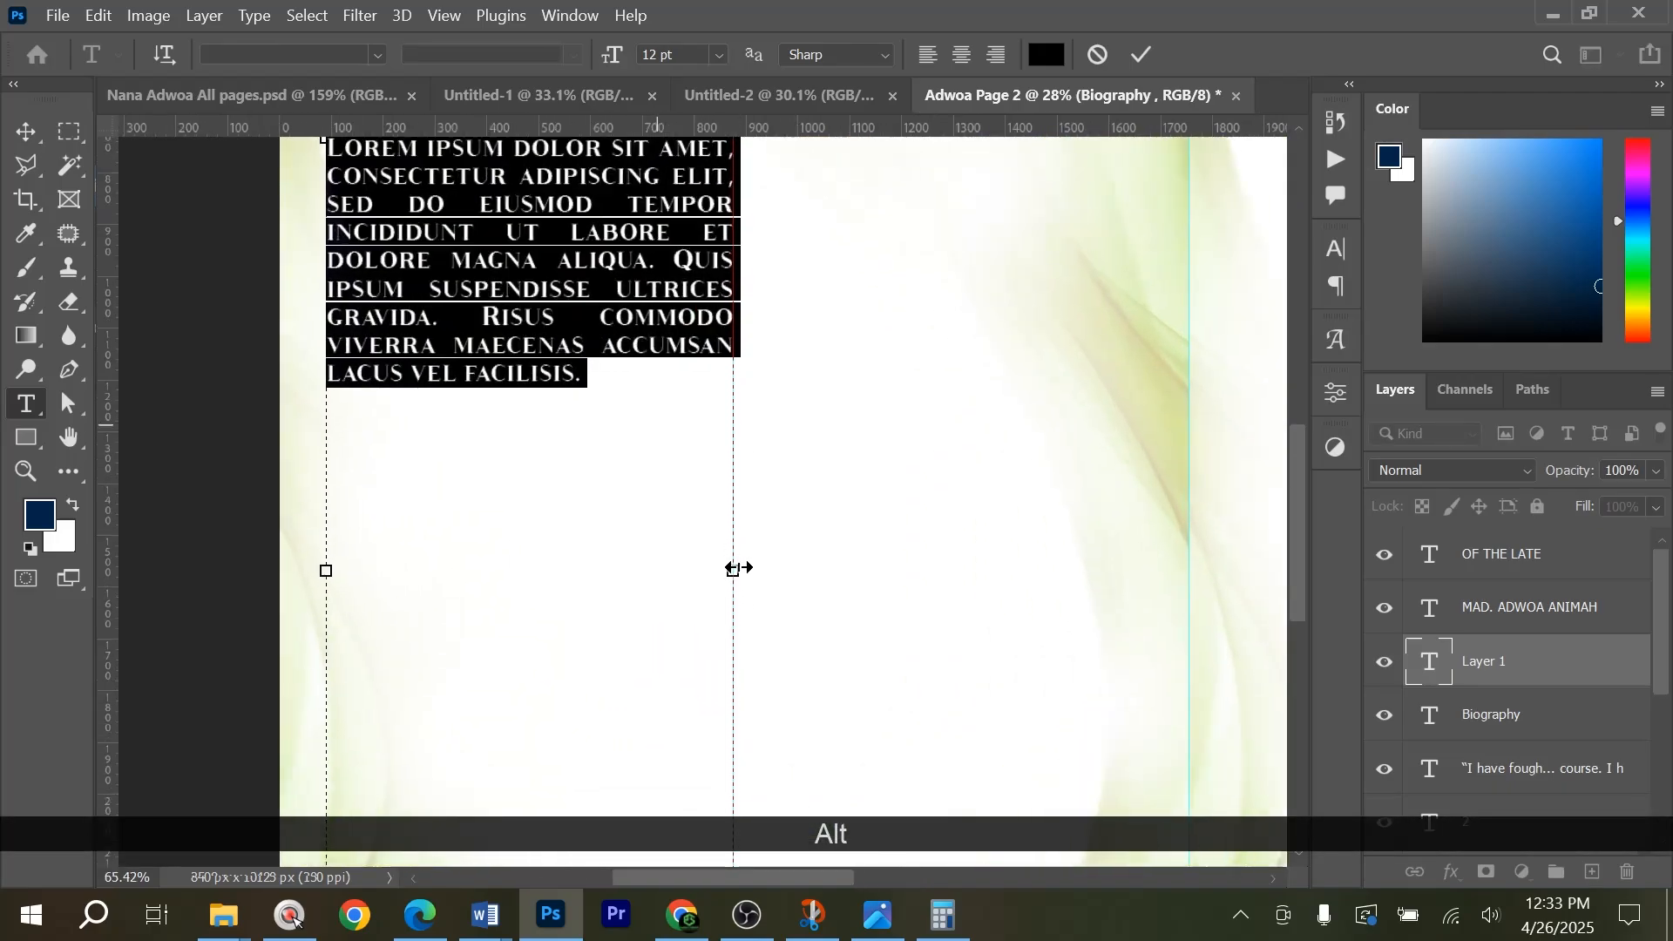
scroll(740, 568, "up", 2)
left_click_drag(713, 572, 690, 575)
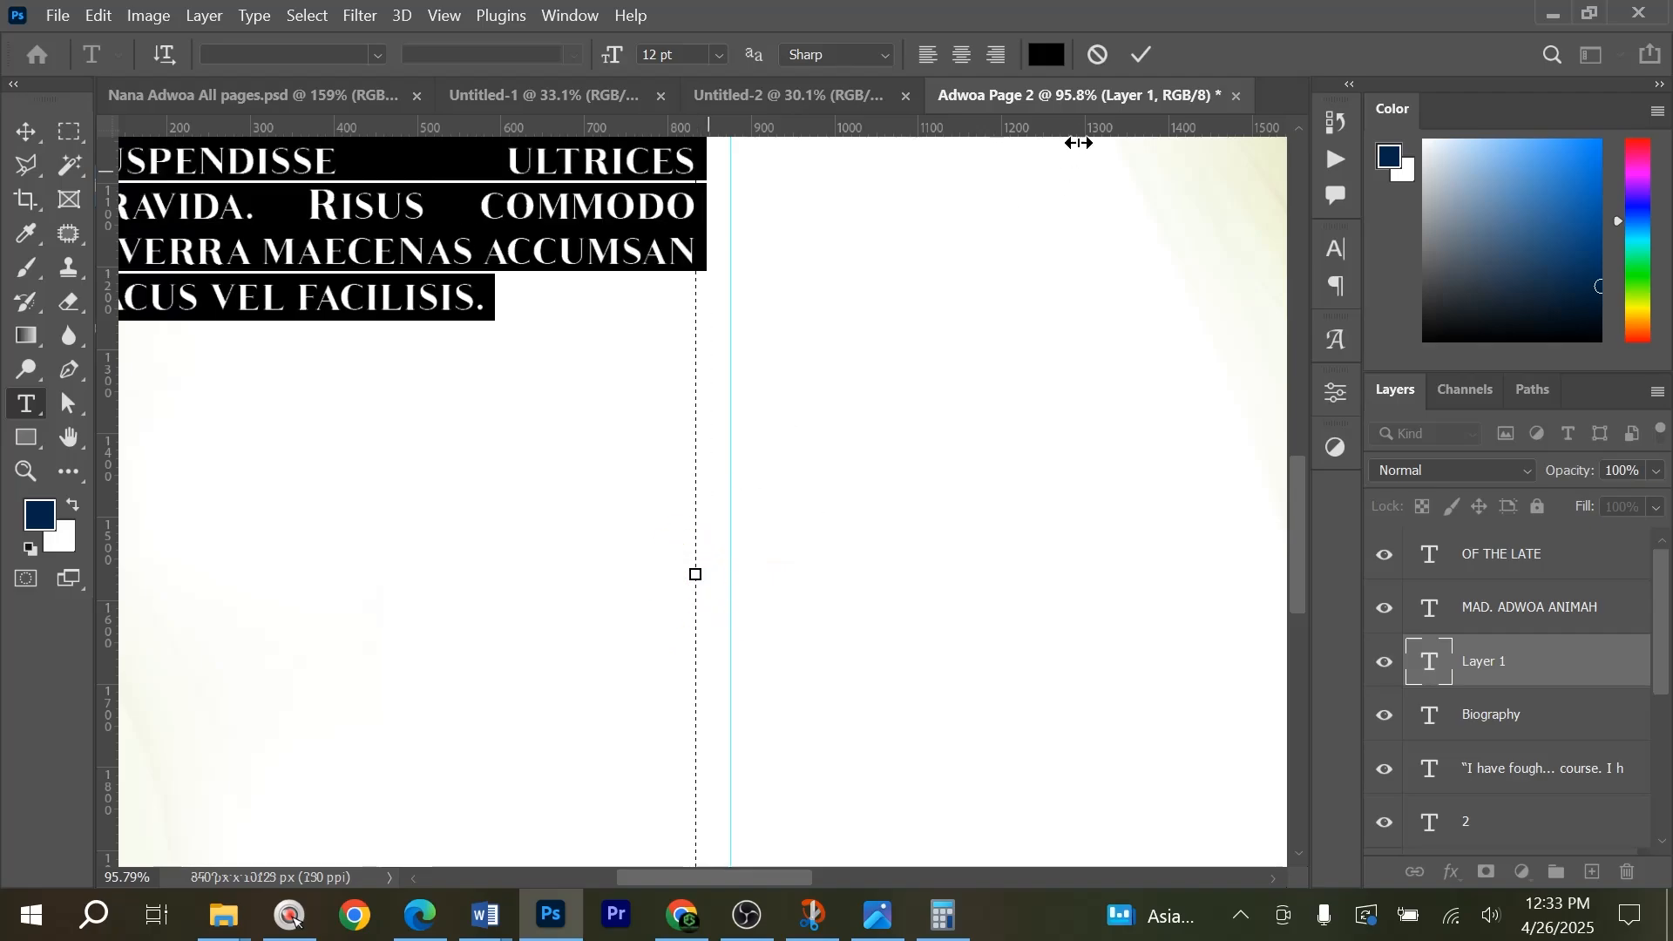
left_click(1135, 55)
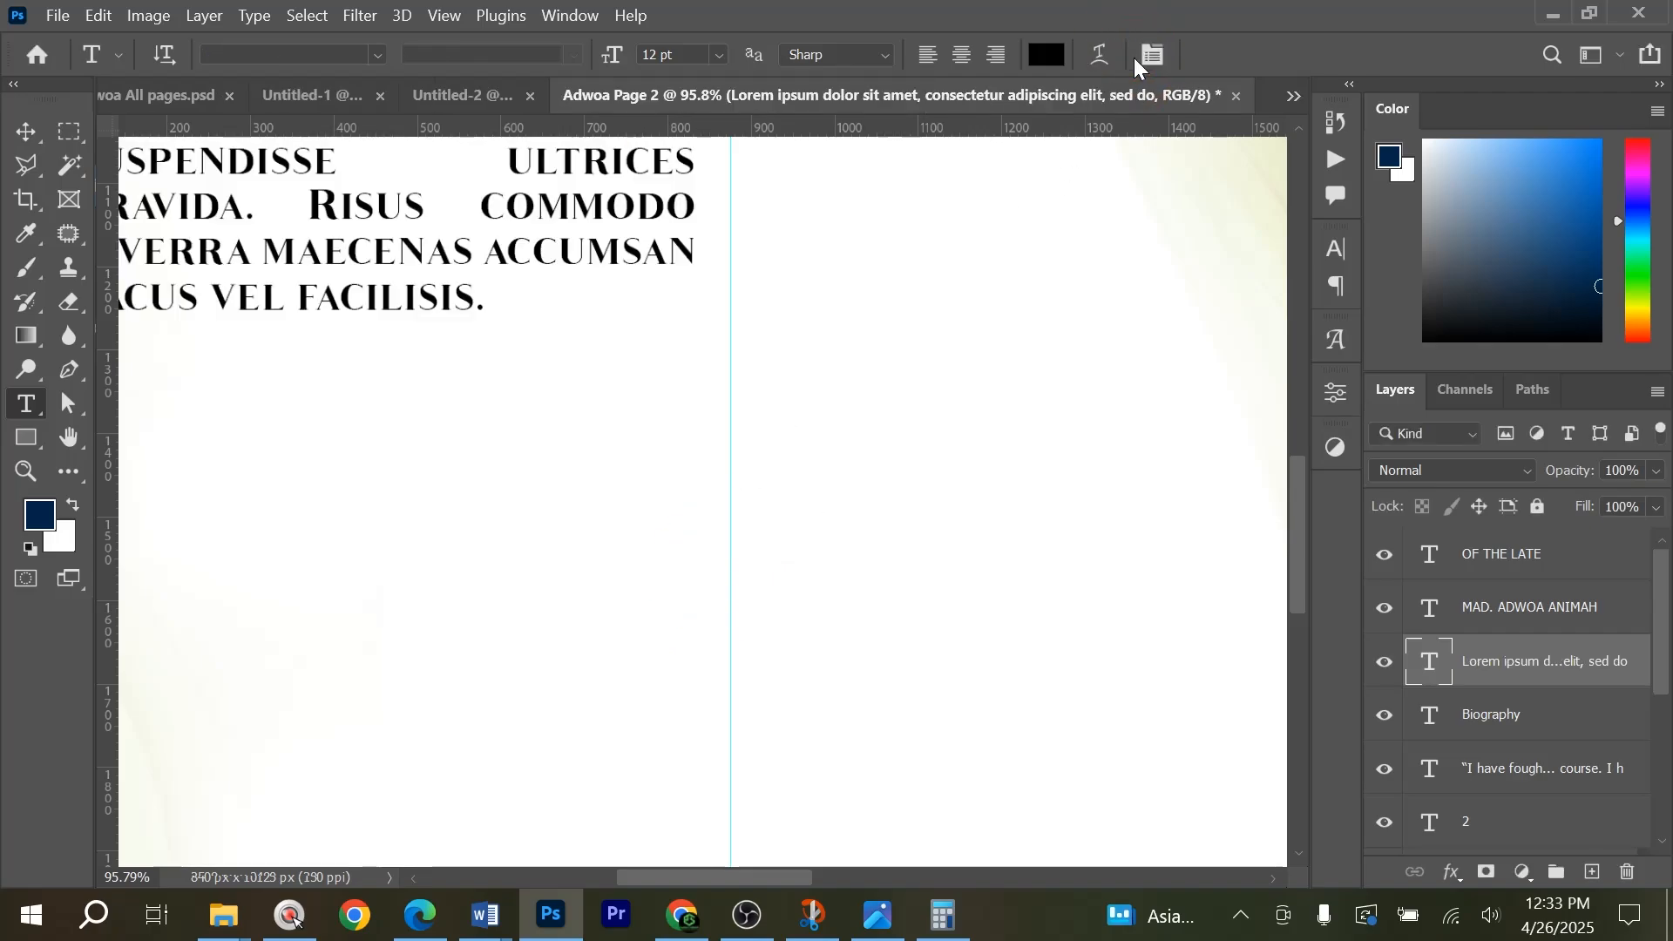
key("ctrl+0")
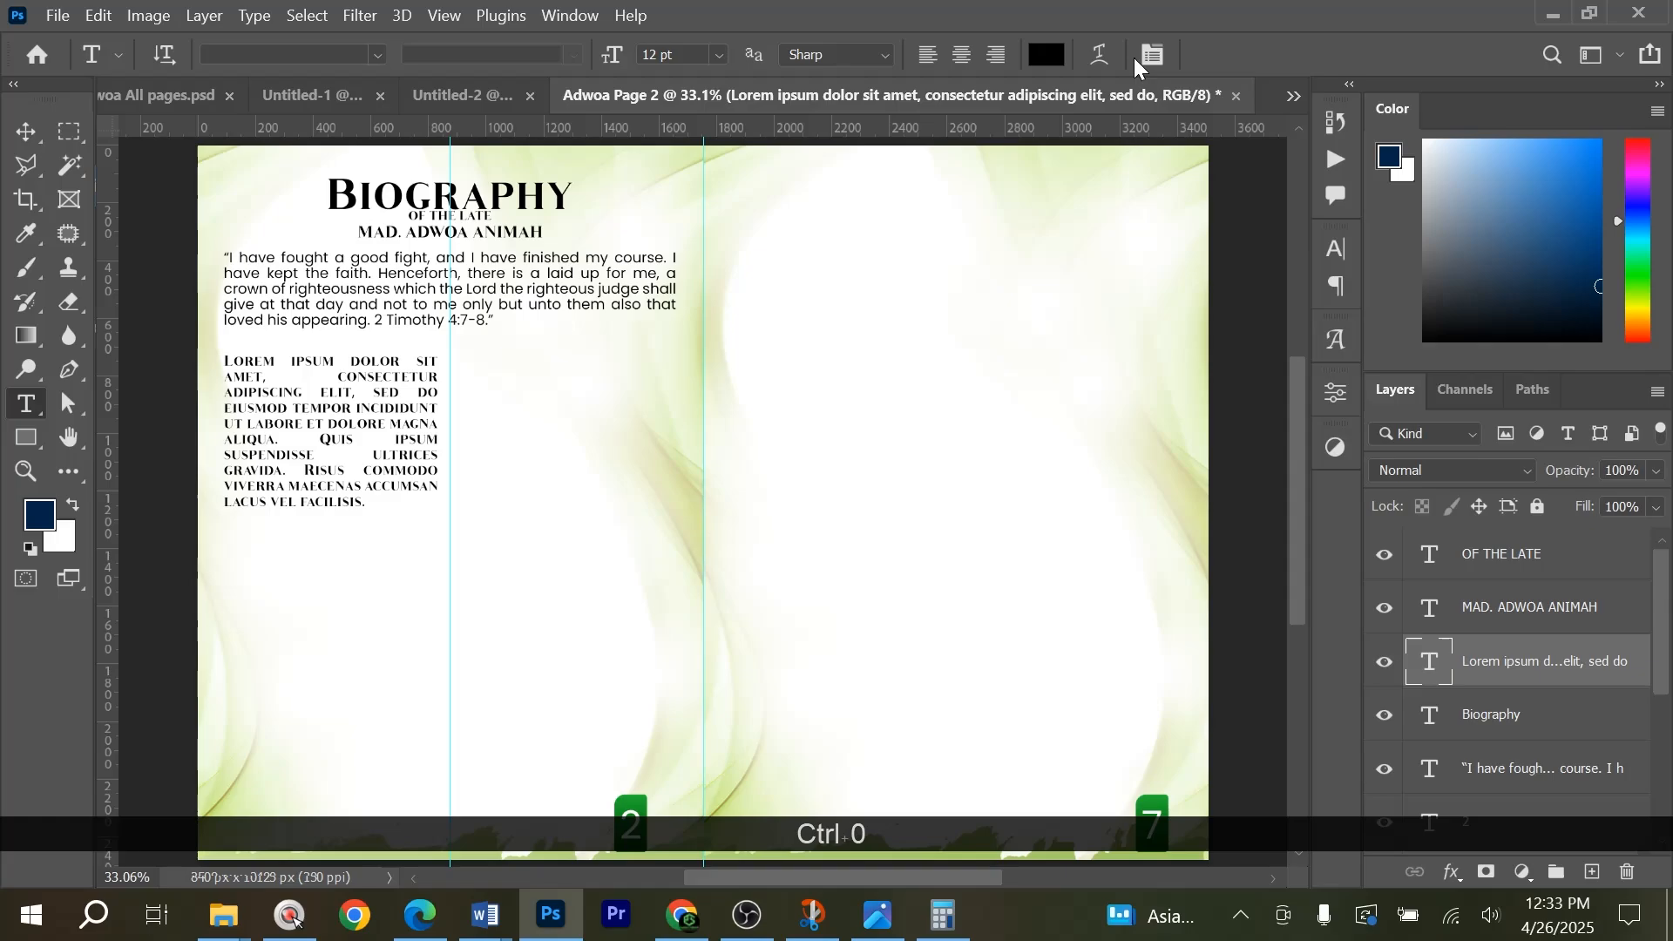
key("v")
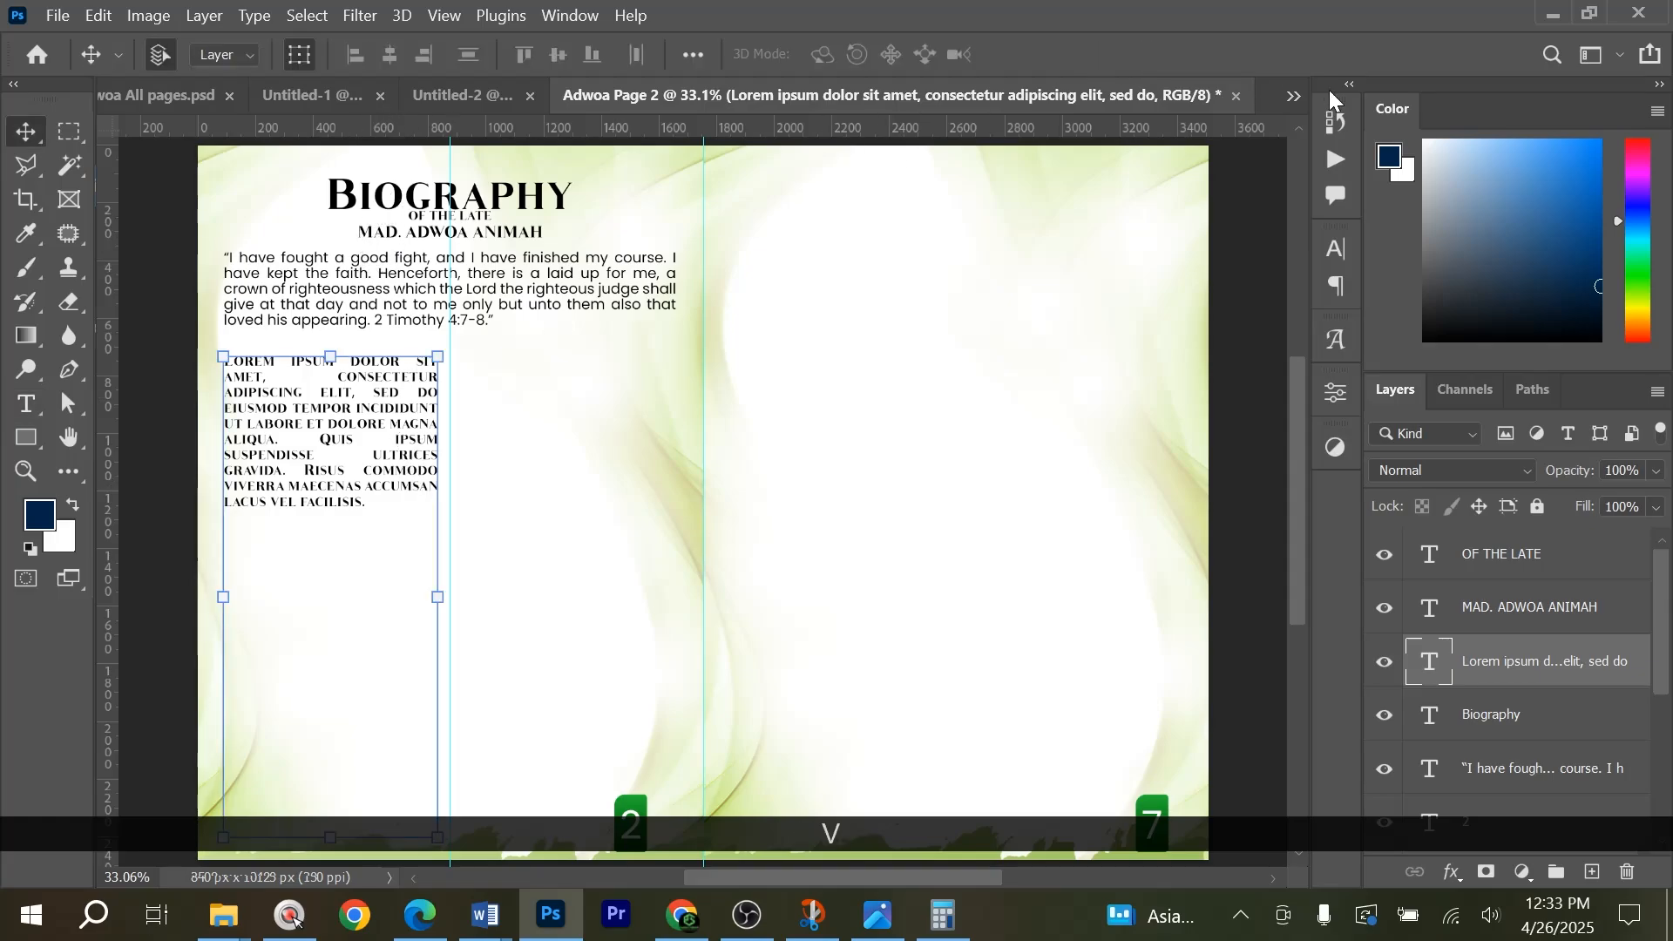
Set the left column's placeholder text in Poppins Regular and nudge its text box up closer to the scripture quotation.
left_click(1337, 255)
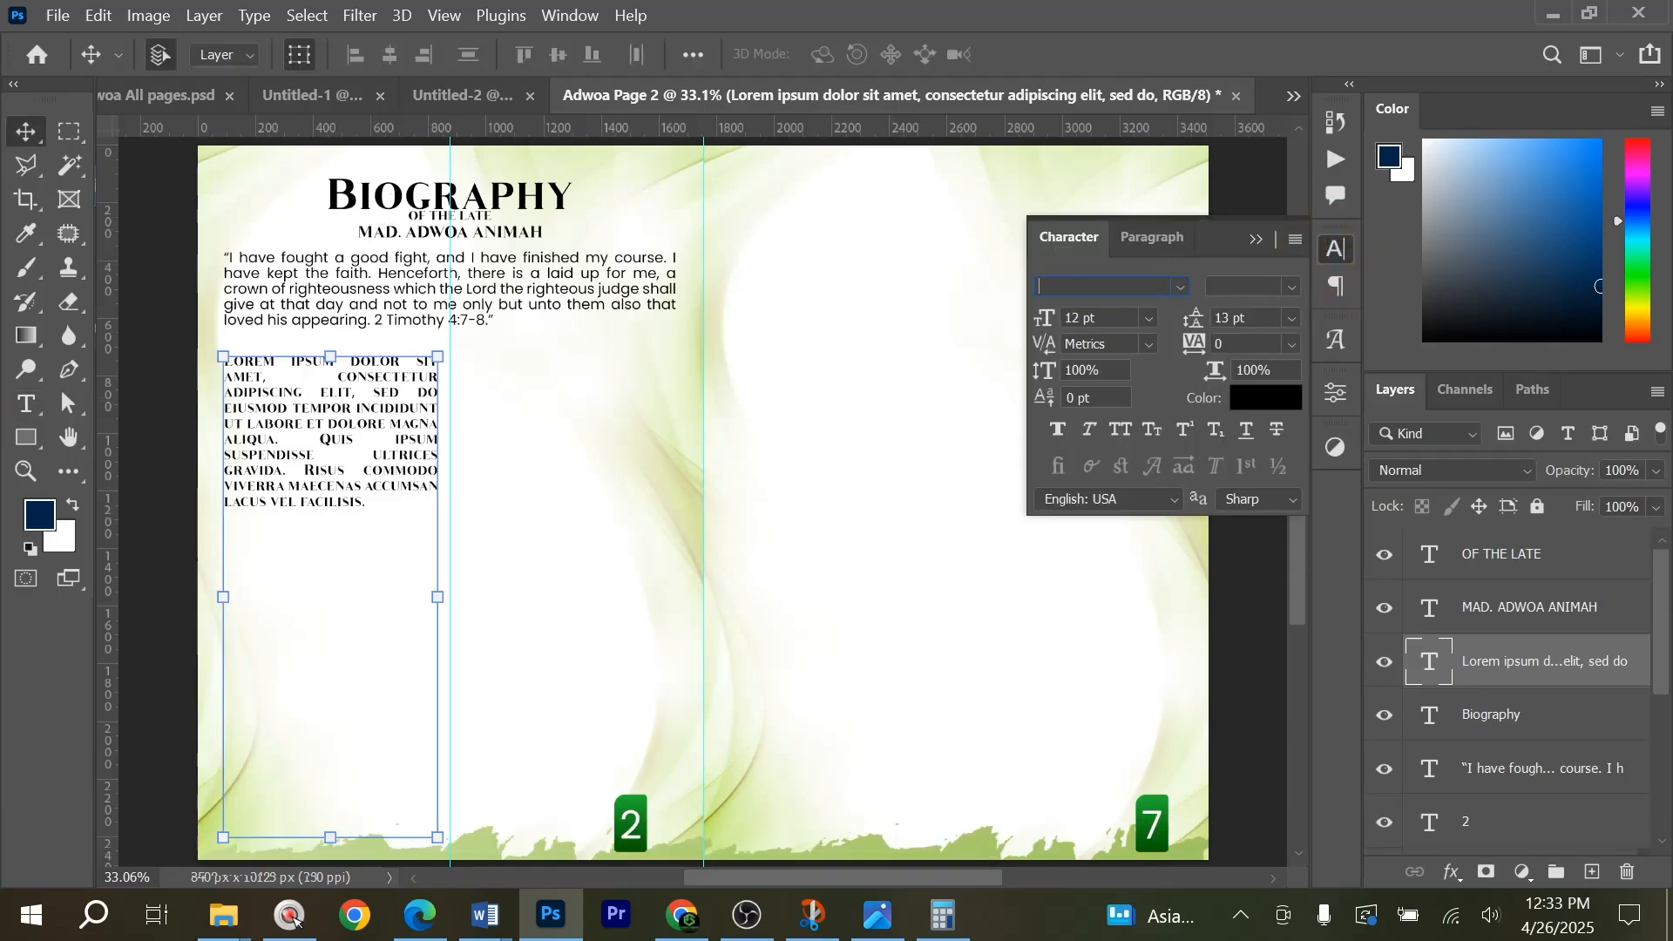
left_click(1179, 288)
left_click(1141, 392)
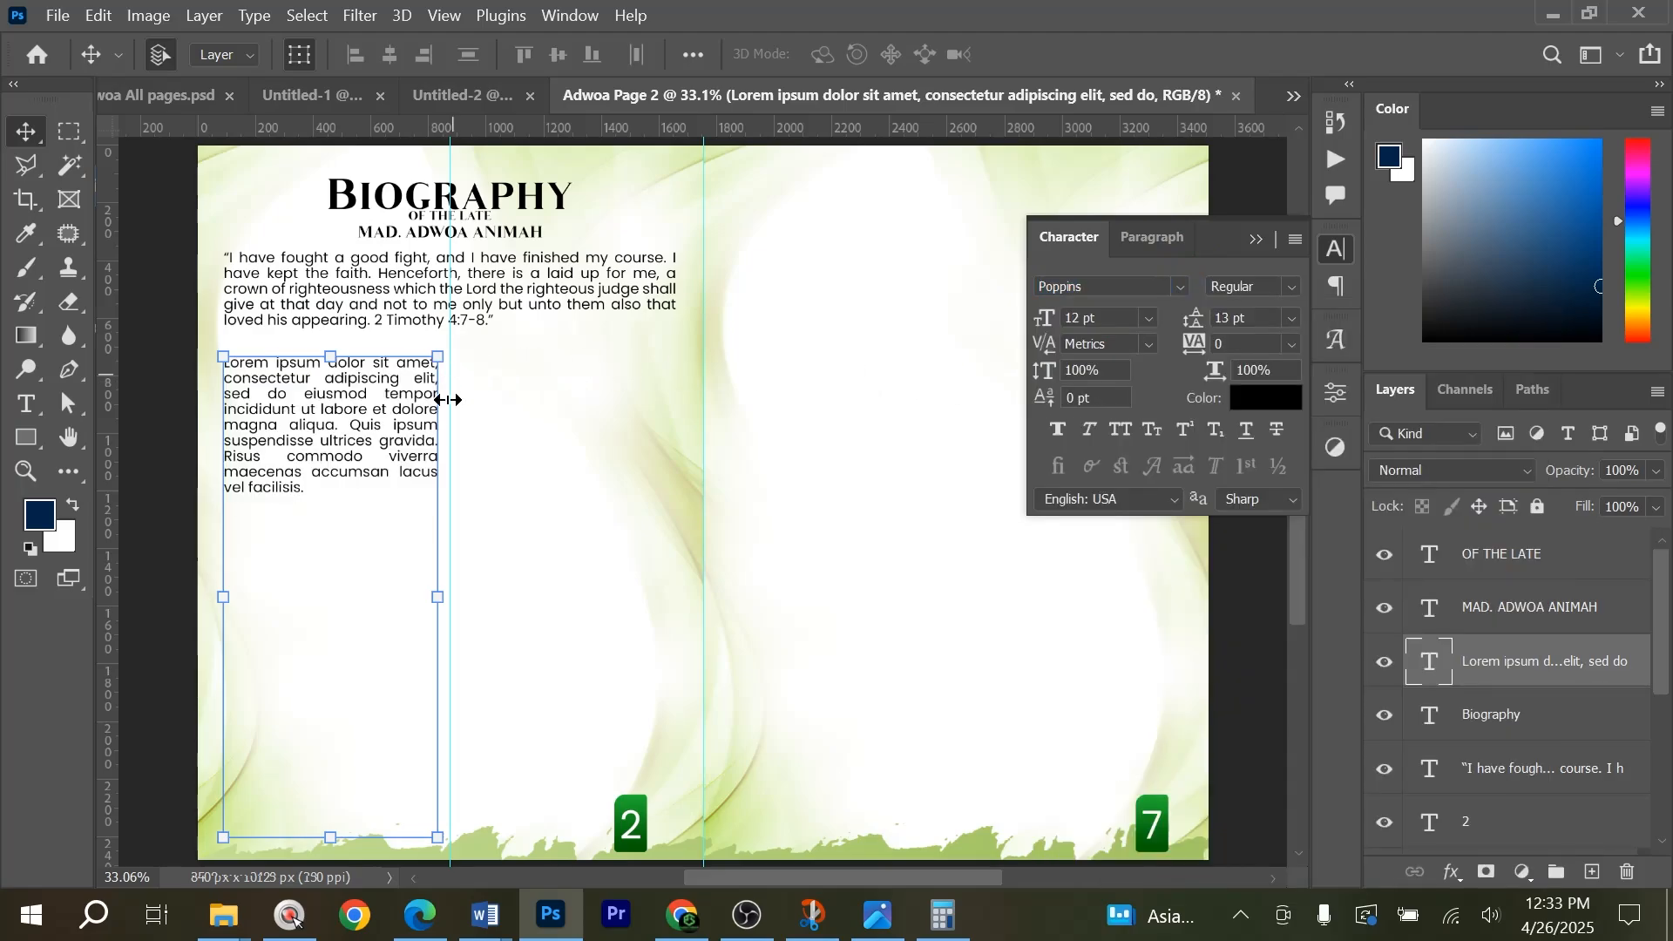
key("Up")
key("Up")
key("Up")
key("Up")
key("Up")
key("Up")
key("Up")
key("Up")
key("Up")
key("Up")
key("Up")
key("Up")
key("Up")
key("Up")
key("Up")
key("Up")
key("Up")
key("Up")
key("Up")
key("Up")
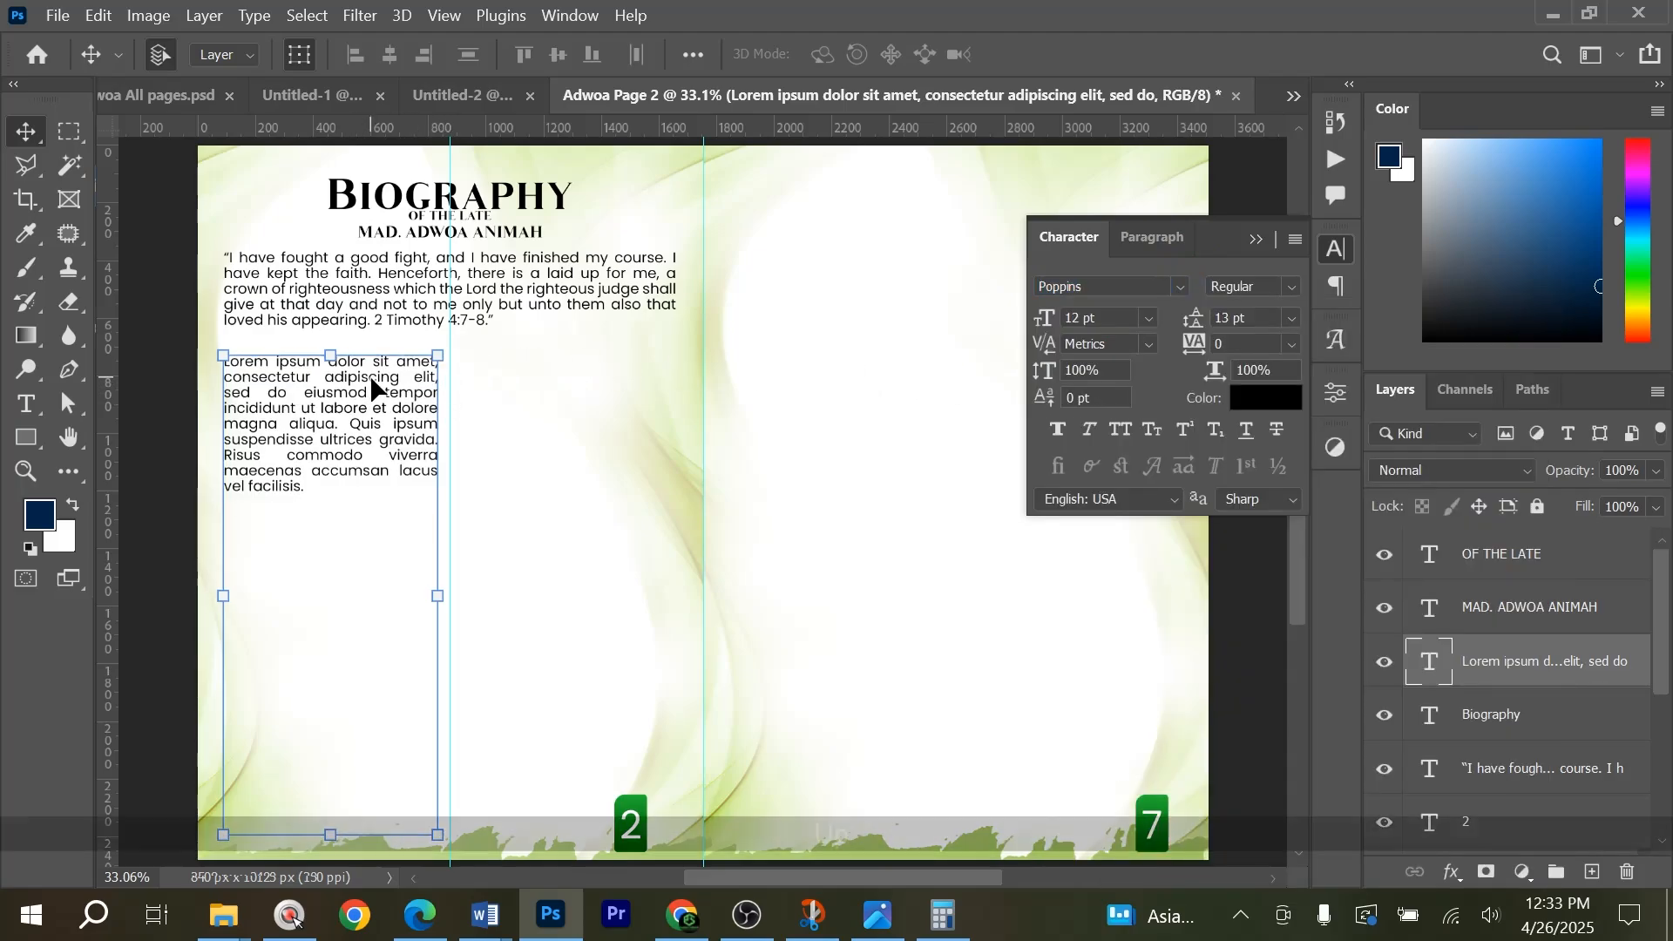
key("Up")
key("Up")
key("Up")
key("Up")
key("Up")
key("Up")
key("Up")
key("Up")
key("Up")
key("Up")
key("Up")
key("Up")
key("Up")
key("Up")
key("Up")
key("Up")
key("Up")
key("Up")
key("Up")
key("Up")
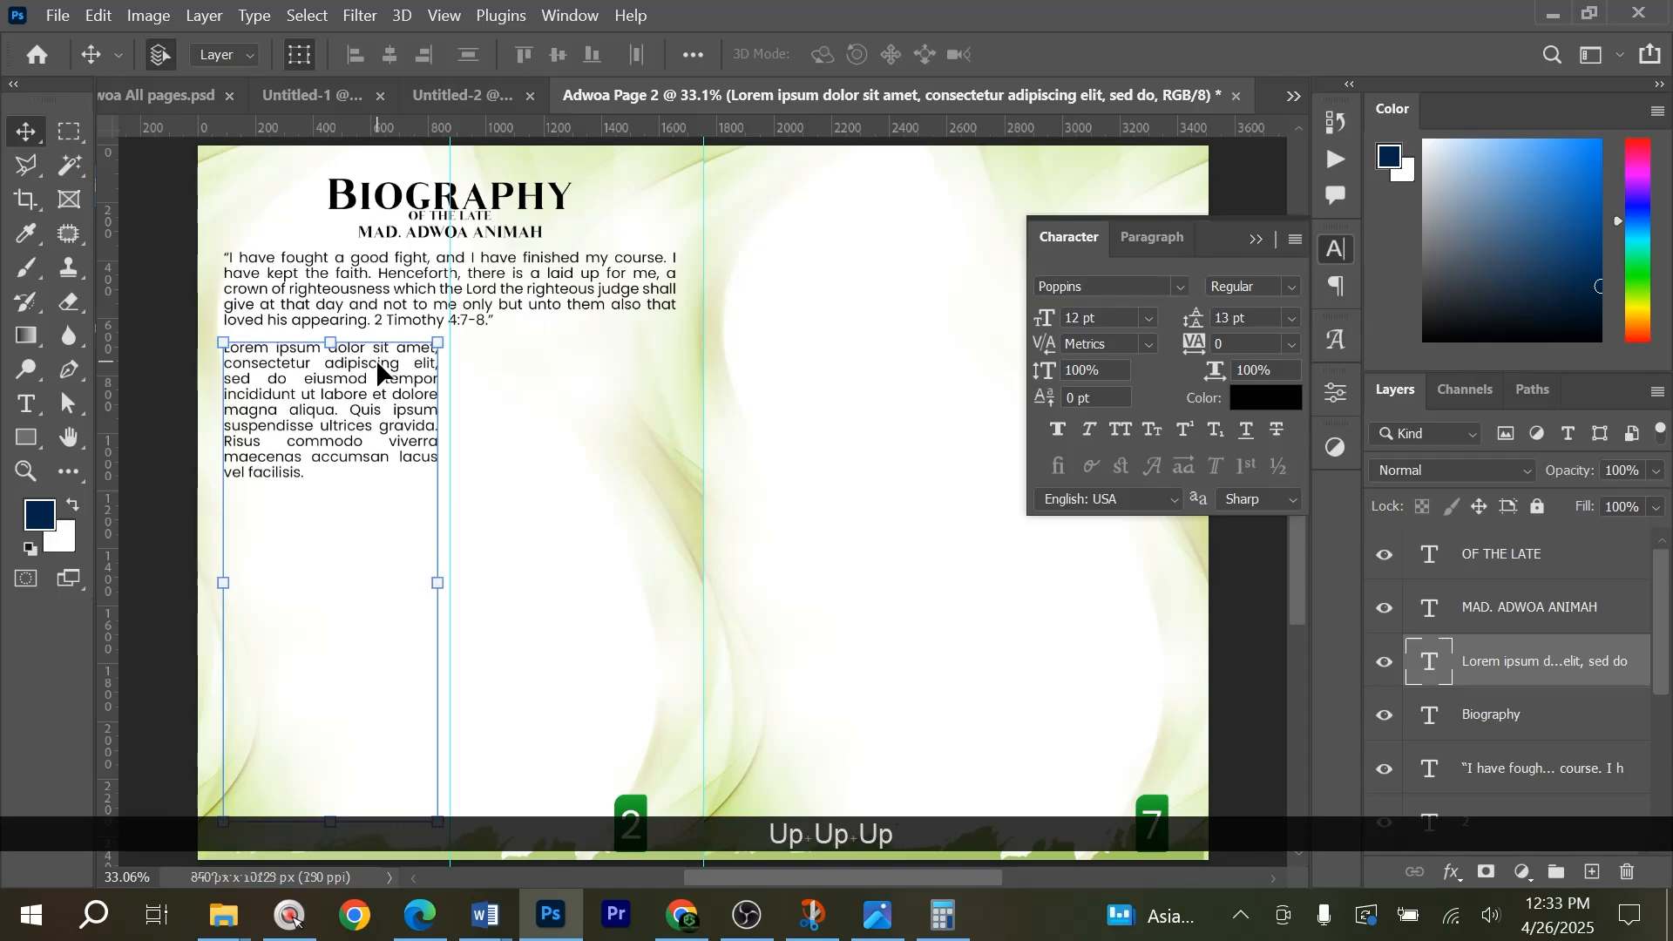
Change the scripture quotation's font style to Poppins Italic.
left_click(435, 316)
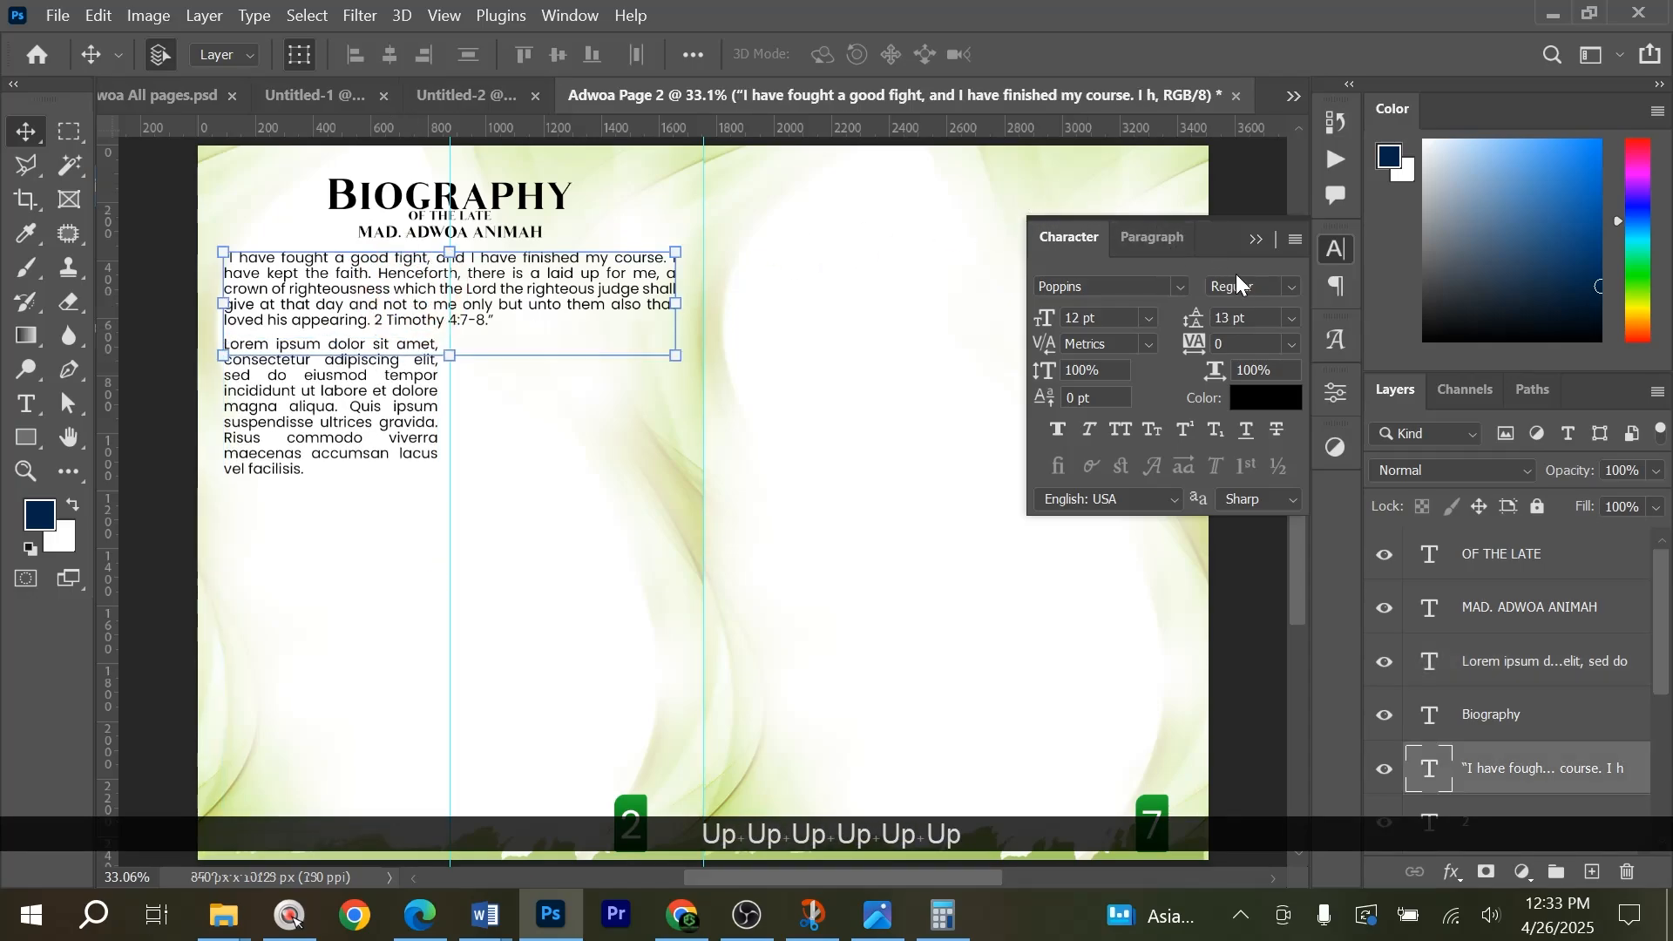
left_click(1291, 289)
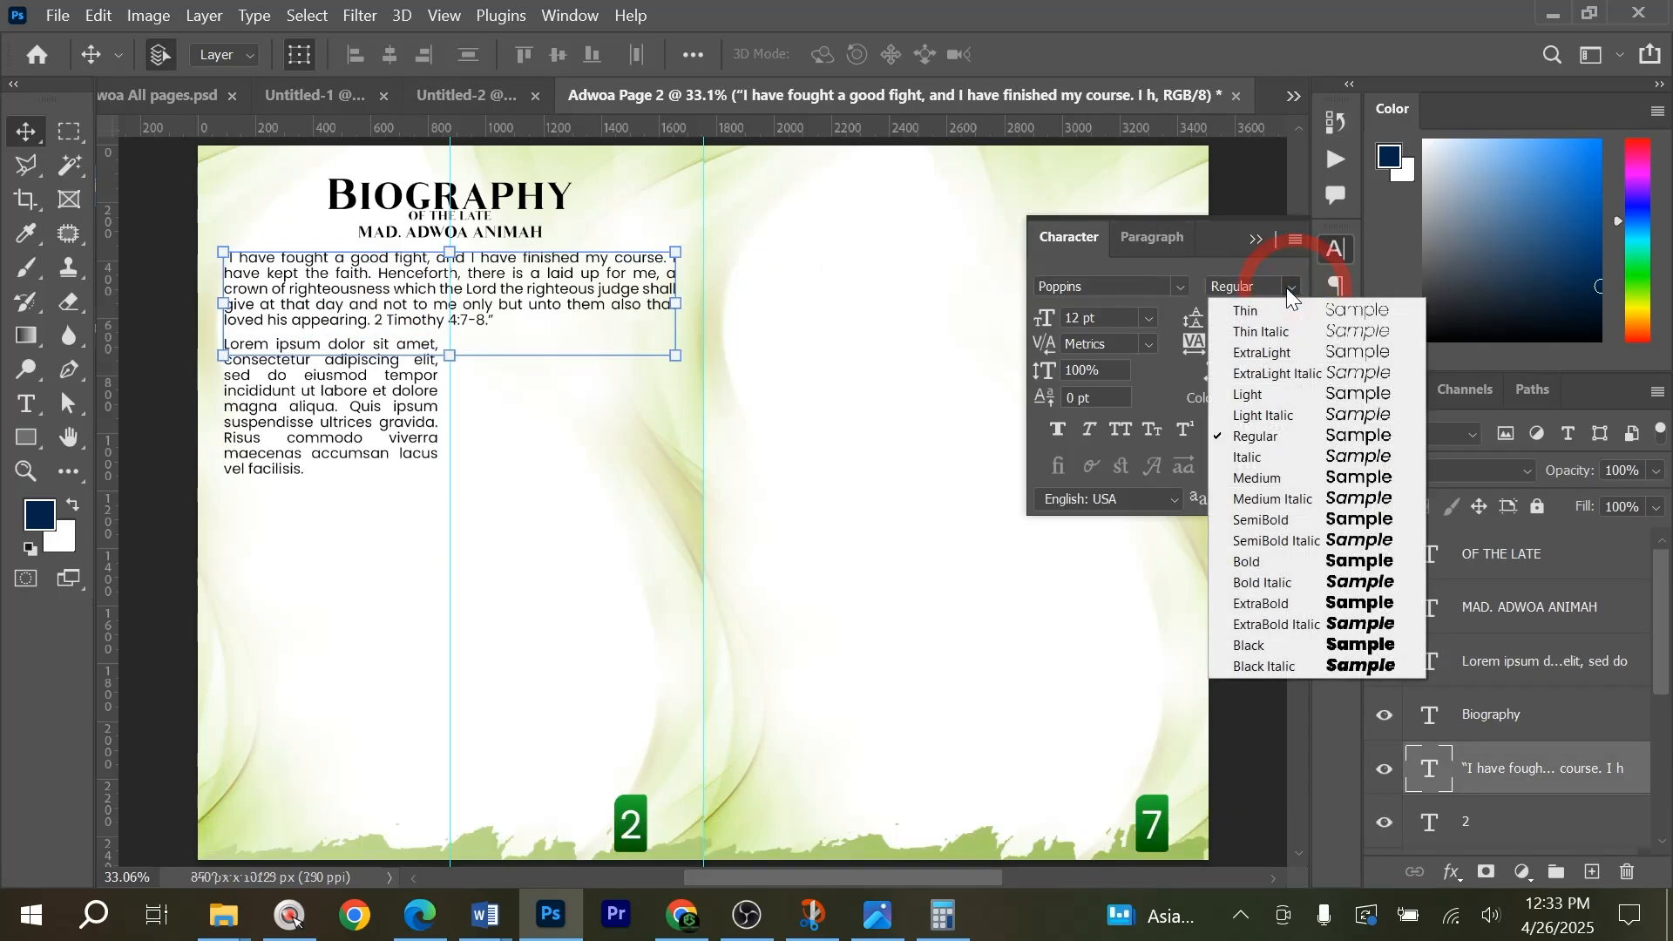
left_click(1253, 455)
left_click(812, 383)
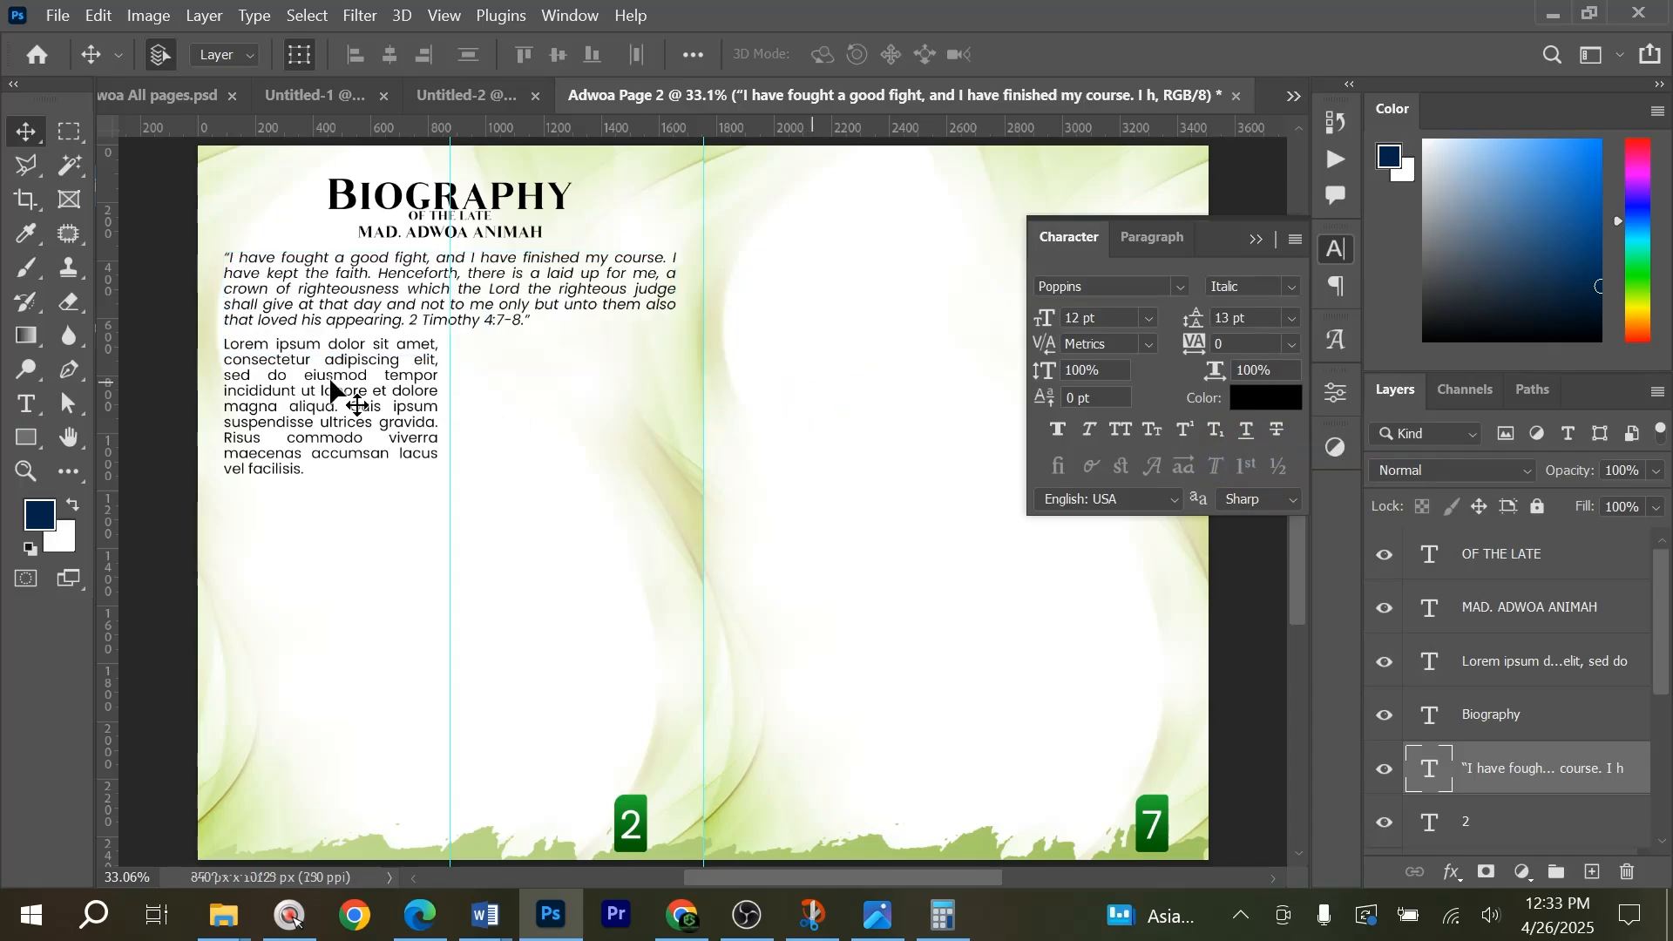
Copy the biography text in Word from "The late Auntie" through "selling up to her death." and return to the Photoshop layout.
left_click_drag(346, 390, 593, 324)
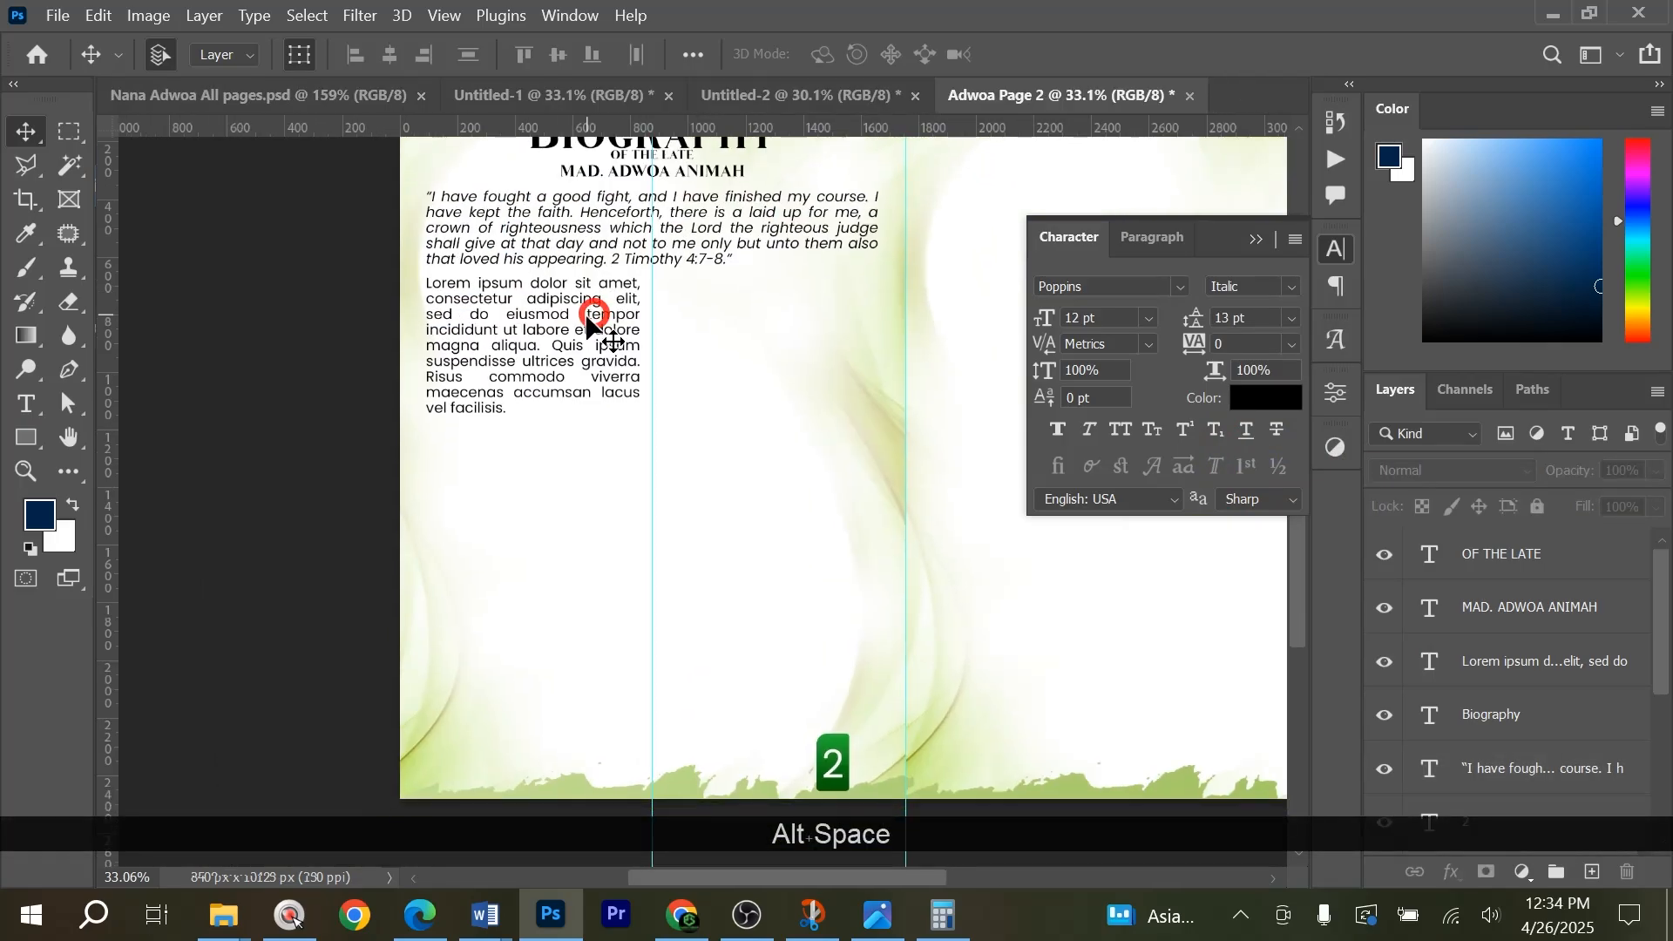
left_click(590, 329)
key("alt+Tab")
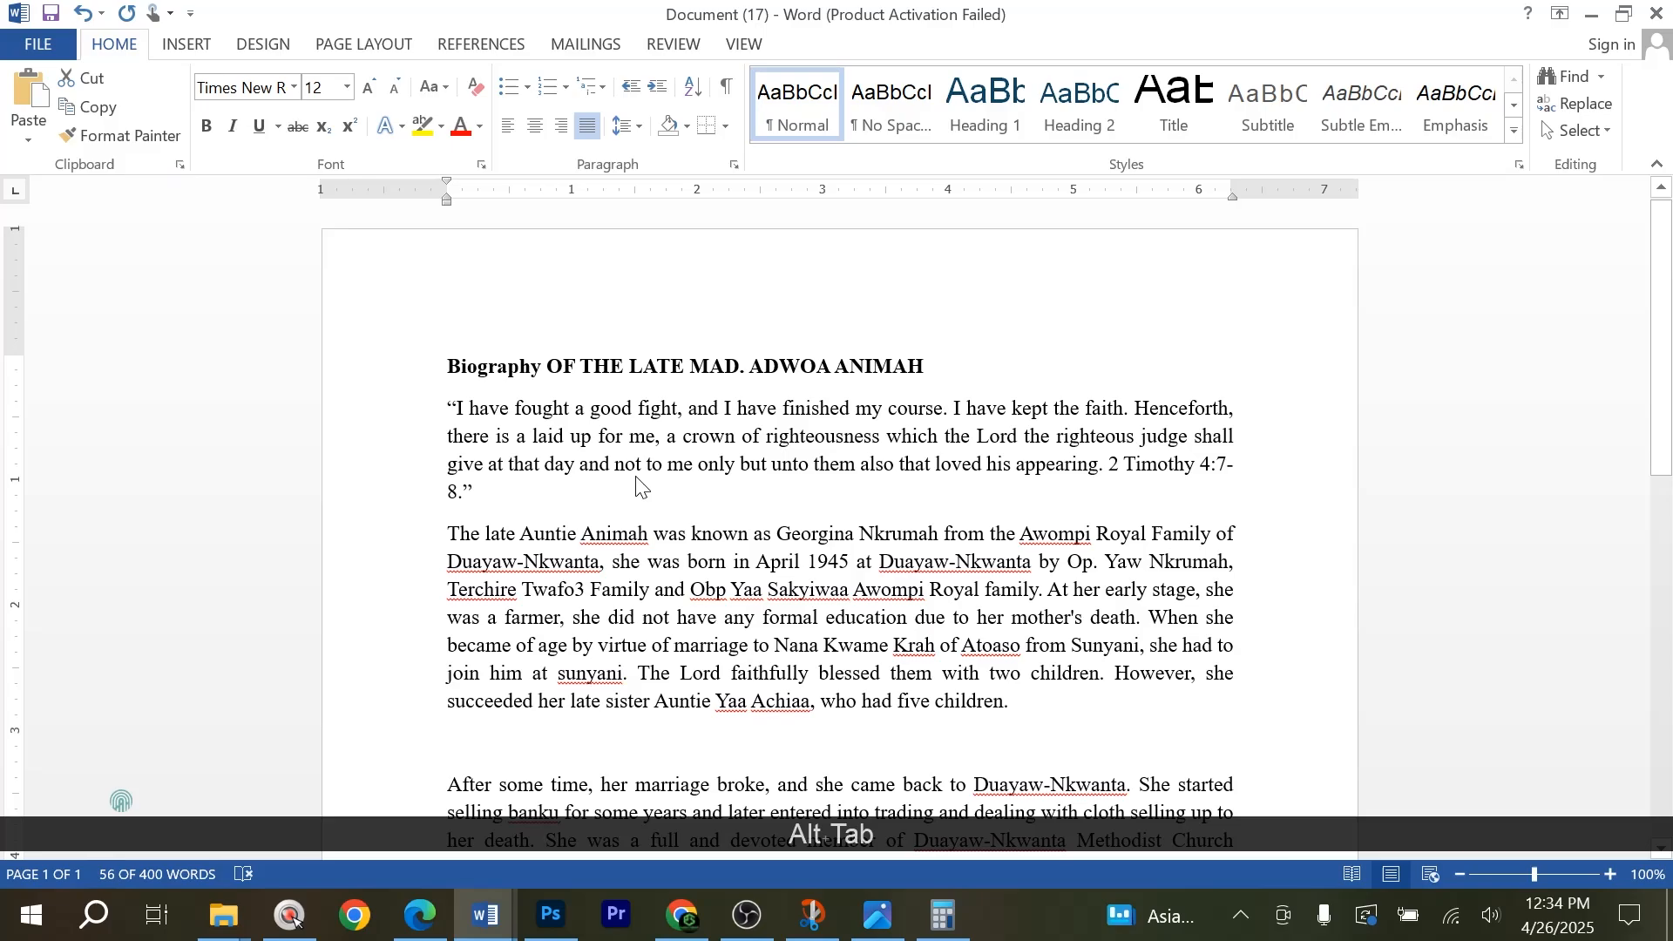
left_click_drag(448, 409, 484, 715)
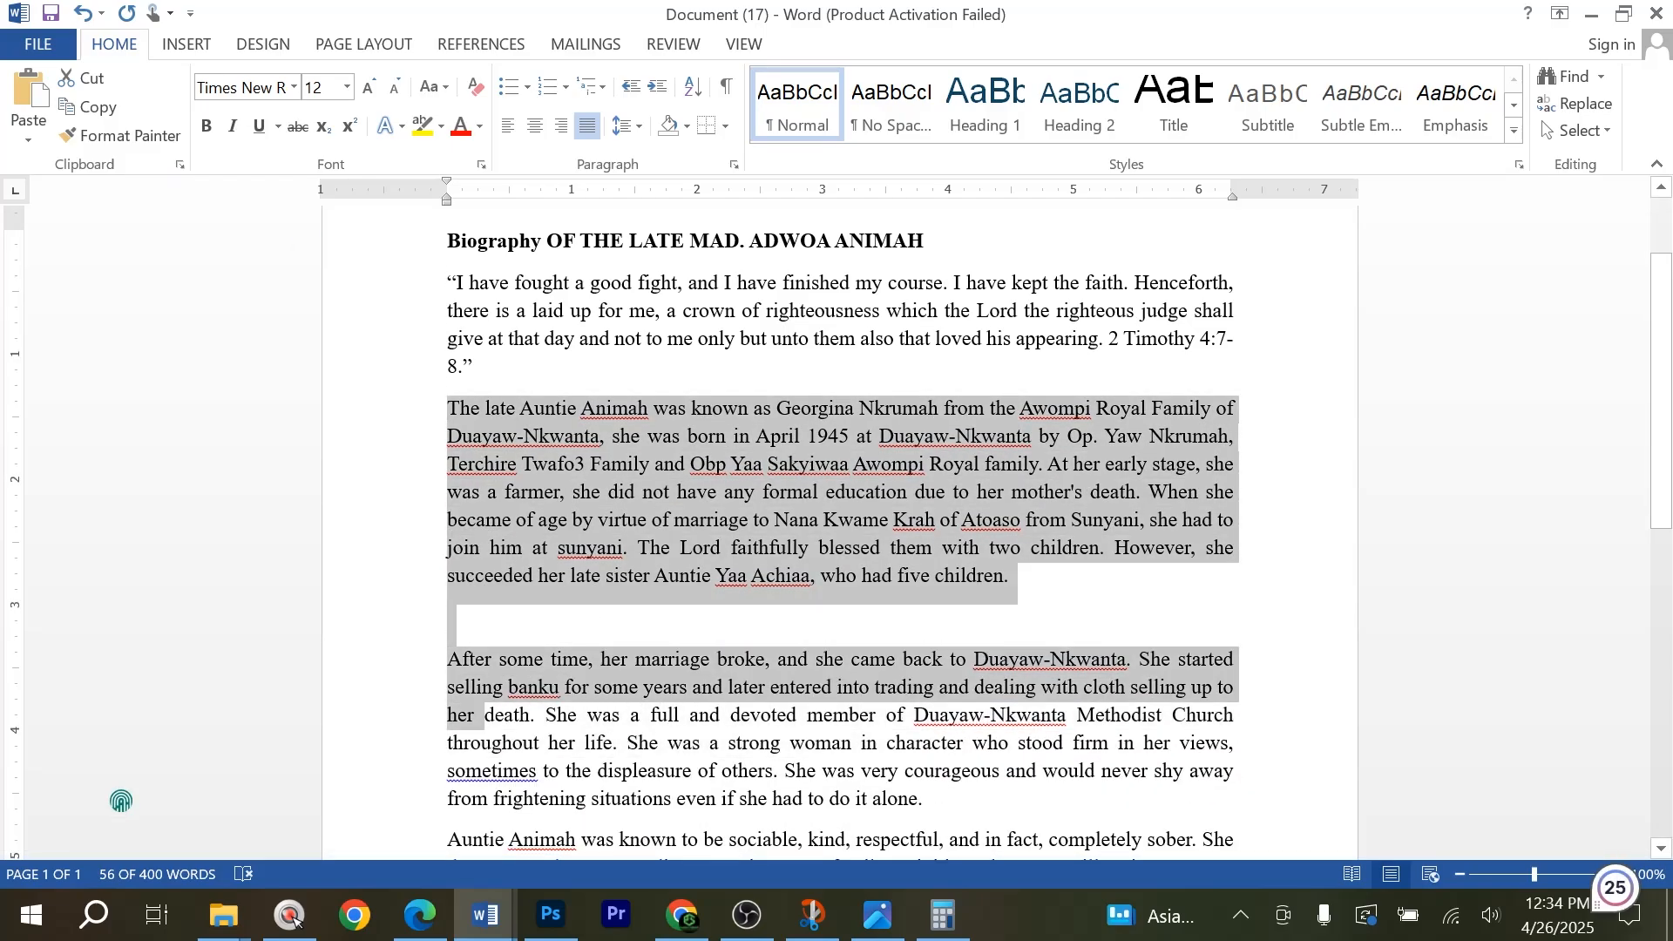
key("ctrl+c")
key("alt+Tab")
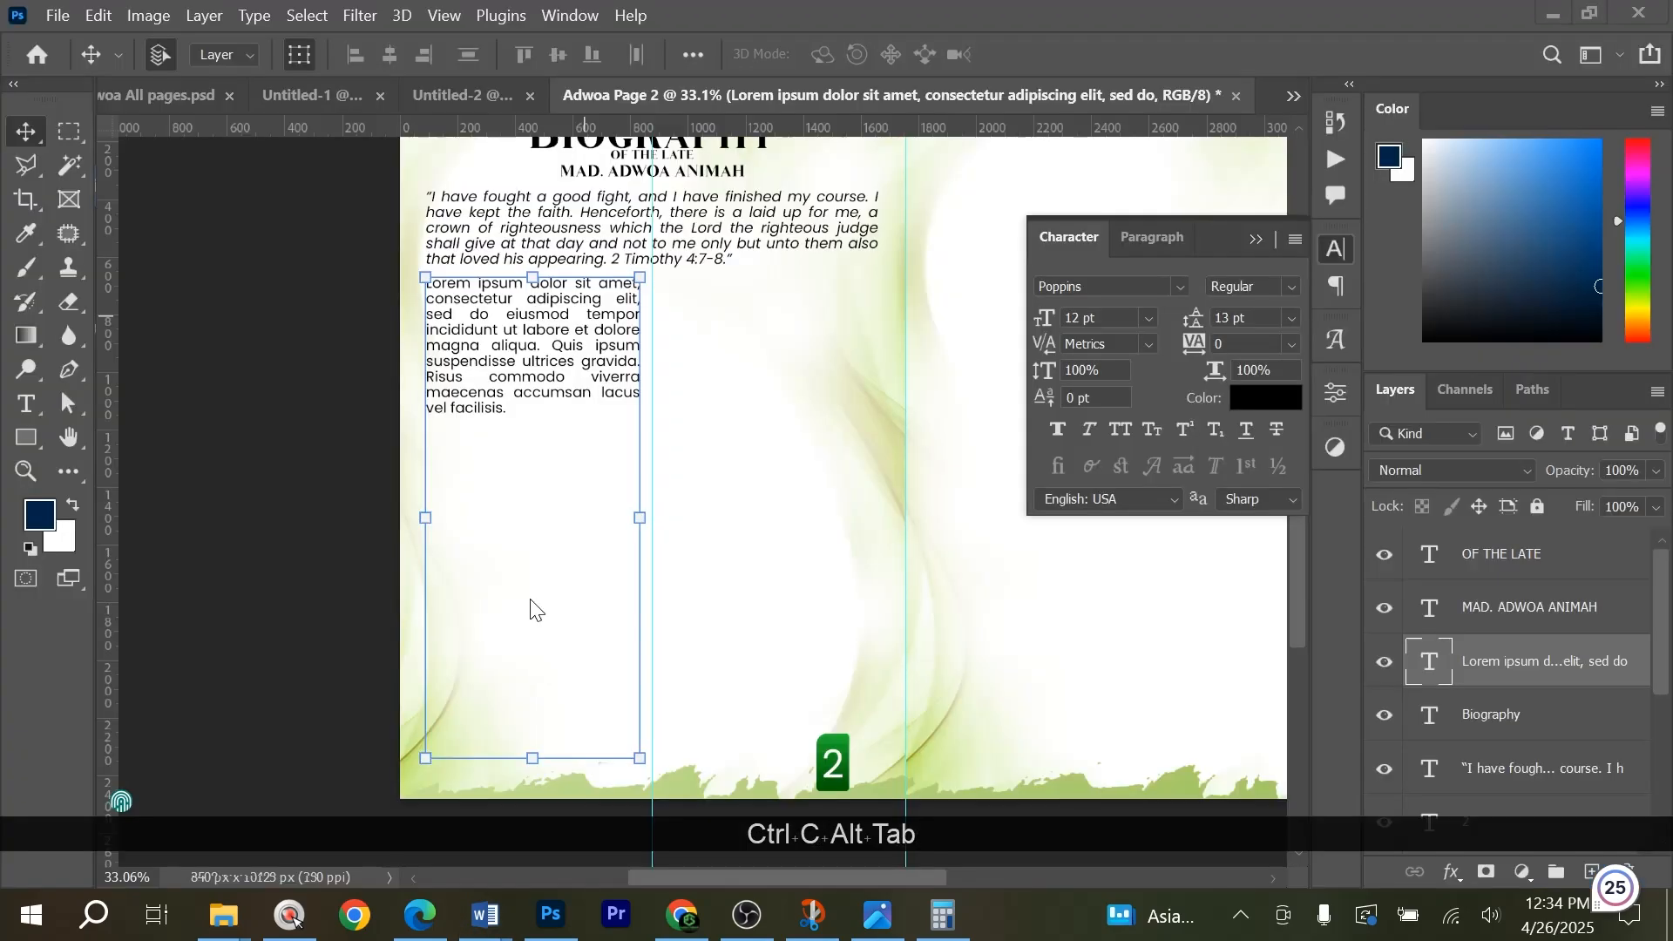
Replace the left column's placeholder text with the copied biography text.
double_click(508, 358)
key("ctrl+v")
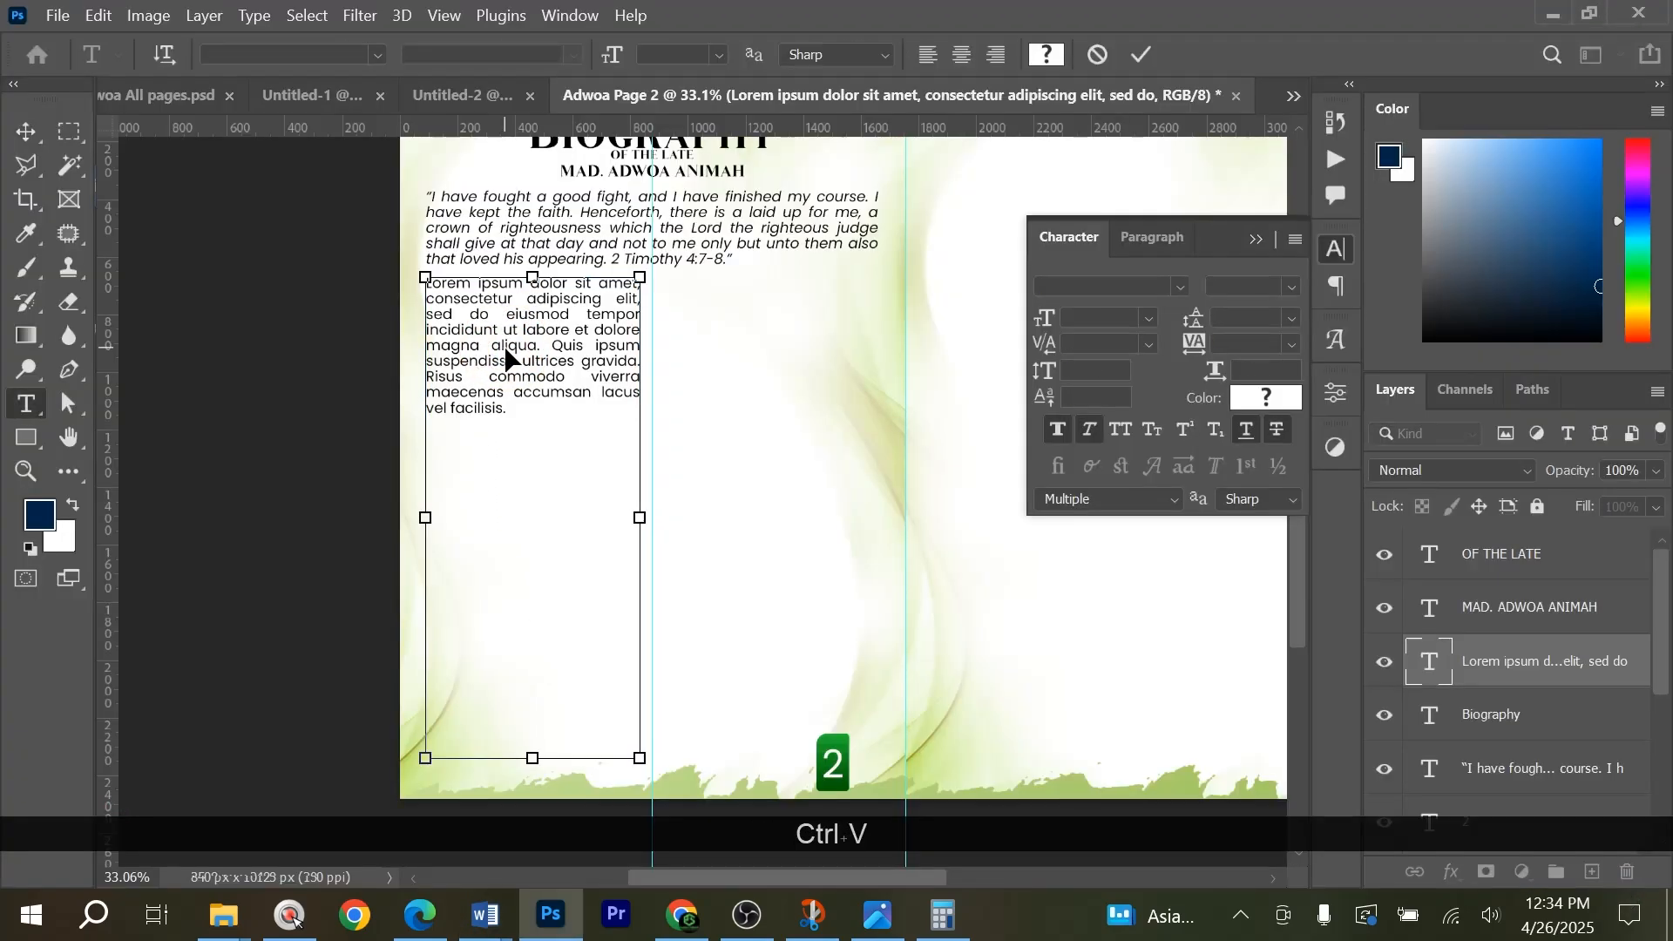
key("ctrl+a")
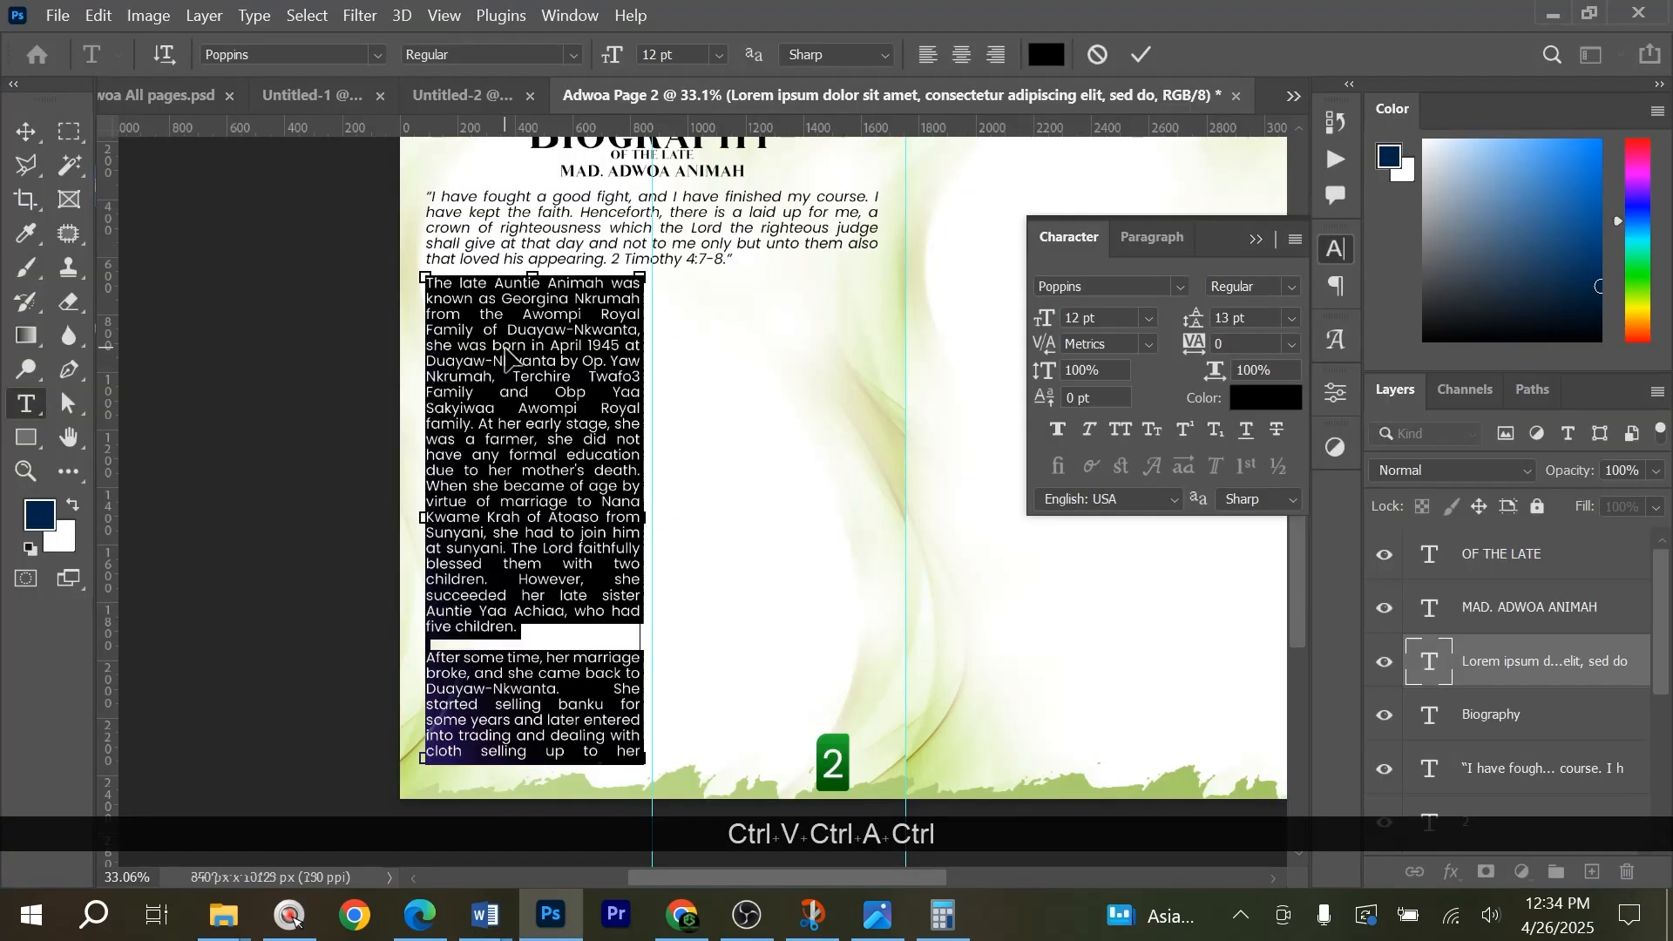
key("ctrl+v")
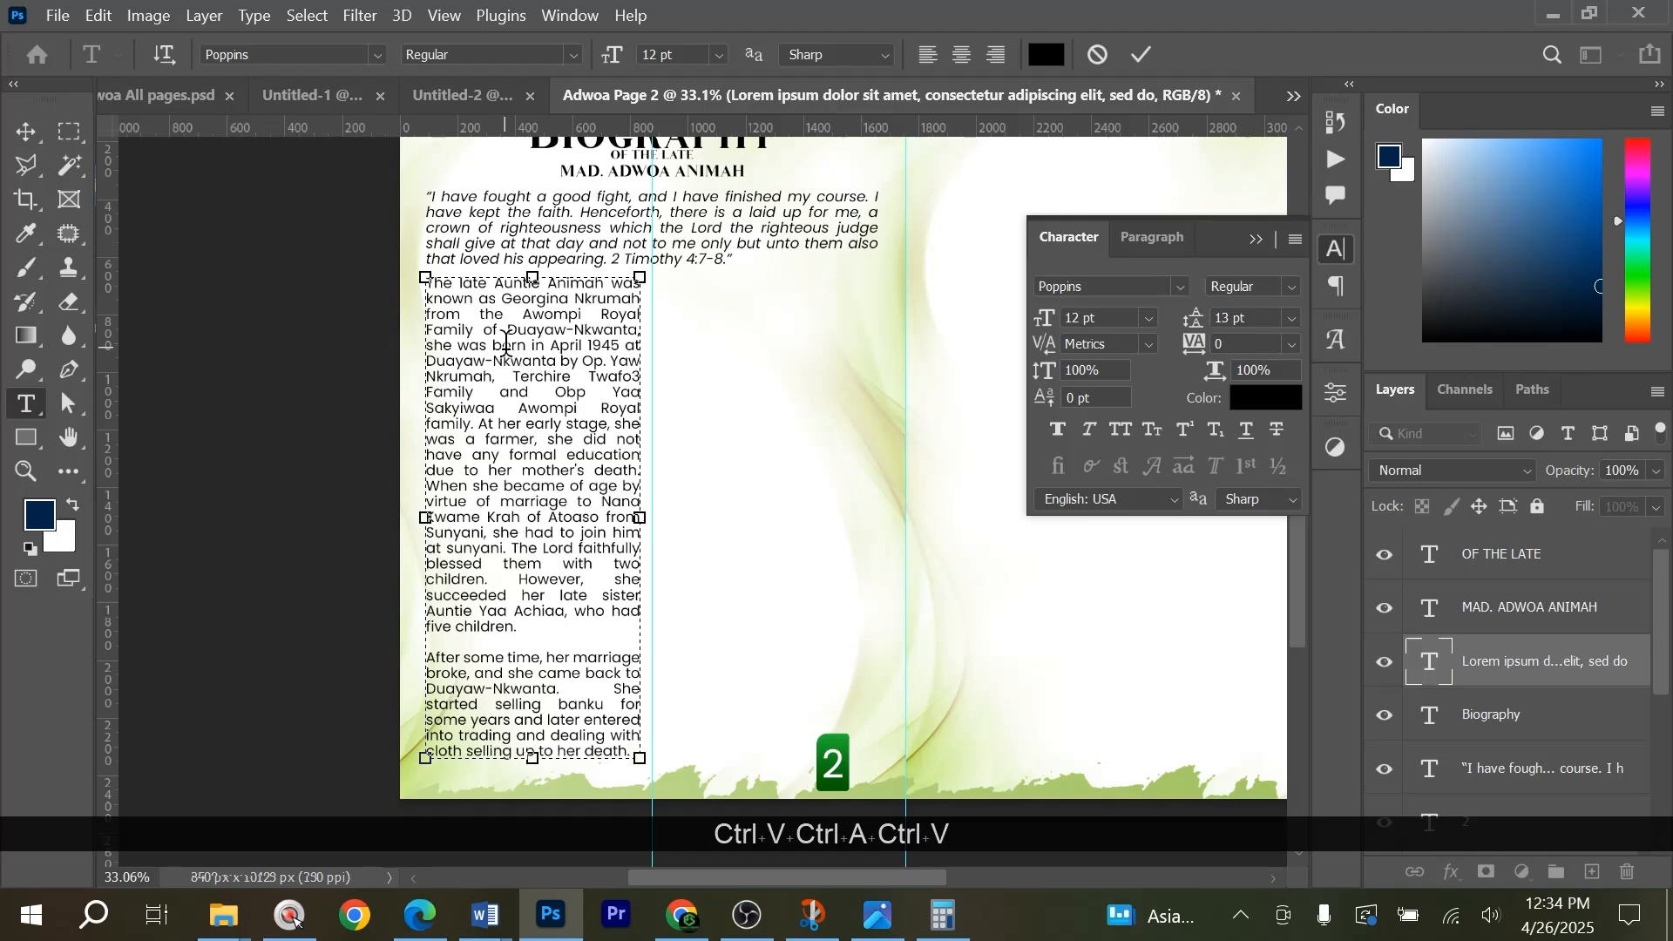
key("ctrl+a")
scroll(494, 684, "down", 3)
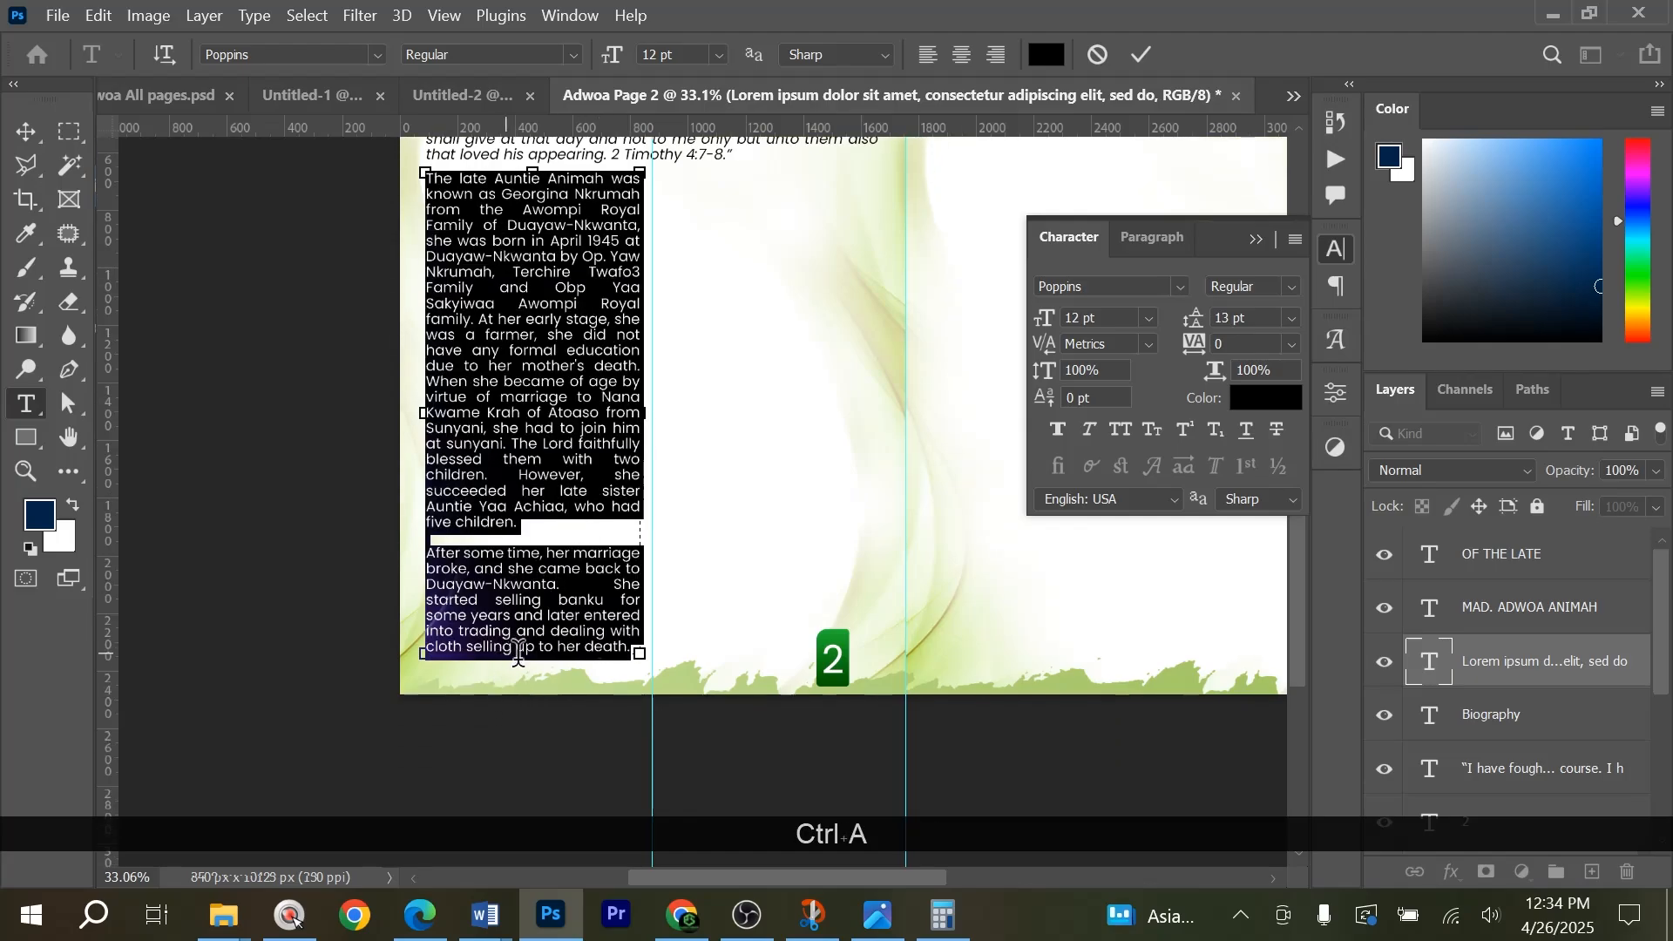
Extend the left column's text box slightly downward and commit the biography text.
left_click(559, 579)
mouse_move(536, 655)
left_mouse_down()
mouse_move(527, 827)
mouse_move(535, 672)
left_mouse_up()
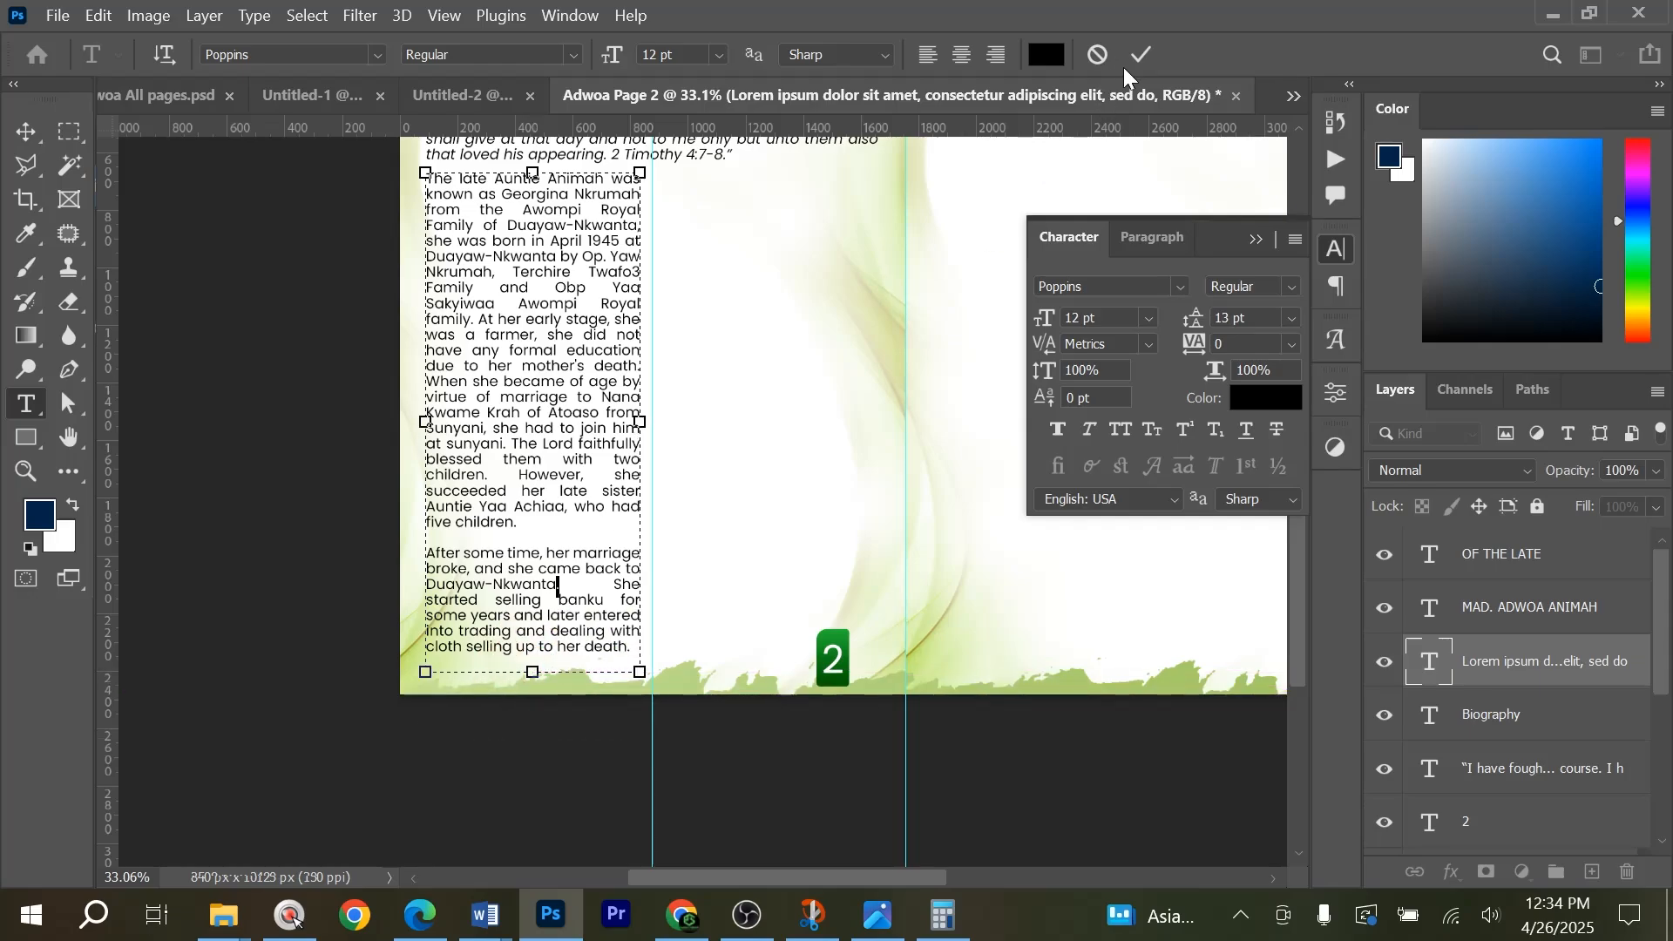
key("ctrl+Return")
key("v")
scroll(591, 394, "up", 3)
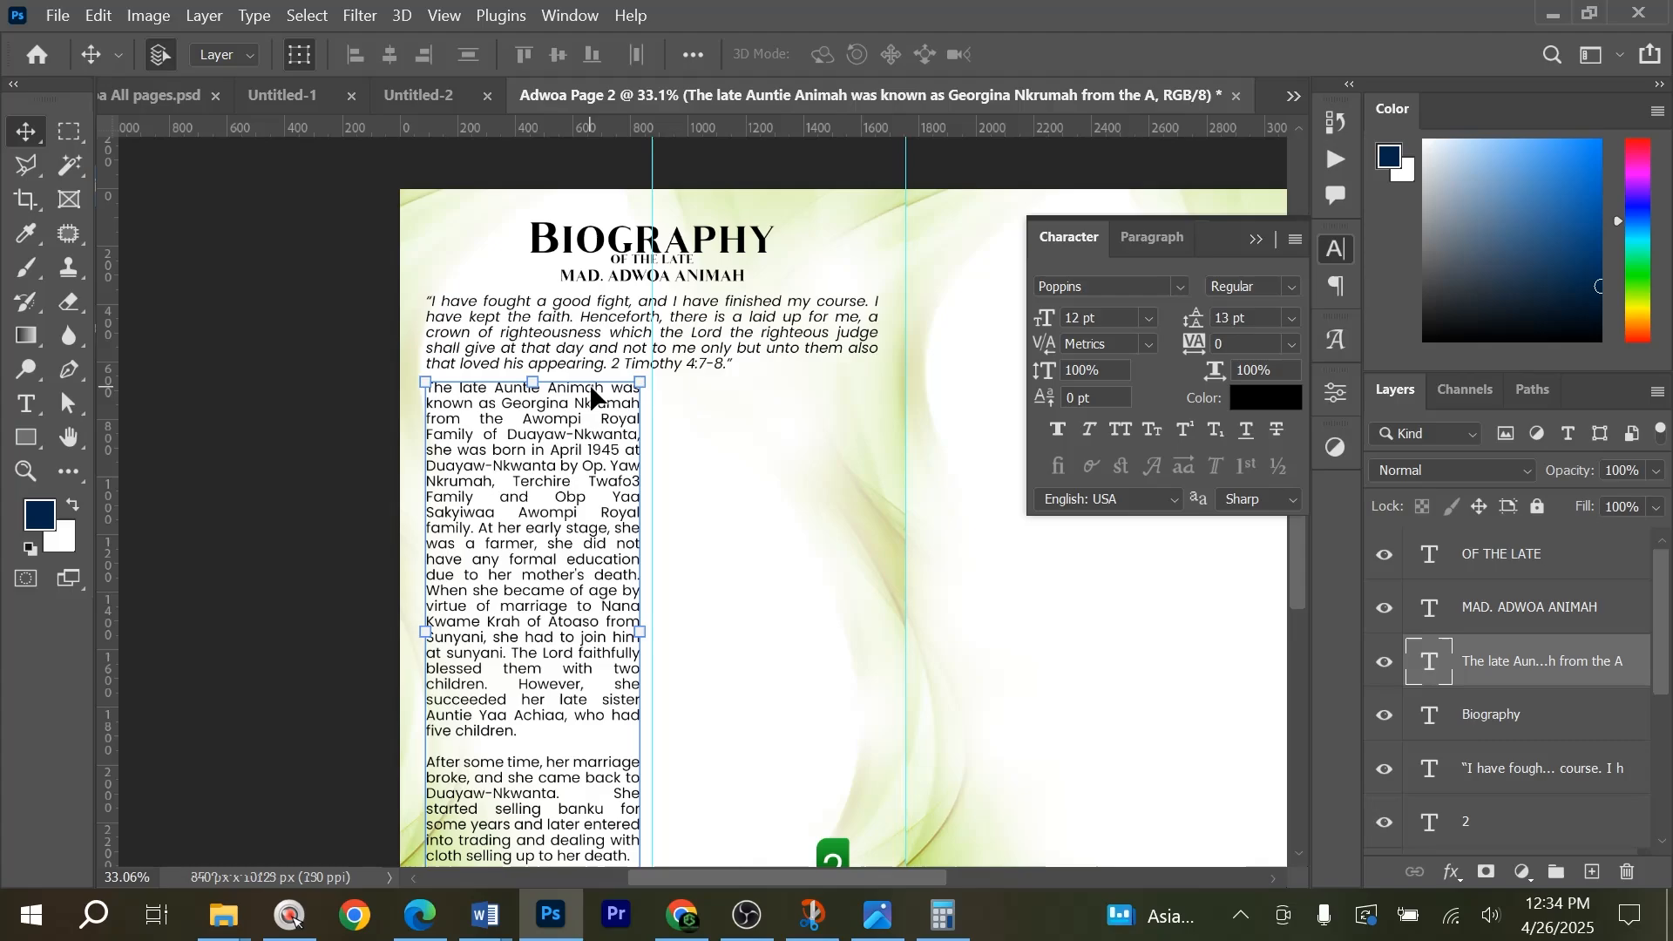
Nudge the Biography heading, quotation and left column text up together by a small amount, keeping their spacing.
left_click_drag(478, 207, 707, 473)
key("Up")
key("Up")
key("Up")
key("Up")
key("Up")
key("Up")
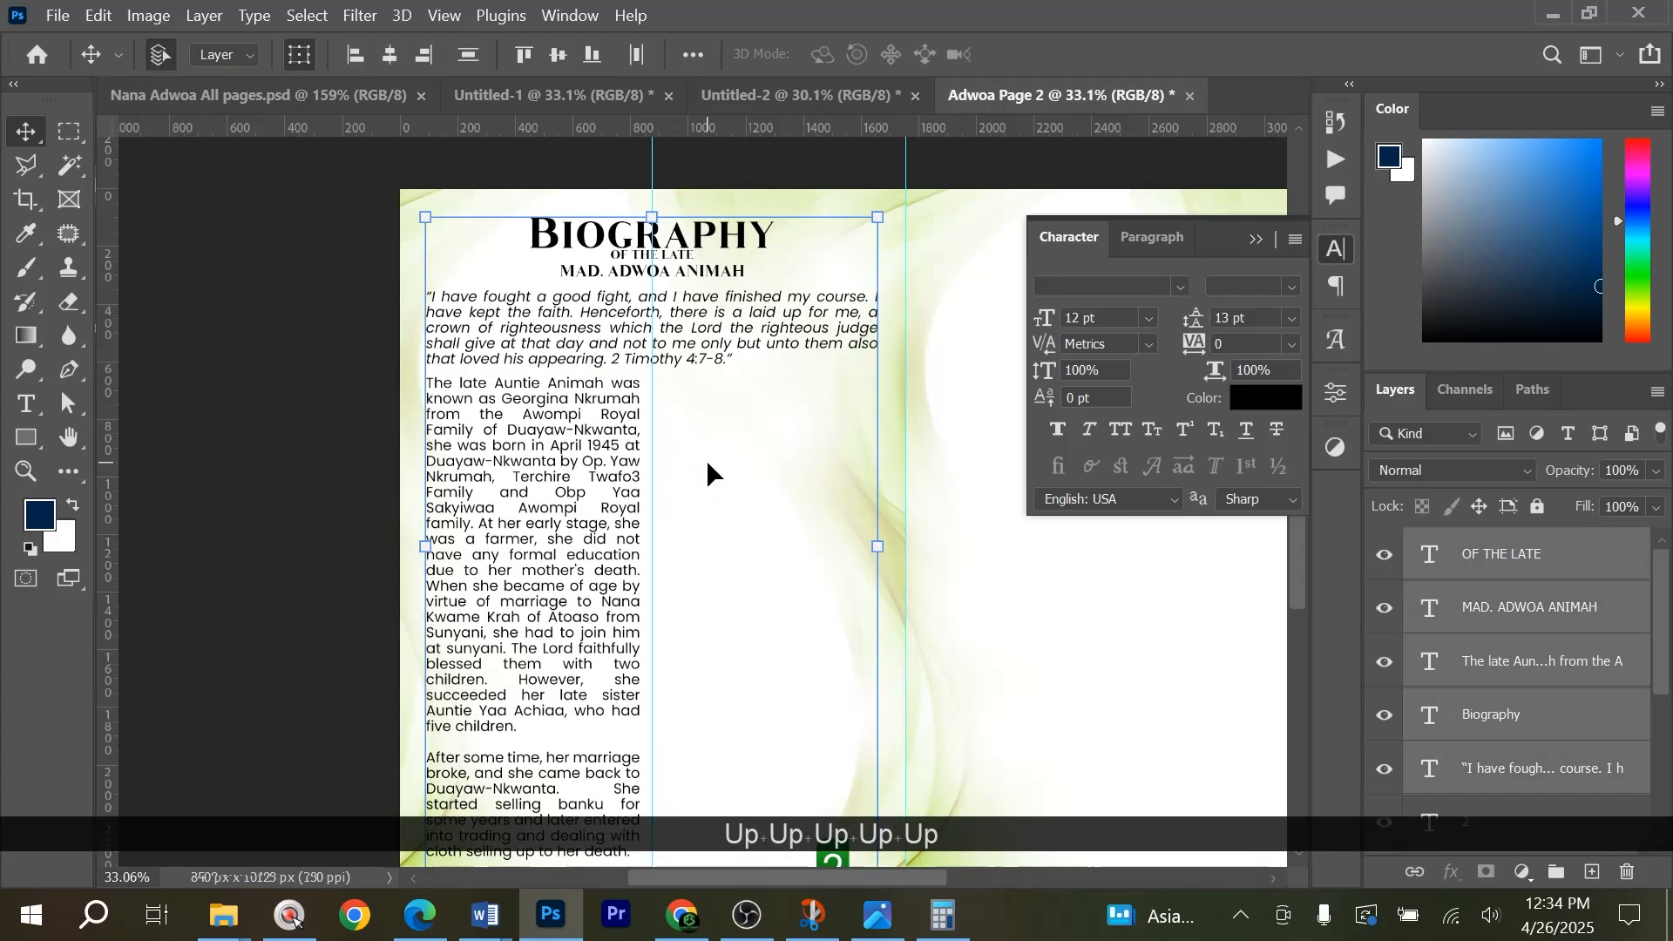
left_click(224, 531)
scroll(627, 549, "down", 4)
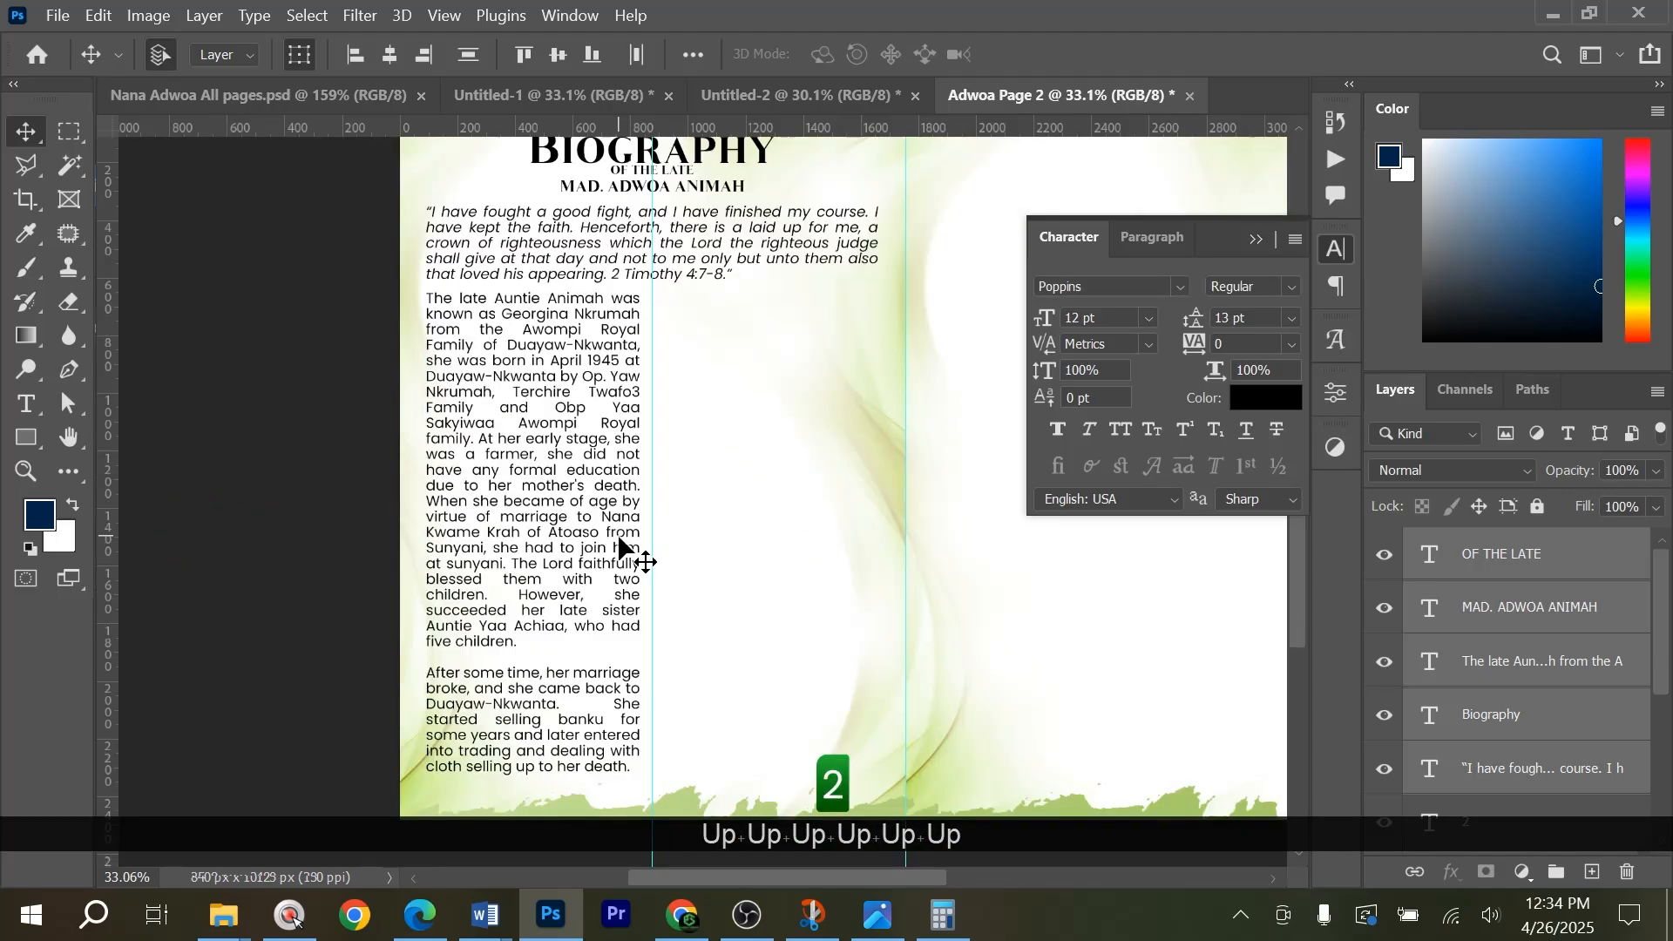
Compare the column's opening with the drop cap on the Biography page of the finished all-pages reference document.
scroll(664, 527, "up", 3)
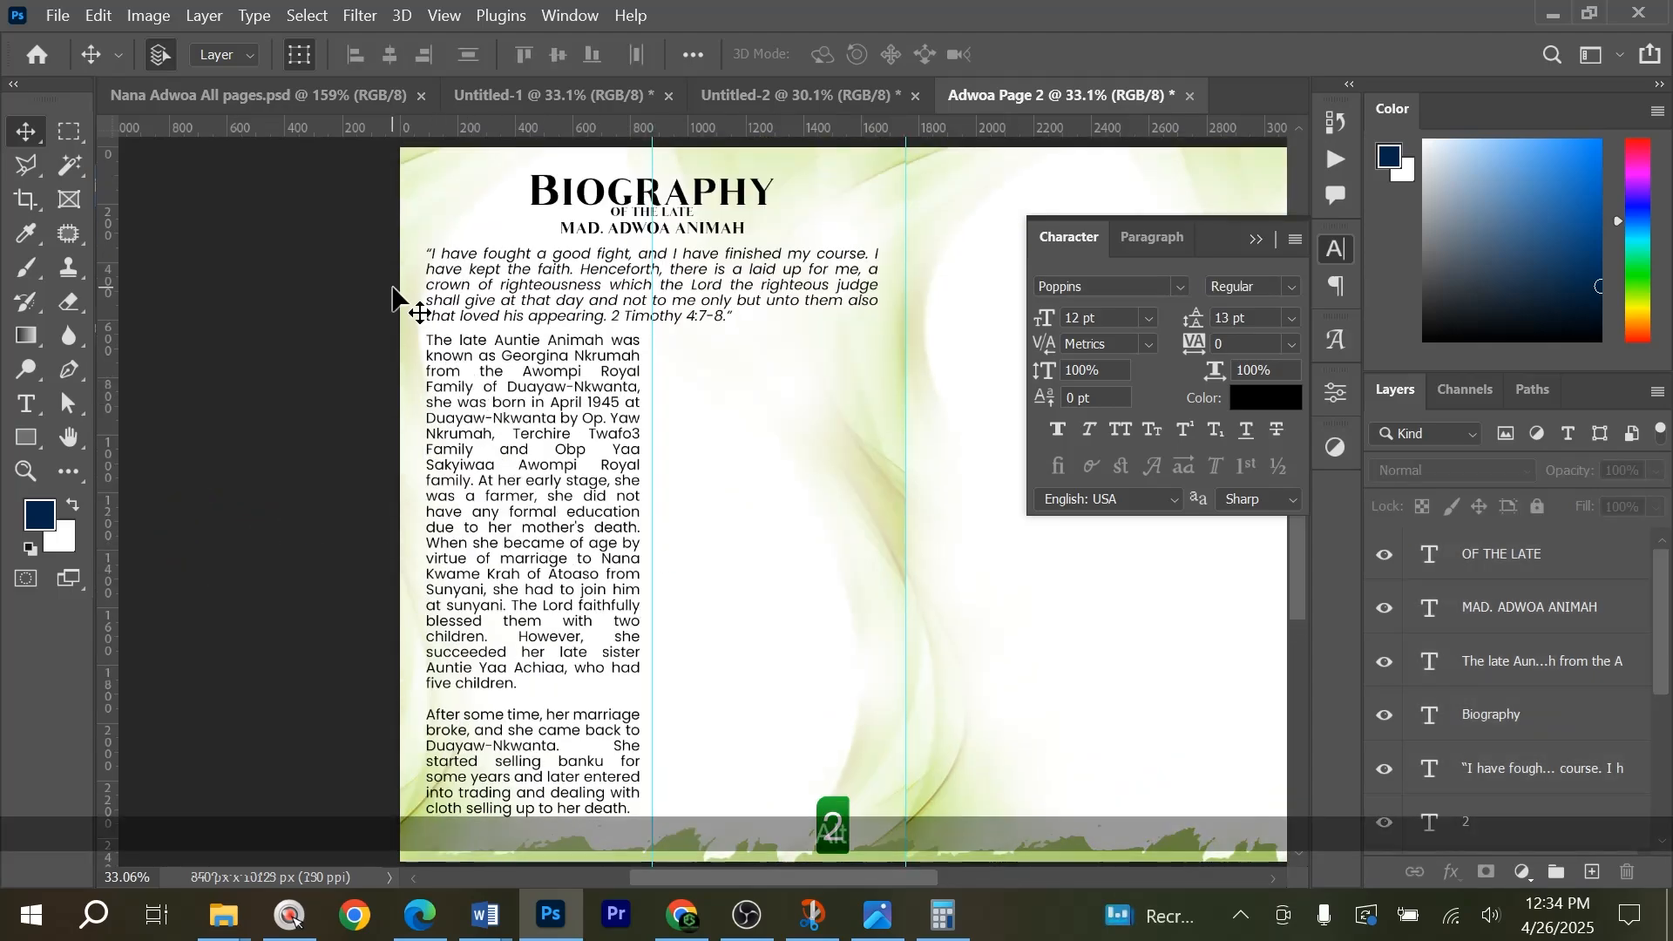
scroll(448, 370, "up", 3)
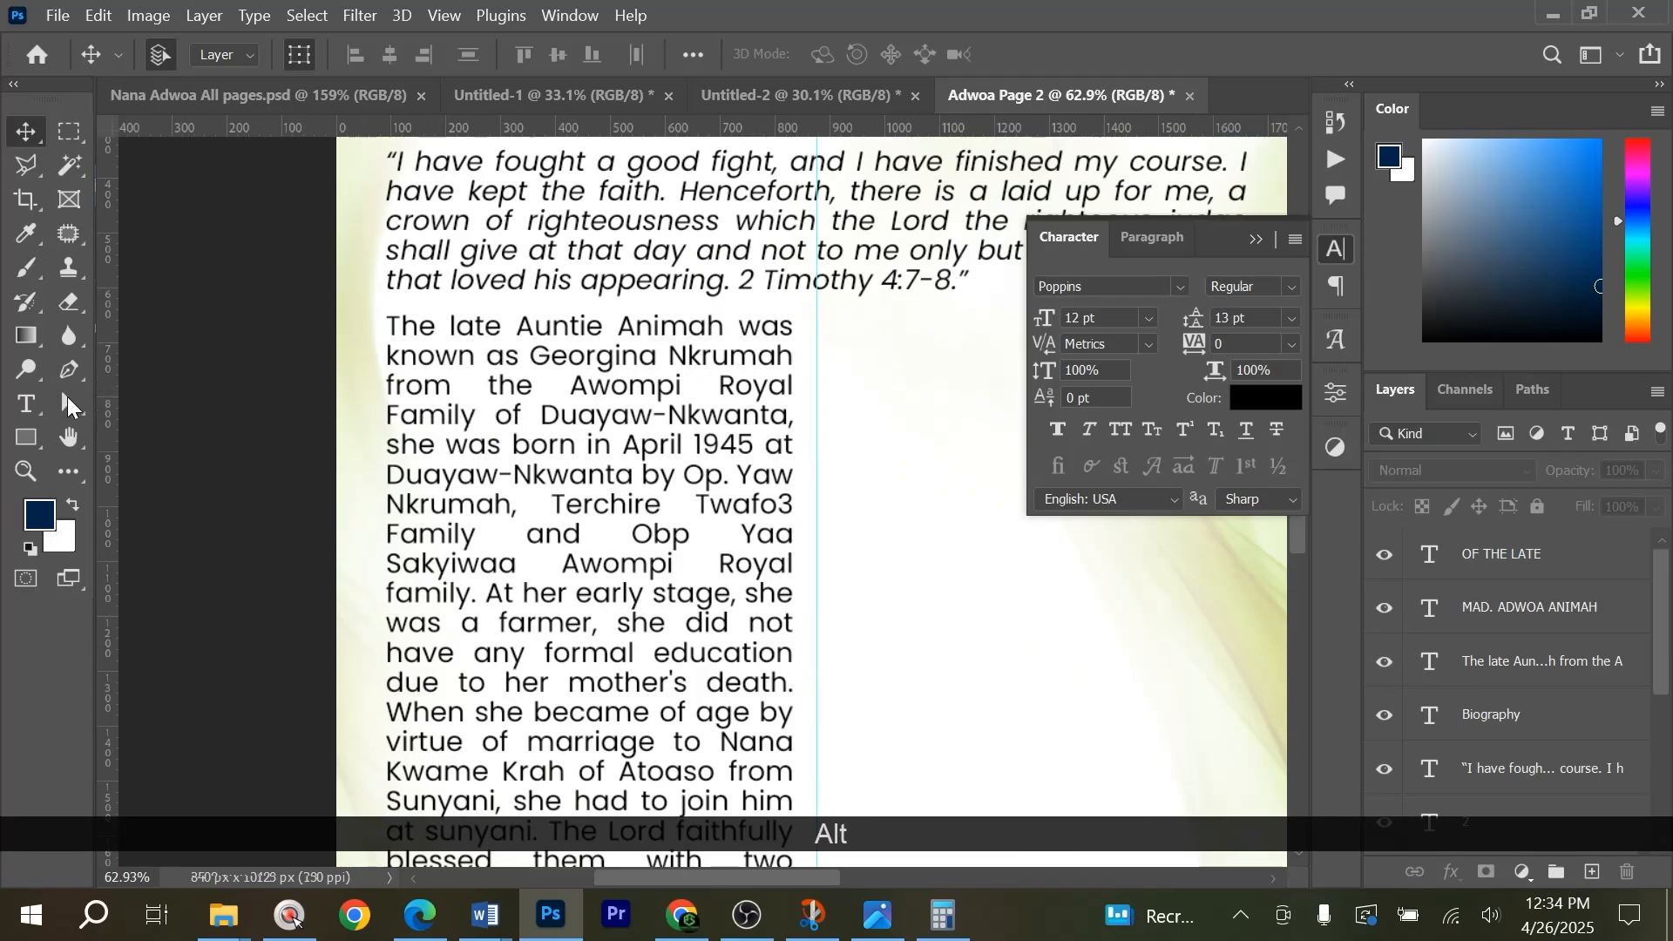
left_click(26, 403)
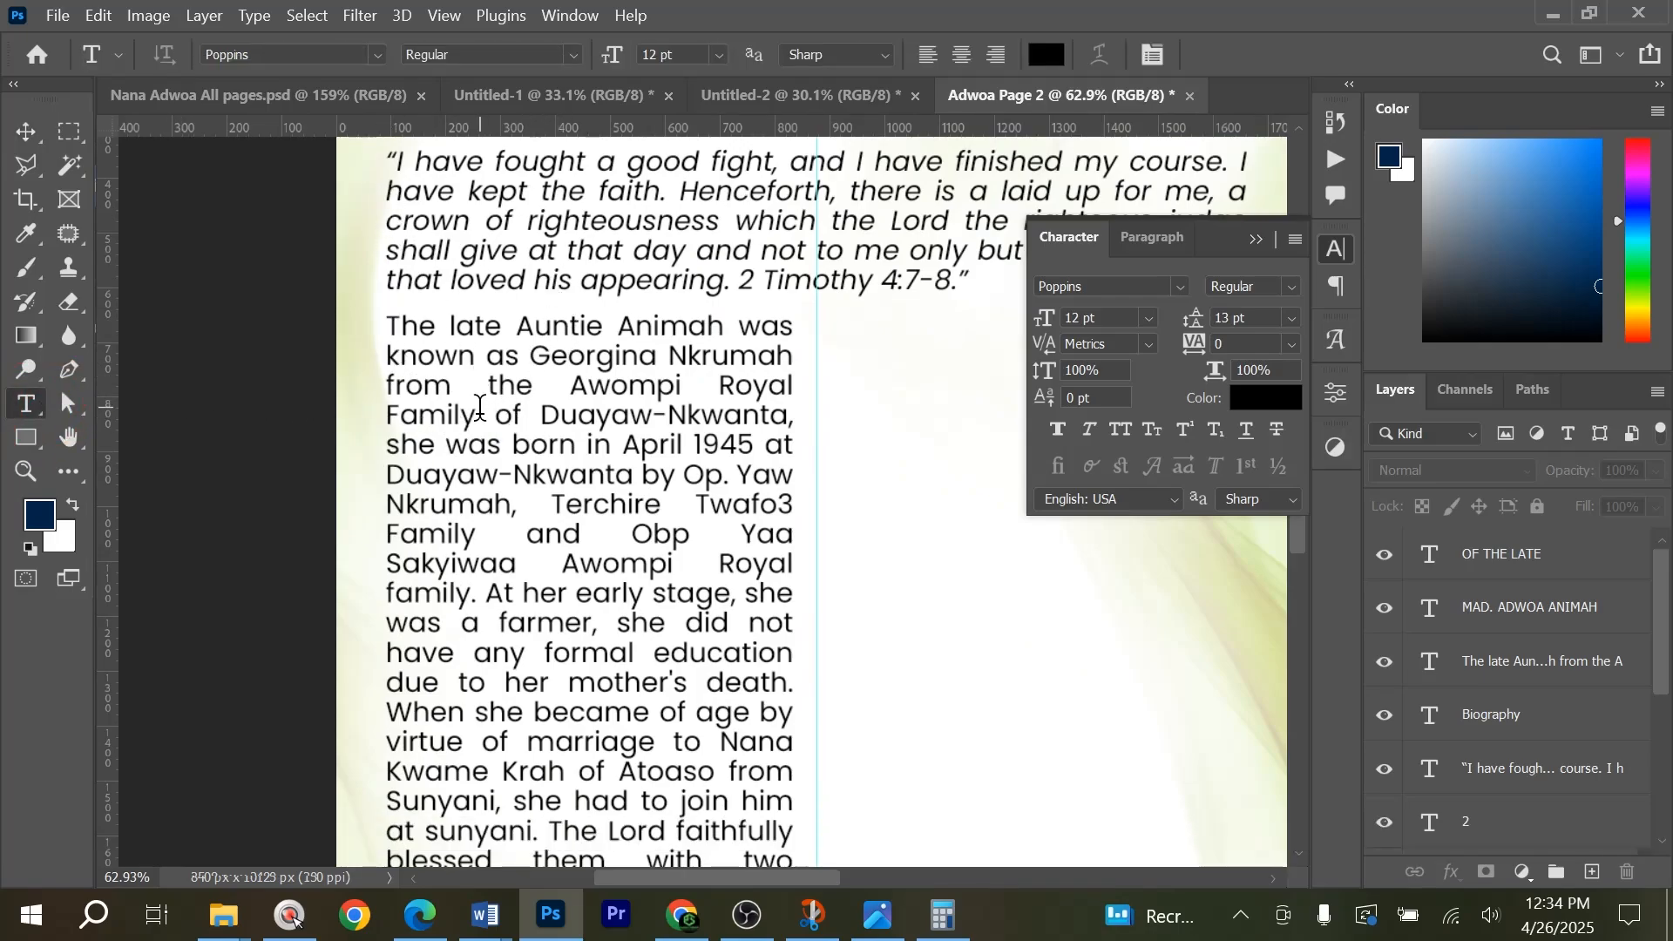
left_click(317, 94)
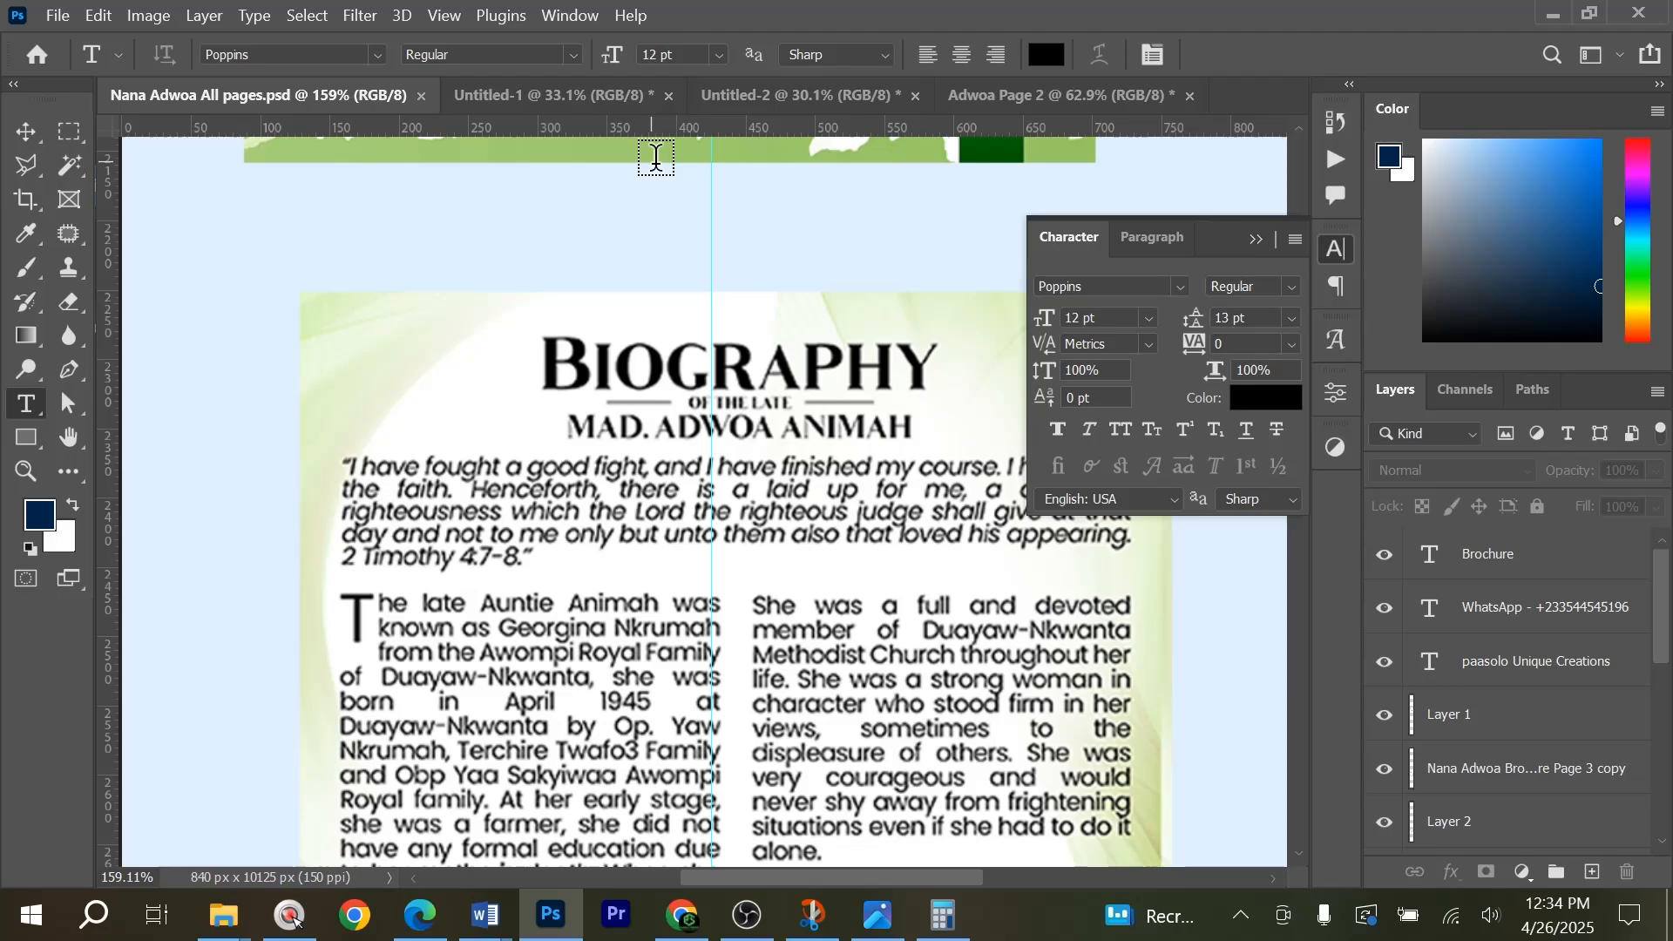
left_click(767, 93)
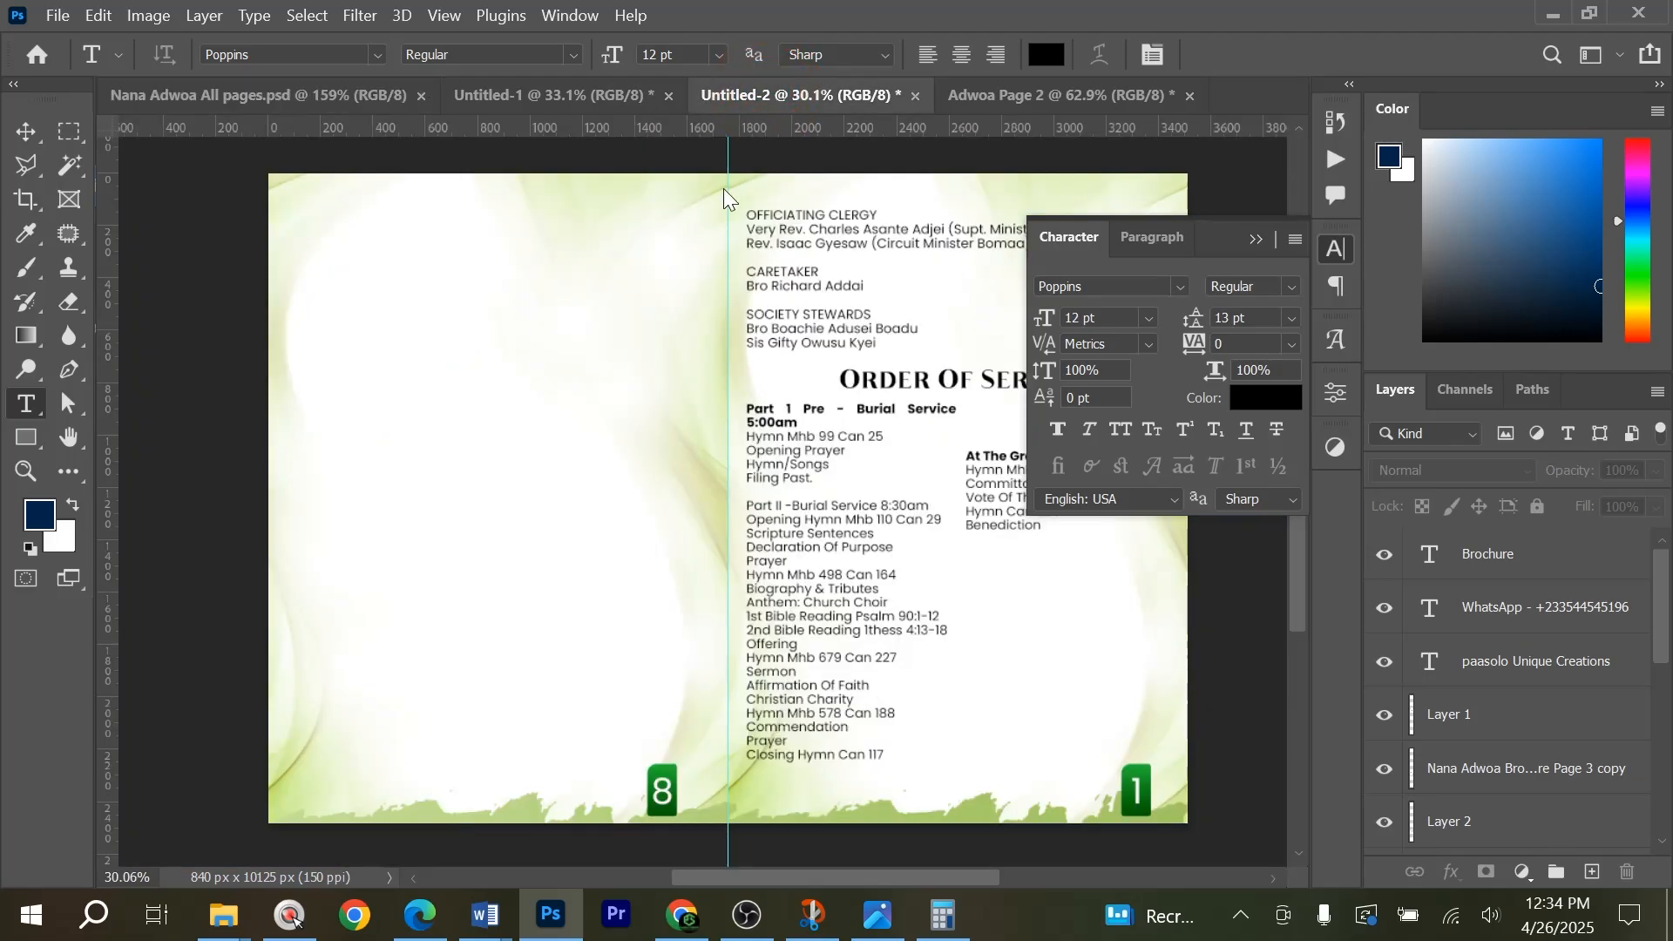
left_click(956, 84)
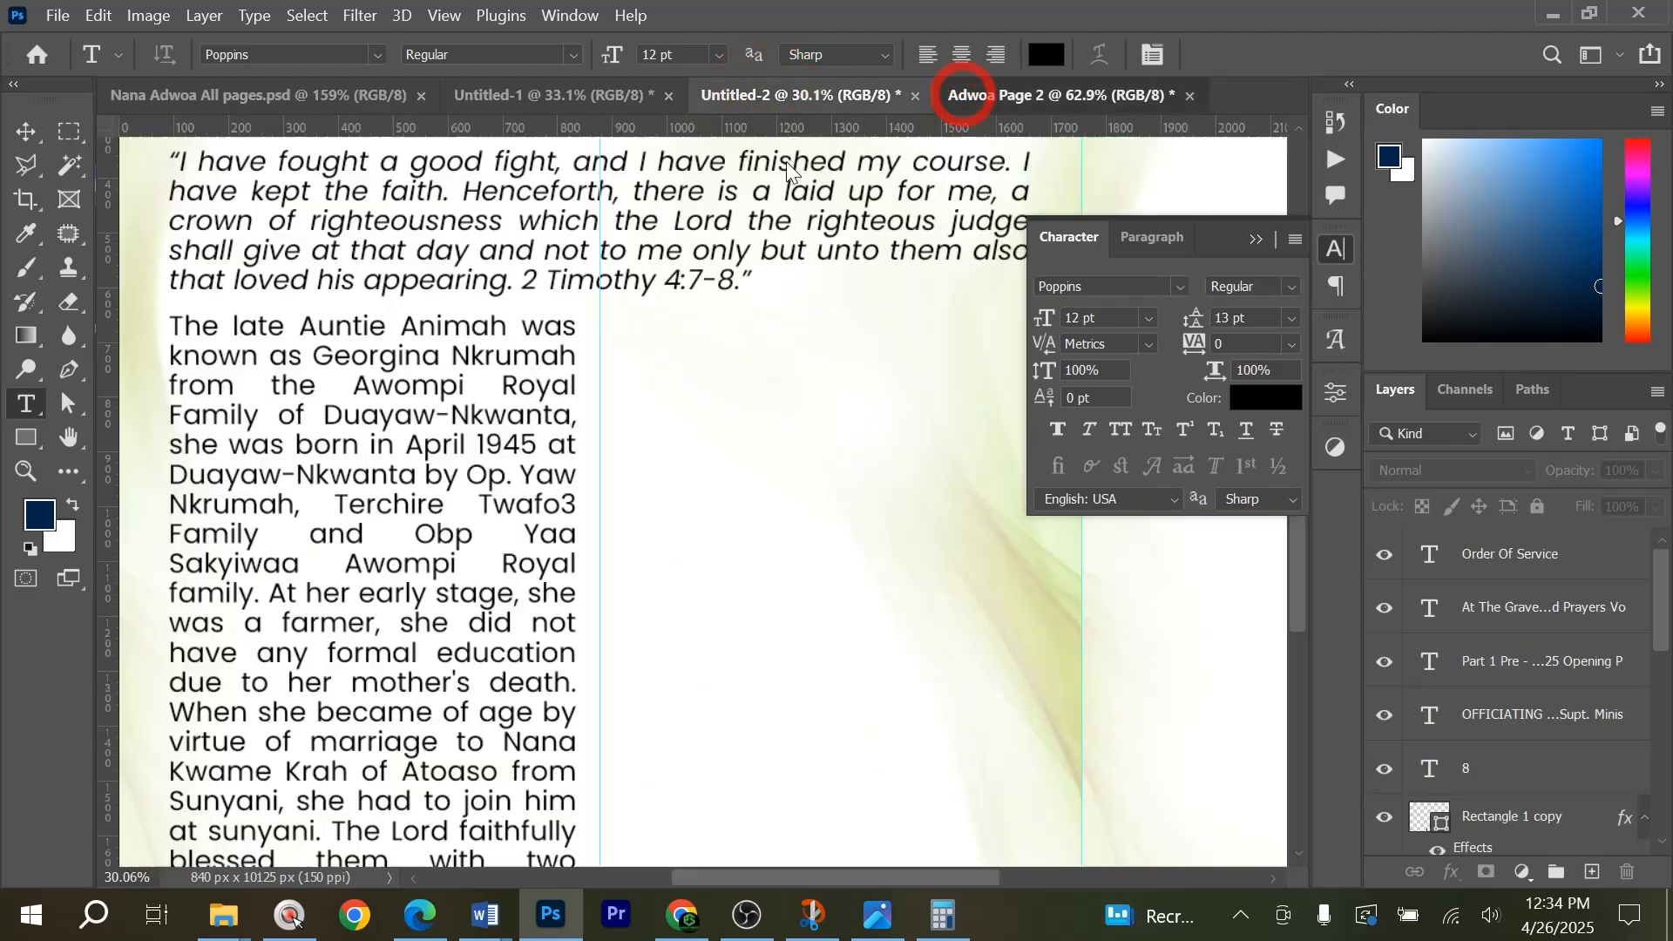
Add a separate capital letter T in 12 pt Poppins Regular in the empty area beside the Biography heading.
scroll(219, 359, "up", 1)
left_click_drag(254, 406, 677, 383)
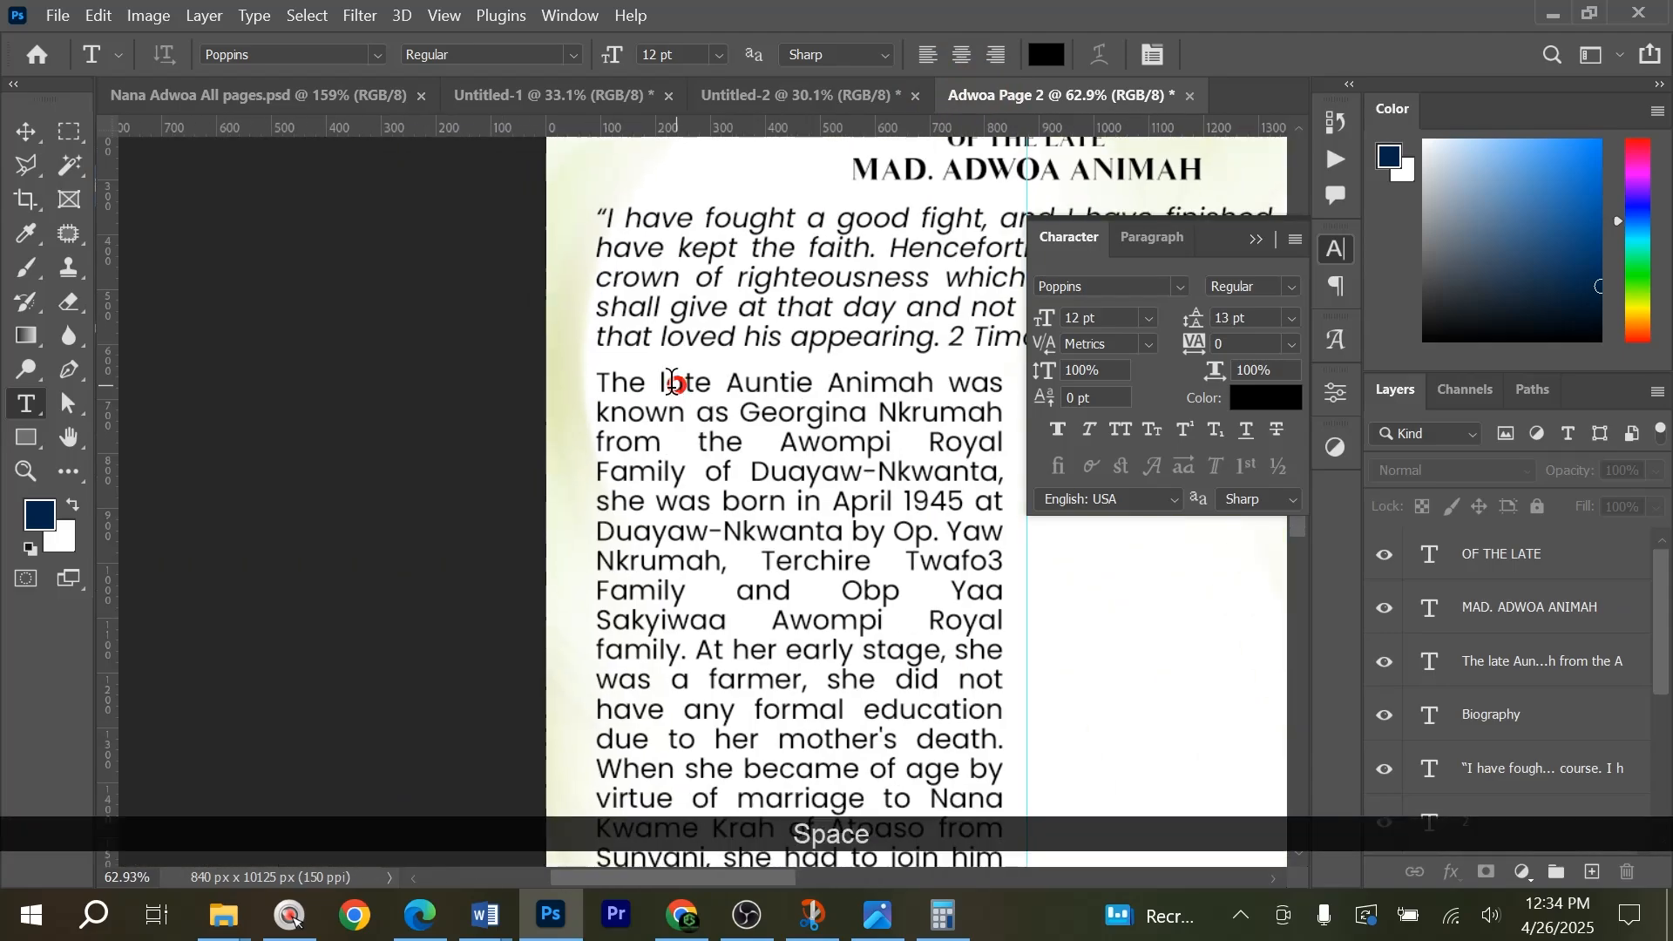
scroll(619, 366, "up", 1)
scroll(619, 366, "up", 1)
left_click_drag(704, 497, 485, 704)
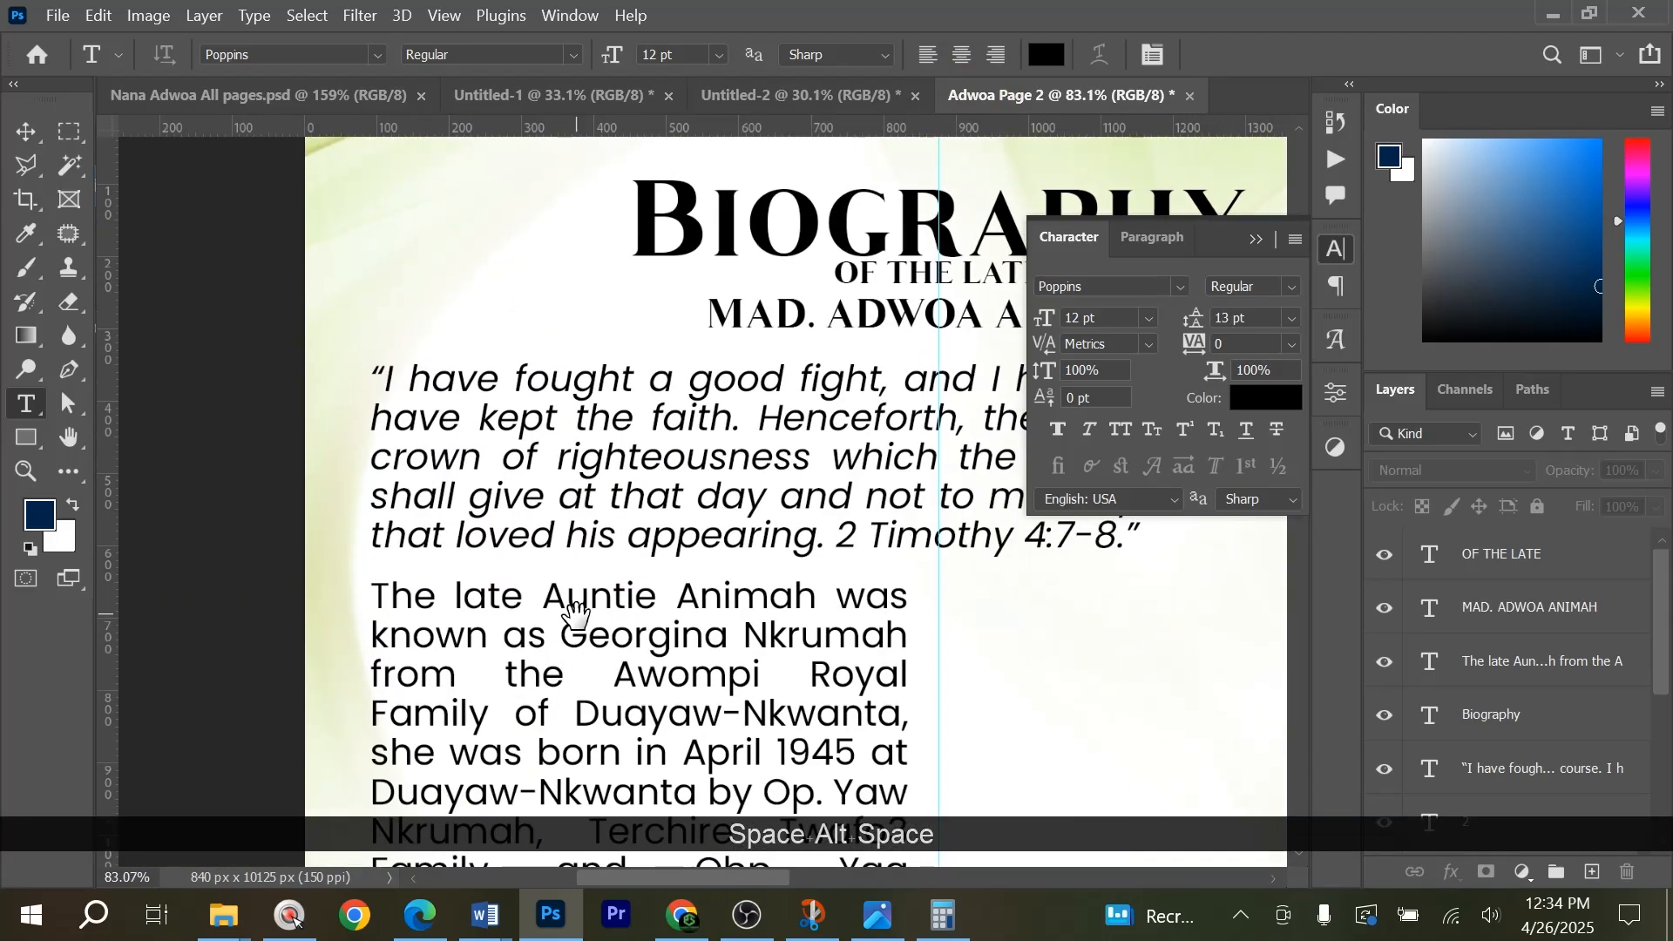
left_click(381, 228)
type("T")
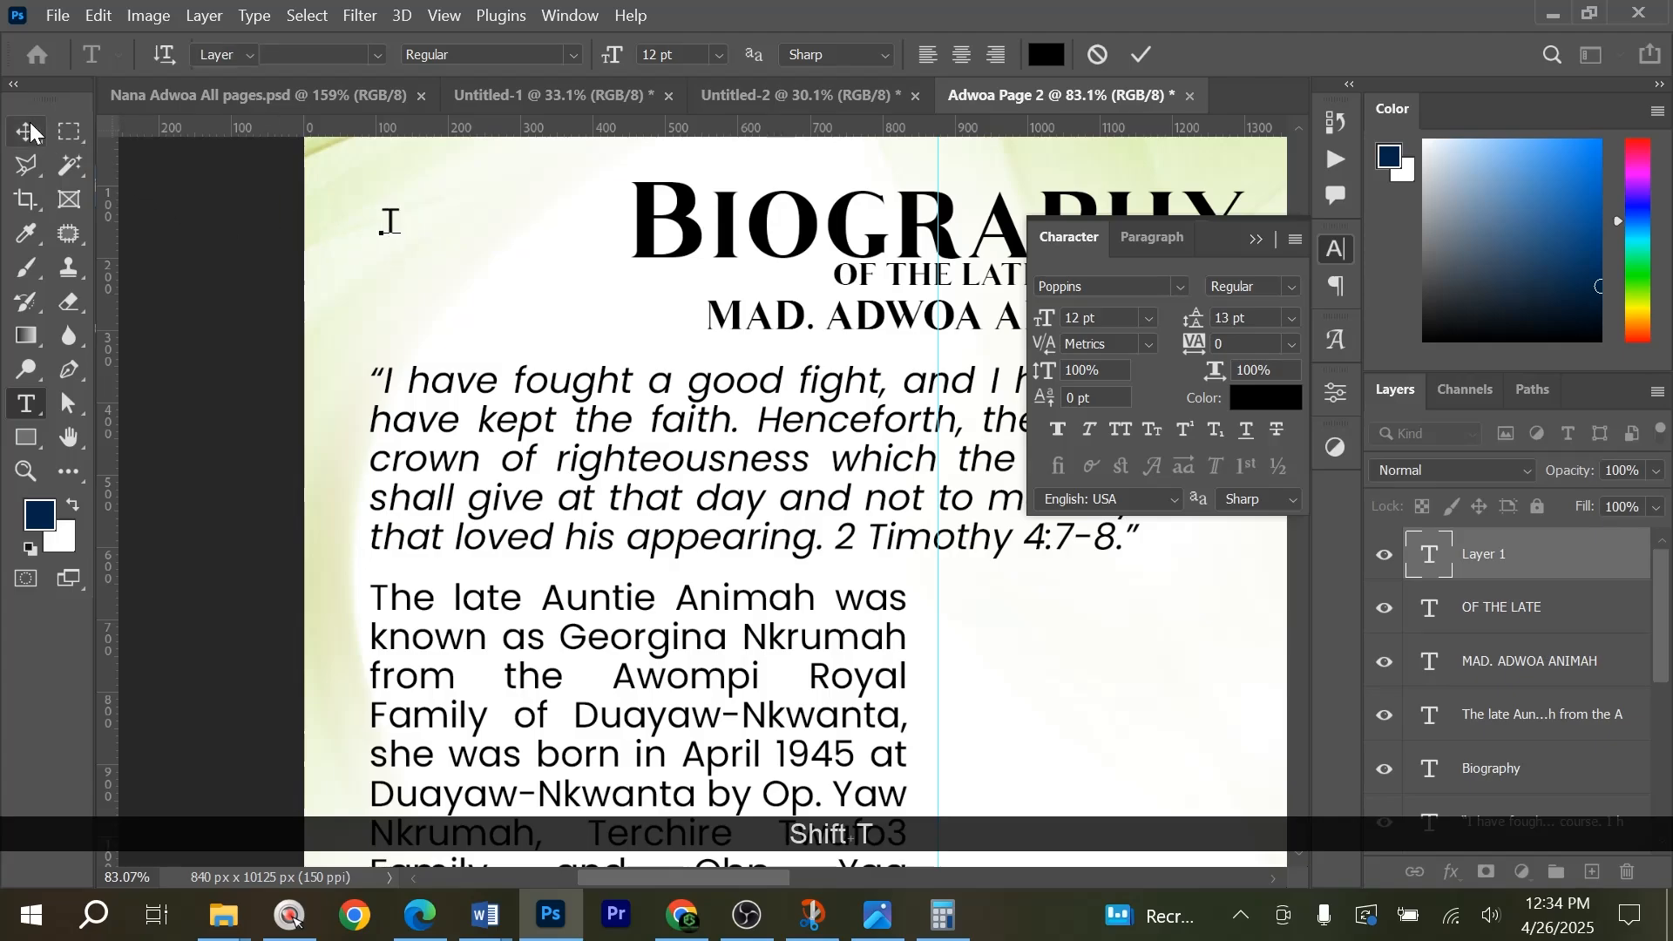
Scale the separate letter T up proportionally to about 337%, roughly 40 pt.
key("ctrl+t")
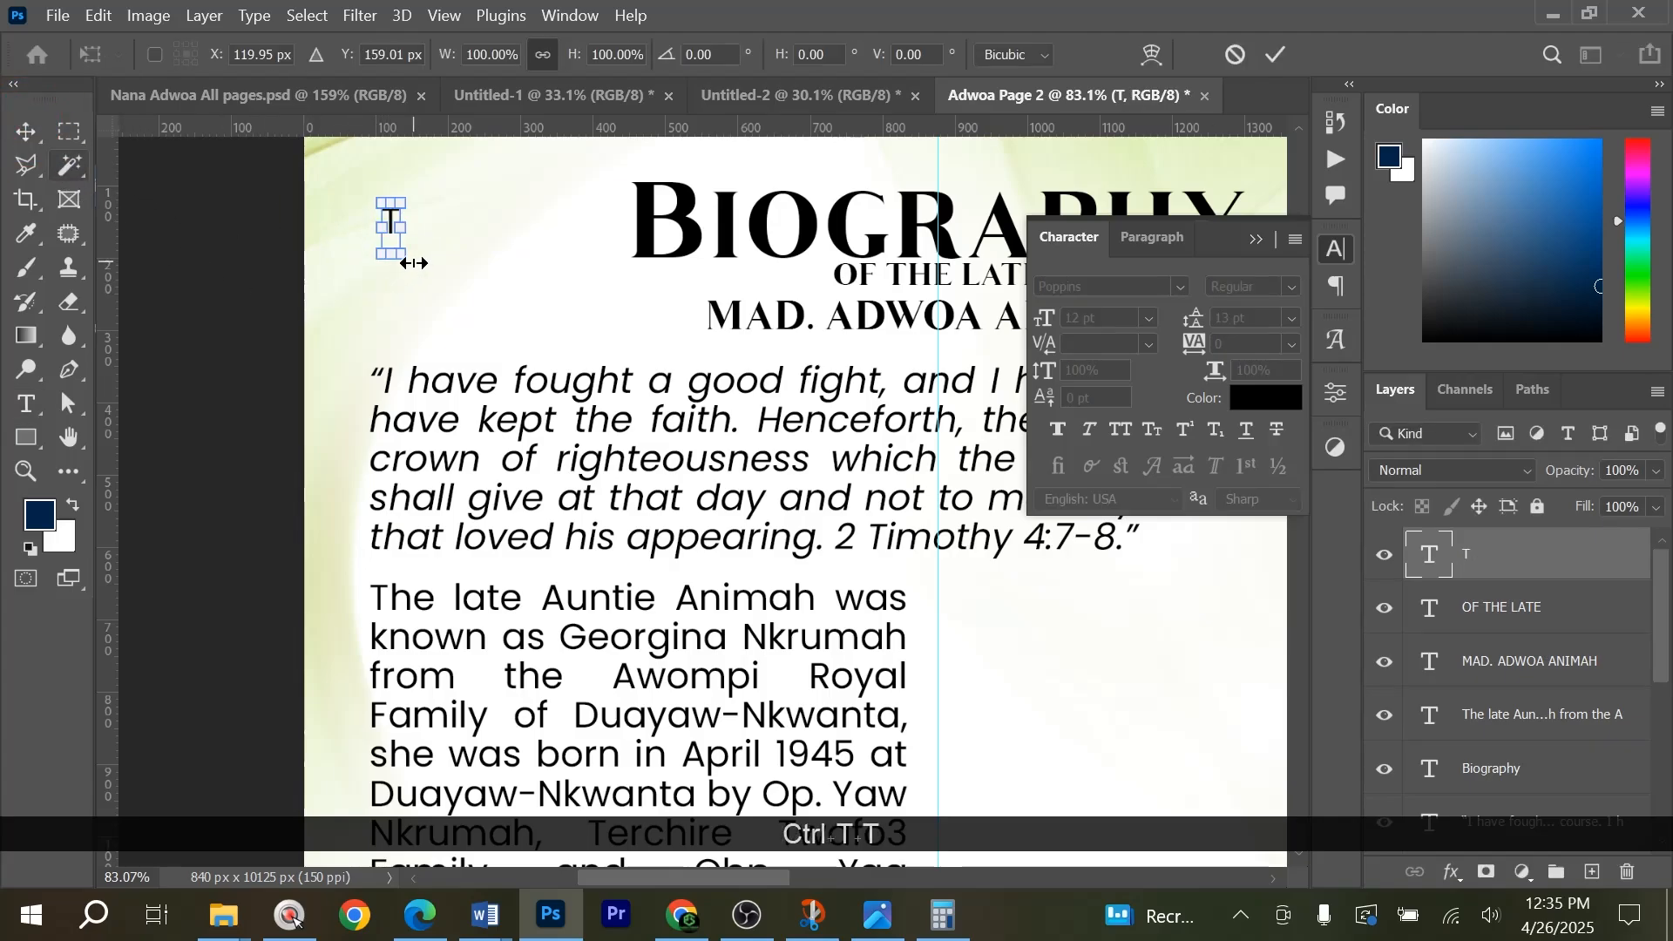
left_click_drag(403, 238, 518, 359)
double_click(419, 233)
scroll(412, 294, "up", 3)
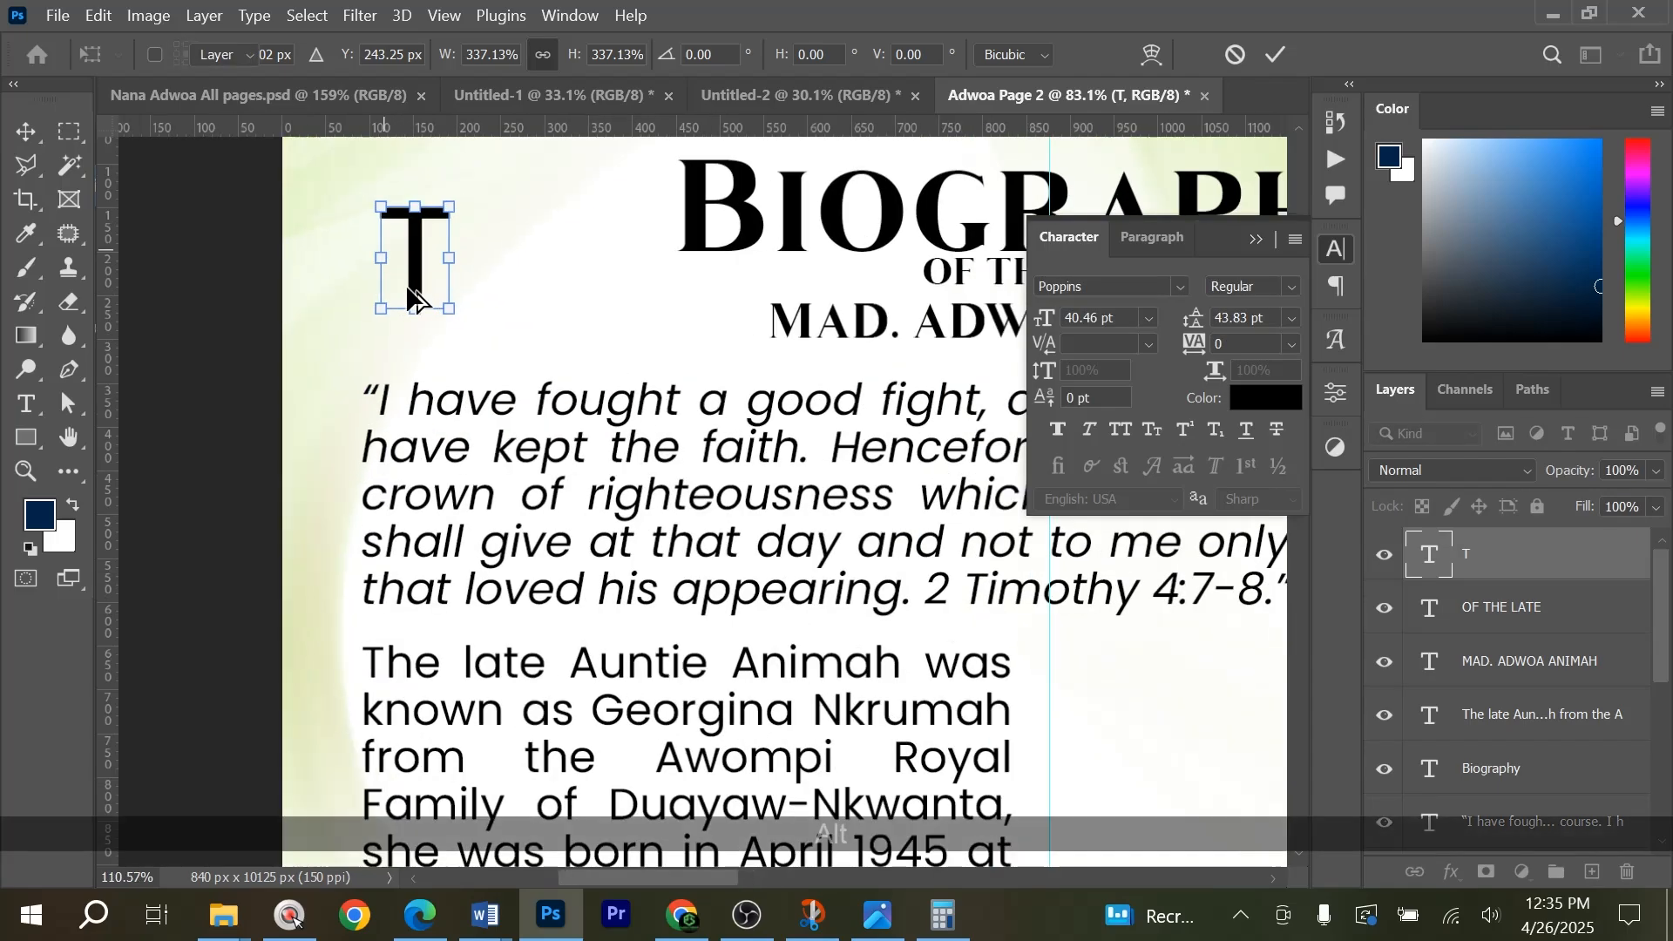
Move the large T over the first letter of the left column, aligning its top with the opening line.
left_click_drag(423, 294, 524, 716)
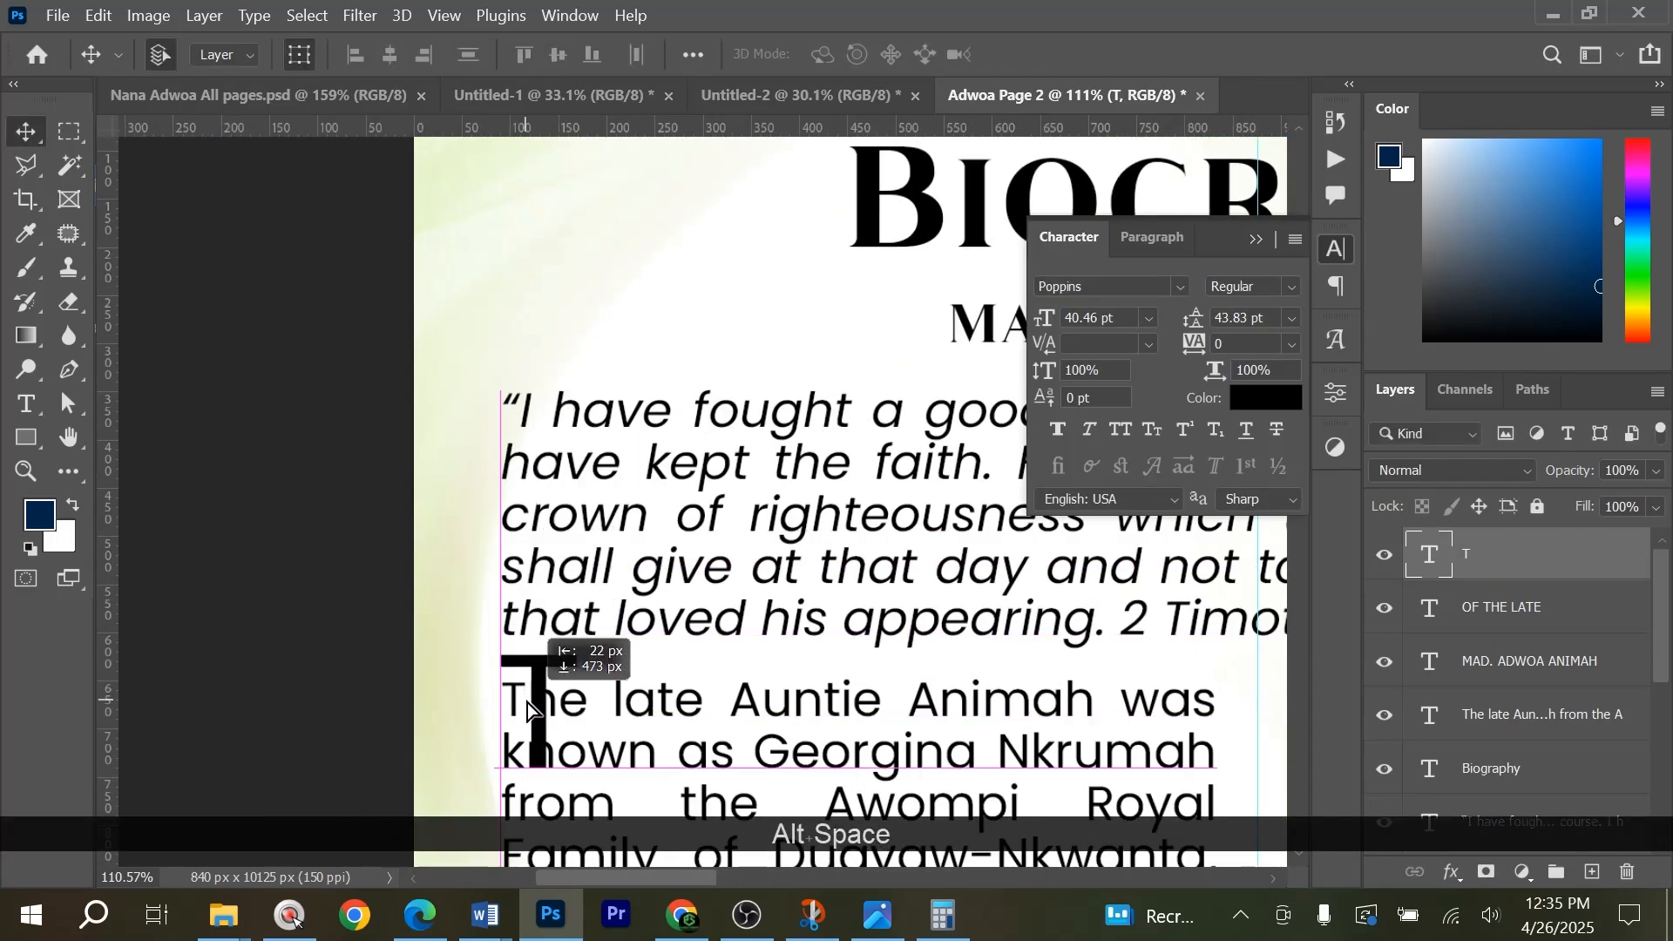
scroll(536, 662, "down", 5)
scroll(542, 505, "up", 2)
left_click_drag(523, 503, 529, 521)
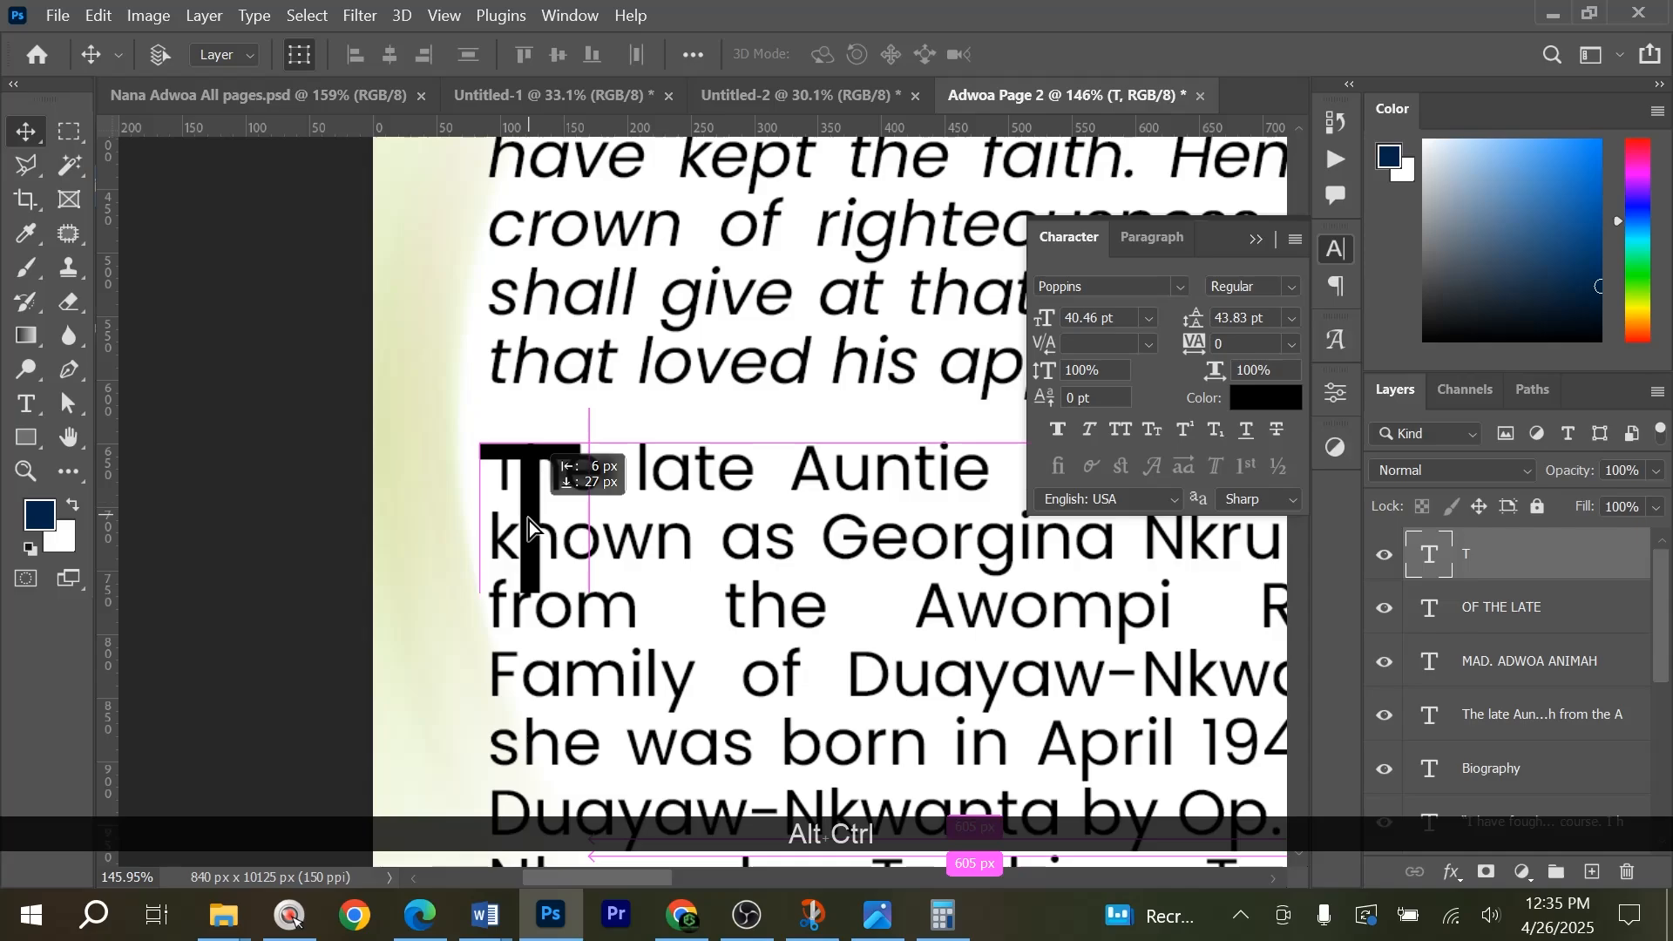
Scale the large T down to about 87%, roughly 35 pt, so it spans the column's first two lines.
key("ctrl+t")
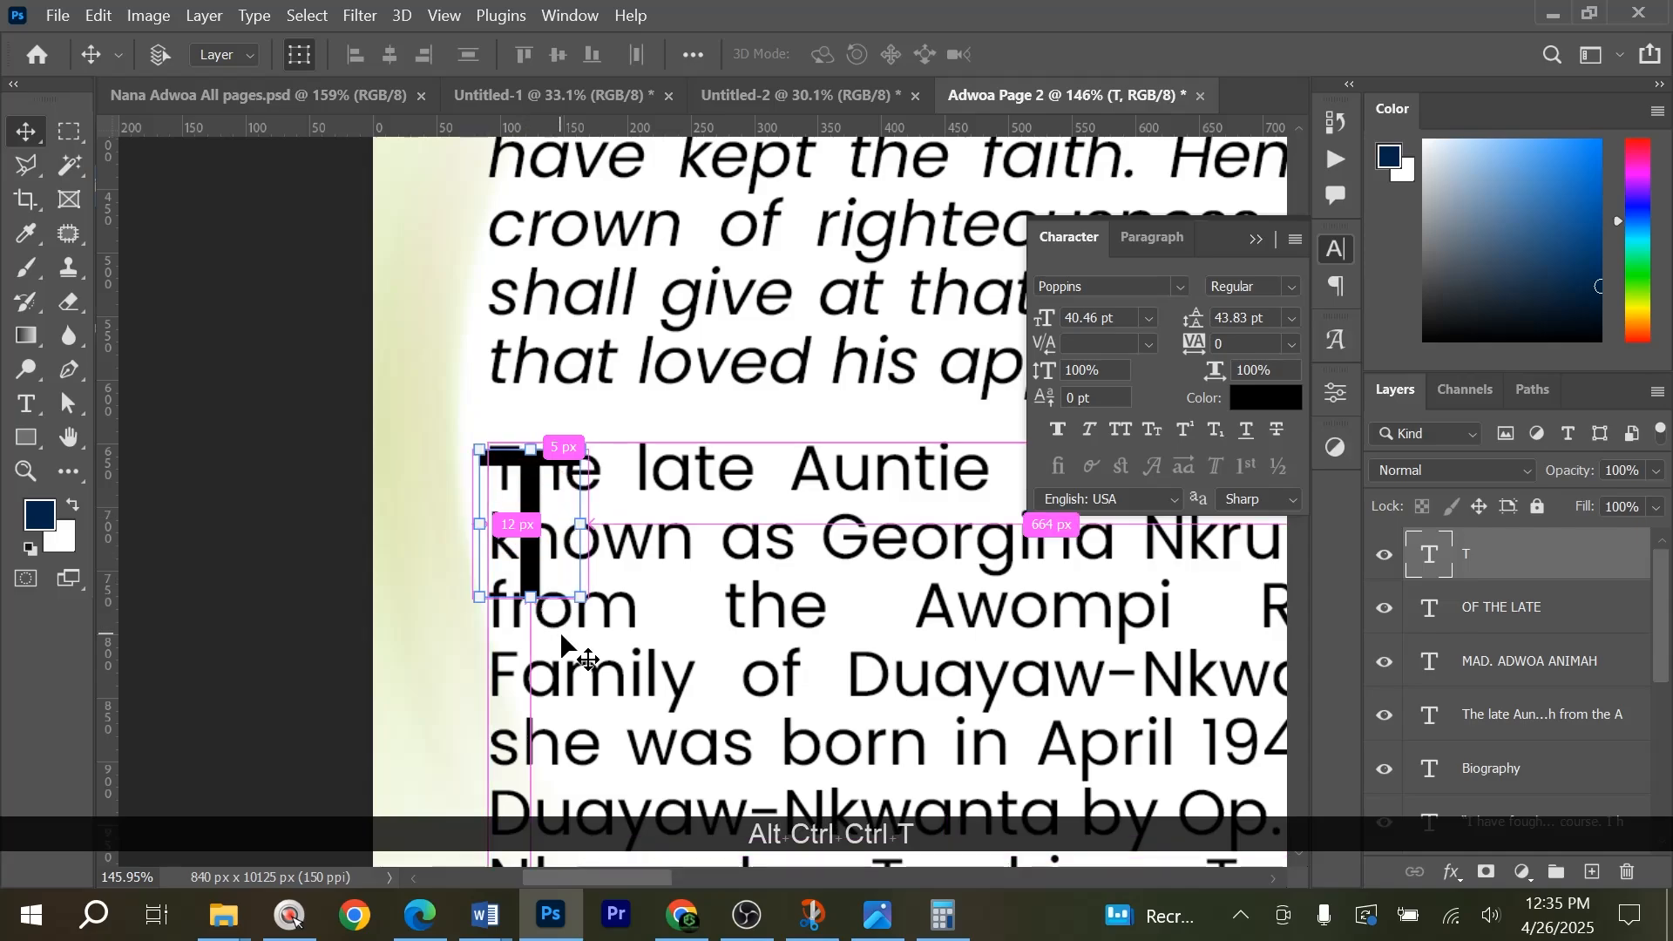
left_click_drag(584, 698, 572, 679)
key("Return")
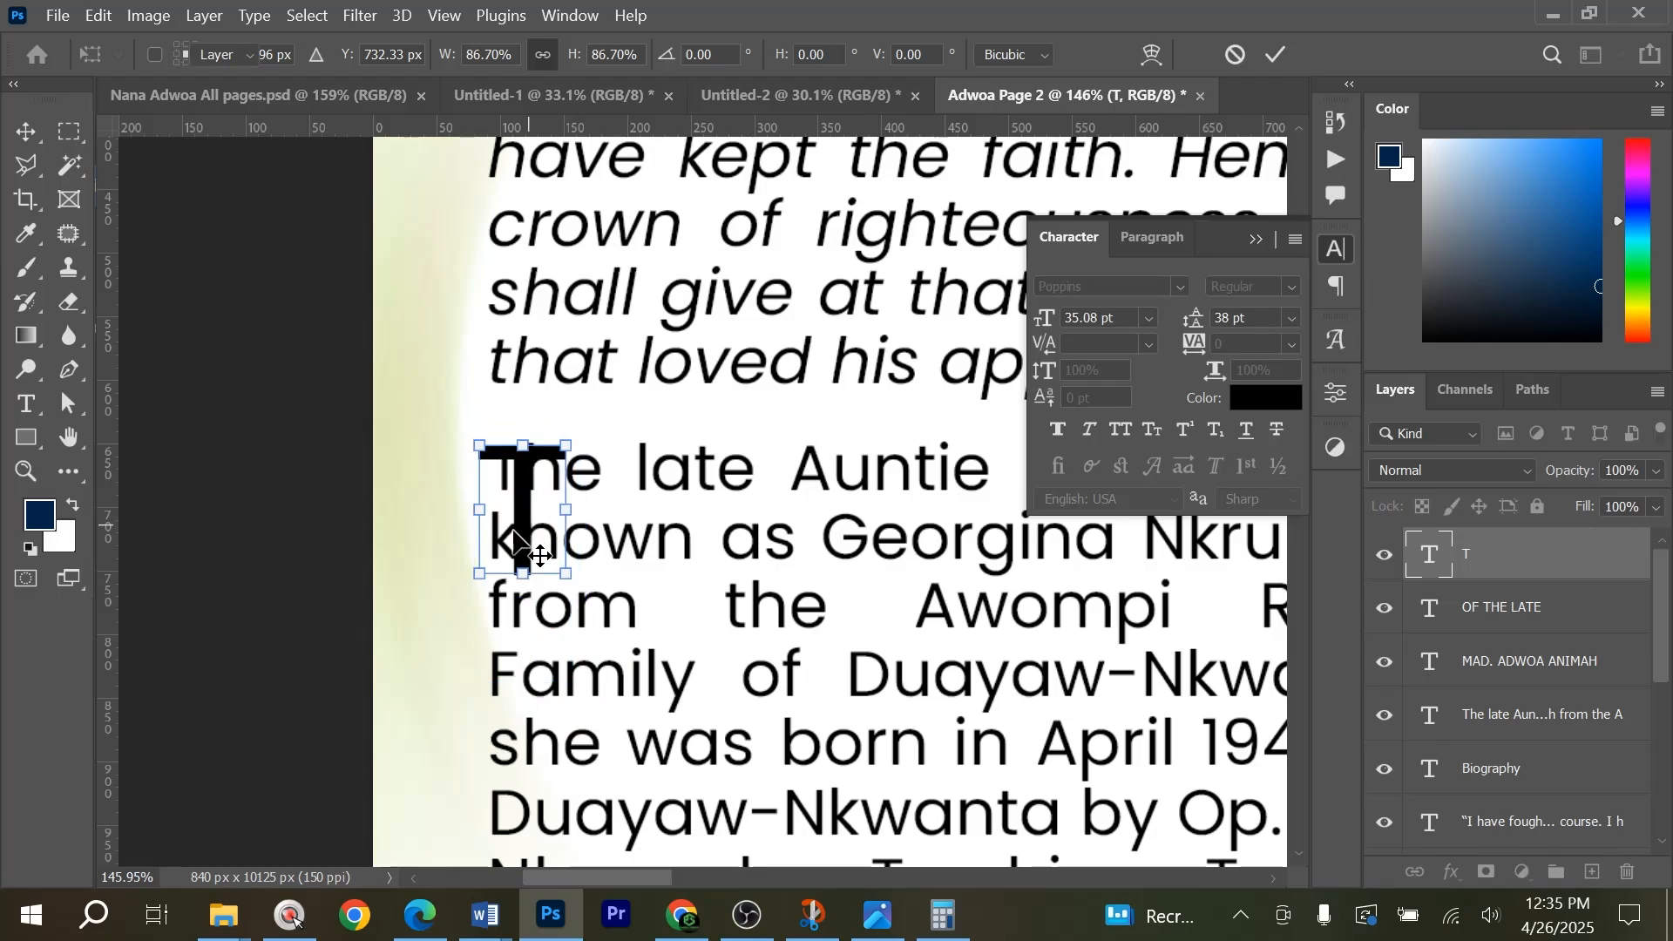
key("x")
scroll(514, 522, "down", 2)
key("x")
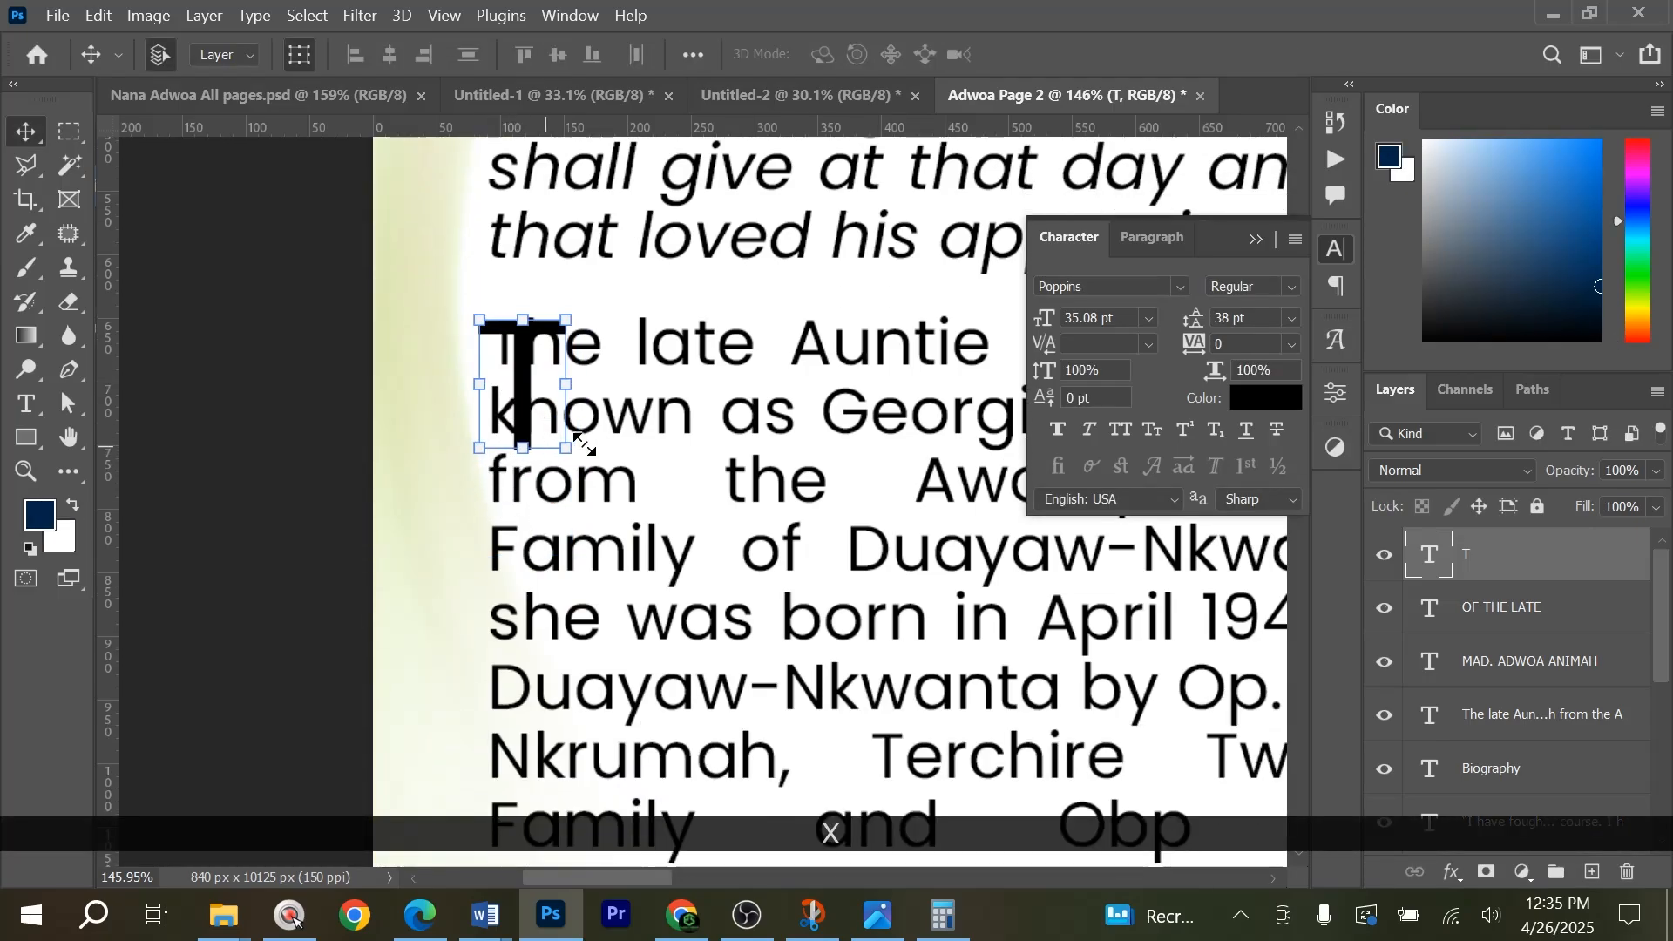
Begin a Pen path beneath the large T, running it past the letter and up to the opening line's top edge.
double_click(687, 447)
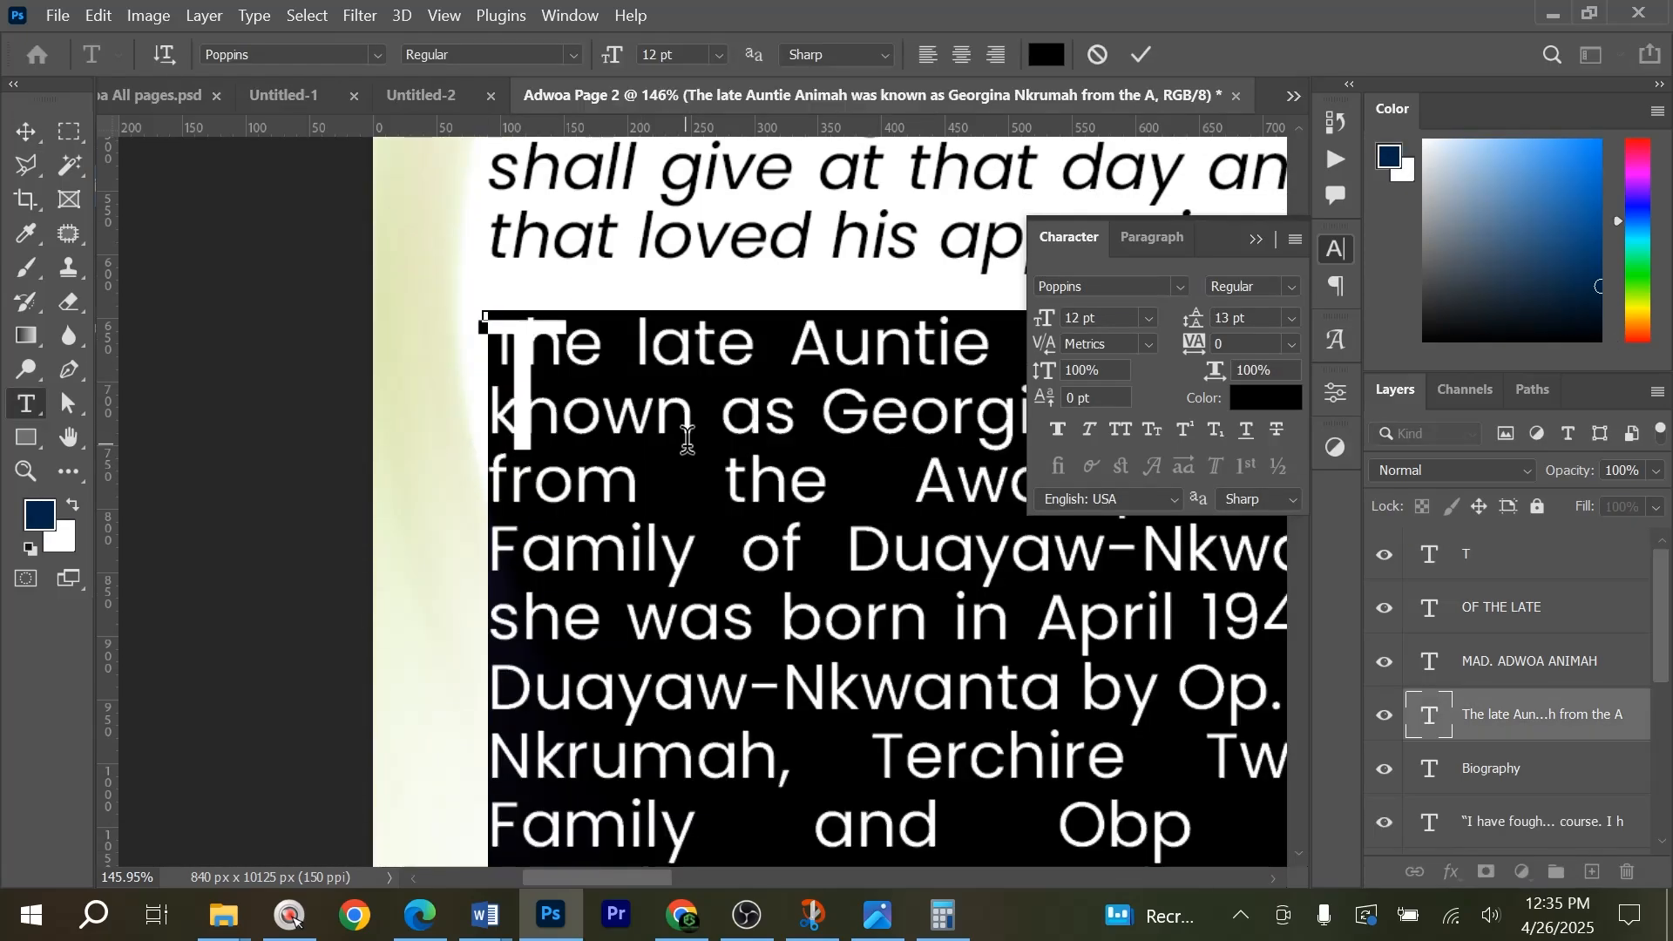
left_click(1133, 54)
left_click(68, 371)
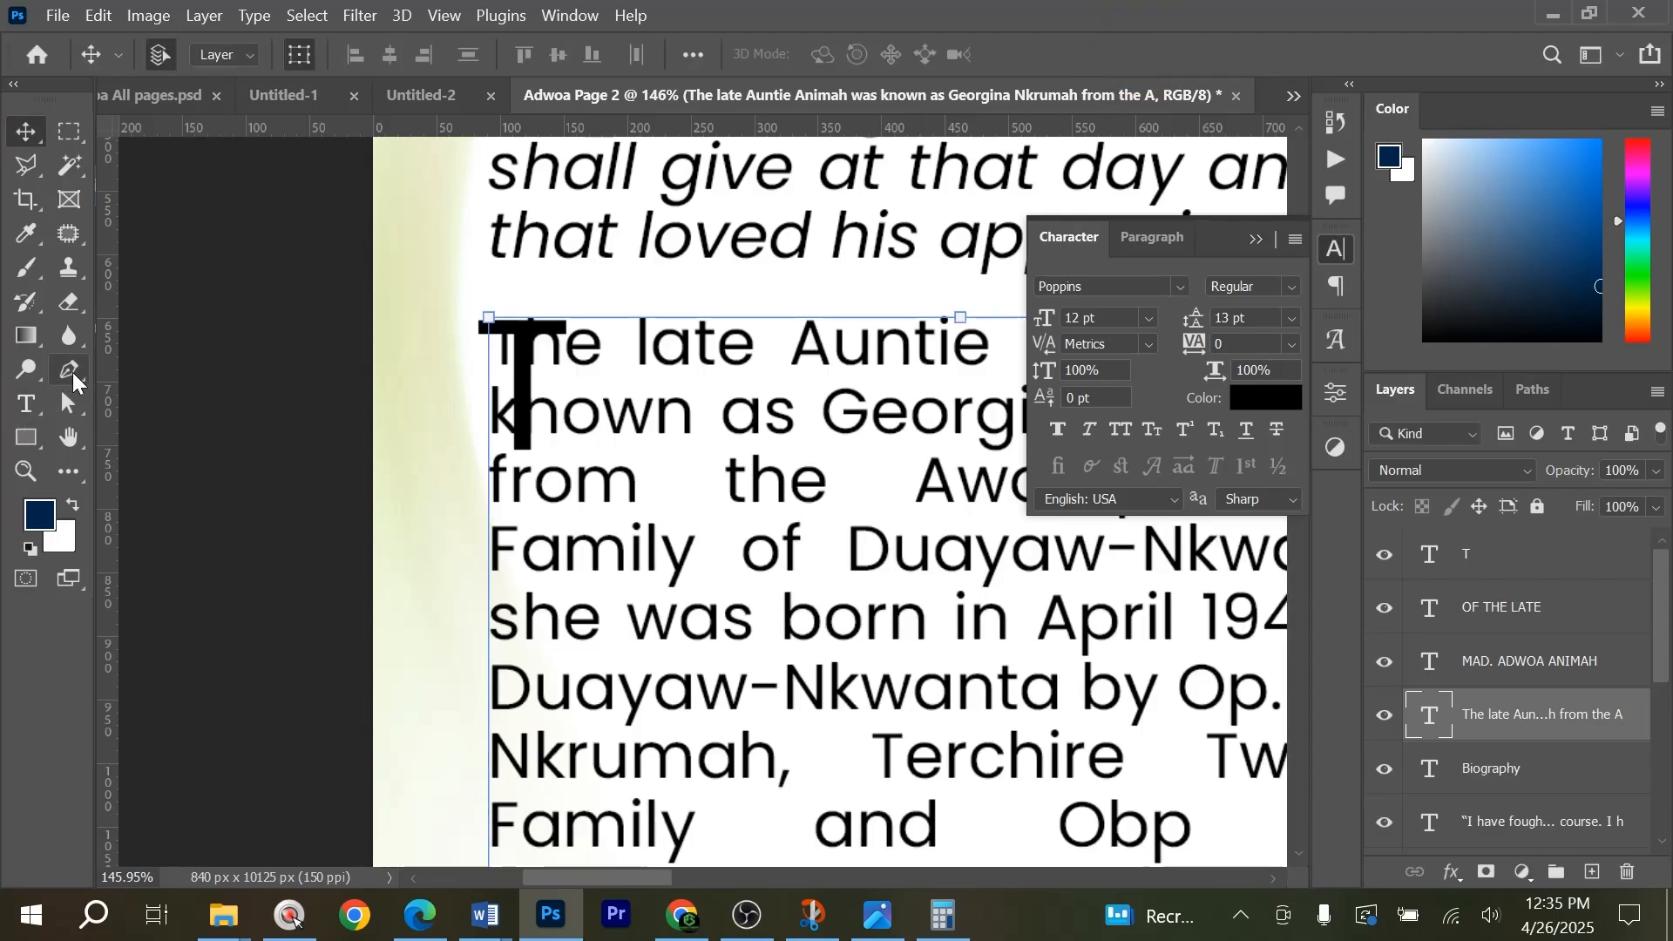
left_click(480, 462)
left_click(582, 482, "shift")
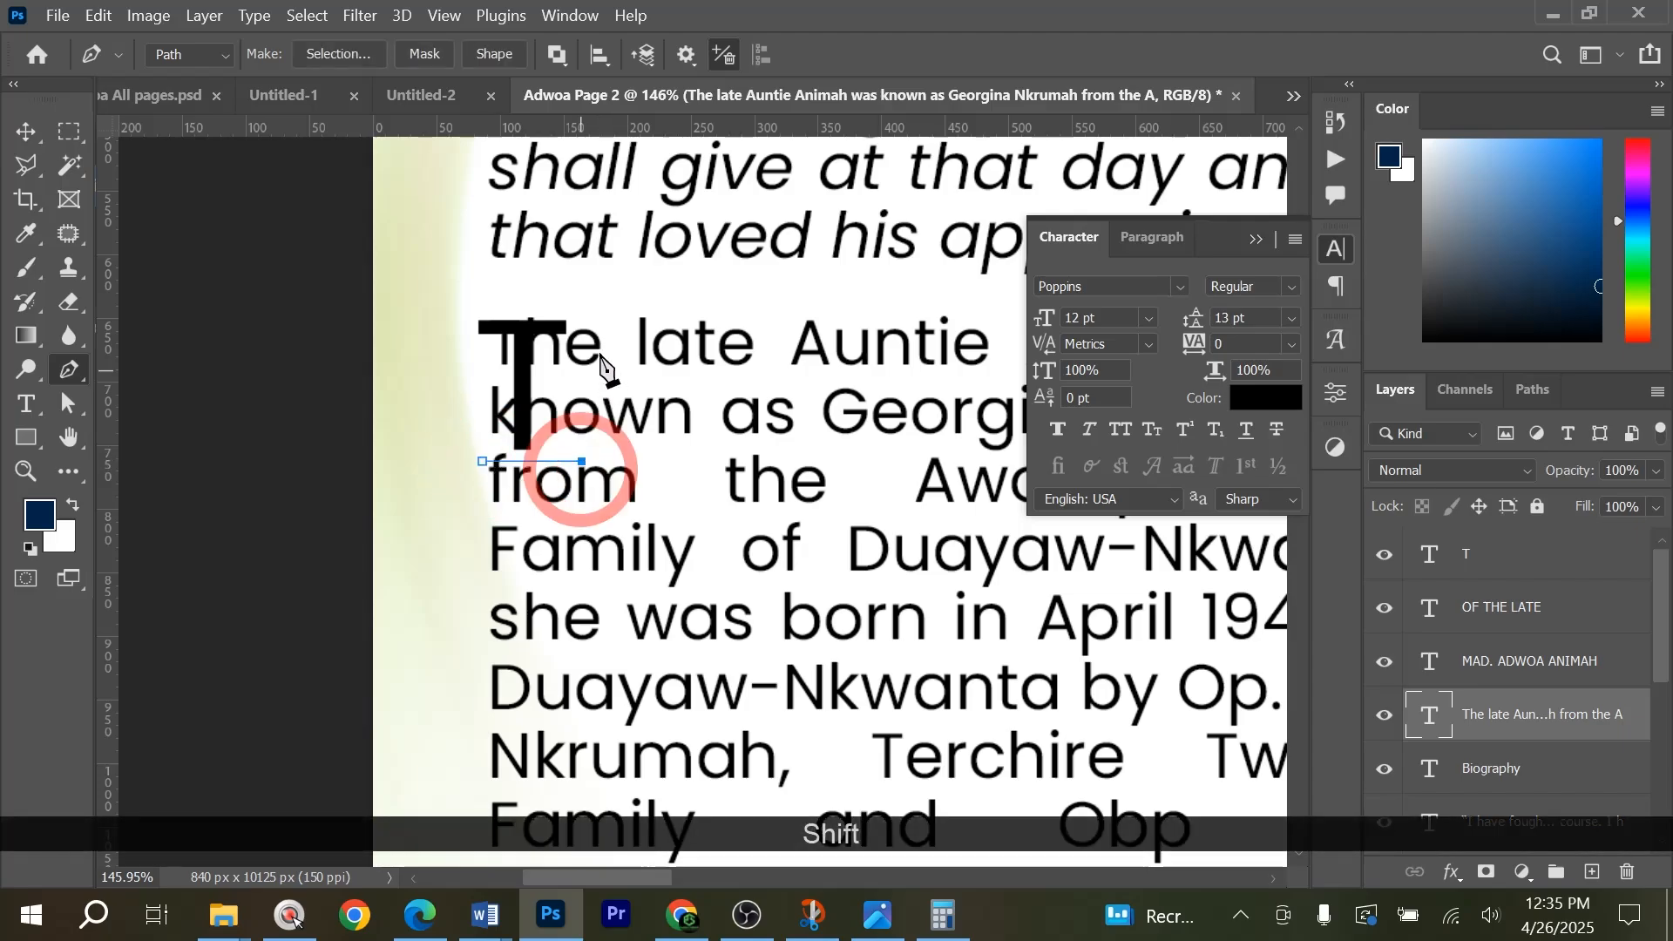
left_click(598, 313, "shift")
Extend the Pen path across the top of the left column and down its inner edge to just below the last line.
scroll(558, 399, "down", 4, "alt")
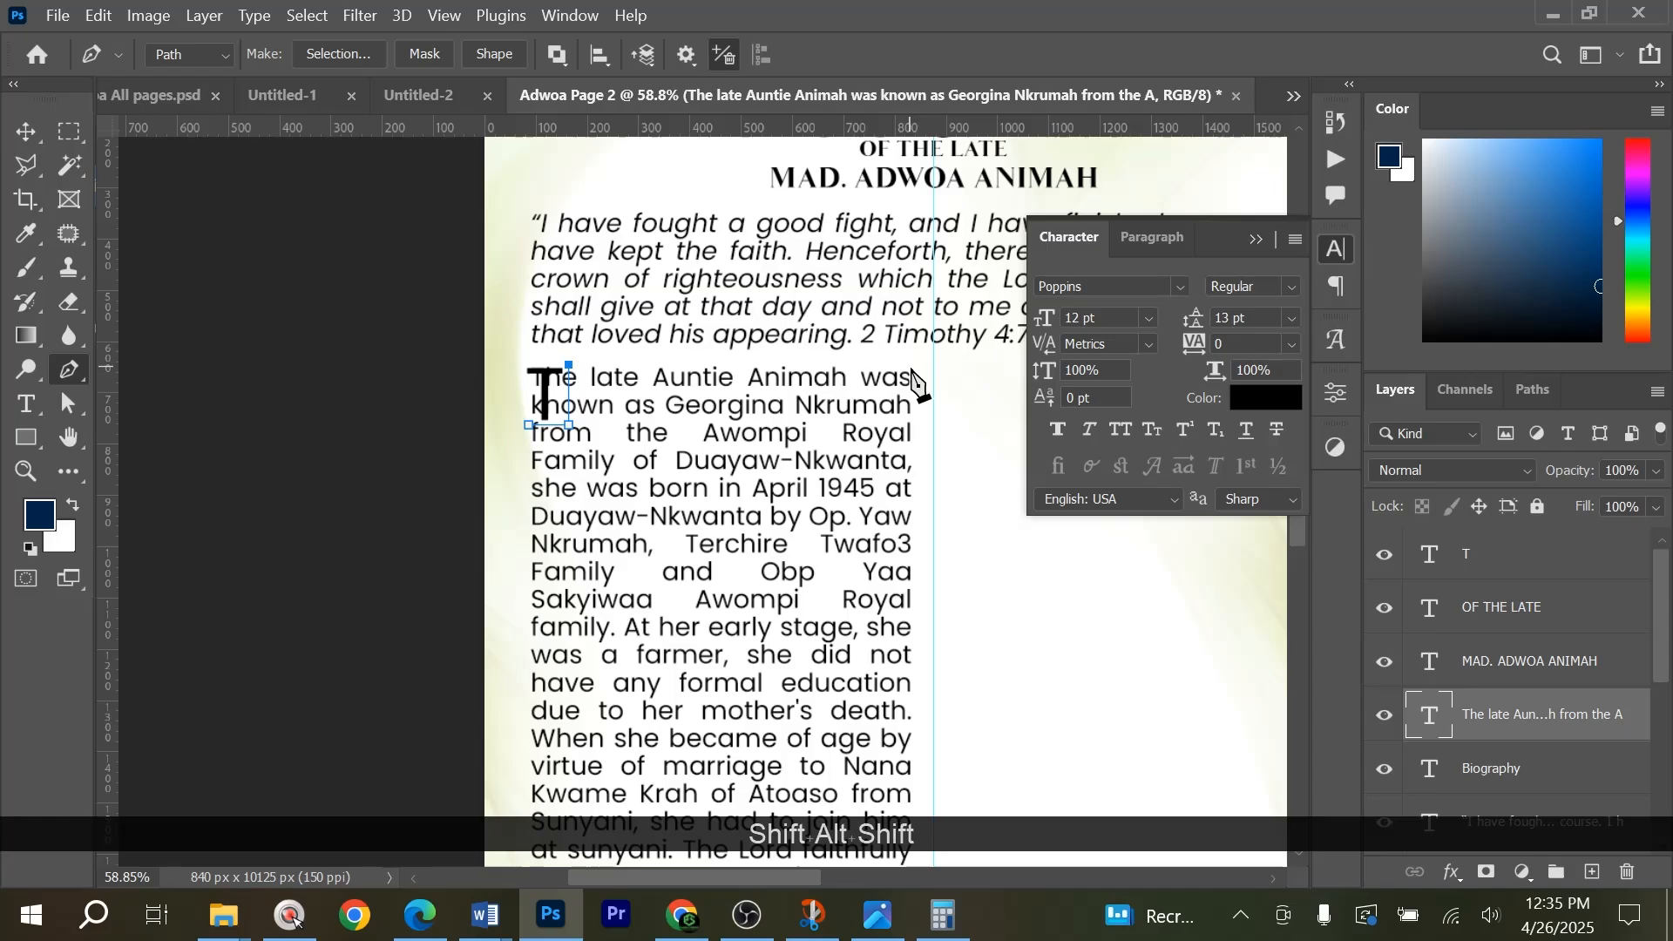
scroll(897, 478, "down", 5)
scroll(906, 793, "down", 1)
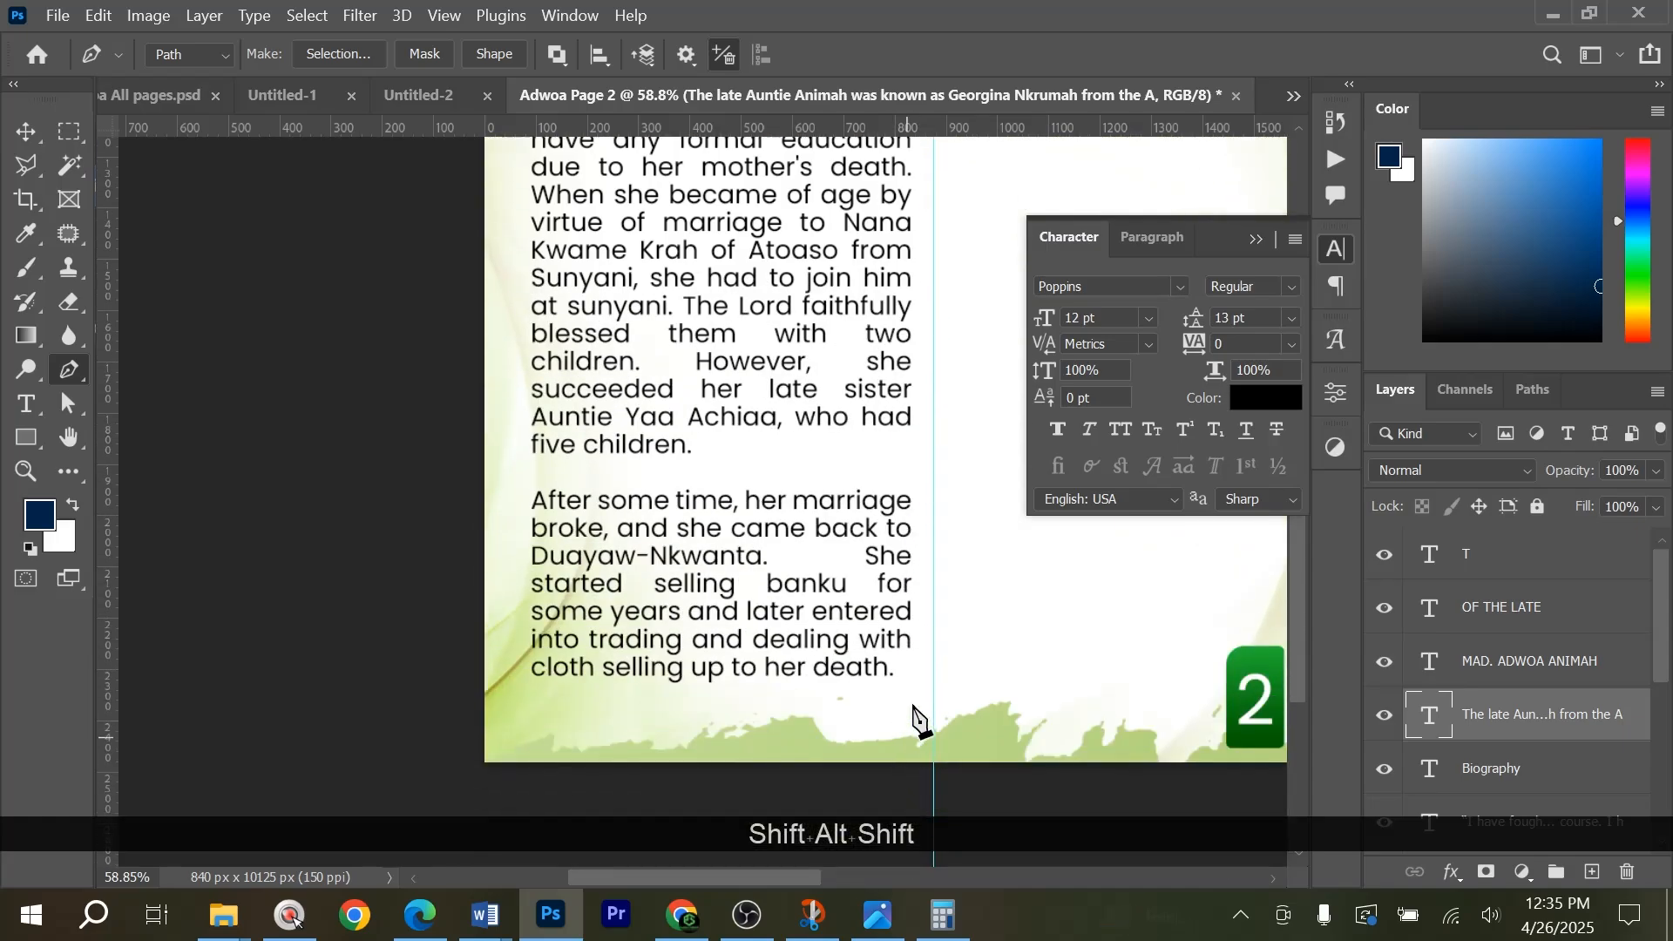
left_click(907, 681, "shift")
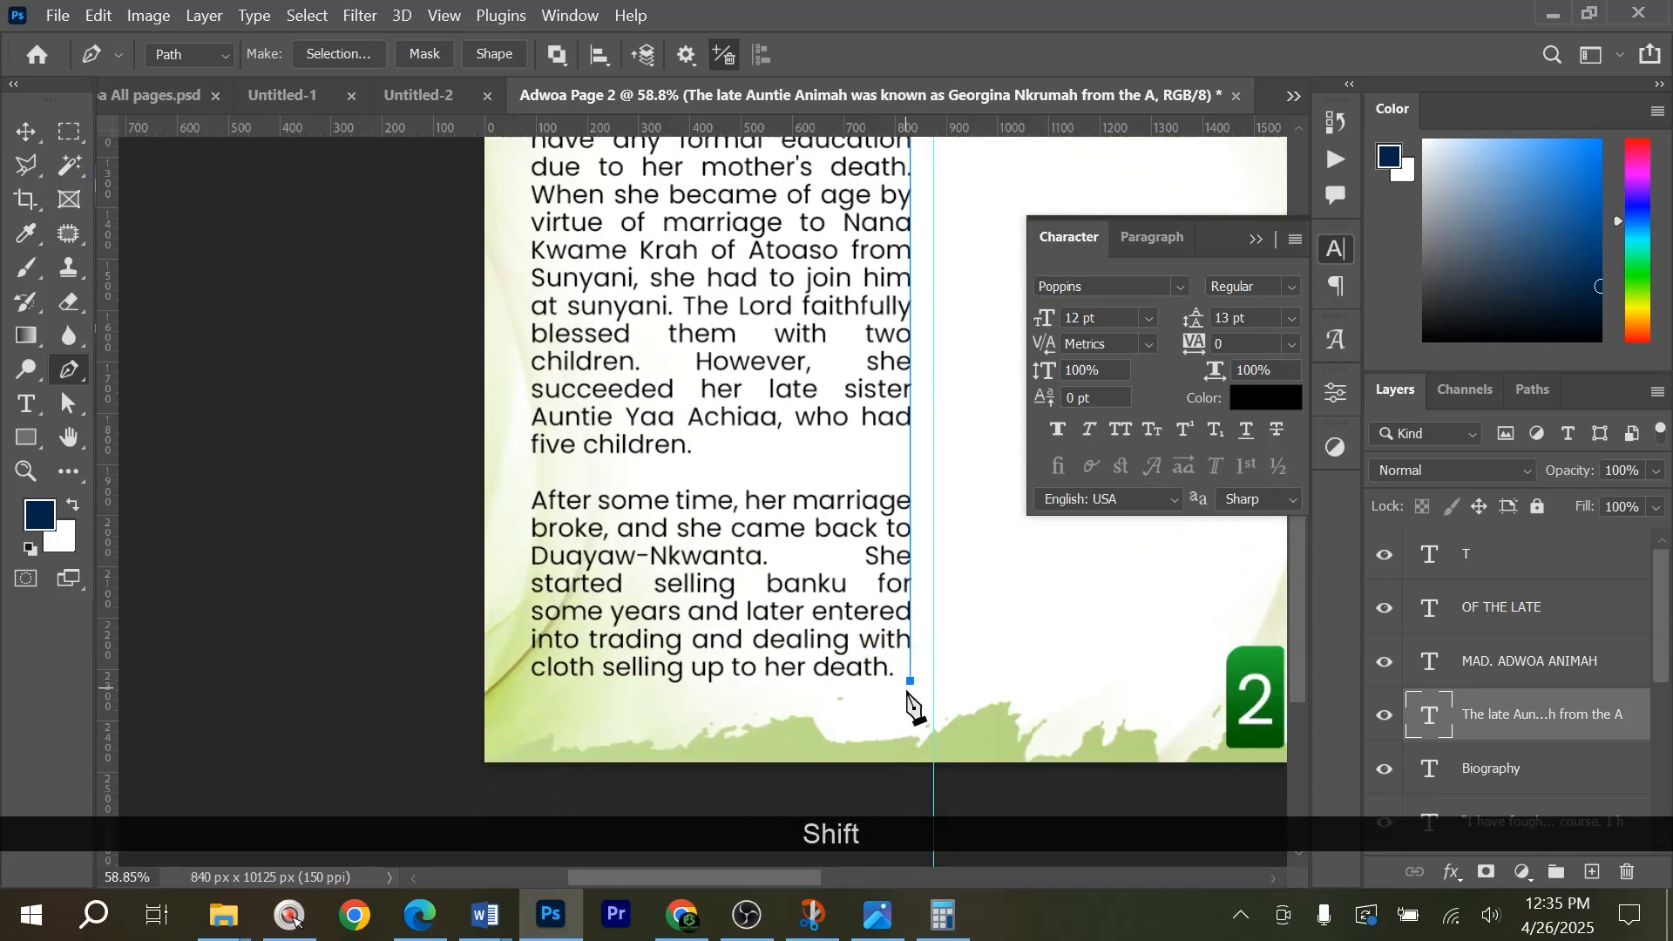
key("ctrl+z")
left_click(908, 704, "shift")
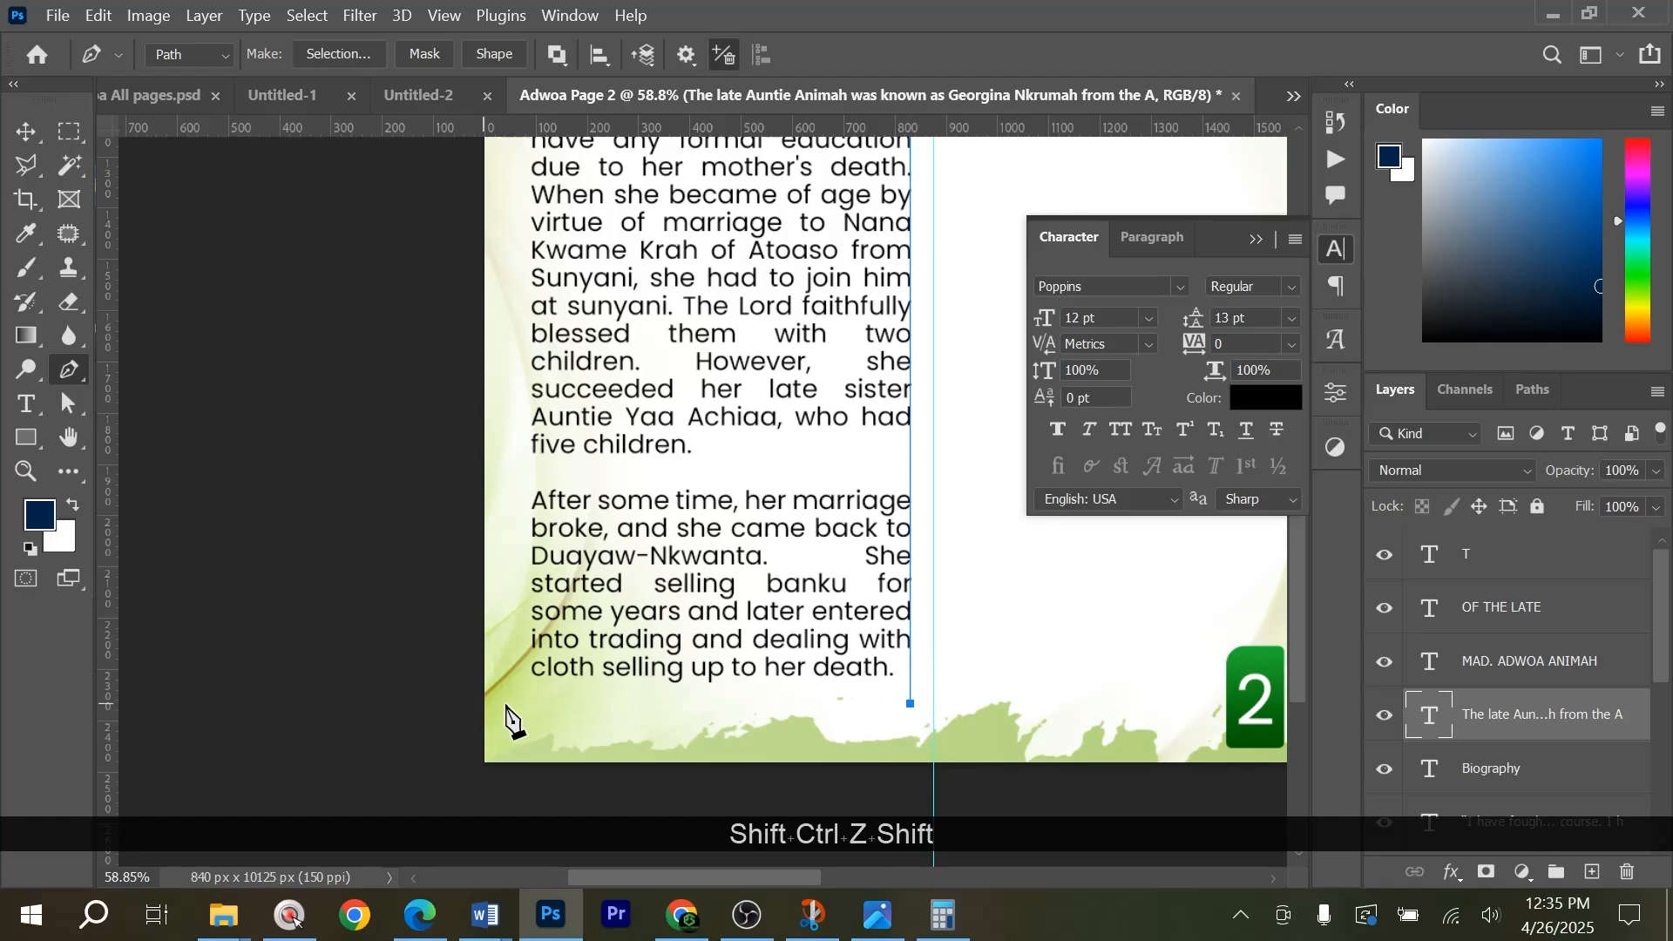
Place a vertical guide at the column's outer text edge and close the Pen path along it, leaving a notch around the T.
scroll(534, 540, "up", 5)
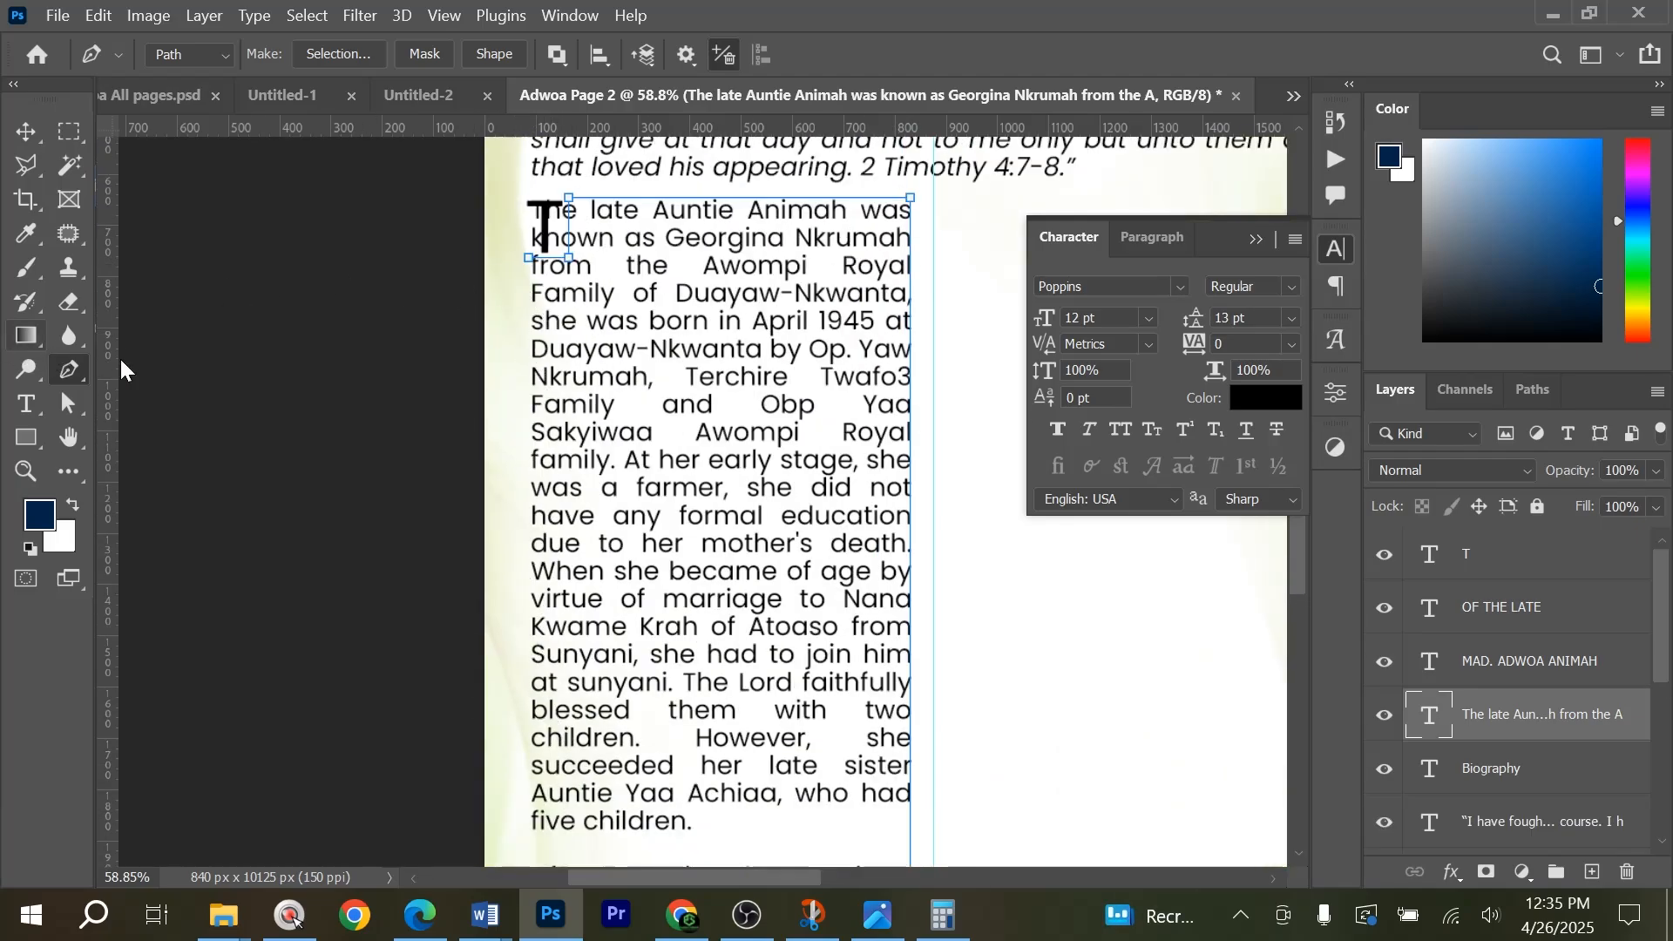
left_click_drag(114, 377, 531, 296)
scroll(535, 610, "down", 5)
scroll(545, 722, "down", 1)
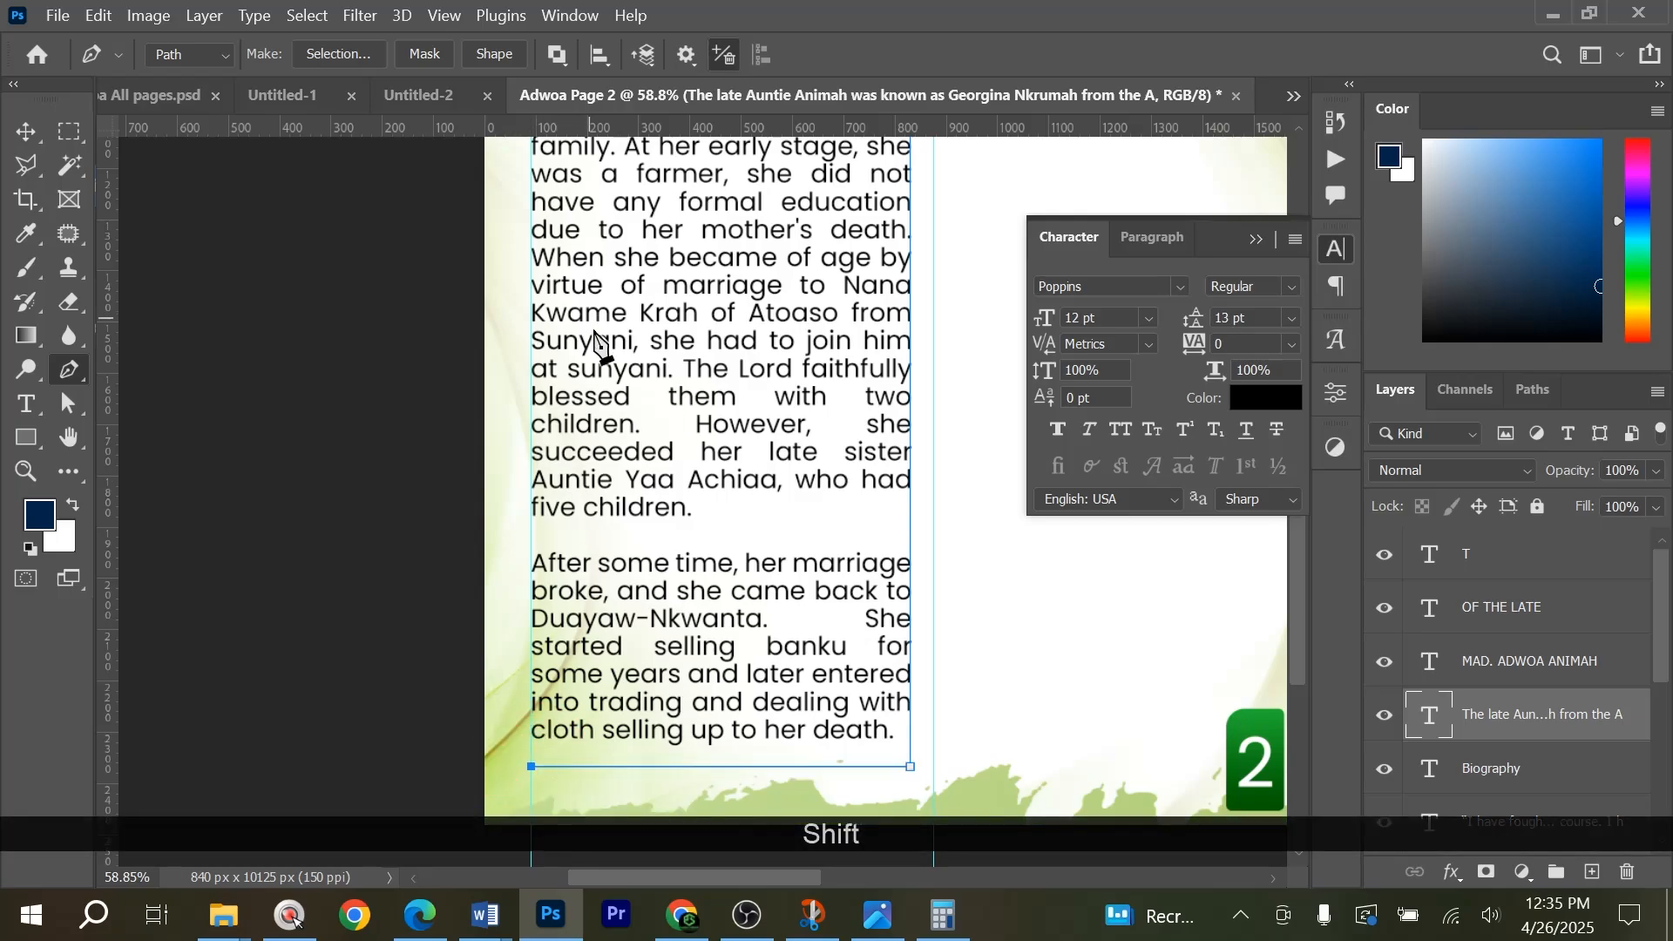
scroll(575, 288, "up", 7)
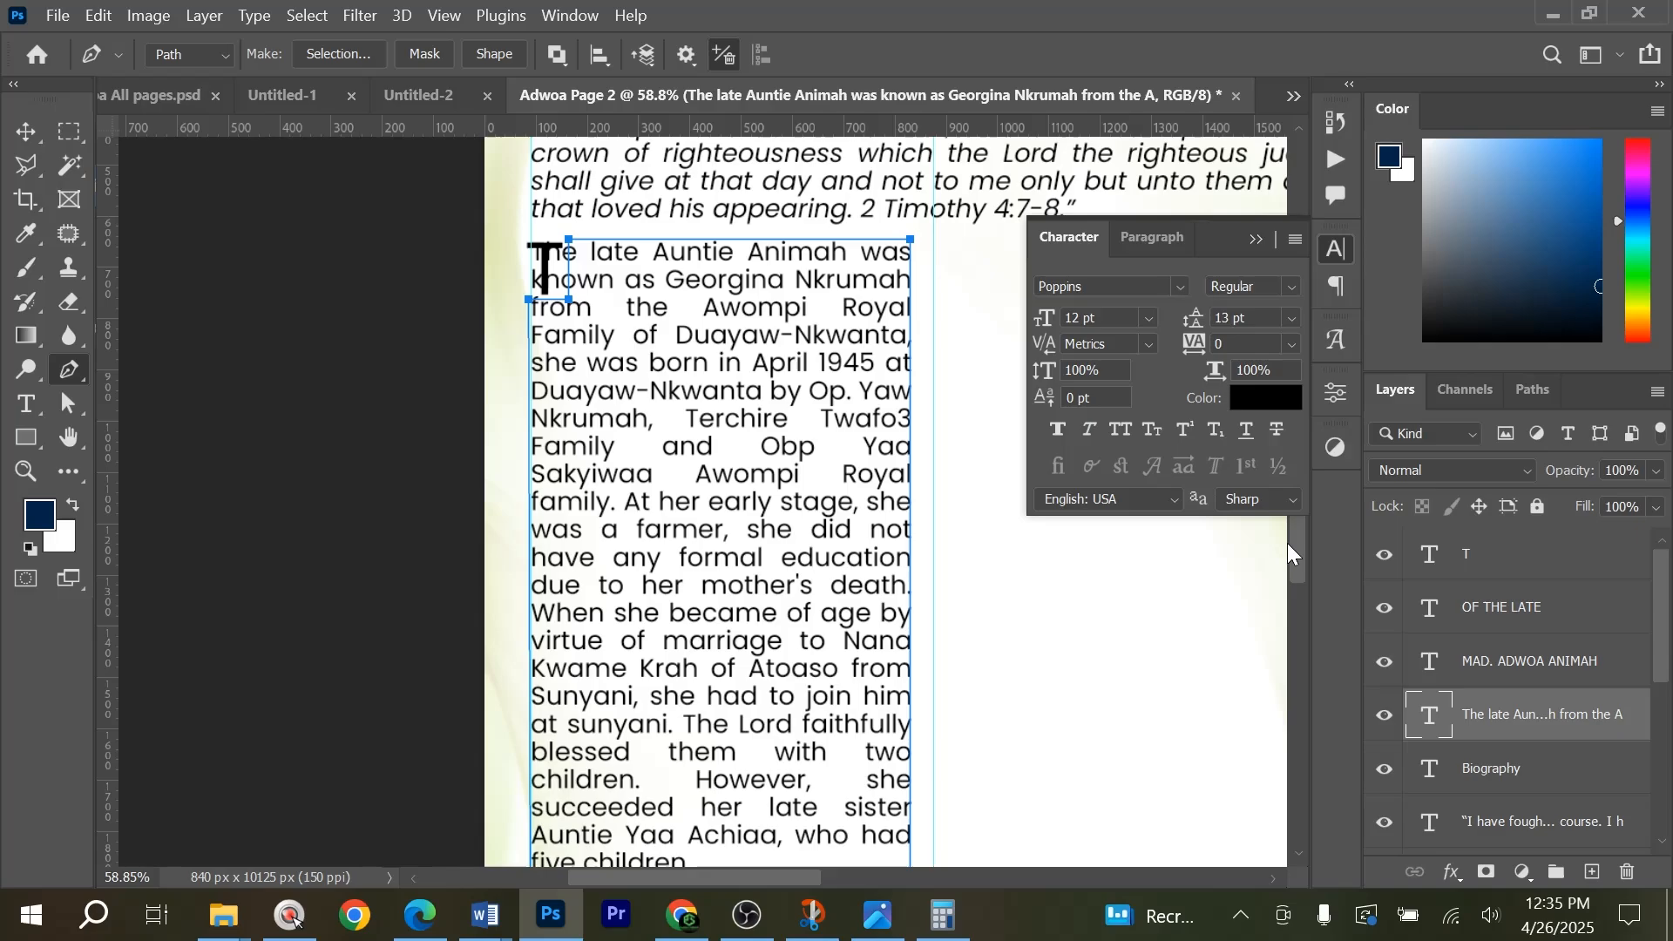
Hide the original left-column text layer and paste the biography text inside the notched path as area type.
left_click(1384, 716)
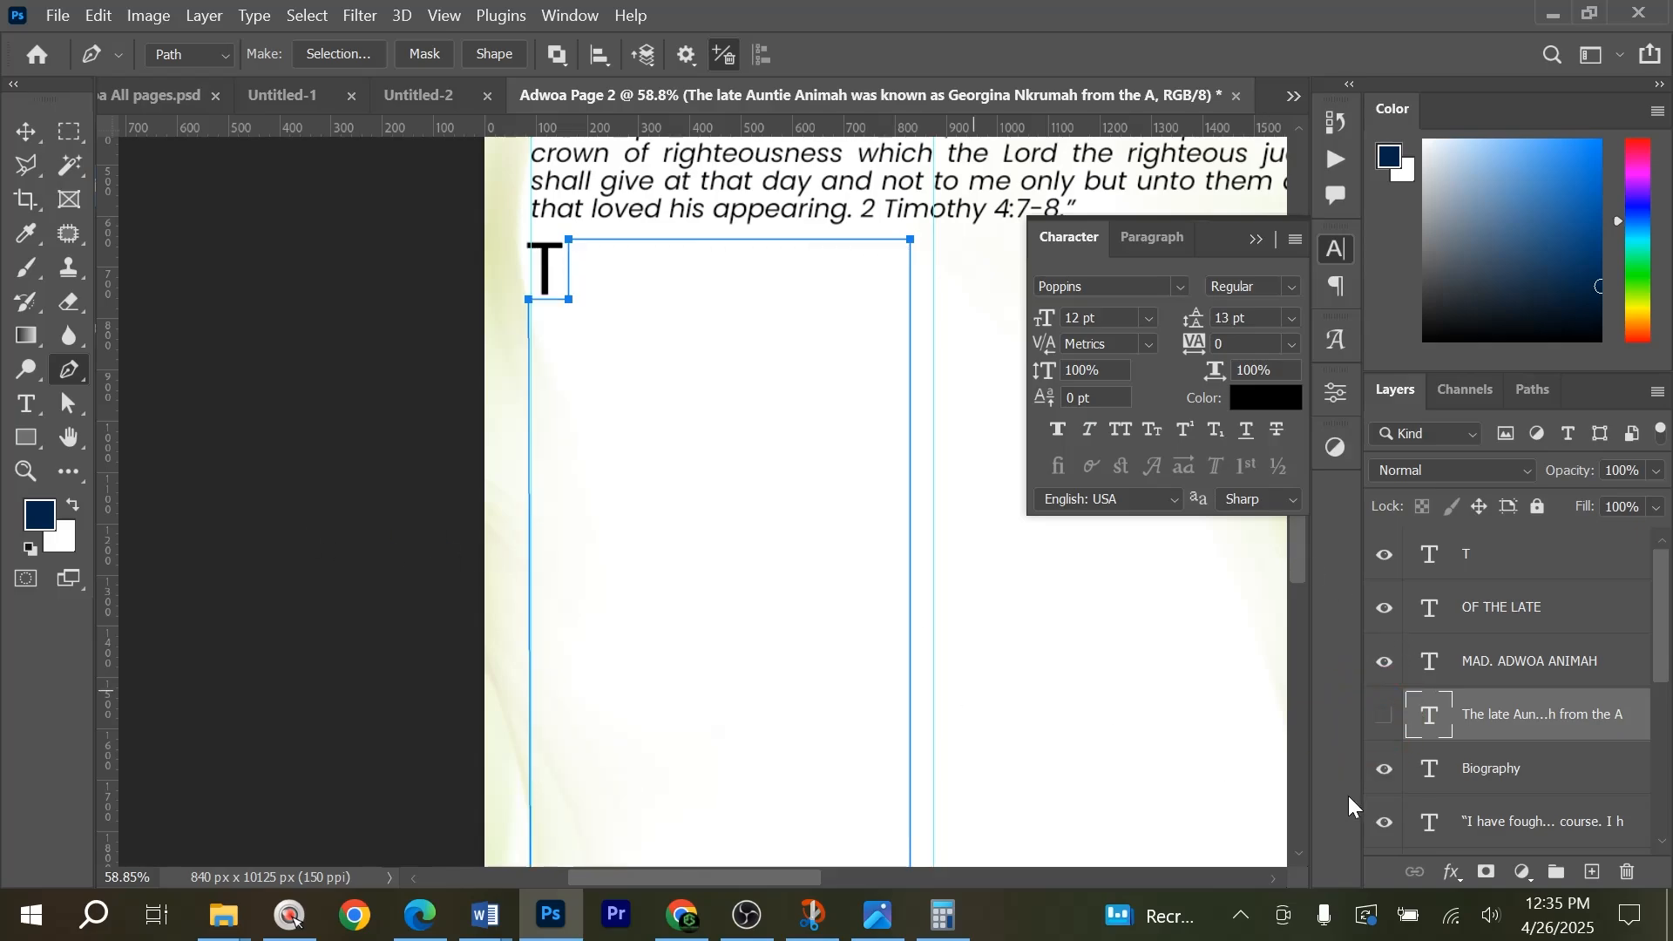
left_click(42, 407)
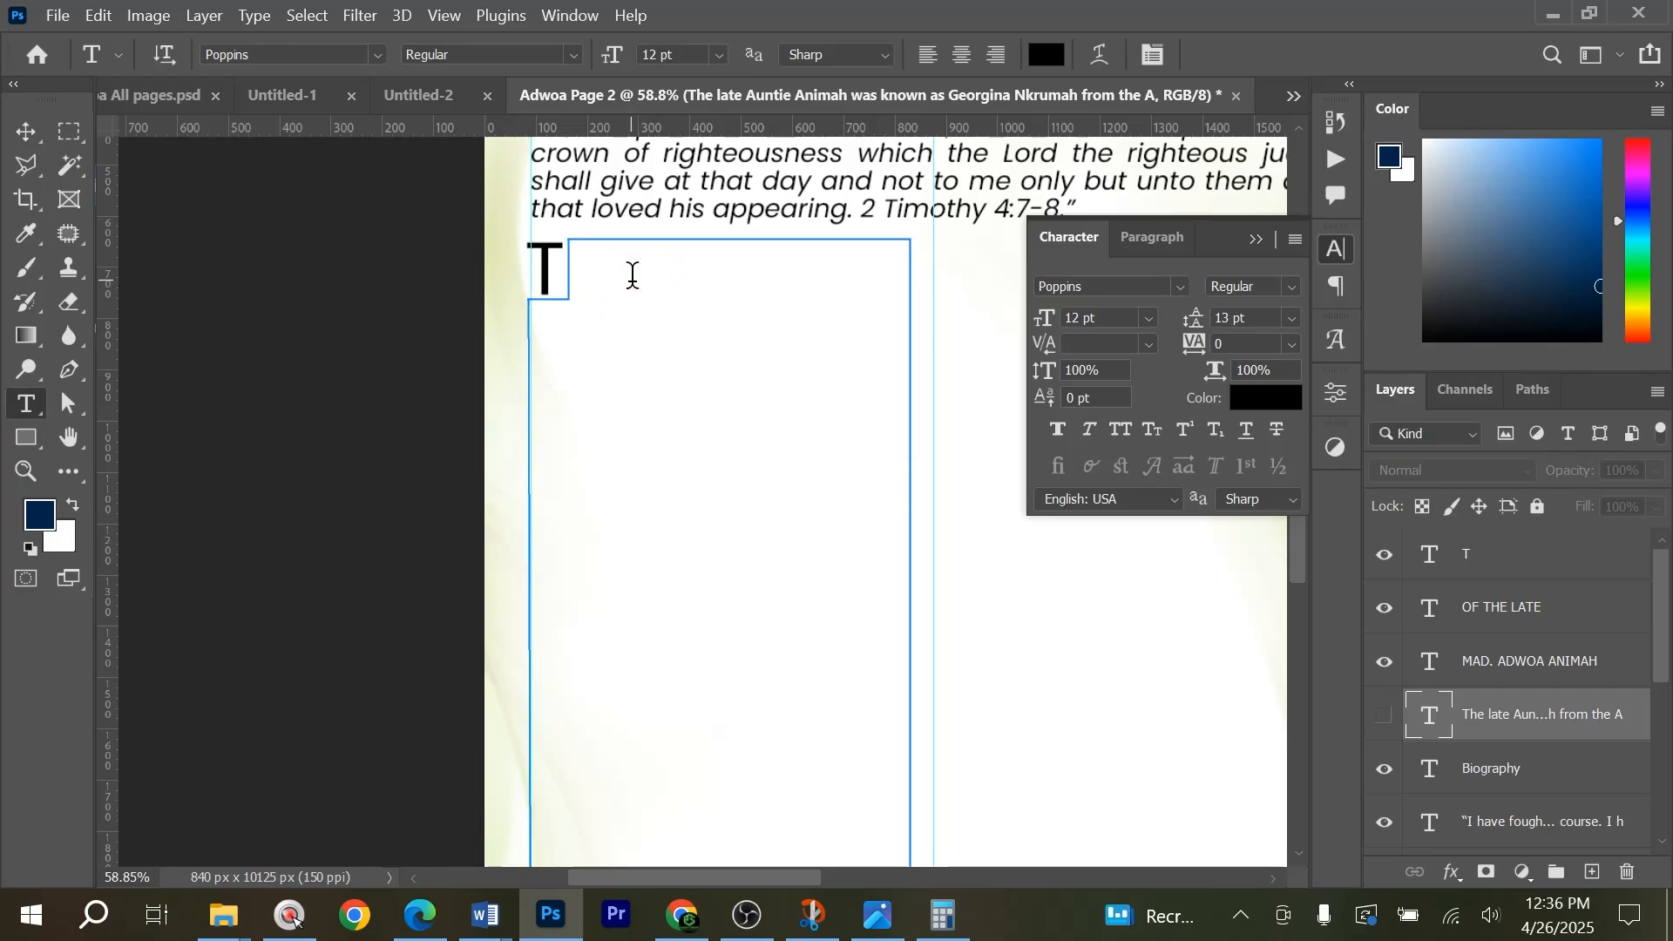
left_click(633, 275)
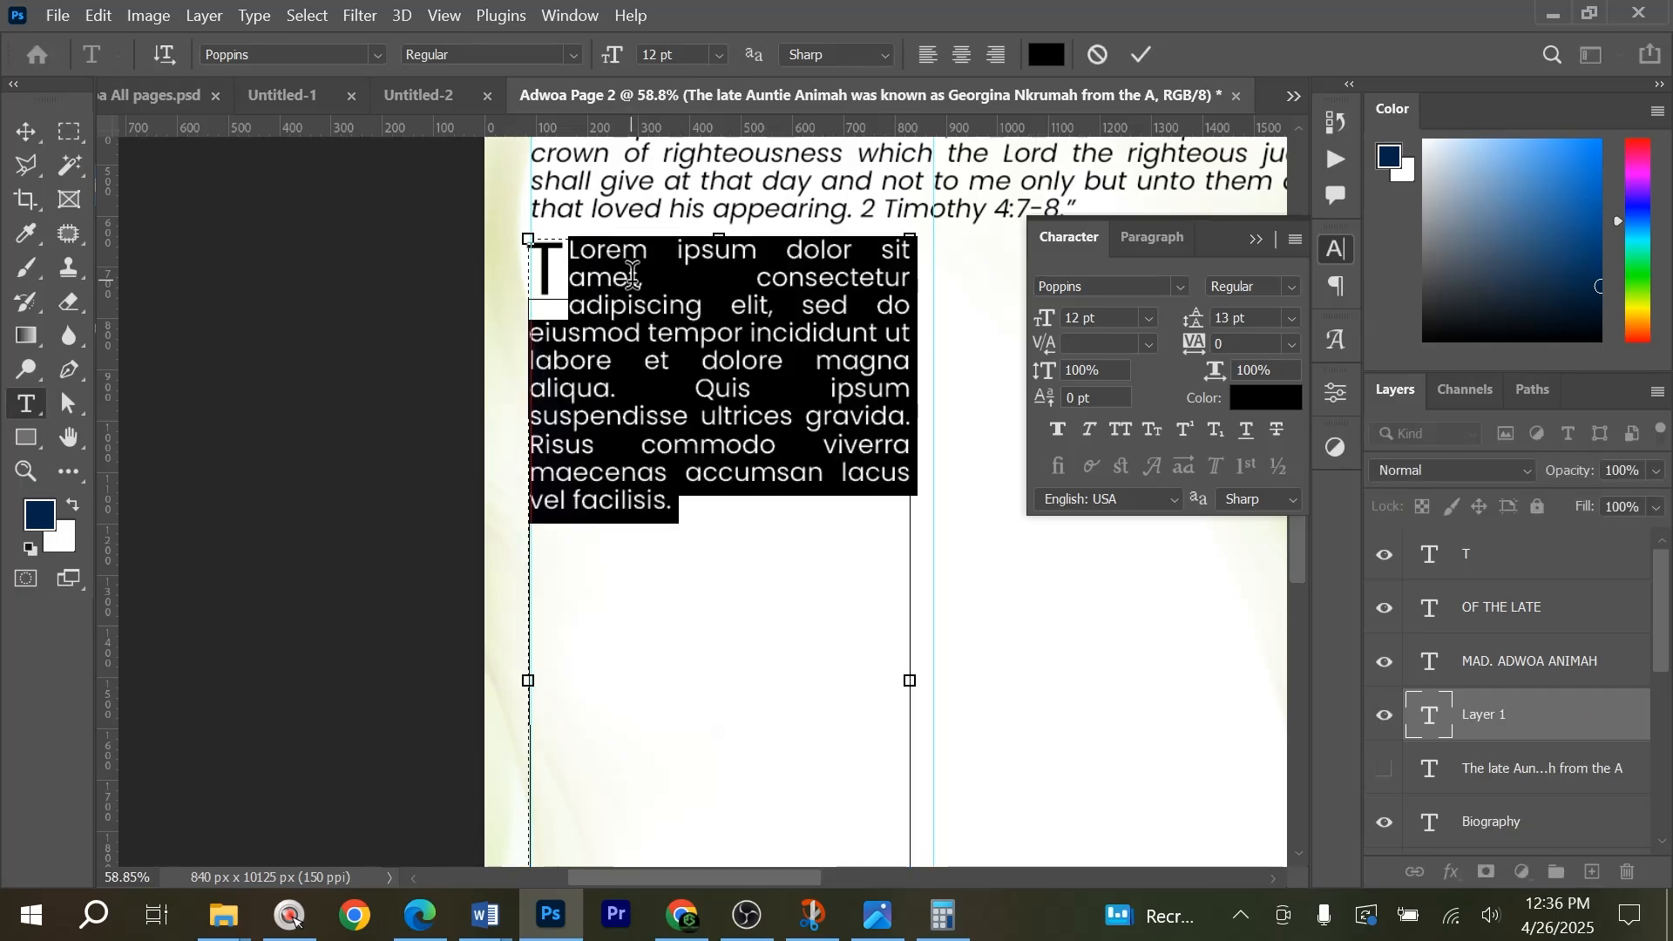
key("ctrl")
key("ctrl+v")
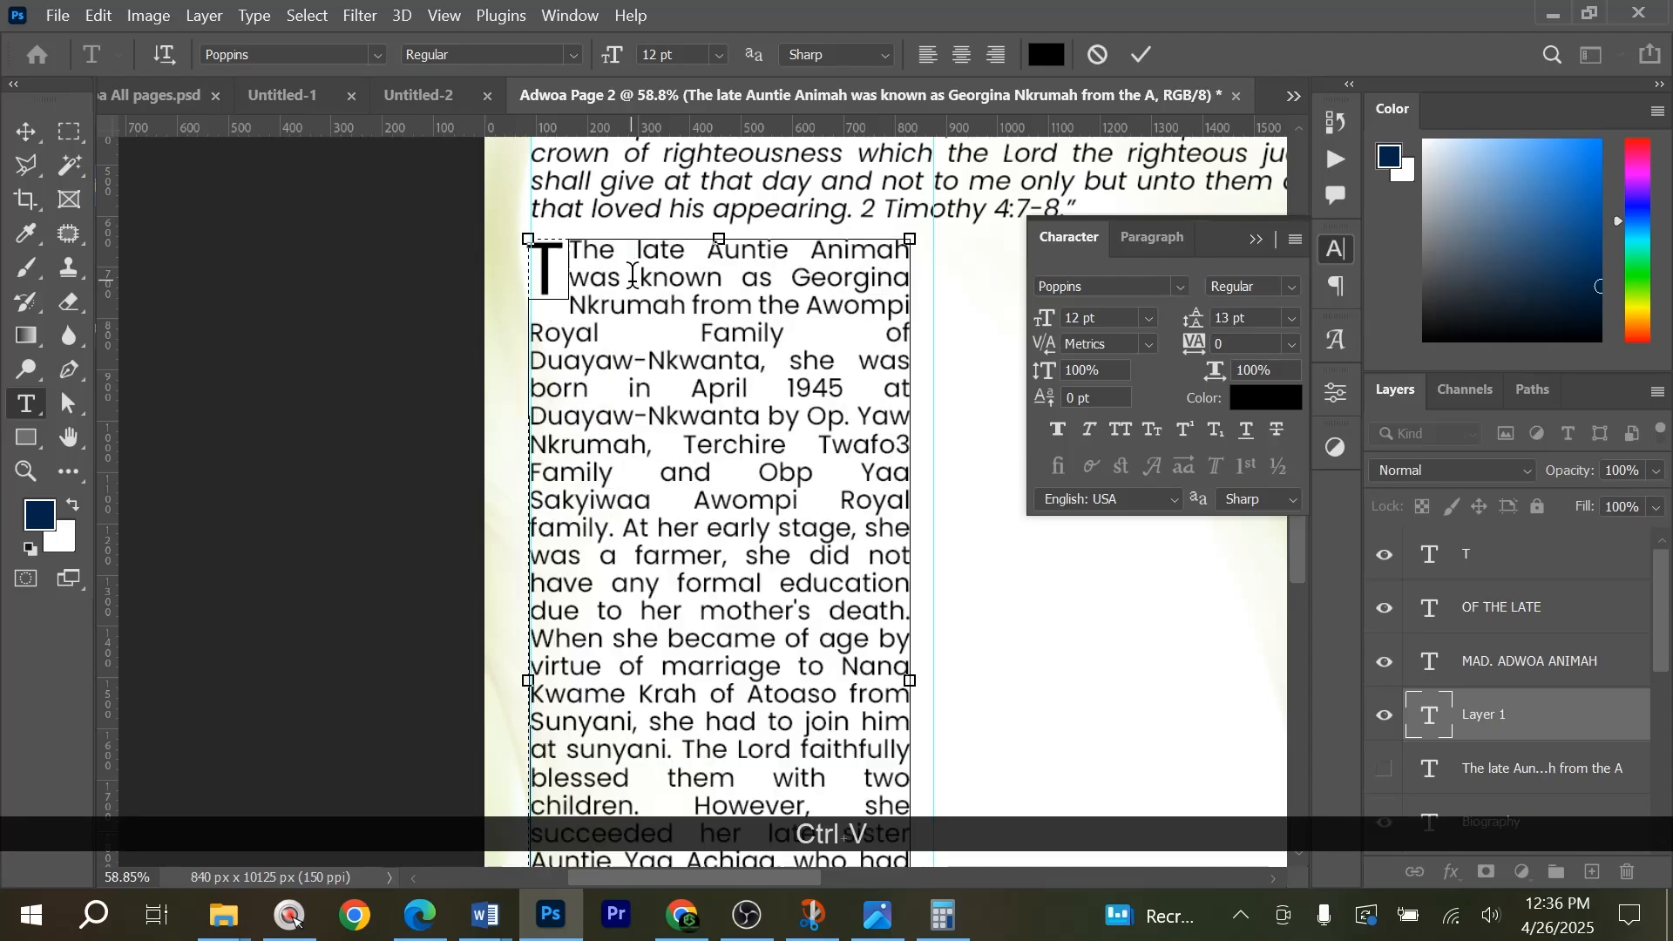
Delete the duplicate opening T from the notched text, commit it, and collapse the character settings.
scroll(606, 305, "down", 3)
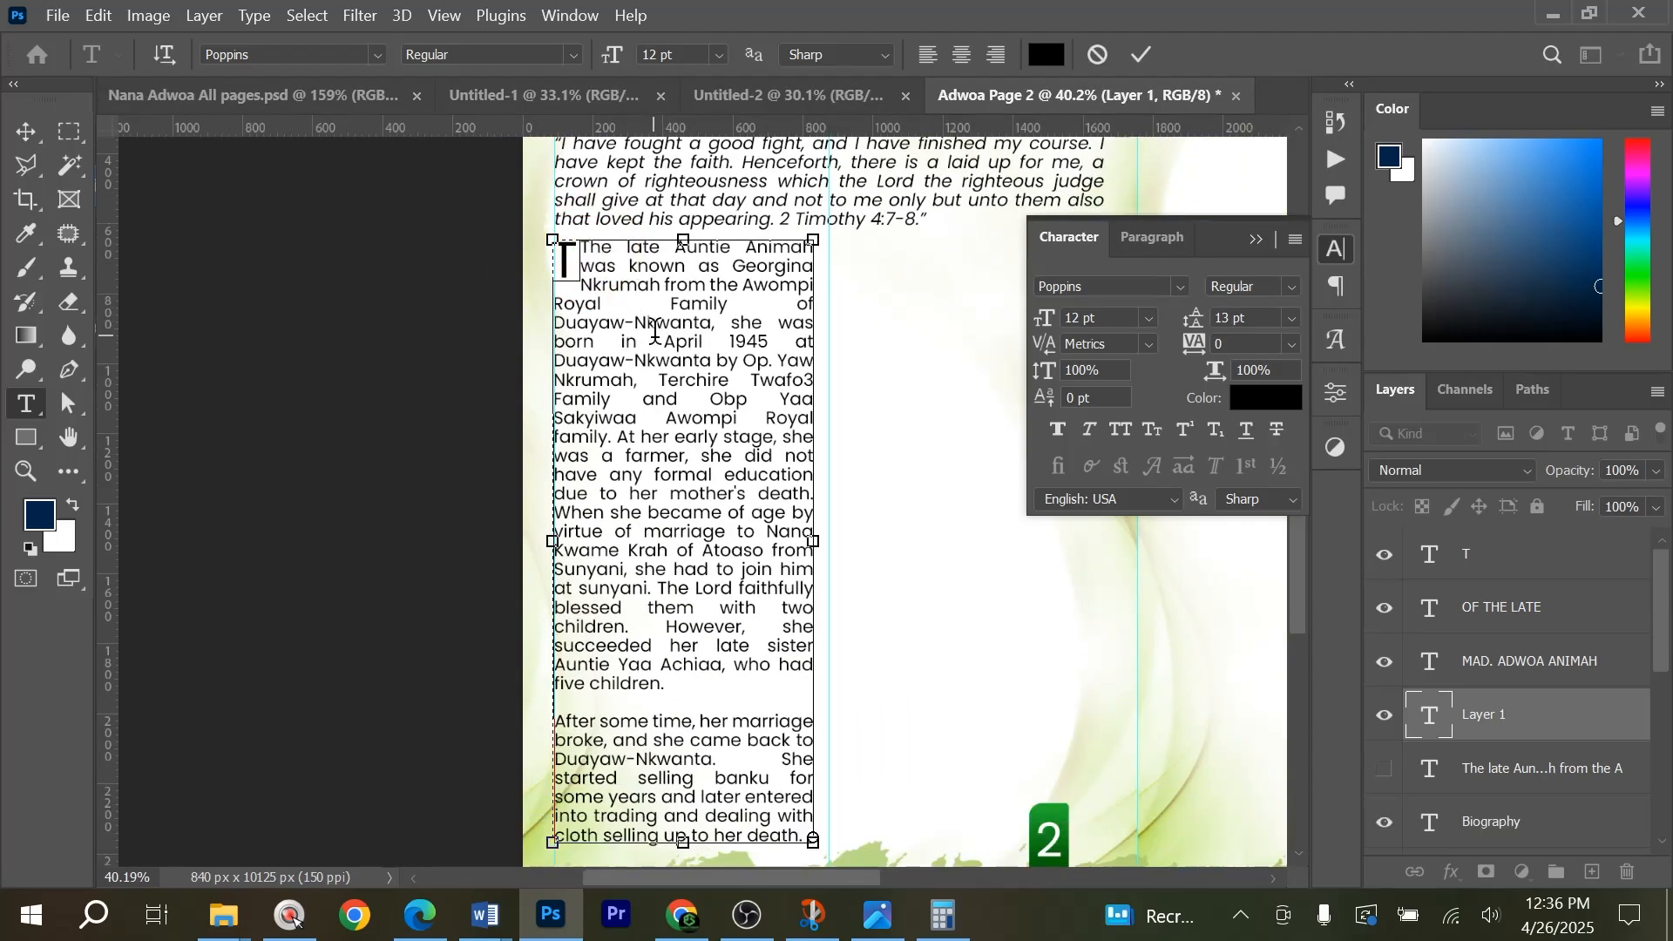
key("BackSpace")
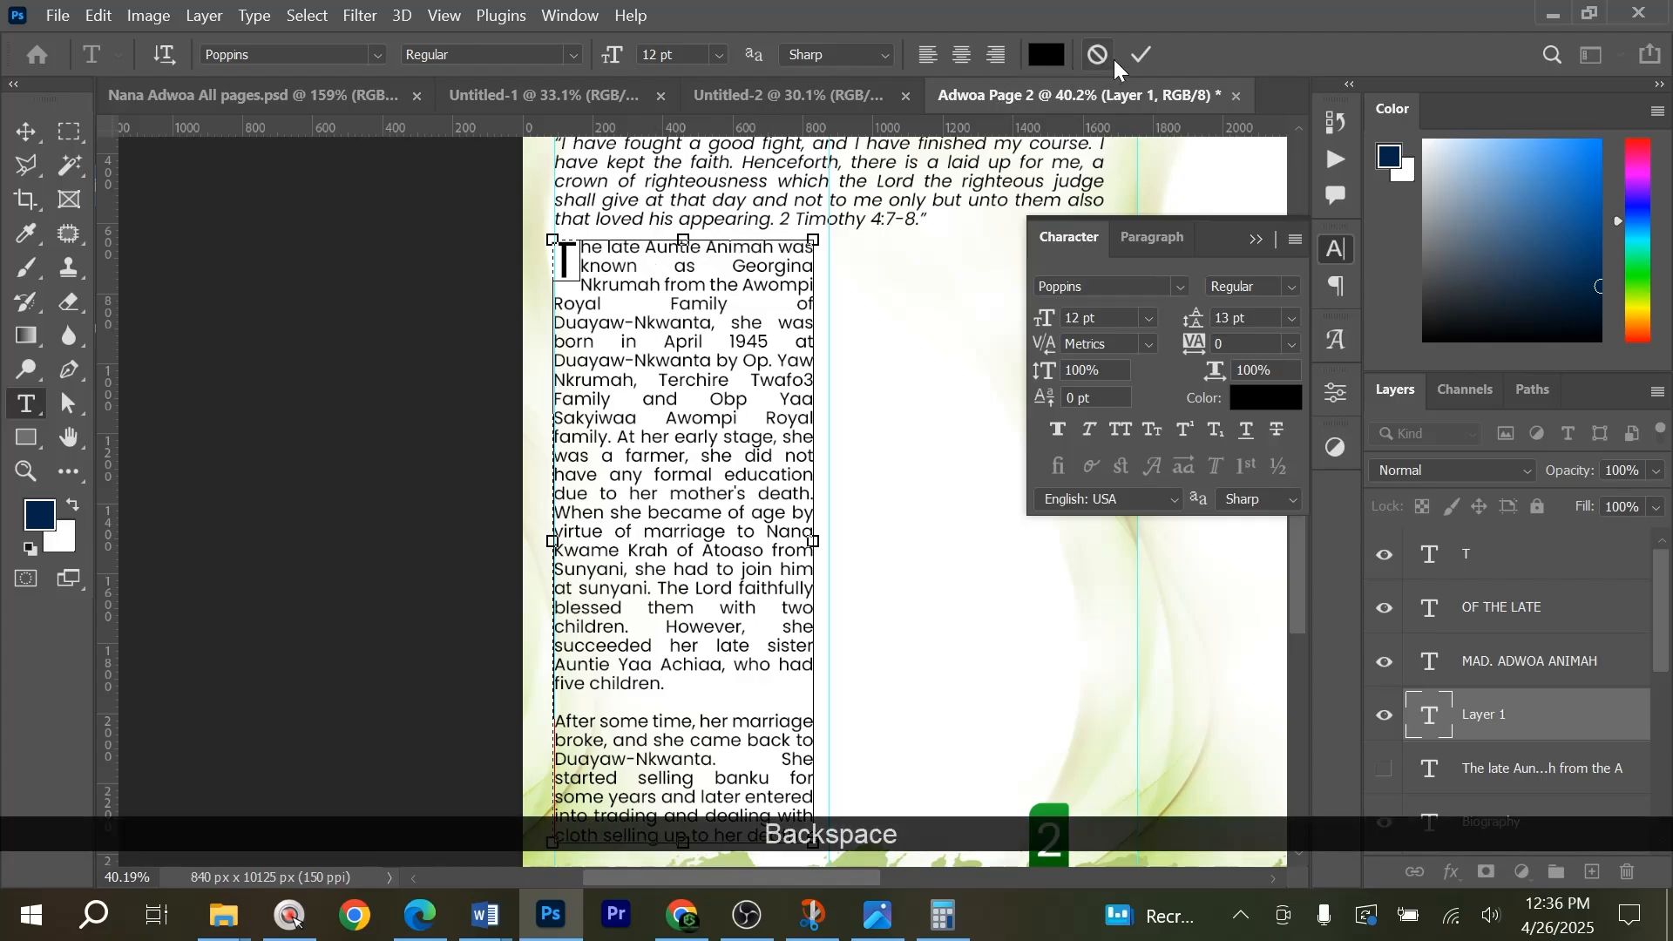
left_click(1142, 49)
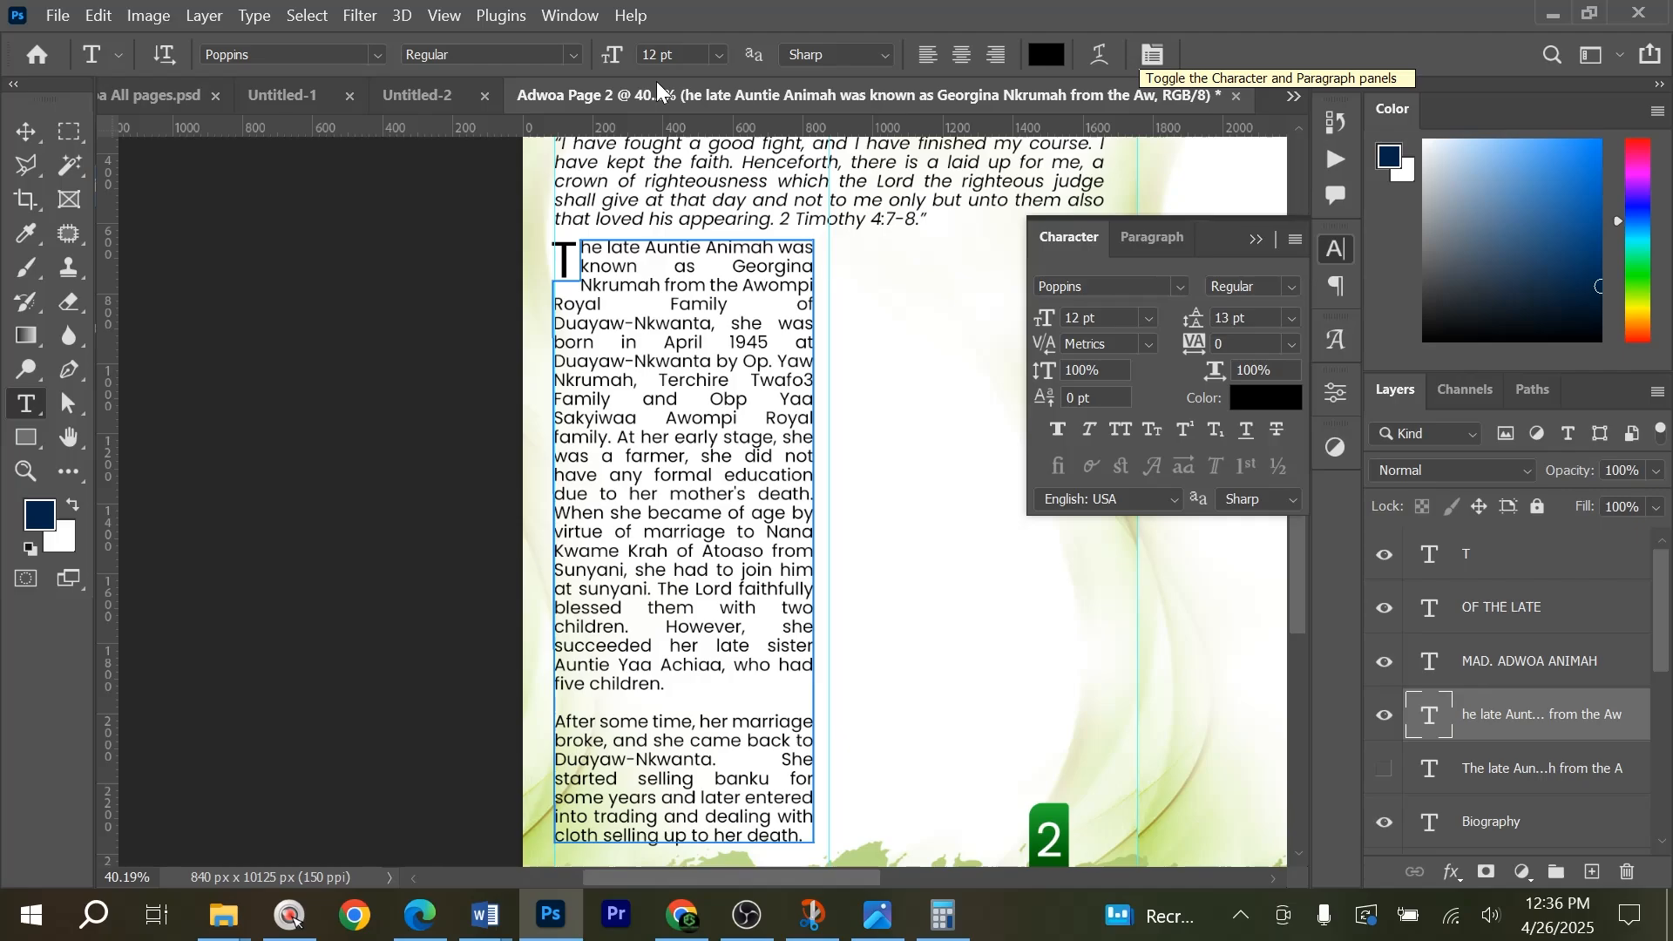
left_click(29, 135)
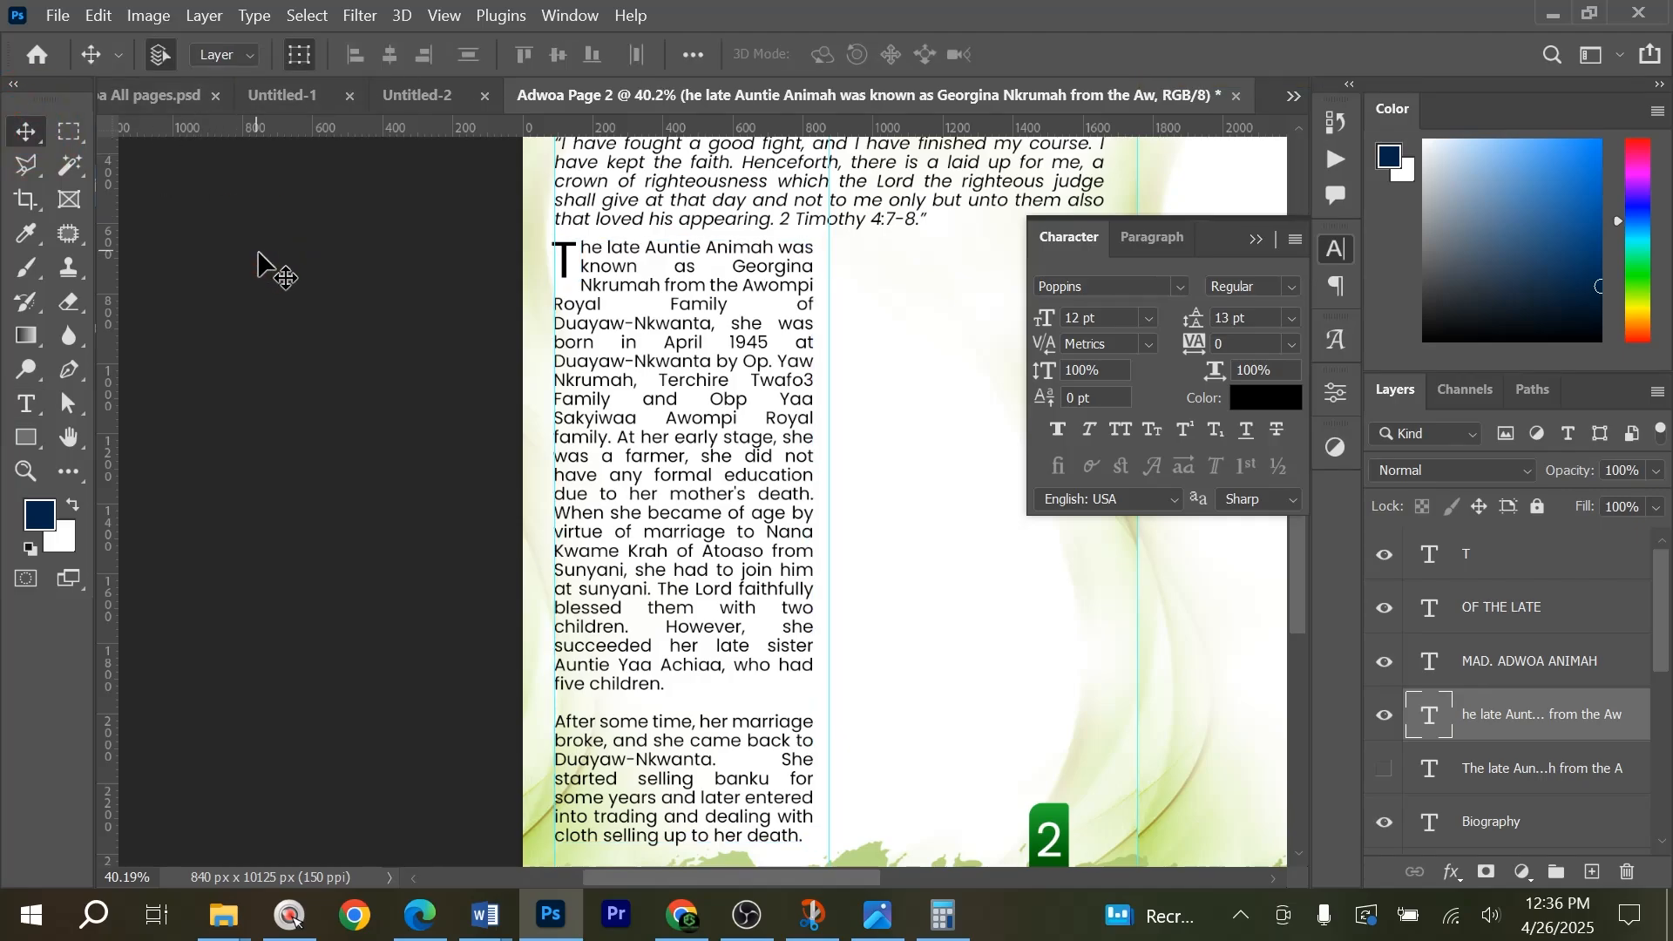
left_click(858, 285)
left_click(1257, 240)
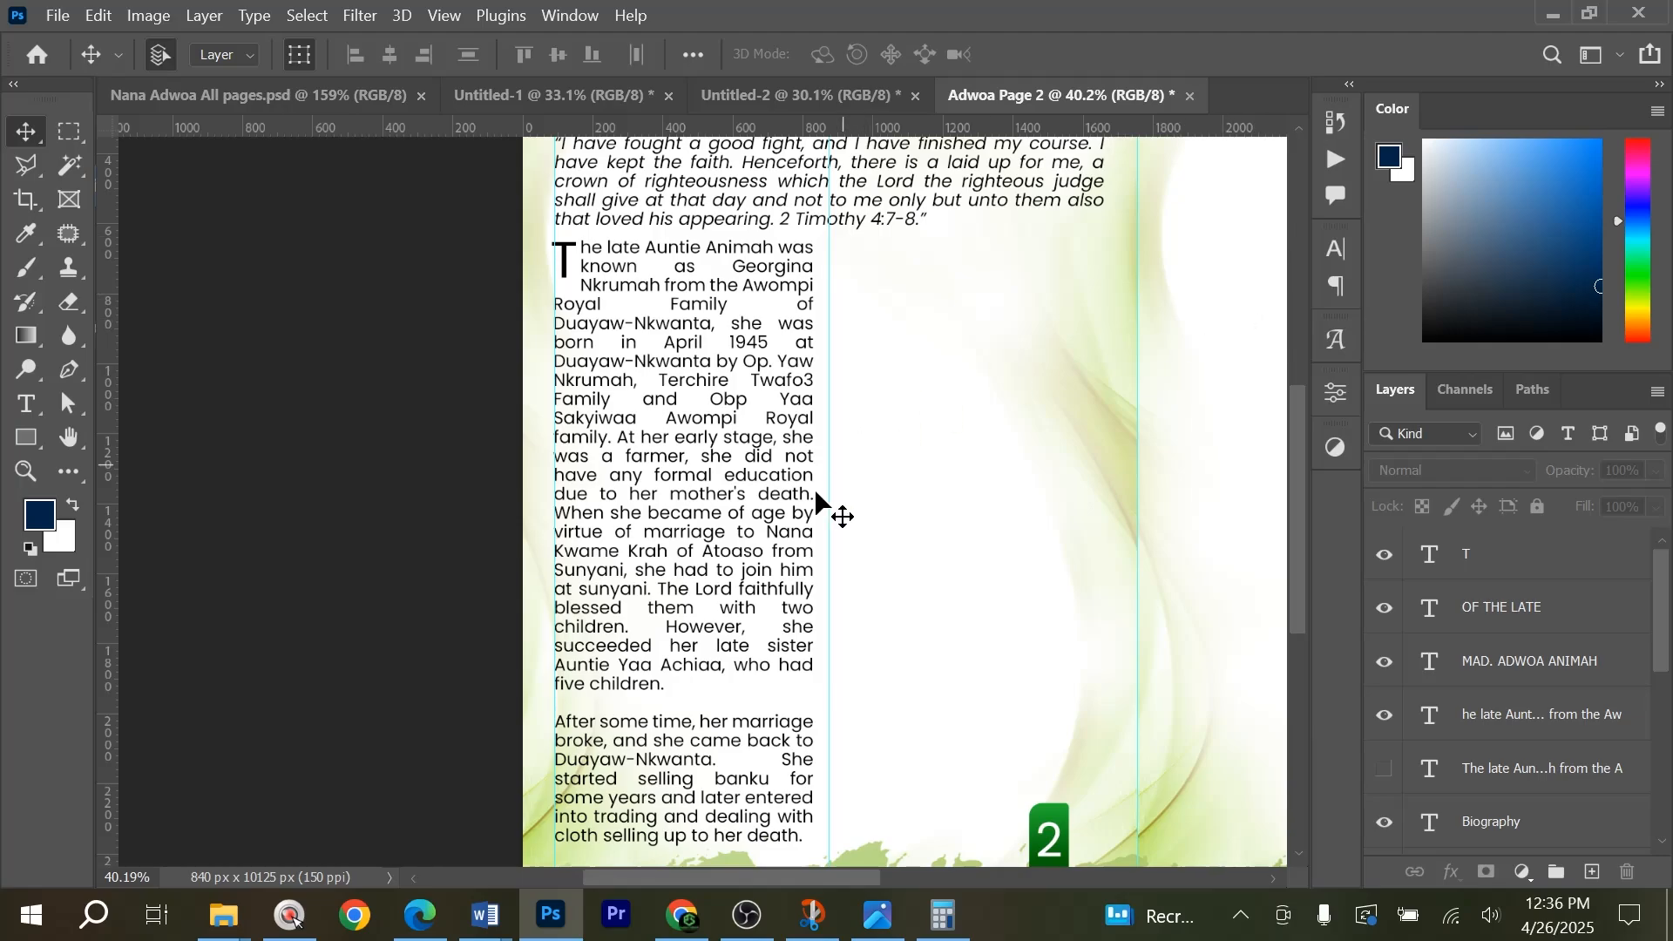
Show the original biography text layer again and move it horizontally into the empty right column.
scroll(816, 493, "up", 2)
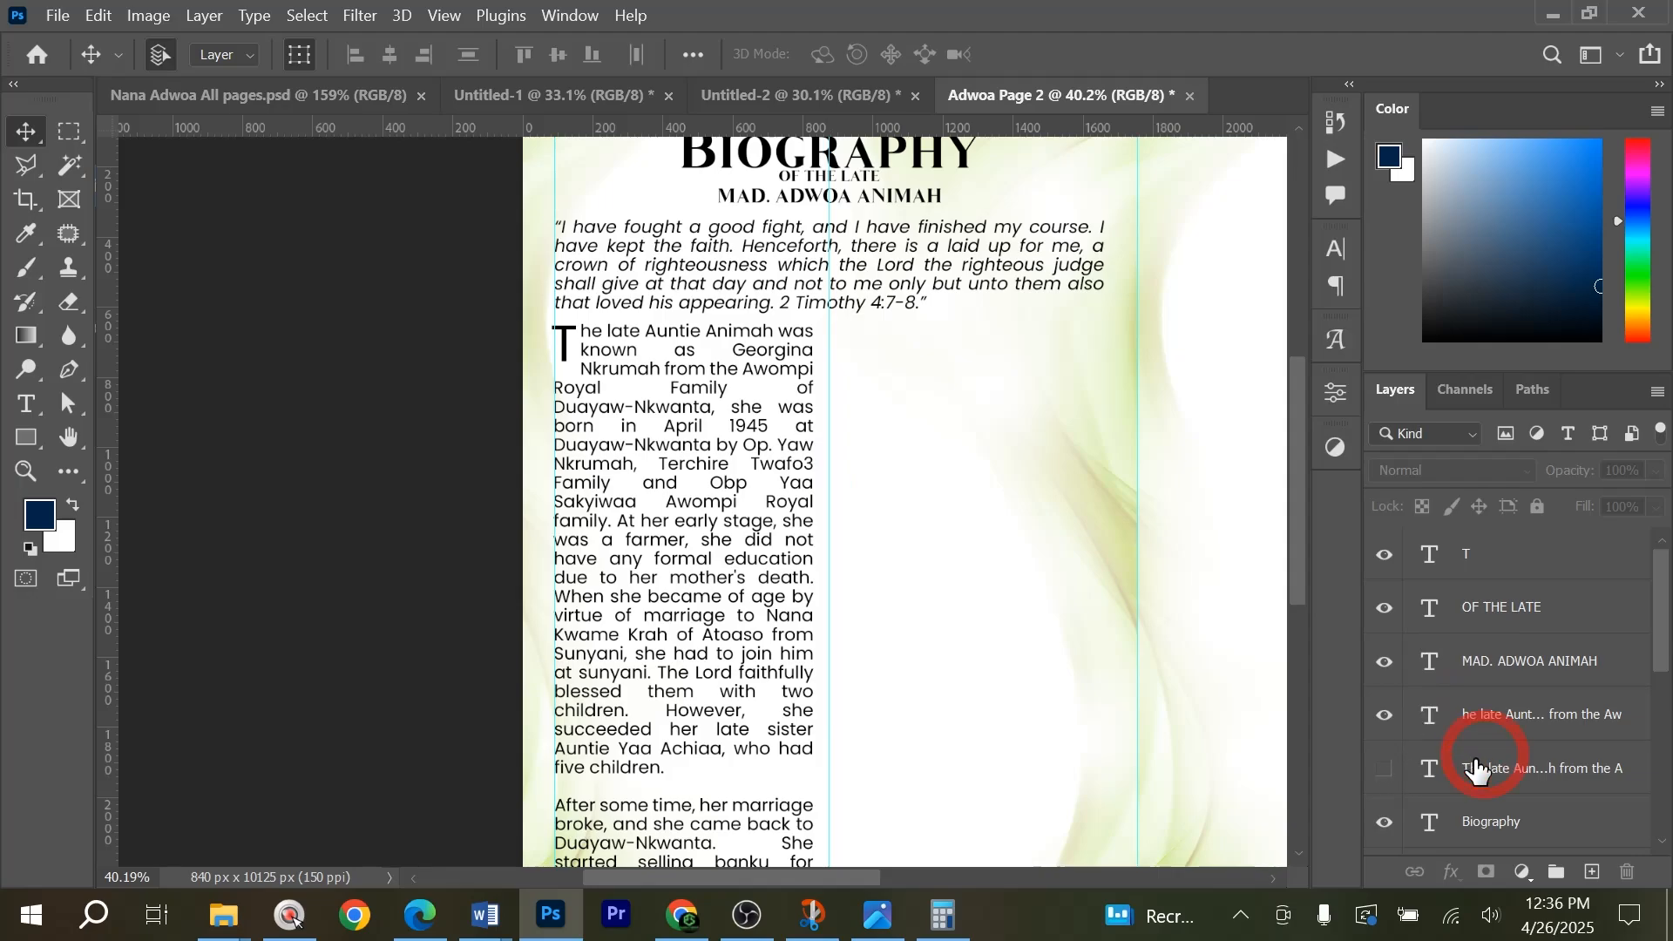
left_click(1391, 772)
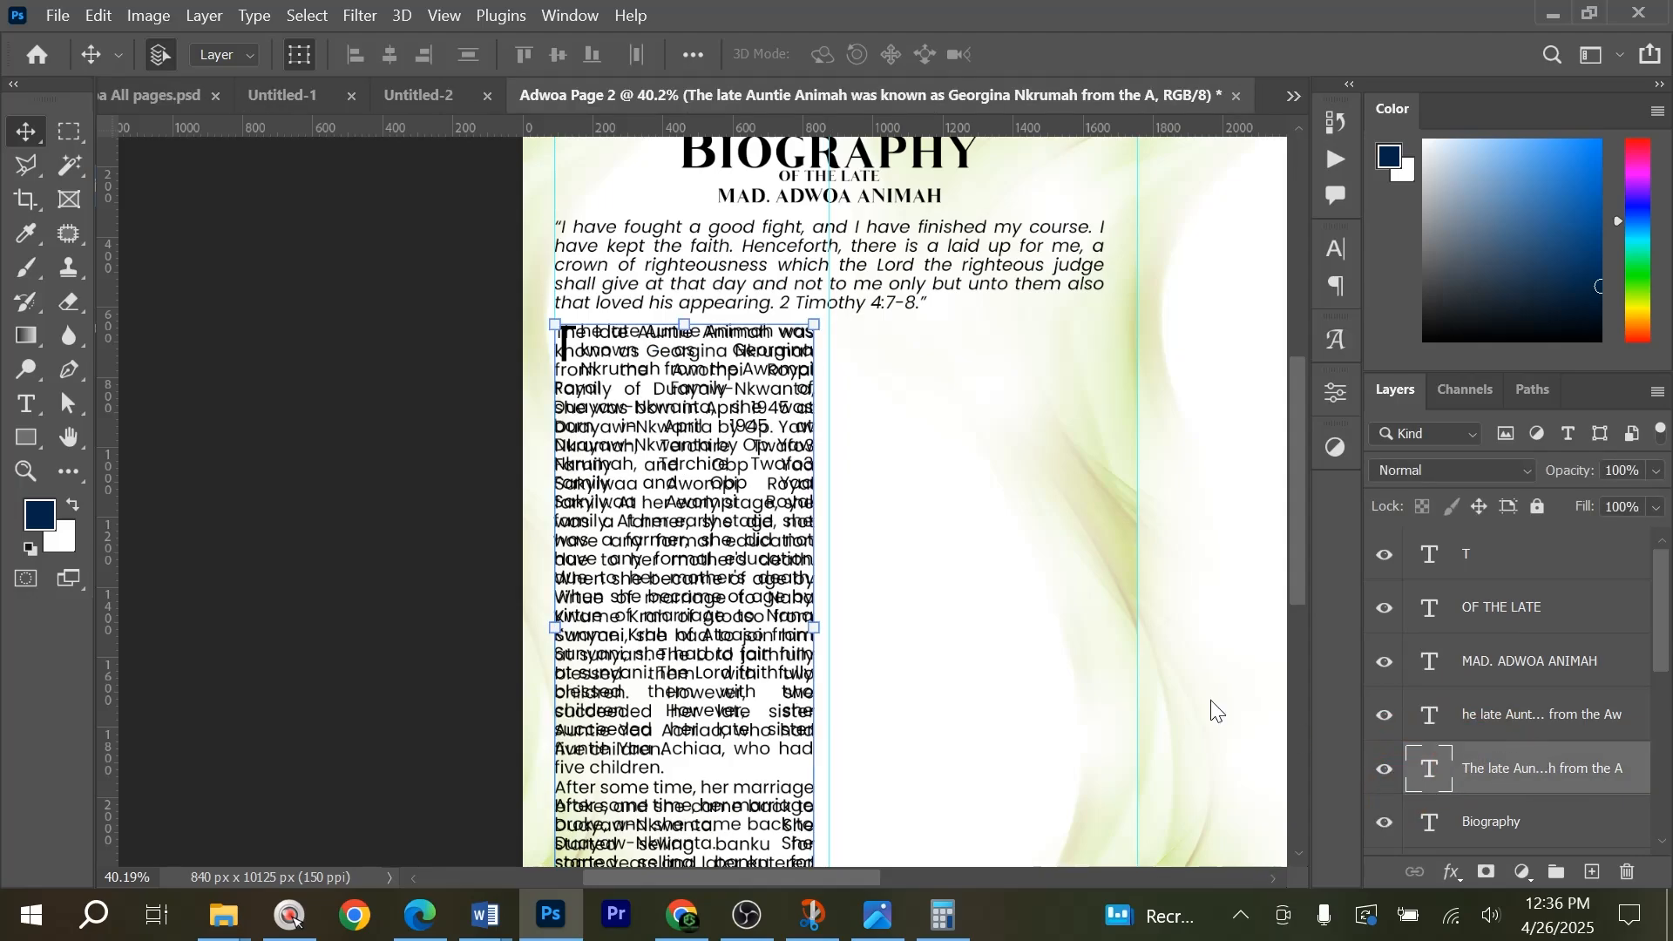
left_click_drag(693, 516, 985, 512)
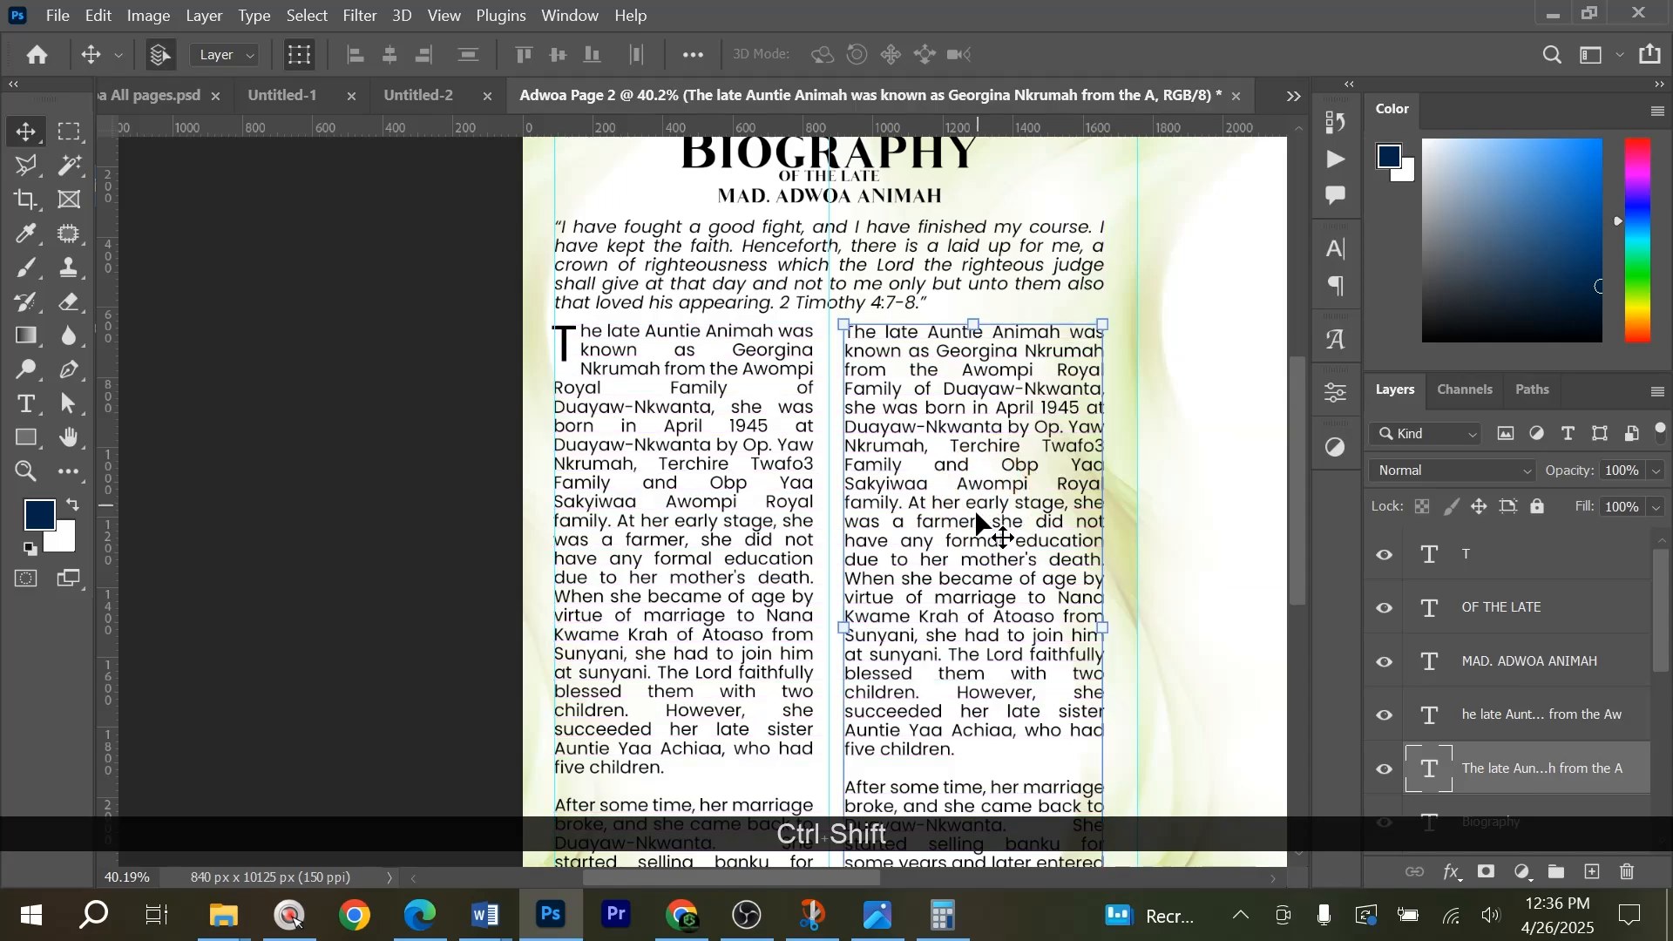
scroll(978, 523, "down", 2)
Switch to Word and copy the passage from "She was a full and devoted member" through "14th day of December, 2024".
key("alt+Tab")
left_click(739, 500)
scroll(739, 499, "down", 2)
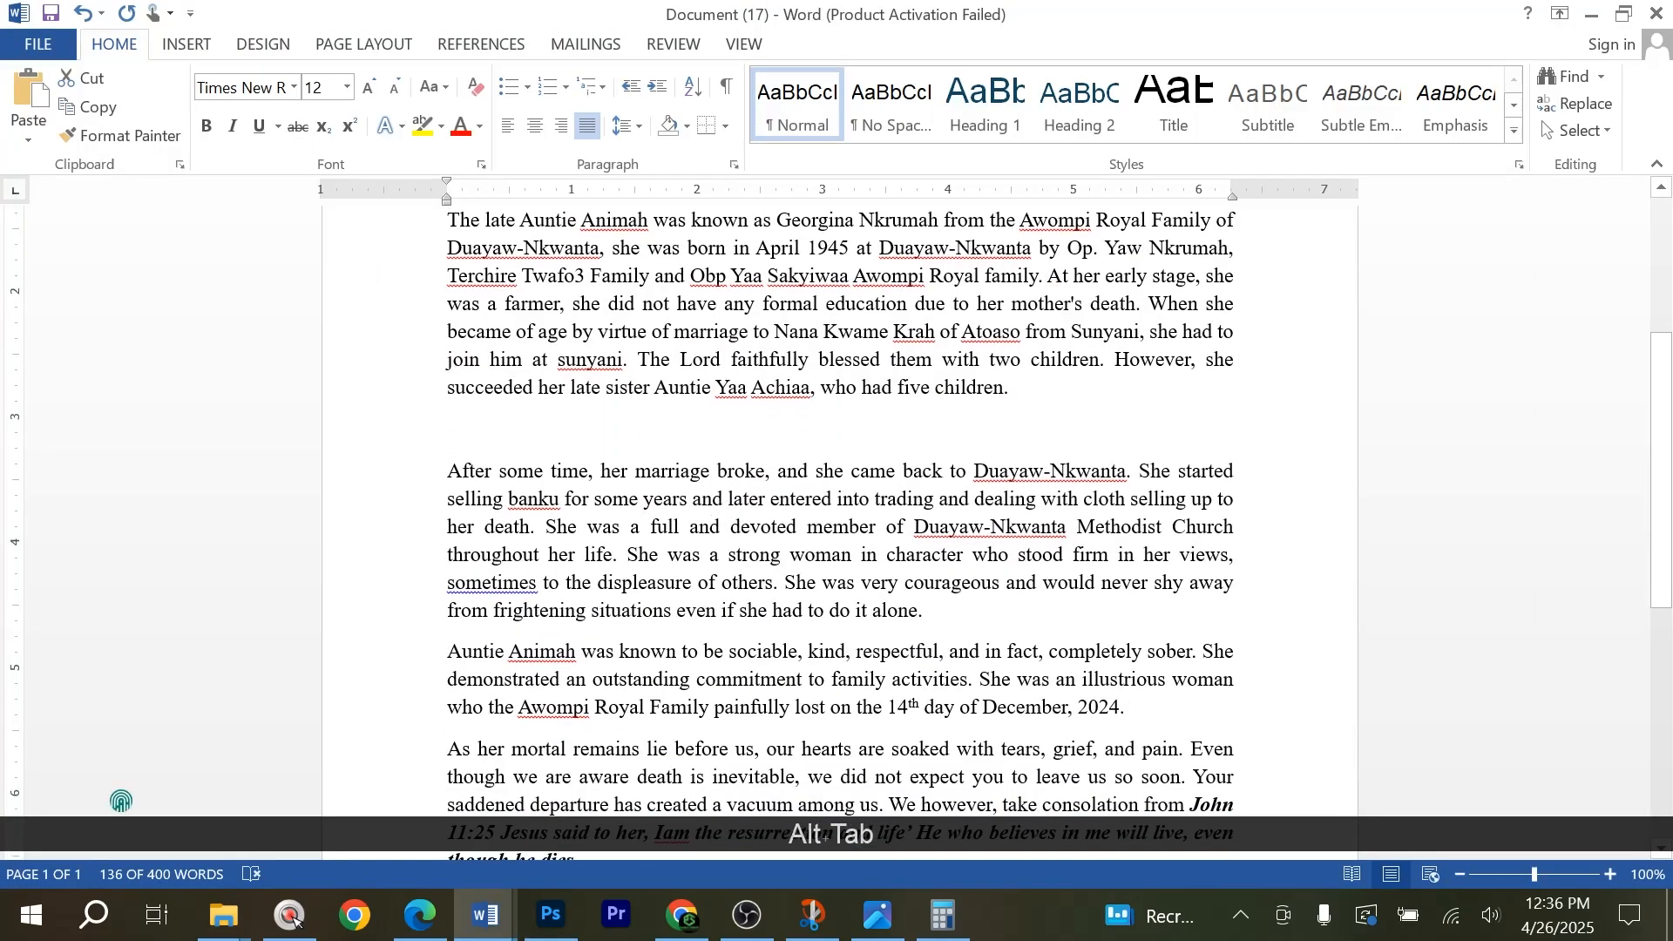
scroll(738, 499, "down", 3)
left_click_drag(546, 400, 1176, 595)
key("ctrl+c")
key("alt+Tab")
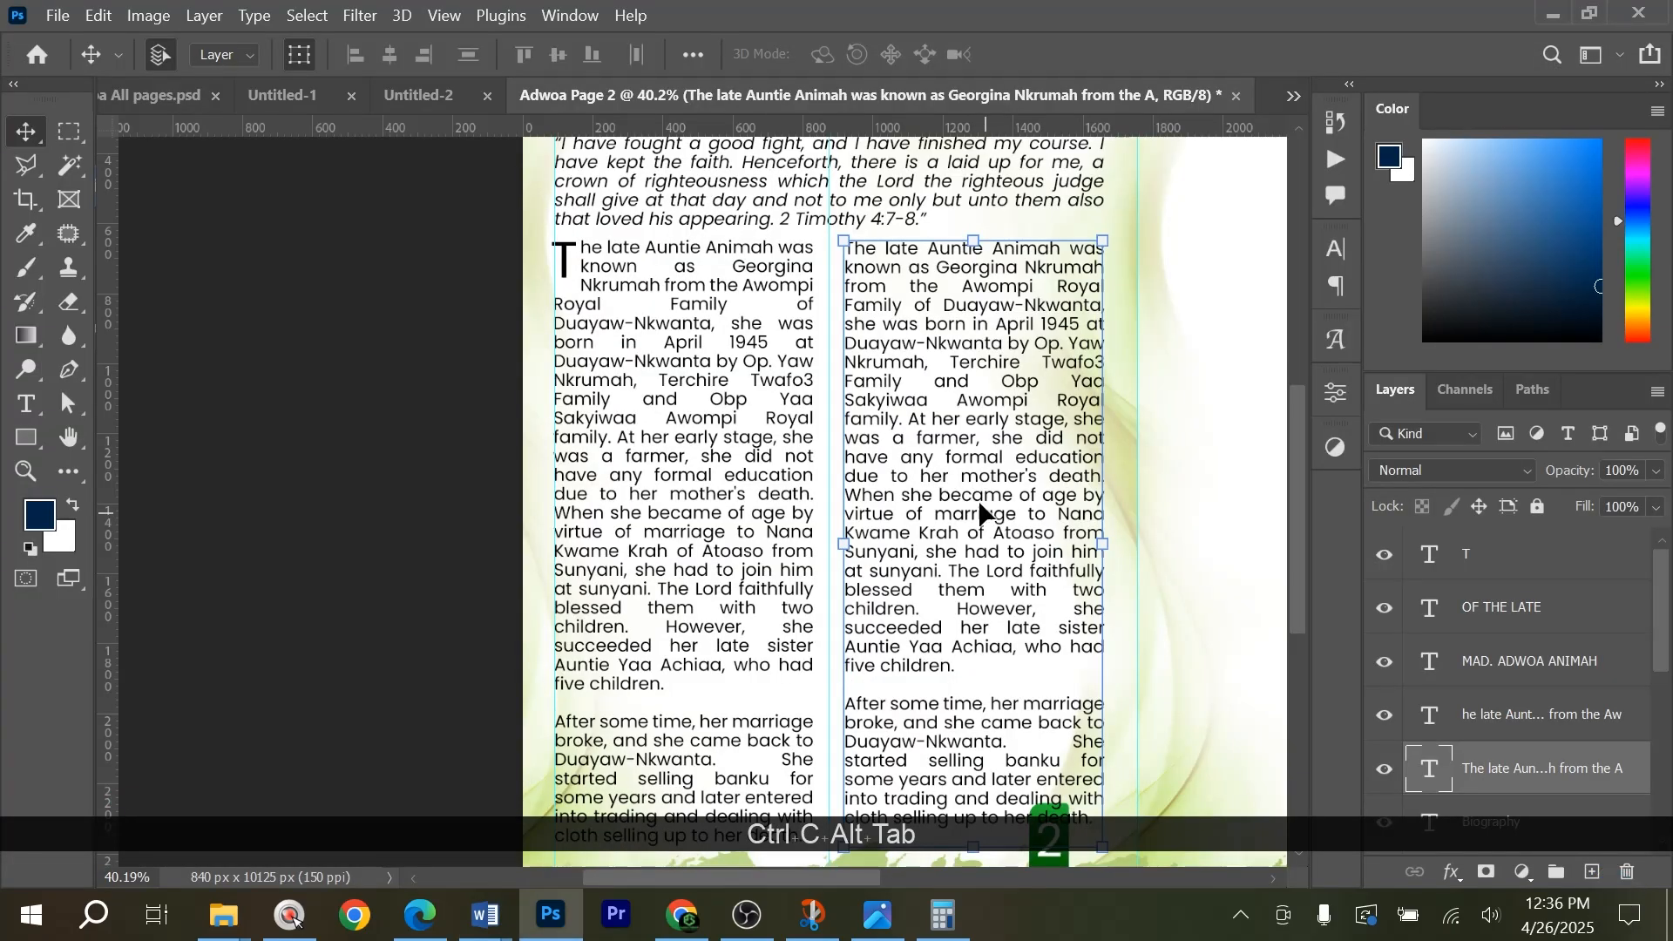
Replace all the text in the right column with the copied continuation of the biography.
double_click(991, 420)
key("ctrl+a")
key("ctrl+v")
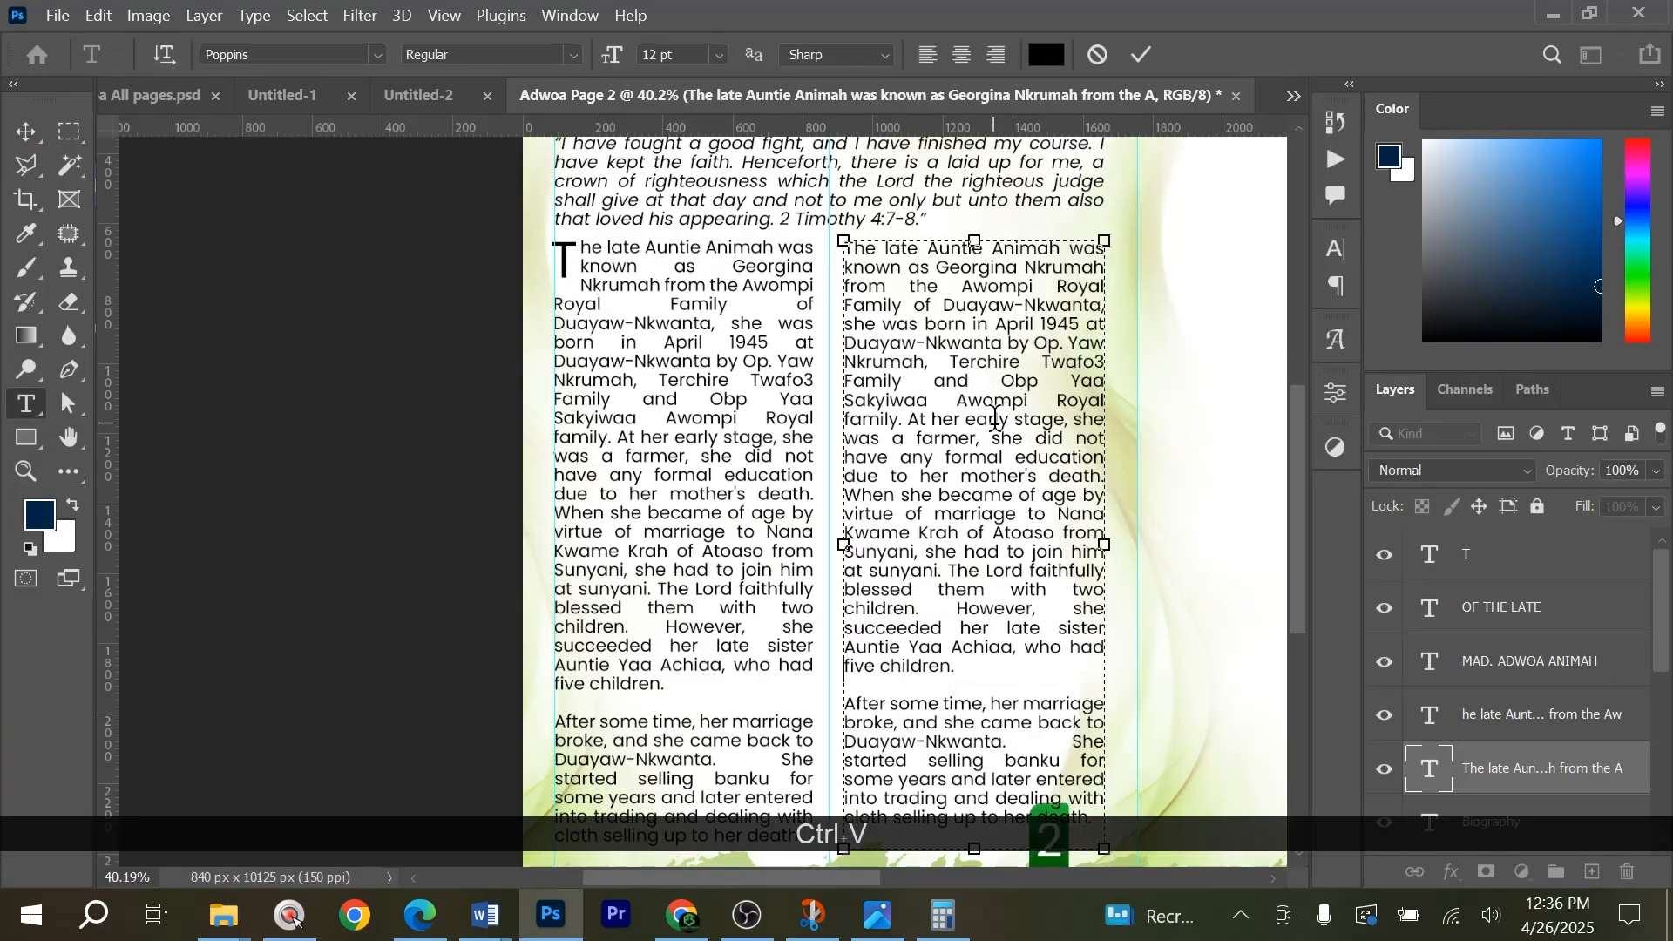
Increase the leading of all the right-column text so it fills more of the column's height.
scroll(980, 421, "down", 2)
key("ctrl+a")
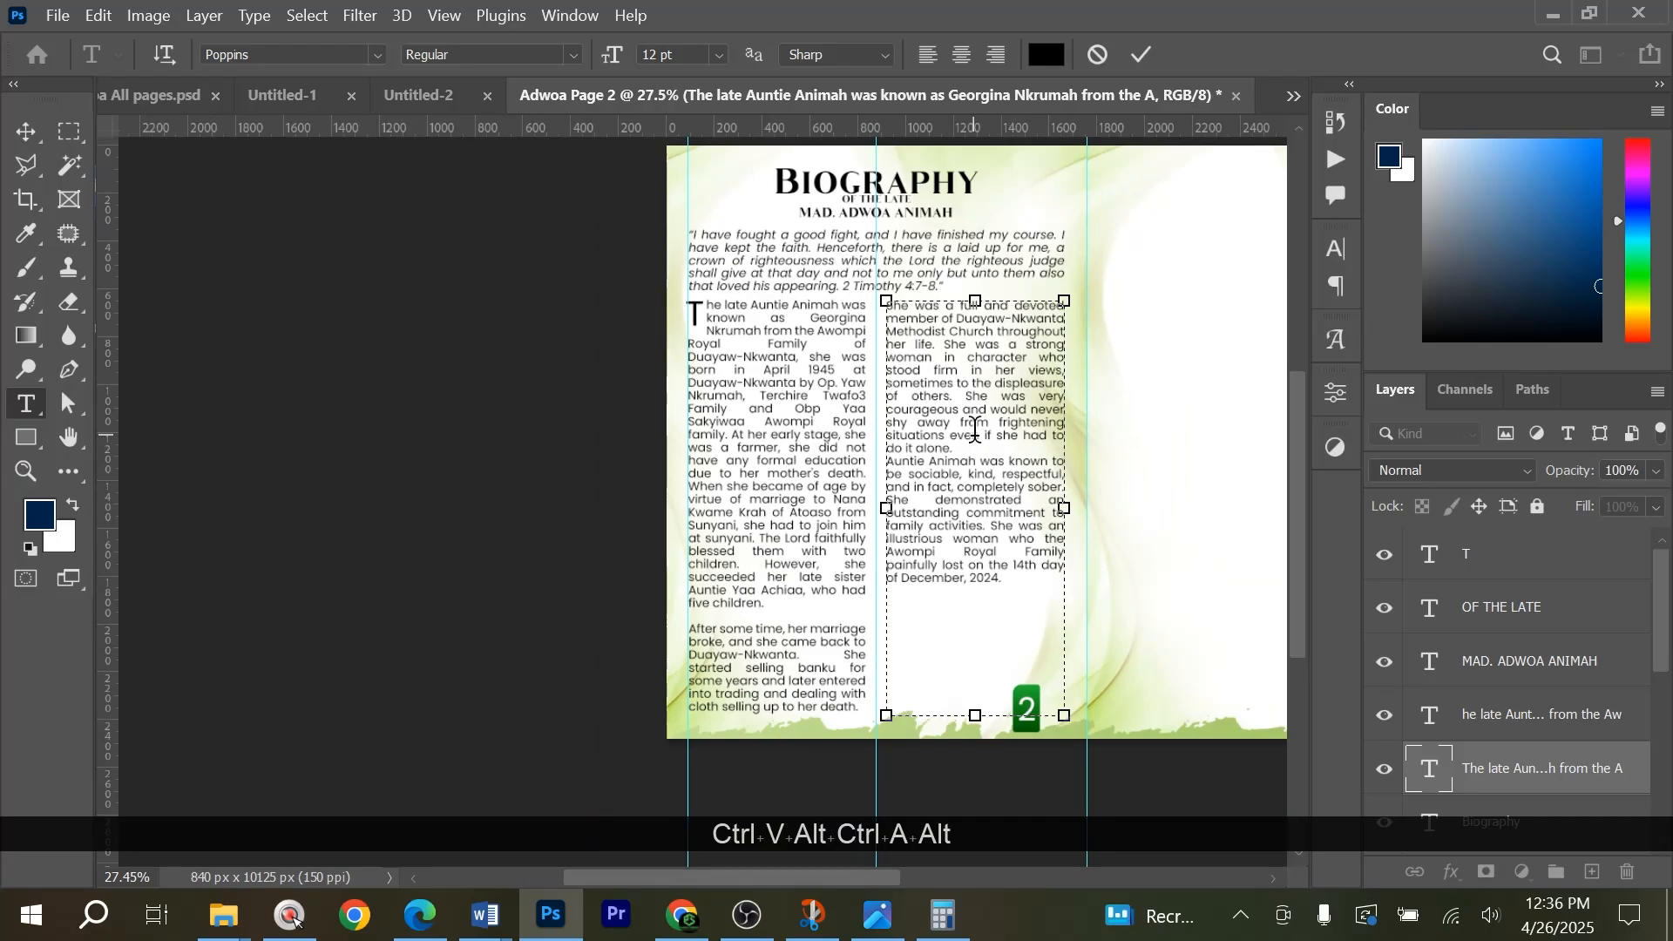
key("alt+Down")
key("ctrl+a")
key("alt+Down")
key("alt+Down")
key("alt+Down")
key("alt+Down")
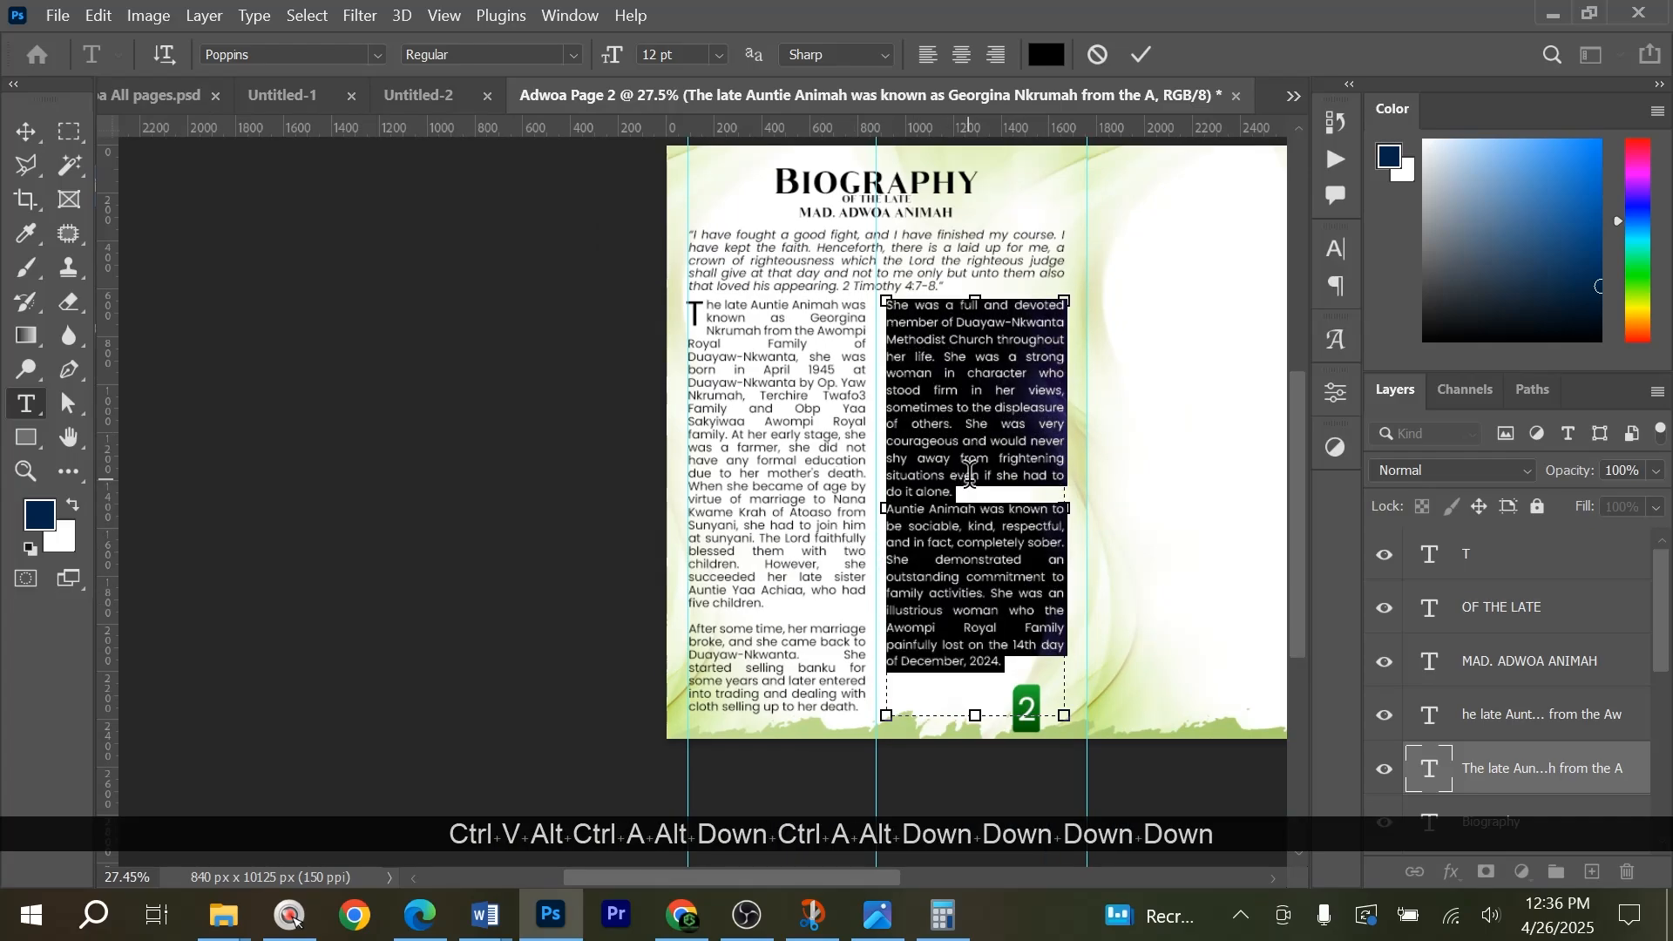
Insert a blank line between the right column's two paragraphs and commit the text.
left_click(966, 503)
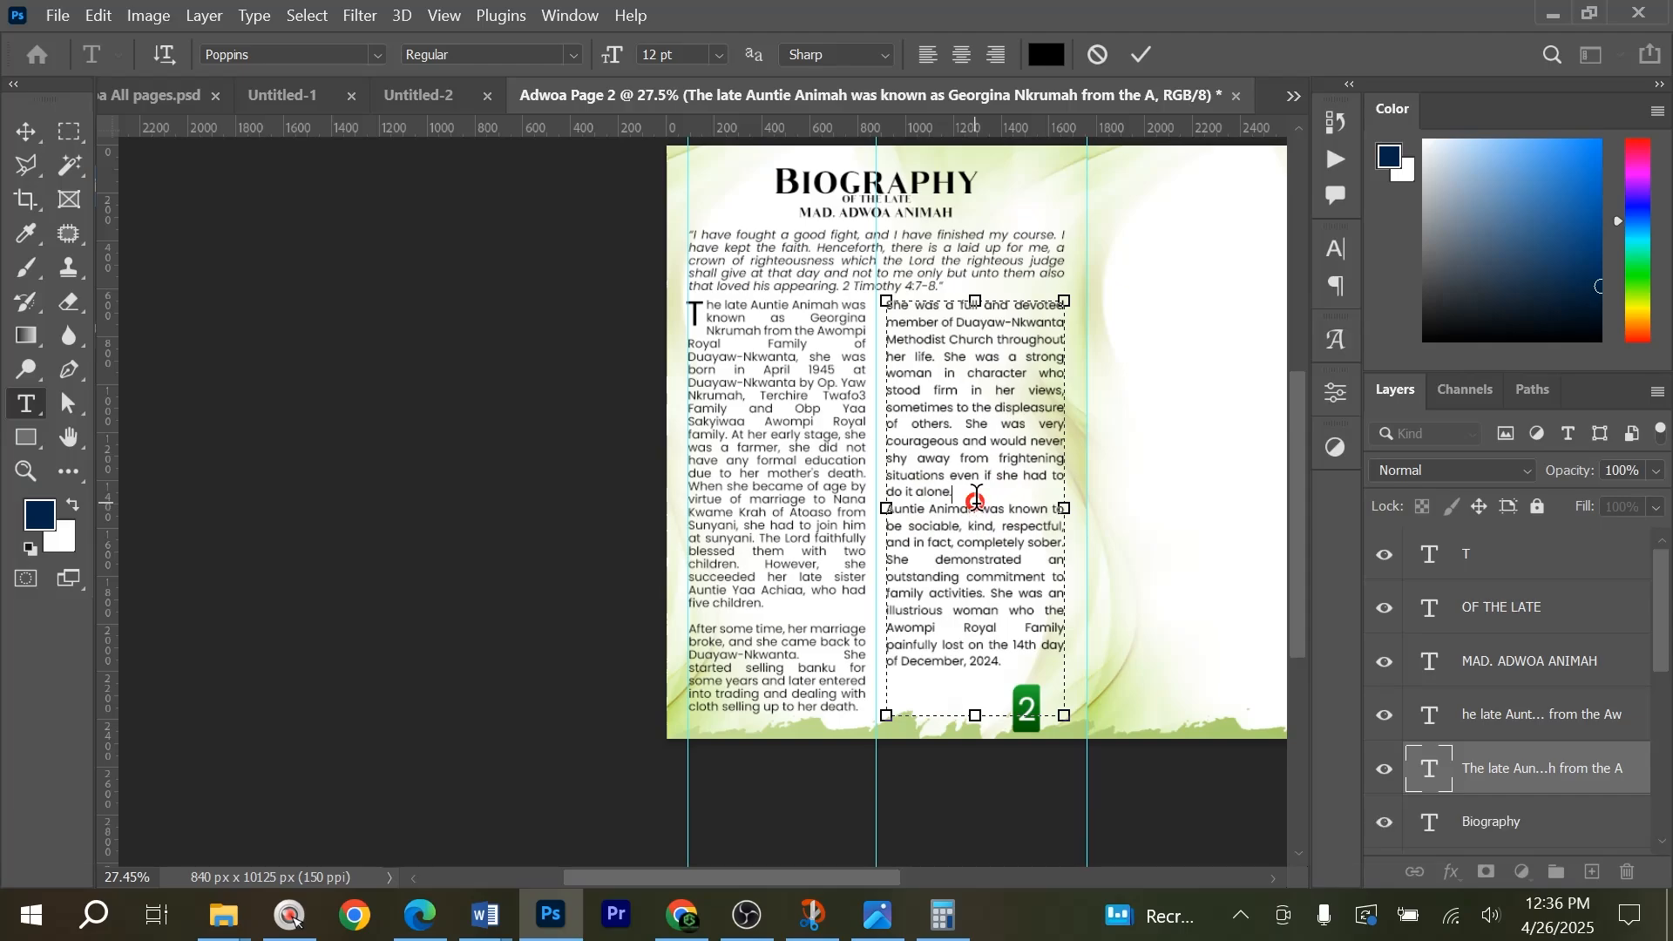
key("Return")
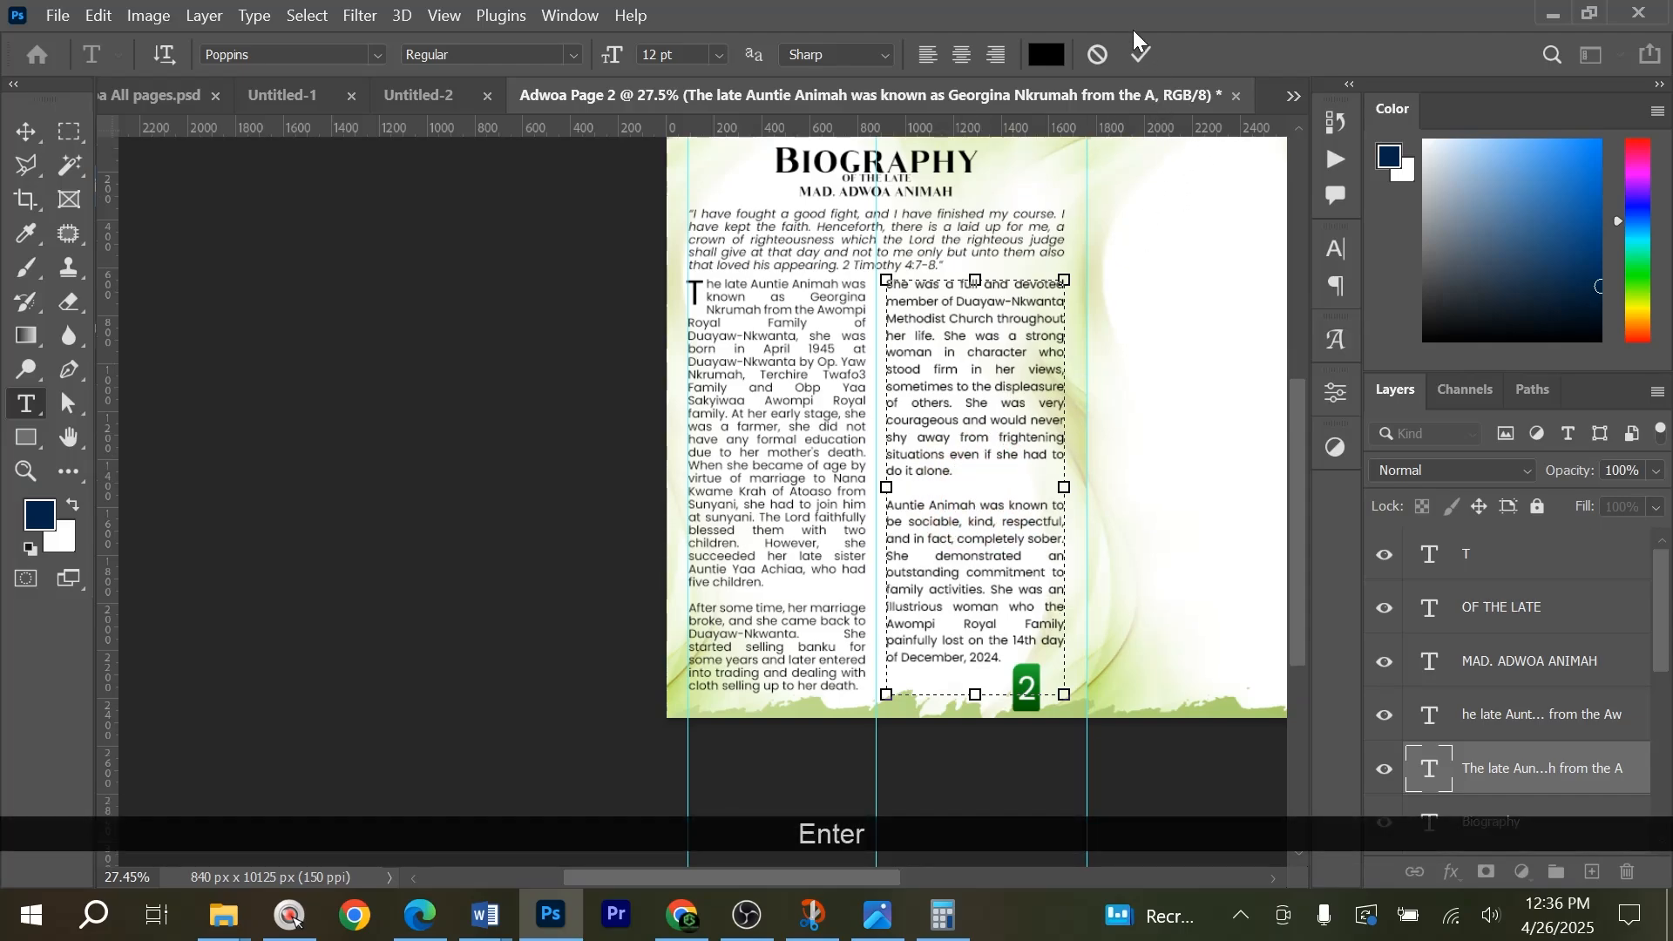
left_click(1141, 55)
key("v")
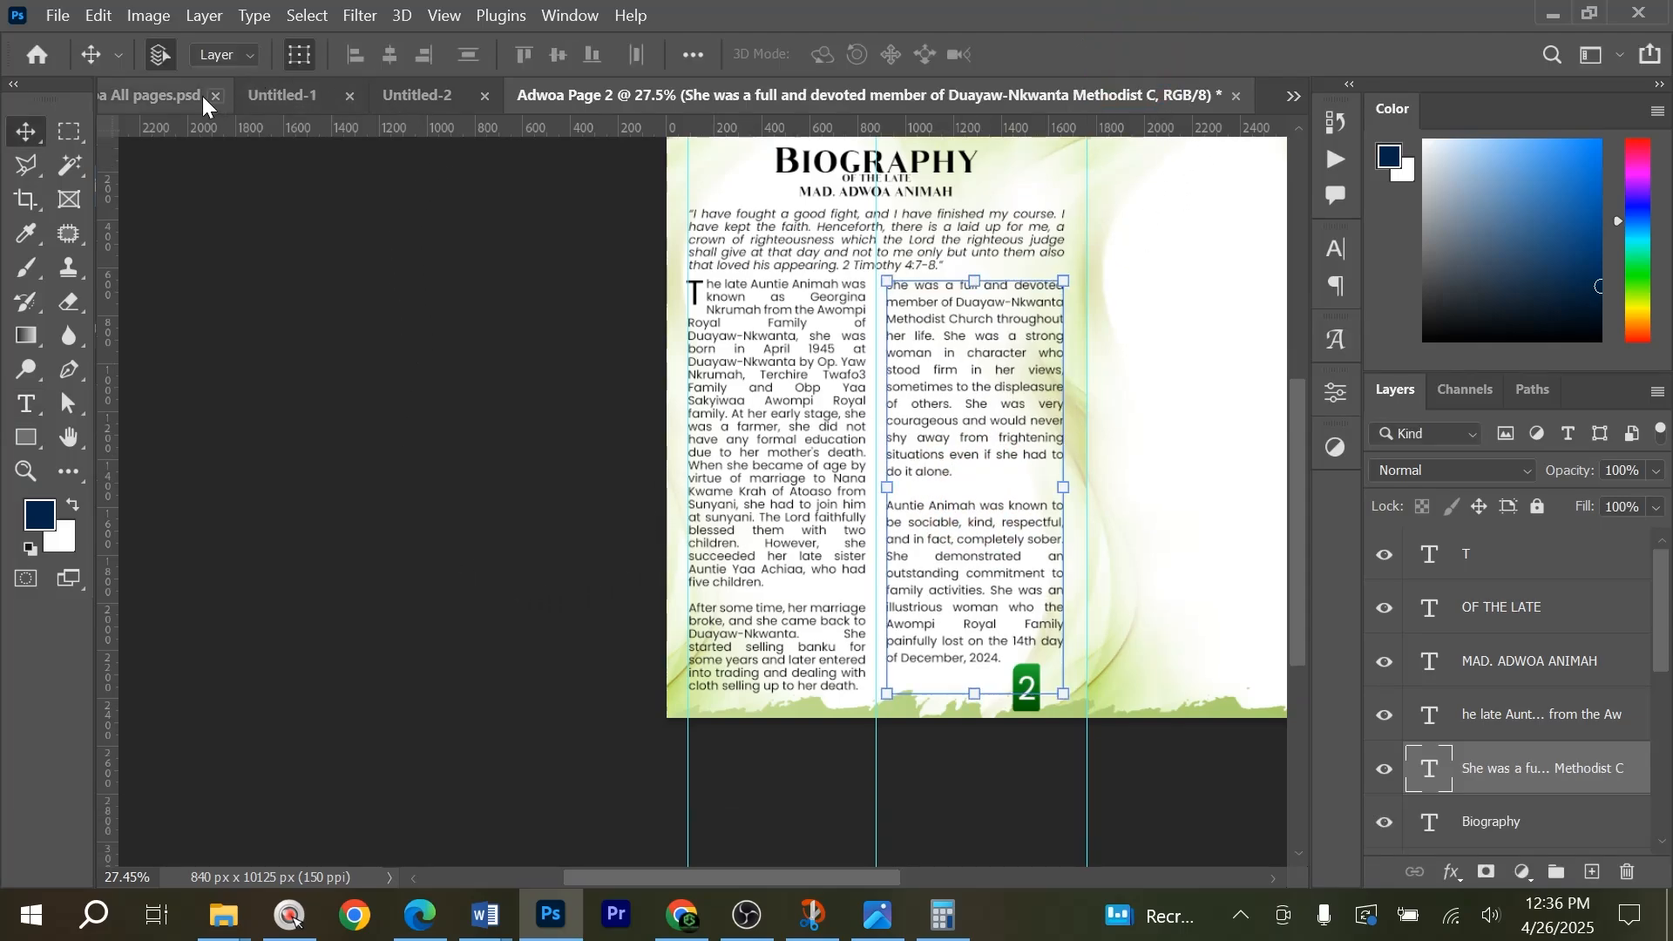
Examine the finished Biography page in the all-pages reference document, including its column layout and framed portrait.
left_click(165, 95)
scroll(780, 553, "down", 3)
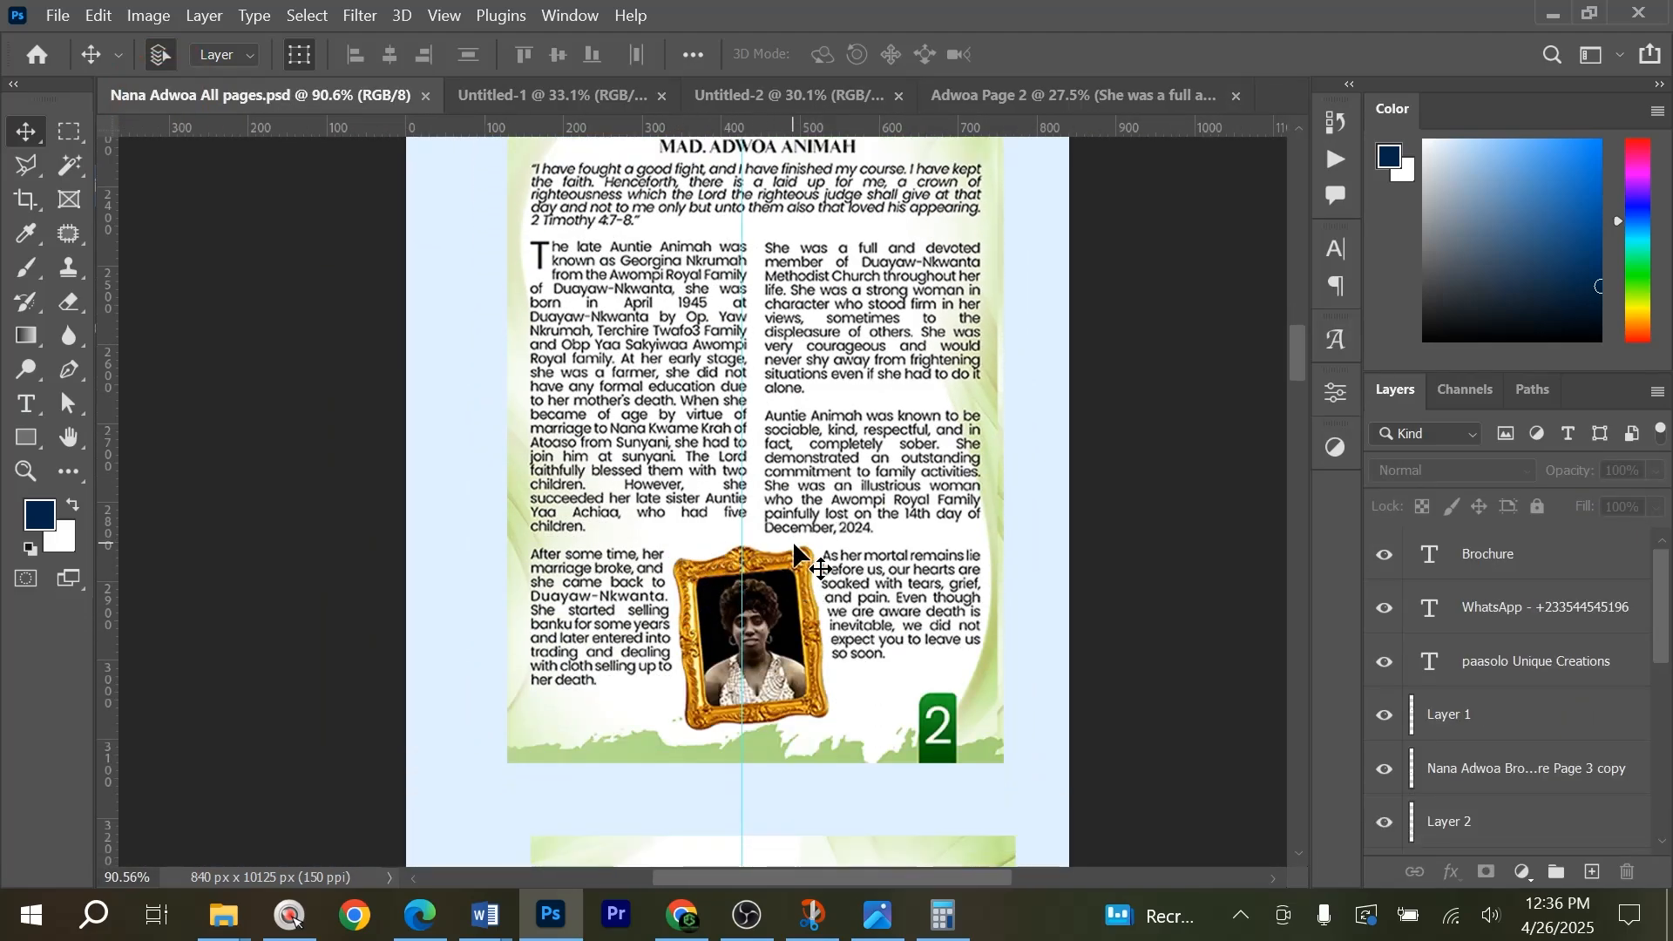
scroll(754, 690, "up", 3)
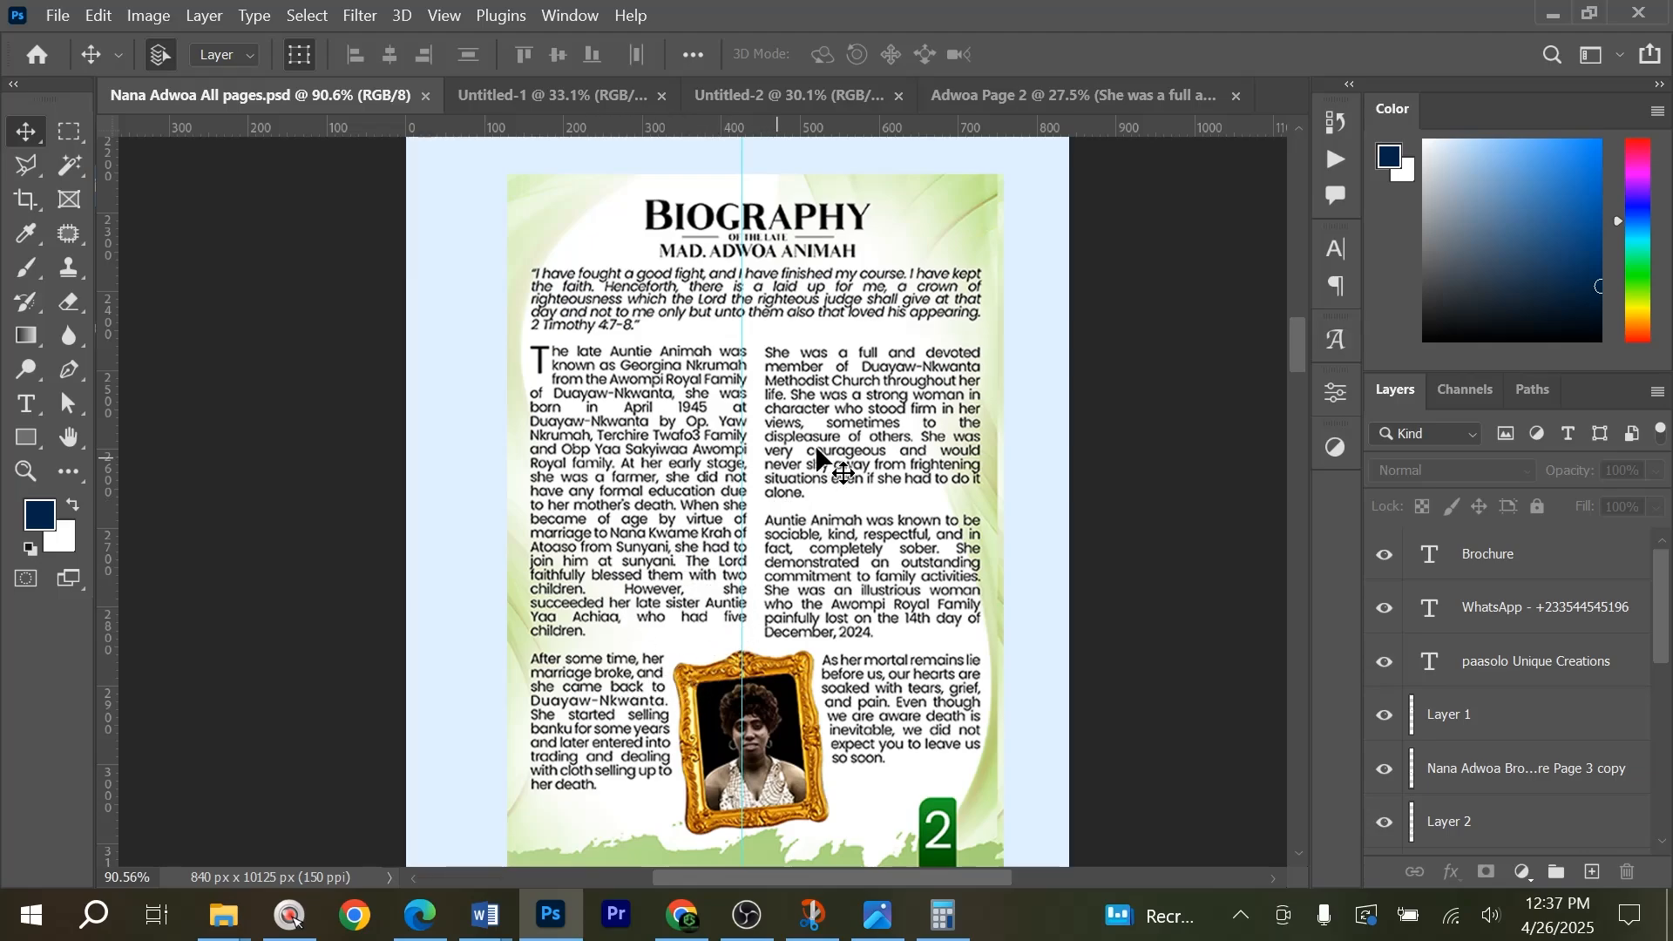
Return to the page 2 document and deselect the right-column text.
left_click(1096, 109)
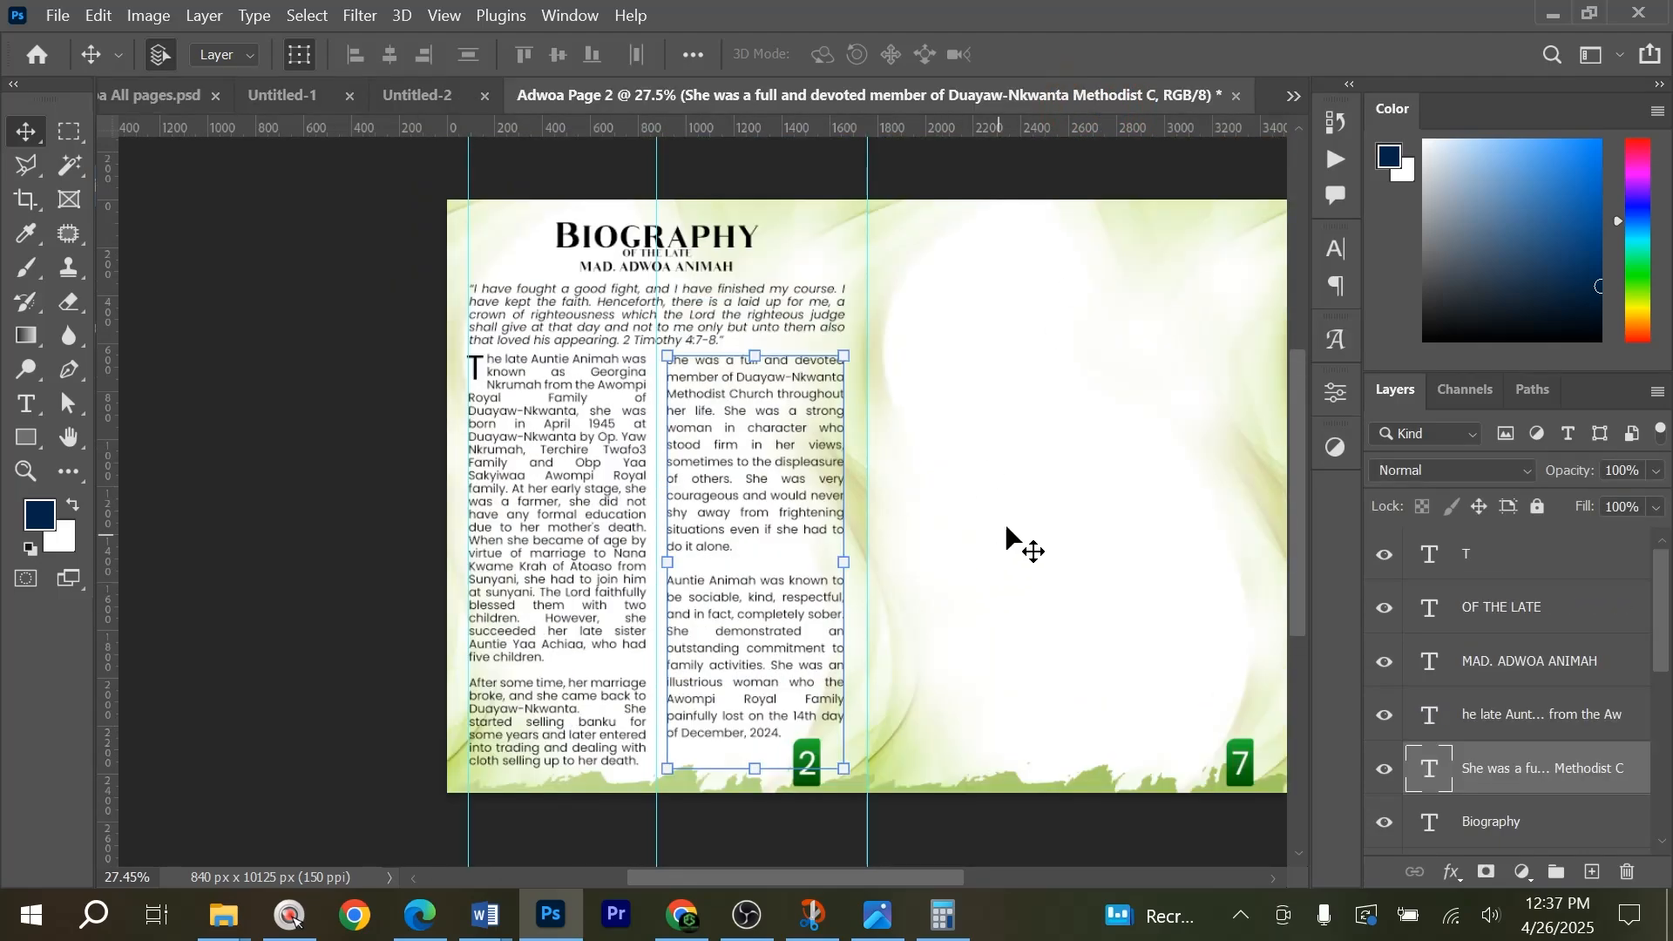
key("space")
left_click_drag(1113, 541, 934, 517)
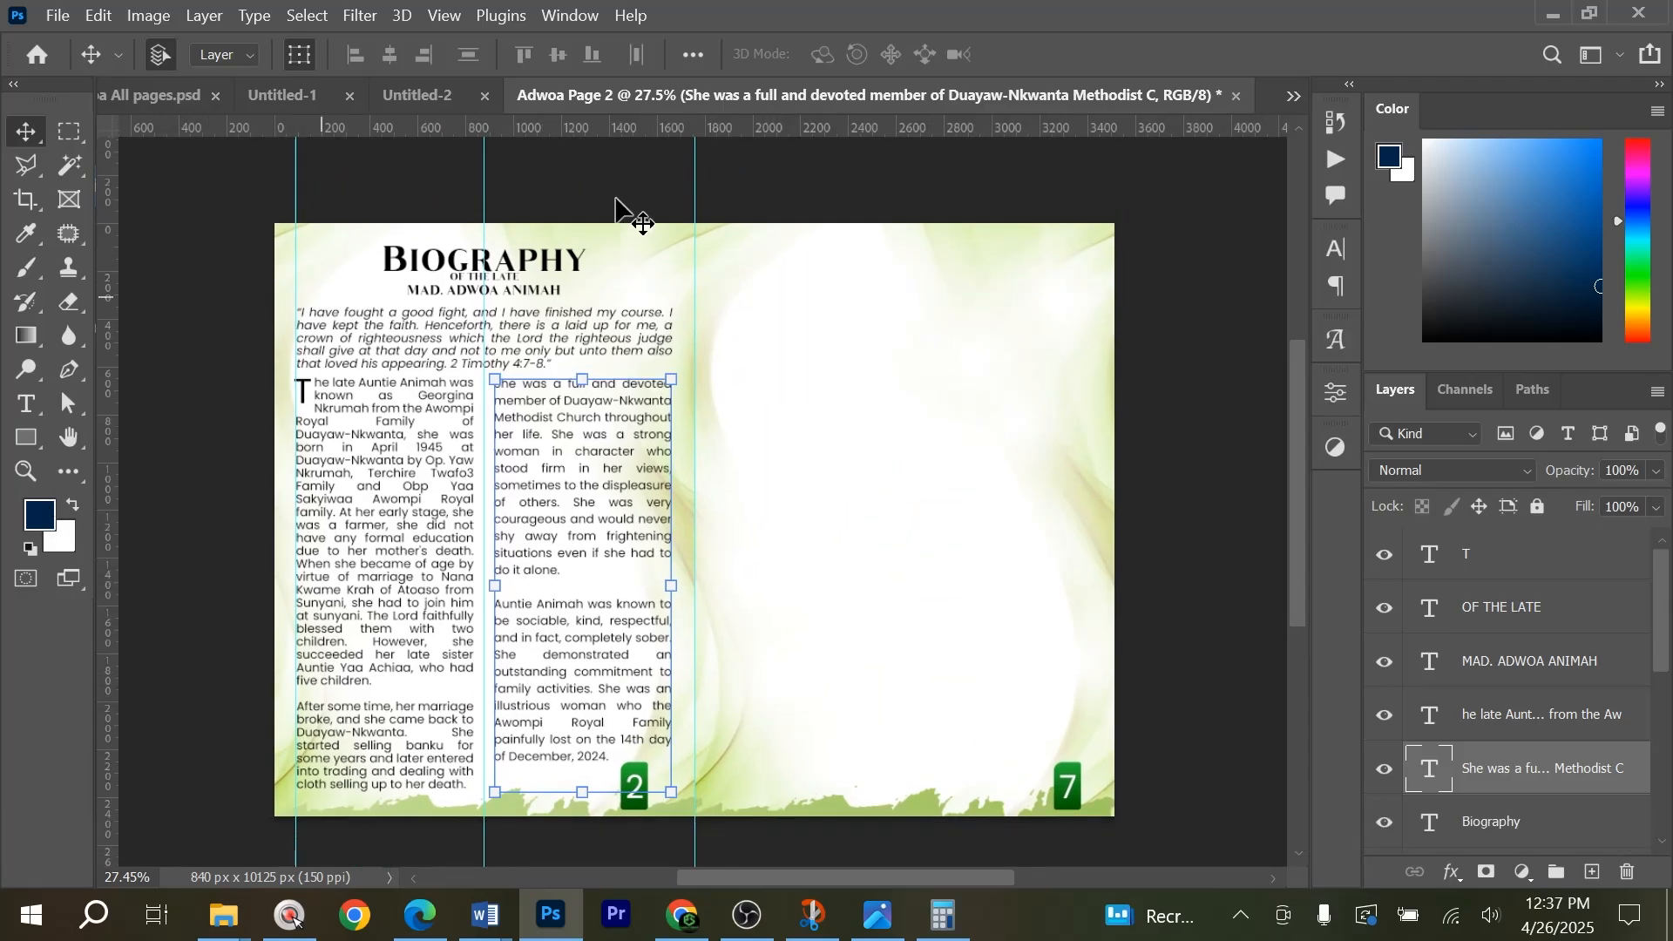
left_click(1154, 218)
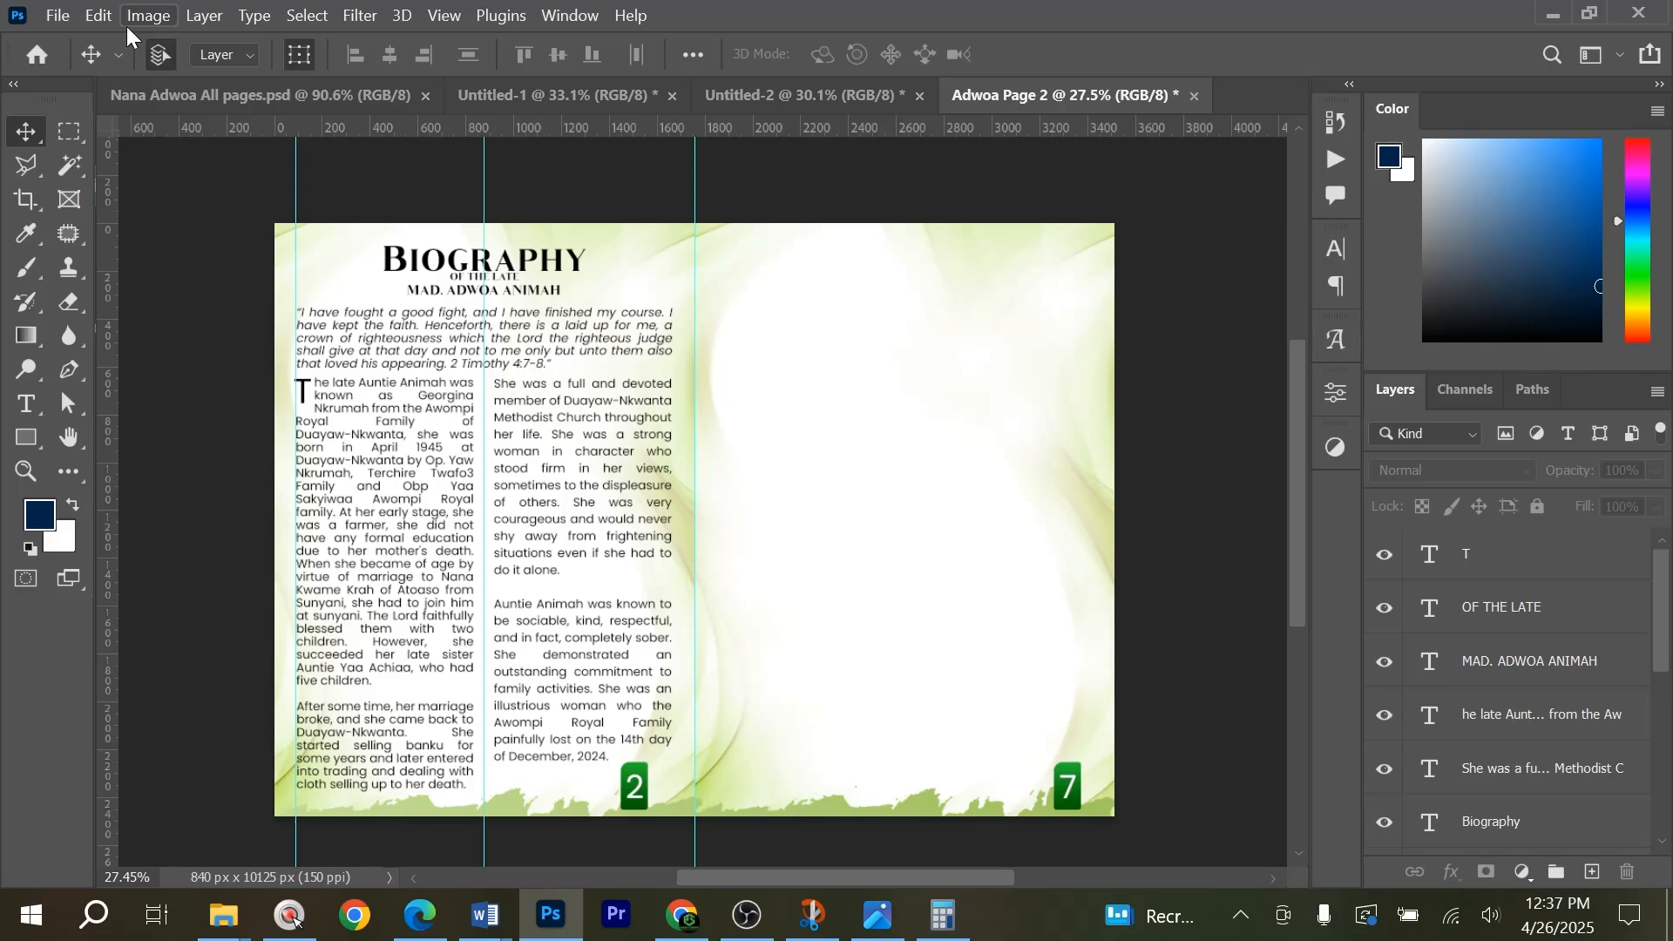
Duplicate the page 2 document under the name Adwoa Page 3.
left_click(148, 14)
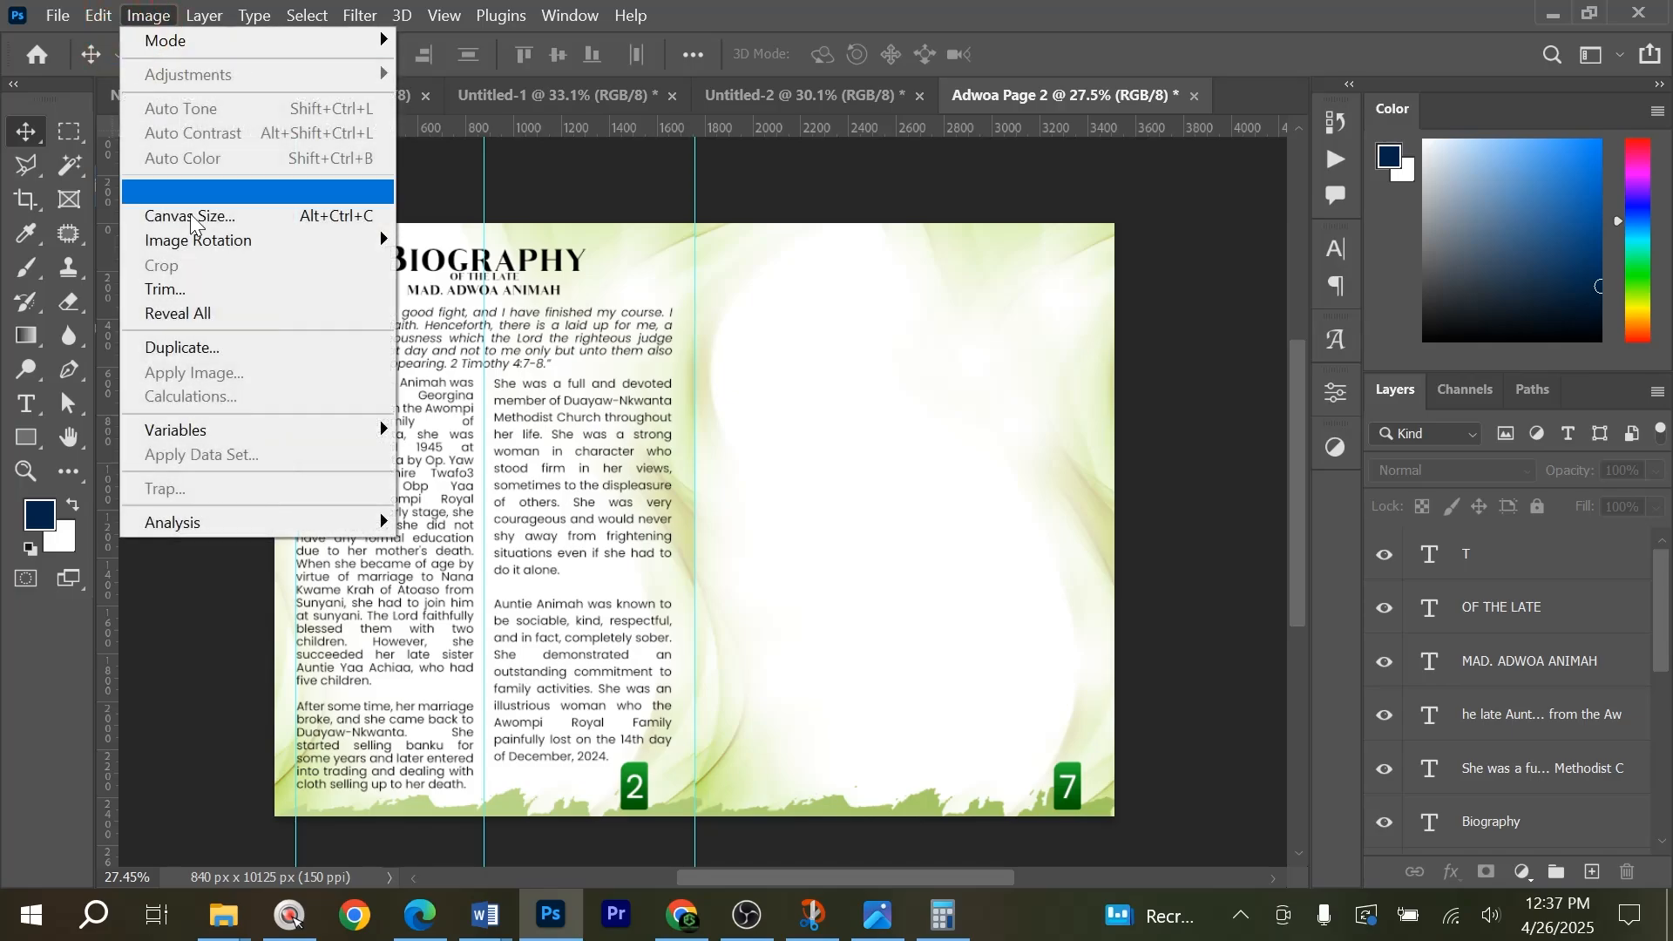
left_click(210, 349)
key("End")
key("ctrl+shift+Left")
key("ctrl+shift+Left")
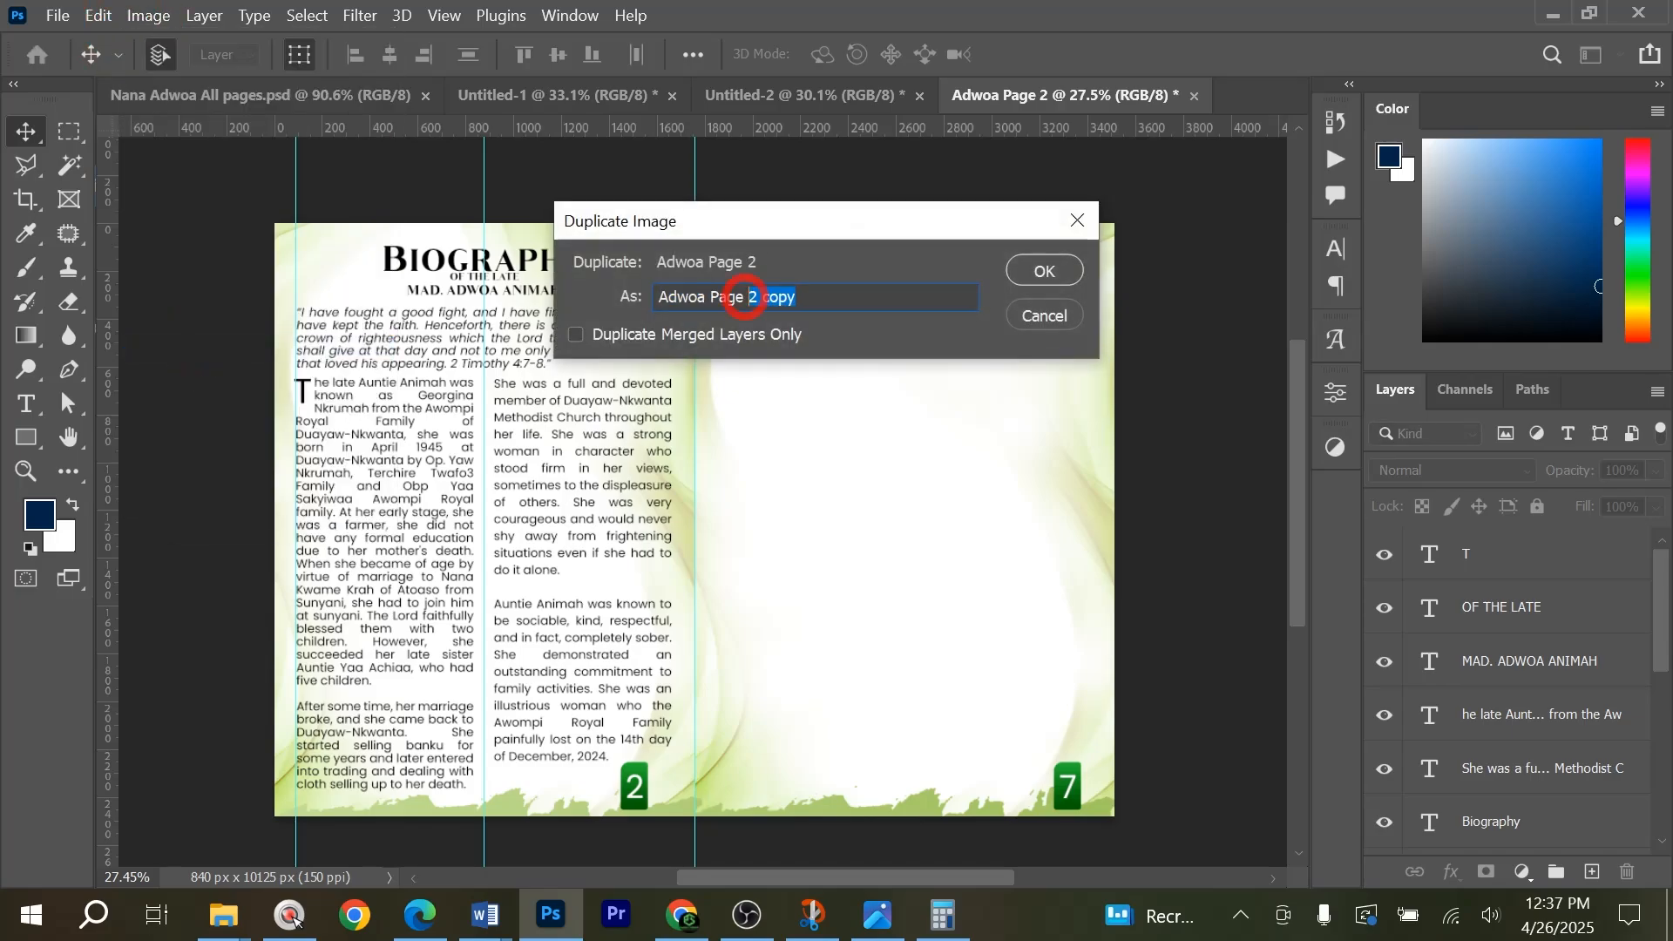
type("3")
key("Return")
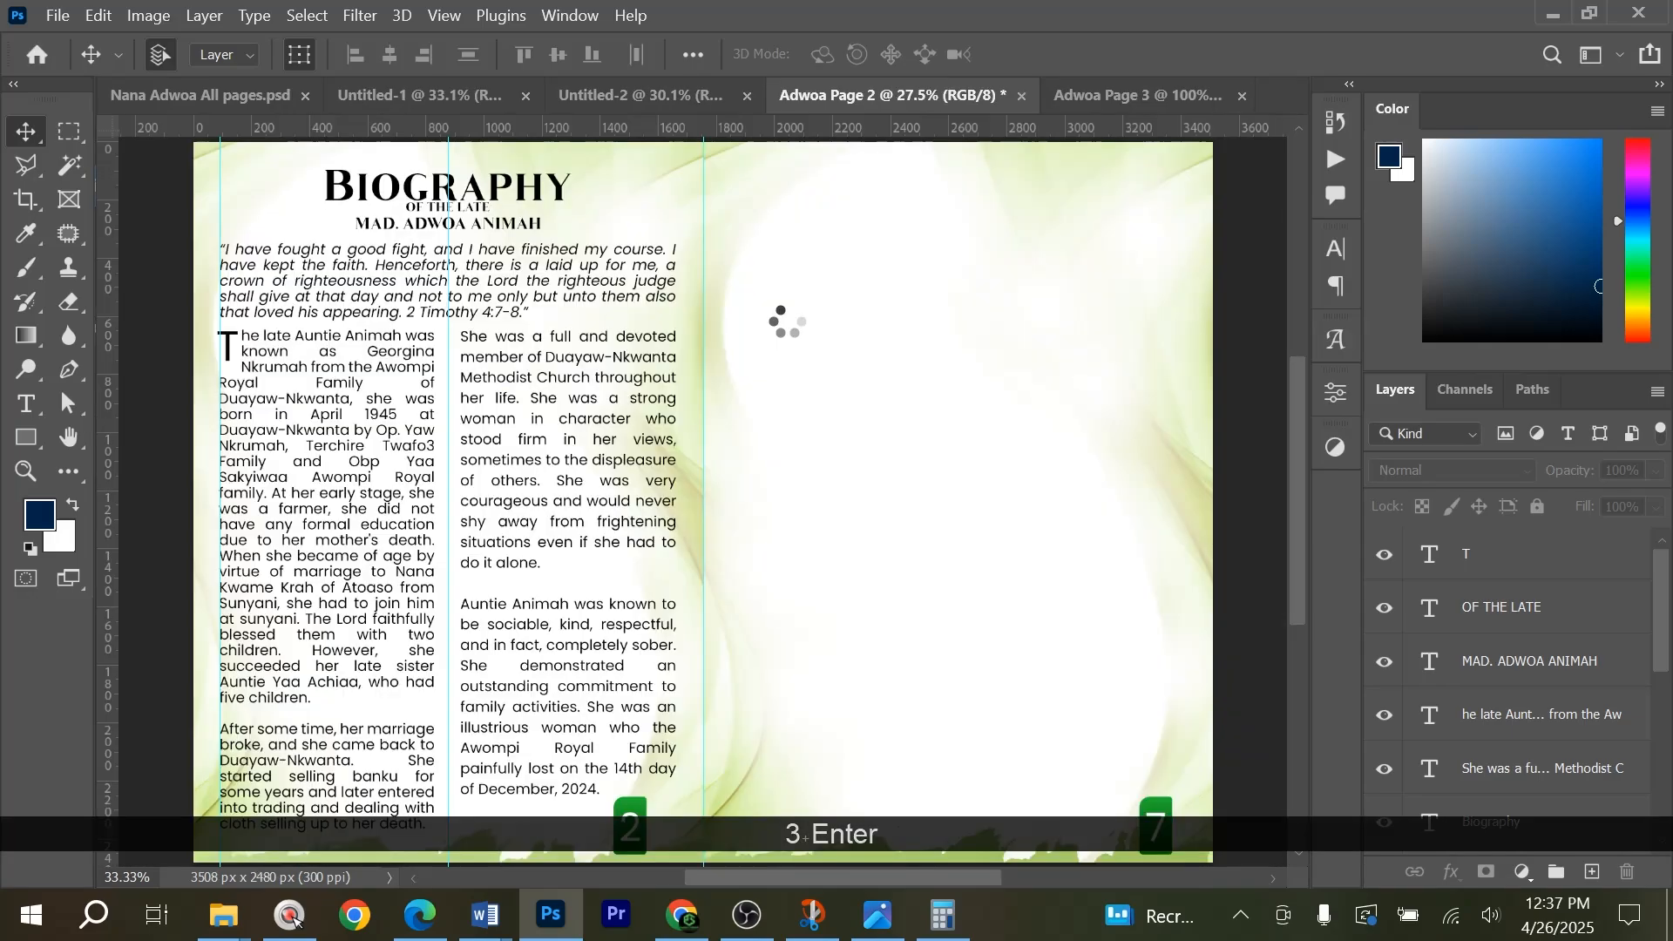
Change the page numbers to 3 on the right-hand page and 6 on the left-hand page.
scroll(352, 418, "down", 2, "alt")
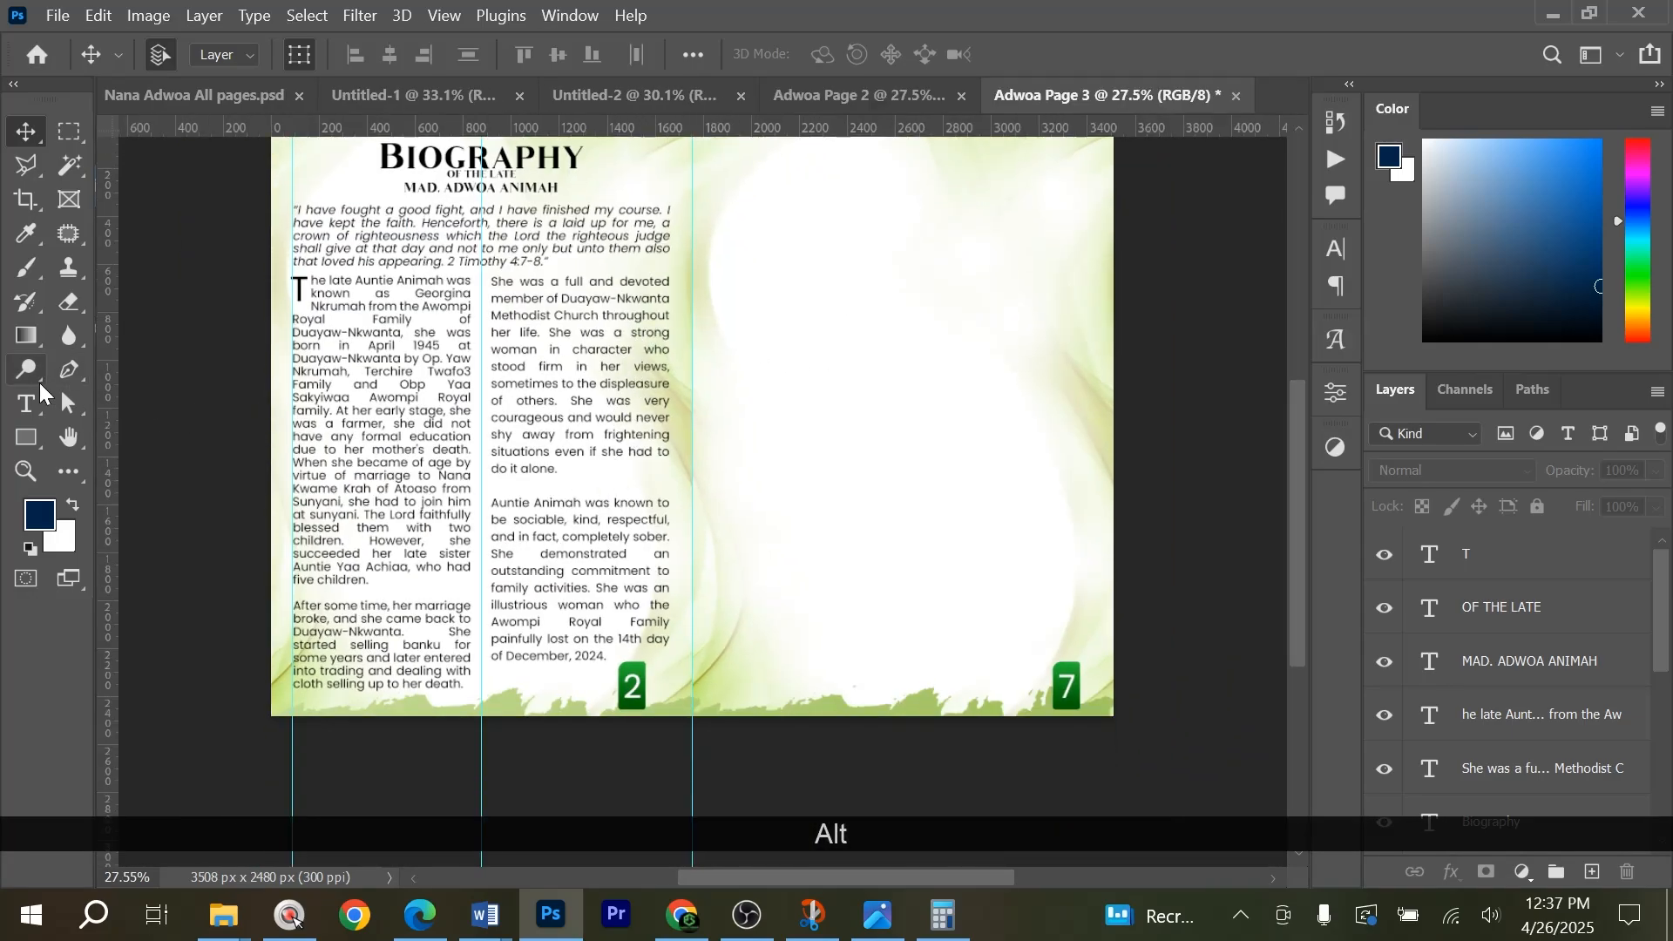
left_click(26, 403)
left_click(1066, 684)
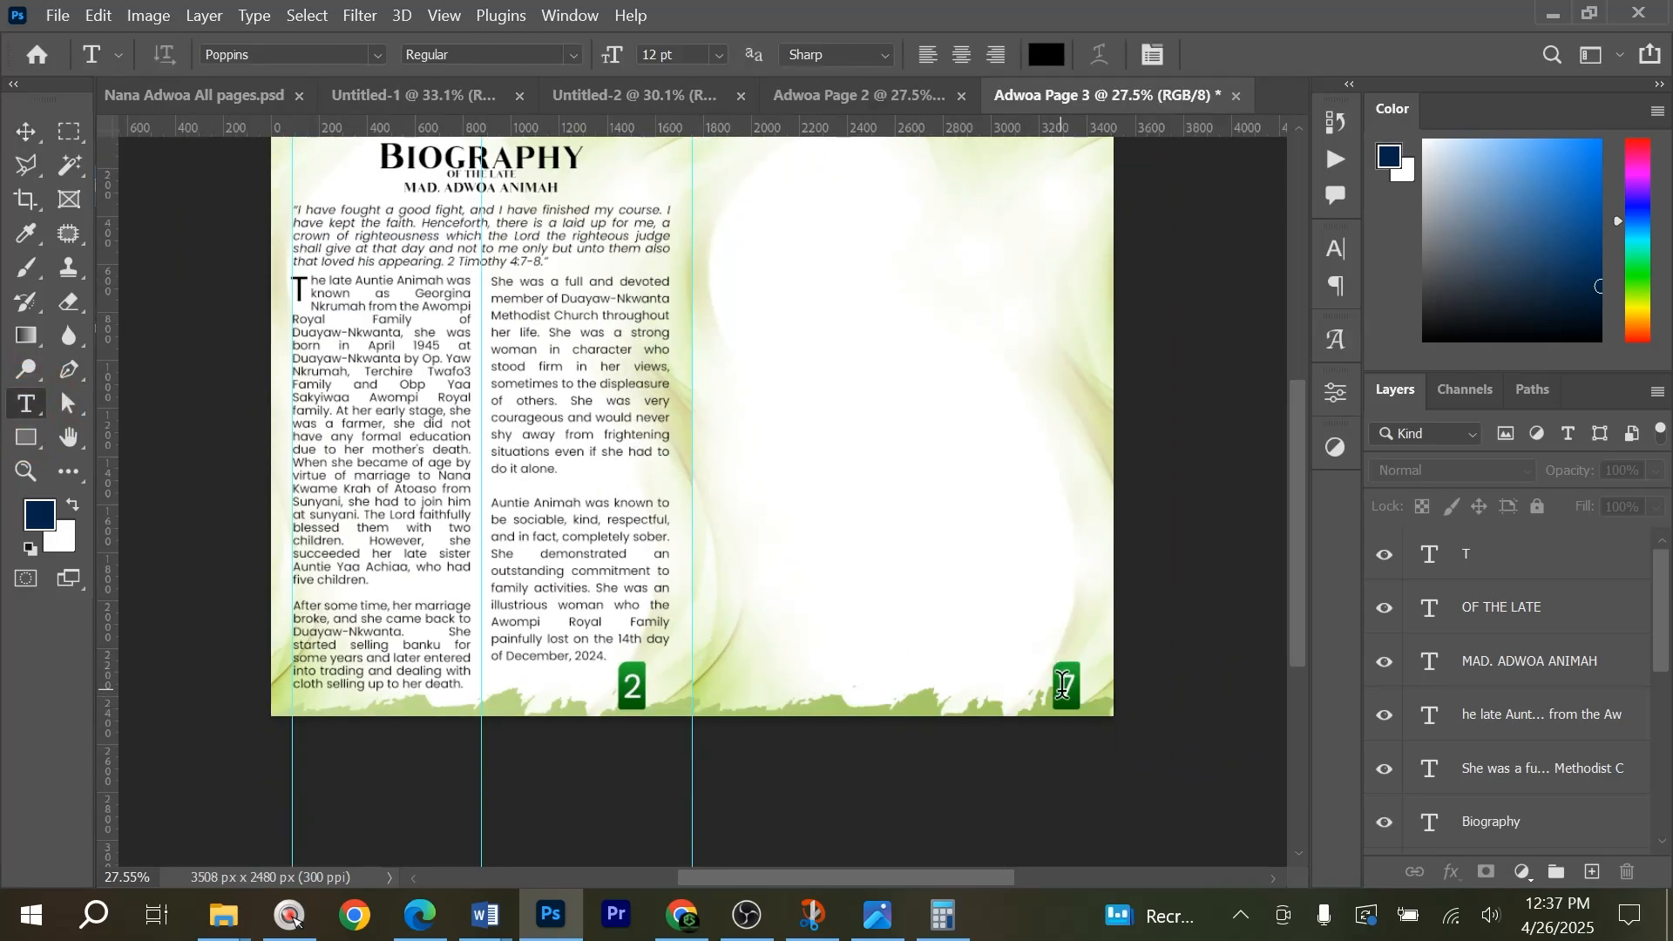
key("ctrl+a")
type("3")
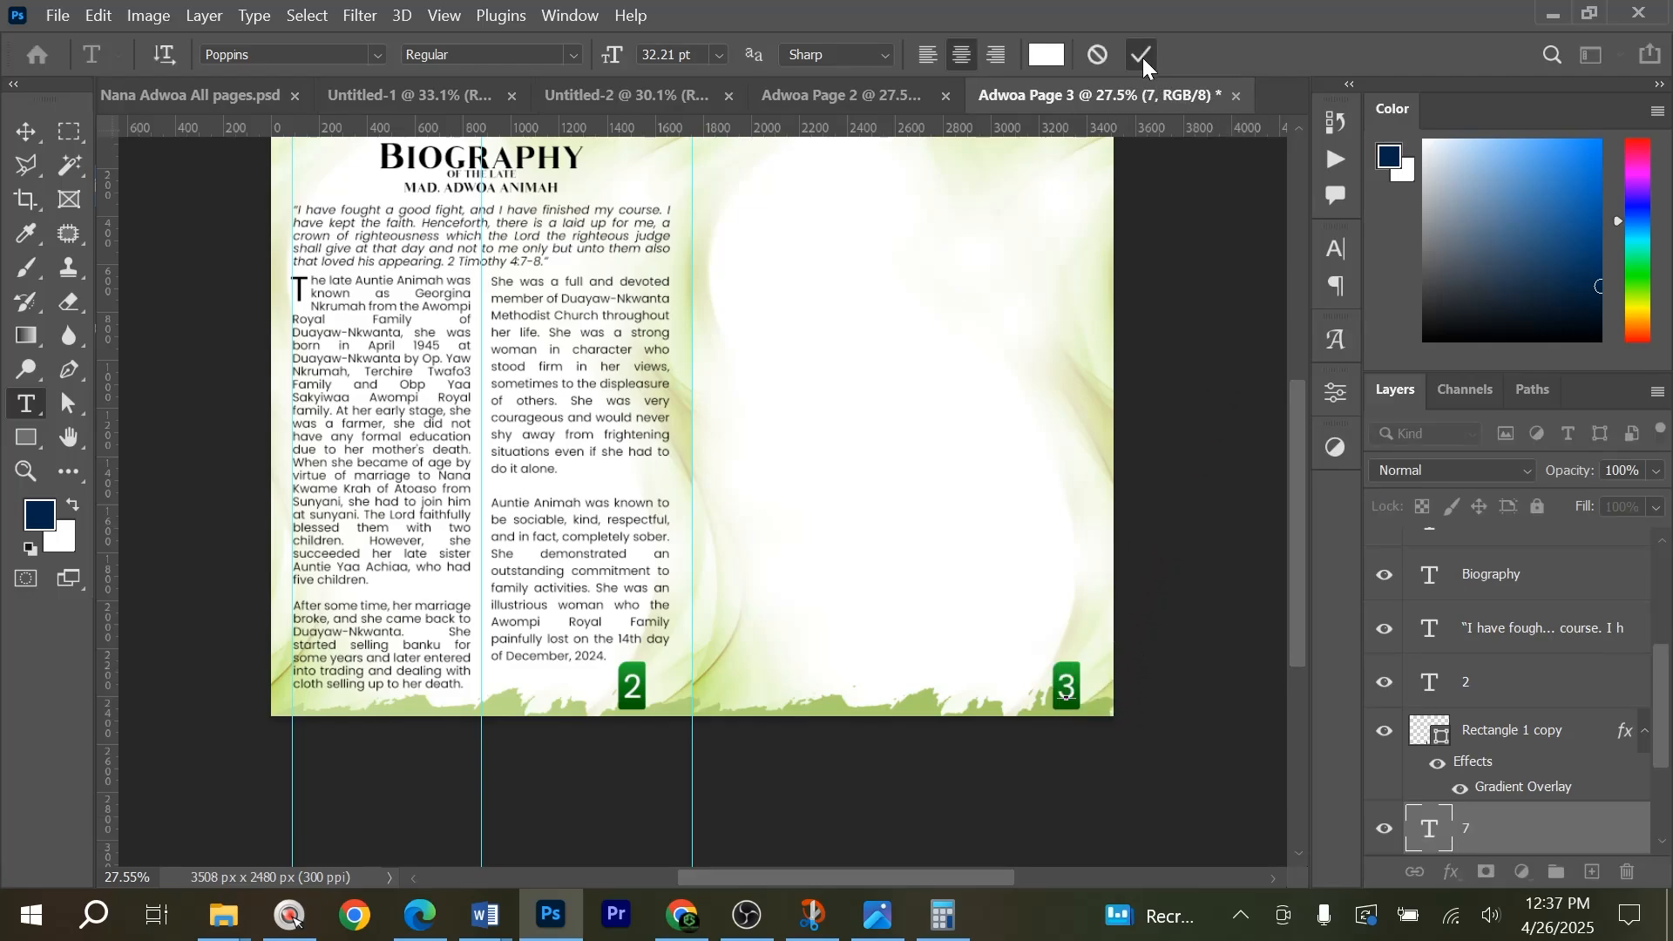
left_click(632, 687)
key("ctrl+a")
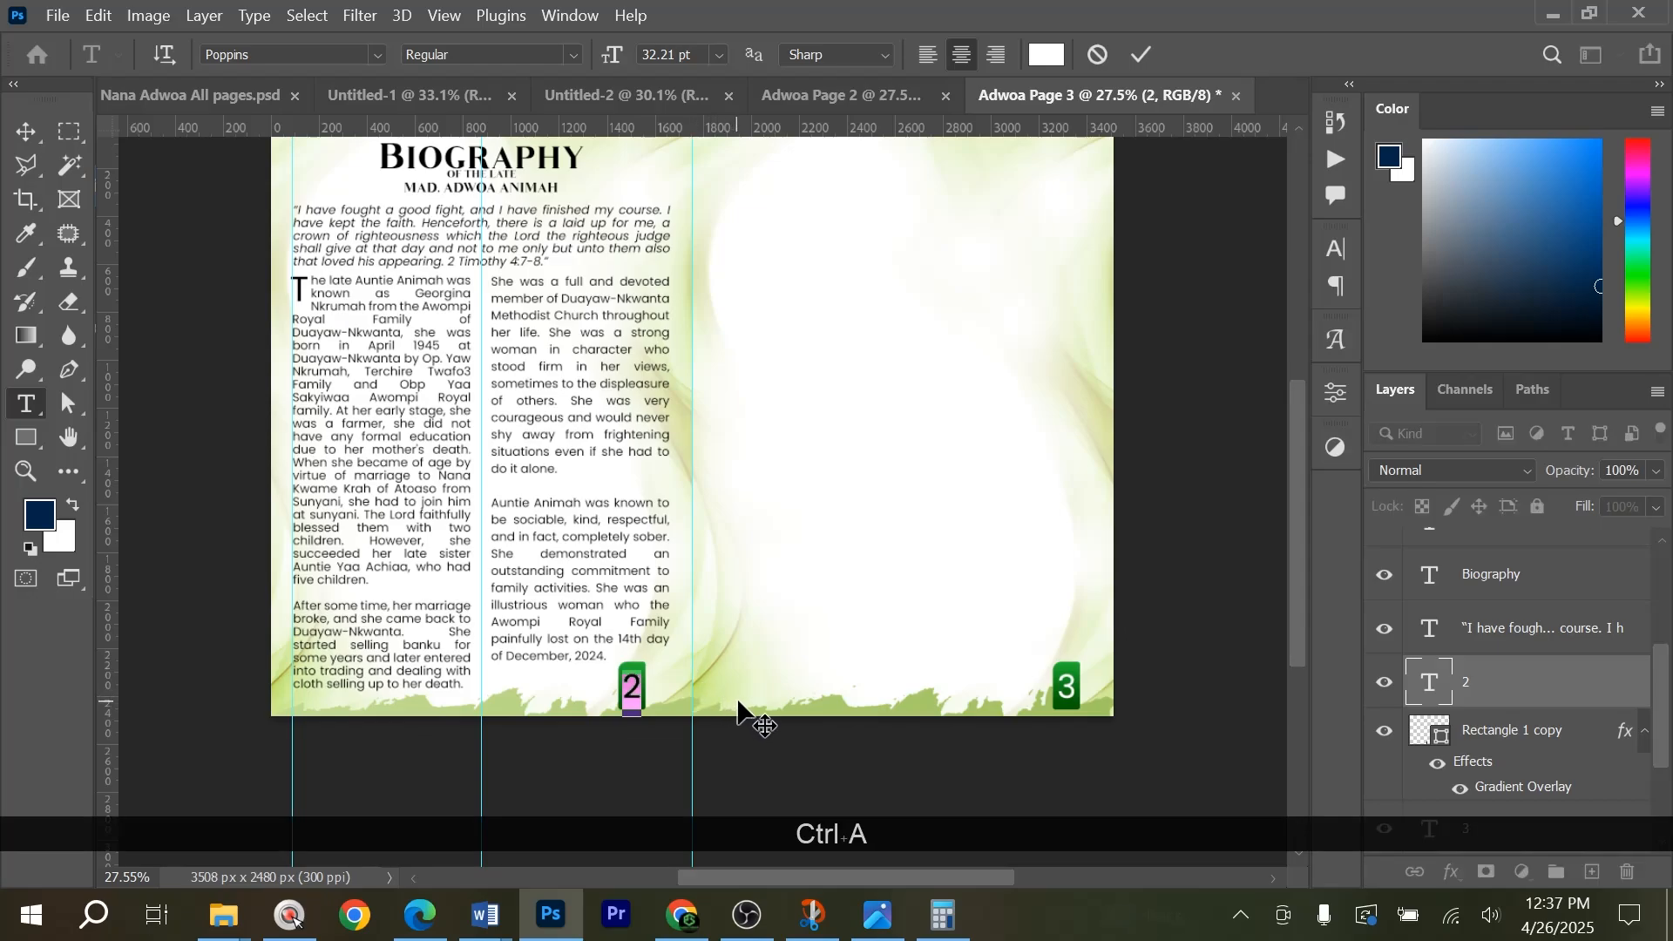
type("6")
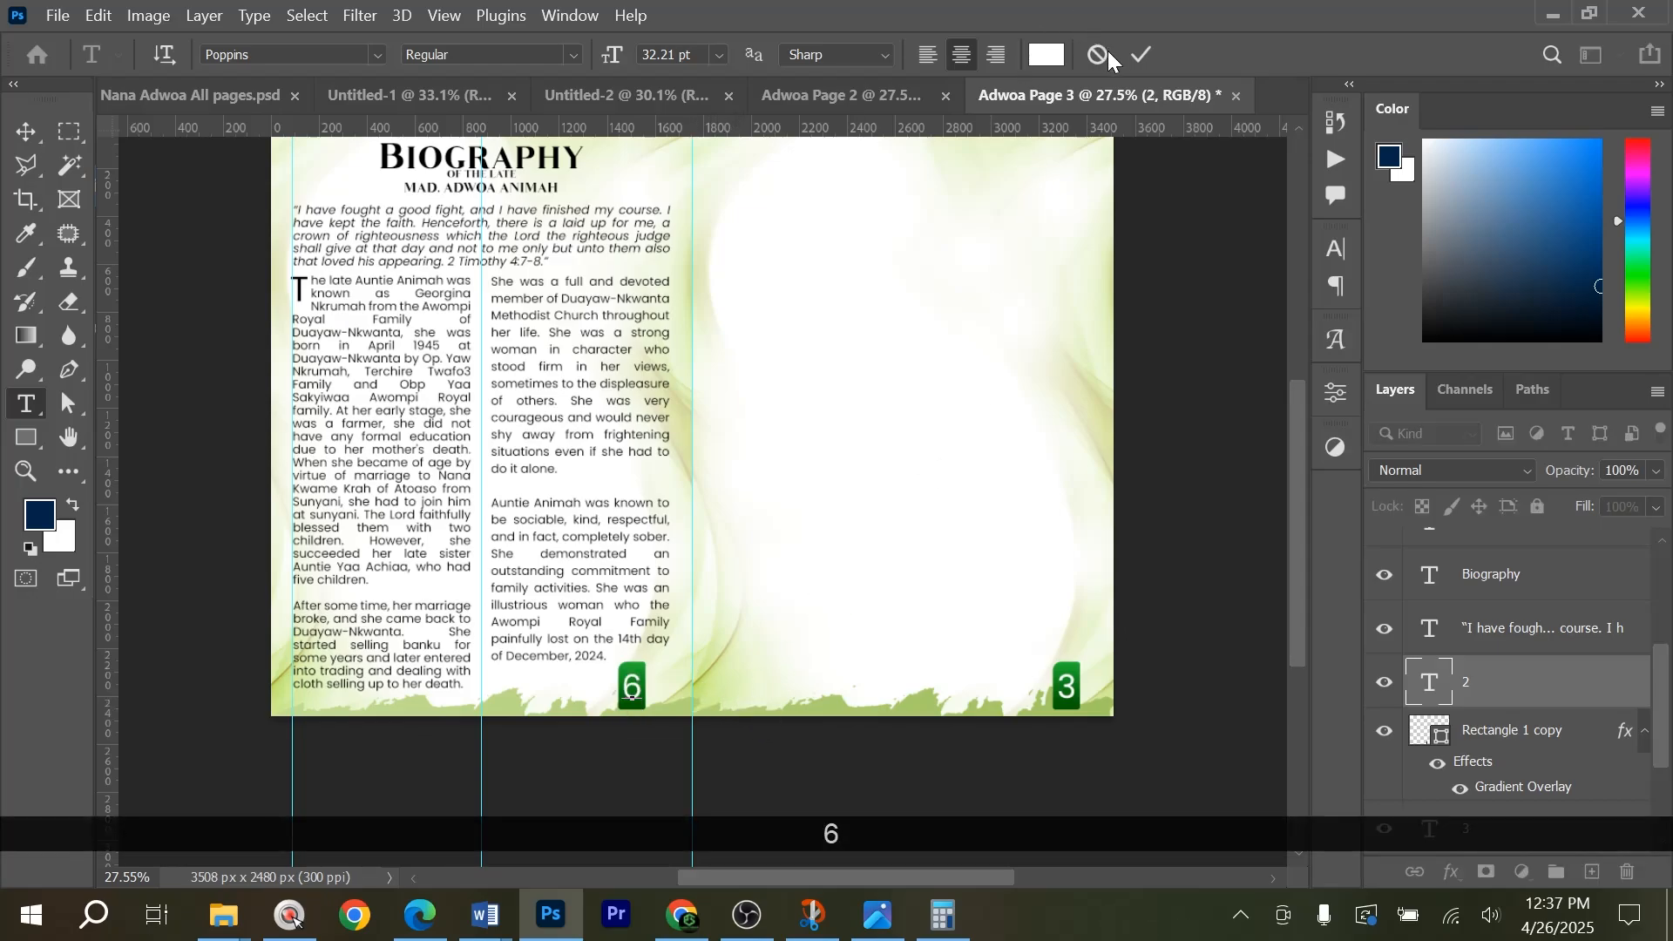
left_click(1145, 56)
Move the scripture quote onto the right-hand page and delete the Biography heading and both body columns.
scroll(758, 504, "up", 2)
key("v")
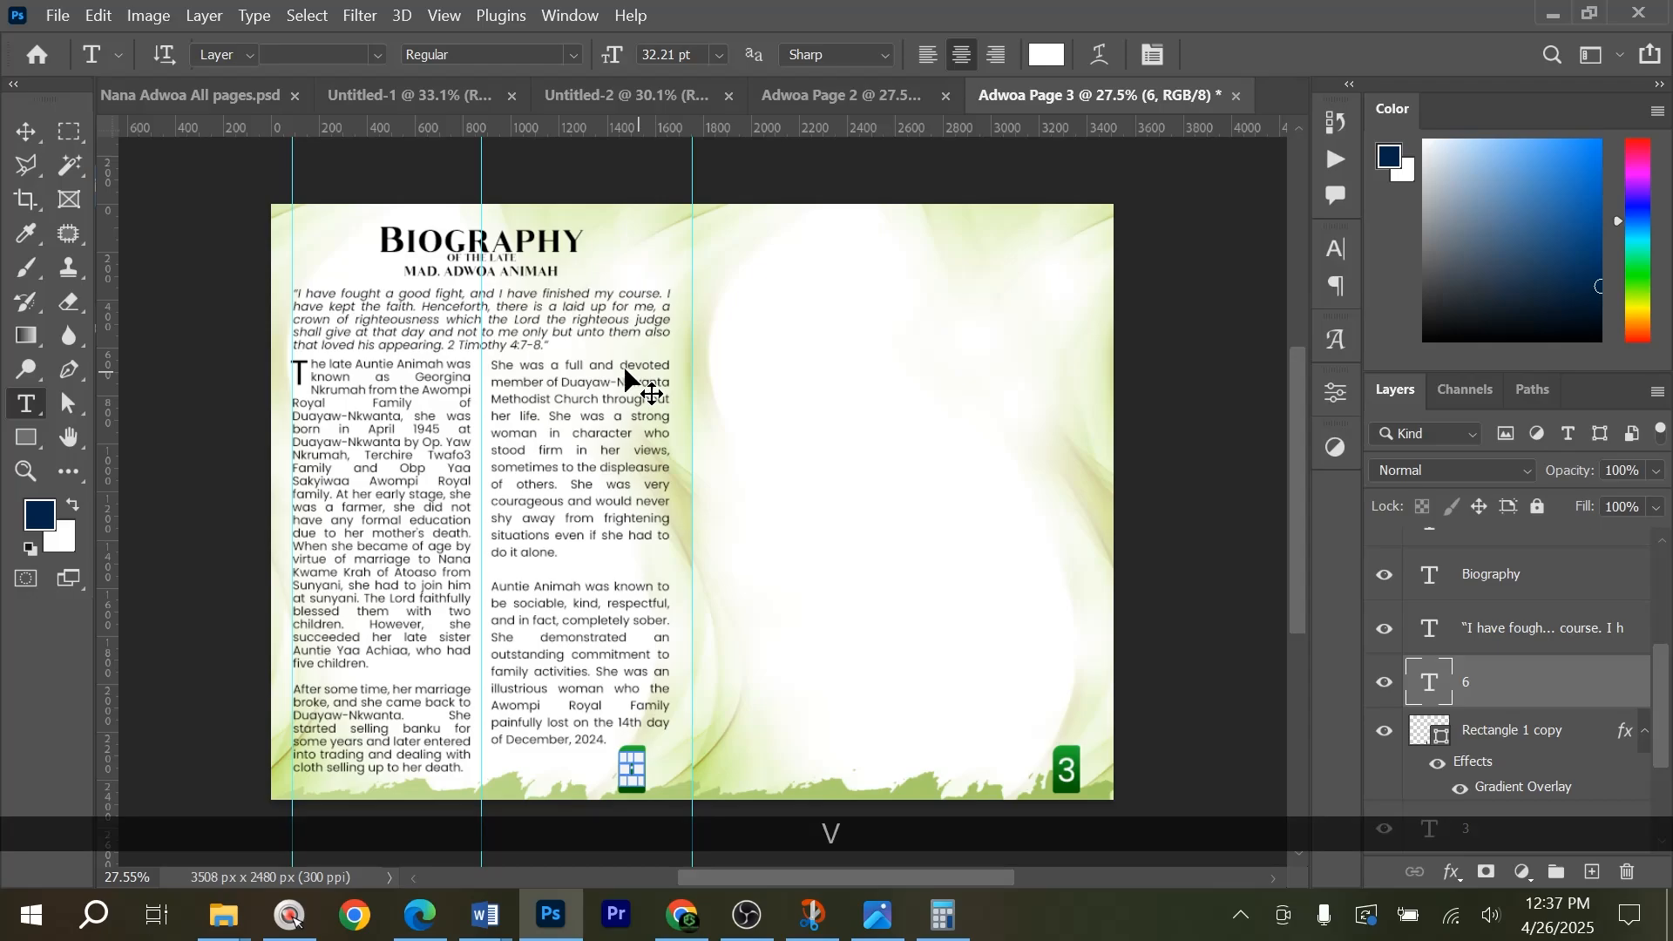
left_click_drag(524, 312, 945, 304)
left_click(546, 536)
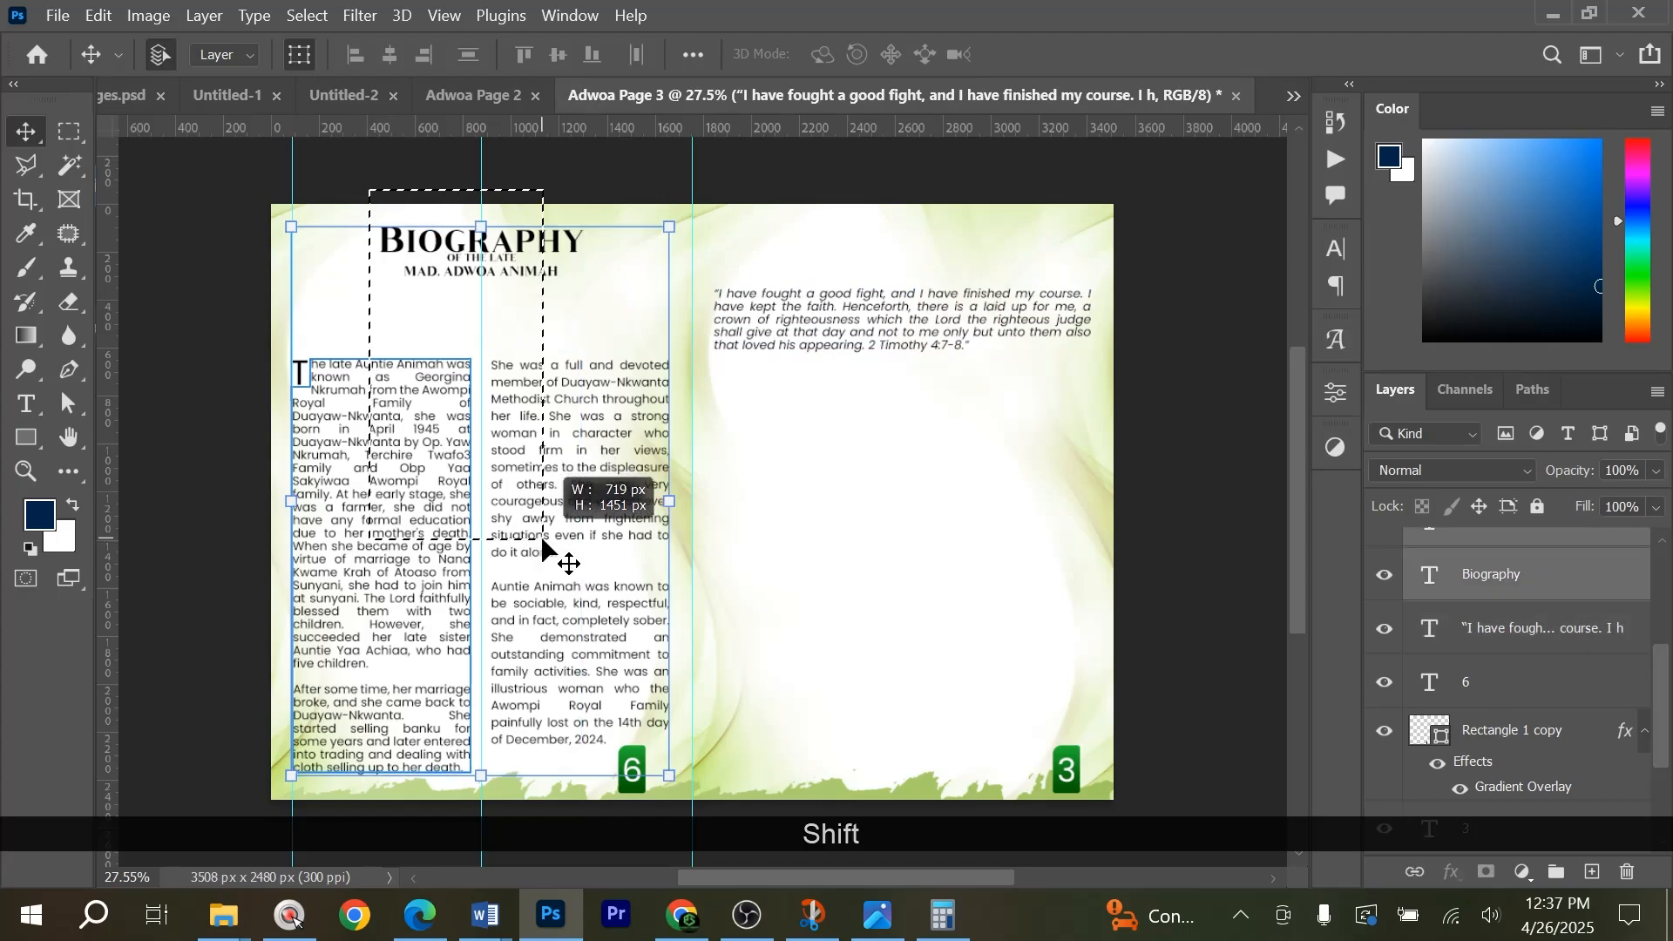
key("Delete")
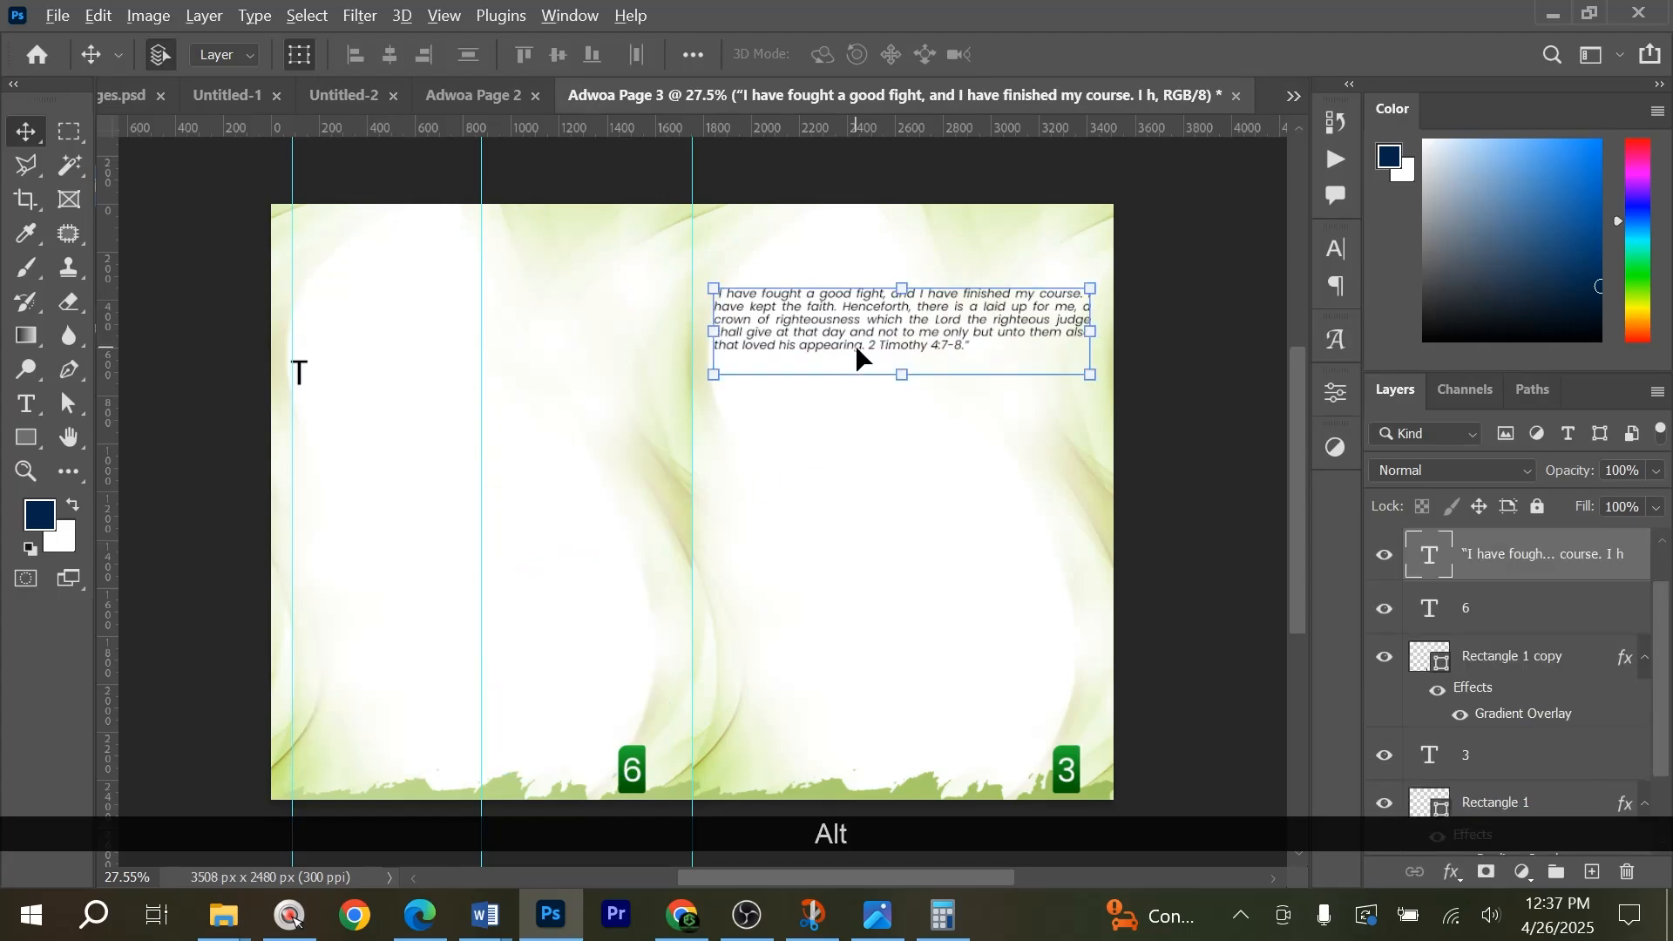
Switch to the Word biography and copy the text from "As her mortal remains" through "rest in perfect peace.".
key("alt+Tab")
scroll(721, 440, "down", 2)
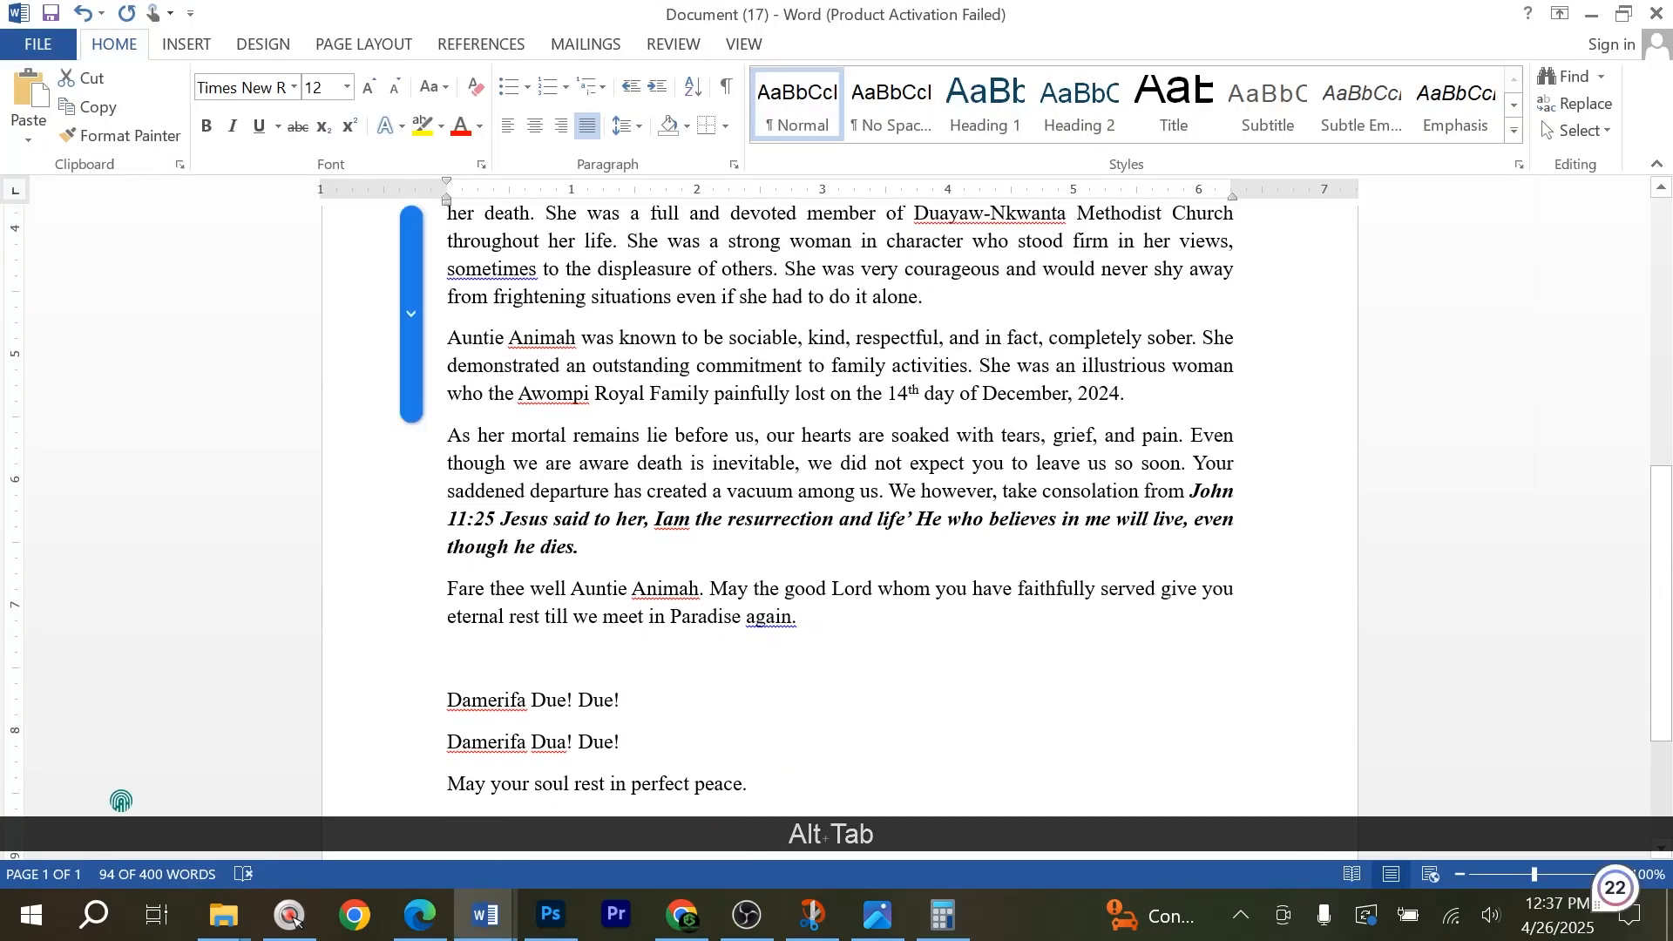
left_click_drag(447, 434, 815, 771)
key("ctrl+c")
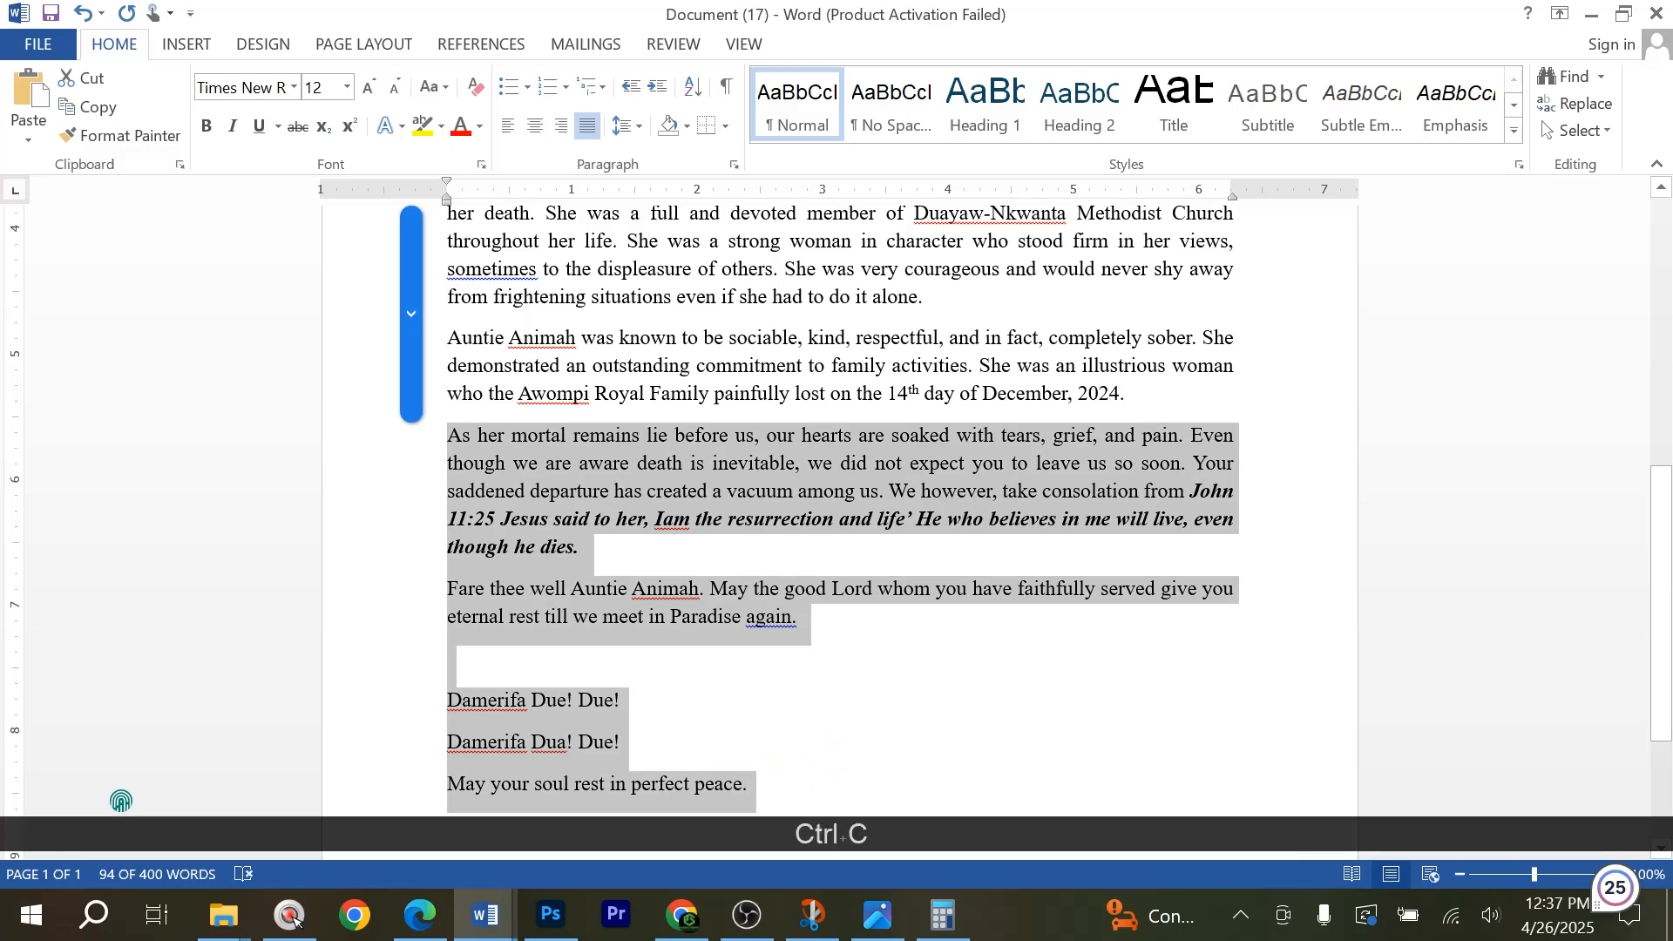
Return to Photoshop, replace the scripture quote with the copied closing text, and extend the text box downward to fit it.
key("alt+Tab")
left_click(881, 327)
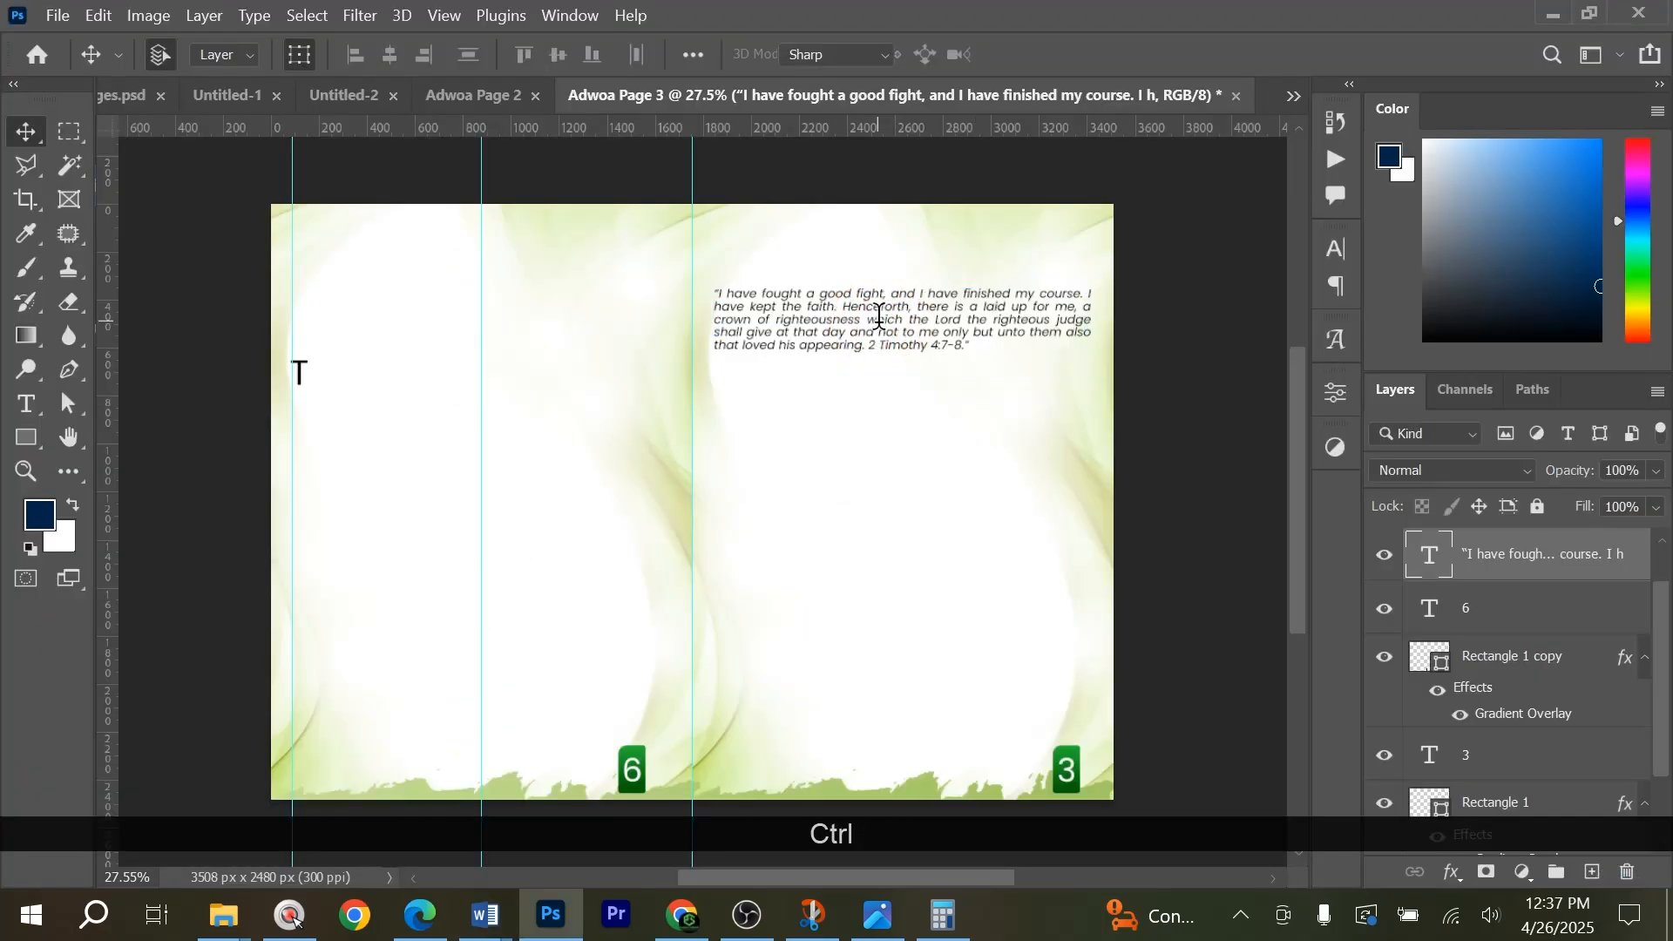
key("ctrl+a")
key("ctrl+v")
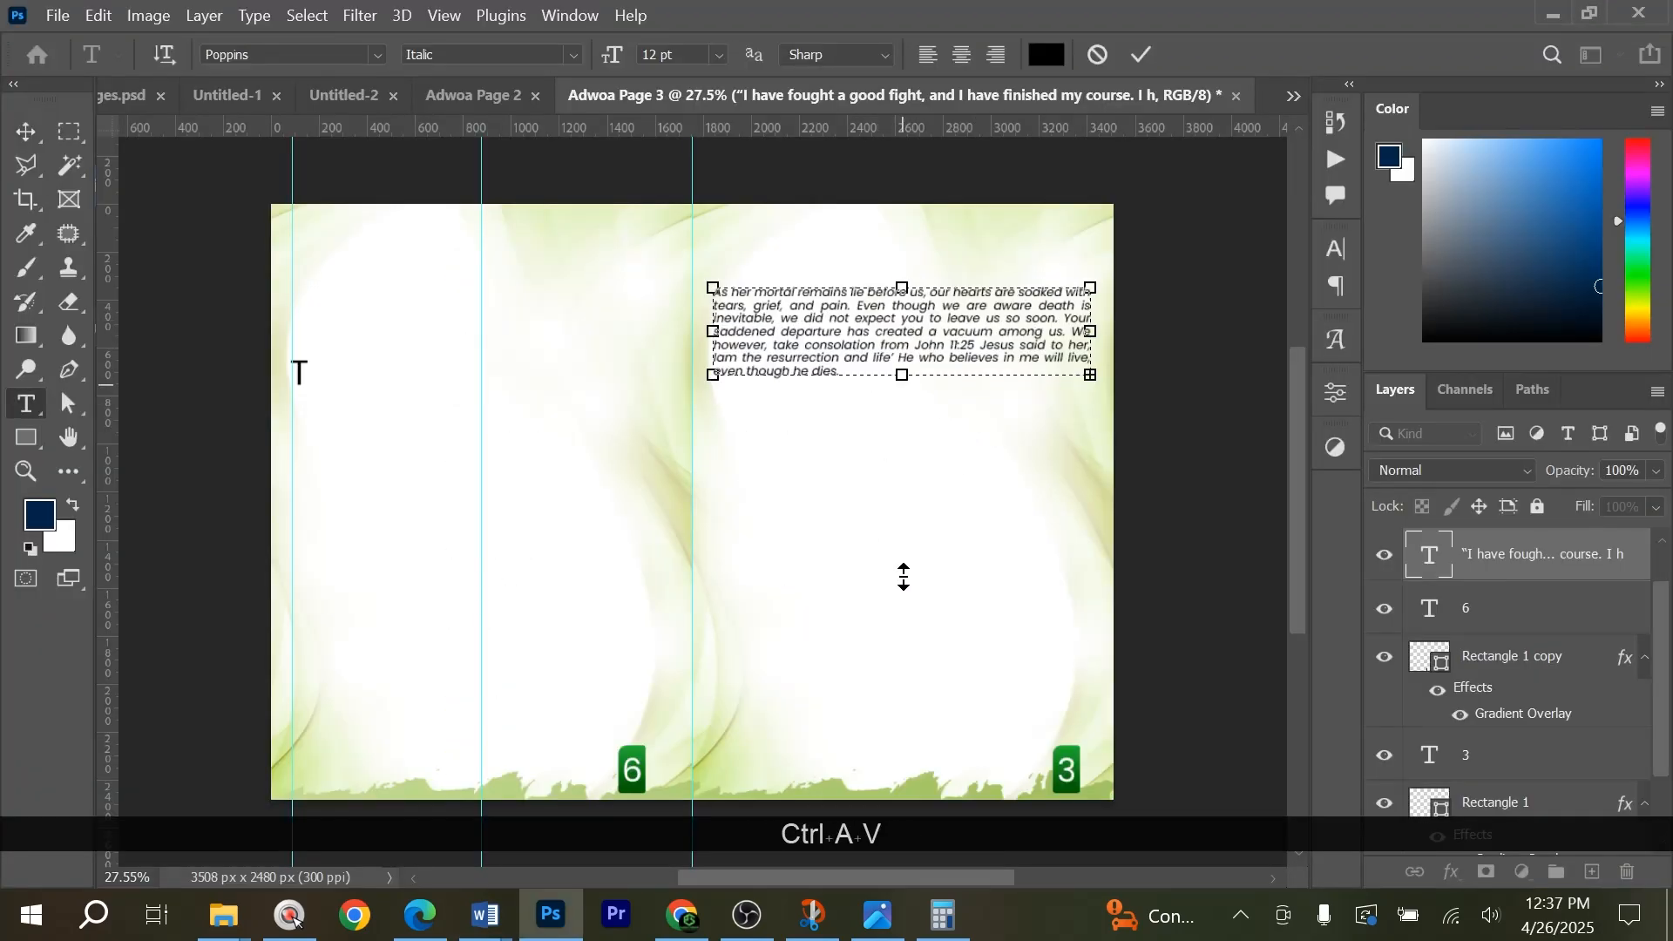
left_click_drag(903, 576, 903, 588)
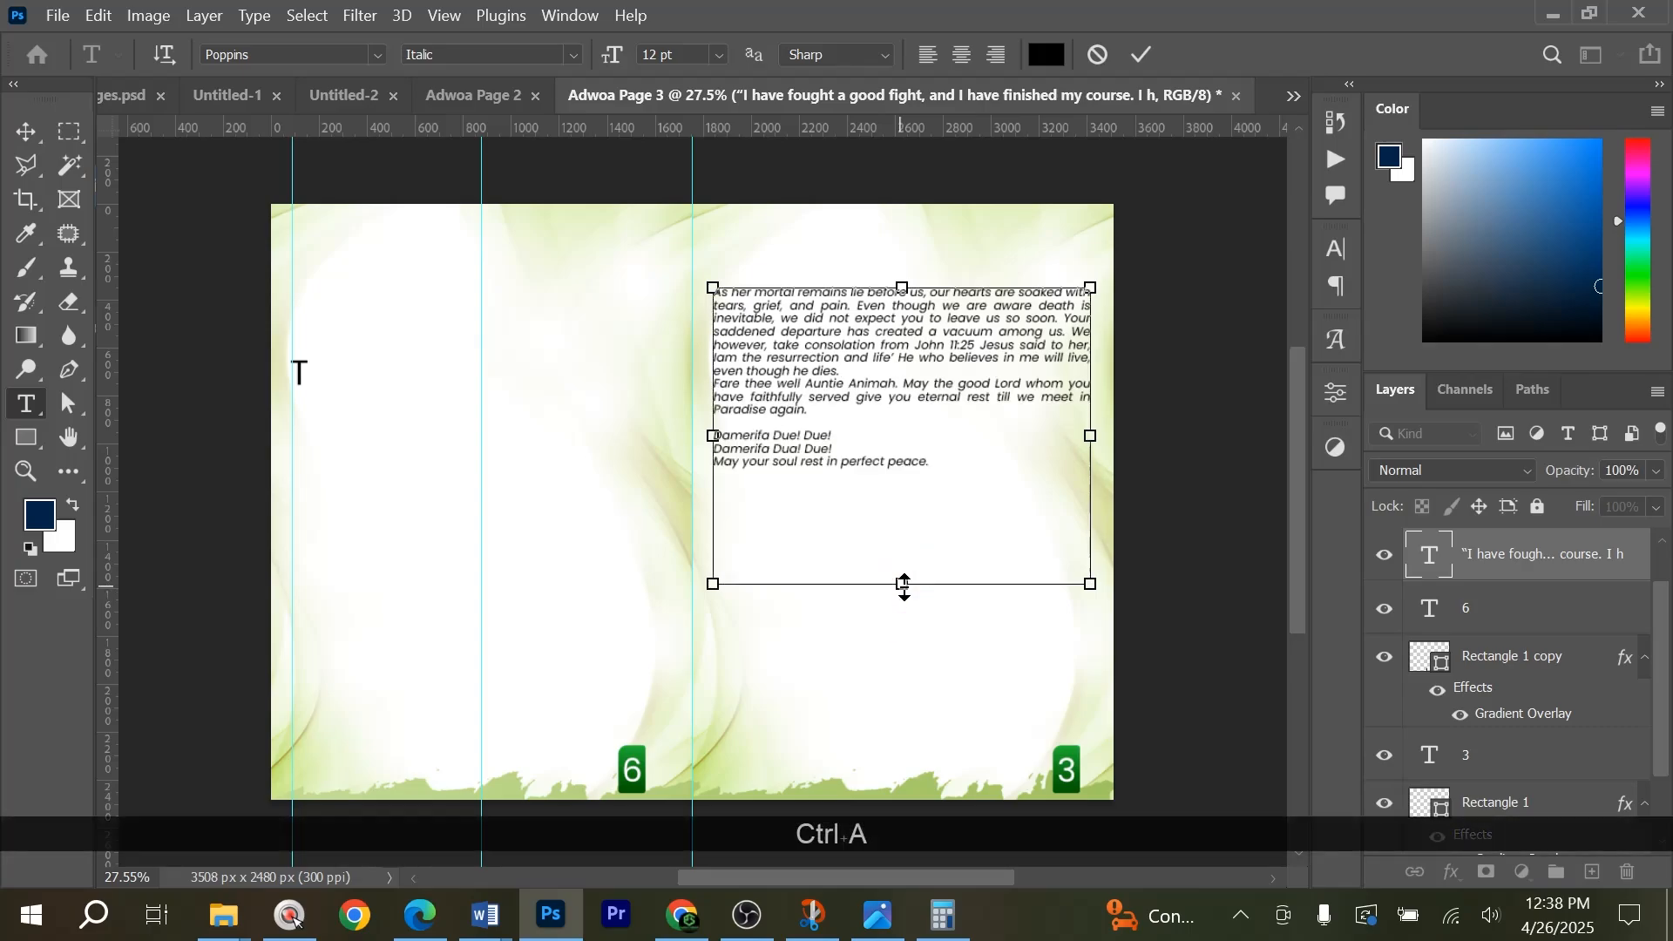
Increase the leading of all the closing text on page 3 and commit the edit.
key("ctrl+a")
key("alt+Down")
key("alt+Down")
key("alt+Down")
key("alt+Down")
key("alt+Down")
key("alt+Down")
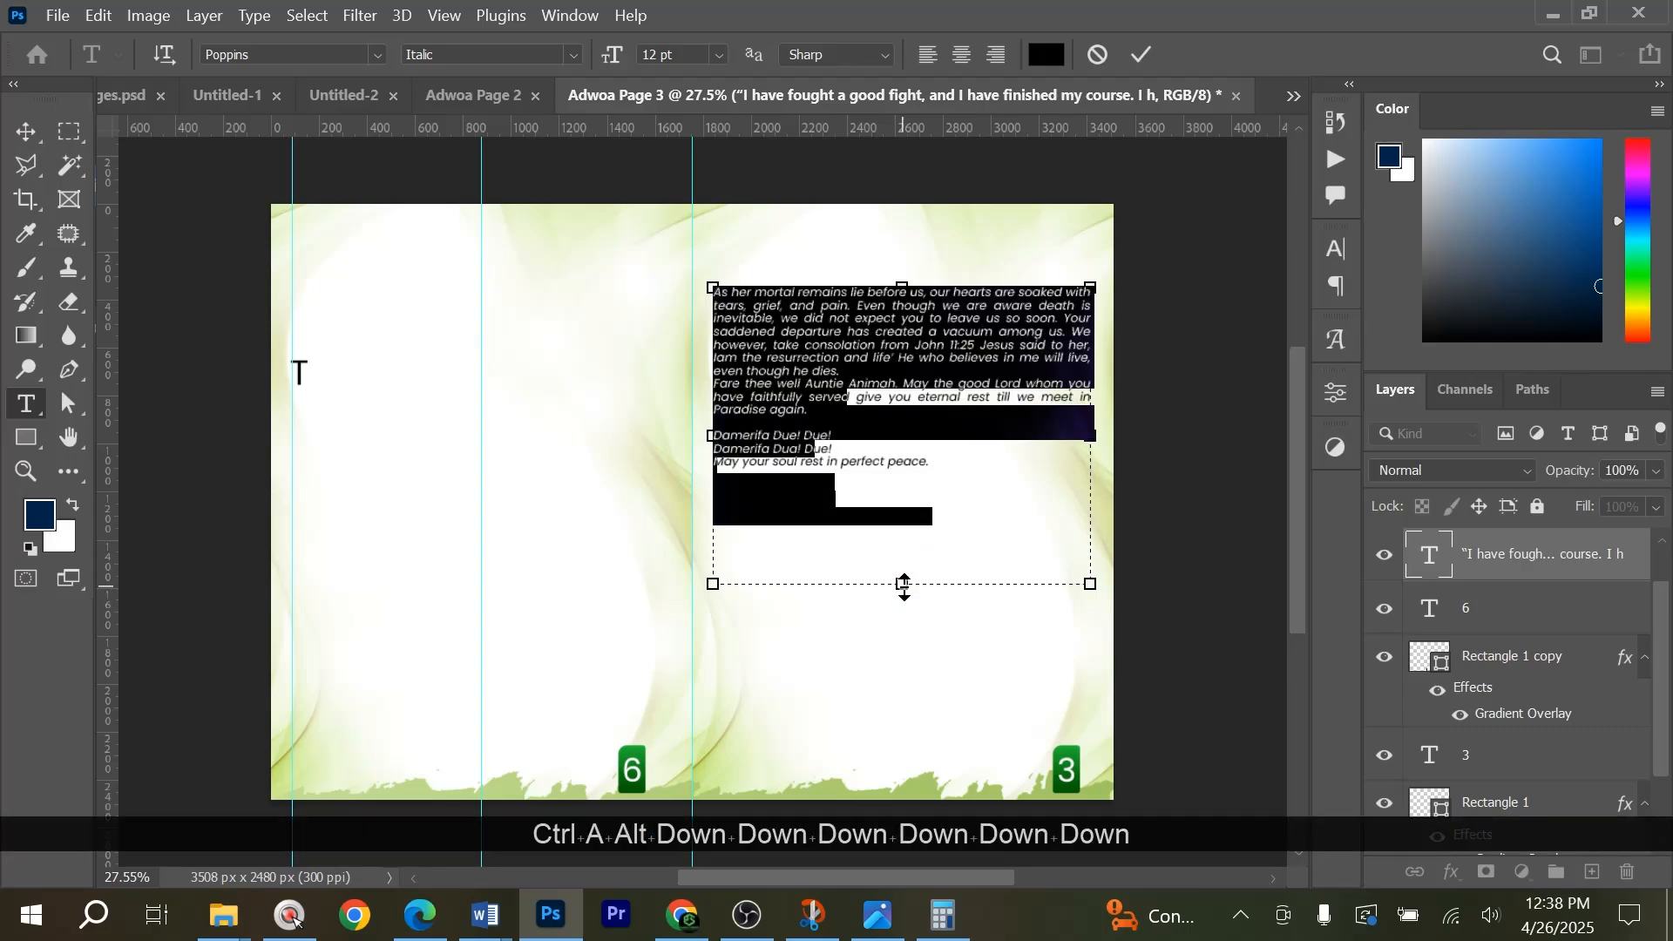
left_click(1144, 55)
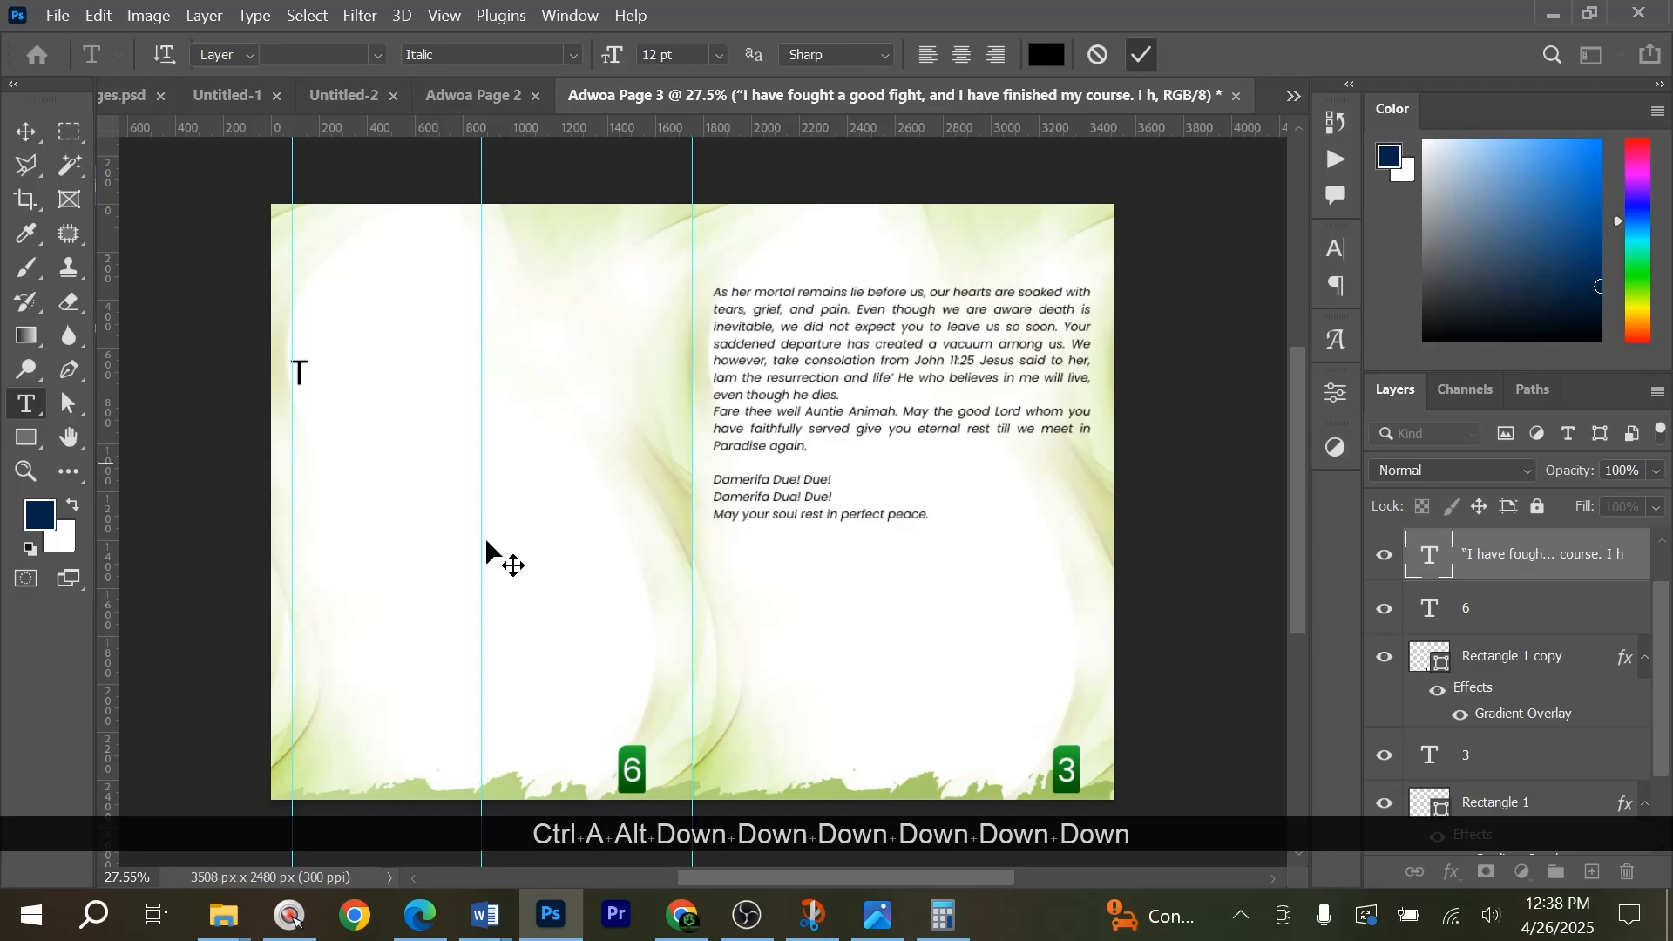
Place the Palm leaf 2 image from the Designs 2025 folder below the closing text, overlapping page 3's lower edge.
key("alt+Tab")
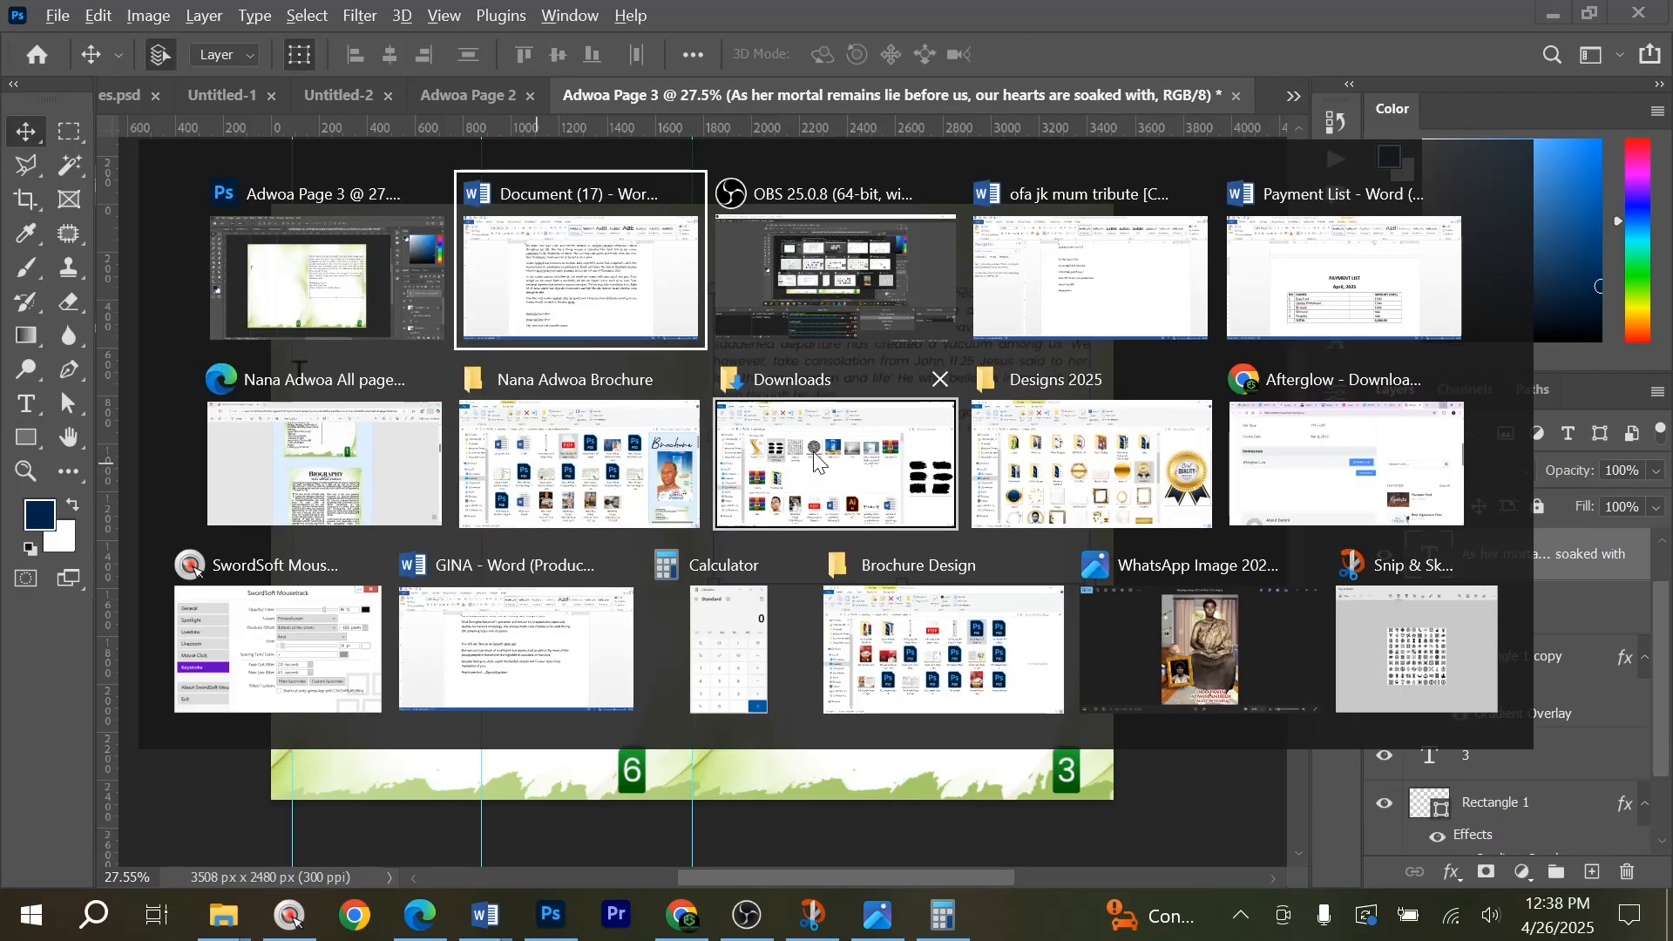
left_click(1027, 446)
scroll(1005, 579, "down", 10)
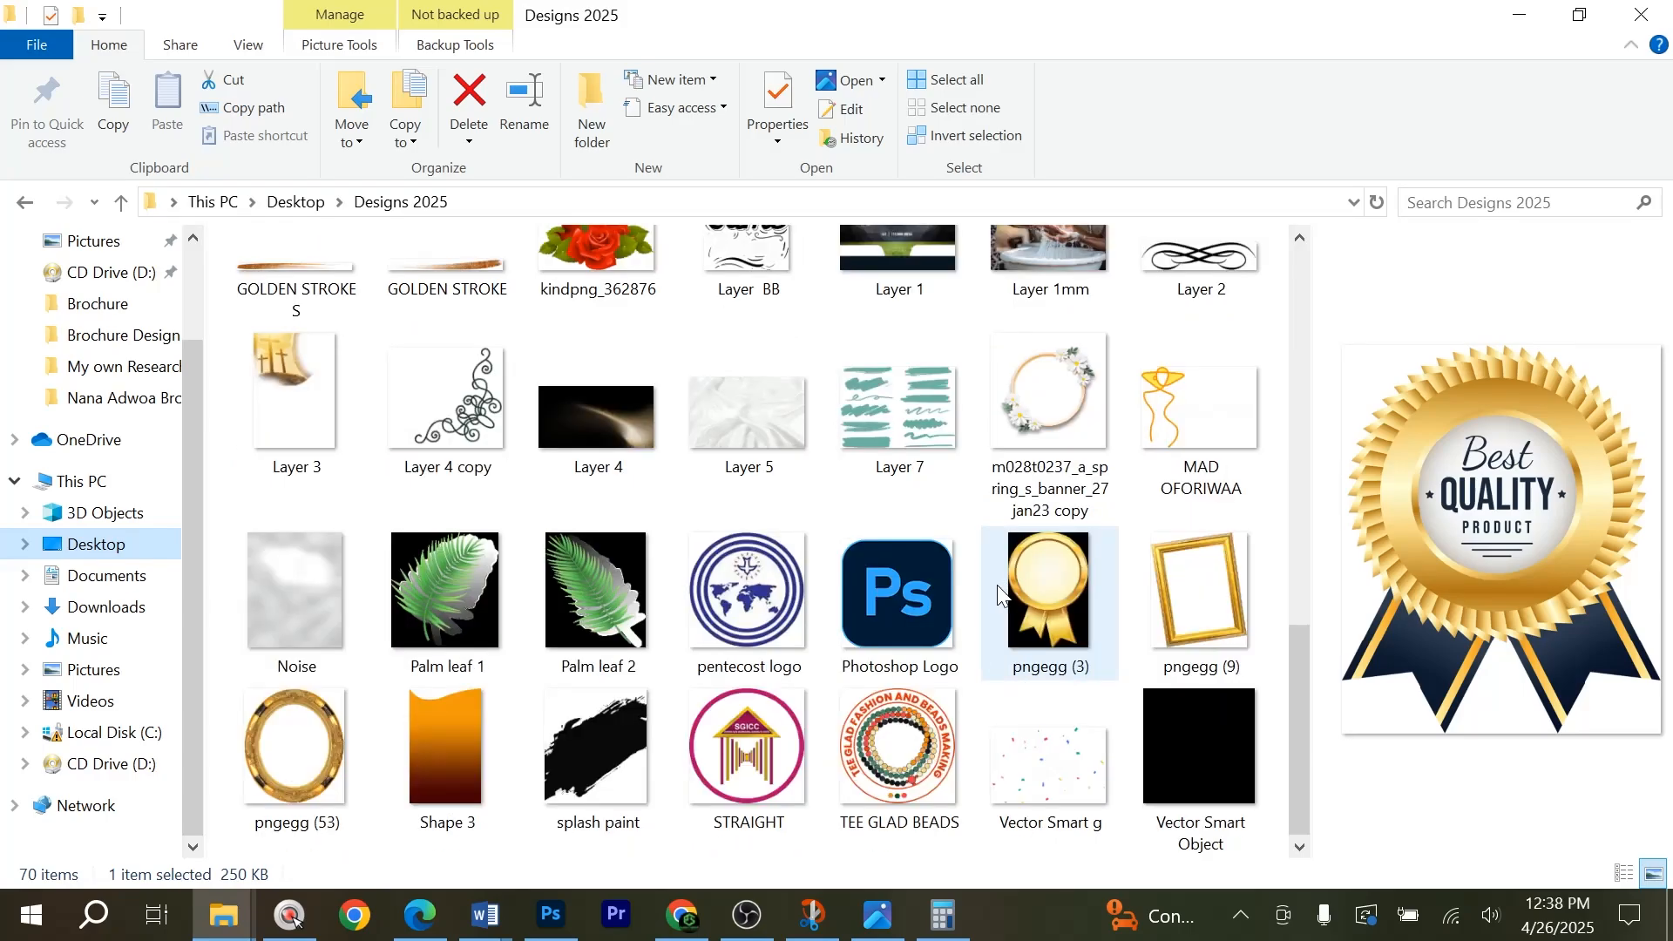
left_click_drag(596, 589, 901, 692)
key("alt+Tab")
left_click_drag(849, 746, 958, 751)
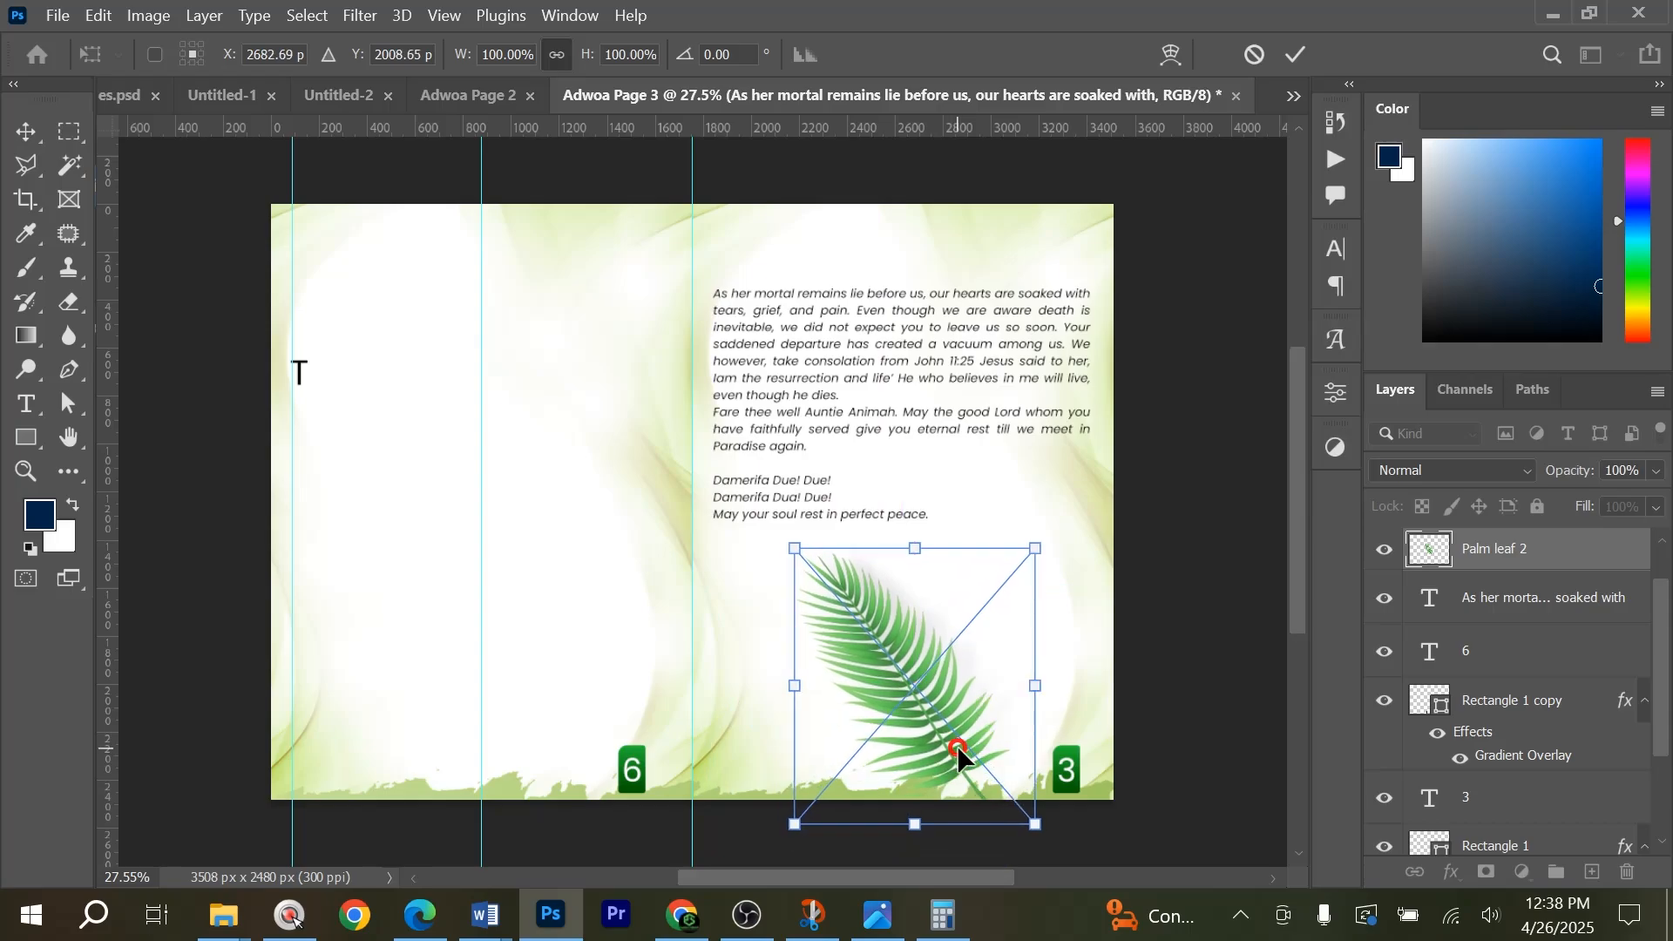
key("Return")
left_click_drag(923, 689, 911, 700)
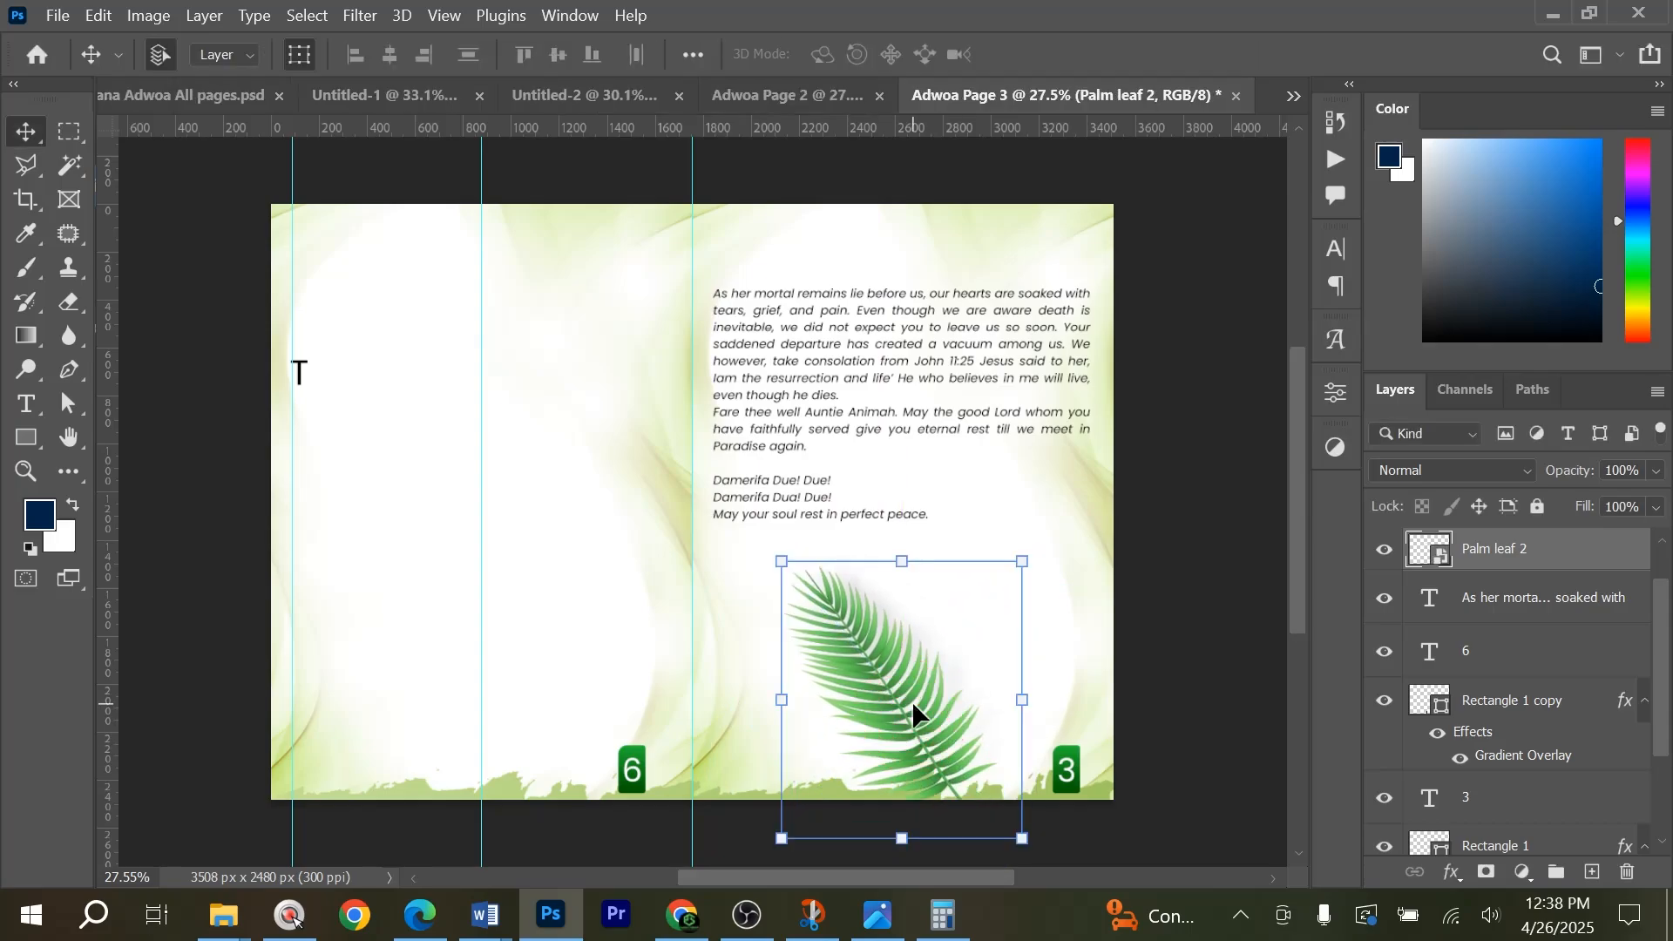
Send the Palm leaf 2 layer down the stack to just above Group 1.
key("ctrl+shift+bracketleft")
key("ctrl+bracketright")
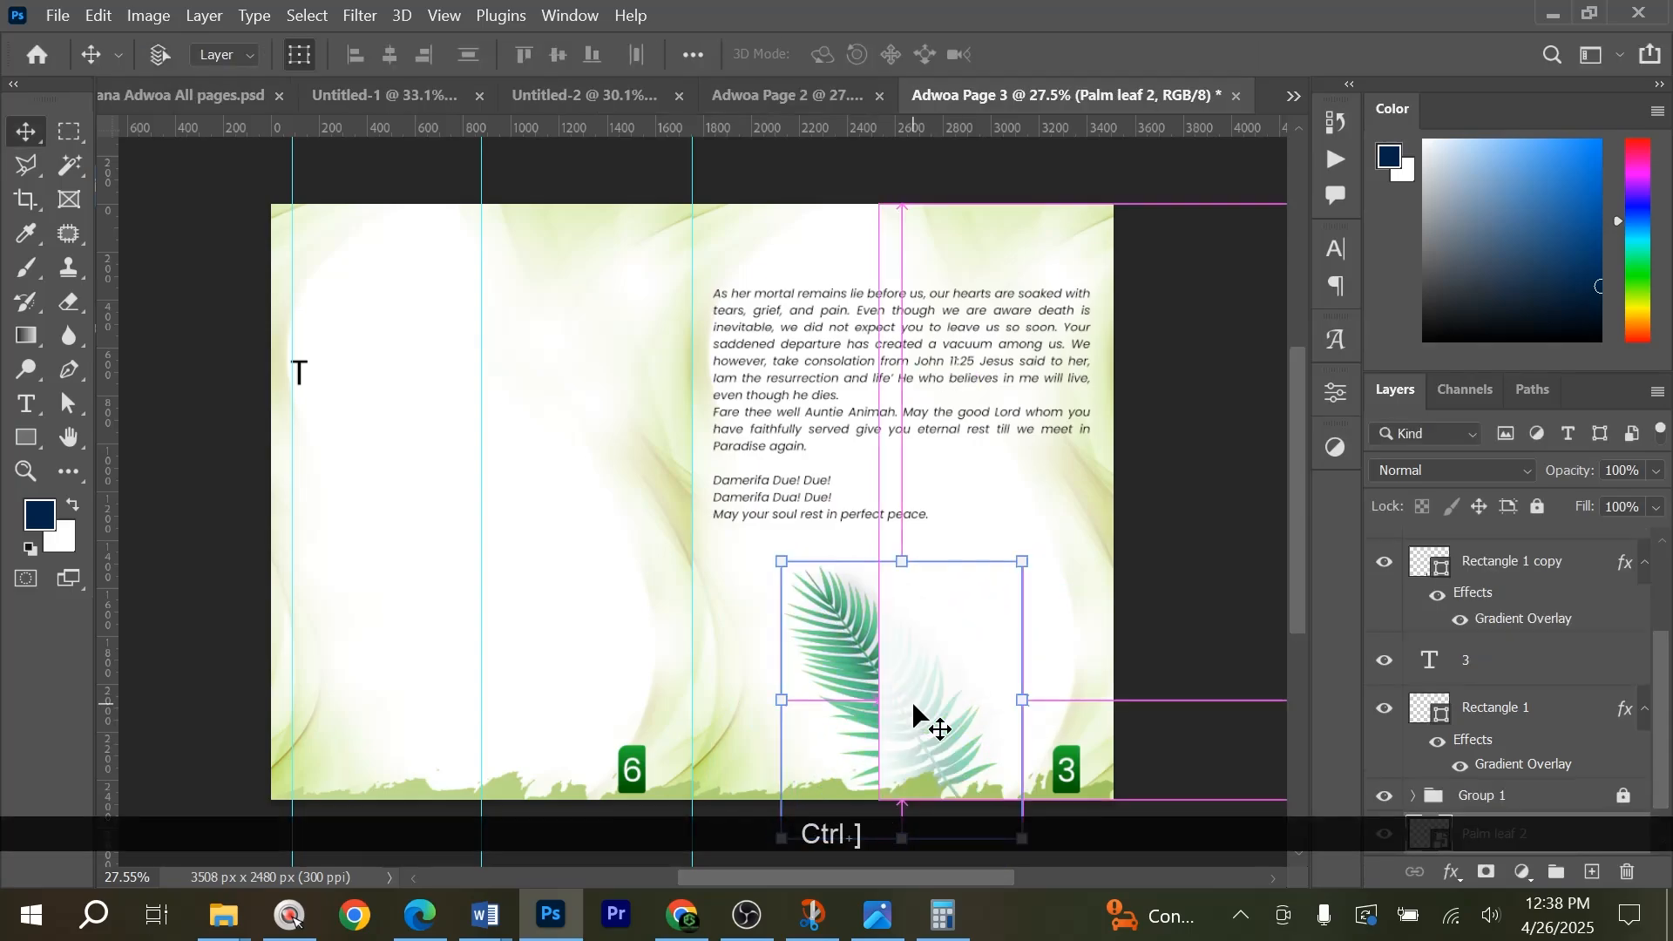
key("ctrl+bracketright")
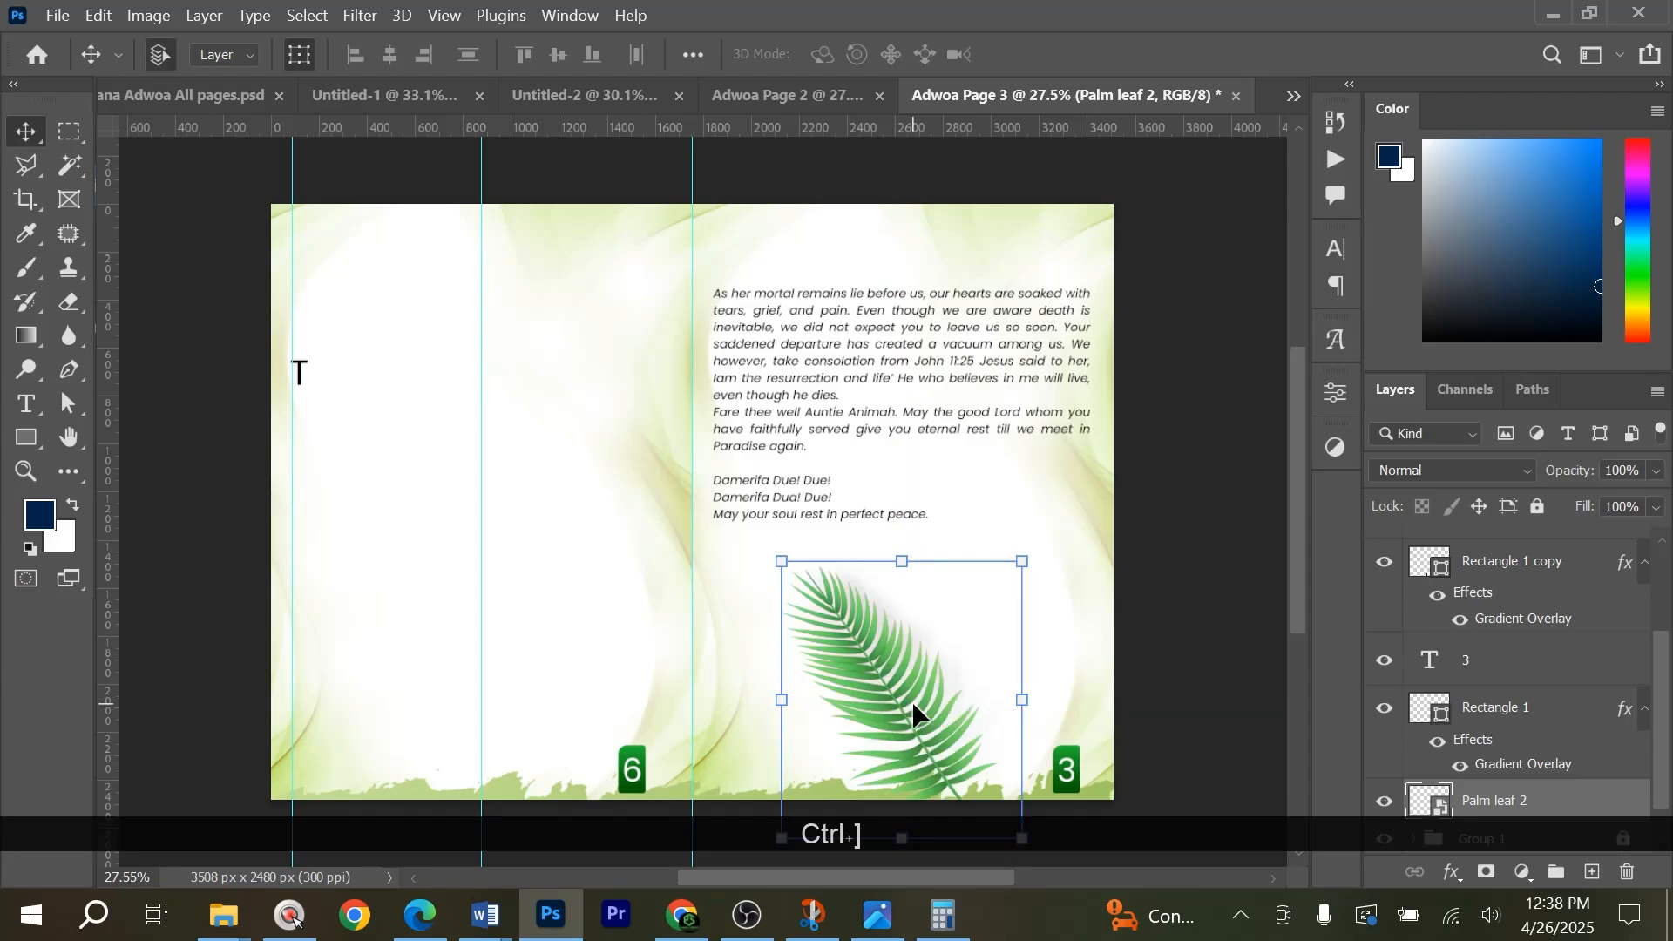
Expand Group 1, identify Layer 1 copy by toggling its visibility, and move Palm leaf 2 into the group directly beneath it.
scroll(1428, 758, "down", 2)
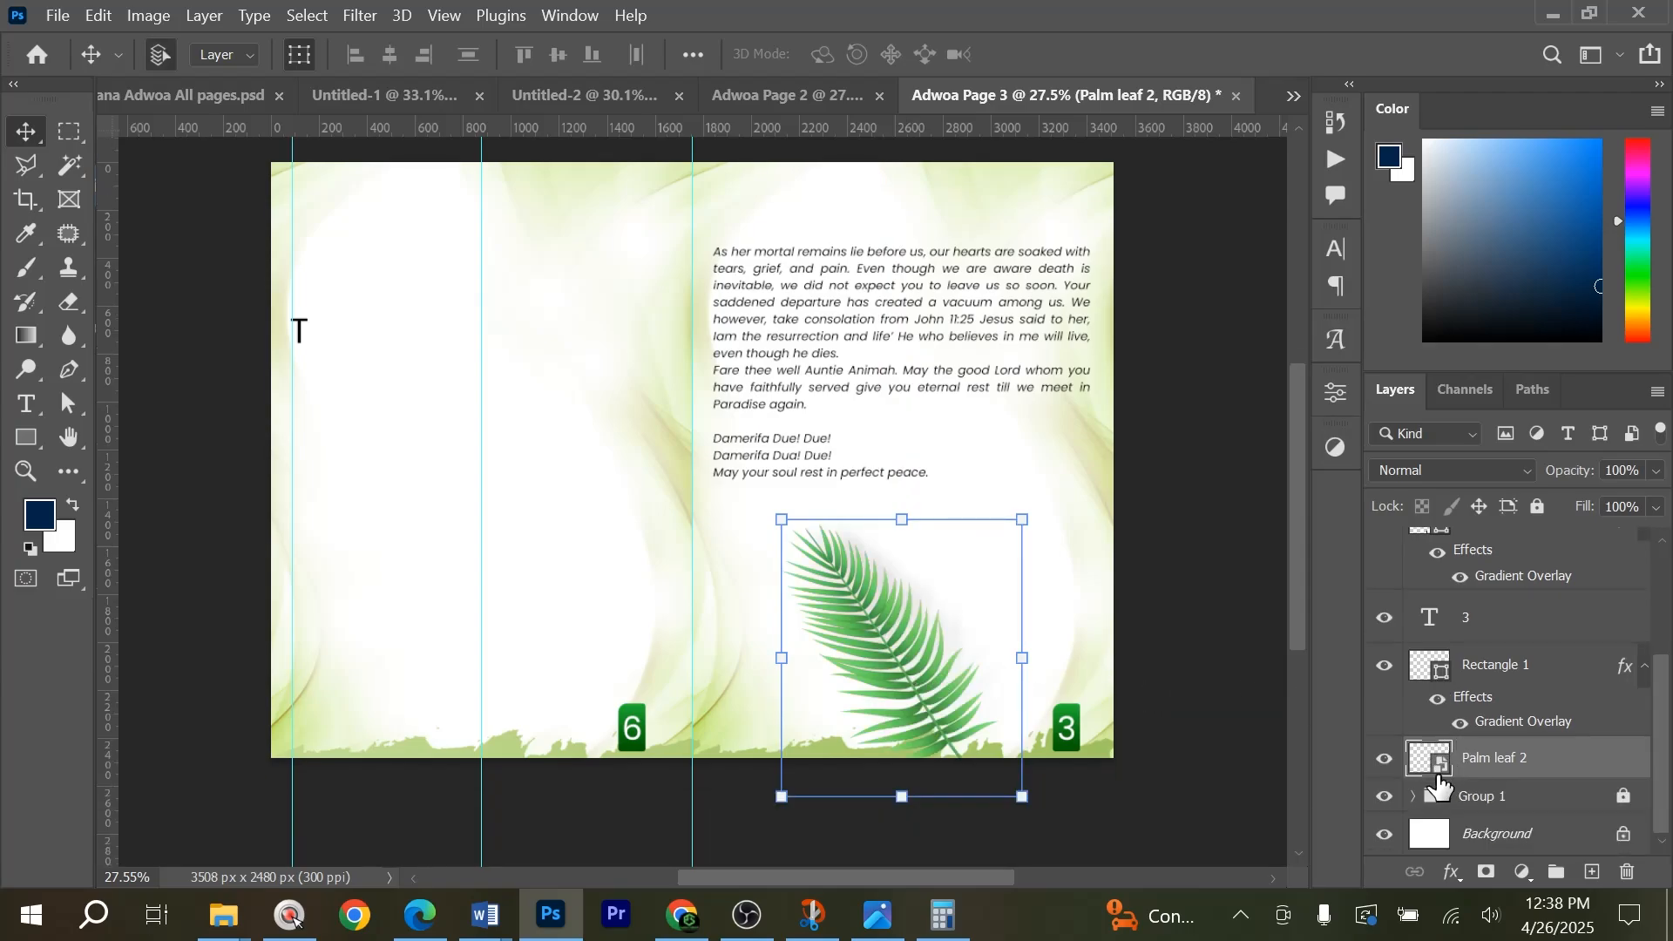
left_click(958, 646)
left_click(1412, 798)
scroll(1479, 714, "down", 2)
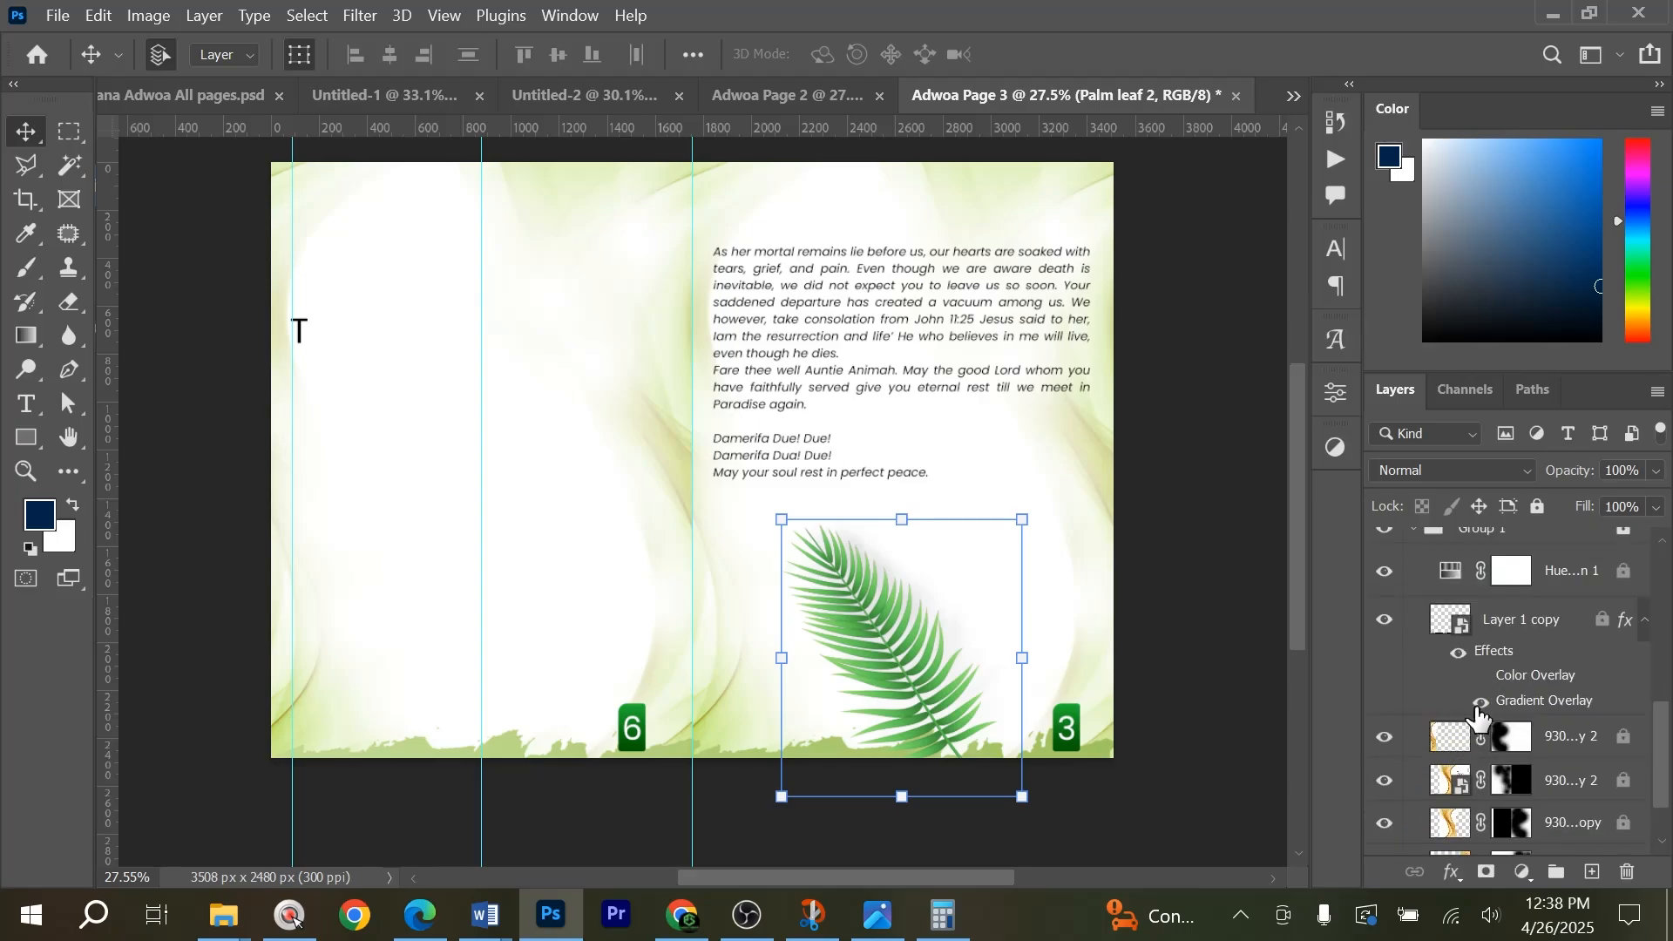
scroll(1495, 710, "up", 2)
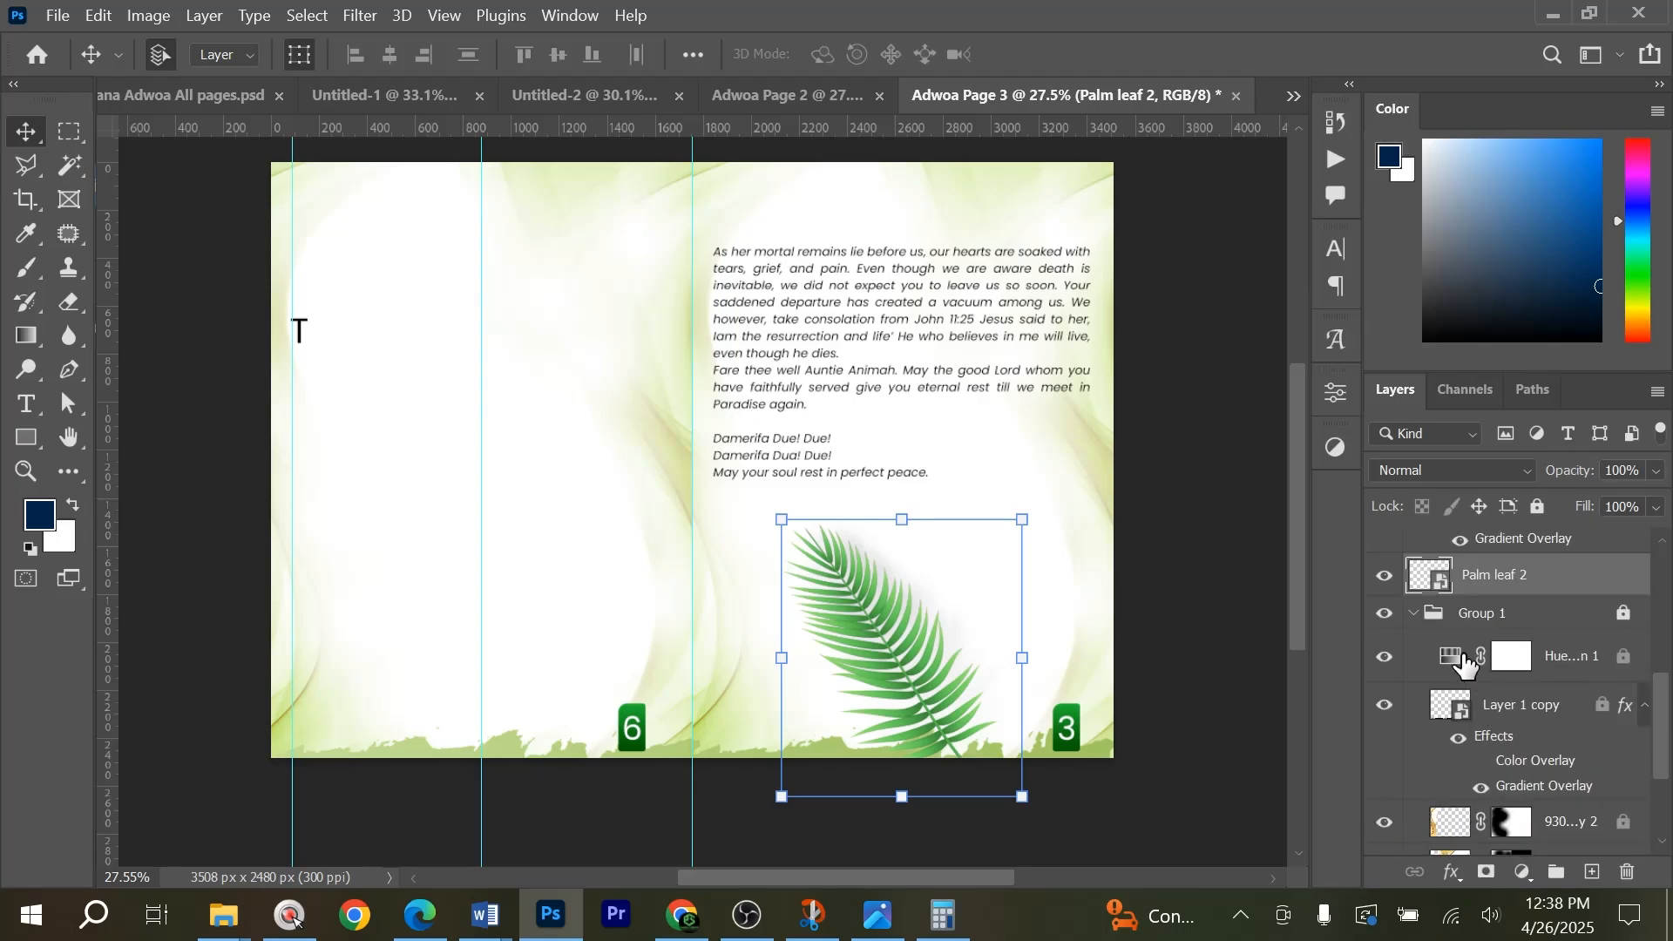
left_click(1382, 702)
left_click(1382, 702)
left_click_drag(1514, 585, 1535, 750)
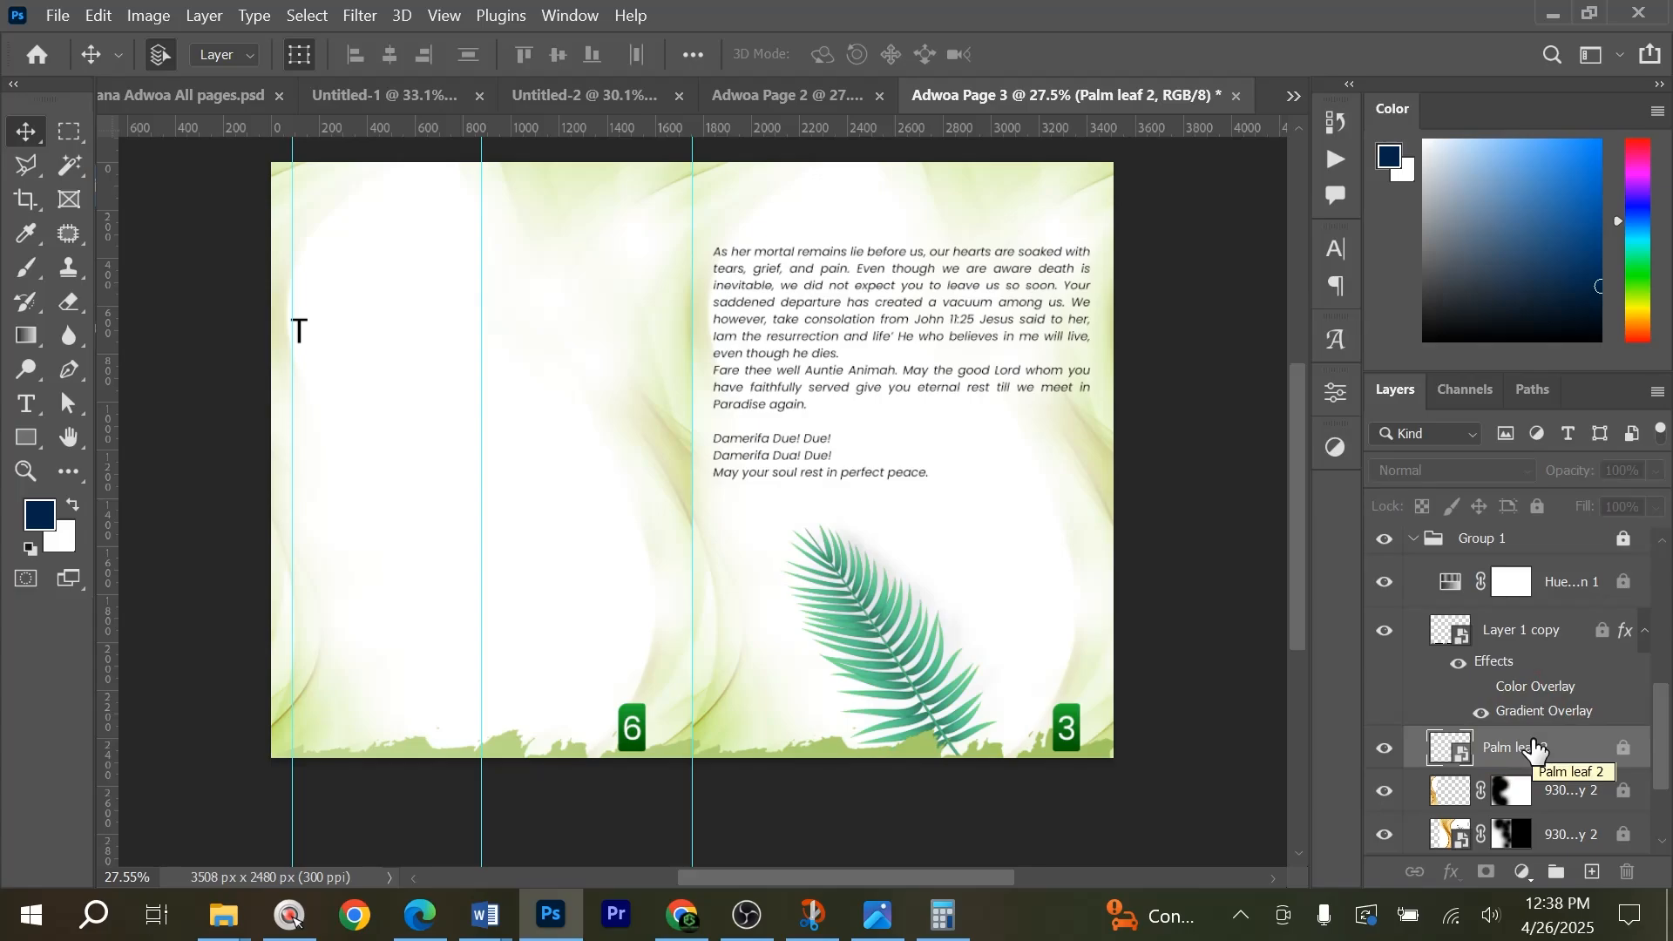
Paint black on the Hue/Saturation 1 layer mask over the palm leaf to restore the leaf's original green.
left_click(1513, 585)
key("b")
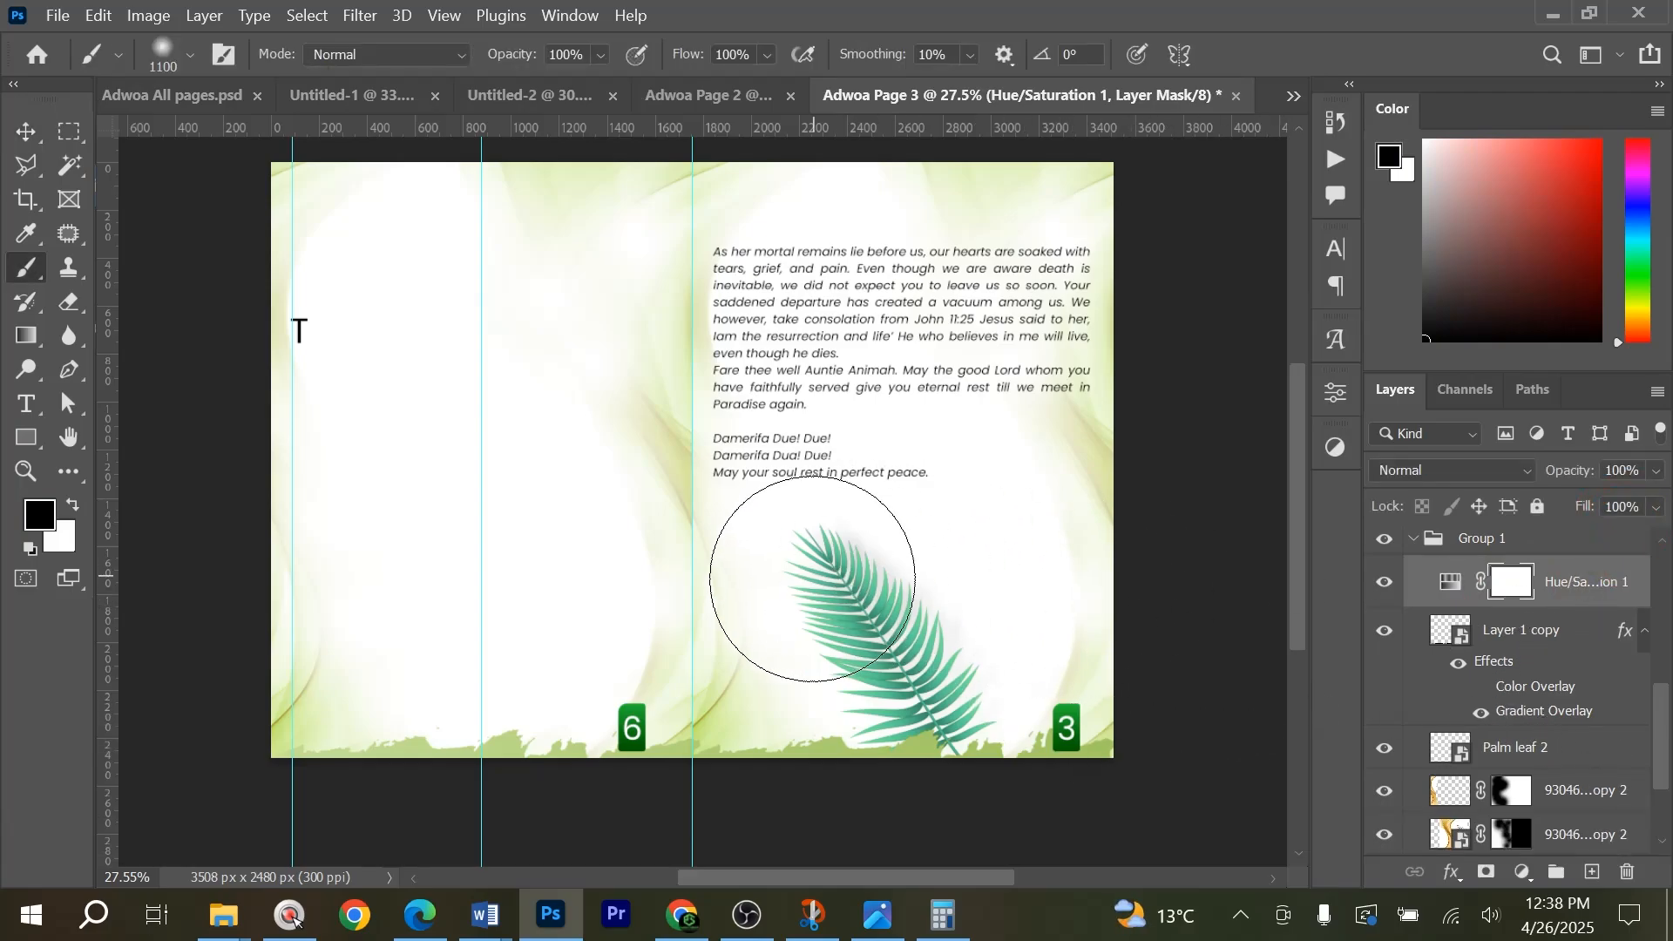
mouse_move(802, 621)
left_mouse_down()
mouse_move(922, 672)
mouse_move(898, 664)
left_mouse_up()
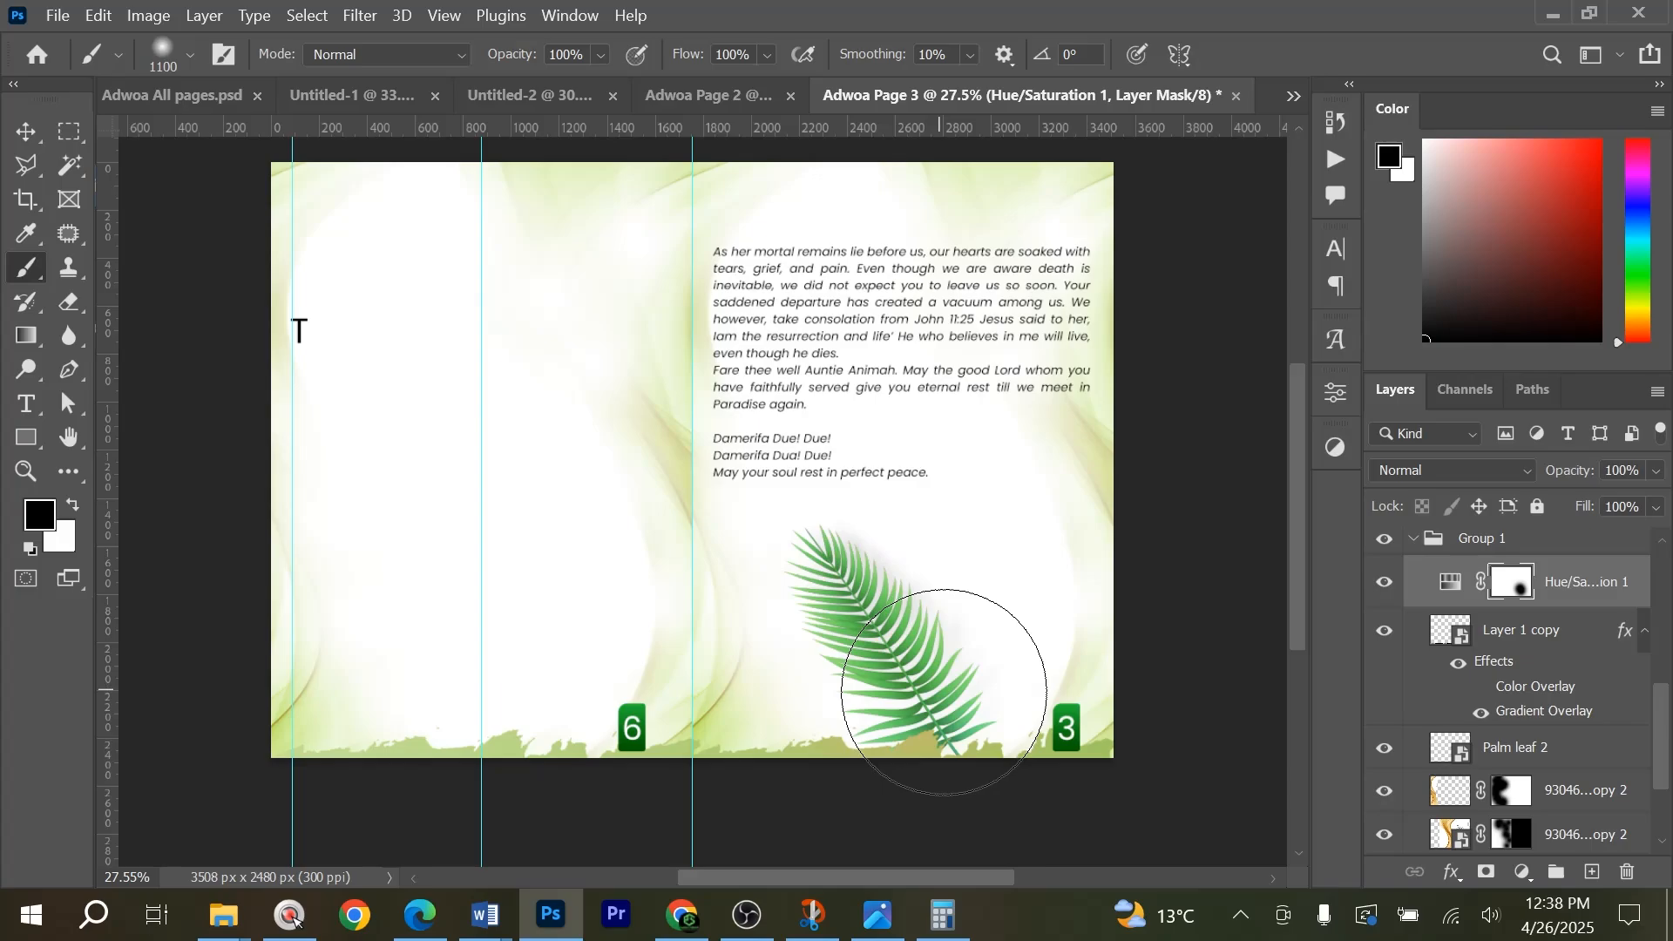
key("v")
left_click(1207, 622)
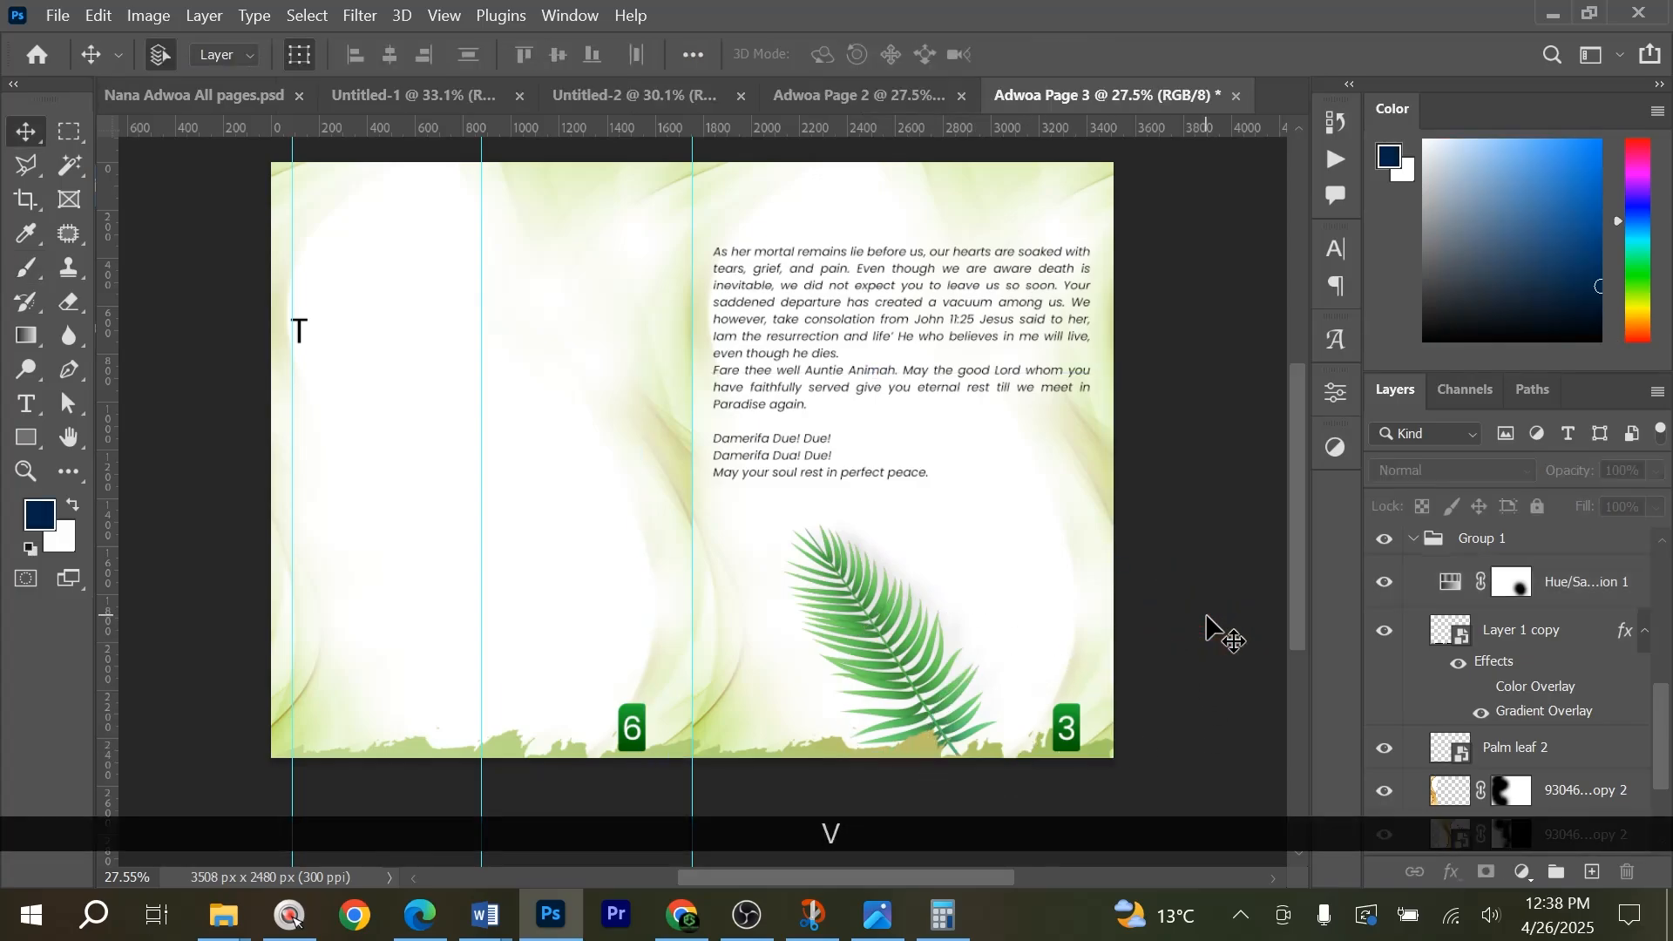
Collapse Group 1 and lock all of it.
left_click(1413, 537)
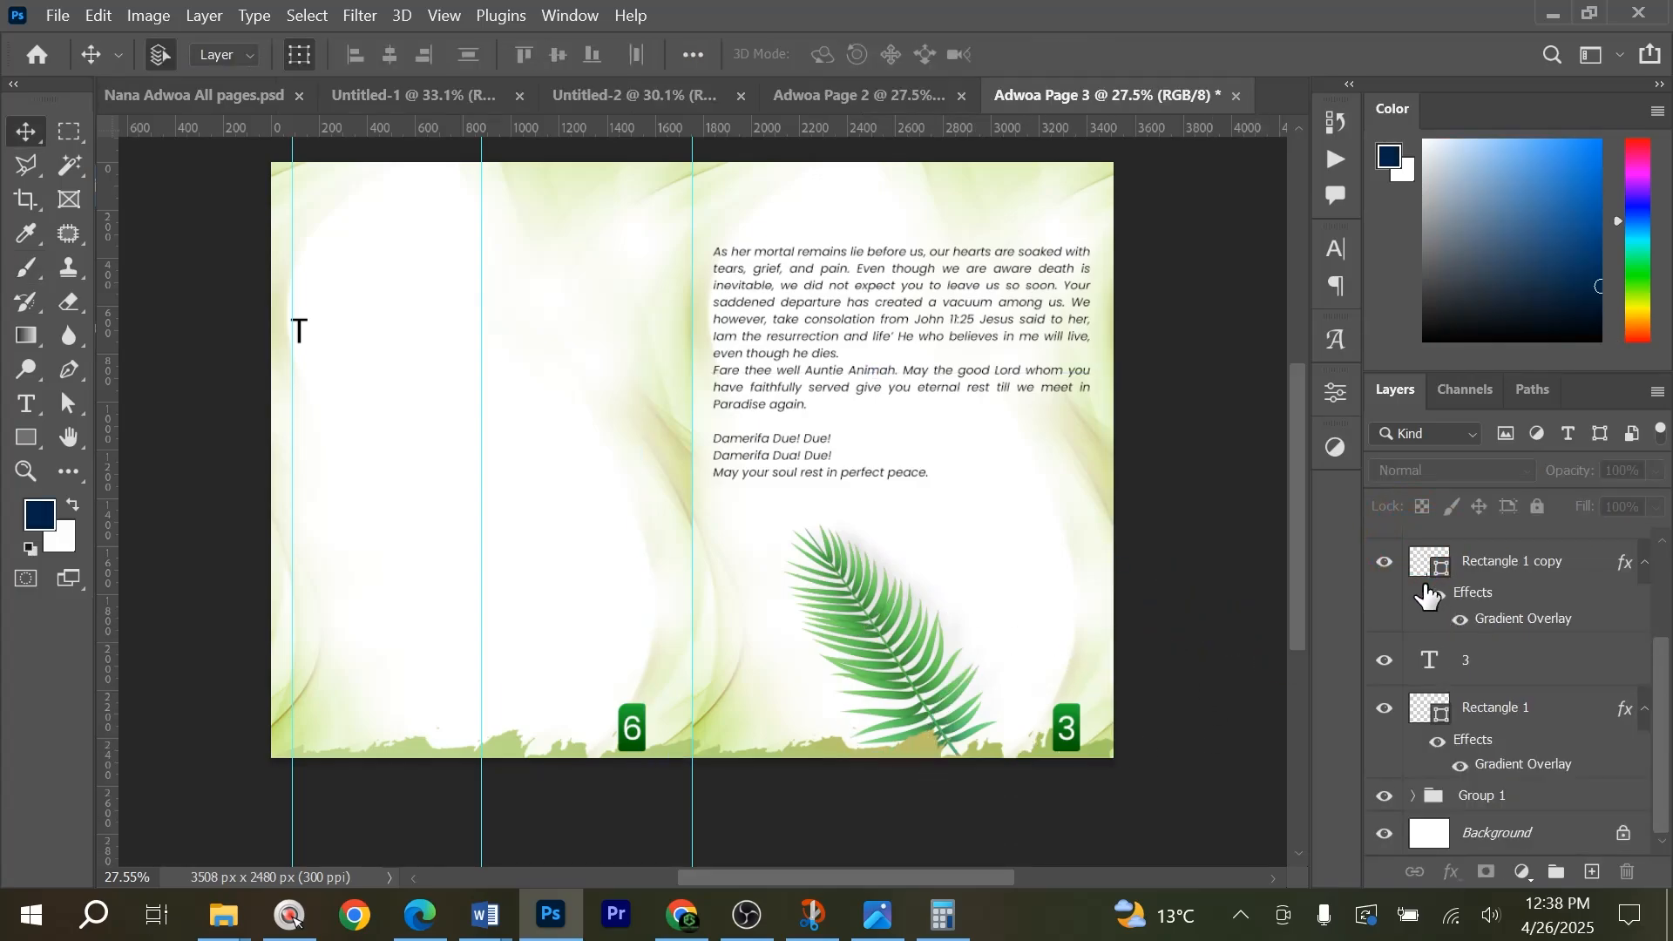
left_click(1463, 799)
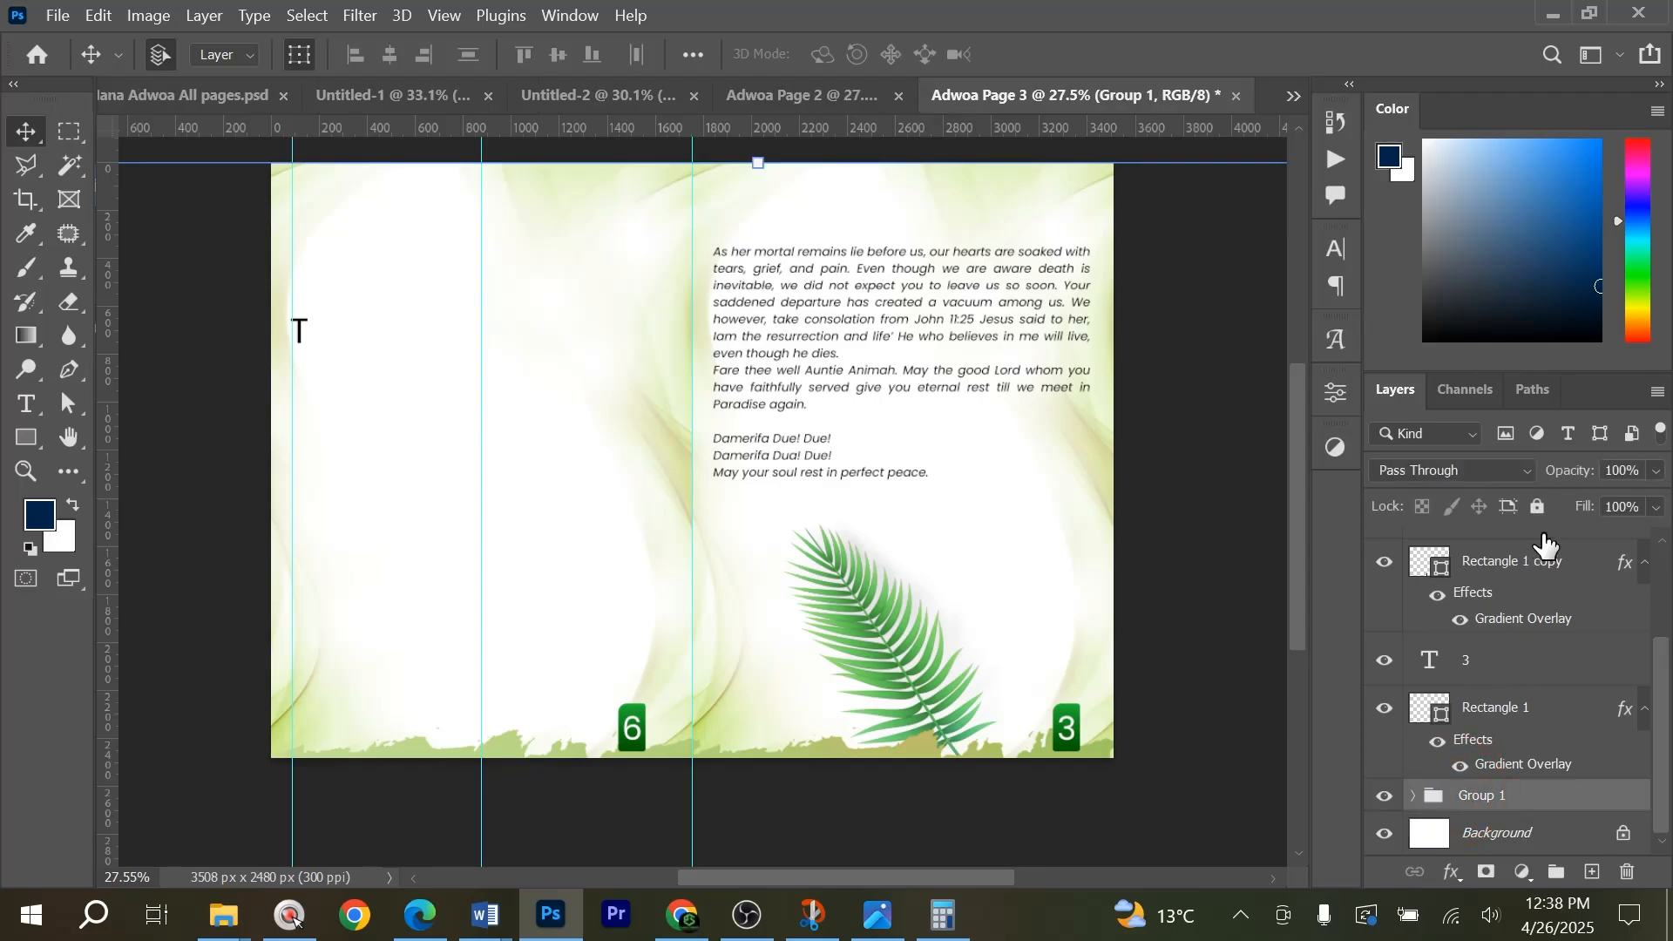
left_click(1537, 506)
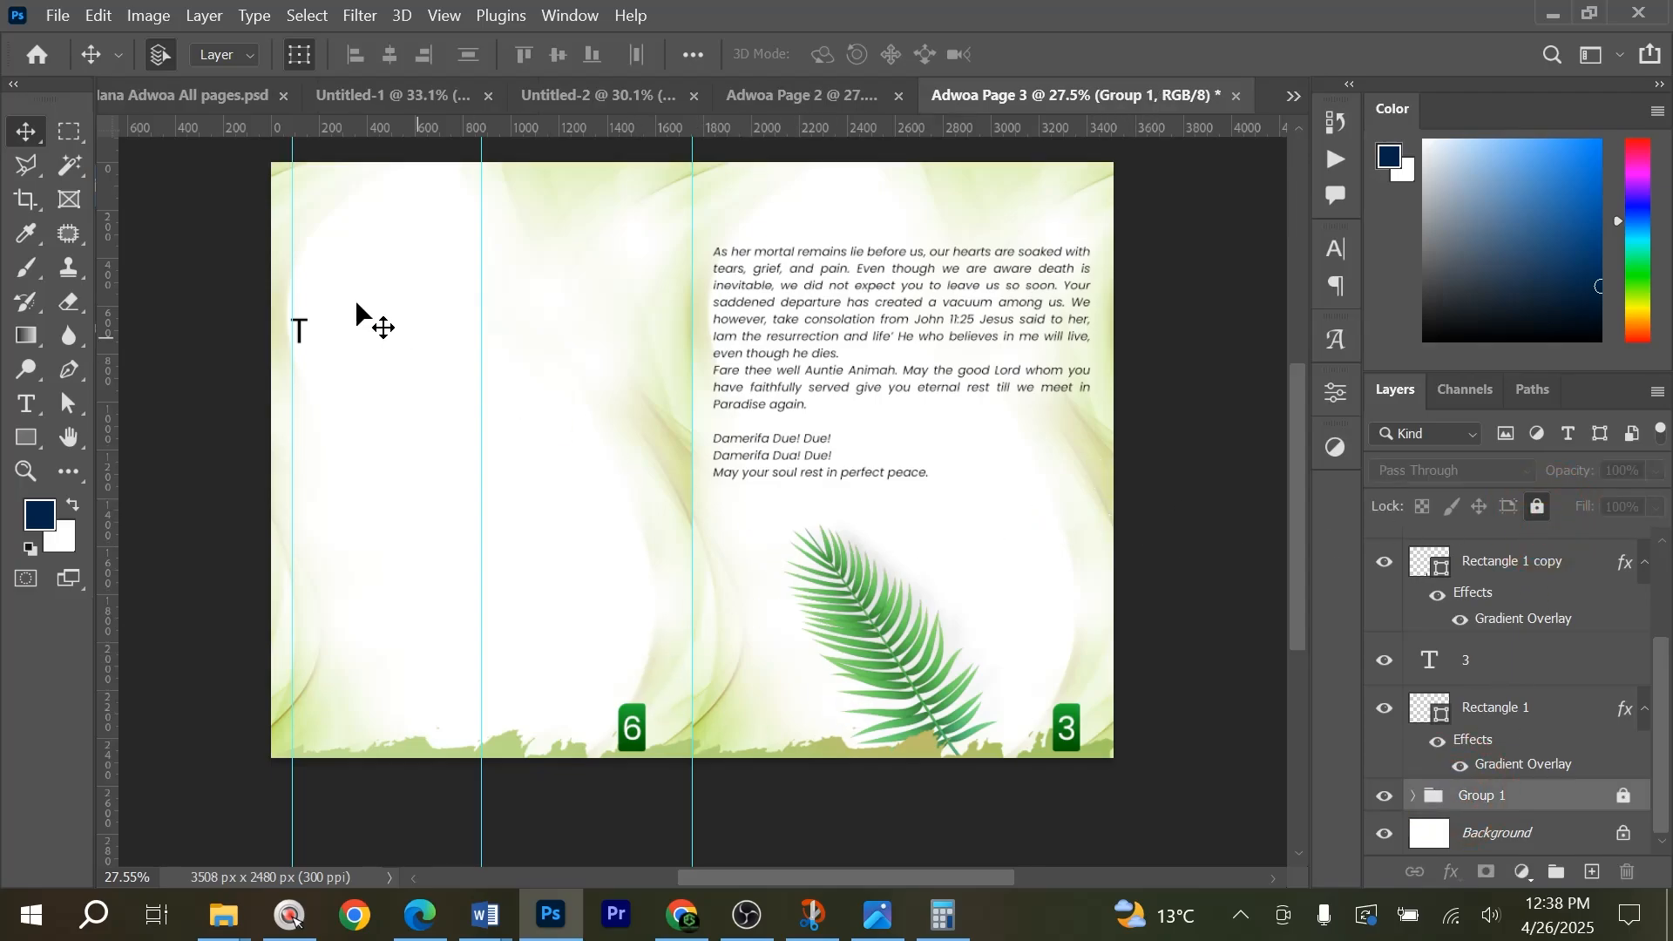
Delete the stray T text layer and duplicate the page 3 document, changing the end of the copy's name to Page 4.
left_click_drag(281, 268, 317, 358)
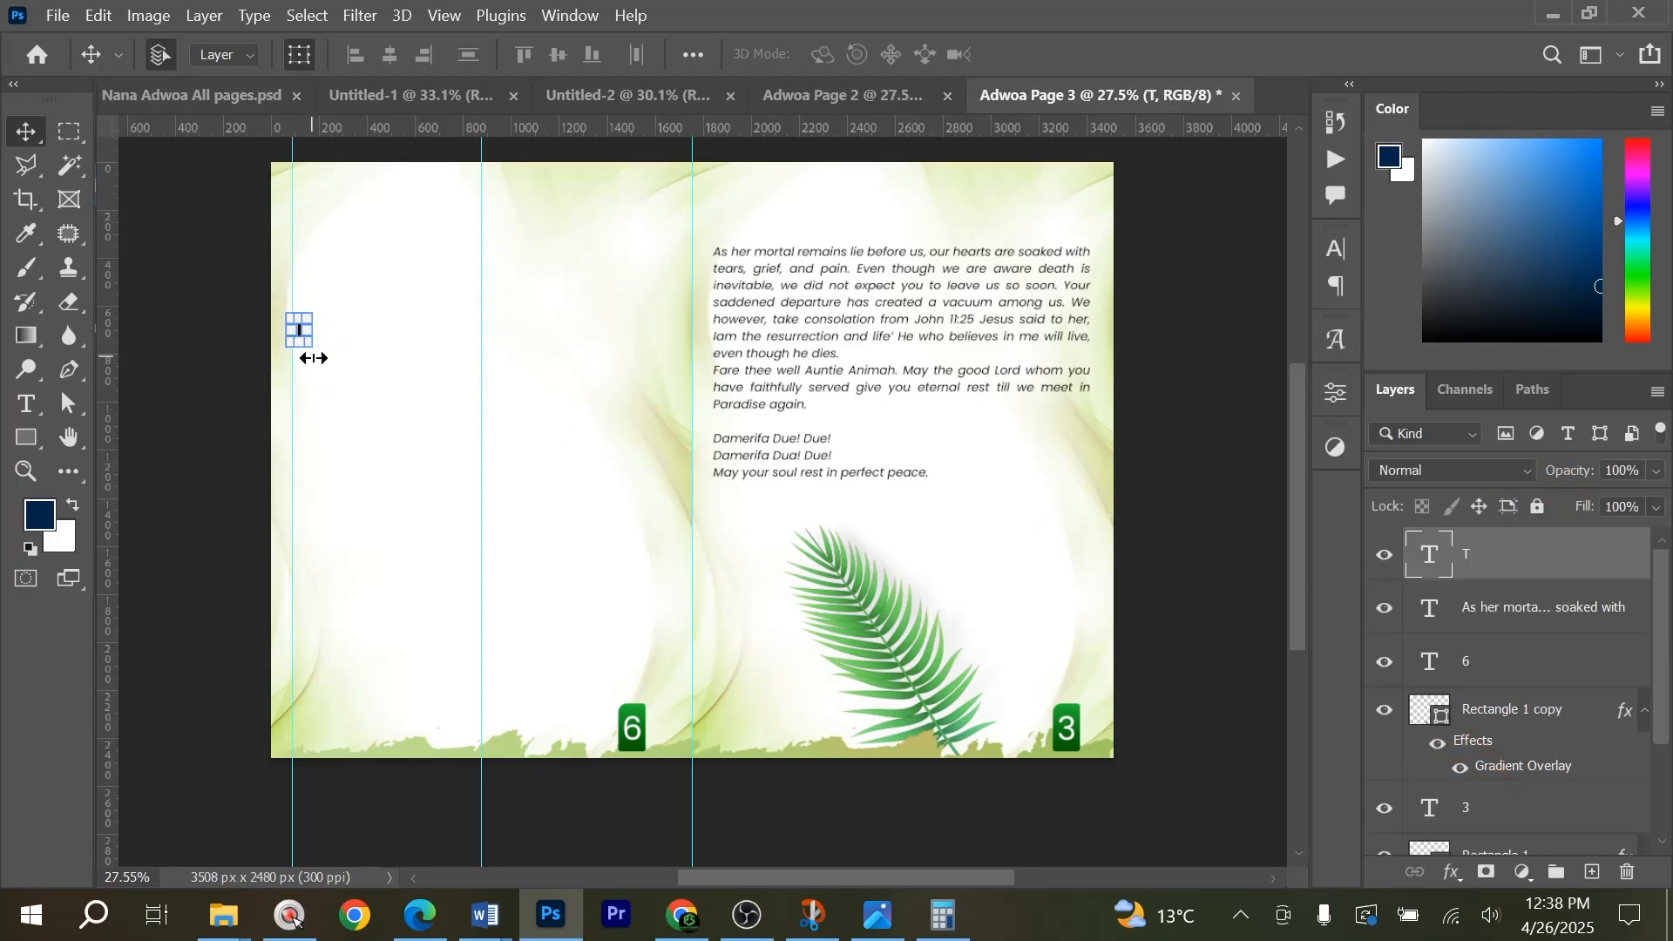
key("Delete")
left_click(150, 16)
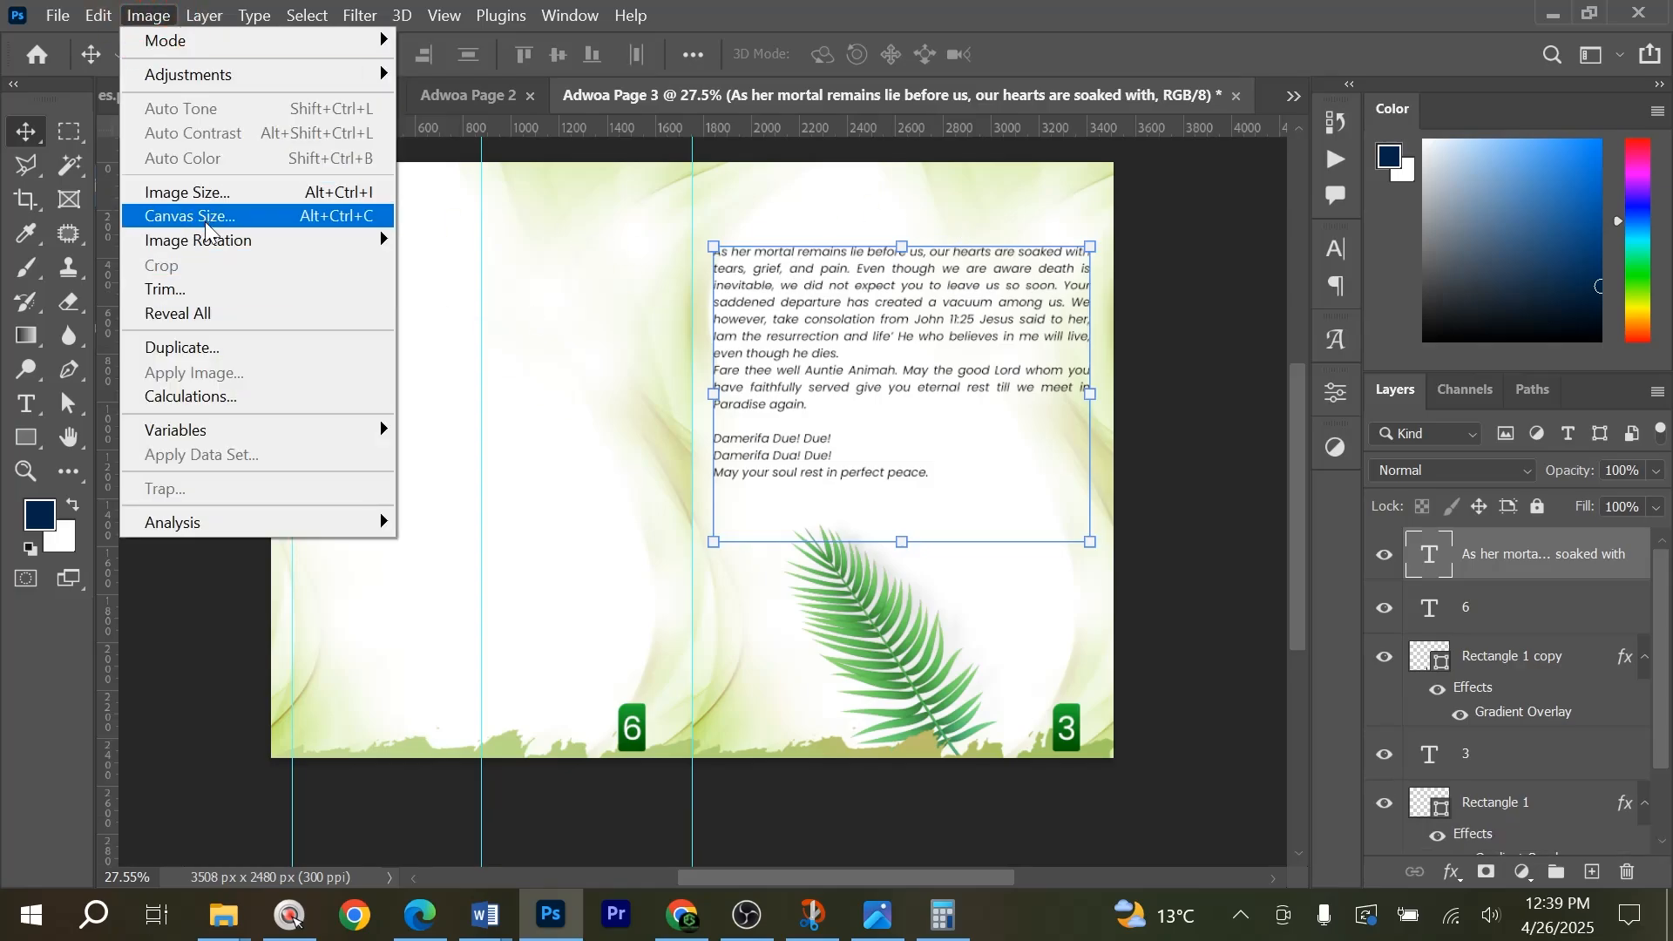
left_click(185, 347)
key("End")
key("ctrl+shift+Left")
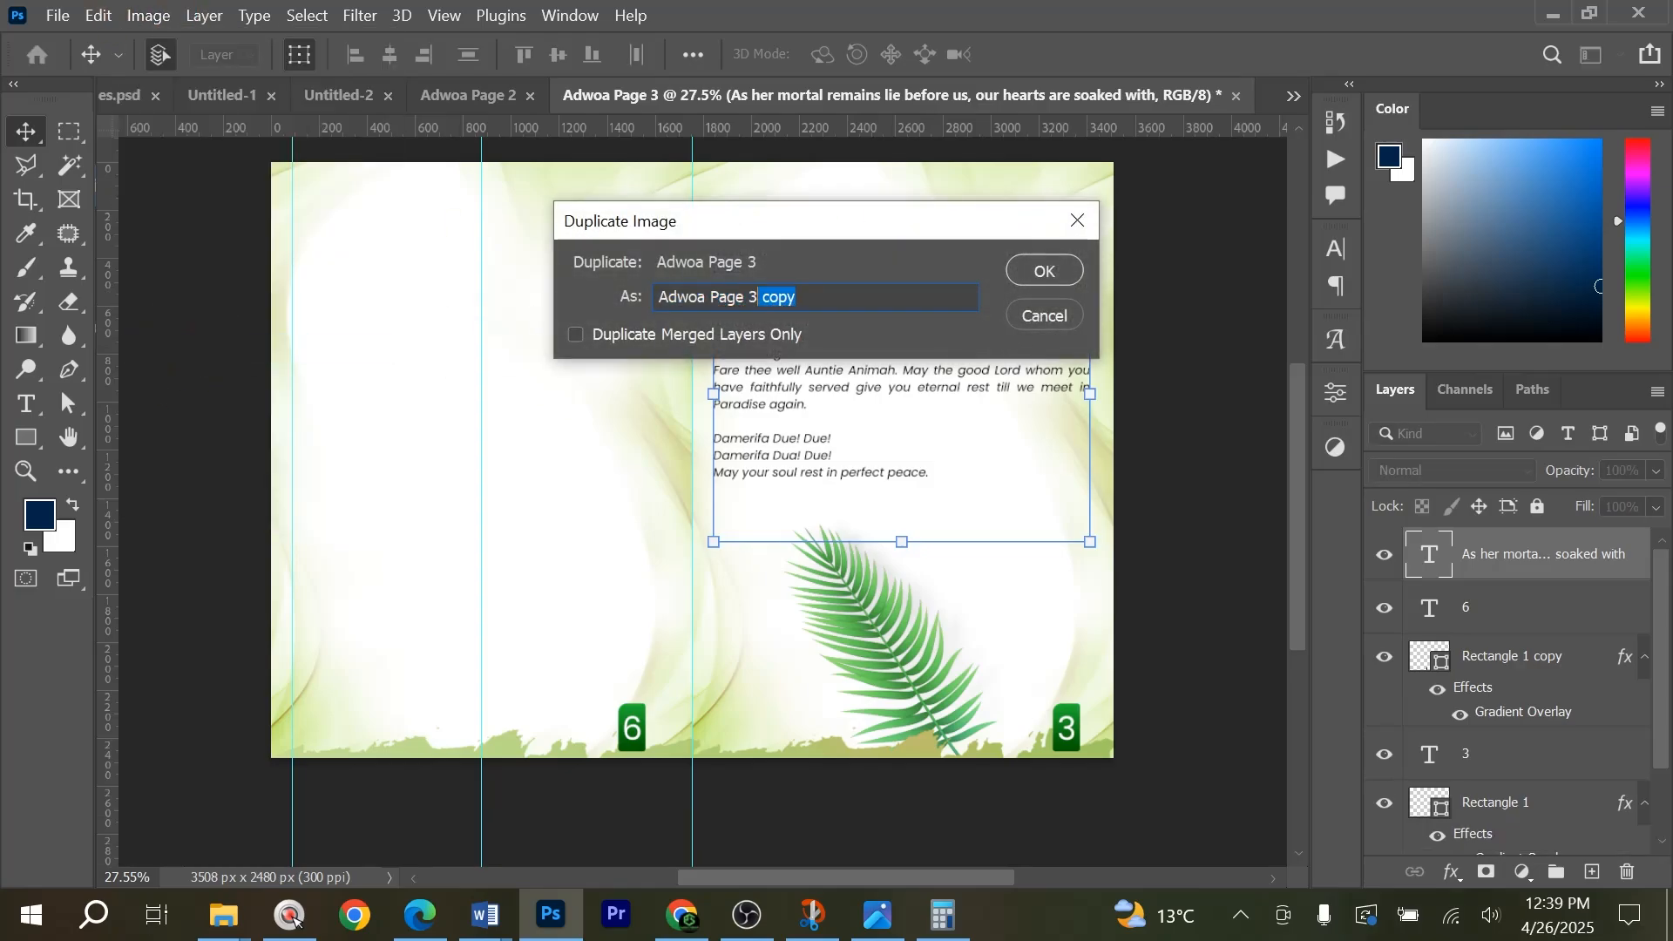
type("4")
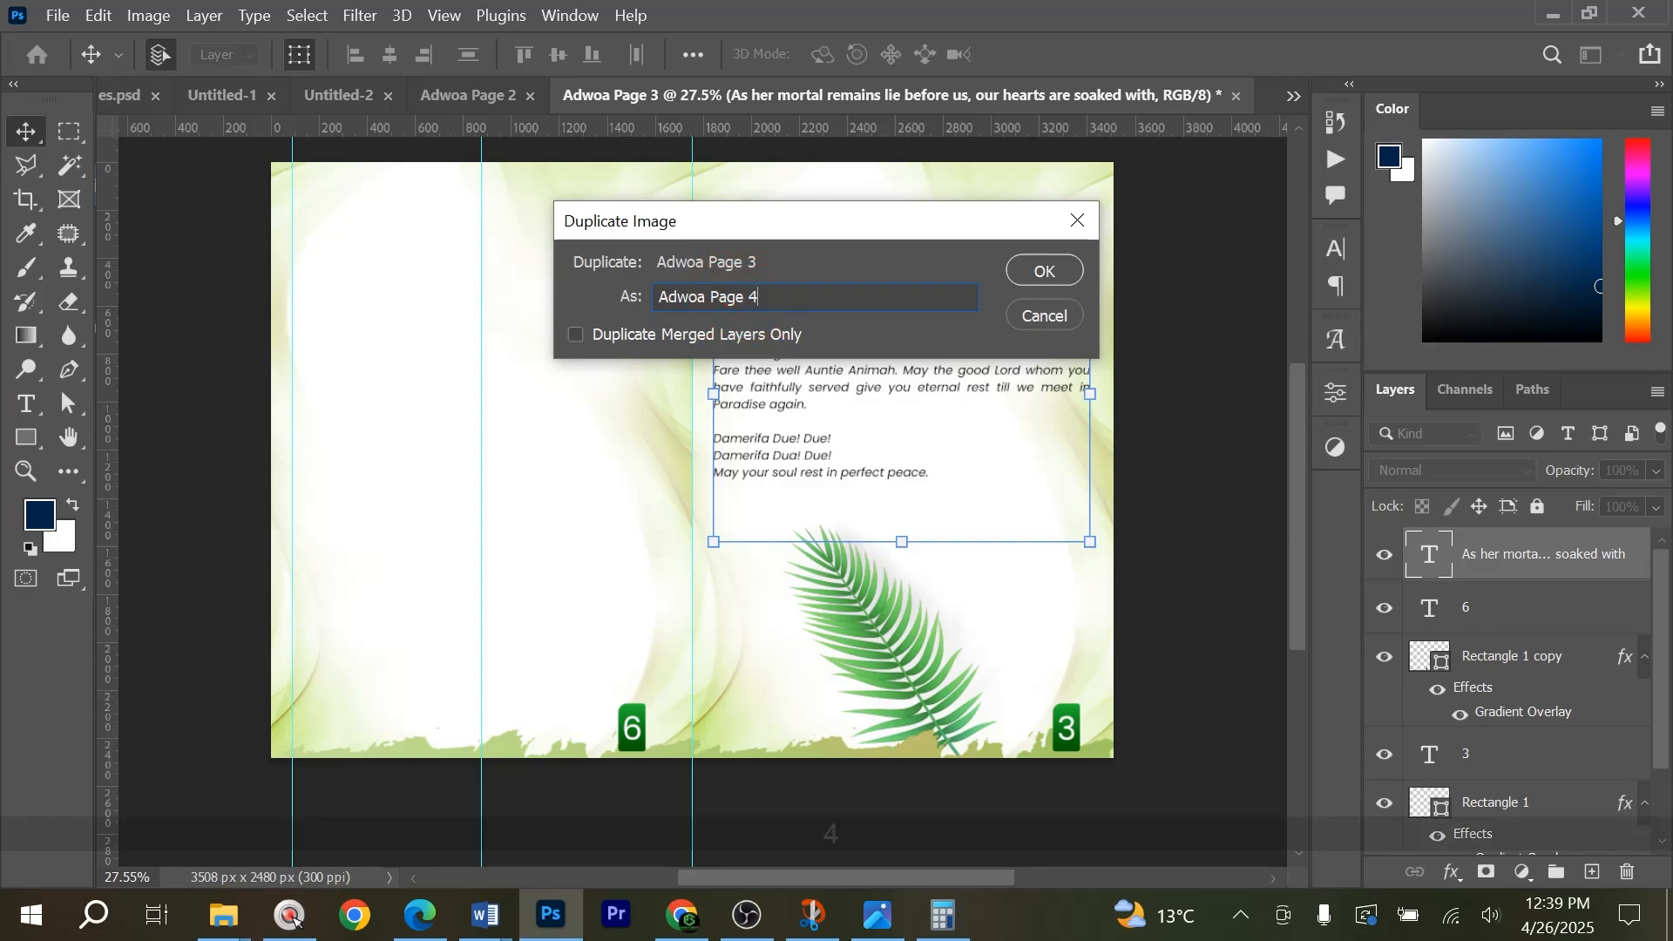
left_click(1044, 270)
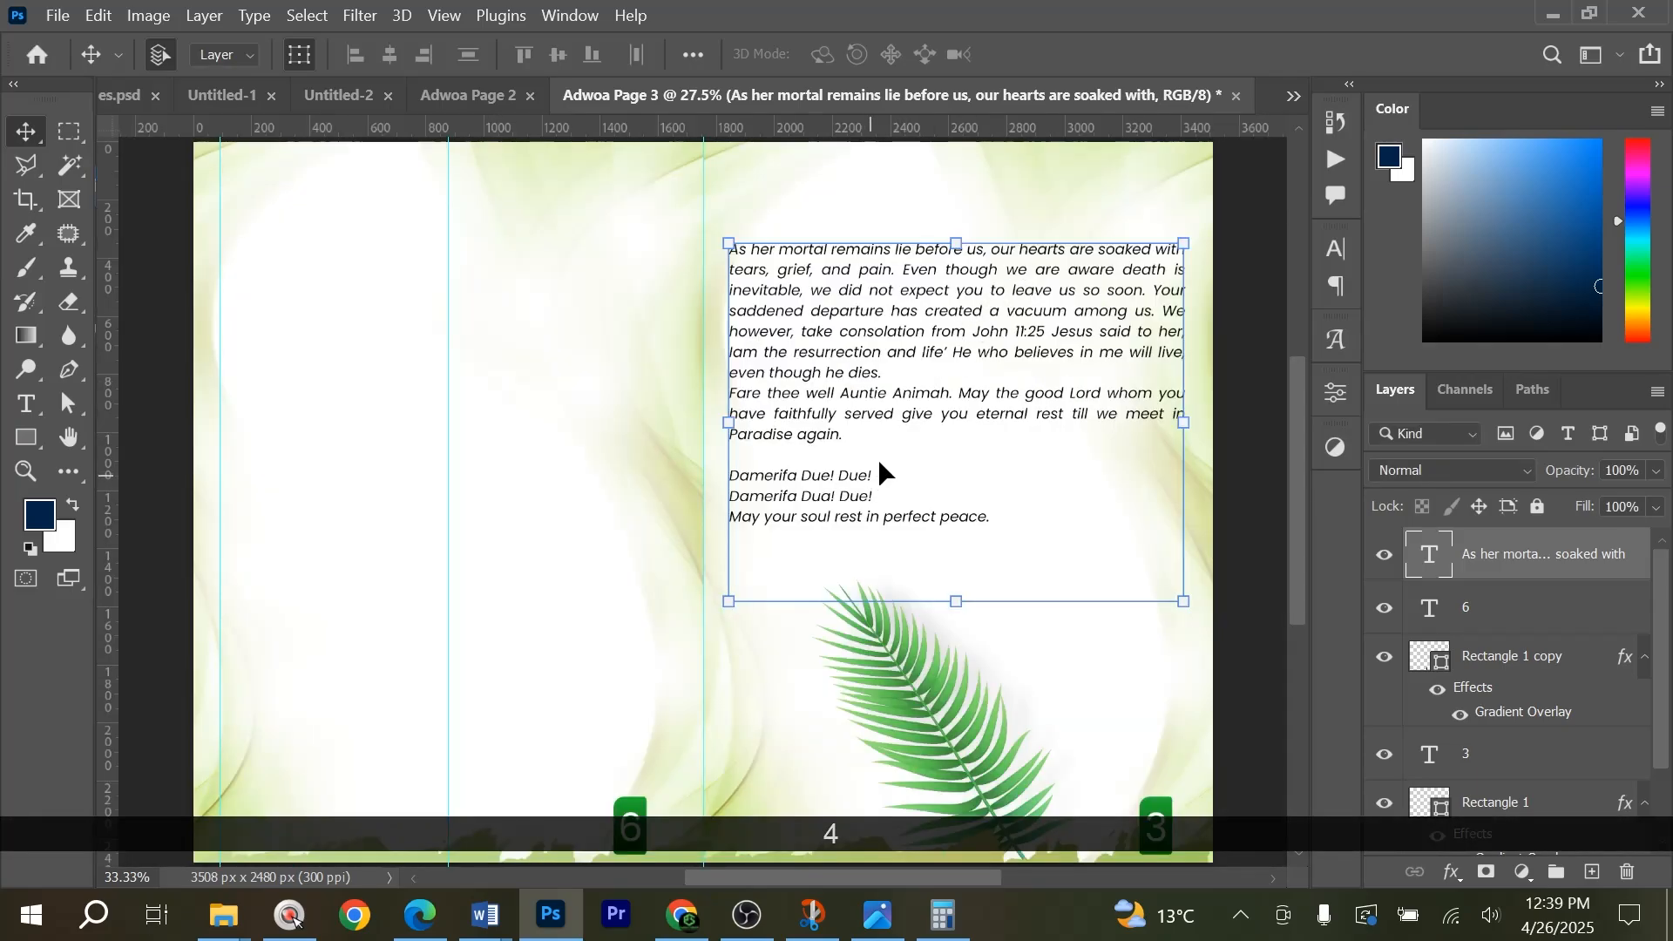
Change the page number on the spread's left page to 4.
left_click(27, 403)
left_click(641, 762)
key("ctrl+a")
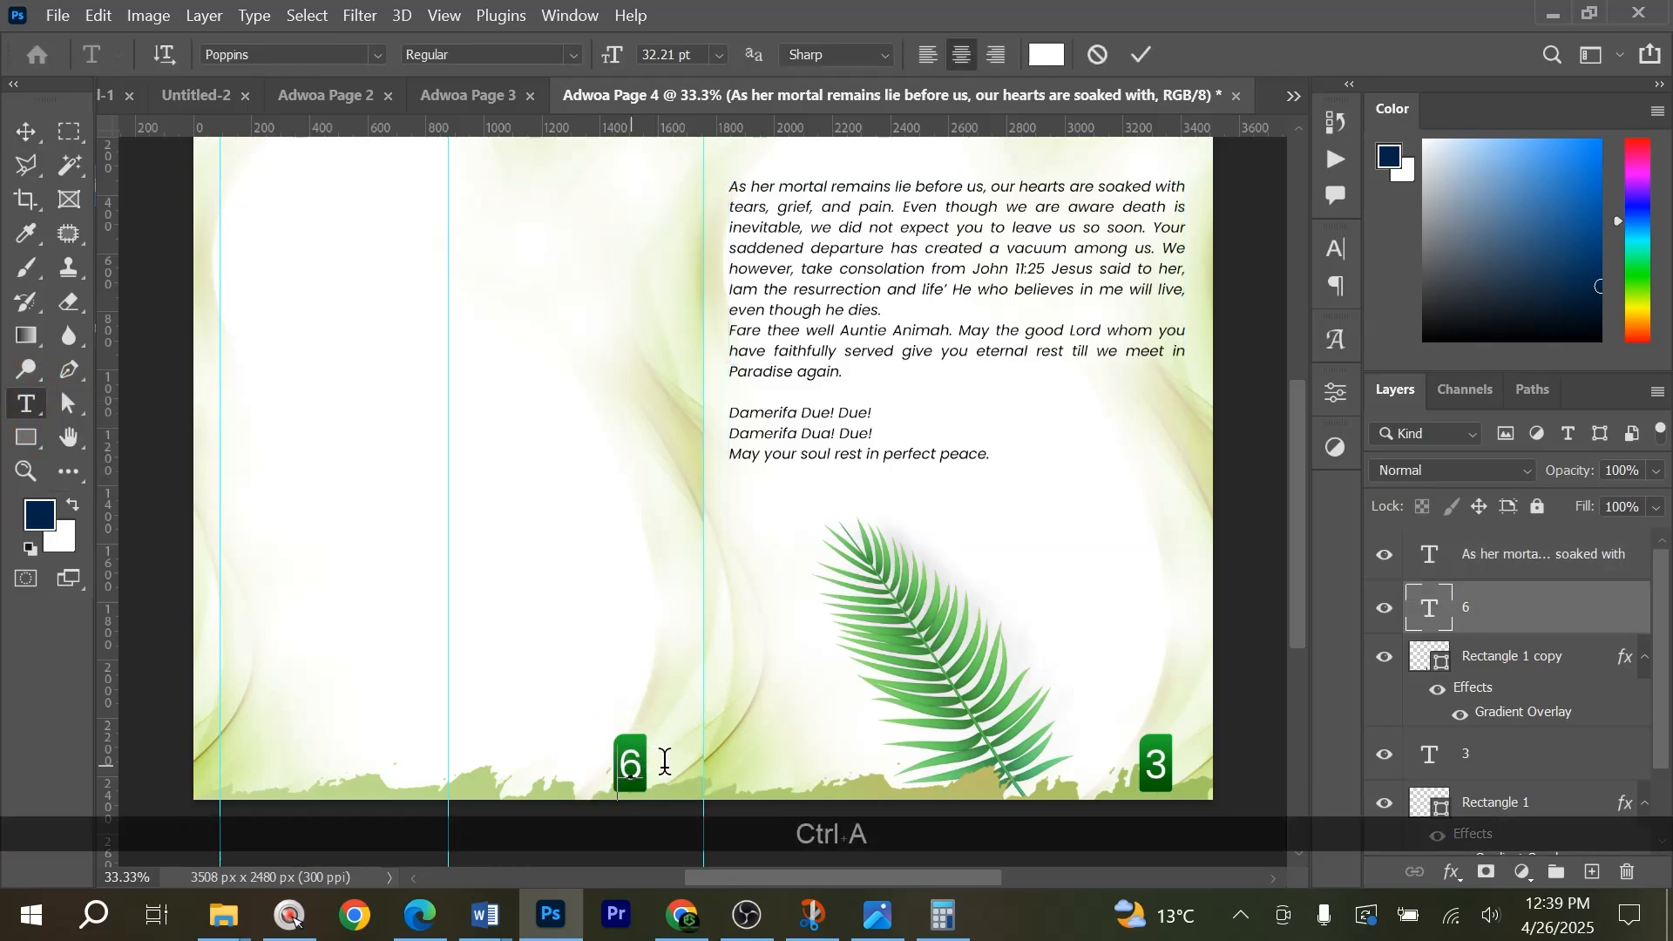
type("4")
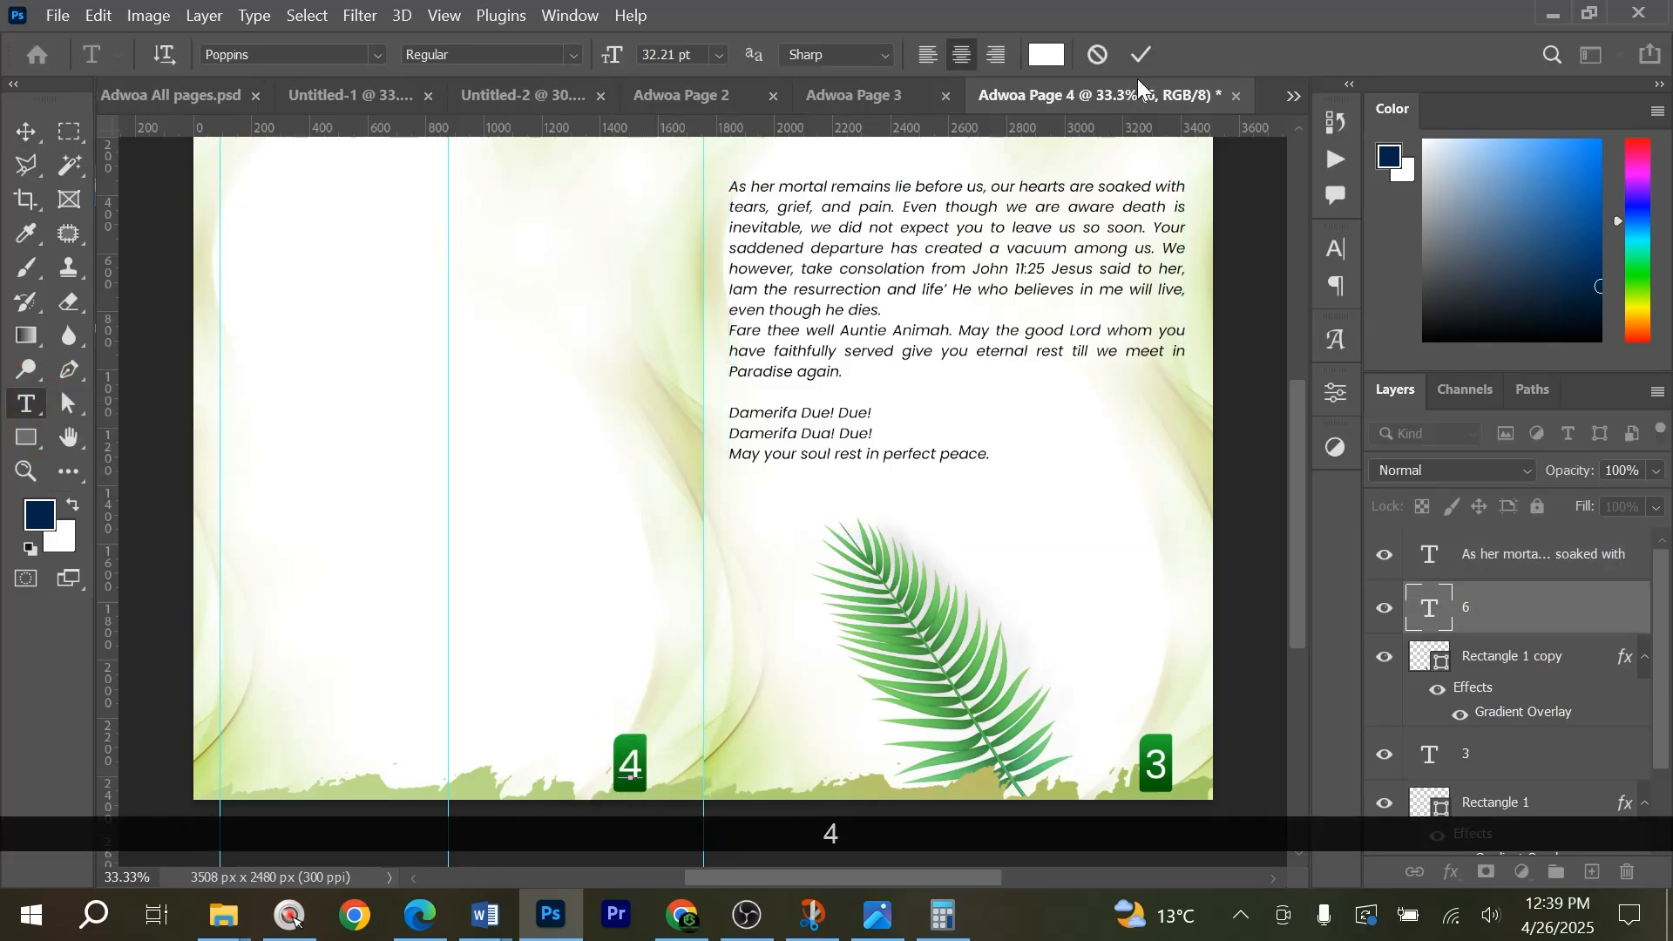
Change the page number on the spread's right page to 6.
left_click(1155, 764)
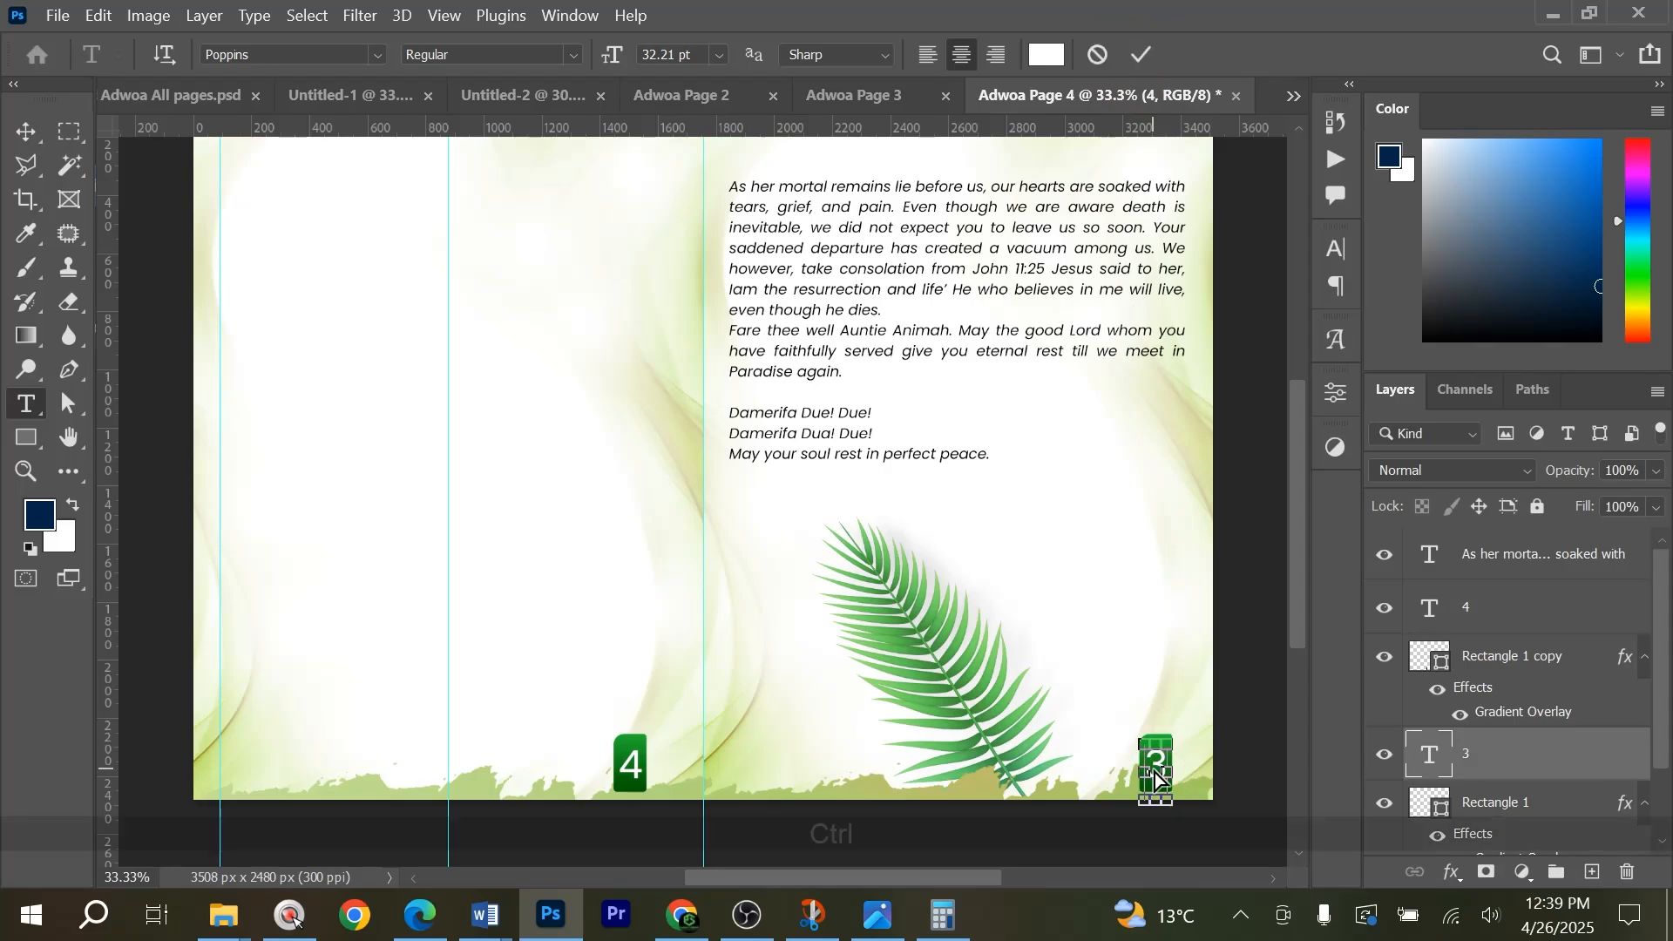
key("ctrl+a")
type("6")
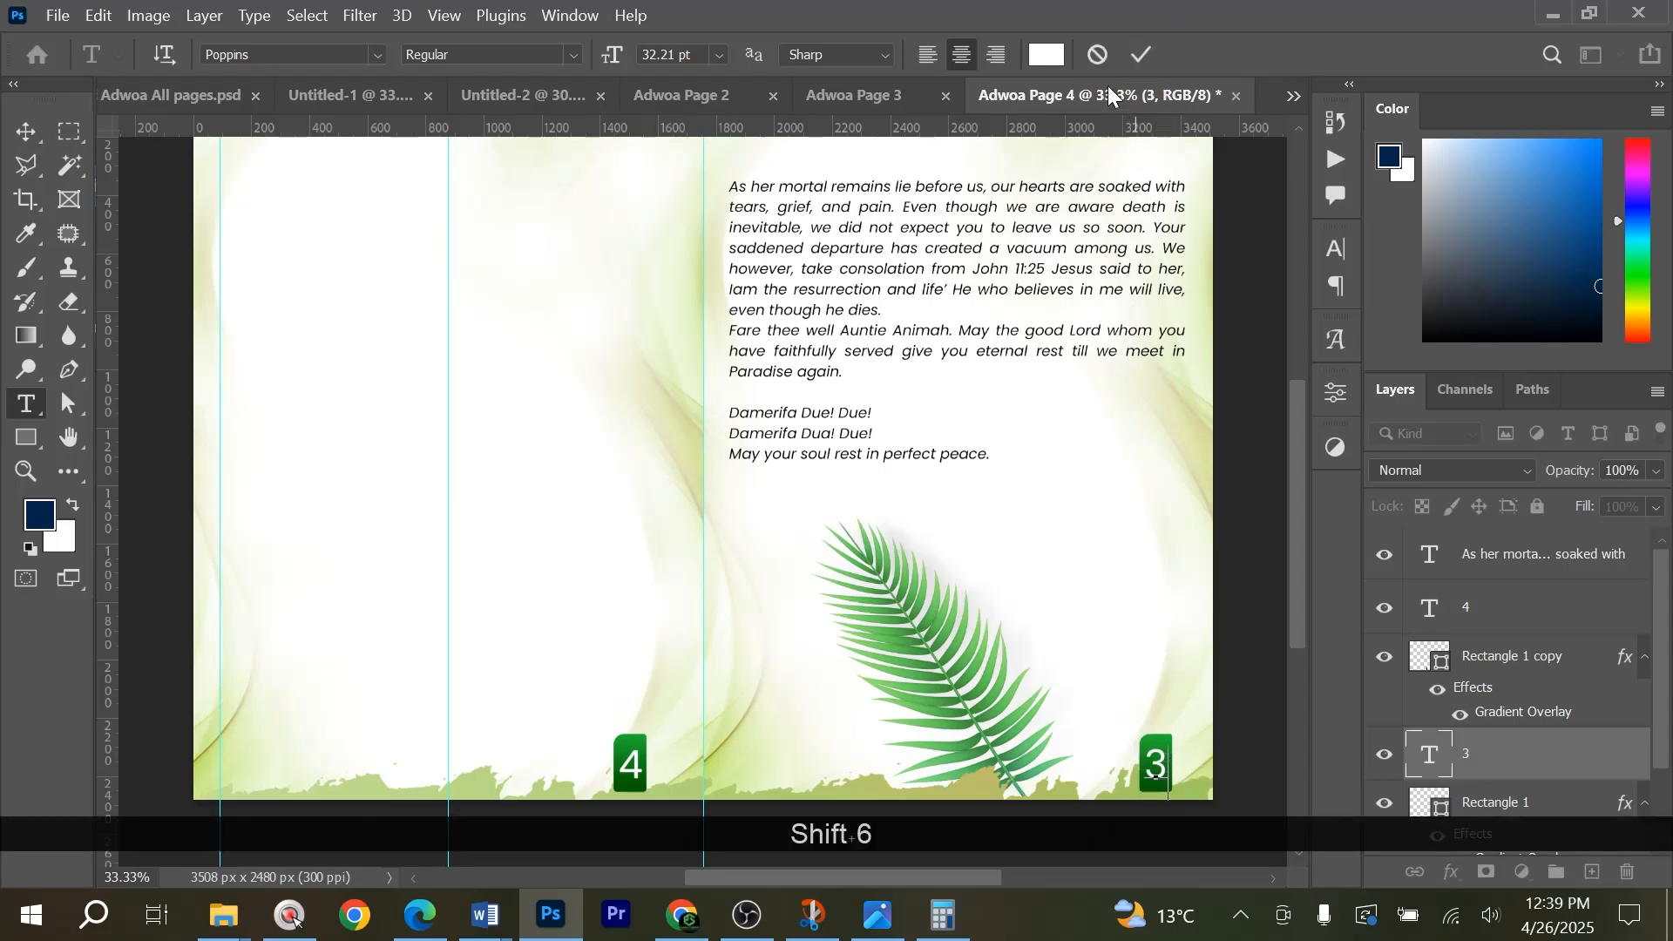
left_click(1141, 56)
key("v")
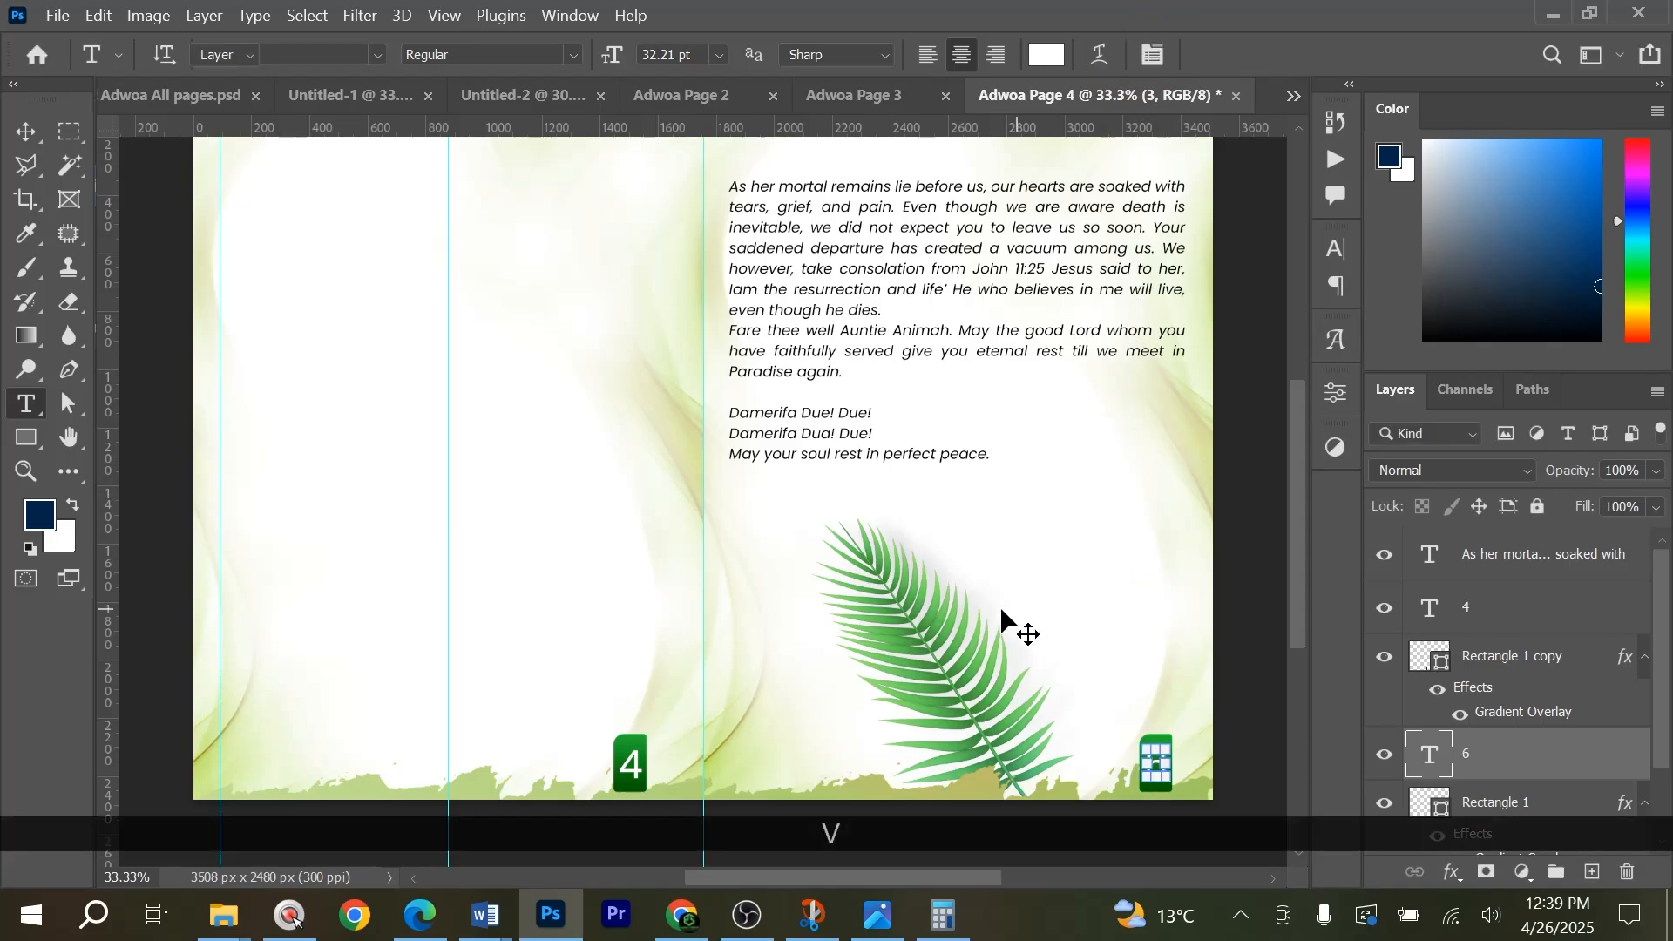
Correct the page number on the spread's right page to 5.
double_click(1156, 767)
key("ctrl+a")
key("ctrl+a")
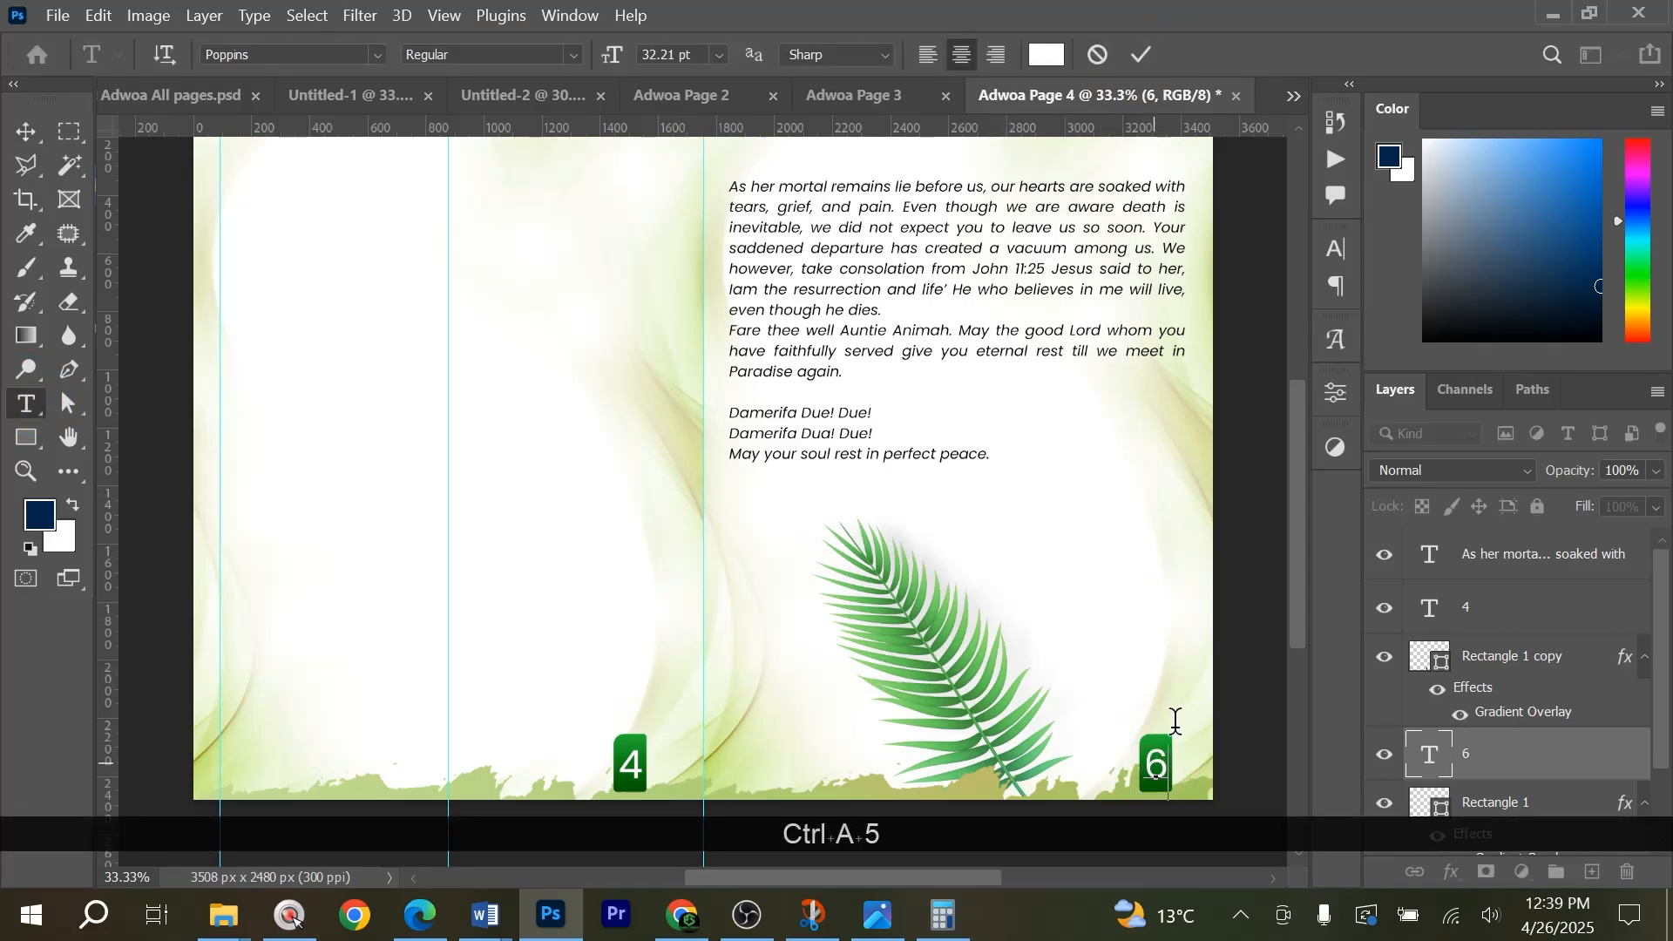
scroll(1155, 444, "up", 1)
key("v")
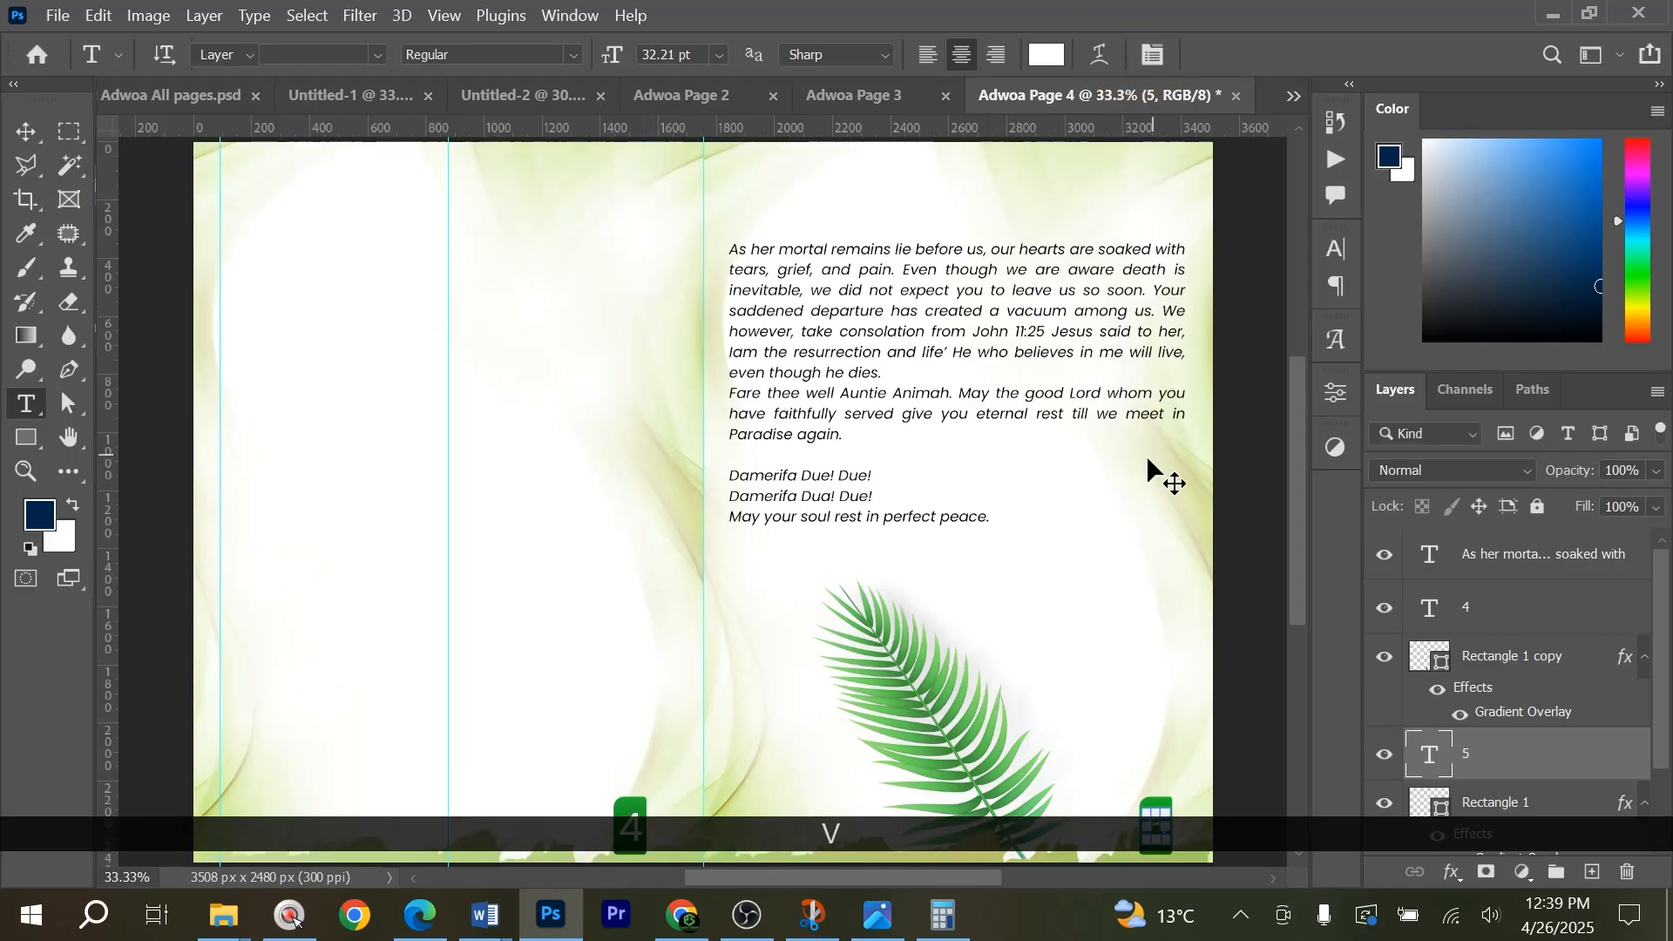
Delete the closing biography text block above the palm leaf on page 5.
scroll(1104, 467, "down", 3)
left_click_drag(896, 242, 1001, 495)
key("Delete")
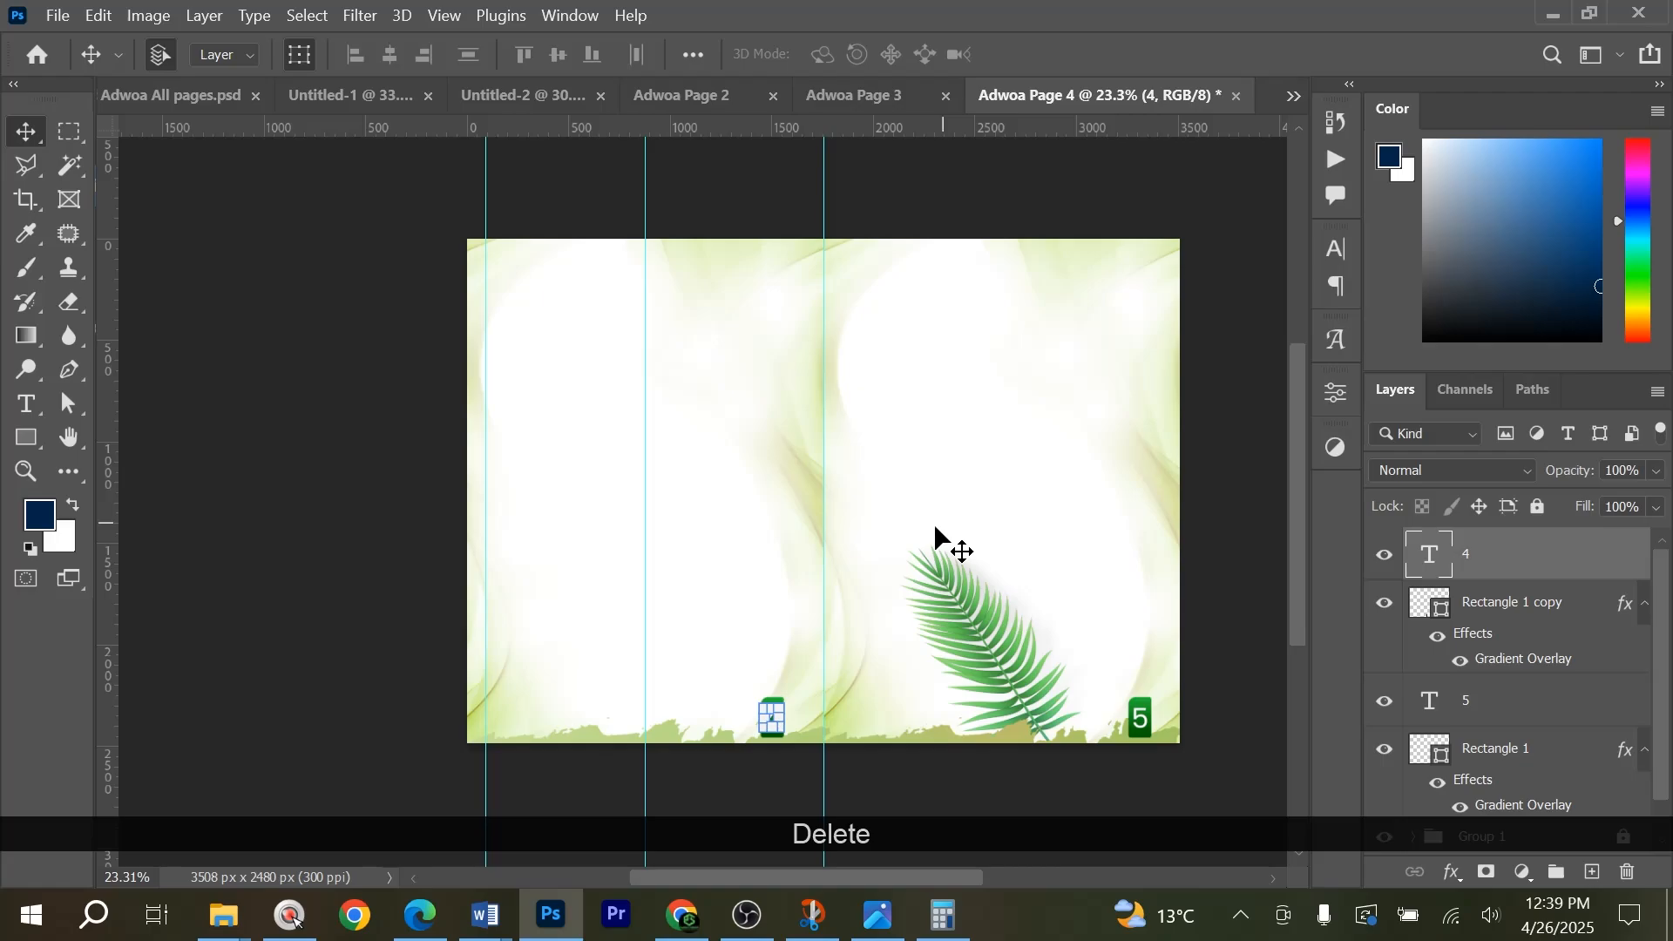
Try to copy the Biography heading lines and Bible verse from the page 2 document into the page 4 document.
left_click(831, 88)
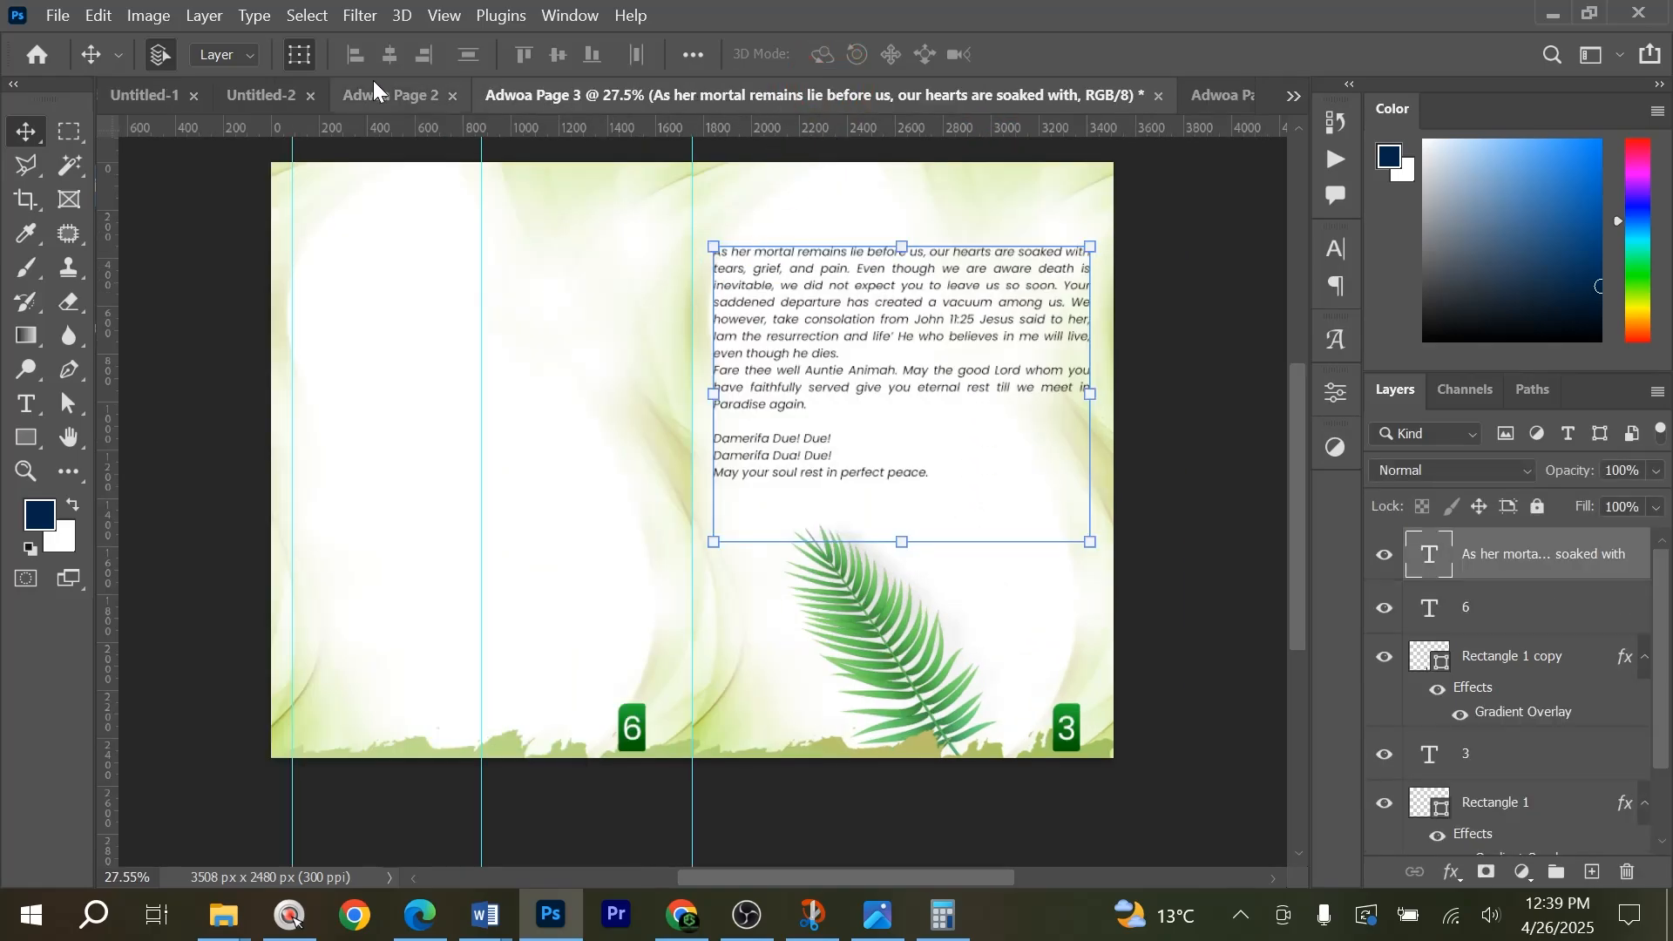
left_click(392, 97)
left_click_drag(435, 265, 845, 309)
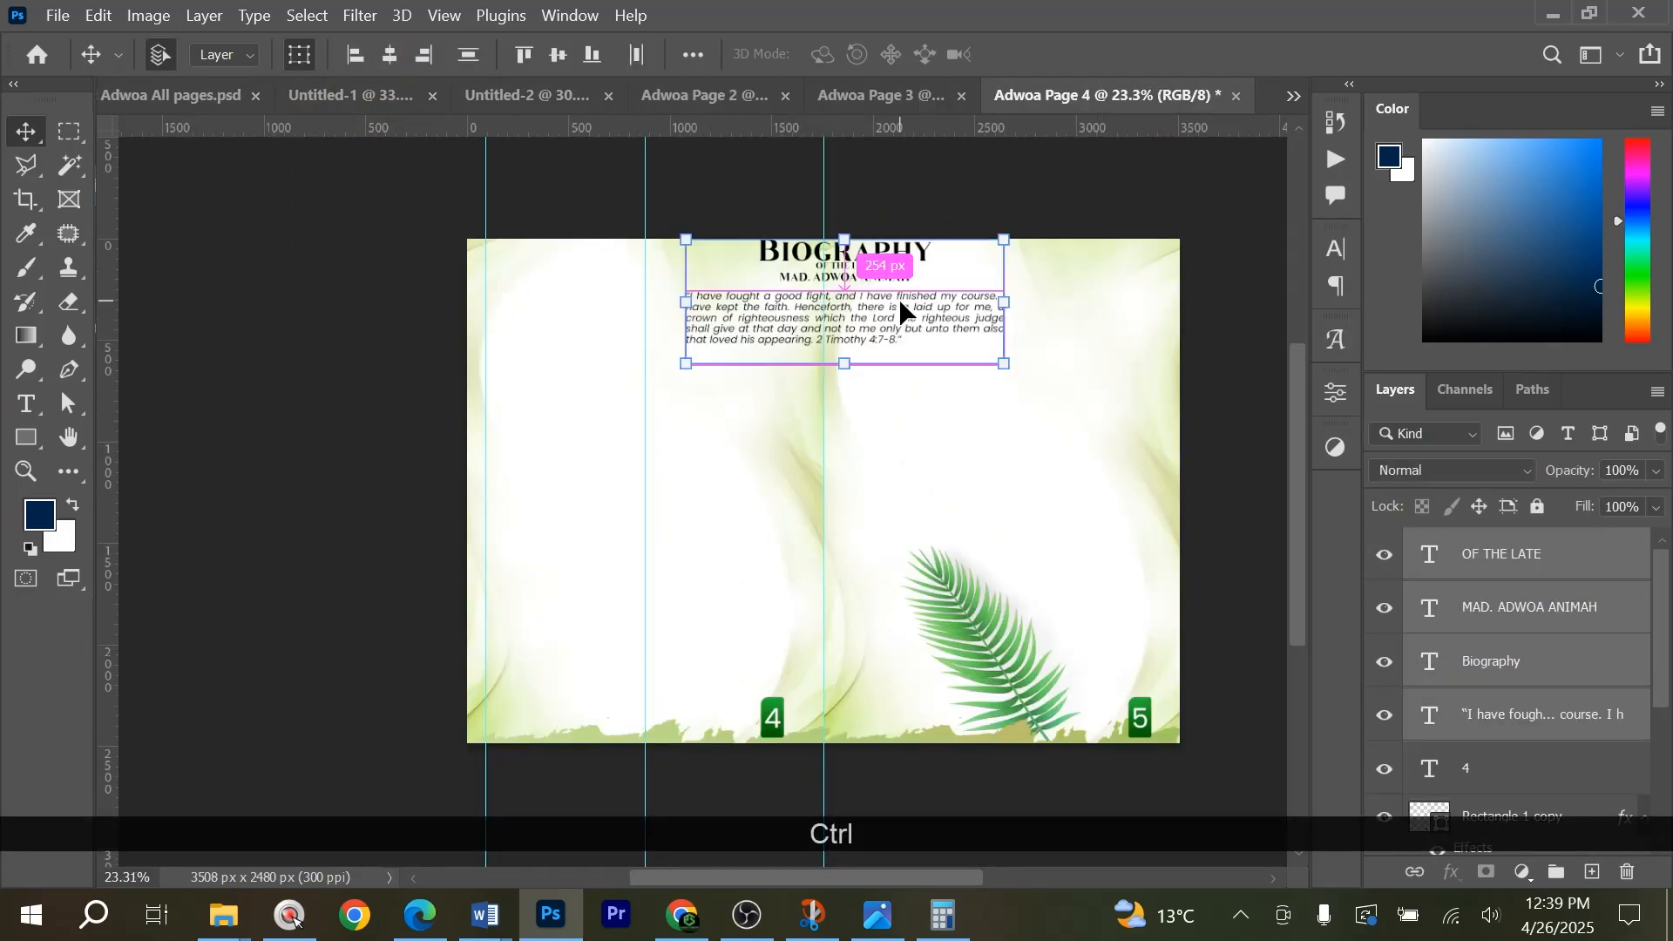
key("ctrl+z")
left_click(514, 98)
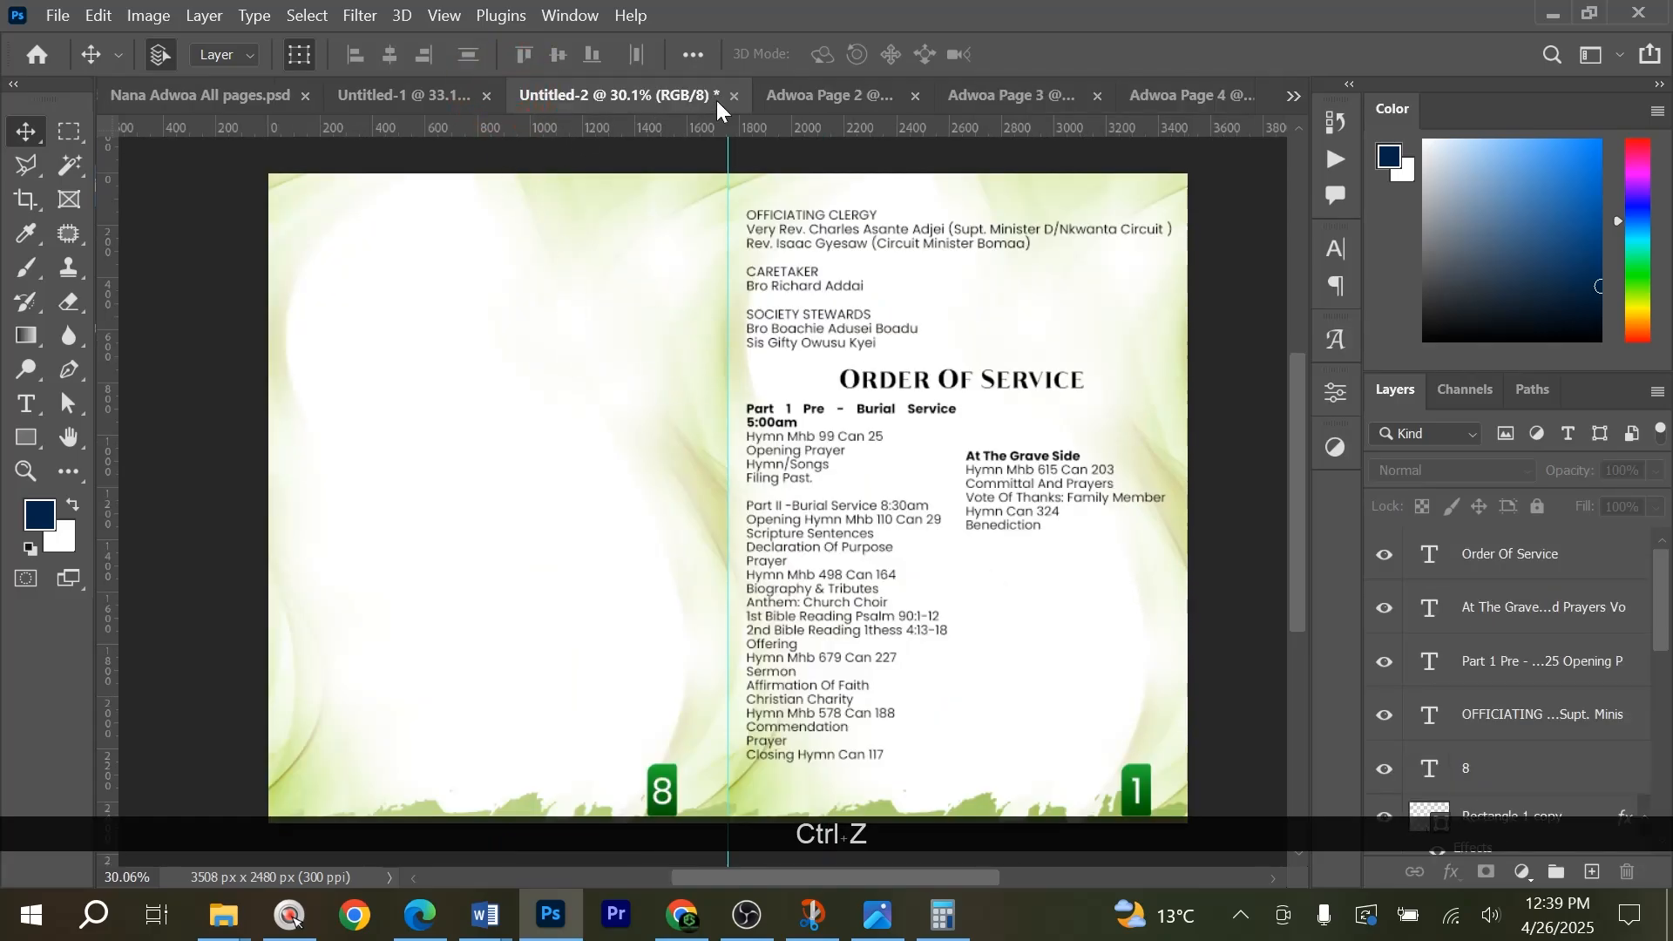
Copy the Biography heading lines and Bible verse from the page 2 document to the same position on page 4's left page.
left_click(802, 94)
left_click_drag(544, 396, 783, 332)
scroll(687, 227, "up", 5)
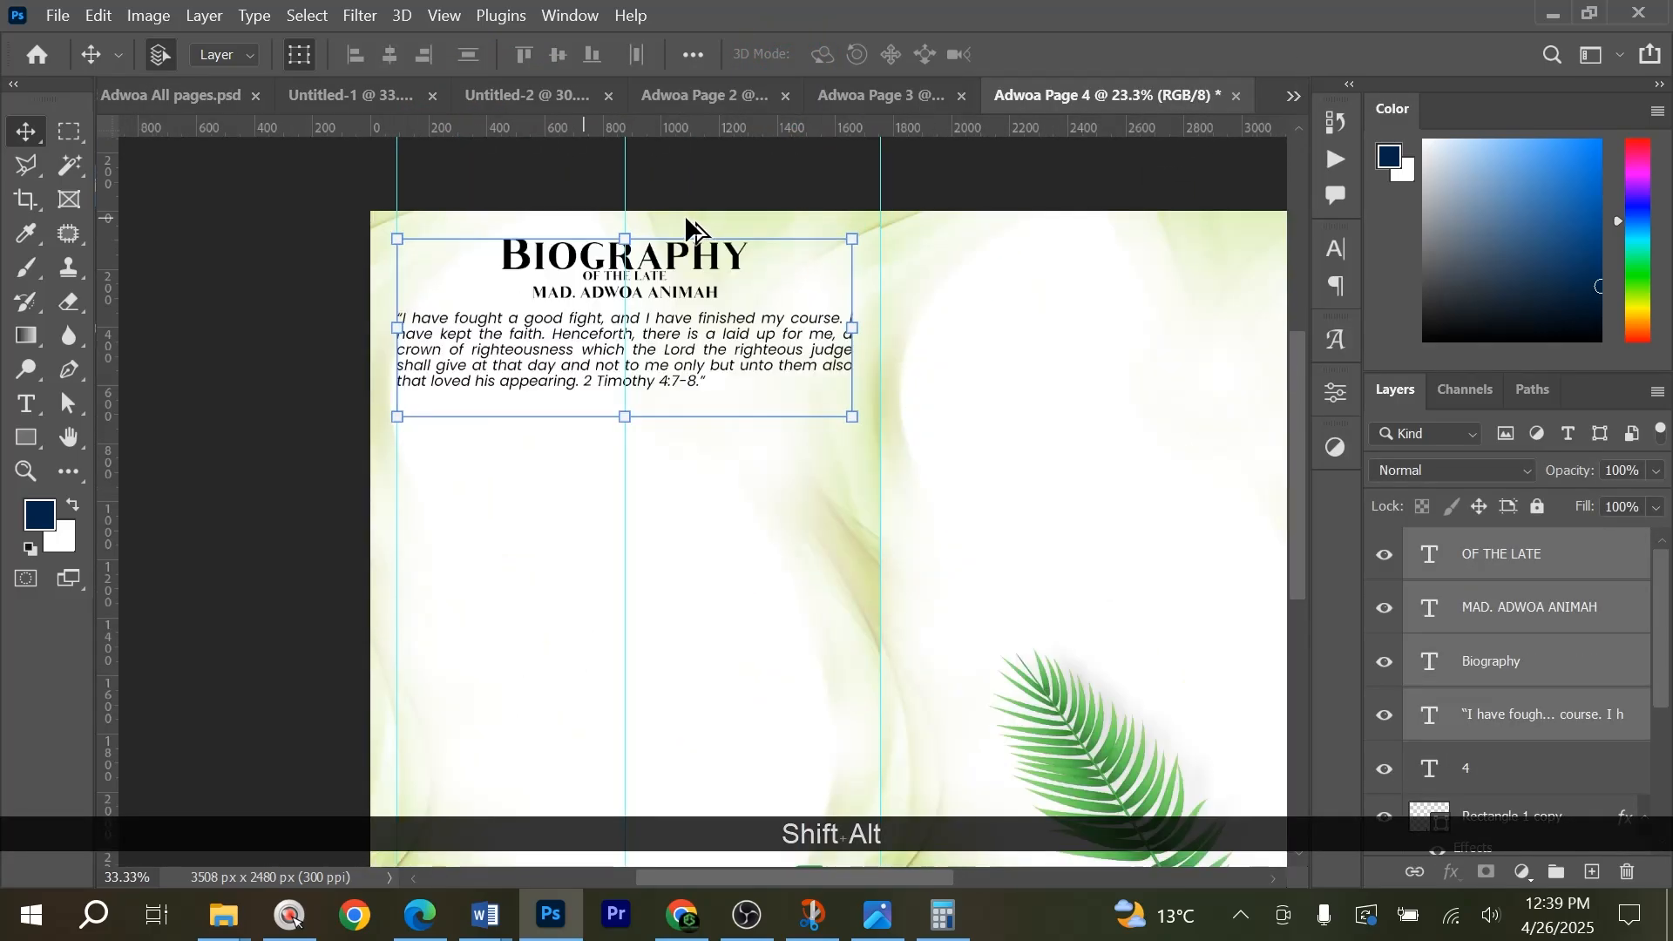
Switch to Word and look through the open documents for the children's tribute, ending in the ofa jk mum tribute file.
left_click(42, 408)
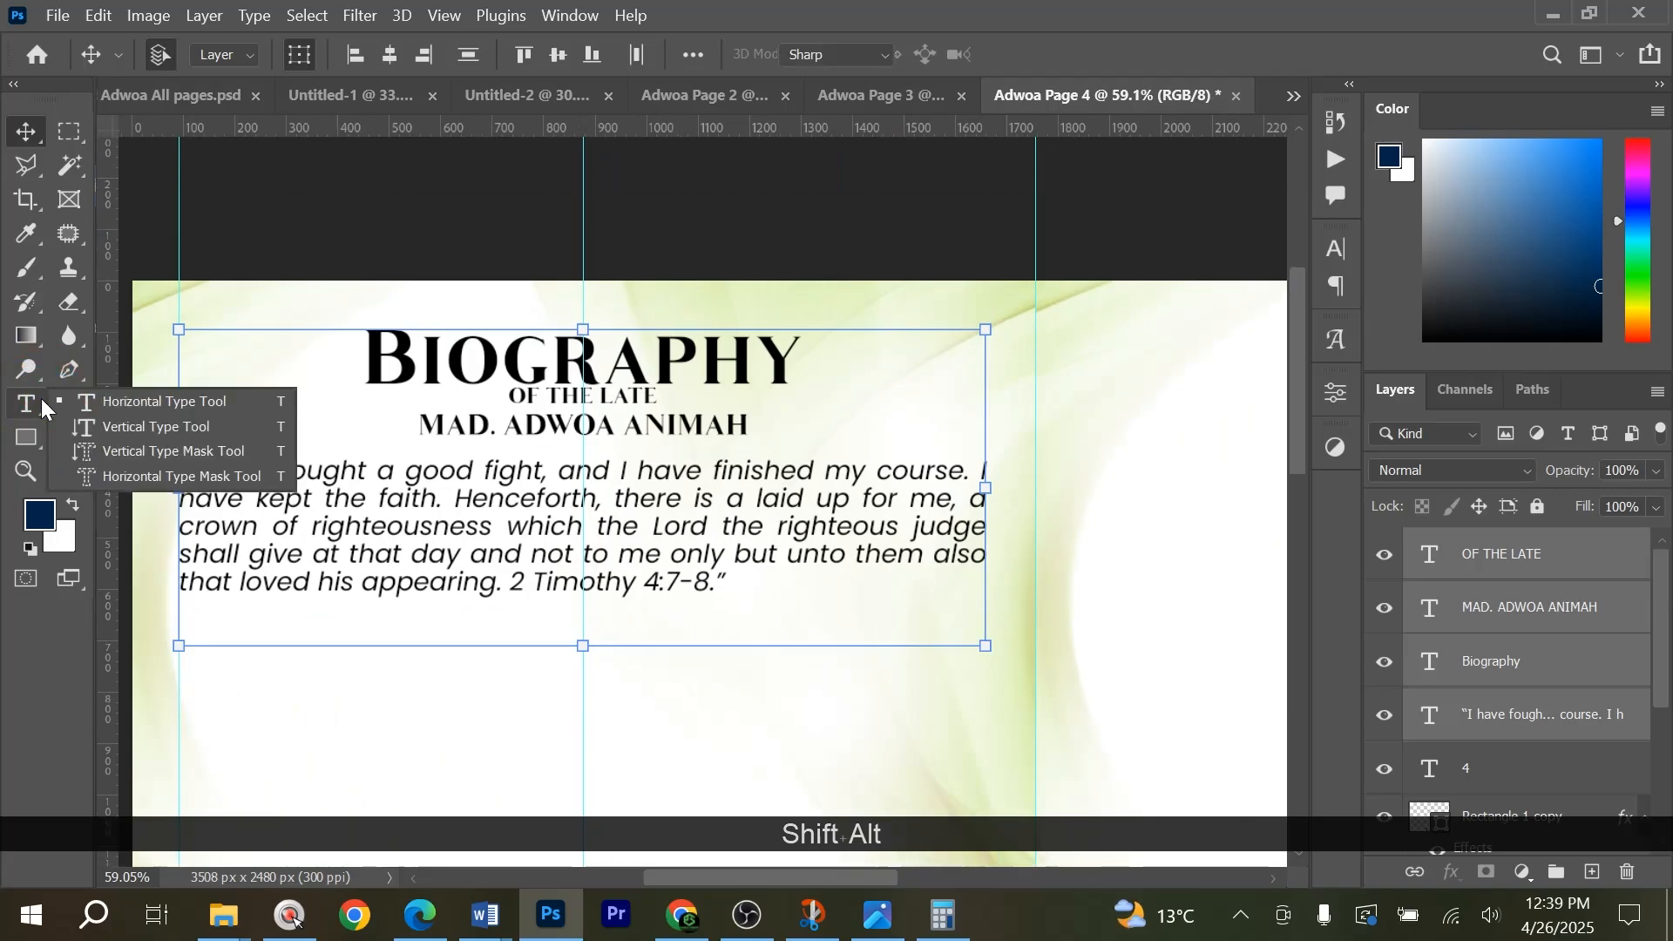
key("alt+Tab")
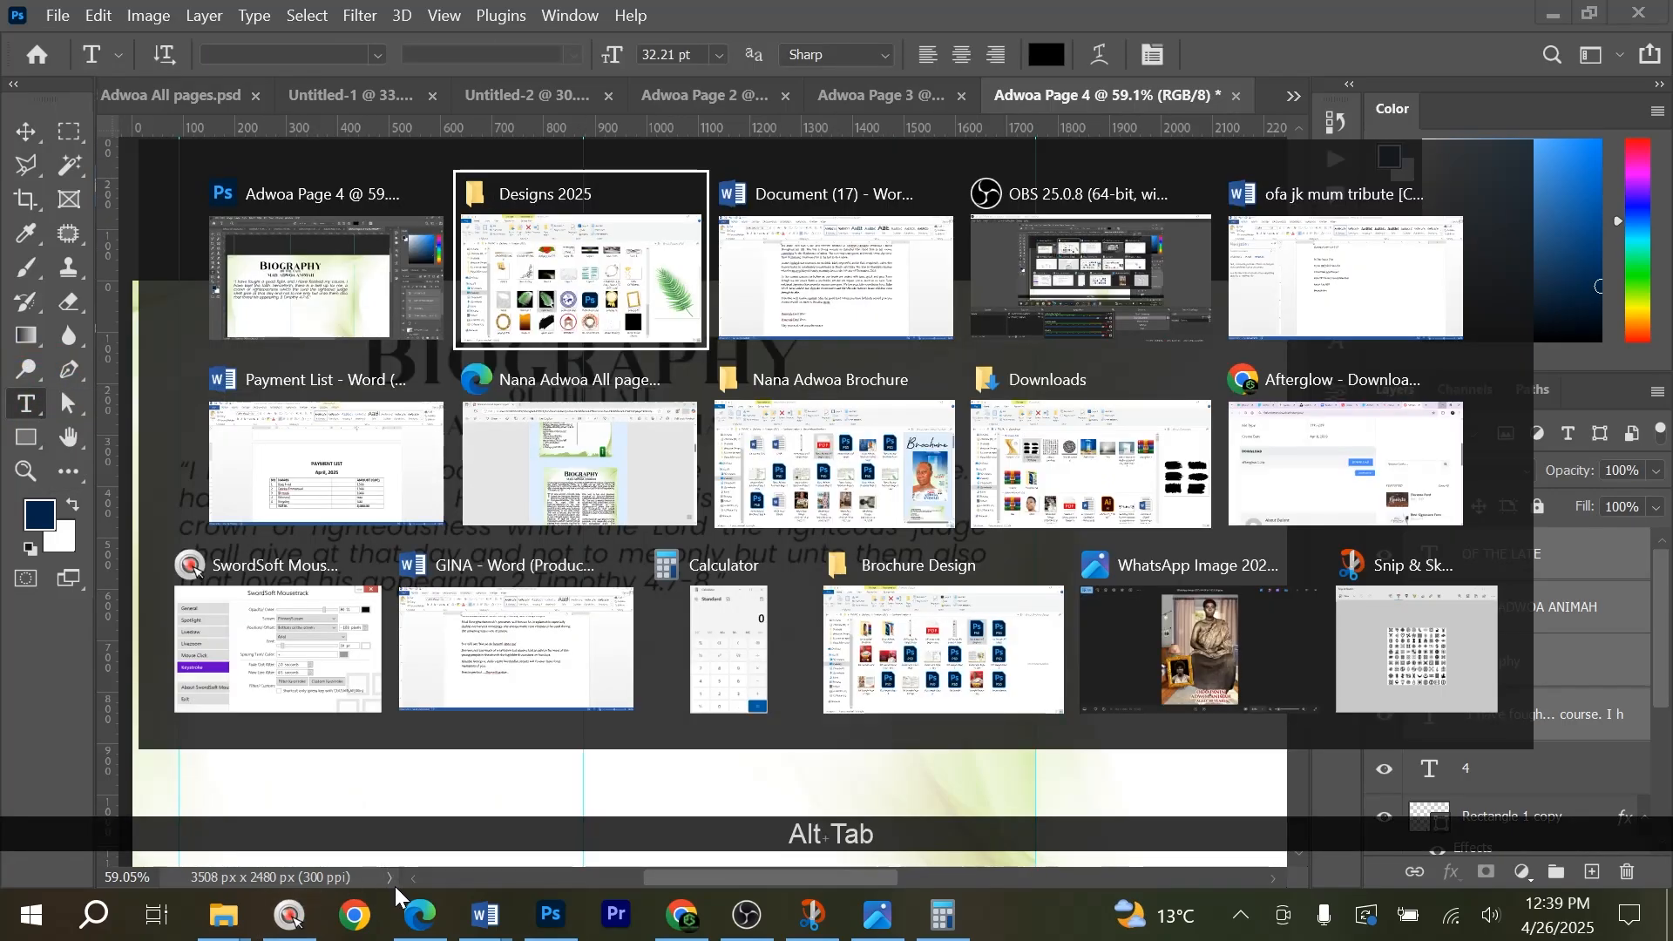
key("alt+Tab")
scroll(795, 747, "up", 3)
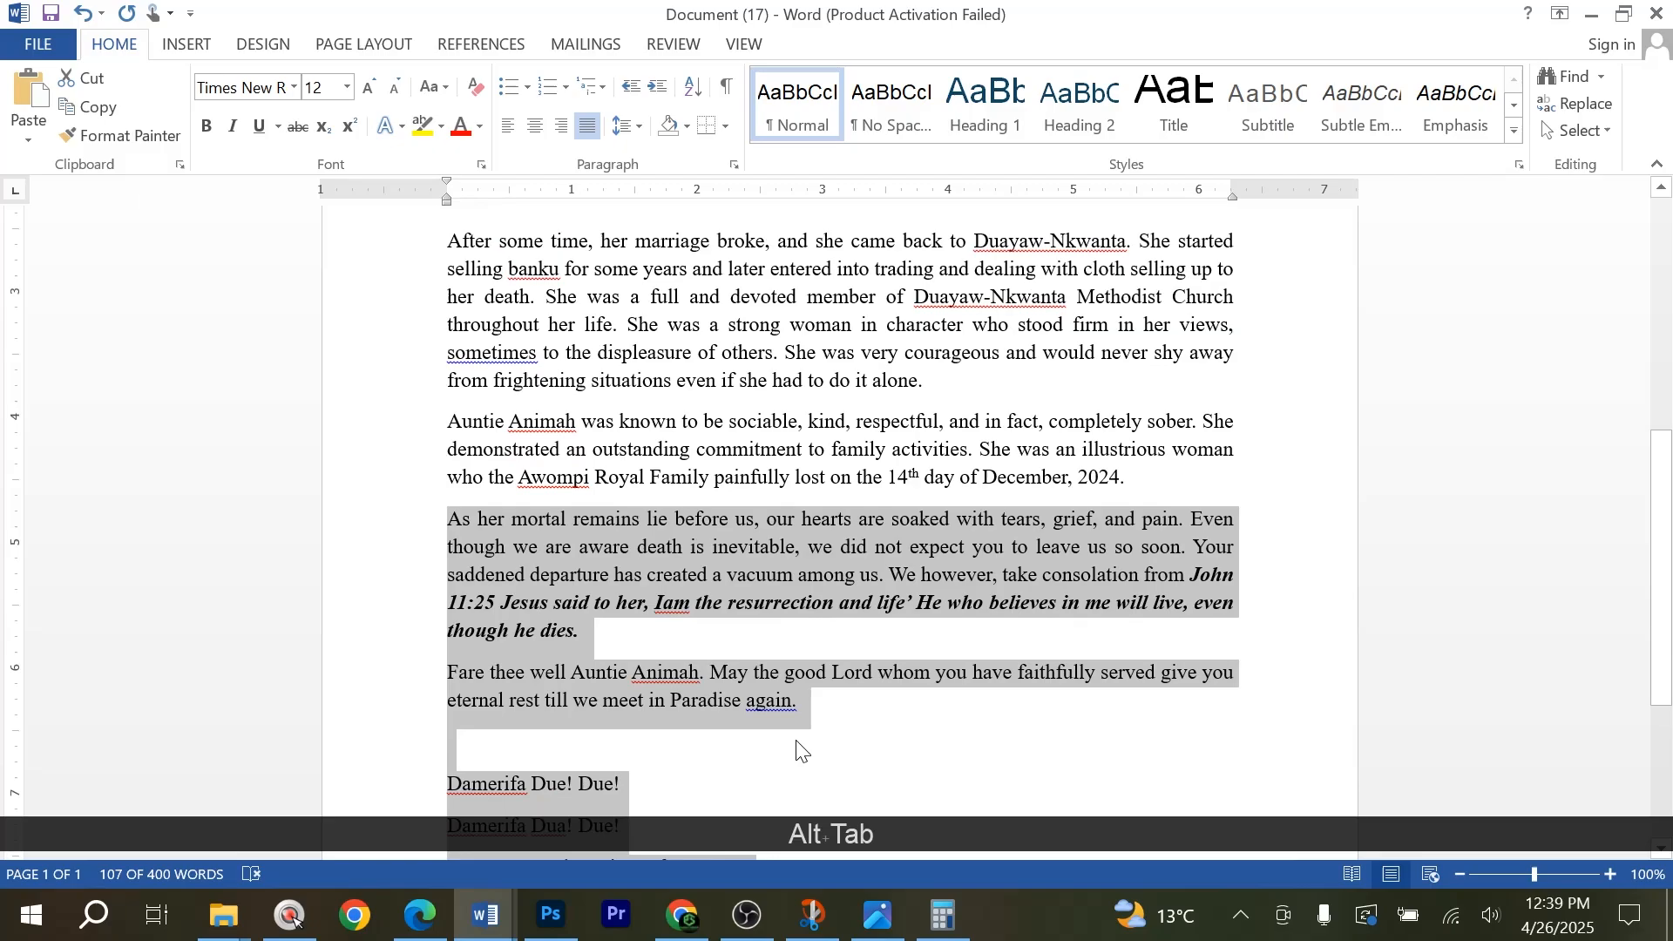
scroll(833, 715, "down", 5)
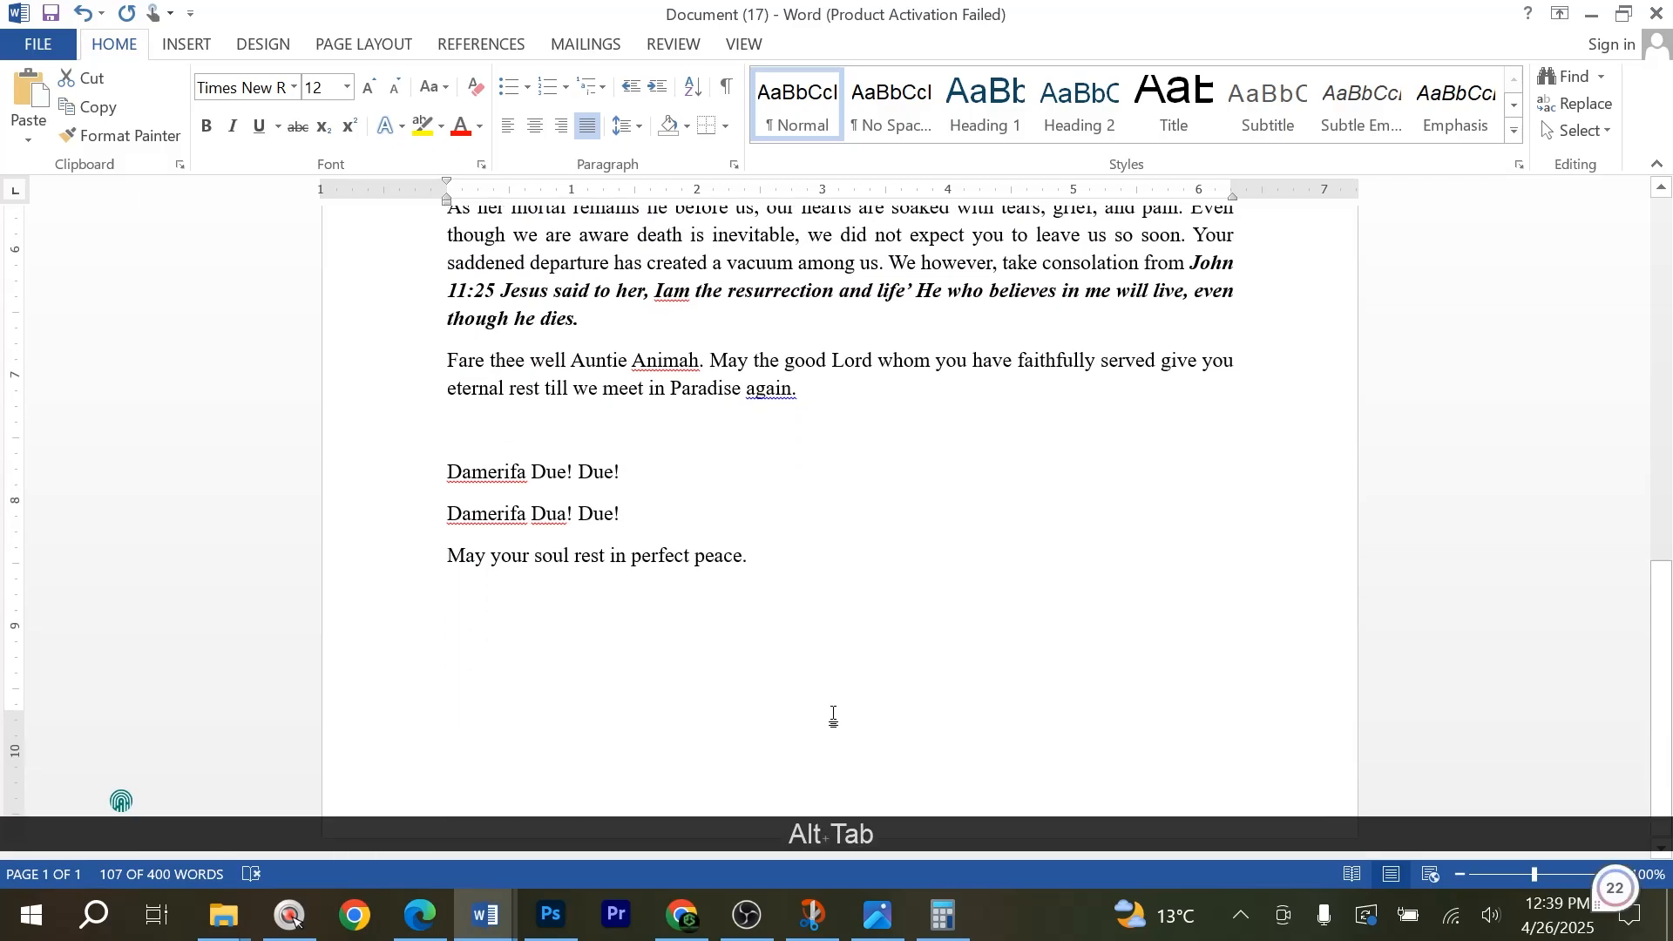
left_click(485, 915)
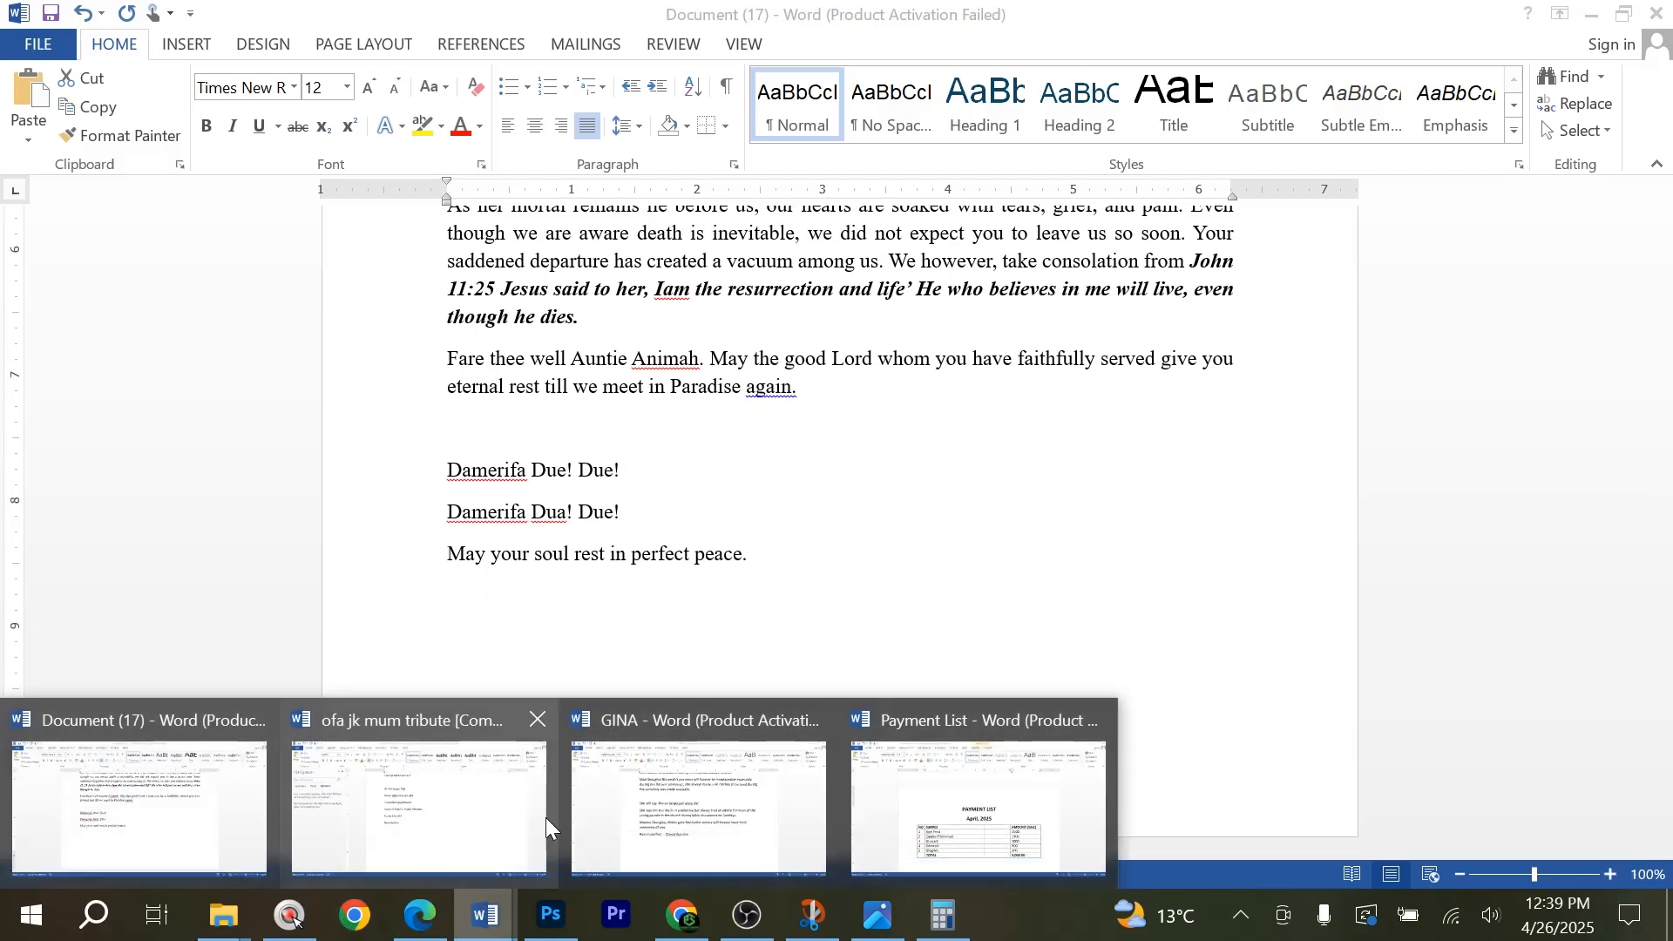
left_click(749, 777)
scroll(770, 694, "up", 8)
scroll(755, 690, "up", 1)
scroll(751, 689, "down", 9)
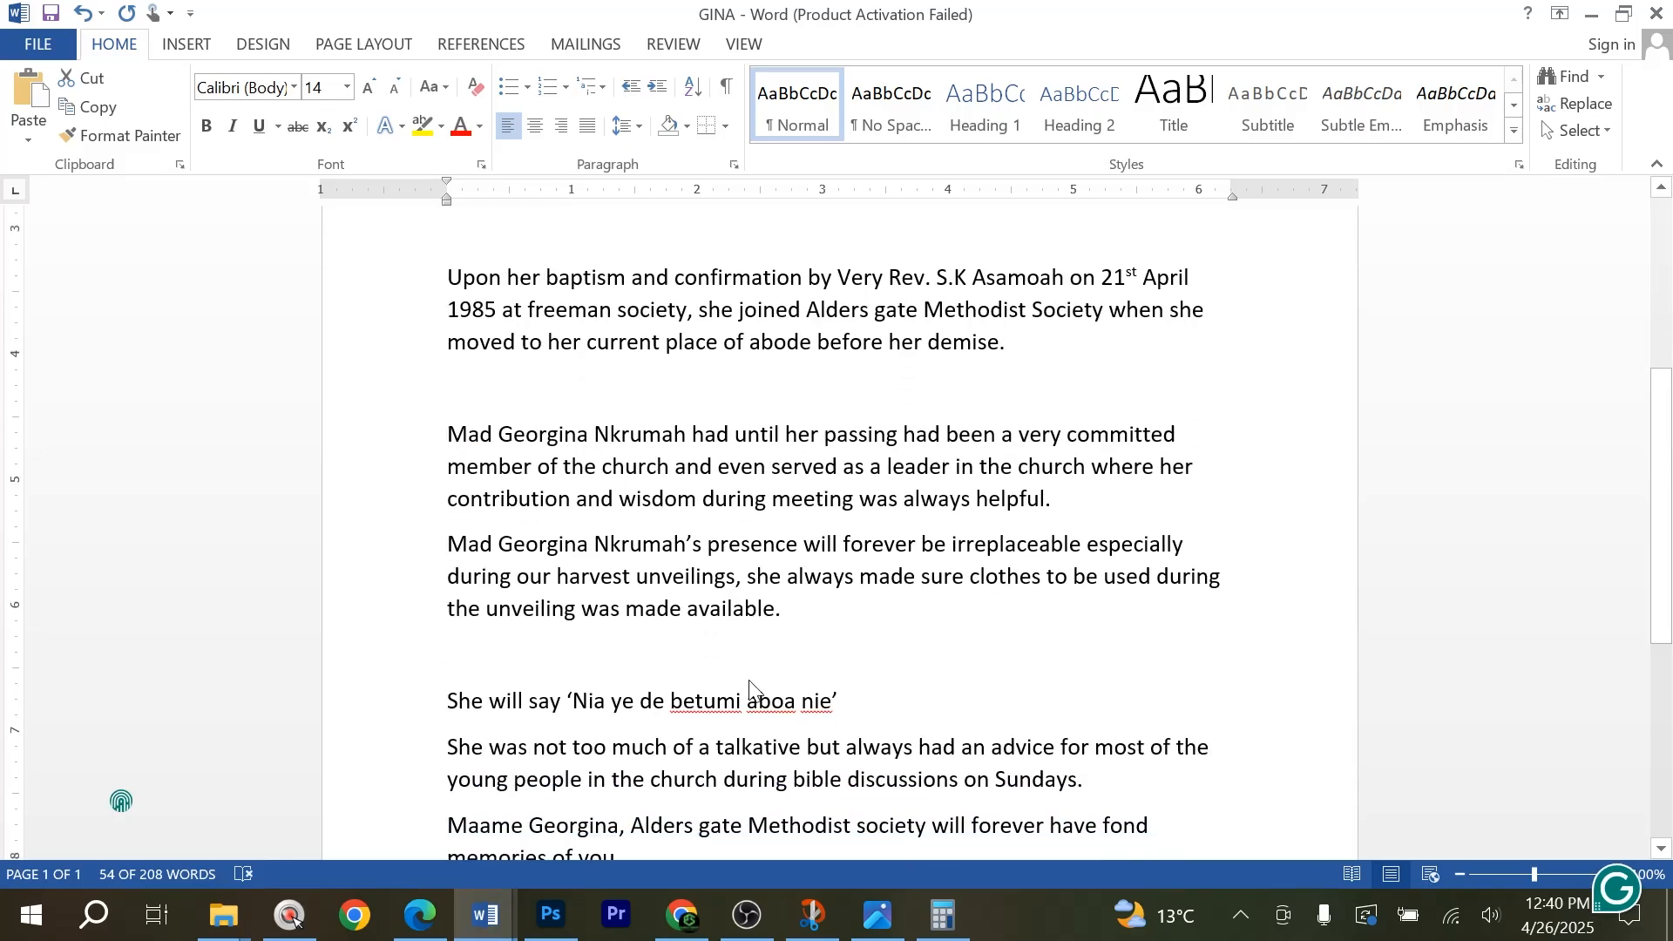
left_click(493, 916)
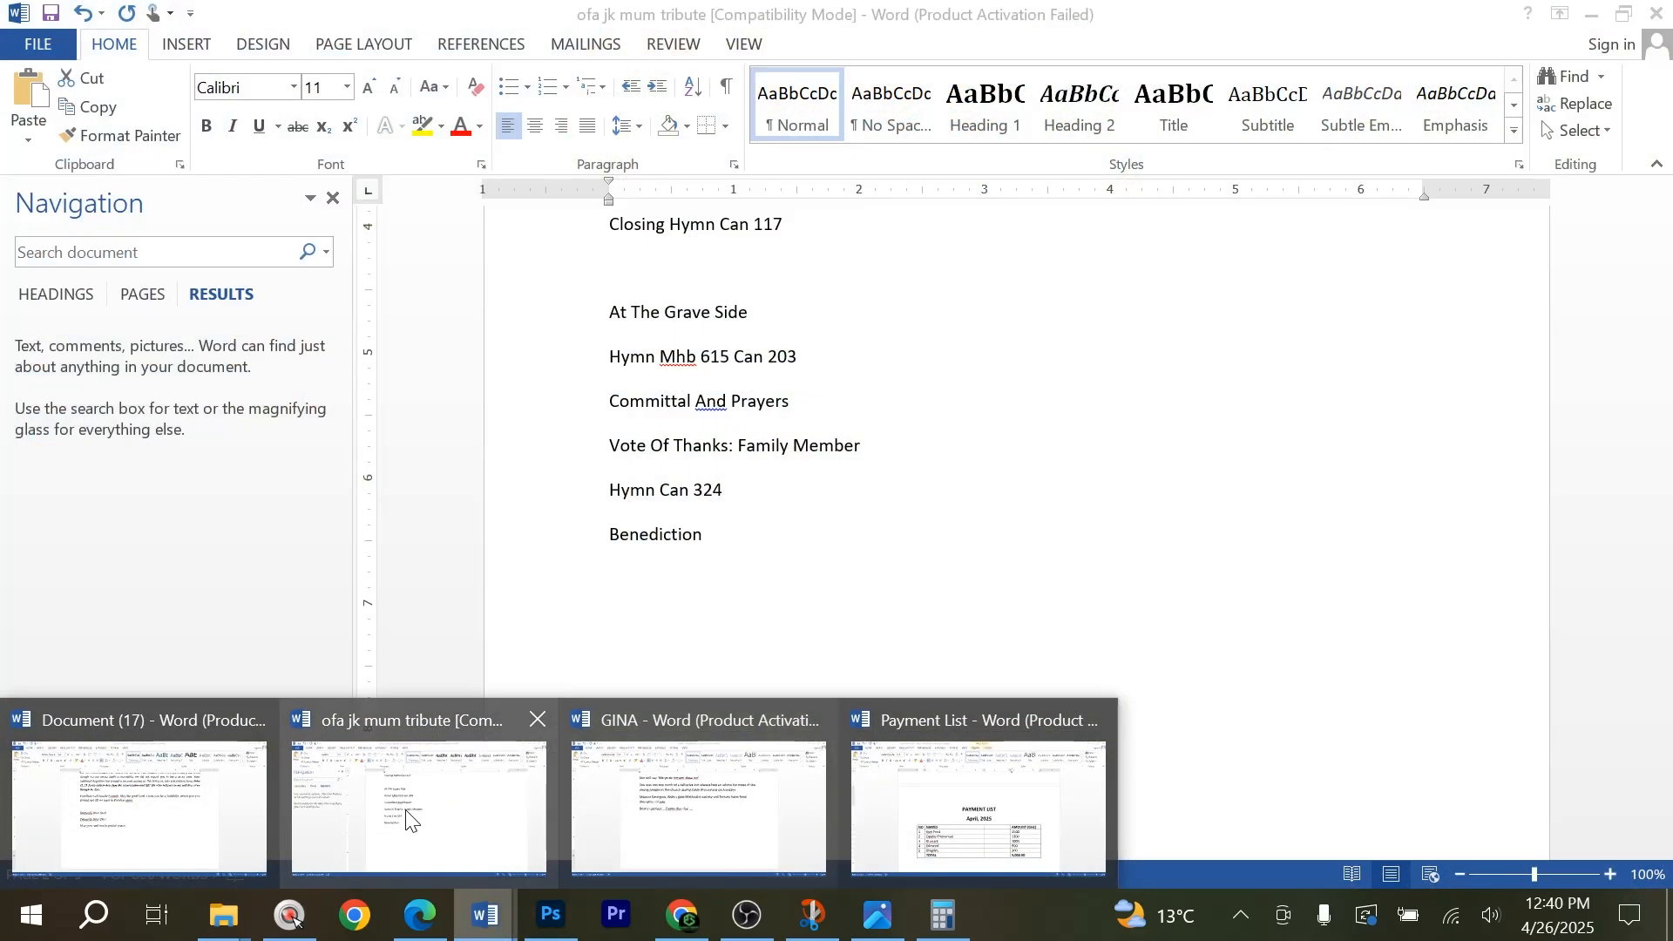
left_click(407, 813)
scroll(1015, 534, "down", 7)
scroll(1015, 533, "down", 2)
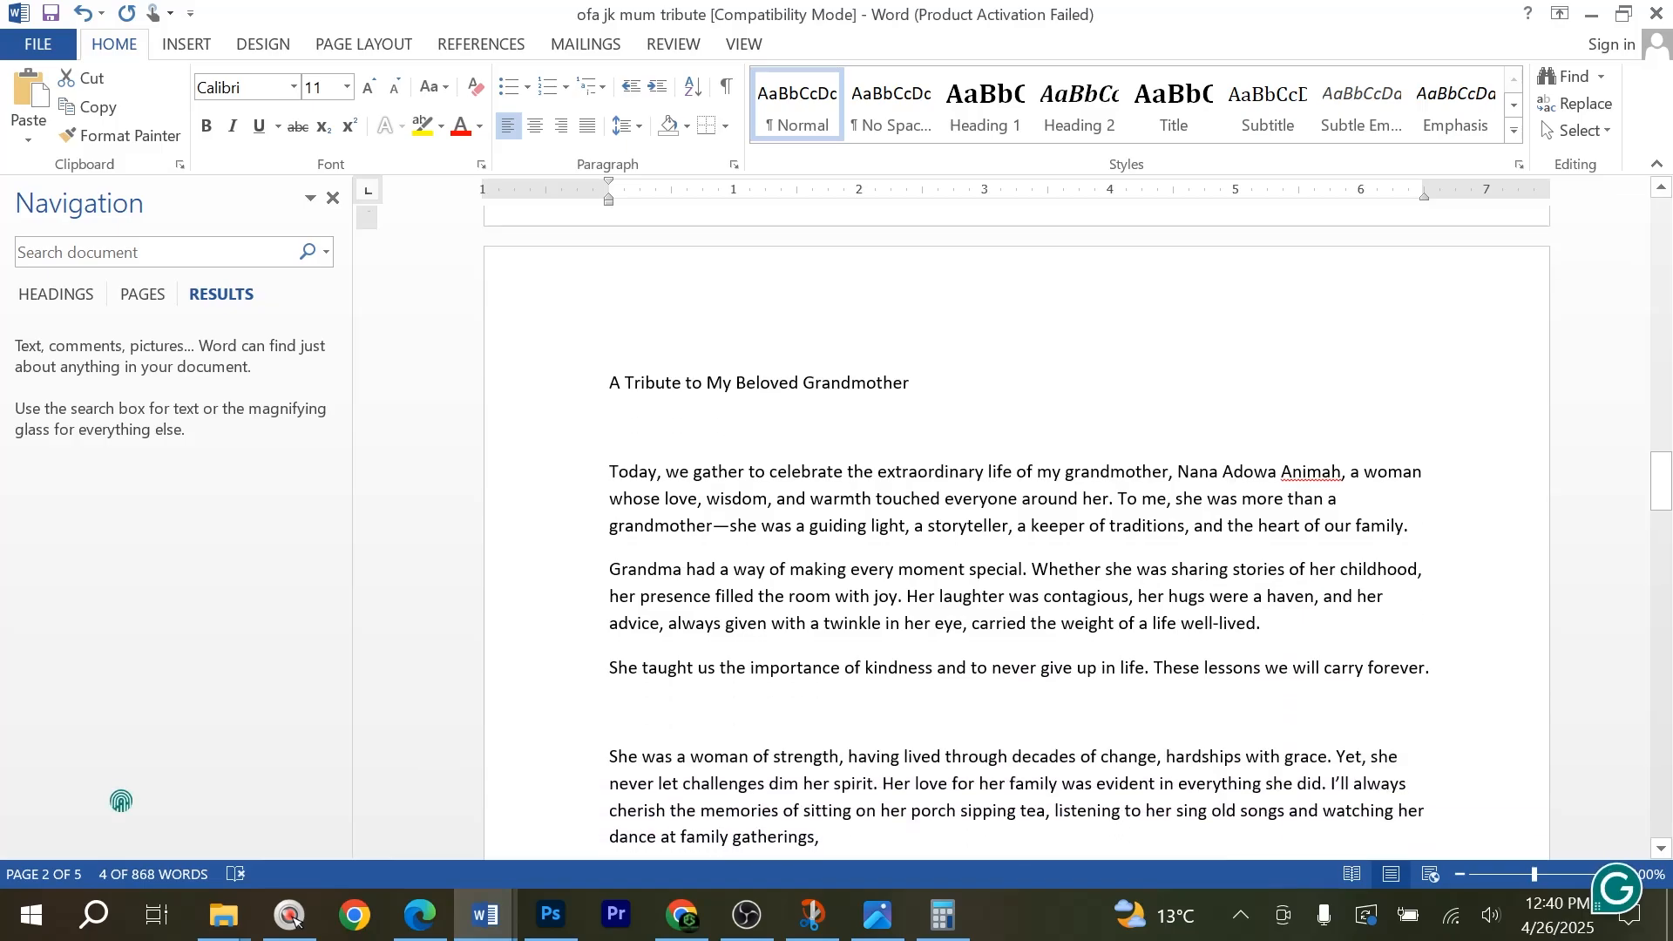
scroll(515, 493, "down", 20)
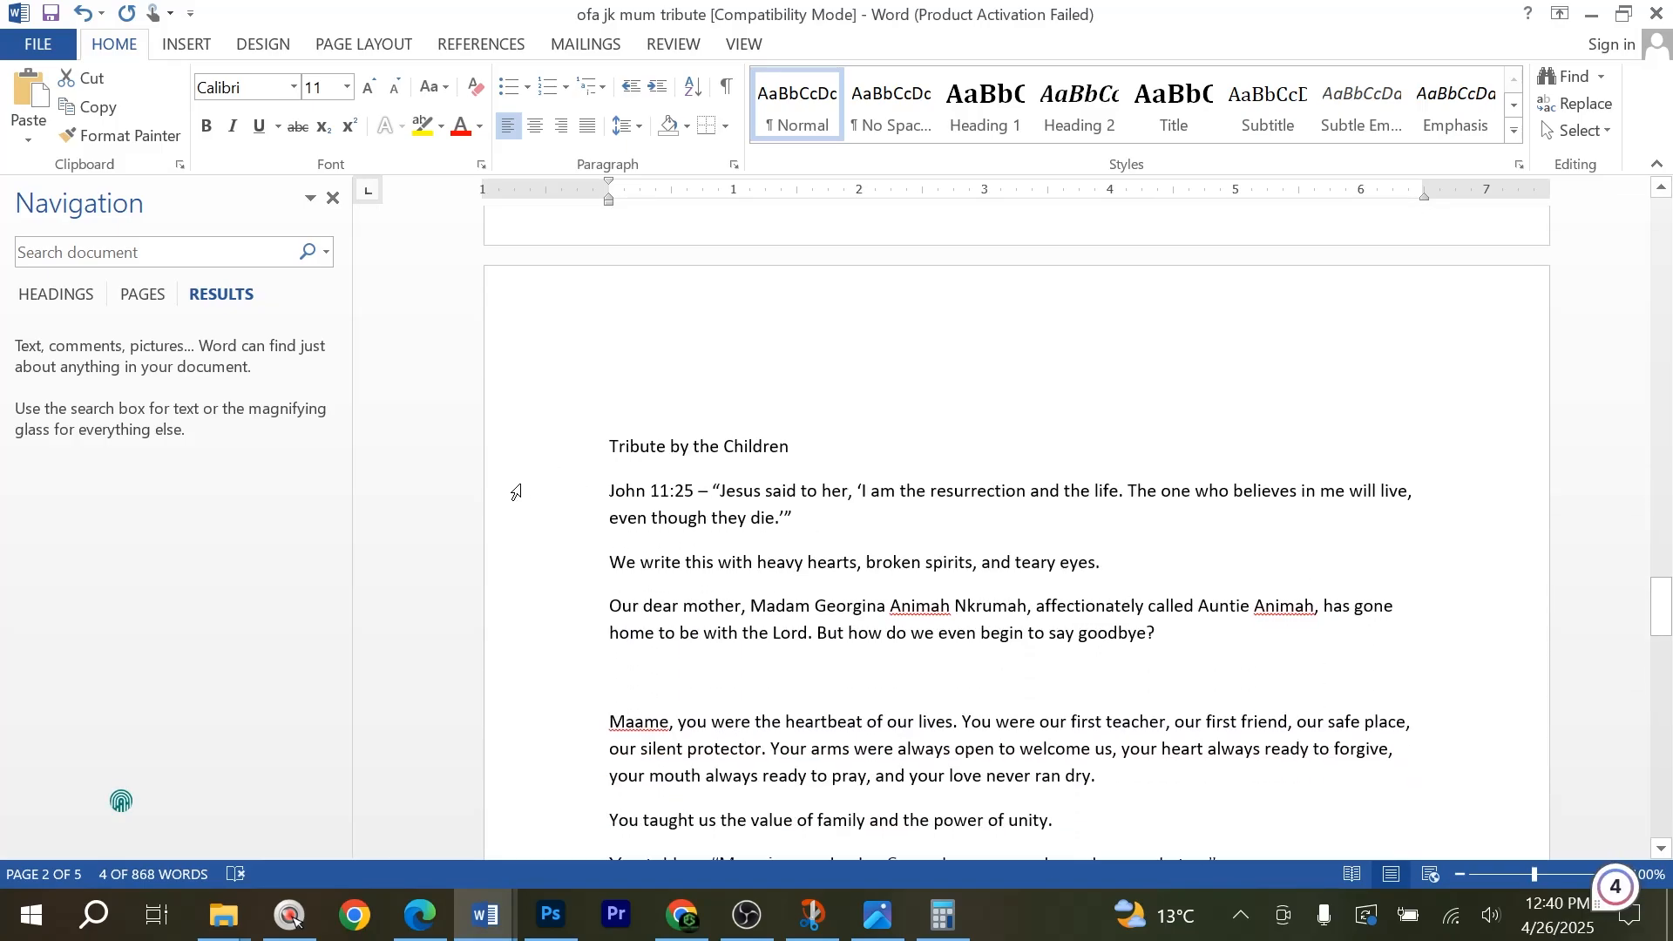
Copy the title "Tribute by the Children" from Word and replace the deceased's name line on page 4 in Photoshop with it.
left_click(512, 449)
key("ctrl+c")
left_click(551, 915)
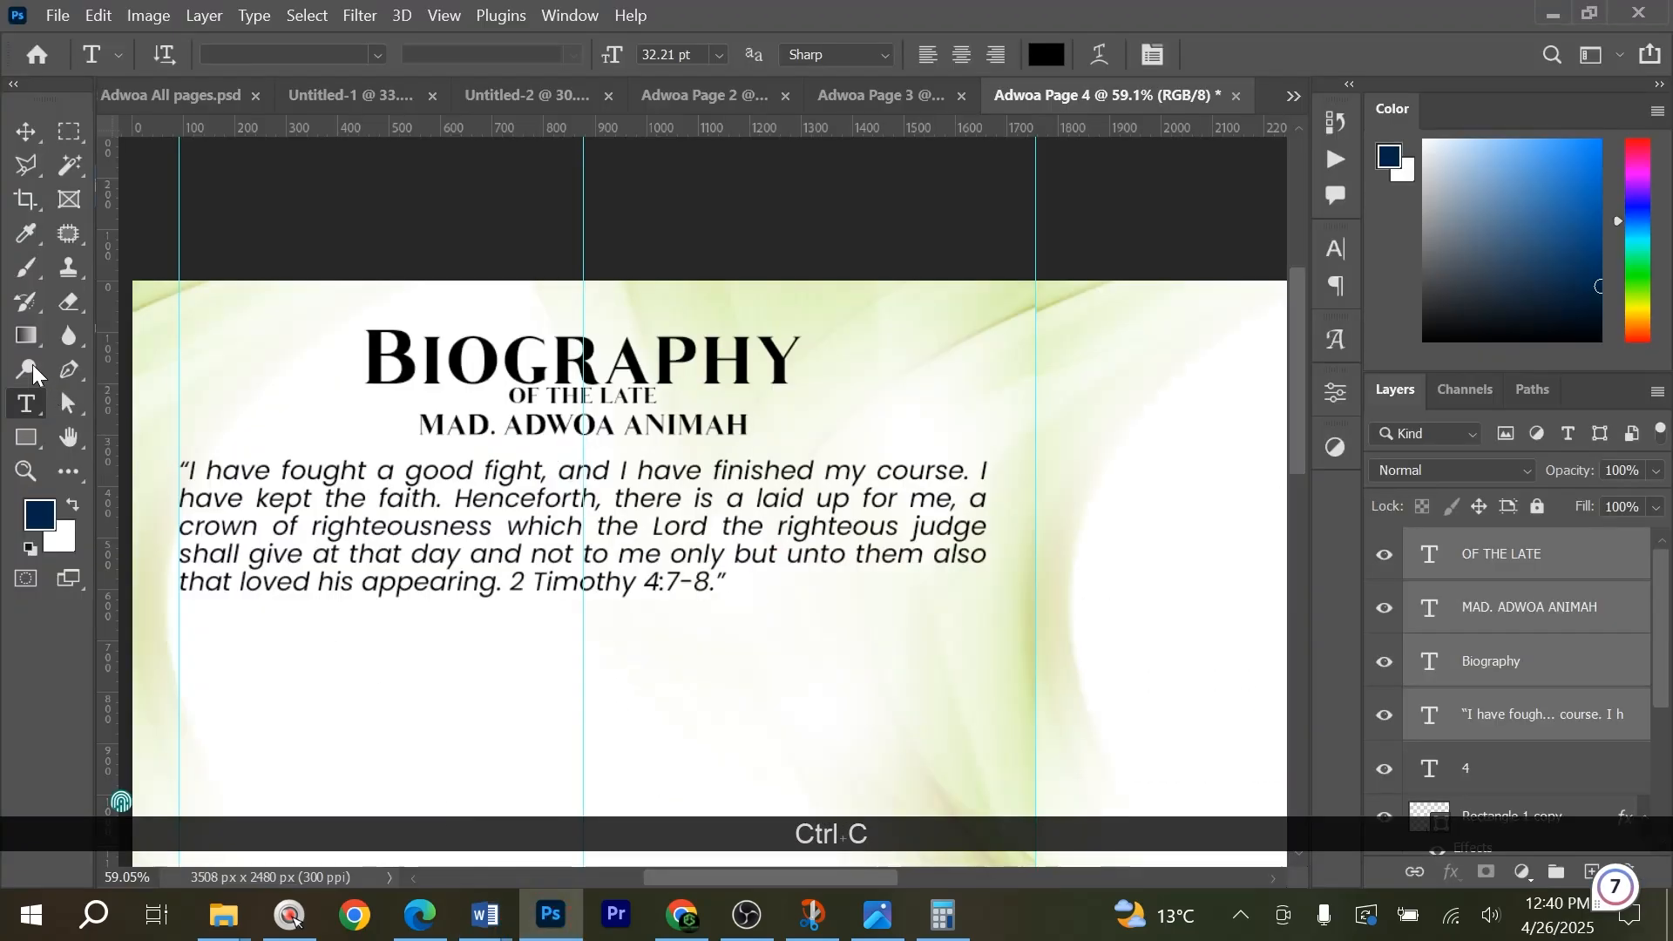
left_click(466, 424)
key("ctrl+a")
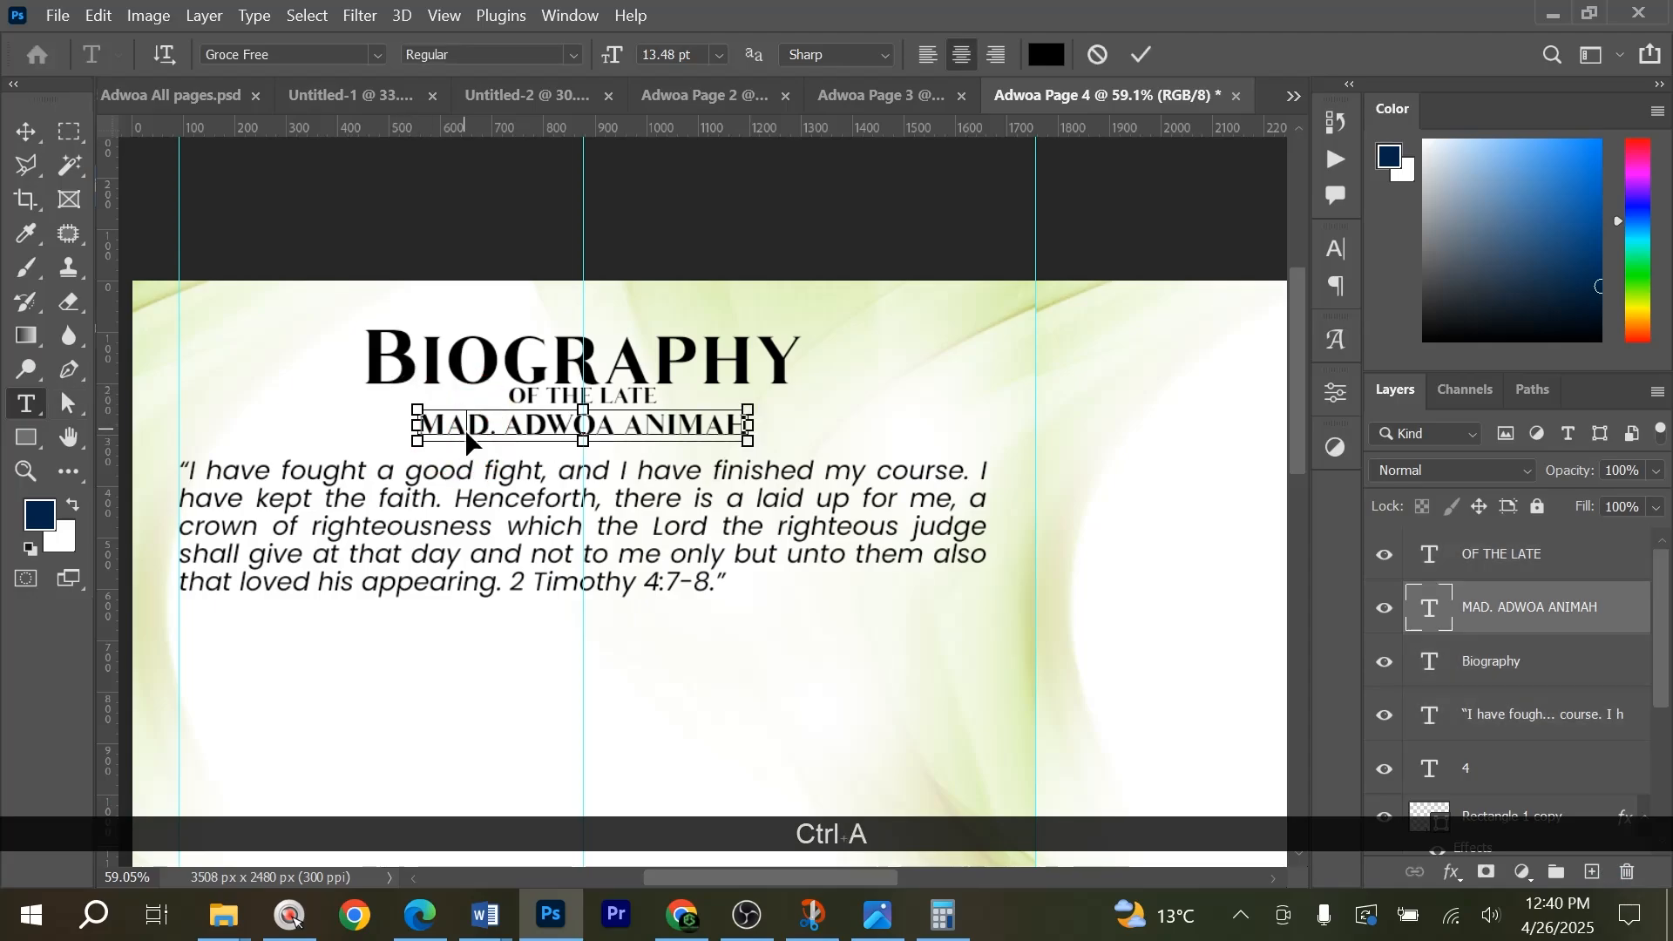
key("ctrl+v")
left_click(27, 131)
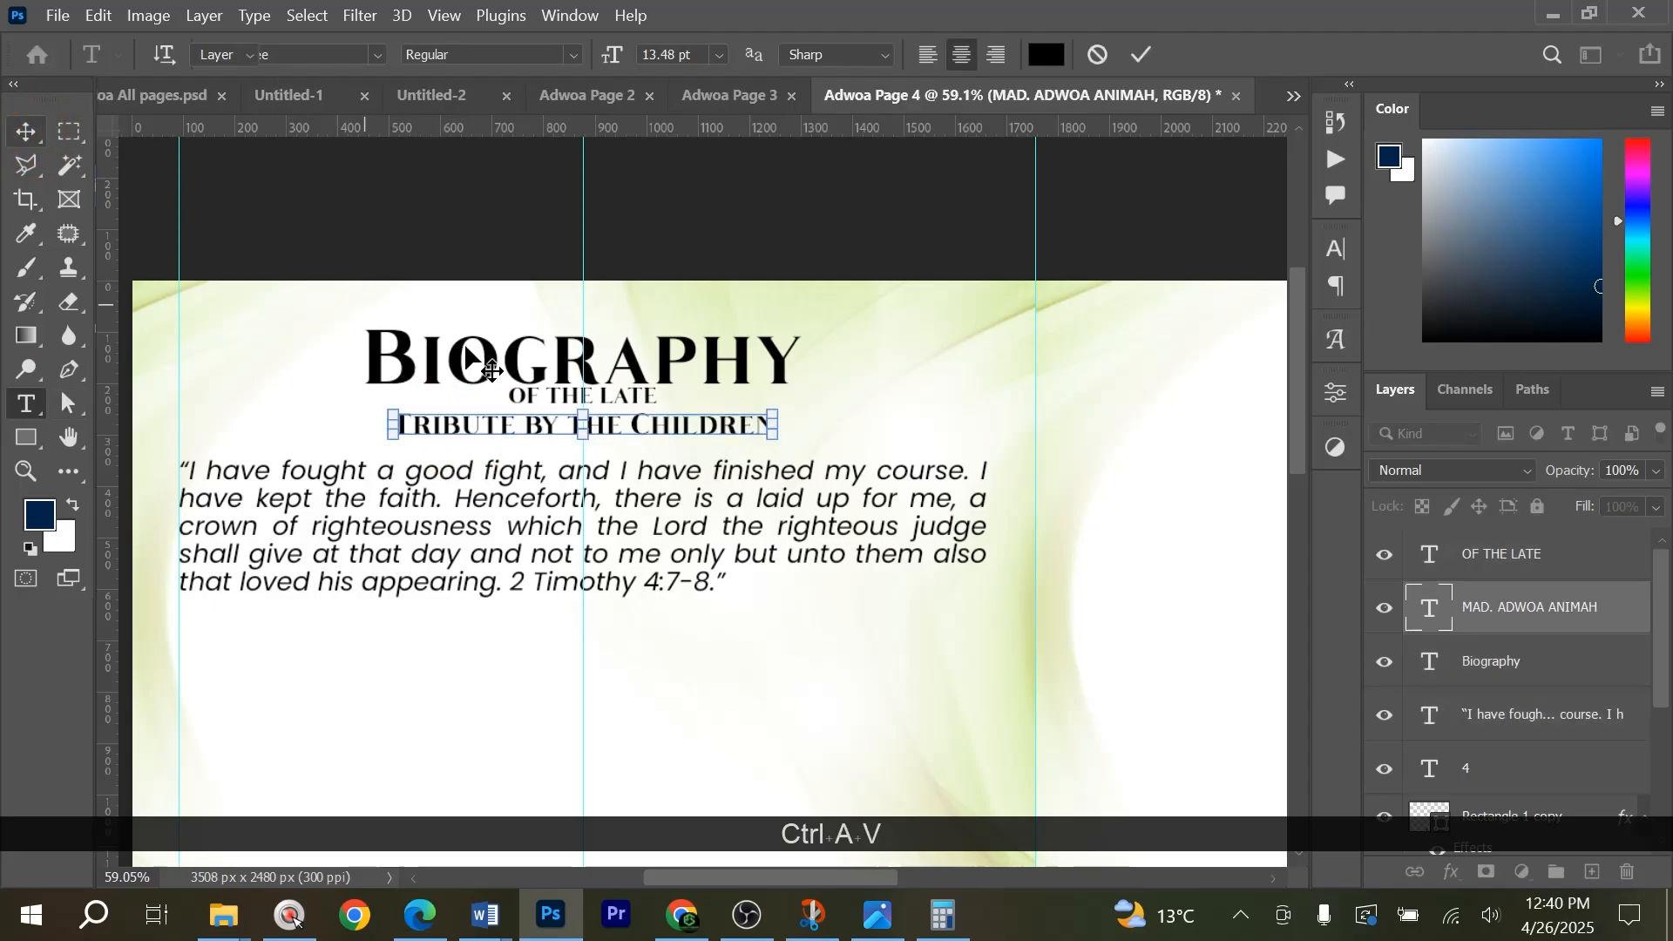
Delete the Biography and OF THE LATE lines, then enlarge the Tribute by the Children heading from its centre to about 960 px wide.
left_click_drag(515, 264, 570, 400)
key("Delete")
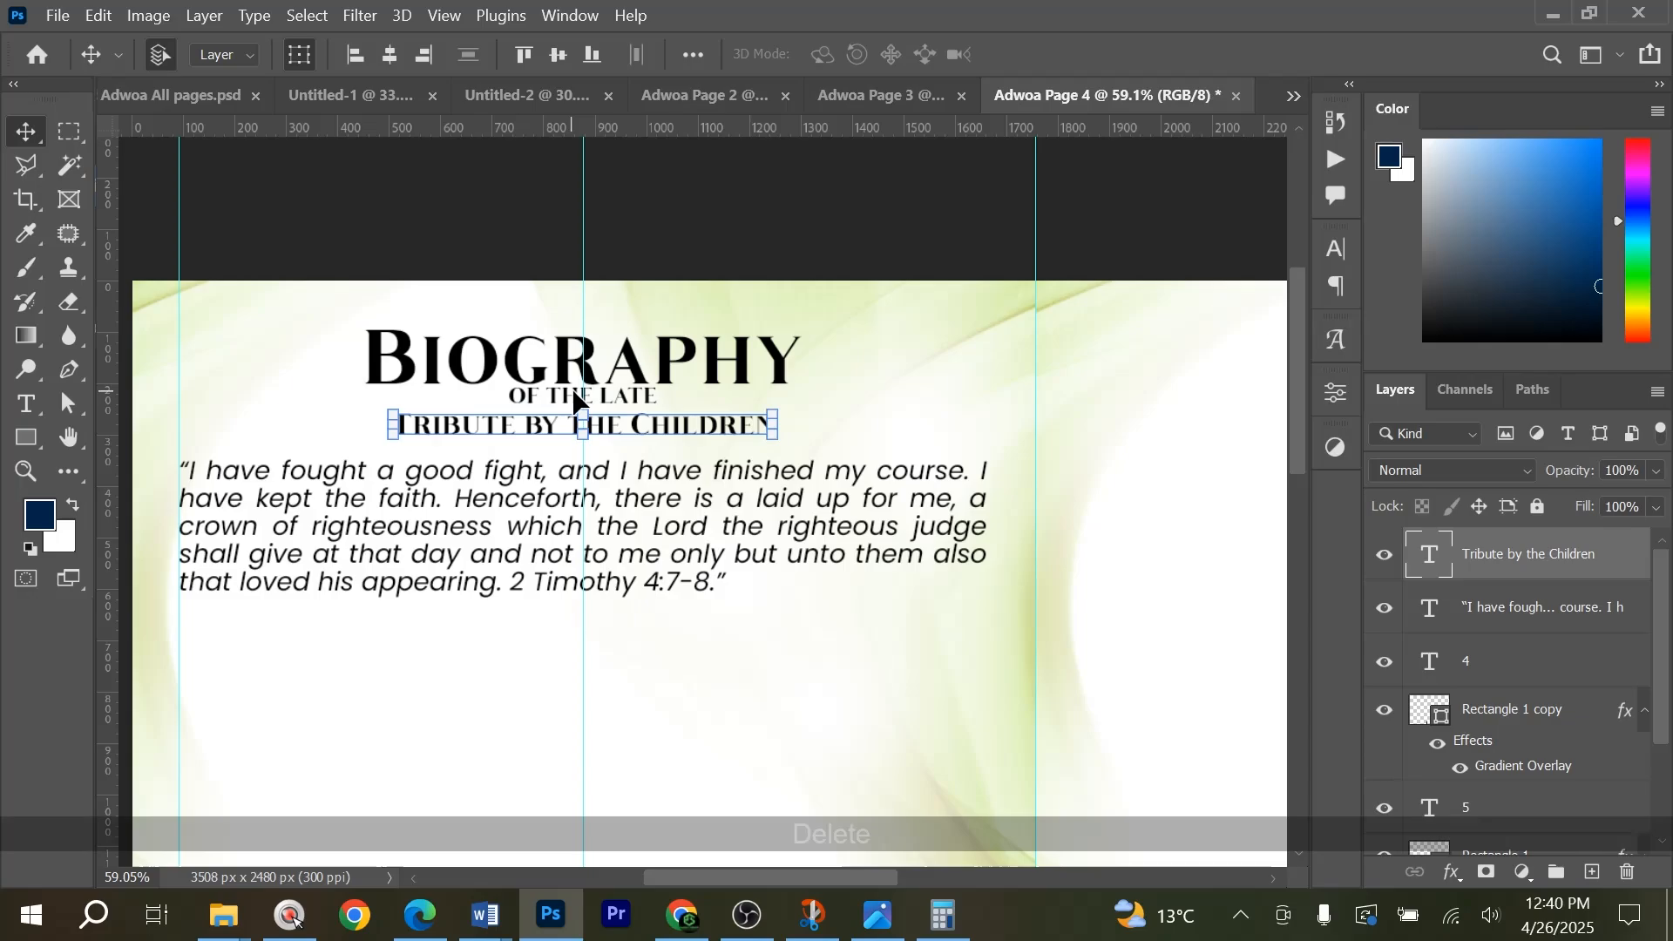
key("ctrl+t")
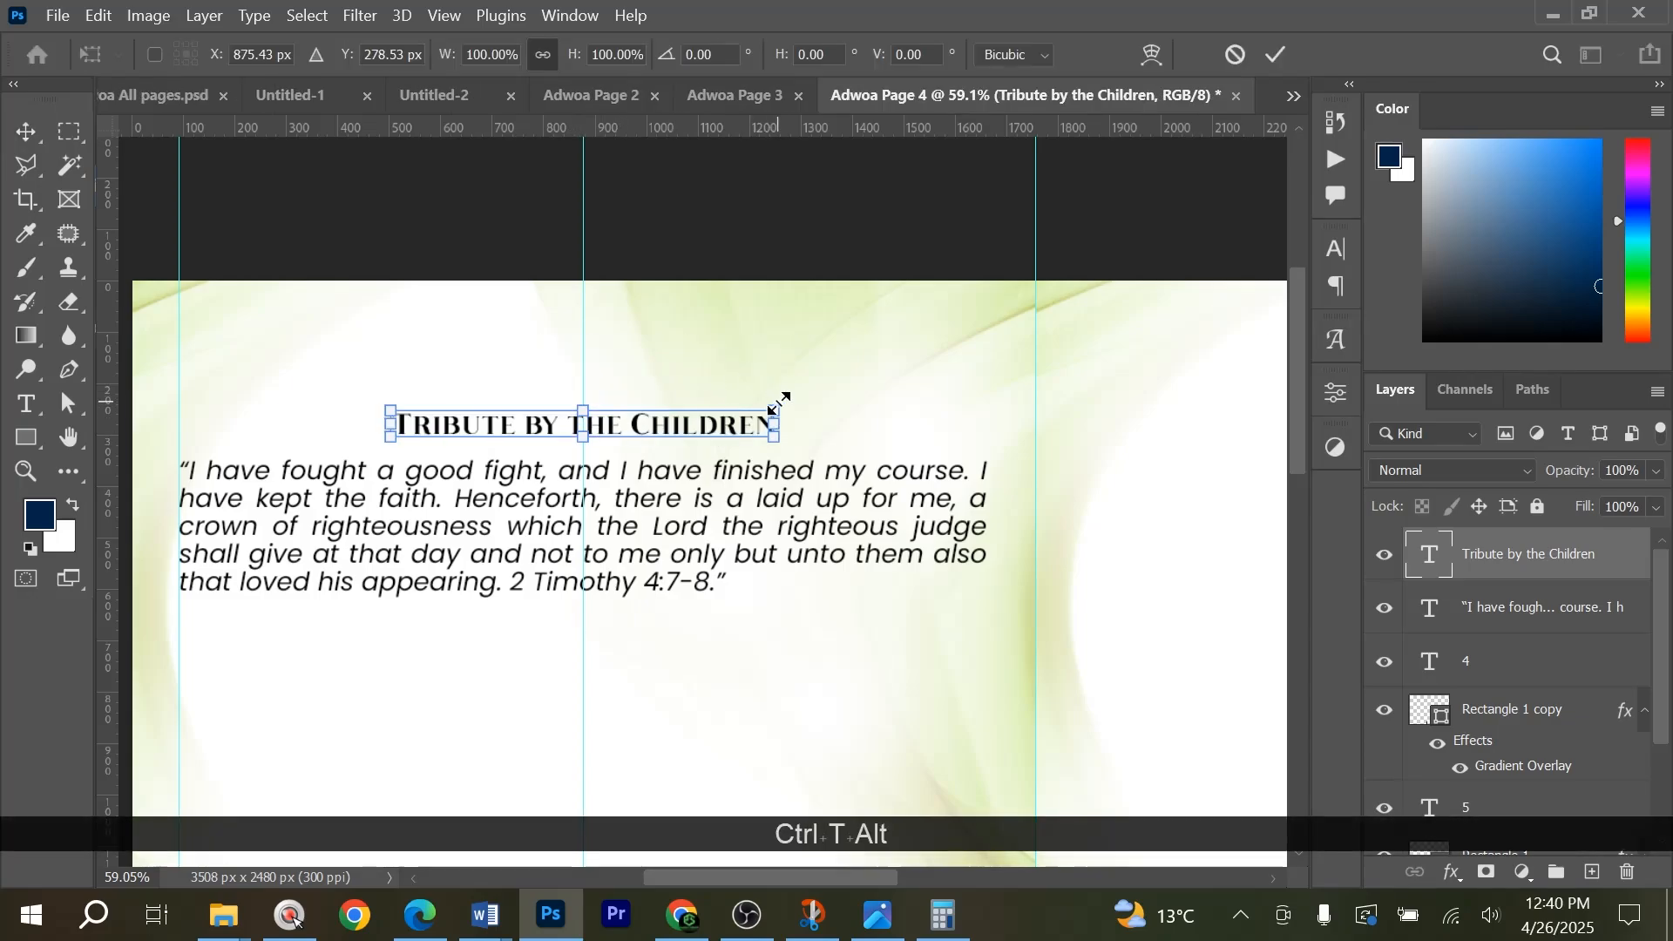
left_click_drag(778, 409, 833, 392)
key("Return")
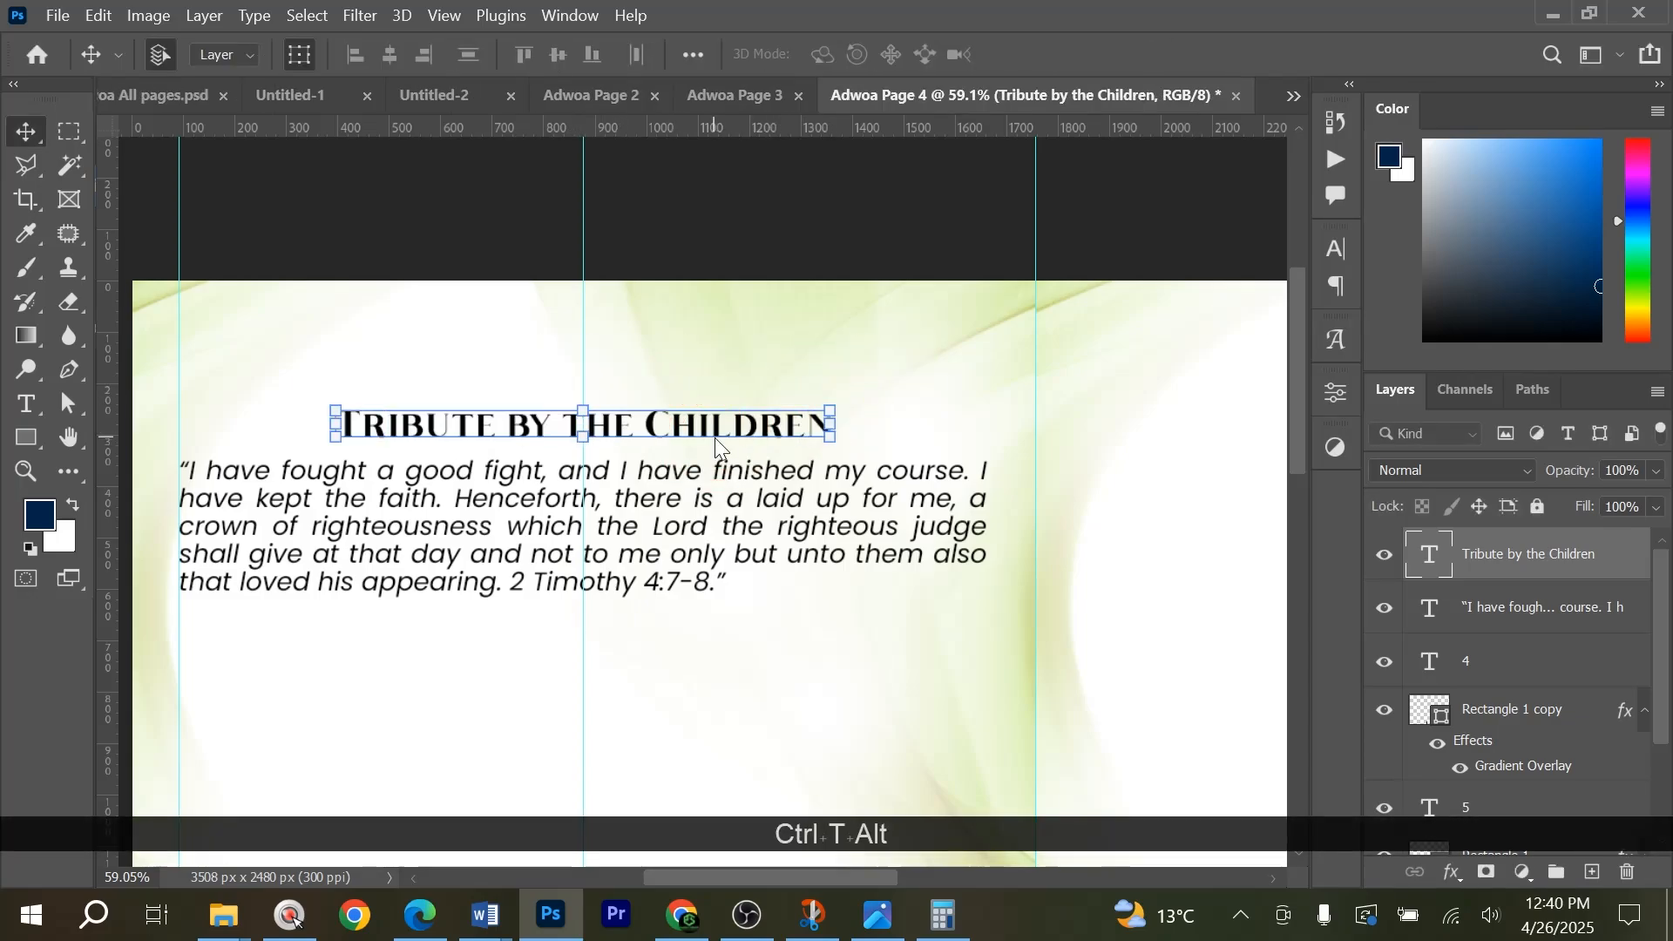
Copy the John 11:25 quotation from the Word tribute and replace the 2 Timothy verse under the page 4 heading with it.
key("alt+Tab")
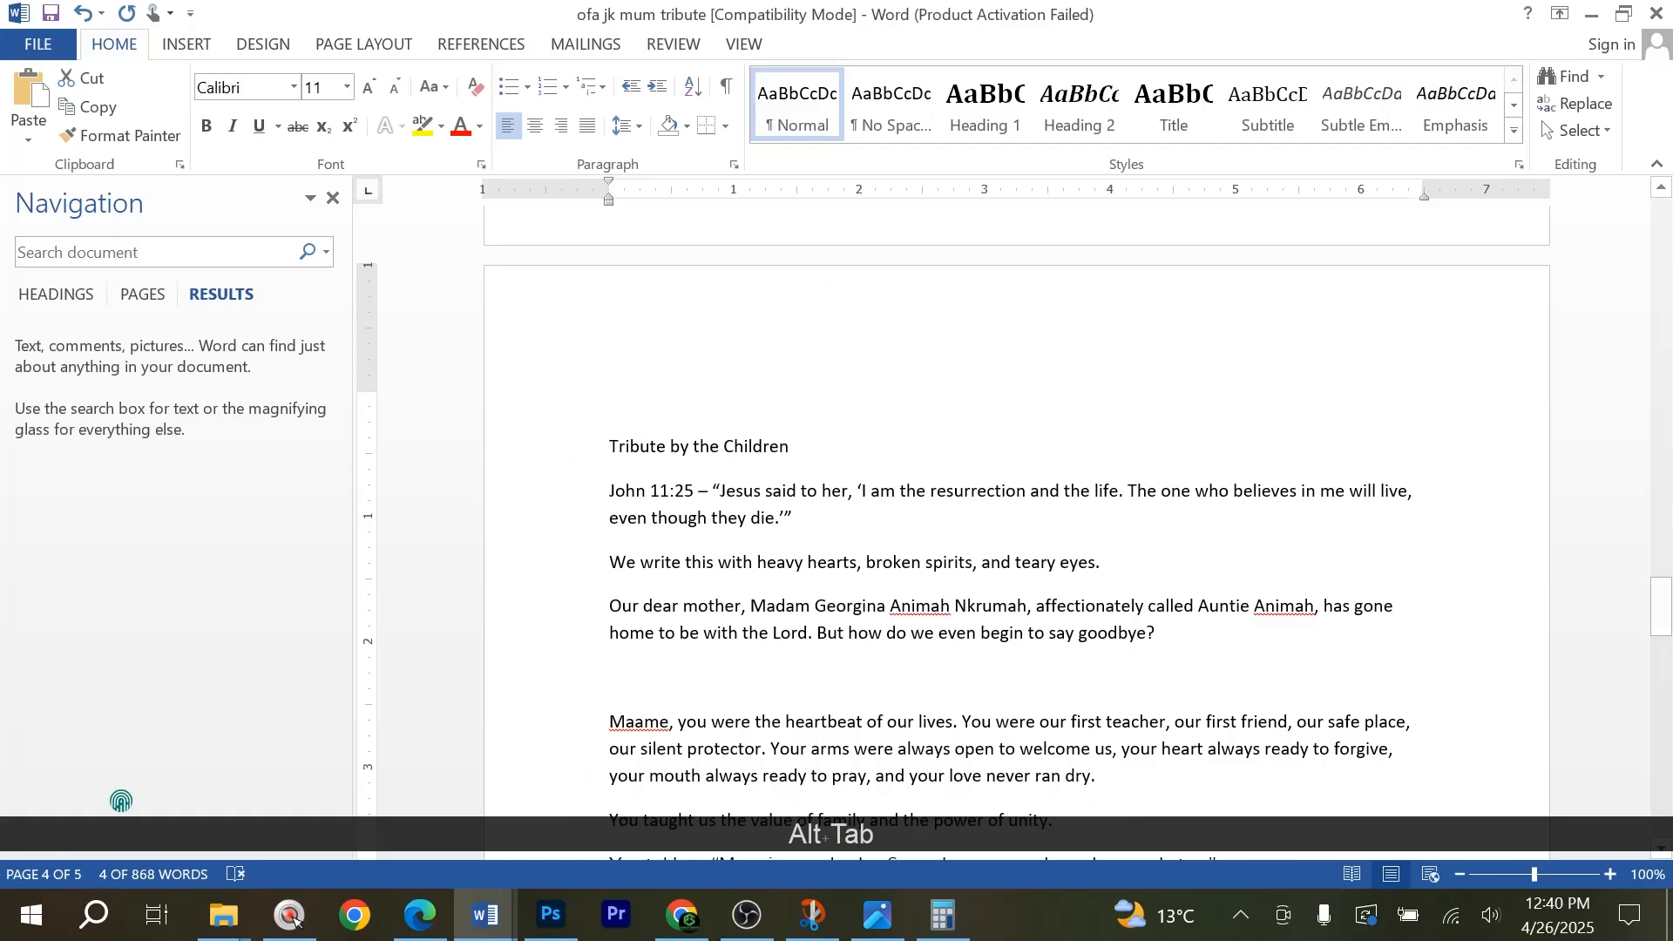
left_click_drag(610, 491, 800, 521)
key("alt+Tab")
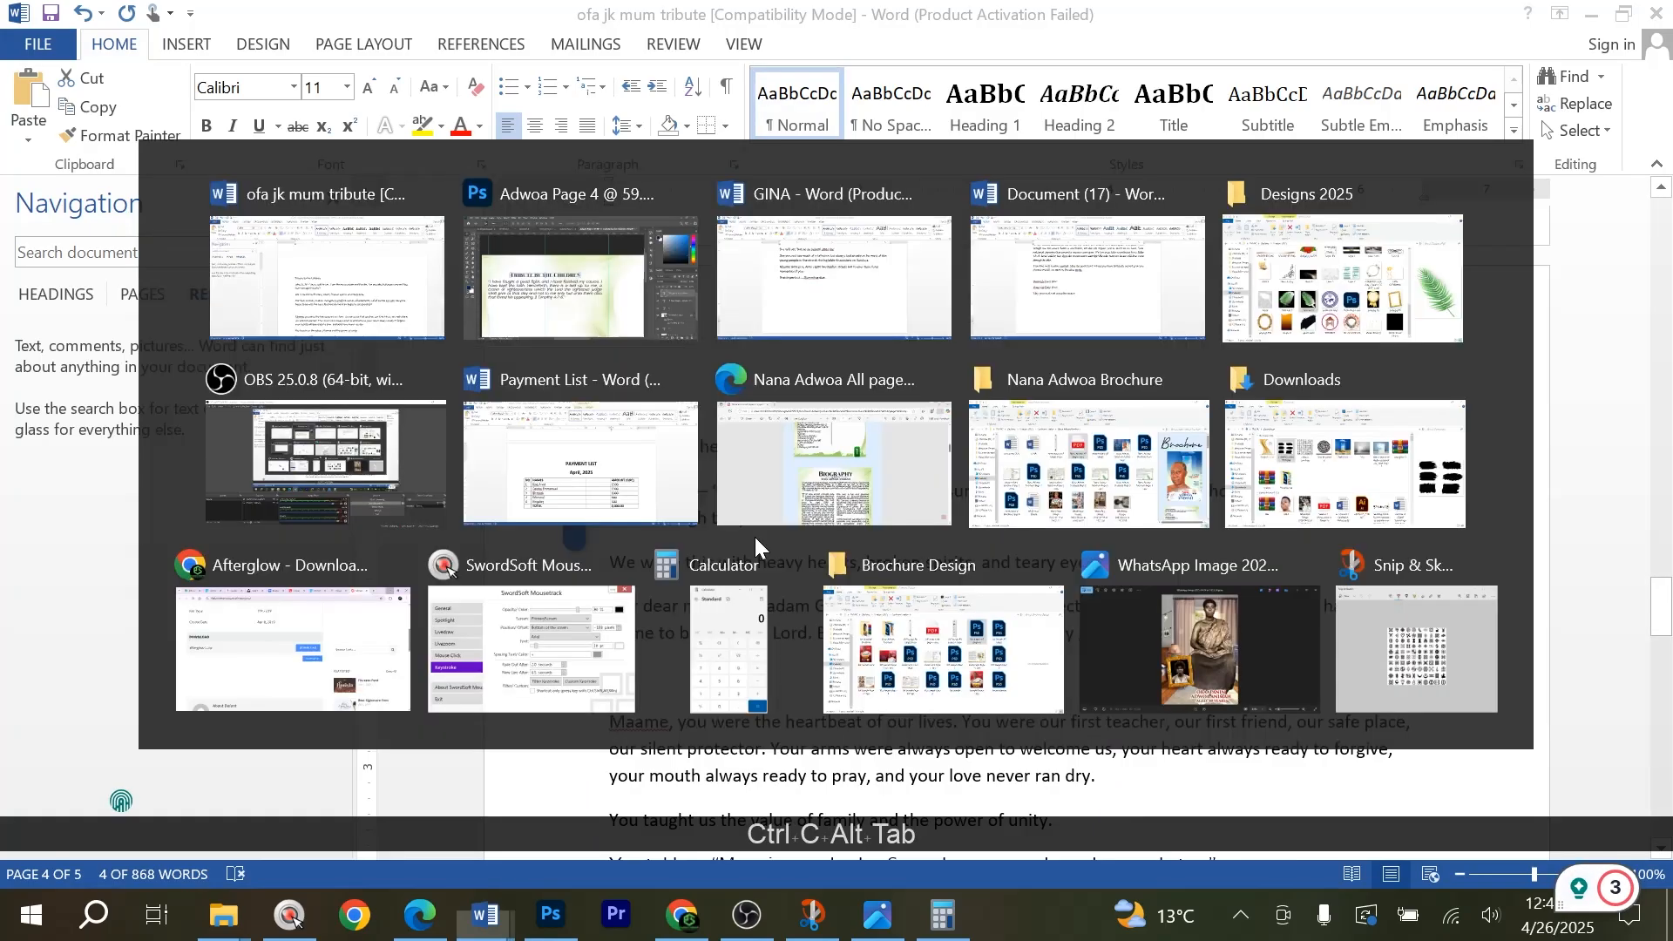
left_click(575, 530)
key("ctrl+a")
key("ctrl+v")
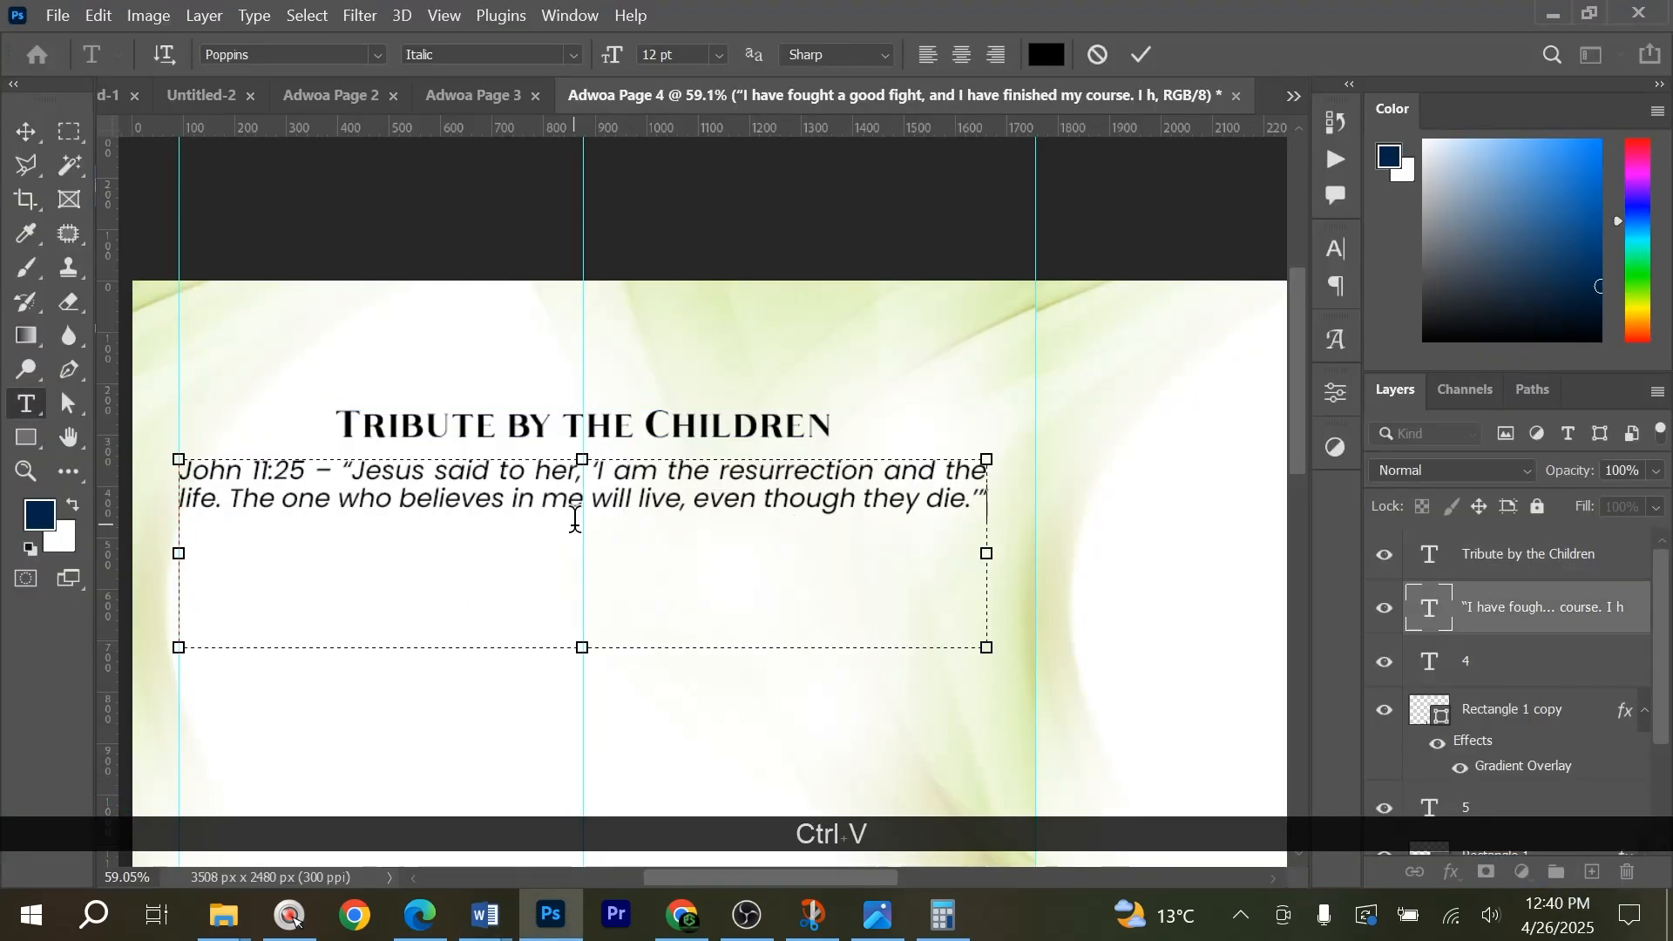
Shorten the John 11:25 text box, duplicate it directly below, and set the duplicate's font style to Regular.
left_click_drag(582, 647, 609, 548)
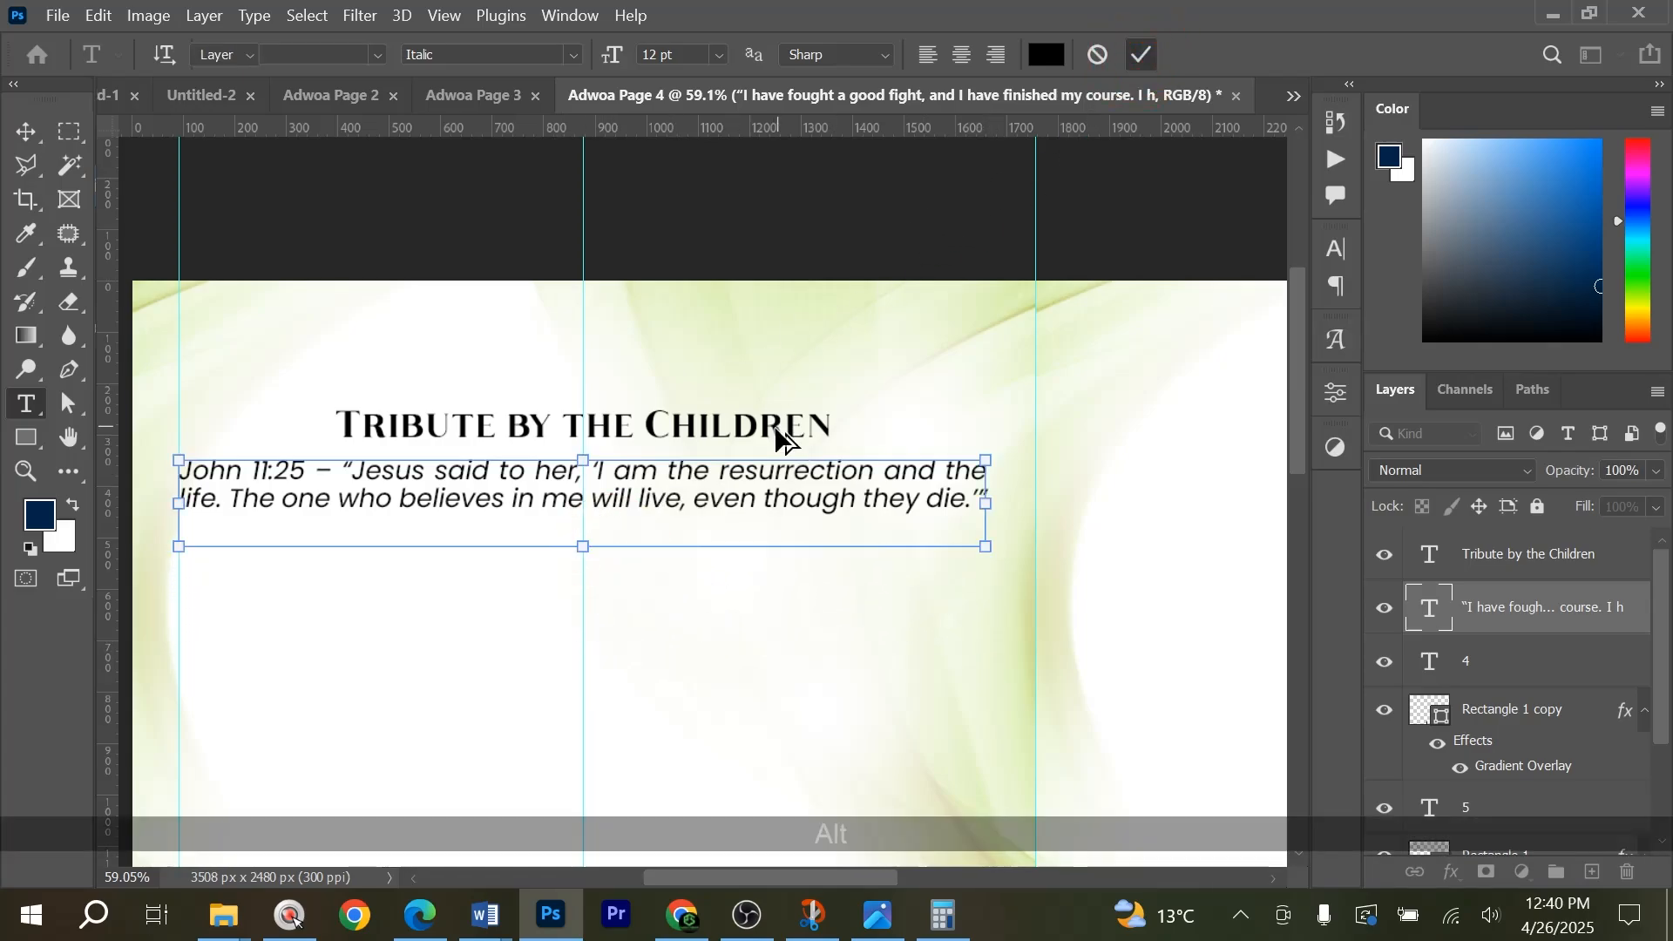
scroll(775, 429, "down", 3)
left_click_drag(747, 472, 748, 533)
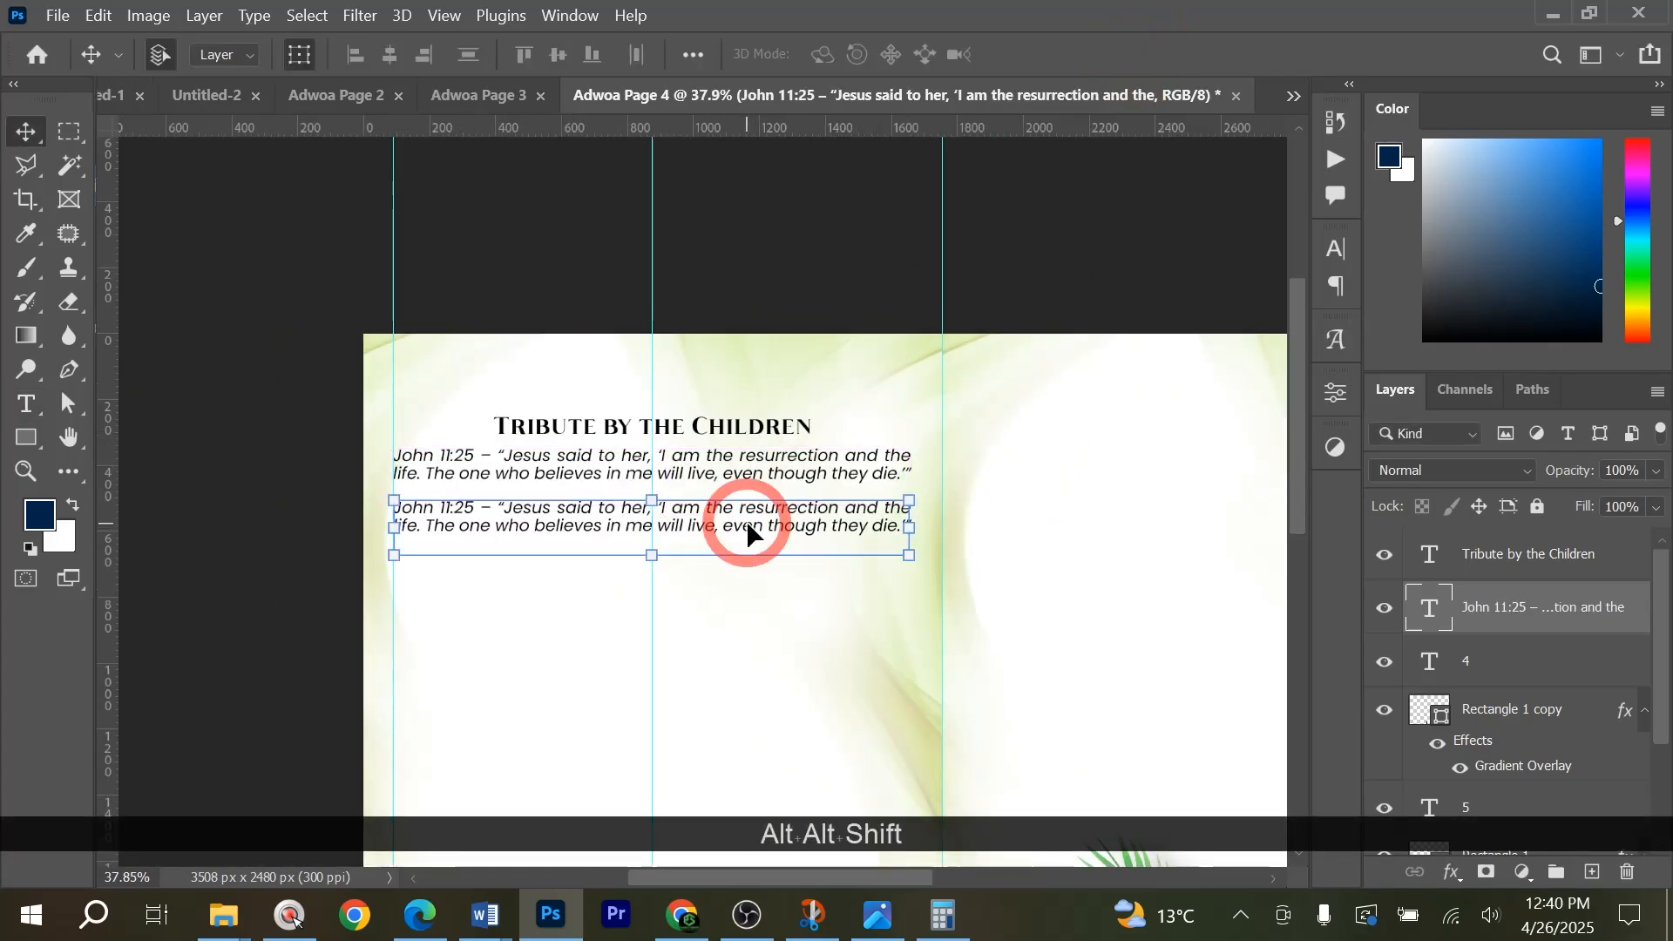
left_click(1321, 247)
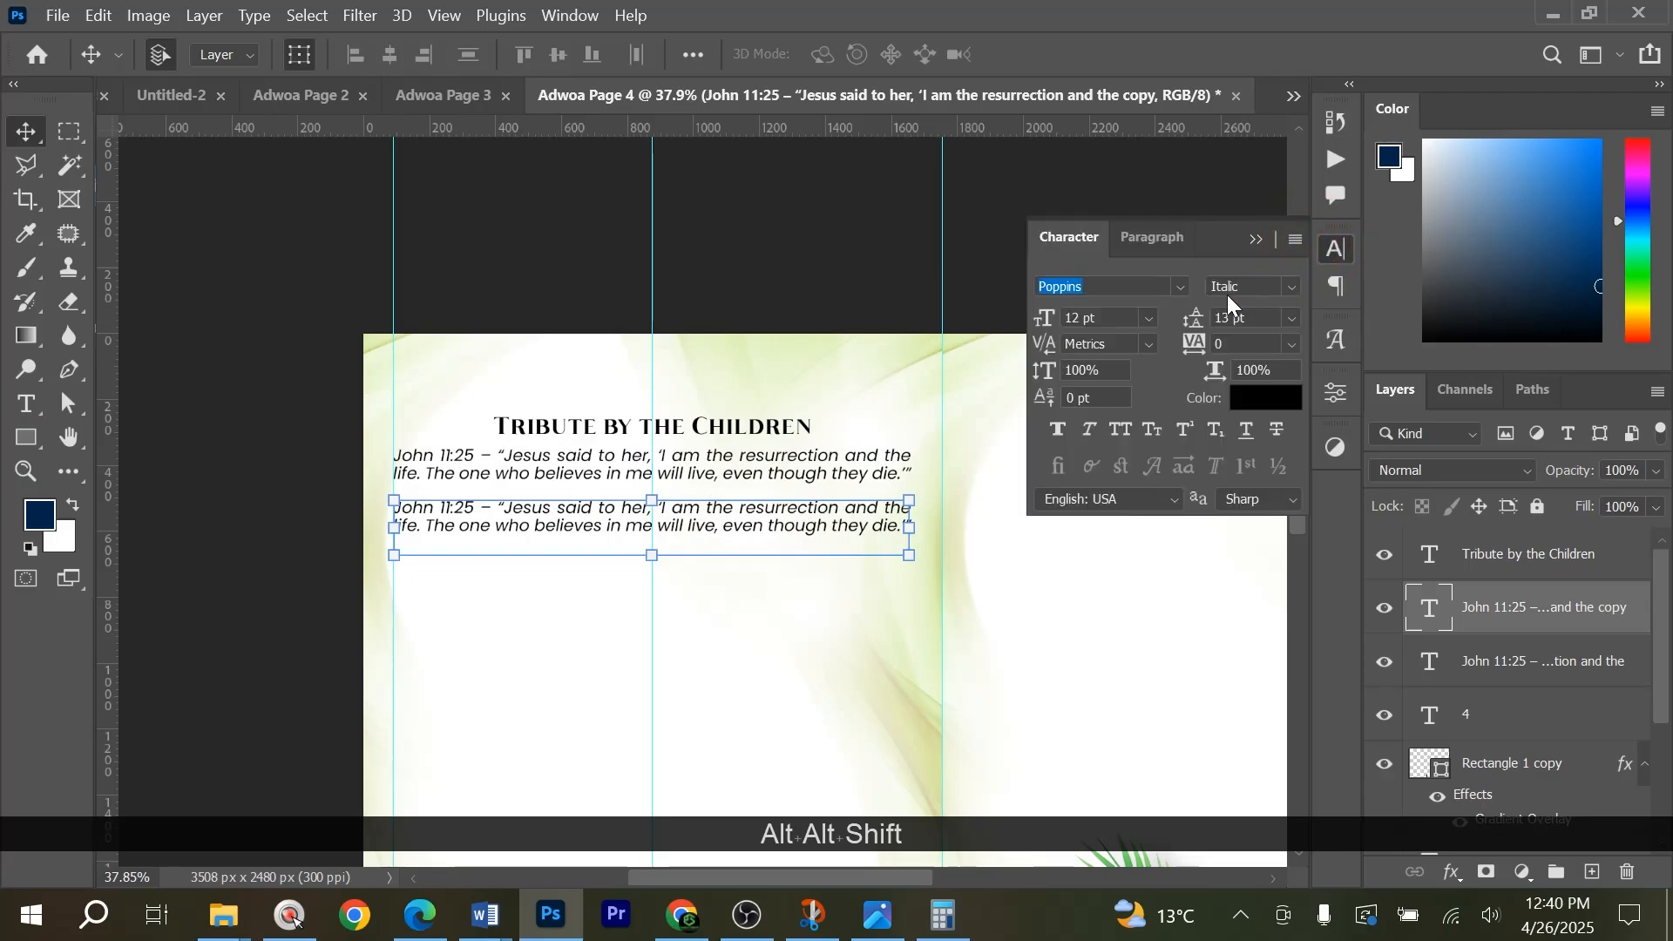
left_click(1295, 290)
left_click(1261, 436)
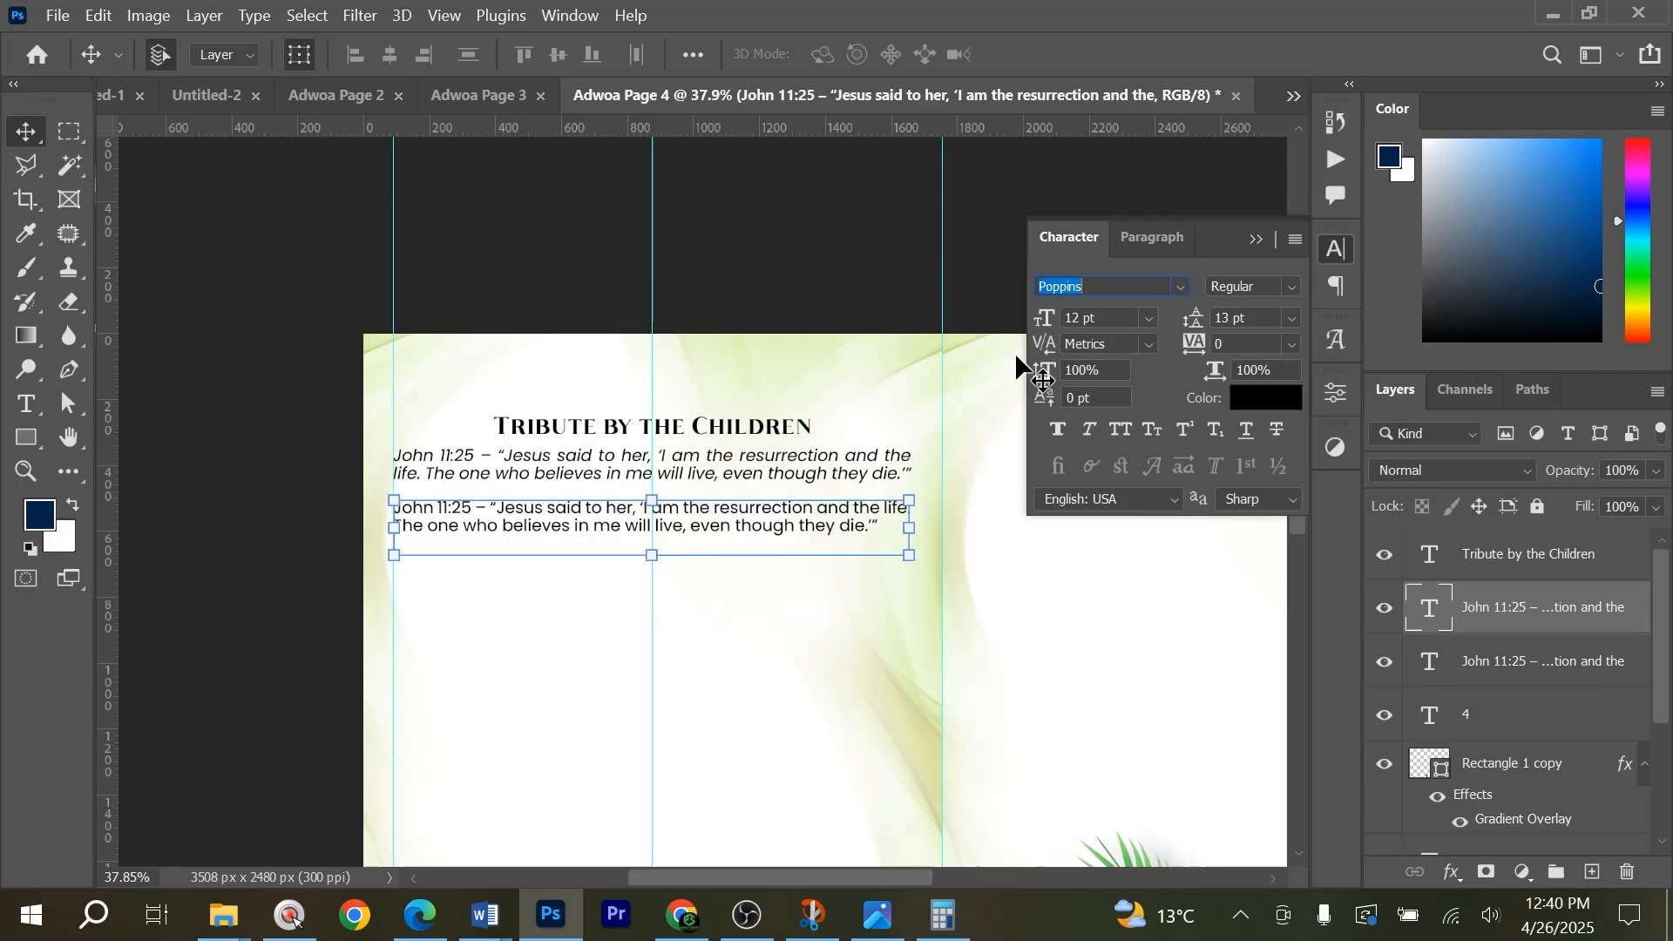
Copy the Word tribute from "We write this with heavy hearts" to "too deep to measure" and replace the duplicated verse in Photoshop with it.
key("alt+Tab")
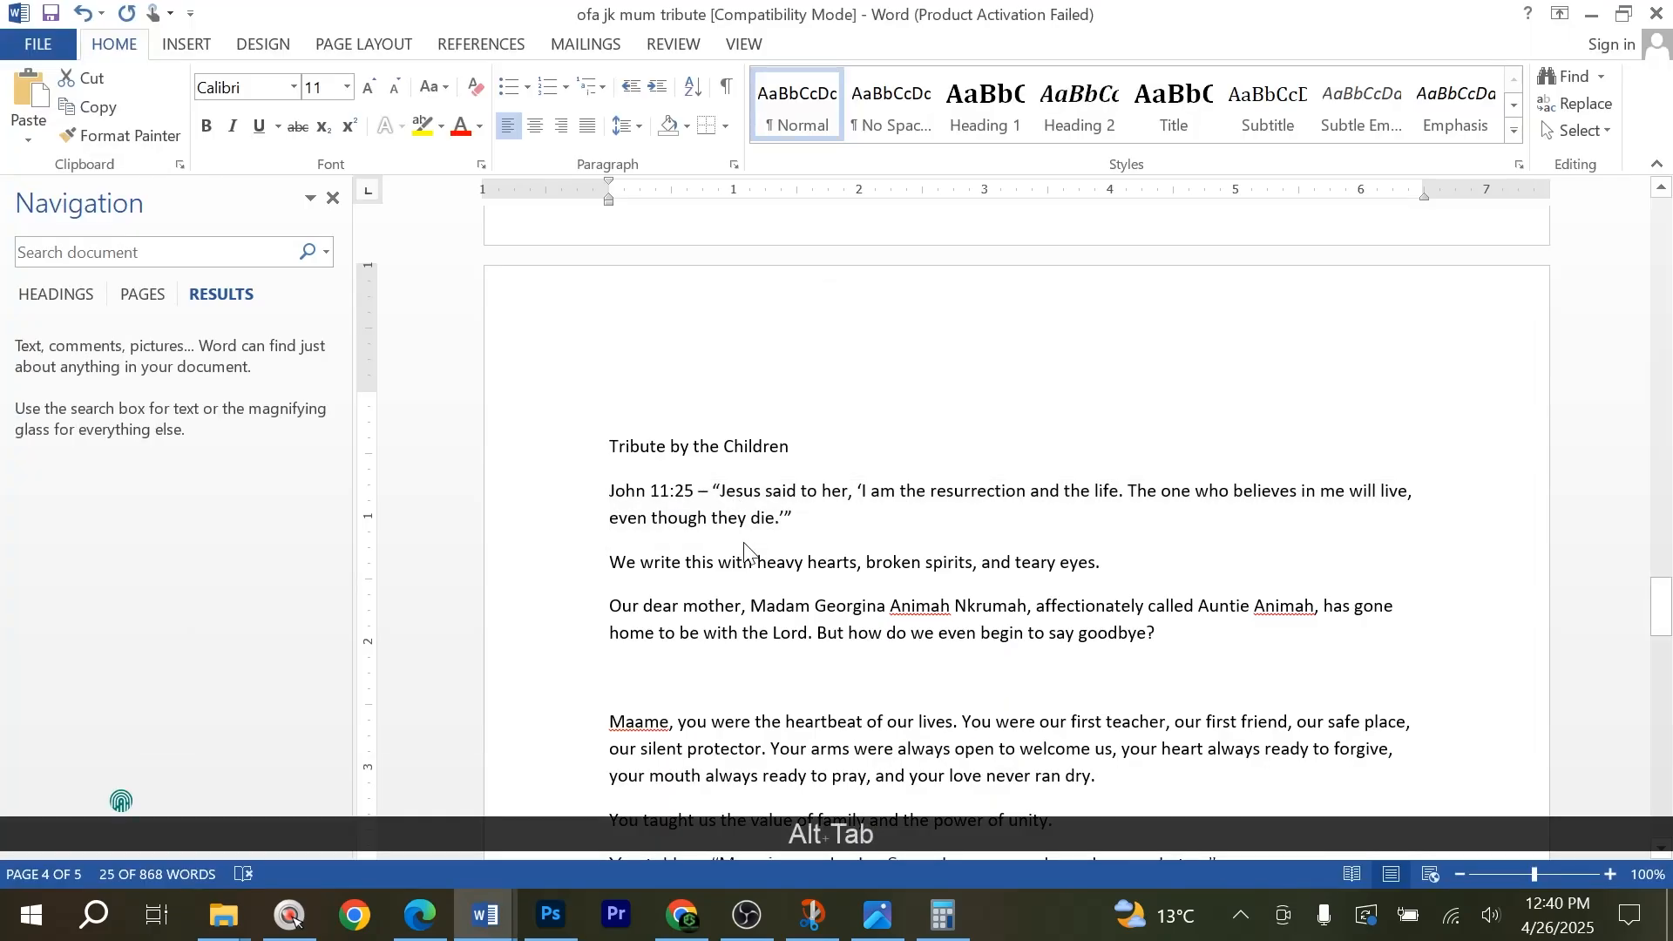
left_click_drag(609, 562, 1224, 688)
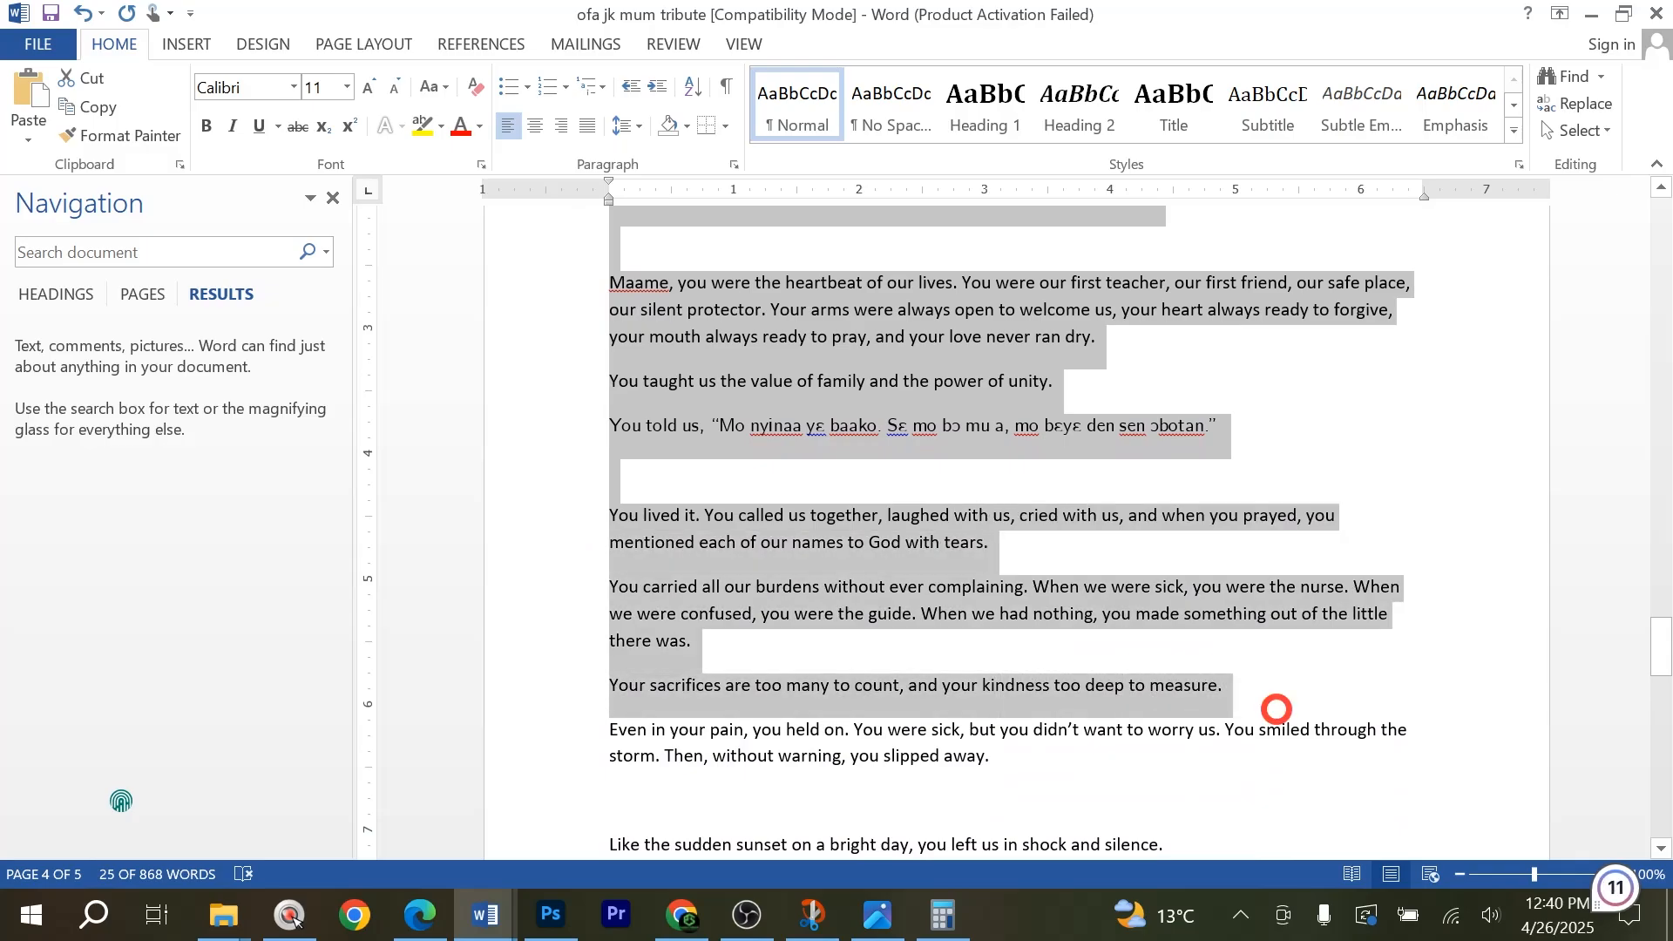
key("ctrl+c")
key("alt+Tab")
key("alt")
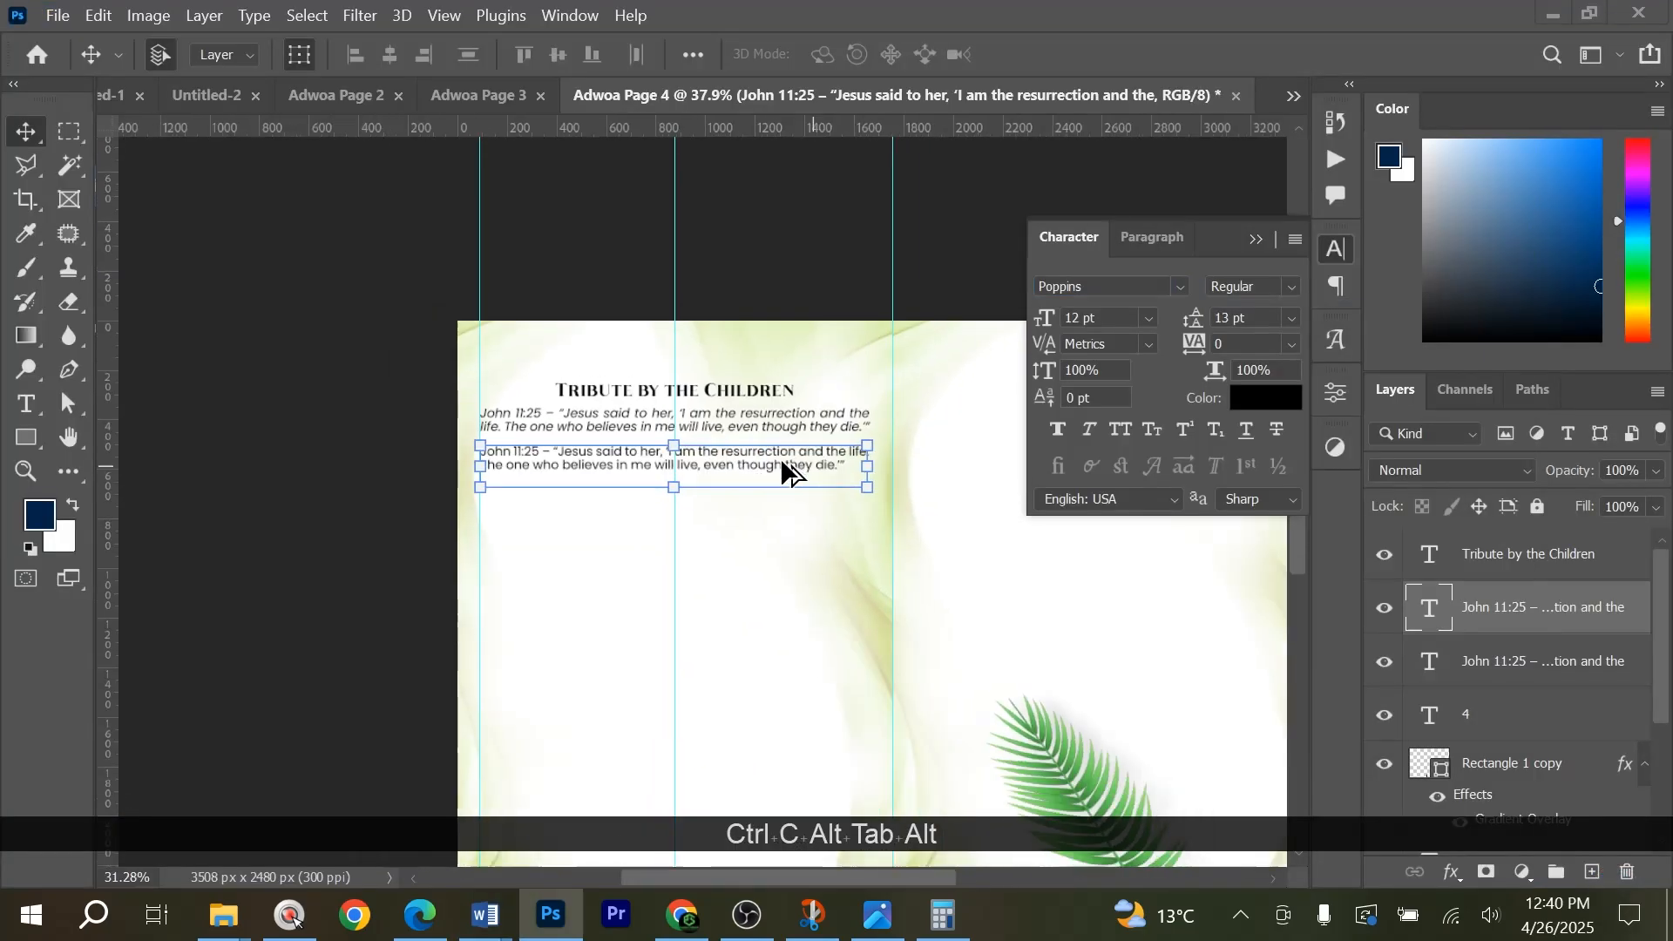
scroll(753, 384, "down", 2)
double_click(753, 383)
key("ctrl+a")
key("ctrl+v")
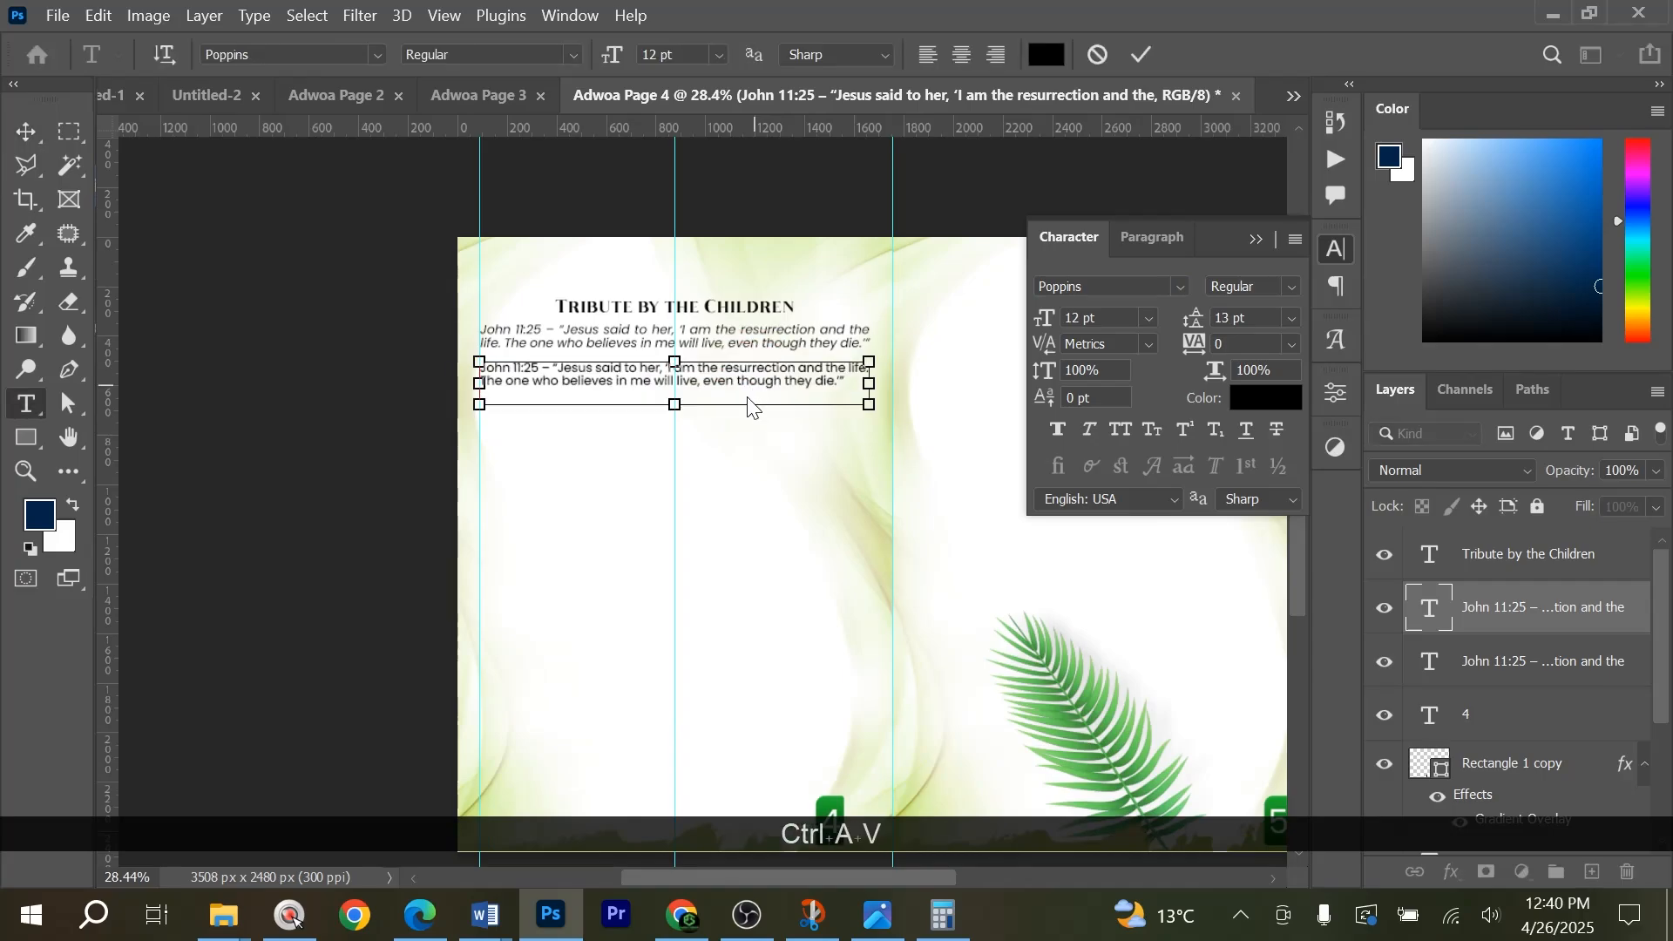
Extend the page 4 tribute text box to about 1561 px high and set its leading to 14 pt.
left_click_drag(674, 405, 676, 749)
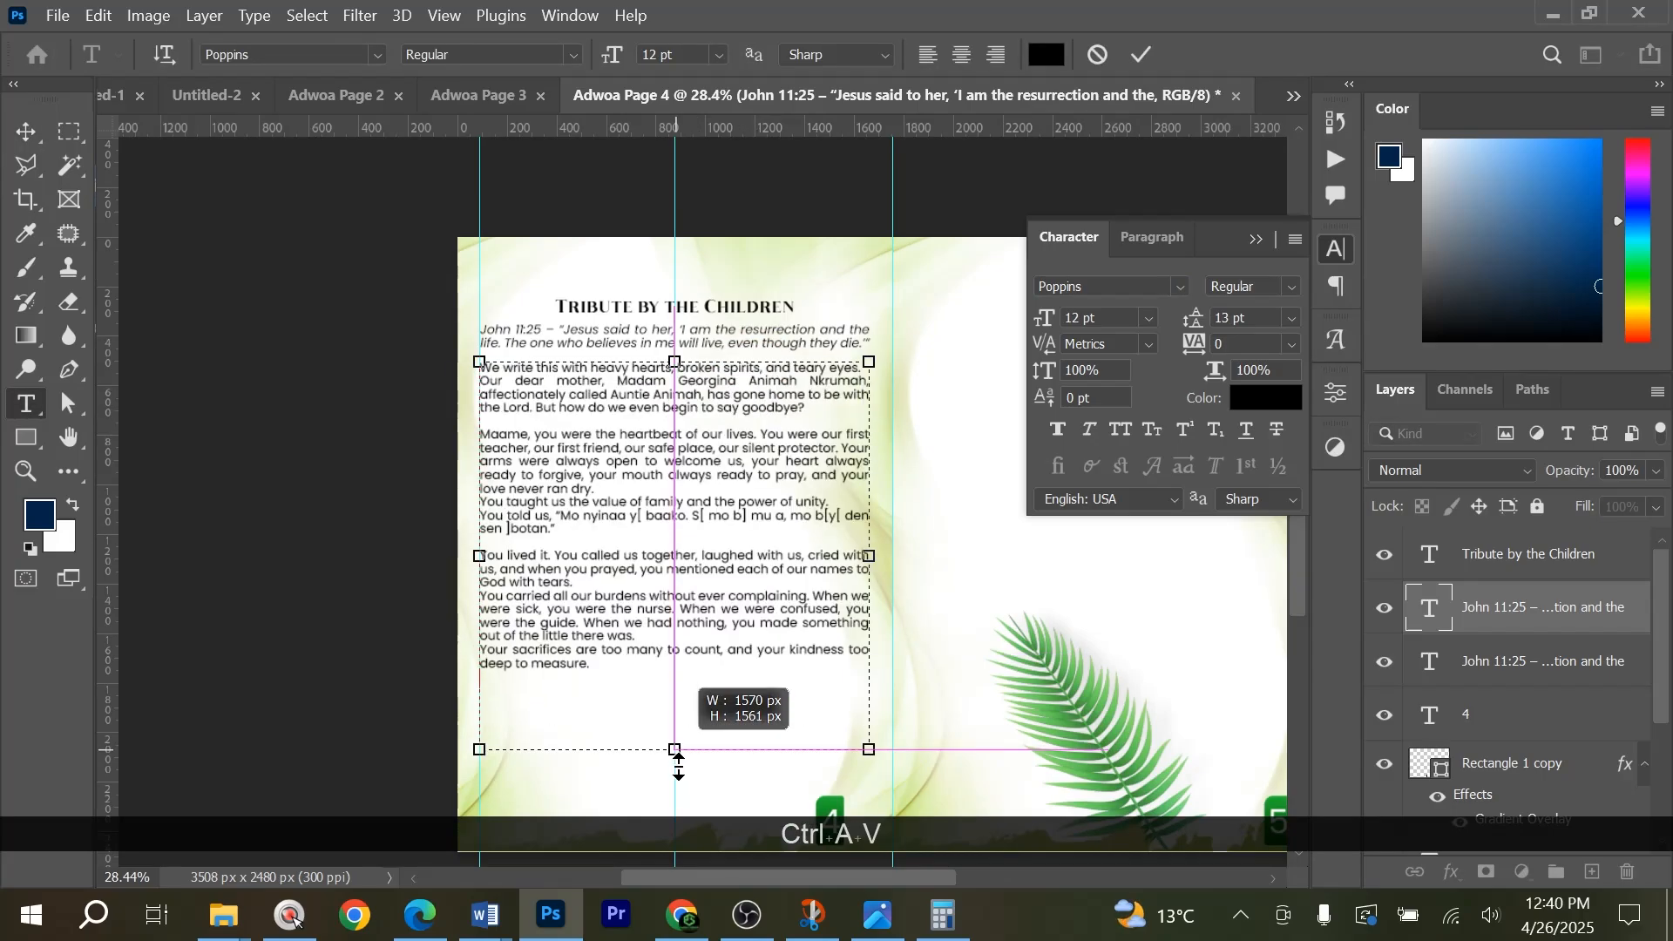
key("ctrl+a")
key("alt+Down")
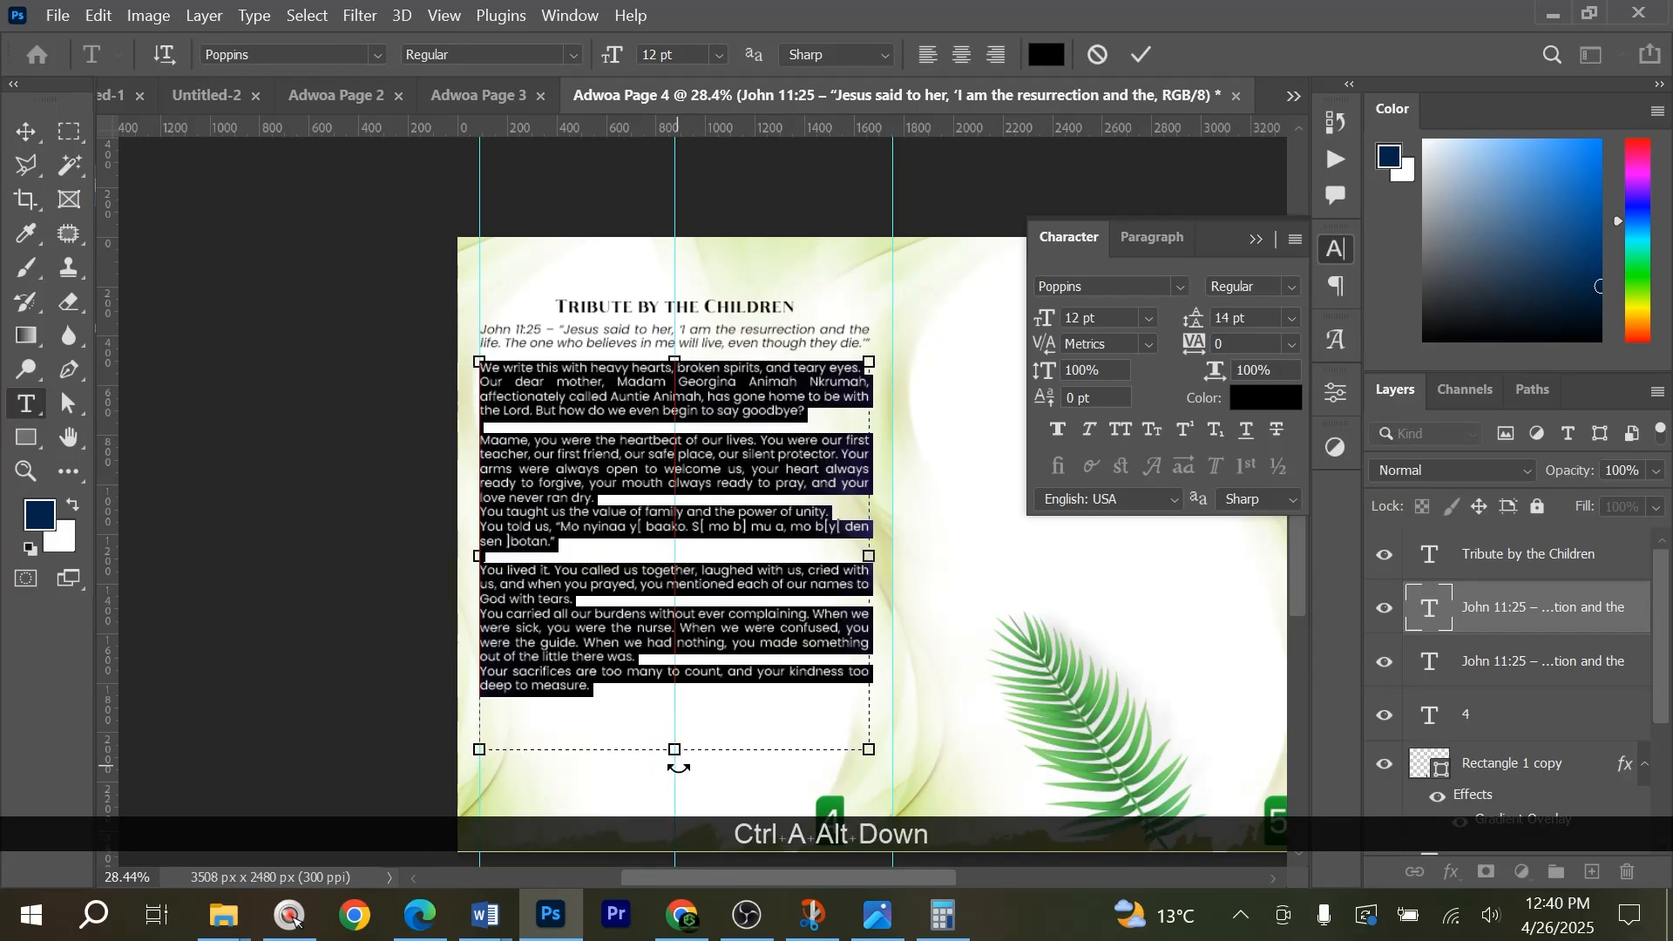
left_click(1136, 56)
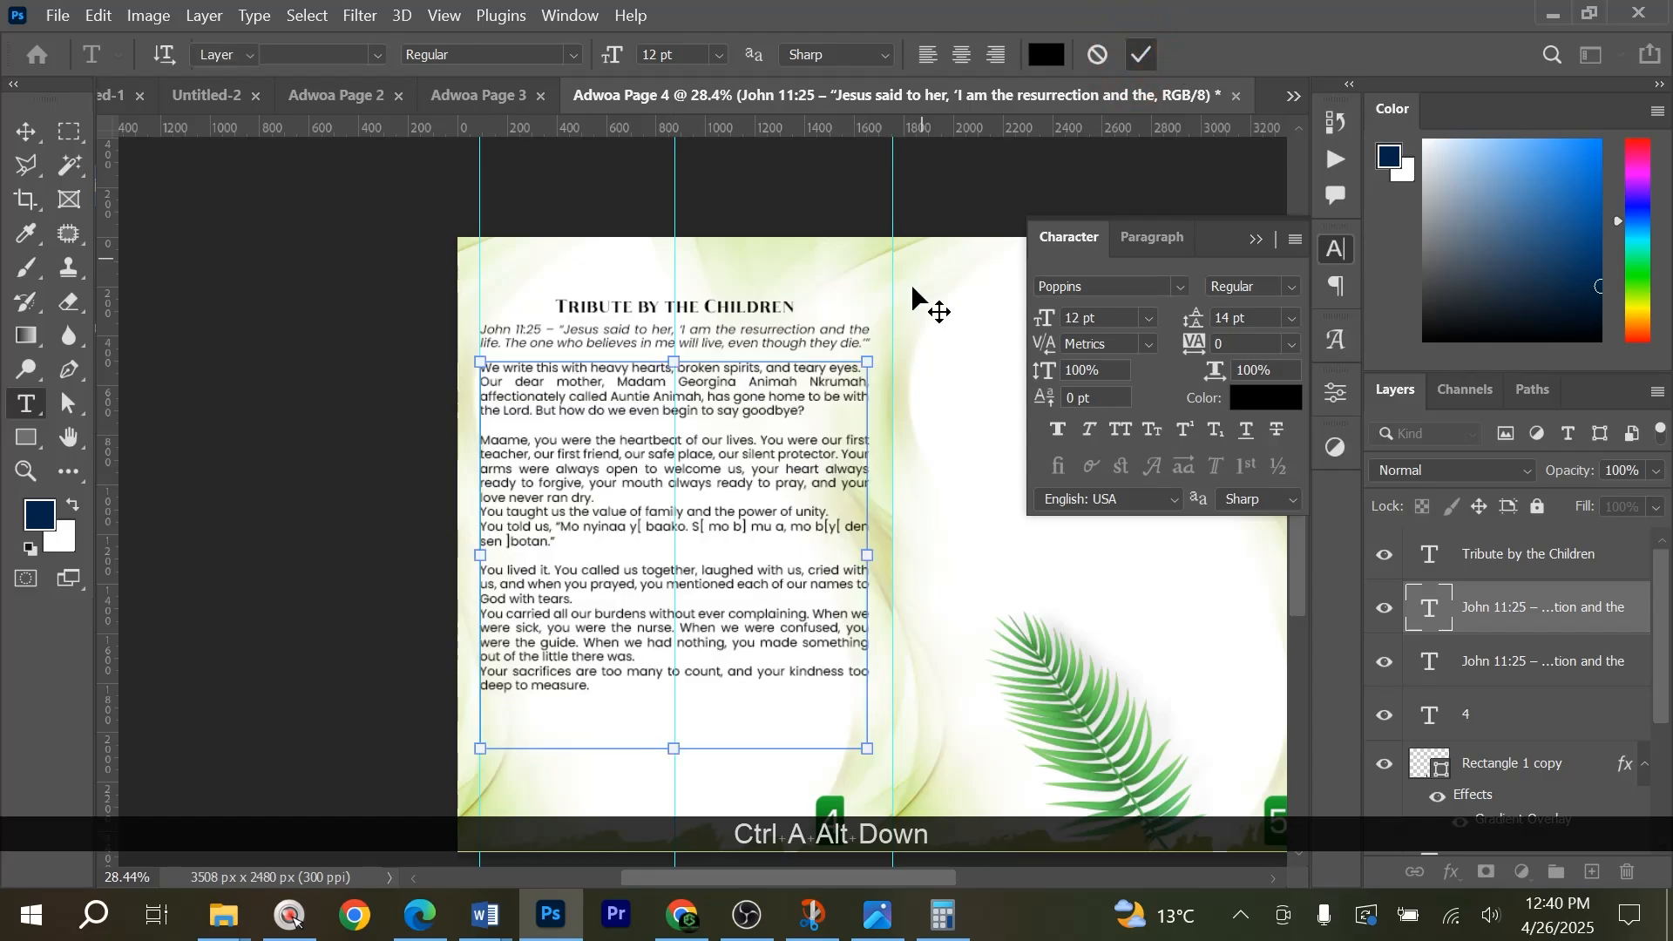
key("v")
left_click(1253, 242)
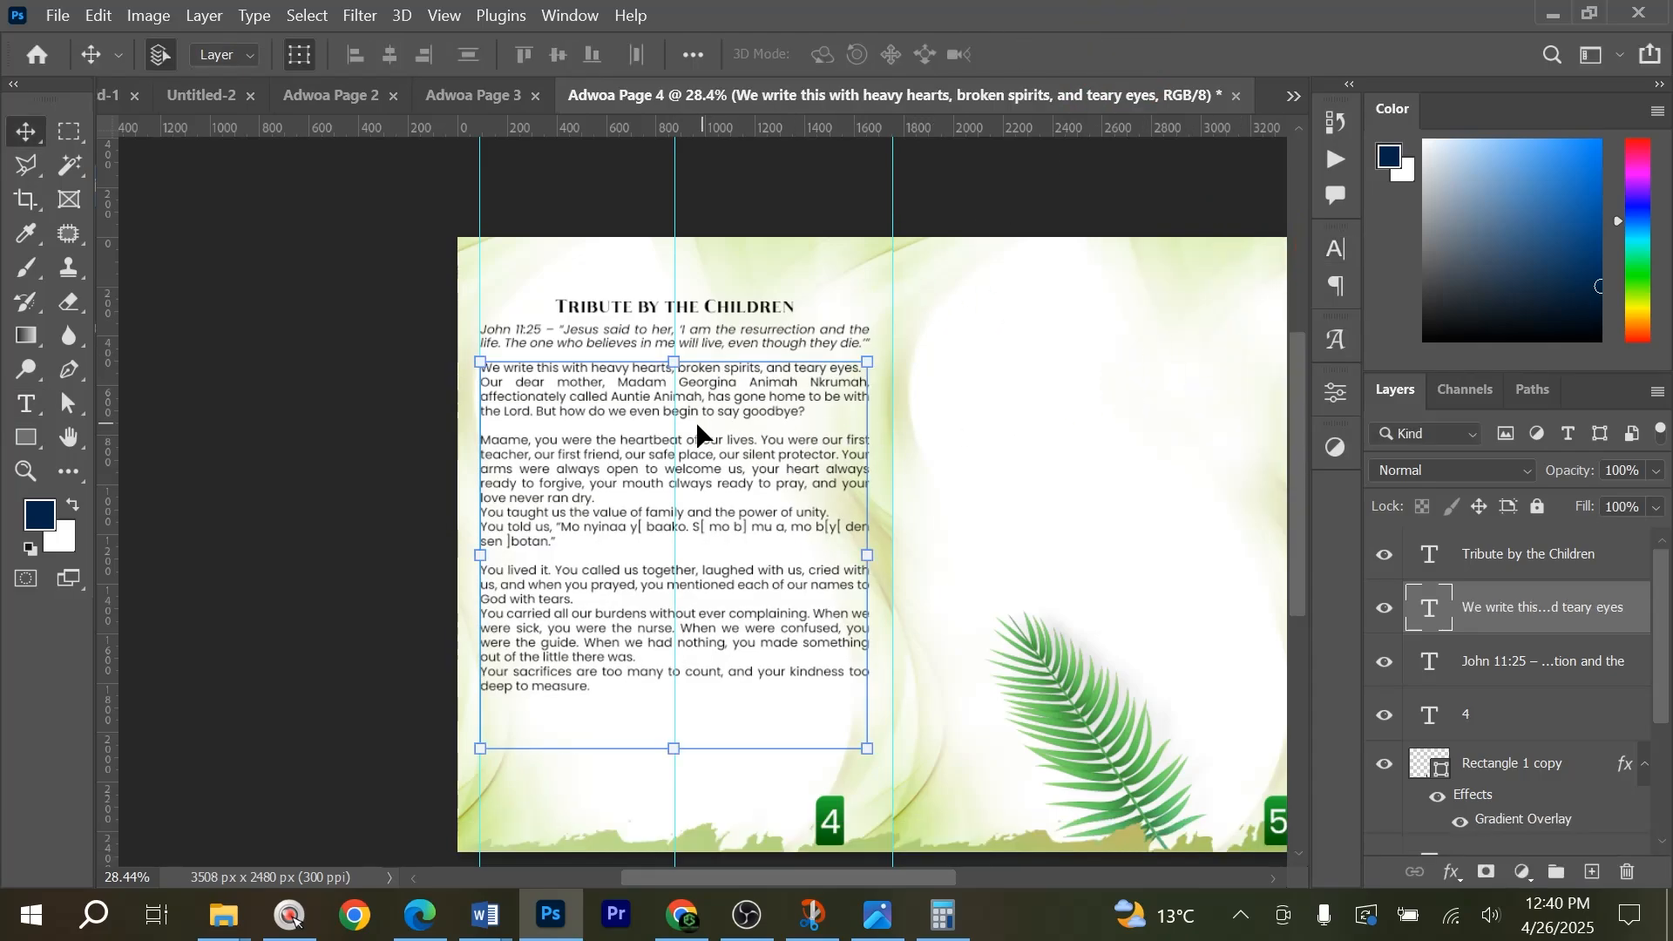
Duplicate the page 4 tribute body text straight across onto page 5.
key("space")
left_click_drag(1020, 404, 882, 395)
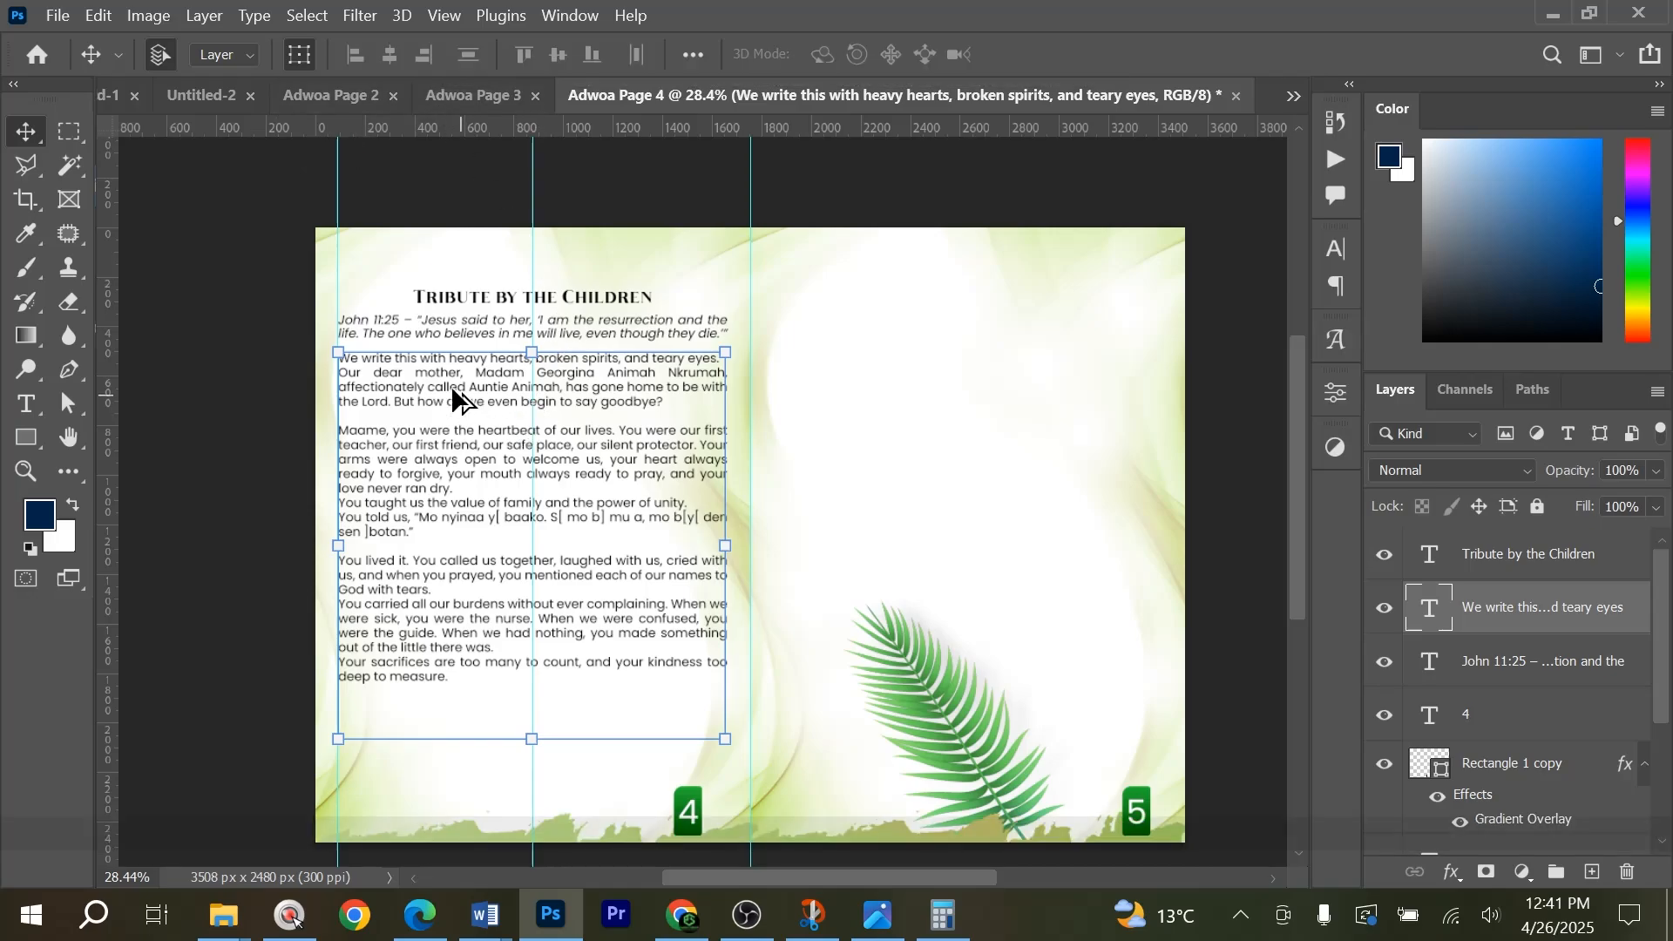
left_click_drag(451, 385, 884, 357)
Switch to Word and copy the tribute passage from "Even in your pain" to "it chooses its day.".
key("alt+Tab")
left_click(791, 447)
scroll(791, 448, "down", 5)
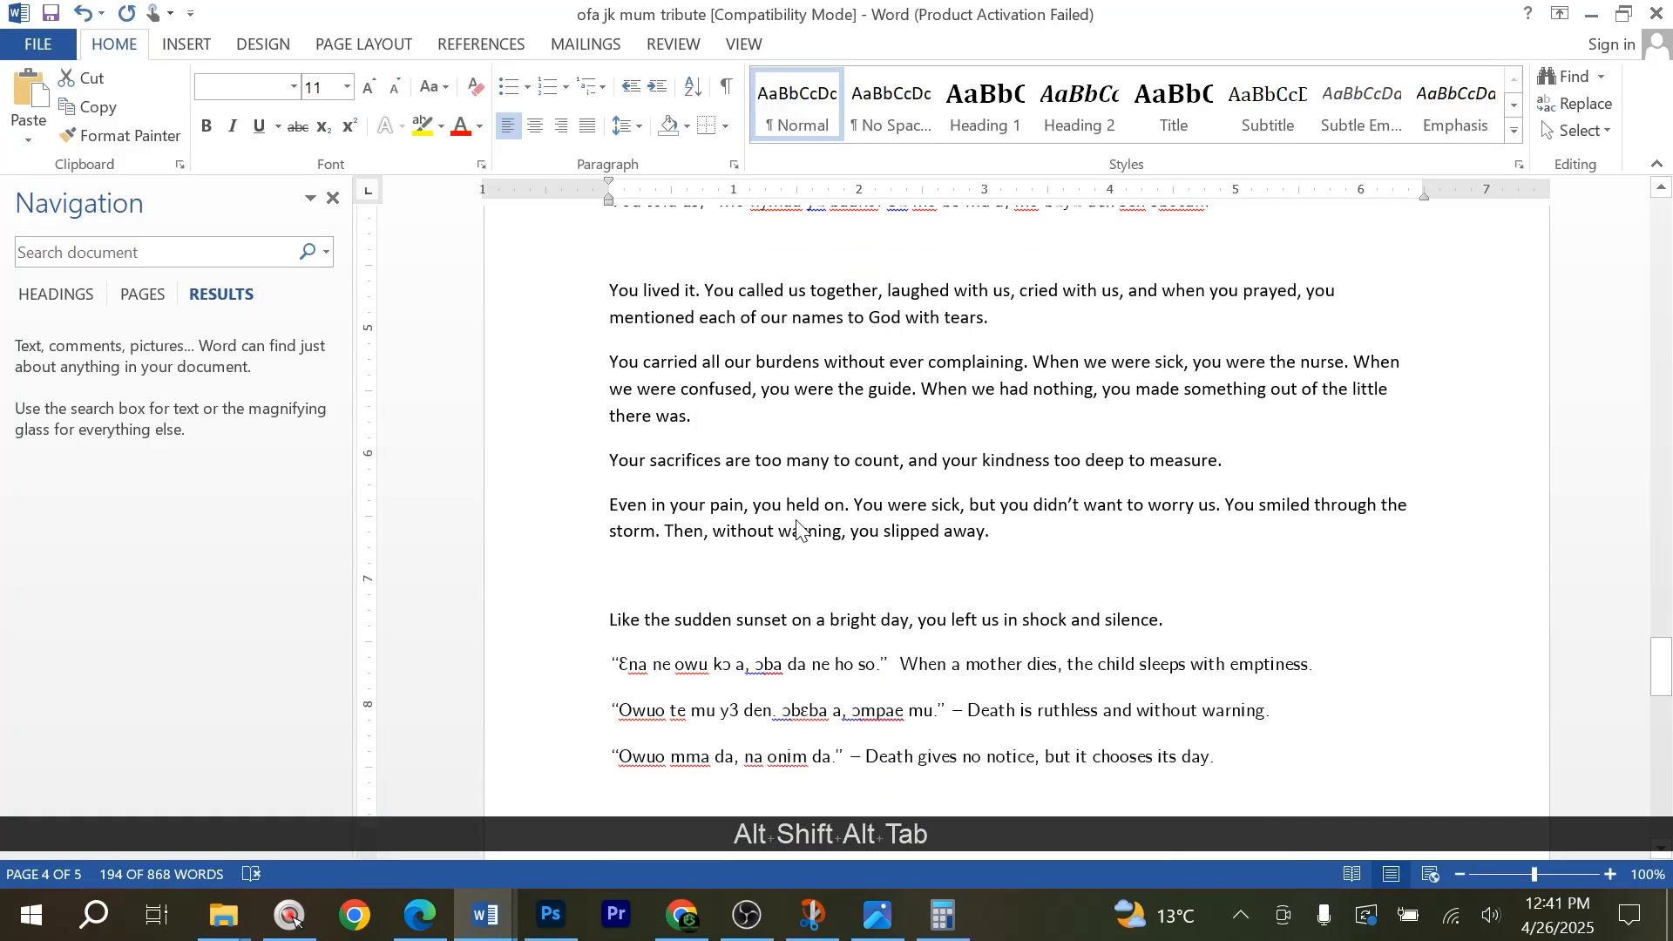
left_click_drag(609, 371, 956, 741)
scroll(1030, 648, "up", 15)
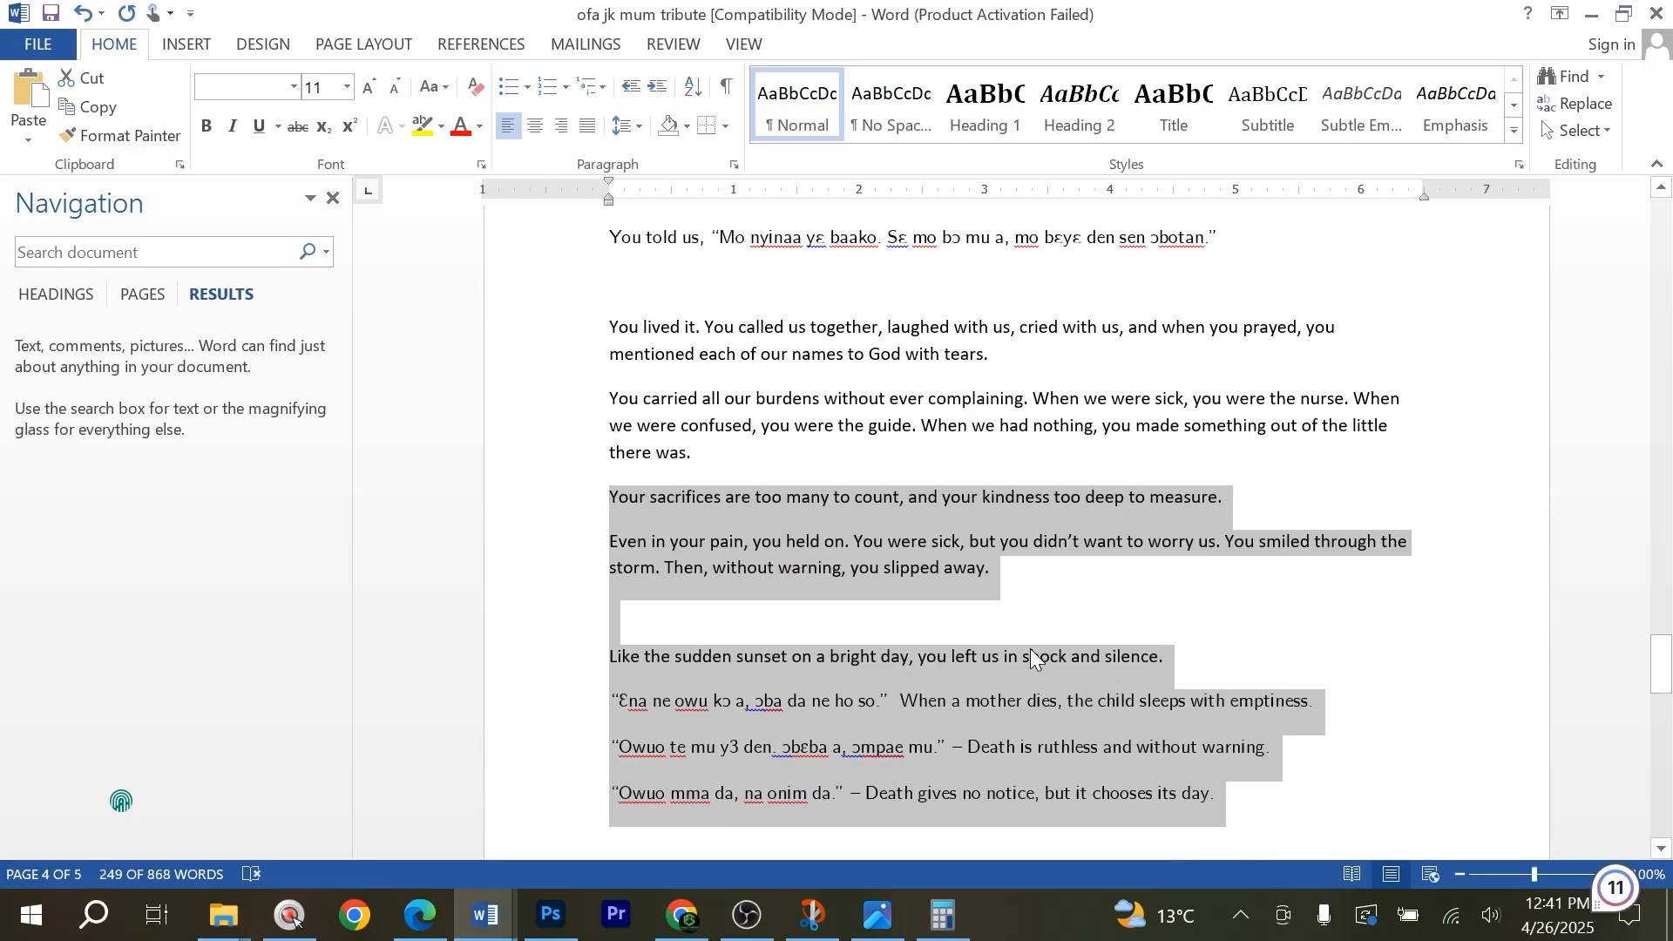
key("alt+Tab")
key("alt+Tab")
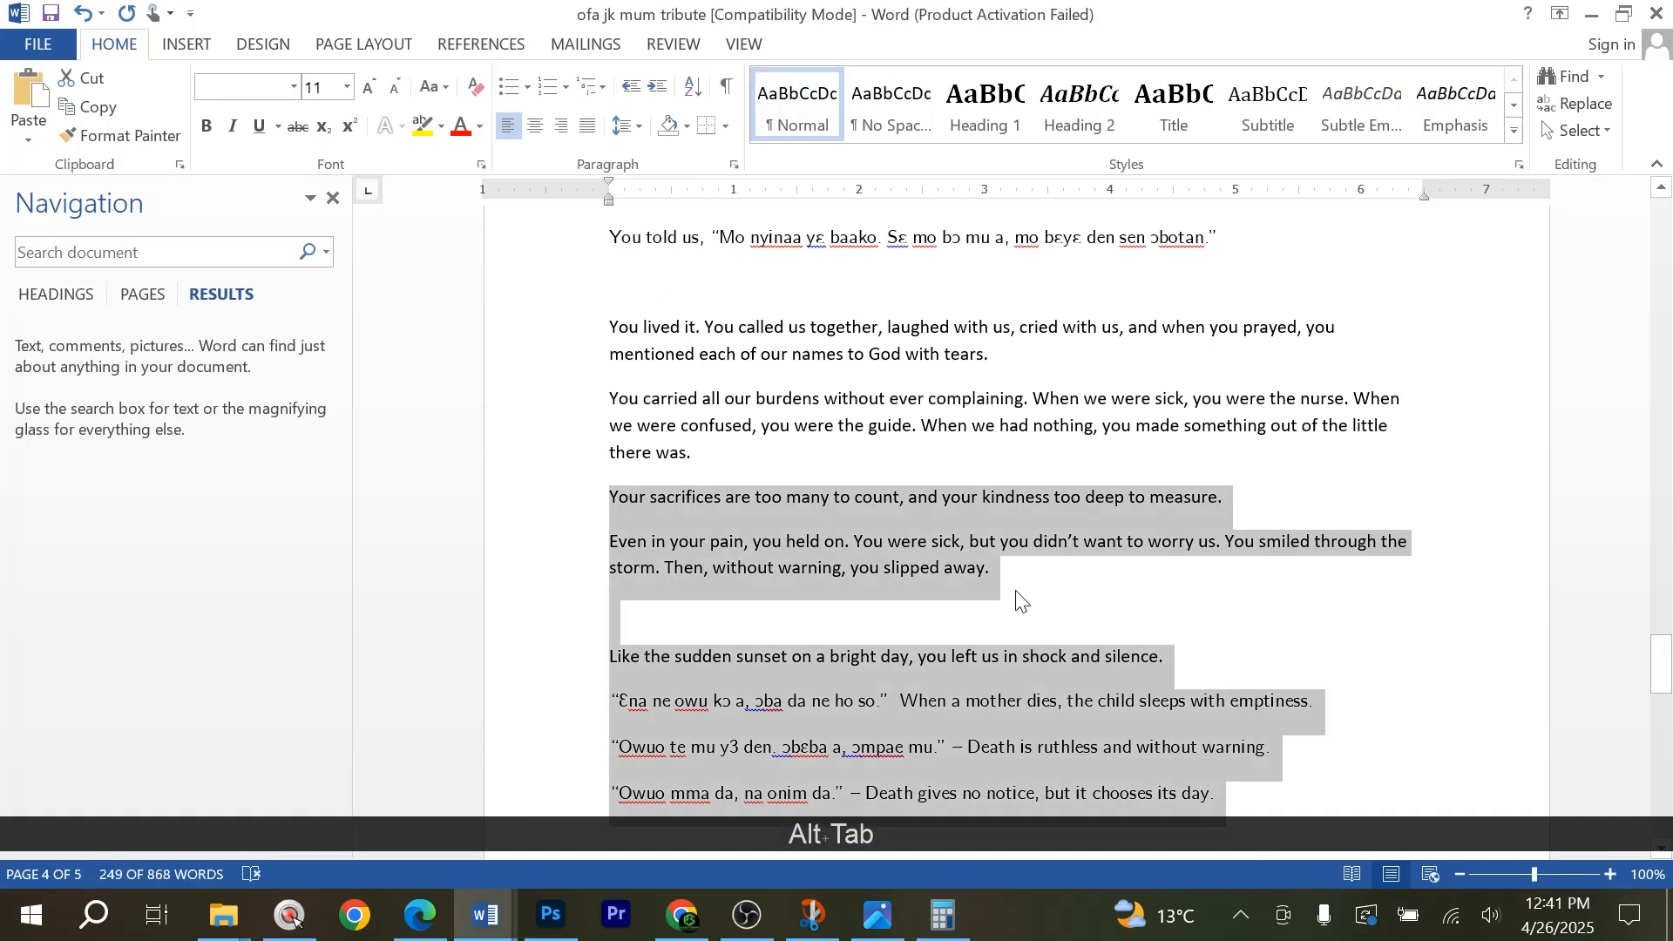
left_click(655, 492)
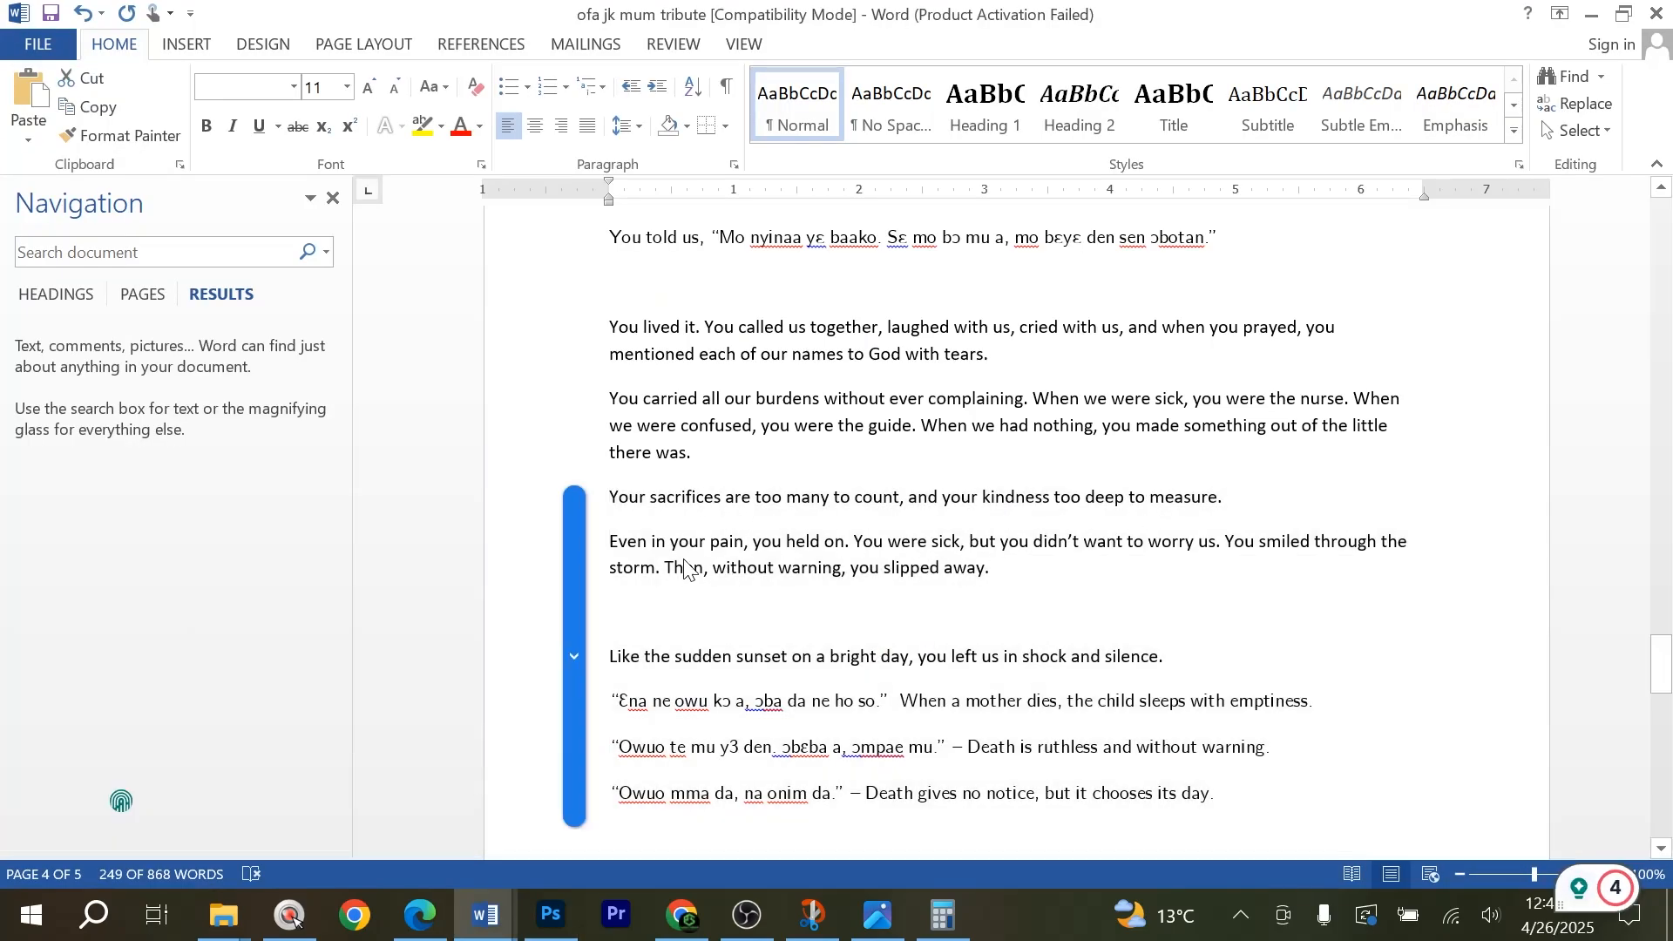
left_click(651, 542)
scroll(651, 542, "down", 1)
left_click_drag(1224, 730, 609, 478)
key("ctrl+c")
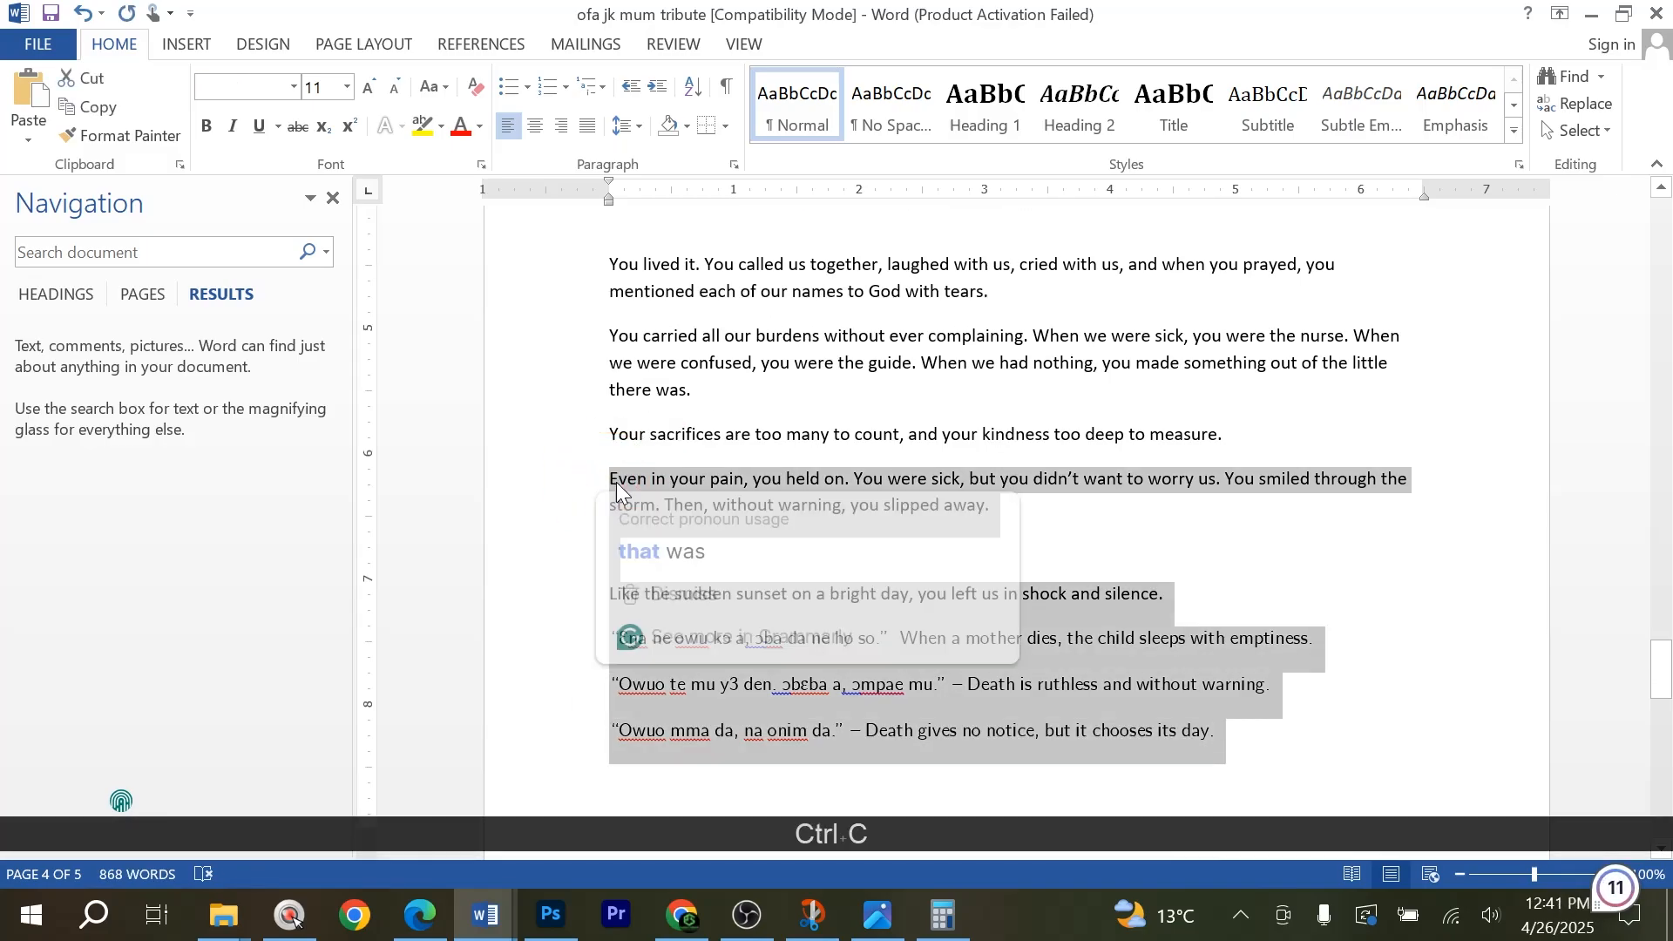
Back in Photoshop, paste the copied passage after "deep to measure." in the page 4 tribute text, starting on a new line.
key("alt+Tab")
double_click(384, 582)
scroll(467, 654, "down", 1)
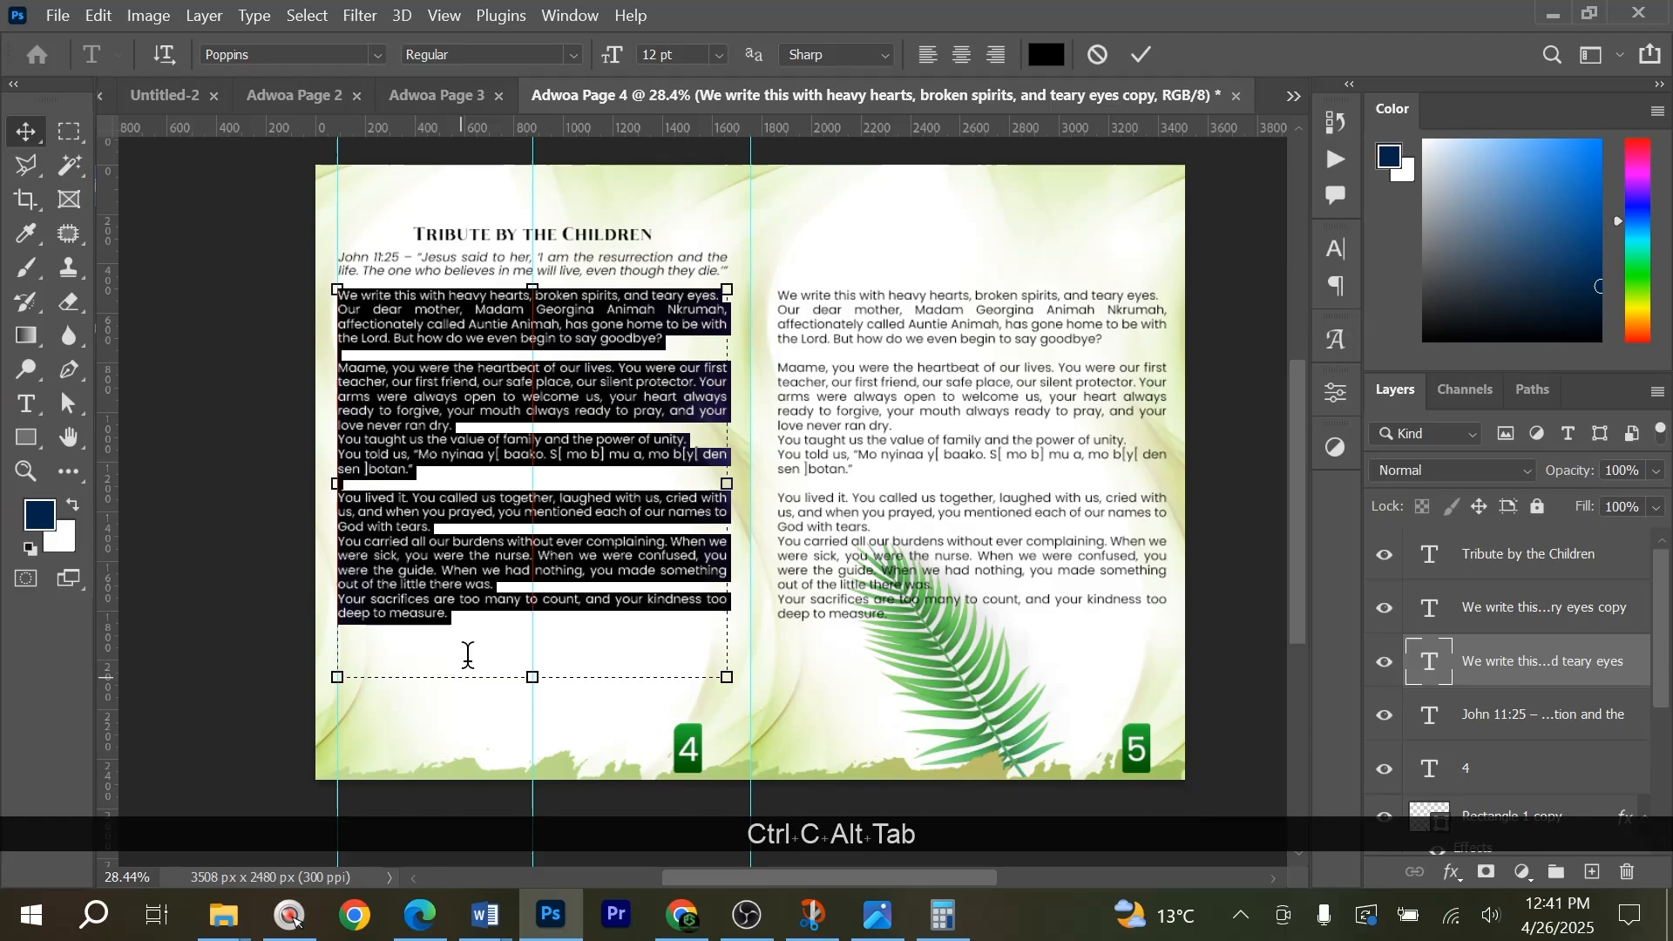
left_click(471, 619)
key("Return")
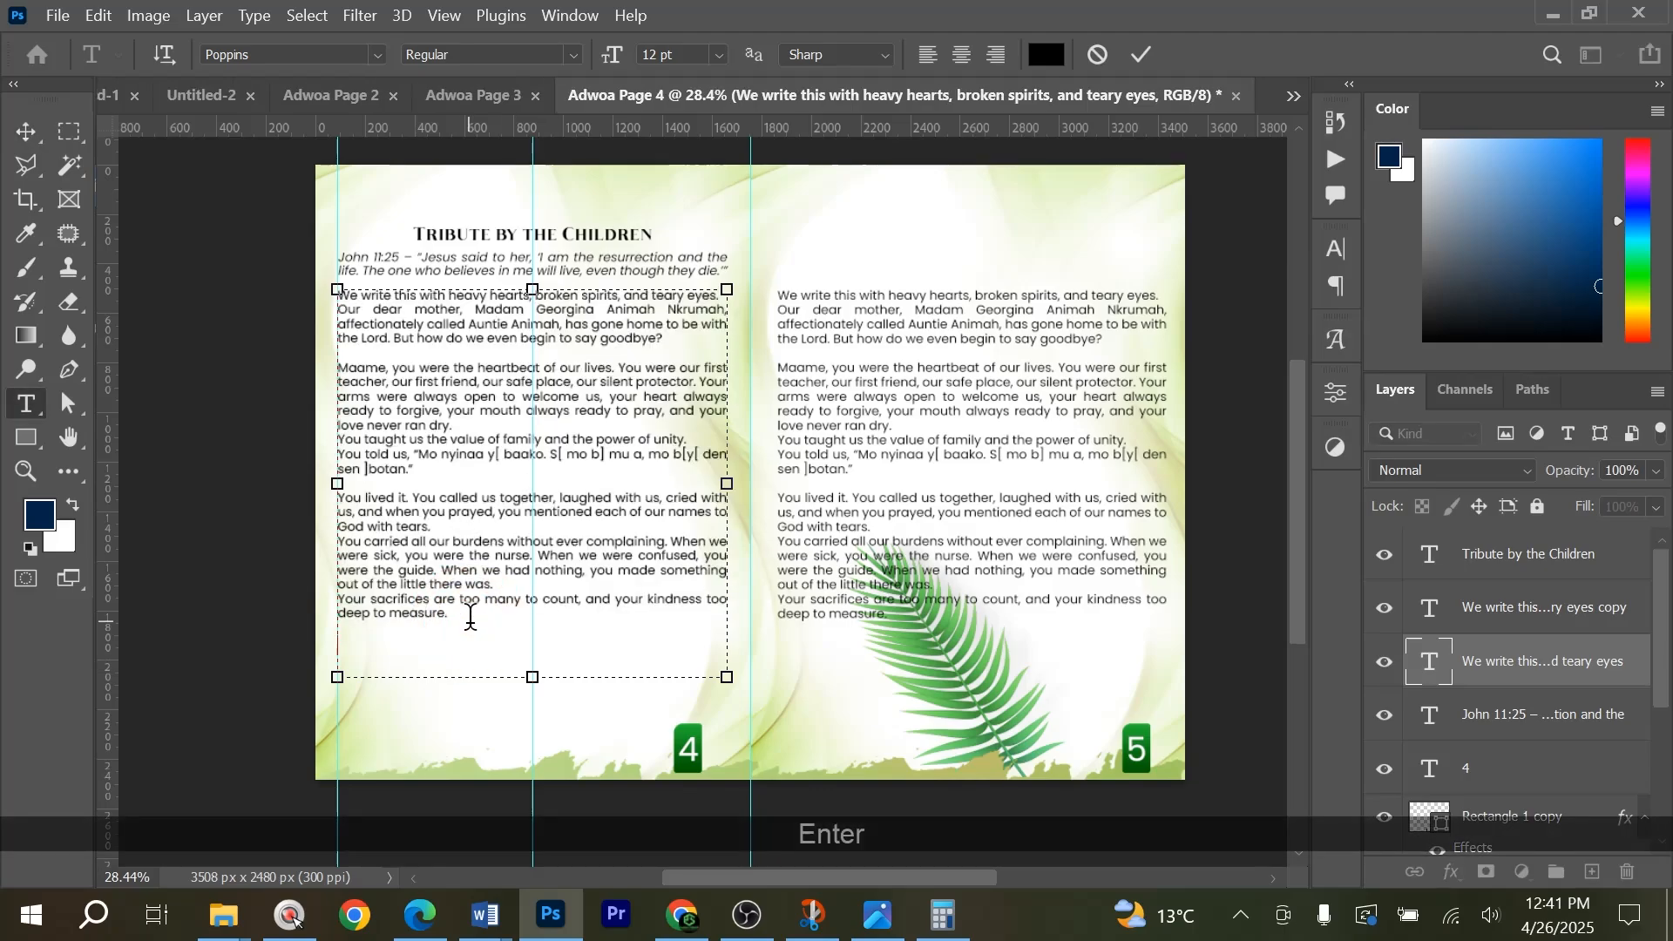
key("ctrl+v")
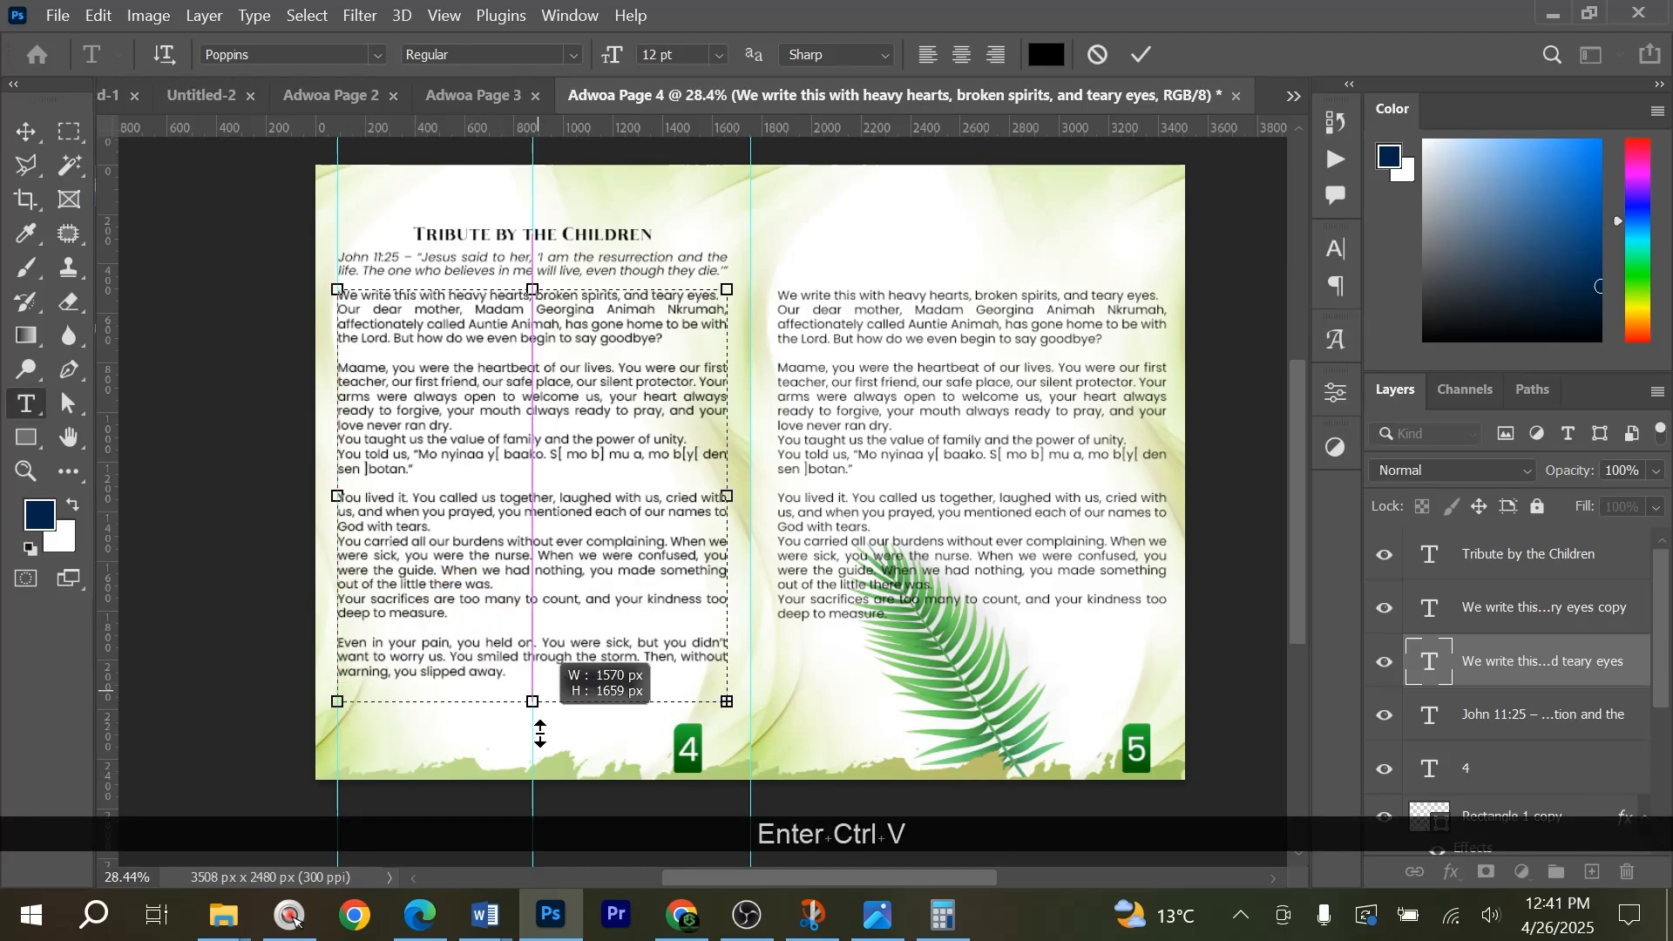
Extend the page 4 text box to about 1899 px high and tighten its line spacing to fit the full passage.
left_click_drag(524, 688, 534, 764)
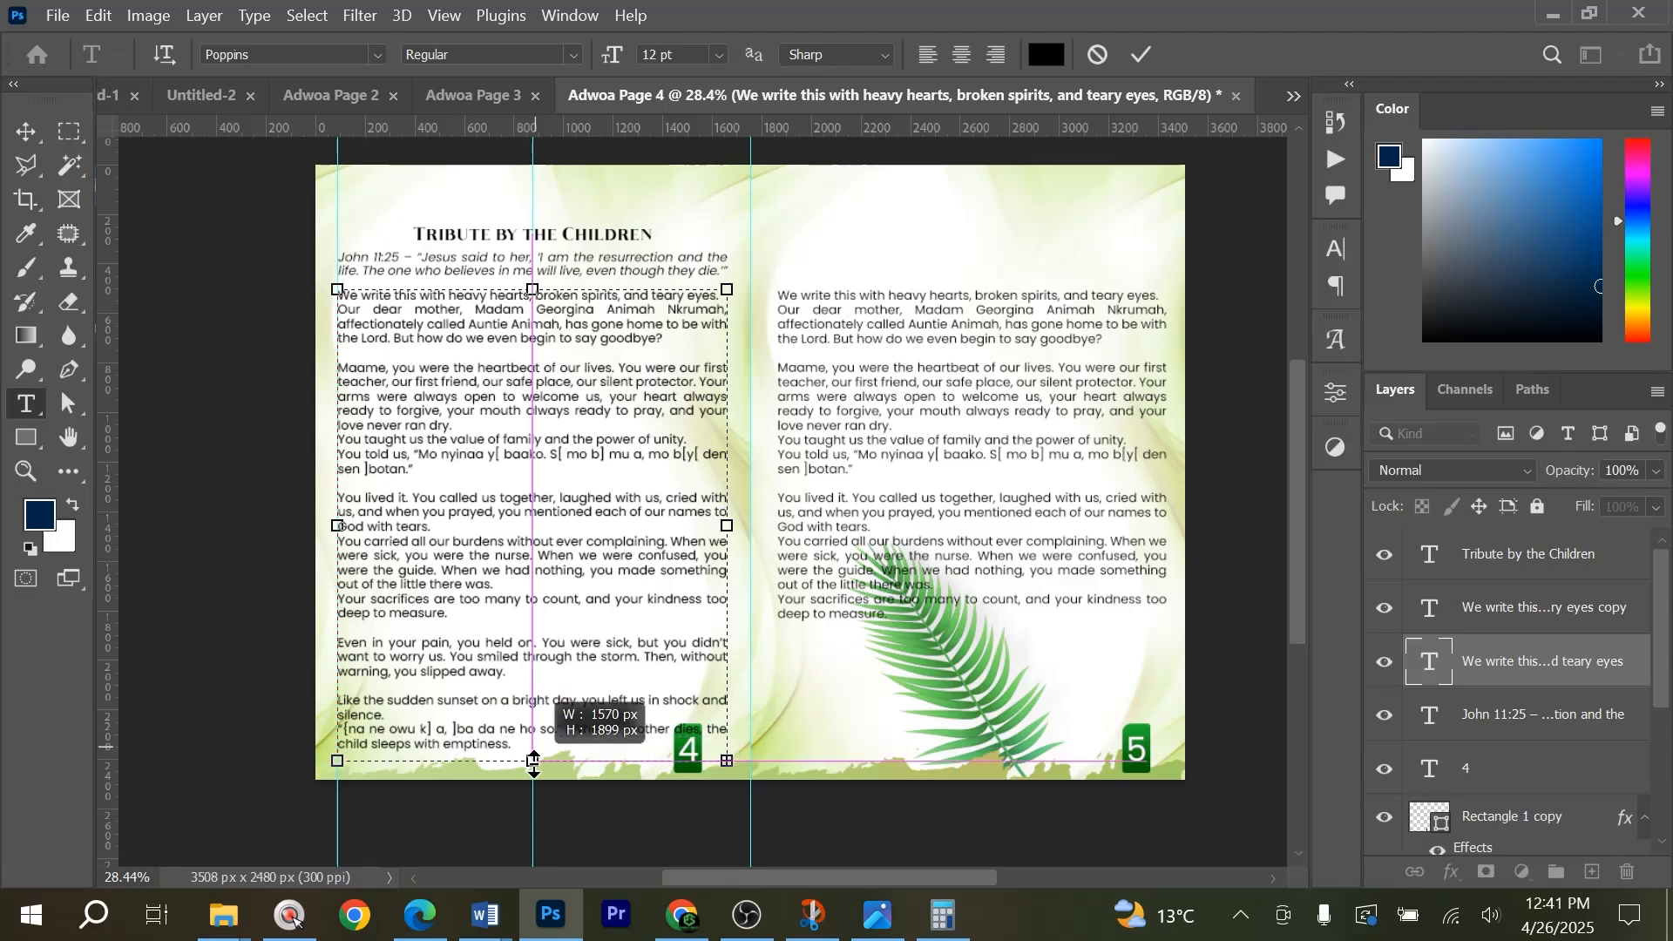
key("ctrl+a")
key("alt+Up")
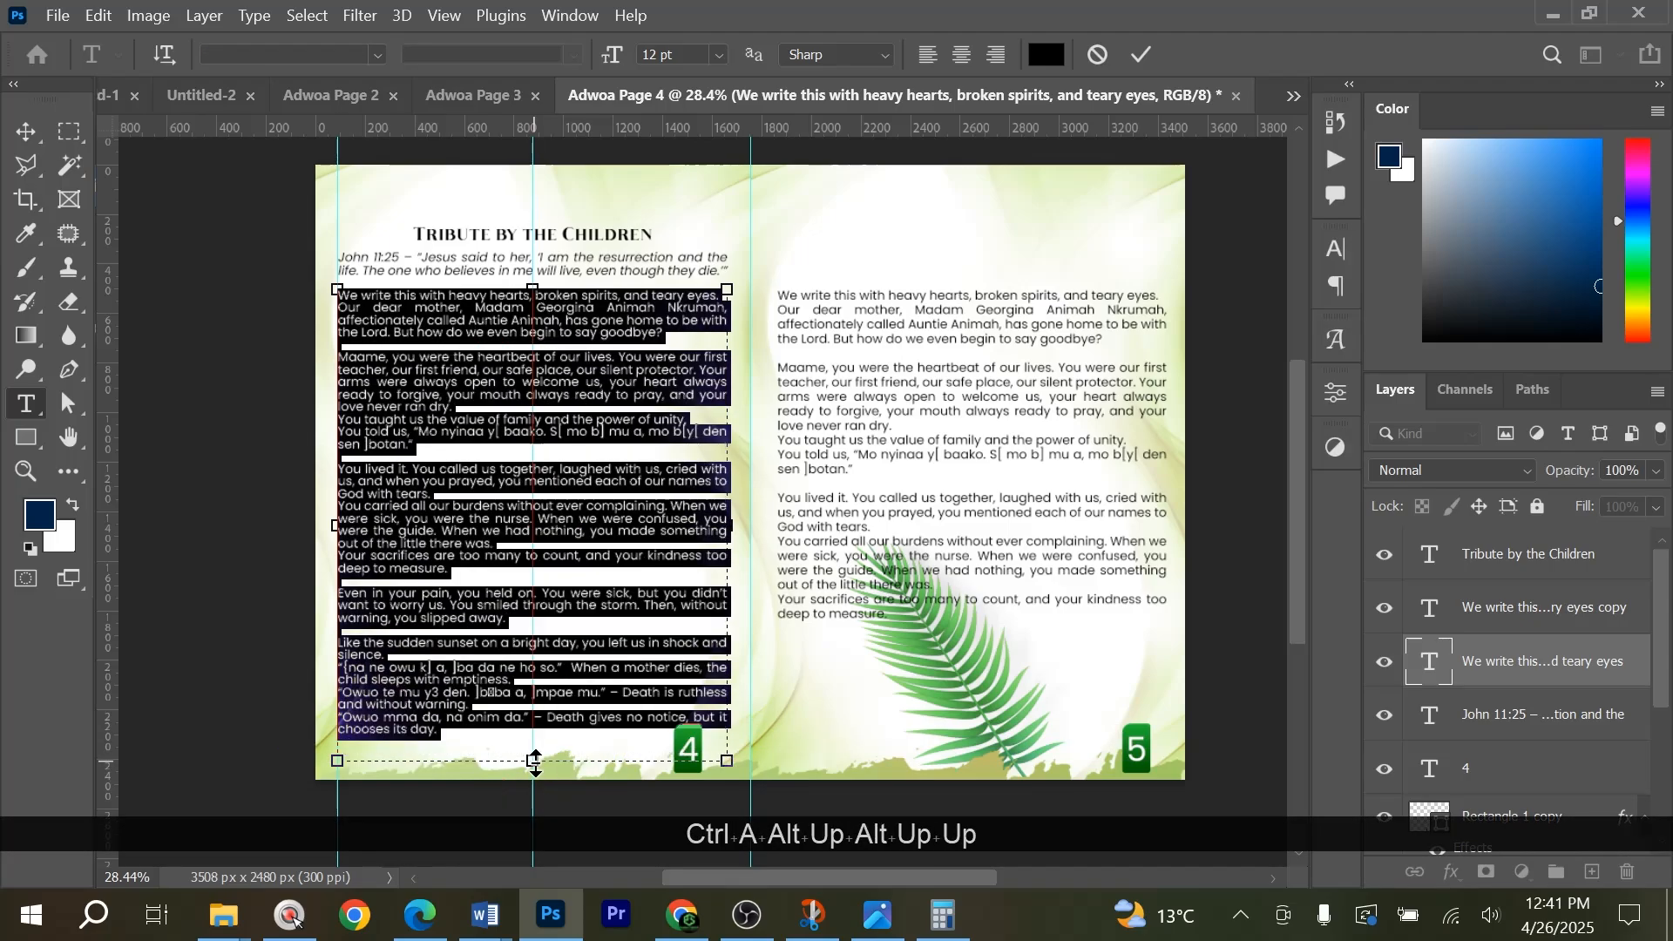
key("alt+Down")
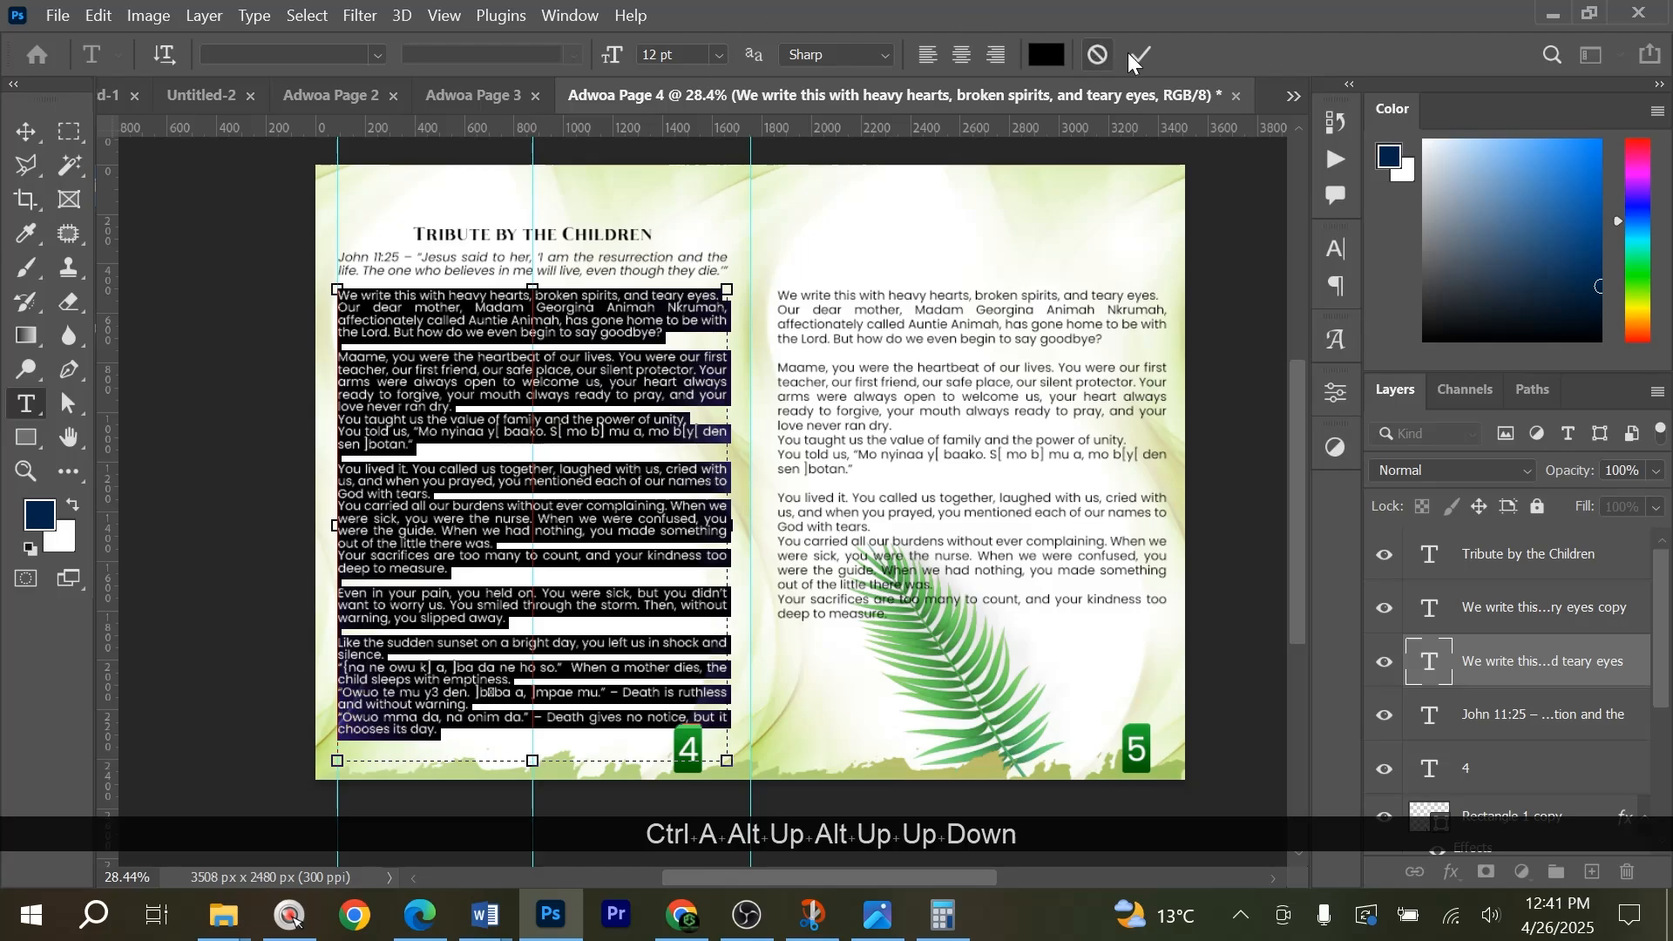
Copy the Word passage from "Today, we feel like orphans" to "Forever in our hearts," and replace the page 5 text in Photoshop with it.
key("alt+Tab")
scroll(658, 527, "down", 8)
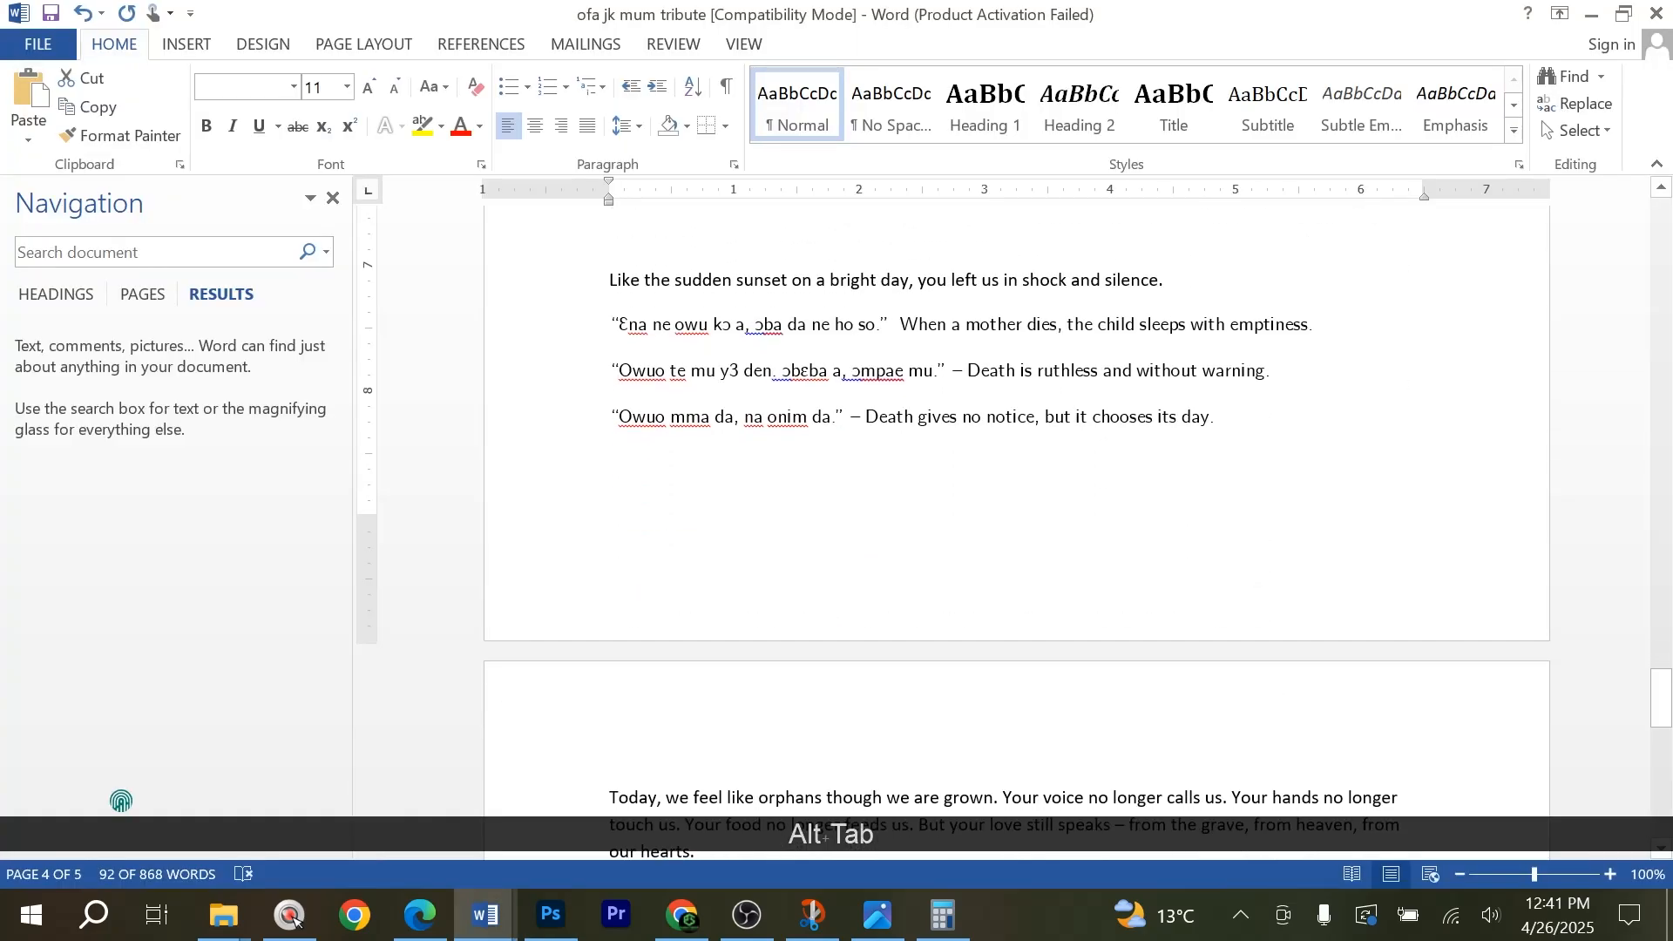
scroll(1016, 533, "down", 3)
left_click_drag(610, 296, 788, 733)
key("ctrl+c")
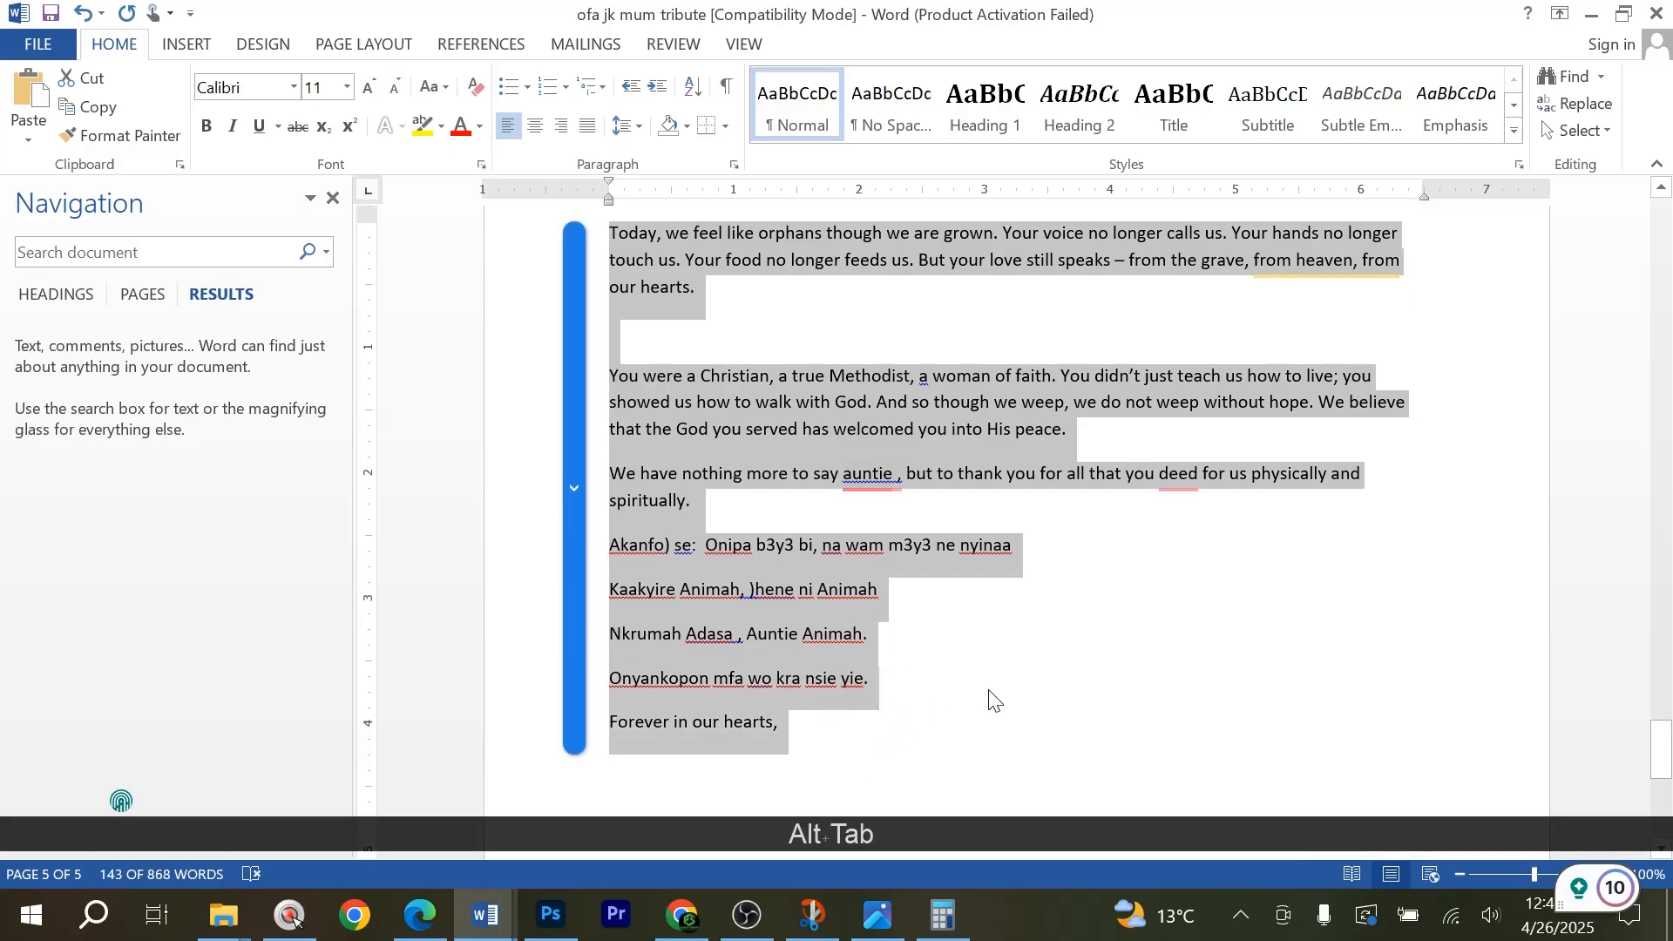
key("alt+Tab")
left_click(895, 623)
key("ctrl+a")
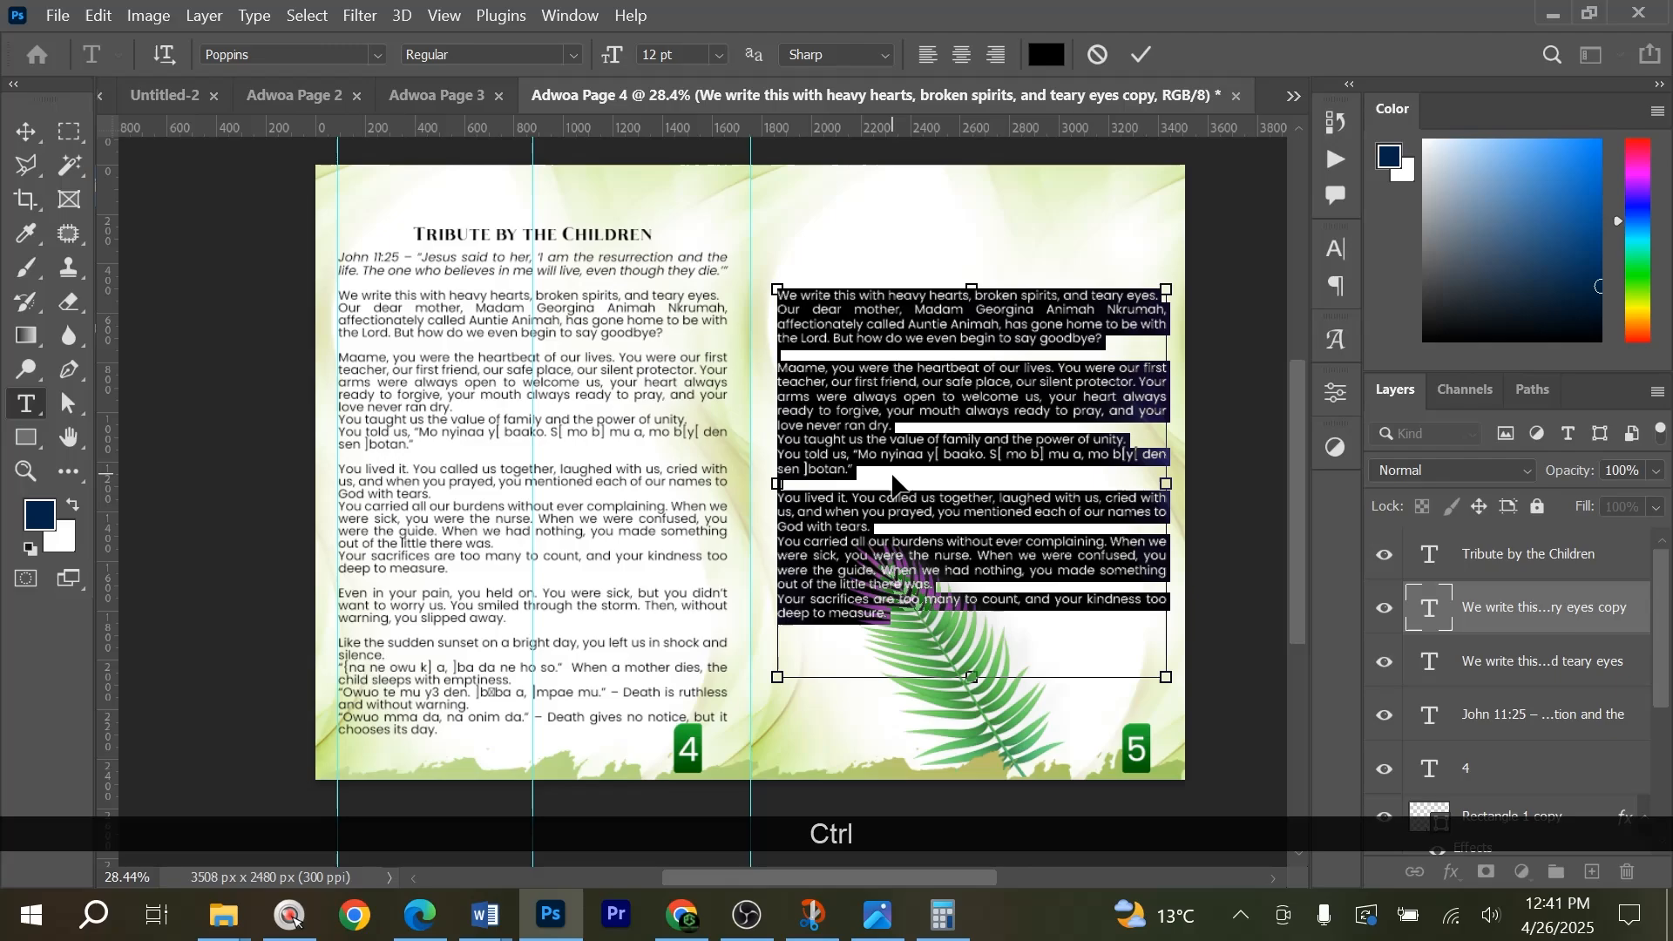
key("ctrl+v")
Loosen the line spacing of the whole page 5 tribute text.
key("ctrl+a")
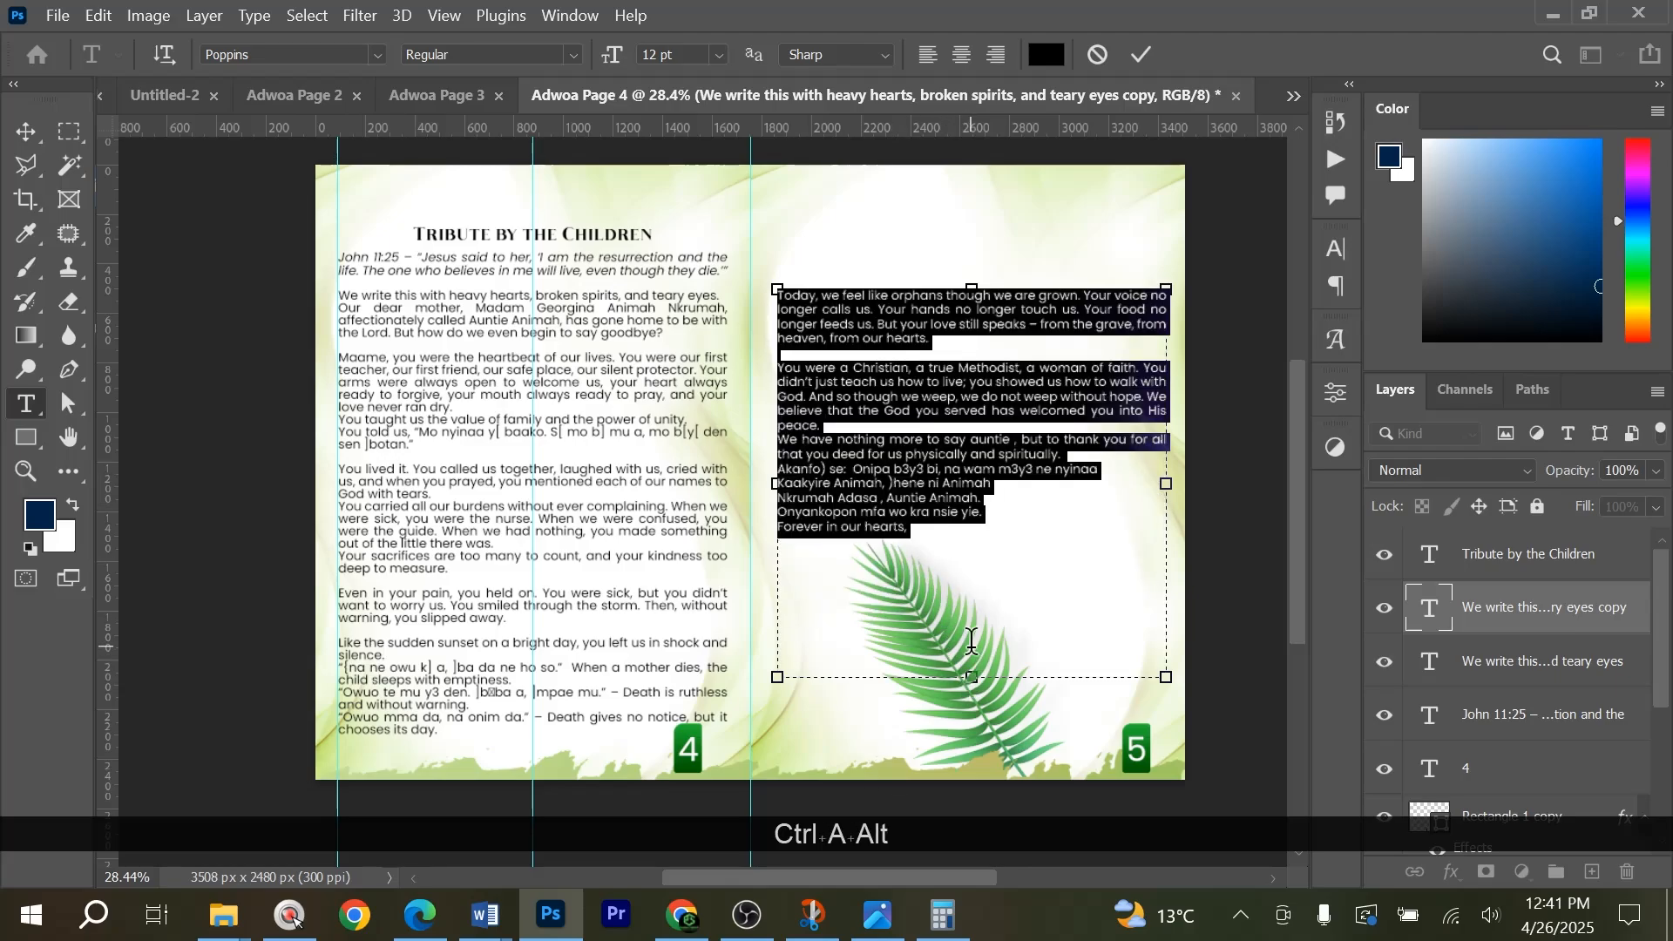
key("alt+Down")
key("alt+Down")
key("alt+Down")
key("alt+Down")
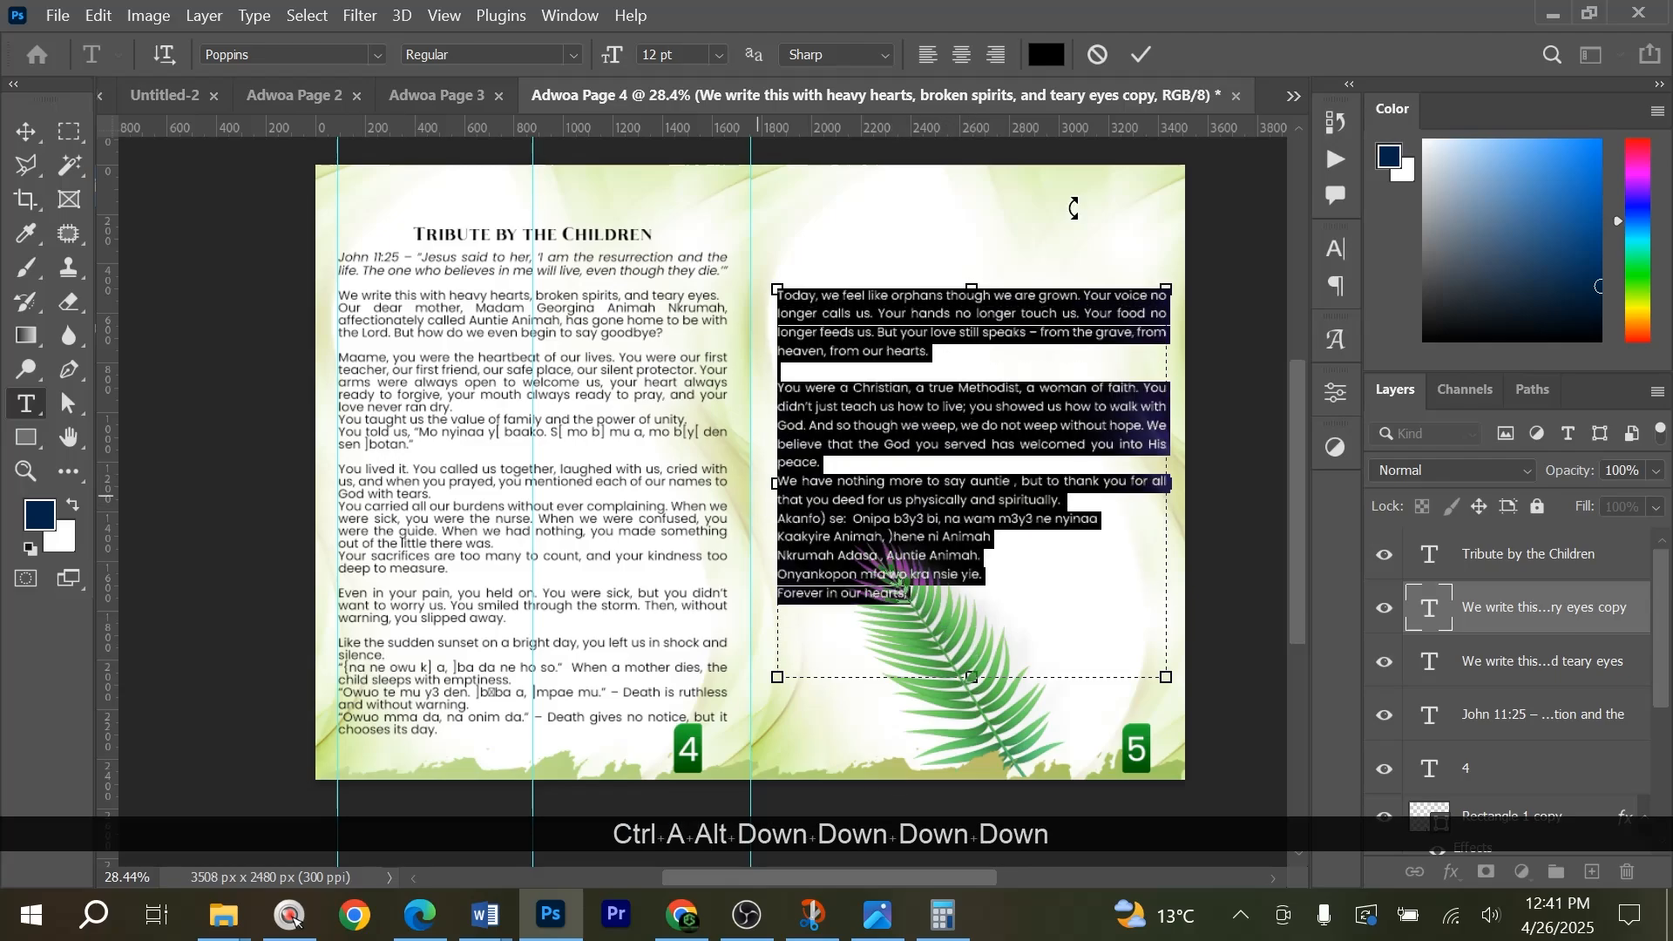
left_click(1140, 56)
Move the page 5 text block up near the page's upper edge and raise the Tribute by the Children heading slightly.
key("v")
left_click_drag(996, 318, 996, 245)
left_click(1264, 374)
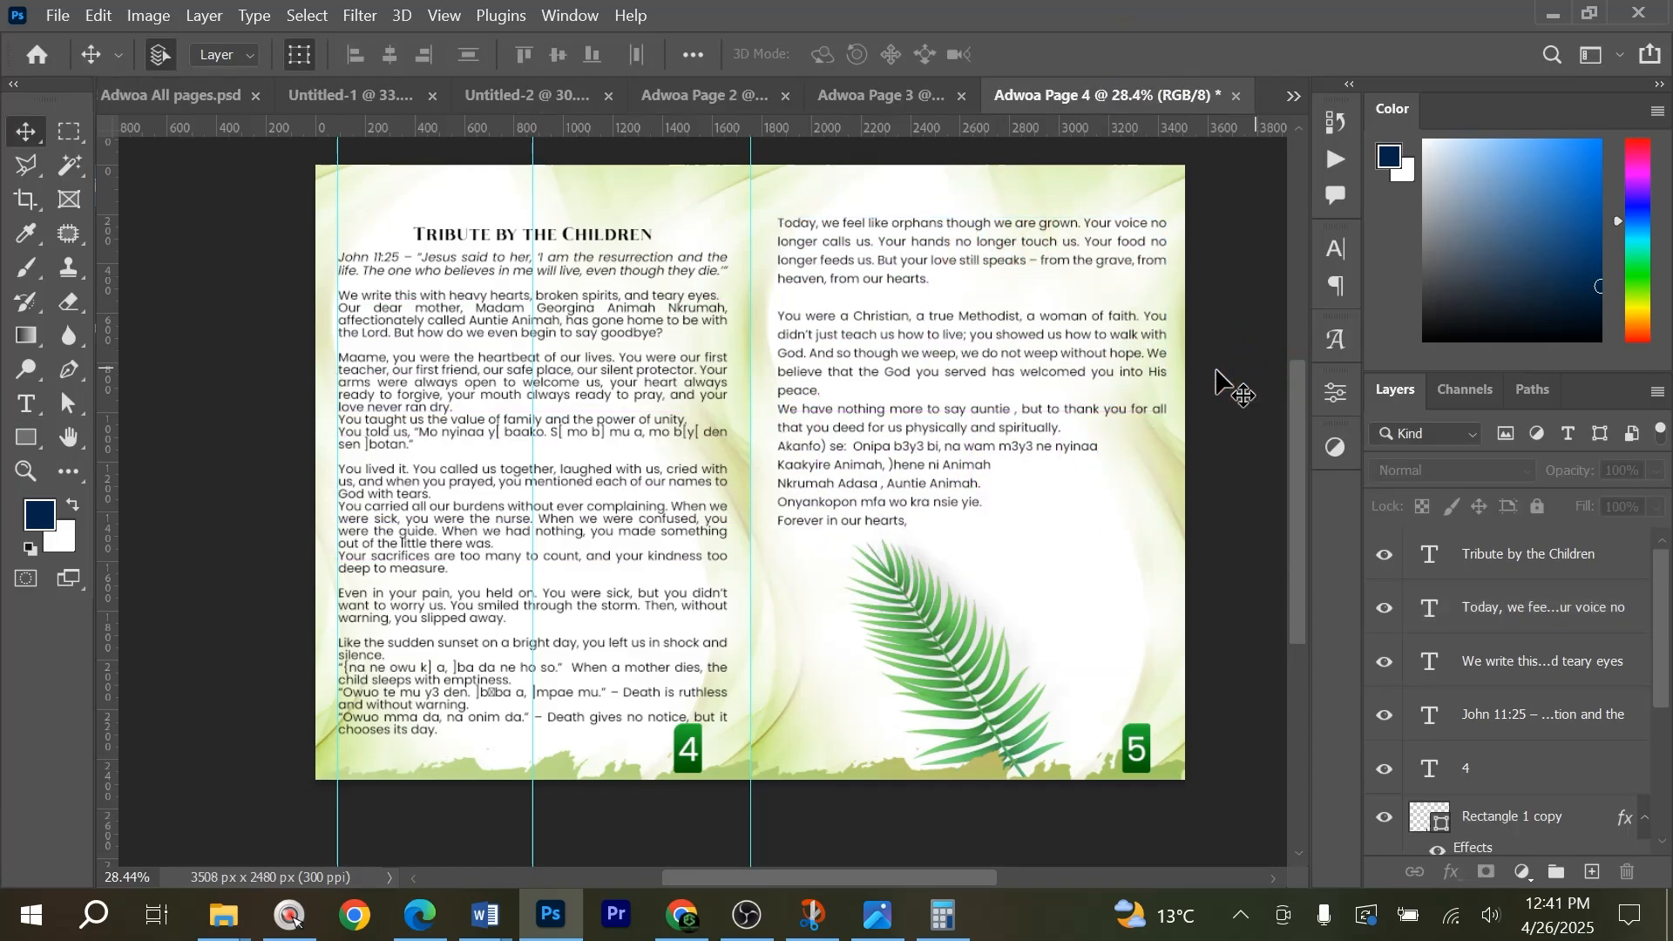
left_click_drag(628, 239, 627, 223)
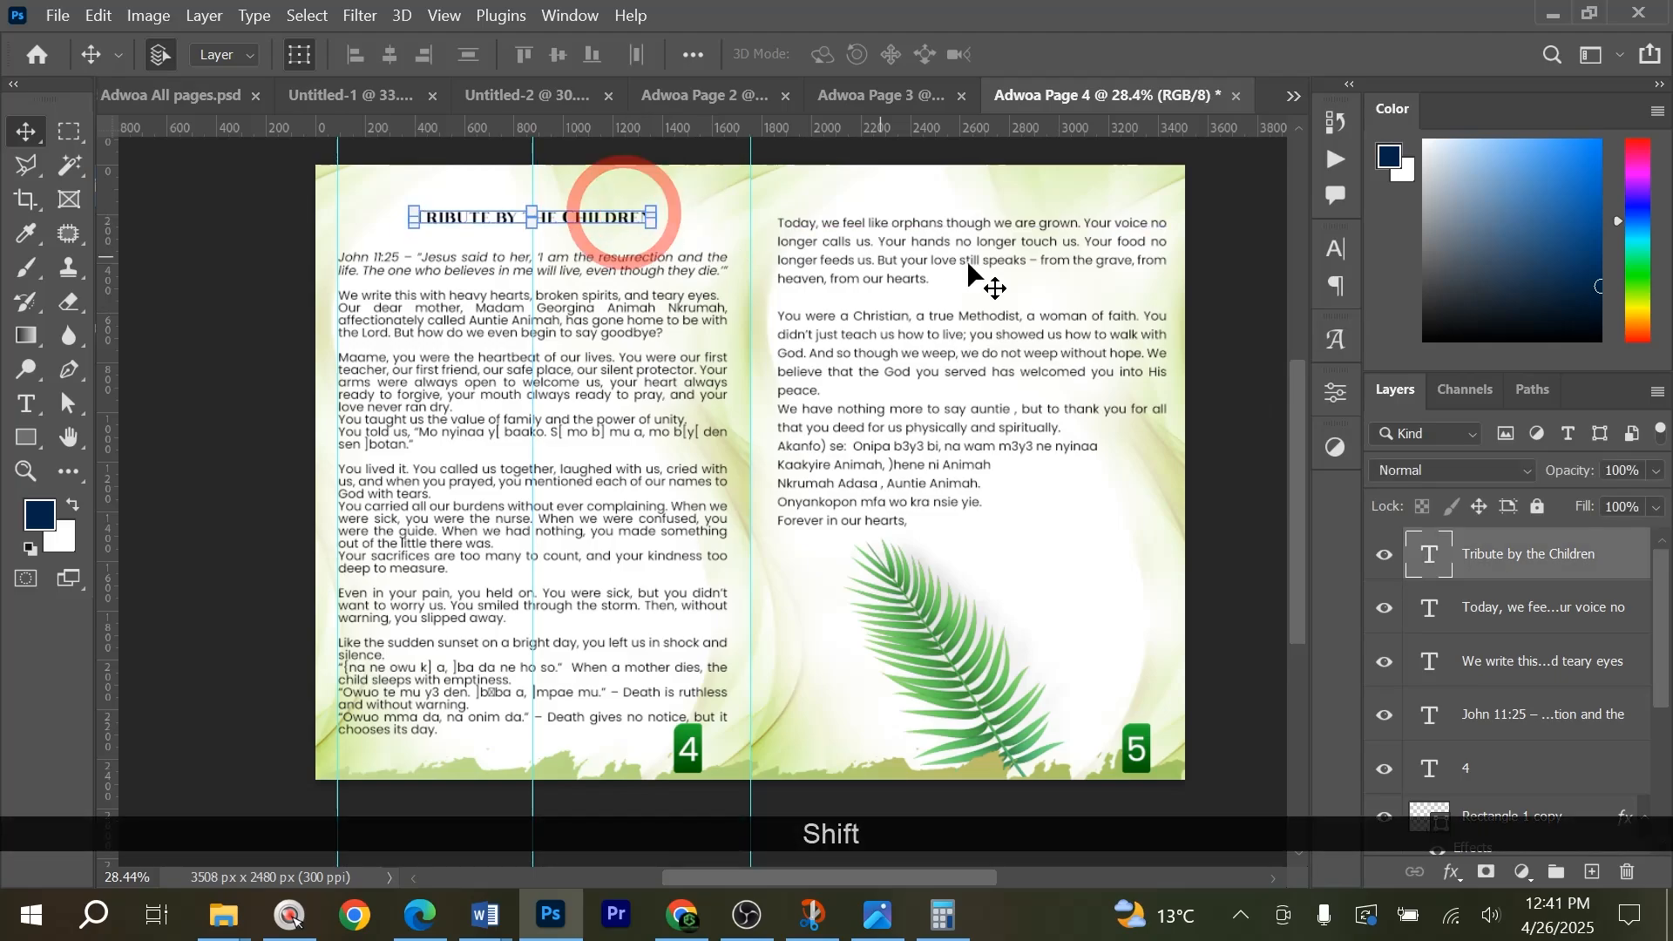
Review the order of service, page 2 and page 3/6 documents against the page 4/5 spread, ending on Adwoa Page 3.
left_click(518, 100)
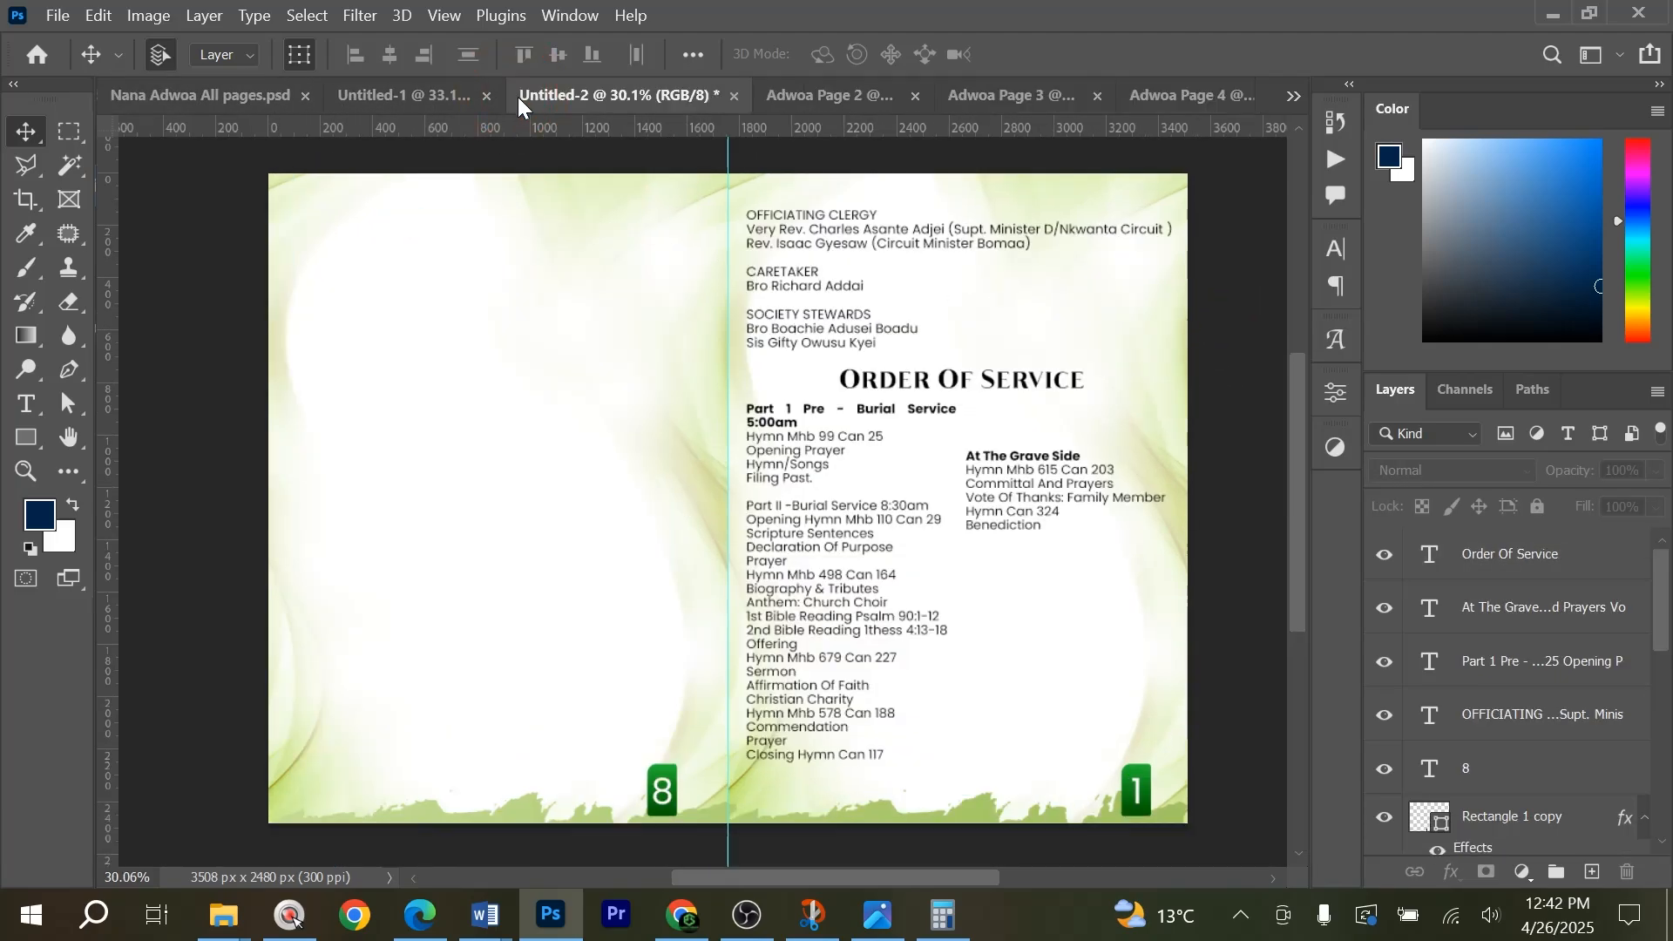
left_click(816, 98)
left_click(985, 99)
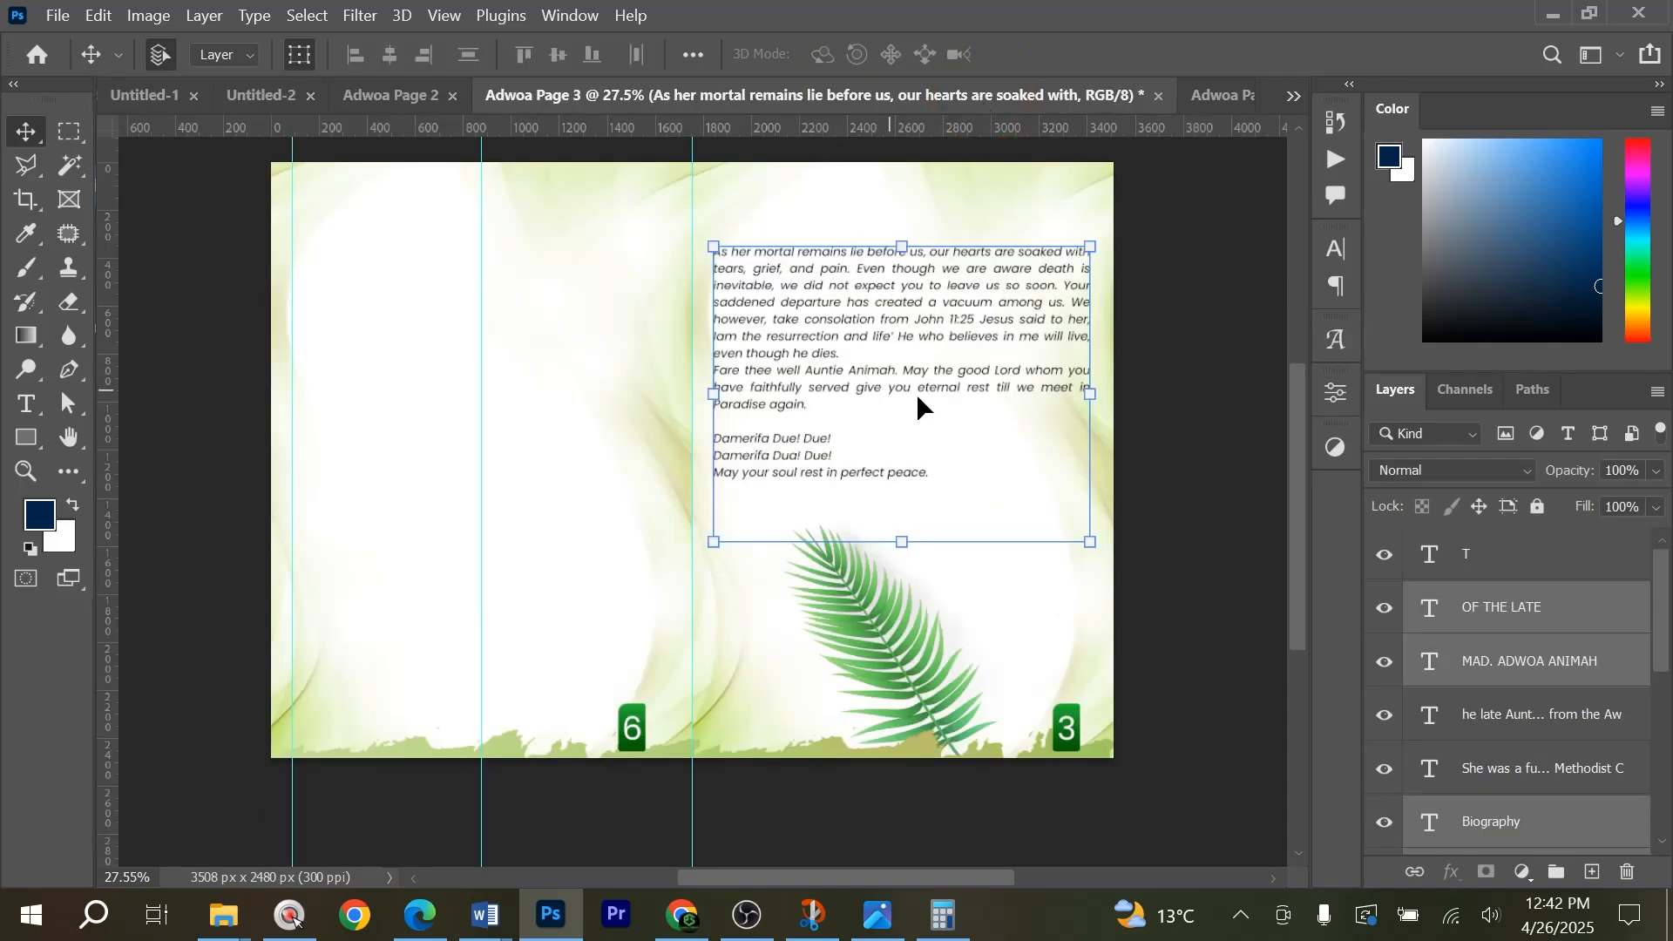
left_click(1228, 108)
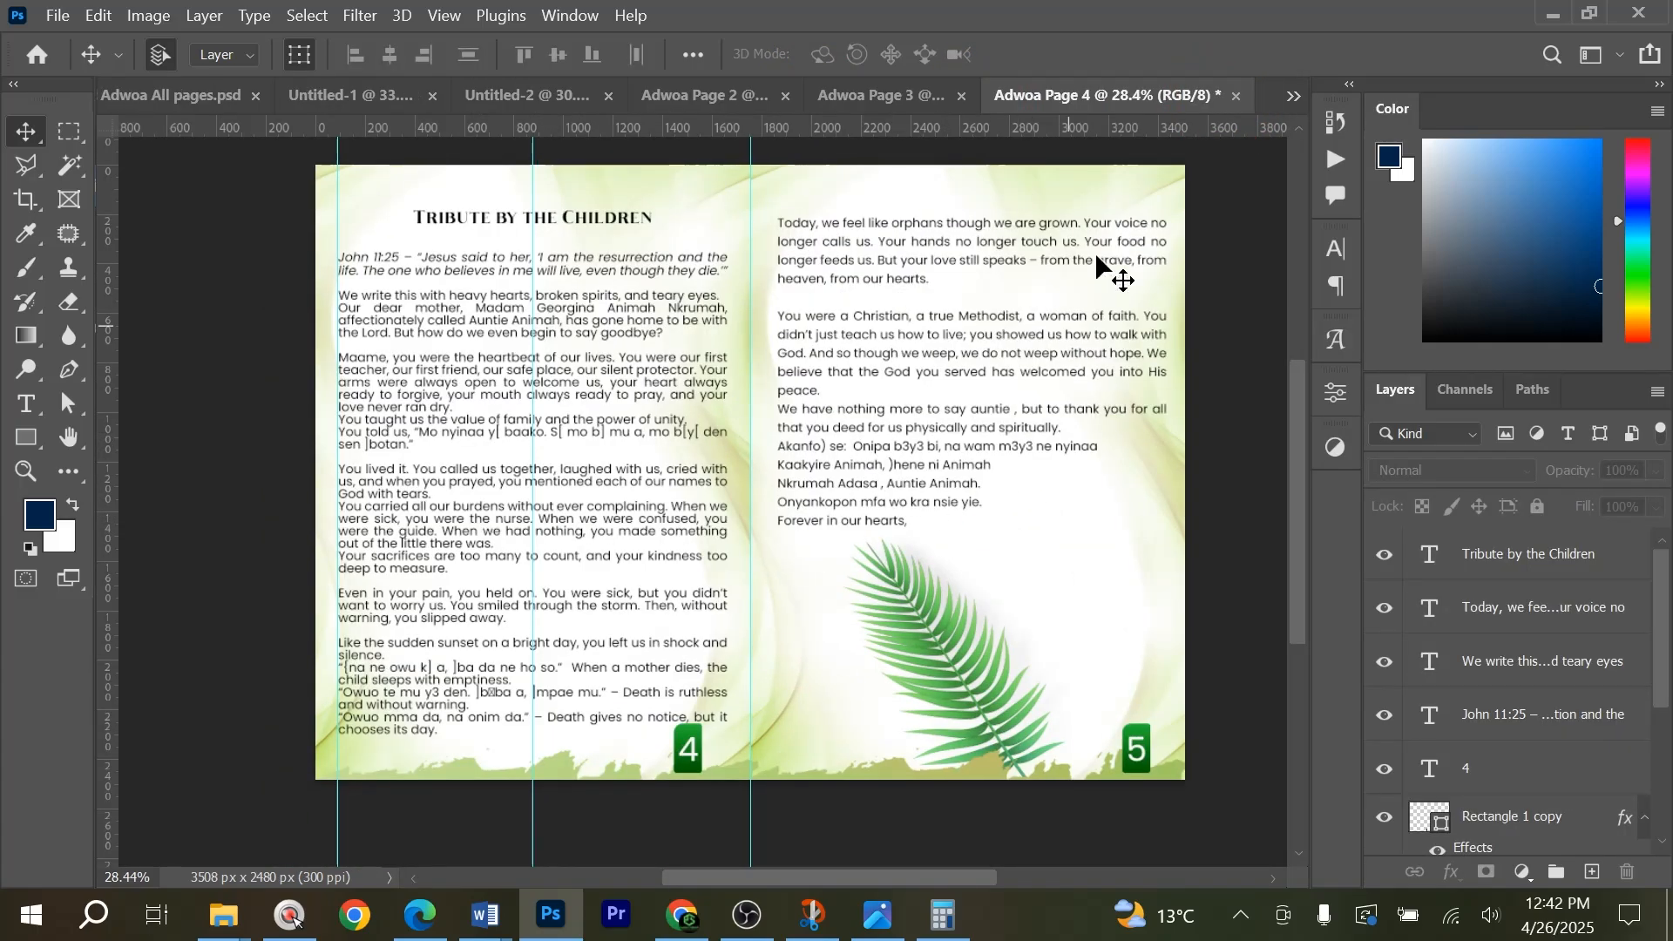
left_click(874, 96)
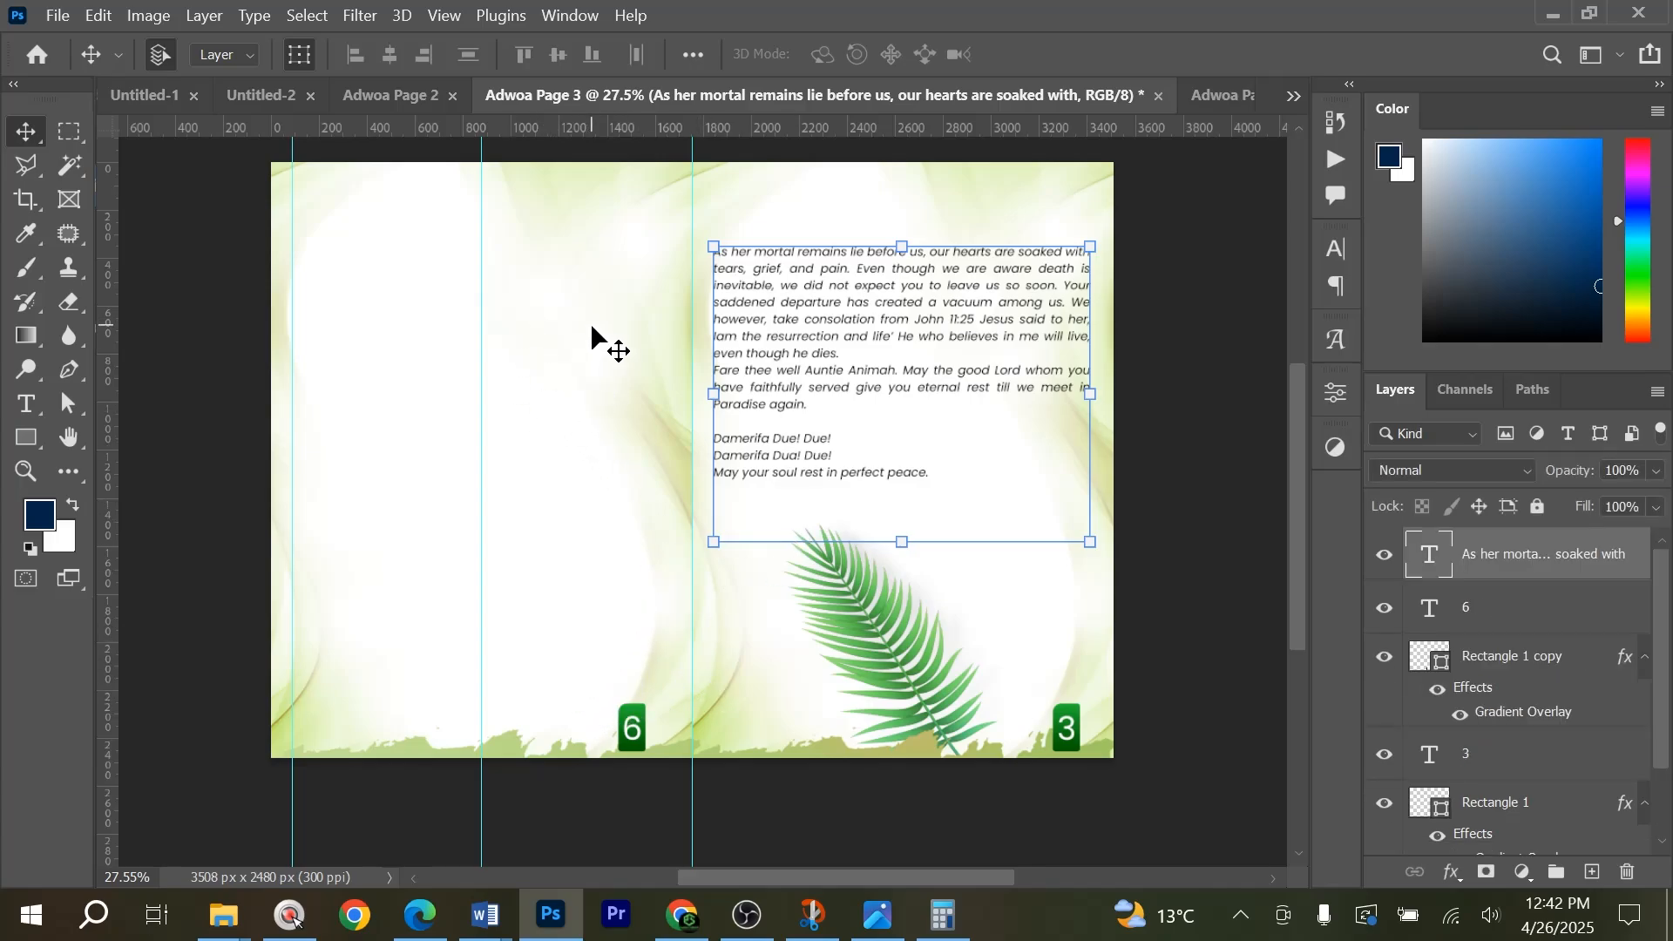
Examine the finished all-pages brochure document from the biography on page 2 through the page 6 grandmother tribute to the Methodist Church tribute.
left_click(1295, 97)
left_click(1394, 103)
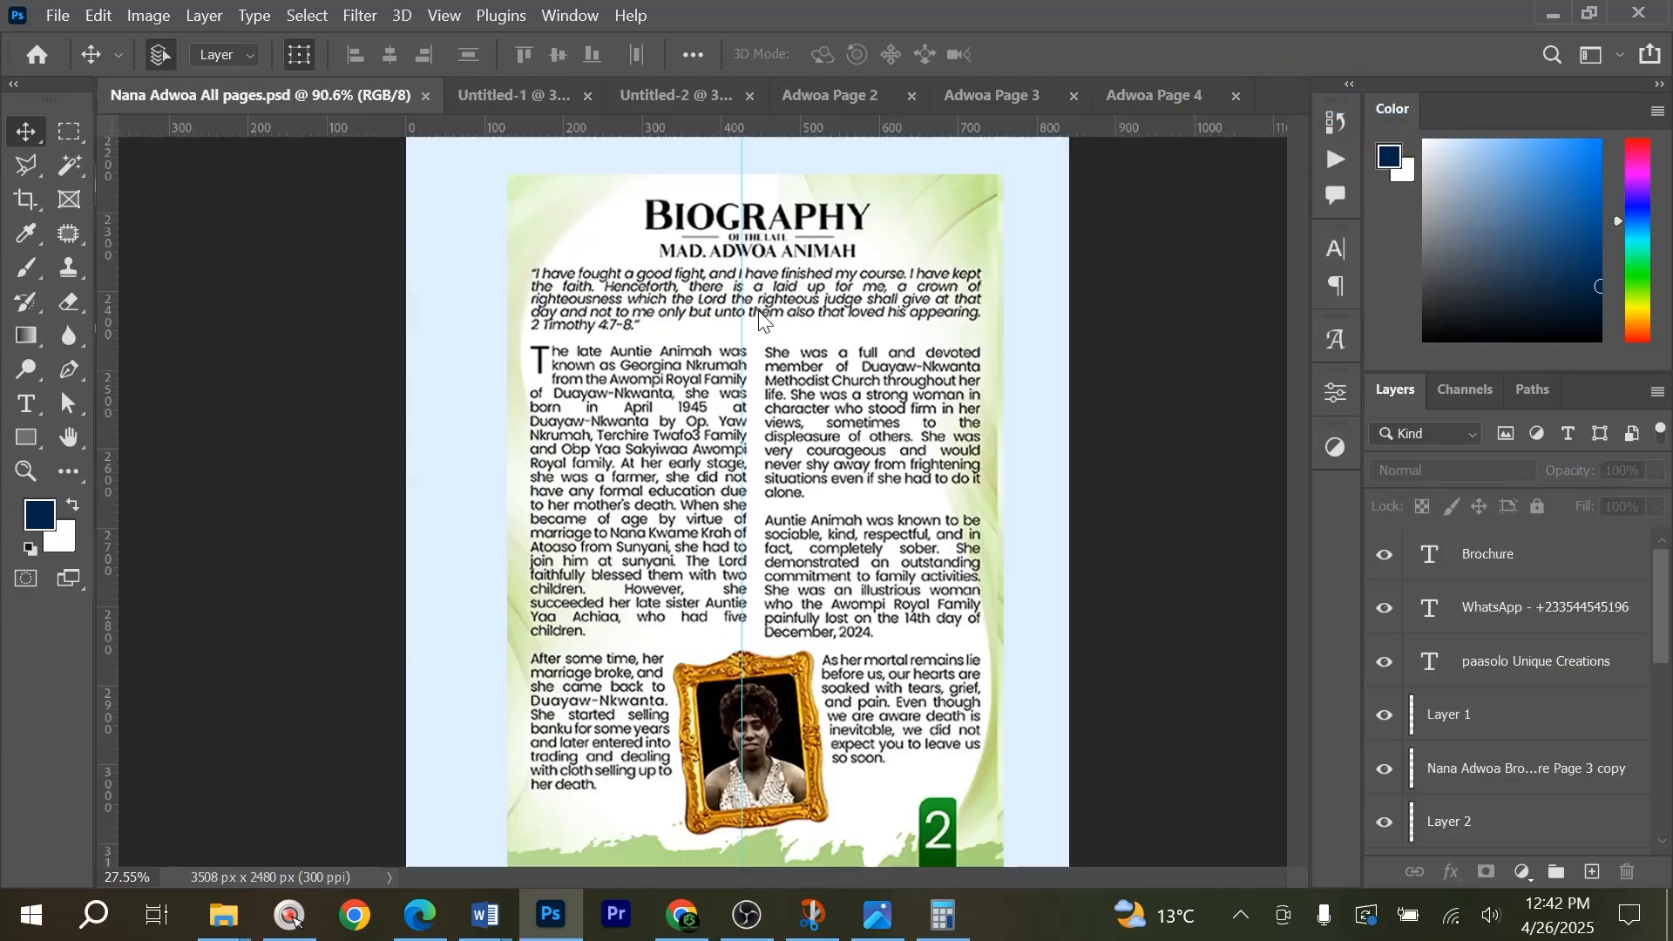
scroll(771, 474, "down", 5)
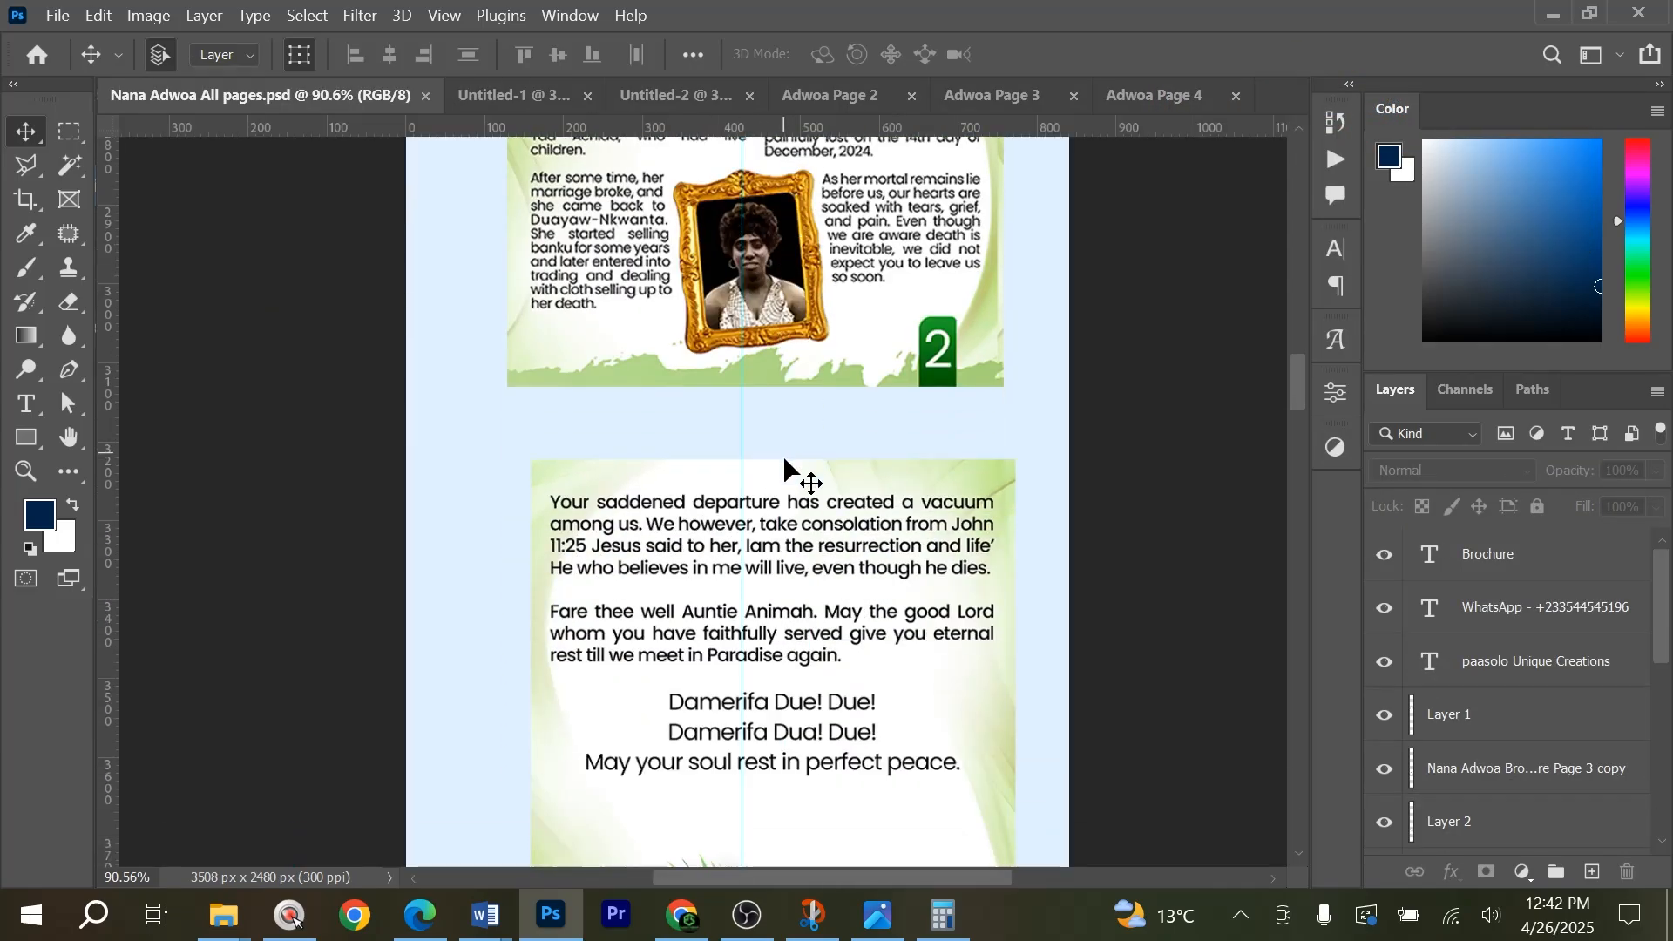
scroll(784, 462, "down", 10)
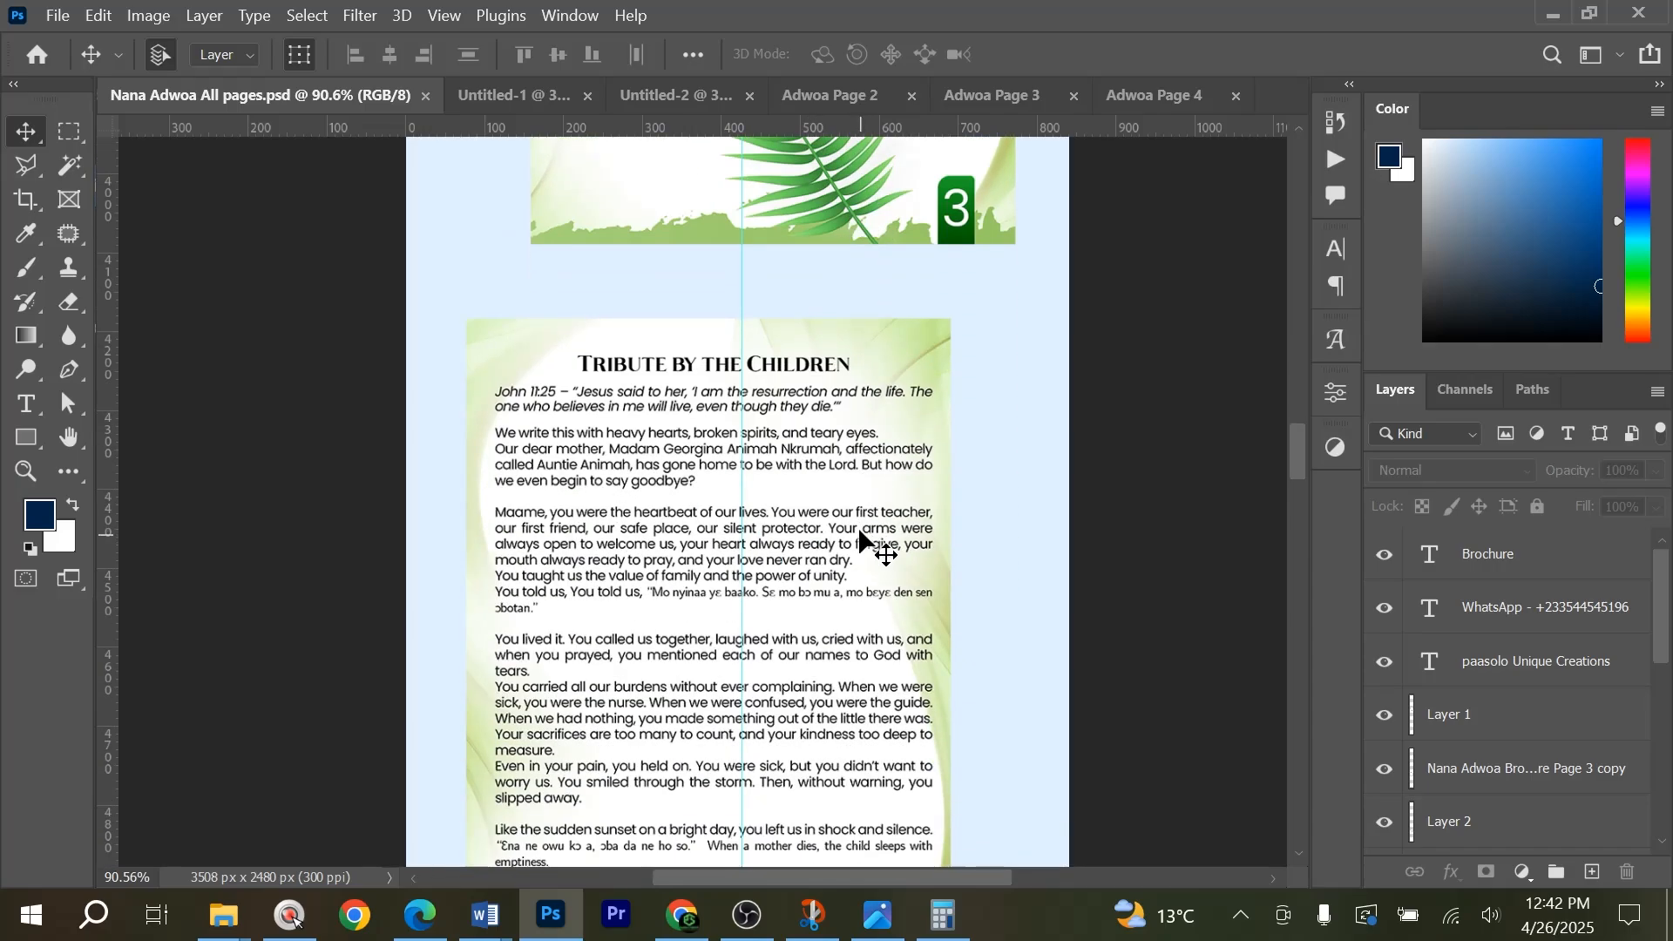
scroll(861, 542, "down", 10)
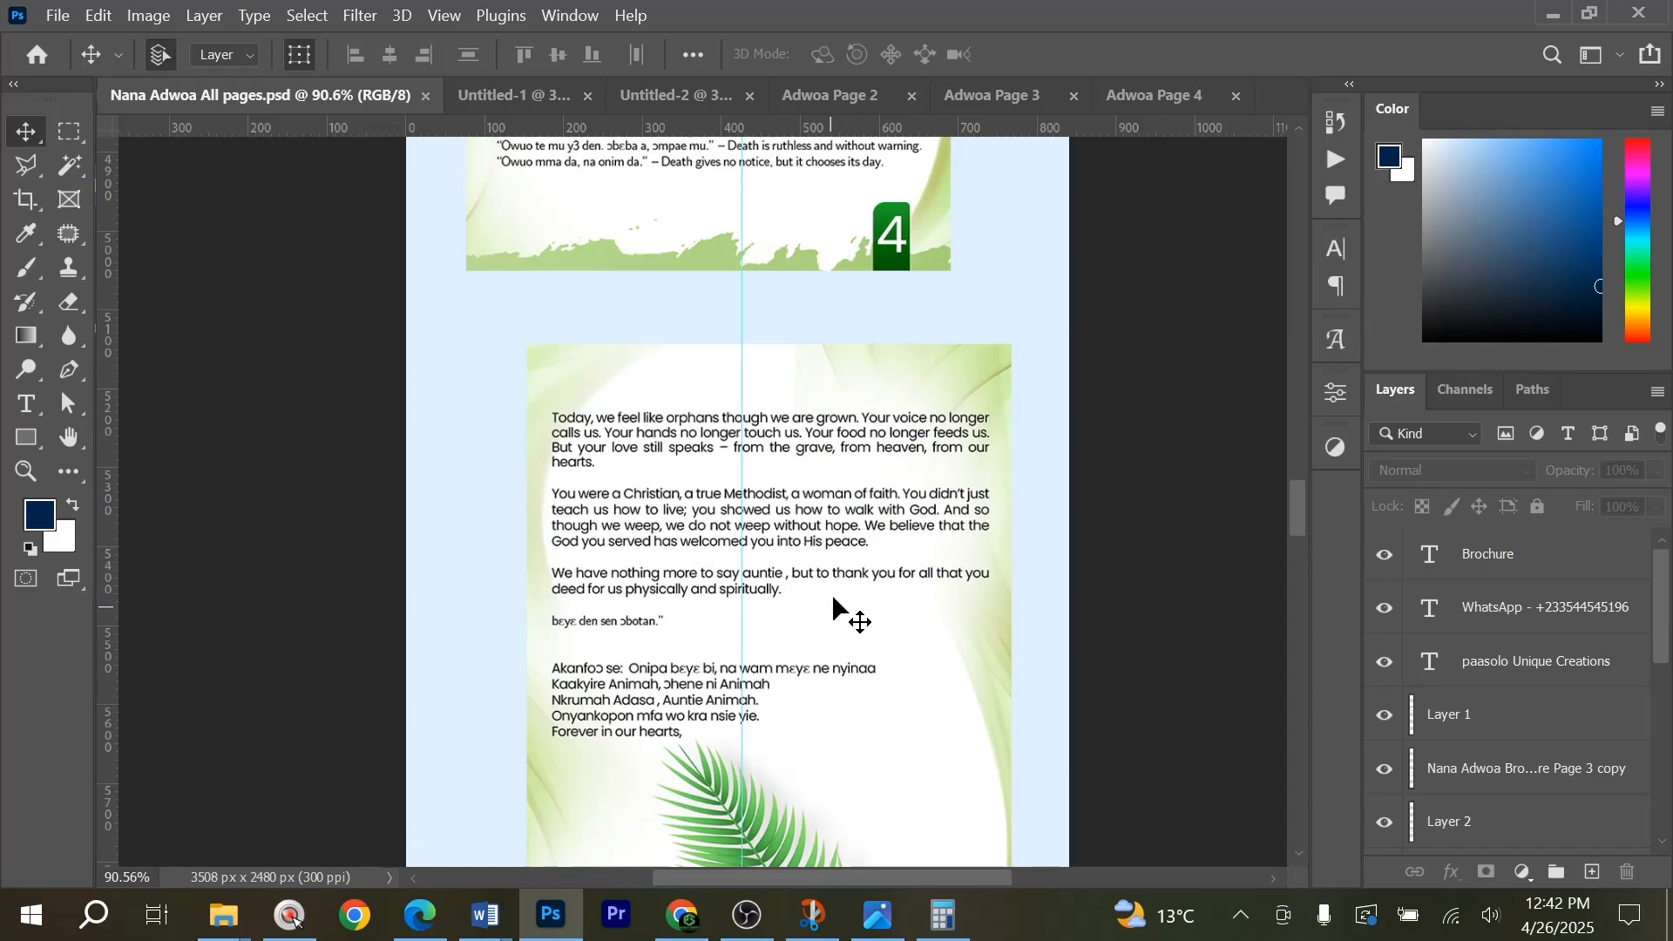
scroll(834, 610, "down", 10)
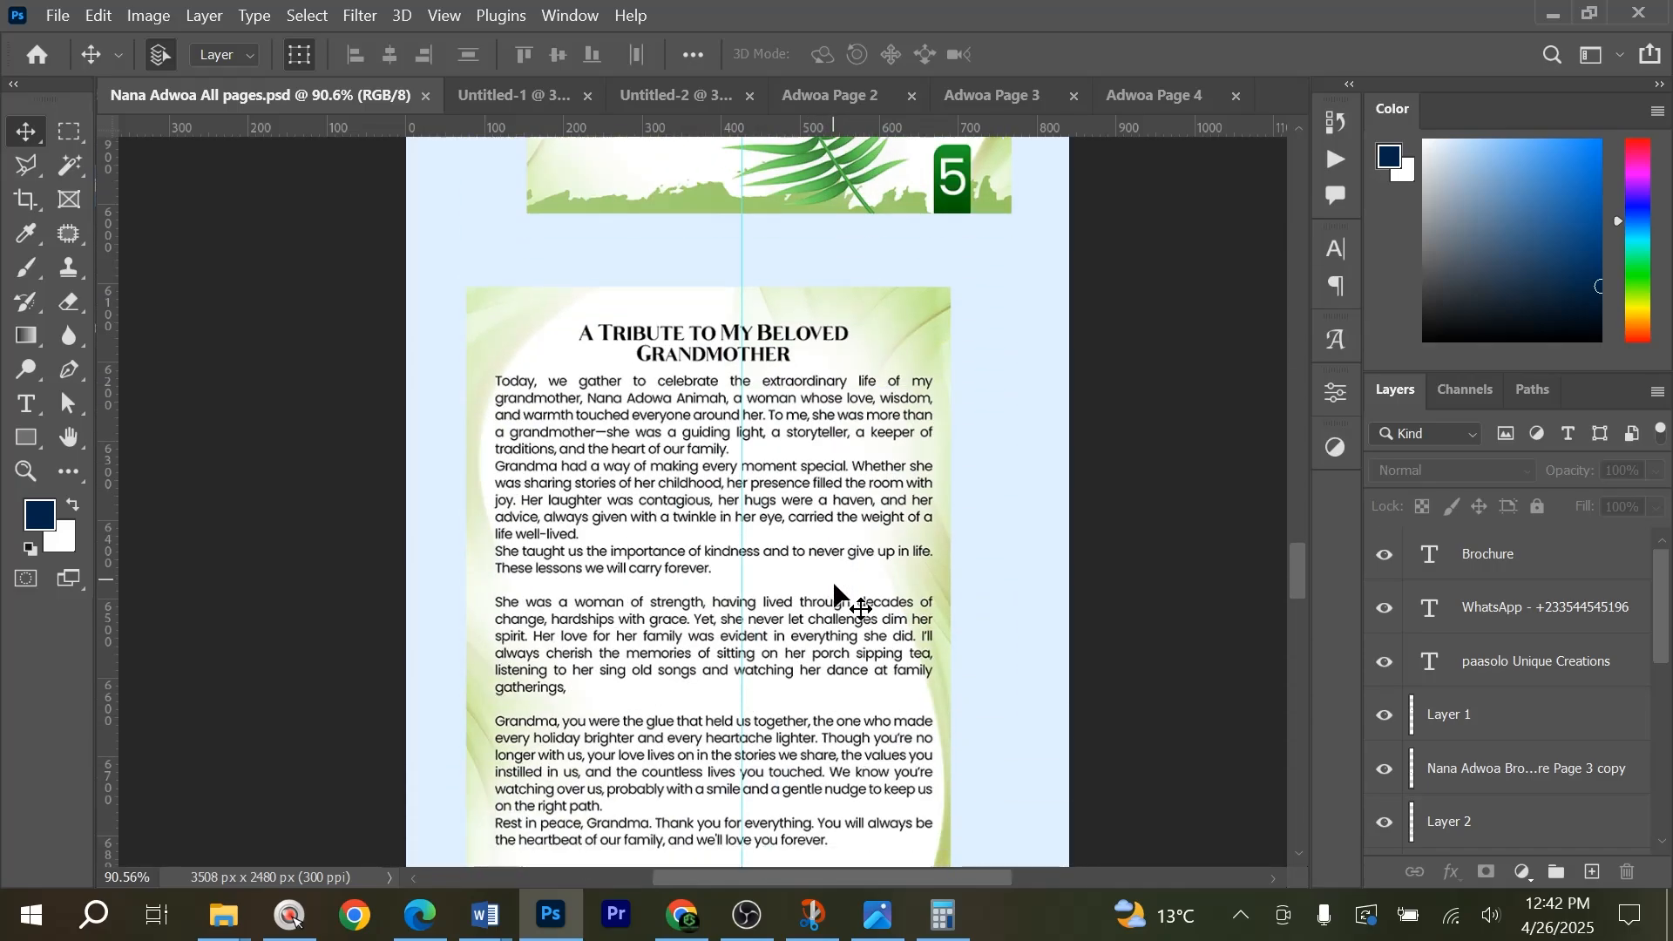
scroll(835, 592, "down", 1)
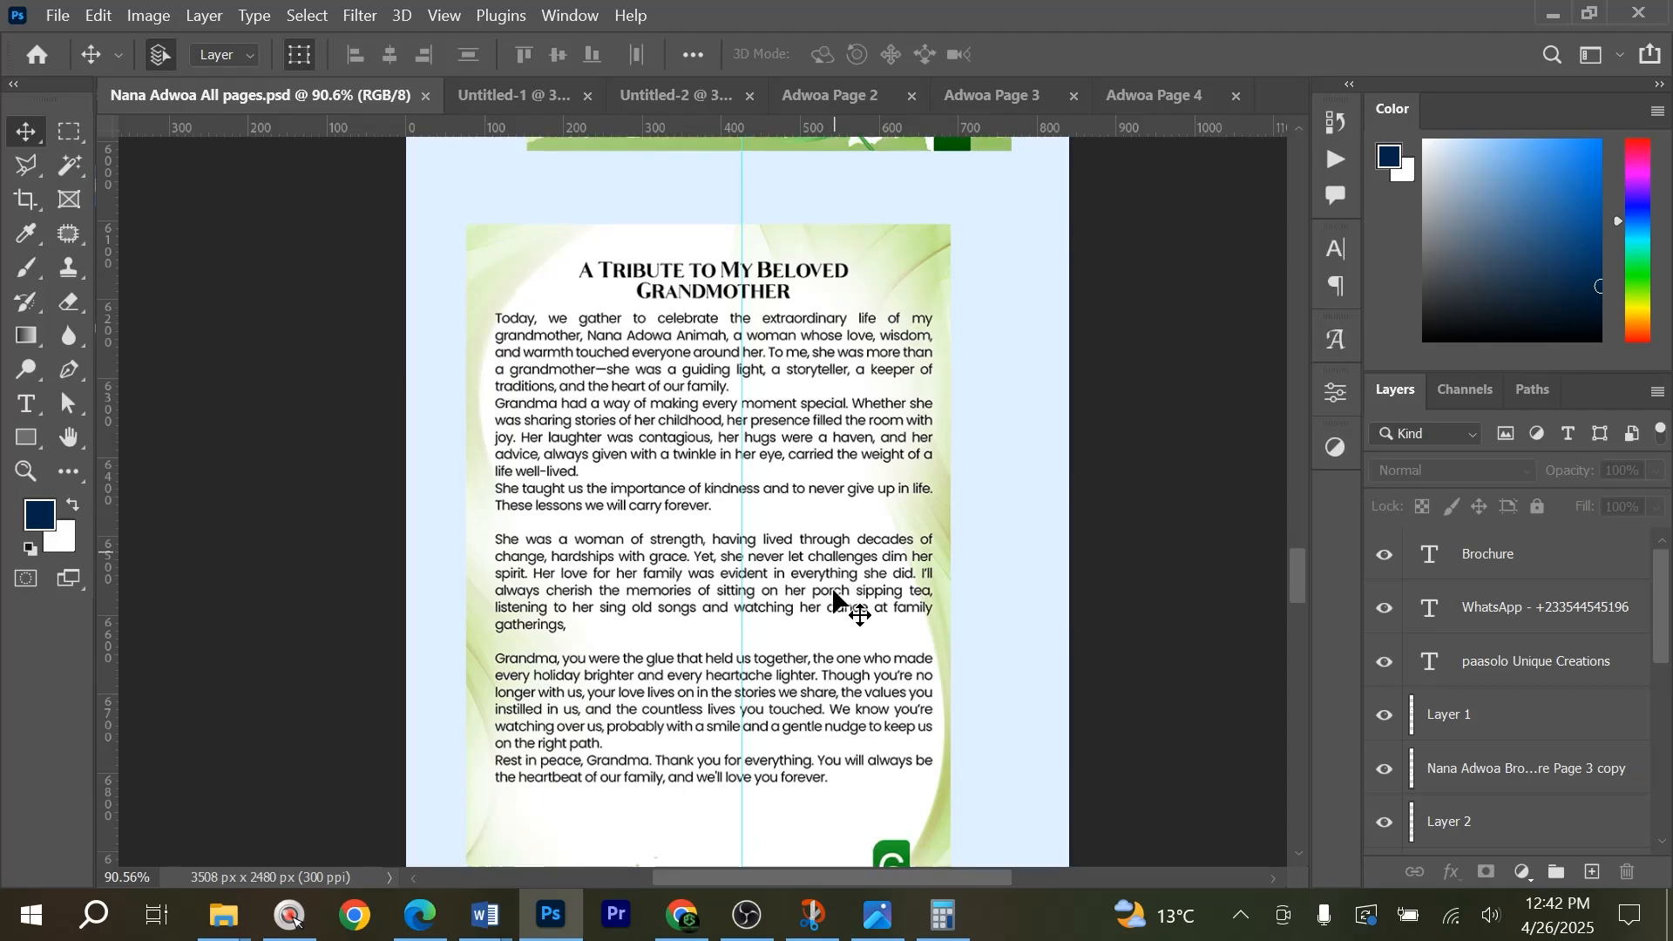
scroll(833, 592, "down", 7)
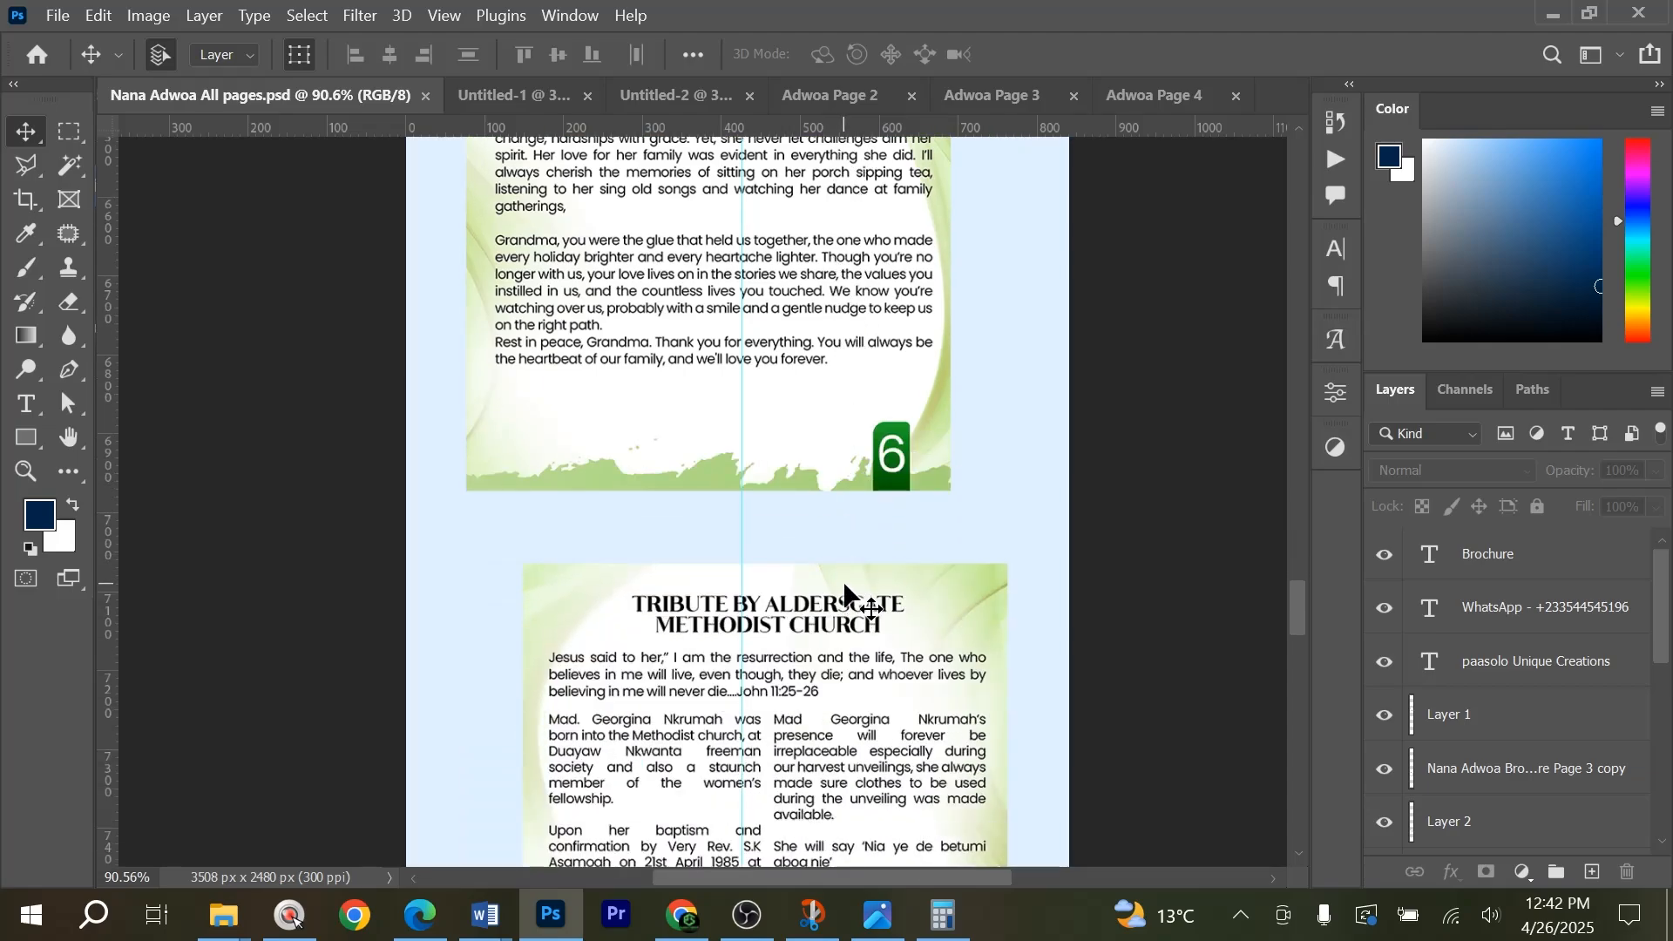
scroll(838, 575, "up", 7)
Copy the heading "A Tribute to My Beloved Grandmother" from the Word document ofa jk mum tribute and return to Adwoa Page 4 in Photoshop.
key("alt+Tab")
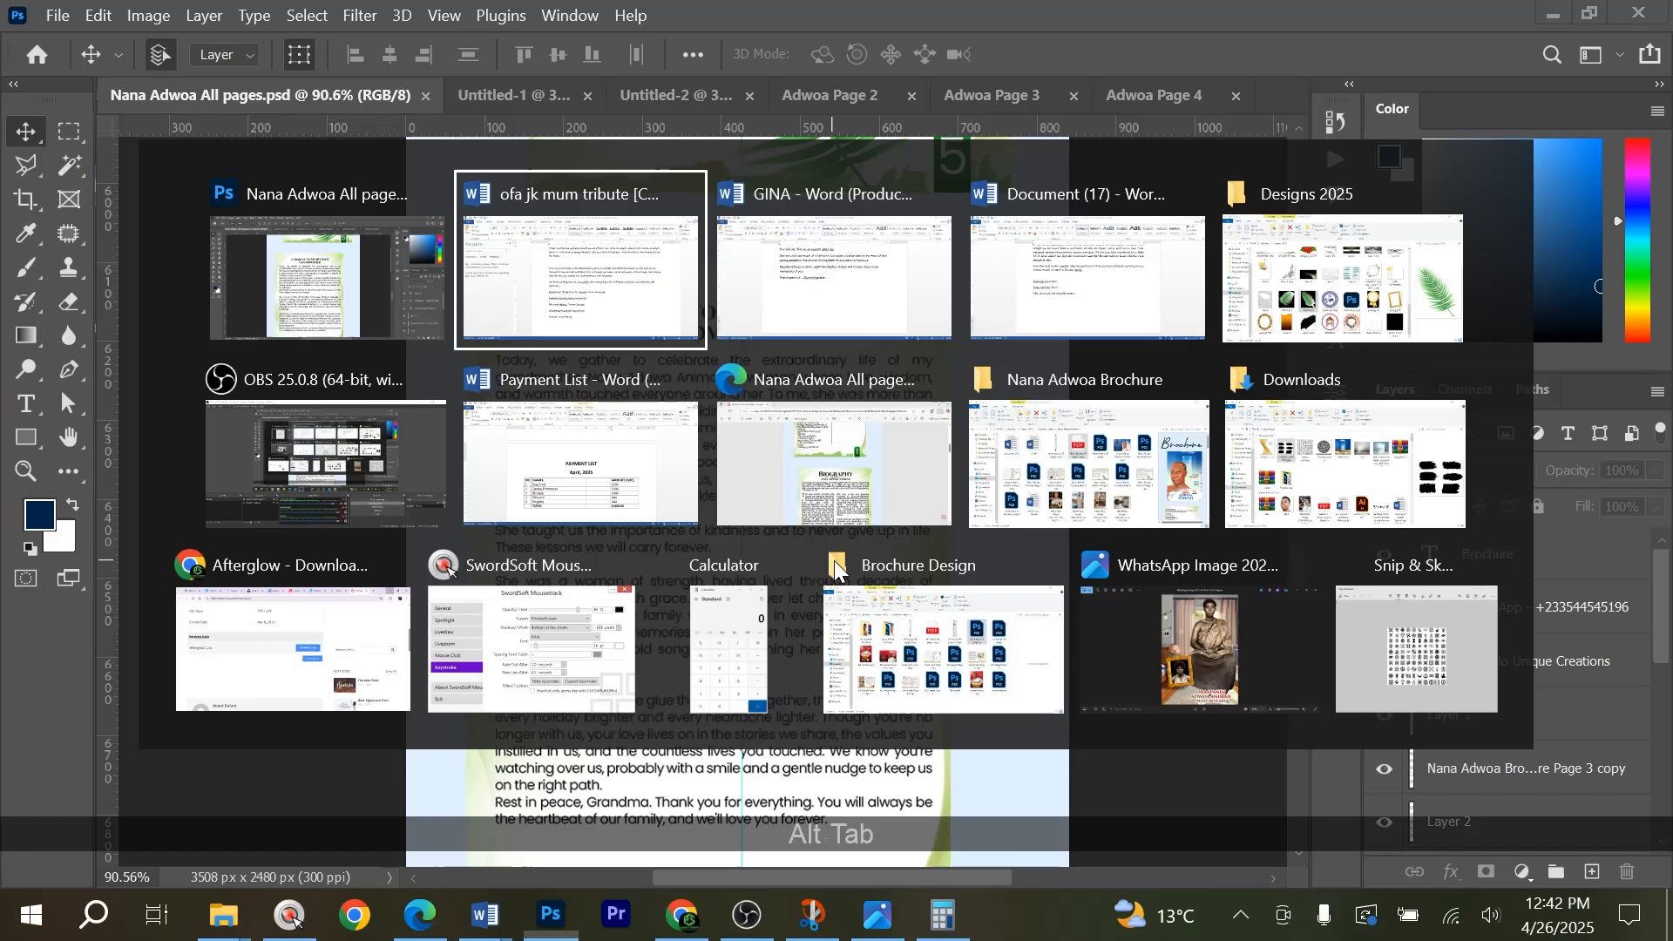
left_click(895, 380)
scroll(896, 392, "up", 10)
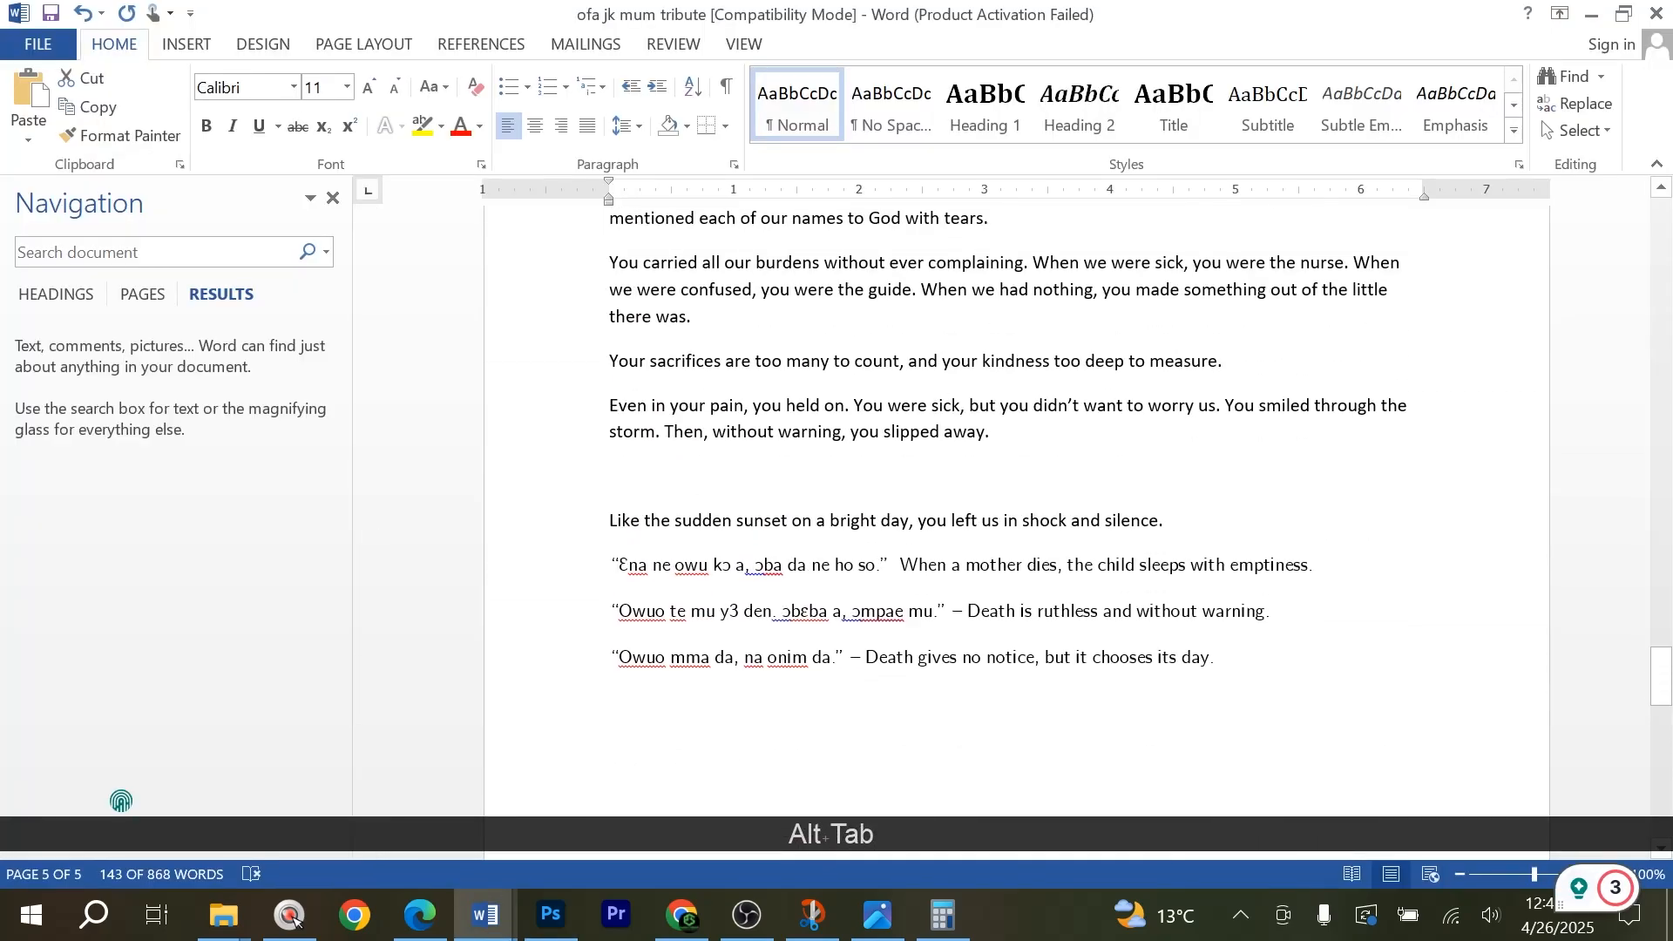
scroll(896, 392, "up", 20)
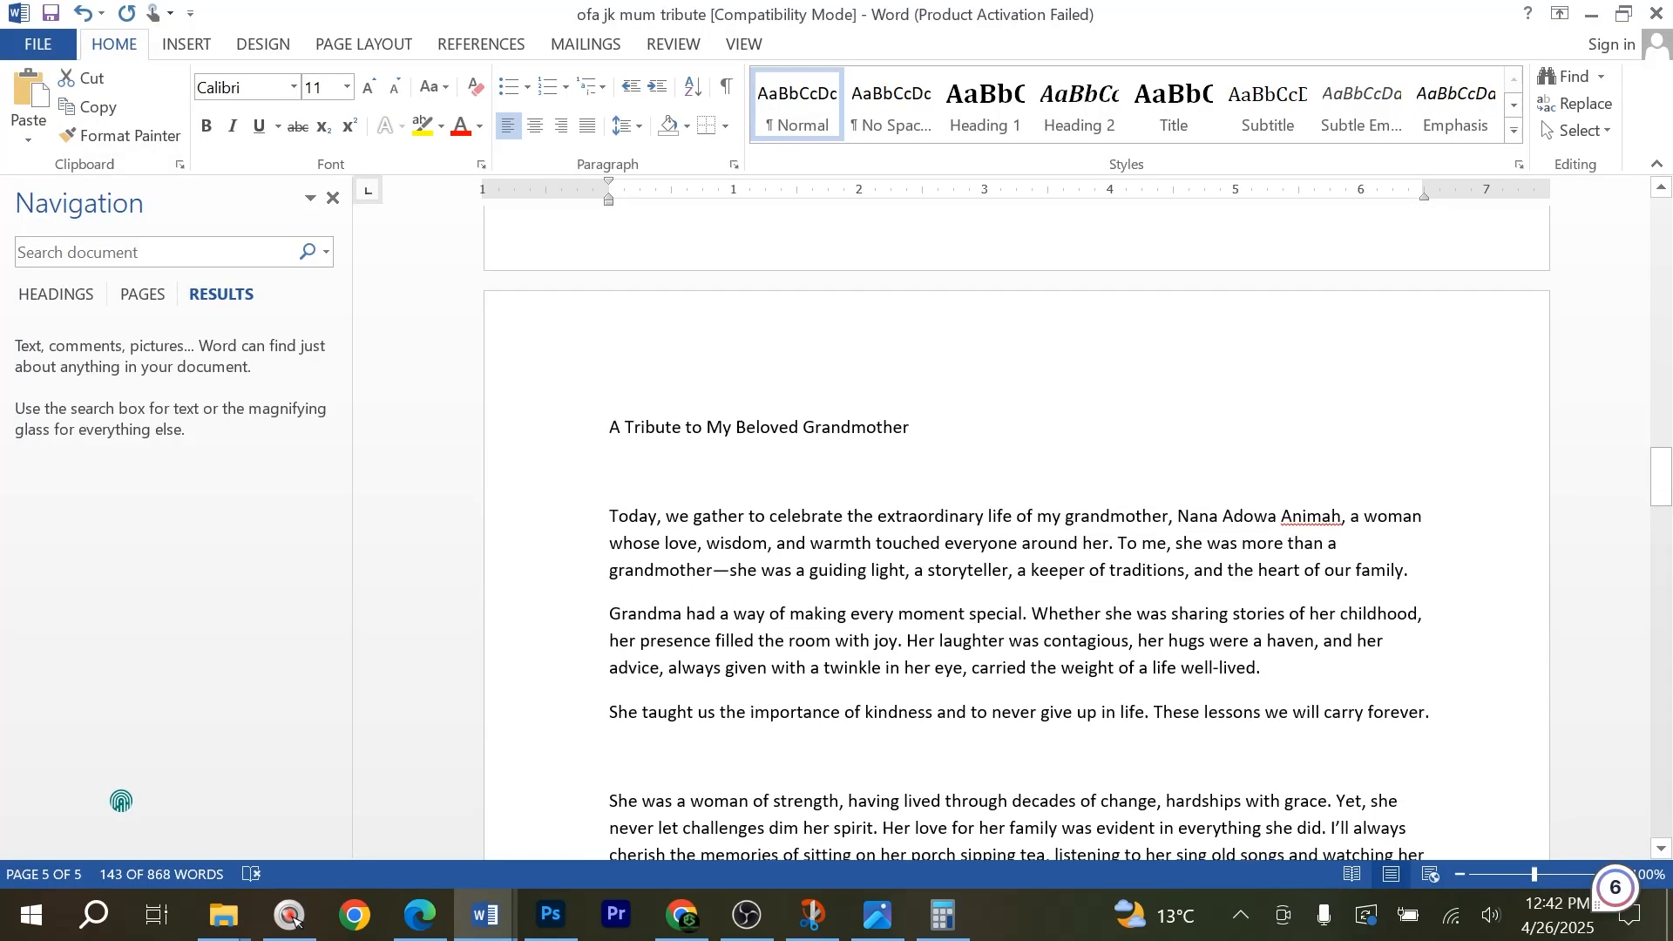
scroll(866, 400, "up", 10)
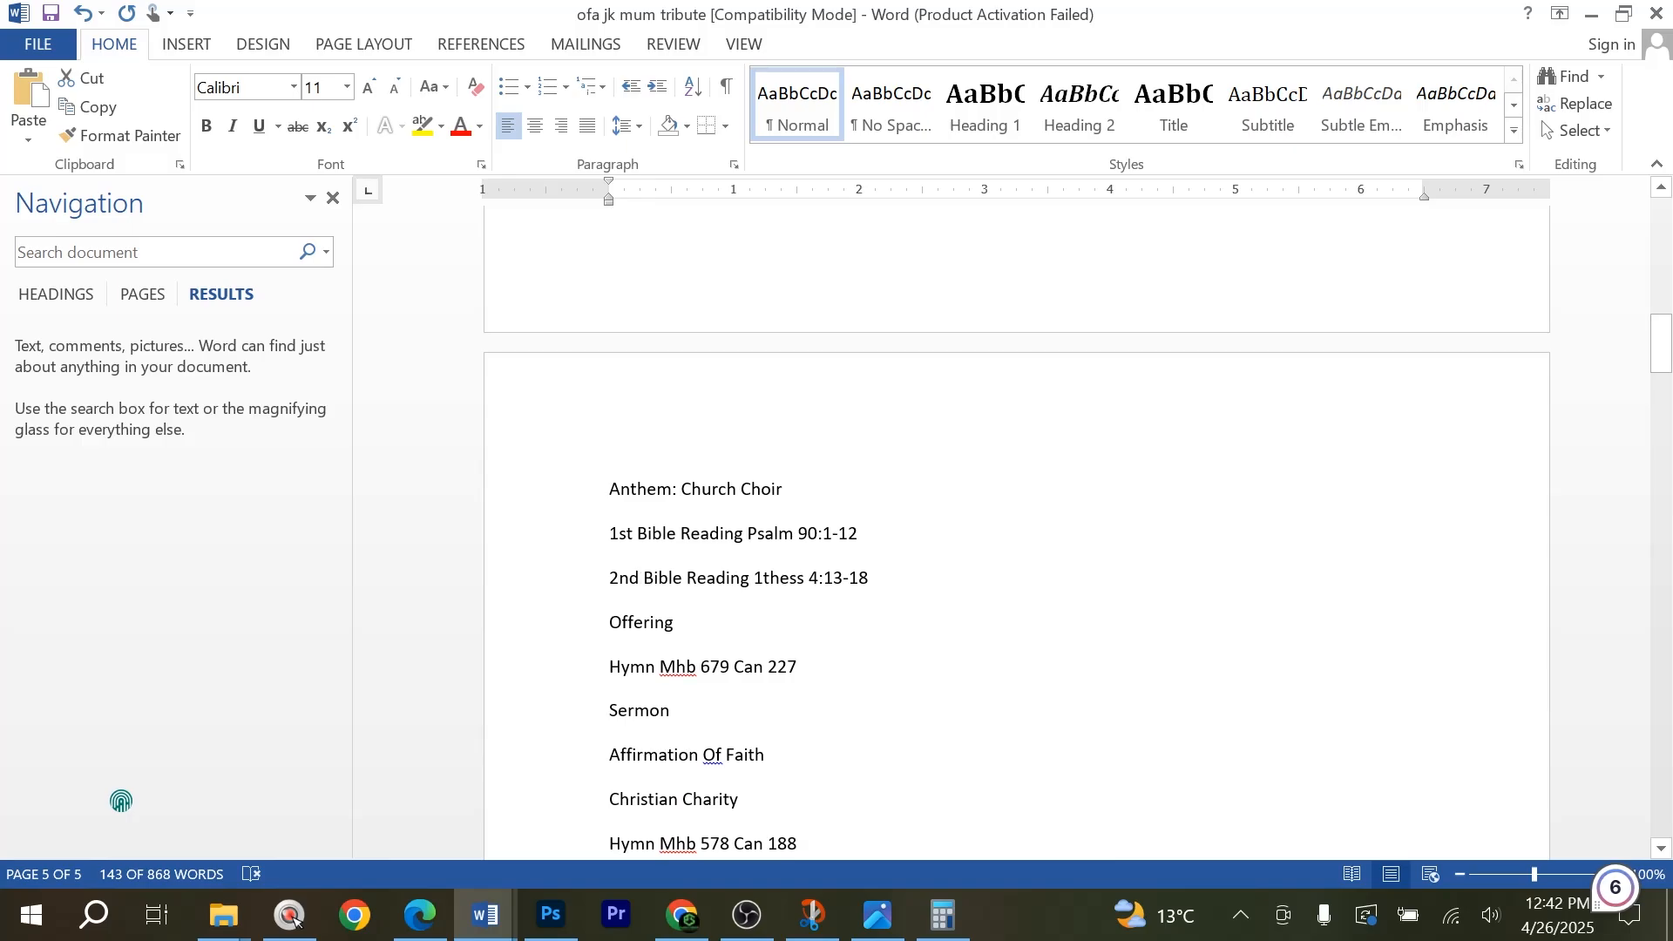
scroll(1015, 522, "up", 4)
scroll(1016, 523, "down", 6)
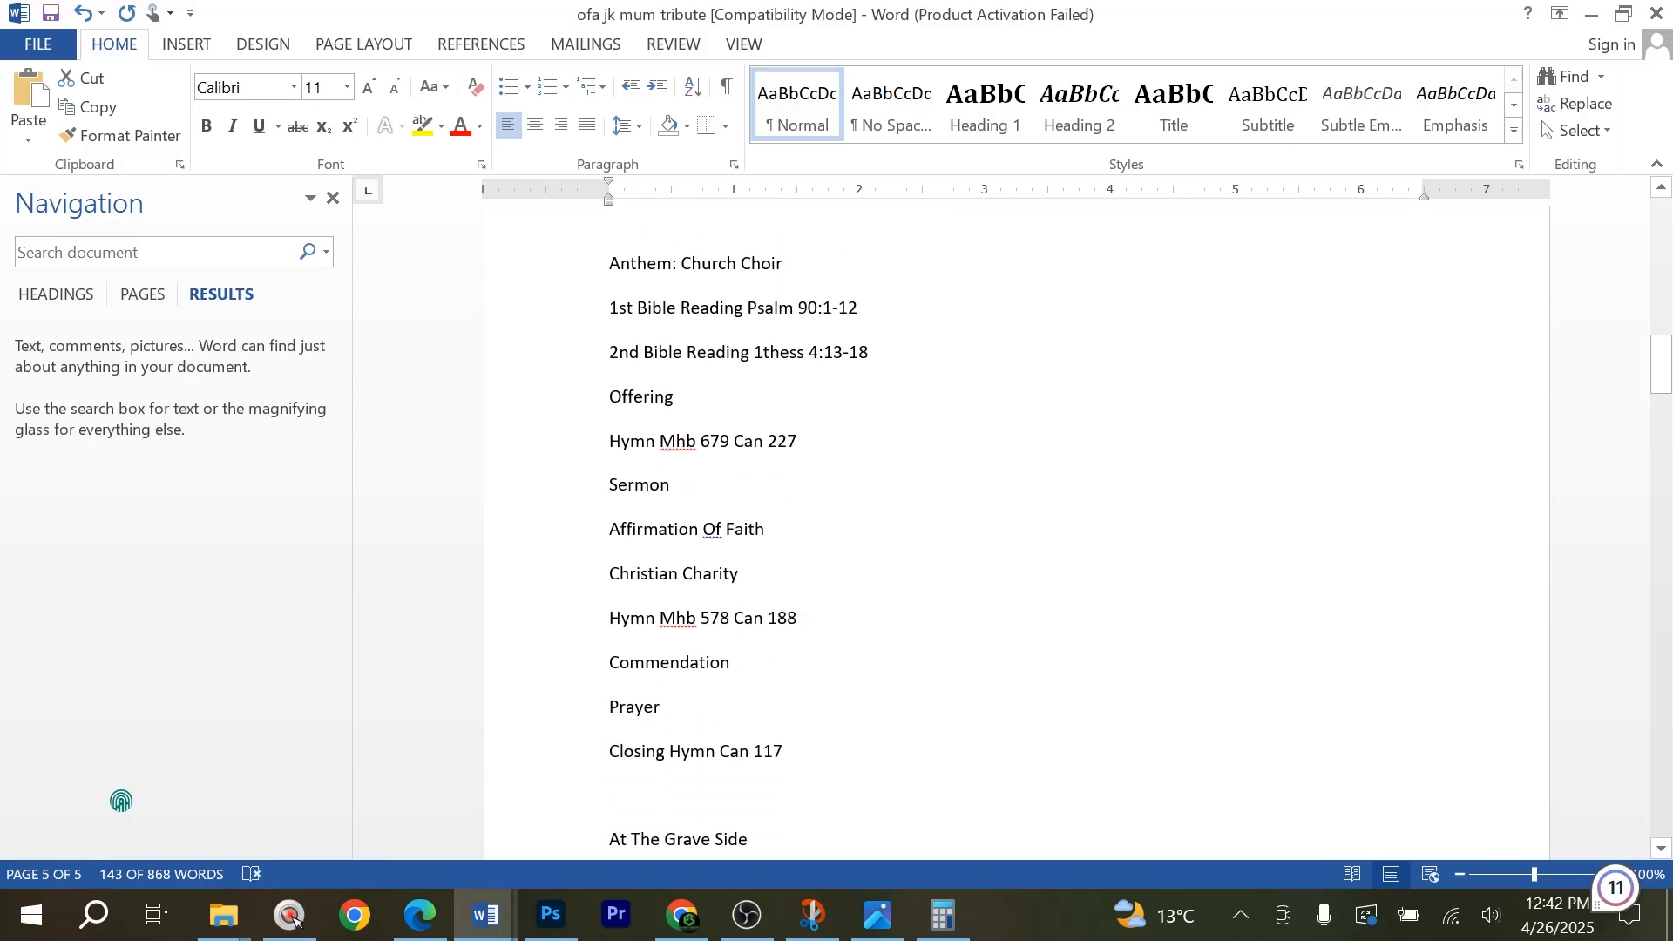
scroll(794, 488, "down", 15)
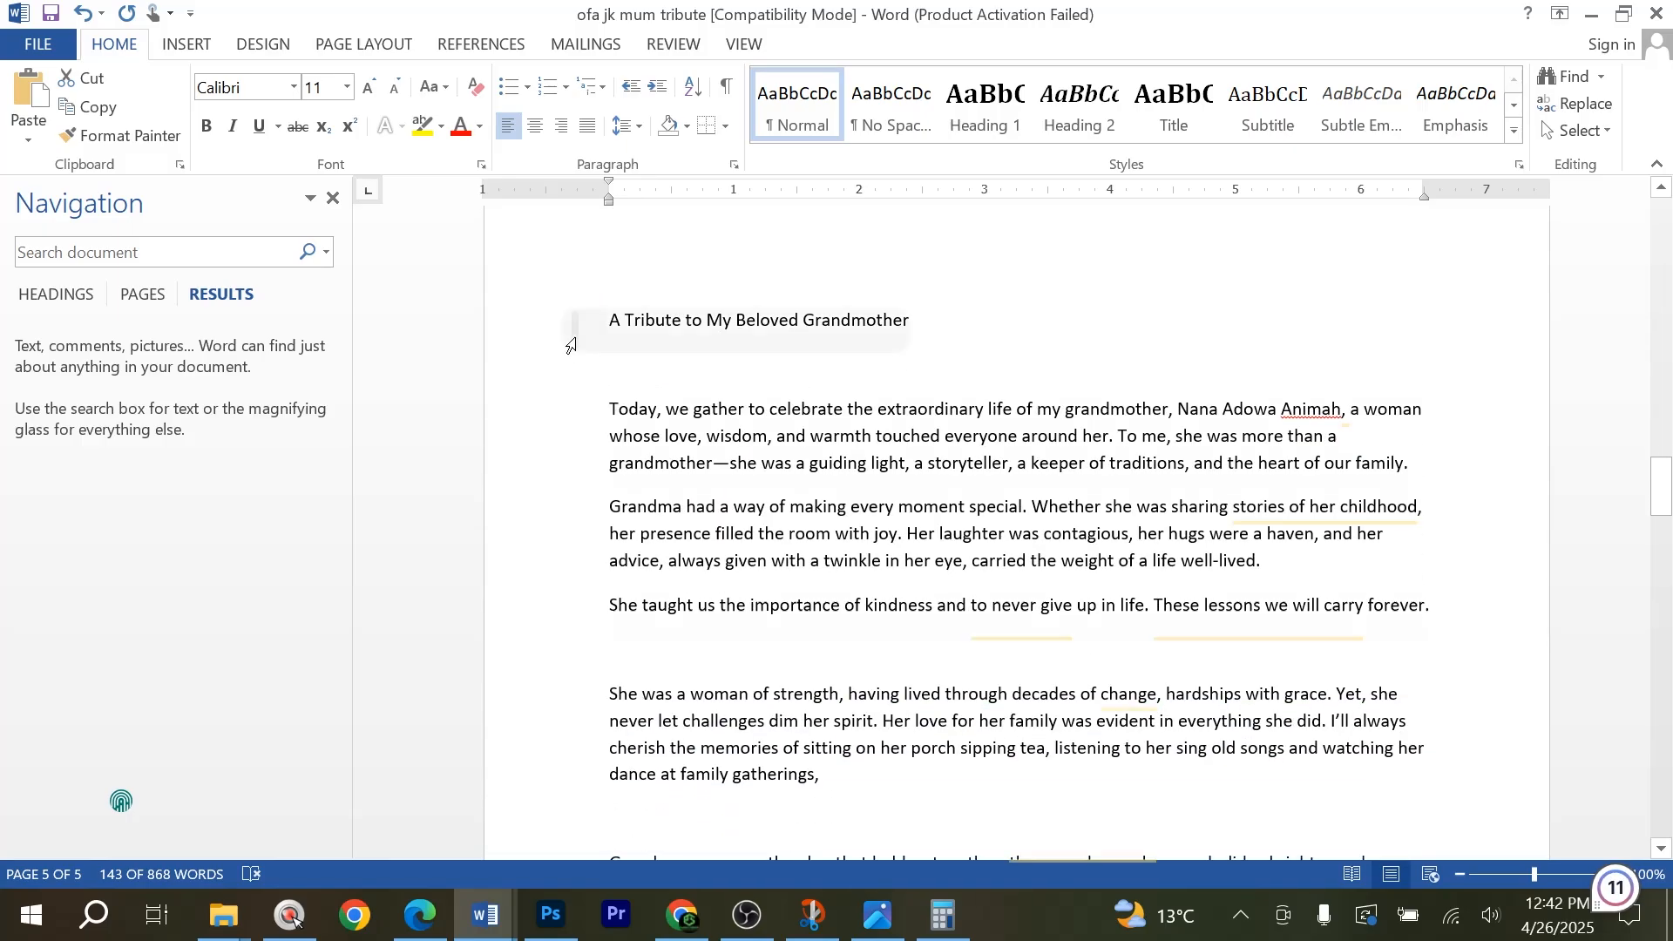
left_click(571, 346)
key("ctrl+c")
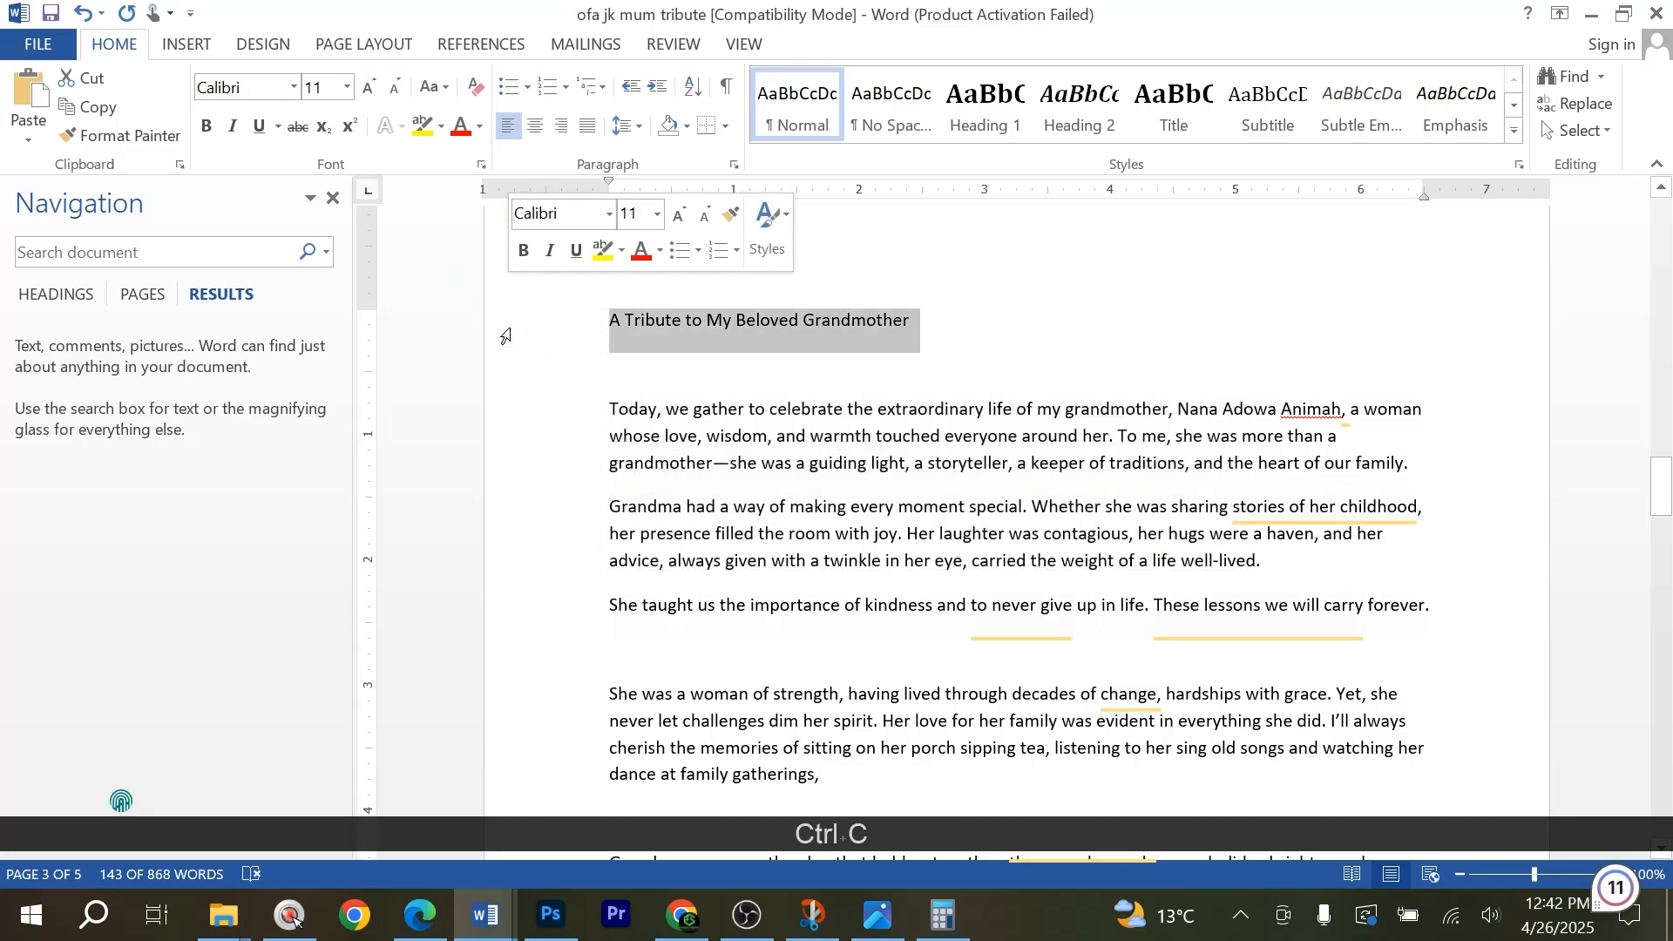
left_click(557, 908)
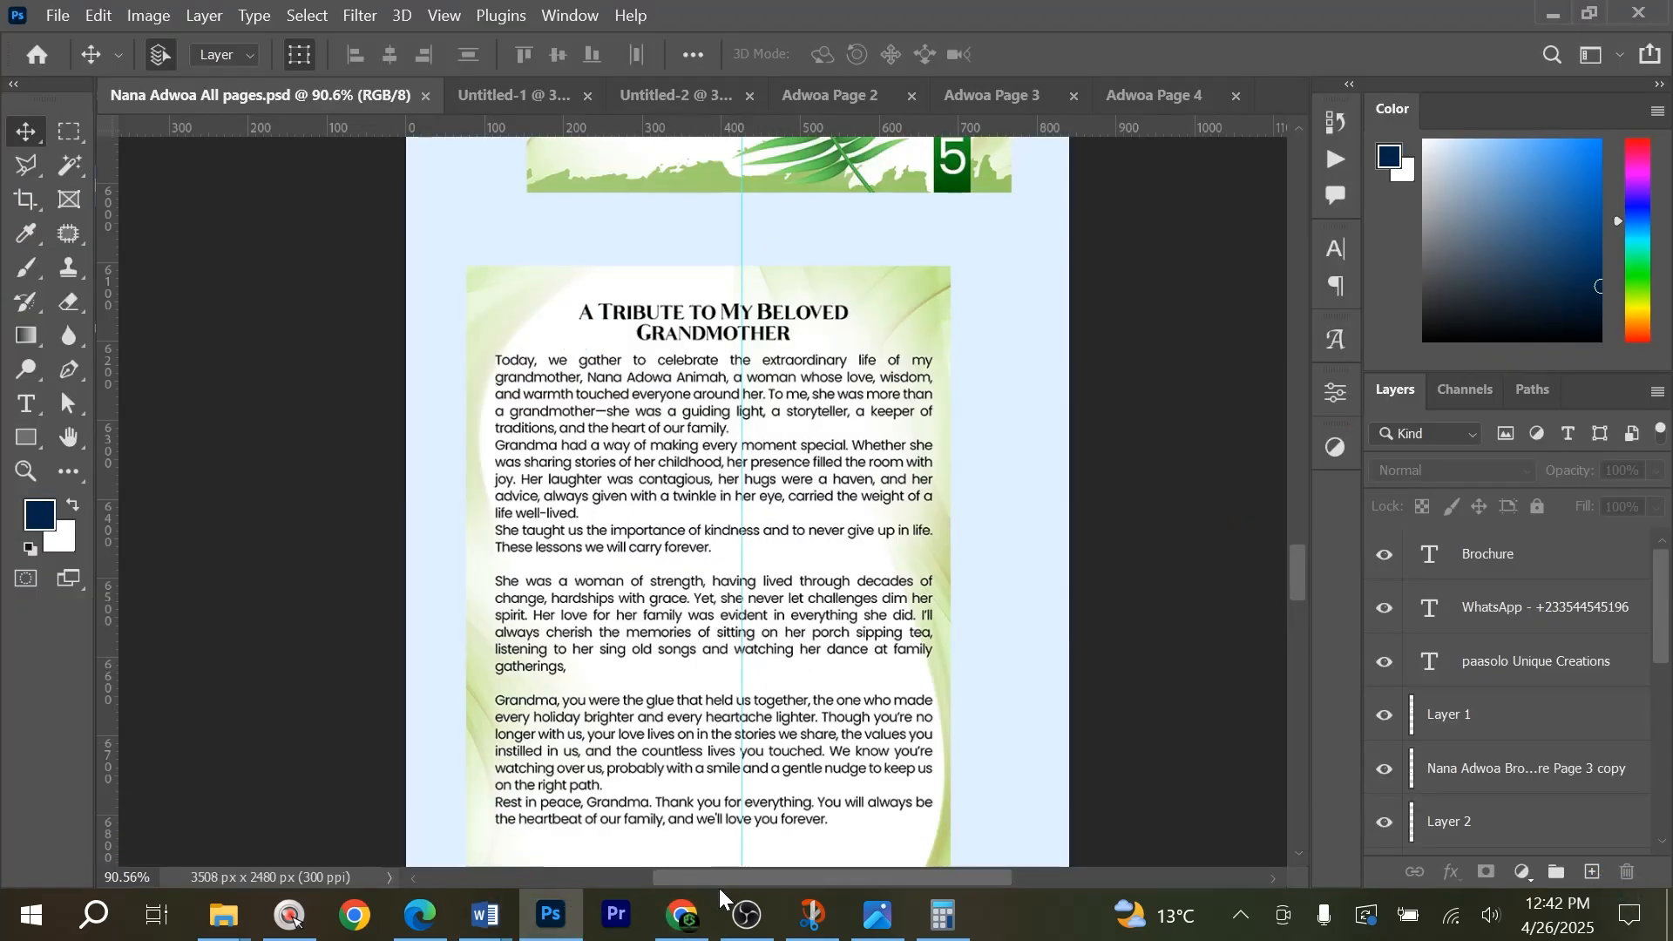
left_click(1164, 96)
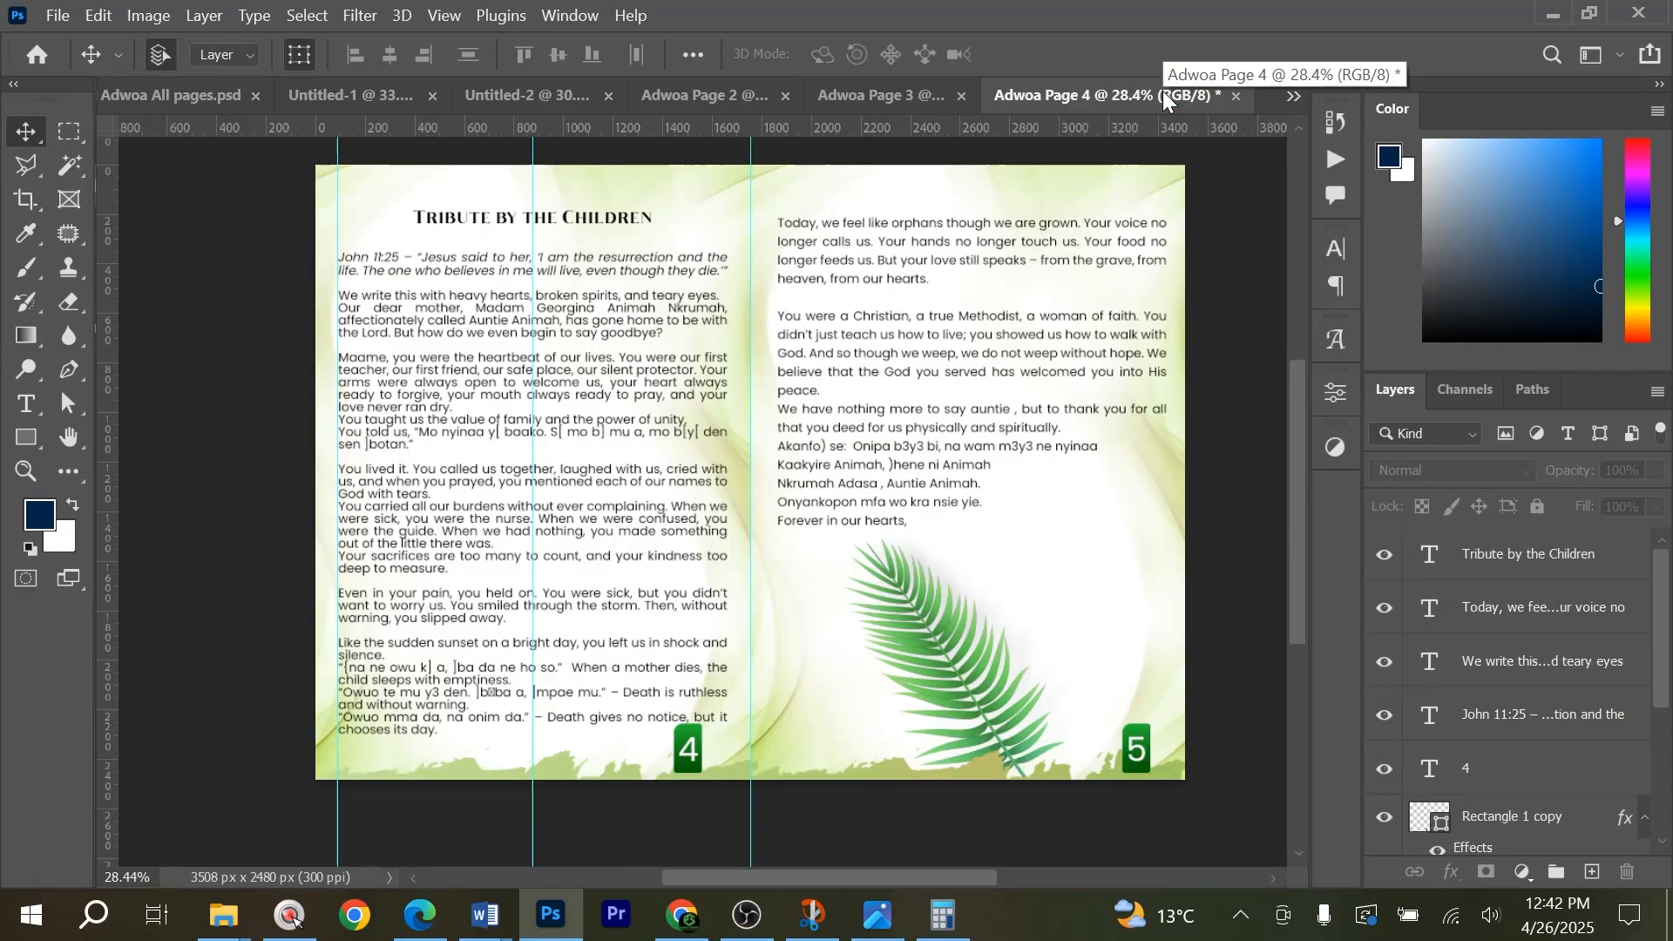
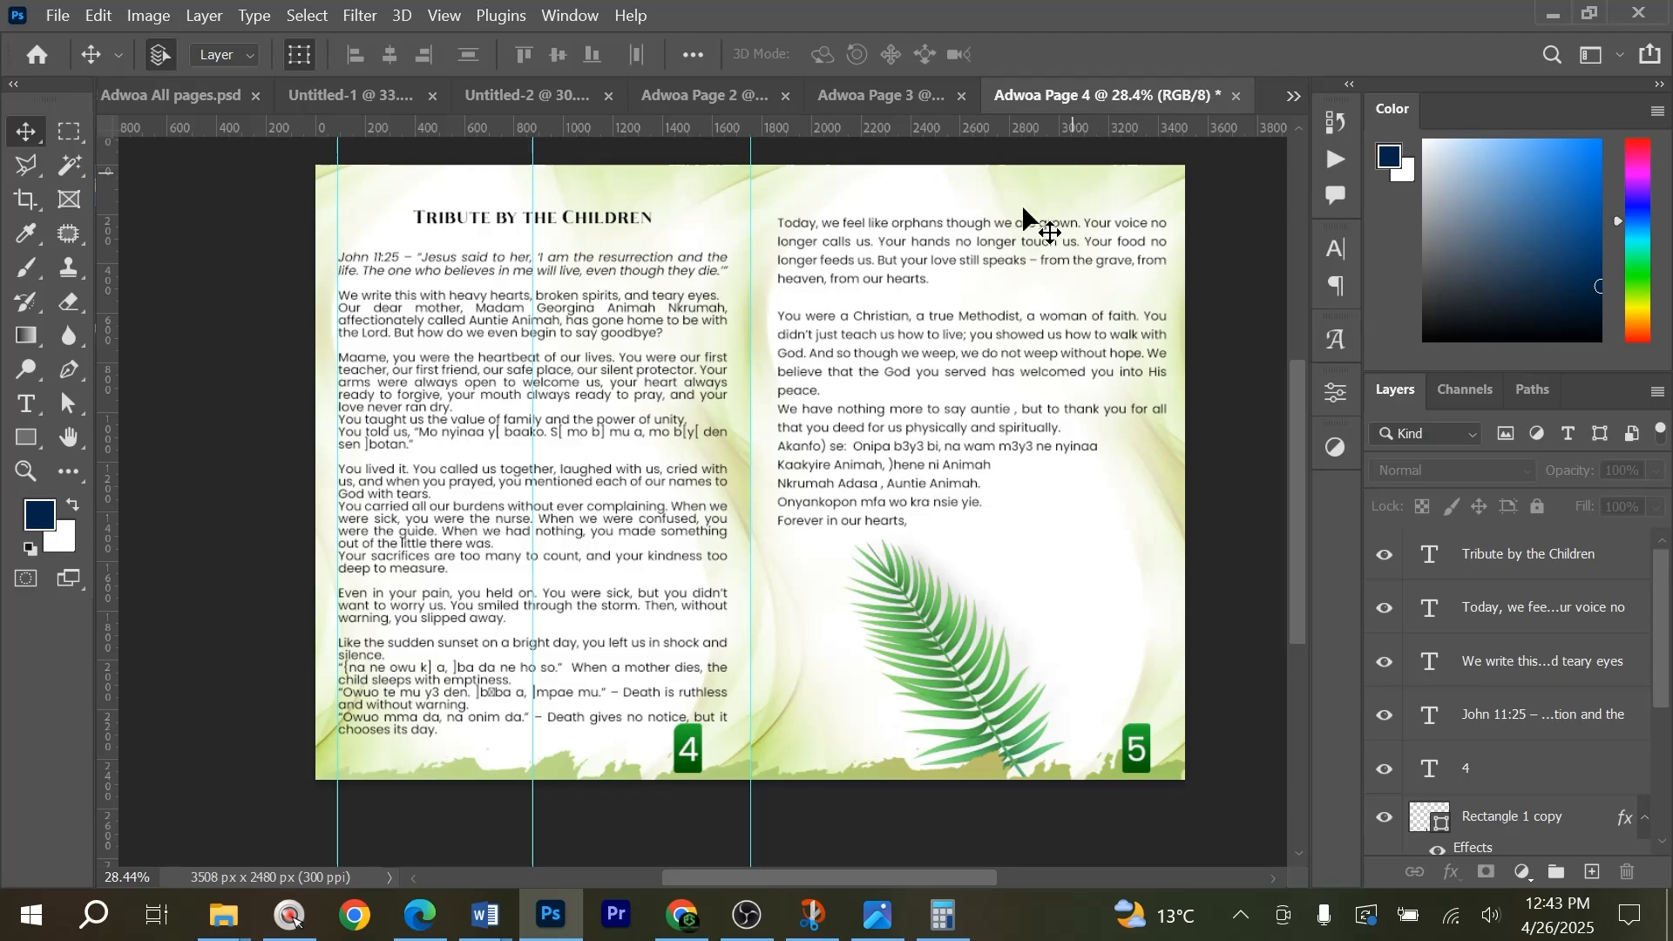
Switch to Chrome and open the template store paasolocreates.gumroad.com in a new tab.
left_click(681, 915)
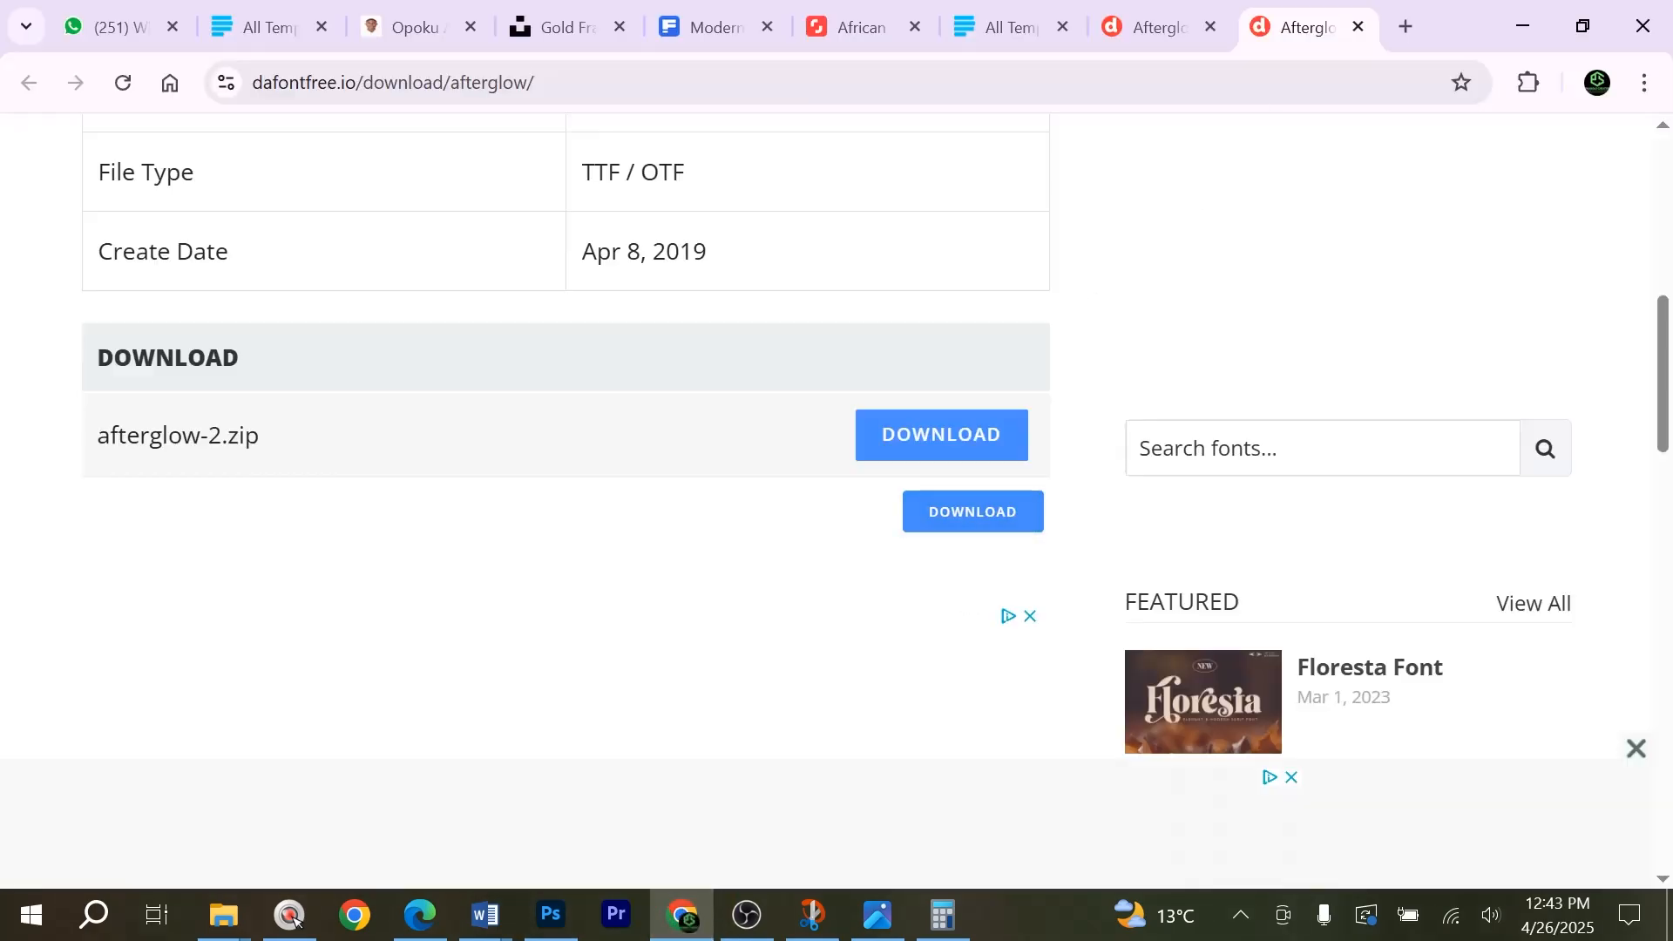
left_click(1404, 26)
type("paa")
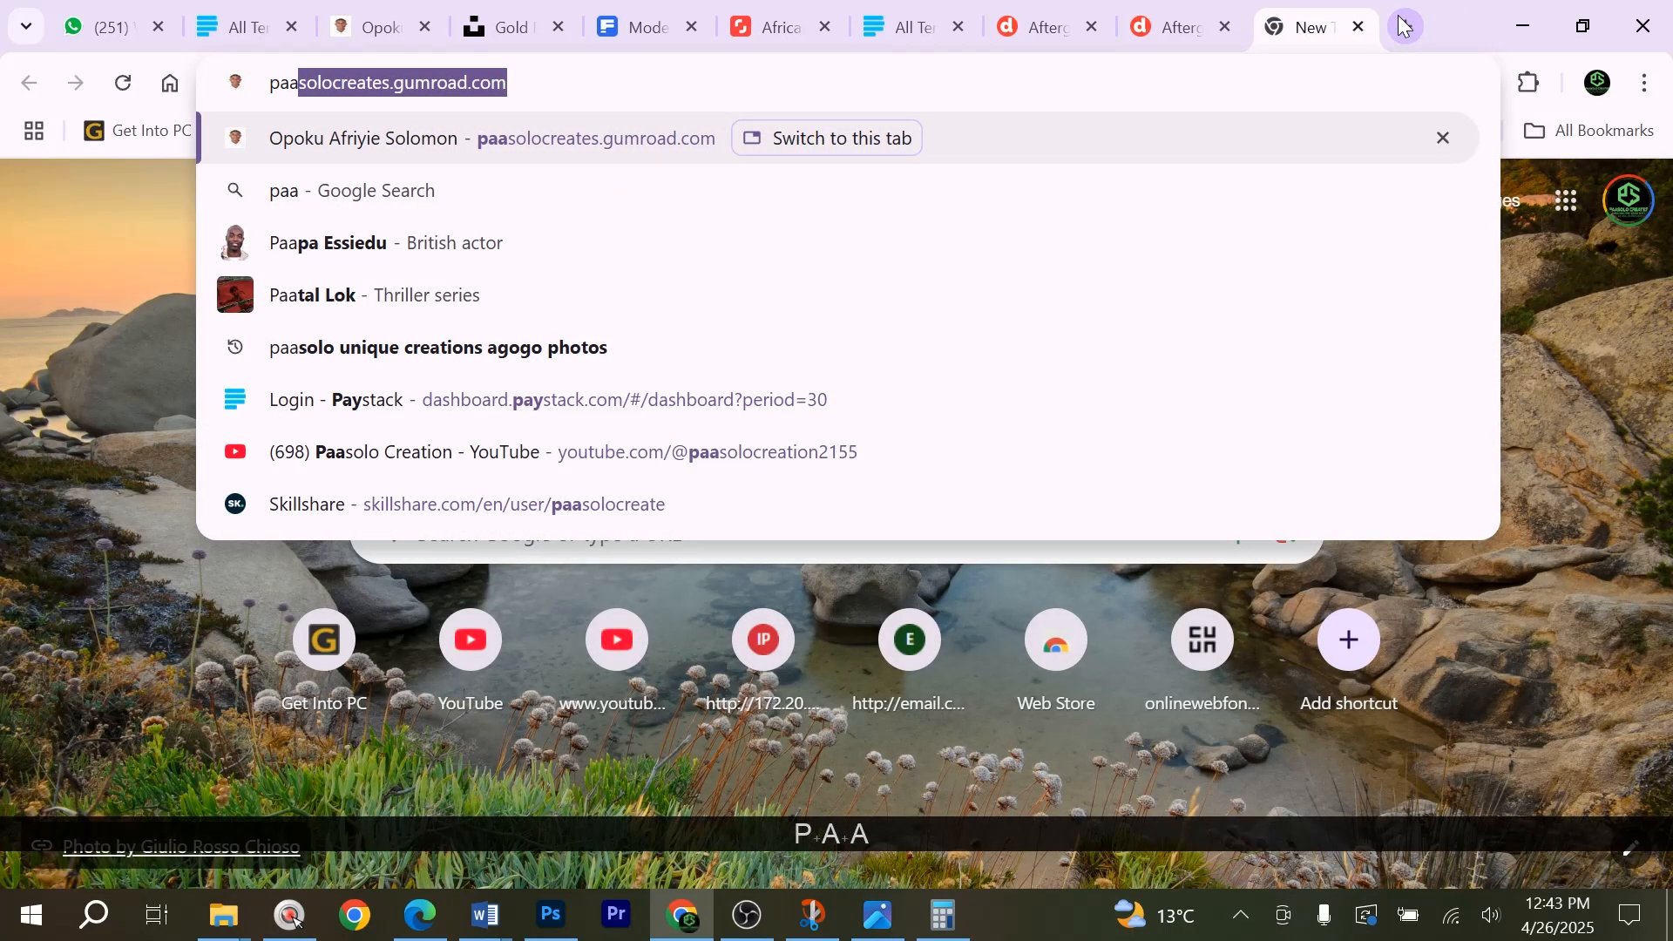
key("Return")
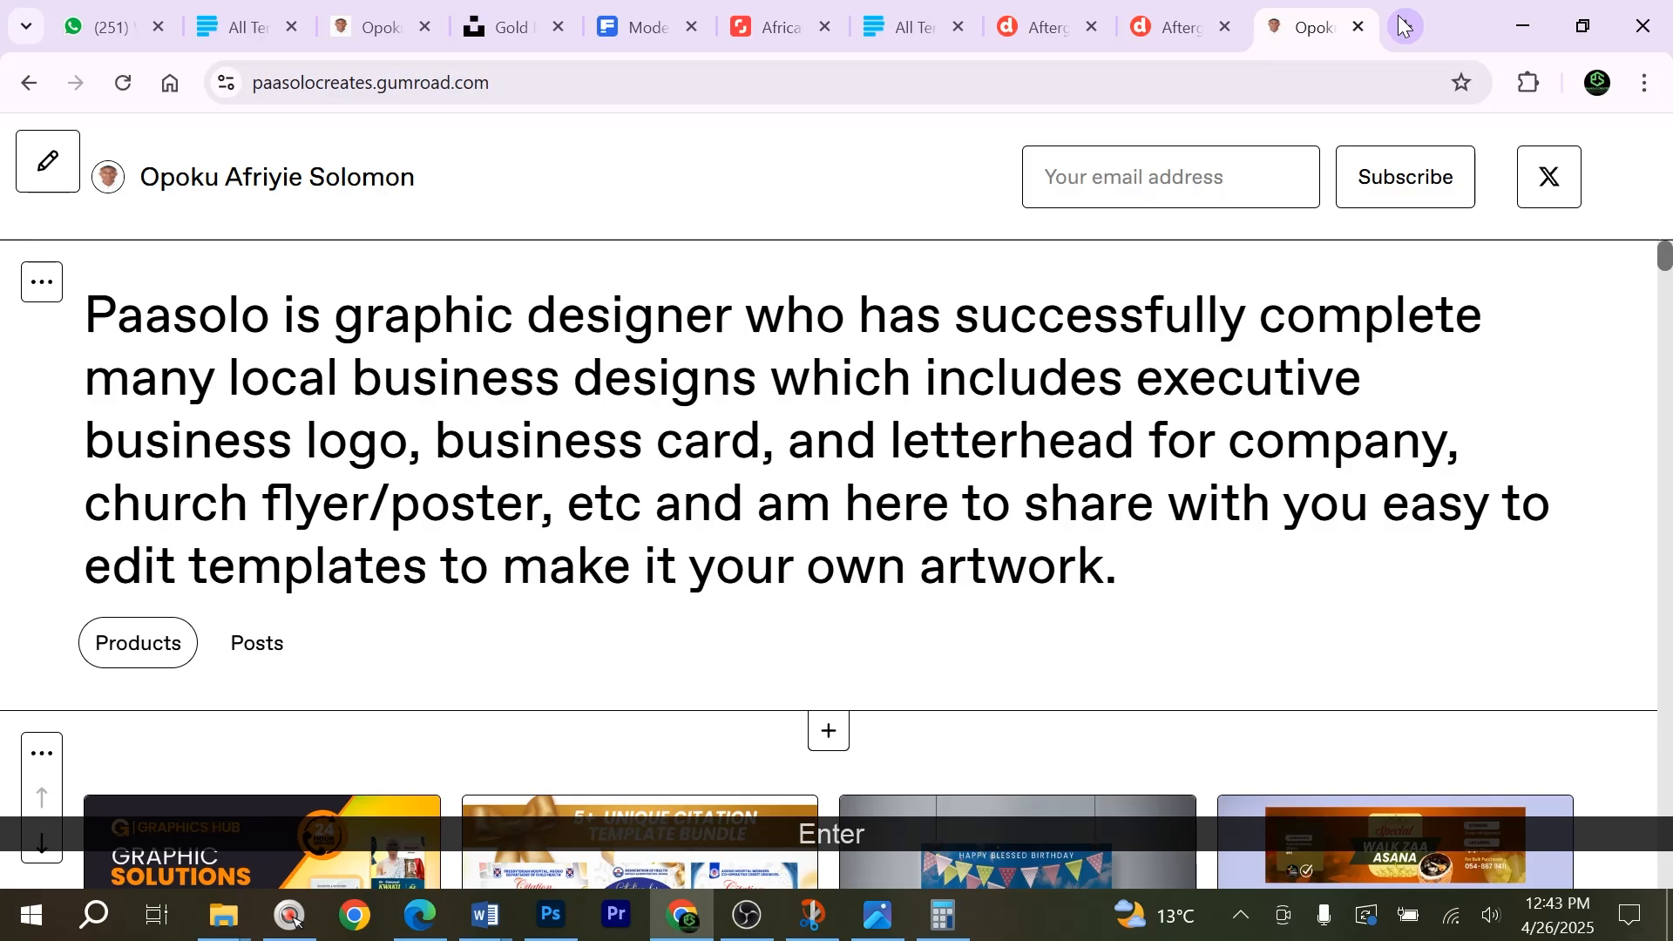
Examine the store's address and look through the design templates offered on the Gumroad page.
scroll(697, 435, "down", 8)
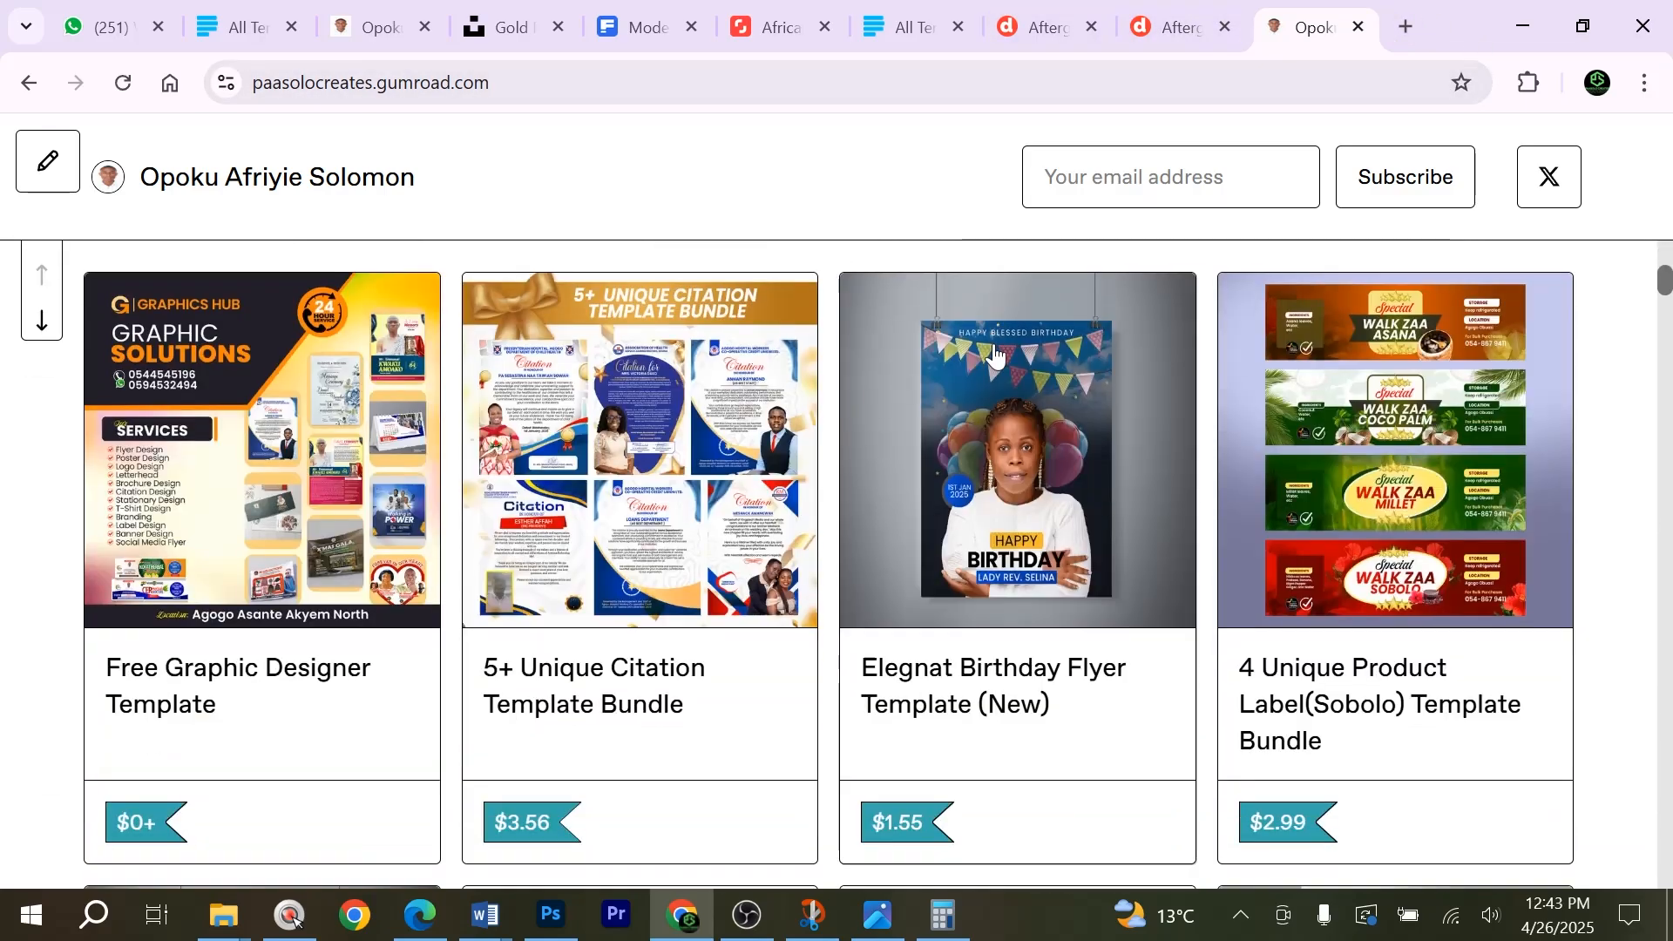
key("grave")
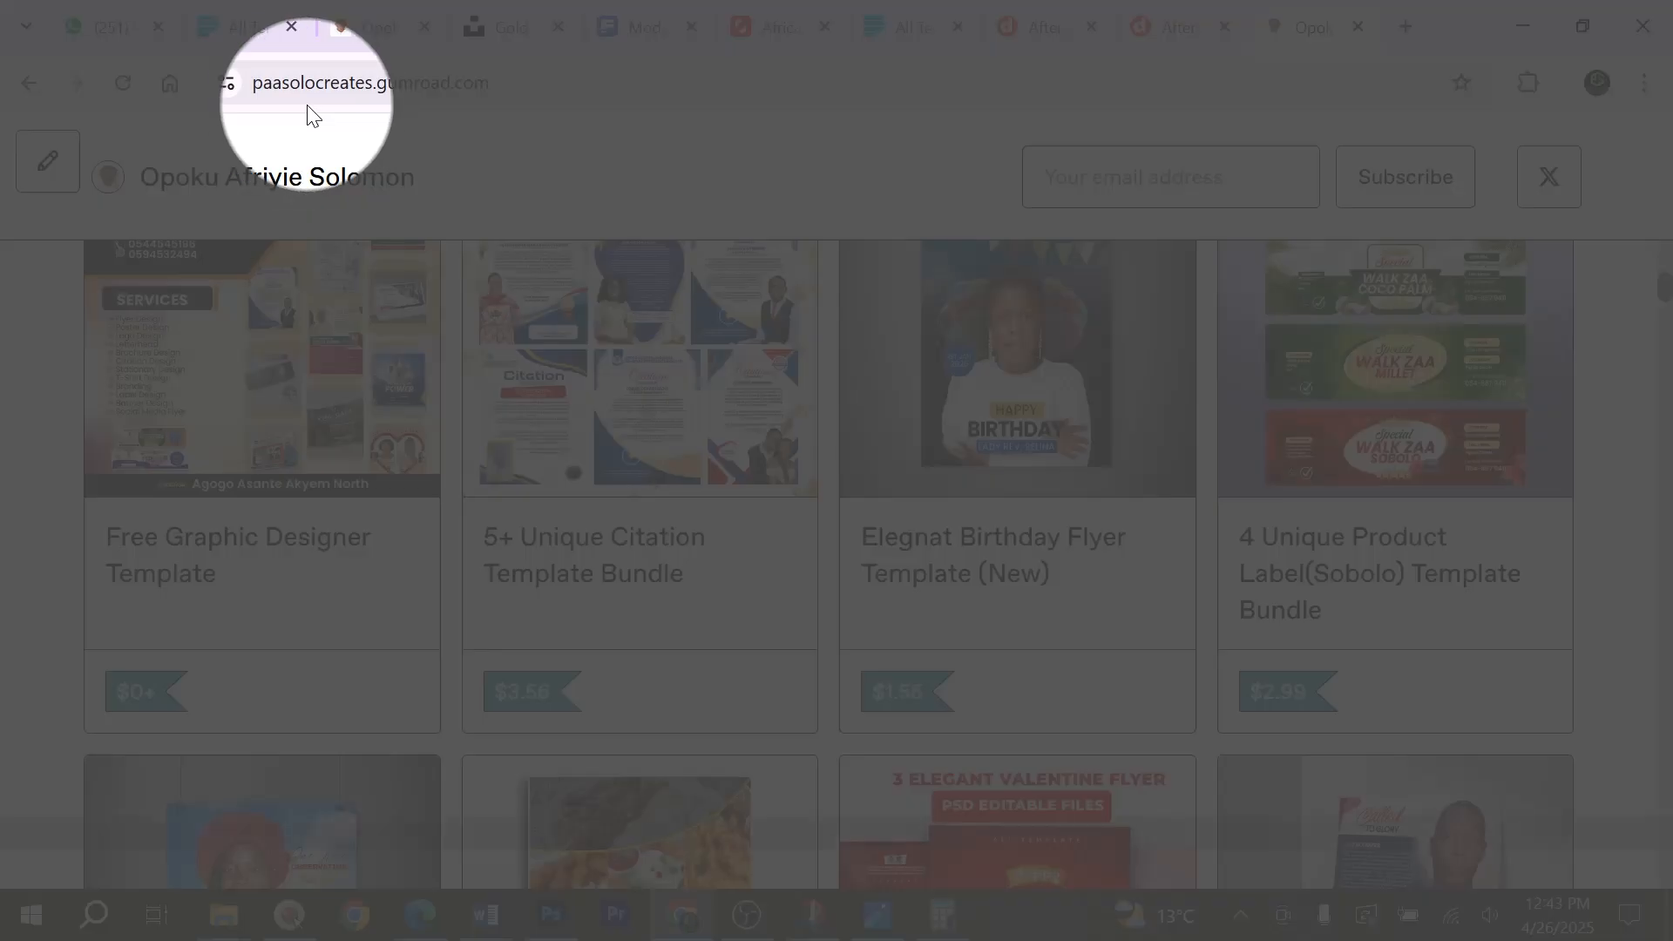
key("grave")
key("1")
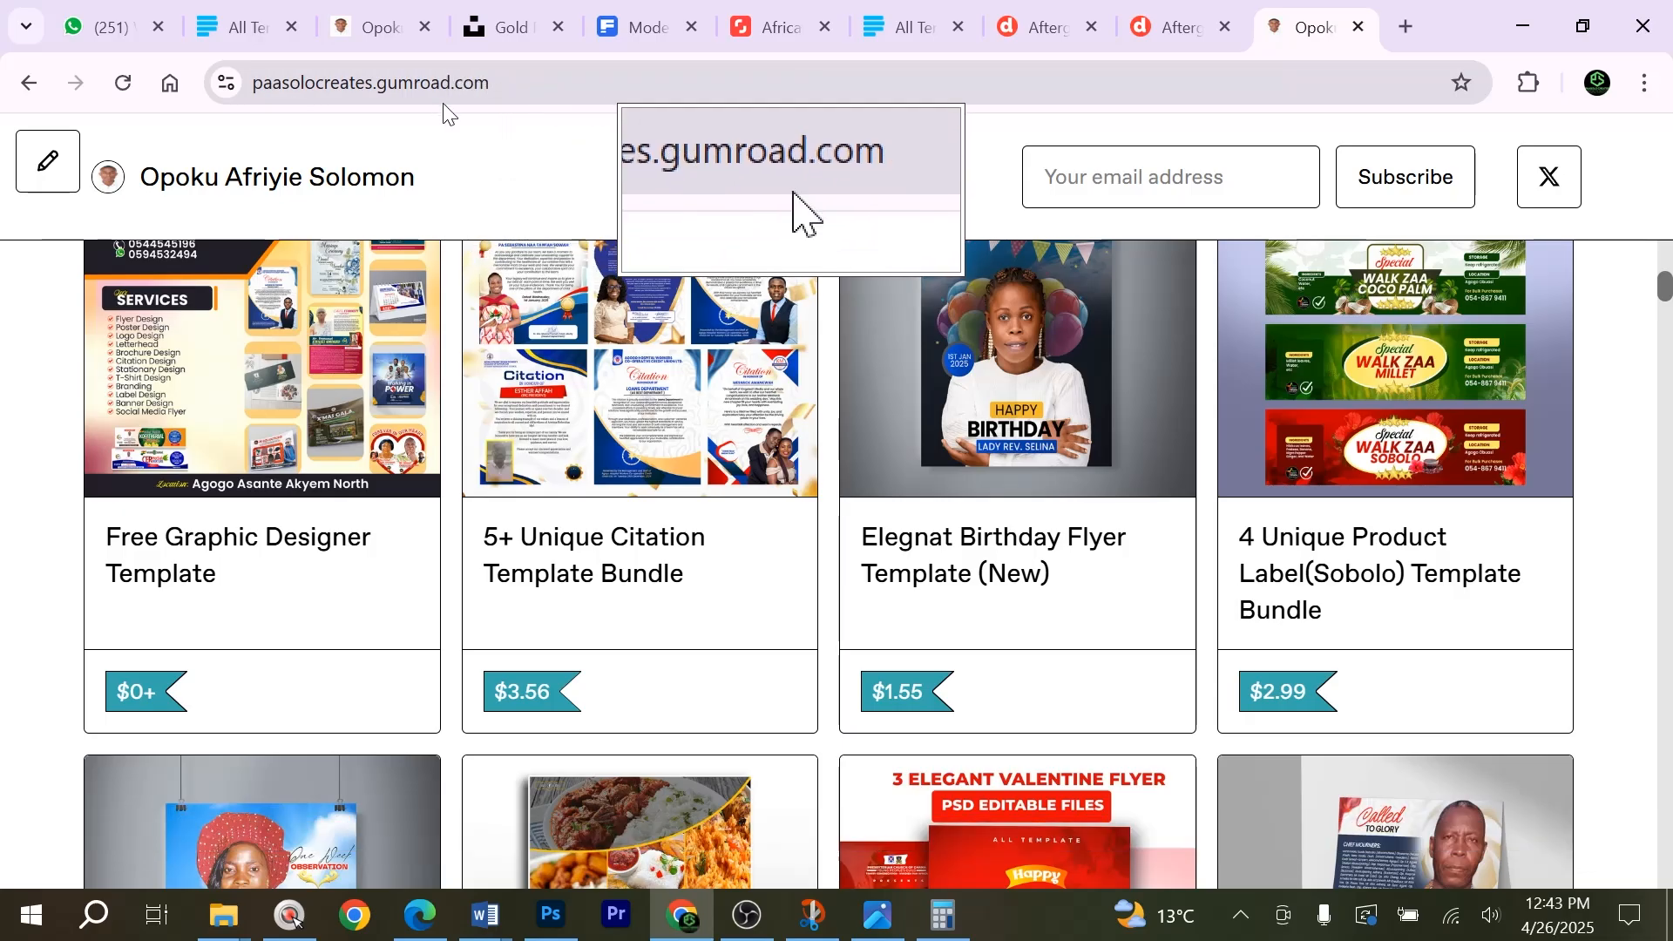
scroll(441, 427, "down", 8)
scroll(510, 417, "down", 10)
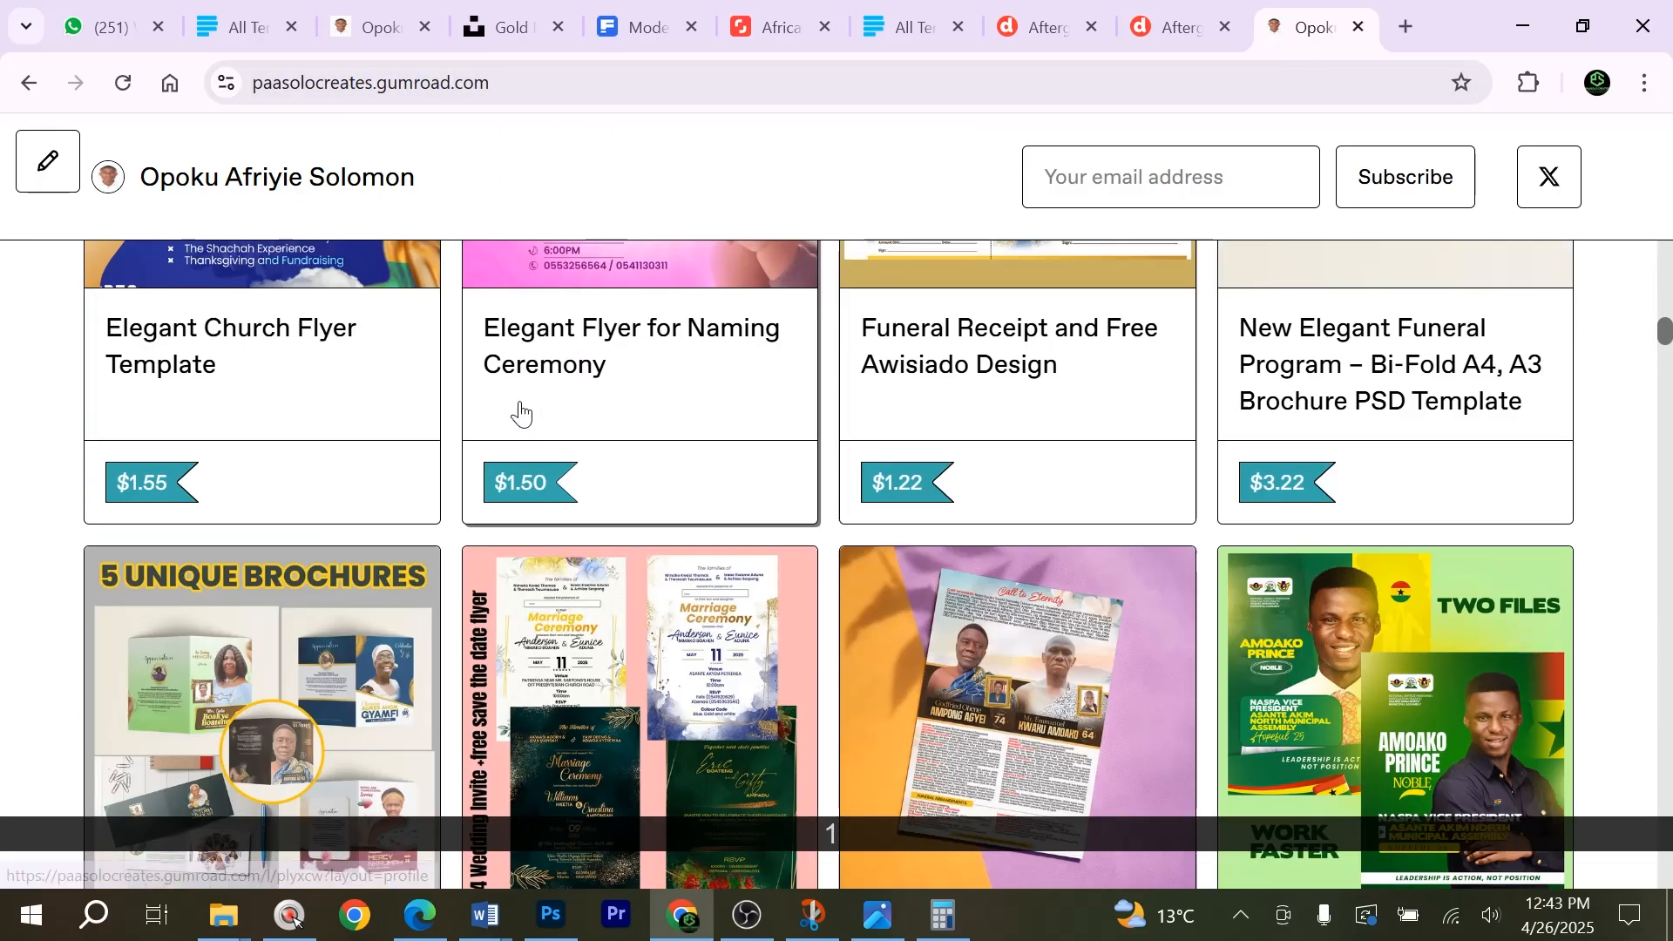
scroll(520, 418, "down", 10)
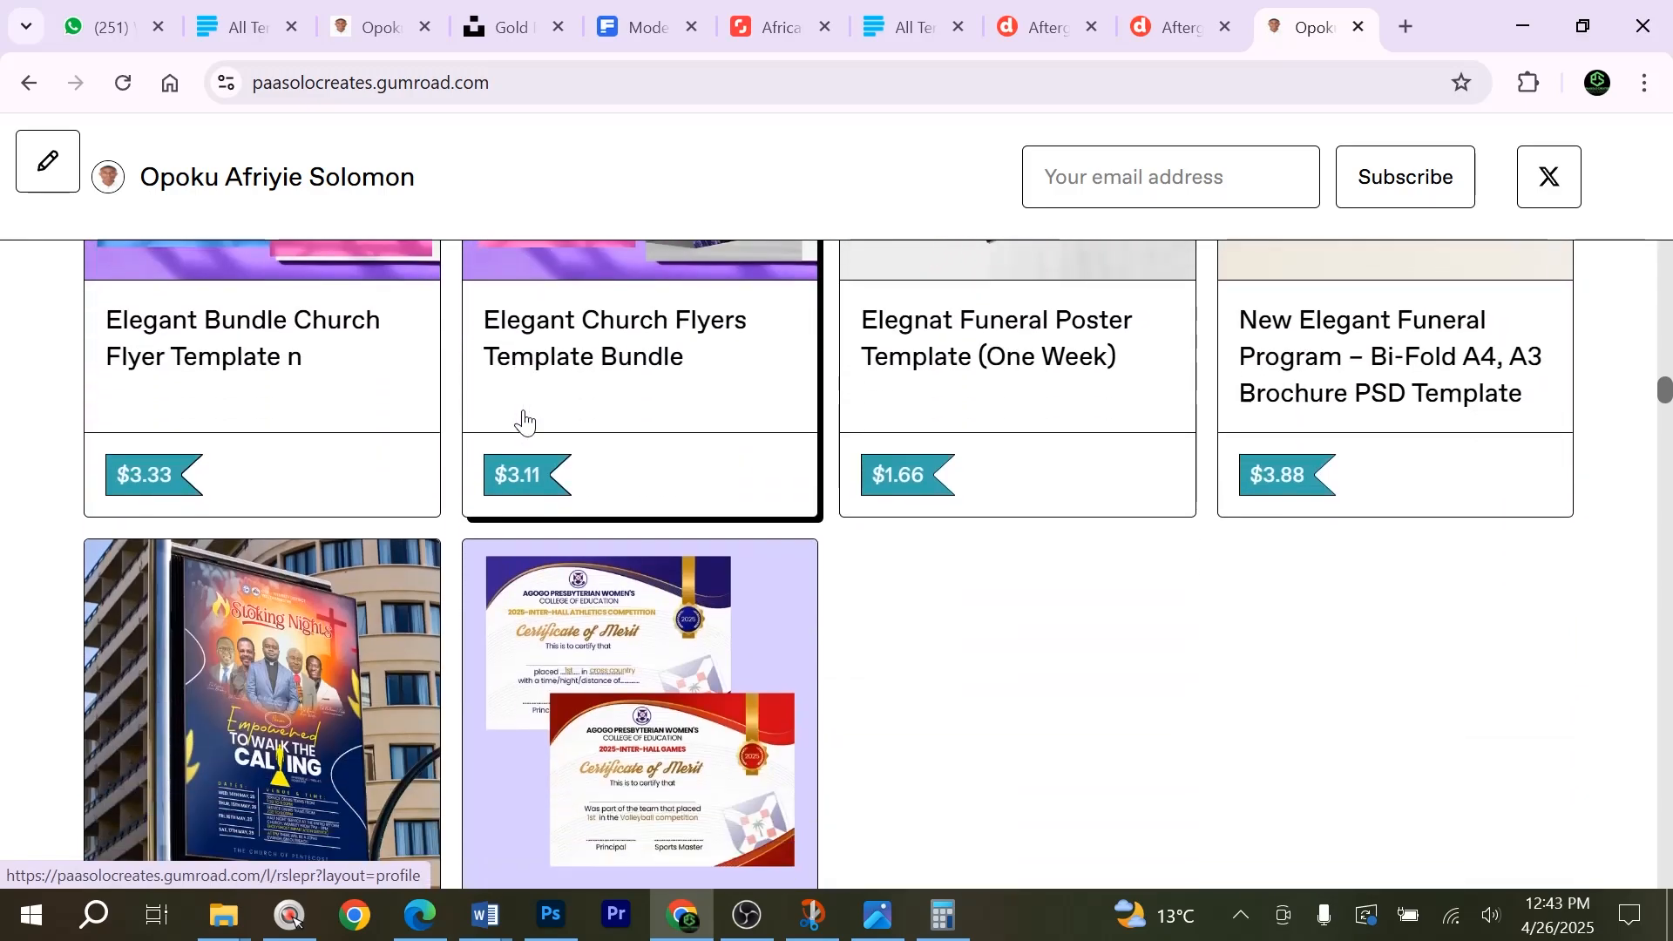
Compare the All Template store on paystack.shop with the template listings in the Gumroad store.
left_click(906, 28)
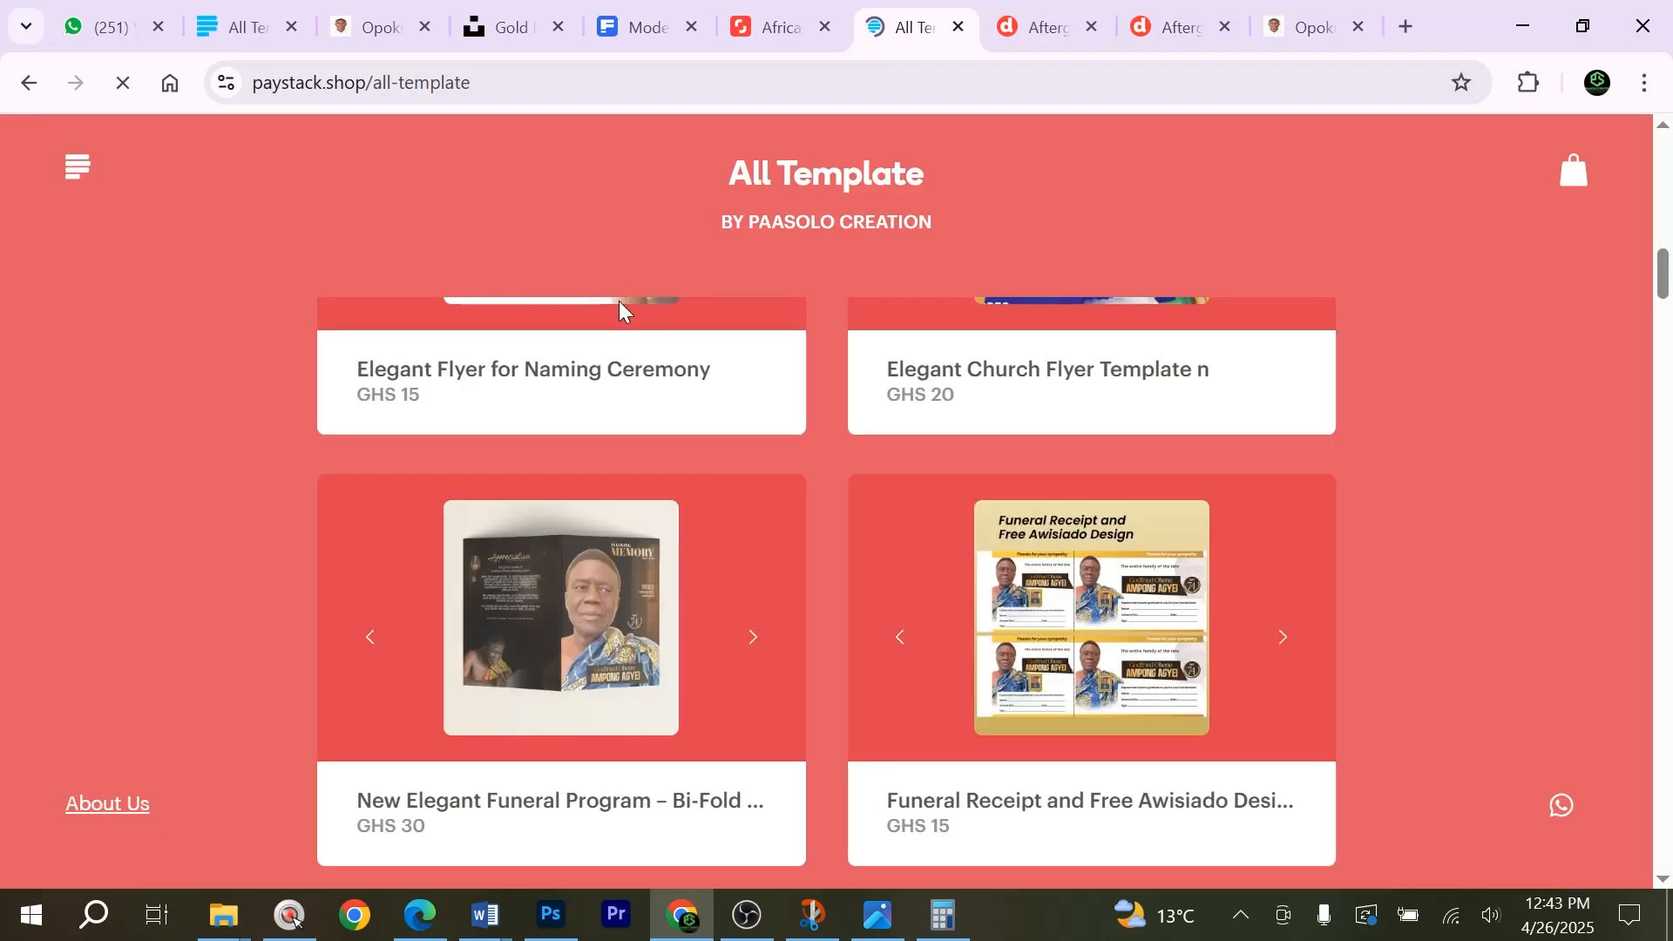
scroll(628, 349, "up", 8)
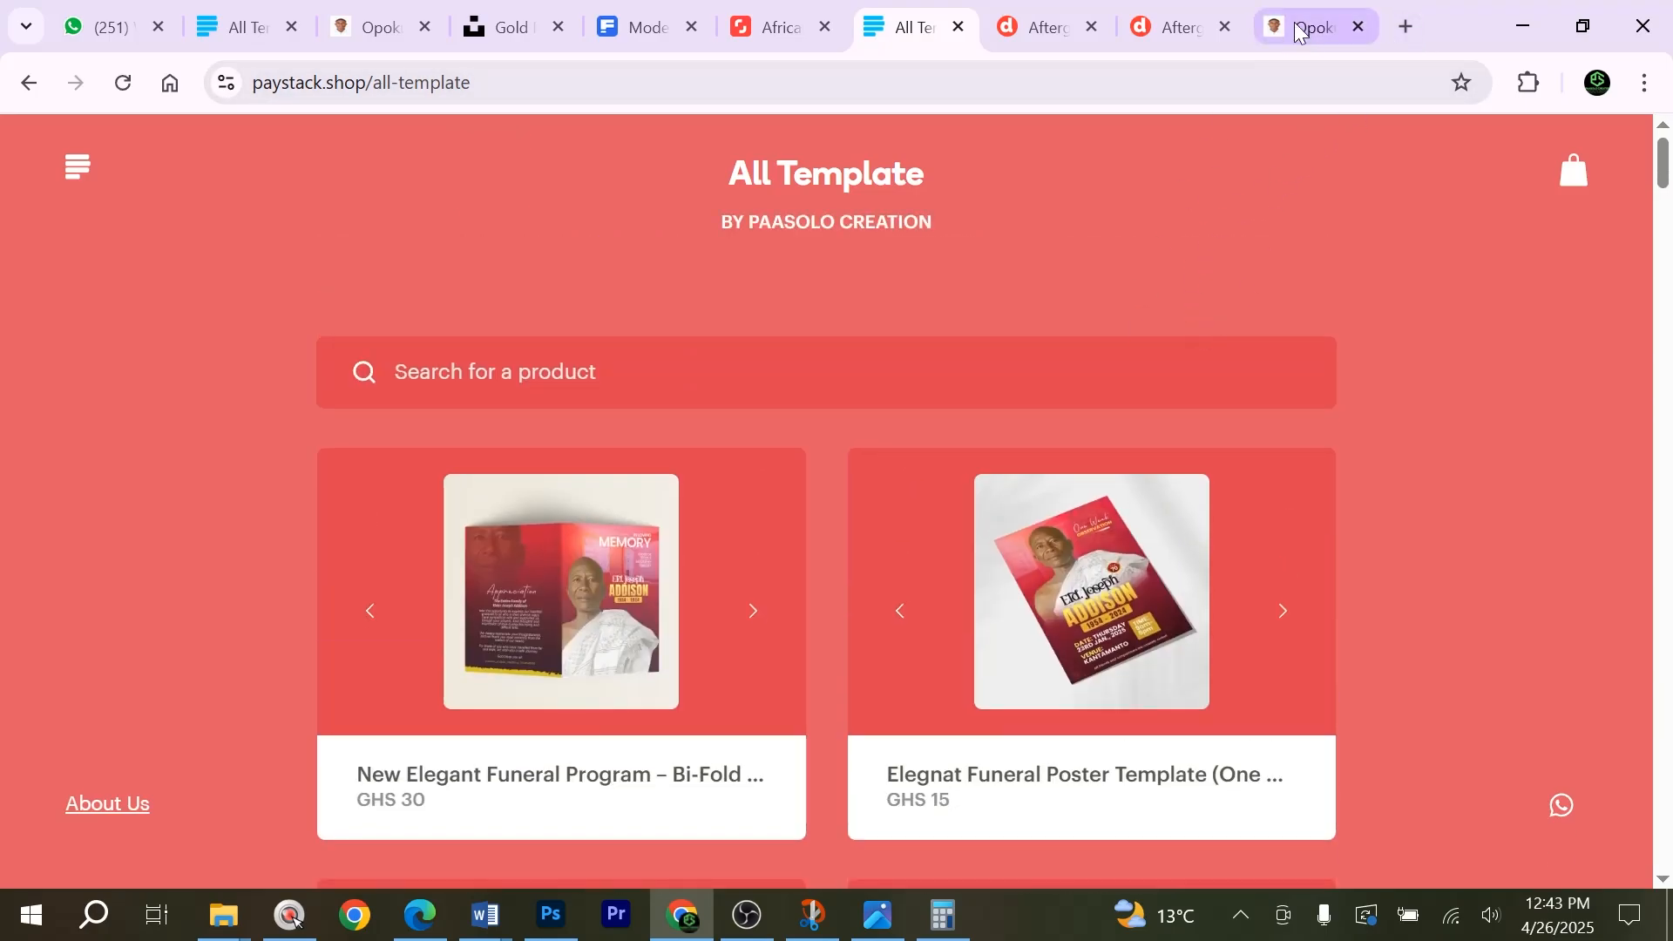
left_click(1296, 28)
scroll(1102, 381, "down", 12)
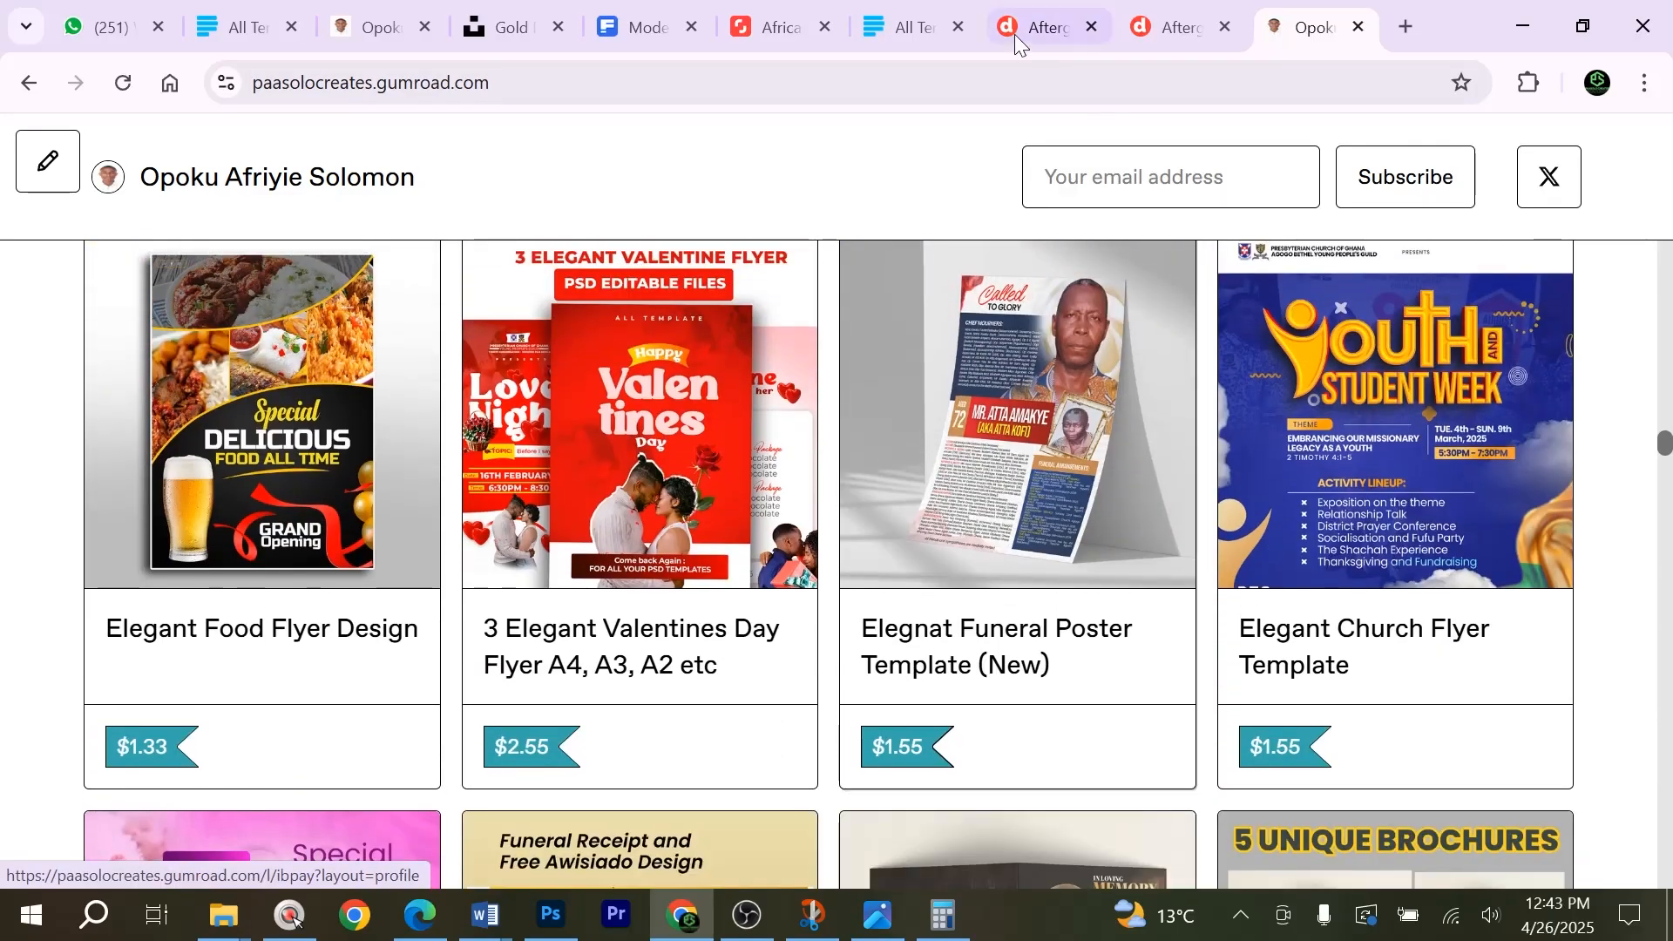
left_click(902, 34)
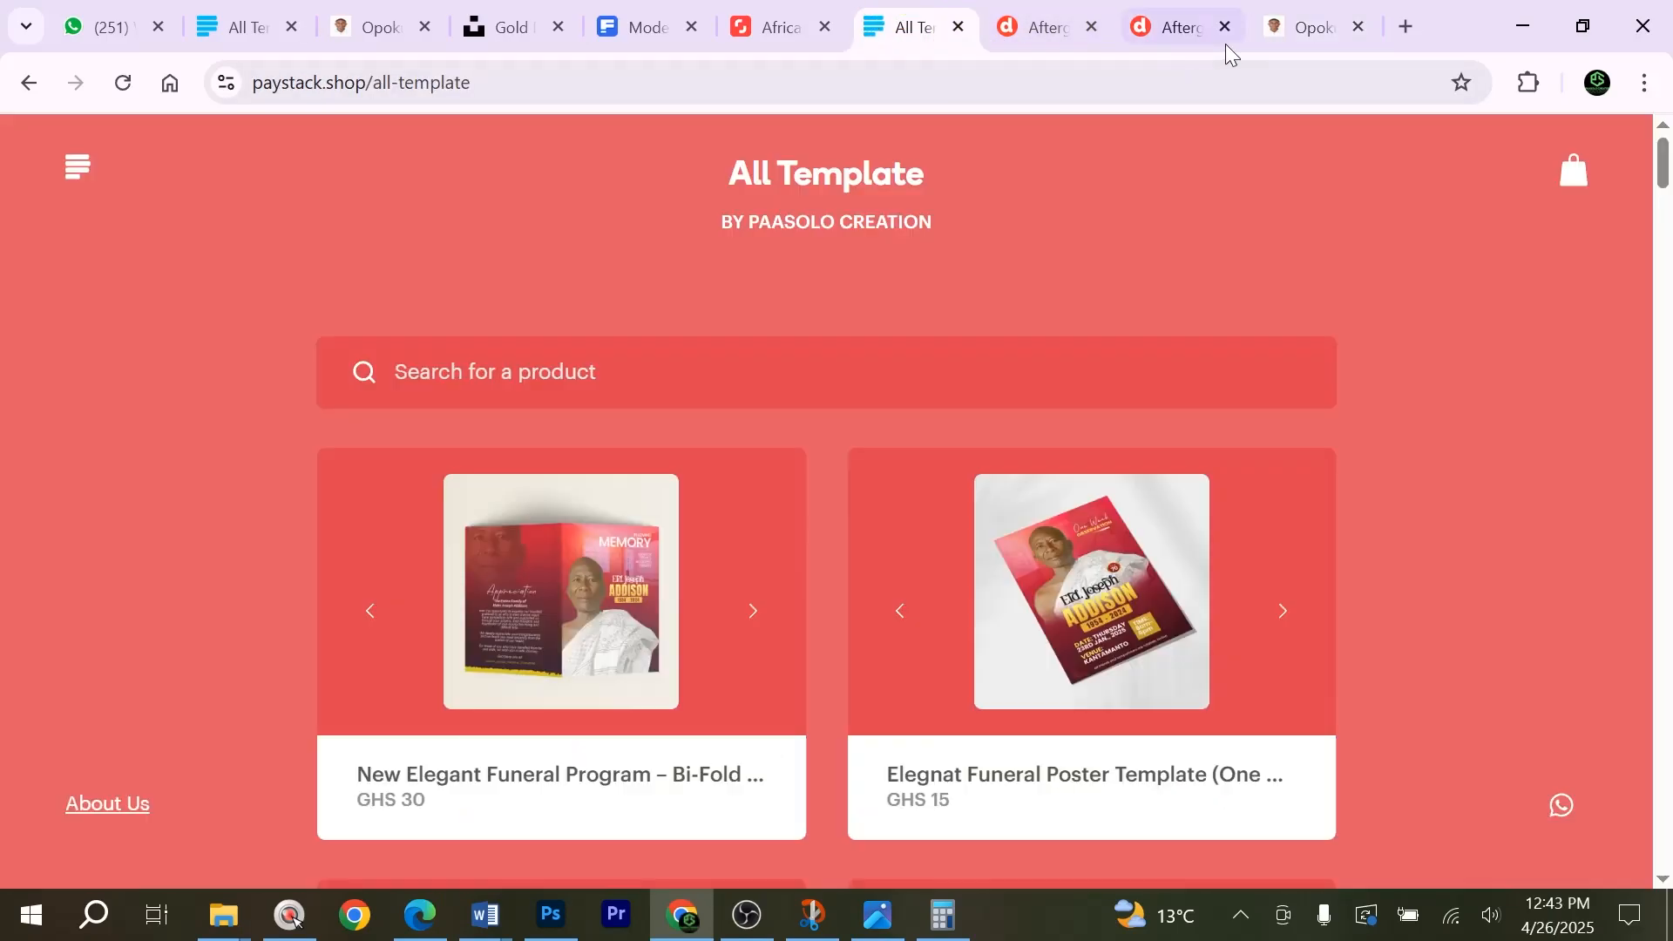
left_click(1263, 33)
scroll(1071, 446, "down", 5)
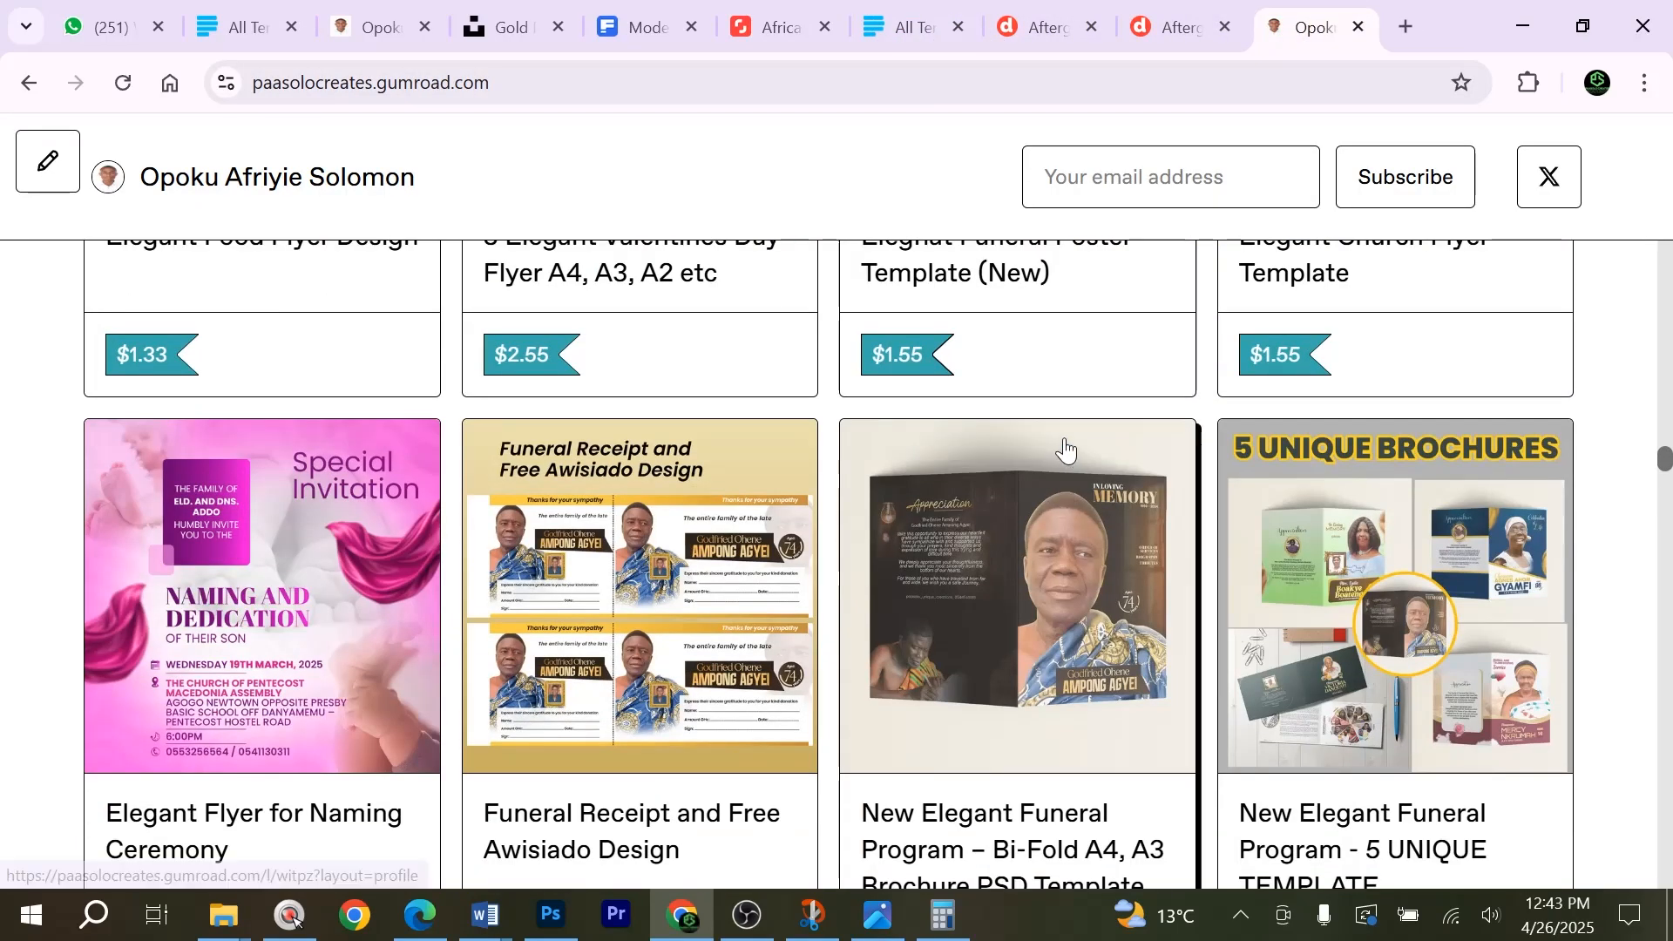
scroll(1071, 446, "down", 8)
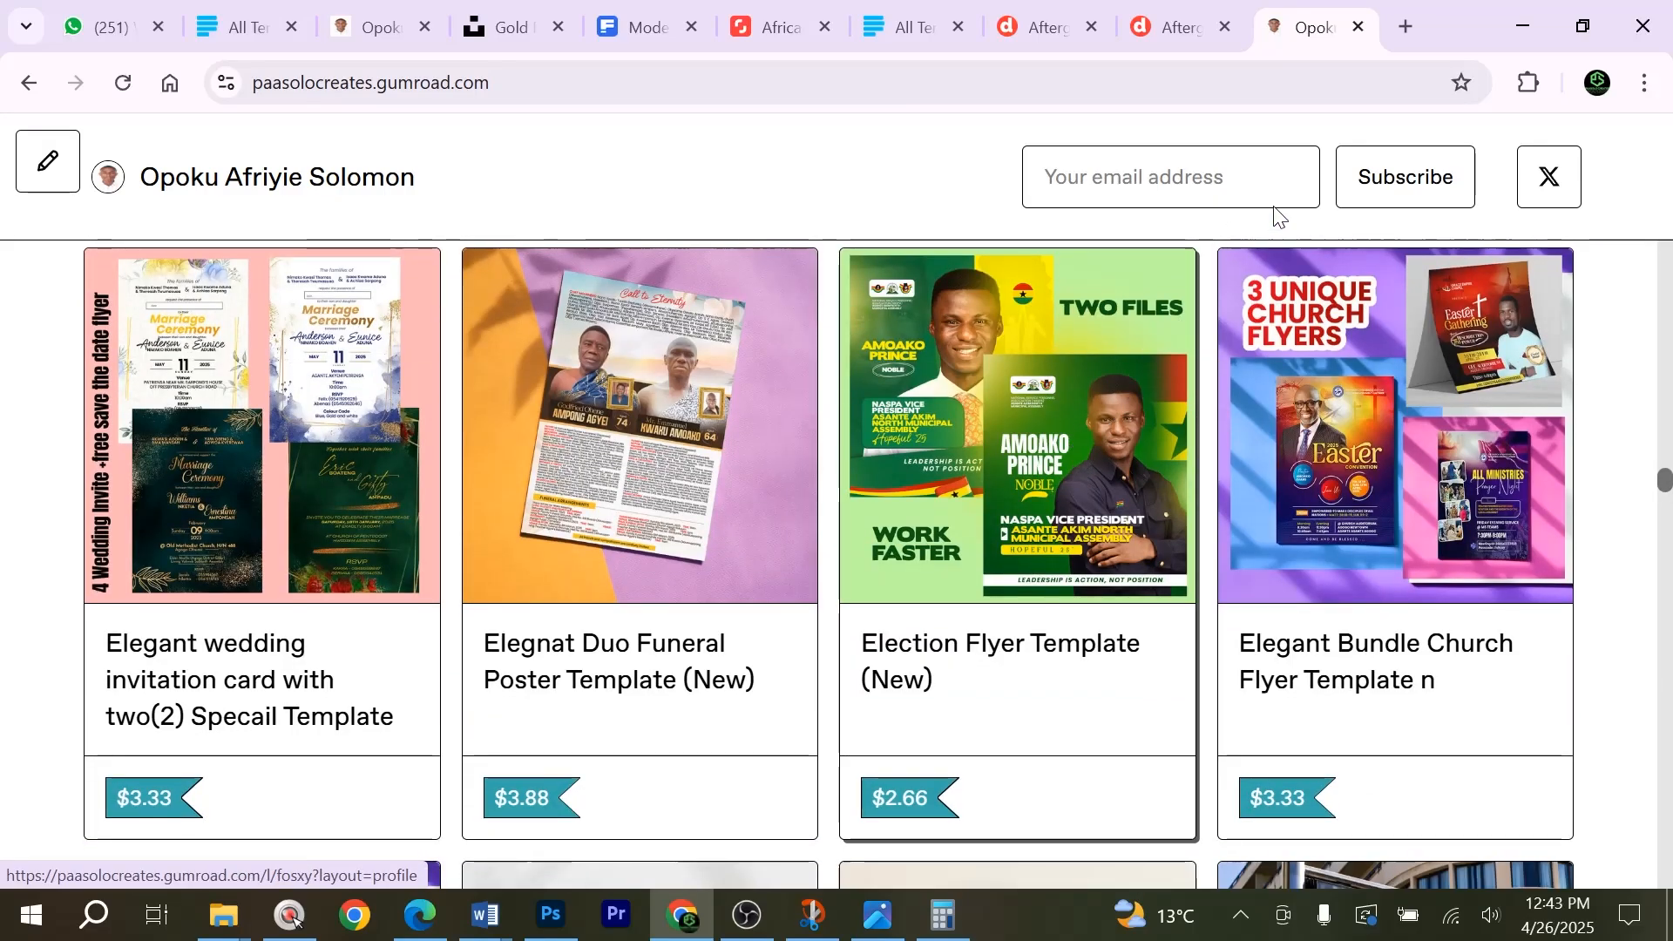
Open Telegram Web in a new browser tab.
left_click(1404, 19)
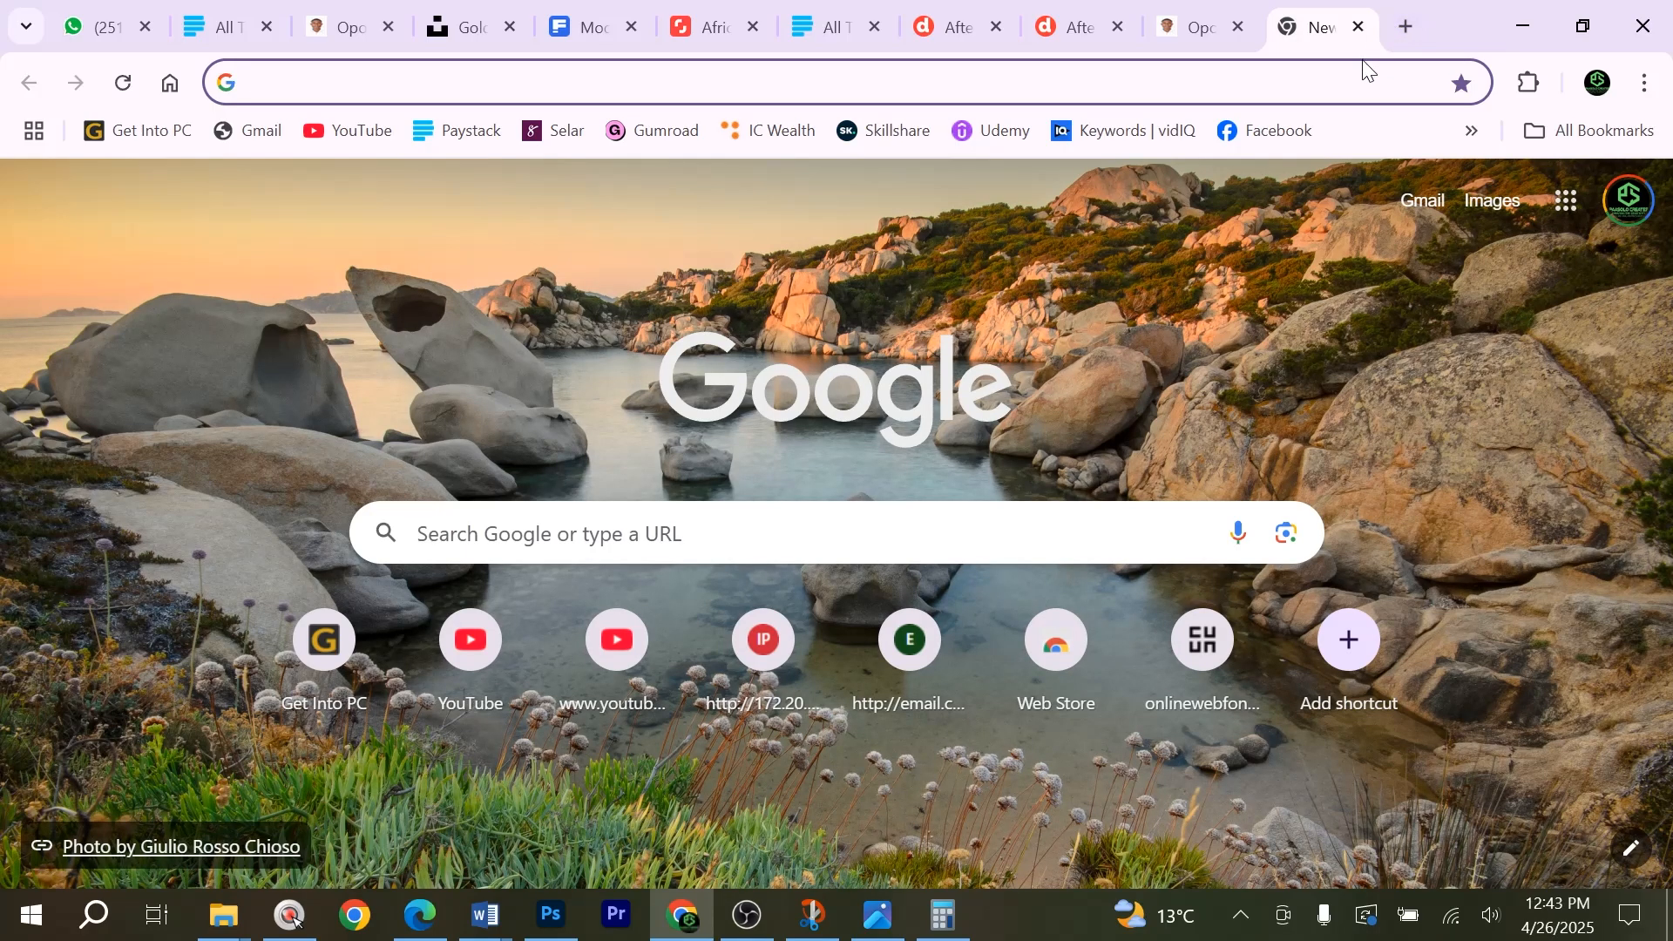
type("te")
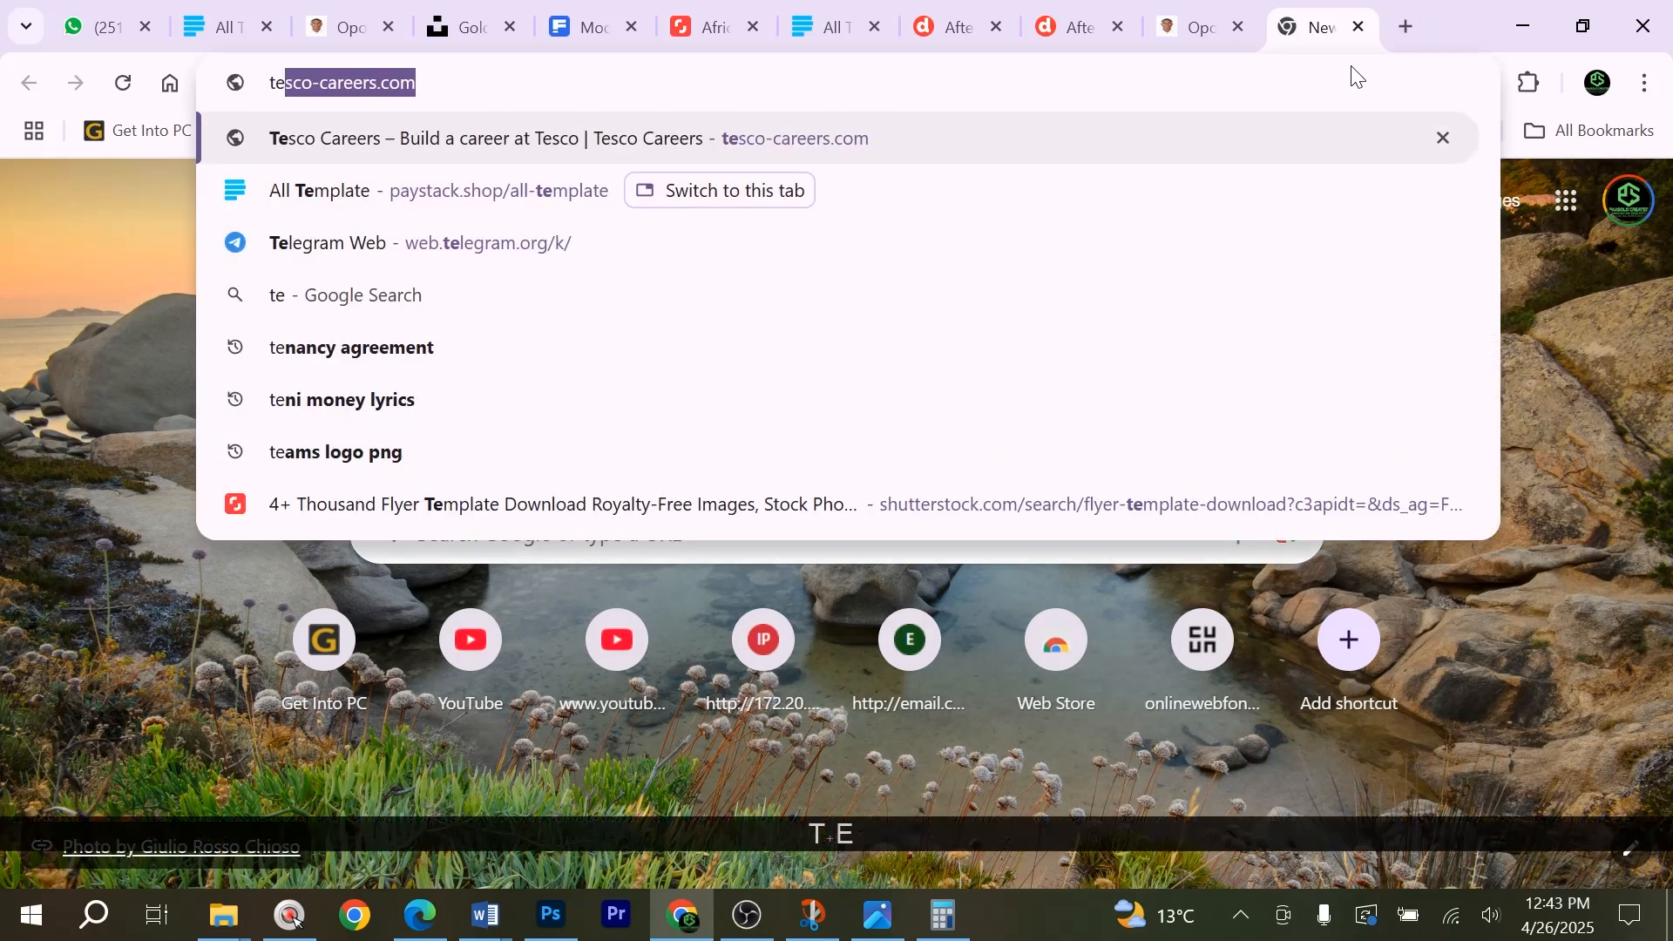
type("l")
key("Return")
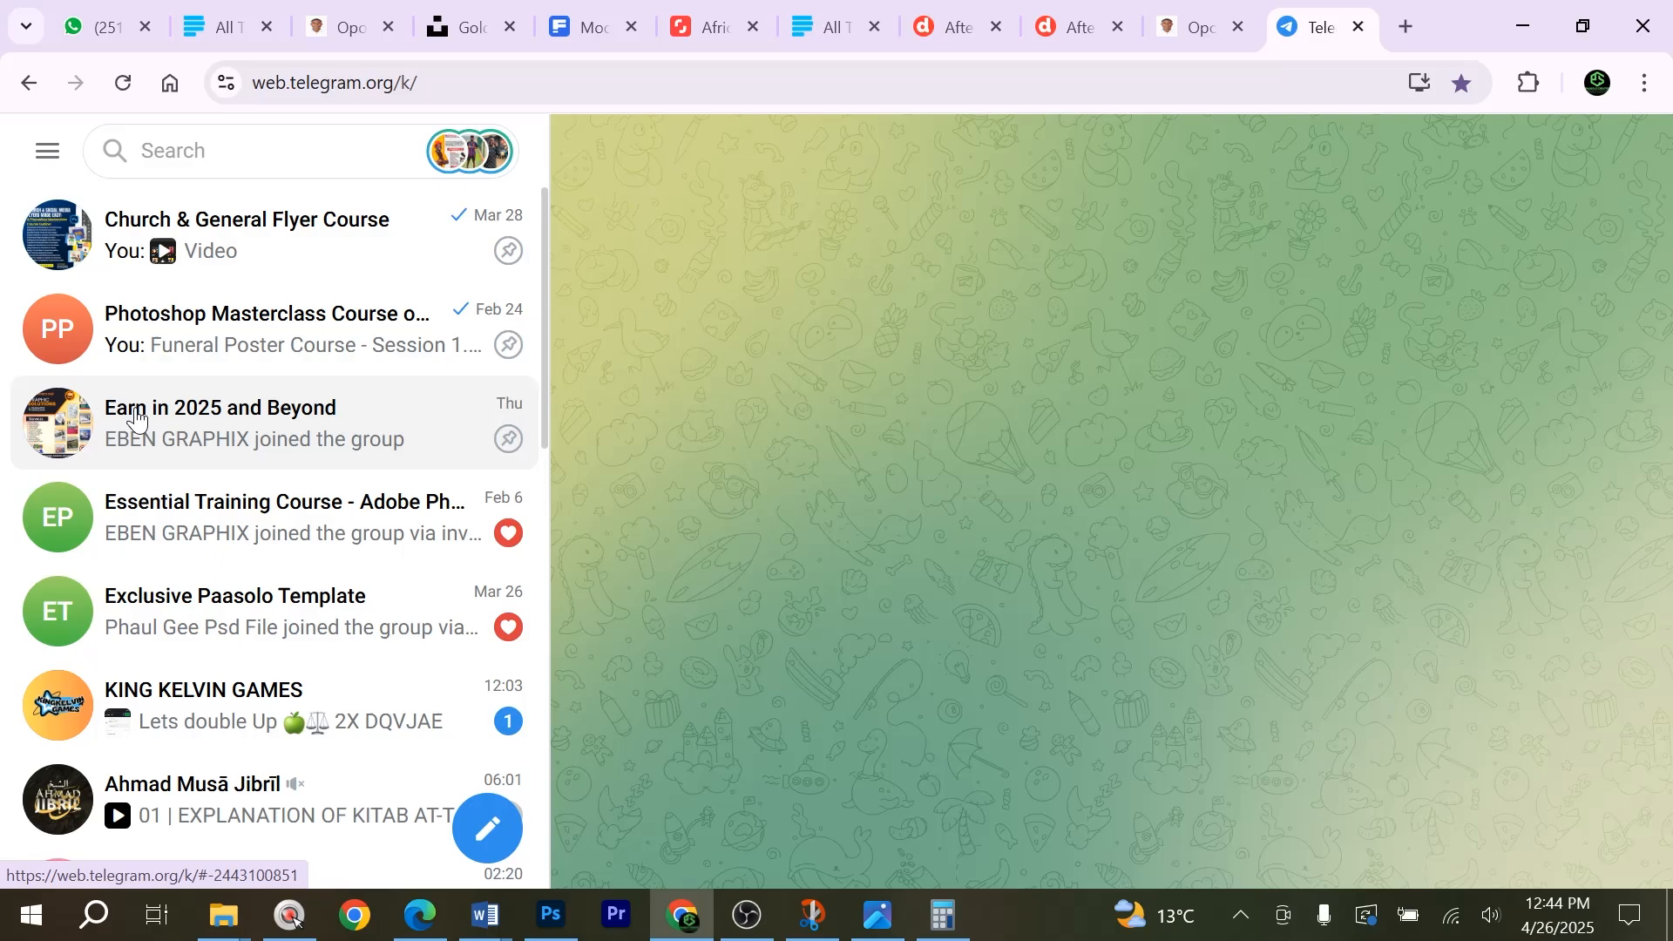
Open the Earn in 2025 and Beyond group and look back through its messages for the Selar store link.
left_click(352, 438)
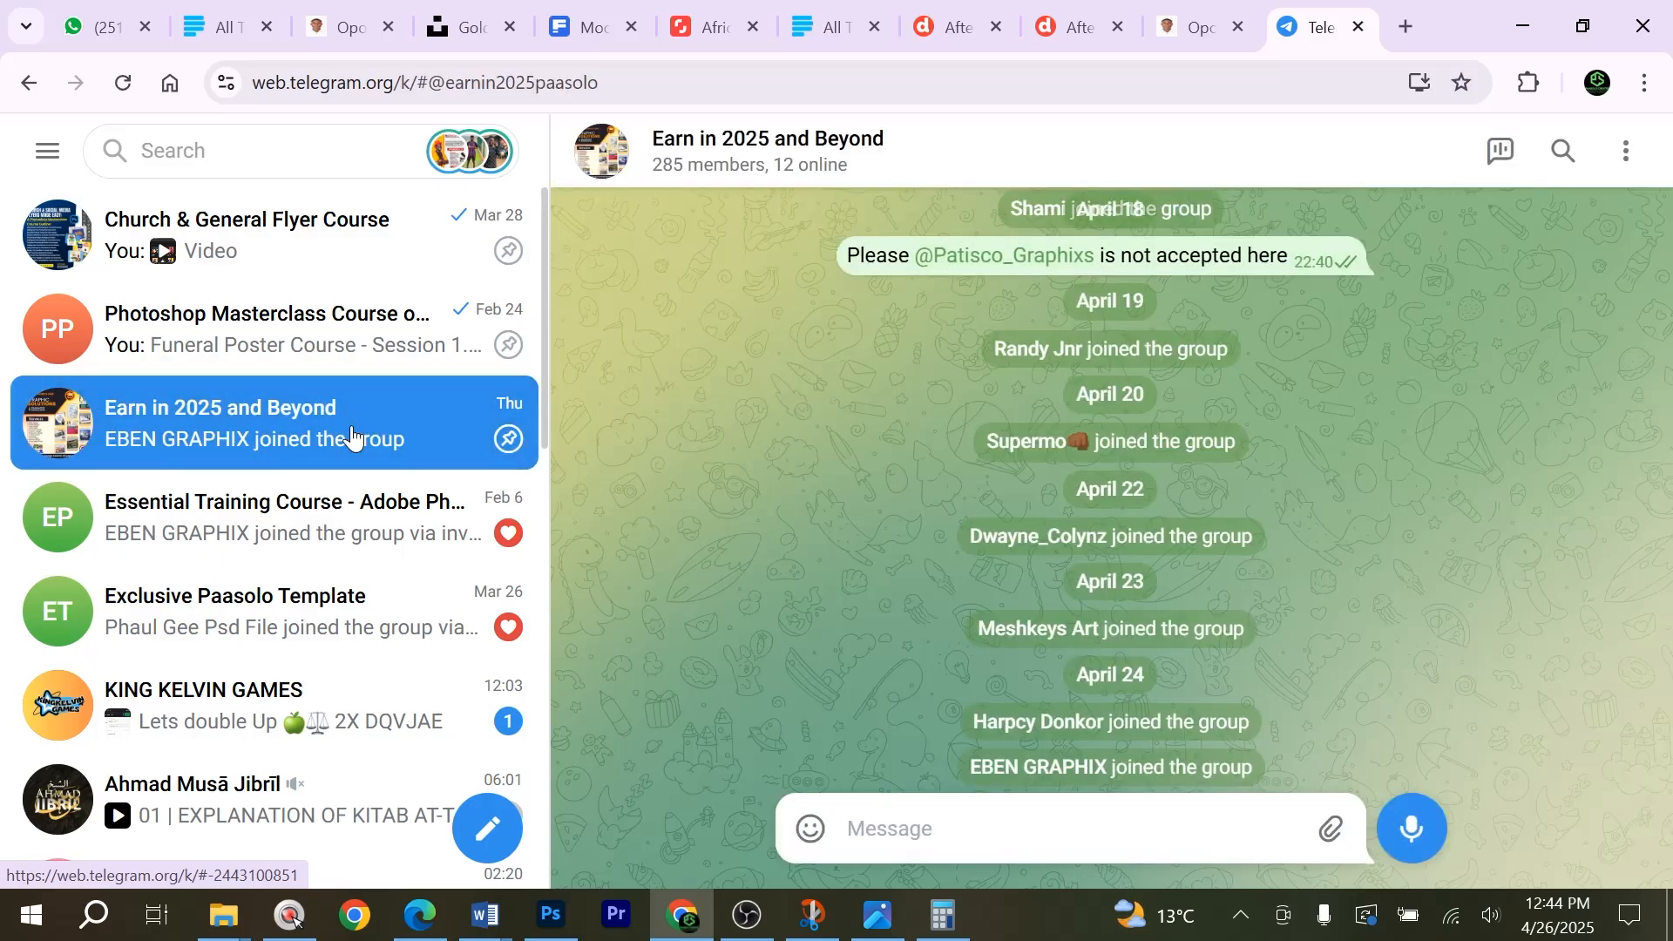
scroll(1293, 481, "up", 6)
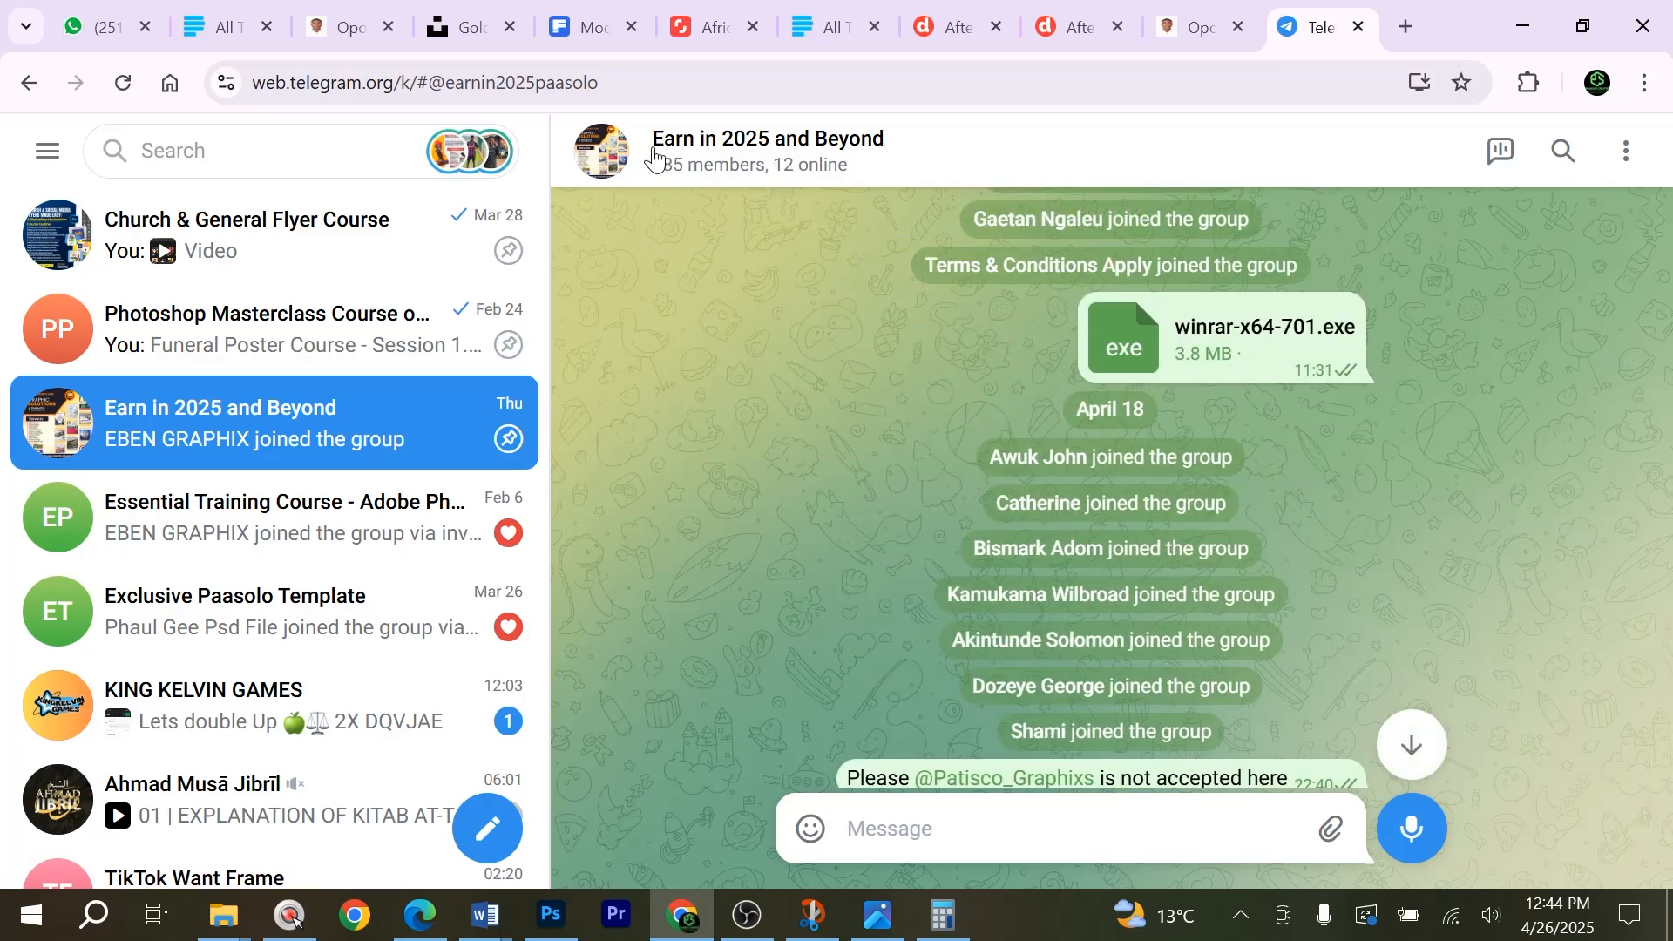
scroll(1300, 504, "up", 10)
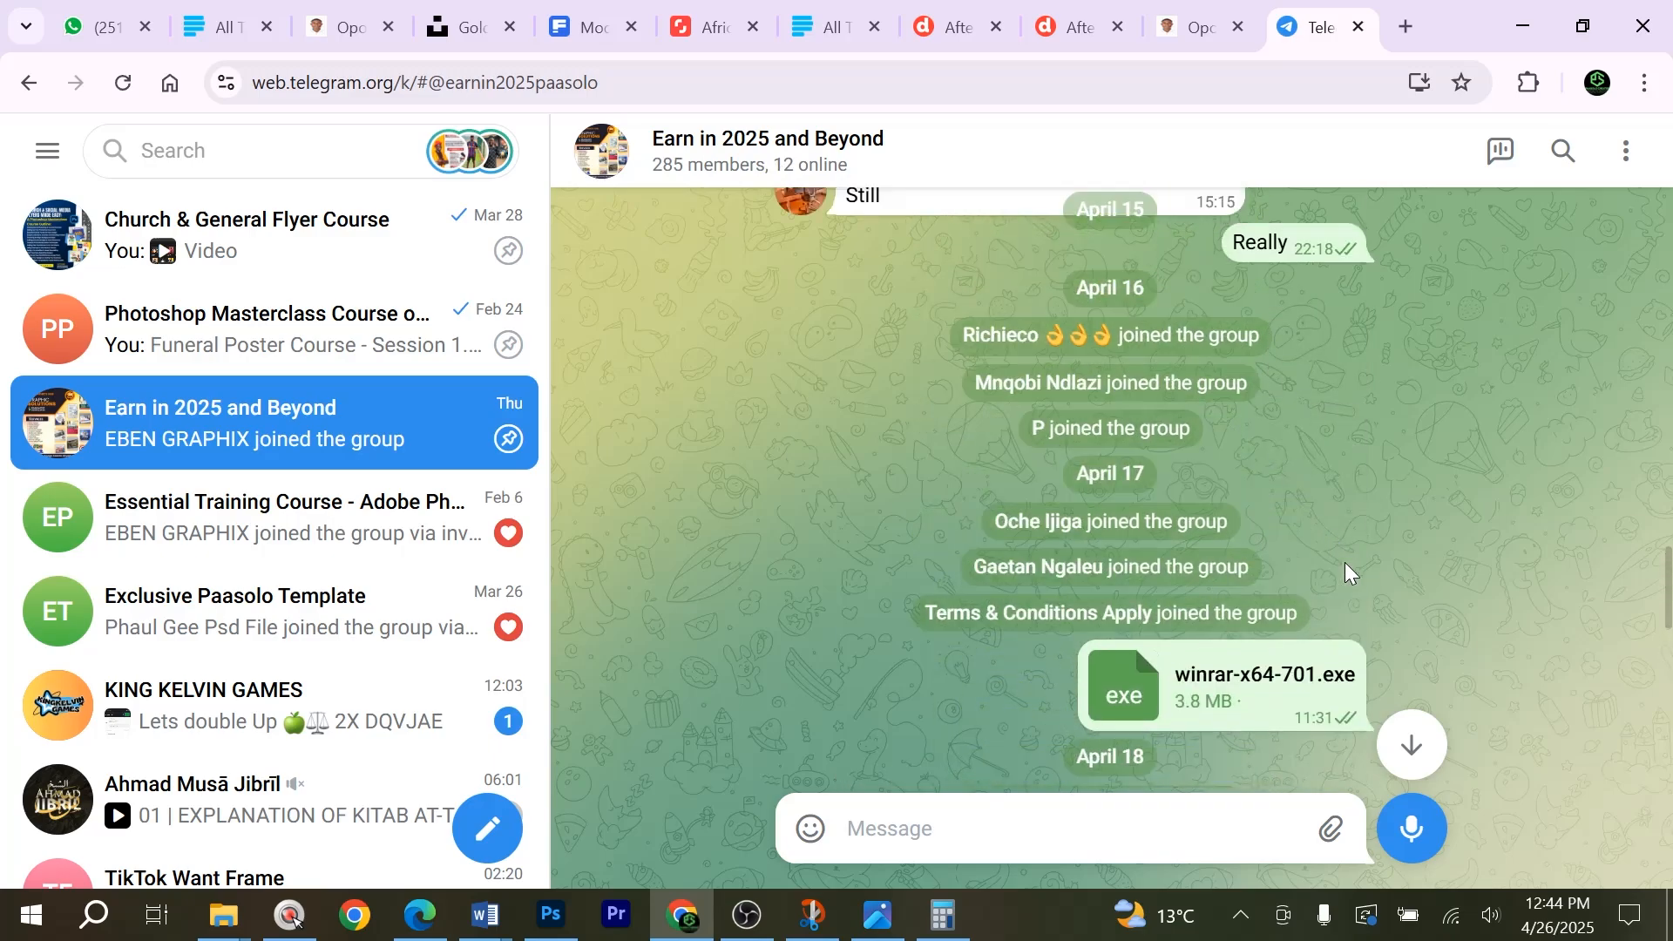
scroll(1346, 575, "up", 15)
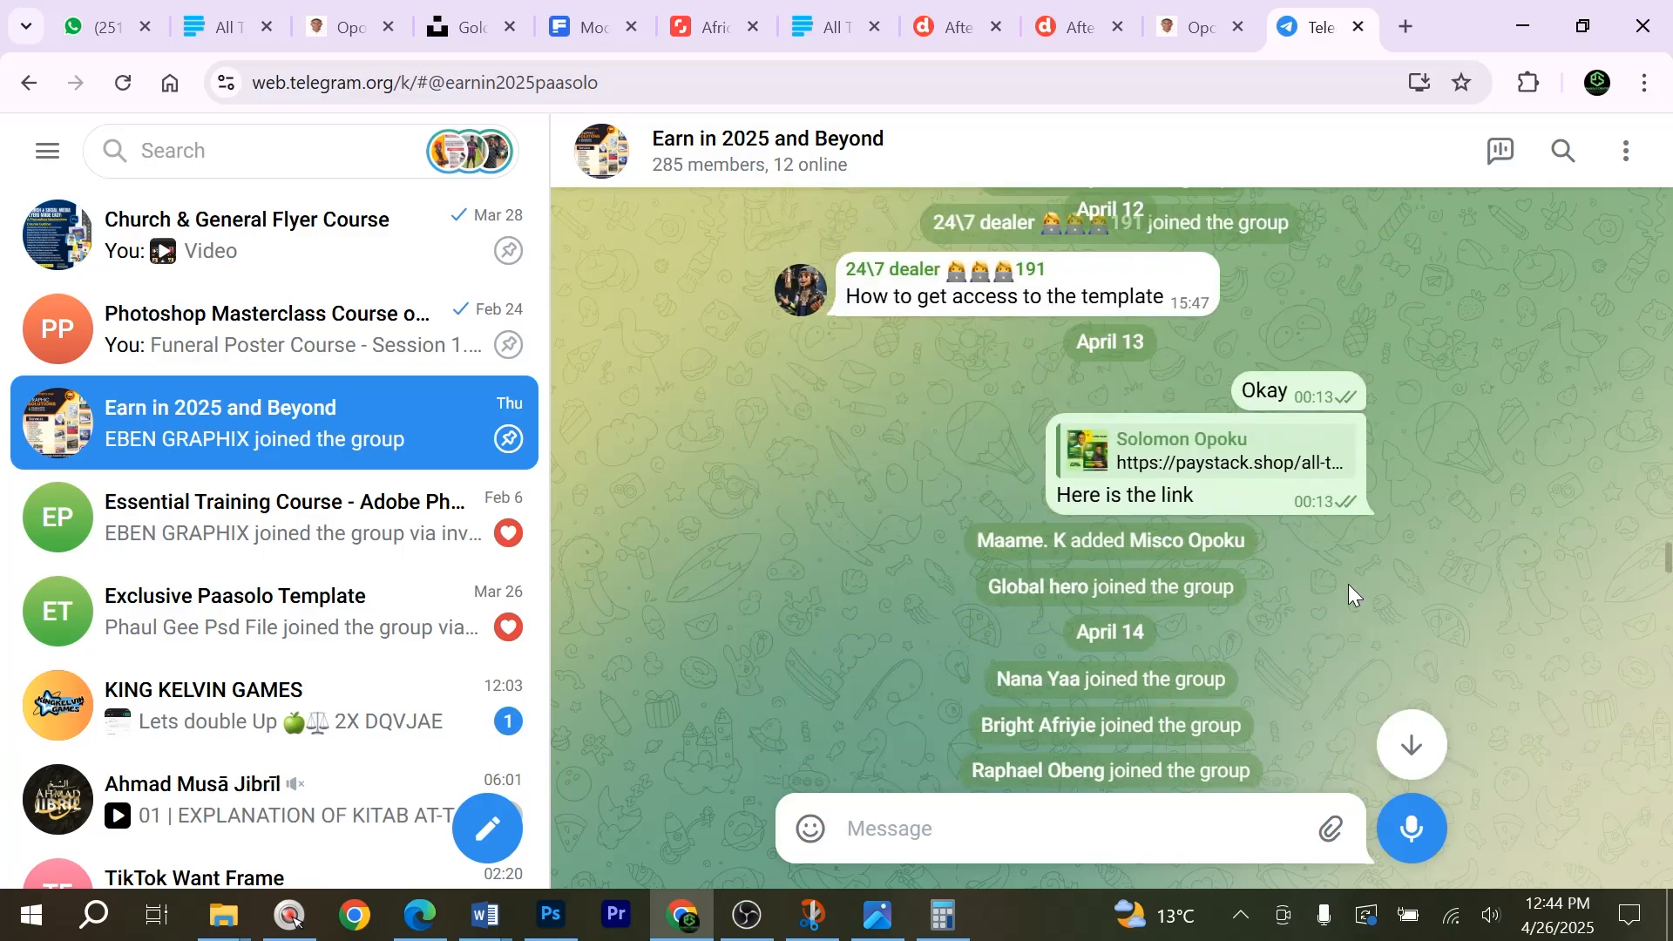
scroll(1348, 583, "up", 3)
scroll(1165, 607, "down", 2)
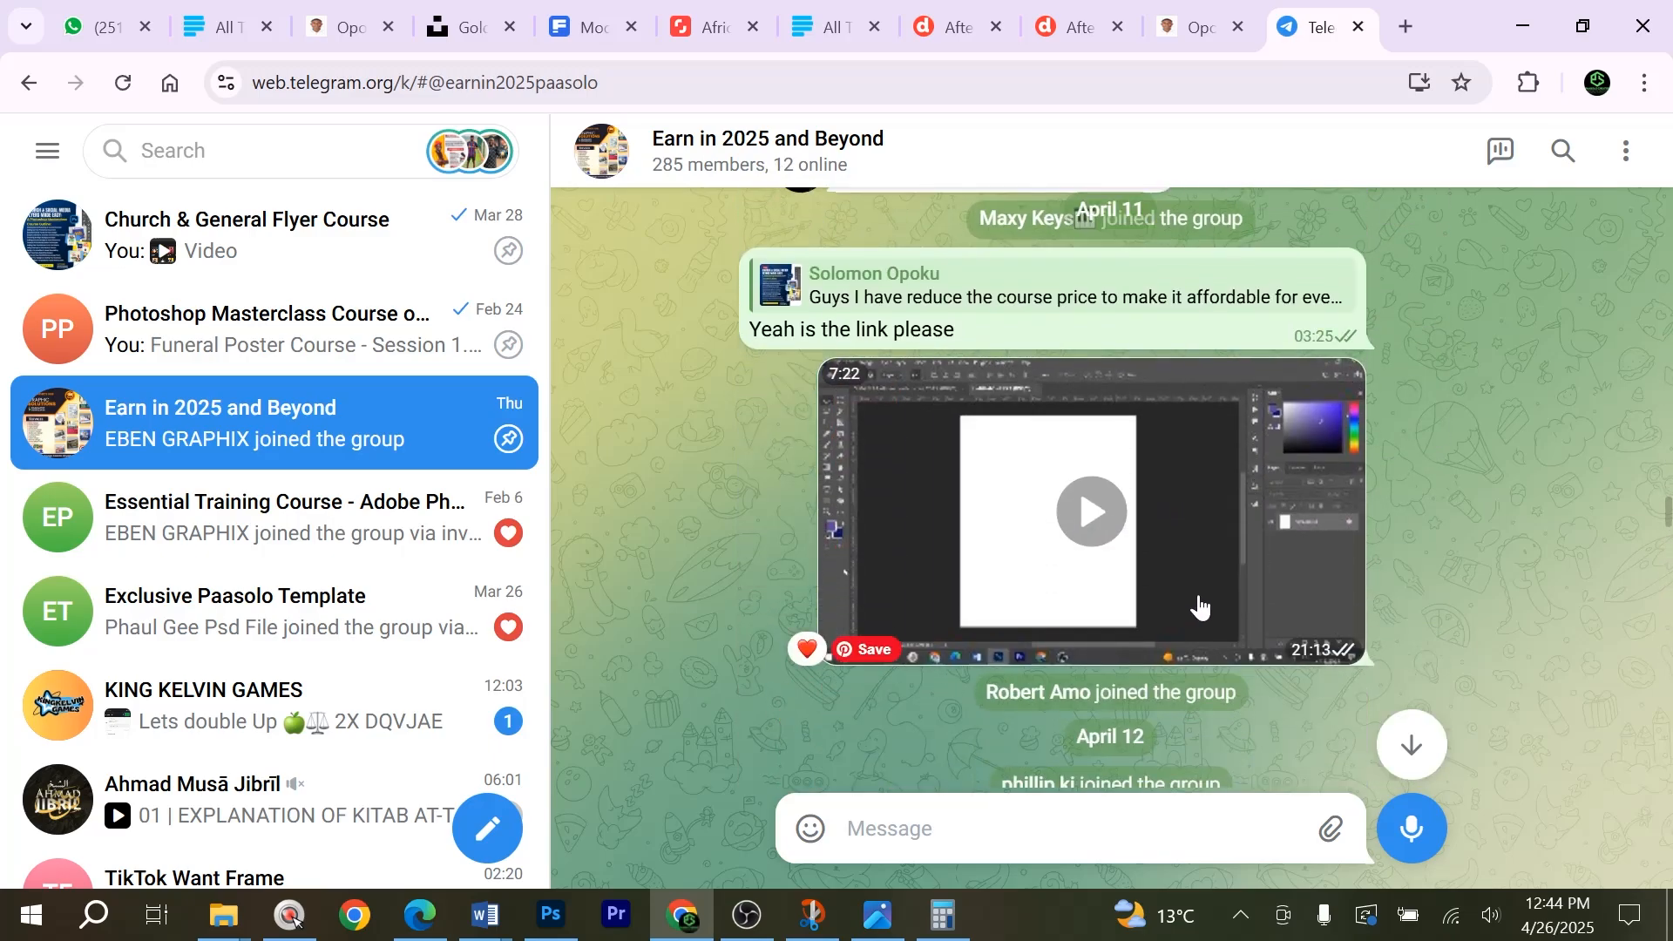
scroll(1224, 588, "up", 3)
scroll(1224, 595, "down", 5)
scroll(1227, 595, "up", 2)
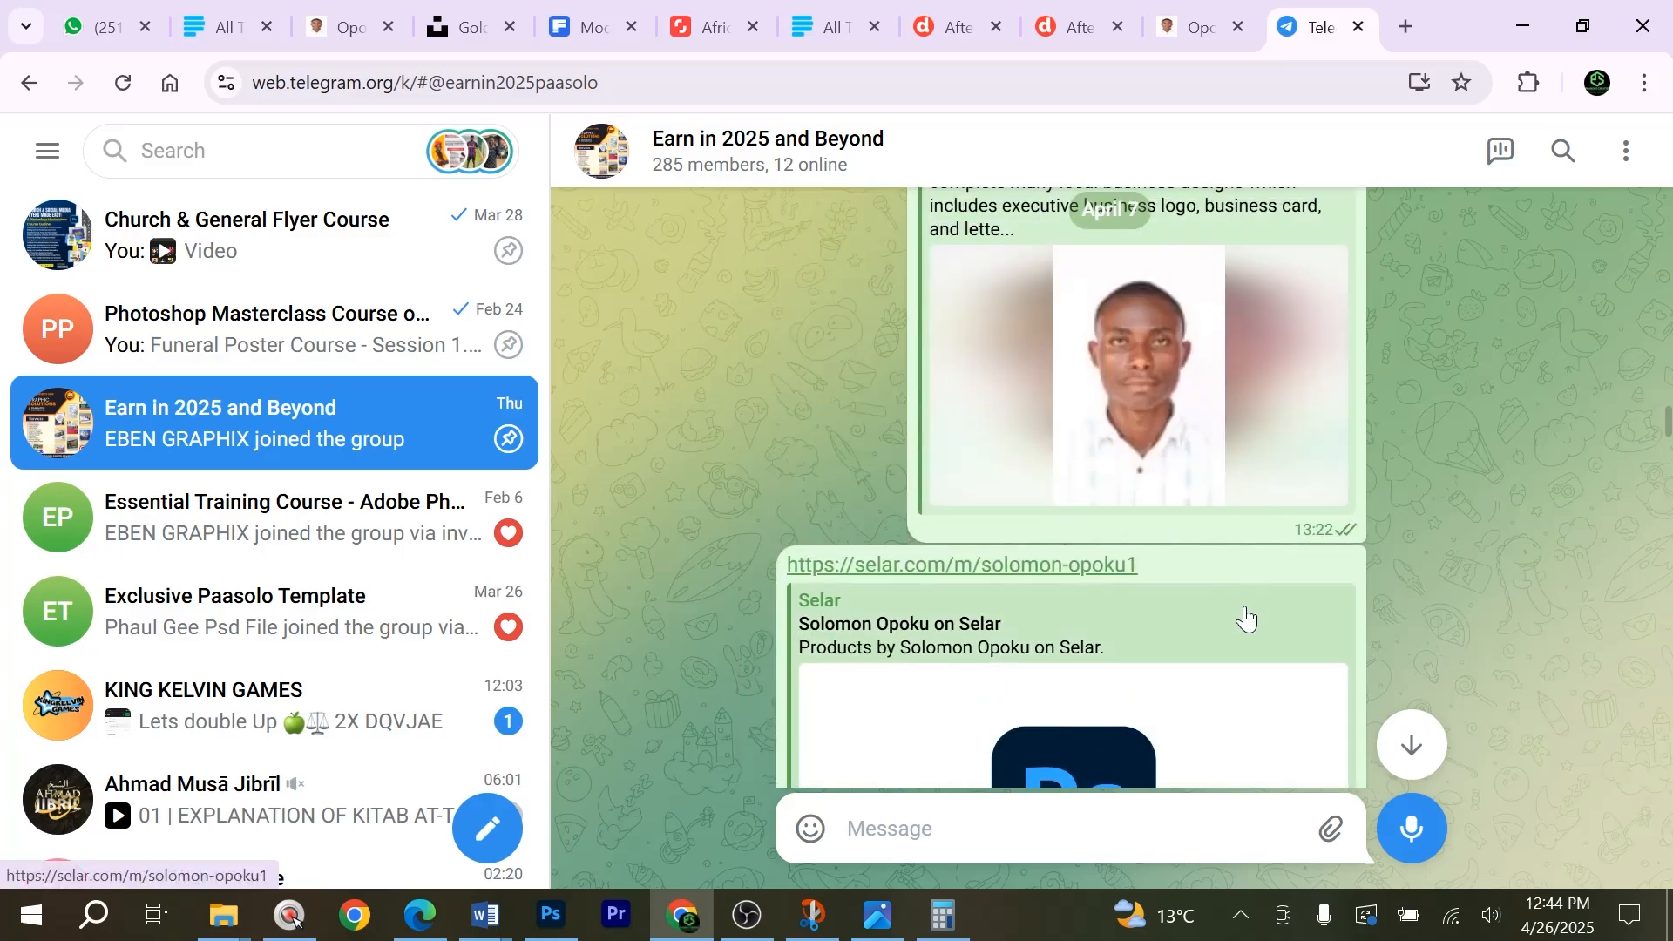
Open the Selar store link from the group chat and review the courses and templates offered there.
left_click(1101, 566)
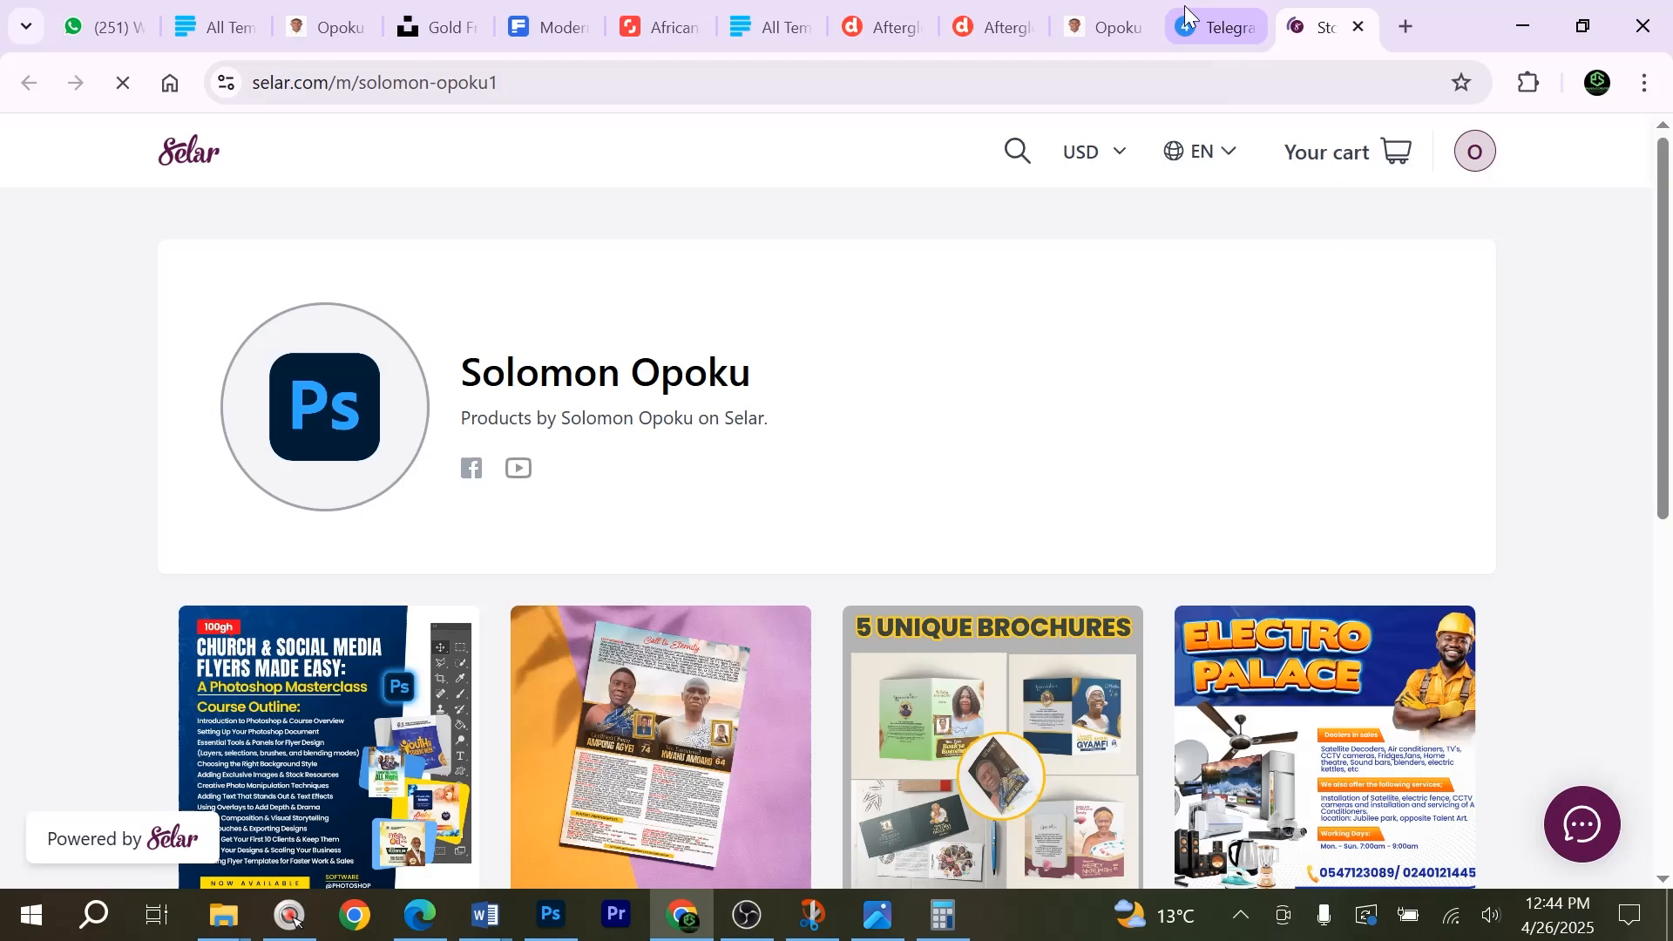
scroll(597, 605, "down", 8)
scroll(598, 587, "up", 3)
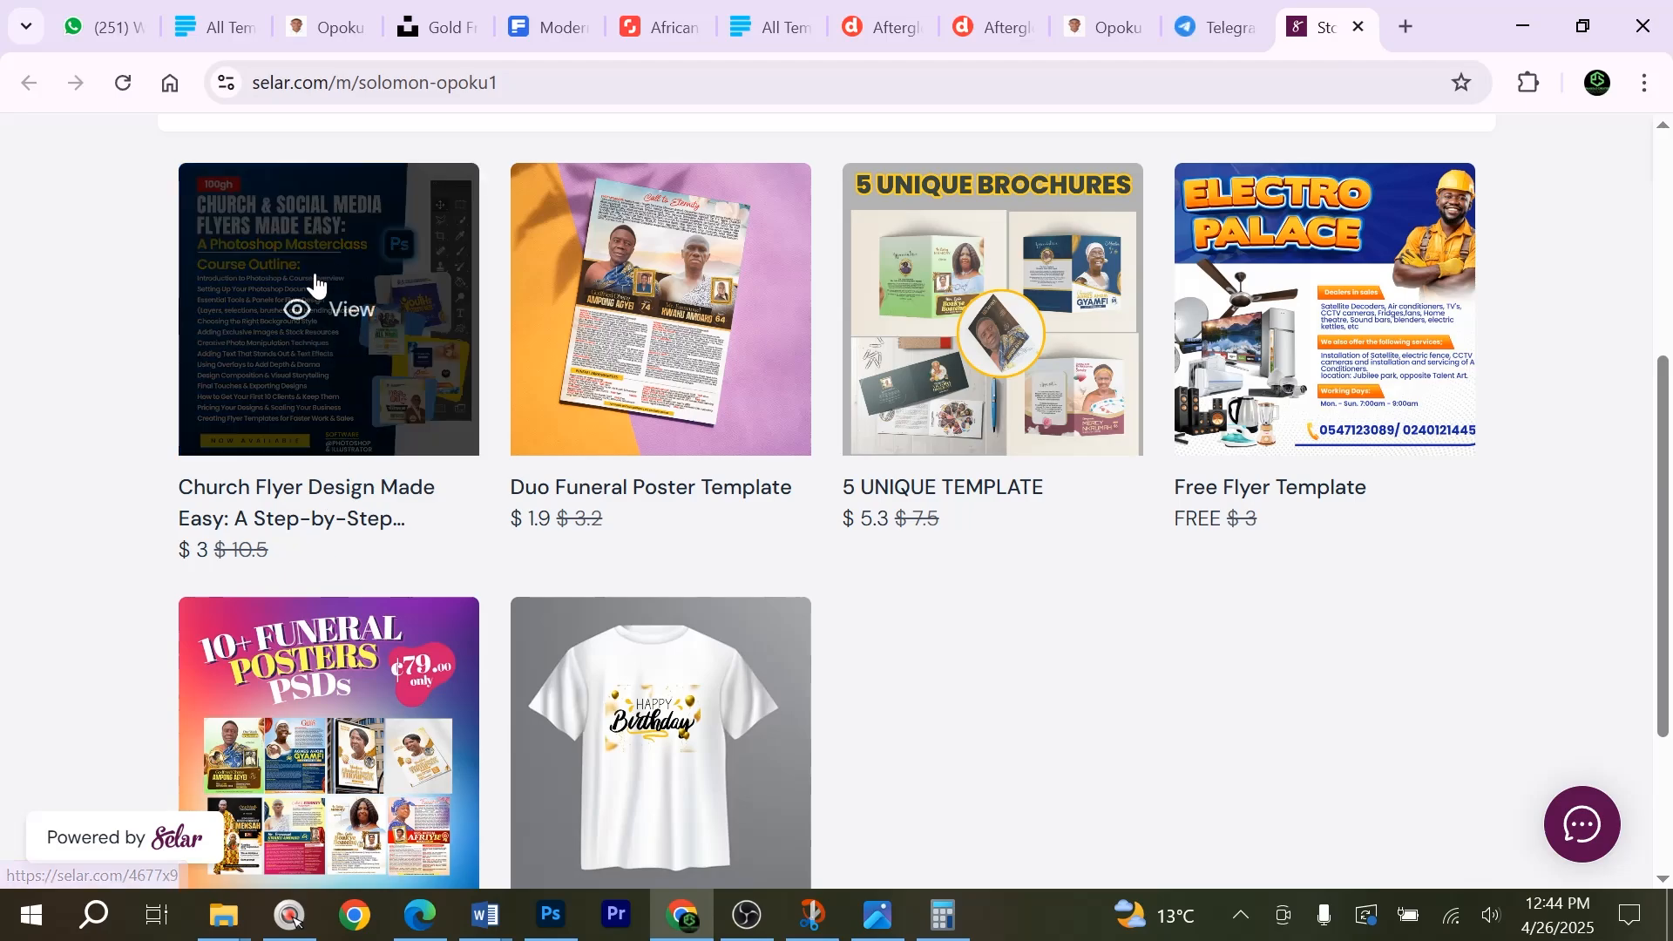
scroll(345, 590, "down", 3)
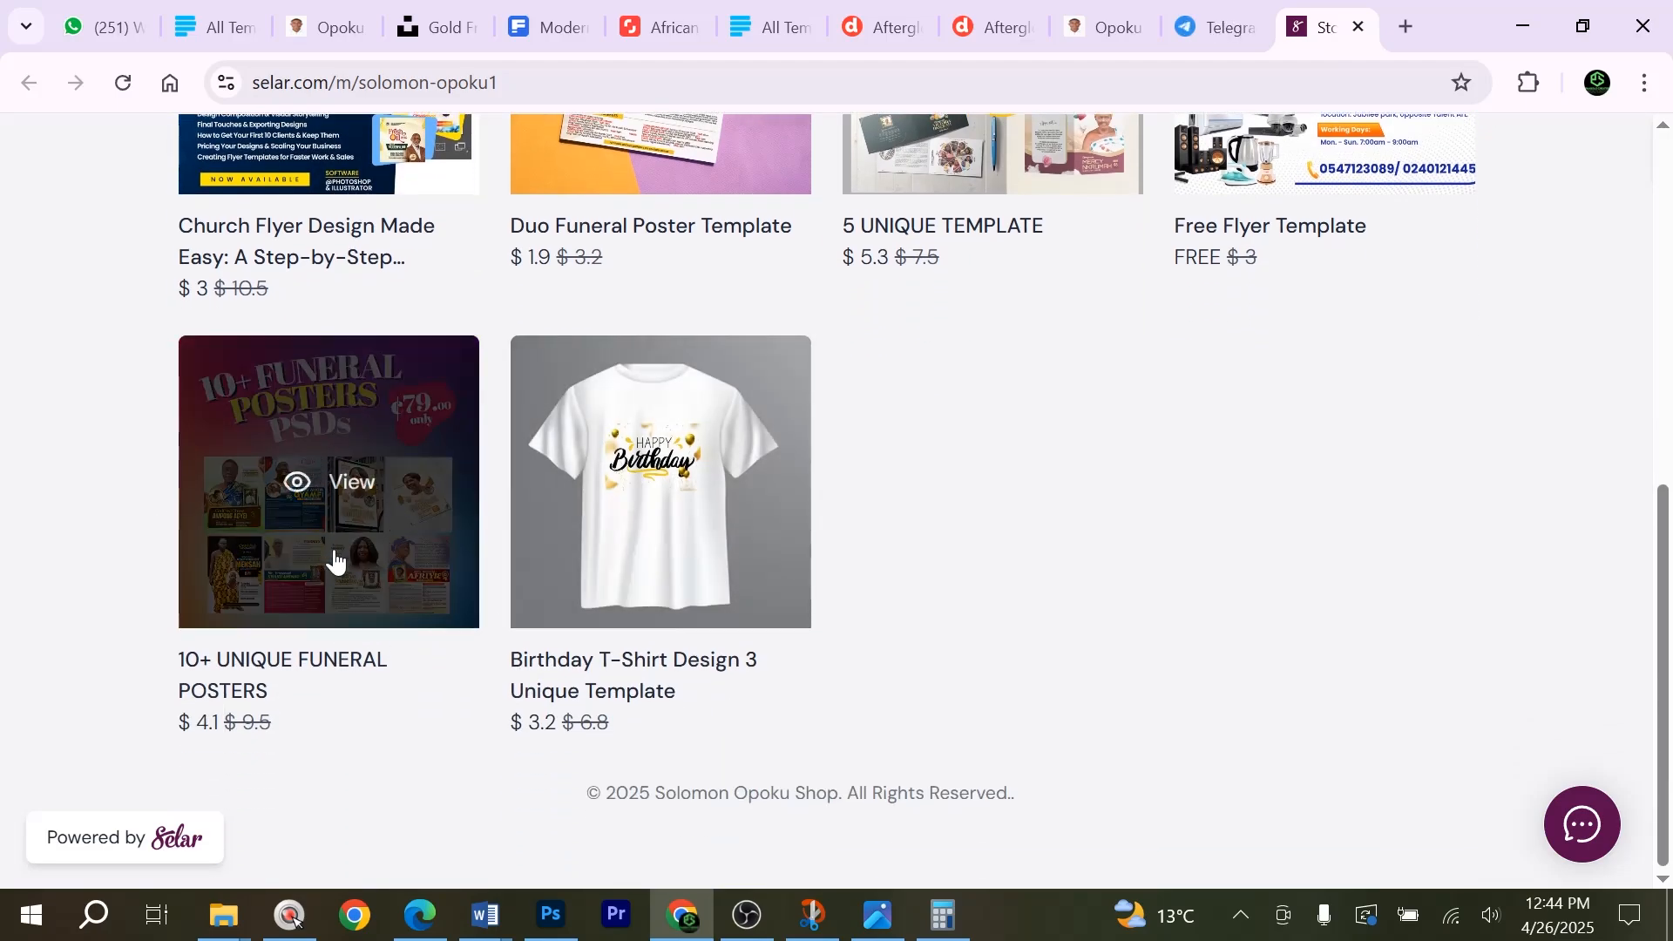
scroll(835, 225, "up", 5)
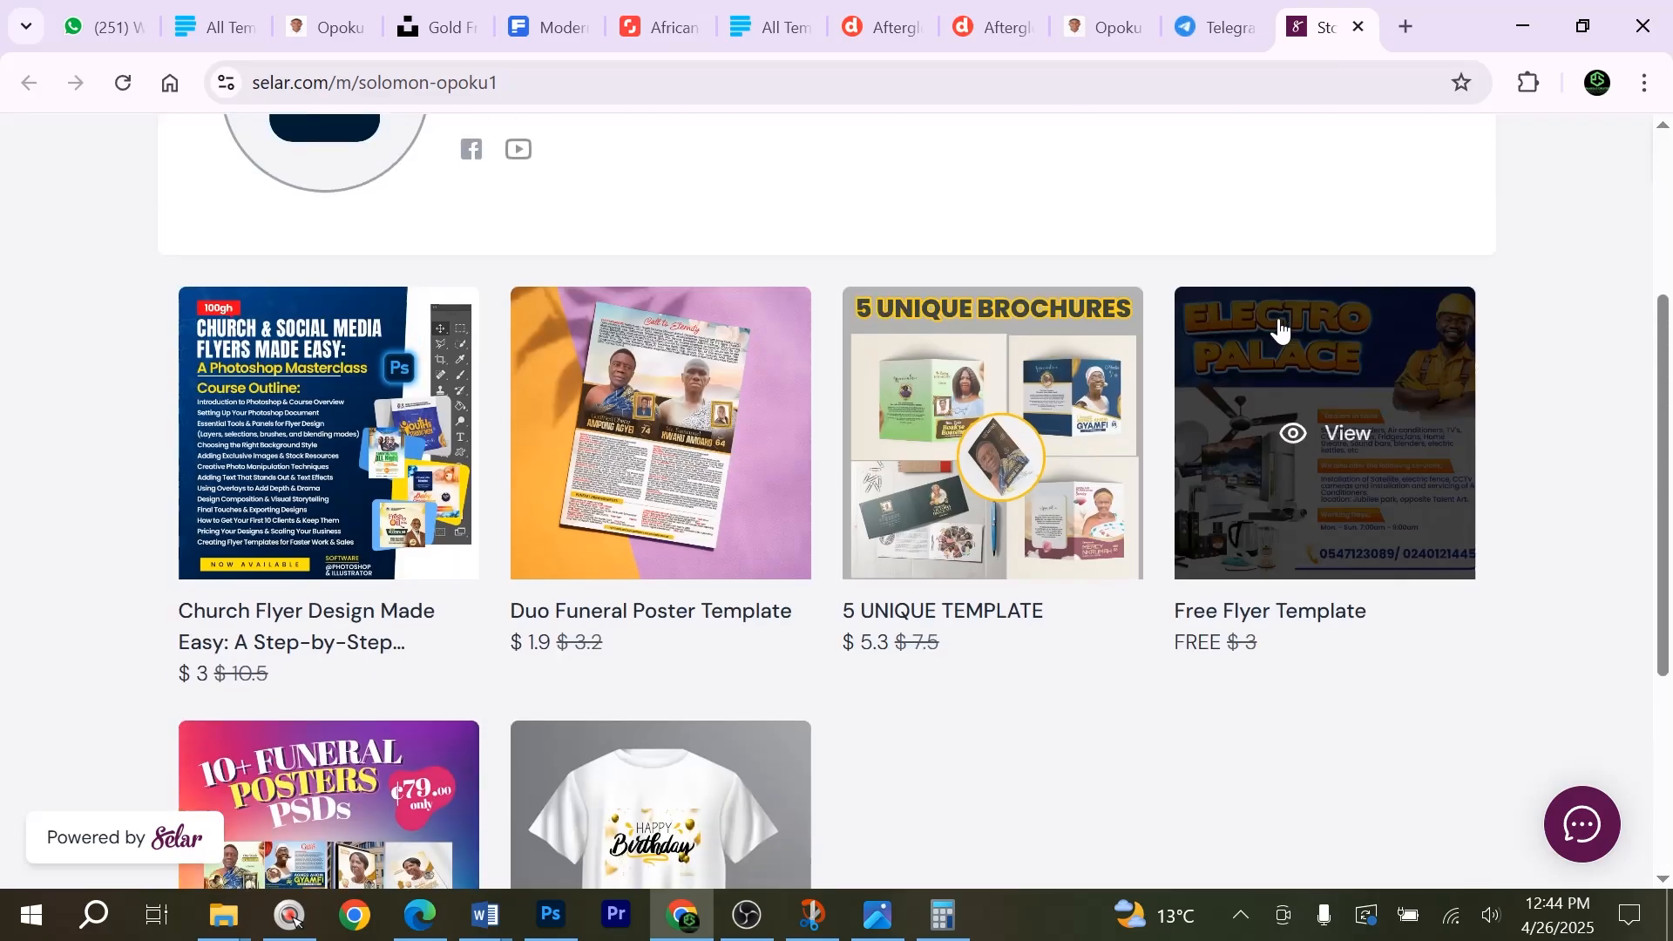
Return to the Earn in 2025 and Beyond group and examine its older course and template posts back to March 24.
left_click(1209, 2)
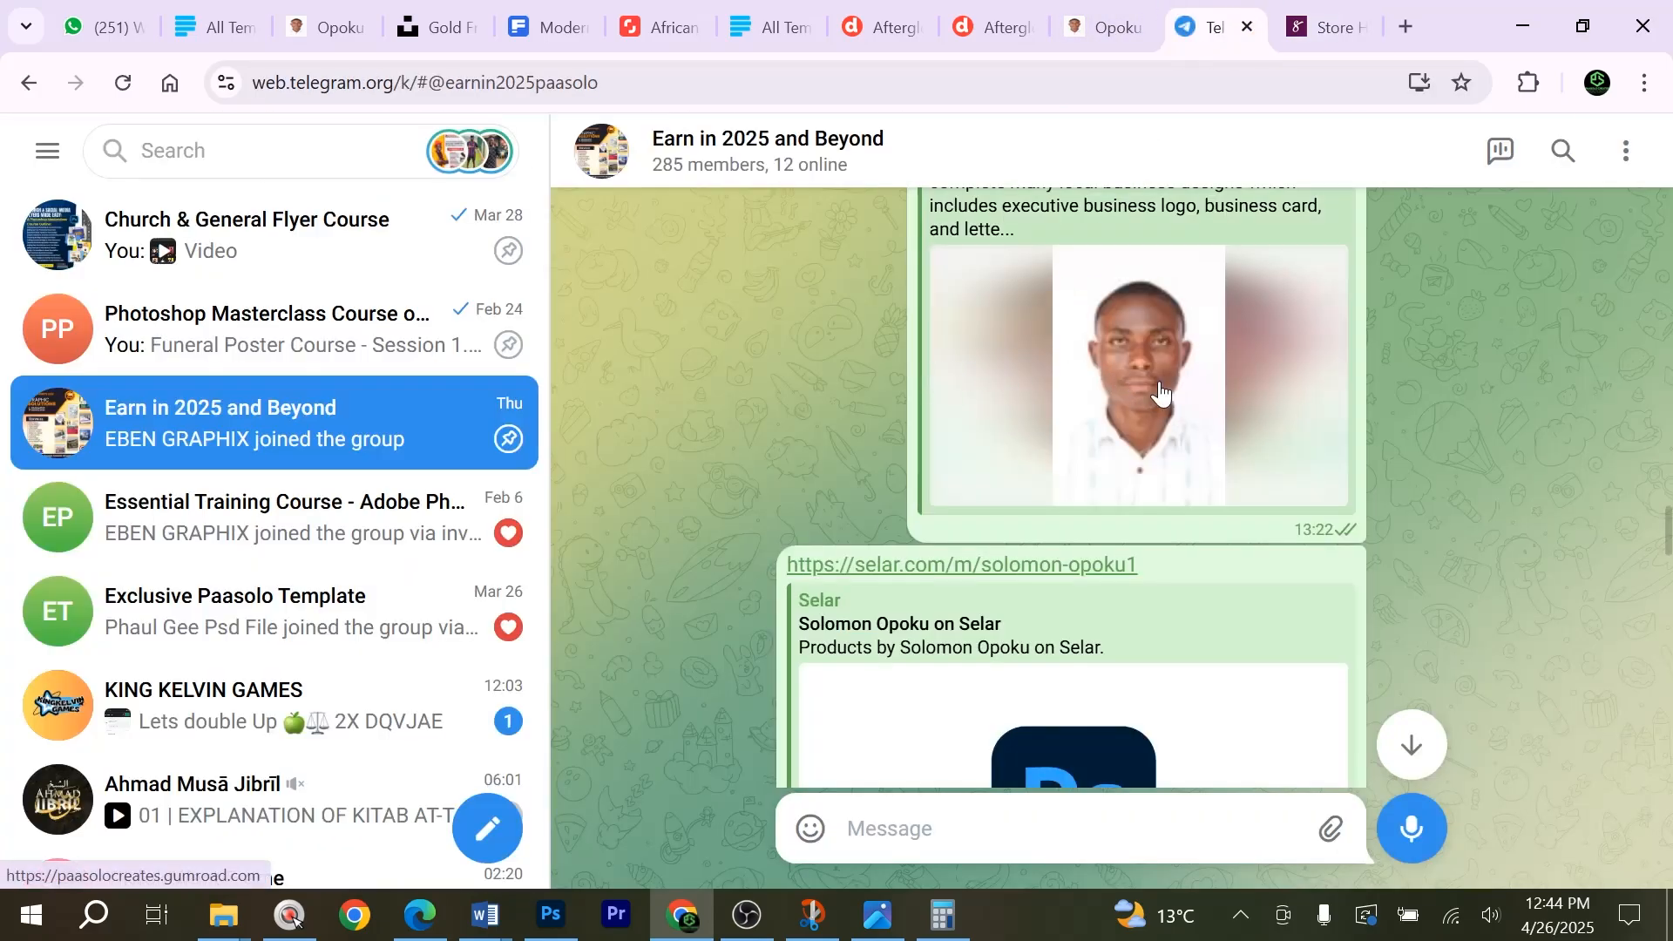
scroll(1207, 414, "up", 6)
scroll(1207, 414, "up", 10)
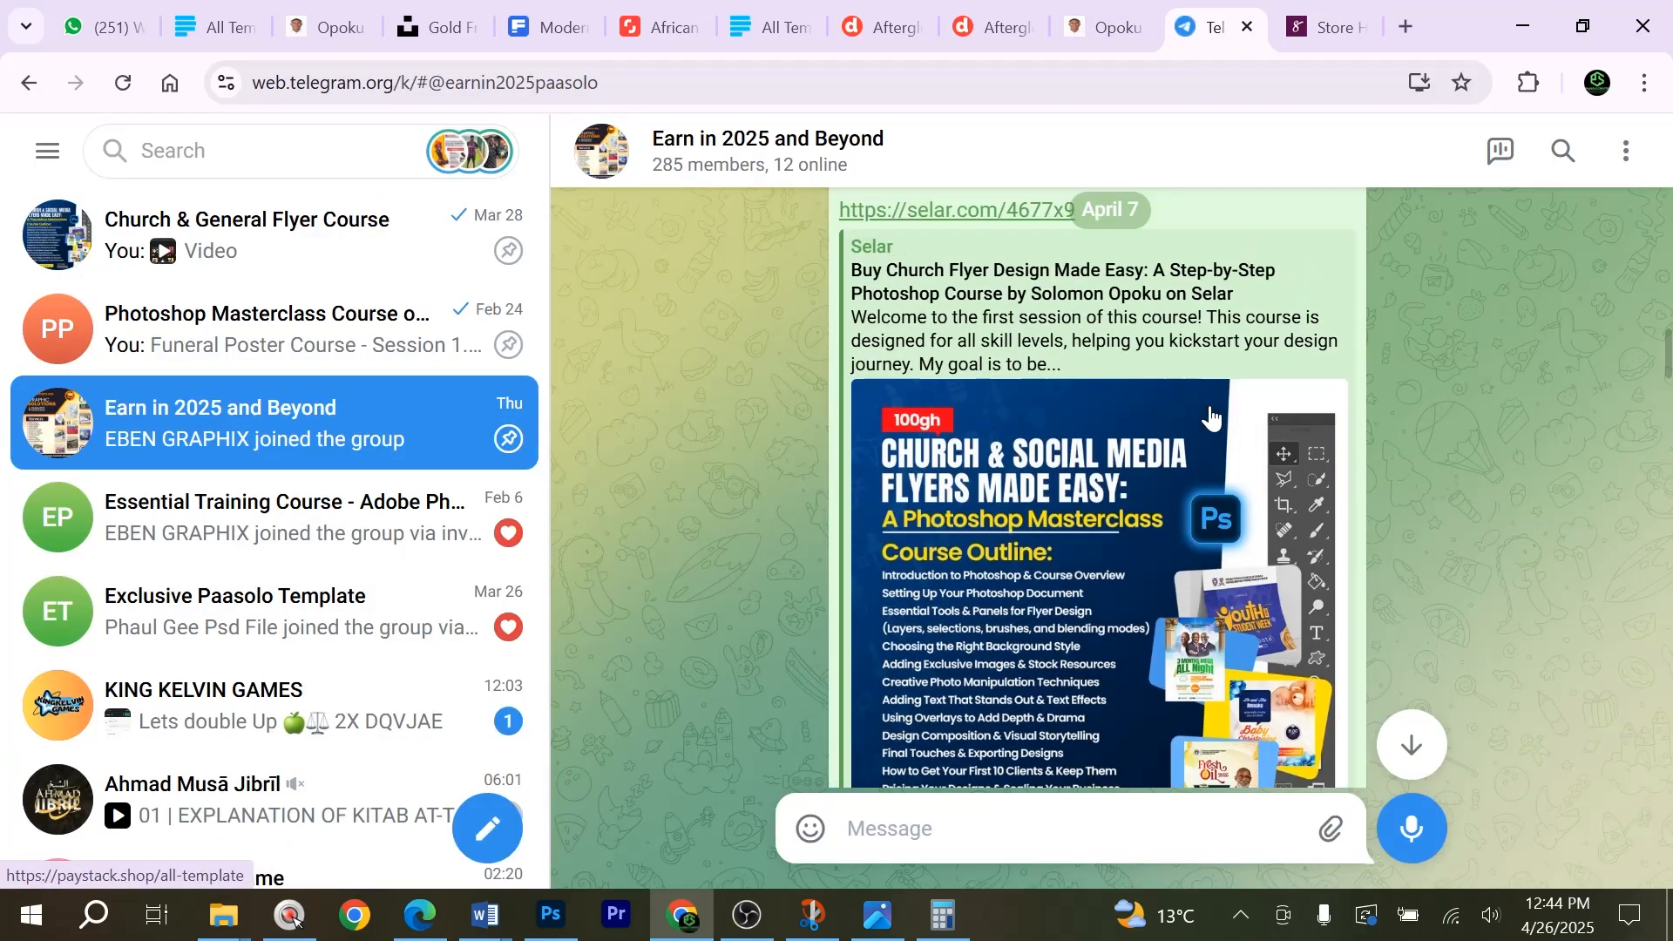
scroll(1210, 406, "up", 15)
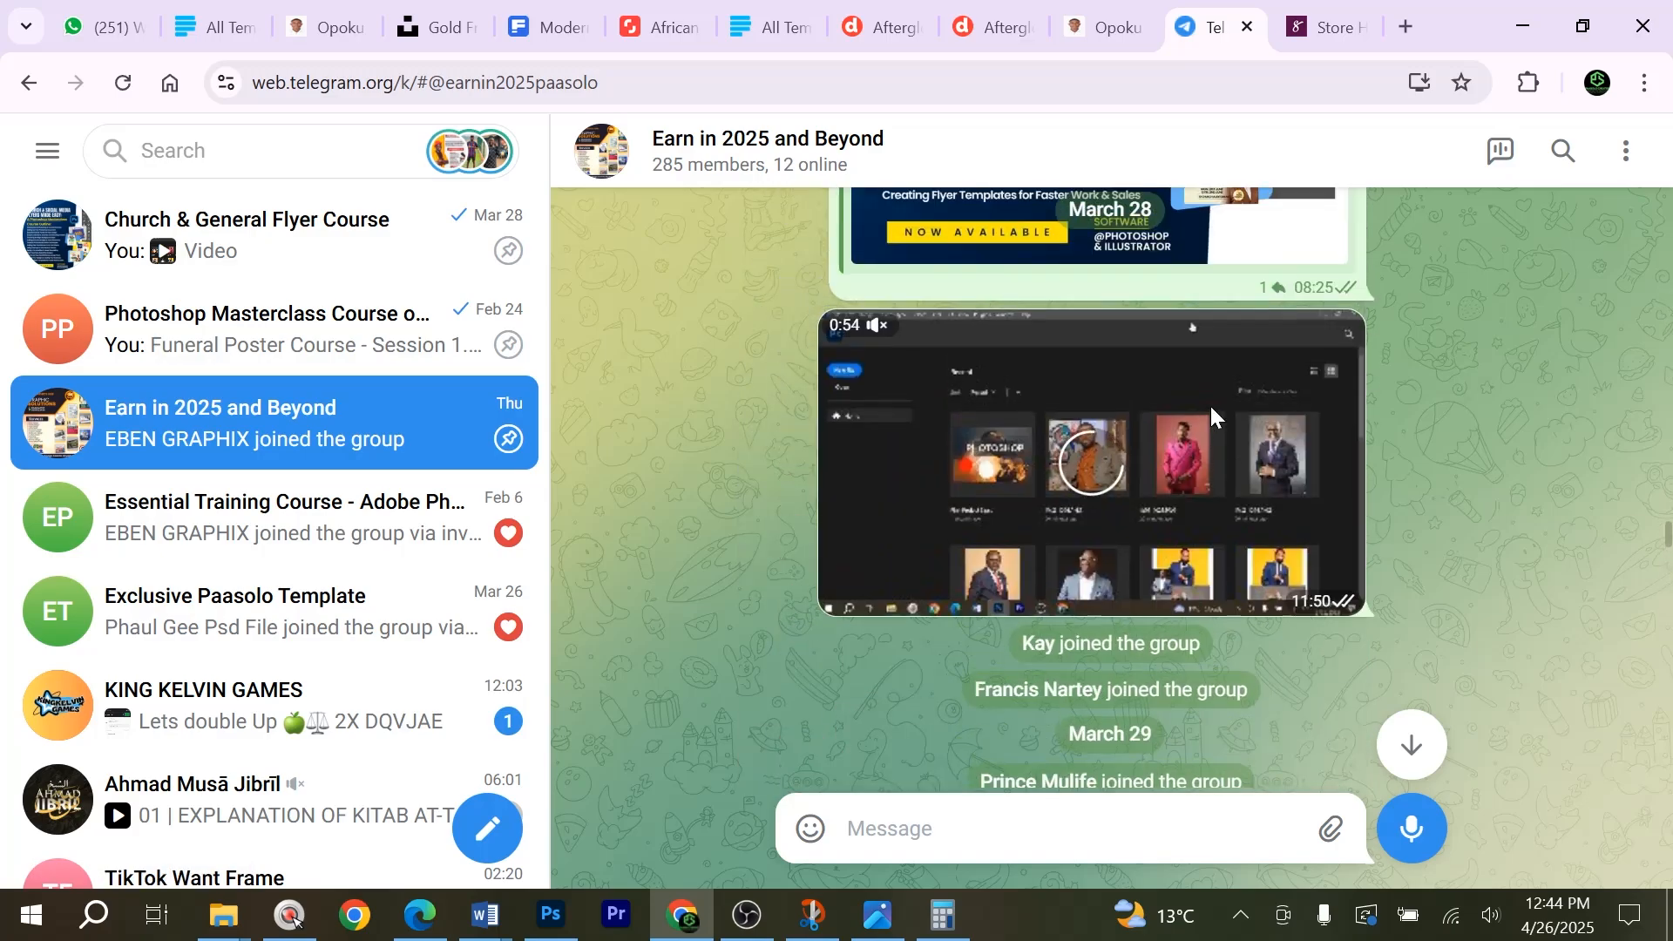
scroll(1210, 419, "up", 15)
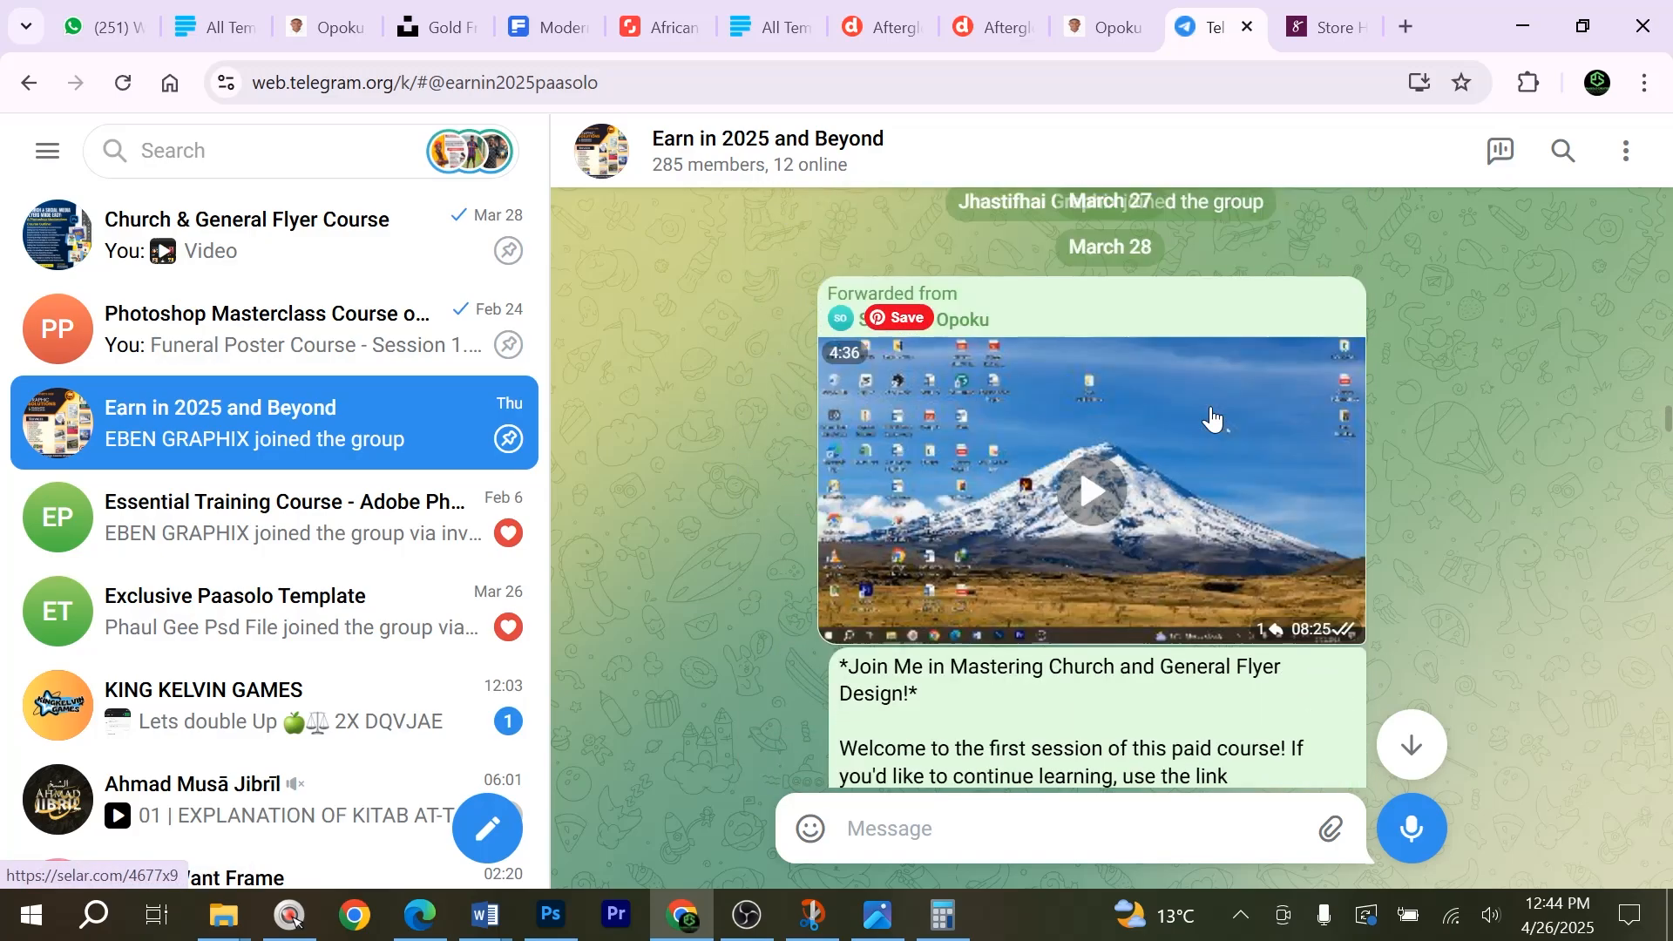
scroll(1211, 418, "up", 10)
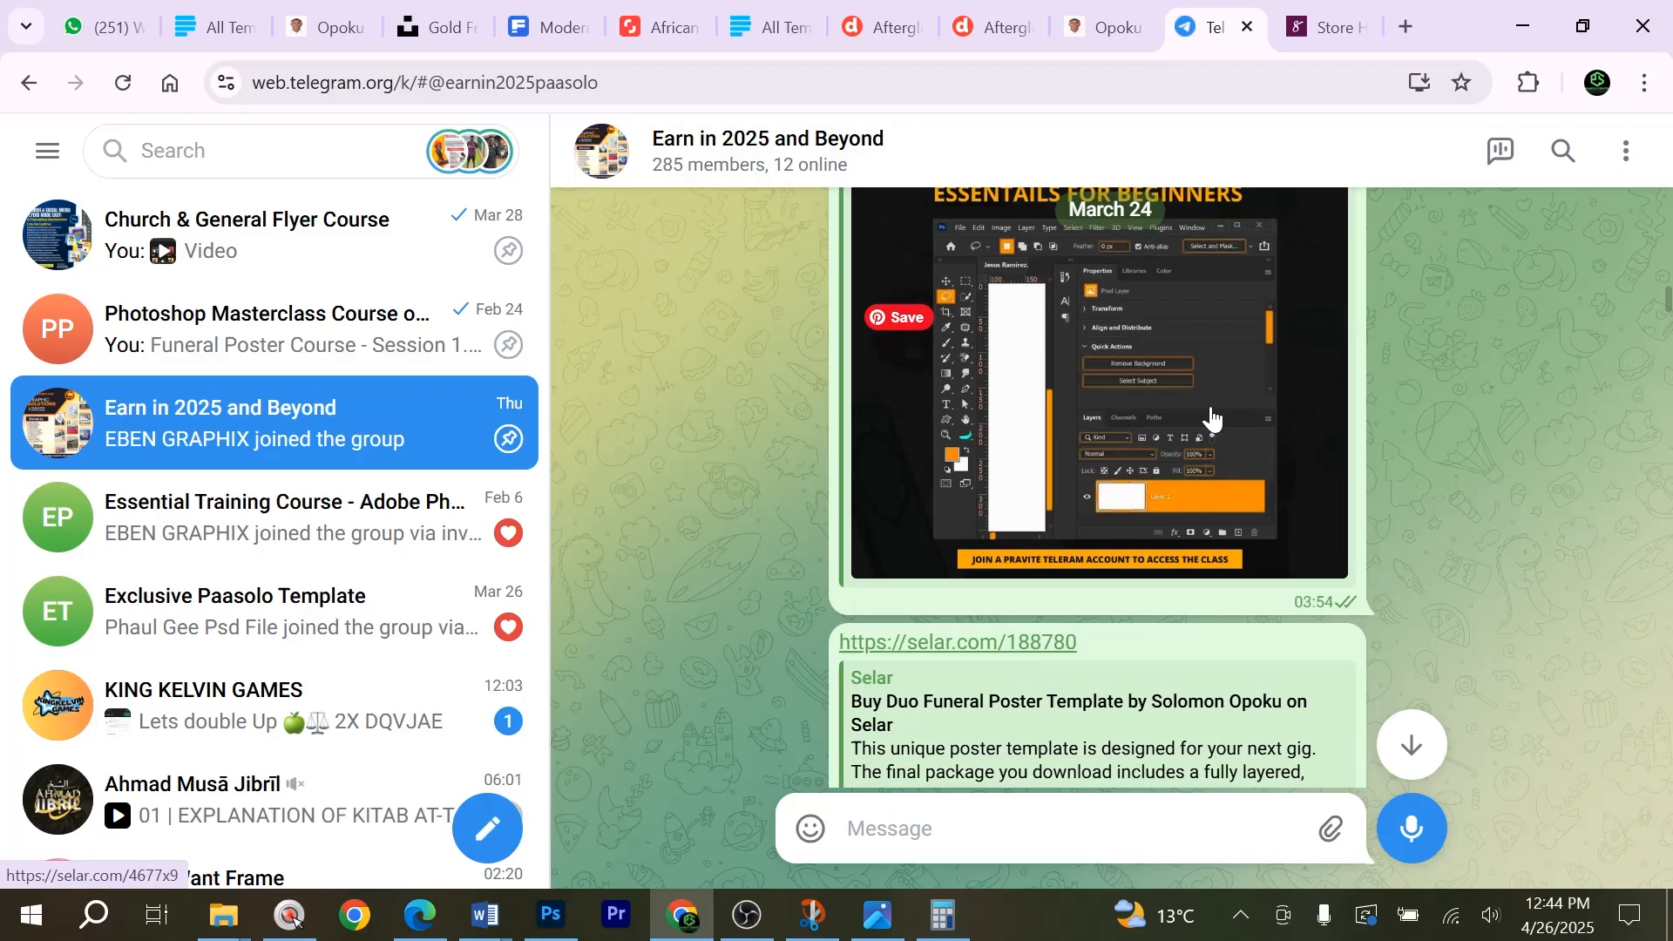
scroll(1008, 421, "up", 5)
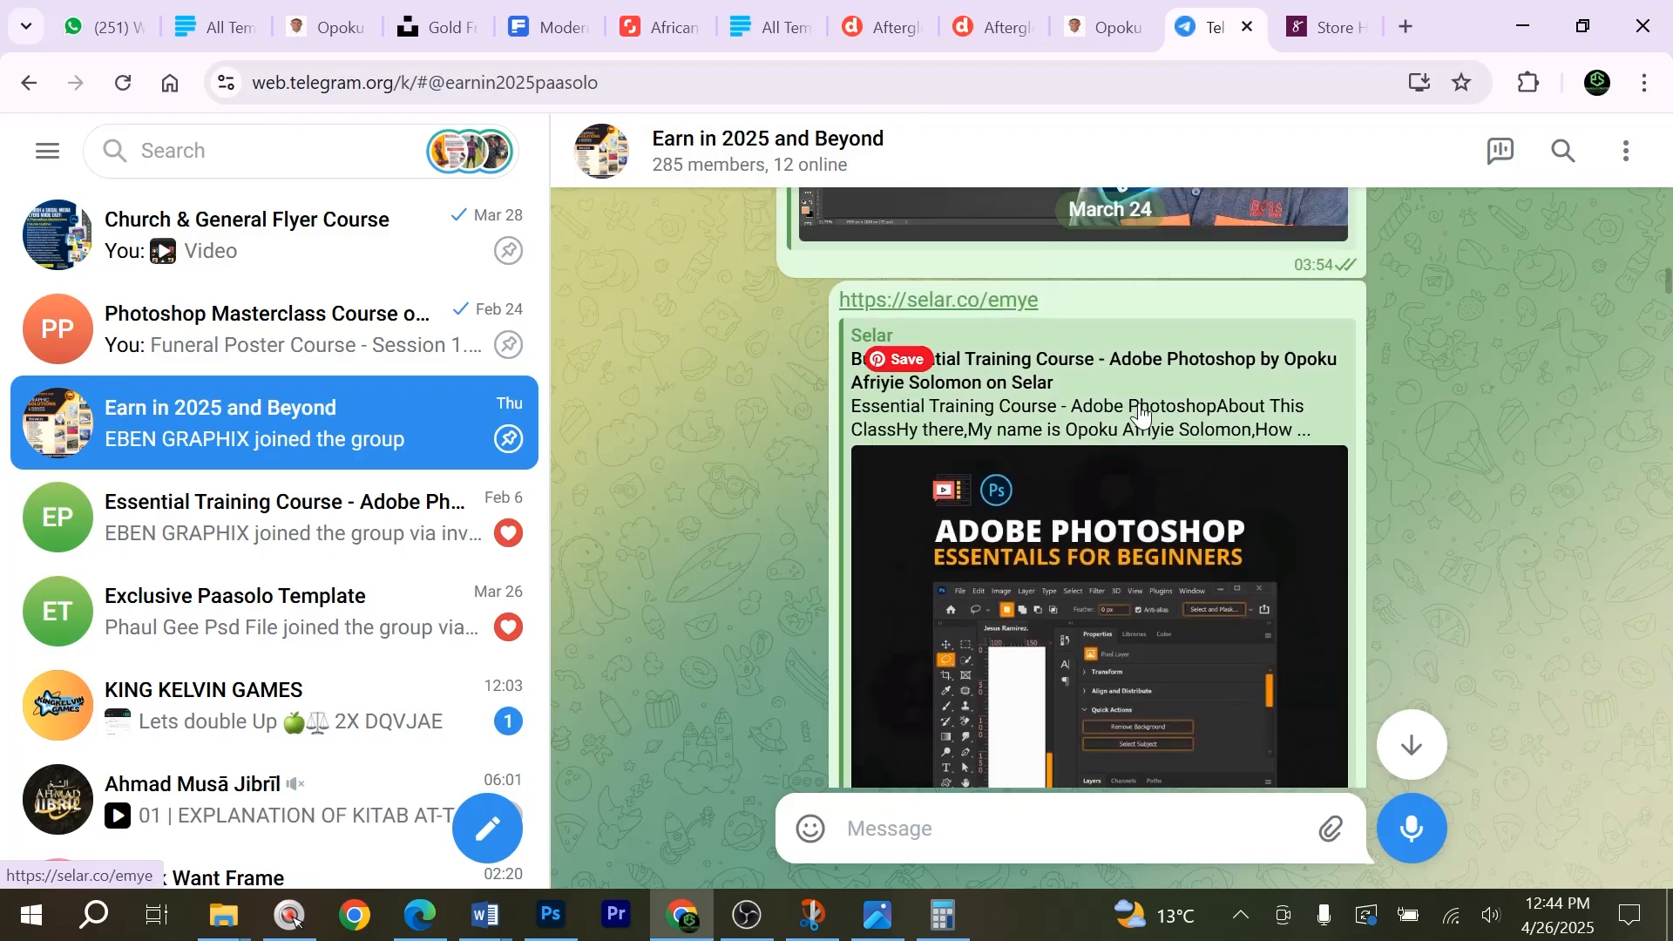
scroll(992, 471, "up", 8)
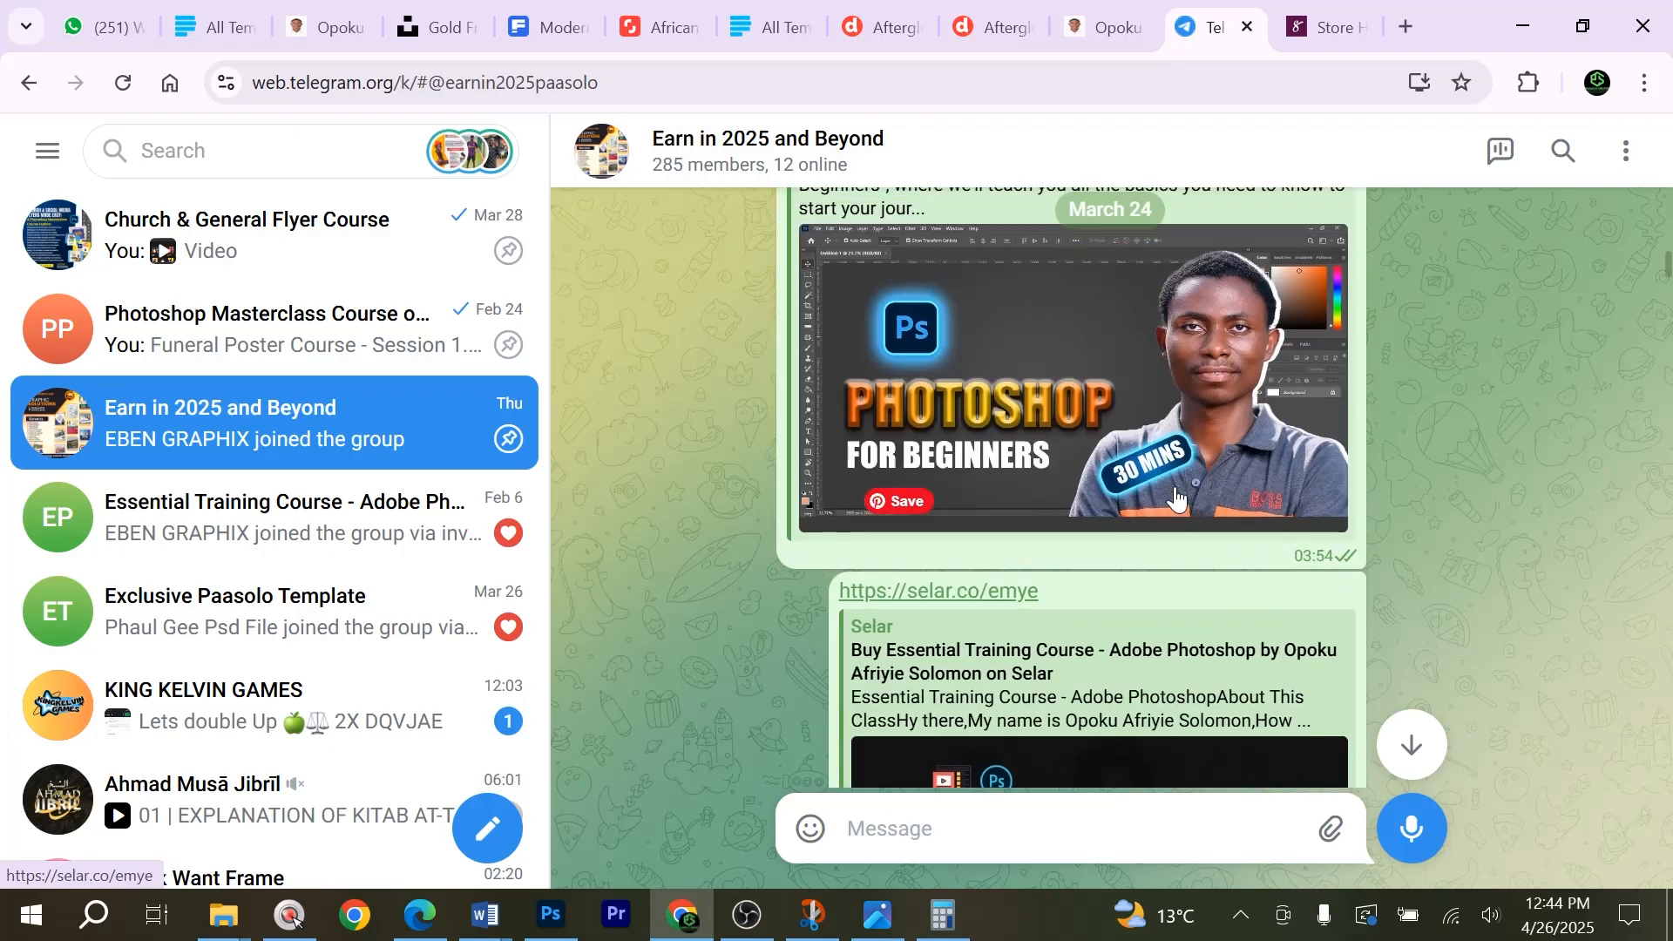
scroll(1168, 519, "up", 15)
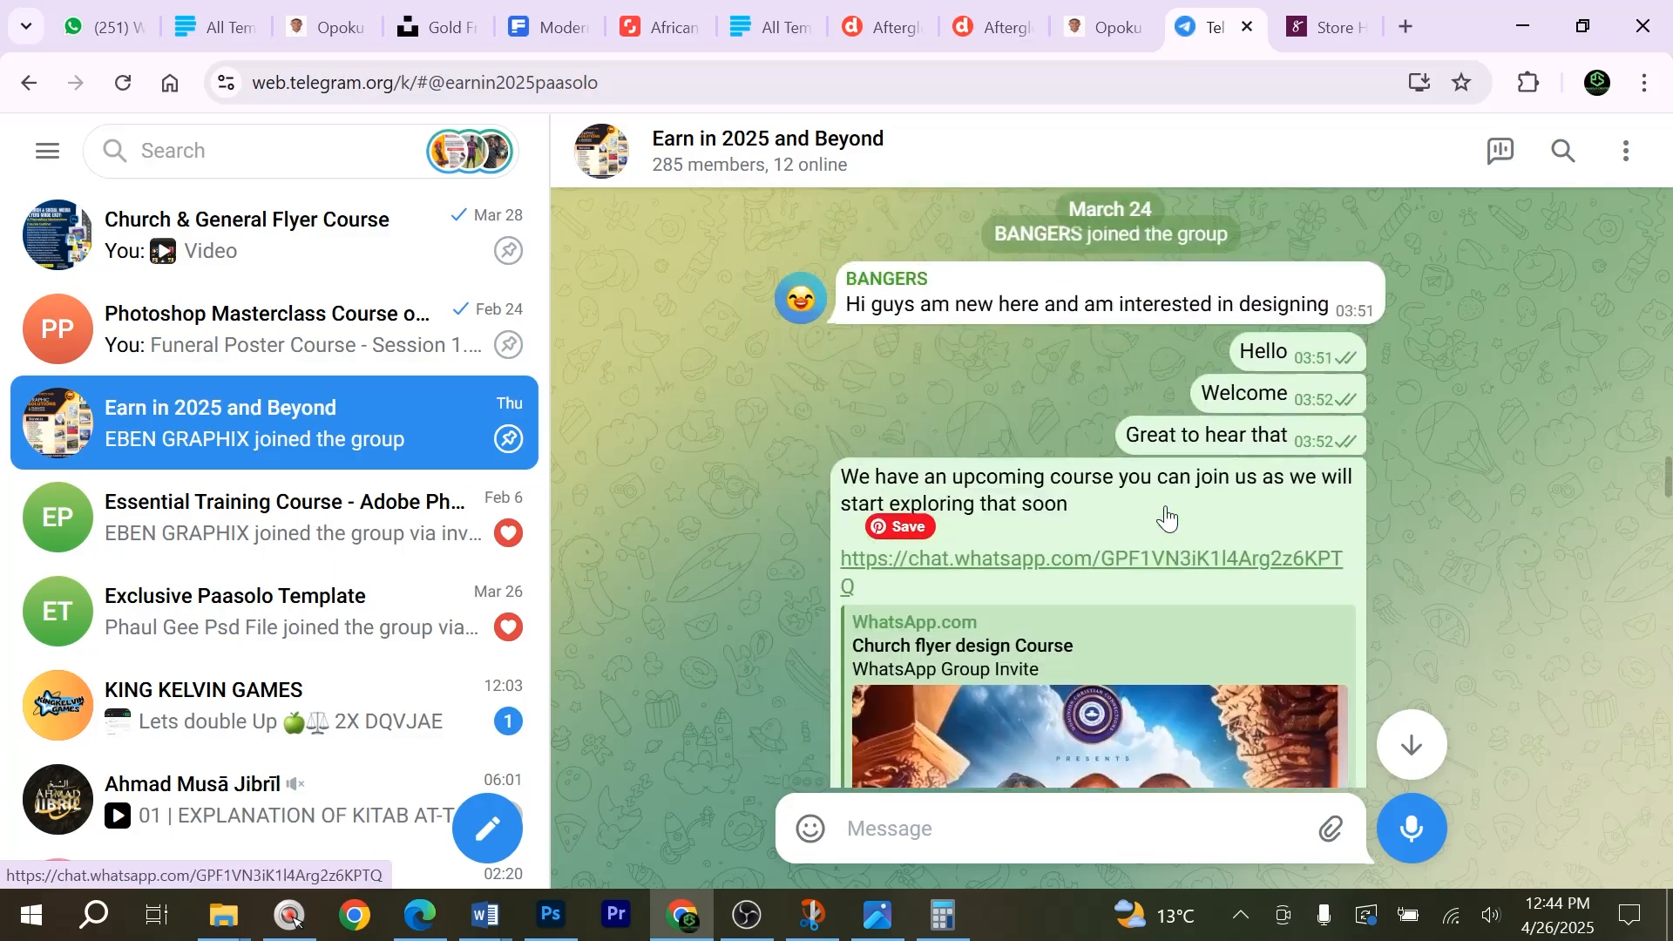
Examine the group's earlier flyer course posts back to March 20.
scroll(1110, 488, "up", 15)
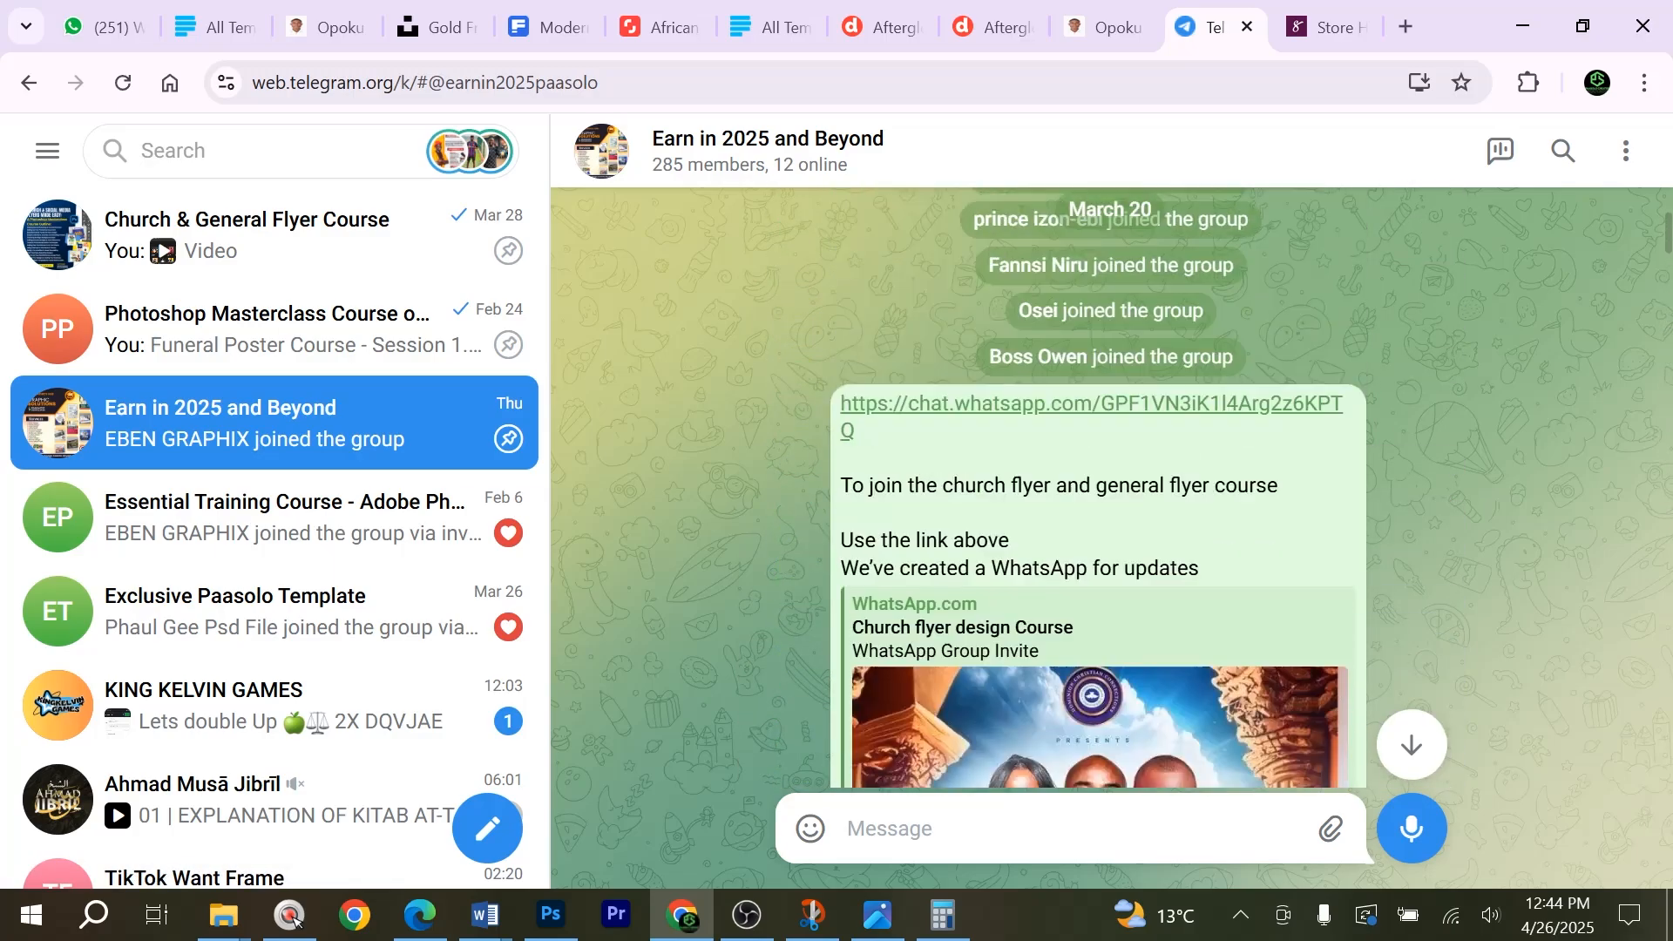
scroll(1164, 505, "up", 15)
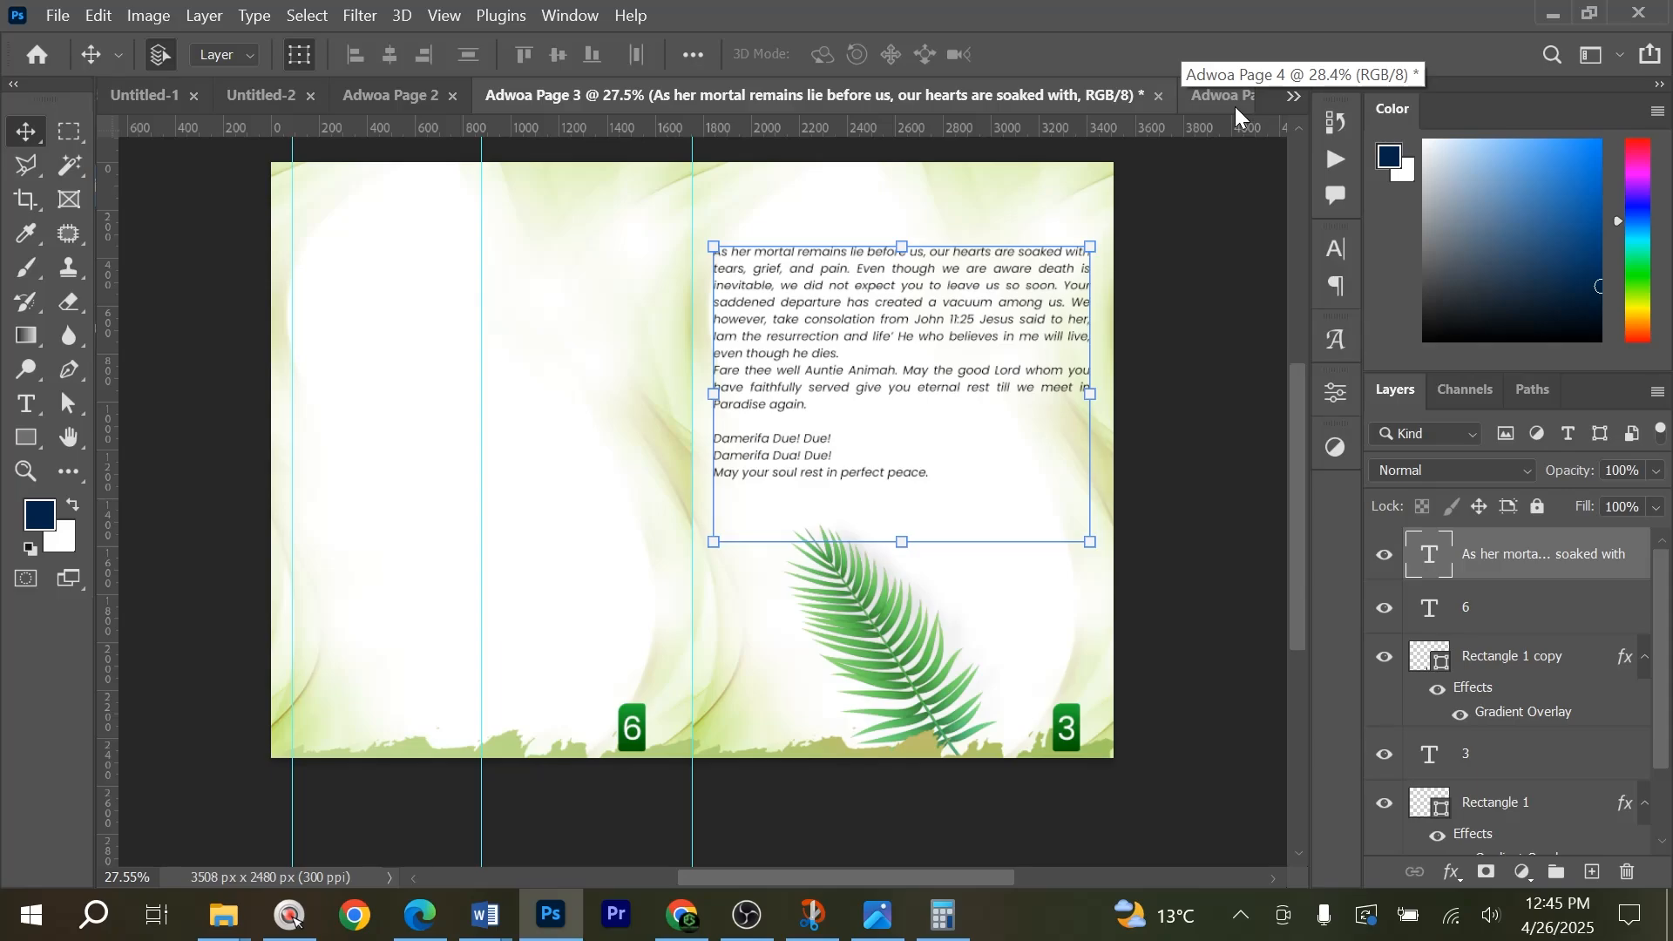
Copy the Tribute by the Children heading, scripture quote and body text from page 4 onto page 6 in the page 3 document.
left_click(1236, 109)
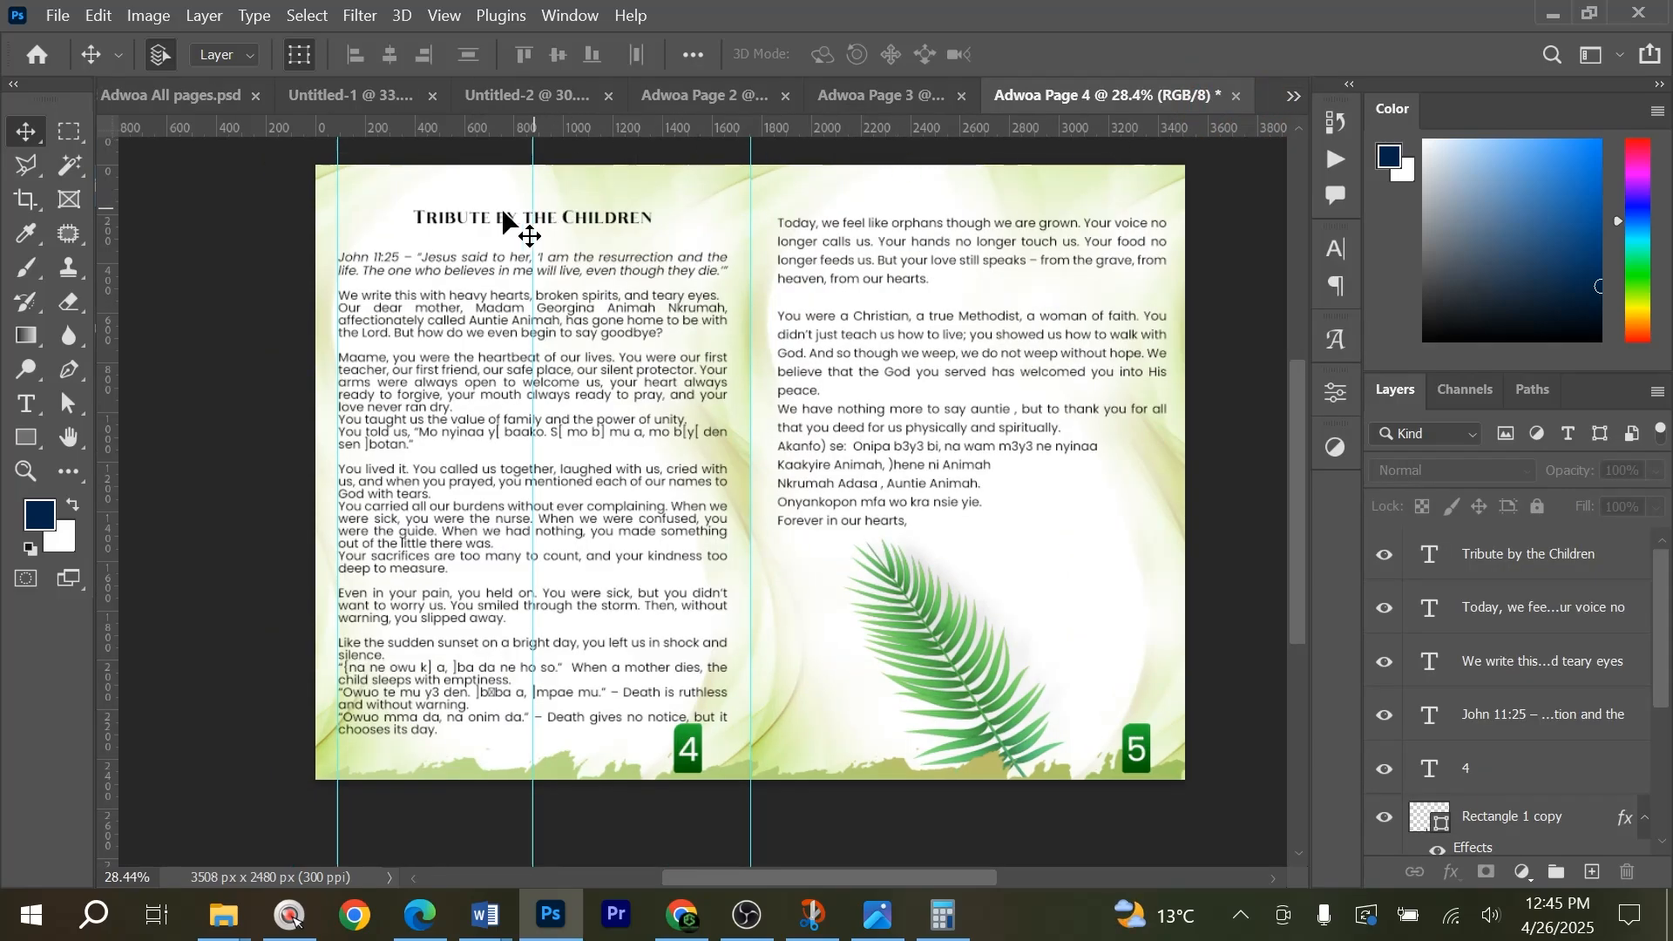
left_click_drag(505, 222, 540, 318)
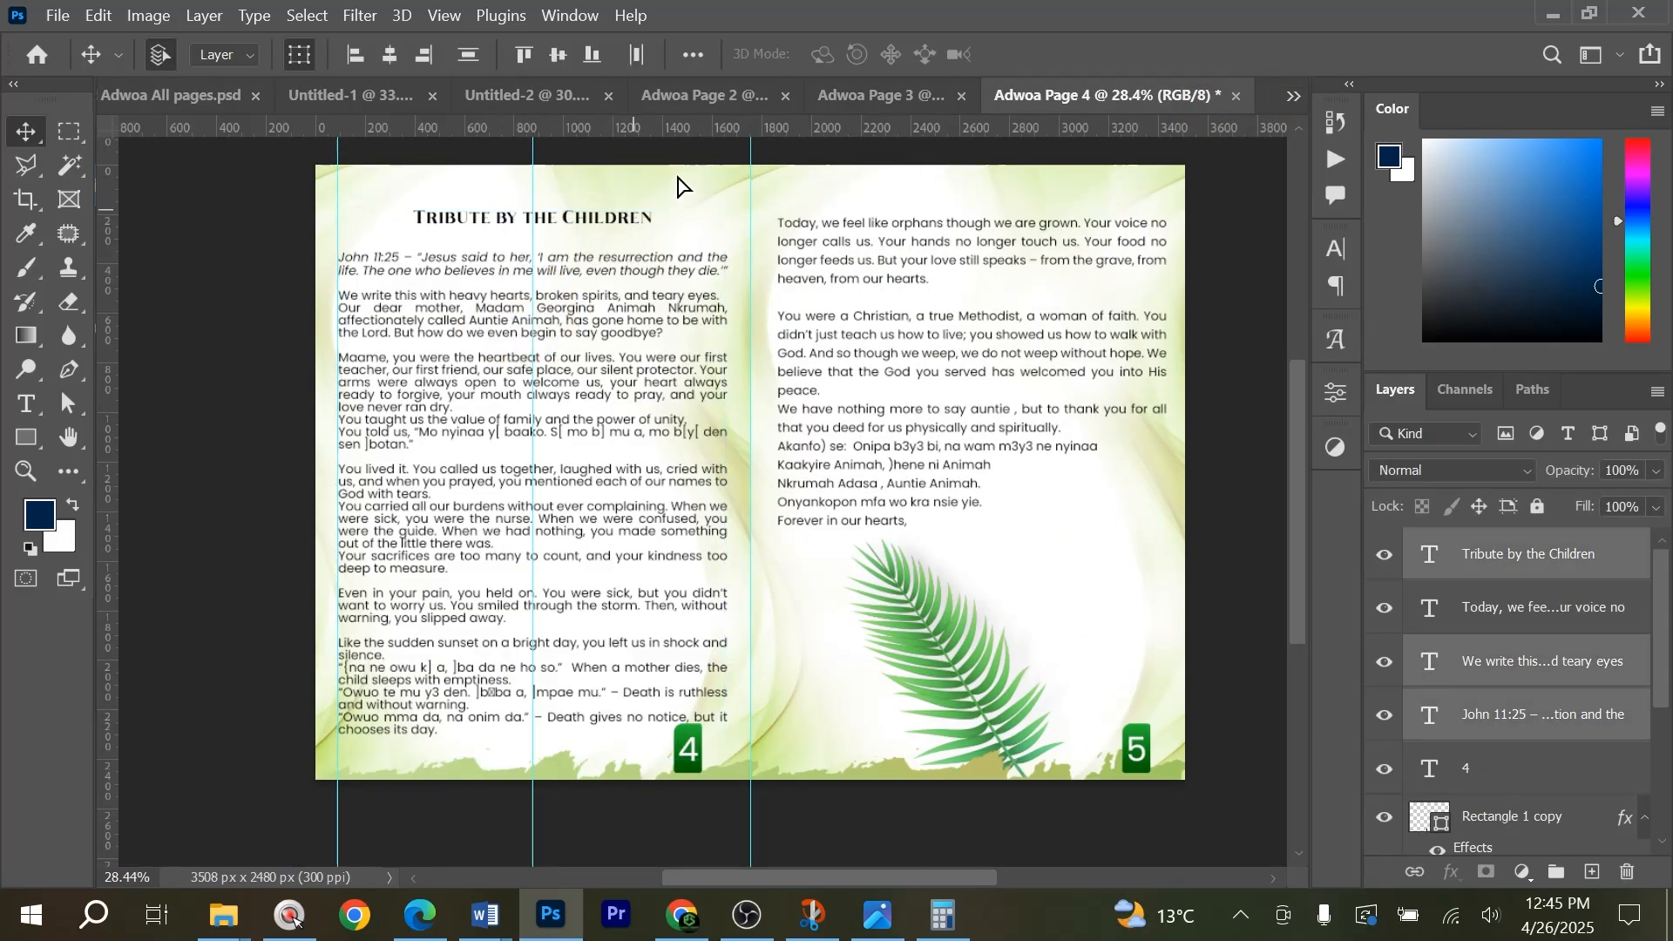
left_click_drag(677, 186, 874, 102)
left_click_drag(705, 90, 706, 90)
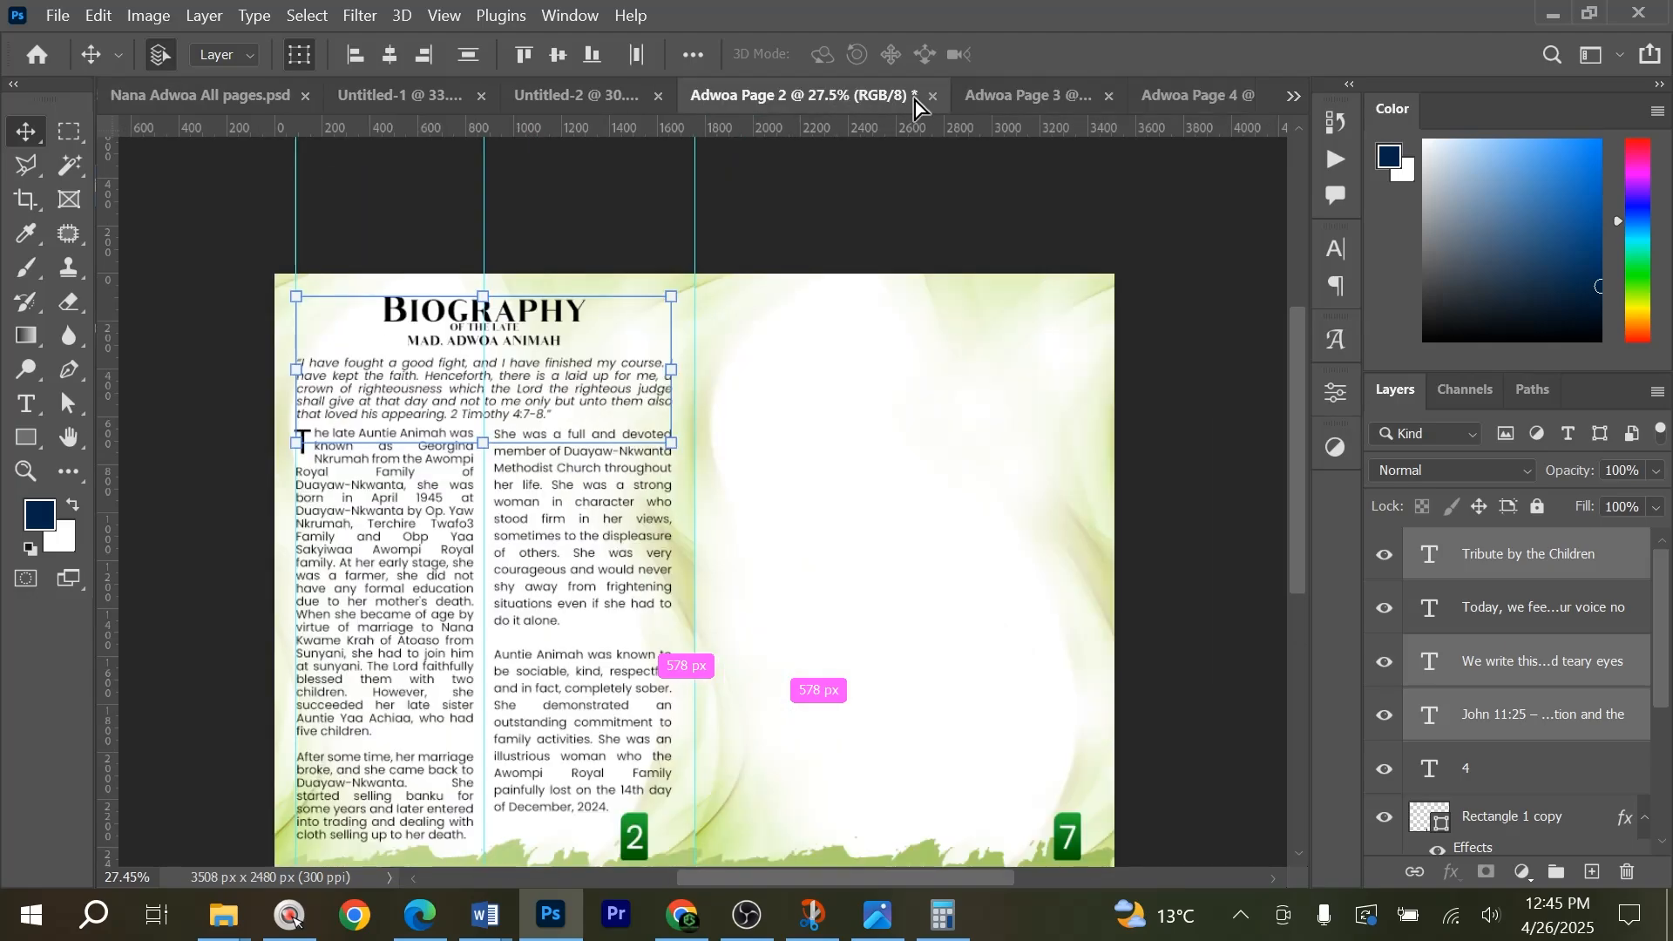
left_click_drag(1017, 114, 903, 410)
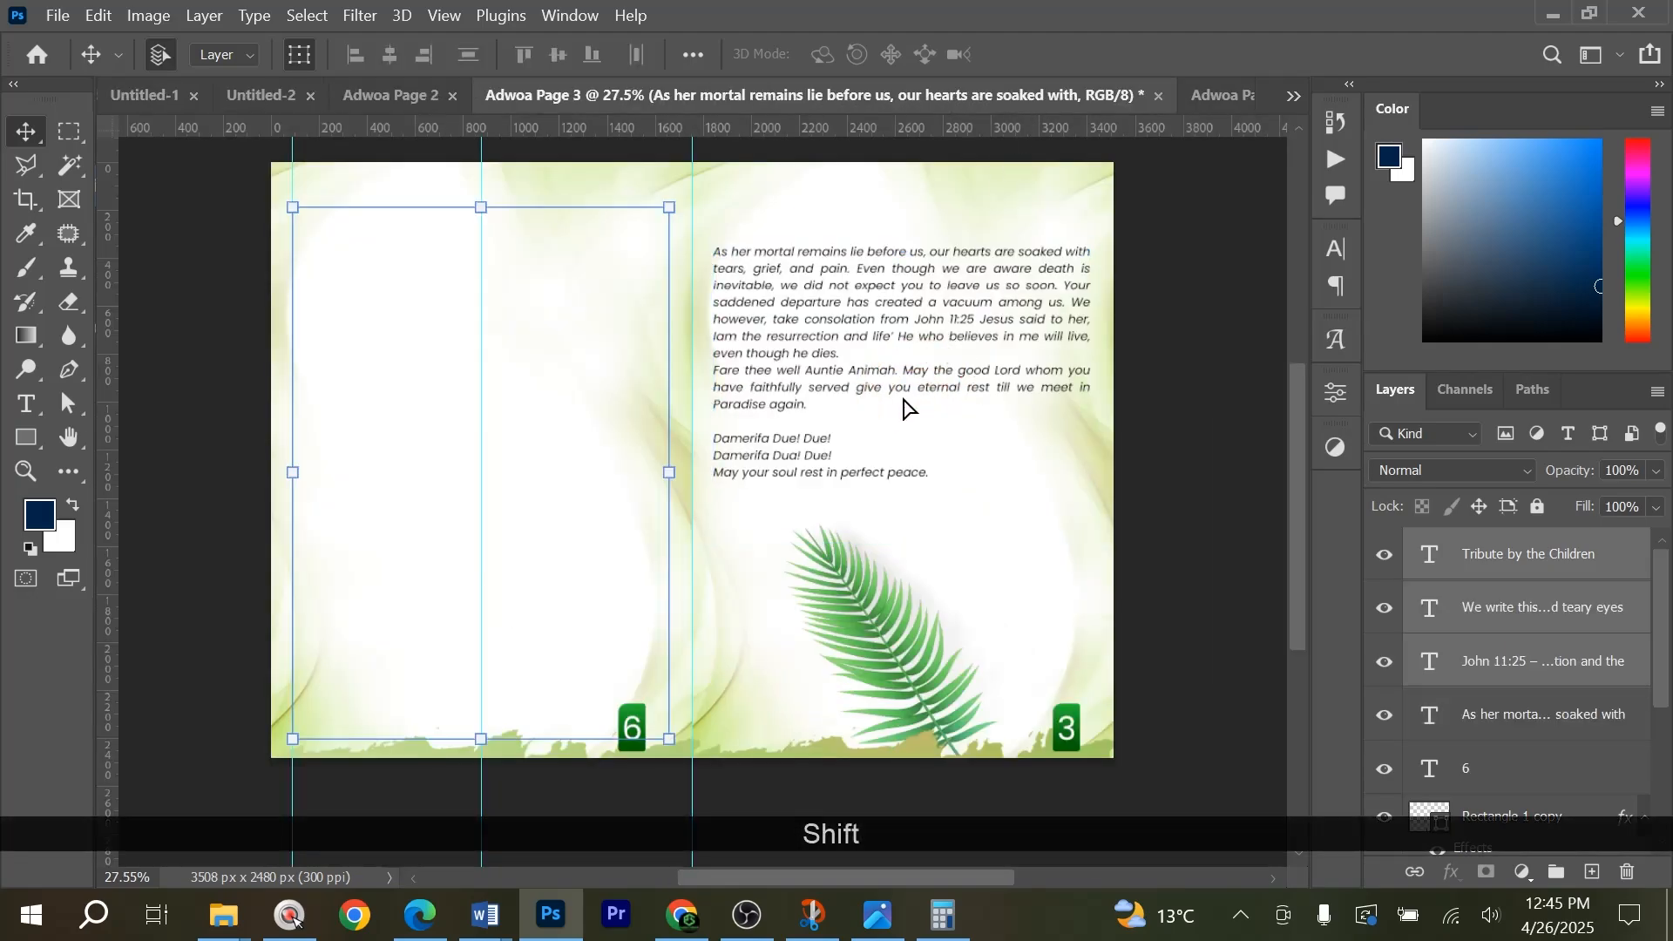
left_click_drag(695, 306, 695, 307)
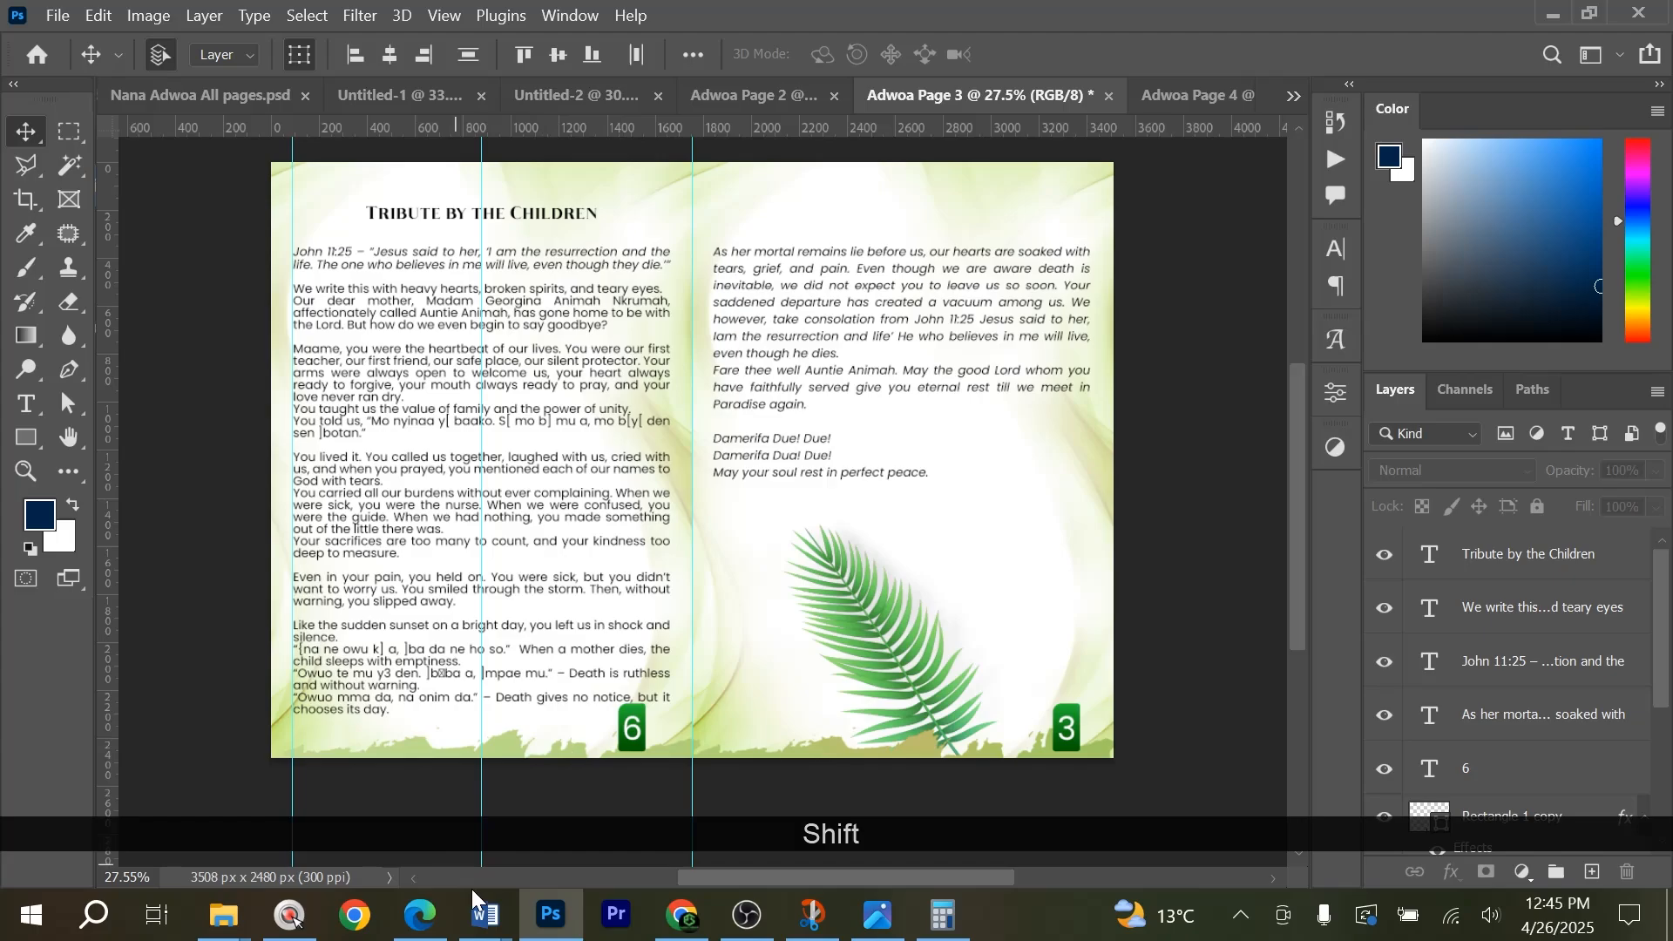
Switch to the ofa jk mum tribute document in Word and copy its title, A Tribute to My Beloved Grandmother.
mouse_move(481, 919)
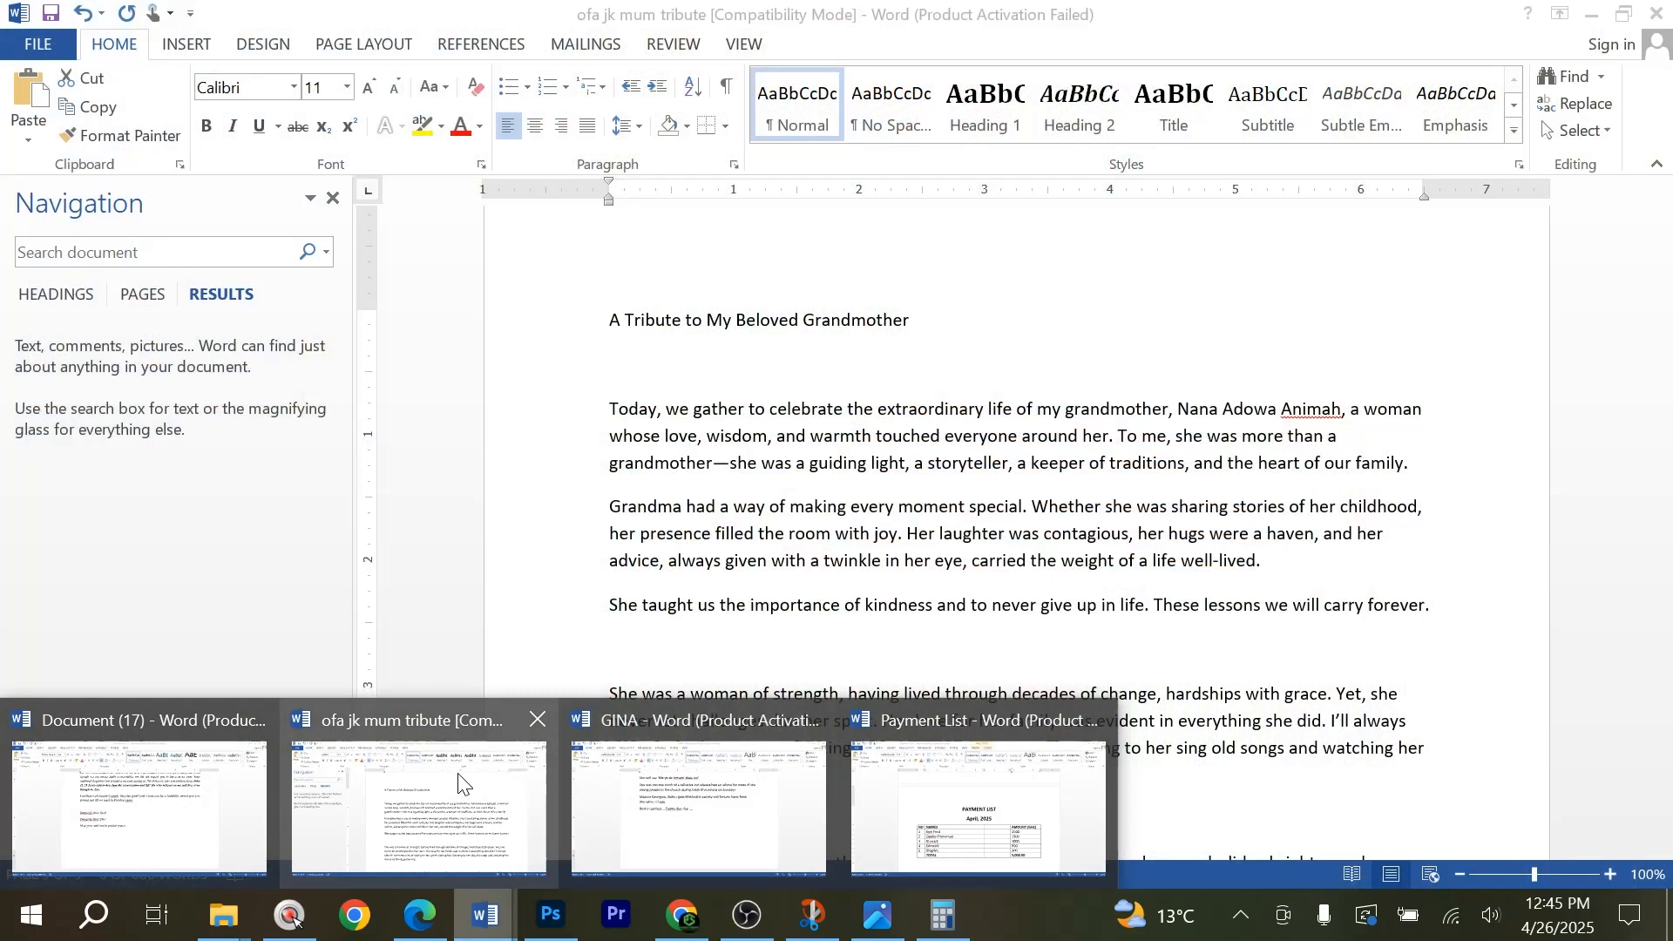
left_click(458, 782)
key("ctrl+c")
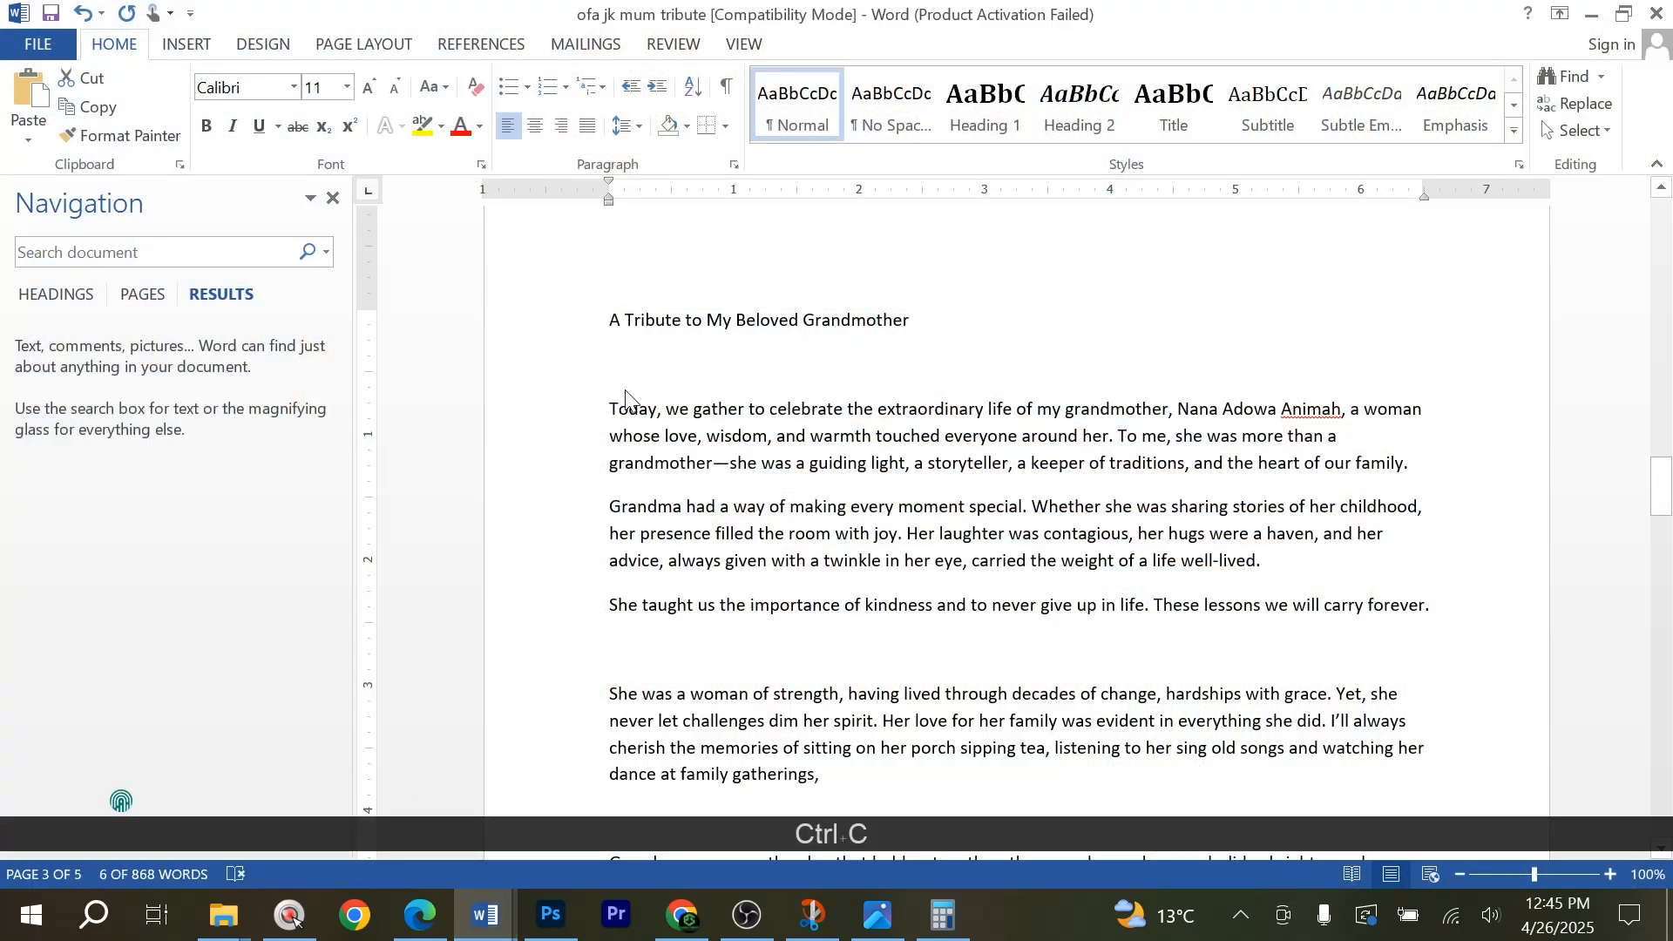
Return to Photoshop and replace the page 6 heading with A Tribute to My Beloved Grandmother.
left_click(541, 919)
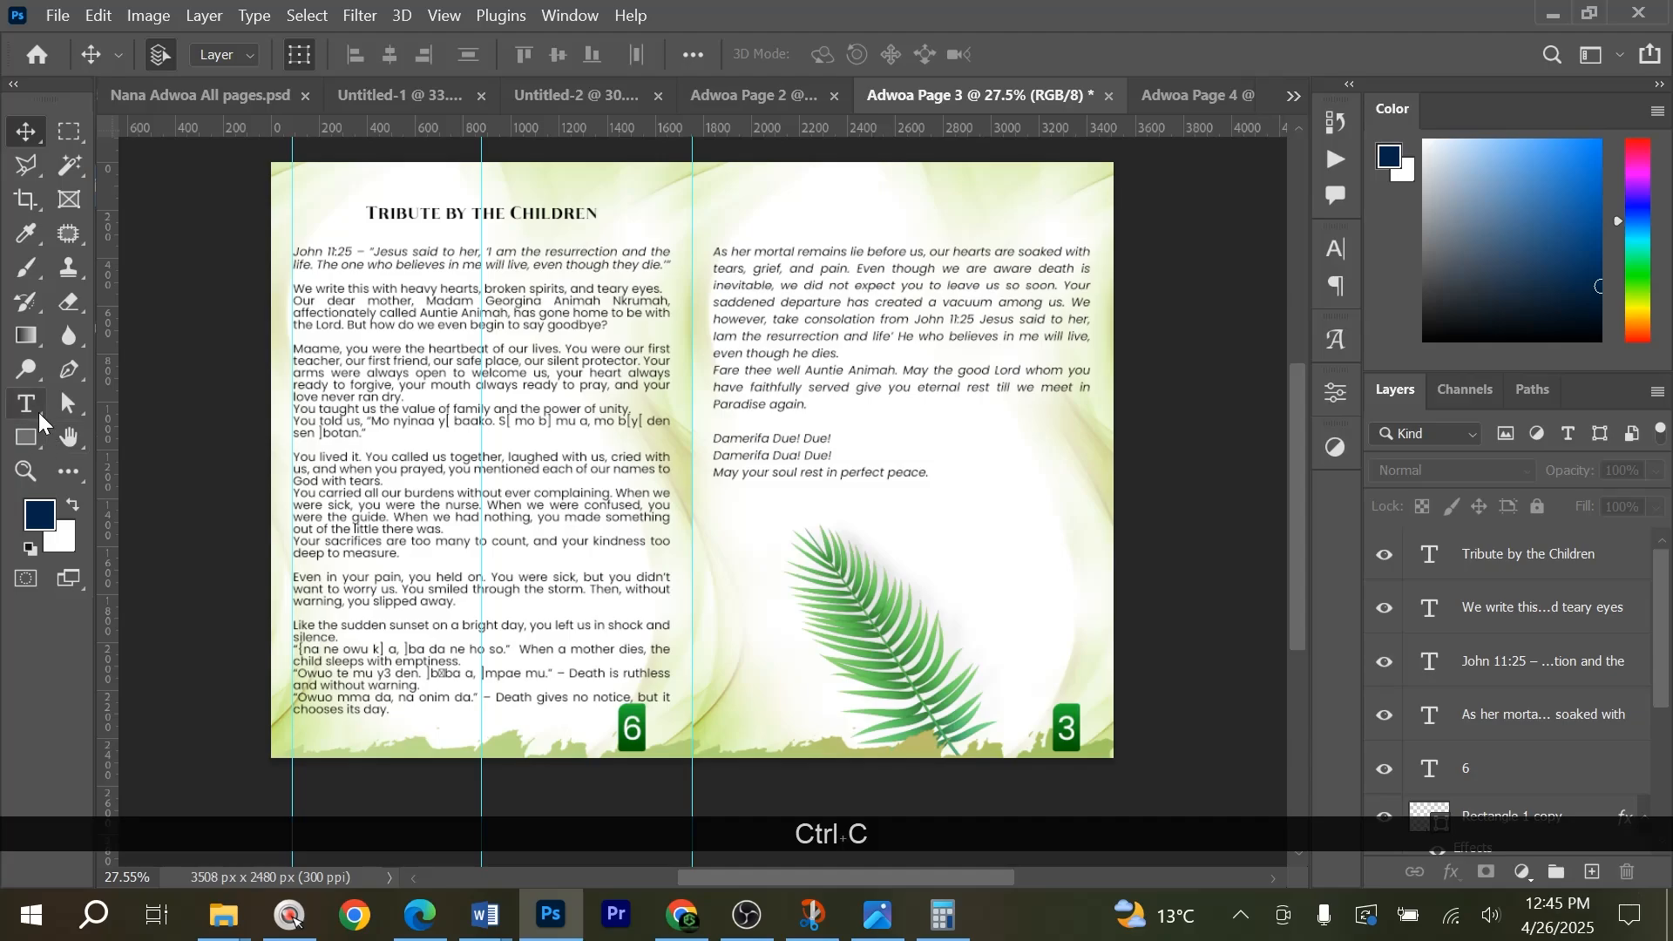
left_click(27, 406)
left_click(394, 218)
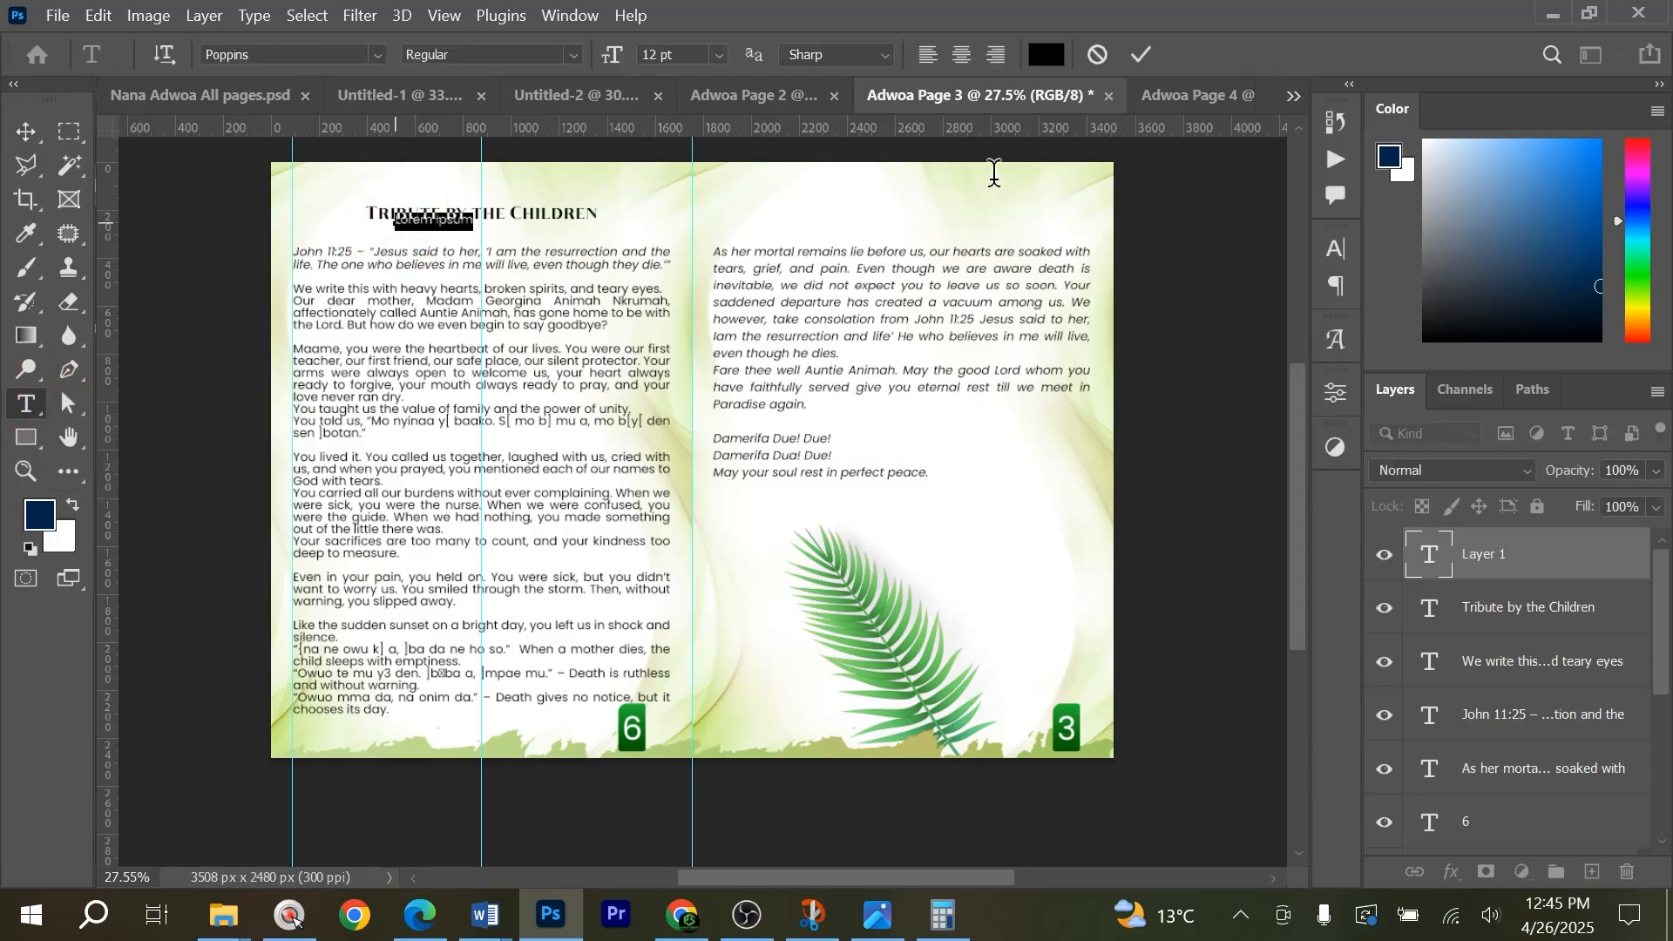
left_click(1096, 56)
scroll(453, 189, "up", 3)
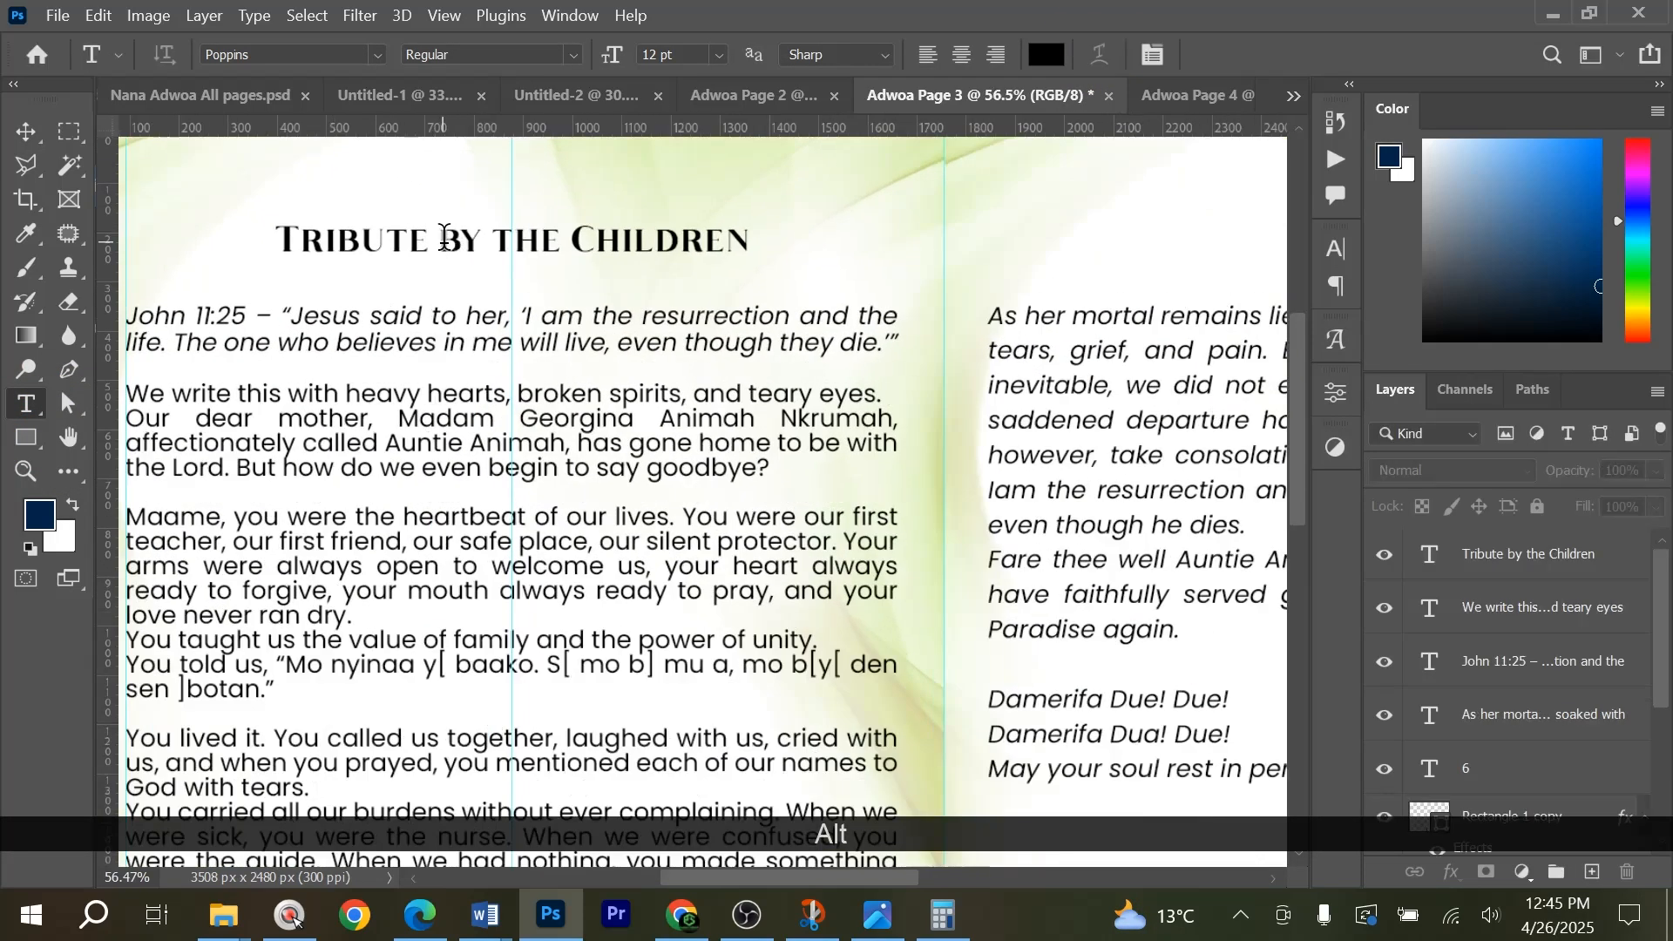
key("ctrl+alt+a")
triple_click(443, 235)
key("ctrl+v")
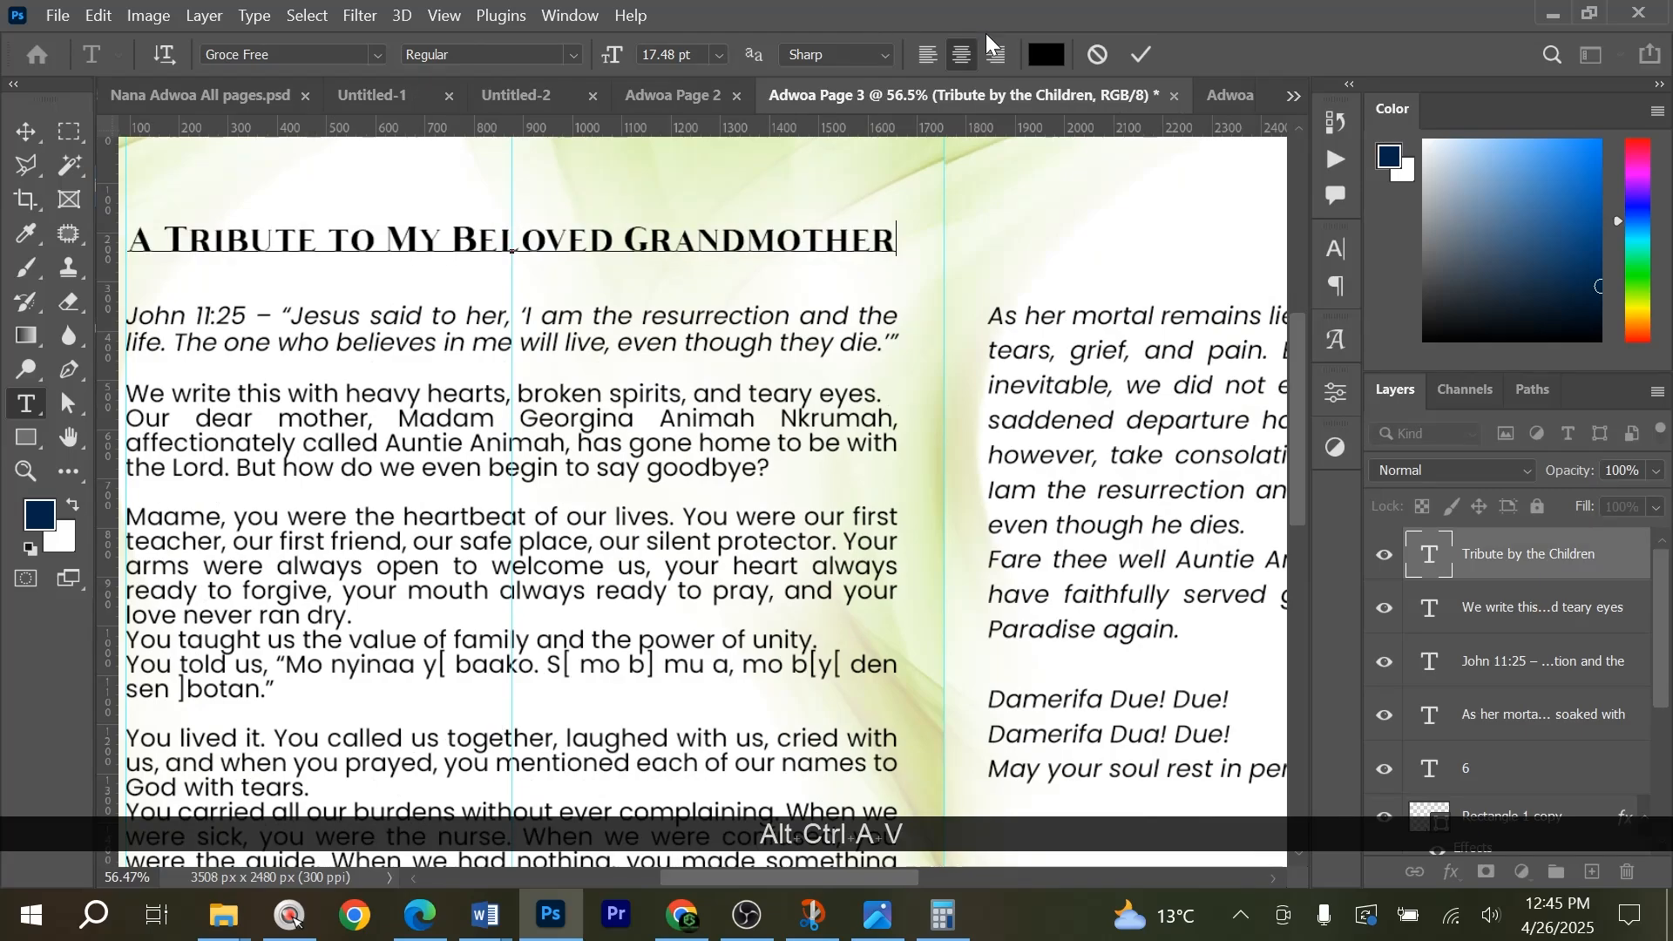
left_click(1132, 59)
Switch back to Word and copy the whole grandmother tribute text below its title.
key("alt+Tab")
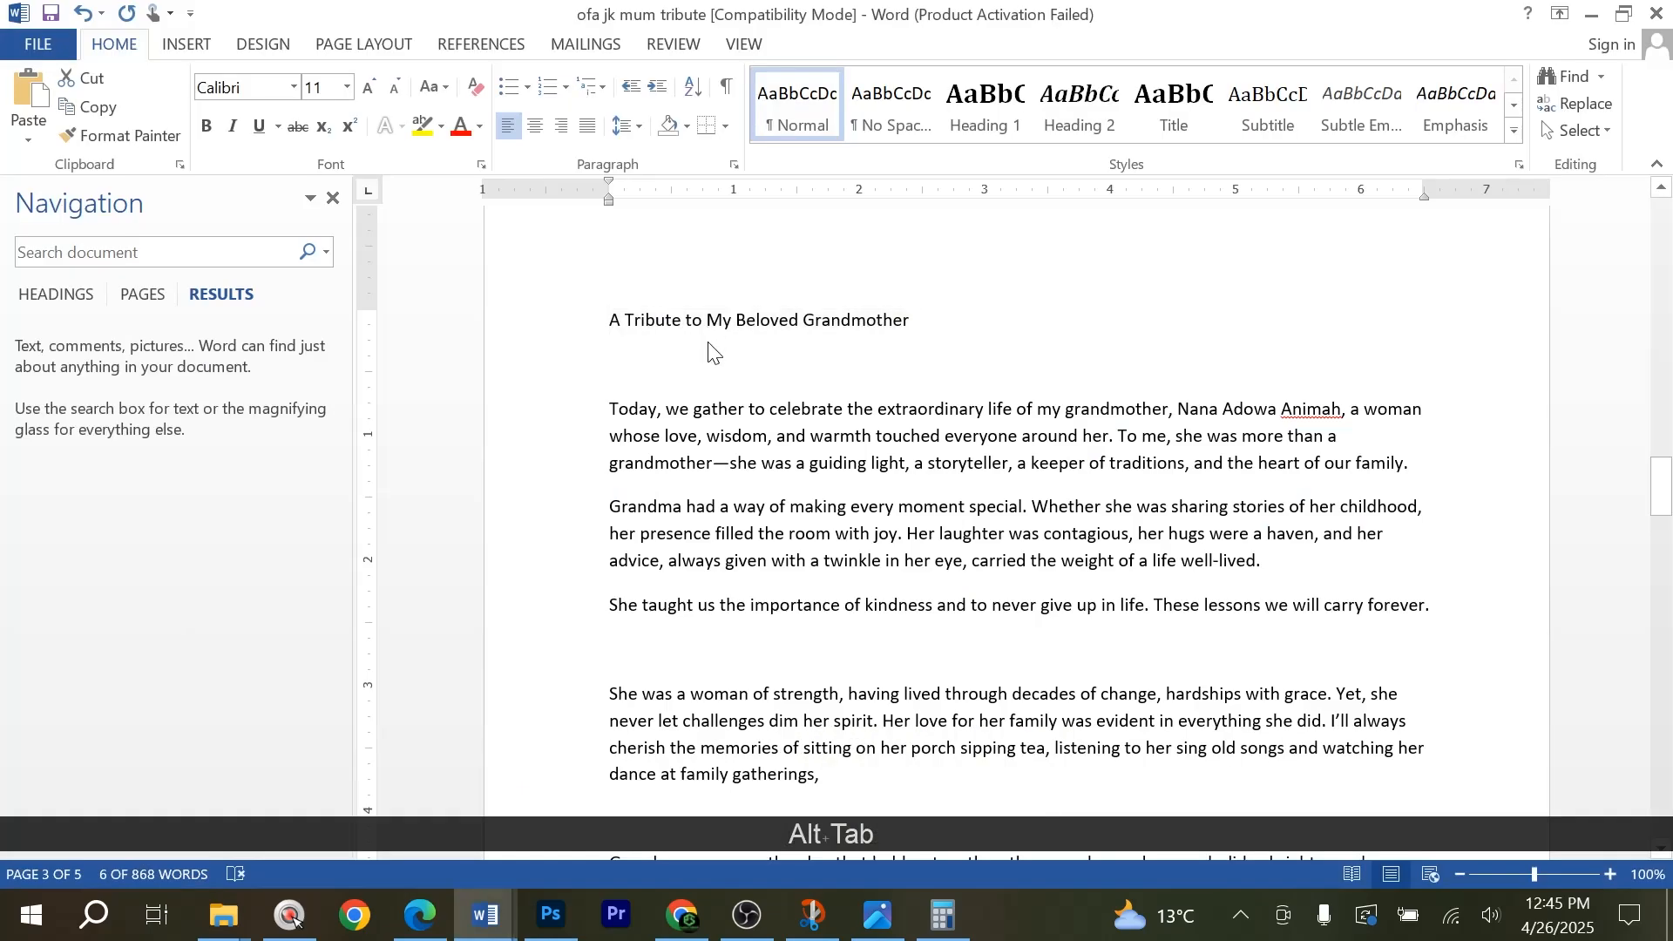
left_click_drag(611, 366, 612, 854)
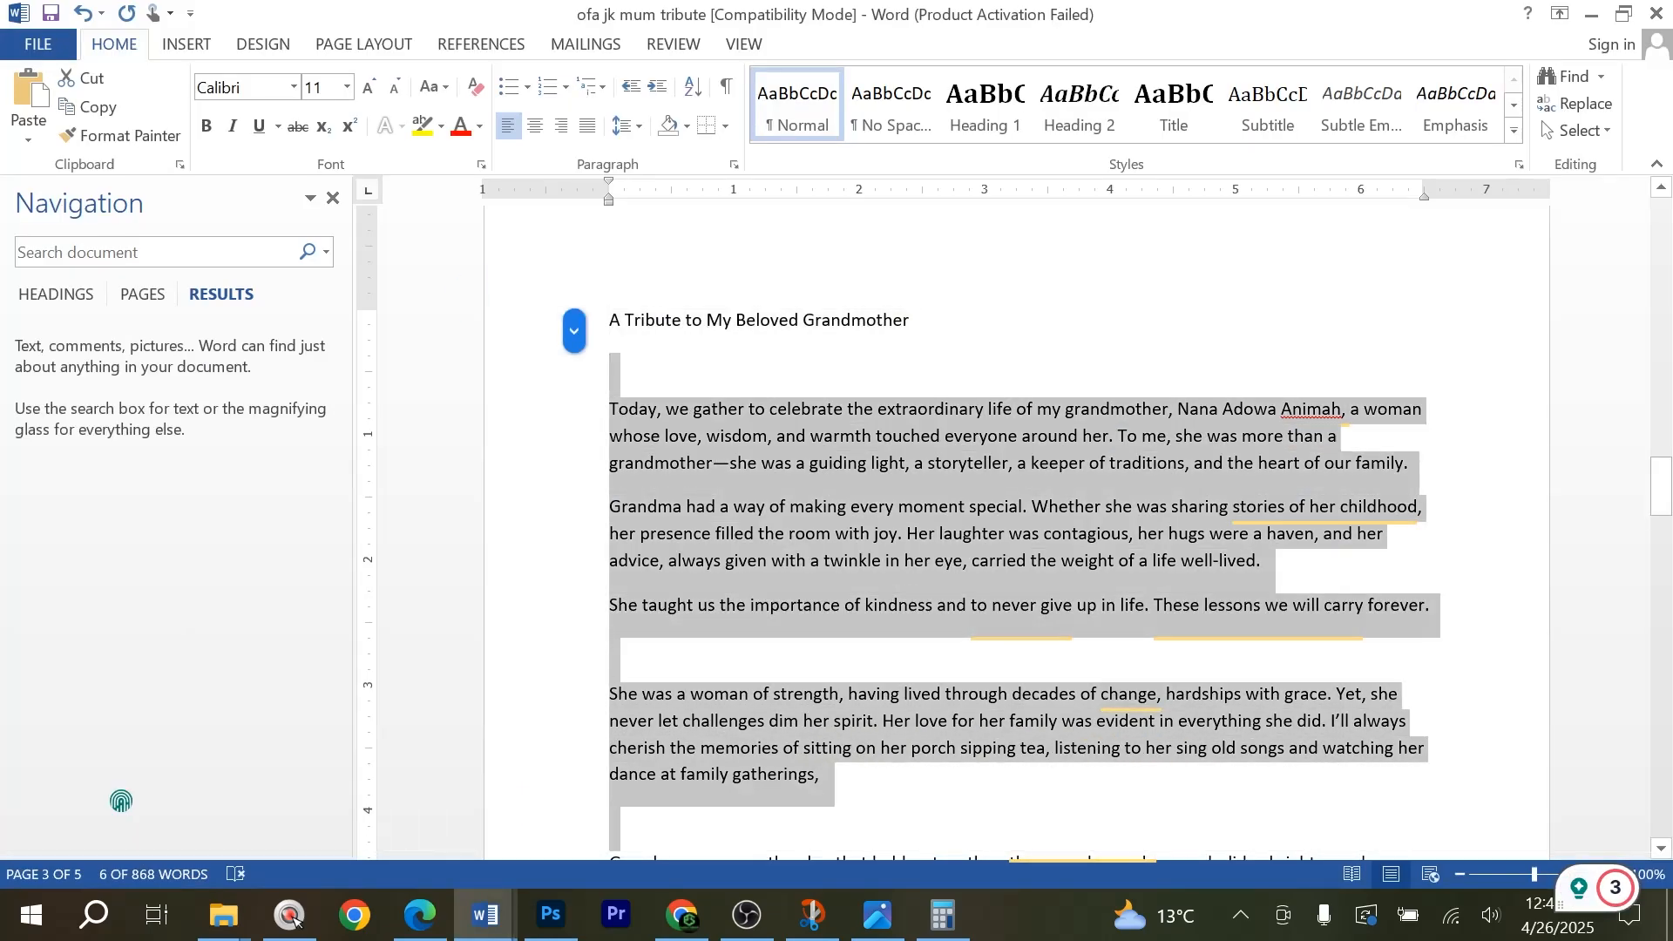
left_click_drag(293, 919, 293, 919)
key("ctrl+c")
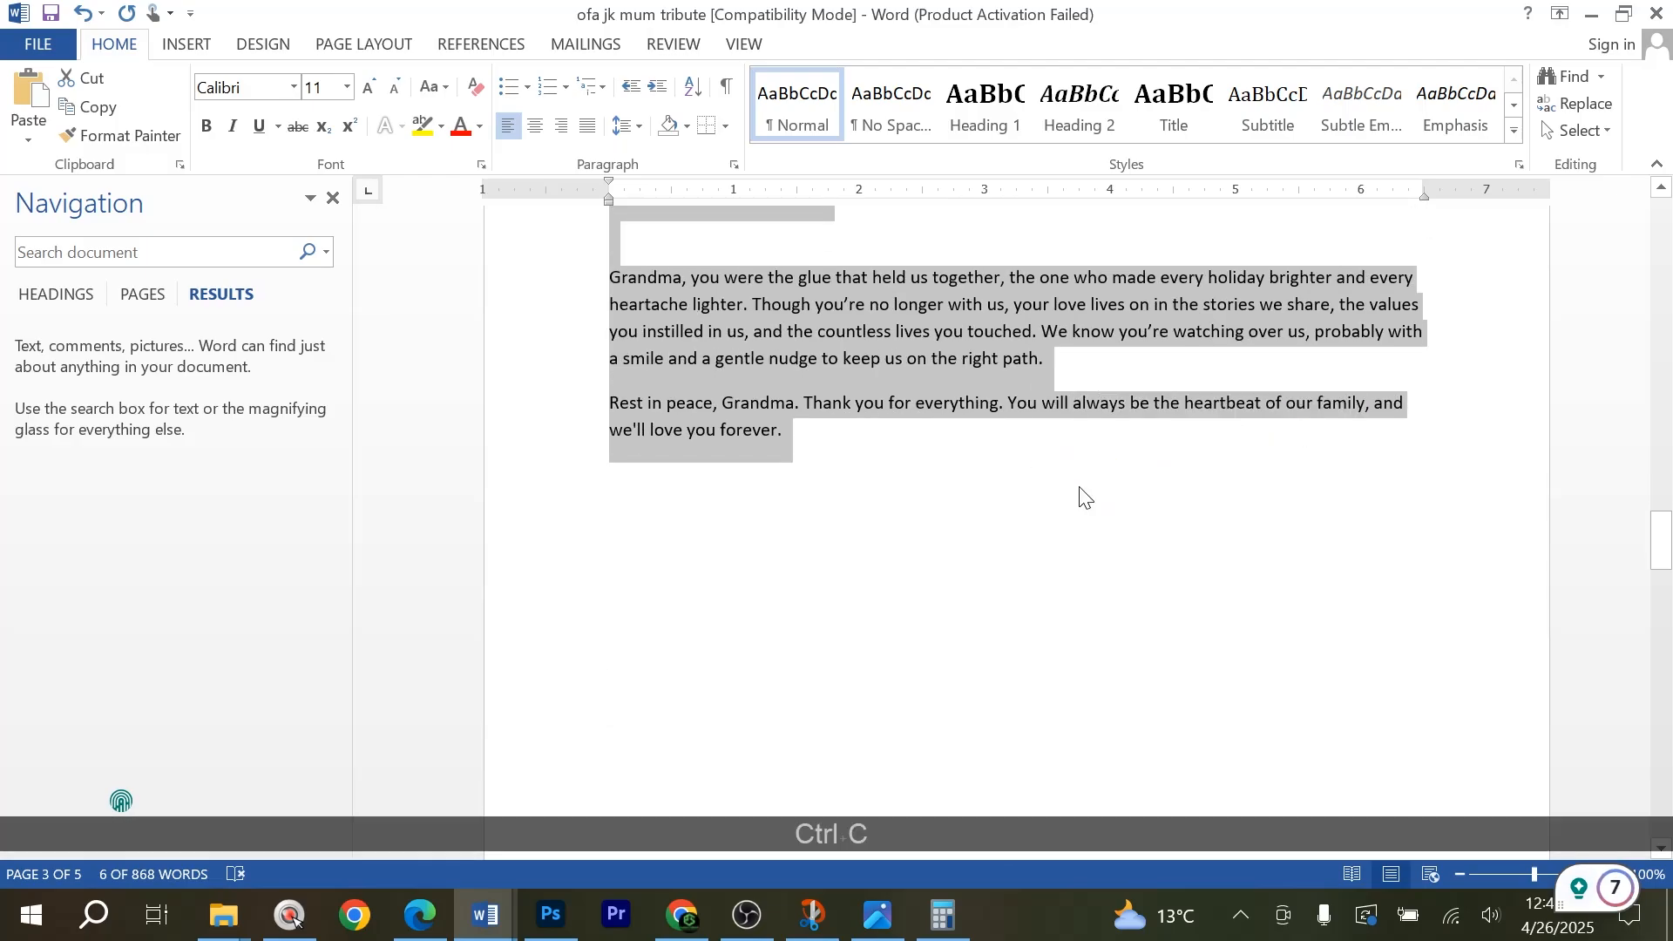
scroll(984, 522, "down", 10)
Return to Photoshop and replace the children's tribute body text on page 6 with the copied grandmother tribute.
key("alt+Tab")
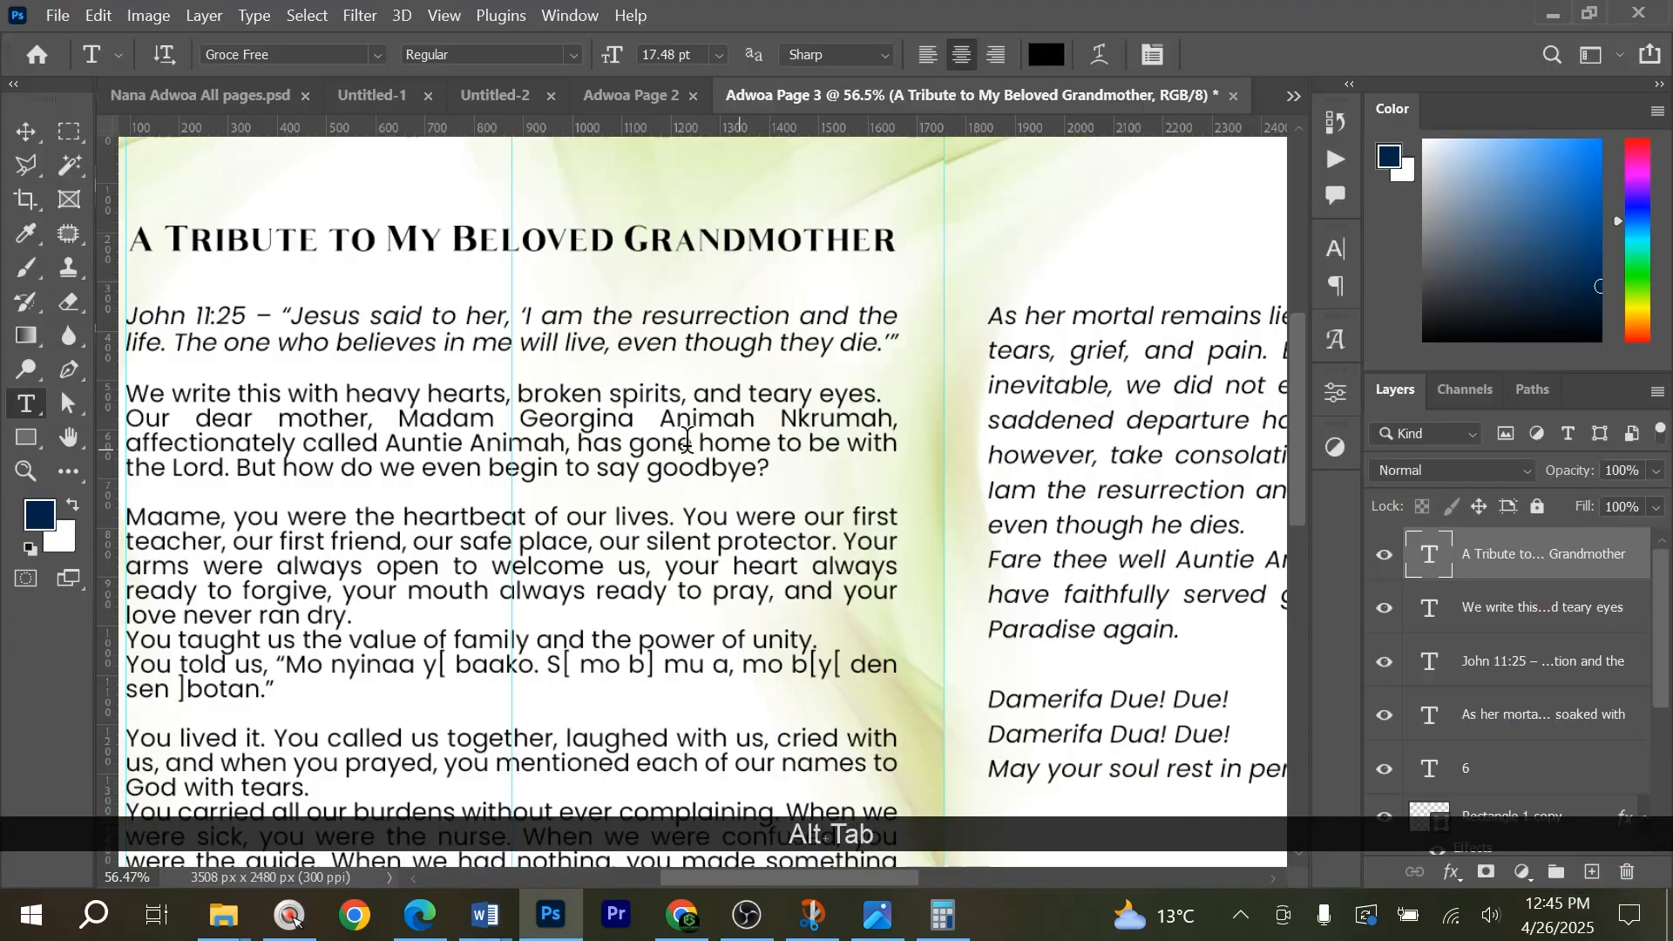
left_click(598, 397)
key("ctrl+alt+a")
key("ctrl+v")
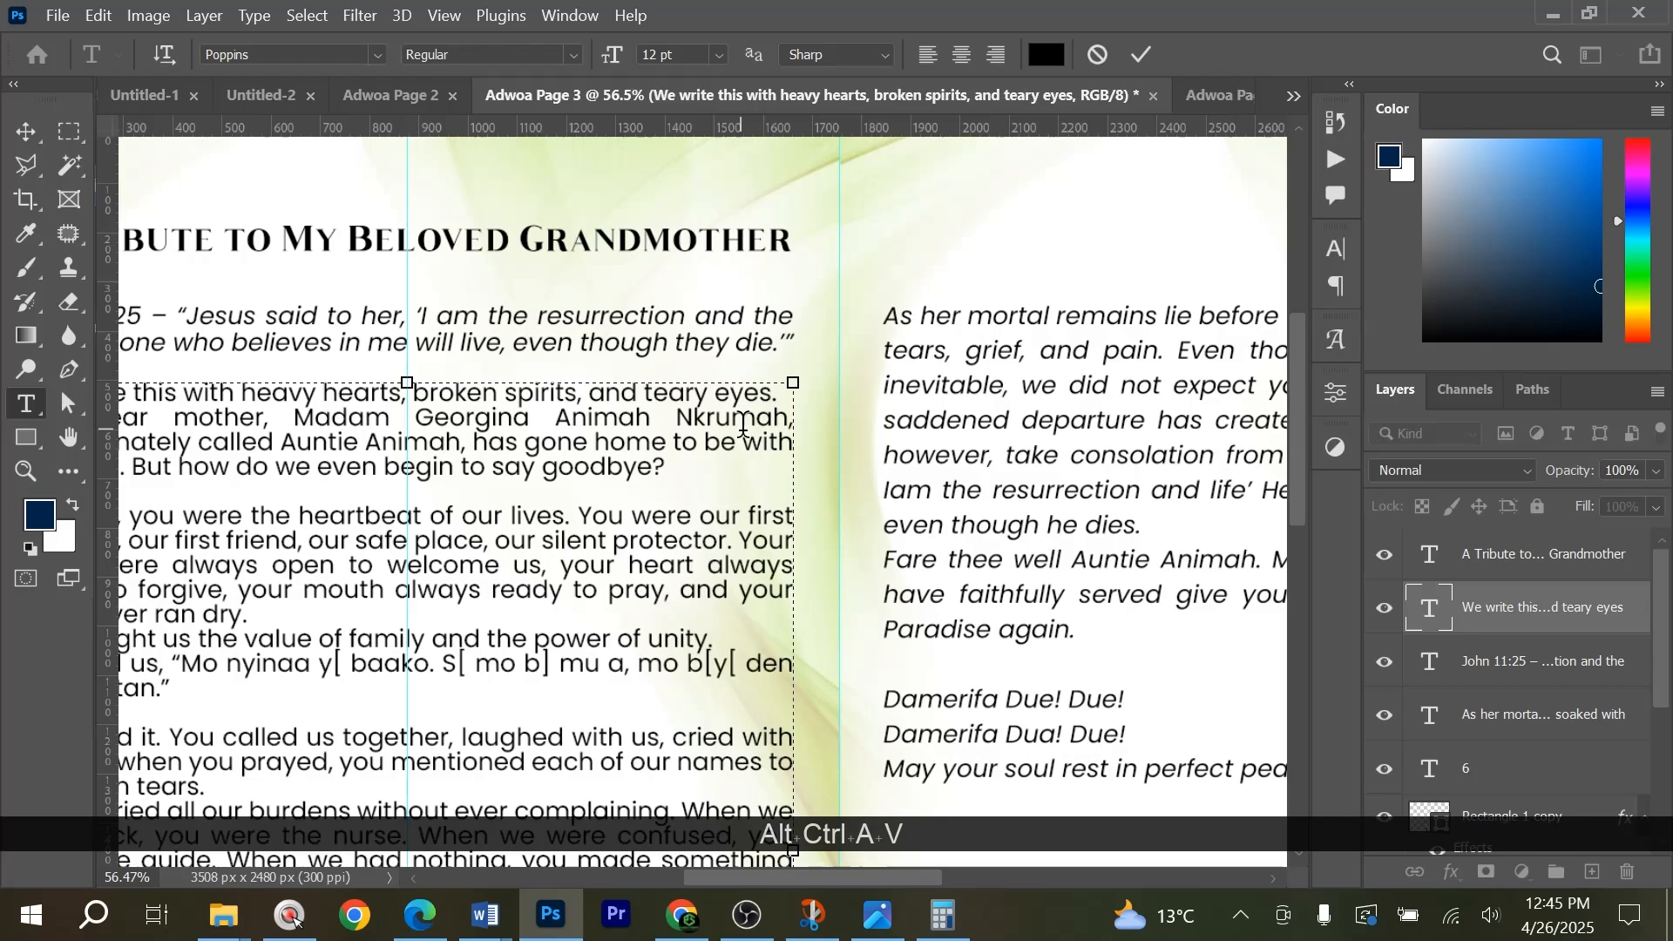
scroll(741, 439, "down", 5)
Increase the line spacing of the page 6 tribute text and remove the empty line at its start.
key("ctrl+alt+a")
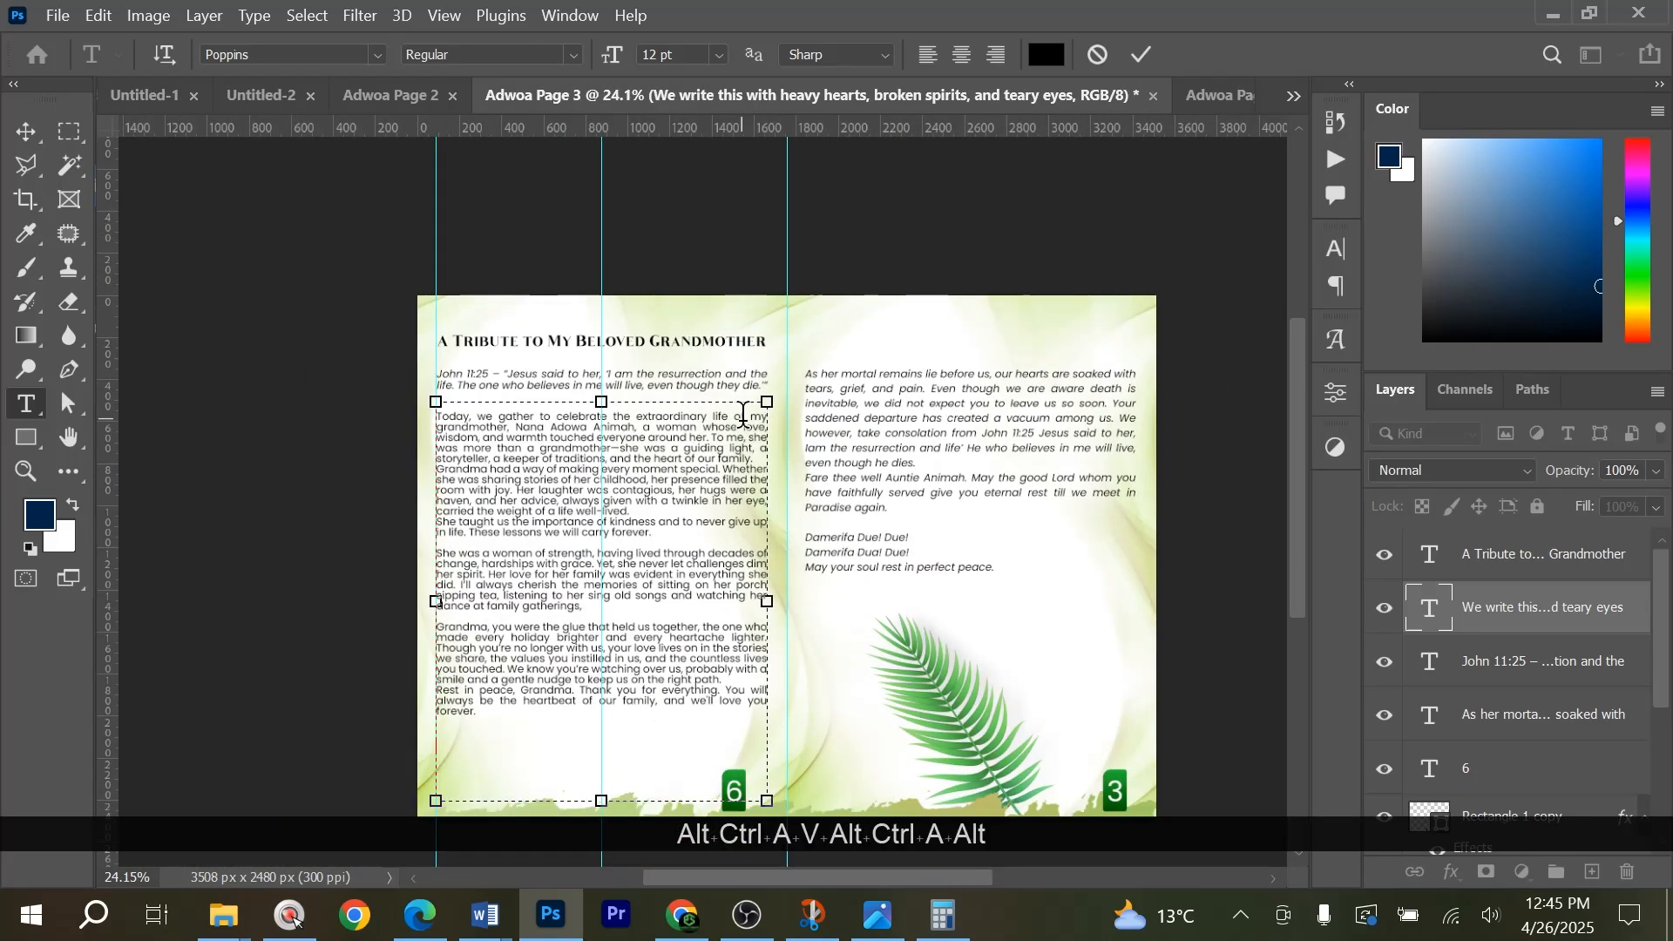
key("alt+Down")
key("ctrl+a")
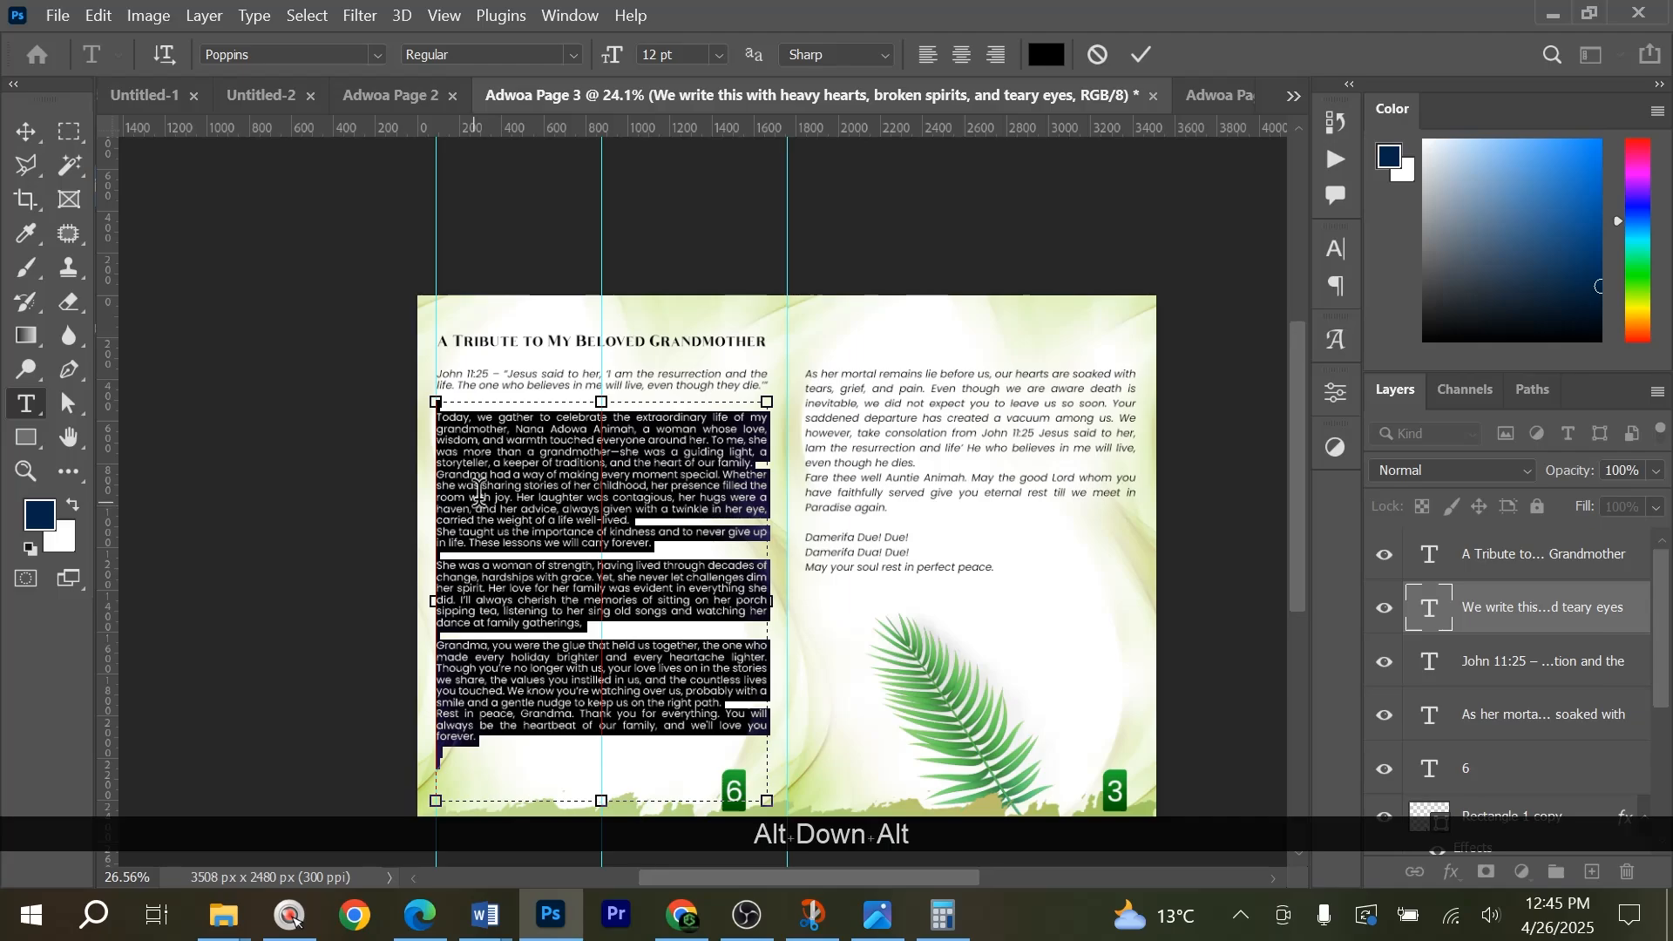
scroll(473, 504, "up", 1)
left_click(465, 379)
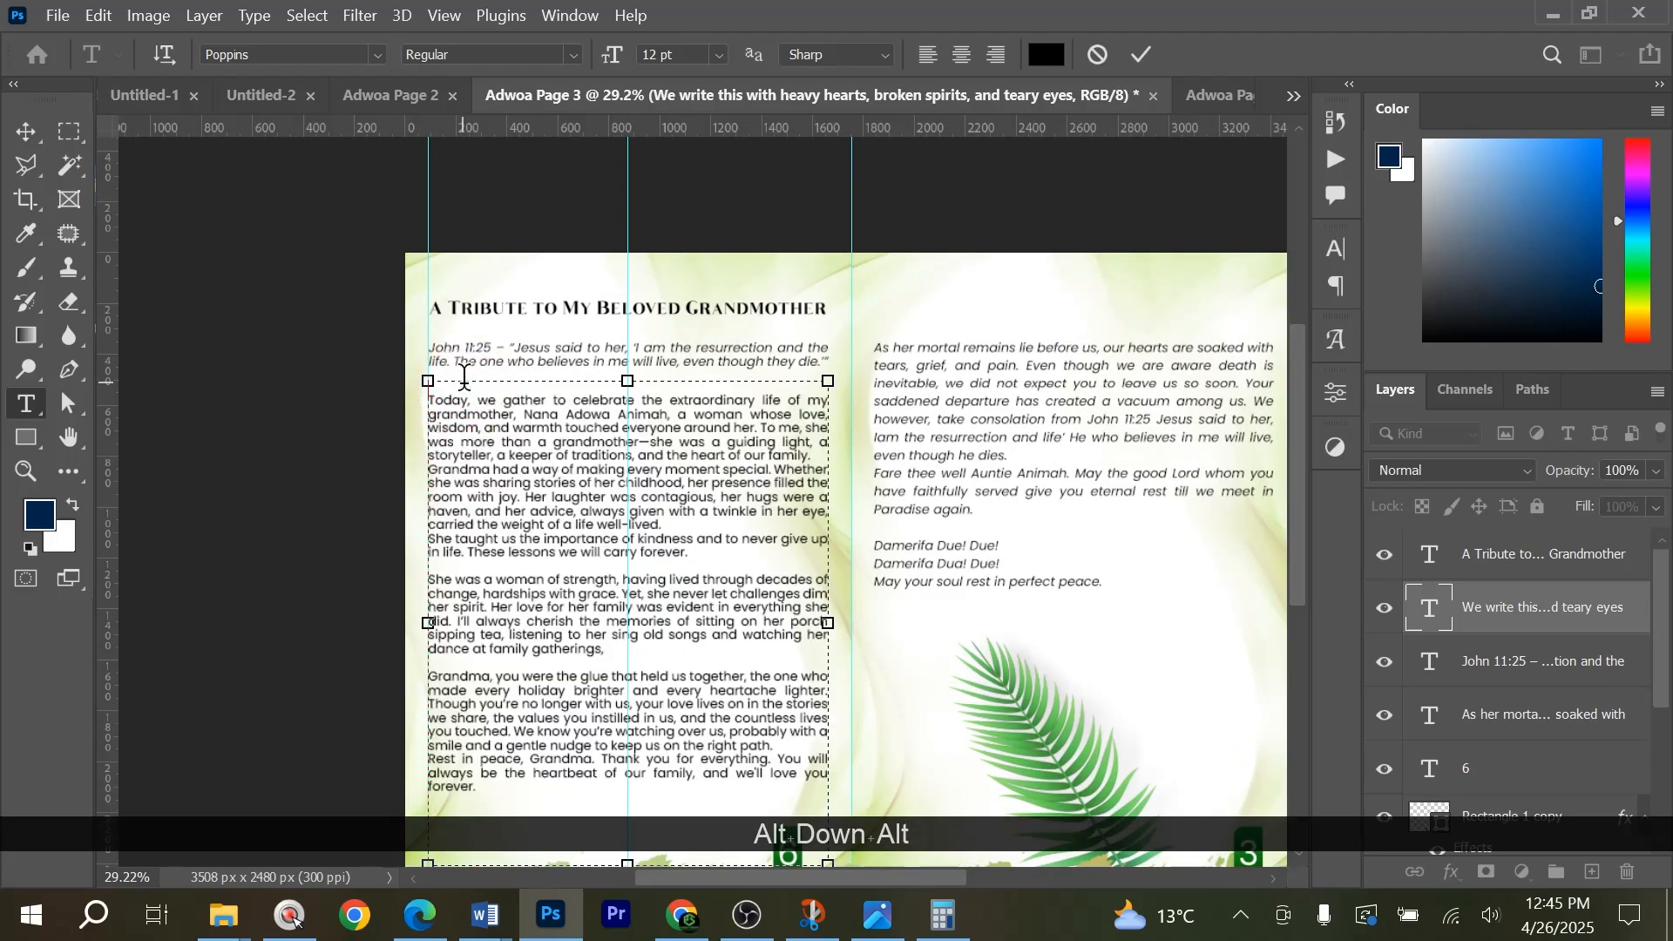
key("Delete")
scroll(735, 288, "up", 1)
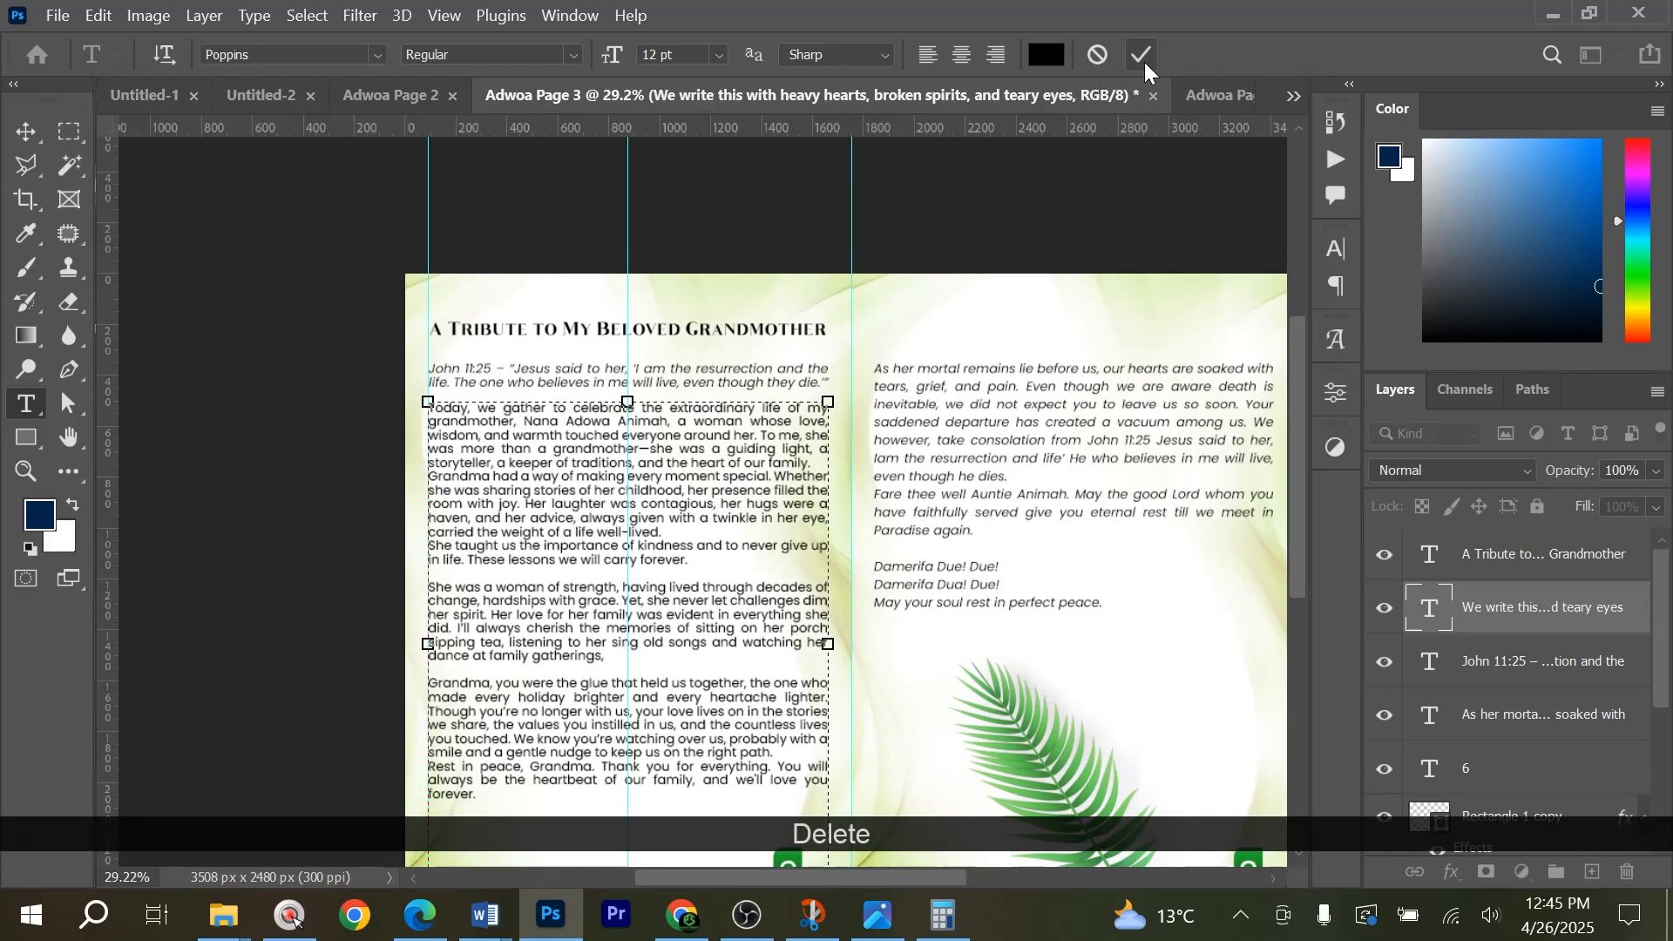
Delete the John 11:25 quote from page 6 and move the tribute text up beneath the heading.
left_click(710, 376)
key("v")
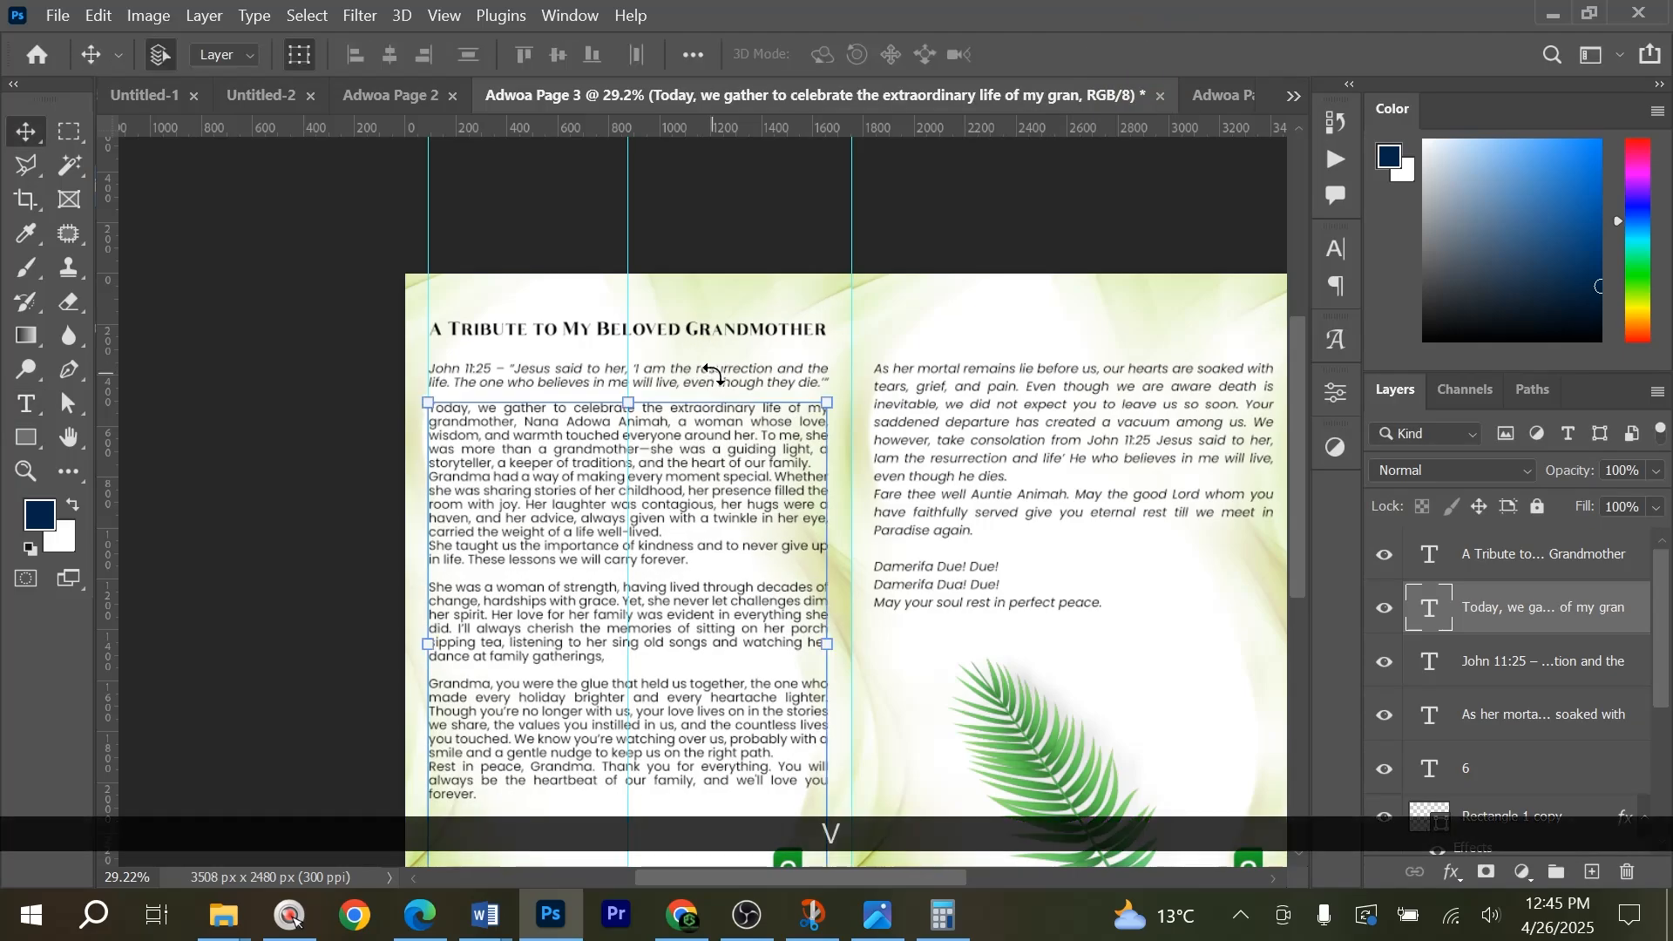
left_click(697, 377)
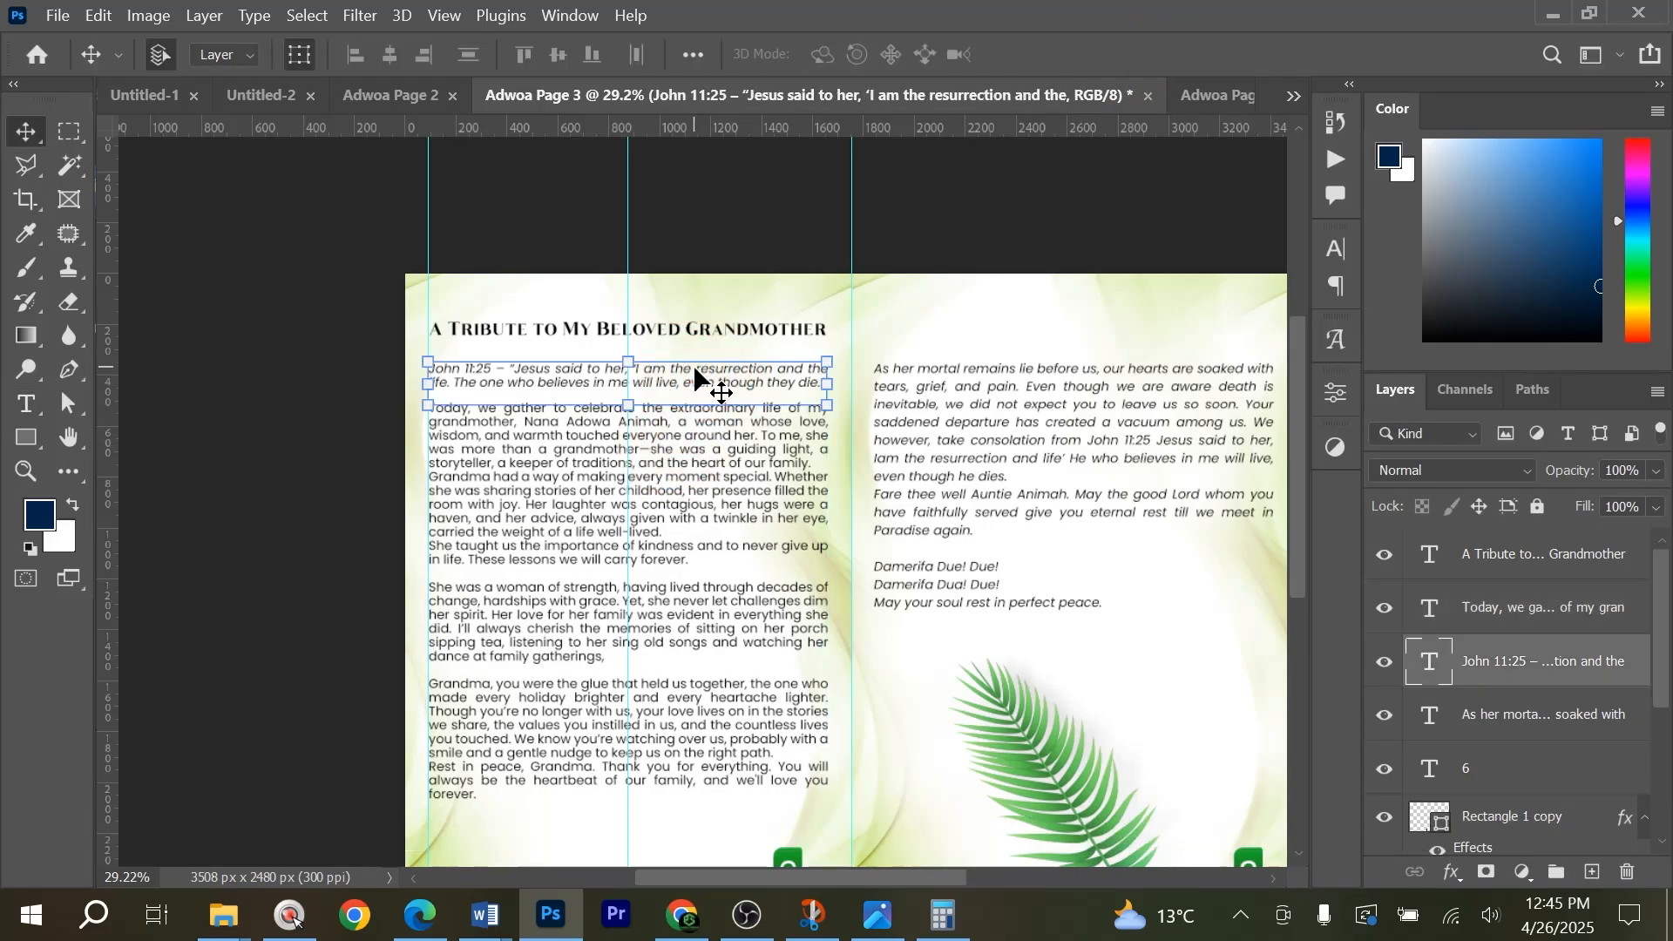
key("Delete")
scroll(688, 384, "down", 1)
left_click_drag(670, 390, 684, 360)
left_click(708, 171)
scroll(751, 510, "down", 6)
scroll(755, 500, "up", 4)
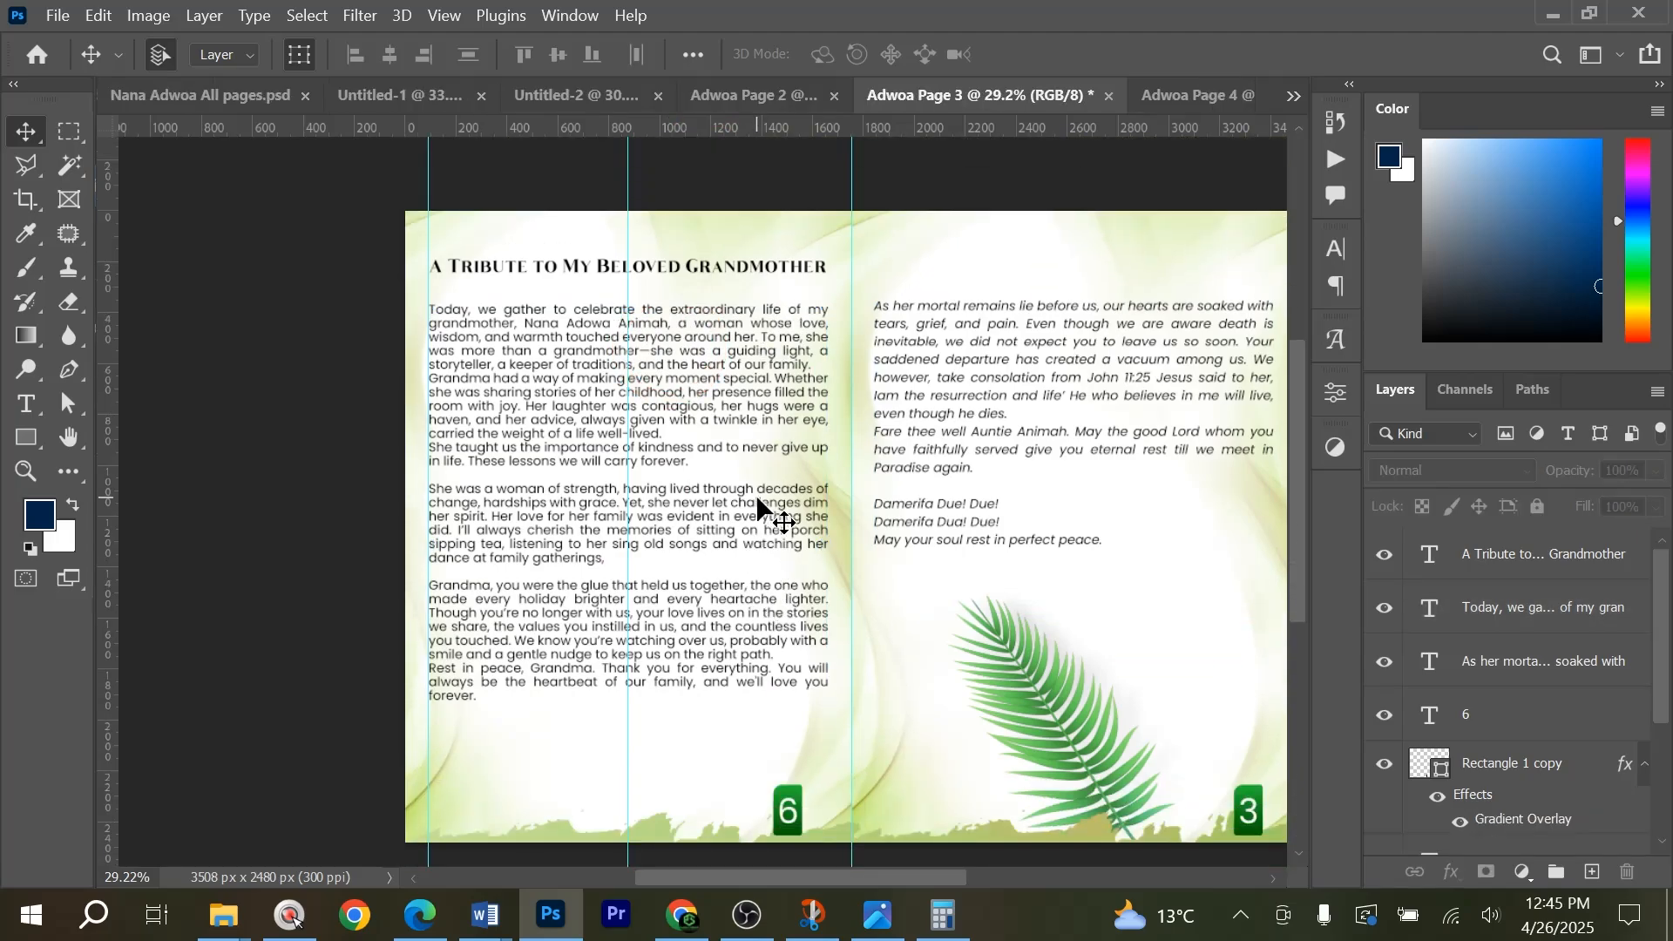
Review the brochure spreads for pages 4 and 5, 6 and 3, and 2 and 7, including the Aldersgate Methodist Church tribute.
left_click(1195, 96)
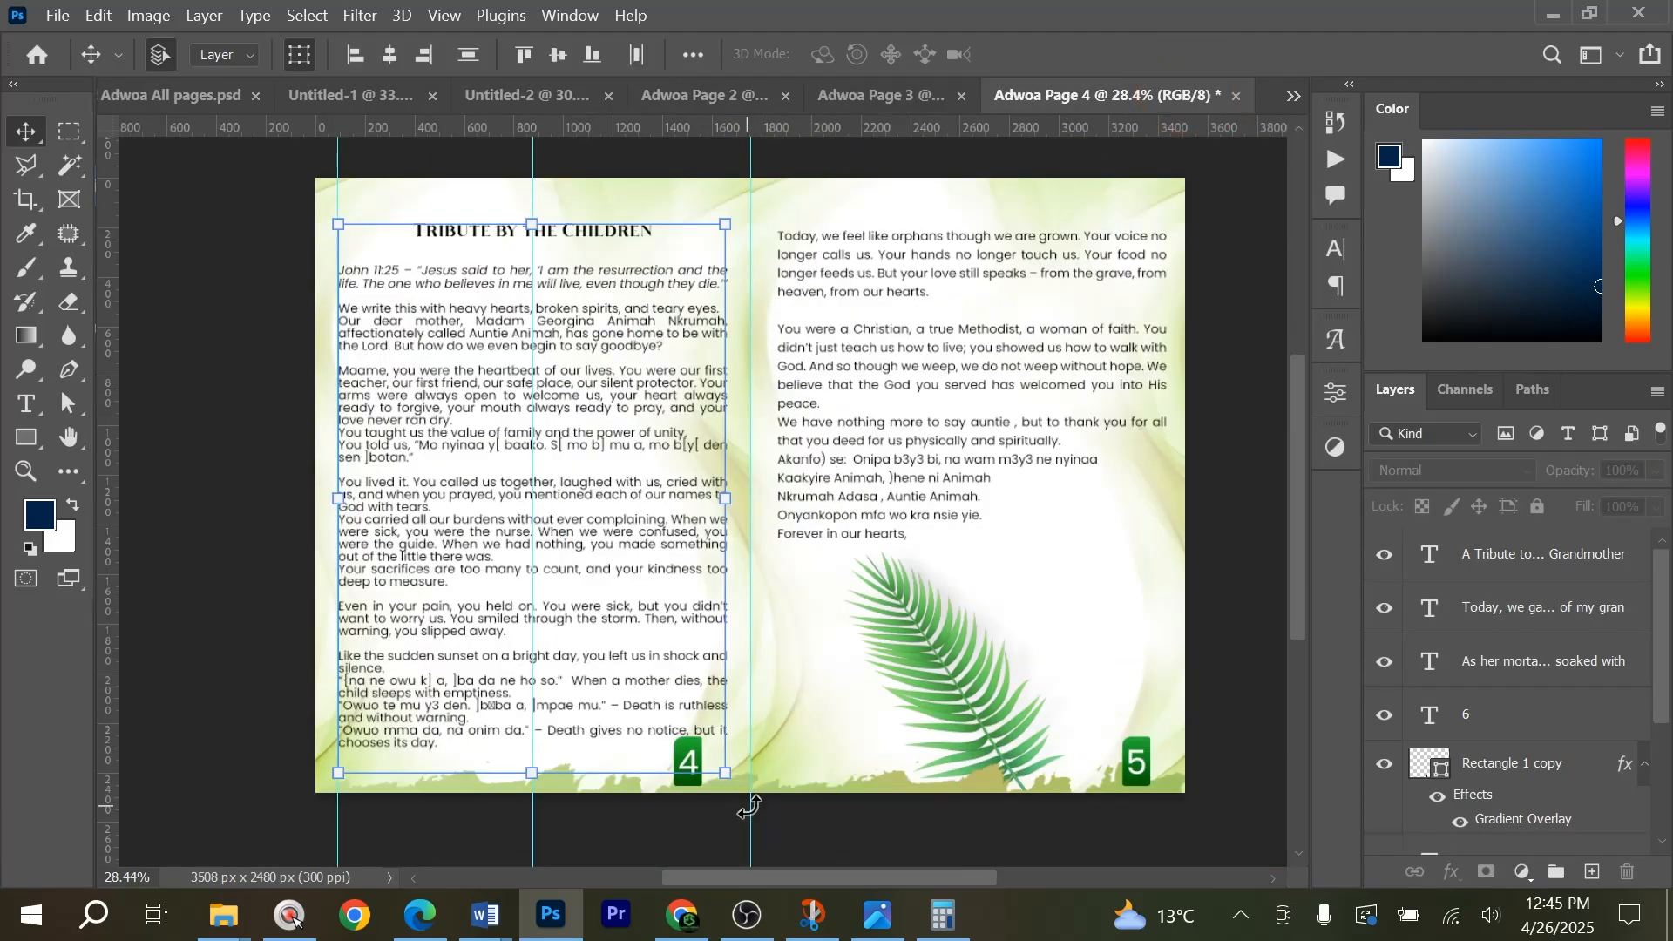
left_click(880, 96)
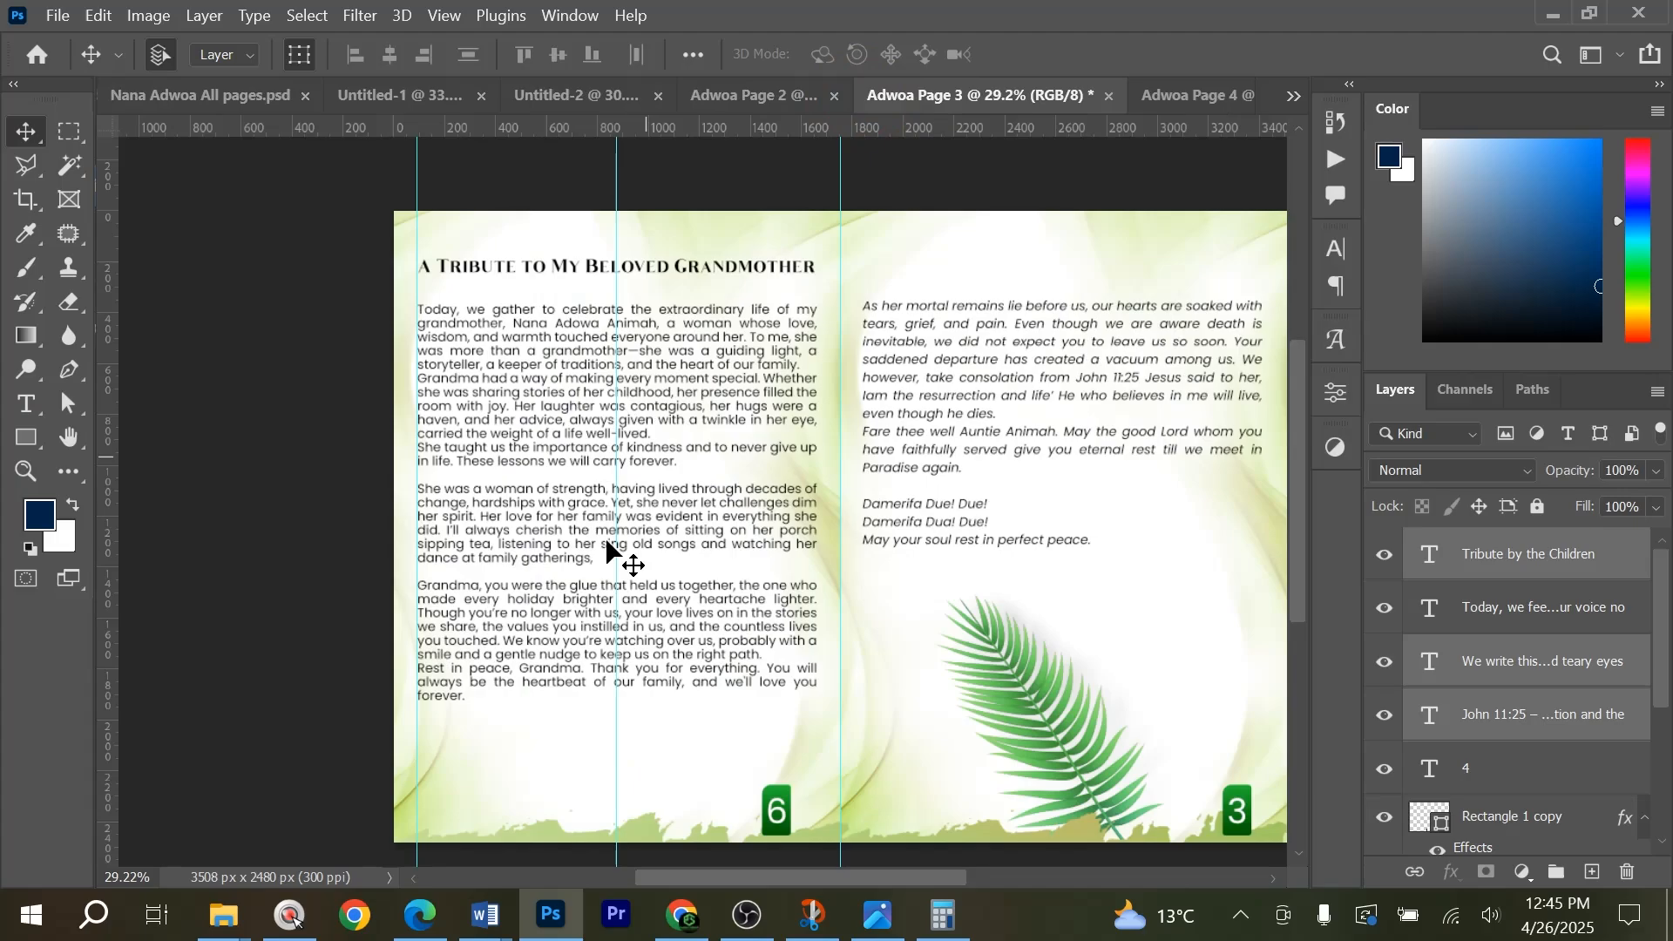
left_click(747, 94)
scroll(813, 416, "down", 2)
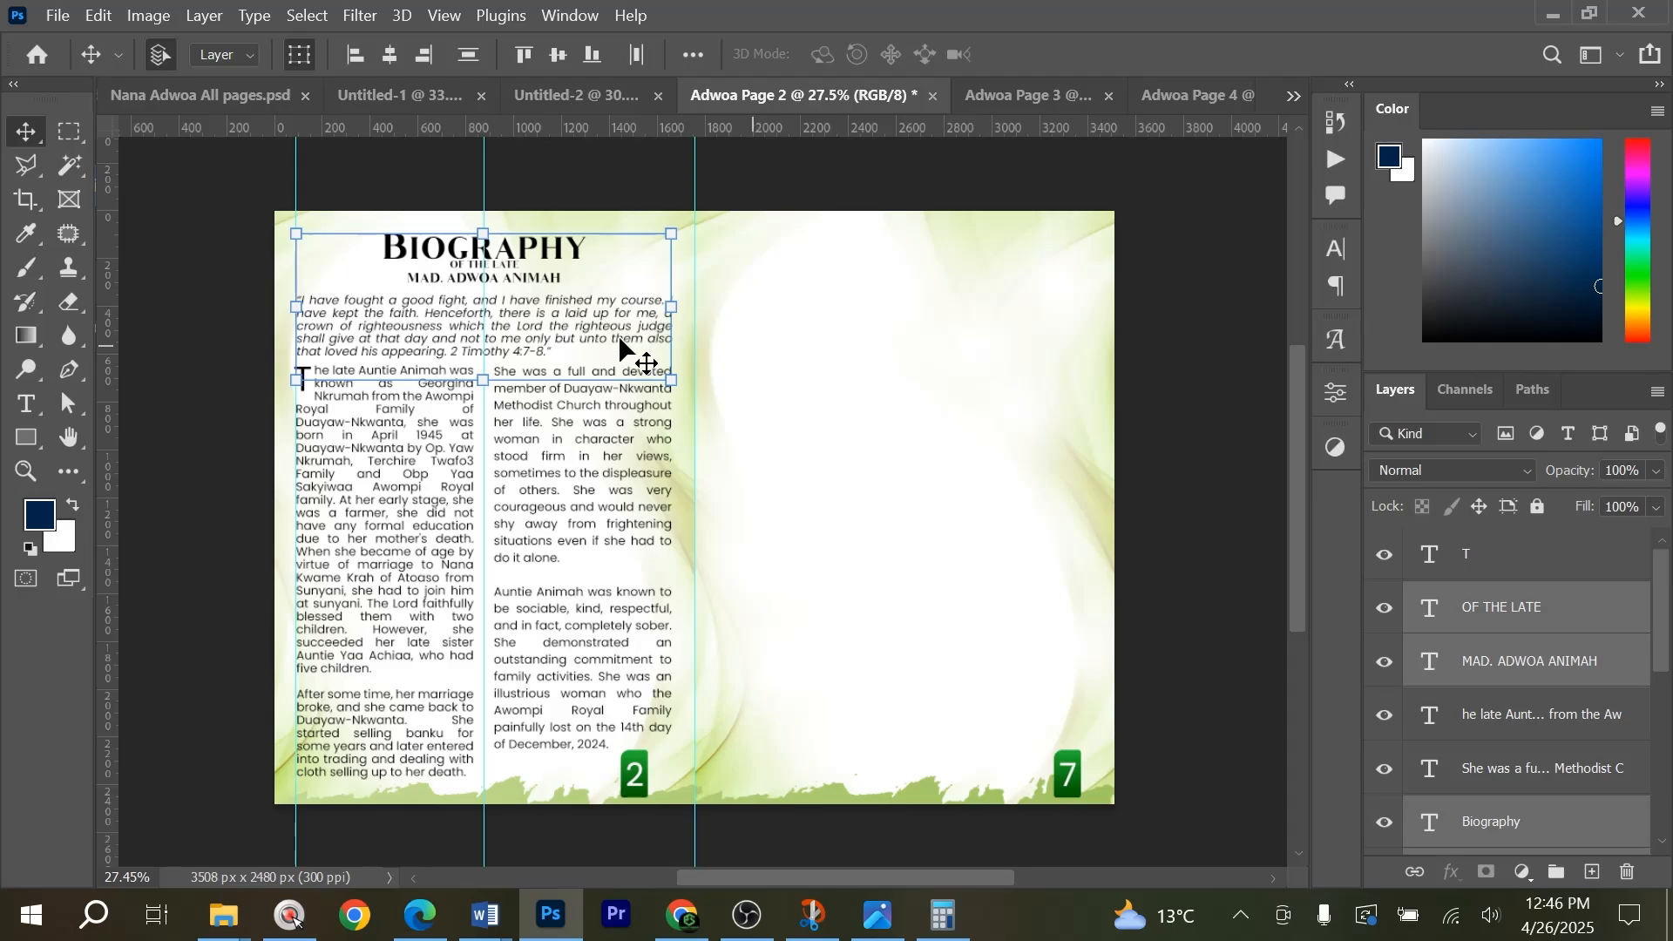
key("ctrl+0")
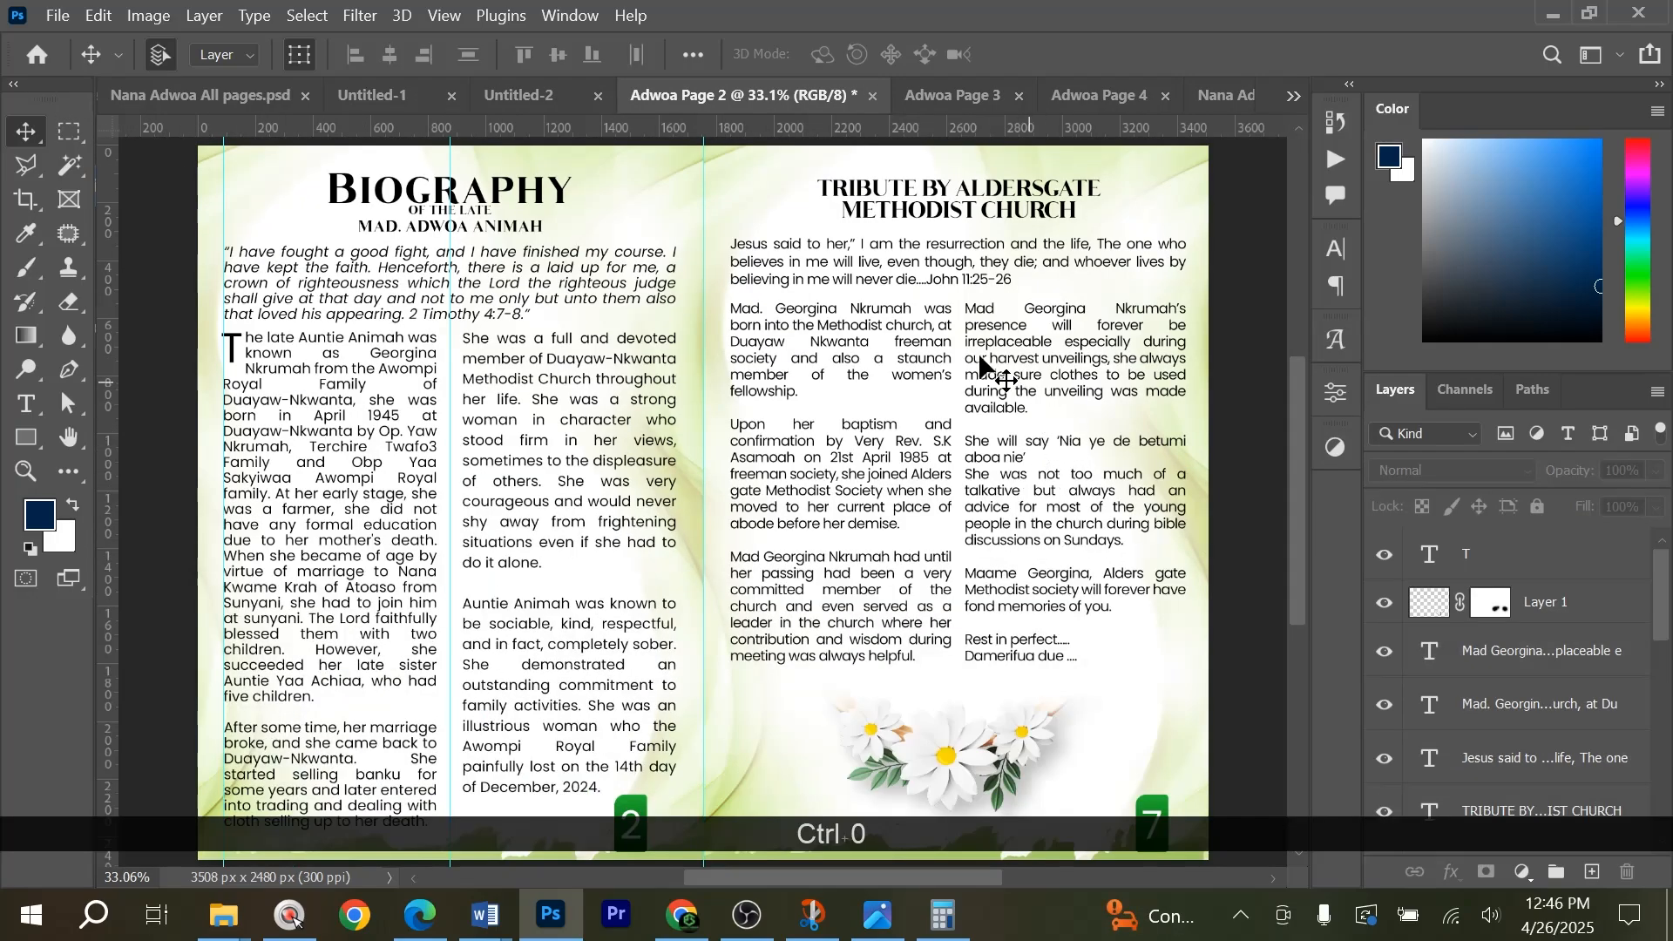
scroll(1015, 332, "up", 2)
scroll(1013, 328, "up", 1)
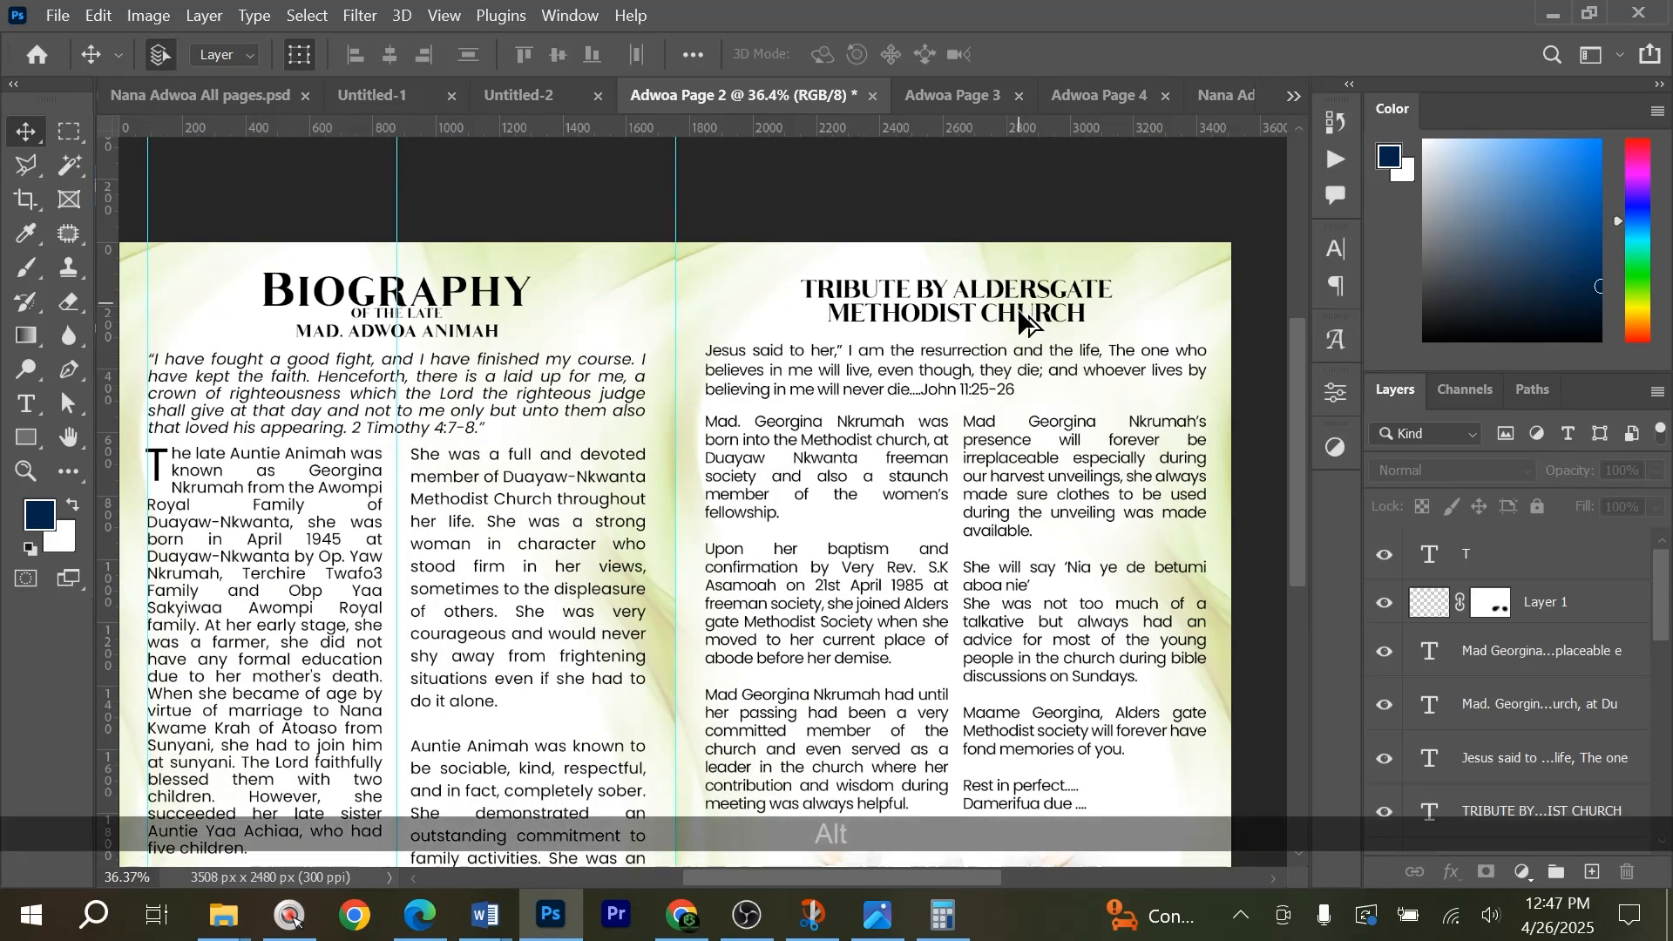
scroll(1016, 321, "down", 3)
scroll(1016, 321, "up", 2)
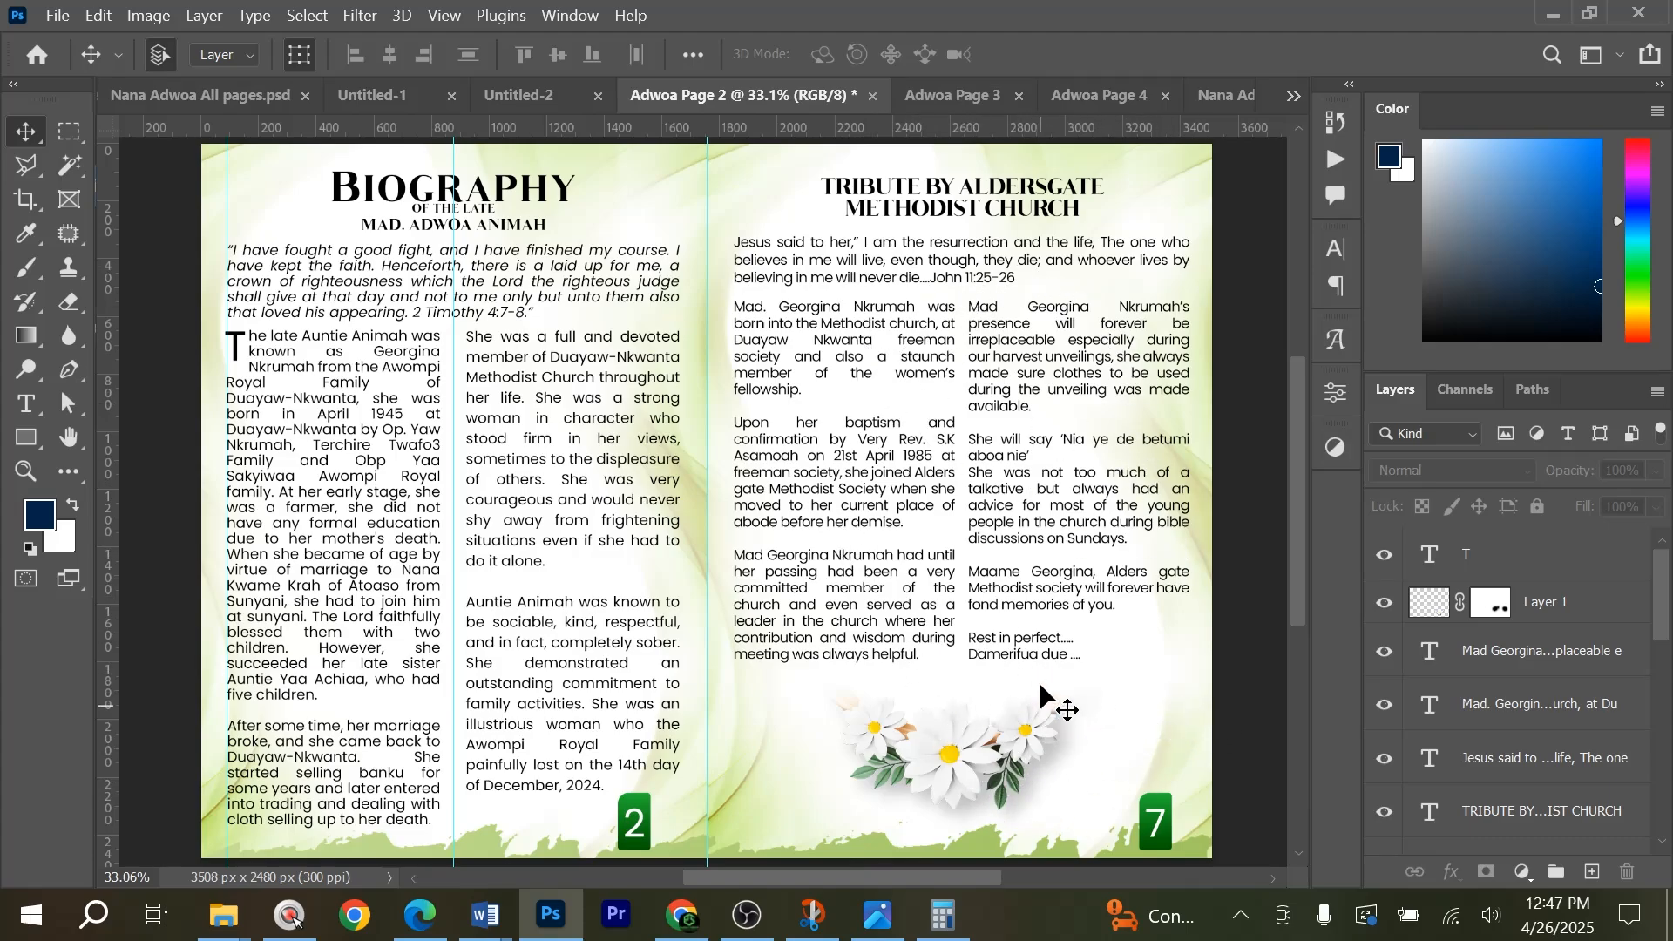
Consult the Note page in the all-pages layout and place its Note heading and ruled lines on page 8 of Untitled-2.
left_click(520, 95)
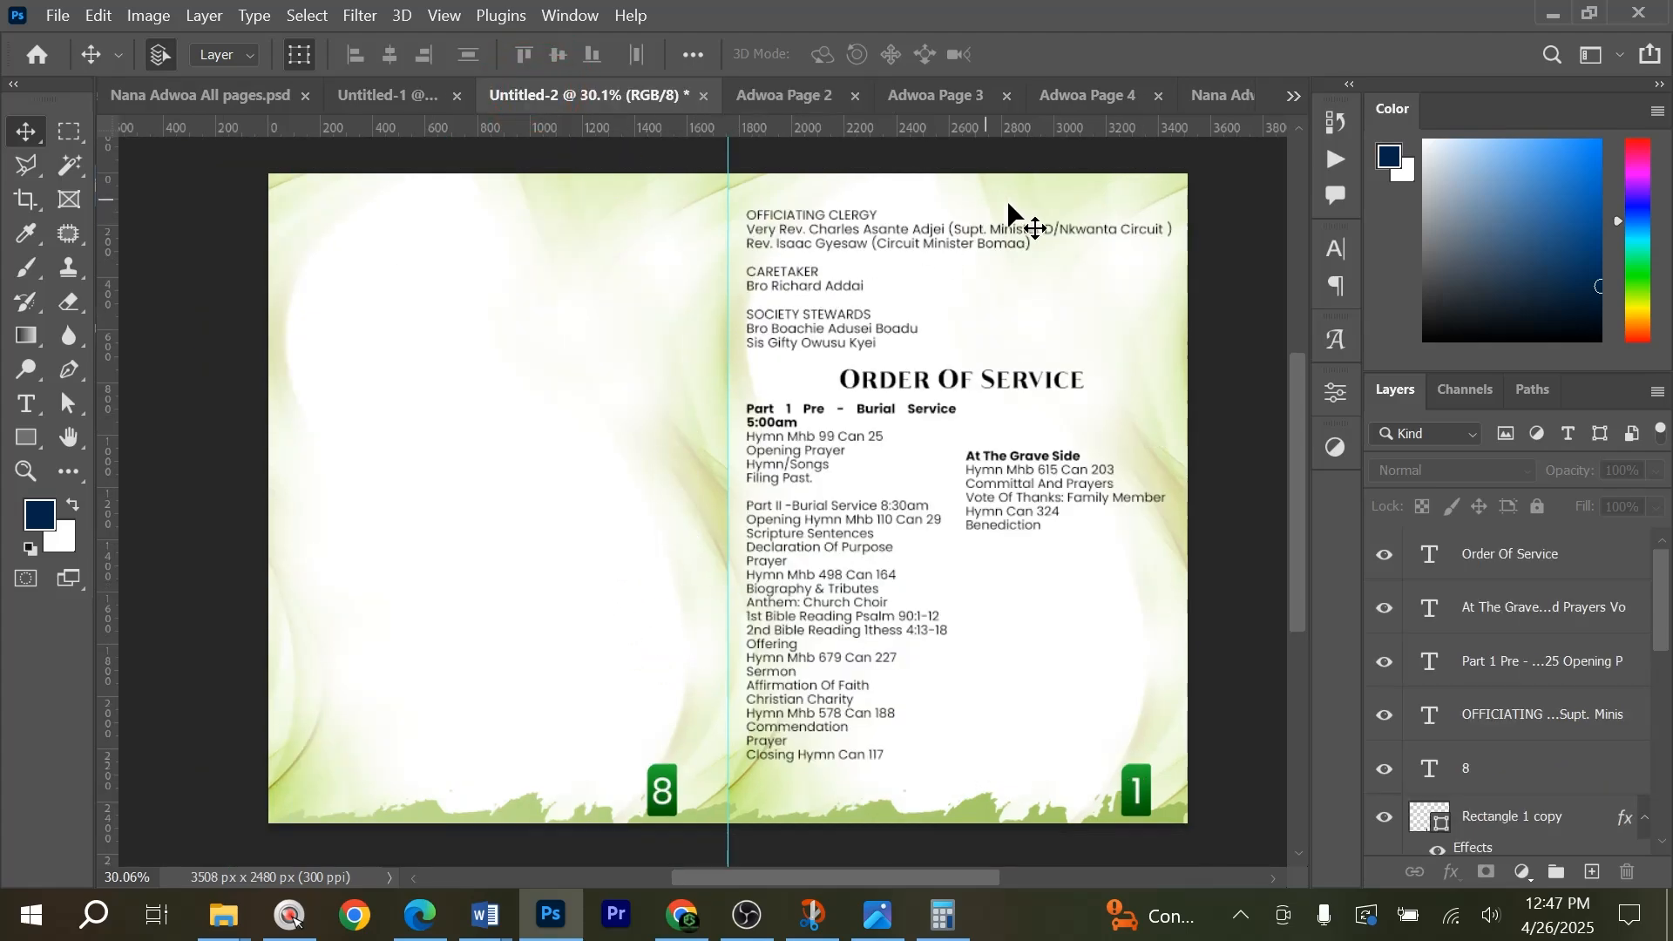
left_click(229, 100)
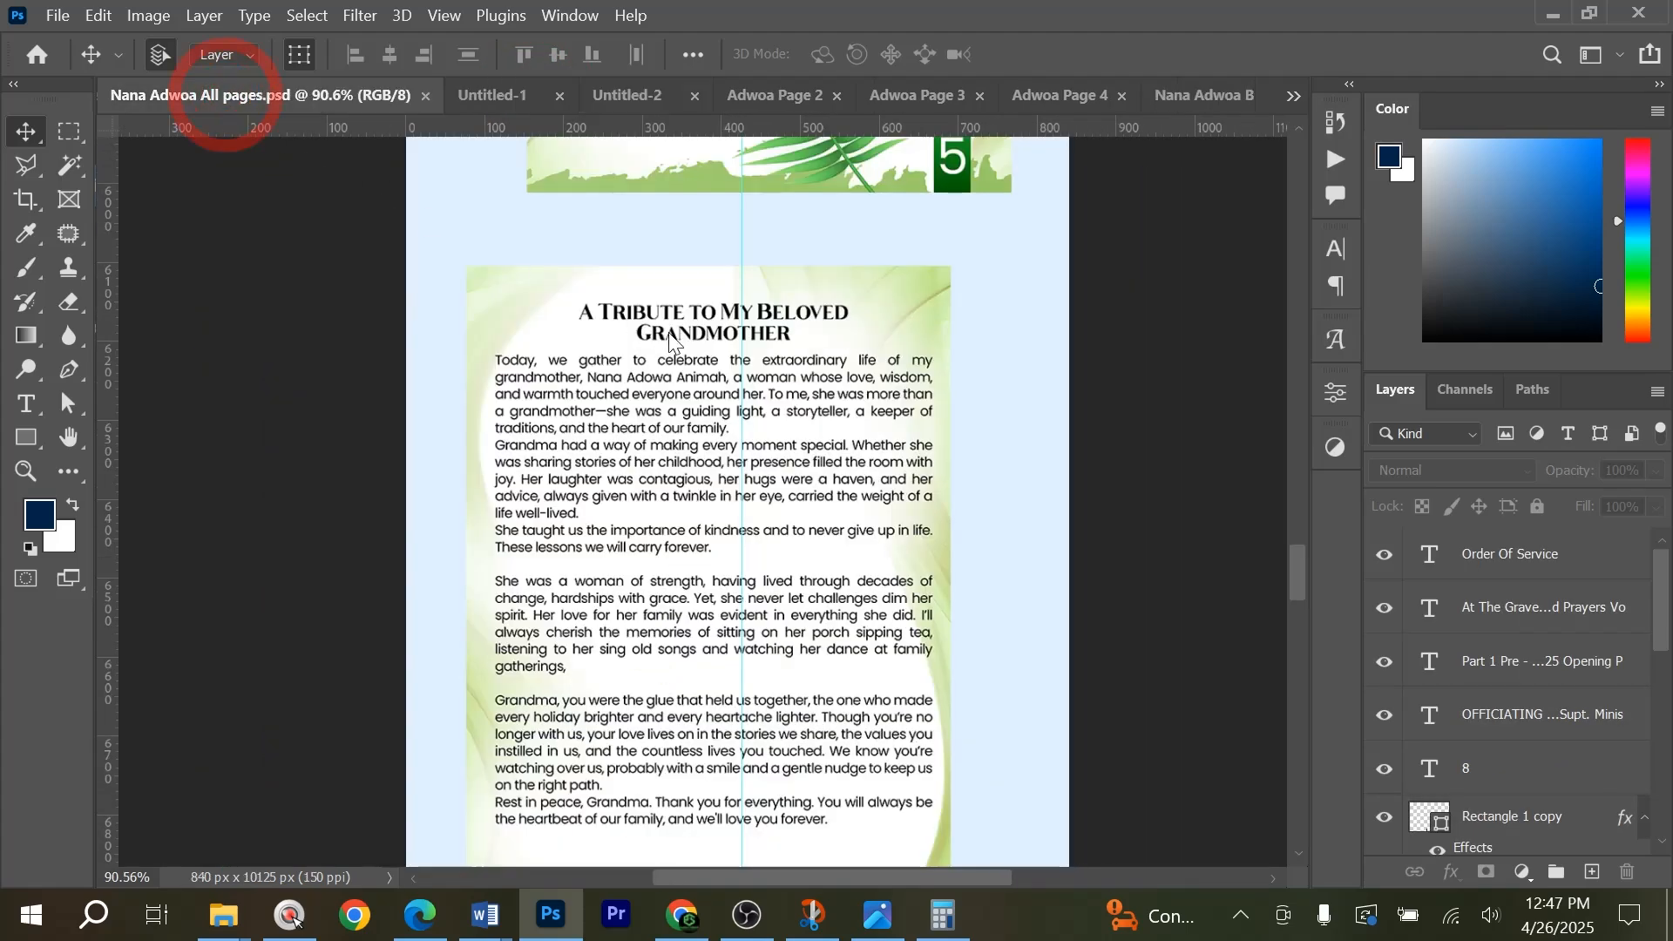
scroll(720, 408, "down", 2)
scroll(720, 410, "down", 1)
left_click_drag(1297, 582, 1302, 695)
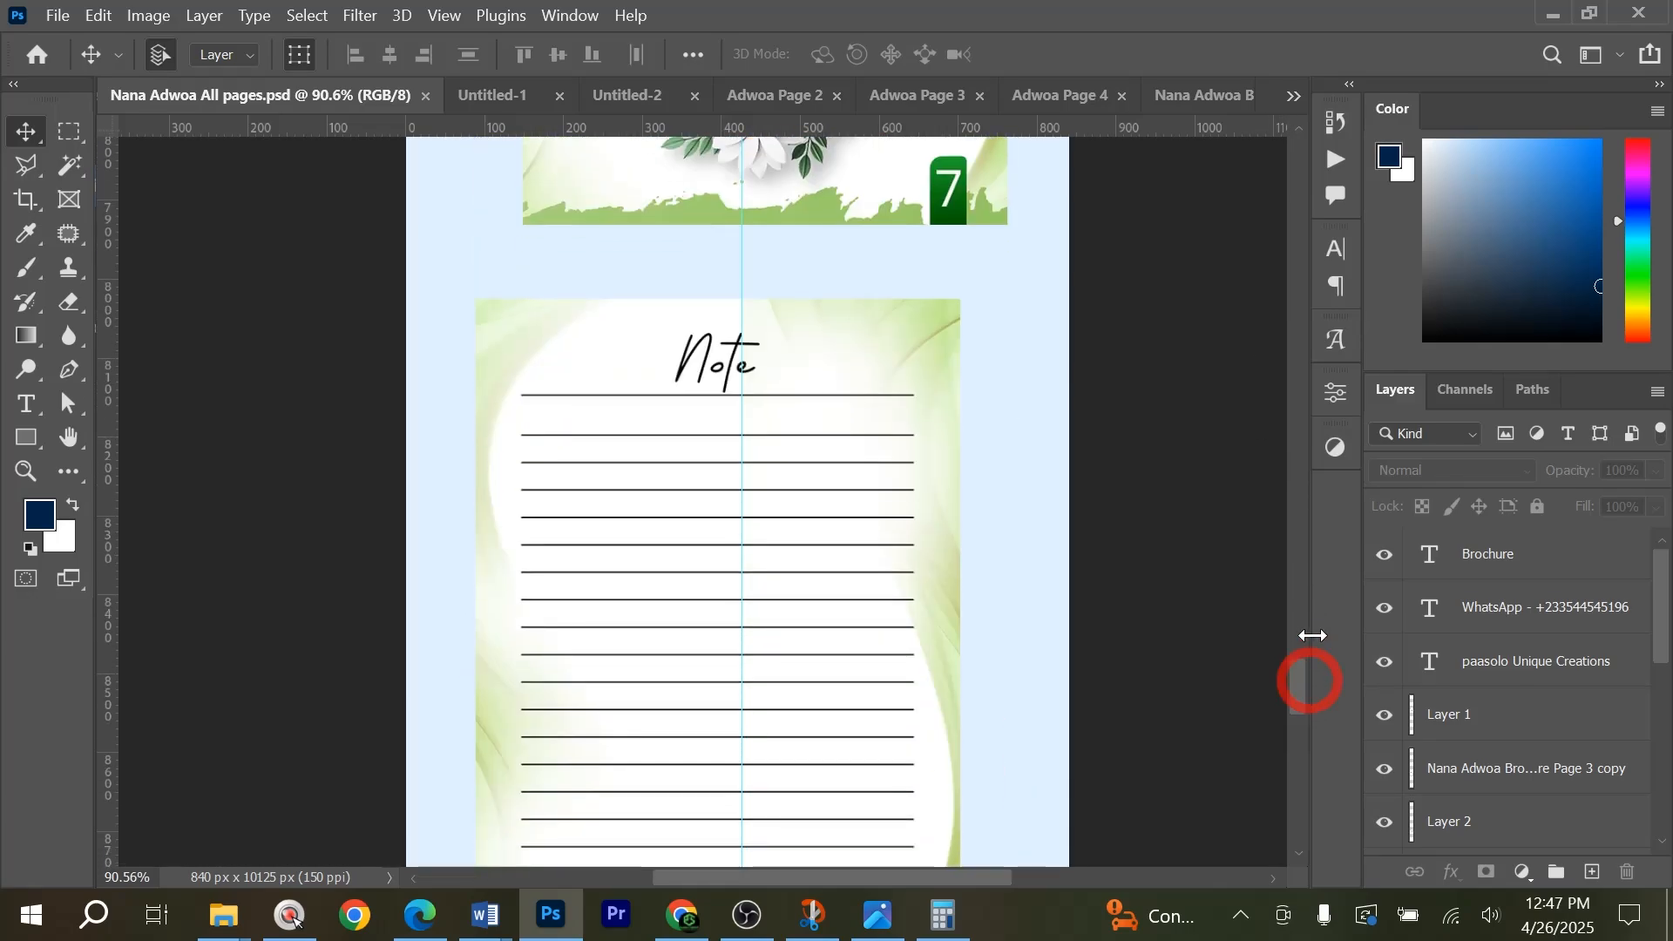
left_click(1199, 99)
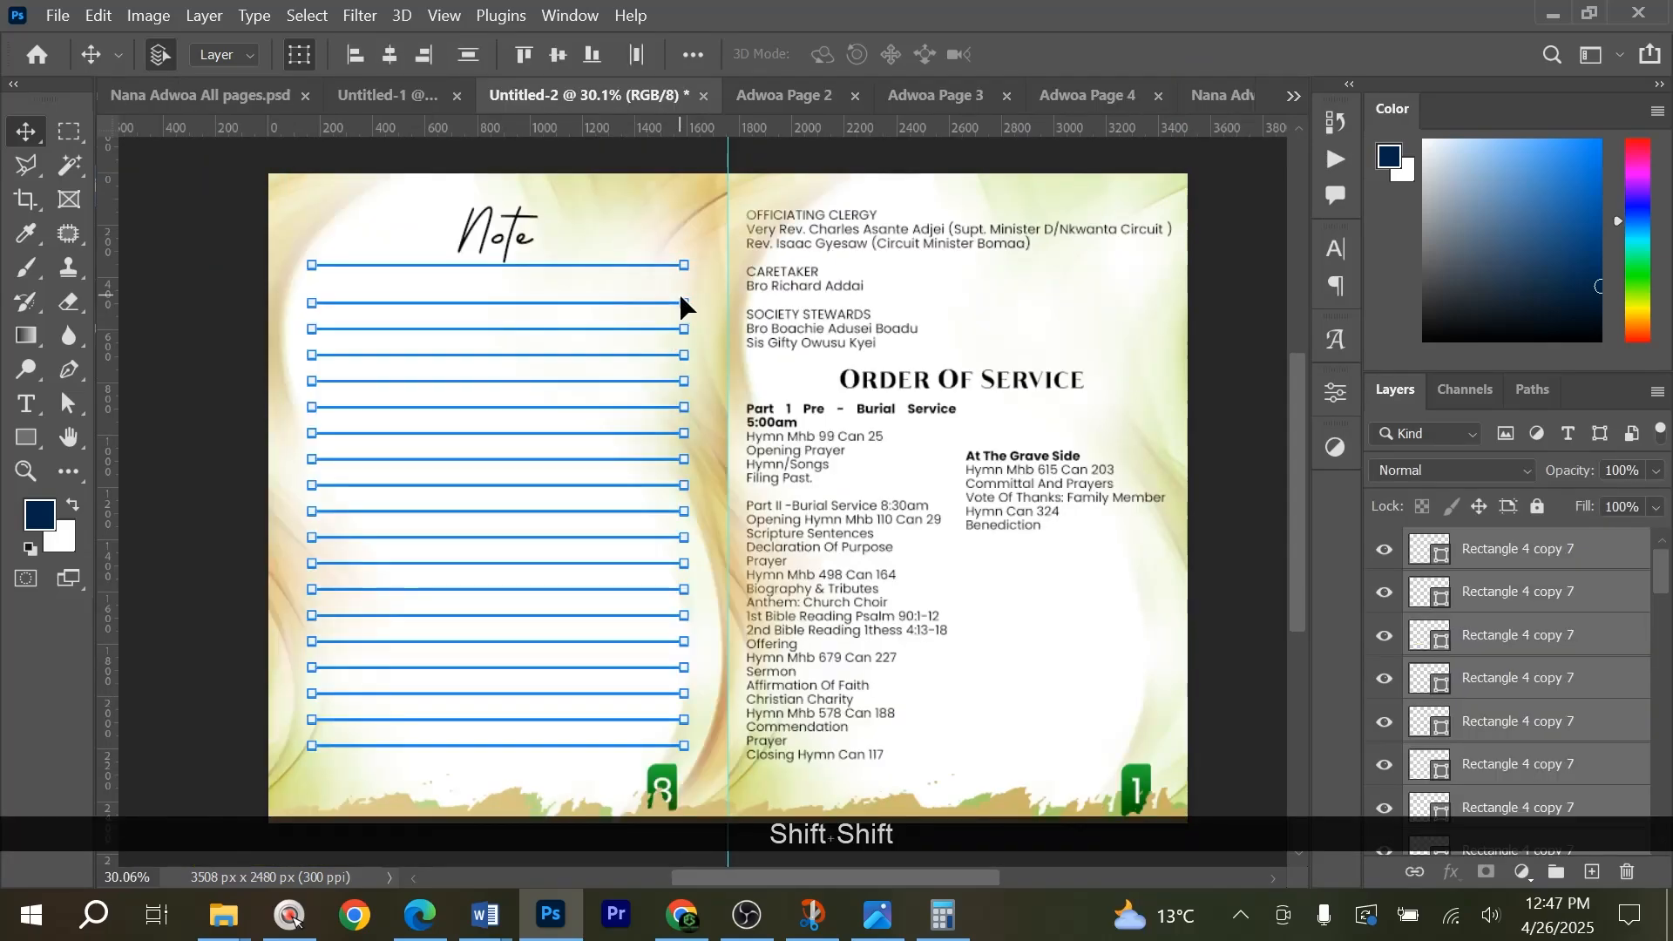
left_click(228, 353)
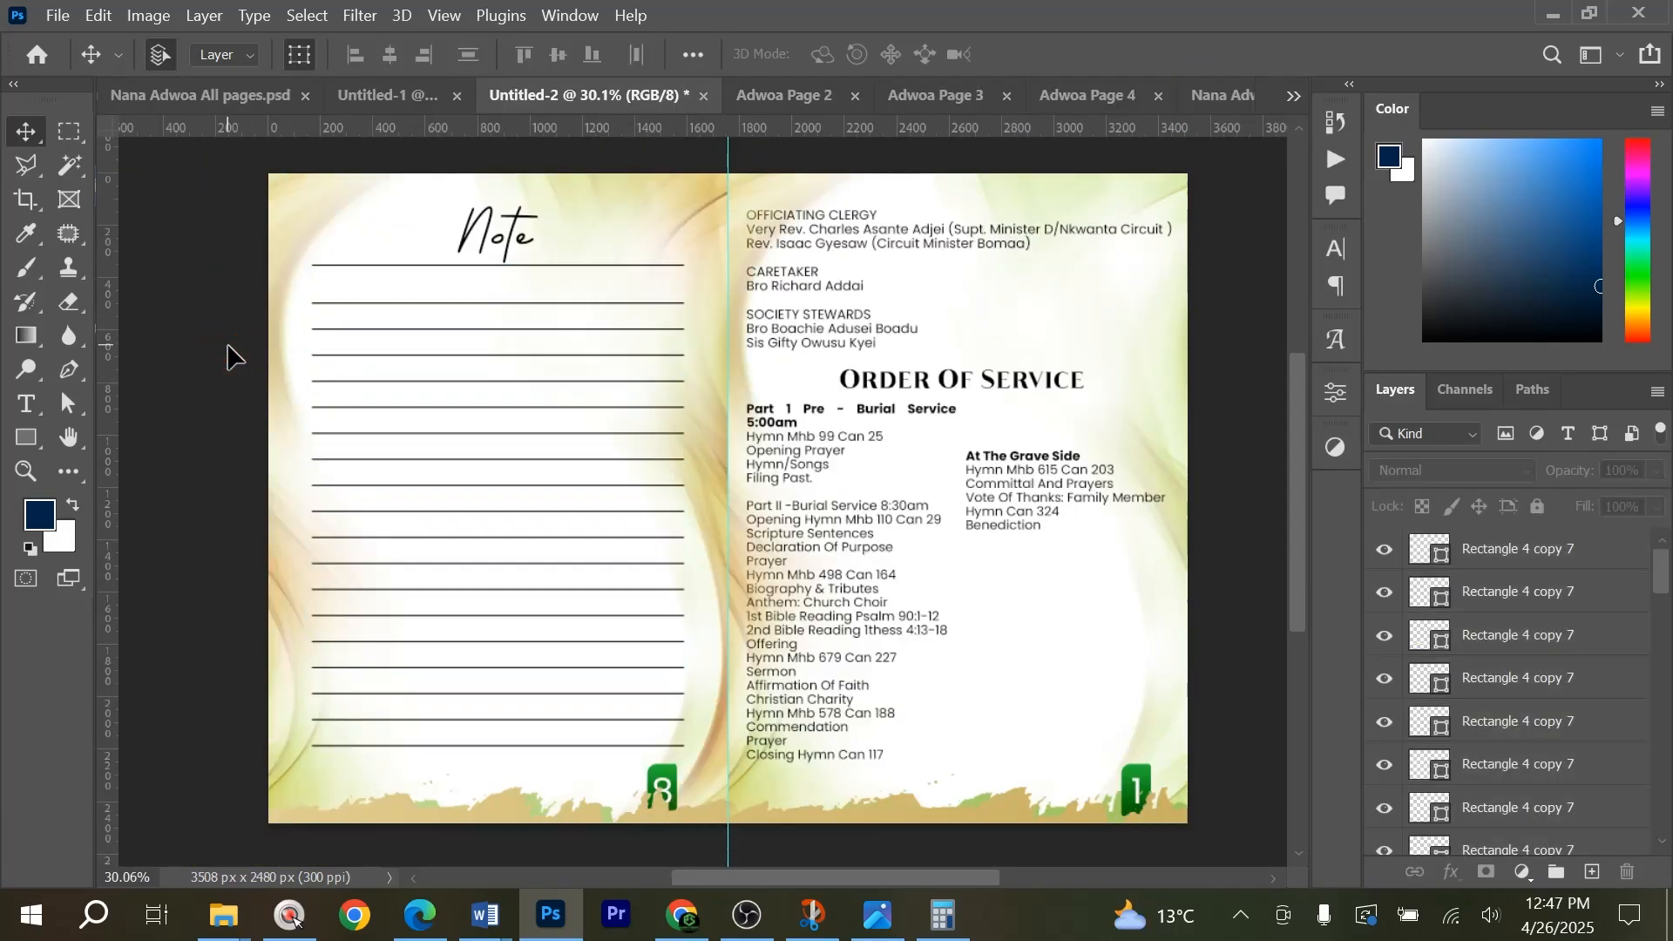
Copy the Hue/Saturation adjustment layer from Group 1 of the Adwoa Page 2 document into the Note and Order of Service spread.
scroll(228, 353, "down", 1)
scroll(229, 353, "up", 2)
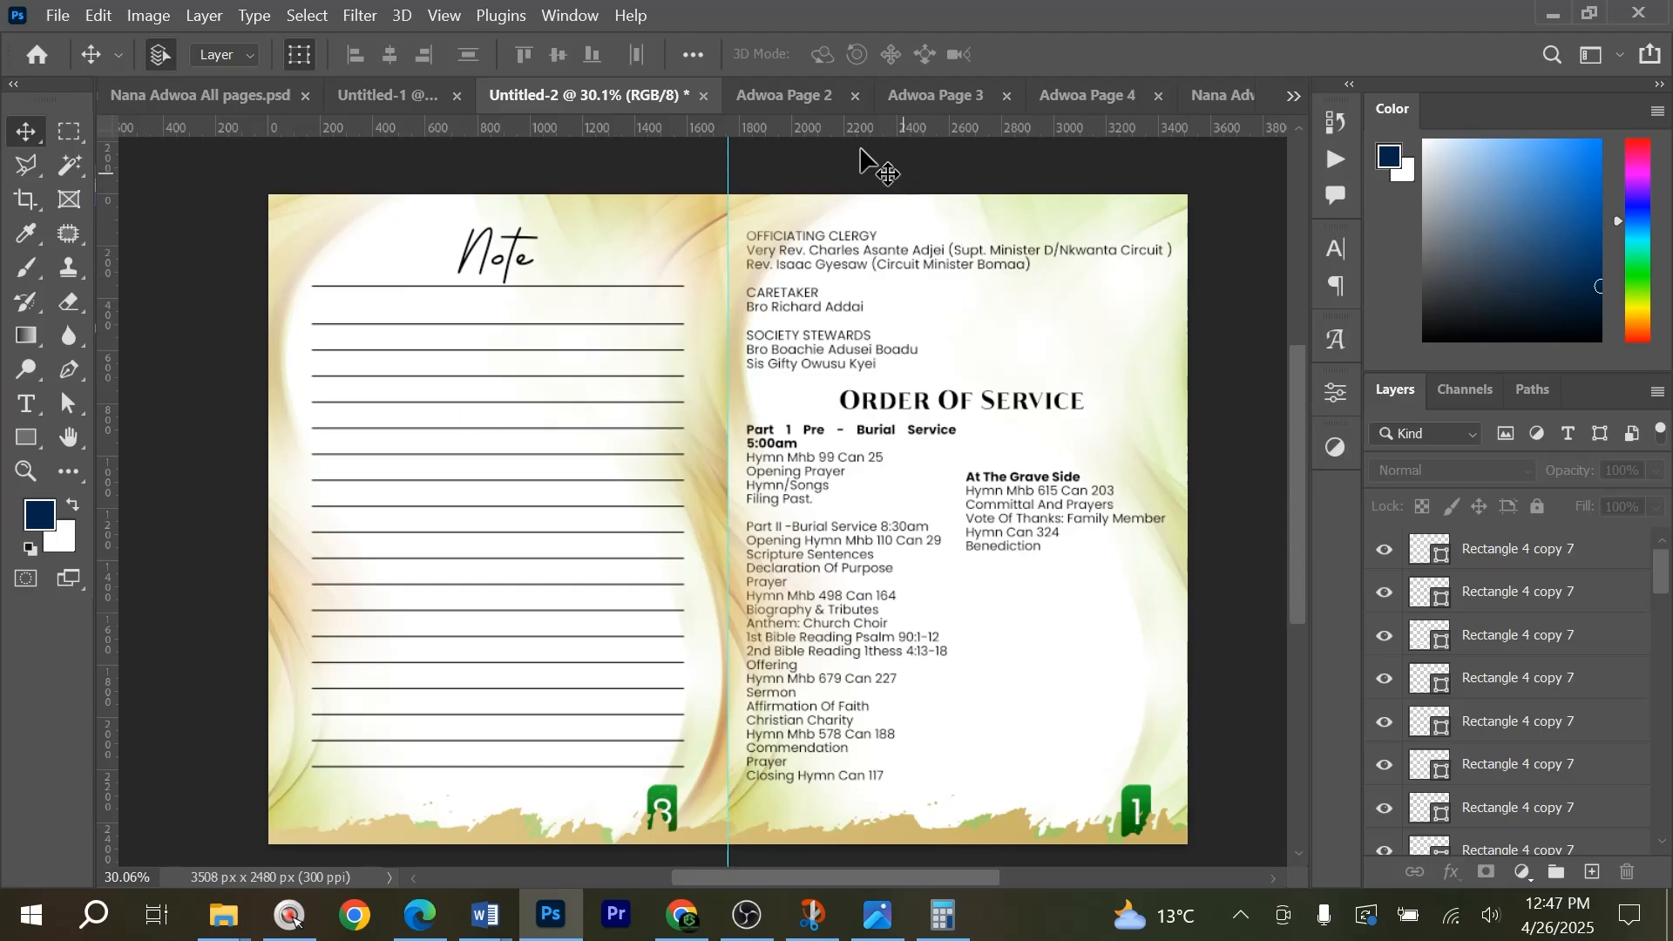
left_click(766, 94)
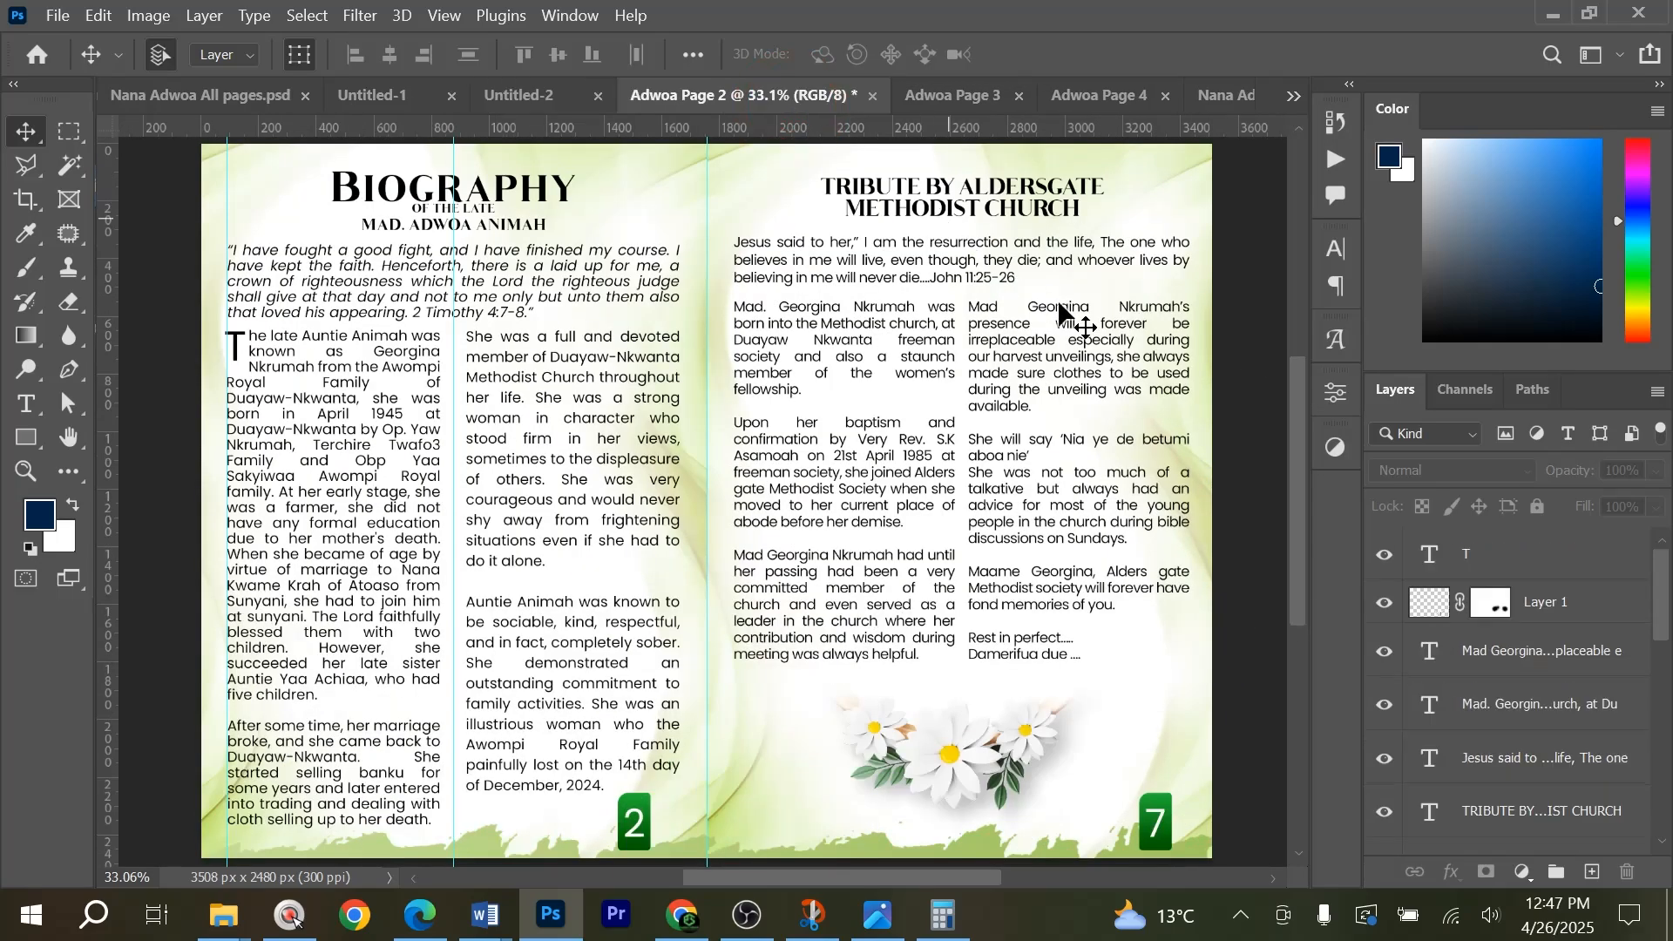
scroll(1566, 767, "down", 5)
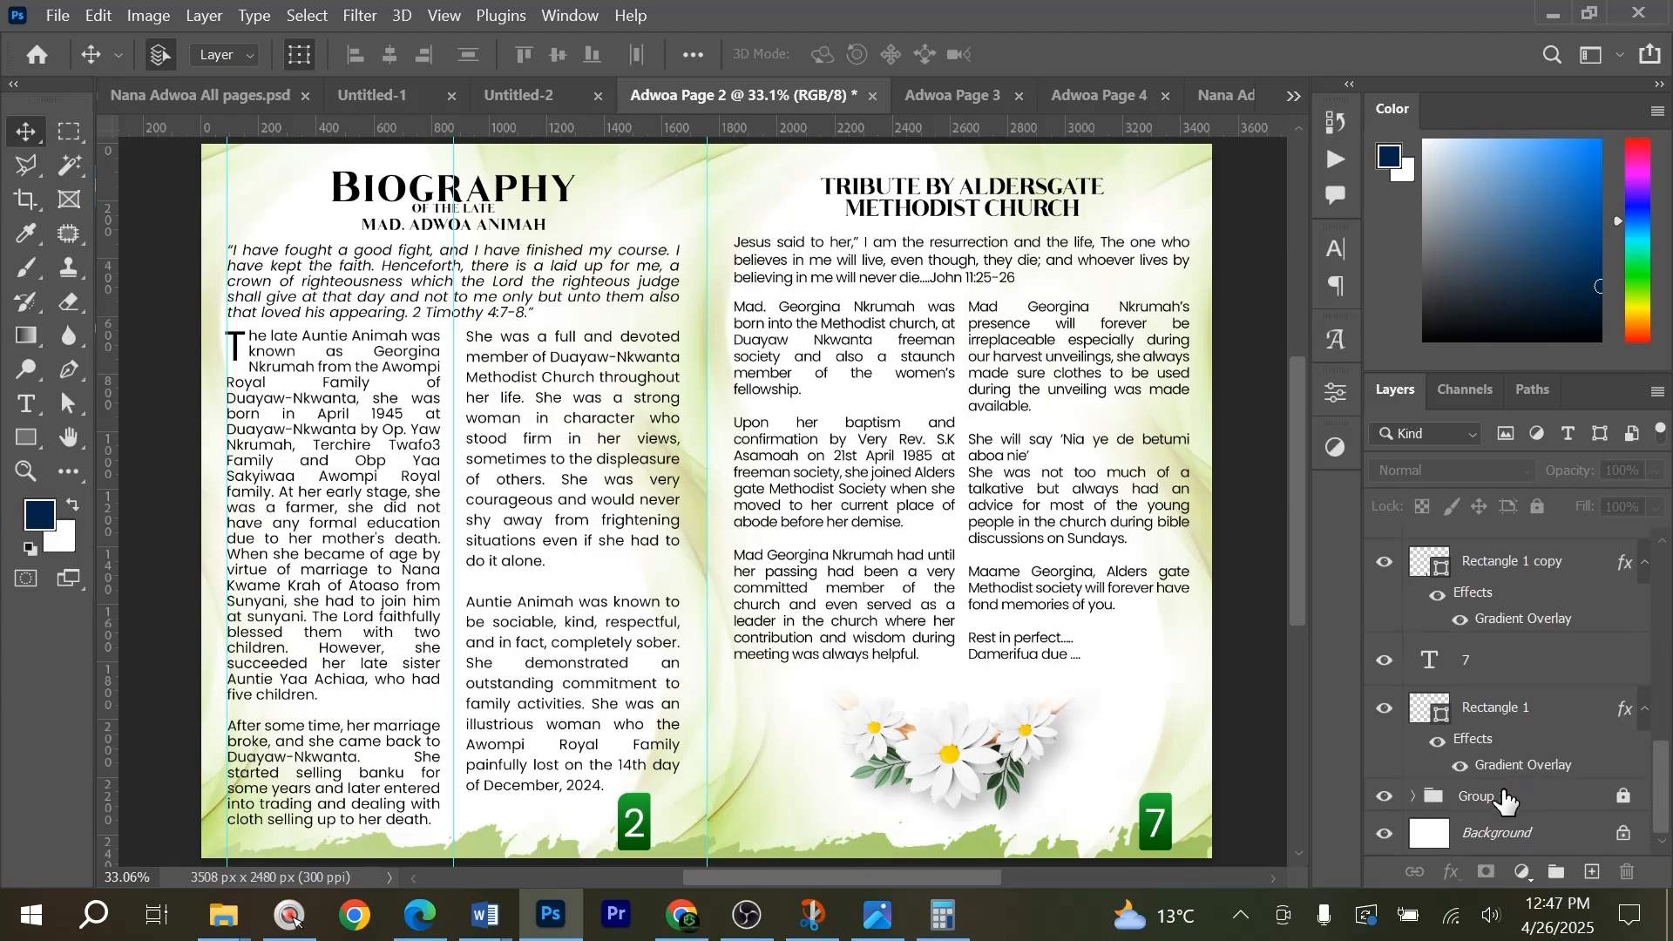
left_click(1414, 796)
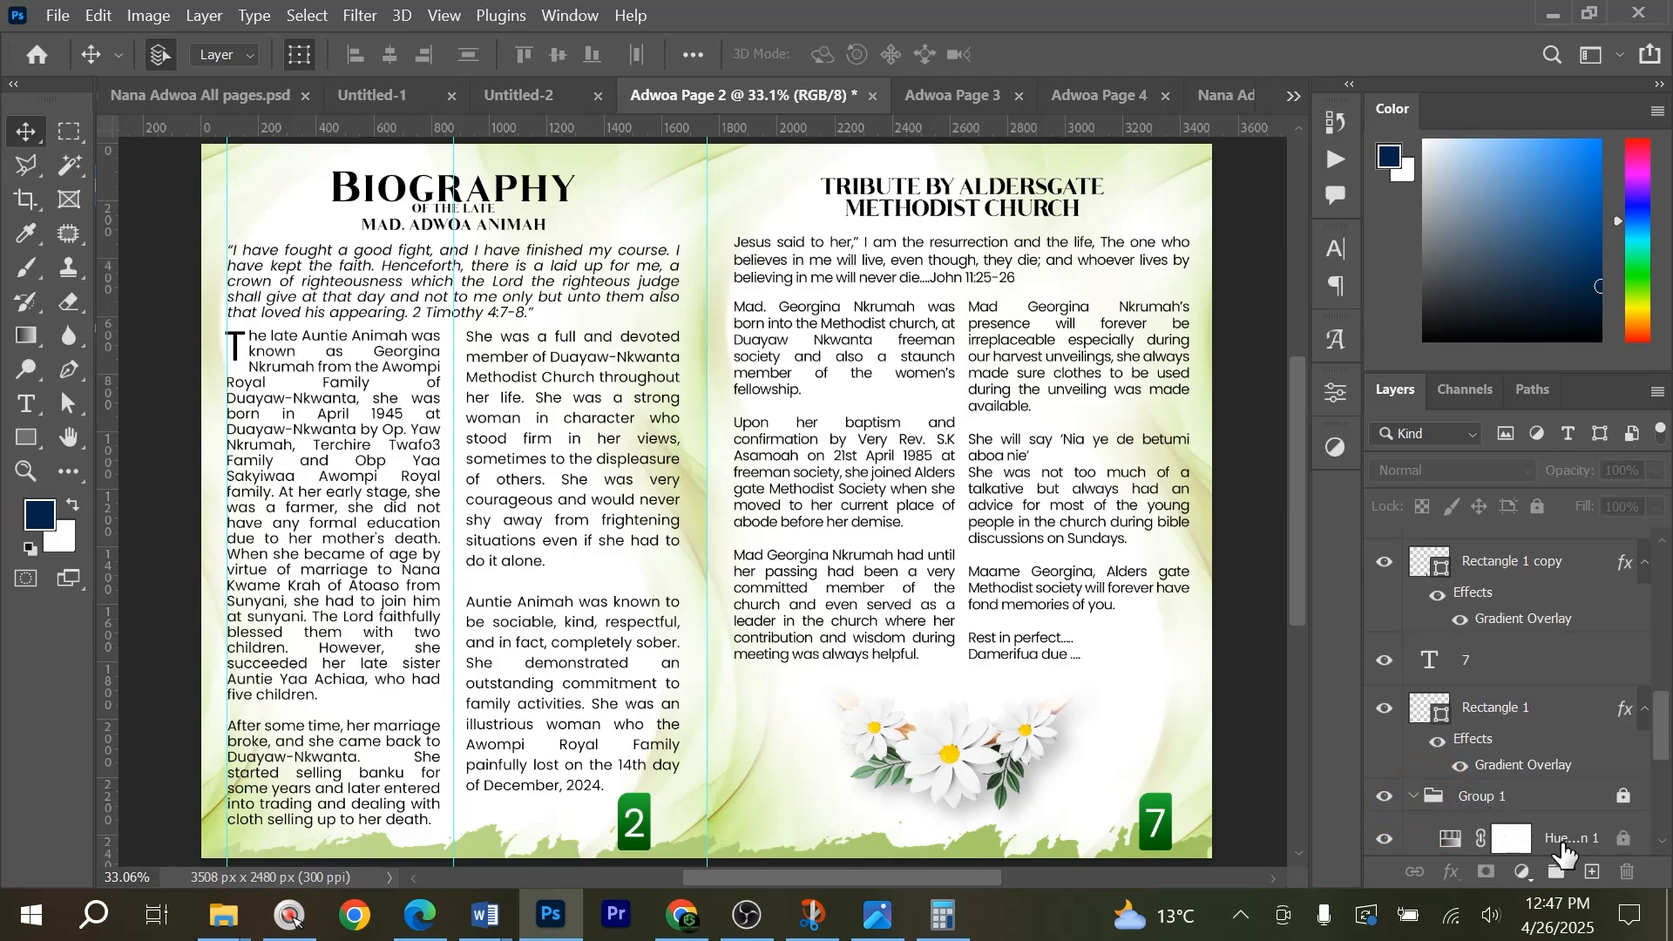
left_click_drag(1564, 852, 832, 493)
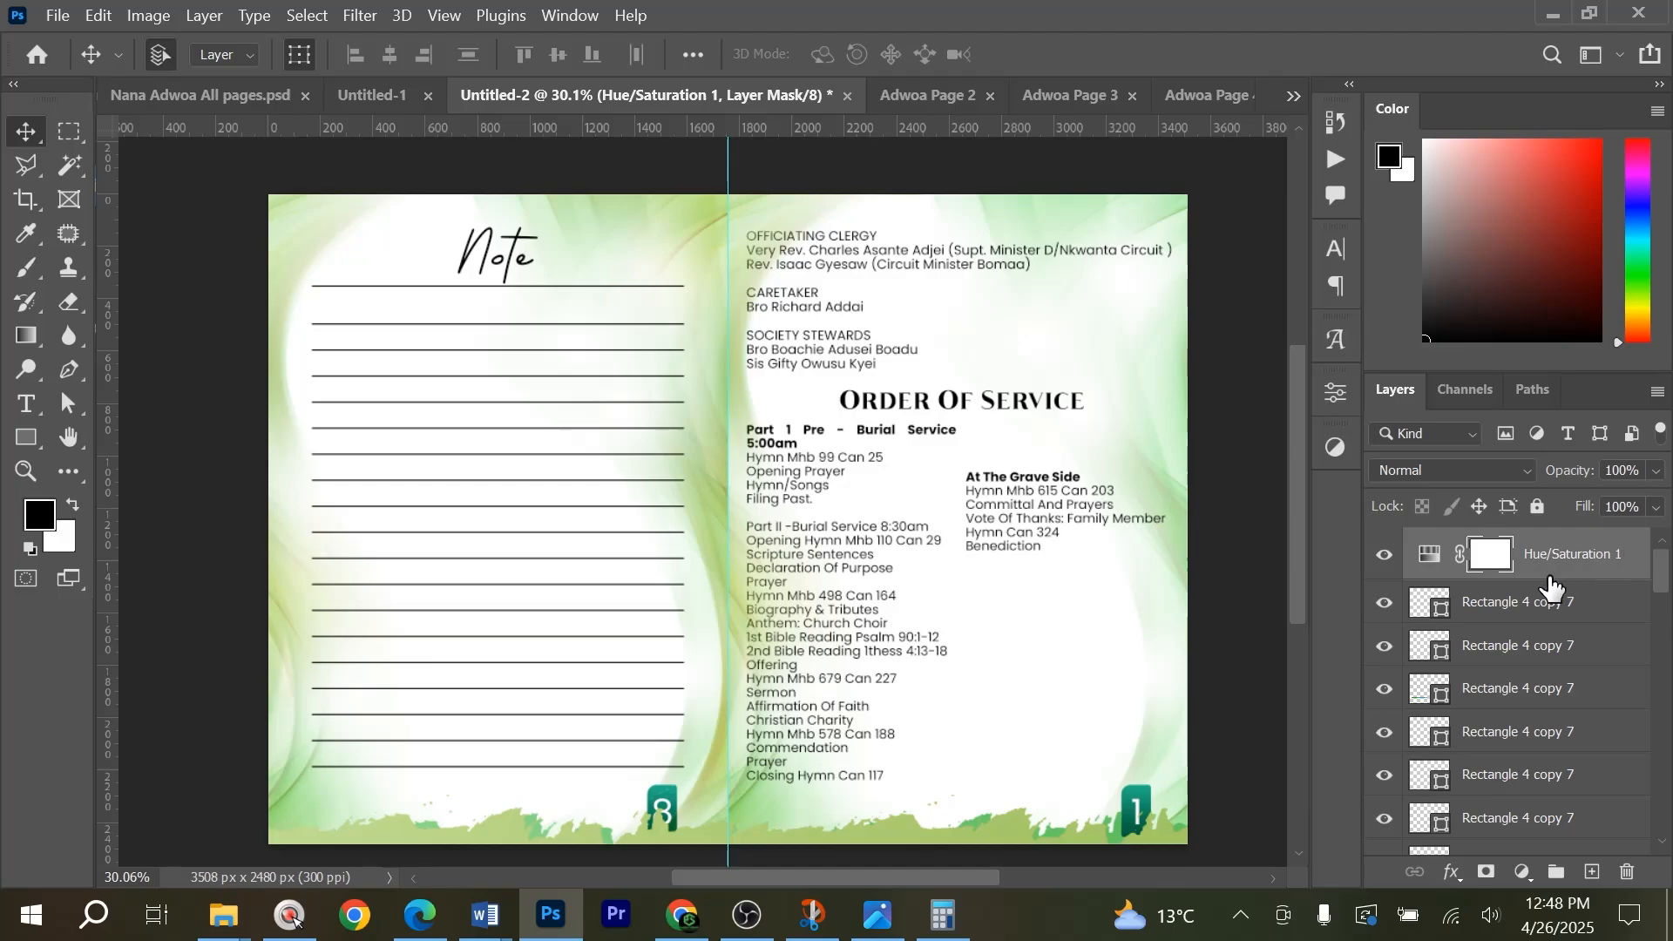
Restack the copied Hue/Saturation layer just above the background artwork, beneath the page number badges and text.
key("ctrl+shift+bracketleft")
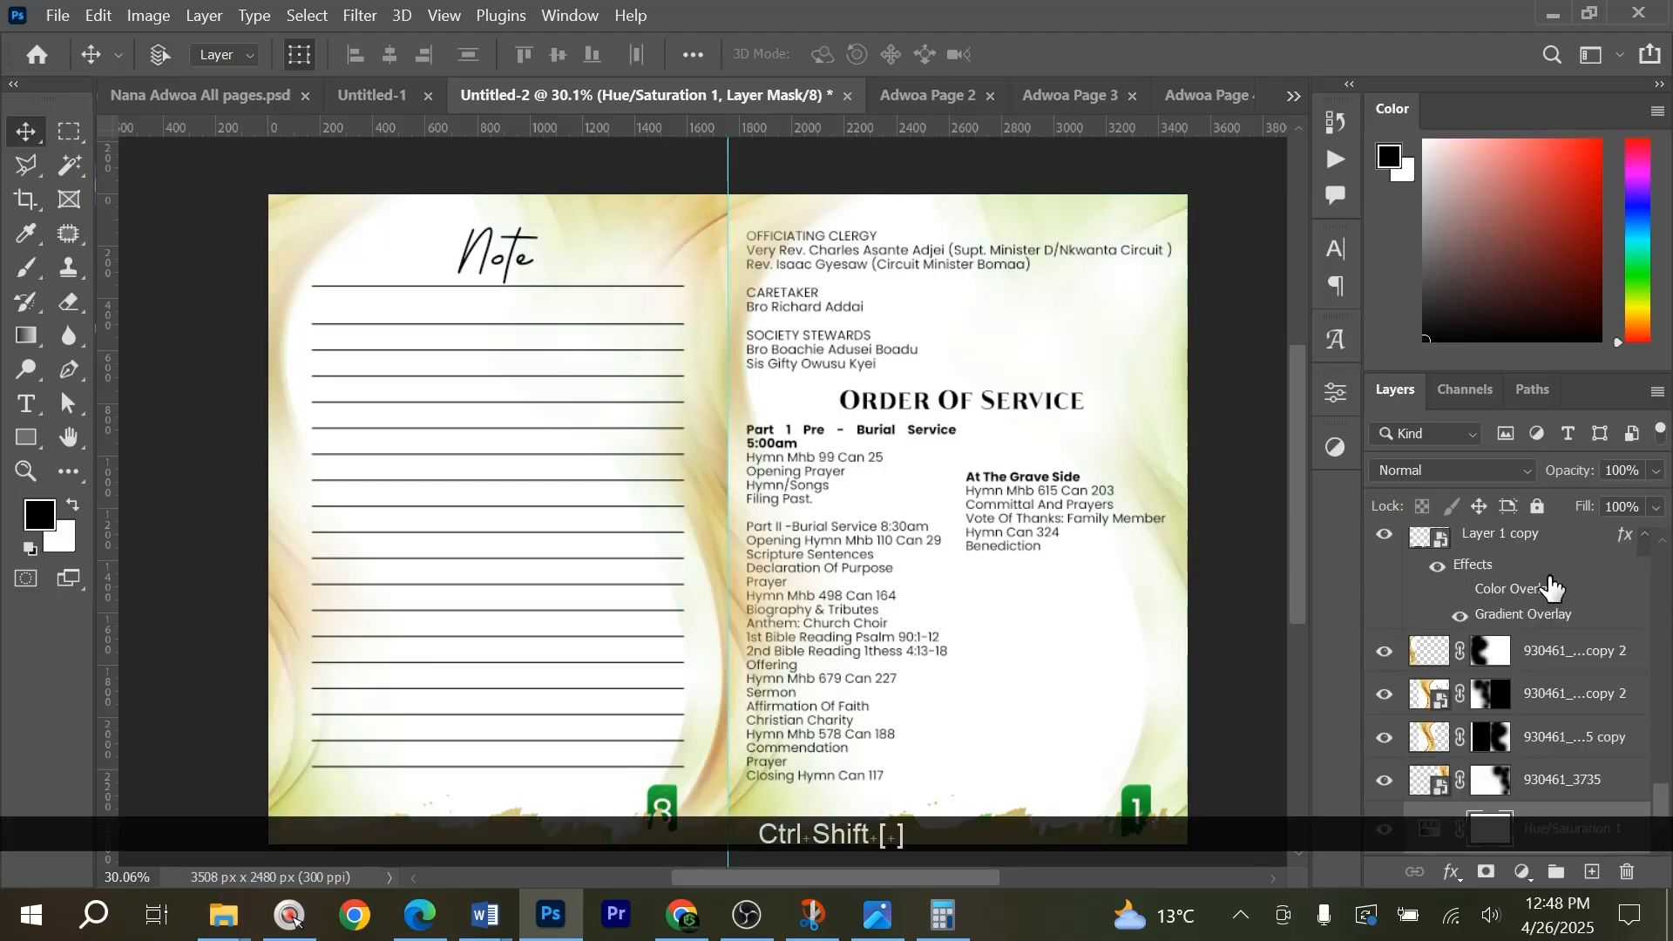
key("ctrl+bracketright")
key("ctrl+bracketright")
key("ctrl+bracketright")
key("ctrl+bracketright")
key("ctrl+bracketright")
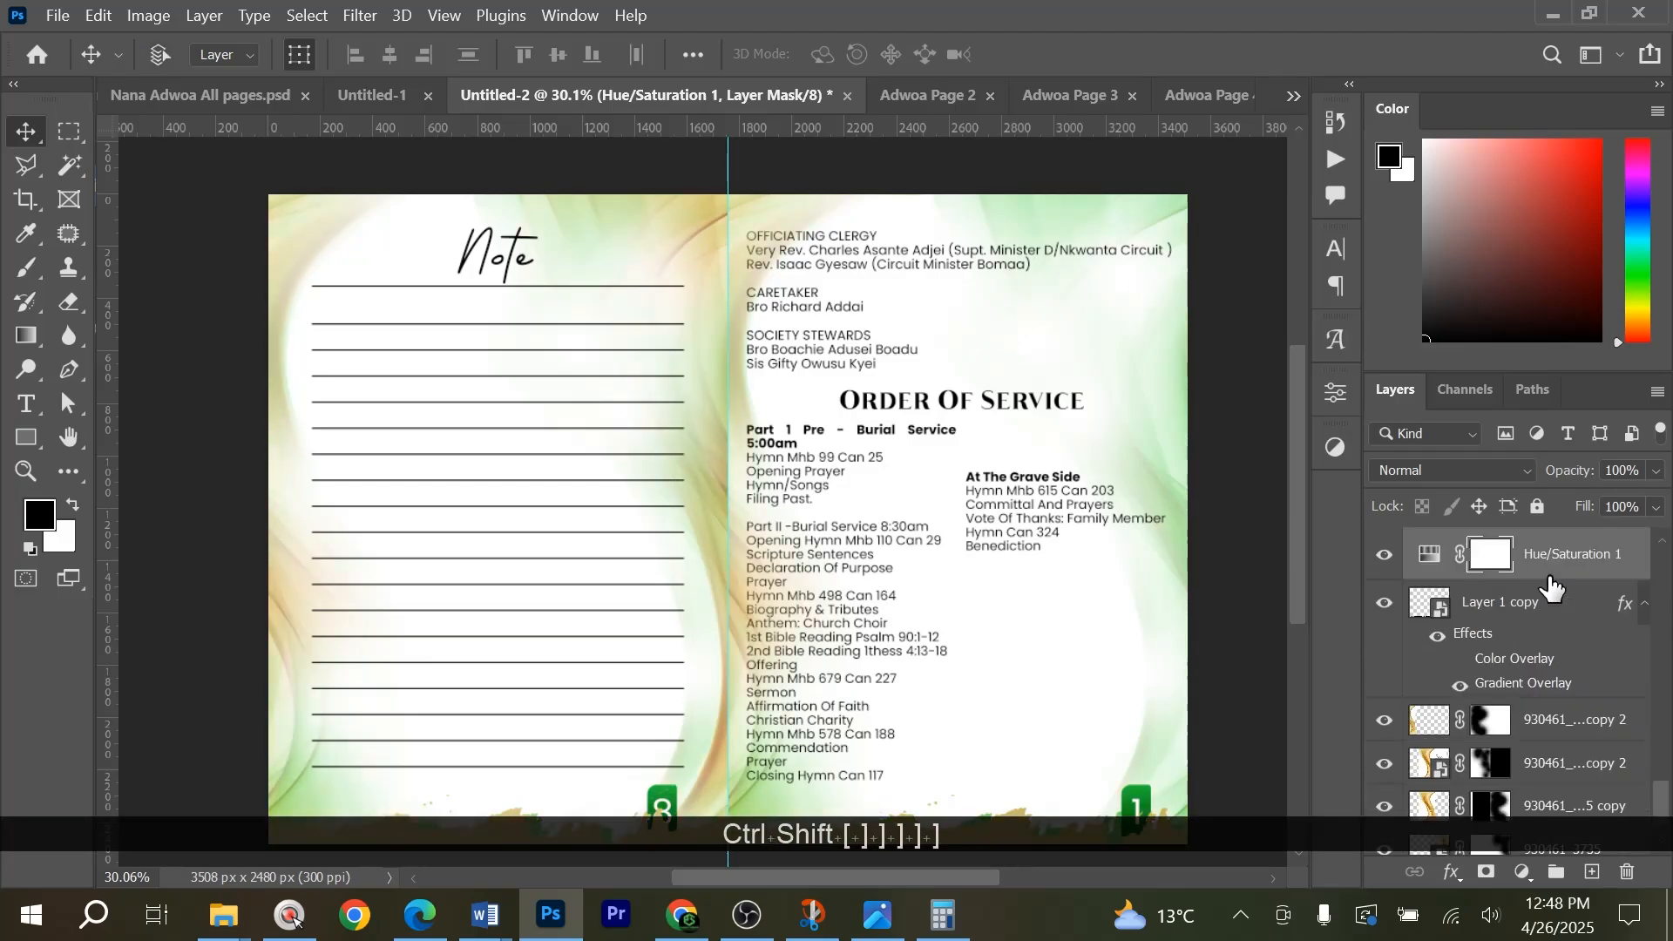
key("ctrl+bracketright")
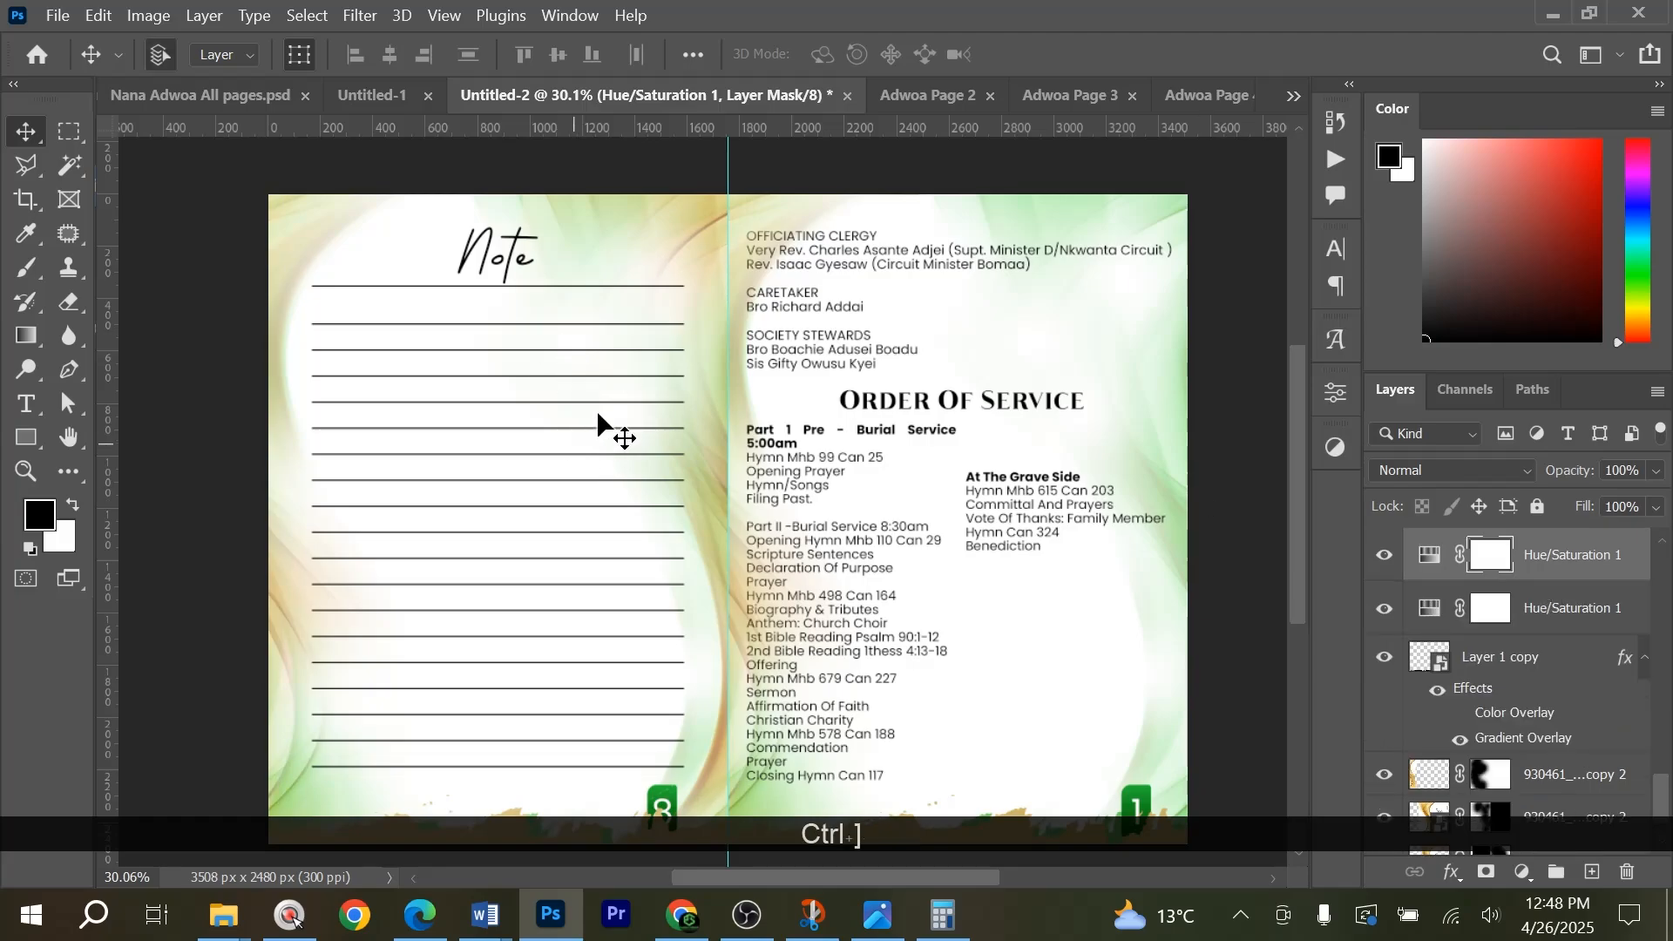
Delete the extra tan torn-edge strip that covers the page number badges at the foot of the spread.
scroll(1507, 723, "up", 1)
scroll(1128, 662, "down", 1)
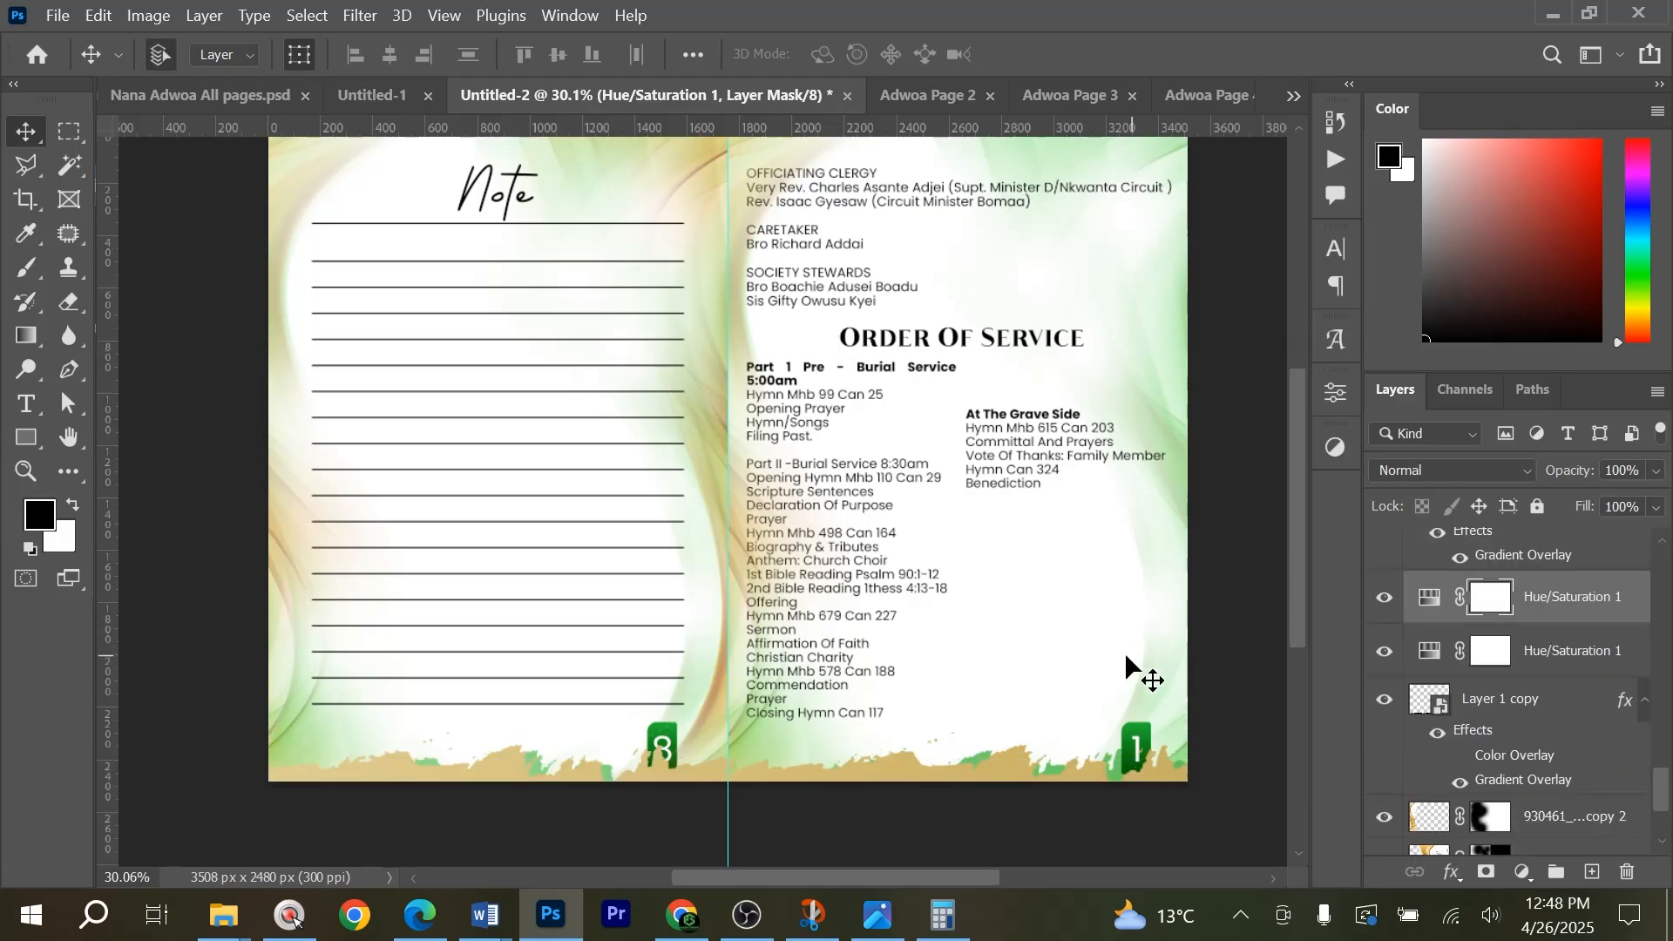
key("Delete")
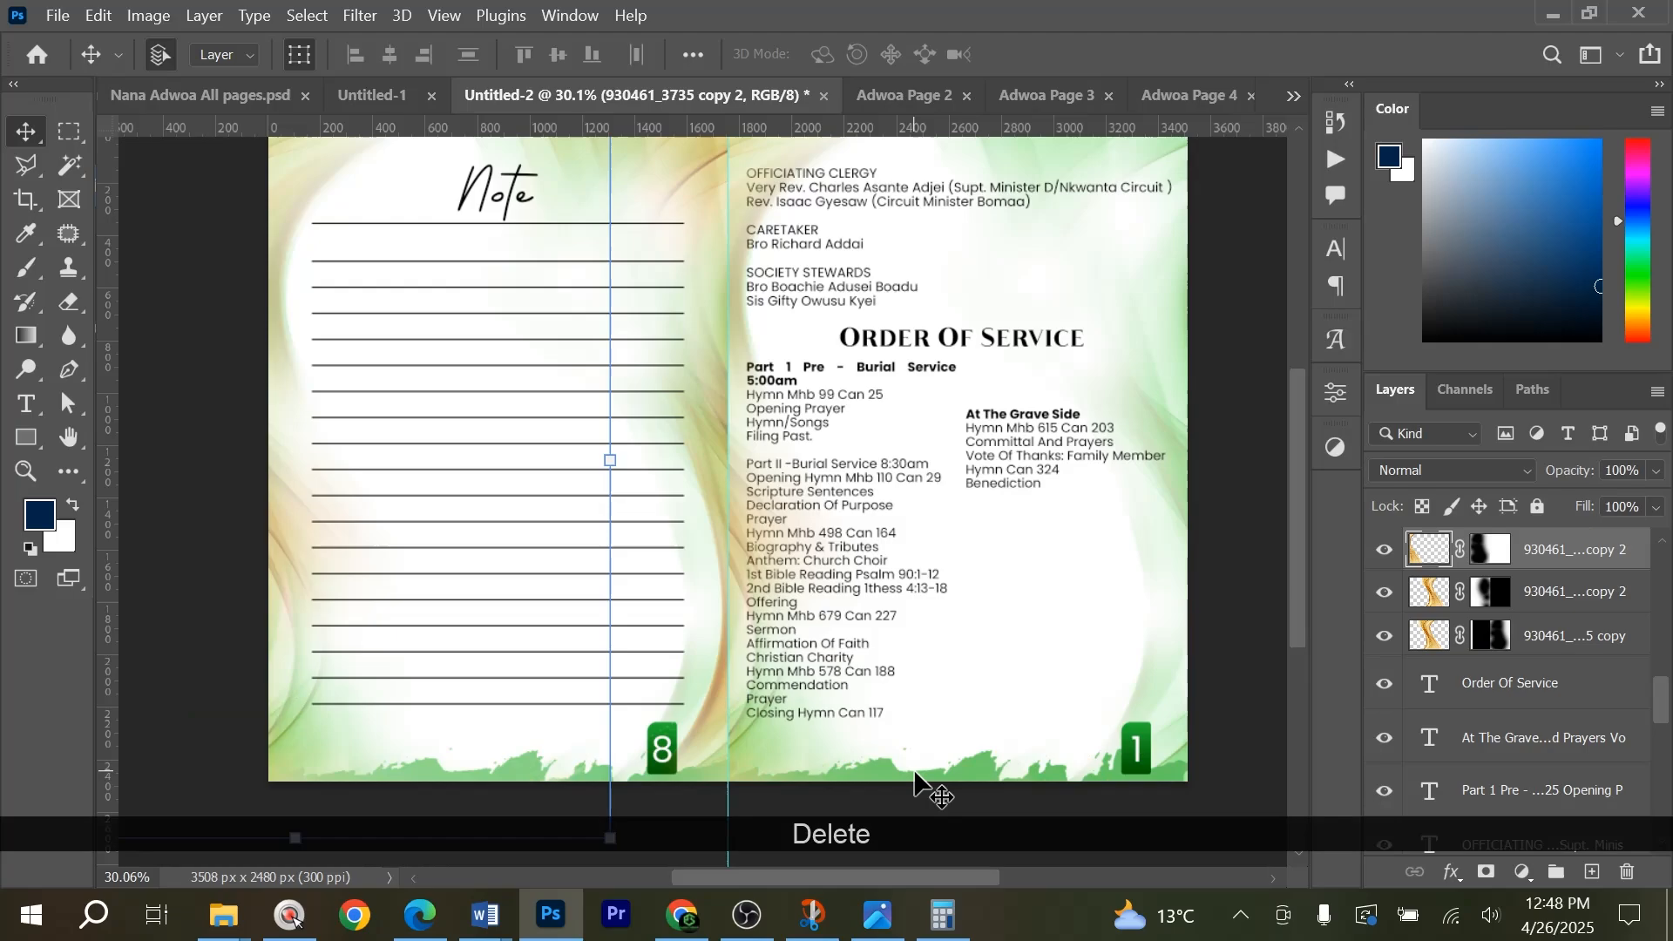
key("ctrl+0")
left_click(1236, 707)
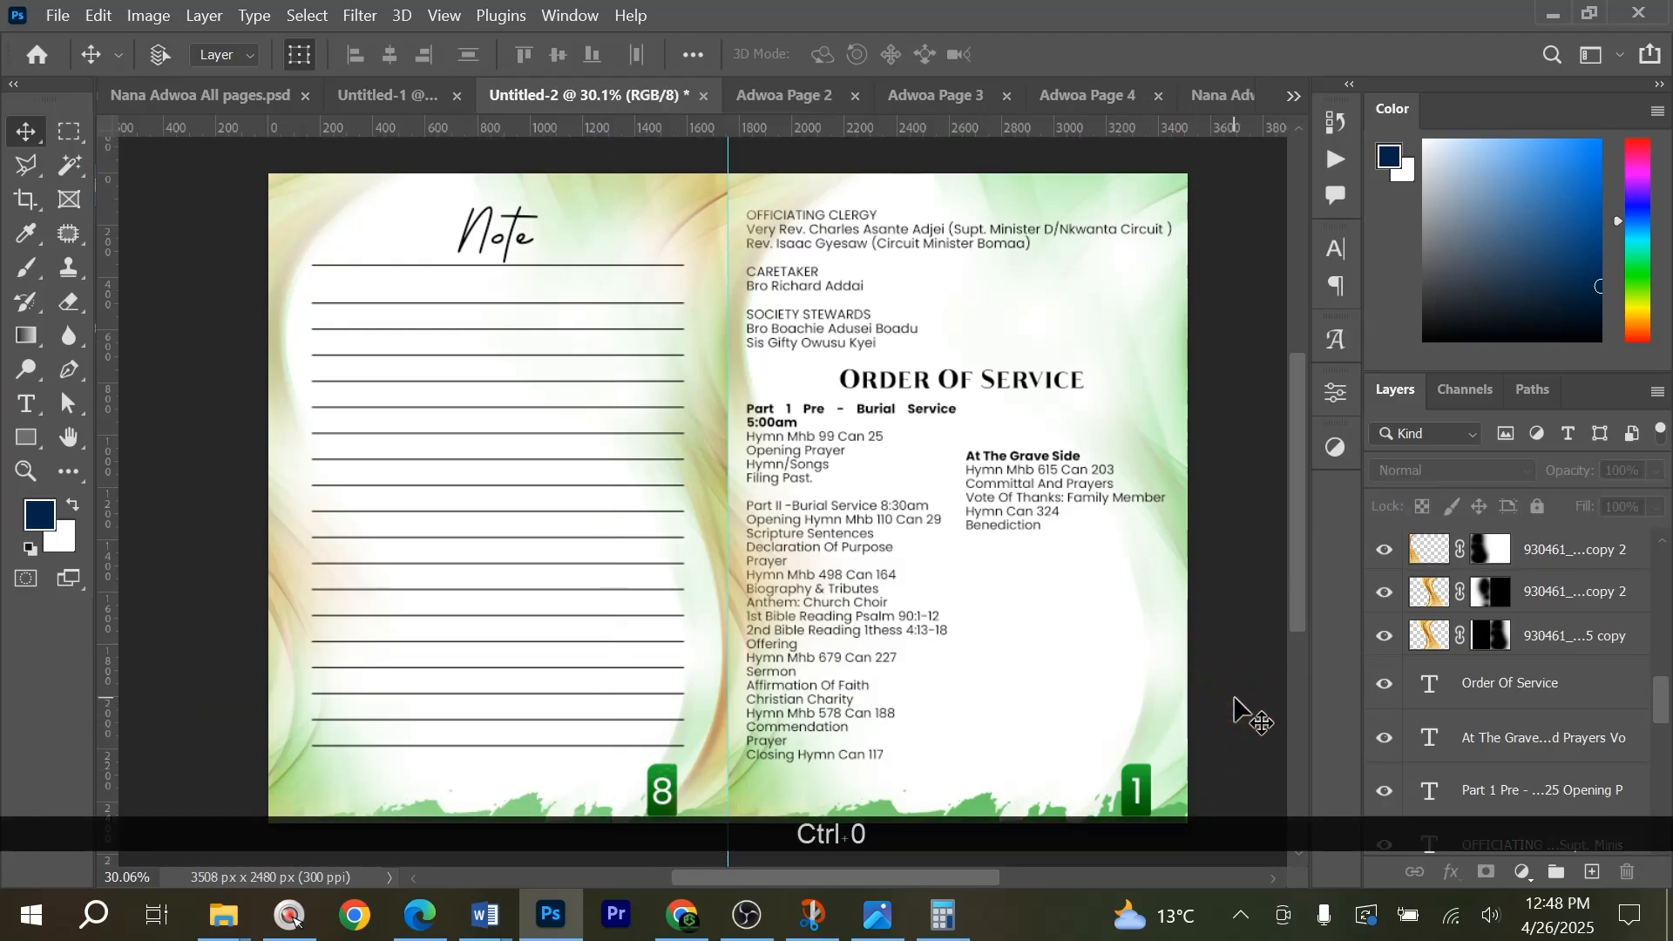
key("ctrl+0")
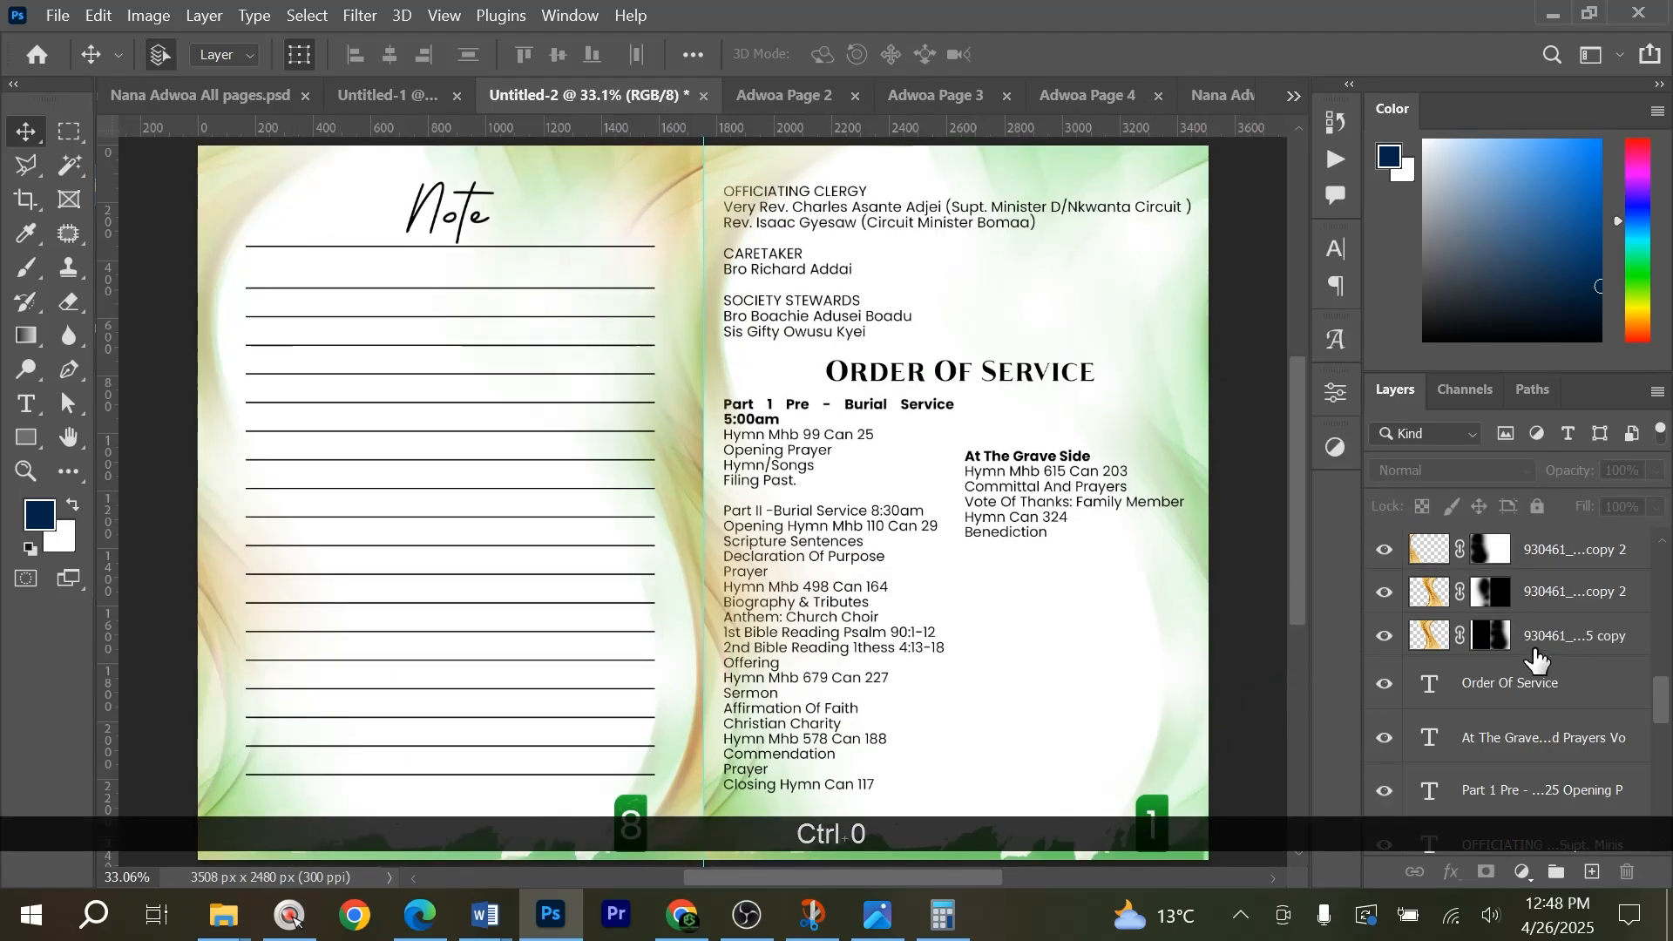
Move the three gold swirl layers, the two 930461 copy 2 layers and the 930461 copy layer, beneath the Hue/Saturation adjustments.
scroll(1534, 653, "up", 5)
scroll(1529, 671, "down", 4)
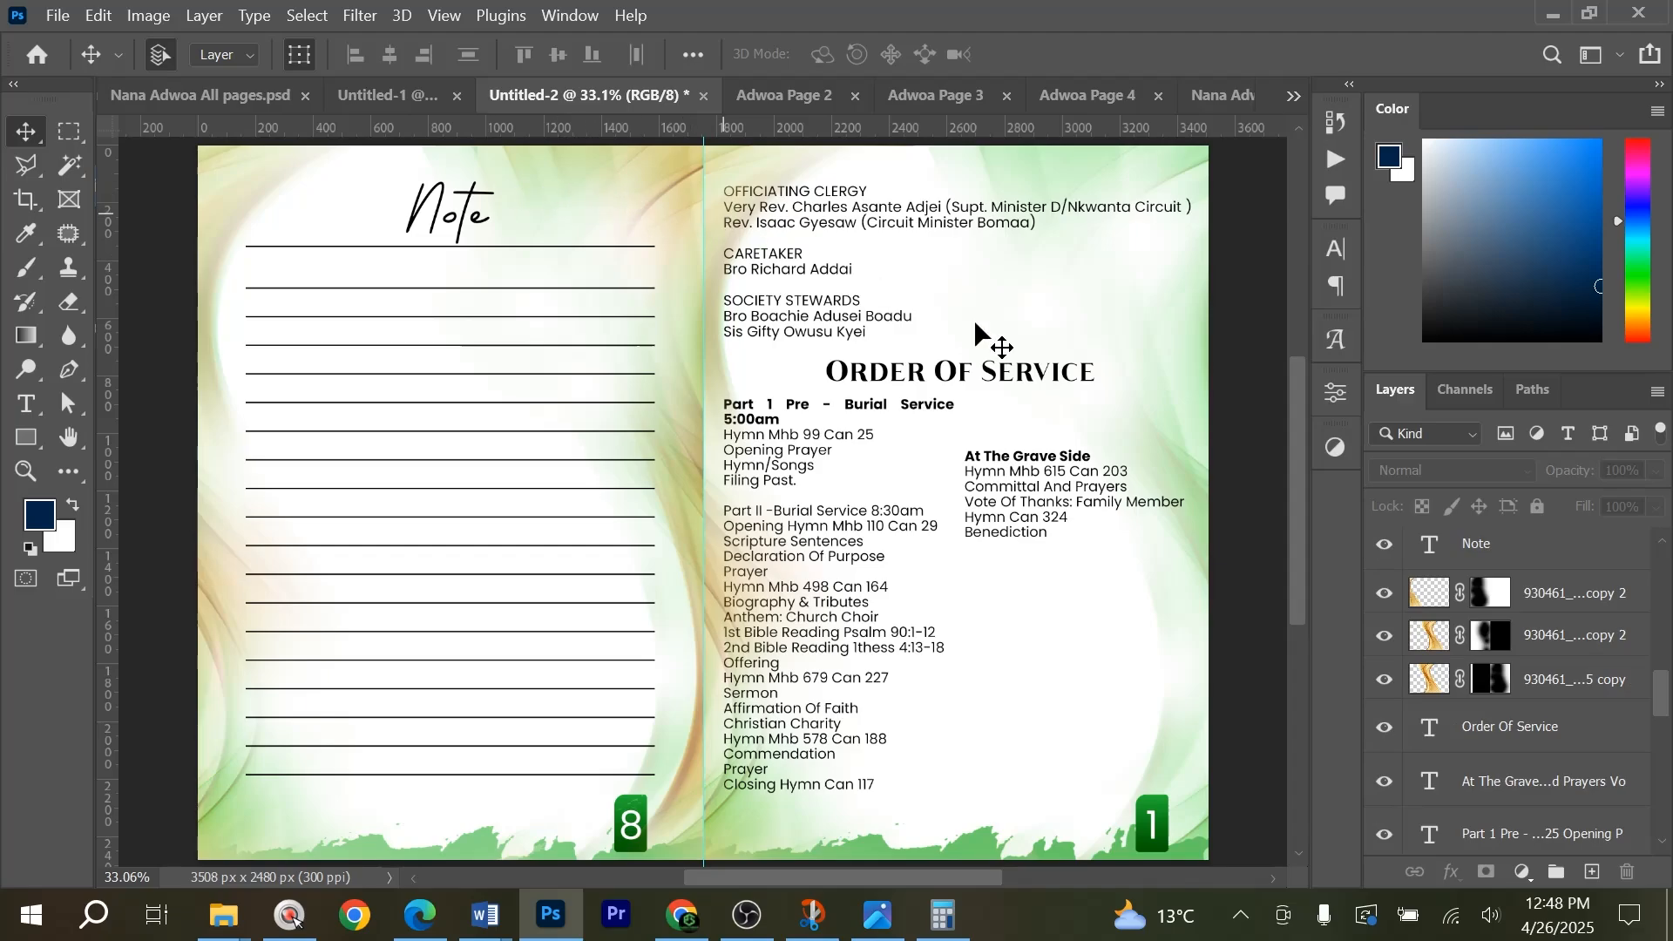
scroll(1481, 713, "down", 8)
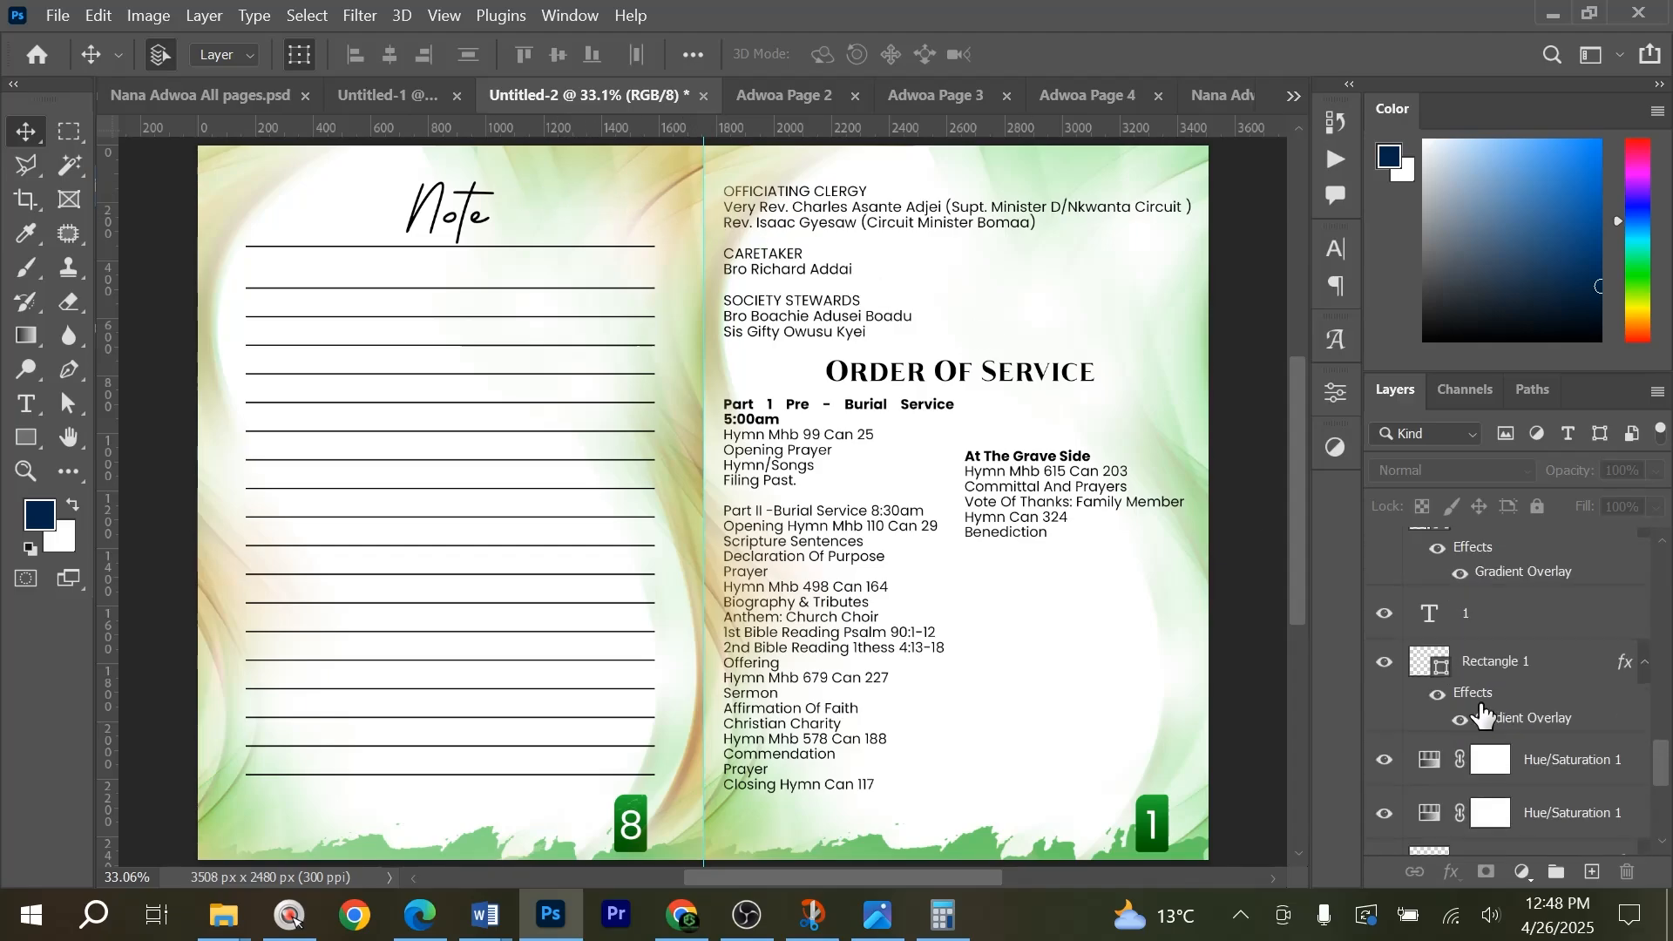
scroll(1507, 697, "up", 8)
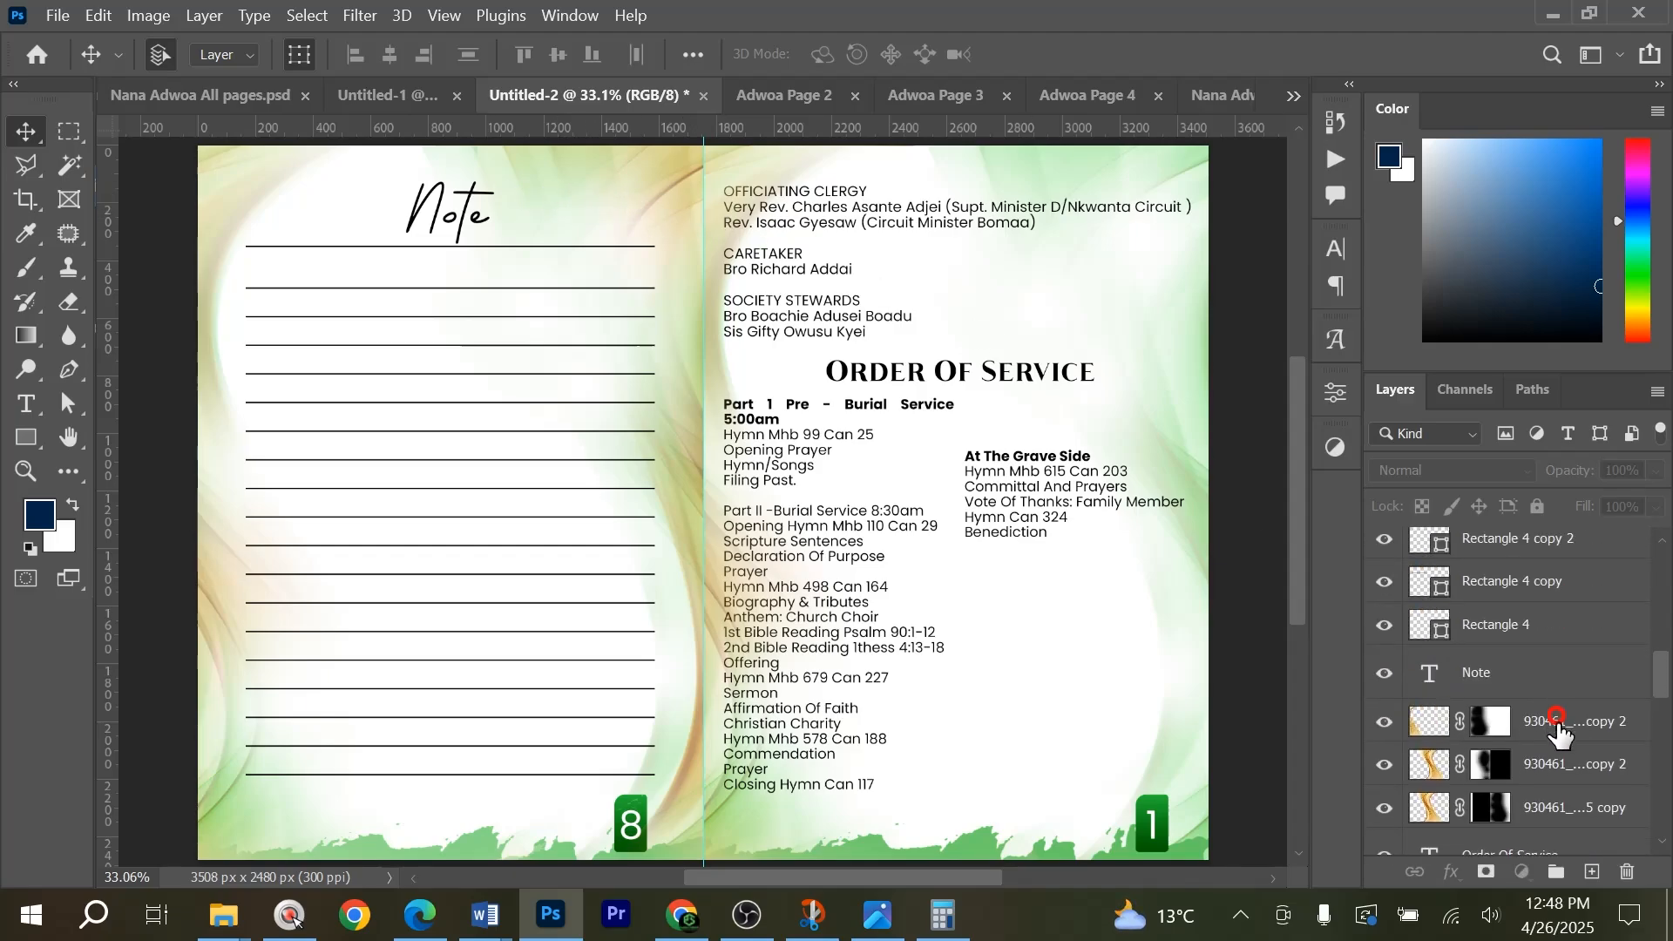
left_click(1558, 730)
scroll(1572, 767, "down", 2)
left_click(1573, 734, "shift")
scroll(1571, 727, "down", 3)
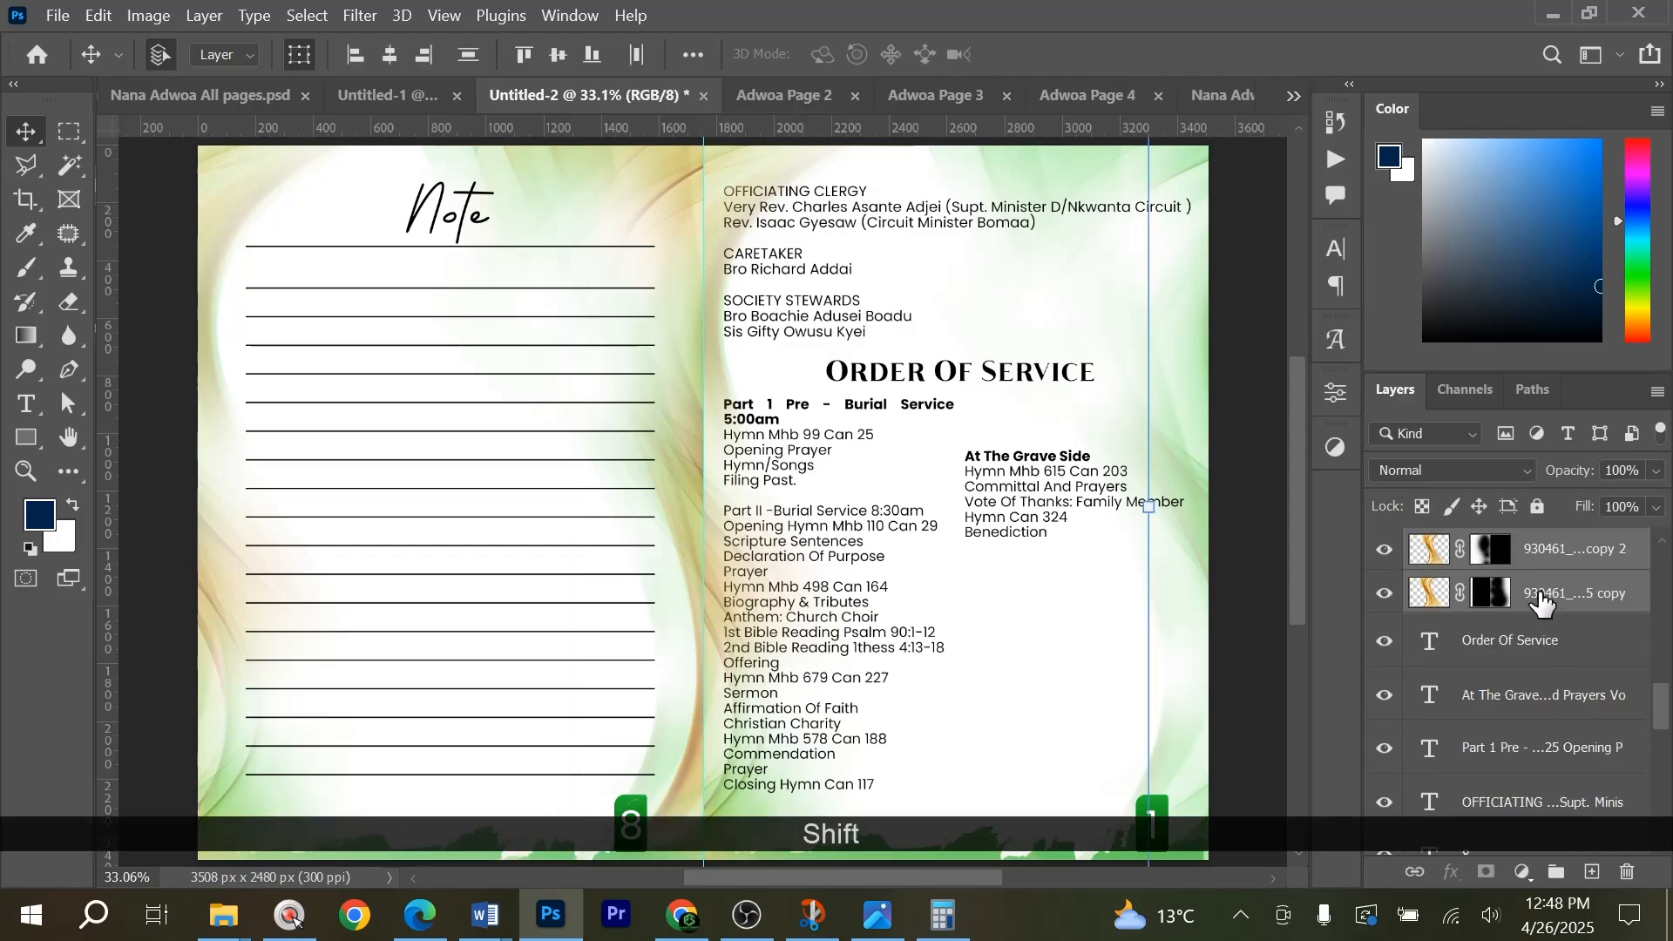
left_click_drag(1542, 603, 1579, 704)
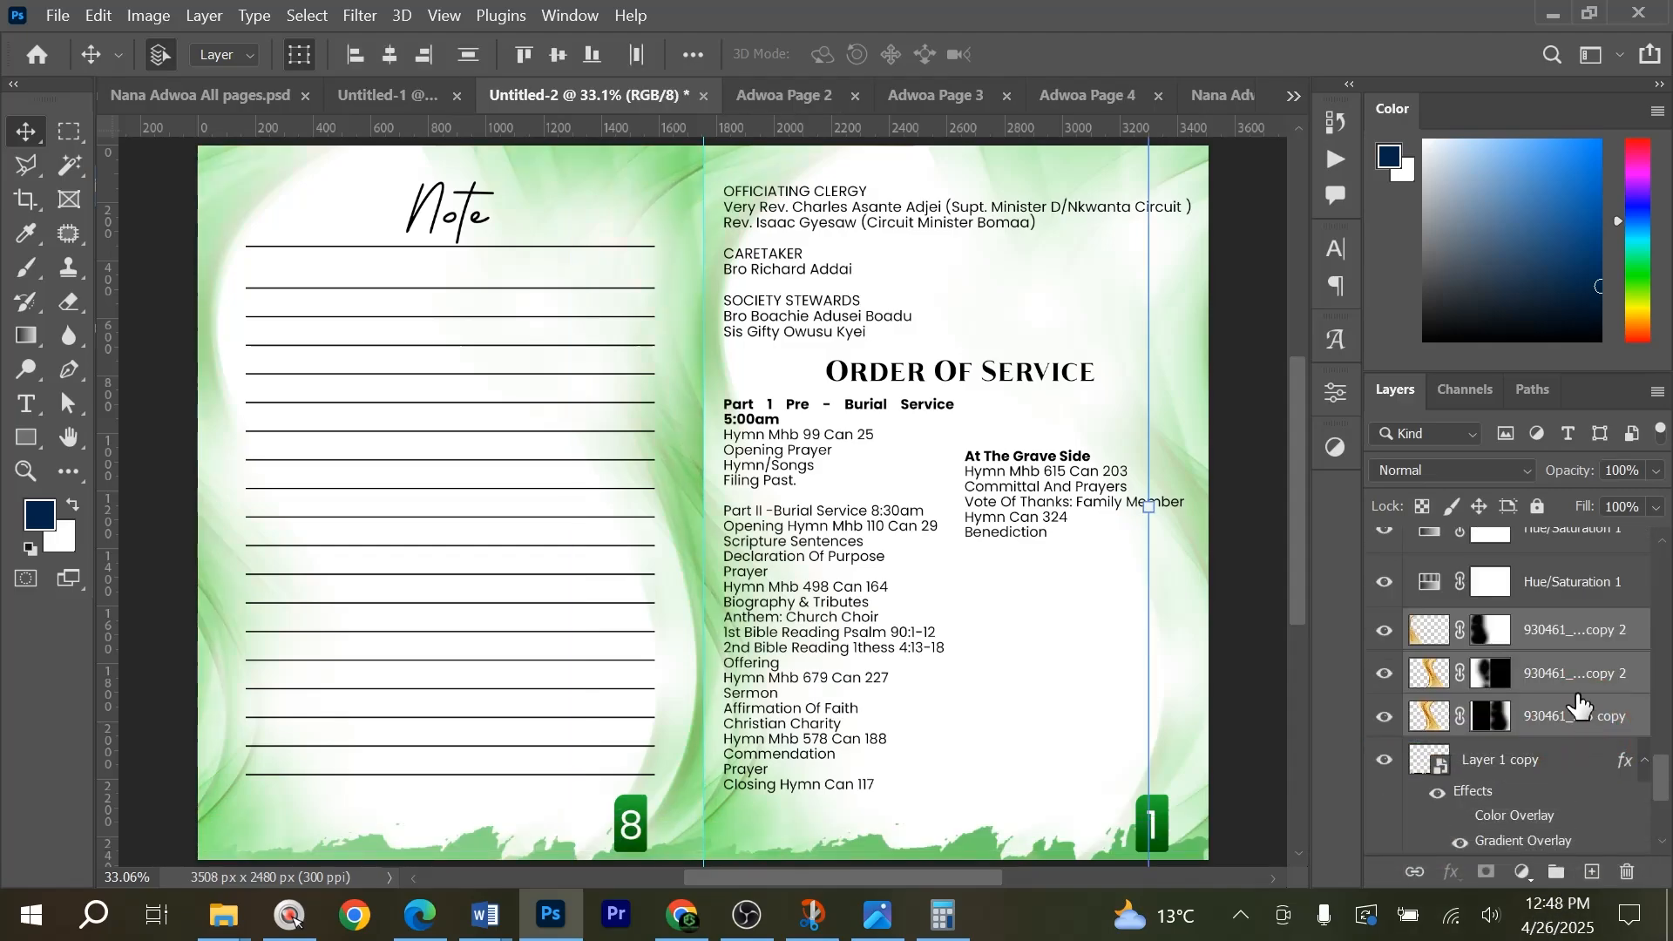
Hide the lower duplicate Hue/Saturation layer and compare the spread's background colour with the Adwoa Page 2 document.
left_click(1386, 583)
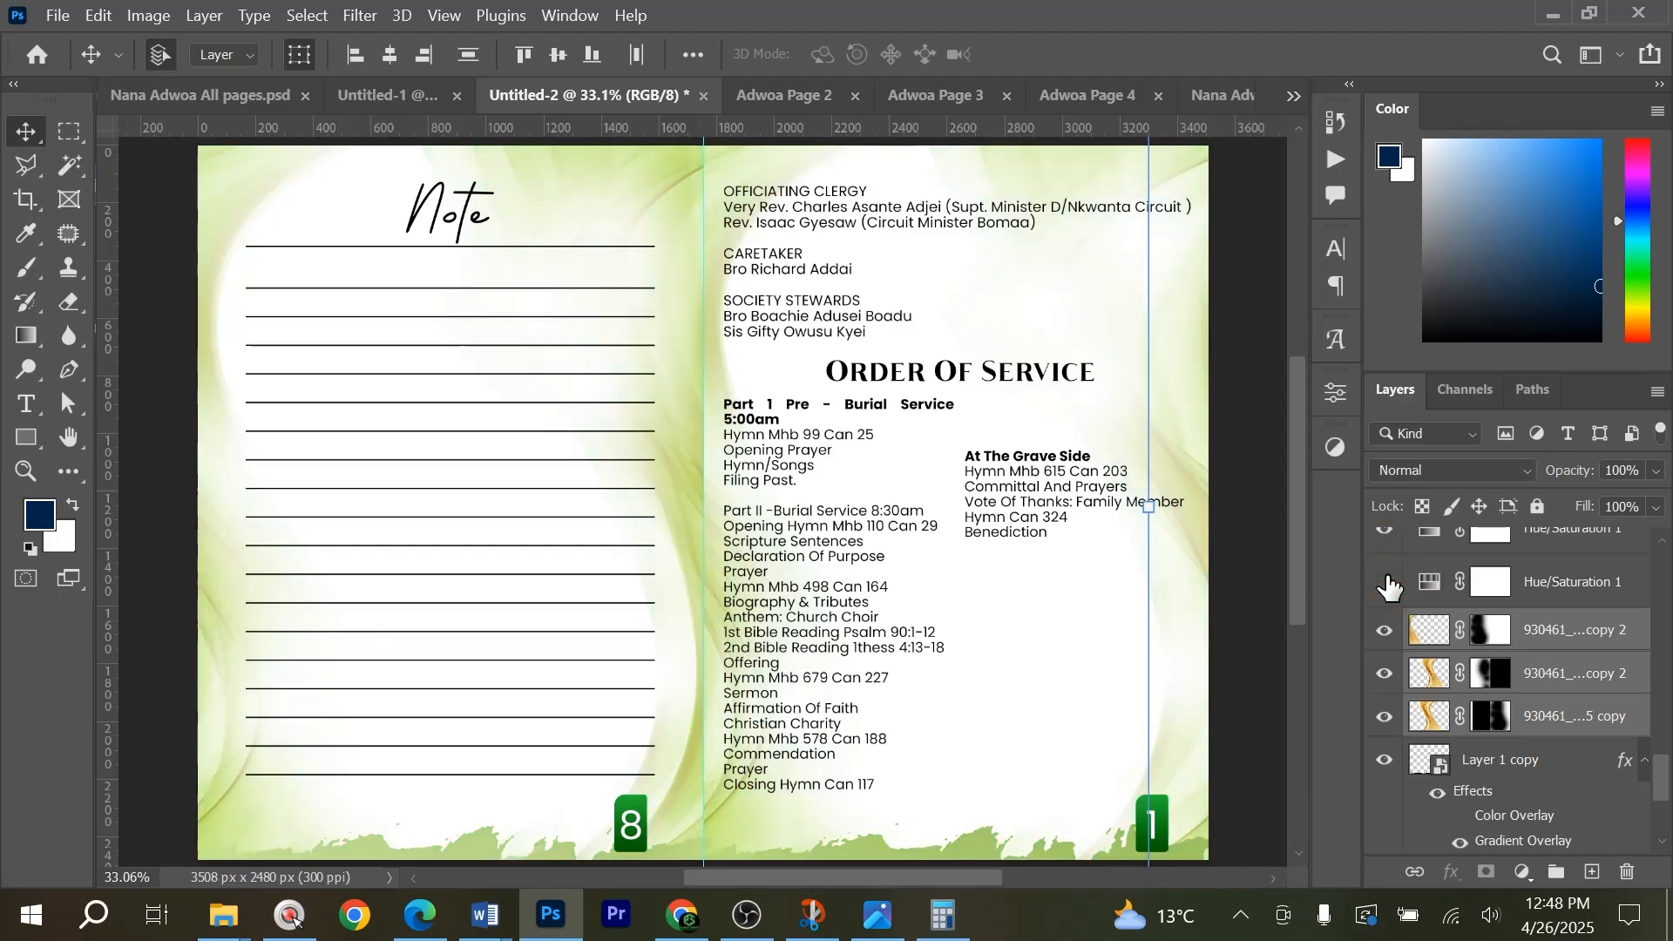
left_click(788, 96)
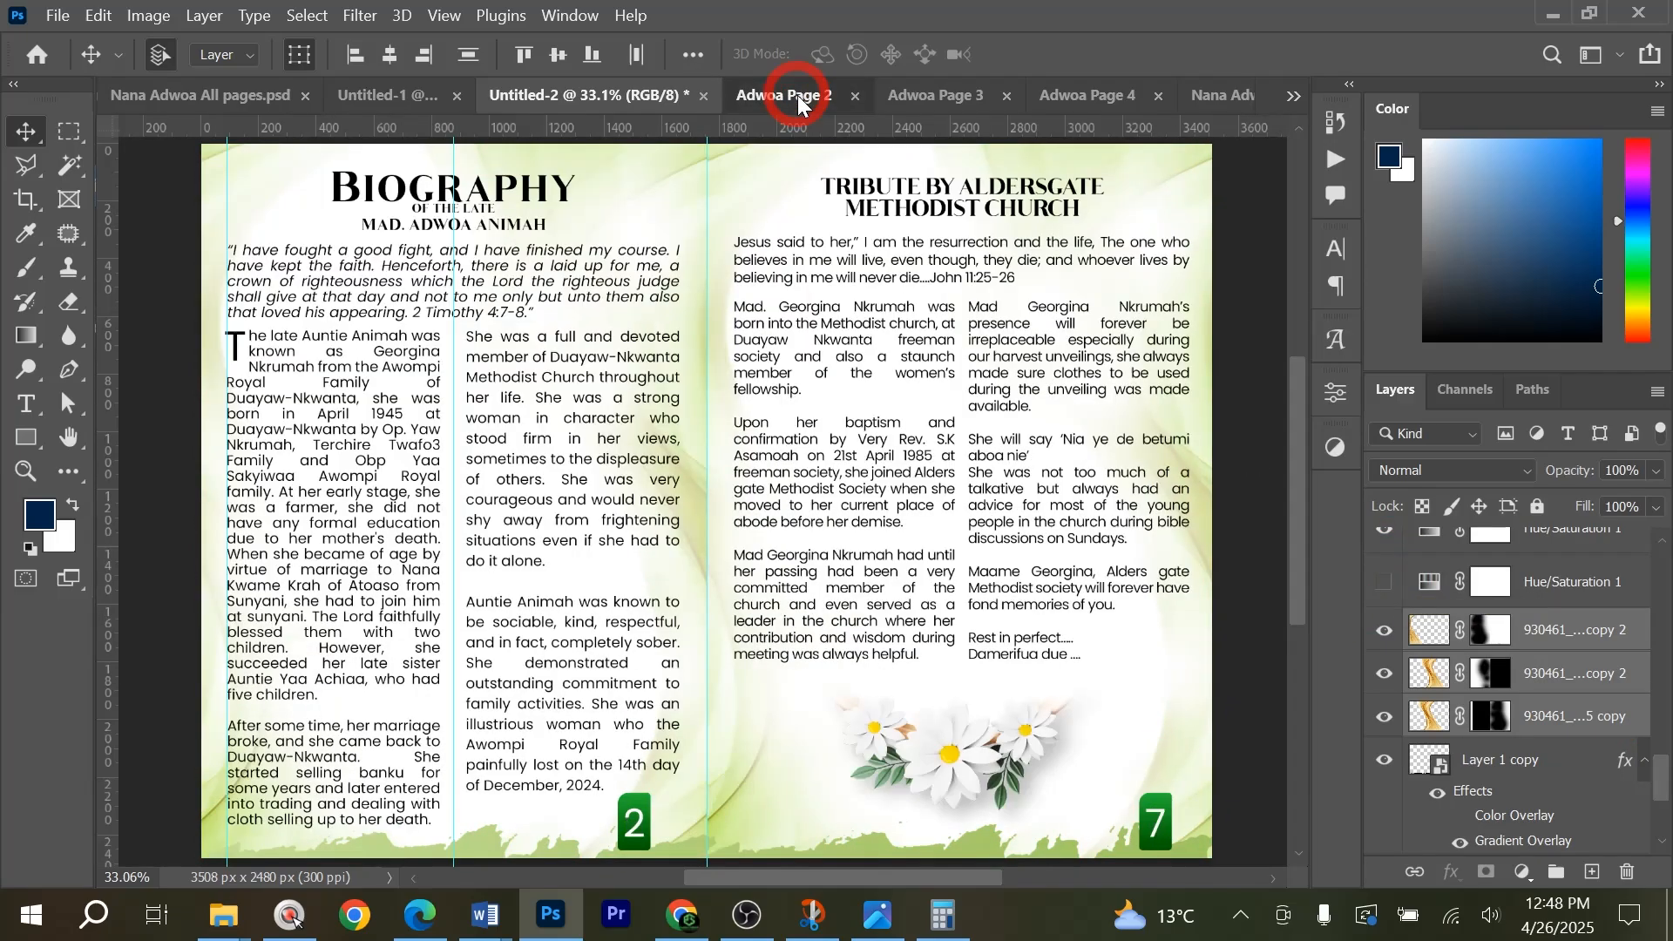
left_click(551, 98)
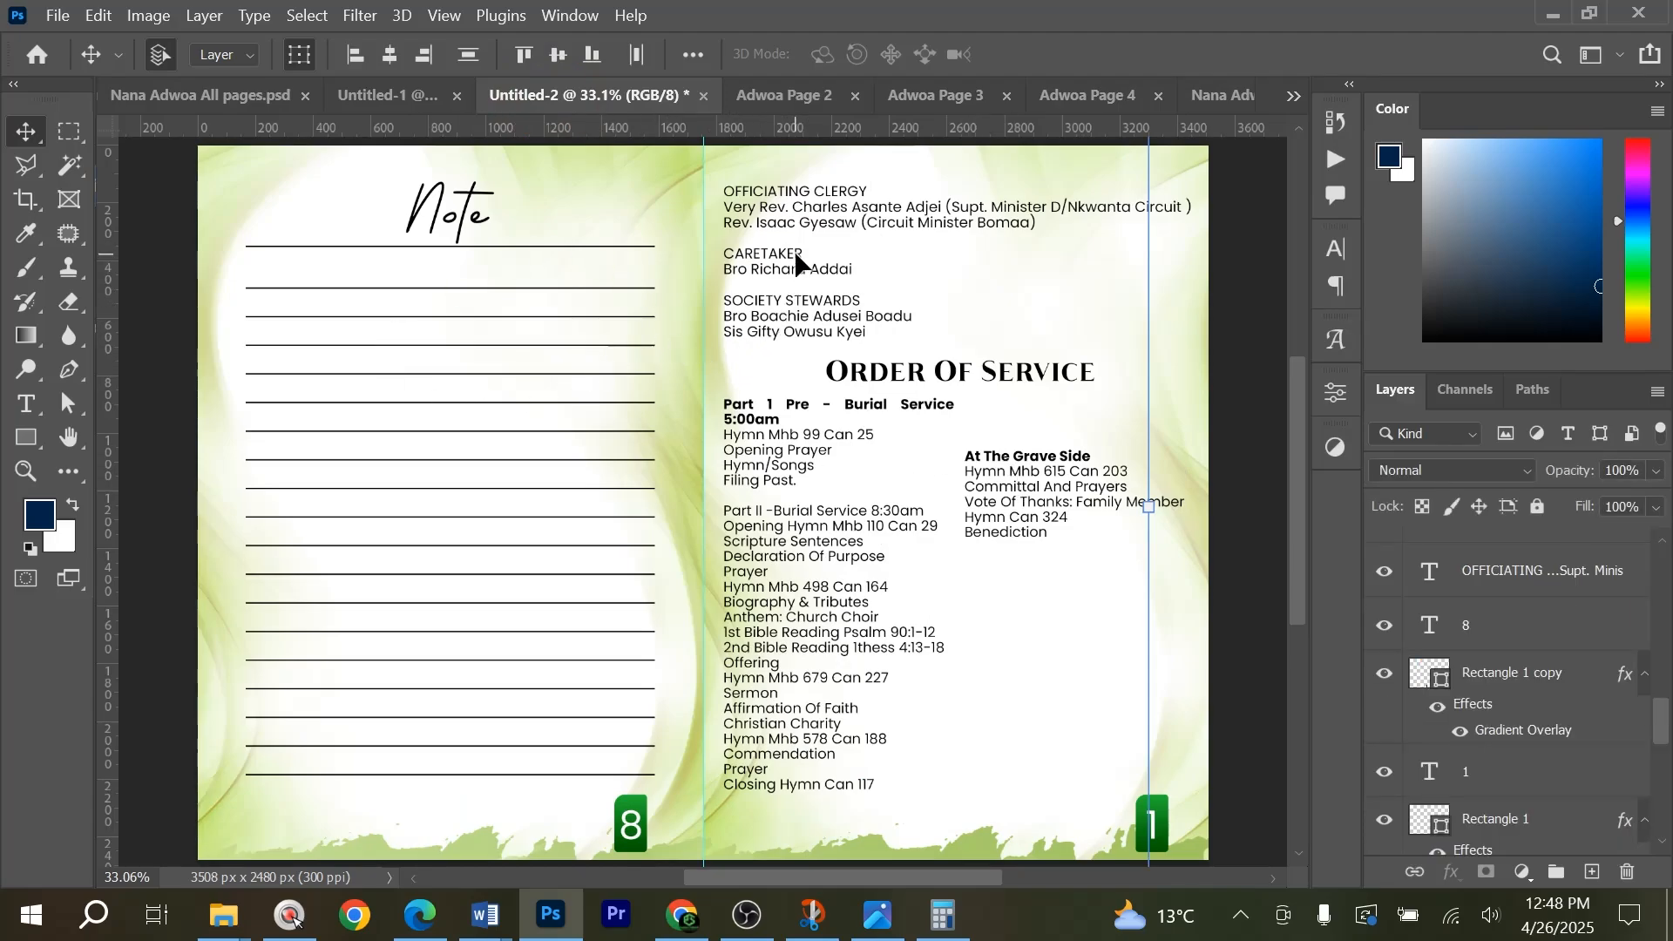
Review the cover, the Note and Order of Service spread, and the inner spreads for pages 2 and 7, 6 and 3, and 4 and 5.
left_click(393, 94)
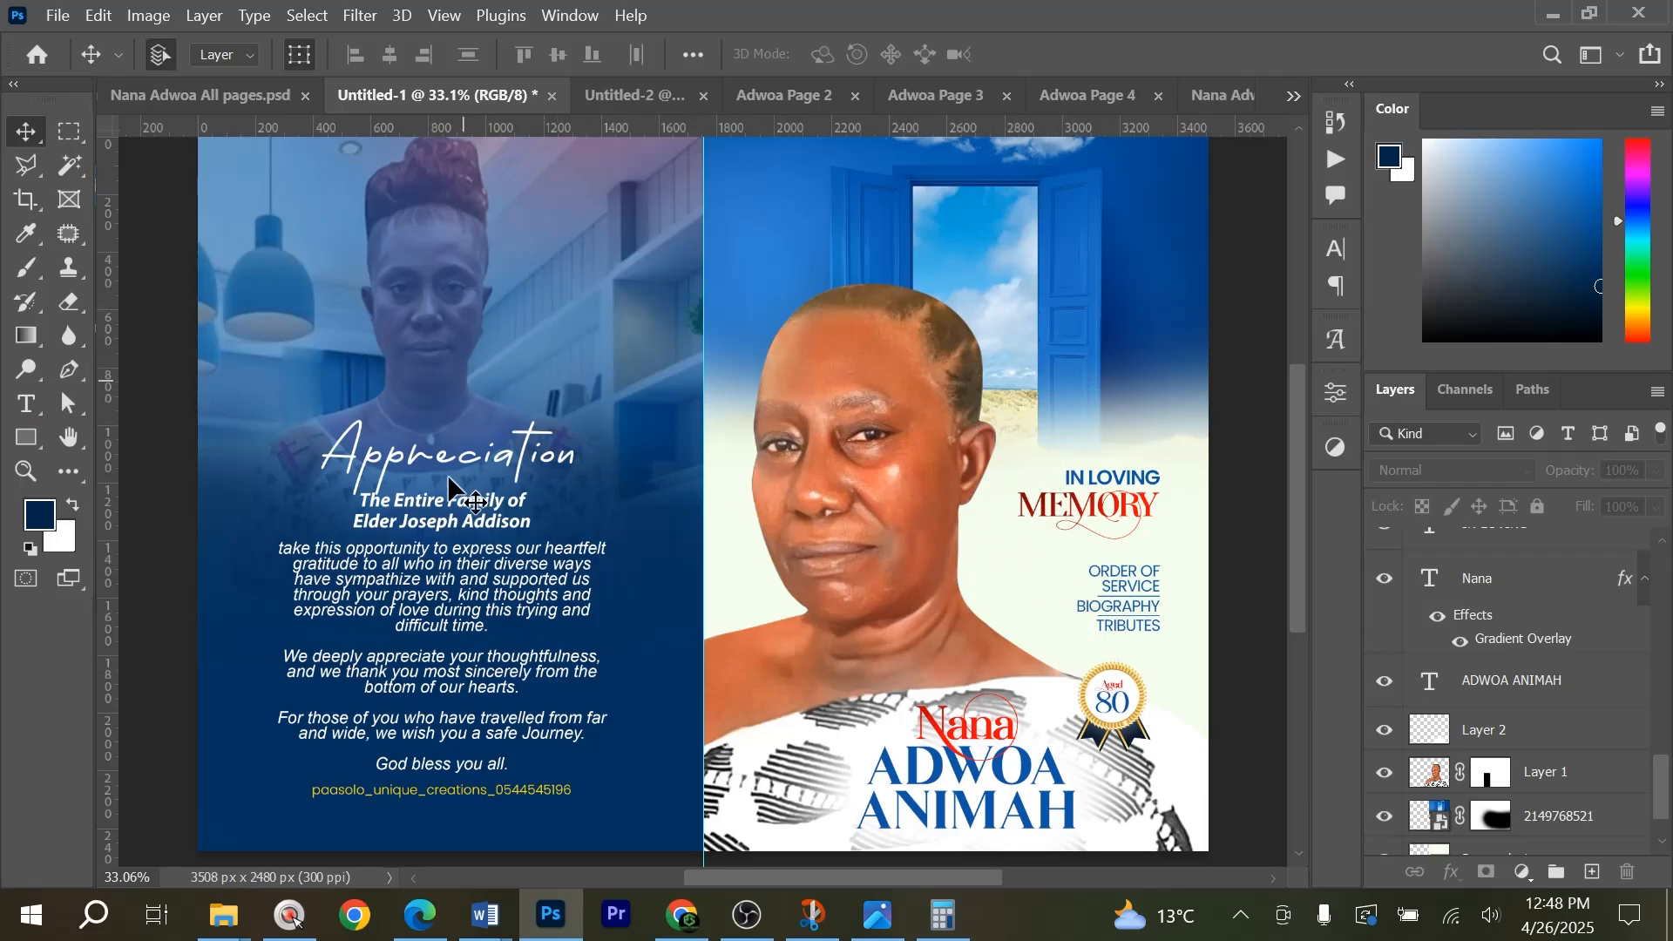
left_click(640, 96)
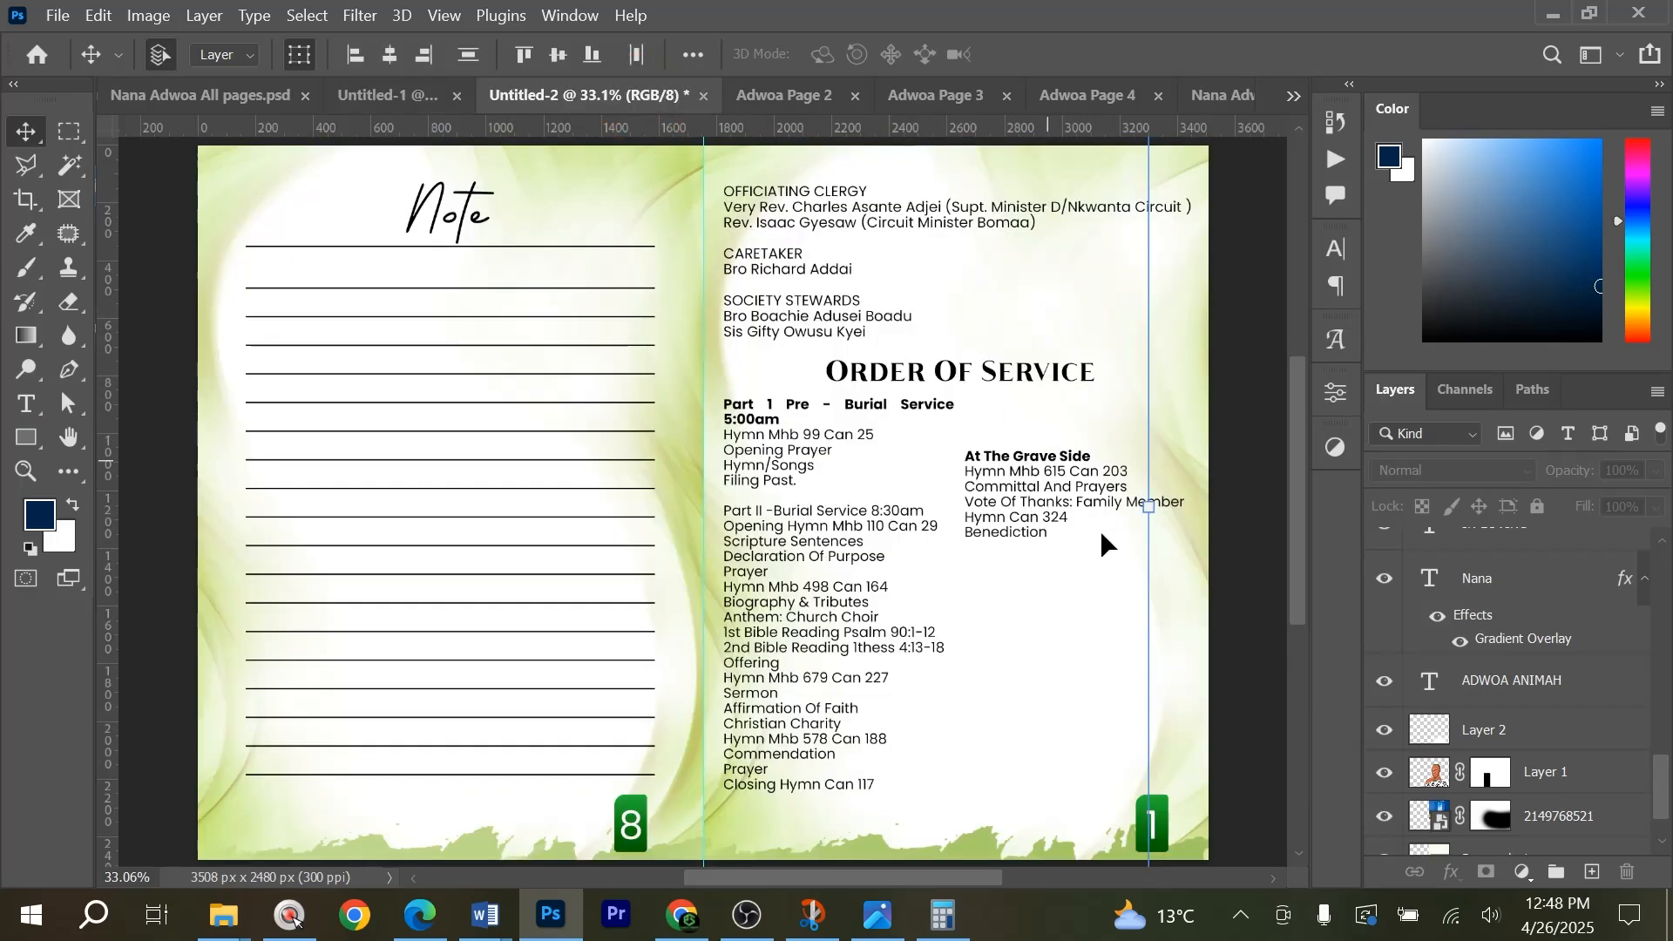
left_click(784, 96)
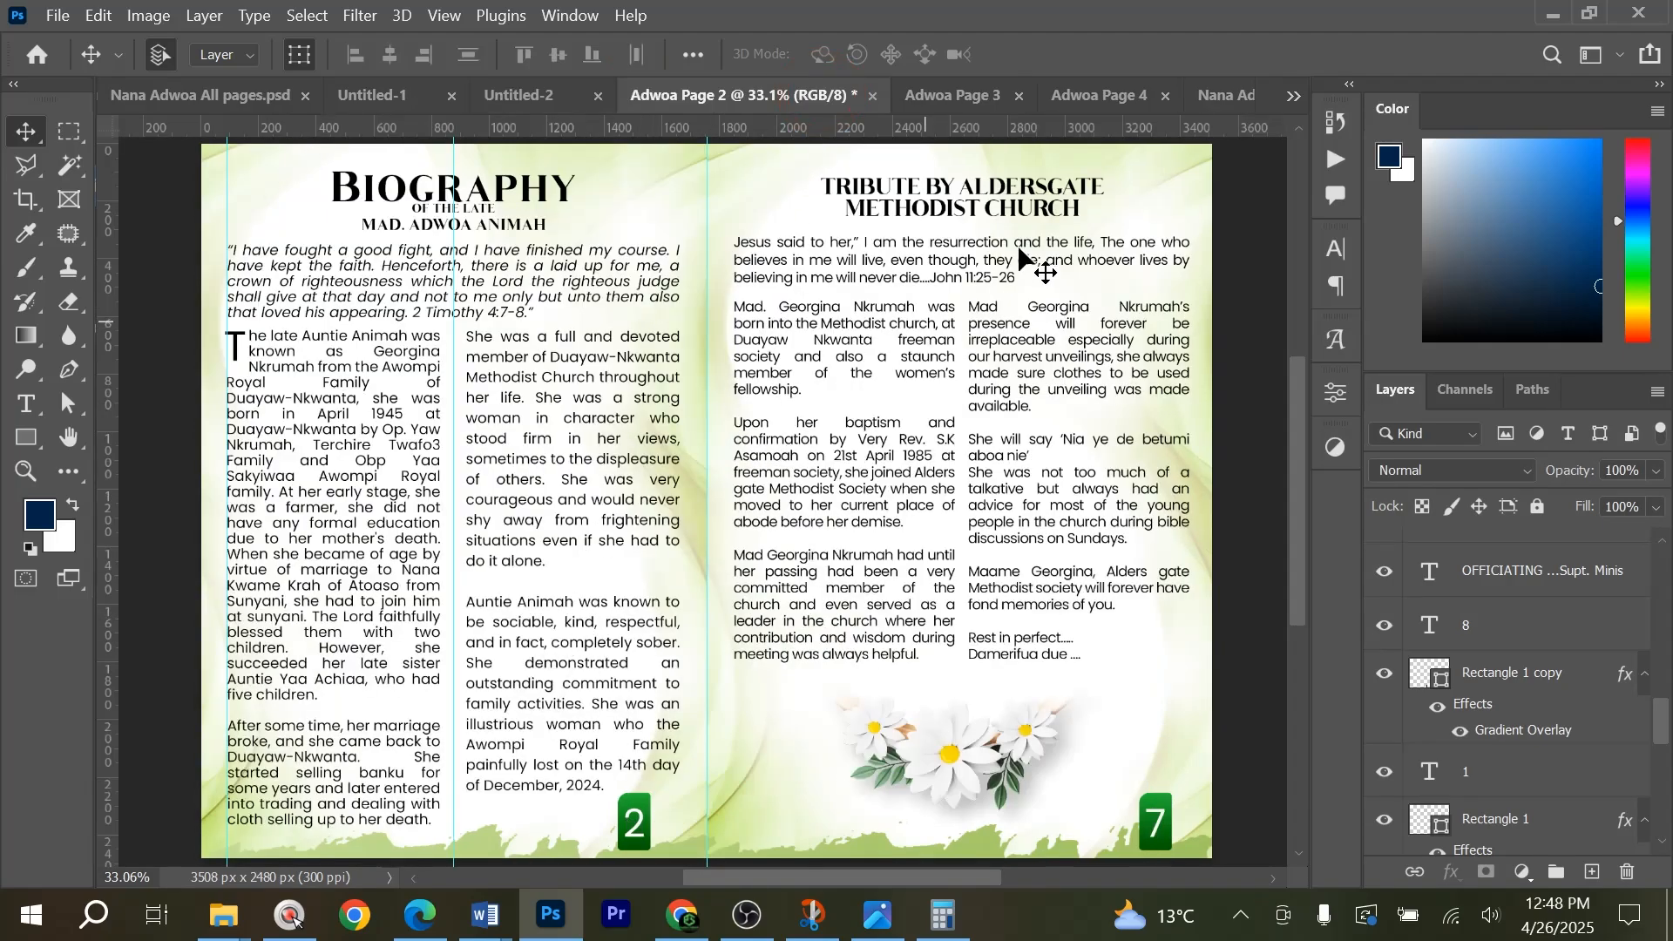
left_click(953, 95)
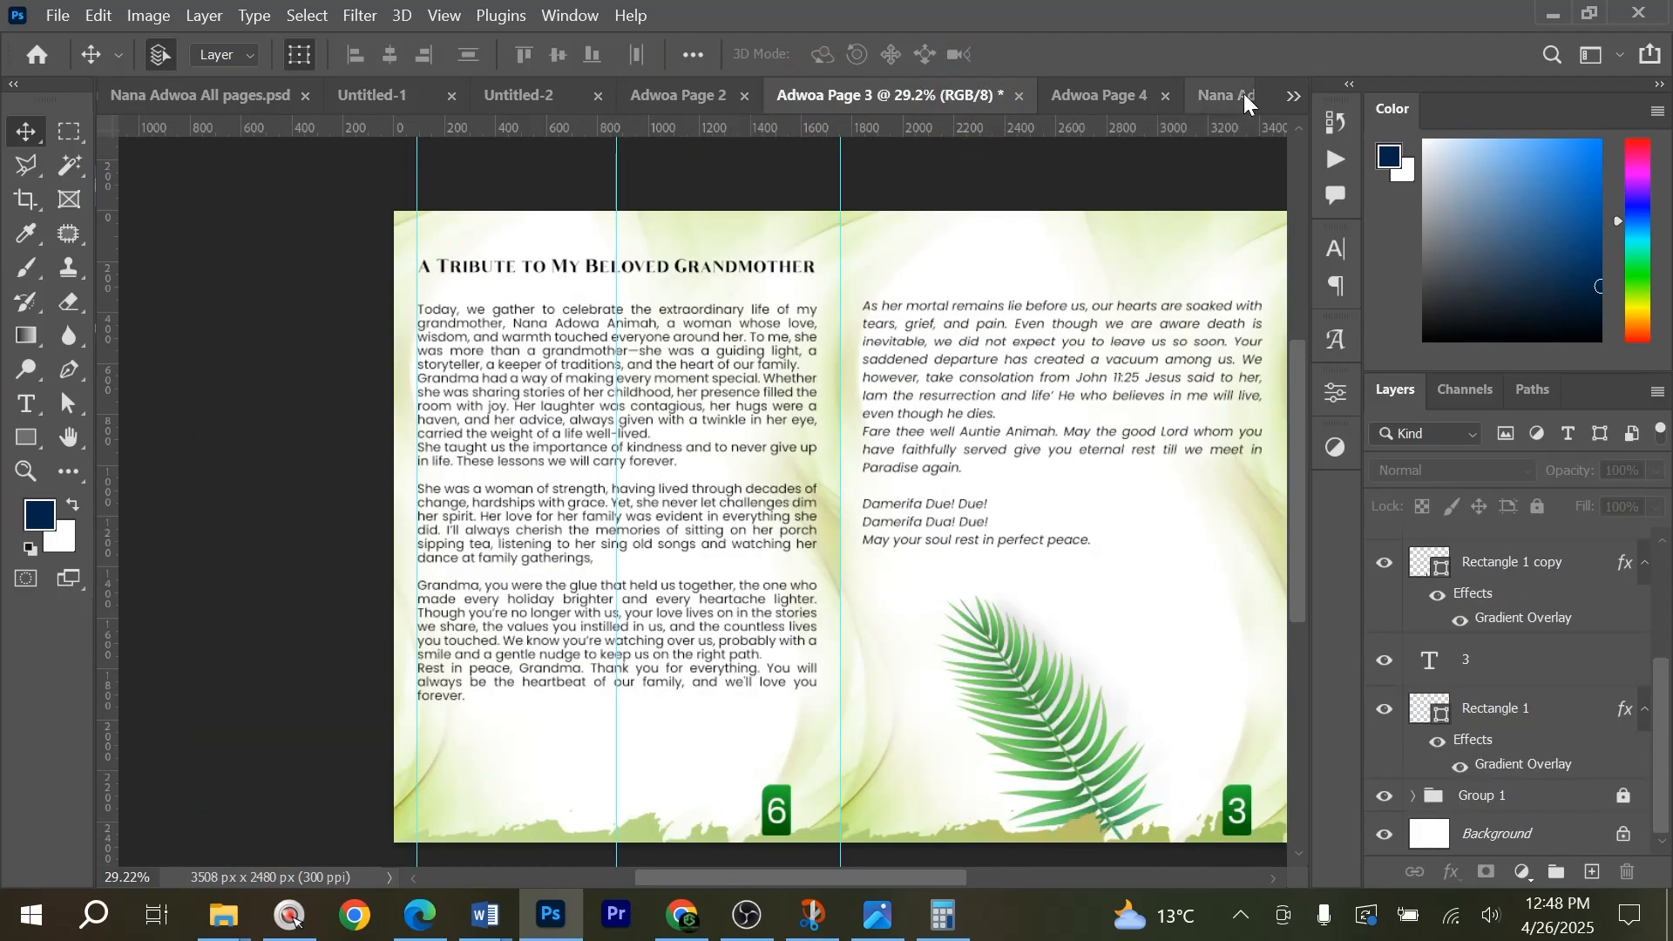
left_click(1135, 98)
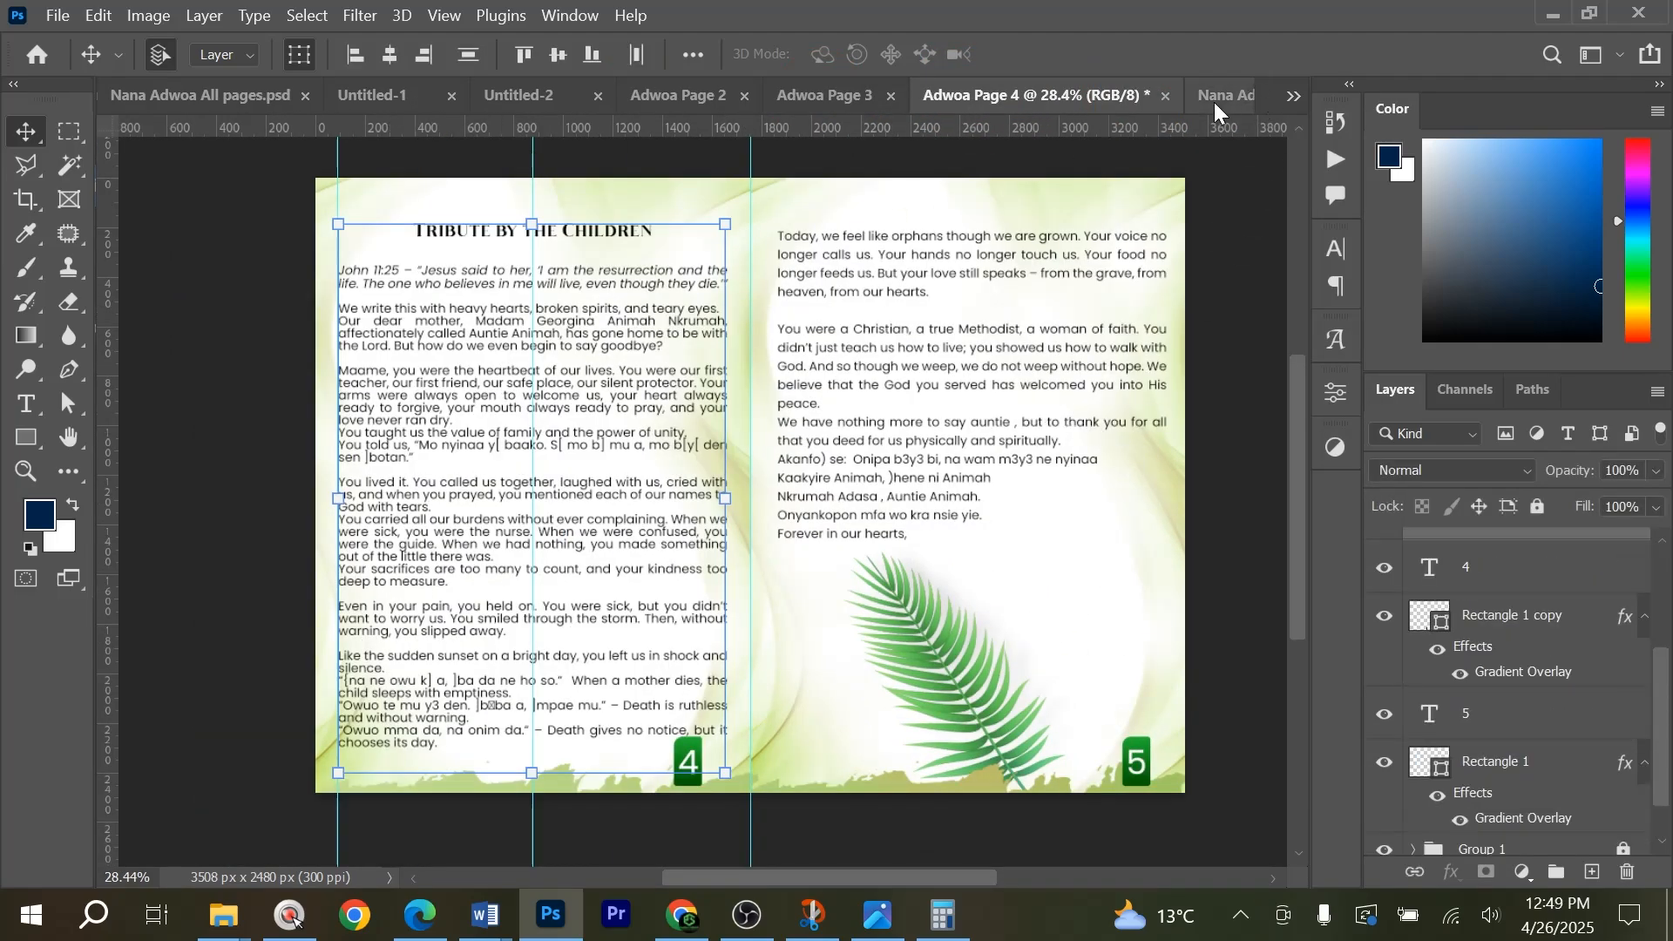
left_click(825, 95)
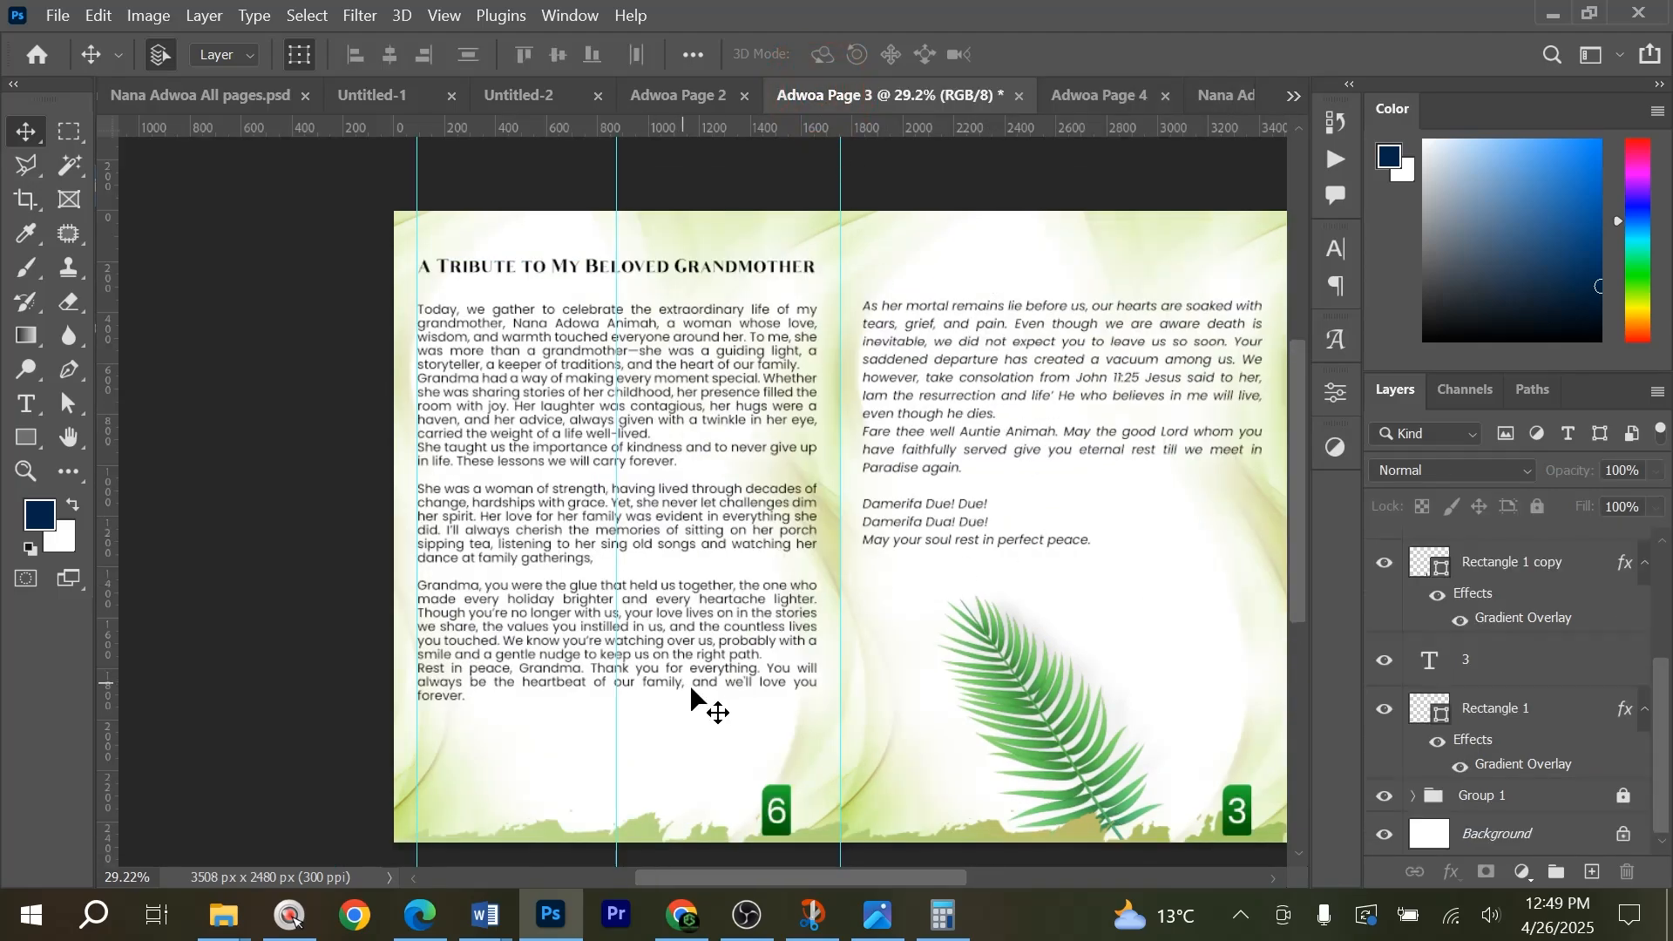
left_click(655, 80)
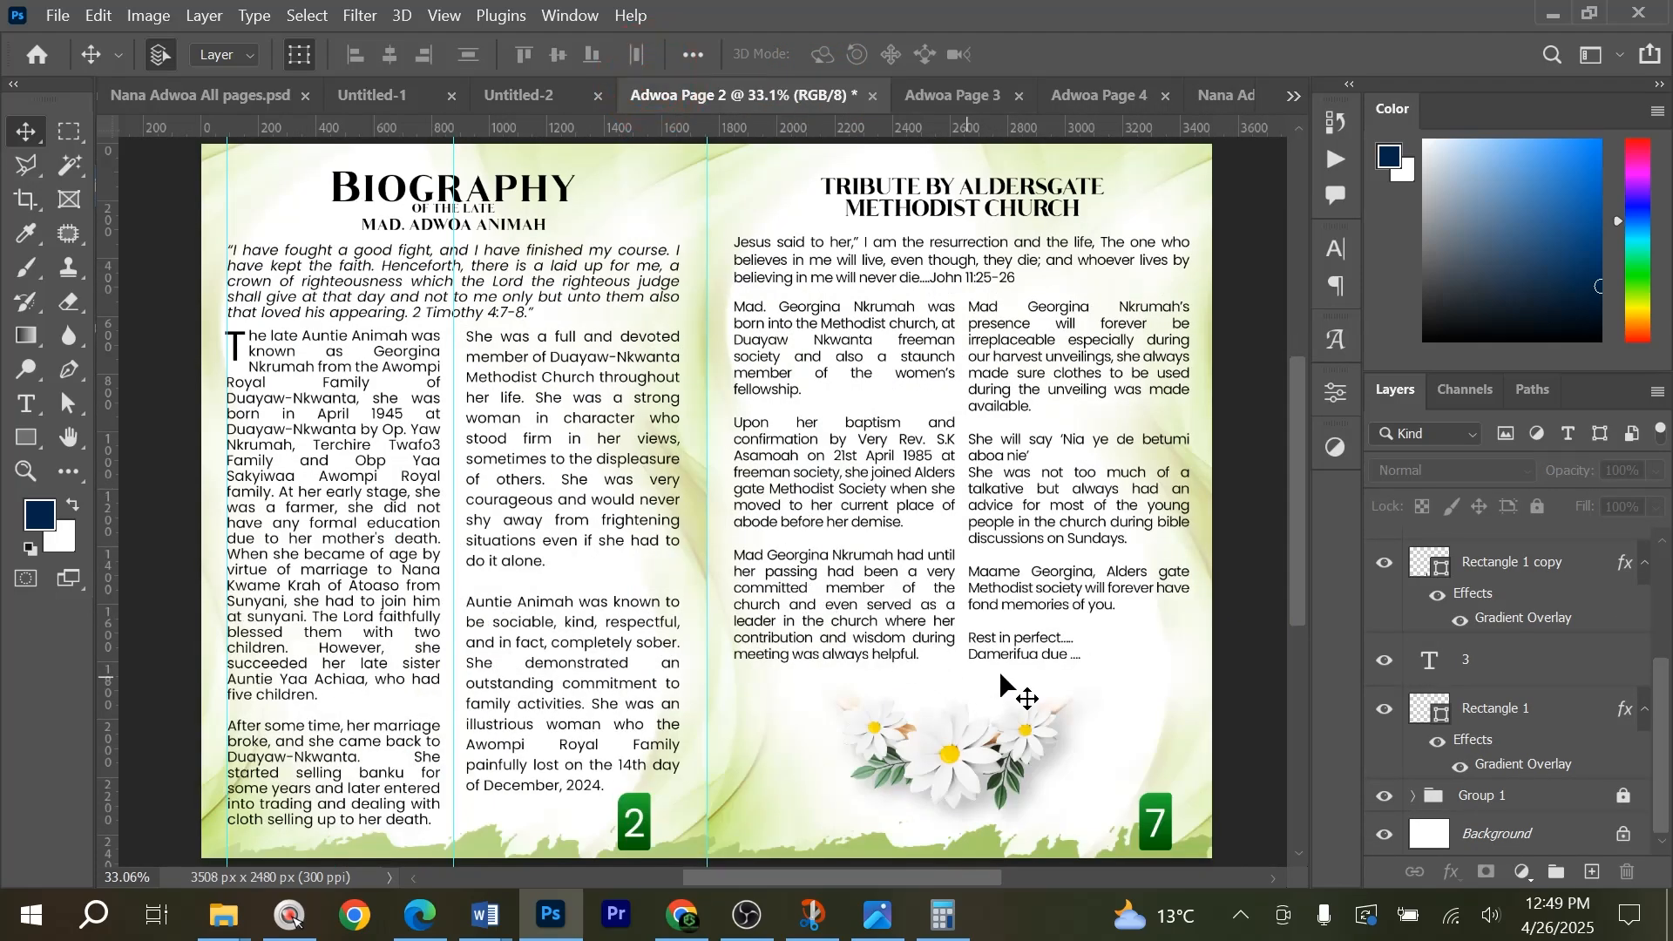
left_click(519, 94)
left_click(526, 560)
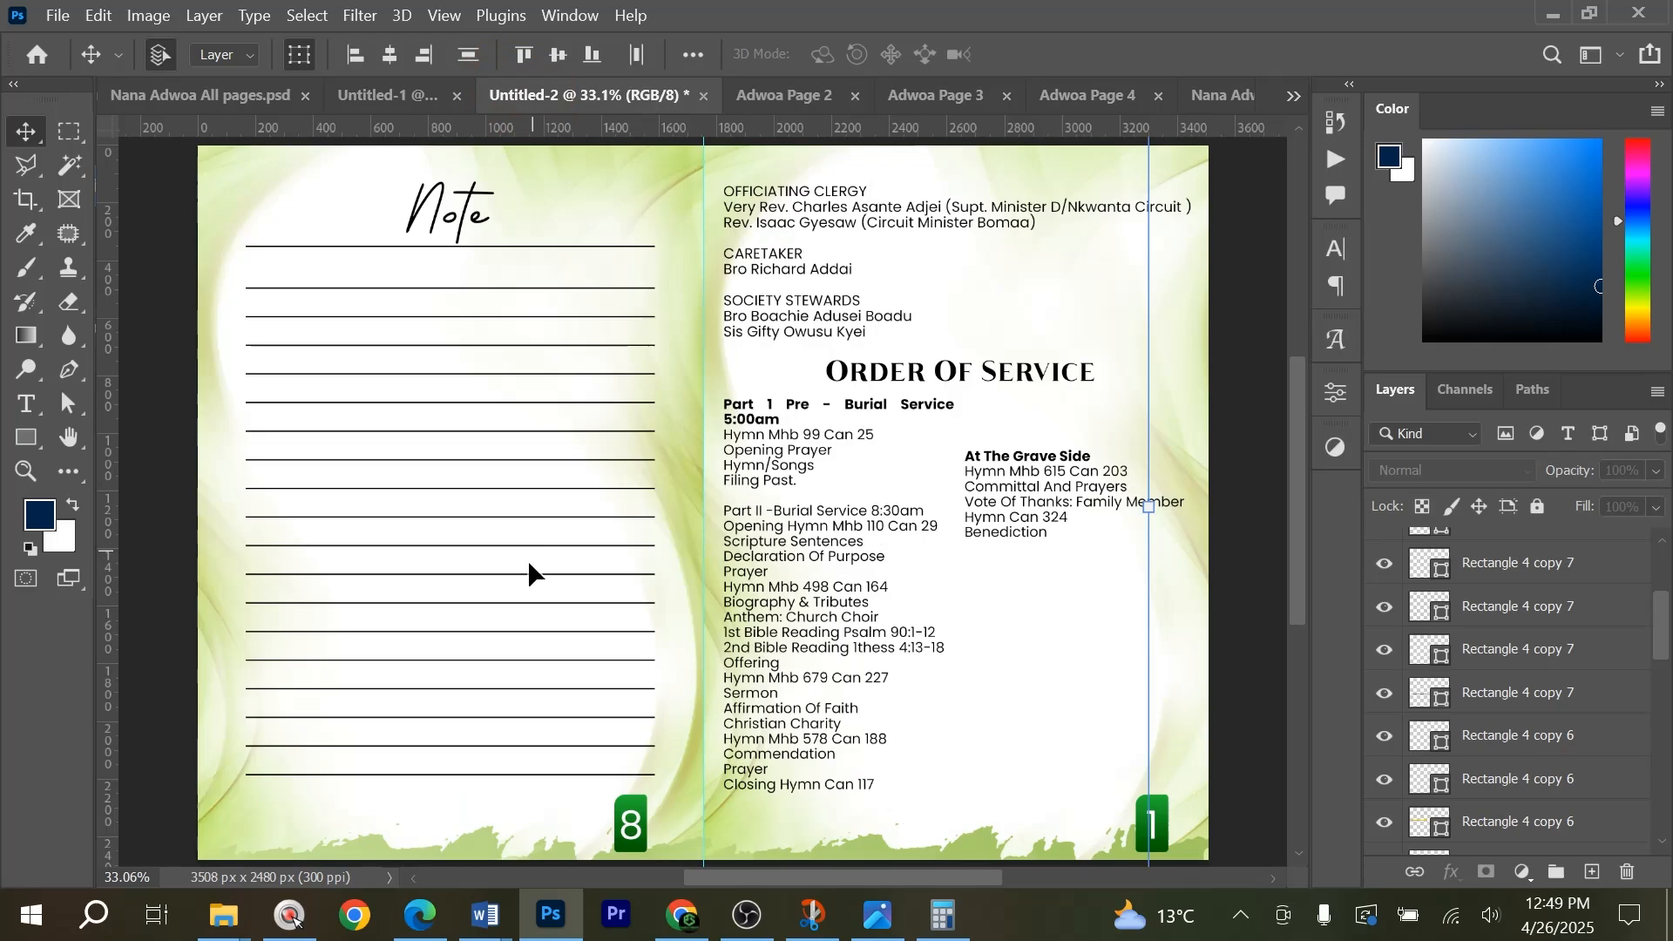
left_click(386, 96)
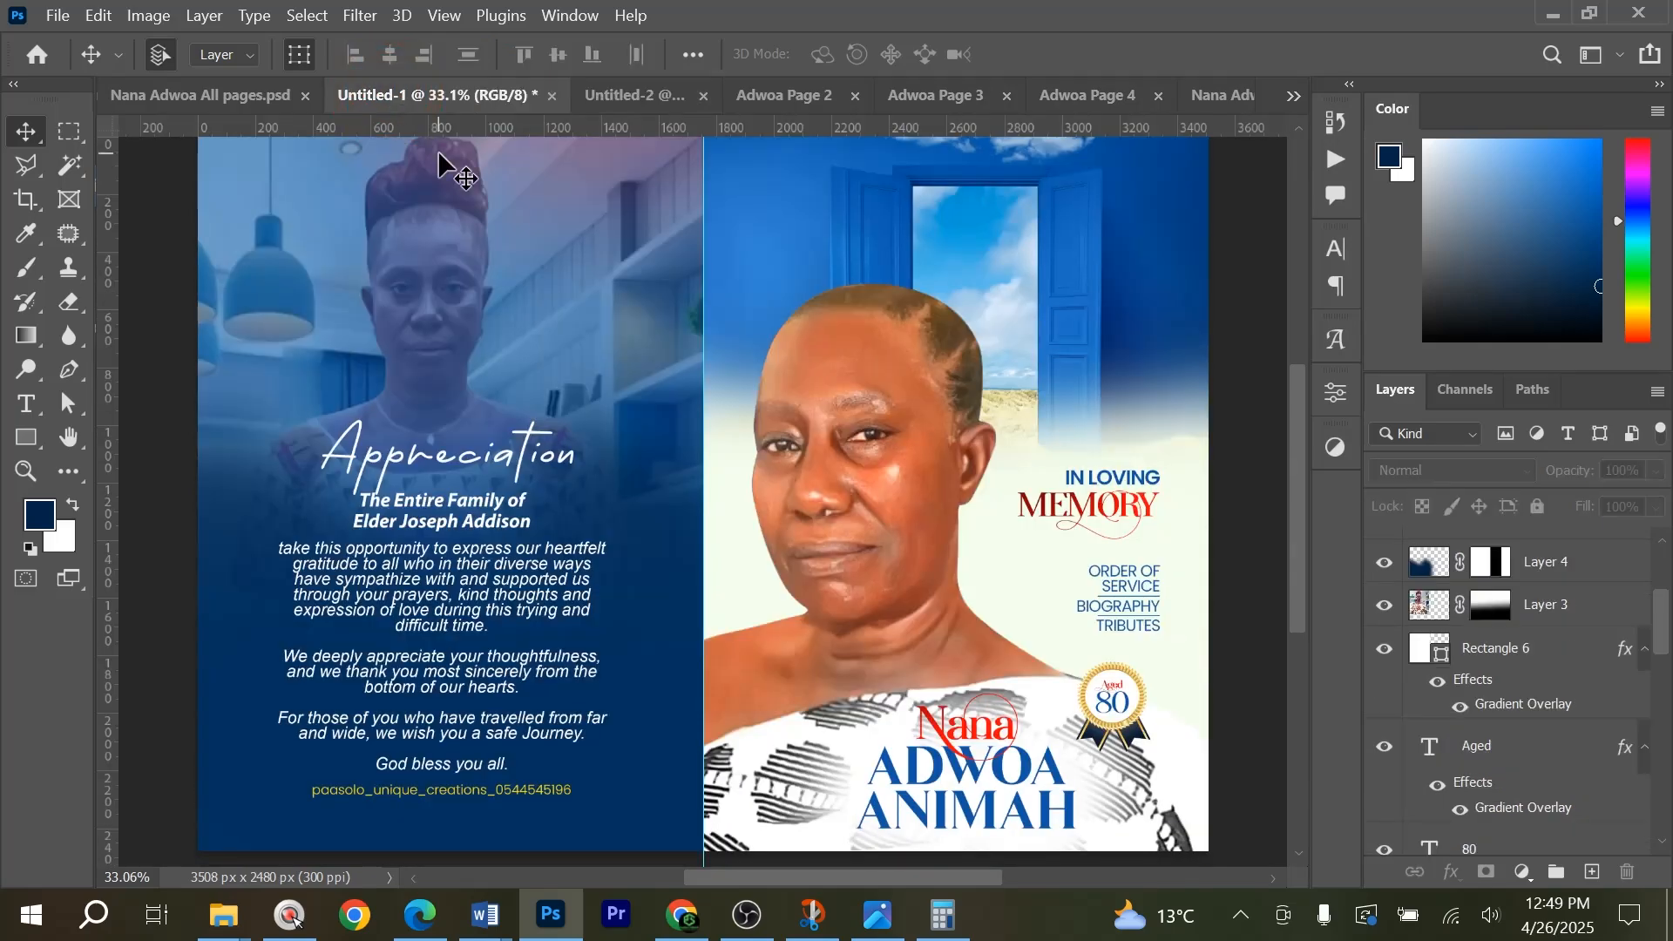